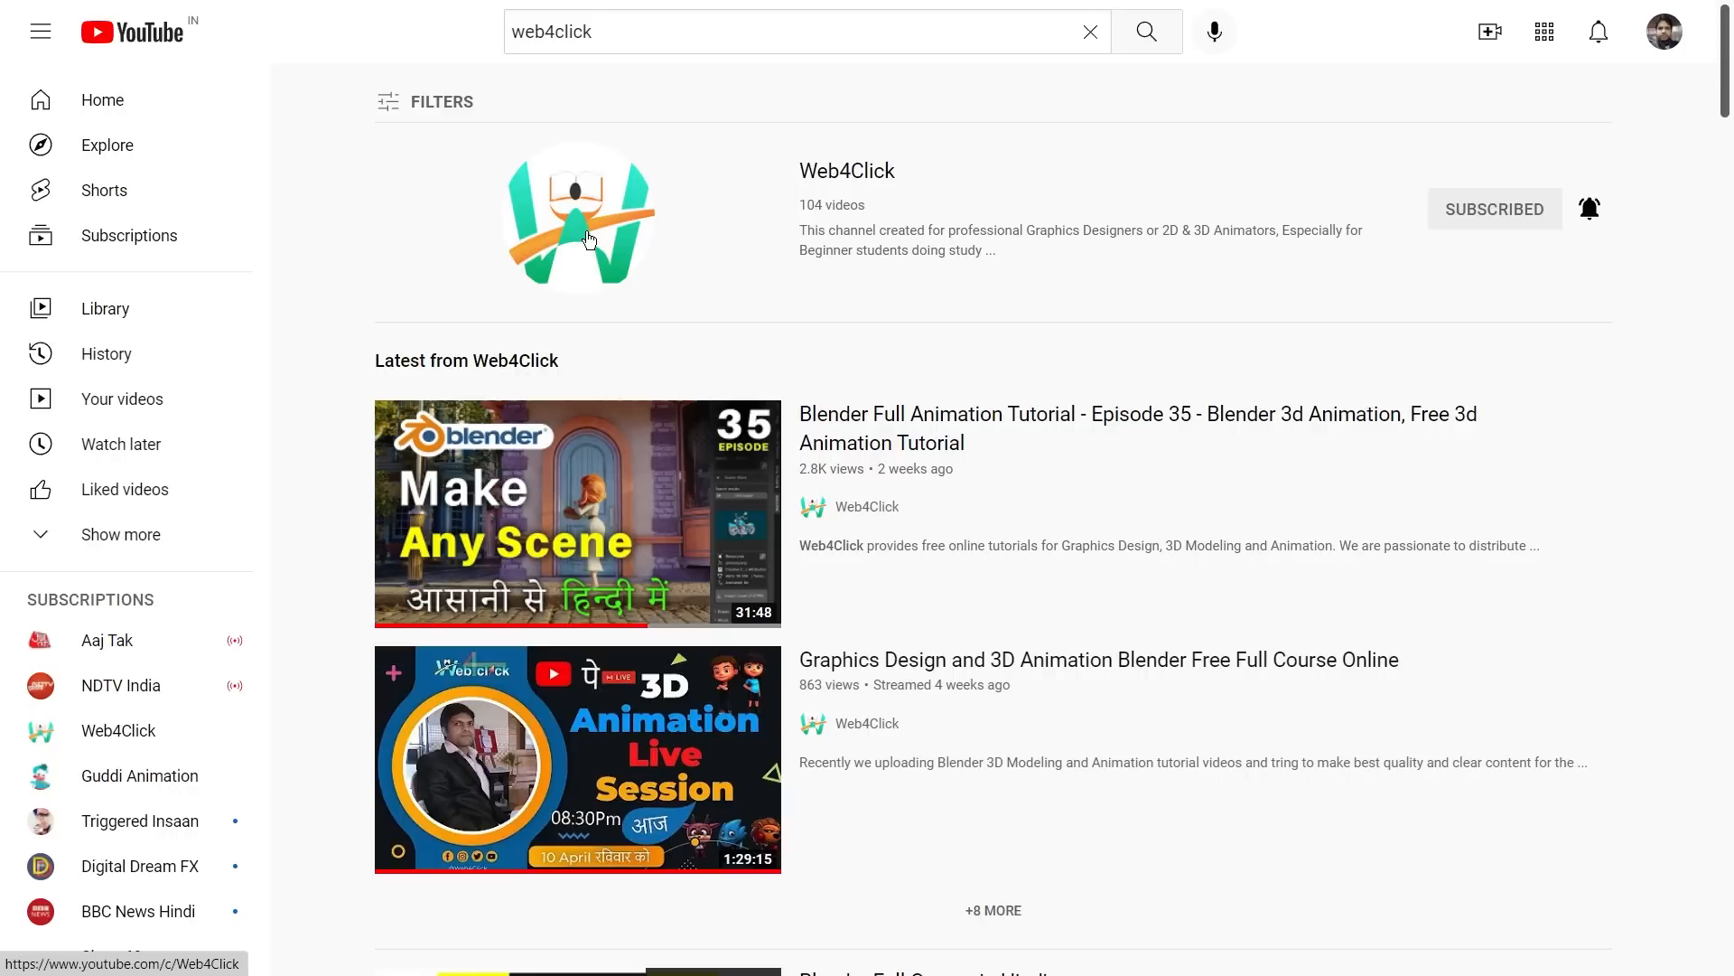
# - Open the Web4Click channel's "Blender Full Course in Hindi" playlist and browse its list of episodes
pyautogui.click(587, 231)
pyautogui.click(691, 437)
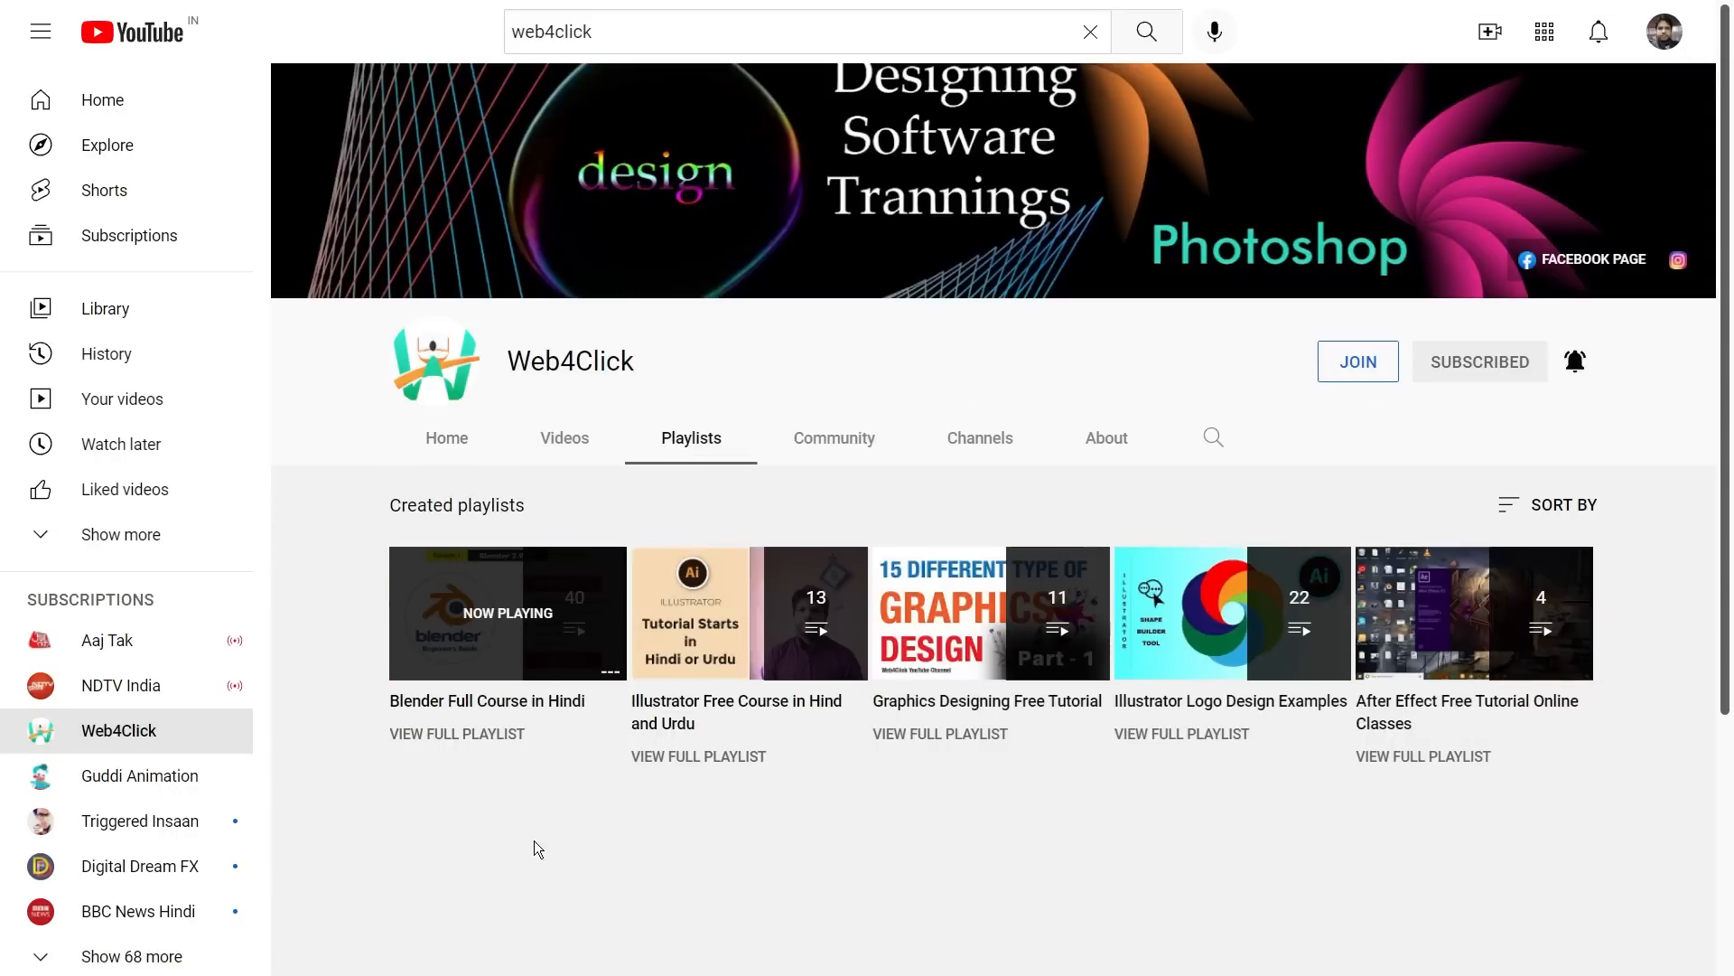
pyautogui.click(547, 618)
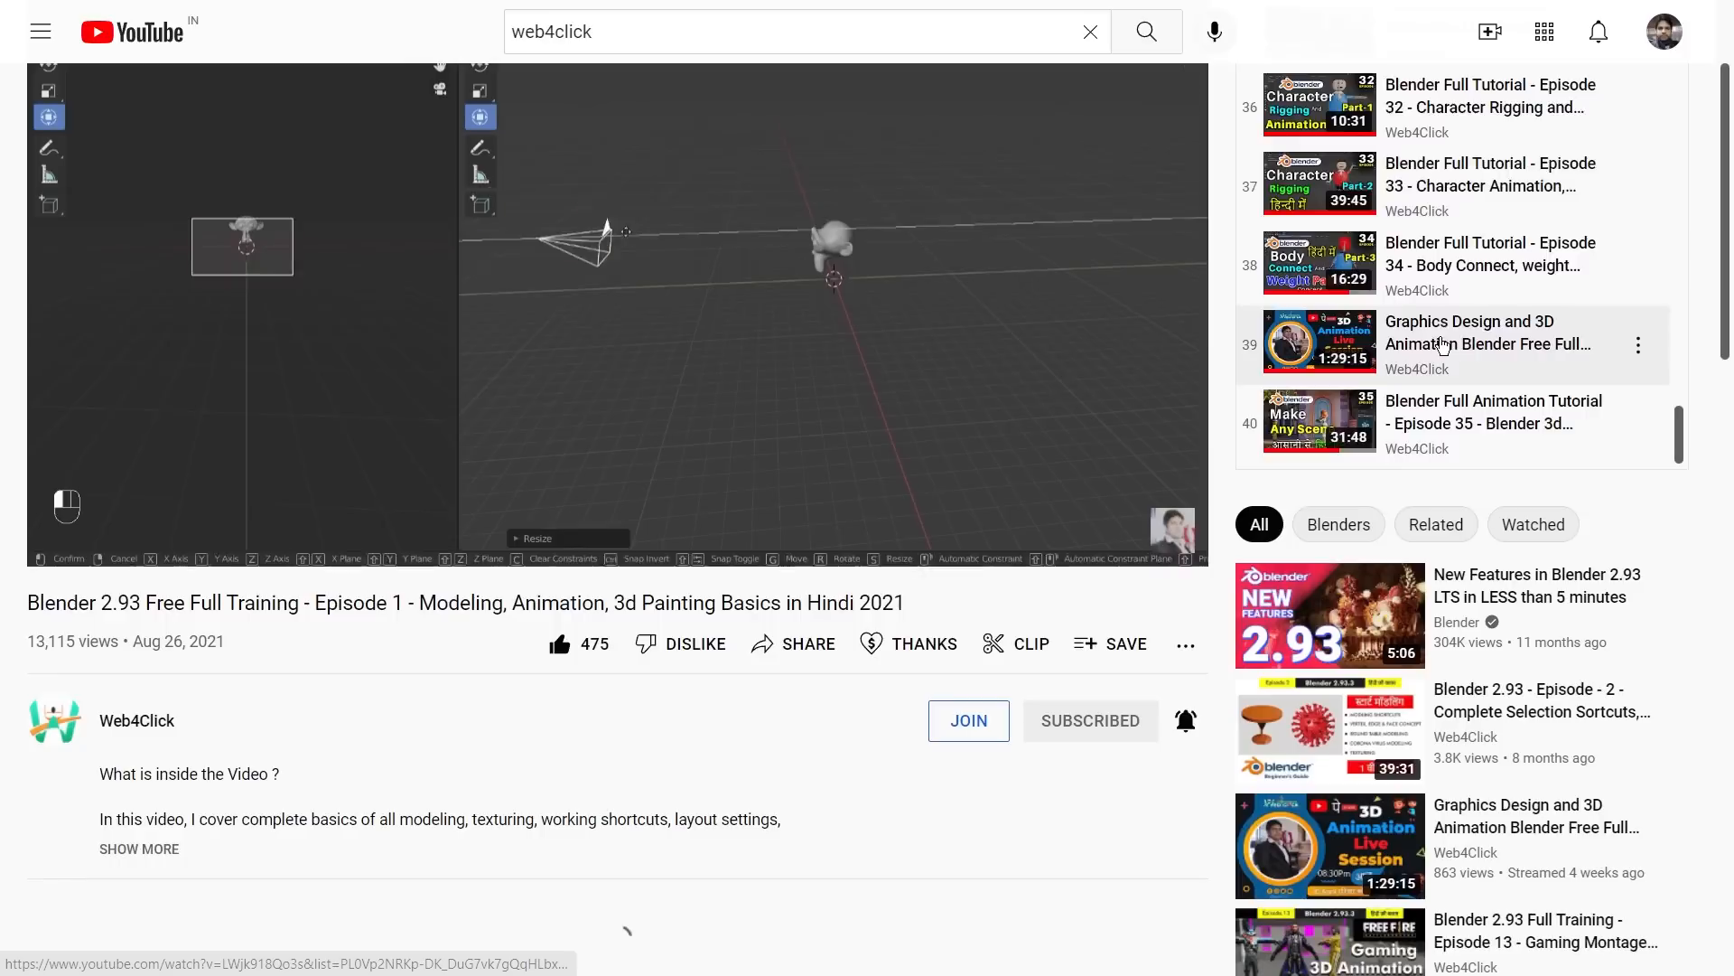
pyautogui.scroll(3, 1442, 345)
pyautogui.scroll(2, 1607, 510)
pyautogui.moveTo(1679, 578); pyautogui.dragTo(1677, 206)
pyautogui.scroll(-2, 1544, 296)
pyautogui.scroll(-20, 1544, 296)
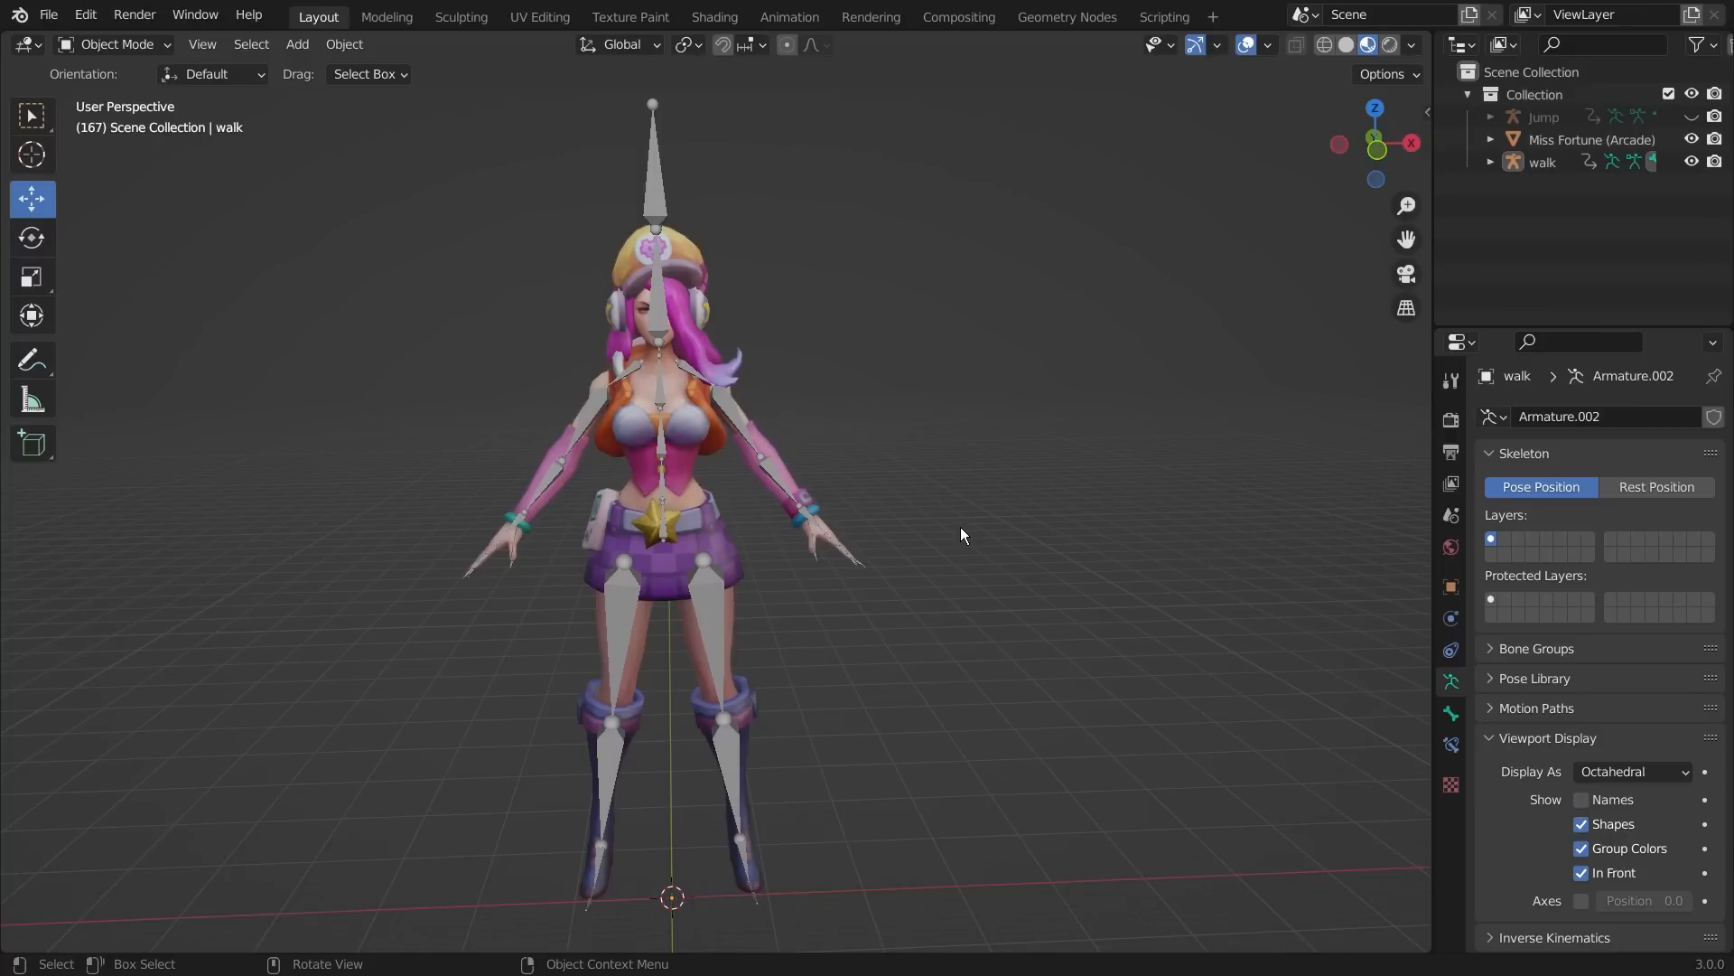
# - Inspect the rigged character in Blender and play its animation from the first frame
pyautogui.moveTo(961, 528); pyautogui.dragTo(47, 522, button='middle')
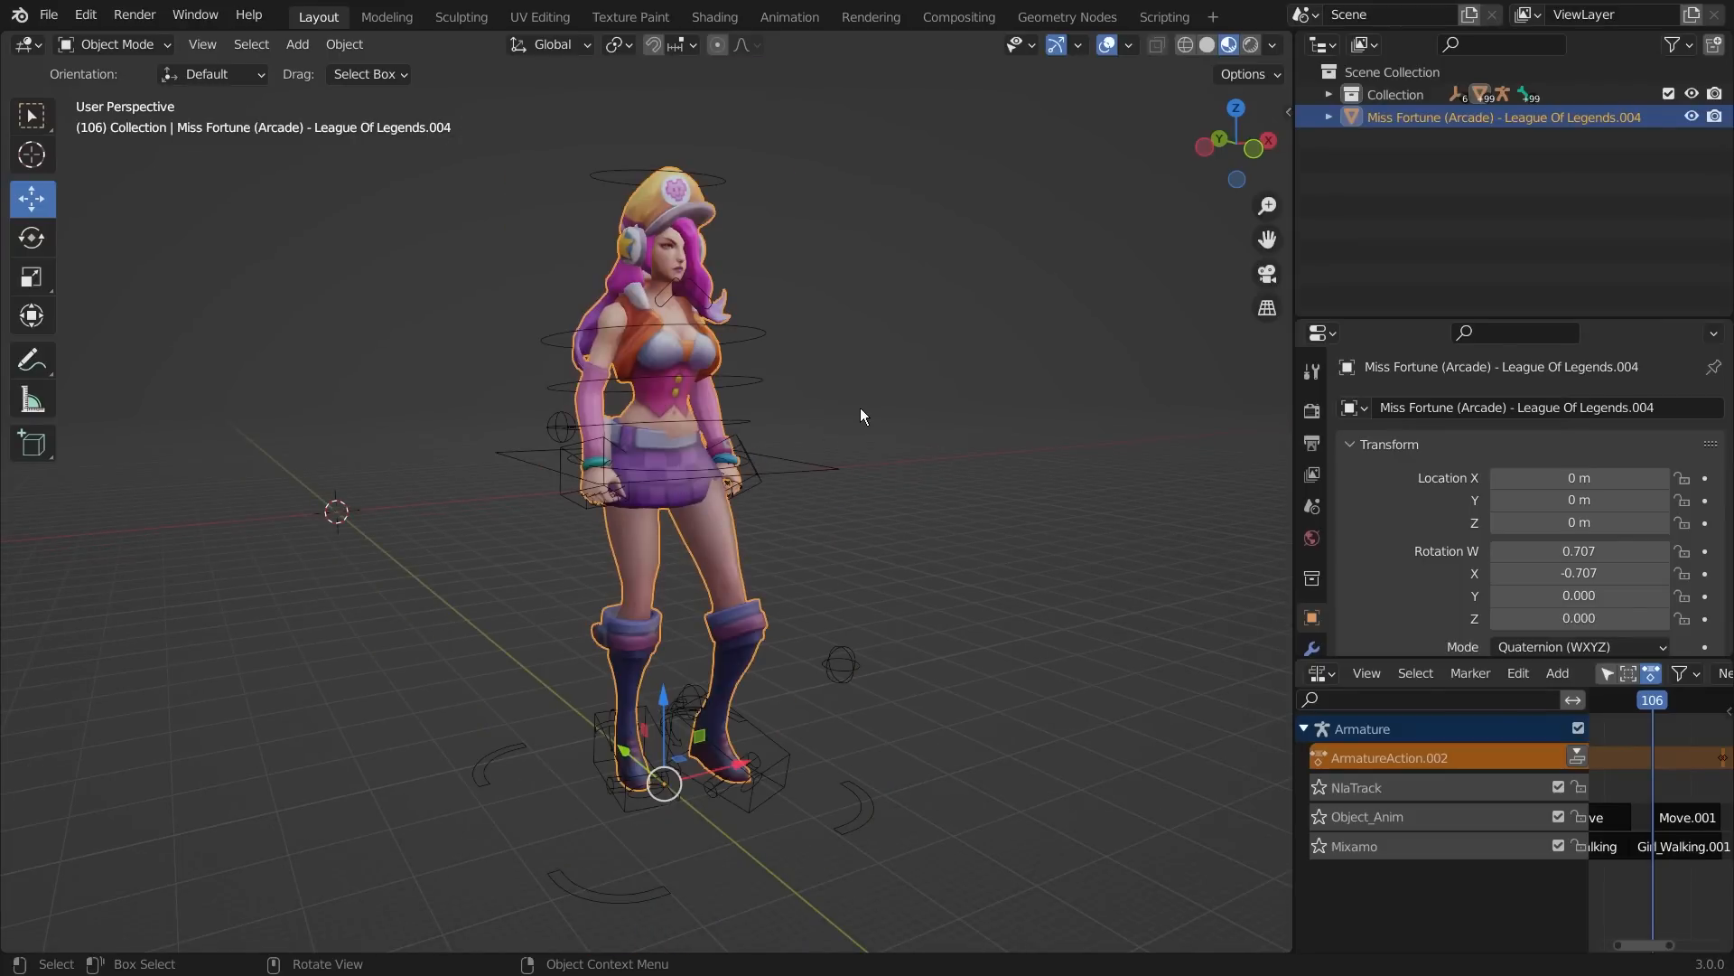
pyautogui.hotkey('shift', 'Left')
pyautogui.press('space')
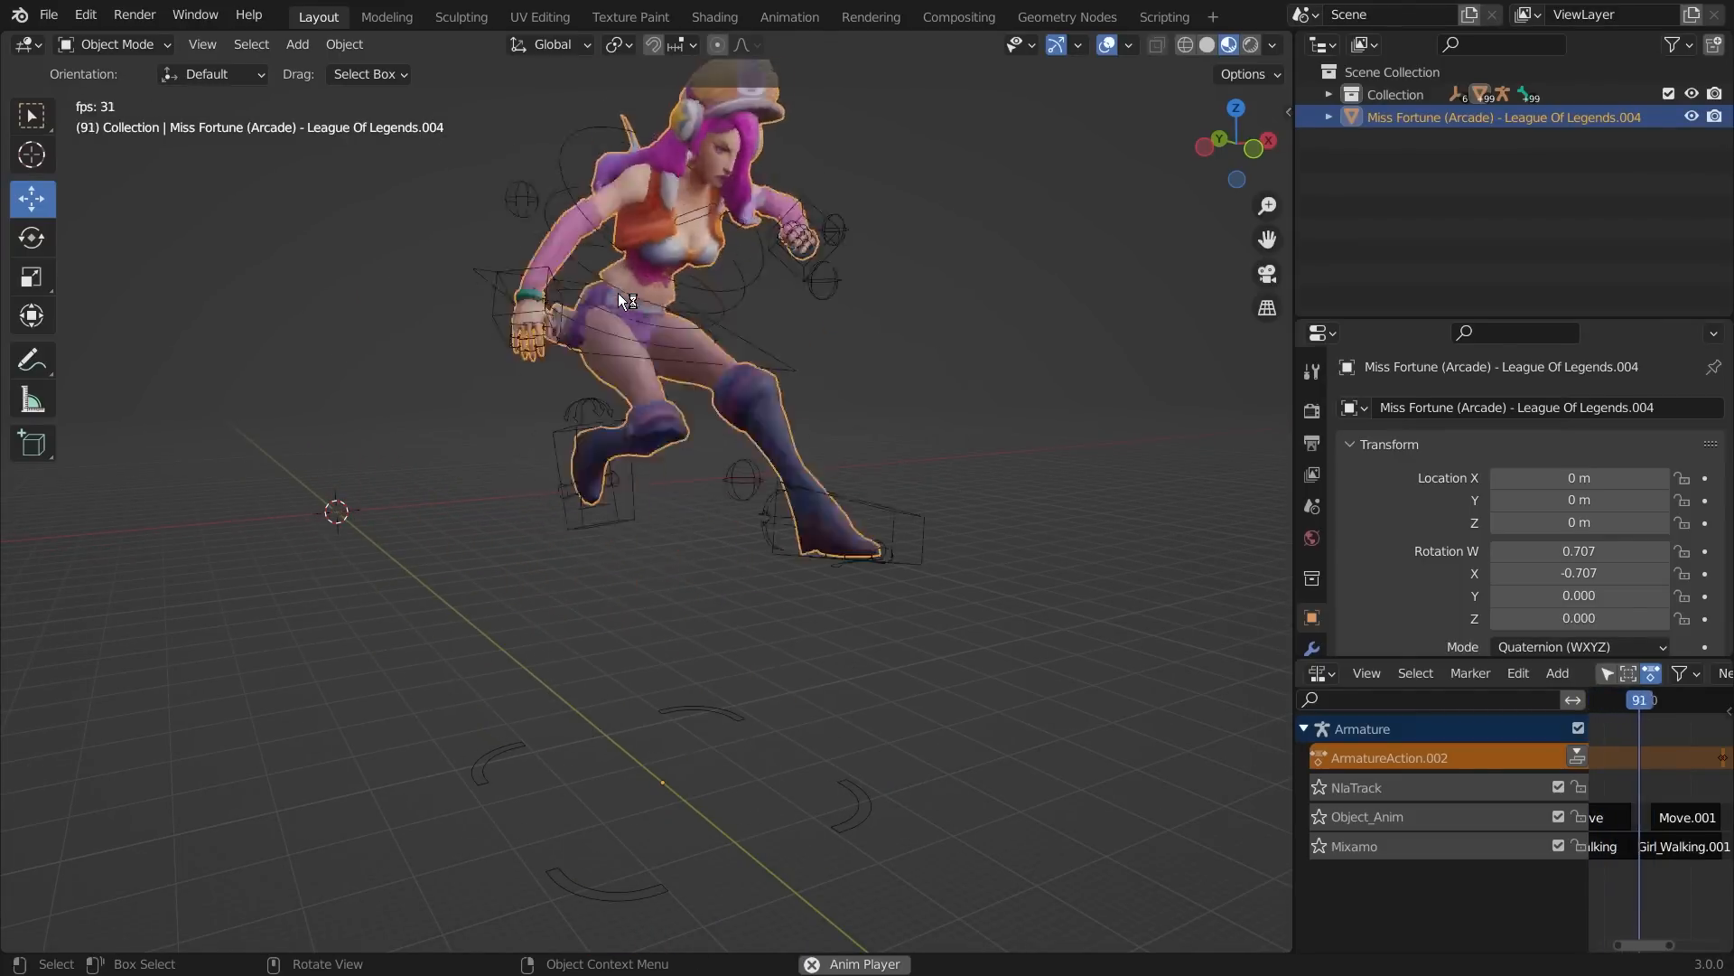
pyautogui.press('space')
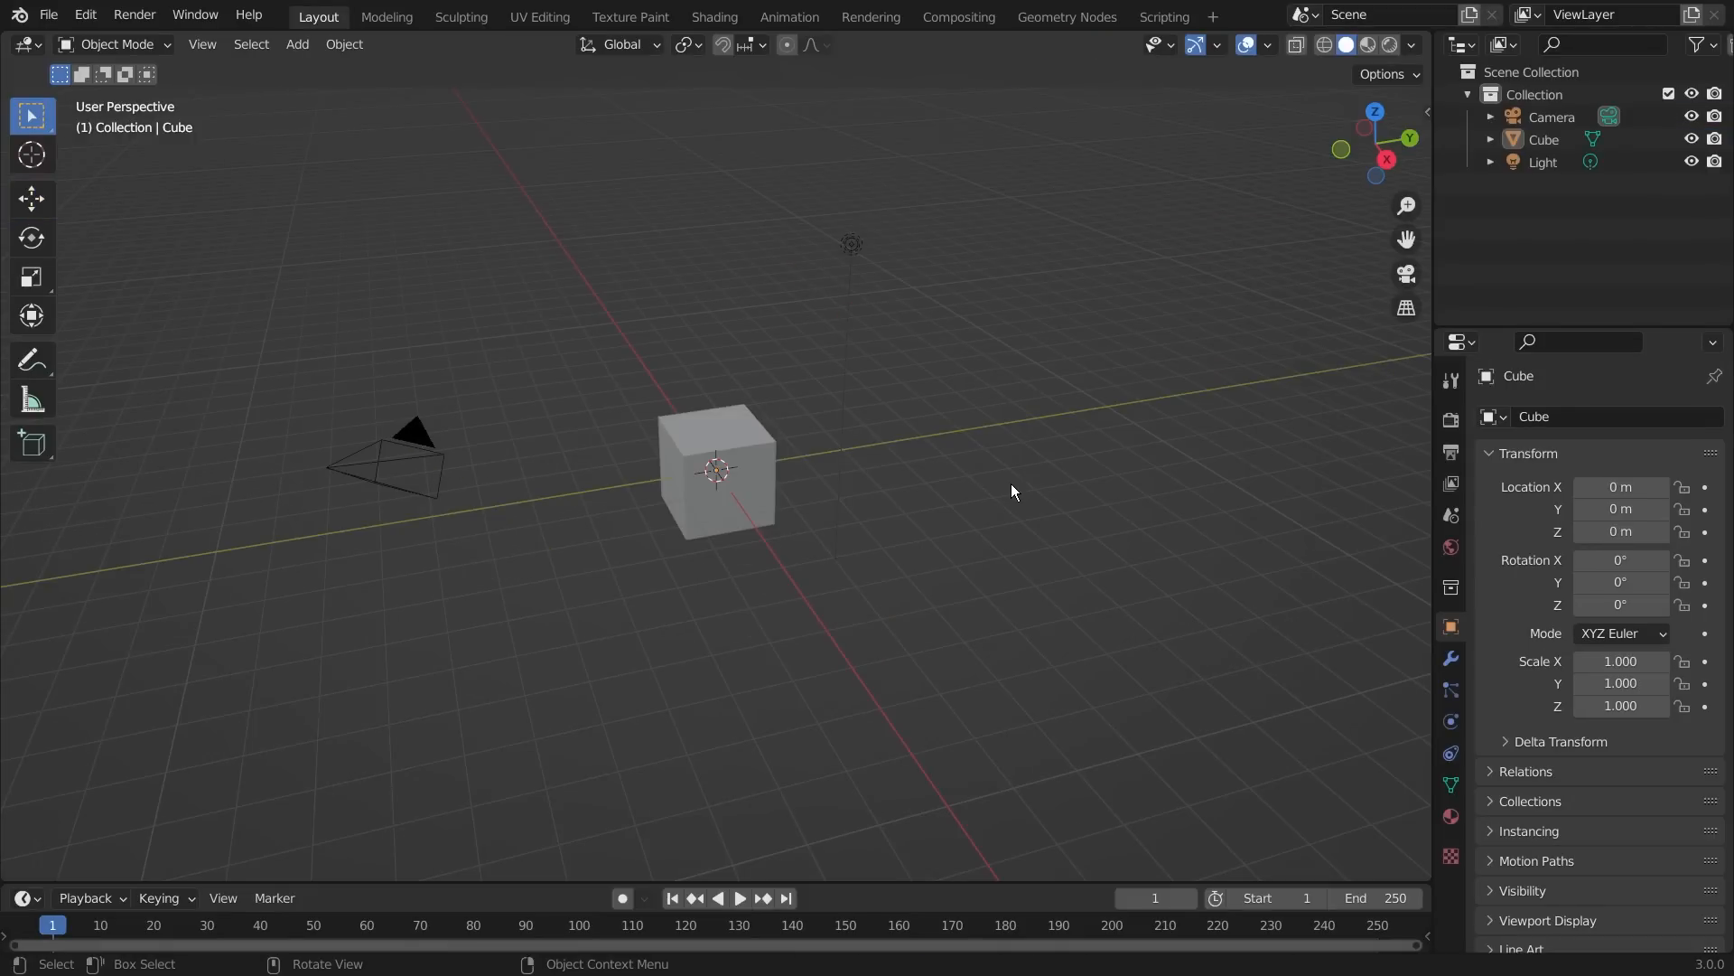
# - Delete the default camera, cube and light from the new scene
pyautogui.moveTo(307, 210); pyautogui.dragTo(994, 691)
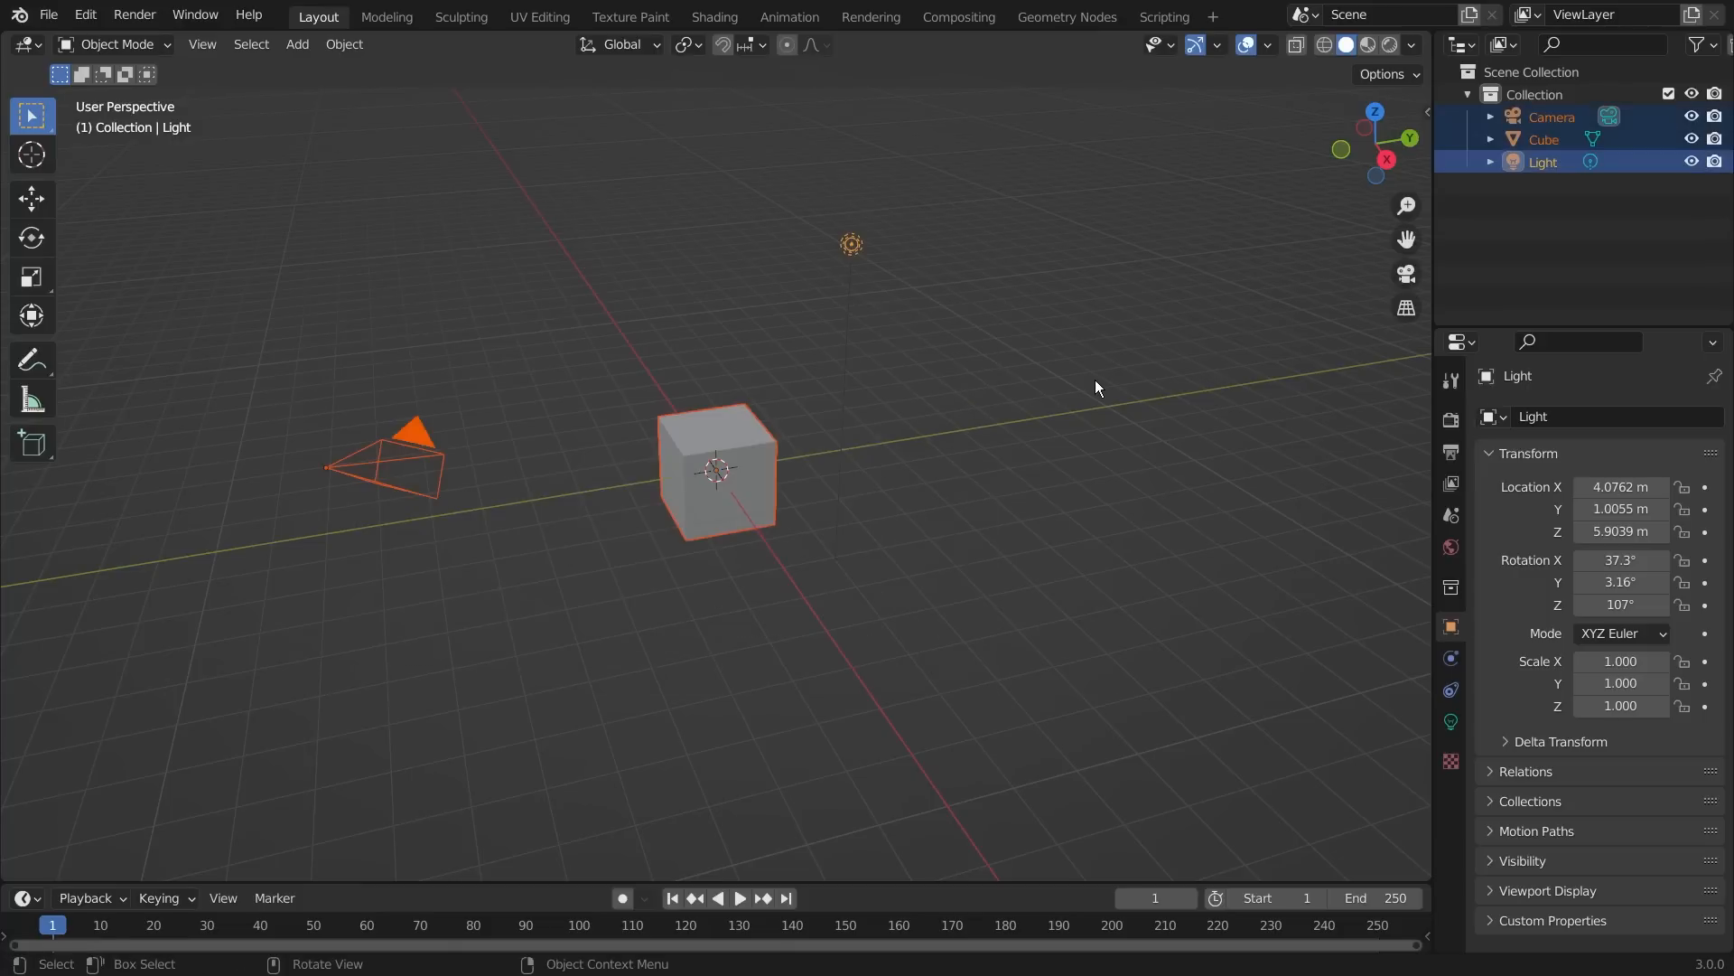
pyautogui.press('Delete')
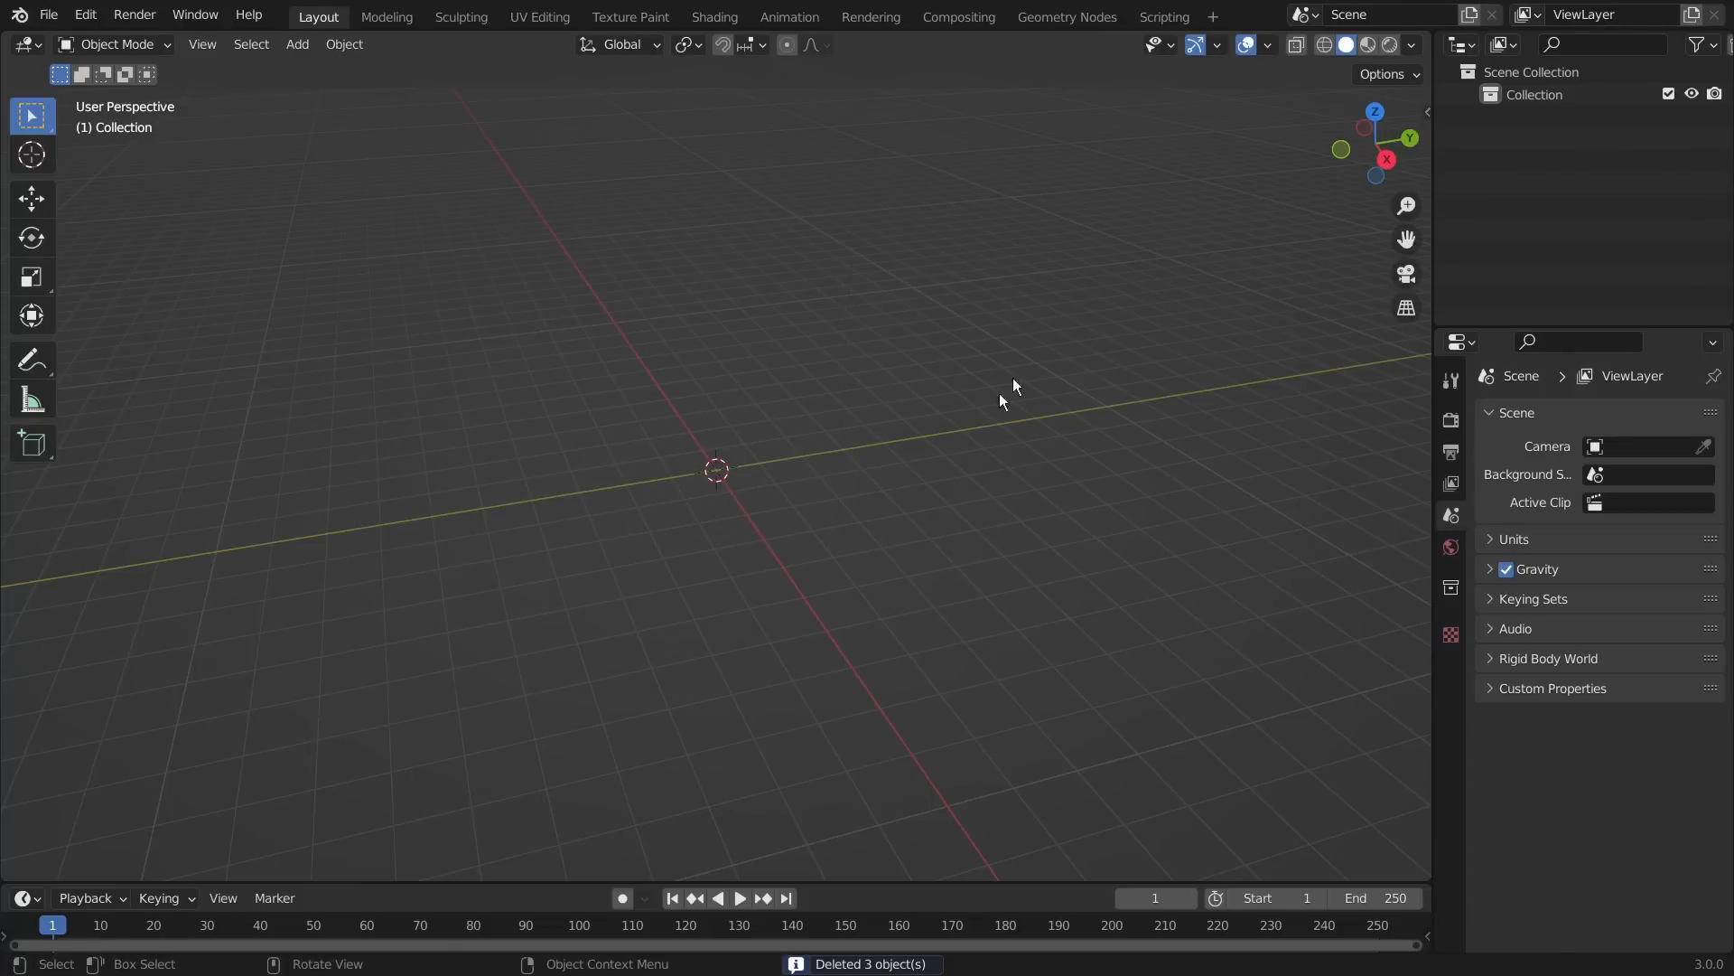
# - Show the Sketchfab add-on's settings in the viewport and activate the add-on
pyautogui.press('n')
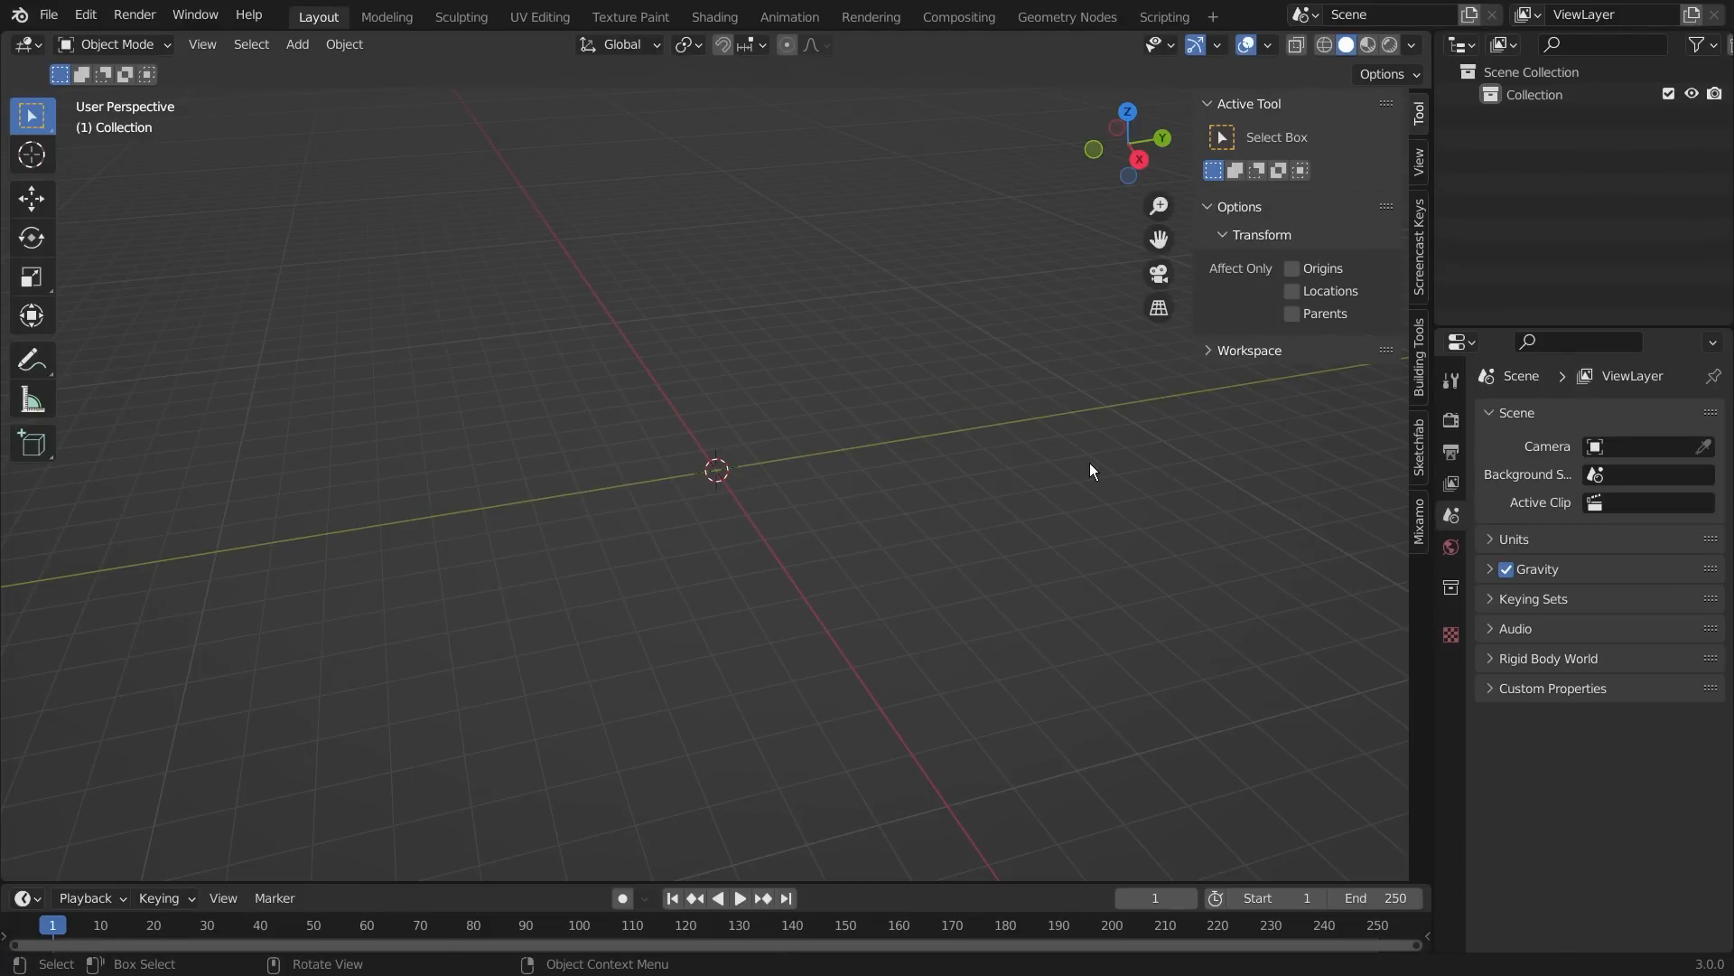
pyautogui.click(1420, 456)
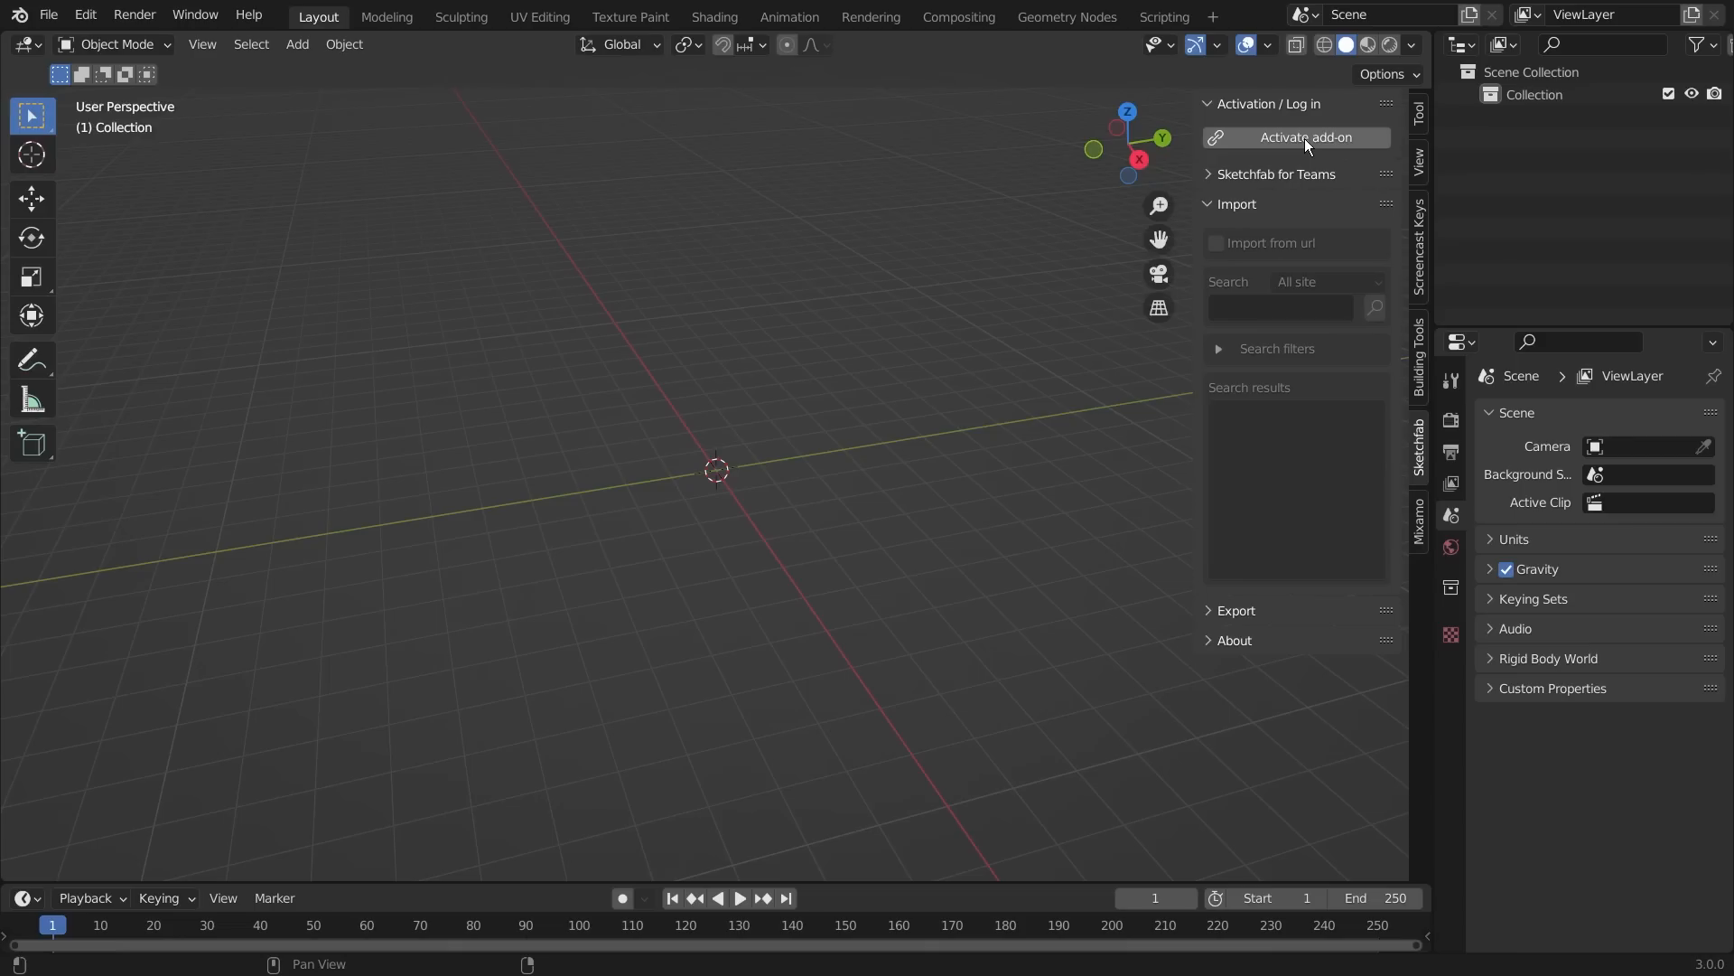
pyautogui.click(1304, 138)
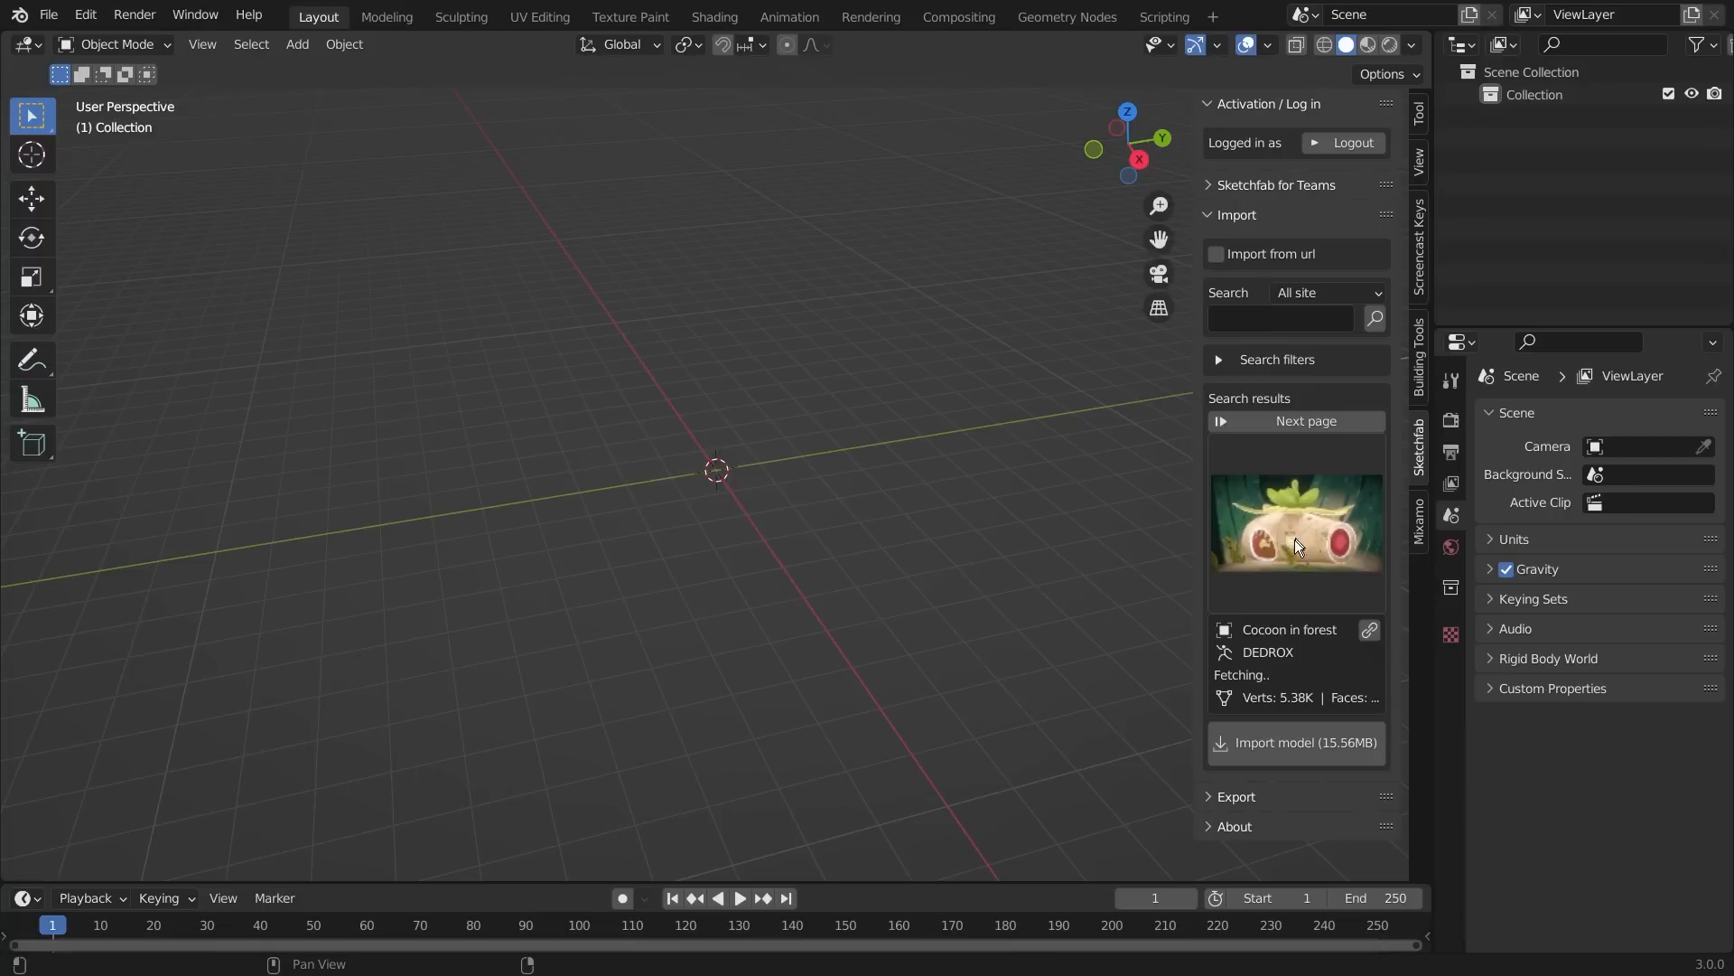
# - Search all of Sketchfab for "charector" and choose the Miss Fortune (Arcade) model from the results
pyautogui.click(1327, 510)
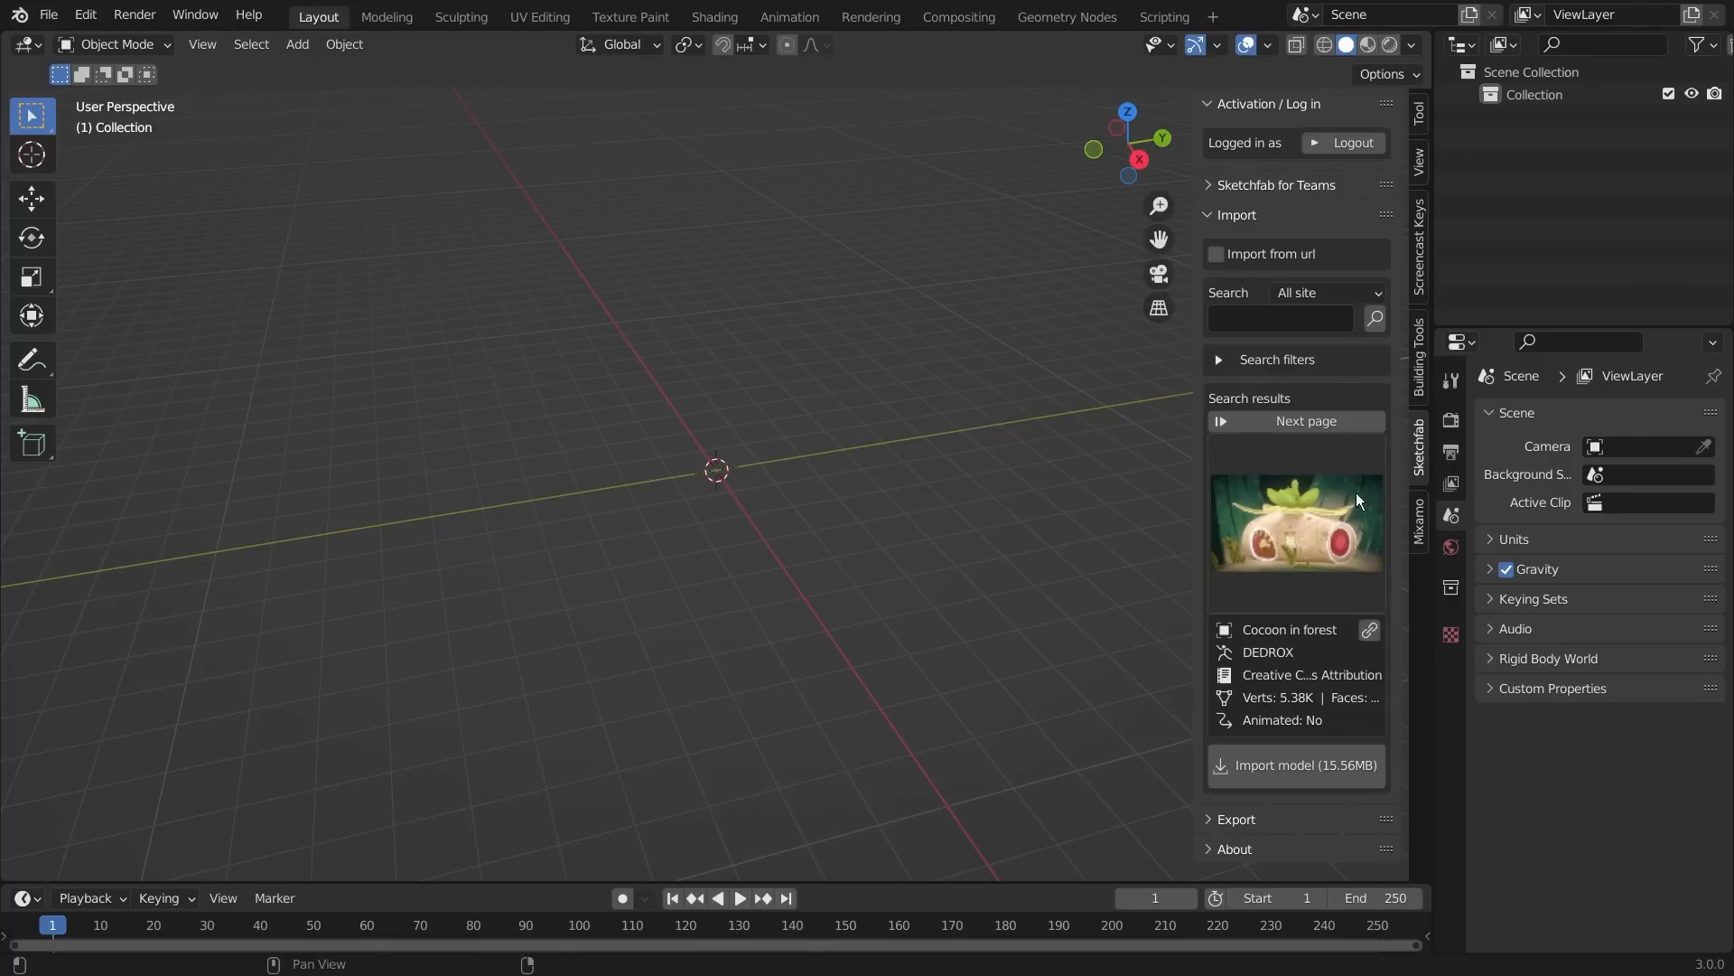
pyautogui.click(1305, 524)
pyautogui.click(1304, 524)
pyautogui.click(1373, 320)
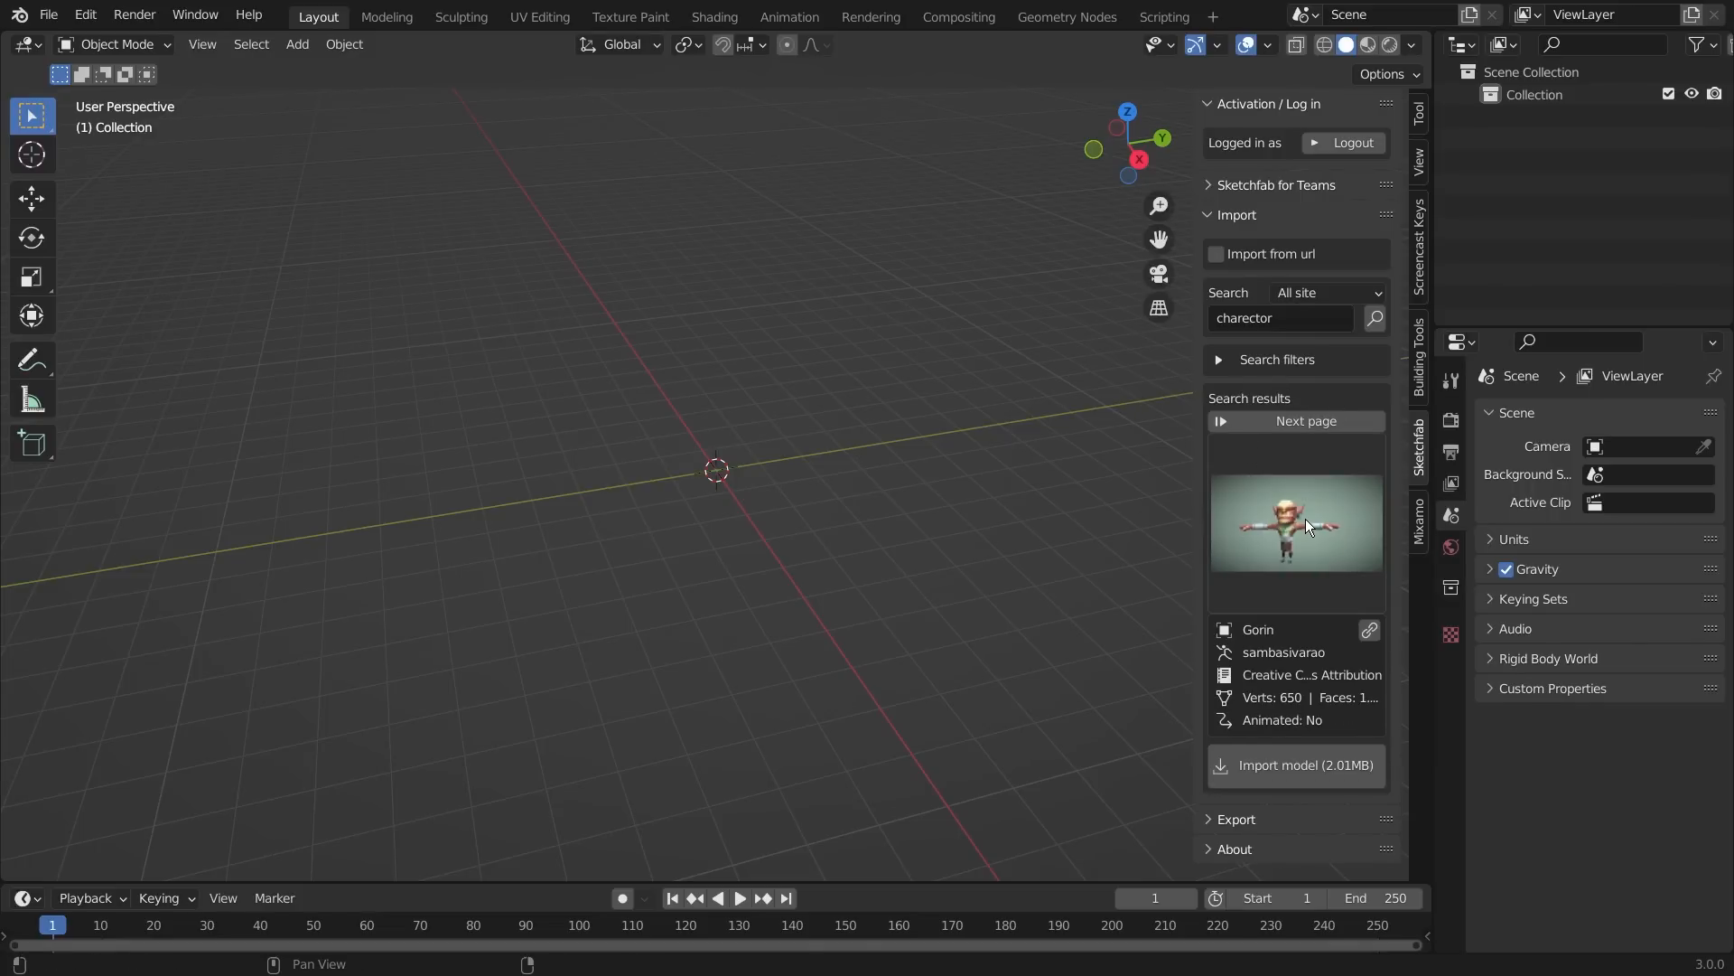
pyautogui.click(1307, 501)
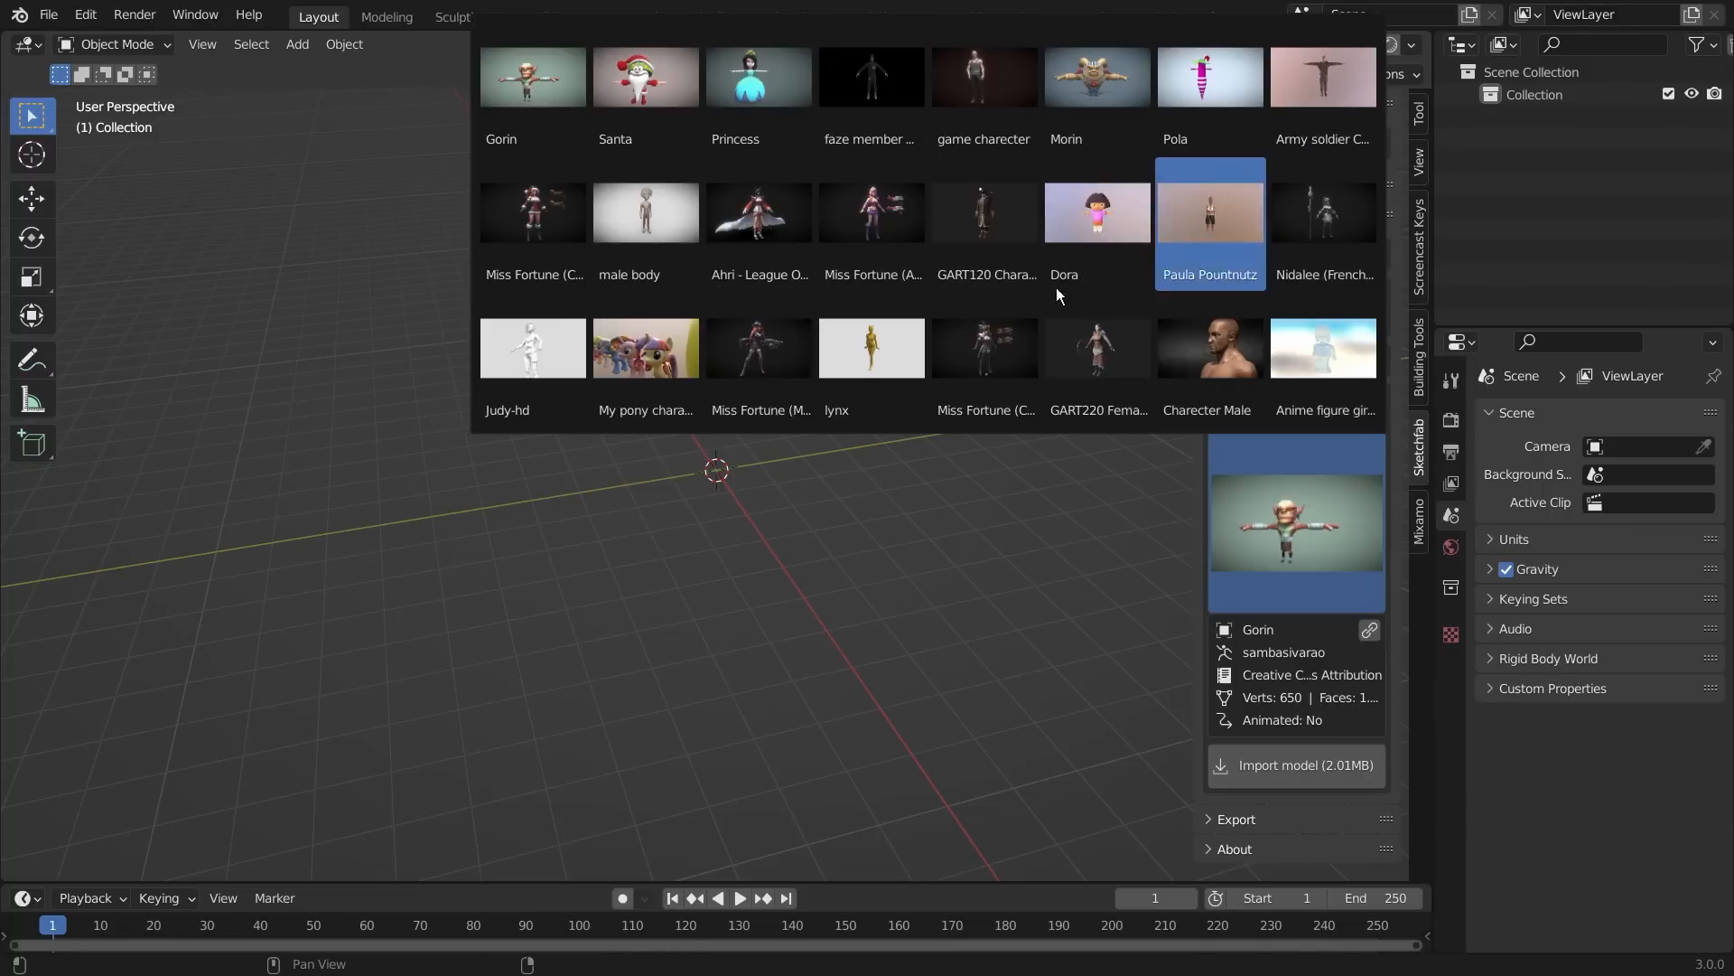
pyautogui.click(883, 207)
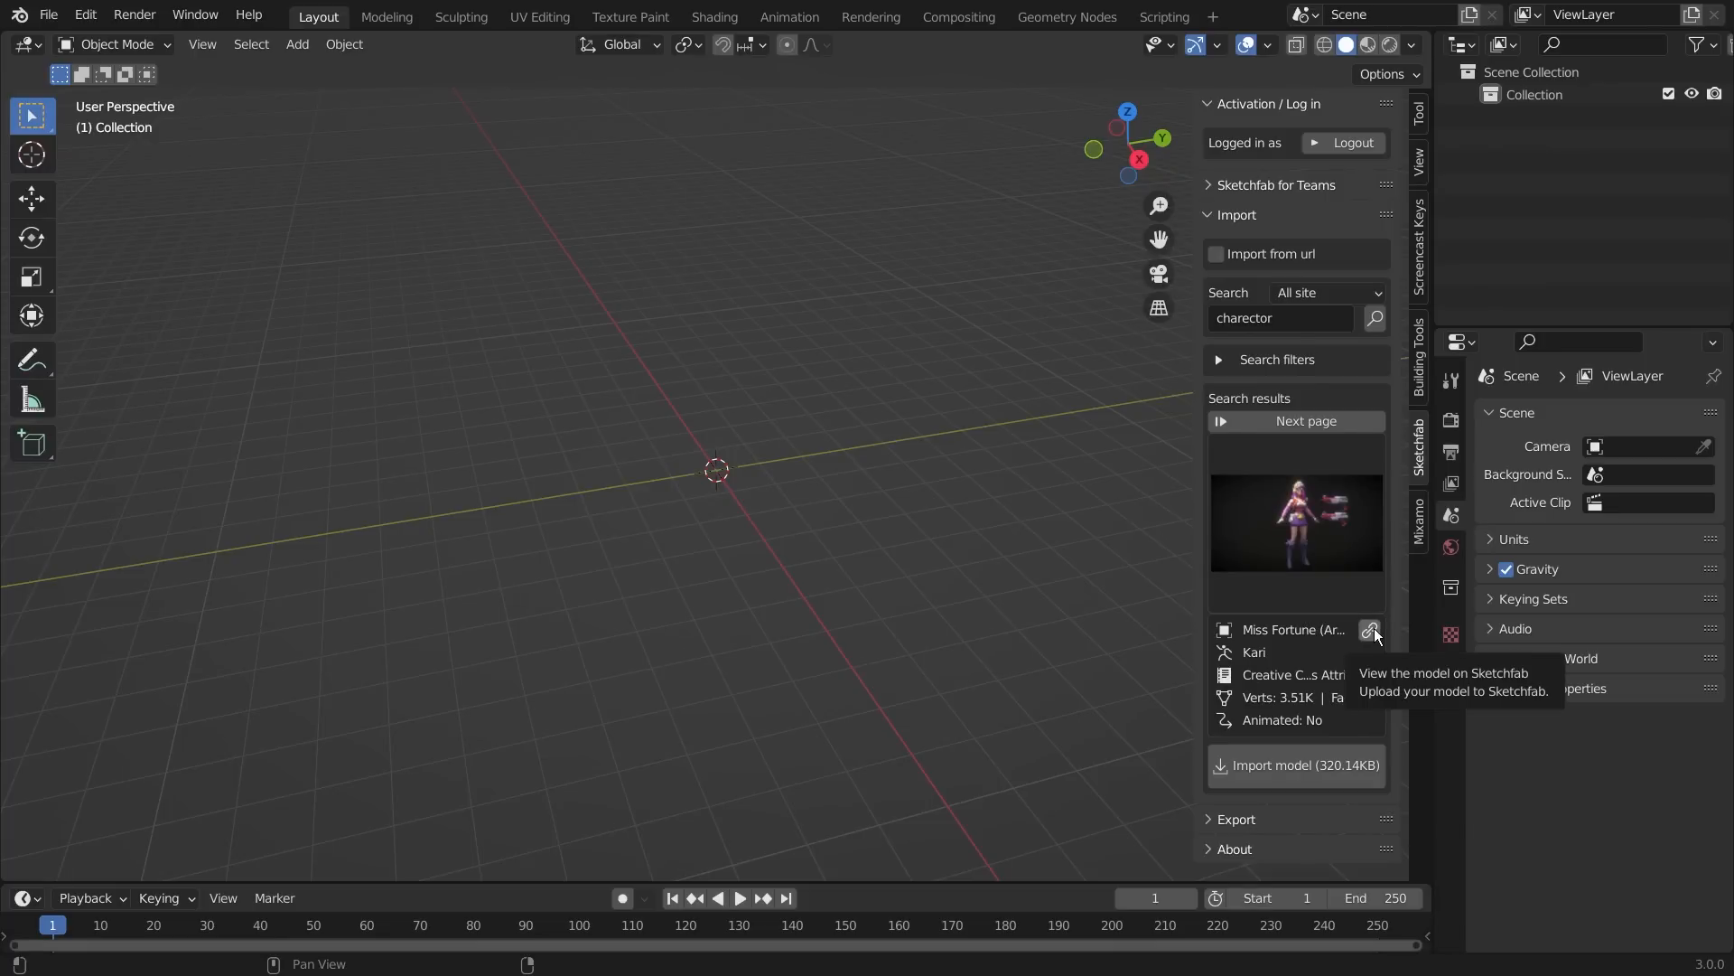
# - View the Miss Fortune (Arcade) model on its Sketchfab web page and examine it from several angles in full screen
pyautogui.click(1374, 630)
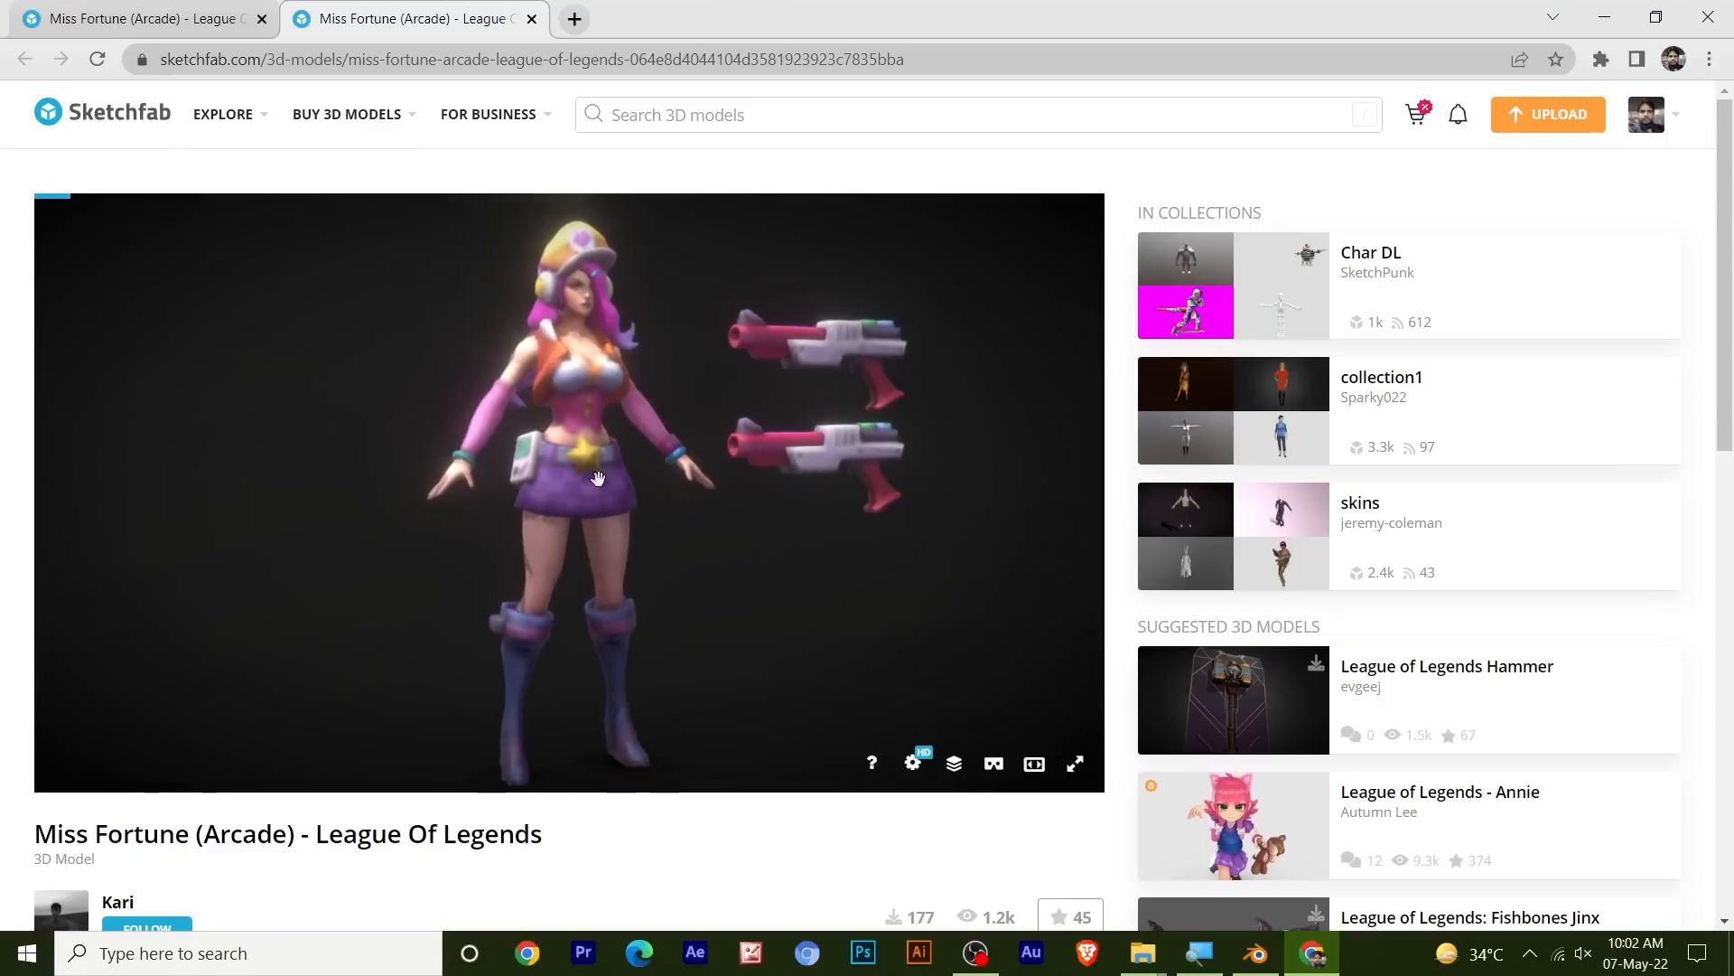
pyautogui.moveTo(833, 516)
pyautogui.mouseDown()
pyautogui.moveTo(681, 549)
pyautogui.moveTo(748, 546)
pyautogui.mouseUp()
pyautogui.moveTo(593, 513)
pyautogui.mouseDown()
pyautogui.moveTo(770, 506)
pyautogui.moveTo(864, 527)
pyautogui.mouseUp()
pyautogui.click(1075, 763)
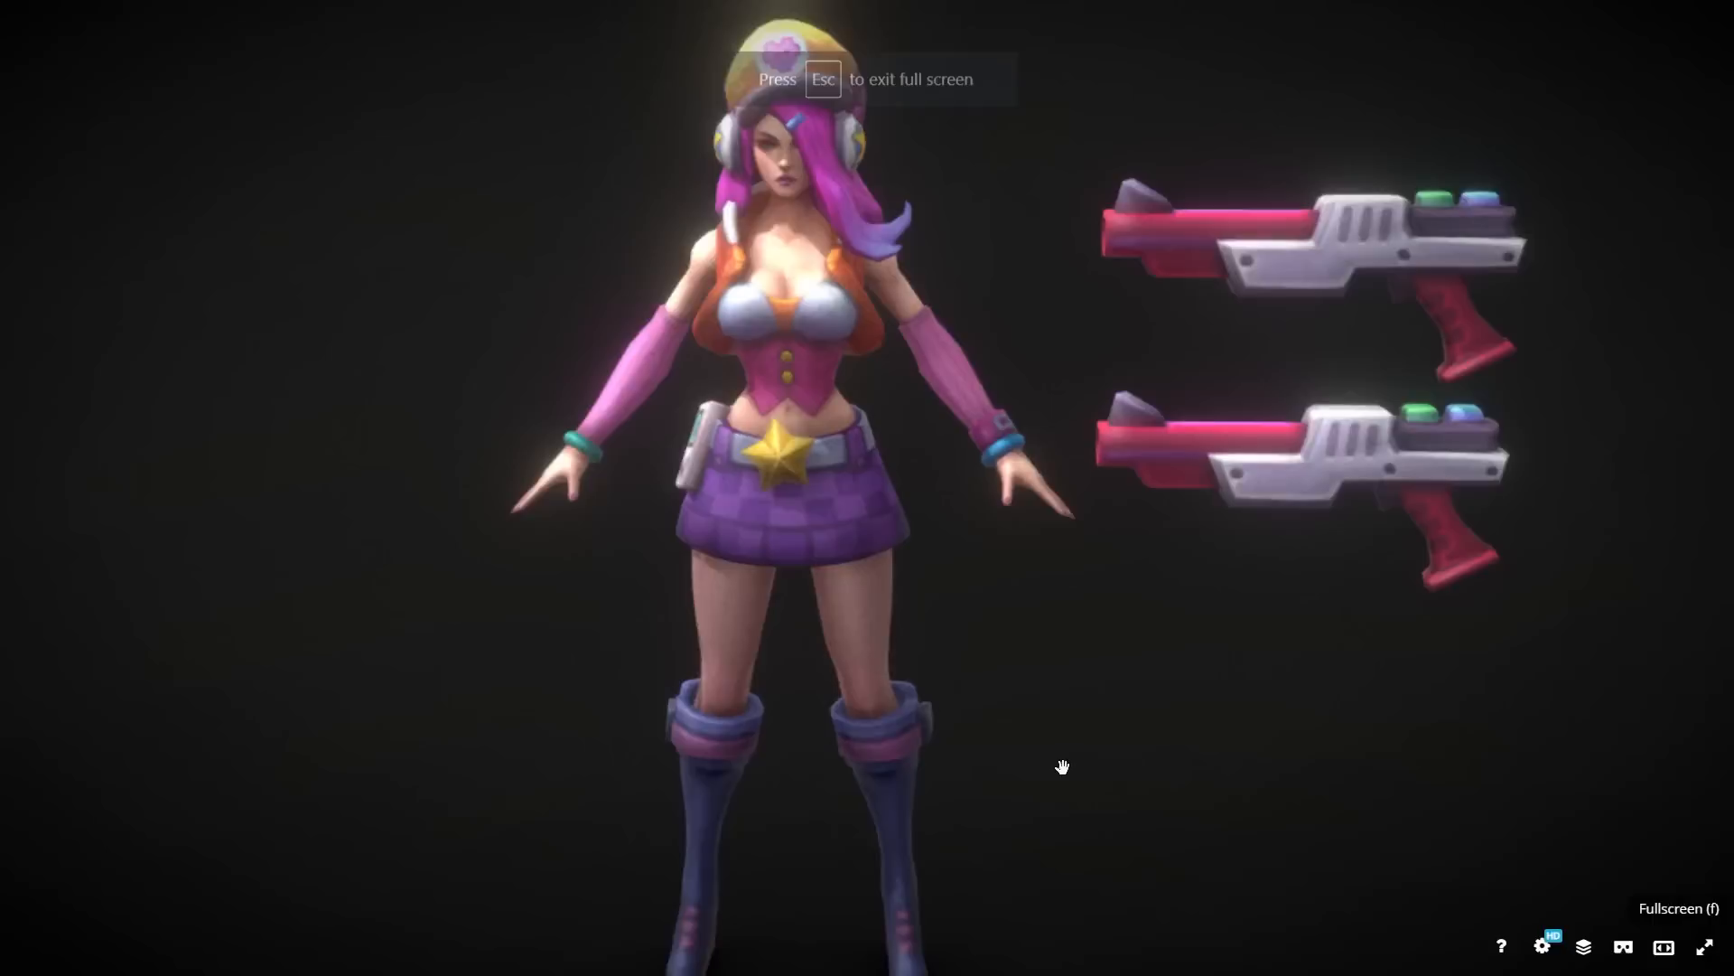
pyautogui.moveTo(624, 617)
pyautogui.mouseDown()
pyautogui.moveTo(642, 557)
pyautogui.moveTo(1108, 295)
pyautogui.mouseUp()
pyautogui.moveTo(1000, 580)
pyautogui.mouseDown()
pyautogui.moveTo(987, 631)
pyautogui.moveTo(1014, 642)
pyautogui.mouseUp()
pyautogui.moveTo(745, 531)
pyautogui.mouseDown()
pyautogui.moveTo(867, 539)
pyautogui.moveTo(546, 570)
pyautogui.moveTo(624, 633)
pyautogui.moveTo(668, 606)
pyautogui.moveTo(755, 115)
pyautogui.mouseUp()
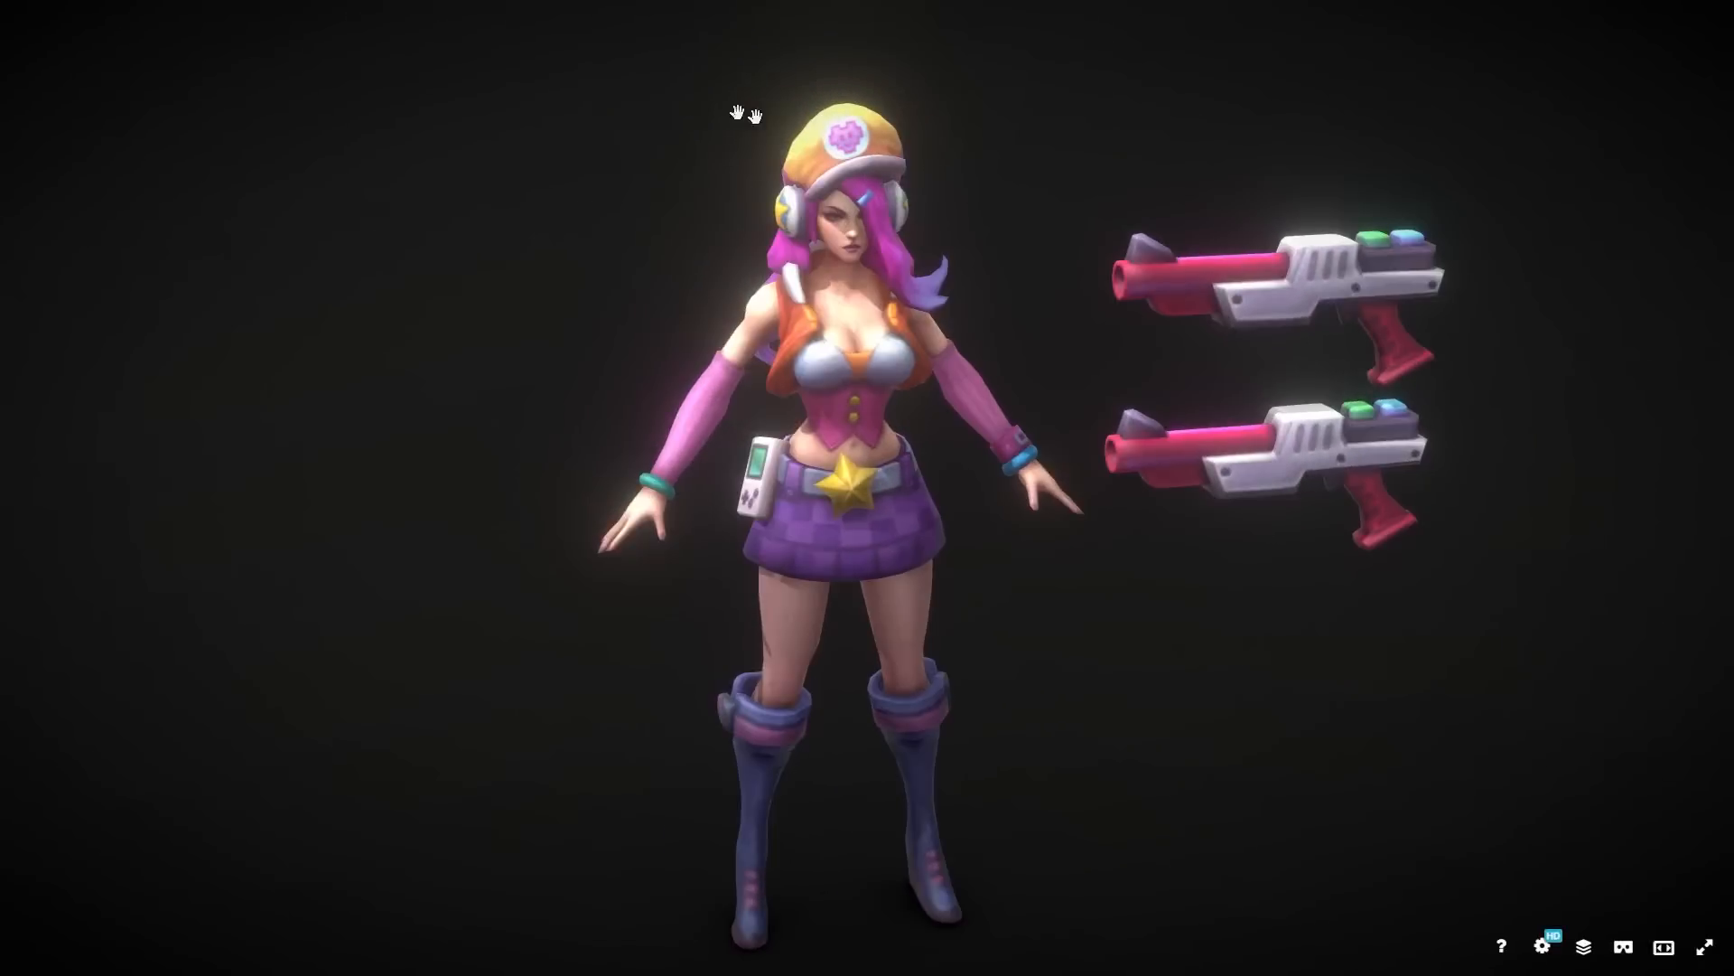
pyautogui.click(1704, 948)
# - Return to Blender, import the Miss Fortune (Arcade) model and display it in Material Preview shading
pyautogui.hotkey('alt', 'Tab')
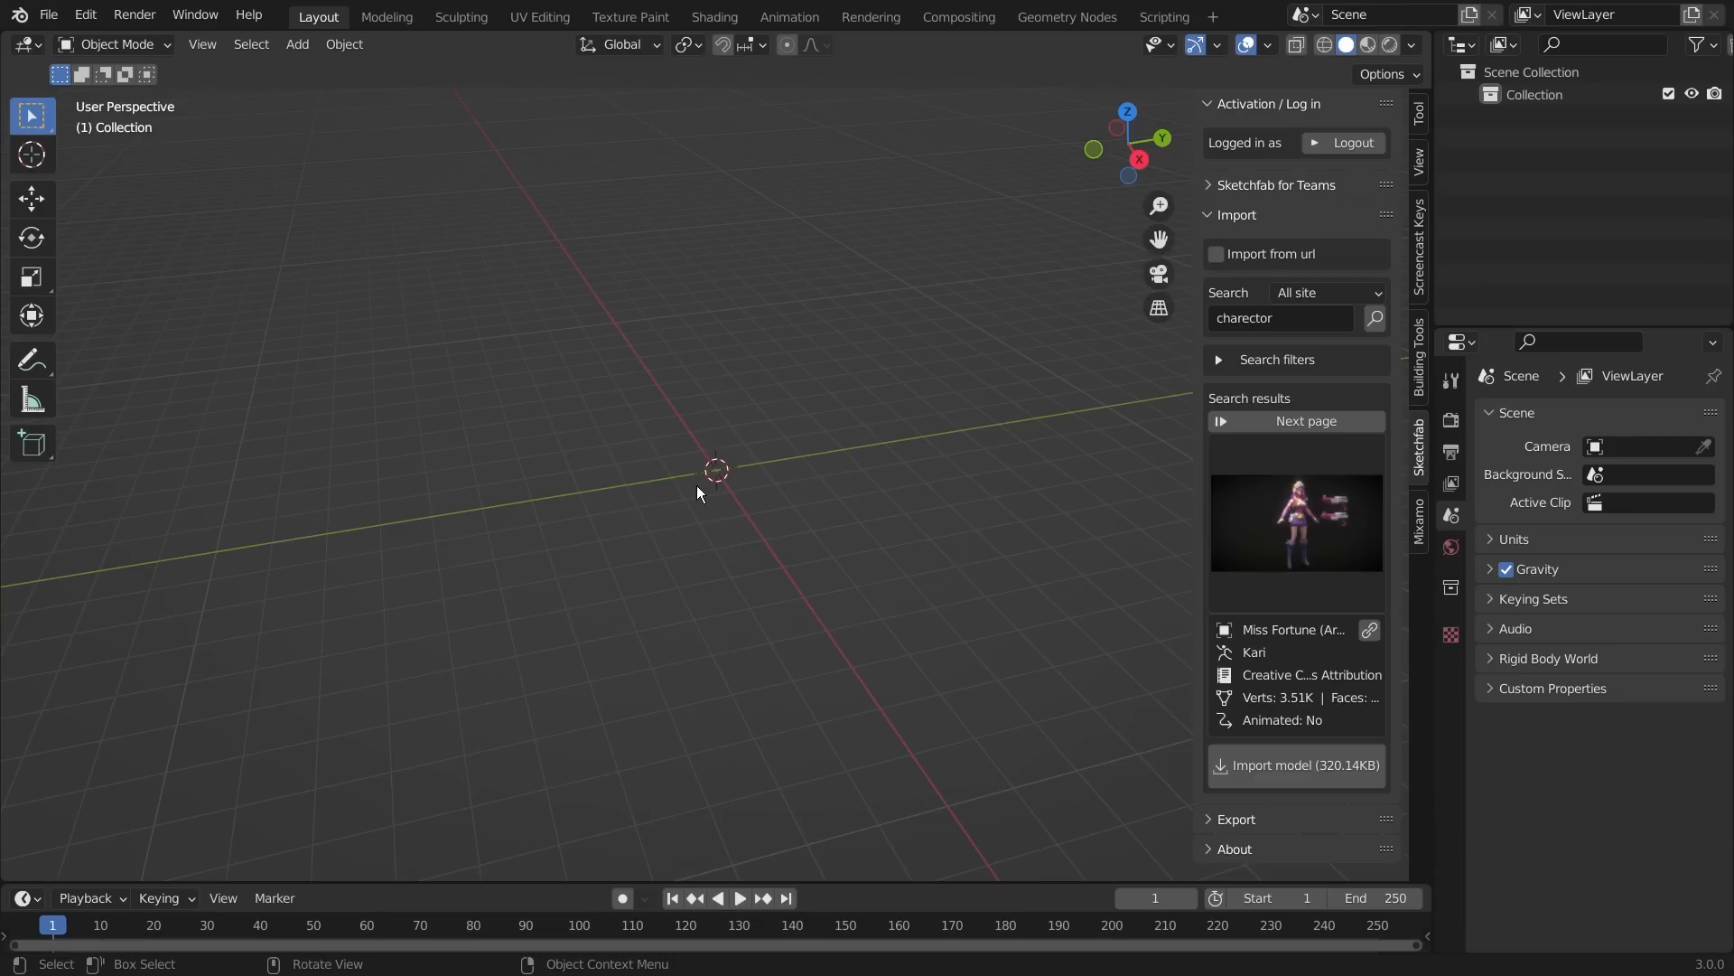
pyautogui.click(1336, 768)
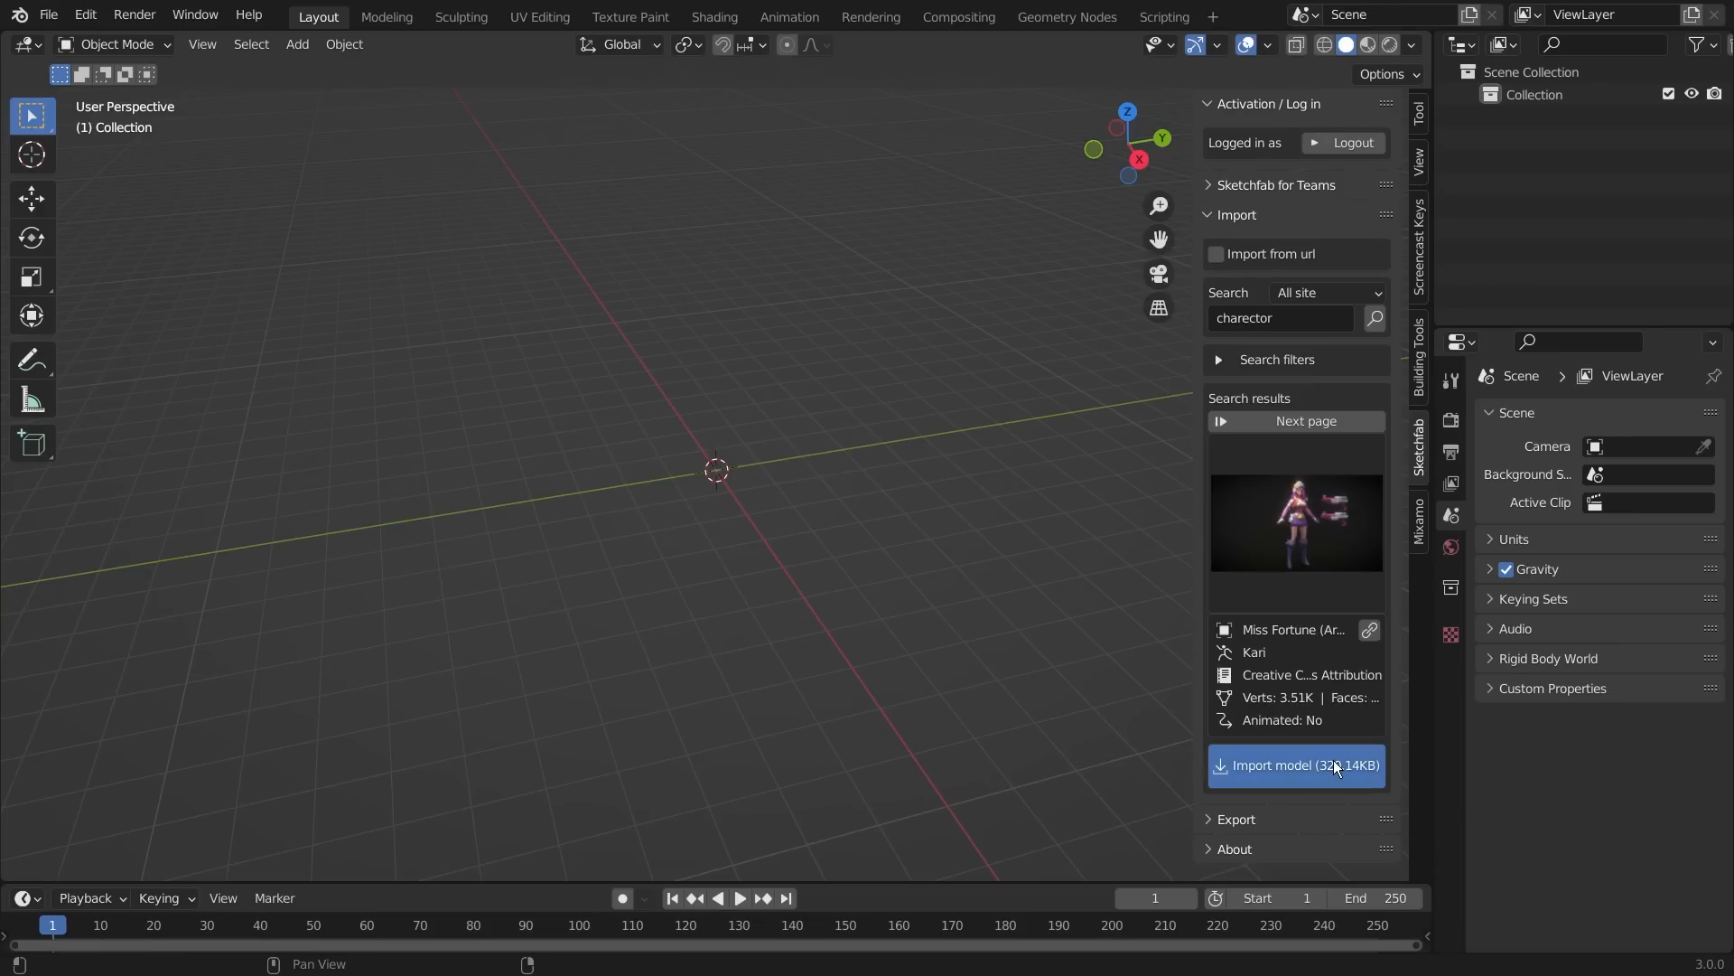
pyautogui.moveTo(993, 367); pyautogui.dragTo(795, 623, button='middle')
pyautogui.keyDown('shift'); pyautogui.moveTo(948, 602); pyautogui.dragTo(1323, 94, button='middle'); pyautogui.keyUp('shift')
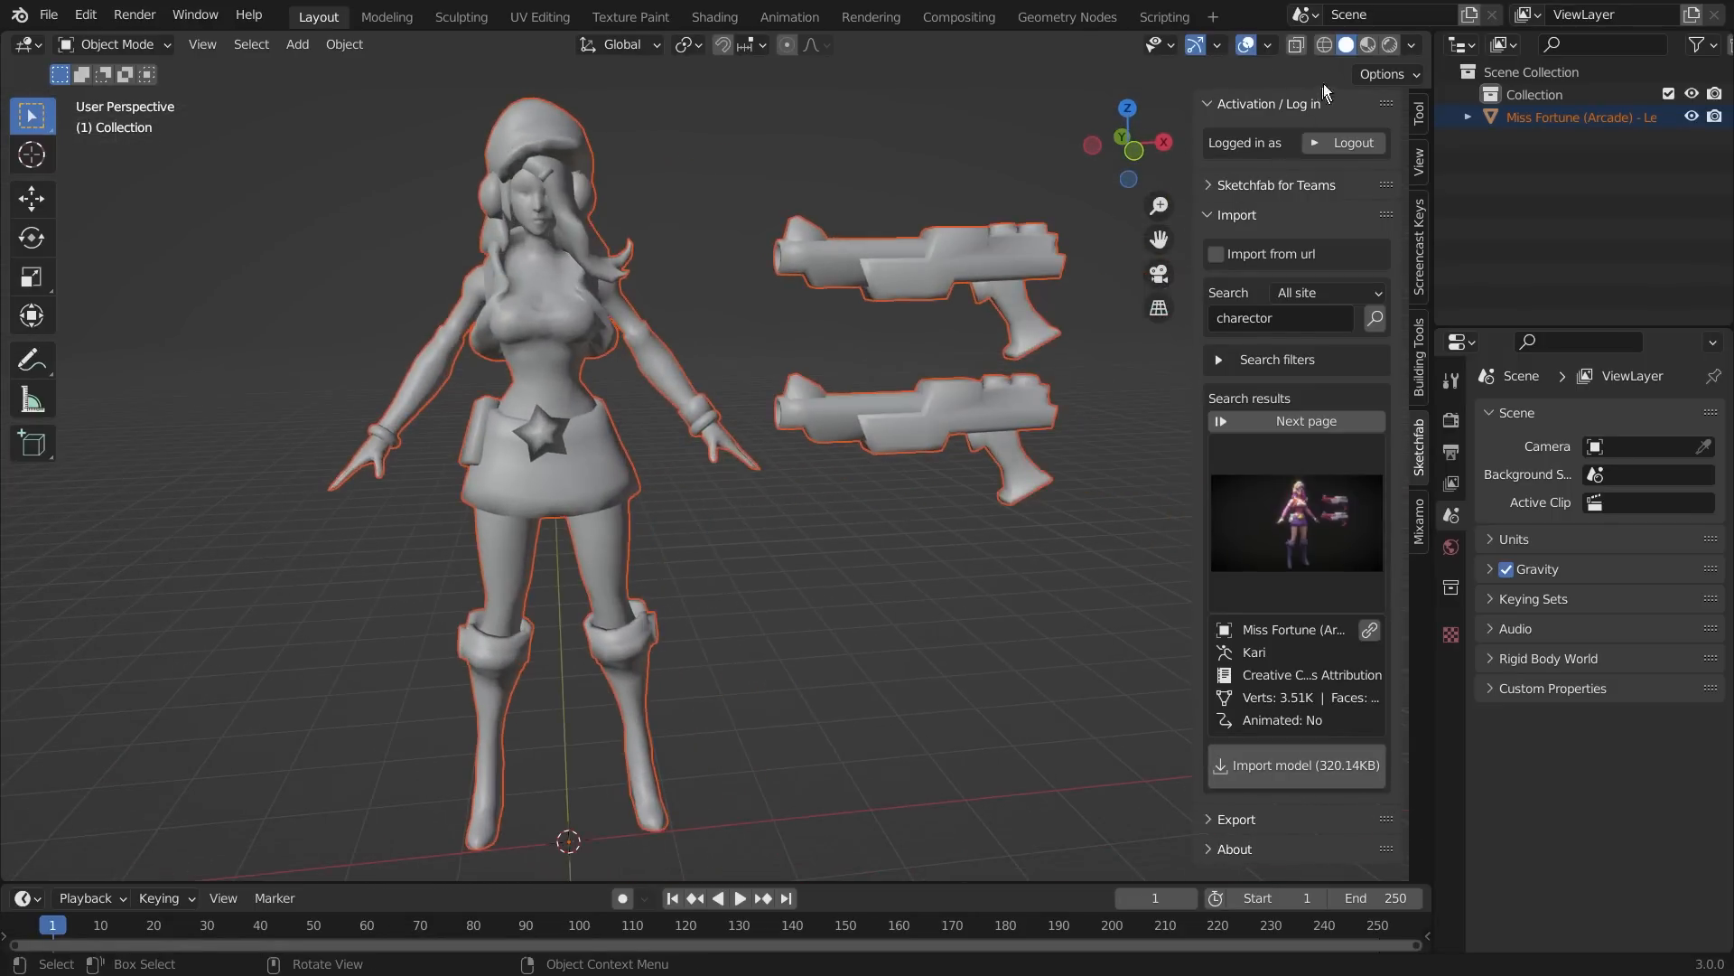
pyautogui.click(1368, 47)
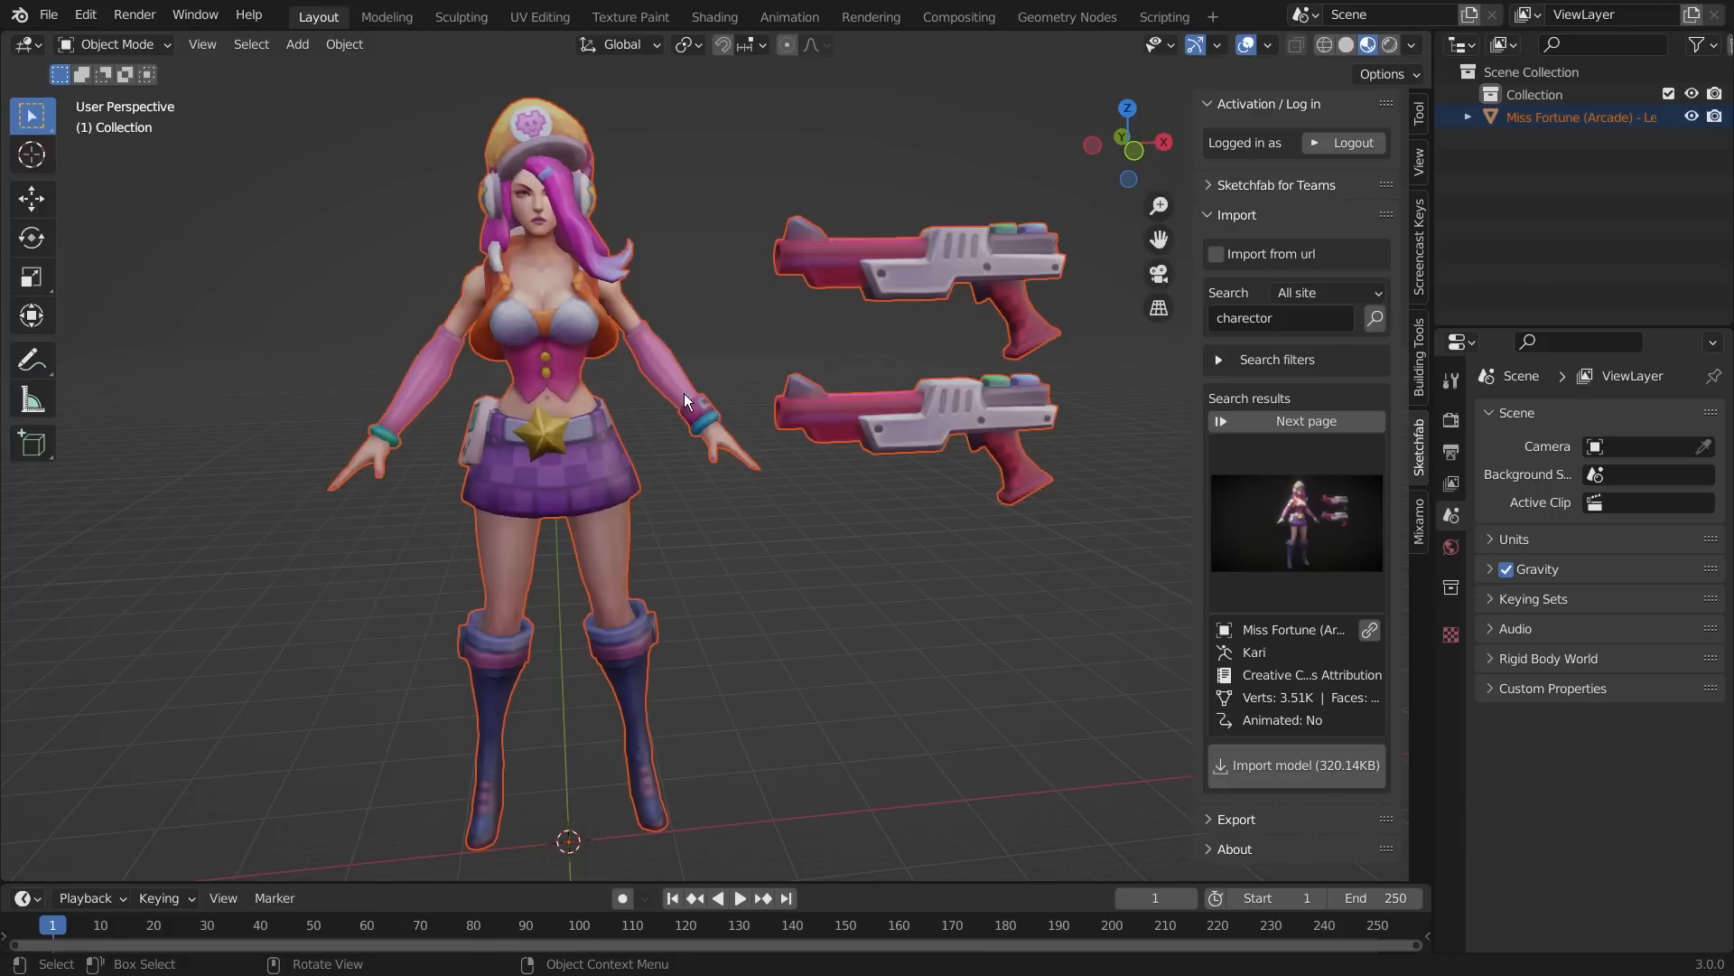
# - Deselect the imported model and hide the viewport sidebar
pyautogui.moveTo(513, 545); pyautogui.dragTo(838, 605, button='middle')
pyautogui.scroll(-3, 480, 555)
pyautogui.click(488, 591)
pyautogui.scroll(3, 804, 623)
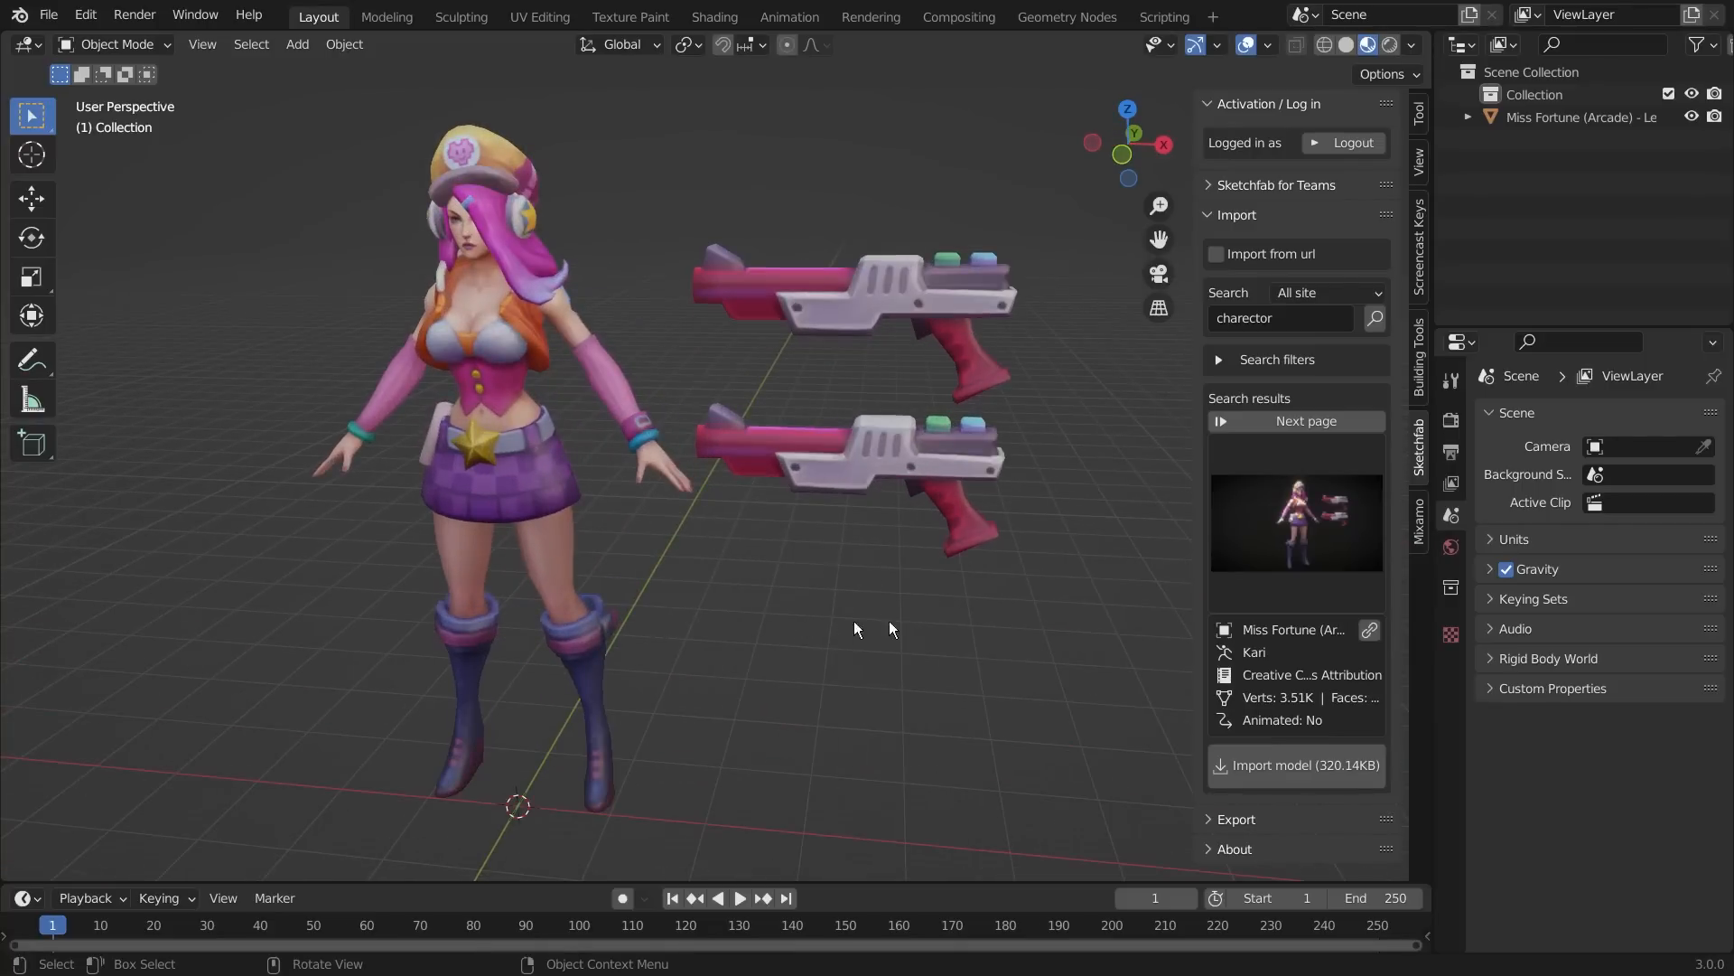
pyautogui.press('n')
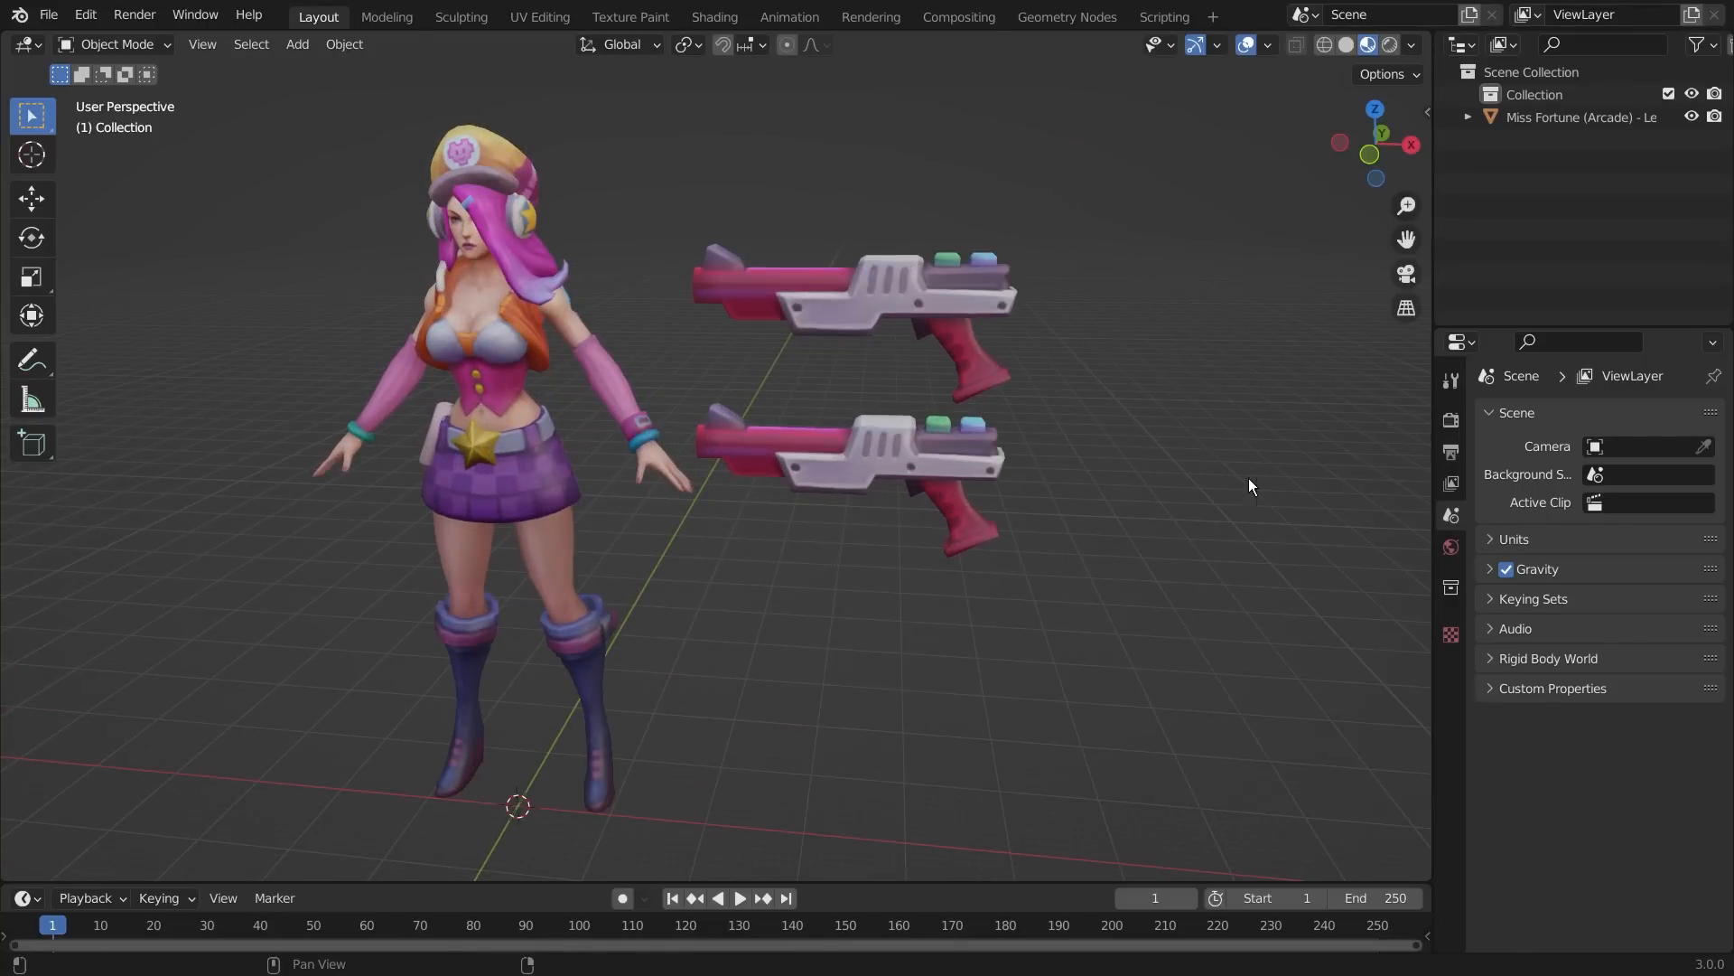
# - Inspect the character and its two guns, selecting the model to check whether they form a single object
pyautogui.scroll(-2, 885, 571)
pyautogui.moveTo(778, 588); pyautogui.dragTo(837, 588, button='middle')
pyautogui.scroll(1, 838, 588)
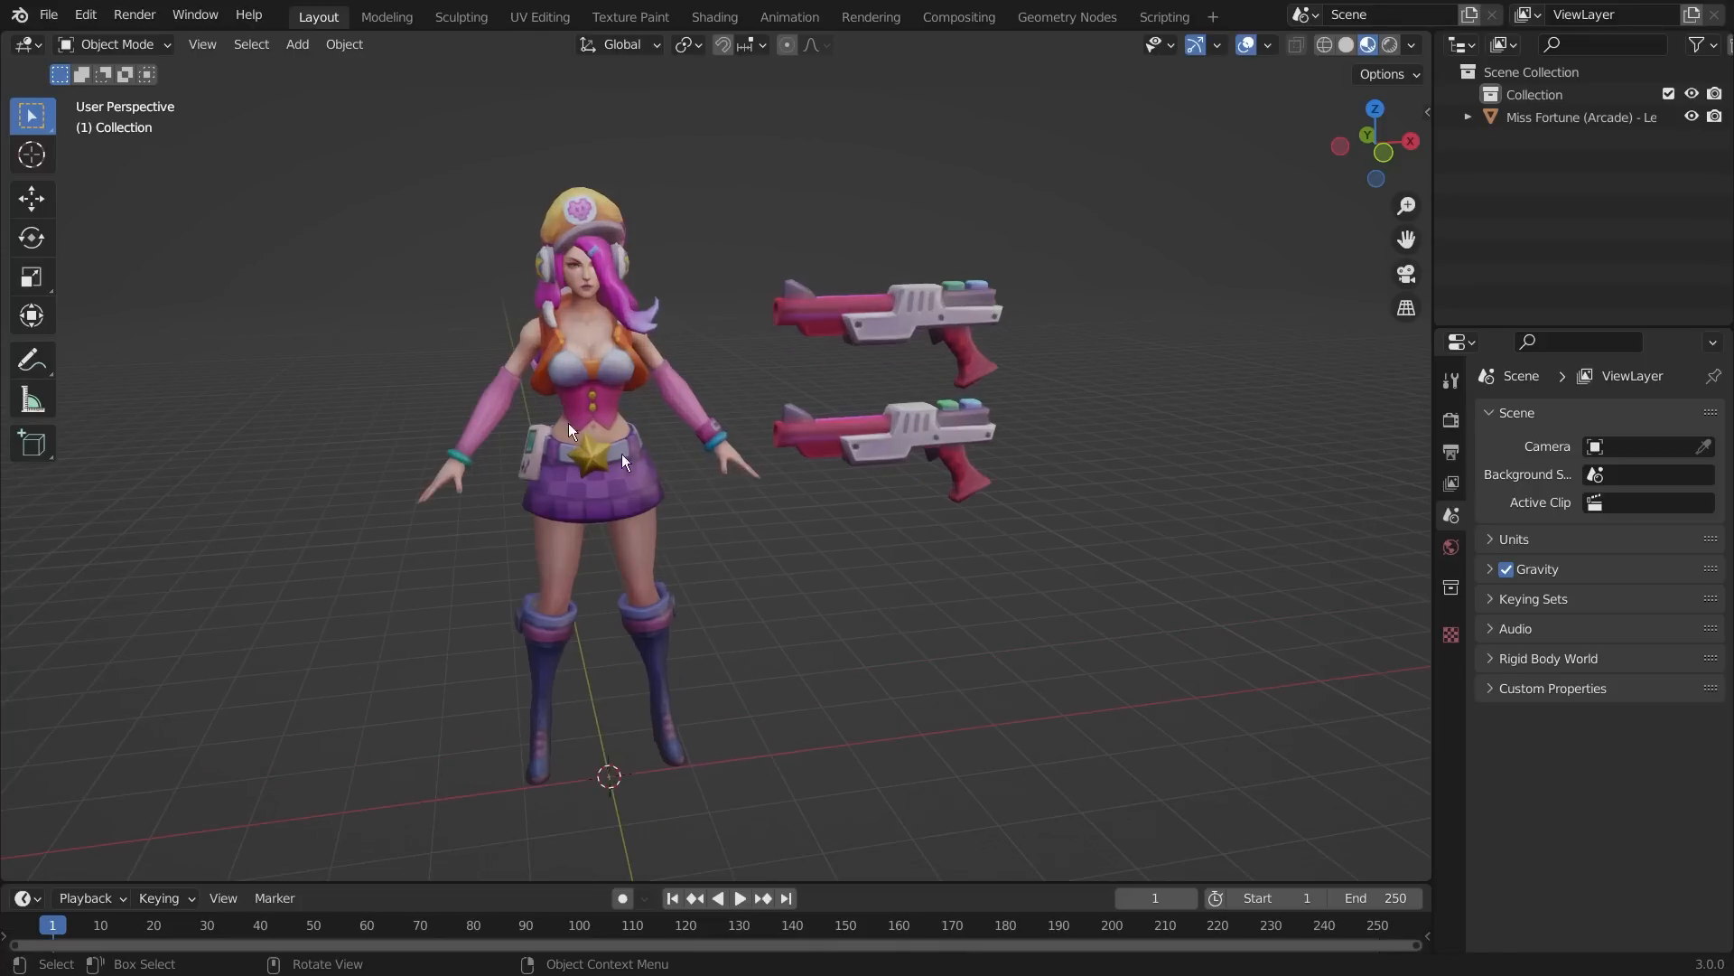
pyautogui.moveTo(330, 161); pyautogui.dragTo(1162, 793)
pyautogui.moveTo(941, 595)
pyautogui.mouseDown(button='middle')
pyautogui.moveTo(881, 601)
pyautogui.moveTo(941, 596)
pyautogui.mouseUp(button='middle')
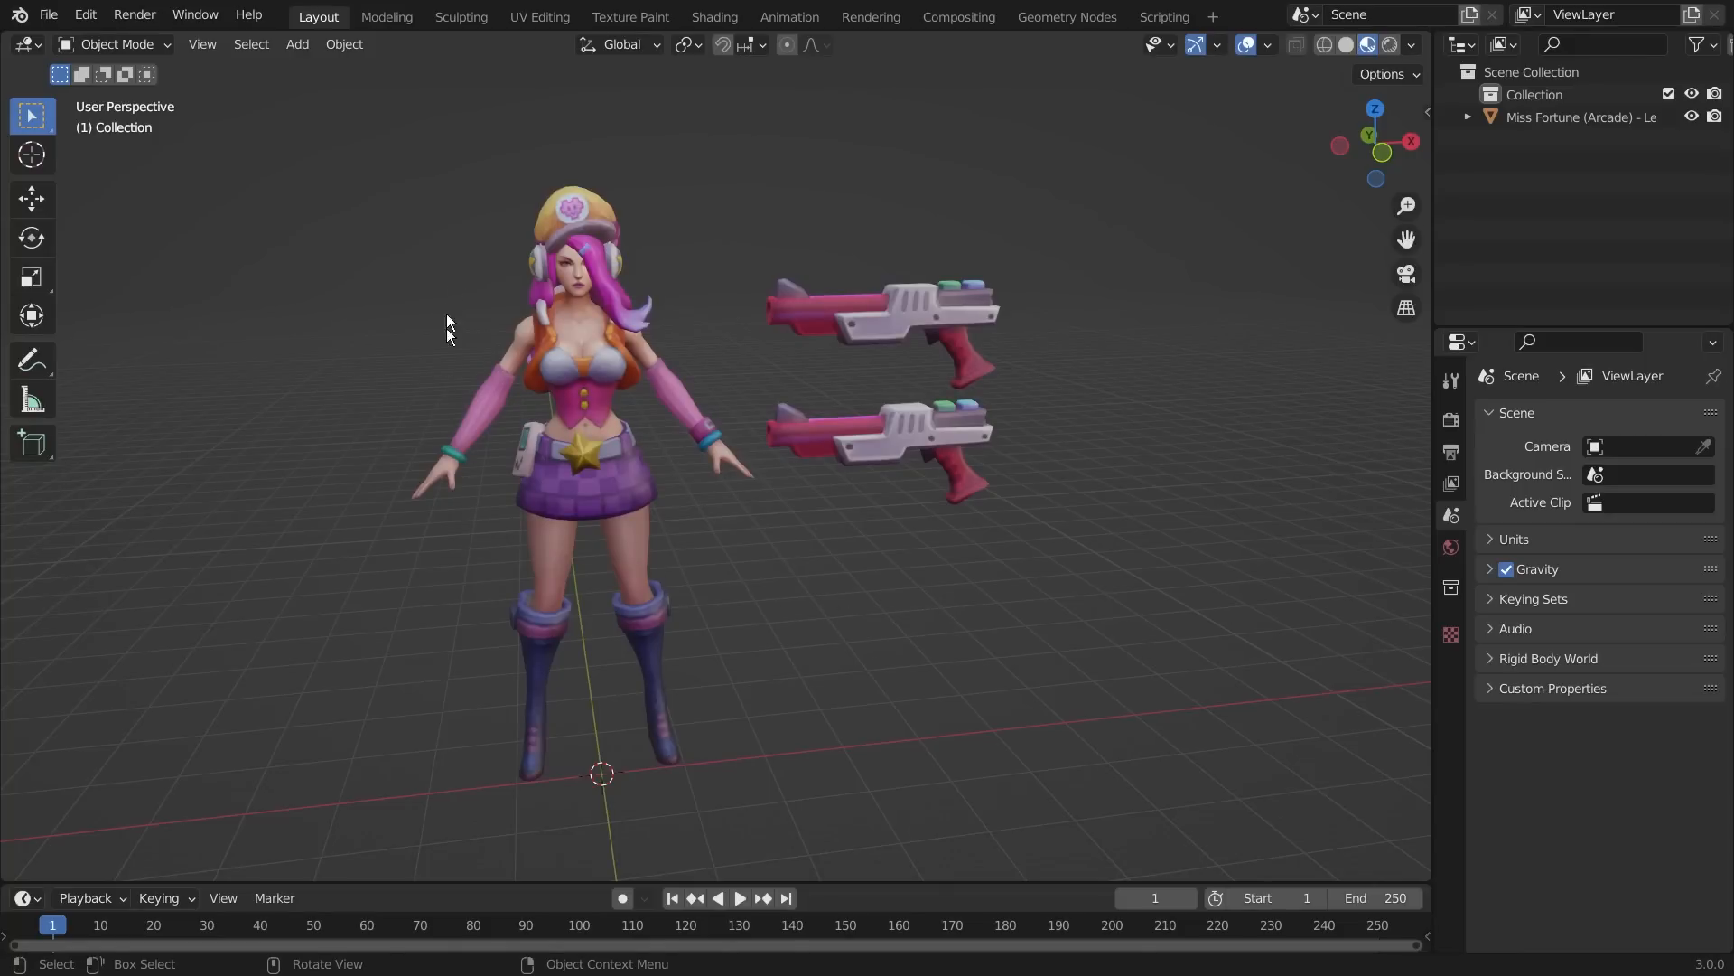
pyautogui.scroll(2, 571, 448)
pyautogui.scroll(-1, 571, 448)
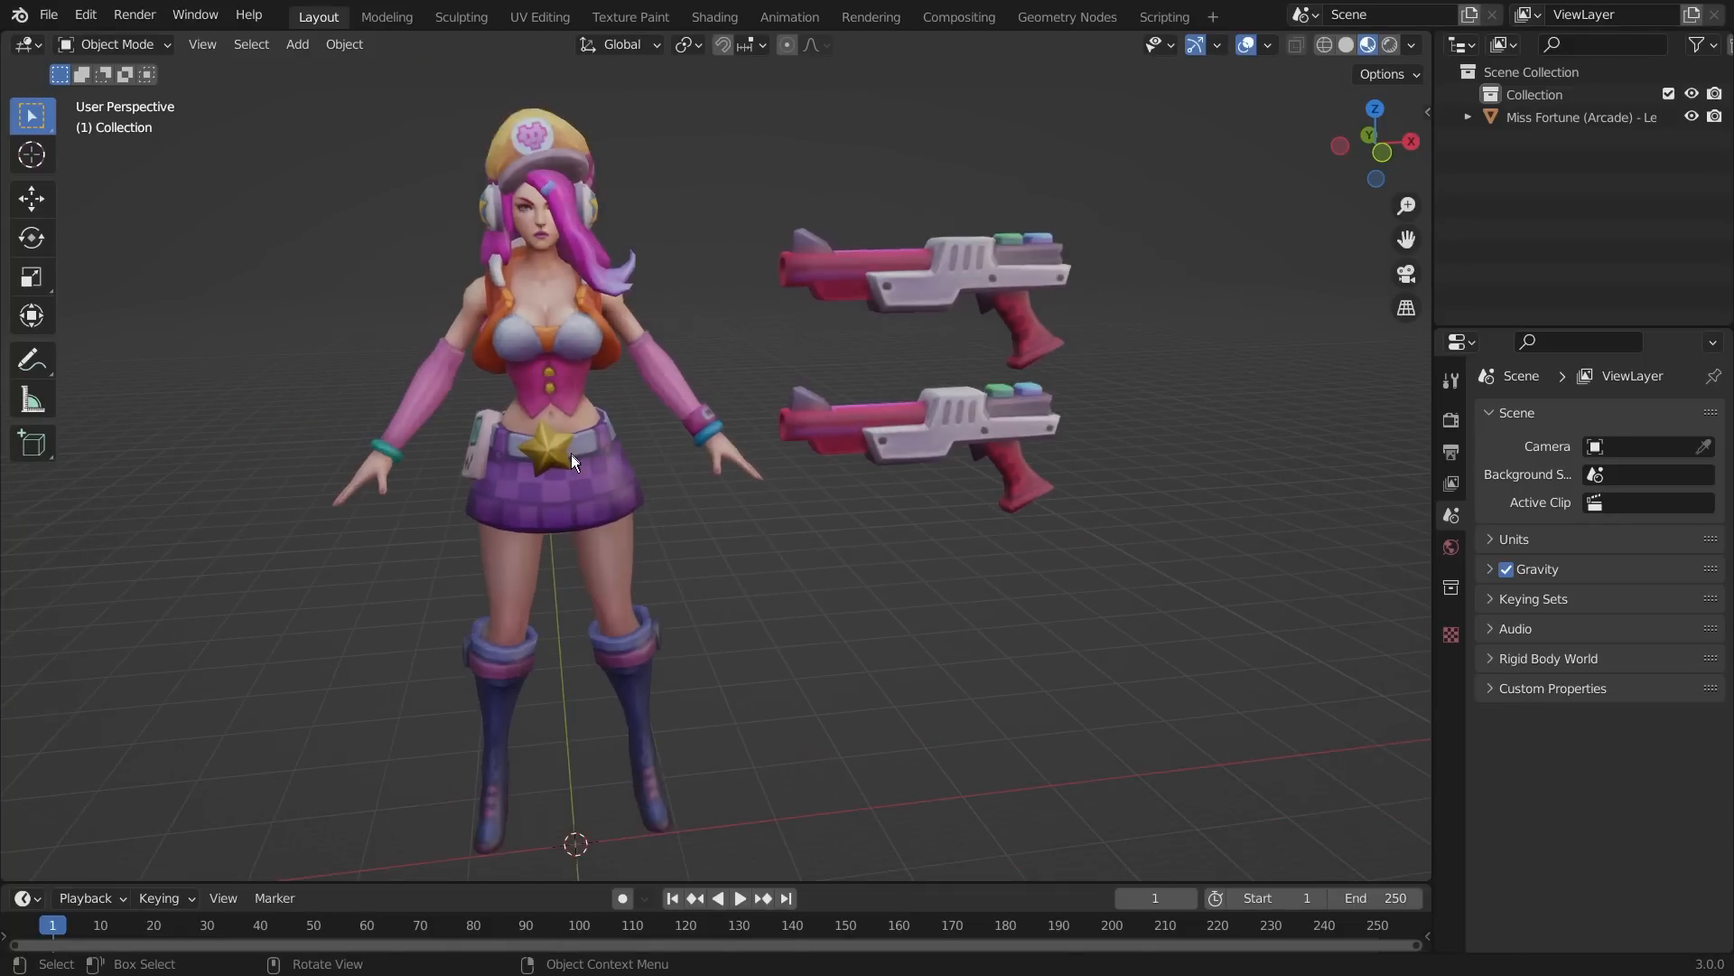
pyautogui.click(571, 453)
pyautogui.click(847, 584)
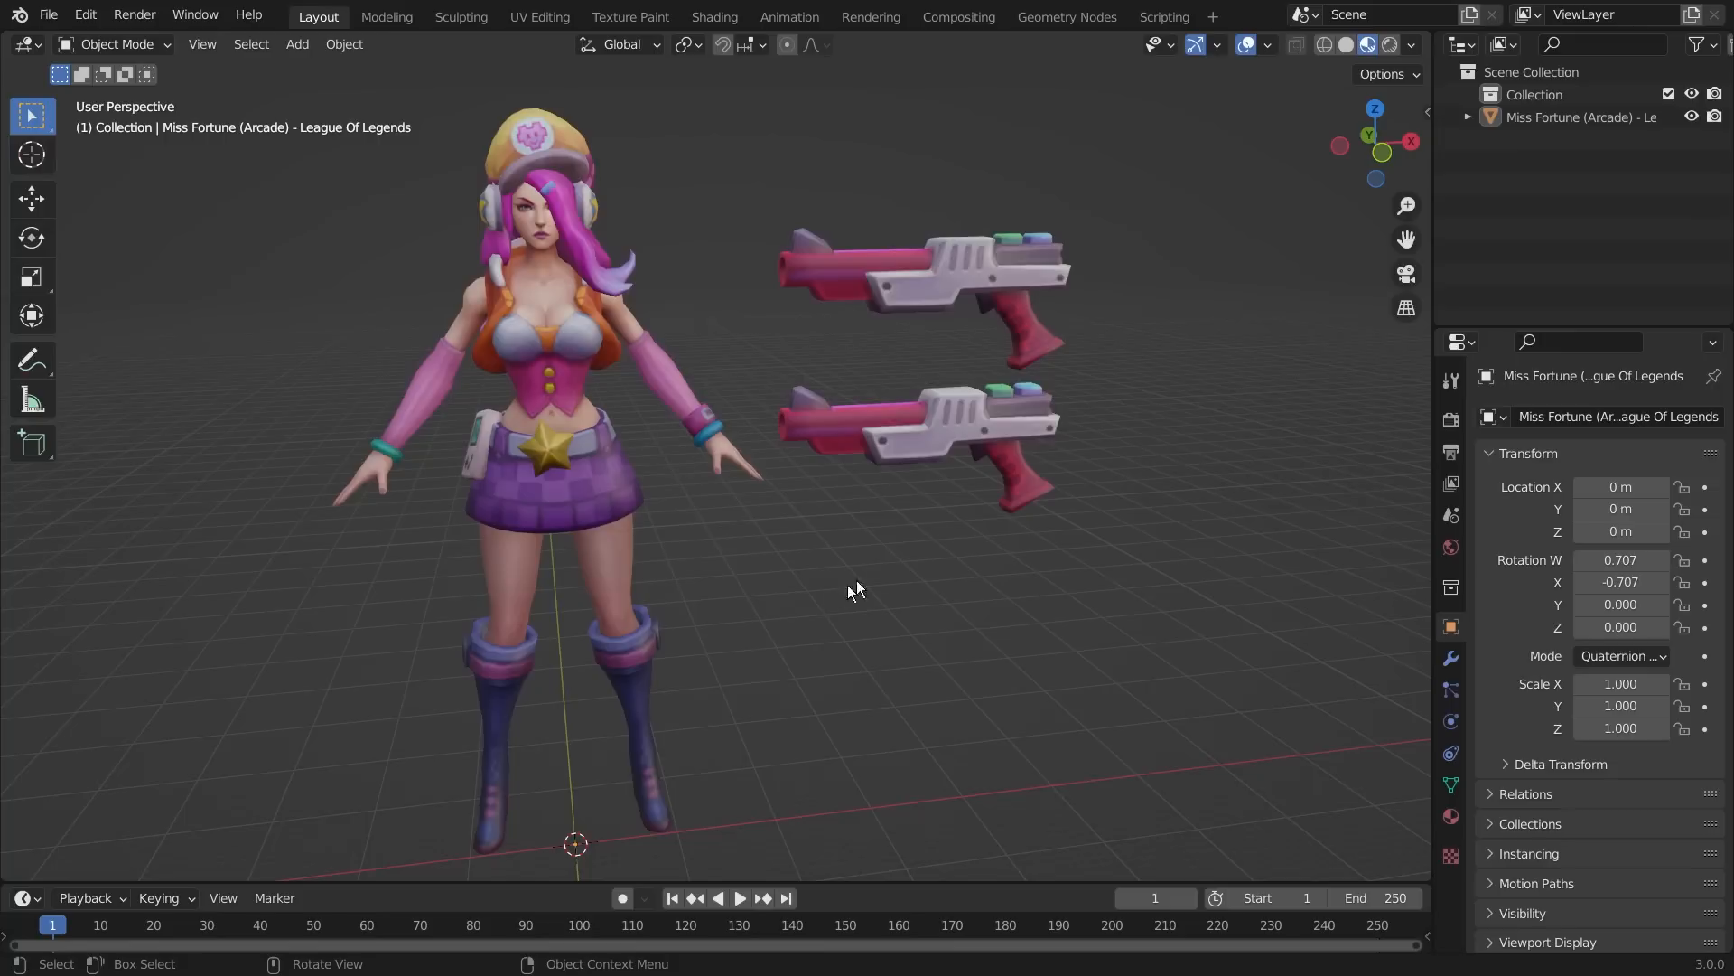
pyautogui.click(579, 494)
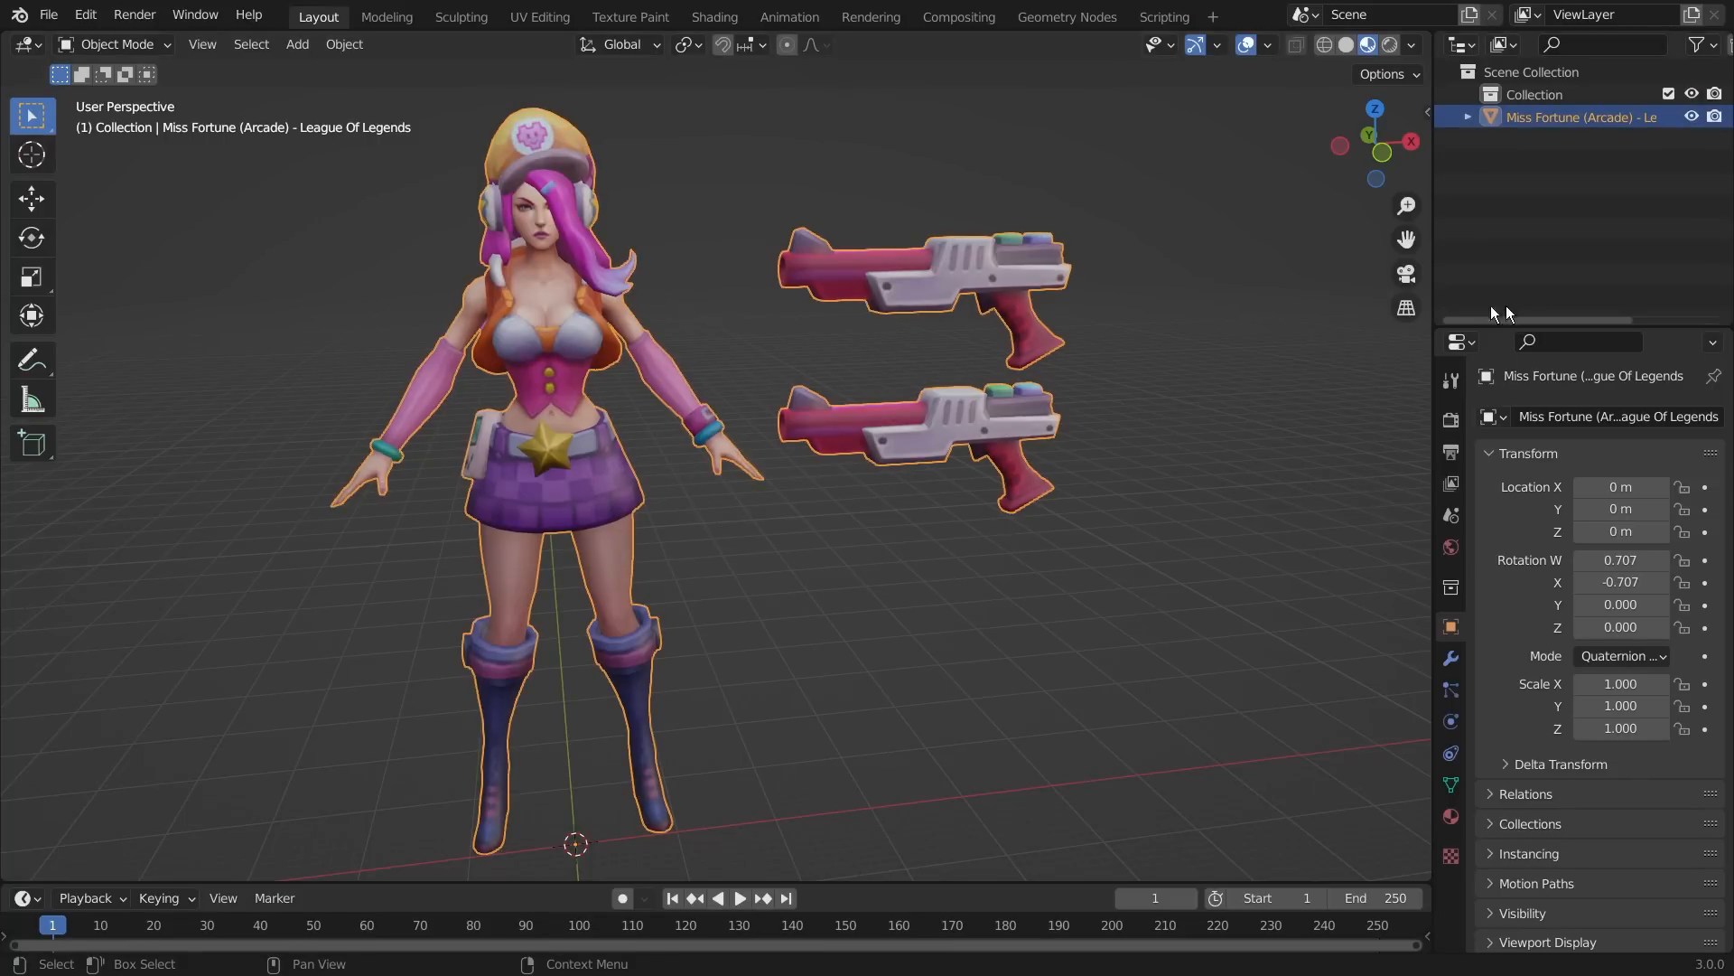
# - Widen the Outliner and expand the Miss Fortune model's entry to show its mesh data, leaving the model deselected
pyautogui.moveTo(1433, 228); pyautogui.dragTo(1366, 228)
pyautogui.click(1493, 226)
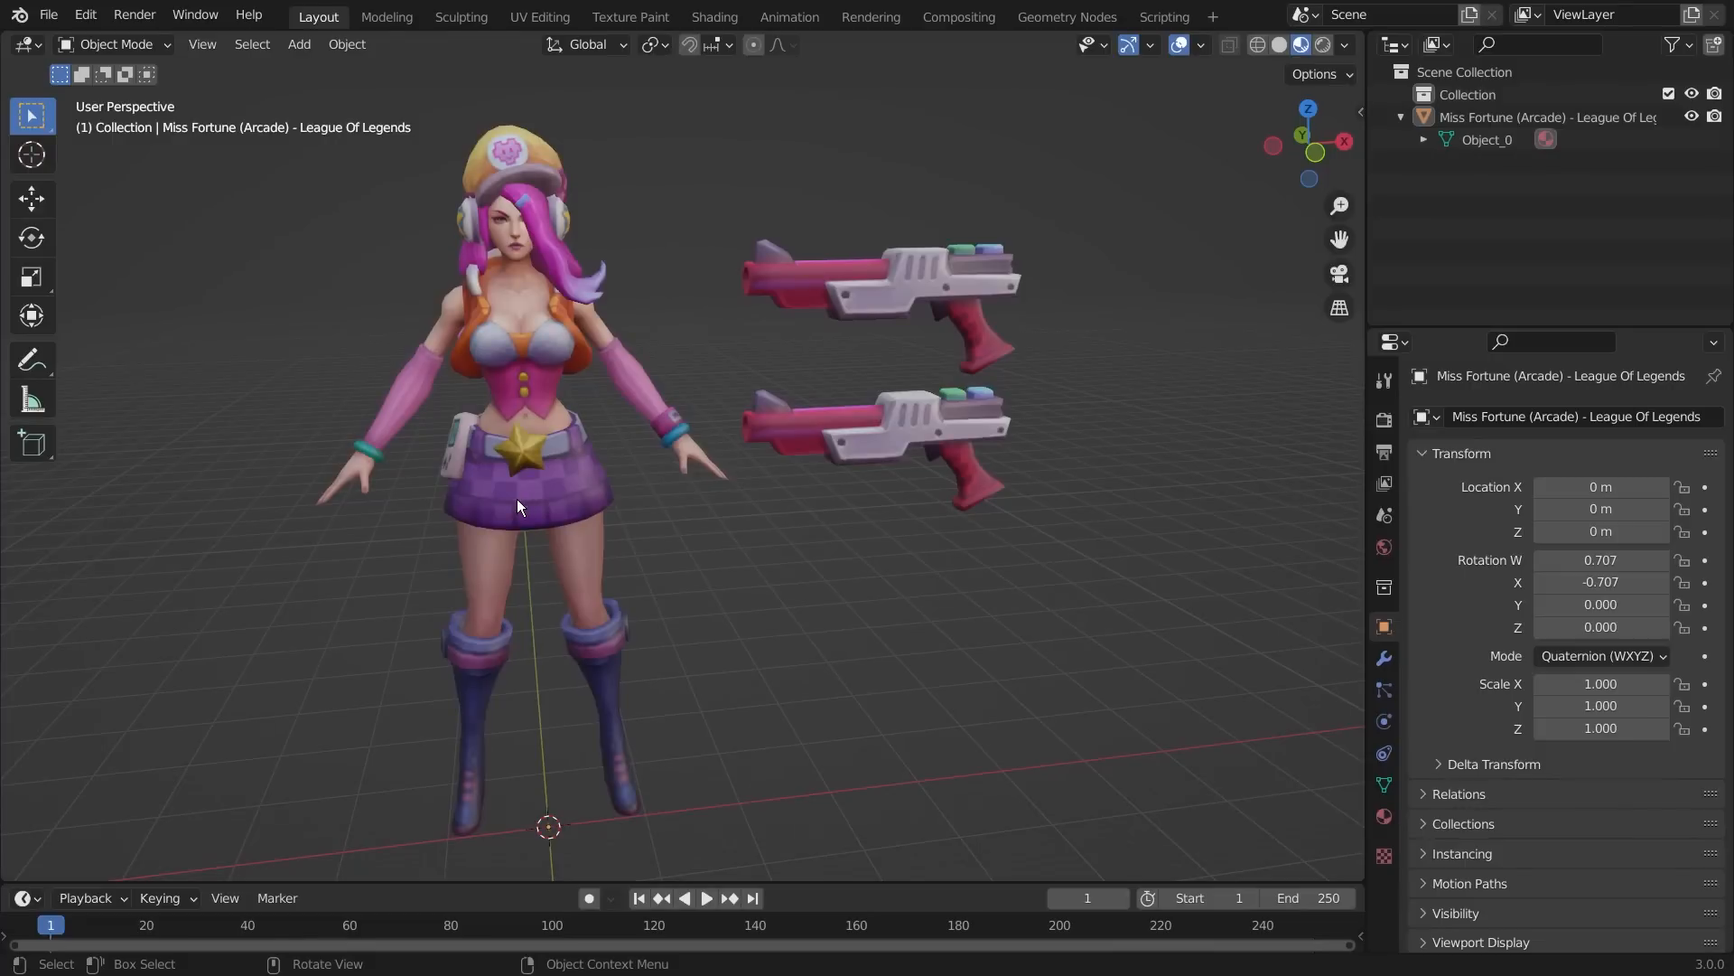
pyautogui.click(520, 506)
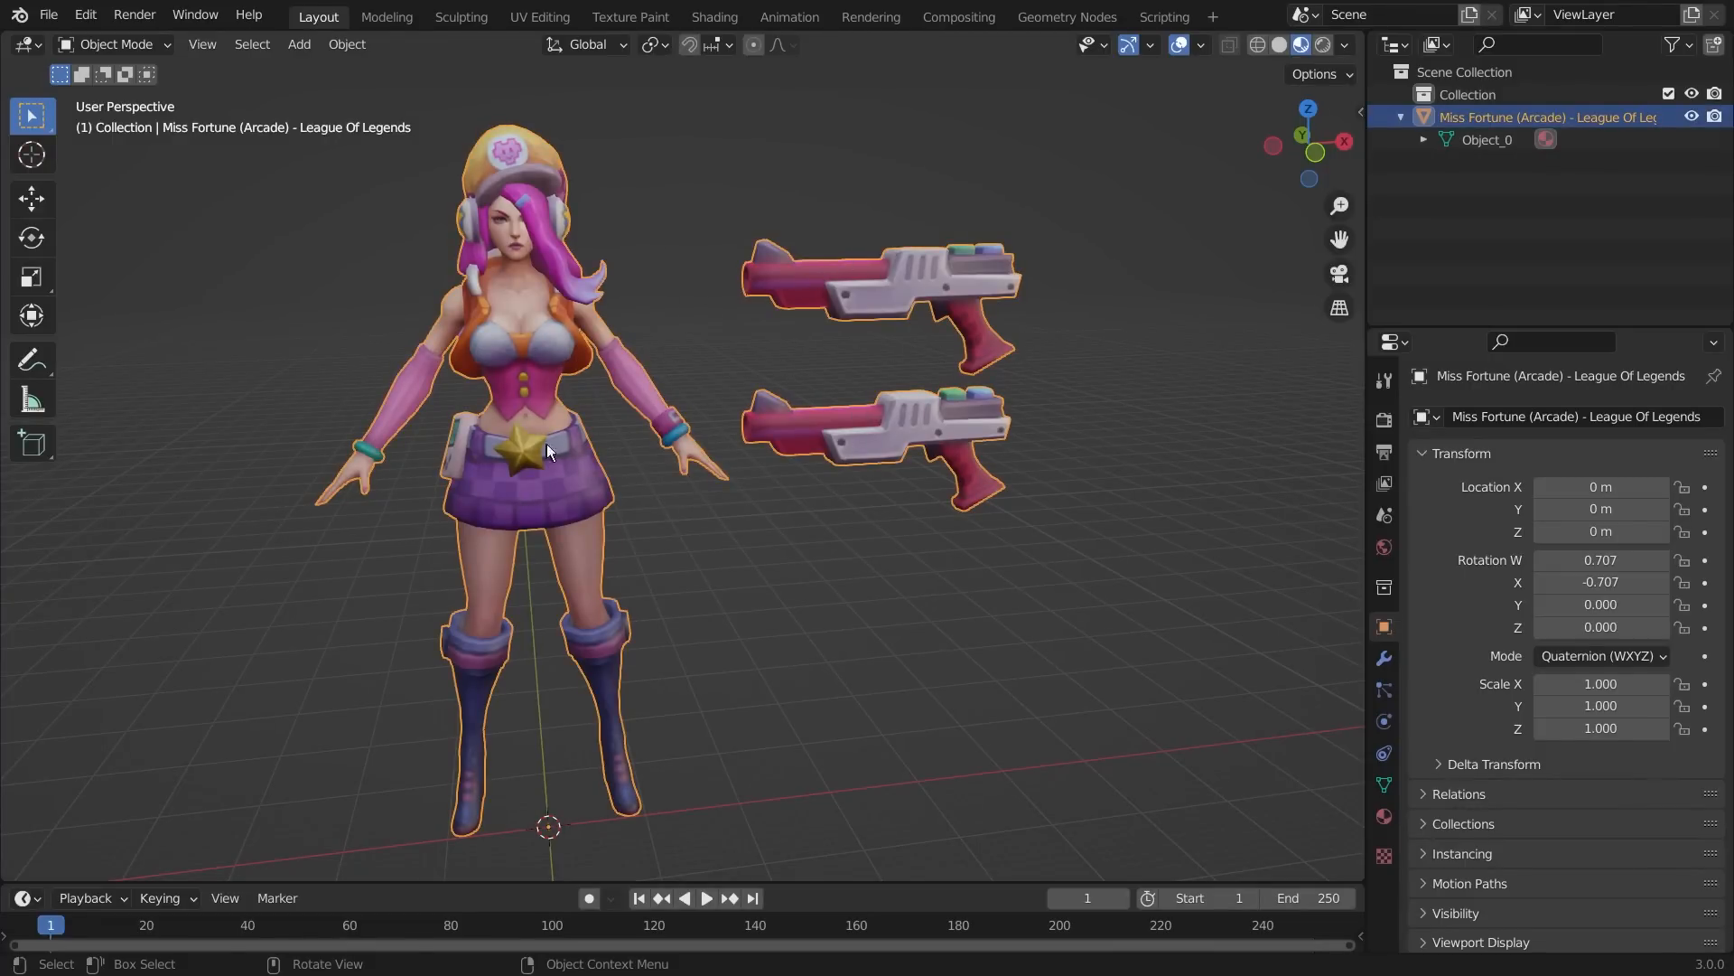
pyautogui.hotkey('alt', 'a')
# - Put the Miss Fortune model into Edit Mode and deselect all its vertices
pyautogui.click(551, 236)
pyautogui.click(155, 47)
pyautogui.click(159, 95)
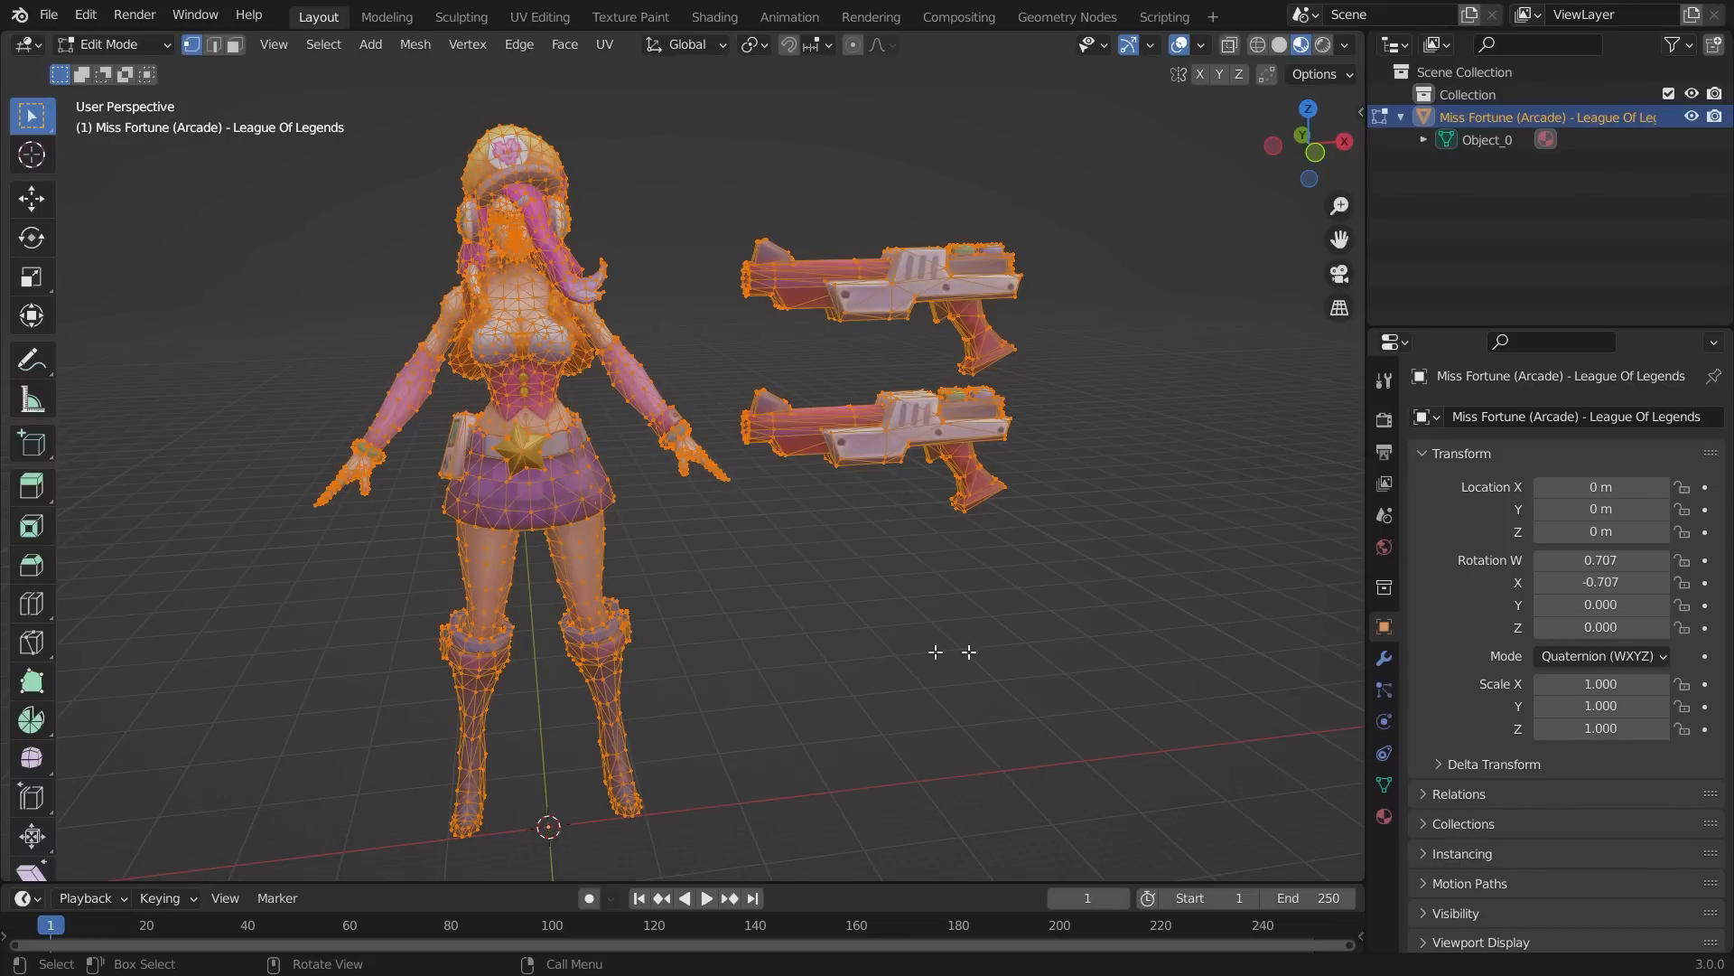
pyautogui.hotkey('alt', 'a')
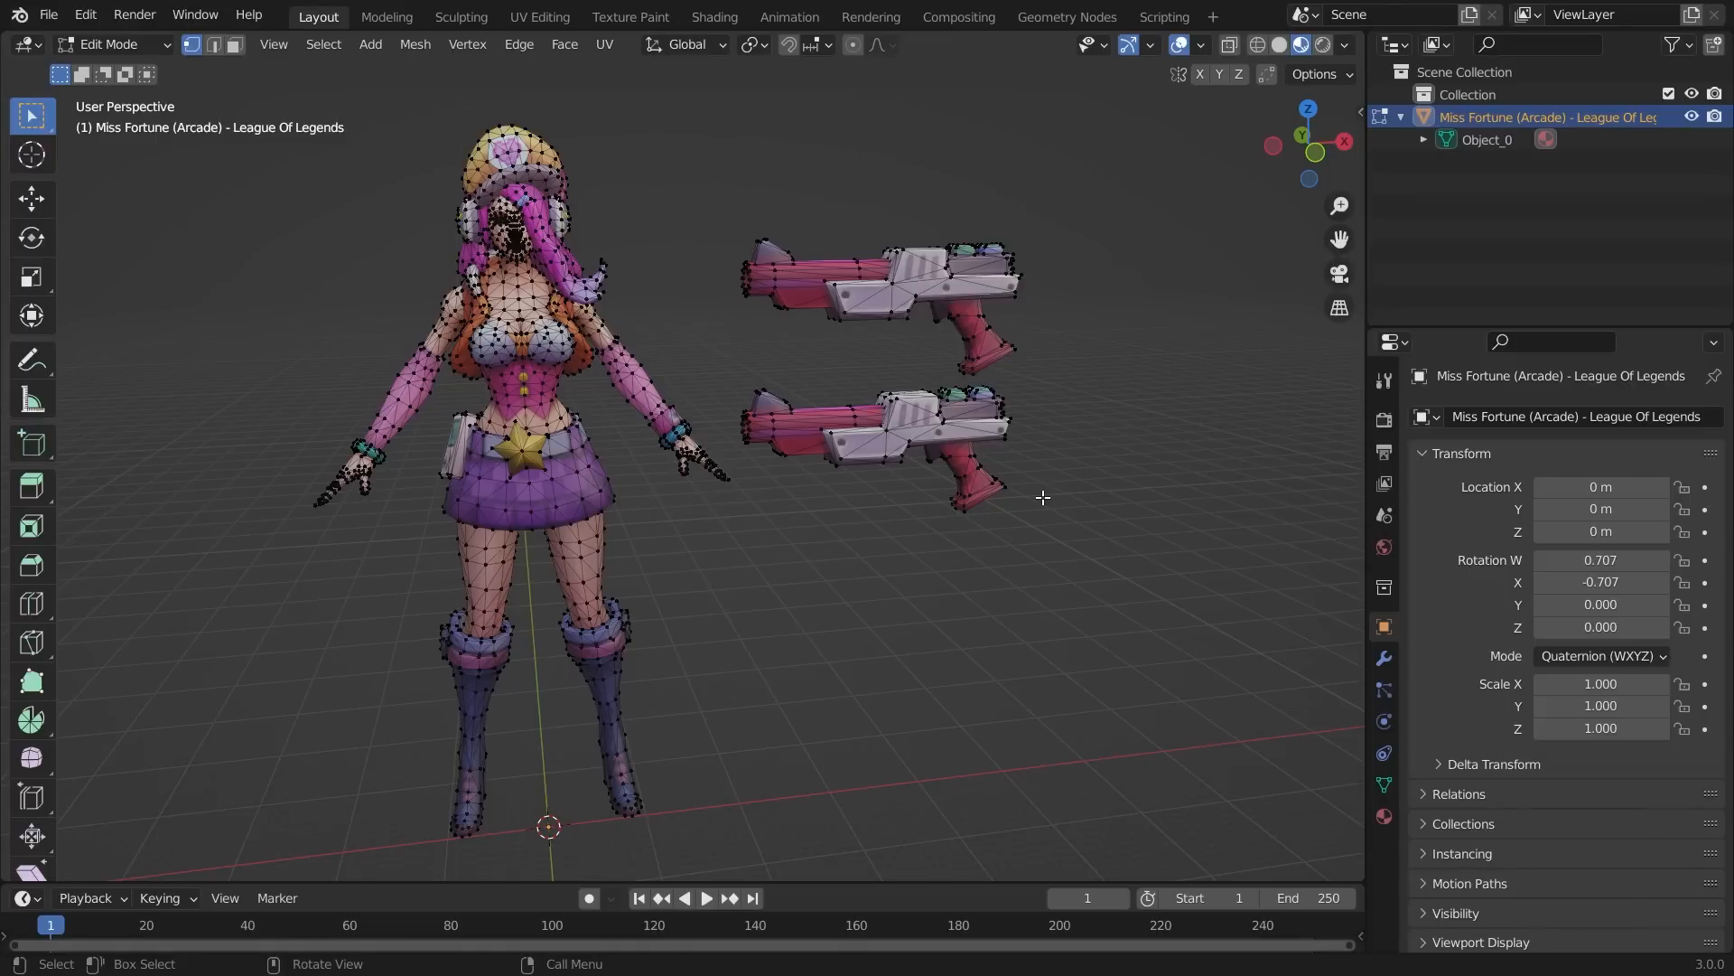
pyautogui.press('a')
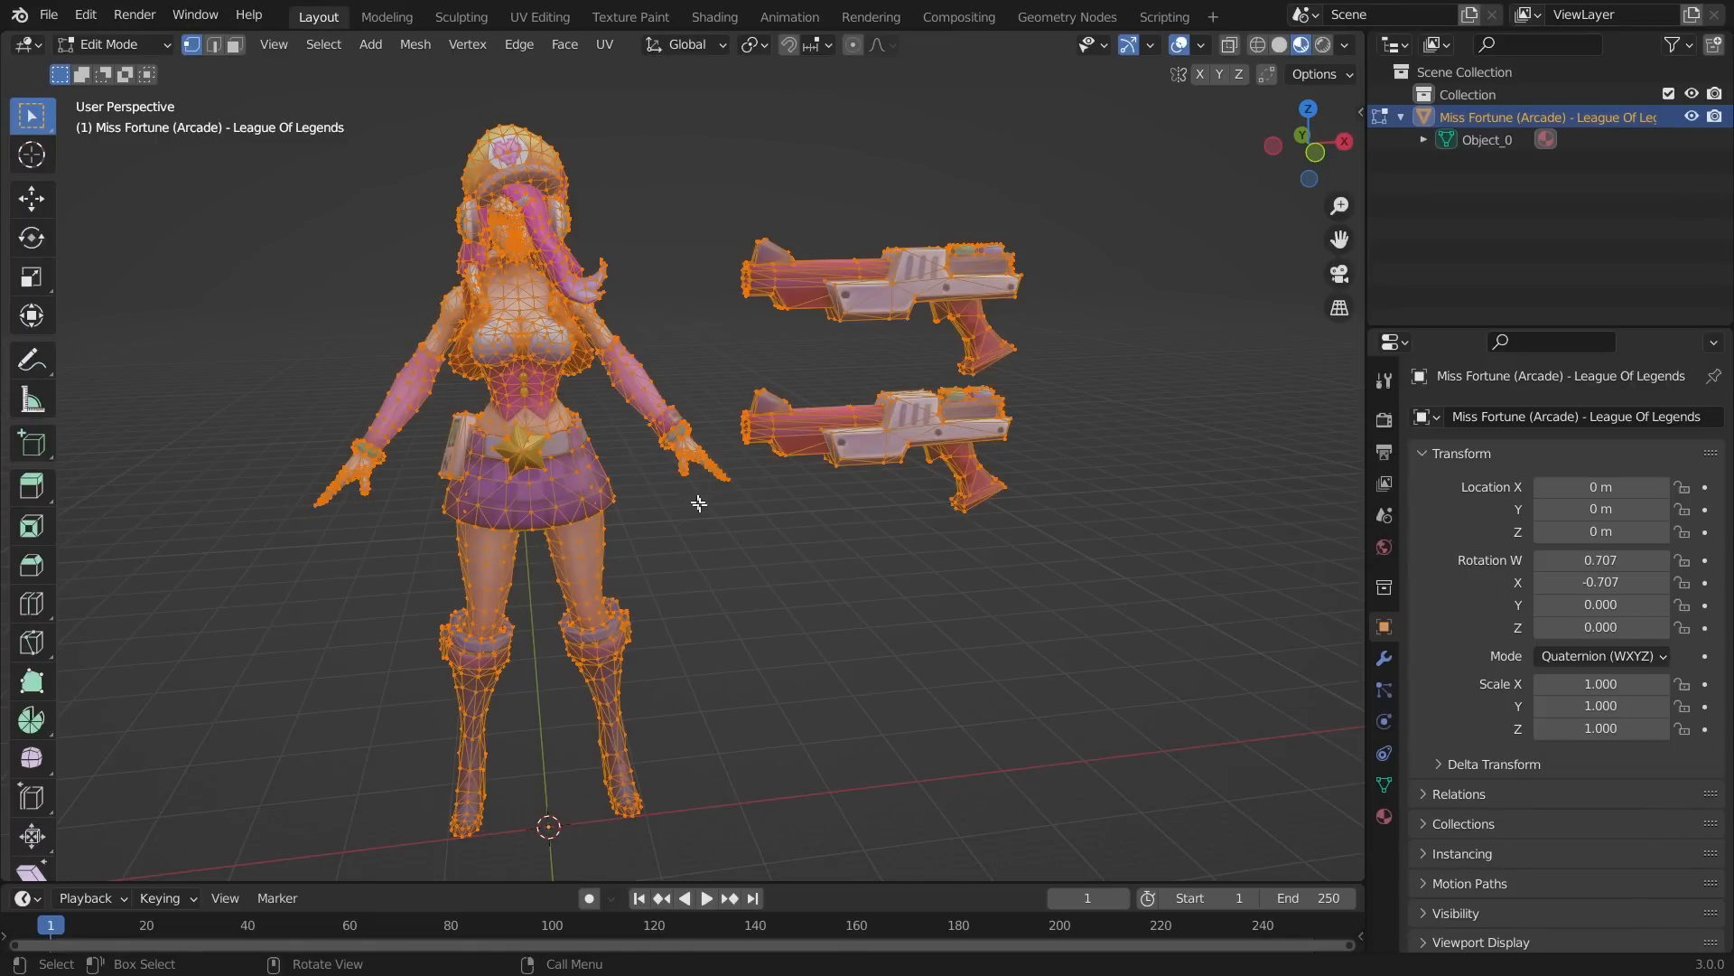
pyautogui.click(769, 549)
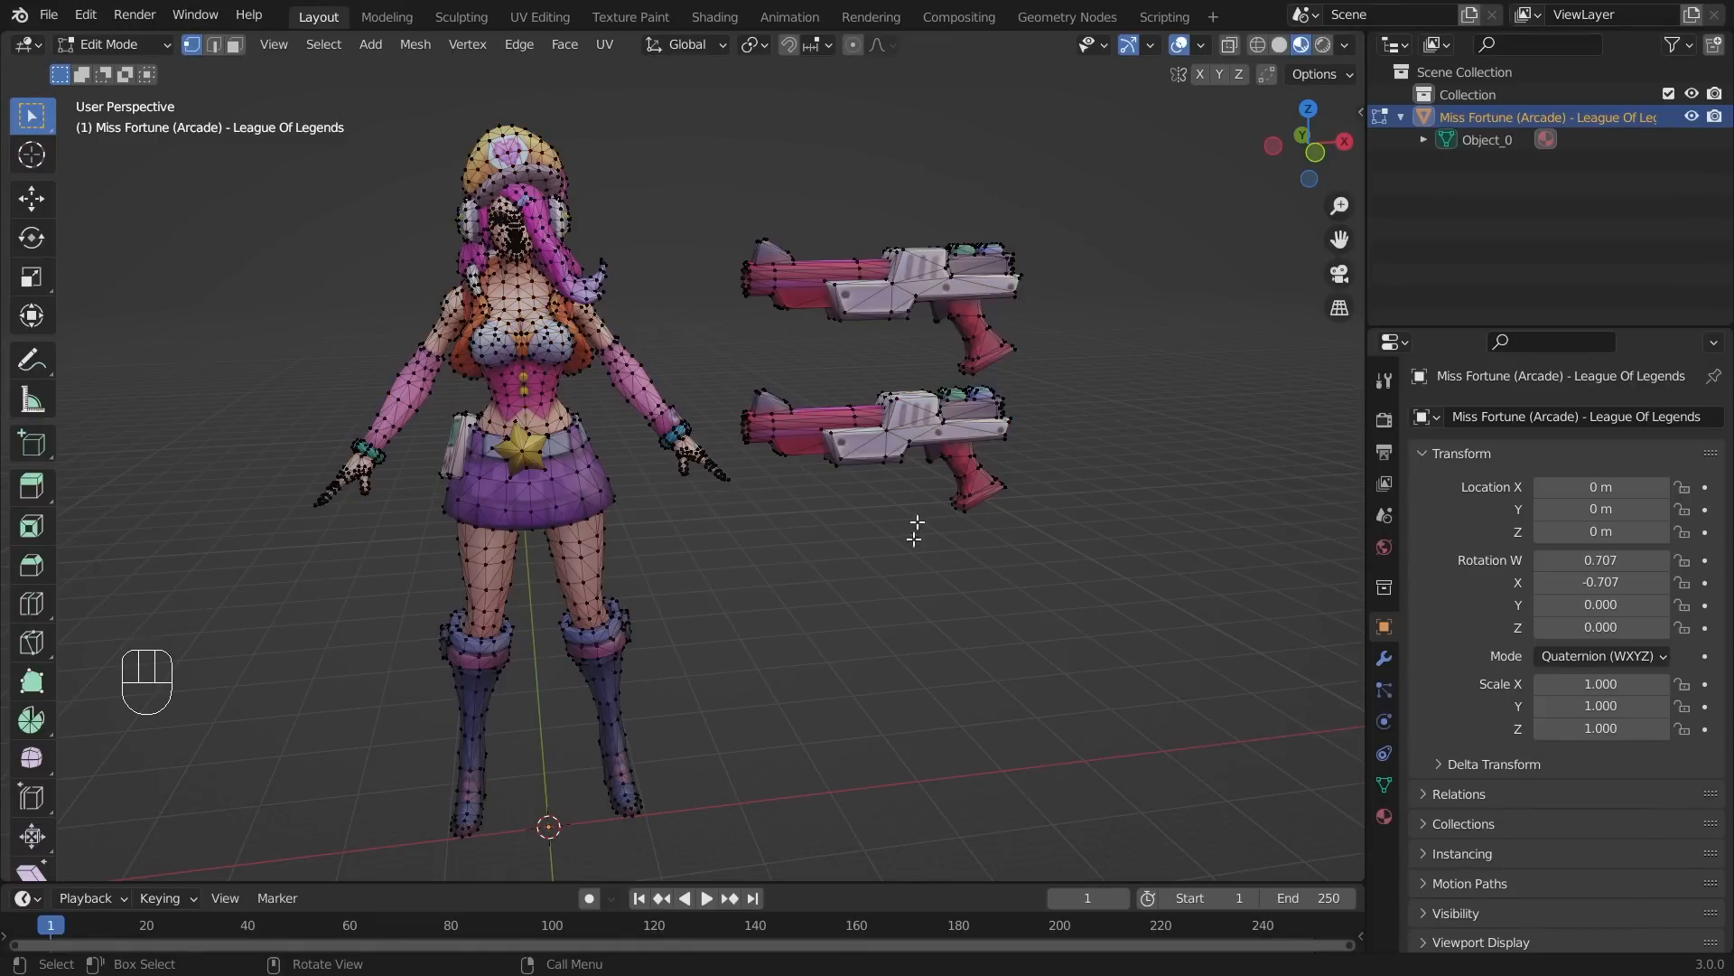
# - Separate the Miss Fortune mesh by loose parts and return to Object Mode with everything deselected
pyautogui.press('p')
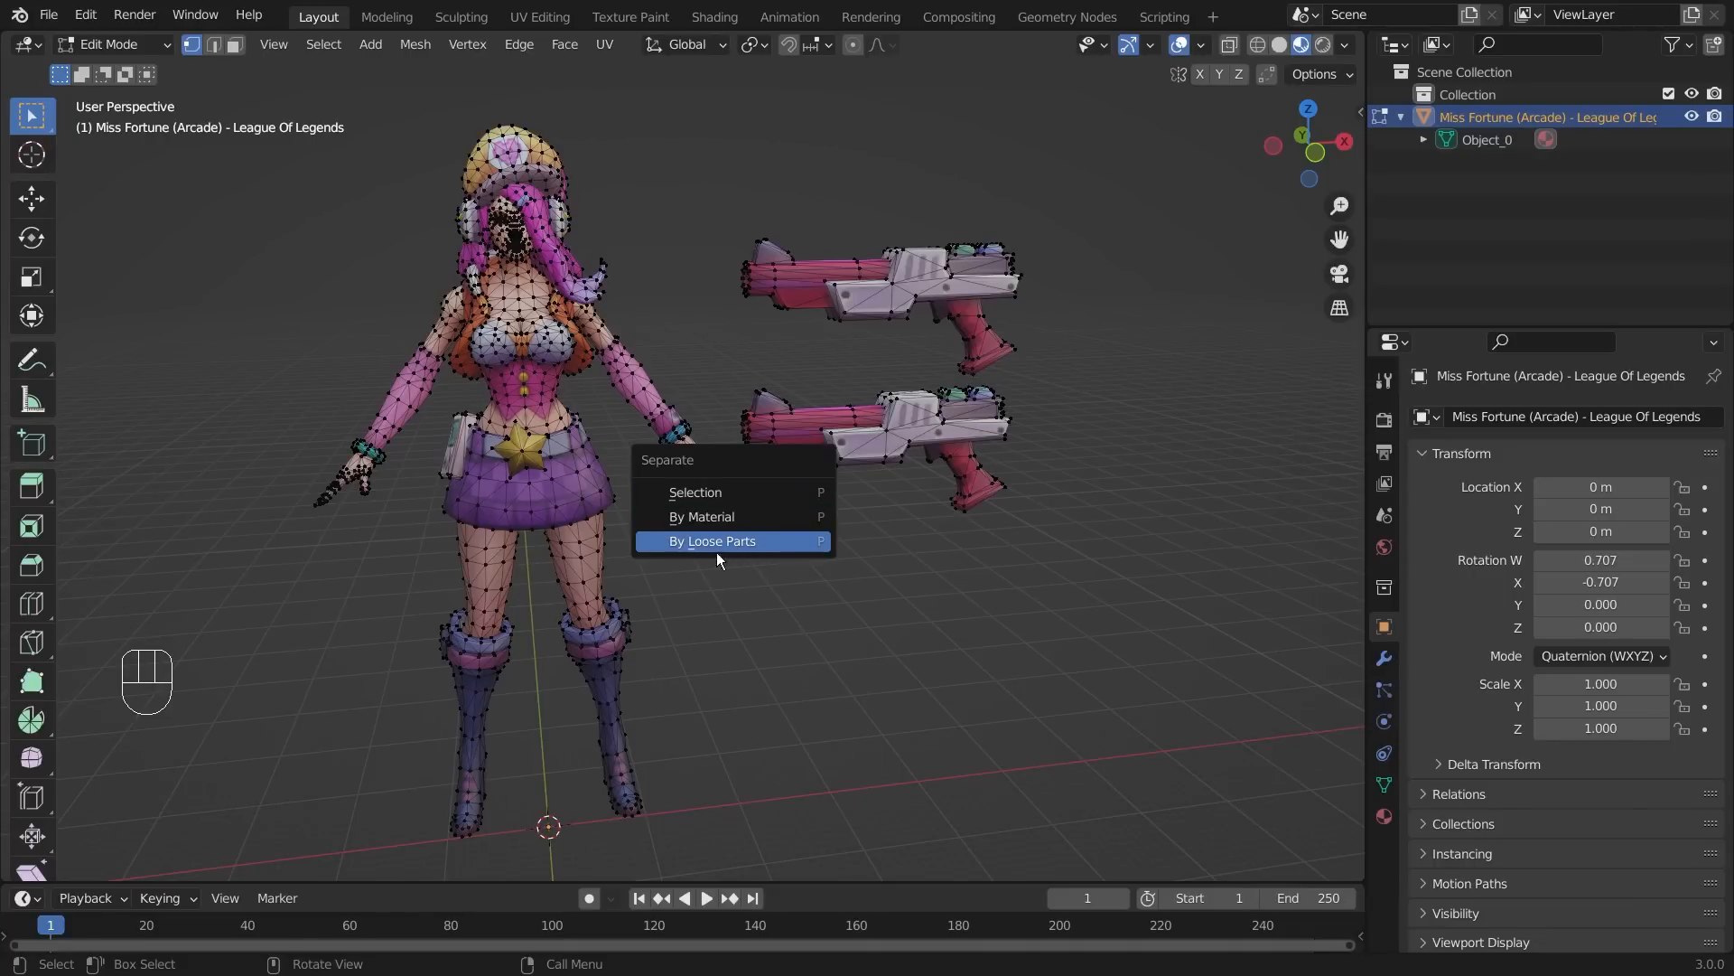
pyautogui.click(772, 544)
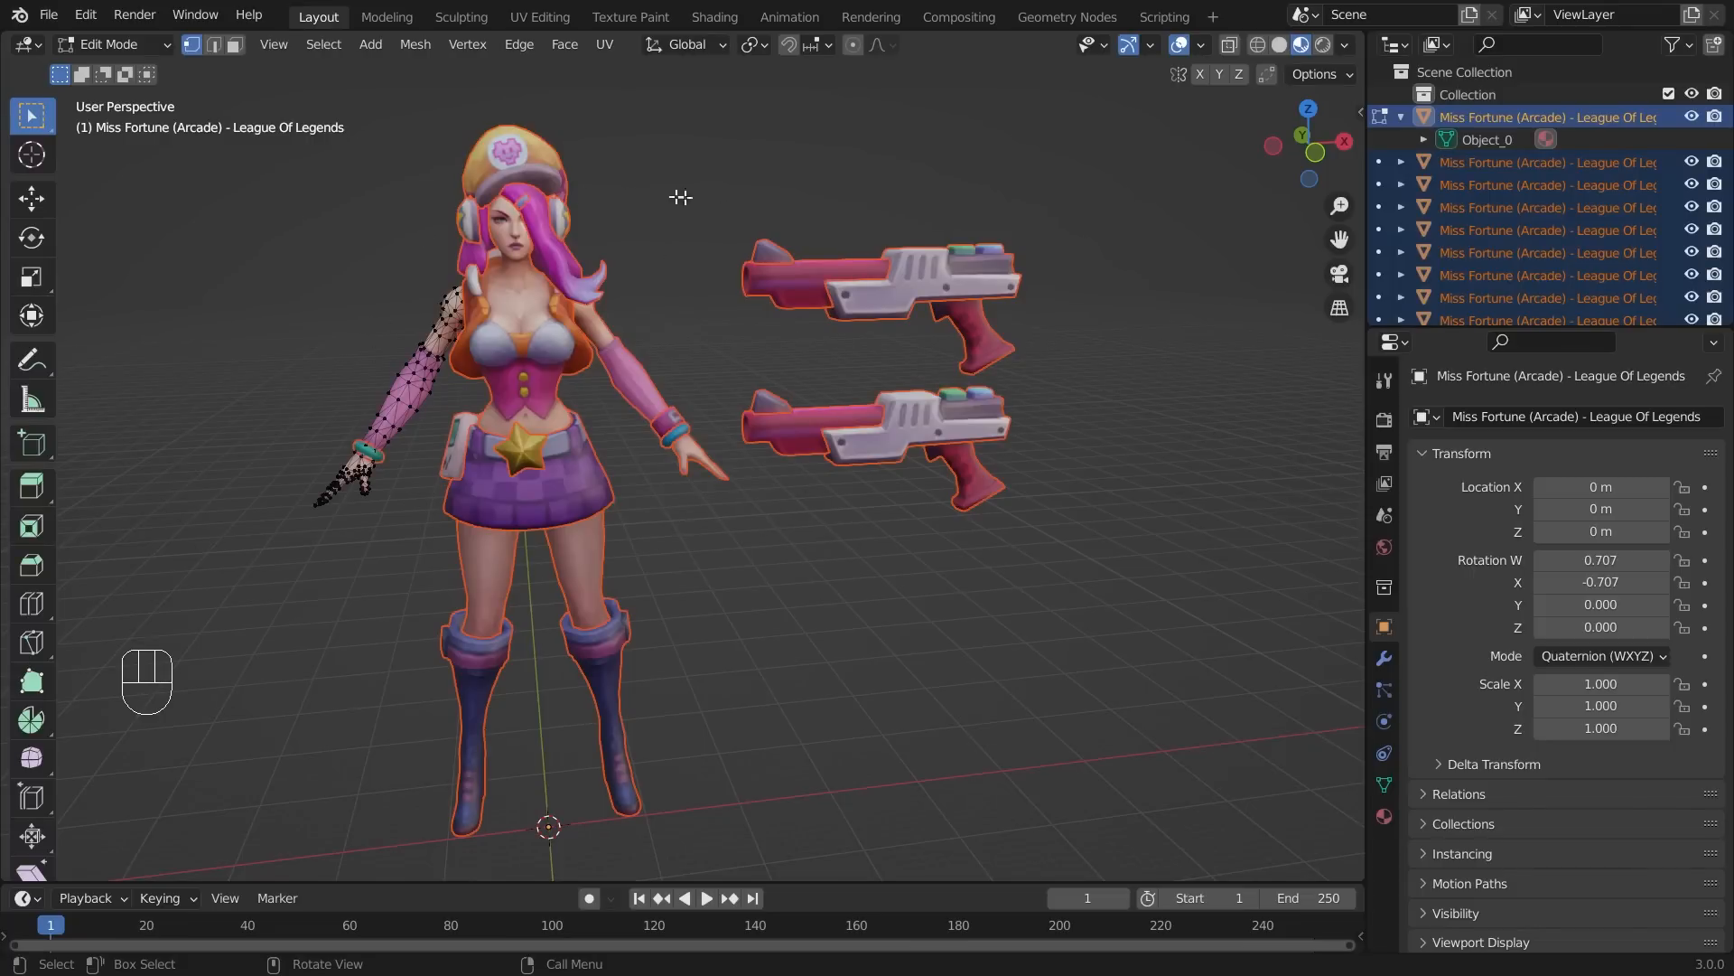
pyautogui.press('Tab')
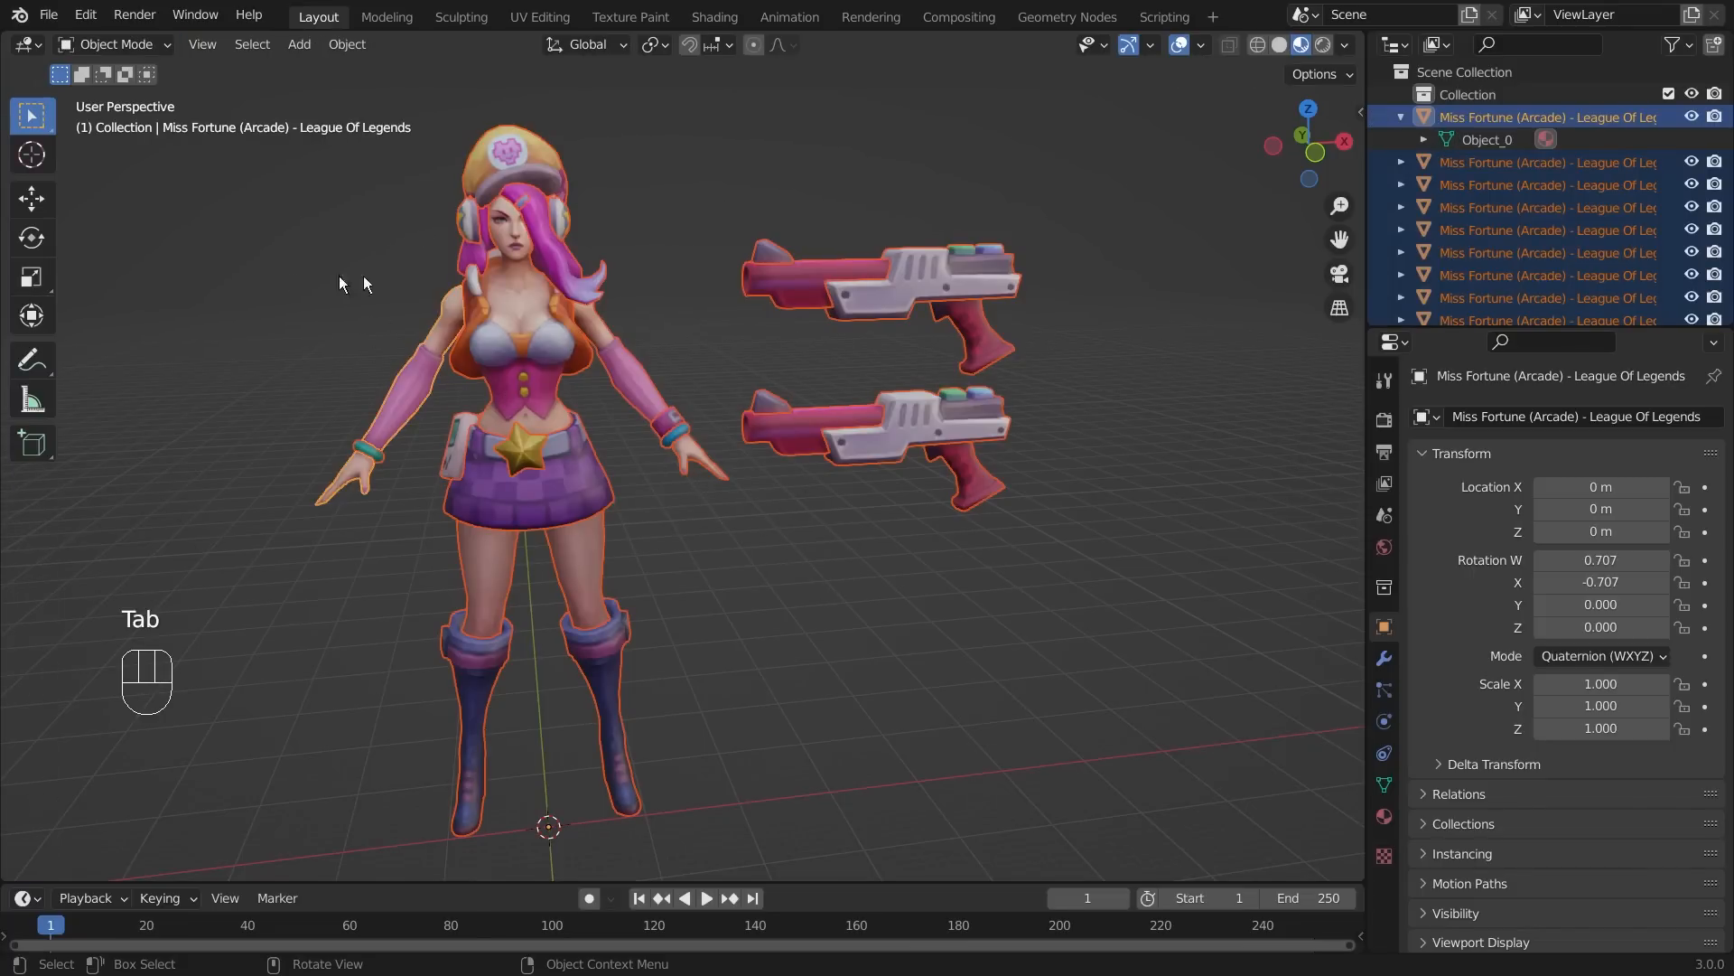
pyautogui.click(289, 279)
pyautogui.click(127, 44)
pyautogui.click(116, 72)
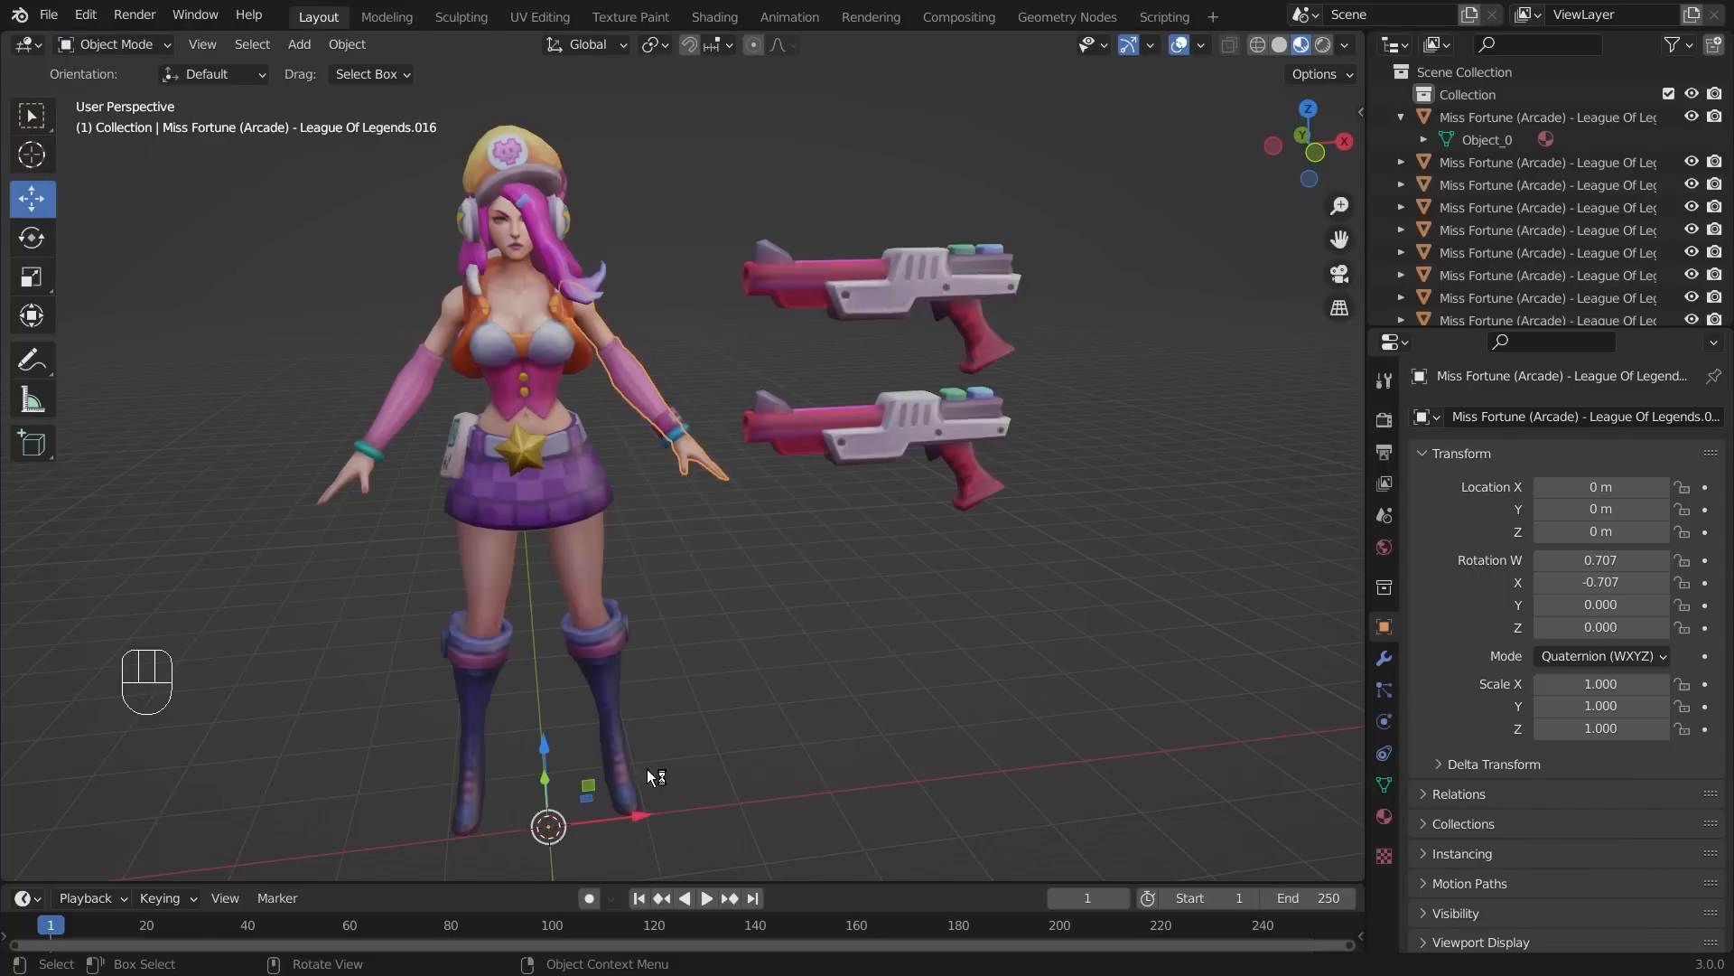
# - Try moving individual body parts, including the character's left arm and left boot, along the X axis, undoing each move
pyautogui.moveTo(645, 811); pyautogui.dragTo(961, 690)
pyautogui.hotkey('ctrl', 'z')
pyautogui.click(618, 697)
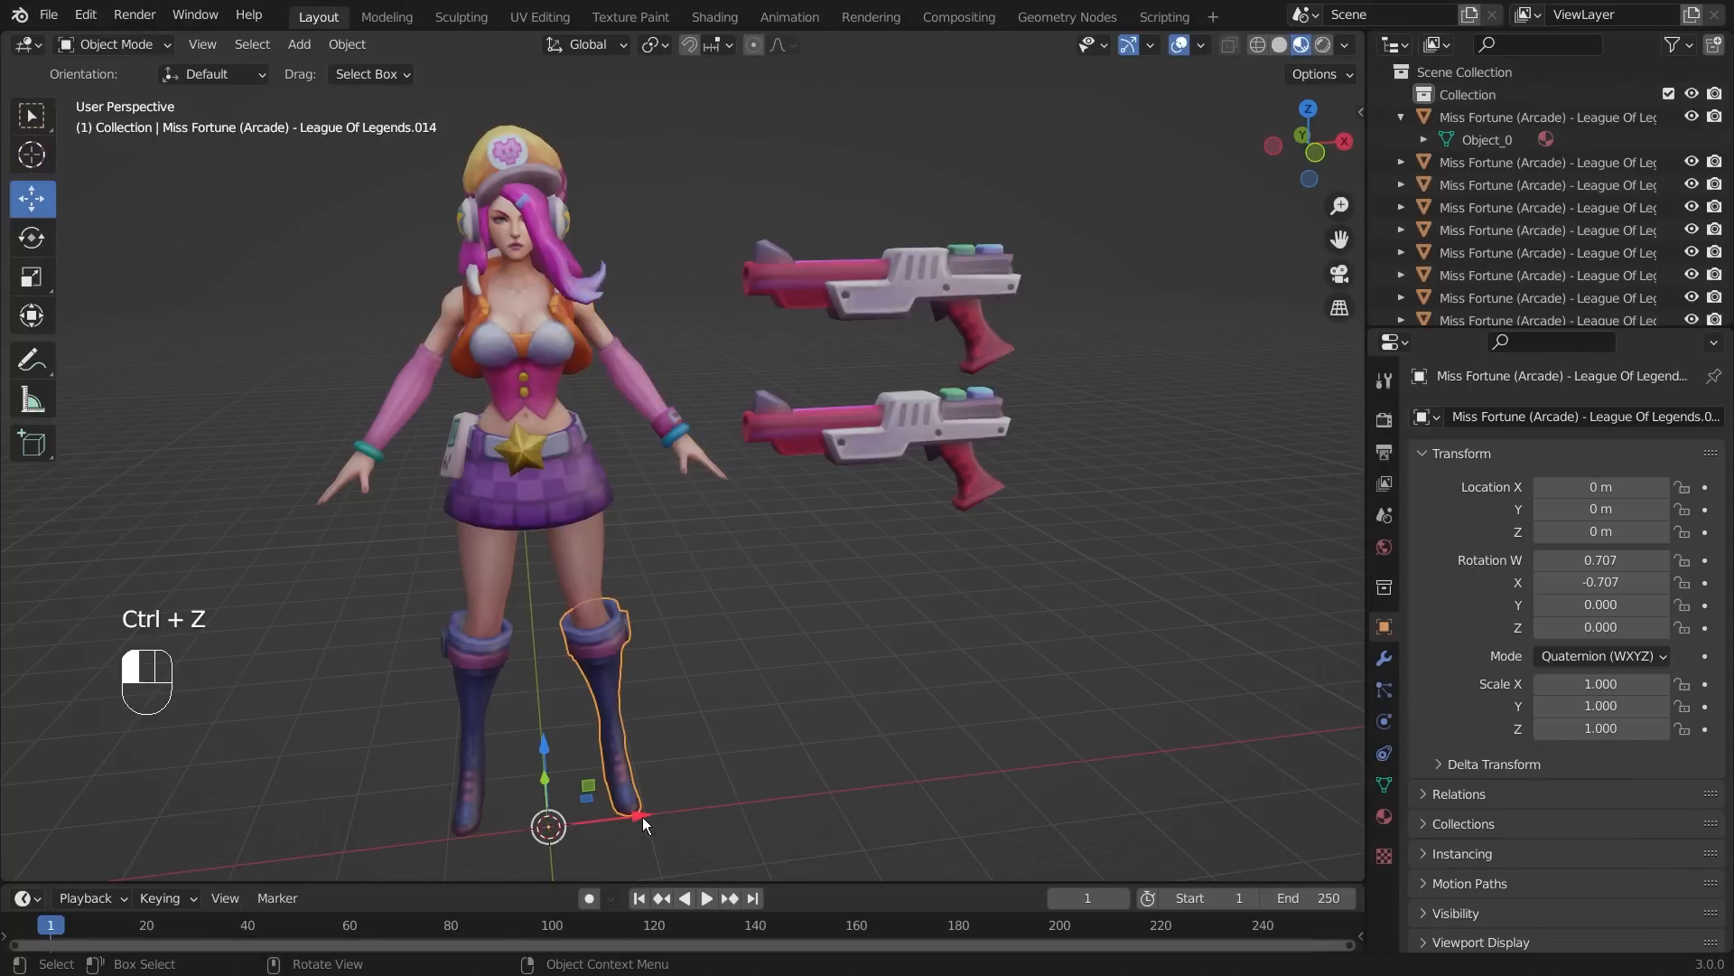
pyautogui.hotkey('ctrl', 'z')
pyautogui.moveTo(794, 578); pyautogui.dragTo(837, 575, button='middle')
pyautogui.click(848, 580)
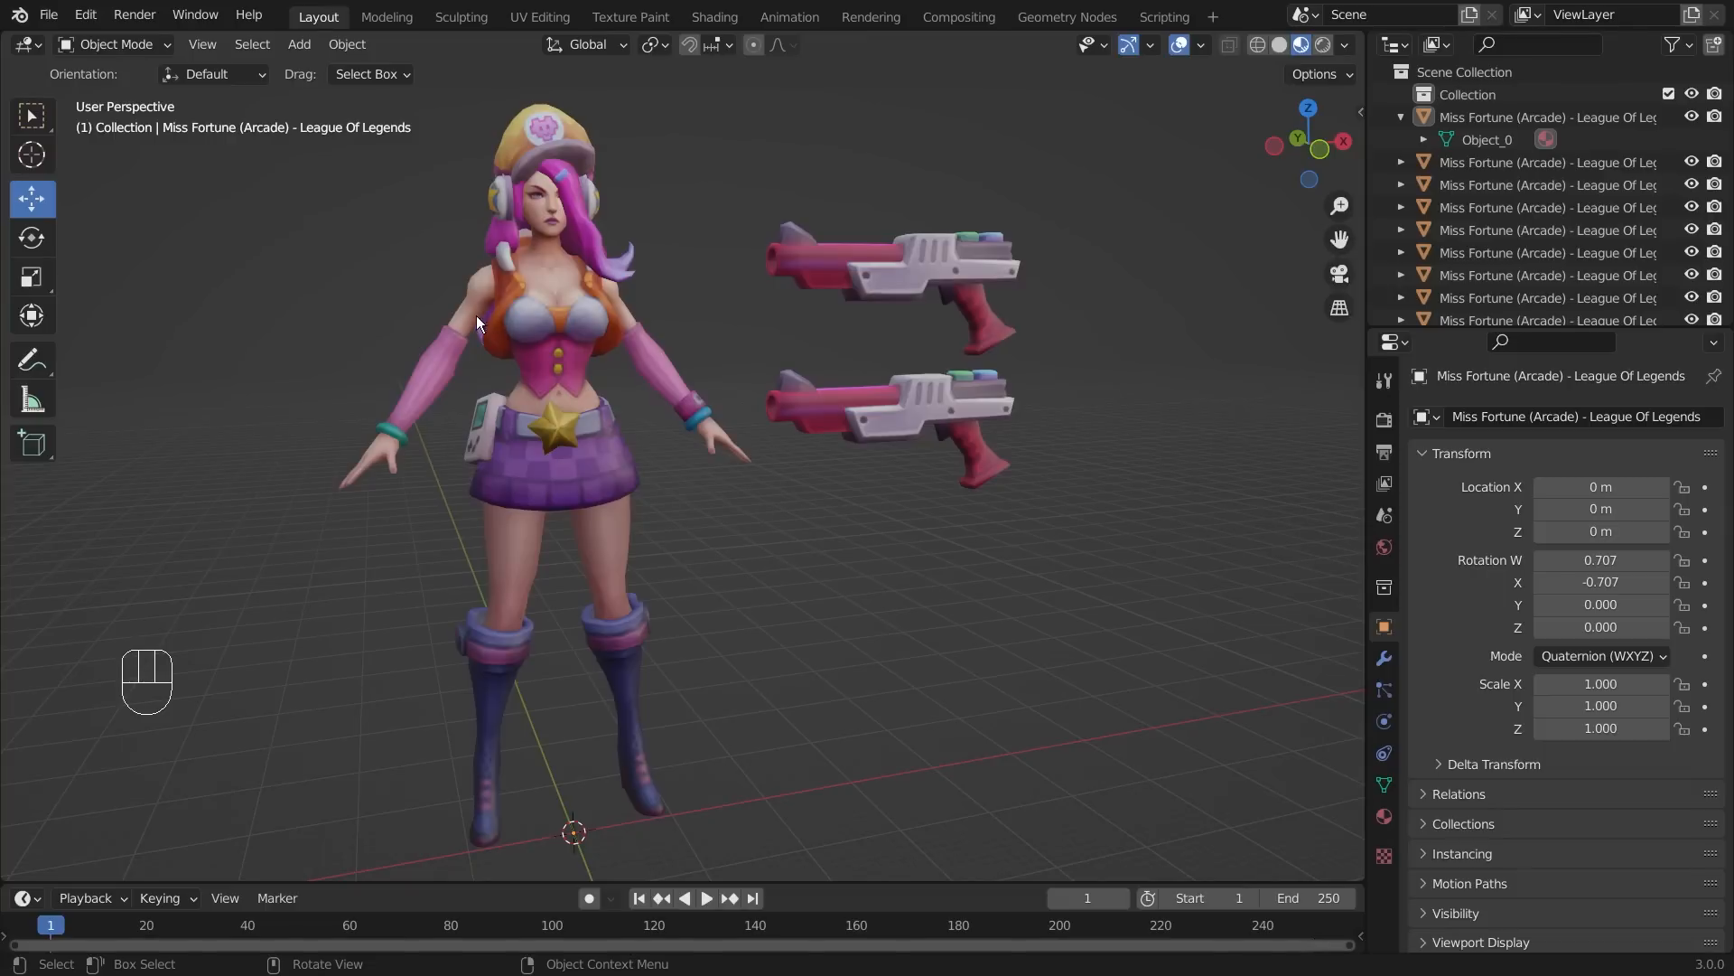
pyautogui.click(479, 343)
pyautogui.moveTo(659, 820); pyautogui.dragTo(570, 836)
pyautogui.hotkey('ctrl', 'z')
pyautogui.hotkey('ctrl', 'z')
pyautogui.moveTo(630, 565); pyautogui.dragTo(731, 629, button='middle')
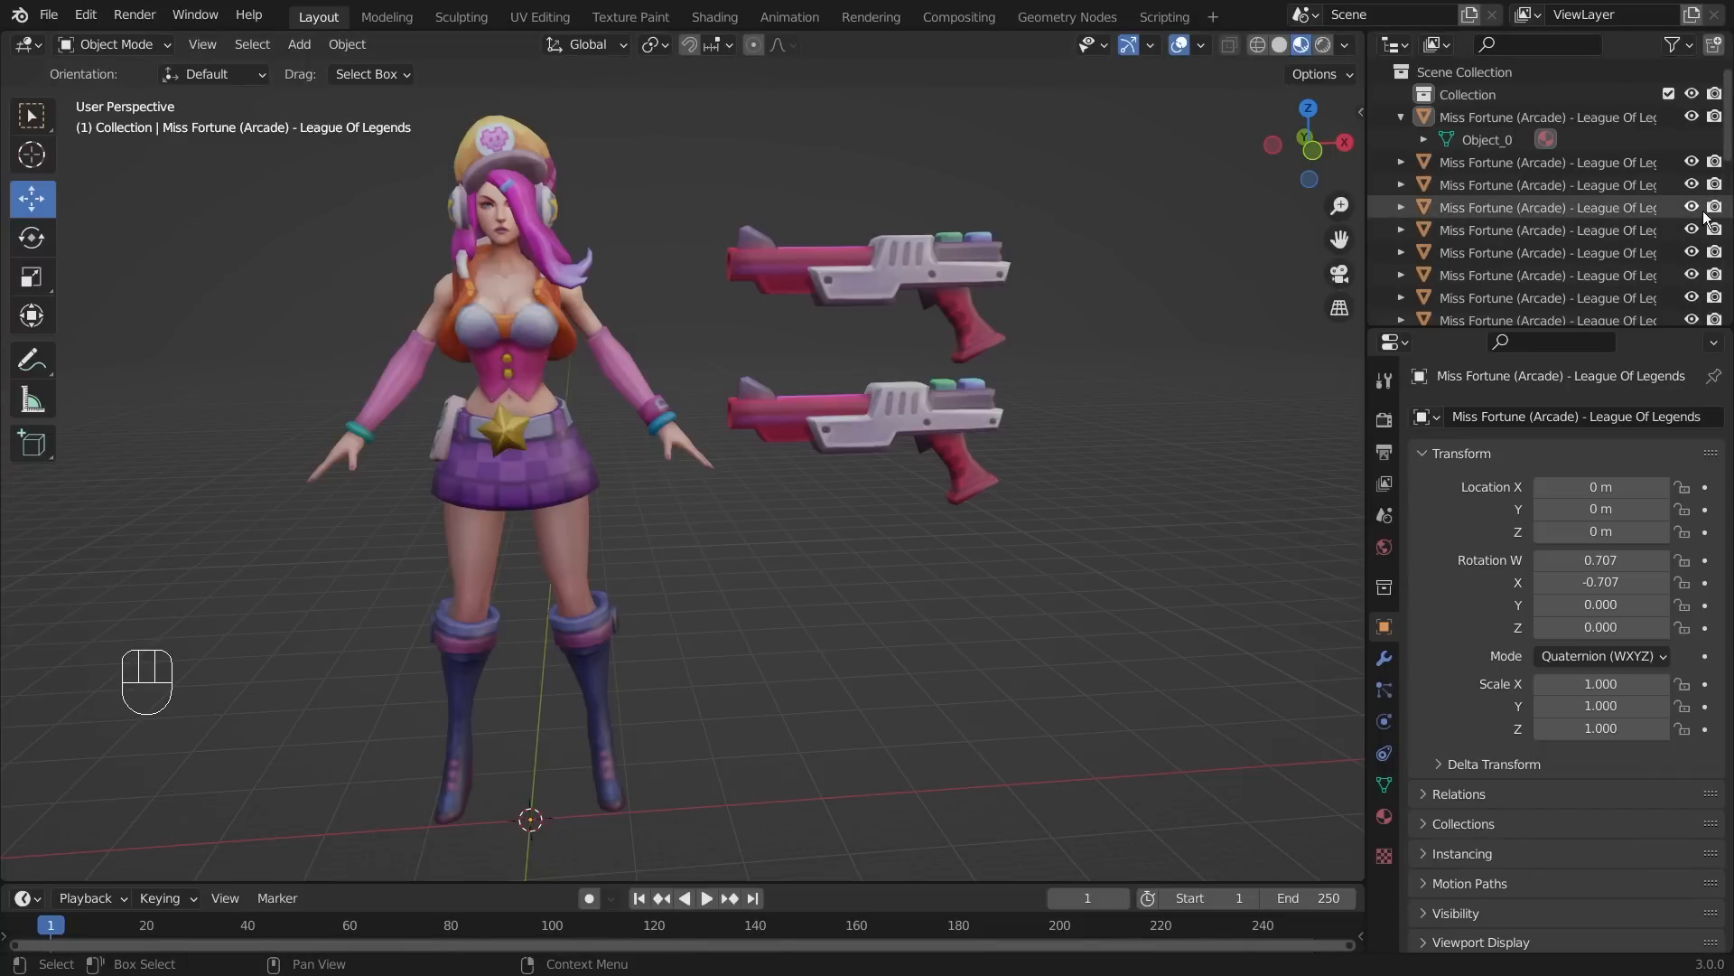
# - Look through the separated parts in the Outliner and collapse the first part's entry
pyautogui.press('super')
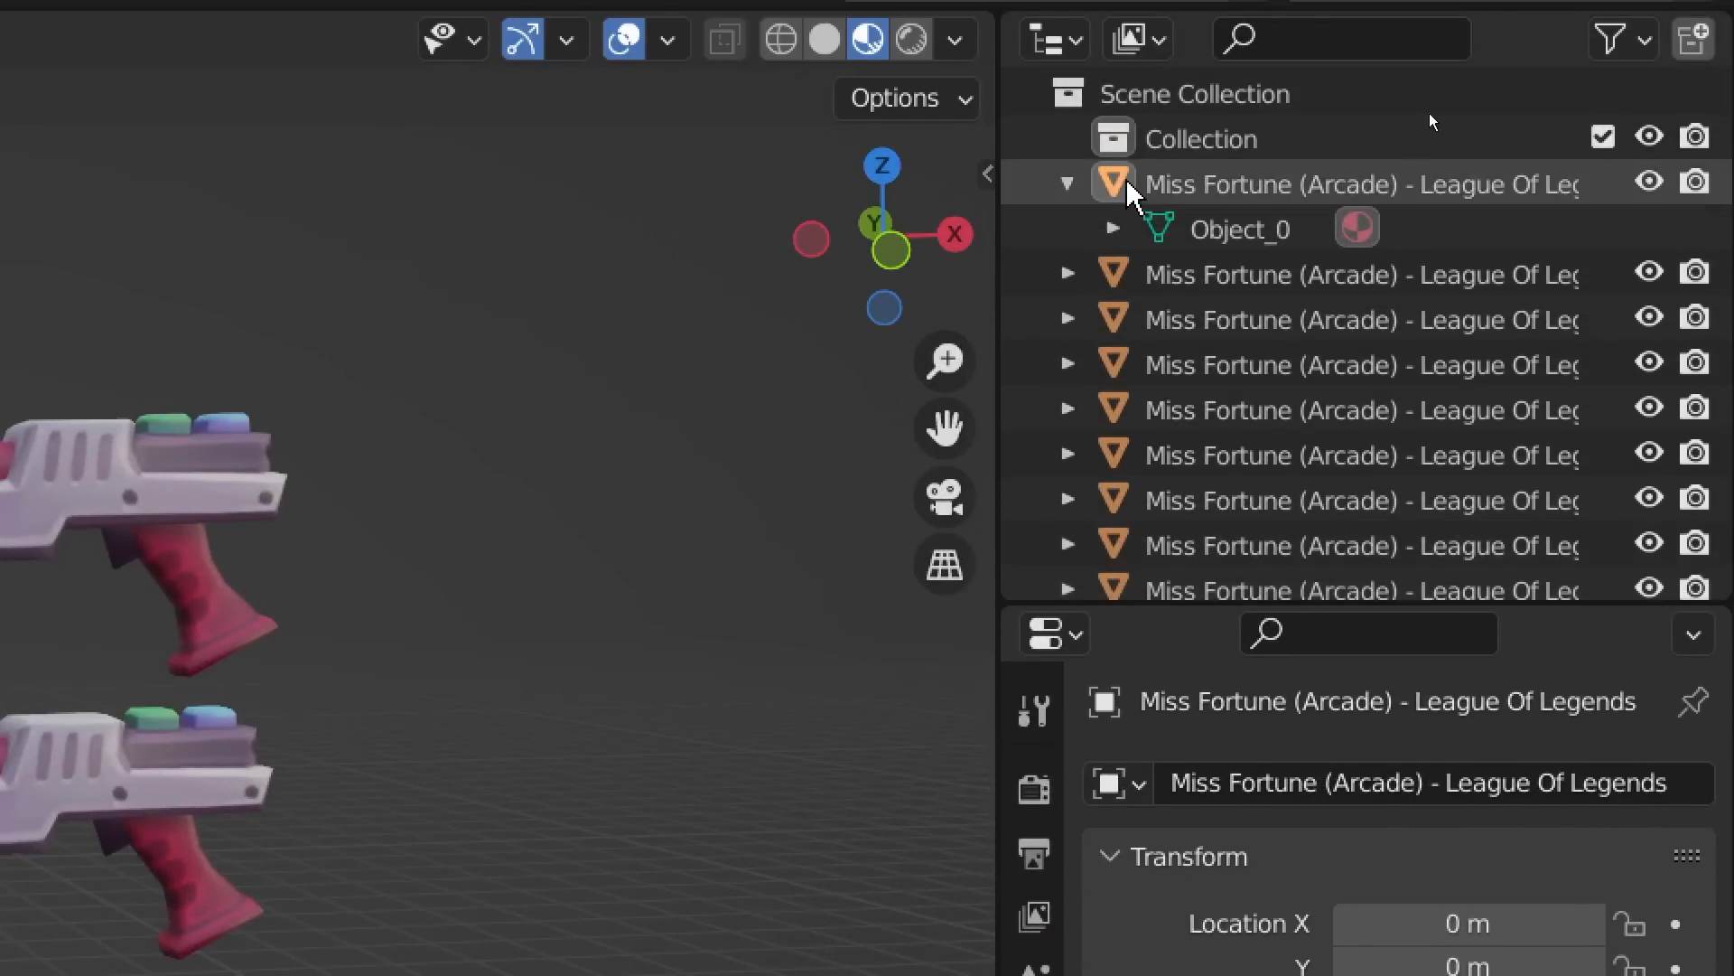
pyautogui.scroll(-3, 1282, 343)
pyautogui.scroll(5, 1283, 389)
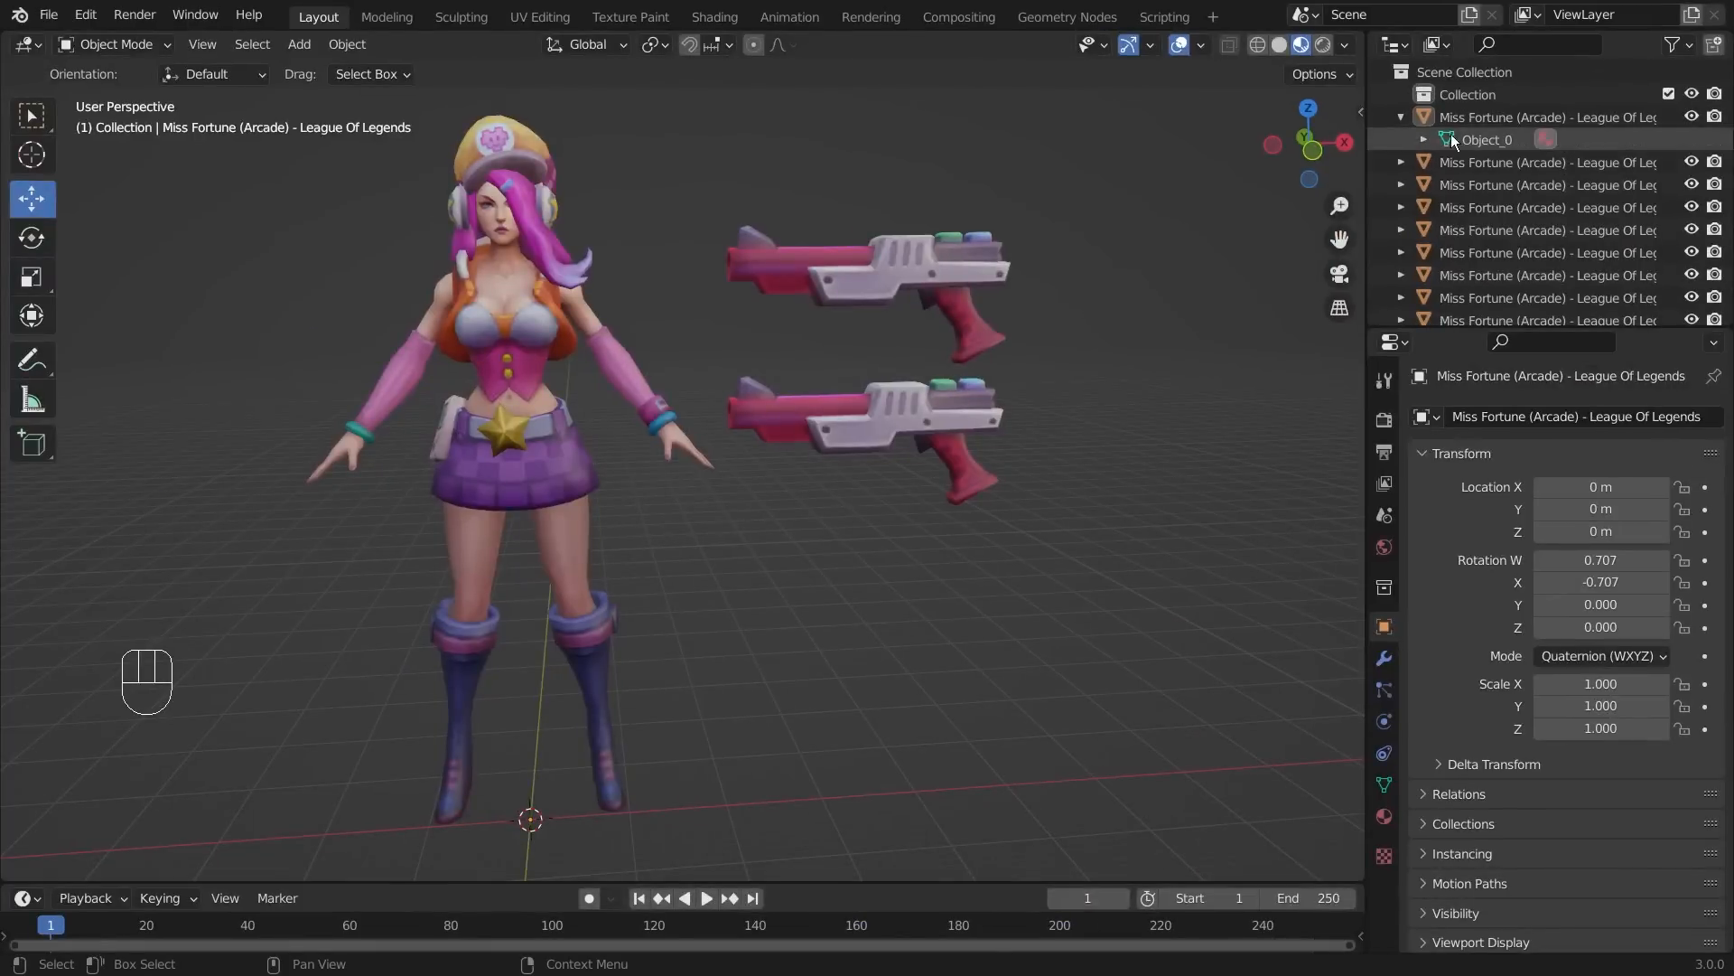
pyautogui.click(1402, 118)
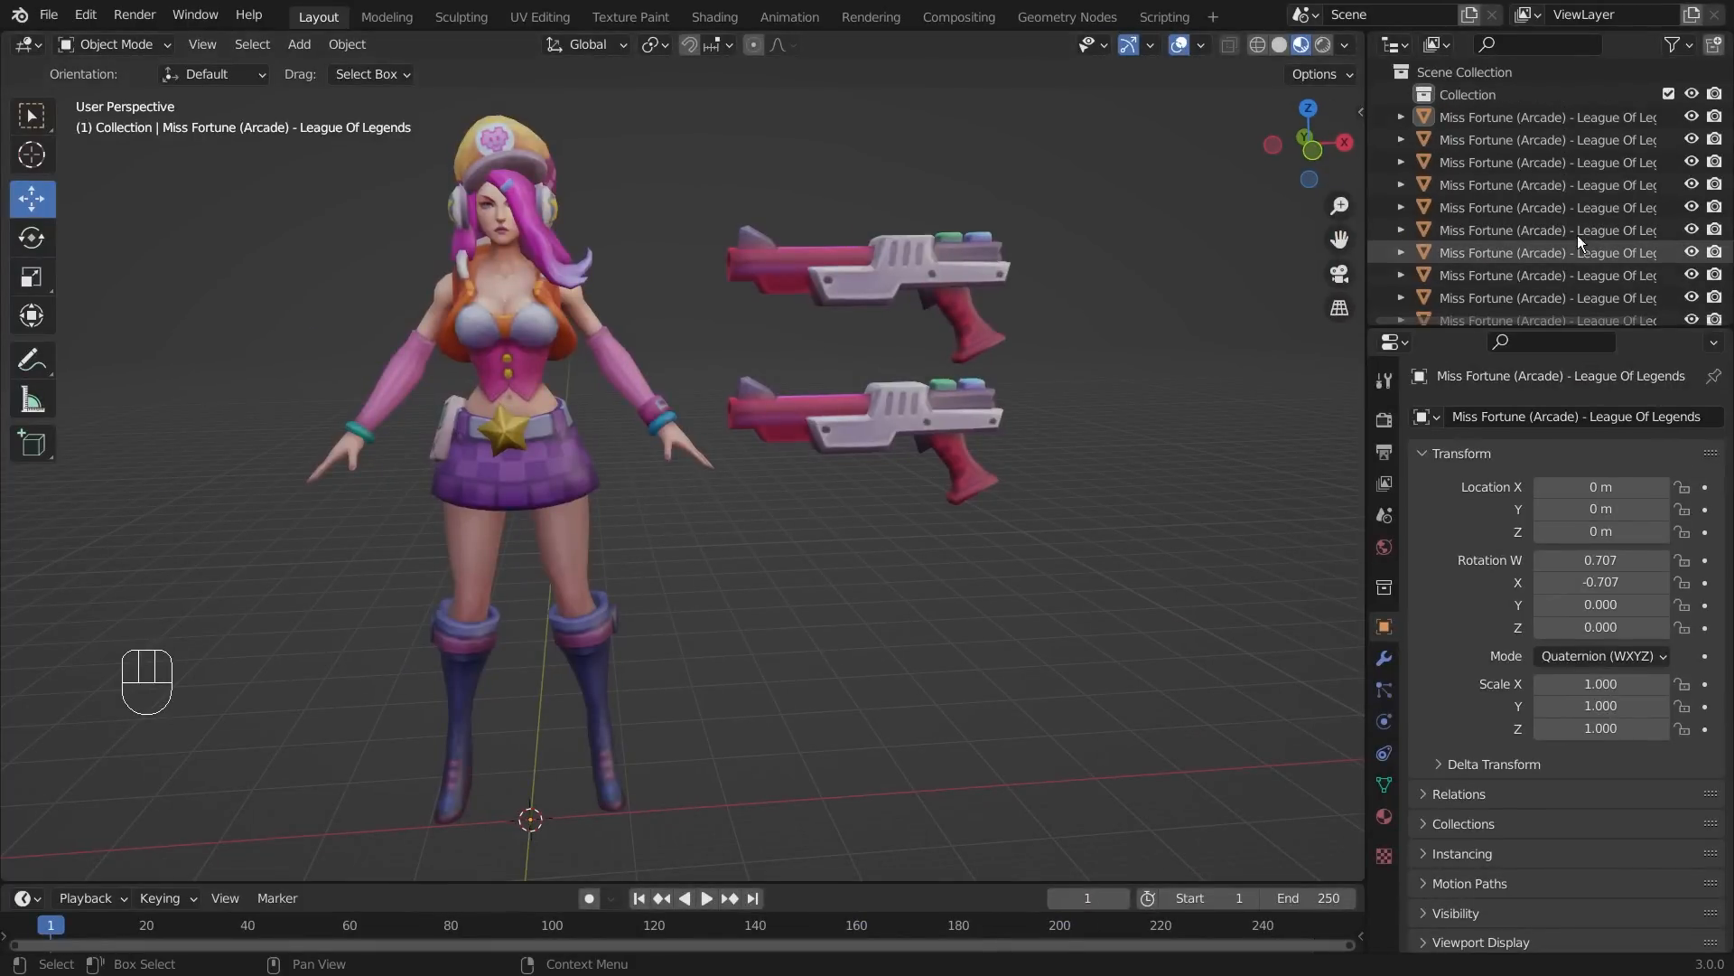
# - Delete all parts of the two guns beside the character
pyautogui.click(1049, 591)
pyautogui.moveTo(719, 184); pyautogui.dragTo(1073, 506)
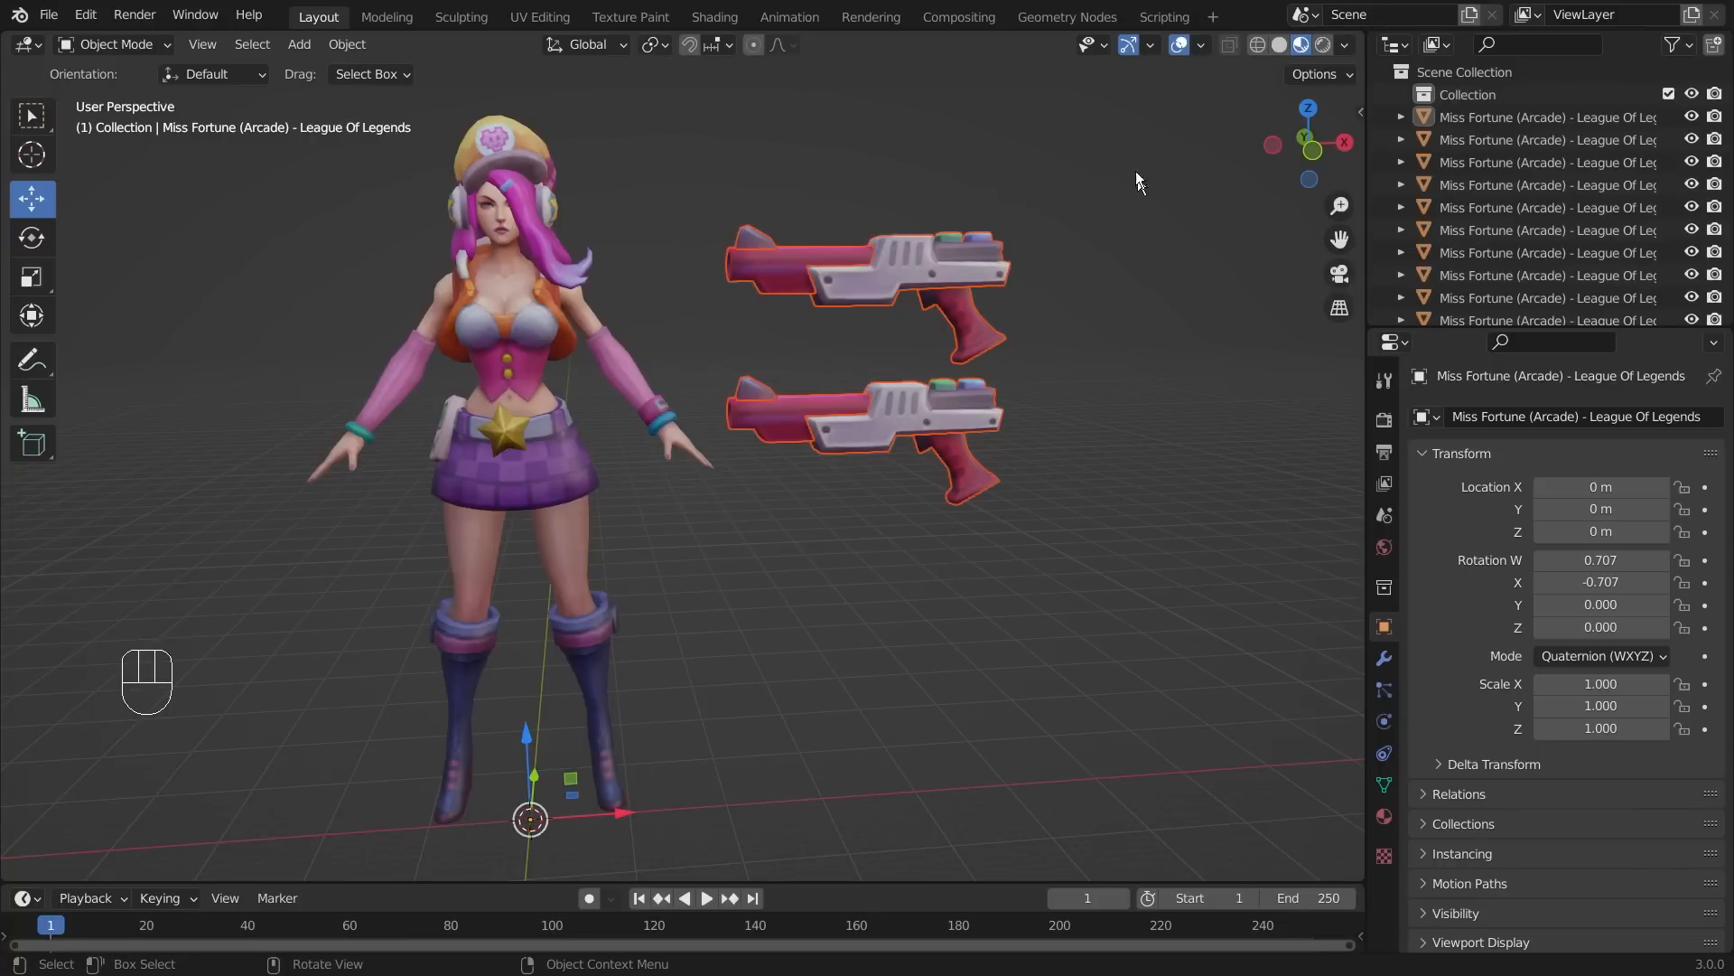
pyautogui.press('Delete')
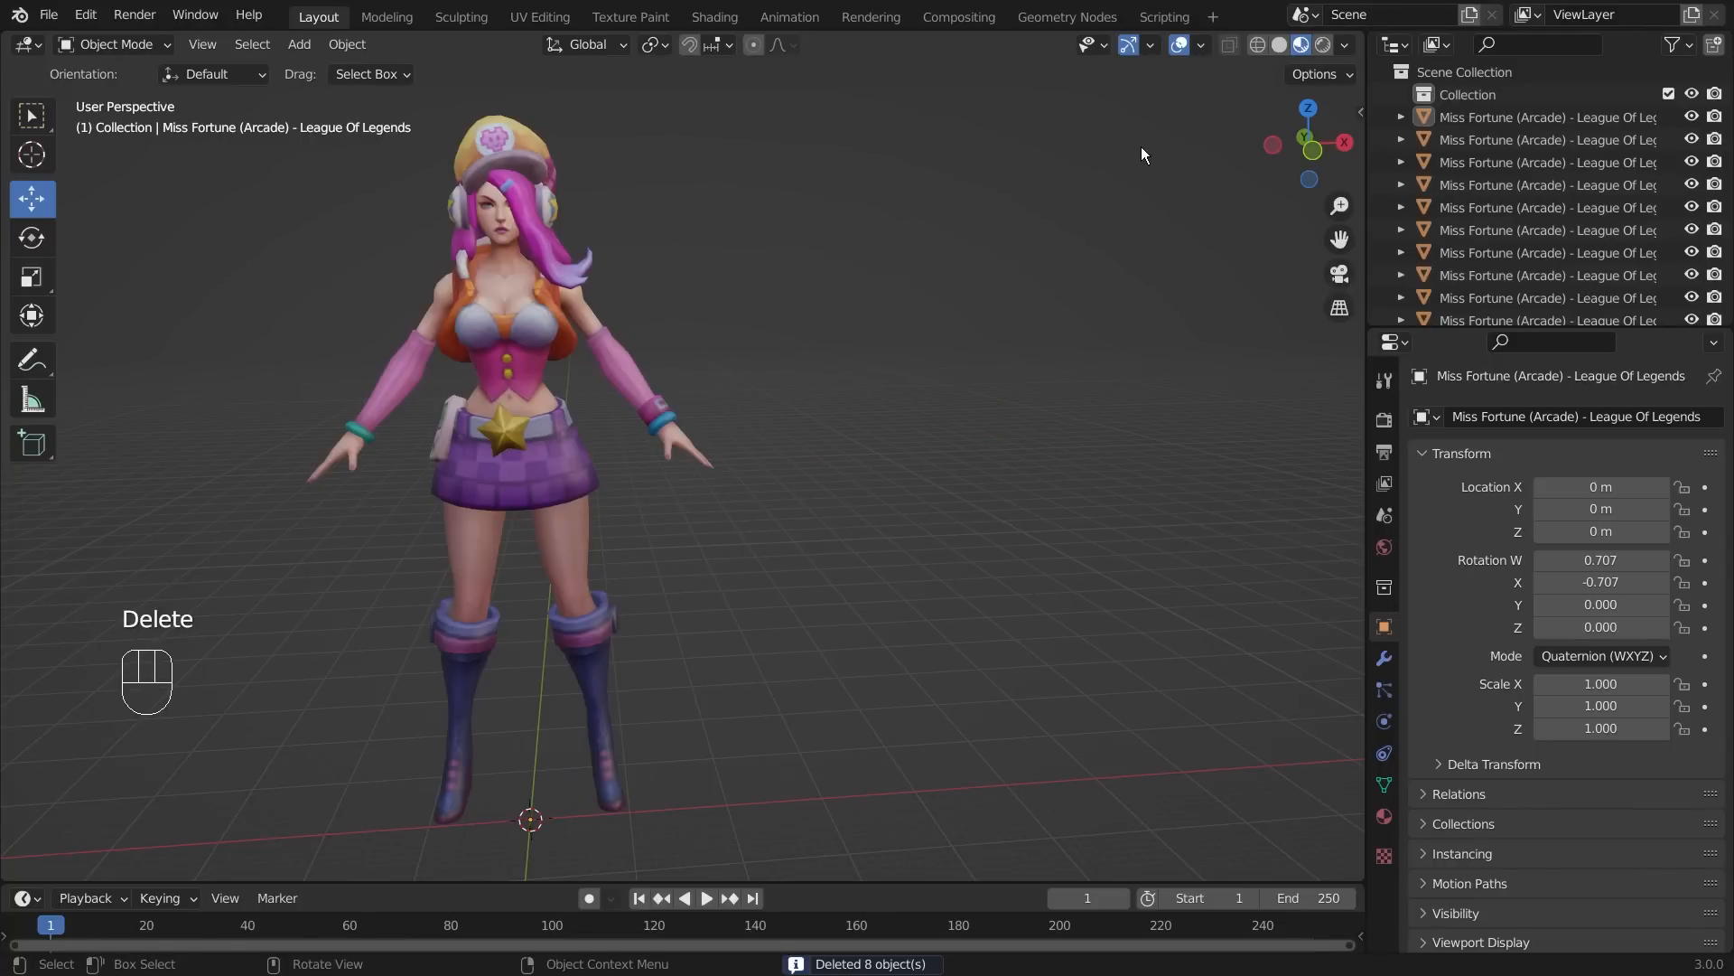
# - Select all the character's parts with the purple skirt as the active object
pyautogui.keyDown('shift'); pyautogui.moveTo(859, 496); pyautogui.dragTo(554, 398, button='middle'); pyautogui.keyUp('shift')
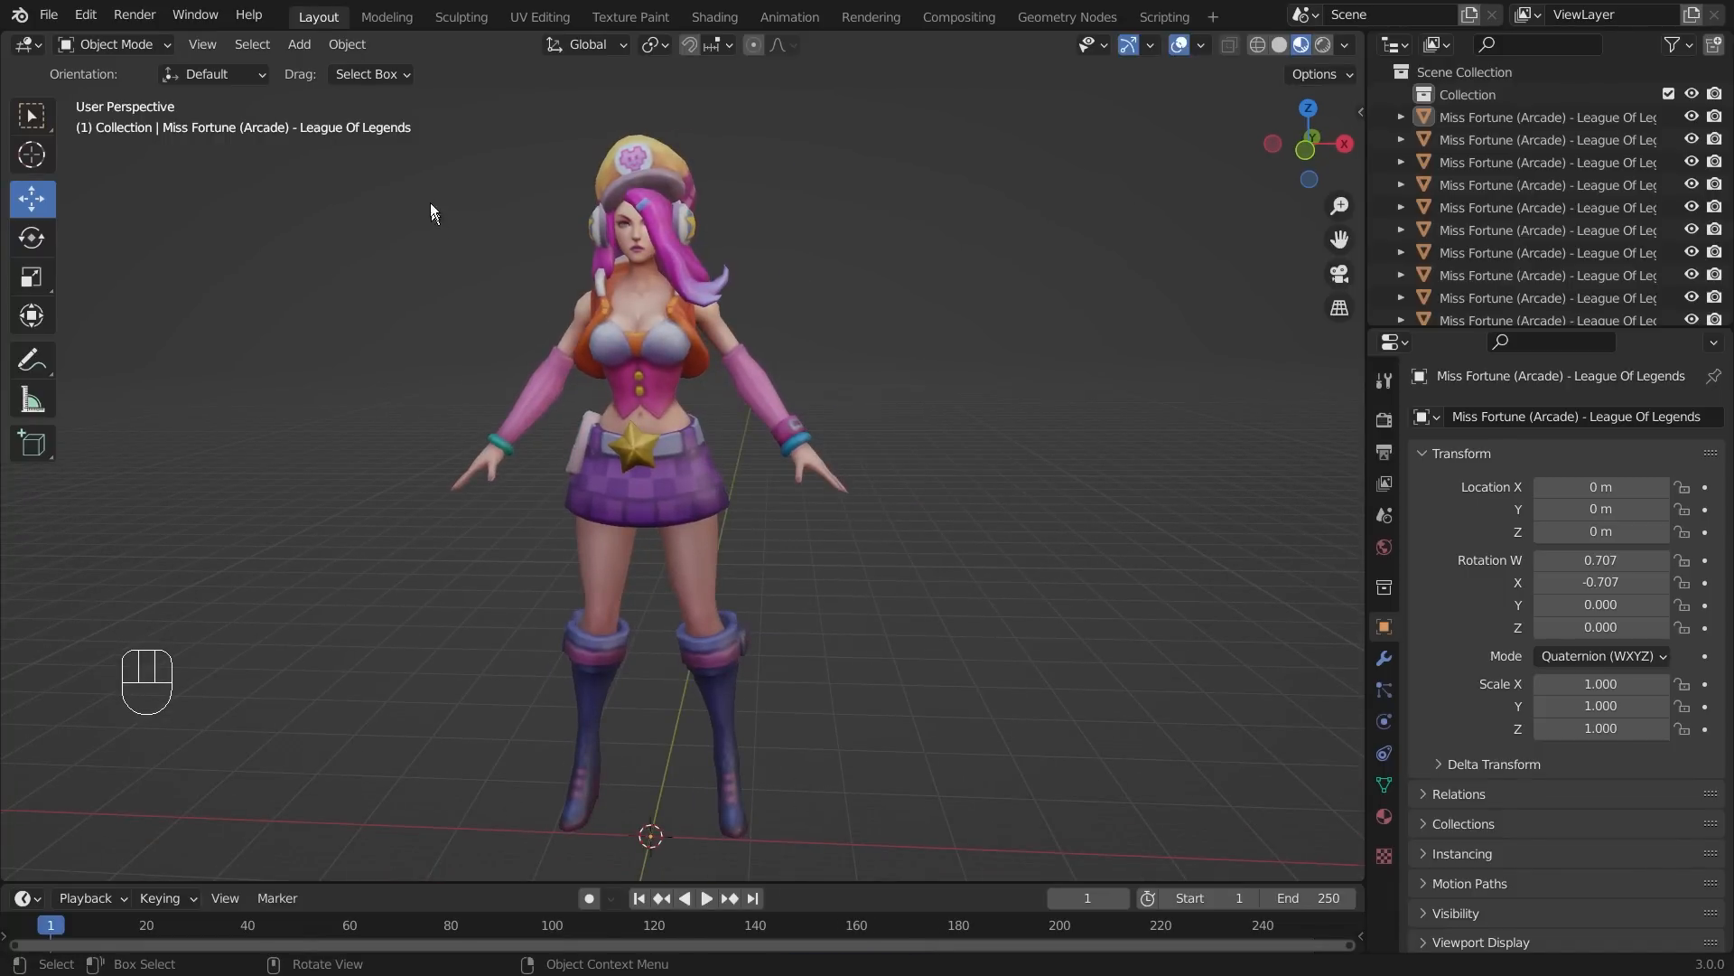
pyautogui.moveTo(415, 154); pyautogui.dragTo(1026, 836)
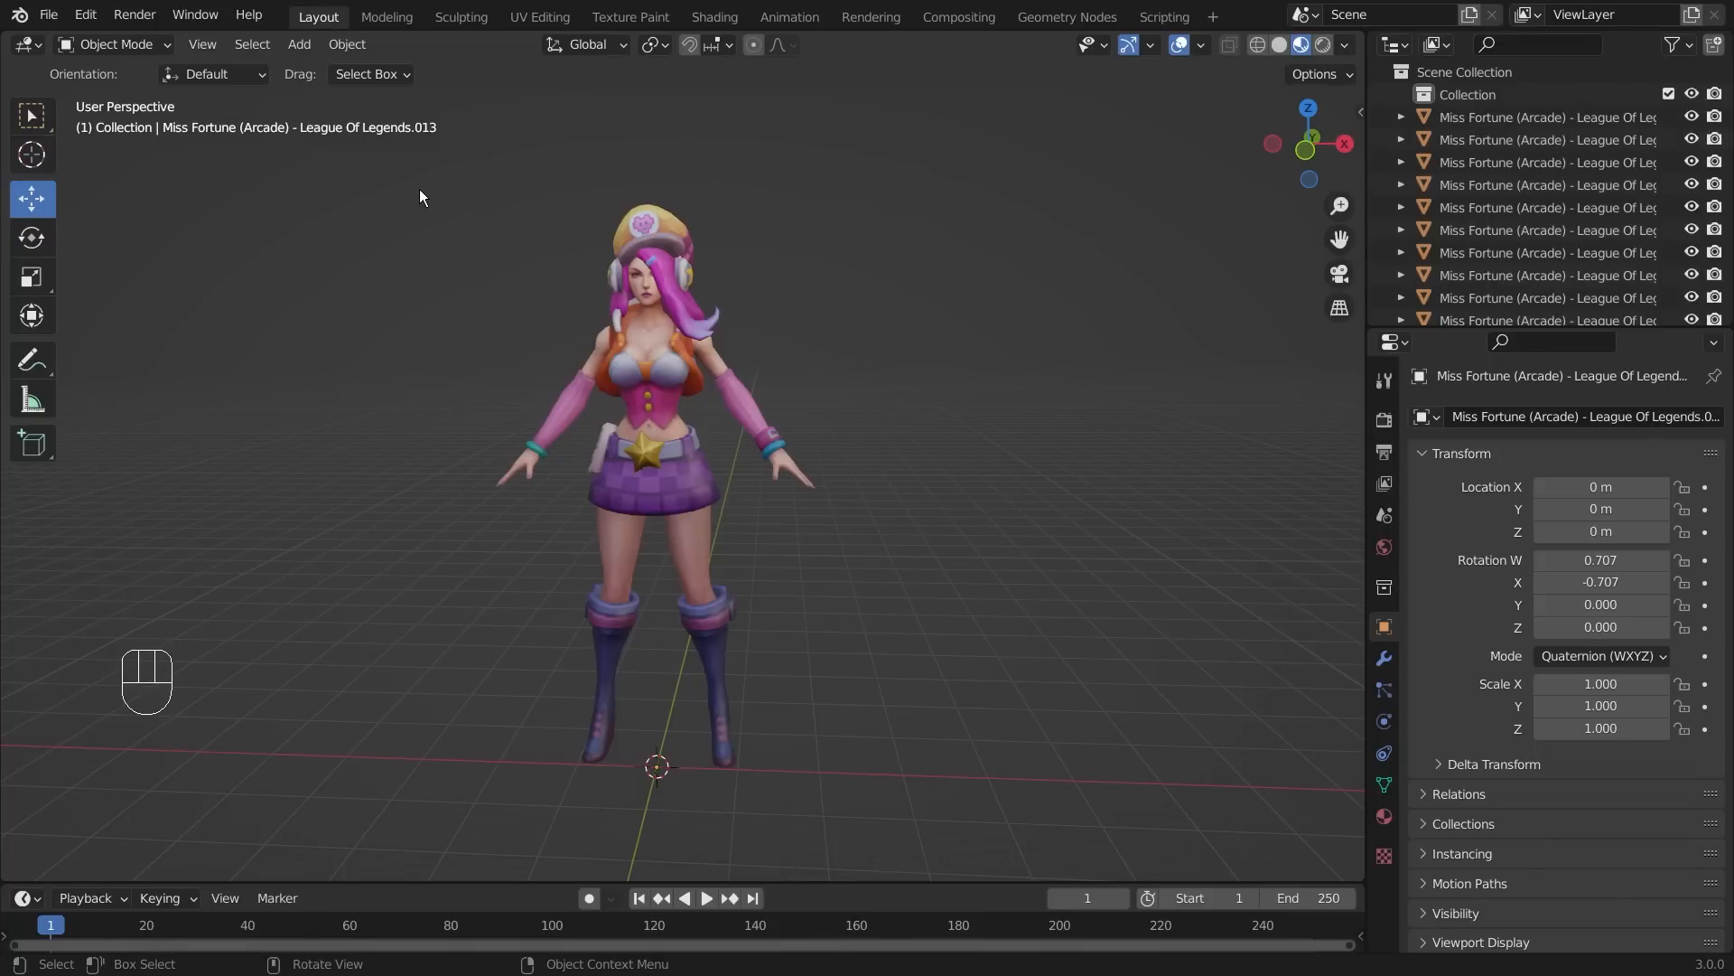
pyautogui.moveTo(383, 150); pyautogui.dragTo(991, 786)
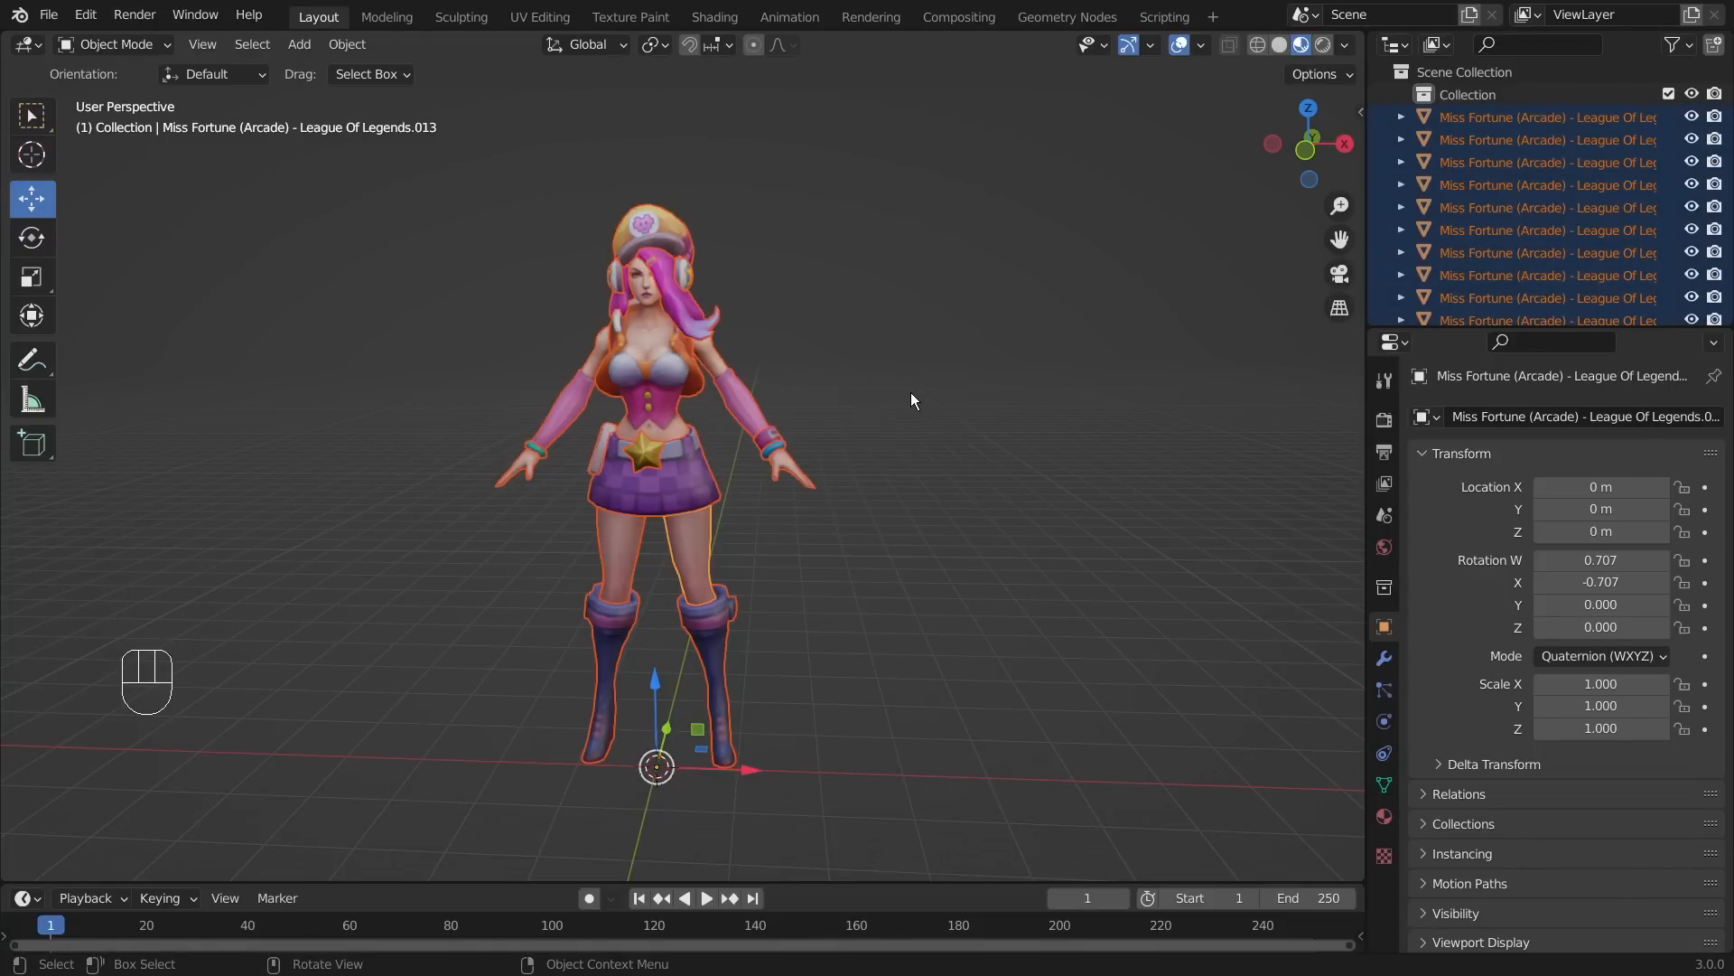
pyautogui.scroll(2, 892, 517)
pyautogui.scroll(2, 751, 562)
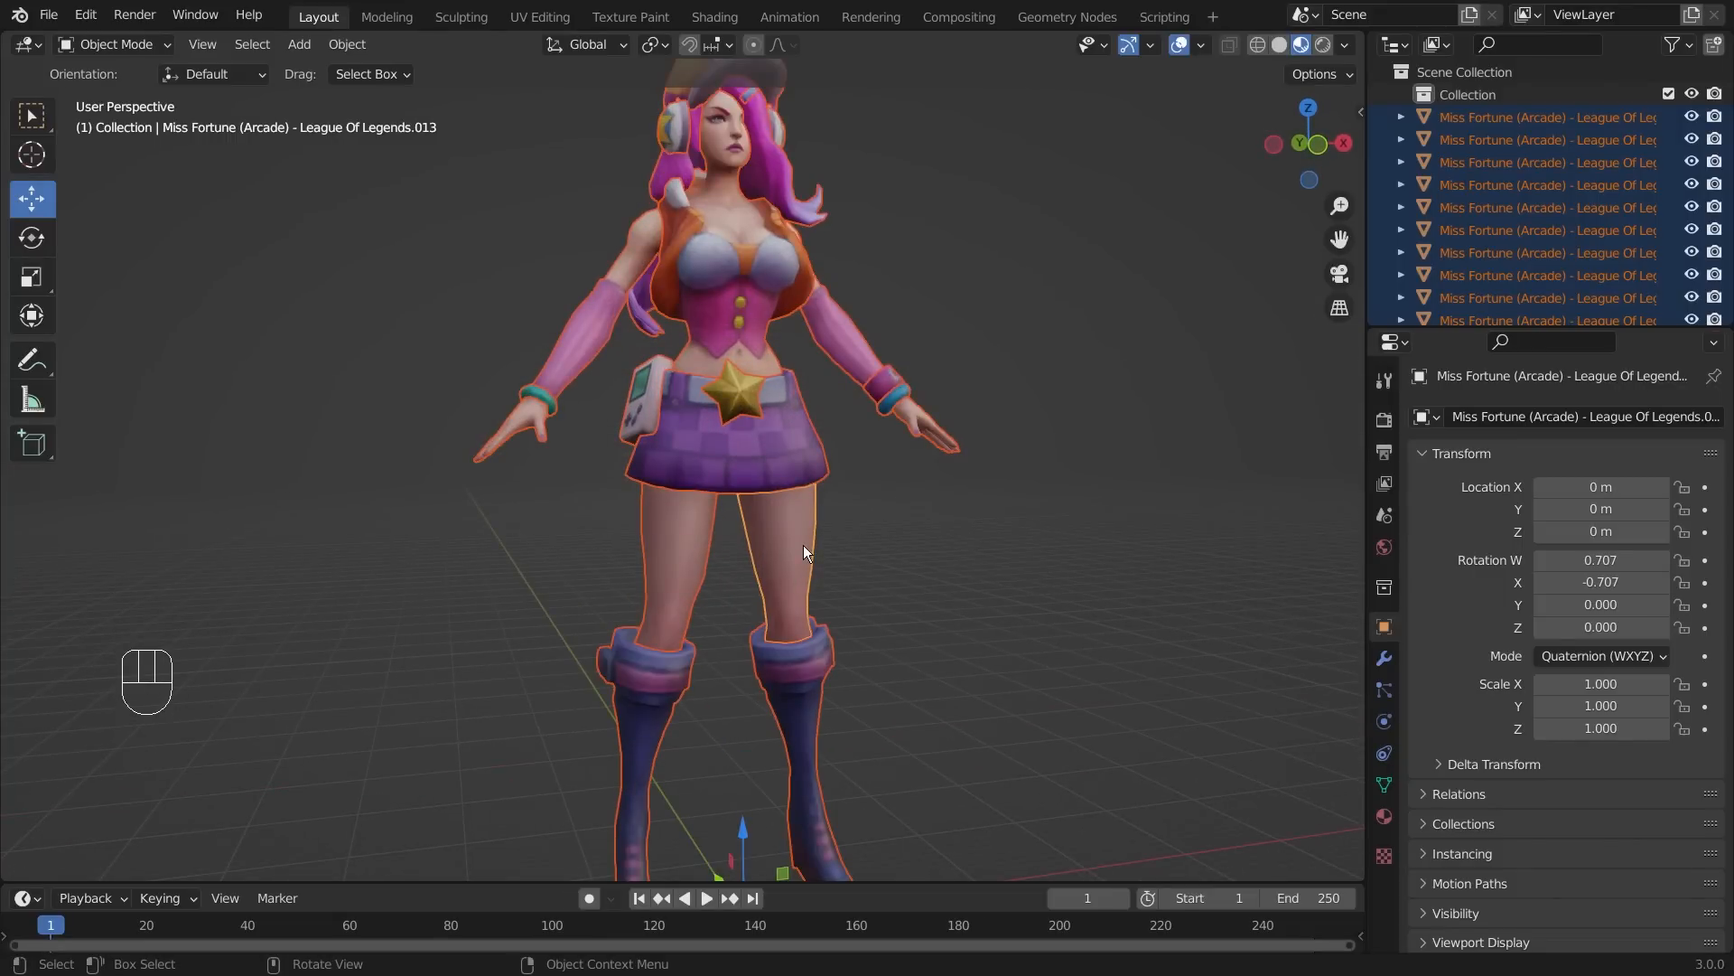
pyautogui.moveTo(930, 505); pyautogui.dragTo(901, 535, button='middle')
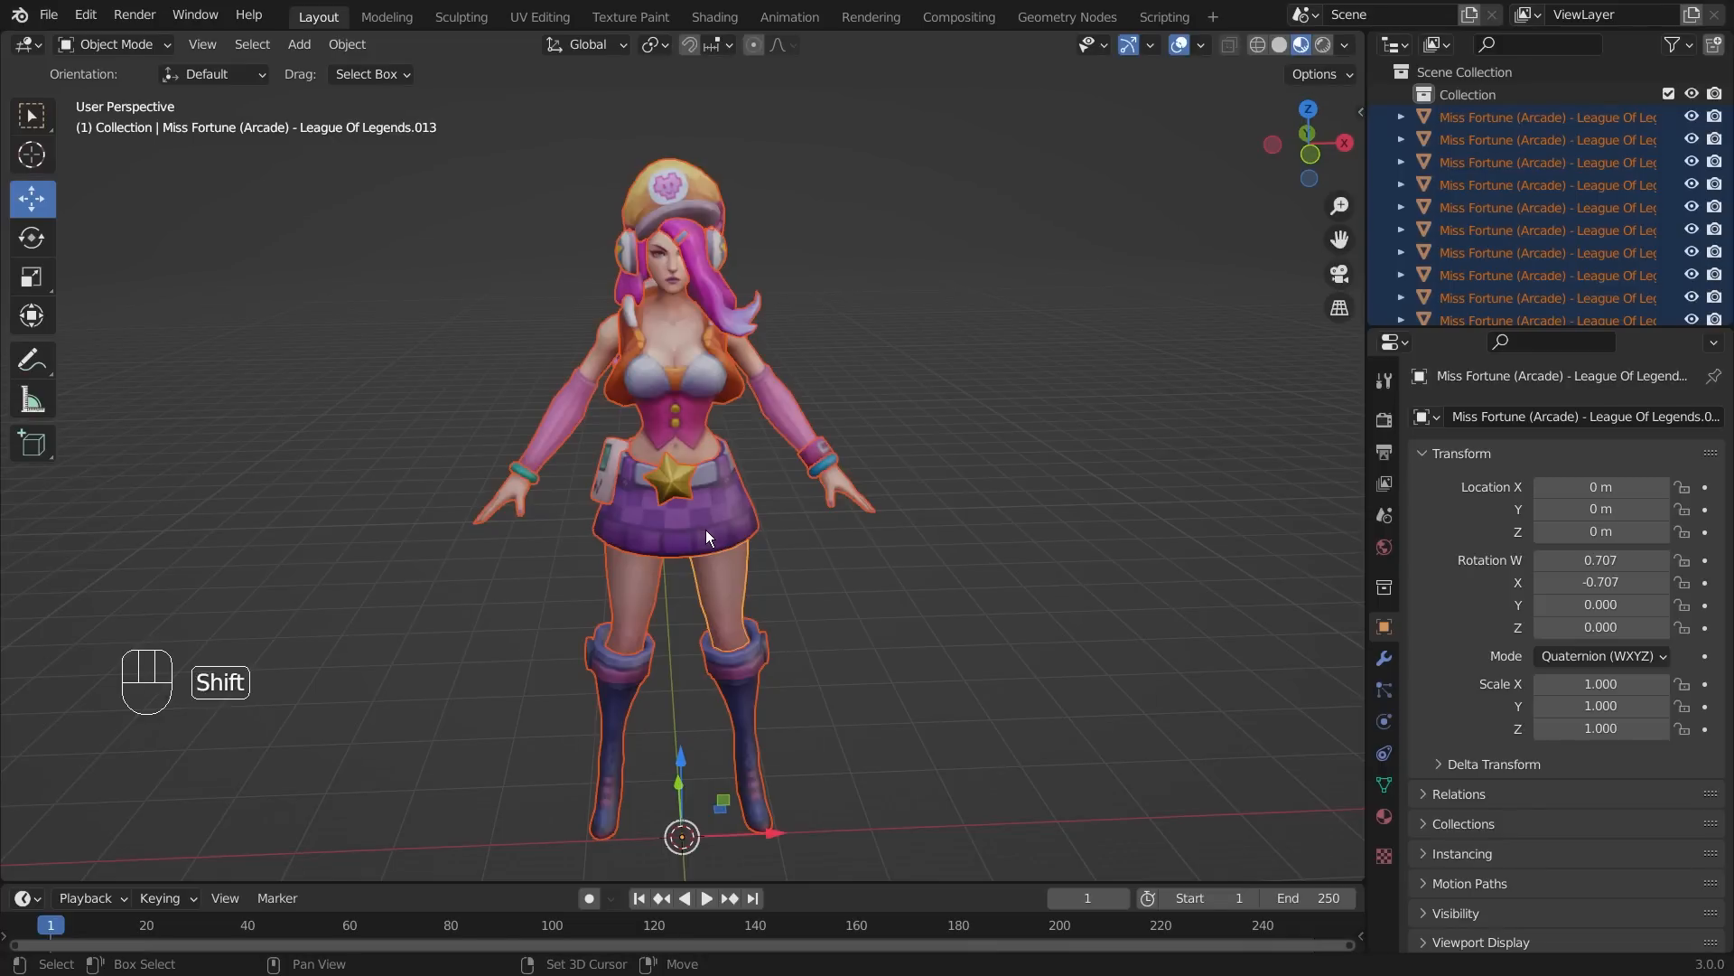
pyautogui.keyDown('shift'); pyautogui.click(706, 529); pyautogui.keyUp('shift')
pyautogui.scroll(2, 670, 576)
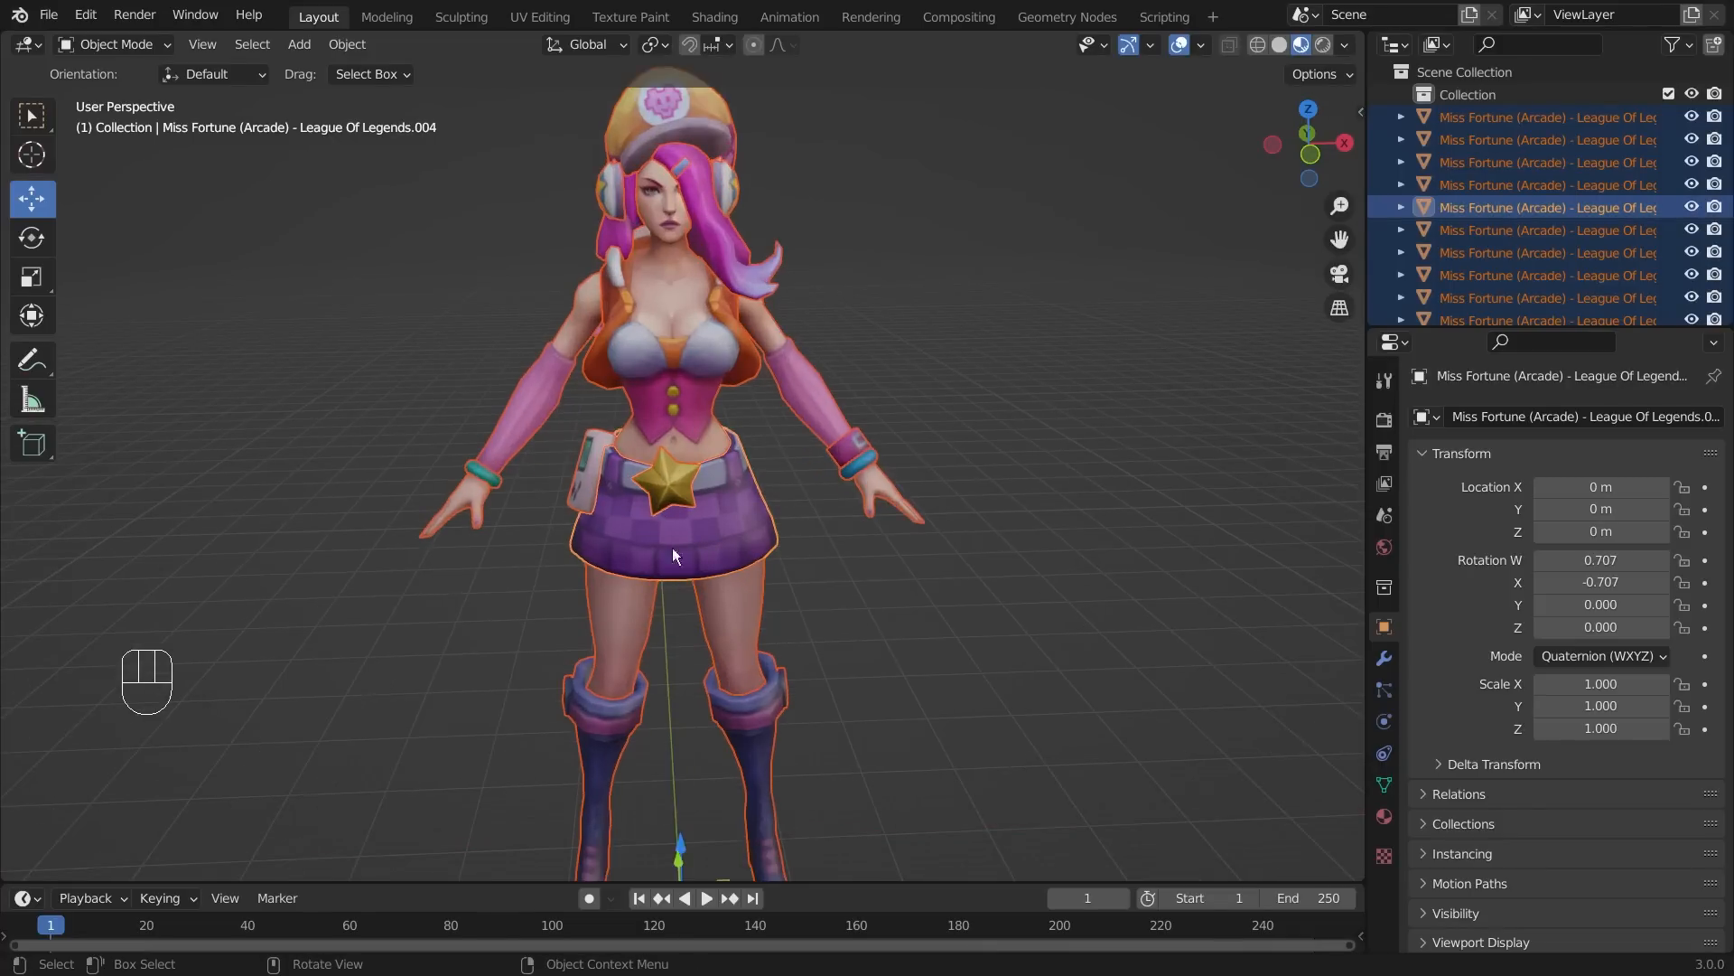
pyautogui.scroll(-2, 714, 514)
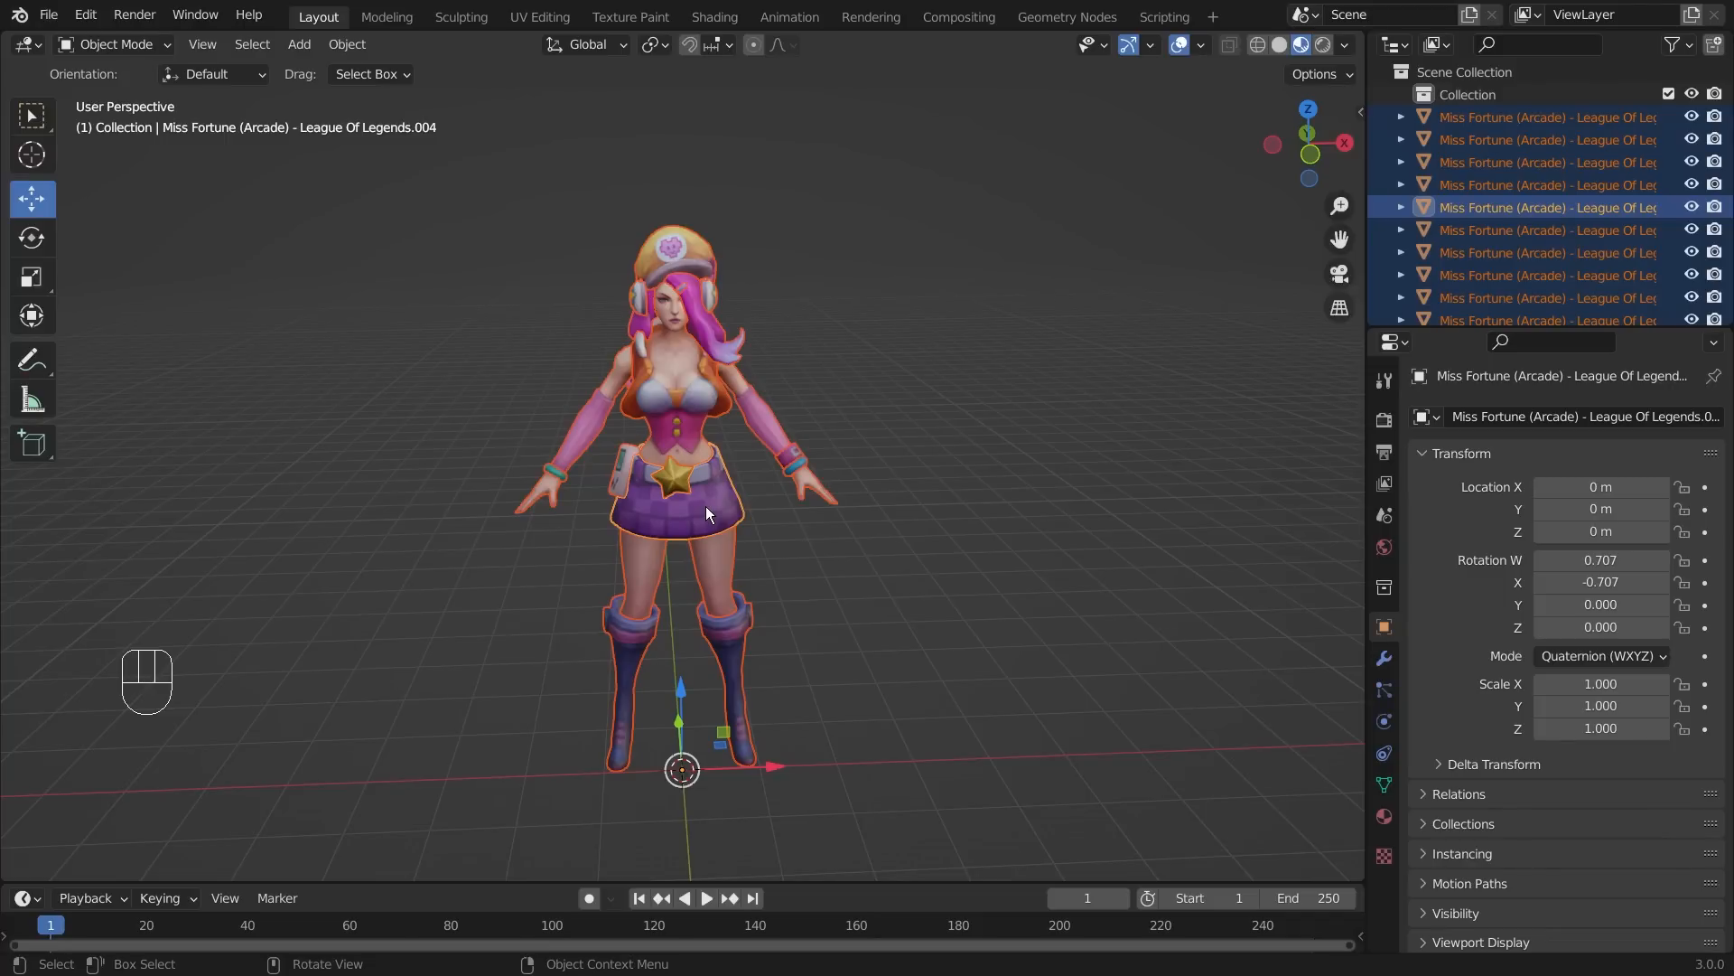
# - Parent the selected parts to the skirt with Object (Keep Transform) and check the resulting hierarchy in the Outliner
pyautogui.hotkey('ctrl', 'p')
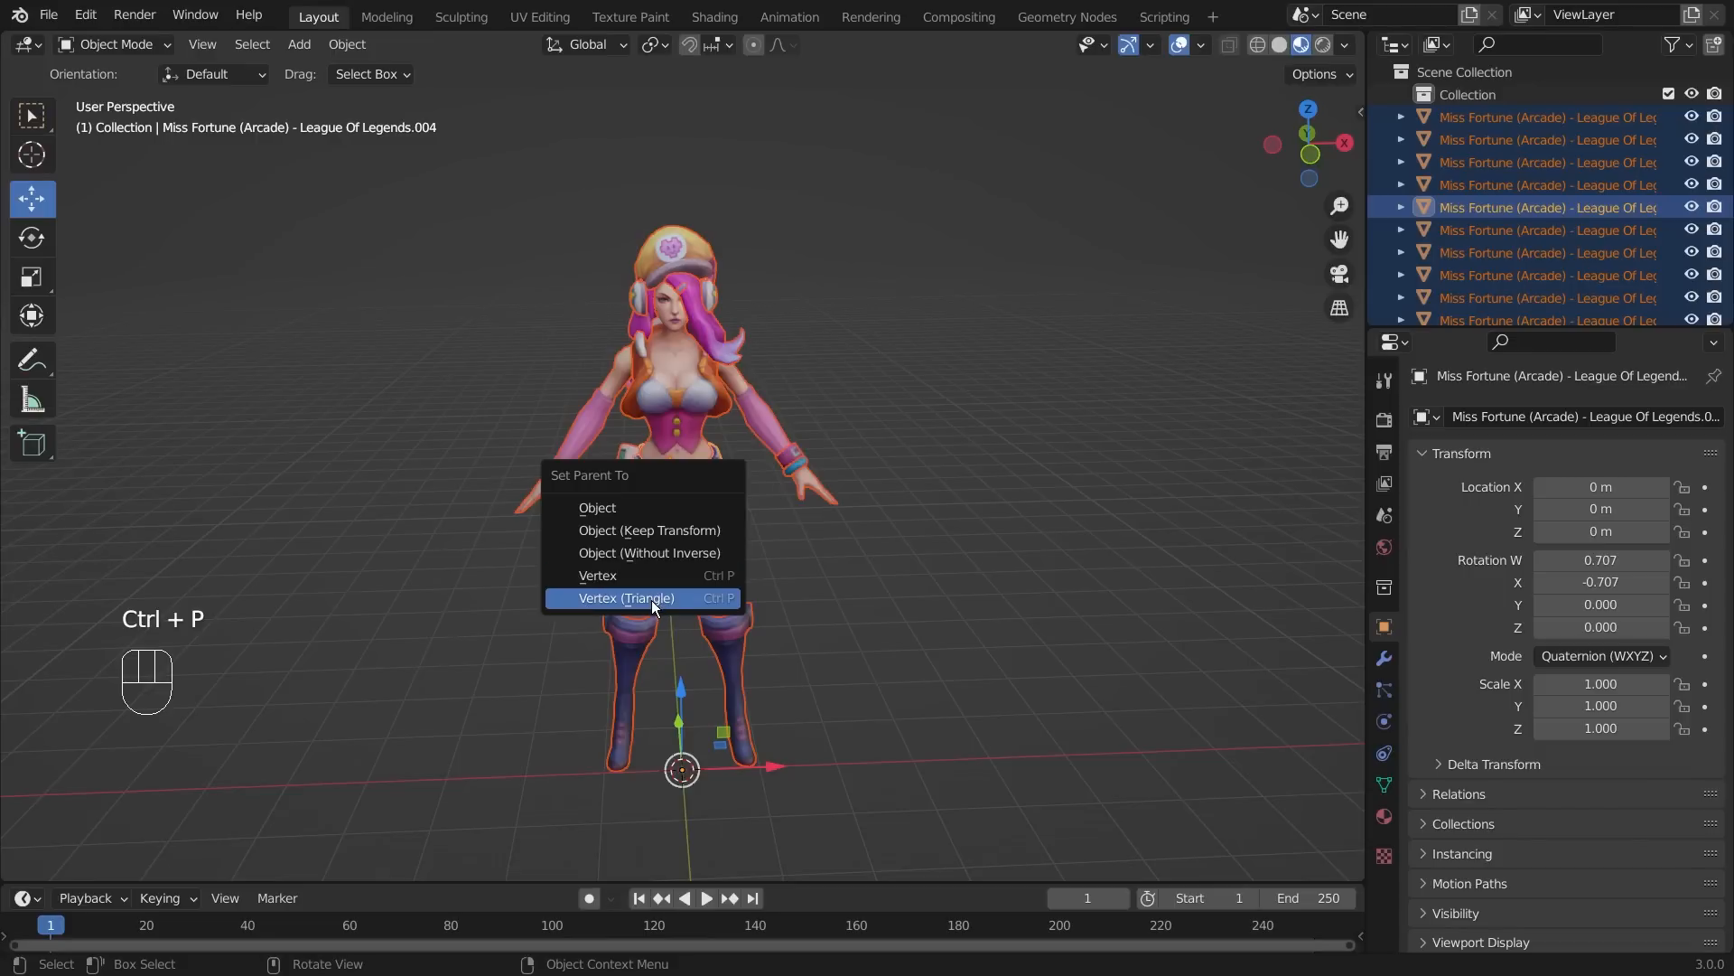
pyautogui.click(671, 534)
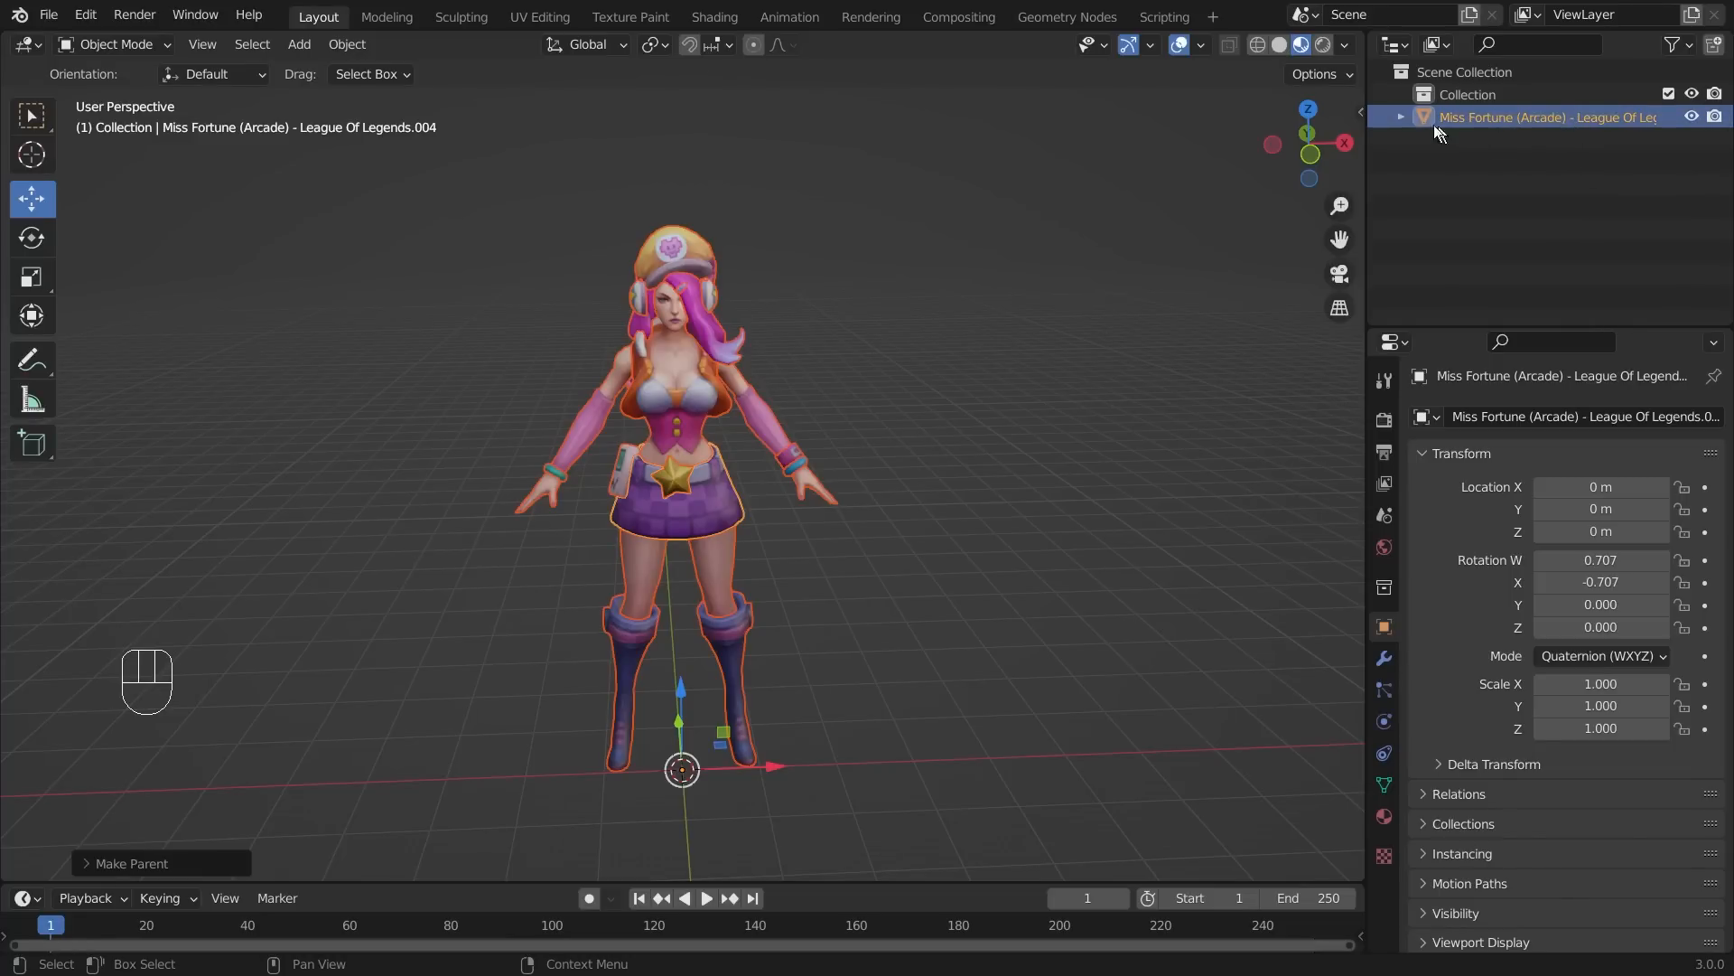
pyautogui.click(1401, 117)
pyautogui.click(1401, 116)
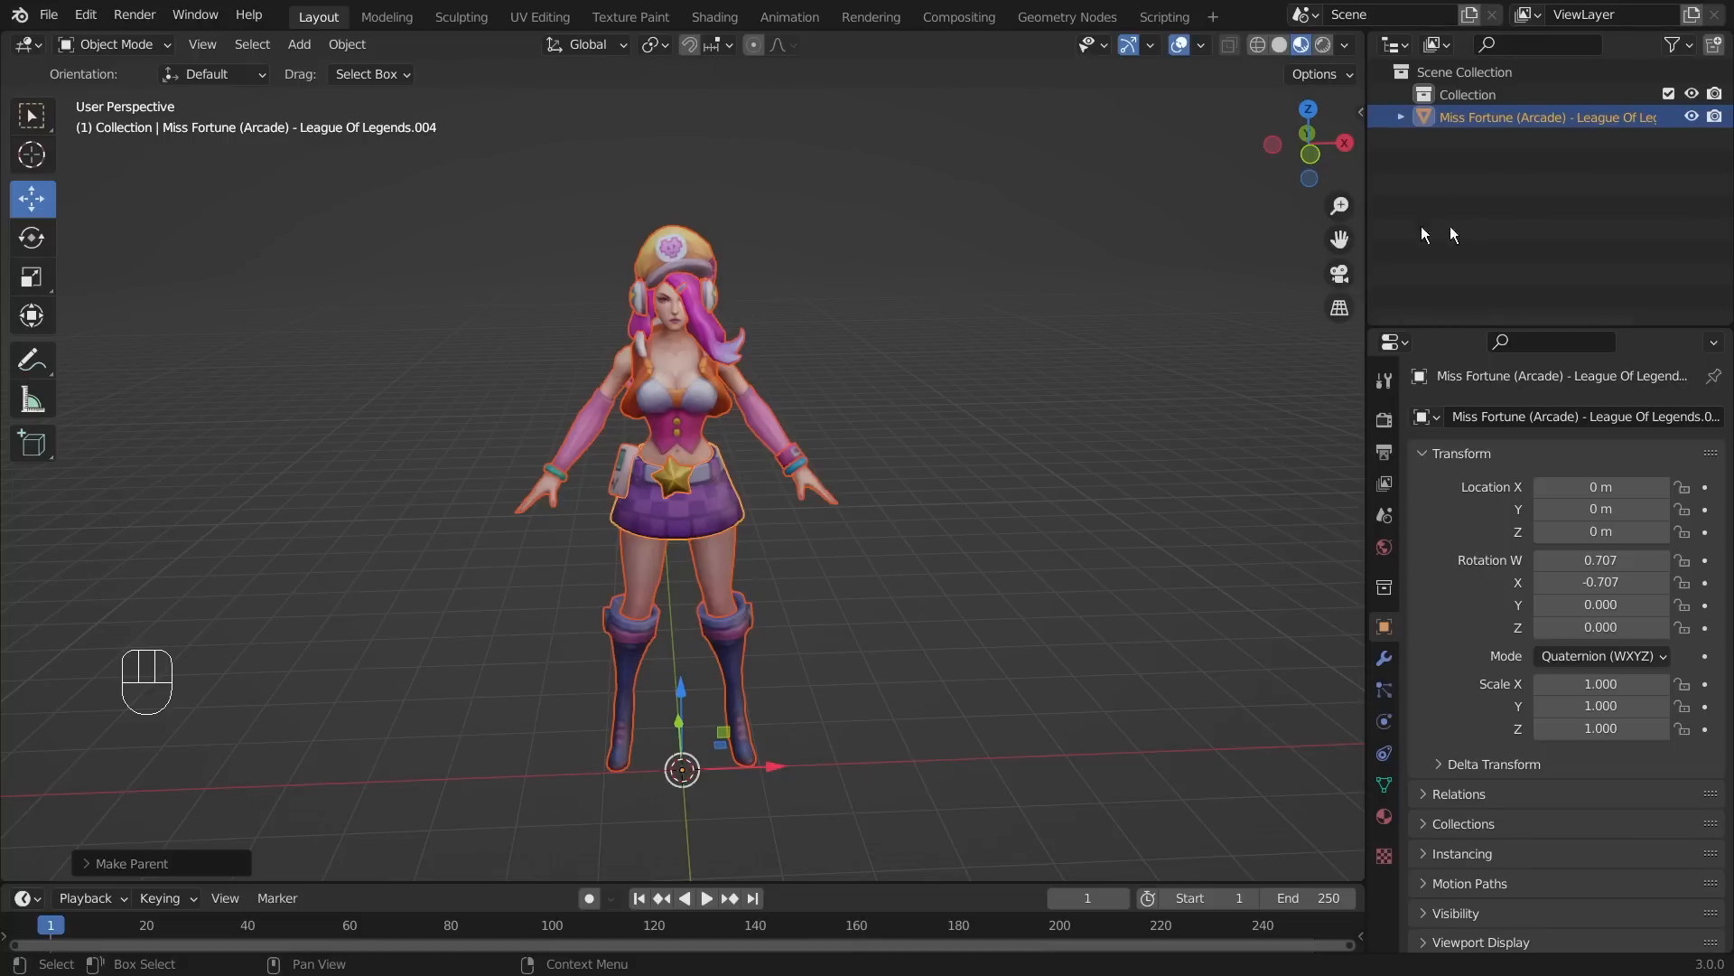
# - Deselect everything and examine the parented character up close, from the skirt and torso to the face and hat
pyautogui.click(1162, 435)
pyautogui.scroll(2, 963, 567)
pyautogui.moveTo(856, 506); pyautogui.dragTo(951, 489, button='middle')
pyautogui.scroll(3, 841, 290)
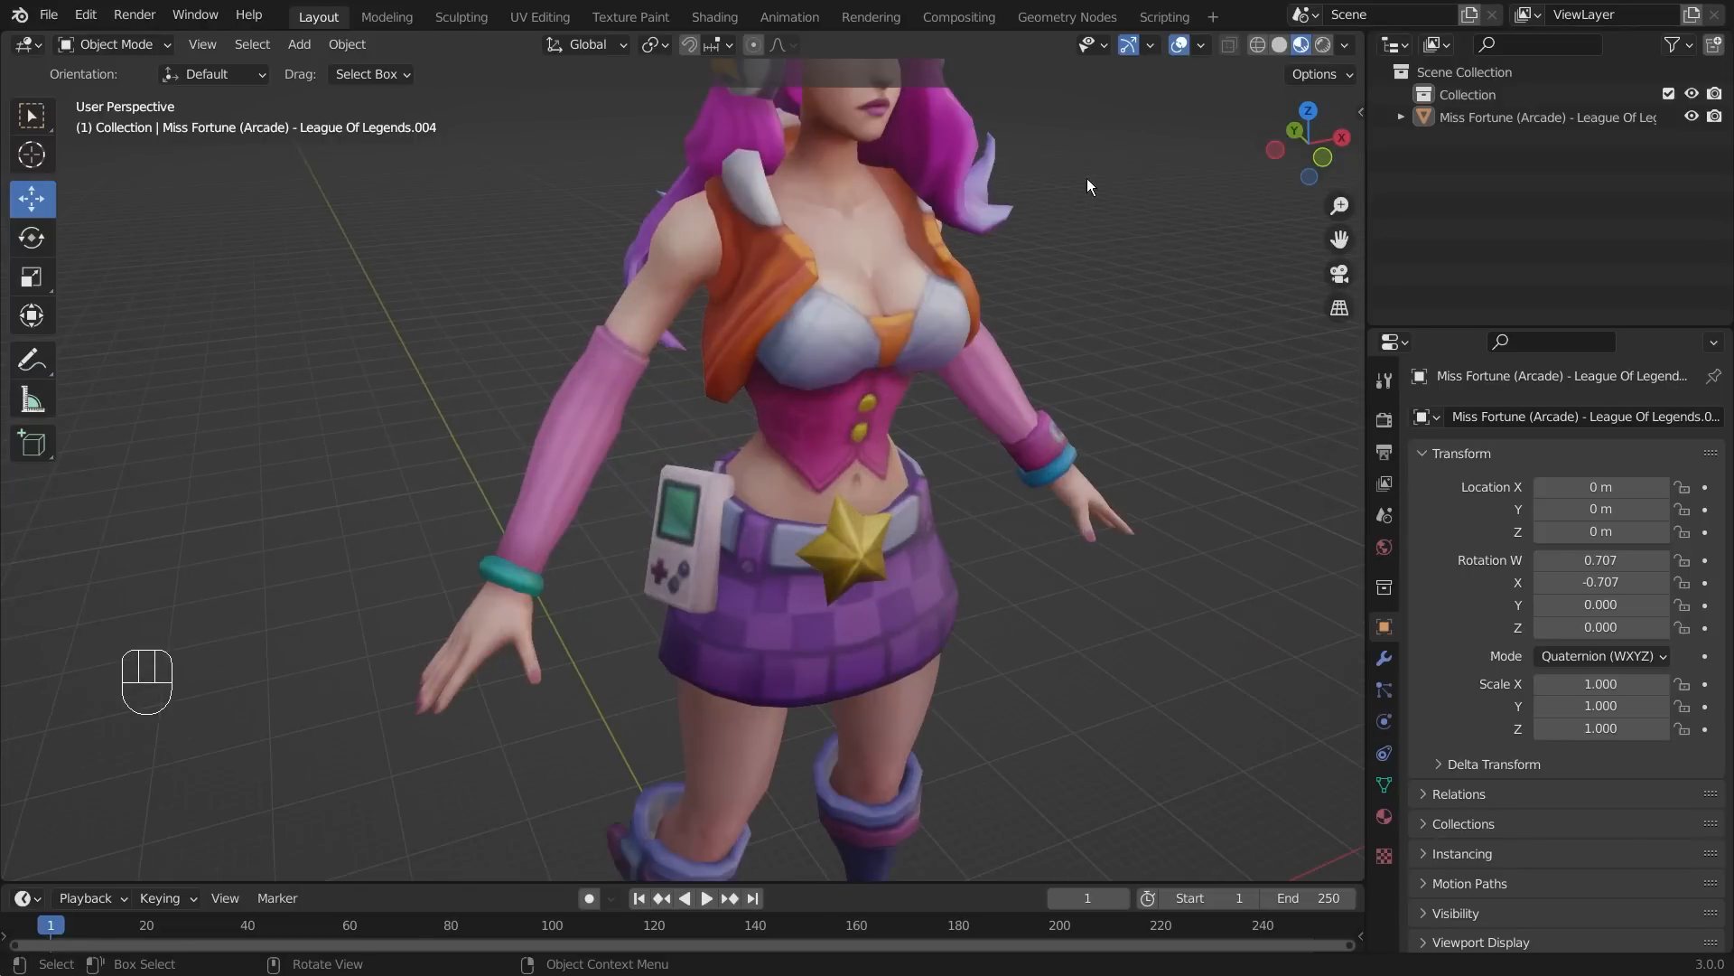
pyautogui.keyDown('shift'); pyautogui.moveTo(1087, 182); pyautogui.dragTo(761, 388, button='middle'); pyautogui.keyUp('shift')
pyautogui.scroll(2, 753, 381)
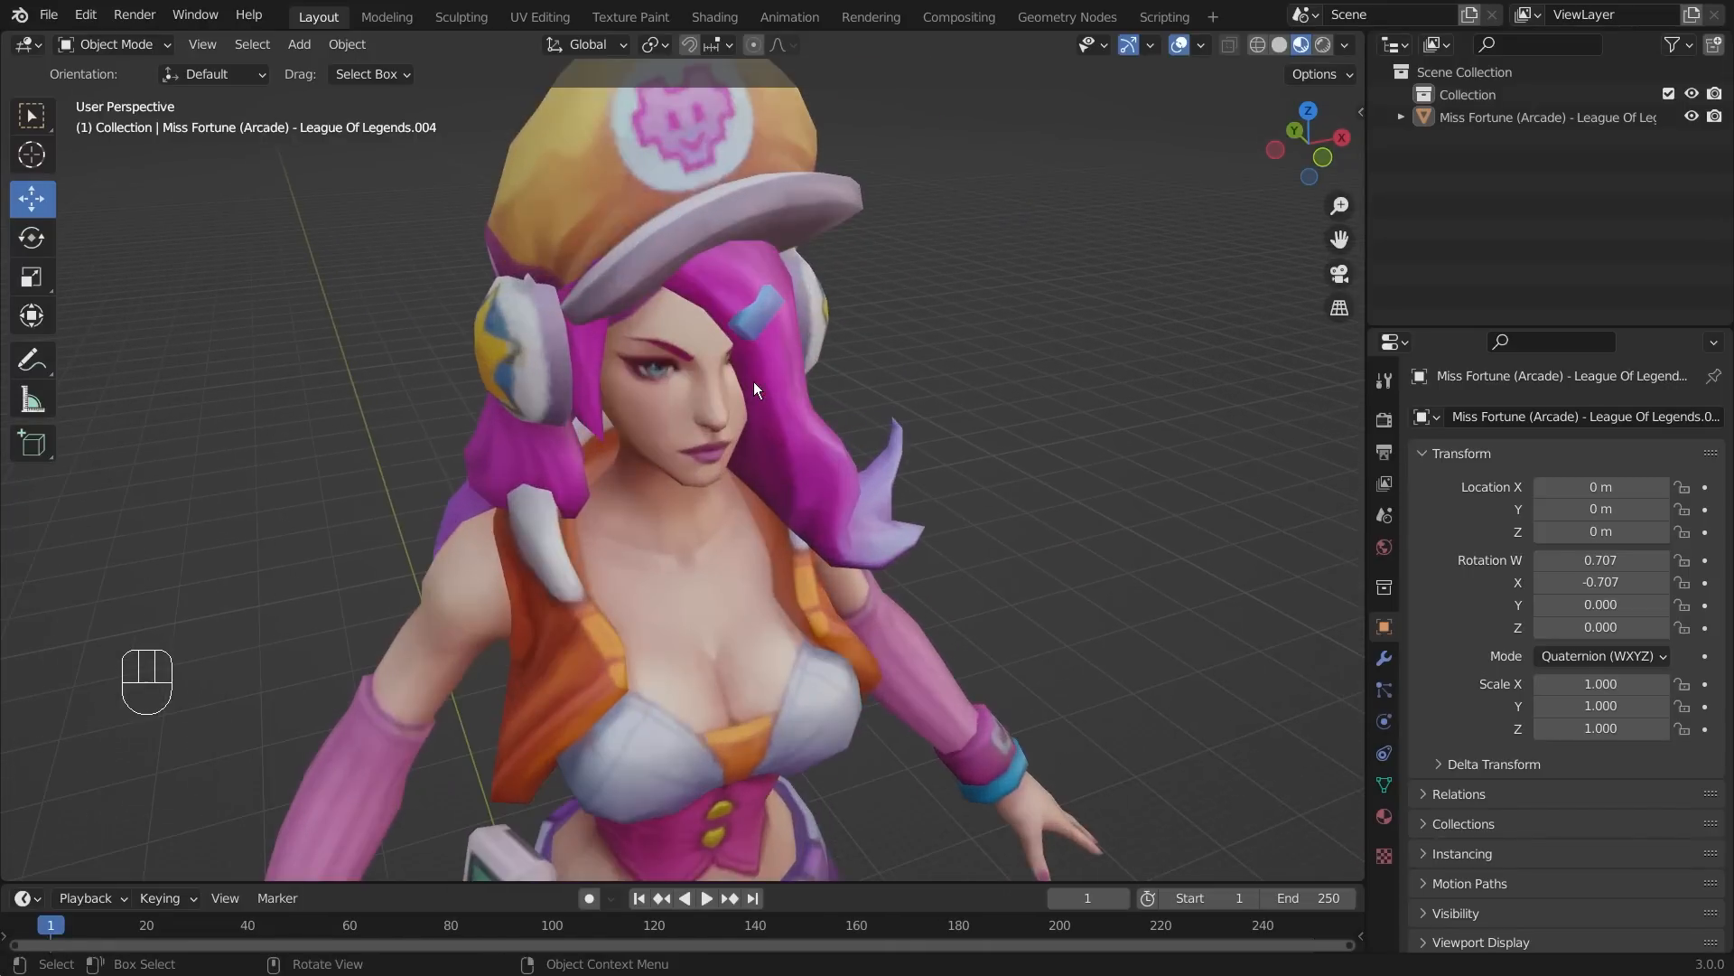
pyautogui.moveTo(1066, 424); pyautogui.dragTo(1016, 392, button='middle')
pyautogui.scroll(3, 1015, 392)
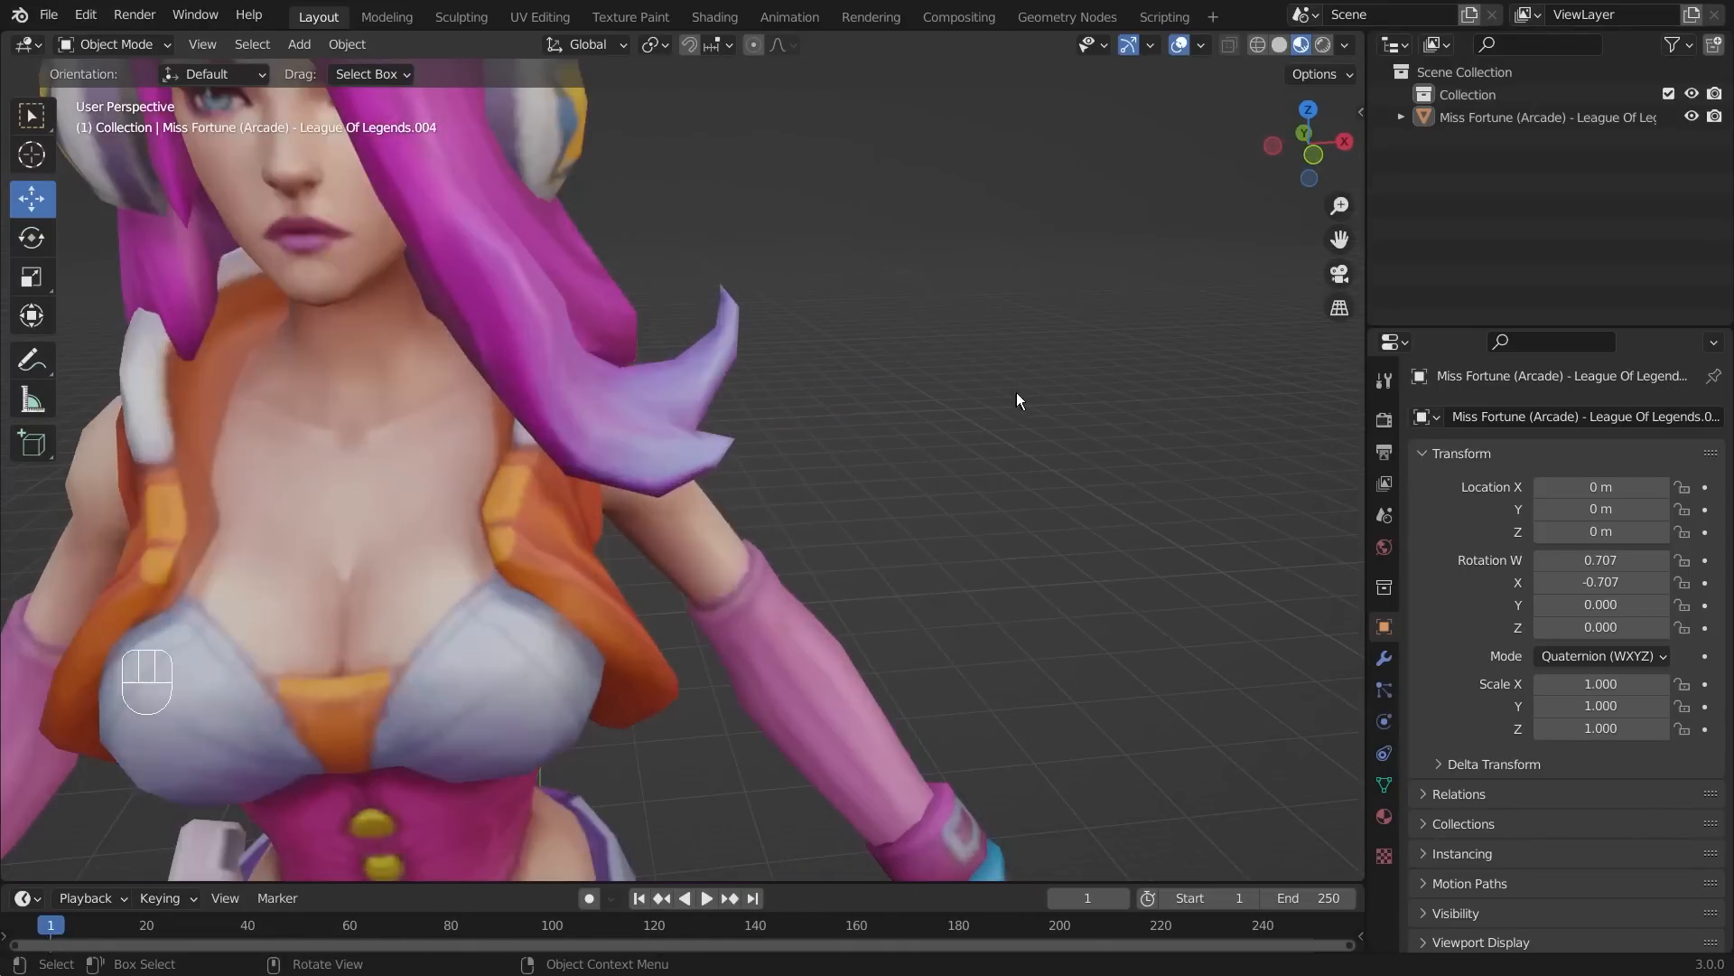
pyautogui.scroll(-7, 1017, 393)
pyautogui.keyDown('shift'); pyautogui.moveTo(788, 469); pyautogui.dragTo(798, 298, button='middle'); pyautogui.keyUp('shift')
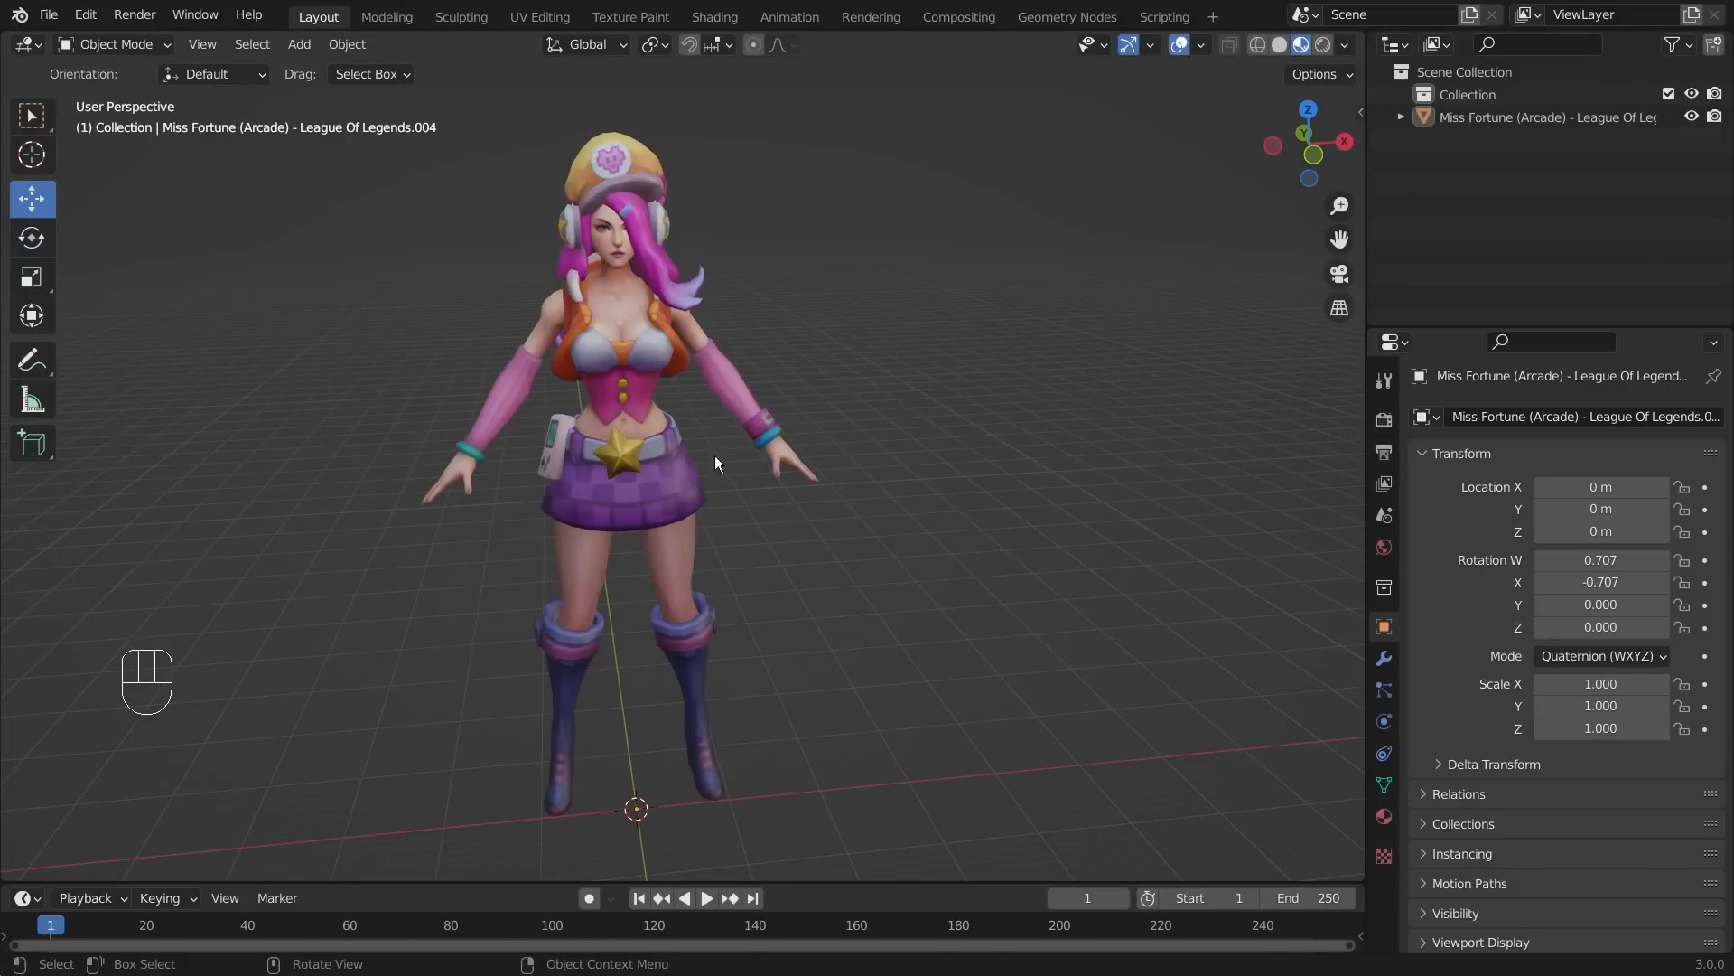
# - Try moving the left arm about 10.95 m and the hat about 9.11 m along X, undoing each move
pyautogui.click(735, 361)
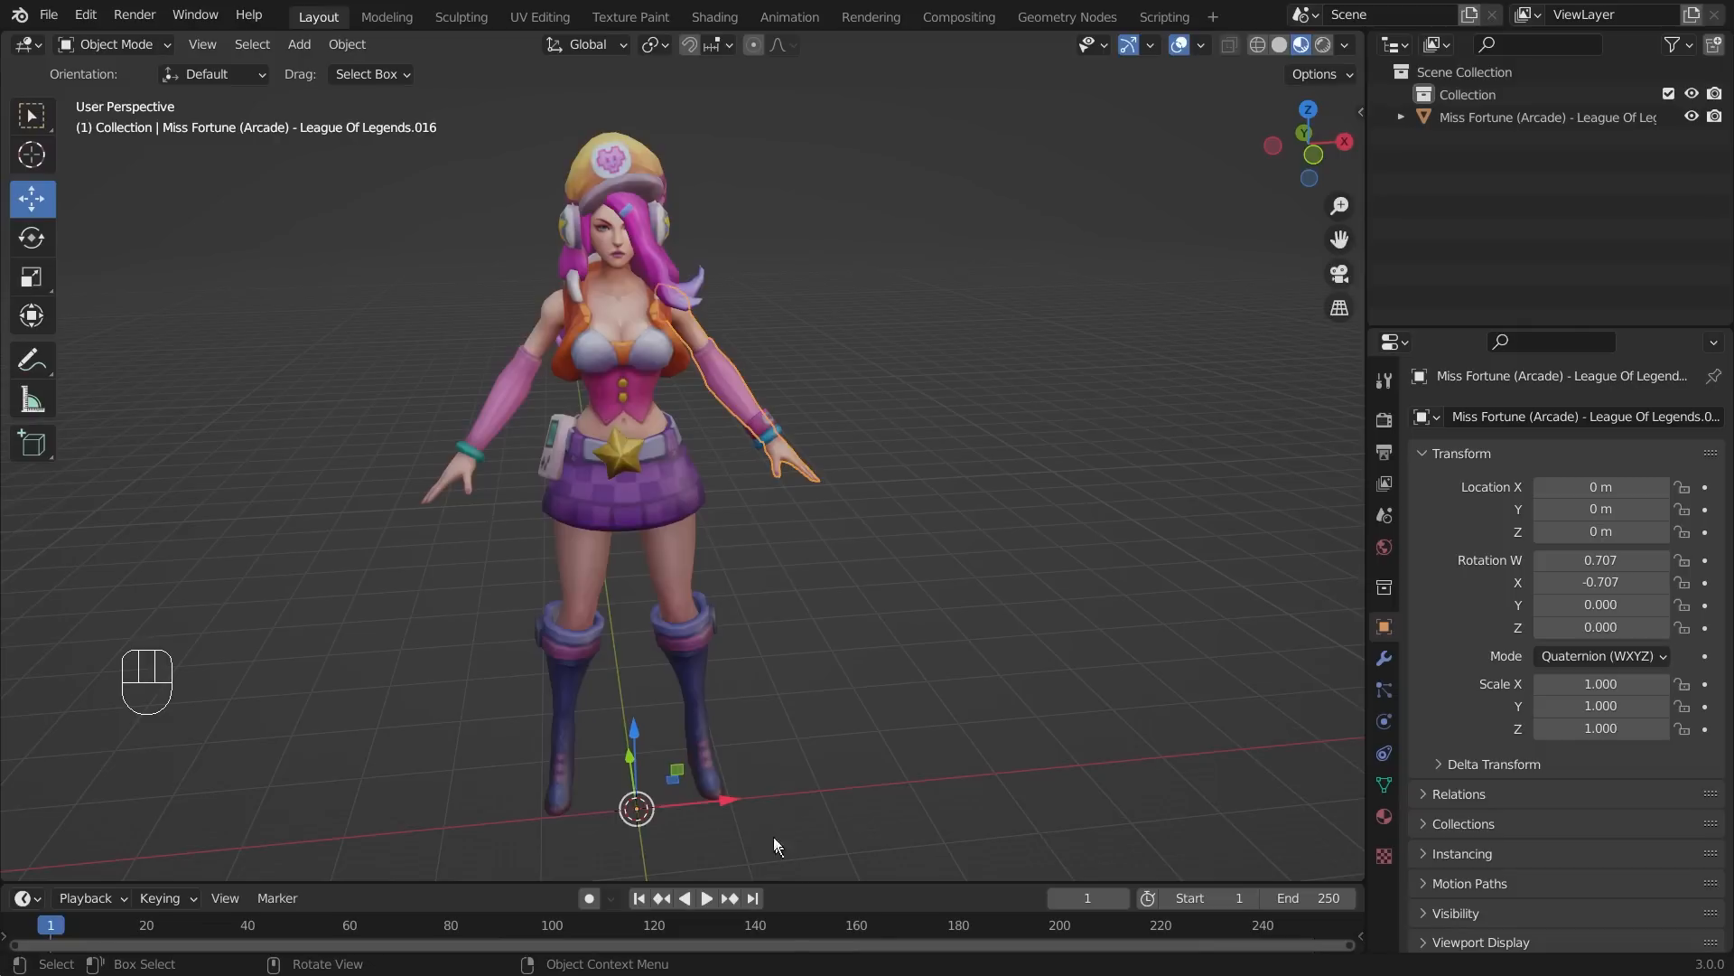
pyautogui.moveTo(728, 801); pyautogui.dragTo(829, 791)
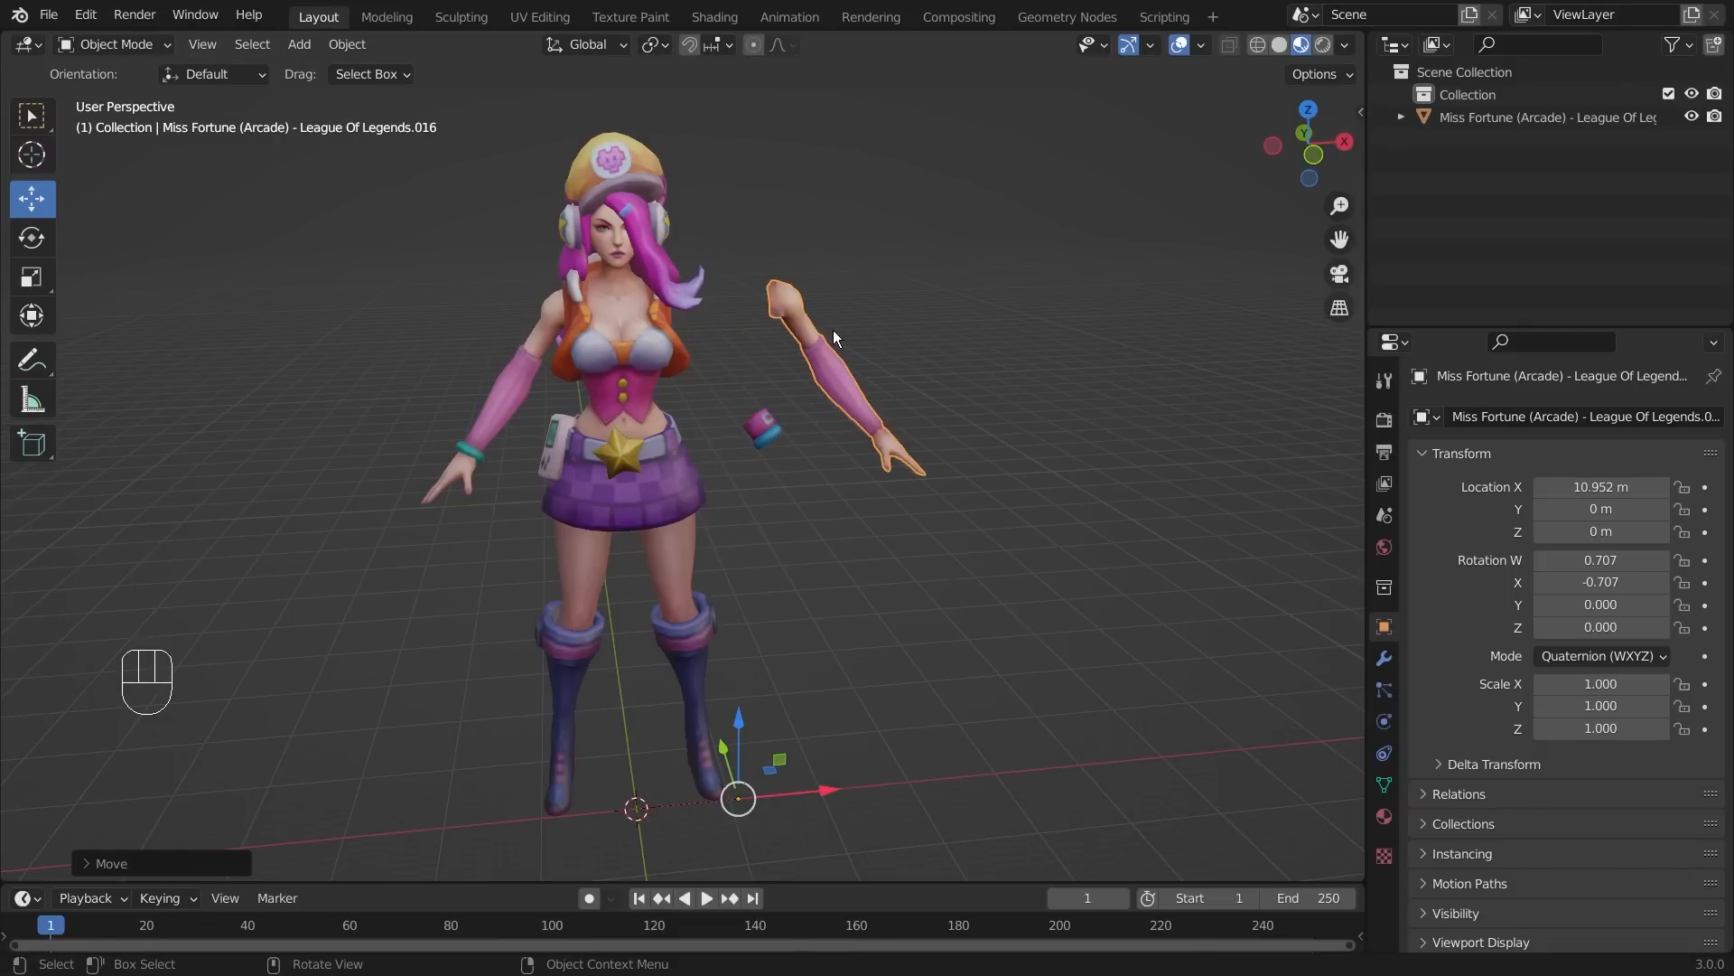
pyautogui.hotkey('ctrl', 'z')
pyautogui.hotkey('ctrl', 'z')
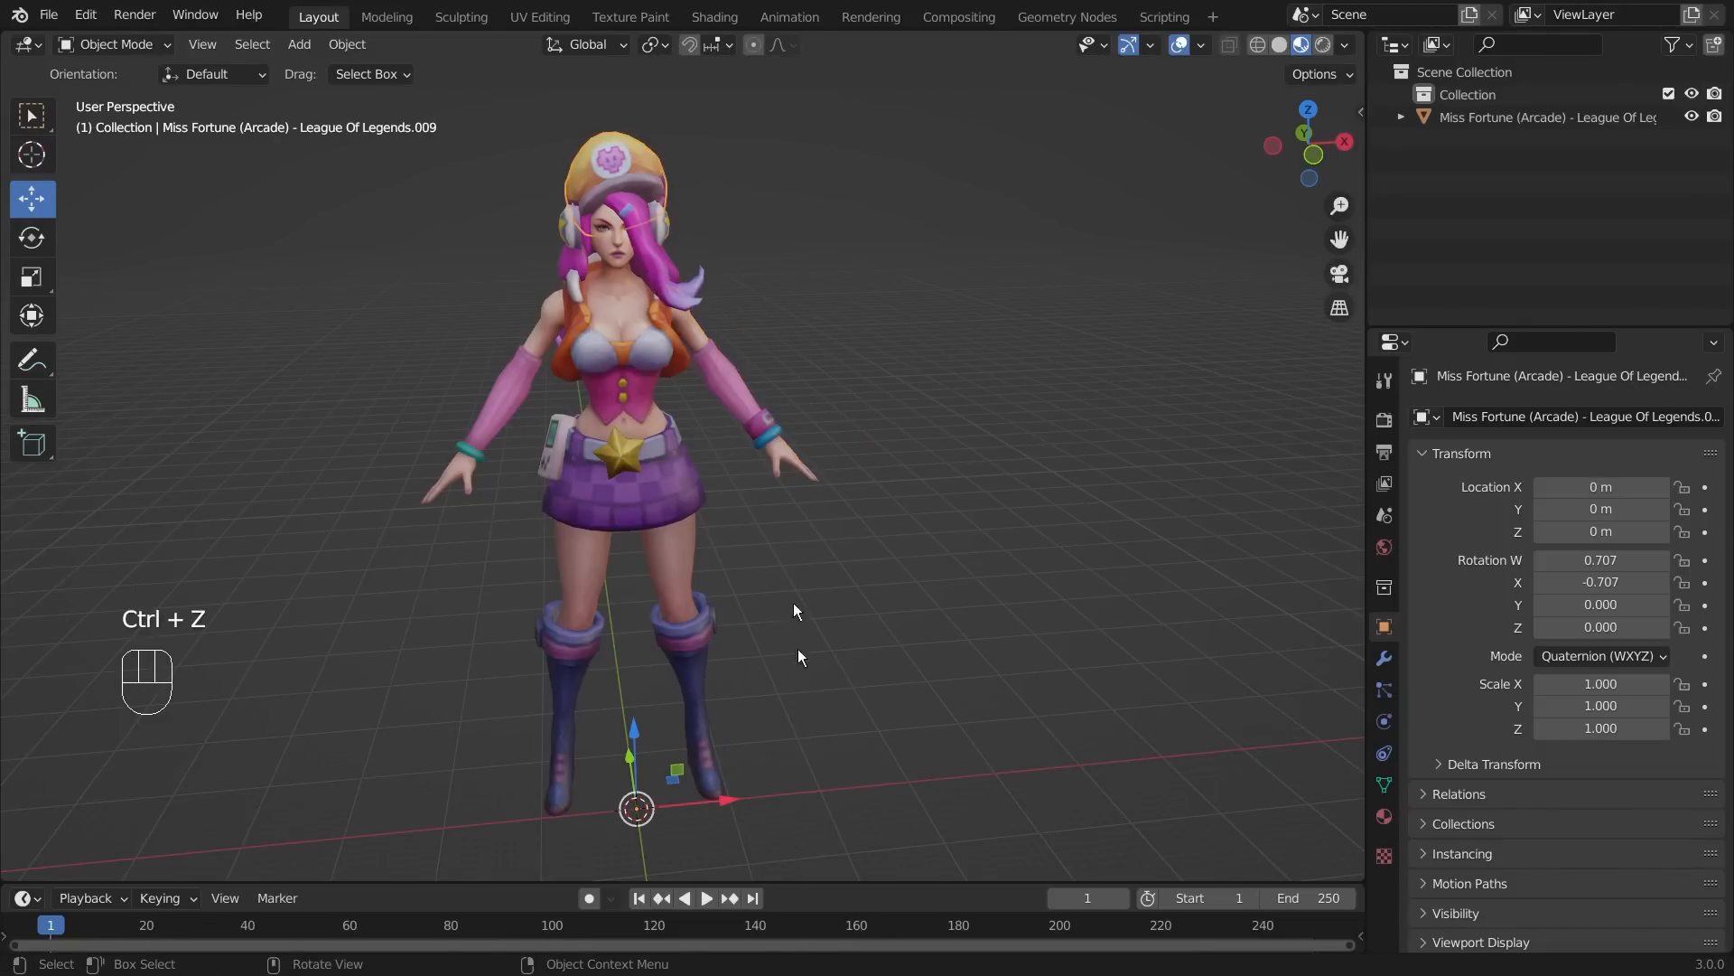
pyautogui.moveTo(730, 798); pyautogui.dragTo(815, 791)
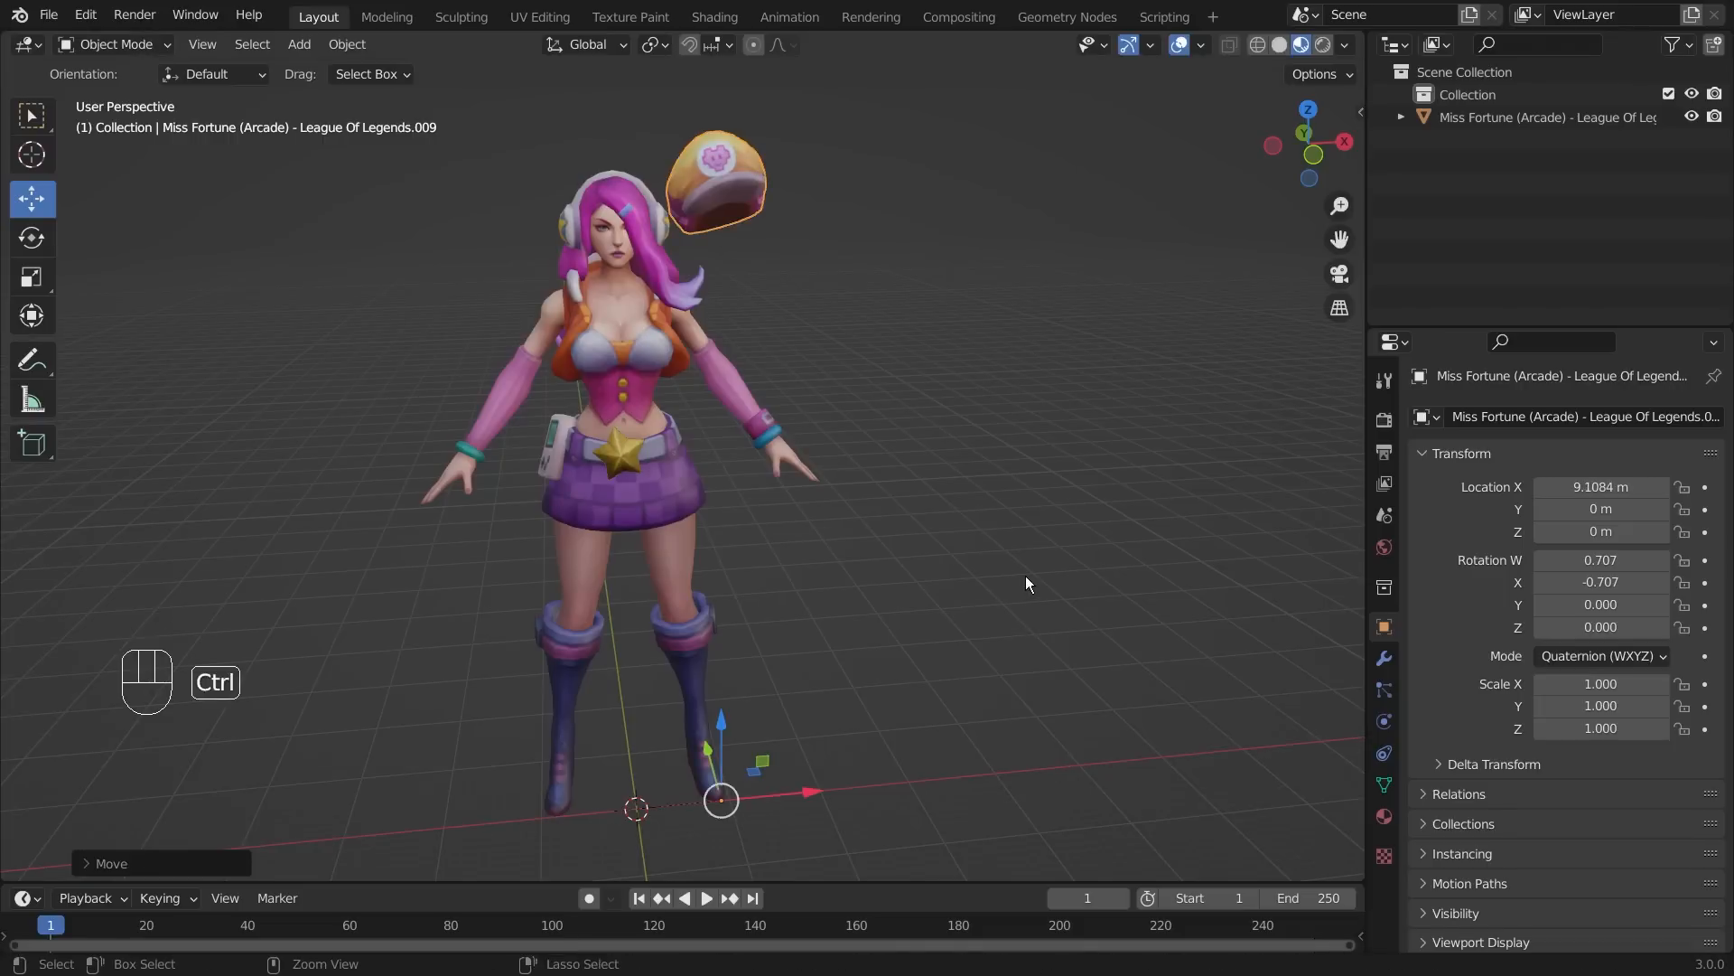
pyautogui.hotkey('ctrl', 'z')
pyautogui.click(999, 539)
# - Try moving the parent skirt about 1.41 m along X to test its child parts, undoing the move
pyautogui.click(549, 476)
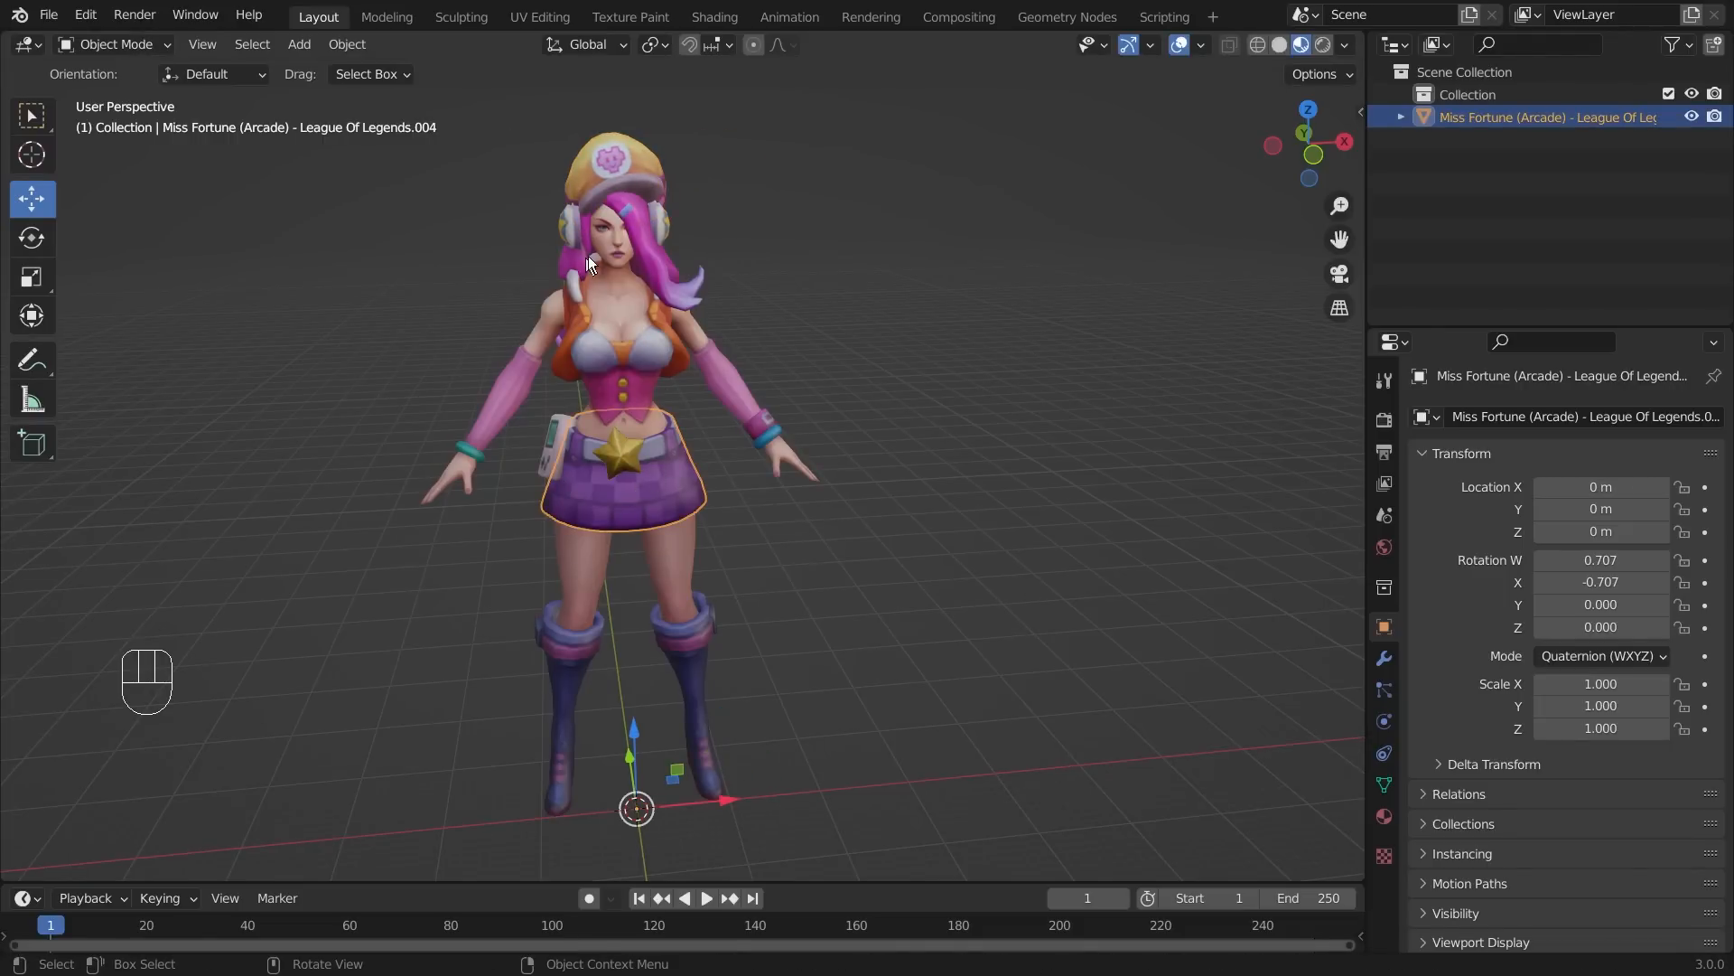
pyautogui.moveTo(719, 799)
pyautogui.mouseDown()
pyautogui.moveTo(1093, 743)
pyautogui.moveTo(700, 829)
pyautogui.moveTo(1127, 741)
pyautogui.moveTo(701, 784)
pyautogui.mouseUp()
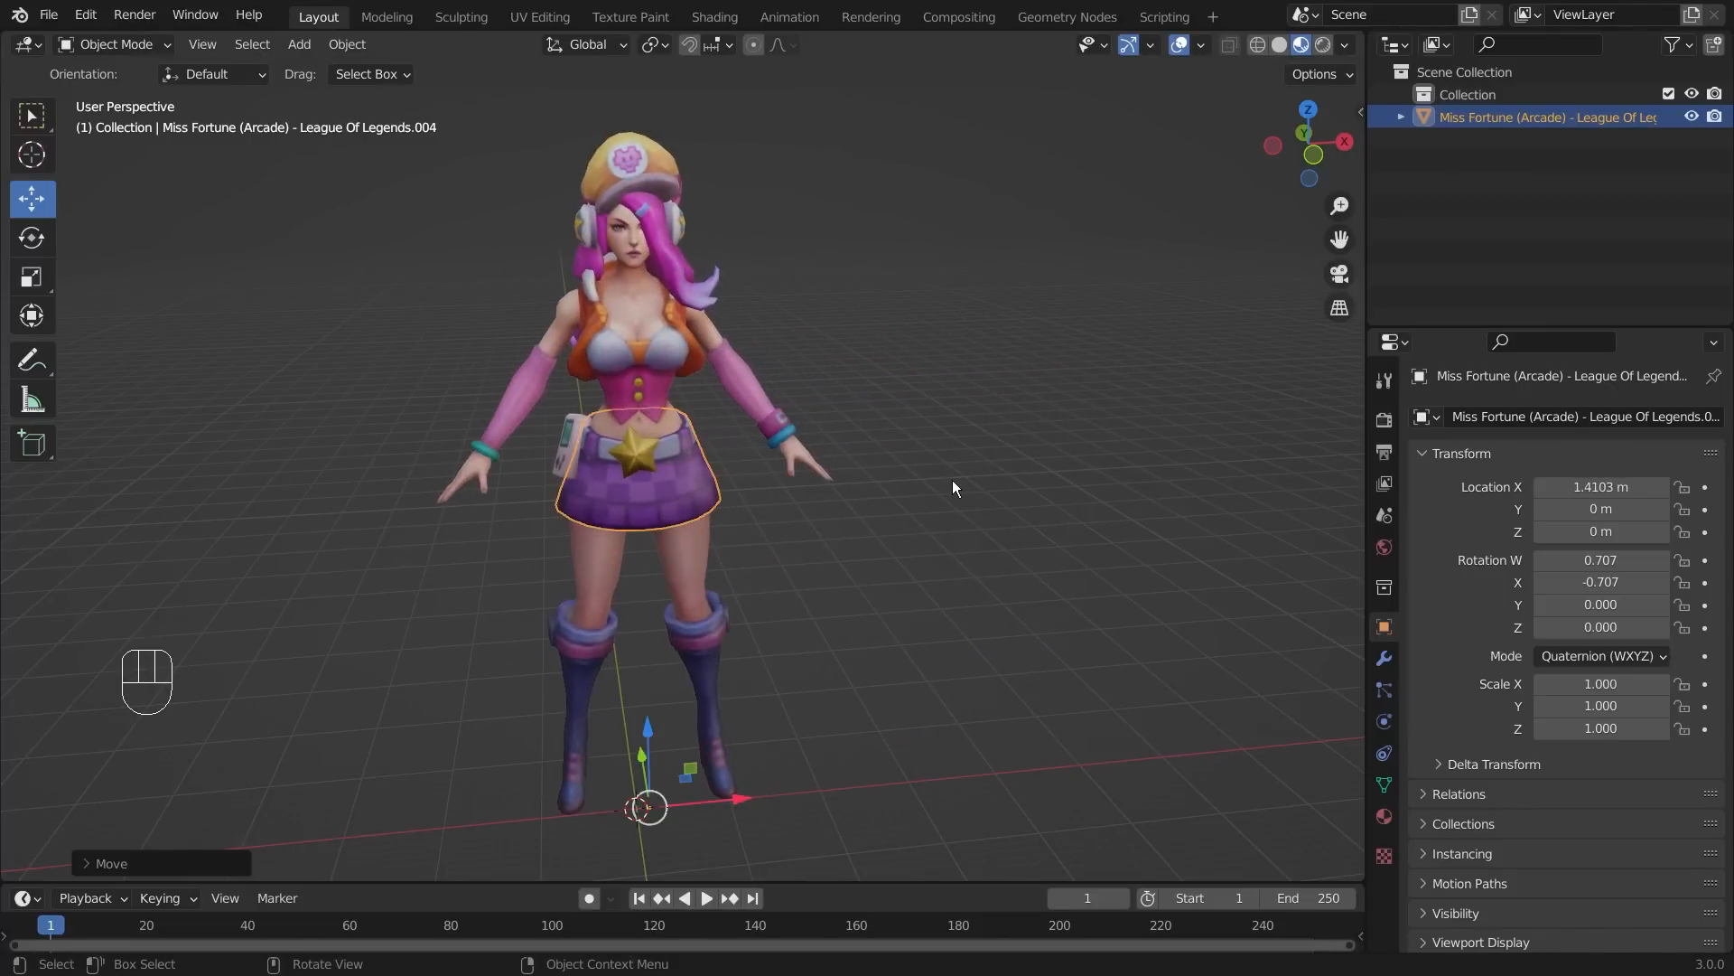
pyautogui.hotkey('ctrl', 'z')
# - Add a mesh cube at the world origin and scale it uniformly to about 3.213
pyautogui.scroll(-3, 746, 512)
pyautogui.keyDown('shift'); pyautogui.moveTo(817, 498); pyautogui.dragTo(691, 542, button='middle'); pyautogui.keyUp('shift')
pyautogui.moveTo(642, 601); pyautogui.dragTo(663, 652, button='middle')
pyautogui.scroll(3, 360, 560)
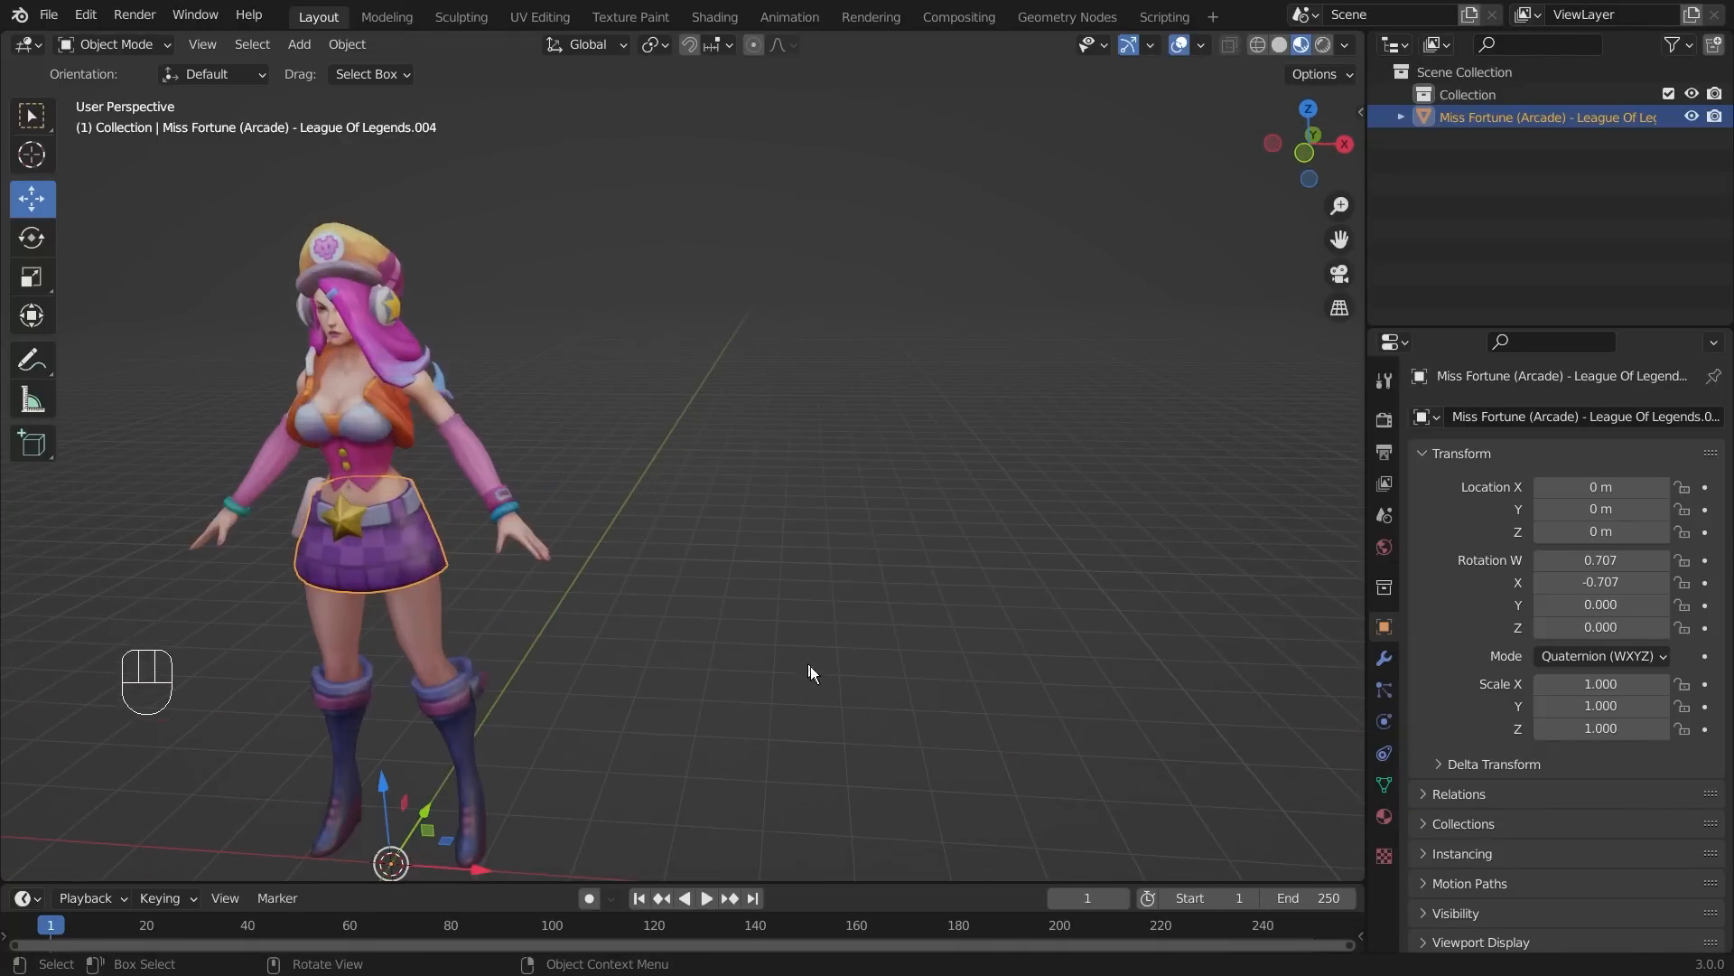
pyautogui.keyDown('shift'); pyautogui.moveTo(863, 646); pyautogui.dragTo(849, 373, button='middle'); pyautogui.keyUp('shift')
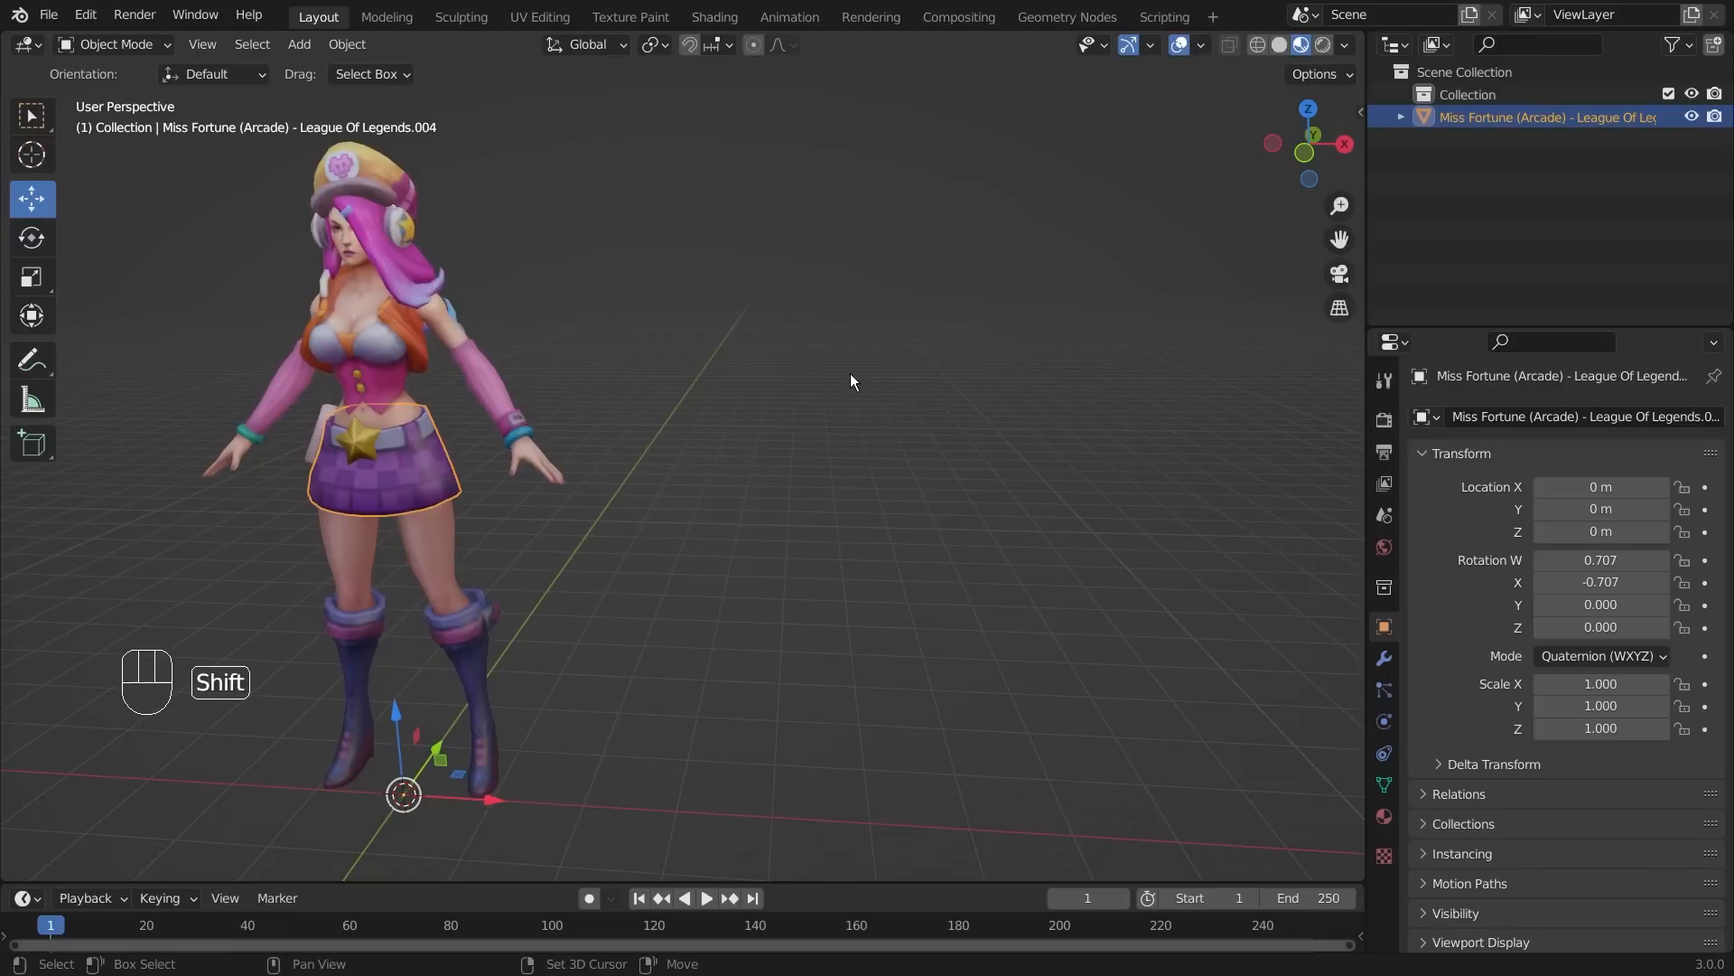
pyautogui.hotkey('shift', 'a')
pyautogui.moveTo(849, 372)
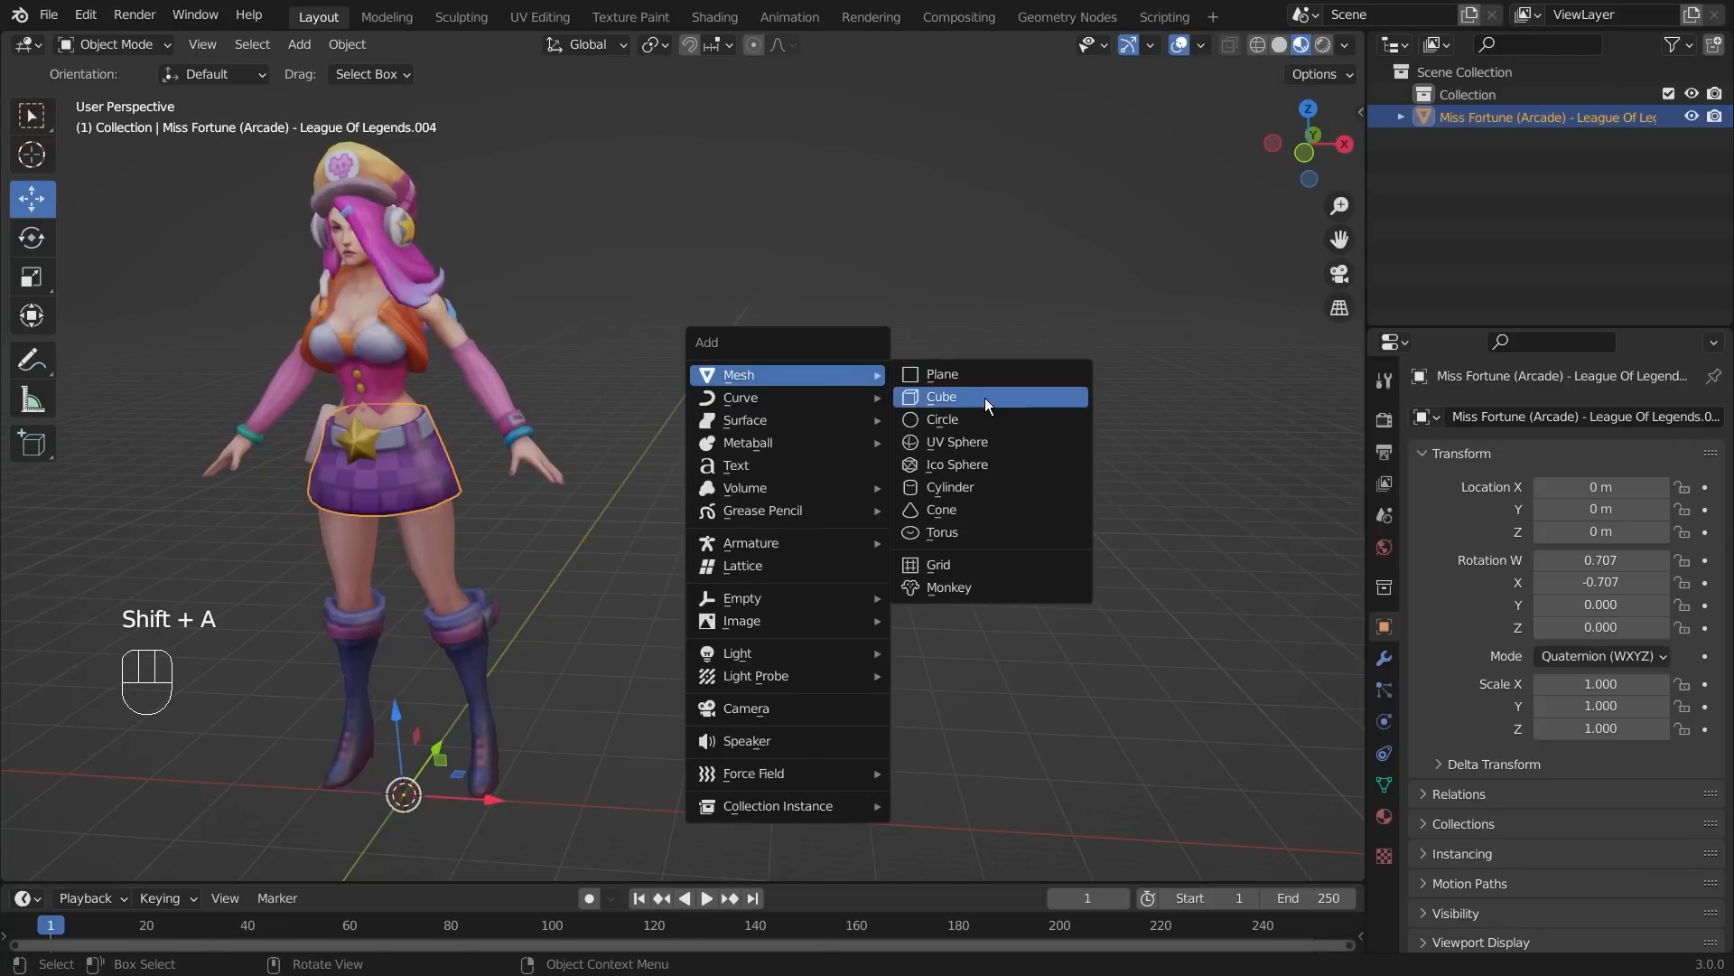
pyautogui.click(984, 397)
pyautogui.press('s')
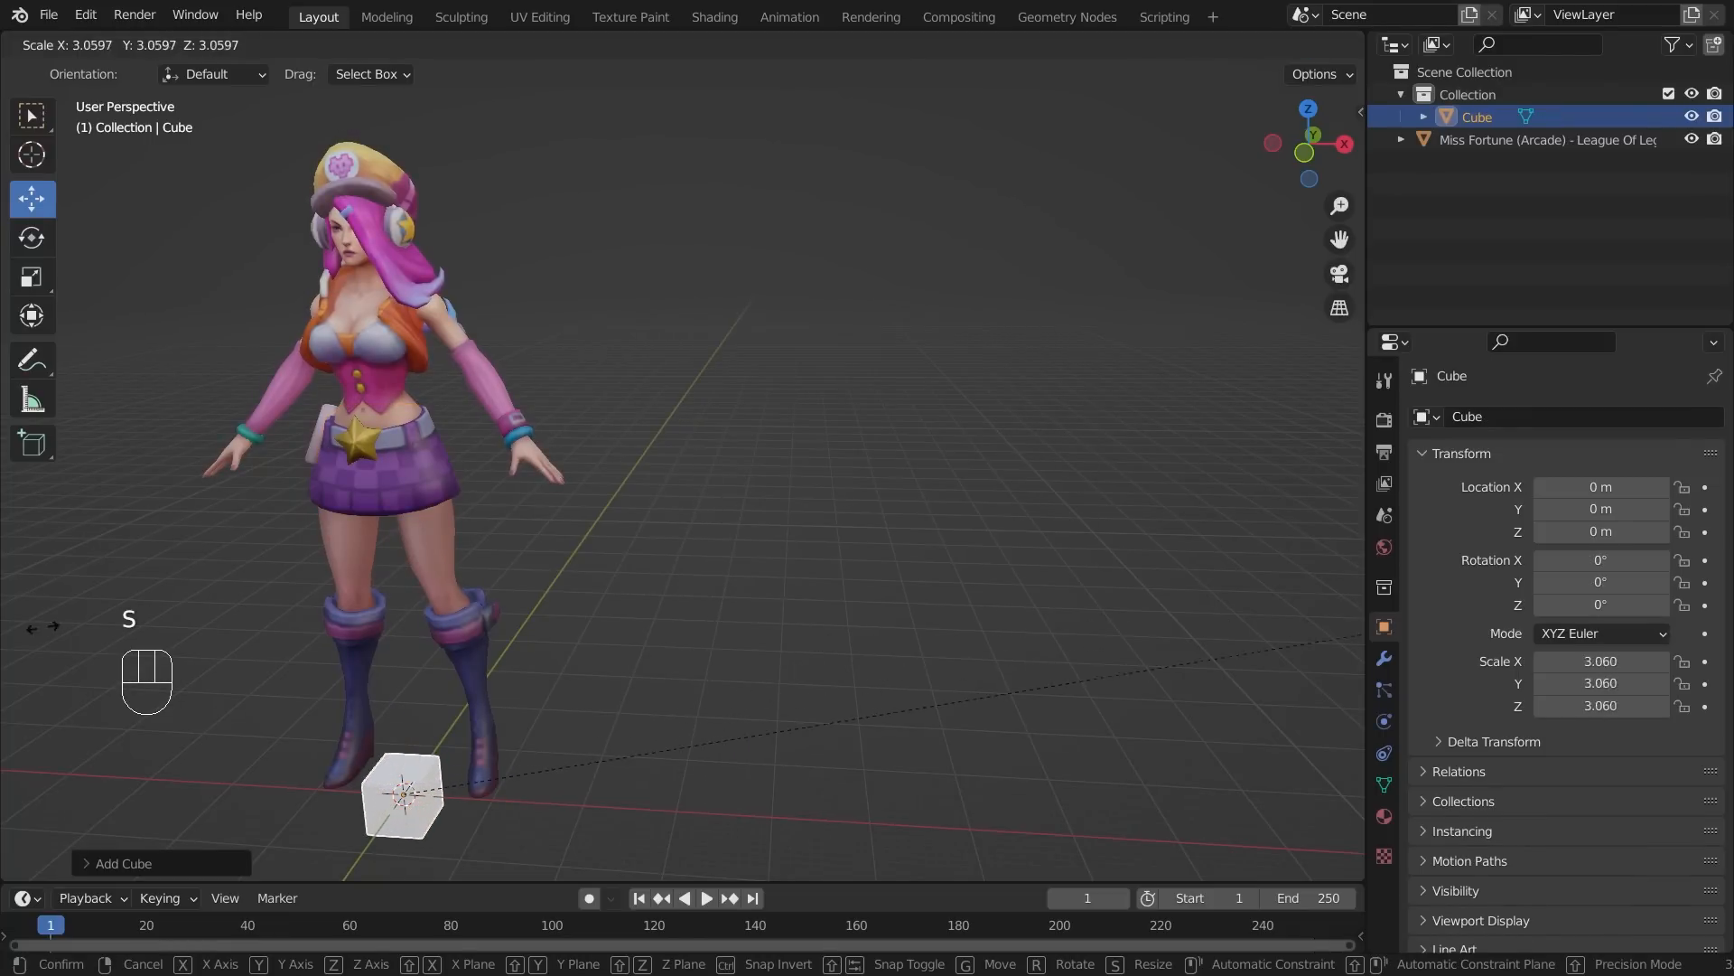
pyautogui.click(93, 626)
# - Move the cube away from the character to about X 46.416 m and Z 37.296 m
pyautogui.moveTo(497, 804); pyautogui.dragTo(923, 823)
pyautogui.moveTo(825, 750); pyautogui.dragTo(780, 366)
pyautogui.scroll(1, 947, 403)
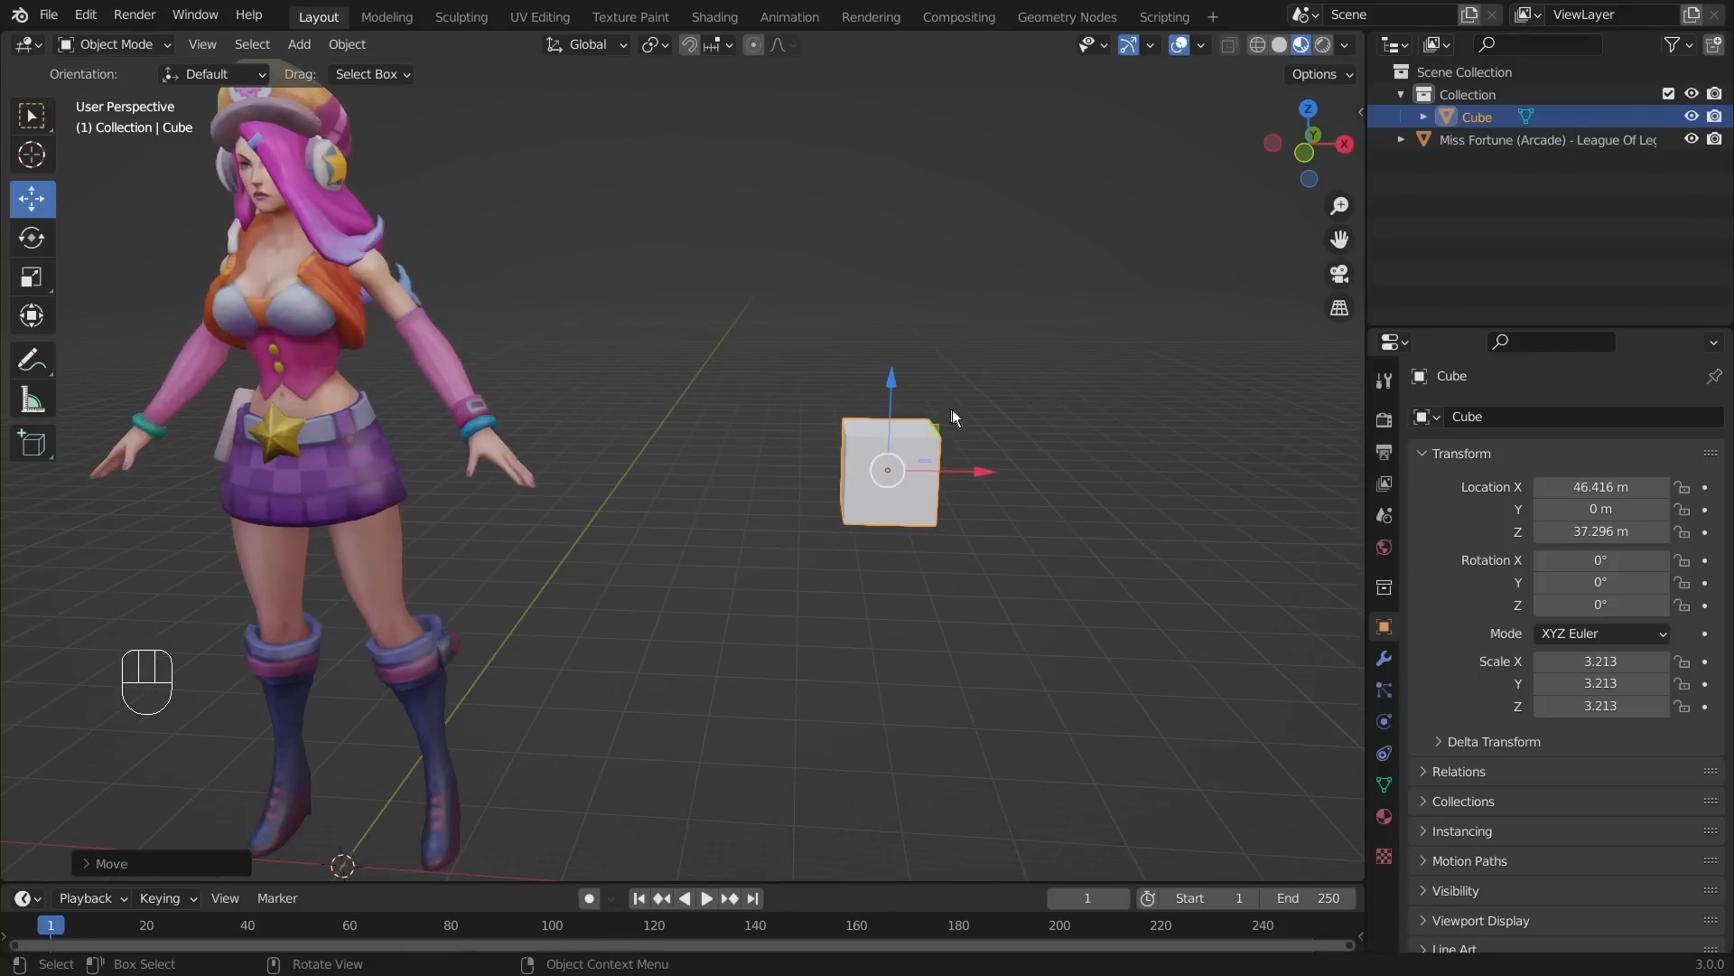
# - Duplicate the cube three times, placing copies near X 58.6 m, Z 43.9 m, below that copy, and near X 49.9 m, Z 25.6 m
pyautogui.keyDown('shift'); pyautogui.moveTo(1169, 479); pyautogui.dragTo(840, 425, button='middle'); pyautogui.keyUp('shift')
pyautogui.scroll(3, 632, 423)
pyautogui.click(470, 421)
pyautogui.keyDown('shift'); pyautogui.moveTo(542, 404); pyautogui.dragTo(714, 396, button='middle'); pyautogui.keyUp('shift')
pyautogui.scroll(-2, 645, 416)
pyautogui.click(669, 388)
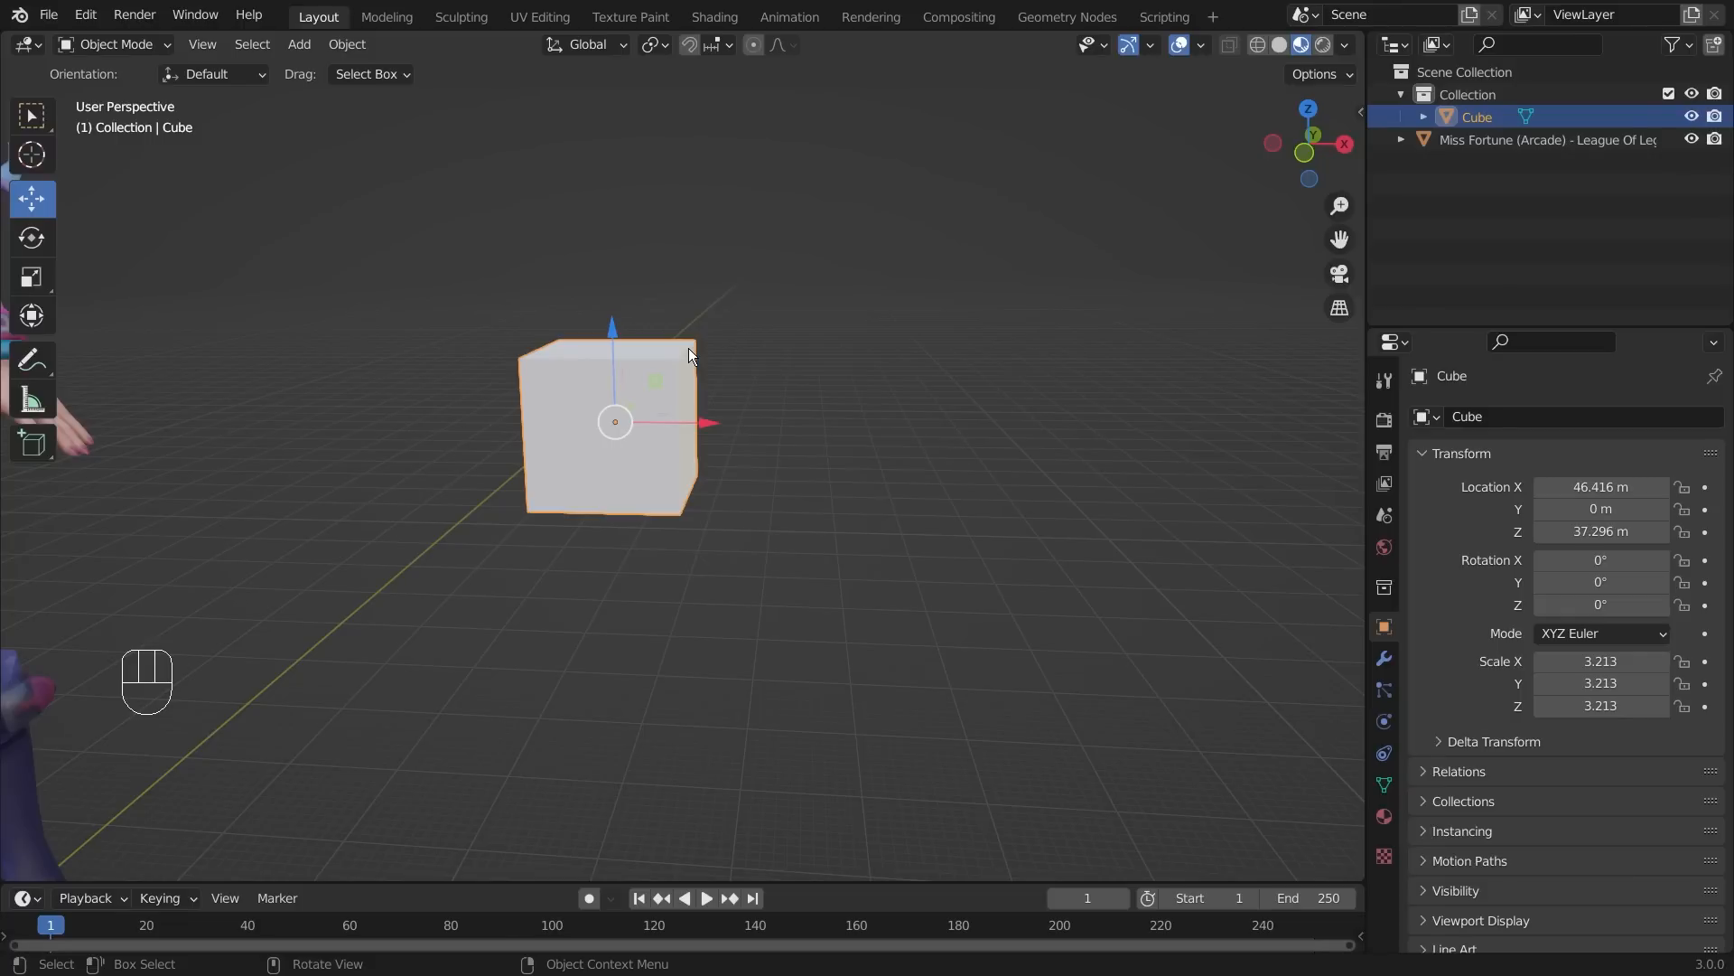
pyautogui.hotkey('shift', 'd')
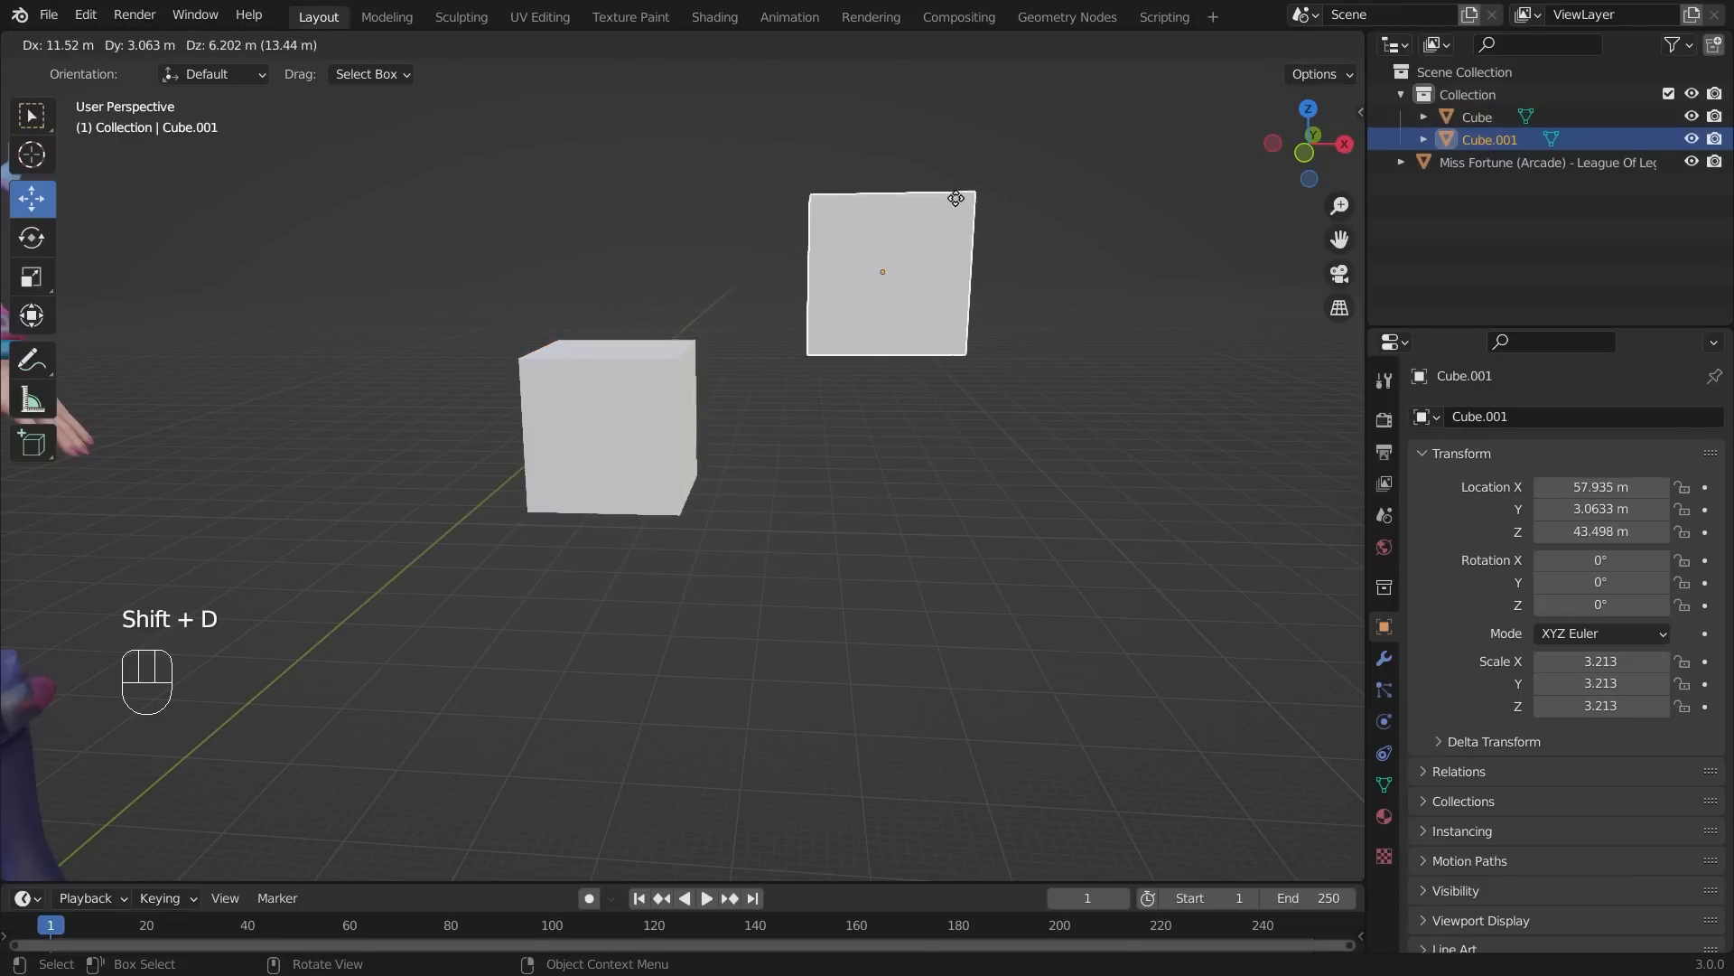
pyautogui.click(679, 412)
pyautogui.click(638, 436)
pyautogui.hotkey('shift', 'd')
pyautogui.click(610, 462)
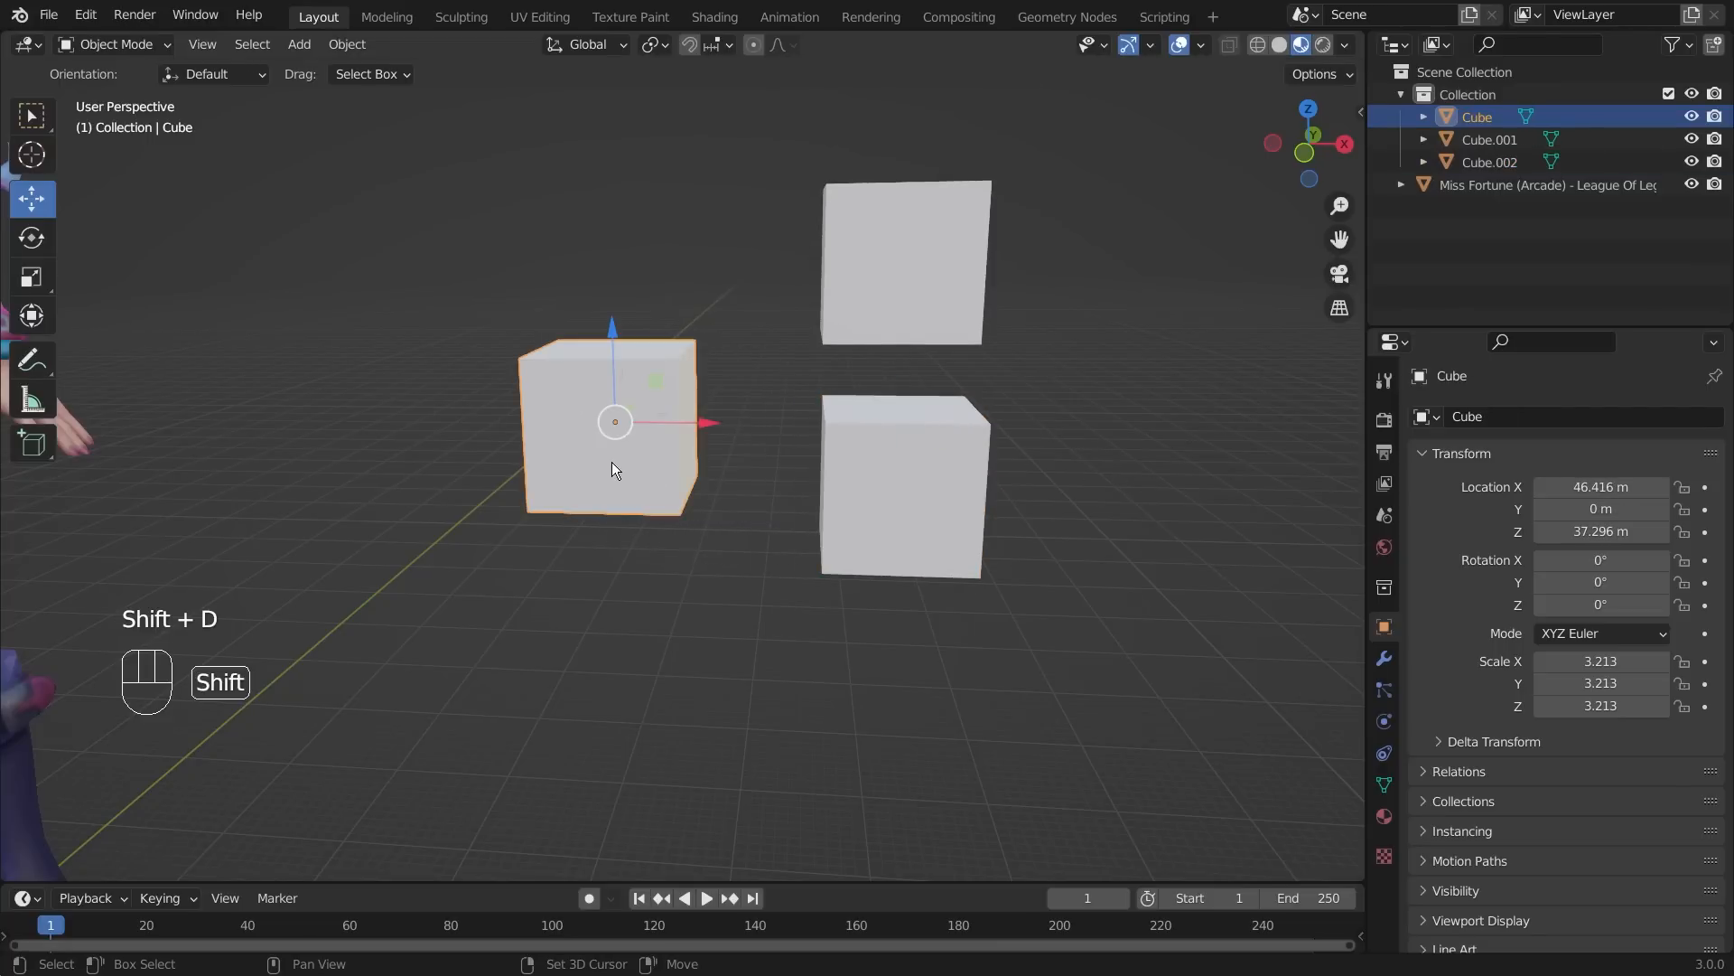
pyautogui.hotkey('shift', 'd')
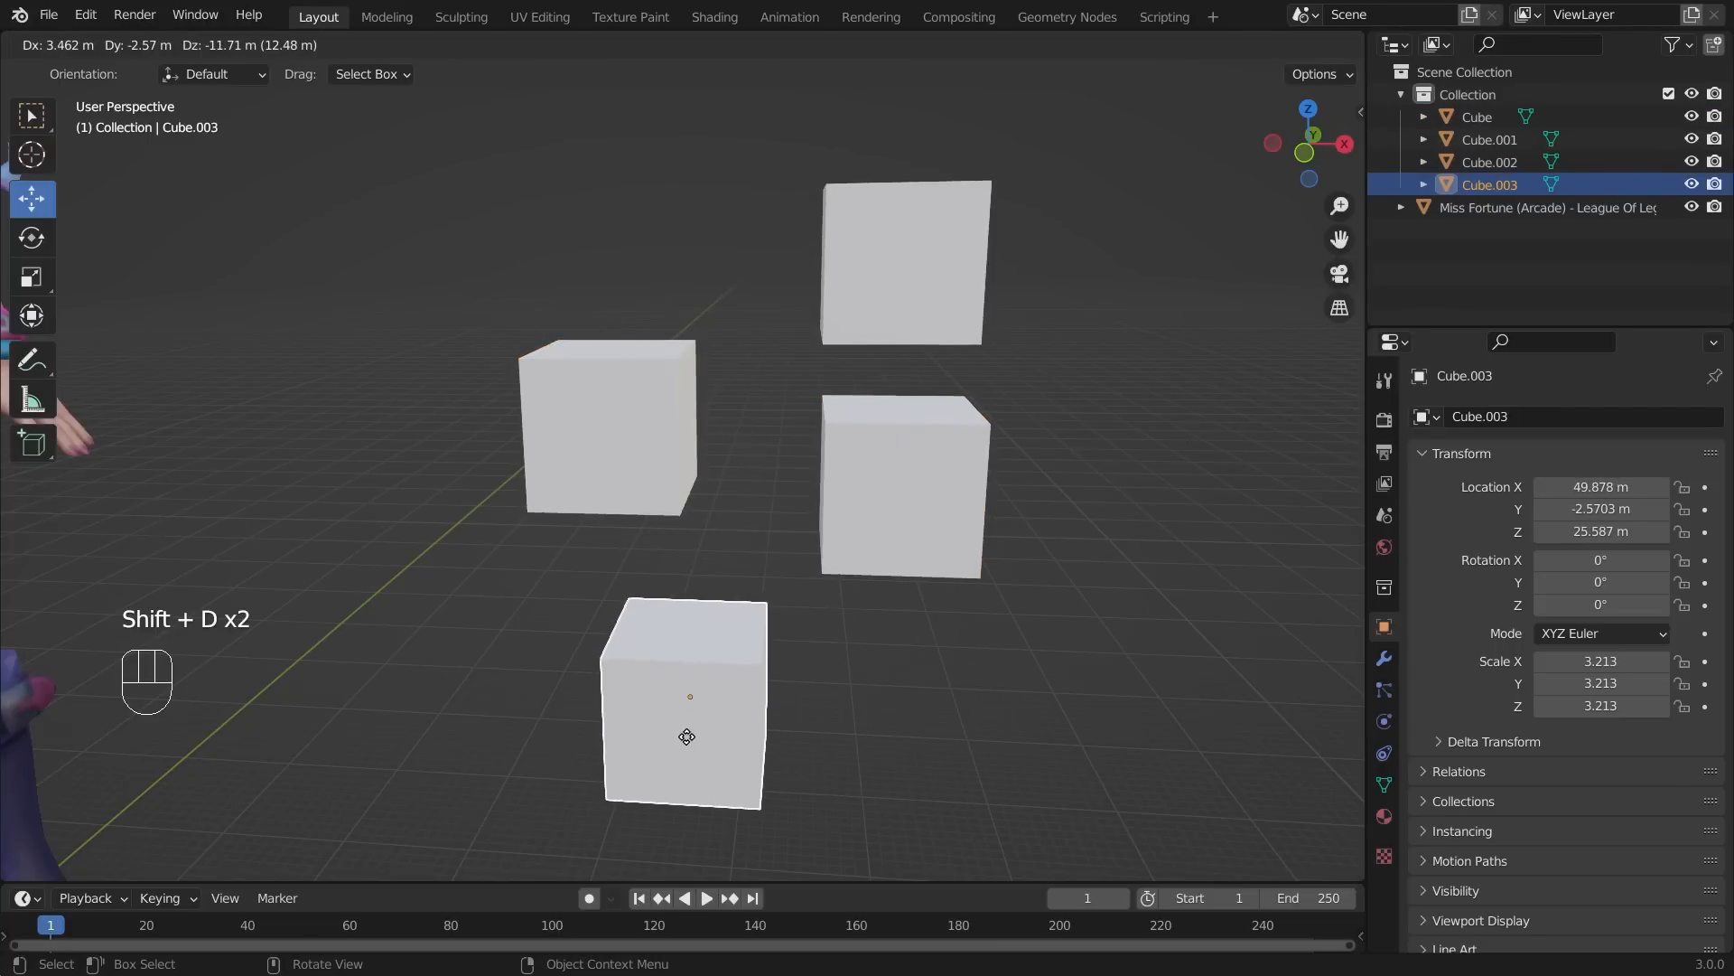
pyautogui.click(686, 735)
# - Box-select and deselect the four cubes, and identify each one in the Outliner from Cube.003 up to Cube
pyautogui.moveTo(887, 708); pyautogui.dragTo(856, 595, button='middle')
pyautogui.scroll(1, 968, 647)
pyautogui.scroll(-1, 978, 645)
pyautogui.click(573, 284)
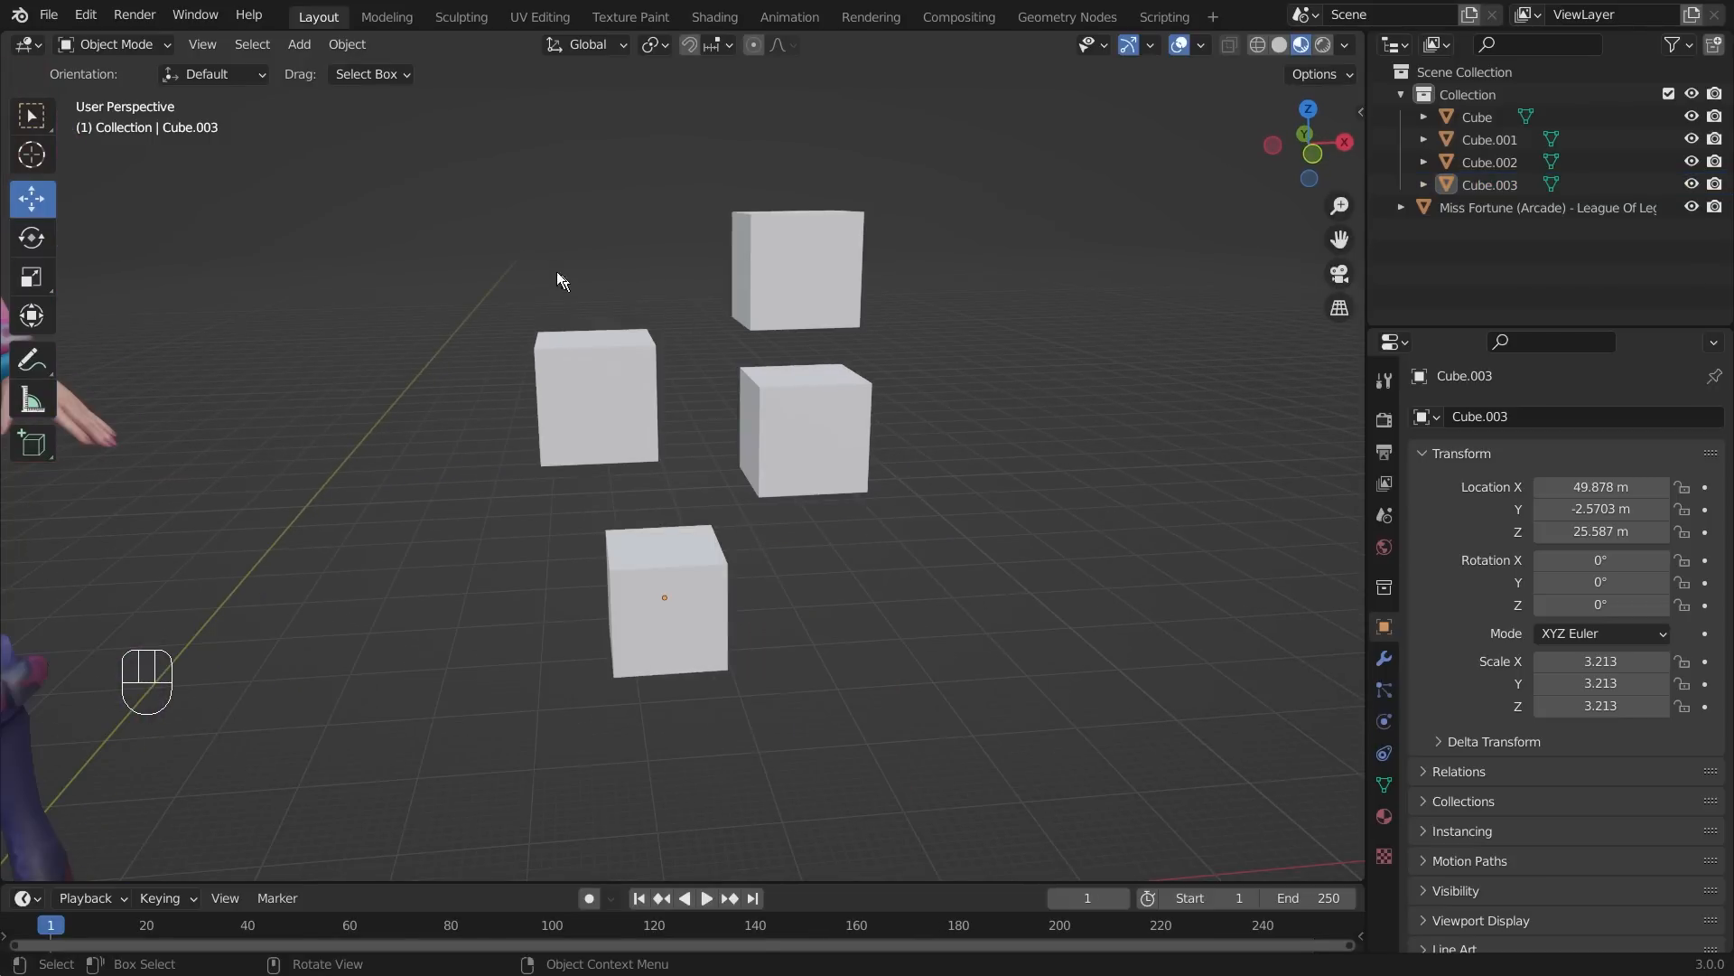
pyautogui.moveTo(449, 136); pyautogui.dragTo(1059, 661)
pyautogui.scroll(2, 853, 605)
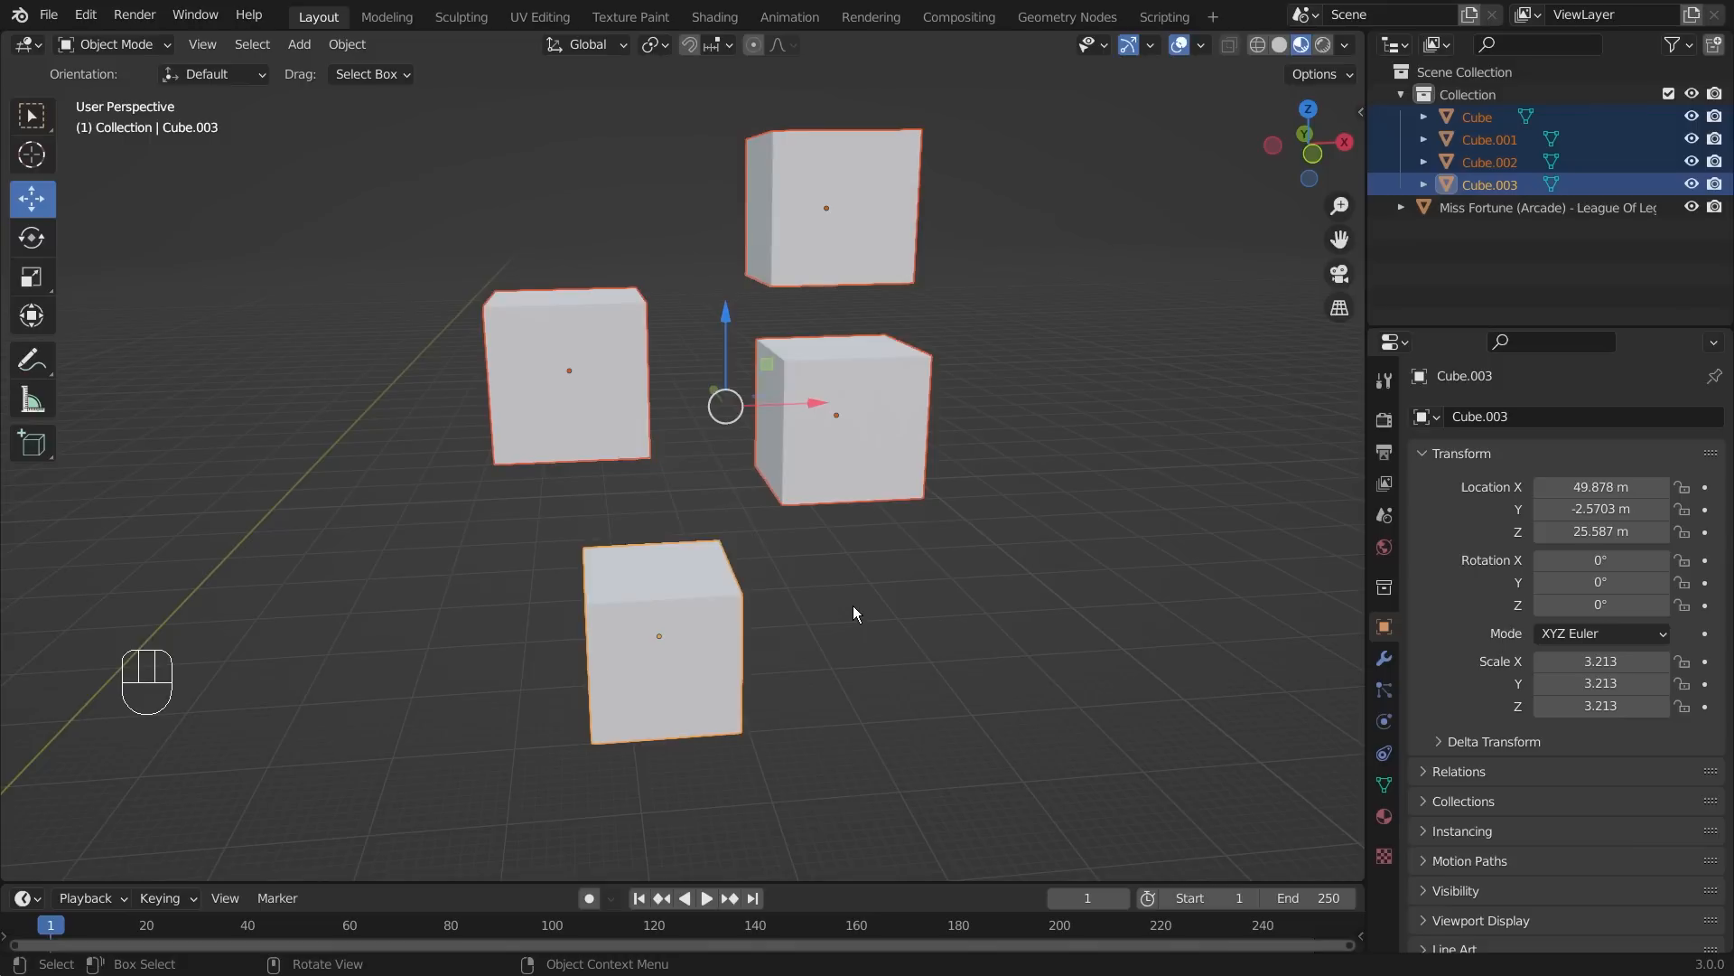
pyautogui.click(1012, 617)
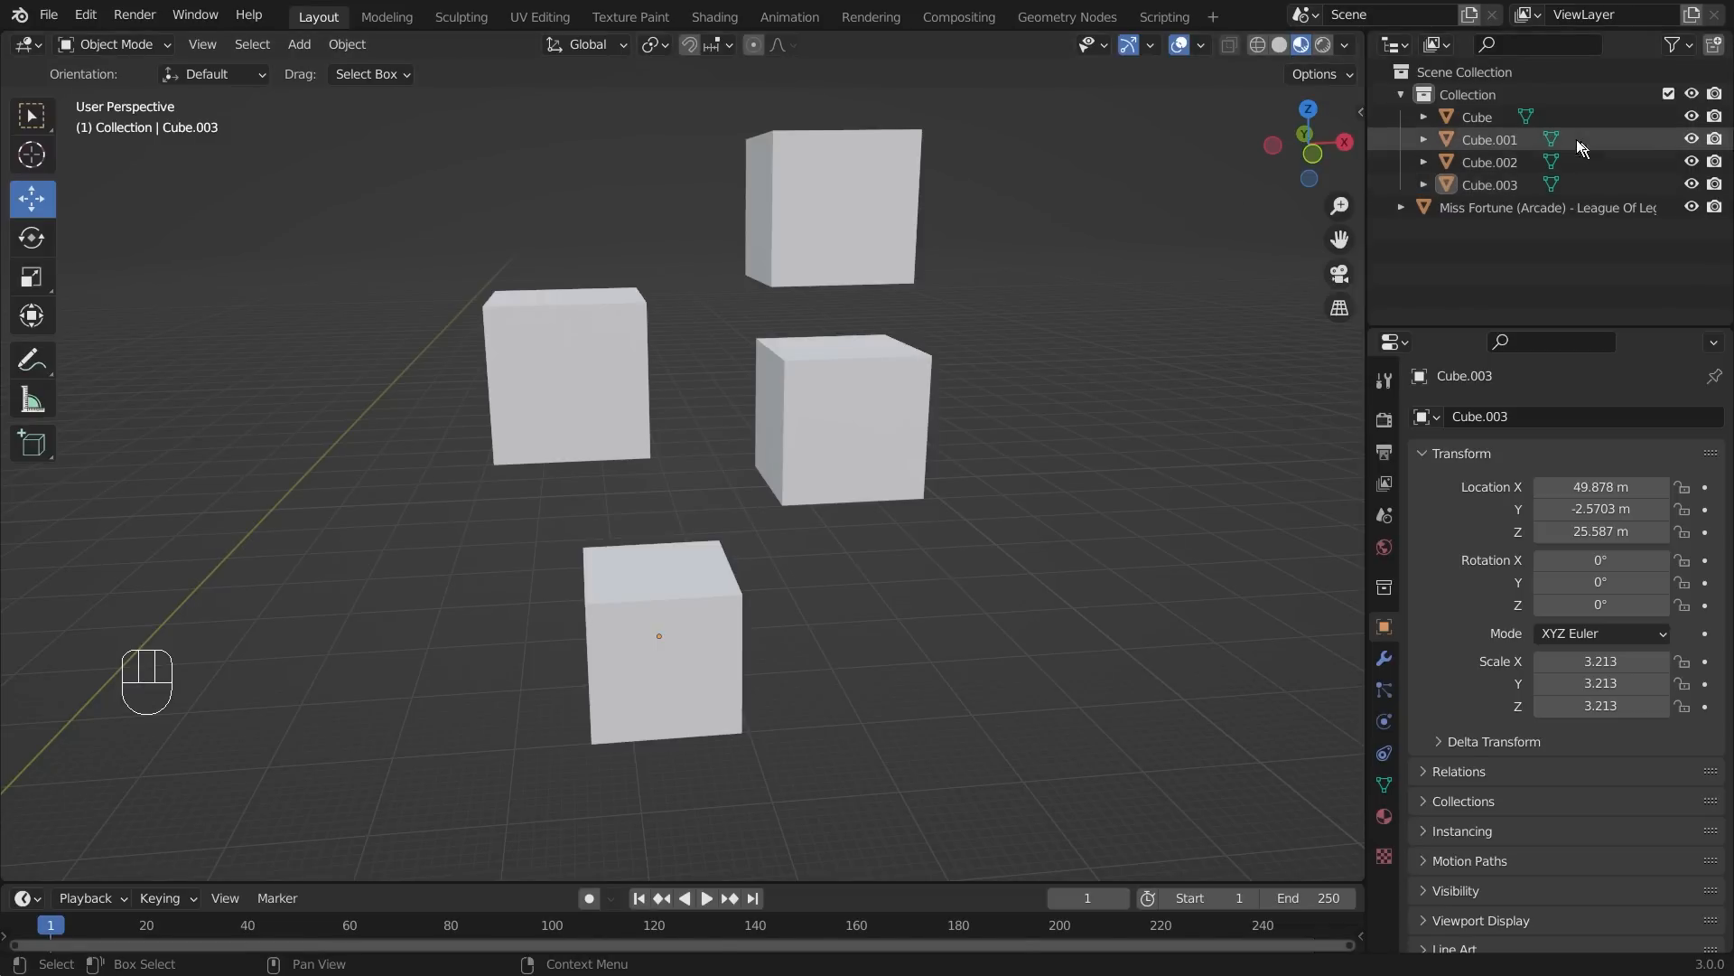
pyautogui.click(1498, 184)
pyautogui.click(1508, 162)
pyautogui.click(1501, 139)
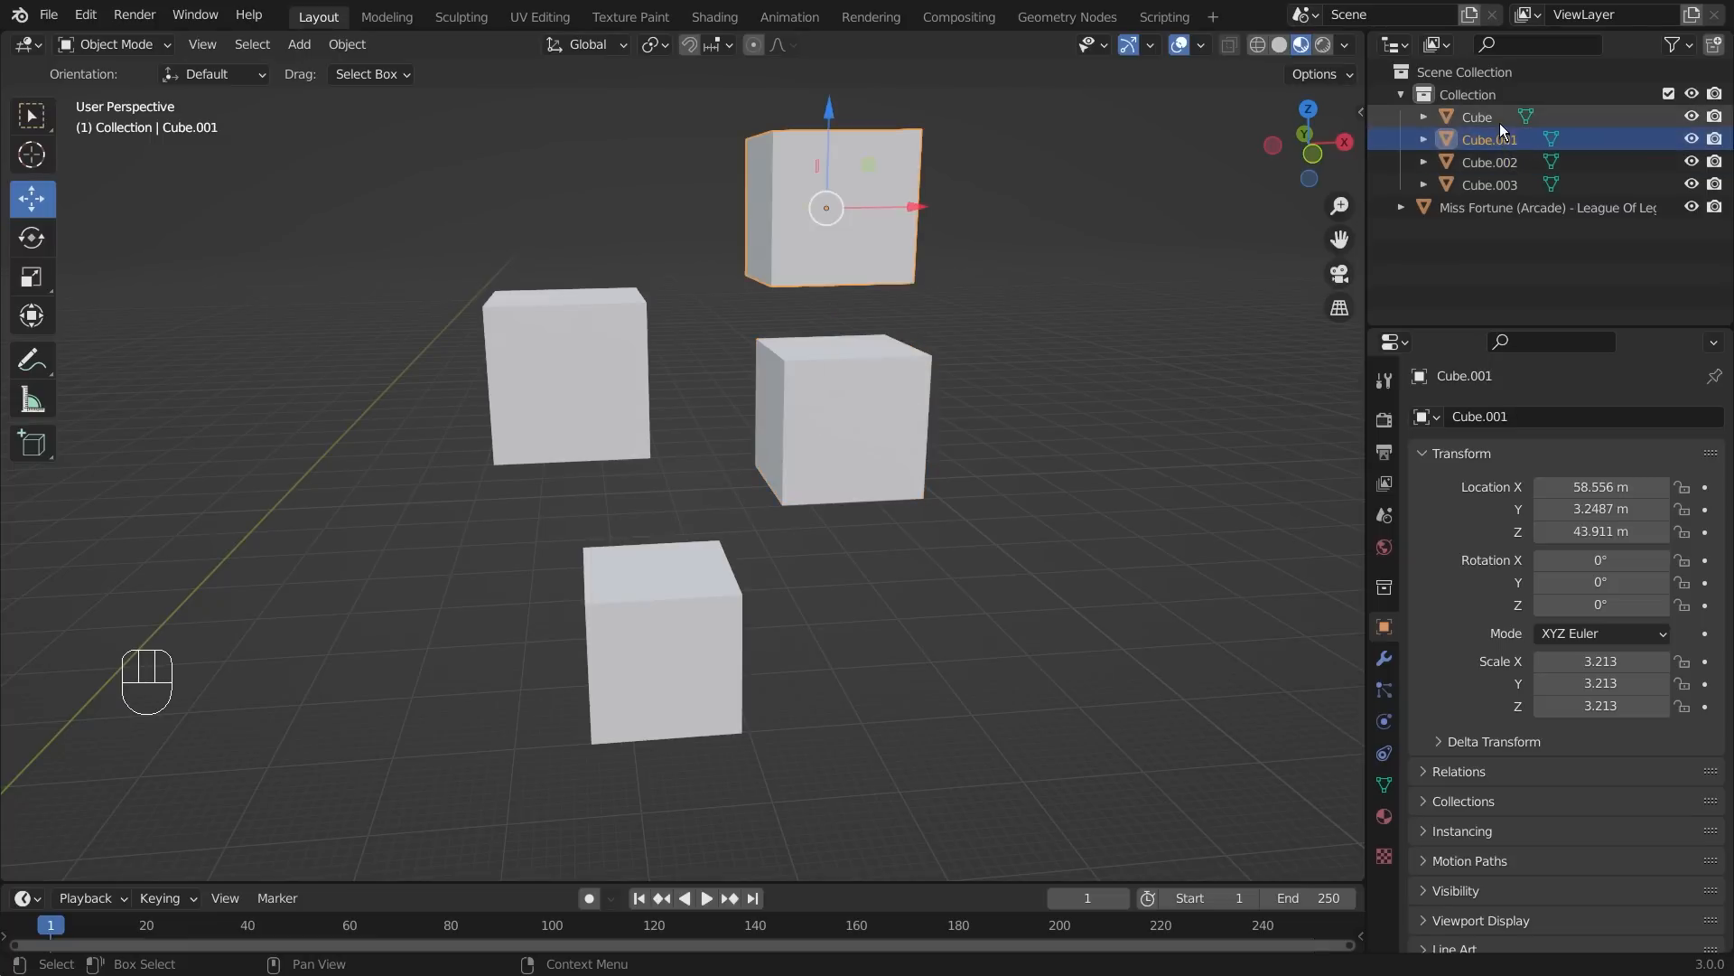
pyautogui.click(1490, 117)
# - Box-select all four cubes and switch the active object to Cube.001 and back to the original Cube
pyautogui.moveTo(388, 138); pyautogui.dragTo(1111, 728)
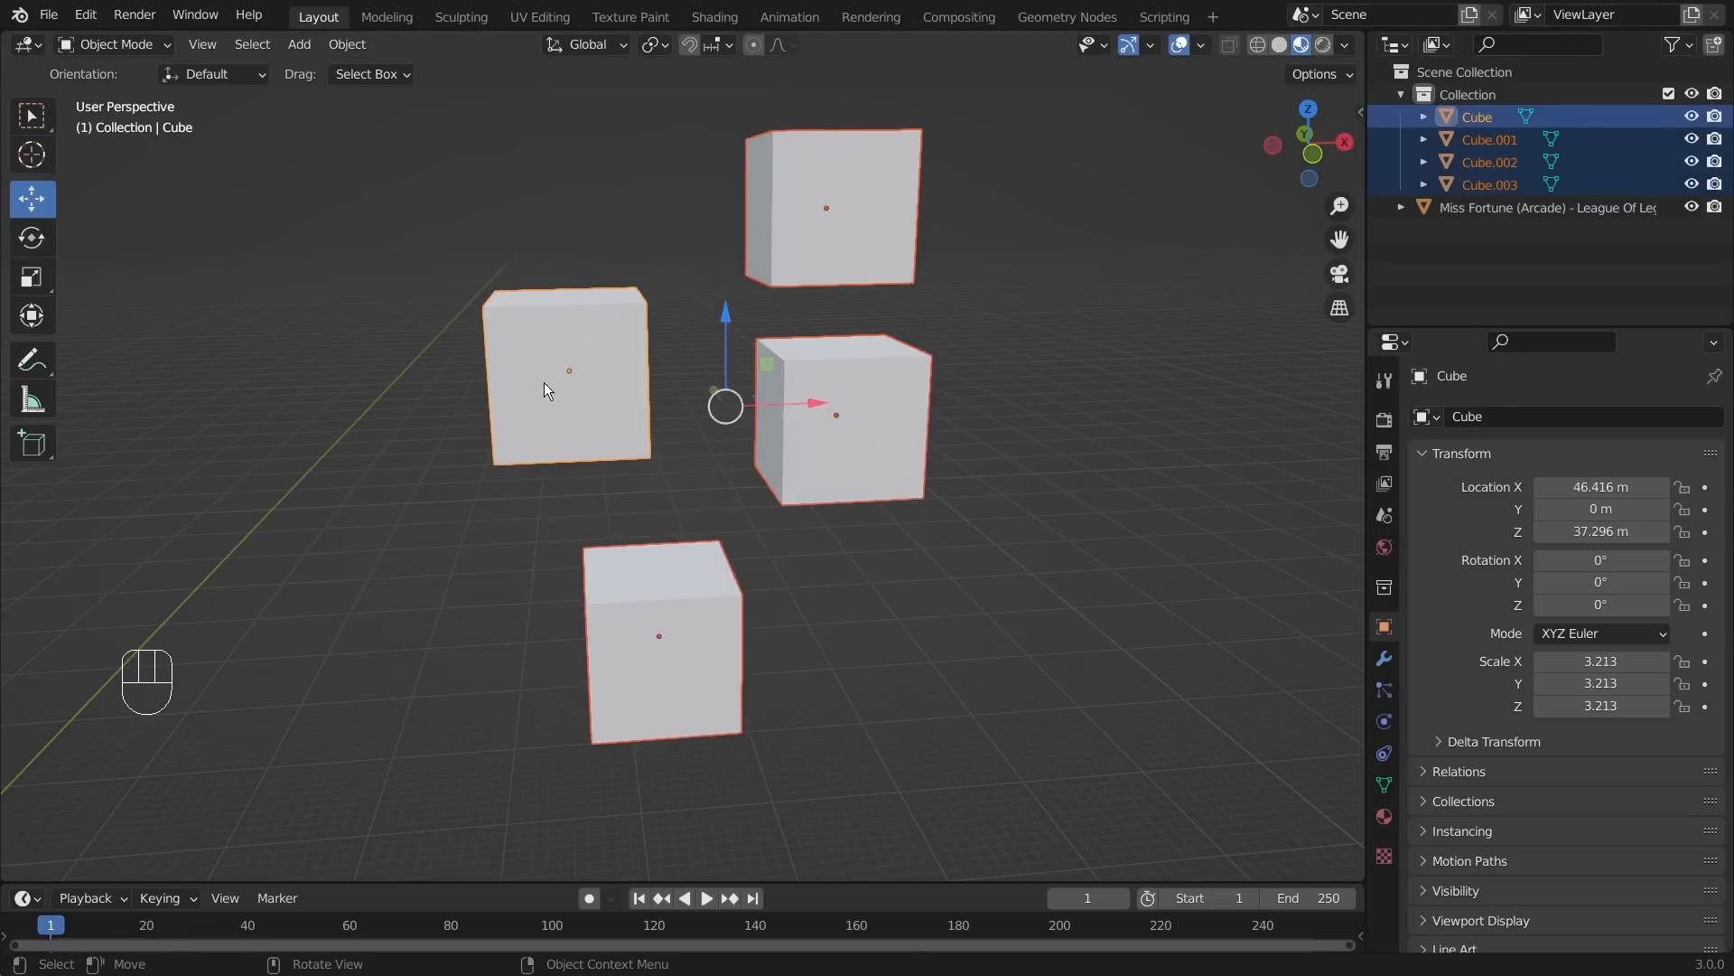
pyautogui.scroll(2, 548, 371)
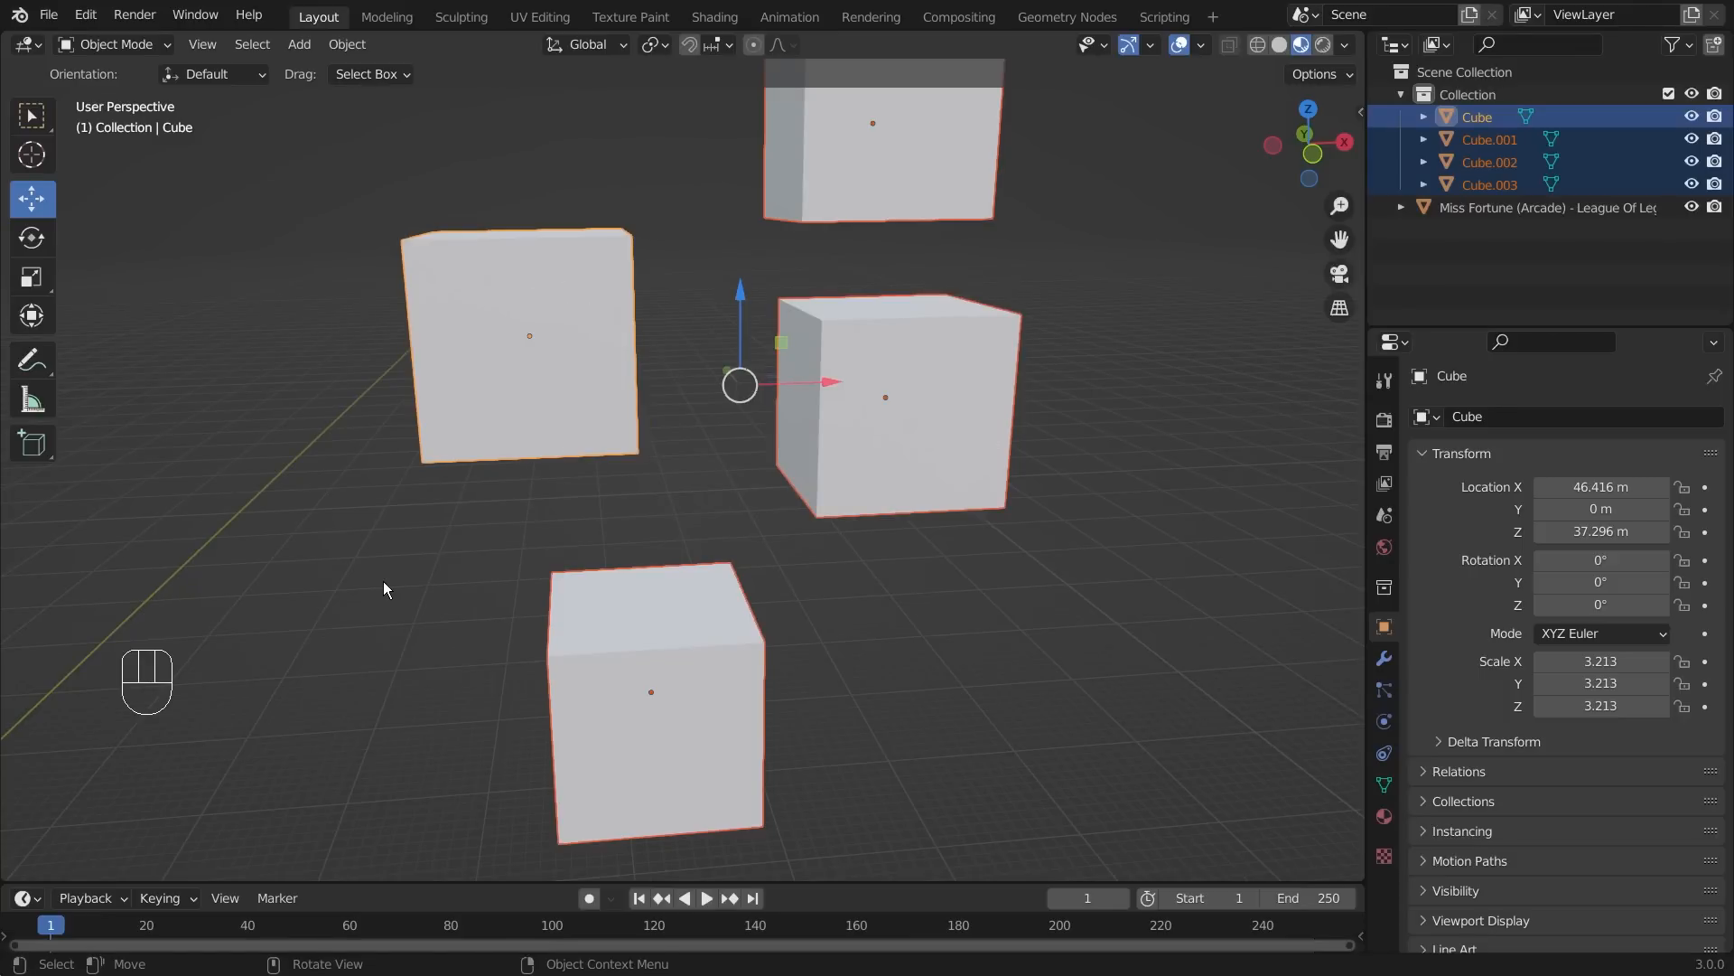
pyautogui.scroll(-2, 542, 461)
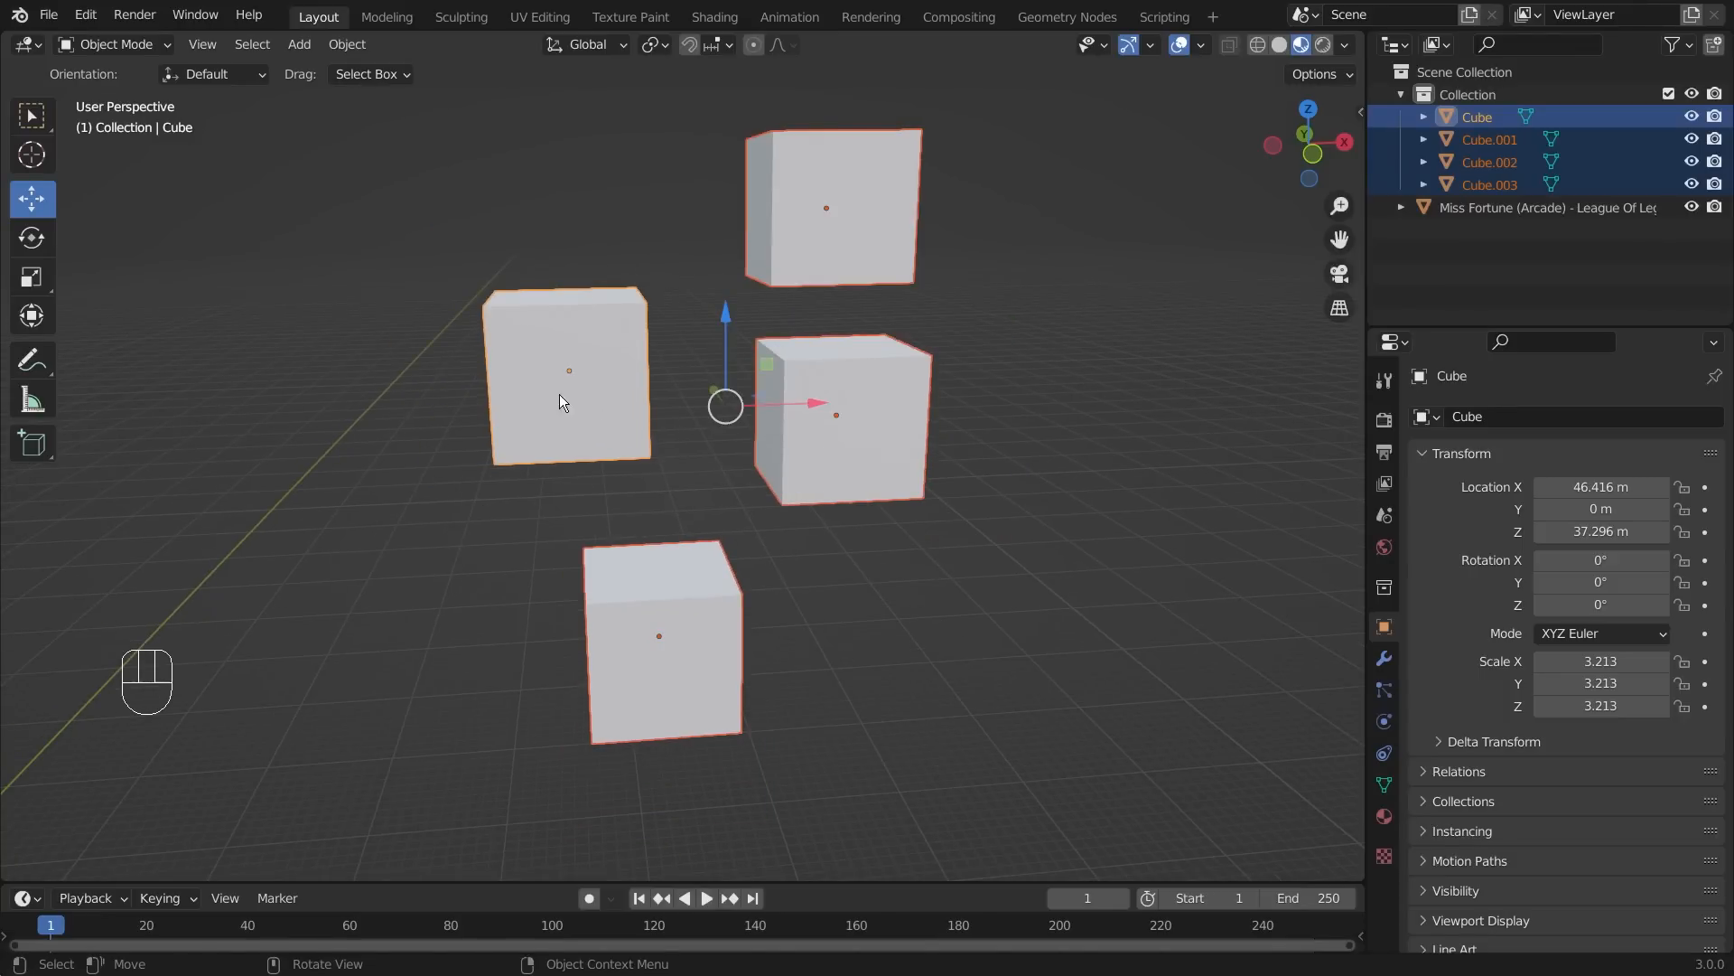
pyautogui.scroll(3, 560, 394)
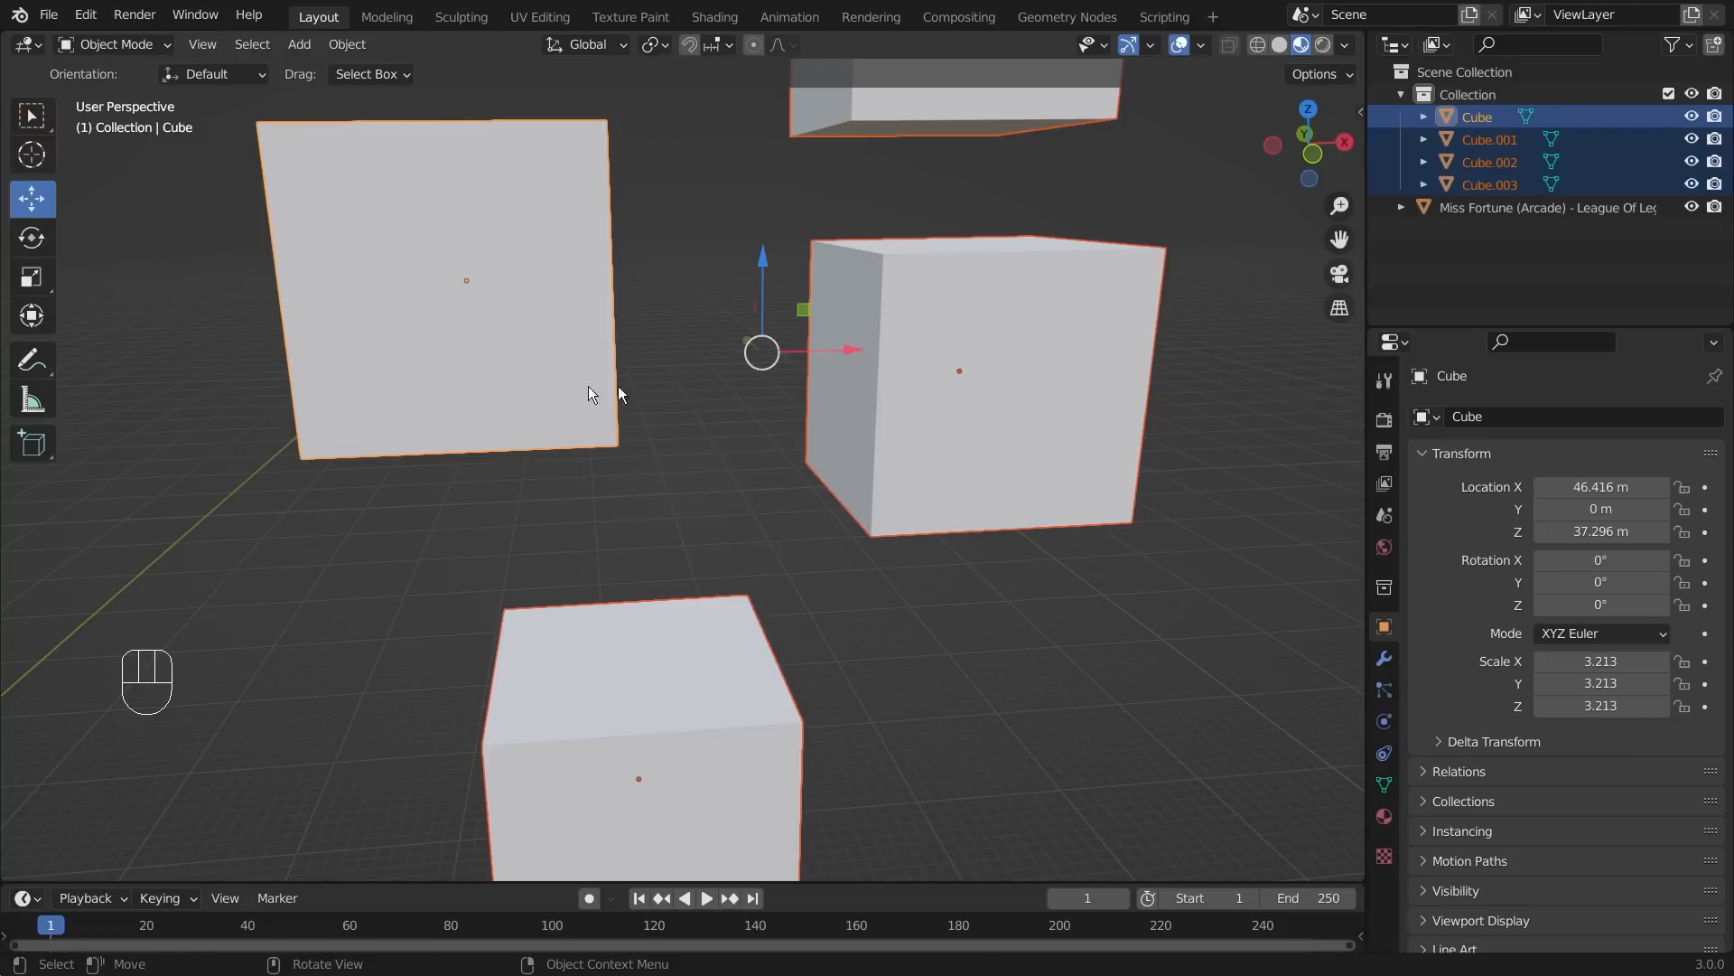
pyautogui.scroll(-3, 549, 394)
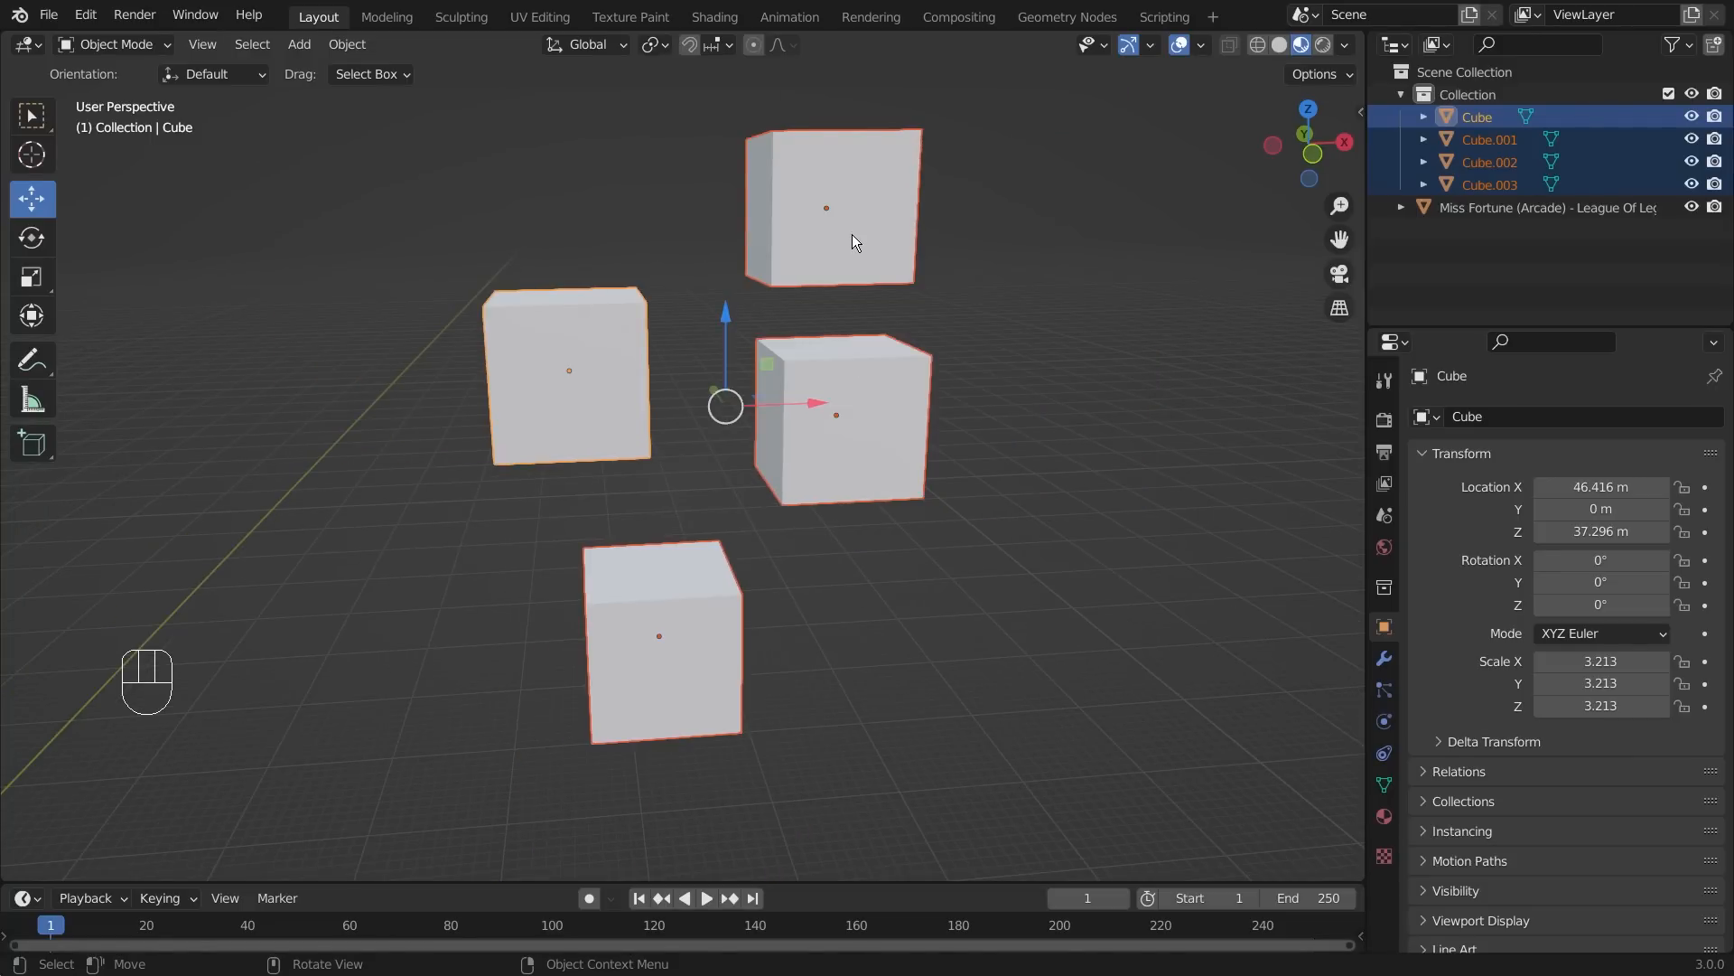
pyautogui.keyDown('shift'); pyautogui.click(846, 206); pyautogui.keyUp('shift')
pyautogui.scroll(2, 839, 206)
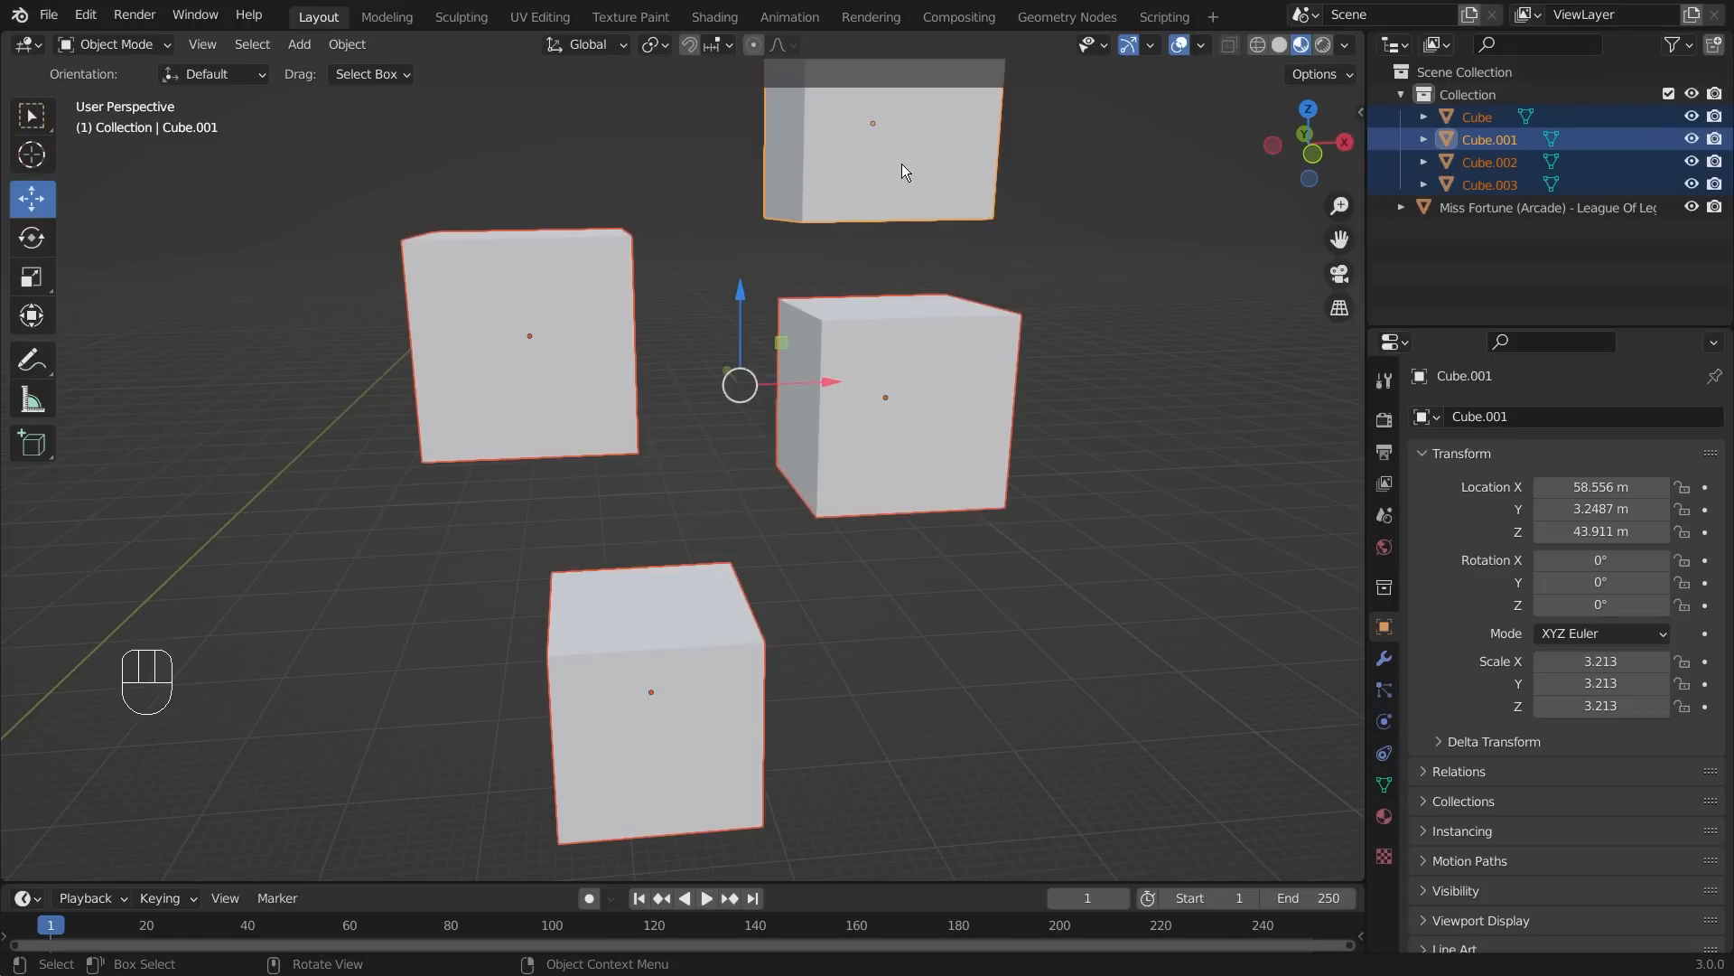
pyautogui.keyDown('shift'); pyautogui.click(528, 383); pyautogui.keyUp('shift')
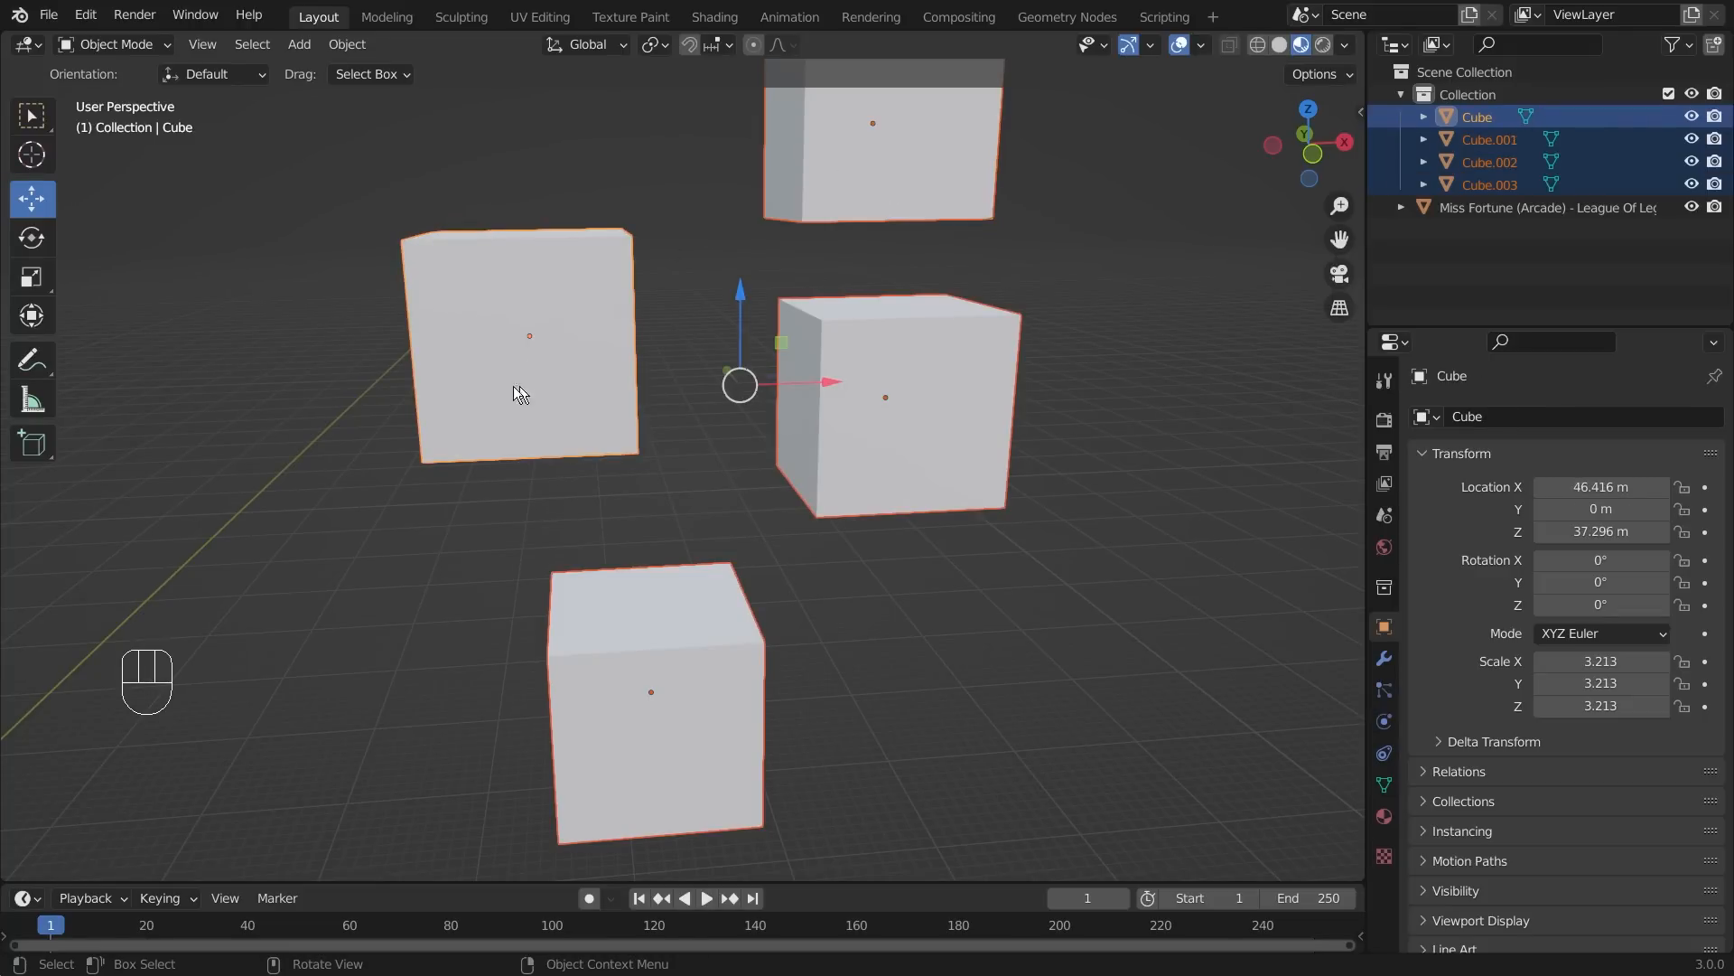
# - Parent the three copies to the original cube with Object (Keep Transform) and check the relationship lines
pyautogui.scroll(-3, 449, 439)
pyautogui.scroll(2, 642, 484)
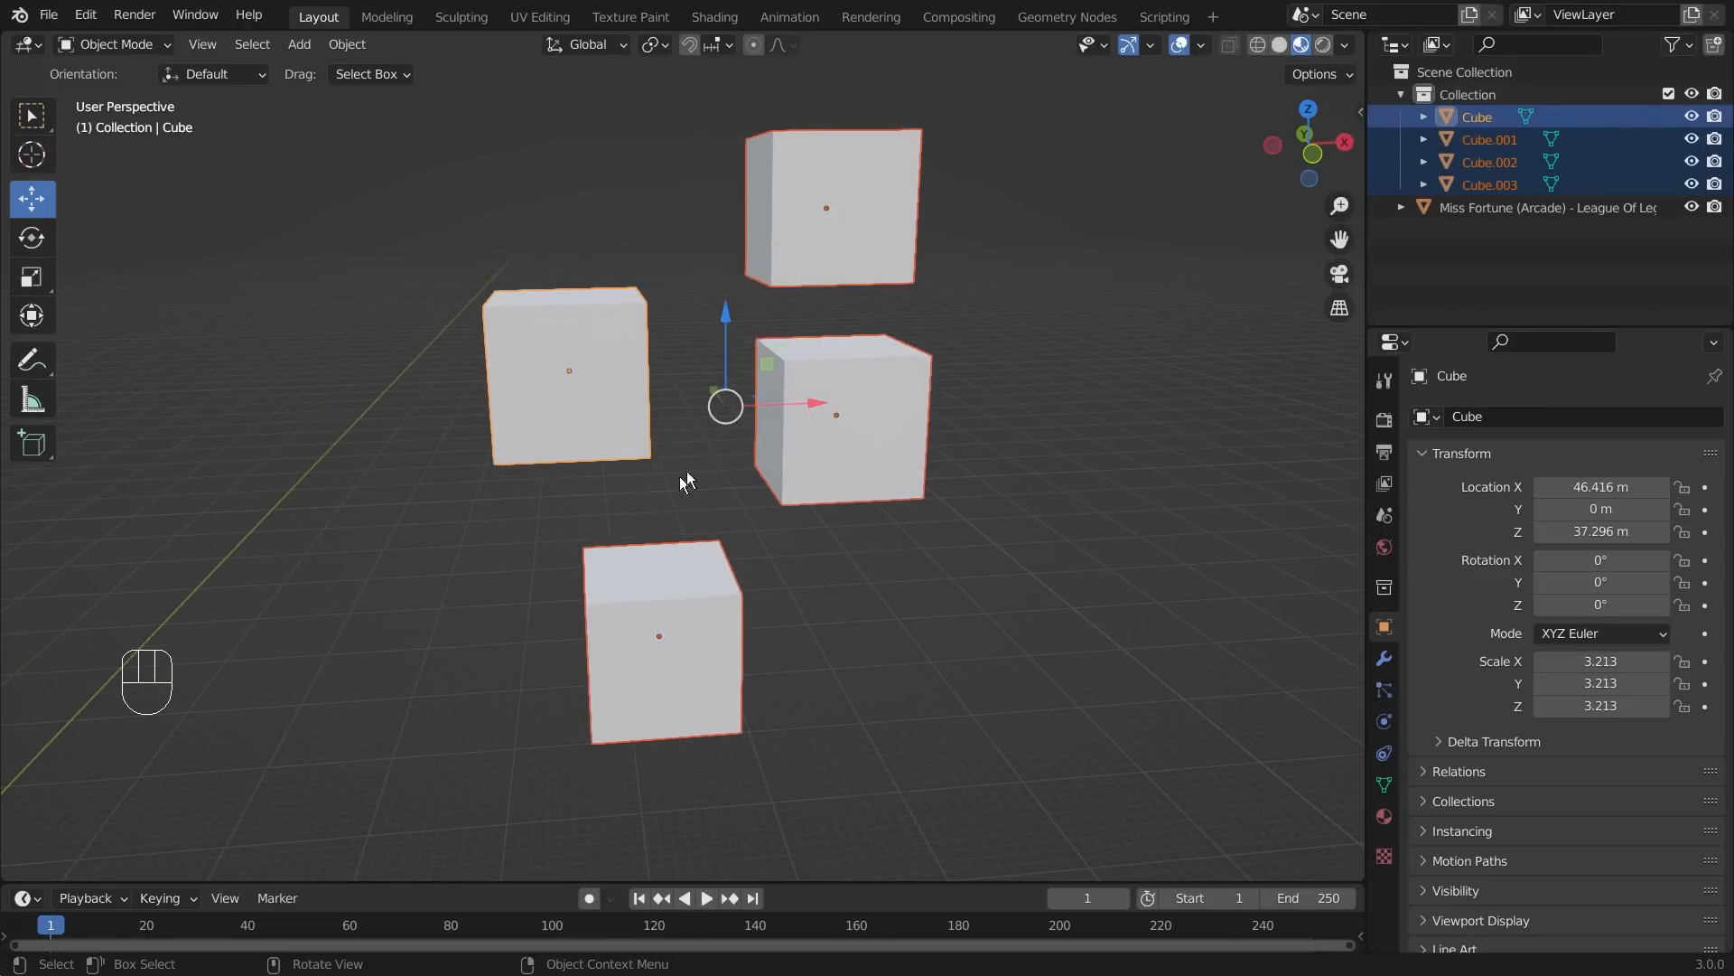
pyautogui.hotkey('ctrl', 'p')
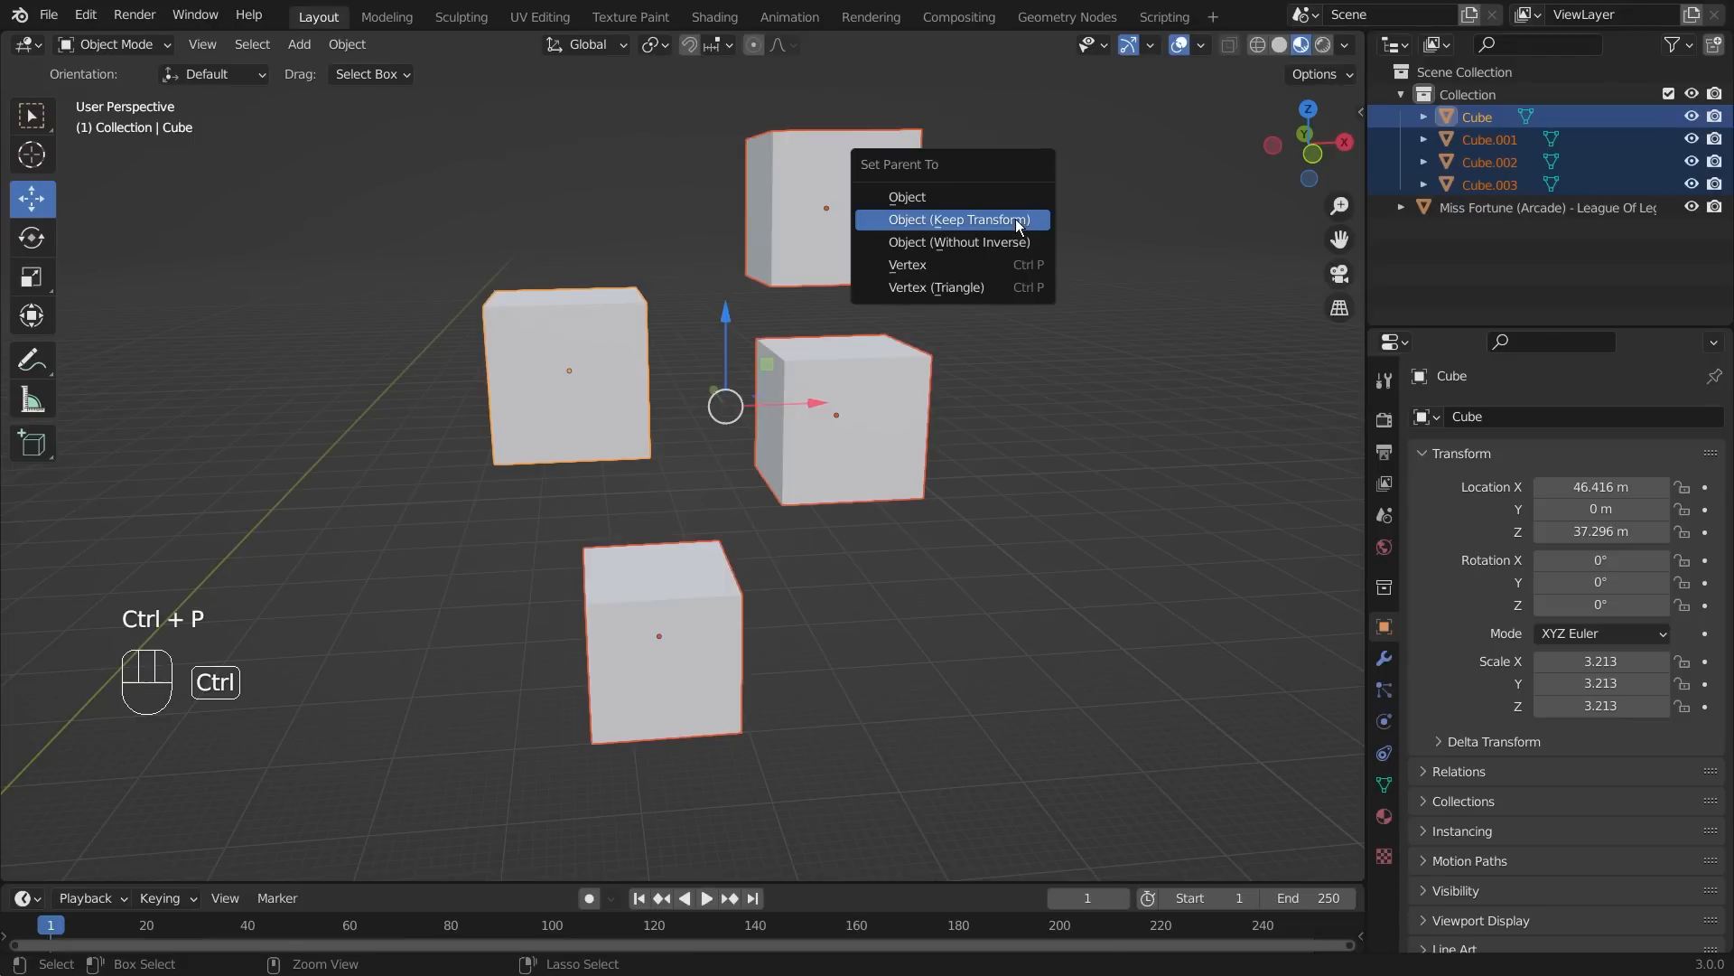
pyautogui.click(968, 224)
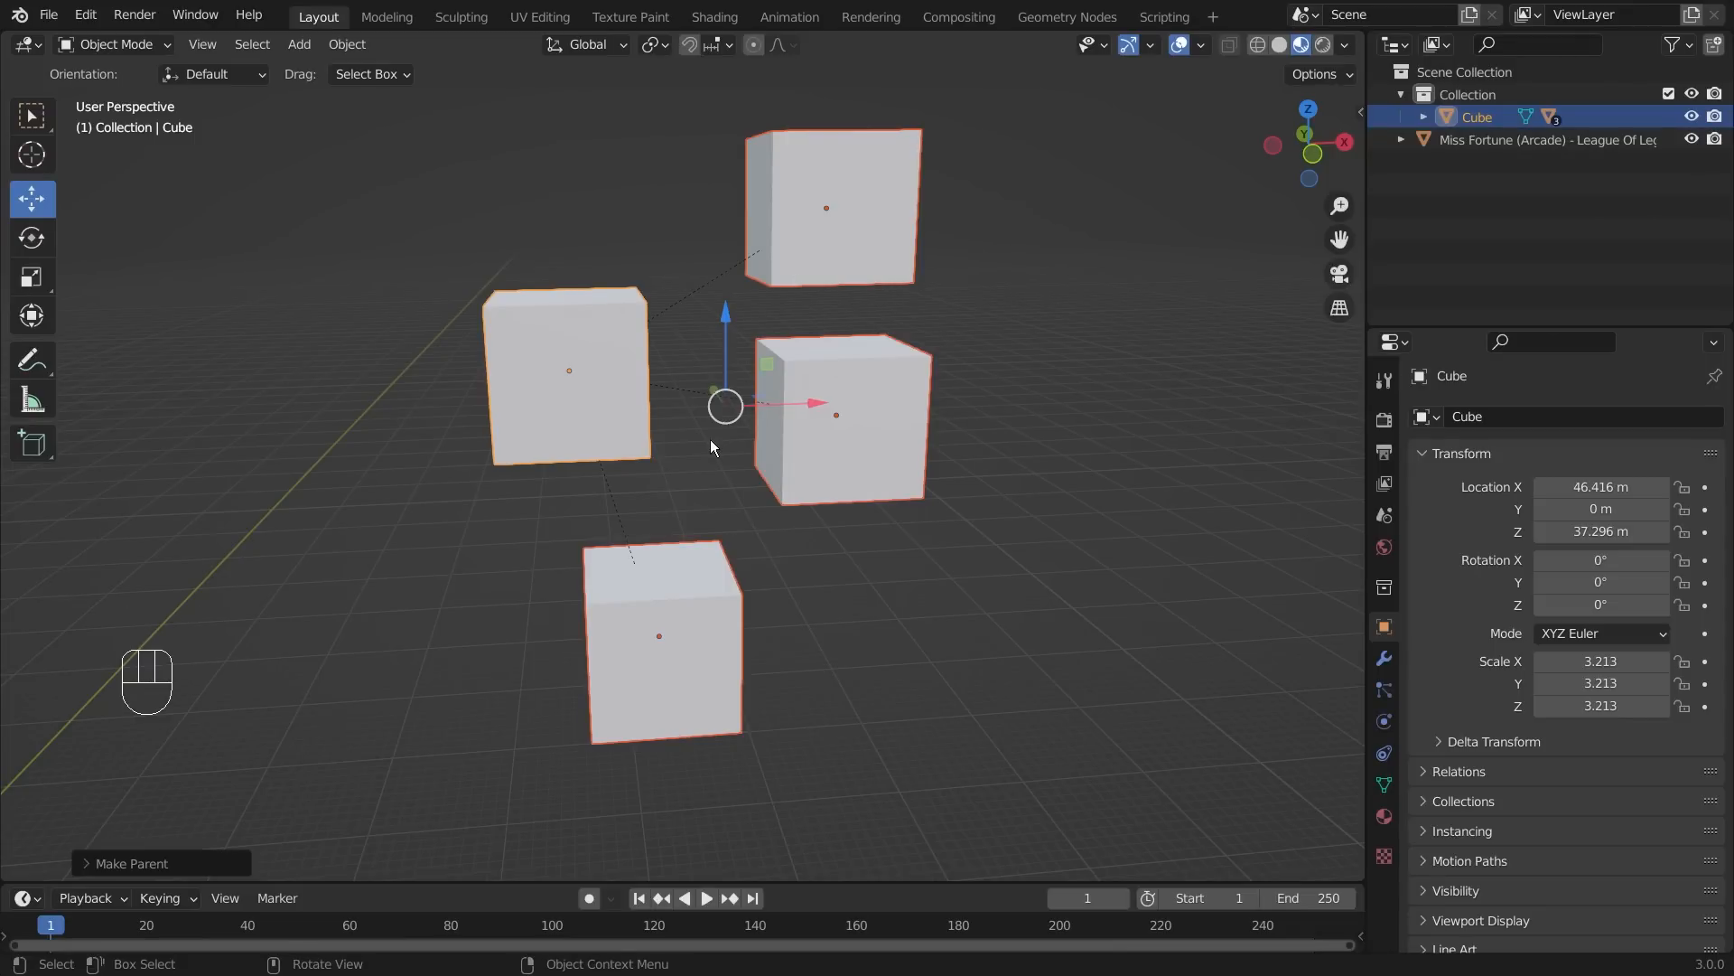
pyautogui.scroll(3, 707, 307)
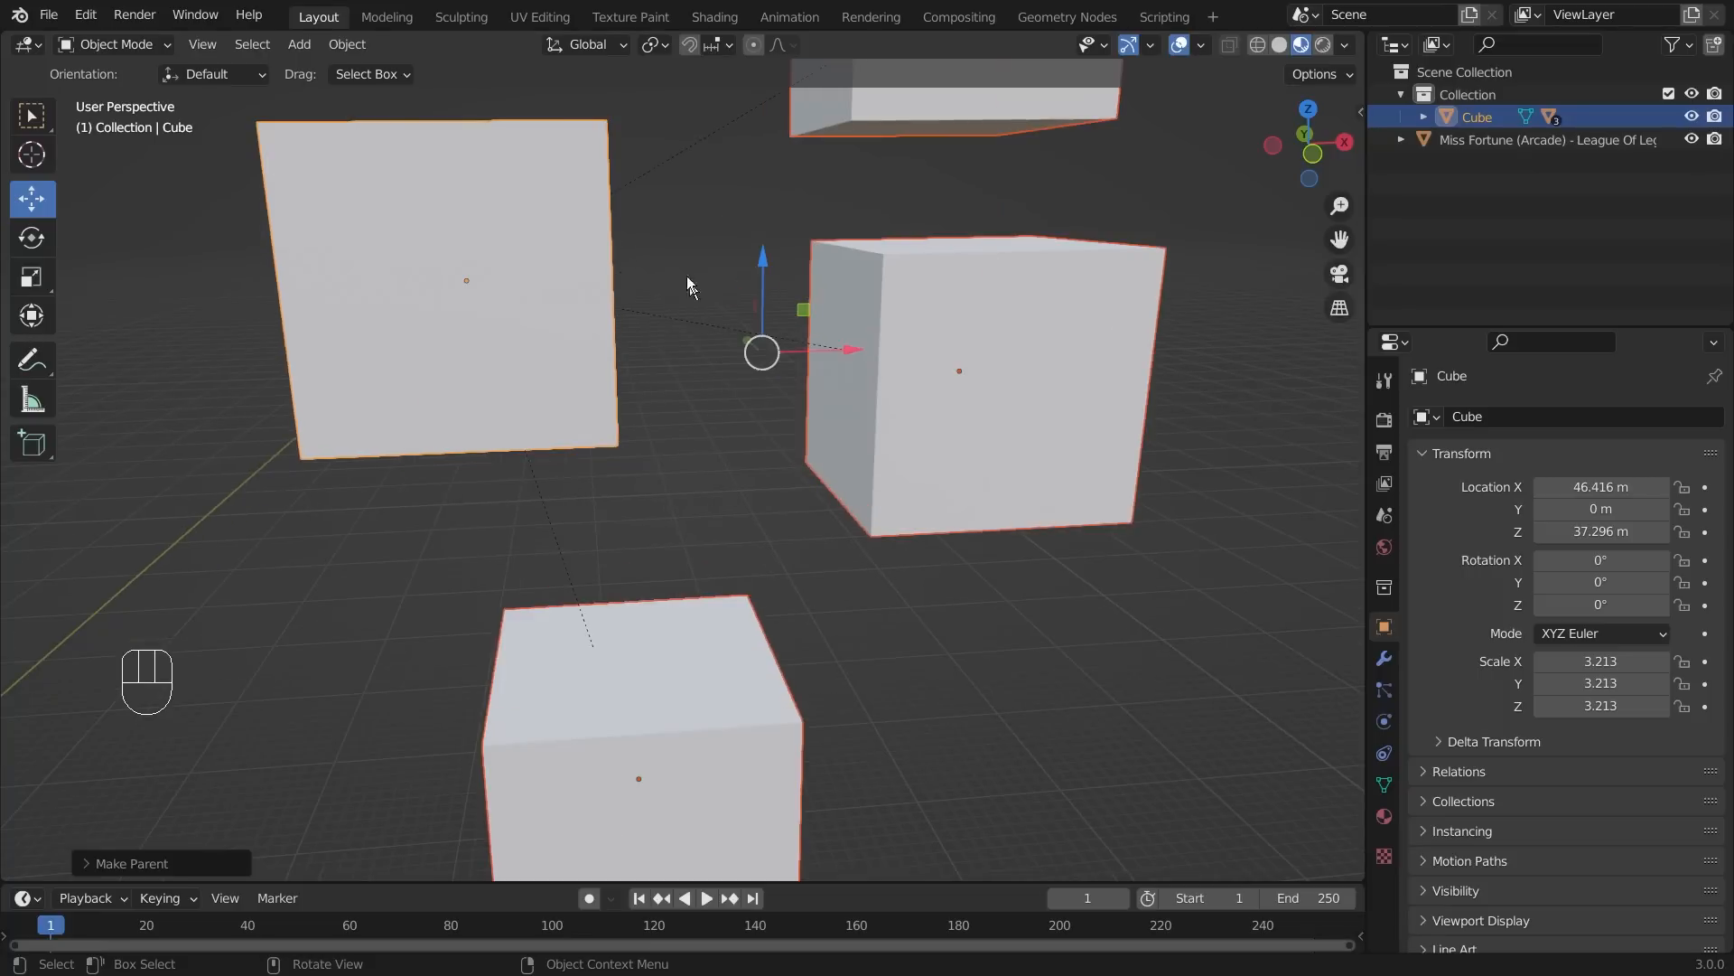
pyautogui.scroll(-4, 642, 743)
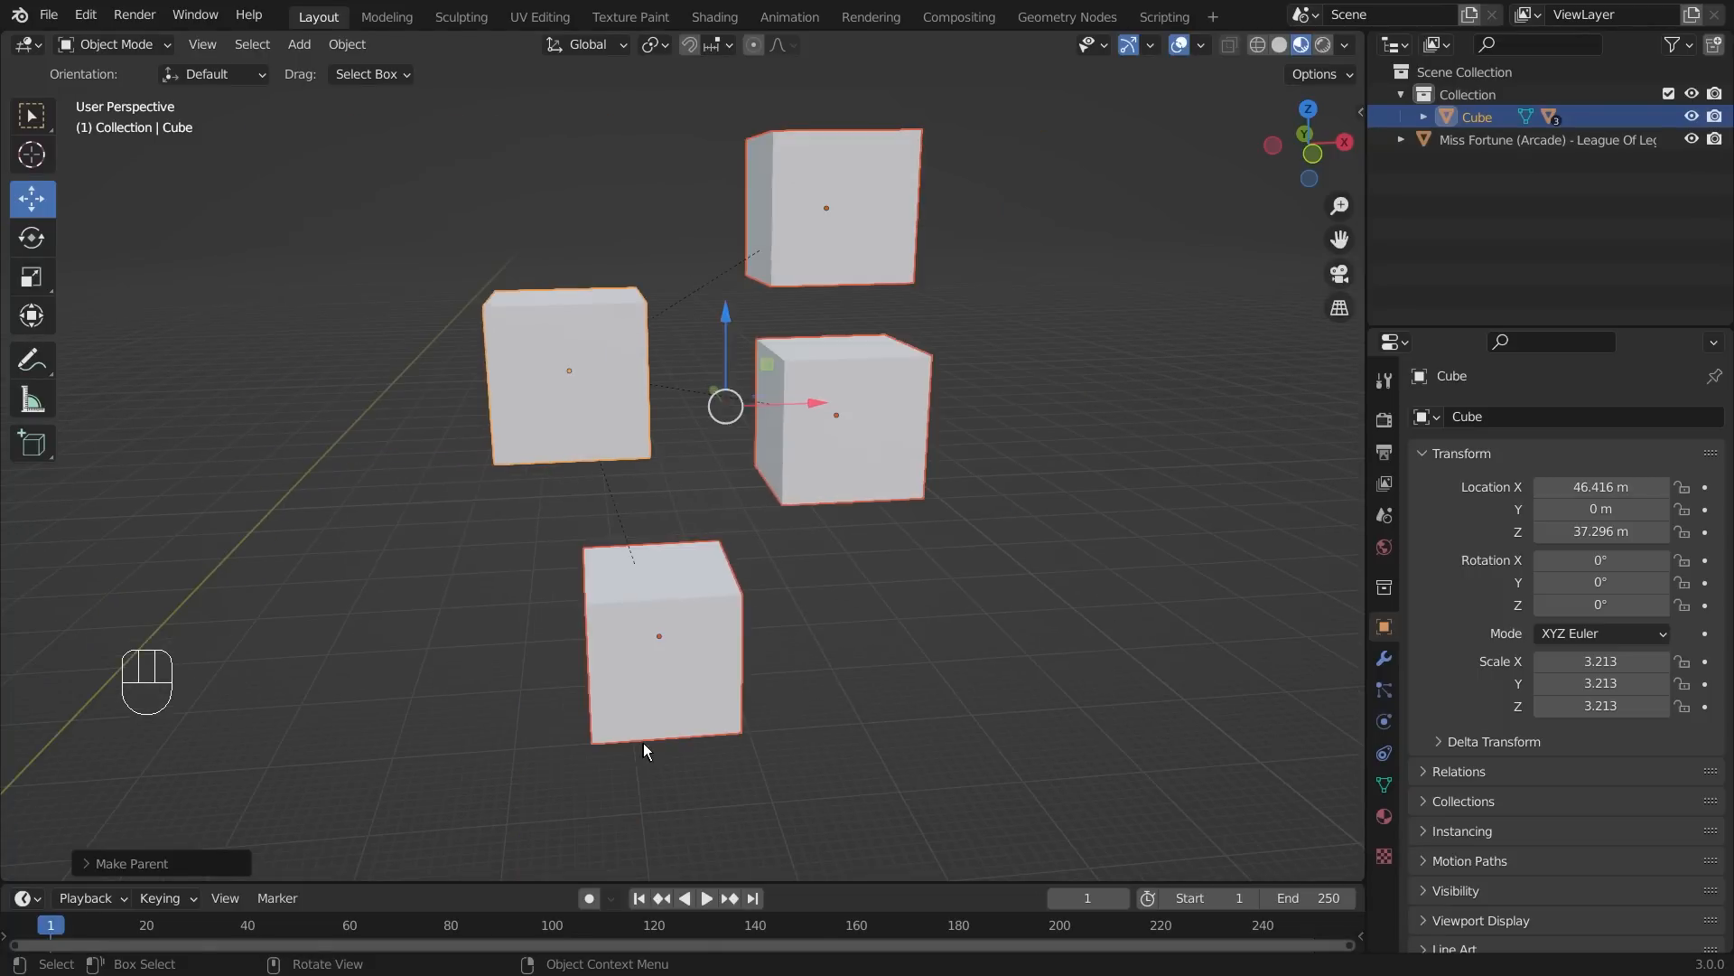
pyautogui.hotkey('ctrl', 'z')
pyautogui.hotkey('ctrl', 'z')
pyautogui.hotkey('ctrl', 'z')
pyautogui.hotkey('ctrl', 'z')
pyautogui.hotkey('ctrl', 'z')
pyautogui.hotkey('ctrl', 'z')
# - Move the highest child cube upward along Z and Cube.002 along X to 66.621 m, and clear the selection
pyautogui.scroll(5, 968, 430)
pyautogui.scroll(-3, 968, 430)
pyautogui.moveTo(982, 377); pyautogui.dragTo(1044, 407, button='middle')
pyautogui.scroll(-3, 981, 434)
pyautogui.click(842, 332)
pyautogui.moveTo(802, 237); pyautogui.dragTo(799, 144)
pyautogui.click(922, 289)
pyautogui.click(804, 474)
pyautogui.moveTo(860, 489); pyautogui.dragTo(997, 488)
pyautogui.click(647, 542)
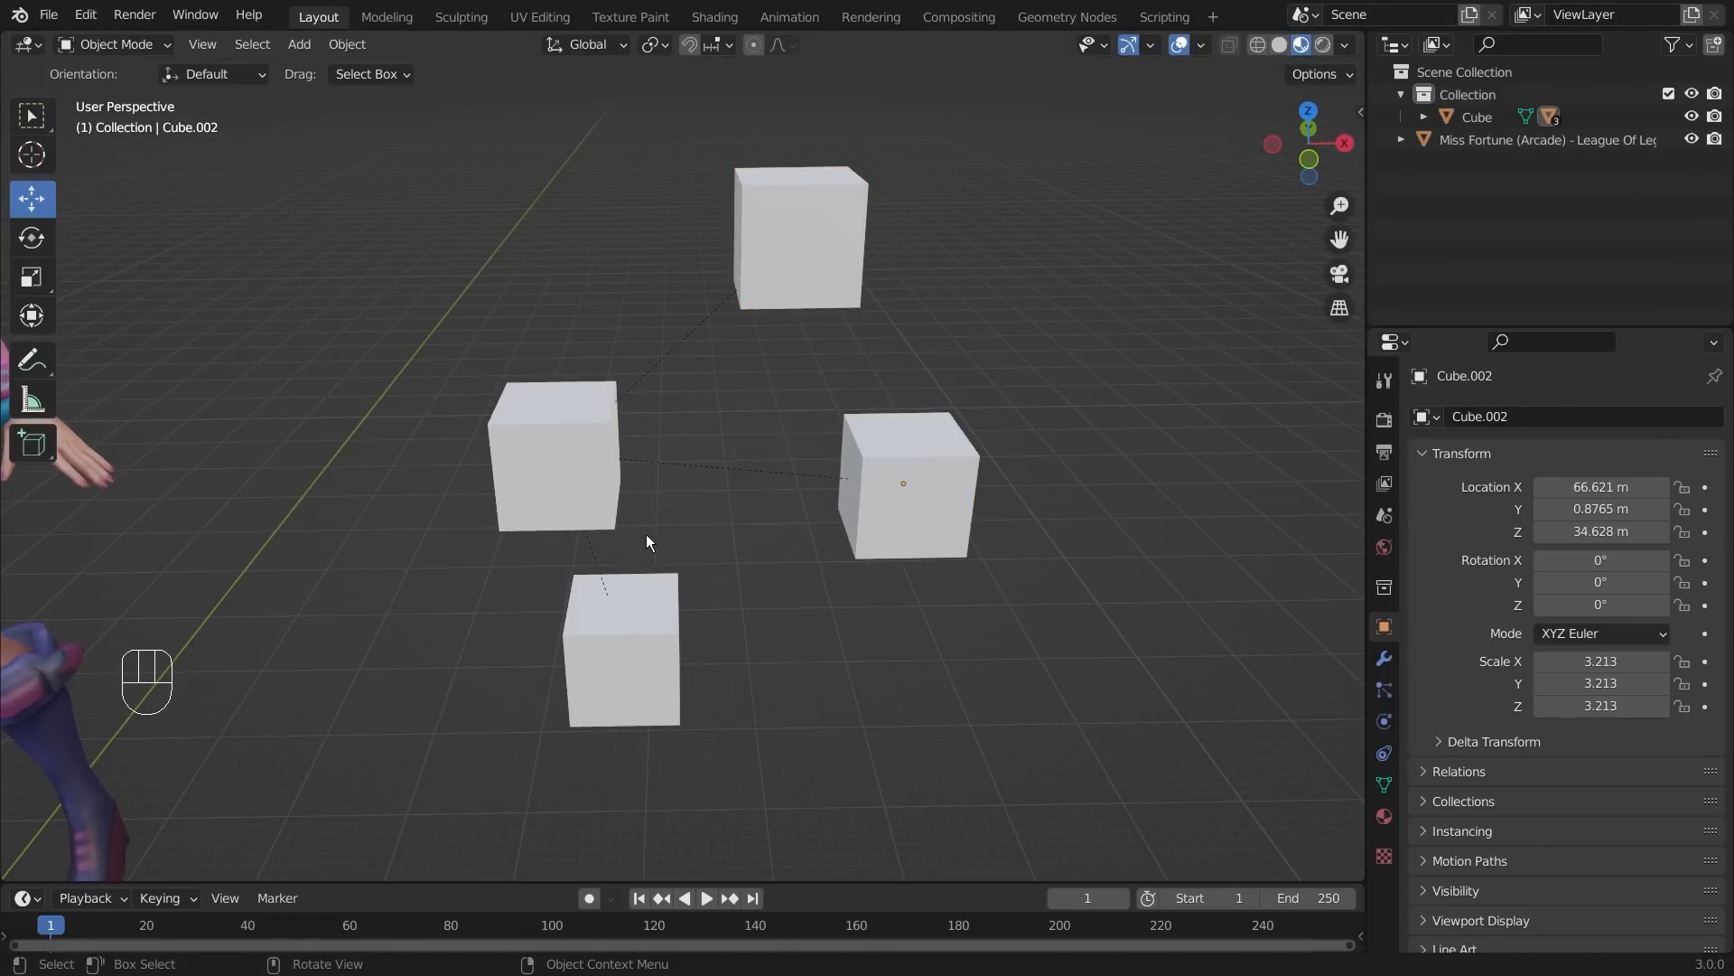
# - Move the parent cube along X to 53.839 m to test that its child cubes follow
pyautogui.click(575, 471)
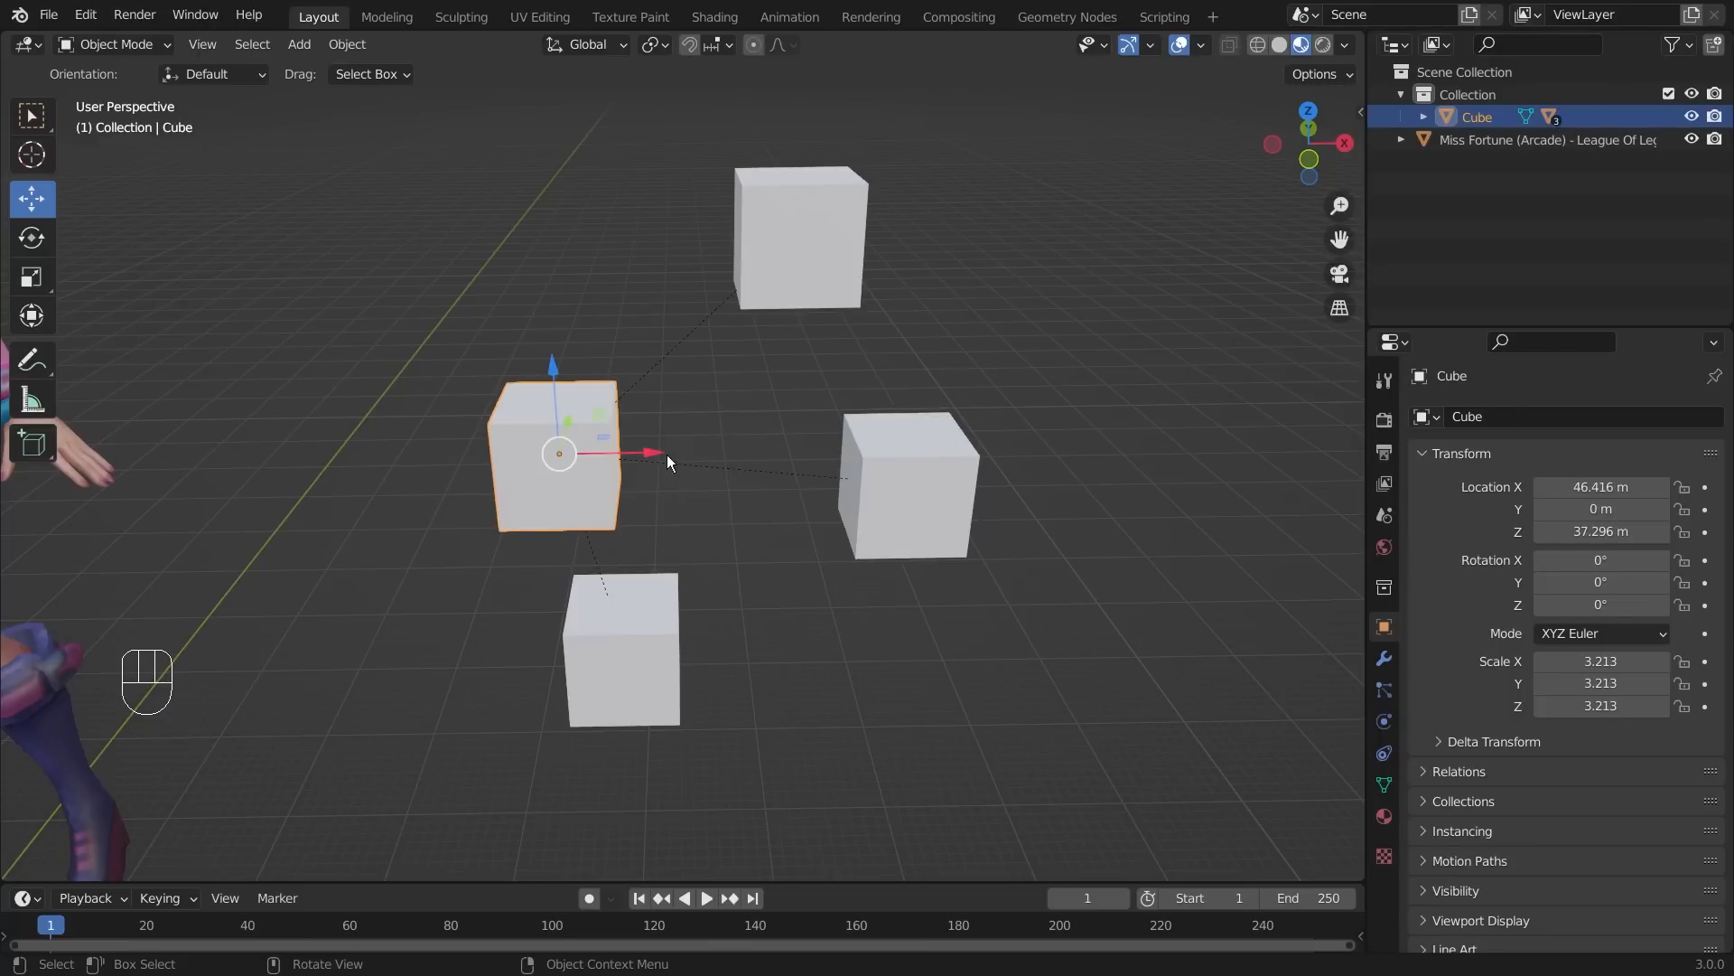
pyautogui.moveTo(669, 457); pyautogui.dragTo(759, 424)
pyautogui.scroll(2, 1004, 611)
pyautogui.scroll(-2, 1004, 610)
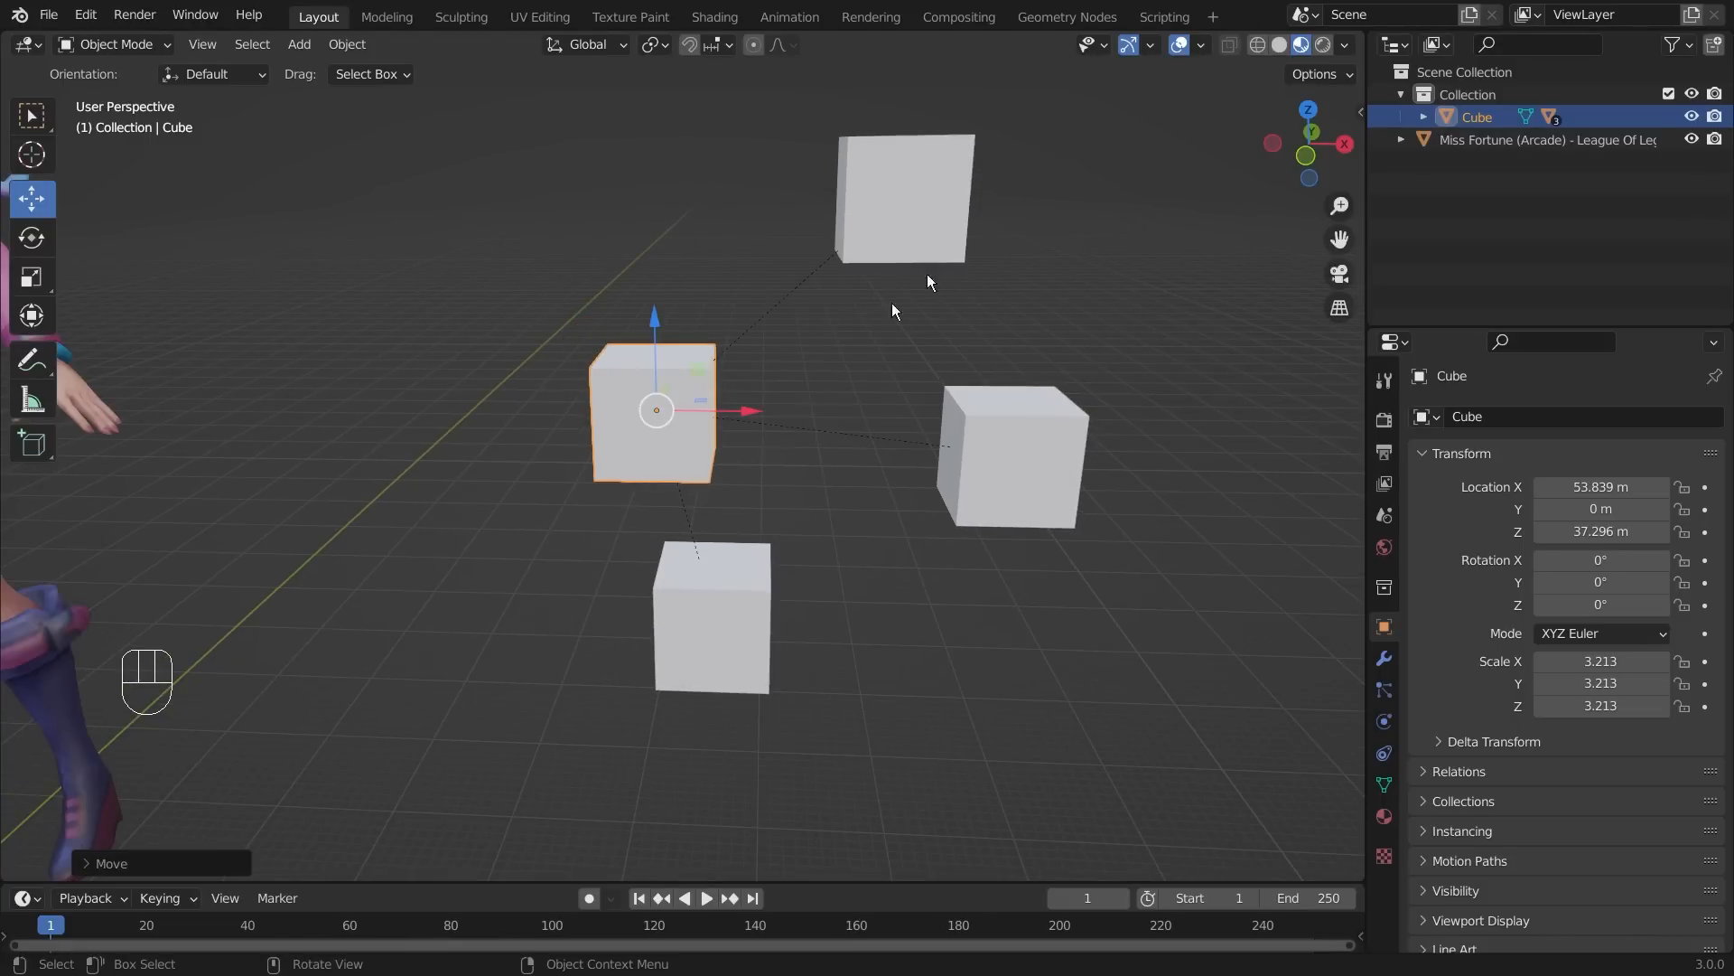
pyautogui.scroll(3, 668, 362)
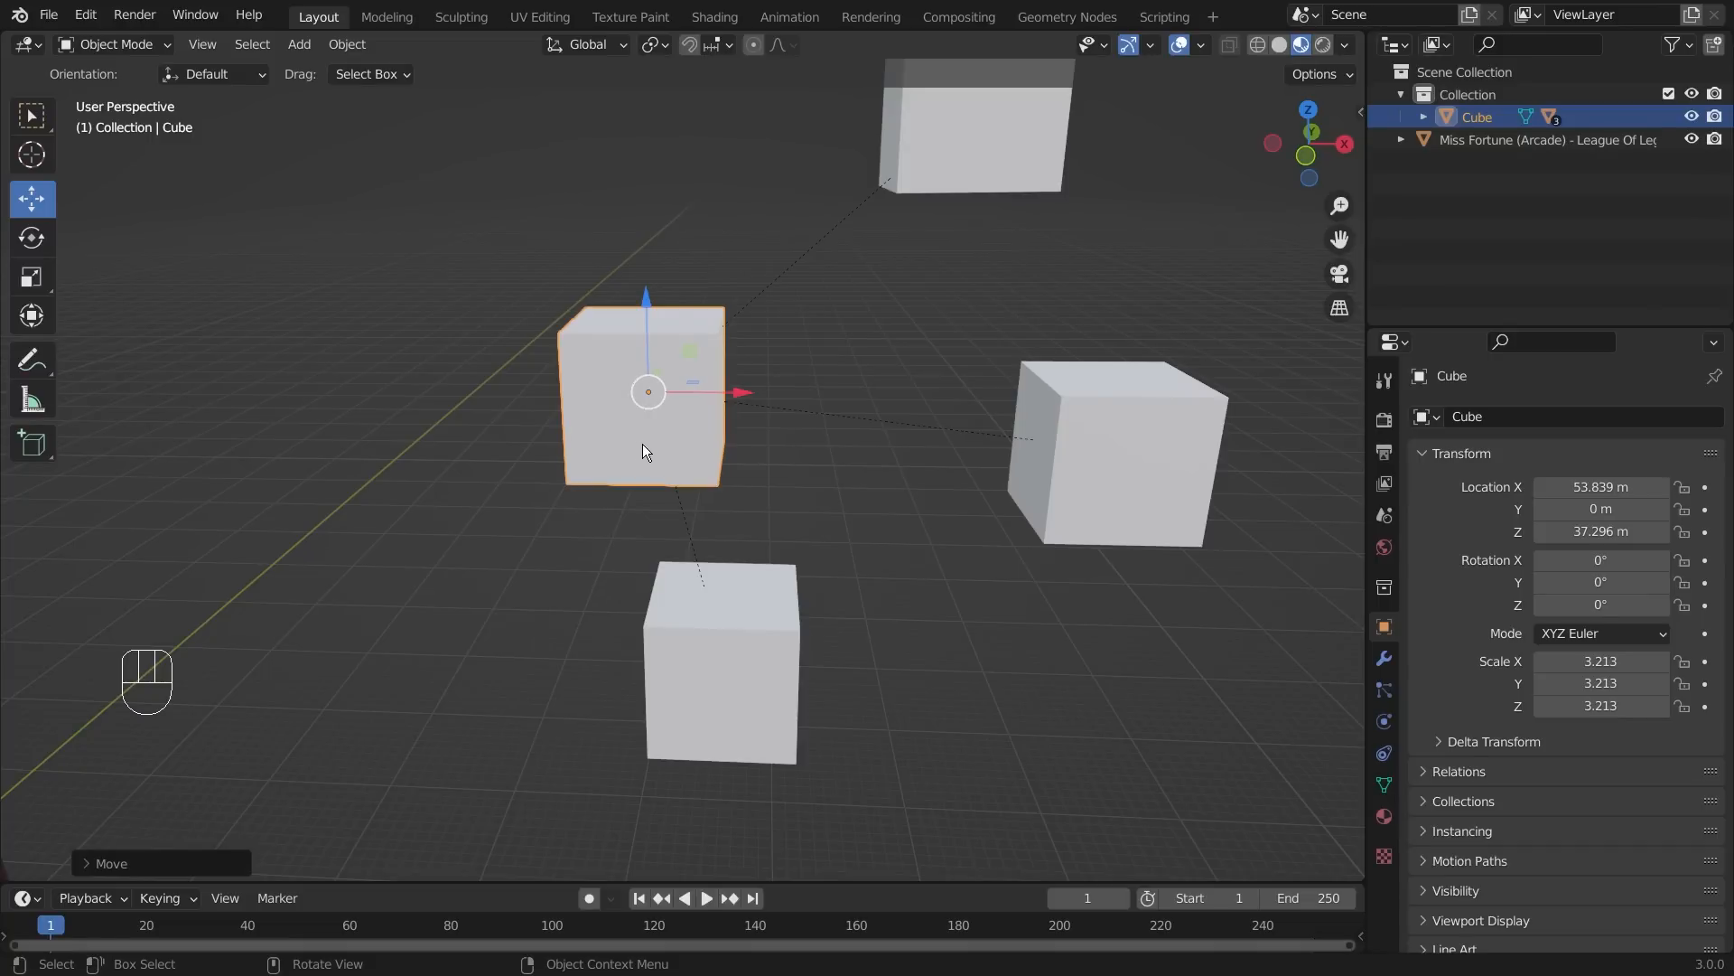
pyautogui.scroll(-3, 642, 443)
# - Move each of the three child cubes separately along X, bringing Cube.003 to 56.526 m
pyautogui.click(908, 213)
pyautogui.moveTo(996, 196); pyautogui.dragTo(1050, 211)
pyautogui.click(1041, 452)
pyautogui.moveTo(1093, 458); pyautogui.dragTo(1171, 456)
pyautogui.click(749, 618)
pyautogui.moveTo(811, 616); pyautogui.dragTo(929, 614)
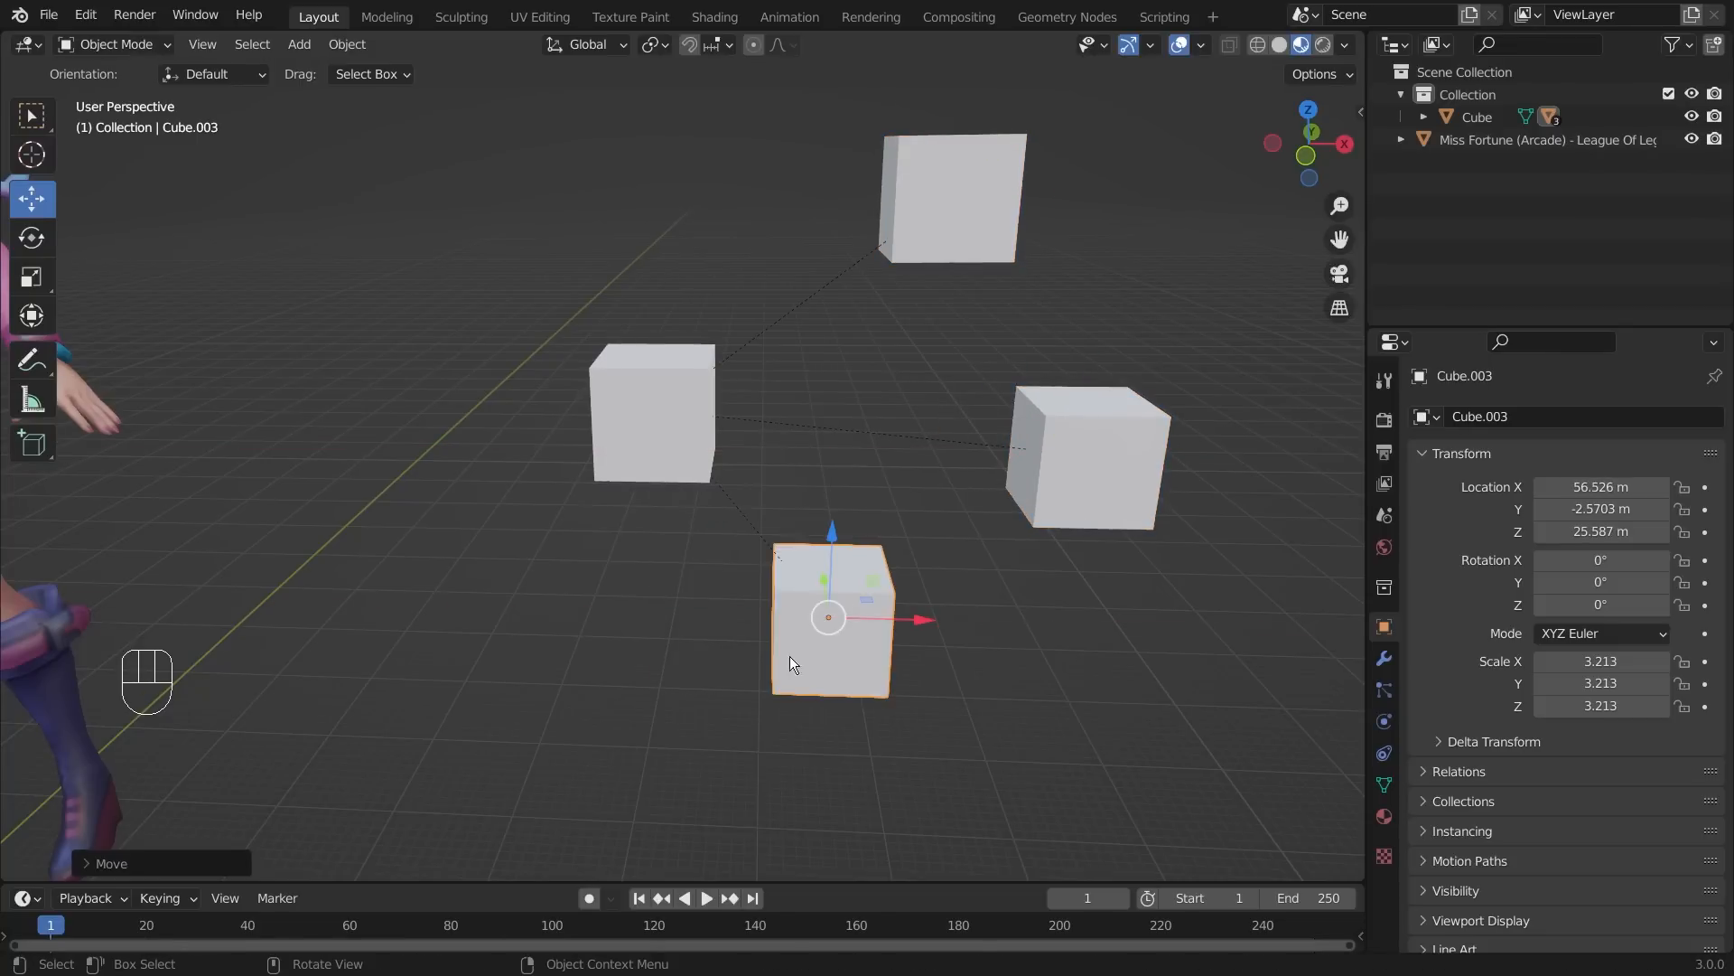
# - Move the parent cube along X to 53.726 m to test the child cubes again, and deselect it
pyautogui.moveTo(941, 621); pyautogui.dragTo(902, 507, button='middle')
pyautogui.scroll(2, 930, 507)
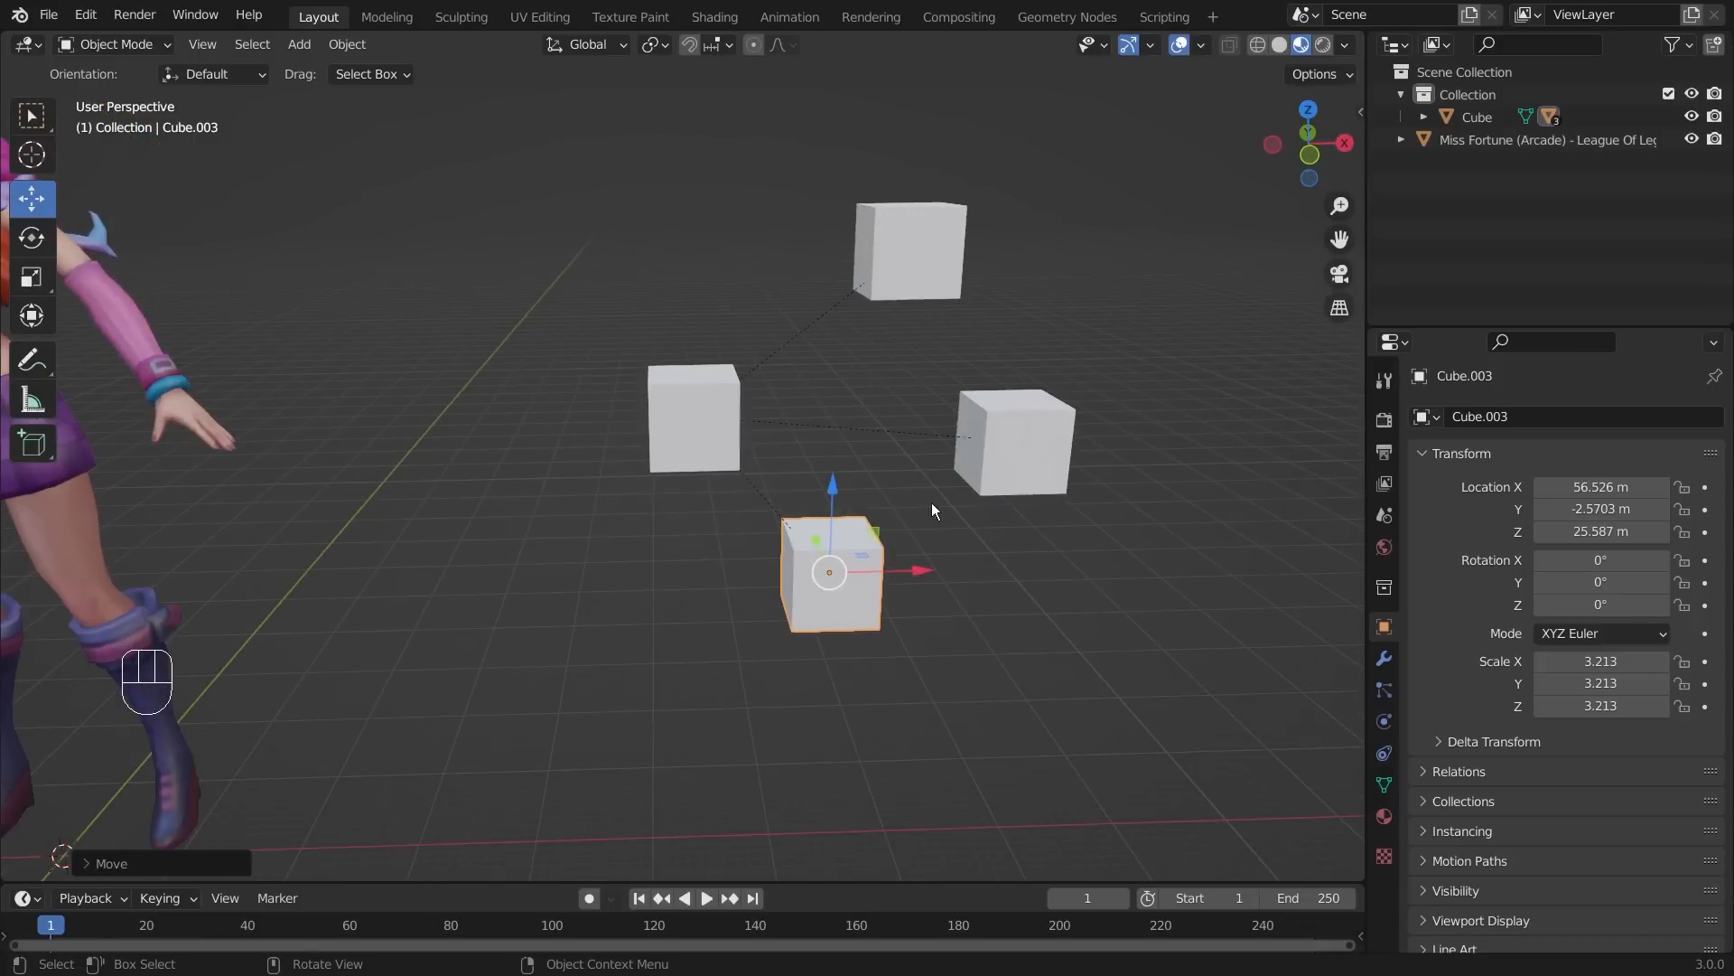
pyautogui.click(702, 403)
pyautogui.moveTo(777, 410)
pyautogui.mouseDown()
pyautogui.moveTo(858, 413)
pyautogui.moveTo(759, 413)
pyautogui.moveTo(973, 395)
pyautogui.moveTo(779, 441)
pyautogui.mouseUp()
pyautogui.scroll(-2, 987, 598)
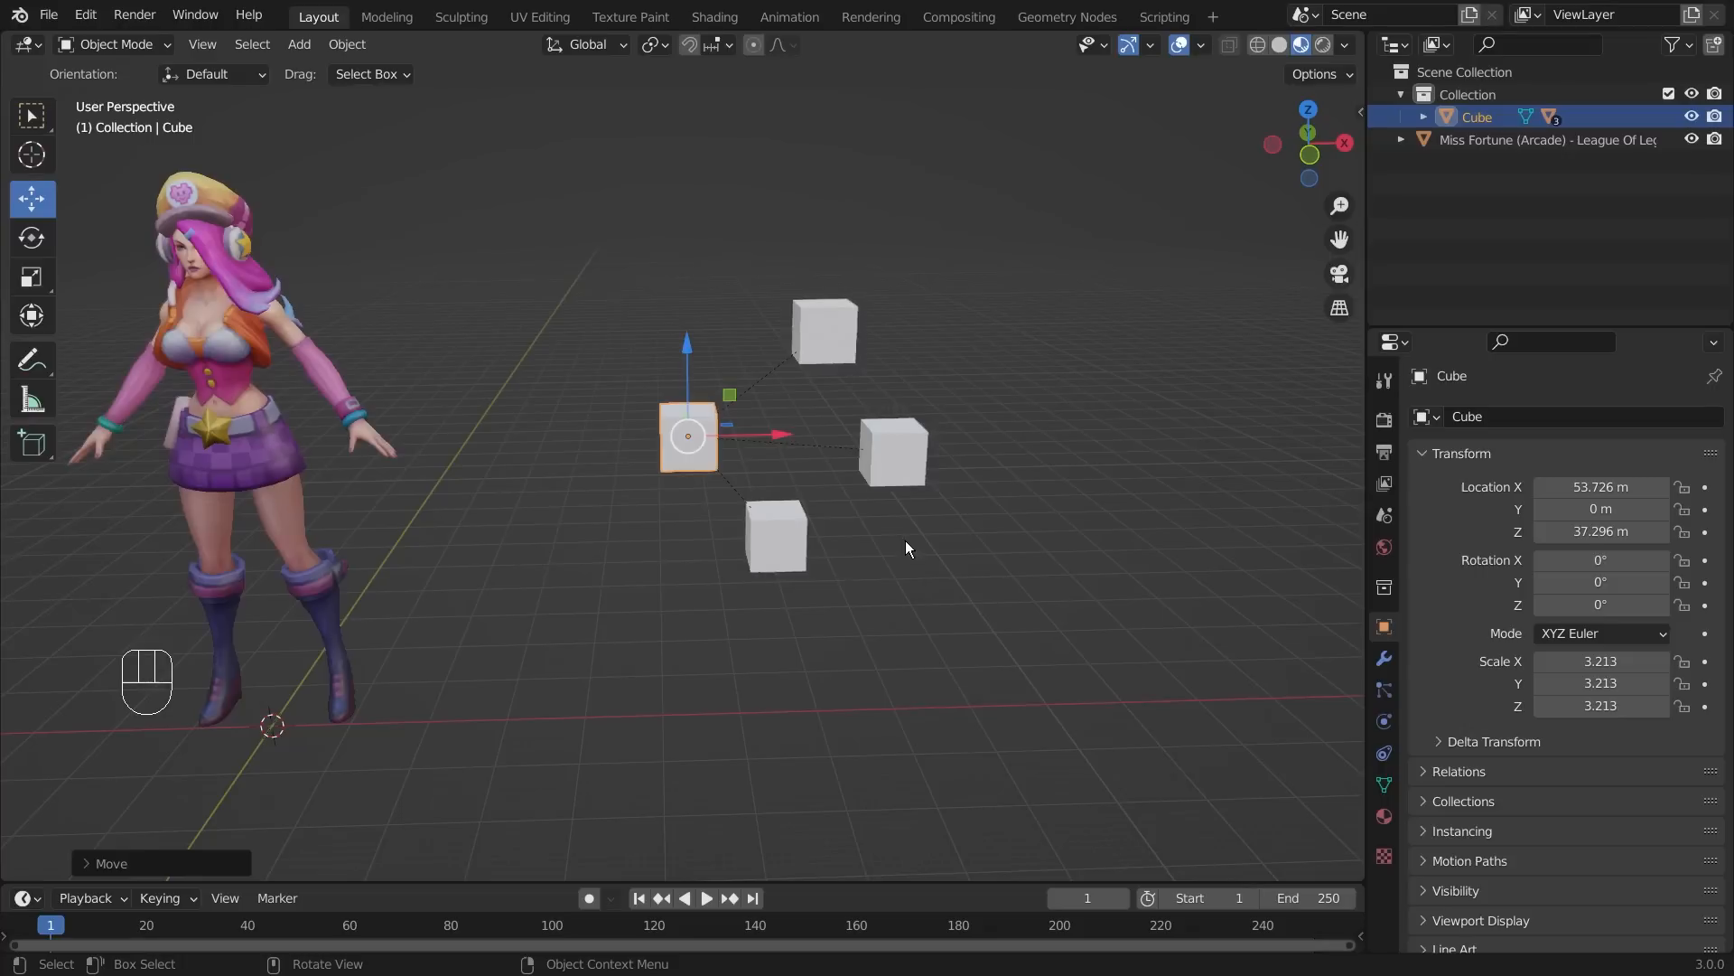
pyautogui.moveTo(905, 540); pyautogui.dragTo(874, 535, button='middle')
pyautogui.scroll(2, 874, 534)
pyautogui.click(875, 534)
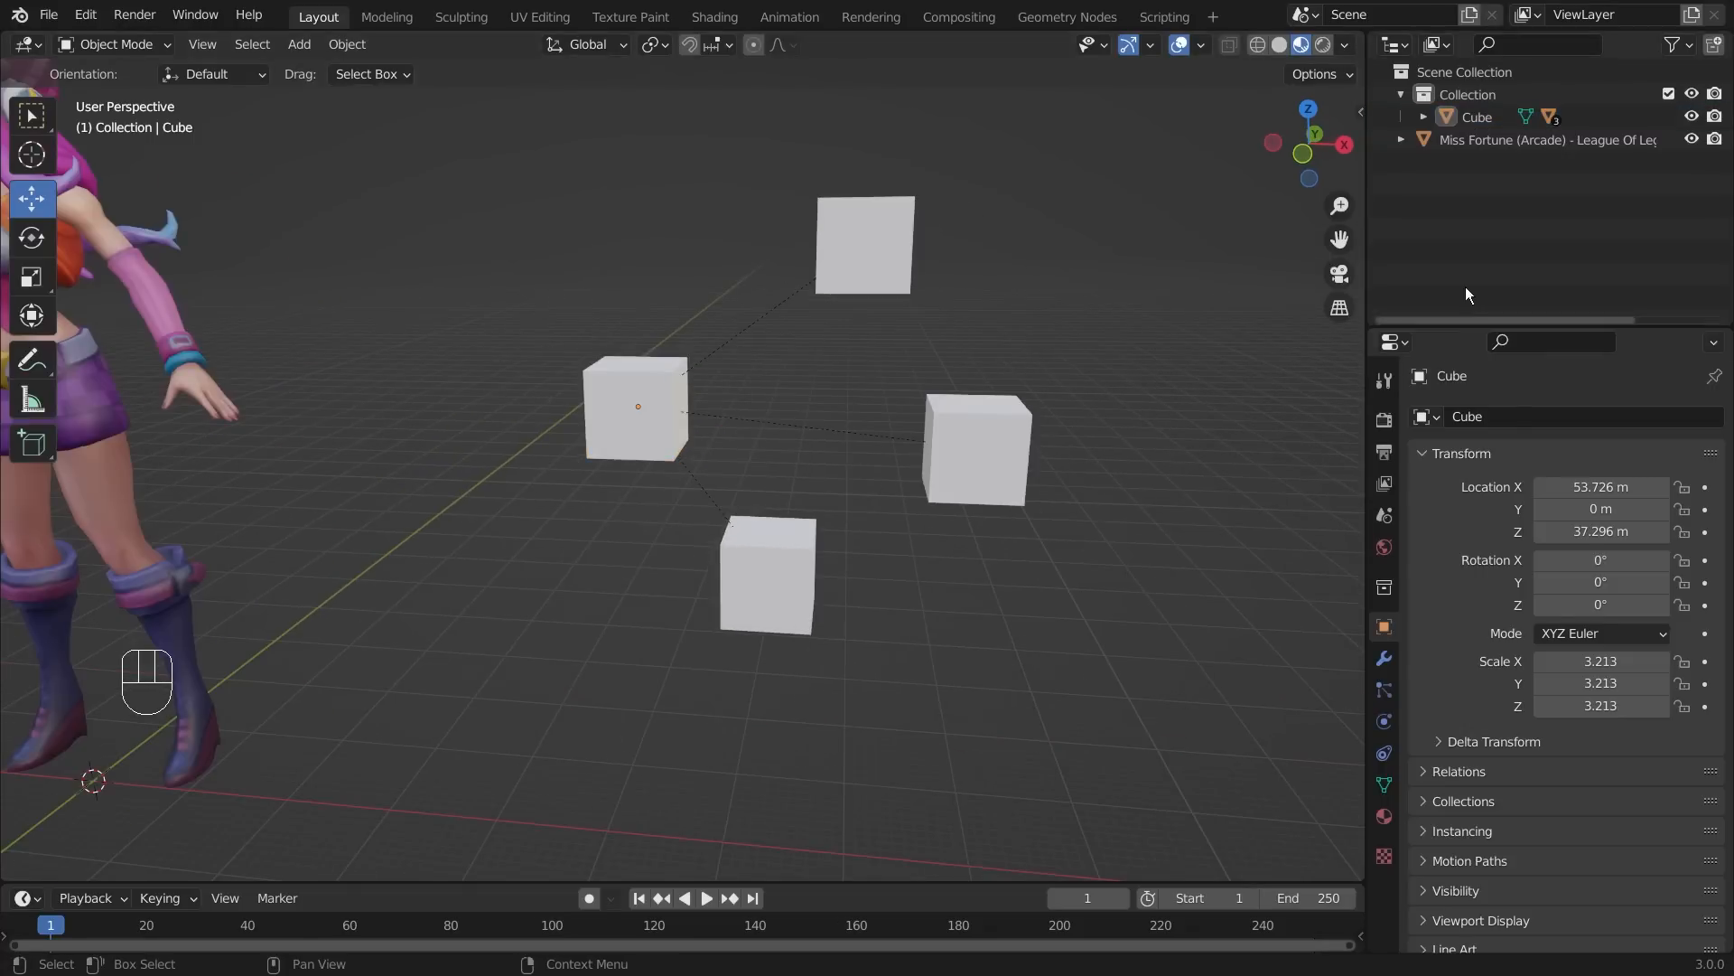
# - Expand the parent cube's hierarchy in the Outliner to check its children, collapse it, and select the parent cube
pyautogui.click(1418, 122)
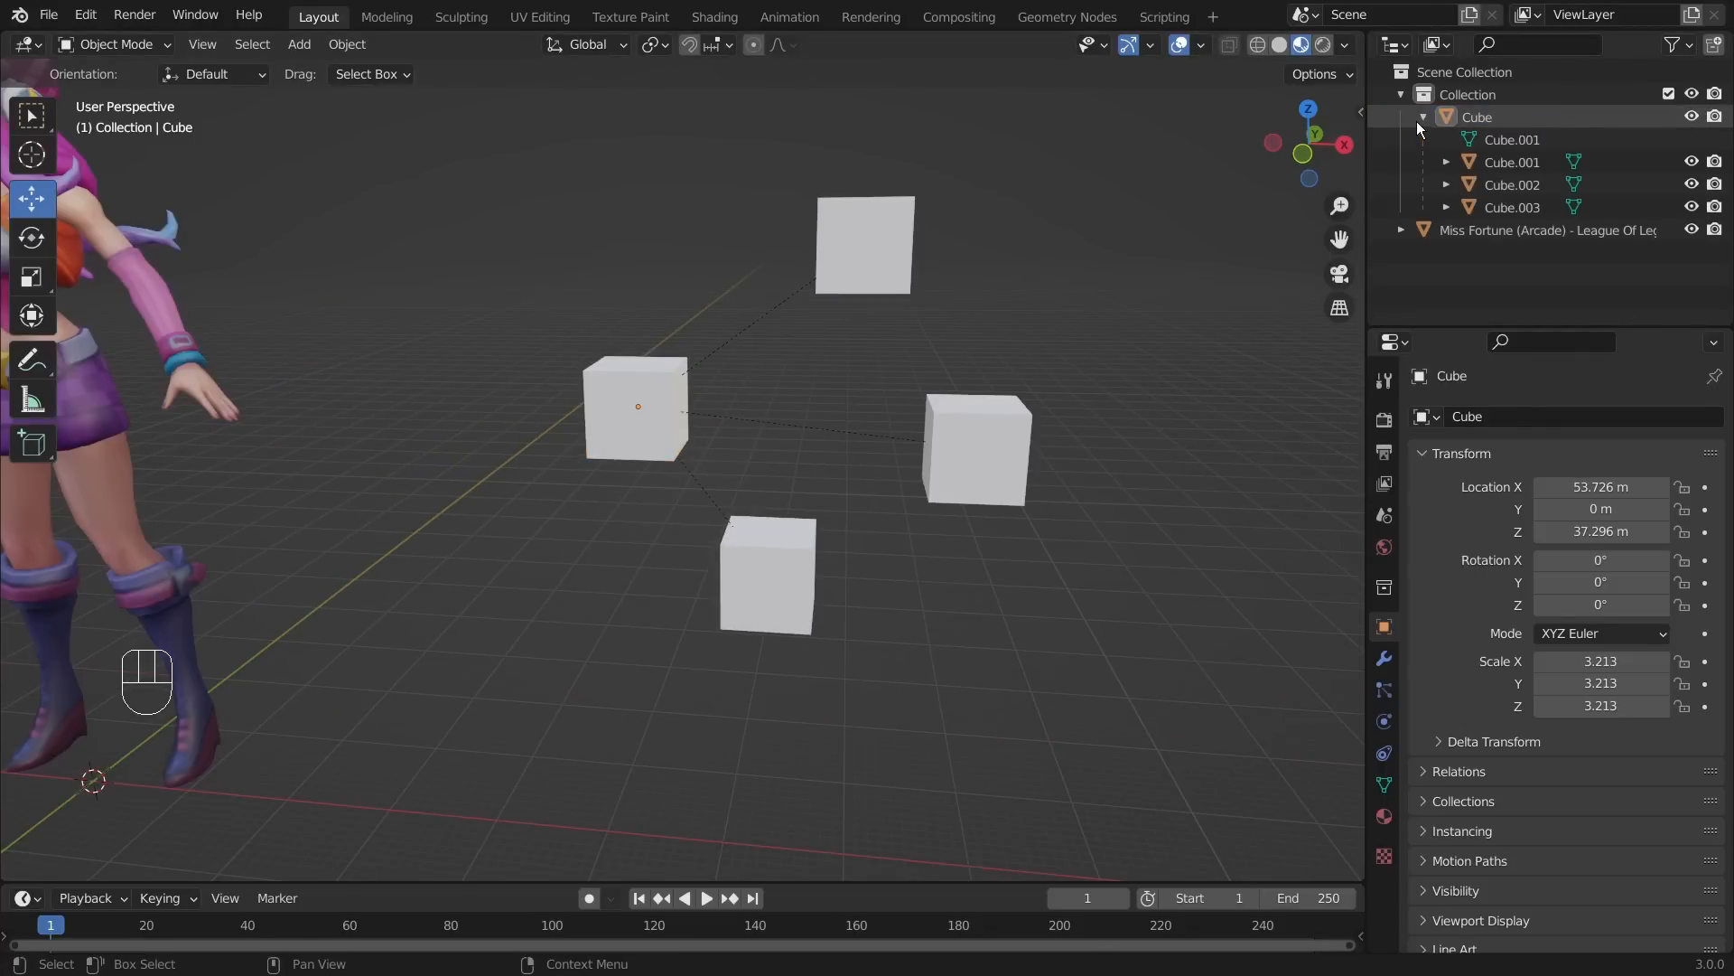
pyautogui.click(1419, 121)
pyautogui.click(603, 409)
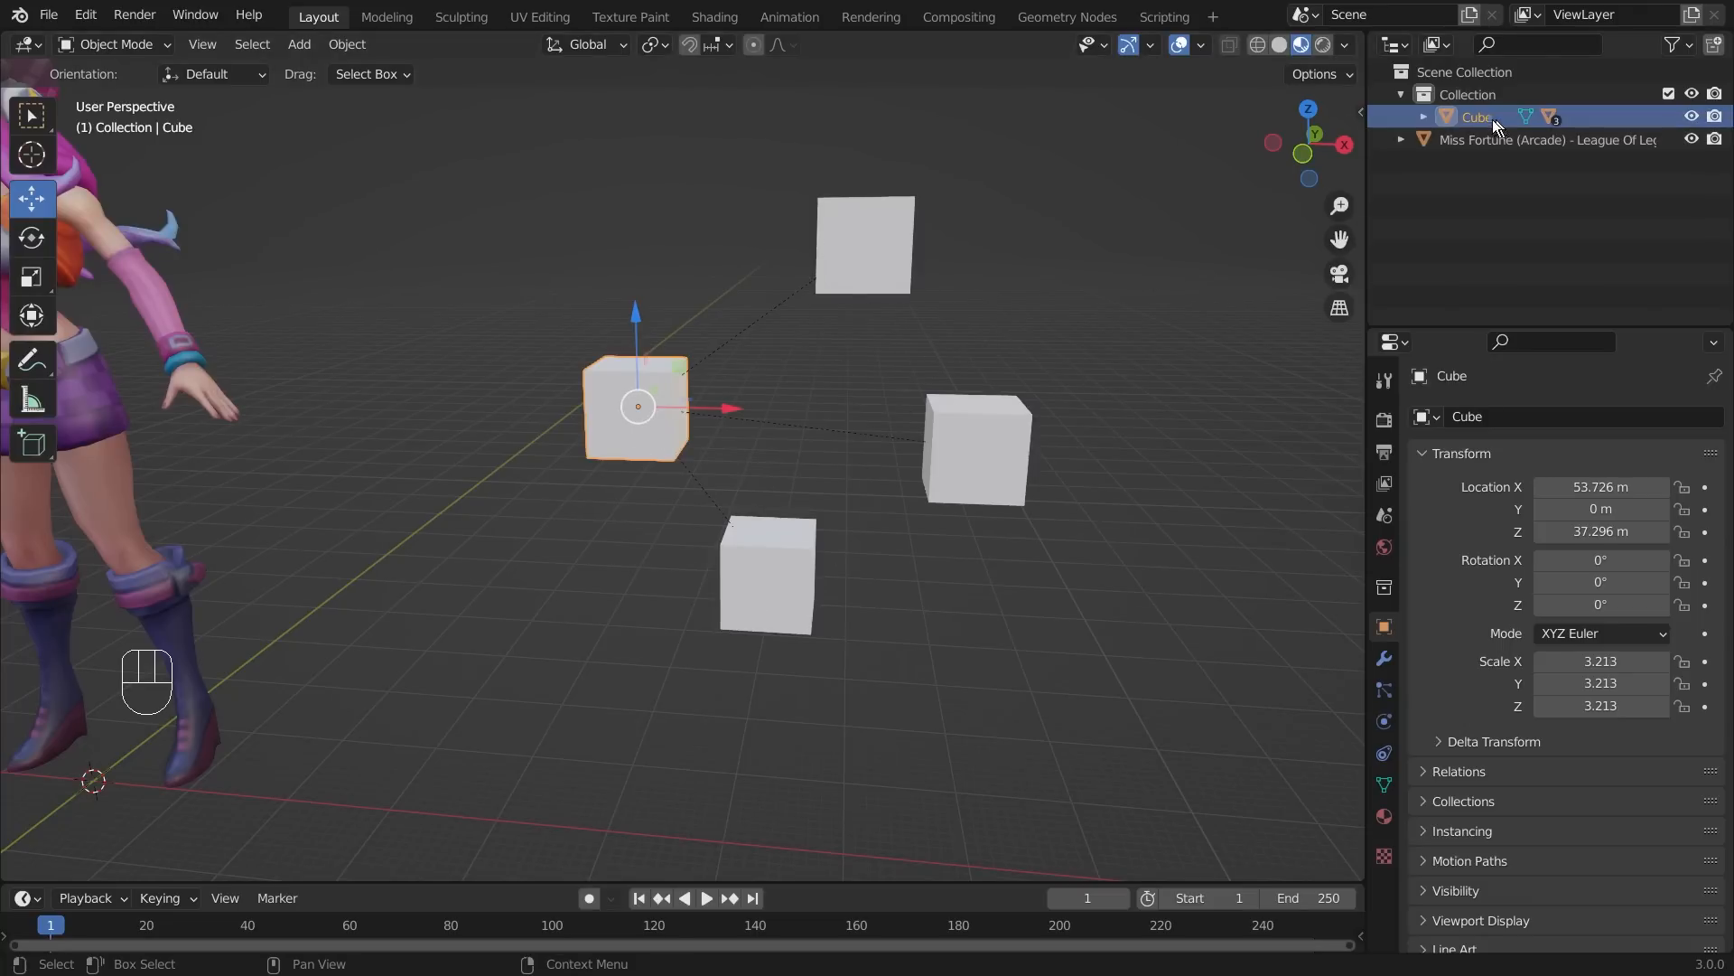
# - Delete the parent cube together with its three child cubes and return to the character
pyautogui.click(663, 338)
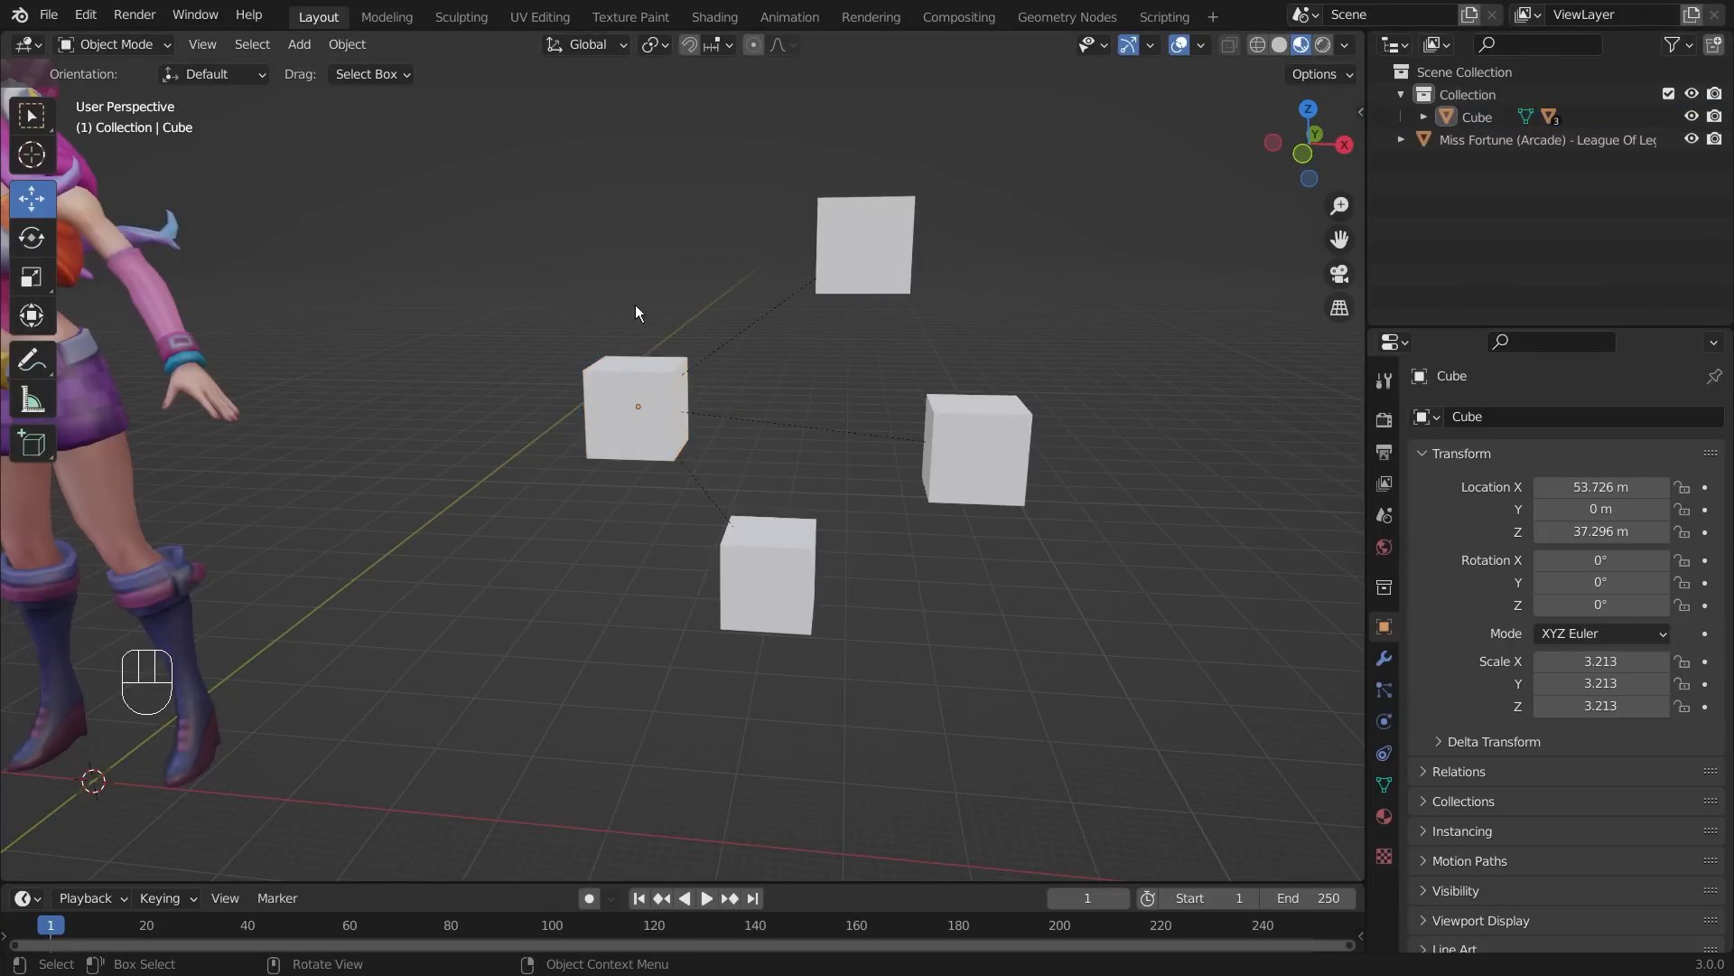
pyautogui.moveTo(513, 147); pyautogui.dragTo(1139, 699)
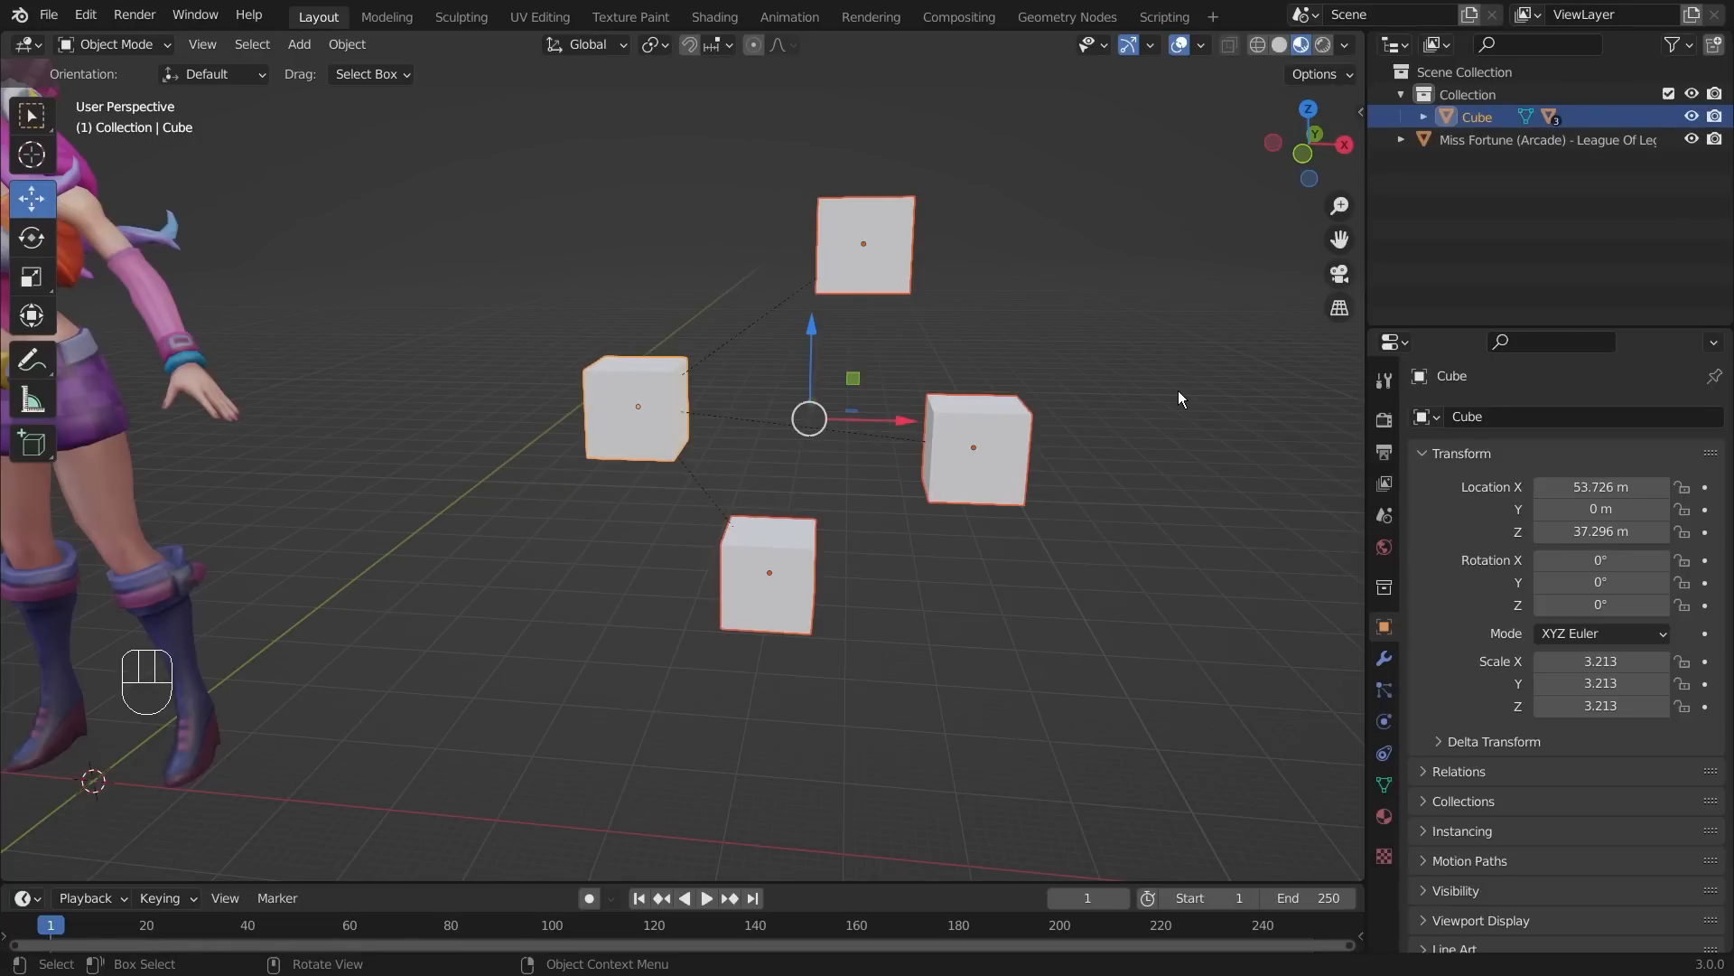
pyautogui.press('Delete')
pyautogui.scroll(-3, 773, 454)
pyautogui.keyDown('shift'); pyautogui.moveTo(566, 370); pyautogui.dragTo(867, 523, button='middle'); pyautogui.keyUp('shift')
pyautogui.scroll(3, 1046, 465)
pyautogui.keyDown('shift'); pyautogui.moveTo(1045, 464); pyautogui.dragTo(939, 637, button='middle'); pyautogui.keyUp('shift')
pyautogui.scroll(1, 859, 555)
pyautogui.scroll(-2, 892, 643)
pyautogui.scroll(1, 940, 637)
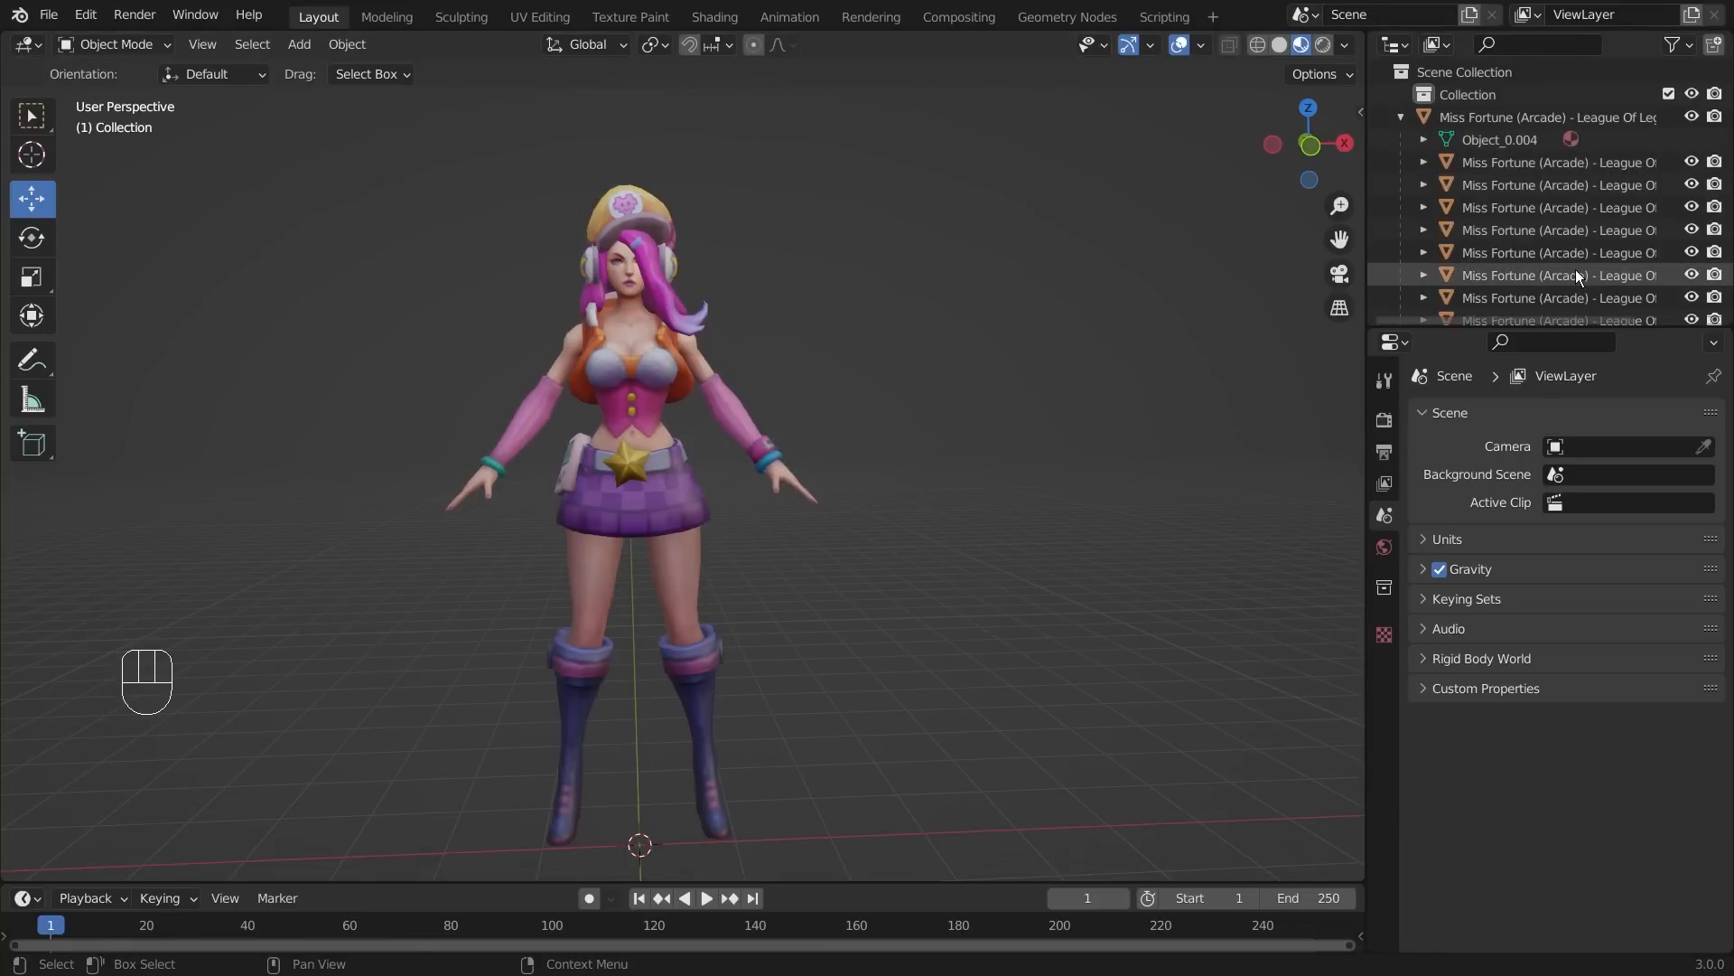
# - Review the character's child meshes in the Outliner hierarchy and collapse it
pyautogui.scroll(-8, 1578, 286)
pyautogui.scroll(8, 1577, 286)
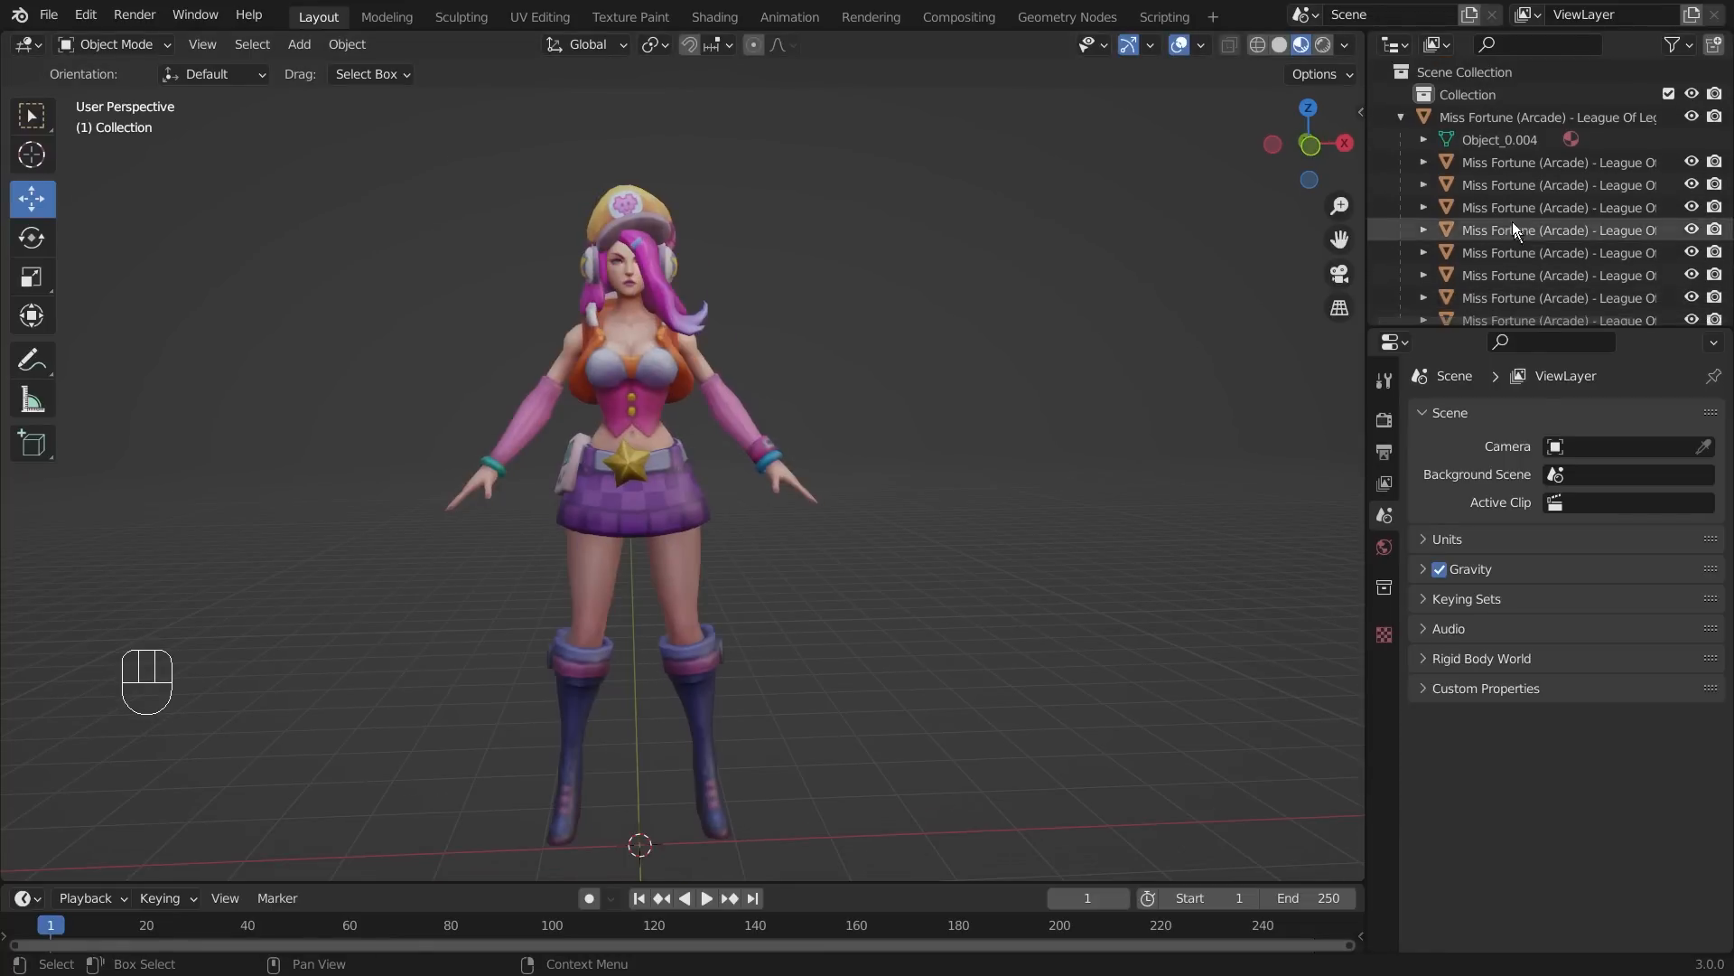
pyautogui.click(1401, 115)
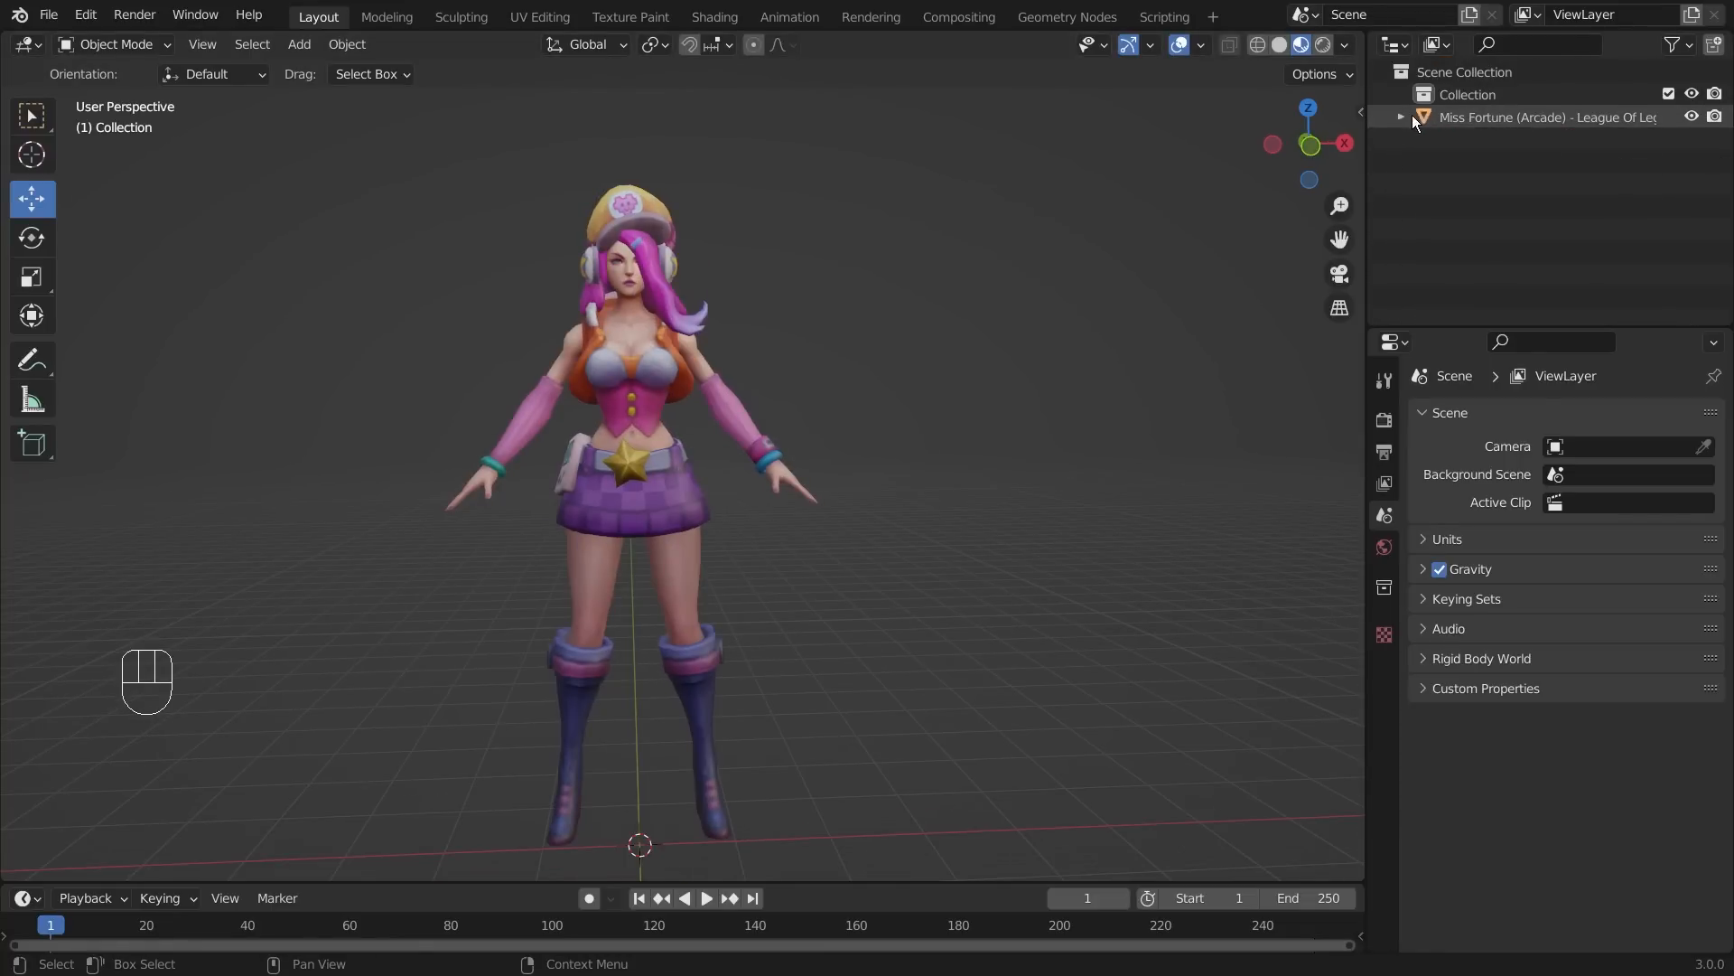
pyautogui.click(1406, 116)
pyautogui.click(1406, 116)
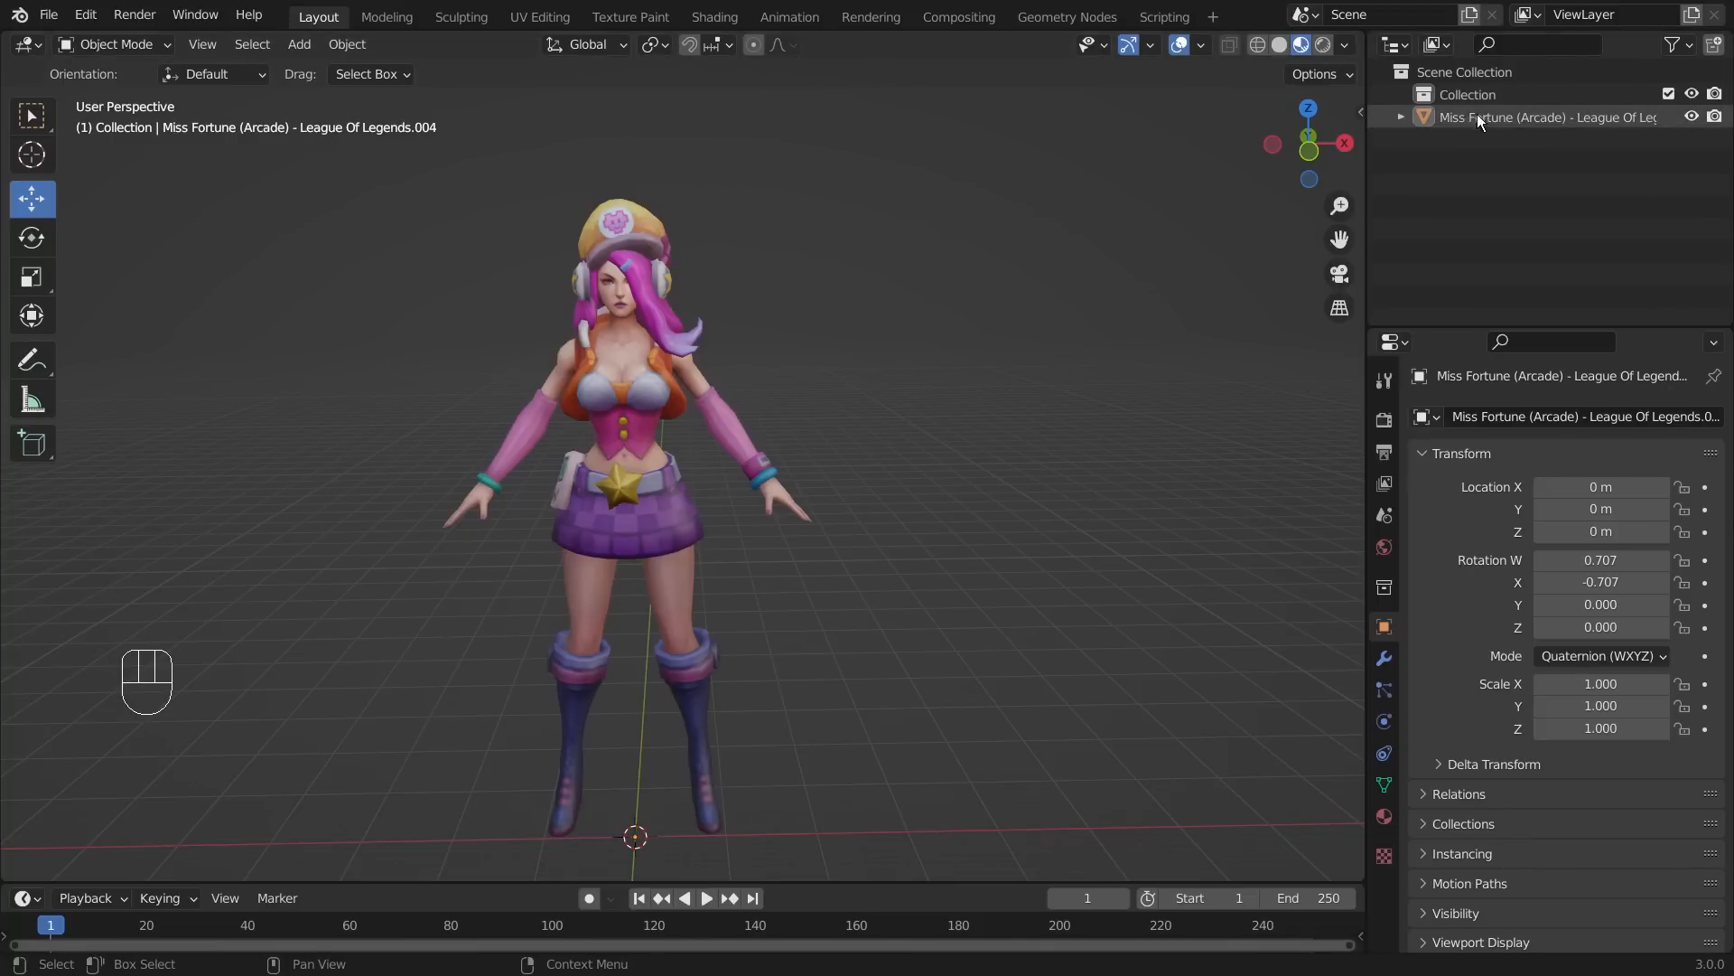
# - Select the Miss Fortune character's whole hierarchy and join all its meshes into one object
pyautogui.click(1548, 119)
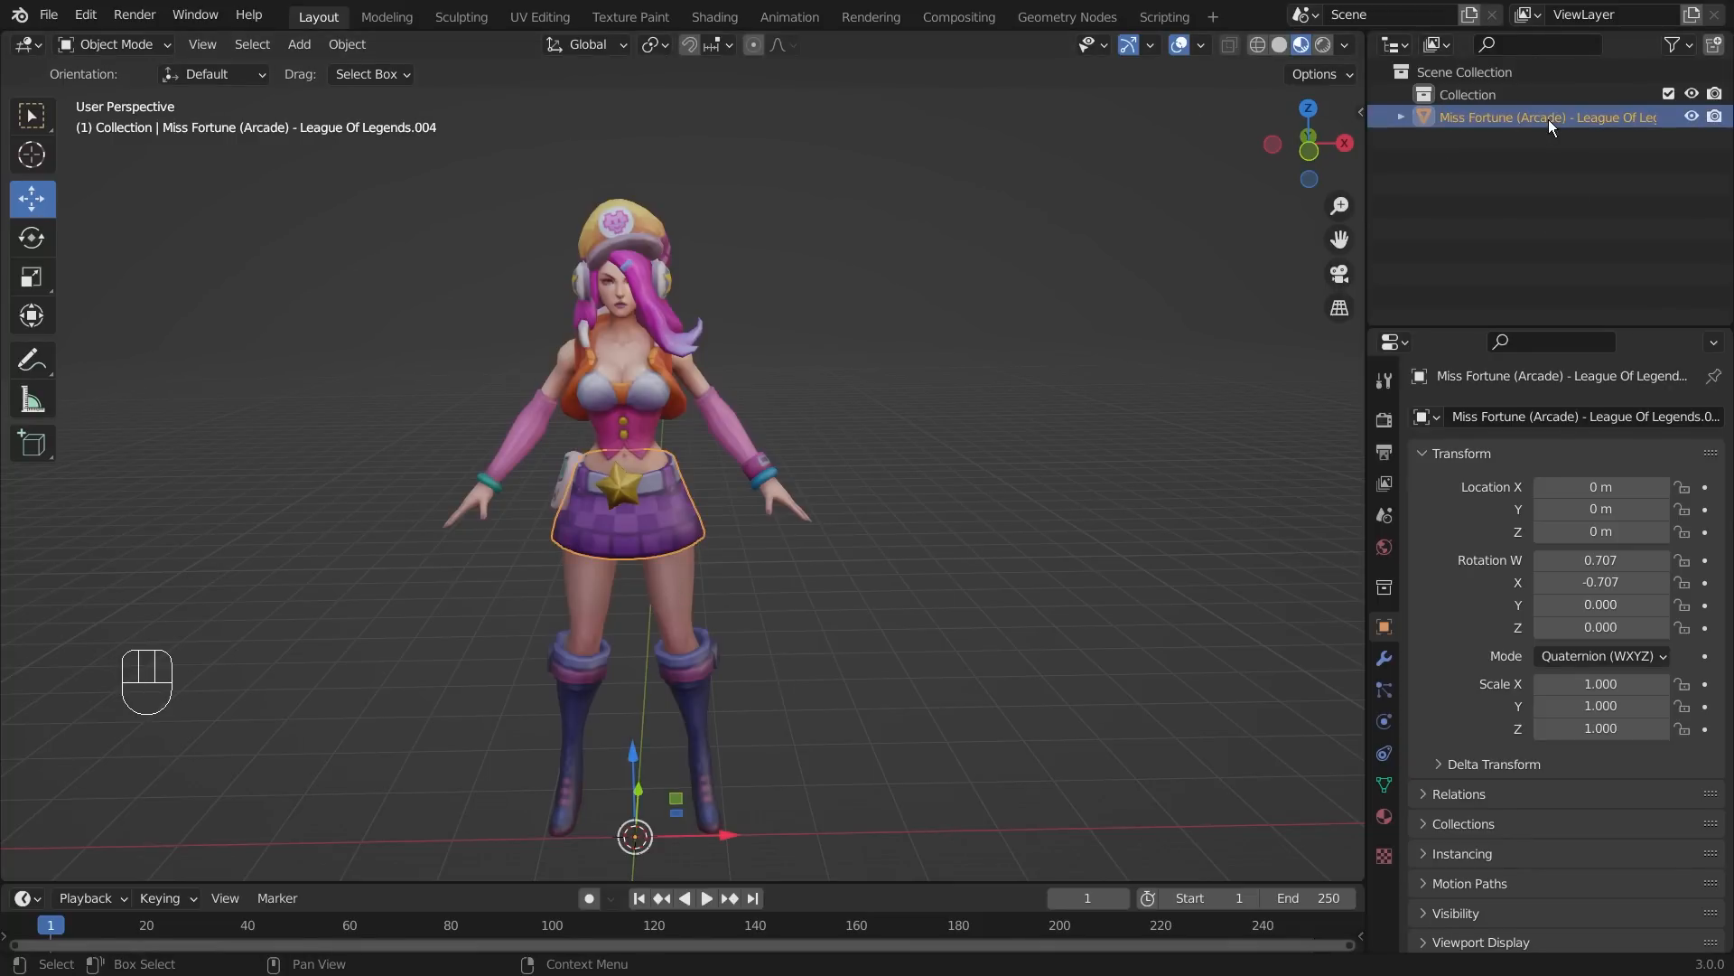
pyautogui.rightClick(1550, 122)
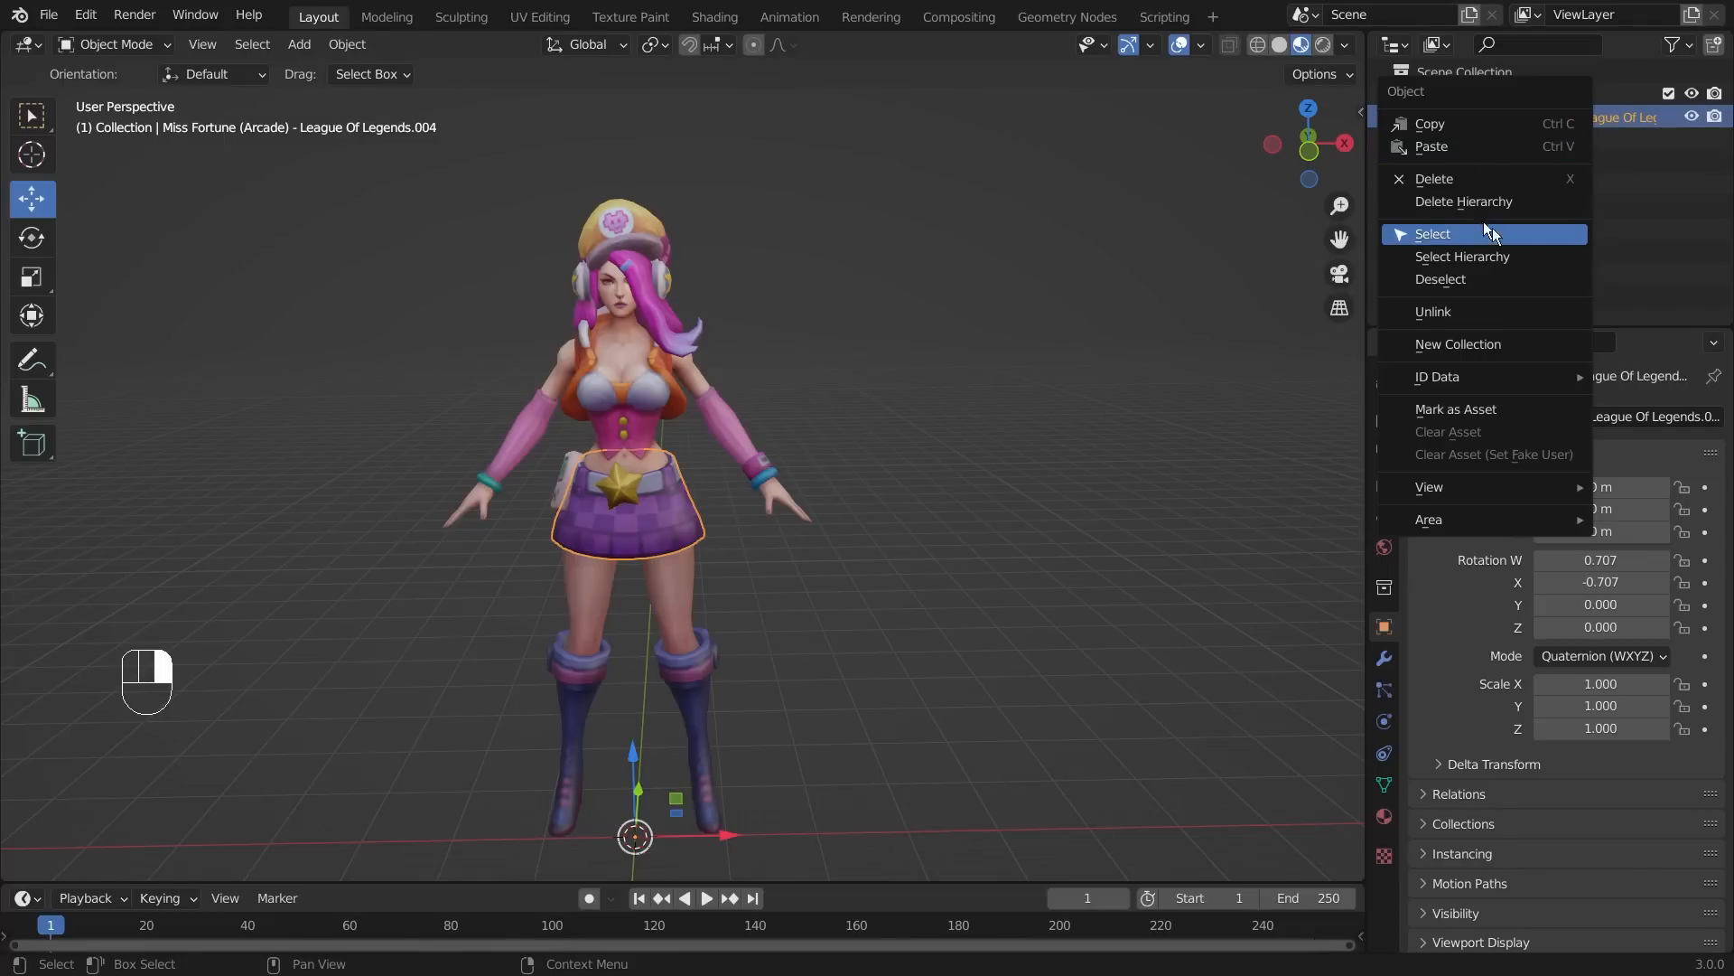
pyautogui.click(1470, 259)
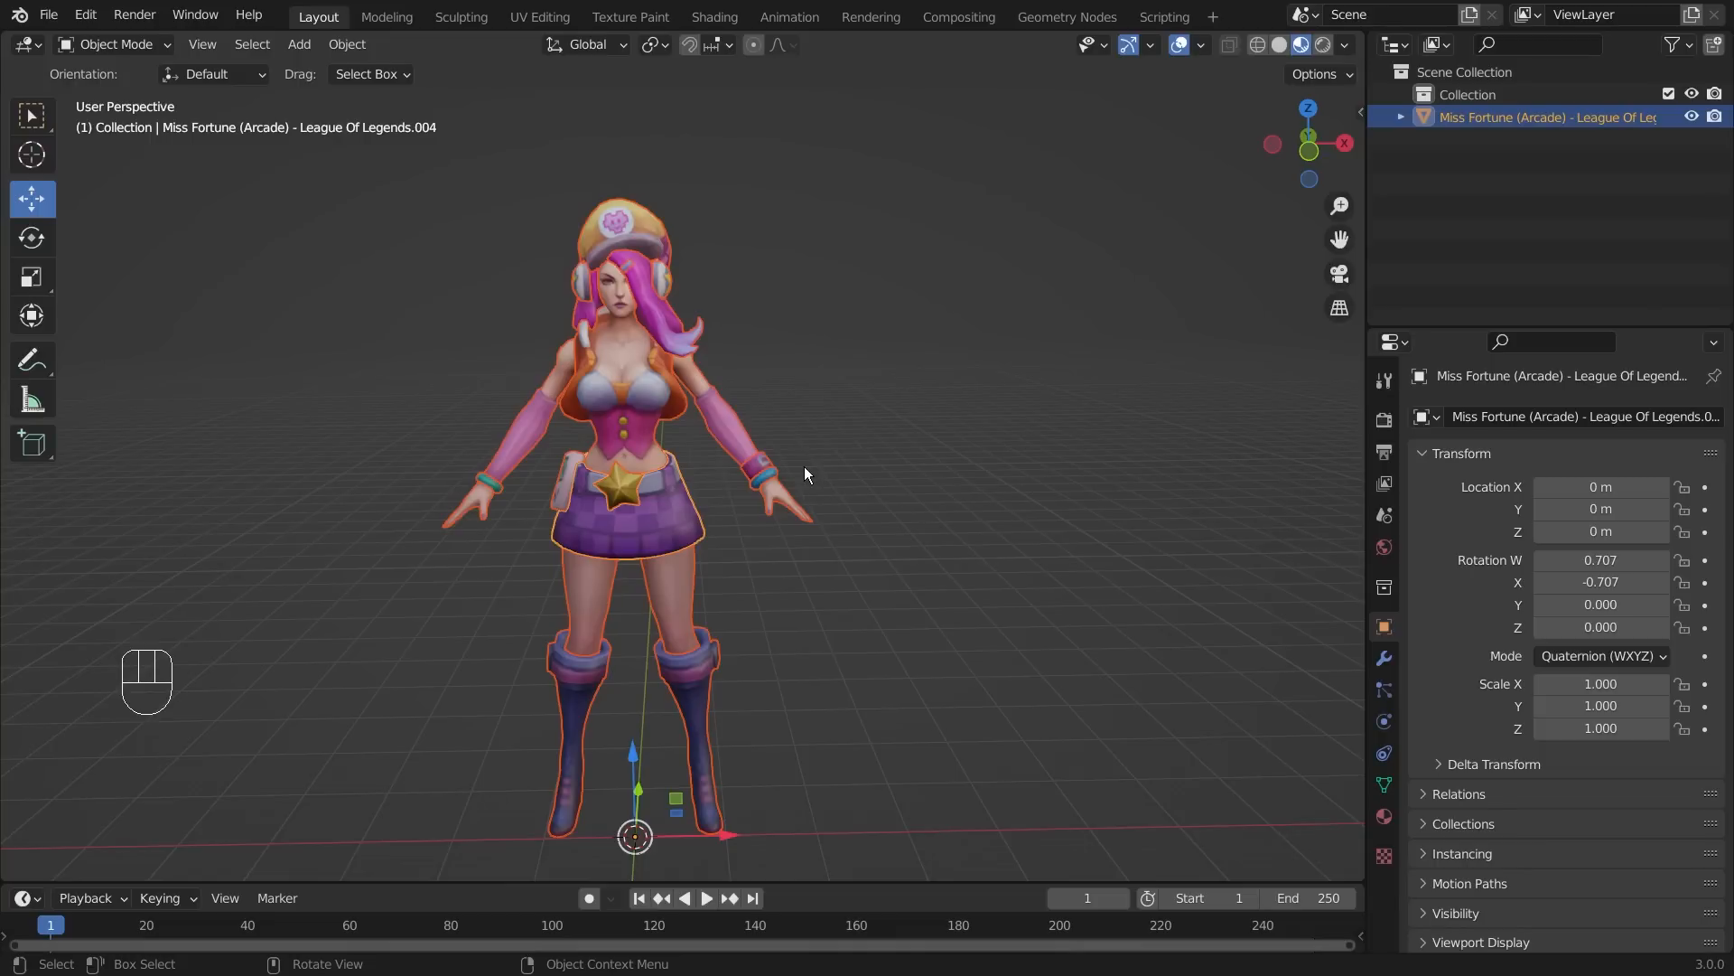
pyautogui.press('ctrl')
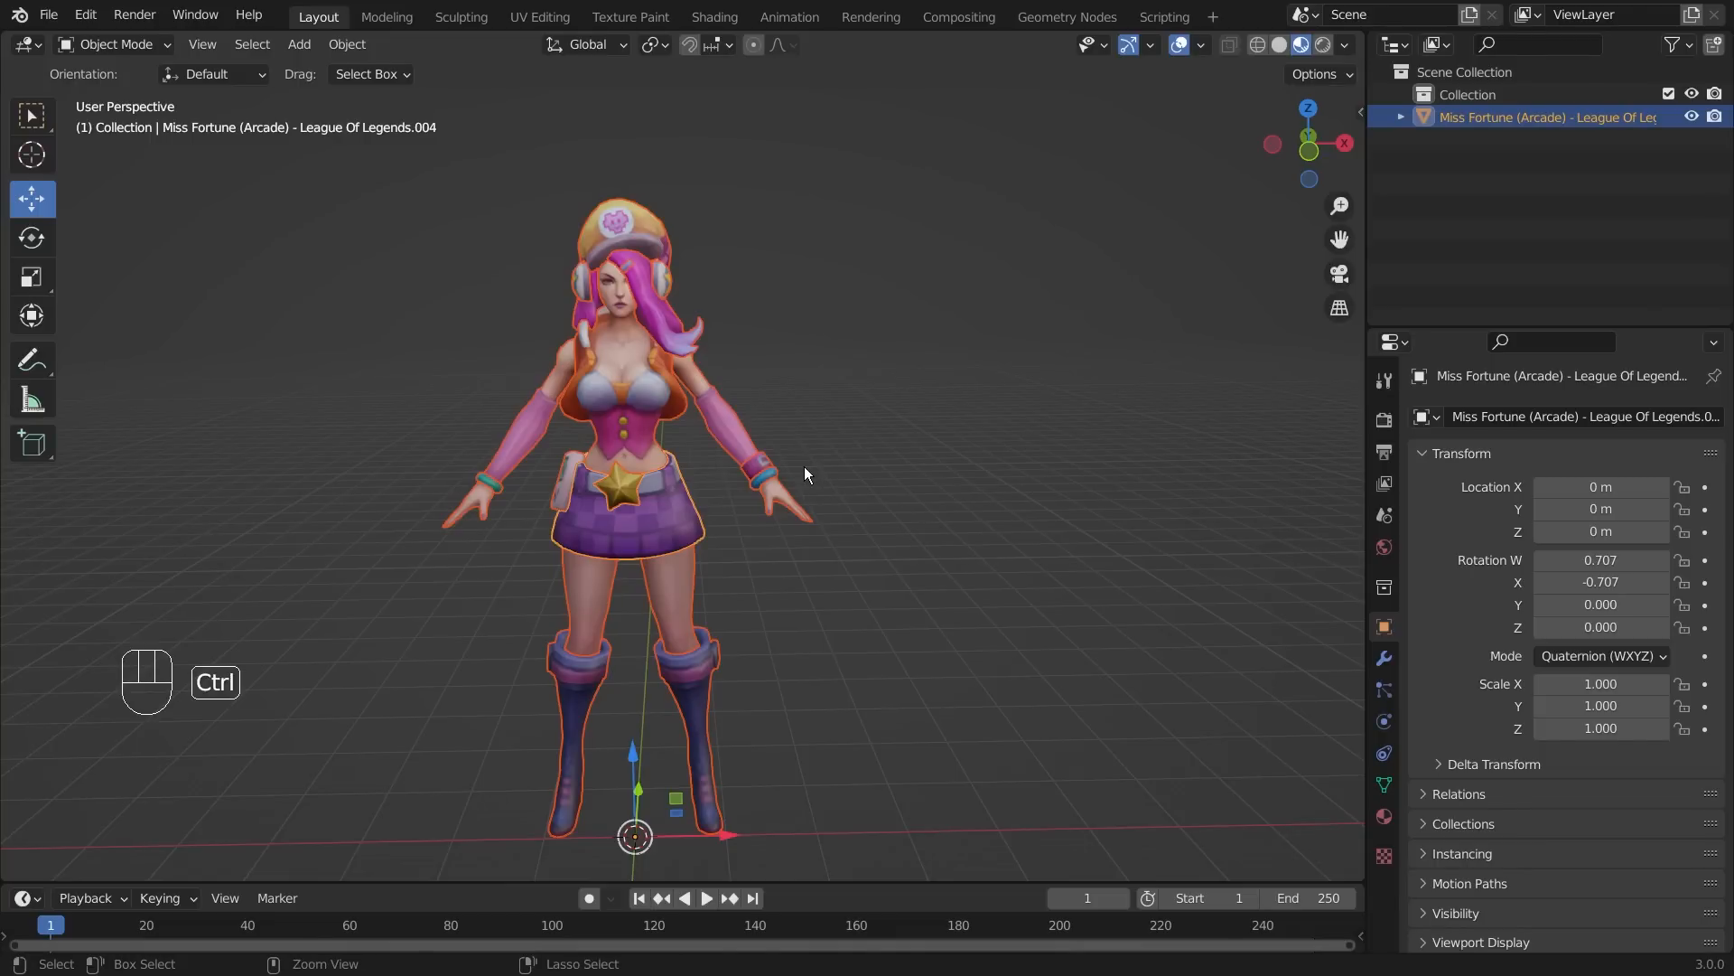
pyautogui.hotkey('ctrl', 'j')
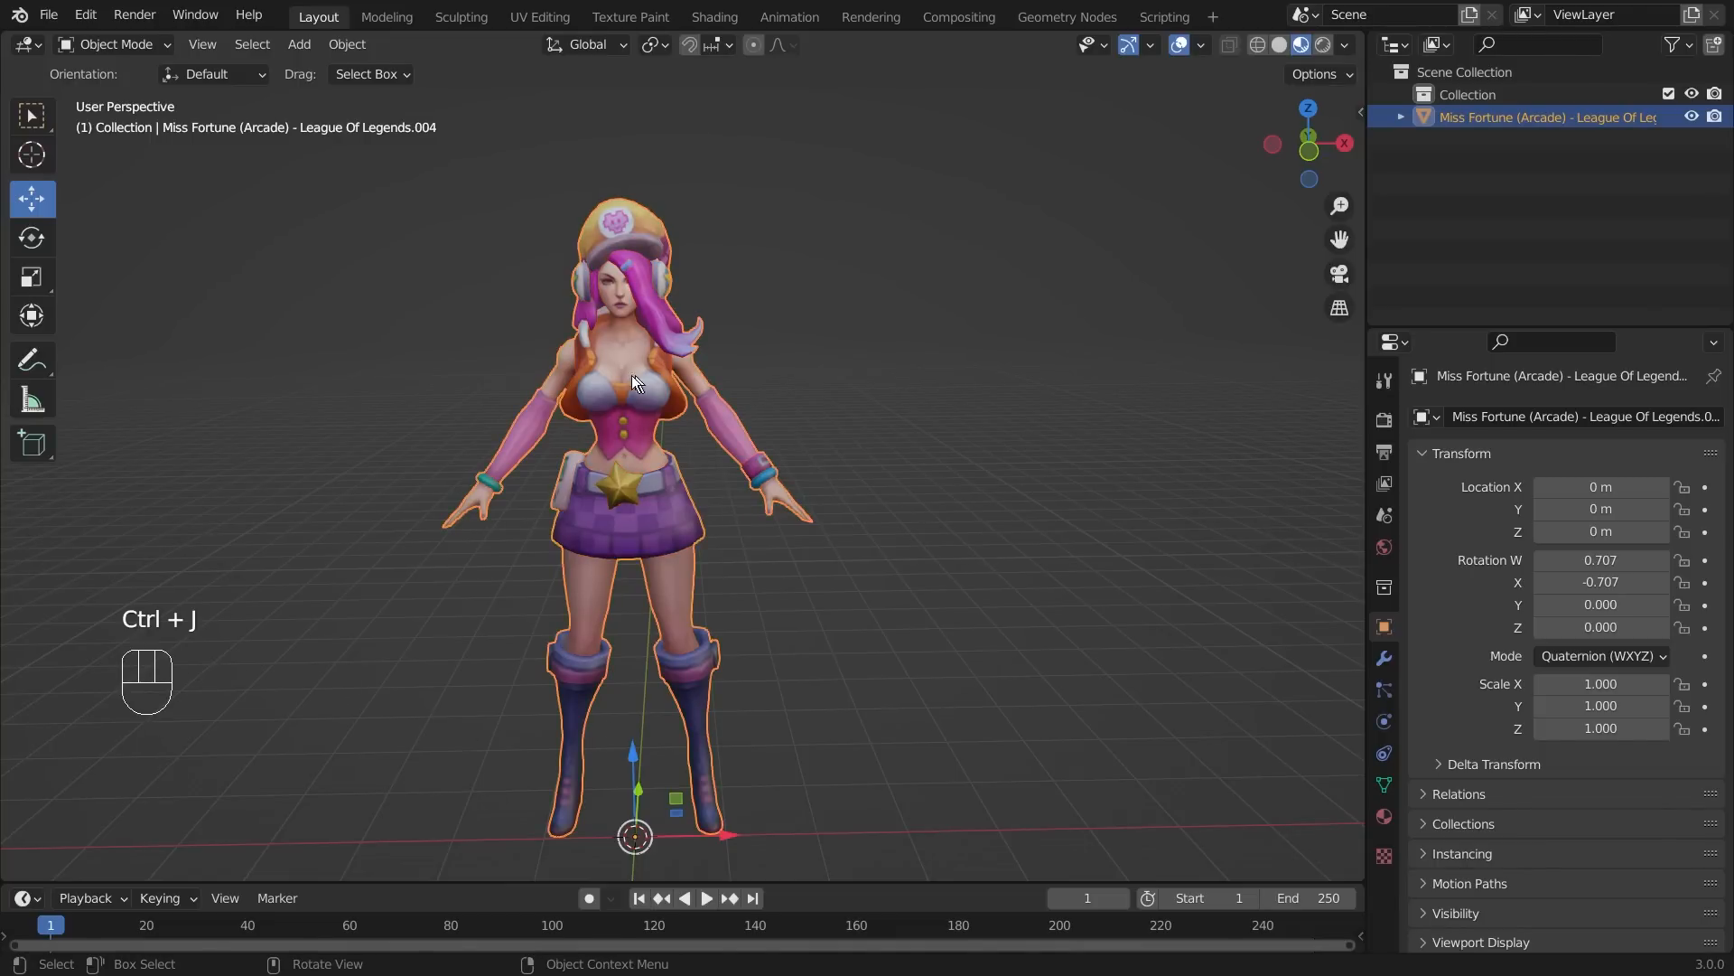
# - Test-select the joined character at different body parts to check that it behaves as a single object
pyautogui.scroll(2, 609, 457)
pyautogui.moveTo(1012, 478)
pyautogui.mouseDown(button='middle')
pyautogui.moveTo(1066, 467)
pyautogui.moveTo(1042, 482)
pyautogui.mouseUp(button='middle')
pyautogui.scroll(-2, 753, 461)
pyautogui.click(744, 460)
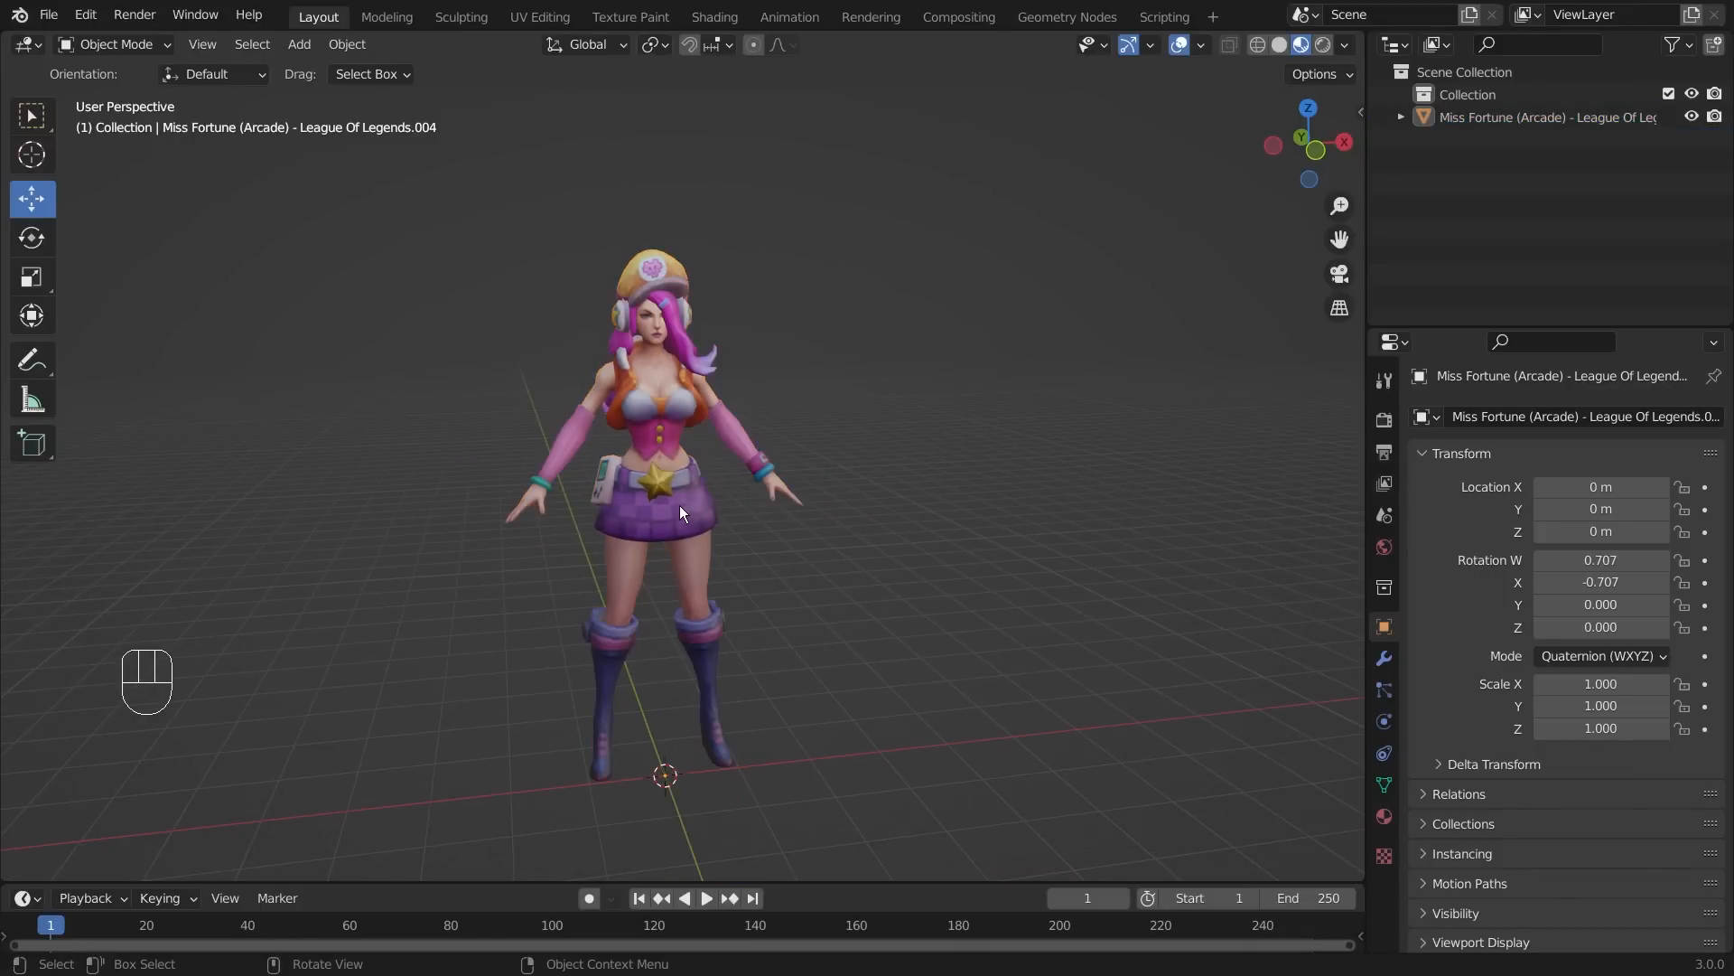
pyautogui.click(659, 383)
pyautogui.click(415, 341)
pyautogui.click(705, 670)
pyautogui.click(815, 622)
pyautogui.scroll(3, 814, 621)
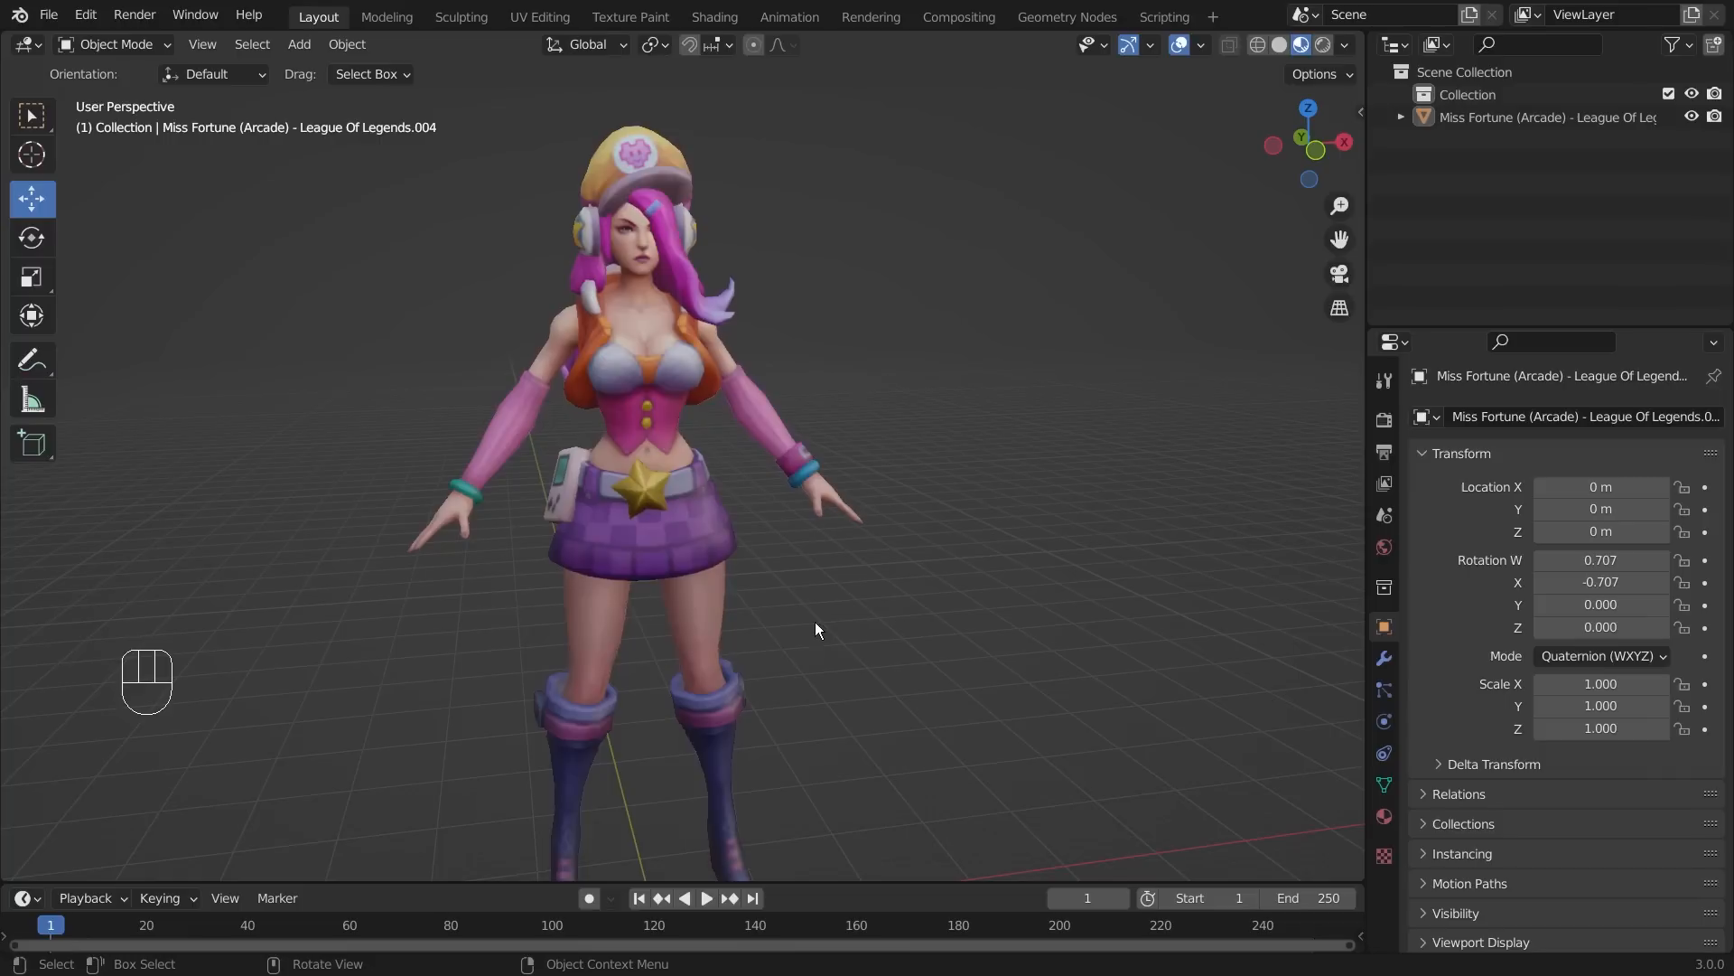
pyautogui.click(712, 603)
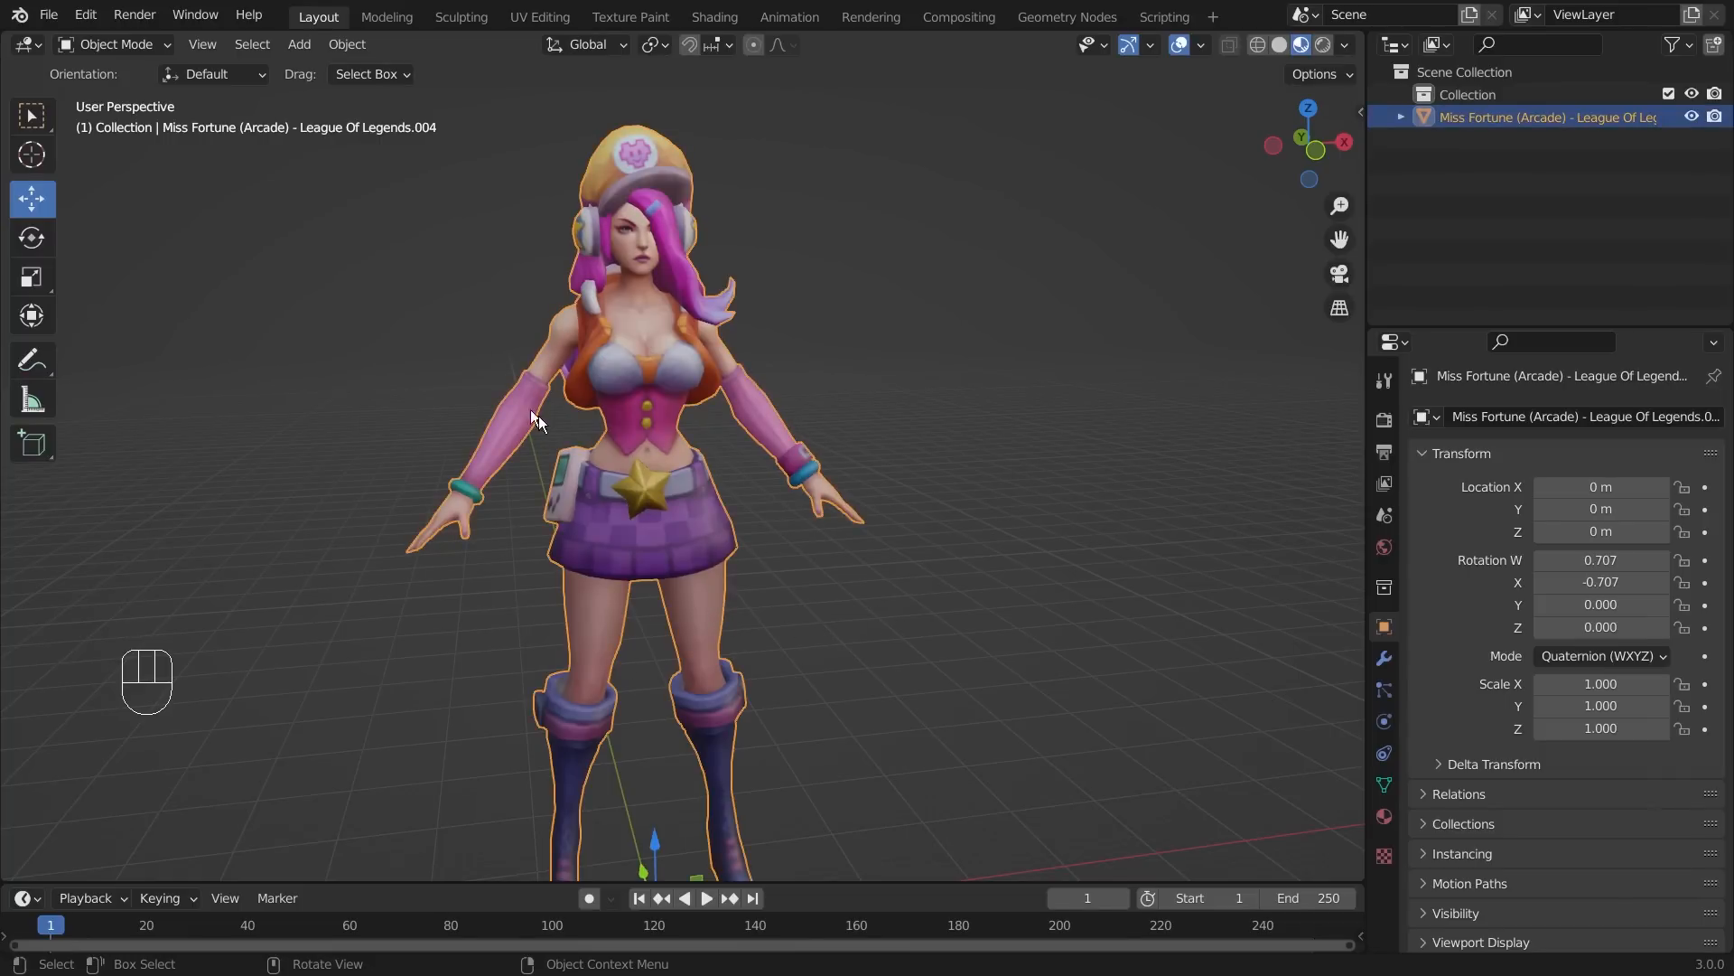
# - Examine the joined character from several angles, including a close look at the head and hair clip
pyautogui.moveTo(845, 513)
pyautogui.mouseDown(button='middle')
pyautogui.moveTo(707, 529)
pyautogui.moveTo(869, 513)
pyautogui.moveTo(840, 535)
pyautogui.mouseUp(button='middle')
pyautogui.scroll(-3, 869, 513)
pyautogui.click(723, 634)
pyautogui.moveTo(718, 636); pyautogui.dragTo(775, 622, button='middle')
pyautogui.scroll(3, 775, 622)
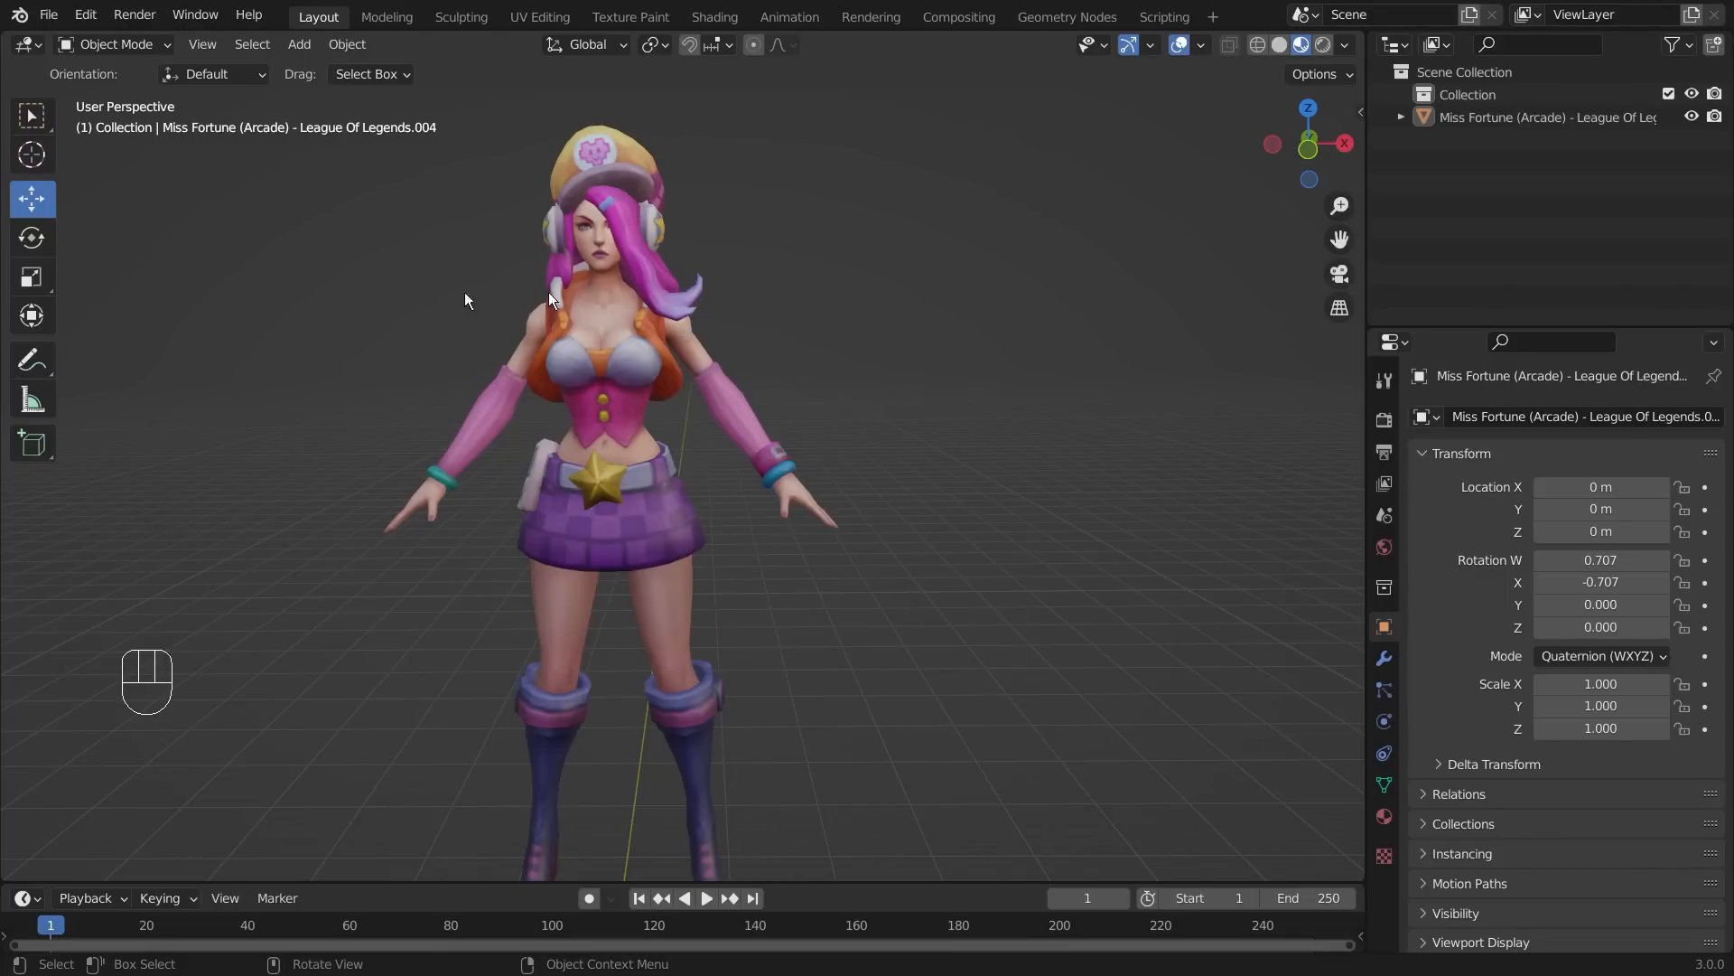
pyautogui.moveTo(709, 320); pyautogui.dragTo(849, 560, button='middle')
pyautogui.moveTo(851, 397); pyautogui.dragTo(587, 443, button='middle')
pyautogui.click(604, 376)
pyautogui.click(837, 333)
pyautogui.moveTo(622, 372); pyautogui.dragTo(769, 346, button='middle')
pyautogui.scroll(-2, 878, 383)
pyautogui.moveTo(878, 383); pyautogui.dragTo(782, 371, button='middle')
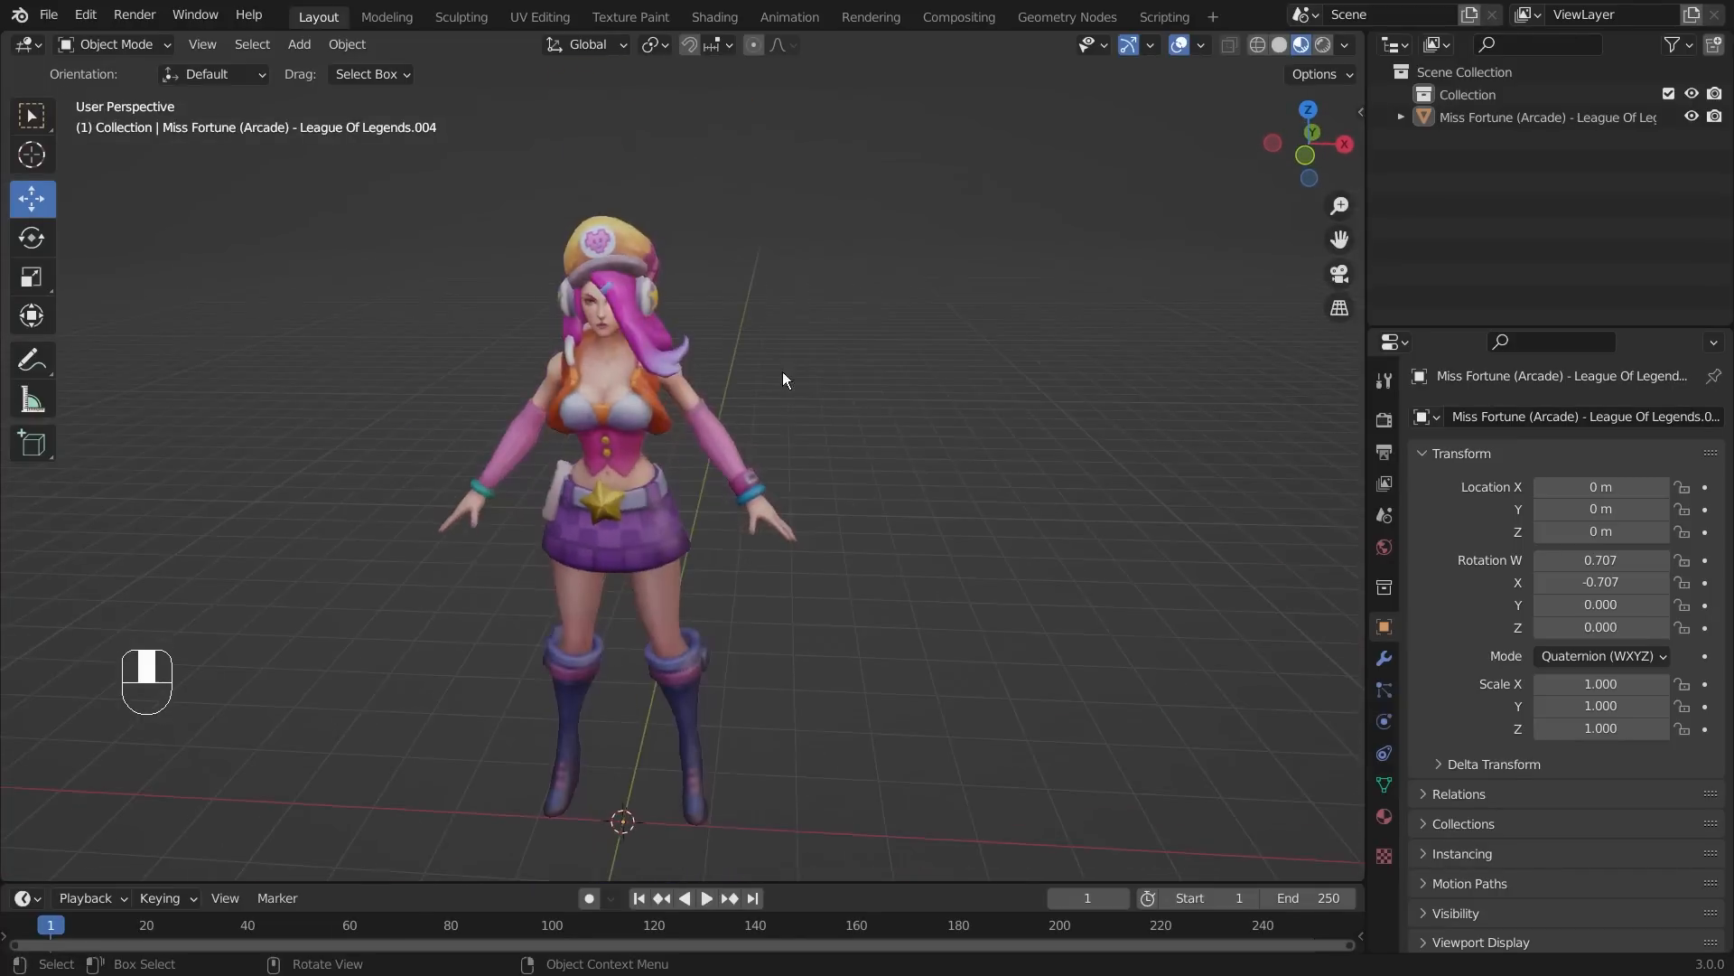
pyautogui.keyDown('shift'); pyautogui.moveTo(612, 334); pyautogui.dragTo(773, 513, button='middle'); pyautogui.keyUp('shift')
pyautogui.scroll(7, 774, 513)
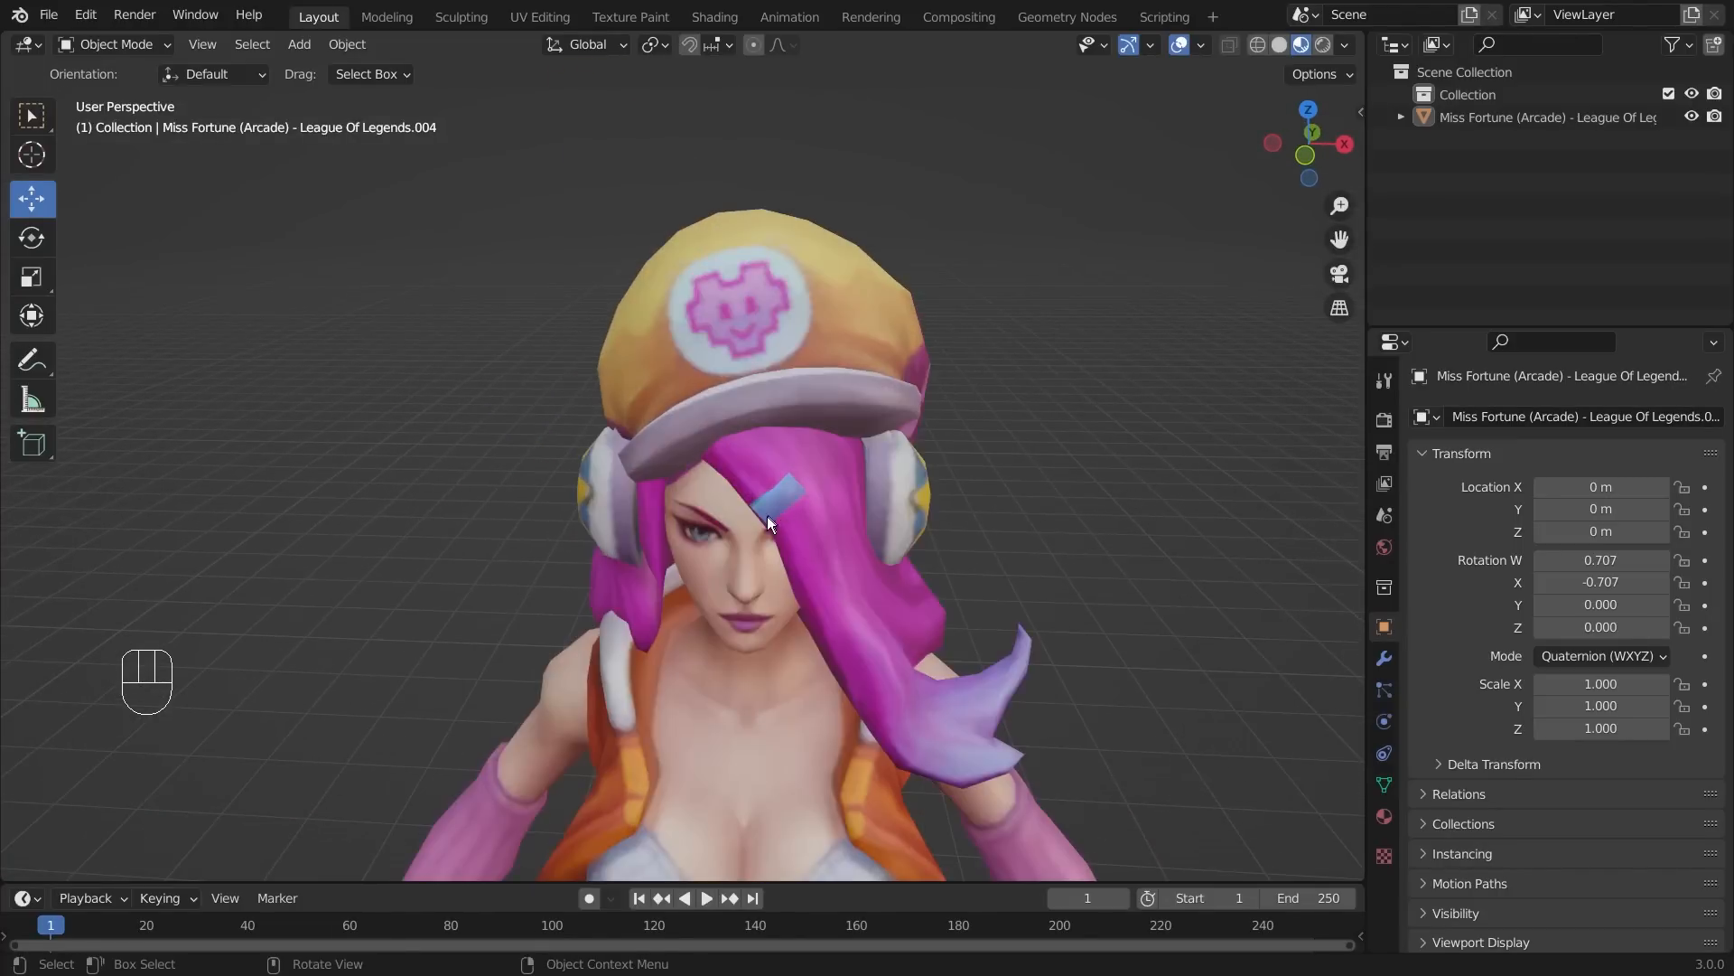
# - Select the joined character mesh and switch it to Edit Mode
pyautogui.click(779, 499)
pyautogui.moveTo(778, 582); pyautogui.dragTo(891, 297, button='middle')
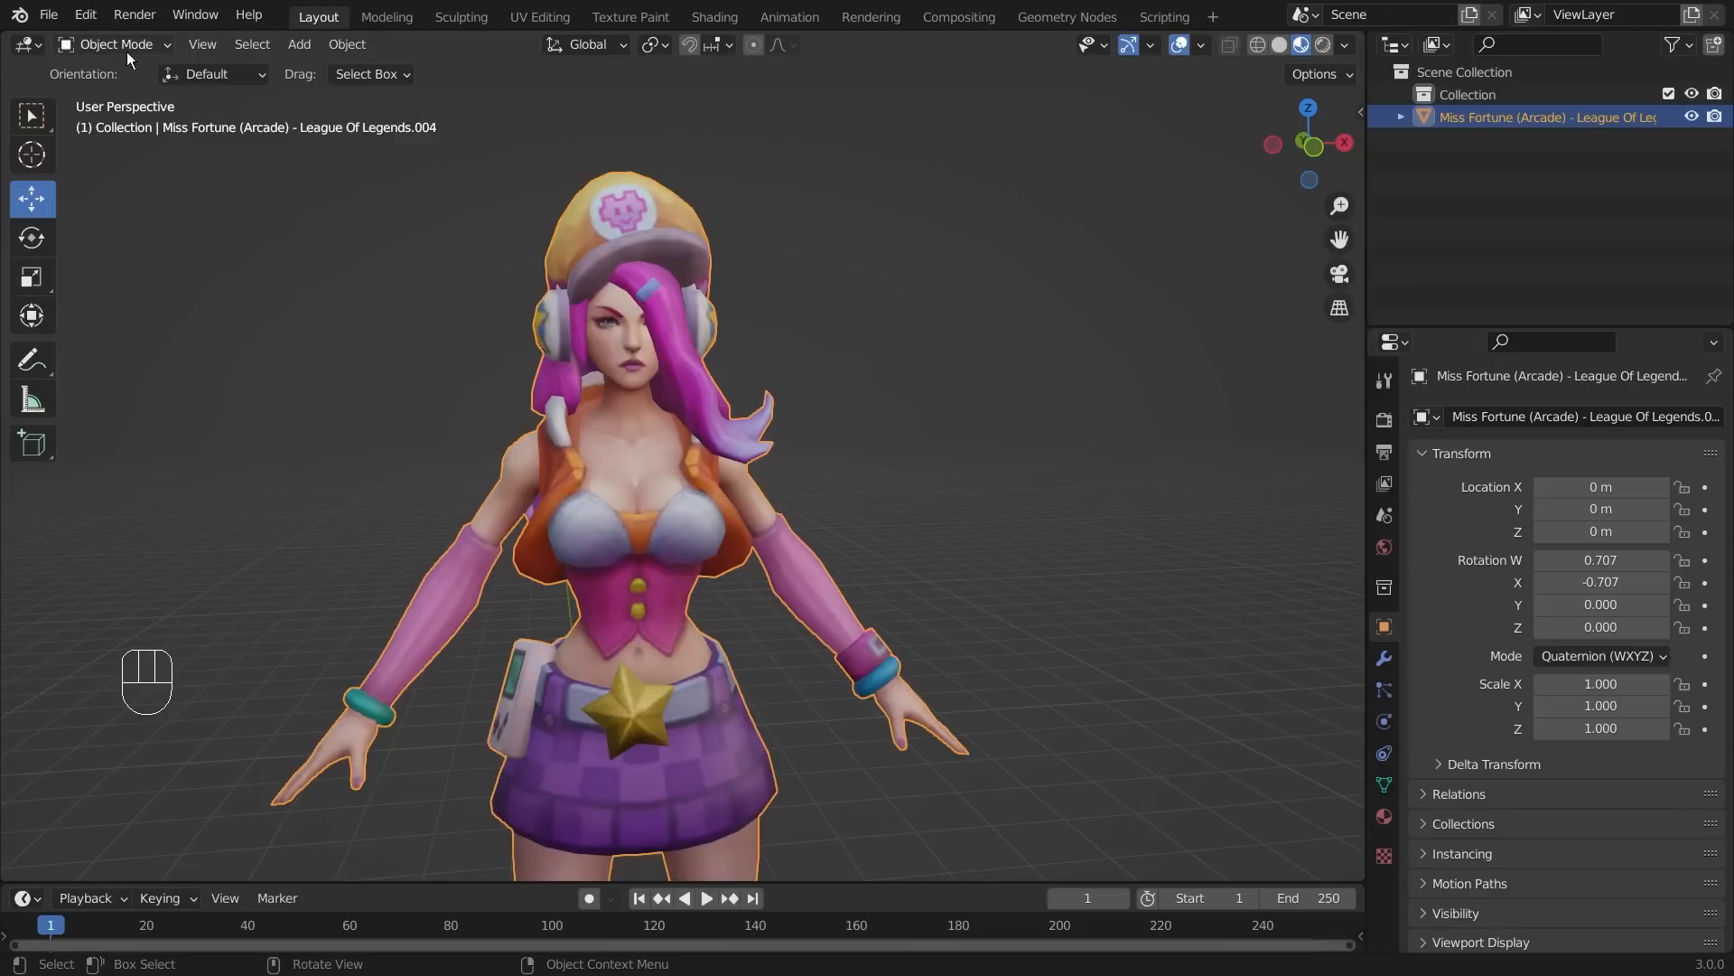
pyautogui.click(126, 47)
pyautogui.click(119, 96)
pyautogui.scroll(3, 818, 513)
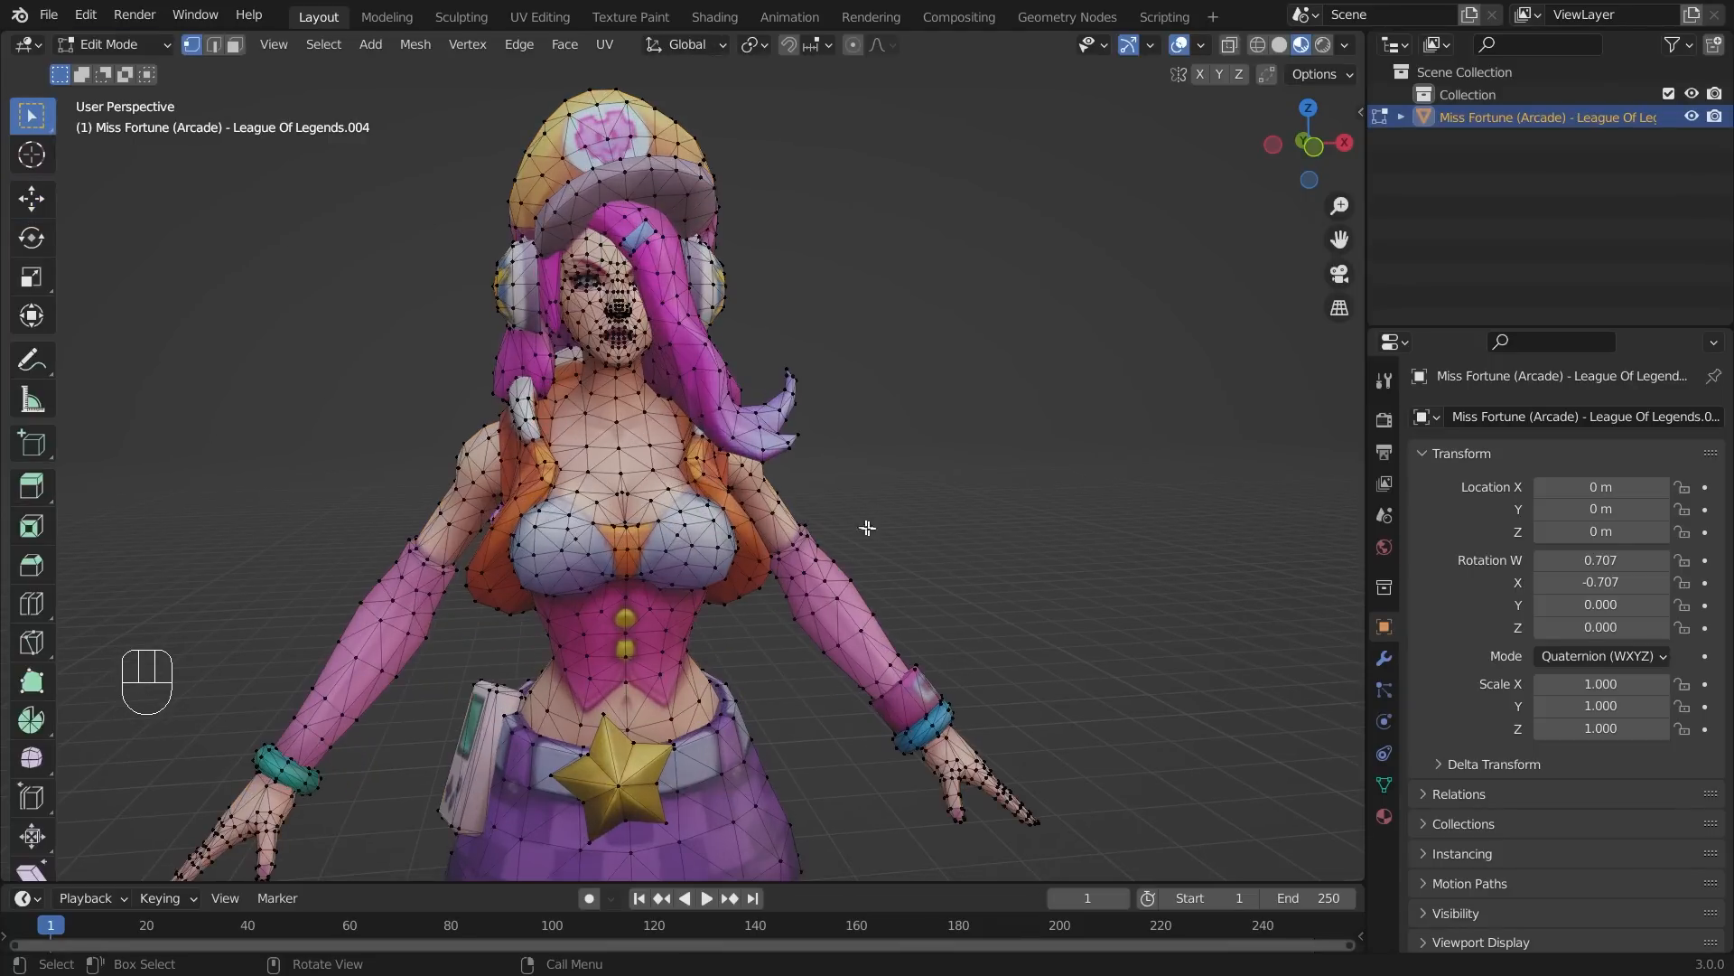
# - Select a few vertices on the character's left forearm sleeve and extend the selection to all linked geometry
pyautogui.moveTo(978, 531); pyautogui.dragTo(694, 475, button='middle')
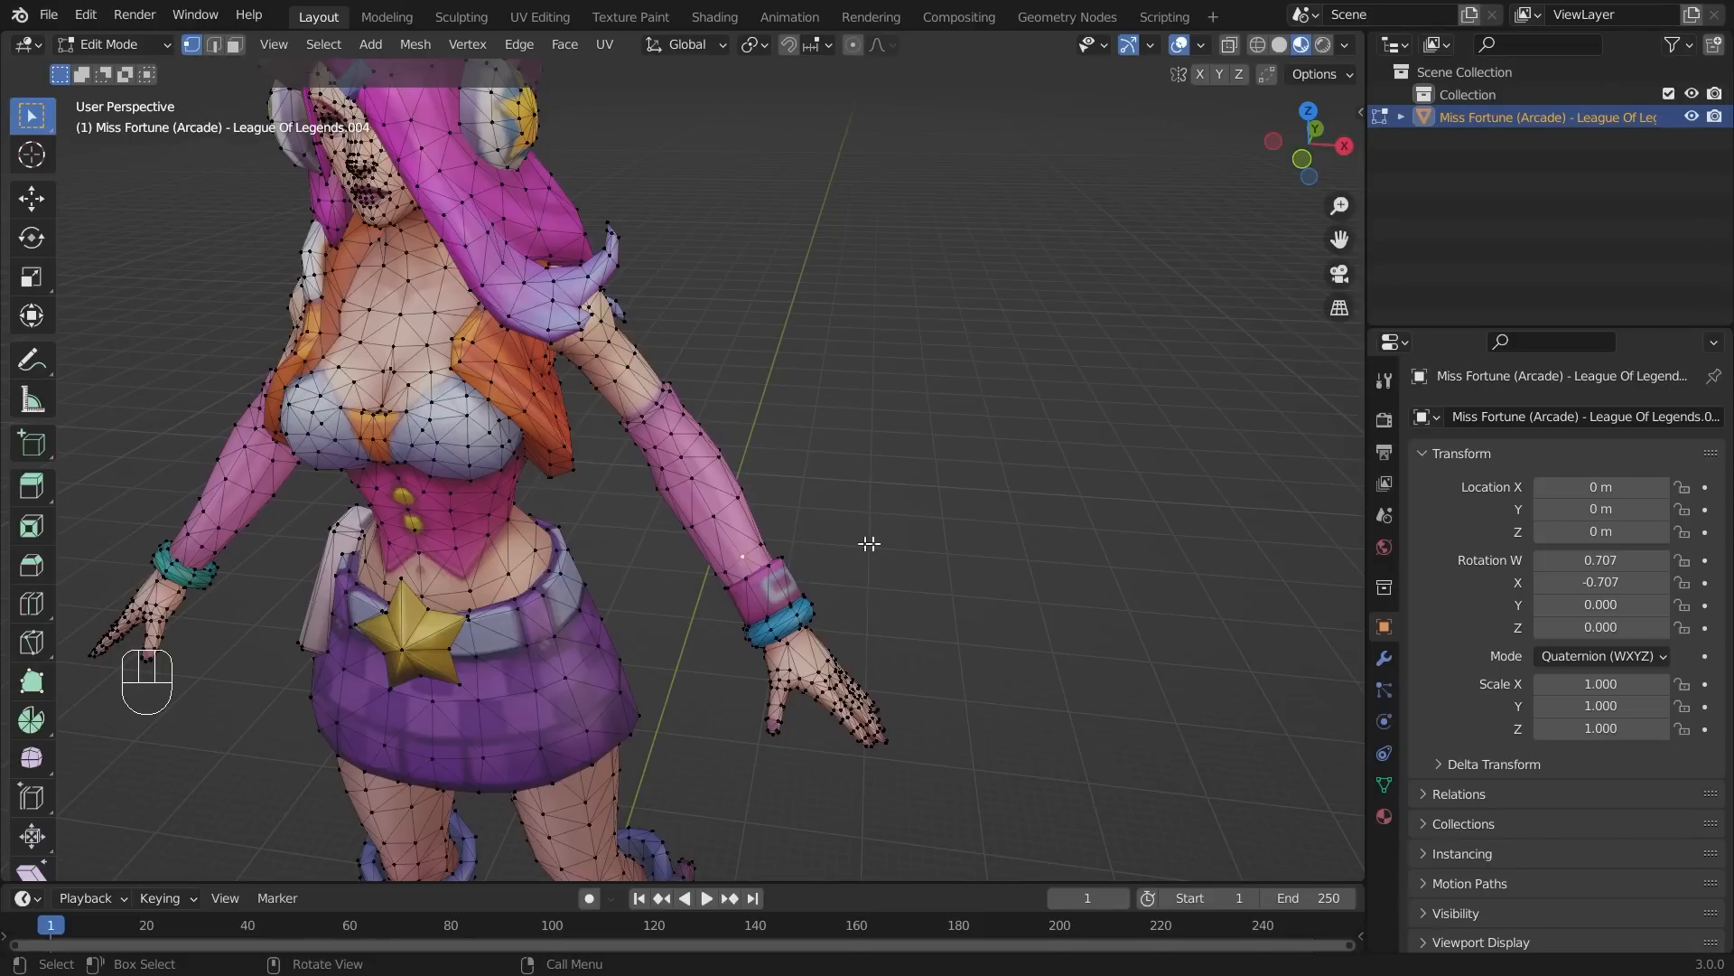
pyautogui.moveTo(923, 539); pyautogui.dragTo(751, 436, button='middle')
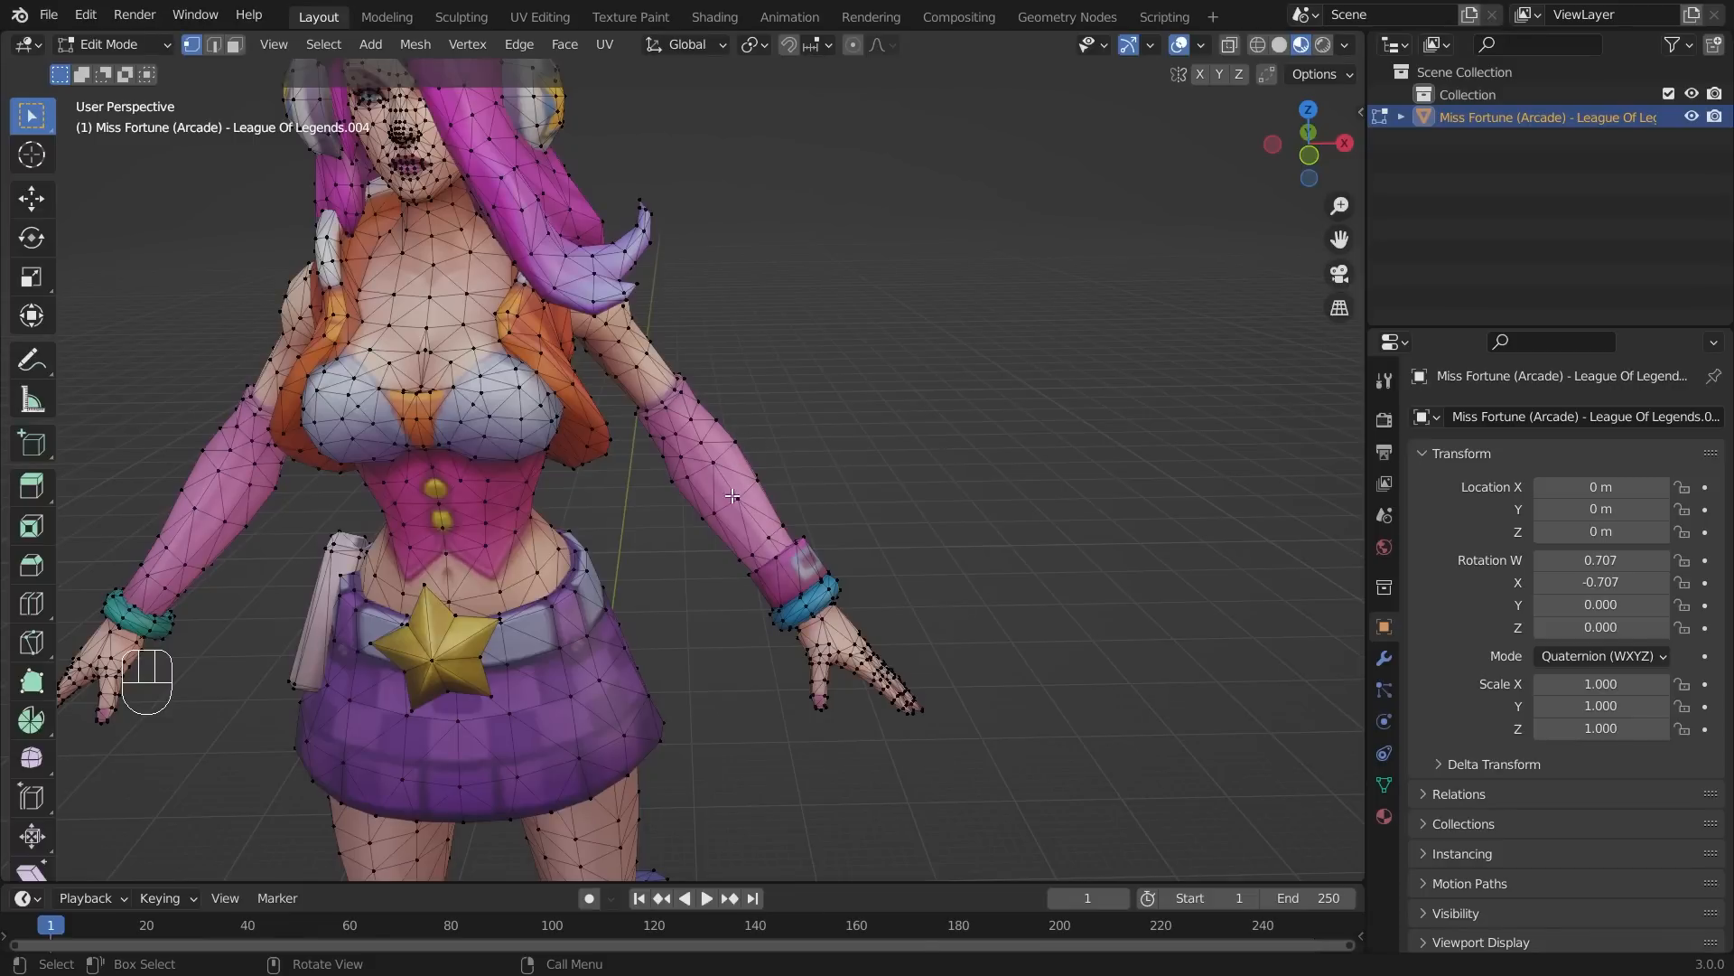
pyautogui.scroll(1, 738, 499)
pyautogui.moveTo(726, 485); pyautogui.dragTo(777, 519)
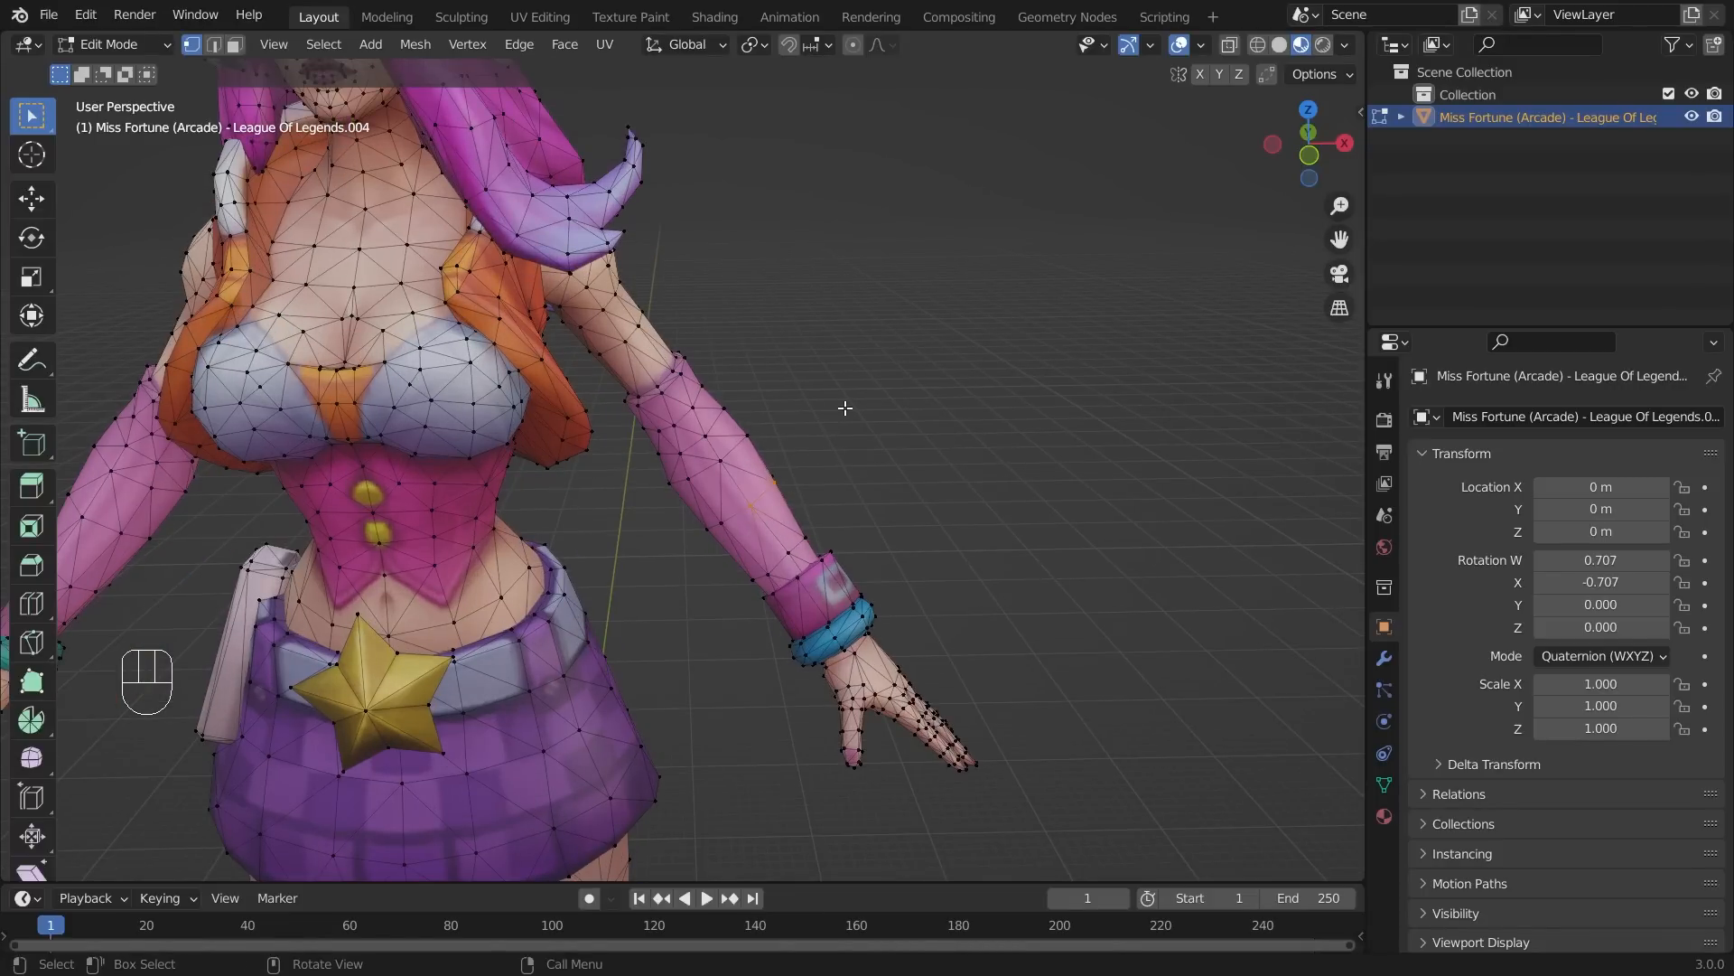
pyautogui.hotkey('ctrl', 'l')
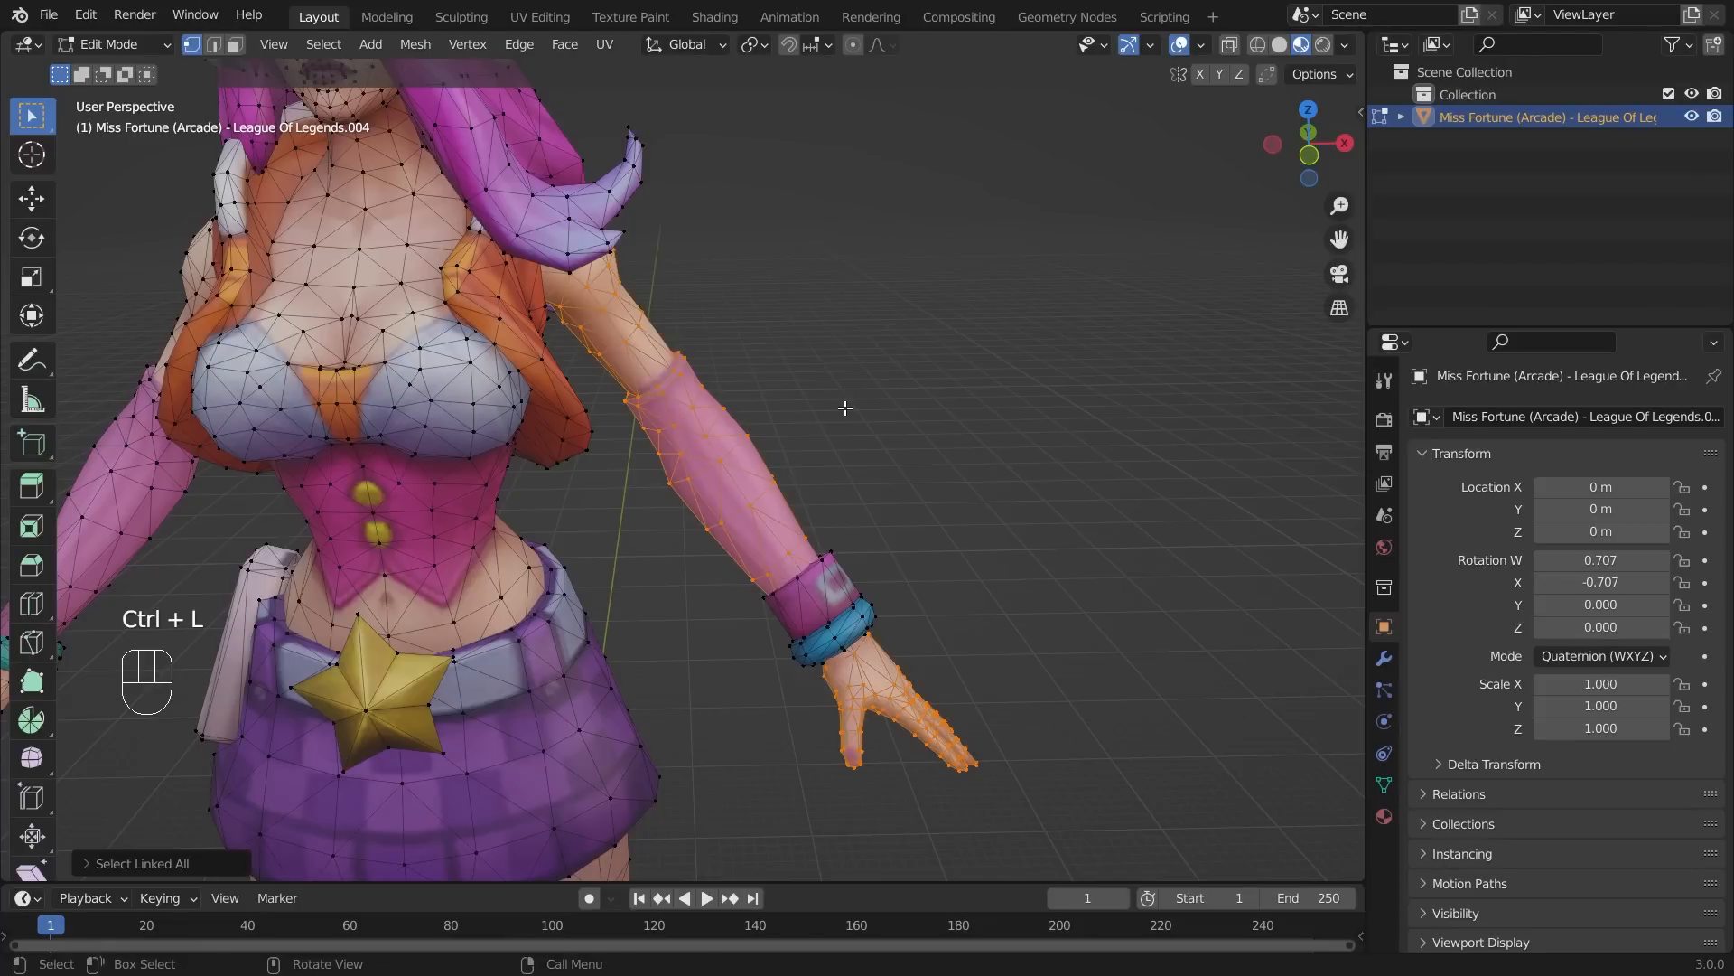
# - Select the linked geometry of the blue hair clip and delete its vertices
pyautogui.moveTo(810, 465); pyautogui.dragTo(959, 719, button='middle')
pyautogui.scroll(4, 527, 629)
pyautogui.keyDown('shift'); pyautogui.moveTo(533, 612); pyautogui.dragTo(778, 531, button='middle'); pyautogui.keyUp('shift')
pyautogui.scroll(3, 736, 670)
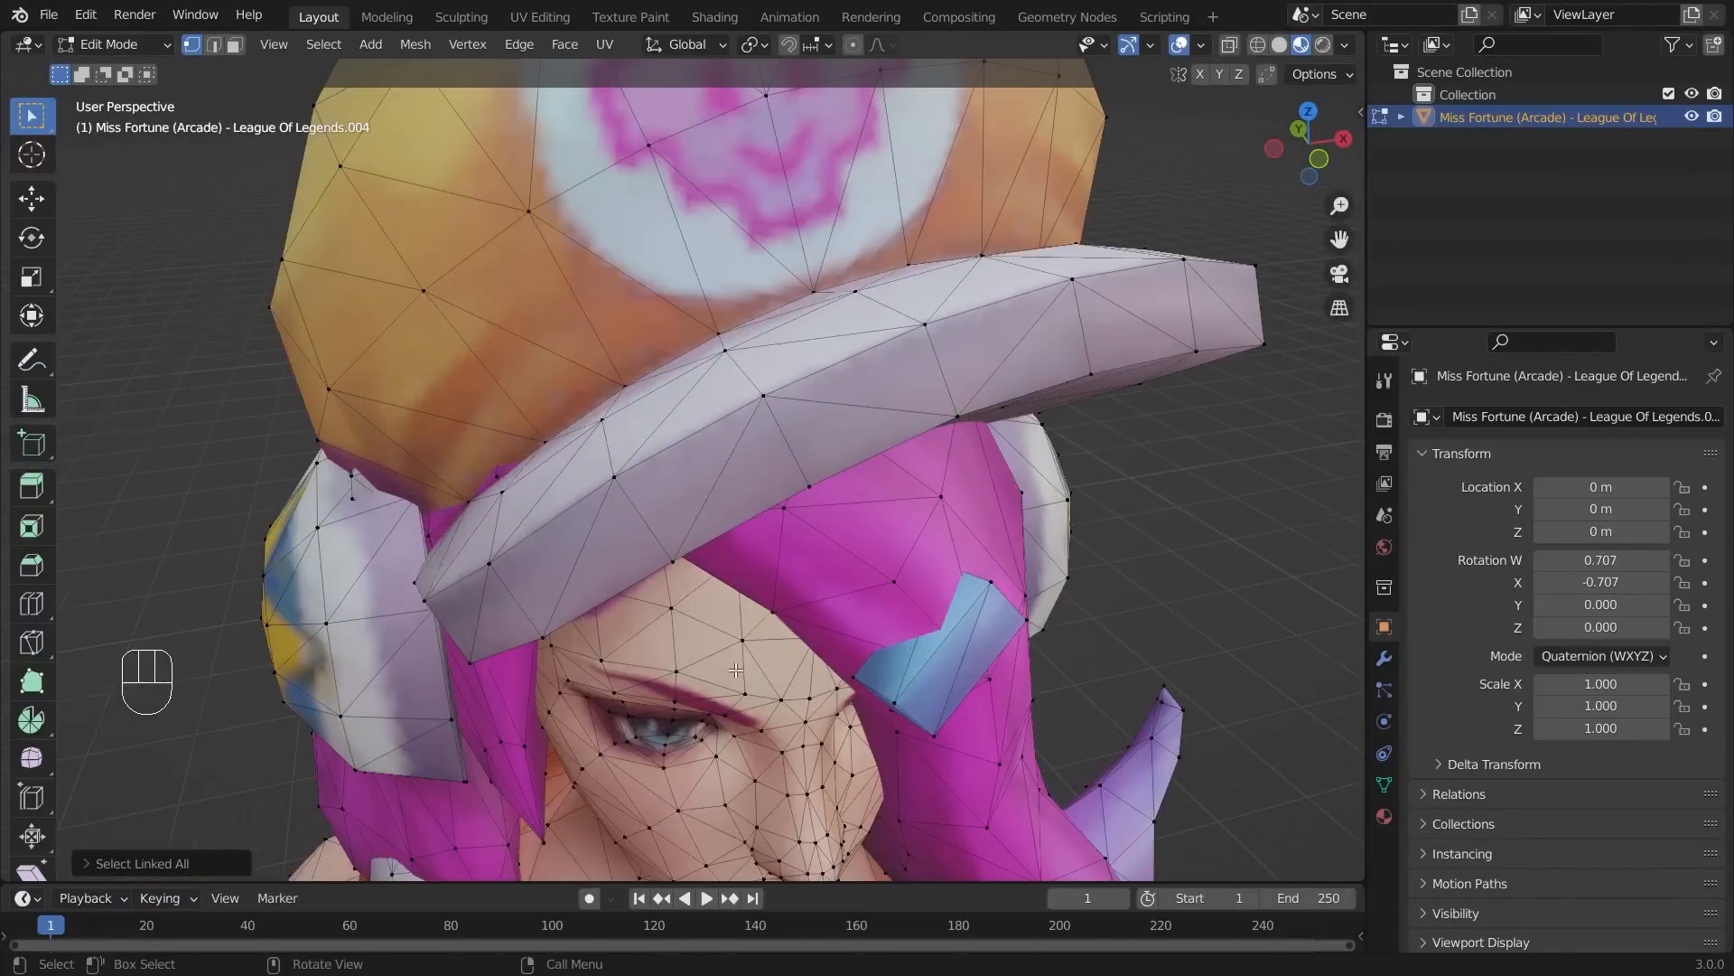
pyautogui.click(893, 702)
pyautogui.moveTo(980, 738); pyautogui.dragTo(925, 713, button='middle')
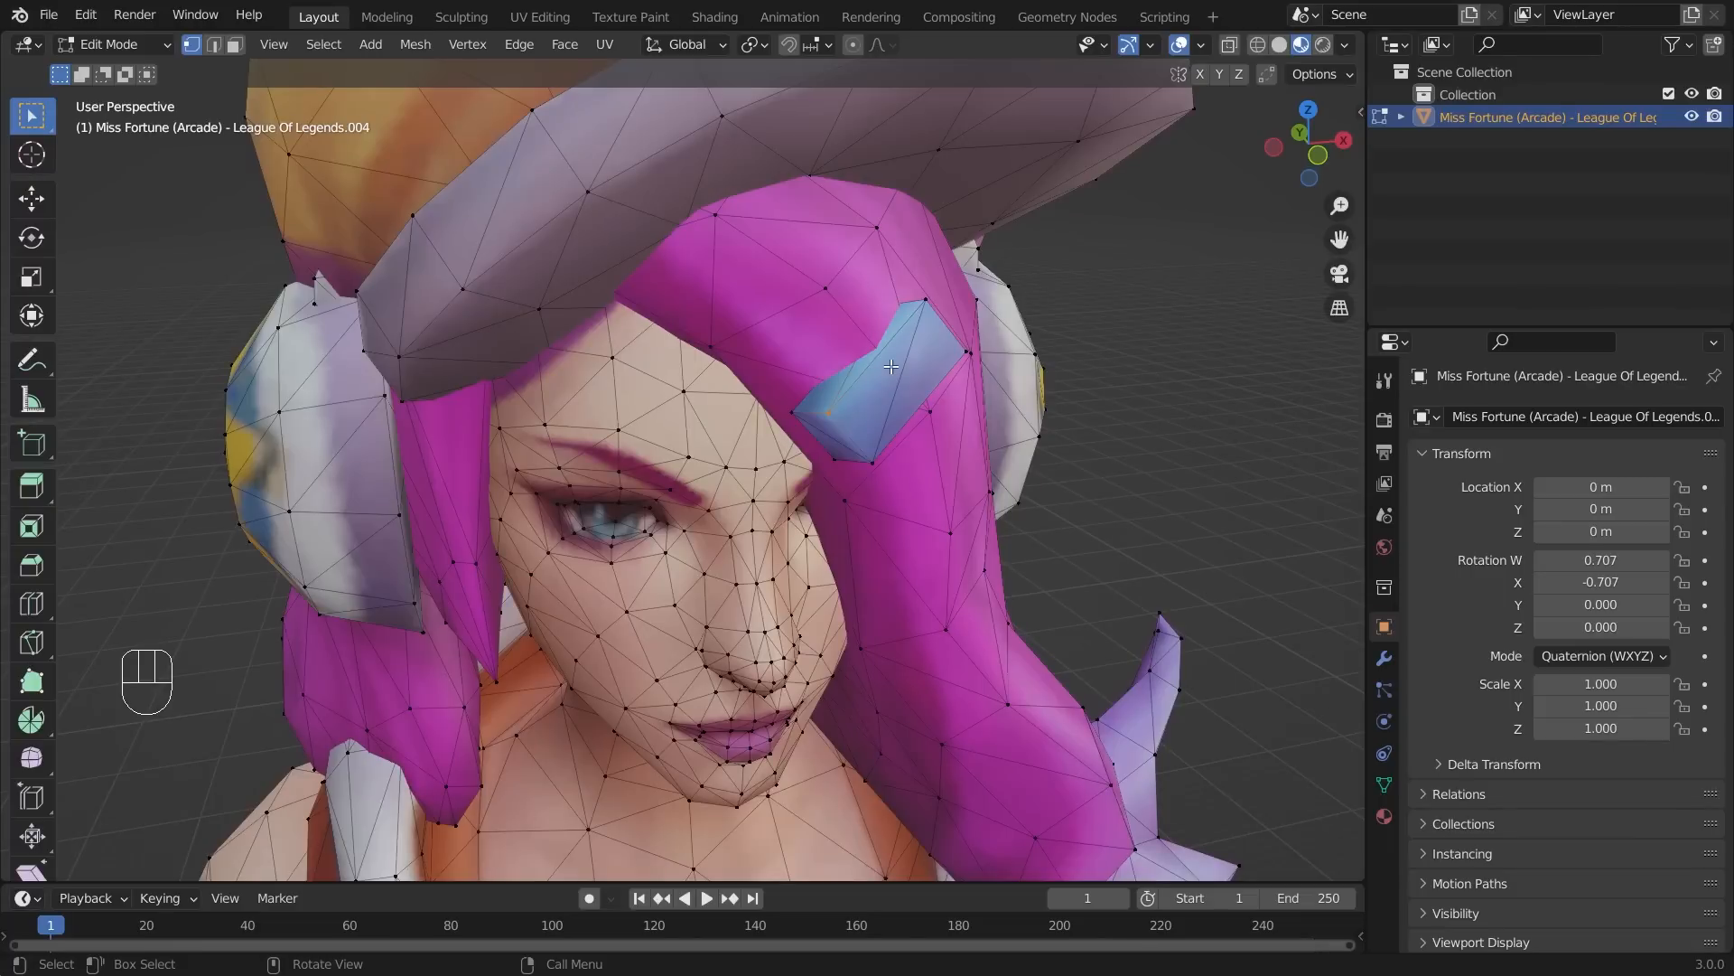
pyautogui.press('ctrl')
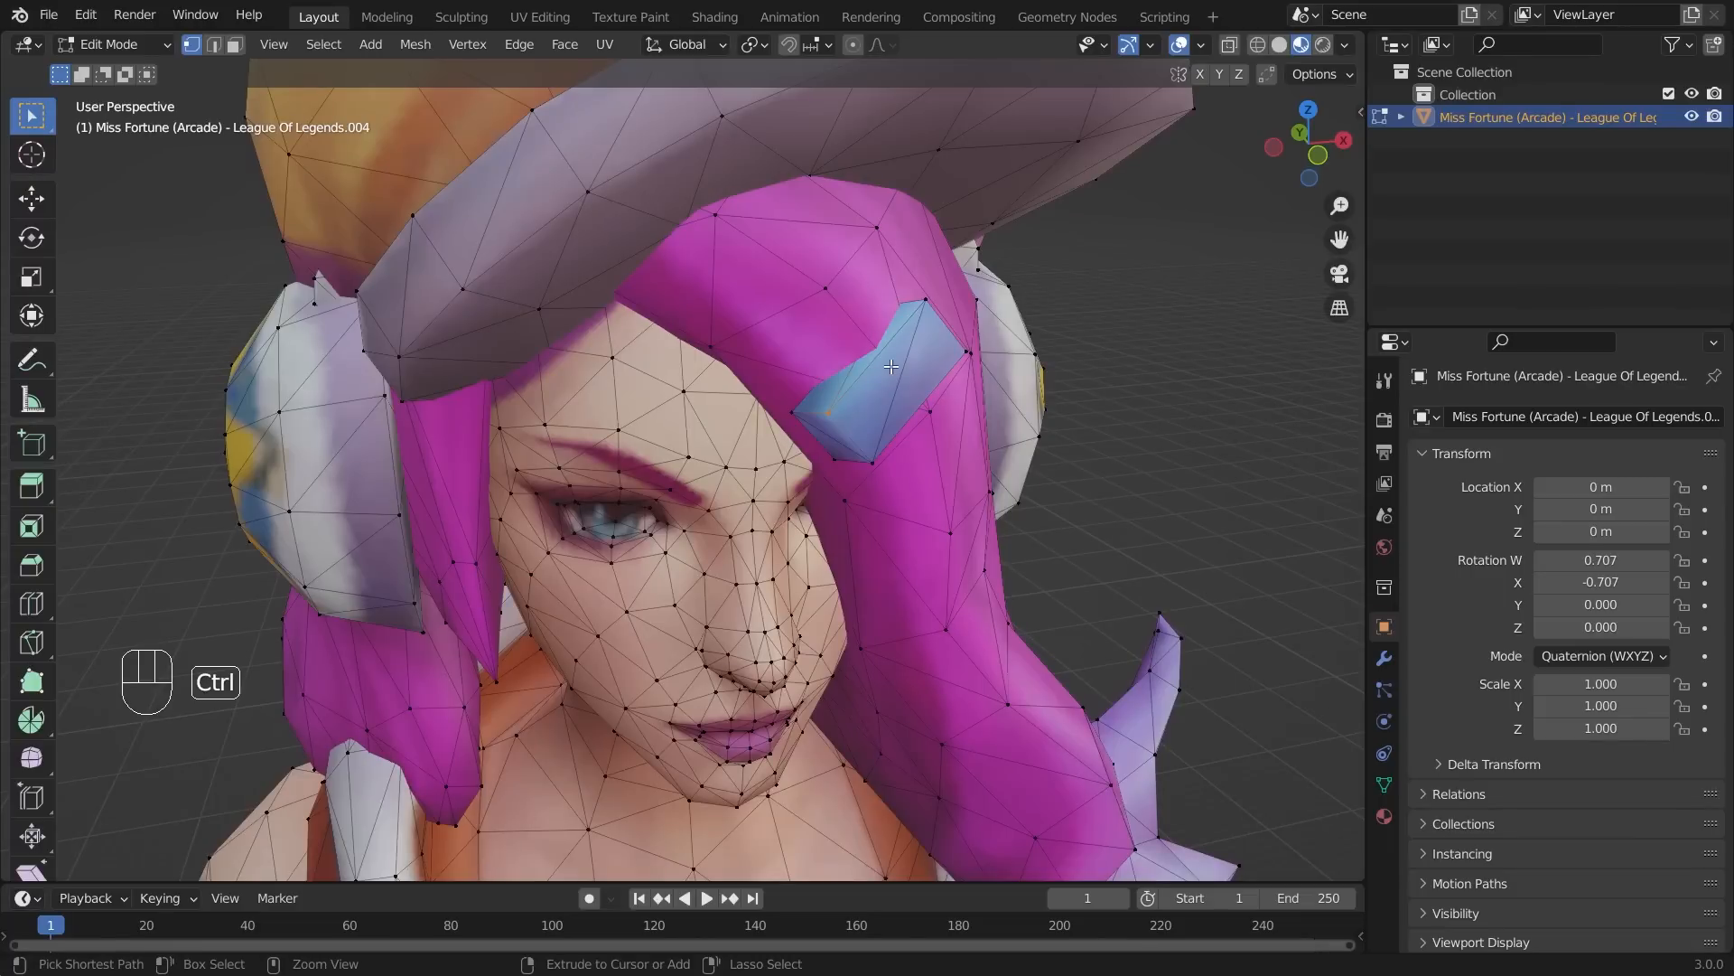
pyautogui.hotkey('ctrl', 'l')
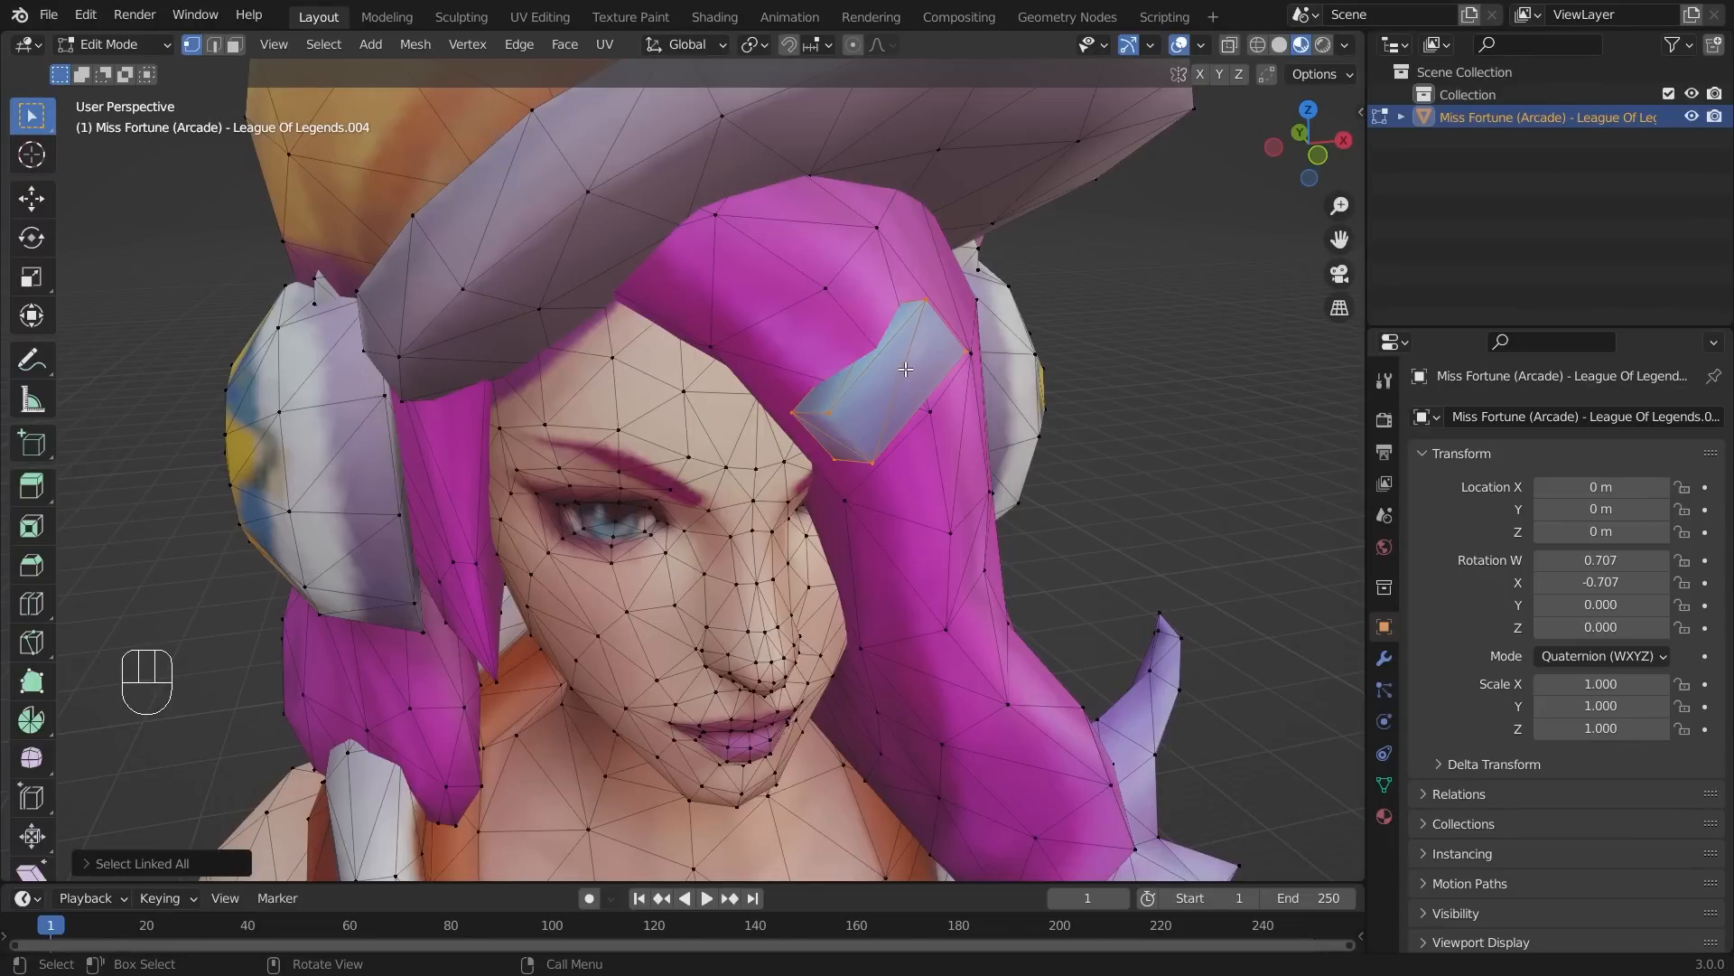
pyautogui.press('x')
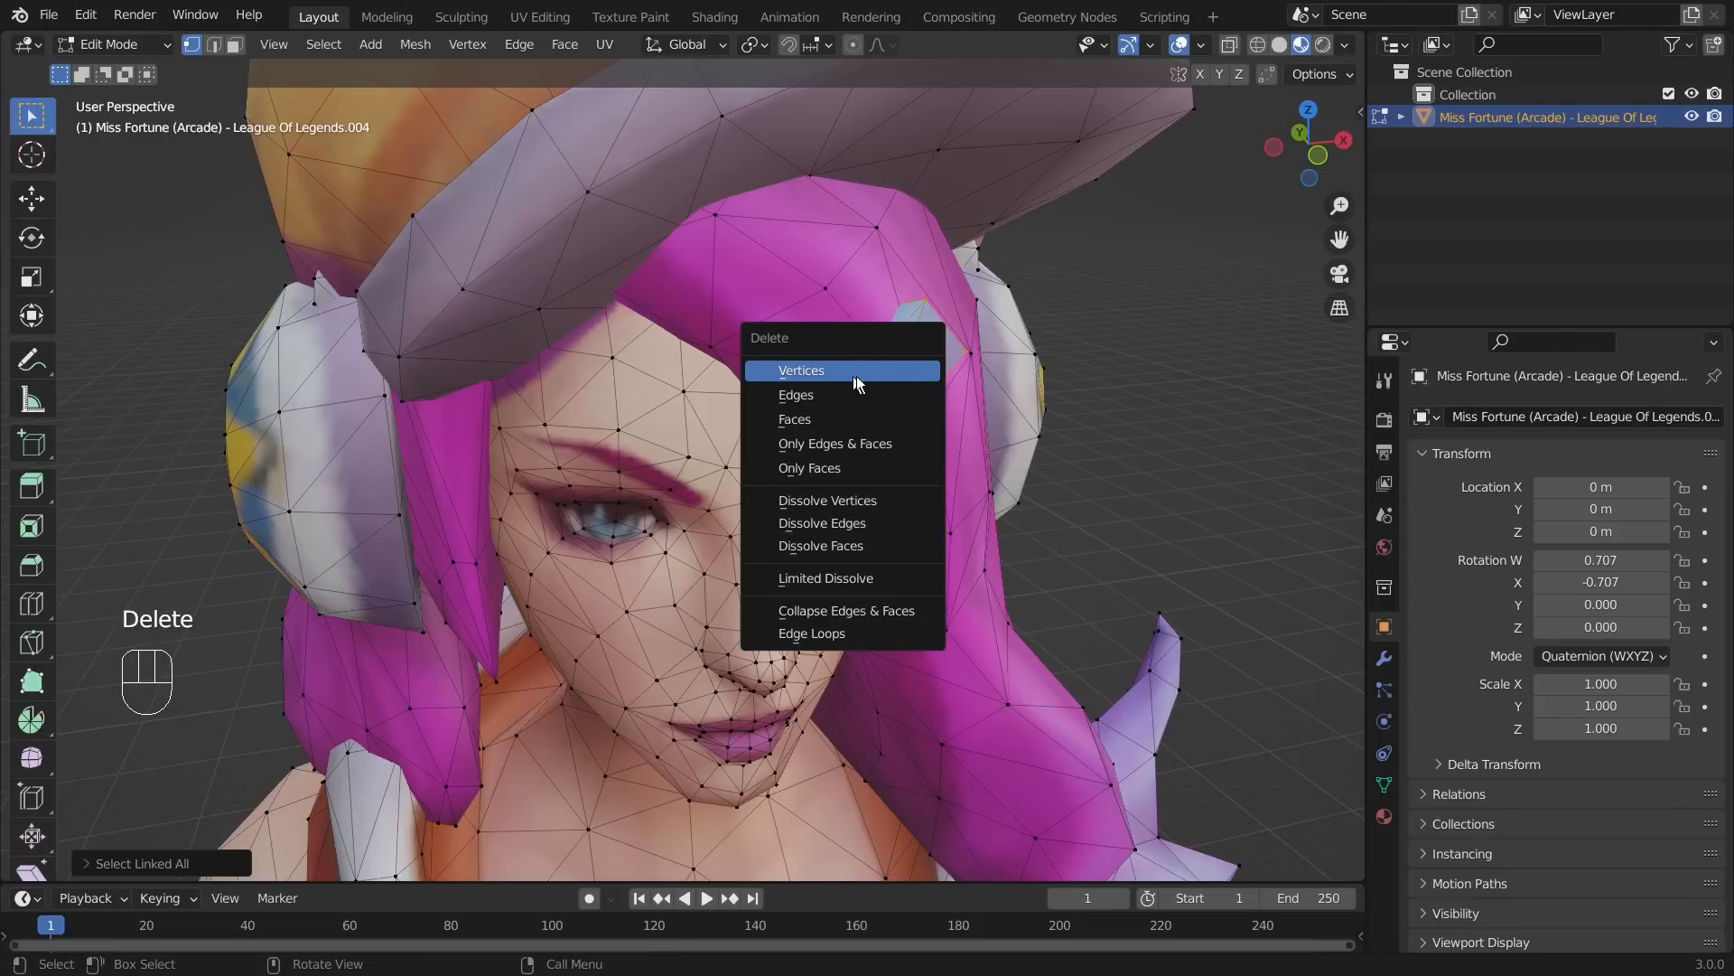
pyautogui.click(862, 373)
pyautogui.scroll(-8, 933, 464)
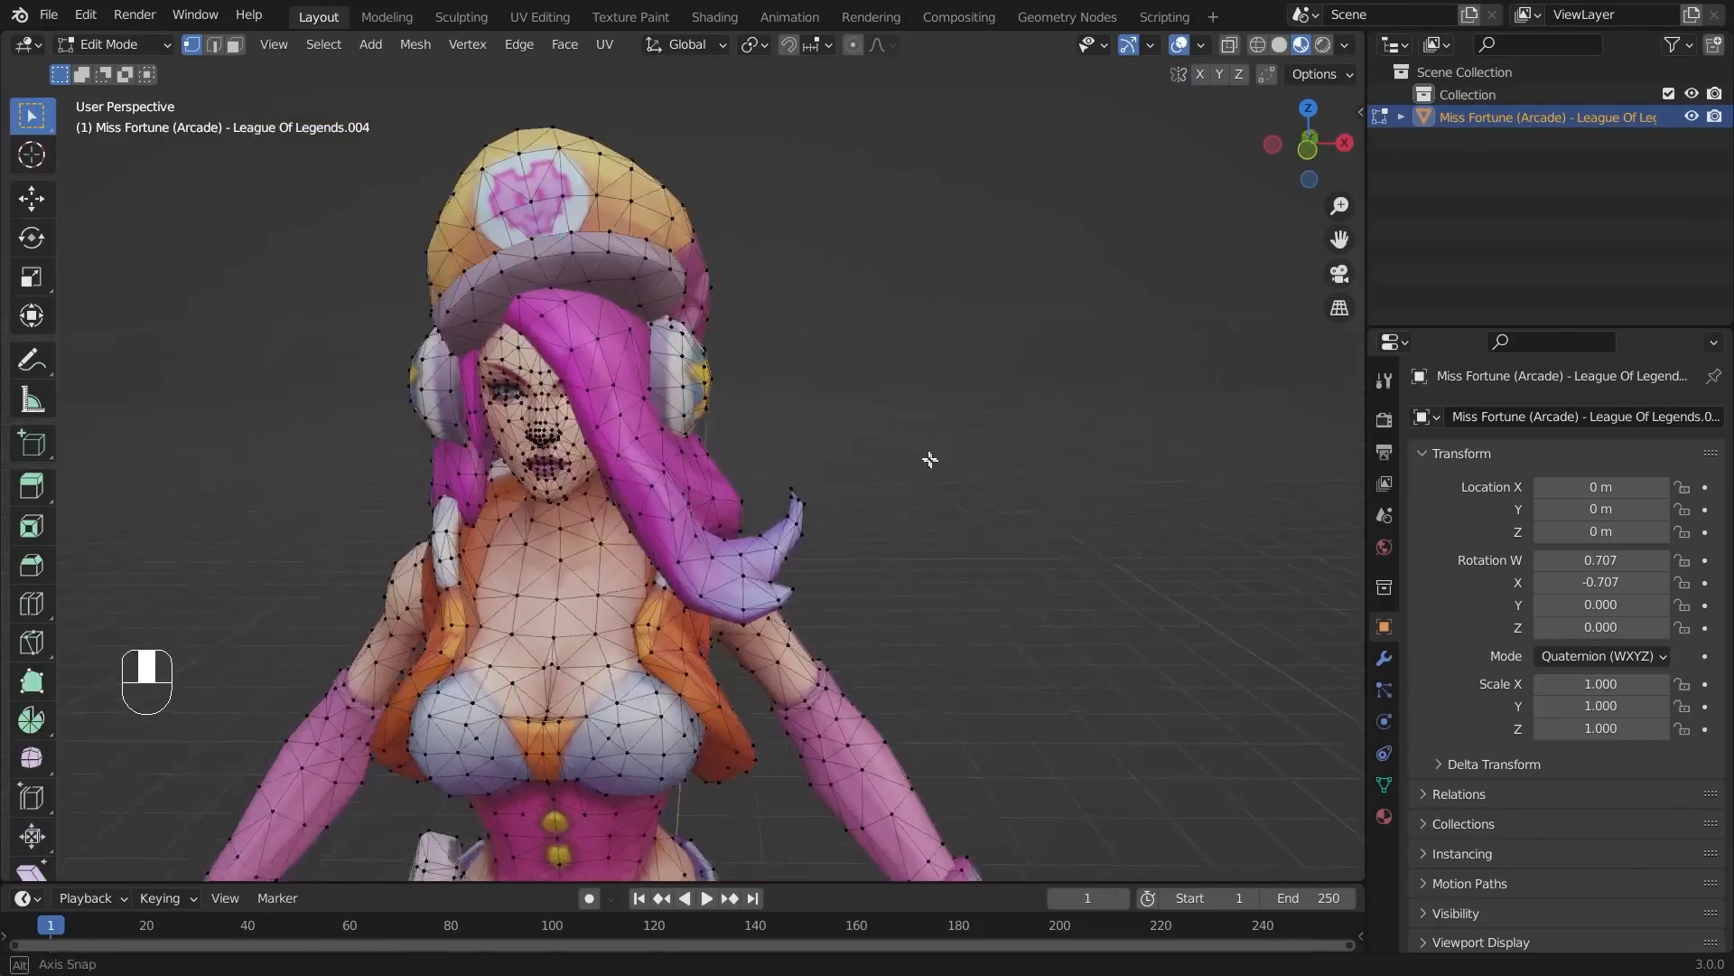
# - Return the character to Object Mode and bring the full body into view
pyautogui.moveTo(948, 476); pyautogui.dragTo(1016, 504, button='middle')
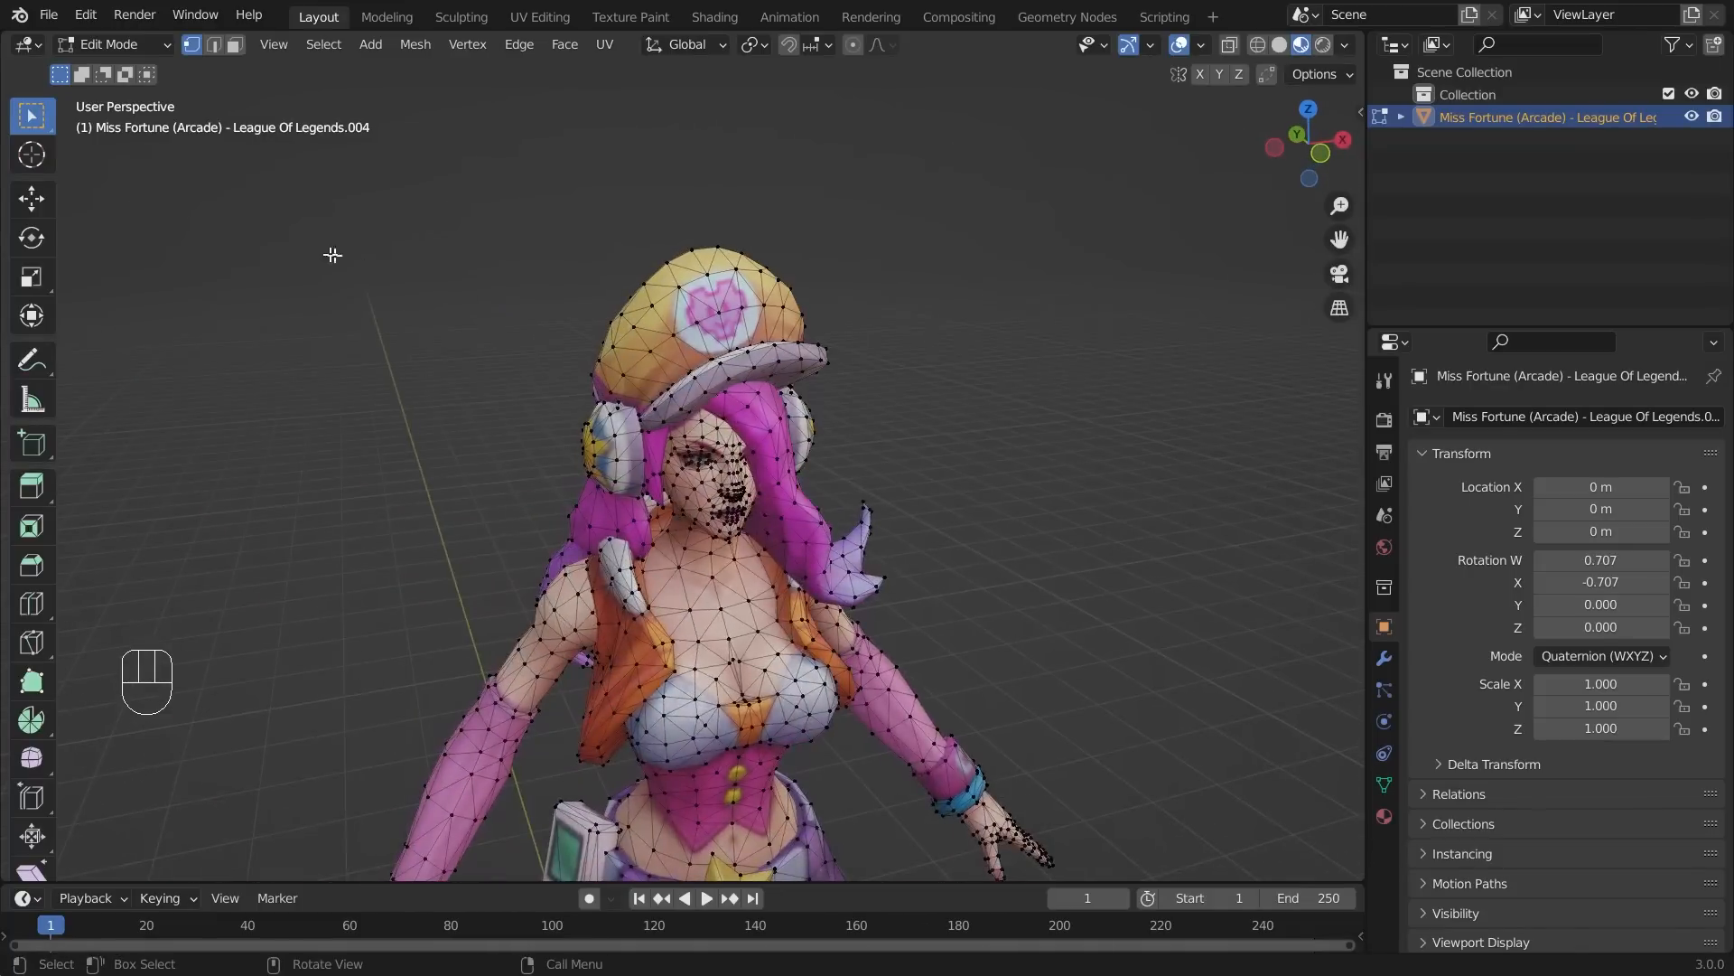
pyautogui.press('Tab')
pyautogui.click(122, 45)
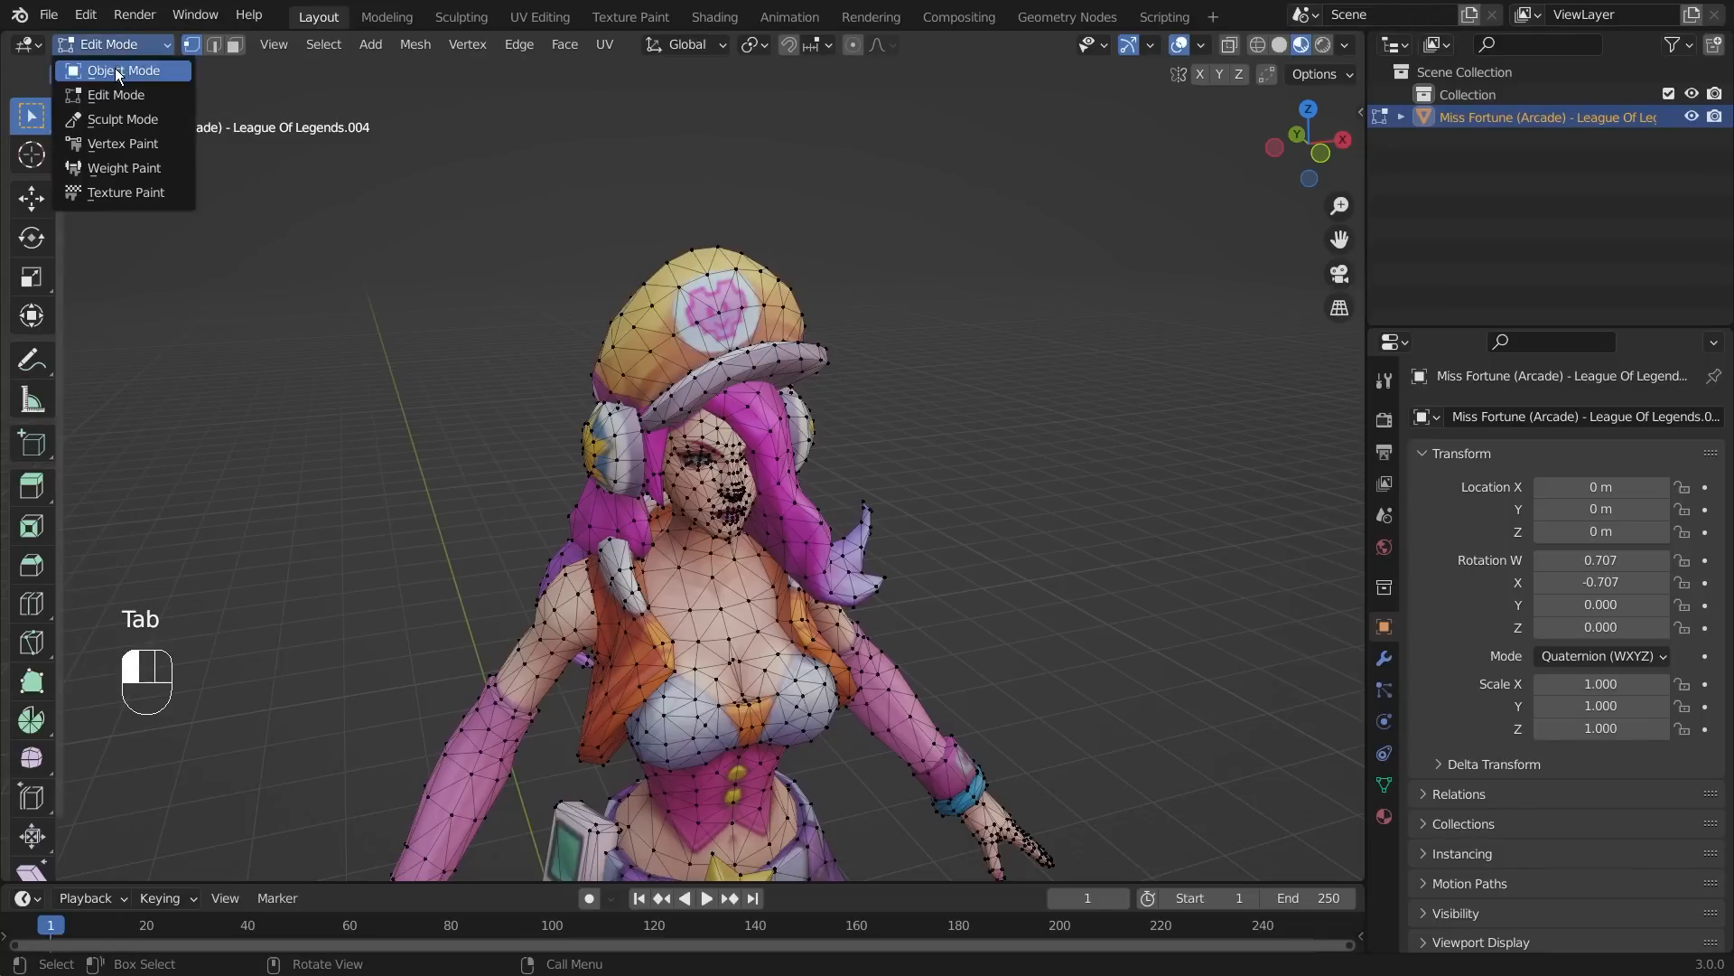
pyautogui.click(116, 71)
pyautogui.scroll(-6, 902, 546)
pyautogui.moveTo(961, 513); pyautogui.dragTo(952, 312, button='middle')
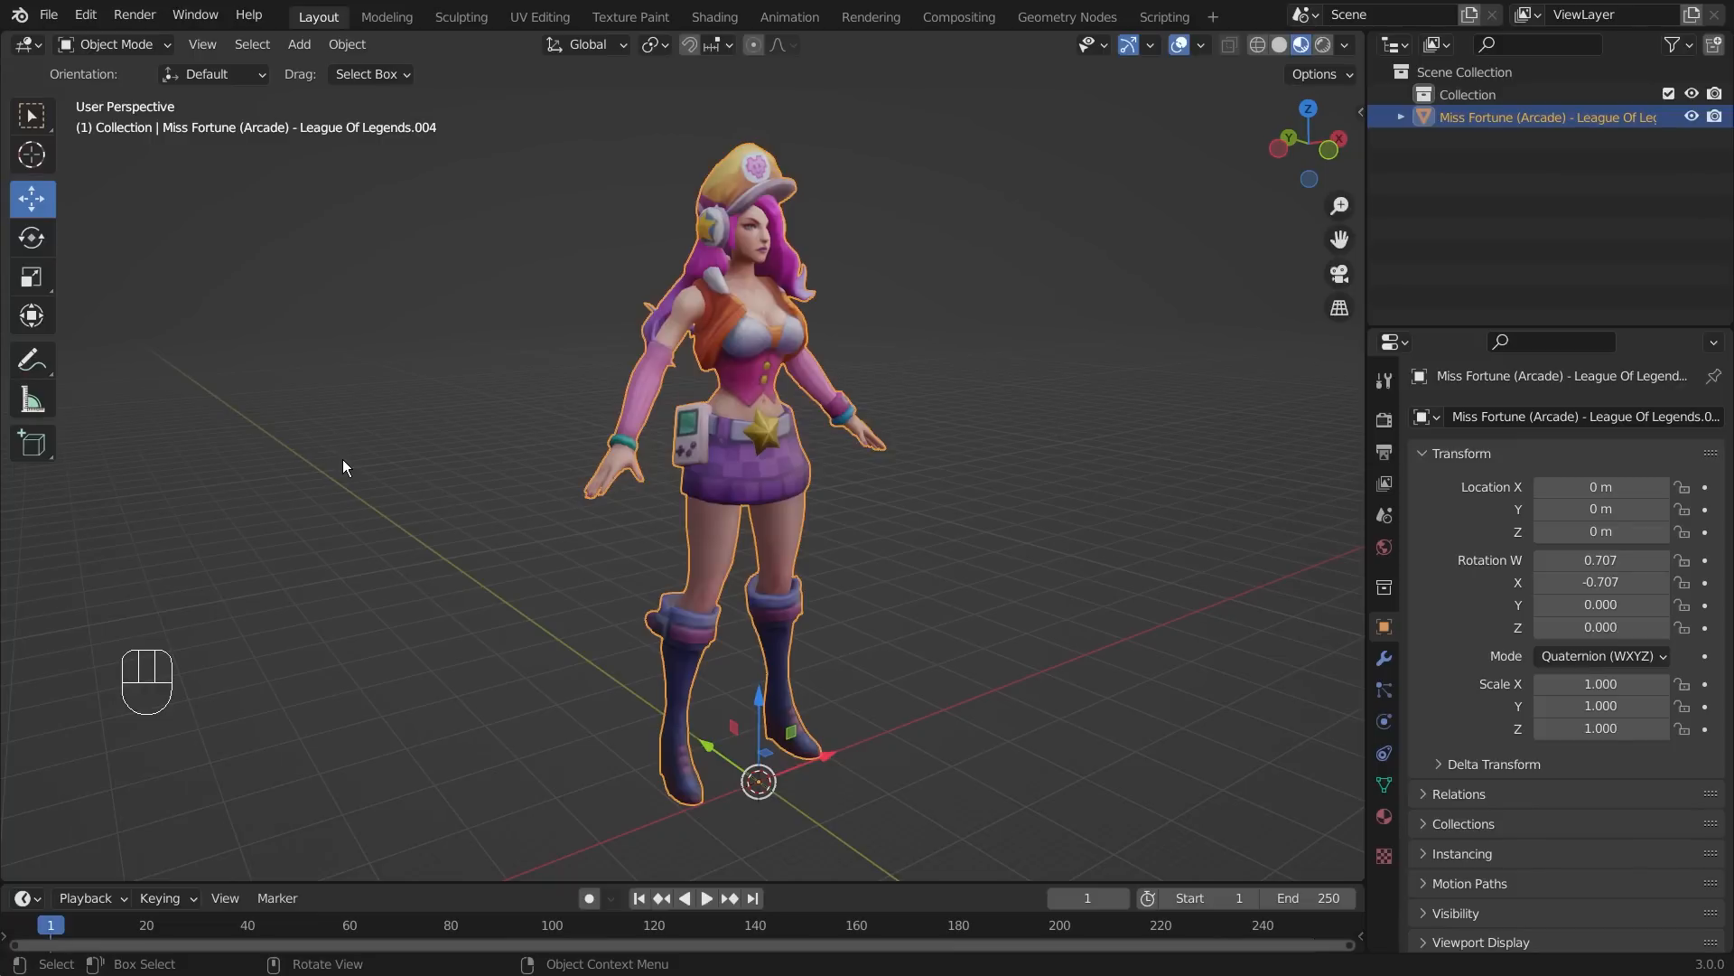
# - Add a Human (Meta-Rig) armature to the scene
pyautogui.hotkey('shift', 'a')
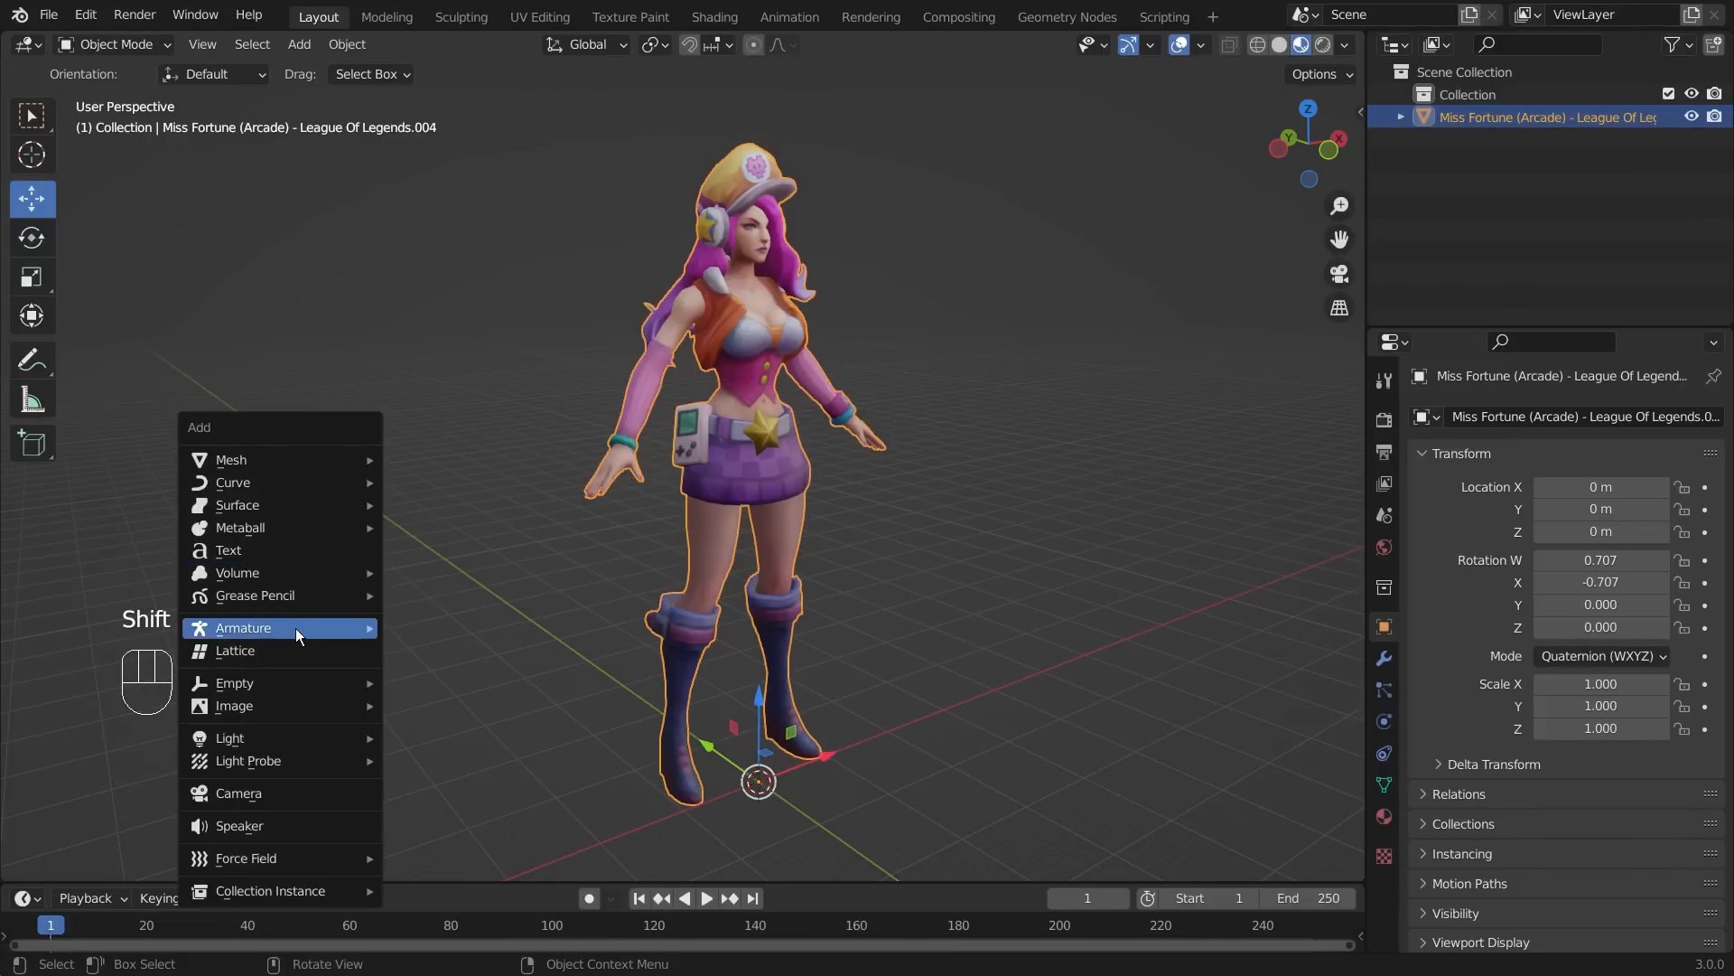
pyautogui.moveTo(295, 627)
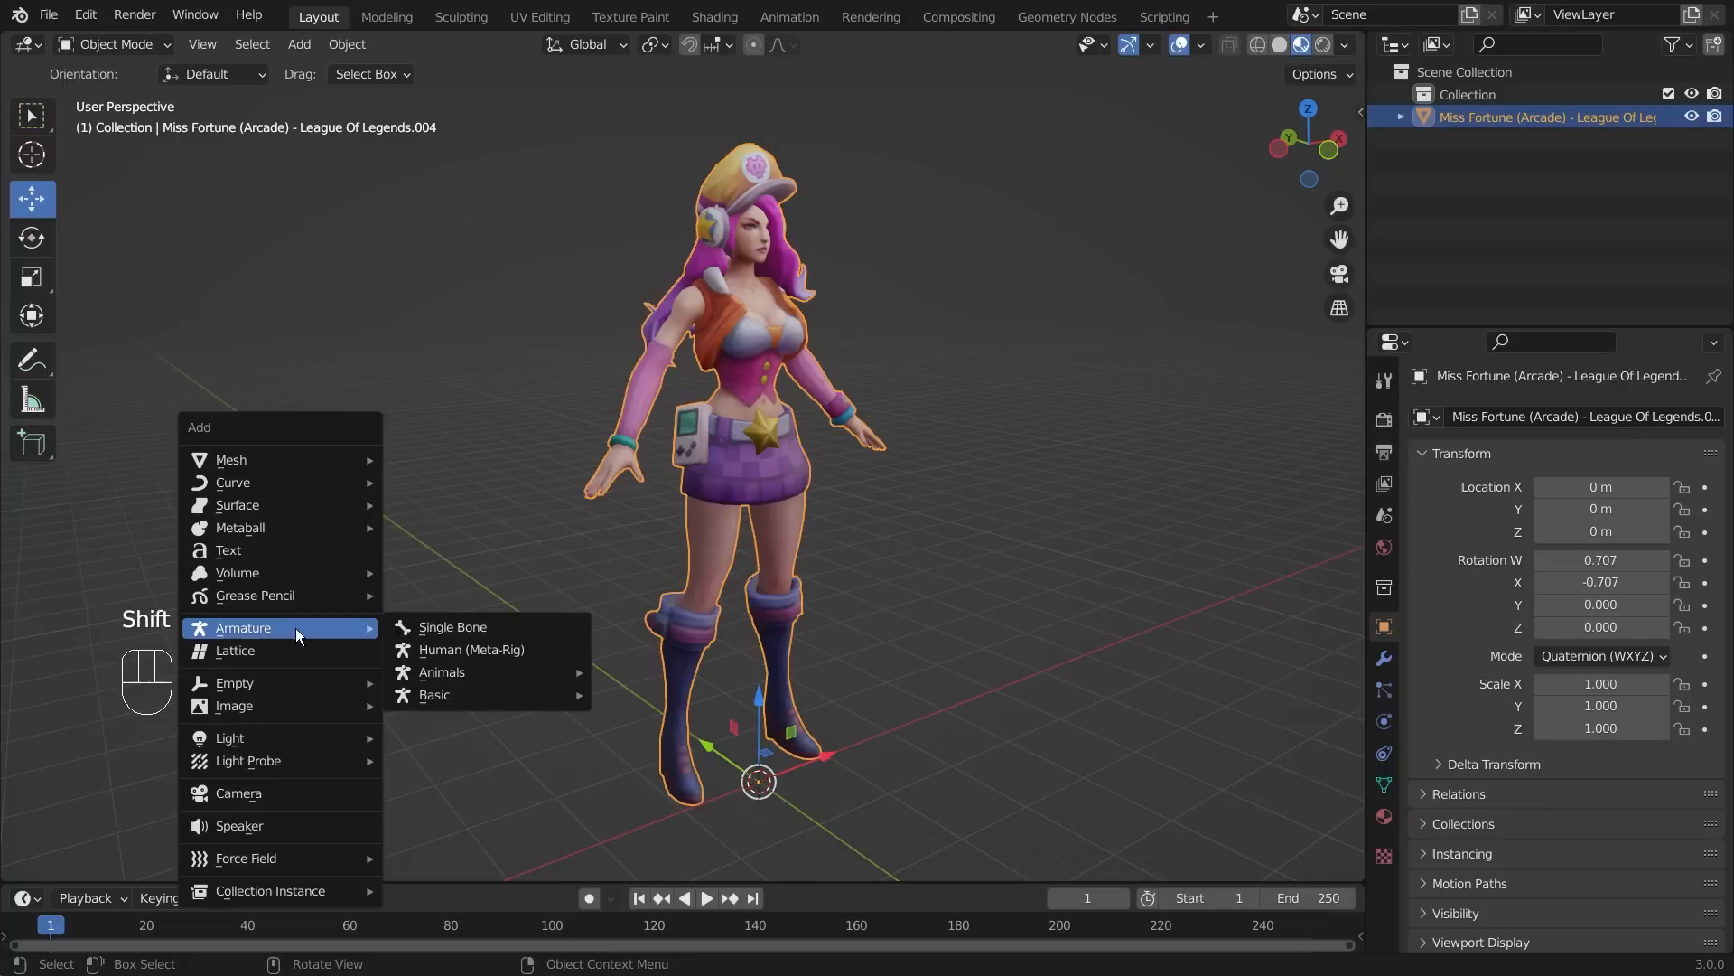
pyautogui.click(495, 646)
pyautogui.scroll(-4, 566, 638)
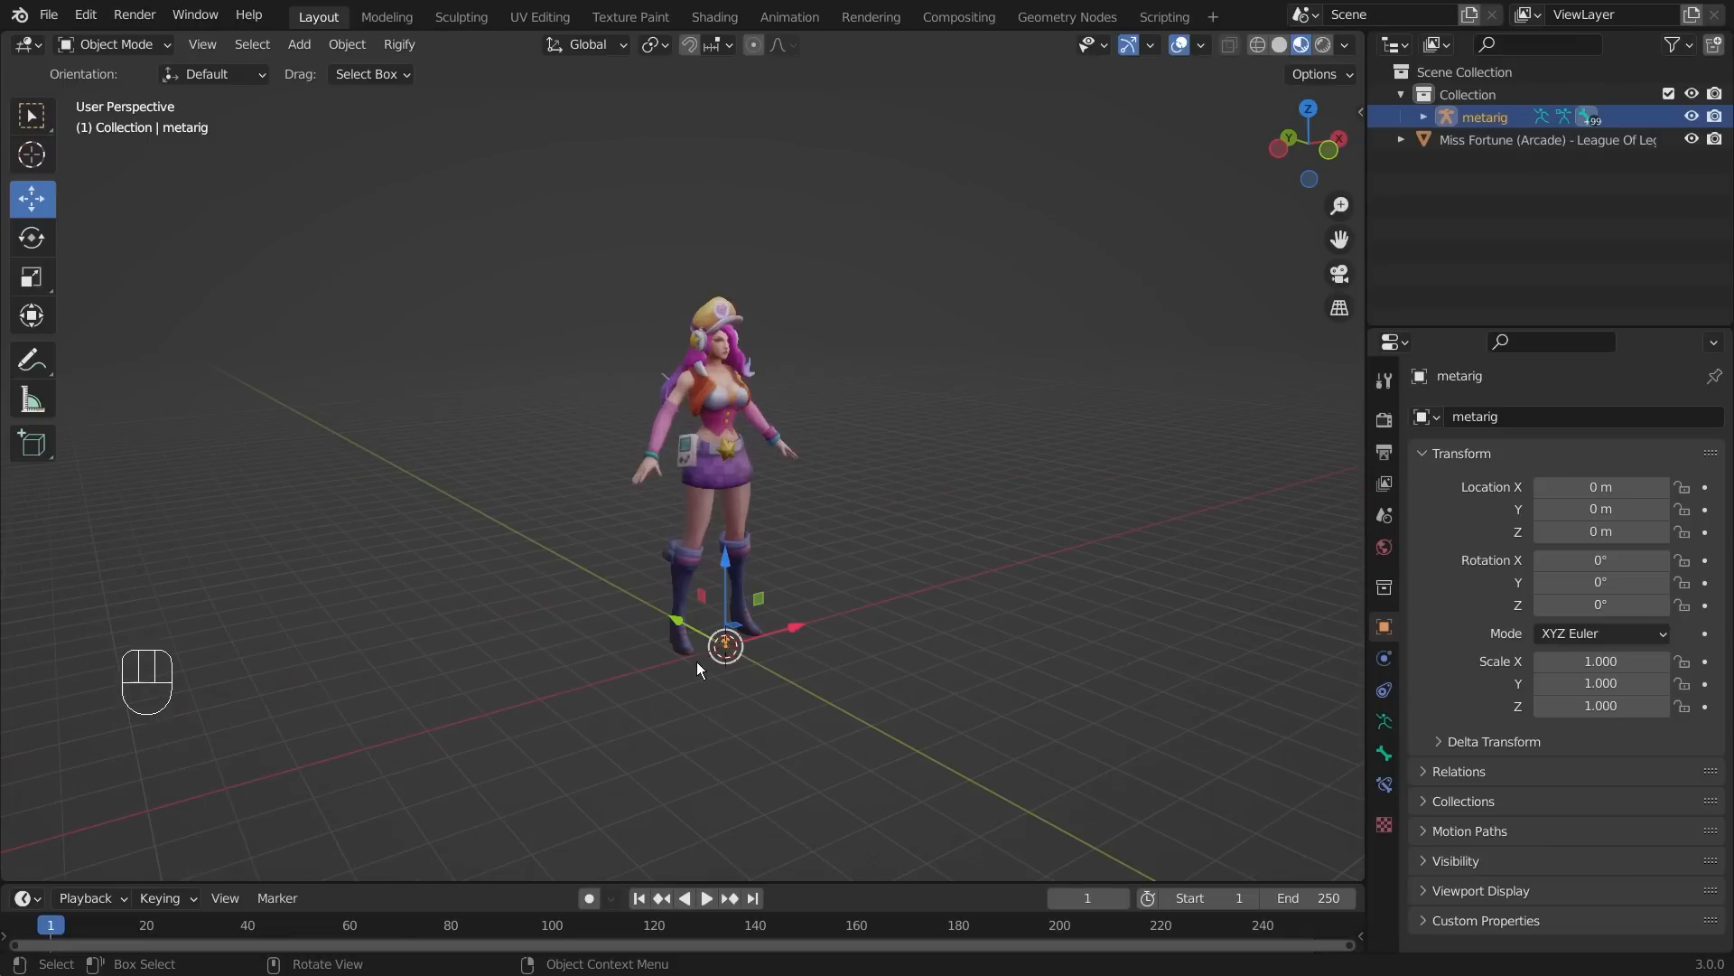
# - Scale the human meta-rig to about 33.3 and move it about 52.4 m along X, beside the character
pyautogui.press('s')
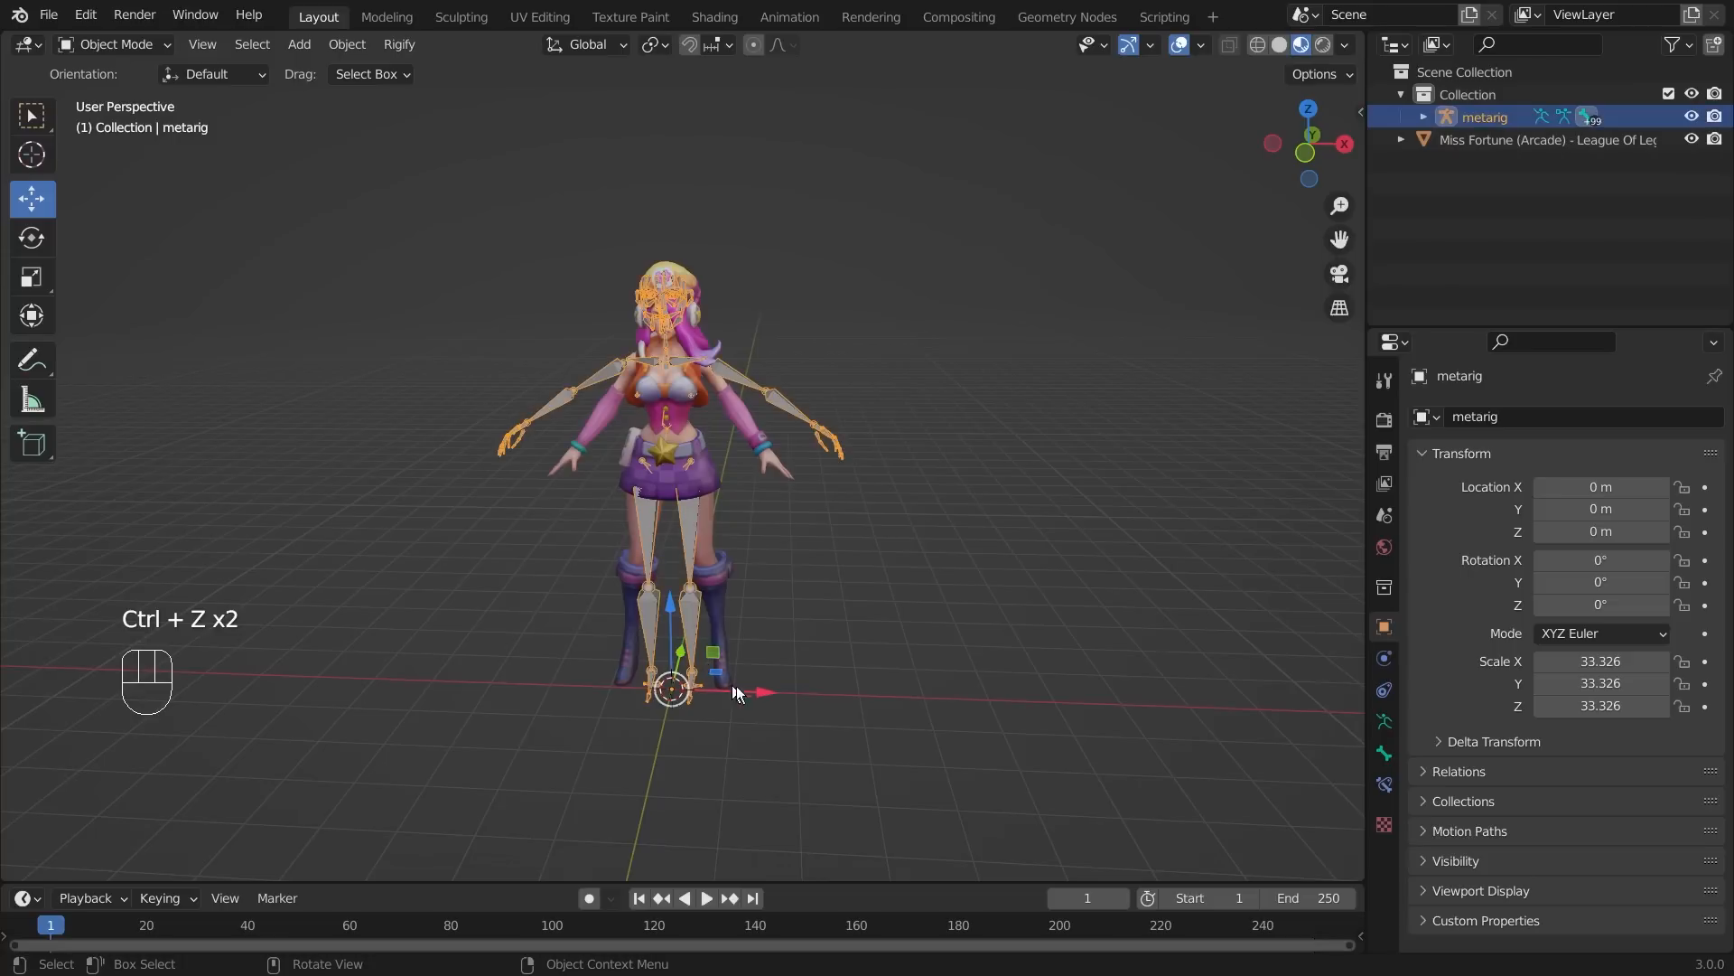
pyautogui.moveTo(764, 691); pyautogui.dragTo(1095, 652)
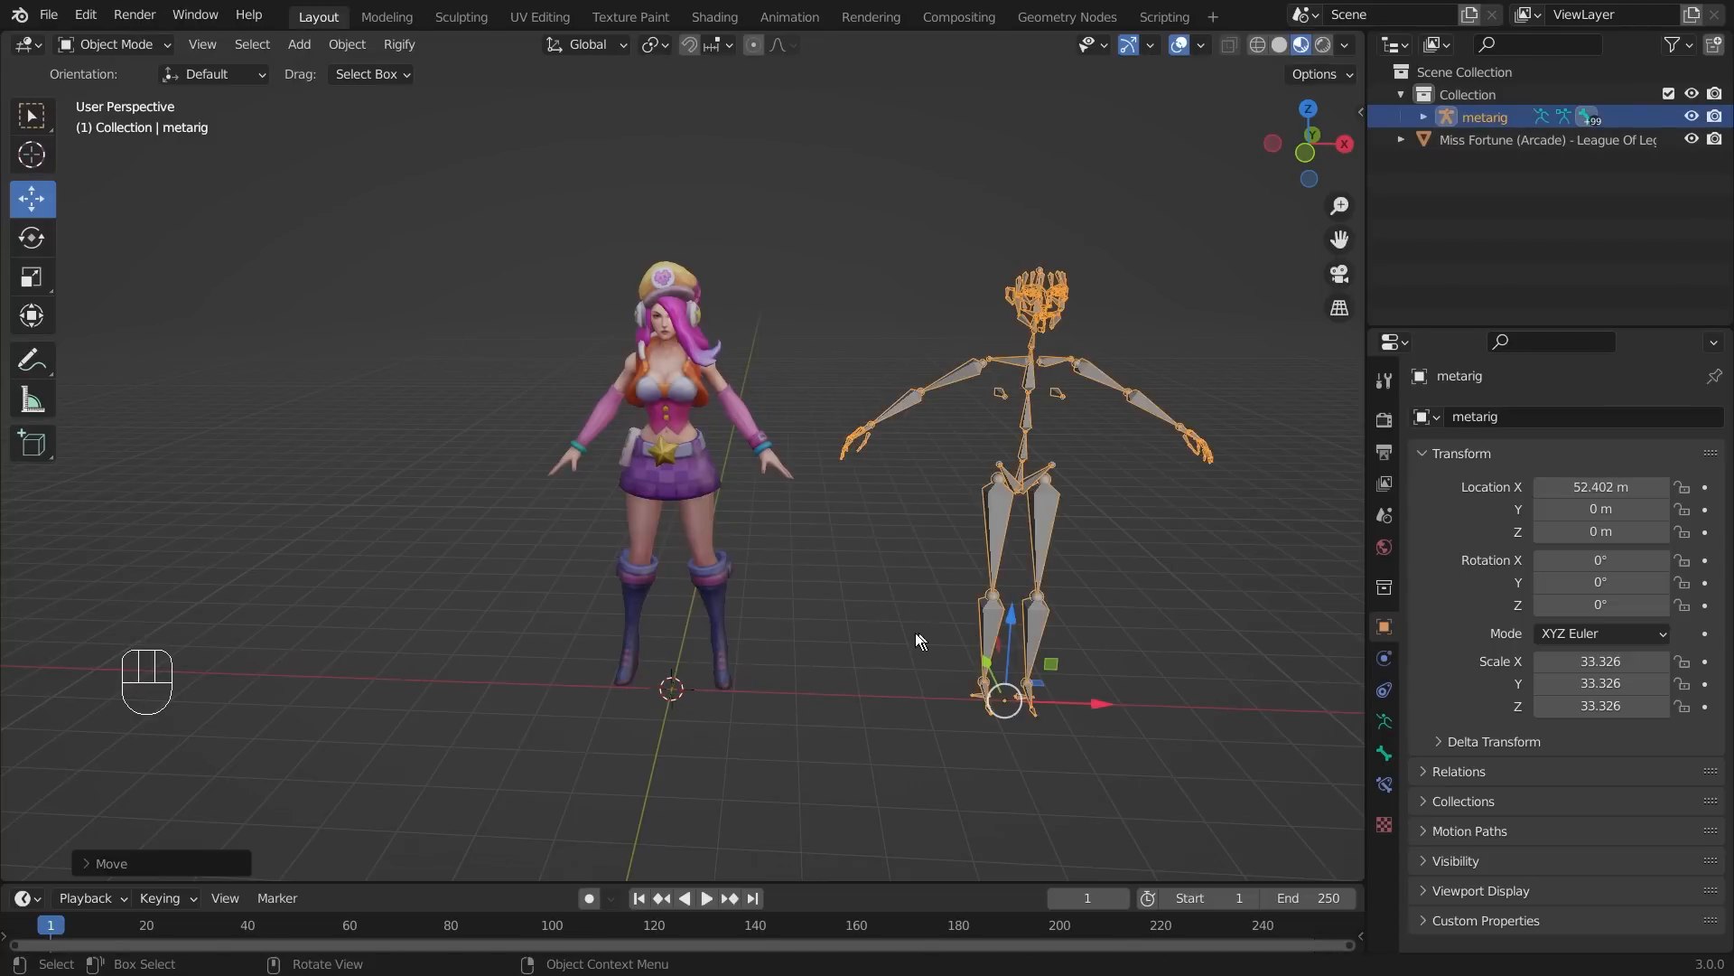
pyautogui.click(886, 614)
# - Examine the human meta-rig's face, spine, arm and leg bones from several angles beside the character
pyautogui.scroll(1, 885, 619)
pyautogui.scroll(2, 730, 291)
pyautogui.moveTo(917, 248); pyautogui.dragTo(359, 483, button='middle')
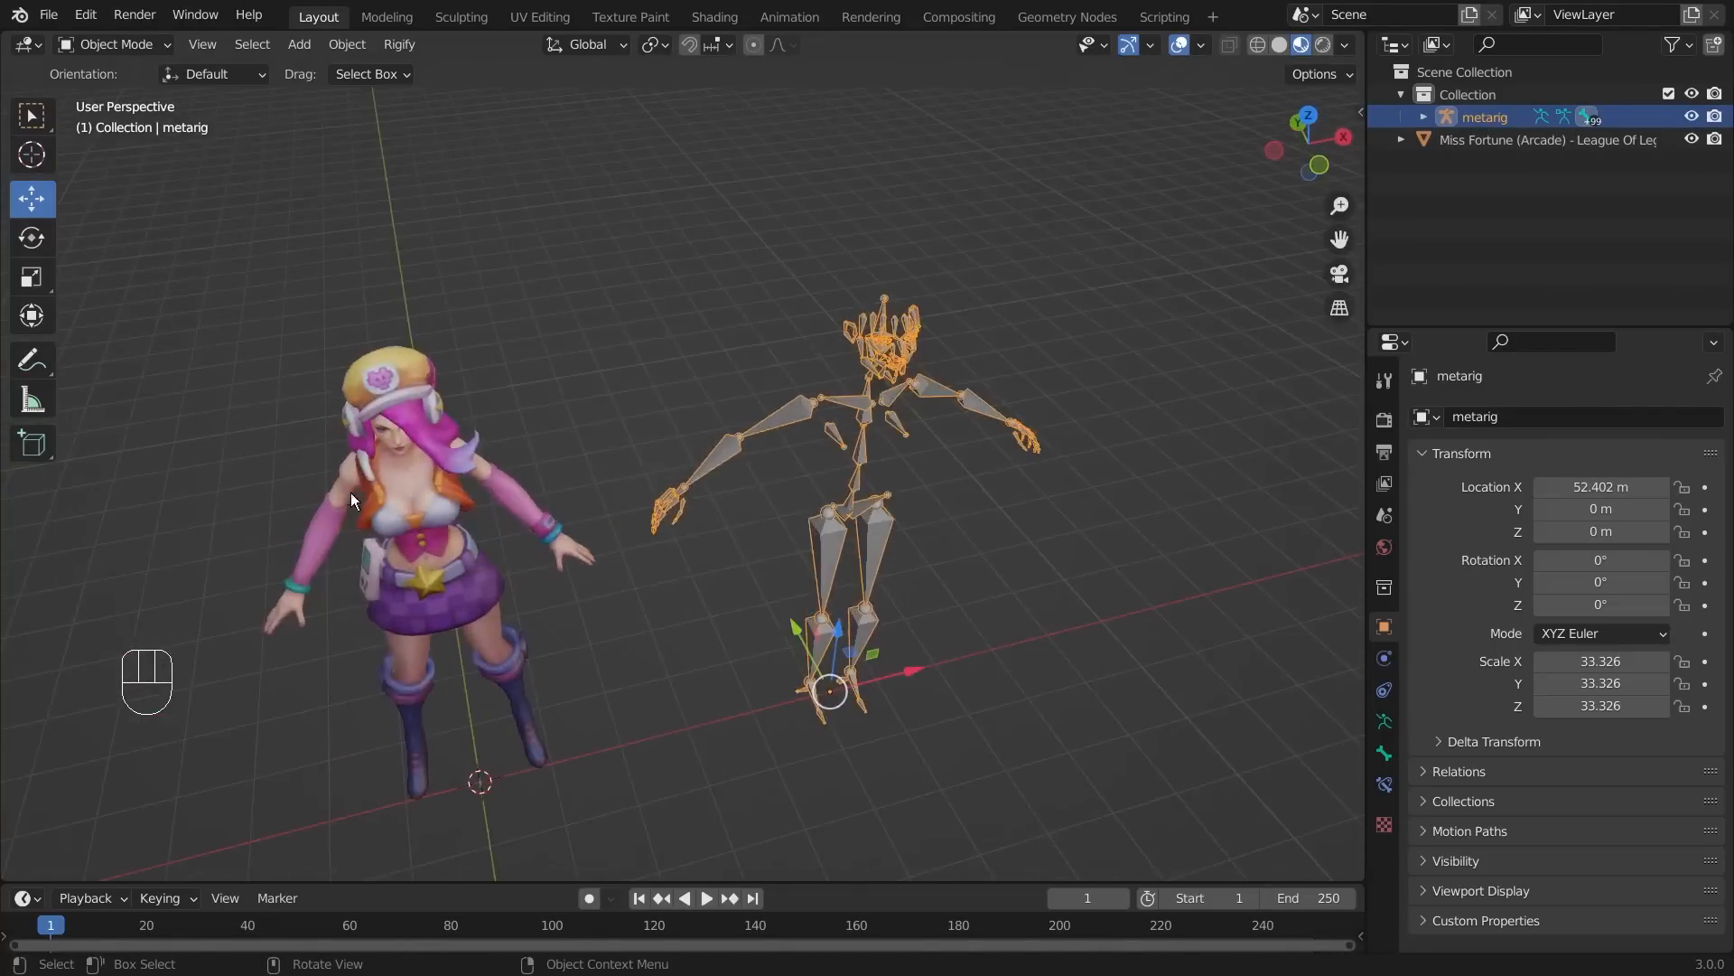
pyautogui.moveTo(707, 473); pyautogui.dragTo(744, 364, button='middle')
pyautogui.scroll(3, 744, 363)
pyautogui.moveTo(235, 256); pyautogui.dragTo(367, 305, button='middle')
pyautogui.moveTo(1162, 284); pyautogui.dragTo(1016, 280, button='middle')
pyautogui.scroll(3, 1003, 307)
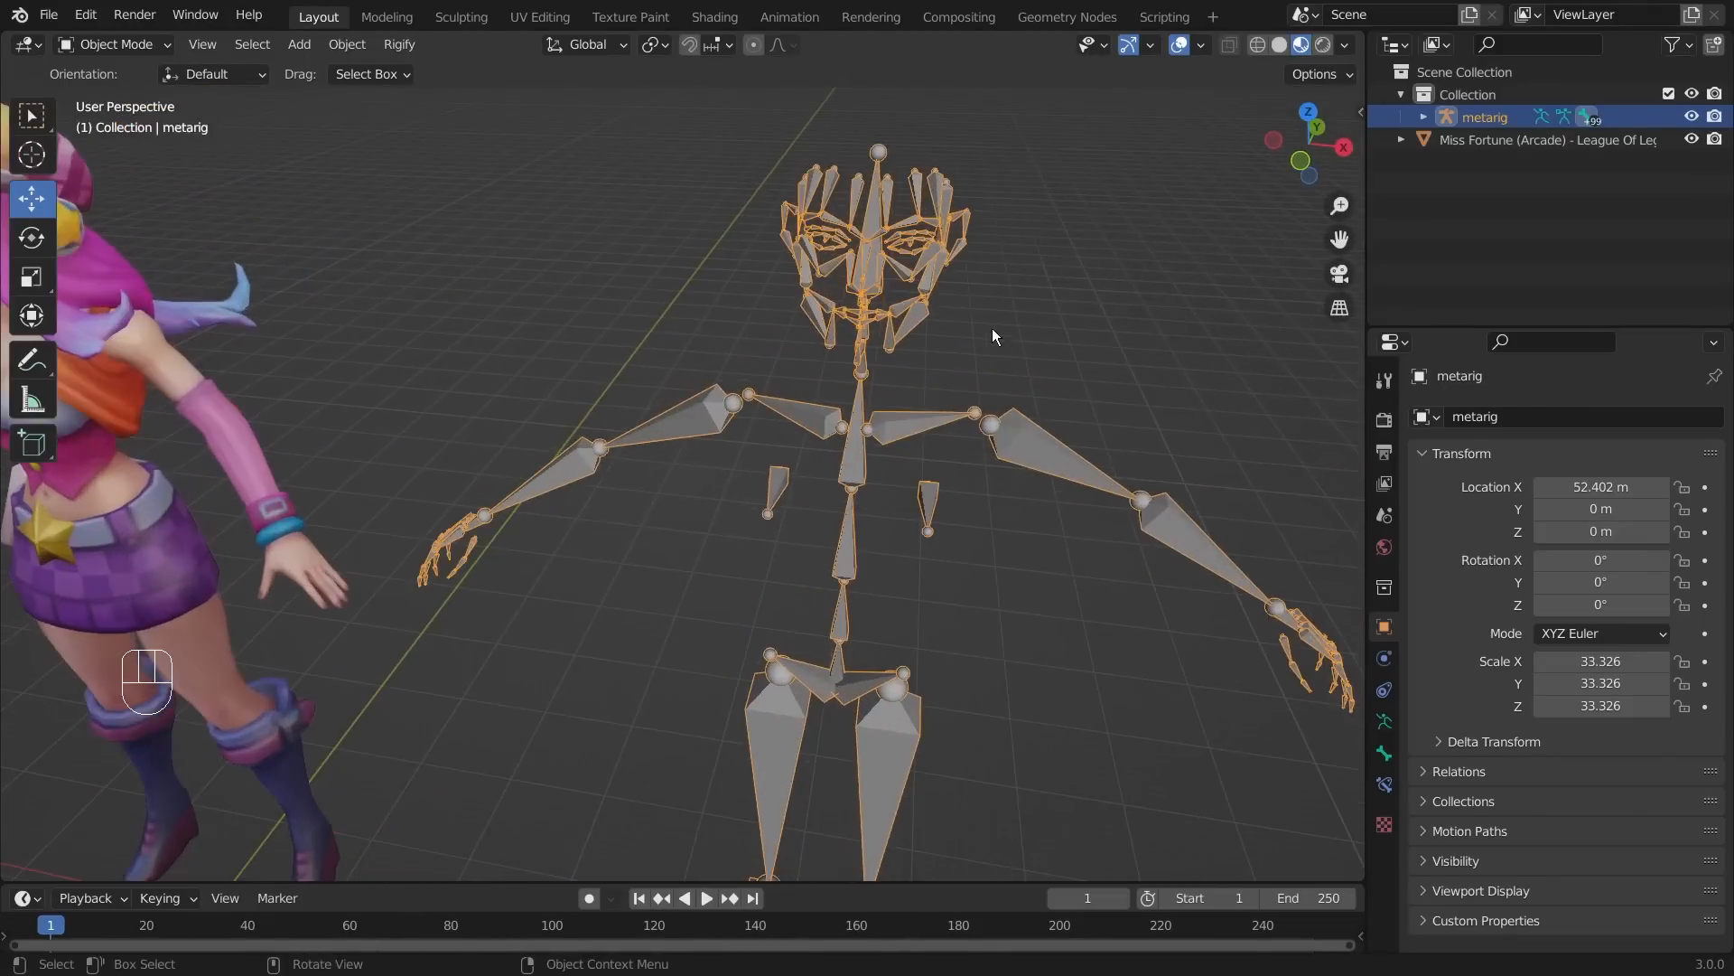
pyautogui.scroll(-3, 991, 328)
pyautogui.moveTo(718, 235); pyautogui.dragTo(715, 268, button='middle')
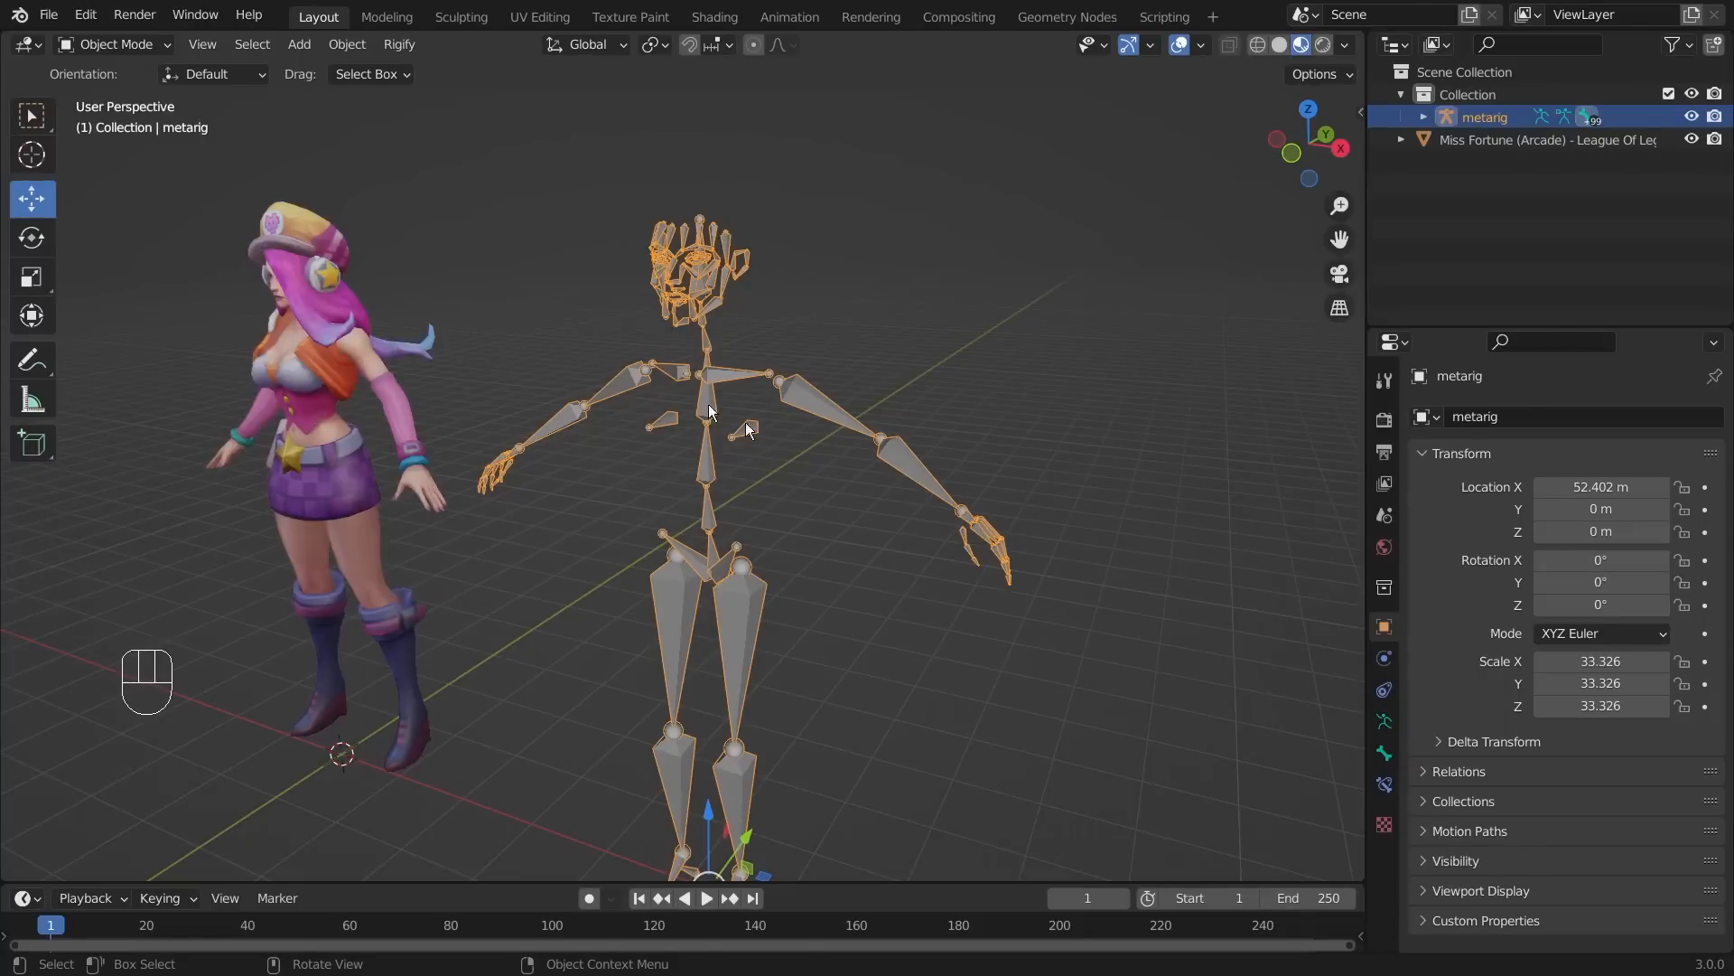
# - Delete the human meta-rig from the scene
pyautogui.click(773, 528)
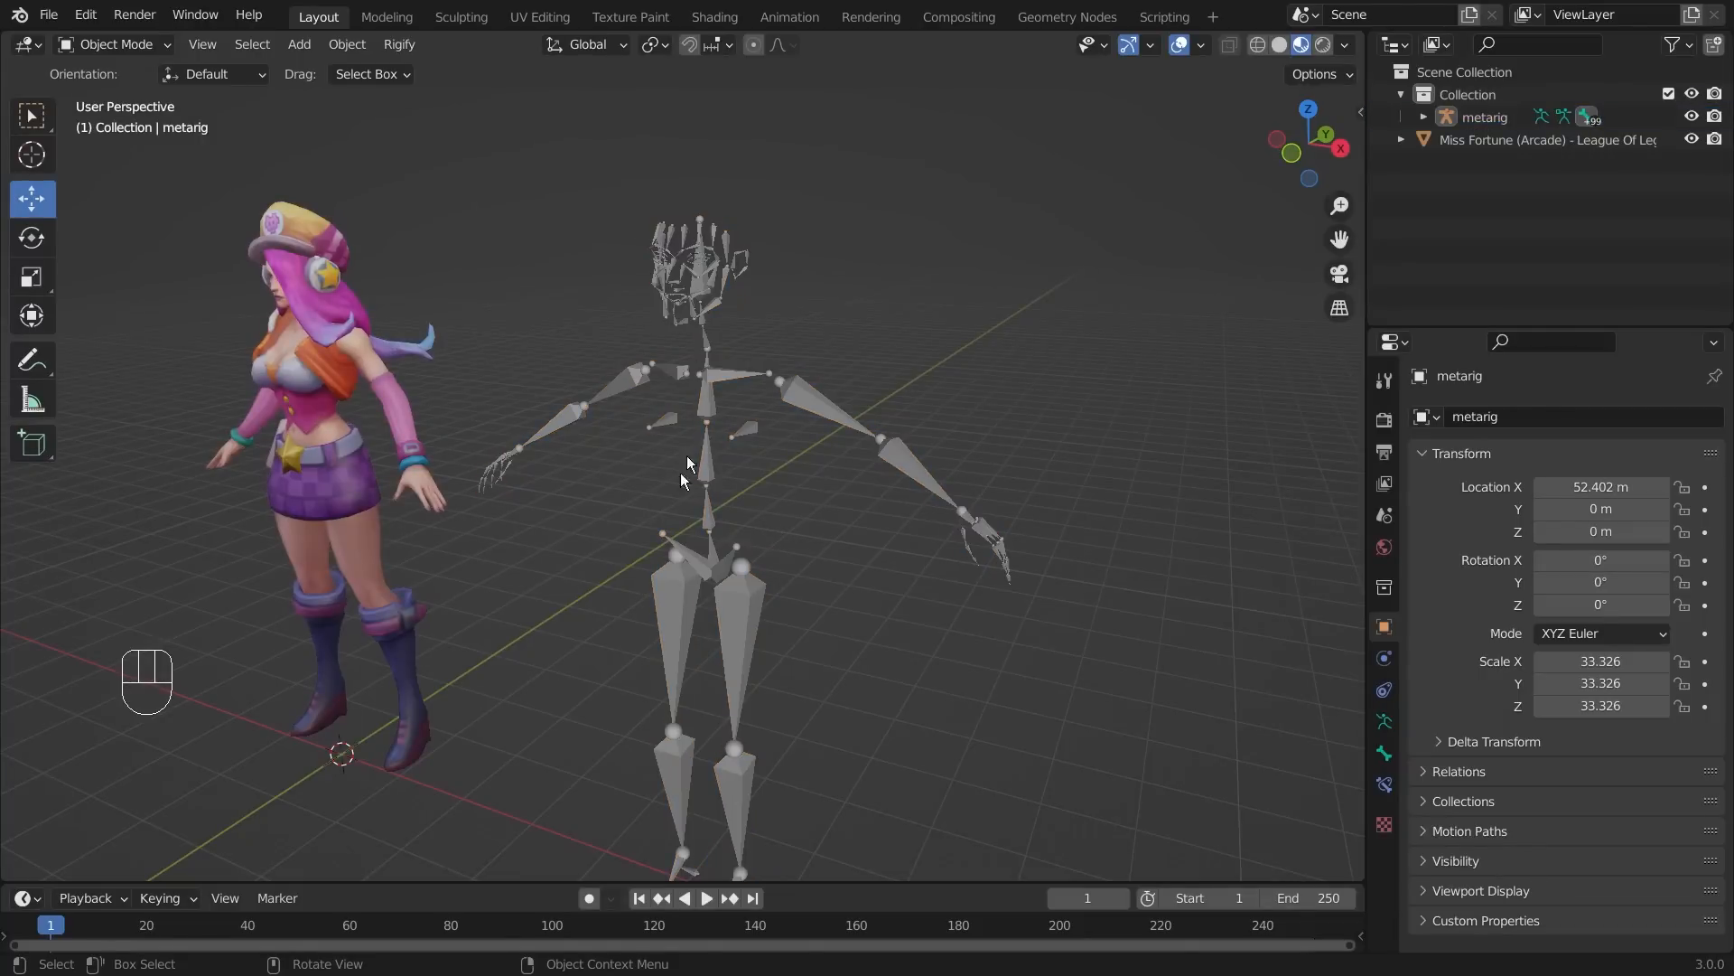
pyautogui.click(735, 616)
pyautogui.press('Delete')
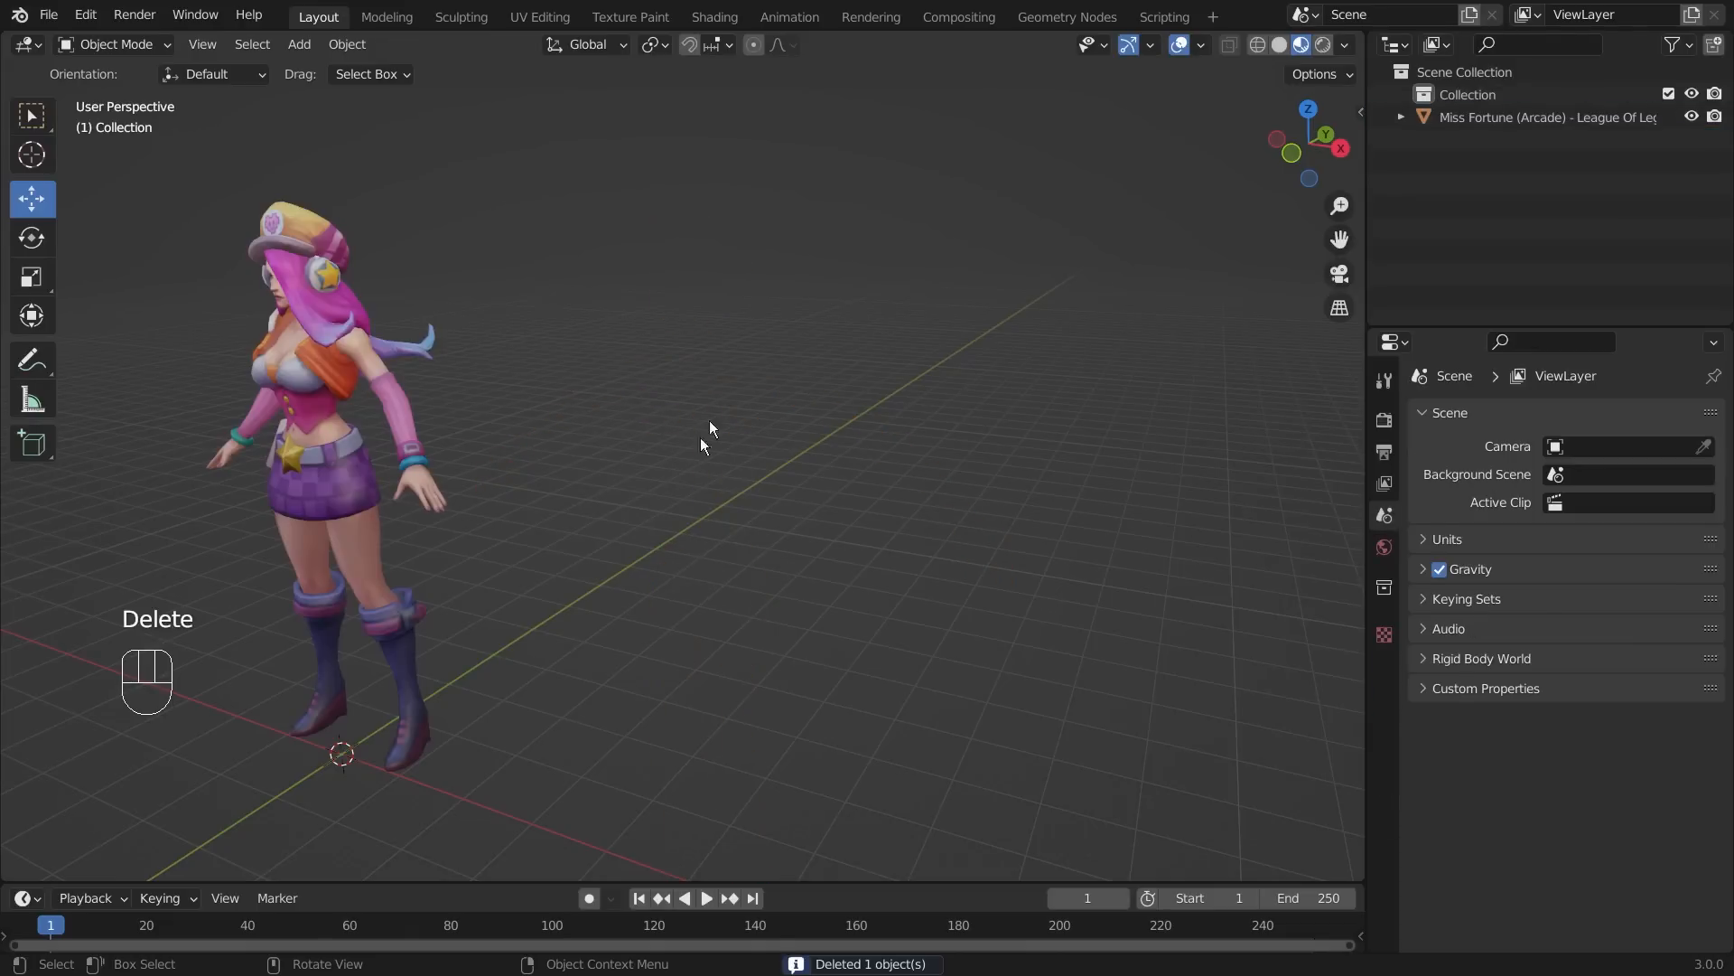
# - Add a Cat (Meta-Rig) armature to the scene
pyautogui.hotkey('shift', 'a')
pyautogui.moveTo(739, 318)
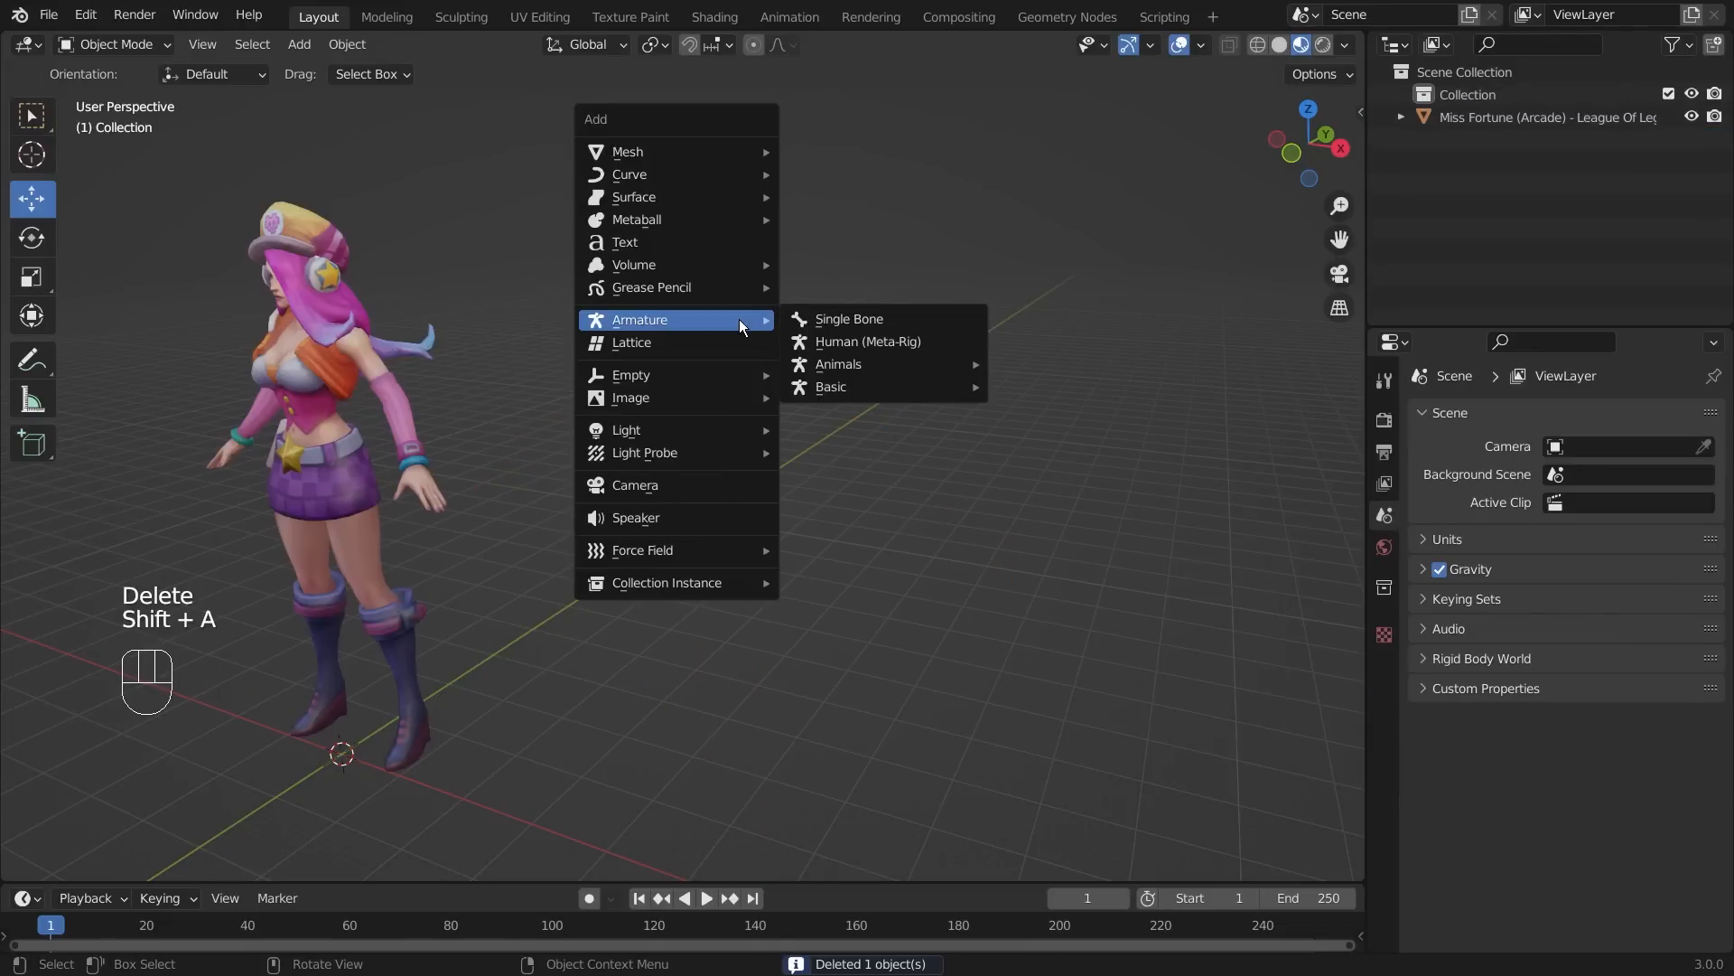
pyautogui.moveTo(832, 365)
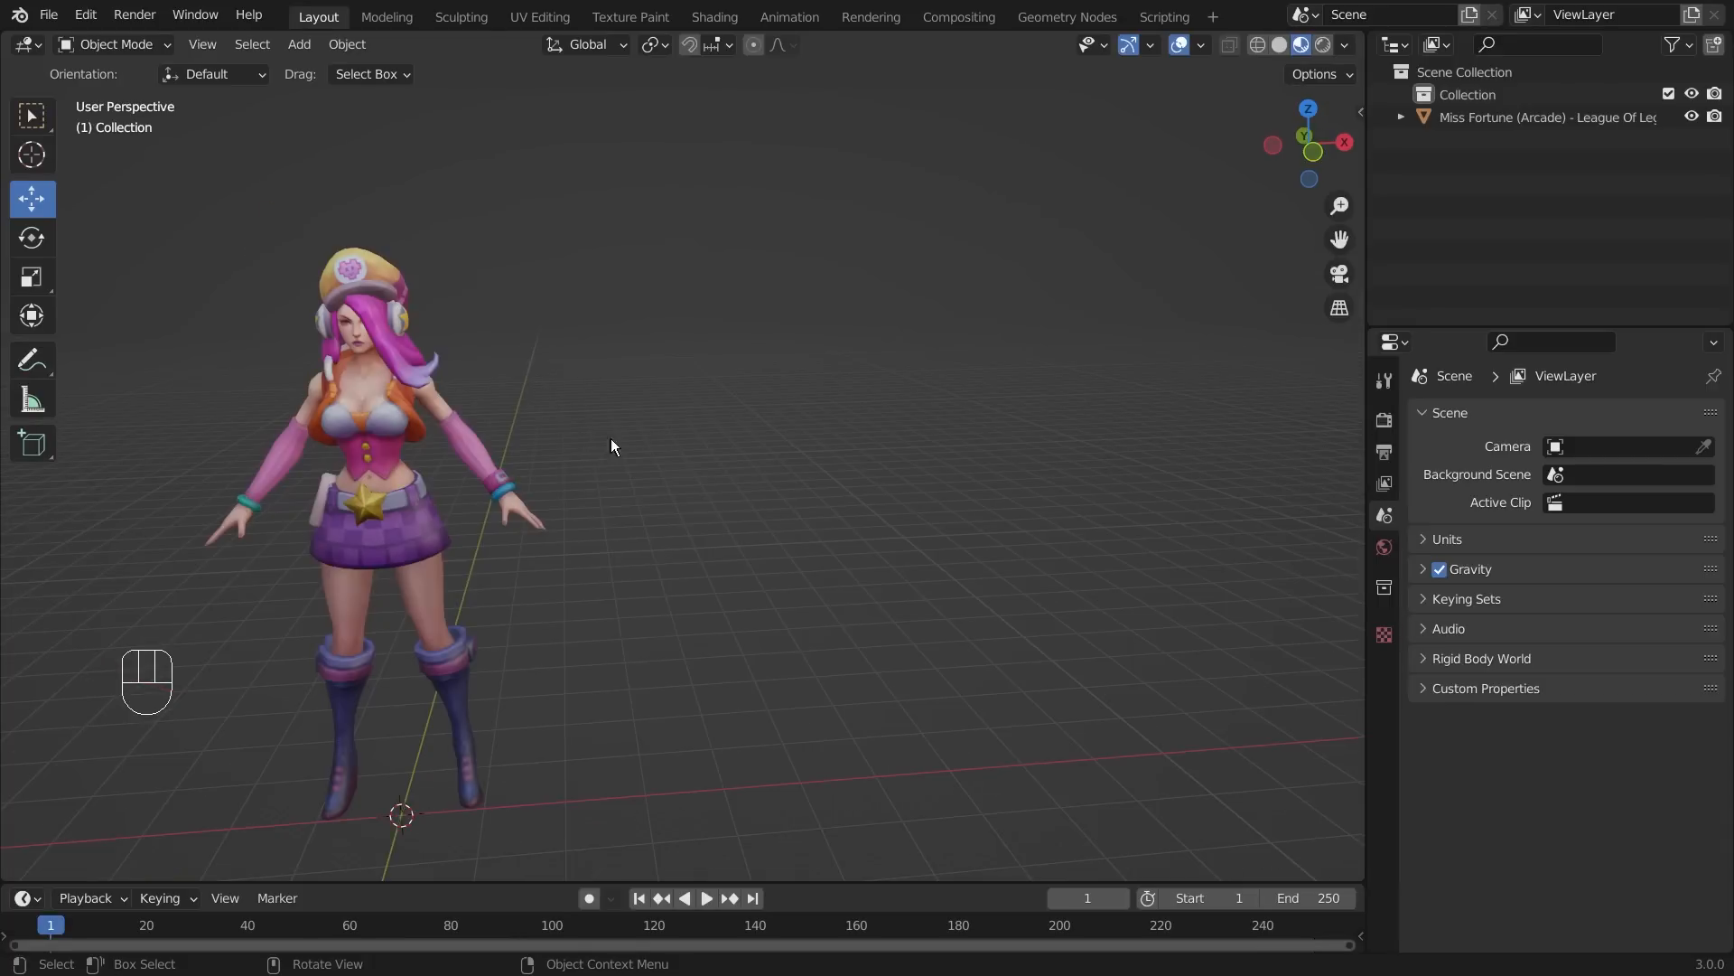
pyautogui.keyDown('shift'); pyautogui.moveTo(605, 414); pyautogui.dragTo(865, 367, button='middle'); pyautogui.keyUp('shift')
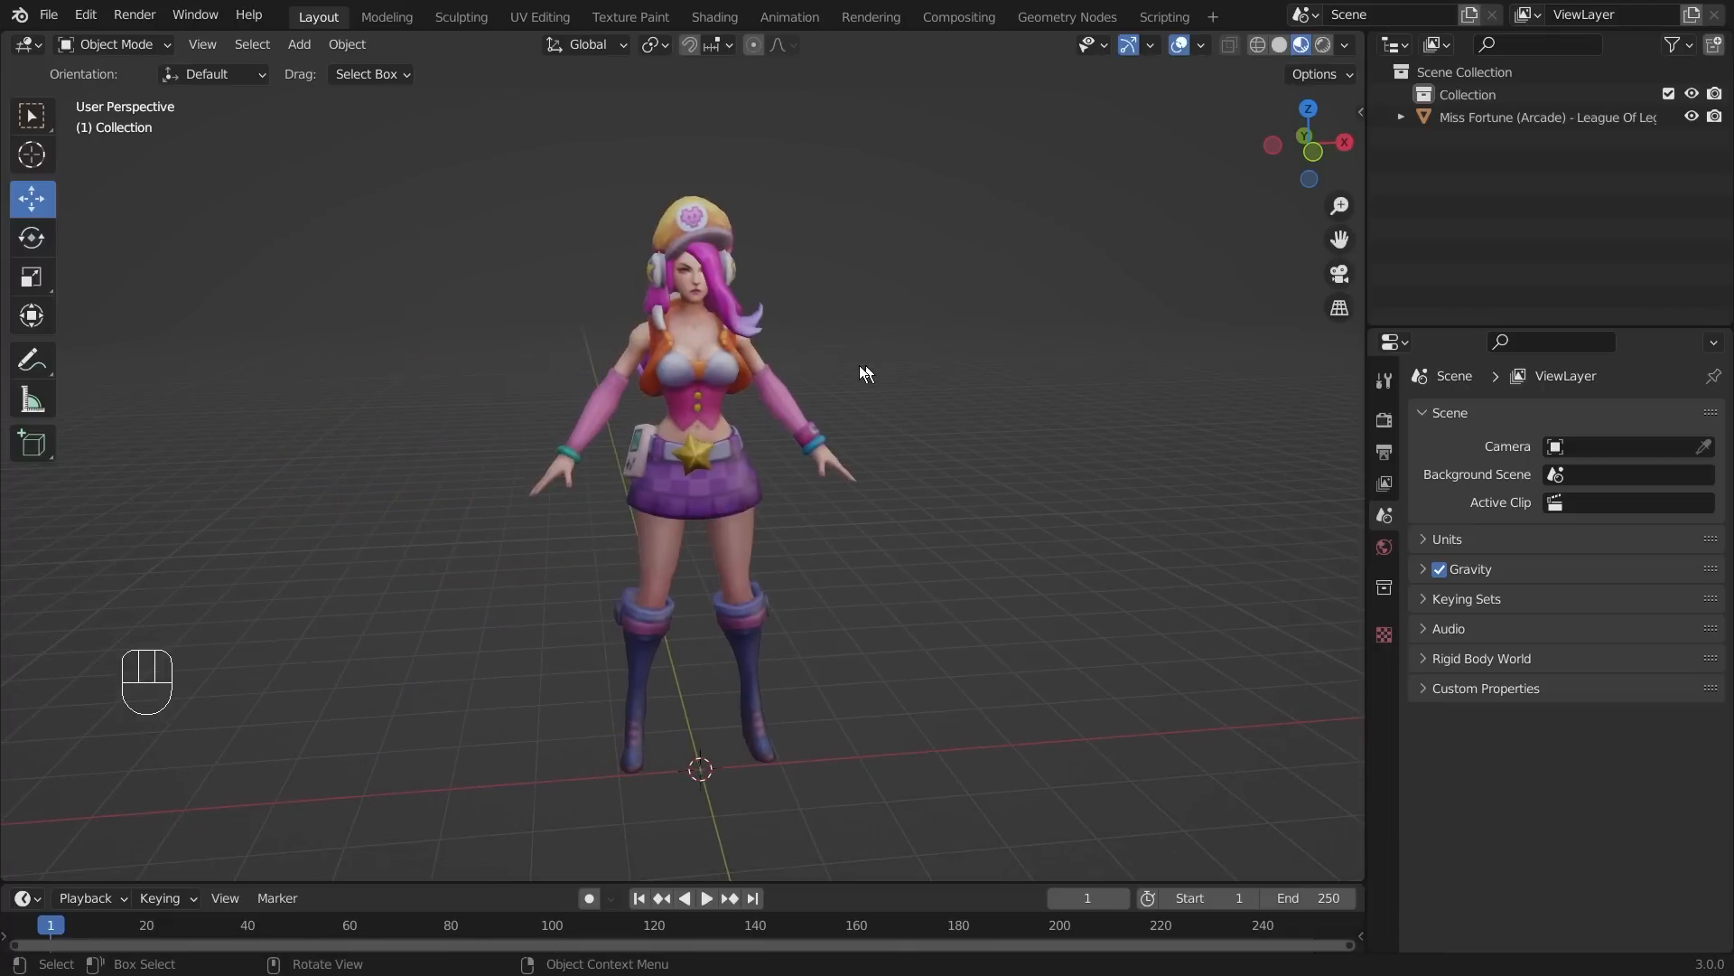
pyautogui.hotkey('shift', 'a')
pyautogui.moveTo(794, 283)
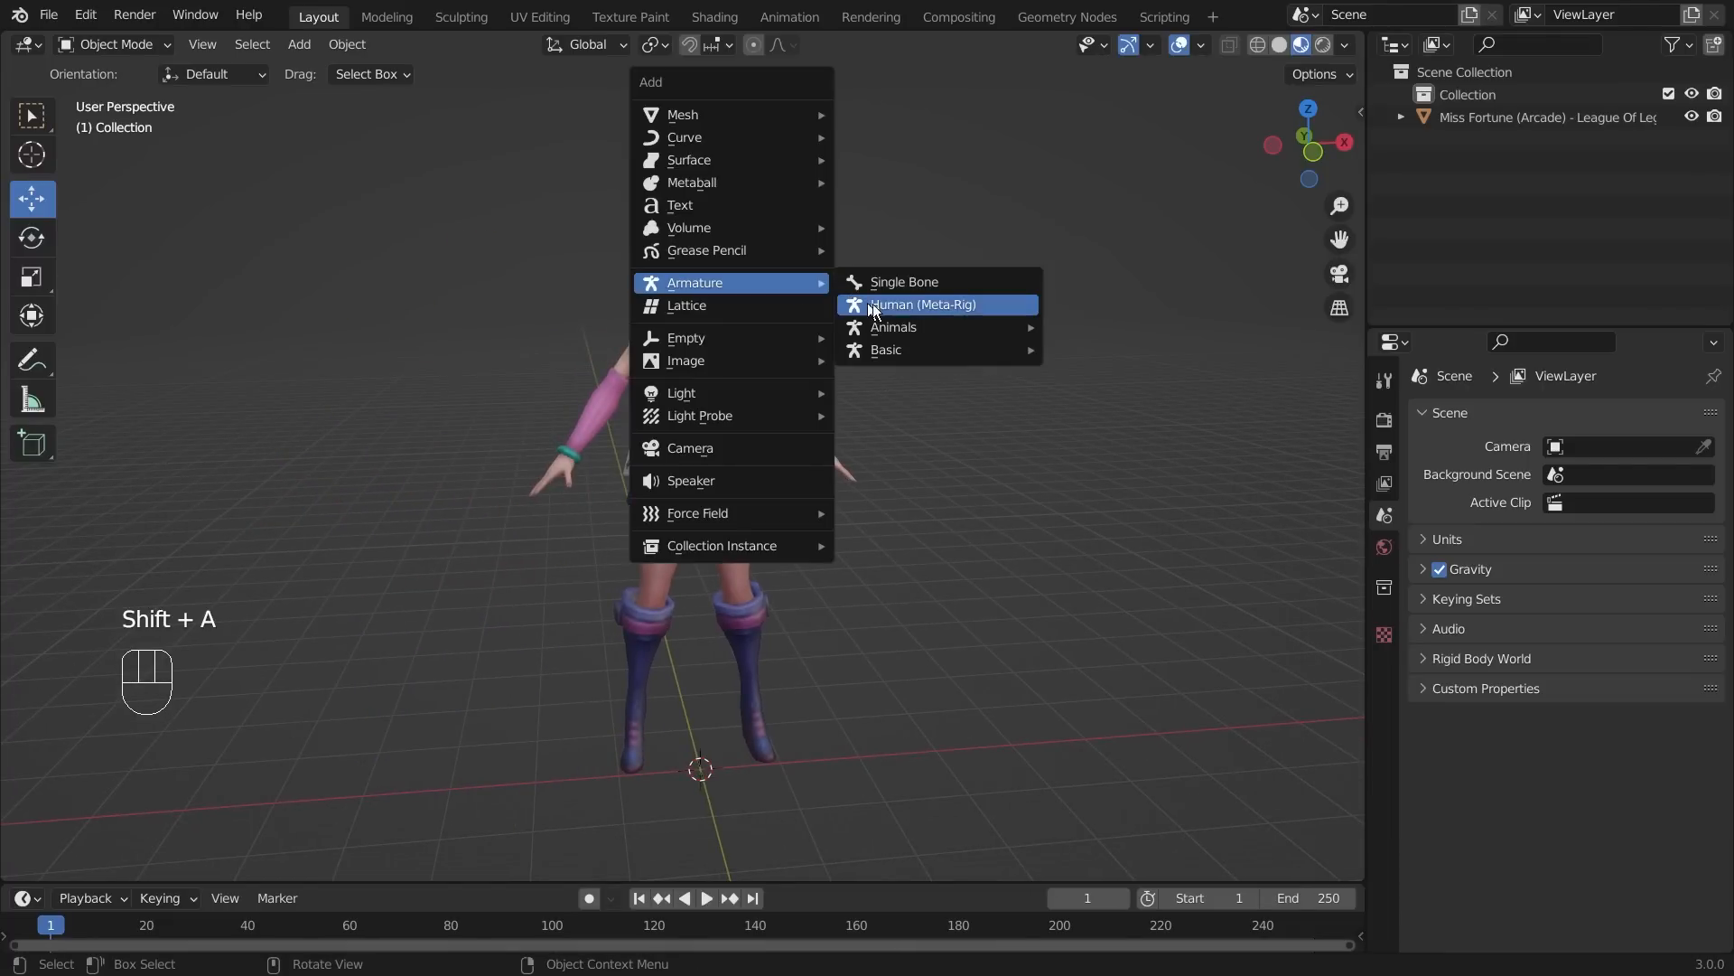
pyautogui.moveTo(920, 330)
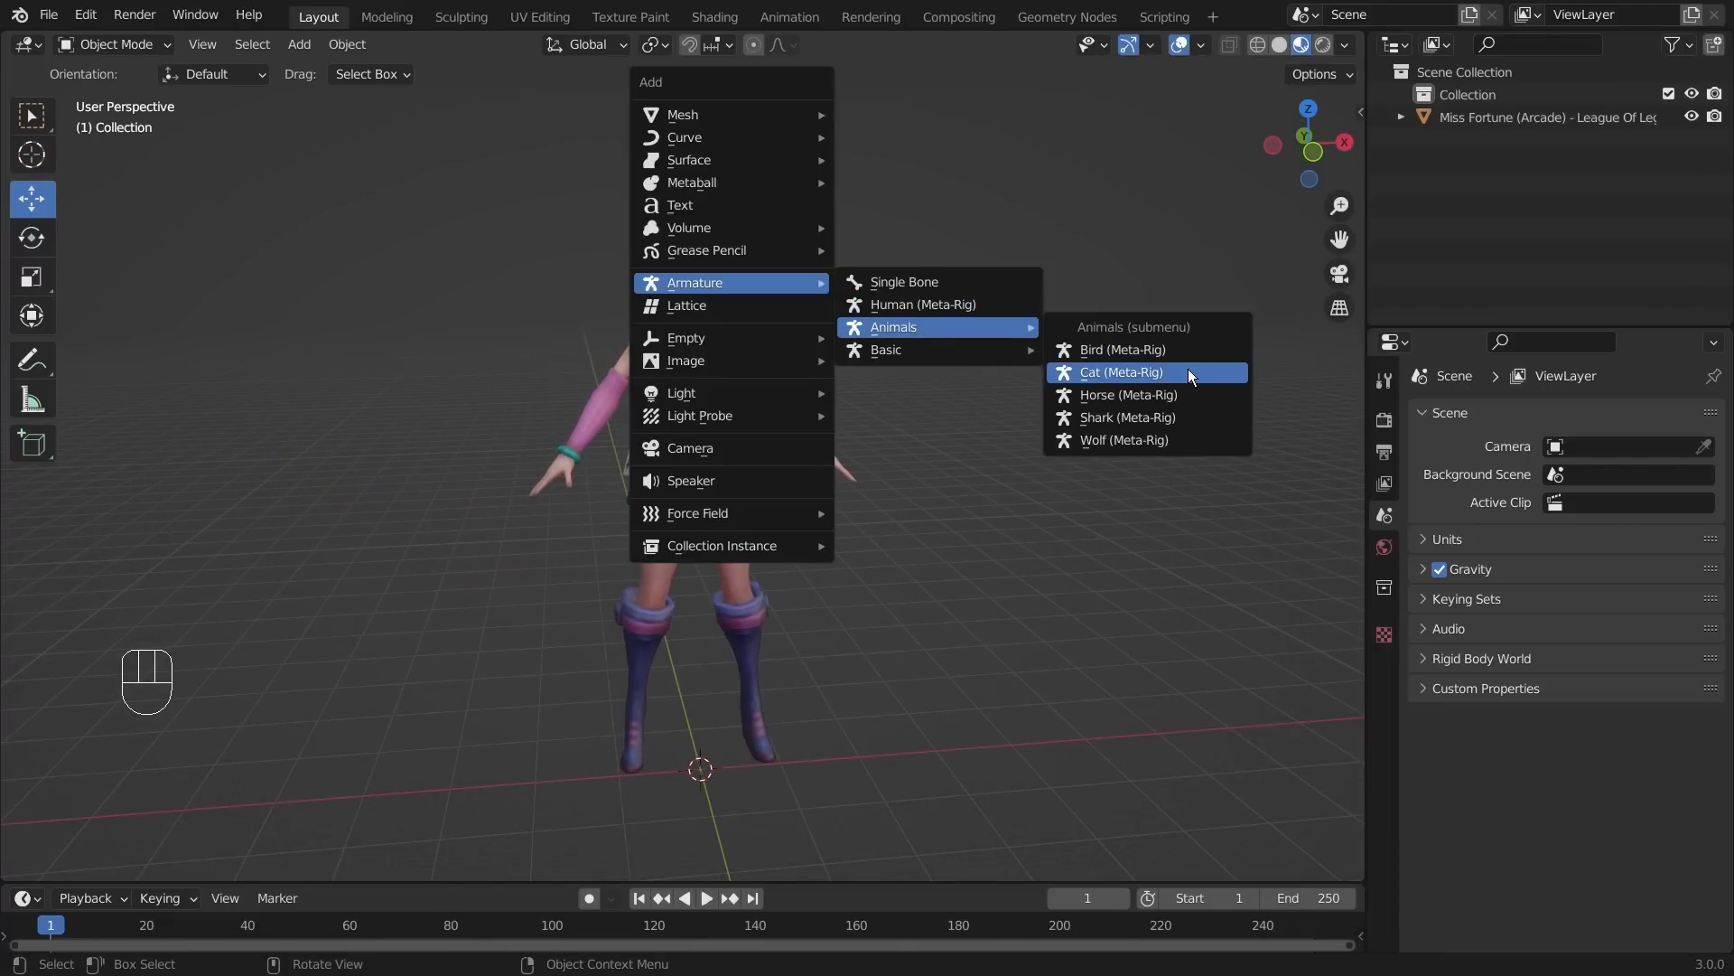
pyautogui.click(1189, 369)
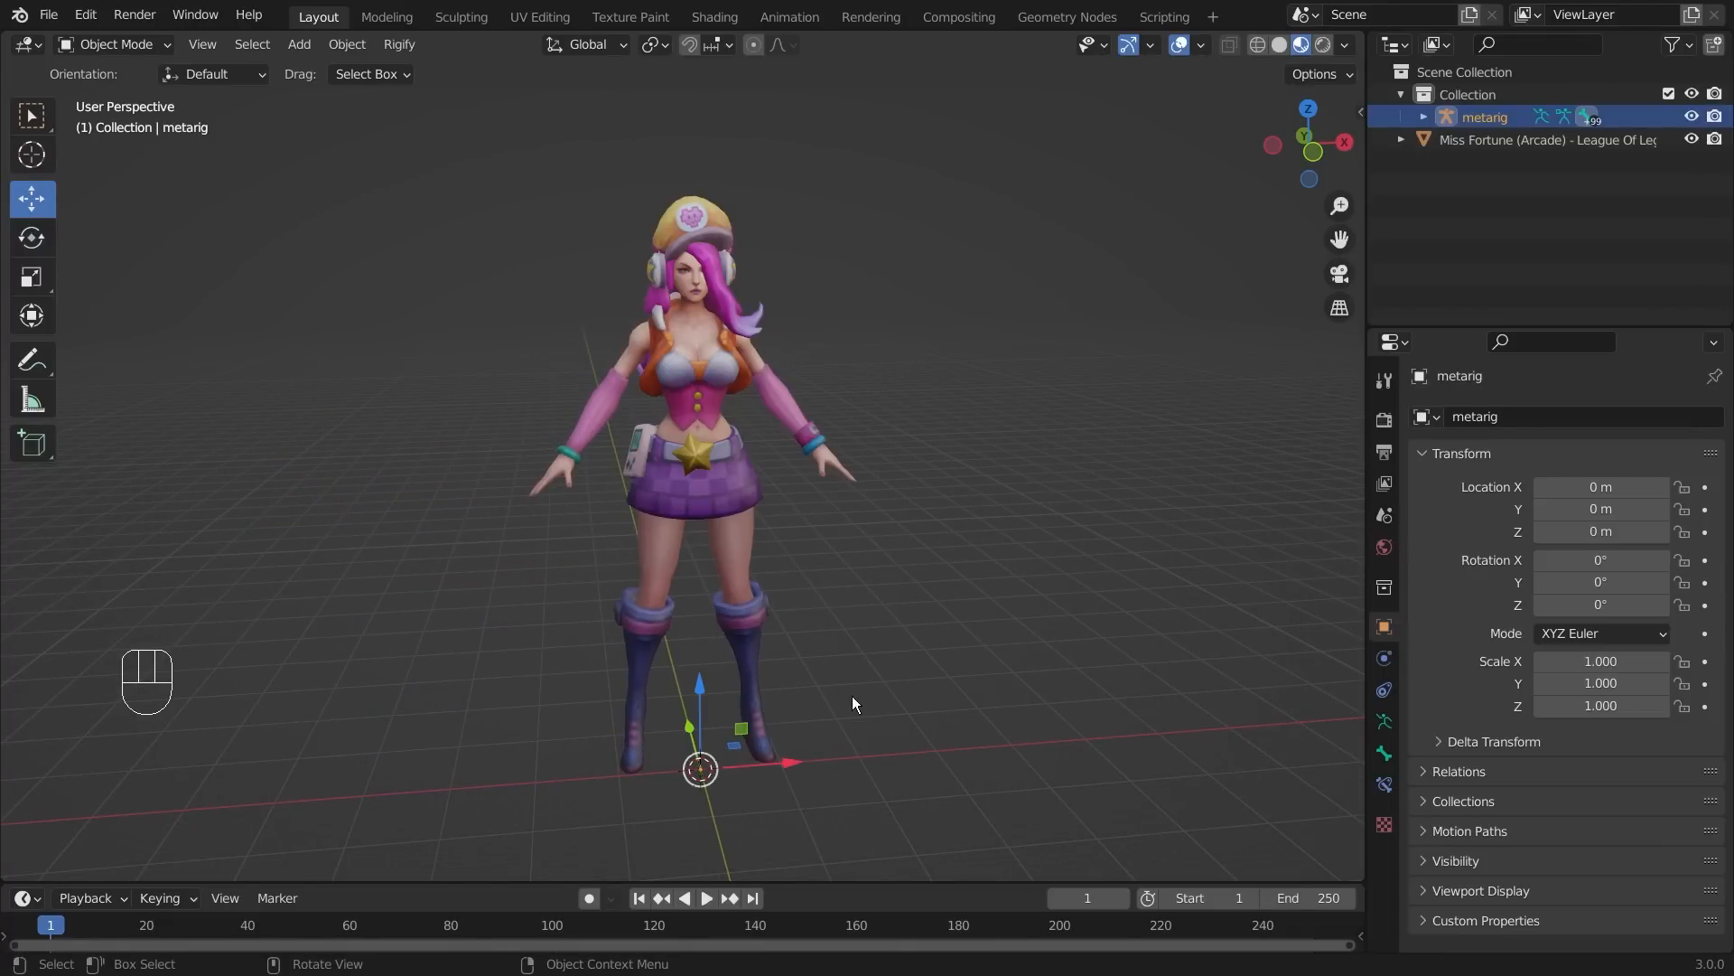
# - Scale up the cat meta-rig at the character's feet, inspect it and delete it from the scene
pyautogui.press('s')
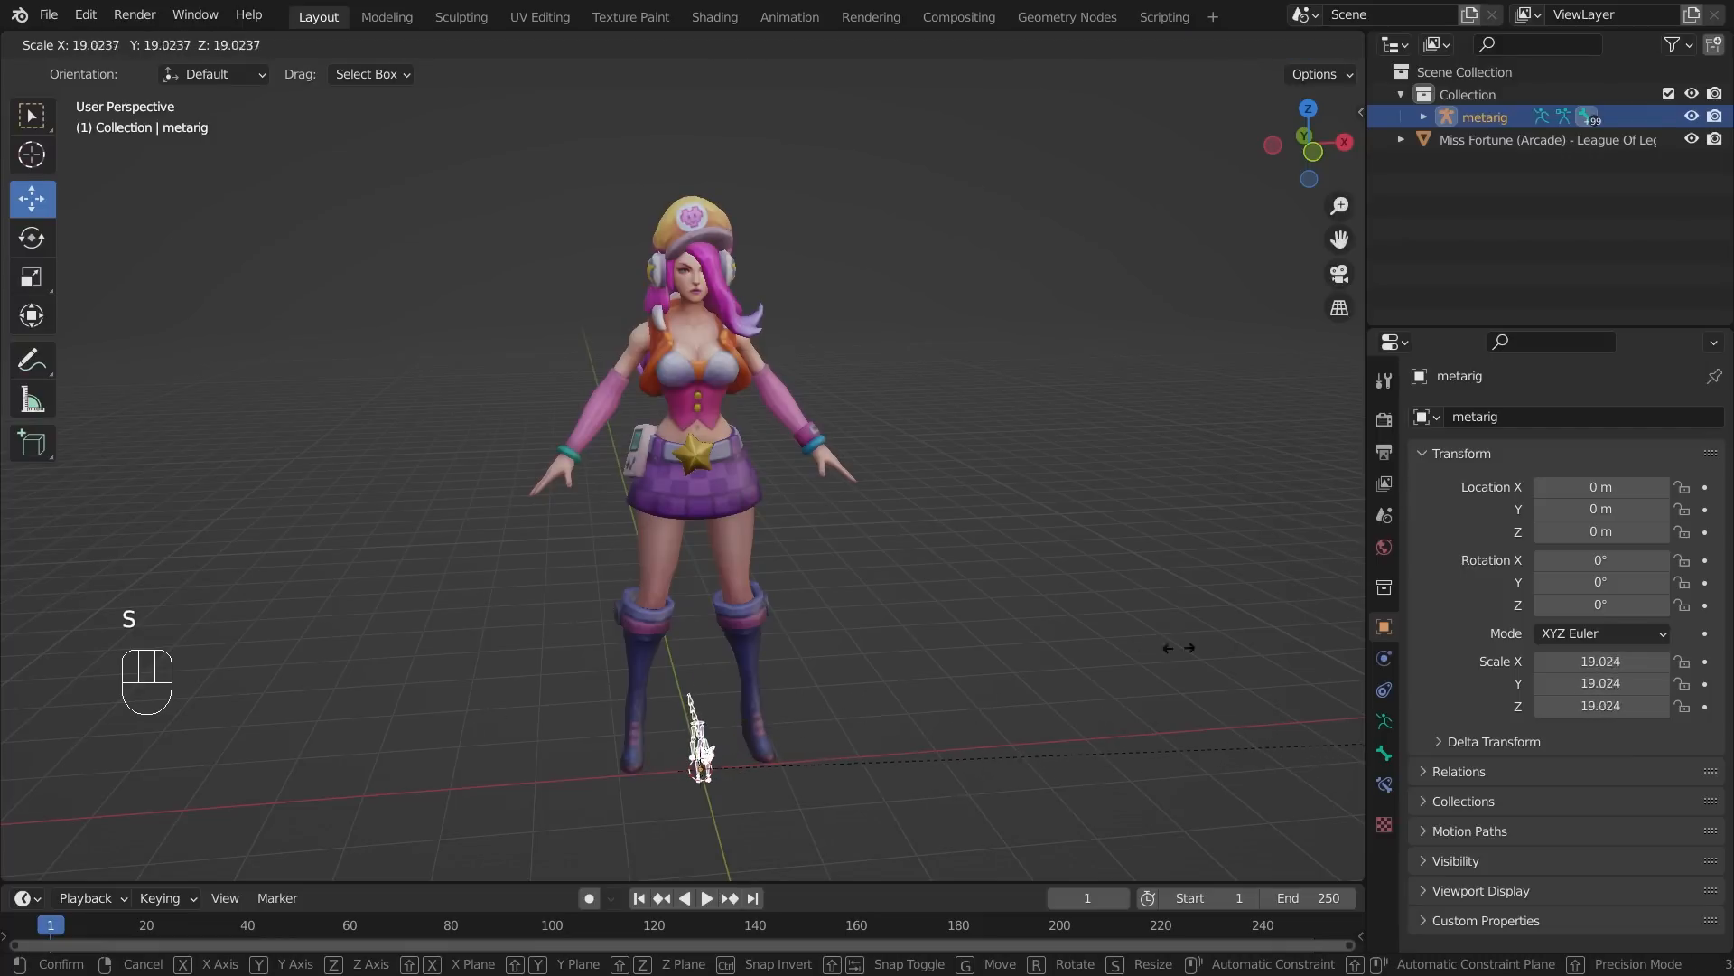
pyautogui.click(1033, 657)
pyautogui.click(1032, 658)
pyautogui.moveTo(692, 763); pyautogui.dragTo(654, 702, button='middle')
pyautogui.click(605, 660)
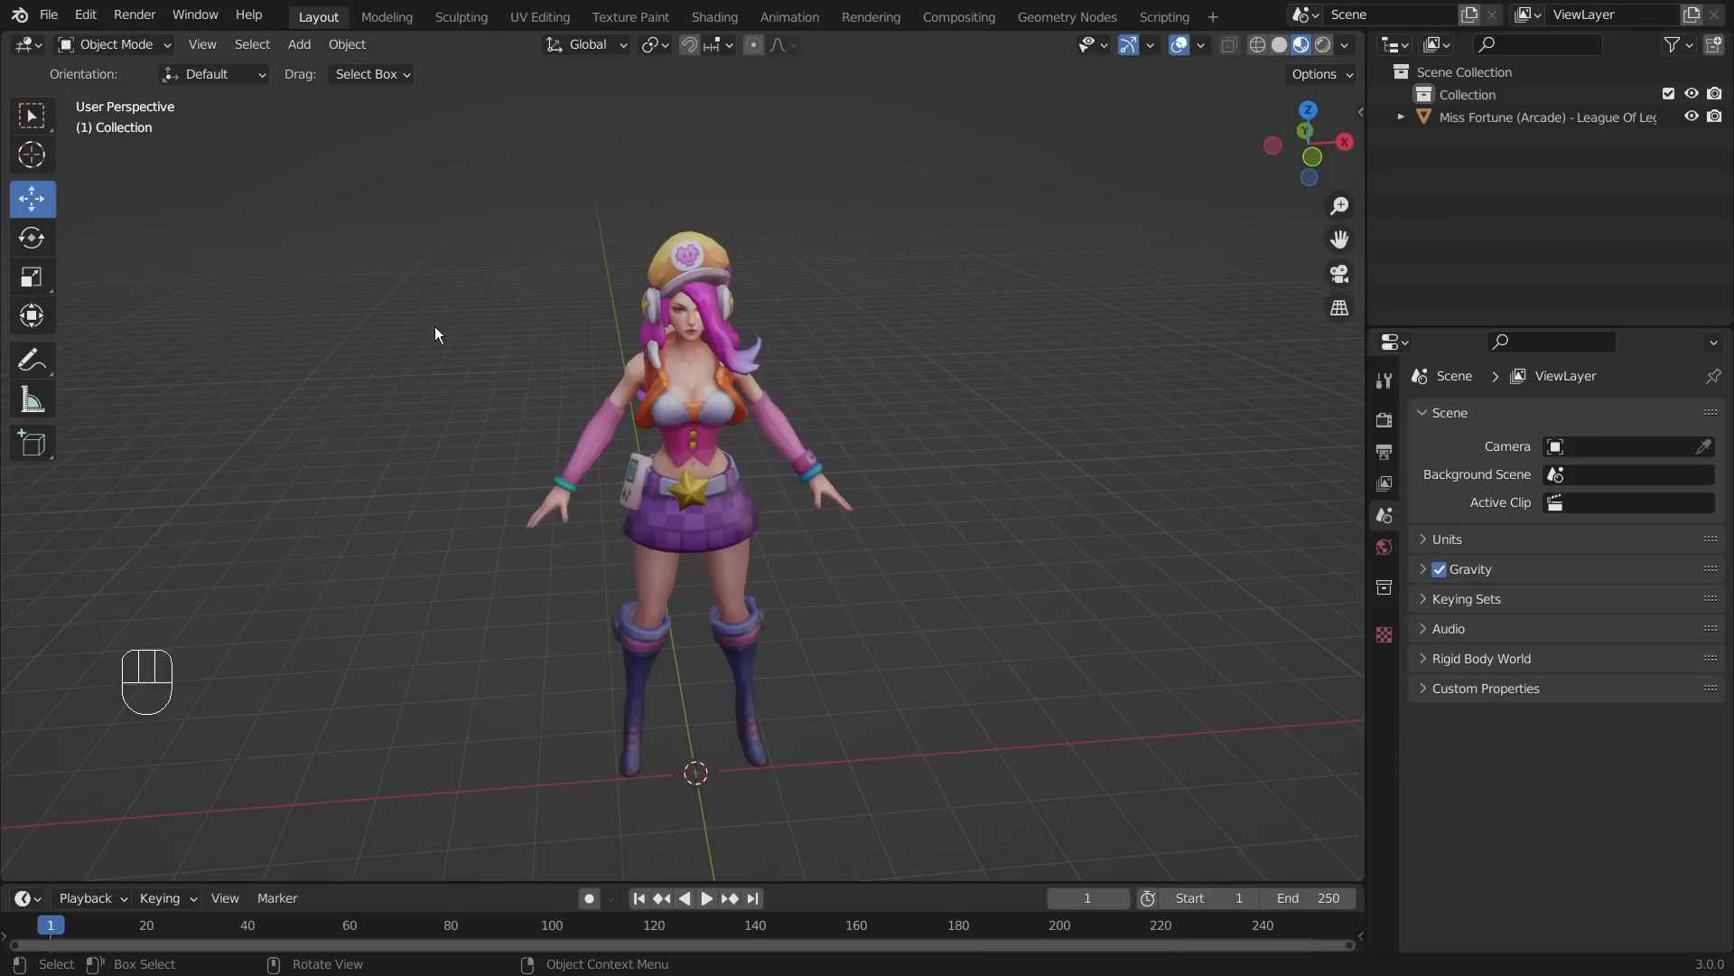
# - Search the add-ons preferences for "rigify", make sure Rigging: Rigify is enabled, and close the preferences
pyautogui.hotkey('shift', 'a')
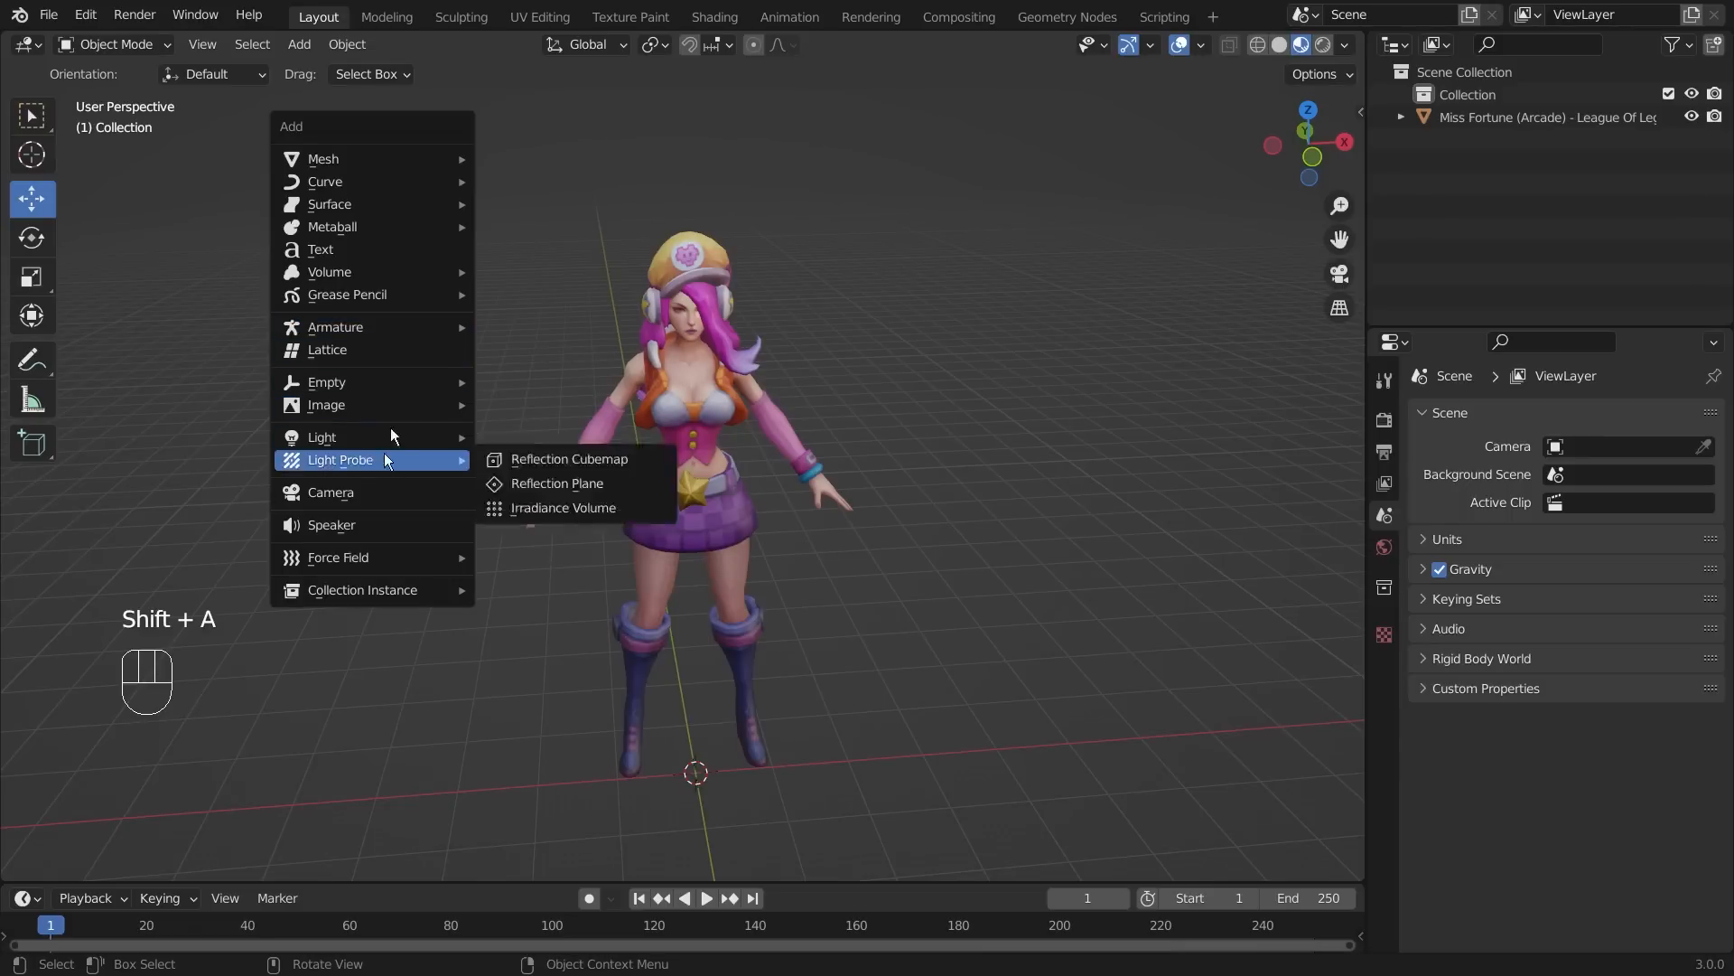
pyautogui.moveTo(406, 331)
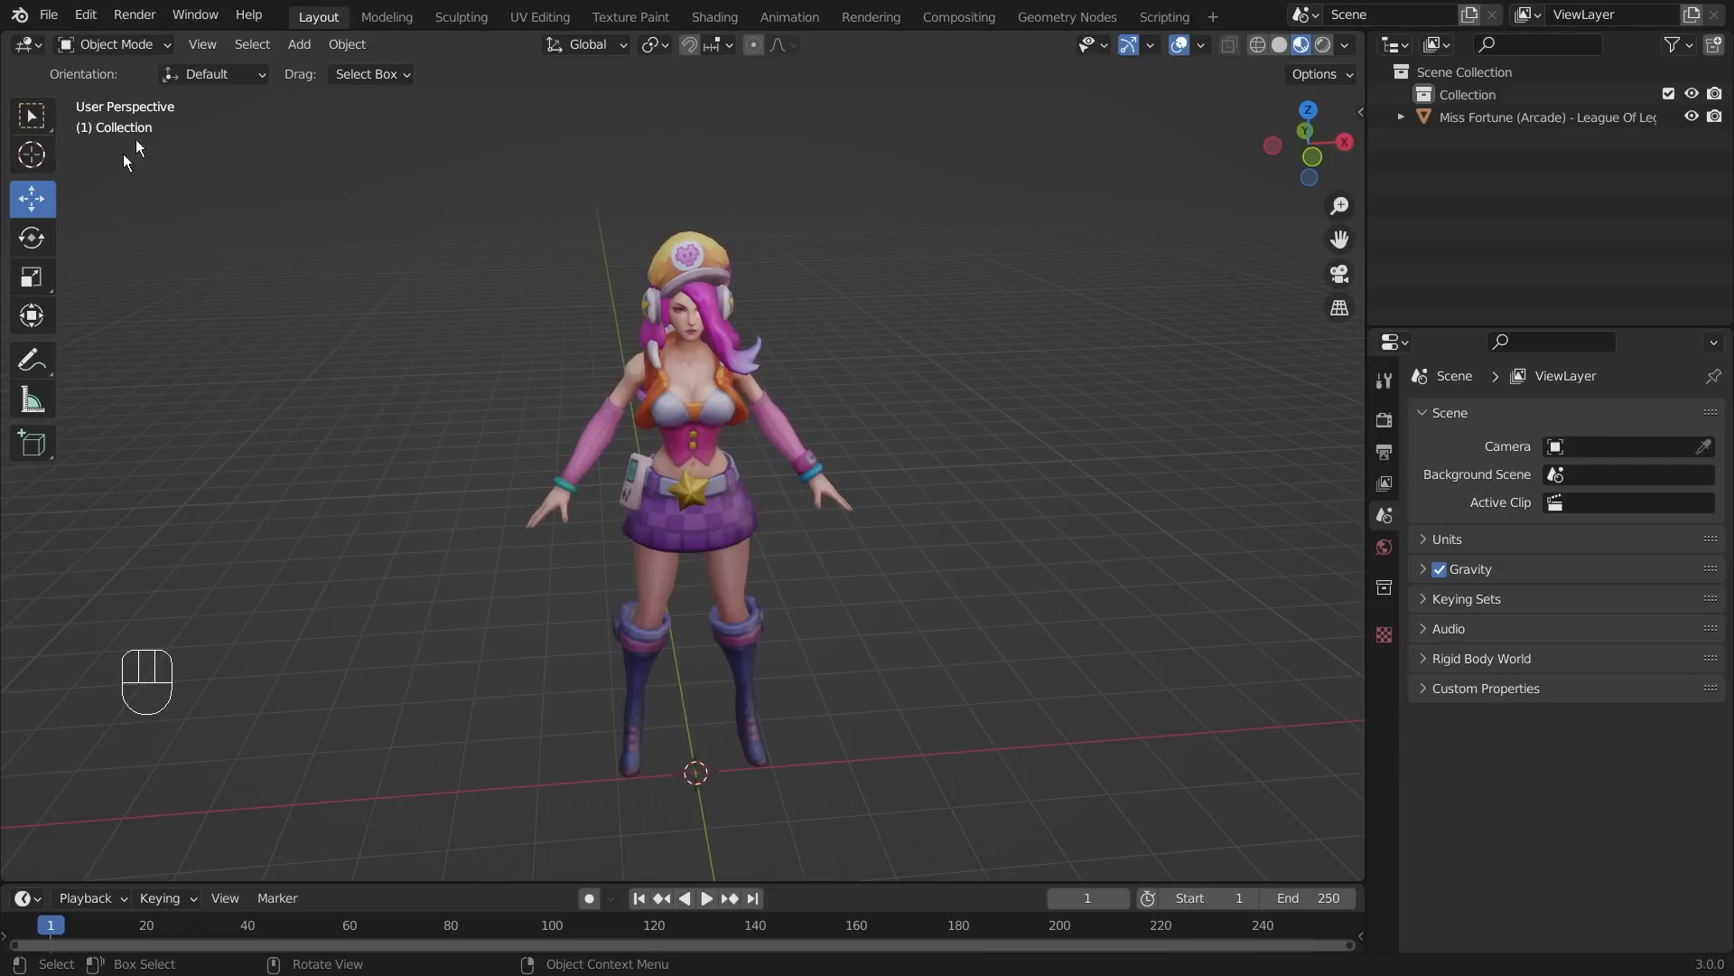
pyautogui.click(94, 21)
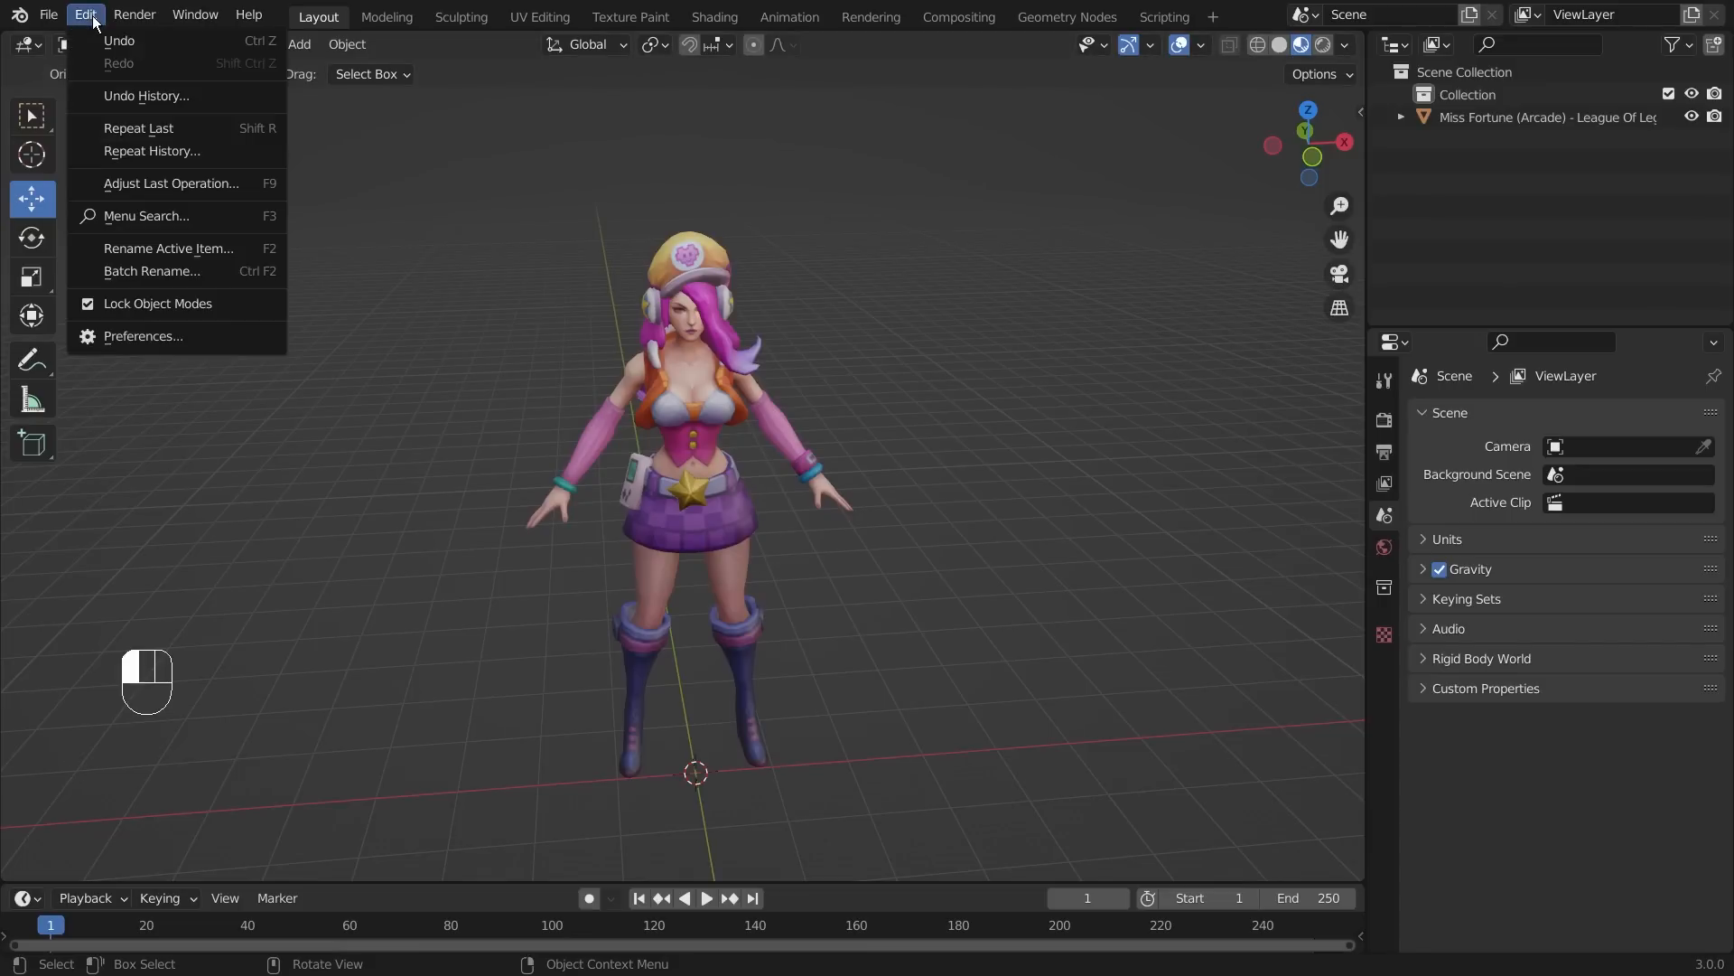
pyautogui.click(130, 331)
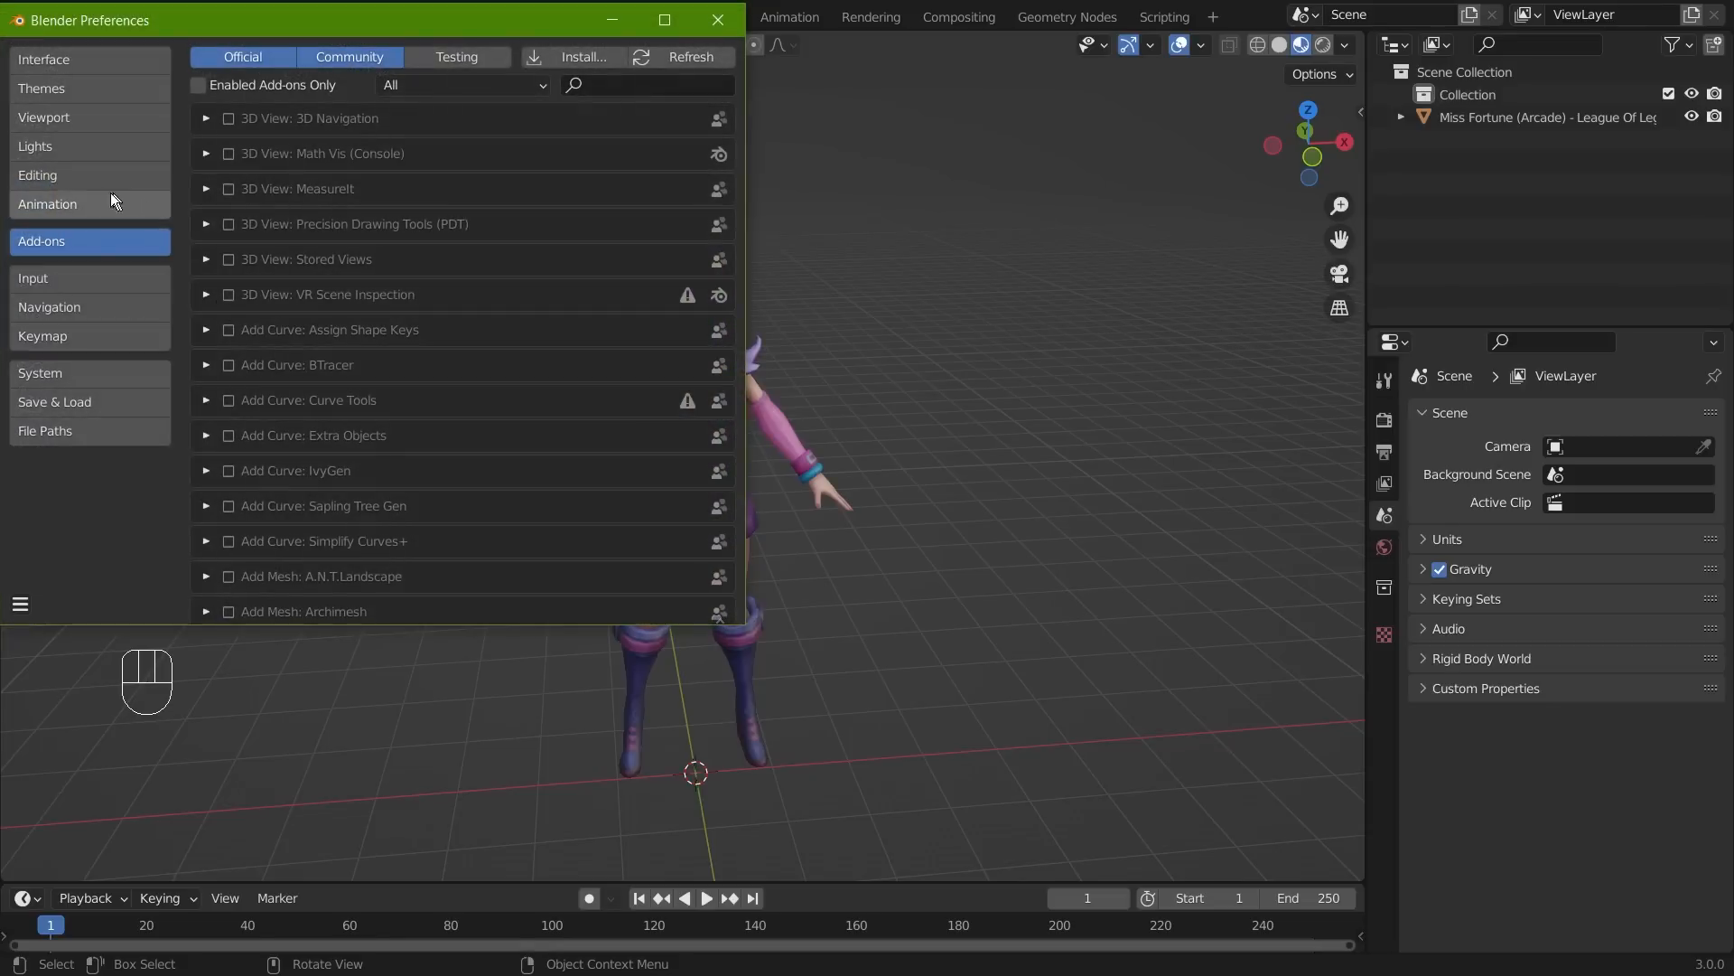
pyautogui.click(618, 87)
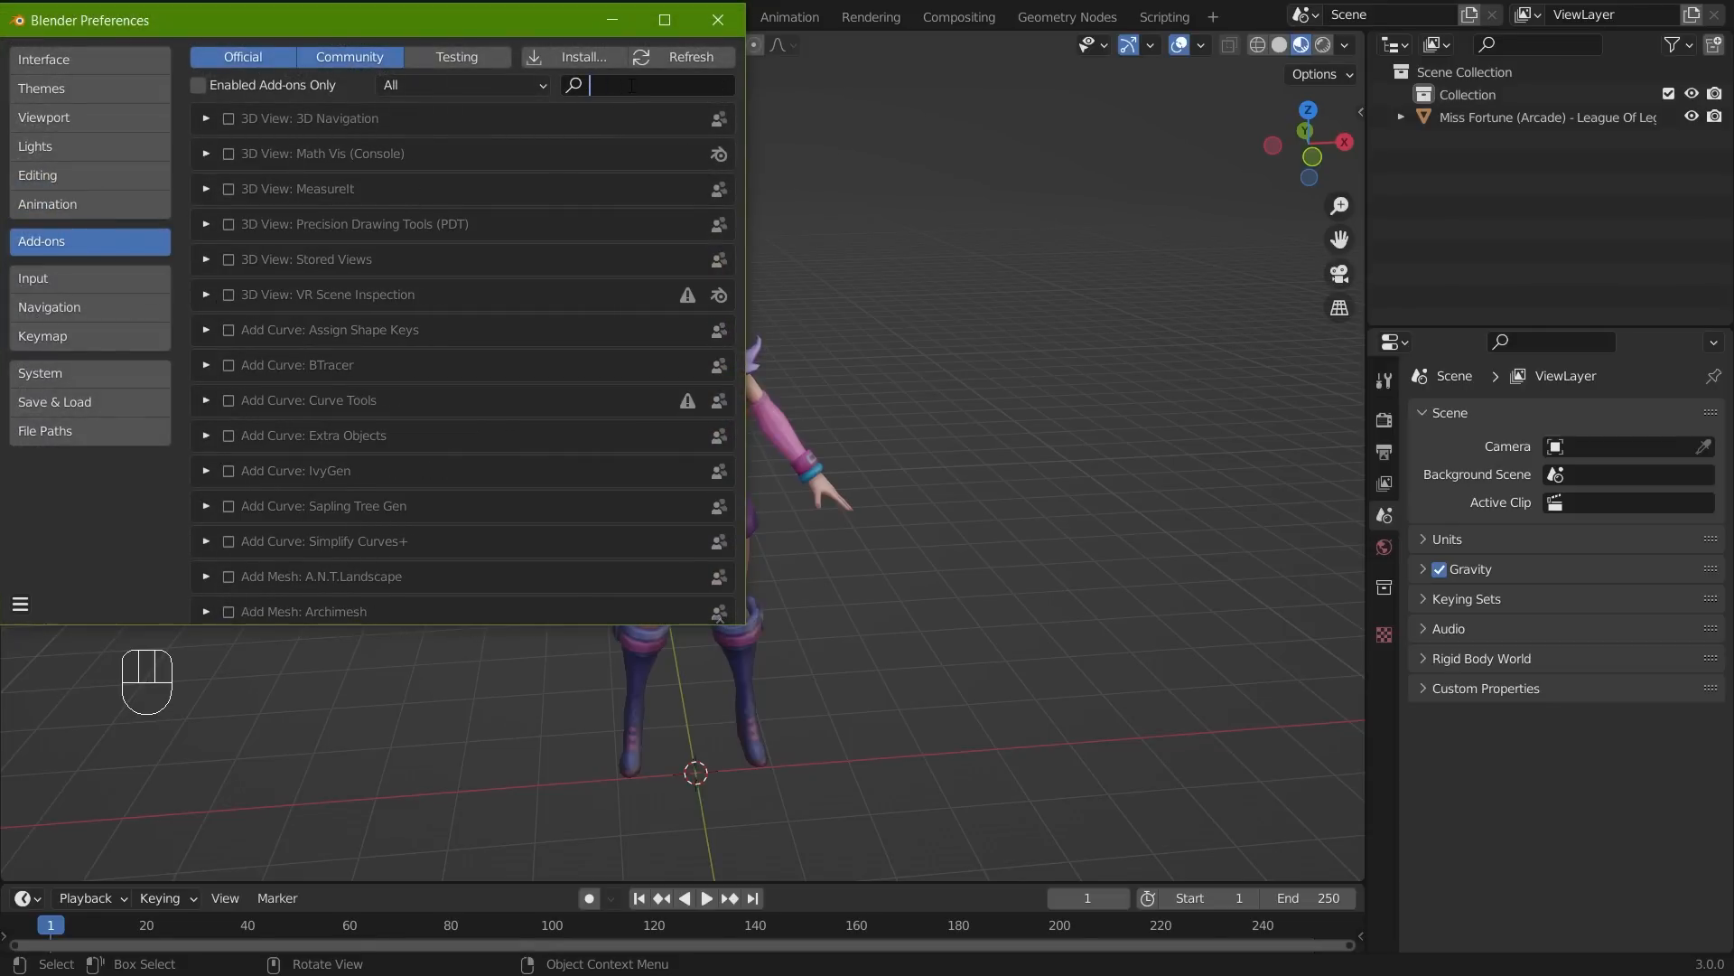
pyautogui.write('rigify')
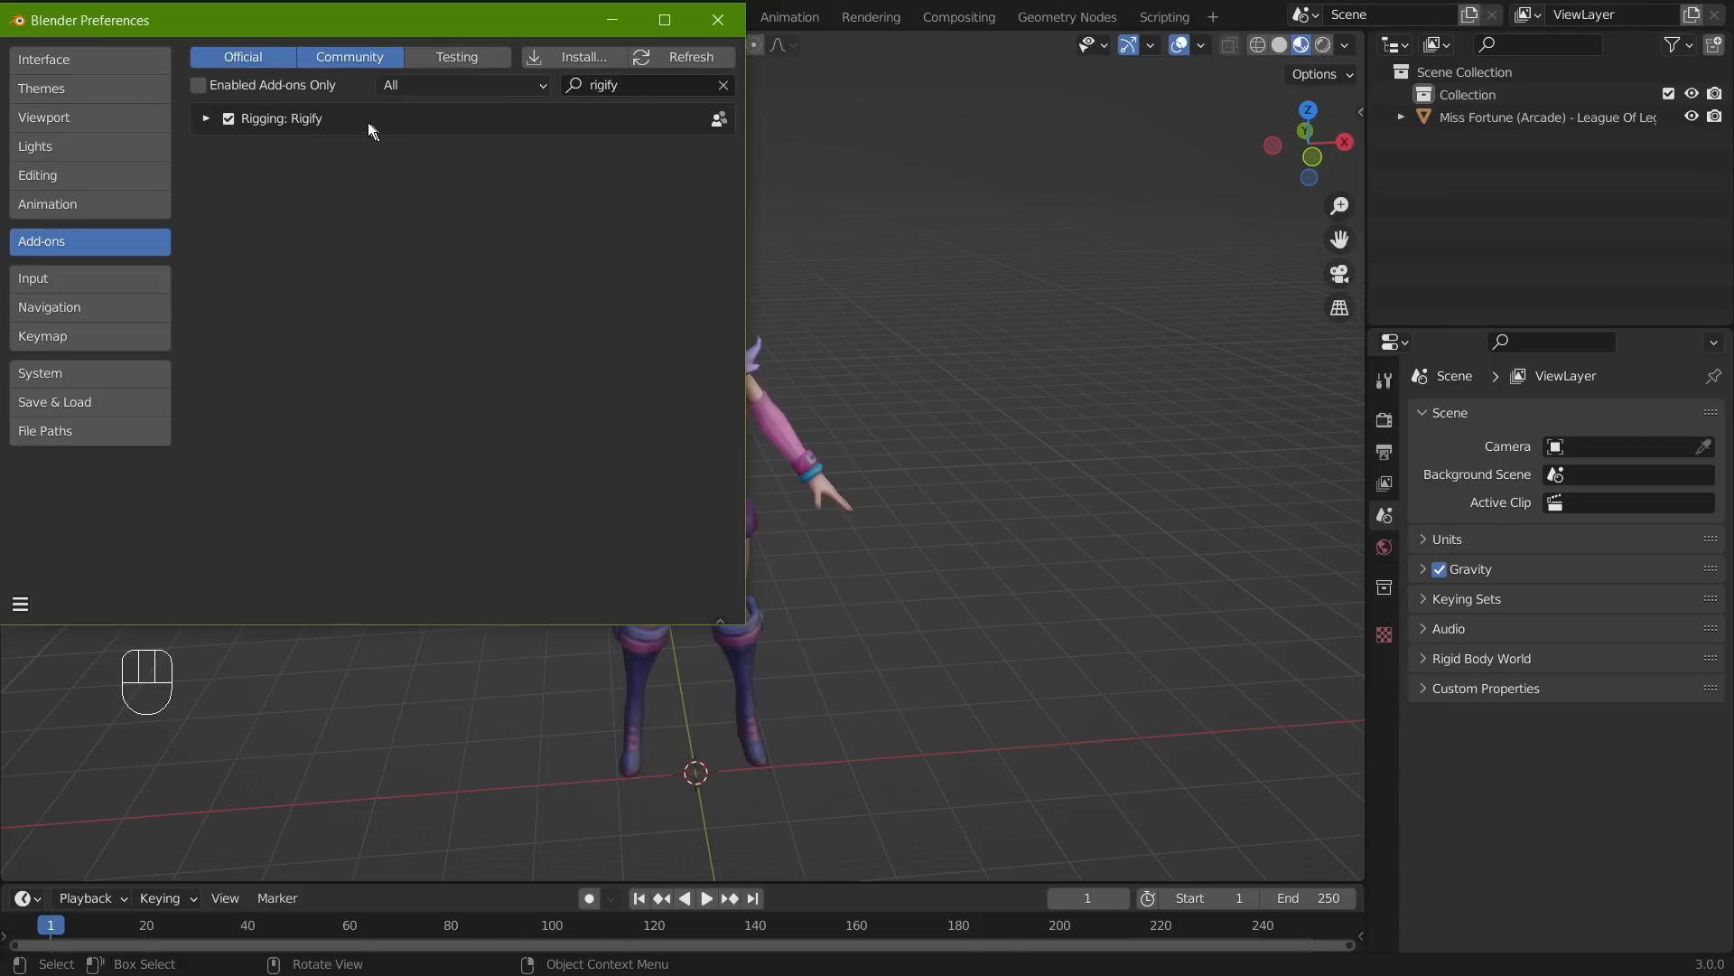
pyautogui.click(228, 119)
pyautogui.click(233, 118)
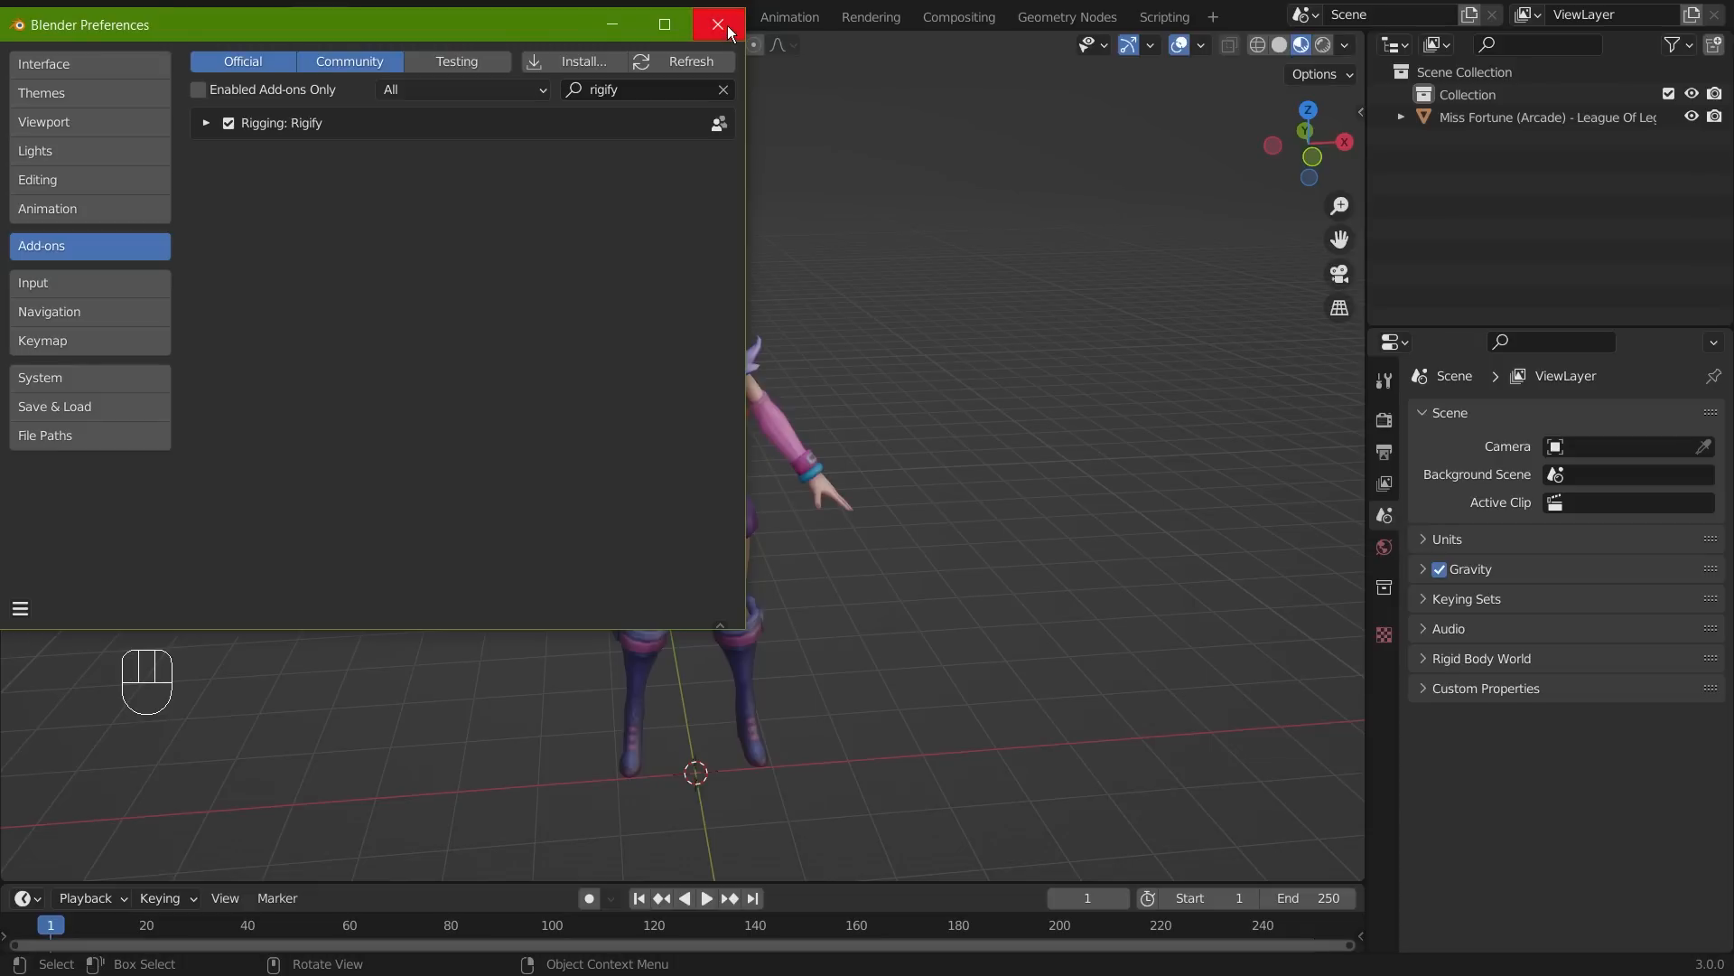
pyautogui.click(730, 32)
# - Review the armature types that can be added to the scene without adding one
pyautogui.hotkey('shift', 'a')
pyautogui.moveTo(375, 278)
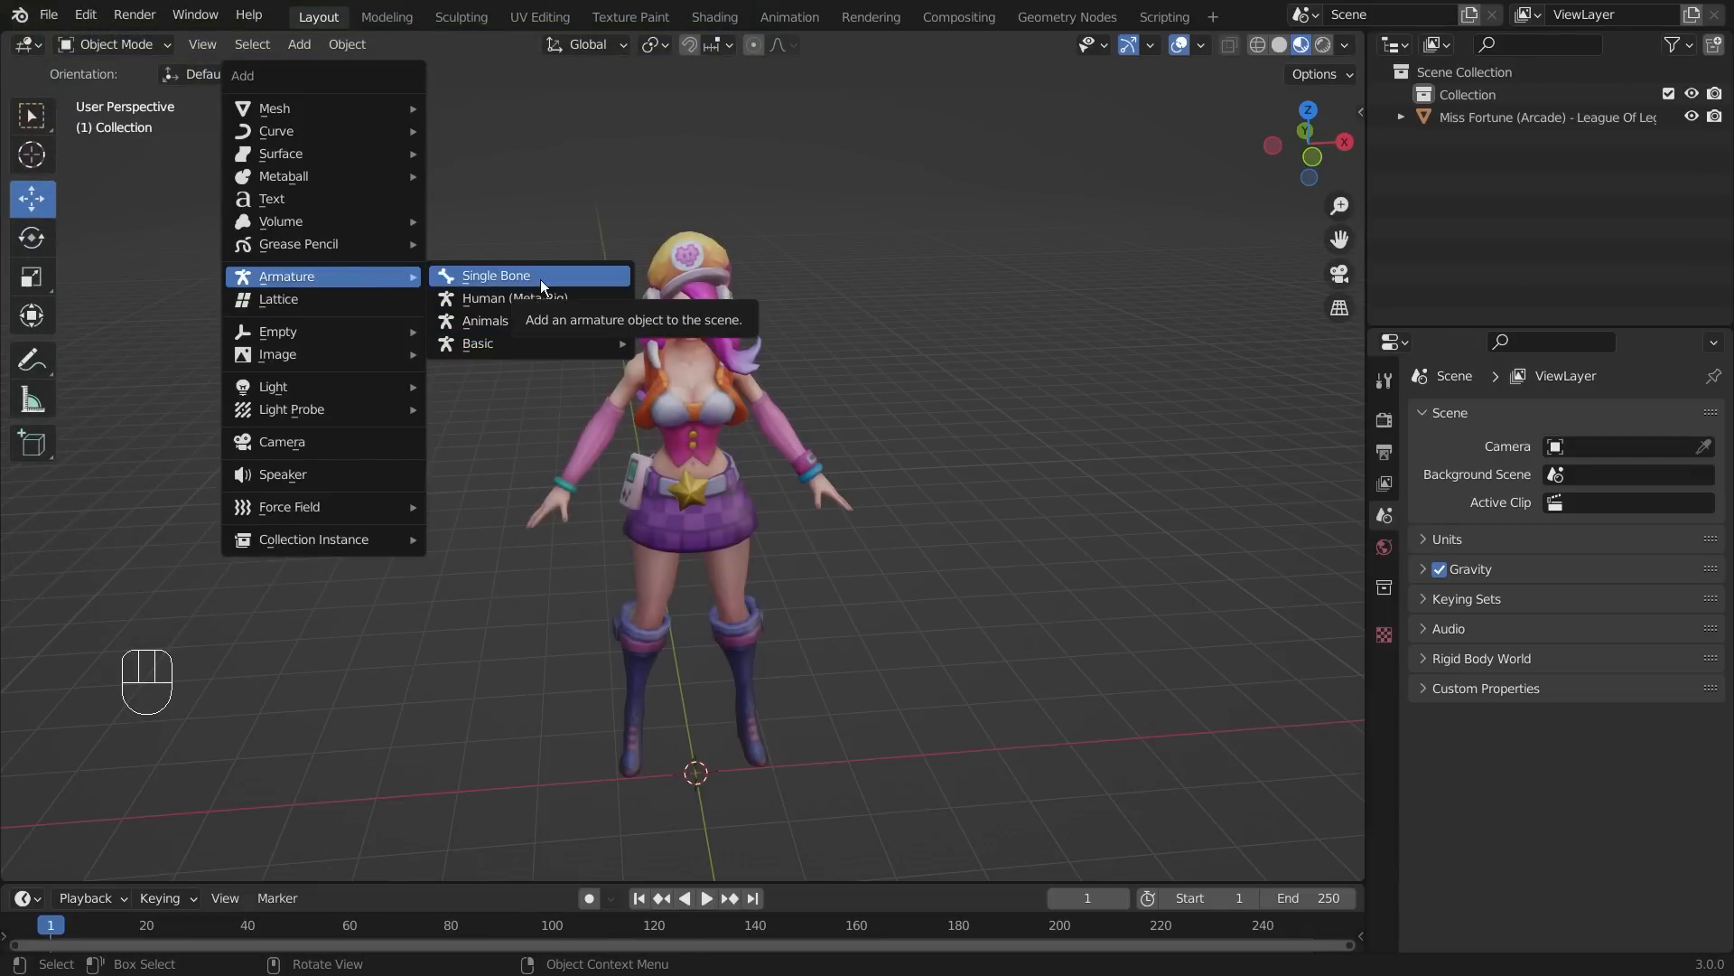
pyautogui.moveTo(551, 341)
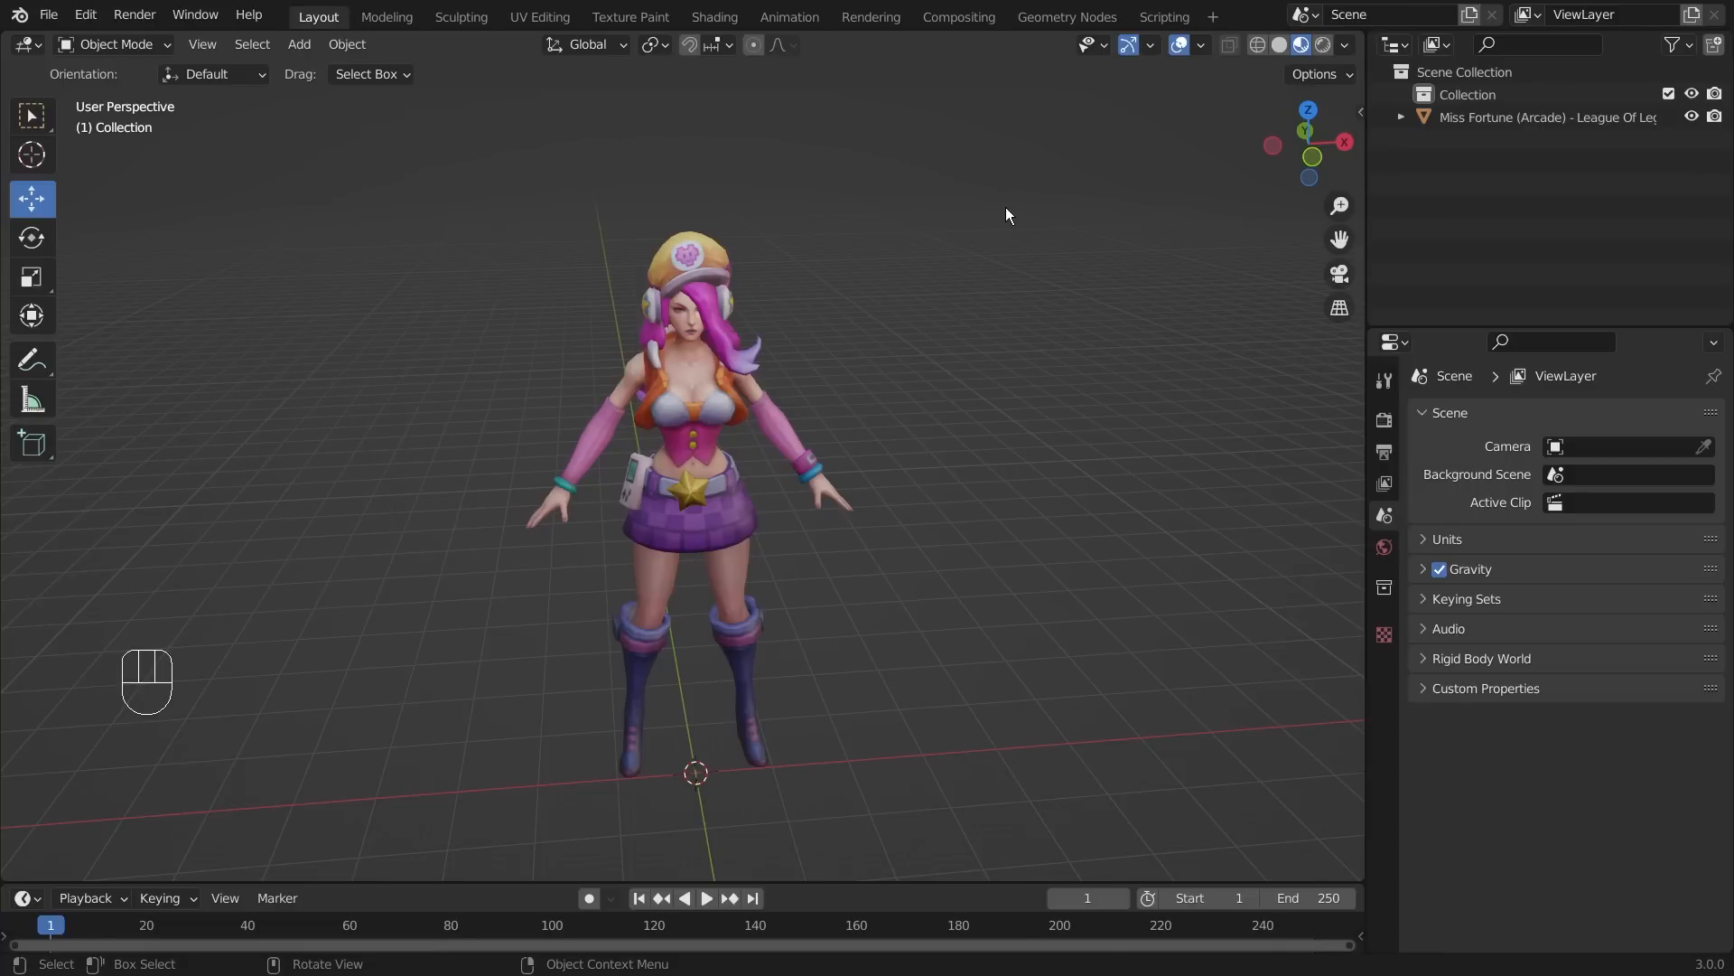
pyautogui.moveTo(1042, 475)
pyautogui.mouseDown(button='middle')
pyautogui.moveTo(902, 424)
pyautogui.moveTo(1032, 447)
pyautogui.mouseUp(button='middle')
pyautogui.scroll(2, 1039, 445)
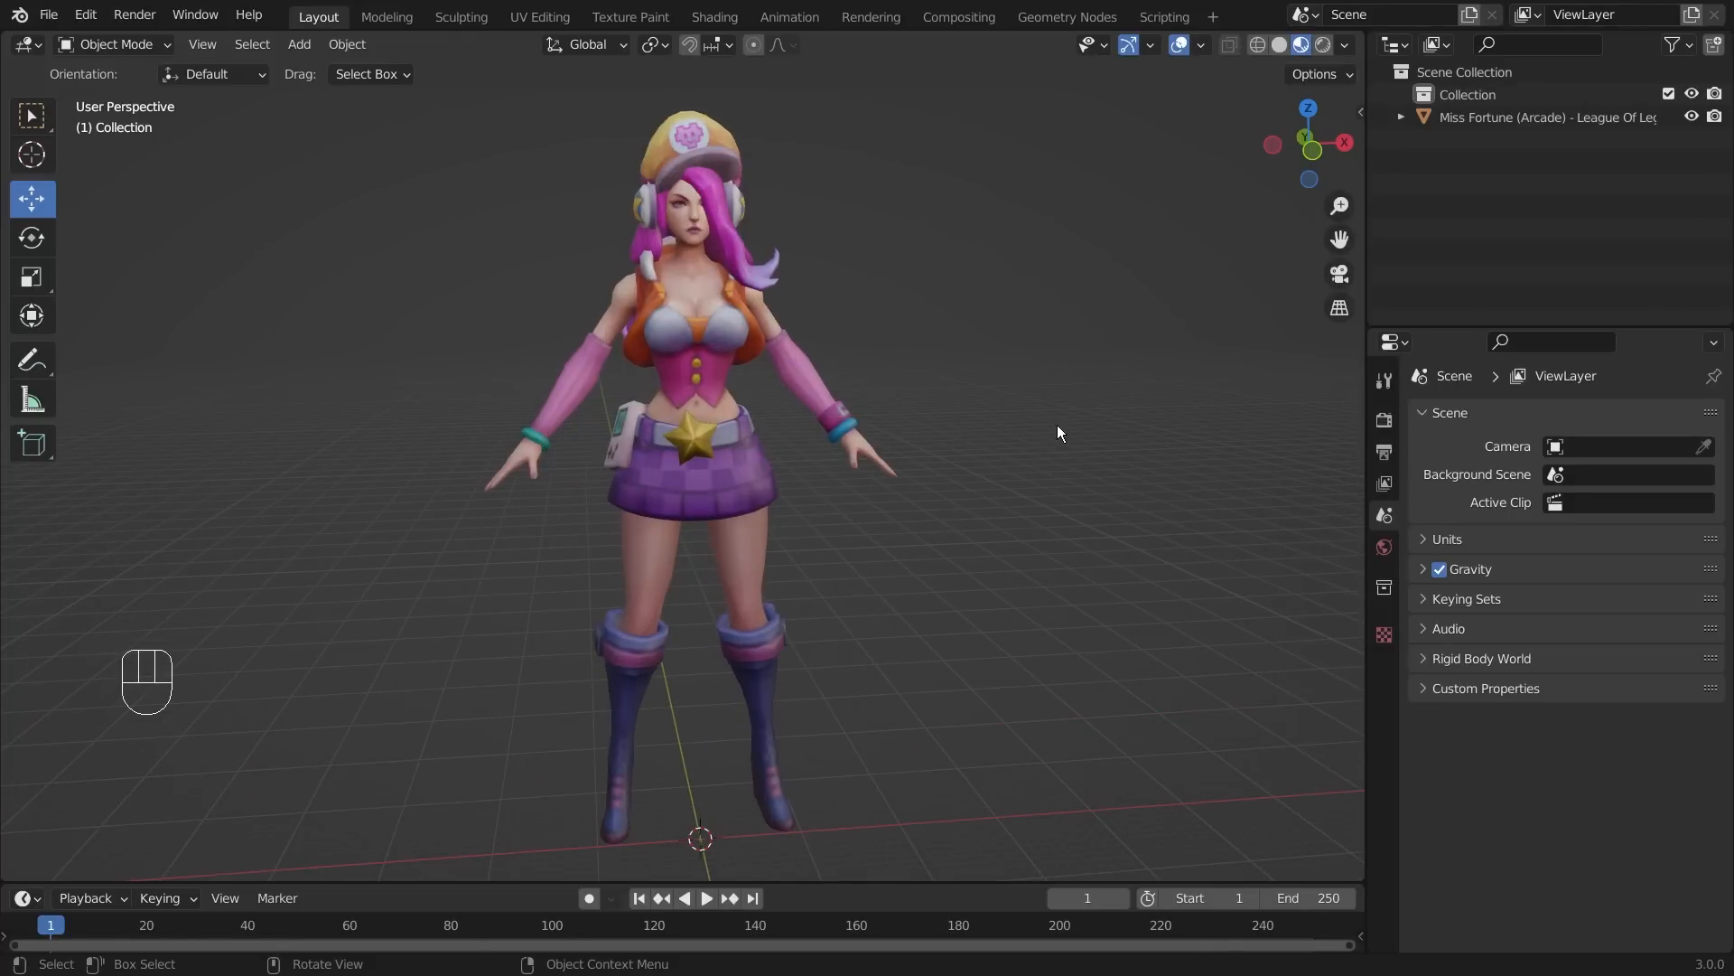
pyautogui.moveTo(967, 505); pyautogui.dragTo(1010, 539, button='middle')
pyautogui.scroll(2, 941, 500)
pyautogui.scroll(-3, 942, 492)
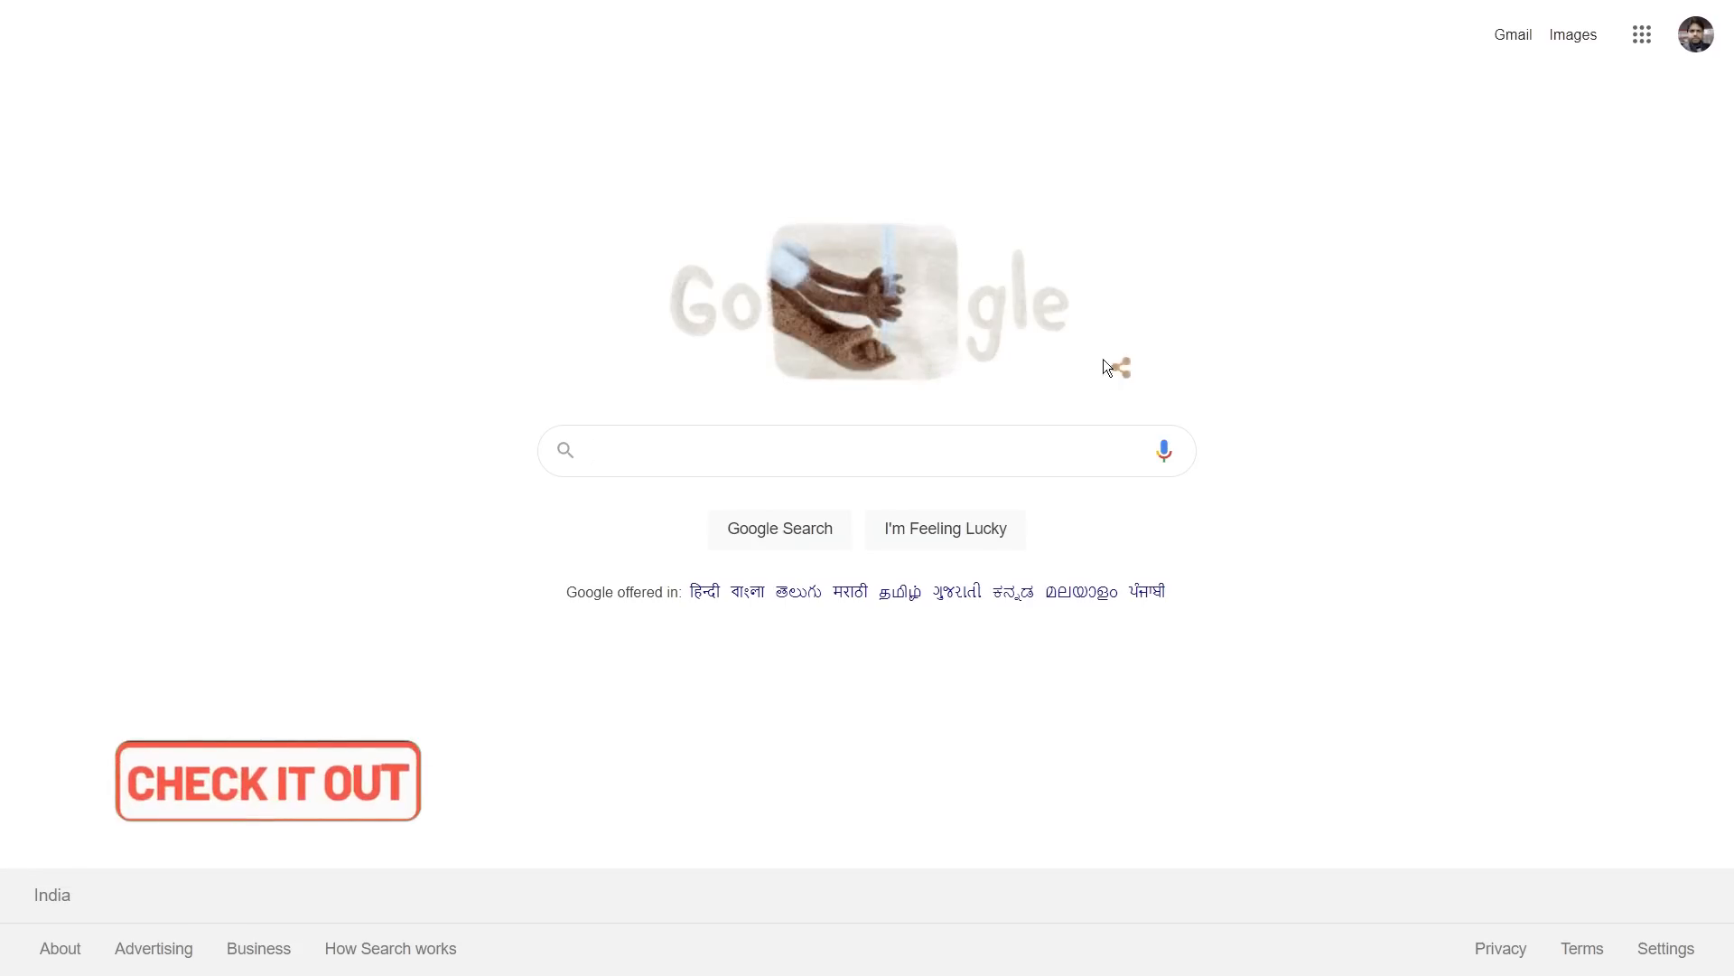
# - Switch to the web browser, search Google for "Mixamo" and open the mixamo.com site
pyautogui.click(679, 443)
pyautogui.write('Mix')
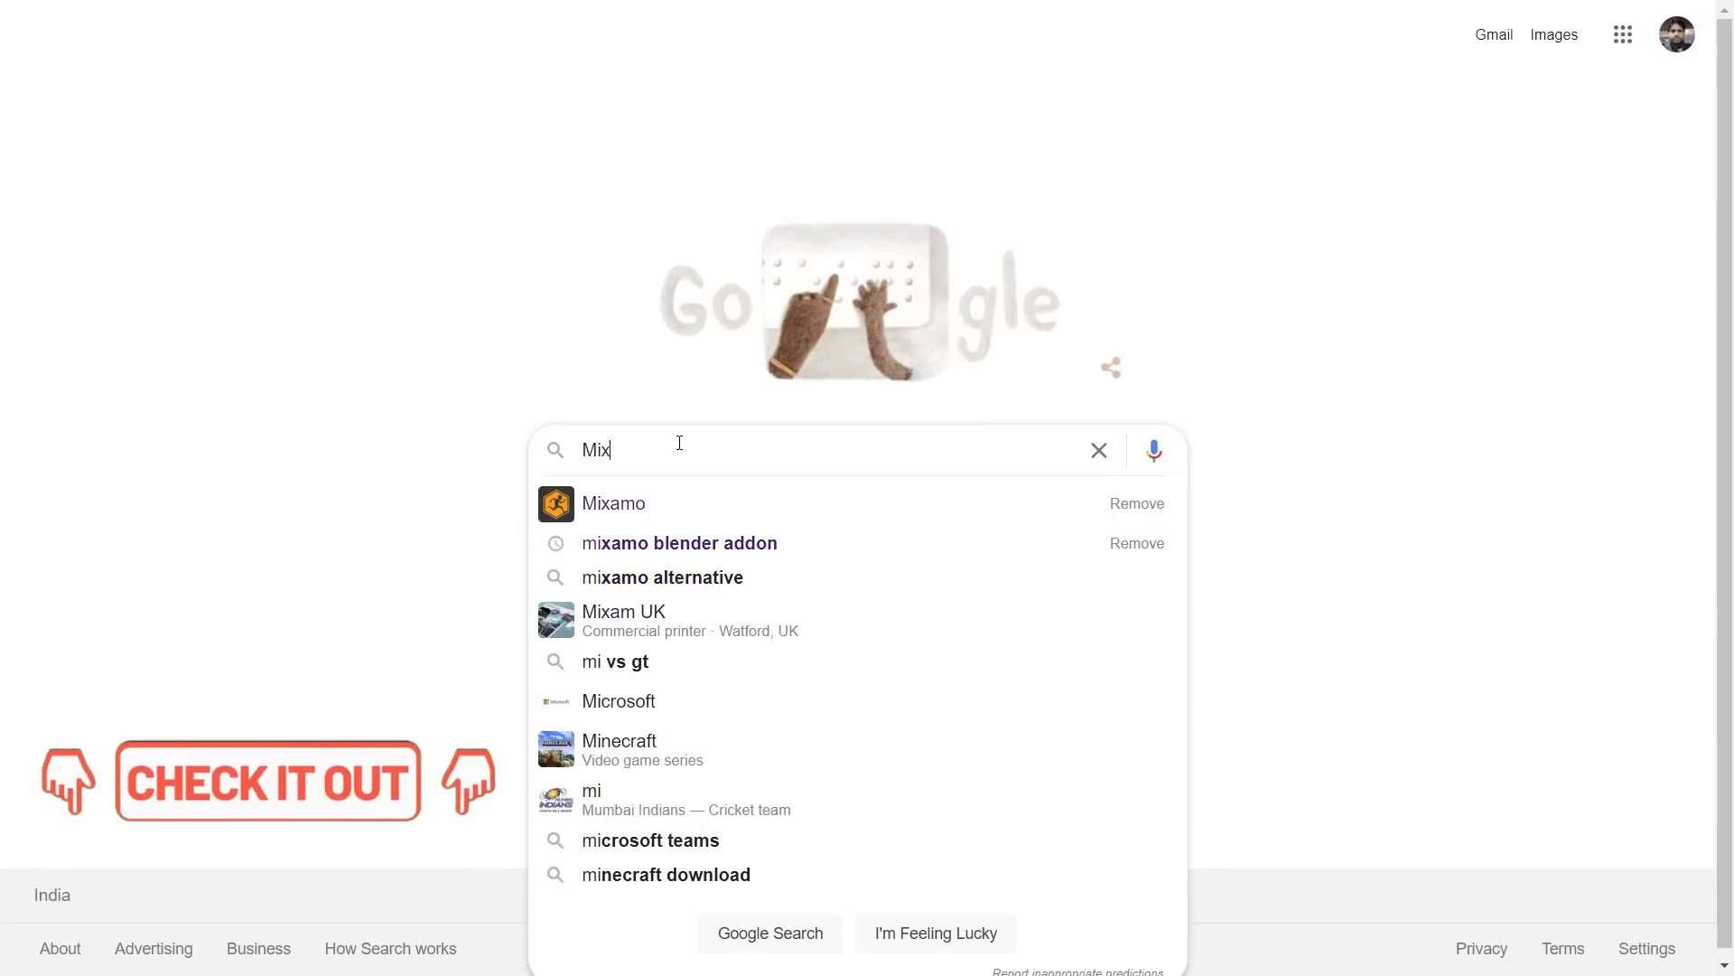
pyautogui.write('amo')
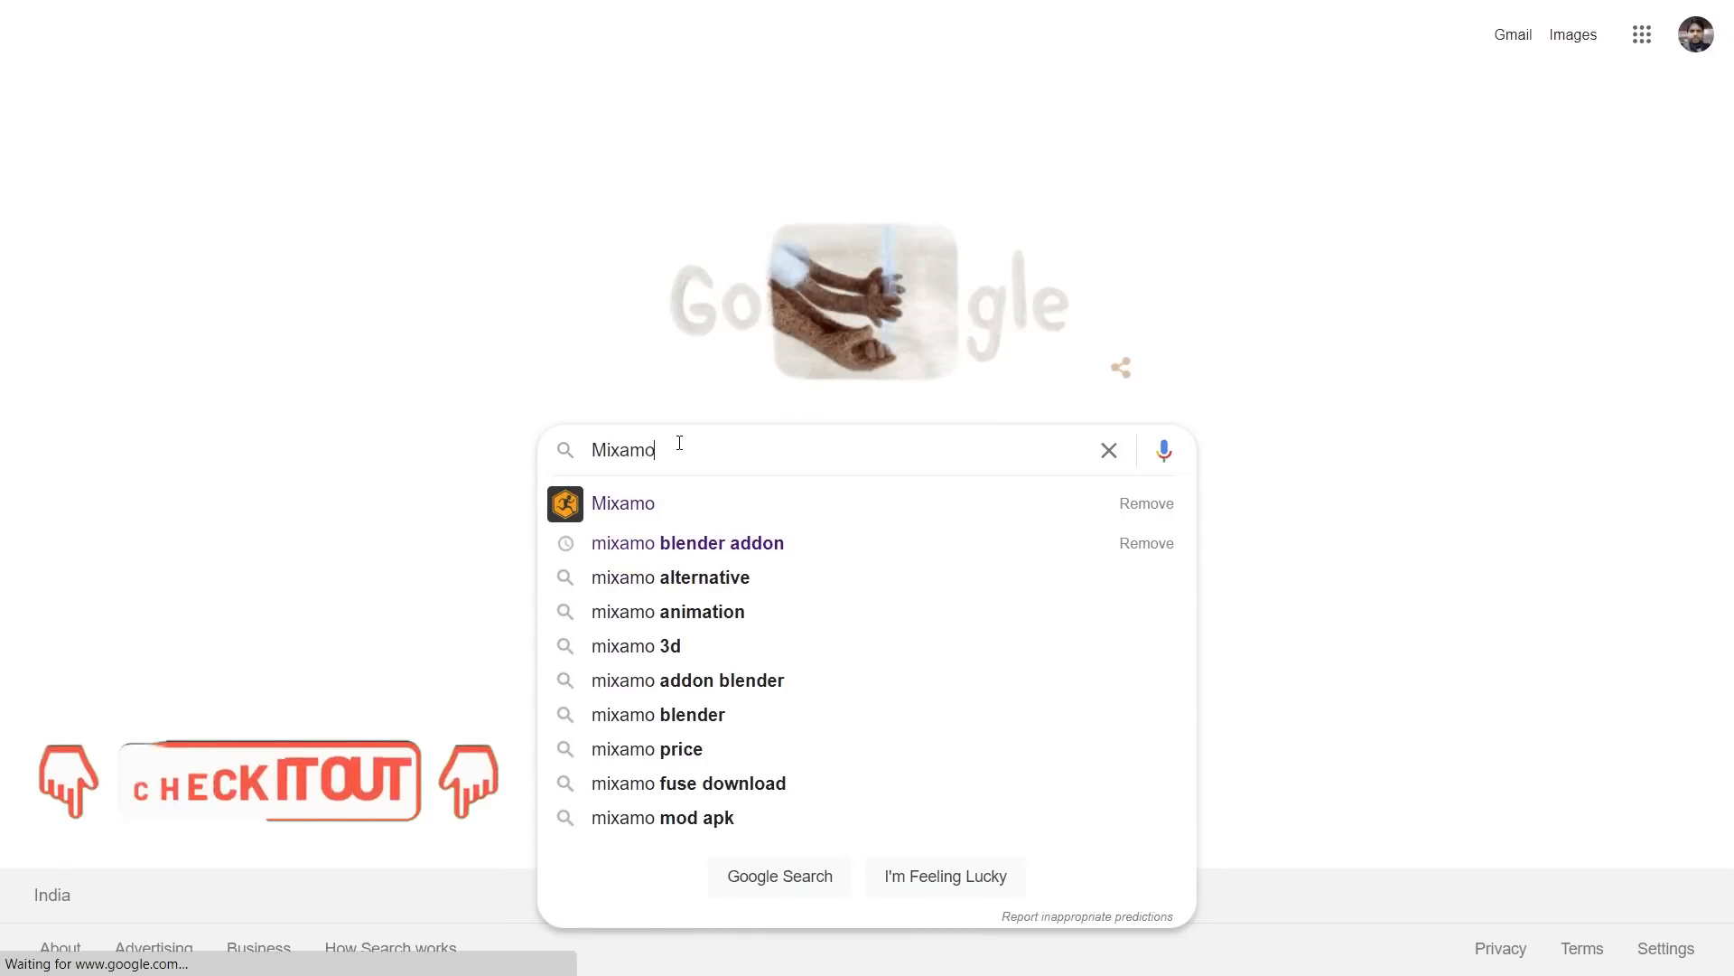
pyautogui.press('Return')
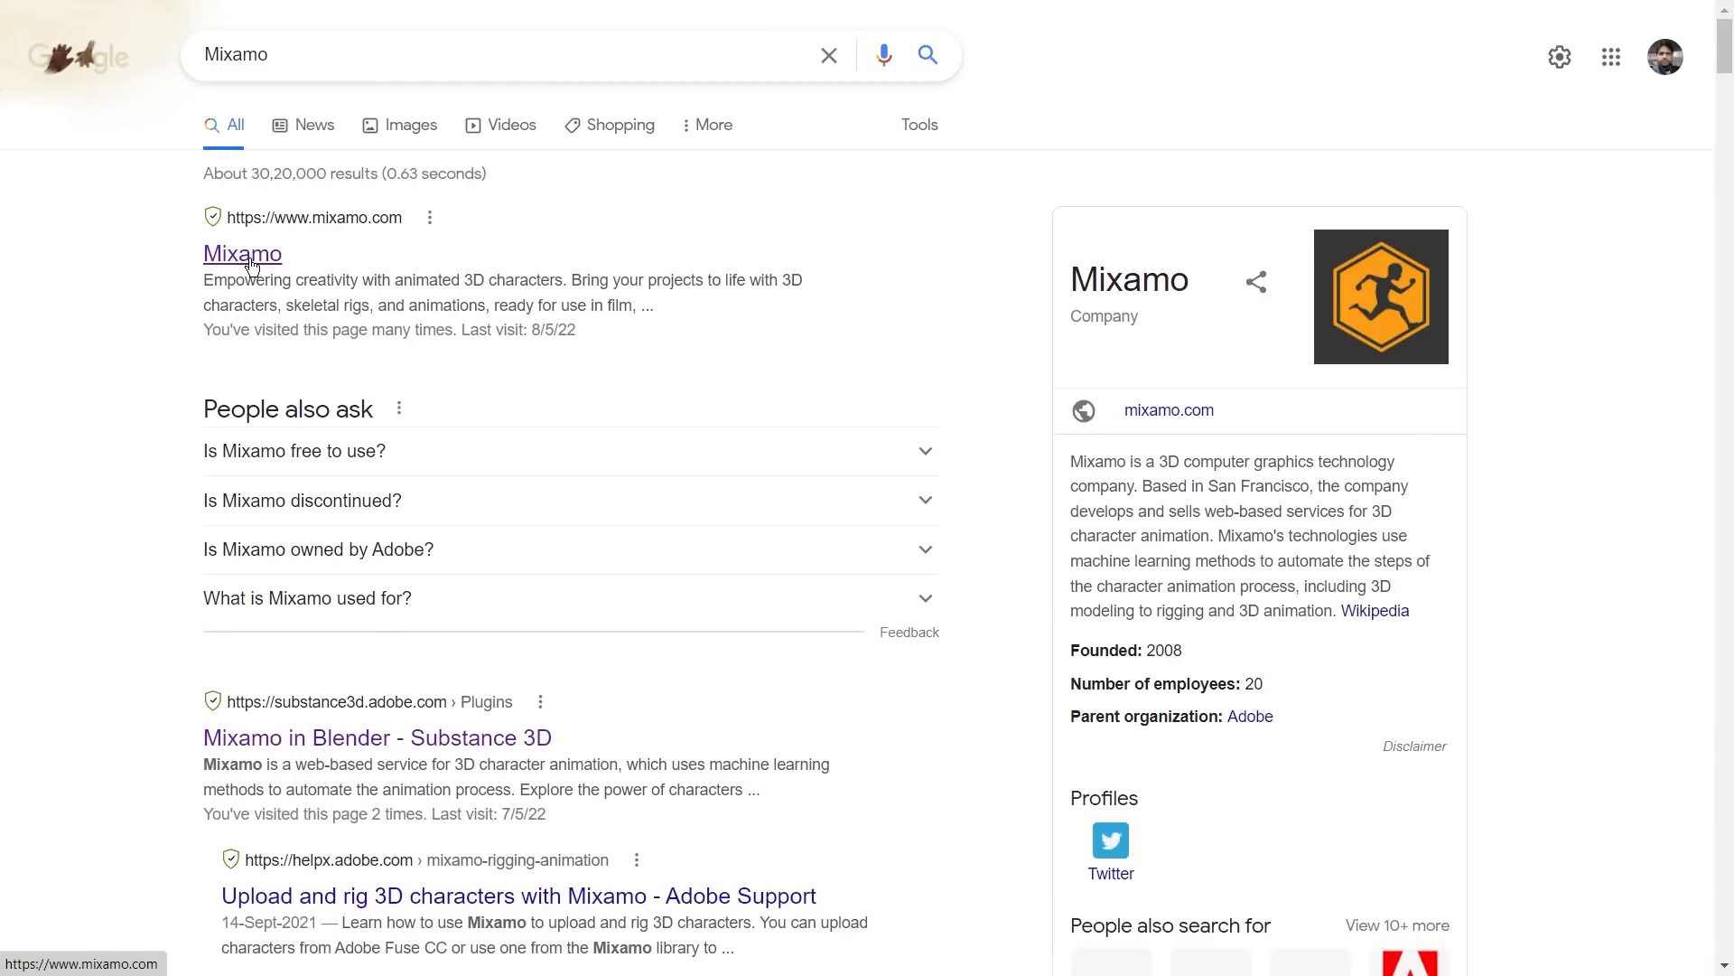
pyautogui.click(246, 259)
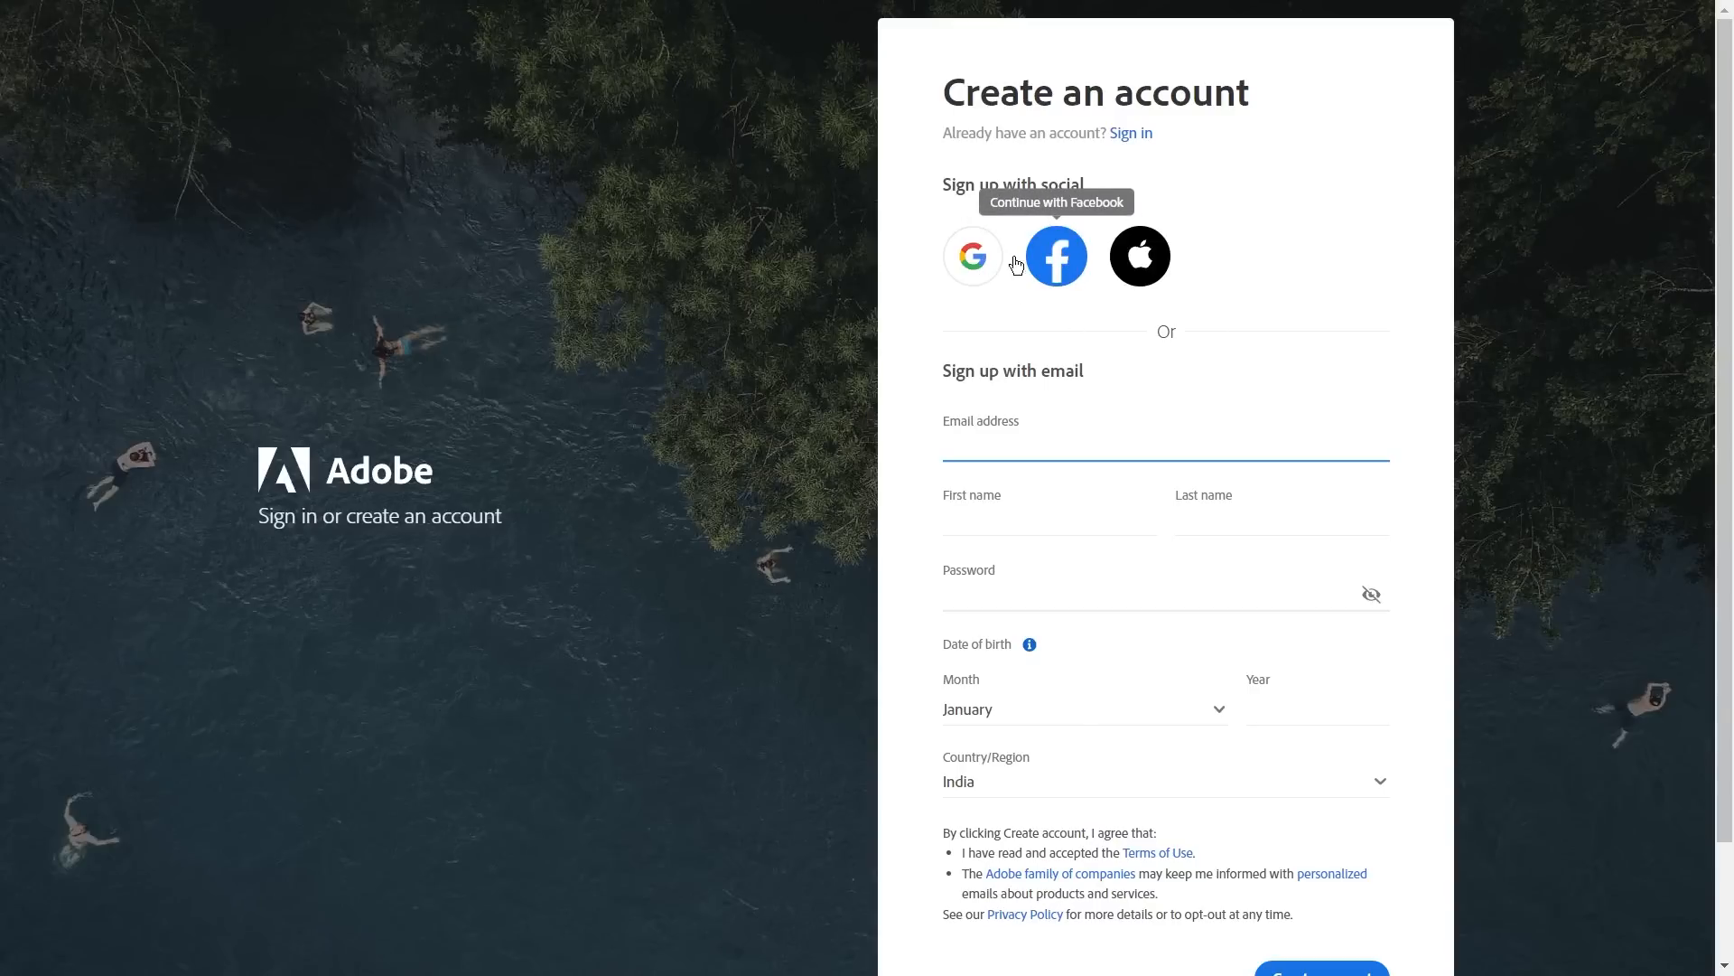
# - Sign up with Adobe using an existing Google account to enter Mixamo
pyautogui.click(970, 266)
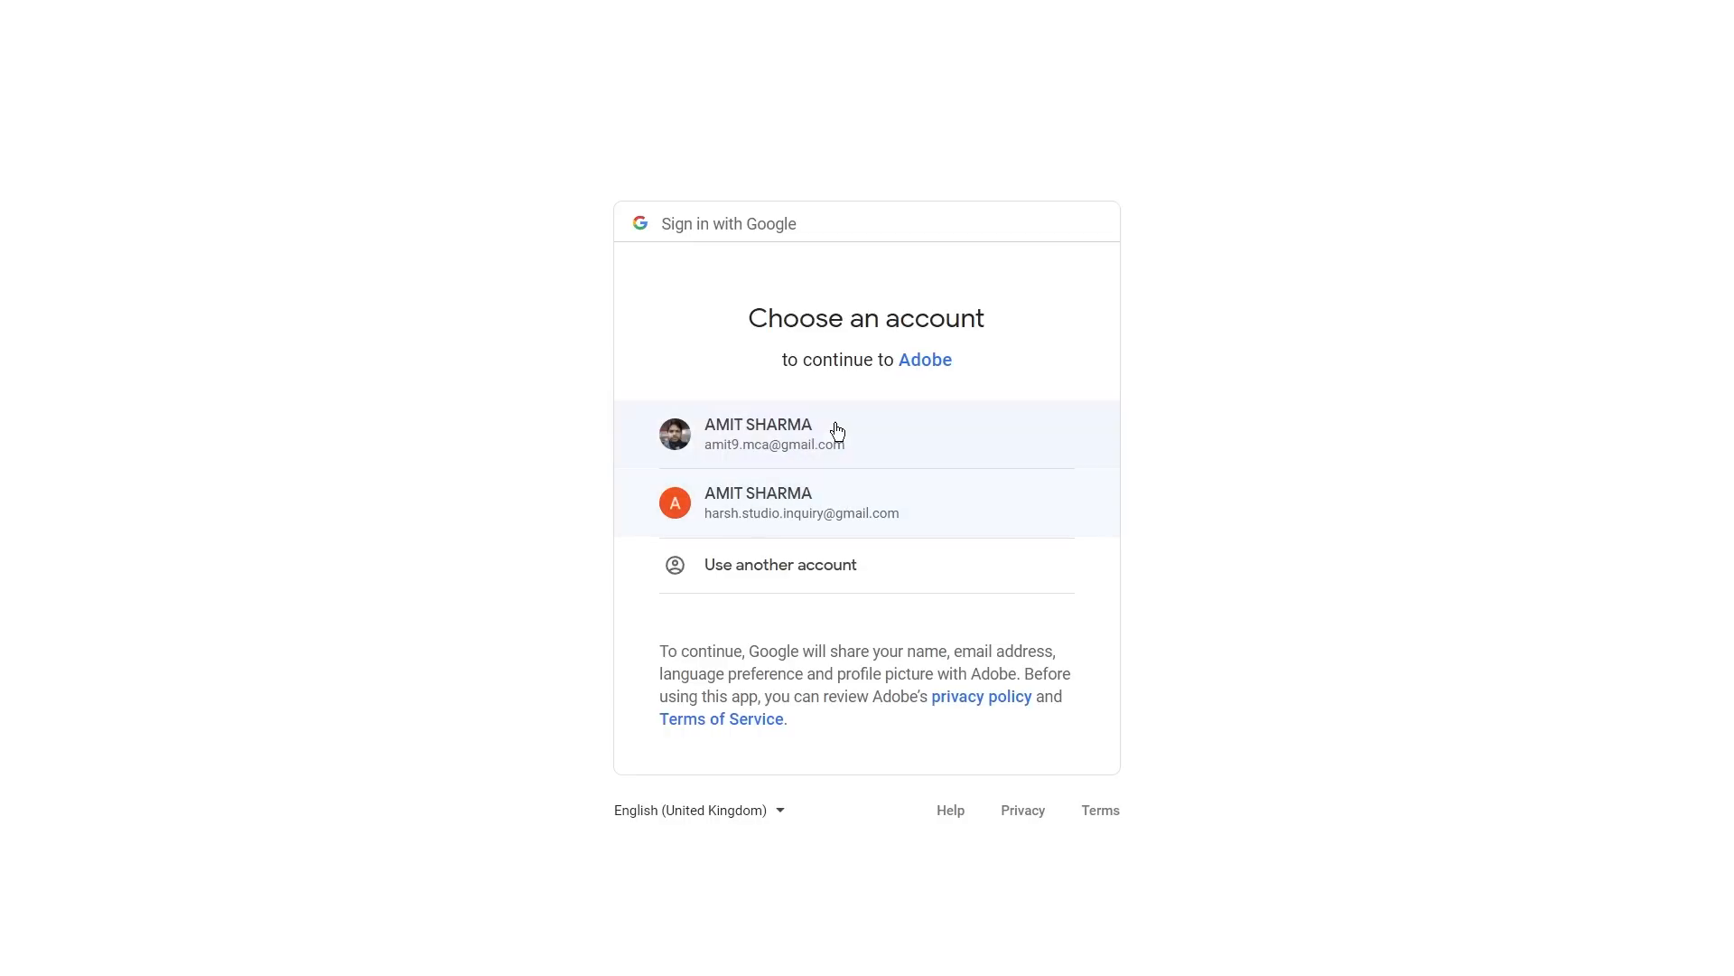
pyautogui.click(761, 457)
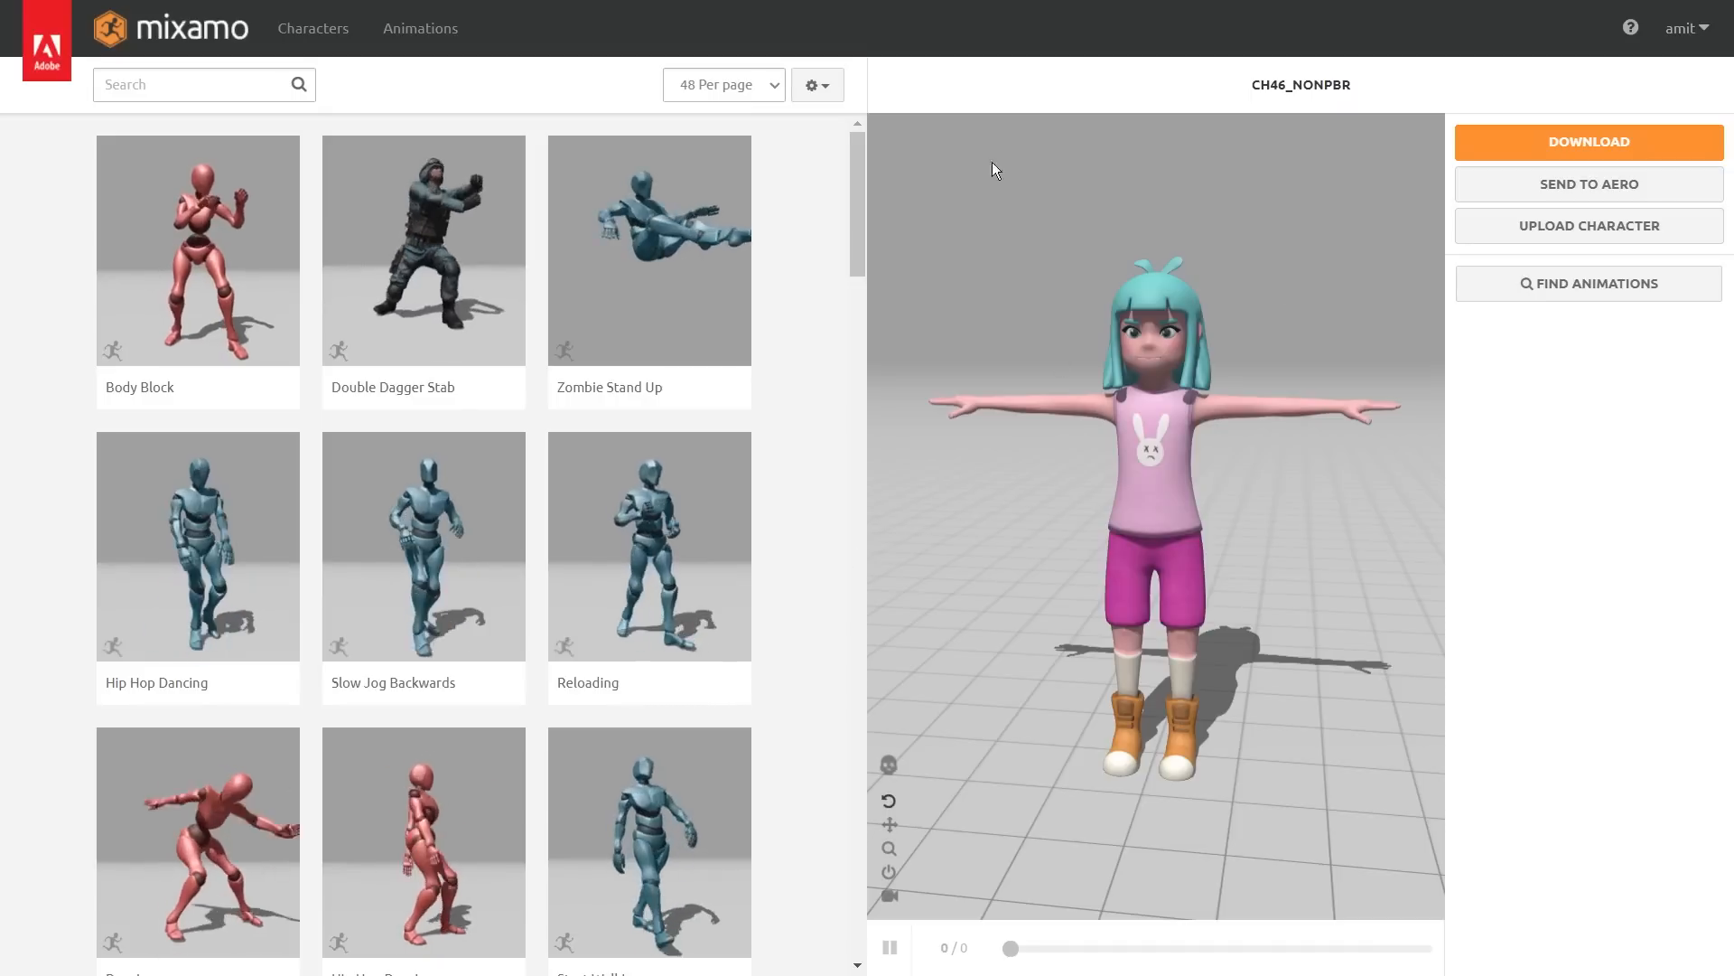
# - Inspect the default character preview, check the file formats accepted for uploading a character, and close the upload dialog
pyautogui.moveTo(1242, 507); pyautogui.dragTo(1211, 528)
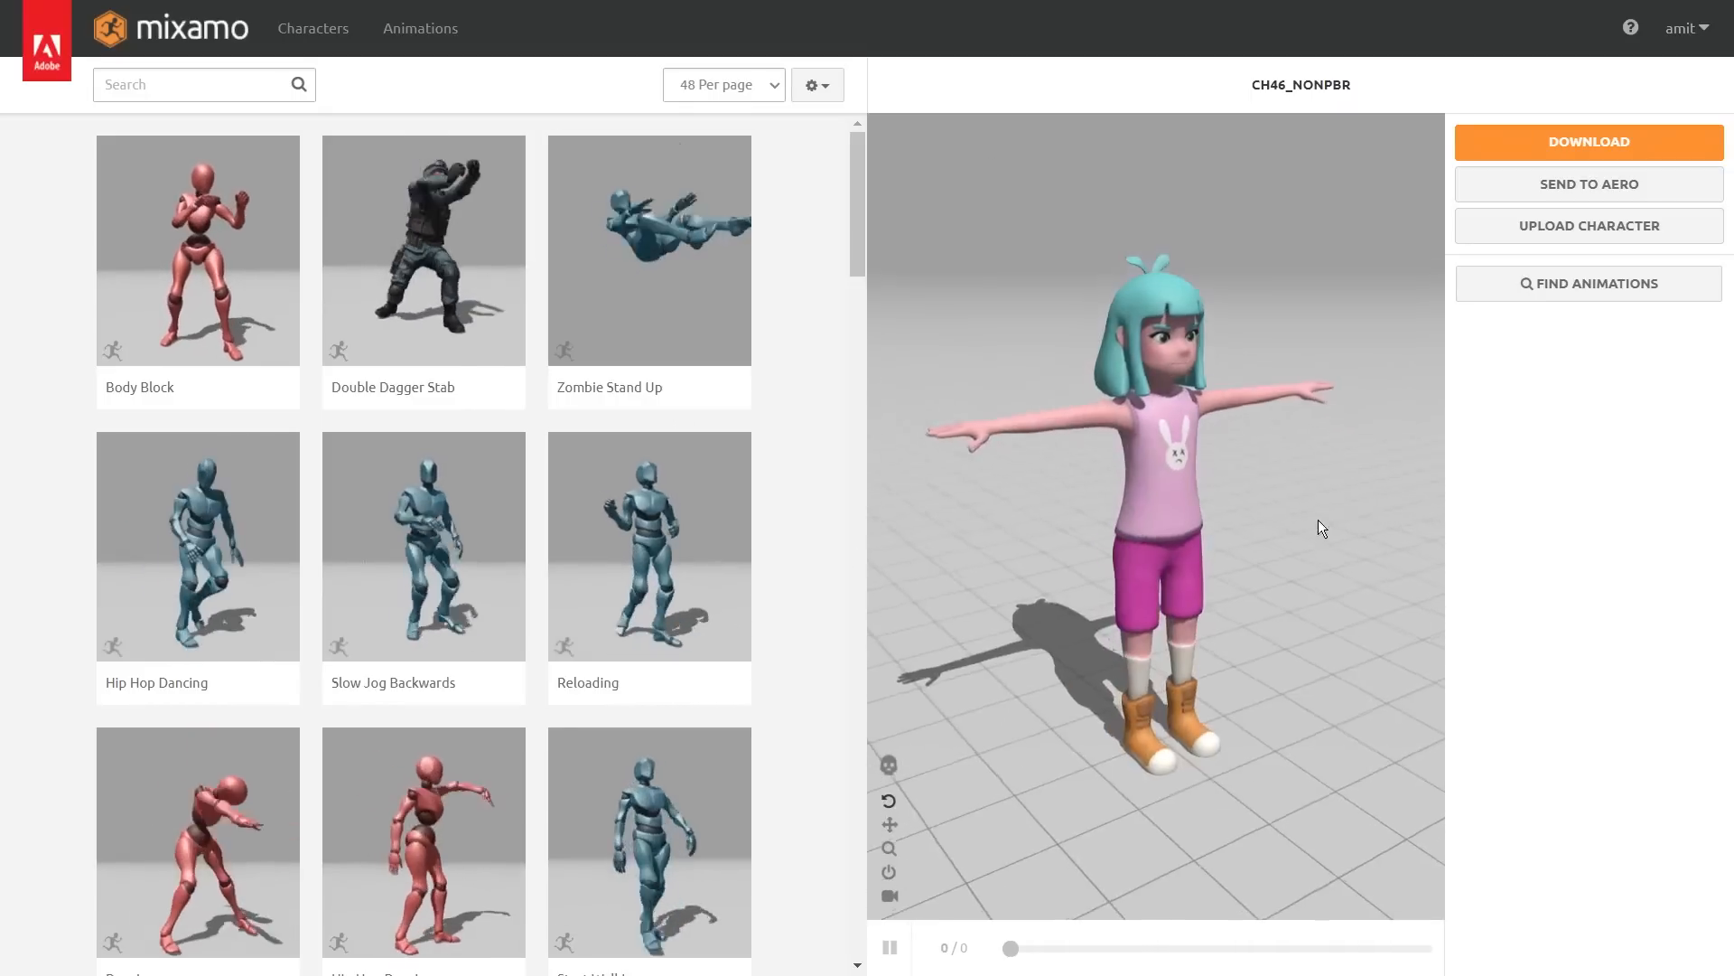
pyautogui.click(1639, 238)
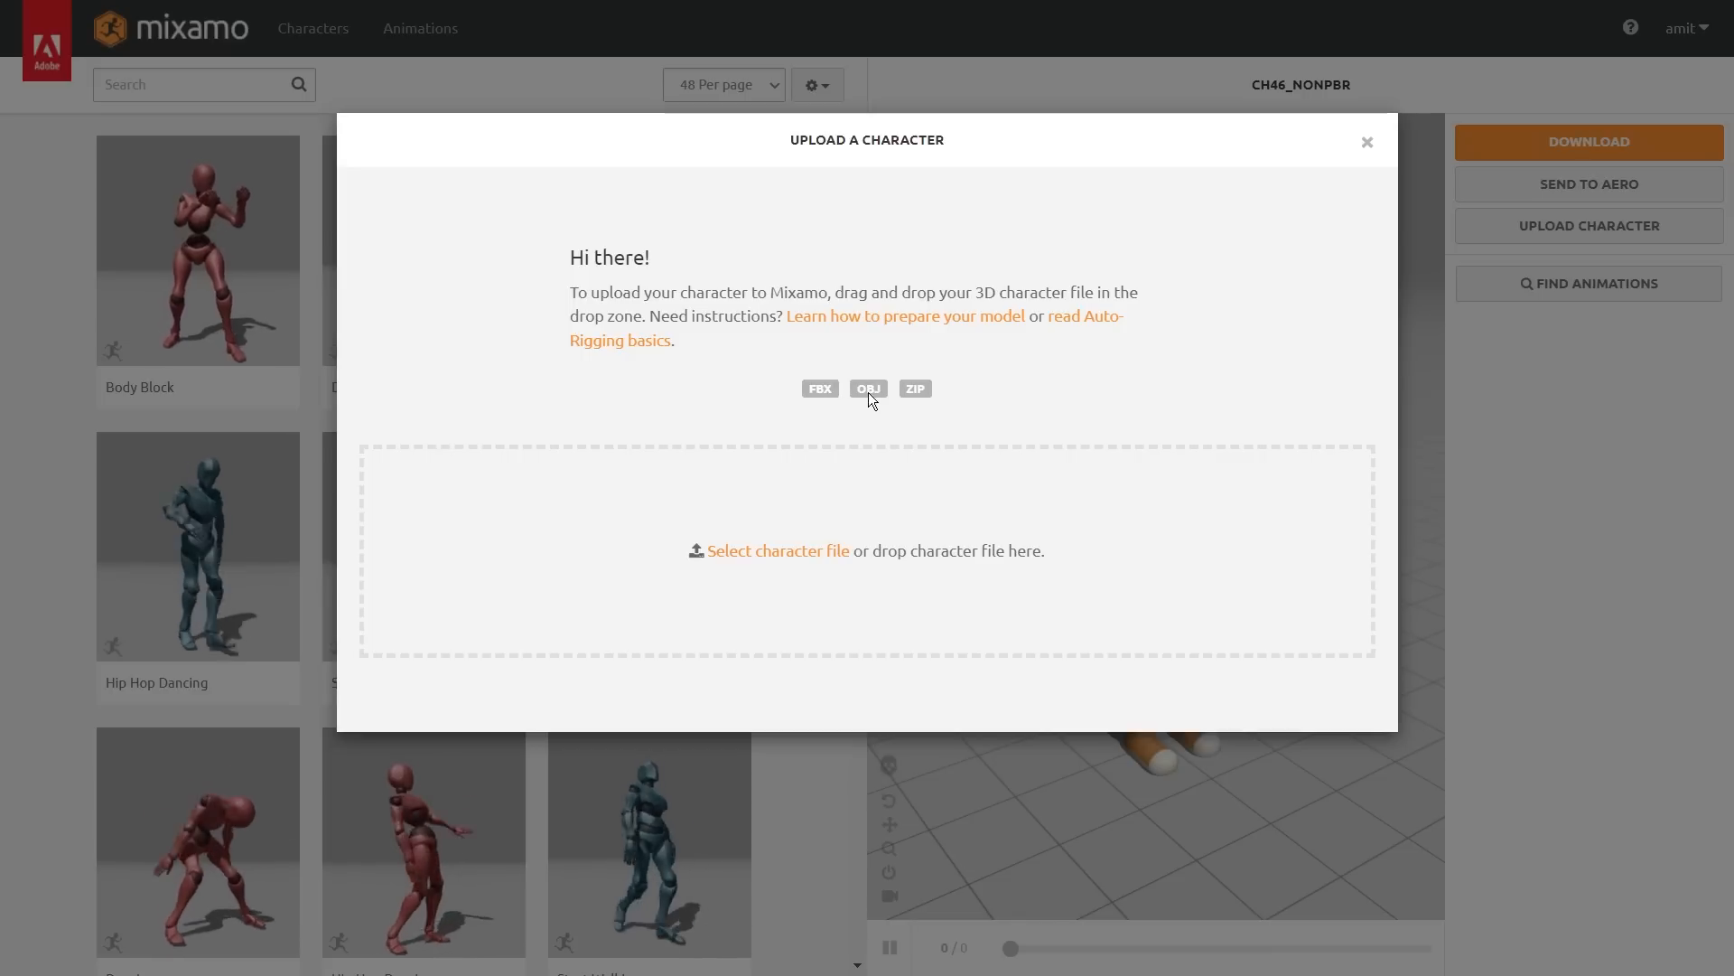
pyautogui.click(1367, 142)
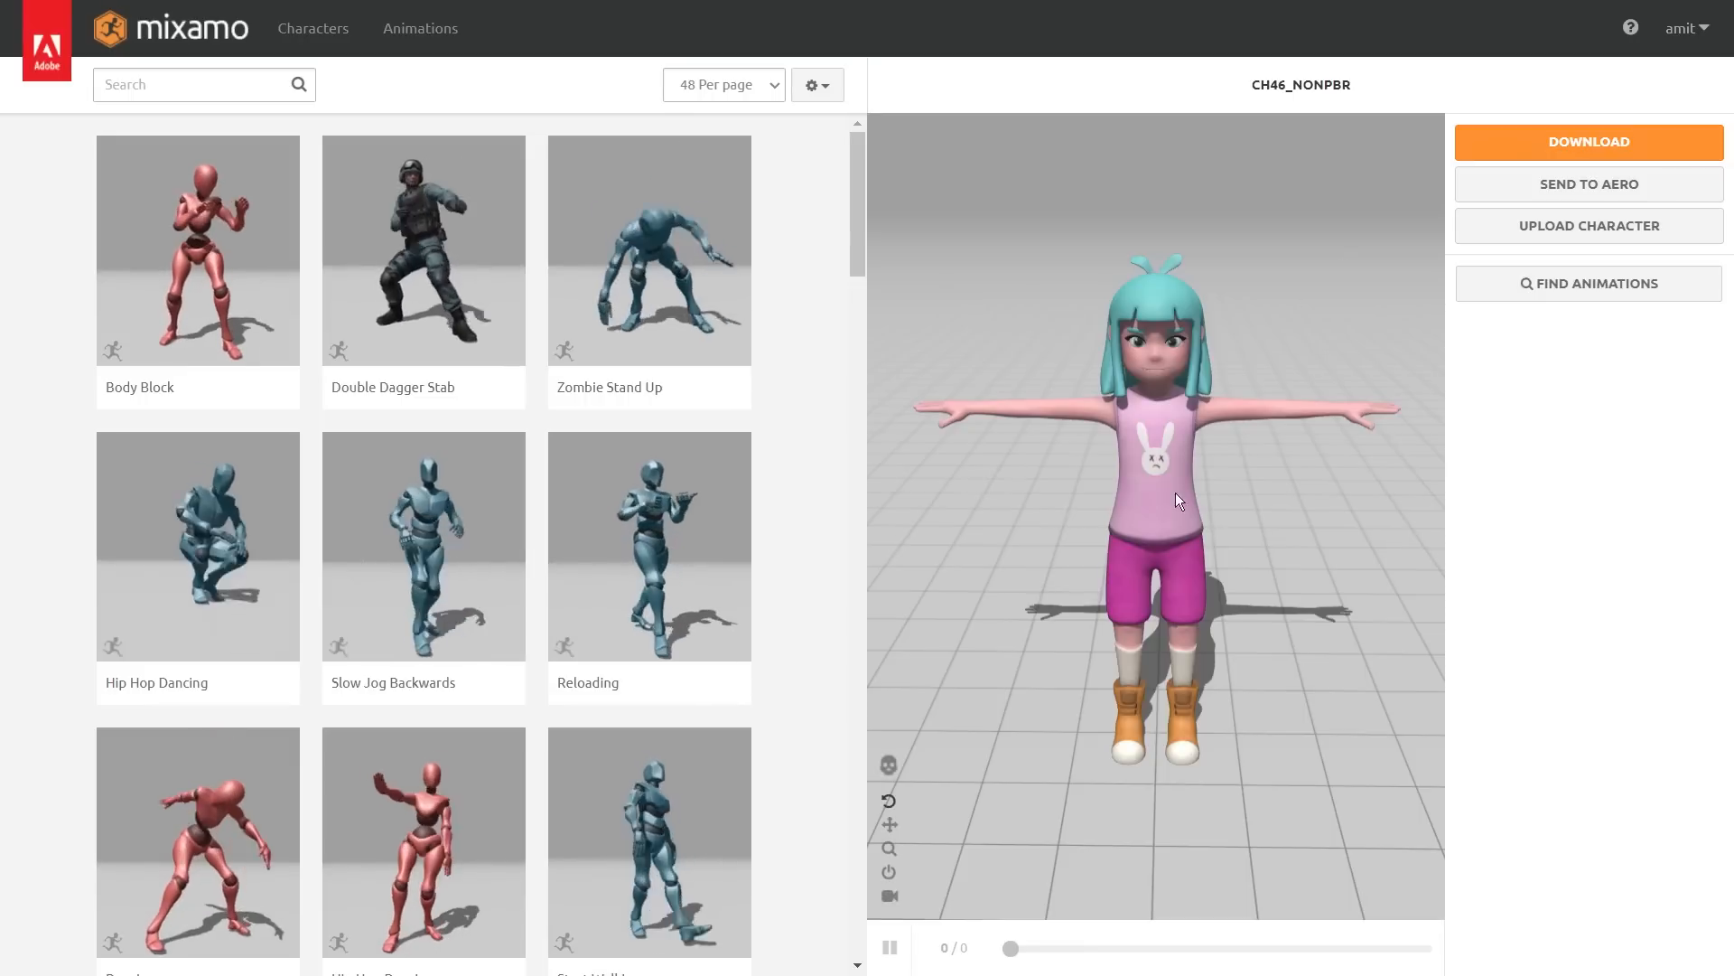
# - Browse the animation library and apply the Drop Kick animation to the default character
pyautogui.moveTo(1208, 529); pyautogui.dragTo(1282, 506)
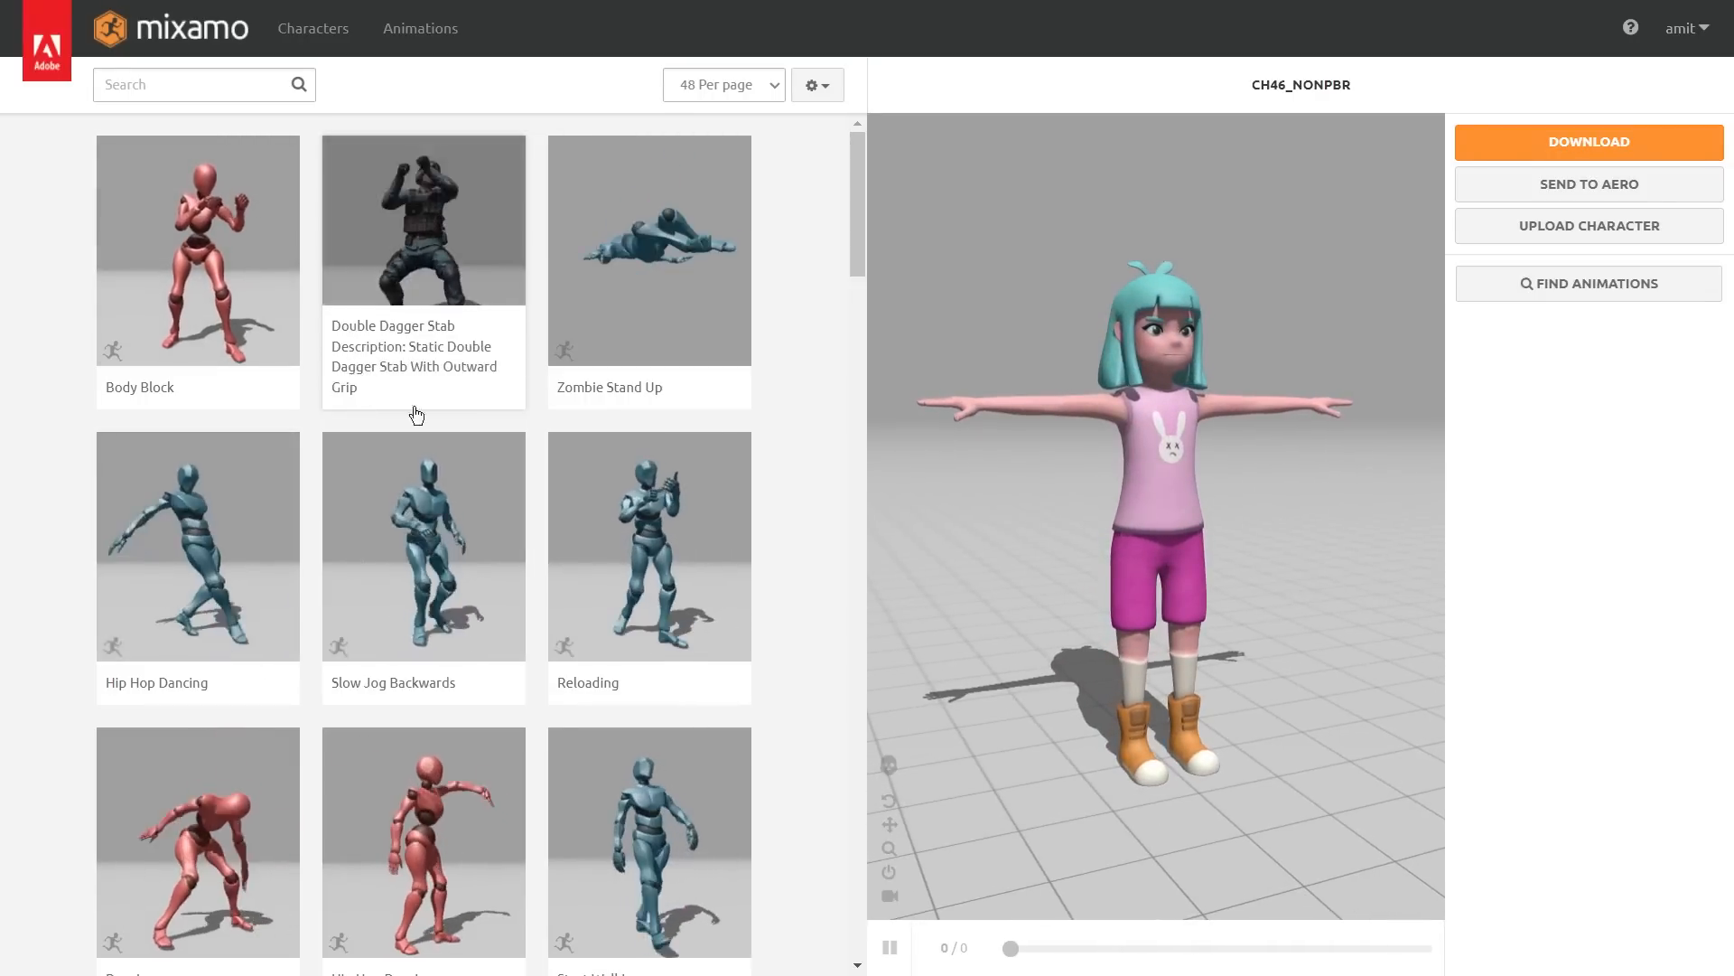
pyautogui.scroll(-6, 461, 469)
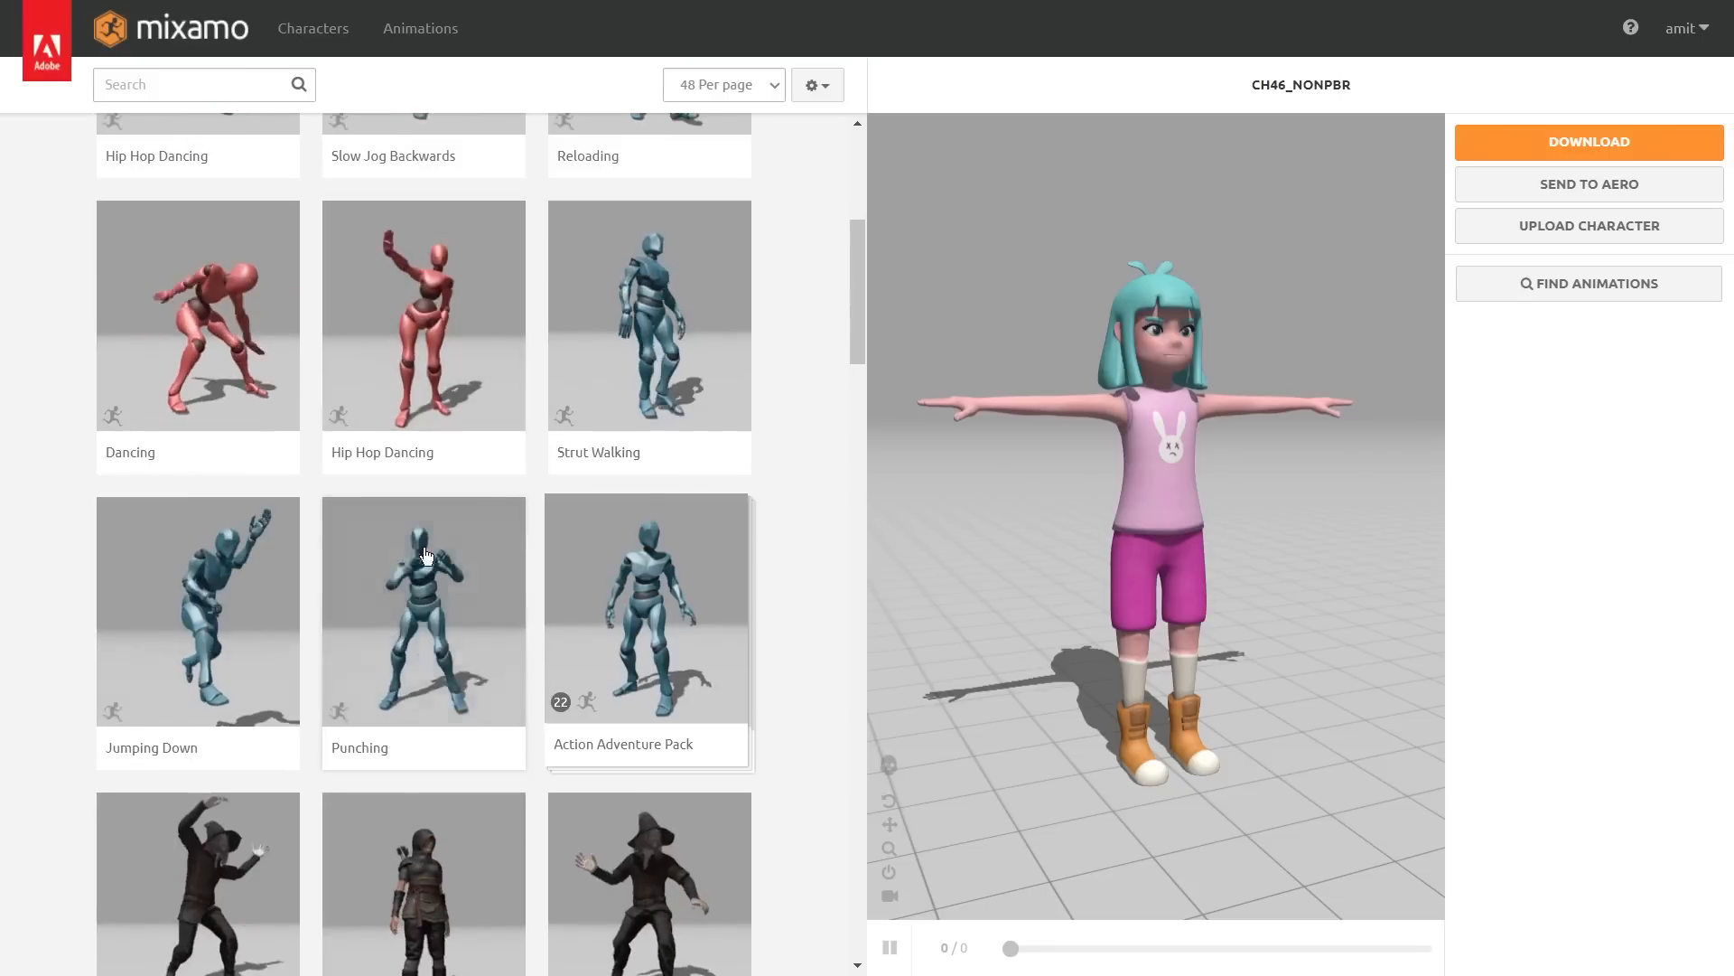
pyautogui.scroll(2, 395, 609)
pyautogui.scroll(-5, 395, 609)
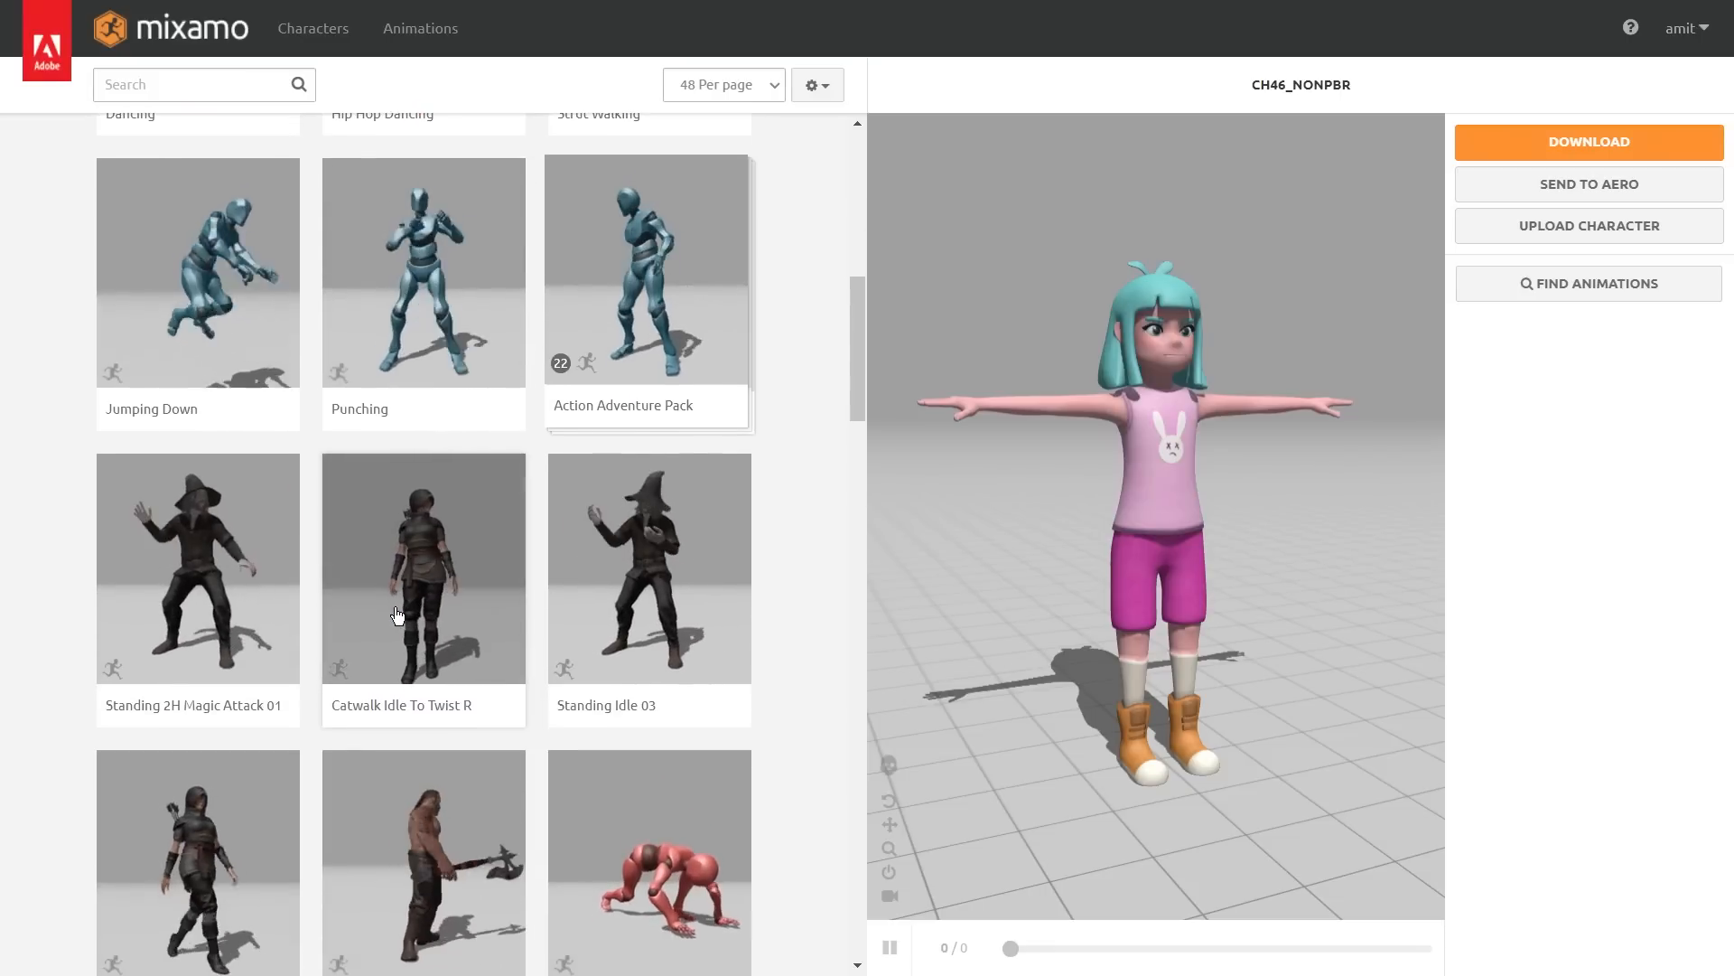
pyautogui.scroll(-3, 397, 615)
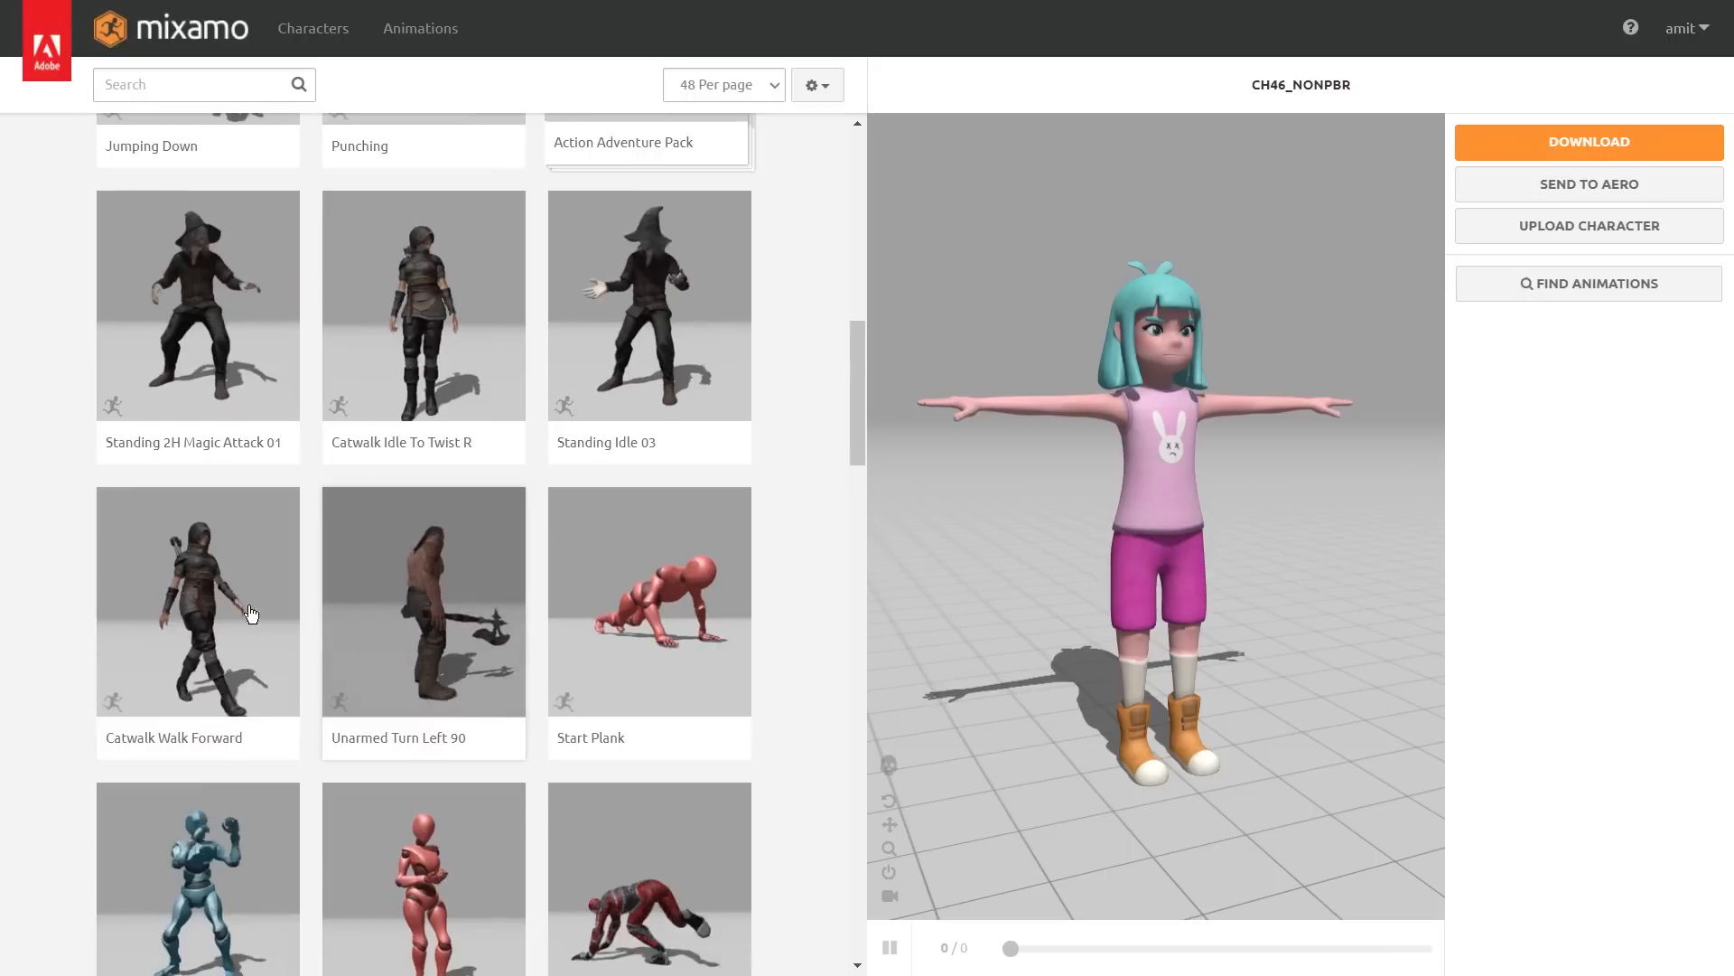
pyautogui.scroll(-4, 398, 632)
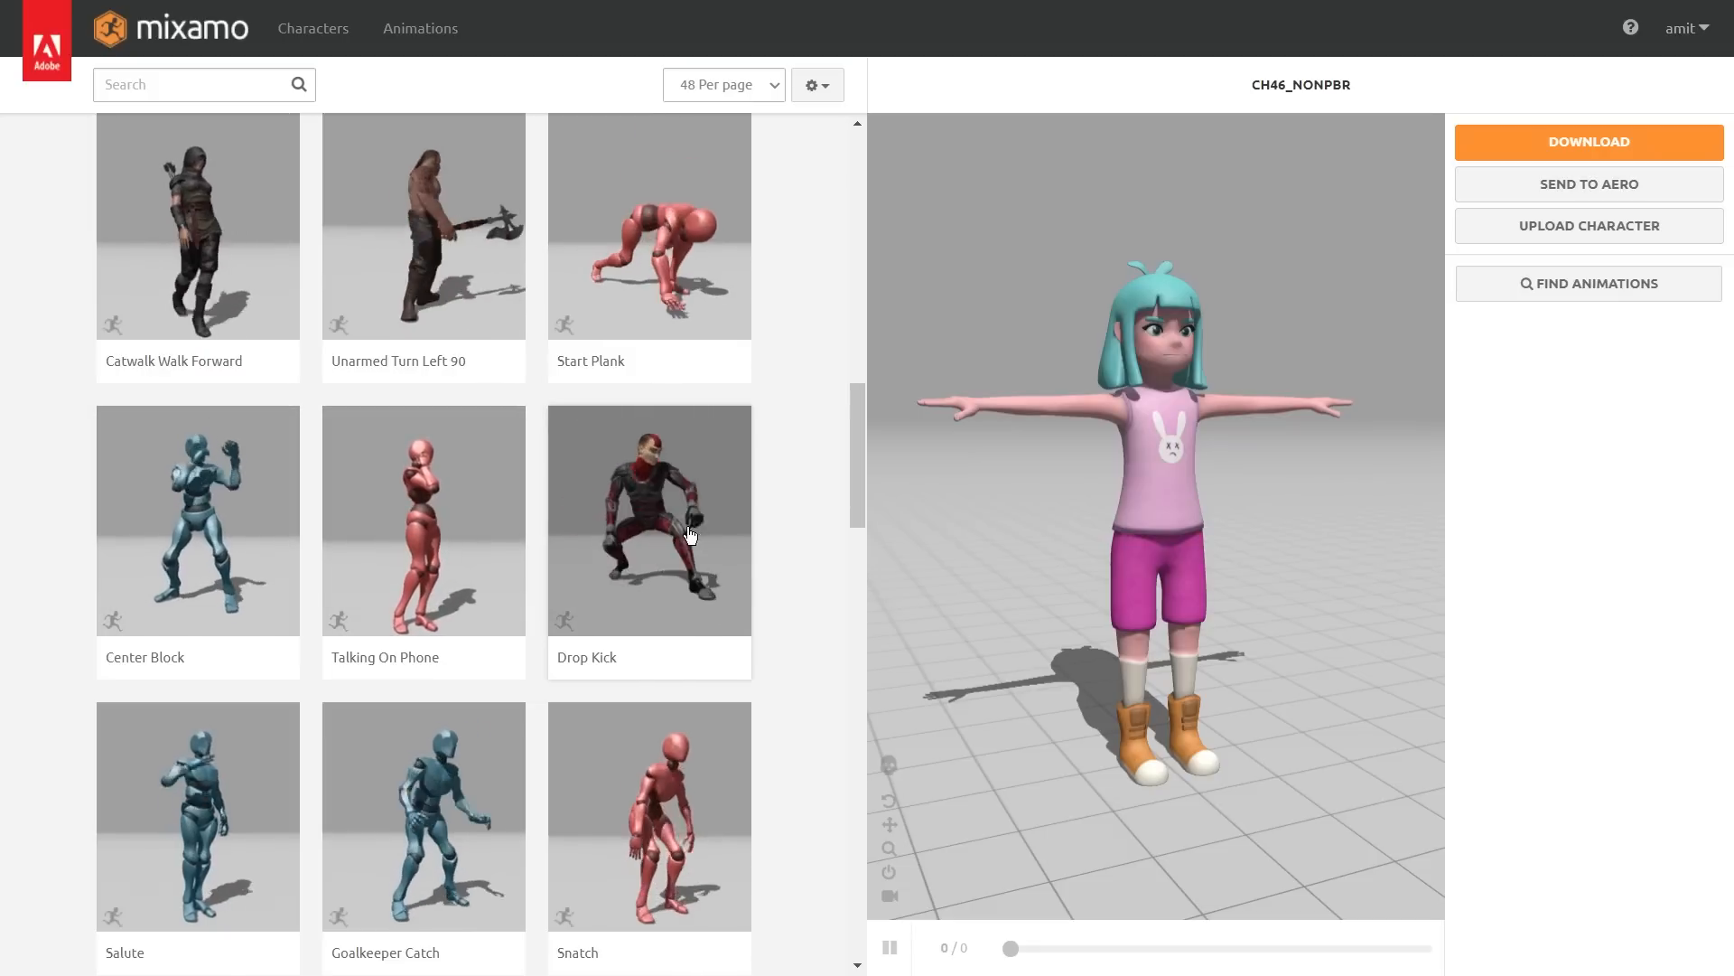
pyautogui.click(641, 514)
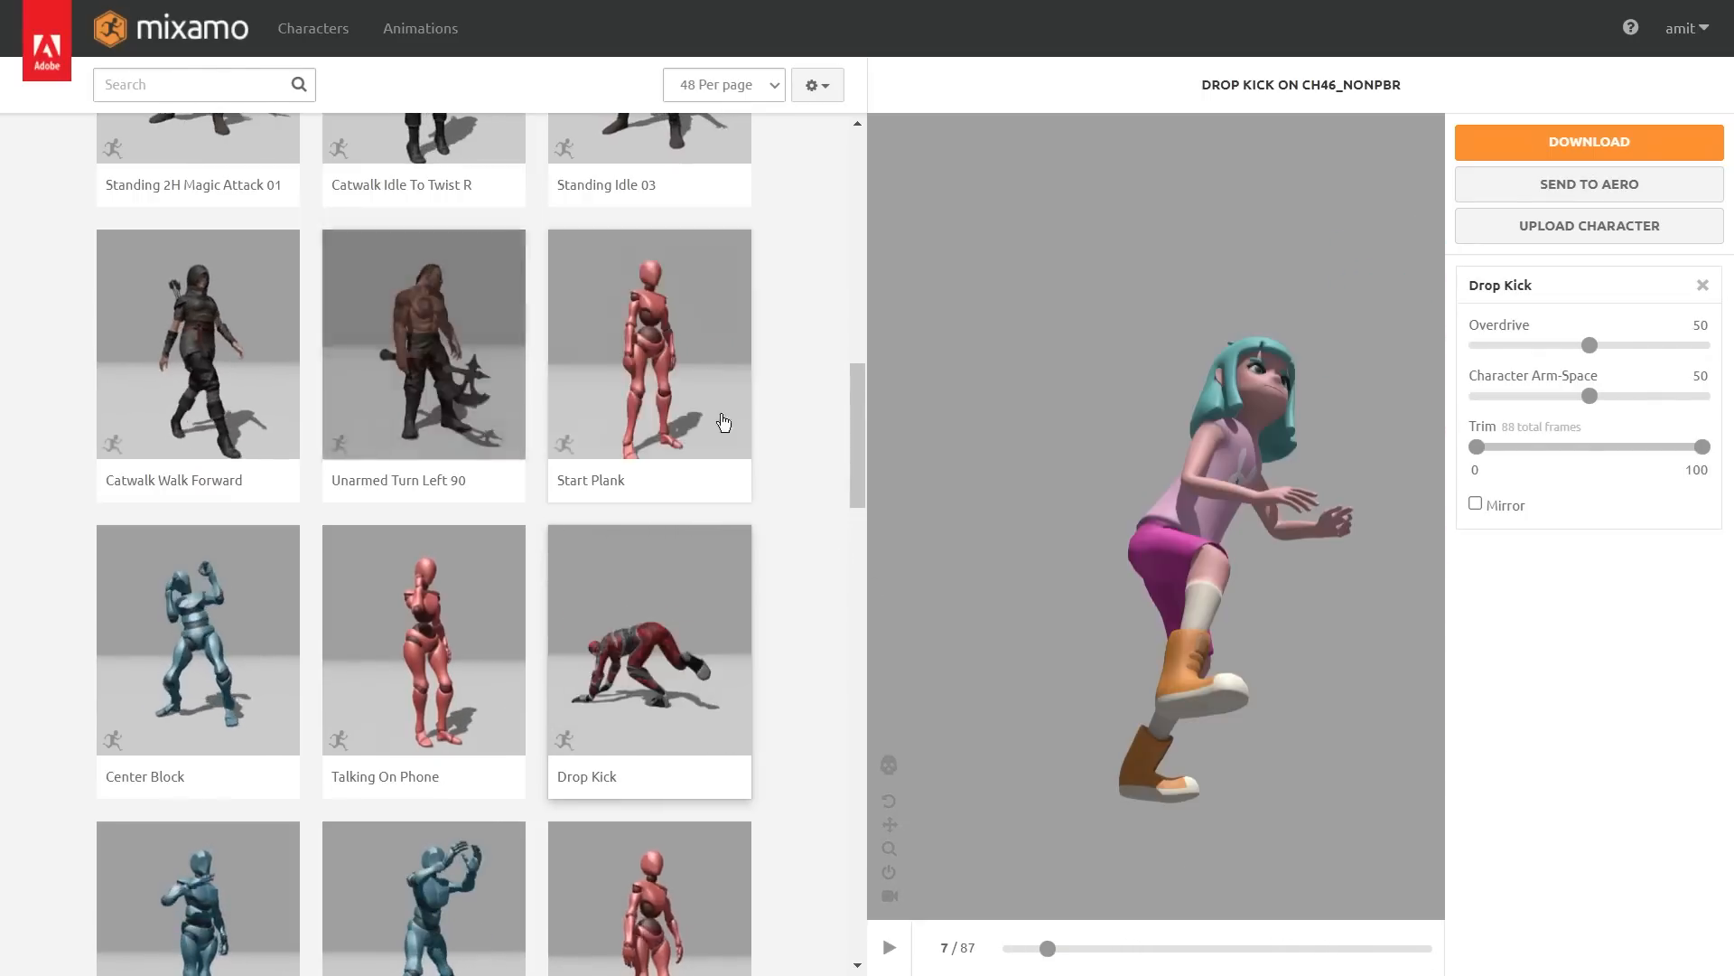
# - Search the animation library for "walking" and look through the matching animations
pyautogui.moveTo(862, 411); pyautogui.dragTo(886, 133)
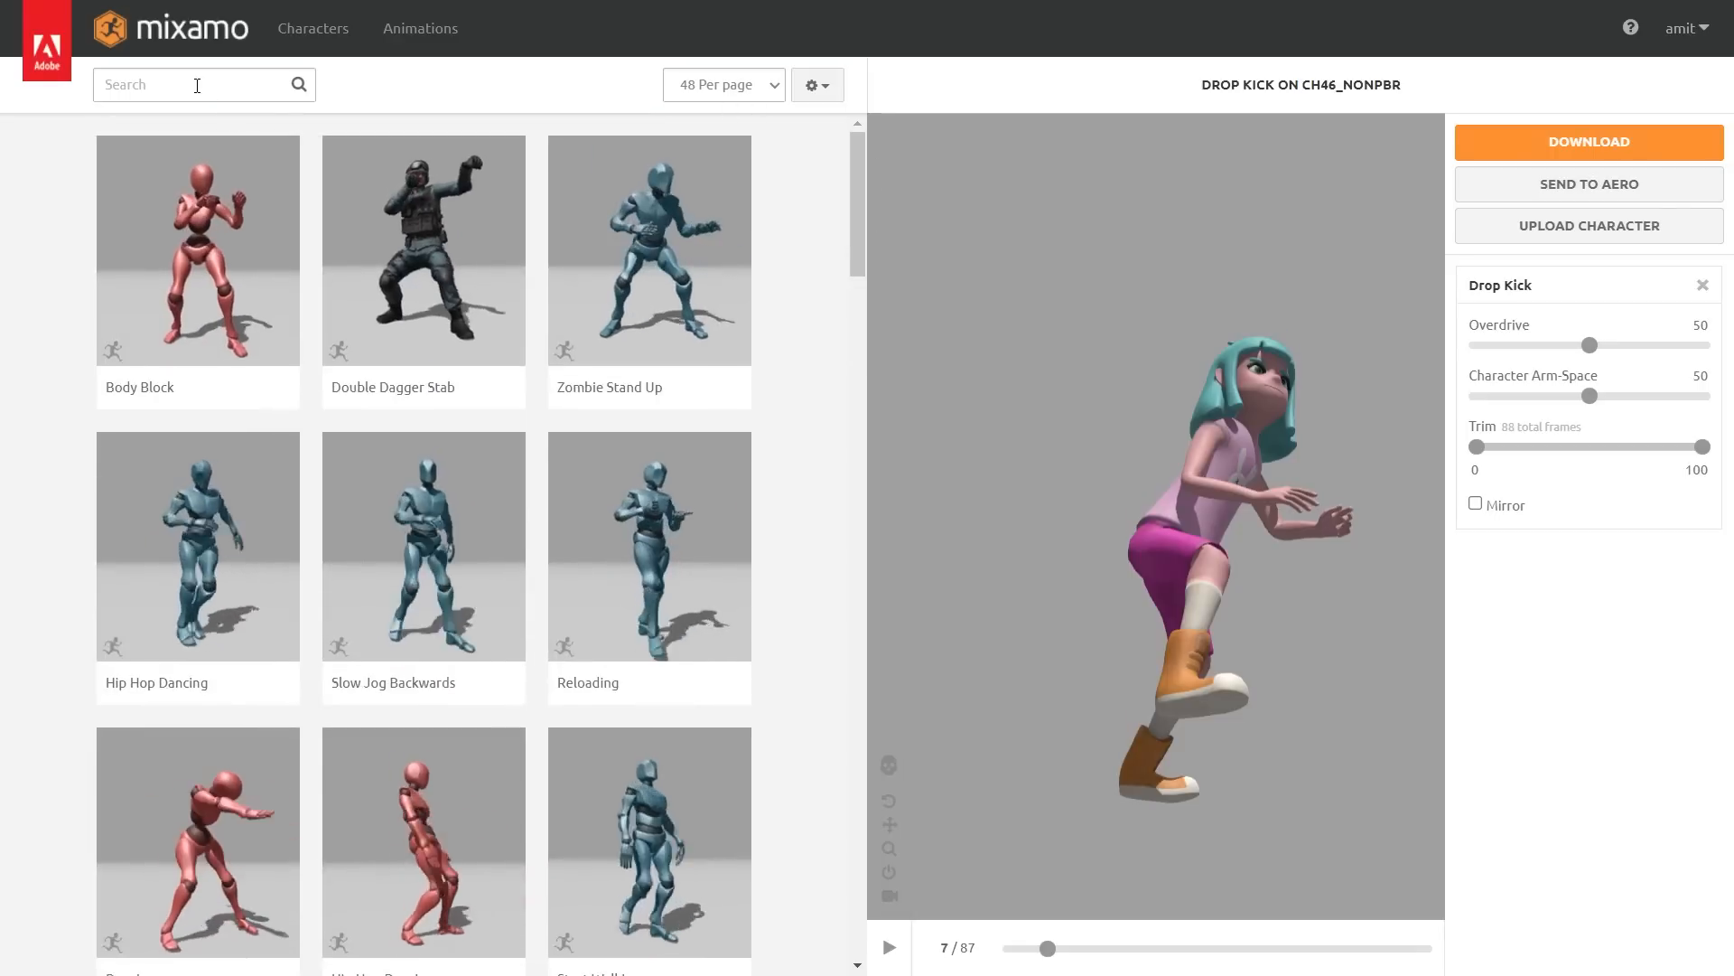
pyautogui.click(195, 85)
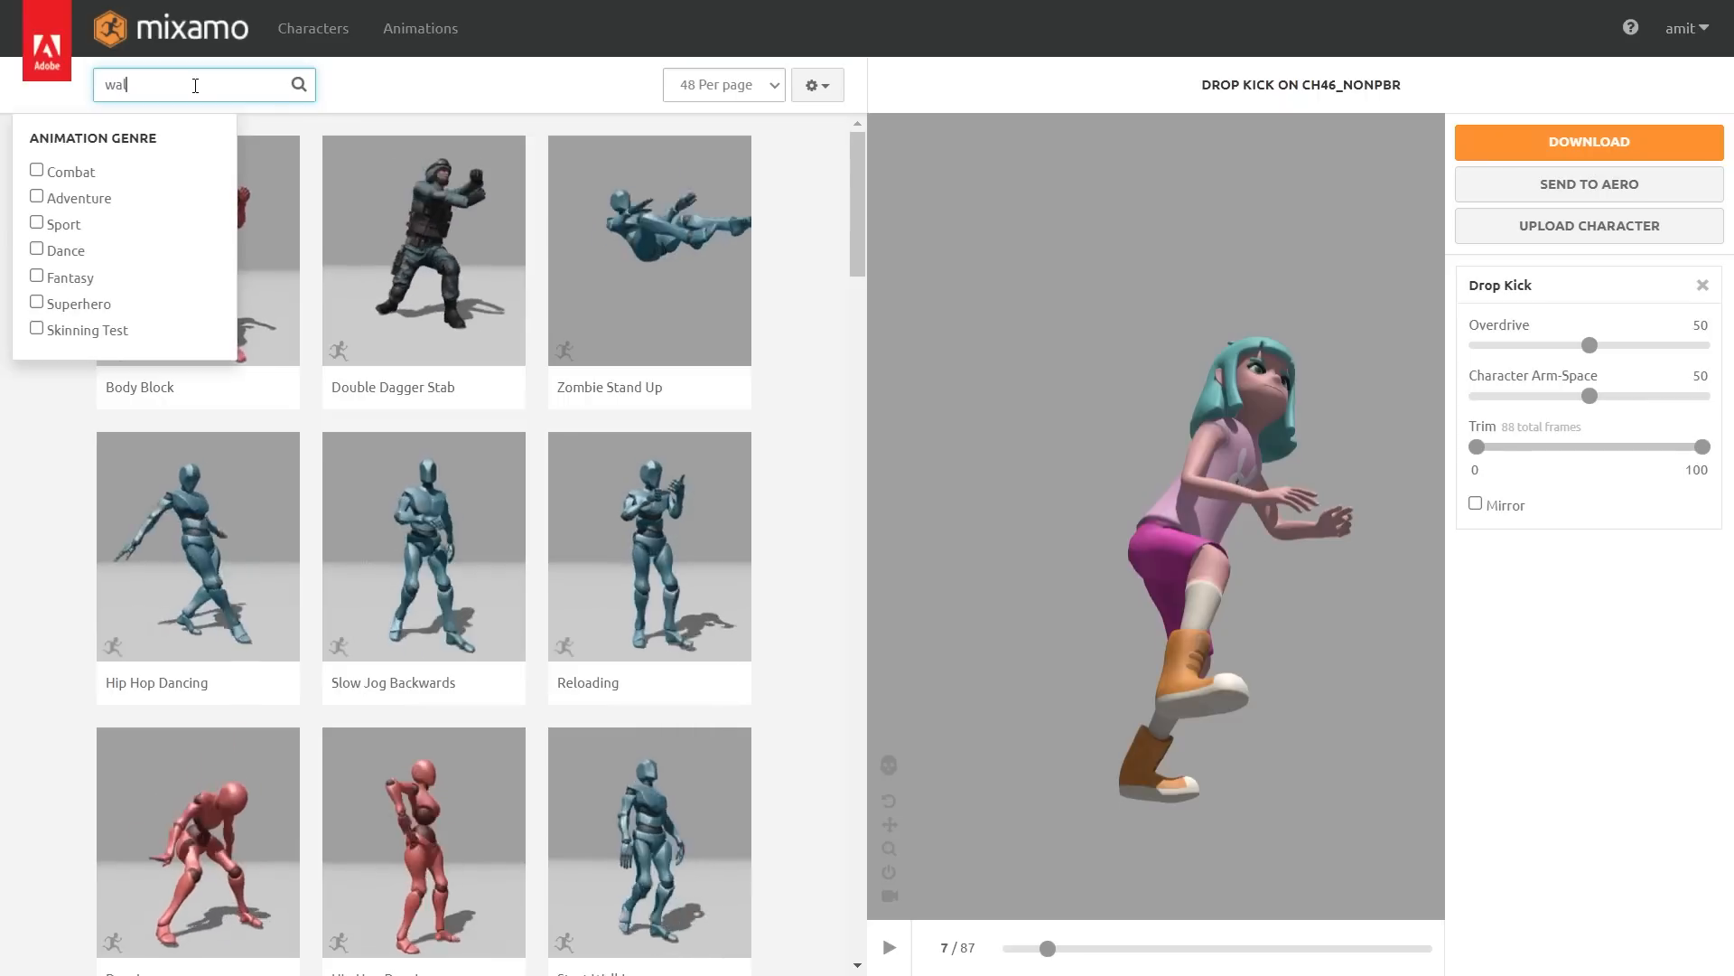
pyautogui.press('Return')
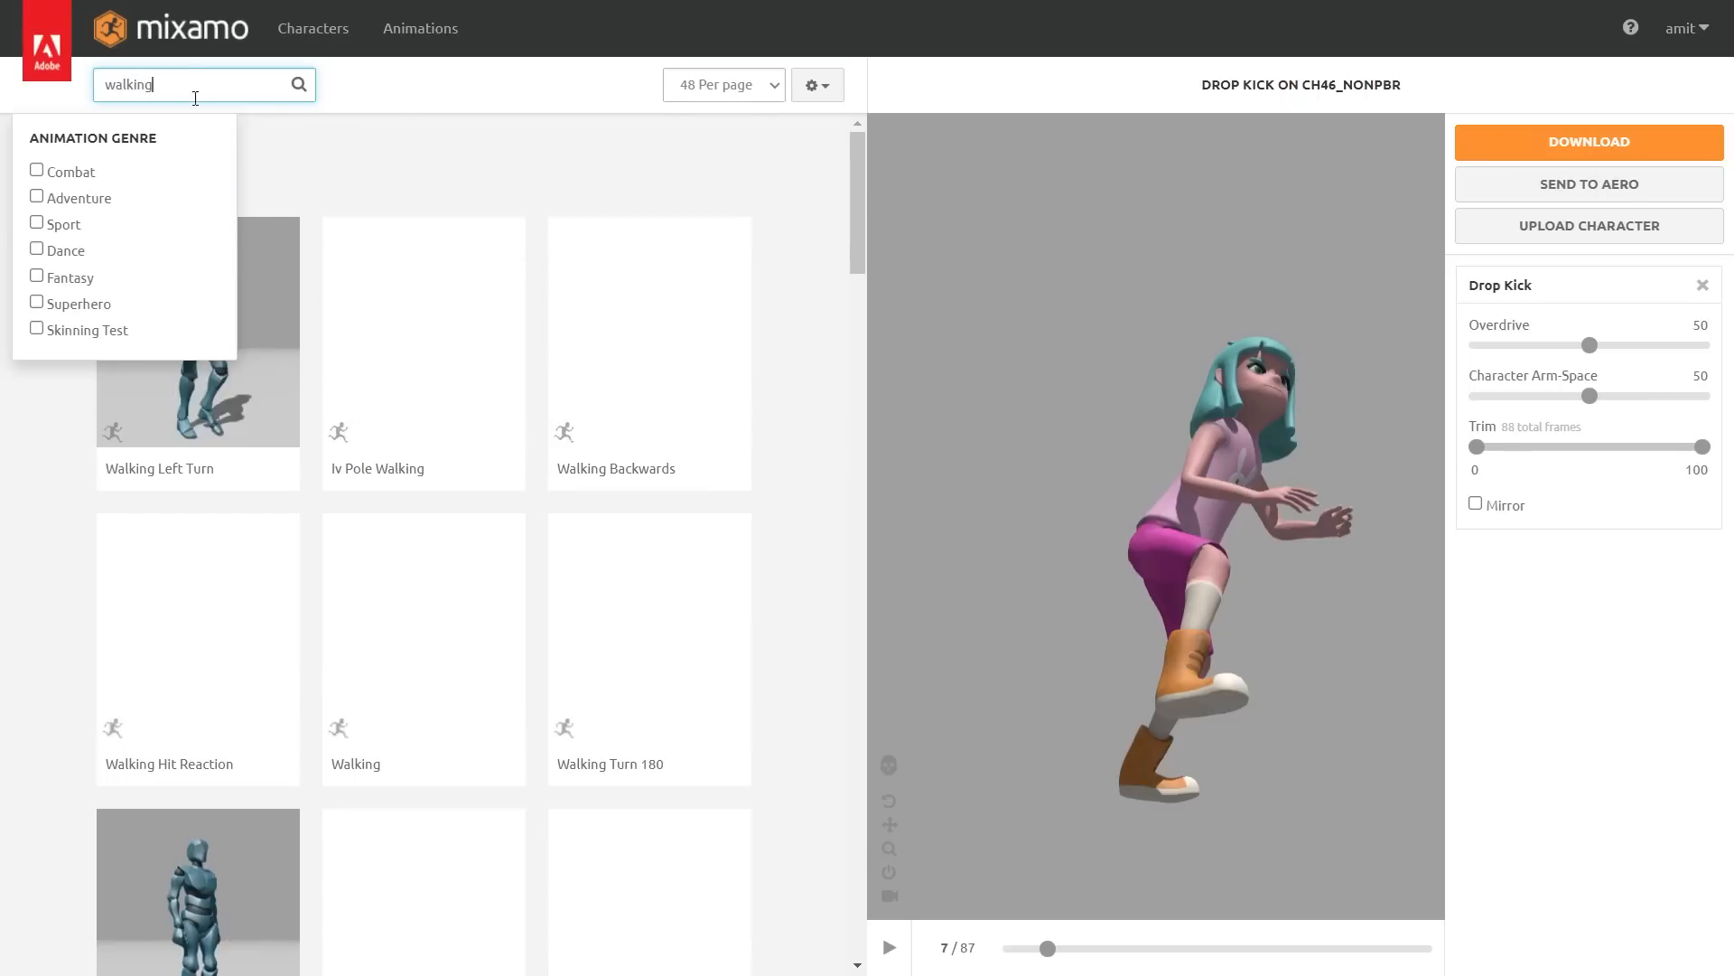
pyautogui.scroll(-10, 560, 597)
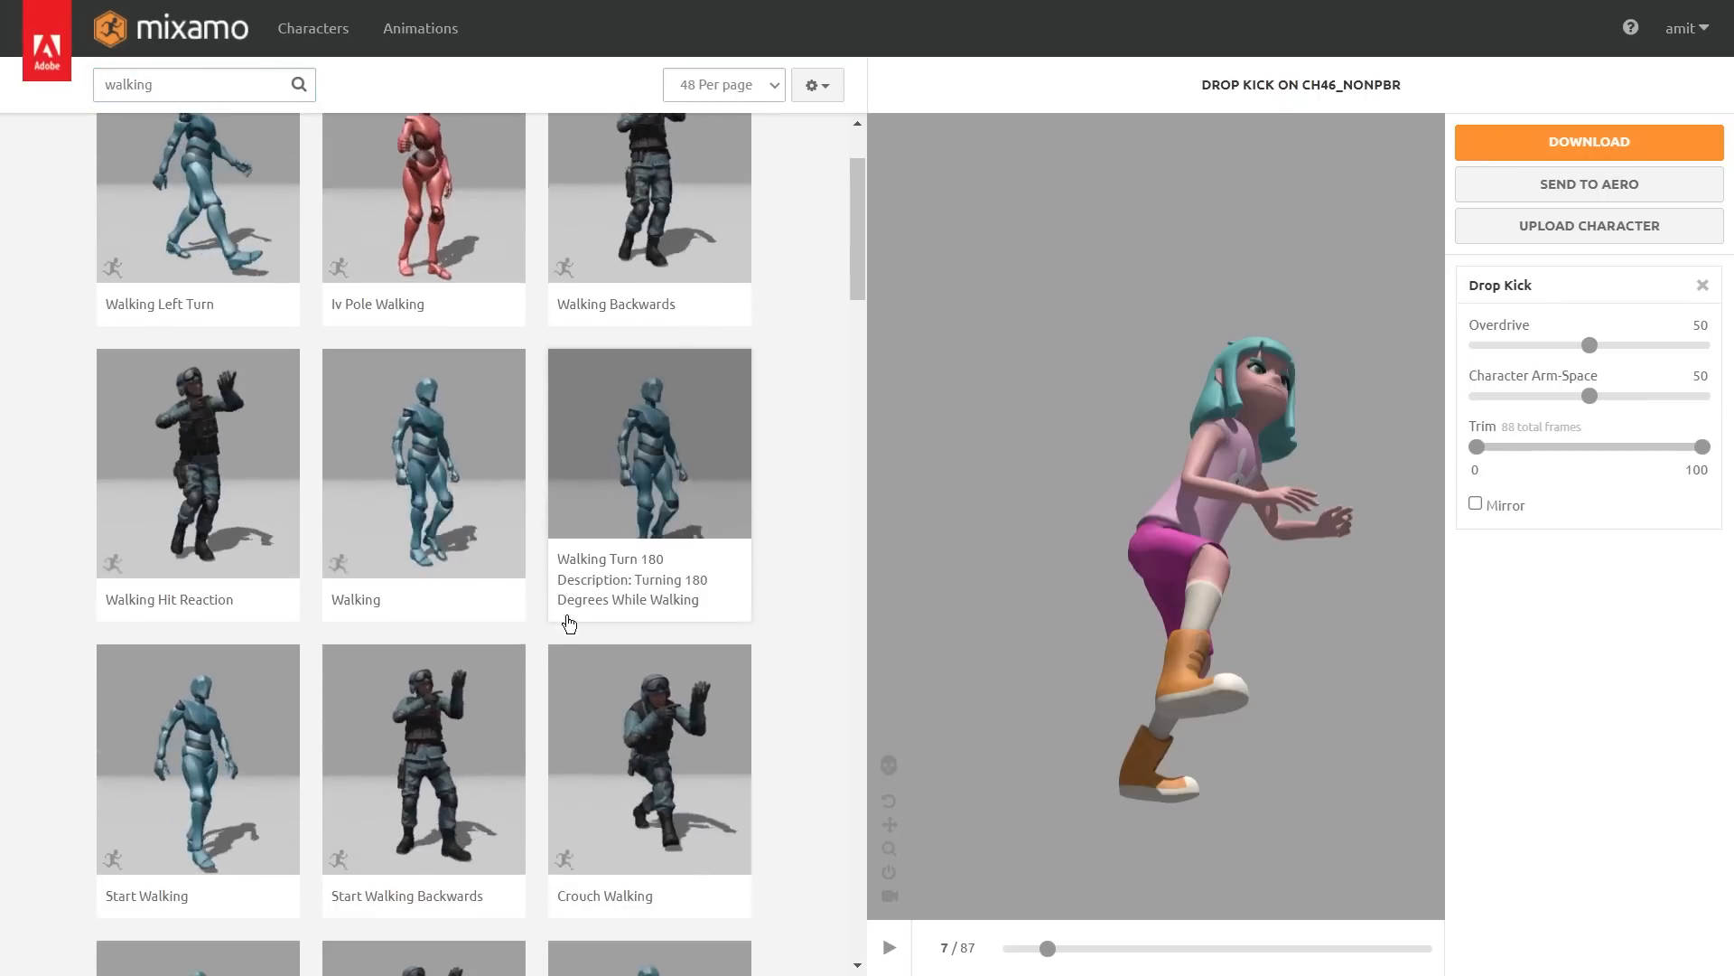
pyautogui.scroll(10, 567, 670)
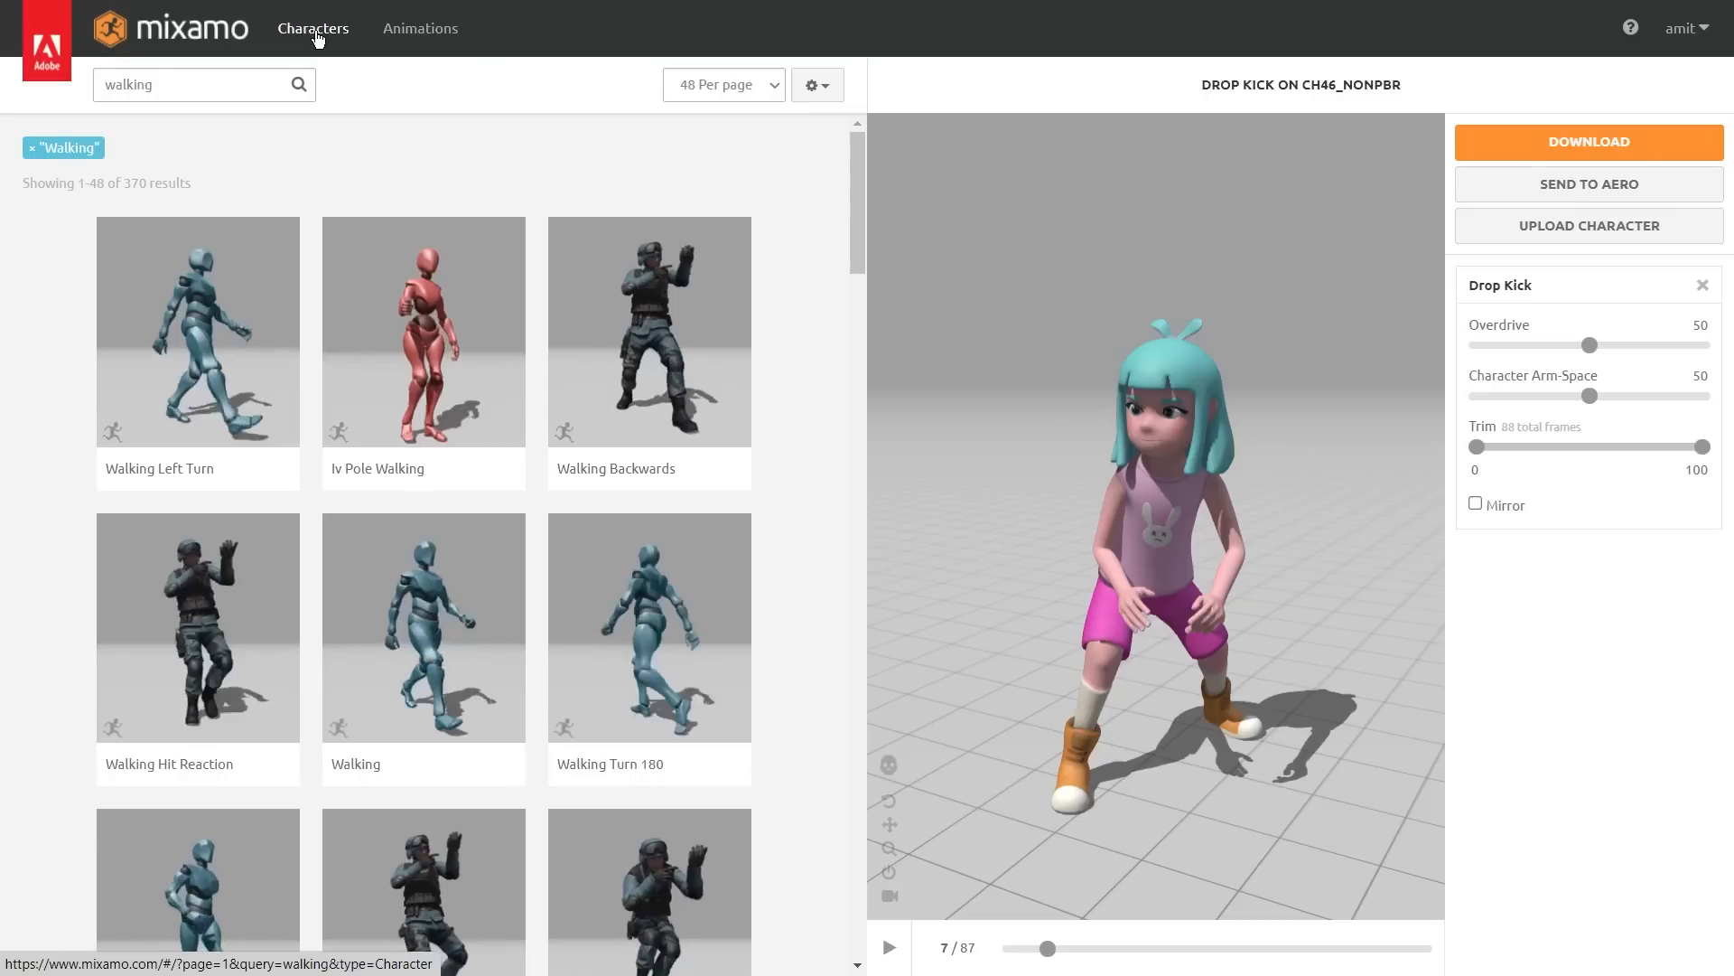
# - Open the character library and look through its first page of ready-made characters
pyautogui.click(316, 36)
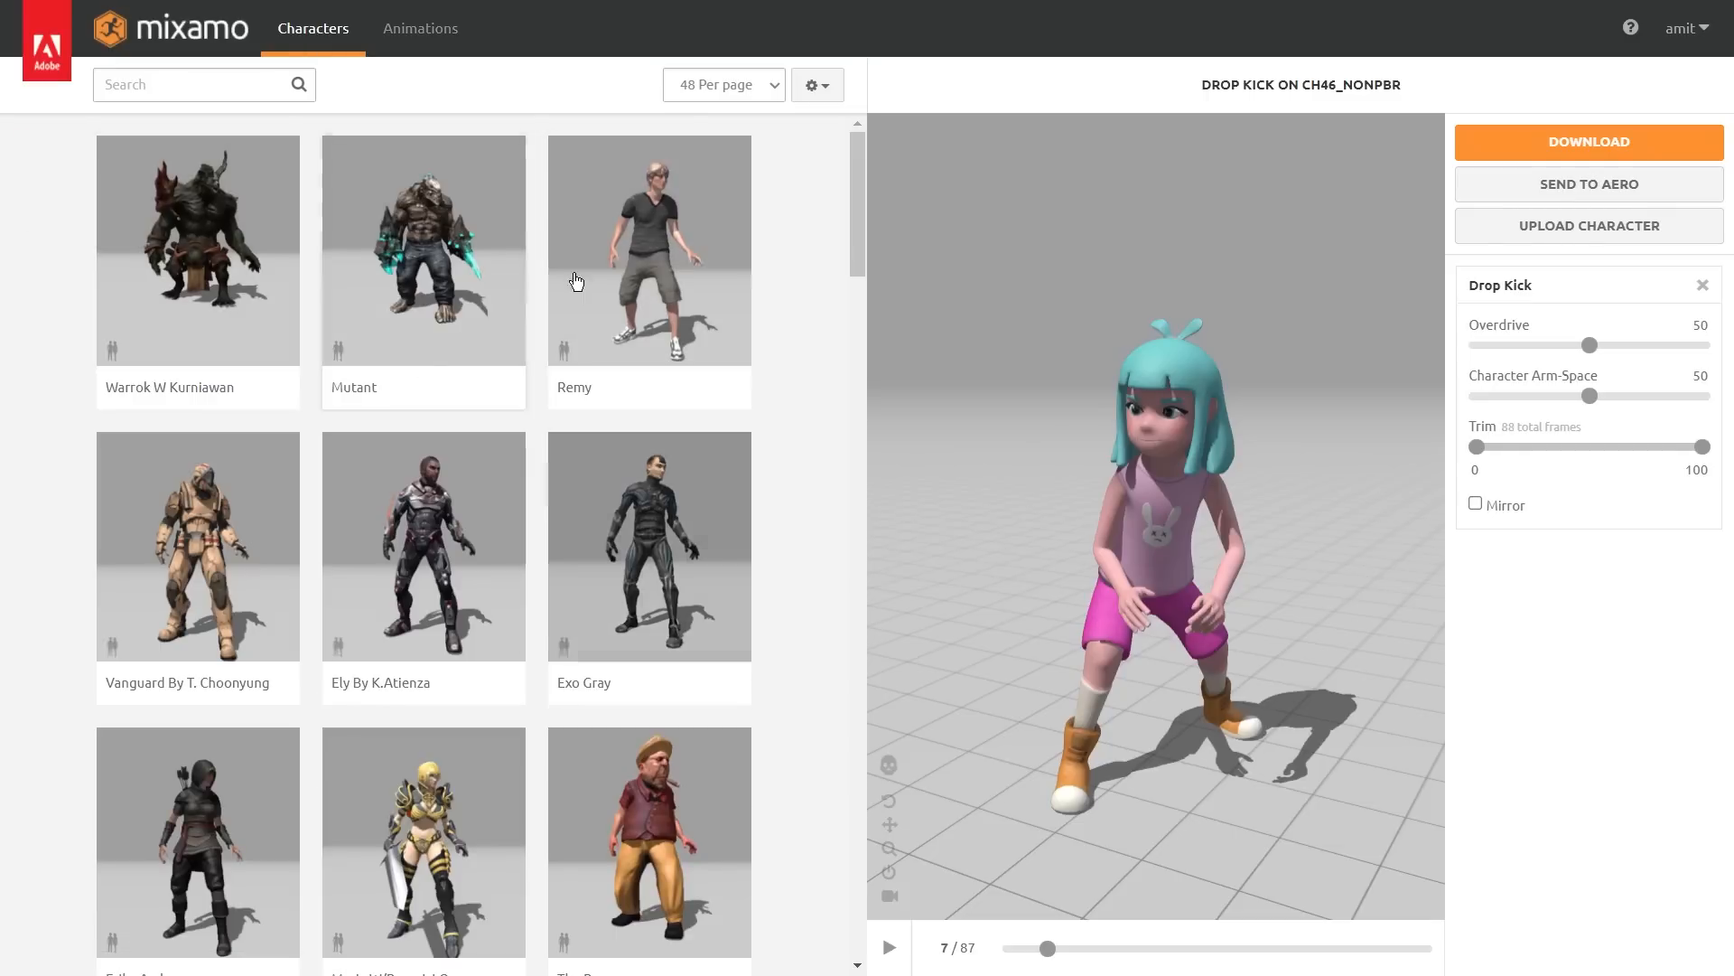
pyautogui.scroll(-9, 485, 678)
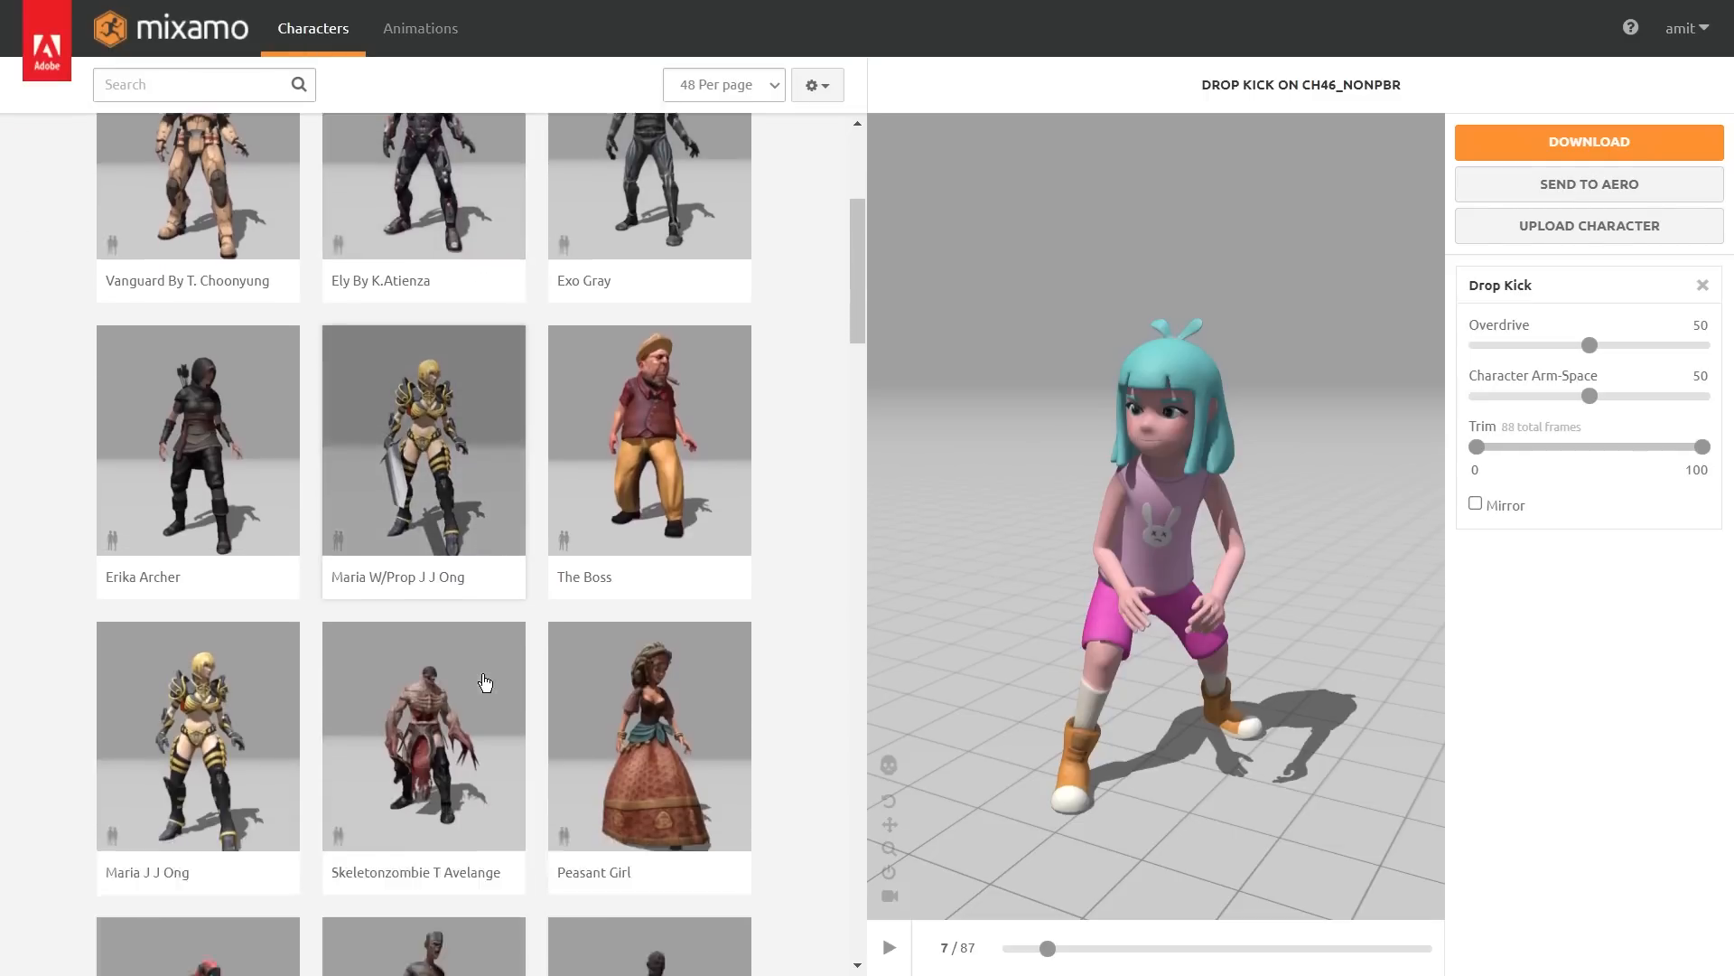
pyautogui.scroll(-15, 485, 683)
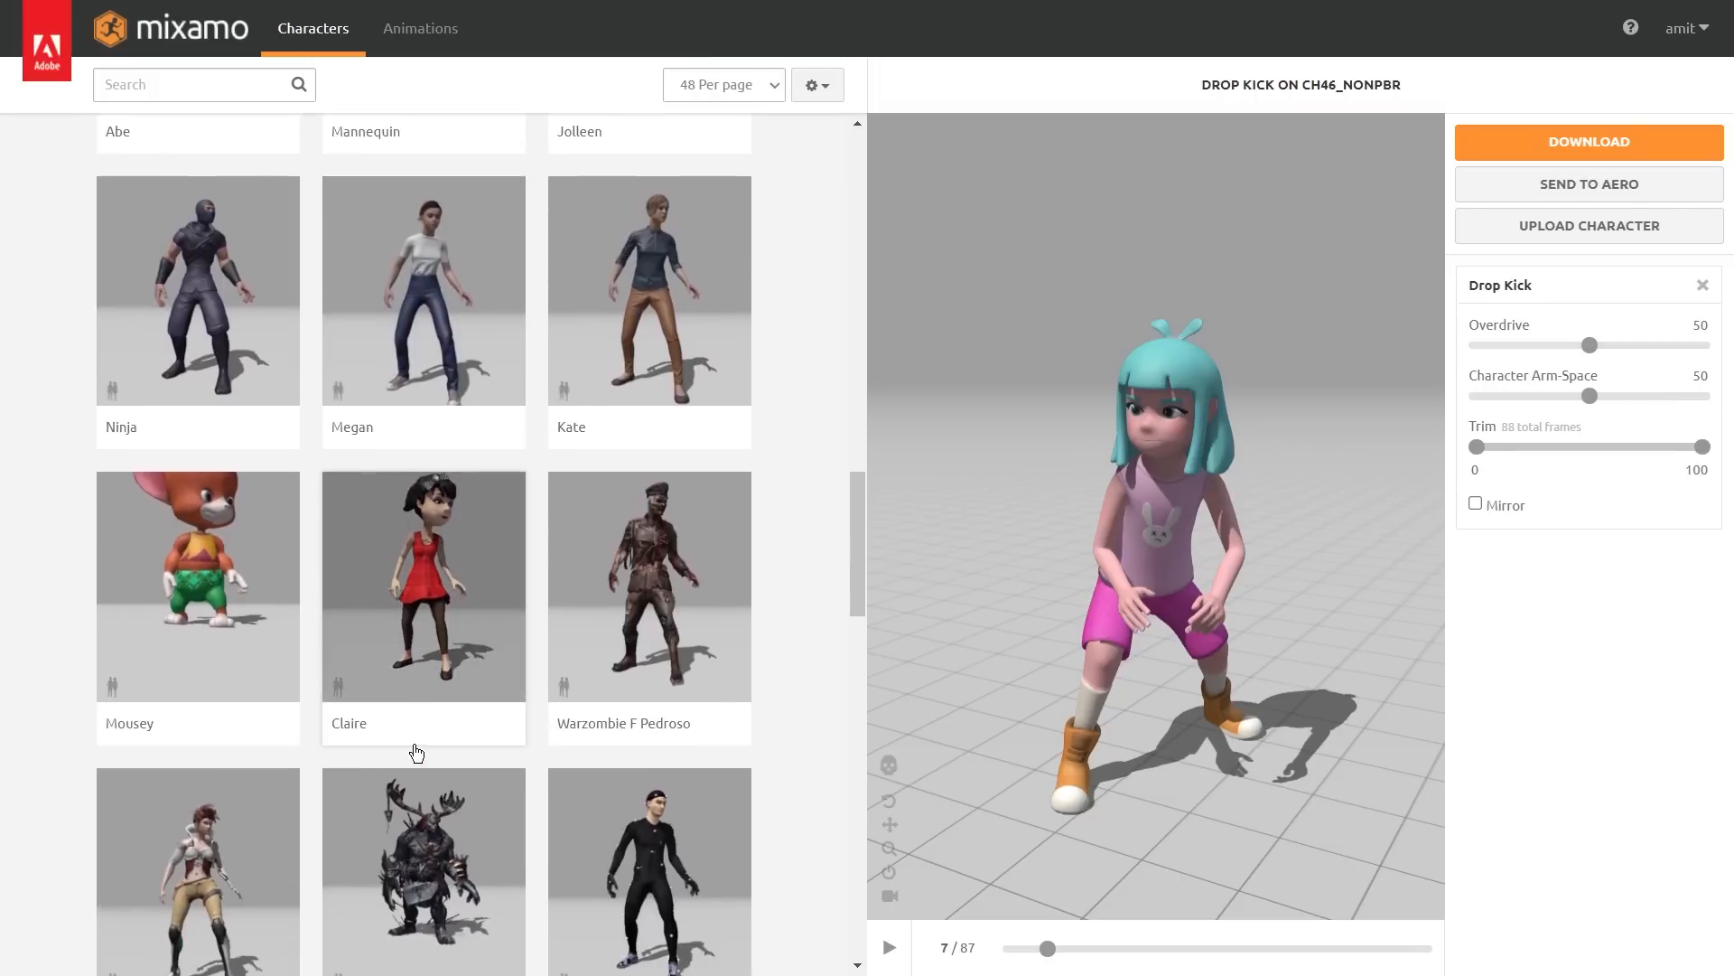
pyautogui.scroll(-8, 416, 753)
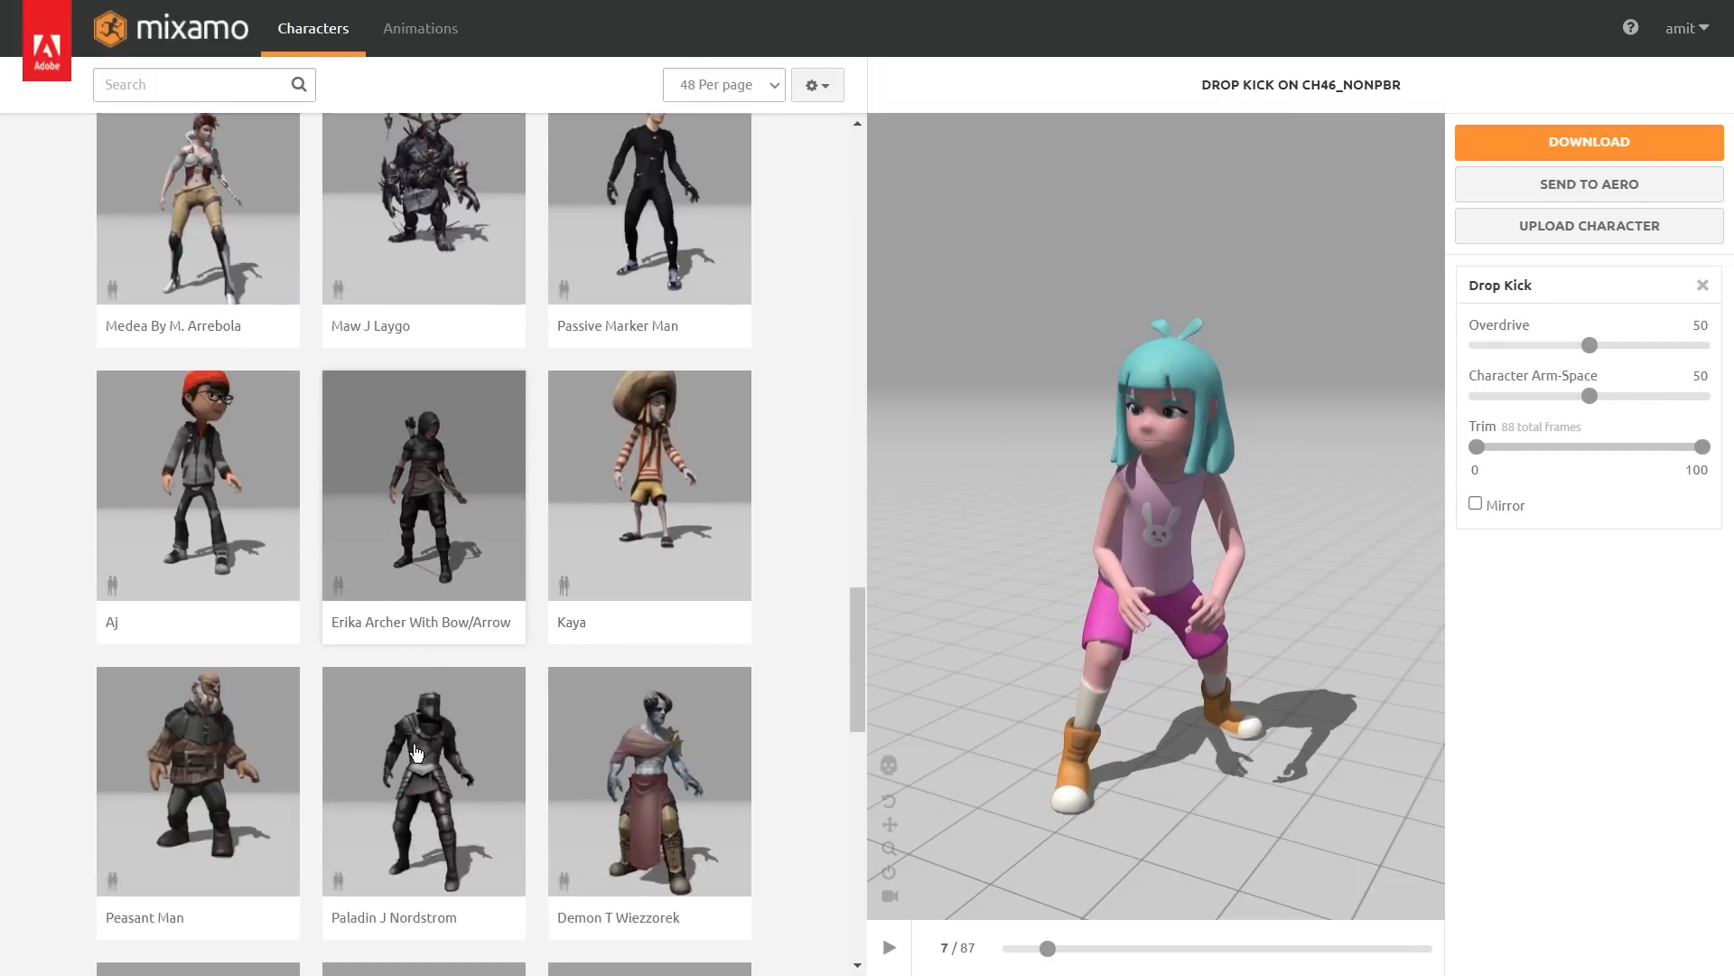
pyautogui.scroll(-12, 415, 754)
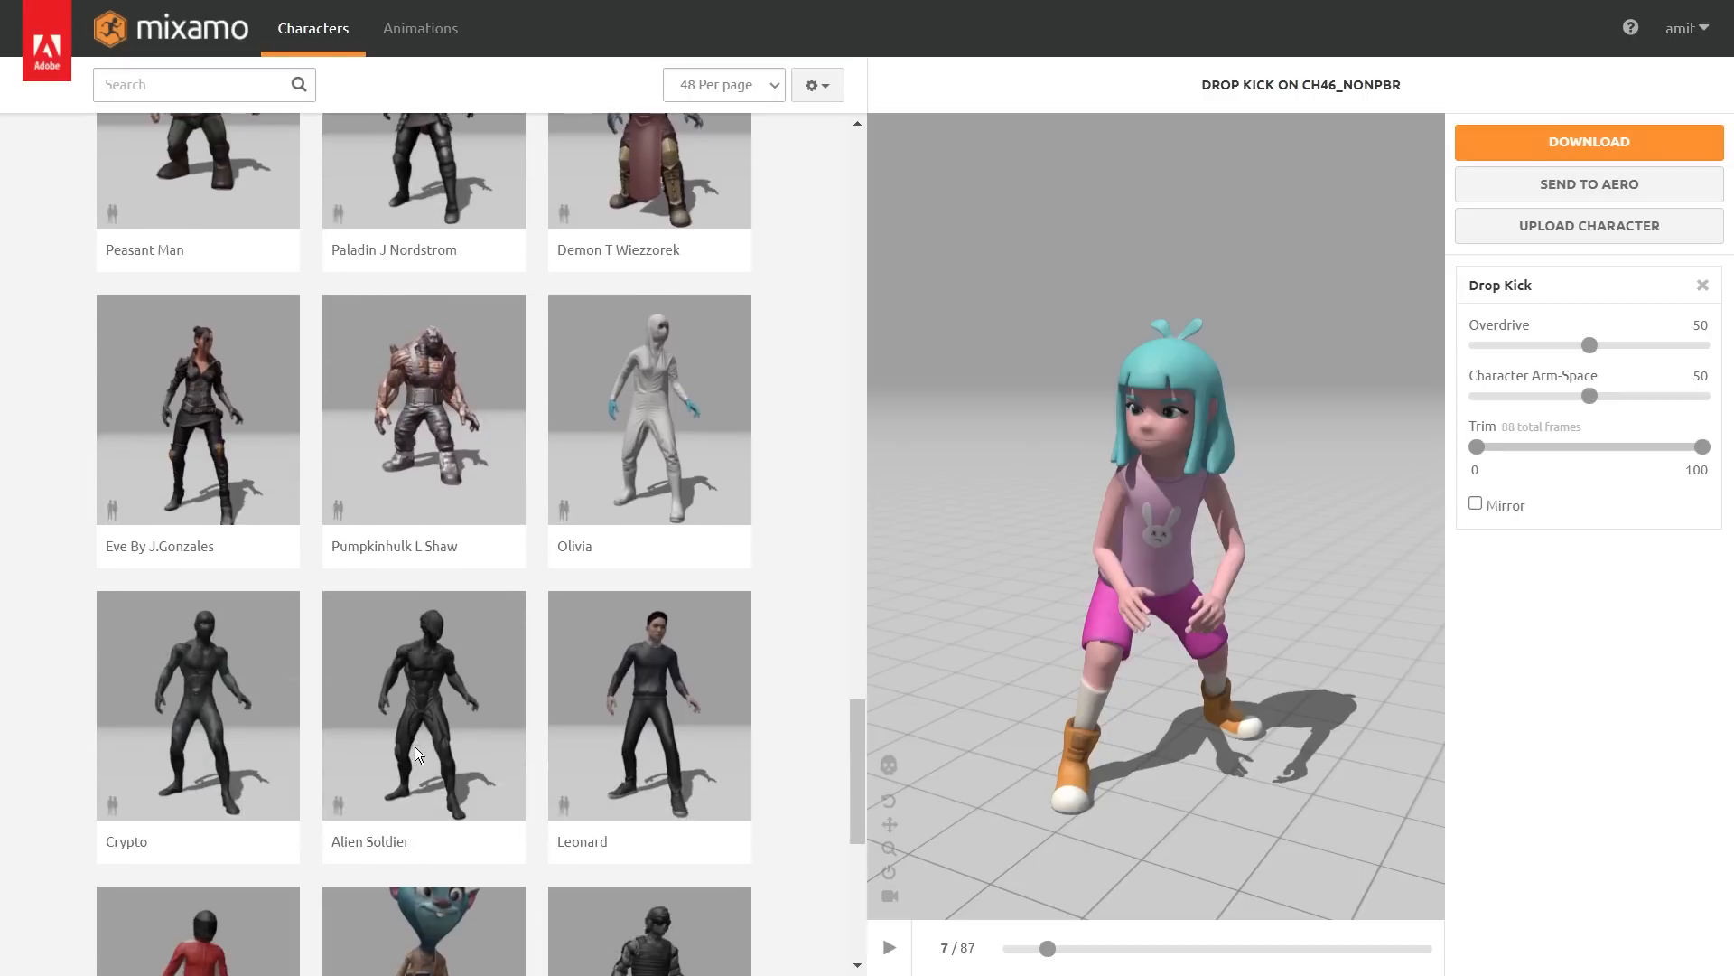
pyautogui.scroll(-2, 856, 858)
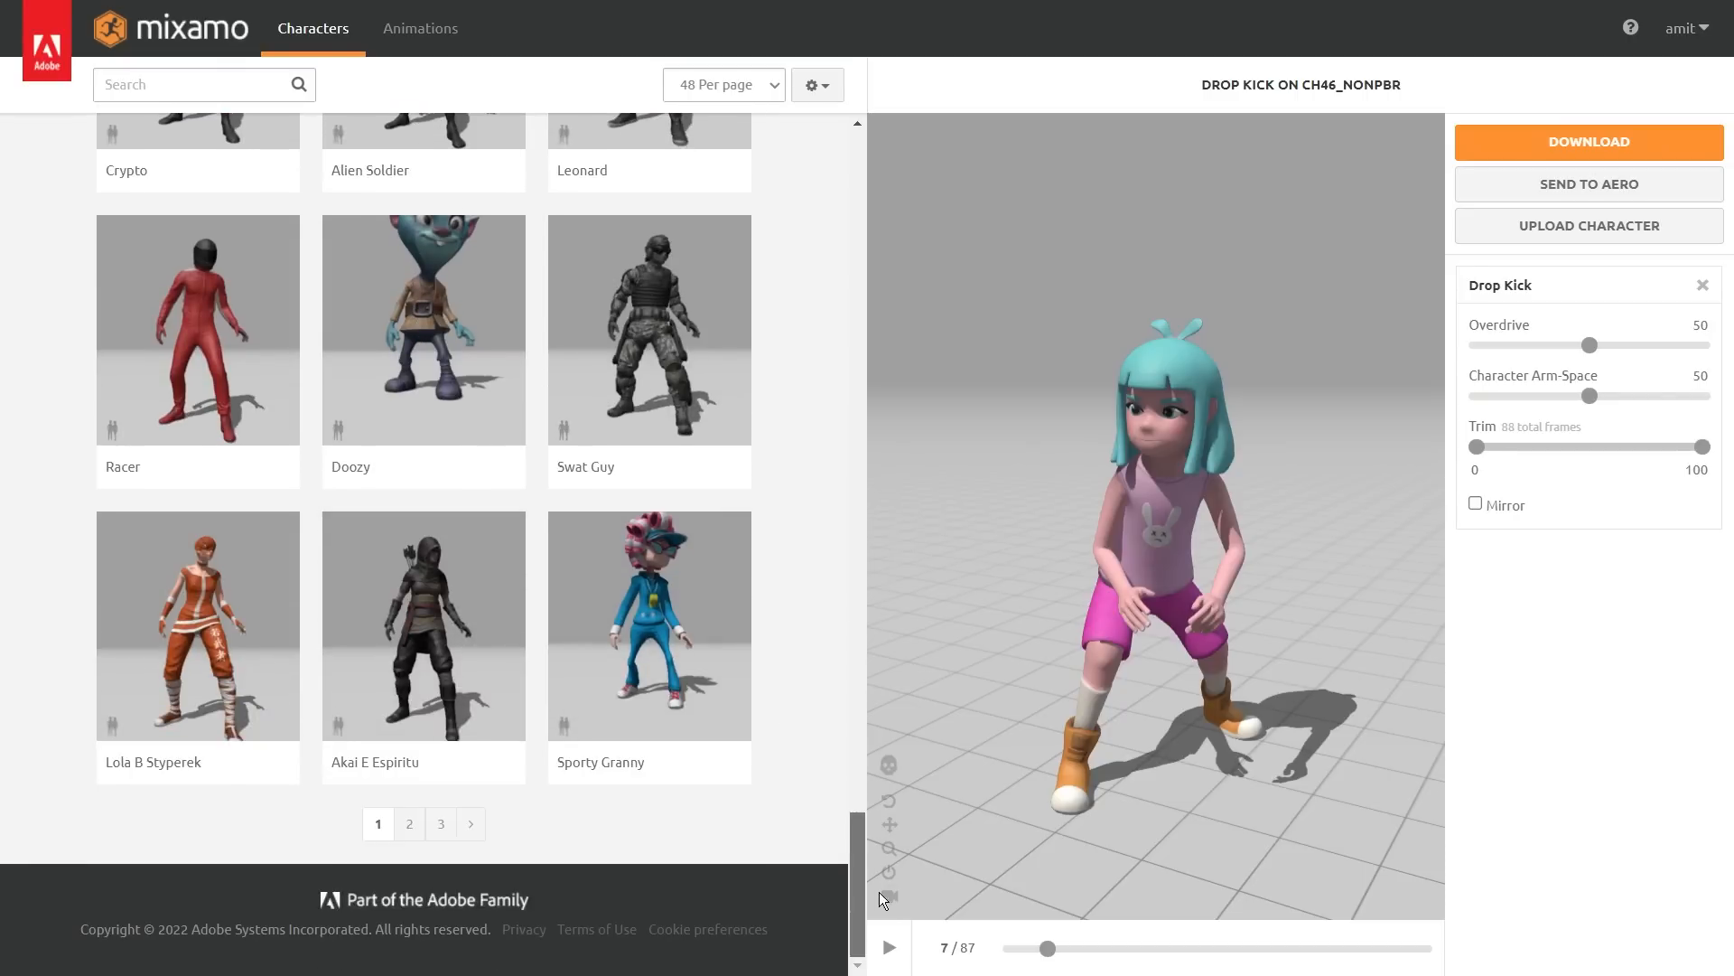
pyautogui.moveTo(881, 901); pyautogui.dragTo(940, 142)
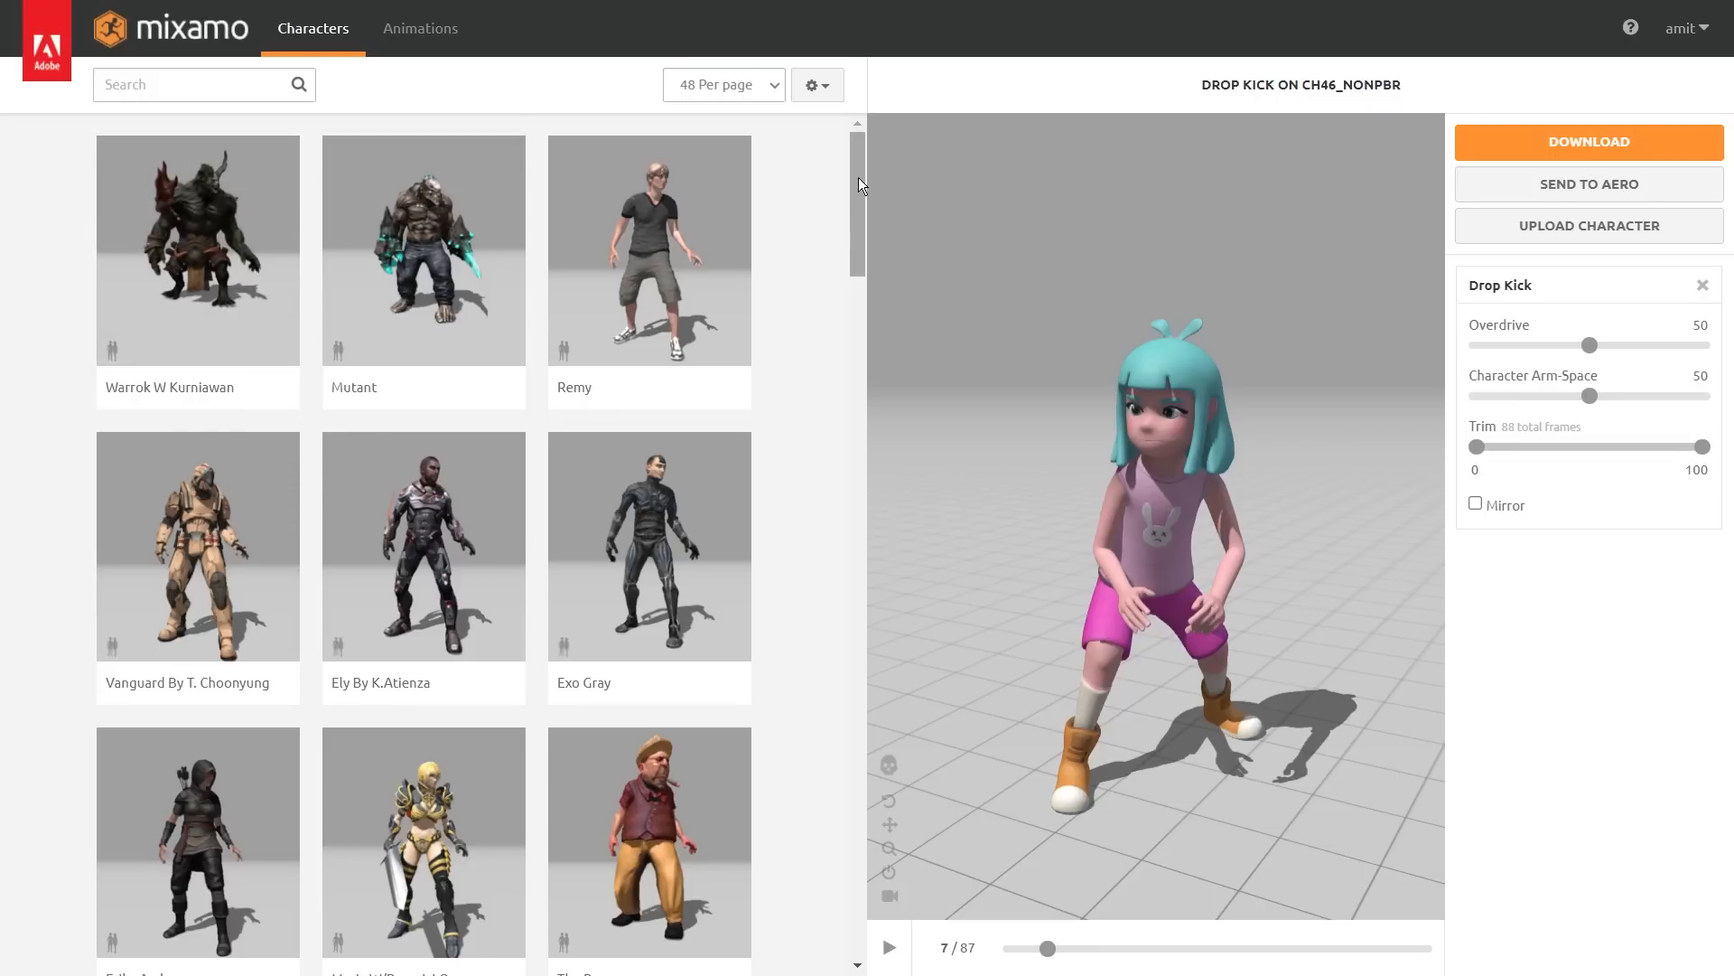
# - Choose the Doozy character from the library as the one performing the Drop Kick animation
pyautogui.scroll(-1, 865, 178)
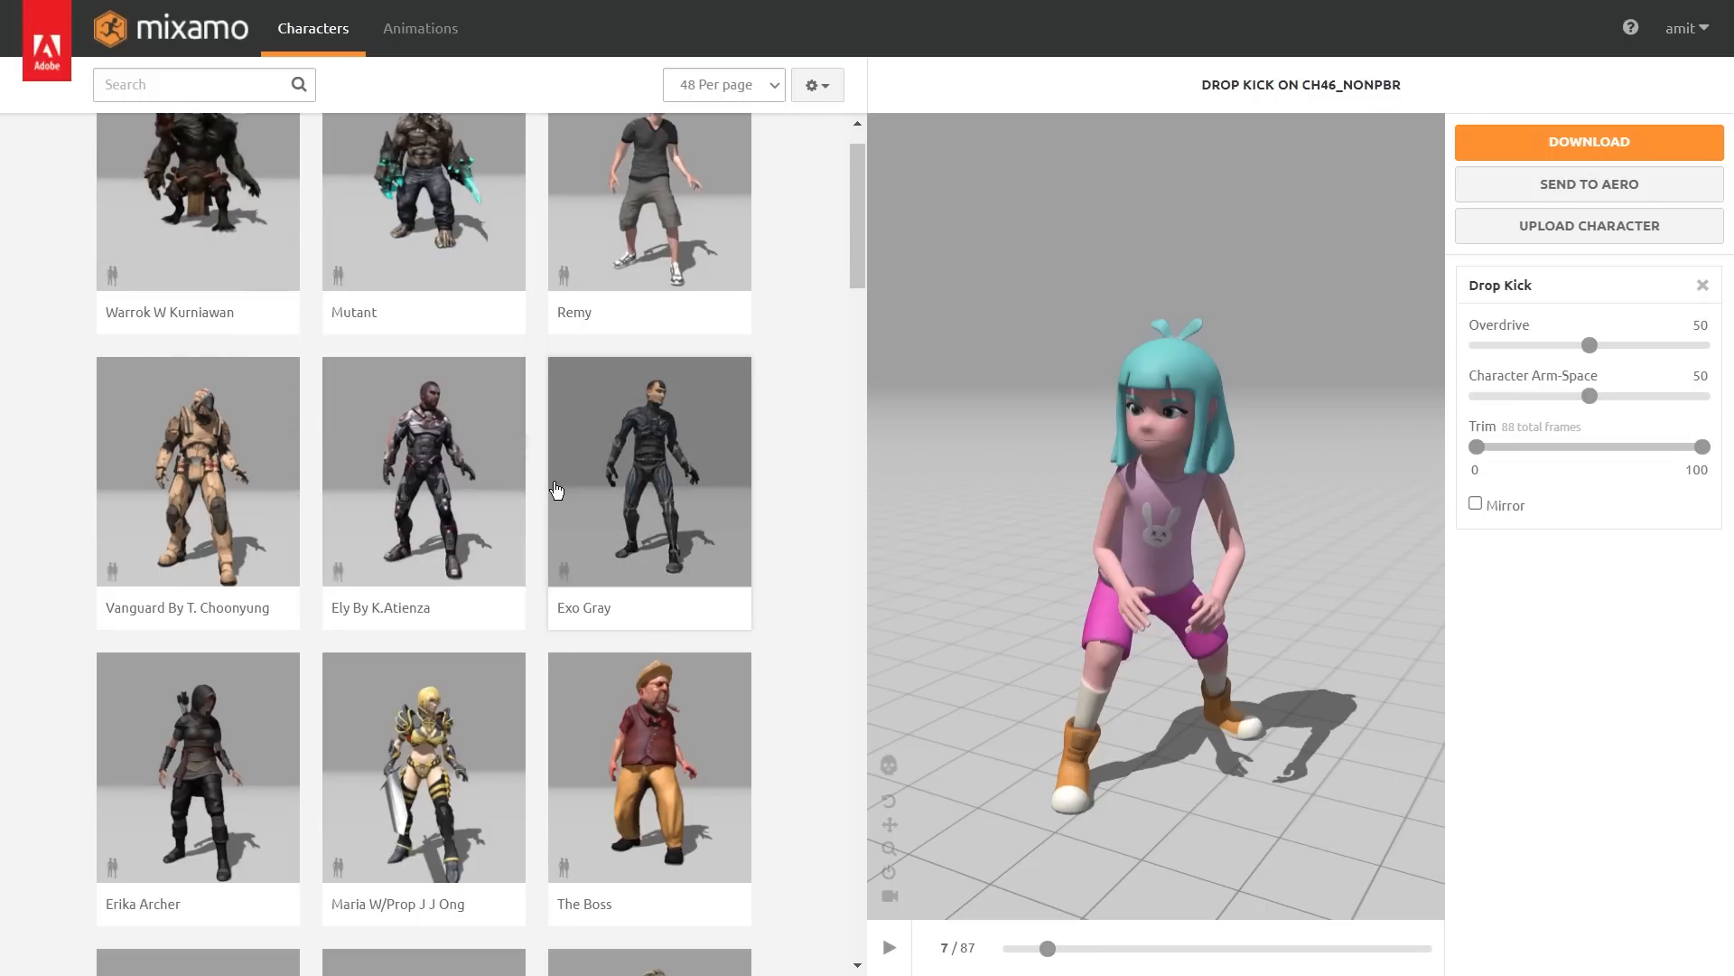
pyautogui.scroll(-9, 560, 493)
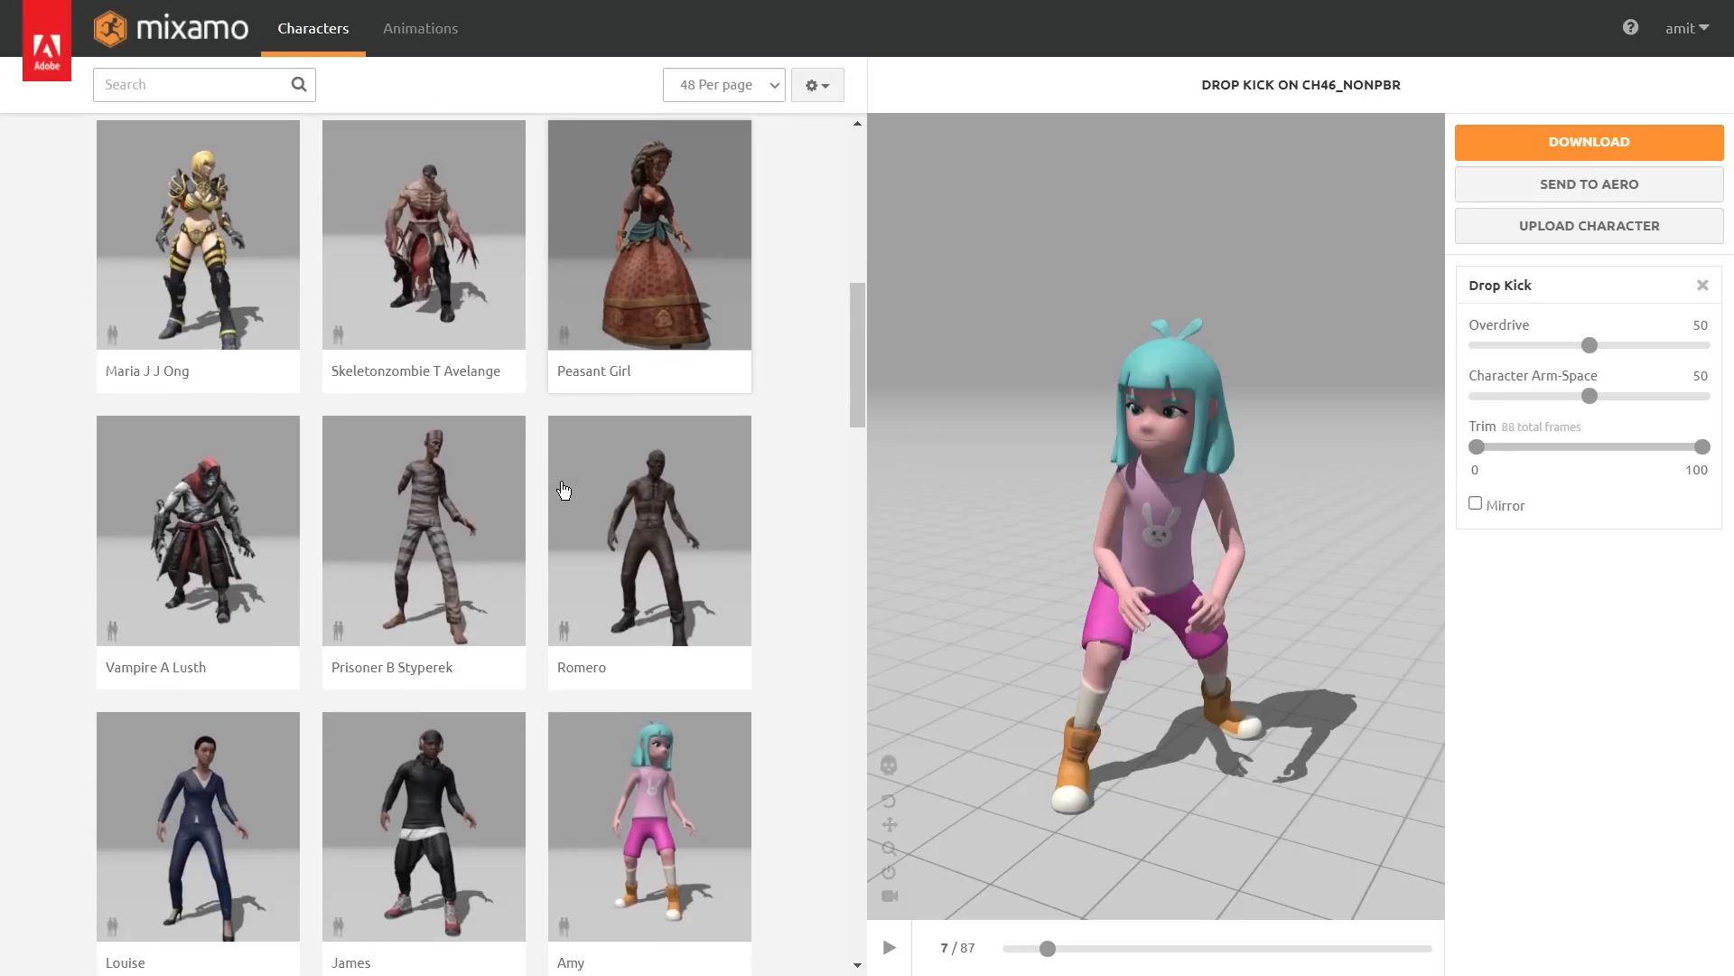
pyautogui.scroll(-10, 831, 515)
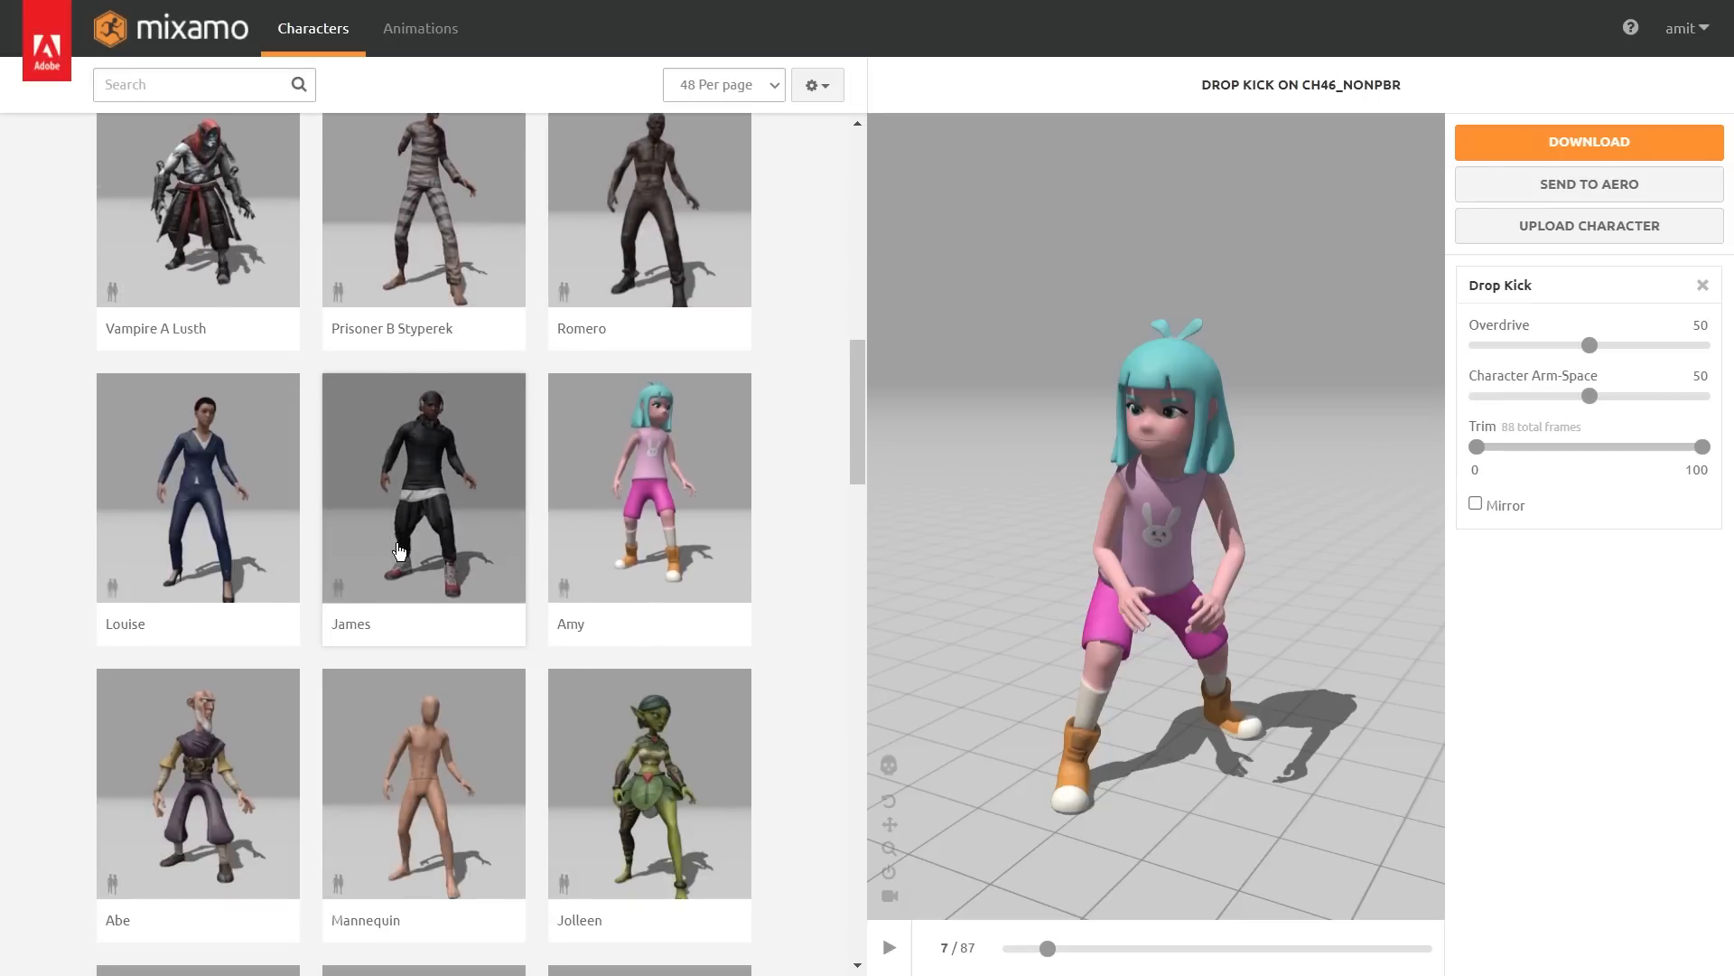
pyautogui.scroll(1, 831, 492)
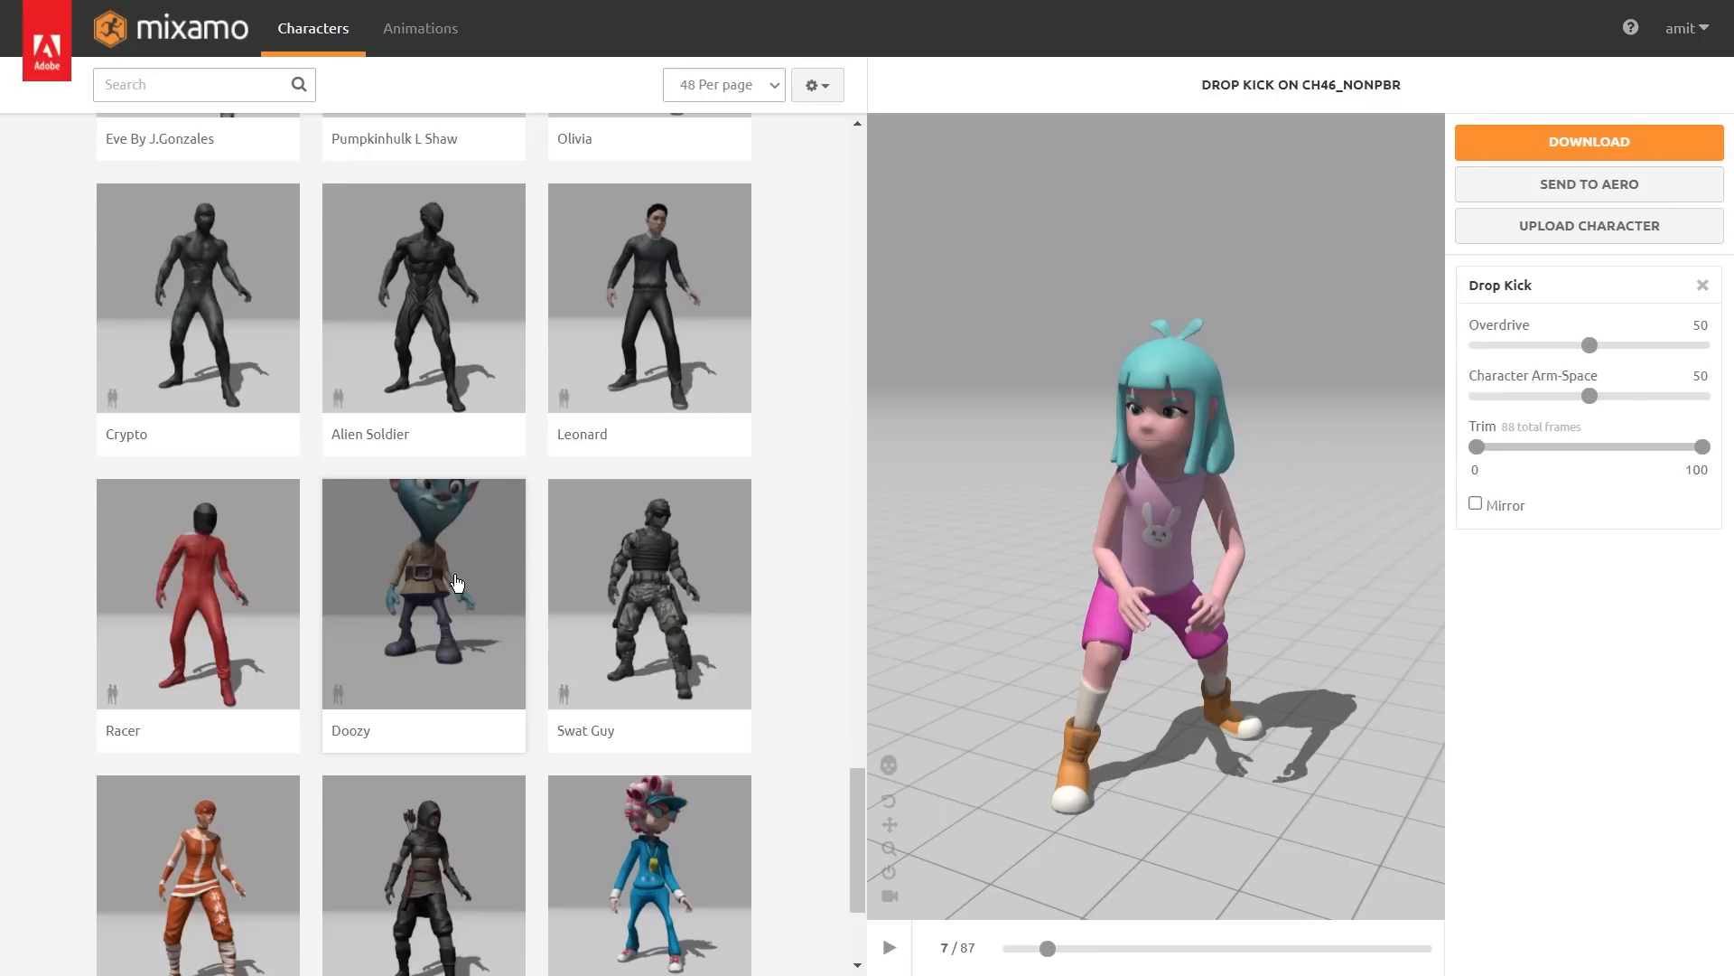
pyautogui.click(458, 583)
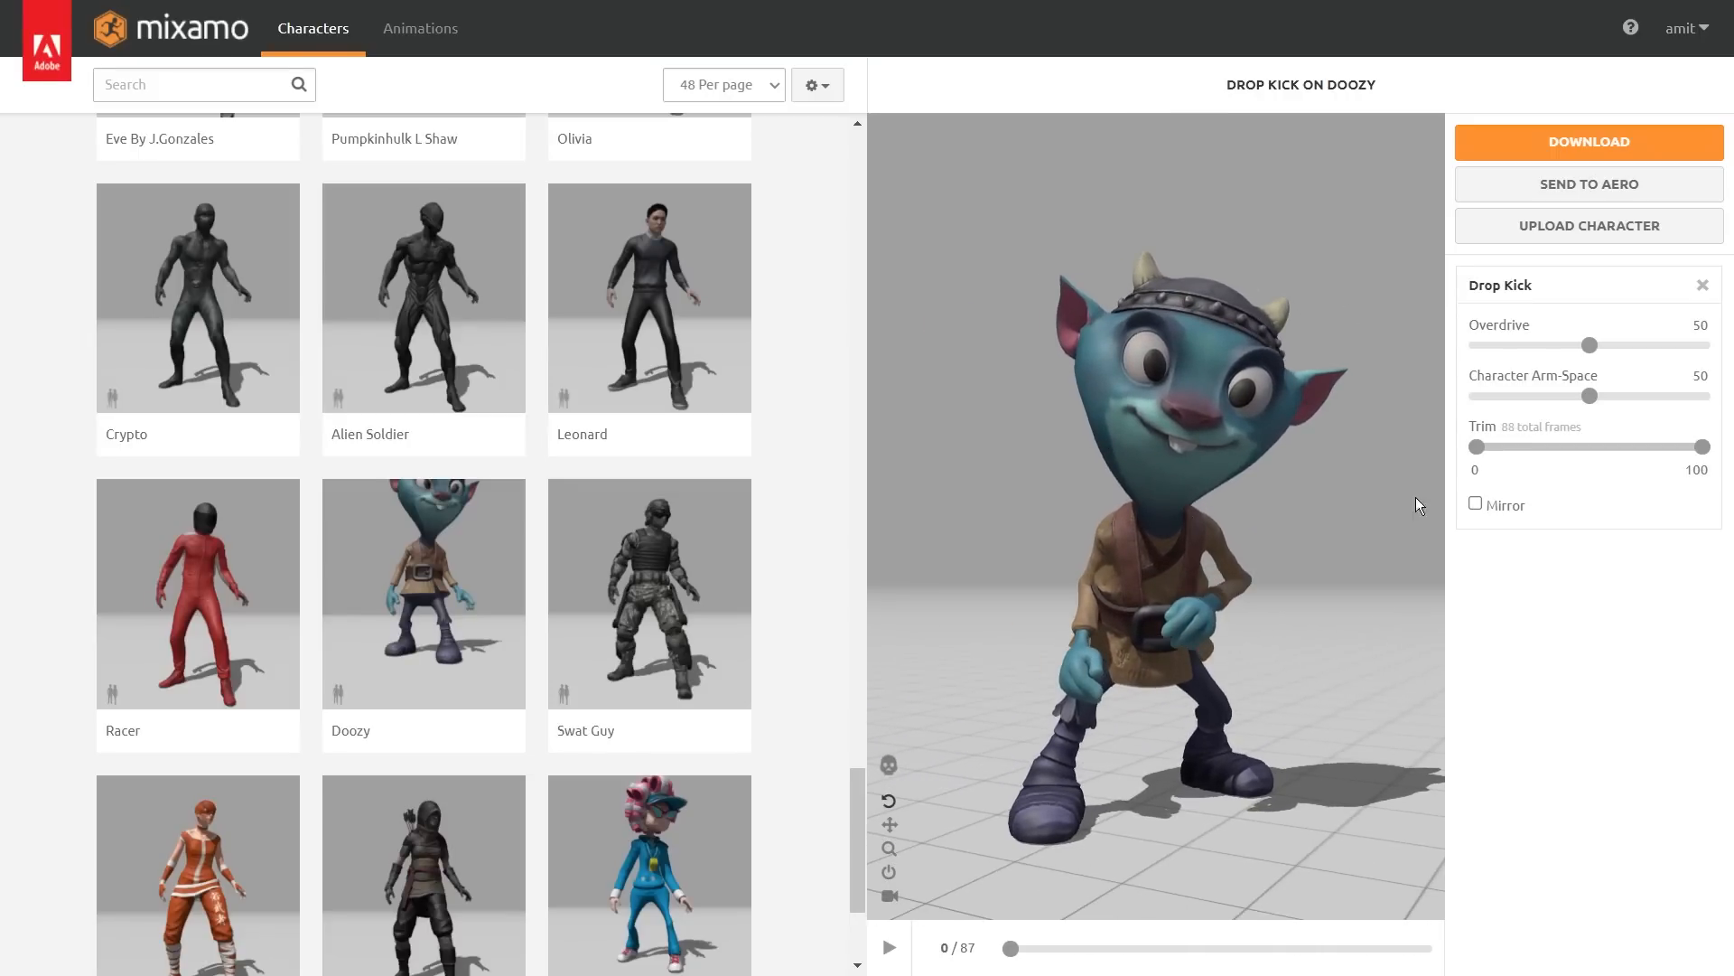
# - Download Drop Kick on Doozy as FBX Binary with skin at 30 frames per second, and show the file in its folder
pyautogui.click(1640, 145)
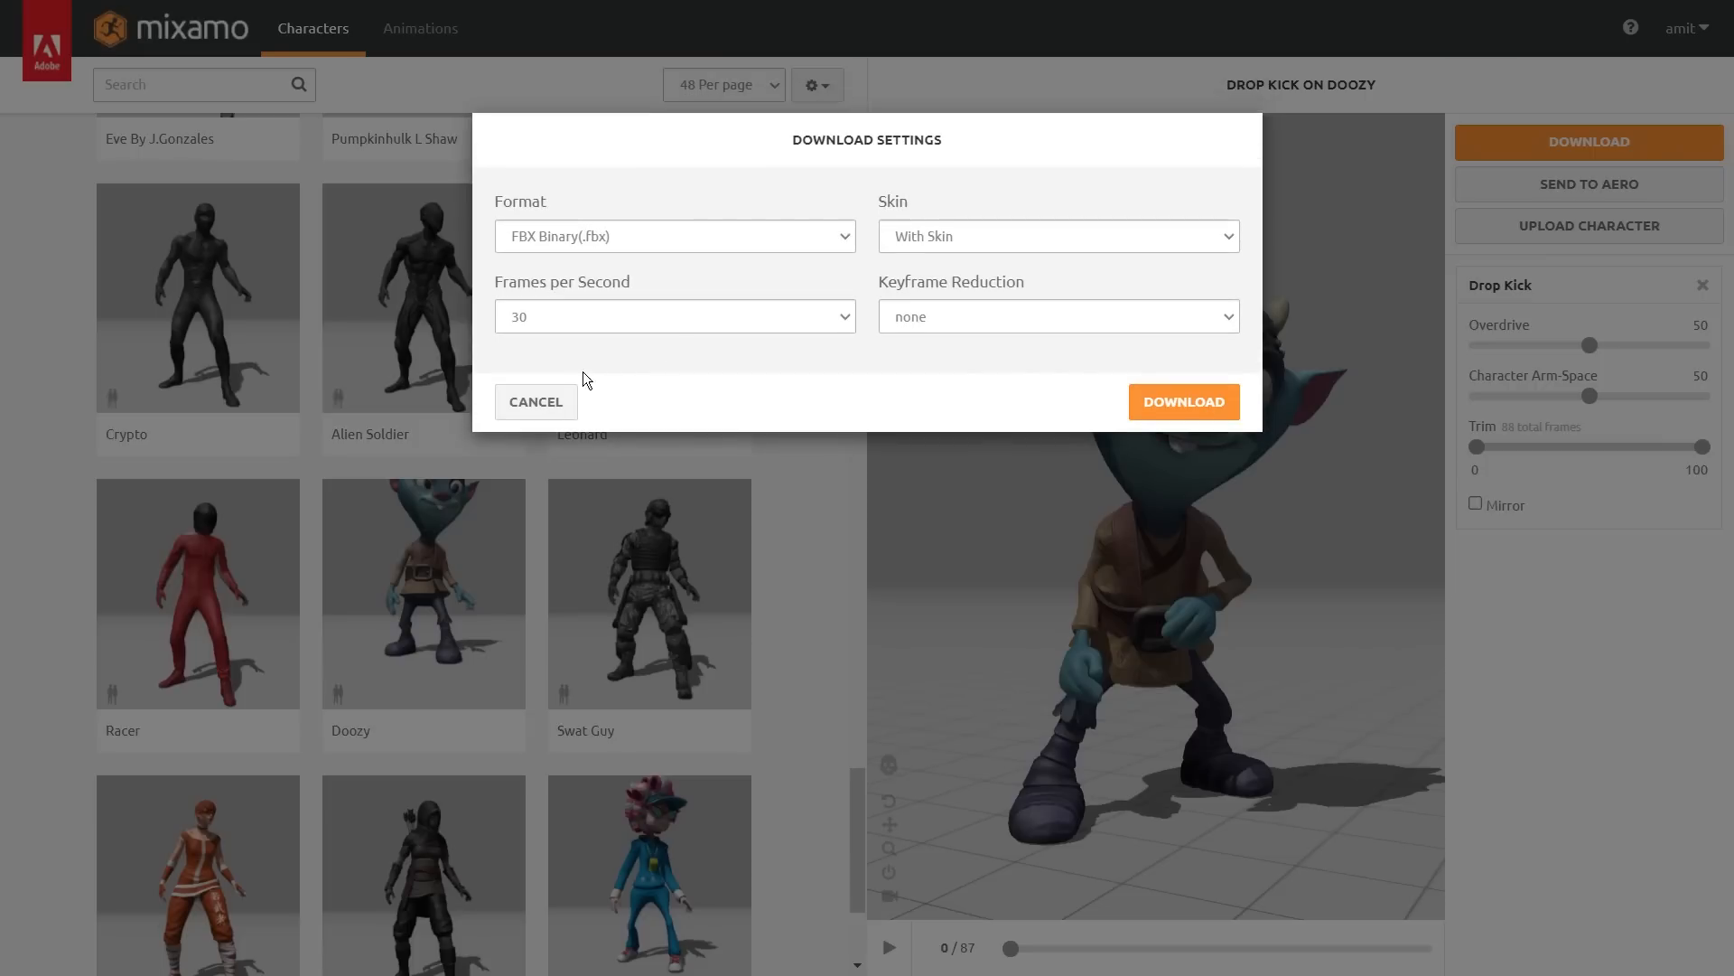
pyautogui.click(1208, 411)
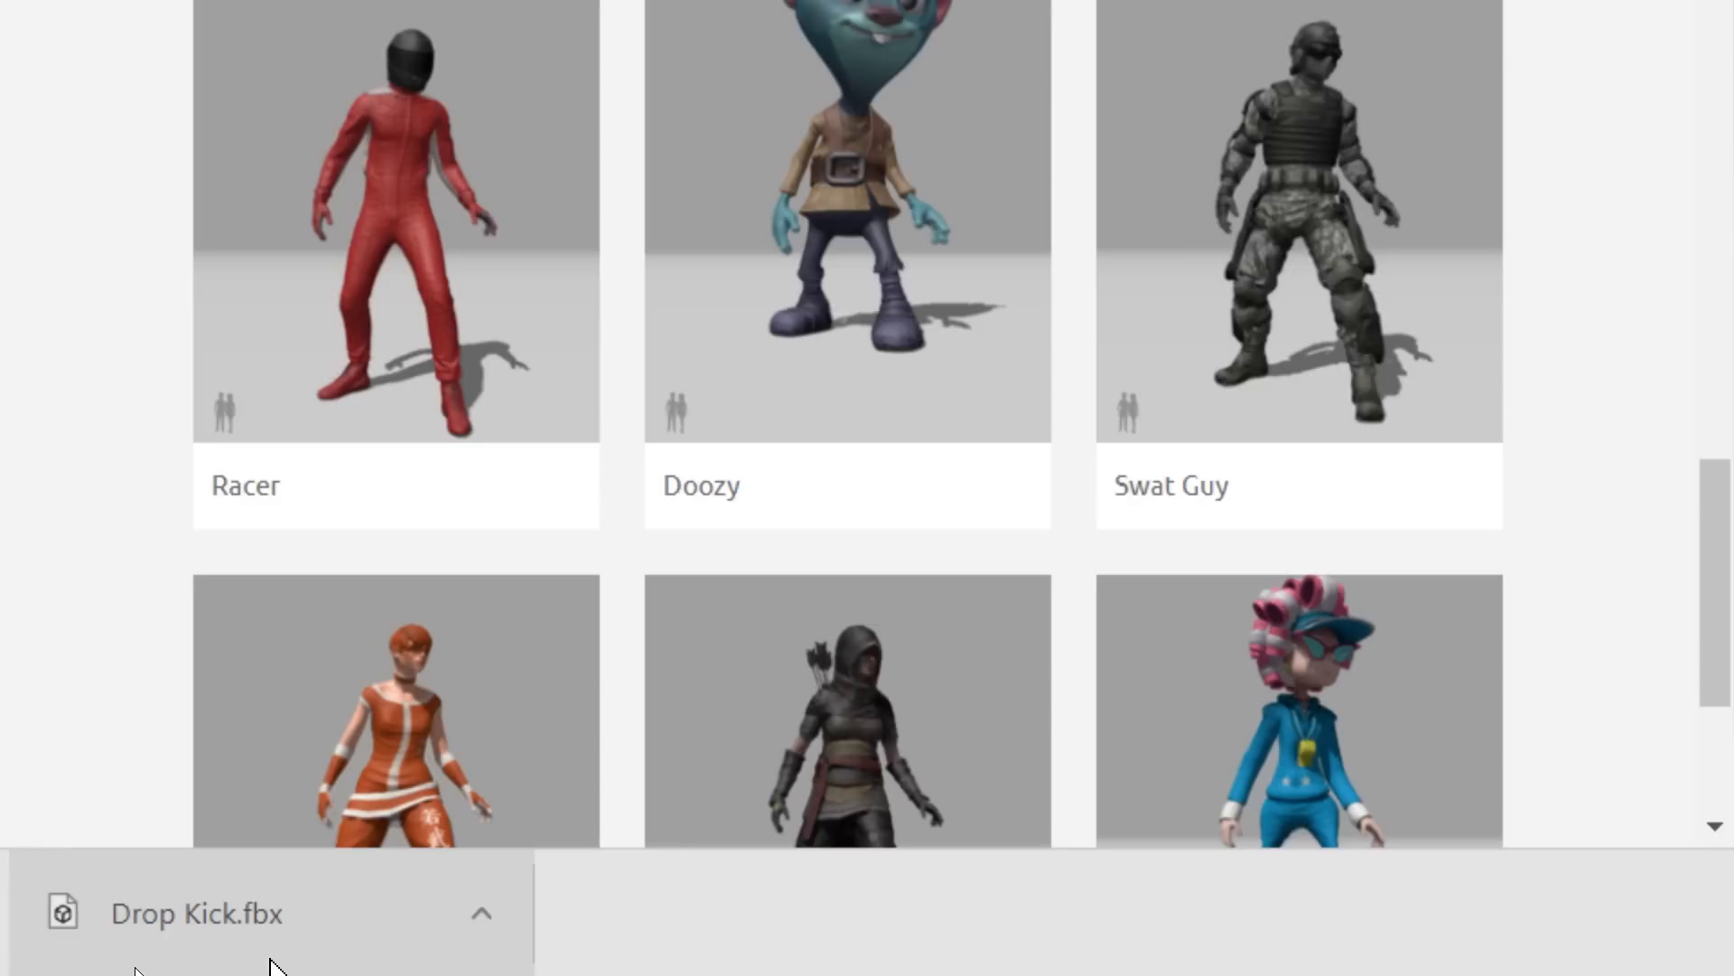
pyautogui.click(503, 930)
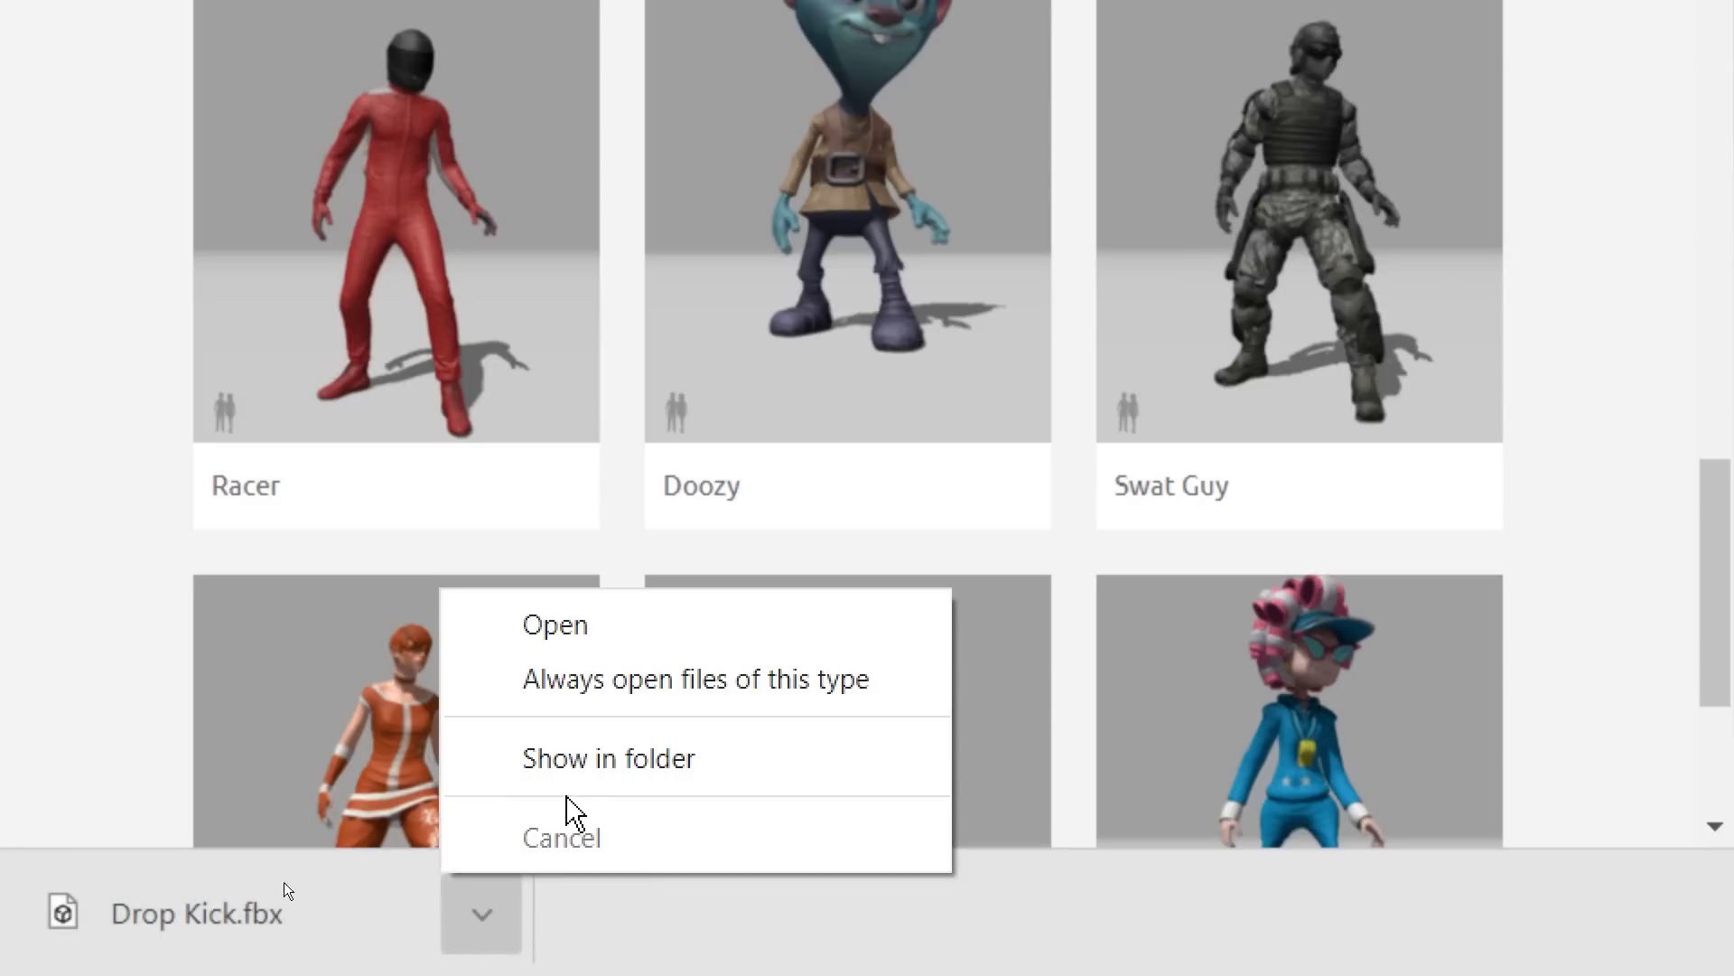
pyautogui.click(603, 759)
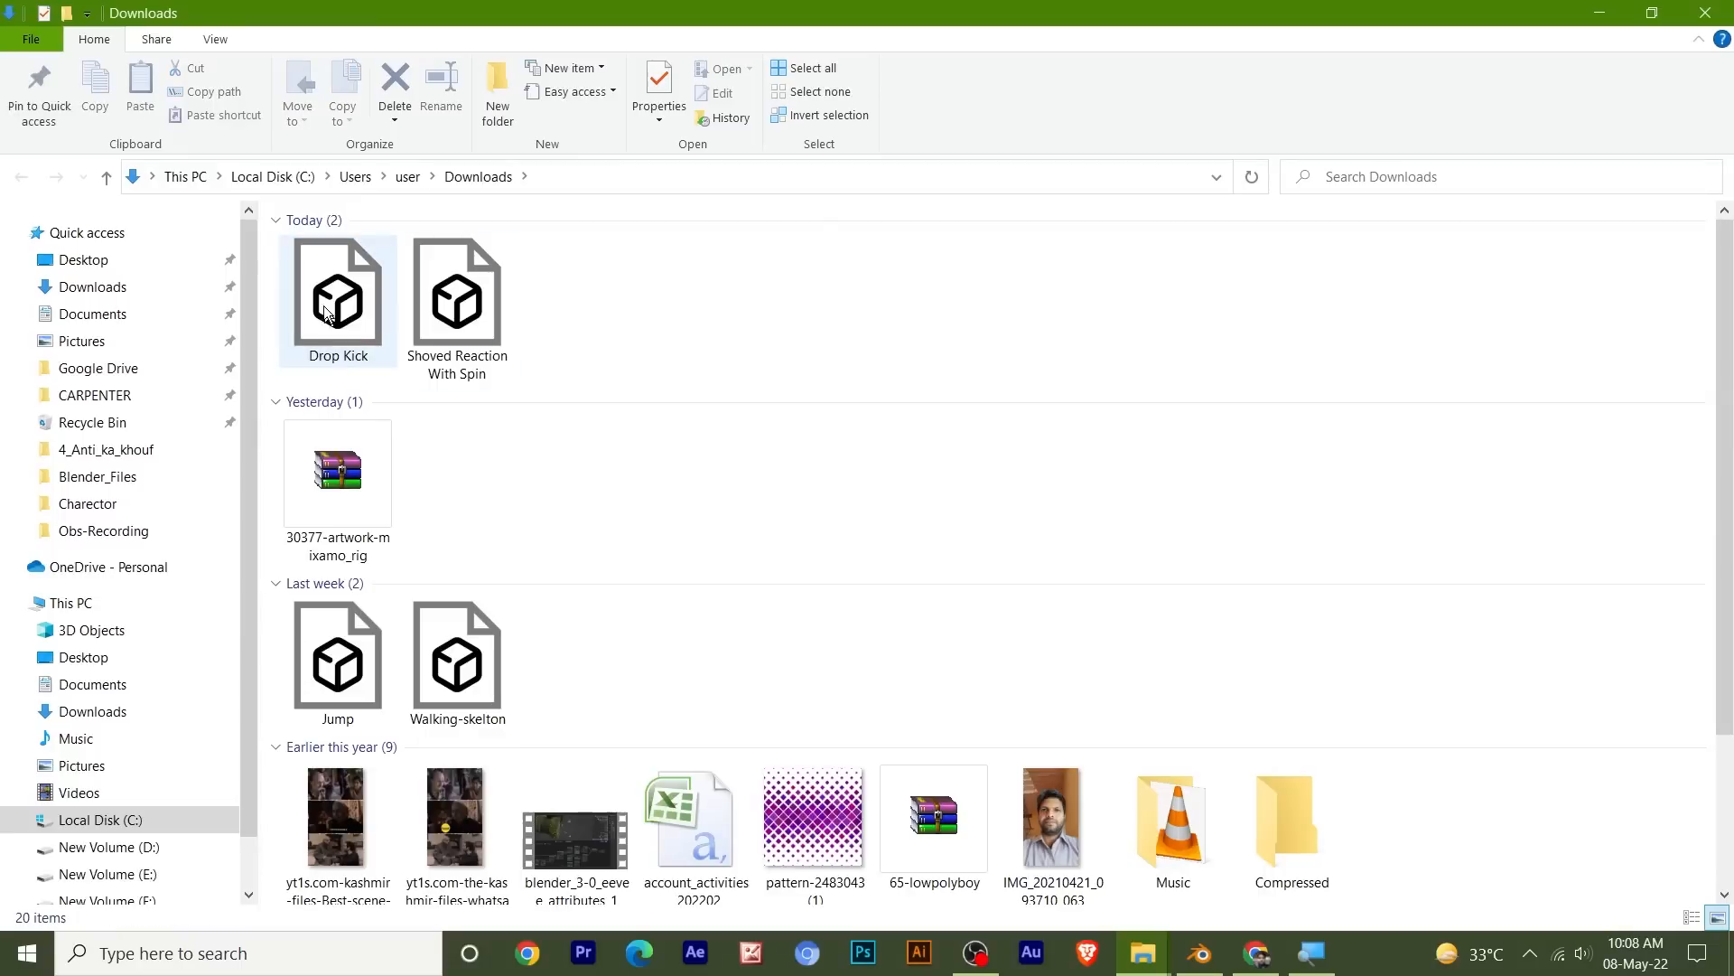
# - Delete the Shoved Reaction With Spin file from the Downloads folder and check the folder's full path
pyautogui.click(328, 315)
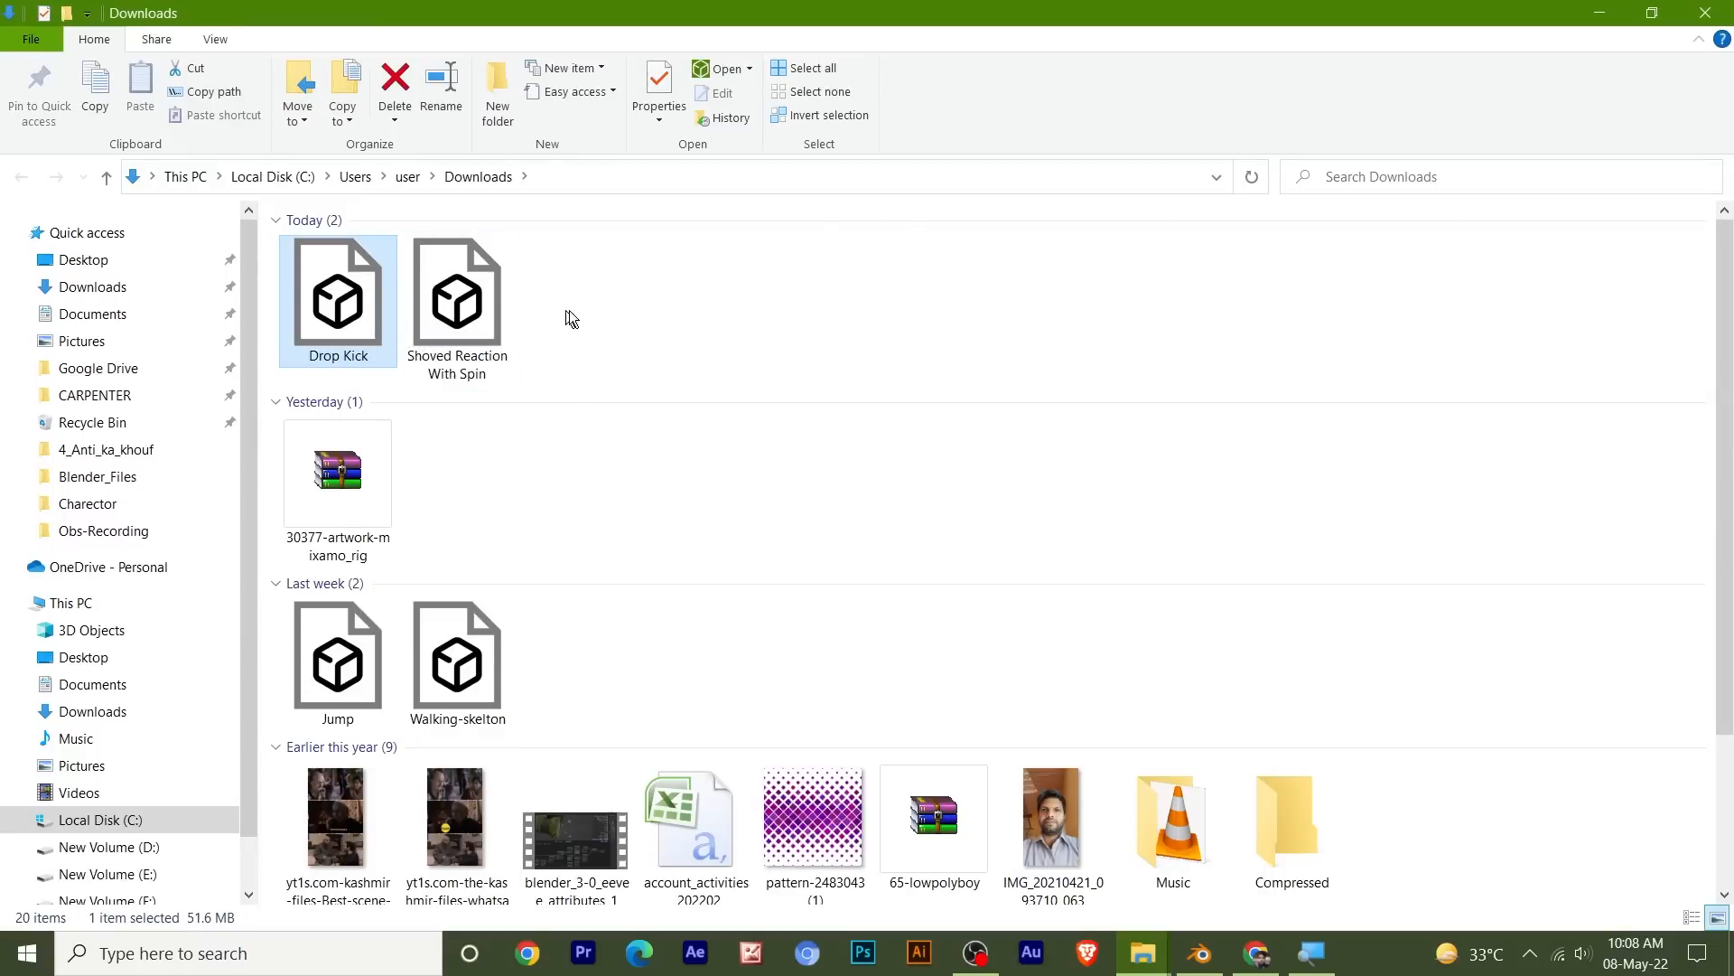
pyautogui.click(502, 314)
pyautogui.press('Delete')
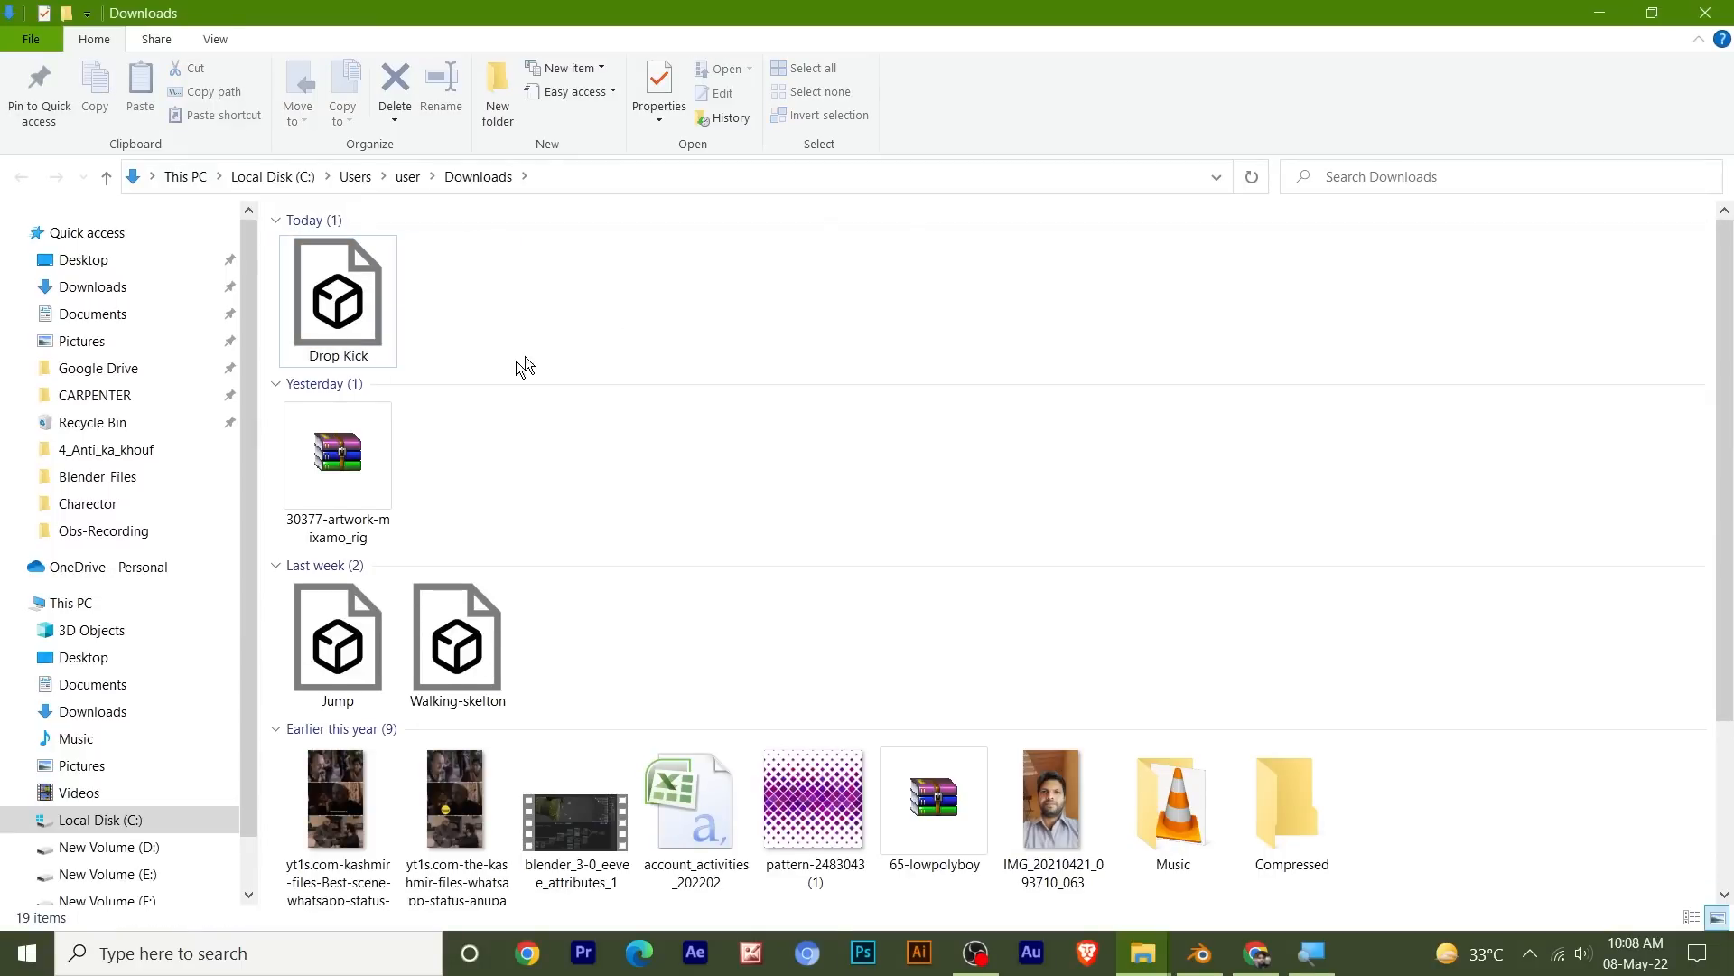
pyautogui.click(621, 176)
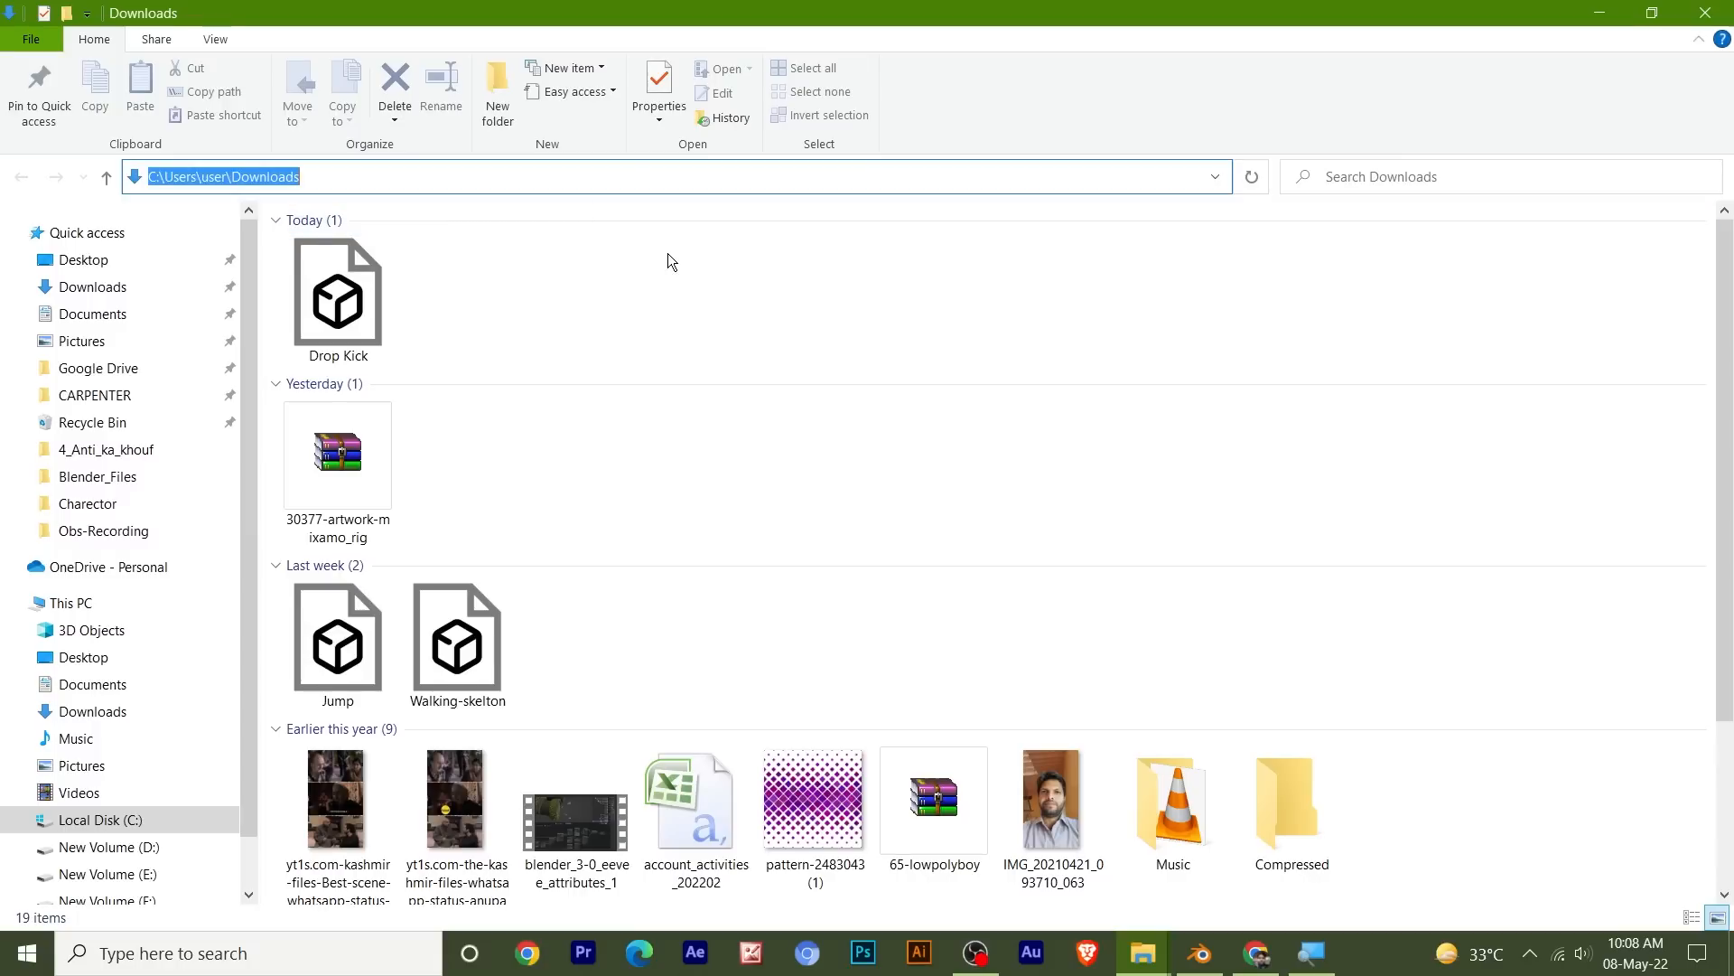
pyautogui.click(698, 269)
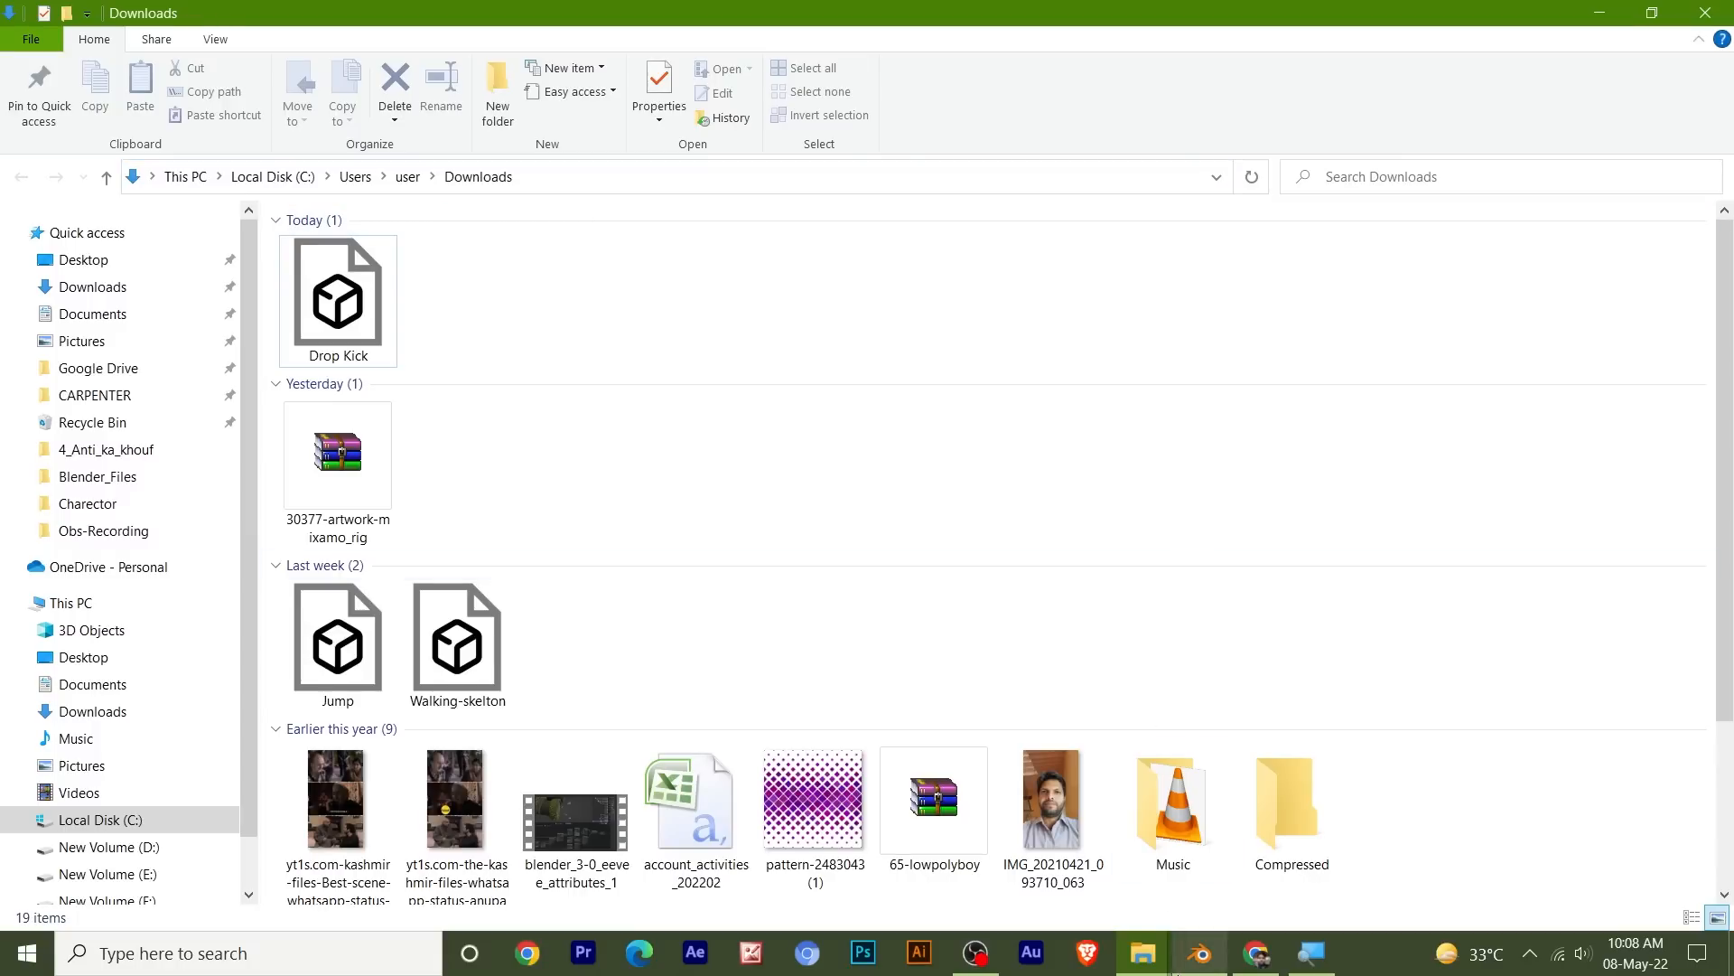
# - Switch to Blender and import Drop Kick.fbx from the Downloads folder as an FBX with the default import options
pyautogui.click(1185, 965)
pyautogui.moveTo(960, 348); pyautogui.dragTo(956, 383, button='middle')
pyautogui.scroll(3, 825, 537)
pyautogui.moveTo(623, 398); pyautogui.dragTo(713, 356, button='middle')
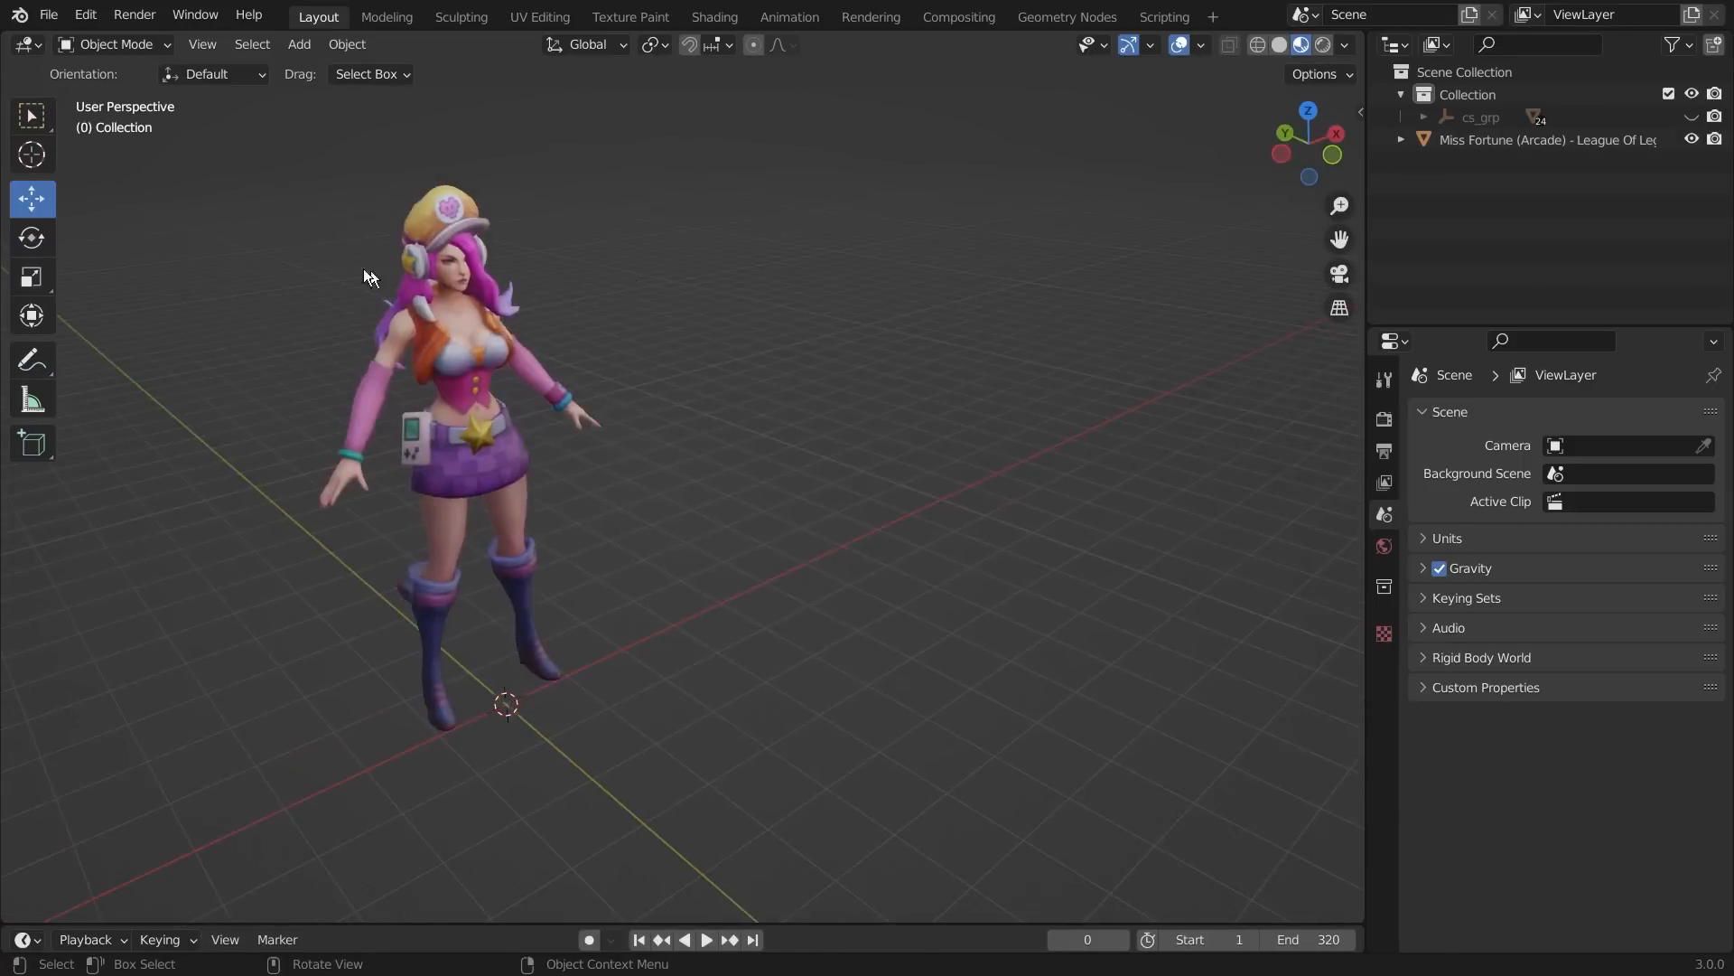
pyautogui.click(50, 15)
pyautogui.moveTo(103, 318)
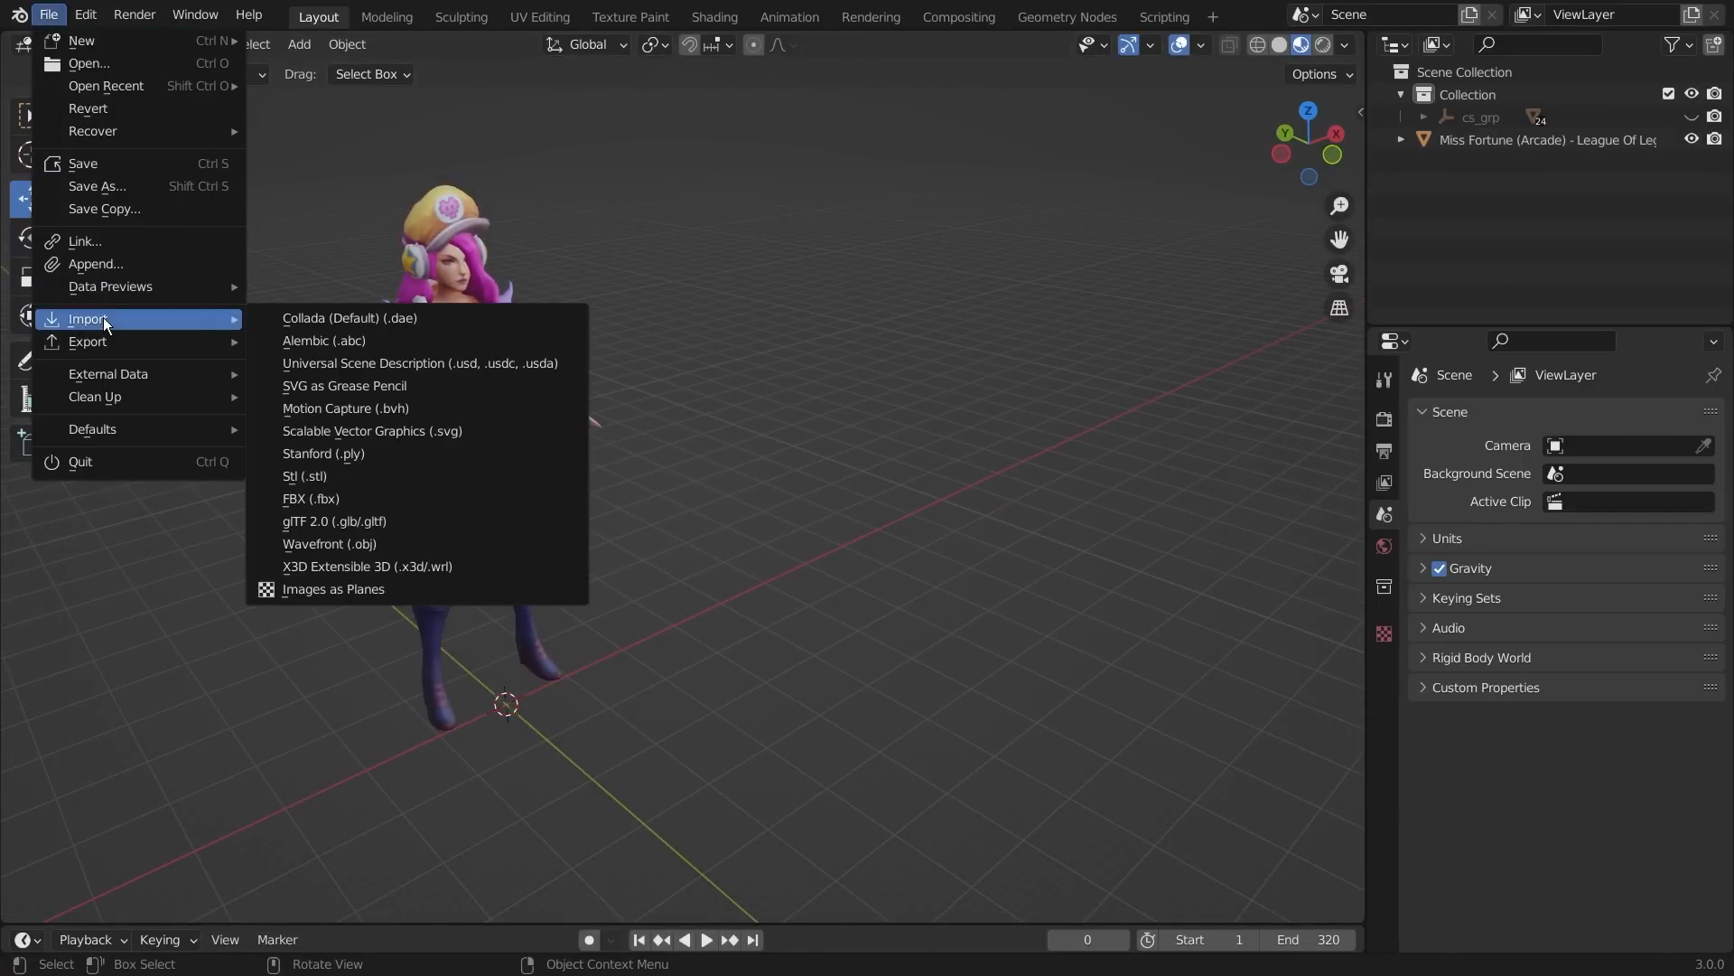
pyautogui.click(385, 501)
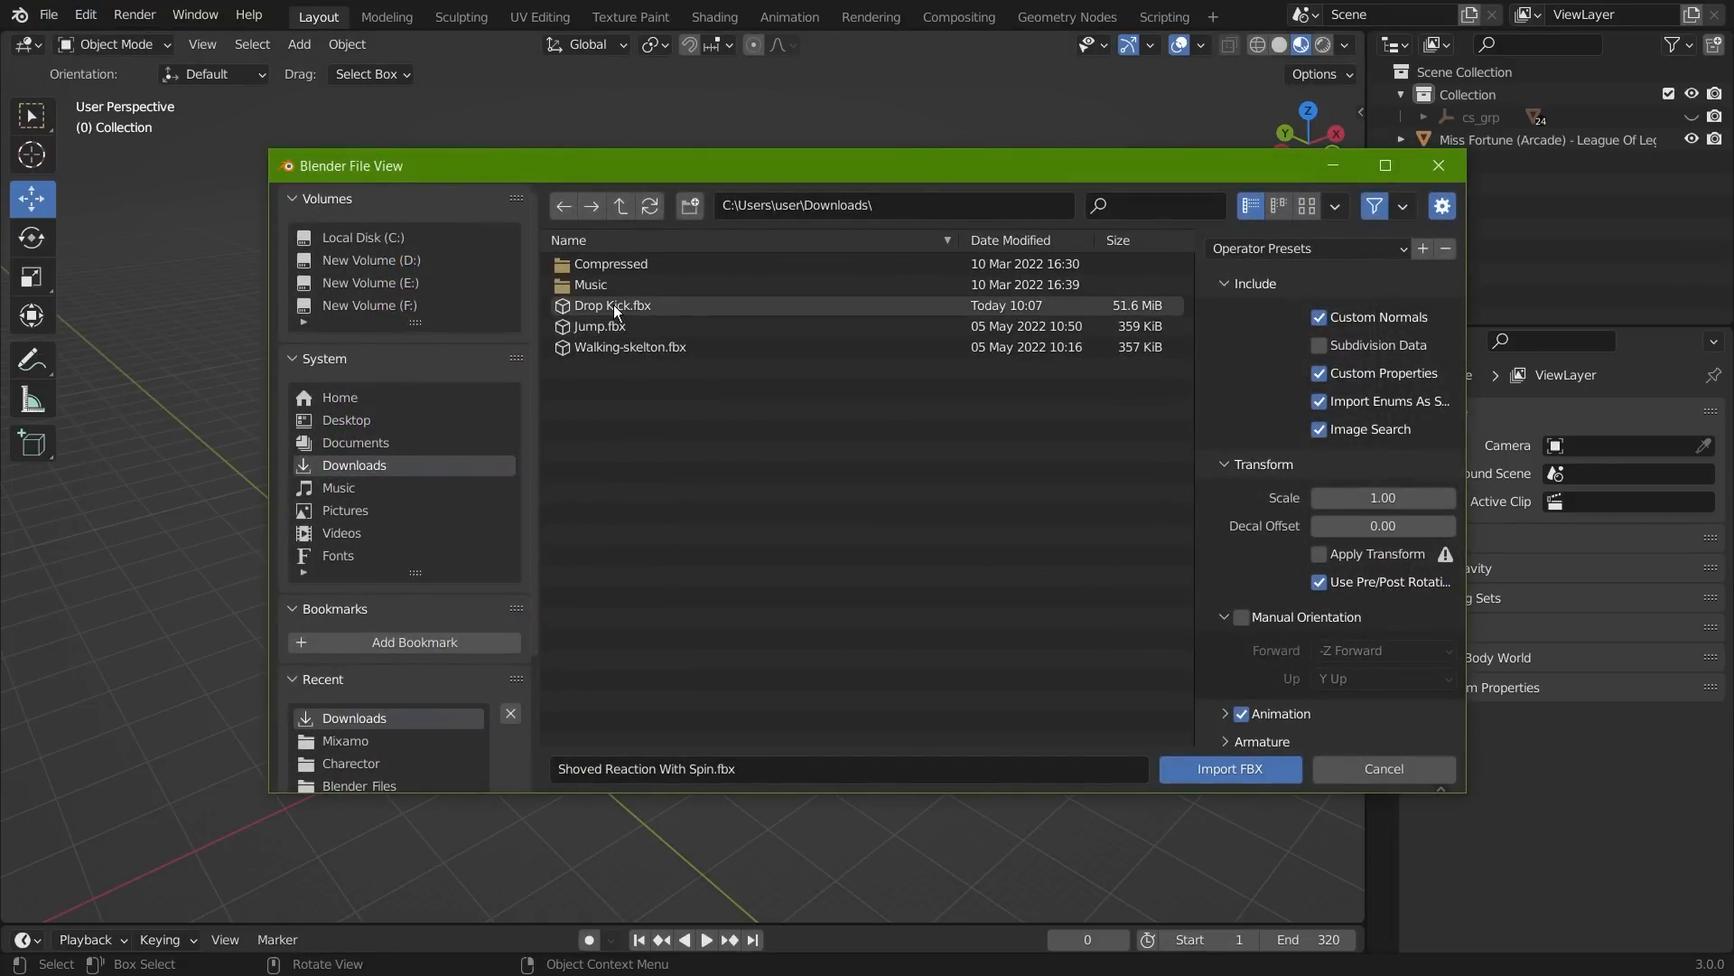
pyautogui.click(925, 195)
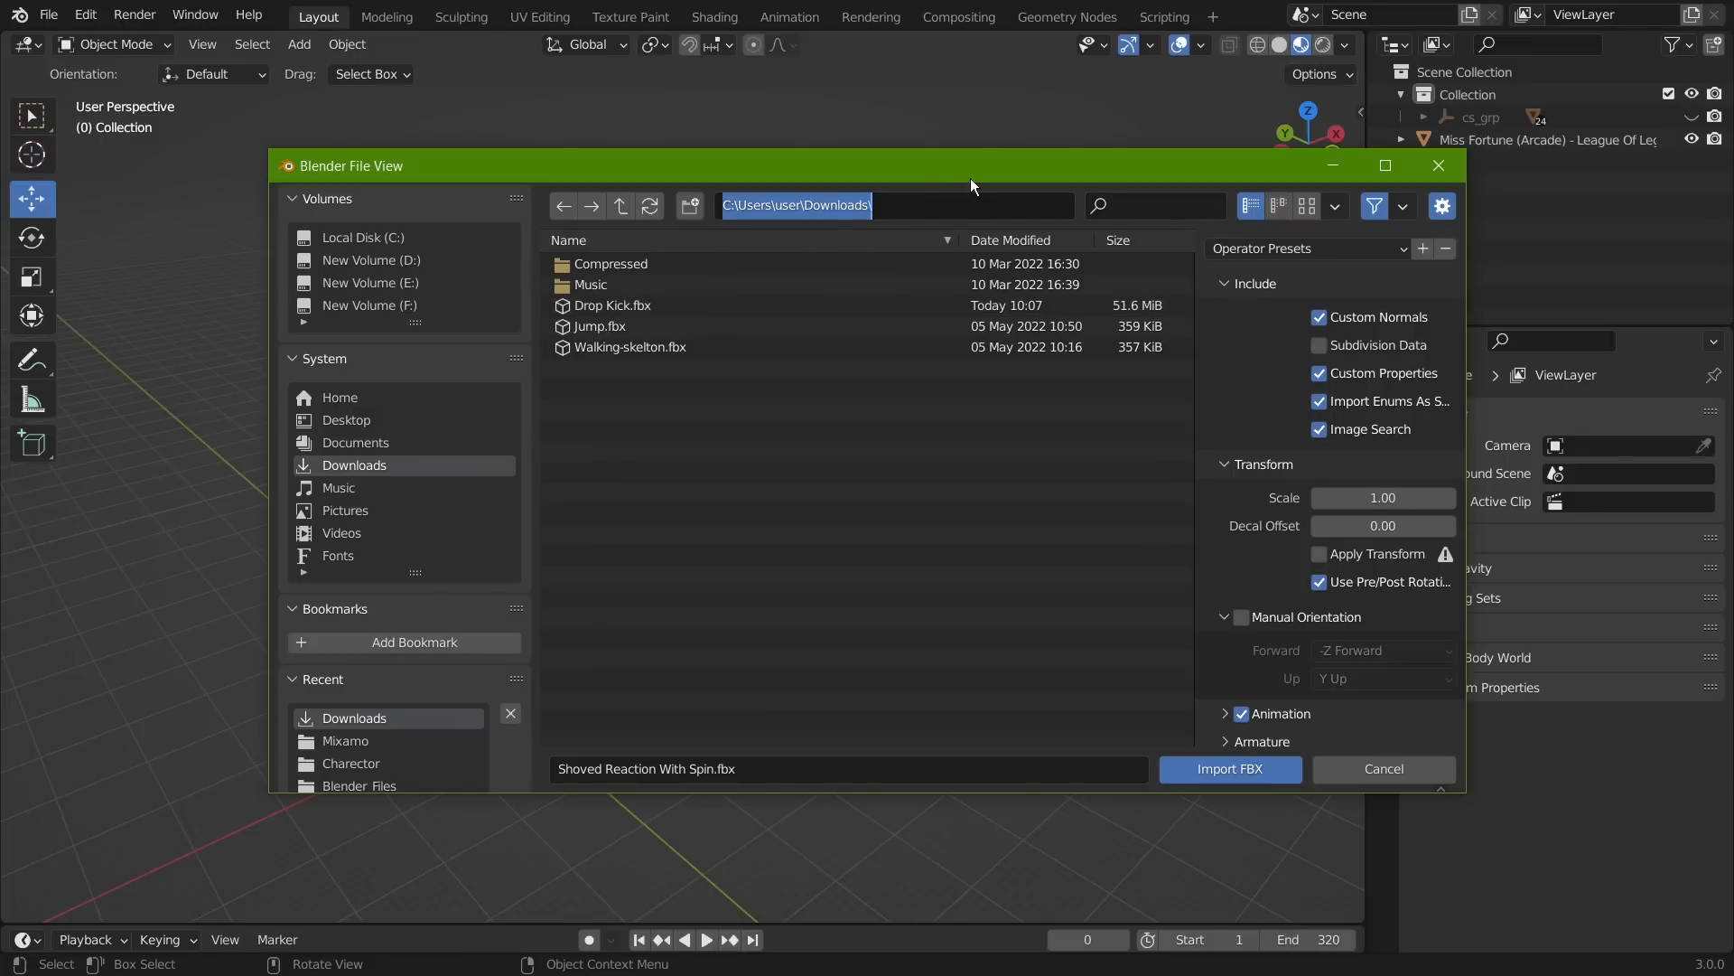
pyautogui.press('Return')
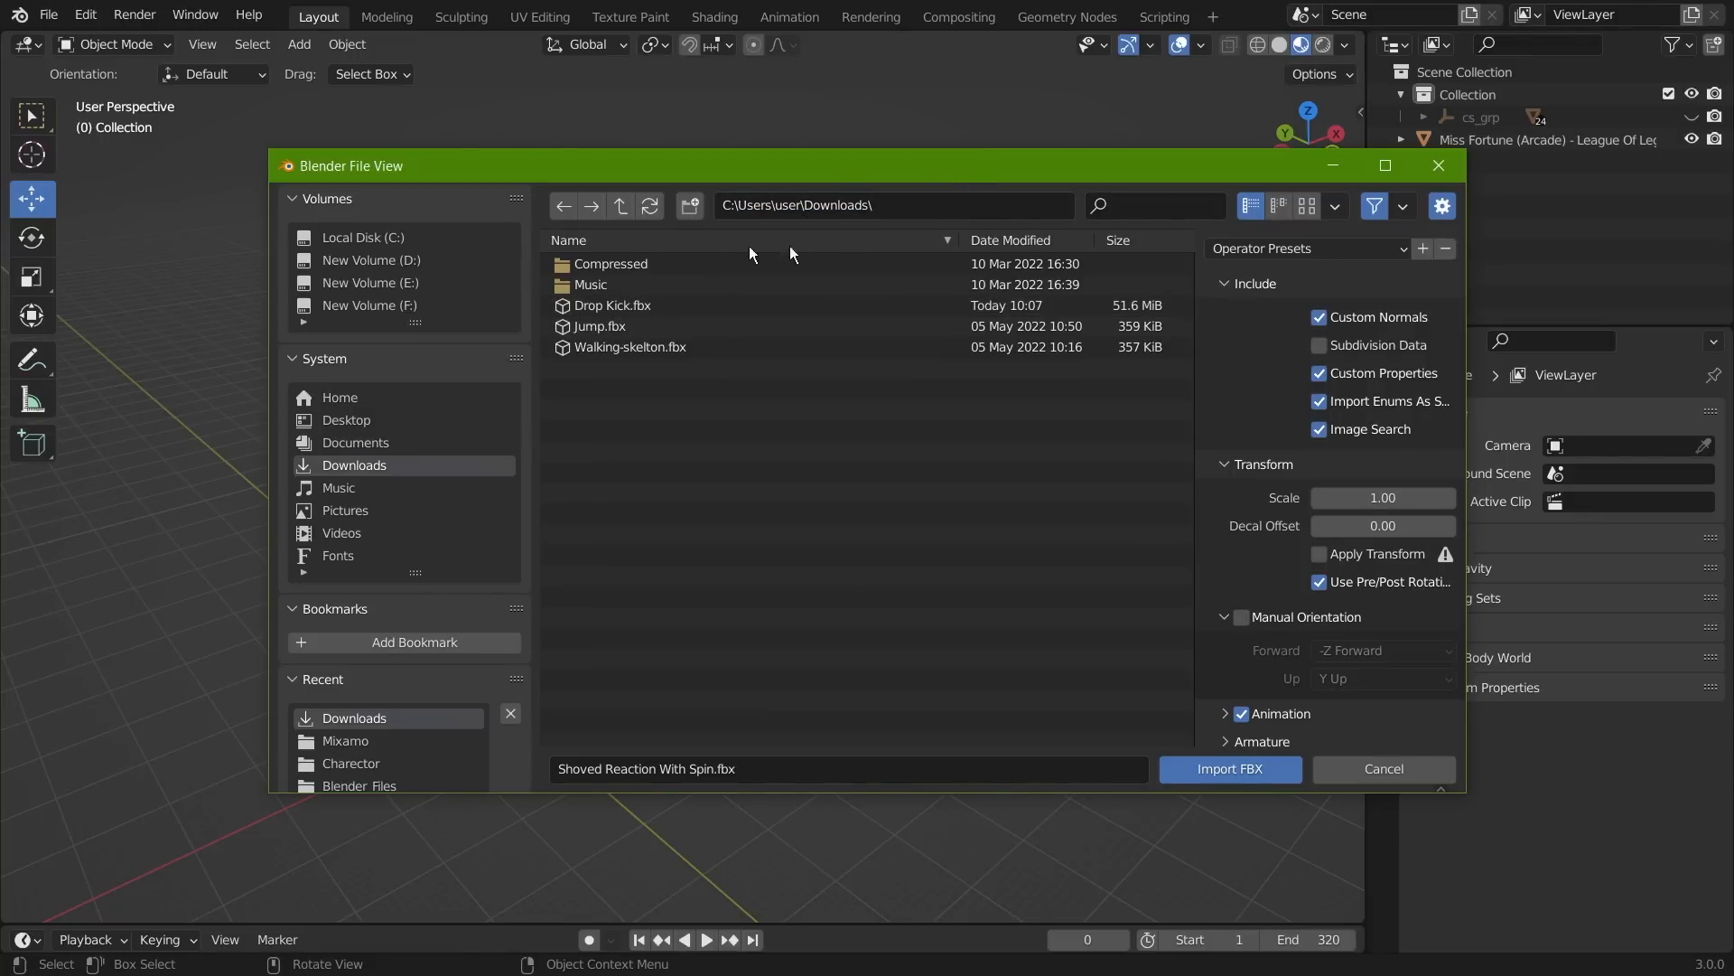
pyautogui.click(659, 305)
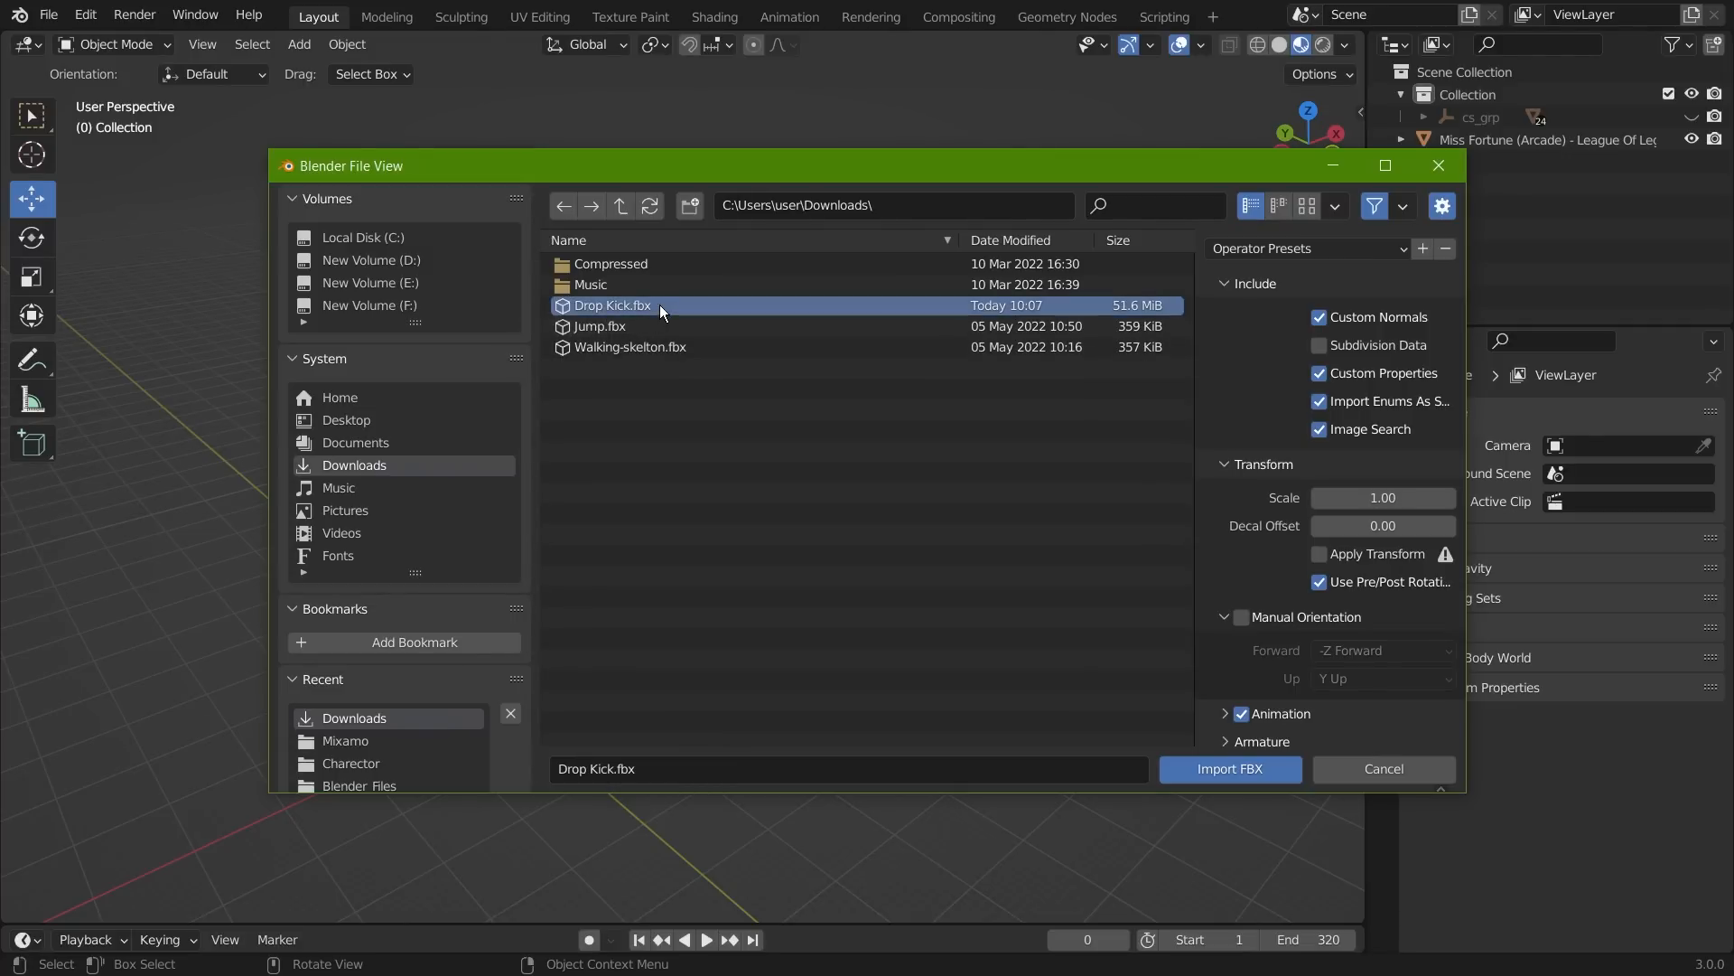
pyautogui.click(1252, 771)
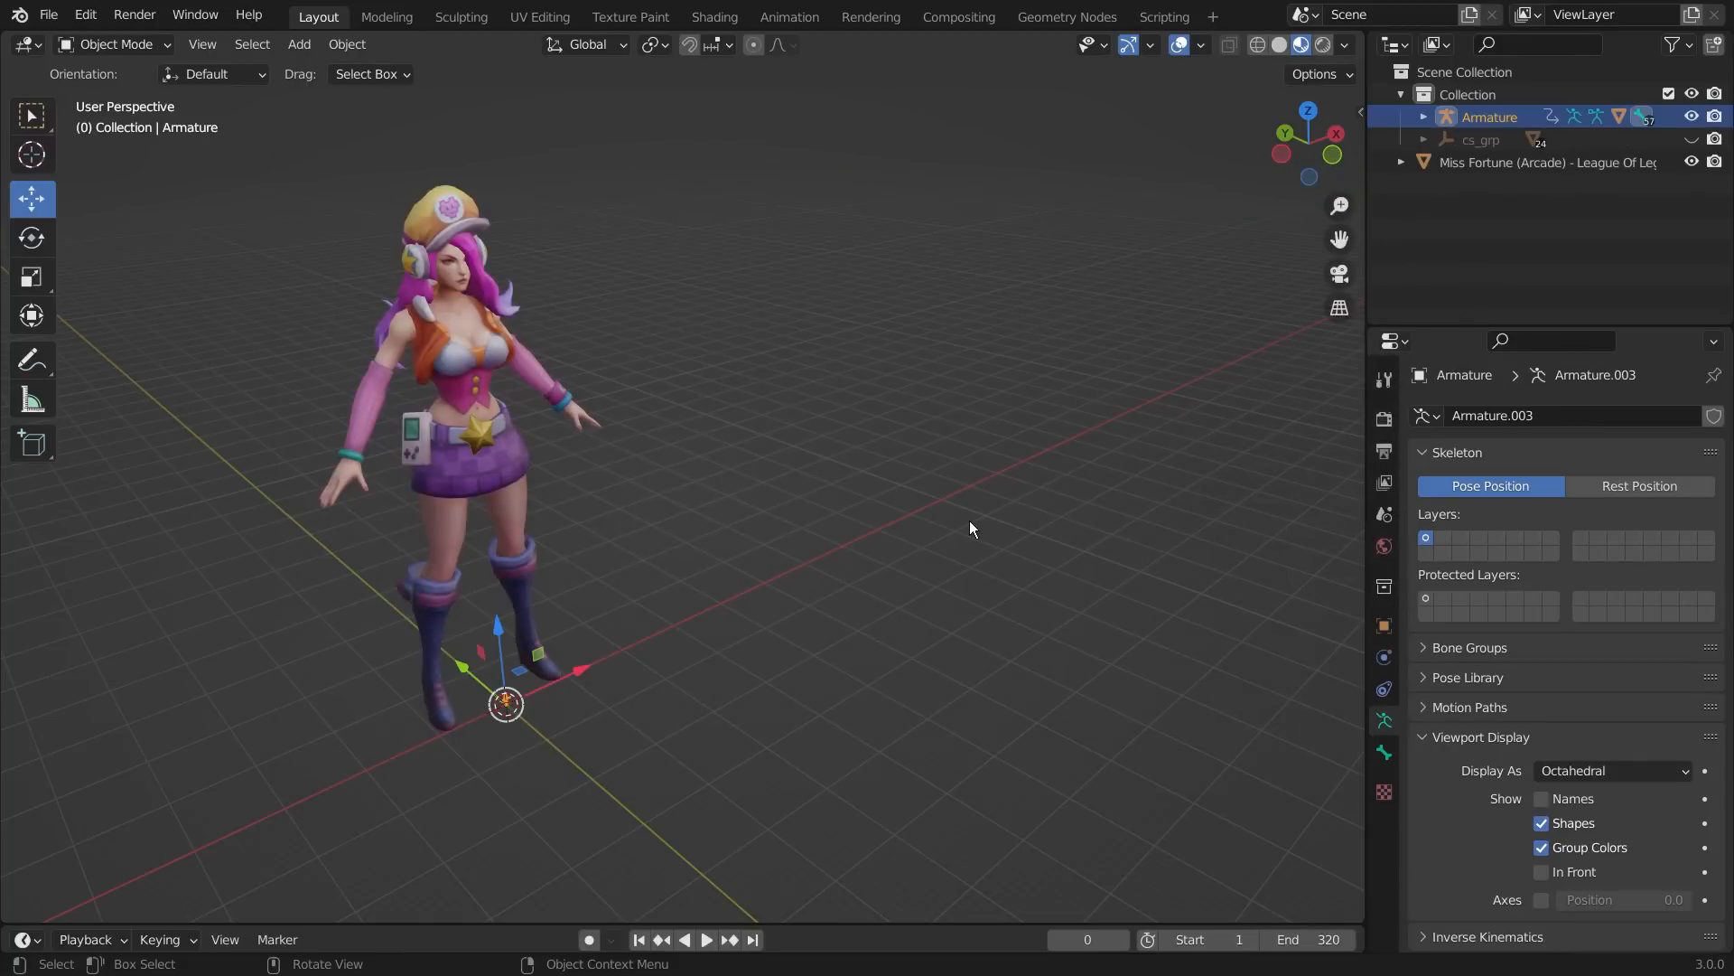
# - Scale up the imported Doozy armature and move it along the ground to stand beside the Miss Fortune character
pyautogui.scroll(4, 596, 793)
pyautogui.moveTo(596, 793); pyautogui.dragTo(572, 709, button='middle')
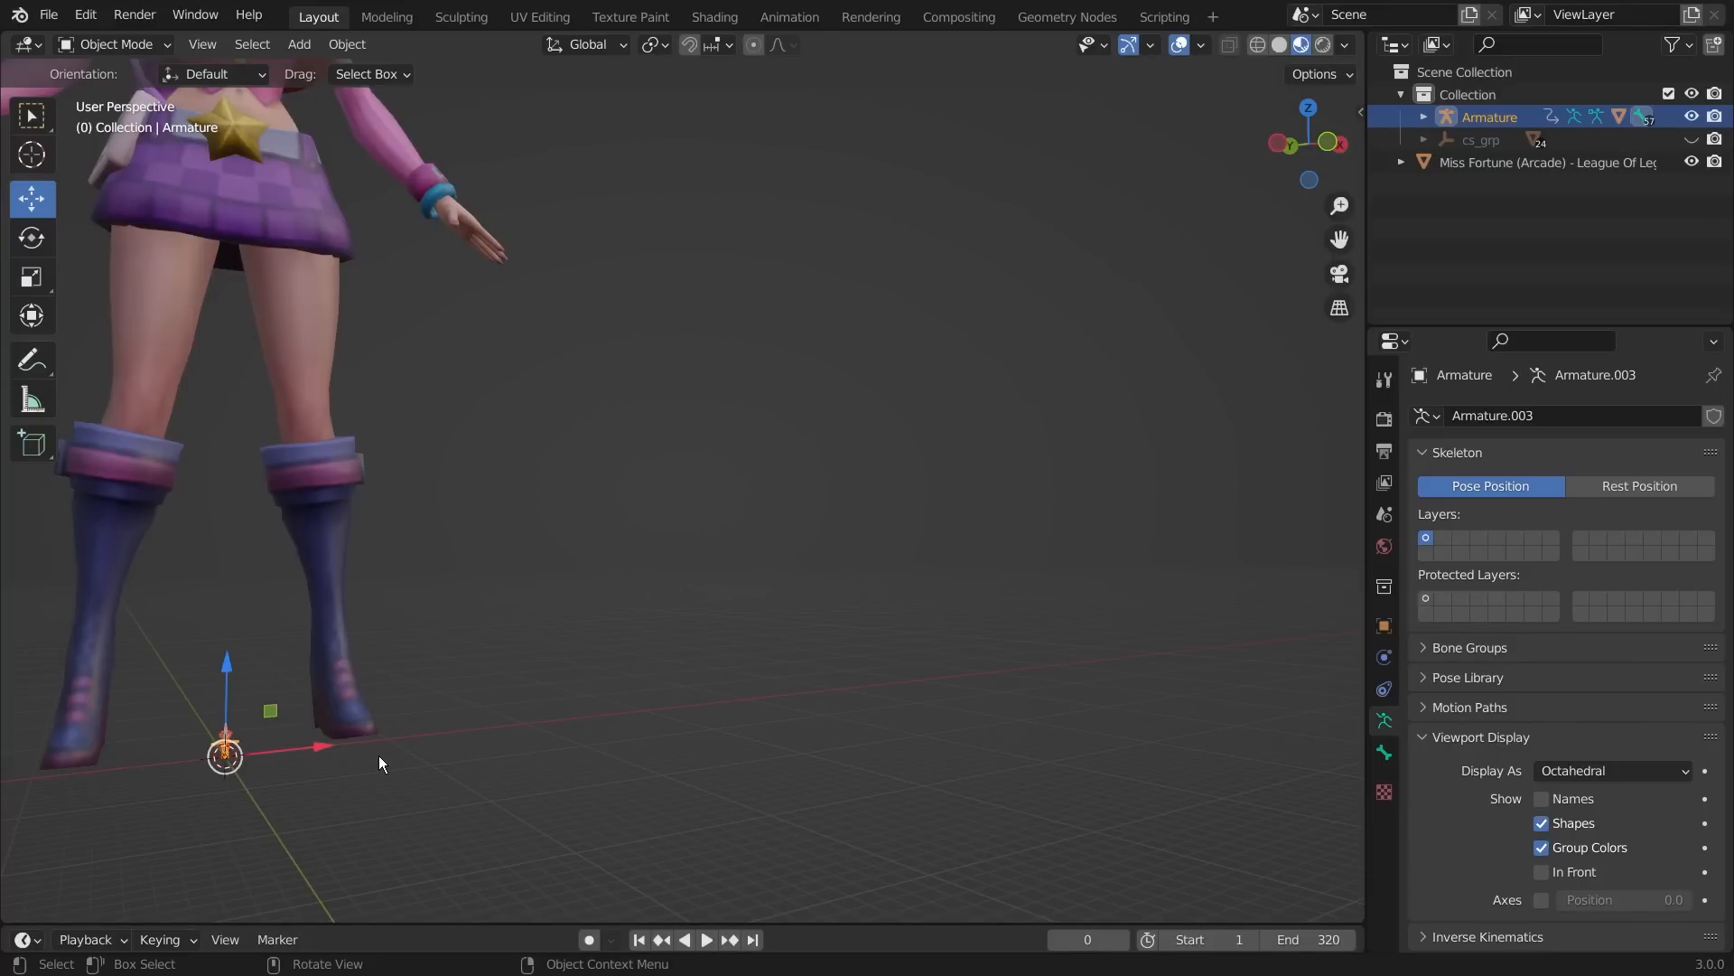
pyautogui.press('s')
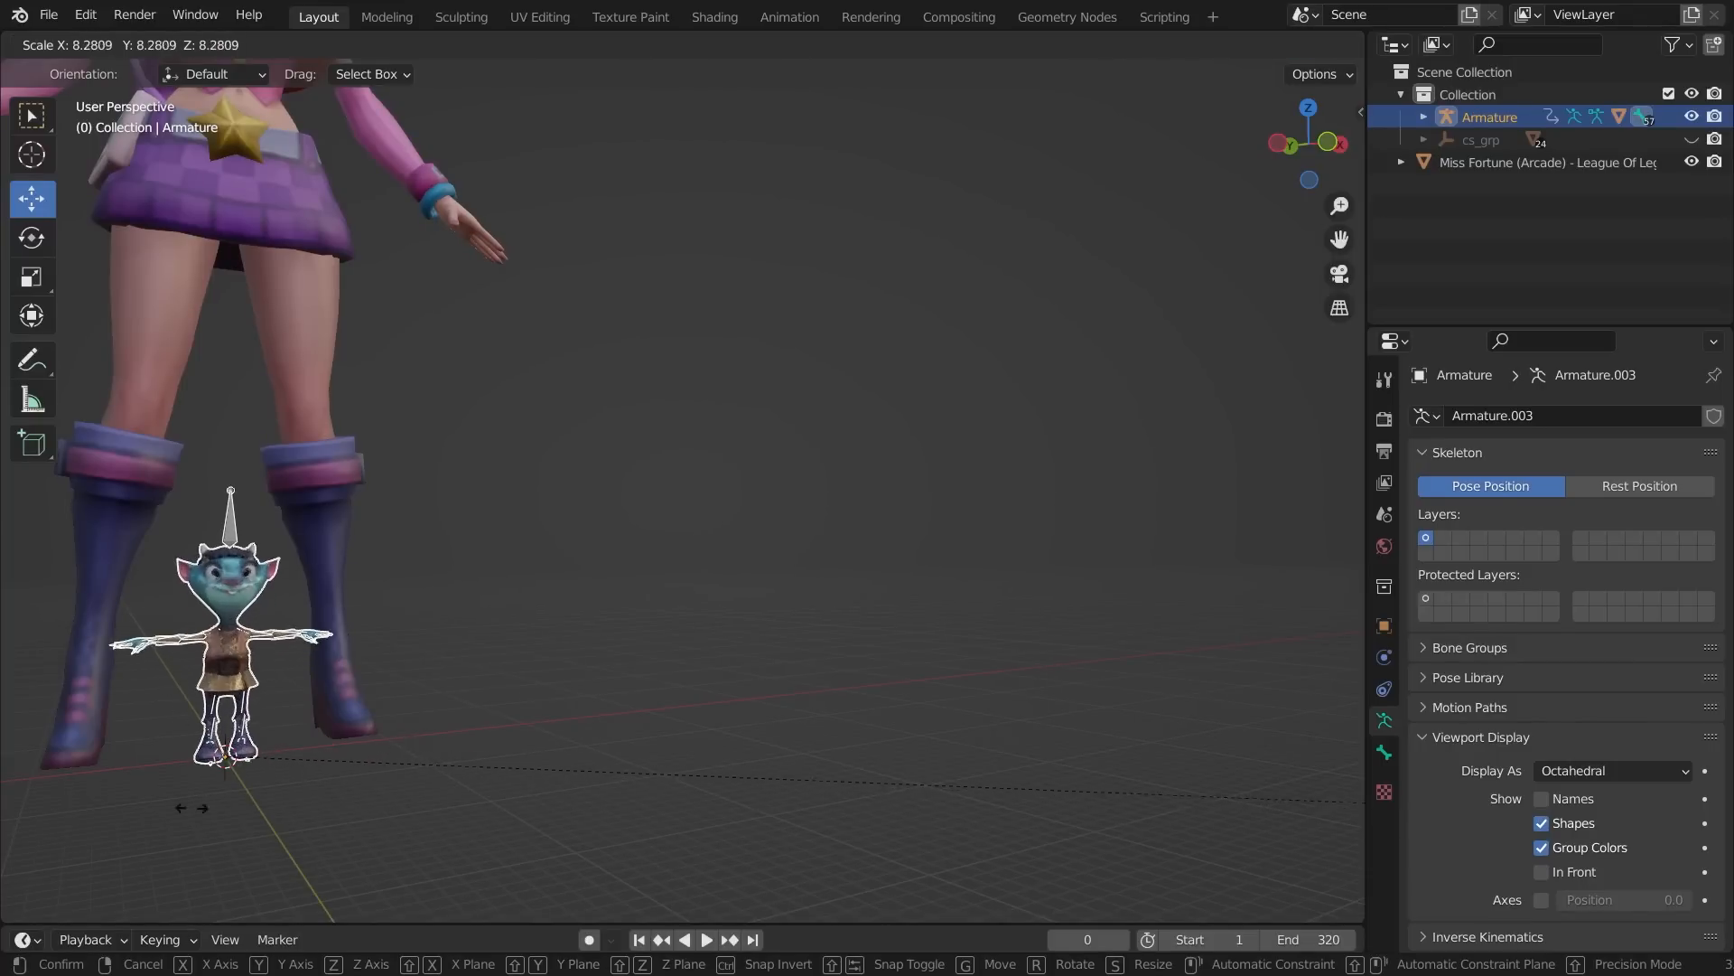
pyautogui.click(949, 728)
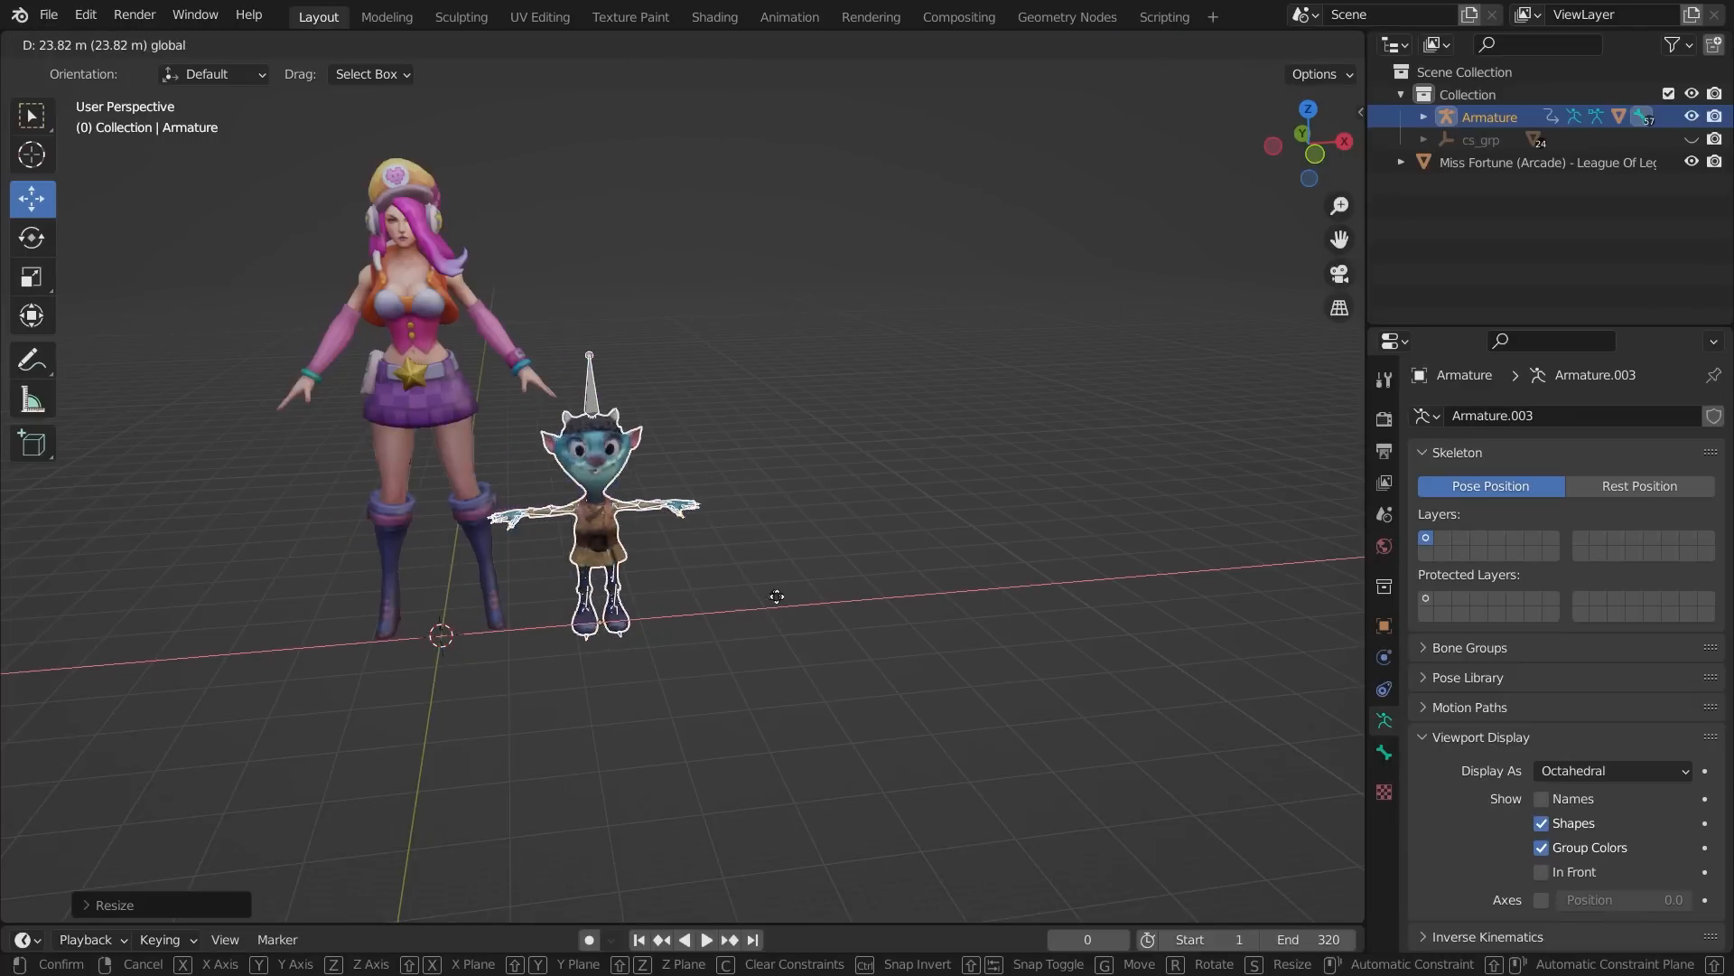
pyautogui.click(863, 585)
pyautogui.scroll(3, 860, 592)
pyautogui.click(987, 488)
# - Play the Drop Kick animation on the imported Doozy character, stop it, and view both characters together
pyautogui.moveTo(1044, 497); pyautogui.dragTo(821, 458, button='middle')
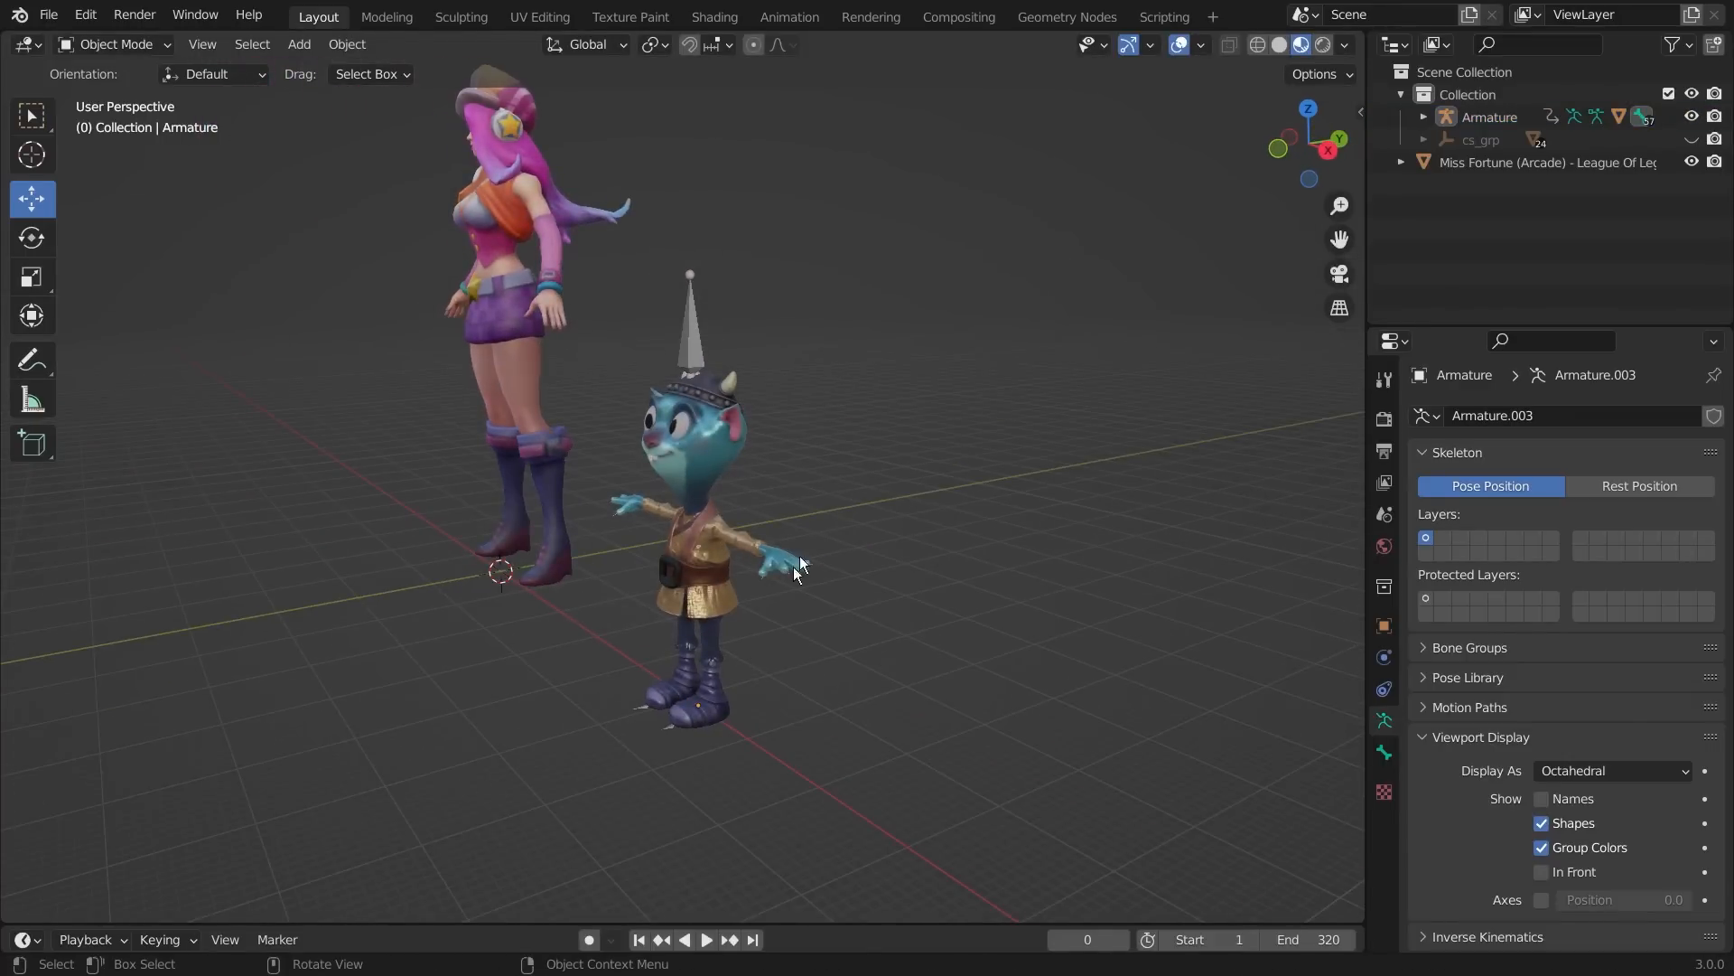
pyautogui.moveTo(578, 641); pyautogui.dragTo(656, 800, button='middle')
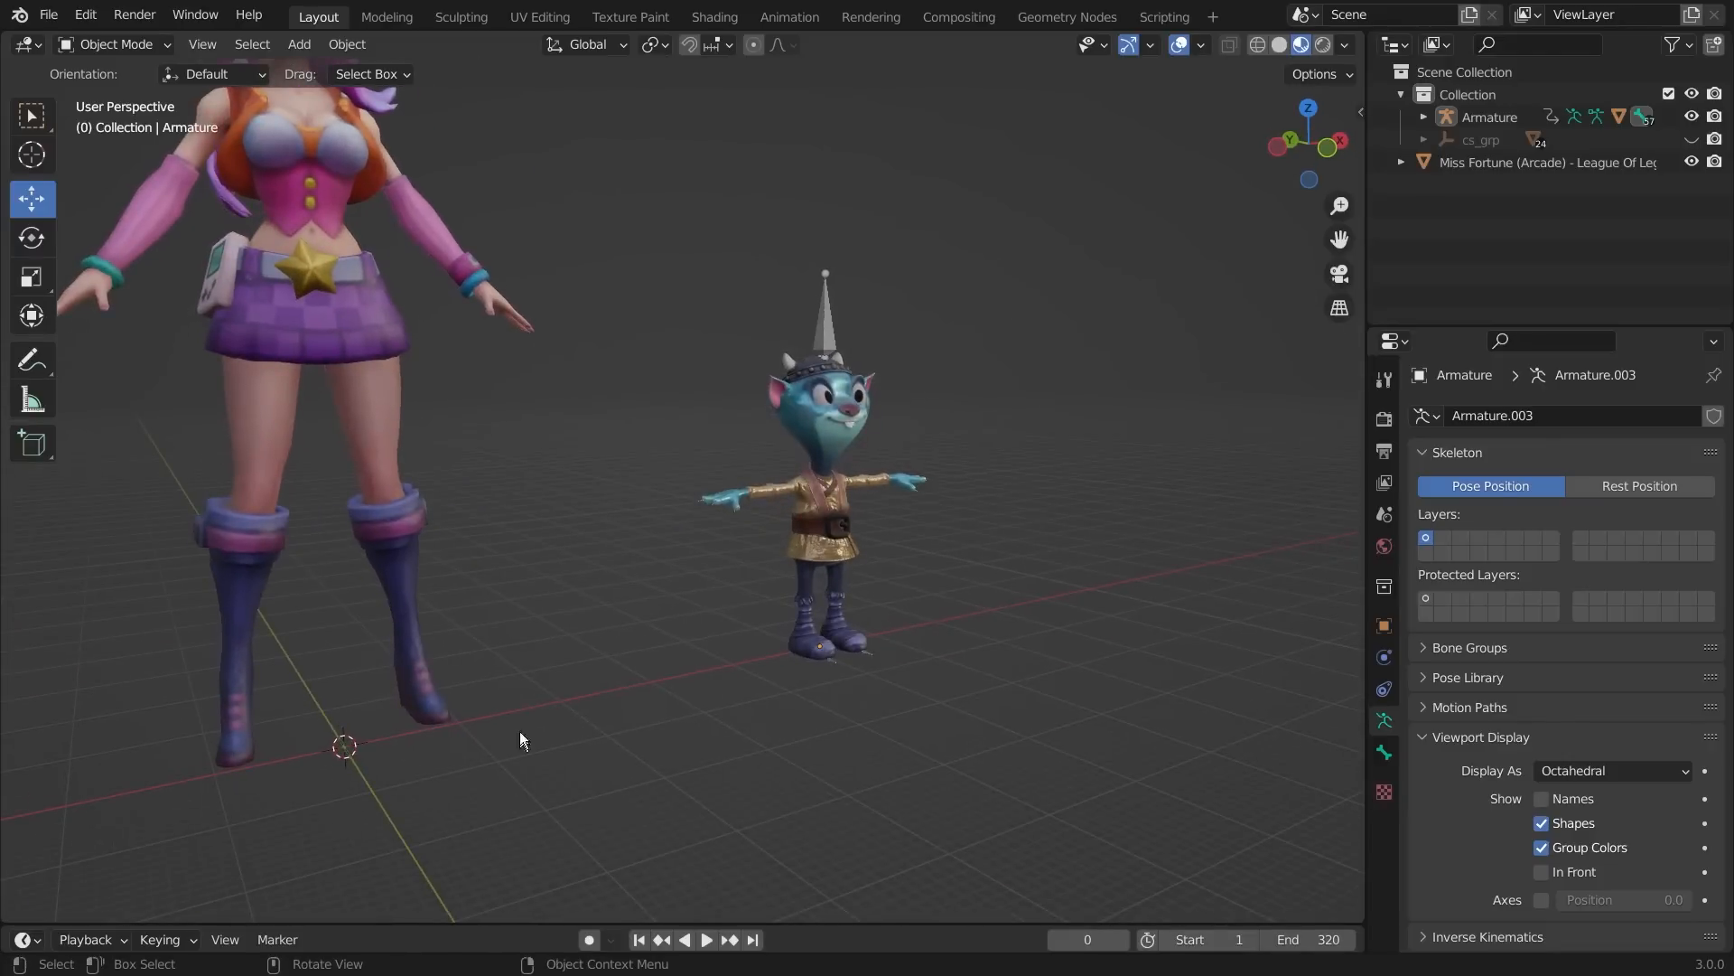
pyautogui.press('space')
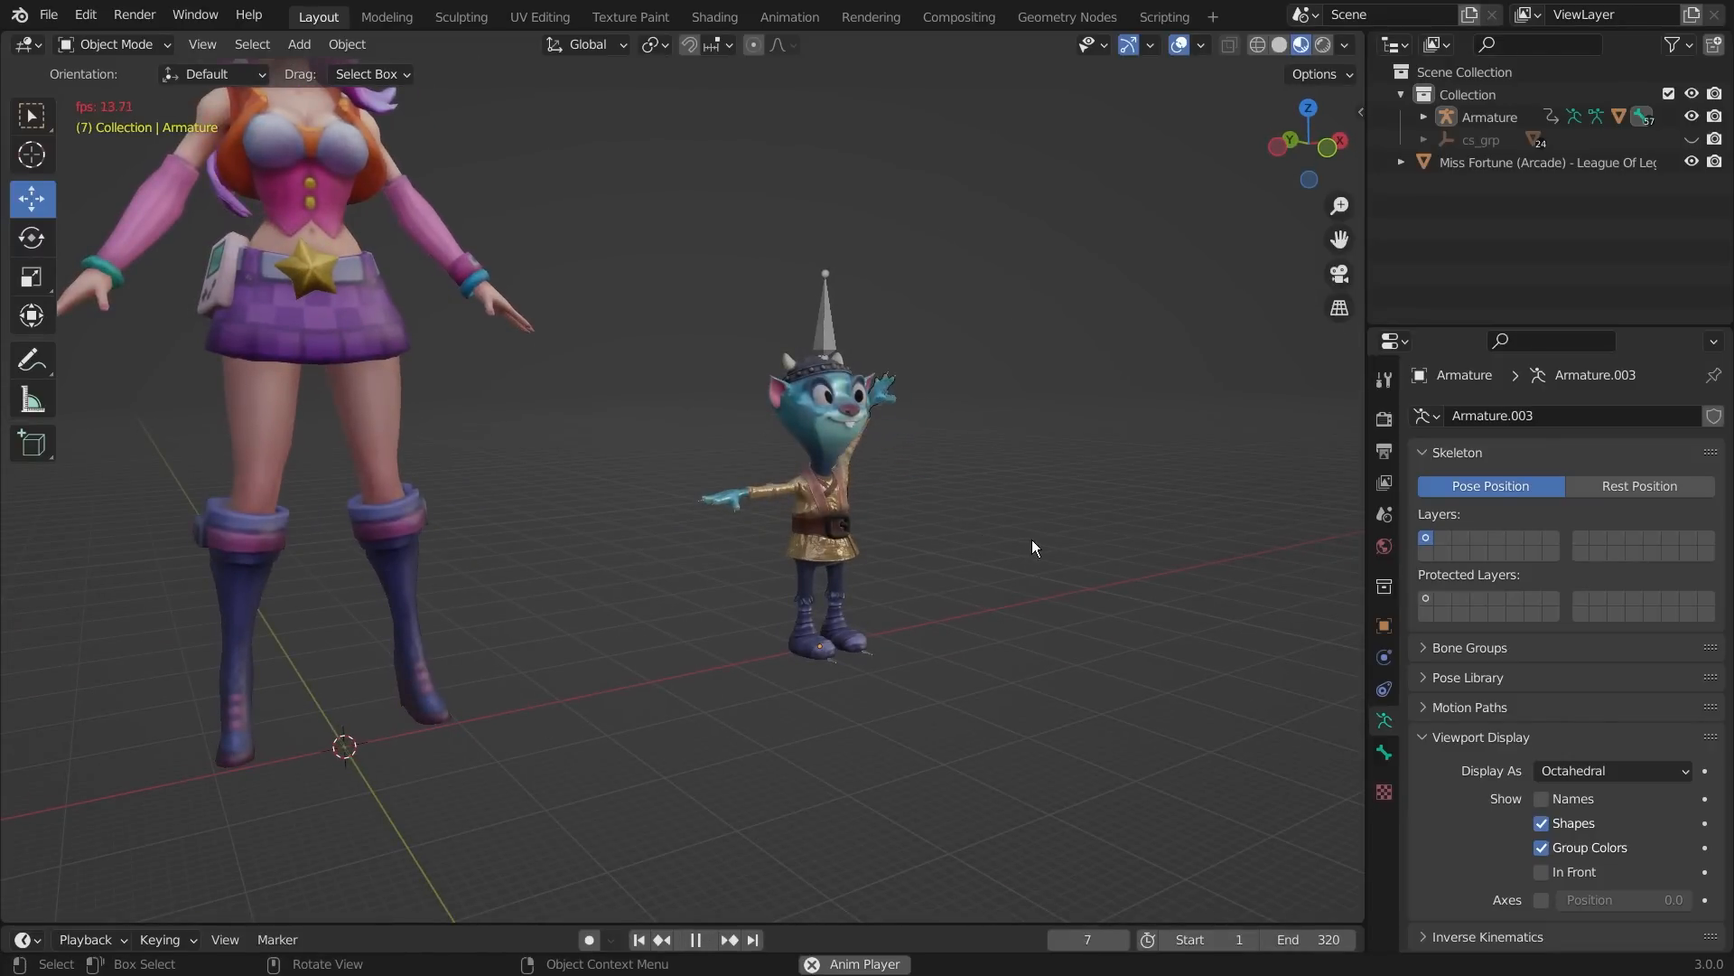
pyautogui.press('space')
pyautogui.moveTo(1042, 538); pyautogui.dragTo(923, 522, button='middle')
pyautogui.scroll(-1, 1119, 560)
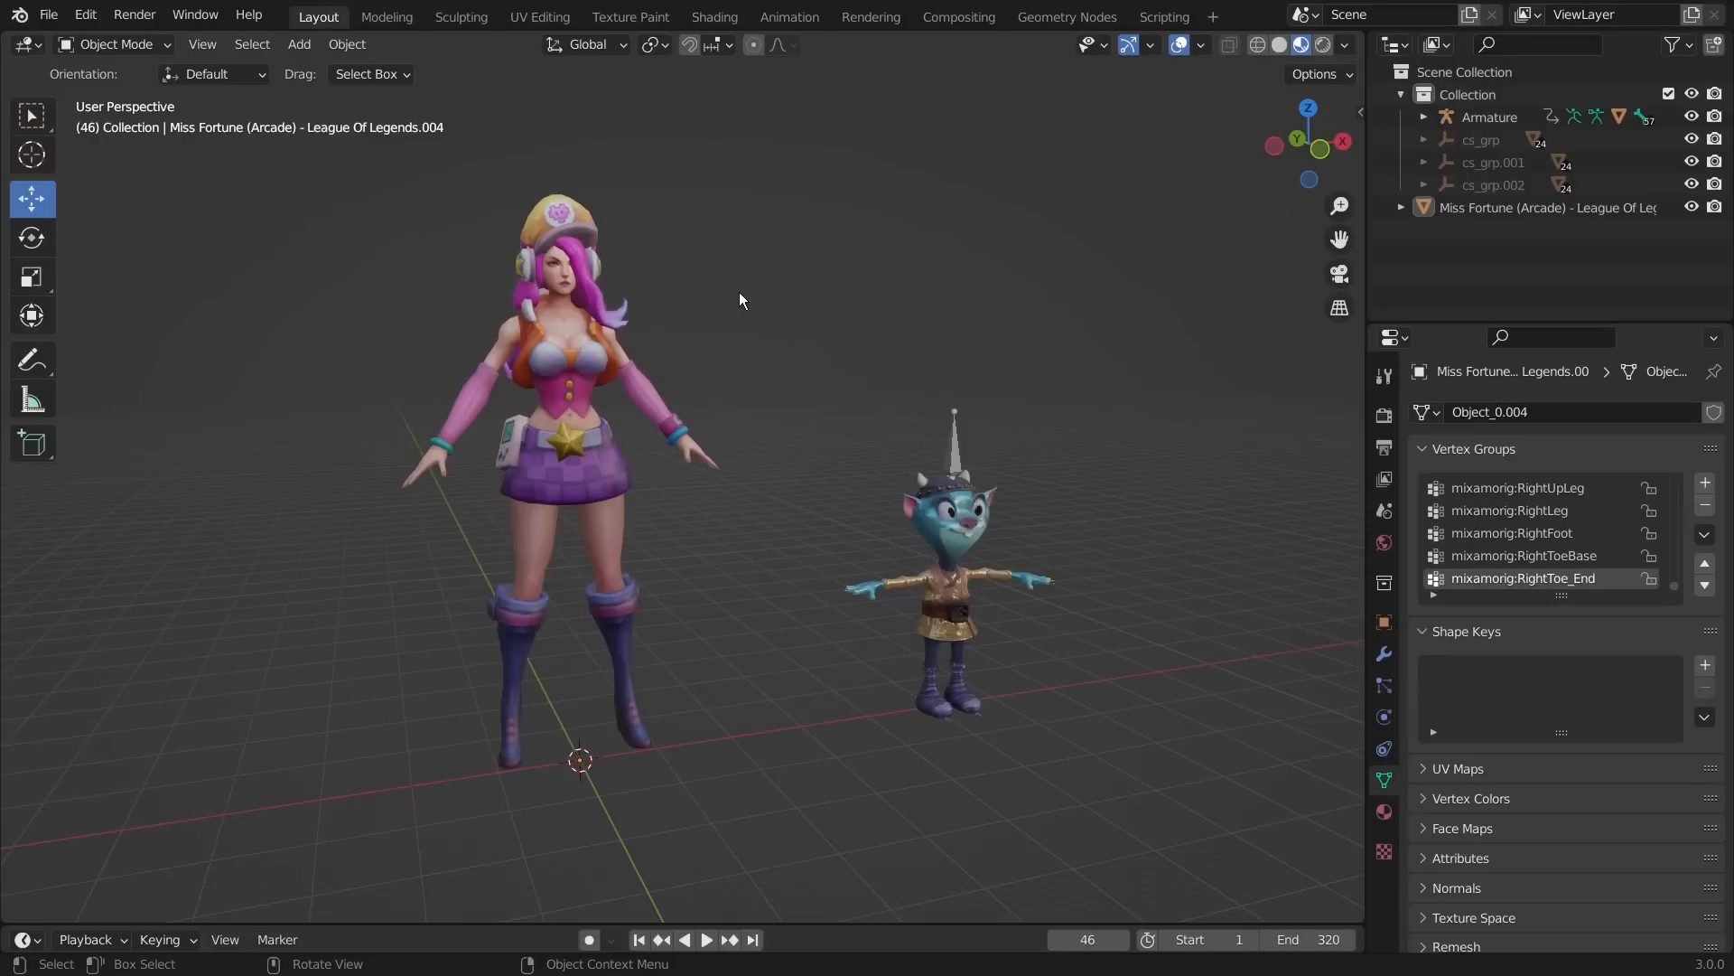
# - Select the Miss Fortune character mesh and start exporting it in FBX format
pyautogui.moveTo(739, 291); pyautogui.dragTo(800, 327, button='middle')
pyautogui.click(561, 436)
pyautogui.moveTo(714, 376); pyautogui.dragTo(951, 524, button='middle')
pyautogui.click(783, 390)
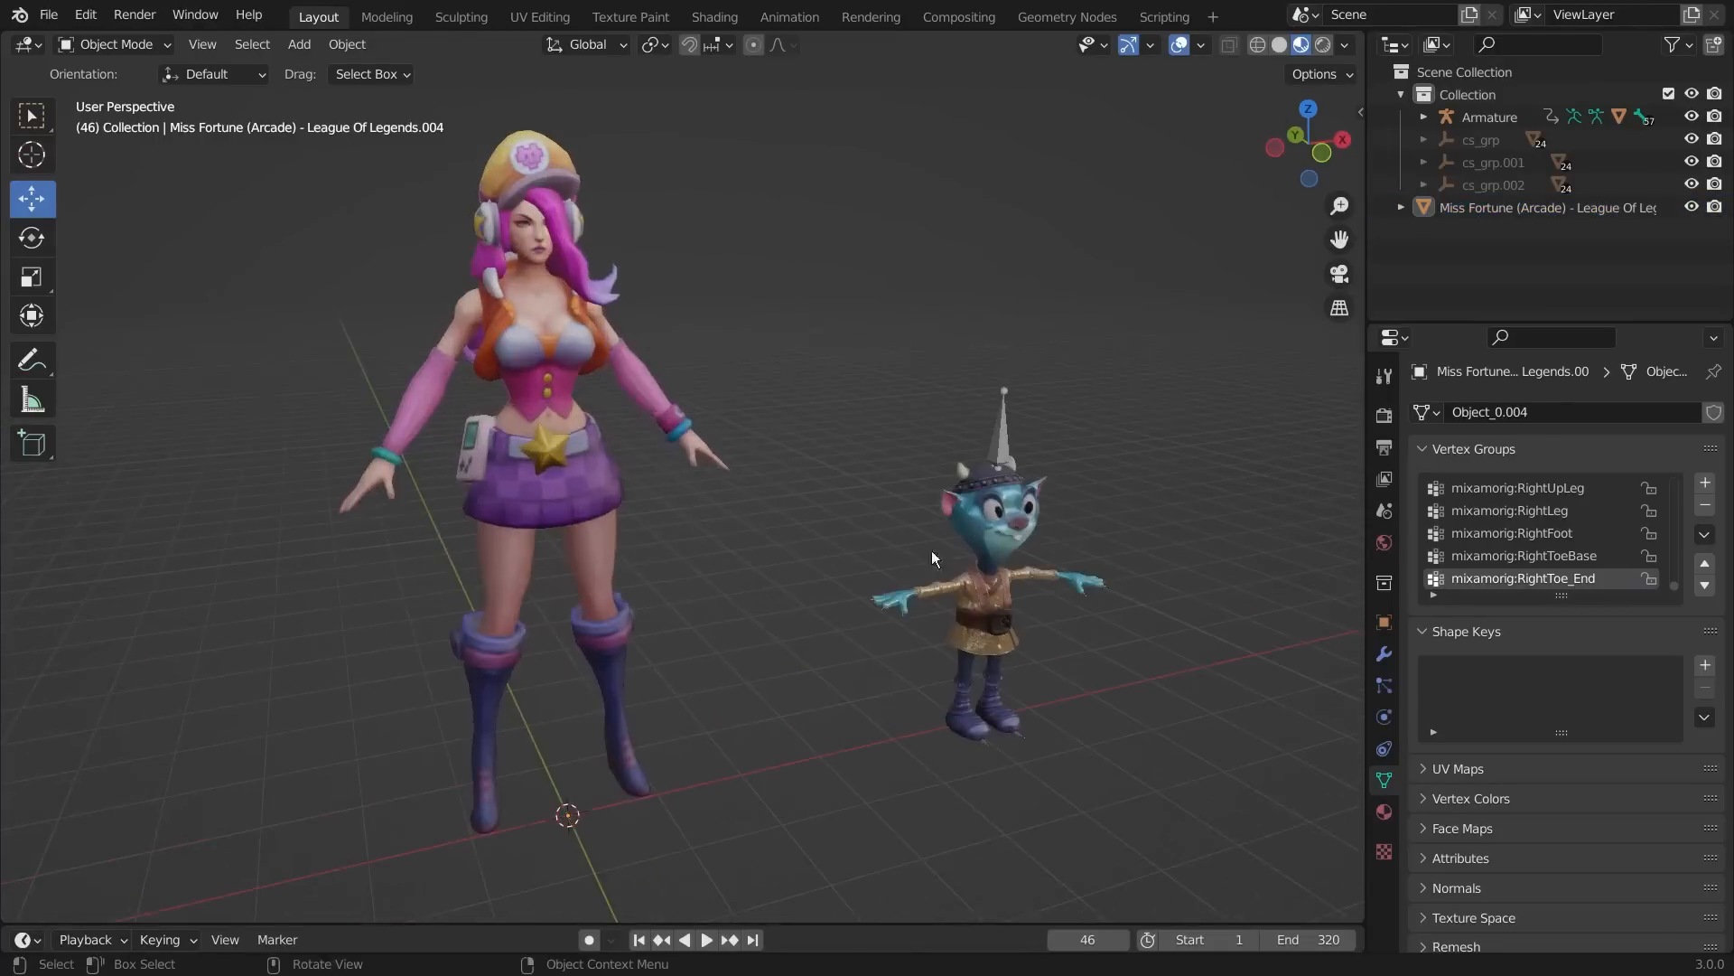
pyautogui.click(571, 420)
pyautogui.moveTo(788, 345)
pyautogui.mouseDown(button='middle')
pyautogui.moveTo(615, 345)
pyautogui.moveTo(806, 354)
pyautogui.moveTo(761, 345)
pyautogui.mouseUp(button='middle')
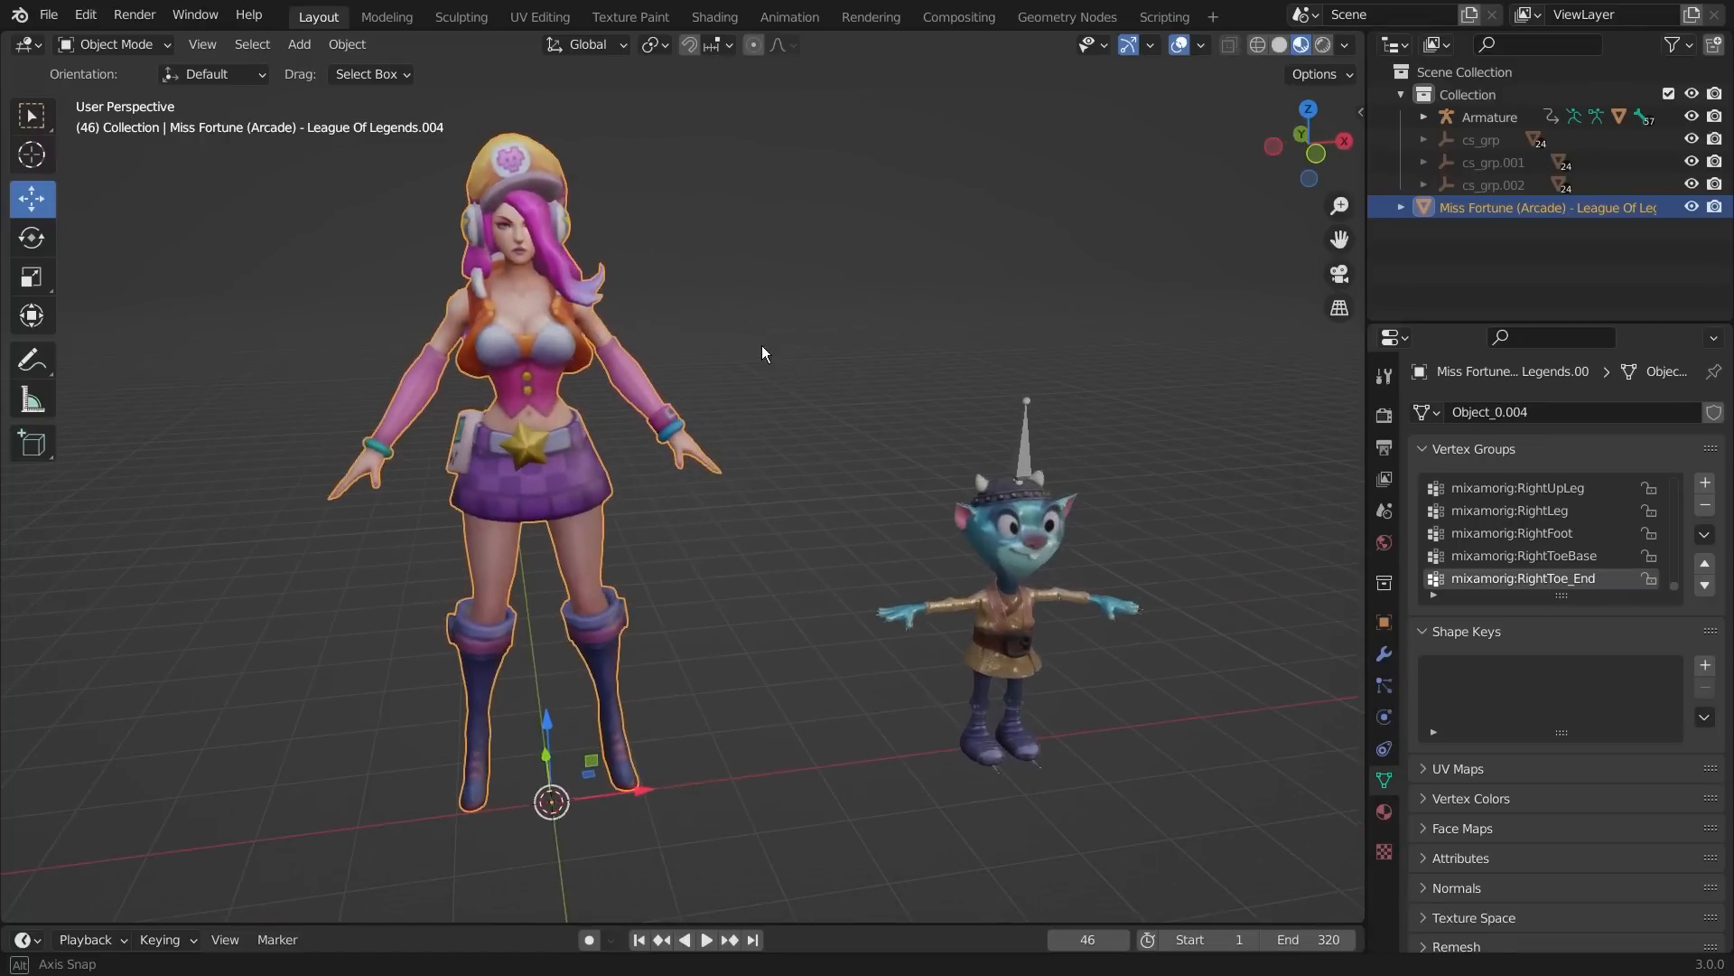
pyautogui.click(50, 15)
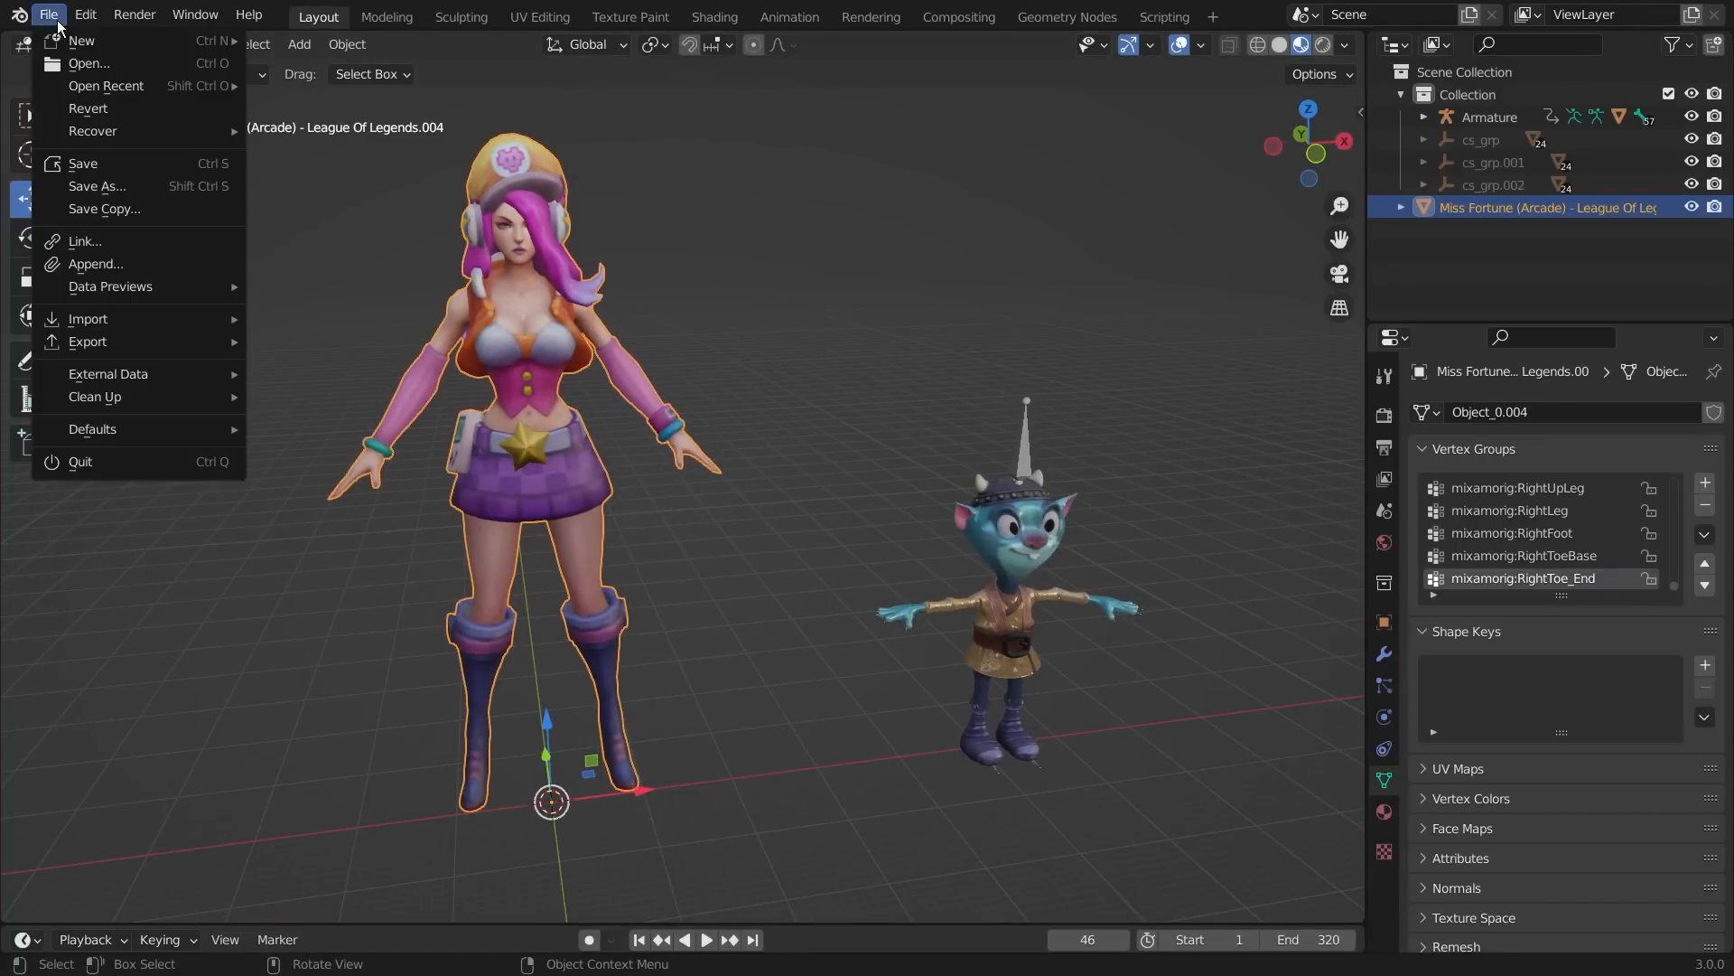
pyautogui.moveTo(146, 345)
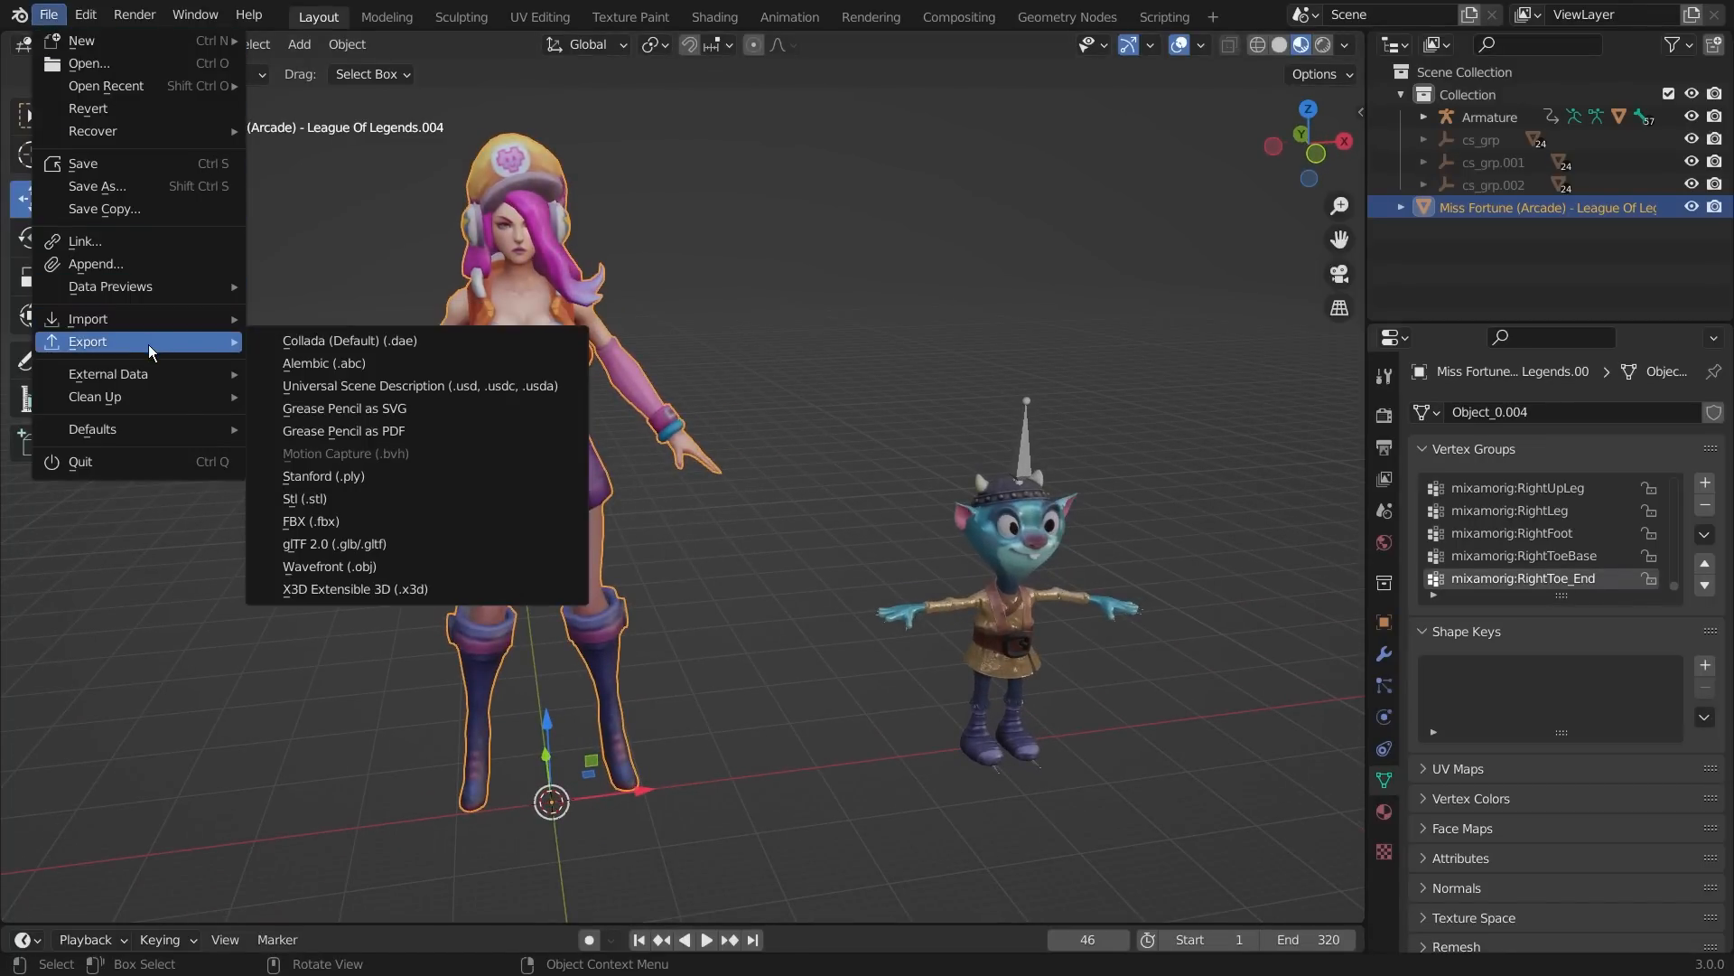
pyautogui.click(64, 16)
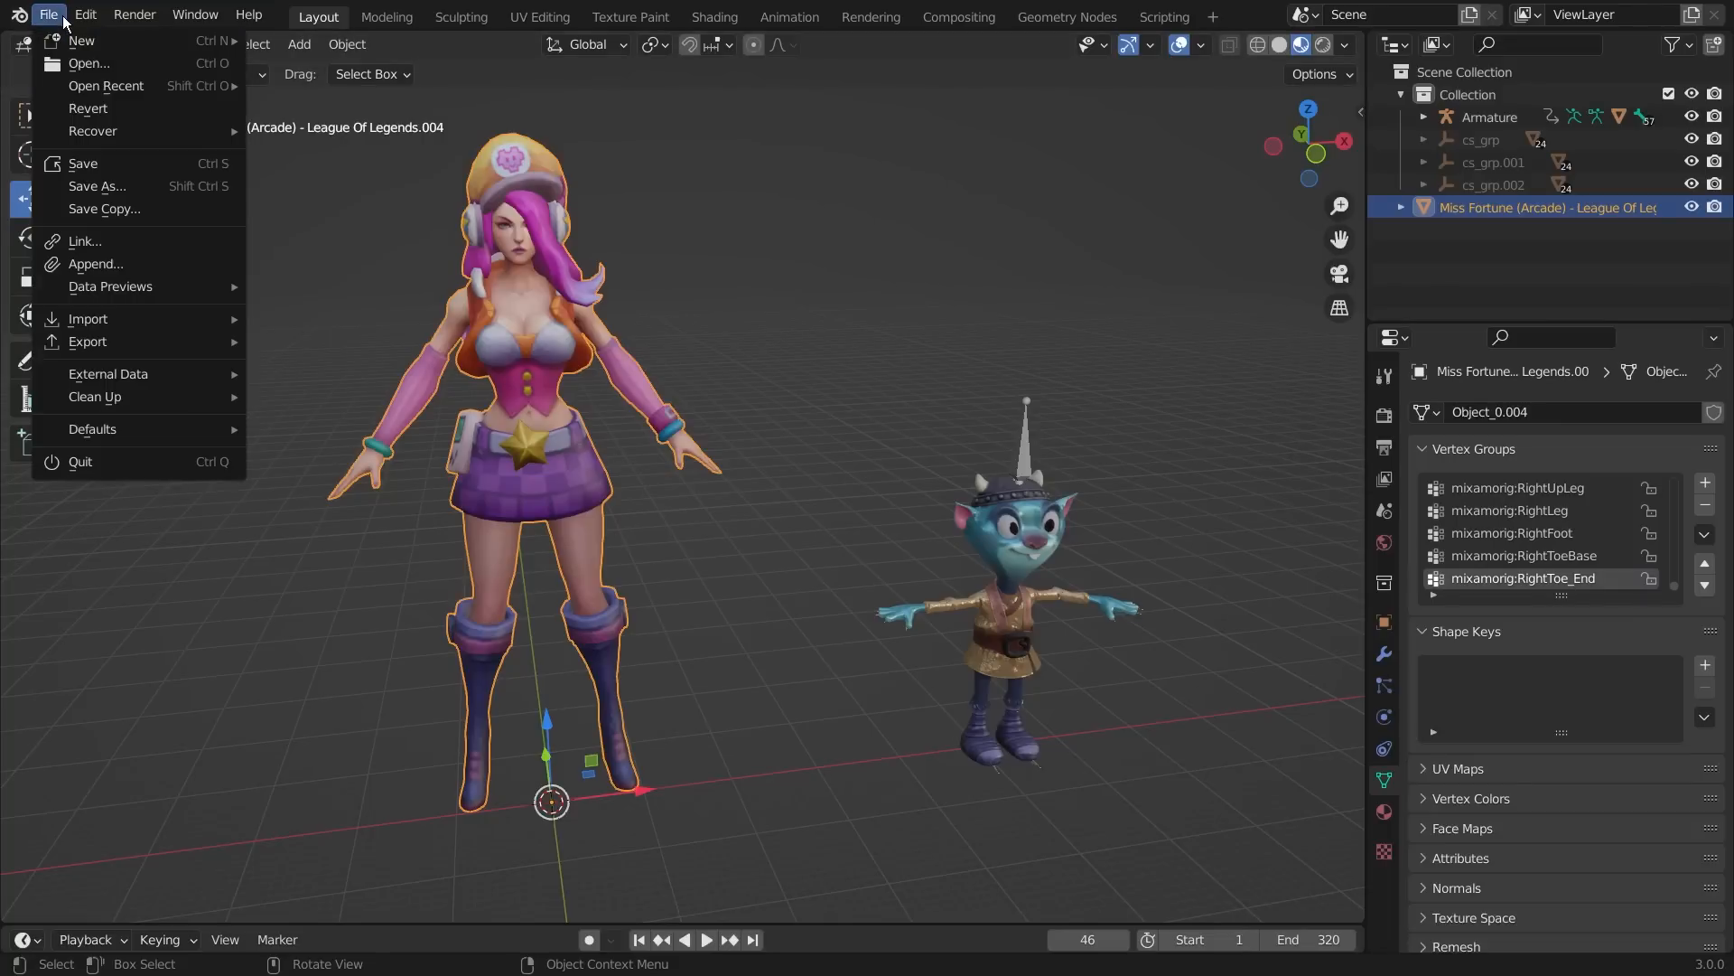
pyautogui.moveTo(121, 343)
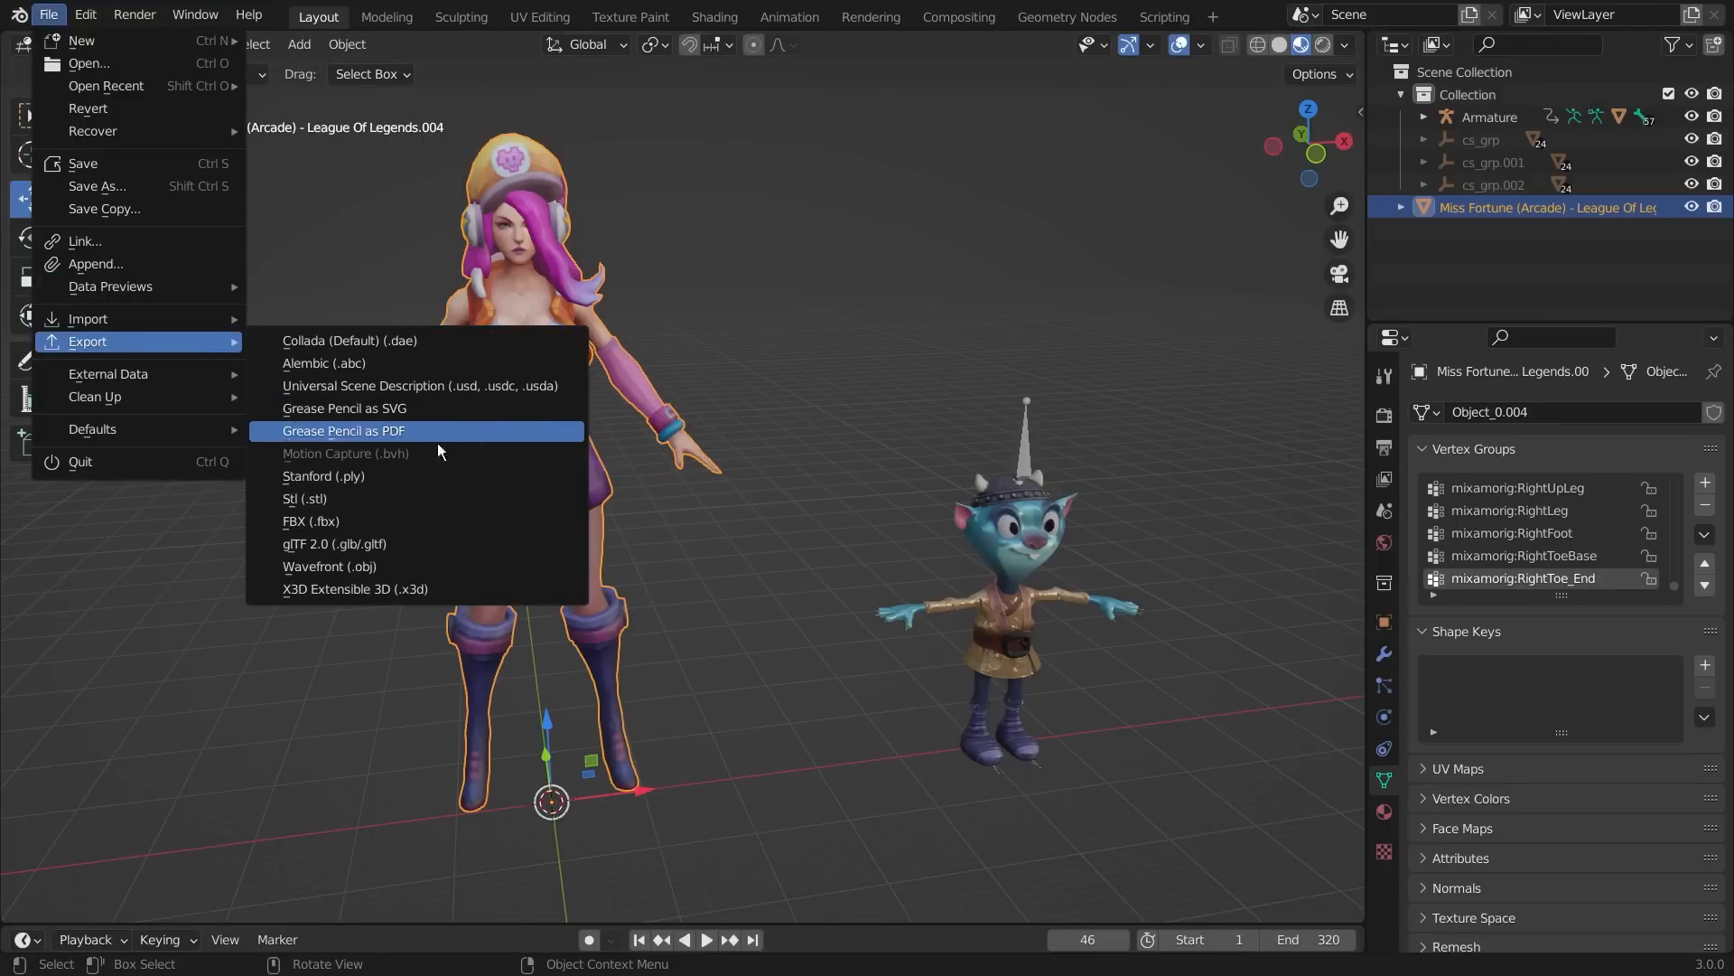
pyautogui.click(366, 523)
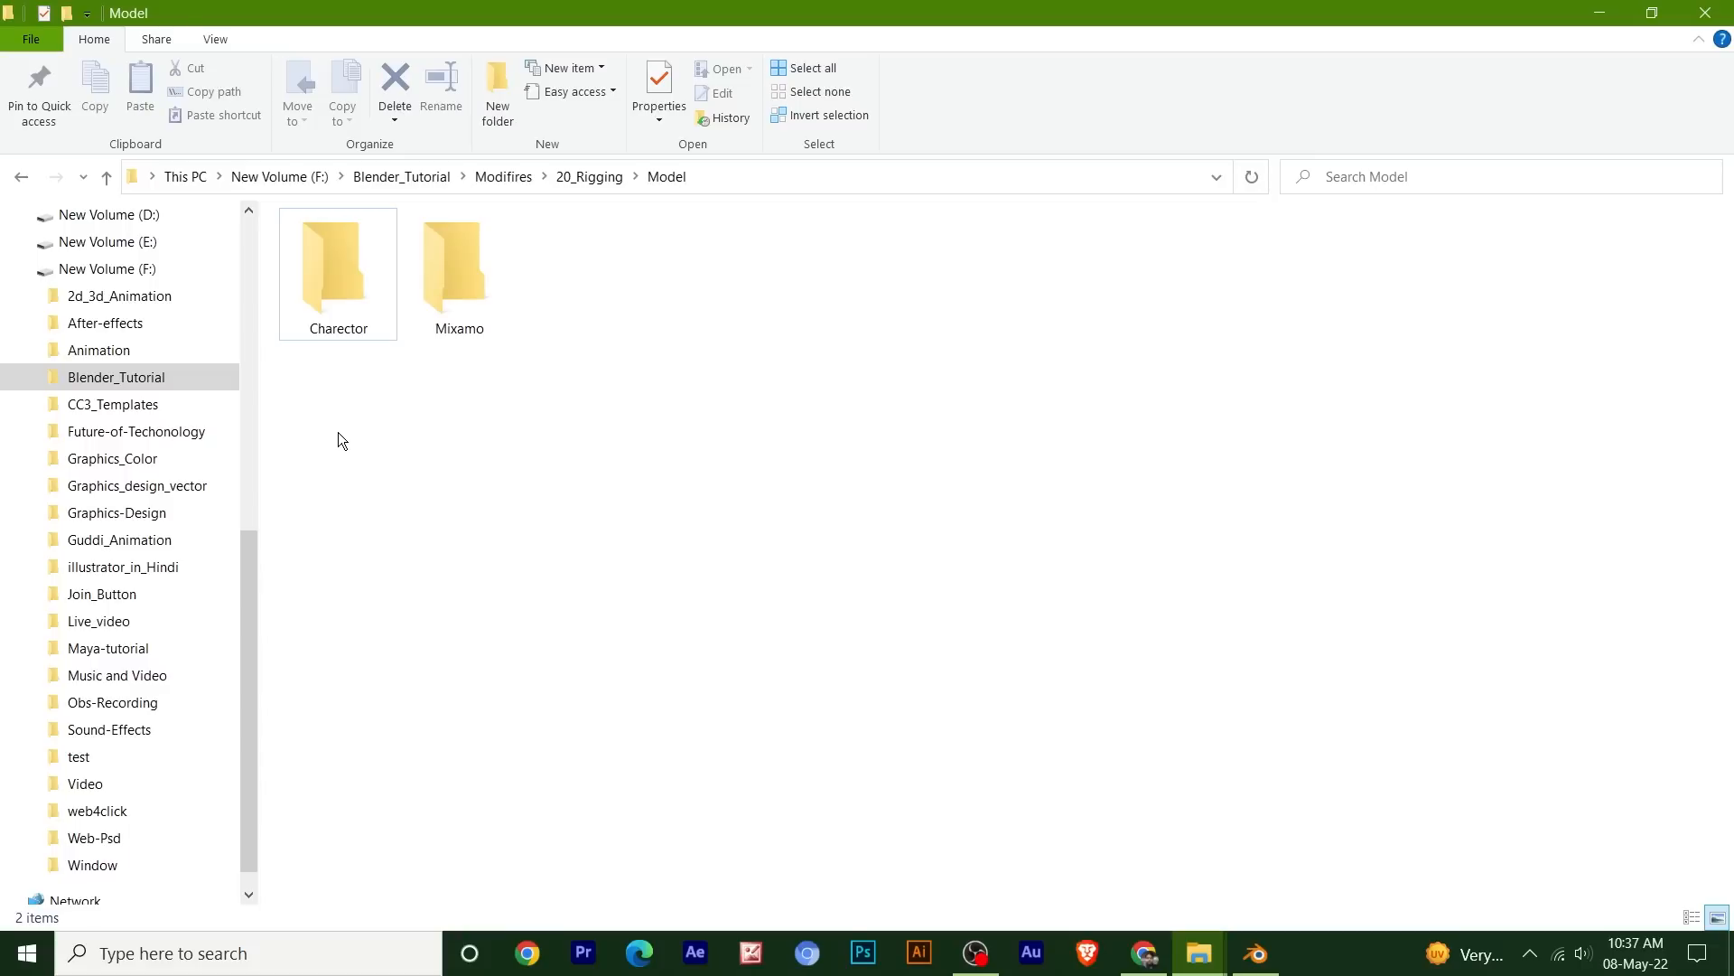
# - Look over the Charector and Mixamo folders inside the 20_Rigging Model folder and check its full path
pyautogui.moveTo(338, 431); pyautogui.dragTo(592, 312)
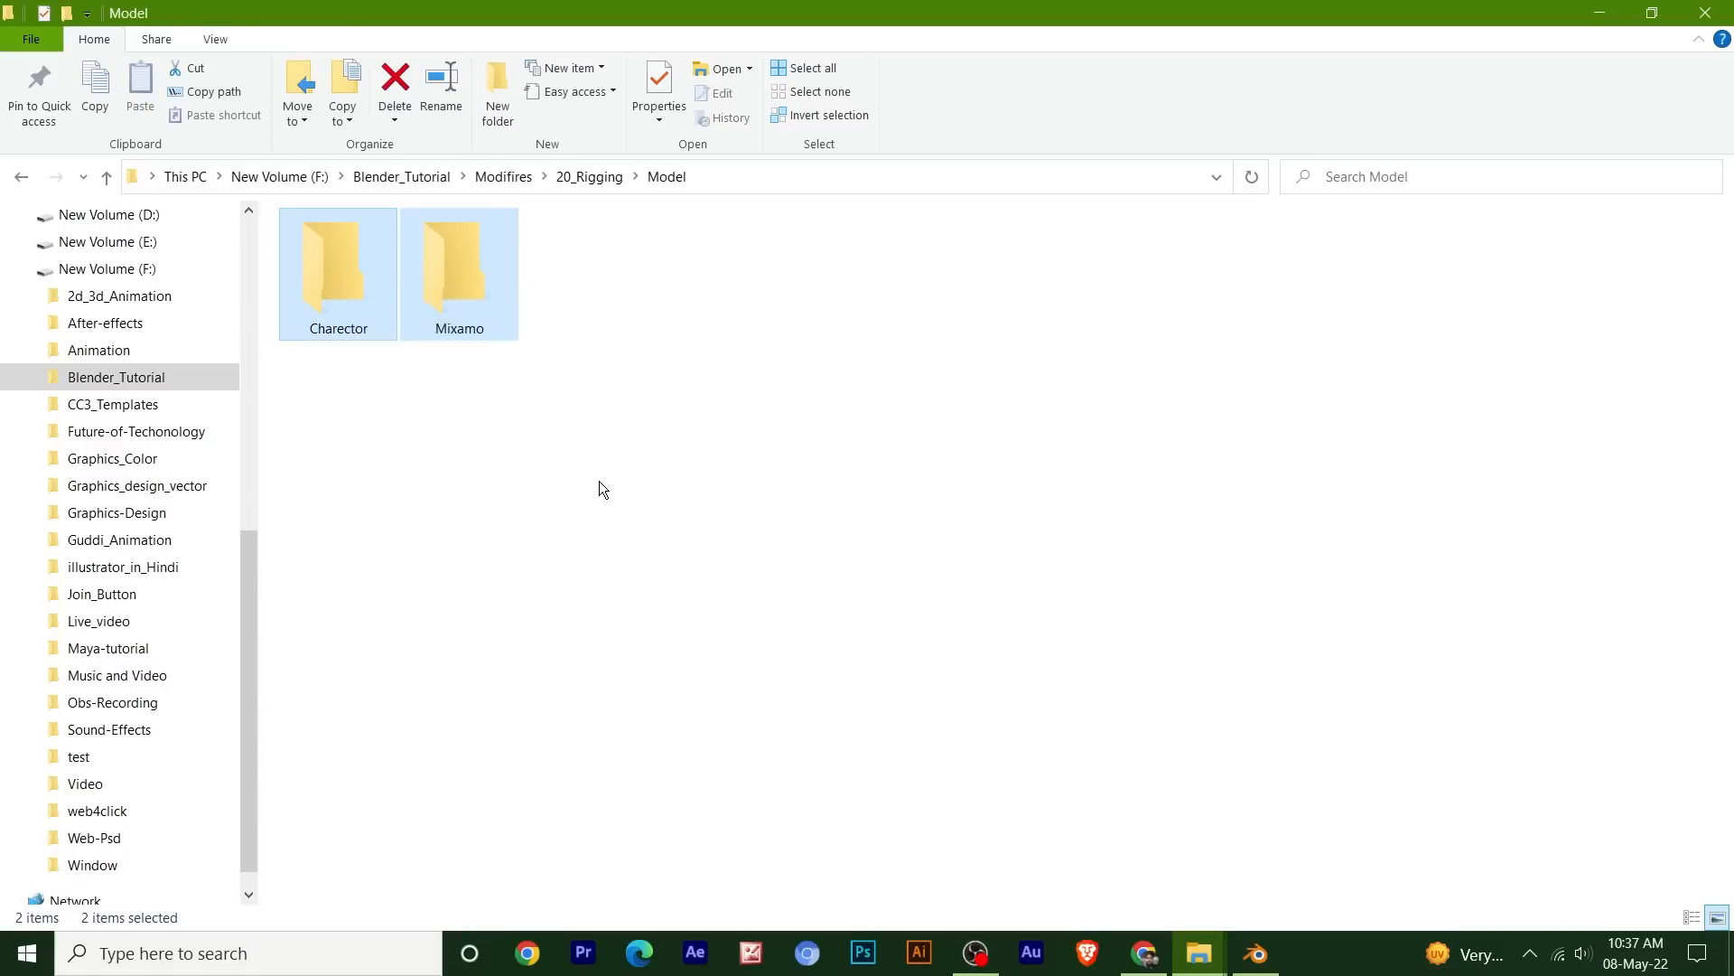
pyautogui.click(599, 480)
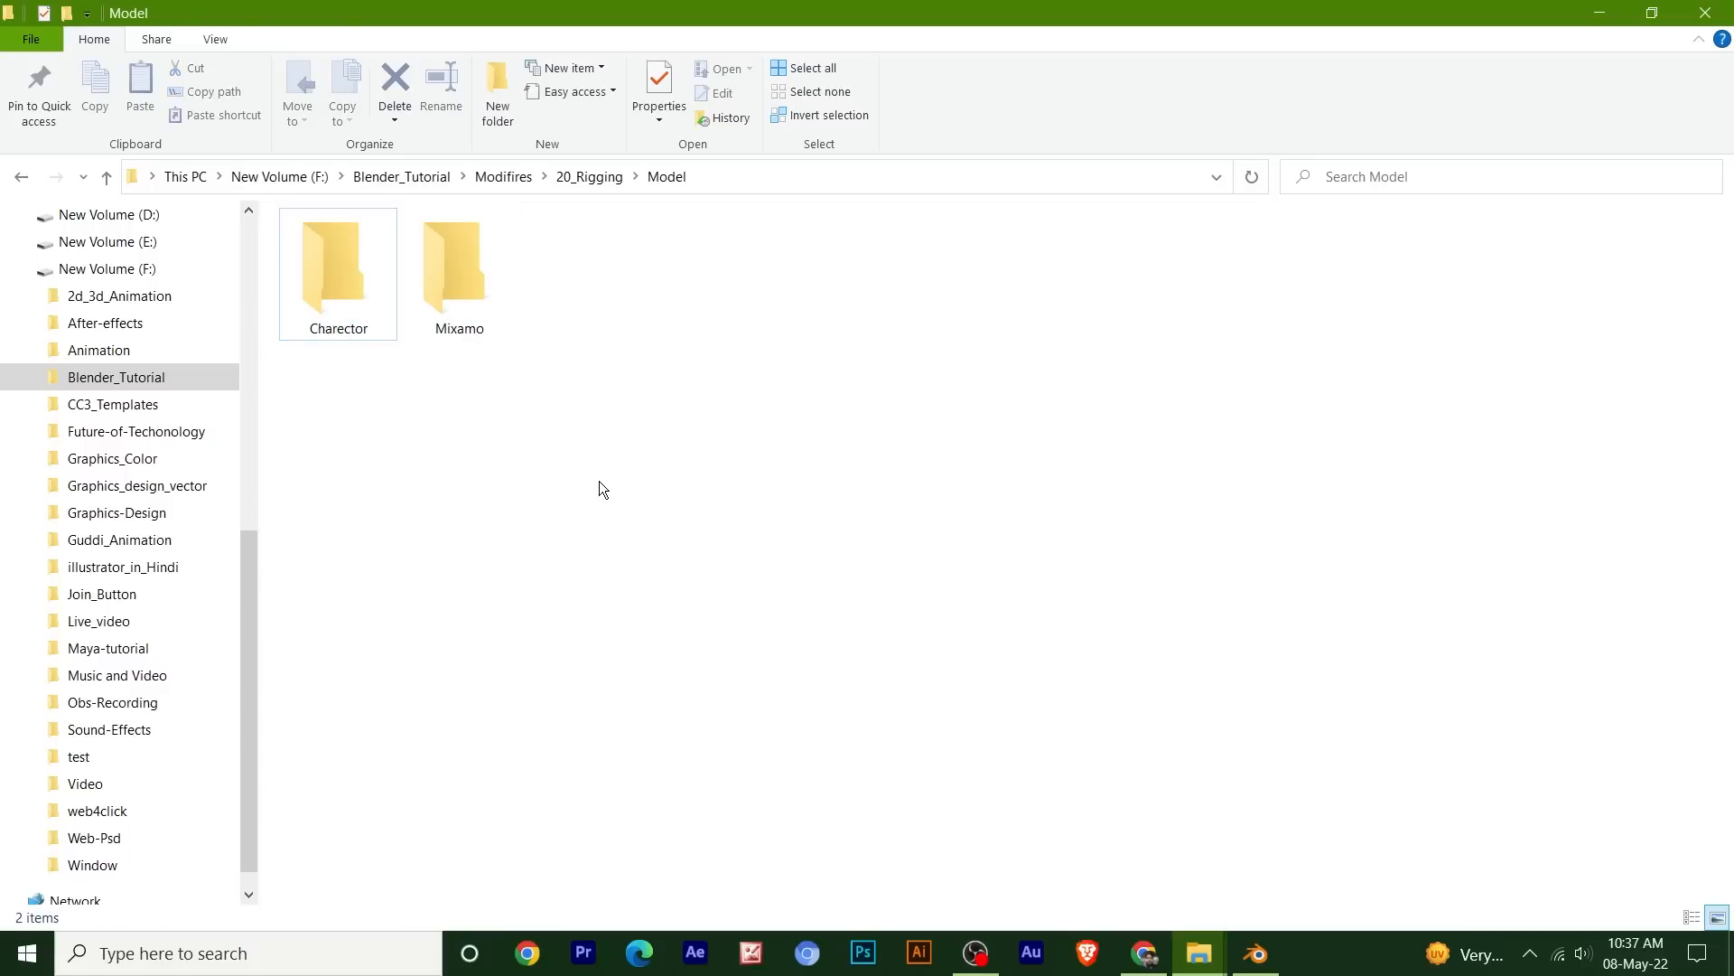
pyautogui.click(360, 258)
pyautogui.doubleClick(459, 266)
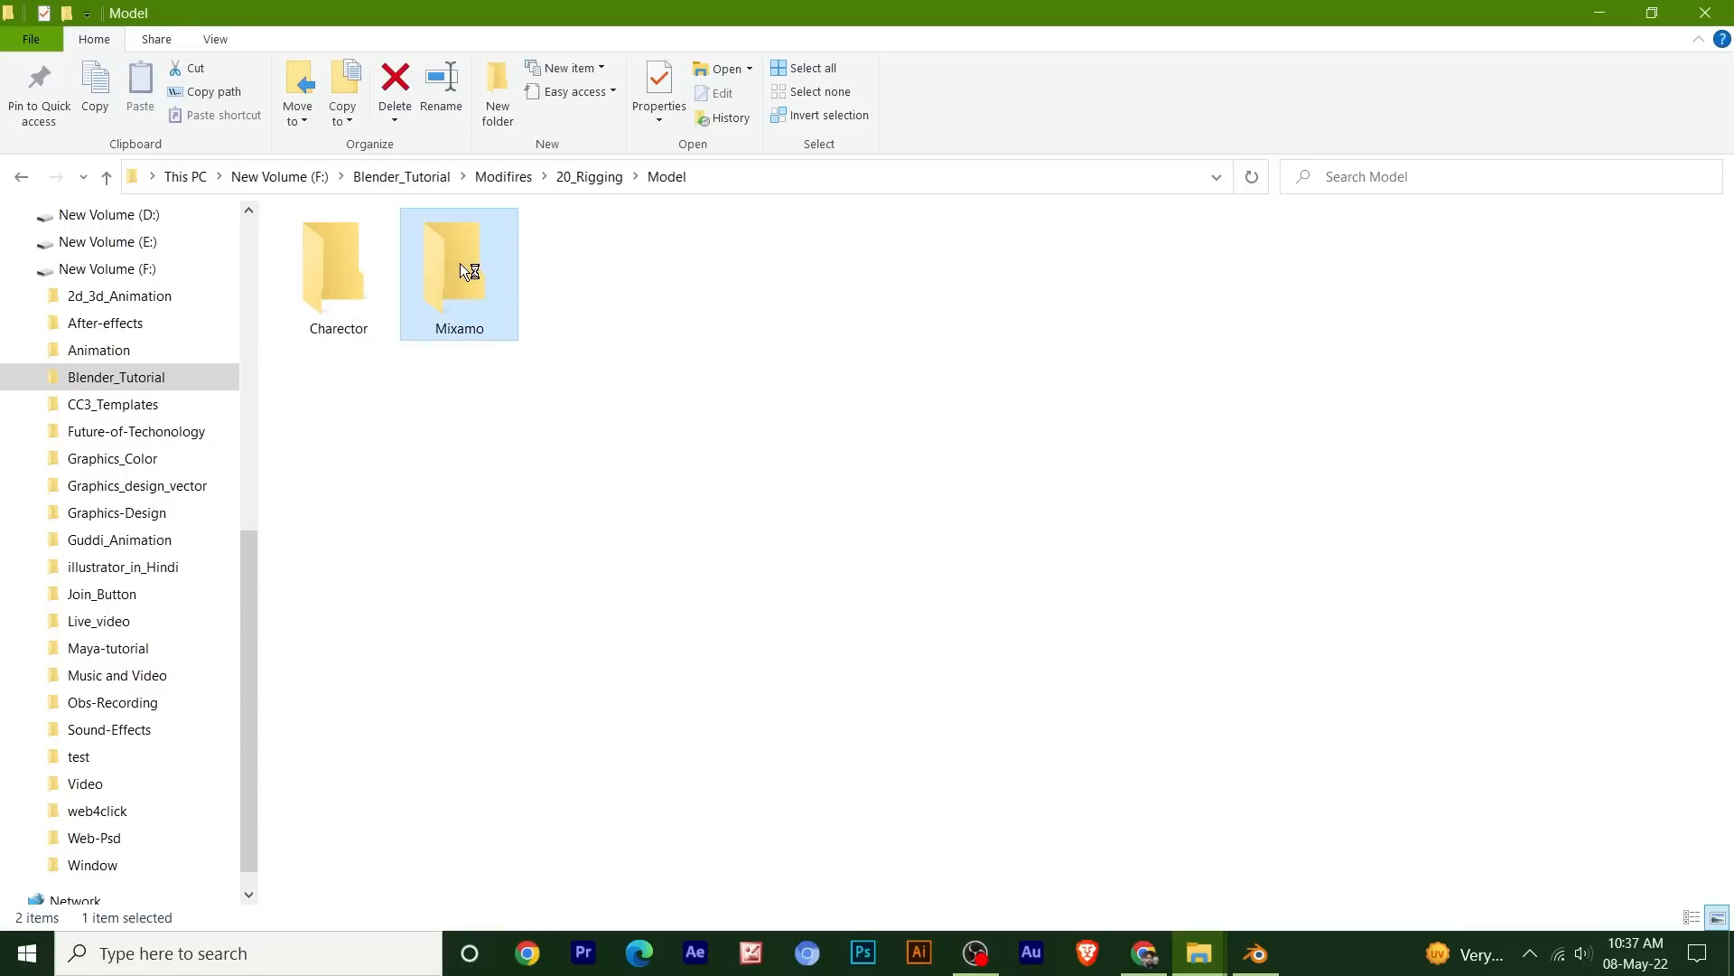
pyautogui.click(333, 296)
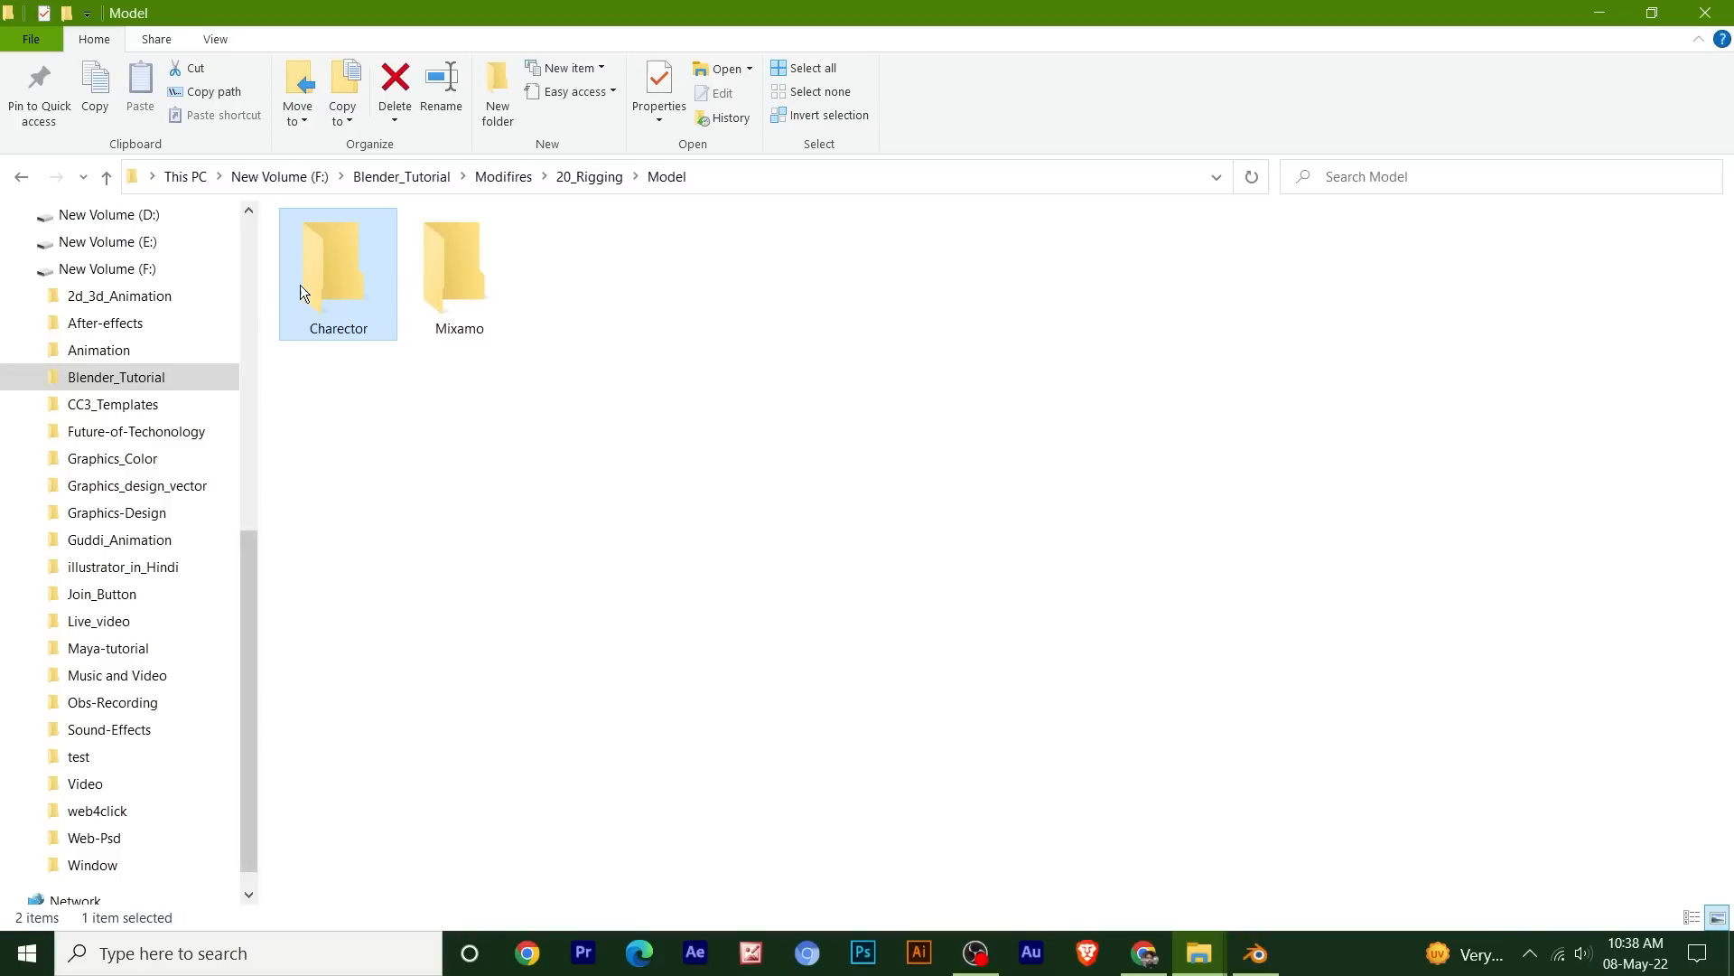
pyautogui.click(726, 176)
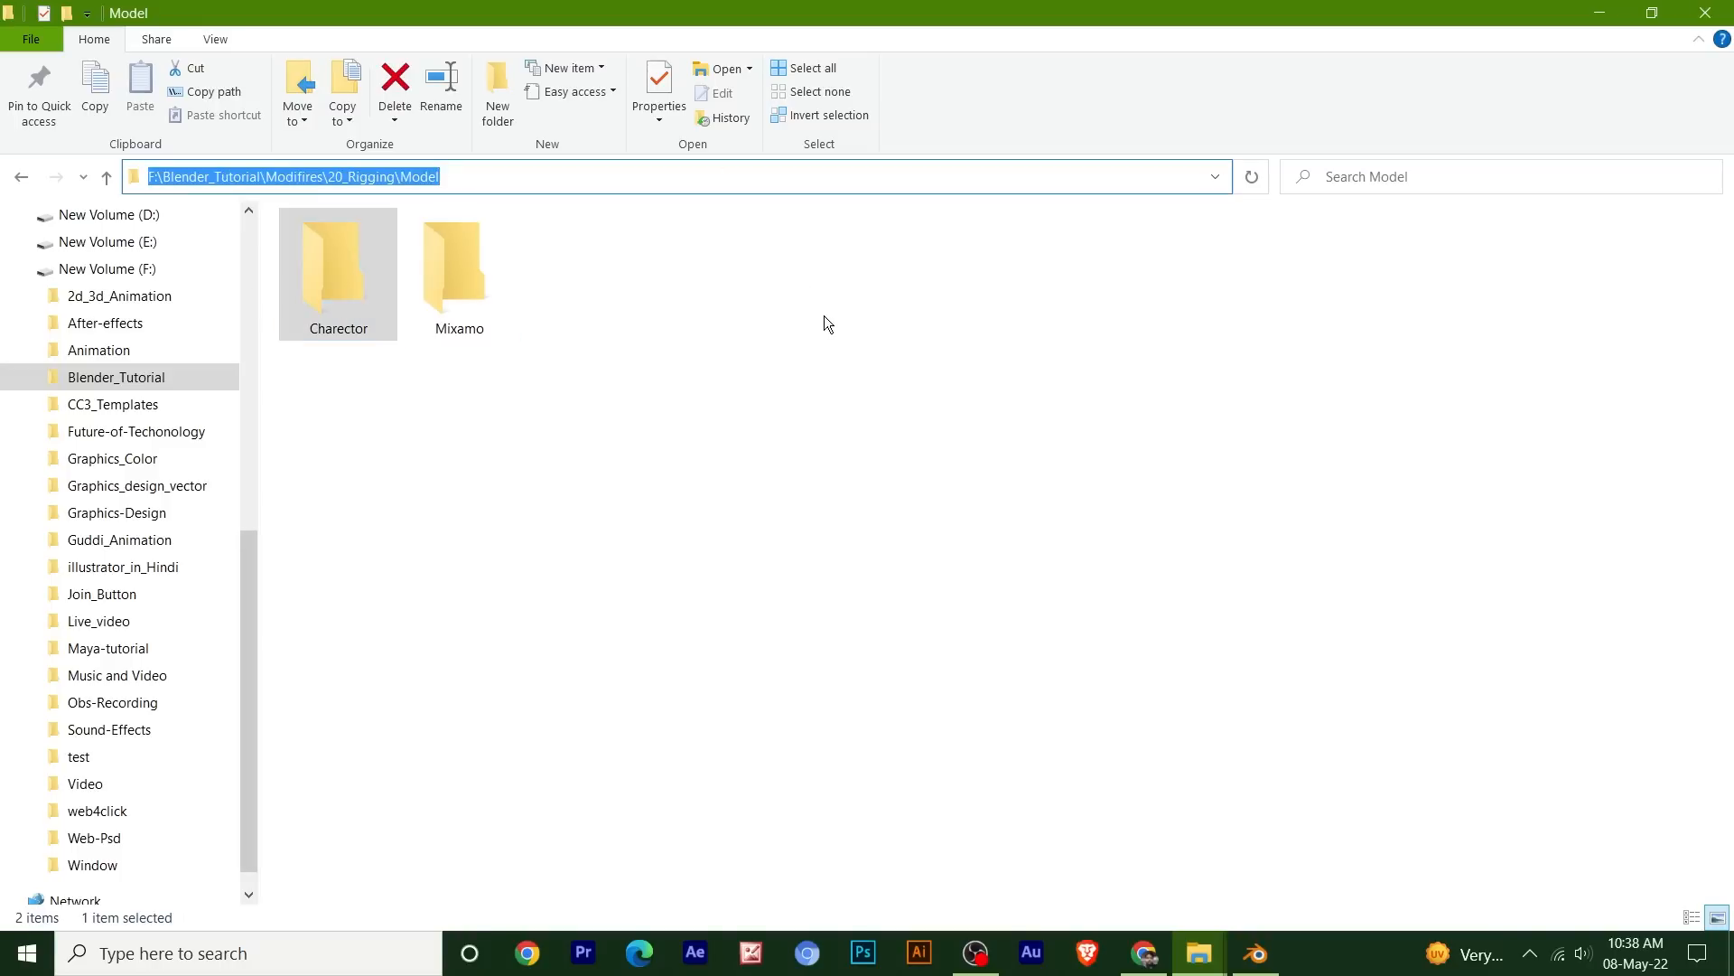
pyautogui.click(831, 377)
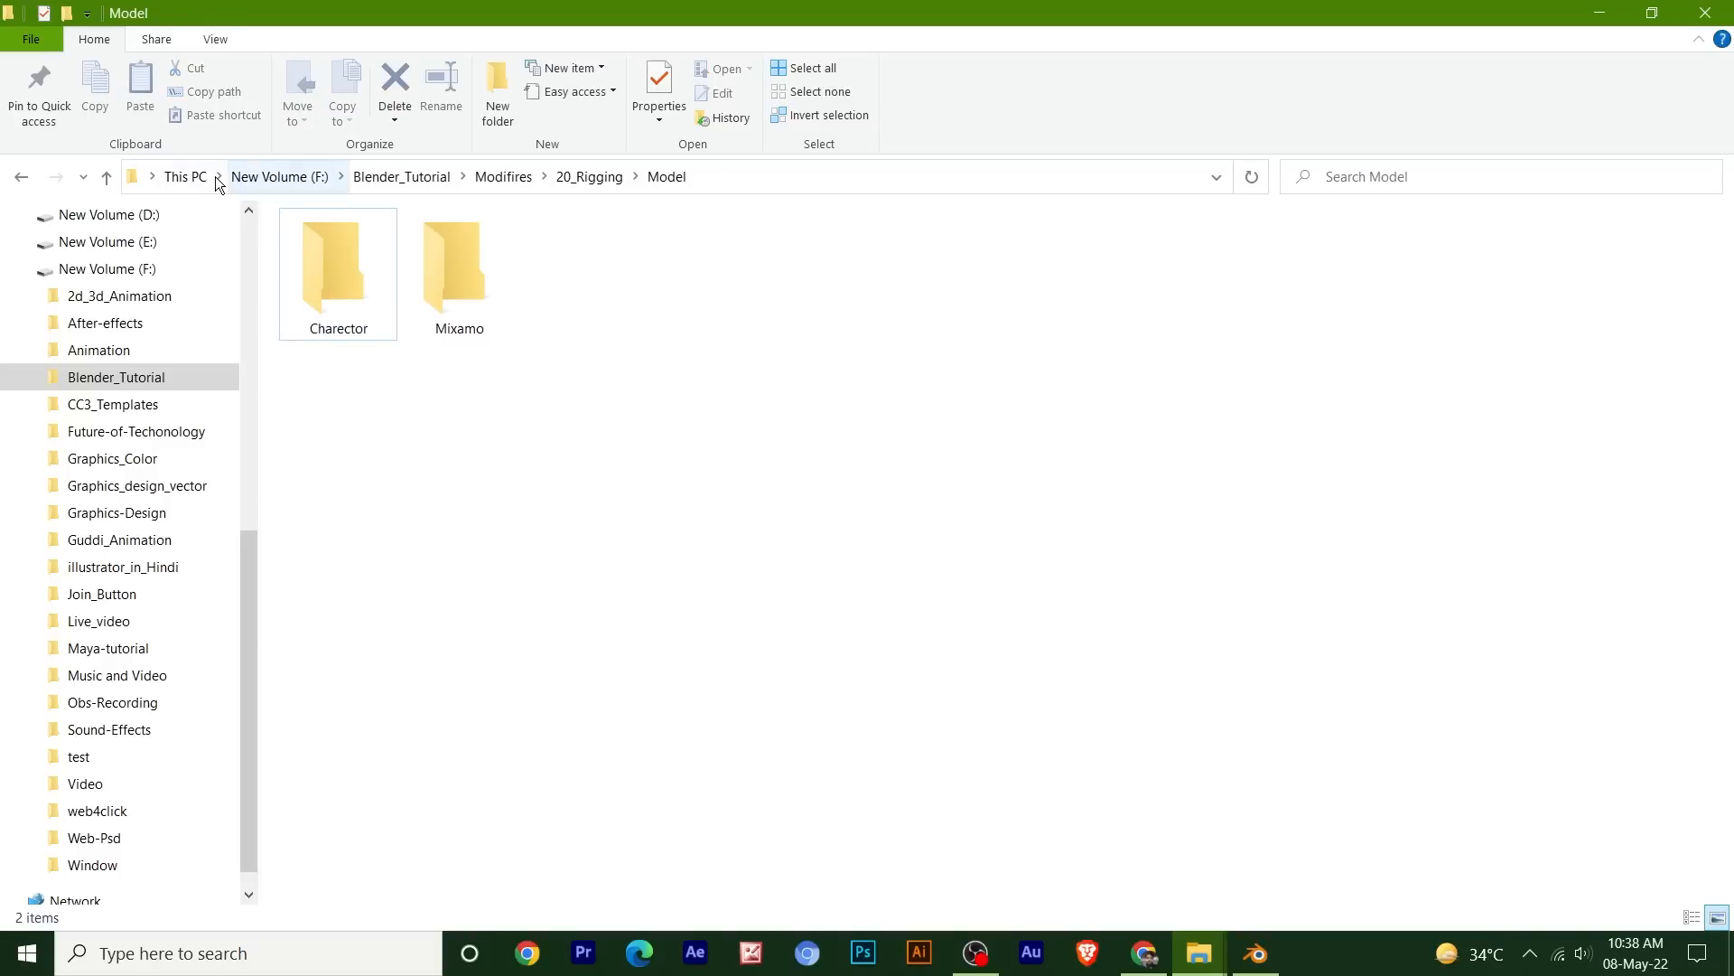
# - Export the scene as girl.fbx into the Charector folder, using the copied path F:\Blender_Tutorial\Modifires\20_Rigging\Model
pyautogui.click(717, 176)
pyautogui.hotkey('ctrl', 'c')
pyautogui.hotkey('alt', 'Tab')
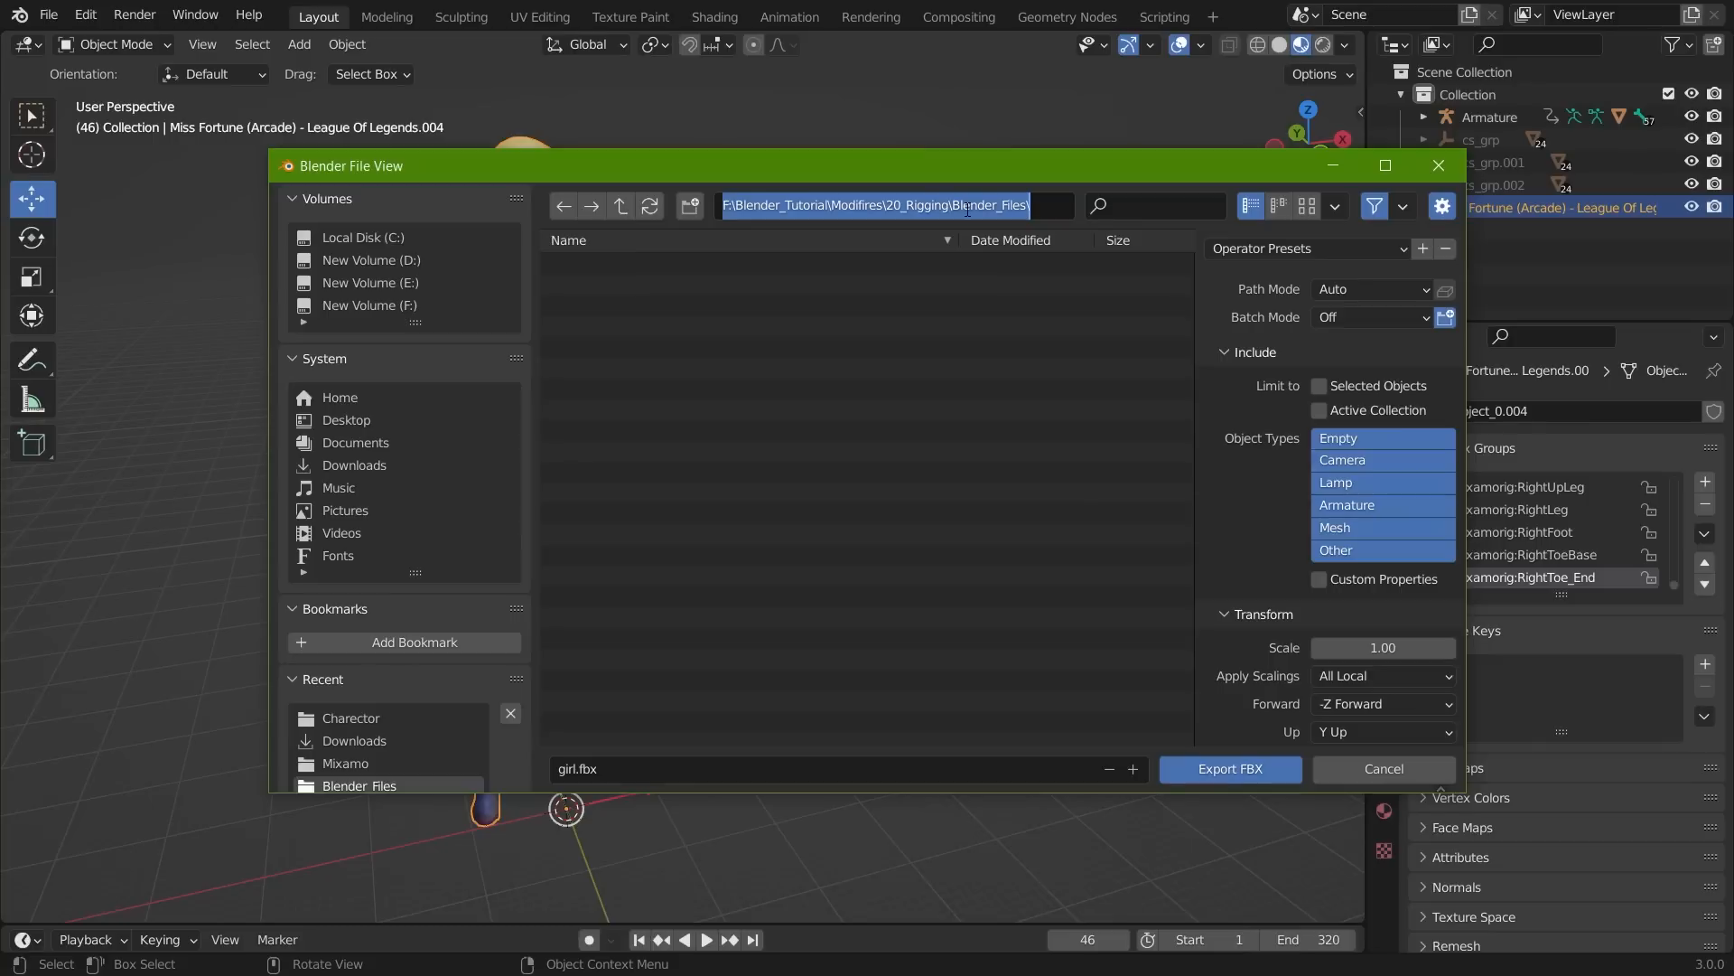
pyautogui.hotkey('ctrl', 'v')
pyautogui.press('Return')
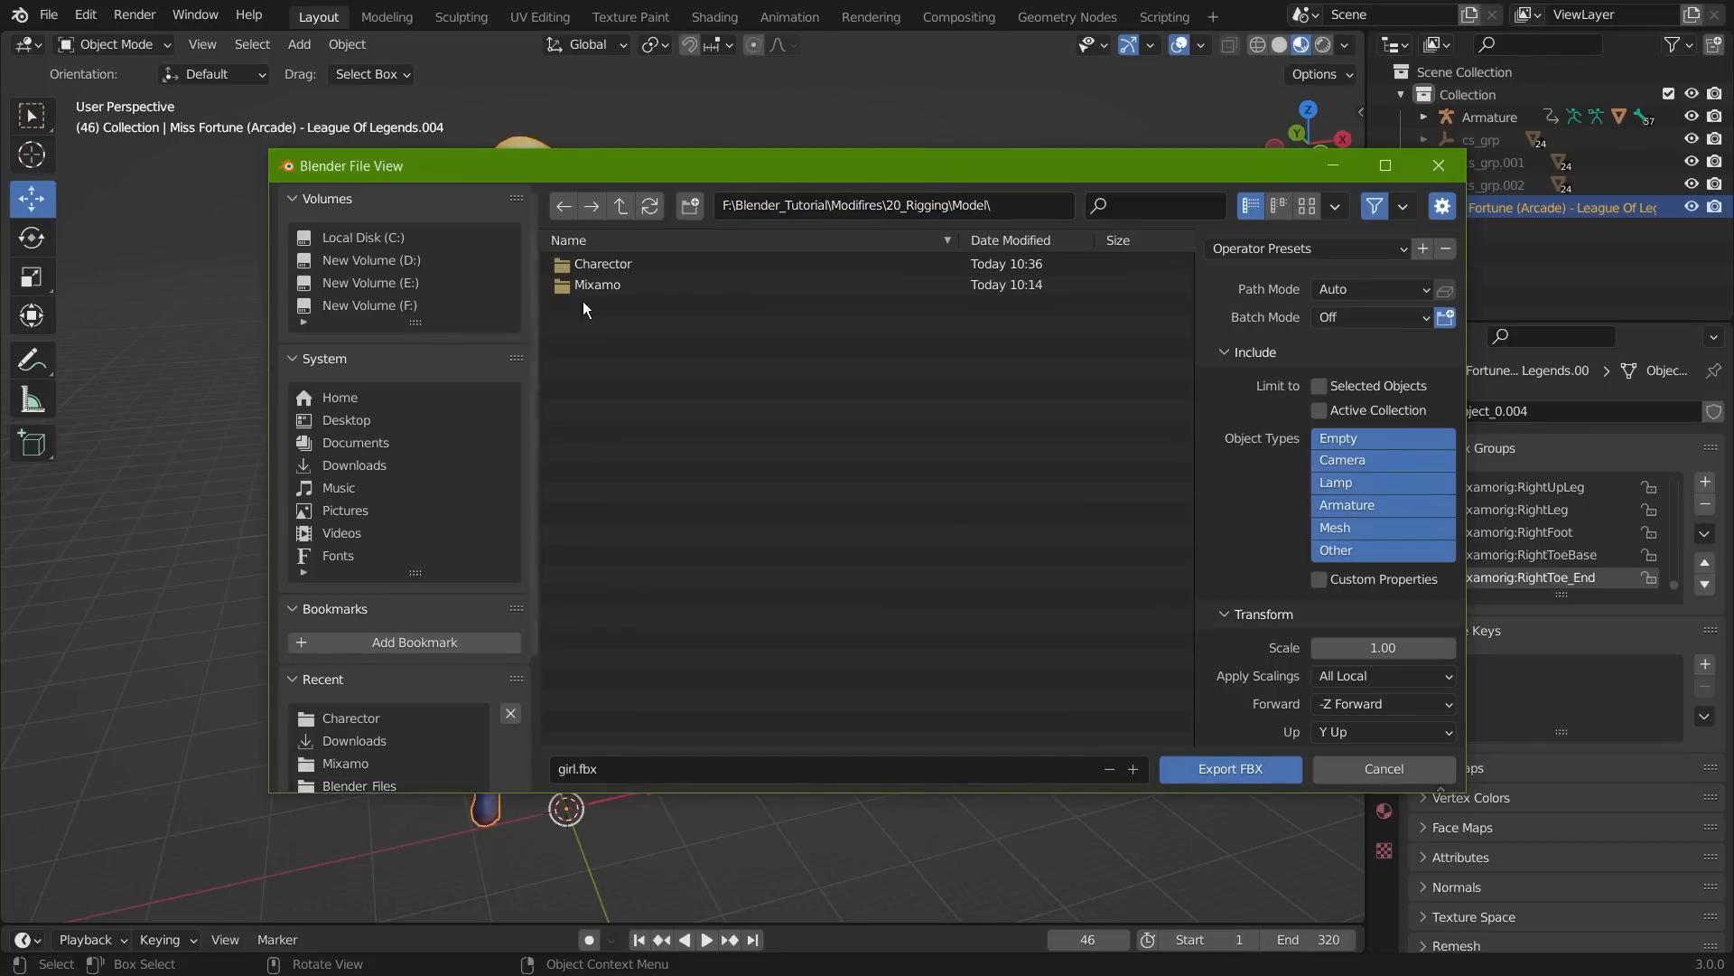
pyautogui.doubleClick(654, 264)
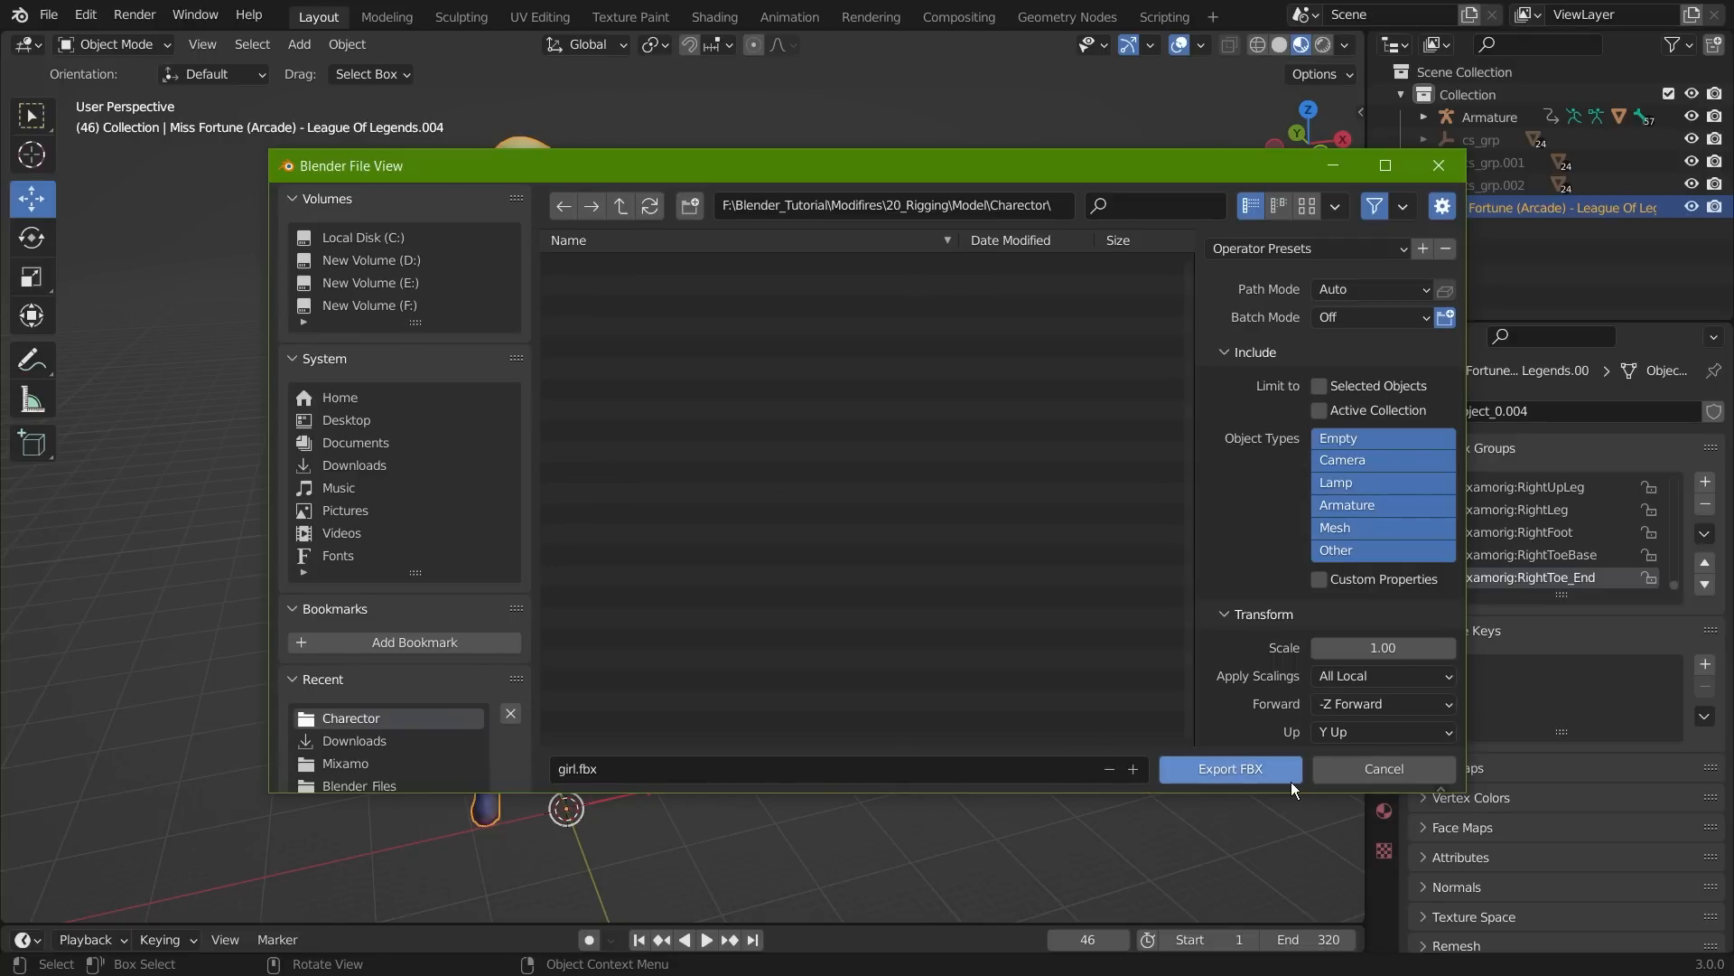
pyautogui.click(1255, 769)
# - Select both the Miss Fortune character and the Doozy armature and hide them in the viewport
pyautogui.moveTo(824, 677); pyautogui.dragTo(751, 689, button='middle')
pyautogui.scroll(-2, 760, 684)
pyautogui.scroll(1, 773, 696)
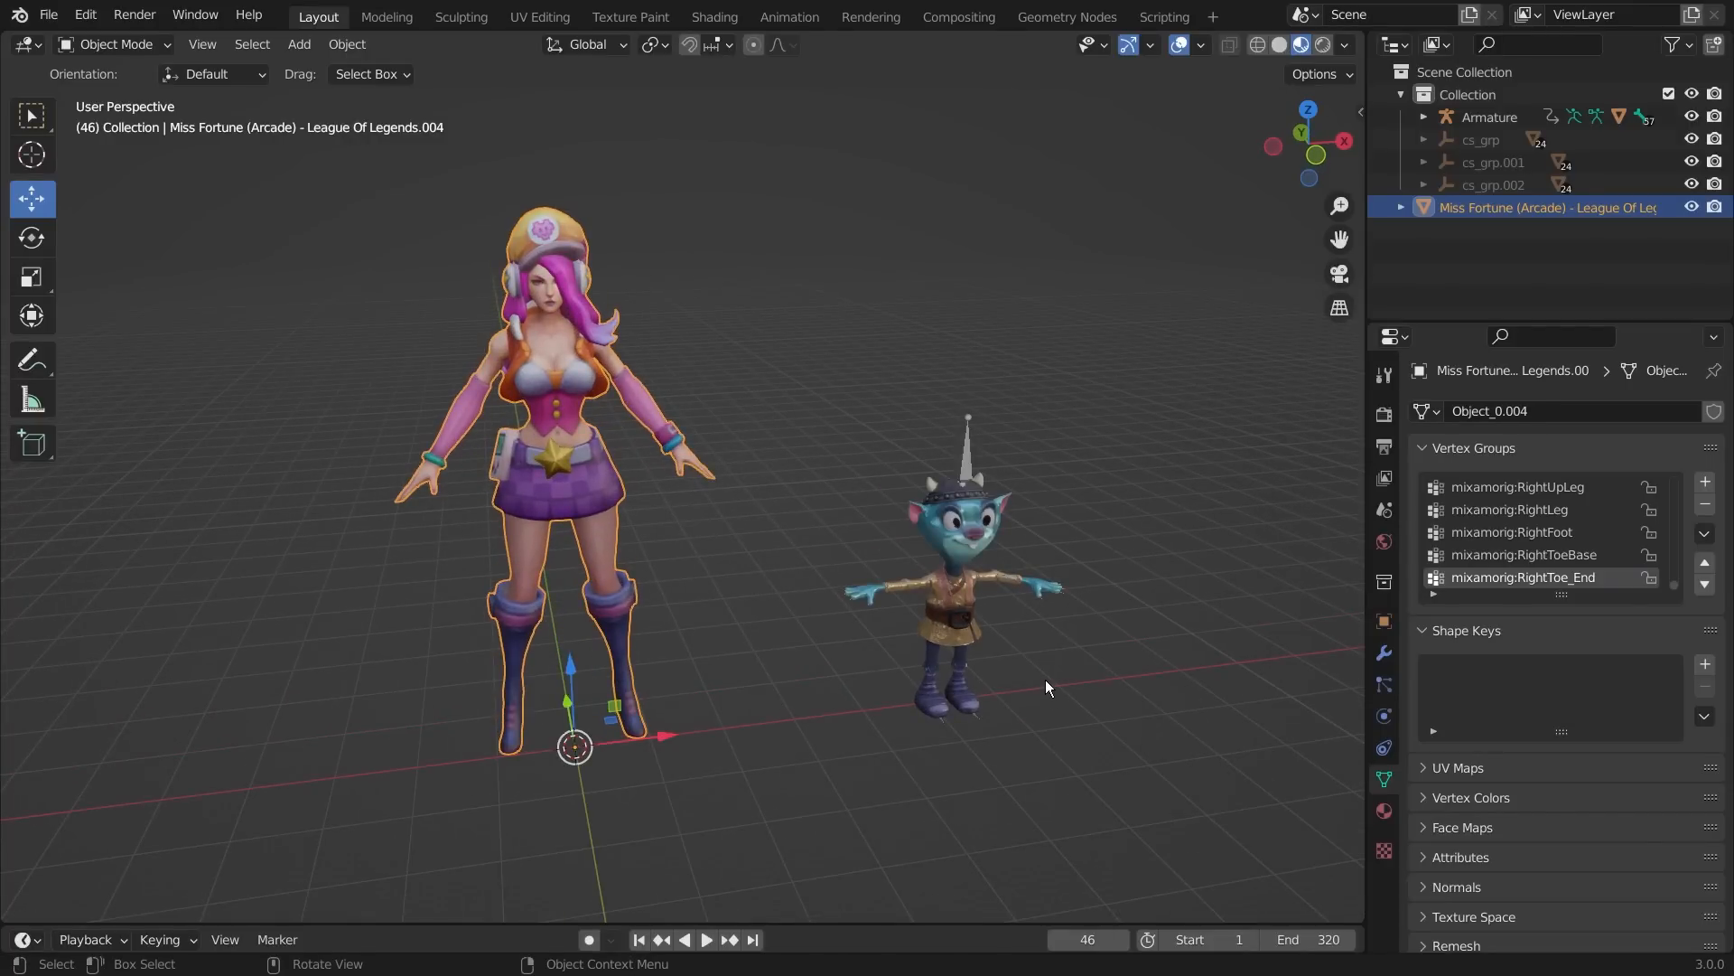
pyautogui.moveTo(306, 252); pyautogui.dragTo(1314, 799)
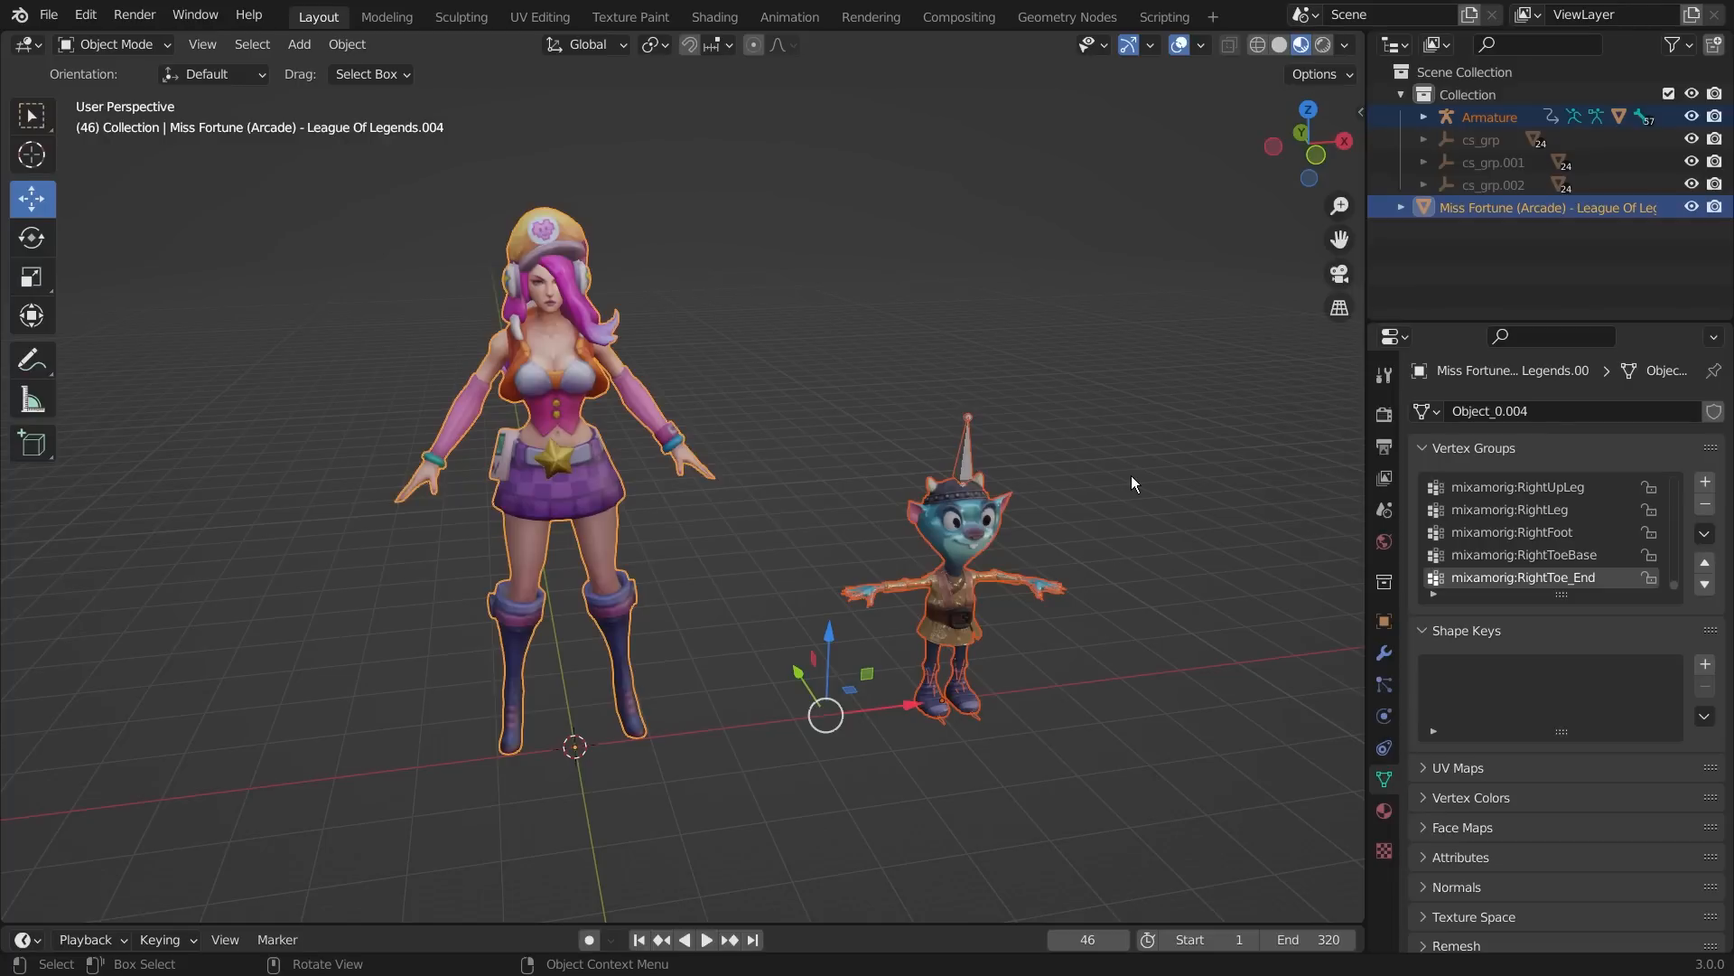
pyautogui.press('h')
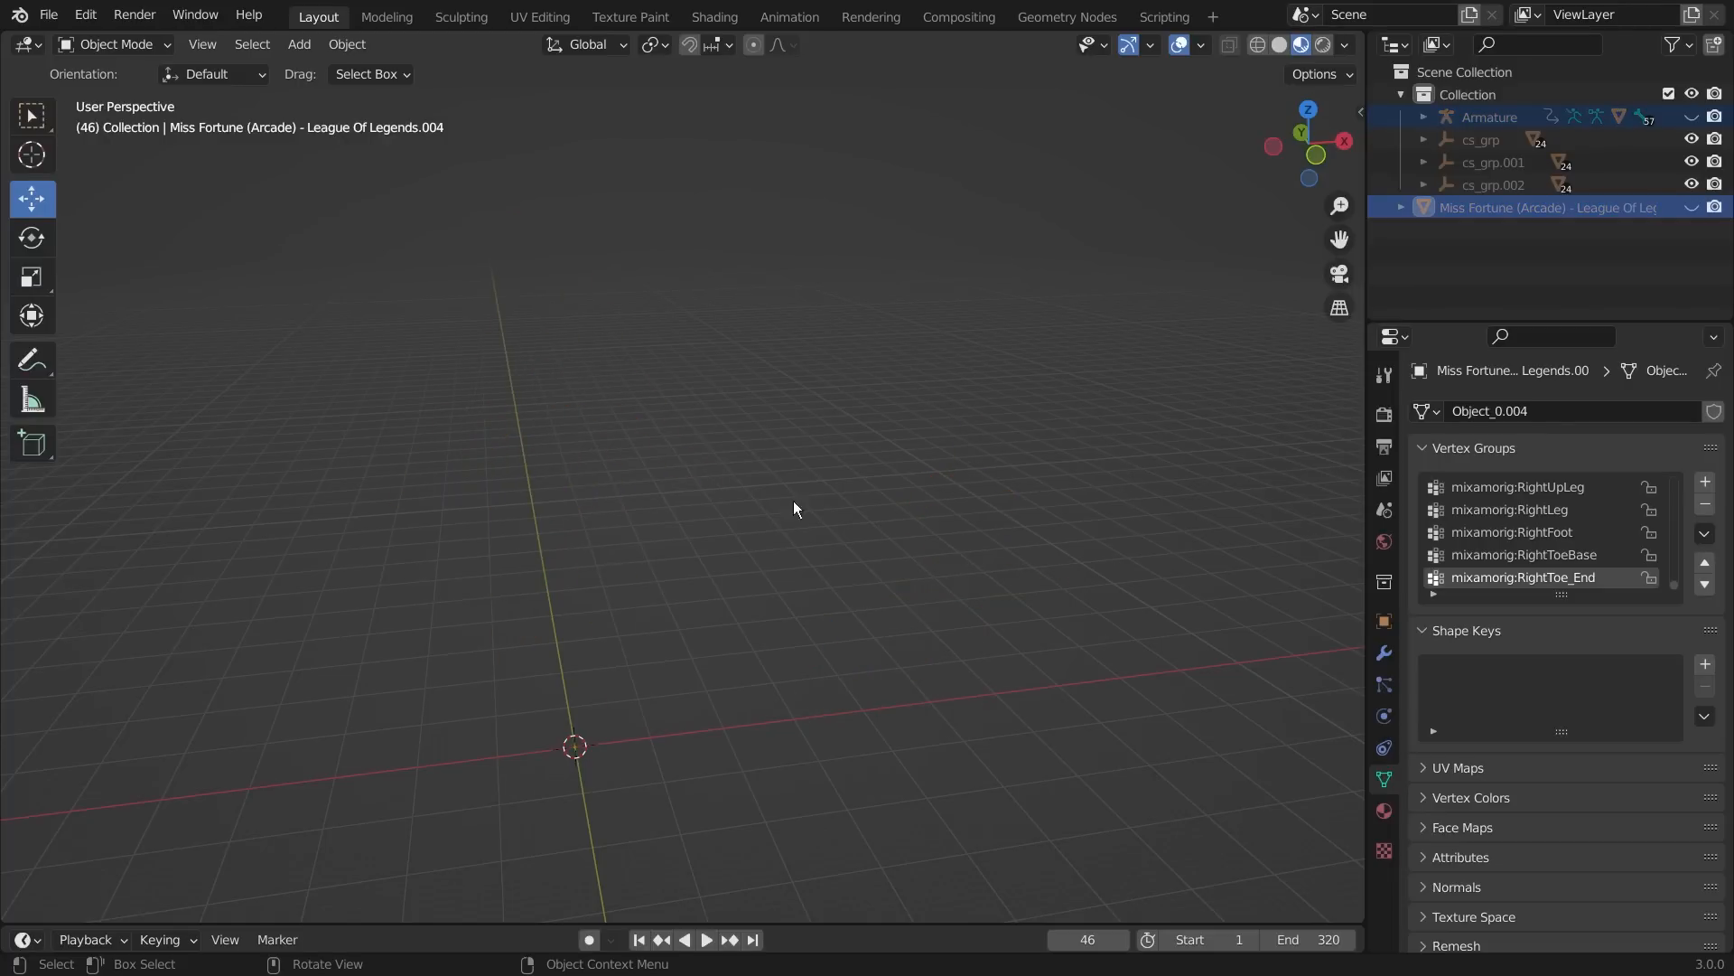
# - Import girl.fbx in FBX format from F:\Blender_Tutorial\Modifires\20_Rigging\Model\Charector
pyautogui.click(58, 16)
pyautogui.moveTo(148, 327)
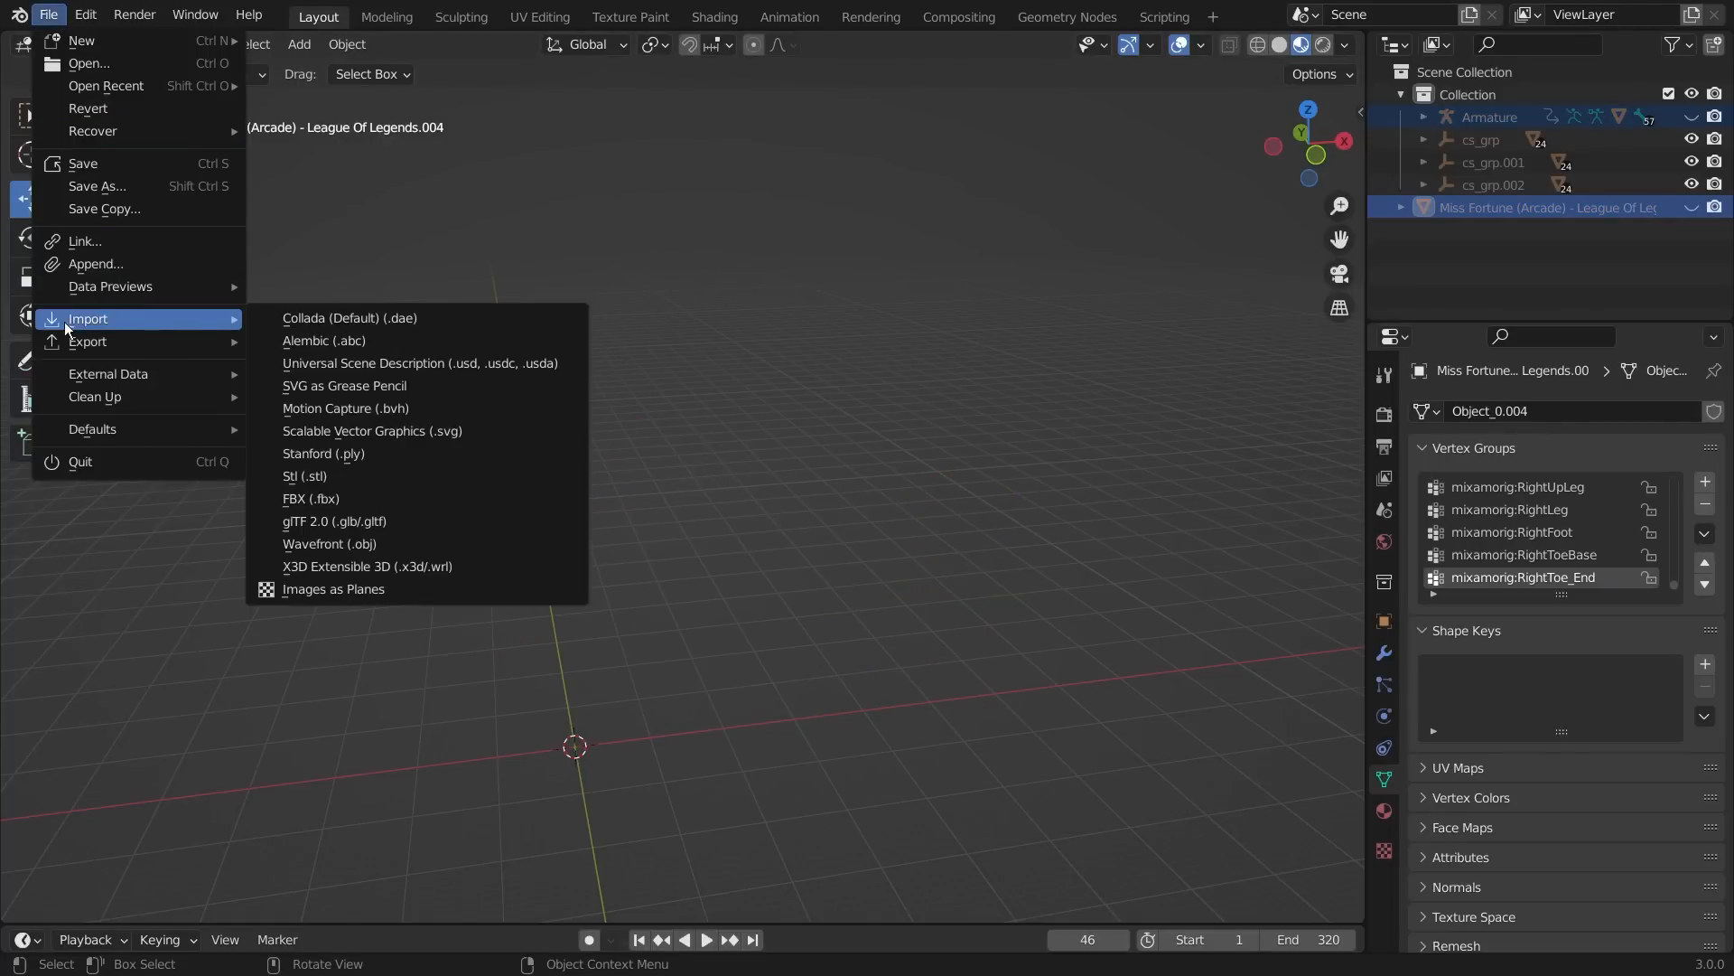
pyautogui.click(354, 497)
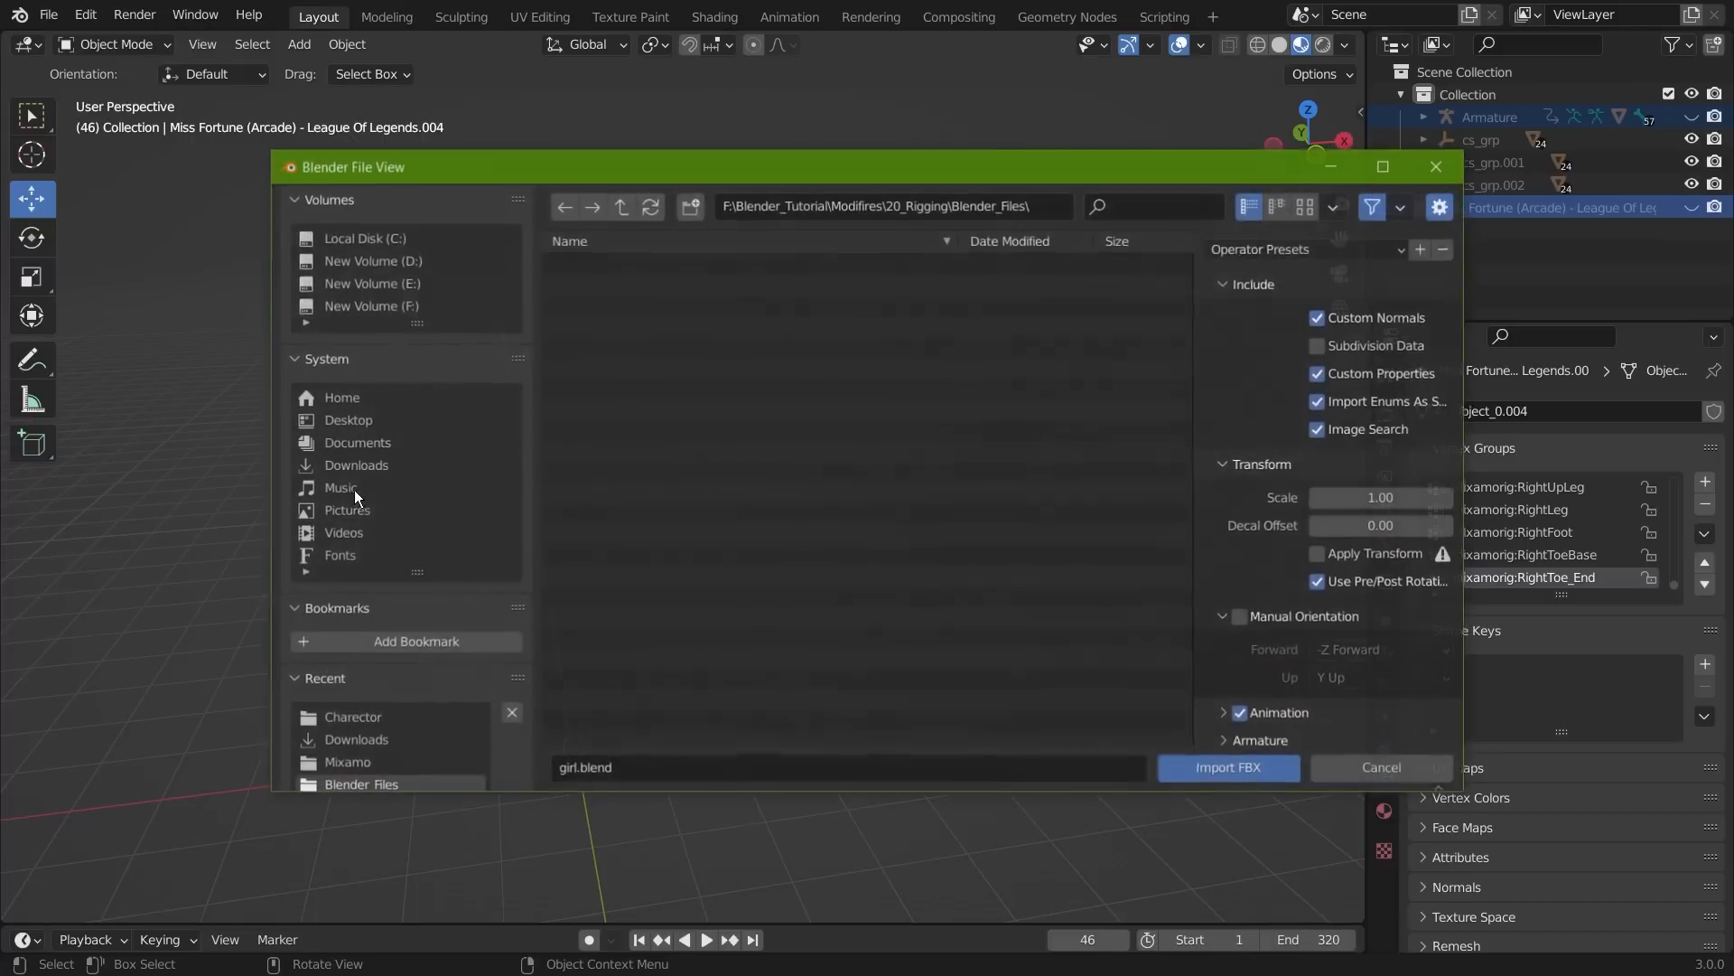
pyautogui.click(1044, 208)
pyautogui.write('F:\\Blender_Tutorial\\Modifires\\20_Rigging\\Model\\Charector\\')
pyautogui.press('Return')
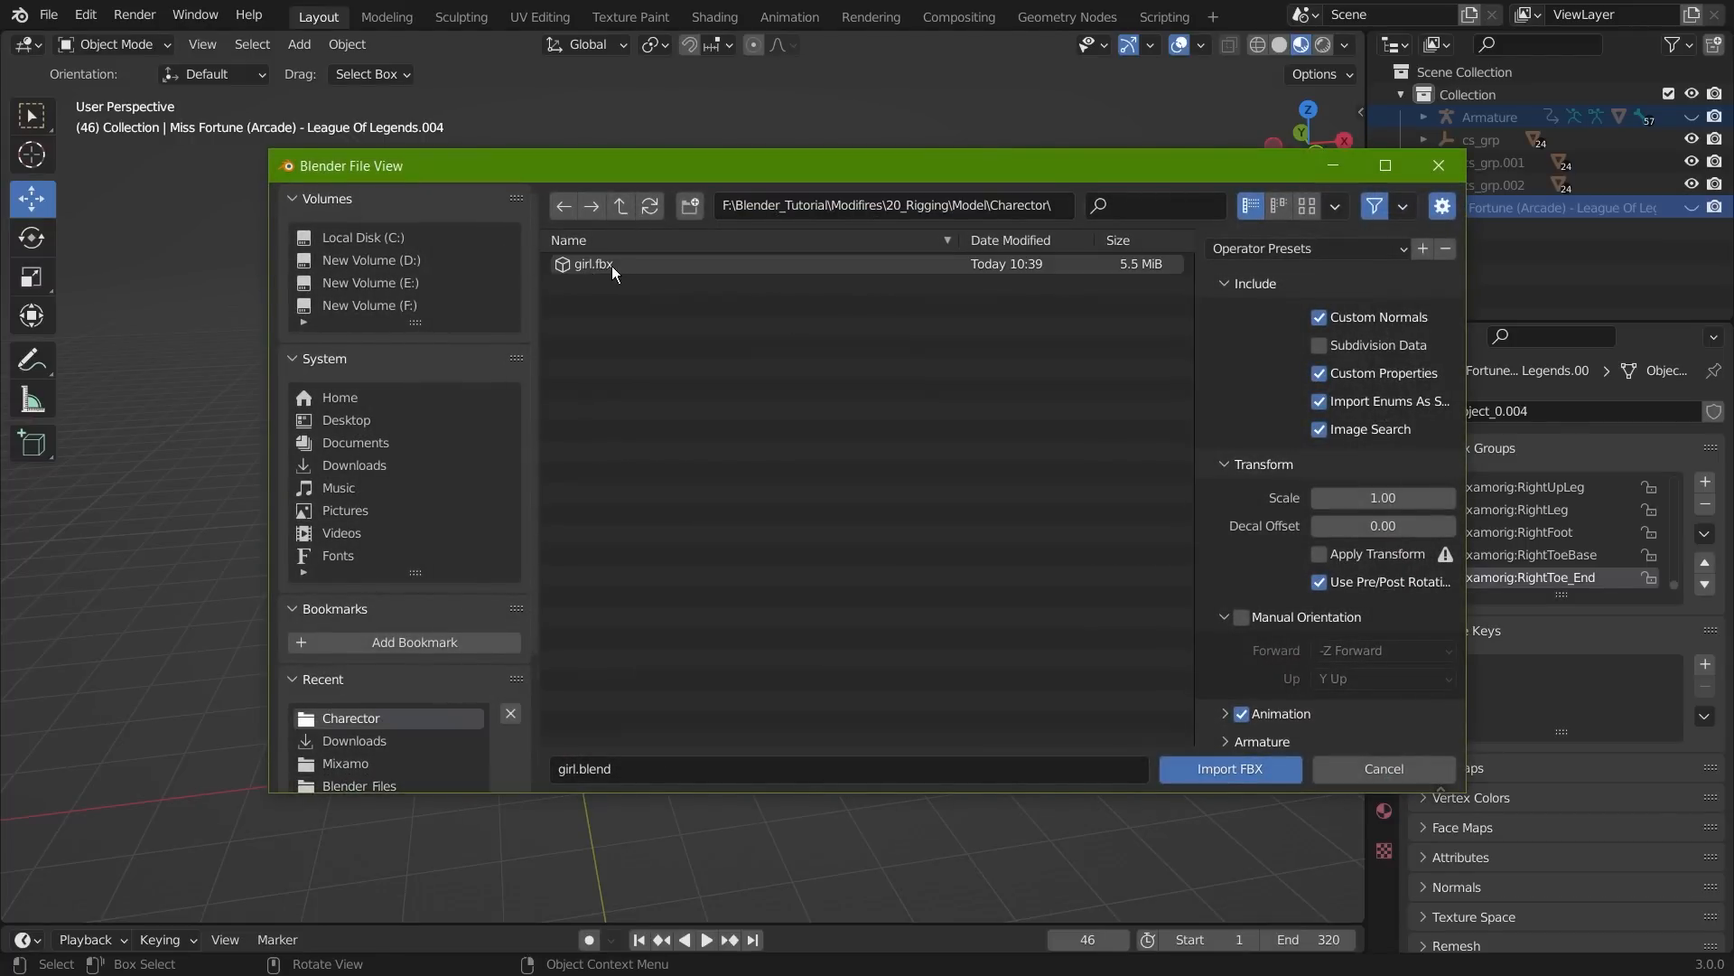
pyautogui.click(614, 266)
pyautogui.click(1239, 772)
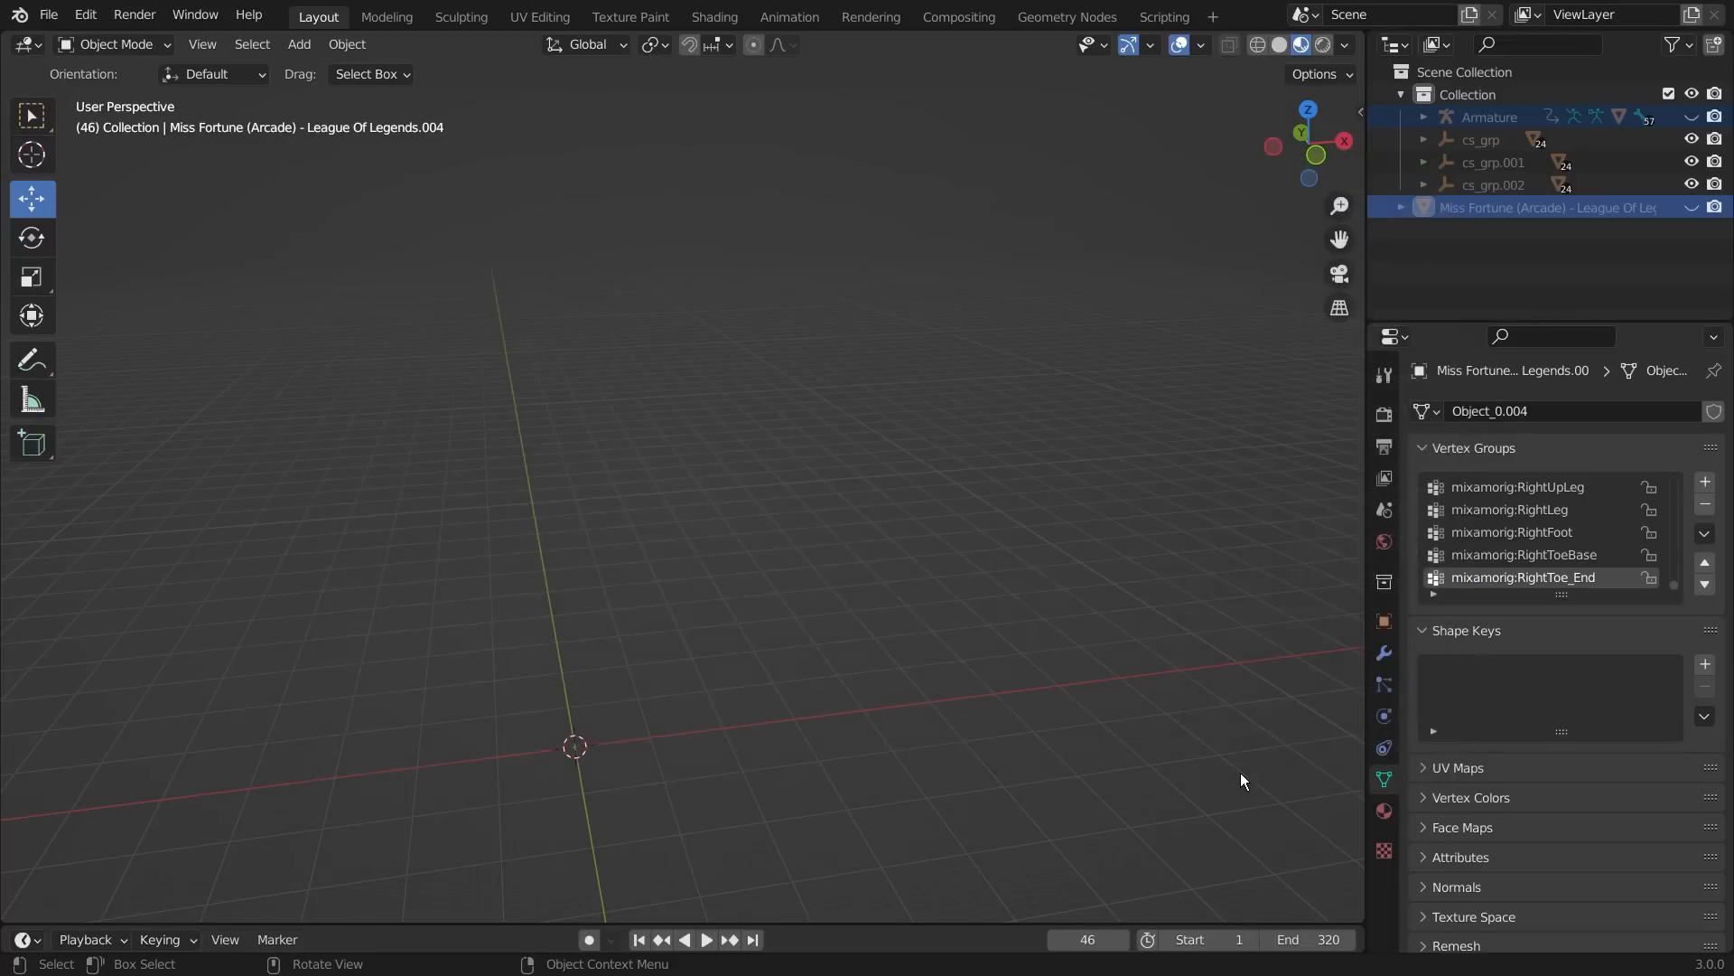
# - Inspect the untextured girl and Doozy brought in by the import, select all of these copies, and delete them
pyautogui.moveTo(732, 508)
pyautogui.mouseDown(button='middle')
pyautogui.moveTo(826, 560)
pyautogui.moveTo(908, 568)
pyautogui.moveTo(755, 524)
pyautogui.mouseUp(button='middle')
pyautogui.scroll(-3, 931, 569)
pyautogui.click(594, 452)
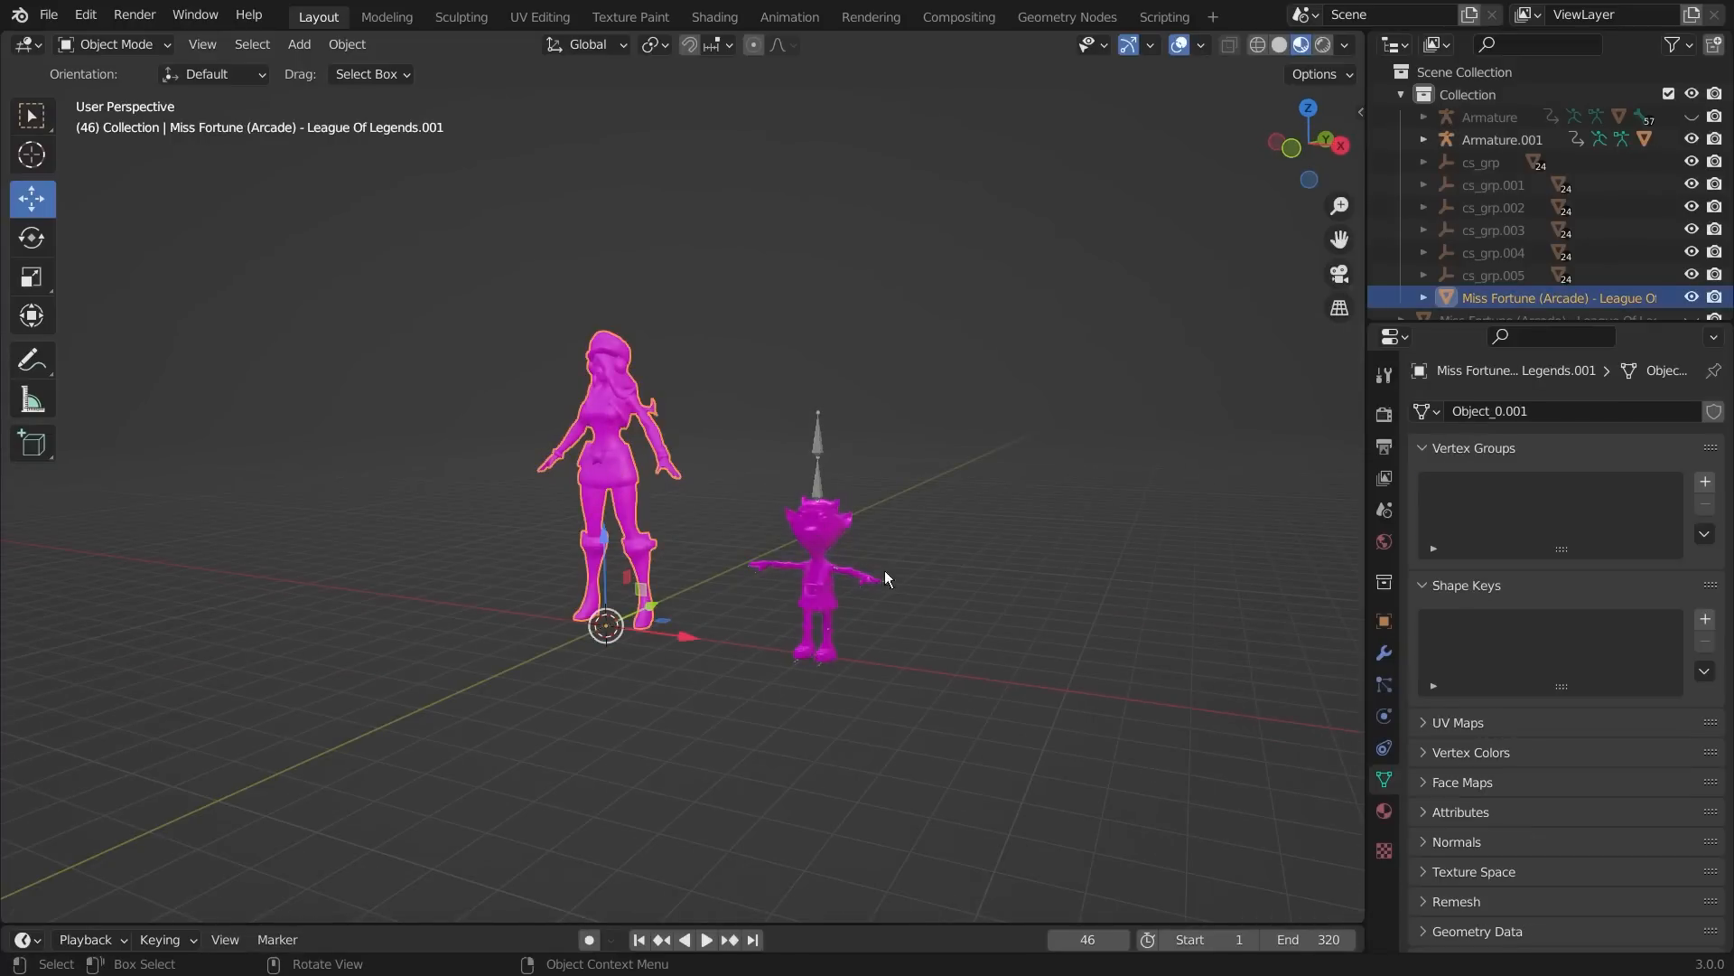
pyautogui.scroll(3, 833, 549)
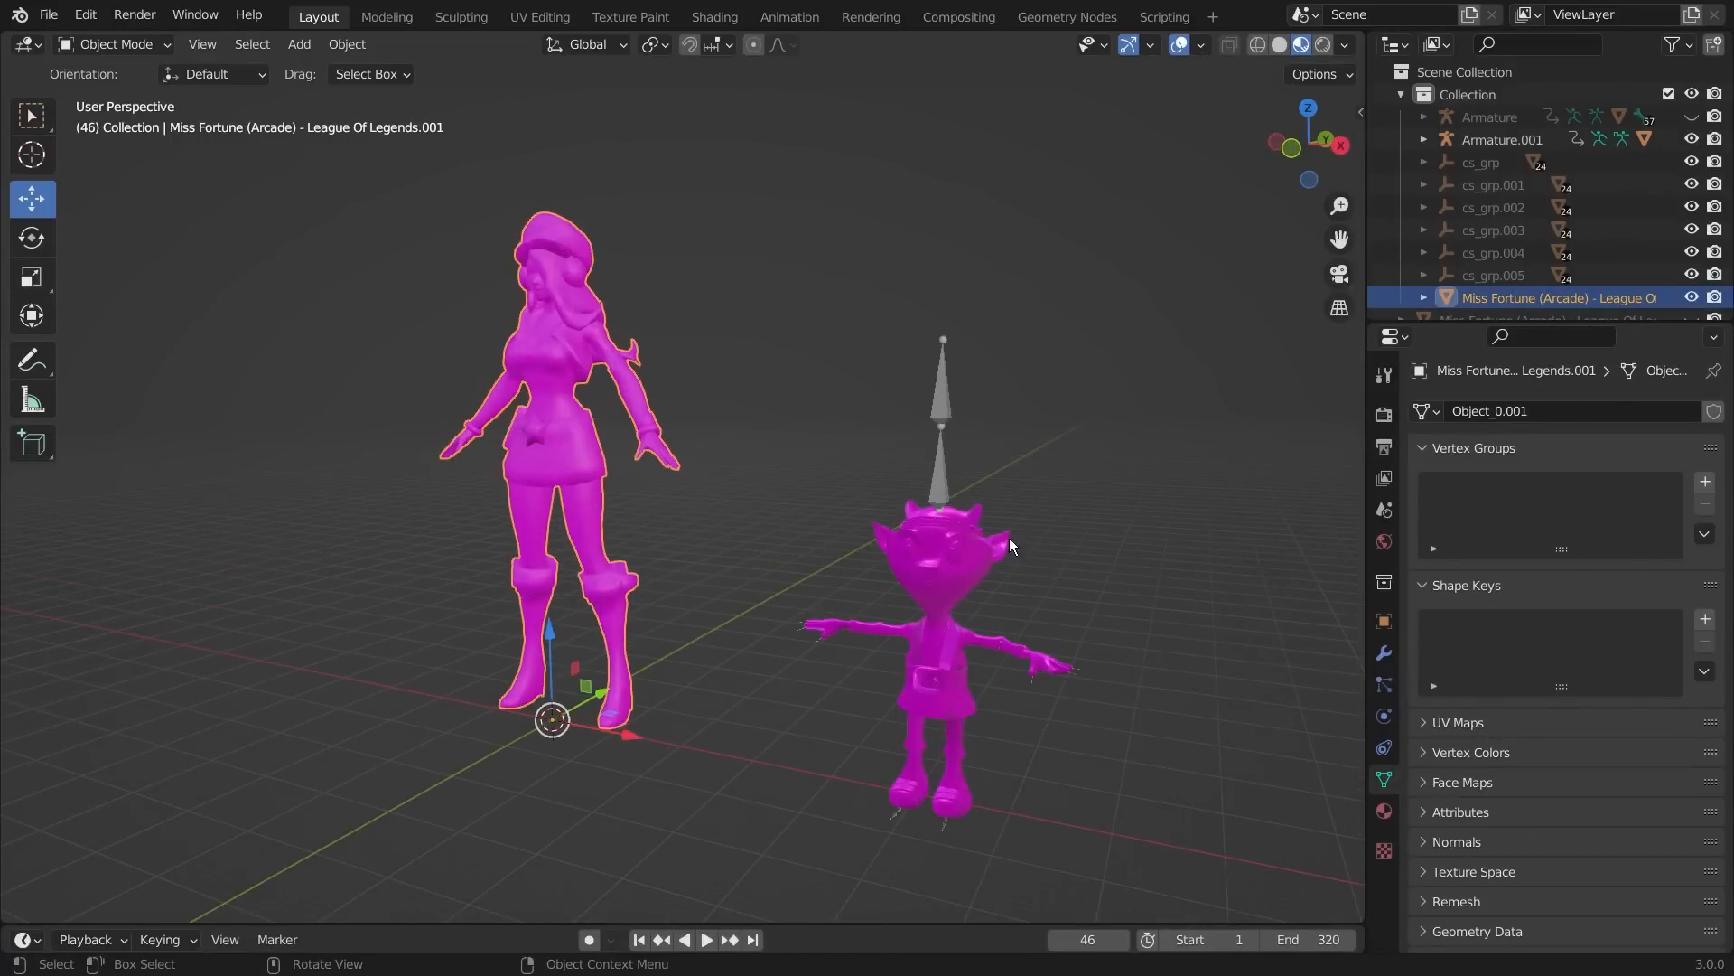
pyautogui.moveTo(1011, 541); pyautogui.dragTo(1079, 540, button='middle')
pyautogui.moveTo(780, 445); pyautogui.dragTo(869, 482, button='middle')
pyautogui.click(794, 458)
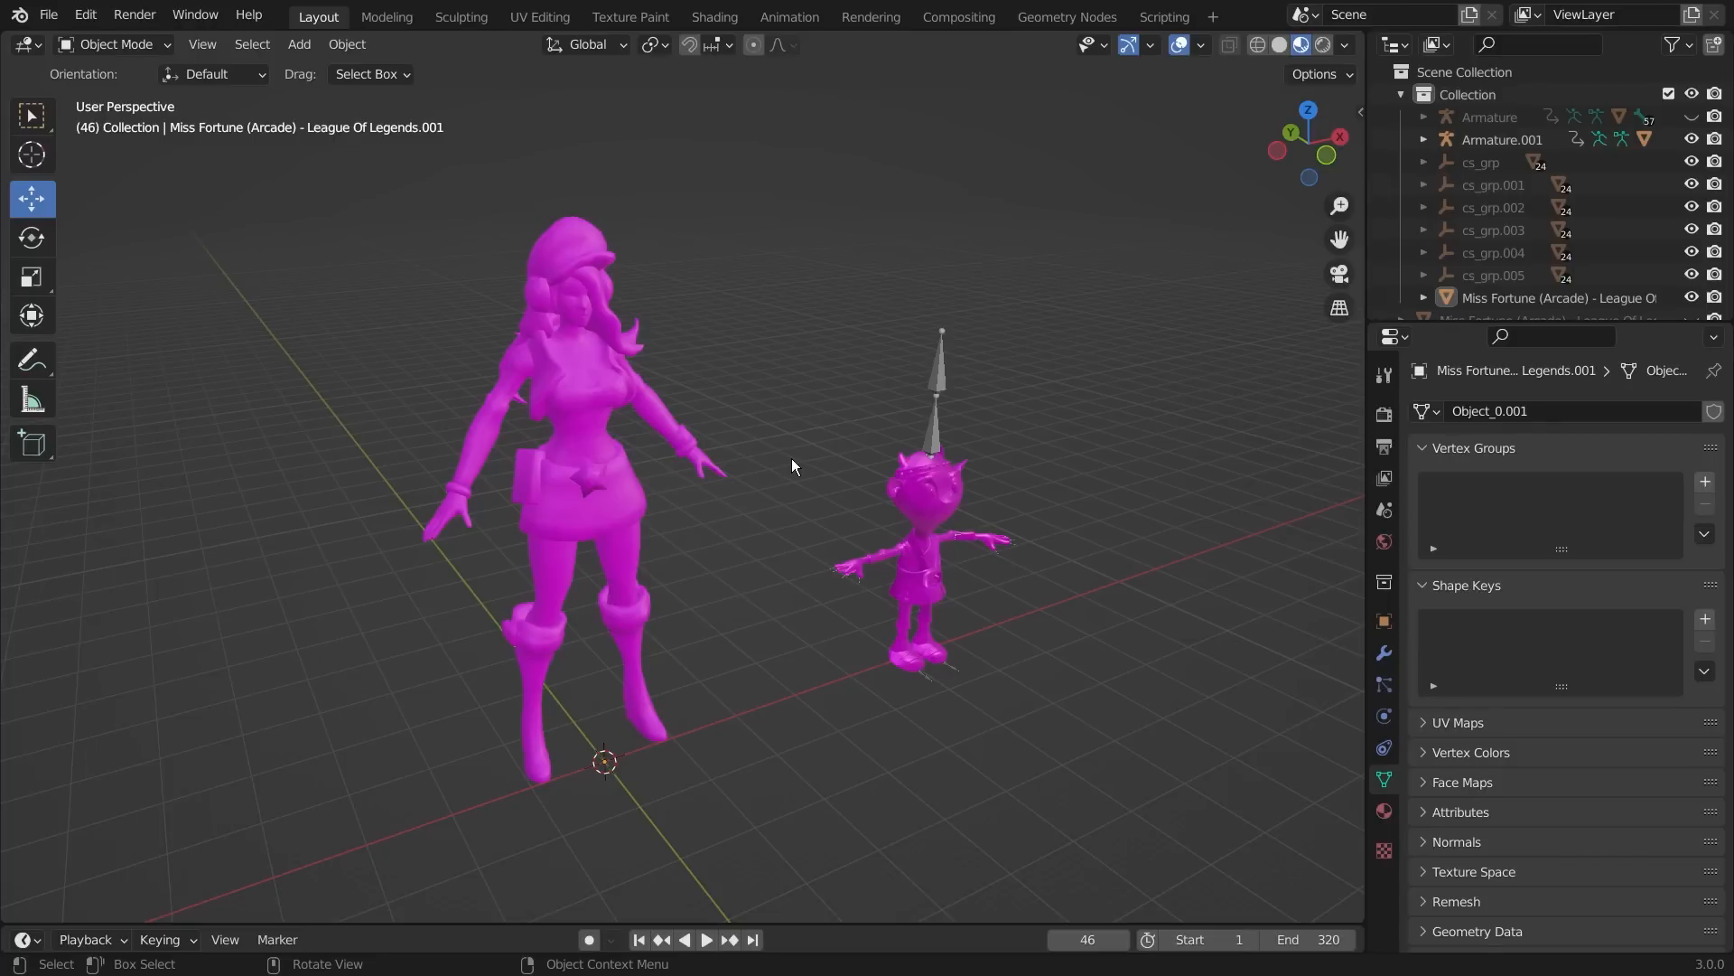
pyautogui.moveTo(351, 269); pyautogui.dragTo(1117, 767)
pyautogui.press('Delete')
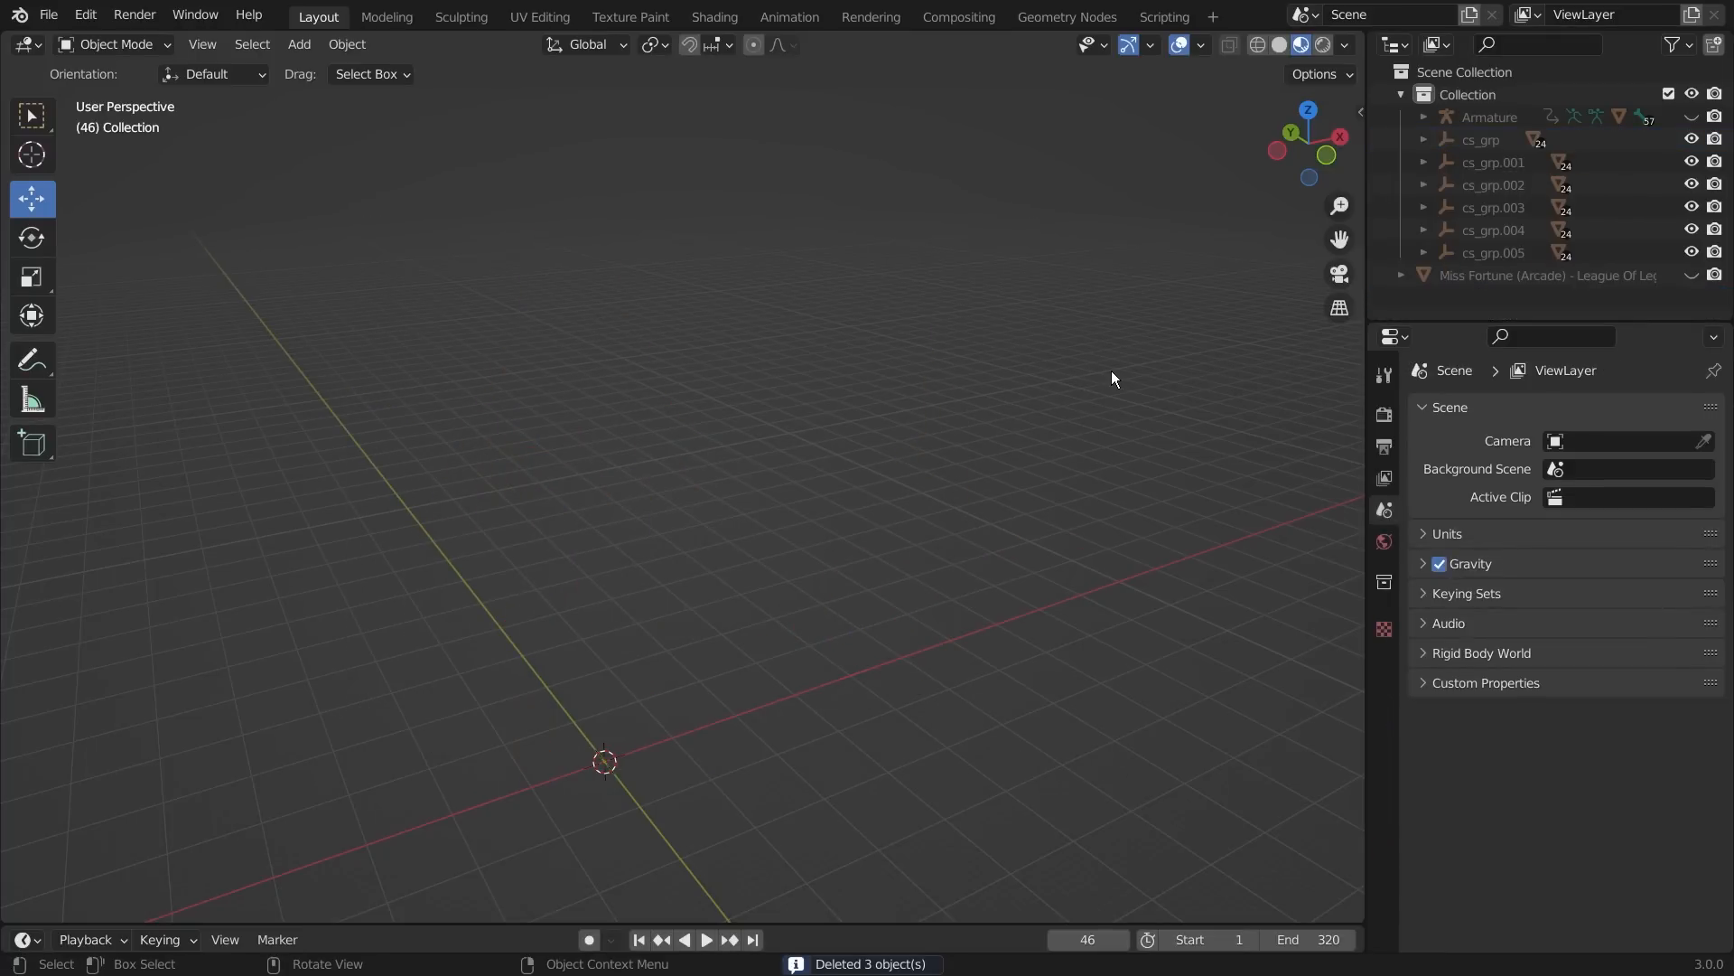
# - Unhide the original Miss Fortune and Doozy characters and select only the Miss Fortune mesh
pyautogui.hotkey('alt', 'h')
pyautogui.moveTo(885, 504); pyautogui.dragTo(795, 451, button='middle')
pyautogui.click(892, 350)
pyautogui.moveTo(993, 383)
pyautogui.mouseDown(button='middle')
pyautogui.moveTo(941, 404)
pyautogui.moveTo(1001, 399)
pyautogui.mouseUp(button='middle')
pyautogui.scroll(1, 1001, 399)
pyautogui.click(555, 403)
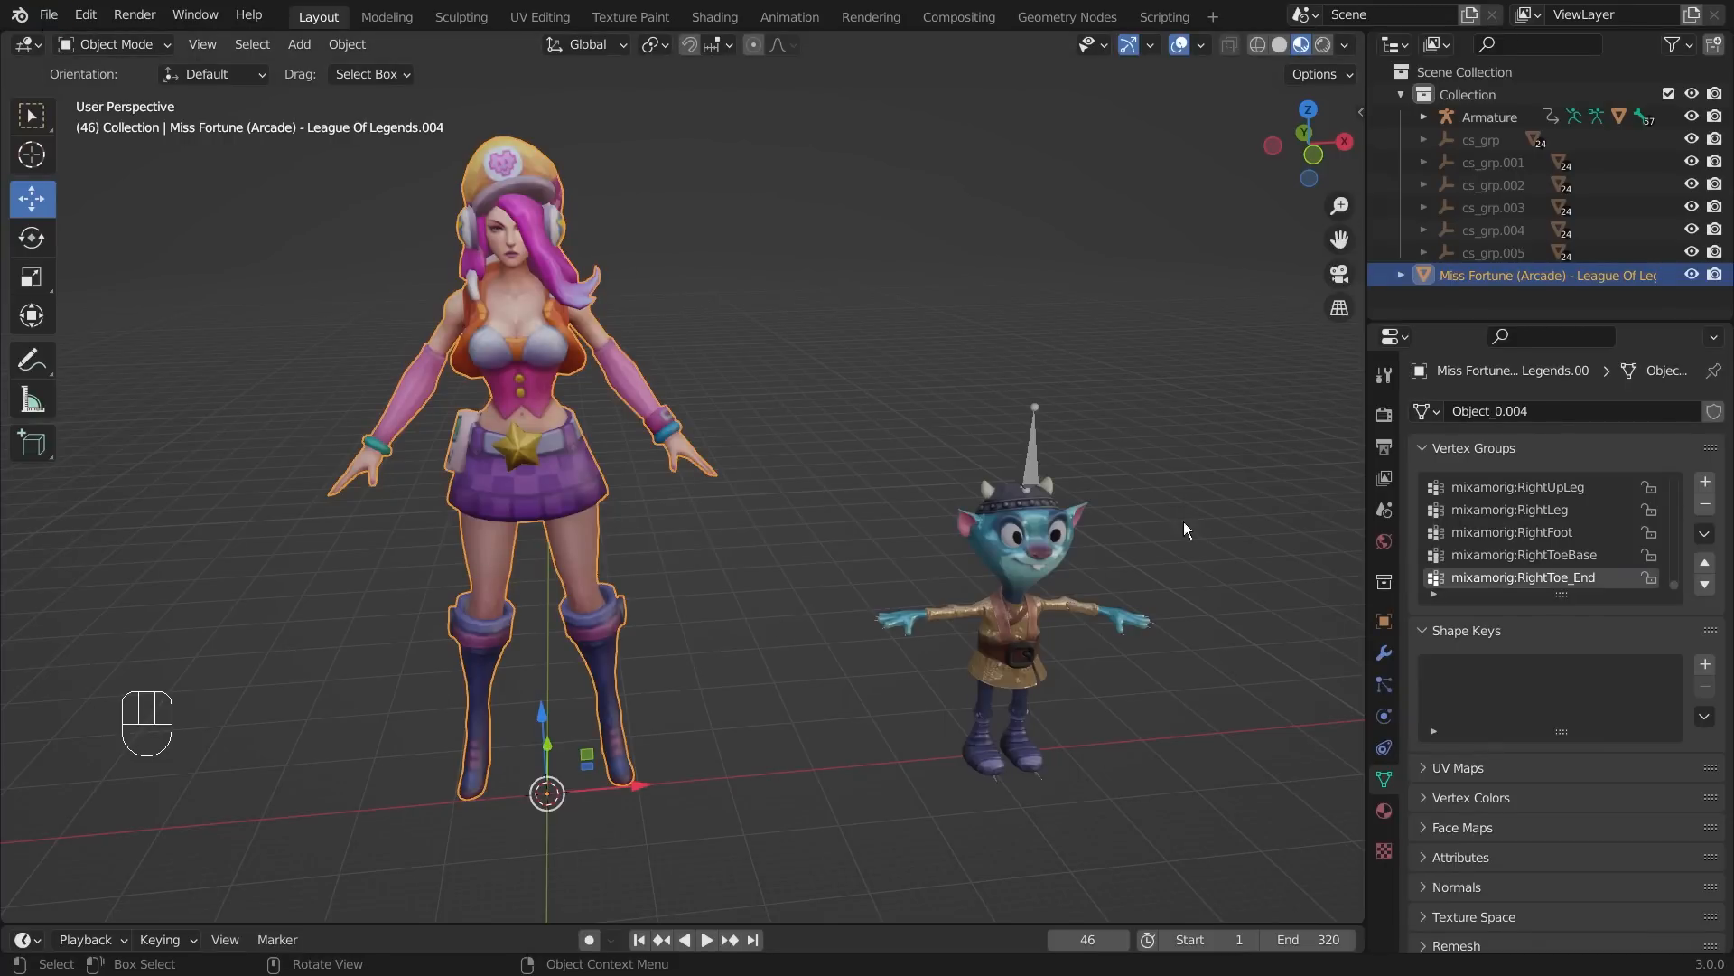
# - Delete the old girl.fbx from the Charector folder and export the Miss Fortune mesh there as girl.fbx, limited to Selected Objects
pyautogui.moveTo(844, 366); pyautogui.dragTo(137, 428, button='middle')
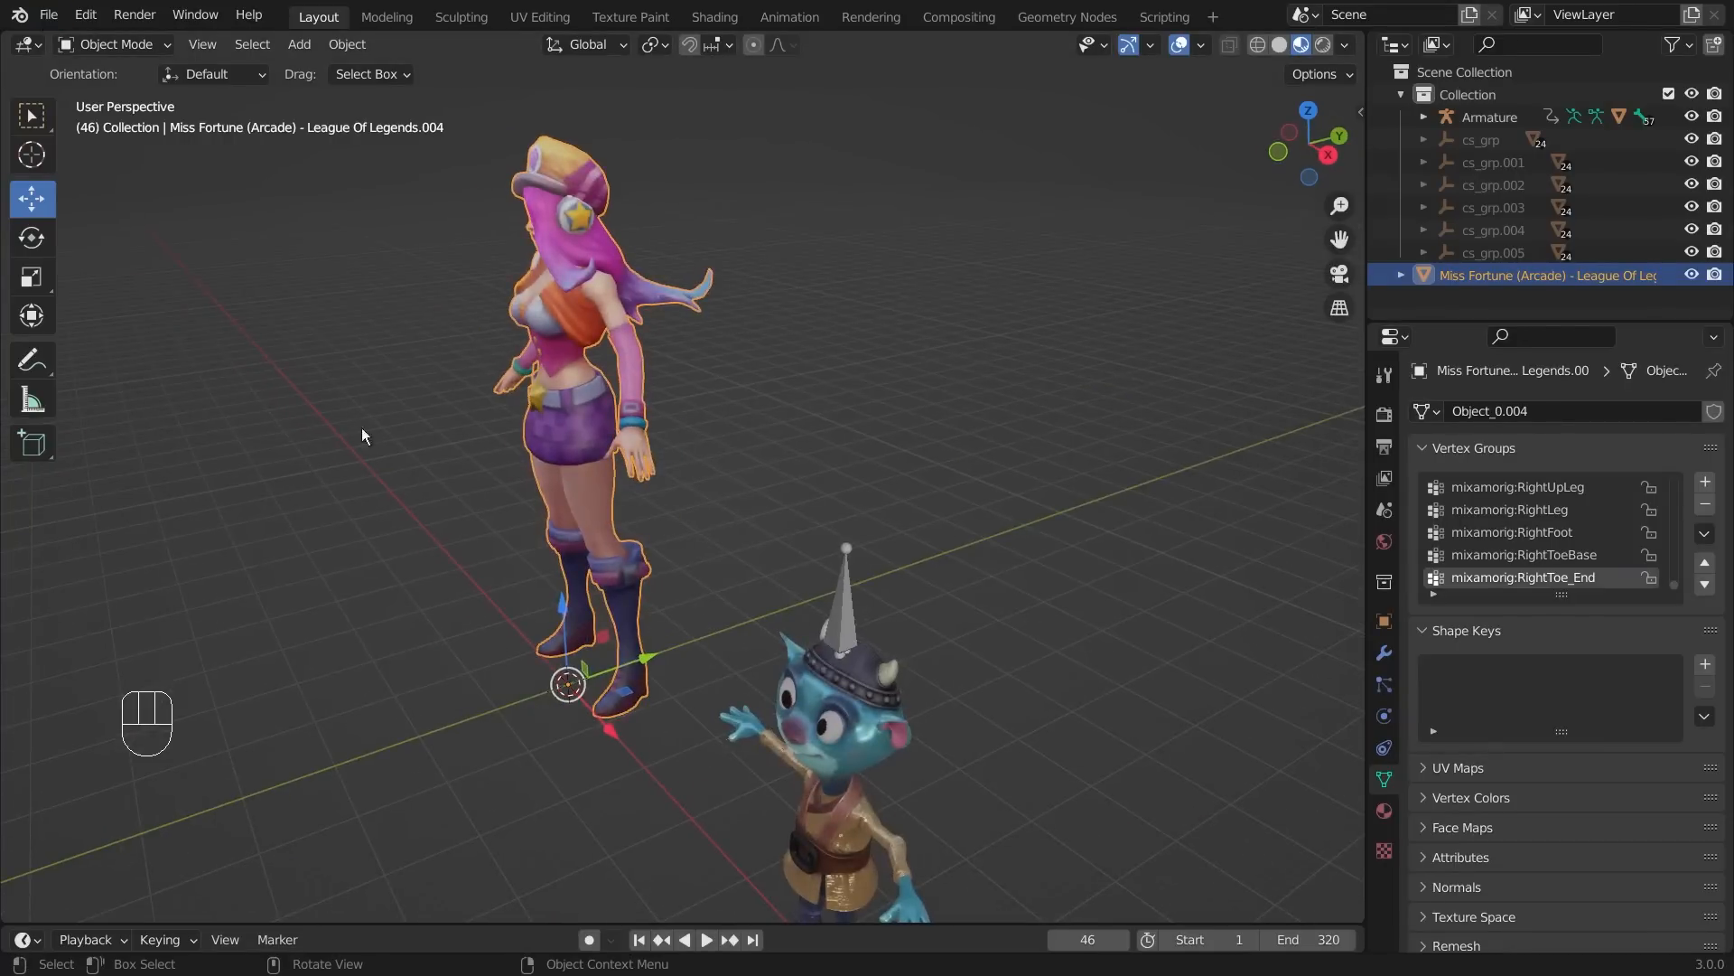
pyautogui.moveTo(446, 582); pyautogui.dragTo(782, 622, button='middle')
pyautogui.scroll(2, 783, 621)
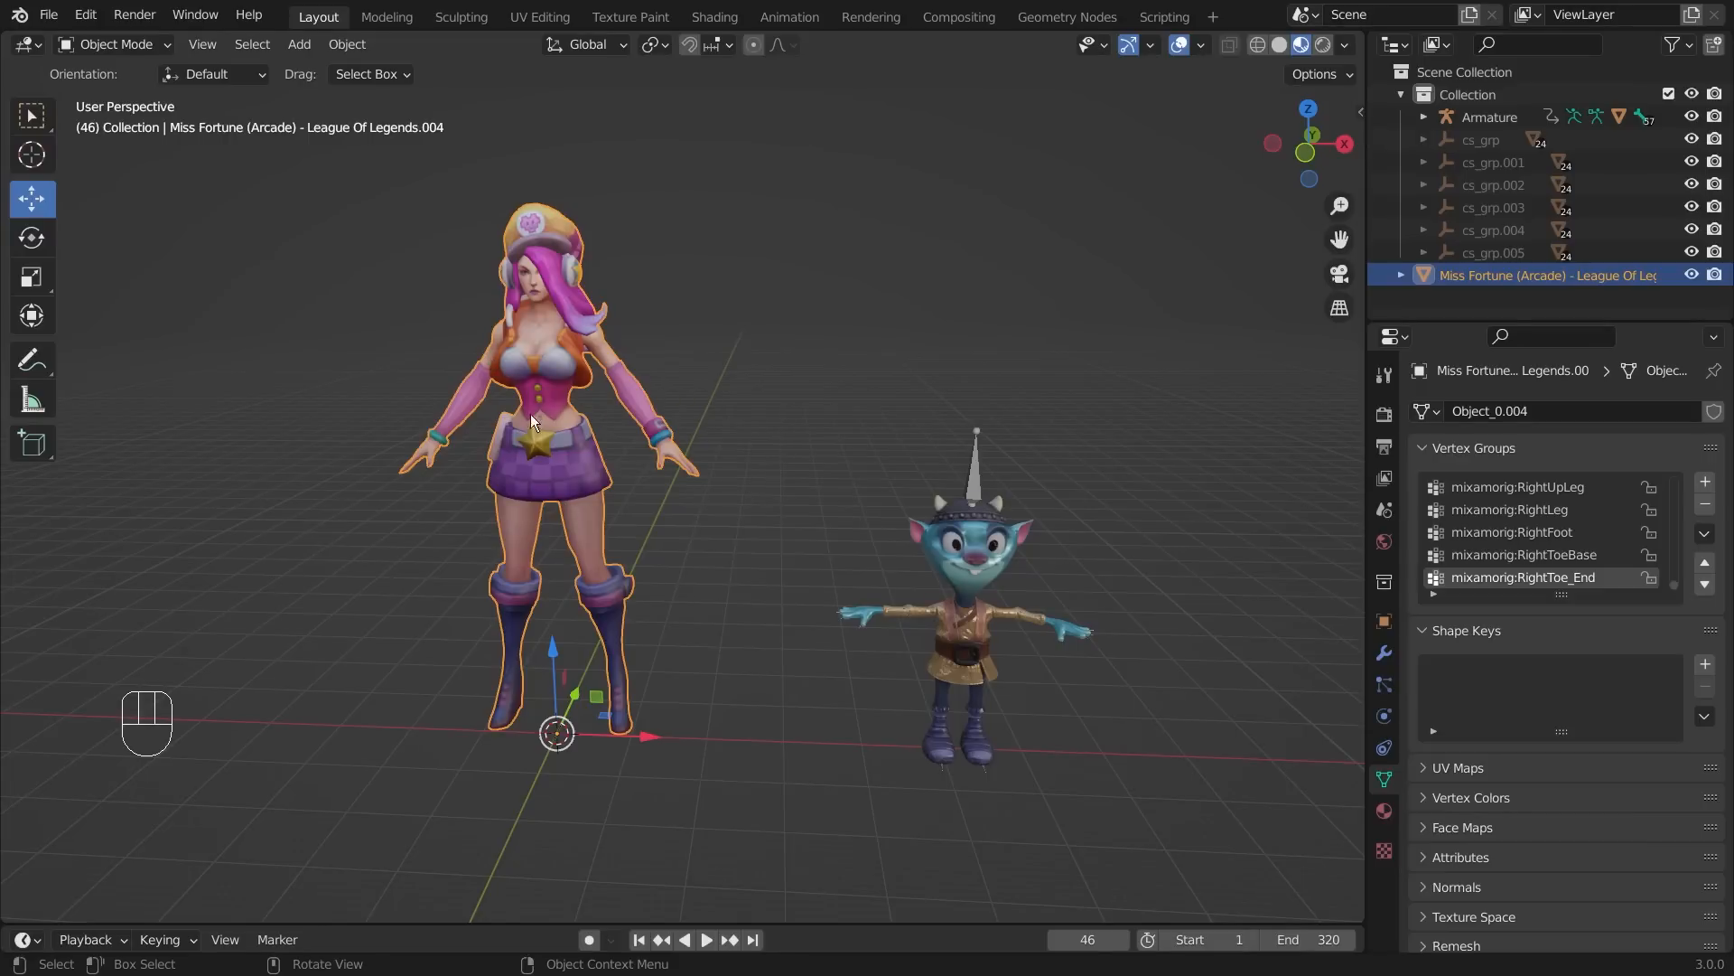
pyautogui.click(48, 15)
pyautogui.moveTo(90, 341)
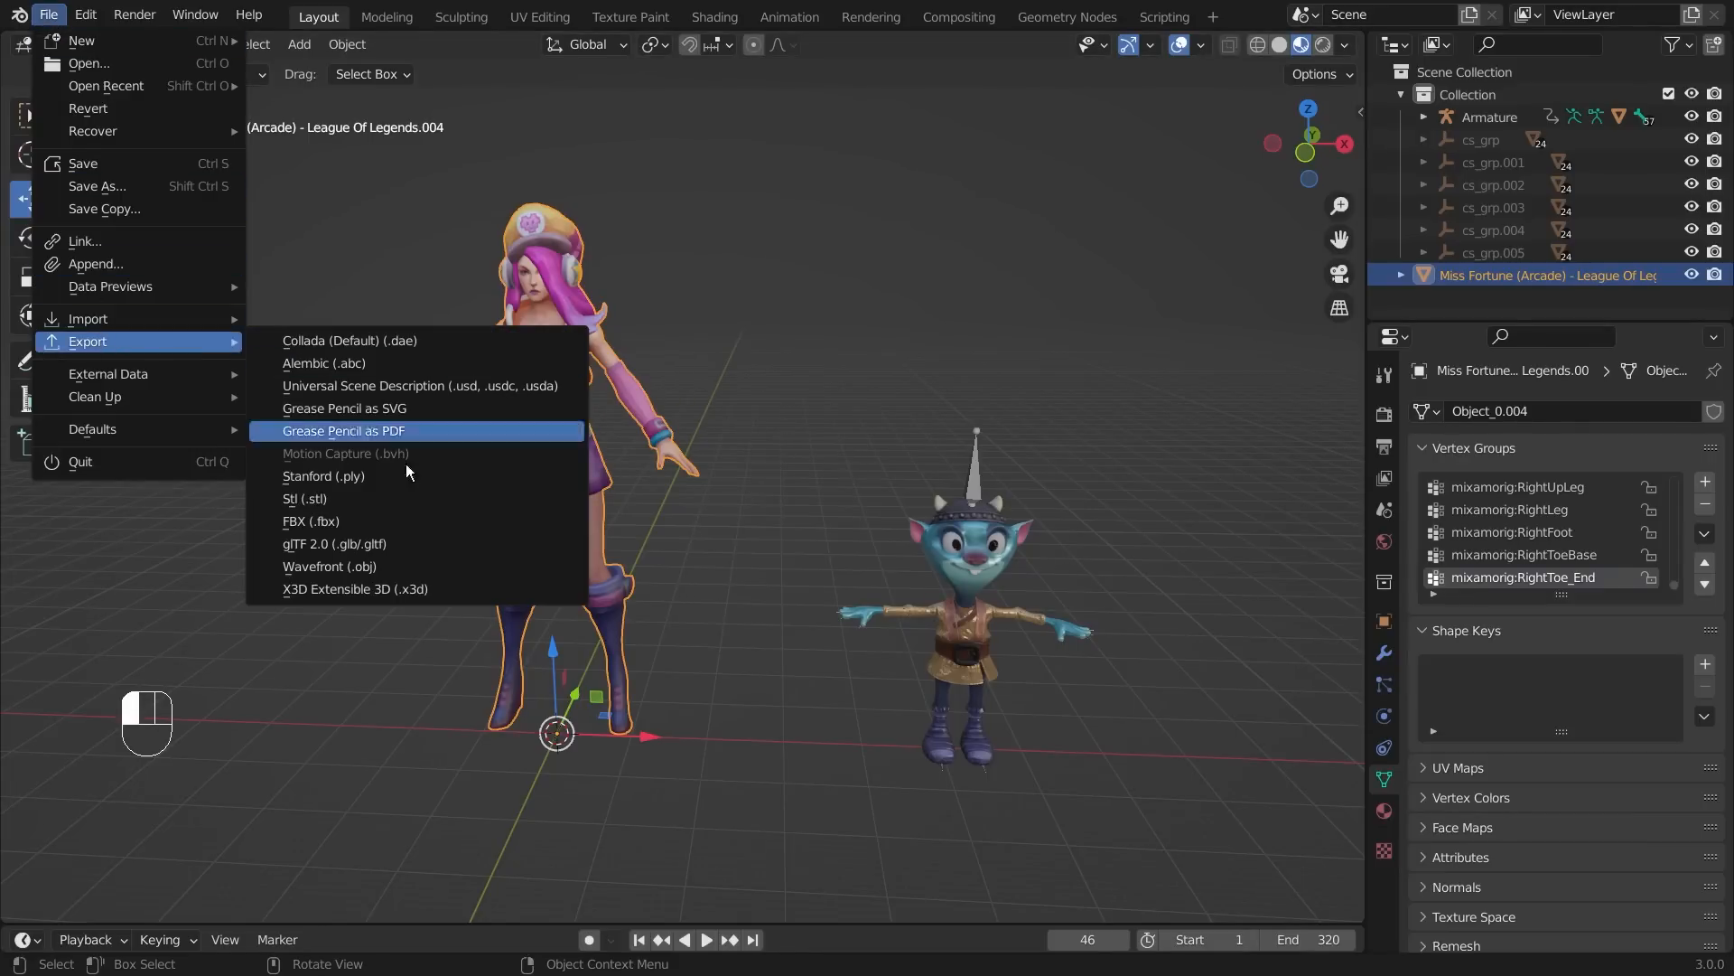
pyautogui.click(361, 522)
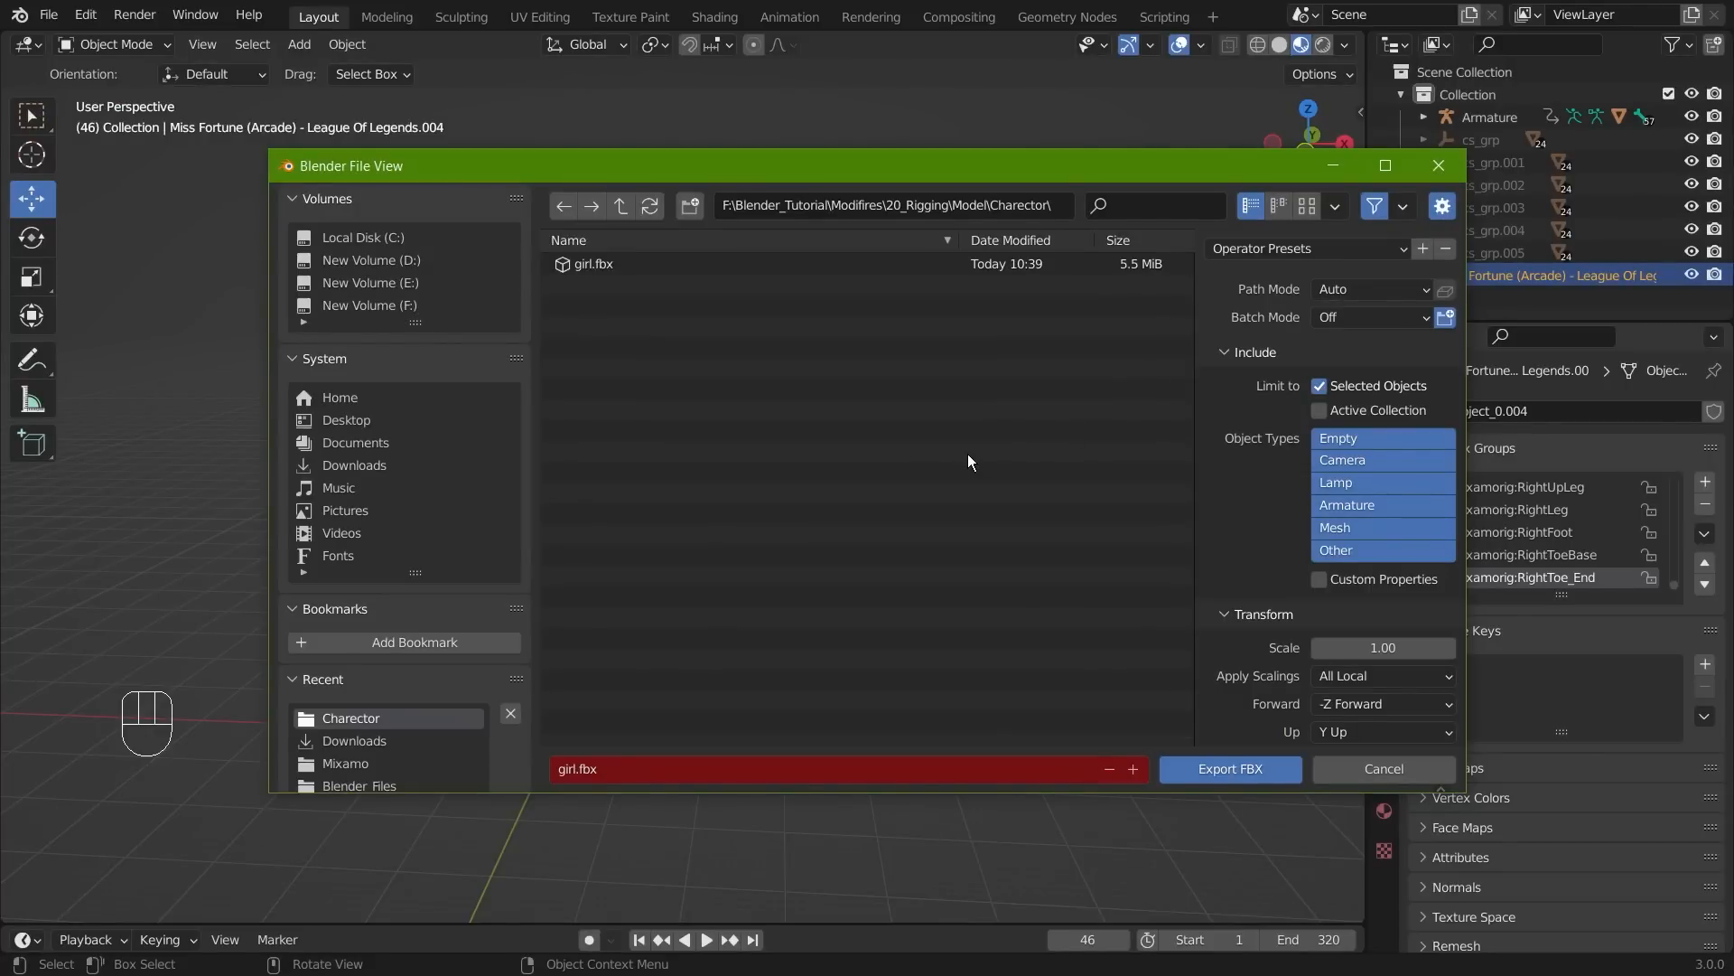
pyautogui.click(601, 265)
pyautogui.press('Delete')
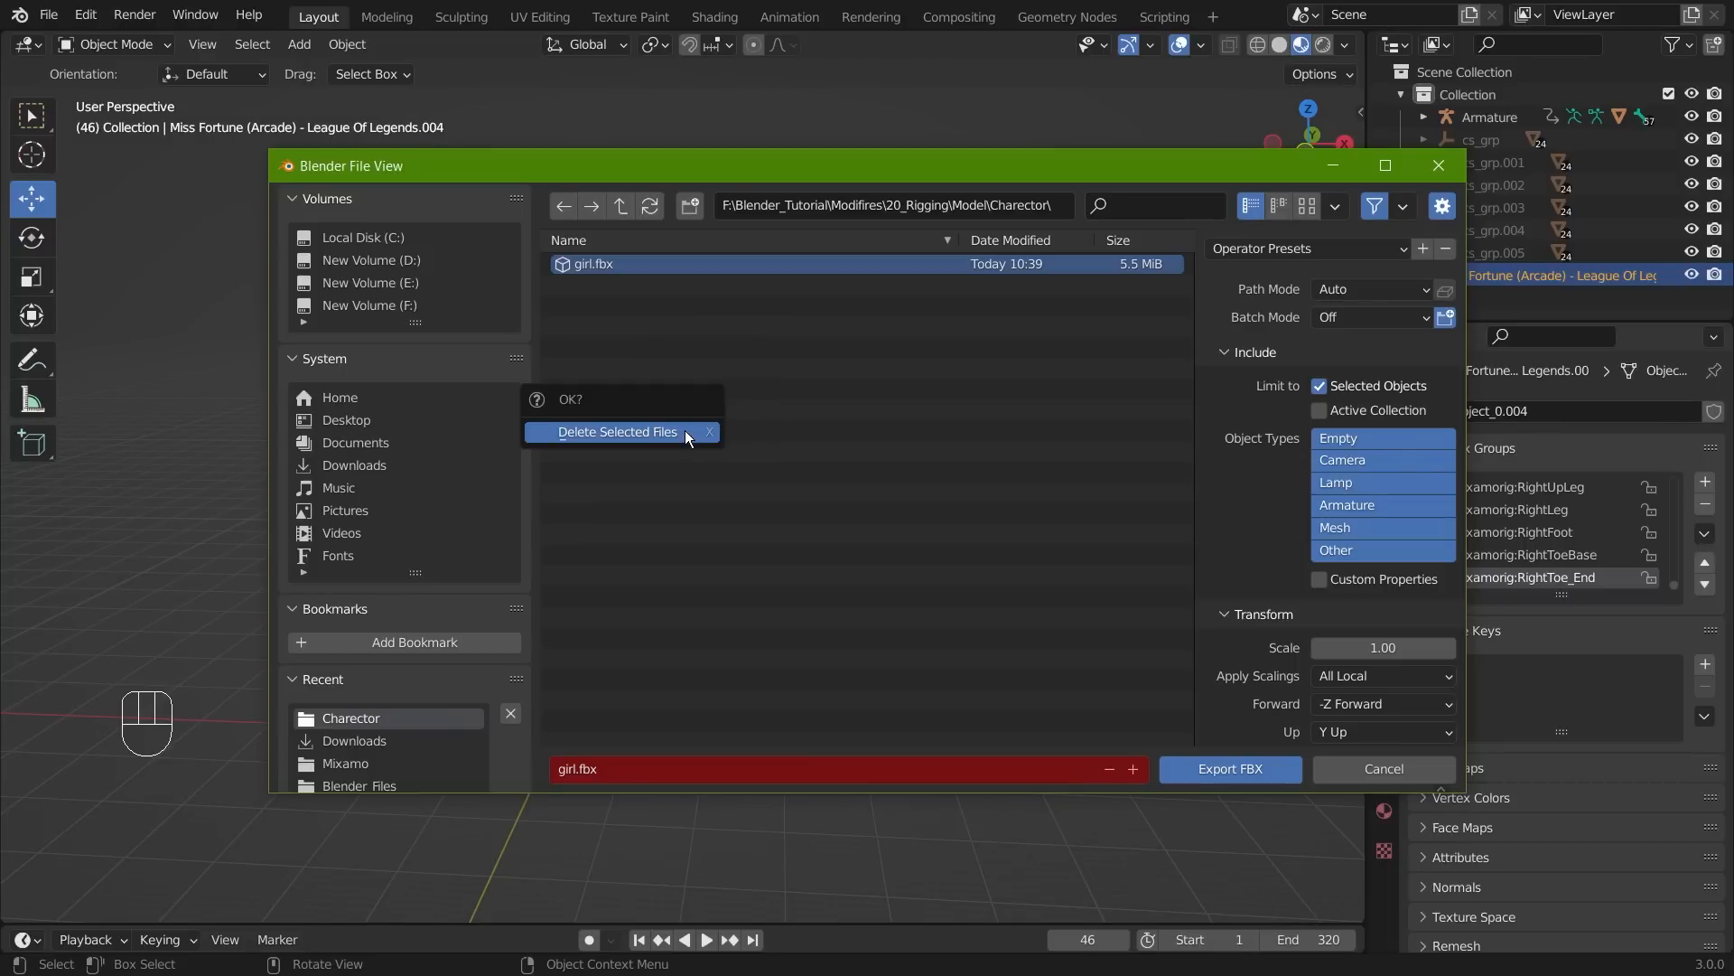
pyautogui.click(685, 430)
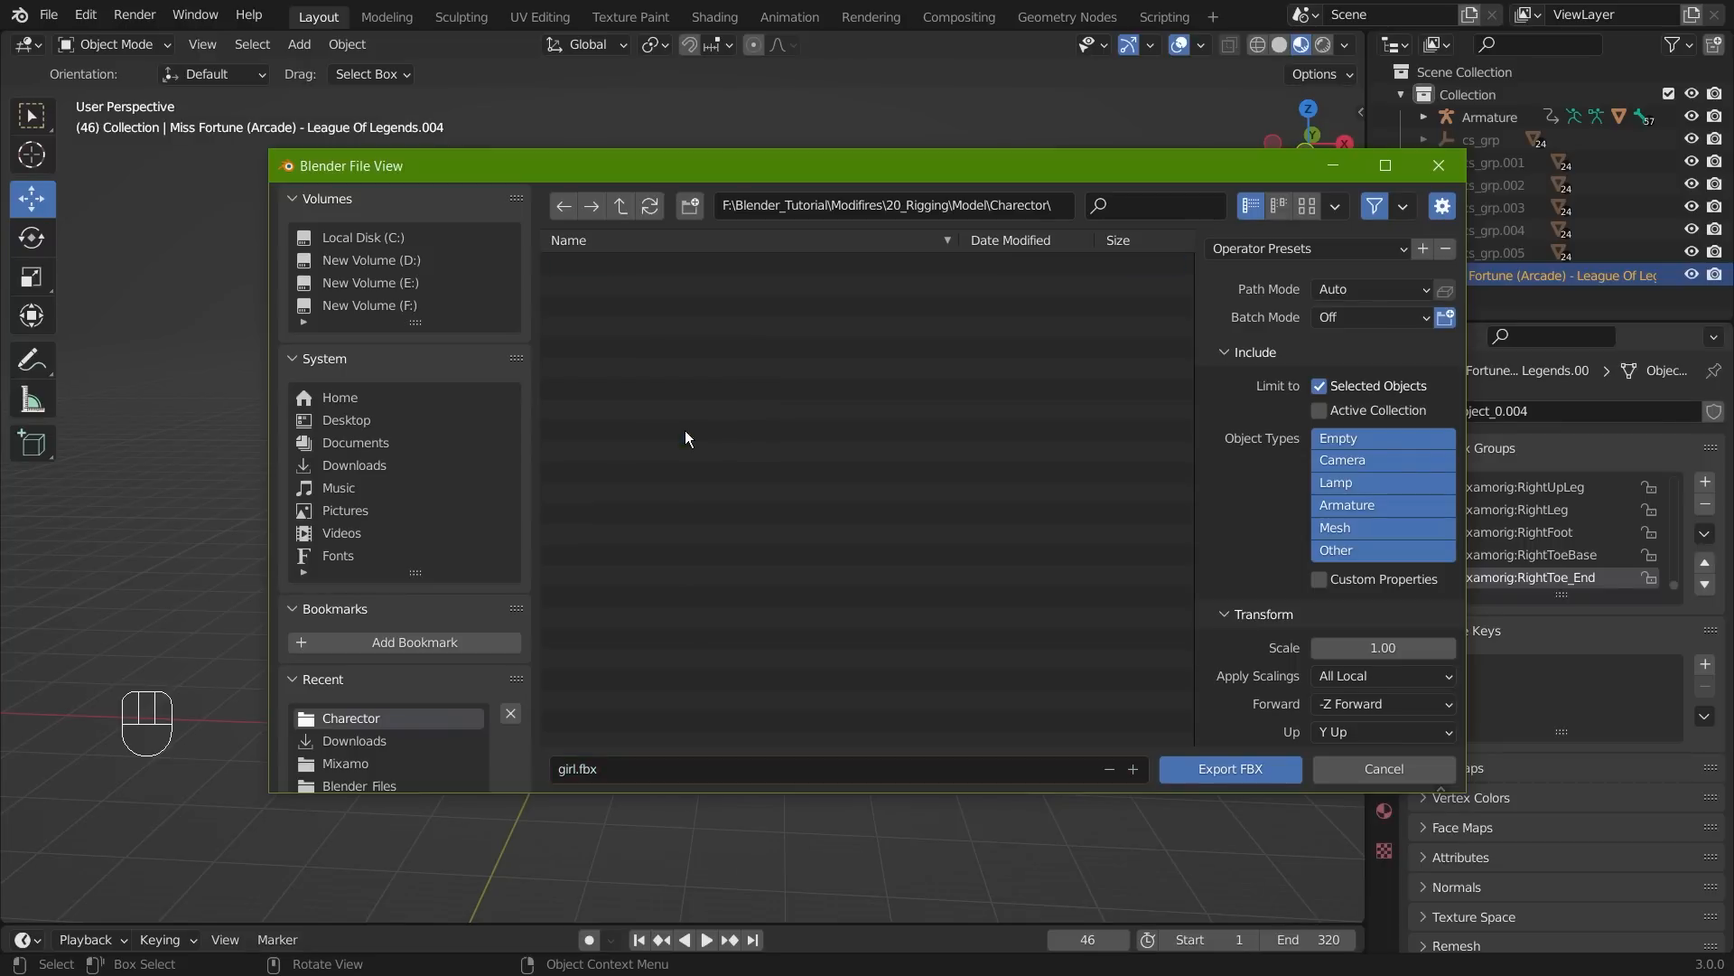
pyautogui.click(1245, 766)
# - Select the textured Miss Fortune mesh and the Doozy armature and hide both
pyautogui.moveTo(1176, 531); pyautogui.dragTo(1102, 515, button='middle')
pyautogui.moveTo(301, 240); pyautogui.dragTo(1264, 772)
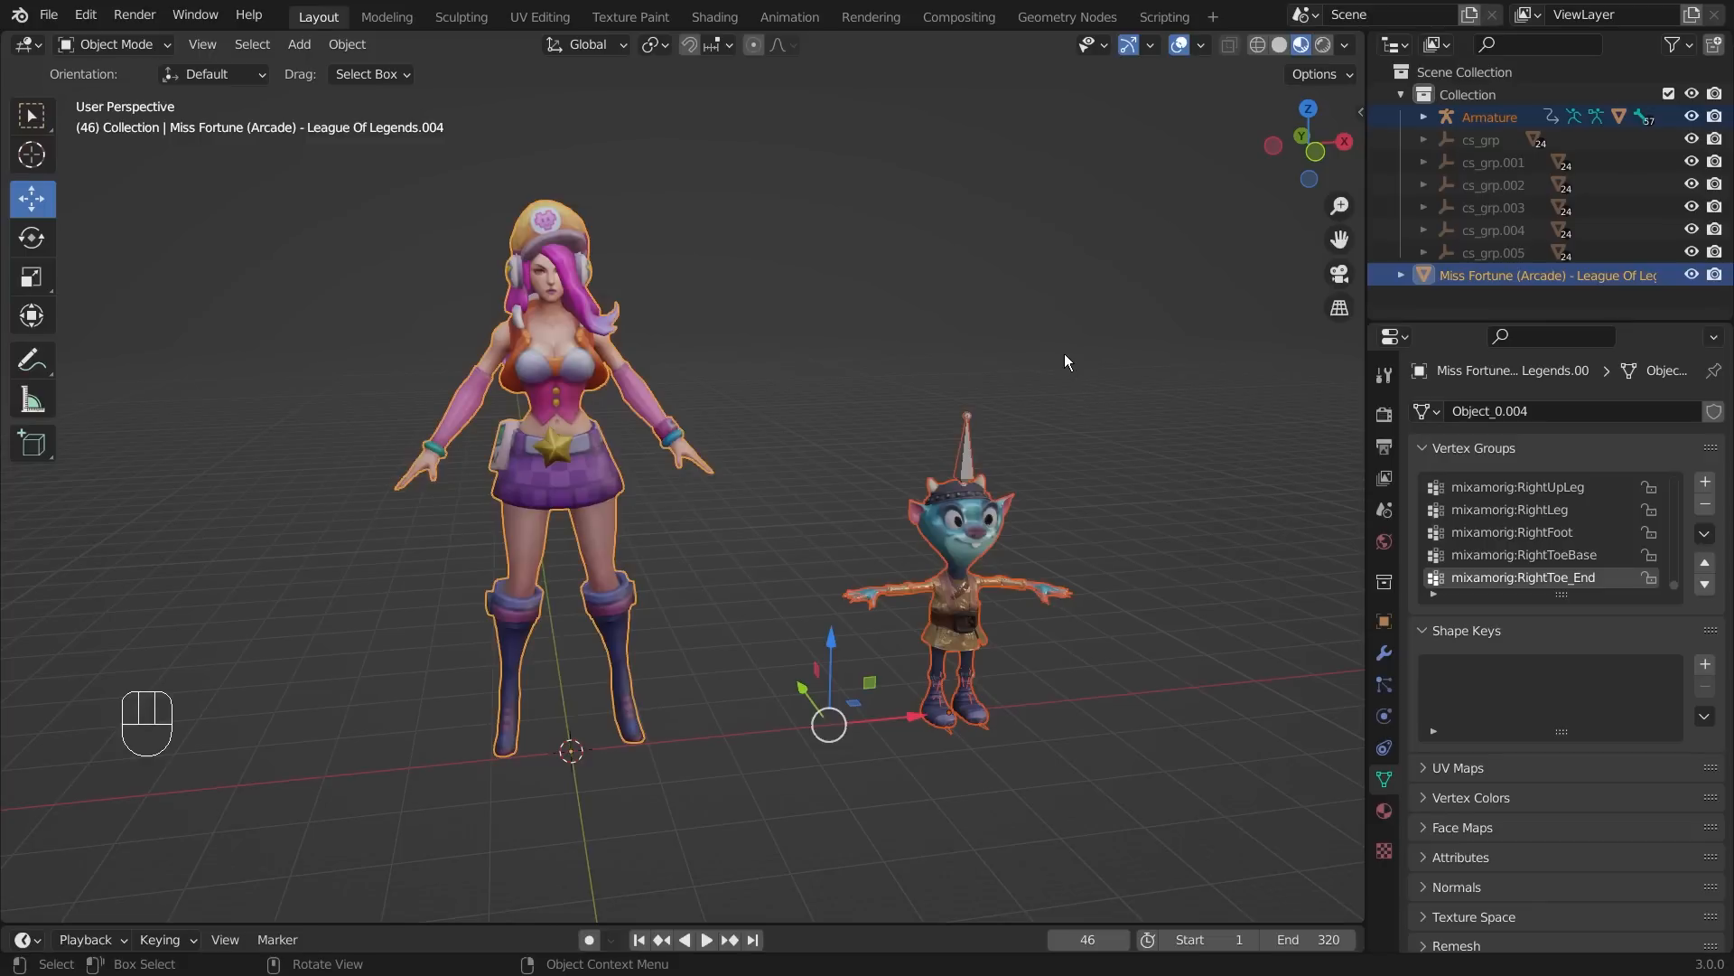
pyautogui.press('h')
# - Import the newly exported girl.fbx from the Charector folder and inspect it from several angles
pyautogui.click(49, 15)
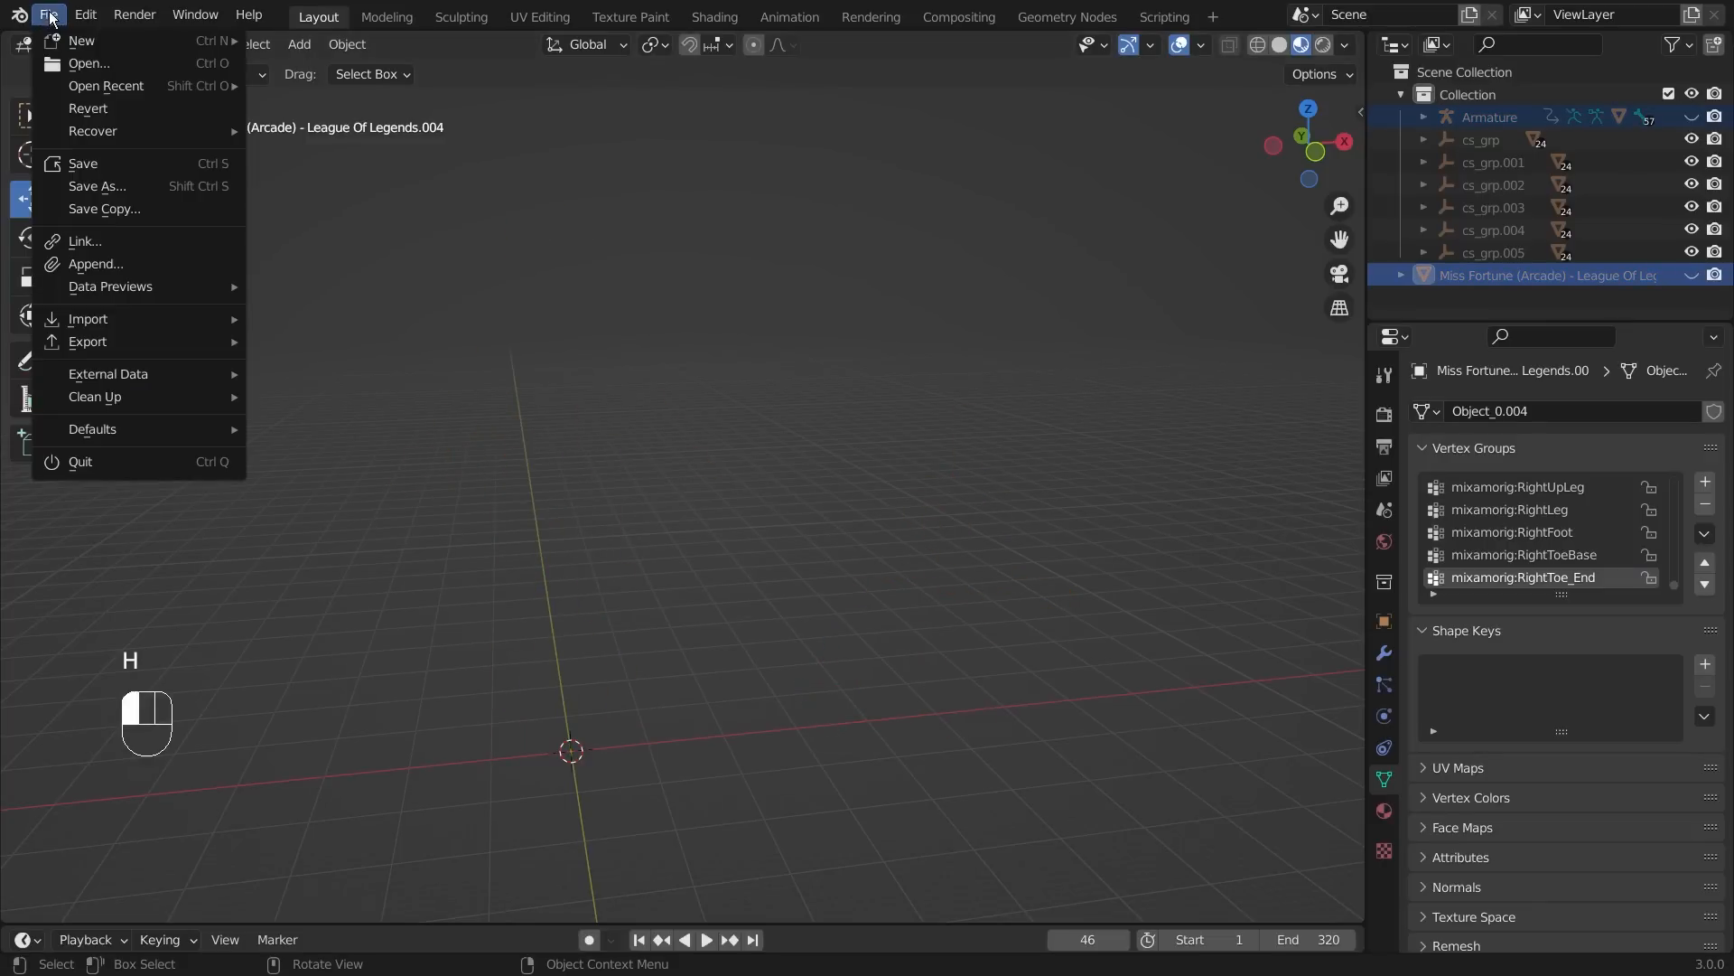
pyautogui.moveTo(127, 321)
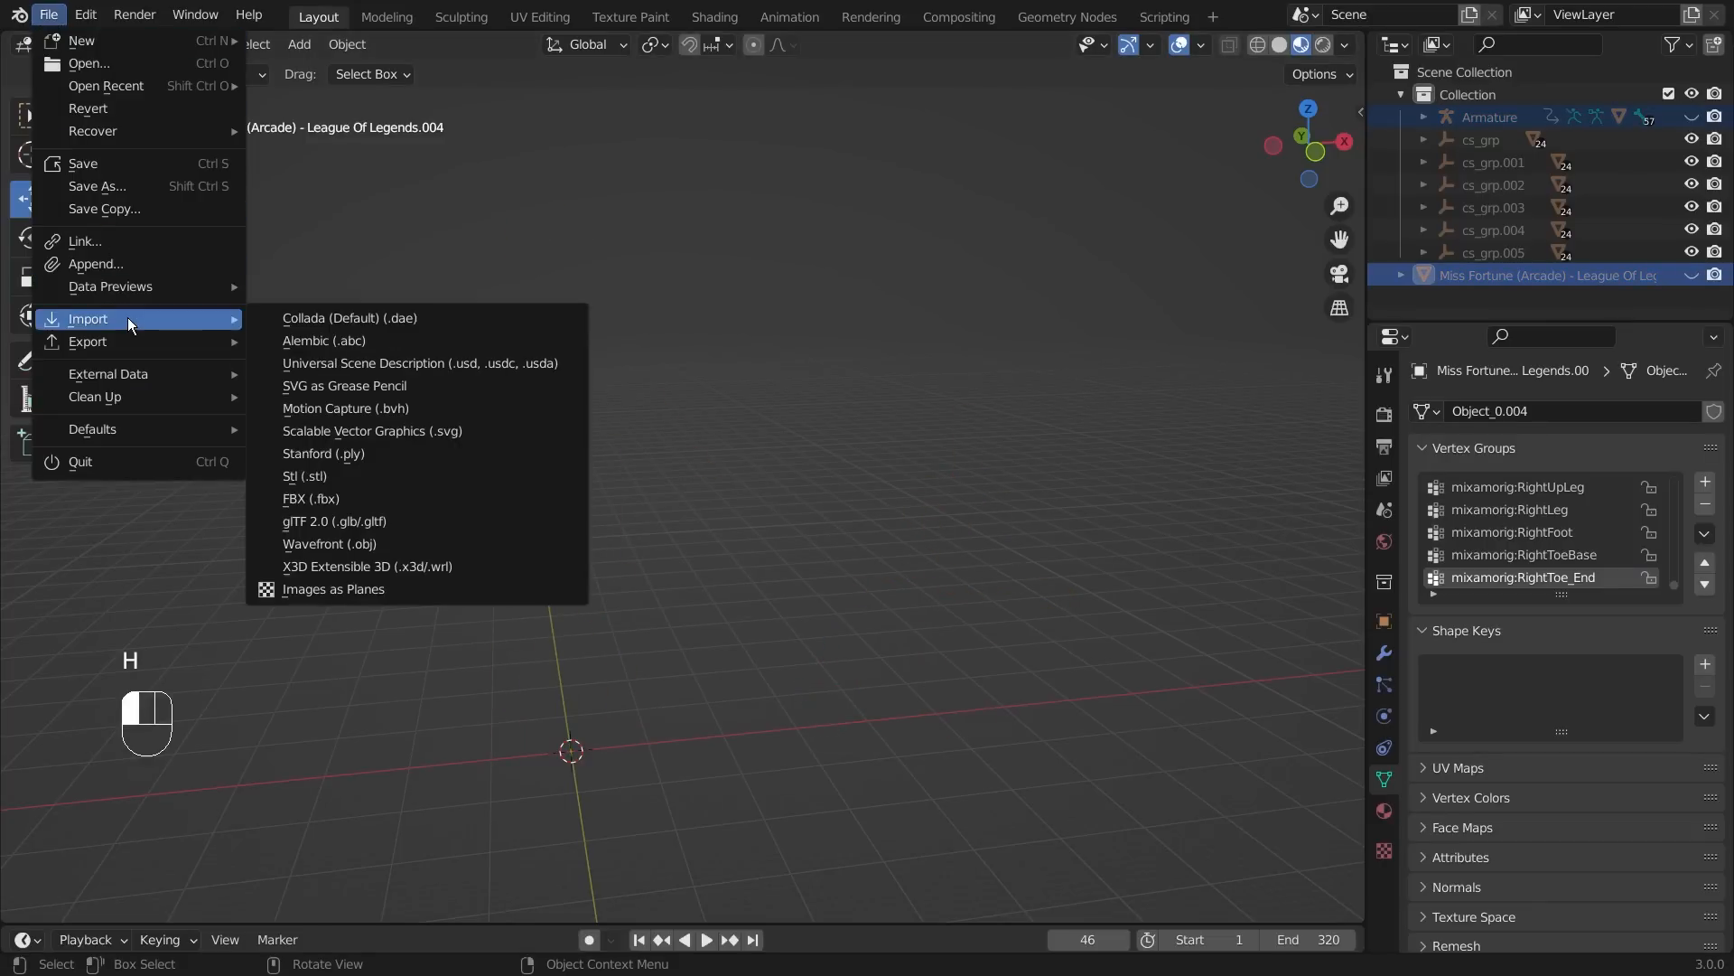
pyautogui.click(421, 499)
pyautogui.doubleClick(605, 262)
pyautogui.moveTo(730, 578); pyautogui.dragTo(719, 426, button='middle')
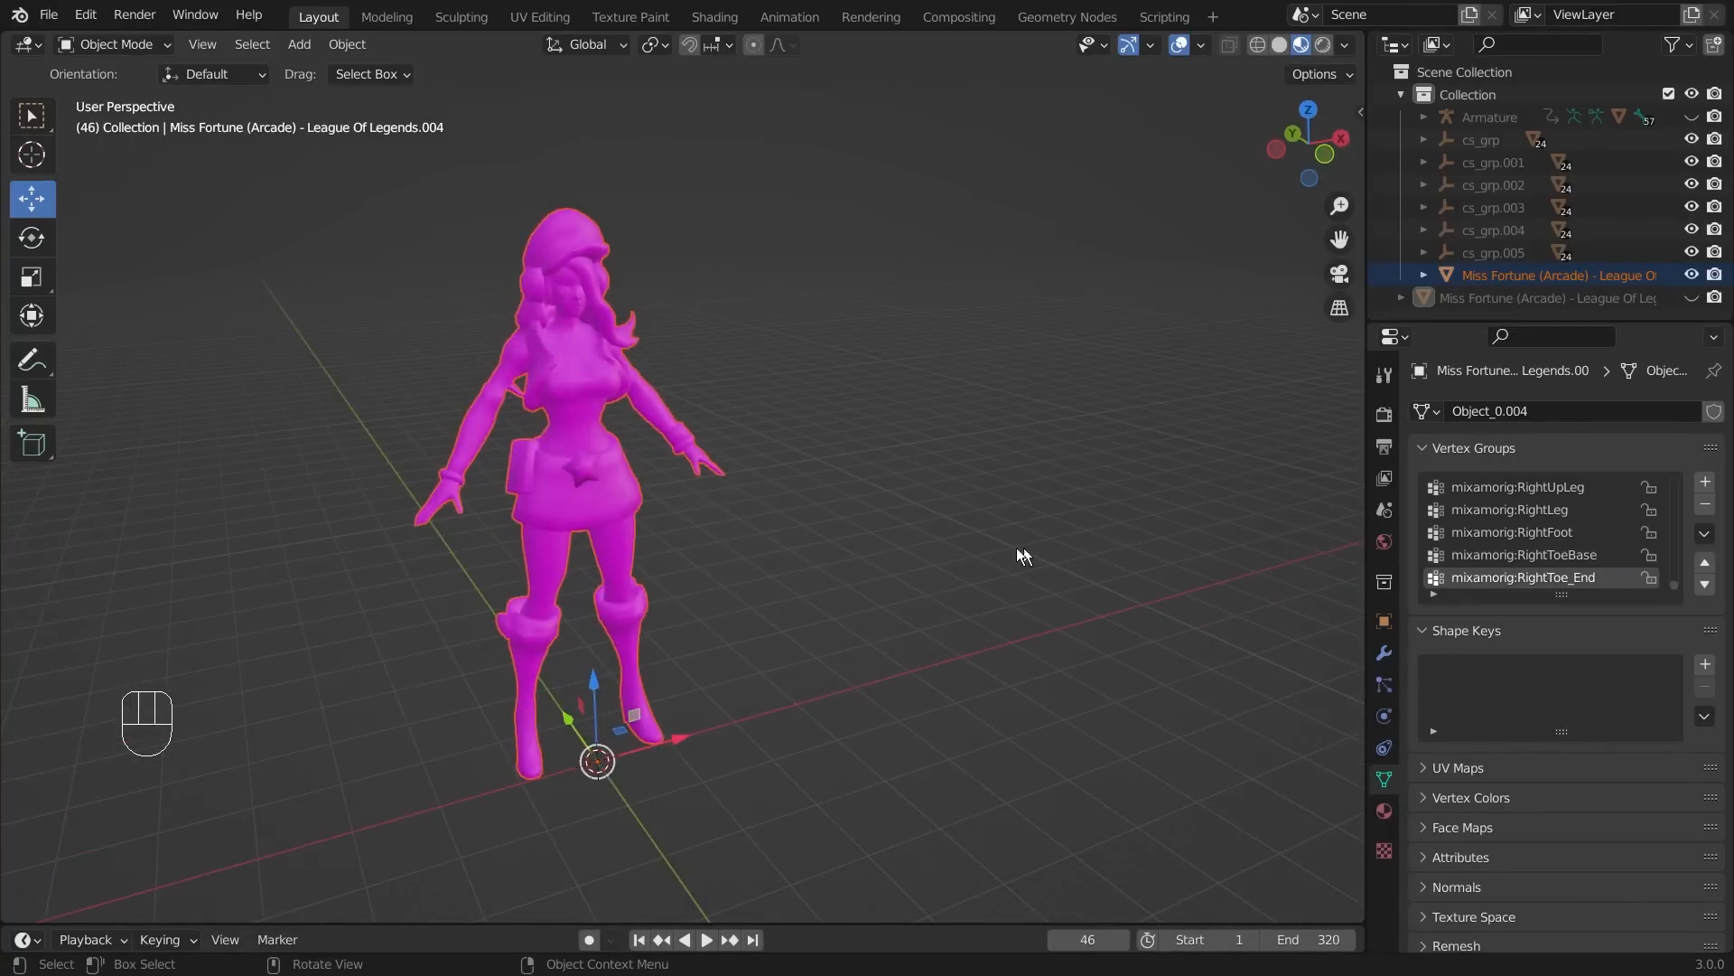
pyautogui.moveTo(1032, 545); pyautogui.dragTo(898, 498, button='middle')
pyautogui.scroll(-4, 894, 501)
pyautogui.moveTo(749, 488); pyautogui.dragTo(829, 529, button='middle')
pyautogui.scroll(3, 840, 535)
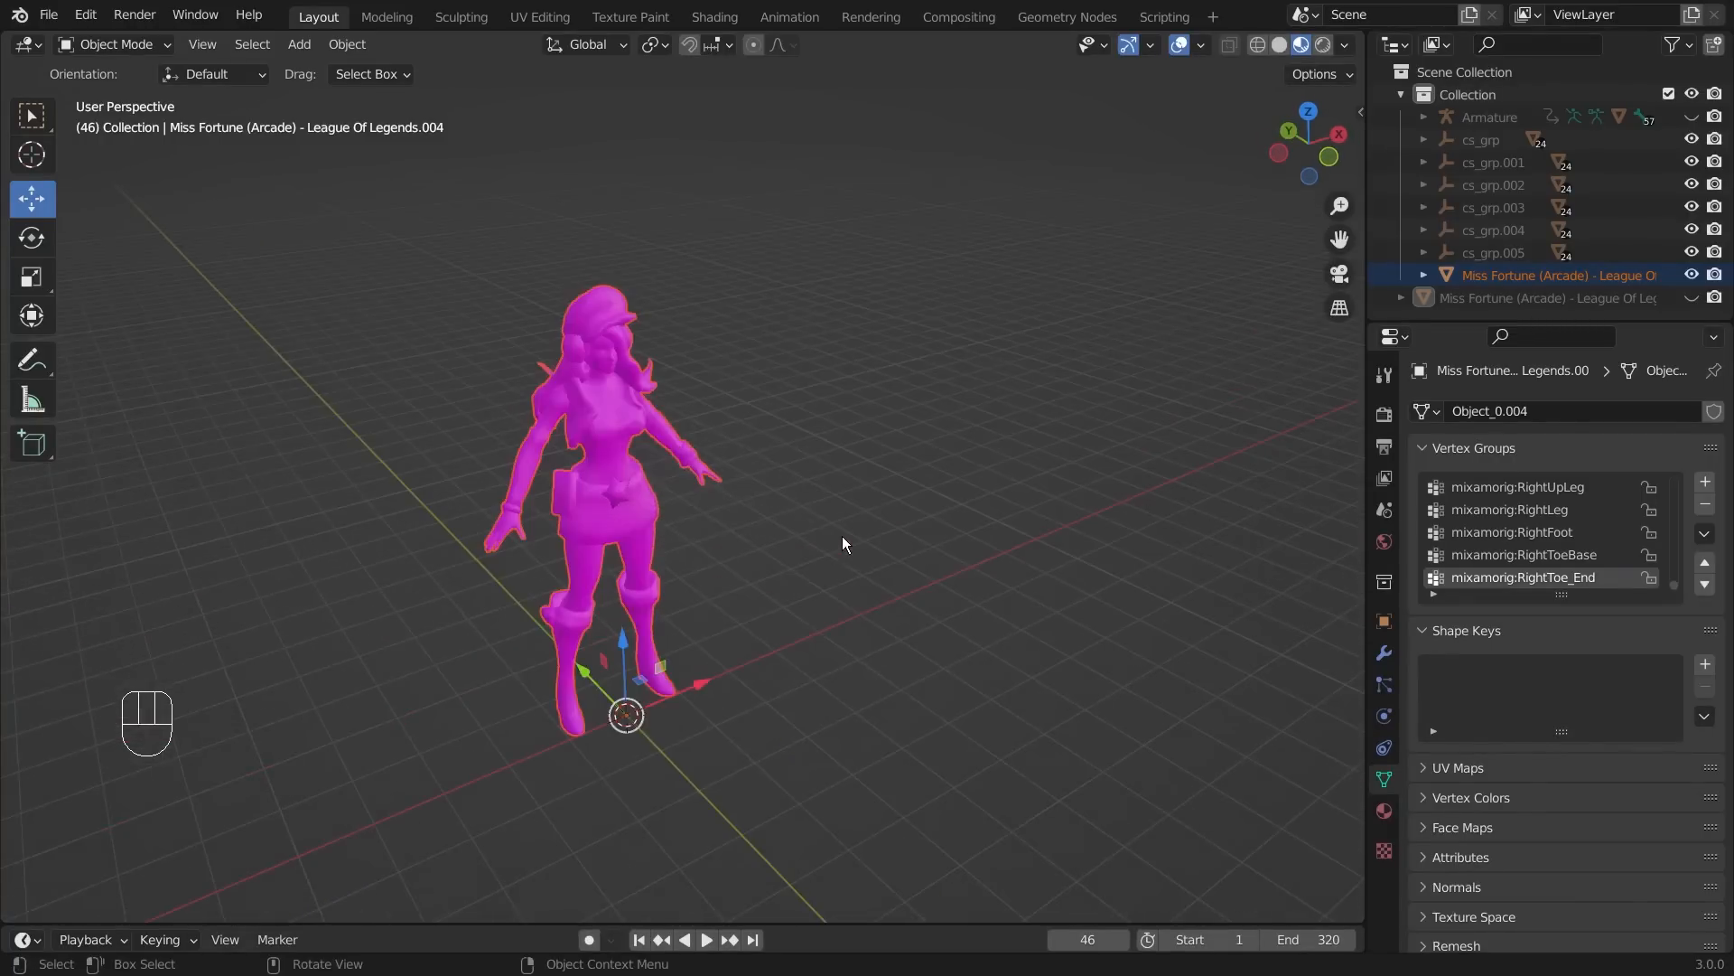
# - Deselect the imported mesh, review the Selected Objects limit in the FBX export options, and close the dialog without exporting
pyautogui.click(842, 535)
pyautogui.click(48, 14)
pyautogui.moveTo(121, 343)
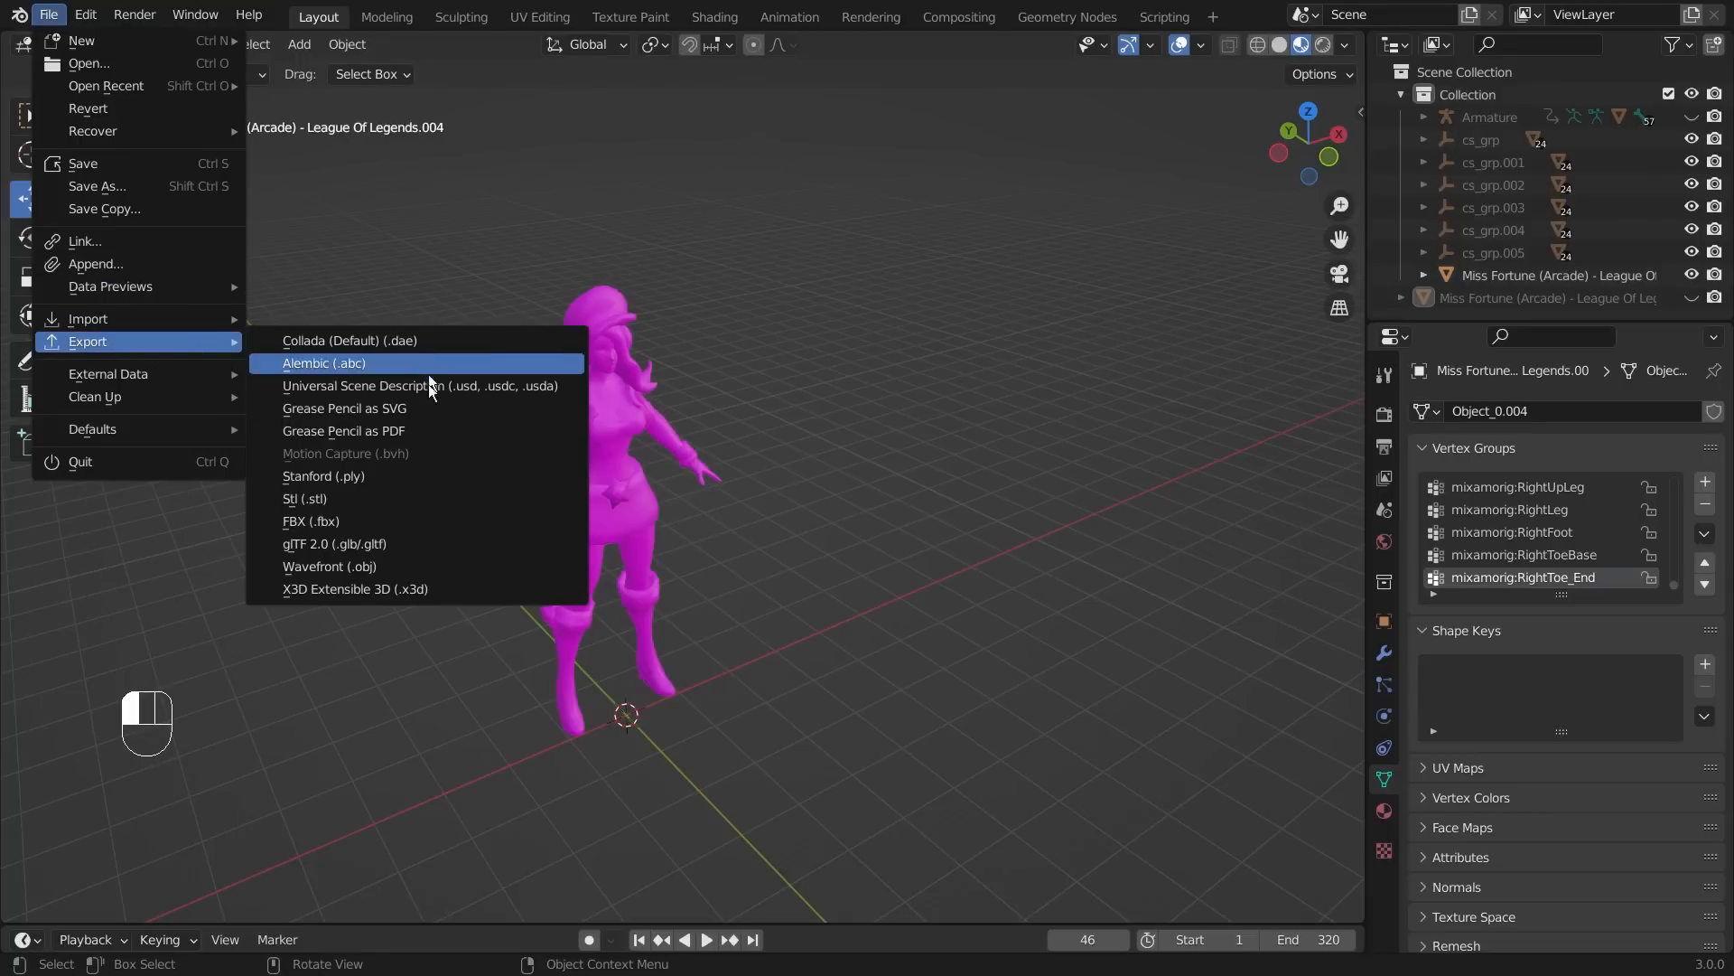
pyautogui.click(402, 522)
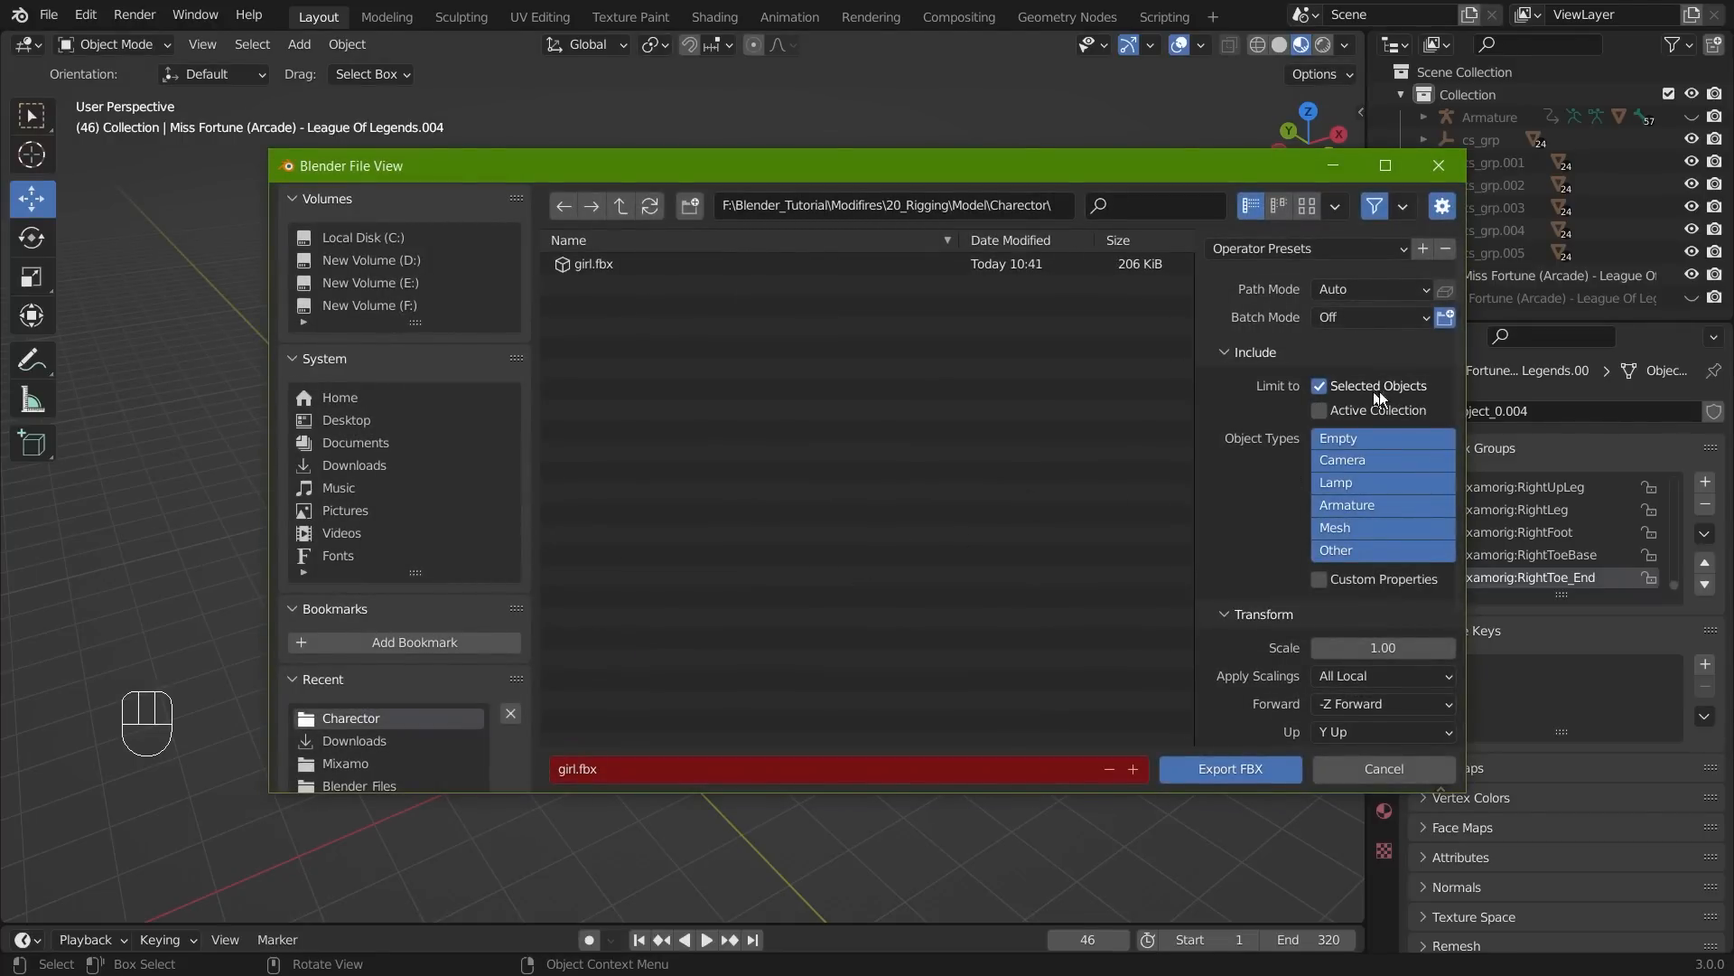
pyautogui.click(1439, 172)
pyautogui.click(1439, 175)
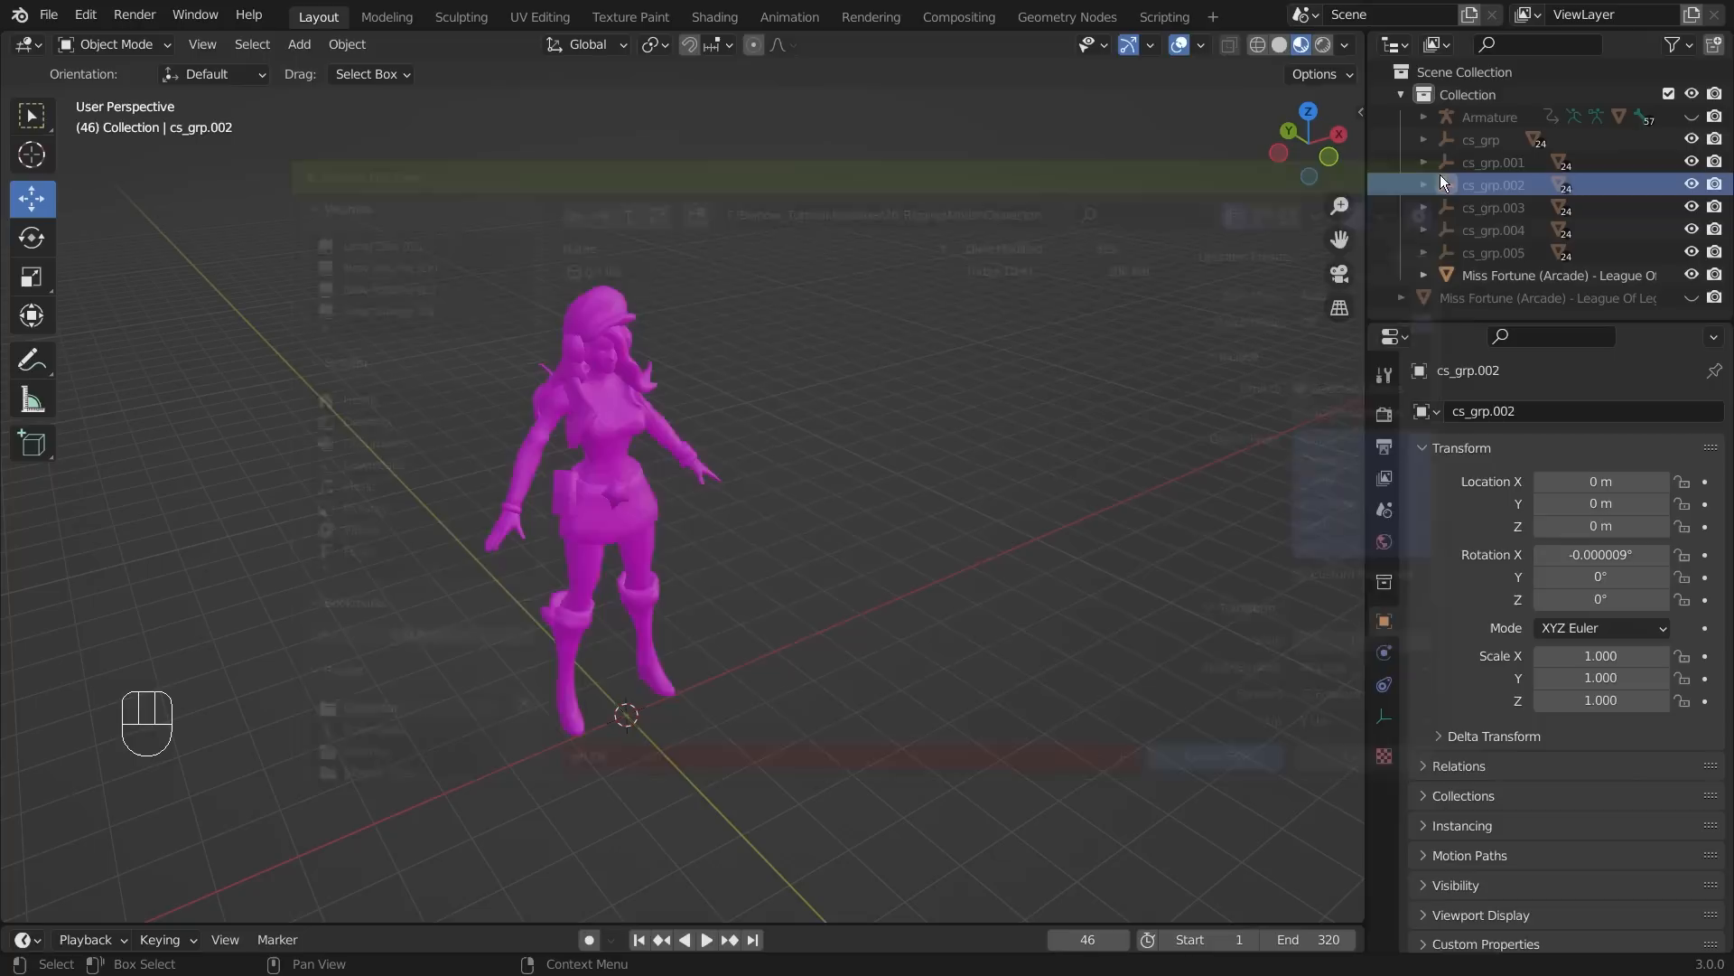
# - Delete the imported untextured Miss Fortune copy and unhide the original Miss Fortune and Doozy characters
pyautogui.click(506, 511)
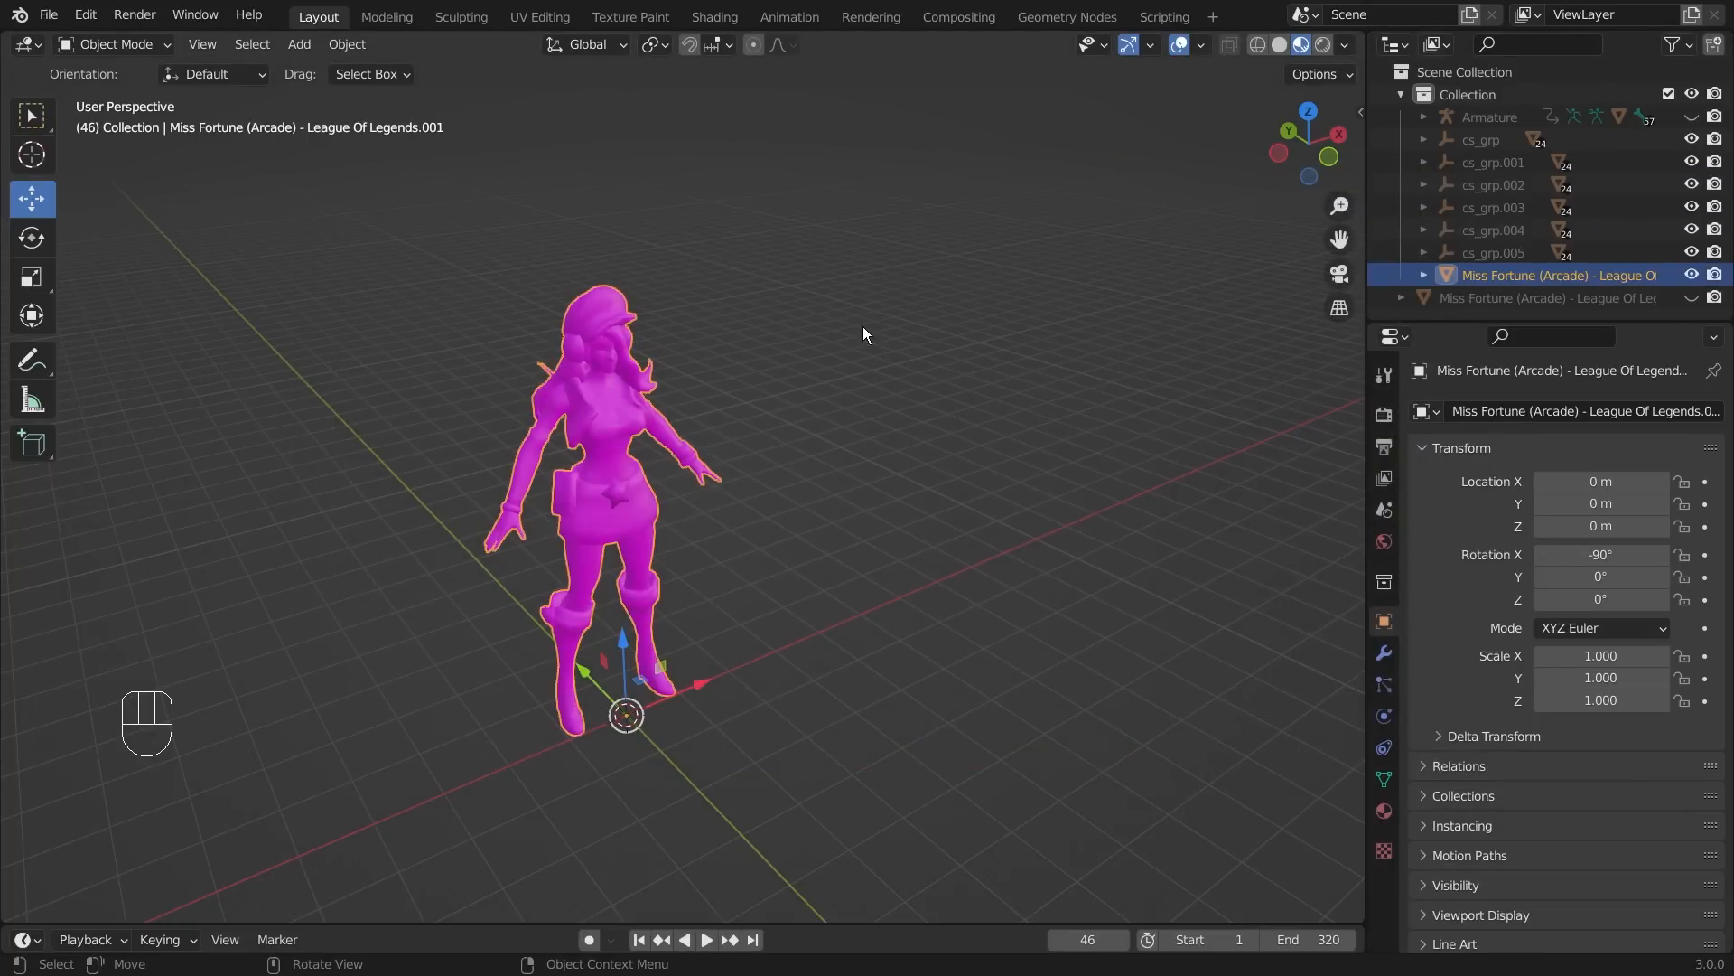
pyautogui.press('Delete')
pyautogui.hotkey('alt', 'h')
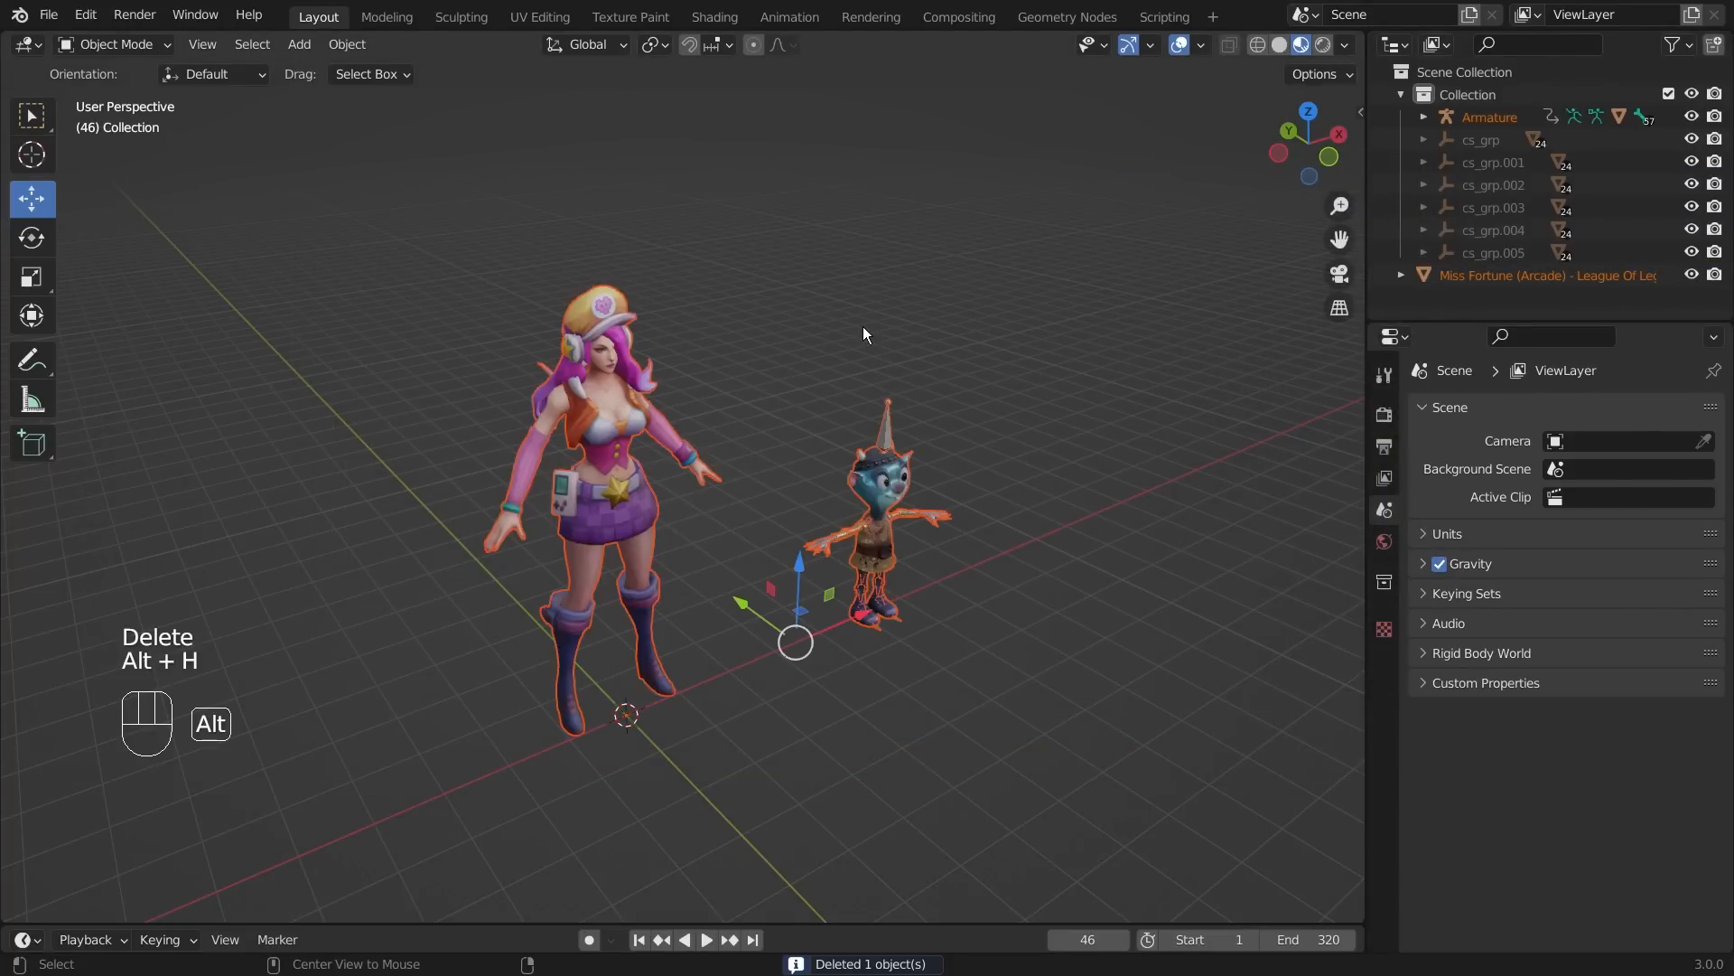
pyautogui.moveTo(997, 567); pyautogui.dragTo(853, 533, button='middle')
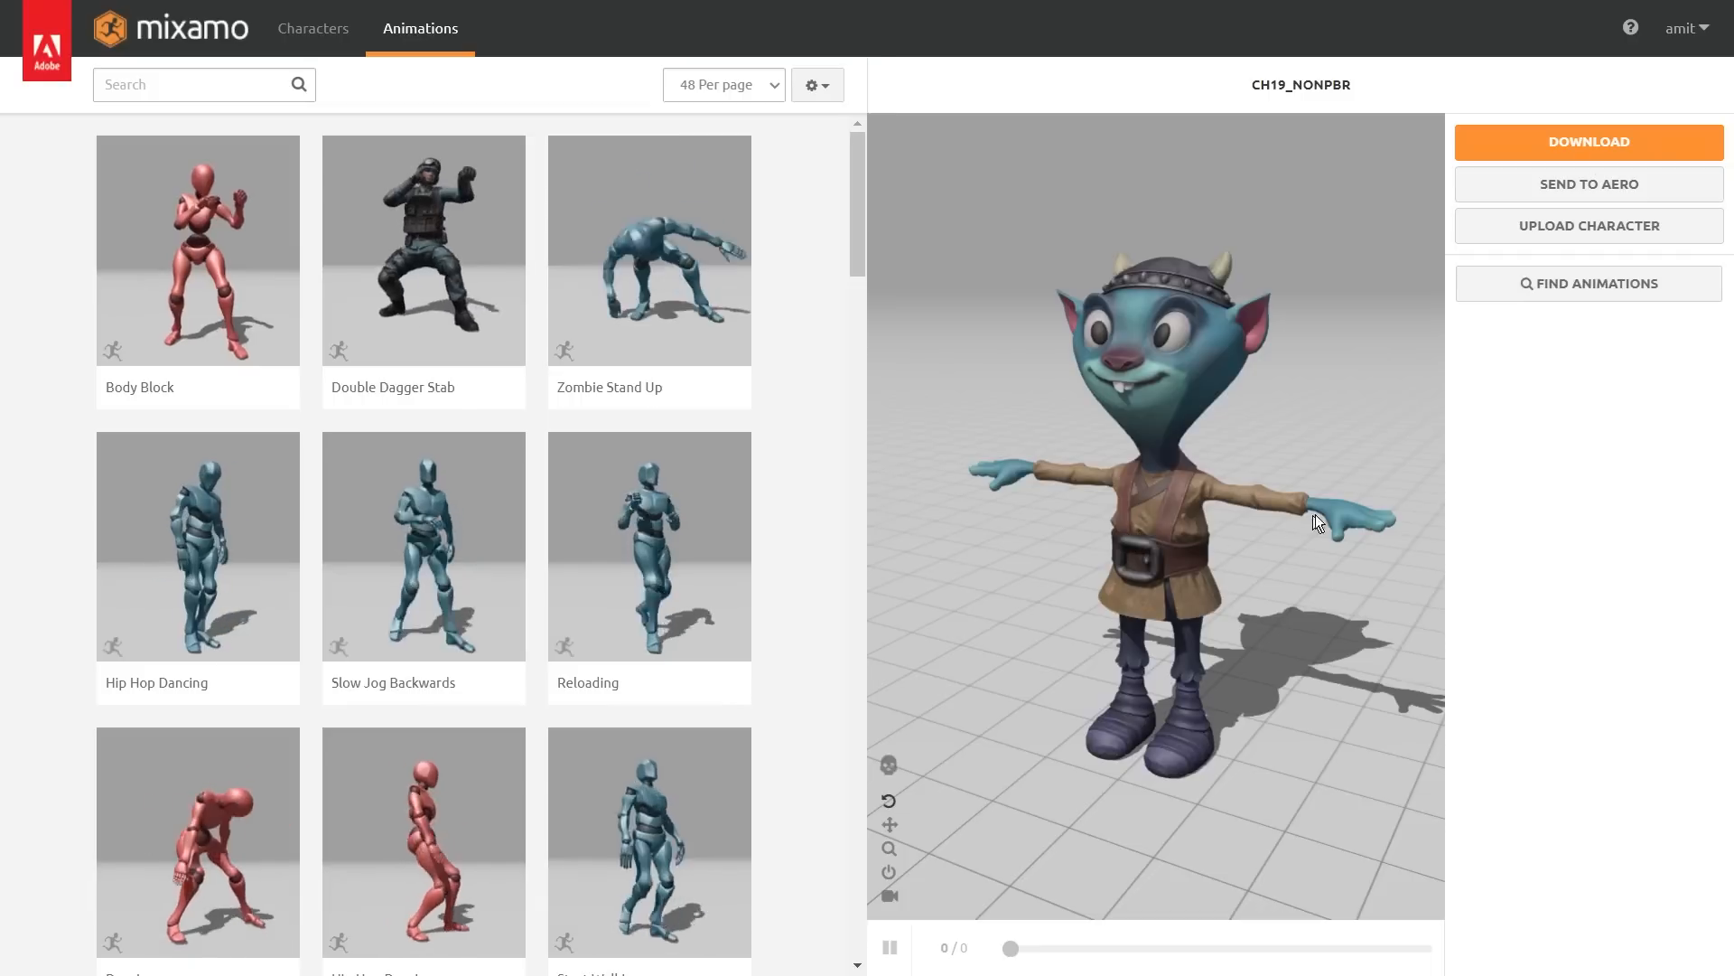
# - Switch to Mixamo and upload the girl file from F:\Blender_Tutorial\Modifires\20_Rigging\Model\Charector as a new character
pyautogui.moveTo(1151, 506); pyautogui.dragTo(1207, 533)
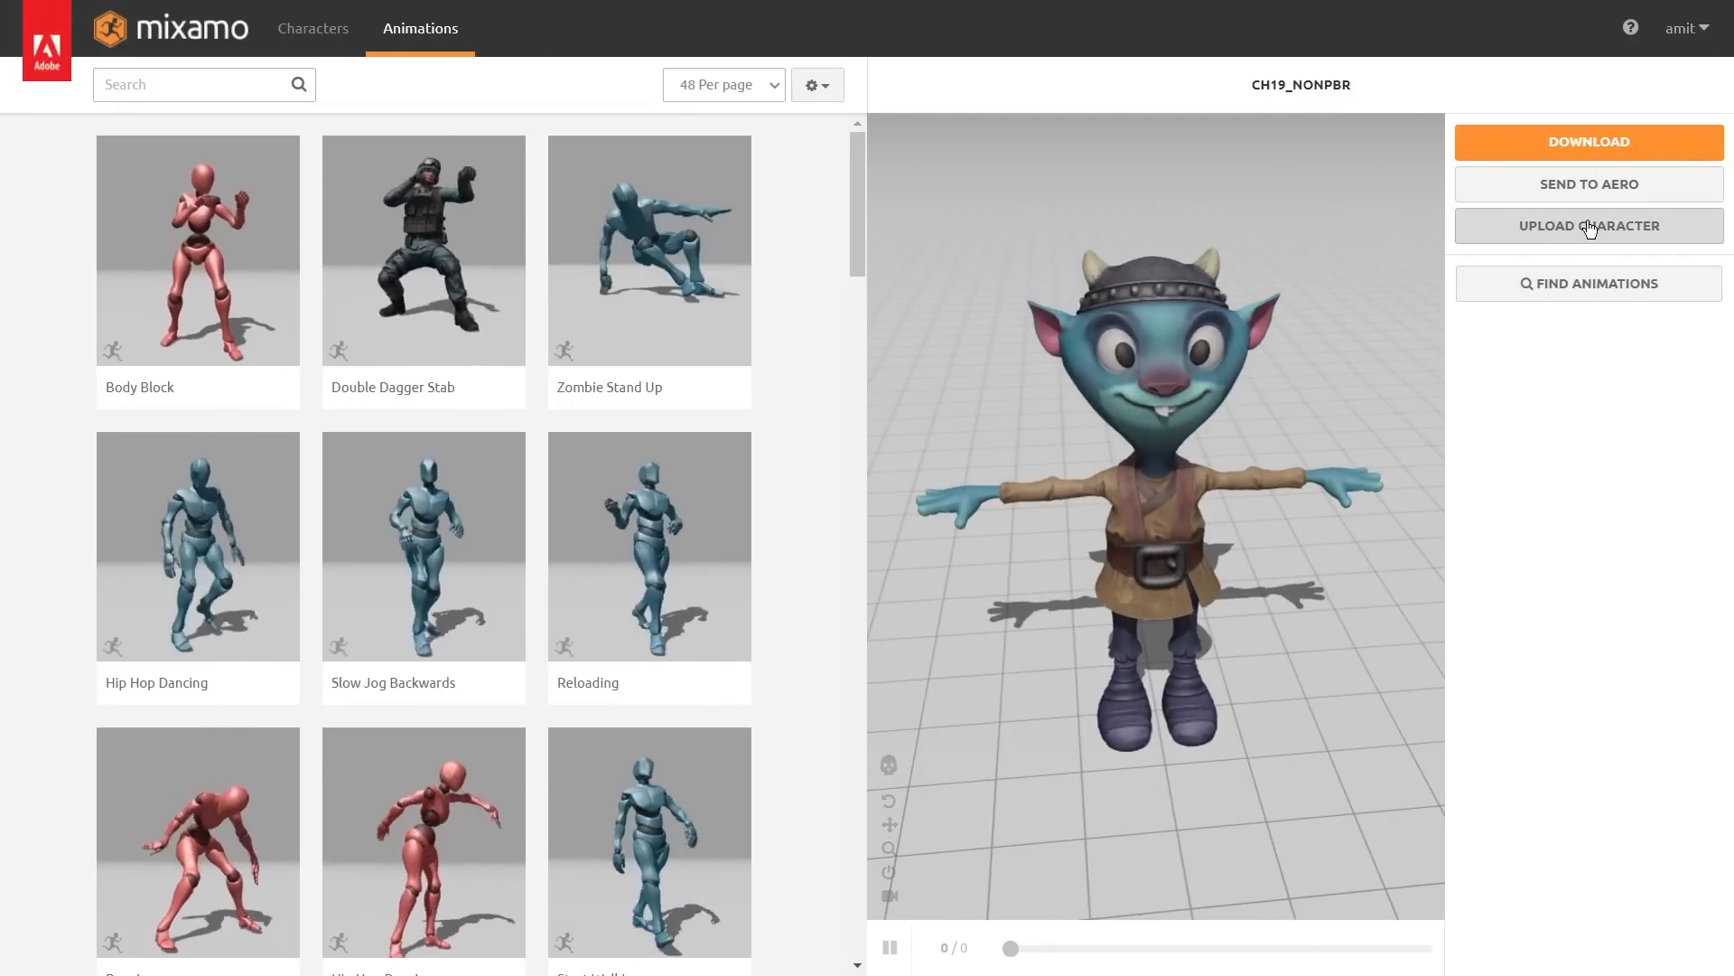
pyautogui.click(1635, 233)
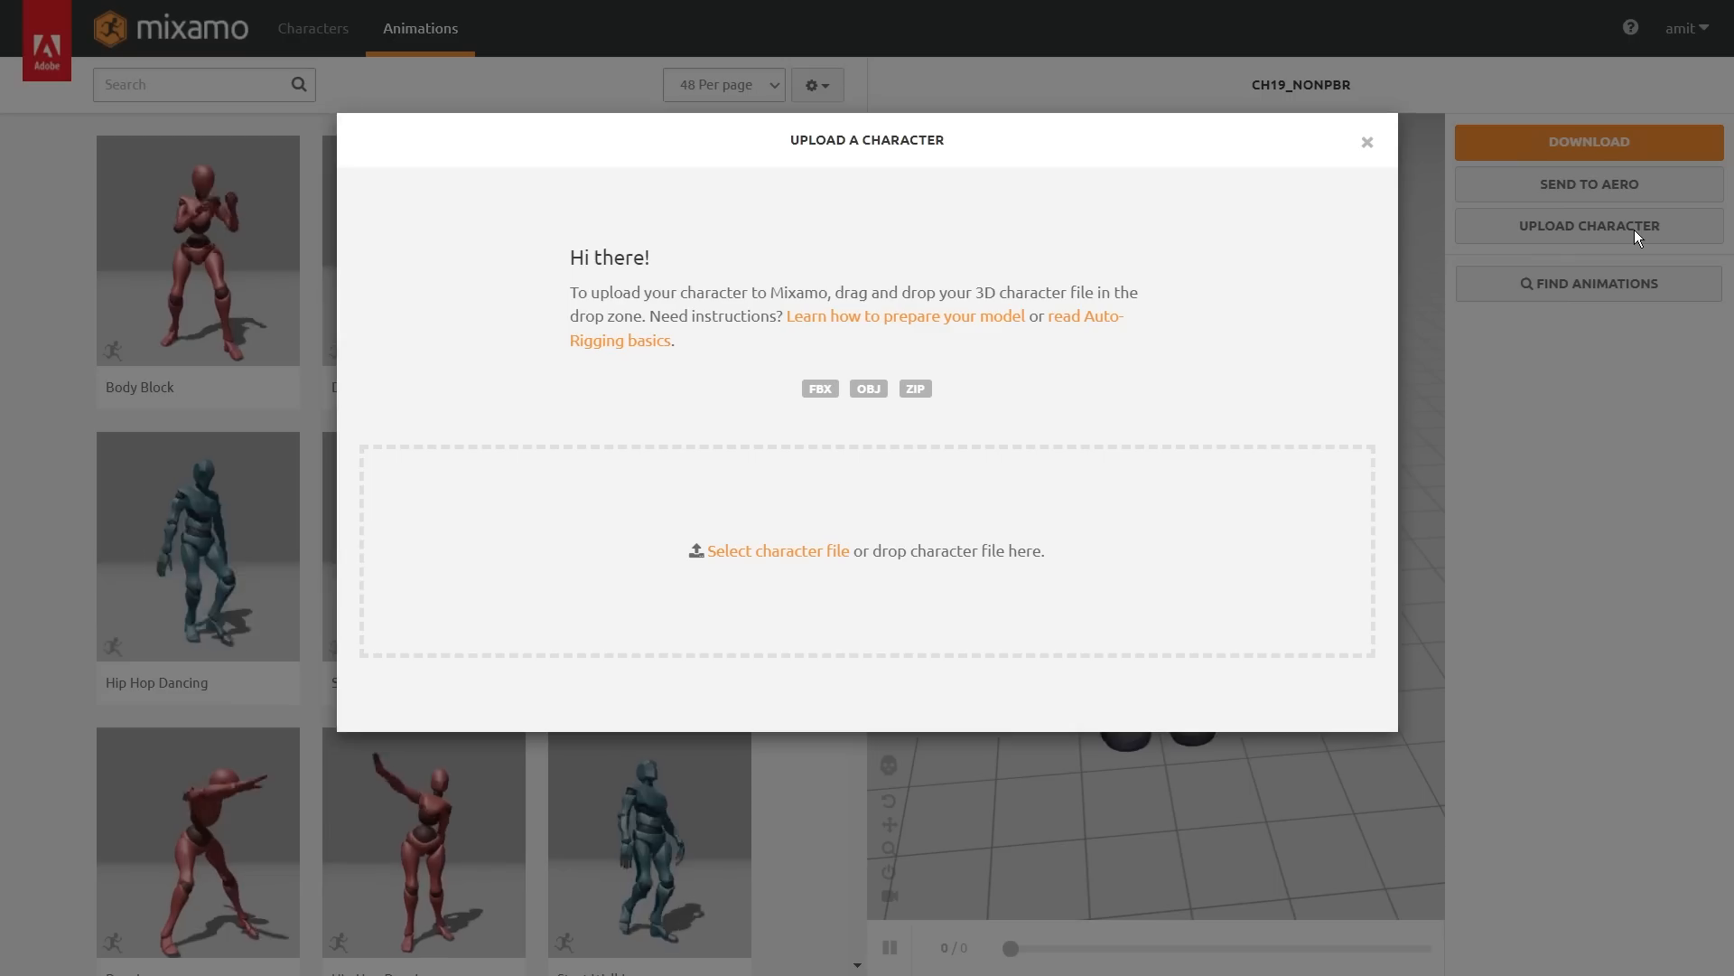
pyautogui.click(764, 551)
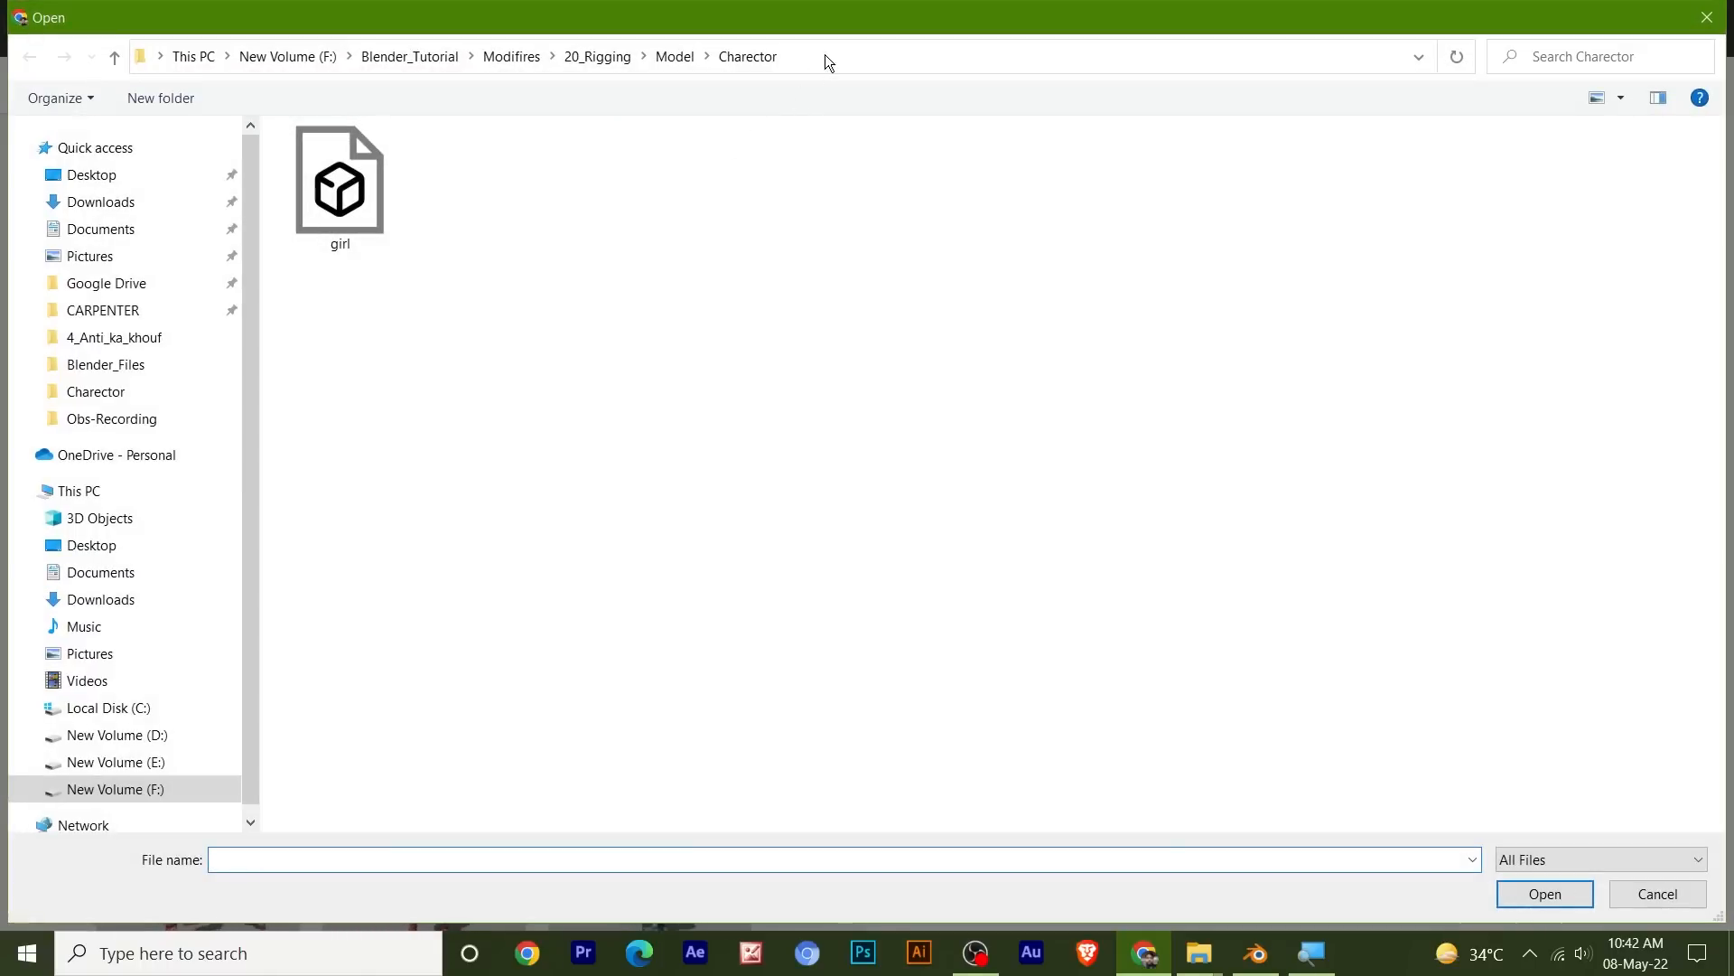
pyautogui.click(868, 55)
pyautogui.write('F:\\Blender_Tutorial\\Modifires\\20_Rigging\\Model')
pyautogui.press('Return')
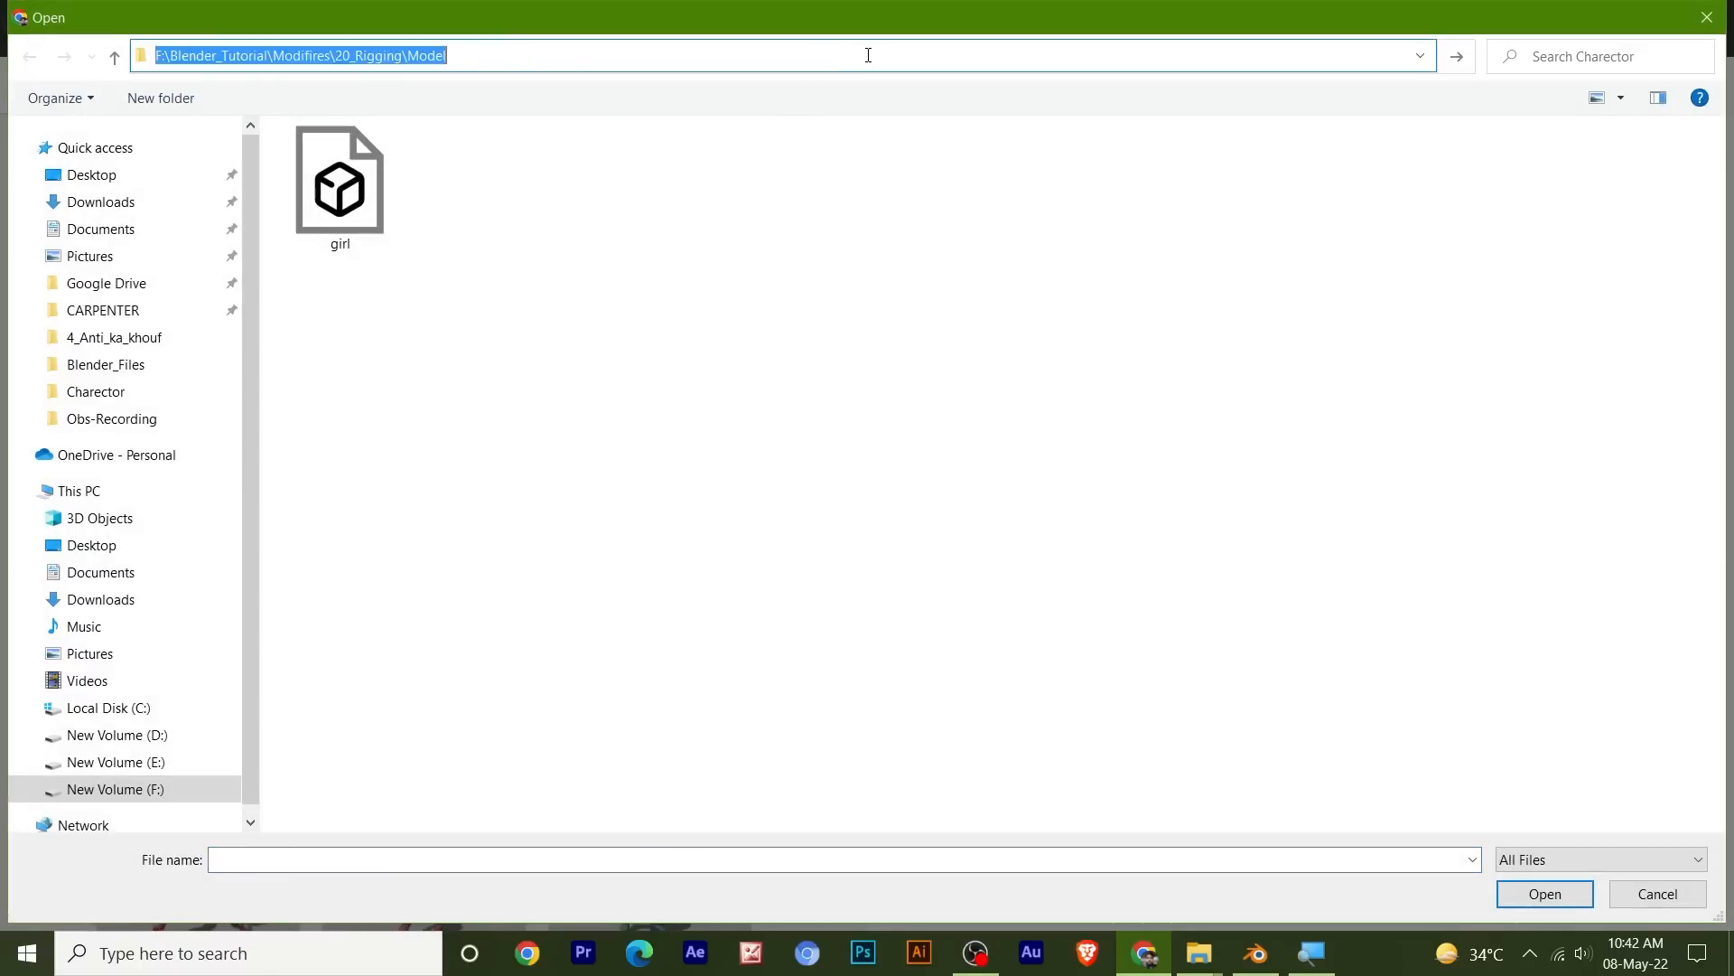
pyautogui.doubleClick(361, 166)
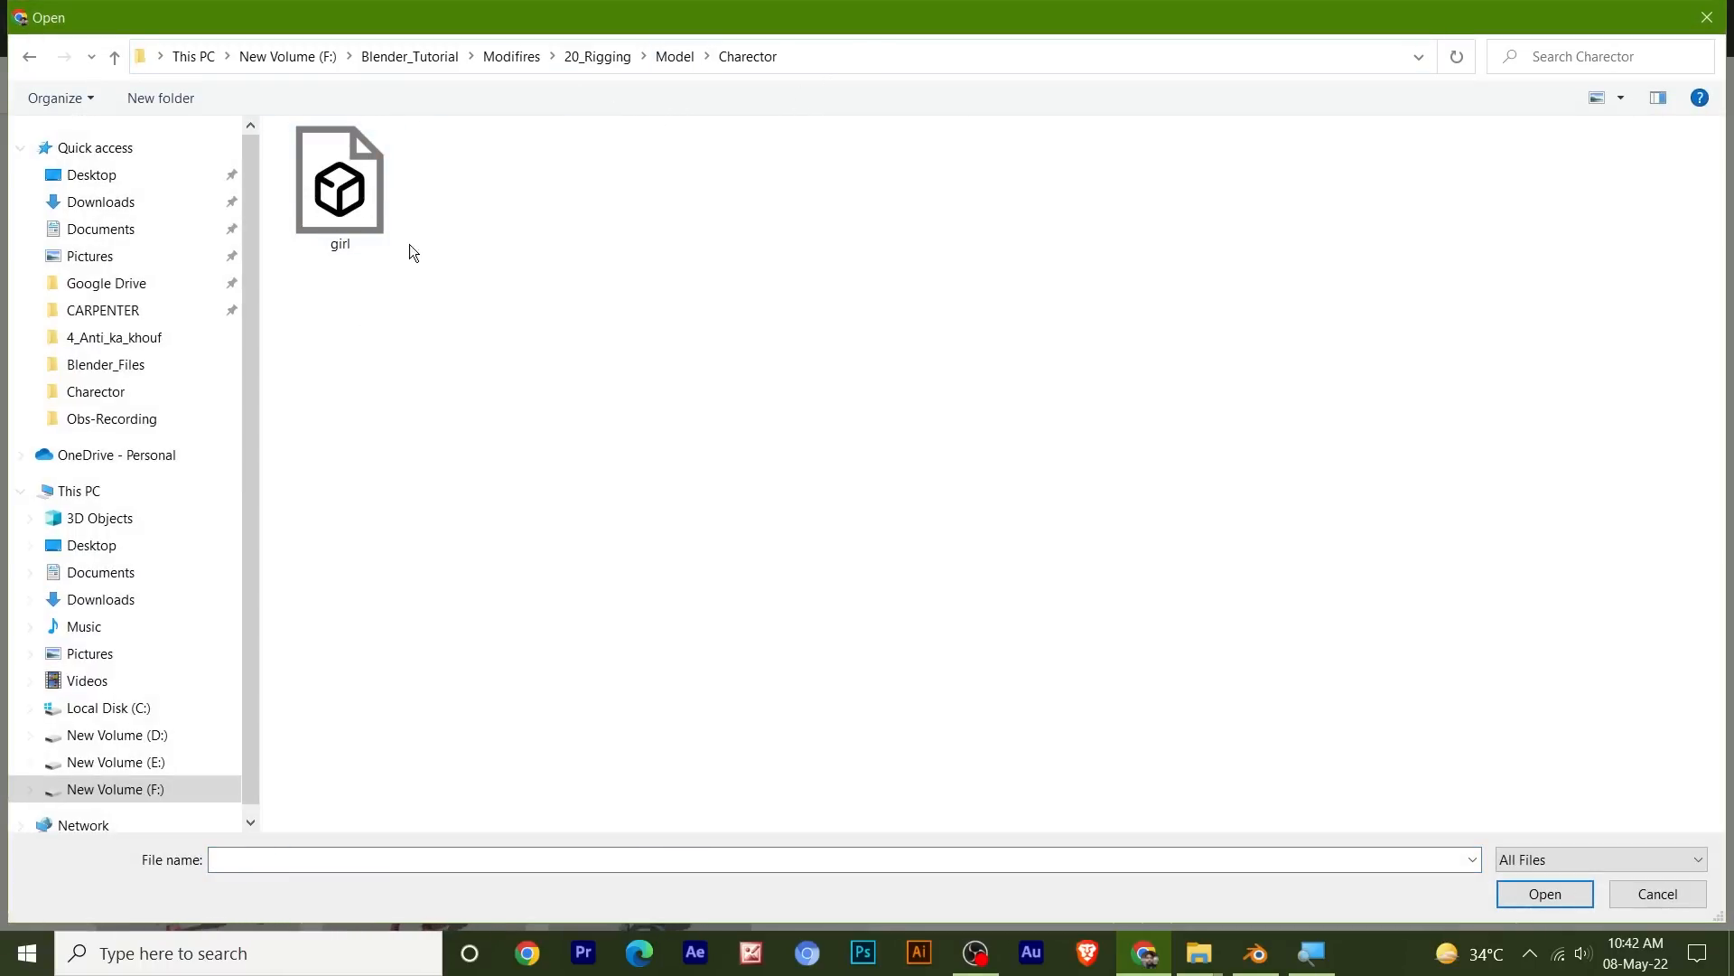
pyautogui.click(354, 202)
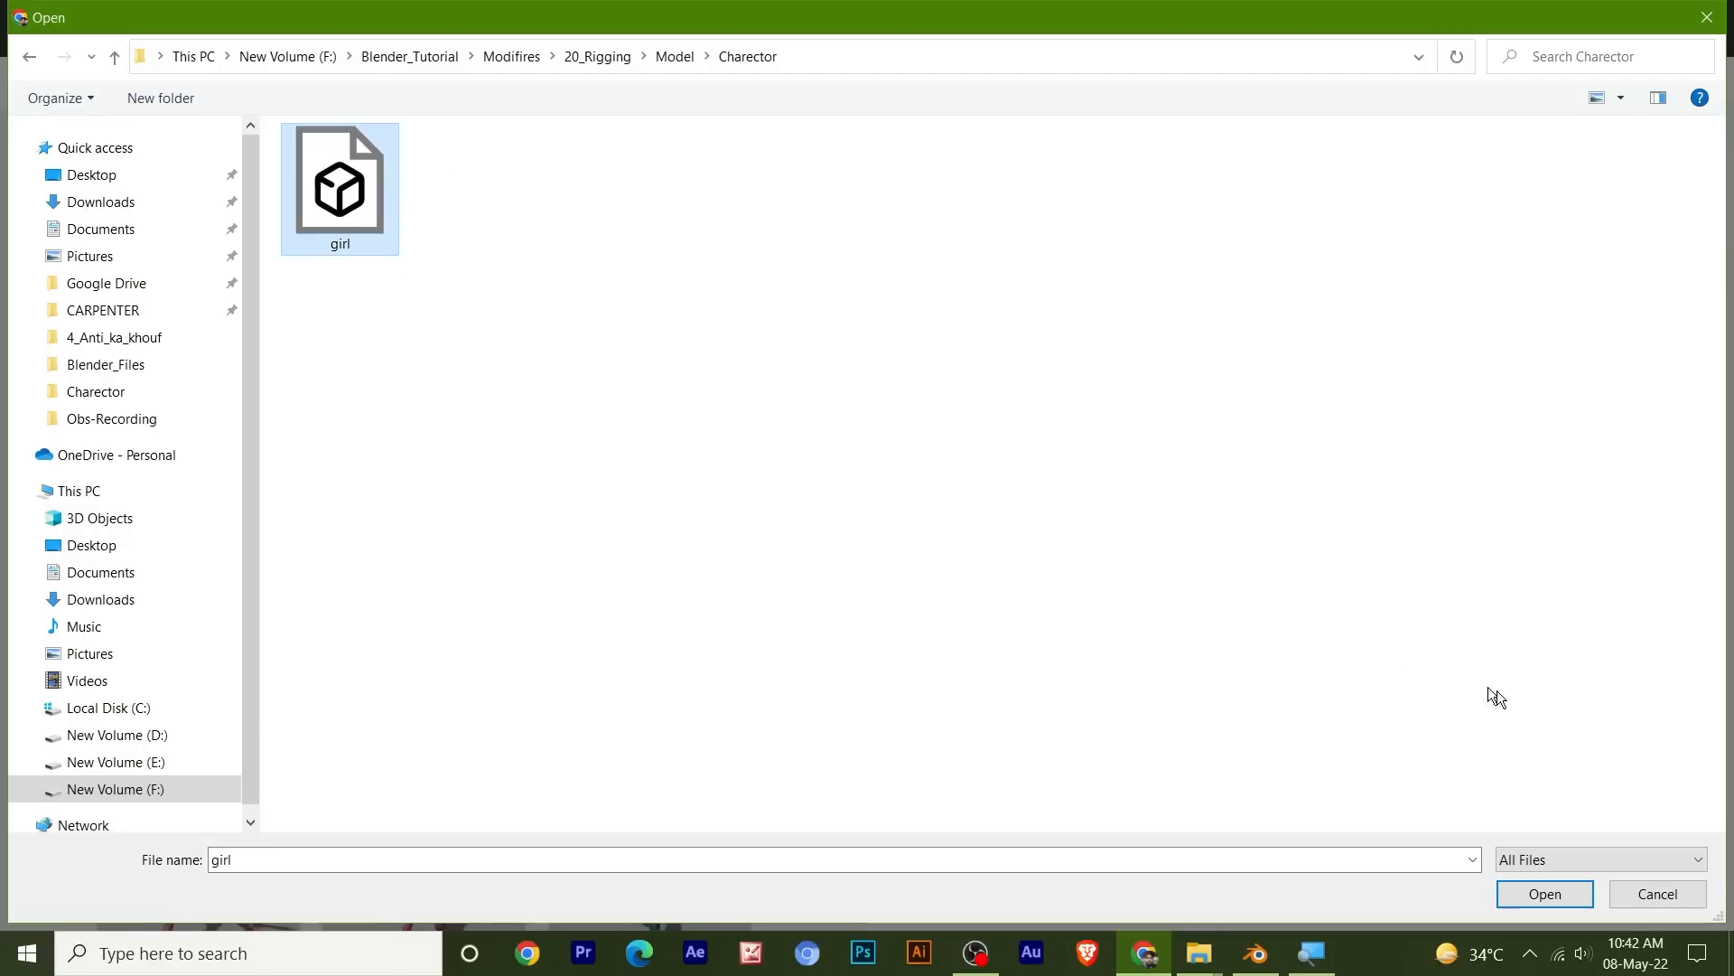
pyautogui.click(1537, 893)
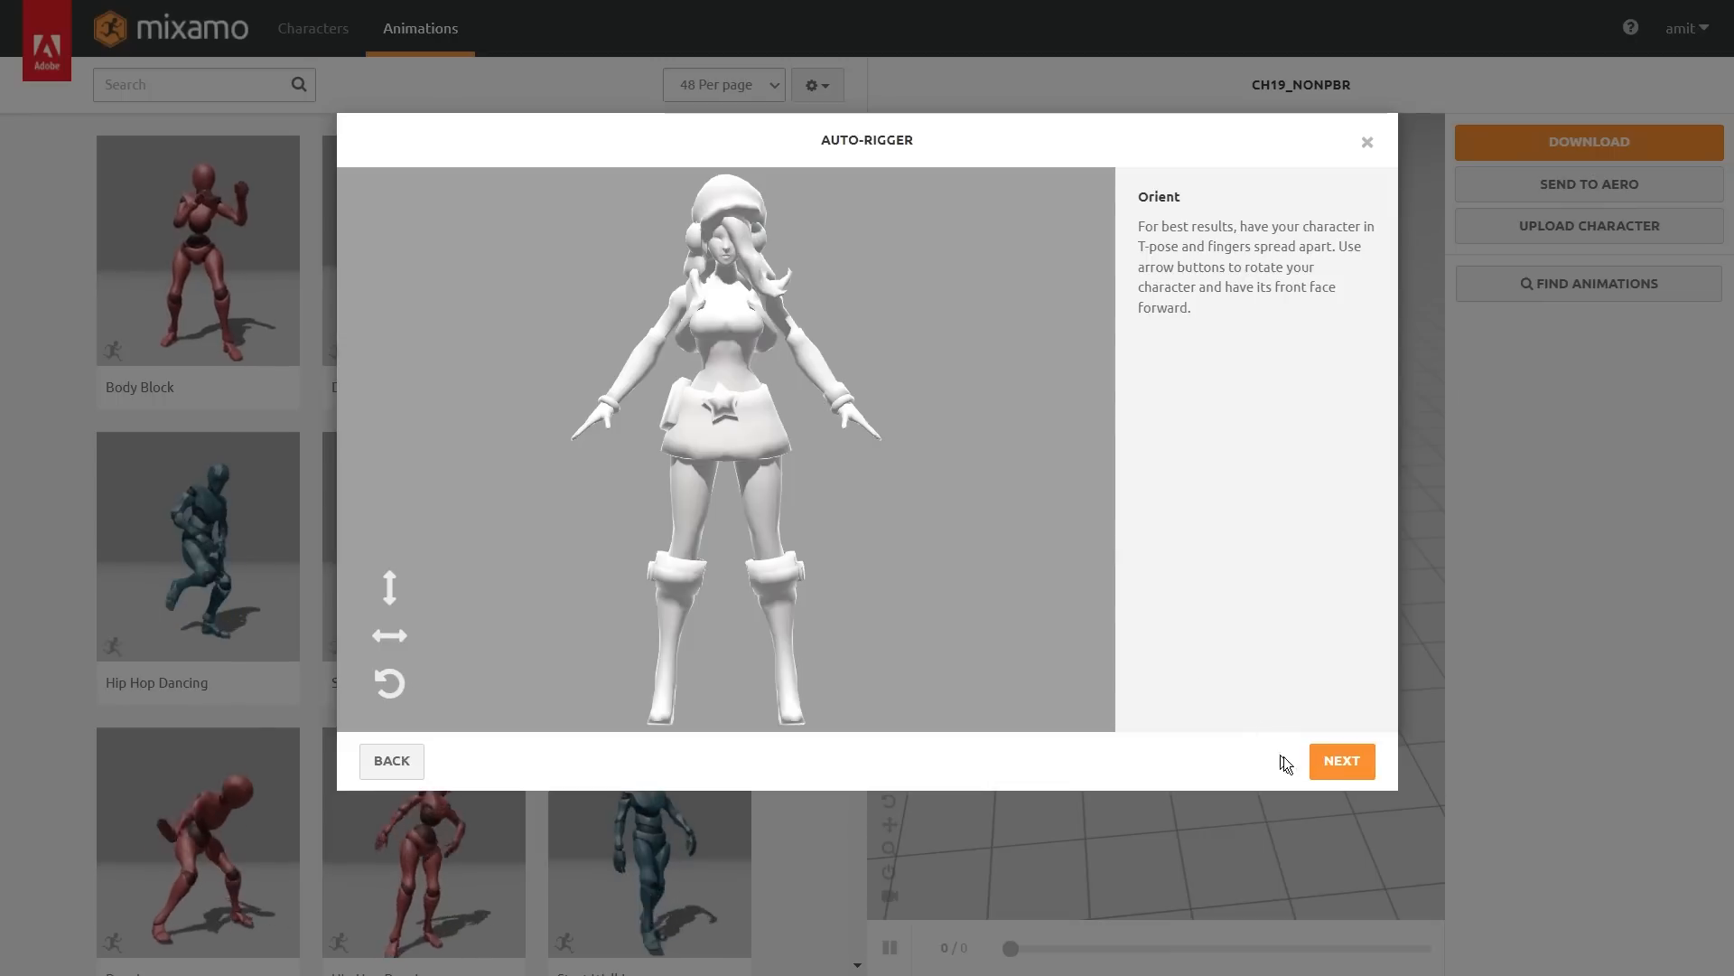
# - Accept the character's front-facing orientation in the auto-rigger and place the chin, wrist, elbow, knee and groin markers using symmetry
pyautogui.click(1341, 762)
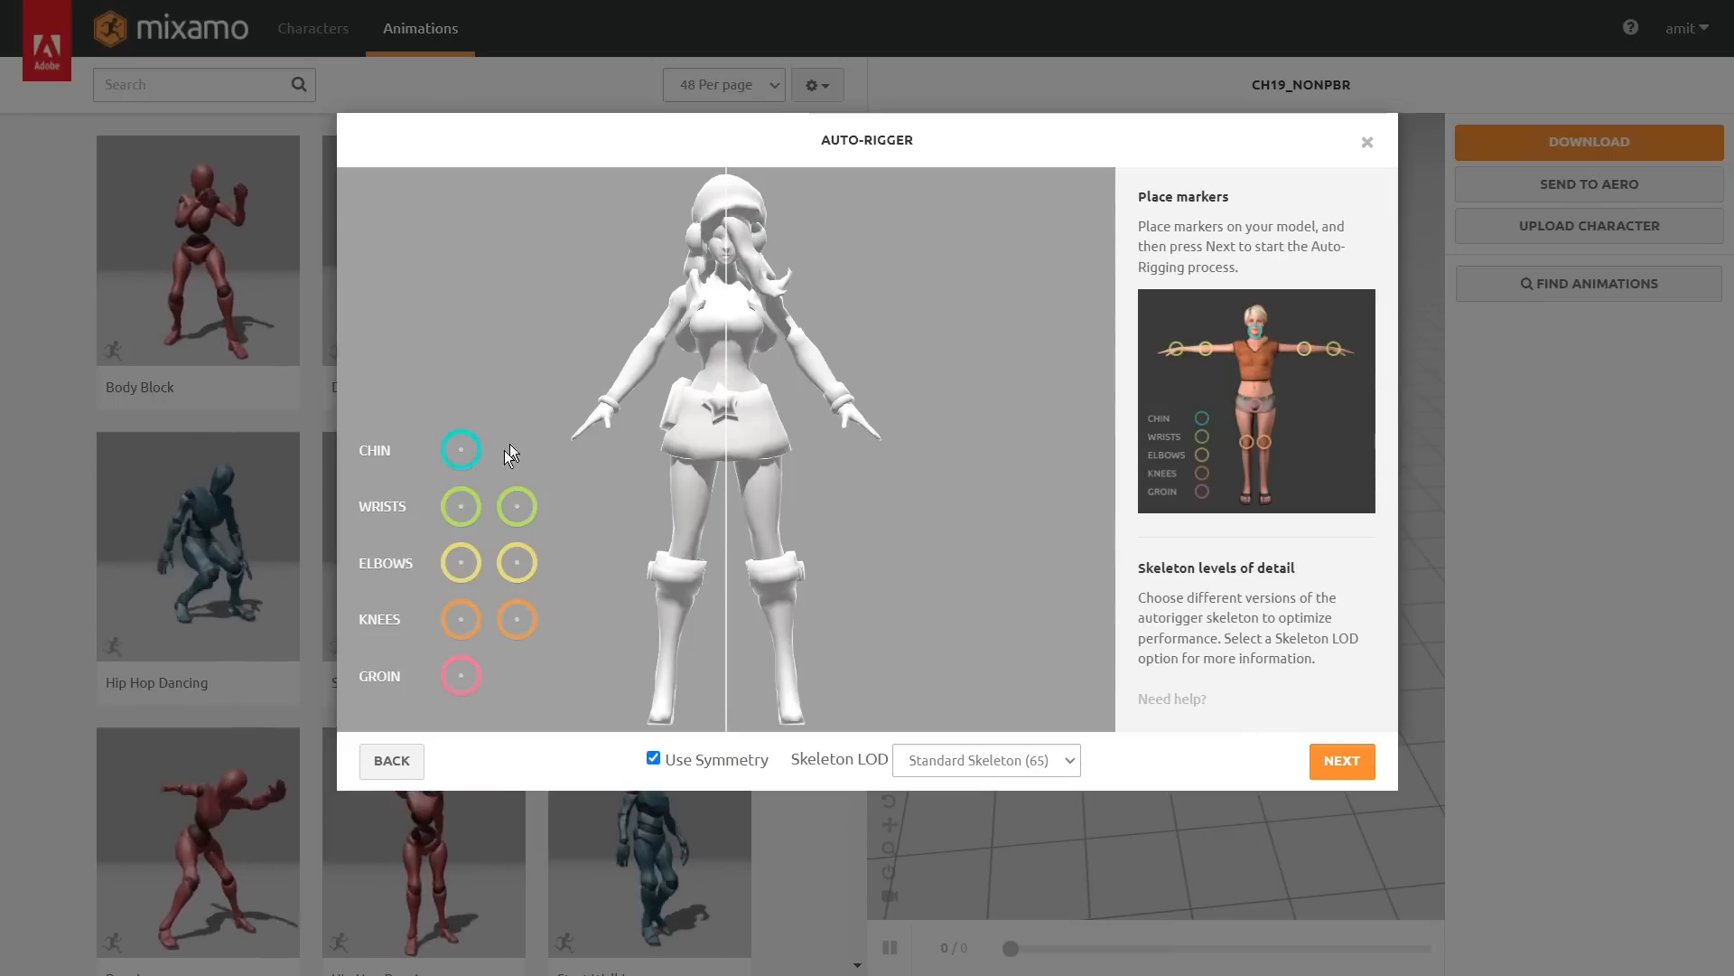
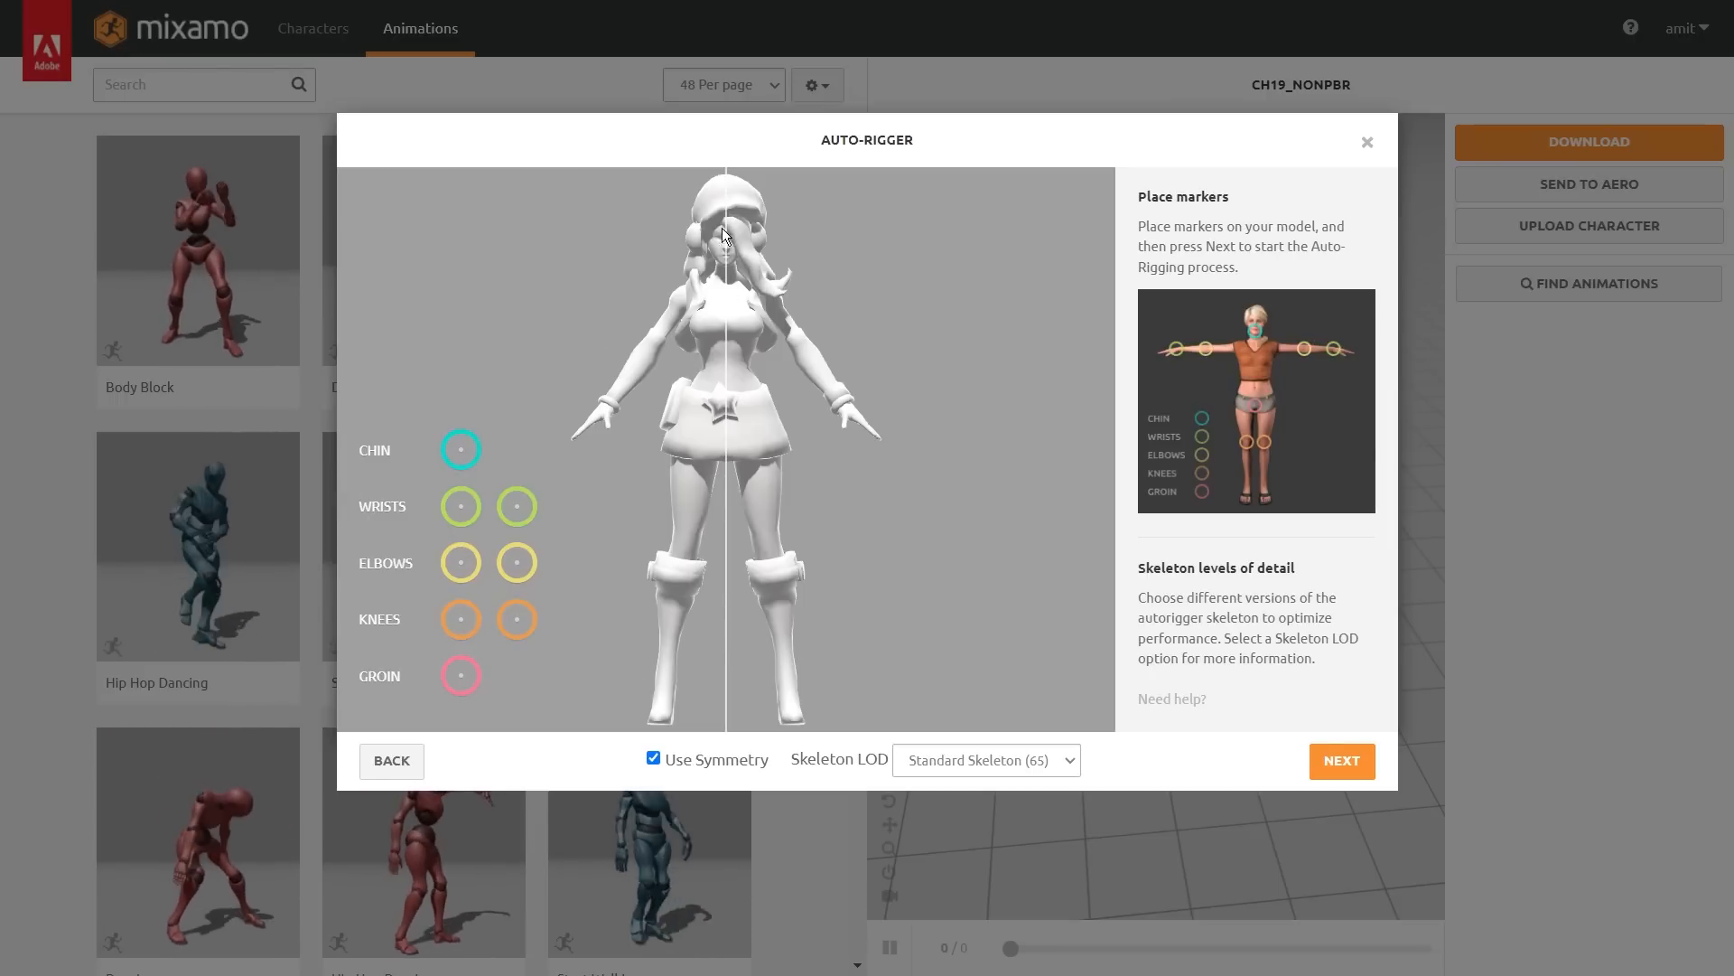
pyautogui.moveTo(460, 452); pyautogui.dragTo(460, 453)
pyautogui.moveTo(640, 333); pyautogui.dragTo(728, 269)
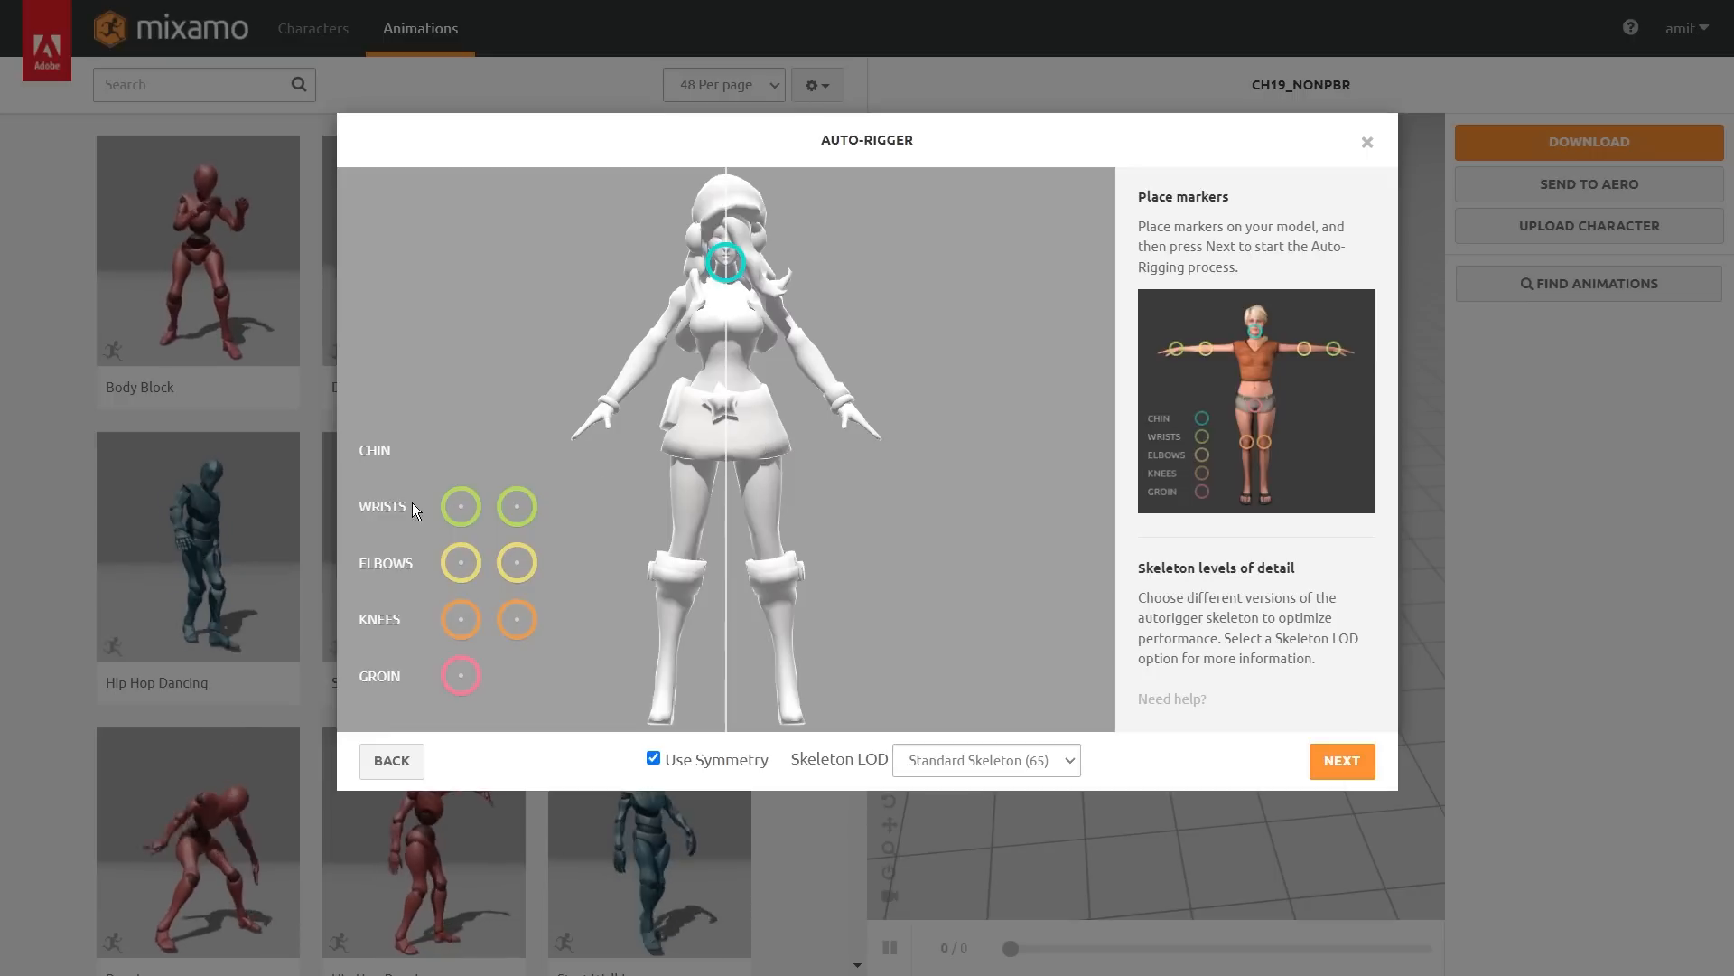
pyautogui.moveTo(516, 507); pyautogui.dragTo(839, 404)
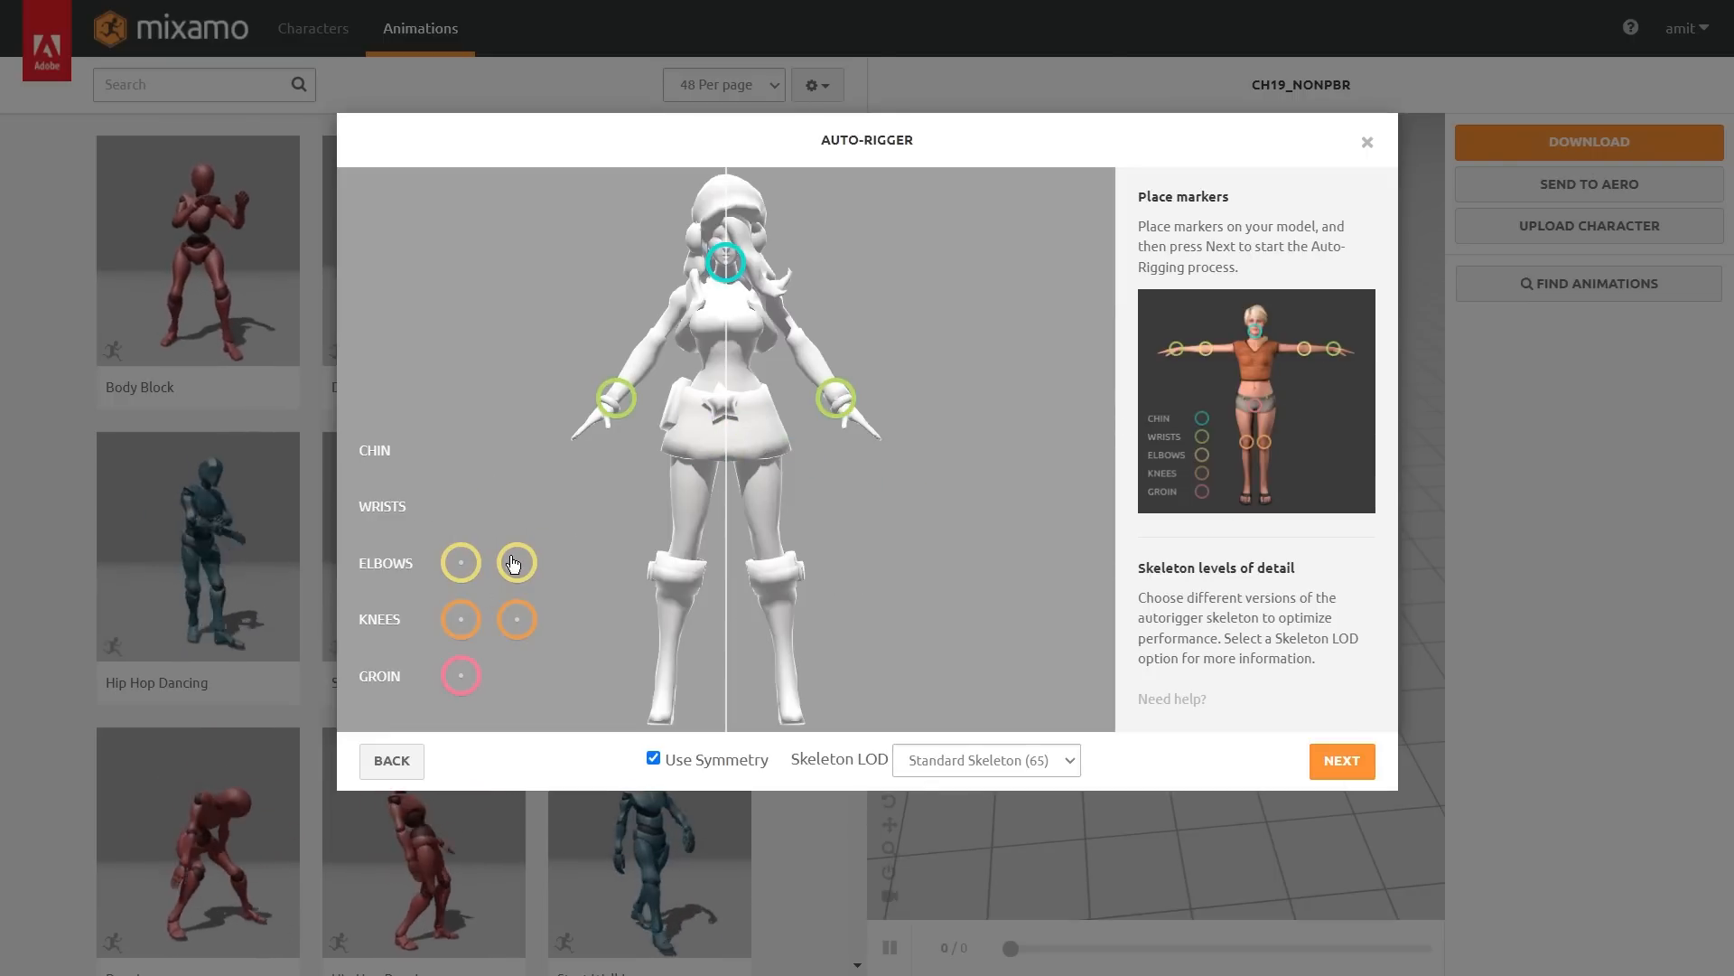
pyautogui.moveTo(514, 564)
pyautogui.mouseDown()
pyautogui.moveTo(913, 542)
pyautogui.moveTo(794, 398)
pyautogui.moveTo(810, 364)
pyautogui.mouseUp()
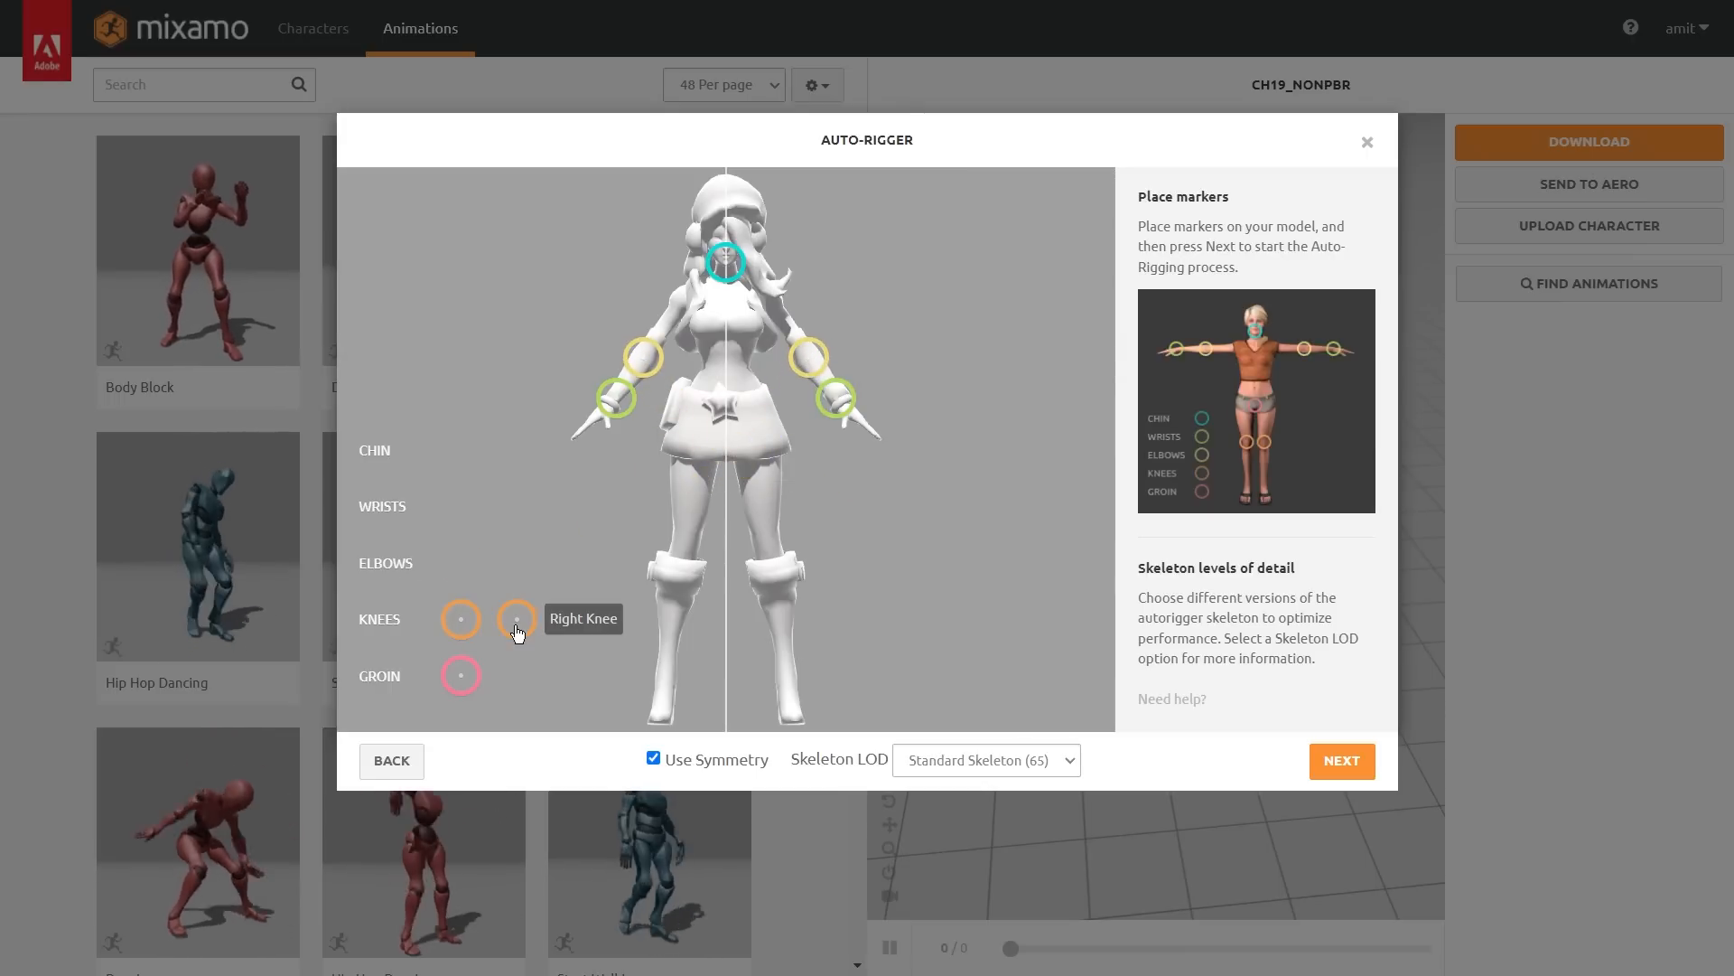
pyautogui.moveTo(517, 633); pyautogui.dragTo(780, 589)
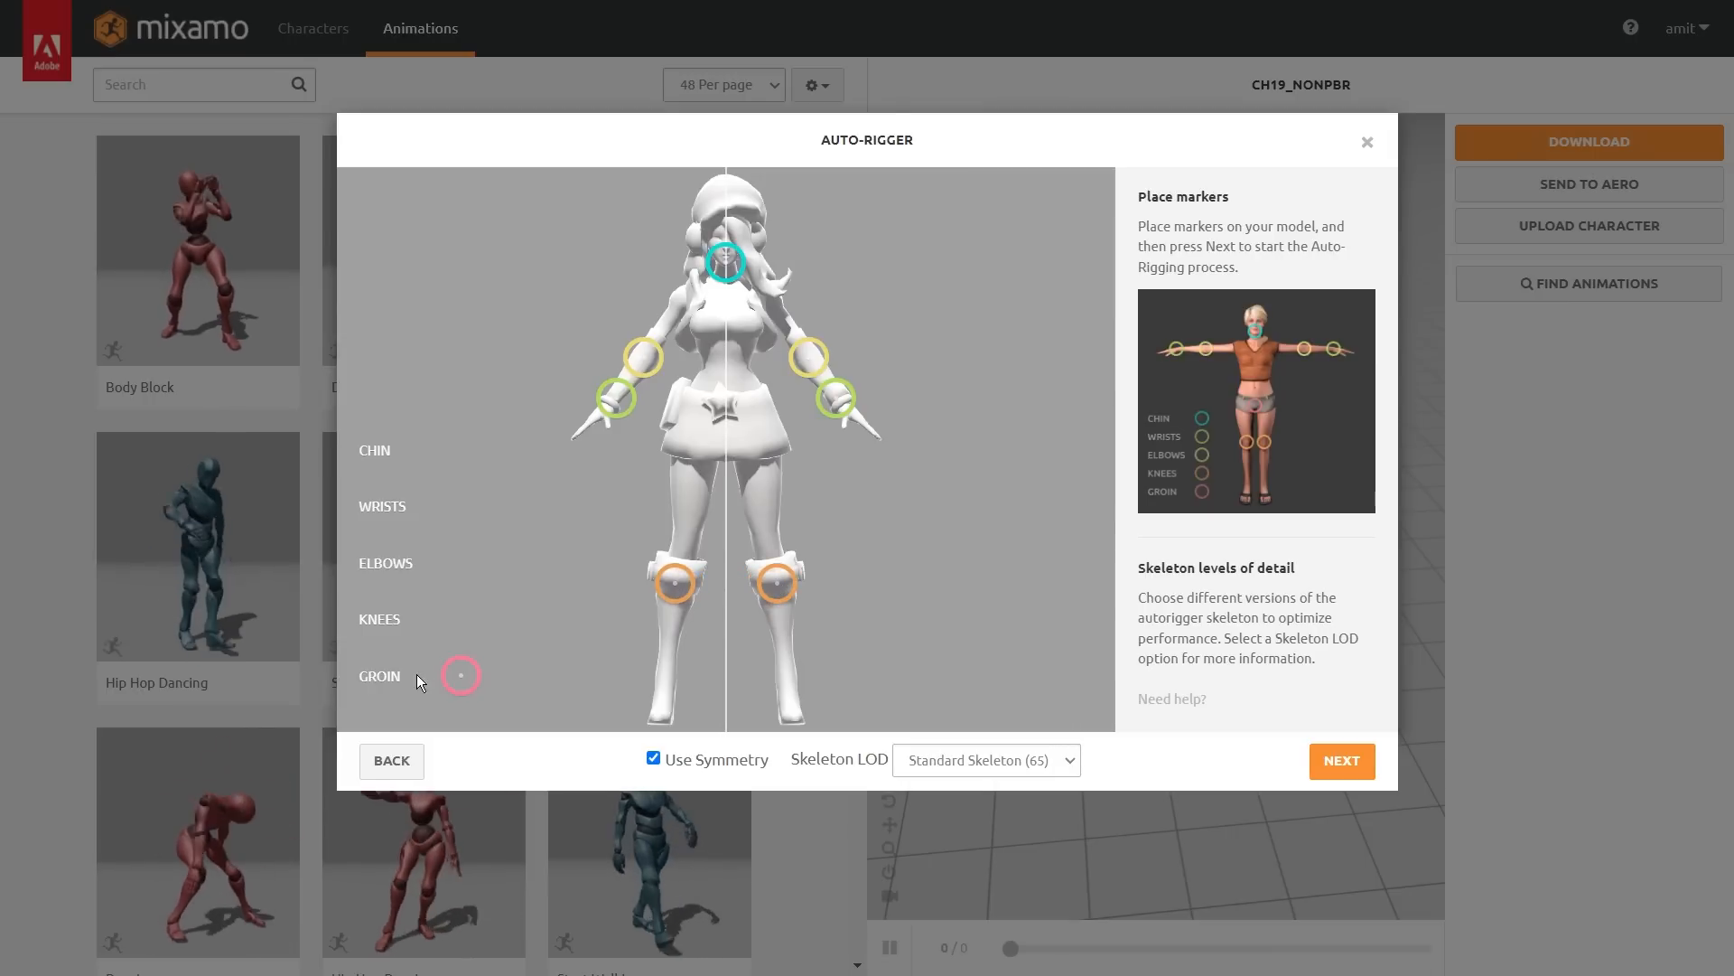
pyautogui.moveTo(456, 679)
pyautogui.mouseDown()
pyautogui.moveTo(732, 479)
pyautogui.moveTo(732, 437)
pyautogui.mouseUp()
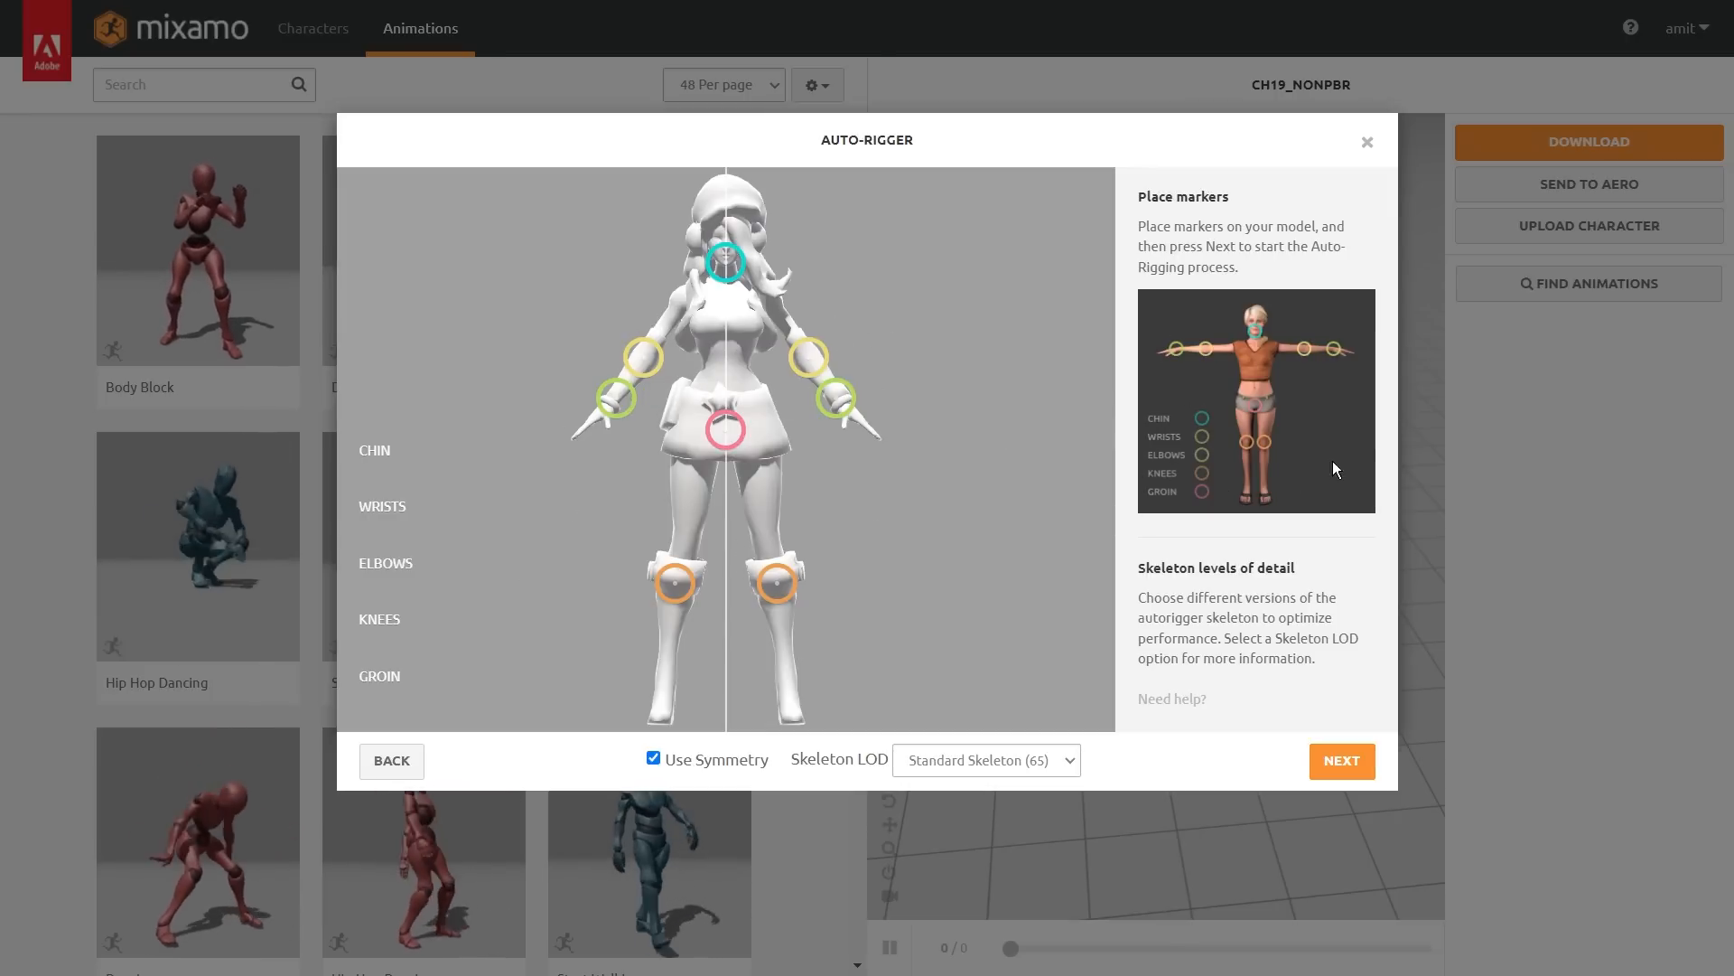
# - Run the auto-rigger with the placed markers and standard skeleton, and accept the rigged girl character
pyautogui.click(1336, 764)
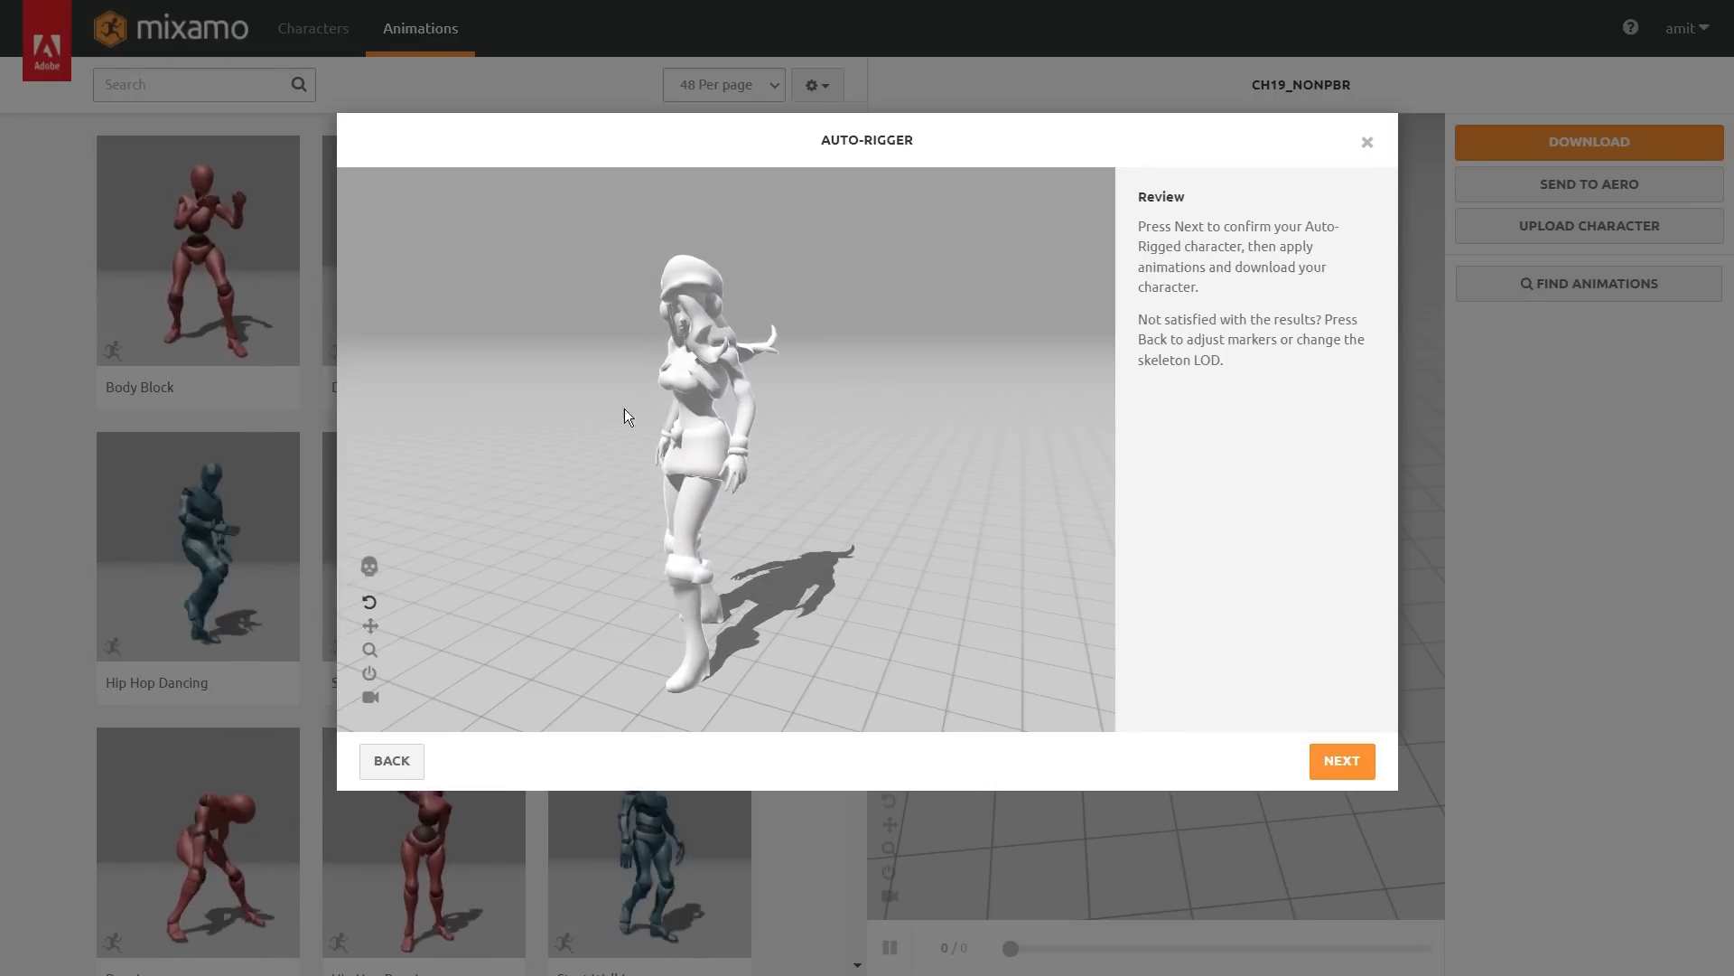
pyautogui.click(1344, 773)
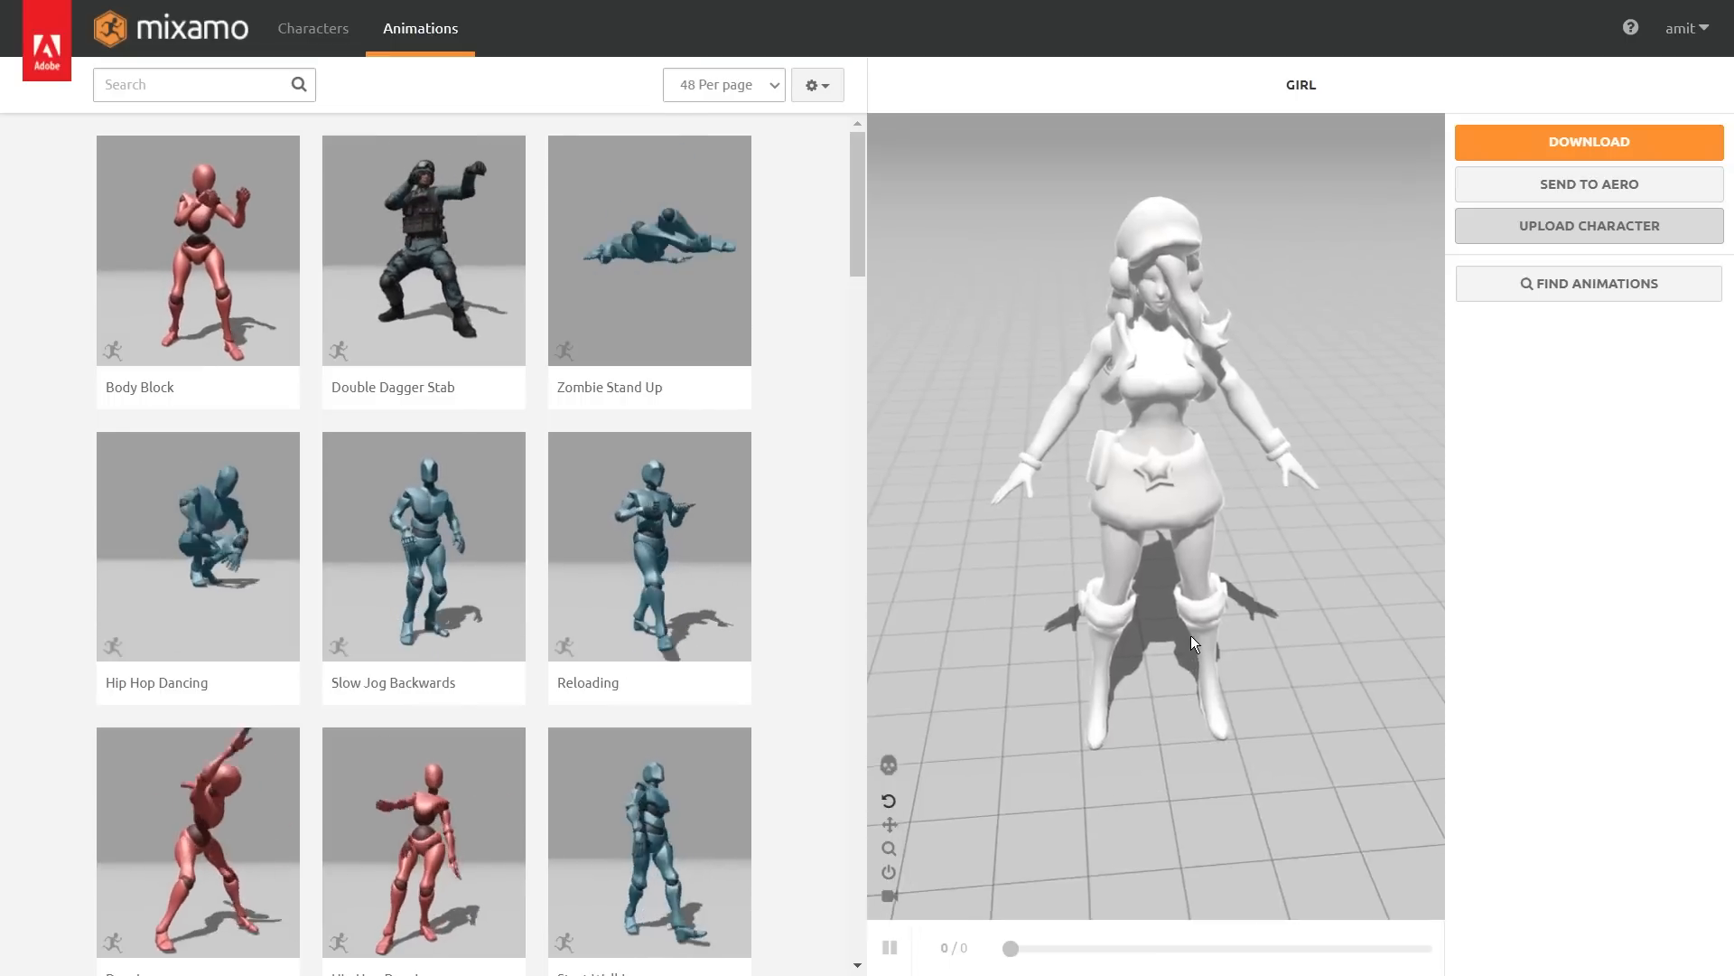
pyautogui.moveTo(1234, 571); pyautogui.dragTo(1239, 535)
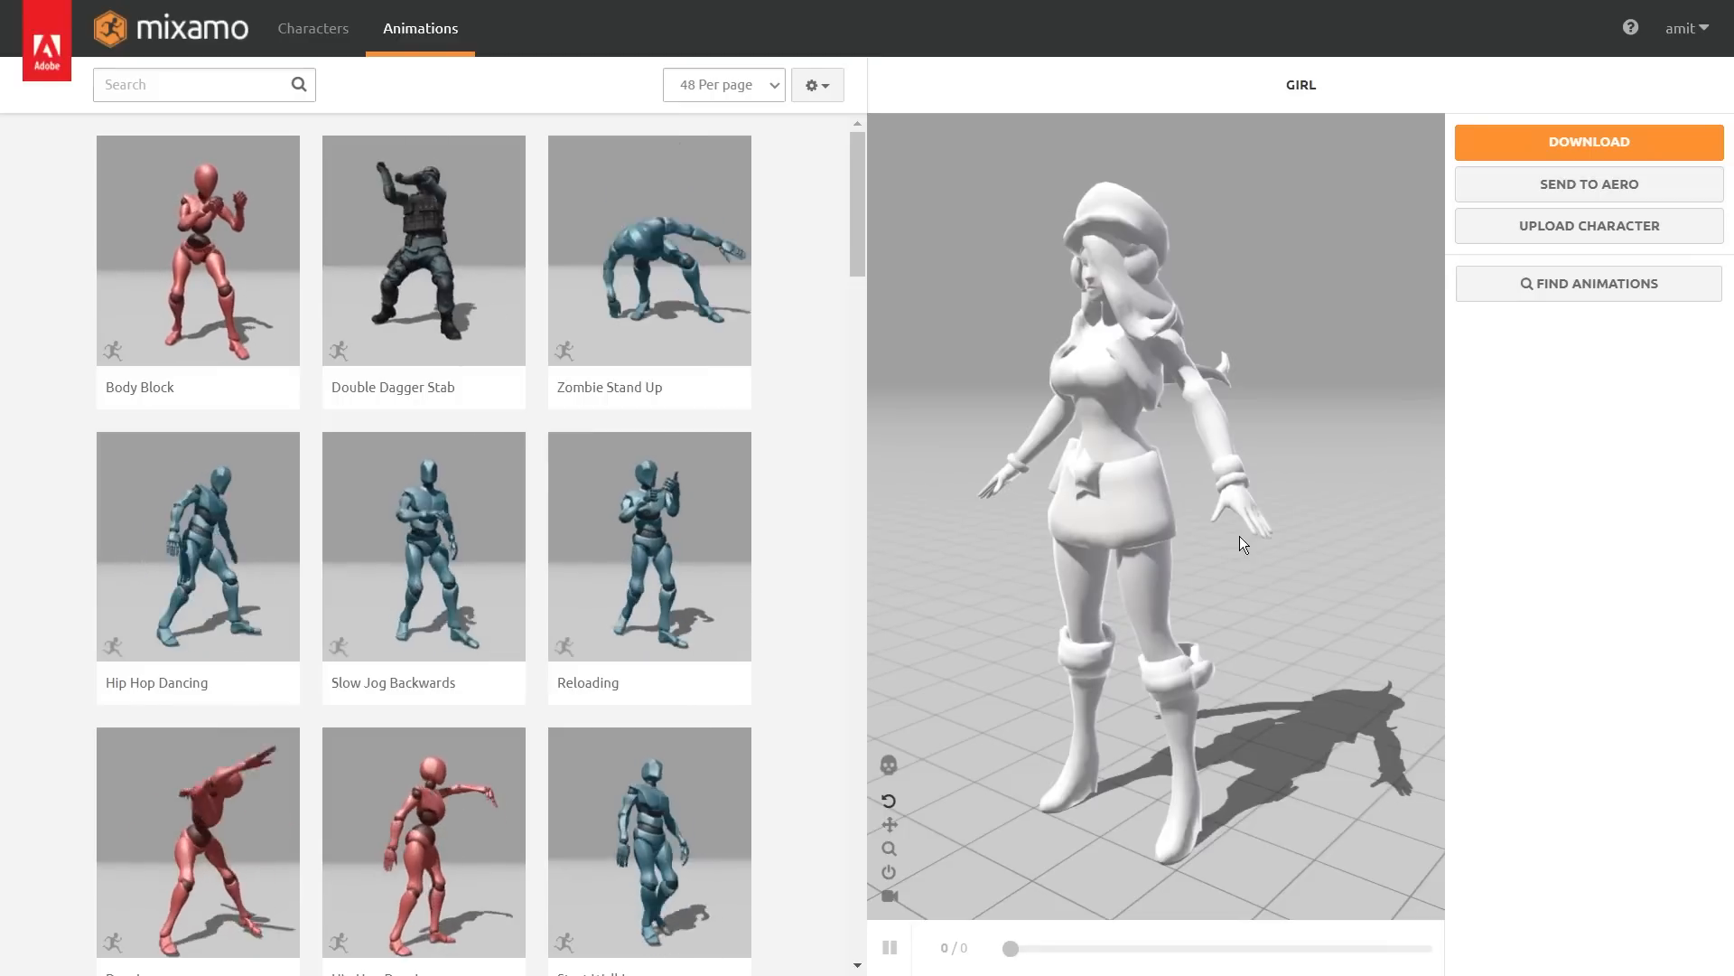
pyautogui.moveTo(1054, 502); pyautogui.dragTo(1265, 596)
pyautogui.moveTo(1373, 539); pyautogui.dragTo(1174, 497)
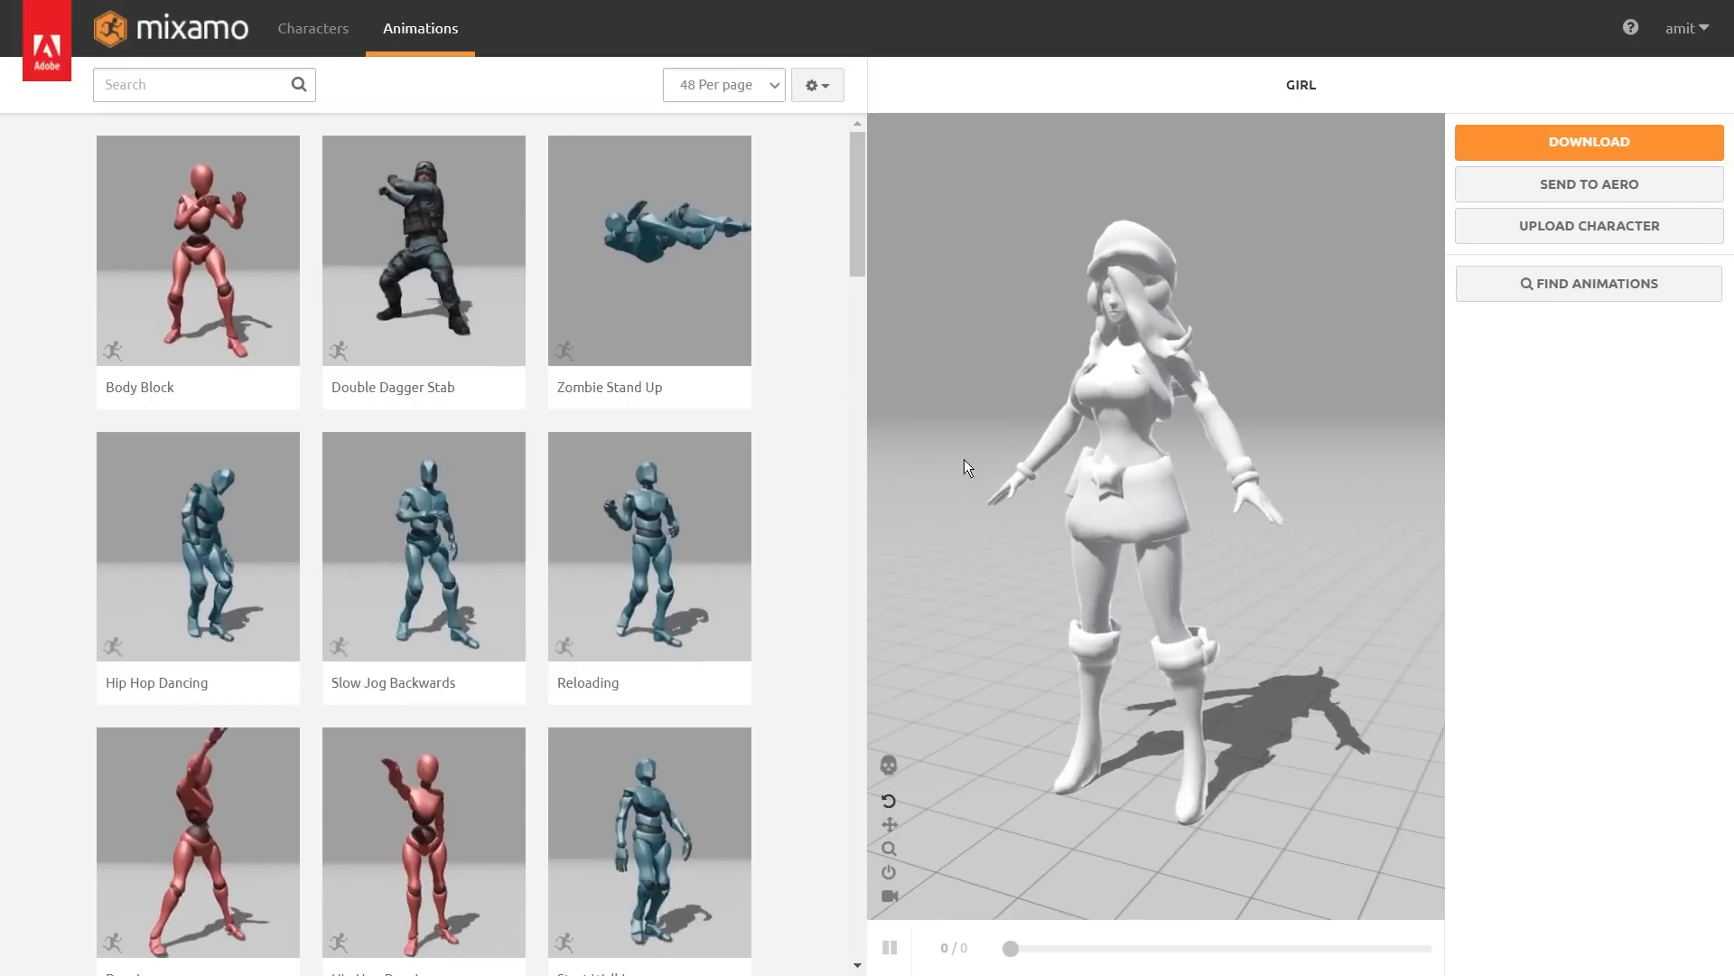
# - Search the animation library for "walking"
pyautogui.scroll(-1, 354, 636)
pyautogui.scroll(1, 354, 636)
pyautogui.click(154, 84)
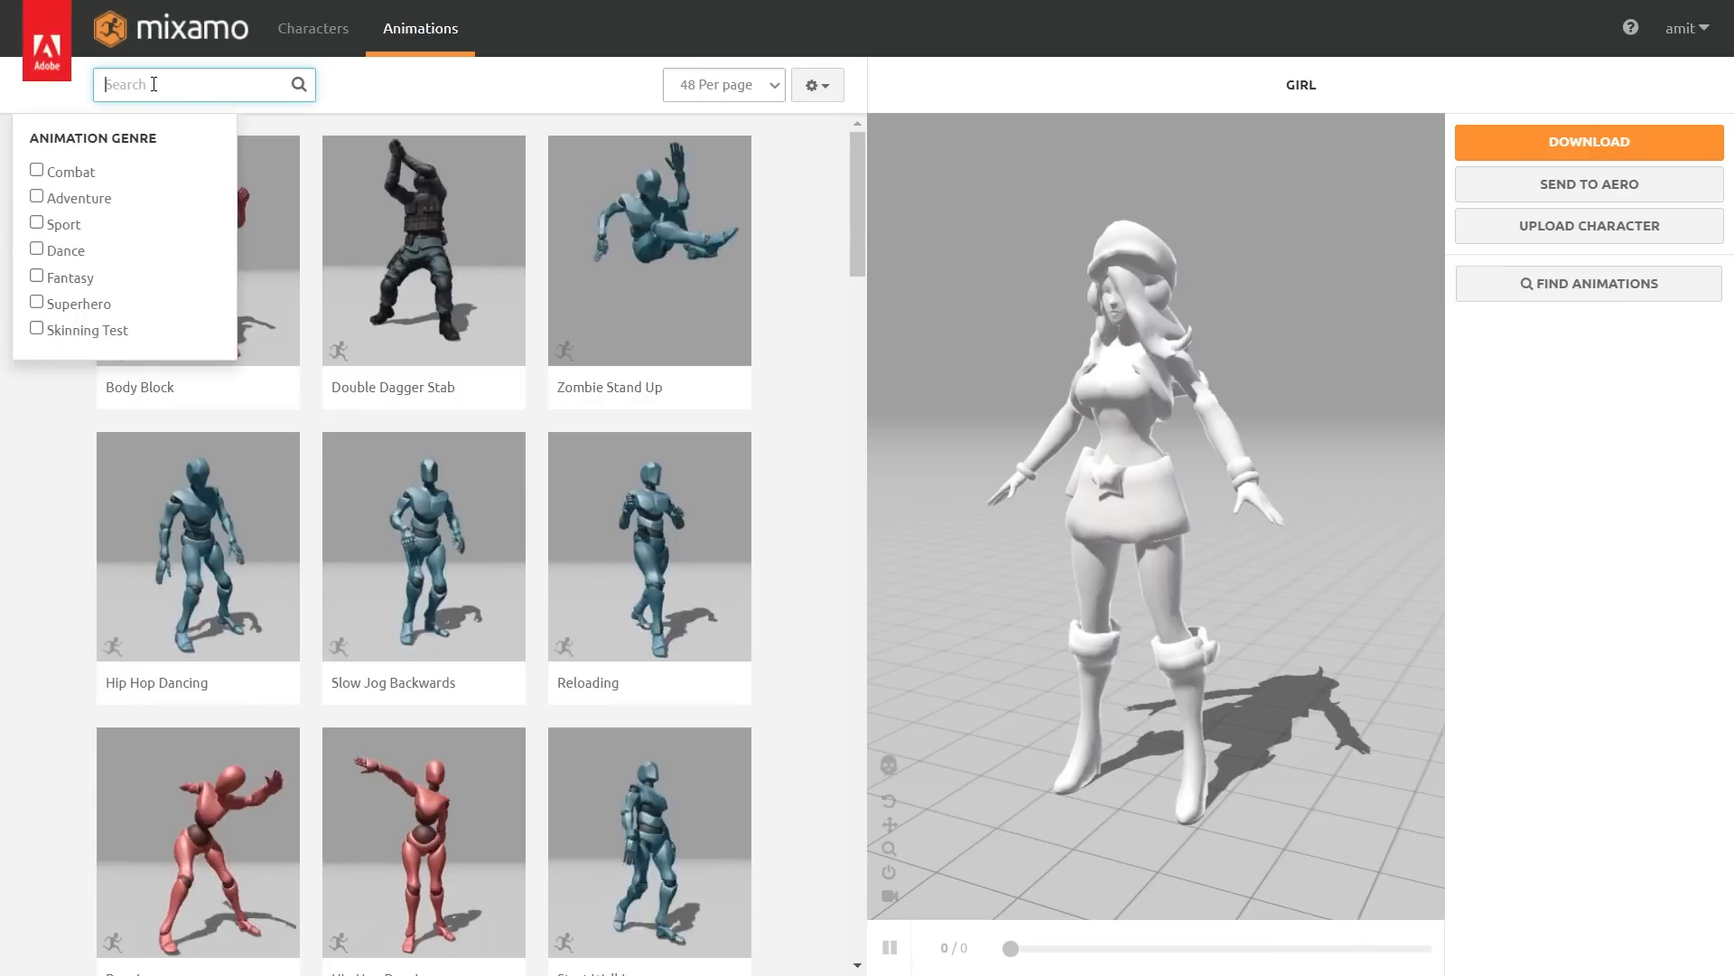
pyautogui.write('wal')
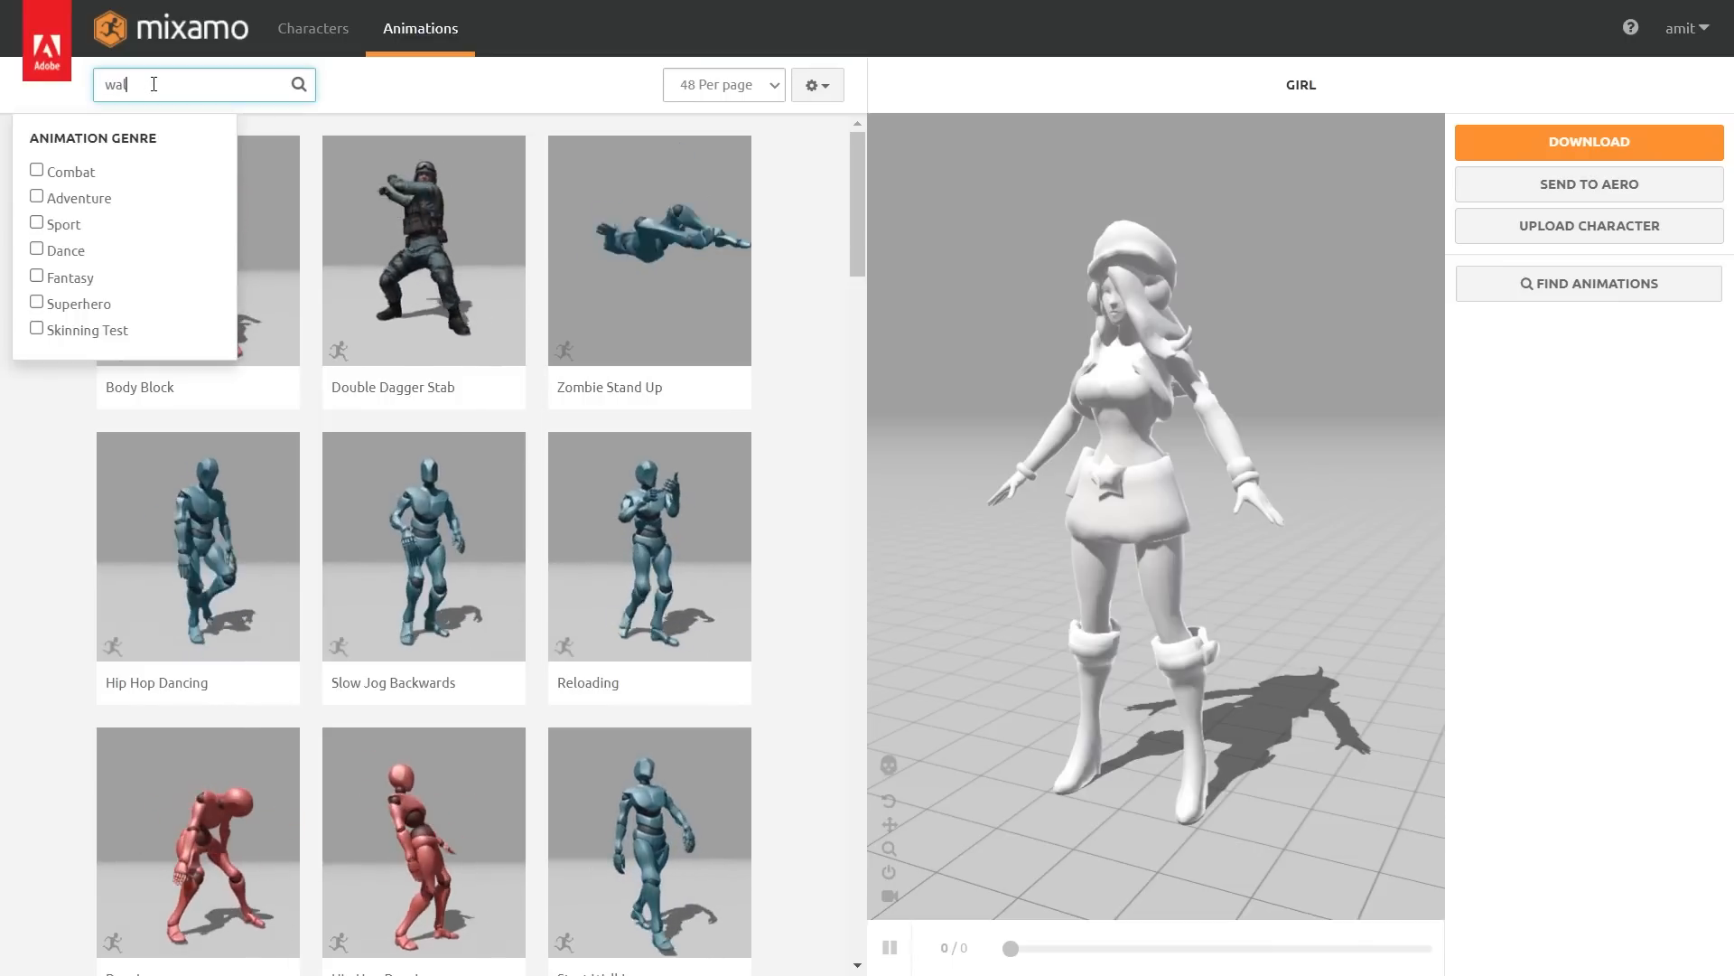
pyautogui.write('king')
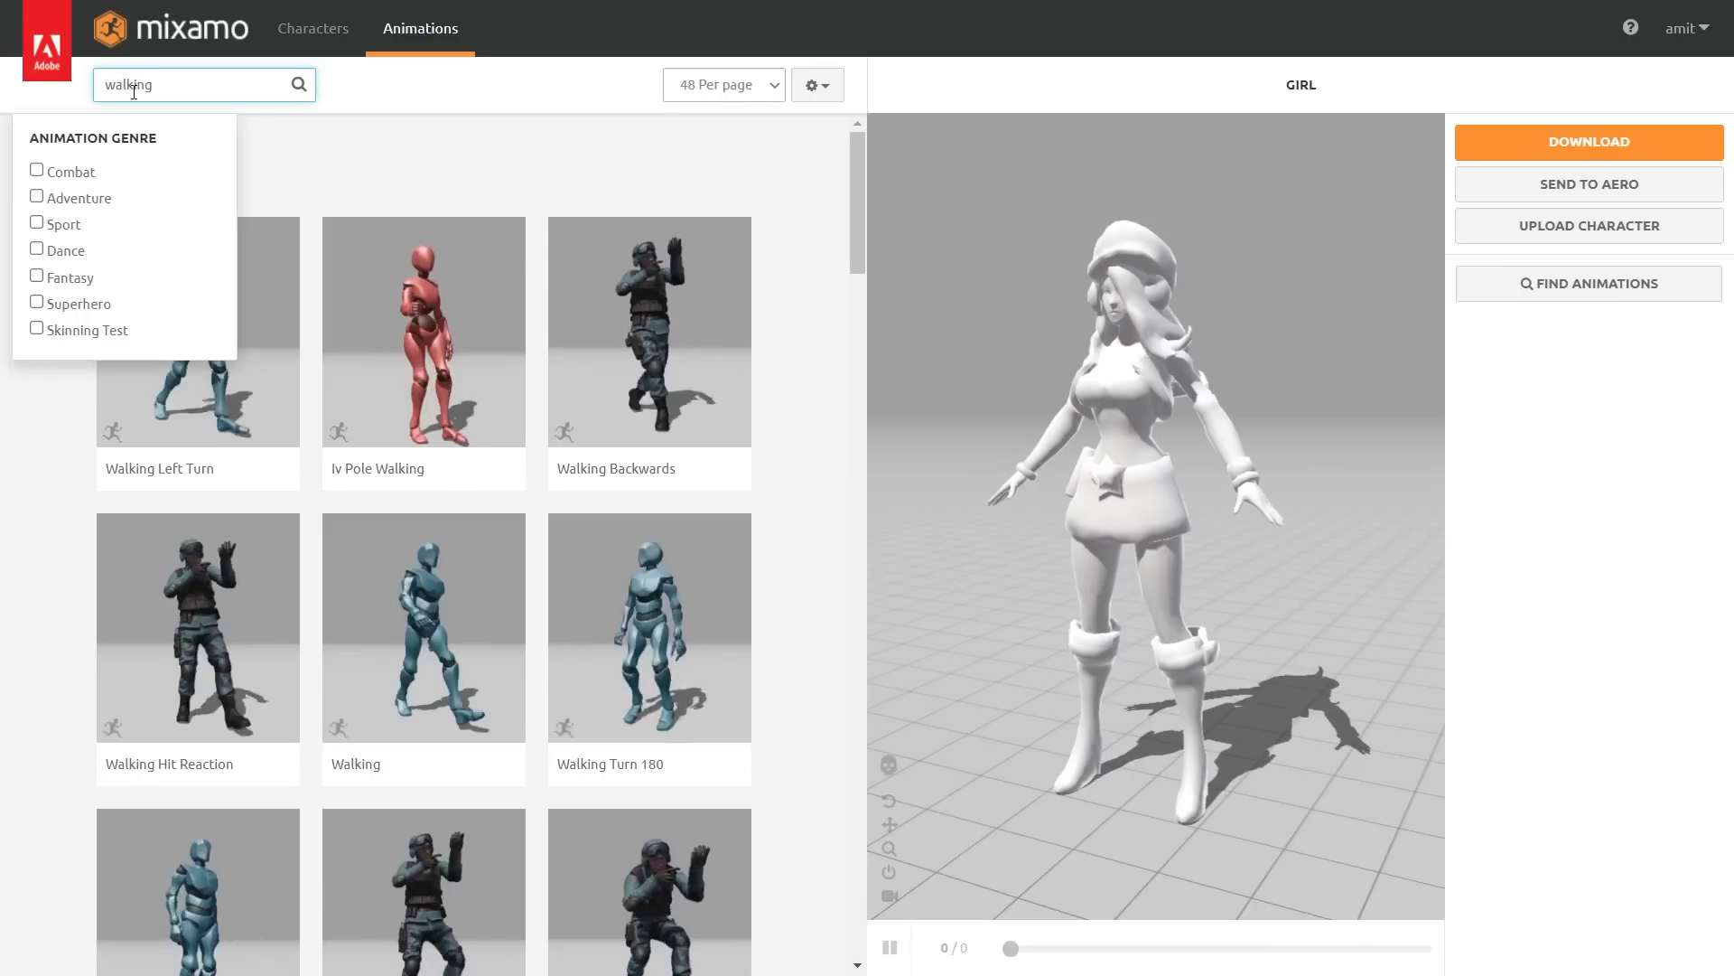
pyautogui.press('Return')
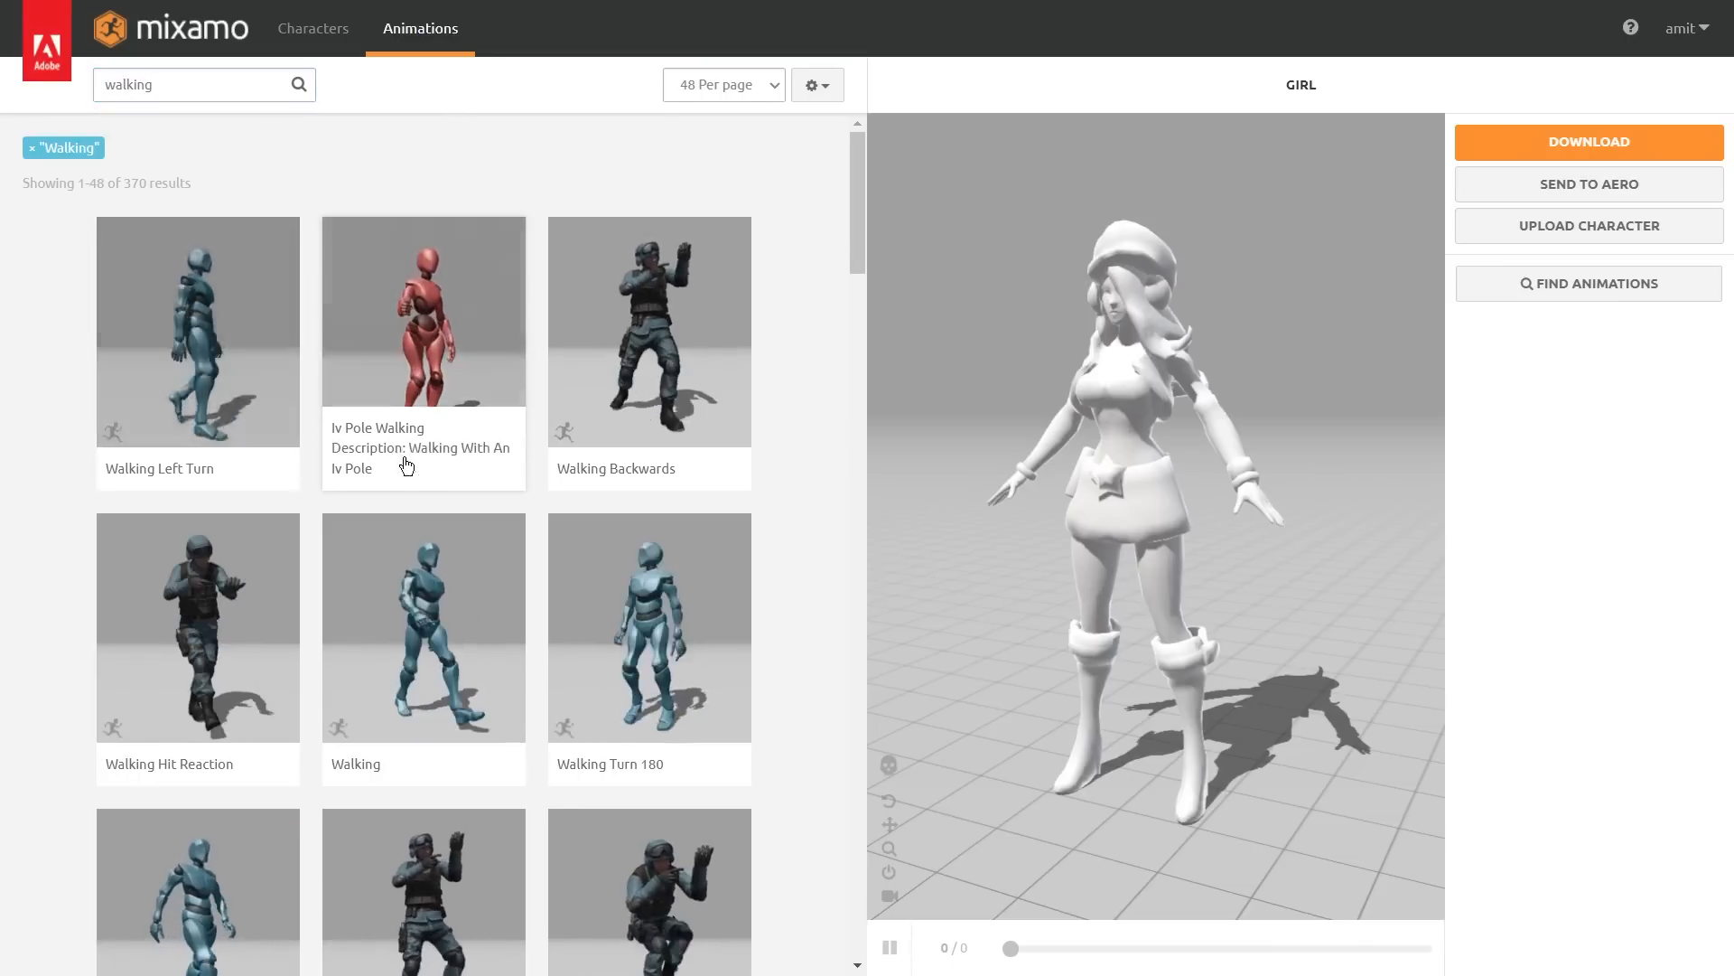
# - Apply the Walking animation to the girl character and check the motion in the preview
pyautogui.scroll(-1, 452, 542)
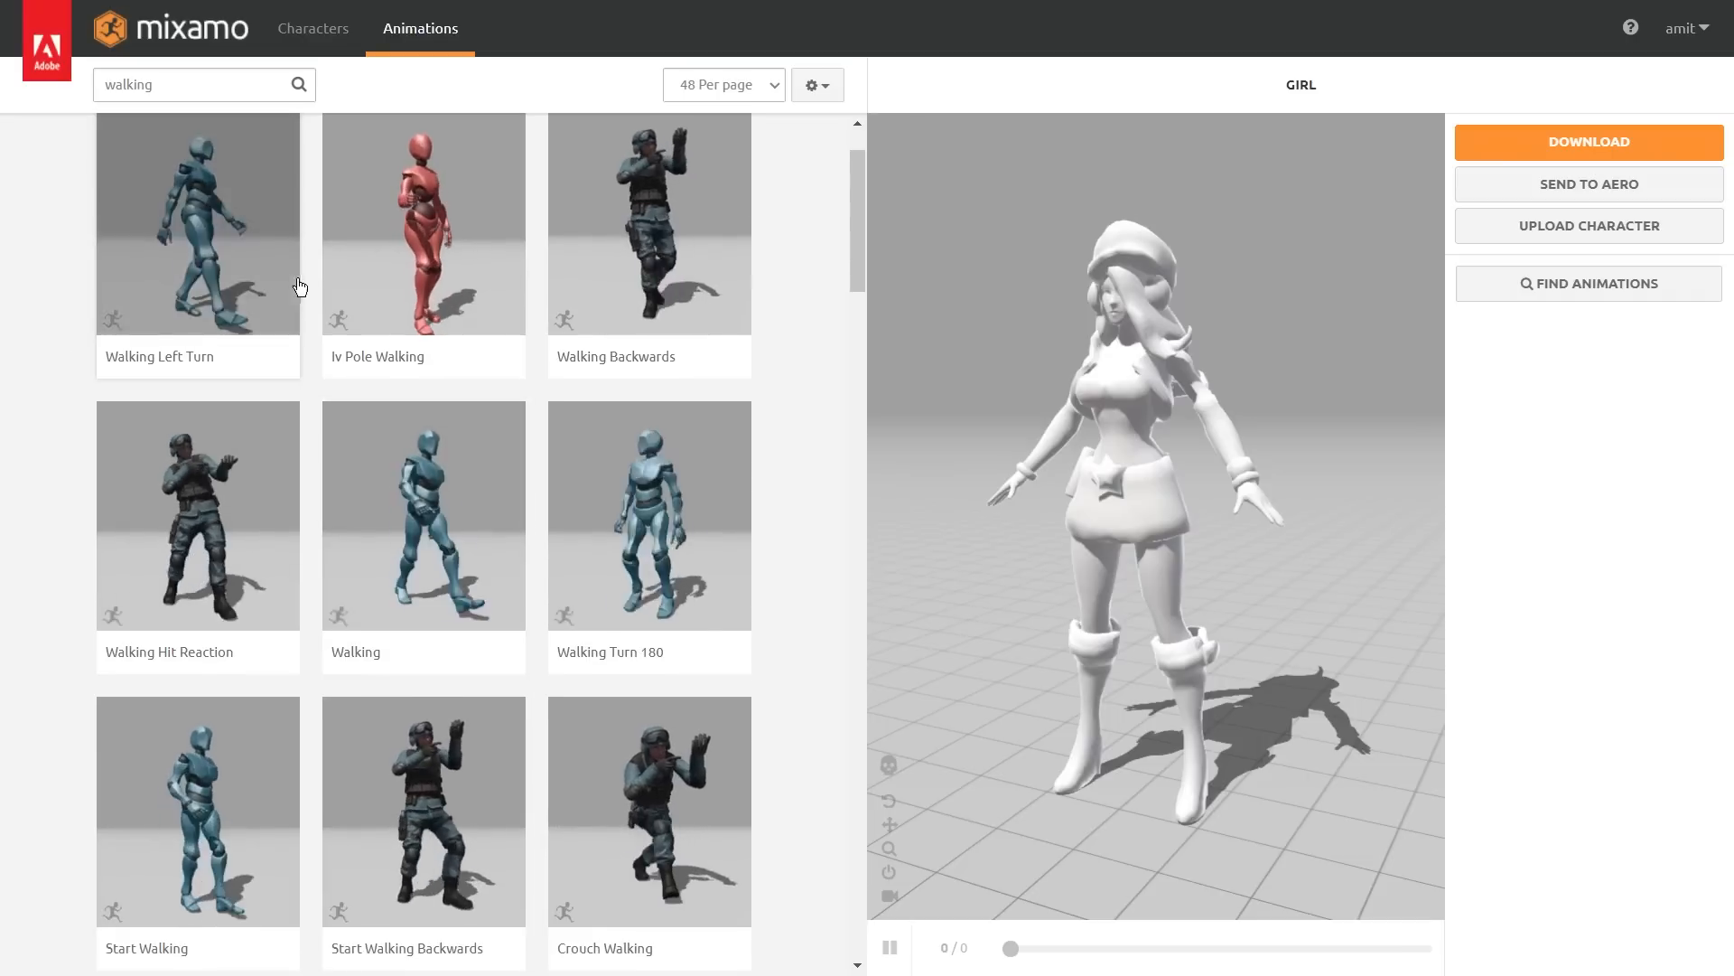
pyautogui.click(424, 508)
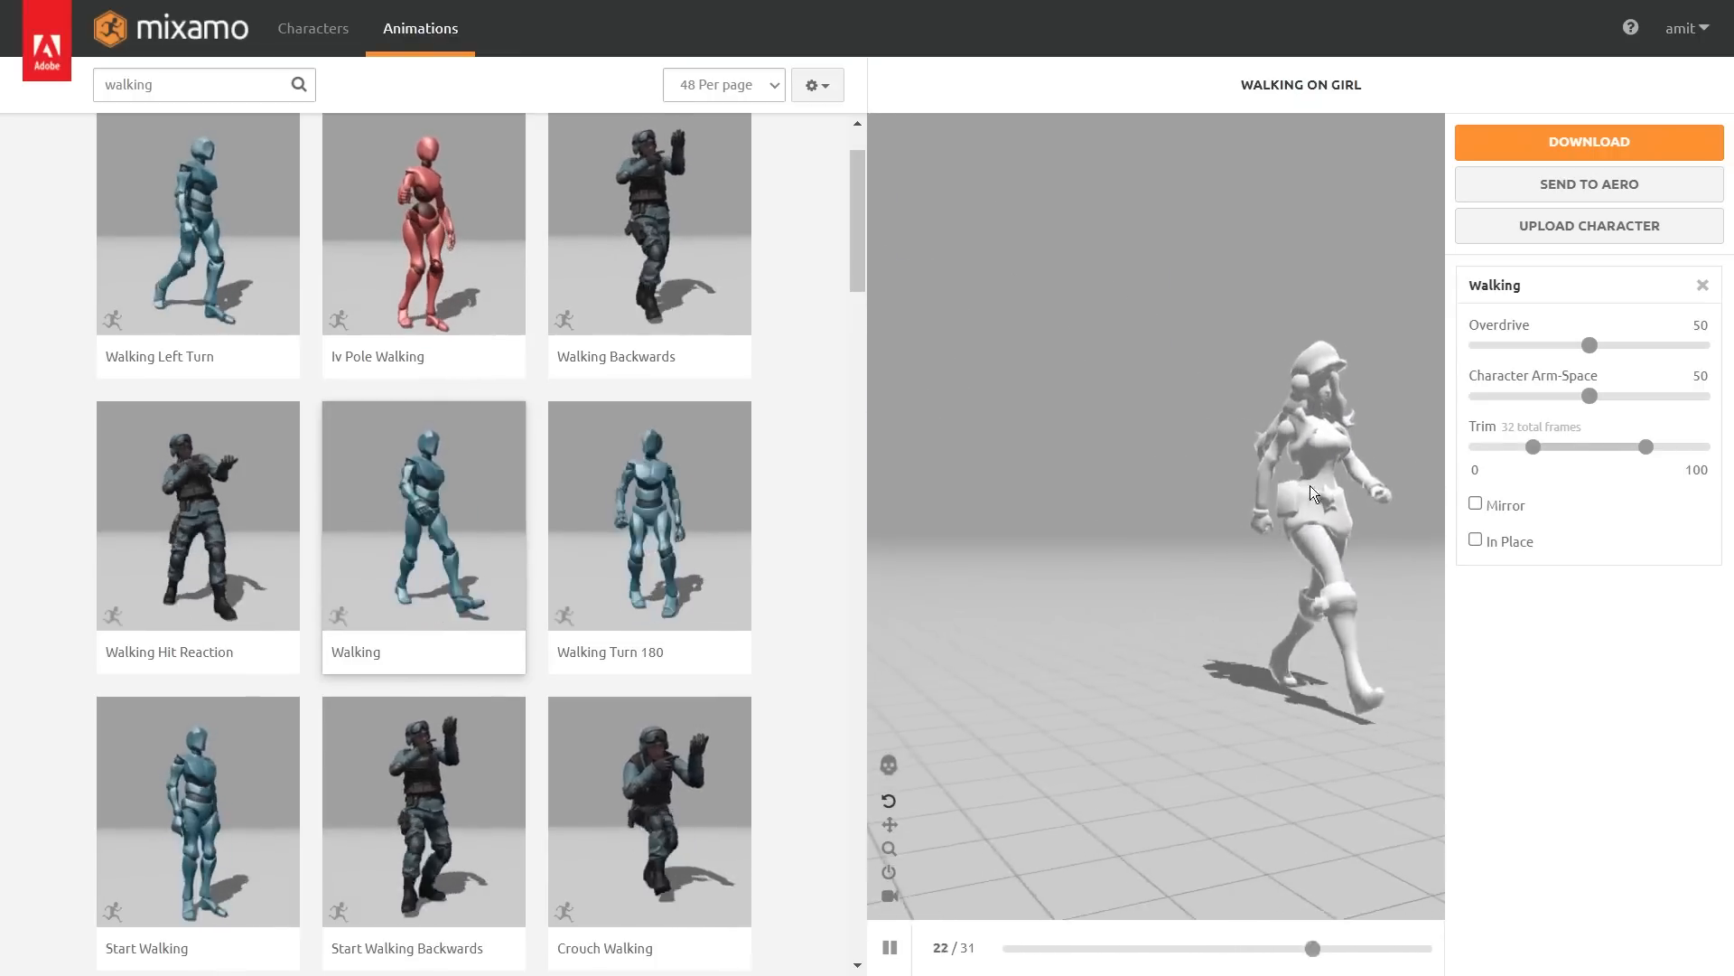
pyautogui.moveTo(1111, 511); pyautogui.dragTo(1218, 517)
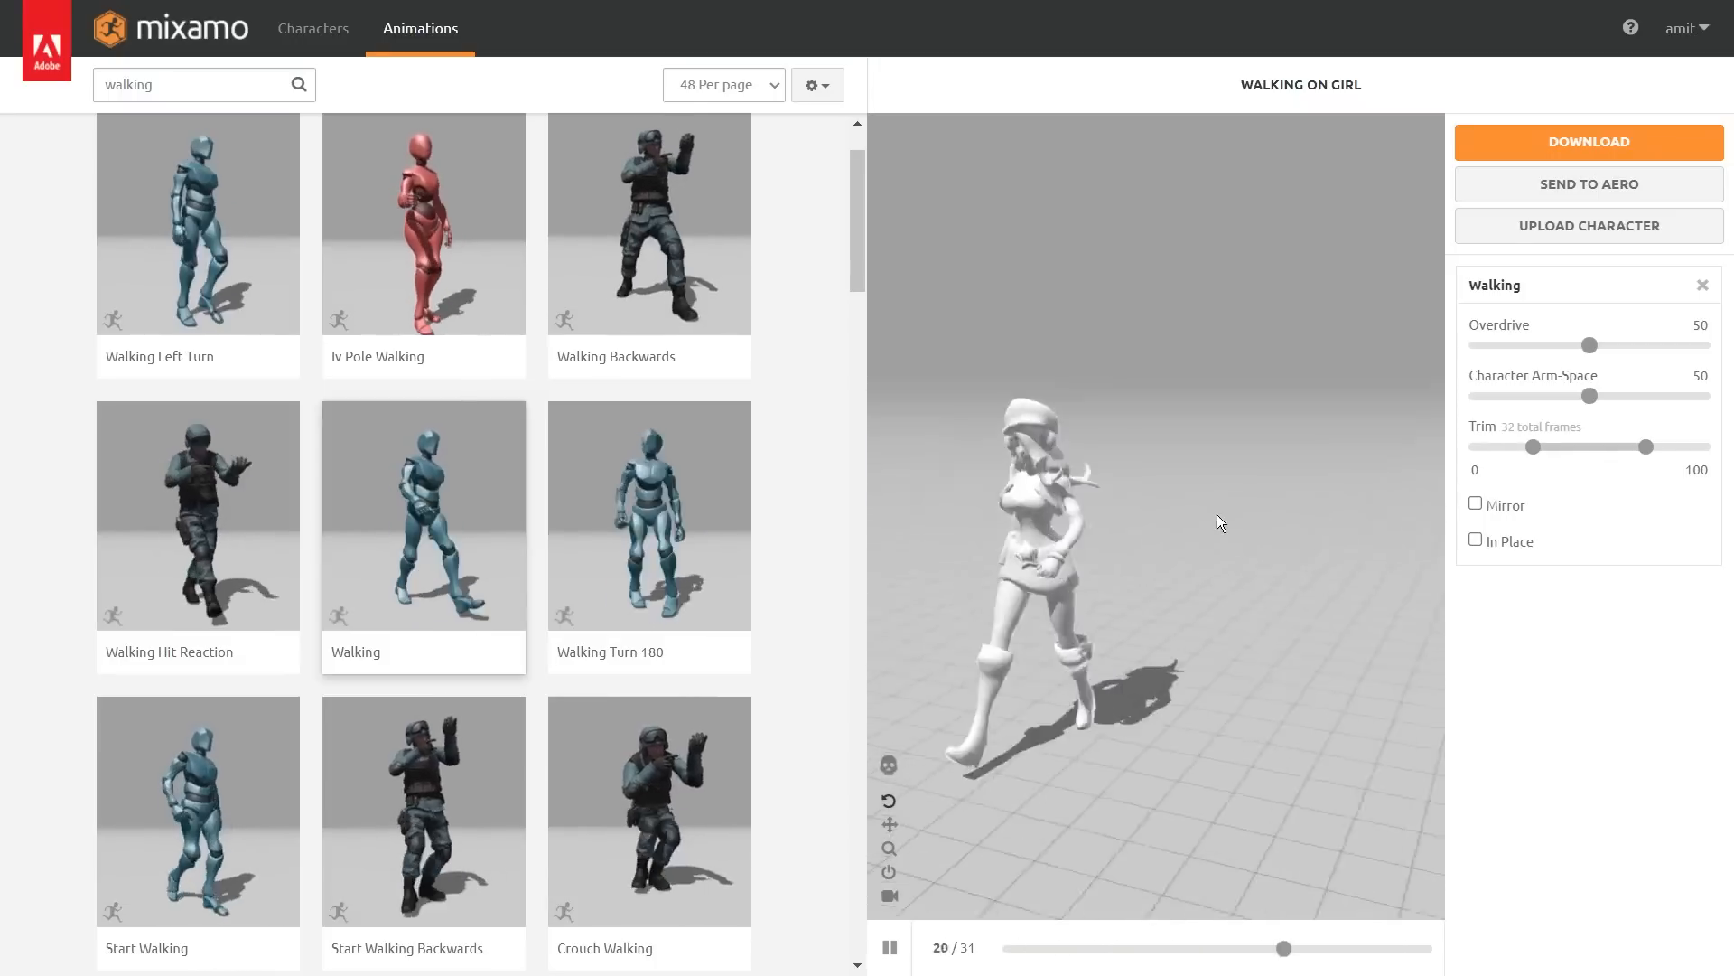
pyautogui.scroll(-3, 1219, 524)
pyautogui.moveTo(1045, 546); pyautogui.dragTo(1164, 532)
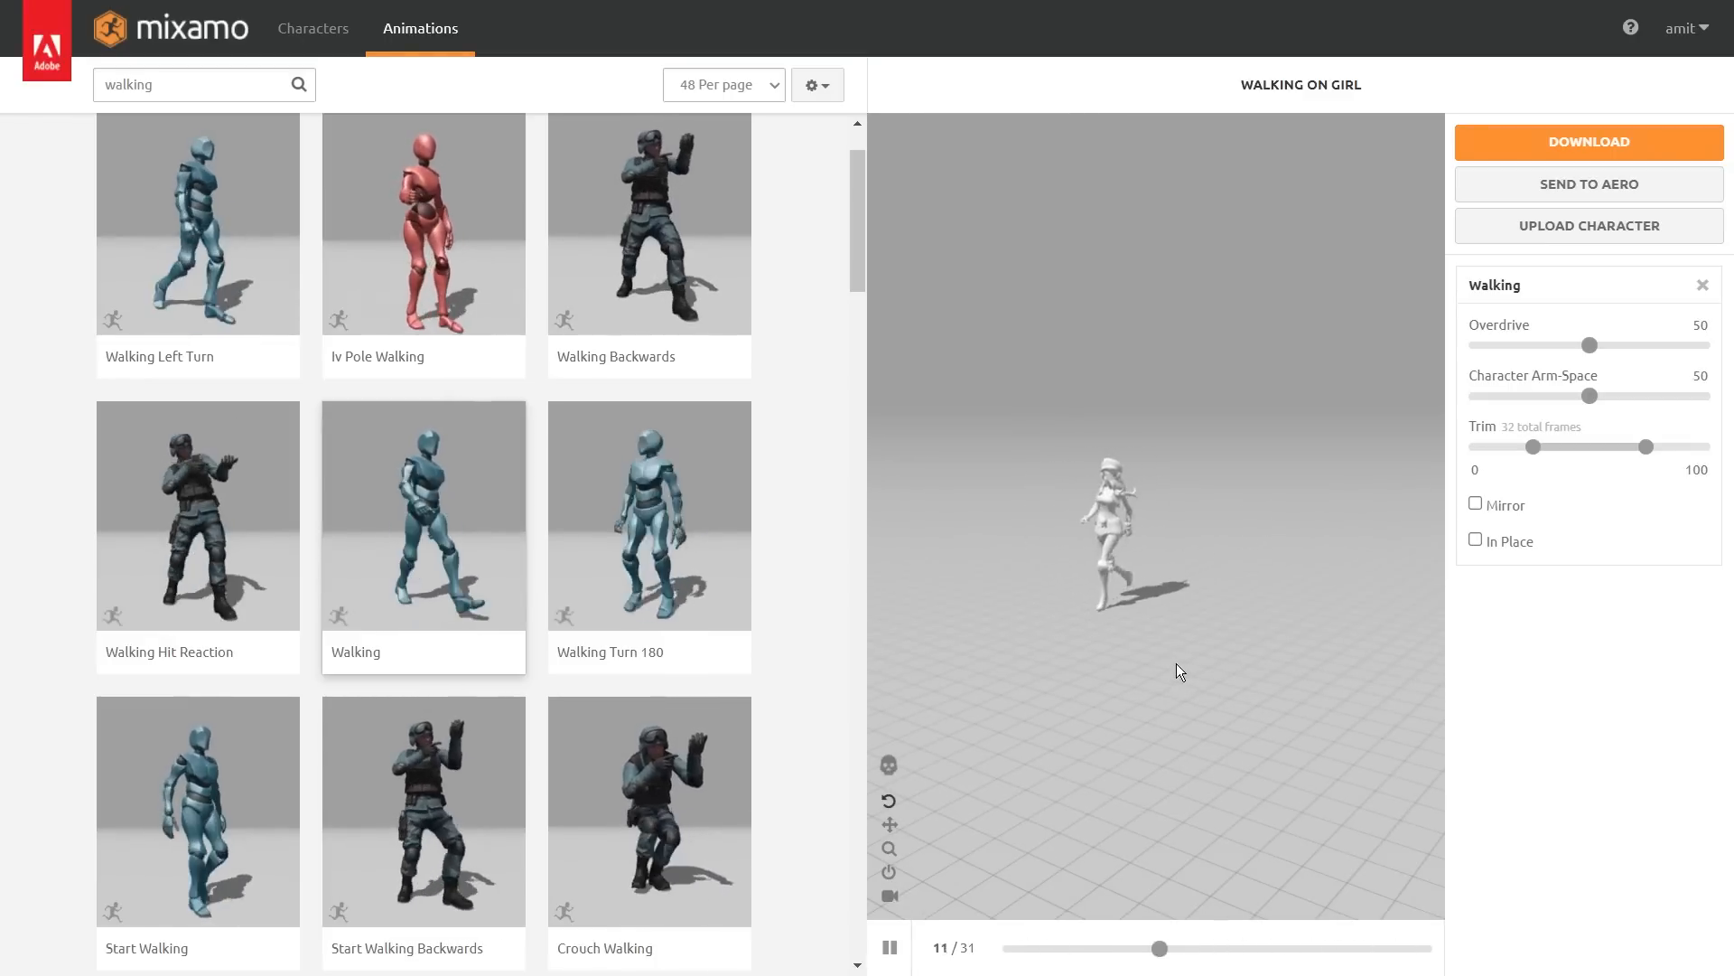
# - Enable In Place for the Walking animation, check it from several angles and pause the preview
pyautogui.click(1476, 540)
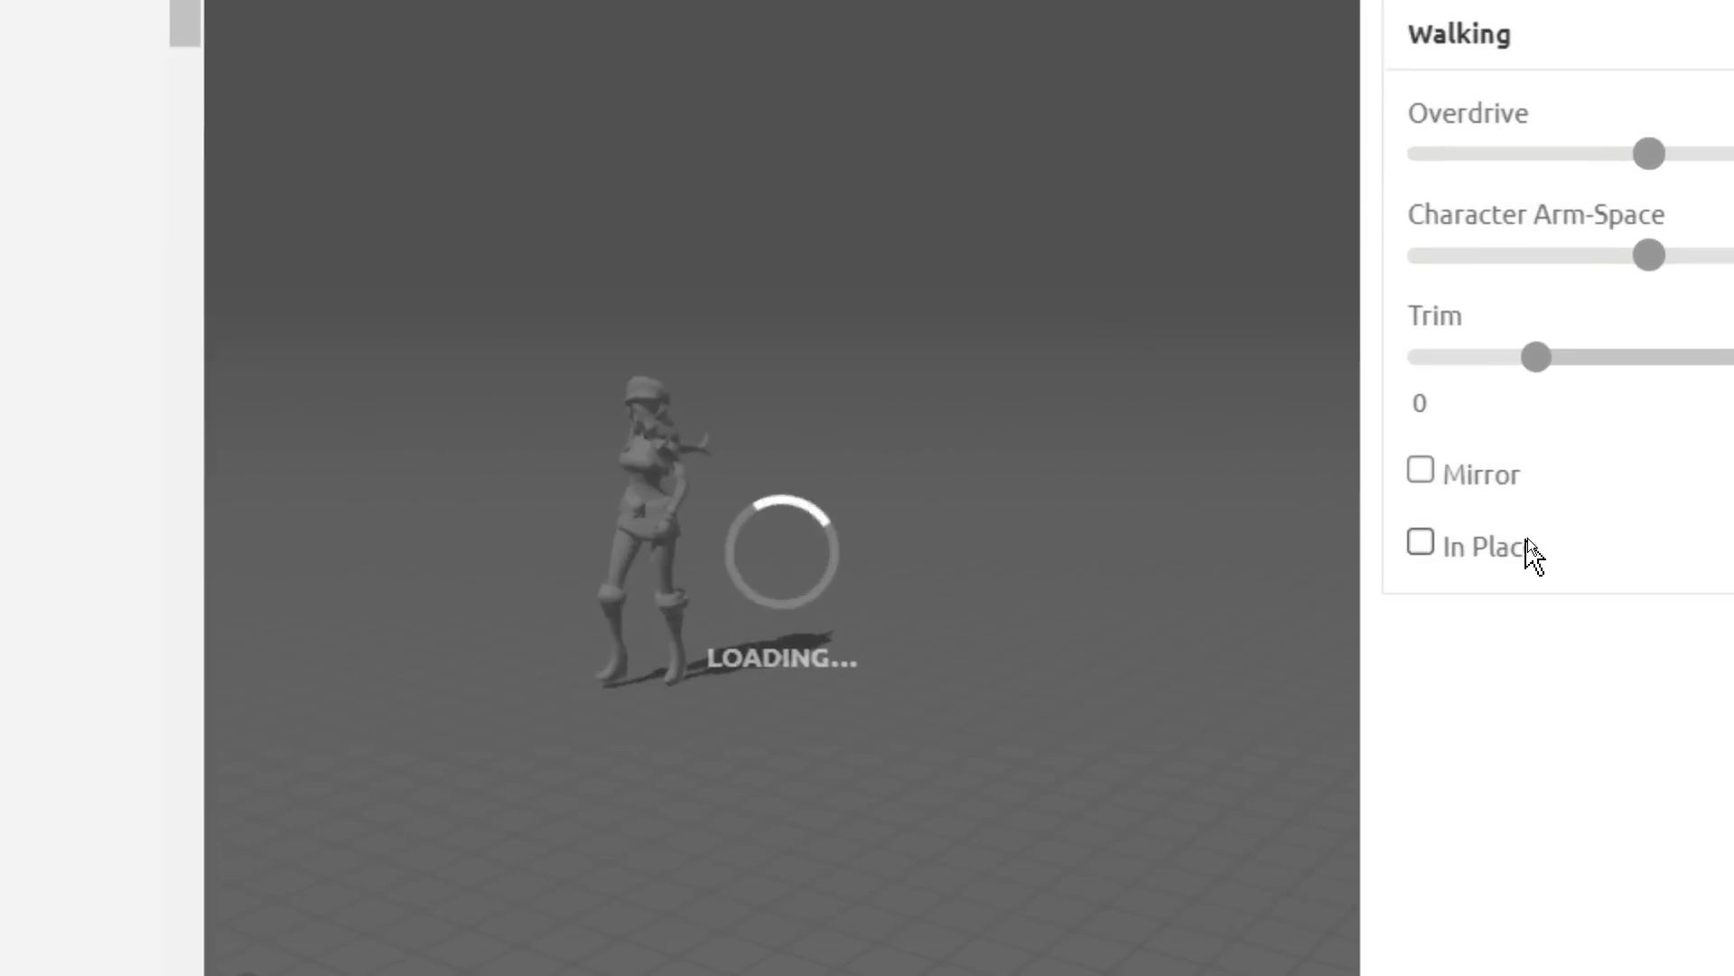
pyautogui.click(1475, 540)
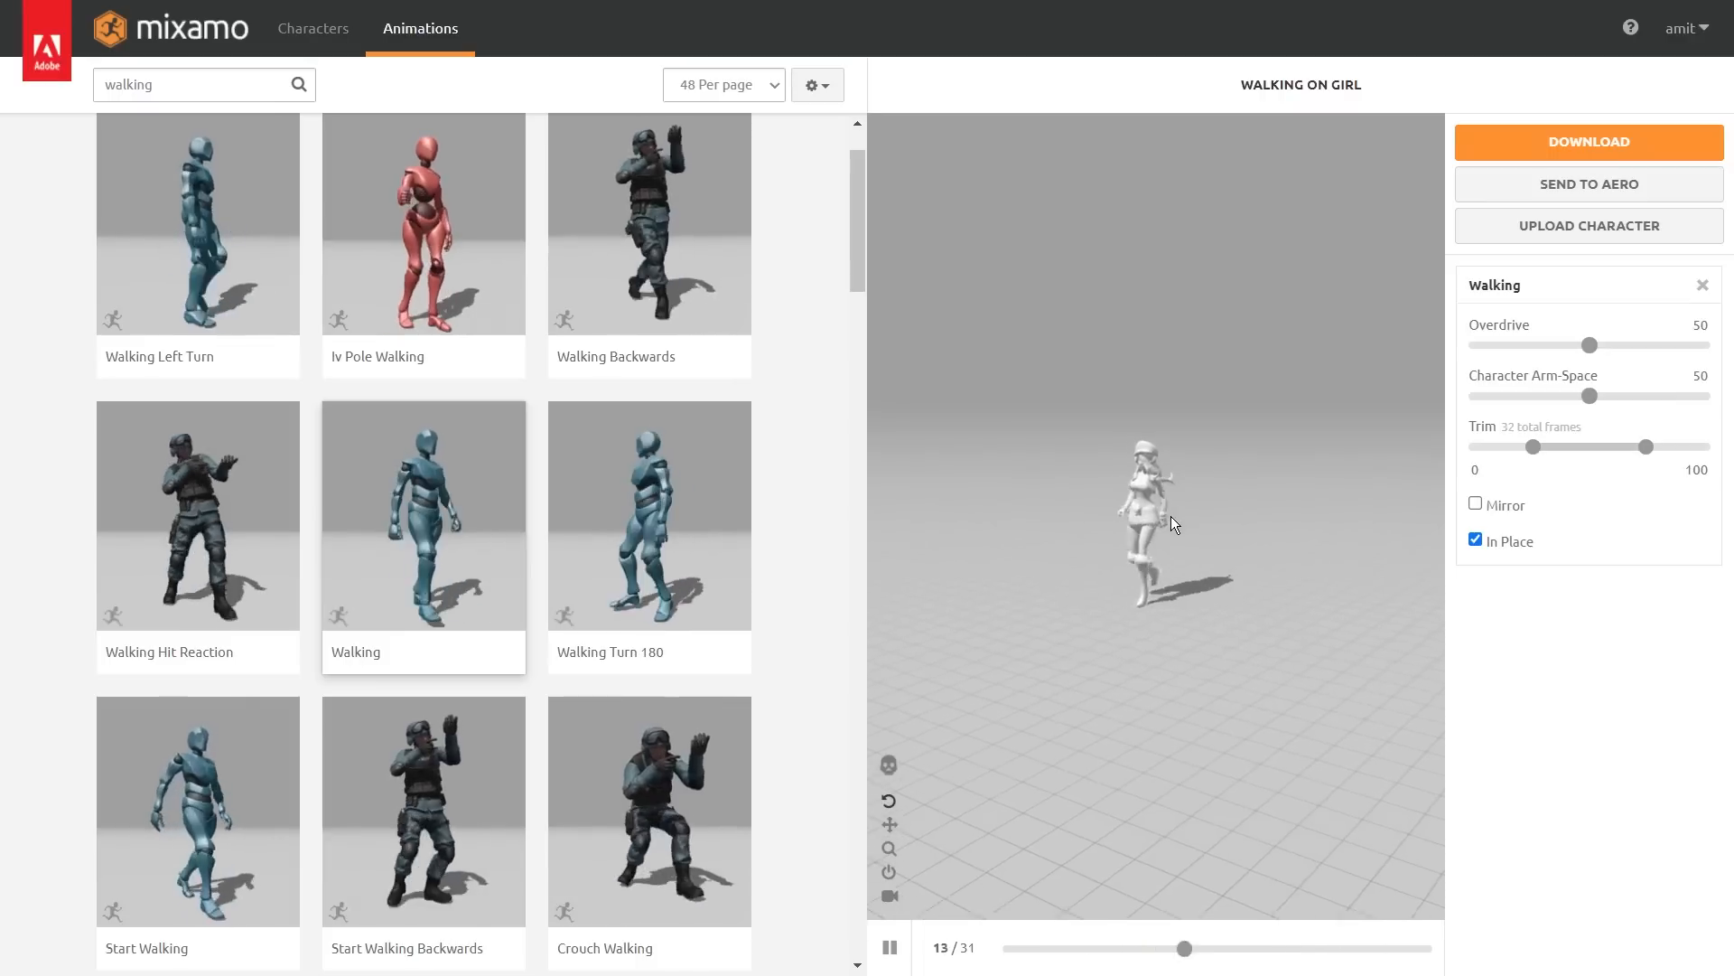
pyautogui.scroll(5, 1170, 517)
pyautogui.moveTo(1006, 592); pyautogui.dragTo(1084, 539)
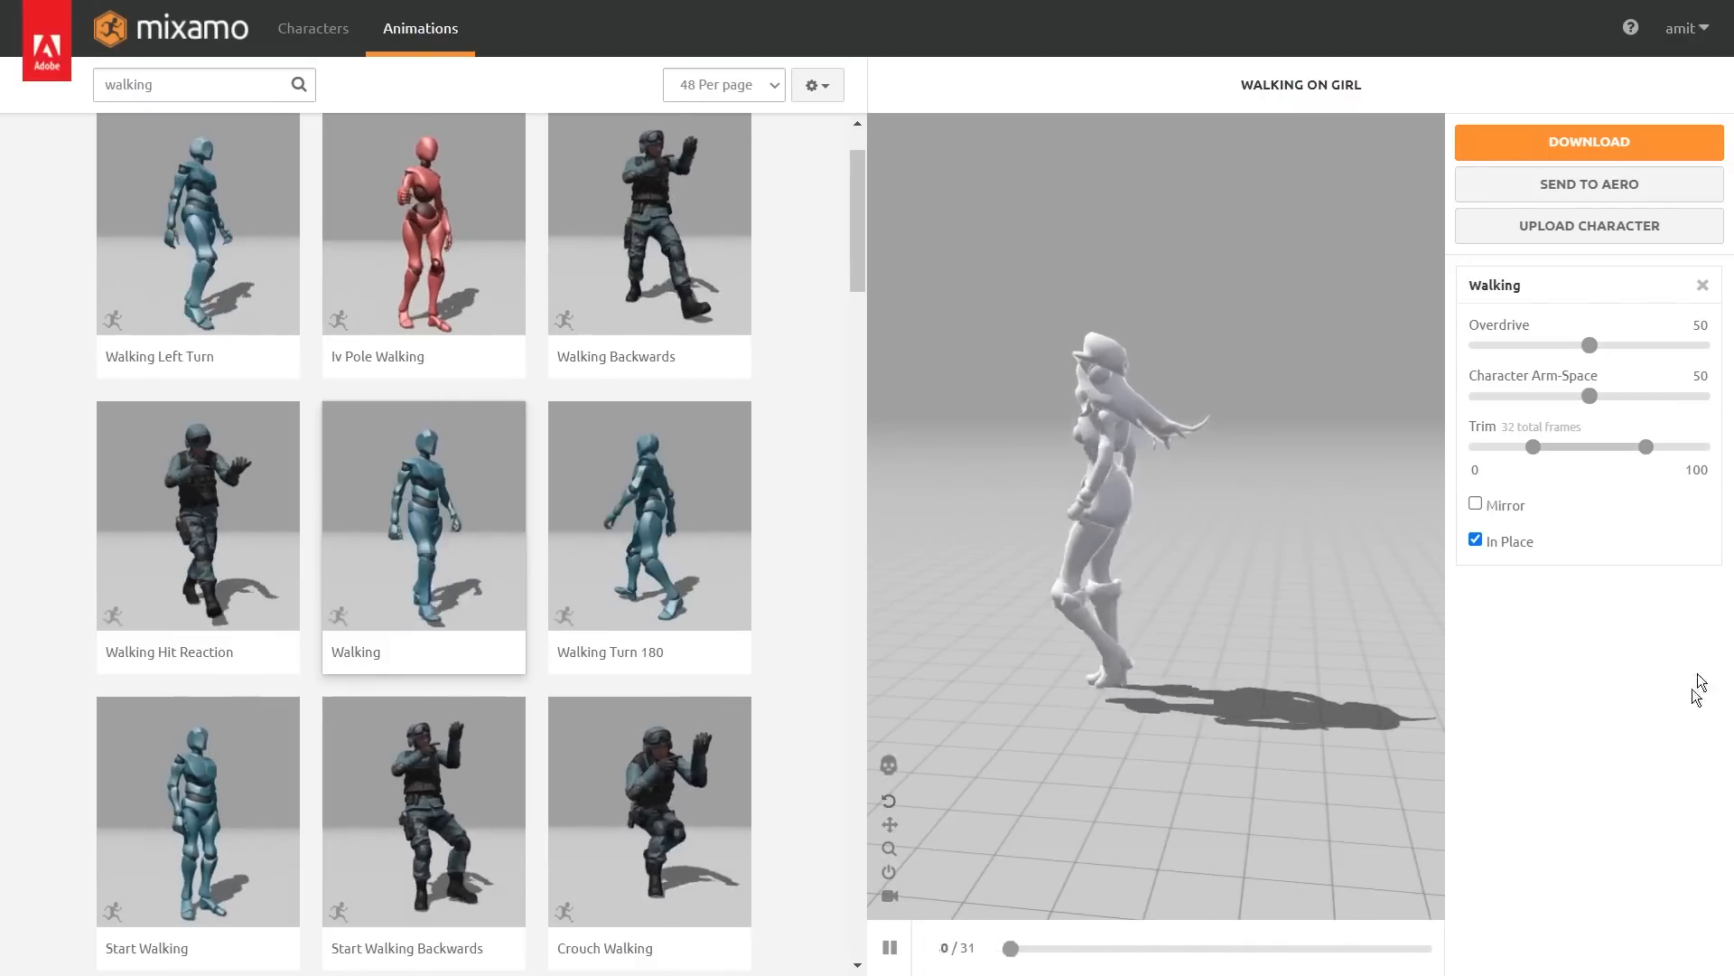
pyautogui.moveTo(1098, 627); pyautogui.dragTo(1287, 638)
pyautogui.scroll(4, 1308, 428)
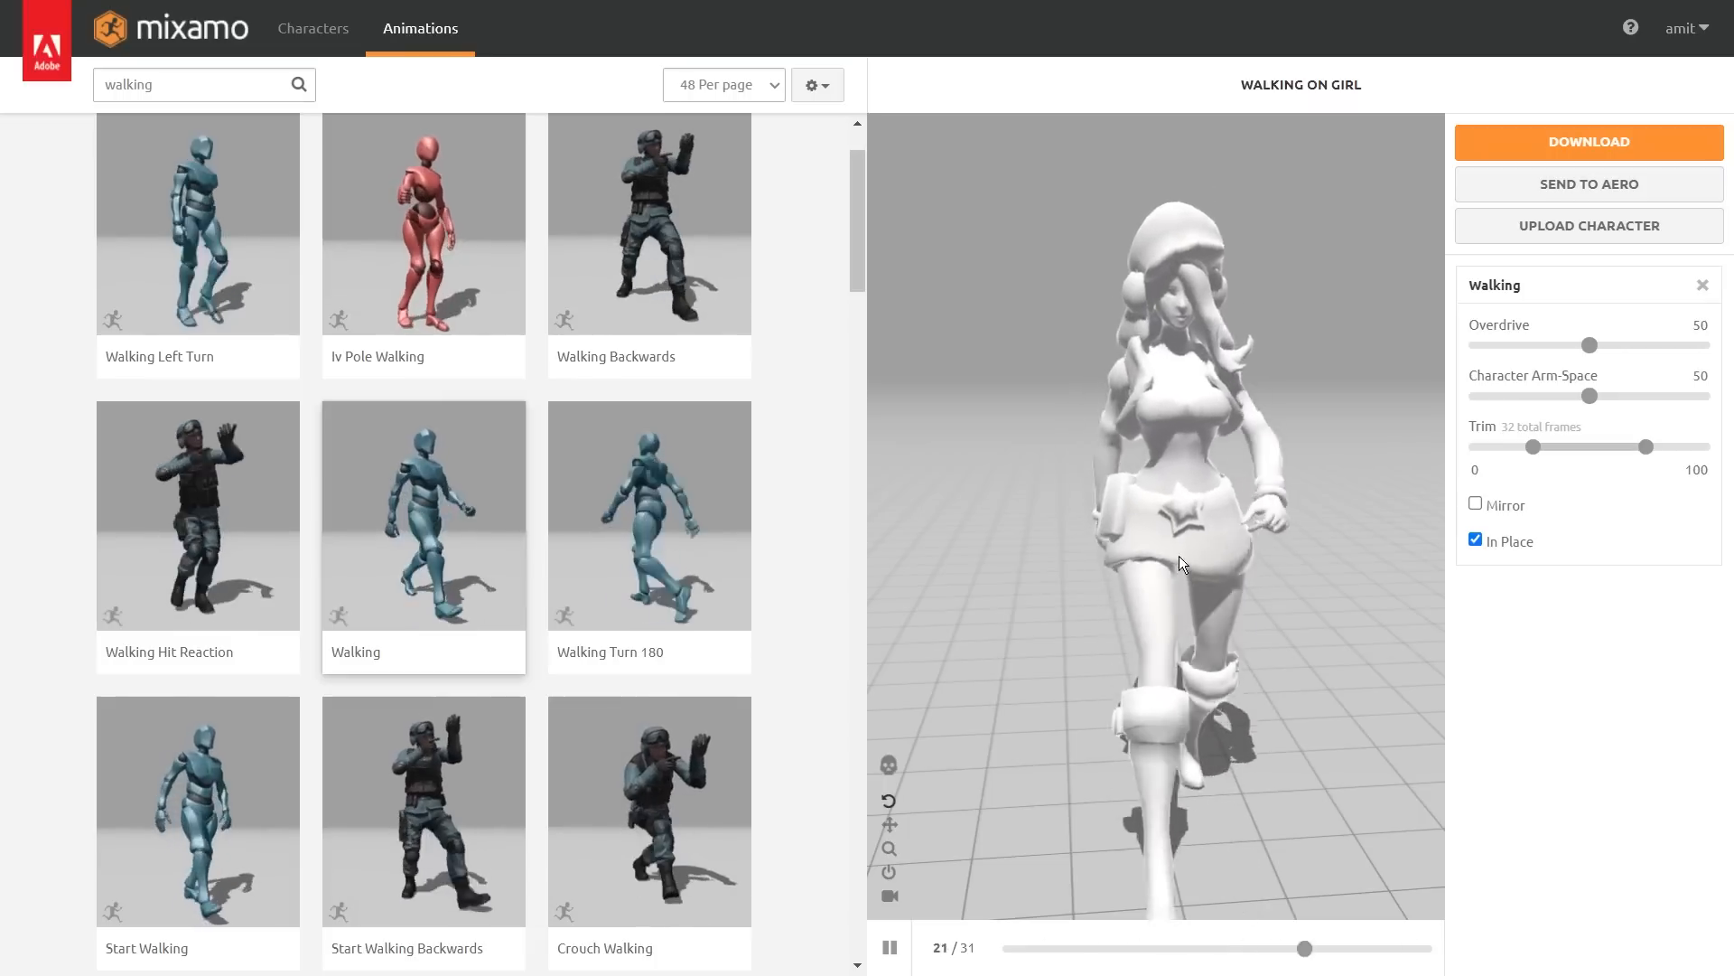
pyautogui.click(889, 947)
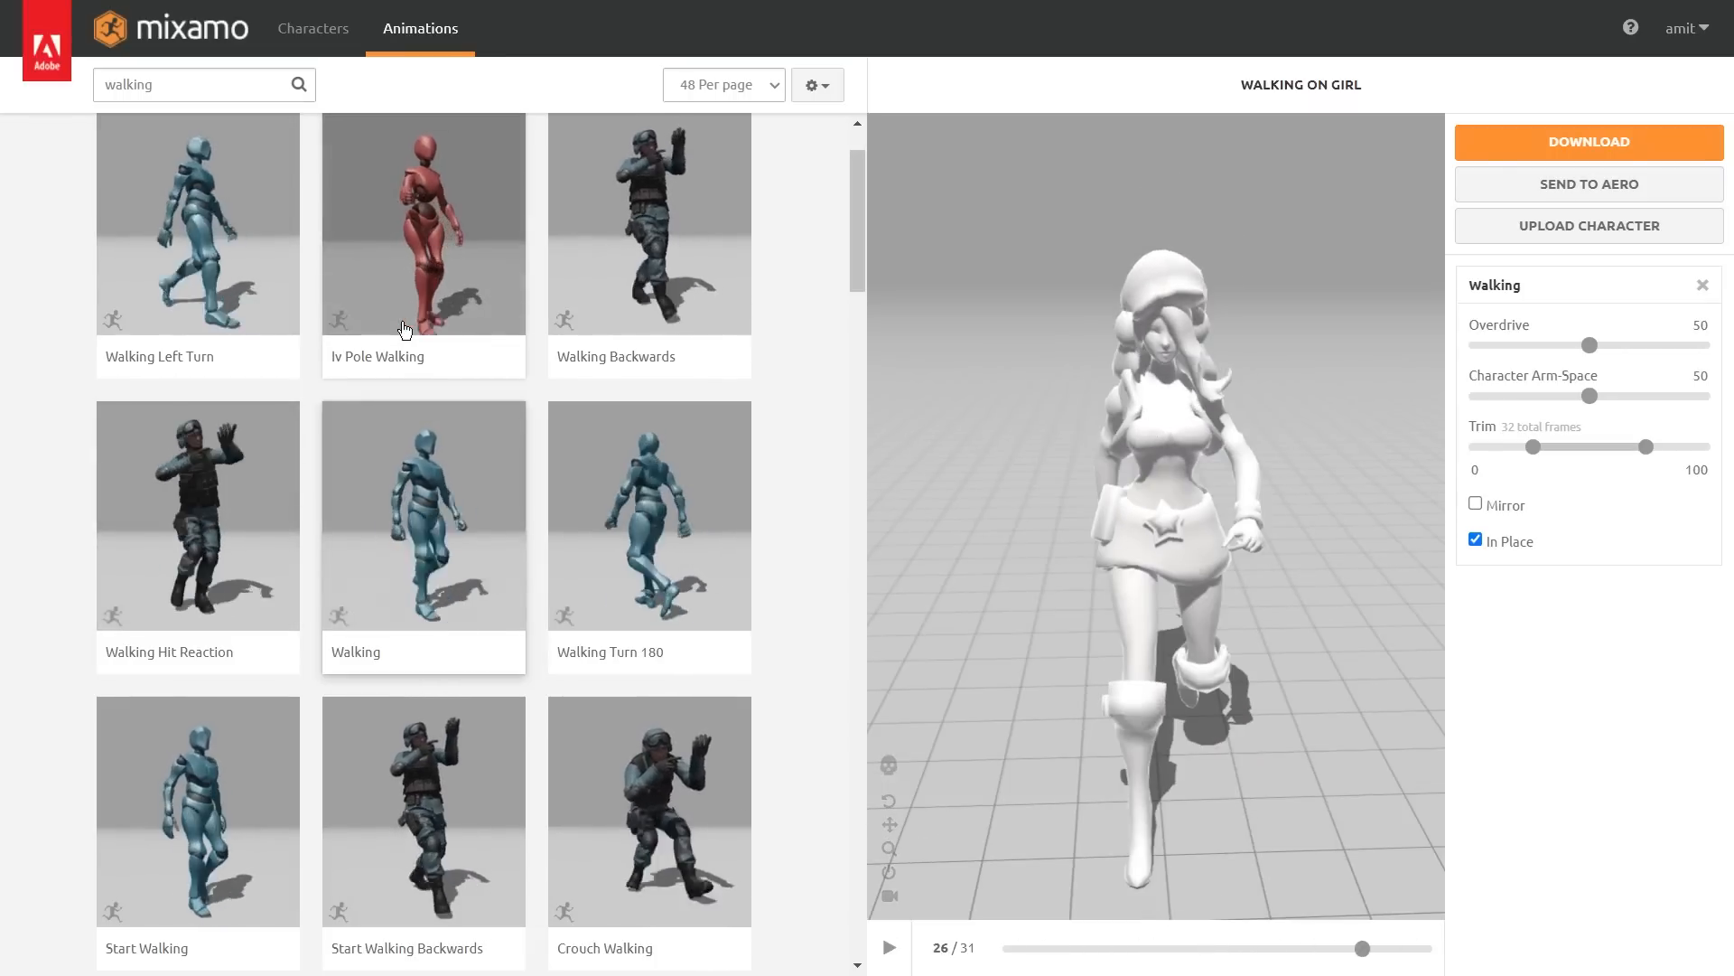
pyautogui.moveTo(1272, 473); pyautogui.dragTo(1135, 483)
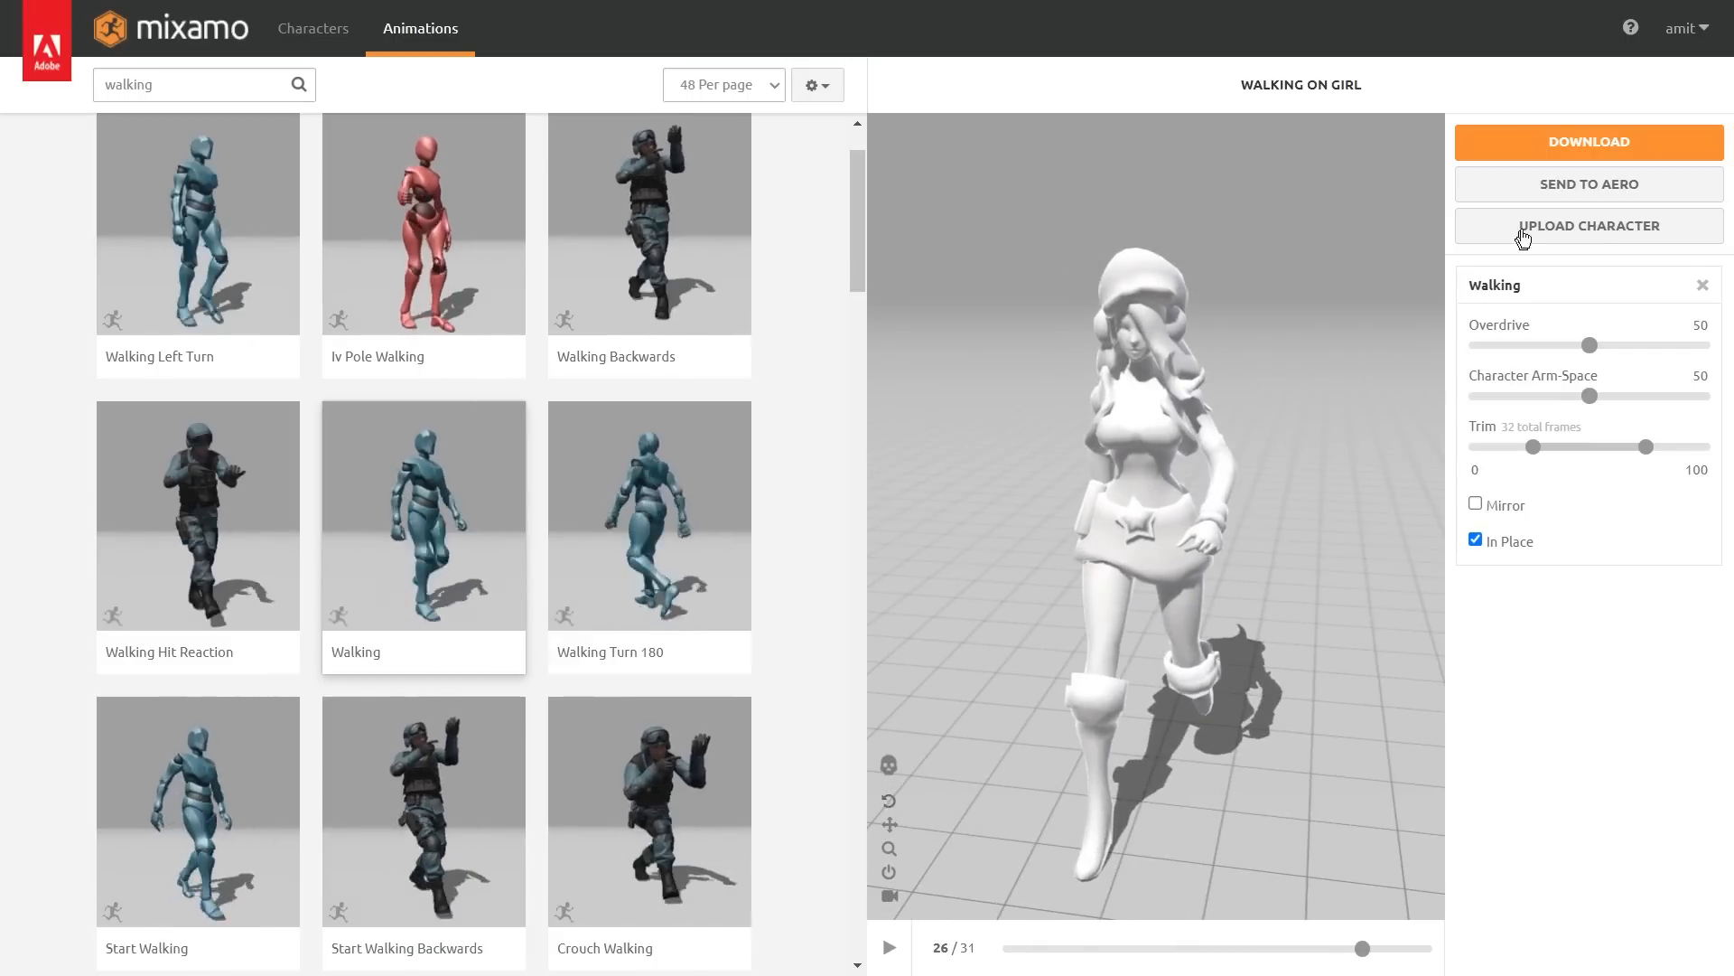
# - Download the animated character as FBX Binary (.fbx) with skin, at 30 frames per second and without keyframe reduction
pyautogui.click(1658, 149)
pyautogui.click(1014, 242)
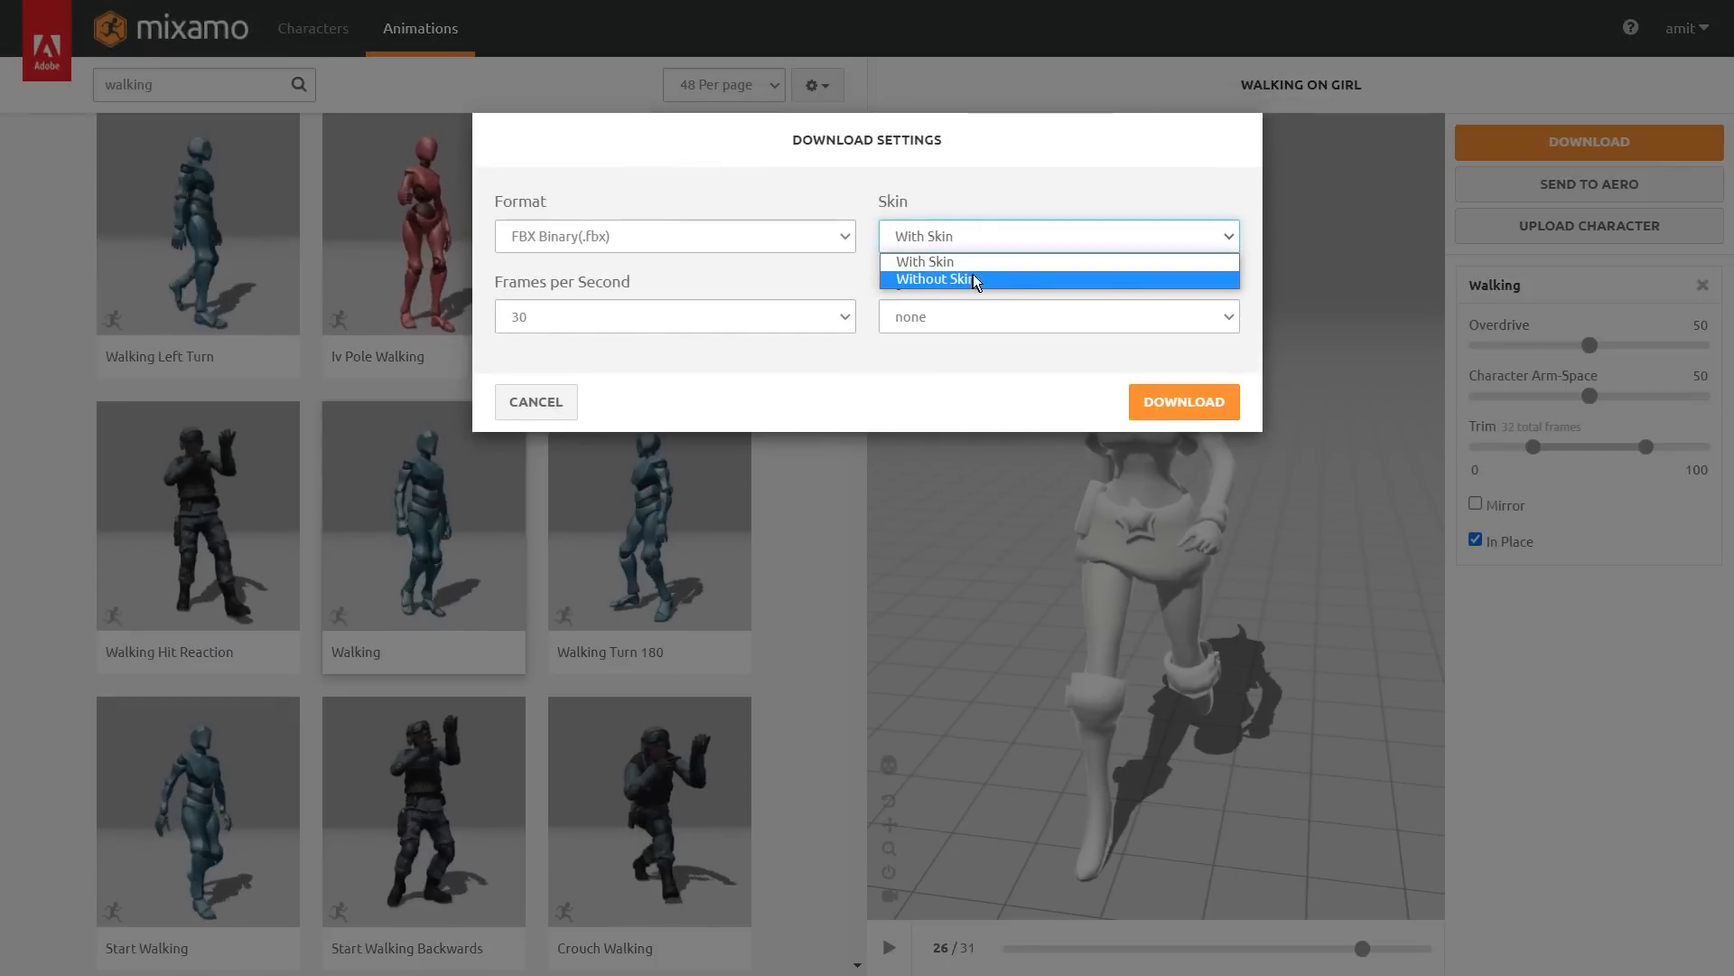
pyautogui.click(981, 263)
pyautogui.click(994, 242)
pyautogui.click(965, 248)
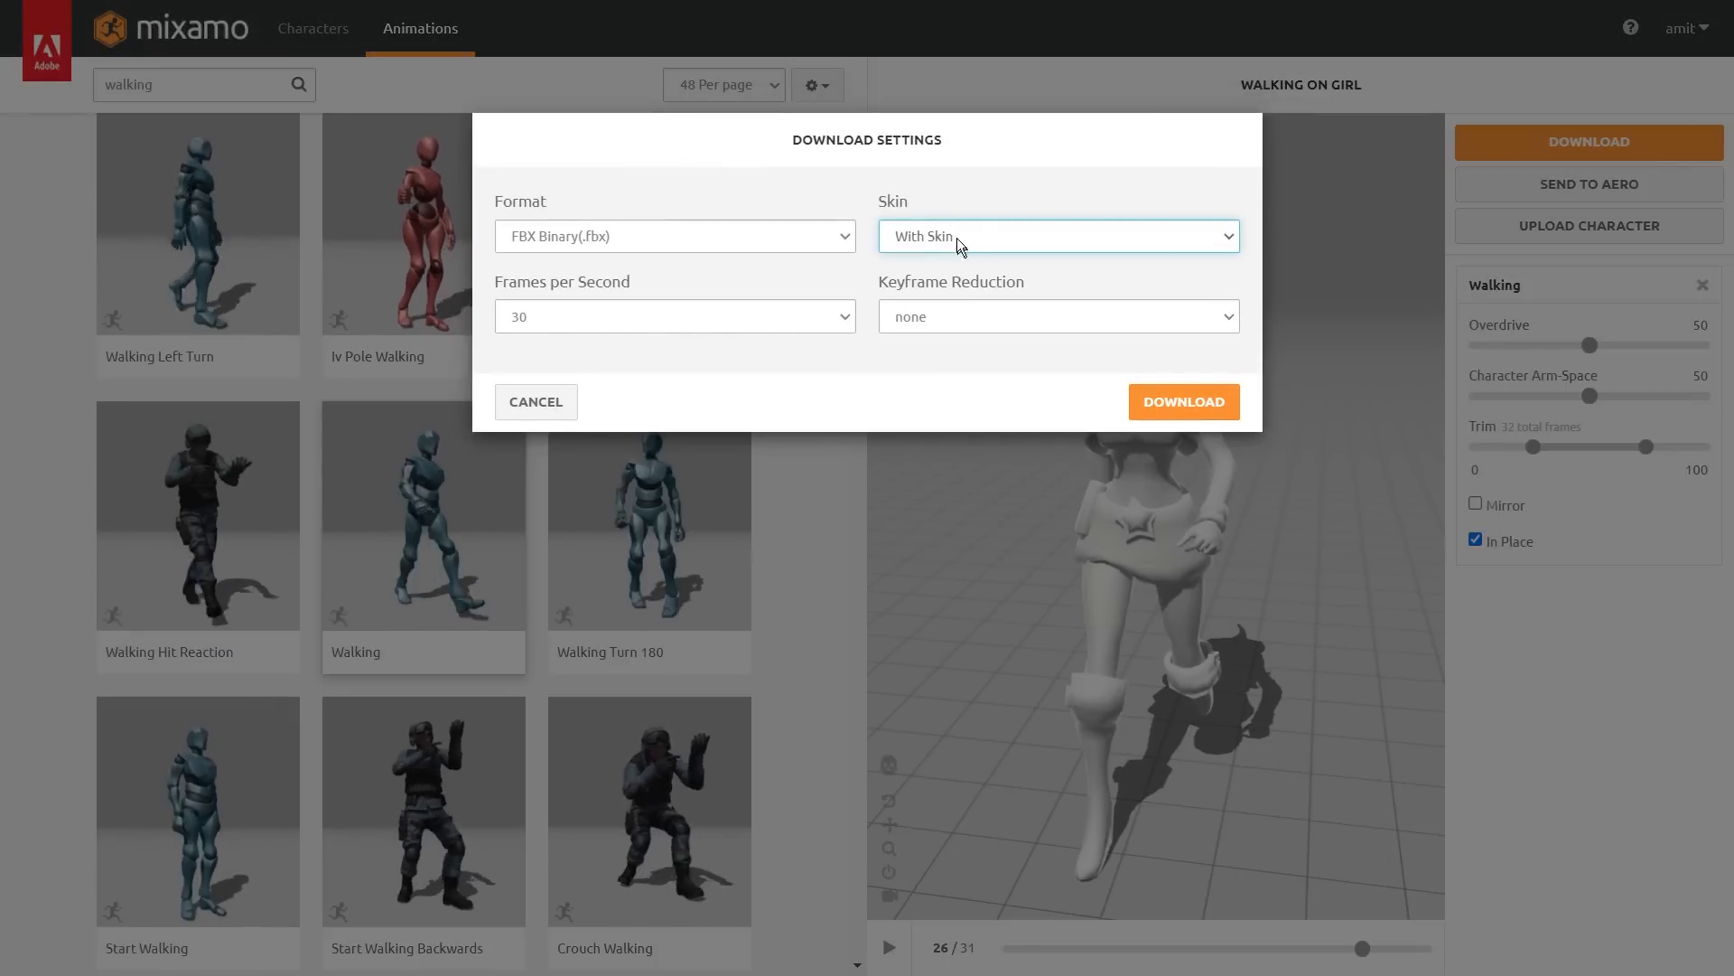
pyautogui.click(1036, 239)
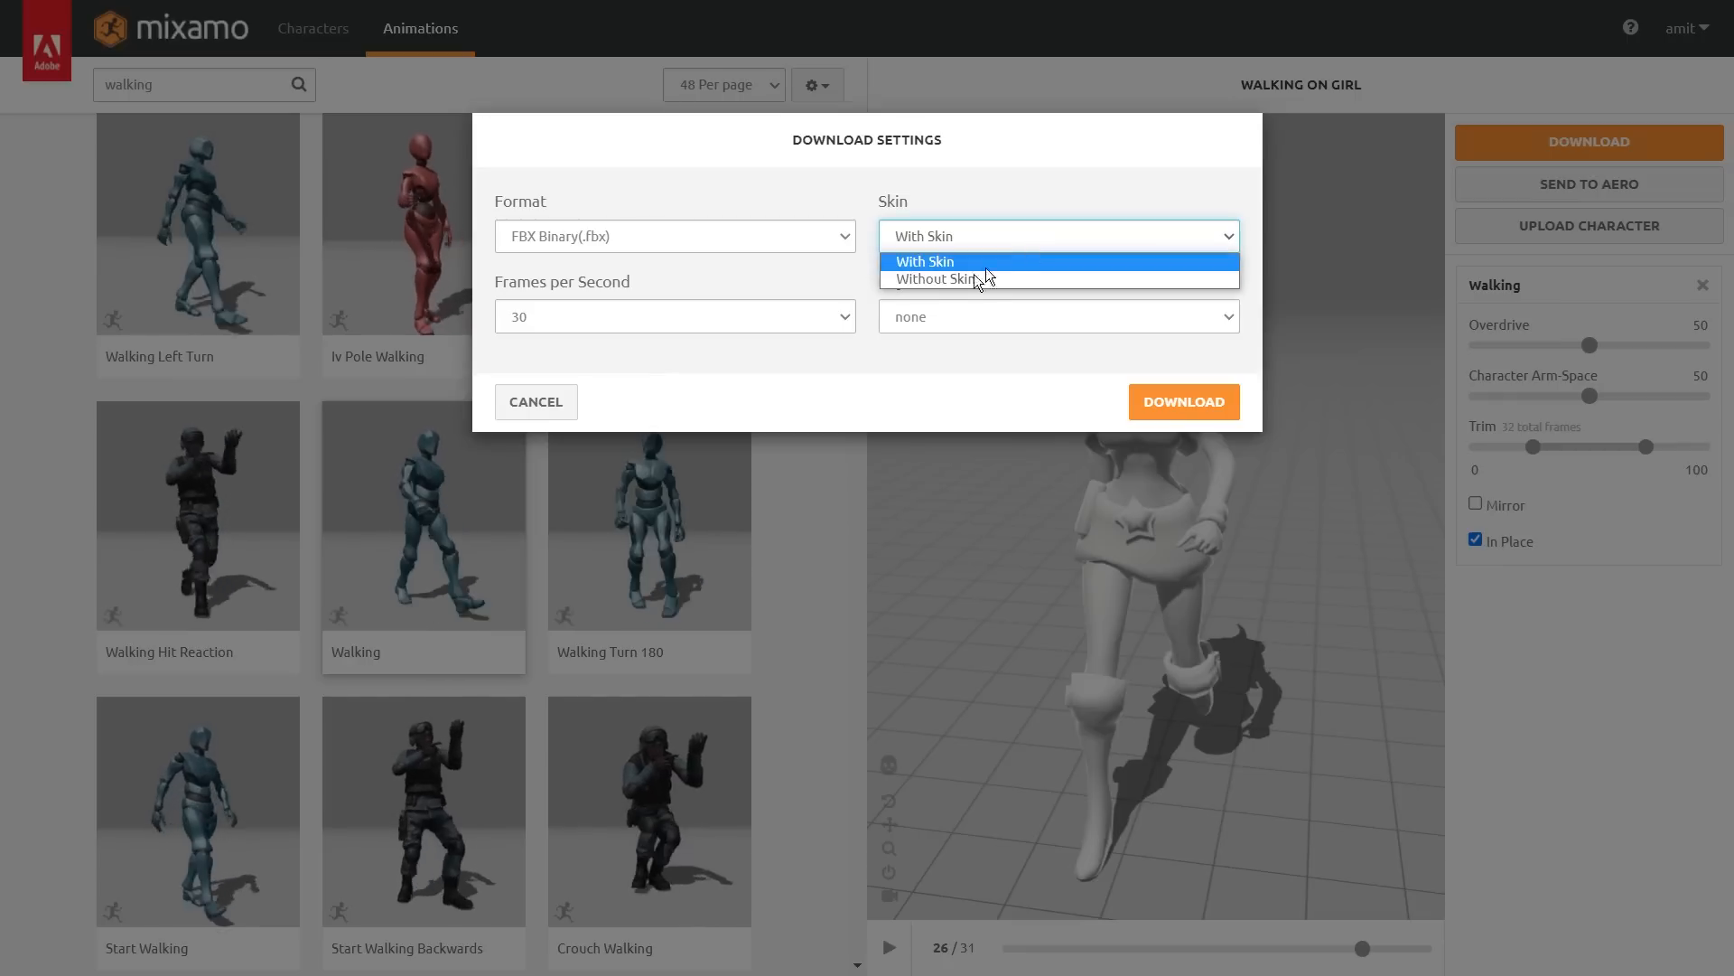
pyautogui.click(984, 262)
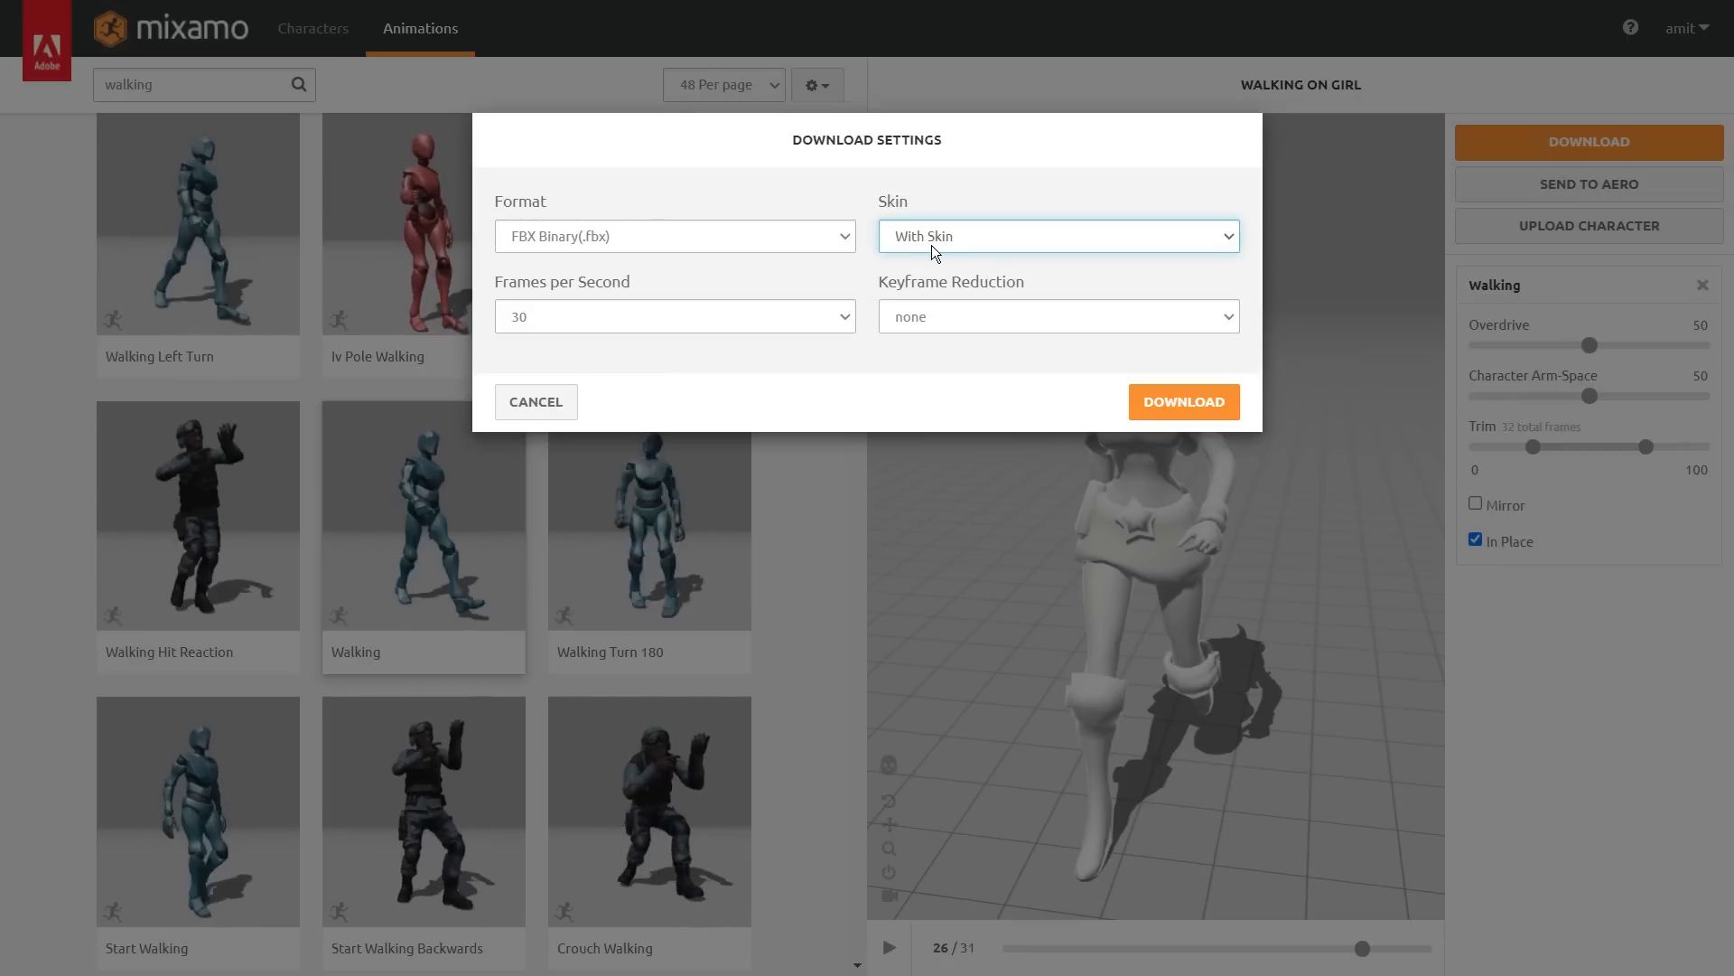
pyautogui.click(1184, 401)
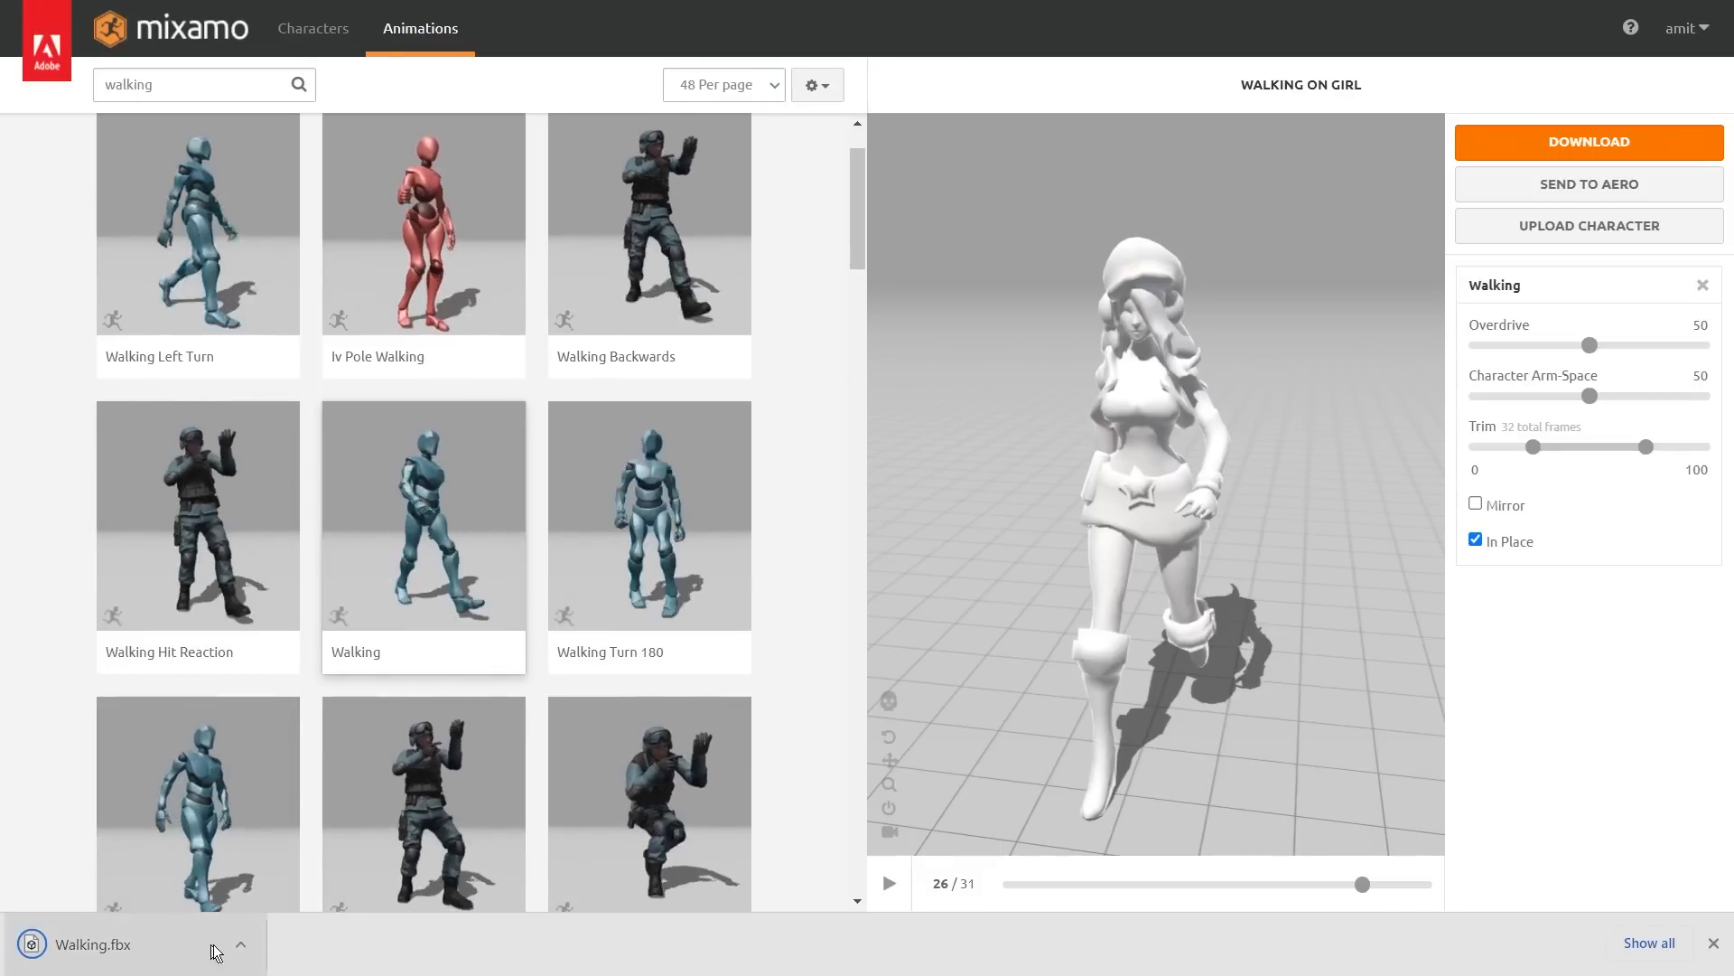
# - Move the downloaded Walking file from the Downloads folder to the Mixamo folder inside Model and rename it Girl_Game
pyautogui.click(260, 944)
pyautogui.click(352, 866)
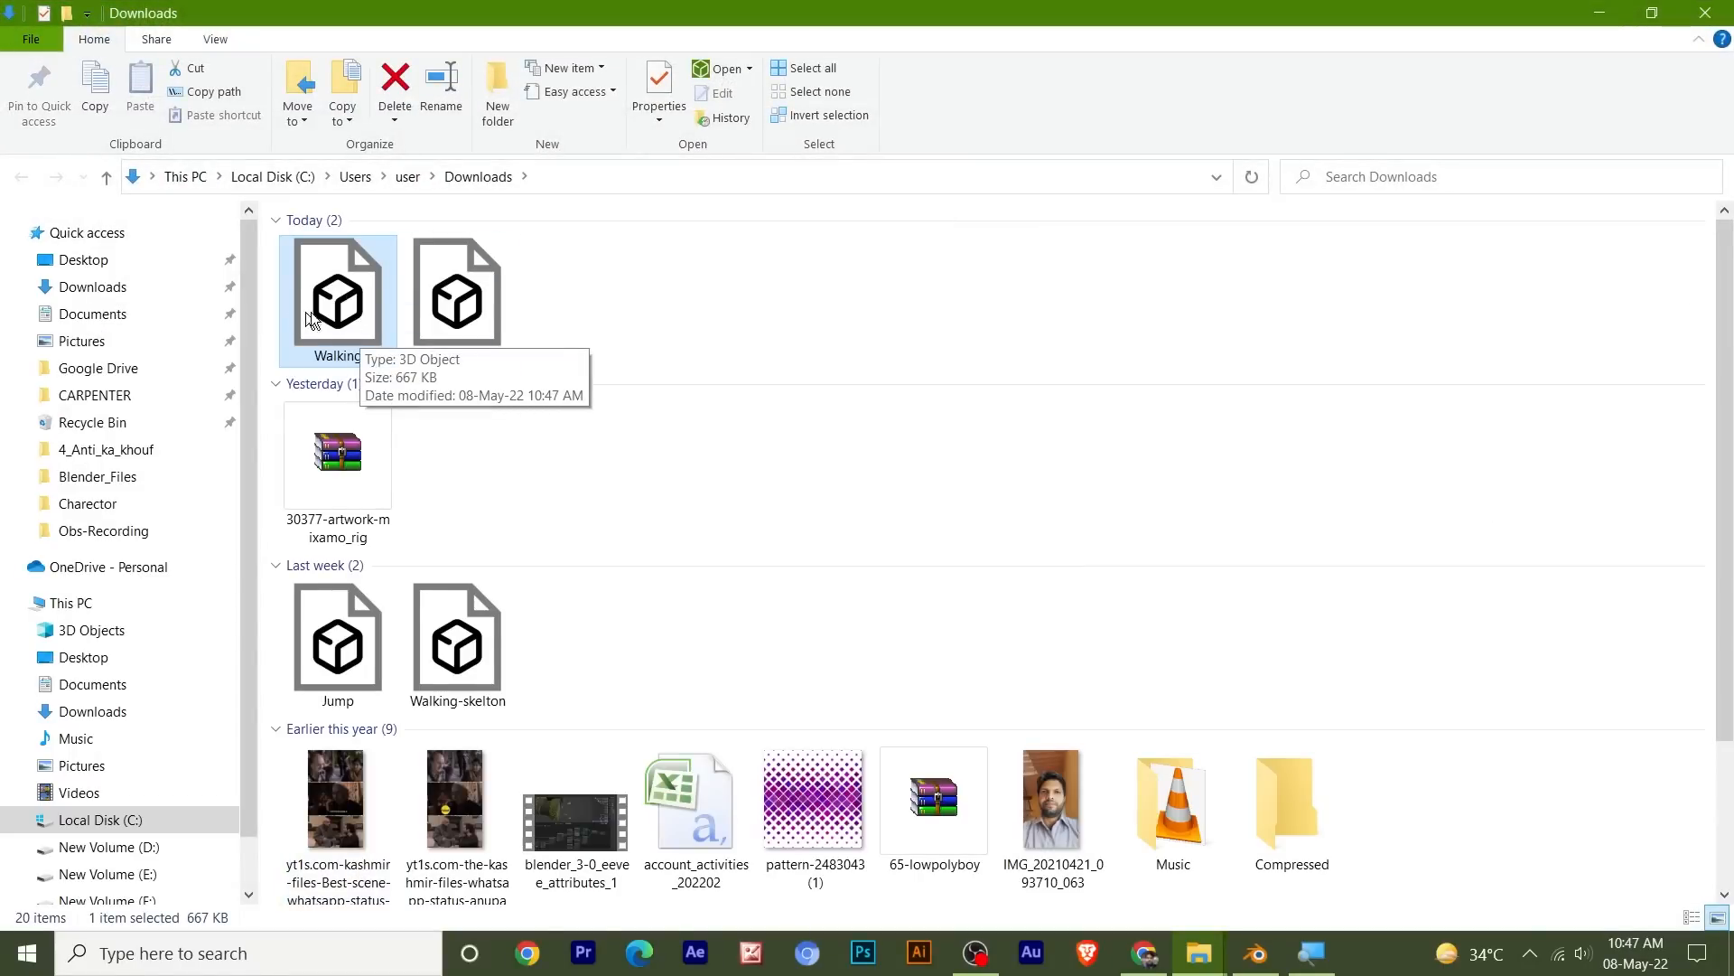
pyautogui.click(632, 282)
pyautogui.click(367, 308)
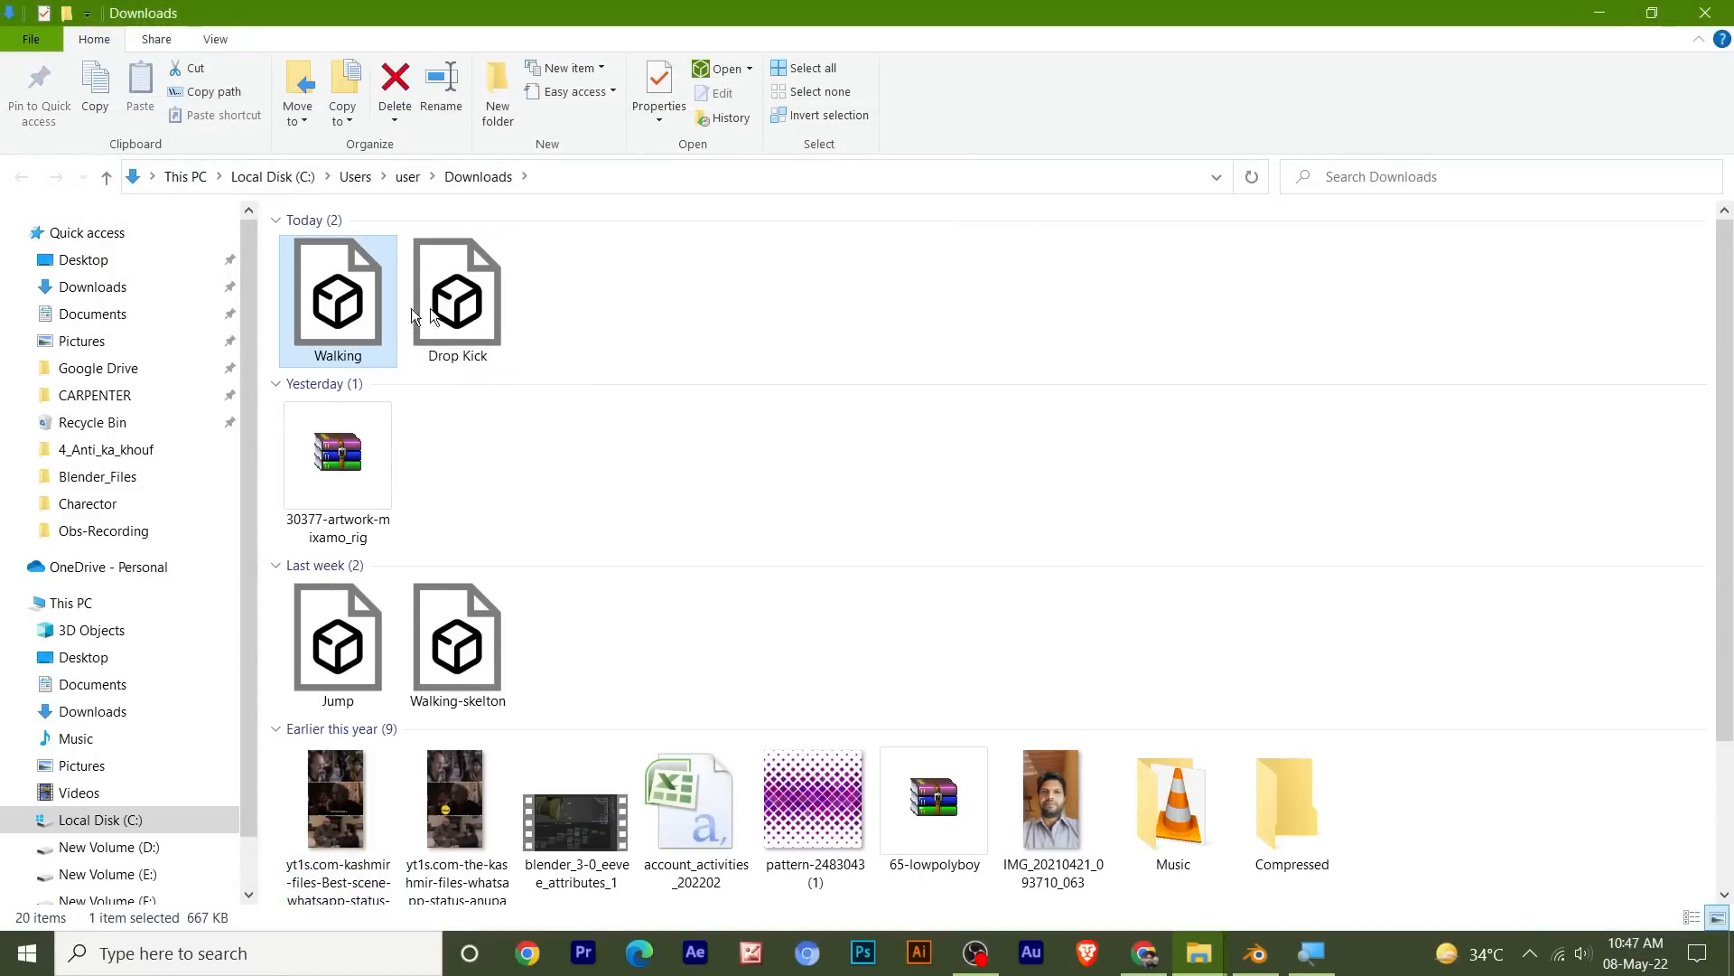
pyautogui.hotkey('ctrl', 'x')
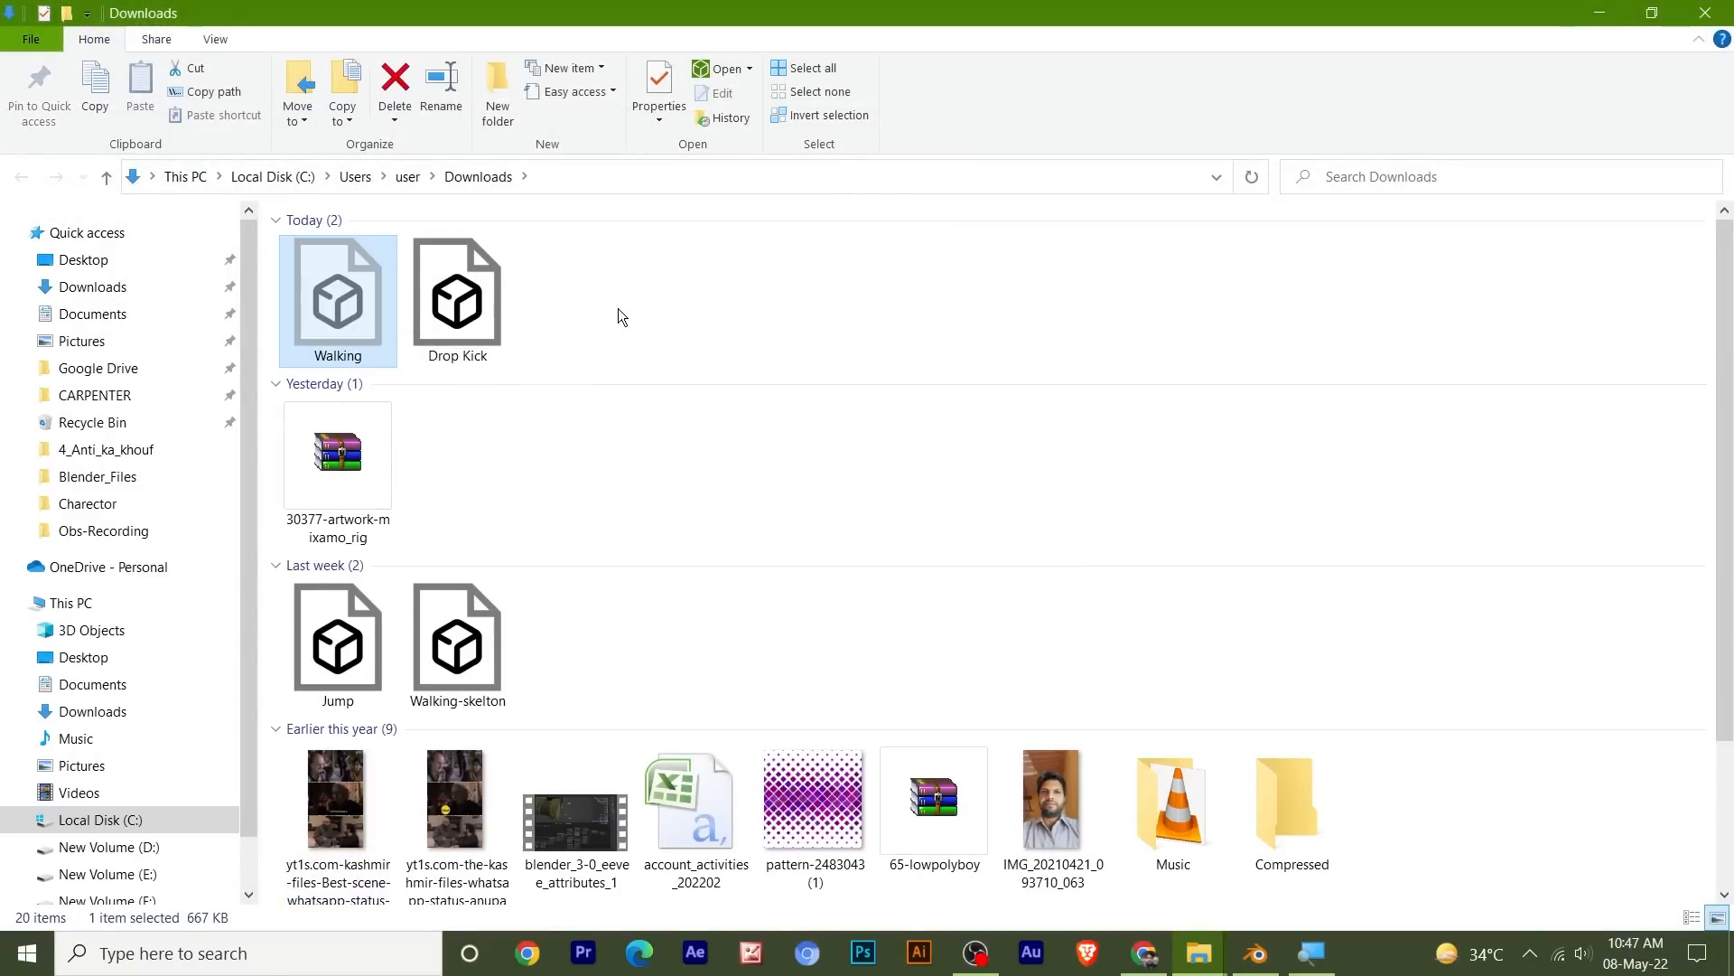
pyautogui.moveTo(1211, 954)
pyautogui.click(1195, 854)
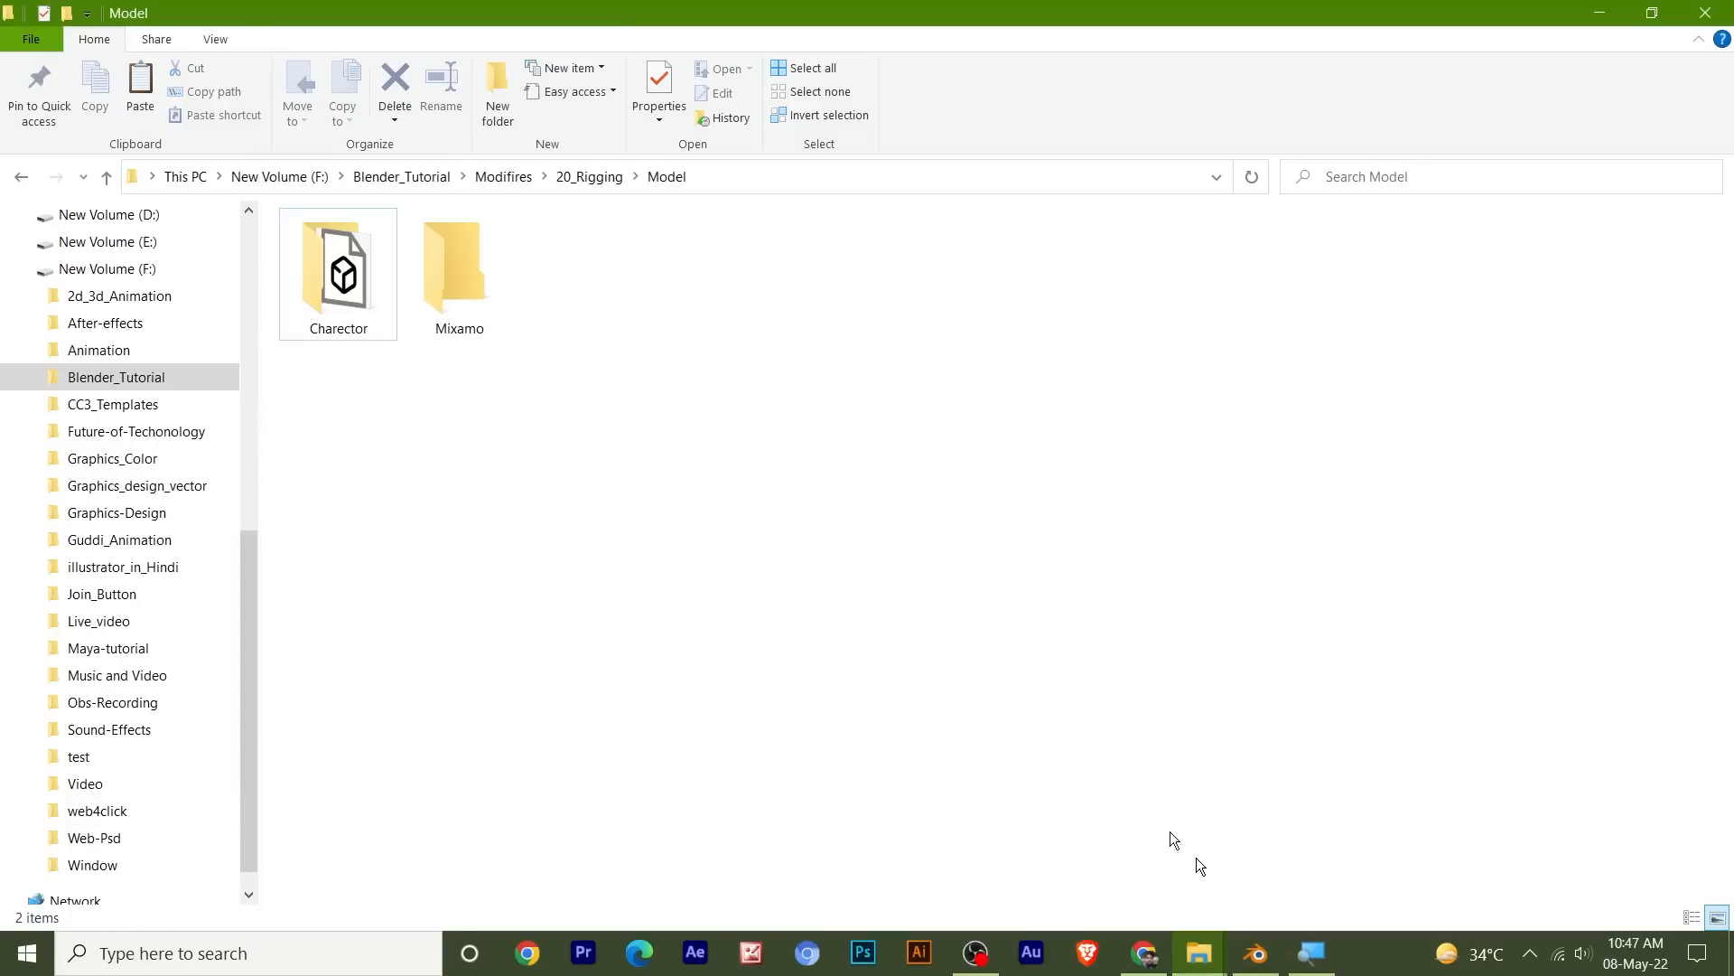
pyautogui.doubleClick(495, 285)
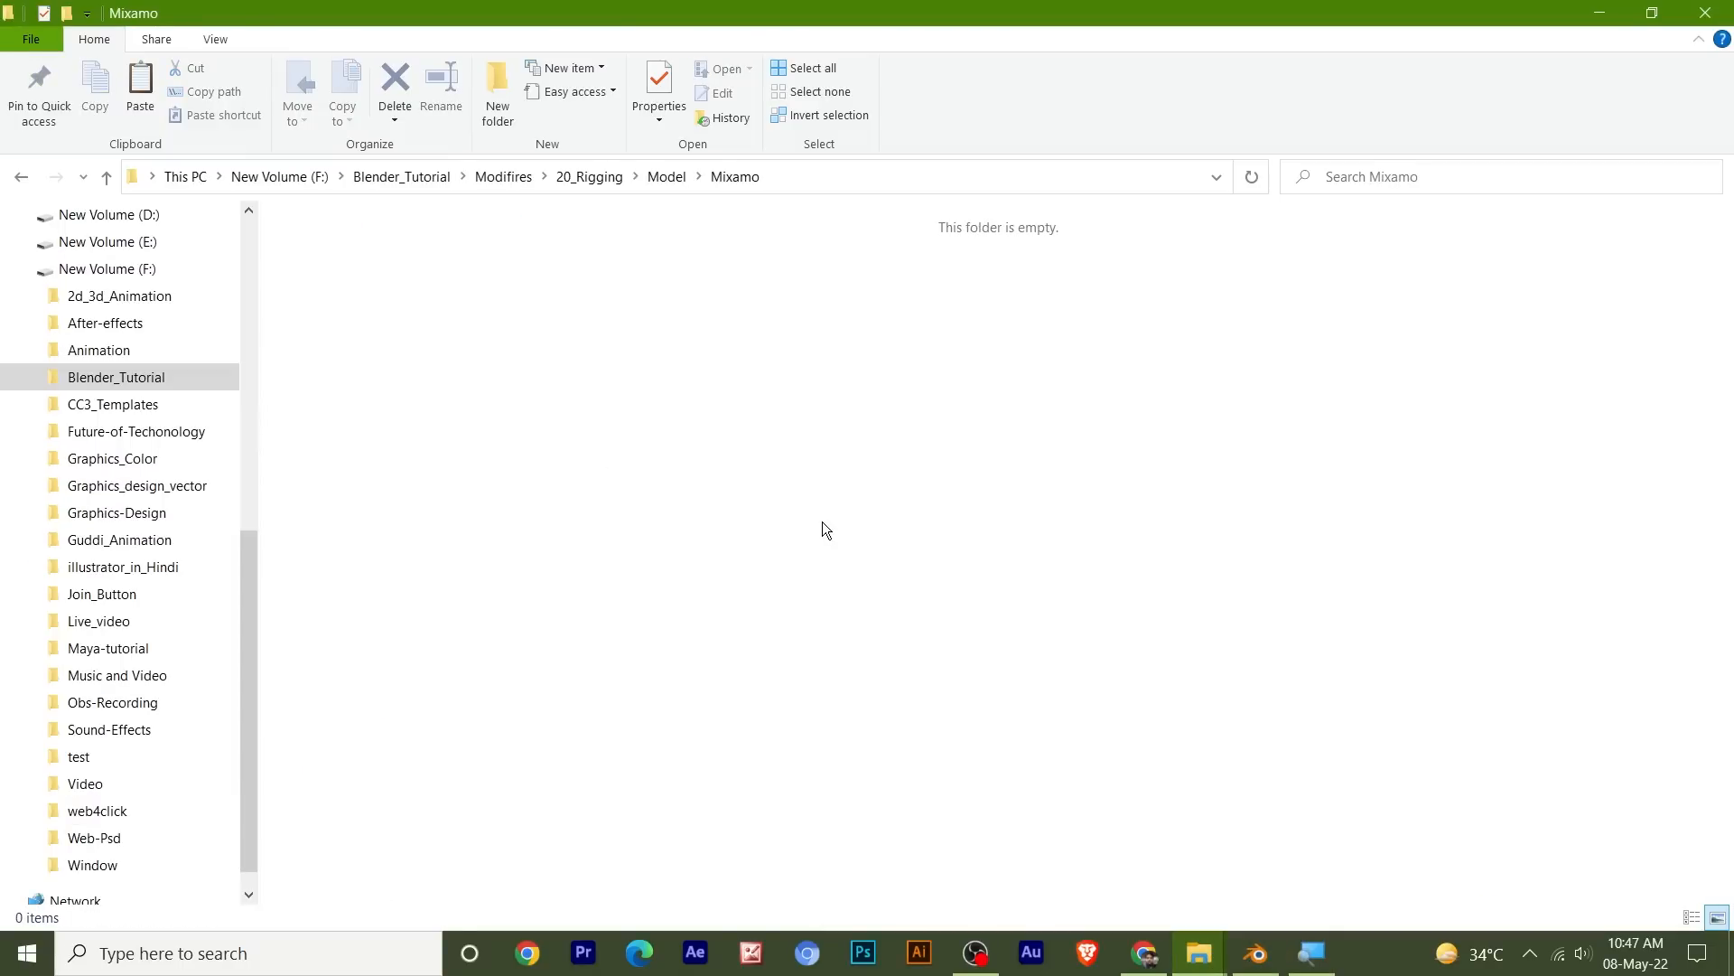
pyautogui.hotkey('ctrl', 'v')
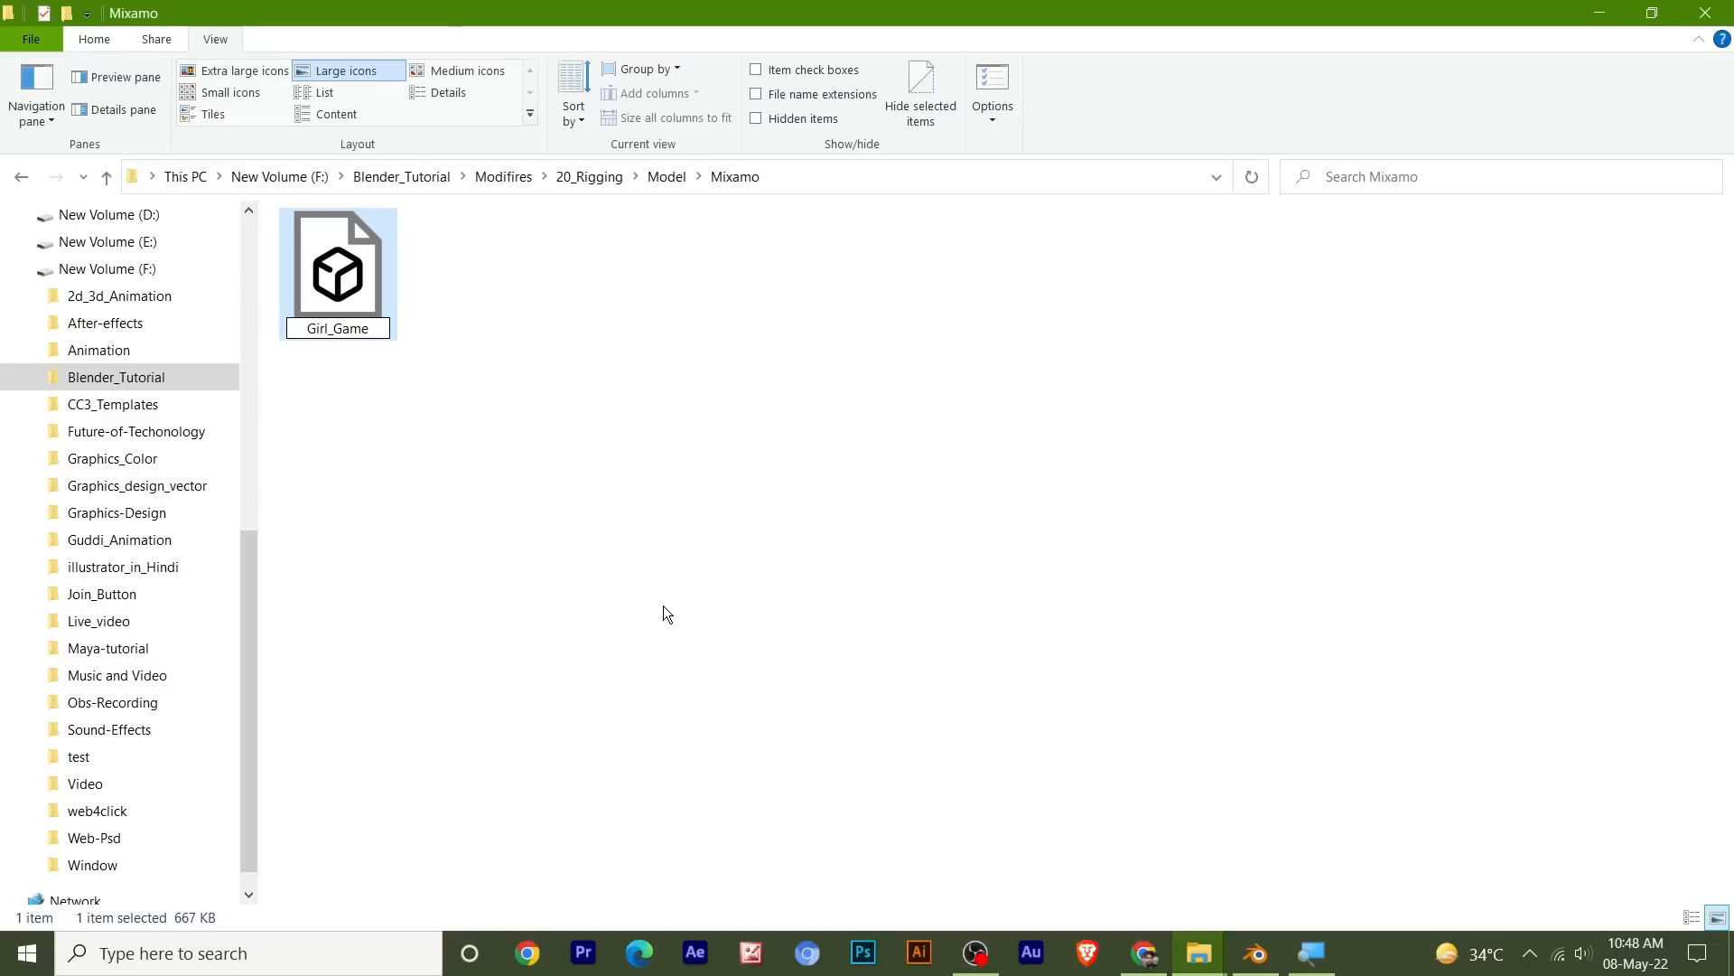
pyautogui.click(623, 567)
# - Copy the path of the Mixamo folder and switch to Blender
pyautogui.click(630, 310)
pyautogui.click(817, 180)
pyautogui.click(931, 348)
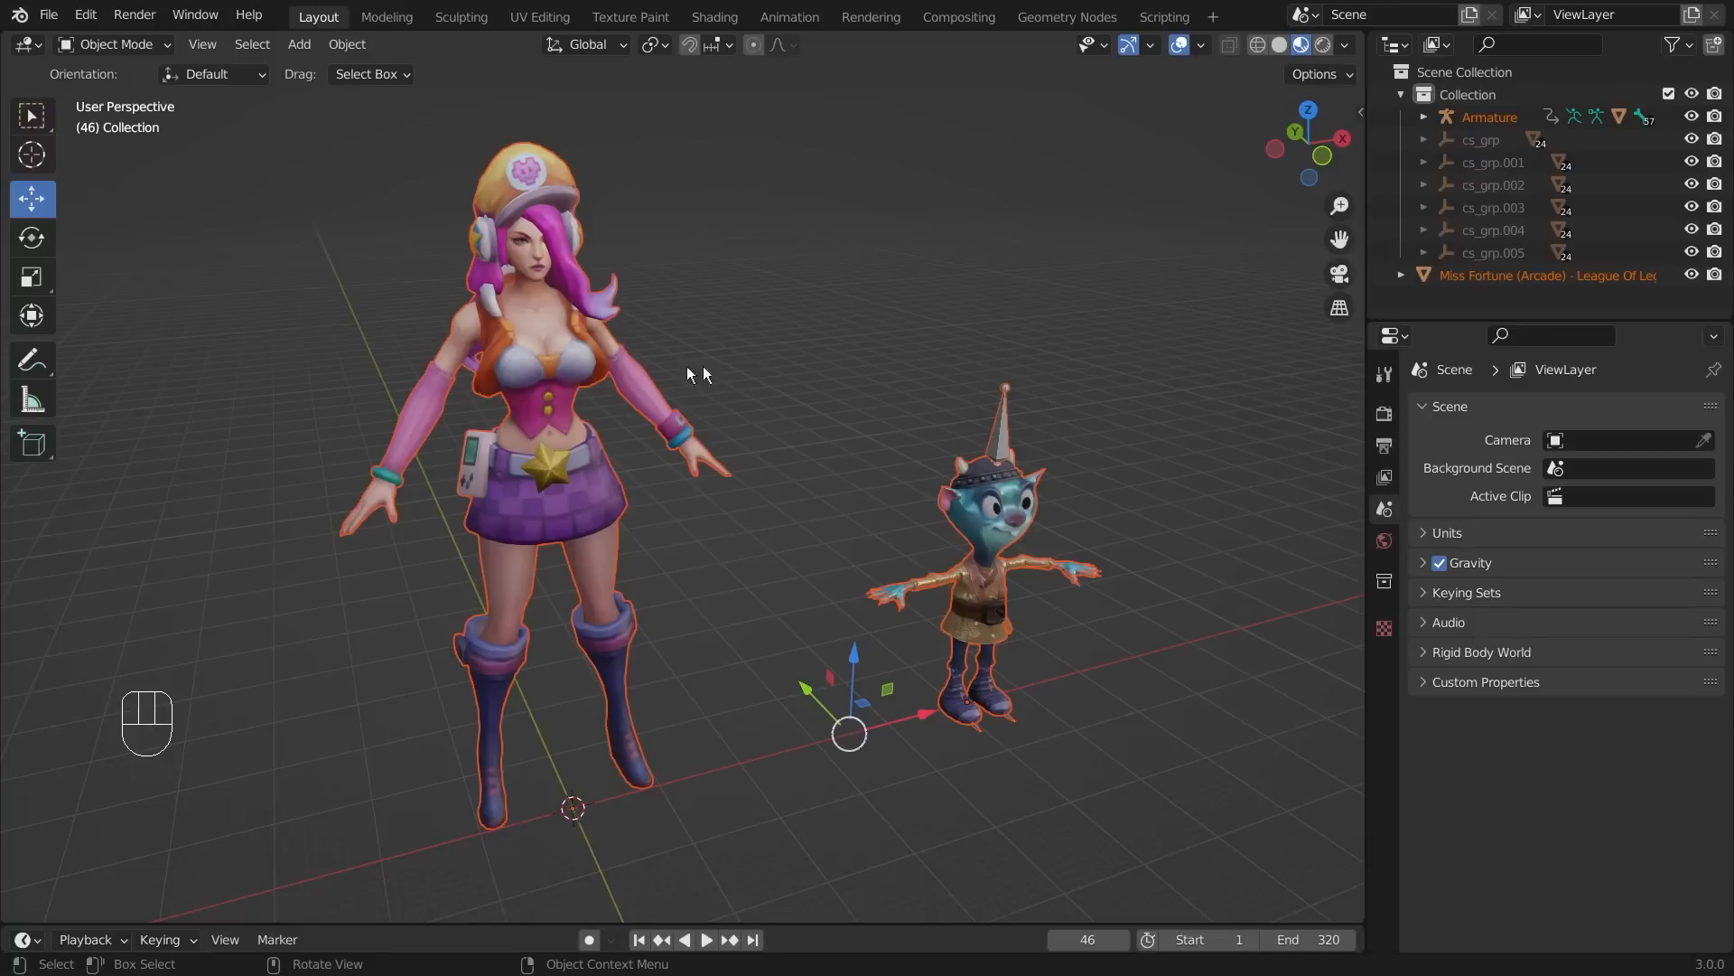
# - Delete the small blue-faced character together with its armature from the scene
pyautogui.moveTo(789, 360)
pyautogui.mouseDown(button='middle')
pyautogui.moveTo(643, 360)
pyautogui.moveTo(781, 360)
pyautogui.mouseUp(button='middle')
pyautogui.scroll(-2, 779, 359)
pyautogui.click(838, 399)
pyautogui.moveTo(813, 360); pyautogui.dragTo(1069, 710)
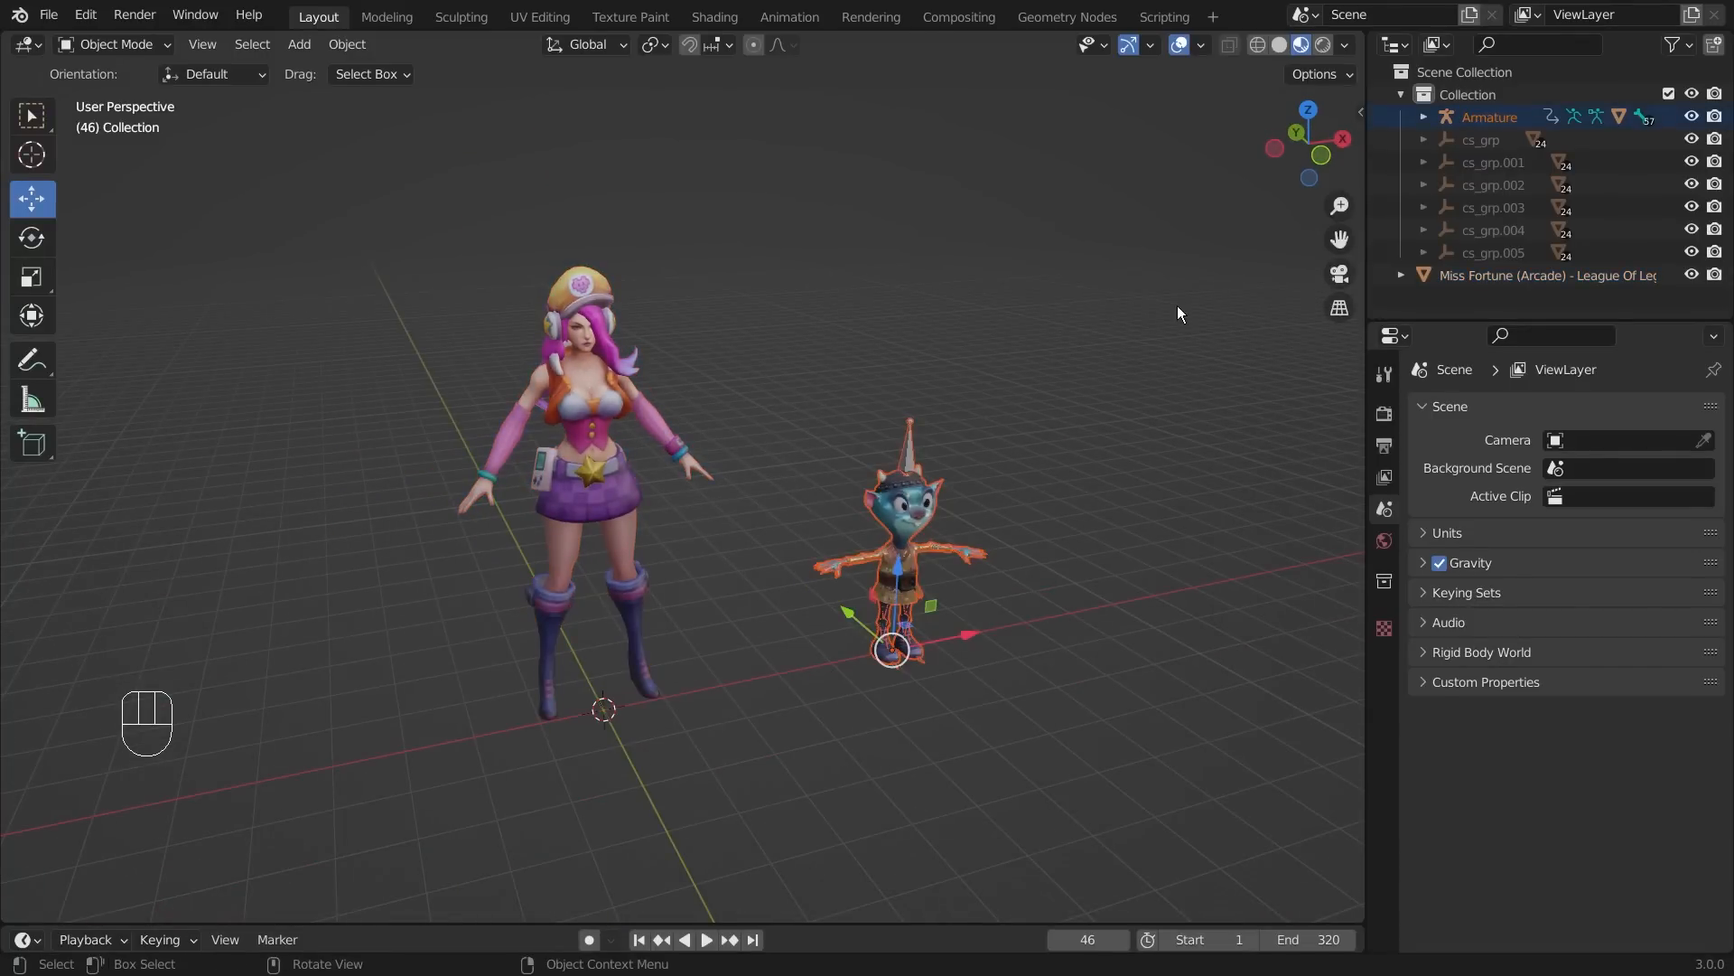
pyautogui.press('Delete')
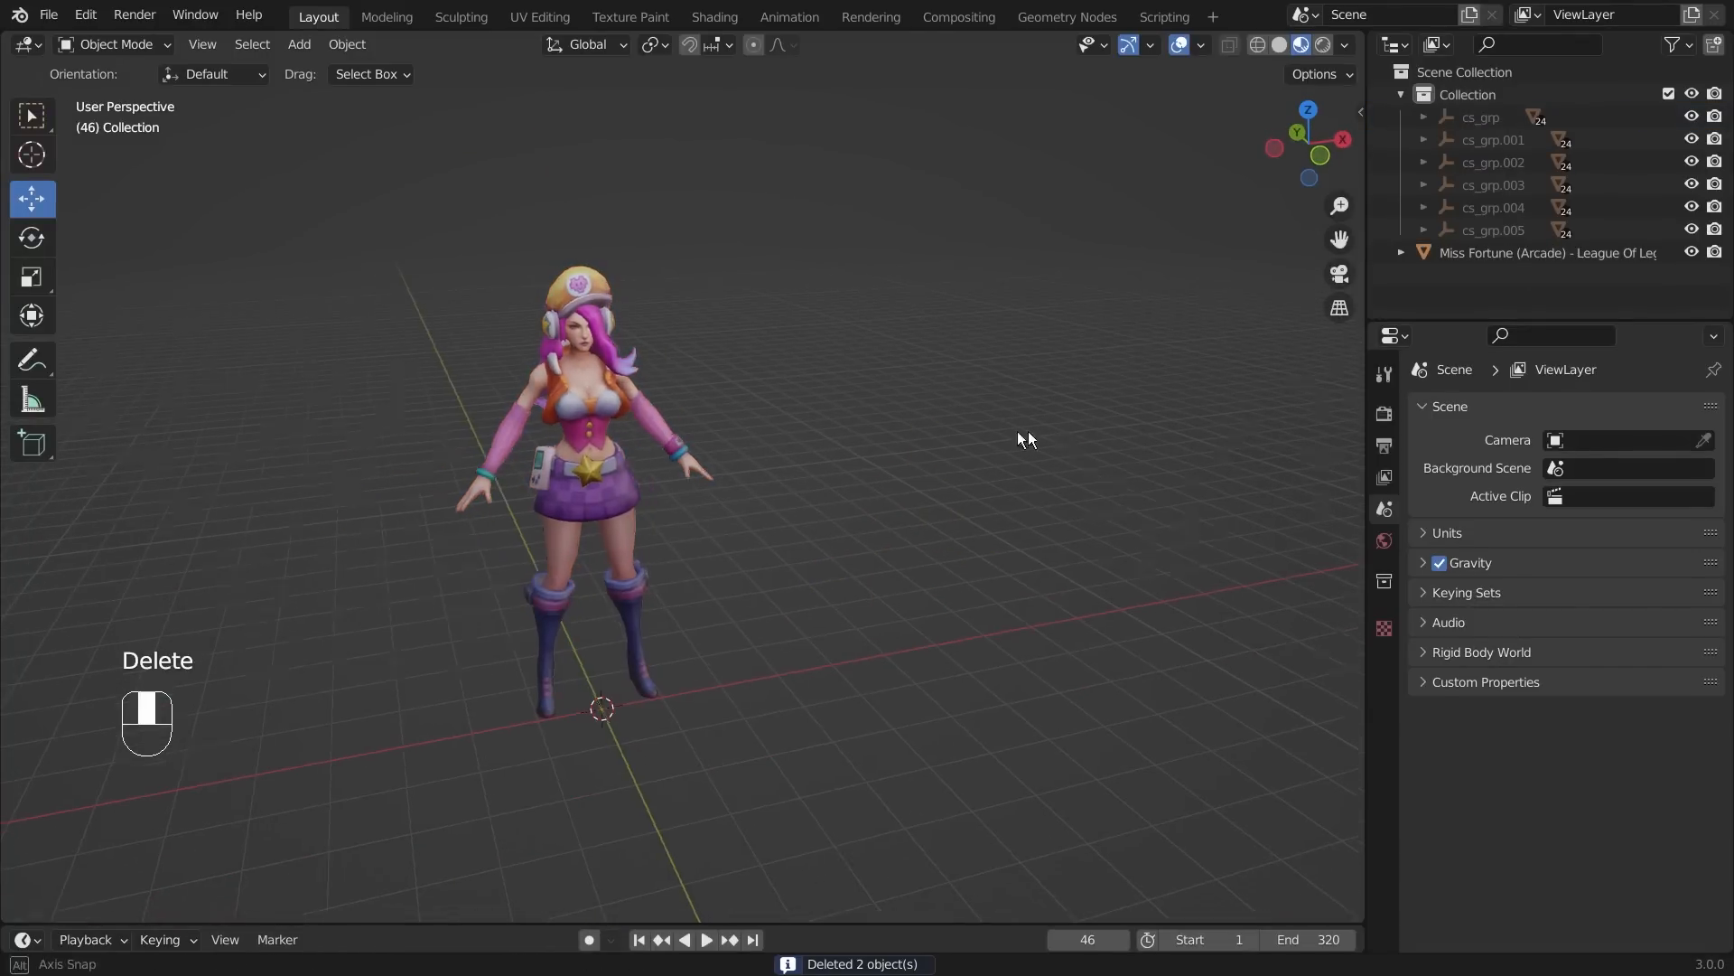
# - Import Girl_Game.fbx into the scene from the Model\Mixamo folder, using the copied folder path
pyautogui.click(47, 15)
pyautogui.moveTo(103, 318)
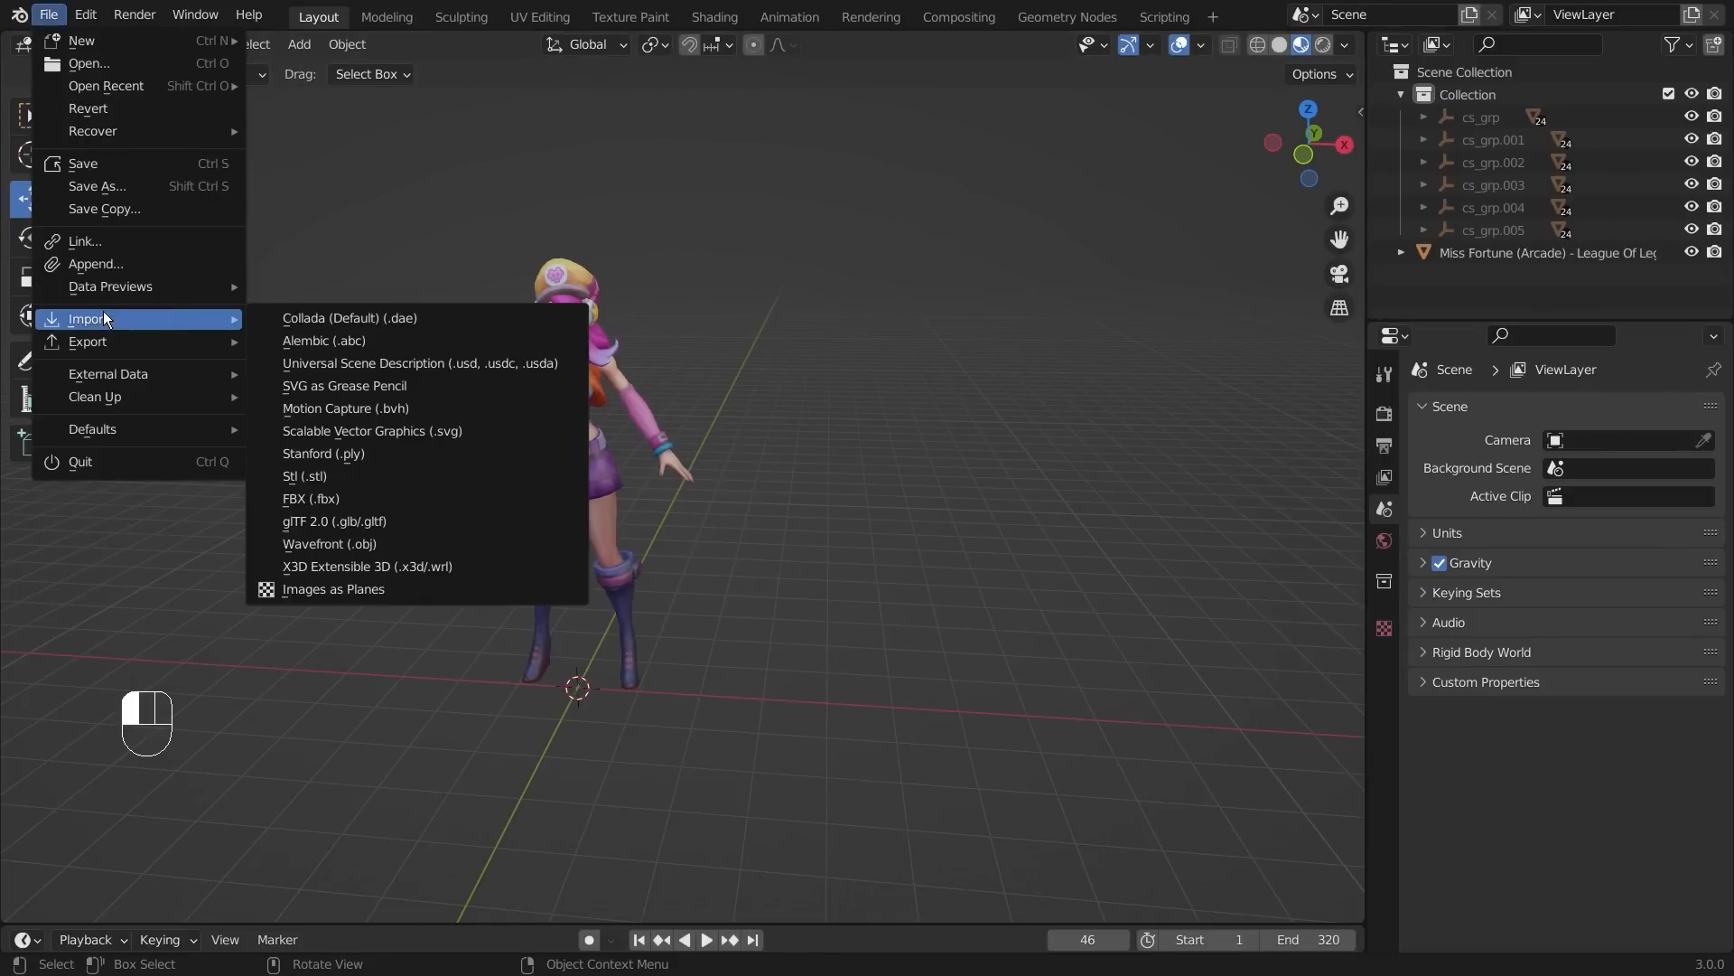
pyautogui.click(354, 499)
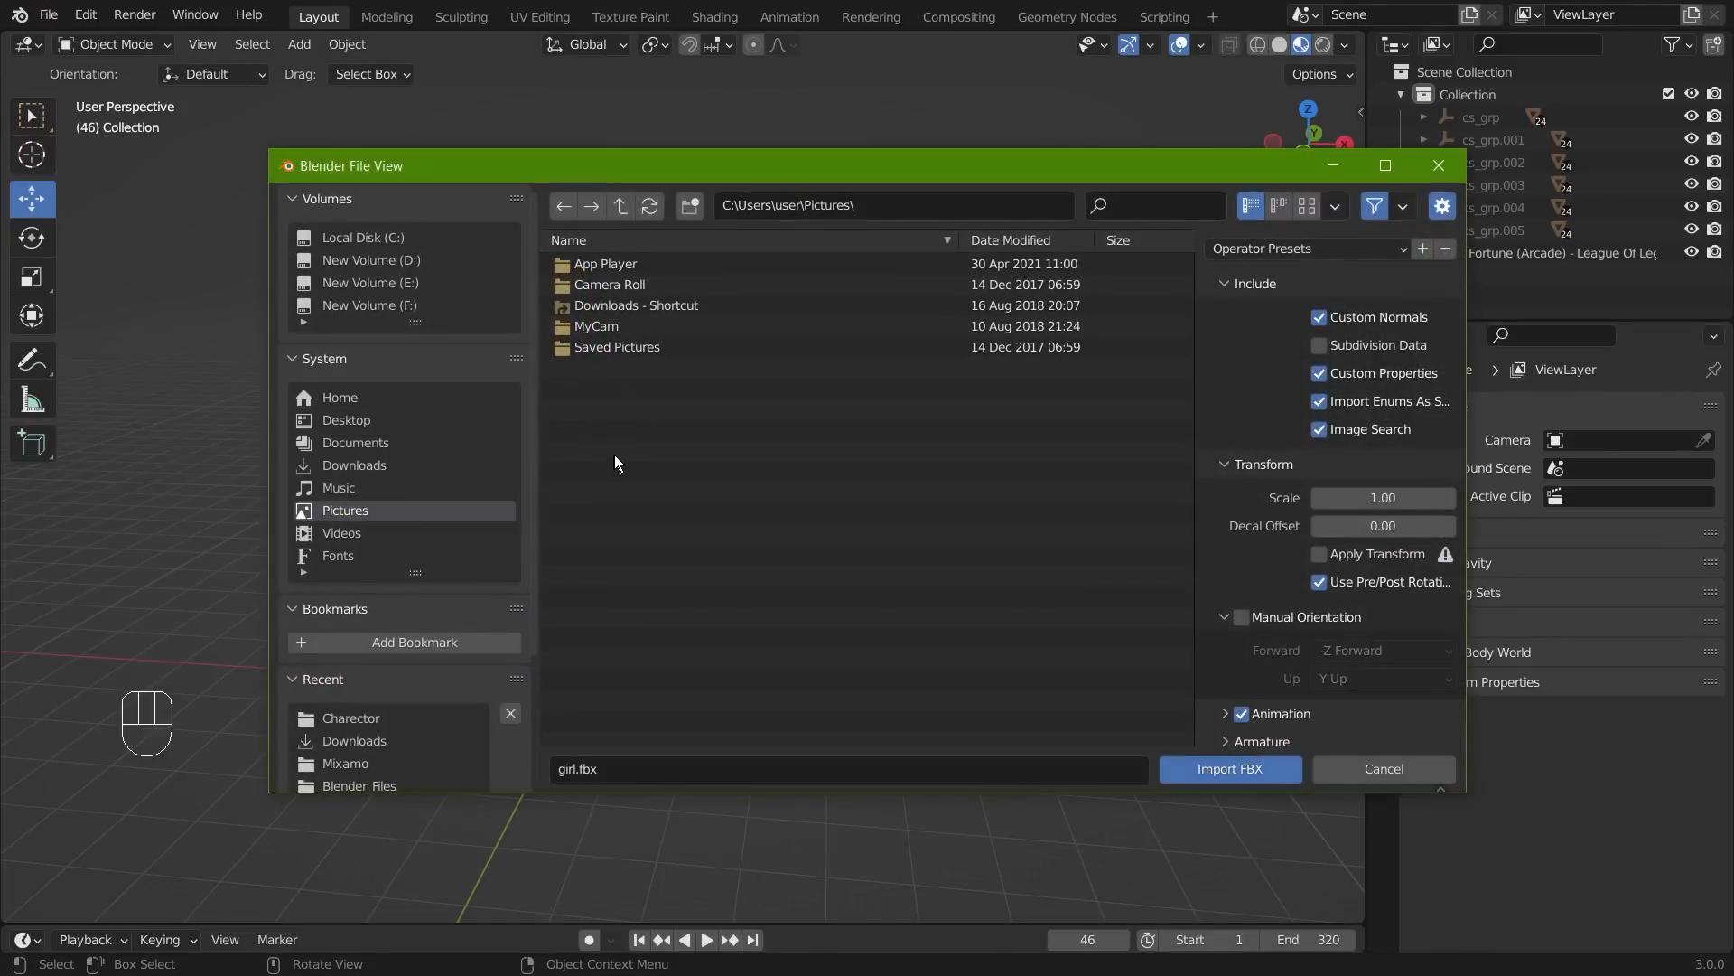
pyautogui.click(894, 206)
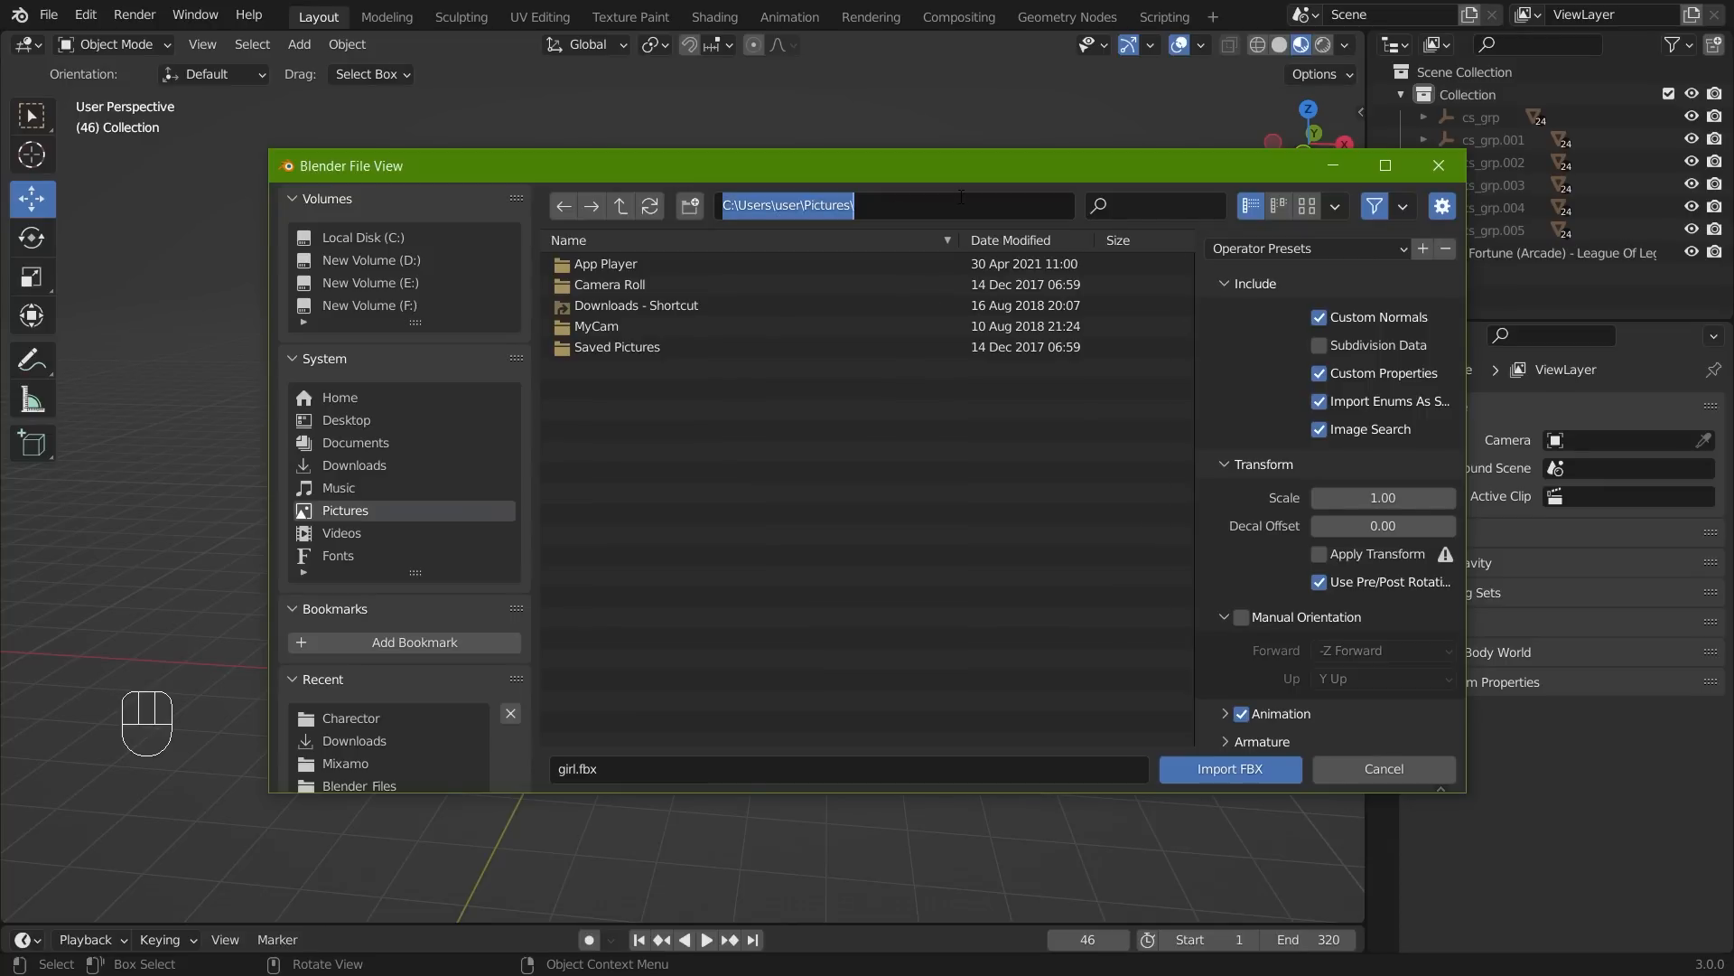
pyautogui.hotkey('ctrl', 'v')
pyautogui.press('Return')
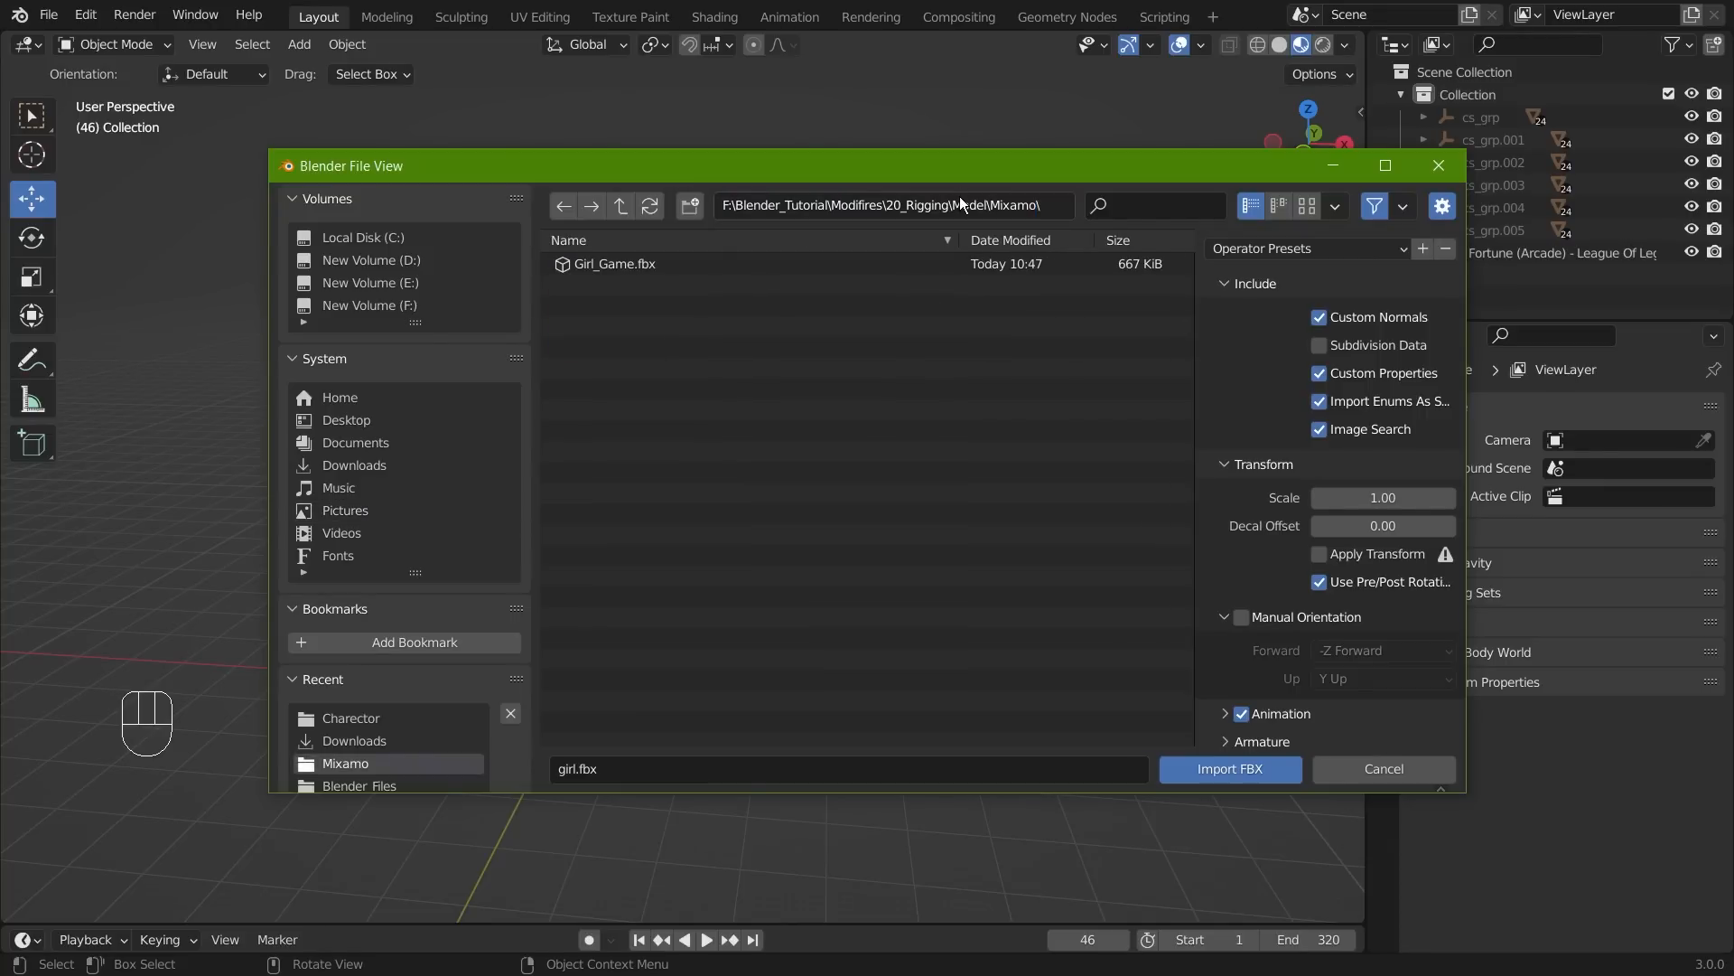
pyautogui.click(623, 263)
pyautogui.click(1260, 768)
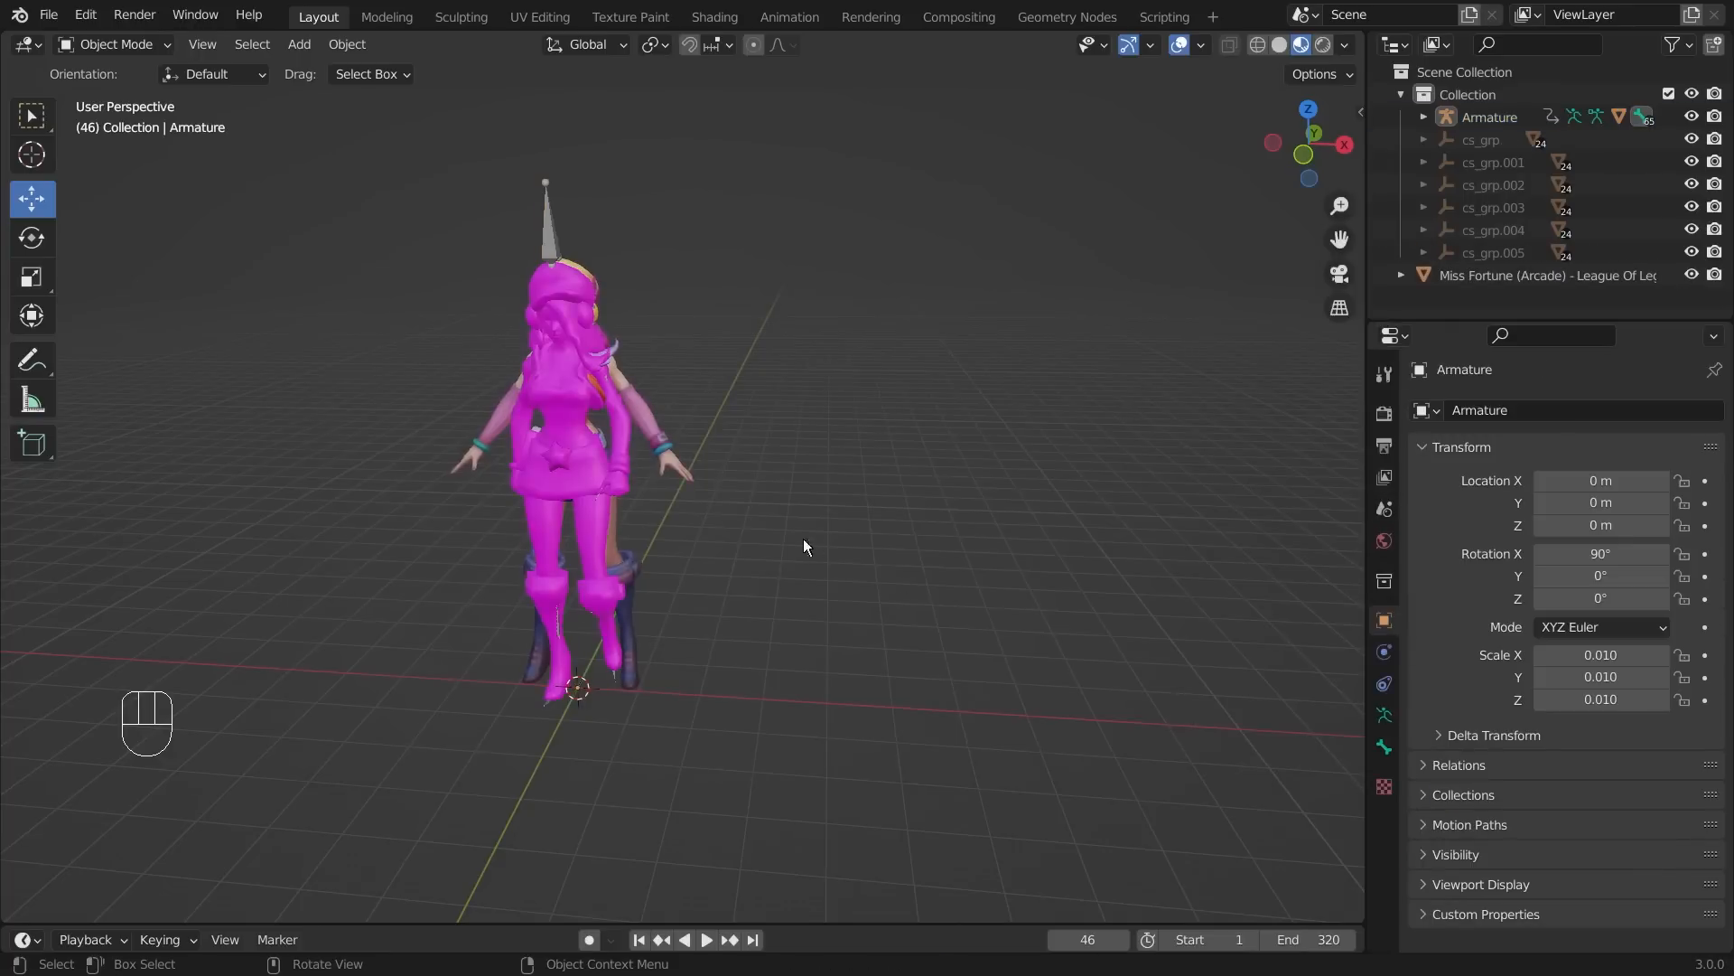
# - Move the imported character's armature about 75 m along the X axis so it stands beside the original model
pyautogui.click(556, 231)
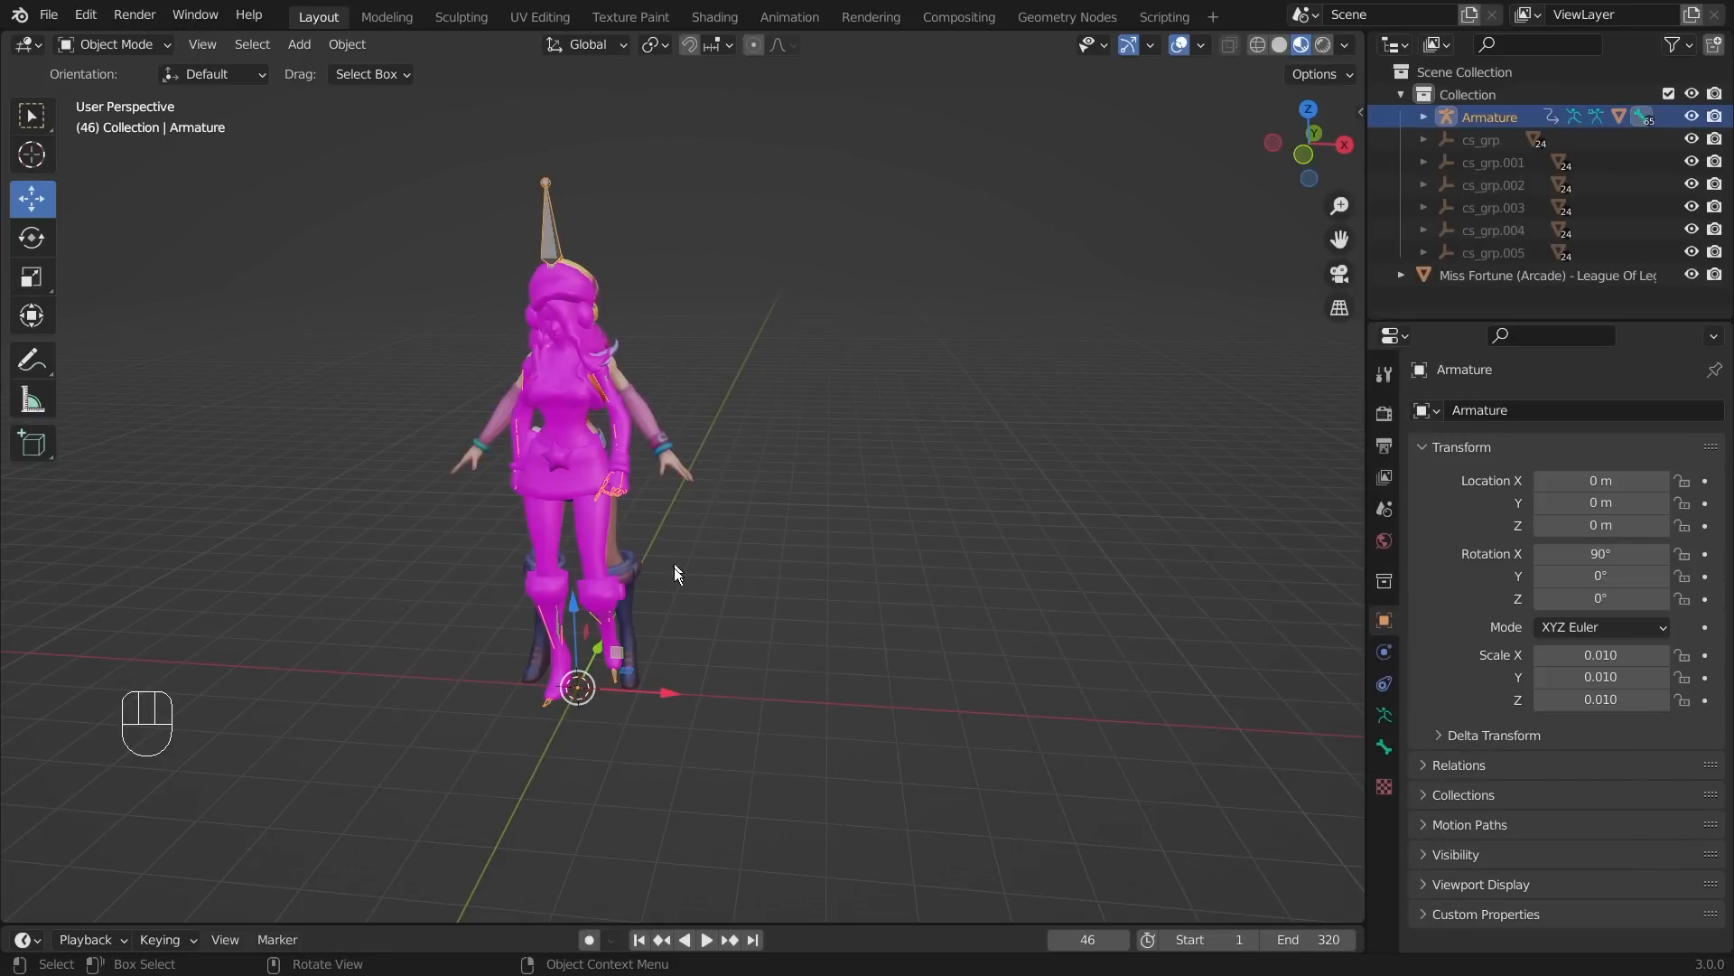
pyautogui.click(809, 713)
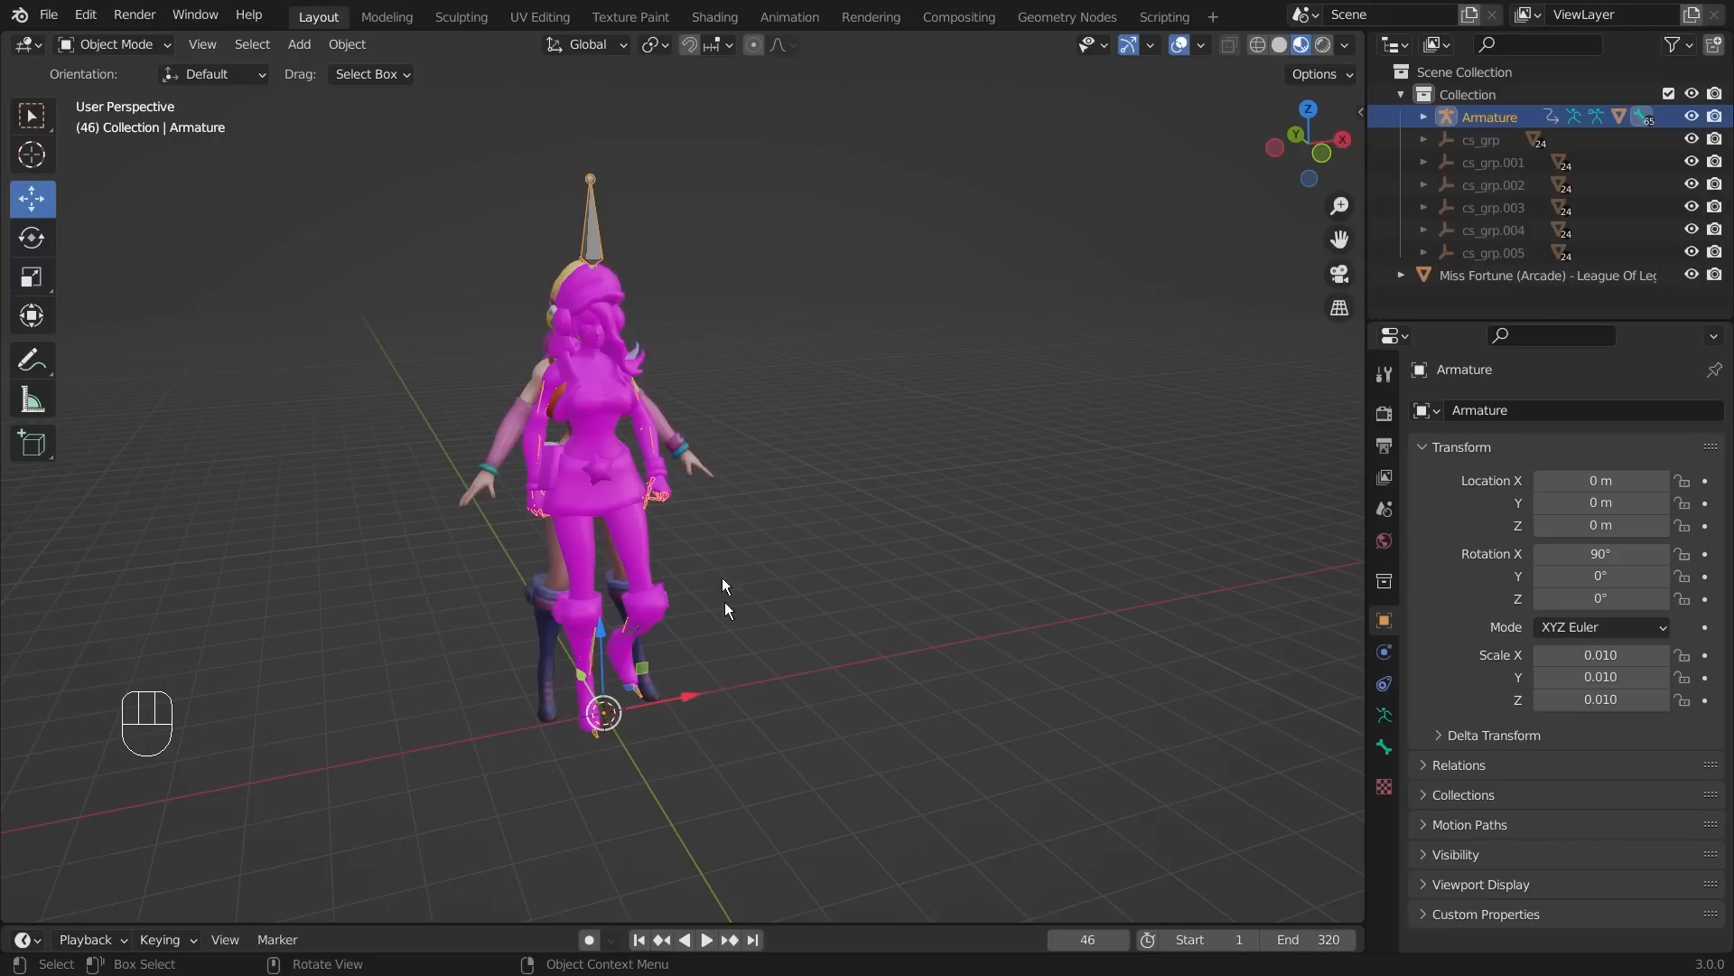
pyautogui.moveTo(691, 694); pyautogui.dragTo(1071, 678)
pyautogui.scroll(-3, 1071, 670)
pyautogui.moveTo(1071, 670); pyautogui.dragTo(1039, 614, button='middle')
pyautogui.keyDown('shift'); pyautogui.moveTo(1039, 615); pyautogui.dragTo(940, 546, button='middle'); pyautogui.keyUp('shift')
pyautogui.moveTo(566, 598); pyautogui.dragTo(820, 540, button='middle')
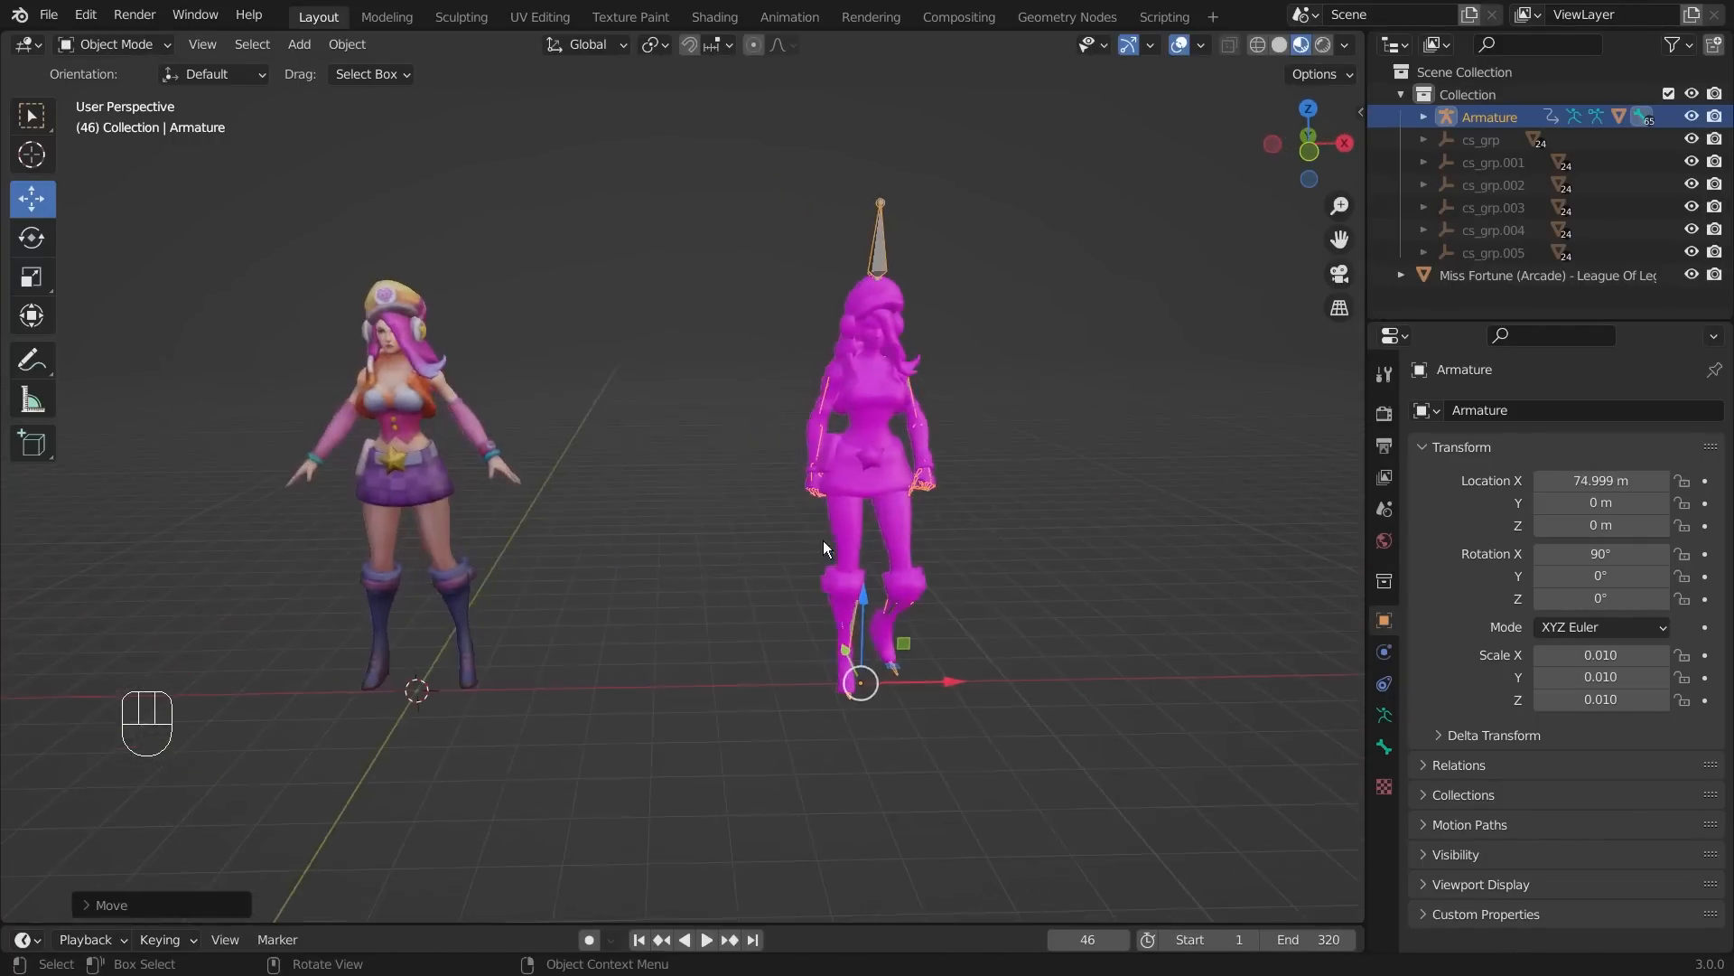
pyautogui.click(1055, 295)
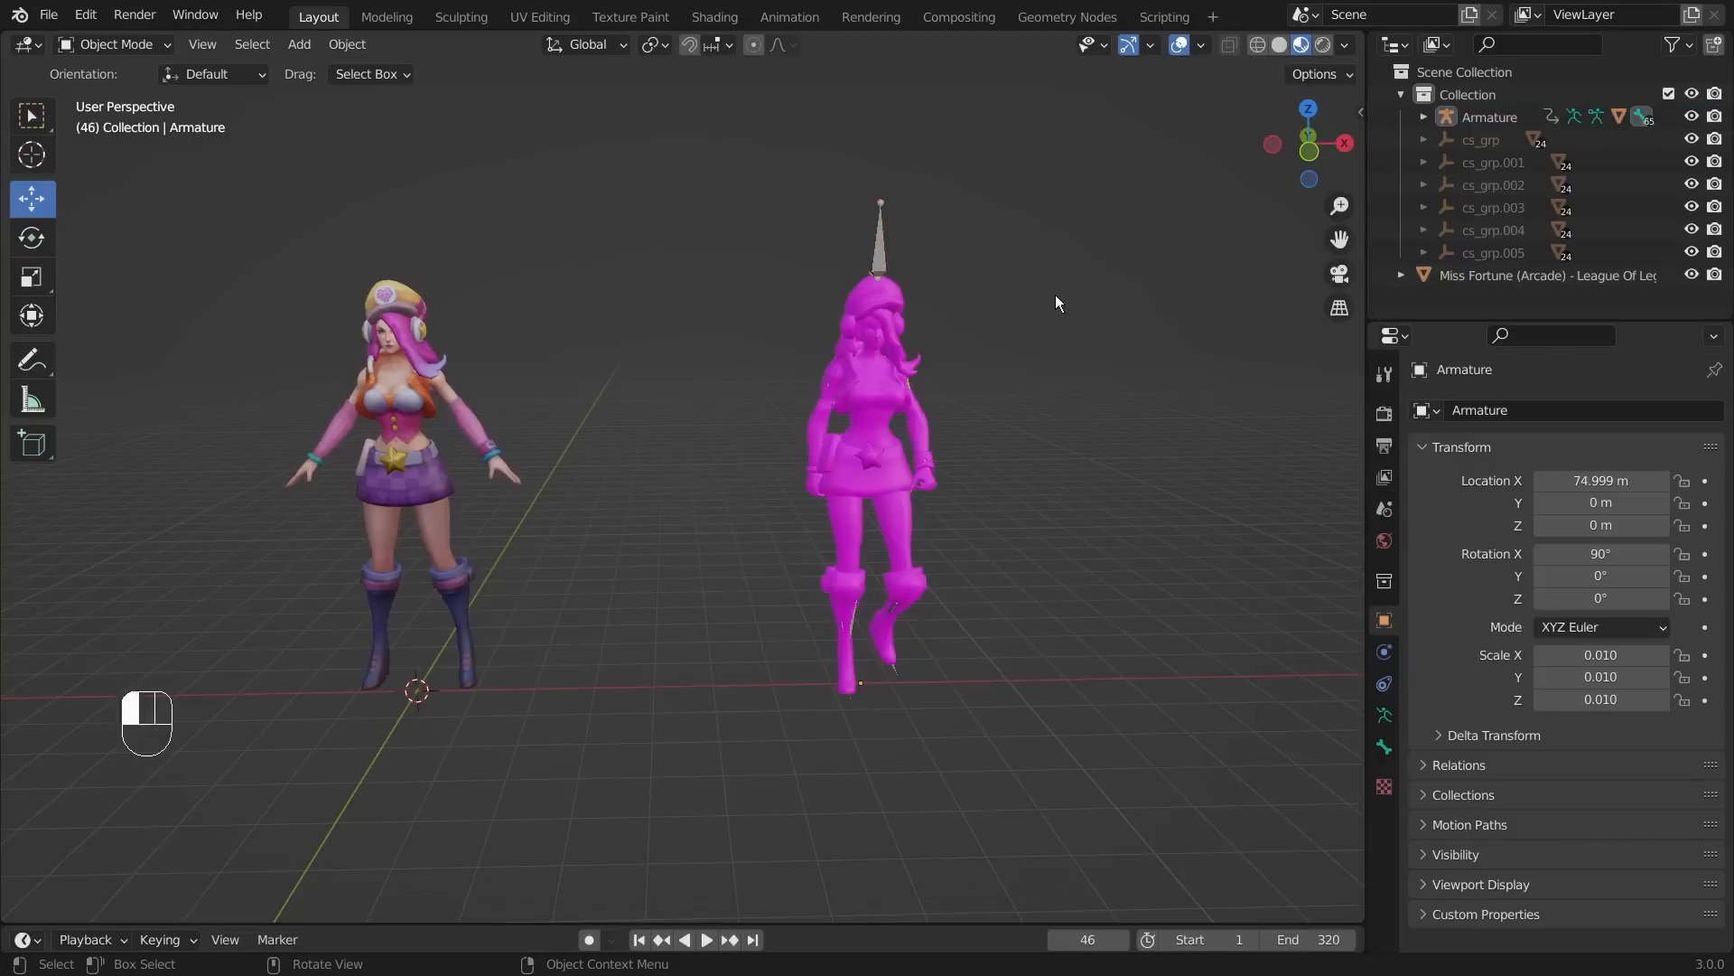
# - Examine the imported character's mesh from the front and the side, near the original model
pyautogui.moveTo(553, 551); pyautogui.dragTo(1005, 522, button='middle')
pyautogui.click(854, 479)
pyautogui.click(873, 418)
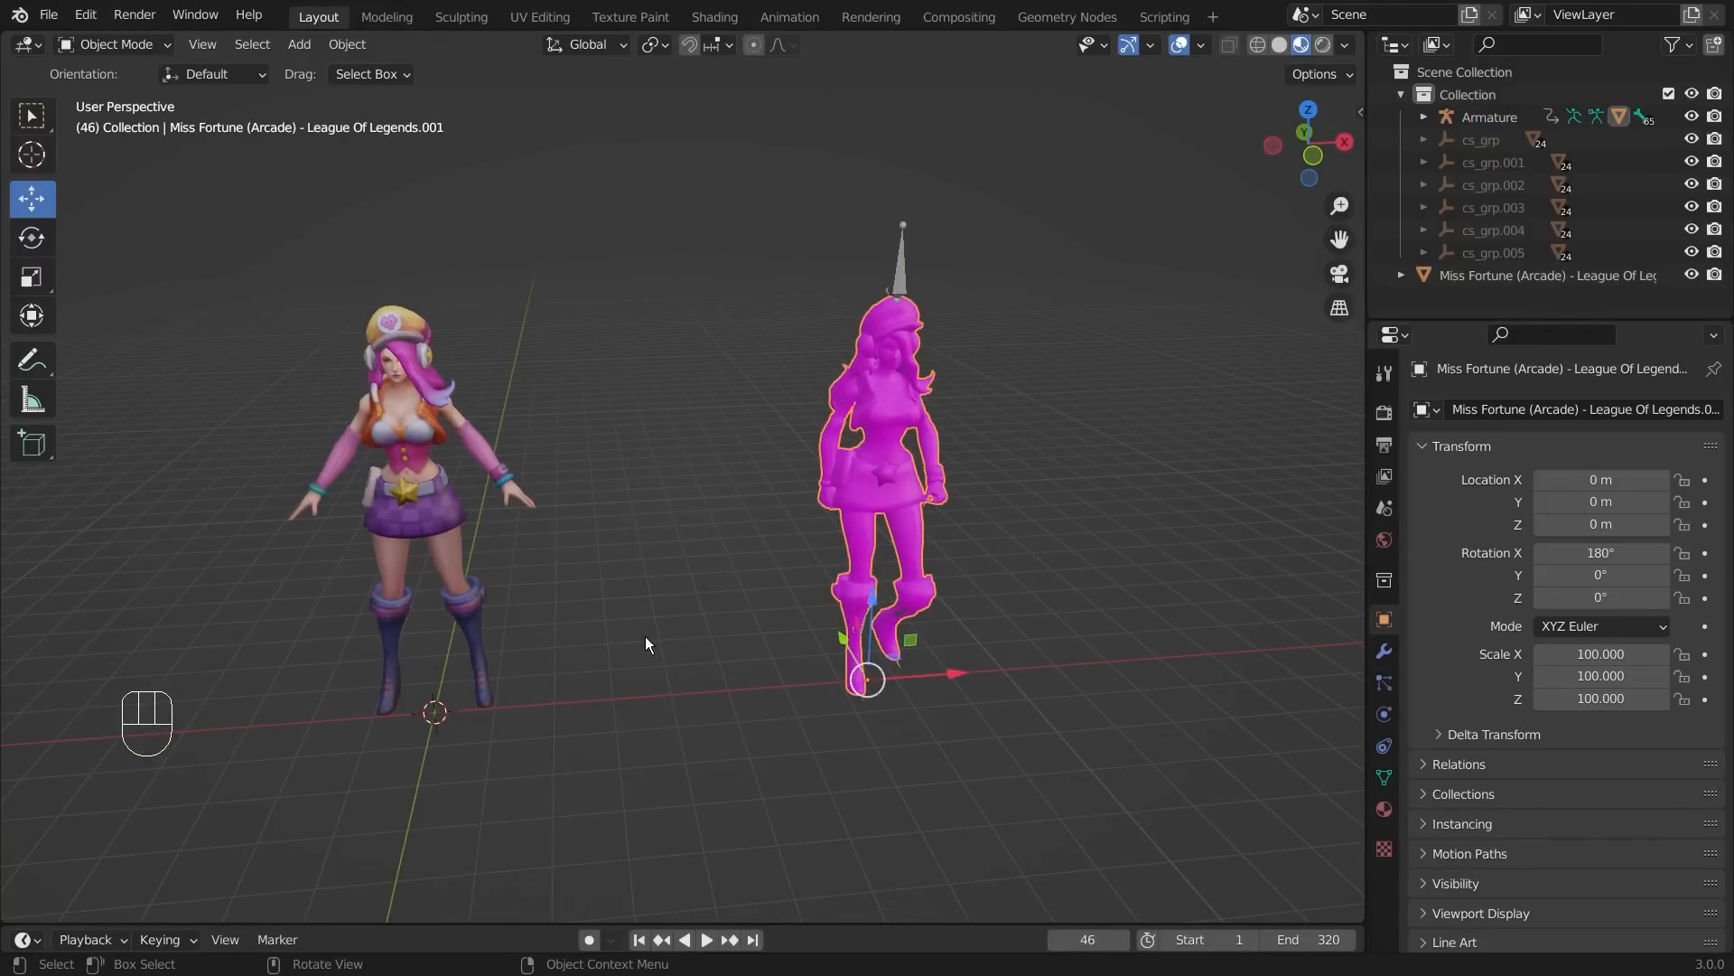
pyautogui.moveTo(746, 650); pyautogui.dragTo(674, 459, button='middle')
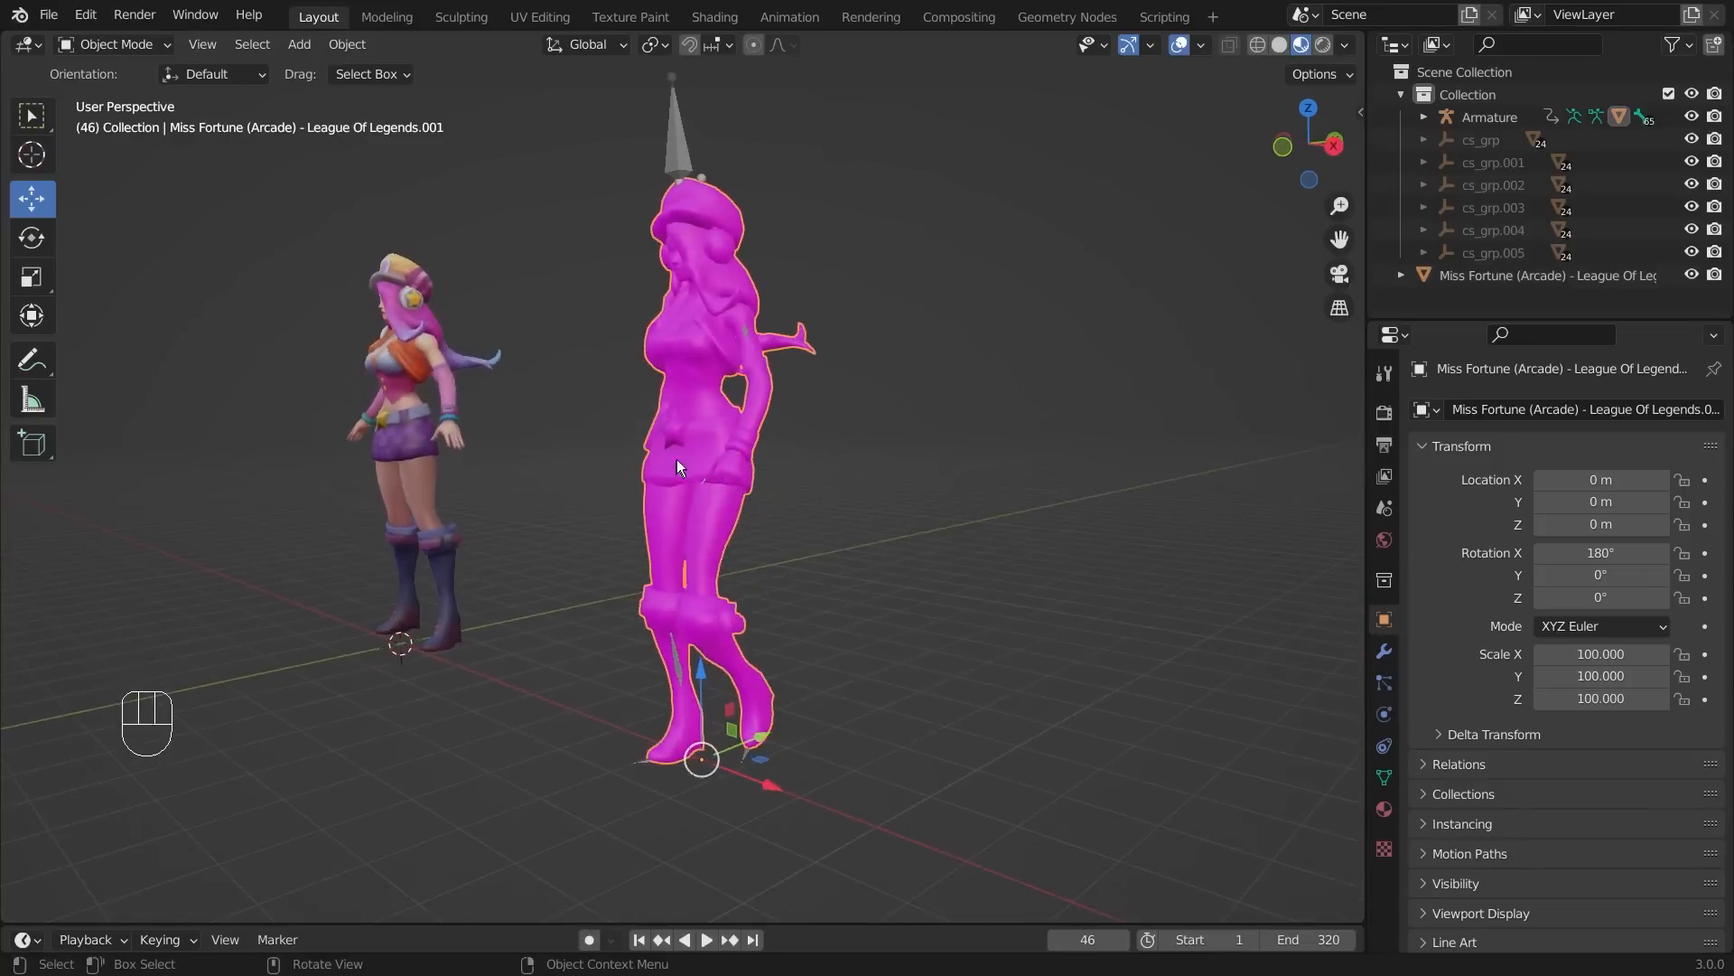
pyautogui.moveTo(881, 515); pyautogui.dragTo(809, 534, button='middle')
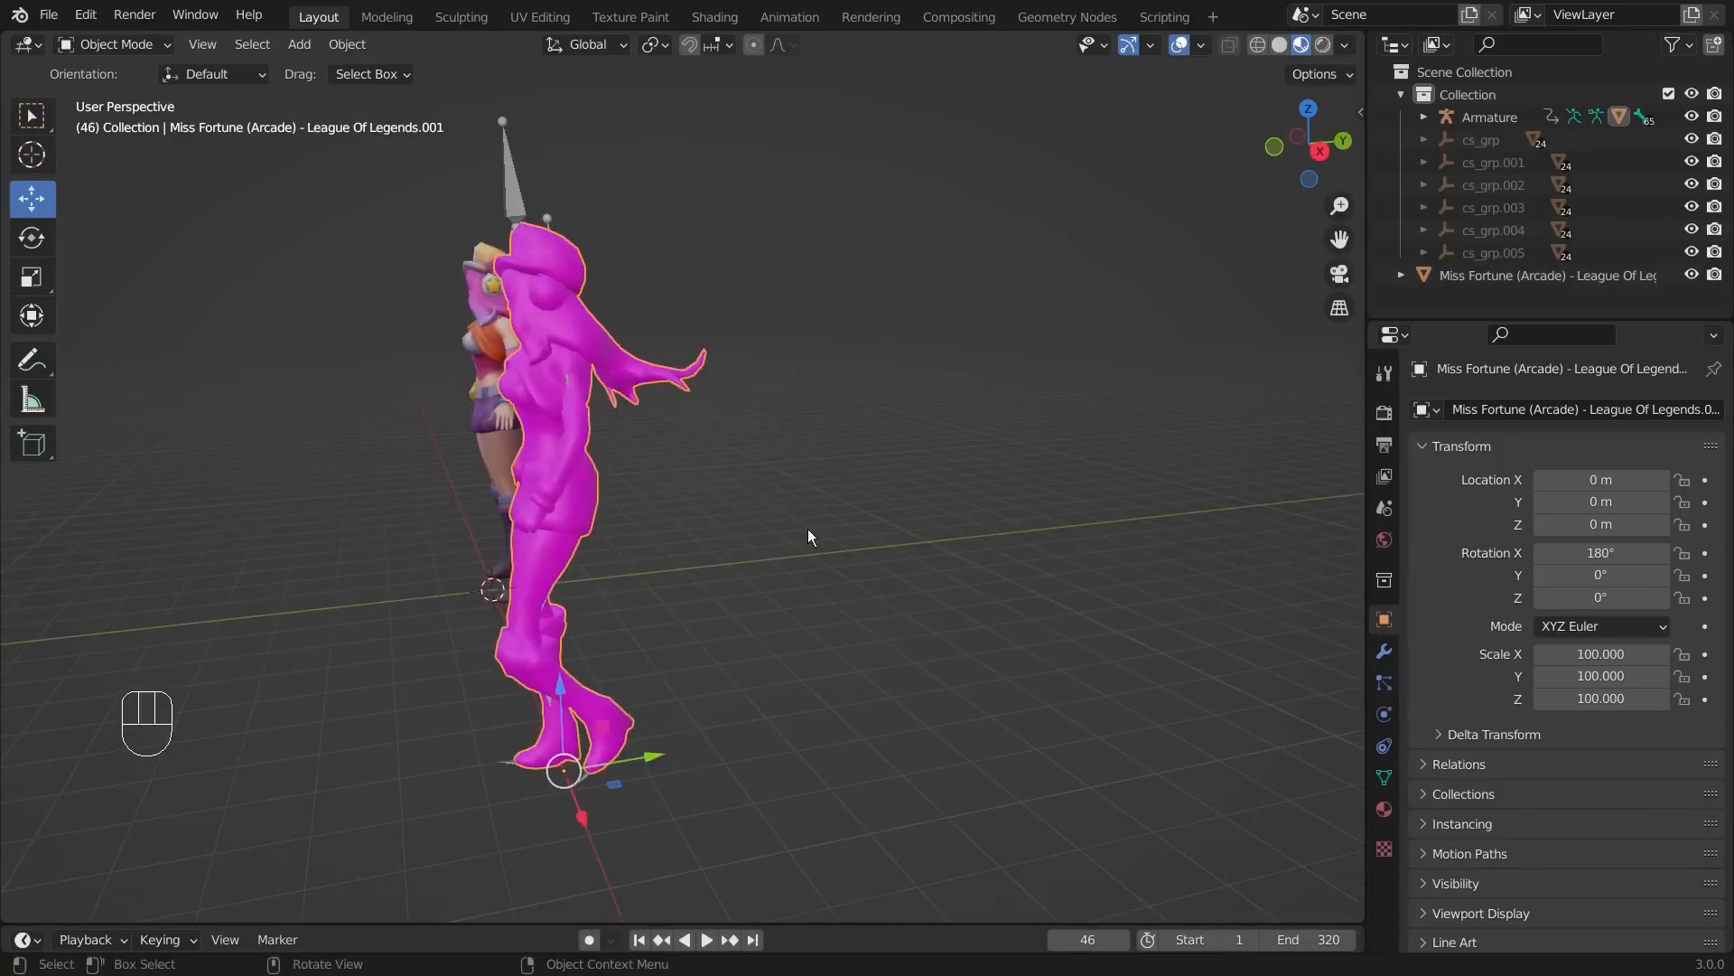
pyautogui.moveTo(633, 604); pyautogui.dragTo(724, 485, button='middle')
pyautogui.scroll(3, 534, 276)
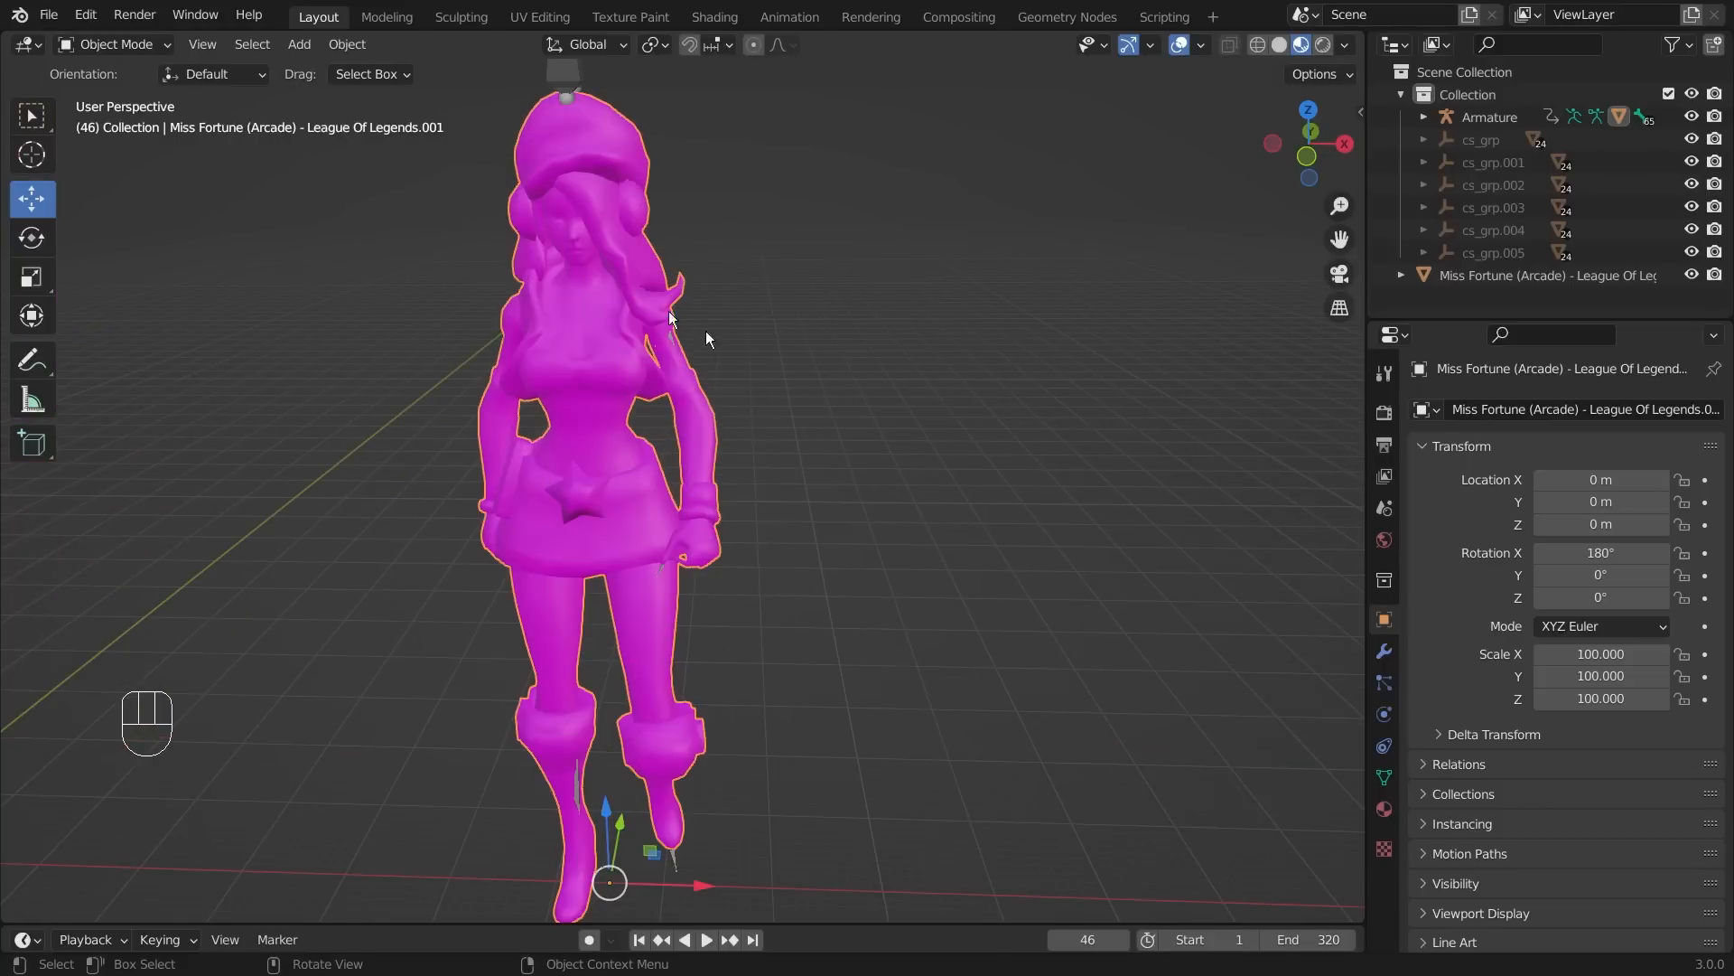
pyautogui.scroll(-3, 658, 518)
pyautogui.moveTo(821, 338); pyautogui.dragTo(645, 434, button='middle')
pyautogui.click(643, 427)
pyautogui.moveTo(898, 340)
pyautogui.mouseDown(button='middle')
pyautogui.moveTo(800, 334)
pyautogui.moveTo(917, 324)
pyautogui.mouseUp(button='middle')
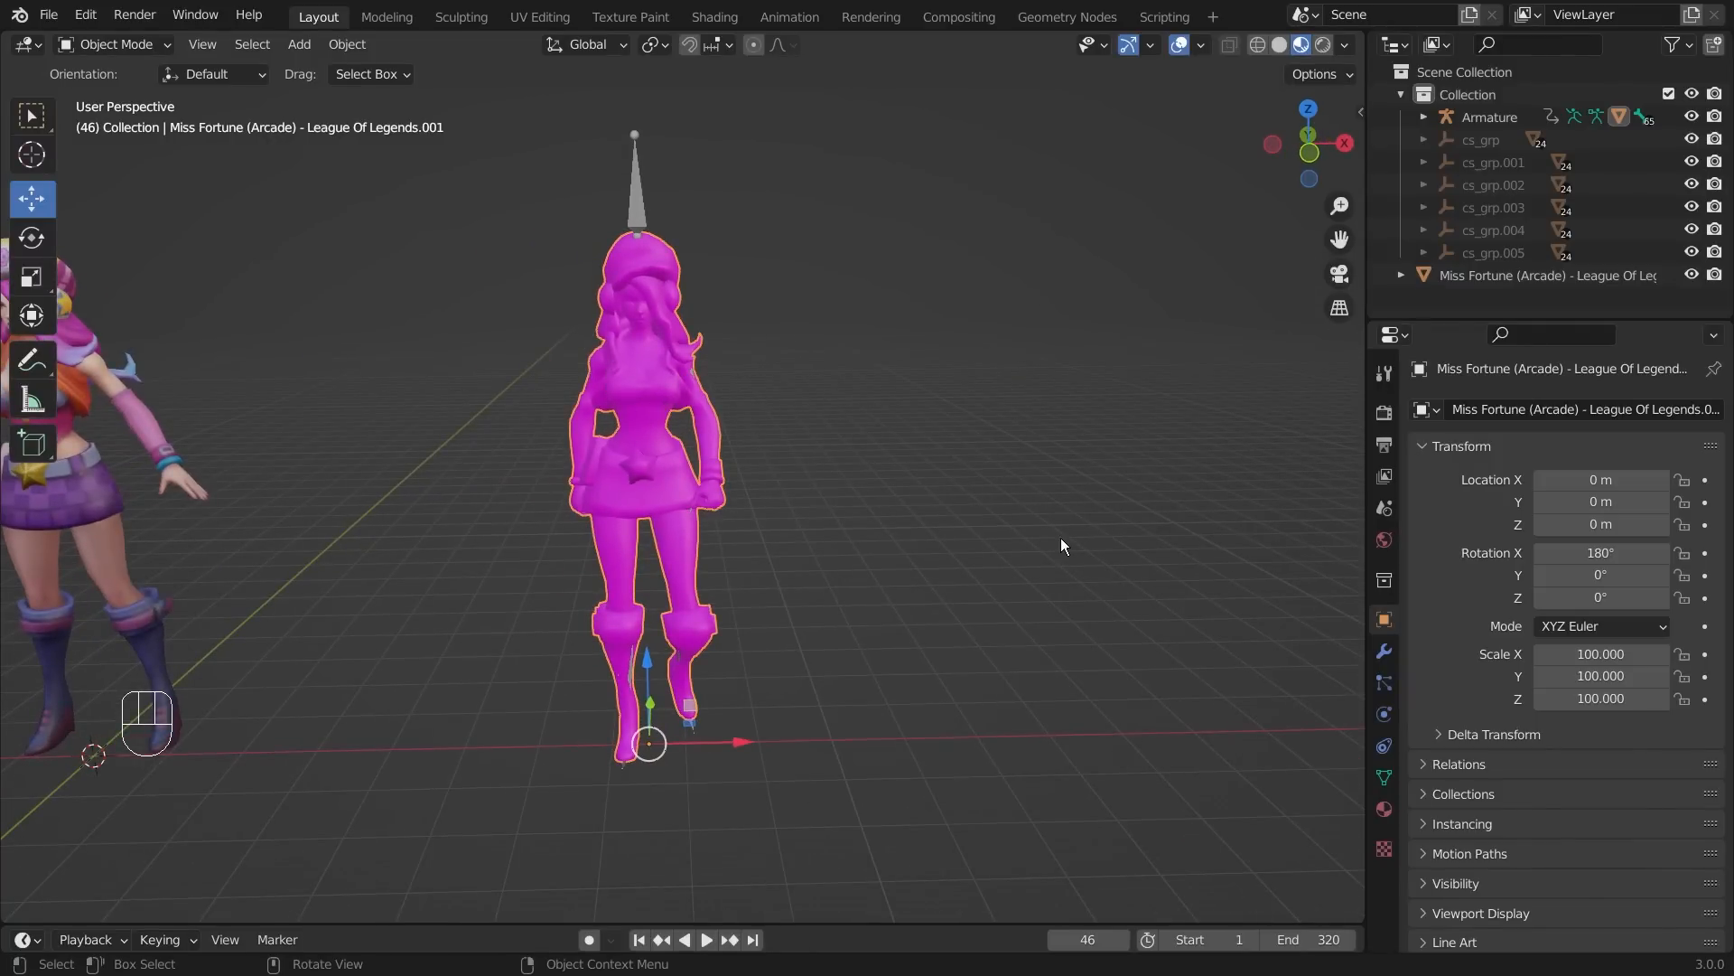
pyautogui.moveTo(890, 425); pyautogui.dragTo(932, 439, button='middle')
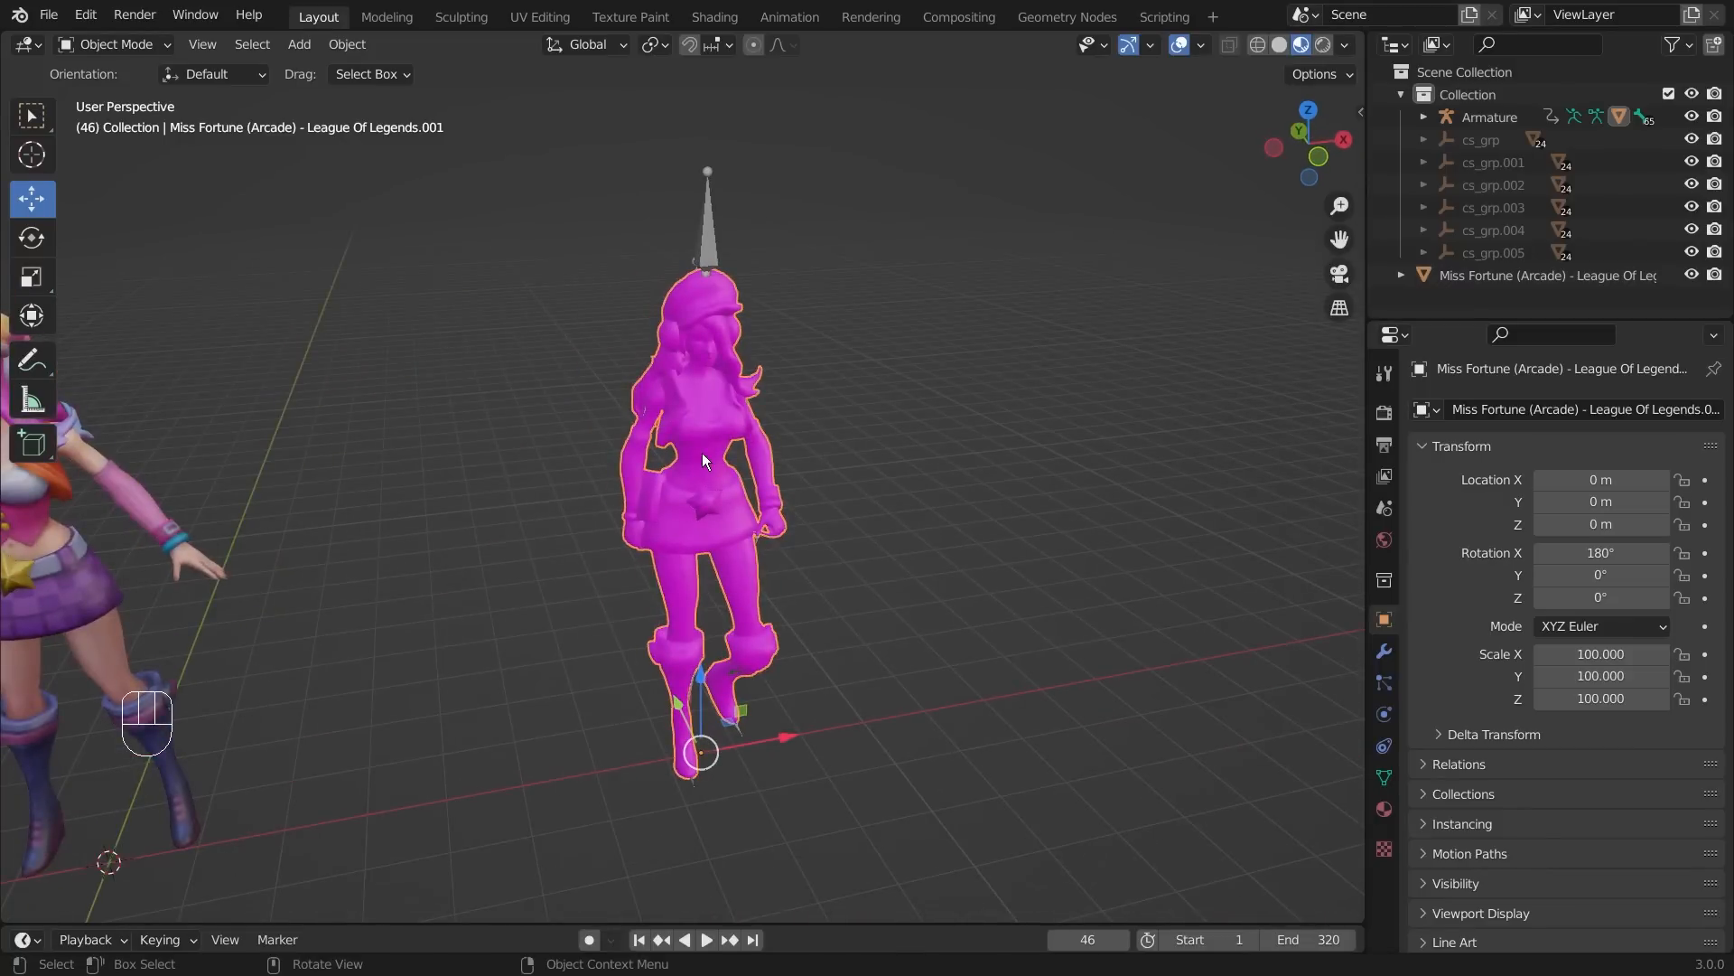
pyautogui.moveTo(750, 420); pyautogui.dragTo(921, 445, button='middle')
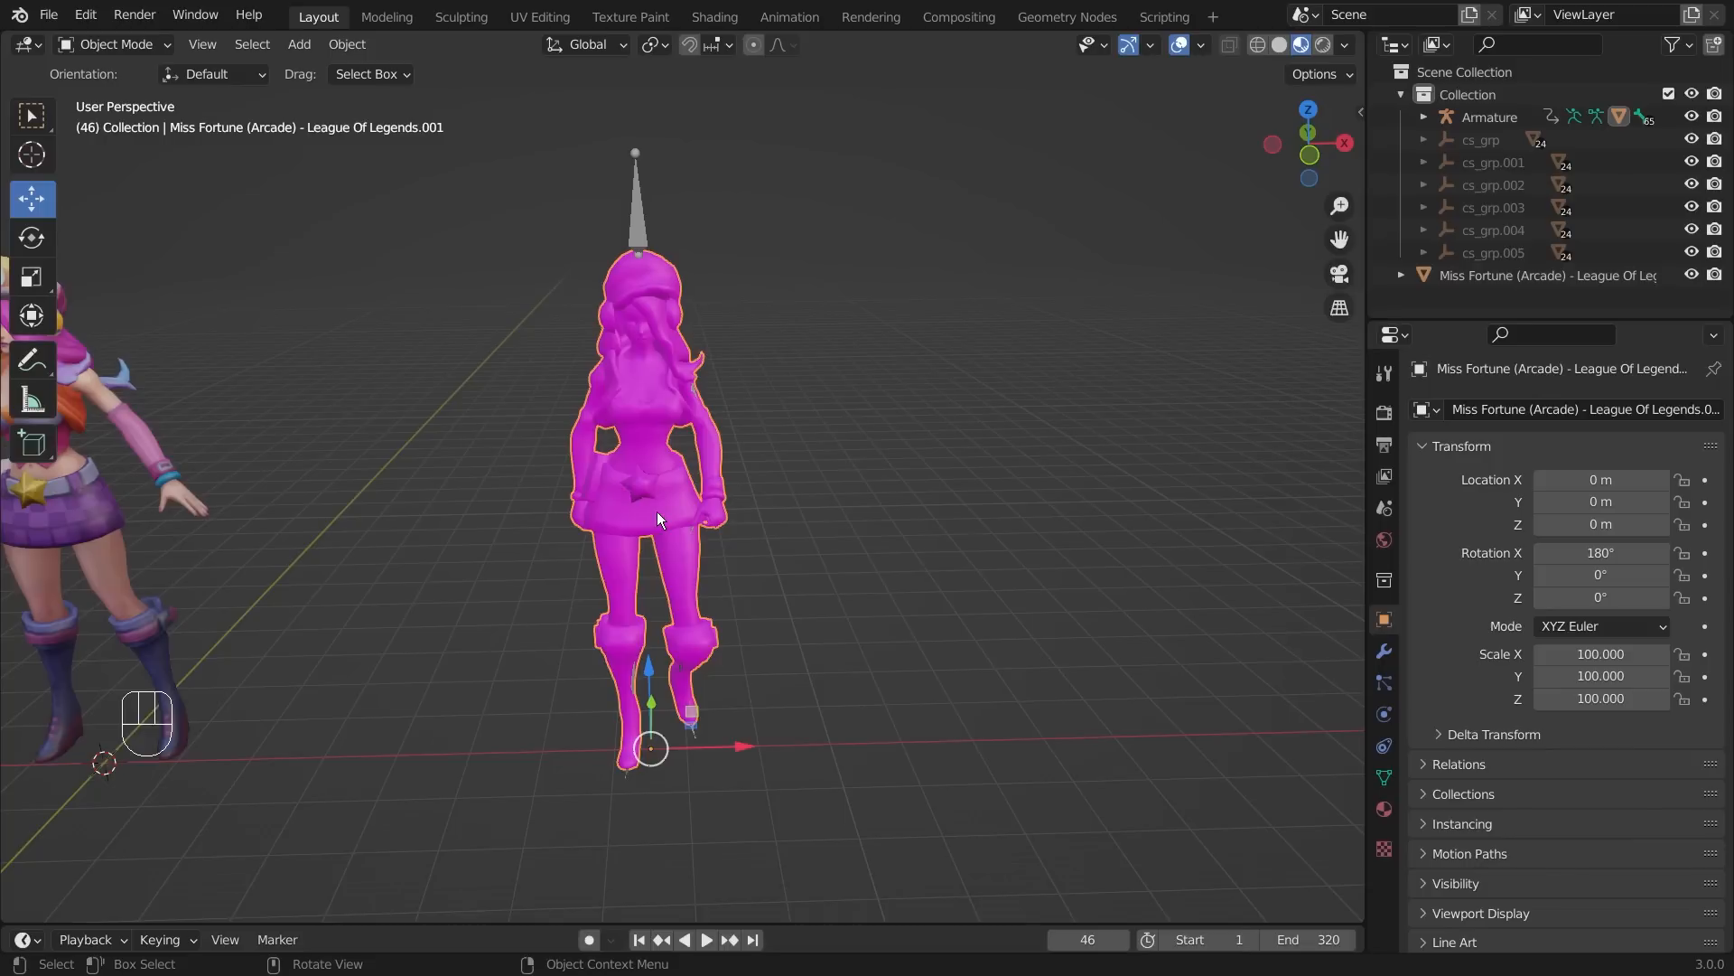
pyautogui.moveTo(664, 519); pyautogui.dragTo(919, 418, button='middle')
pyautogui.scroll(-4, 840, 527)
pyautogui.scroll(3, 840, 527)
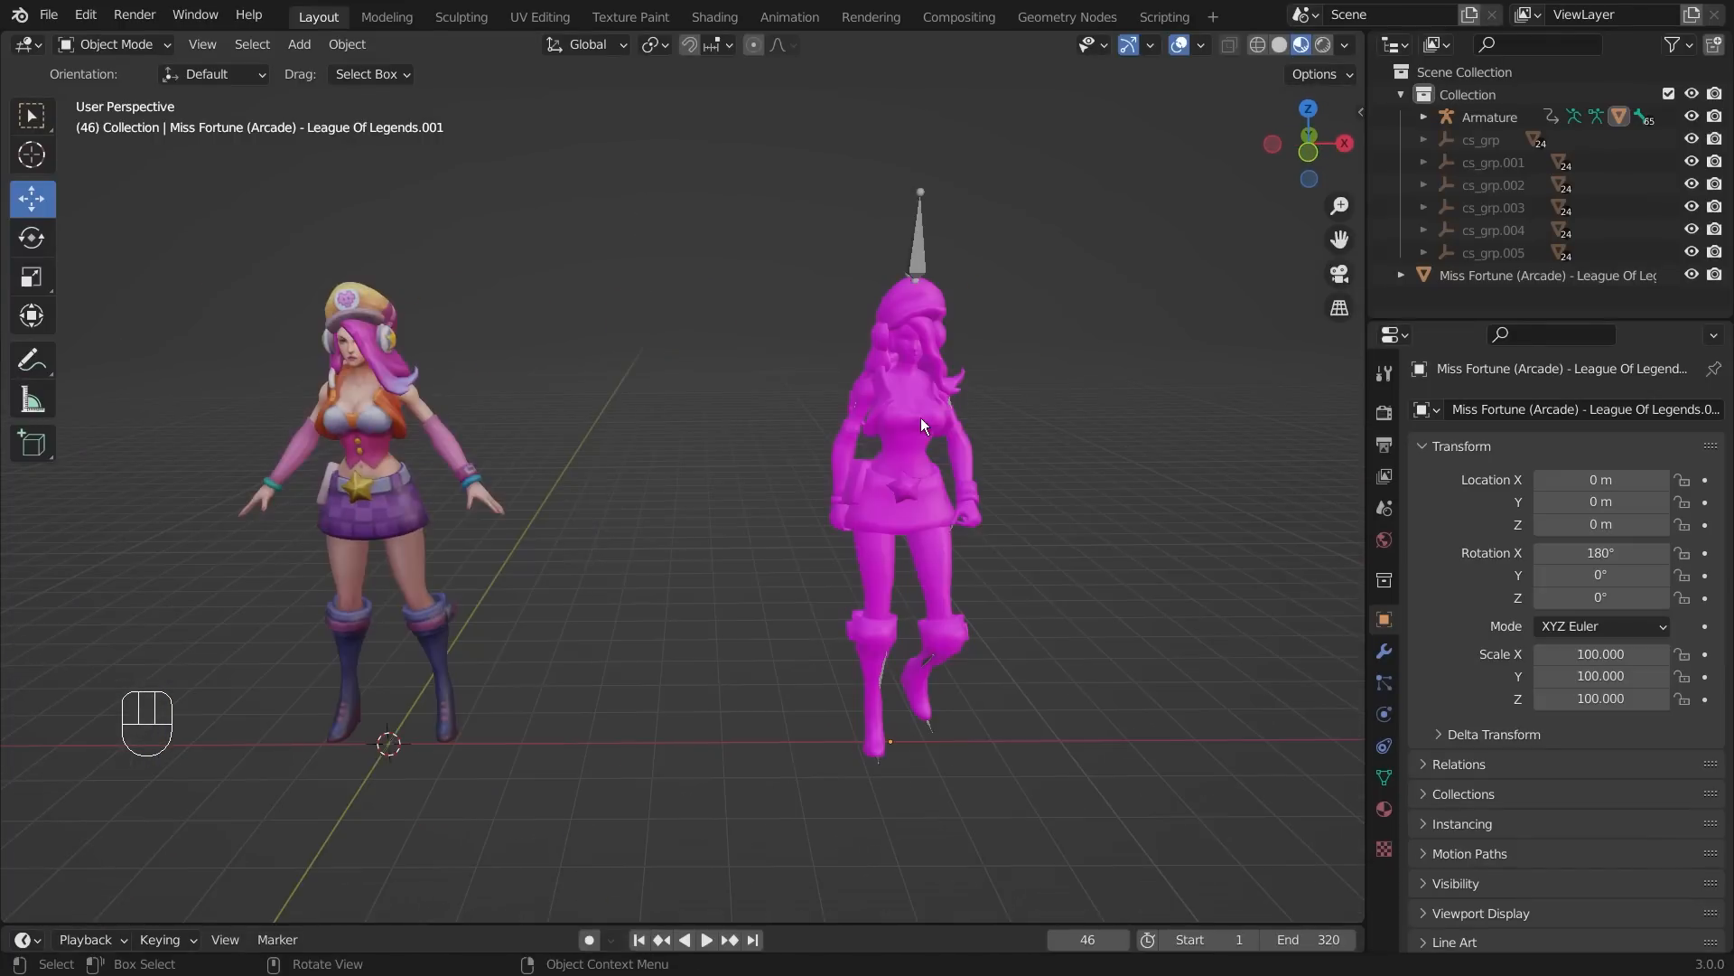
# - Compare the imported character's armature and pose with the original textured character from several angles
pyautogui.click(908, 251)
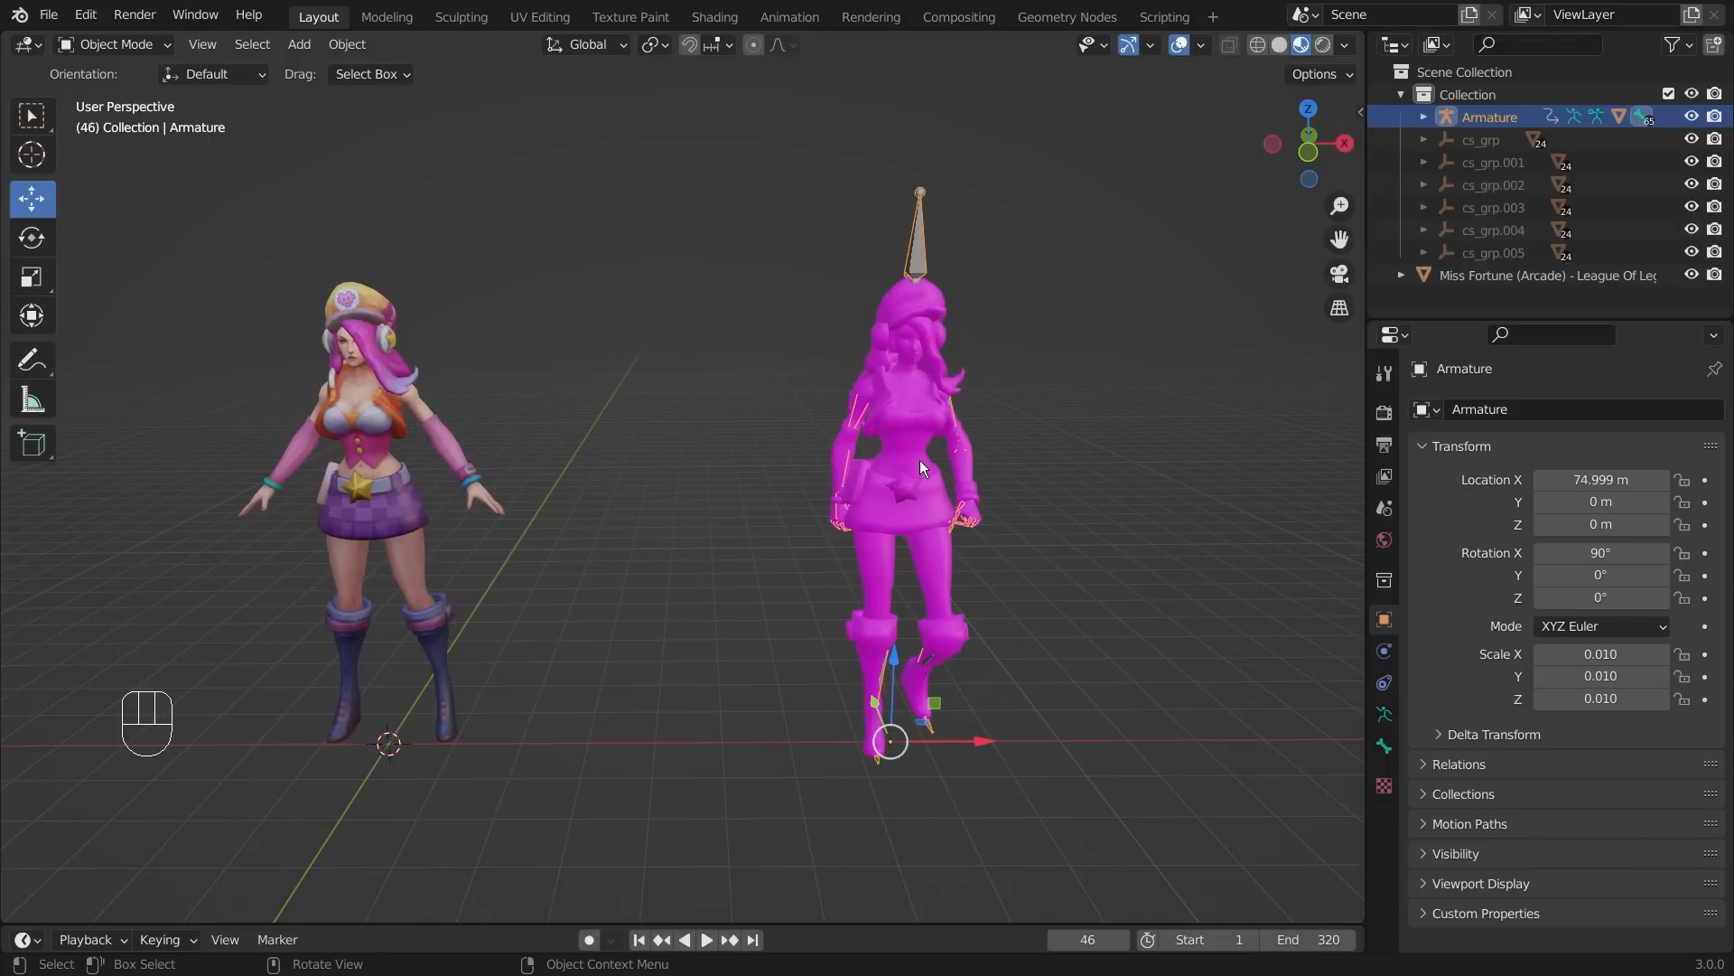
pyautogui.moveTo(361, 457); pyautogui.dragTo(551, 334, button='middle')
pyautogui.click(588, 545)
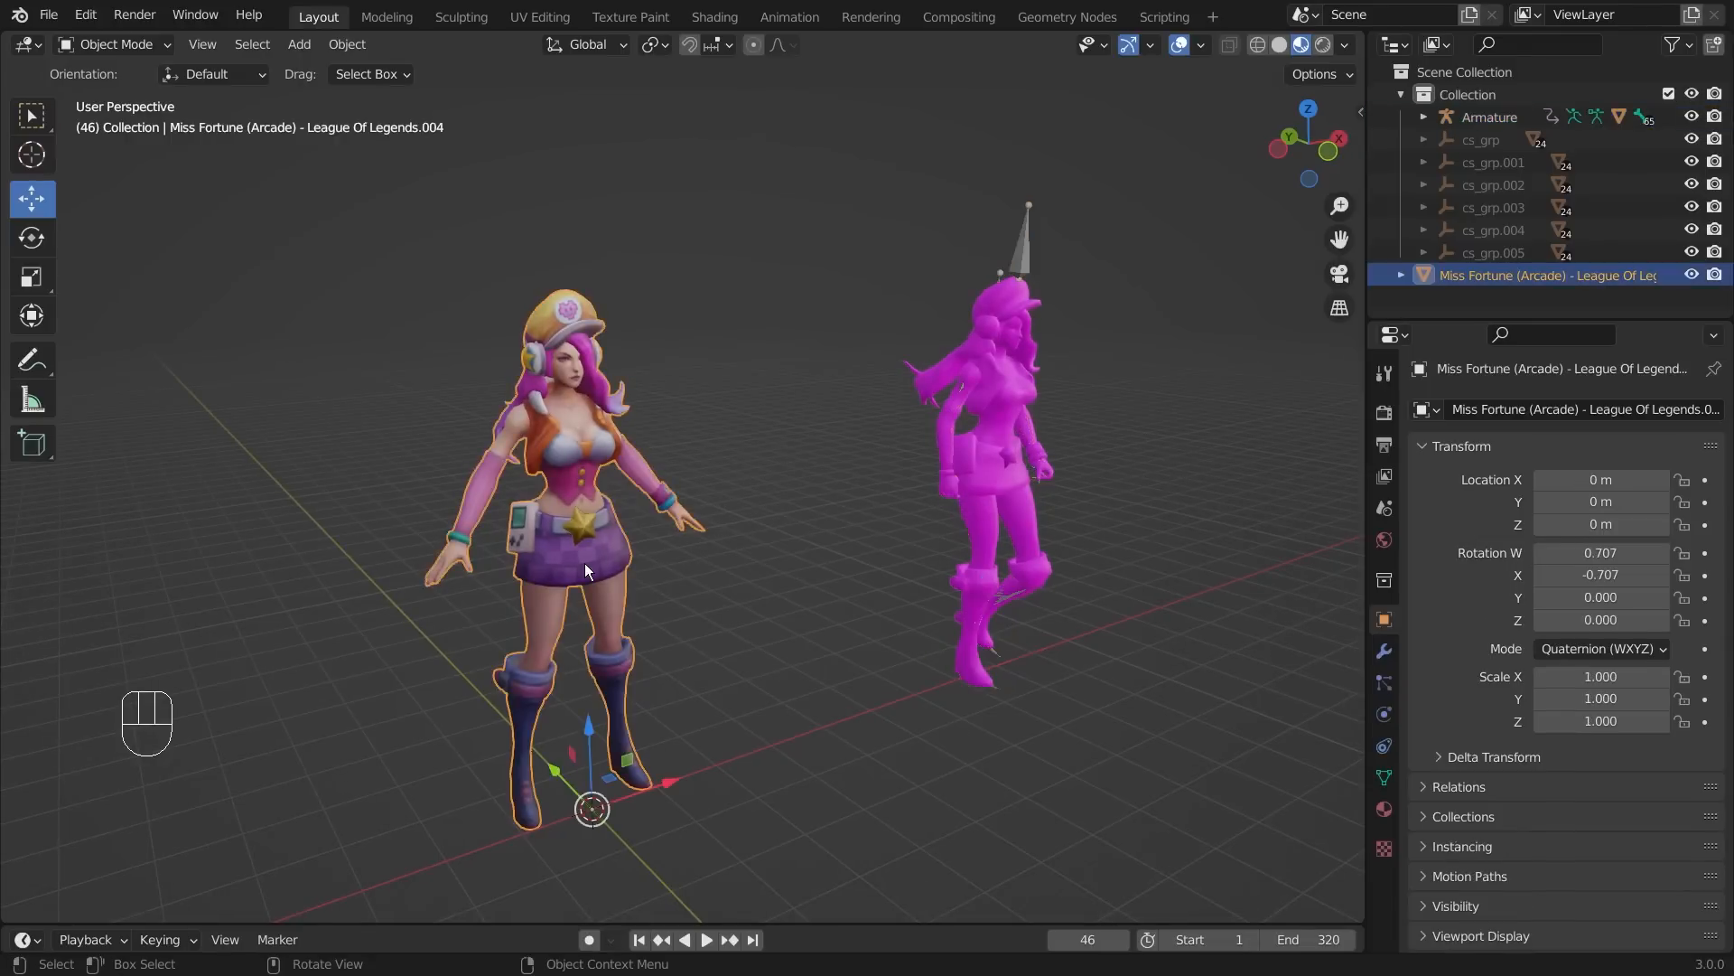
pyautogui.moveTo(1032, 418); pyautogui.dragTo(805, 509, button='middle')
pyautogui.click(1000, 241)
pyautogui.moveTo(1092, 513); pyautogui.dragTo(424, 324, button='middle')
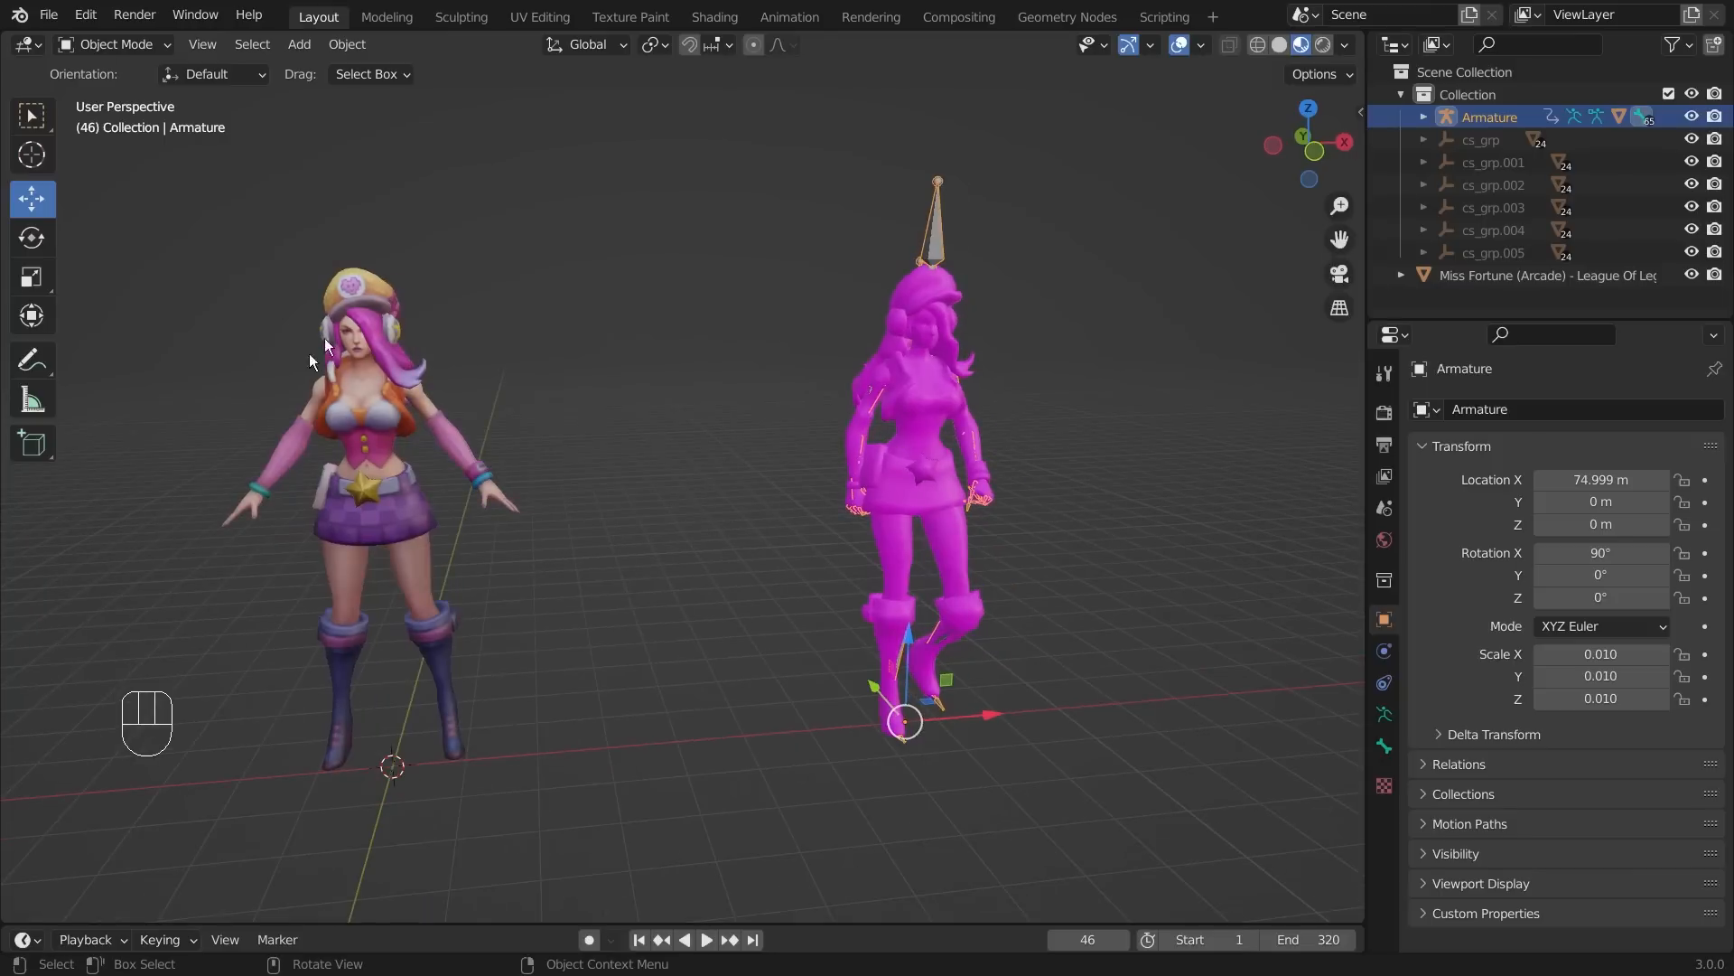
pyautogui.moveTo(356, 427); pyautogui.dragTo(420, 432, button='middle')
pyautogui.moveTo(647, 578); pyautogui.dragTo(589, 575, button='middle')
pyautogui.scroll(2, 1114, 390)
pyautogui.click(1115, 391)
pyautogui.click(1027, 160)
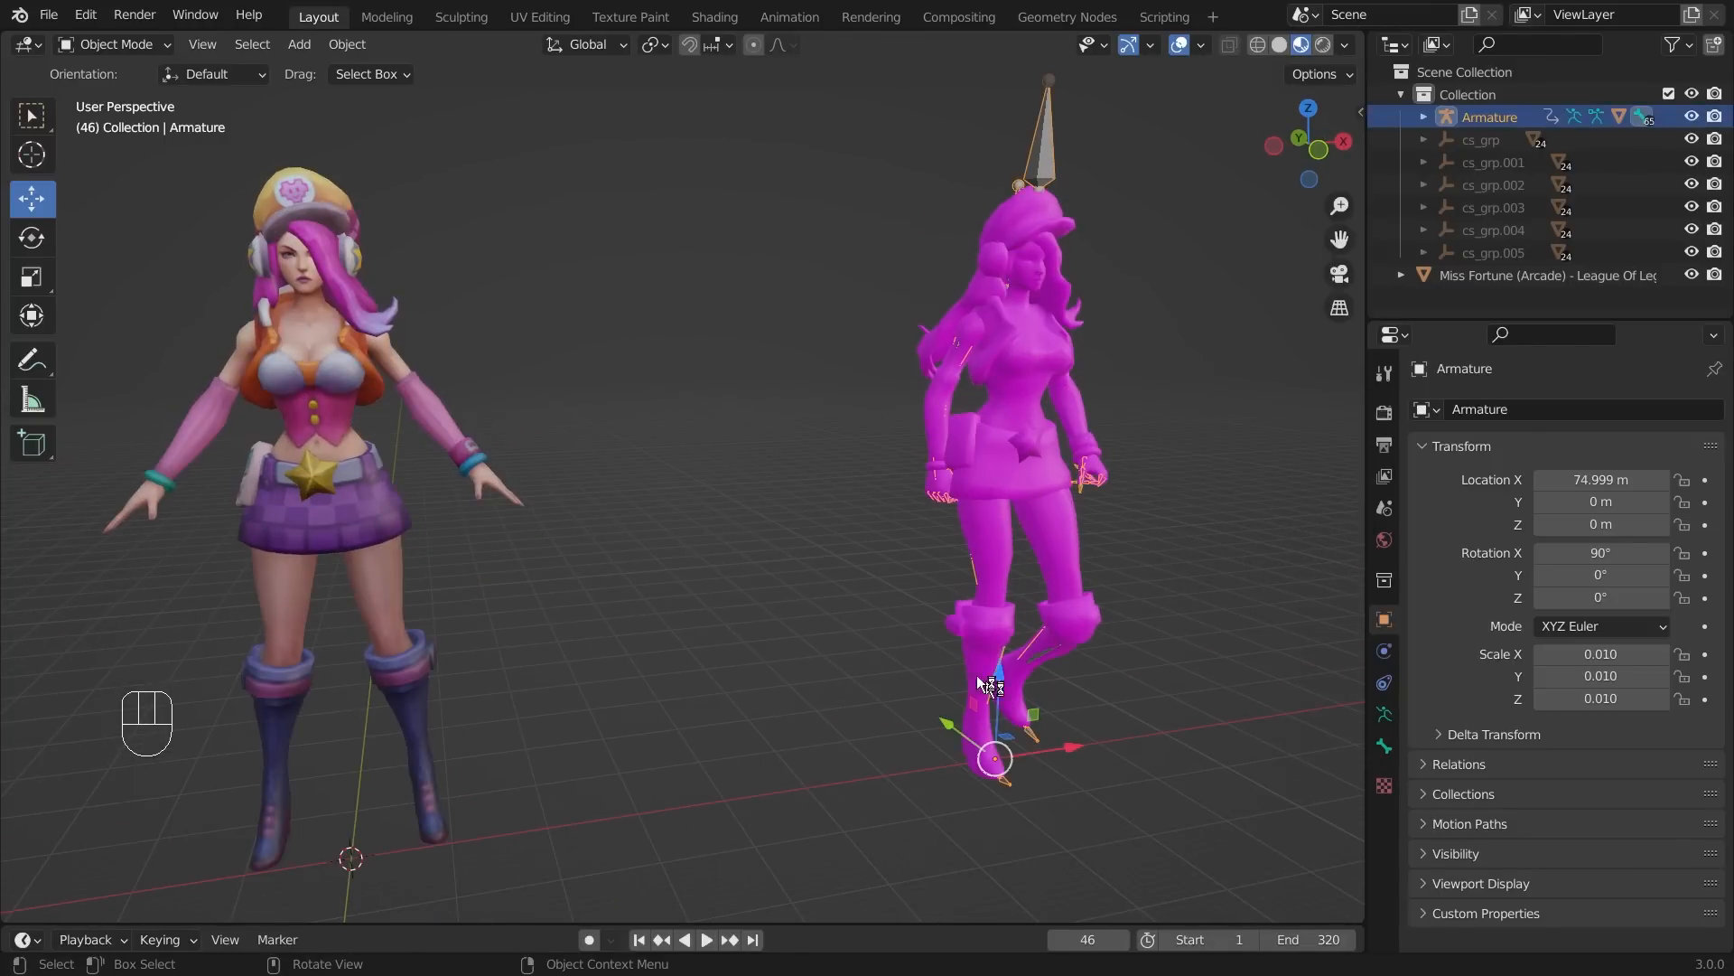
pyautogui.click(692, 566)
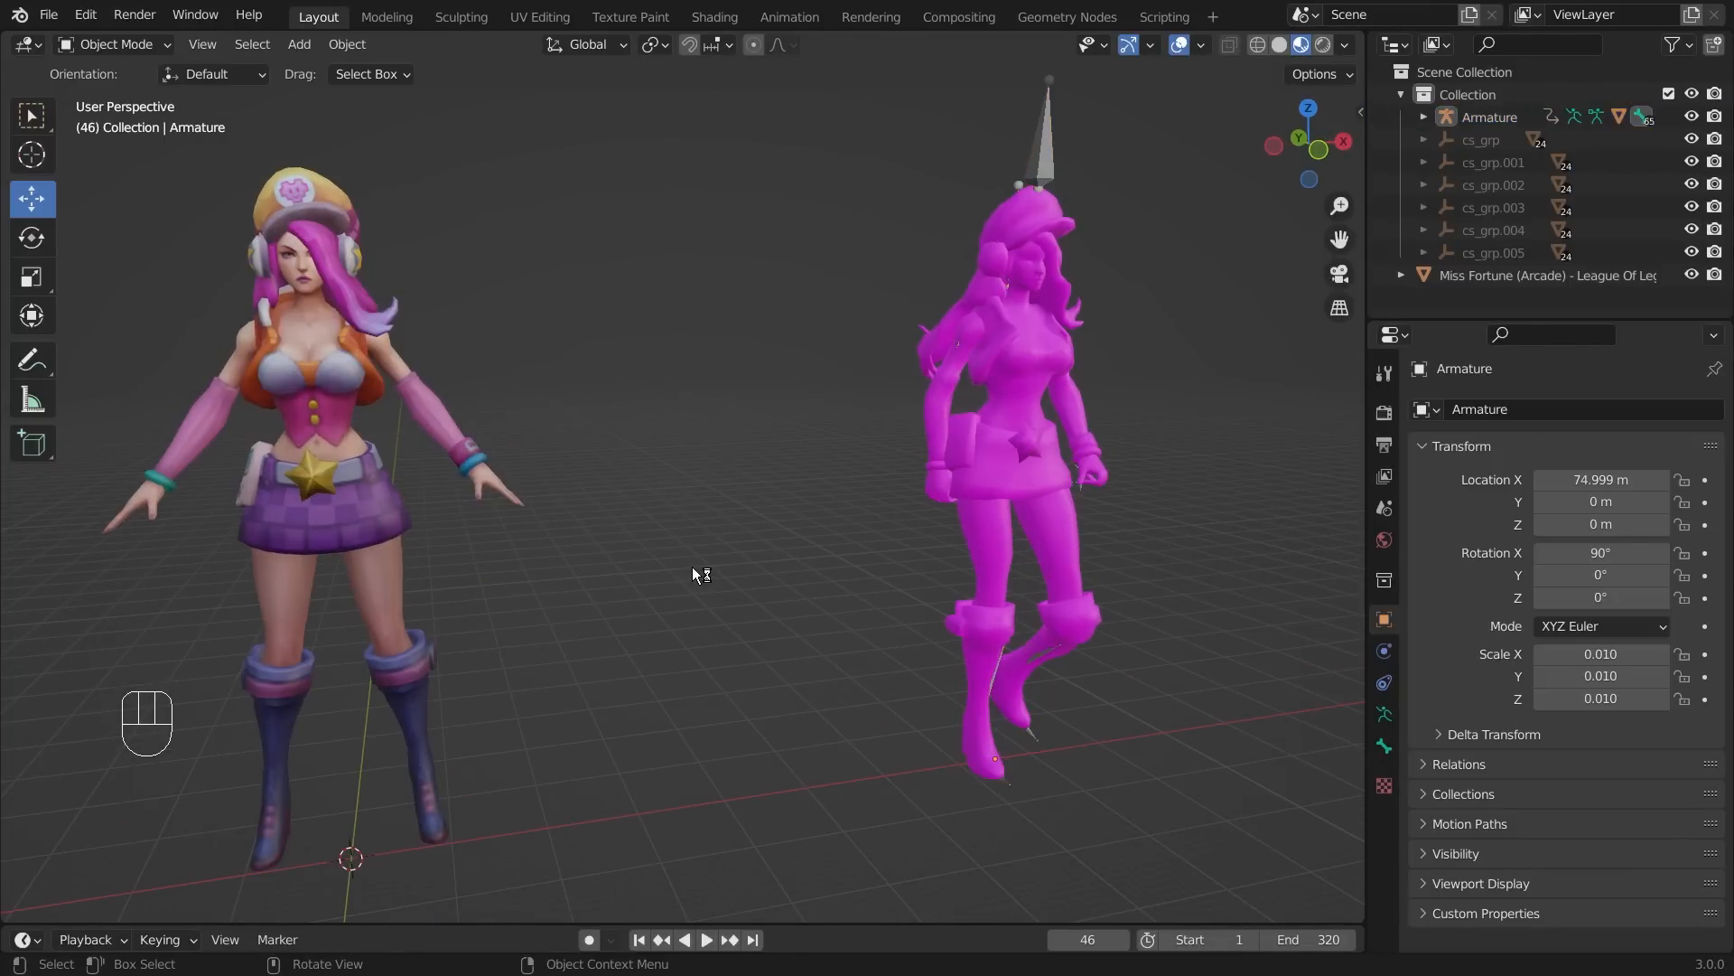
pyautogui.scroll(-3, 696, 567)
pyautogui.moveTo(698, 567); pyautogui.dragTo(692, 609, button='middle')
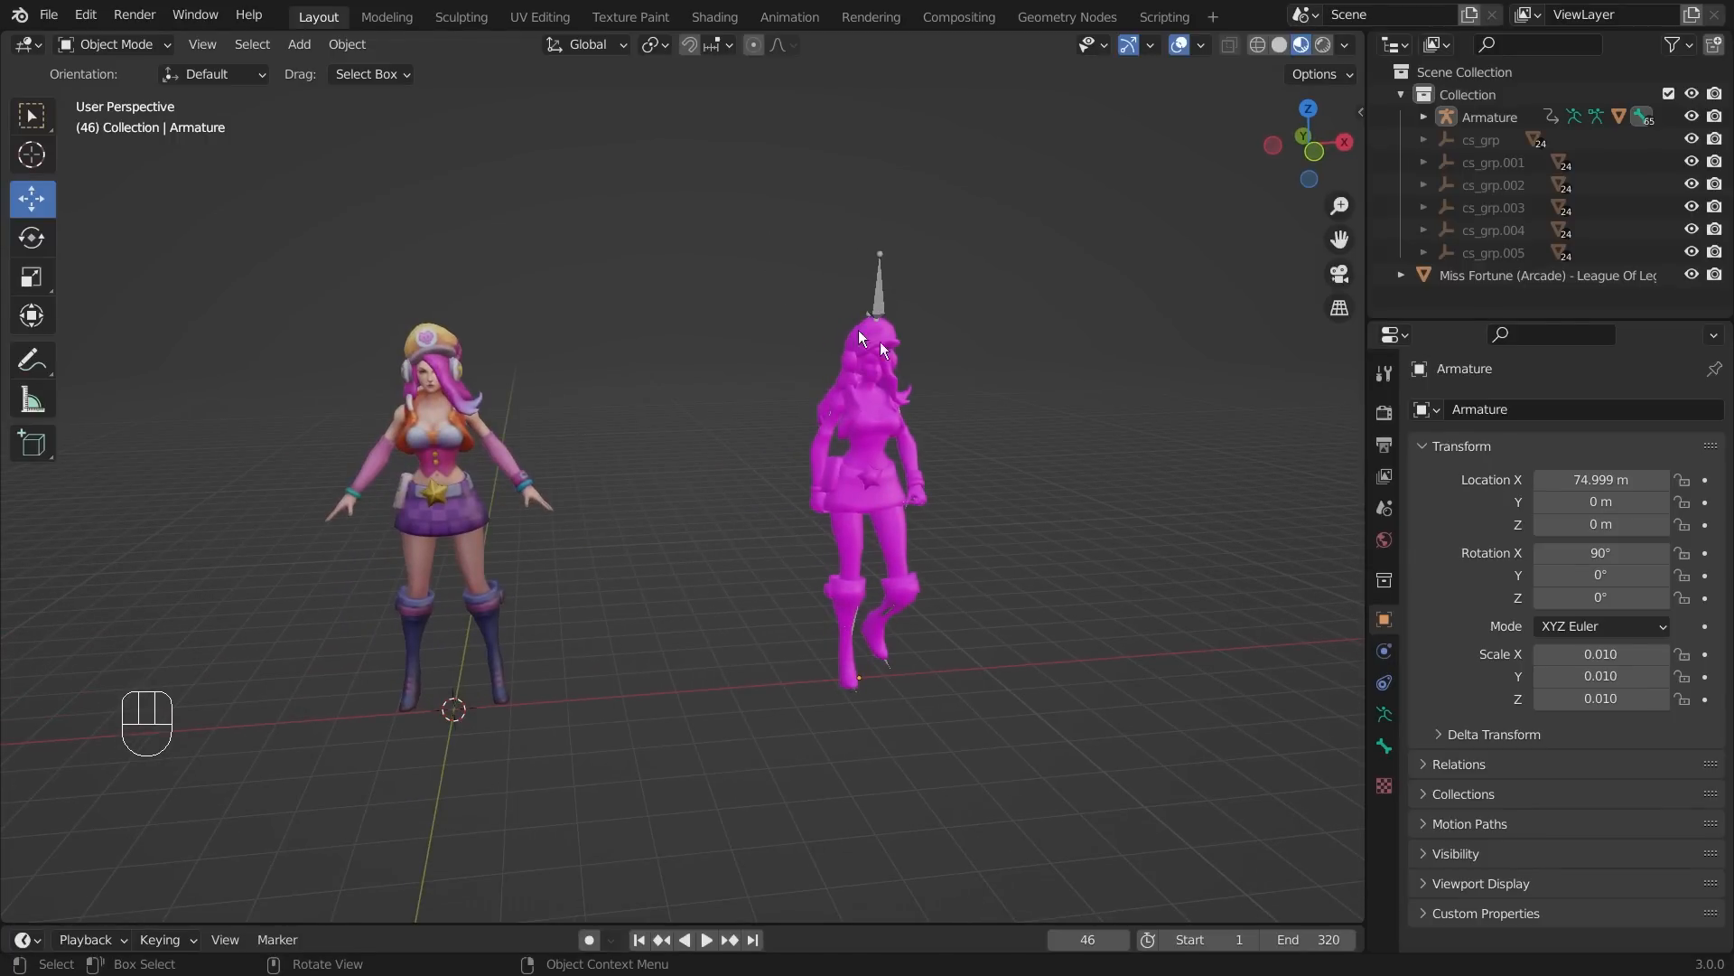
pyautogui.scroll(4, 382, 553)
pyautogui.scroll(-3, 389, 554)
pyautogui.moveTo(399, 556); pyautogui.dragTo(539, 578, button='middle')
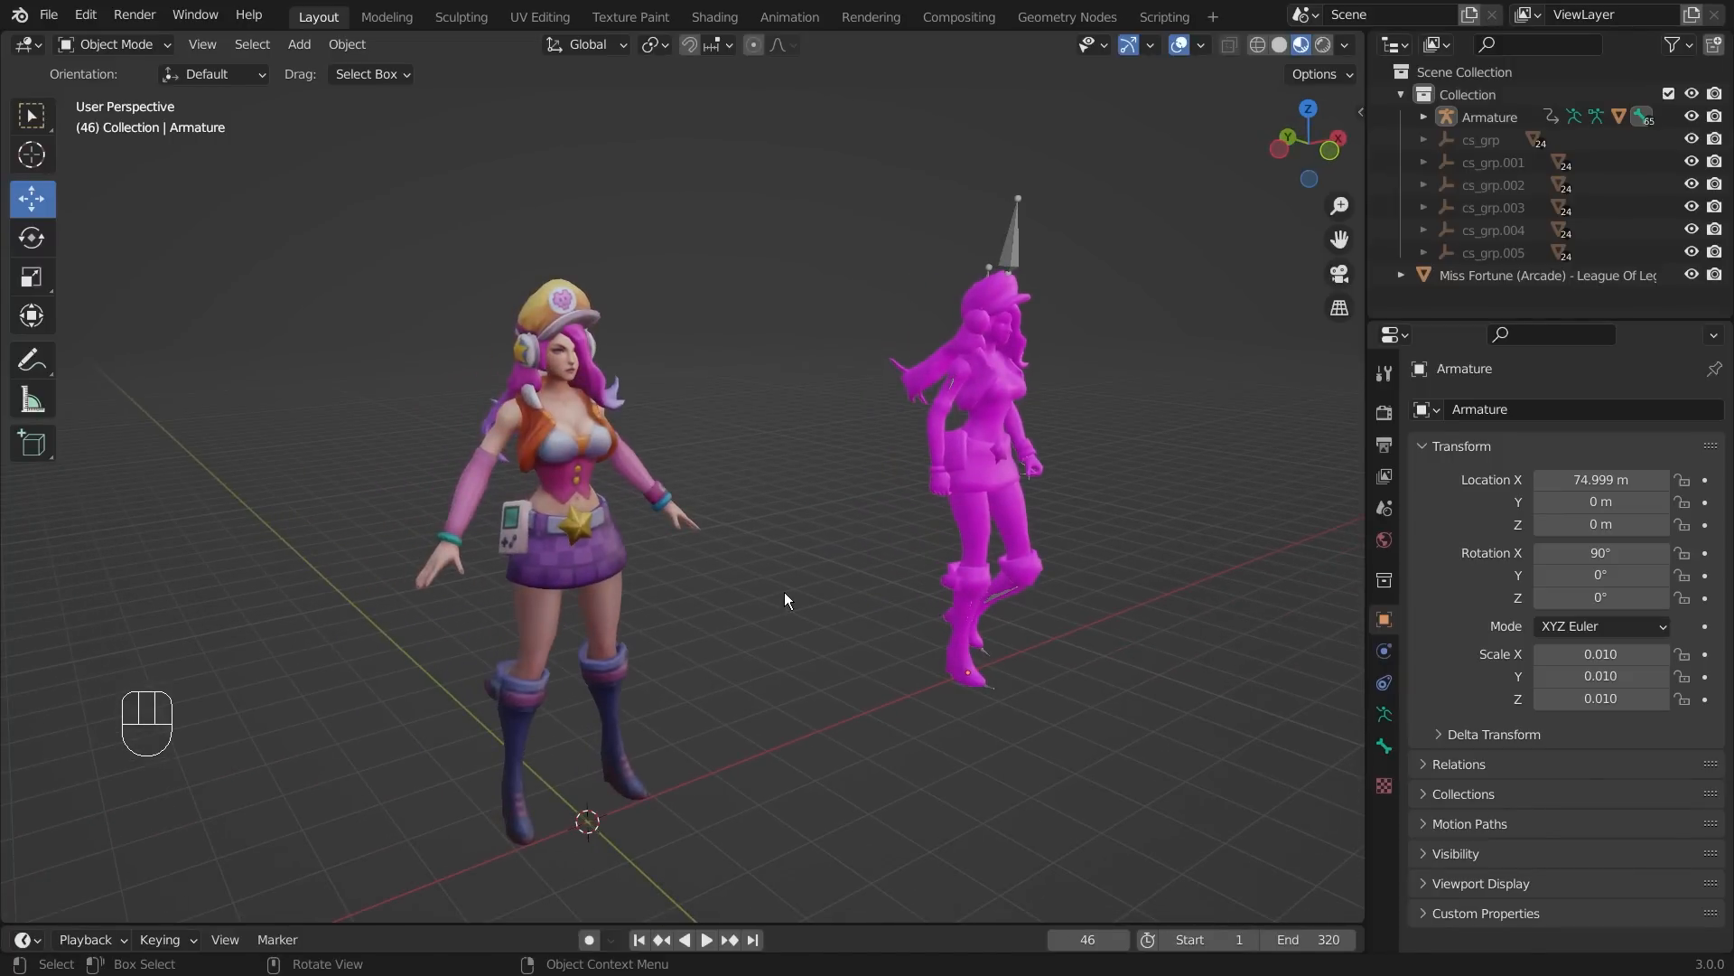
pyautogui.moveTo(784, 593); pyautogui.dragTo(730, 578, button='middle')
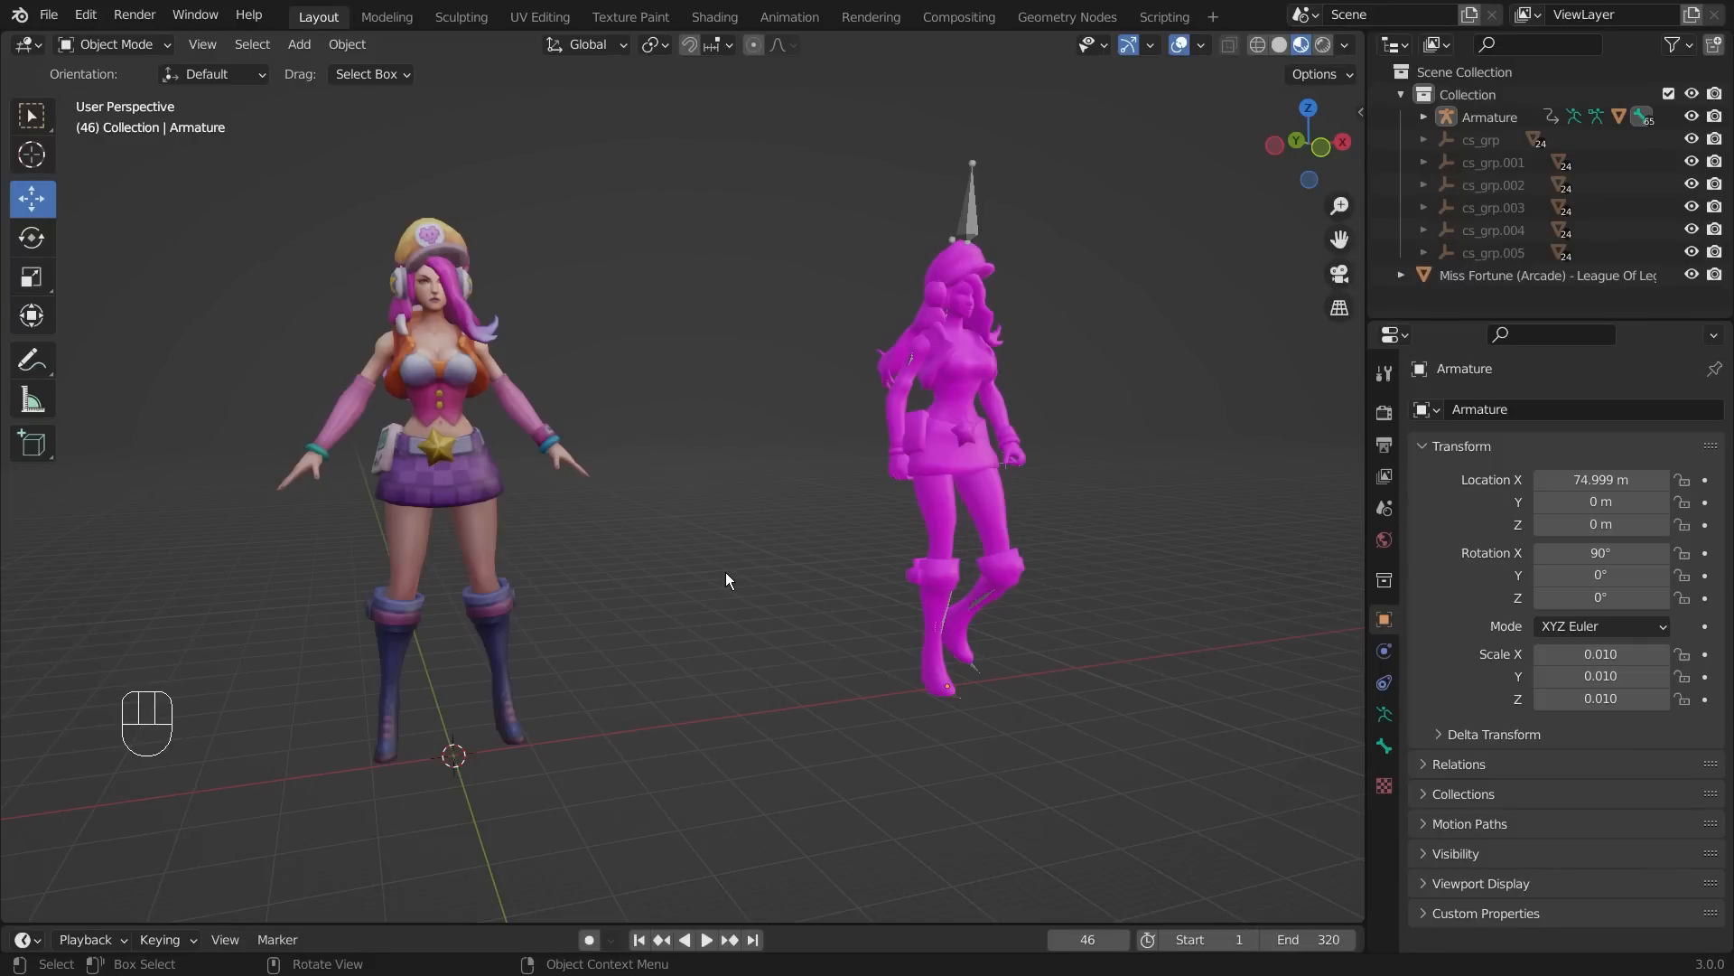
# - Show the Mixamo Control Rig add-on settings and clear the source skeleton Armature.002
pyautogui.press('n')
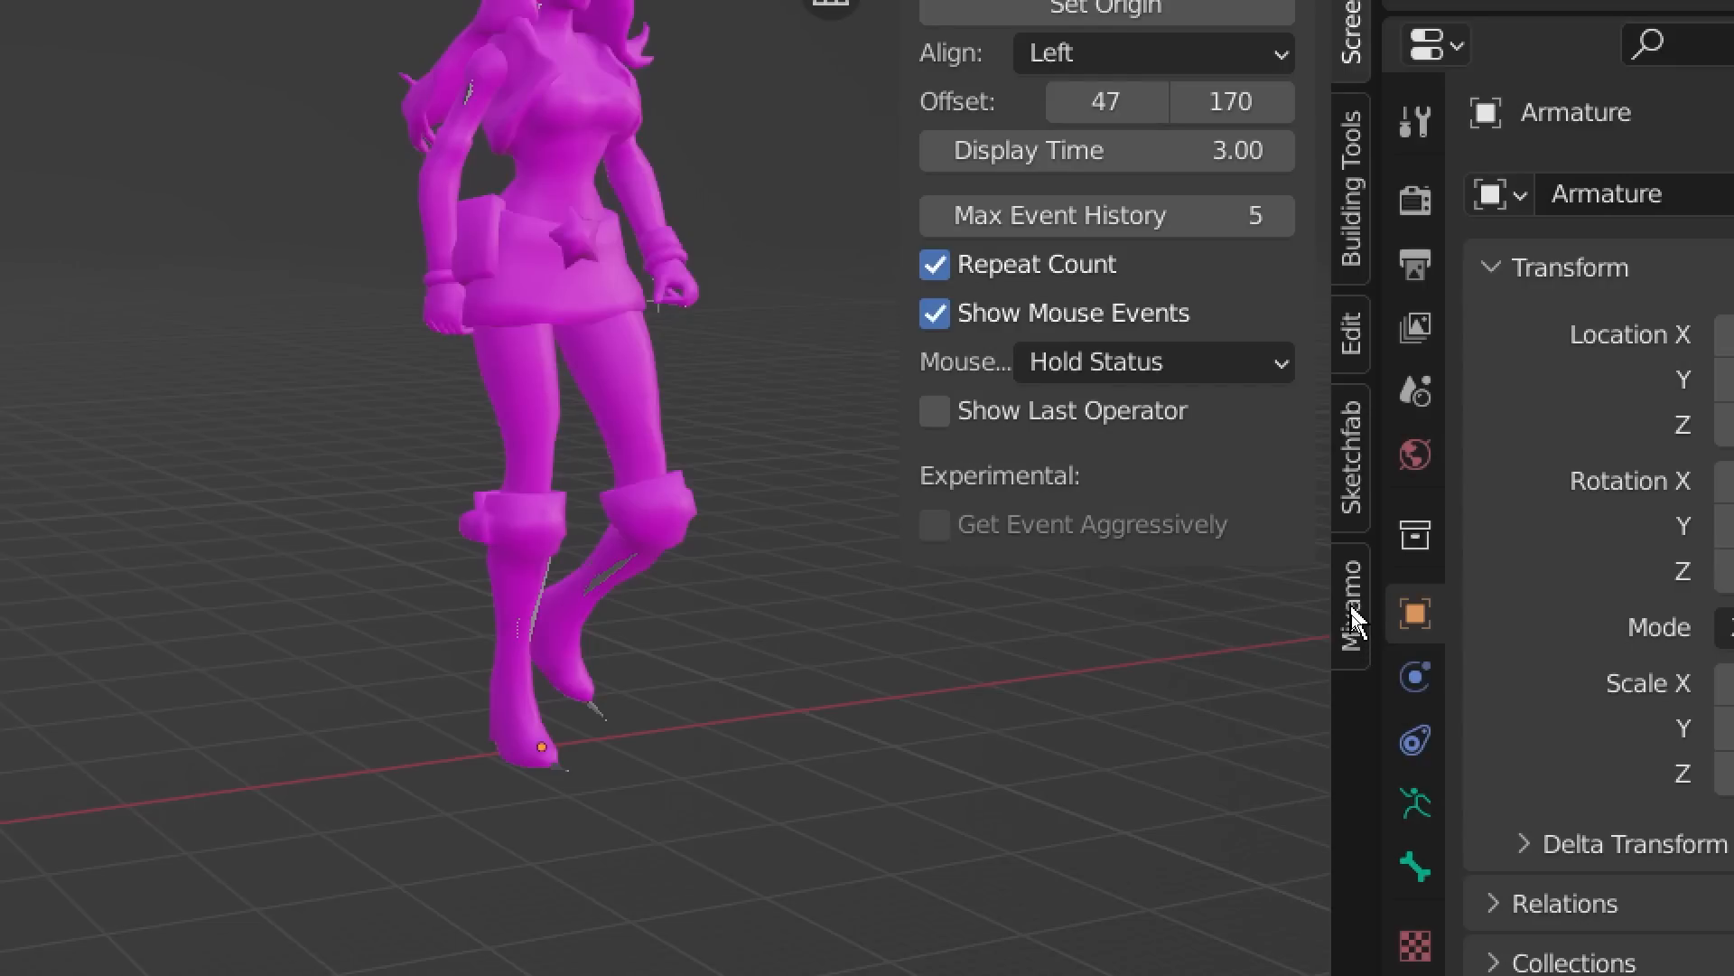
pyautogui.click(1353, 618)
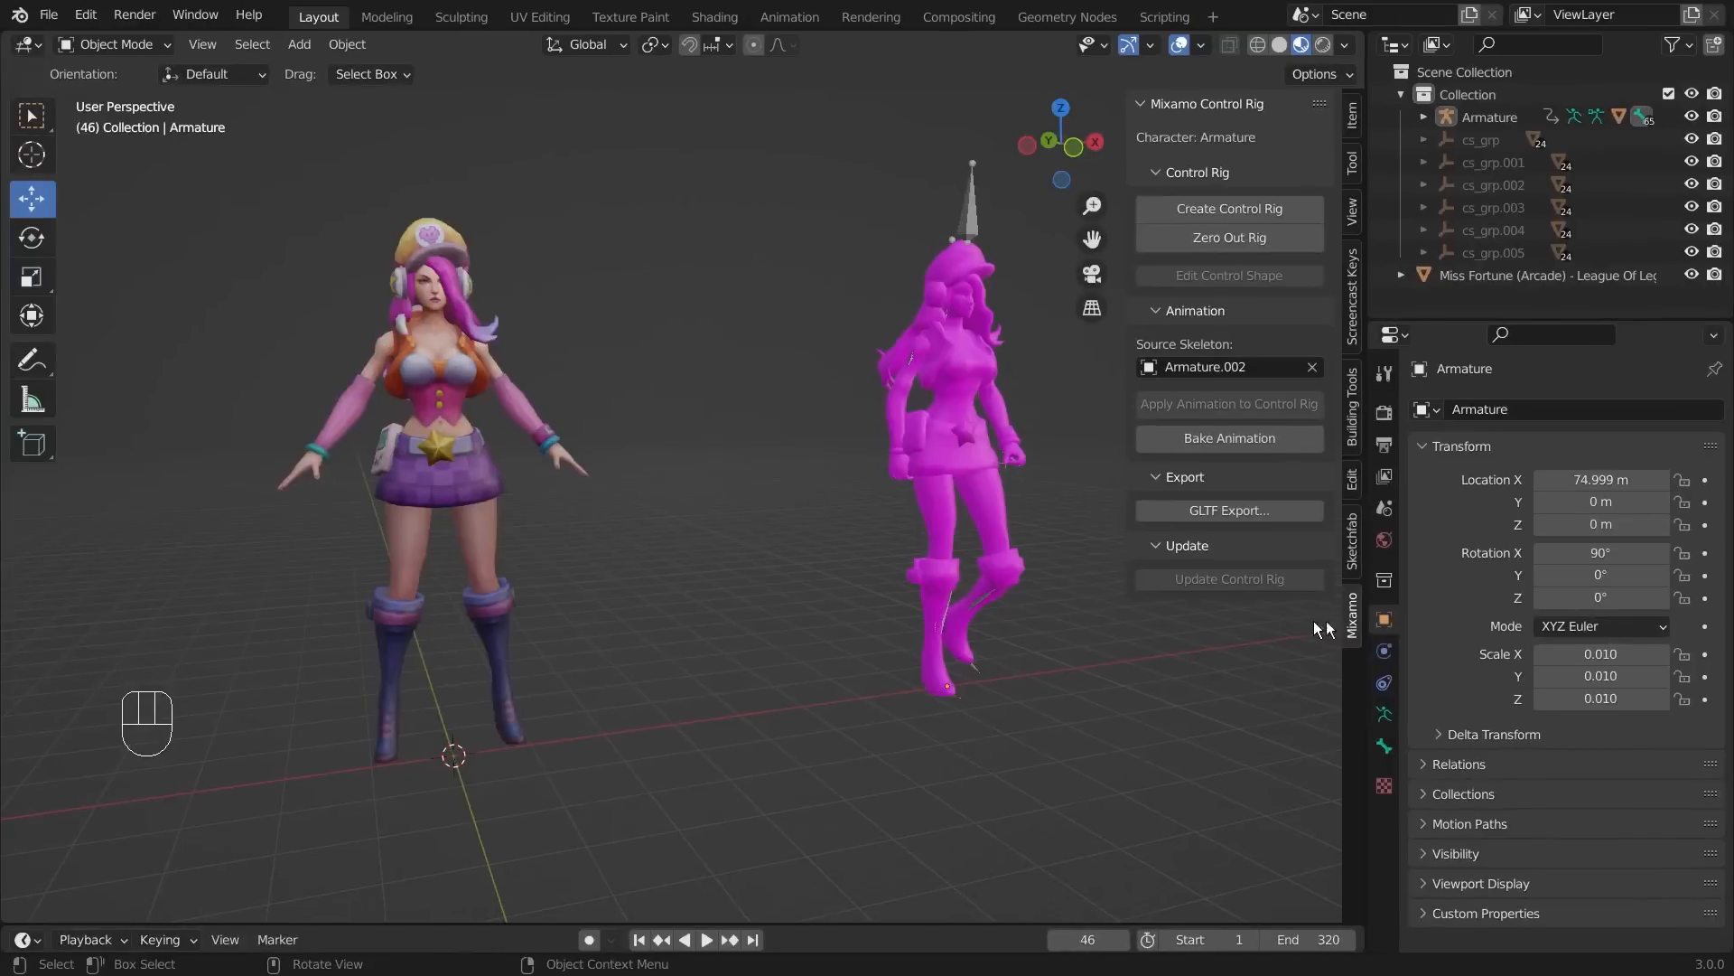
pyautogui.click(1309, 367)
pyautogui.moveTo(826, 409); pyautogui.dragTo(1211, 442, button='middle')
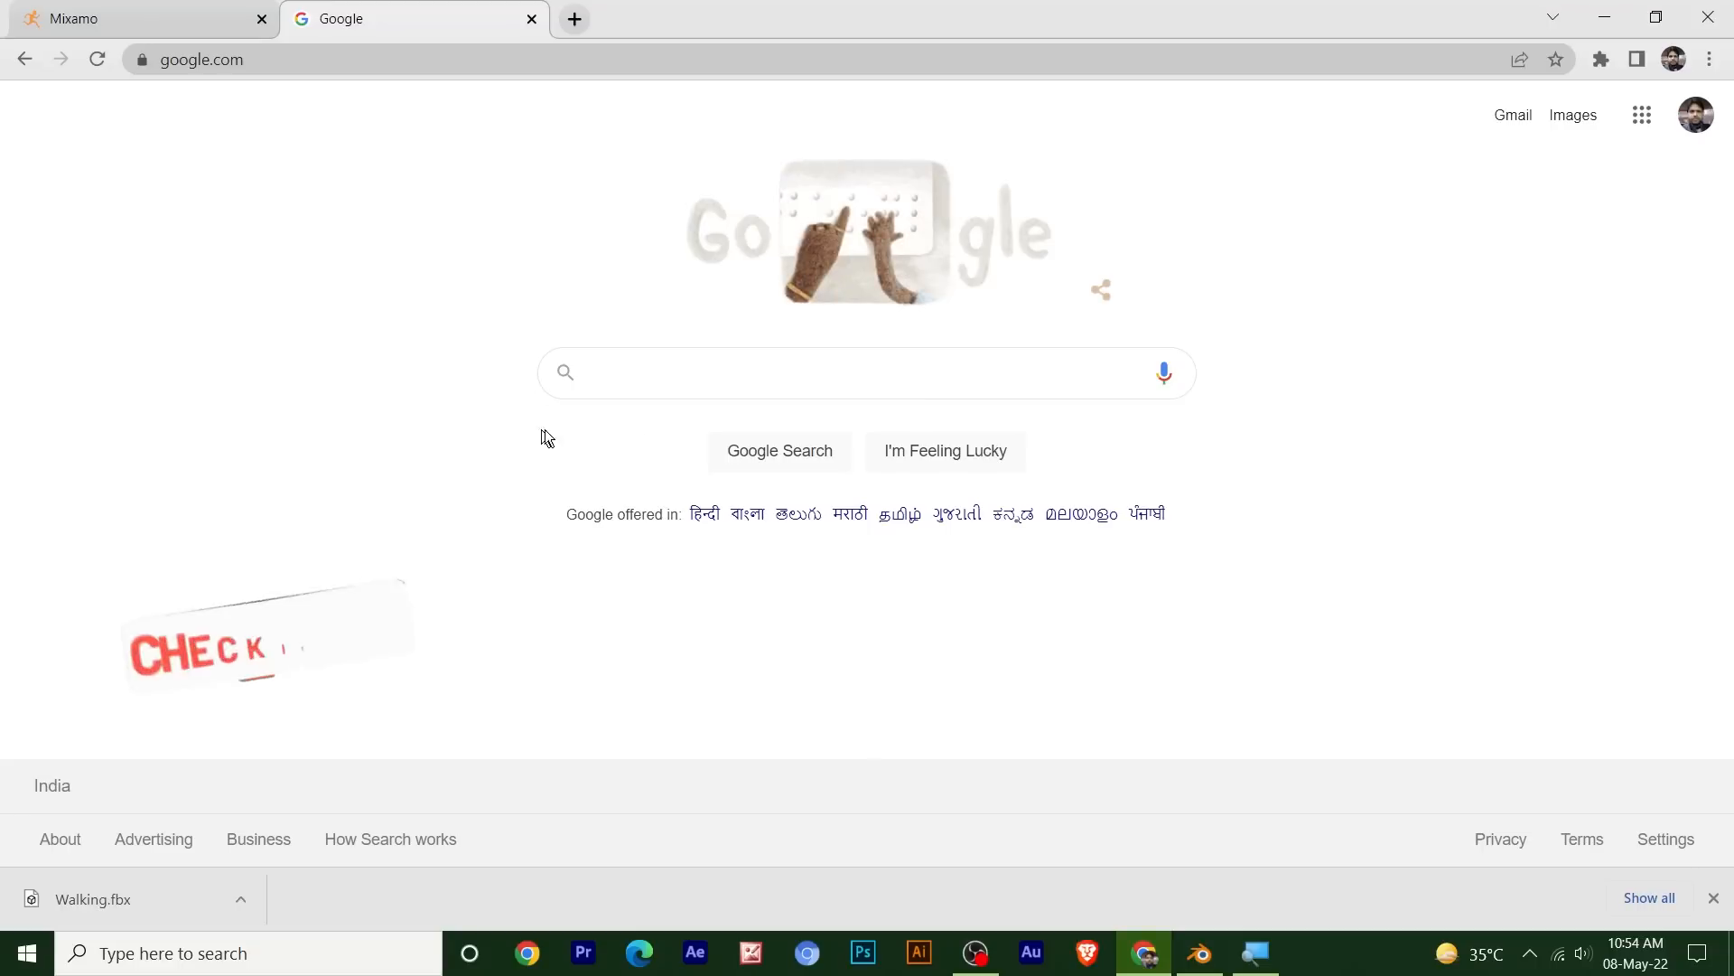
# - Switch to the Google page in Chrome and search for "mixamo blender addon"
pyautogui.click(972, 379)
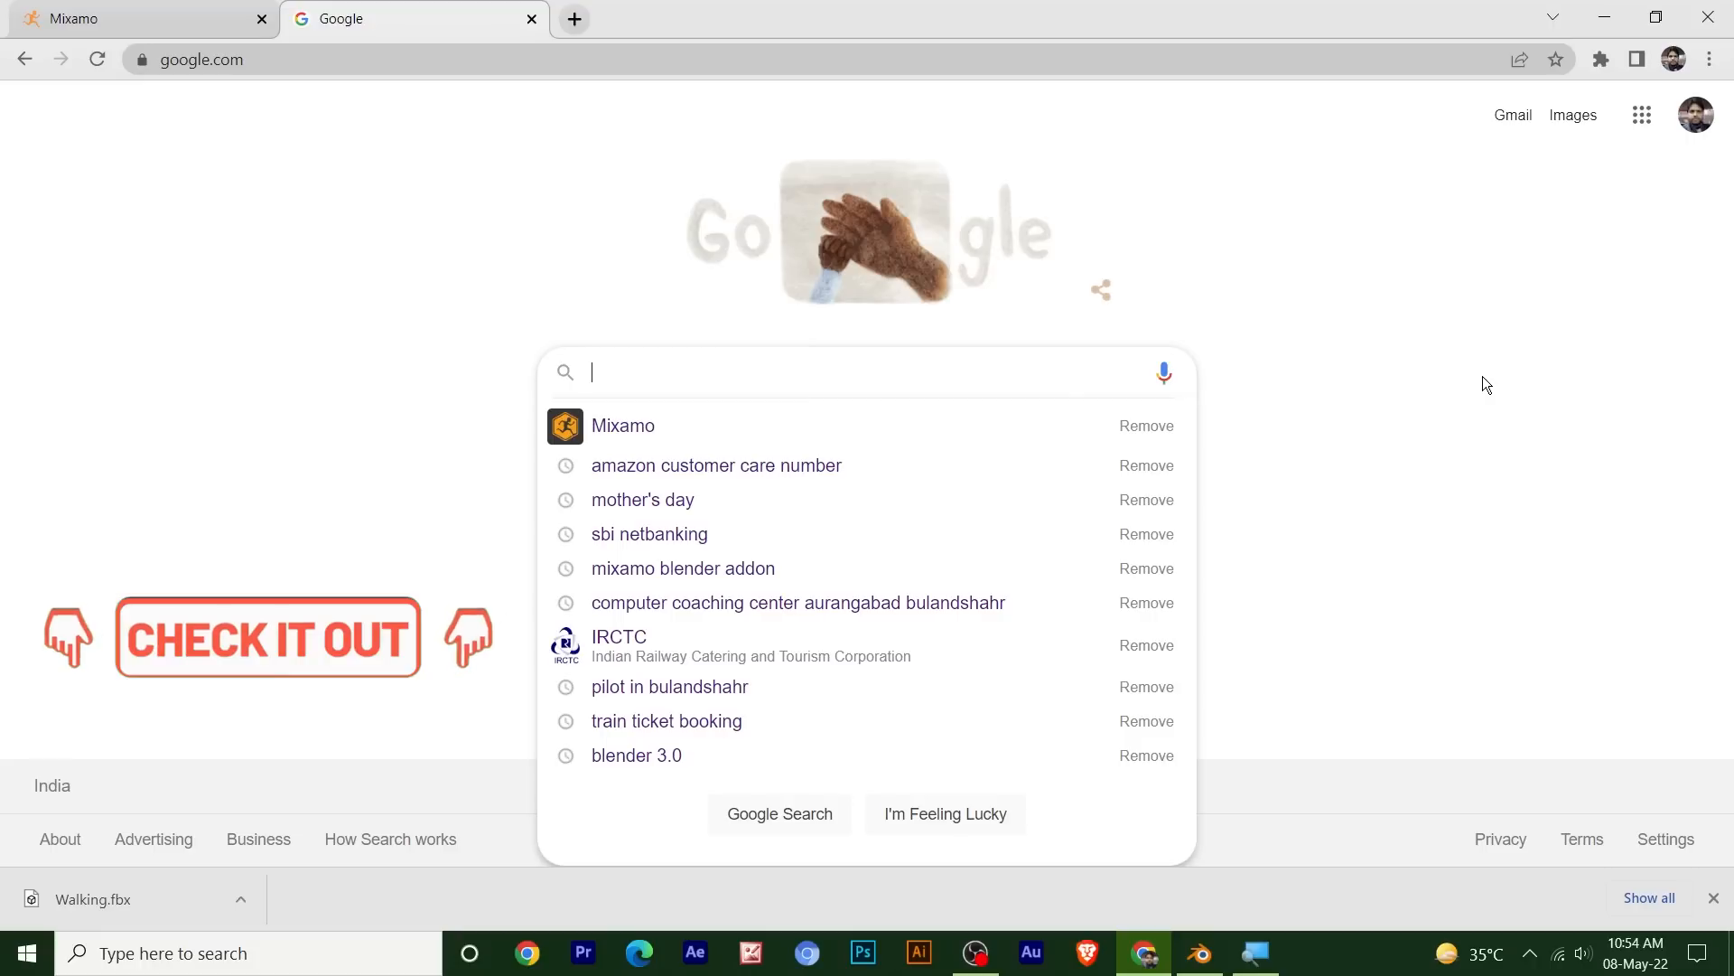
pyautogui.write('mixamo b')
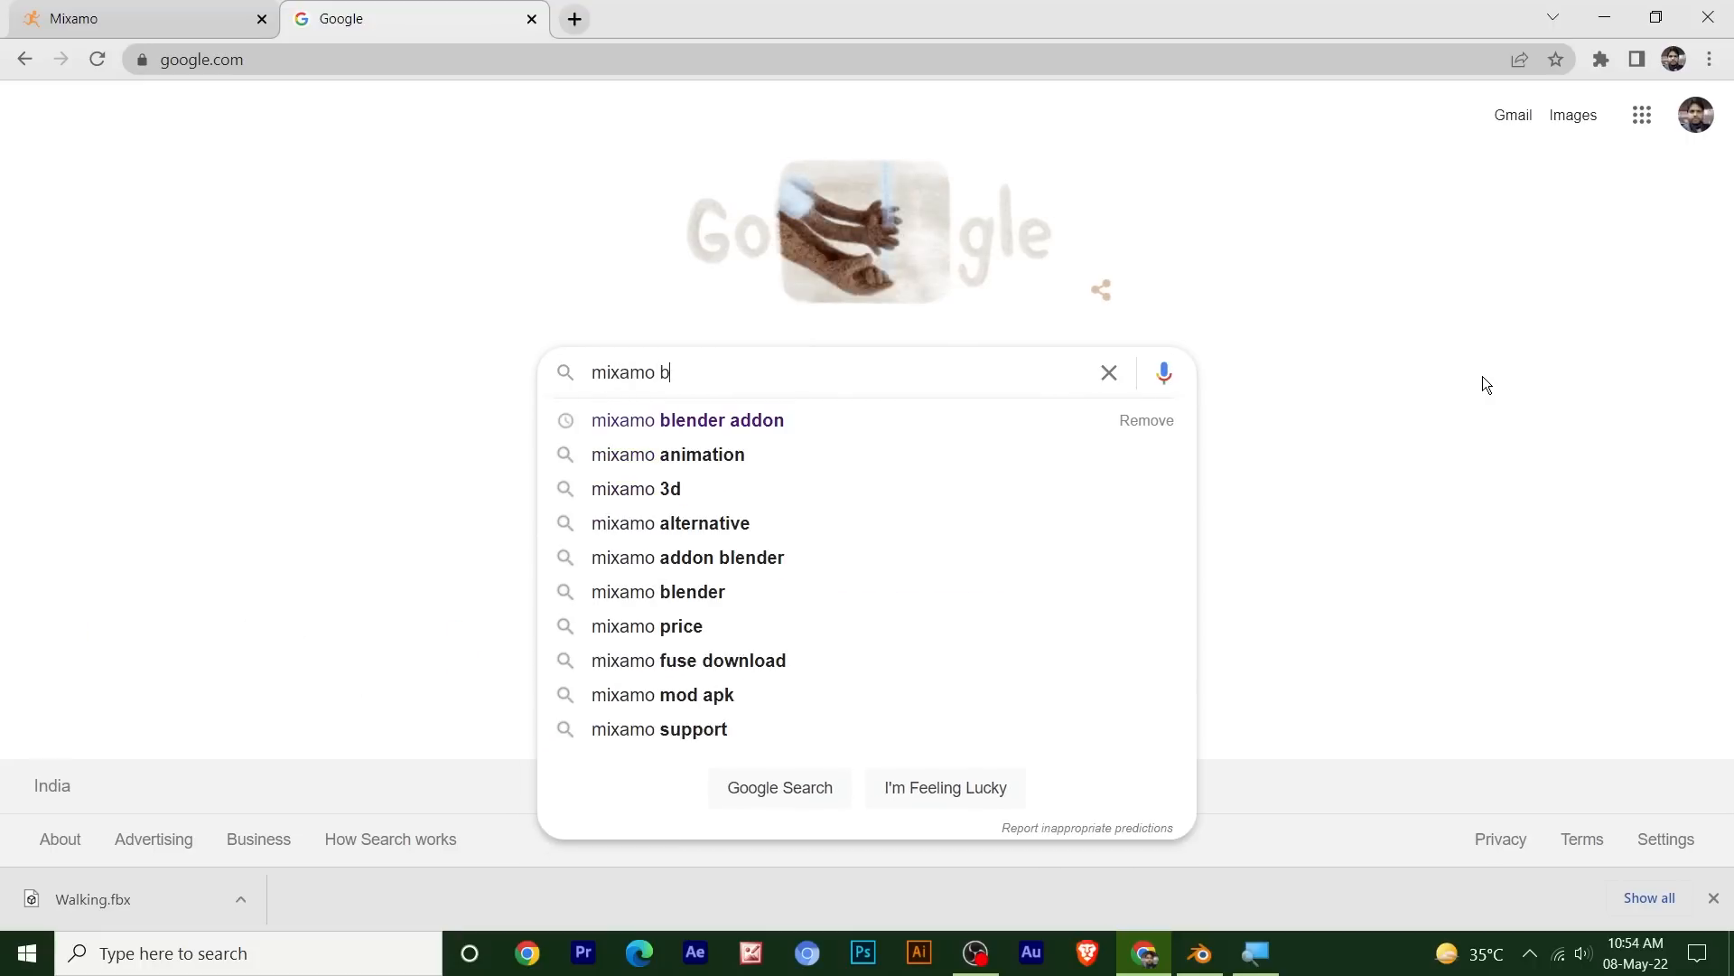
pyautogui.write('lender addon')
pyautogui.press('Return')
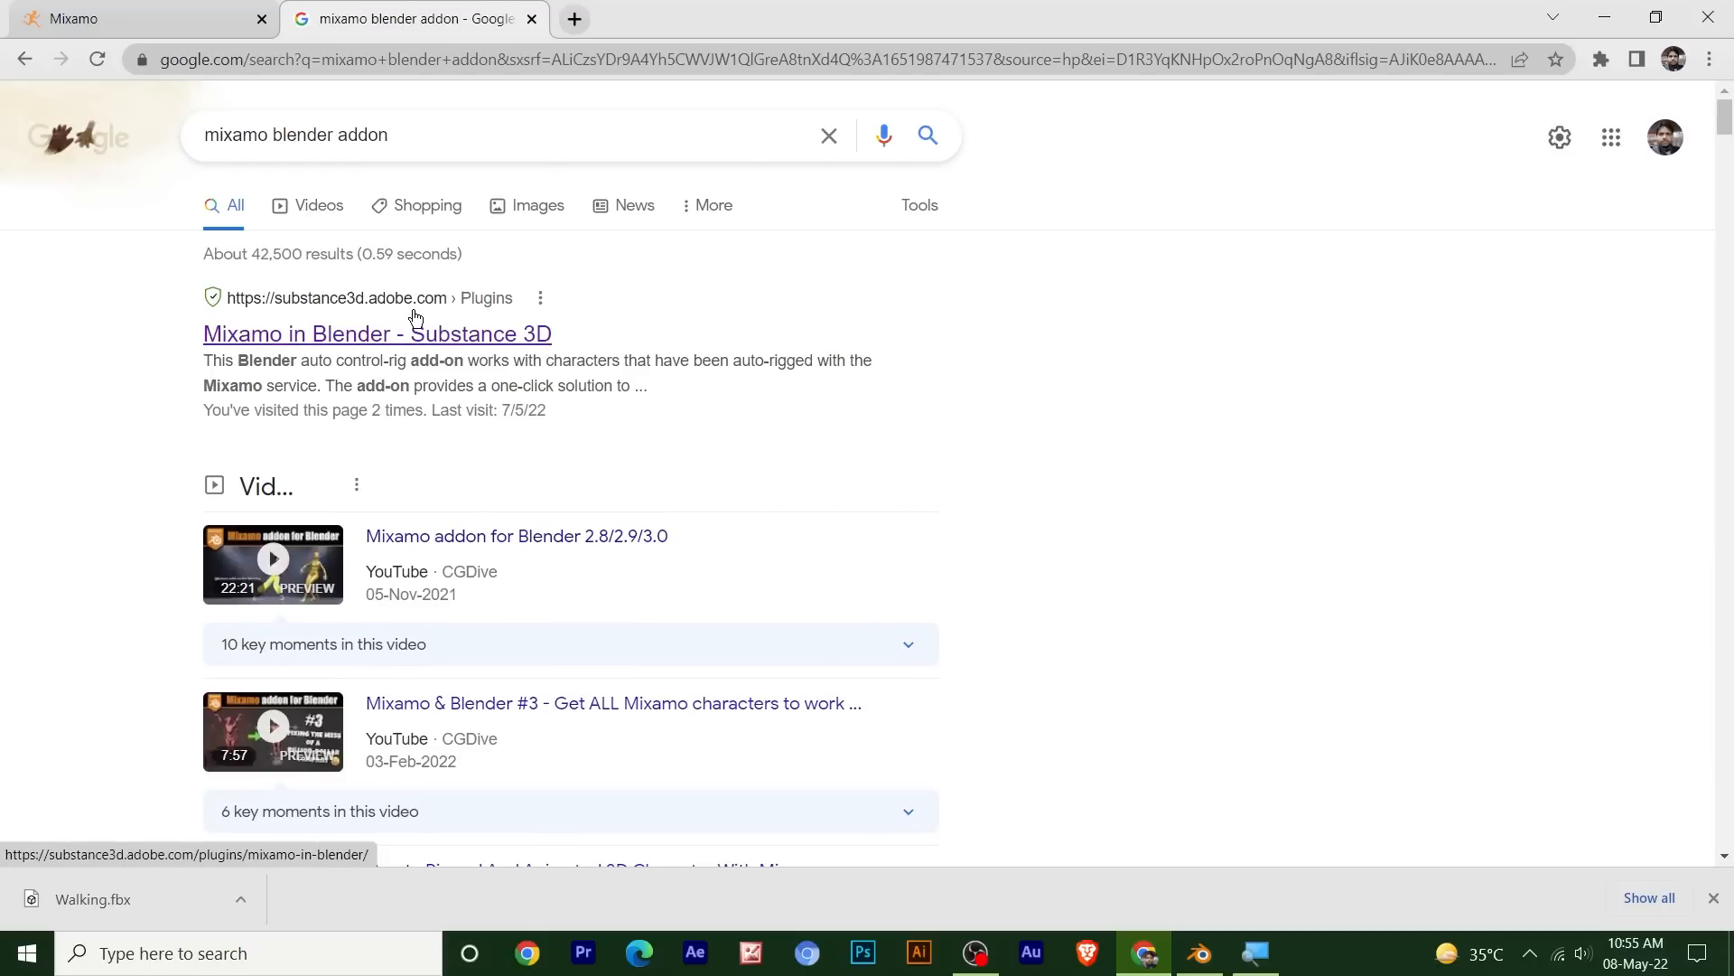
# - Open the Mixamo in Blender page on the Substance 3D site and download the add-on
pyautogui.click(256, 340)
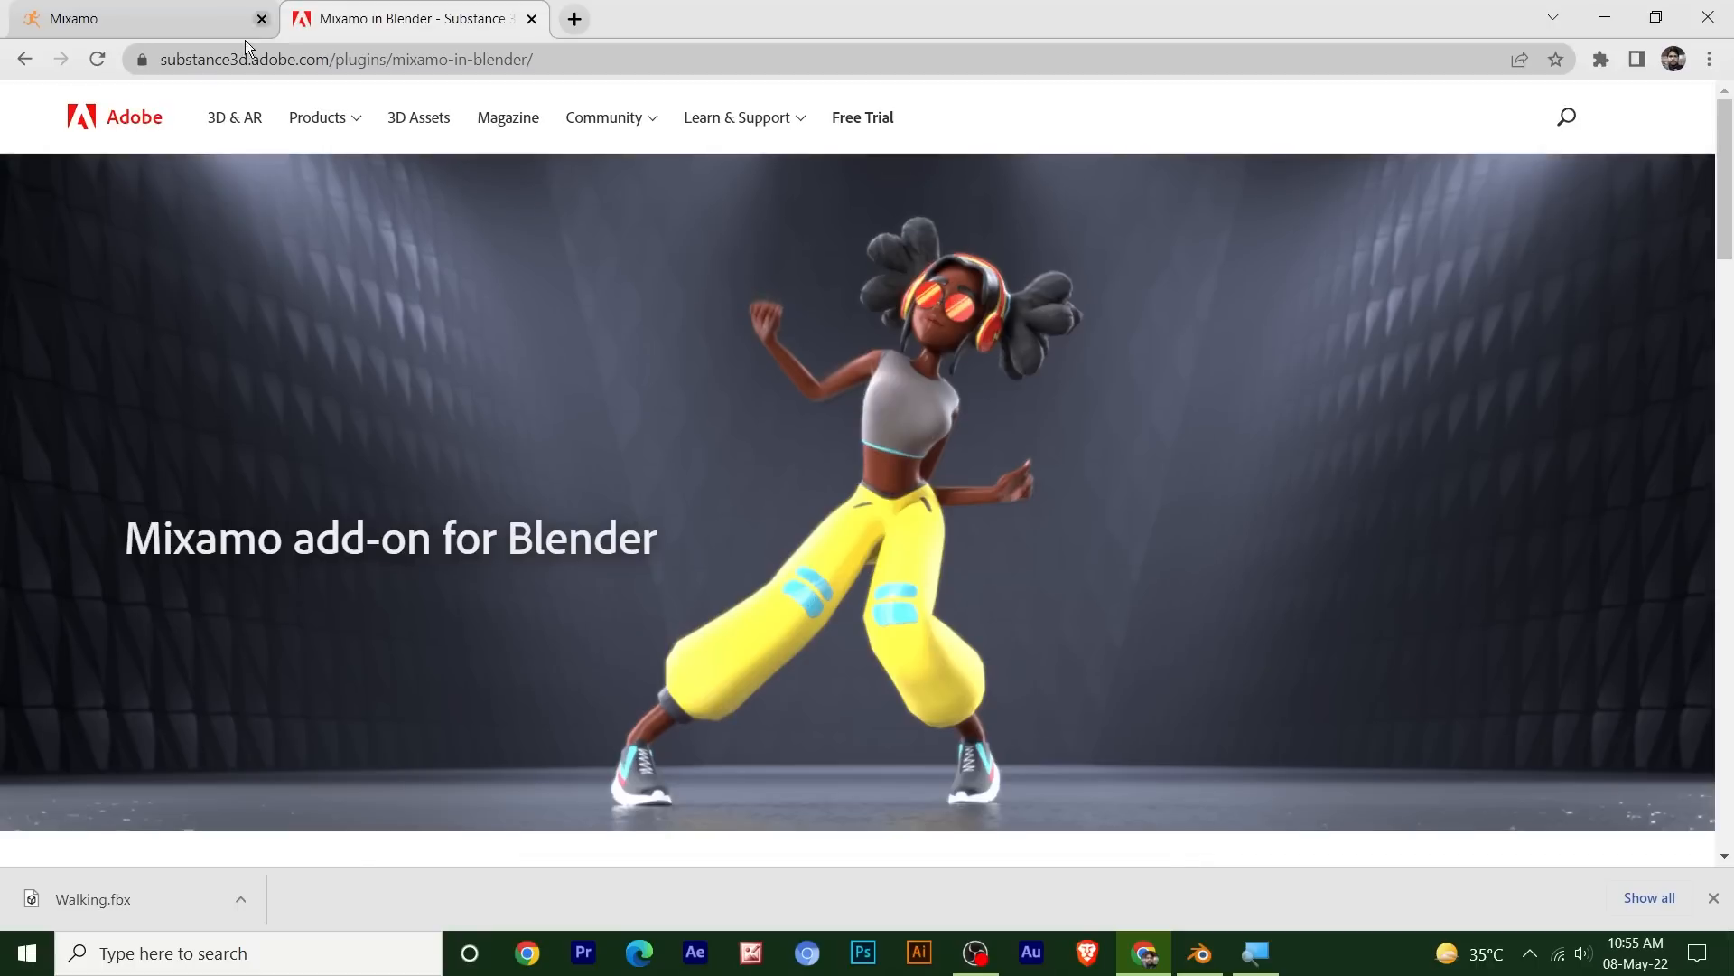
pyautogui.scroll(-2, 852, 596)
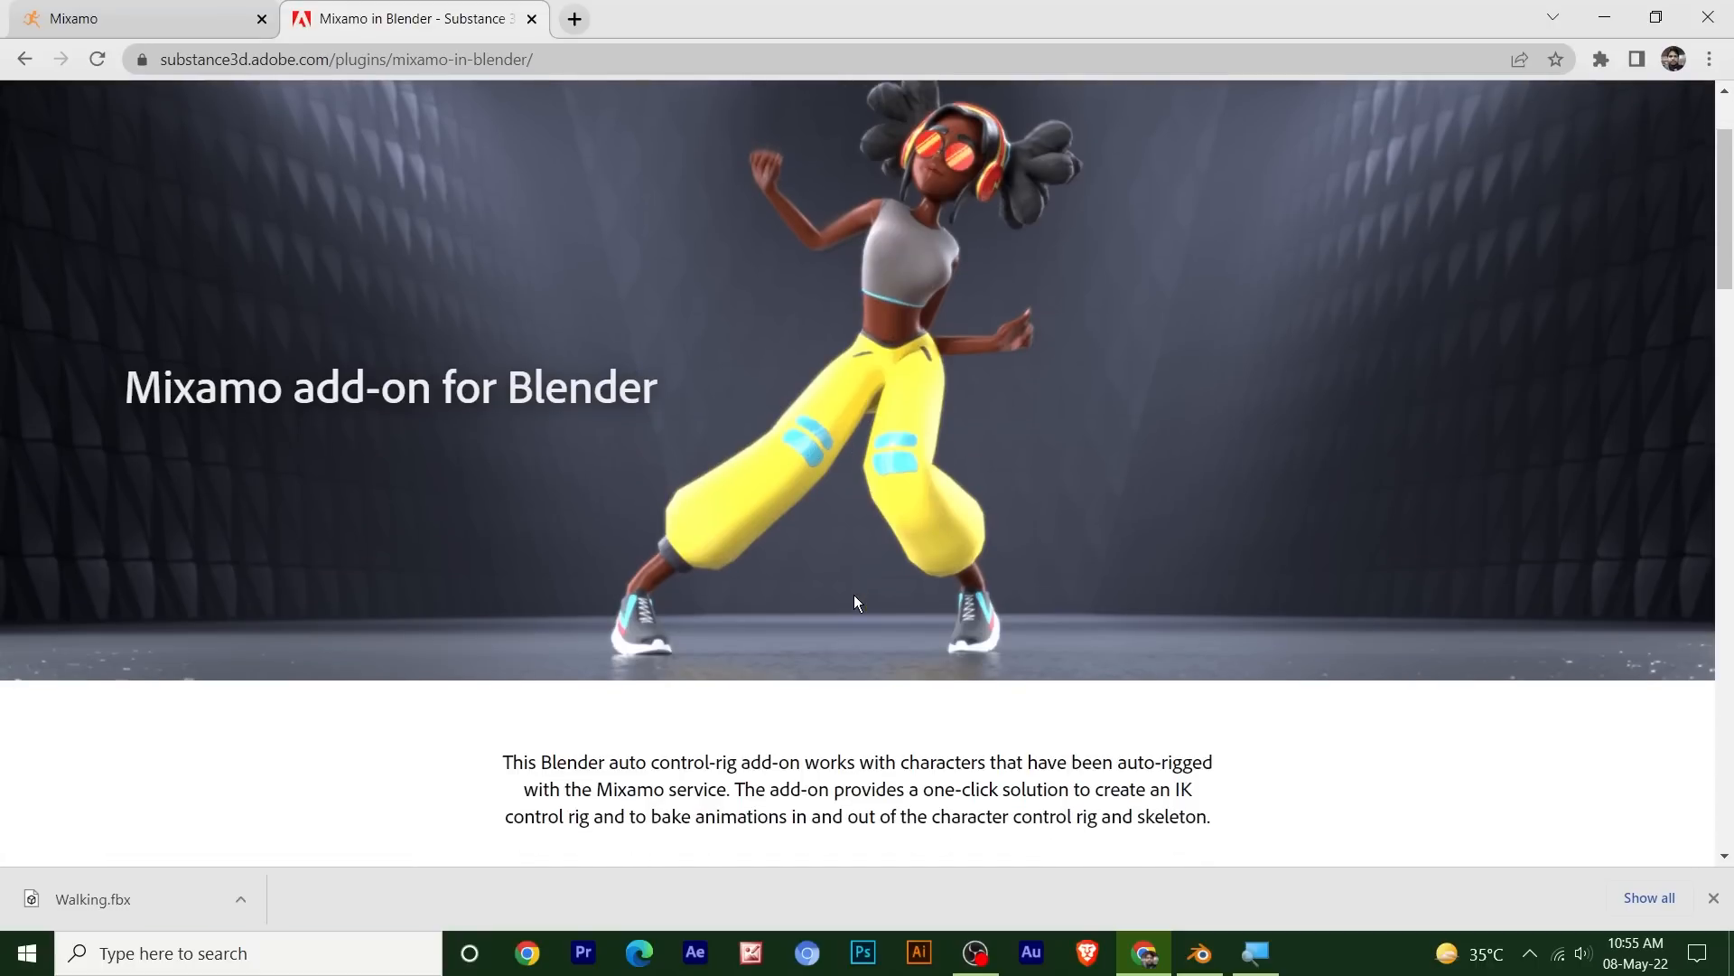
pyautogui.scroll(-4, 854, 598)
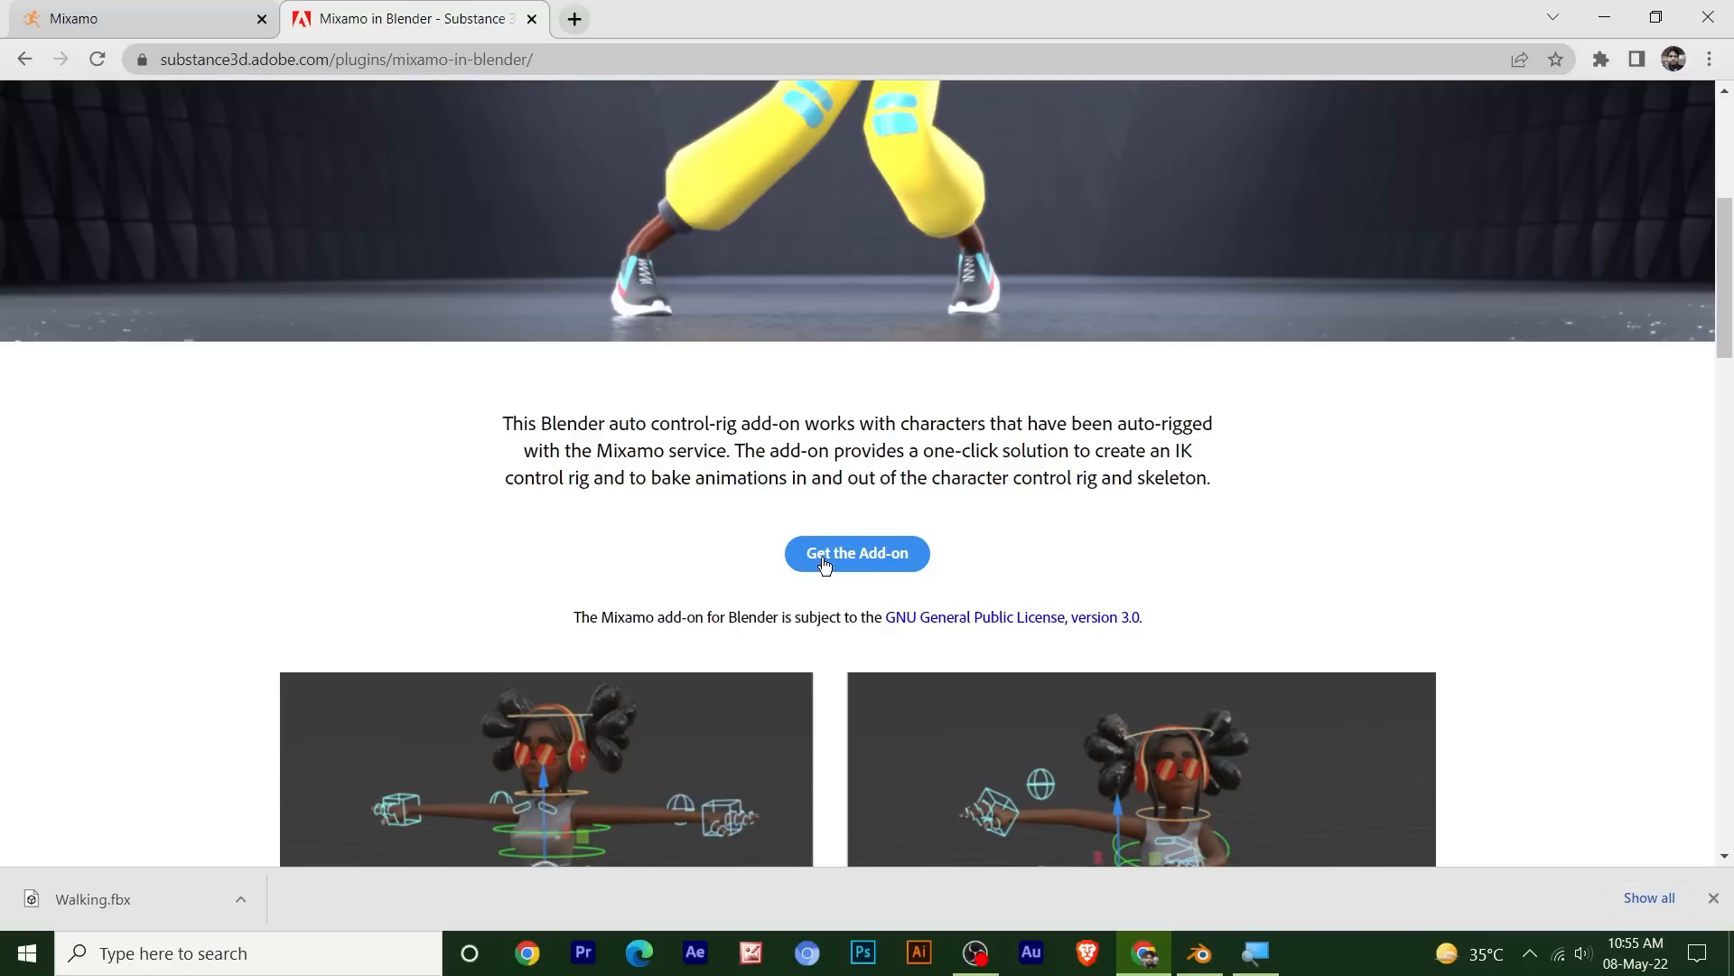
pyautogui.click(870, 558)
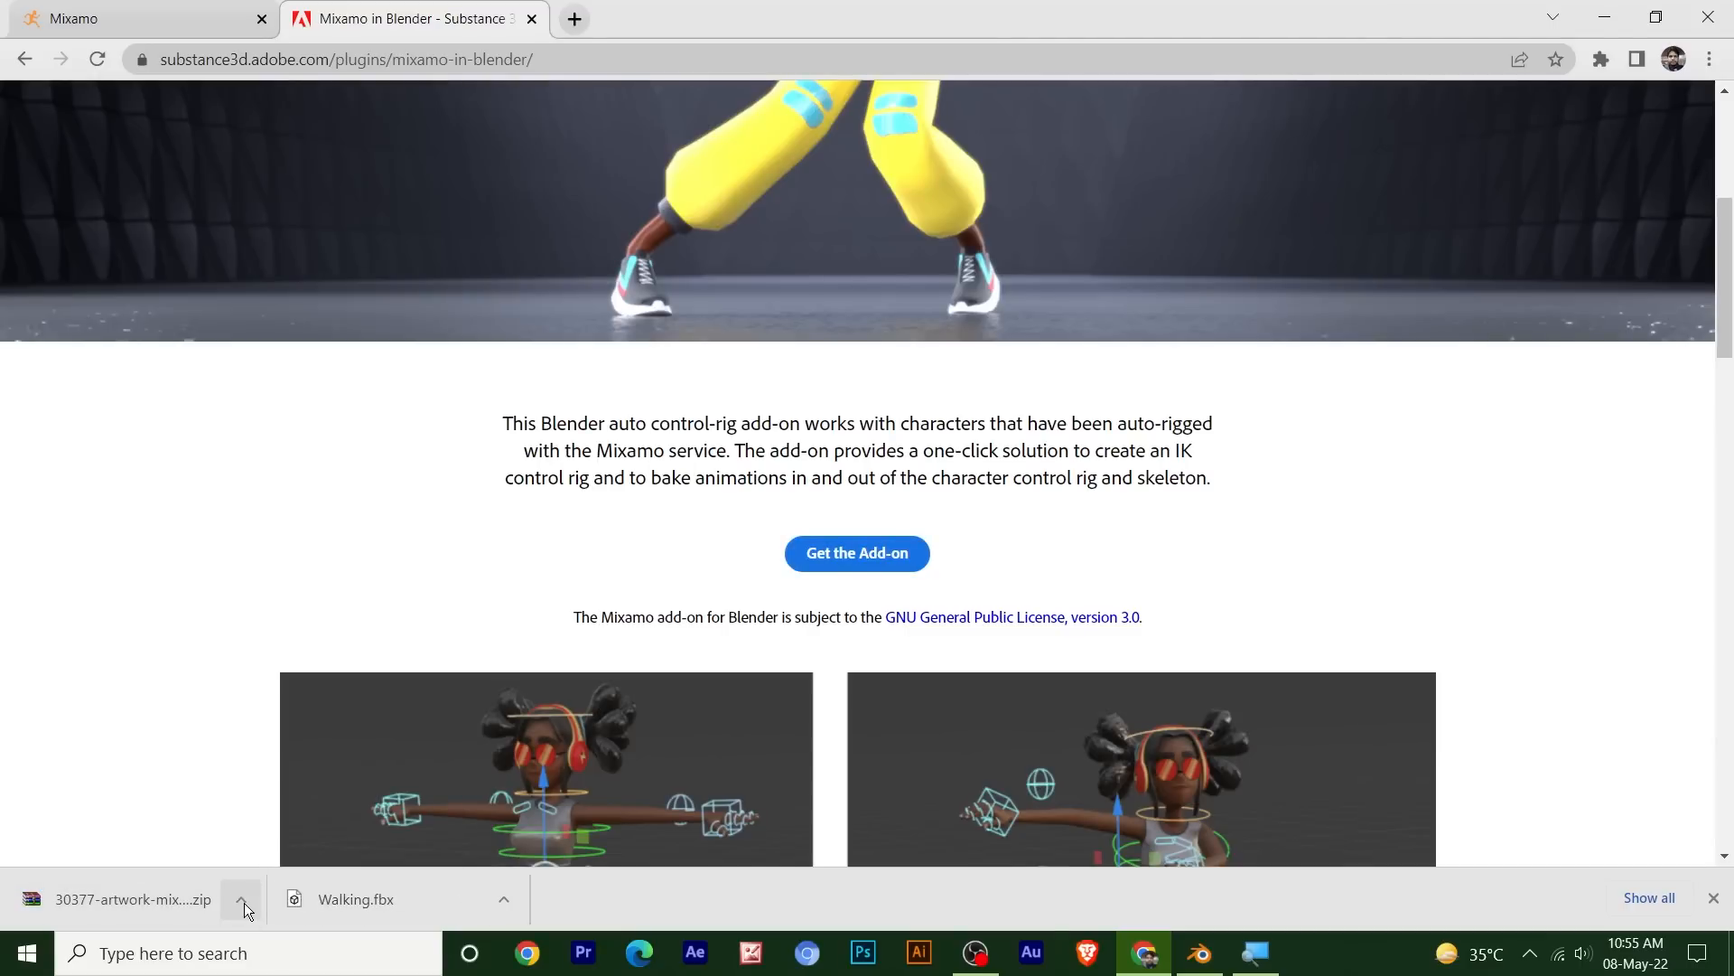
# - Show the downloaded Mixamo add-on zip in its folder and look at the file
pyautogui.click(244, 903)
pyautogui.click(322, 826)
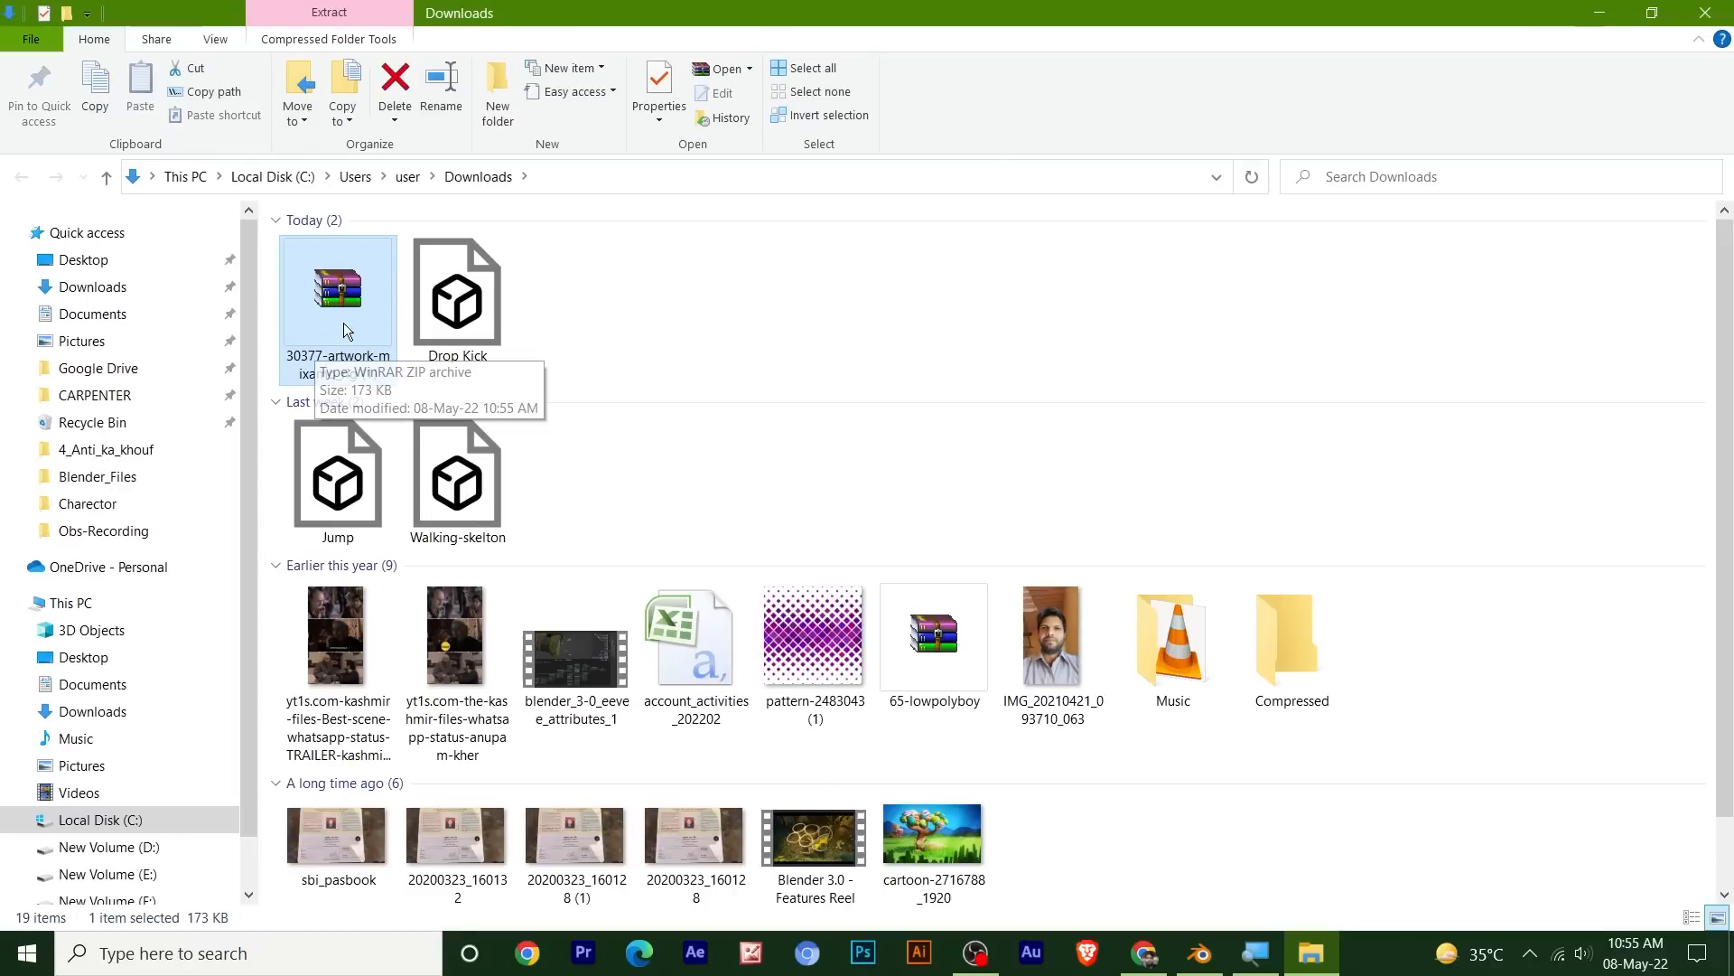
pyautogui.click(524, 301)
pyautogui.click(366, 290)
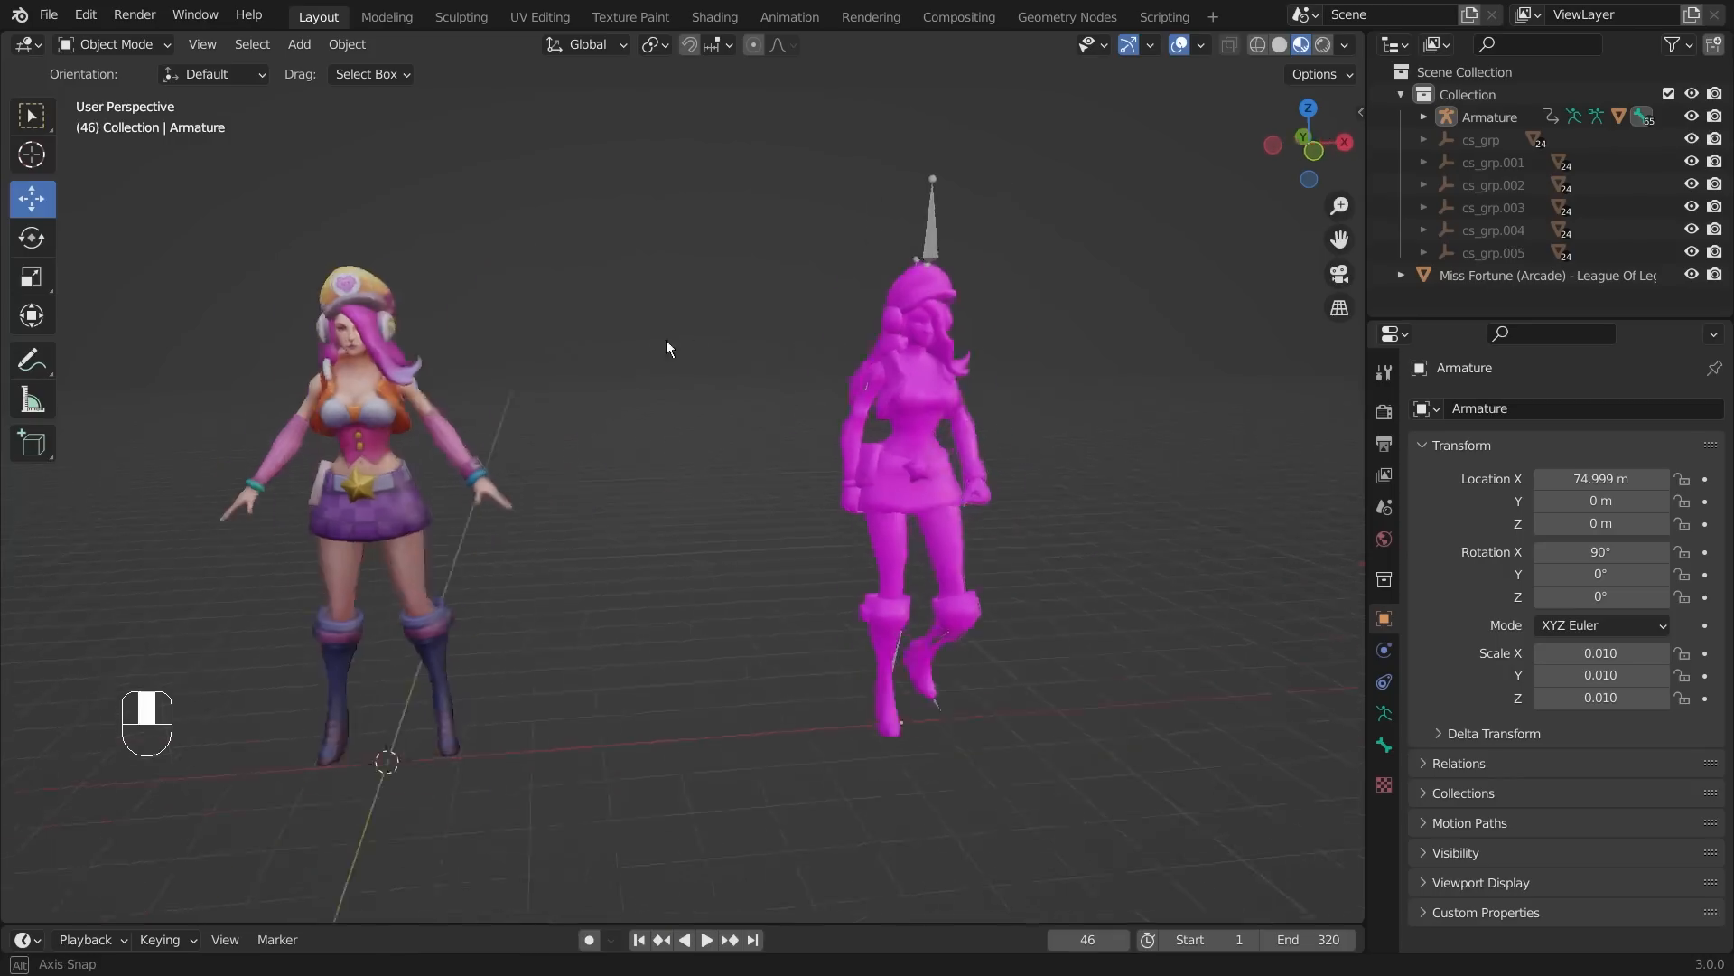
# - Switch back to Blender and open the file browser for installing an add-on from the preferences
pyautogui.moveTo(665, 339); pyautogui.dragTo(747, 331, button='middle')
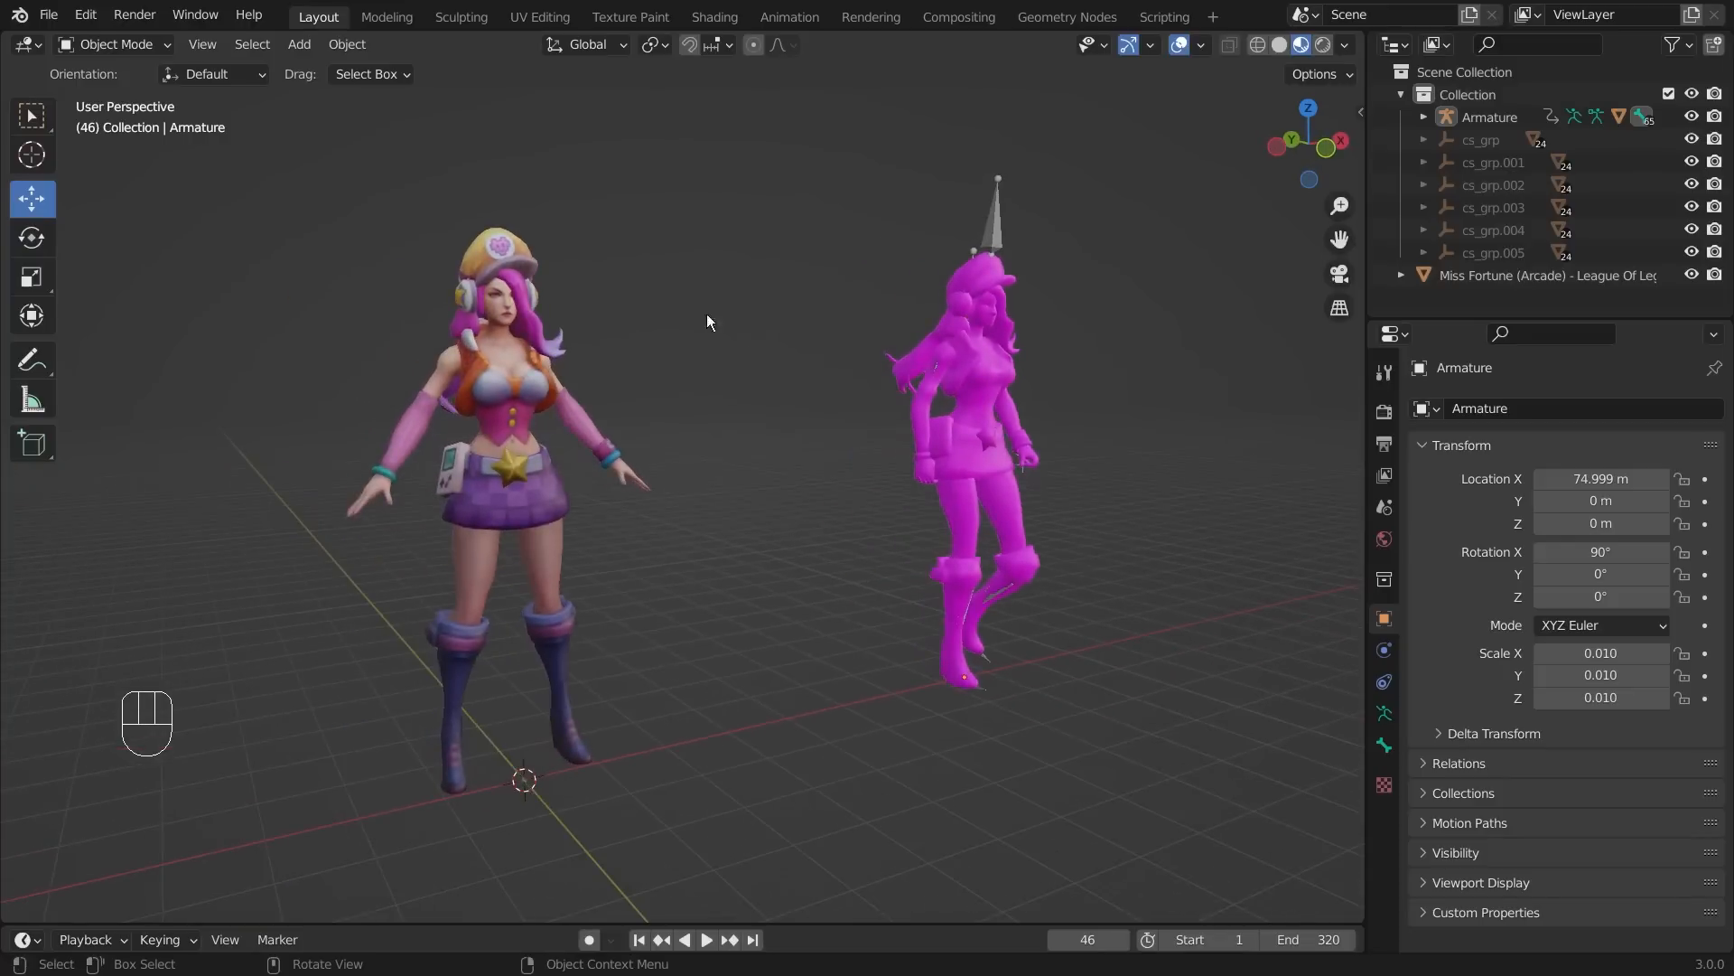
pyautogui.click(86, 14)
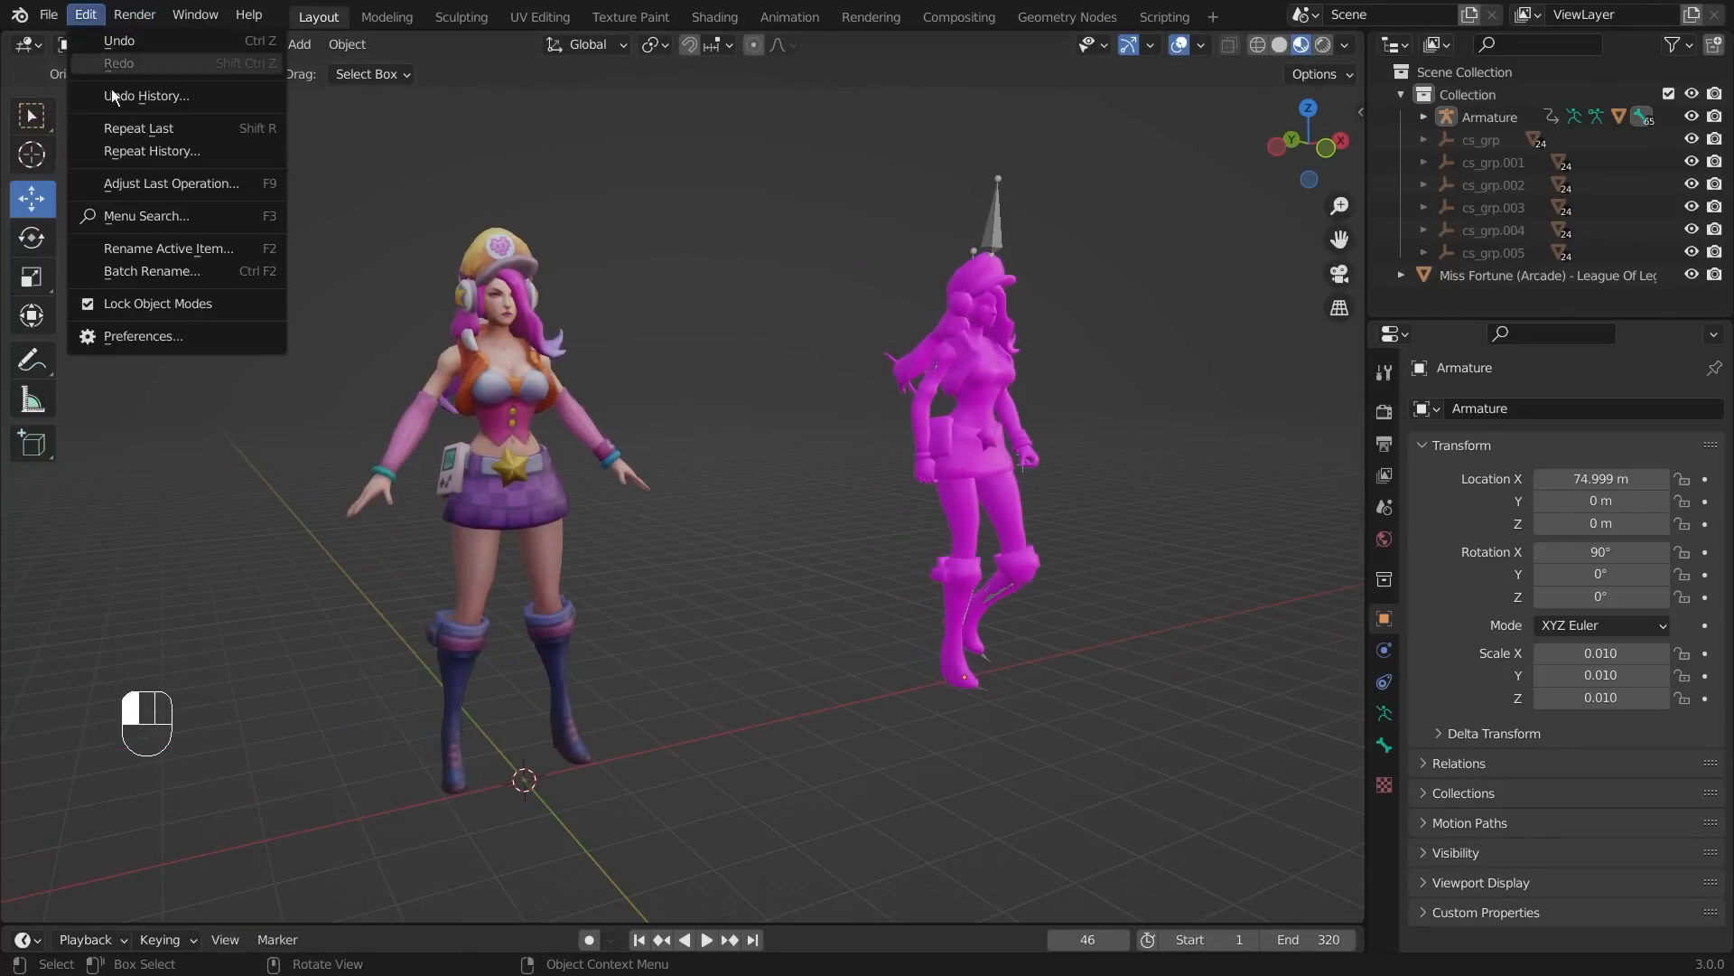
pyautogui.click(144, 336)
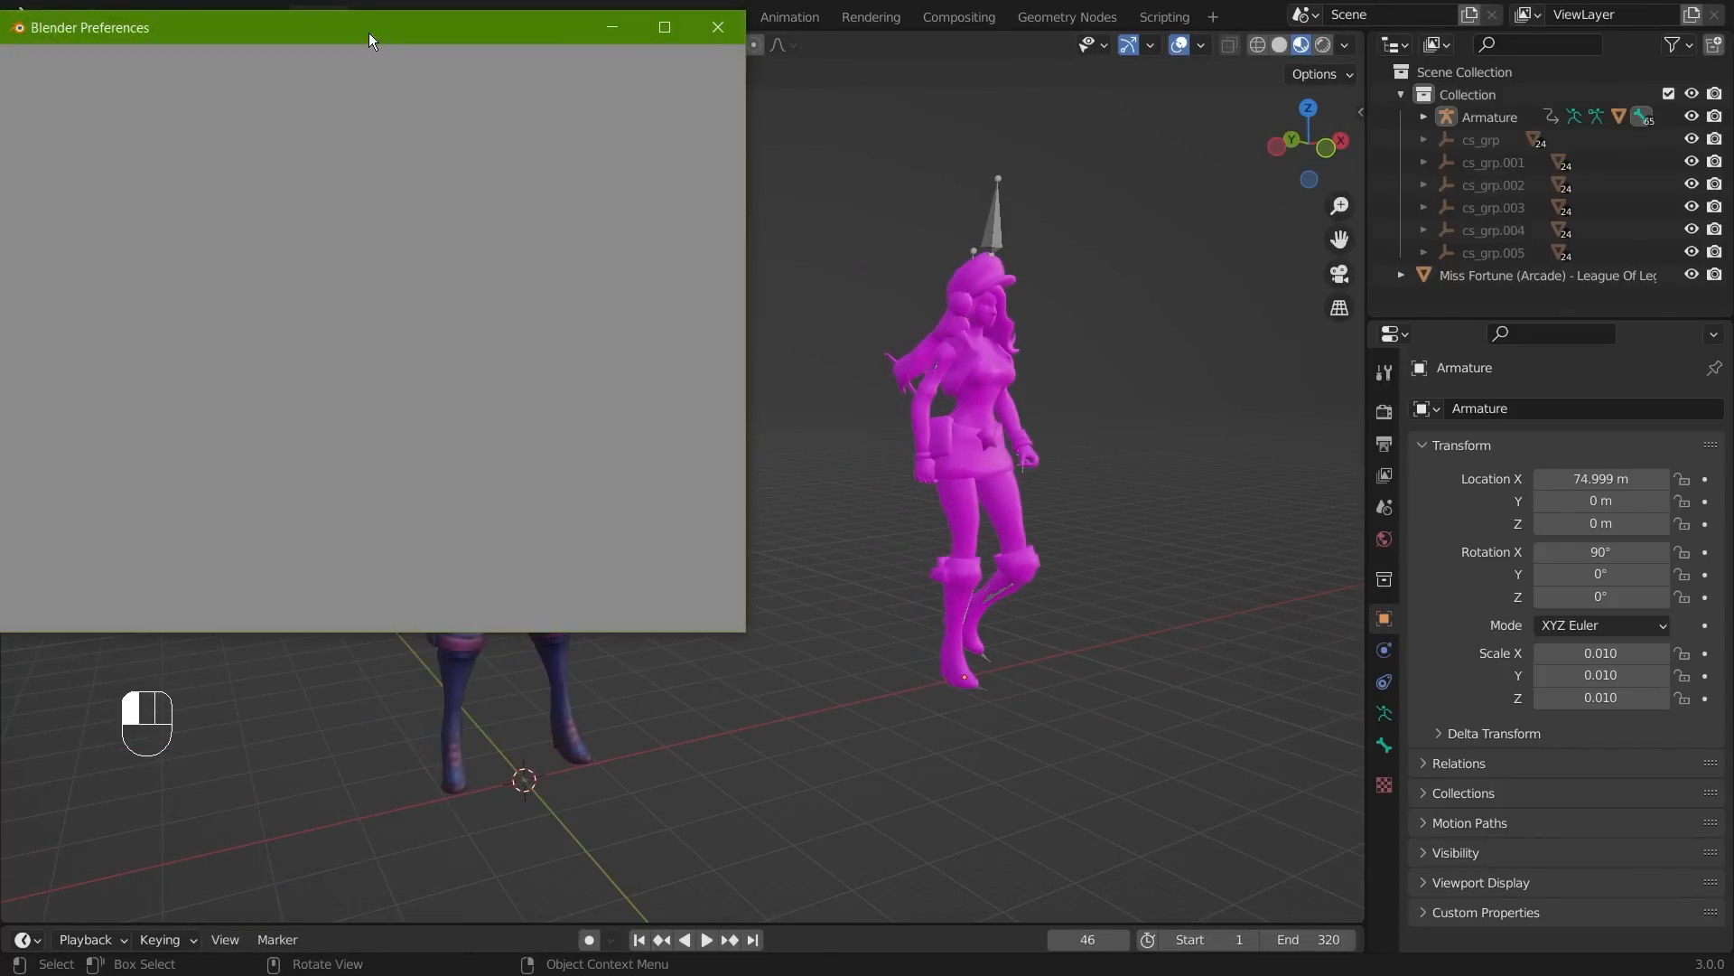
pyautogui.click(213, 249)
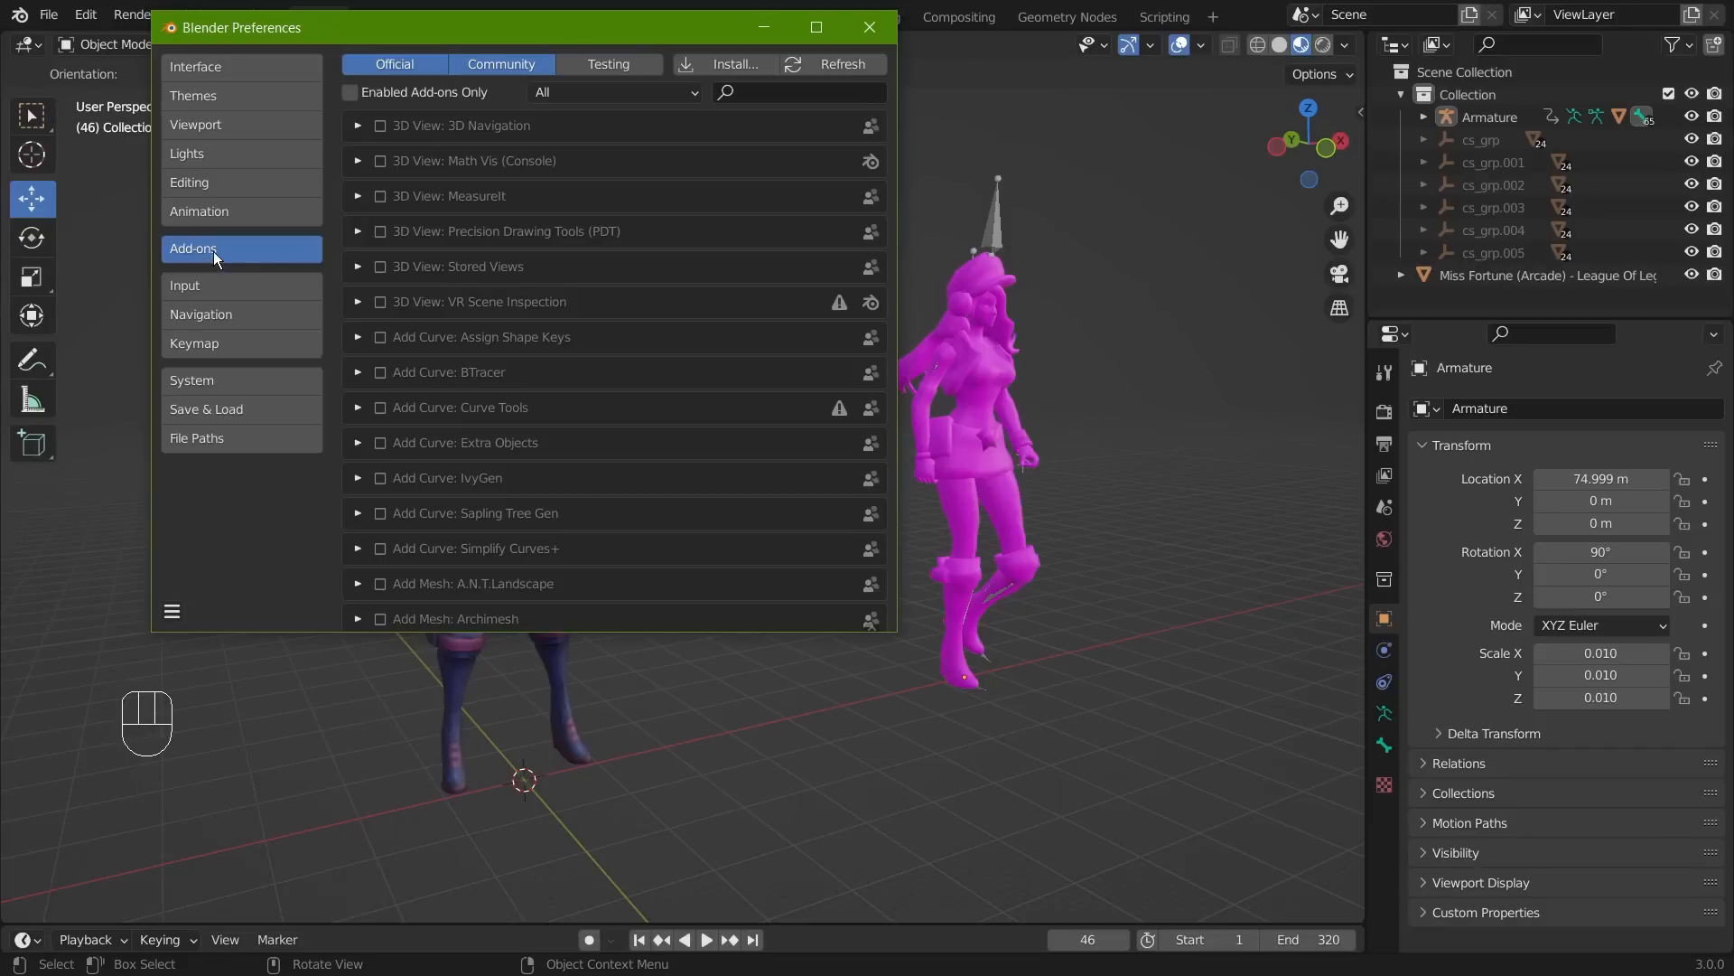
pyautogui.click(728, 67)
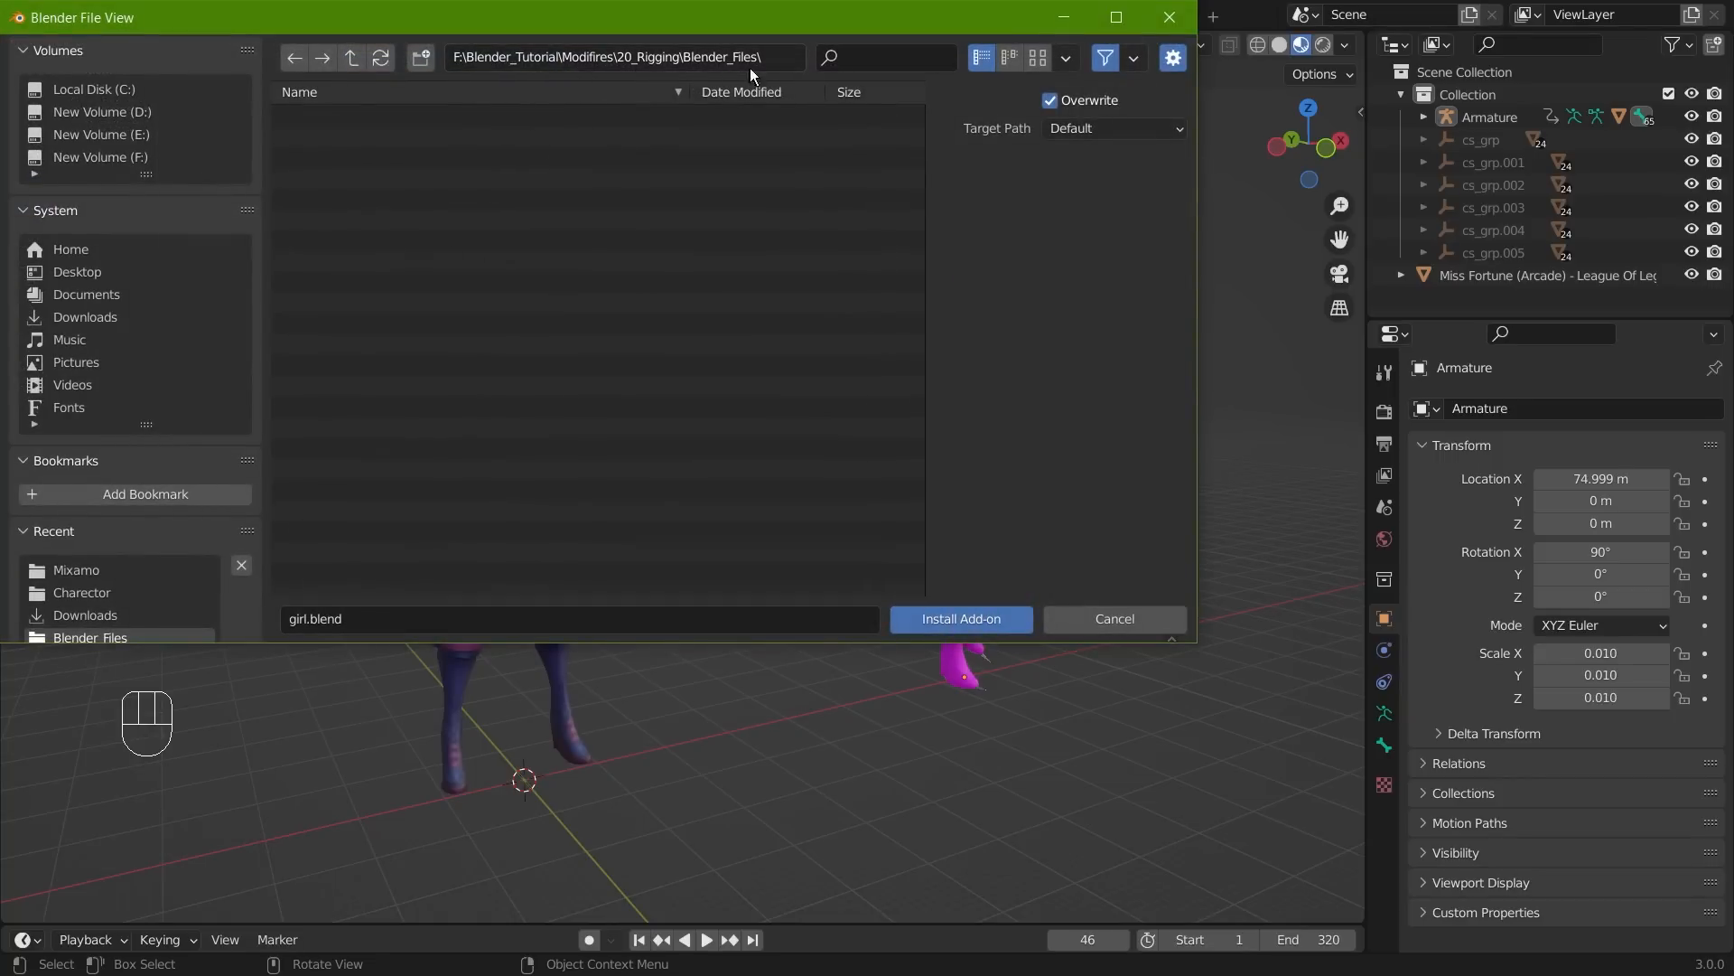
# - Install the add-on from 30377-artwork-mixamo_rig (1).zip in the Downloads folder
pyautogui.scroll(-3, 53, 541)
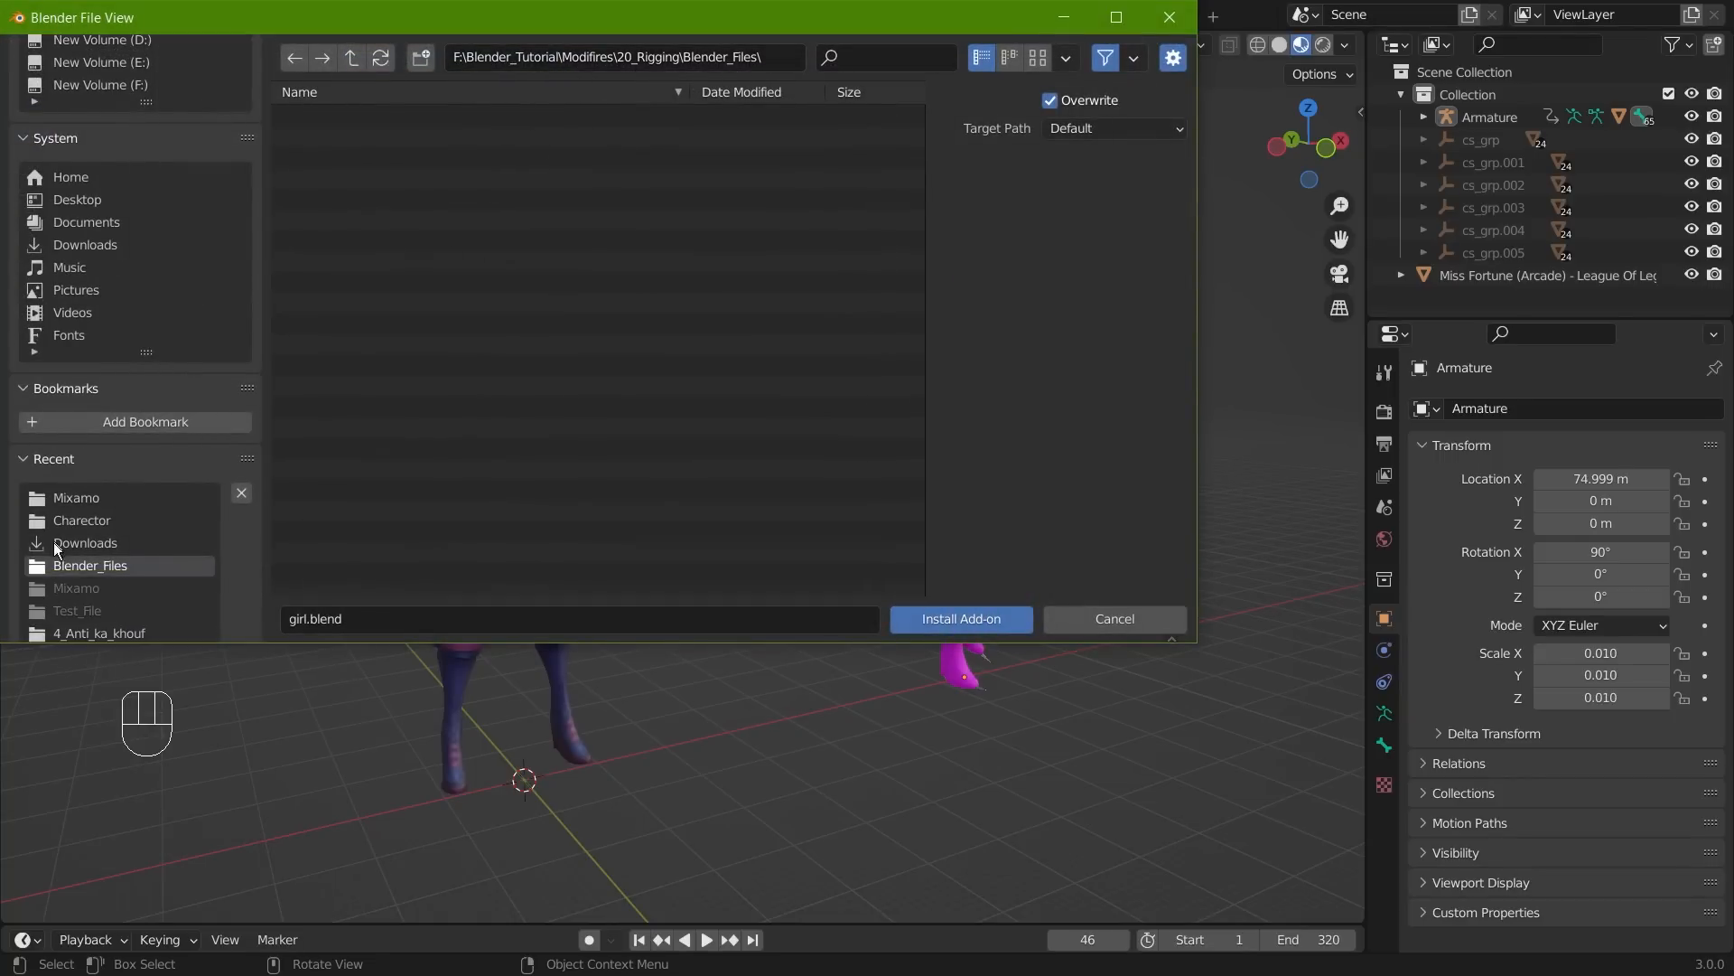
pyautogui.scroll(2, 115, 263)
pyautogui.scroll(-2, 117, 267)
pyautogui.scroll(1, 78, 275)
pyautogui.click(97, 278)
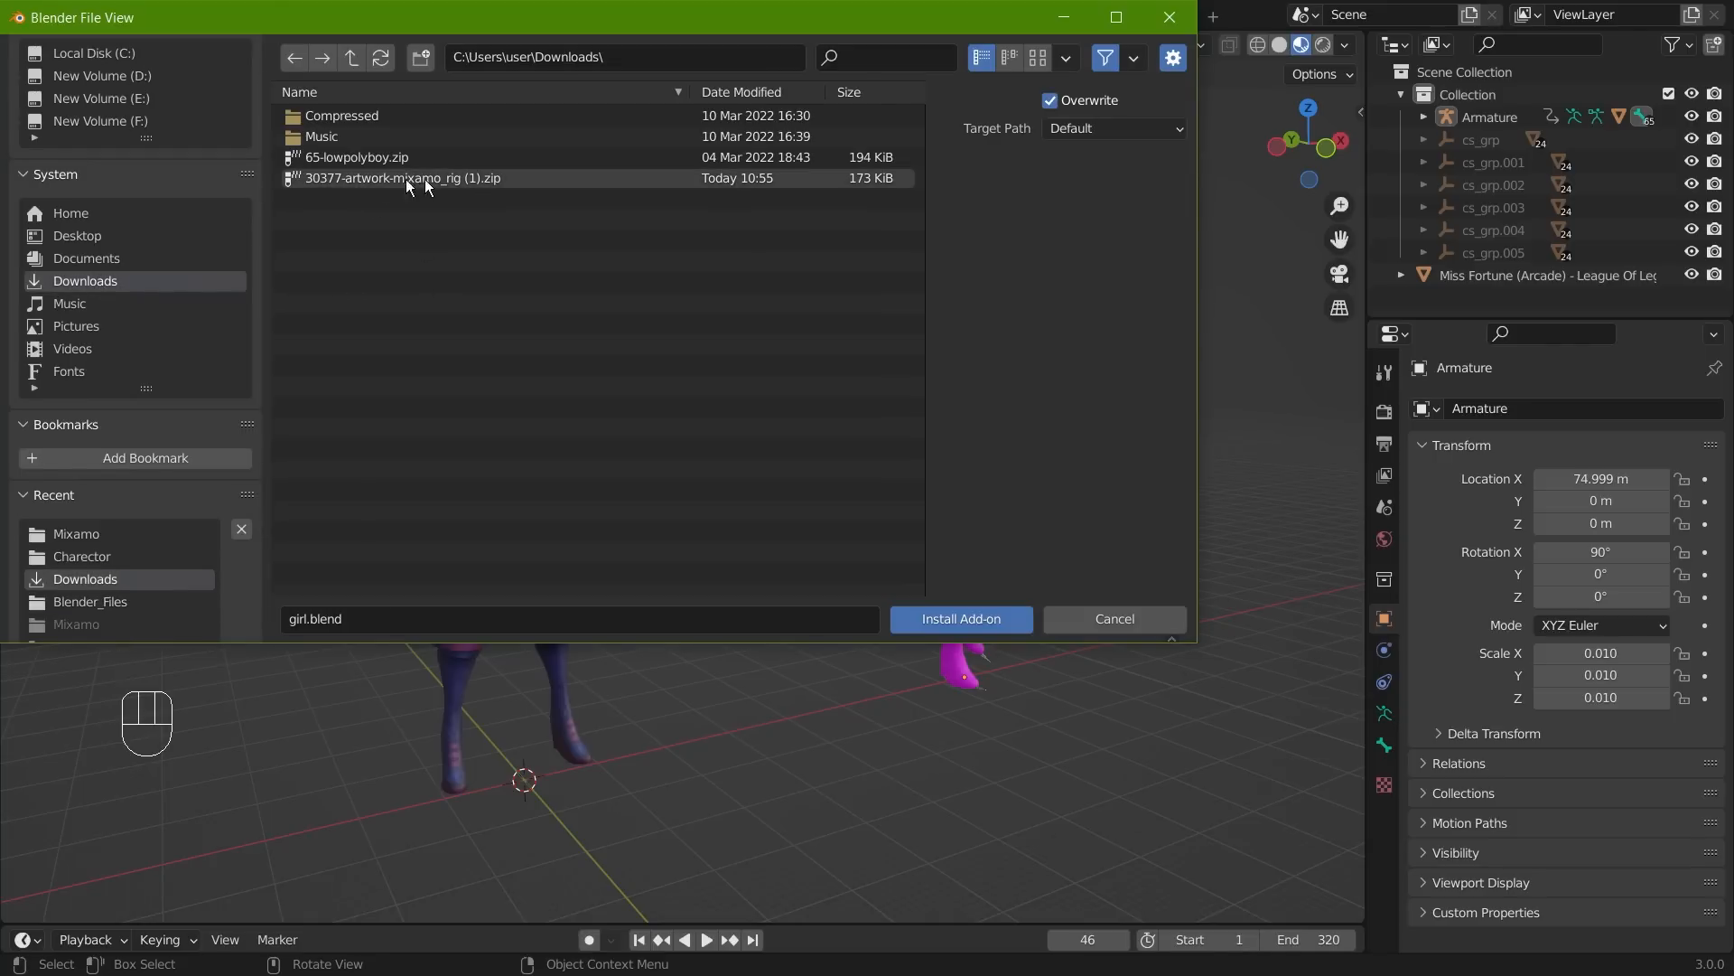
pyautogui.click(502, 180)
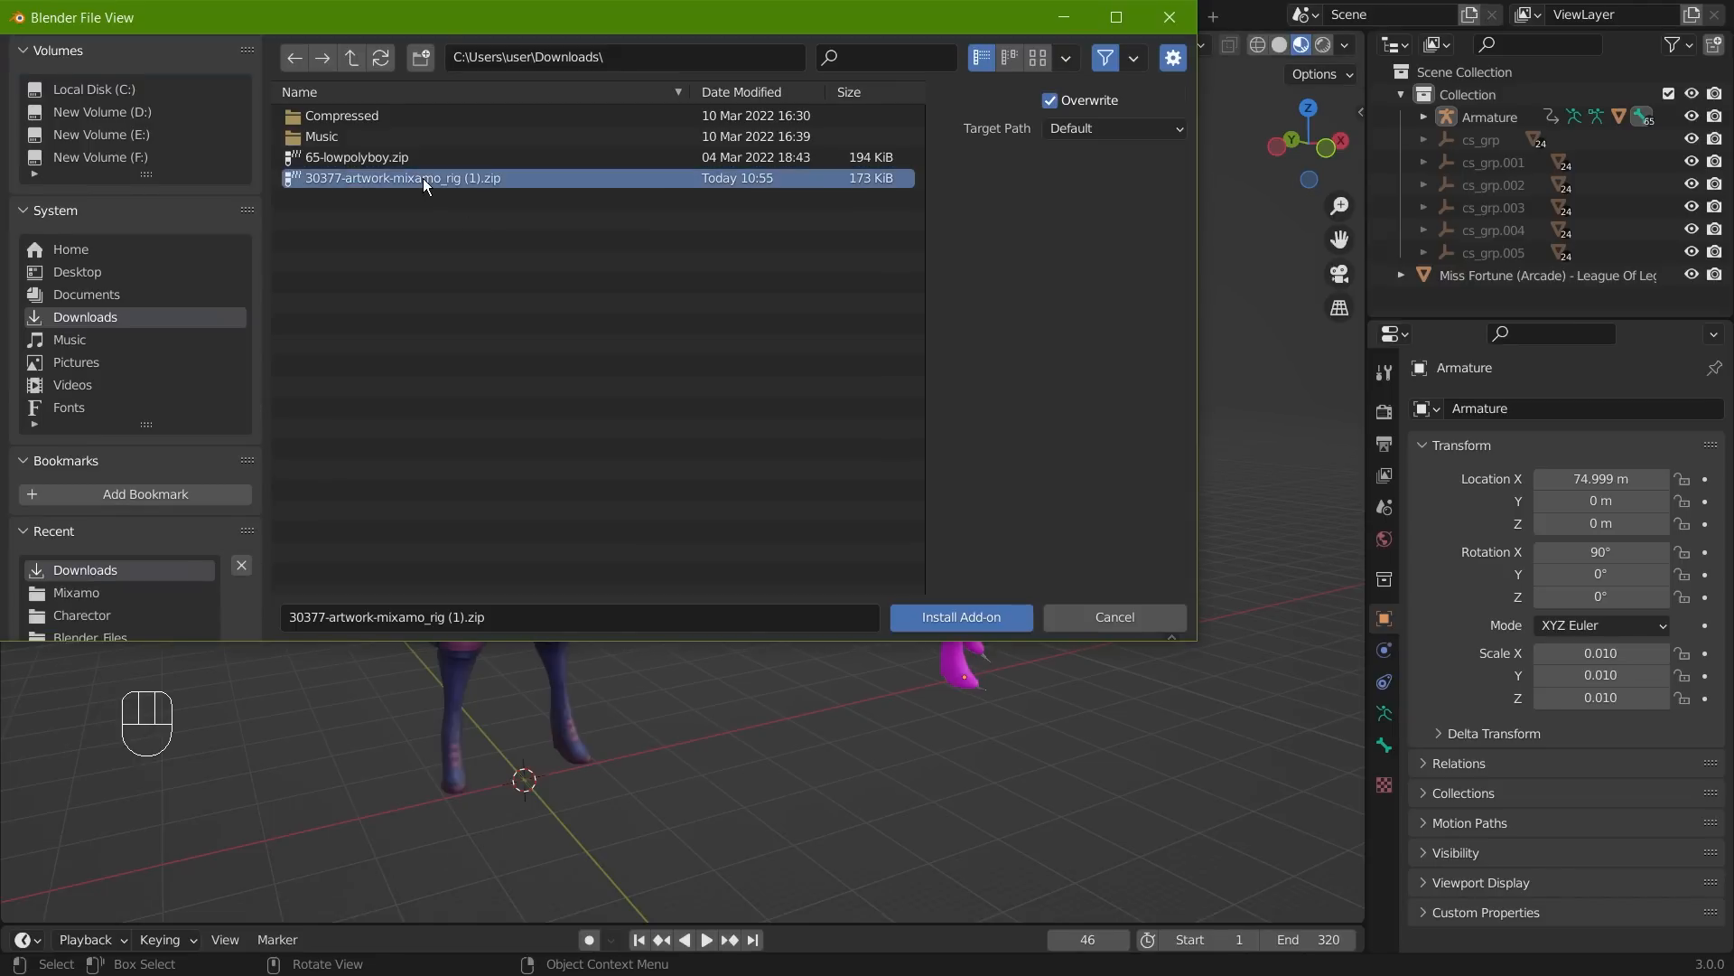
pyautogui.click(950, 621)
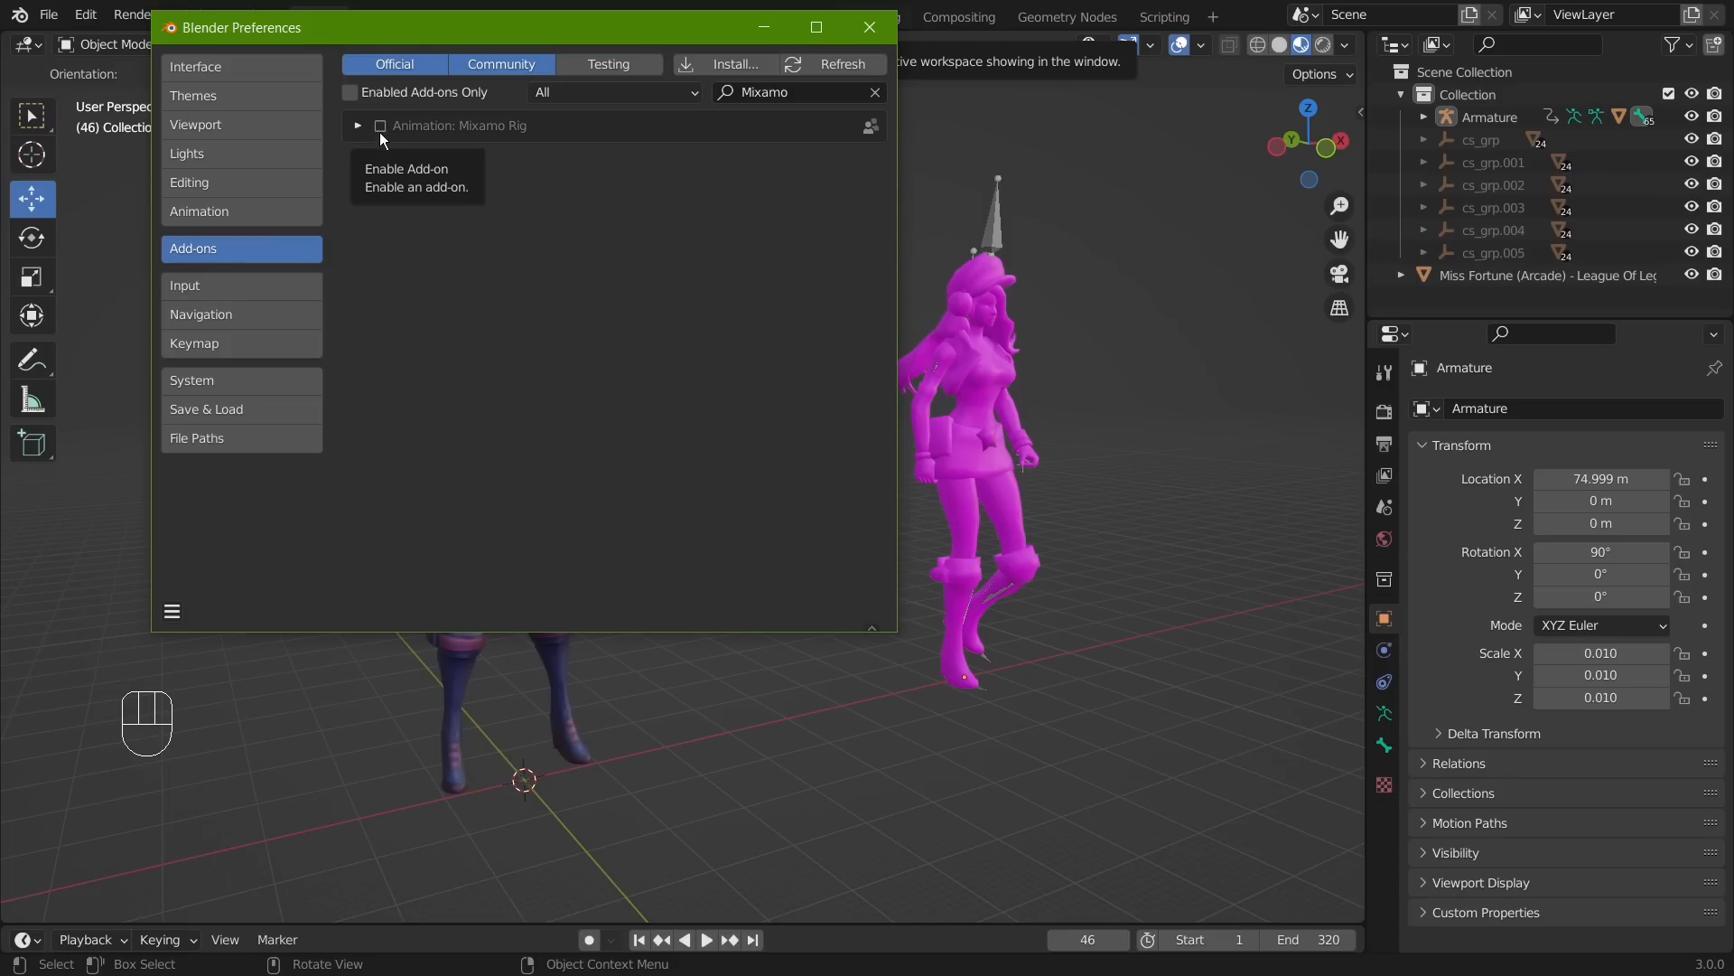
# - Enable the Animation: Mixamo Rig add-on, then close the preferences and show the Mixamo Control Rig settings
pyautogui.click(380, 127)
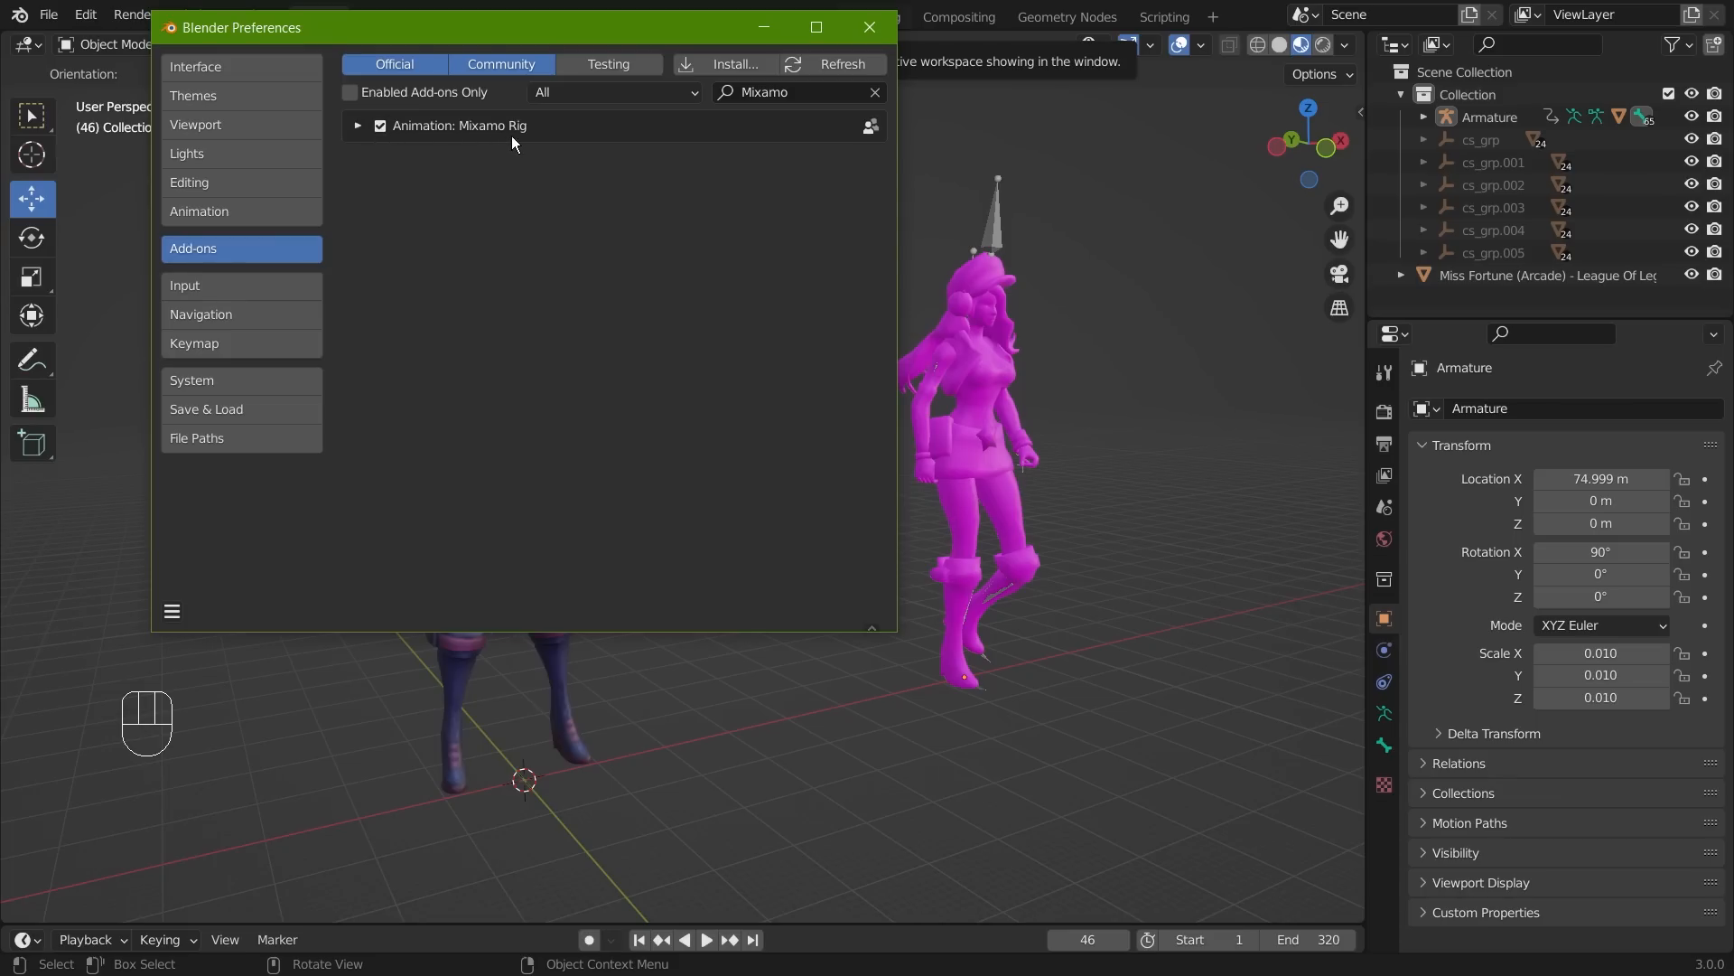
pyautogui.click(872, 29)
pyautogui.press('n')
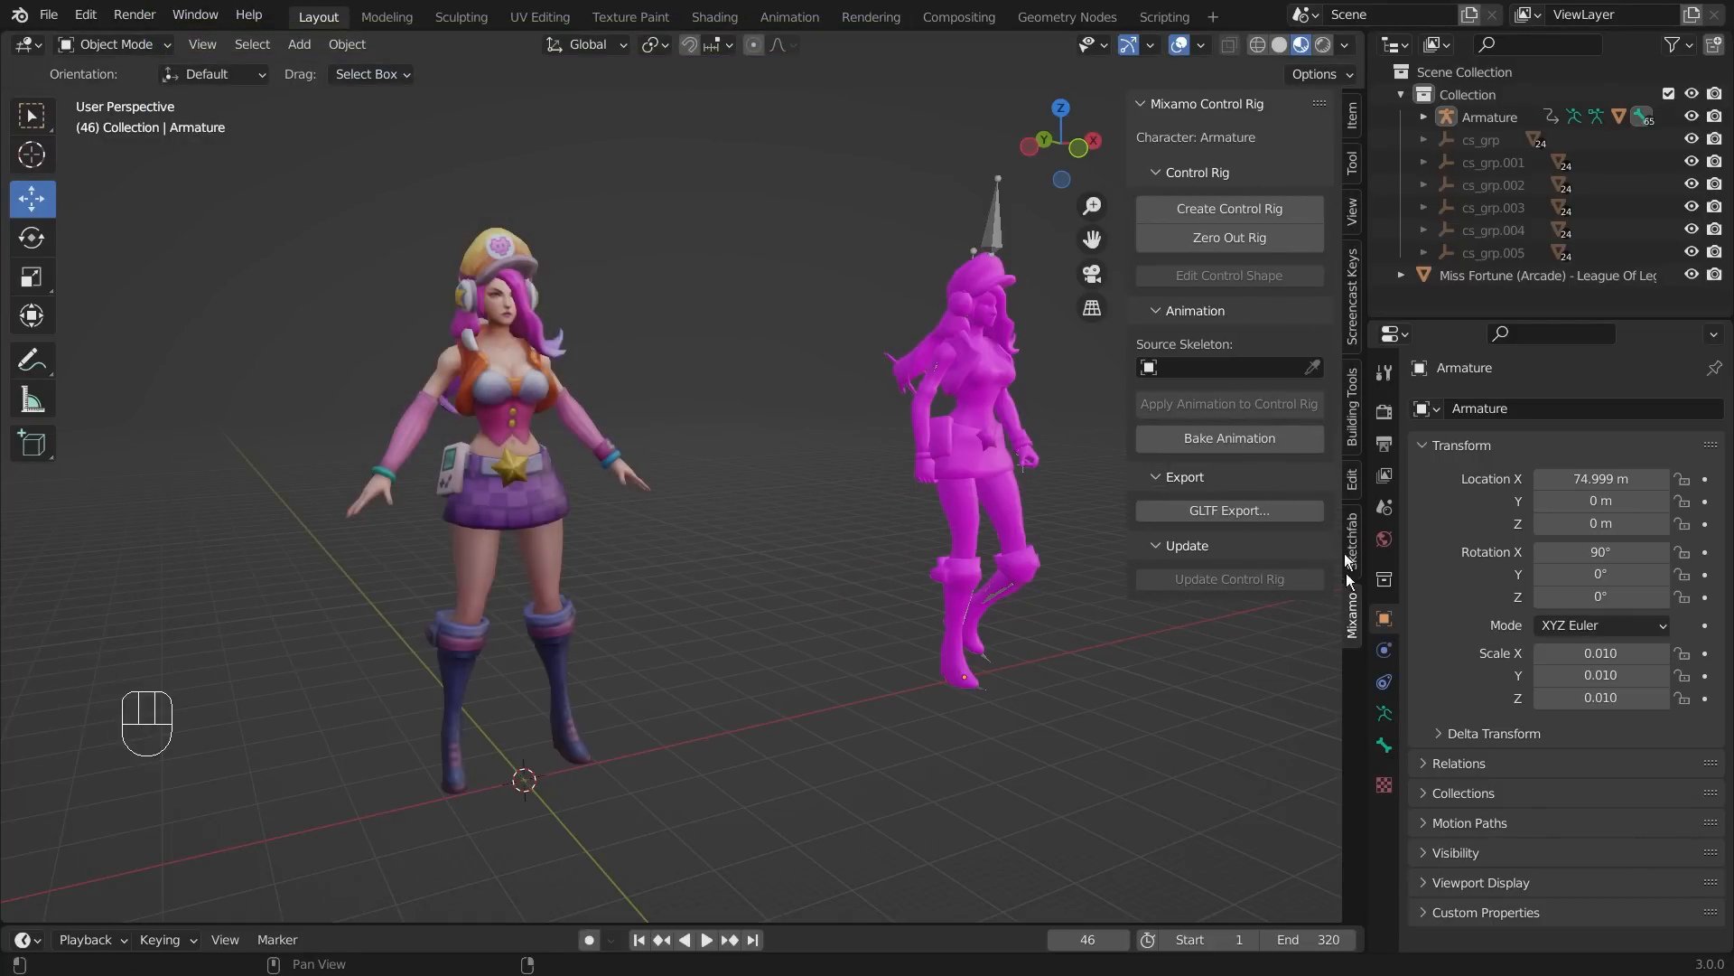
# - Examine the magenta character's walking pose and armature beside the original textured character from several angles
pyautogui.moveTo(875, 467); pyautogui.dragTo(665, 443, button='middle')
pyautogui.moveTo(269, 538); pyautogui.dragTo(746, 534, button='middle')
pyautogui.scroll(-3, 633, 521)
pyautogui.scroll(3, 746, 539)
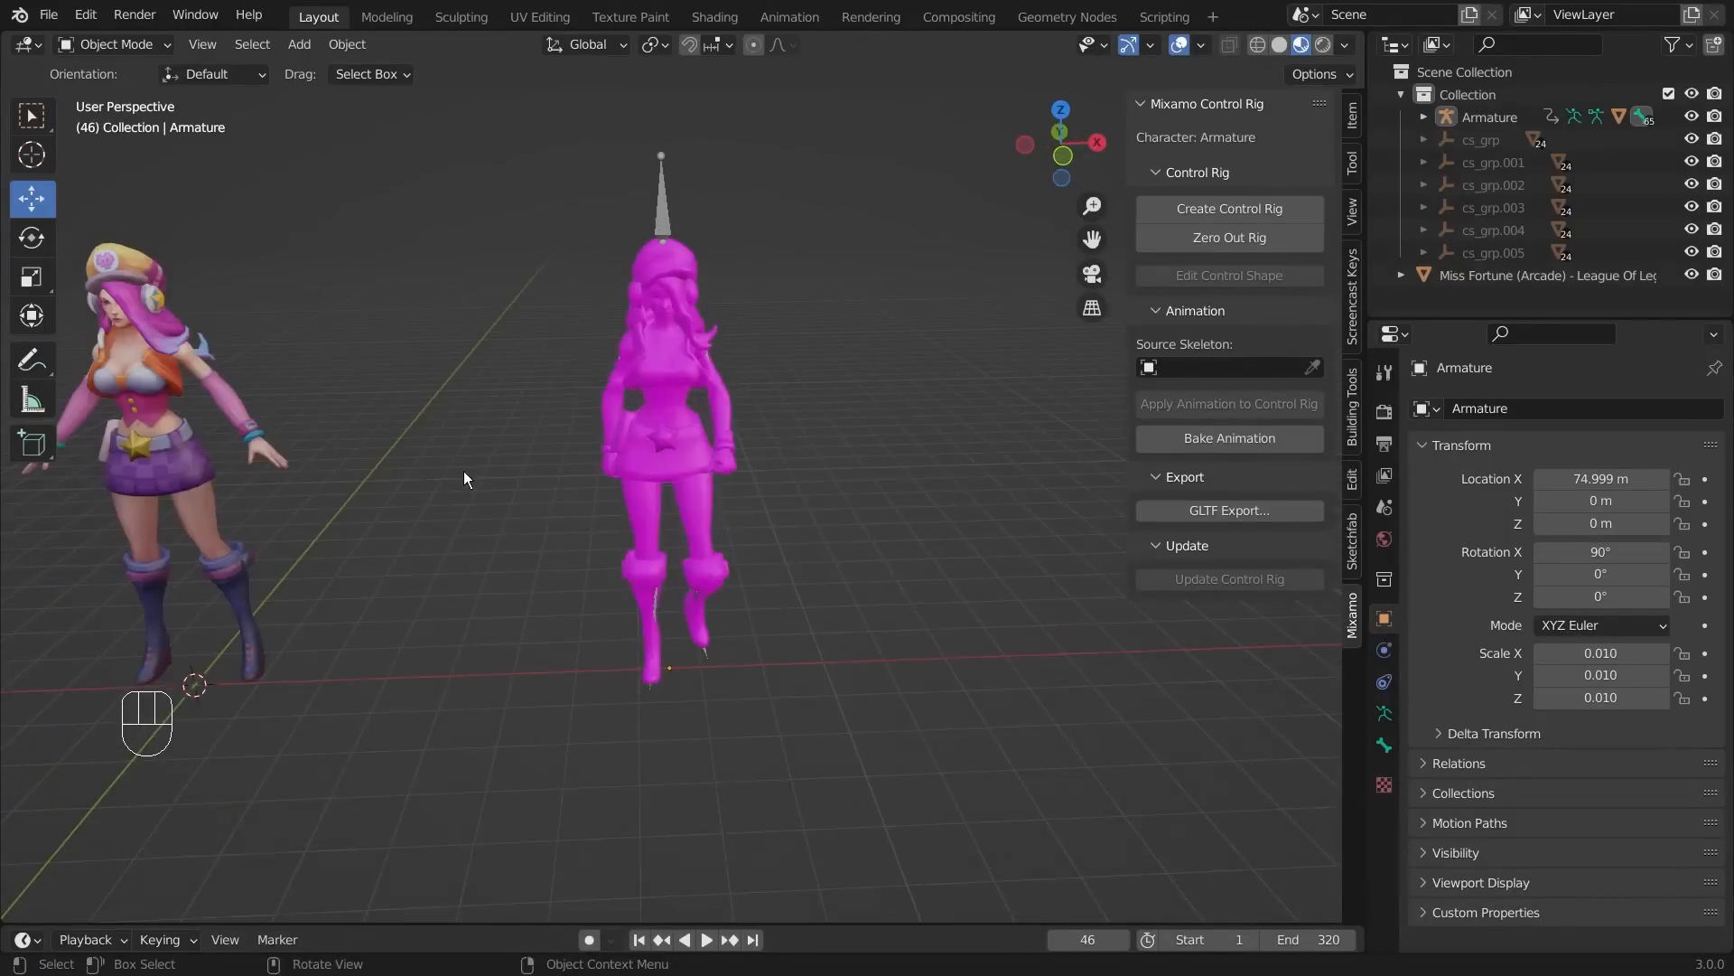
pyautogui.moveTo(465, 472); pyautogui.dragTo(556, 479, button='middle')
pyautogui.scroll(-2, 560, 477)
pyautogui.moveTo(580, 452); pyautogui.dragTo(545, 427, button='middle')
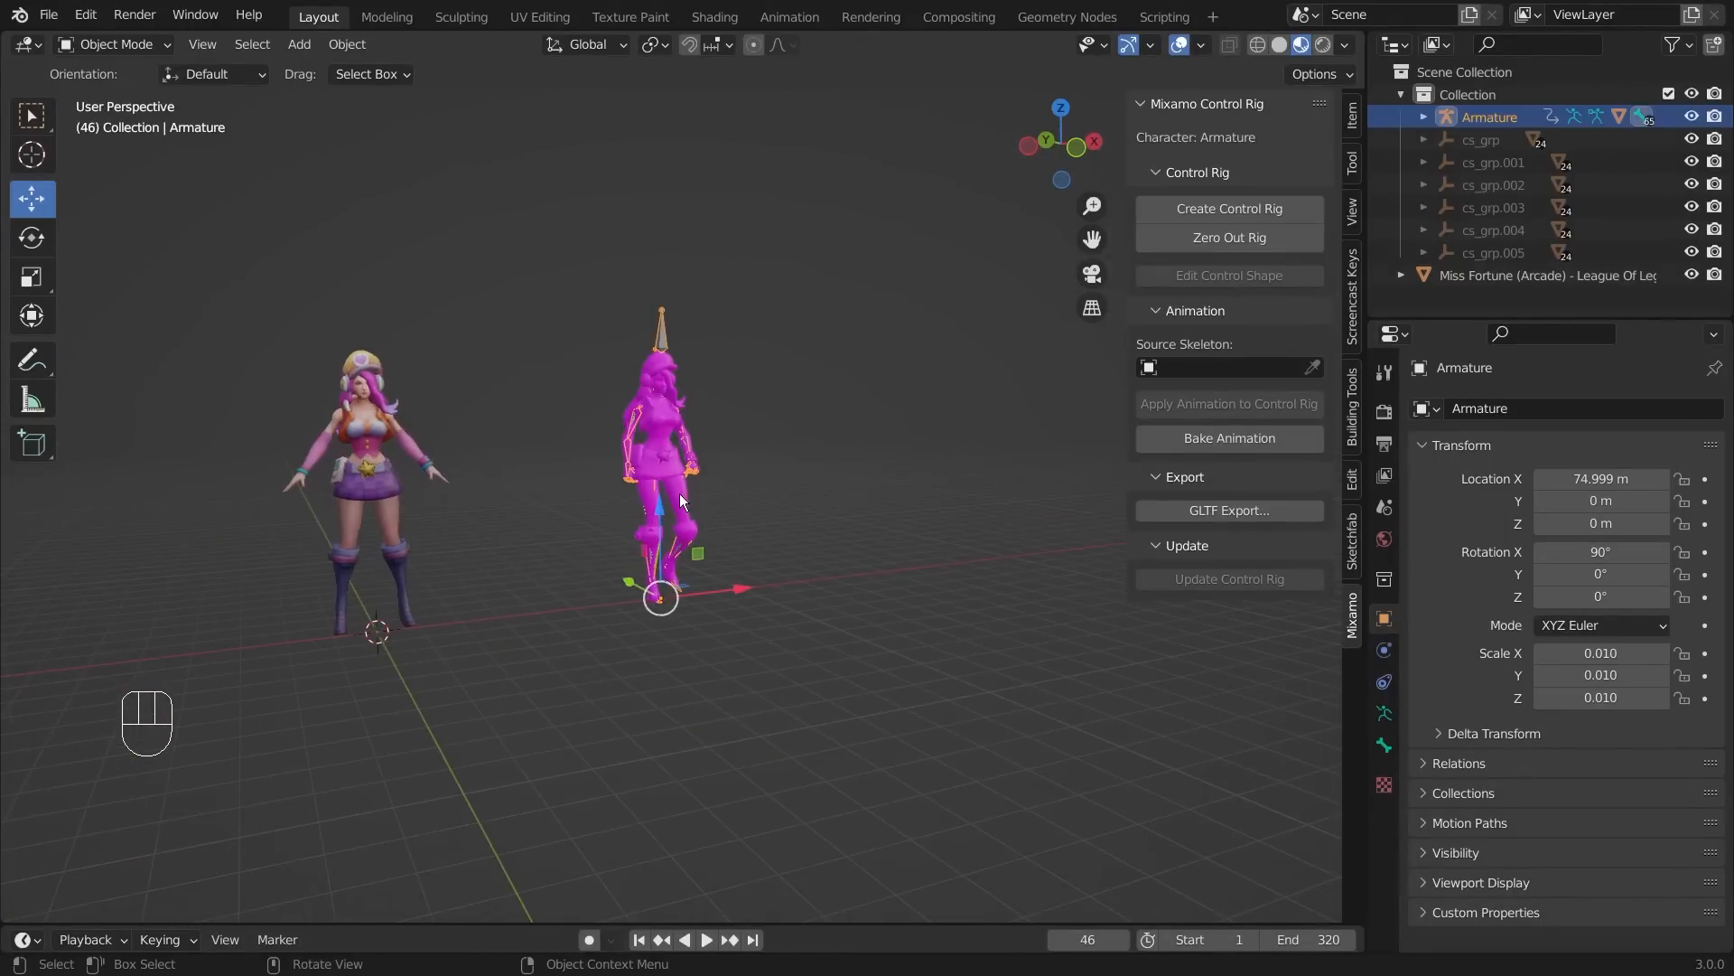
pyautogui.scroll(3, 325, 466)
pyautogui.keyDown('shift'); pyautogui.moveTo(323, 419); pyautogui.dragTo(441, 419, button='middle'); pyautogui.keyUp('shift')
pyautogui.keyDown('shift'); pyautogui.moveTo(706, 388); pyautogui.dragTo(217, 397, button='middle'); pyautogui.keyUp('shift')
pyautogui.moveTo(399, 446)
pyautogui.mouseDown(button='middle')
pyautogui.moveTo(484, 459)
pyautogui.moveTo(398, 460)
pyautogui.moveTo(395, 477)
pyautogui.mouseUp(button='middle')
pyautogui.keyDown('shift'); pyautogui.moveTo(374, 351); pyautogui.dragTo(703, 474, button='middle'); pyautogui.keyUp('shift')
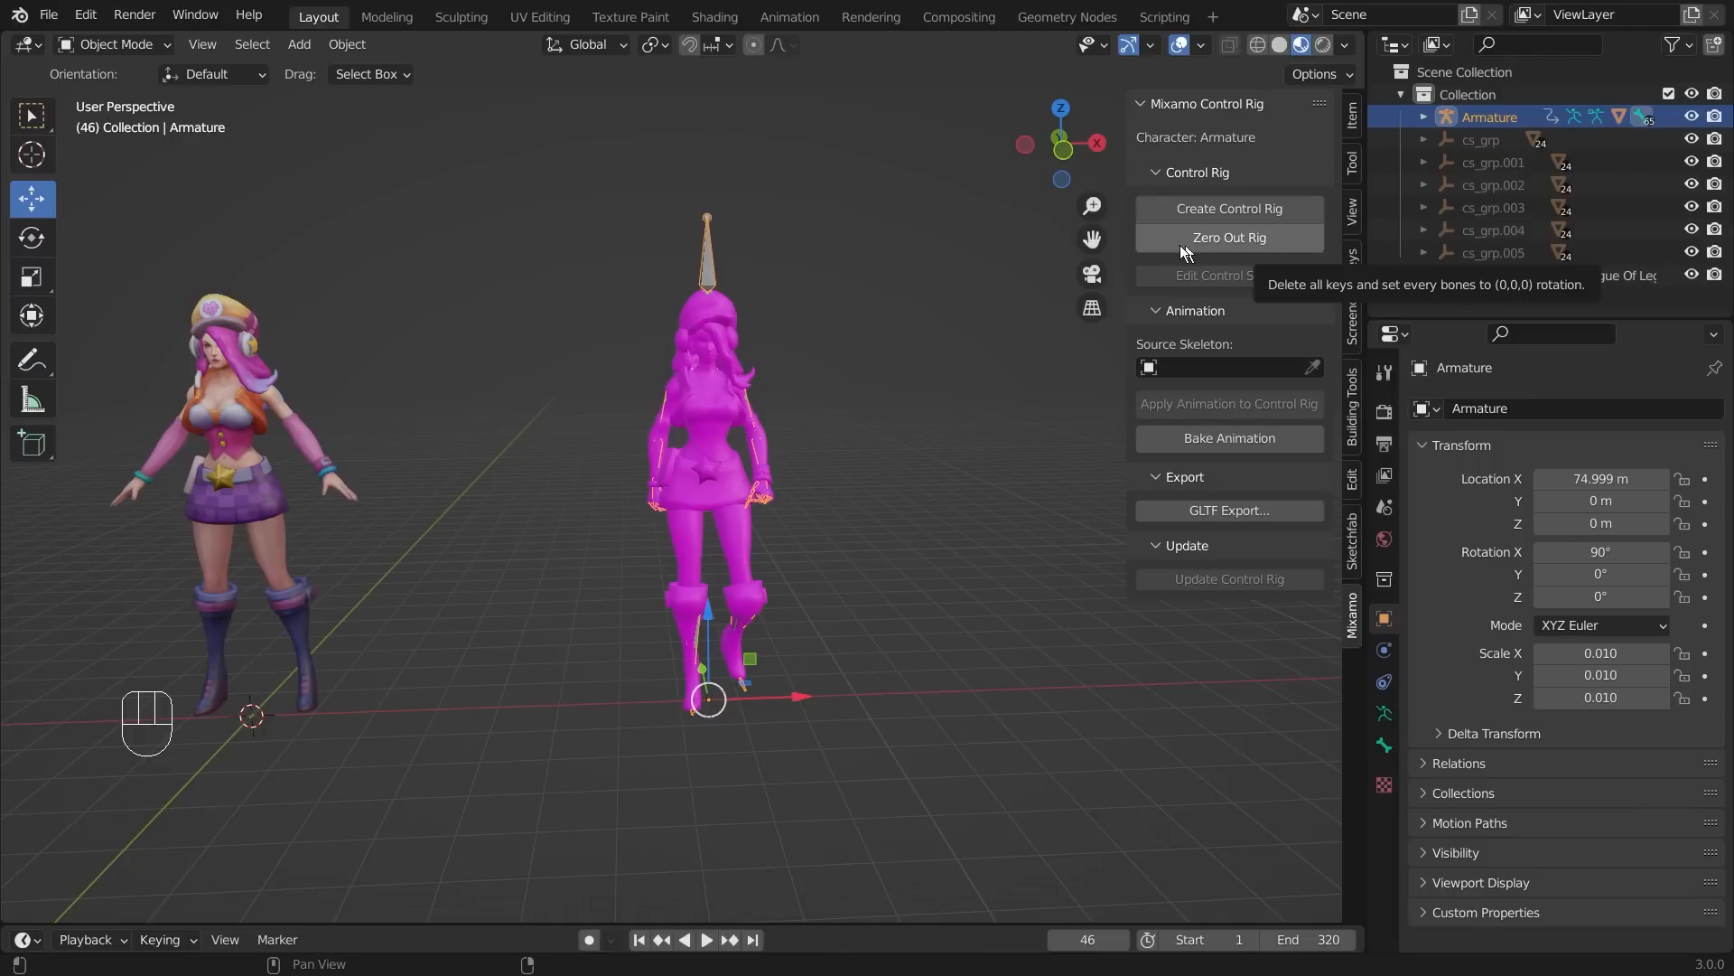
# - Zero out the magenta character's rig and compare its pose with the original textured character
pyautogui.click(1249, 238)
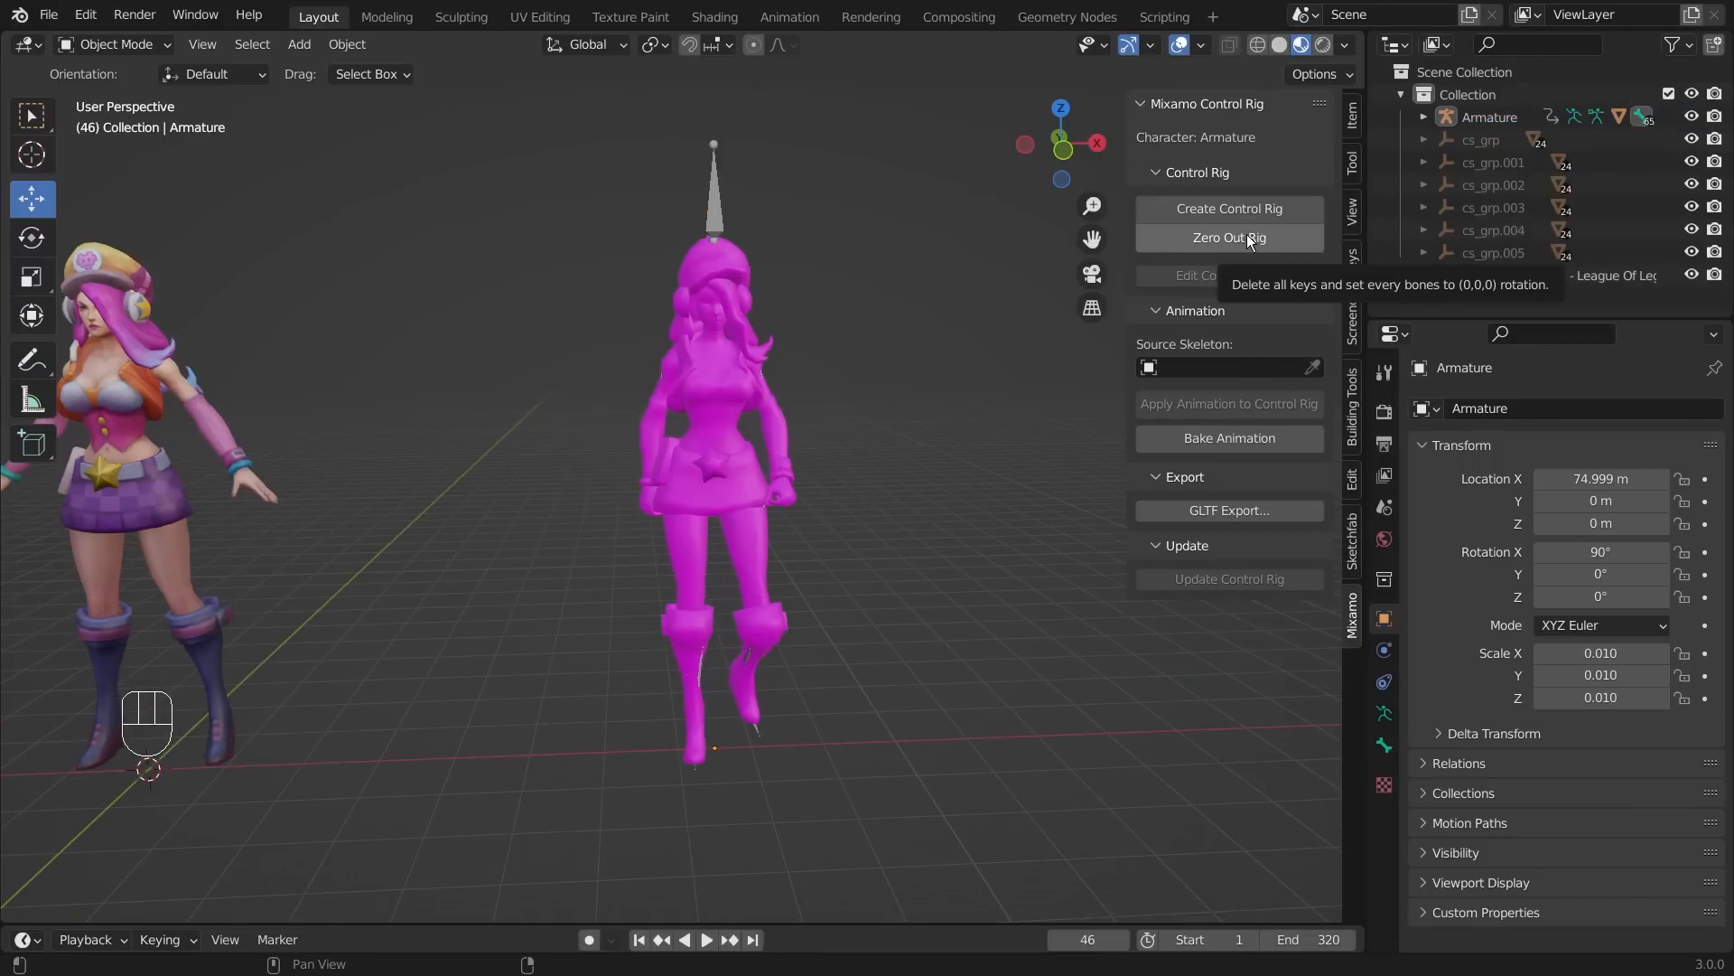
pyautogui.click(1246, 235)
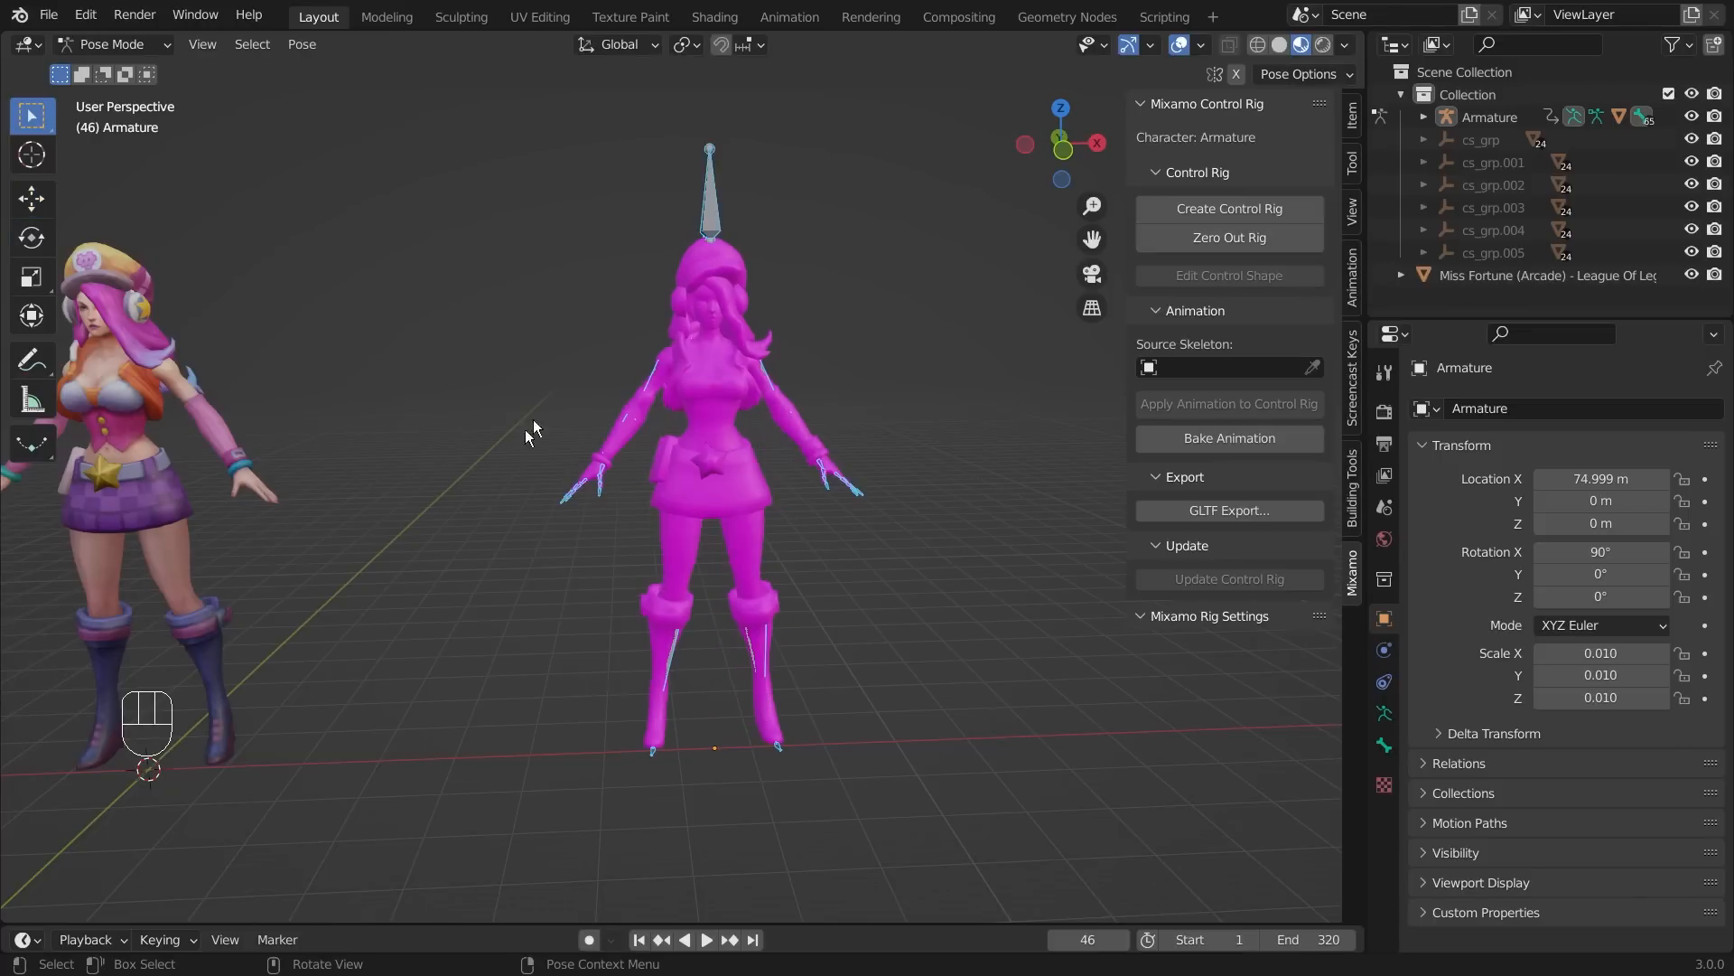
pyautogui.scroll(-4, 502, 475)
pyautogui.moveTo(318, 512); pyautogui.dragTo(399, 409, button='middle')
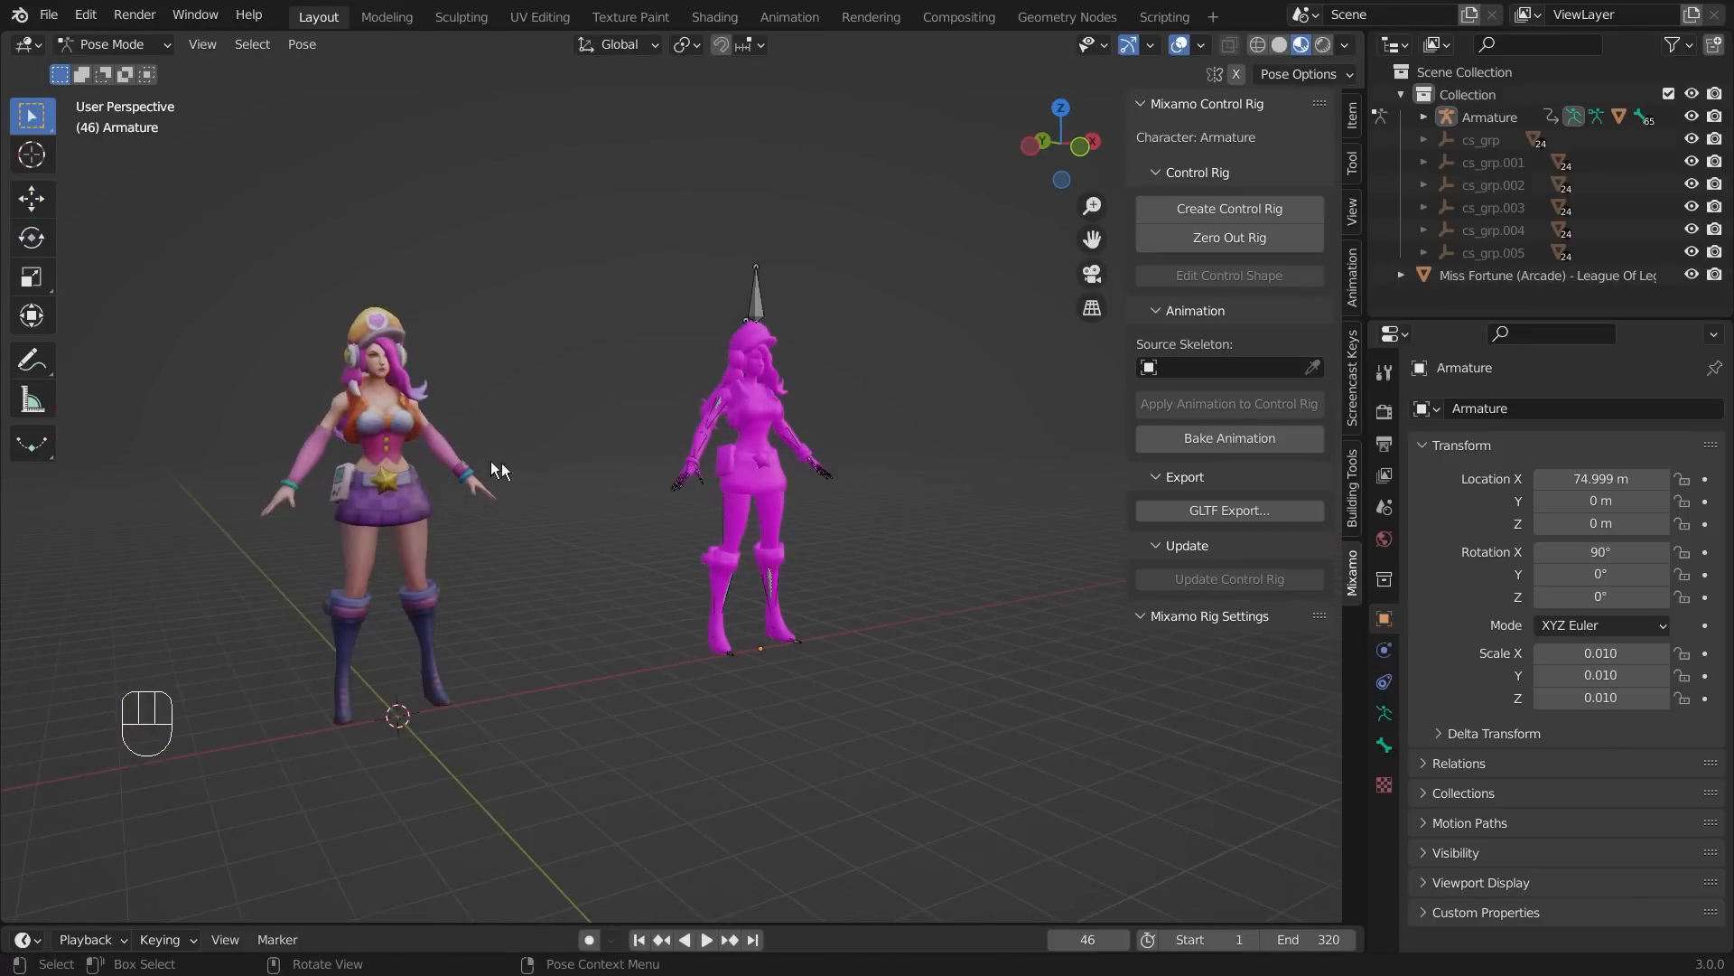
pyautogui.click(758, 426)
pyautogui.moveTo(906, 386); pyautogui.dragTo(782, 403, button='middle')
pyautogui.scroll(3, 722, 406)
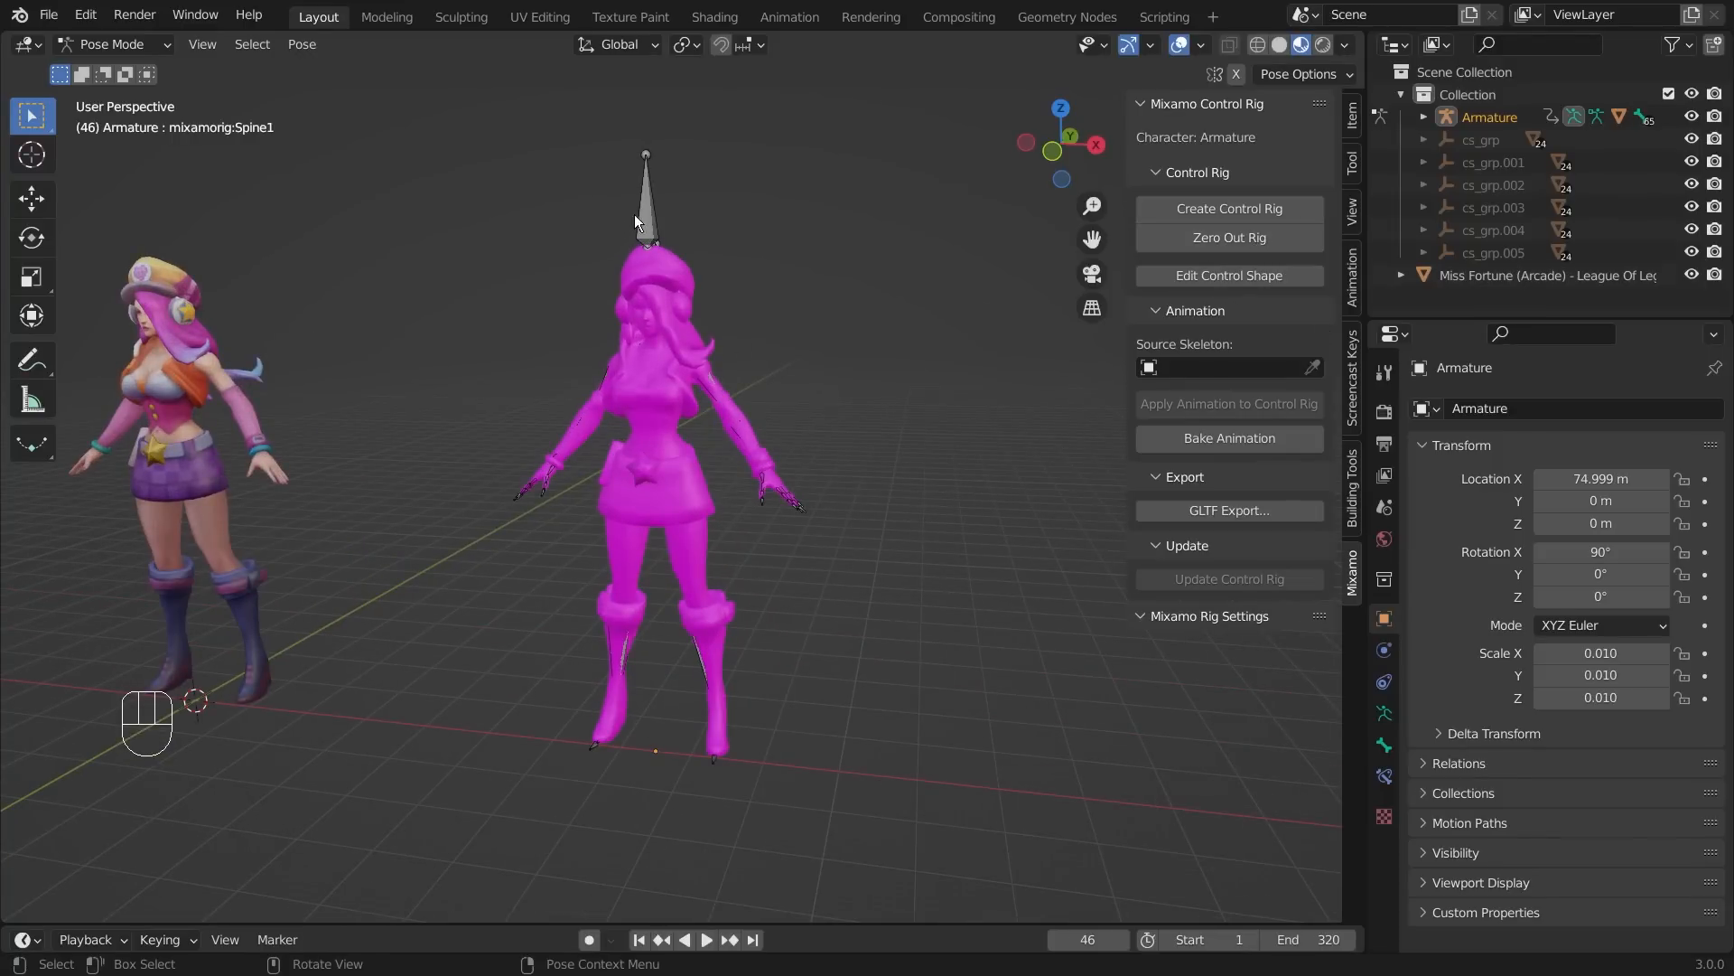
pyautogui.moveTo(524, 506); pyautogui.dragTo(781, 294, button='middle')
pyautogui.moveTo(715, 448); pyautogui.dragTo(725, 496, button='middle')
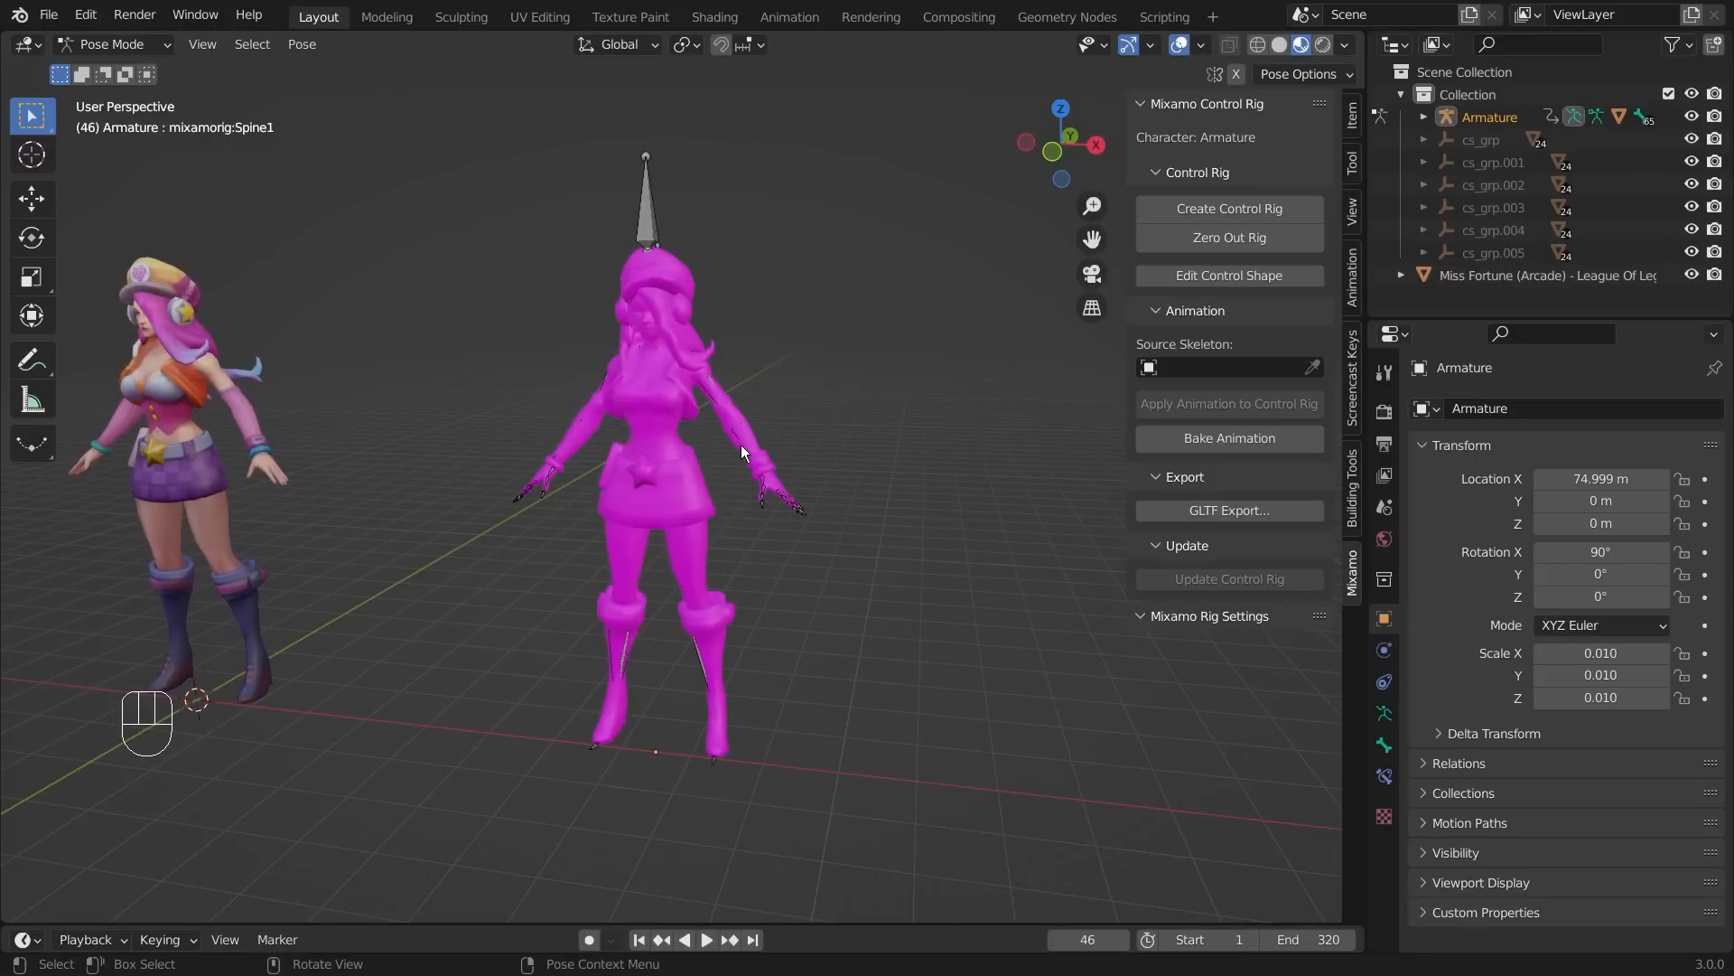
# - Switch the armature from Pose Mode to Object Mode and deselect everything
pyautogui.click(141, 43)
pyautogui.click(121, 41)
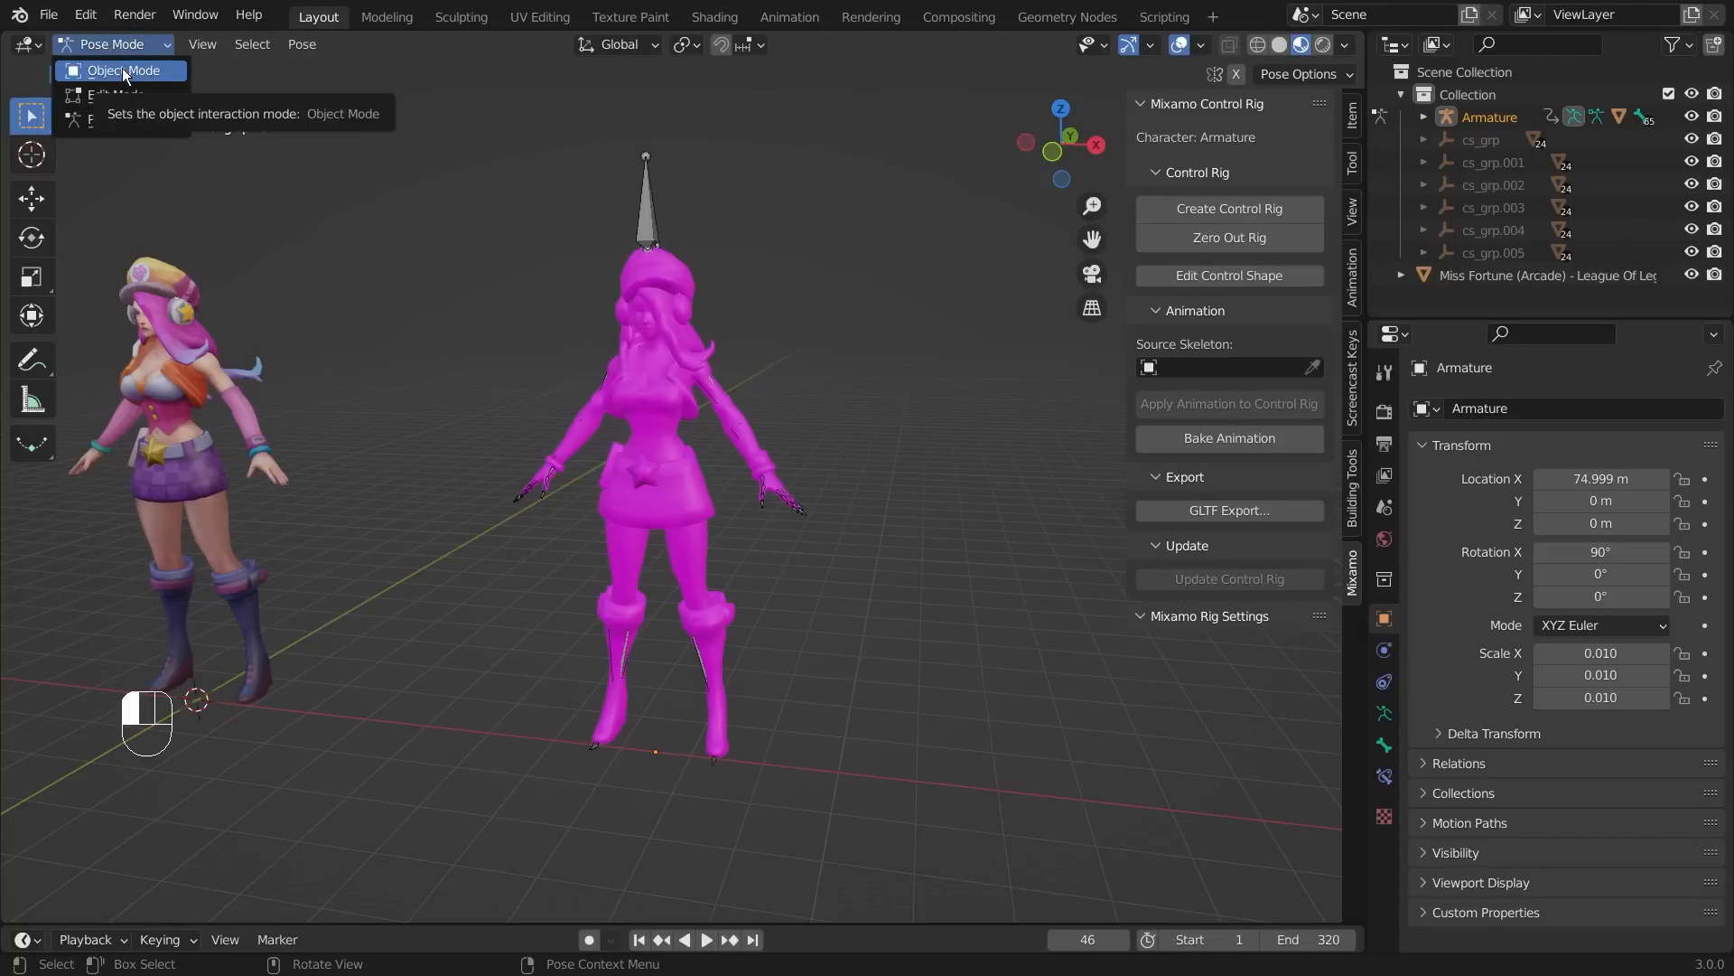
pyautogui.click(122, 69)
pyautogui.click(401, 404)
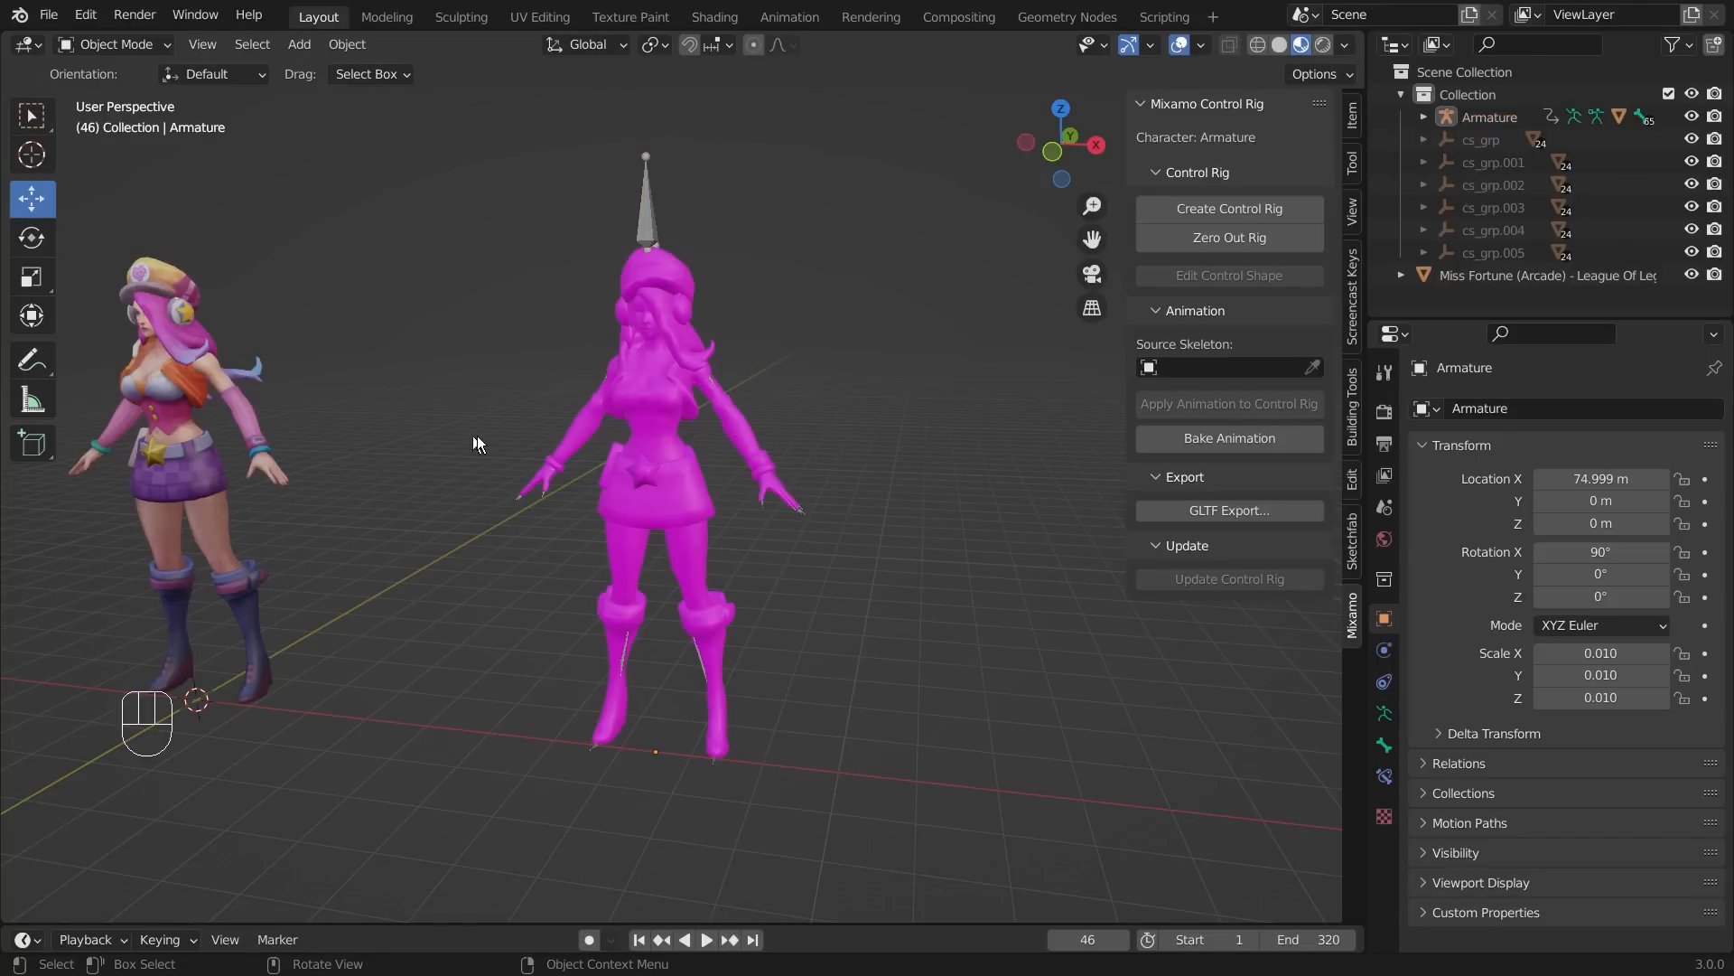
# - Select the magenta character with its armature and clear the parent while keeping the transformation
pyautogui.moveTo(453, 433); pyautogui.dragTo(506, 441, button='middle')
pyautogui.moveTo(484, 171); pyautogui.dragTo(952, 833)
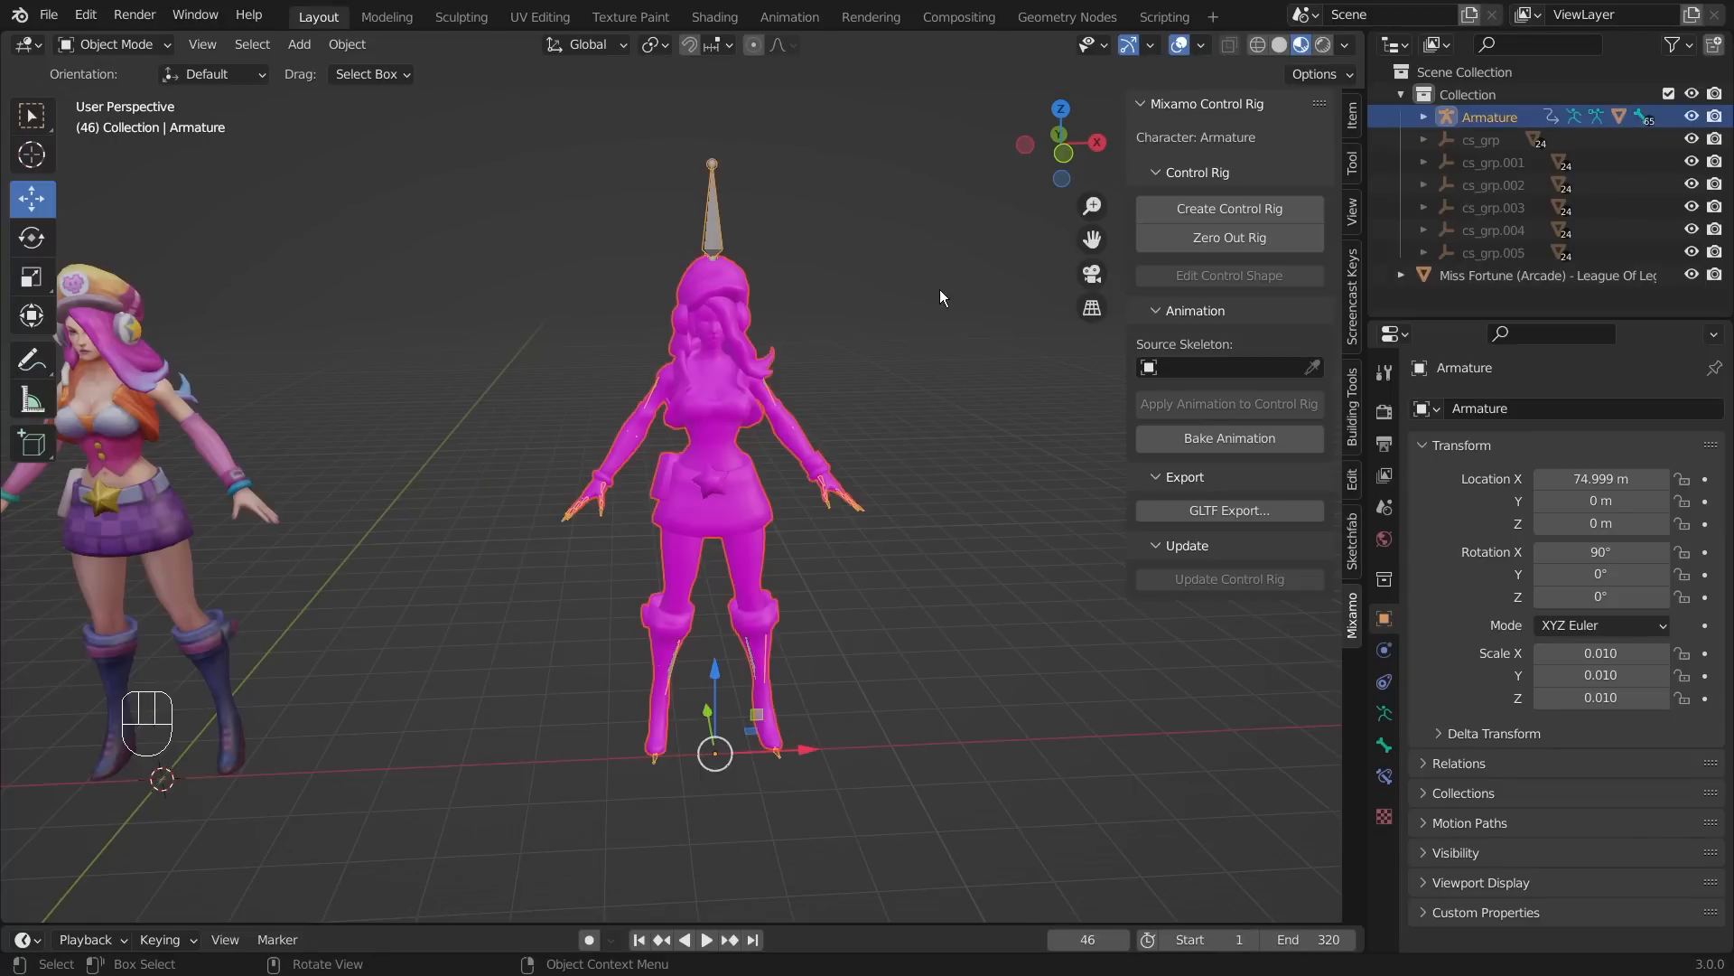
pyautogui.hotkey('alt', 'p')
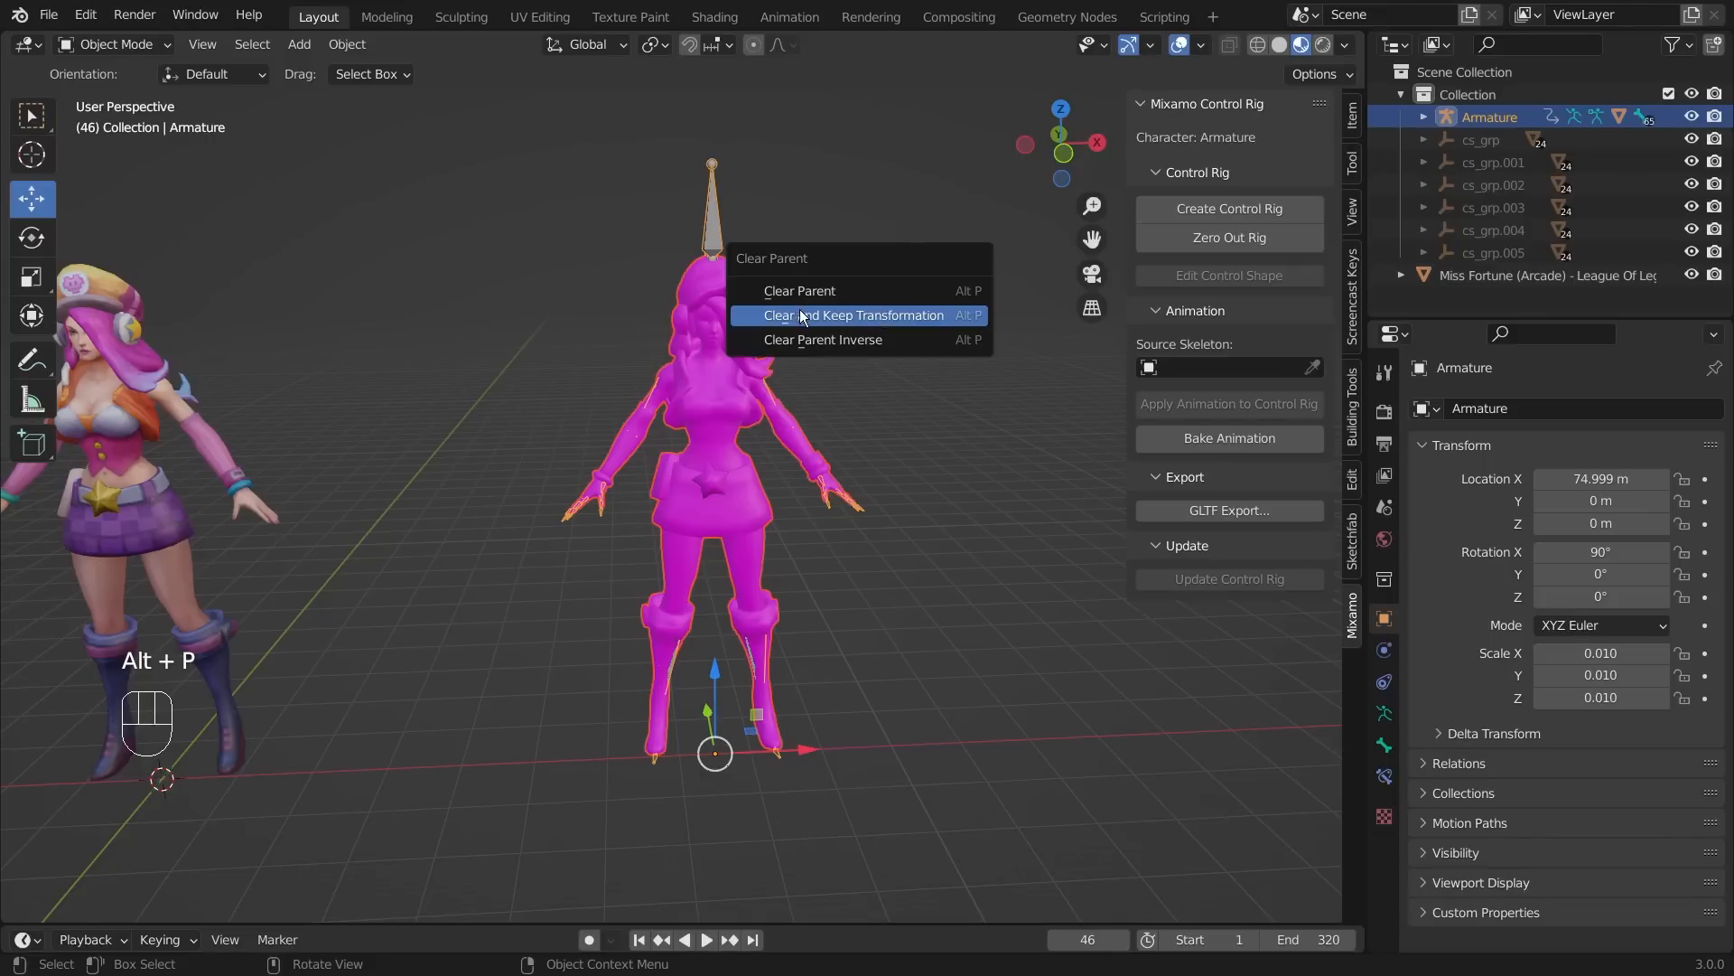
pyautogui.click(891, 318)
# - Move the armature along X away from the magenta mesh, to about 138.22 m
pyautogui.scroll(-3, 848, 631)
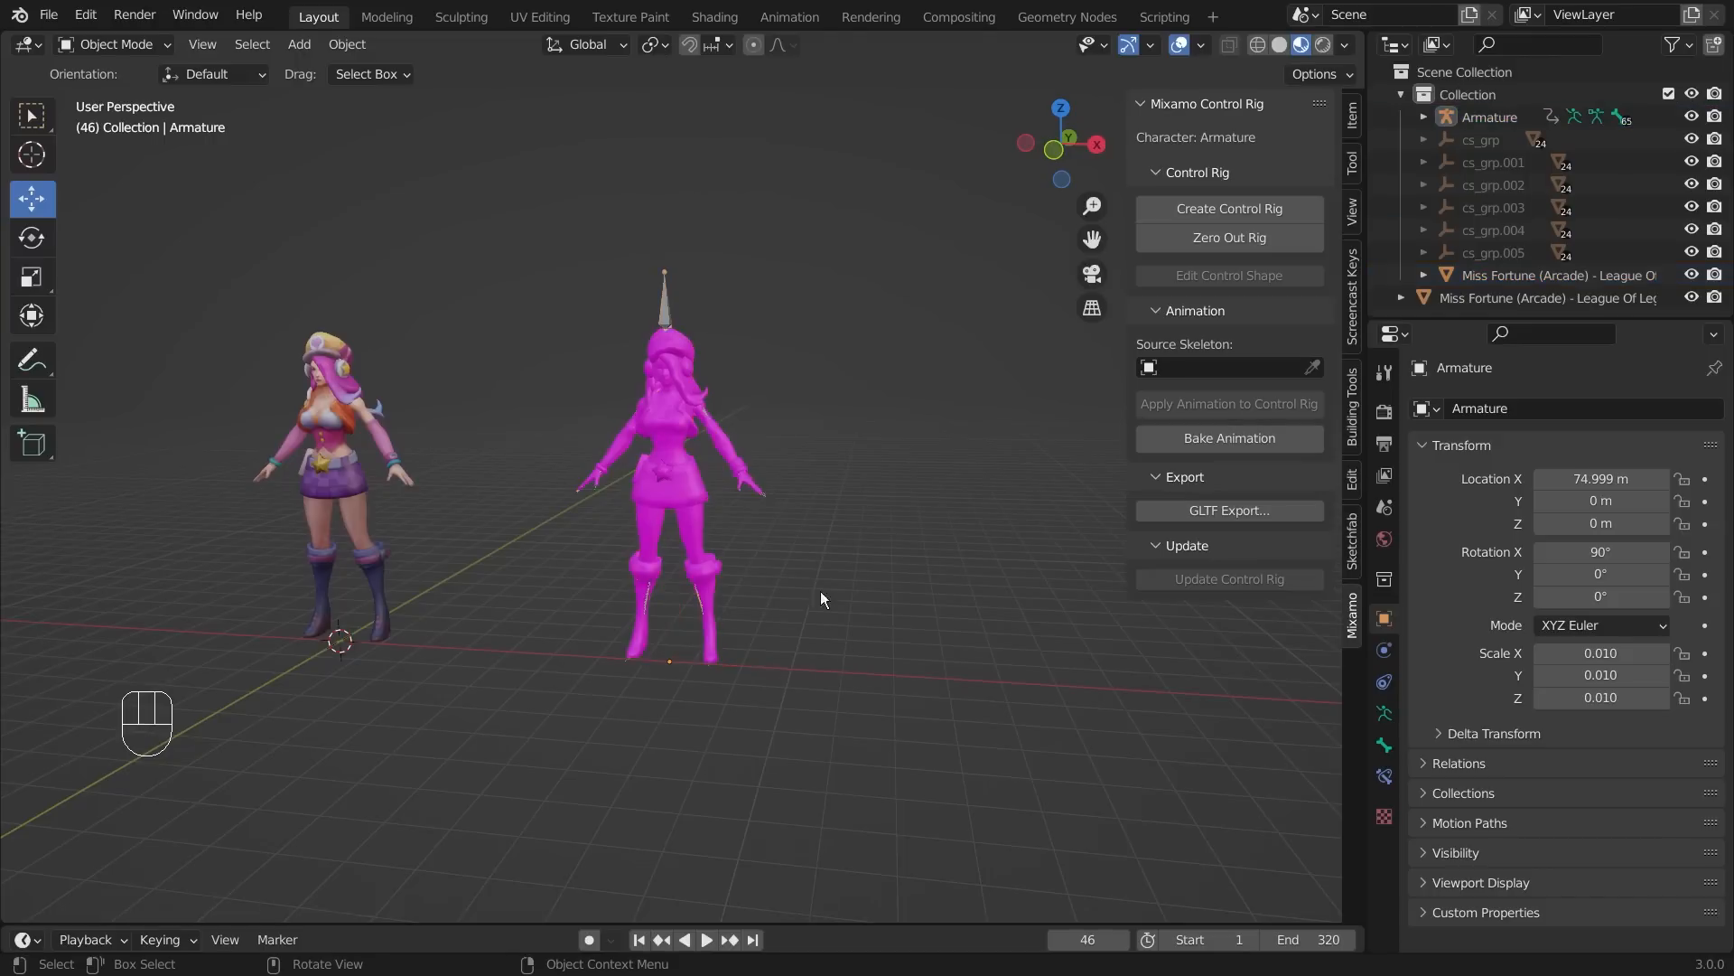
pyautogui.click(750, 666)
pyautogui.press('g')
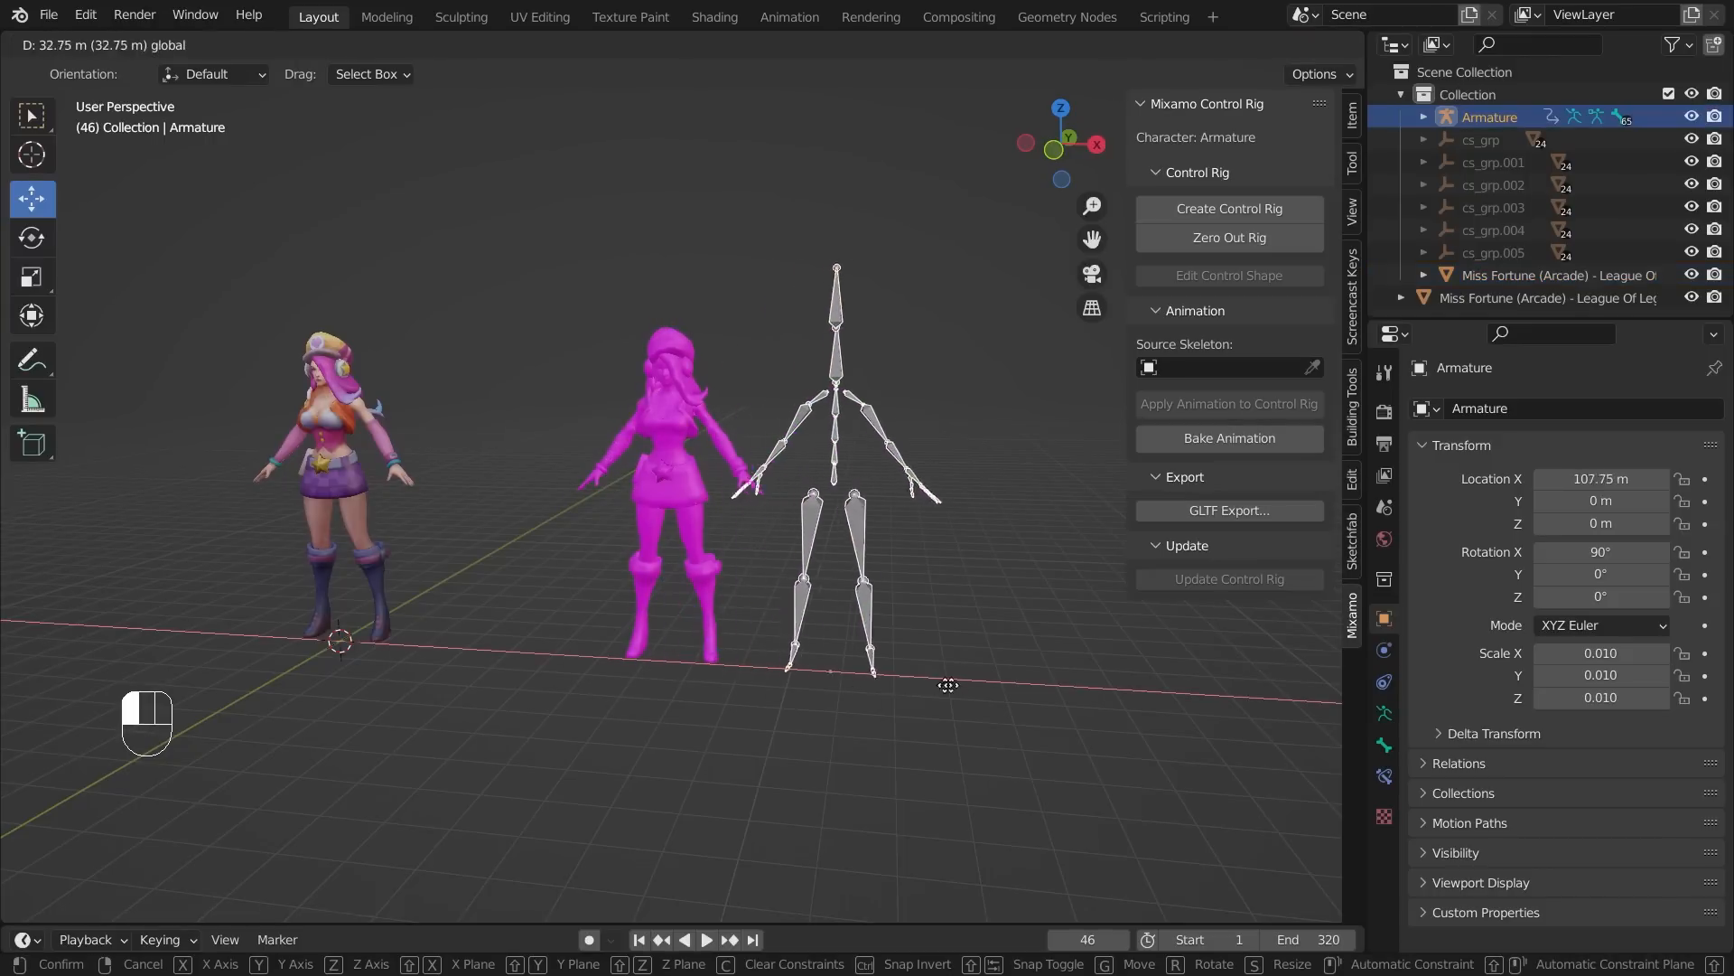
pyautogui.click(1066, 691)
# - Delete the magenta character mesh, keeping the armature
pyautogui.moveTo(1039, 713); pyautogui.dragTo(703, 428, button='middle')
pyautogui.moveTo(587, 280); pyautogui.dragTo(883, 743)
pyautogui.press('Delete')
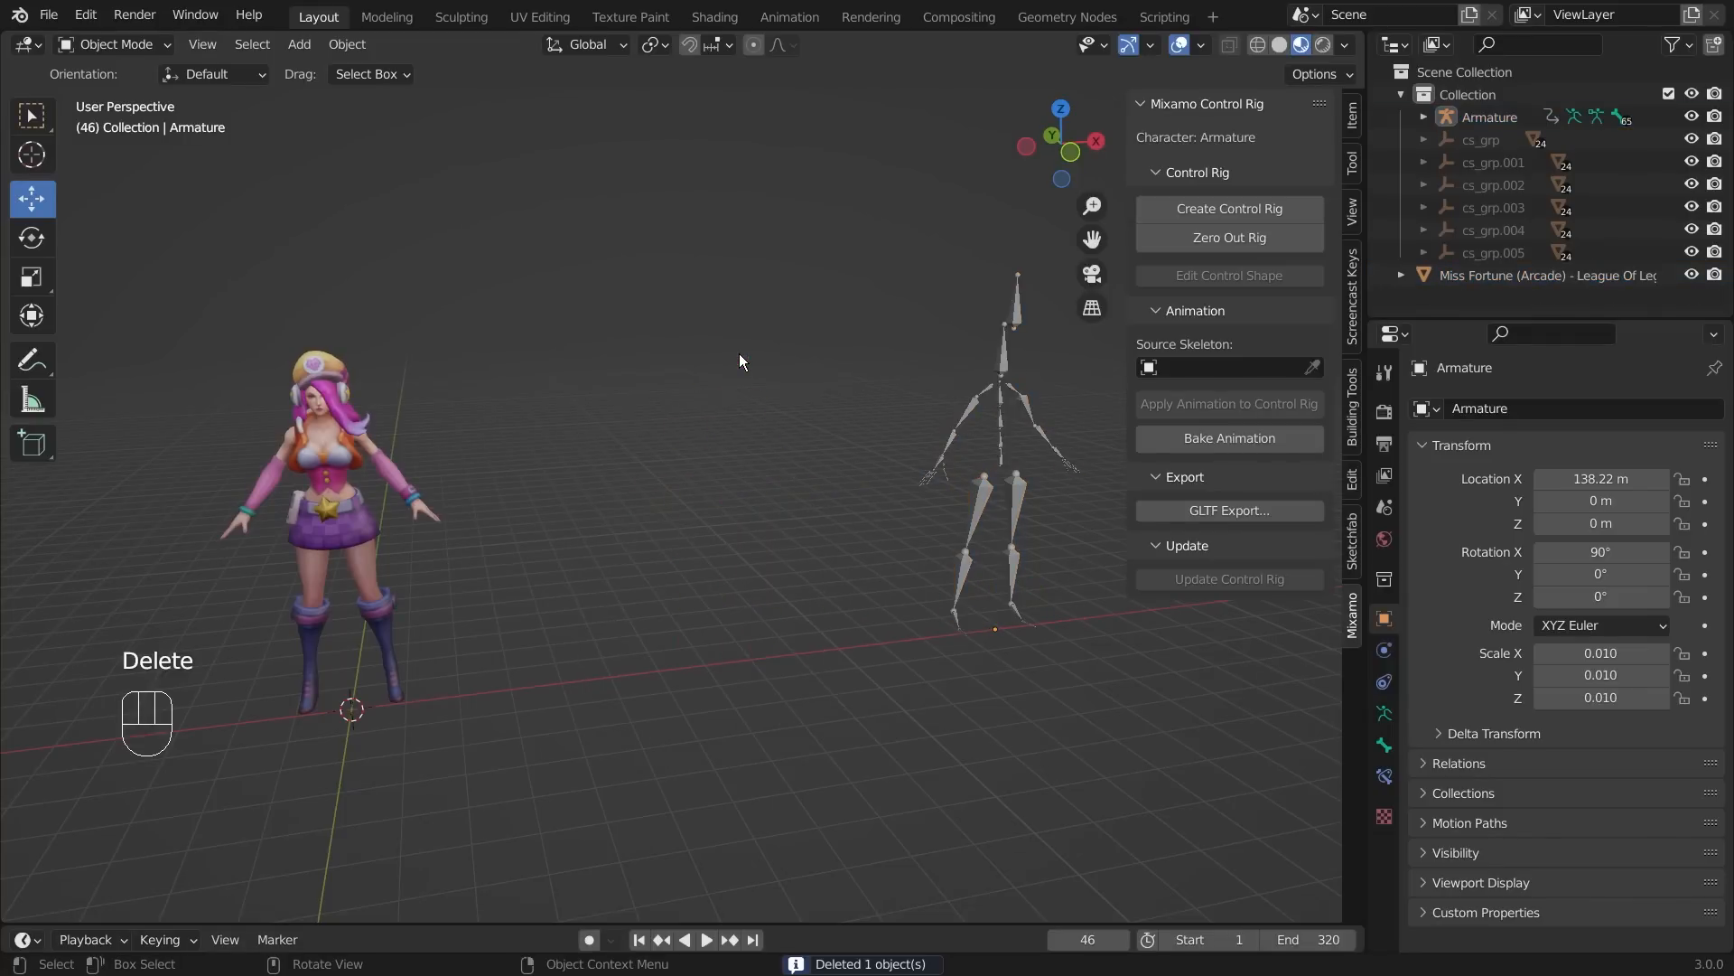
# - Snap the armature to the 3D cursor at the textured character's feet and check how it fits her body
pyautogui.scroll(-3, 673, 591)
pyautogui.click(912, 486)
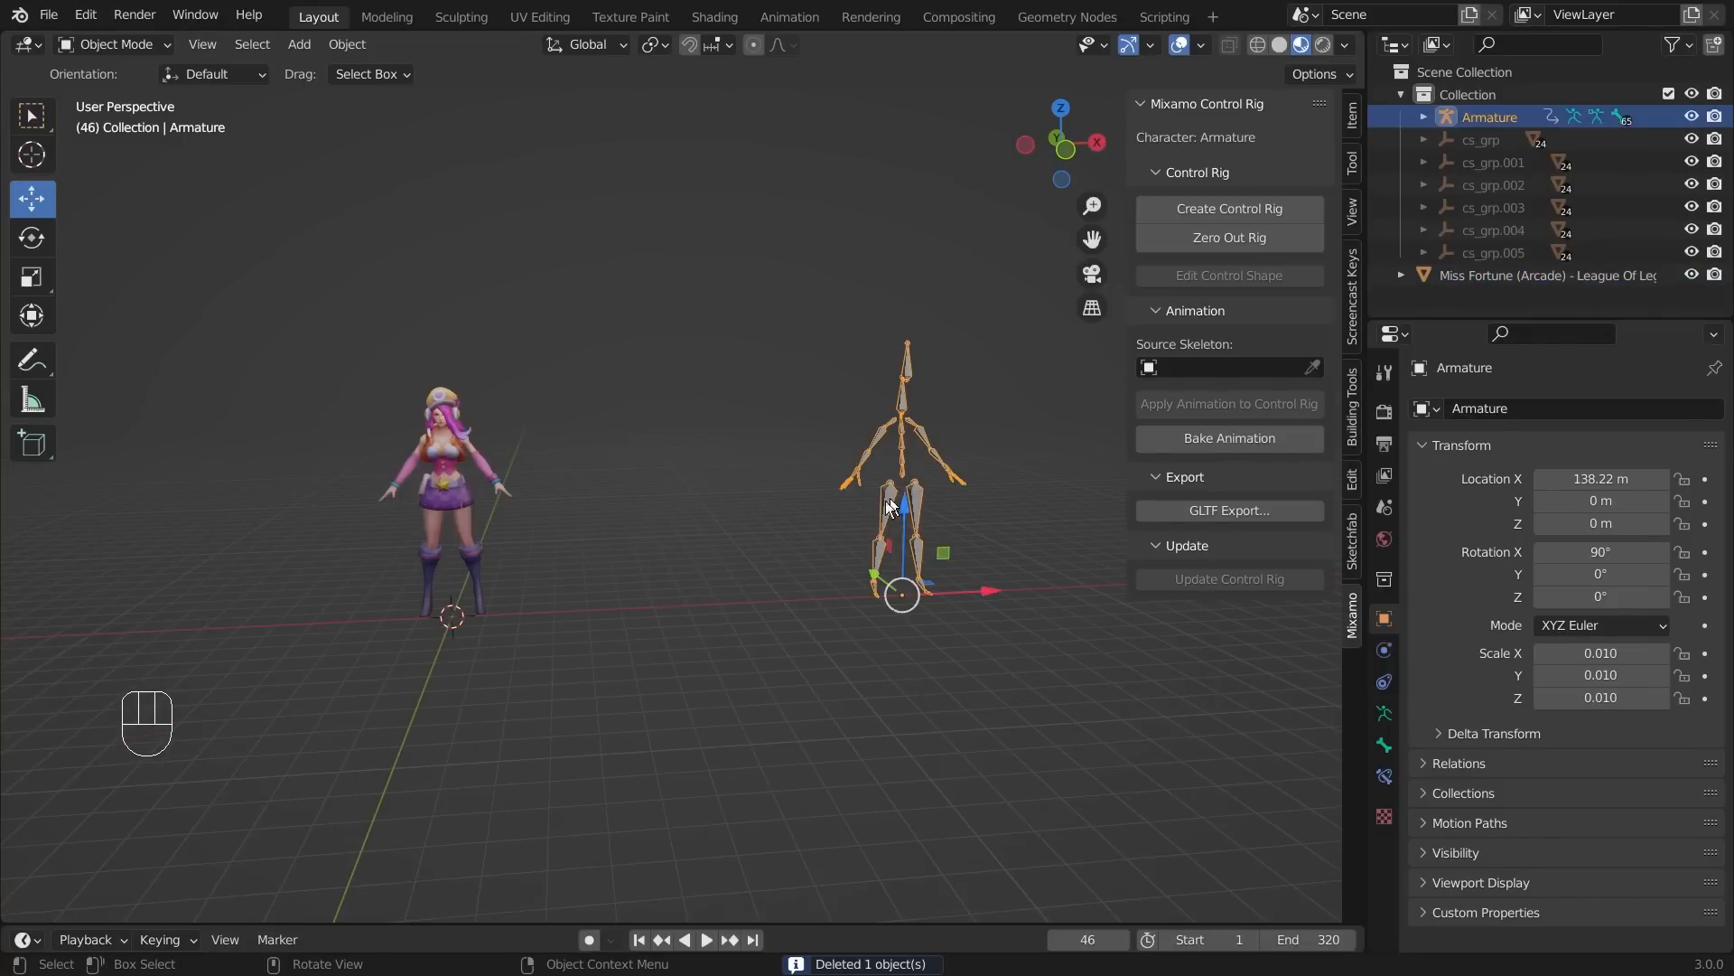
pyautogui.keyDown('shift'); pyautogui.moveTo(591, 511); pyautogui.dragTo(618, 555, button='middle'); pyautogui.keyUp('shift')
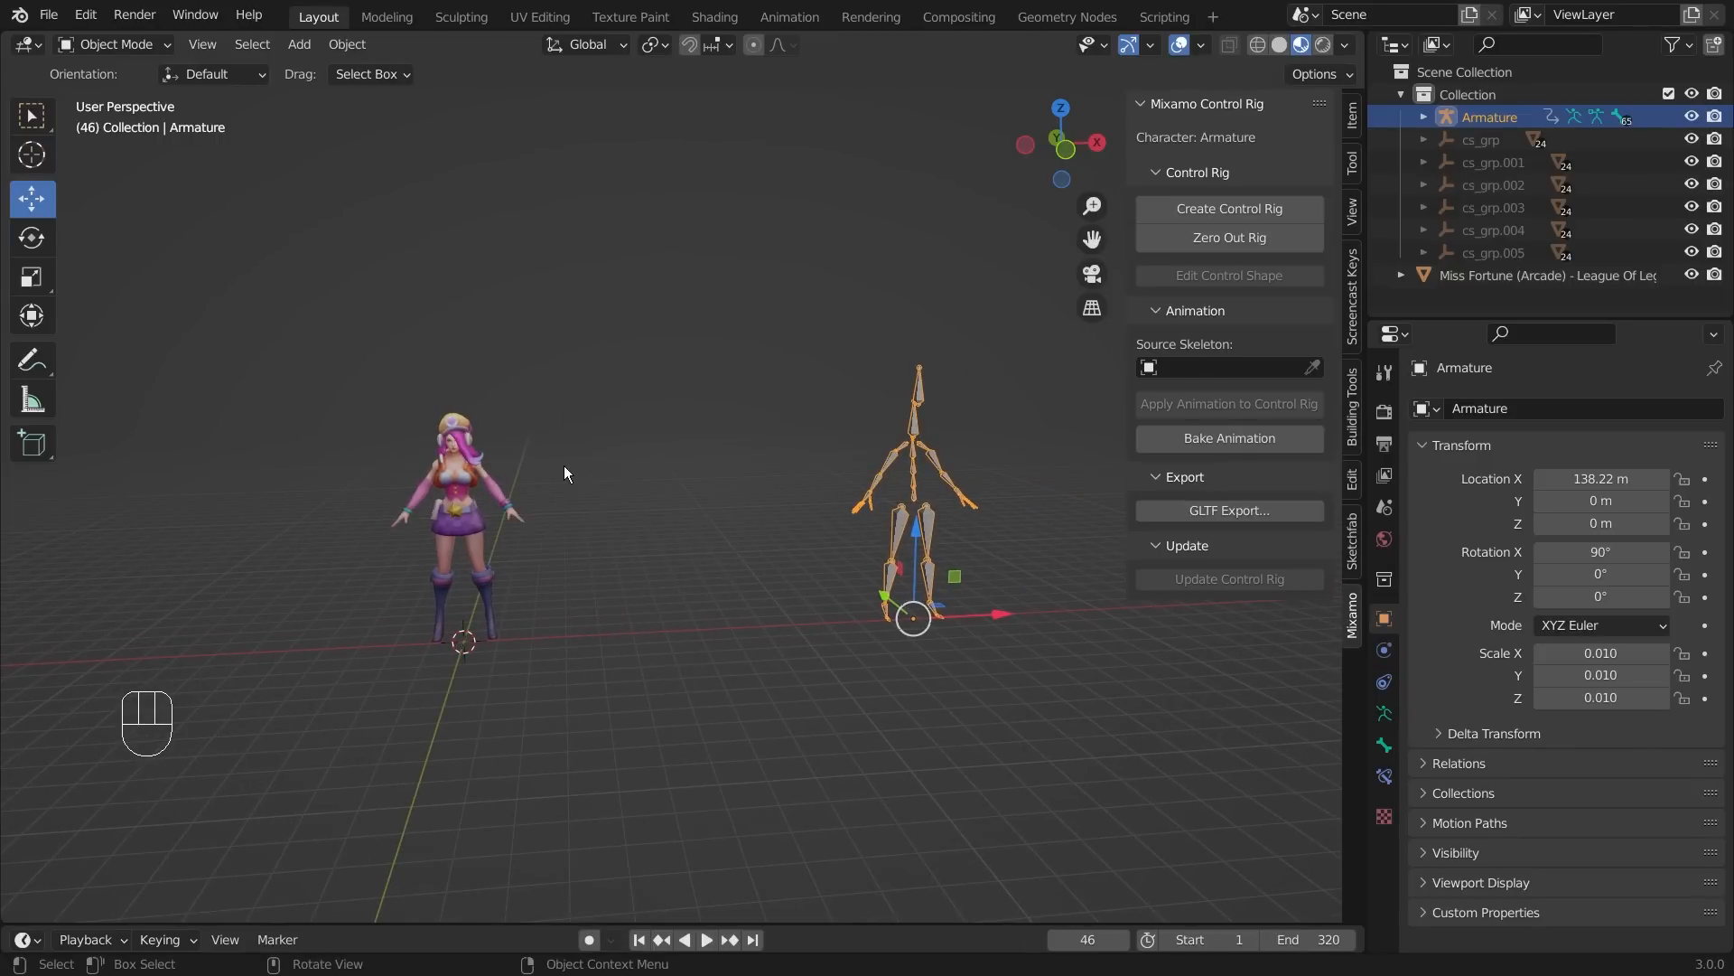
pyautogui.hotkey('shift', 's')
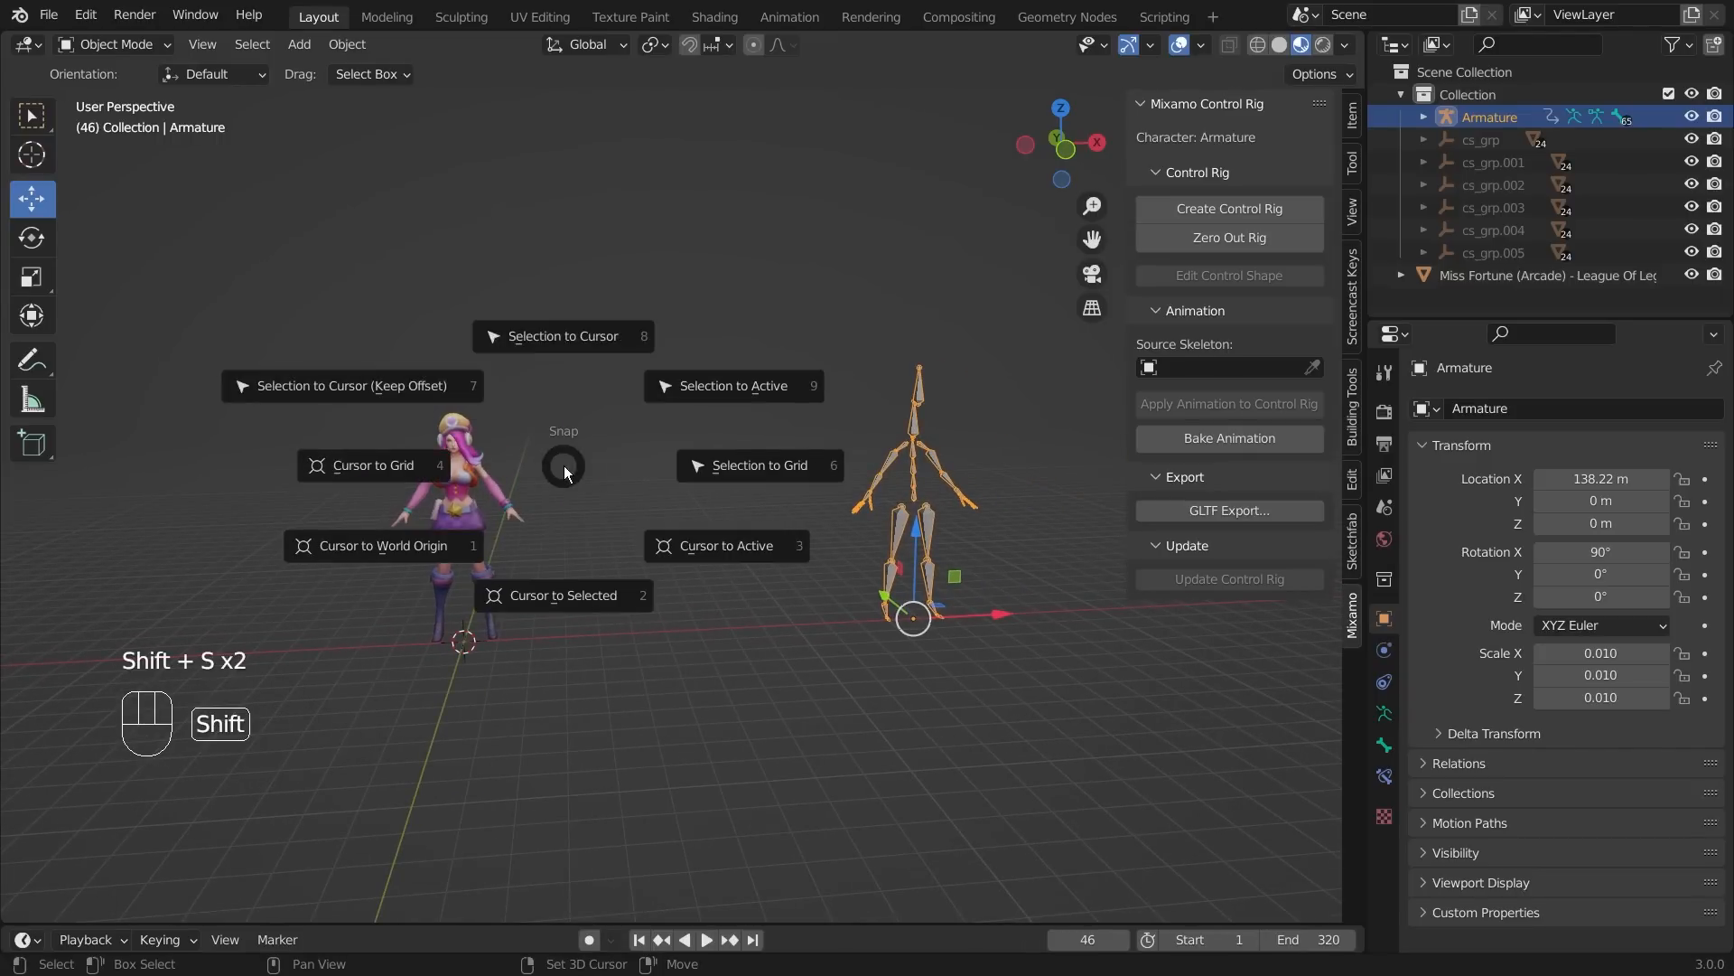
pyautogui.click(582, 340)
pyautogui.scroll(4, 578, 362)
pyautogui.keyDown('shift'); pyautogui.moveTo(452, 596); pyautogui.dragTo(810, 488, button='middle'); pyautogui.keyUp('shift')
pyautogui.scroll(2, 741, 632)
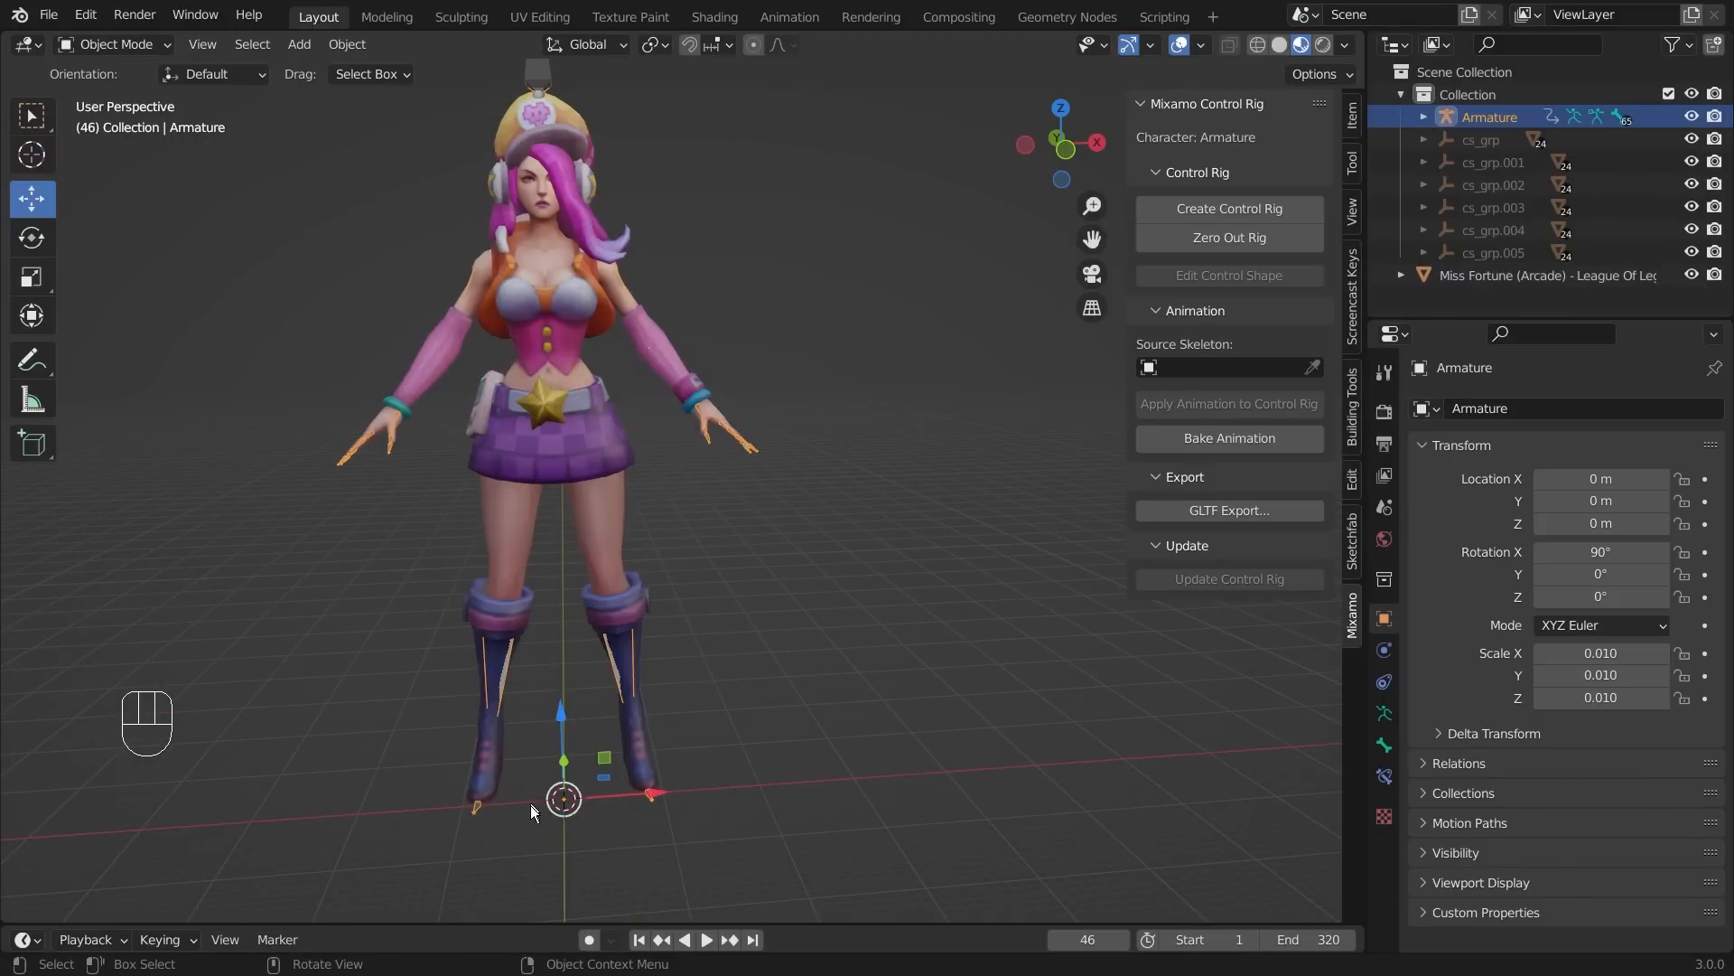
pyautogui.scroll(-2, 558, 665)
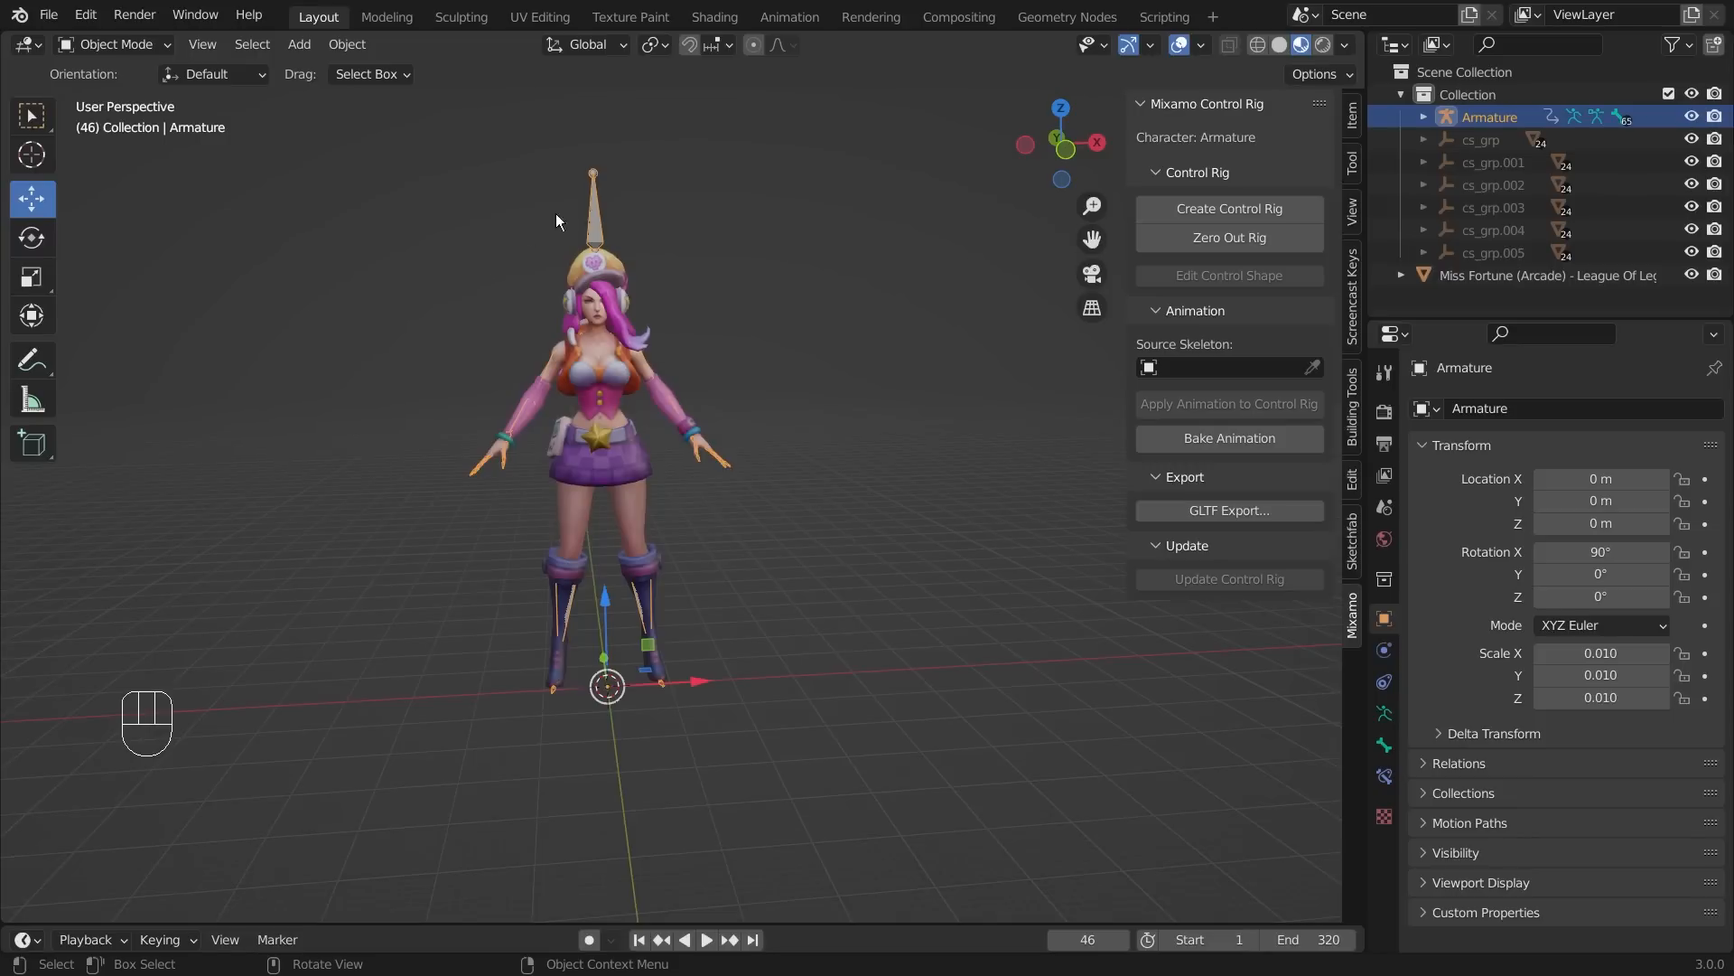
# - Move the textured character along X away from the armature, to about -88.22 m
pyautogui.click(620, 327)
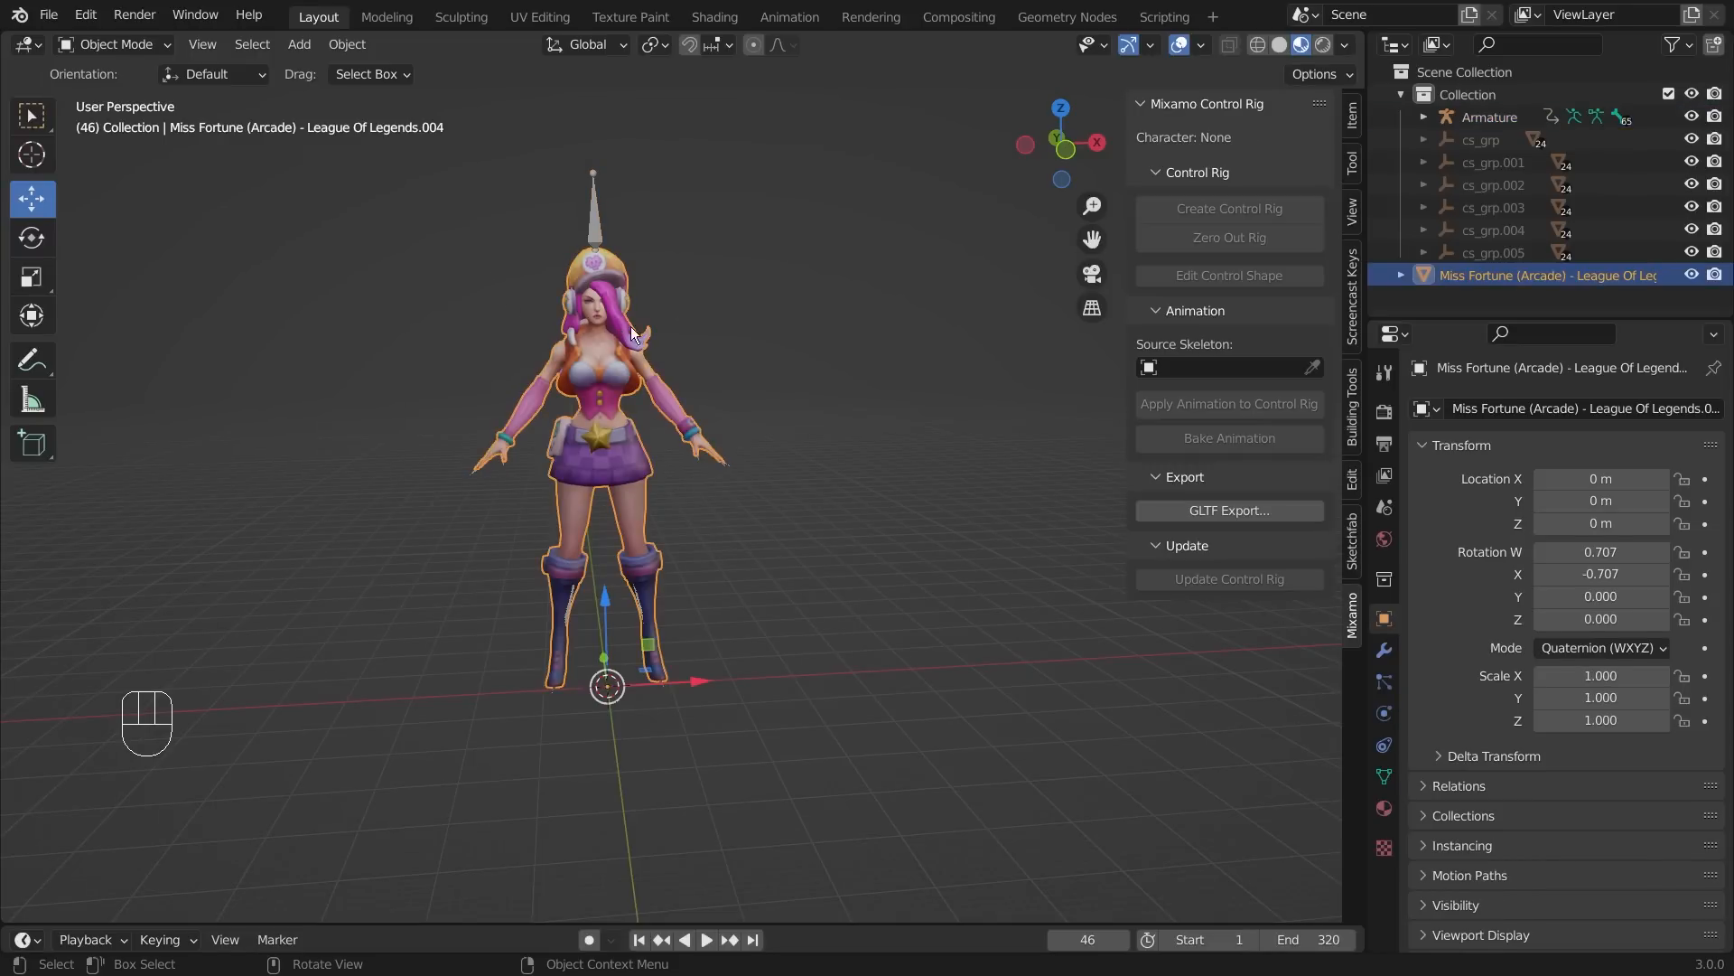
pyautogui.scroll(-2, 638, 529)
pyautogui.moveTo(721, 612); pyautogui.dragTo(348, 632)
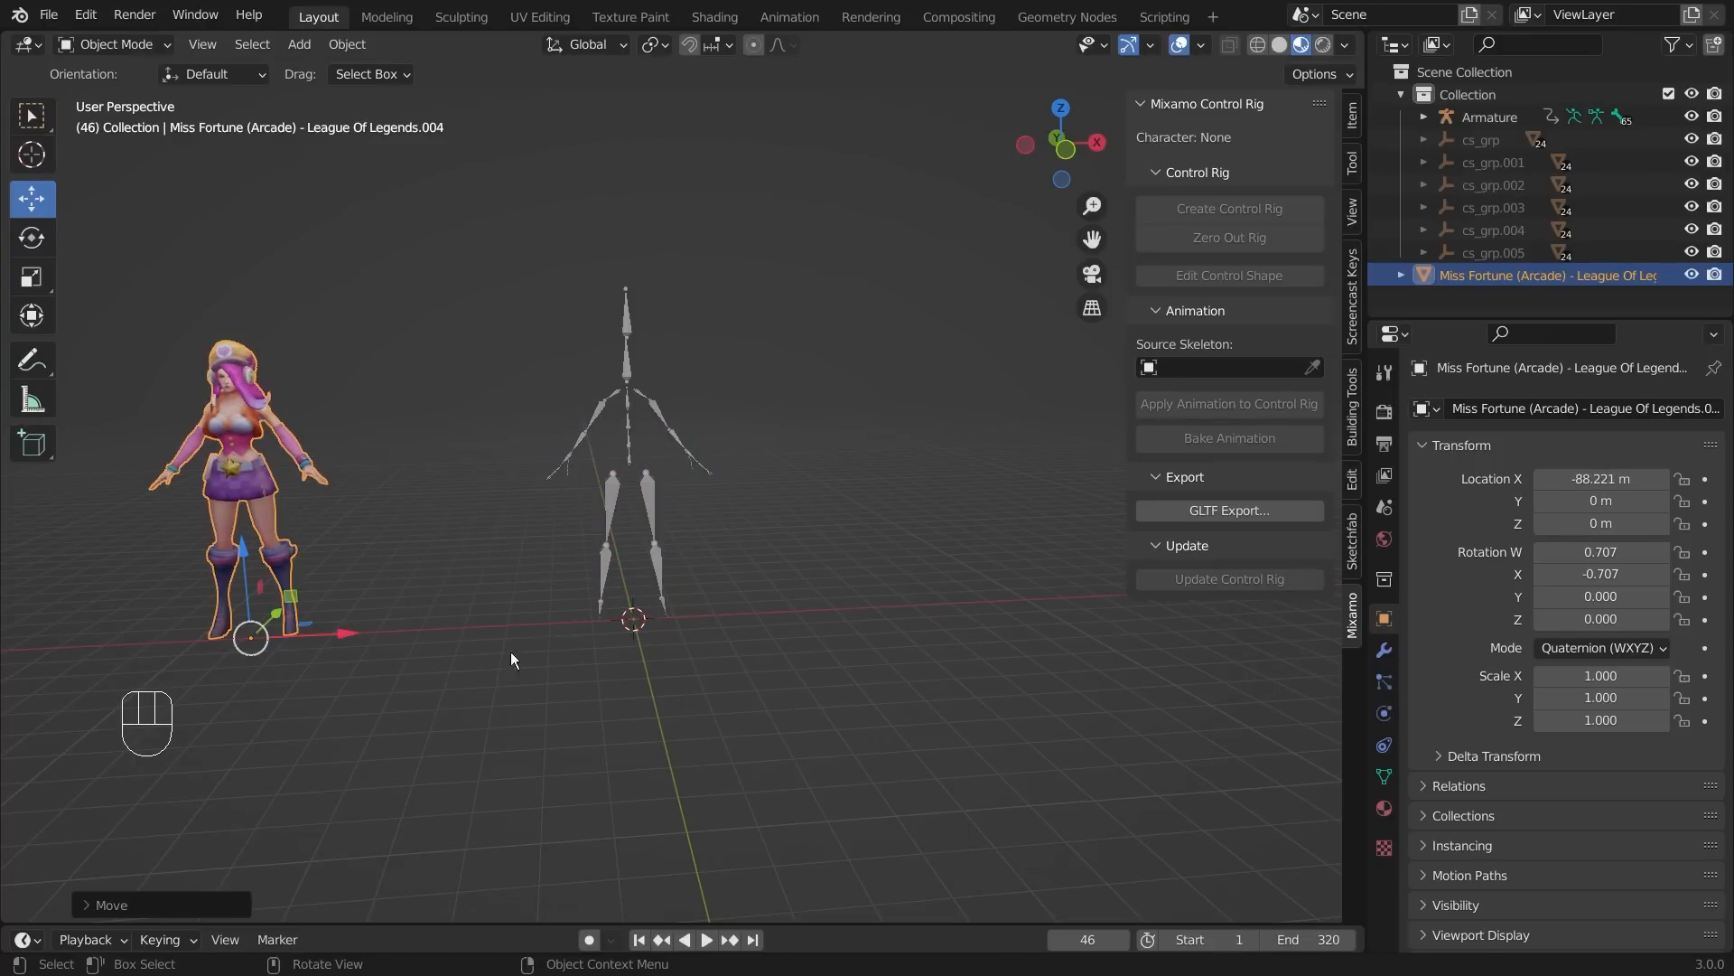
# - Select the armature and snap it to the 3D cursor
pyautogui.click(805, 508)
pyautogui.click(647, 493)
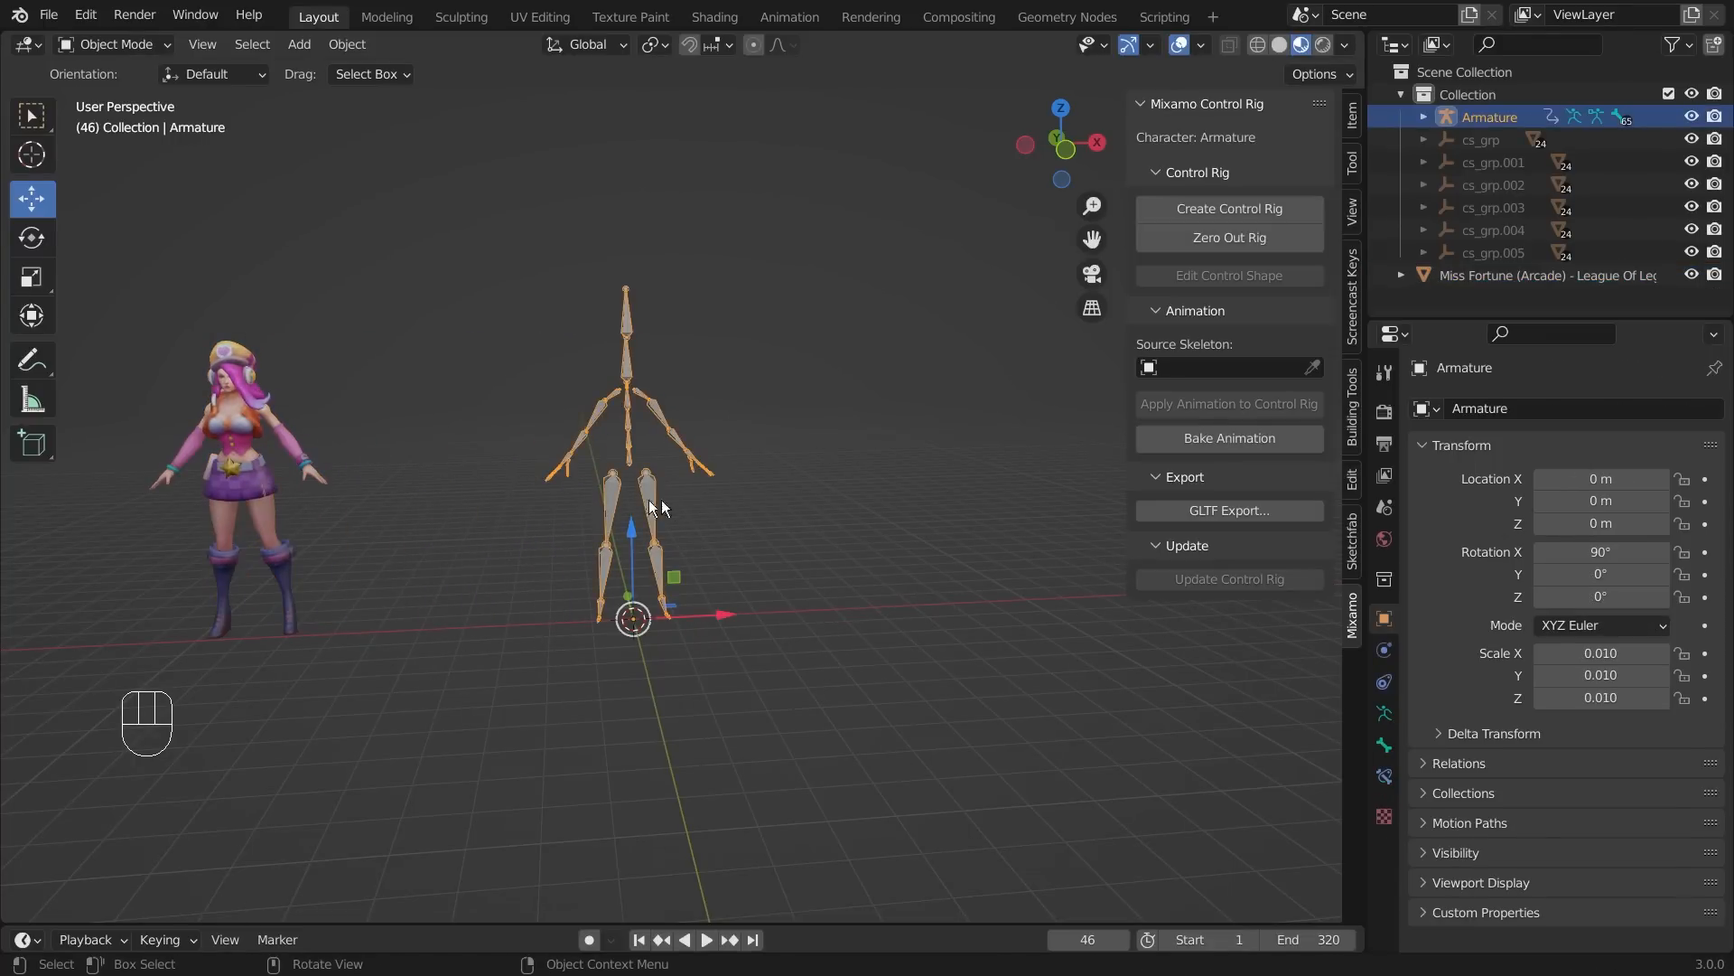
pyautogui.hotkey('shift', 's')
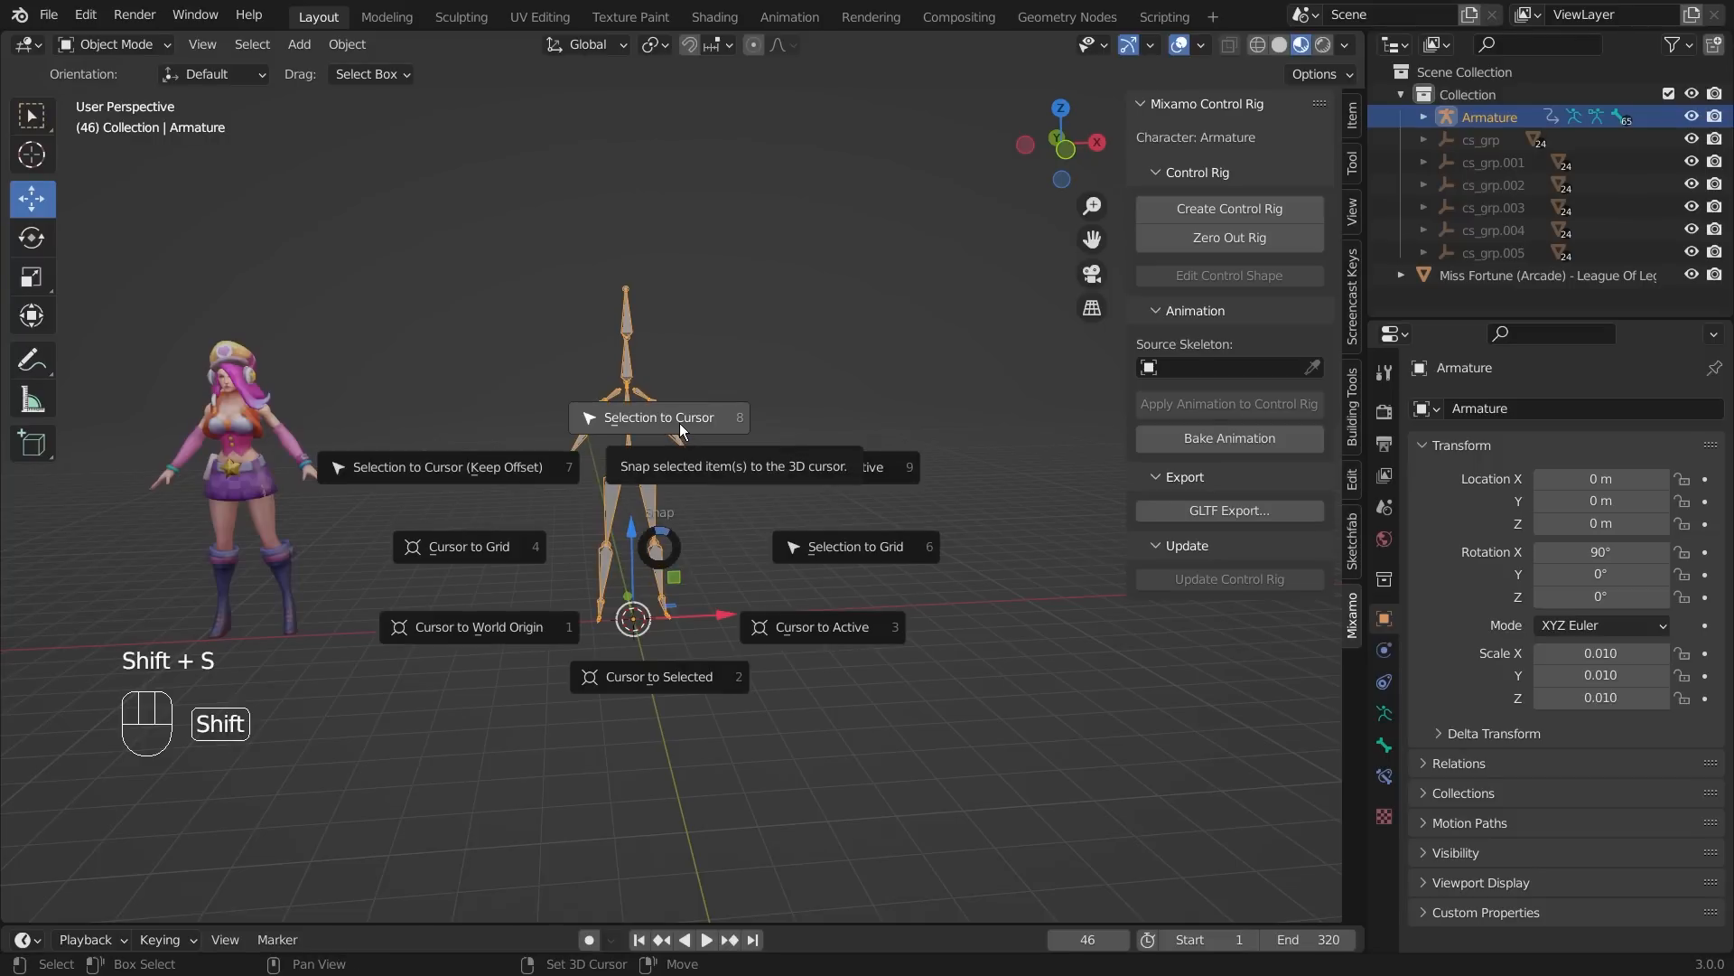
pyautogui.click(642, 415)
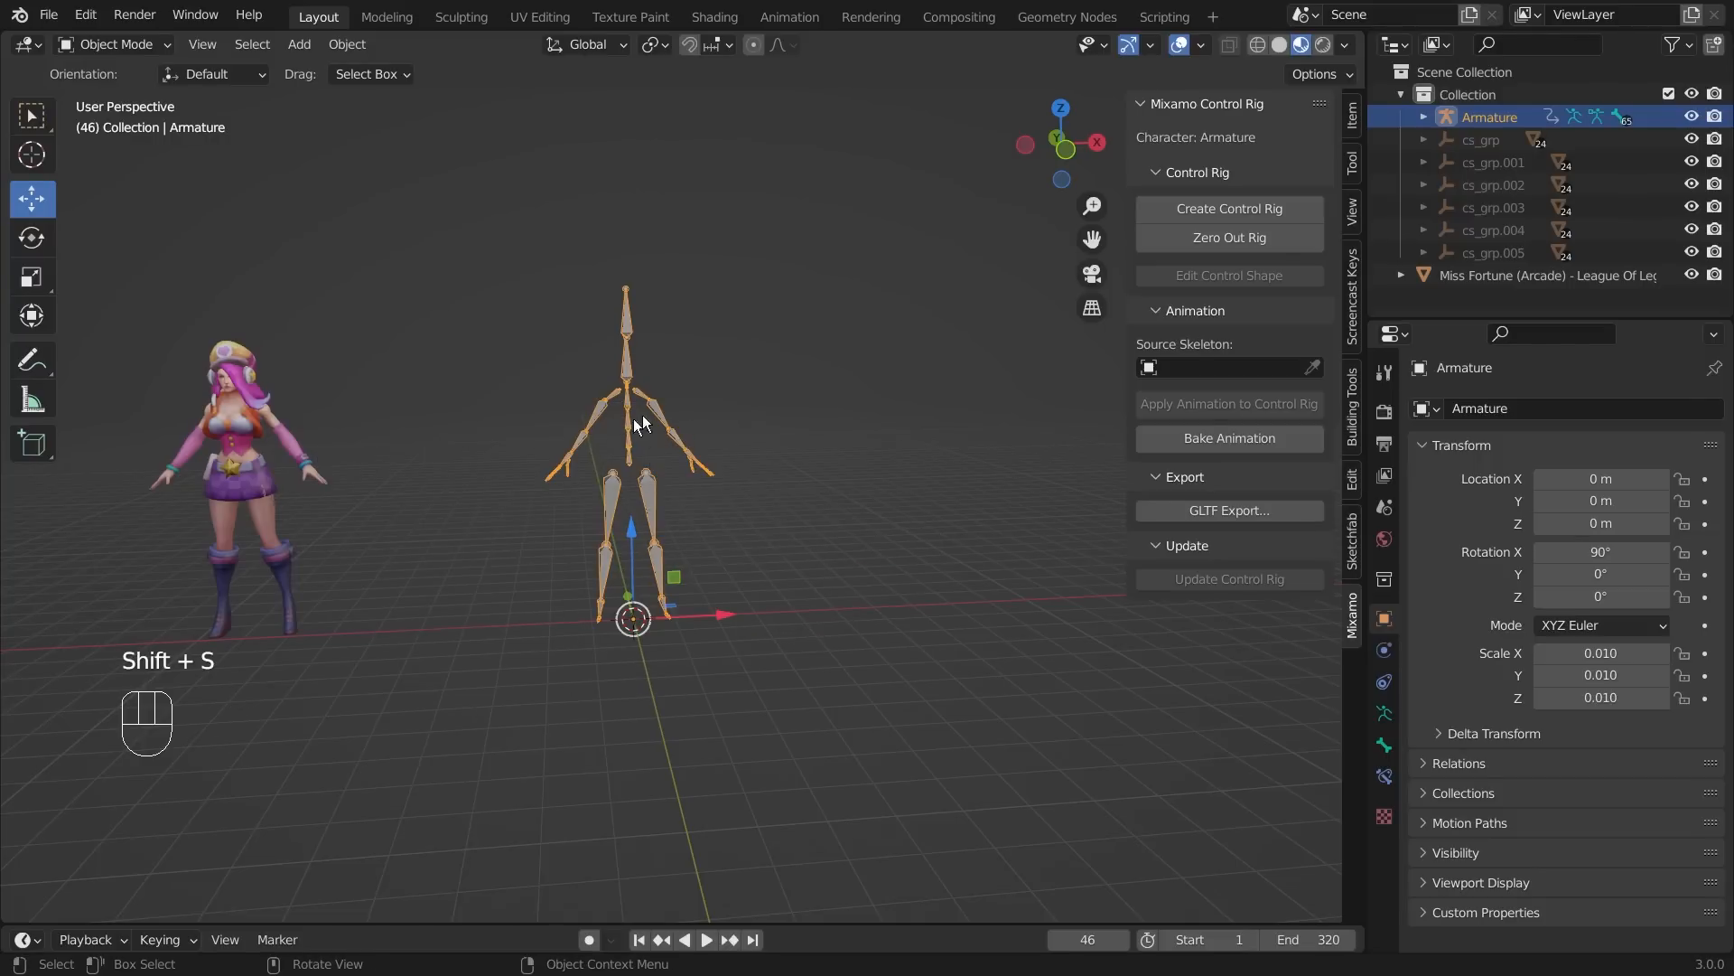
# - Snap the textured character to the 3D cursor so she lines up with the armature
pyautogui.click(262, 459)
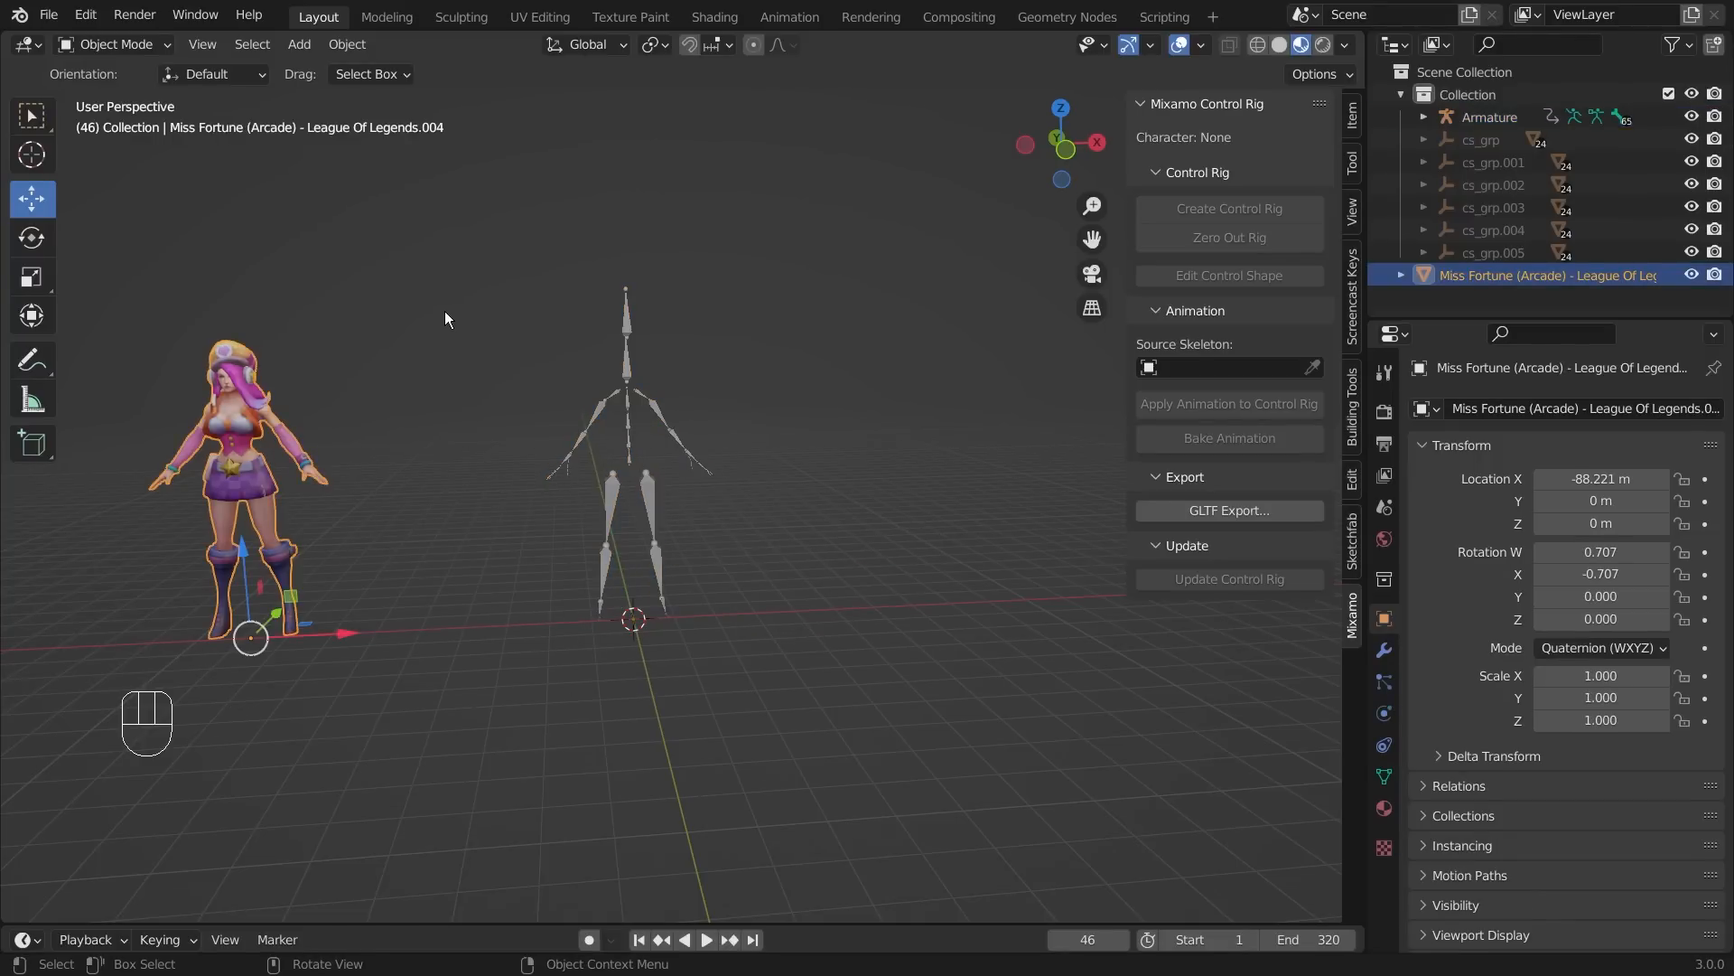
pyautogui.hotkey('shift', 's')
pyautogui.click(439, 188)
pyautogui.moveTo(828, 546); pyautogui.dragTo(714, 504, button='middle')
pyautogui.scroll(2, 713, 504)
# - Parent the textured character to the armature using Armature Deform With Automatic Weights, with the armature as the active object
pyautogui.moveTo(322, 266); pyautogui.dragTo(739, 845)
pyautogui.scroll(3, 600, 654)
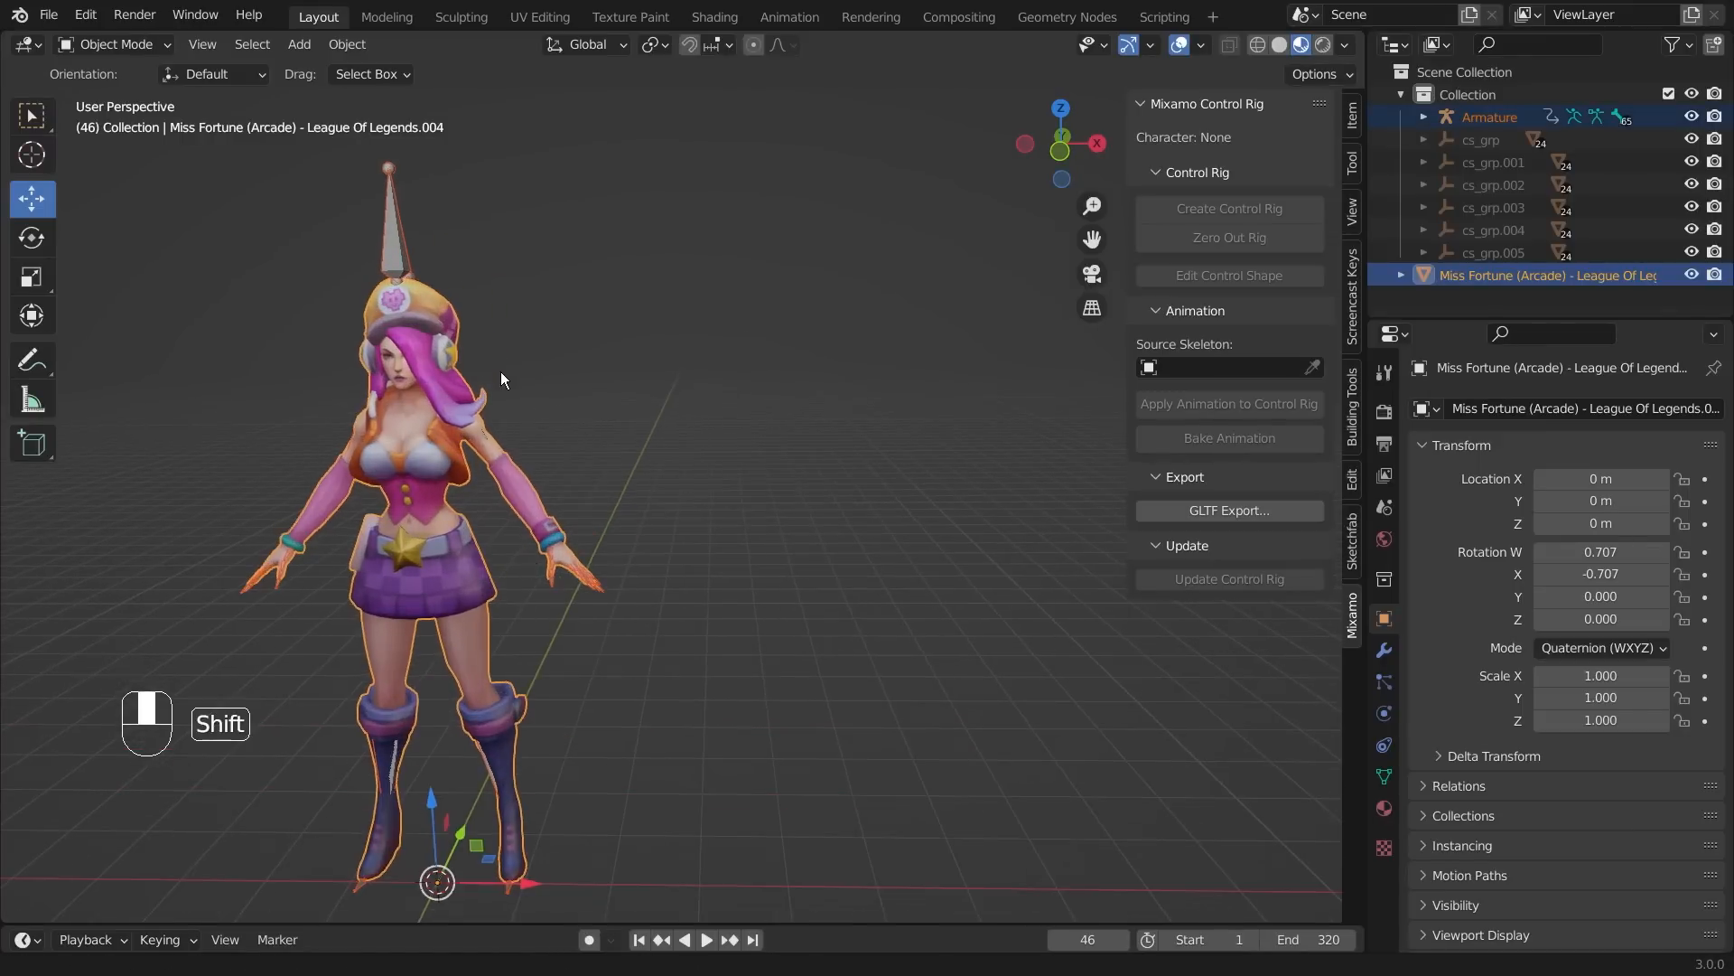
pyautogui.keyDown('shift'); pyautogui.moveTo(500, 371); pyautogui.dragTo(697, 410, button='middle'); pyautogui.keyUp('shift')
pyautogui.scroll(2, 697, 410)
pyautogui.moveTo(817, 457); pyautogui.dragTo(604, 635, button='middle')
pyautogui.scroll(2, 601, 363)
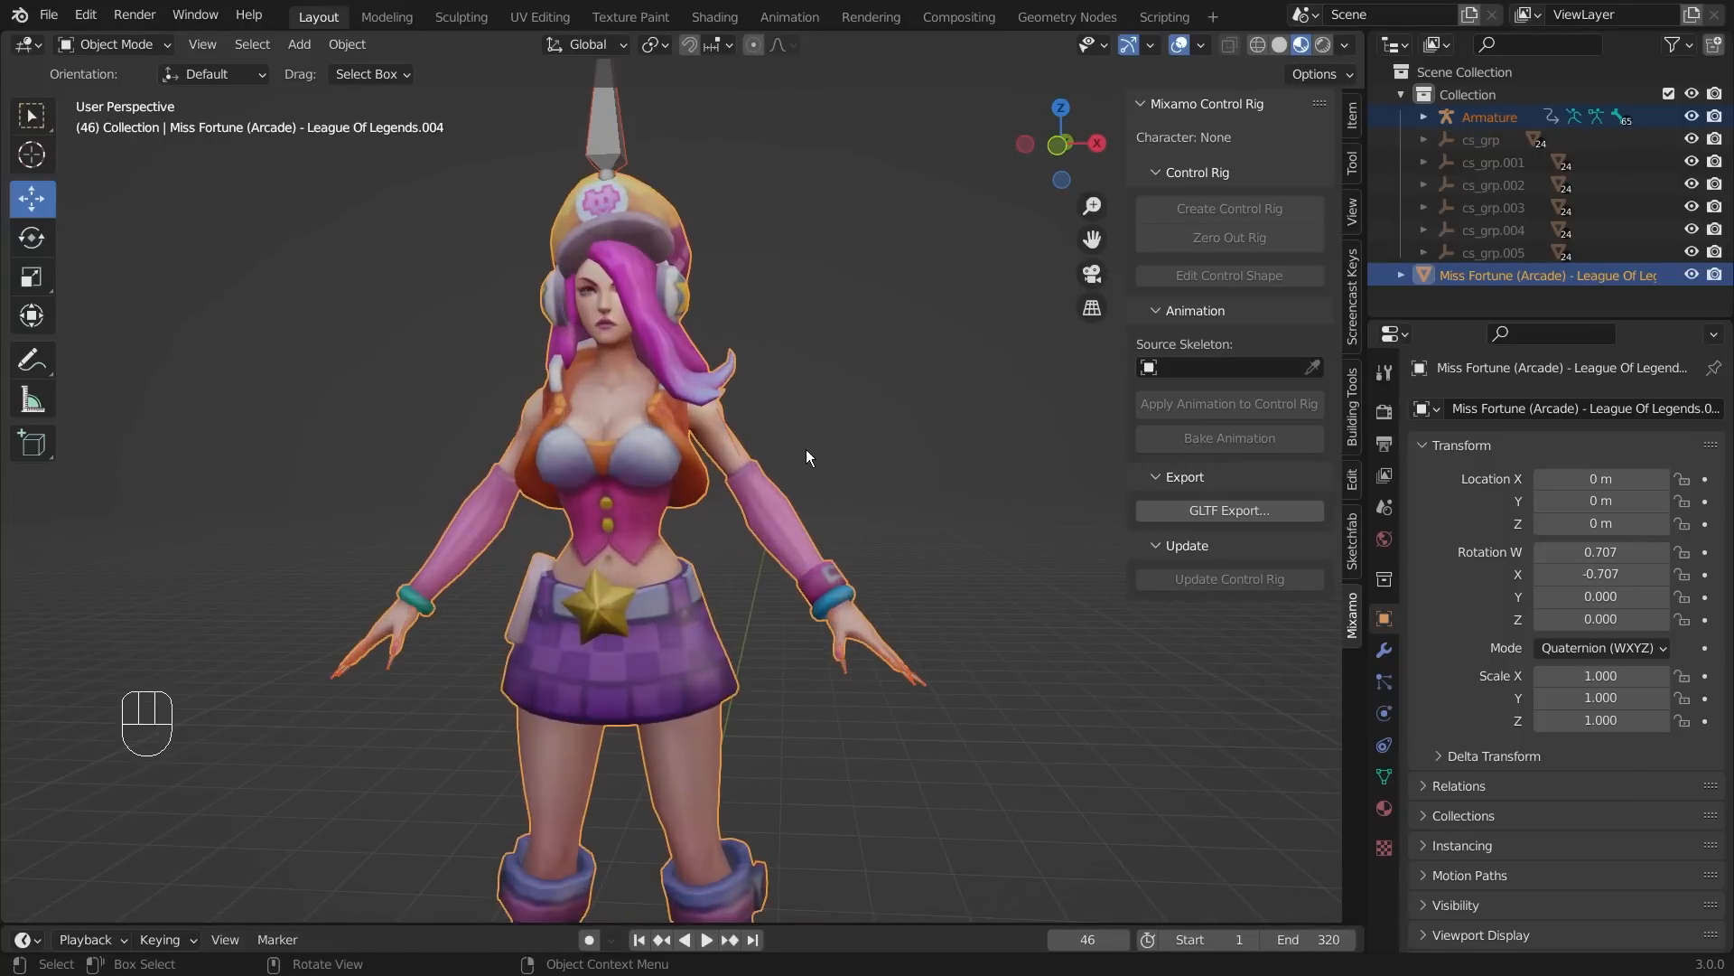
pyautogui.scroll(-3, 805, 448)
pyautogui.moveTo(746, 573); pyautogui.dragTo(717, 538, button='middle')
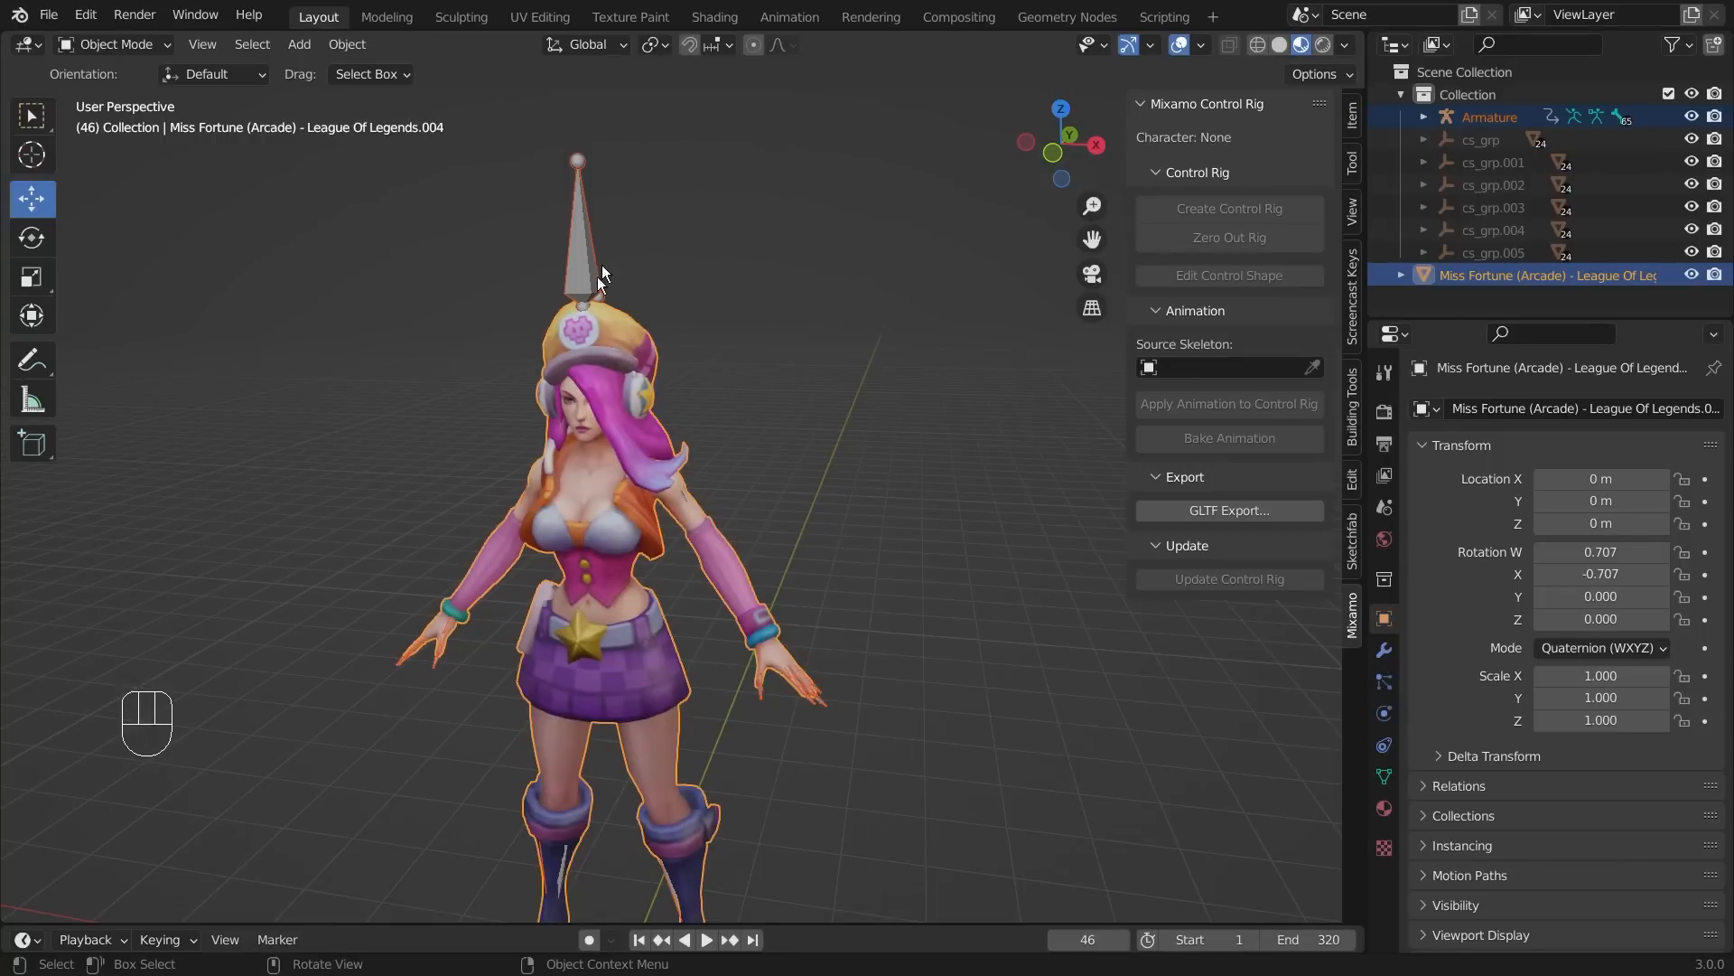
pyautogui.press('shift')
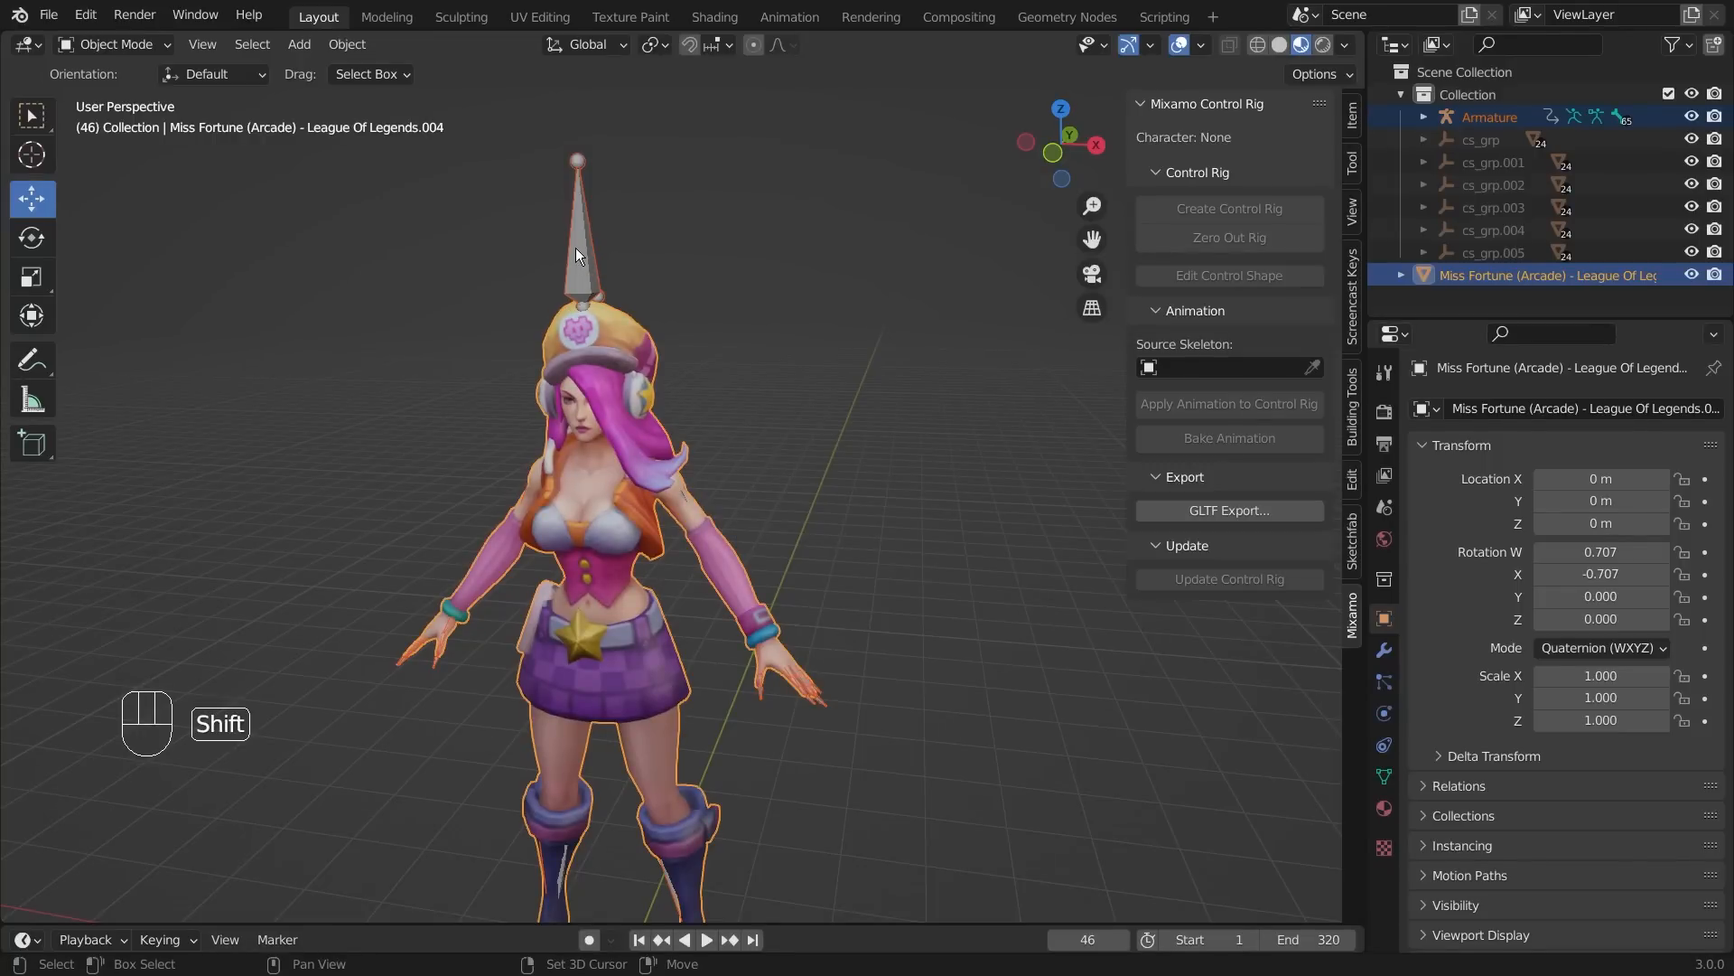
pyautogui.keyDown('shift'); pyautogui.click(577, 247); pyautogui.keyUp('shift')
pyautogui.scroll(2, 609, 247)
pyautogui.keyDown('shift'); pyautogui.moveTo(603, 171); pyautogui.dragTo(619, 367, button='middle'); pyautogui.keyUp('shift')
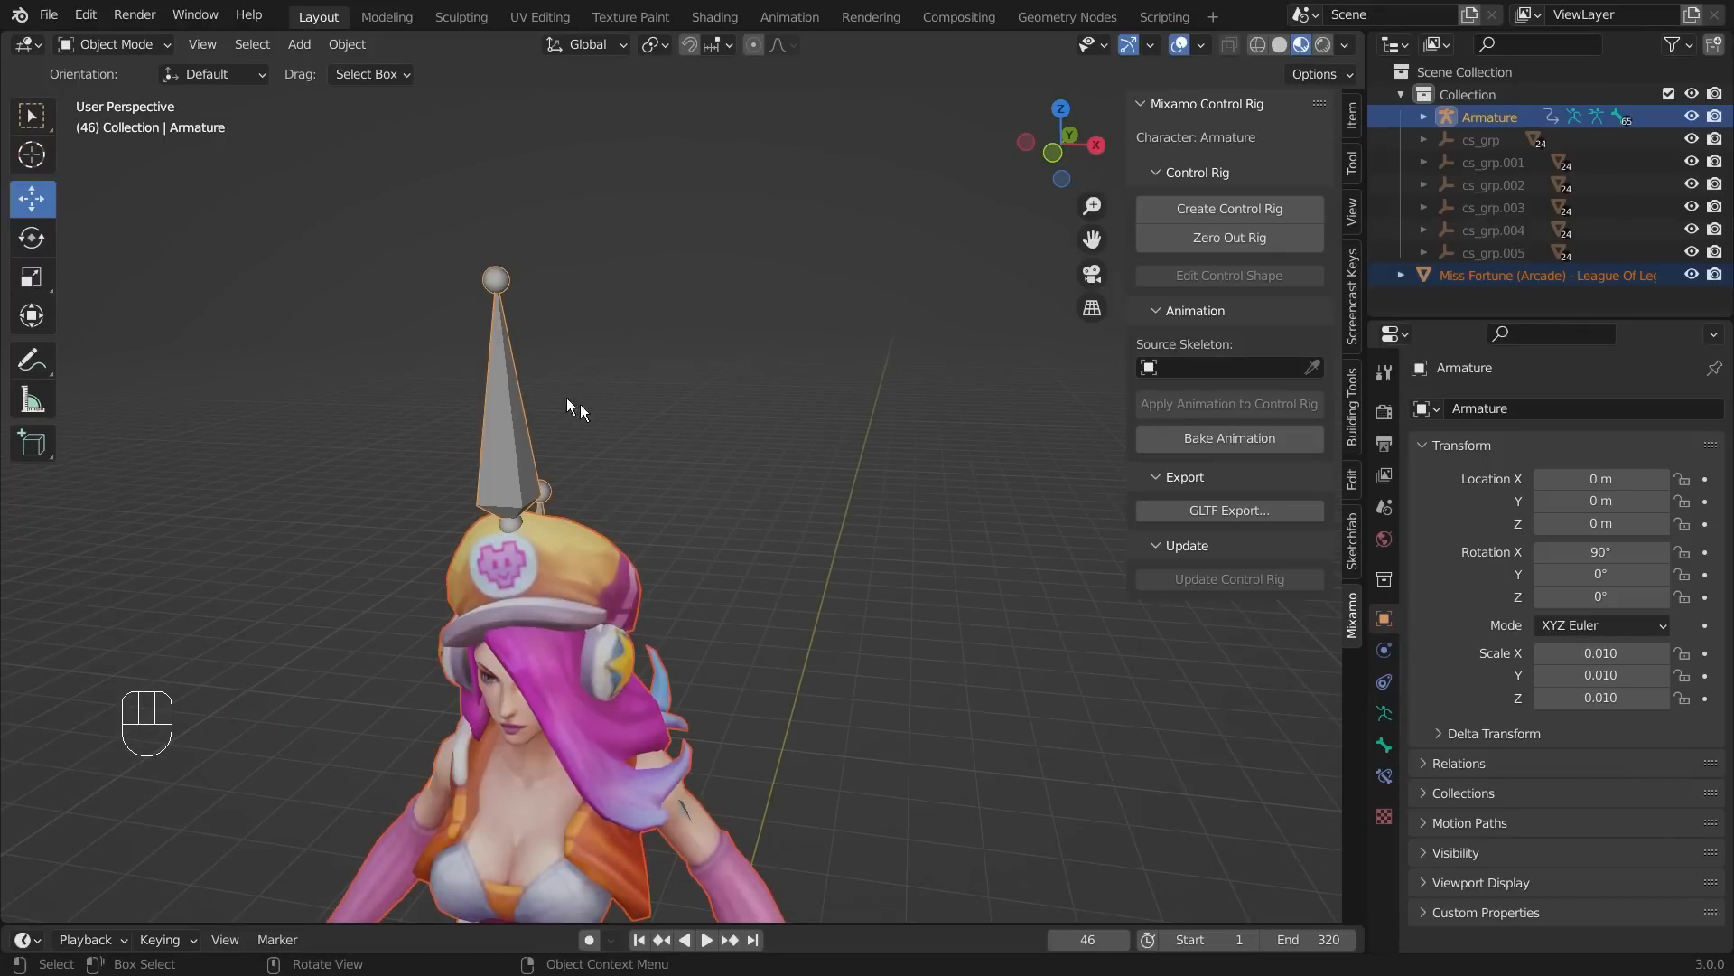
pyautogui.scroll(-6, 560, 403)
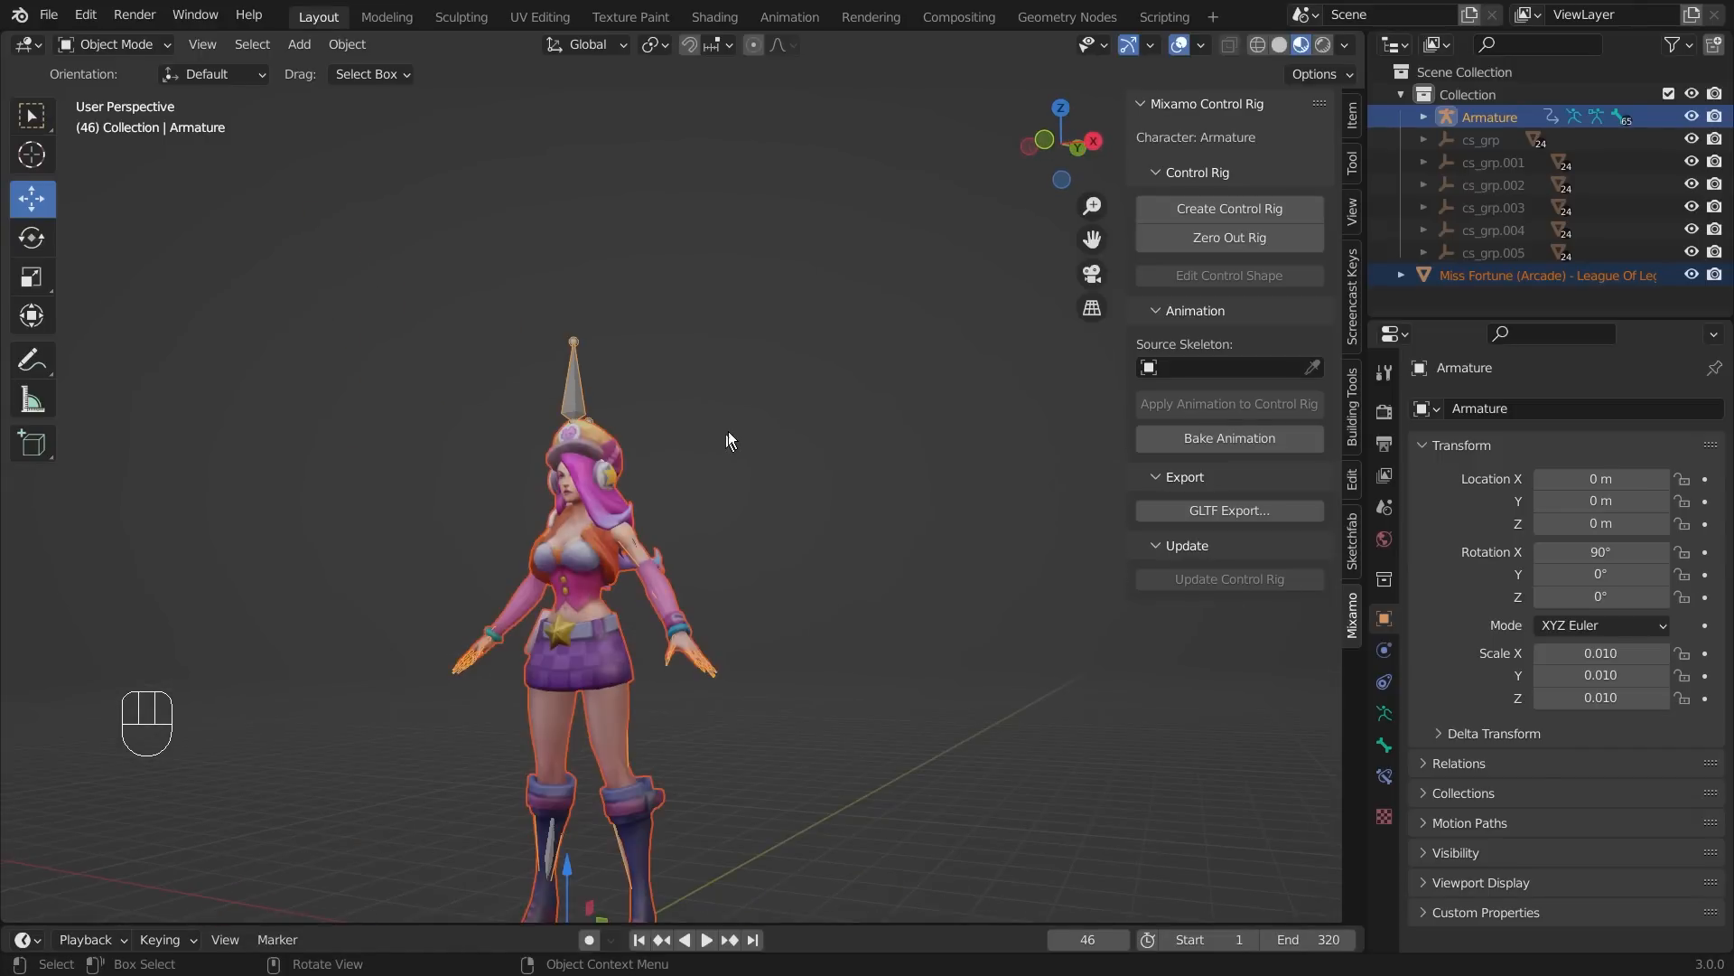
pyautogui.hotkey('ctrl', 'p')
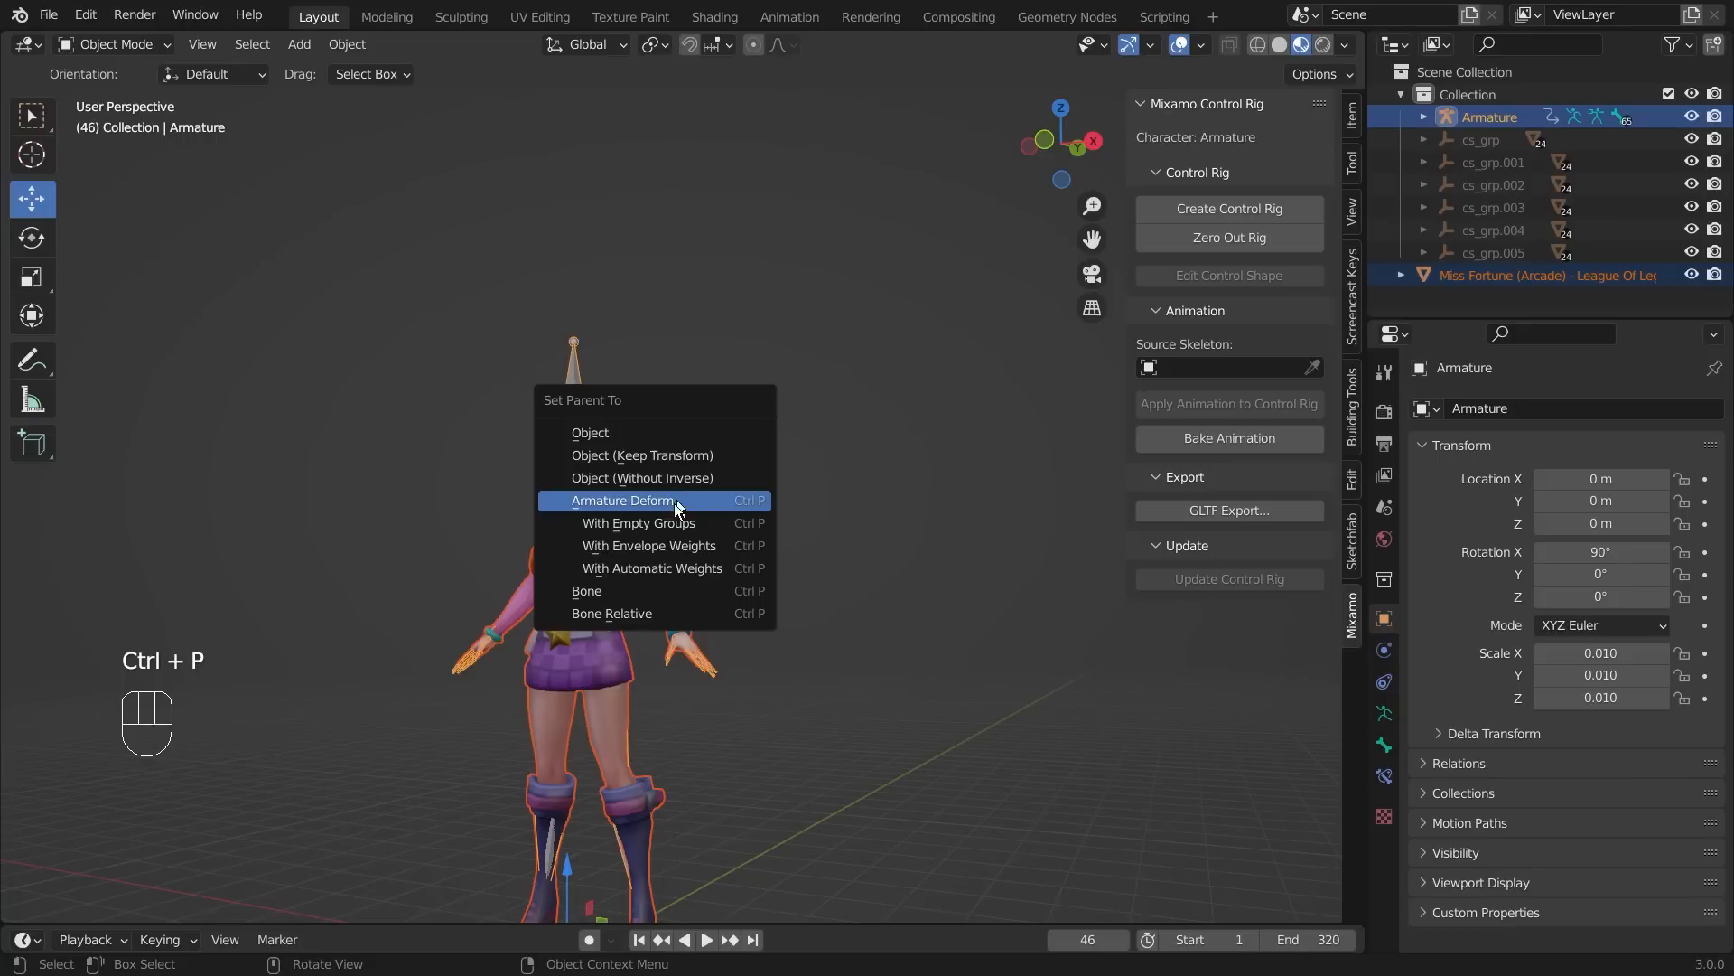
pyautogui.click(721, 563)
pyautogui.keyDown('shift'); pyautogui.moveTo(893, 686); pyautogui.dragTo(414, 240, button='middle'); pyautogui.keyUp('shift')
pyautogui.click(934, 699)
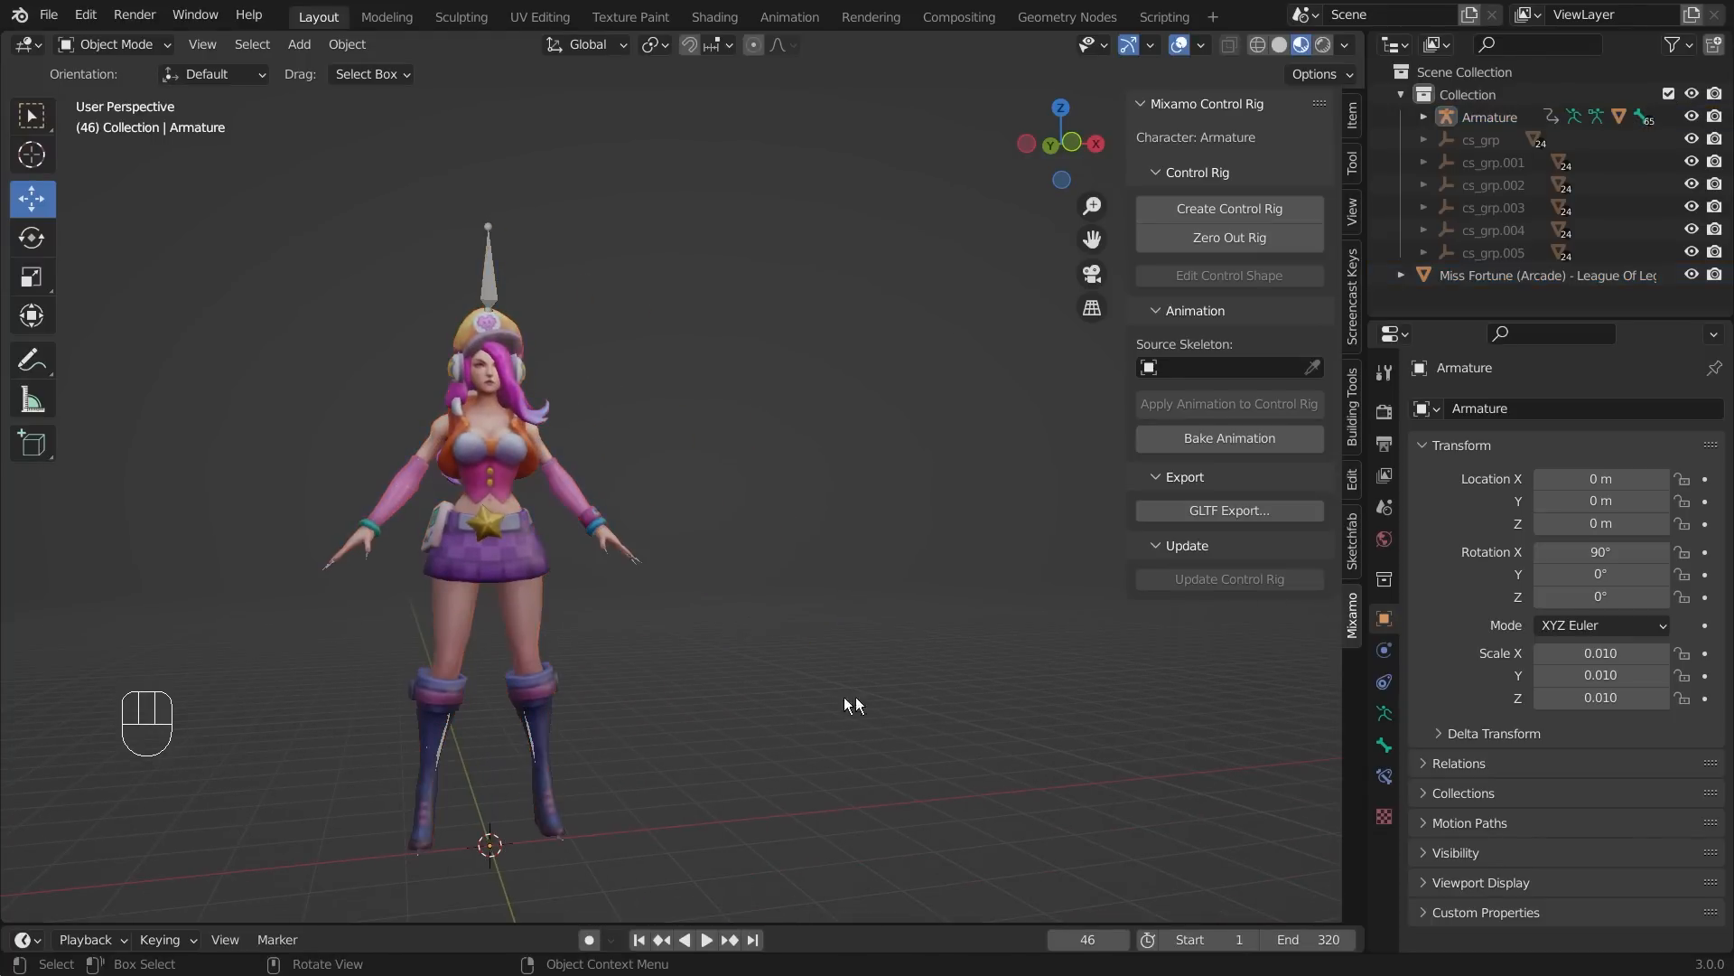
# - Test the parenting by moving the armature along X to about 71.11 m, and undo the move
pyautogui.click(528, 281)
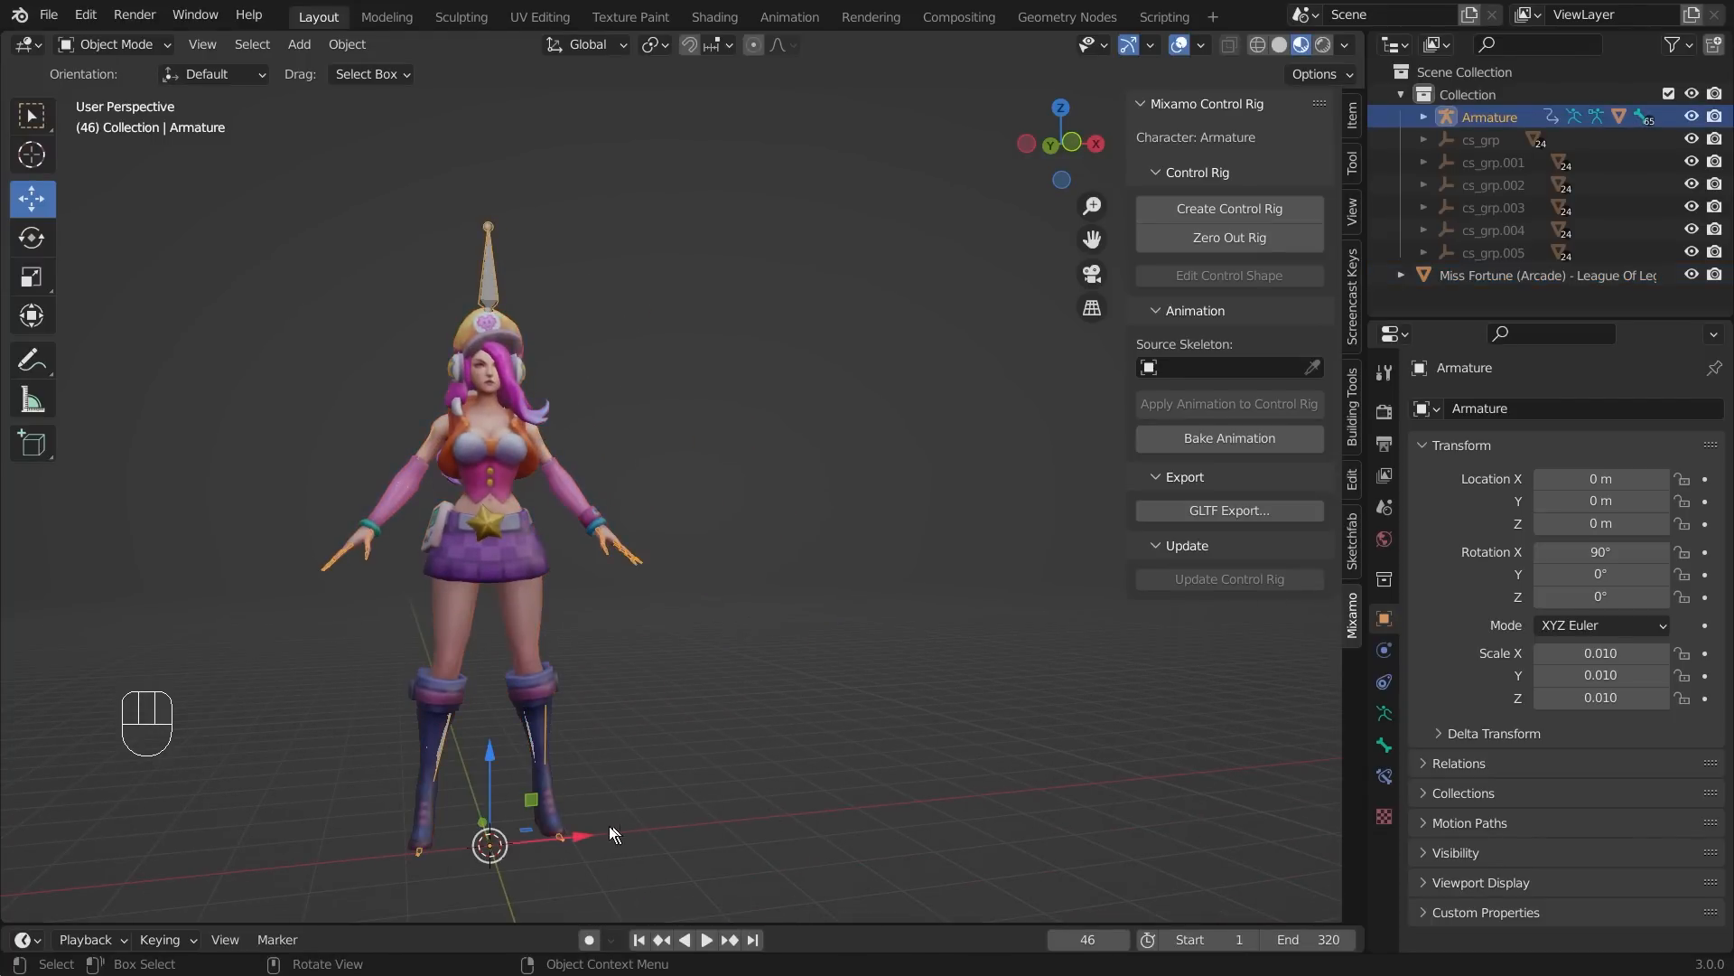
pyautogui.moveTo(582, 831); pyautogui.dragTo(1082, 774)
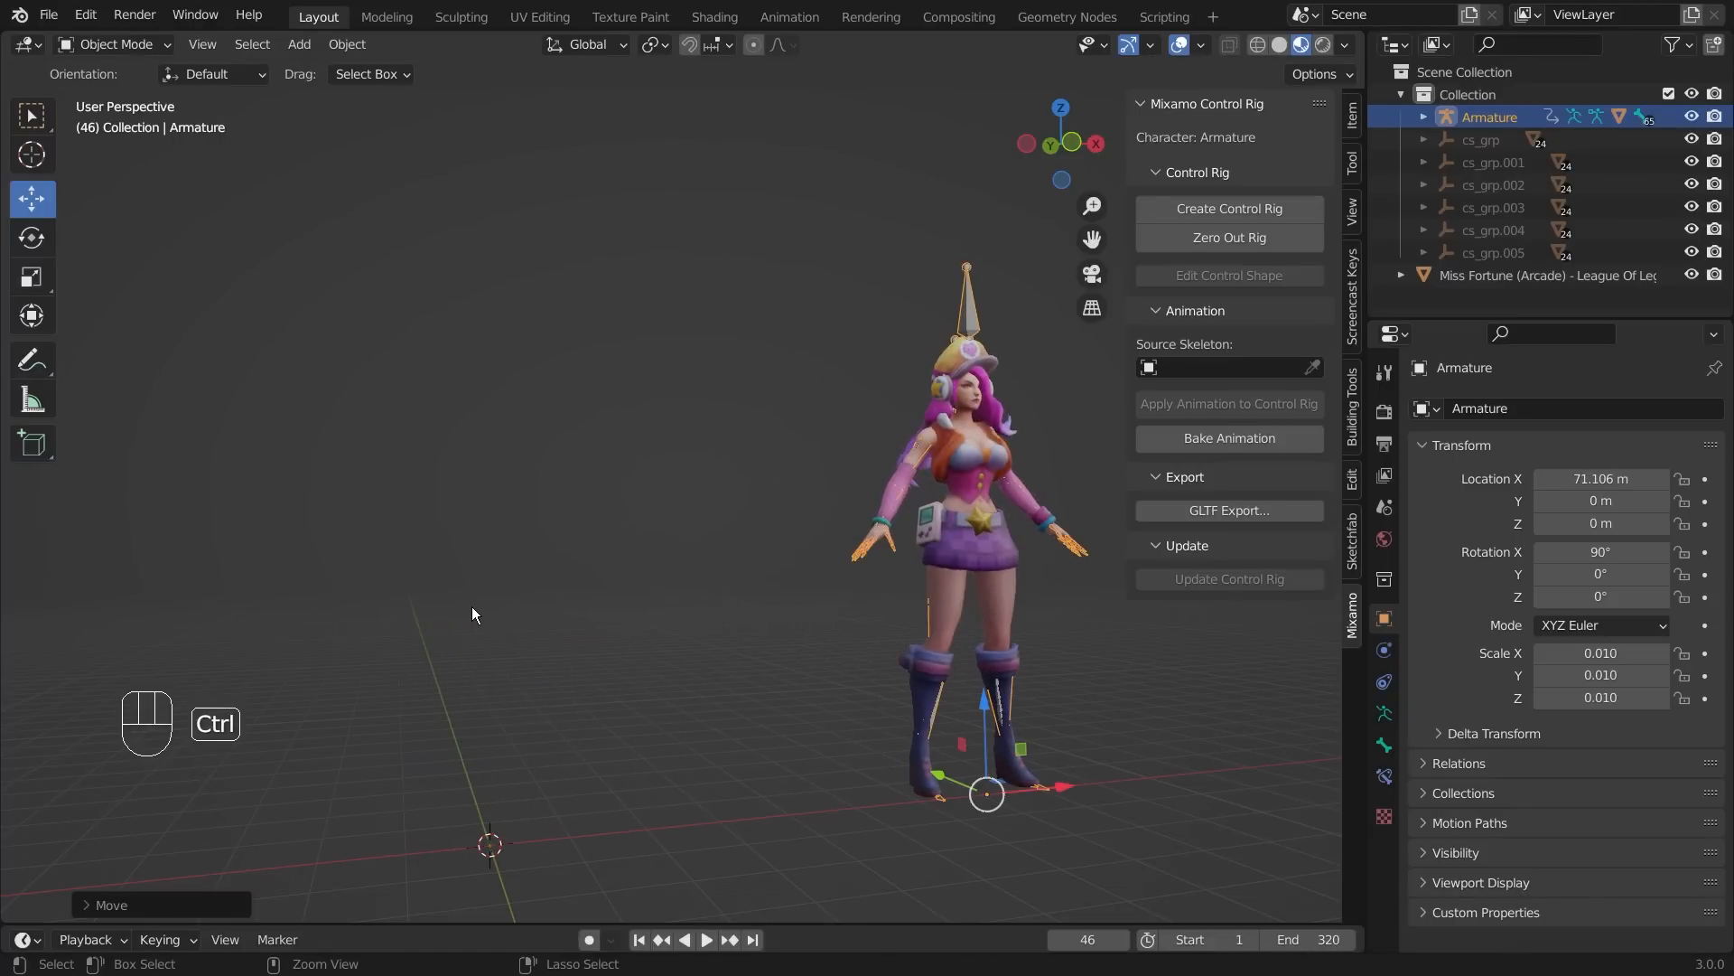
pyautogui.hotkey('ctrl', 'z')
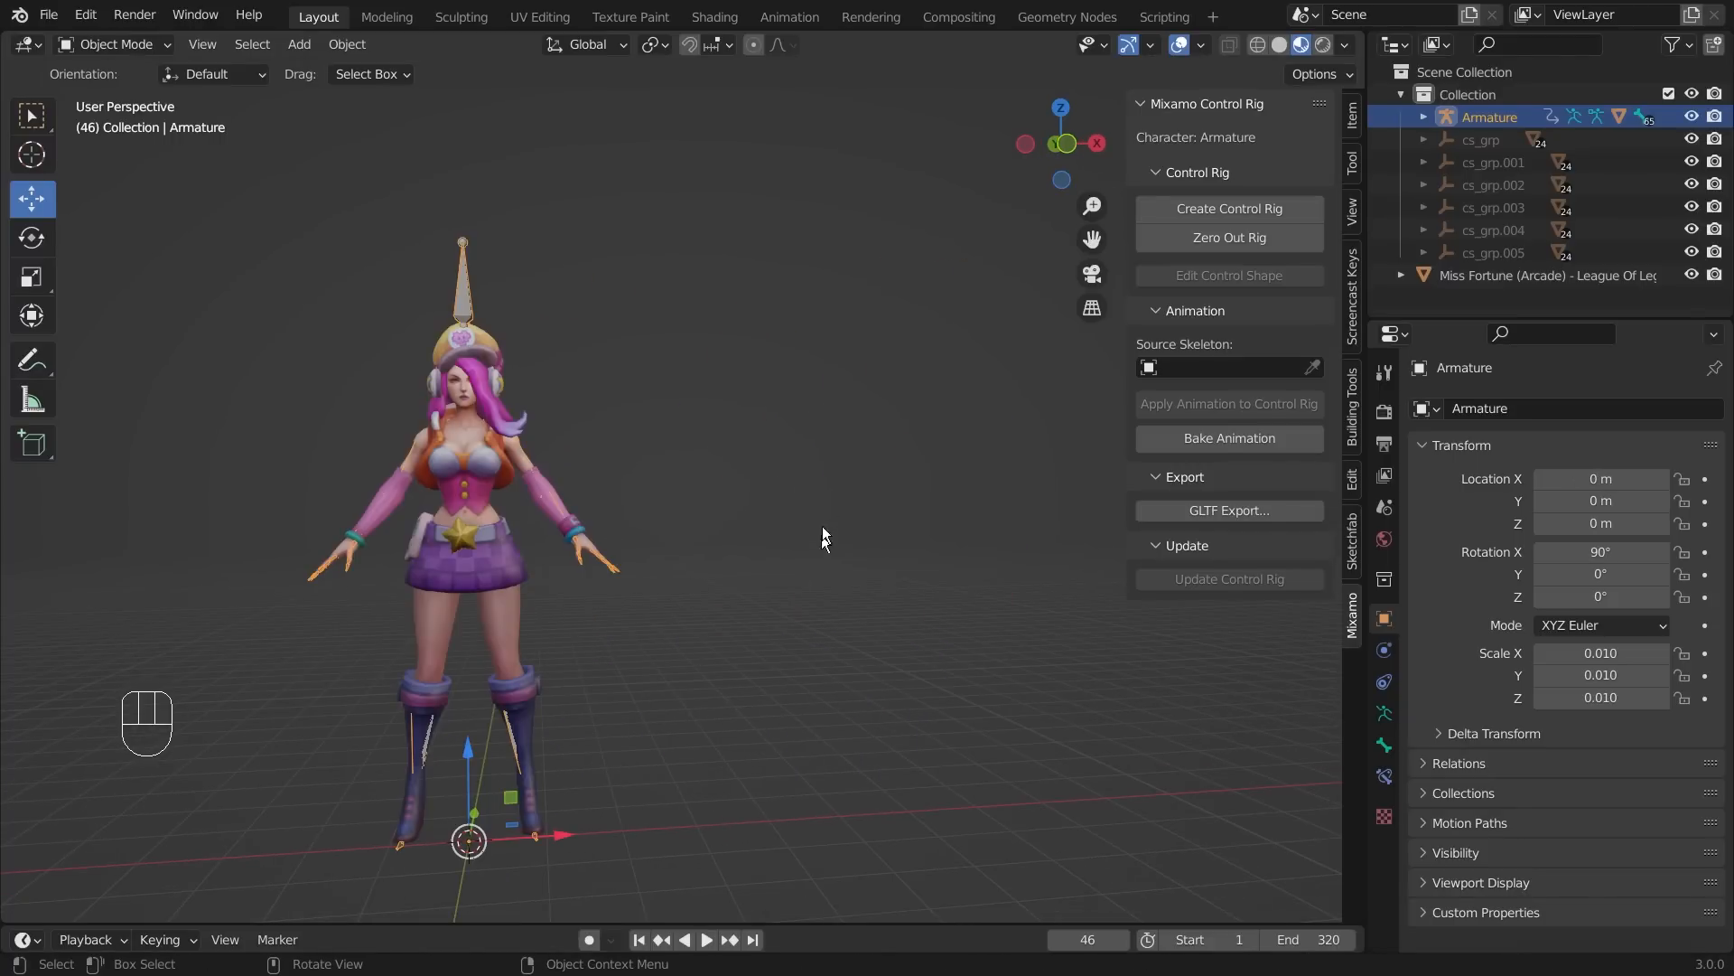
pyautogui.moveTo(838, 513); pyautogui.dragTo(1049, 567, button='middle')
pyautogui.click(578, 605)
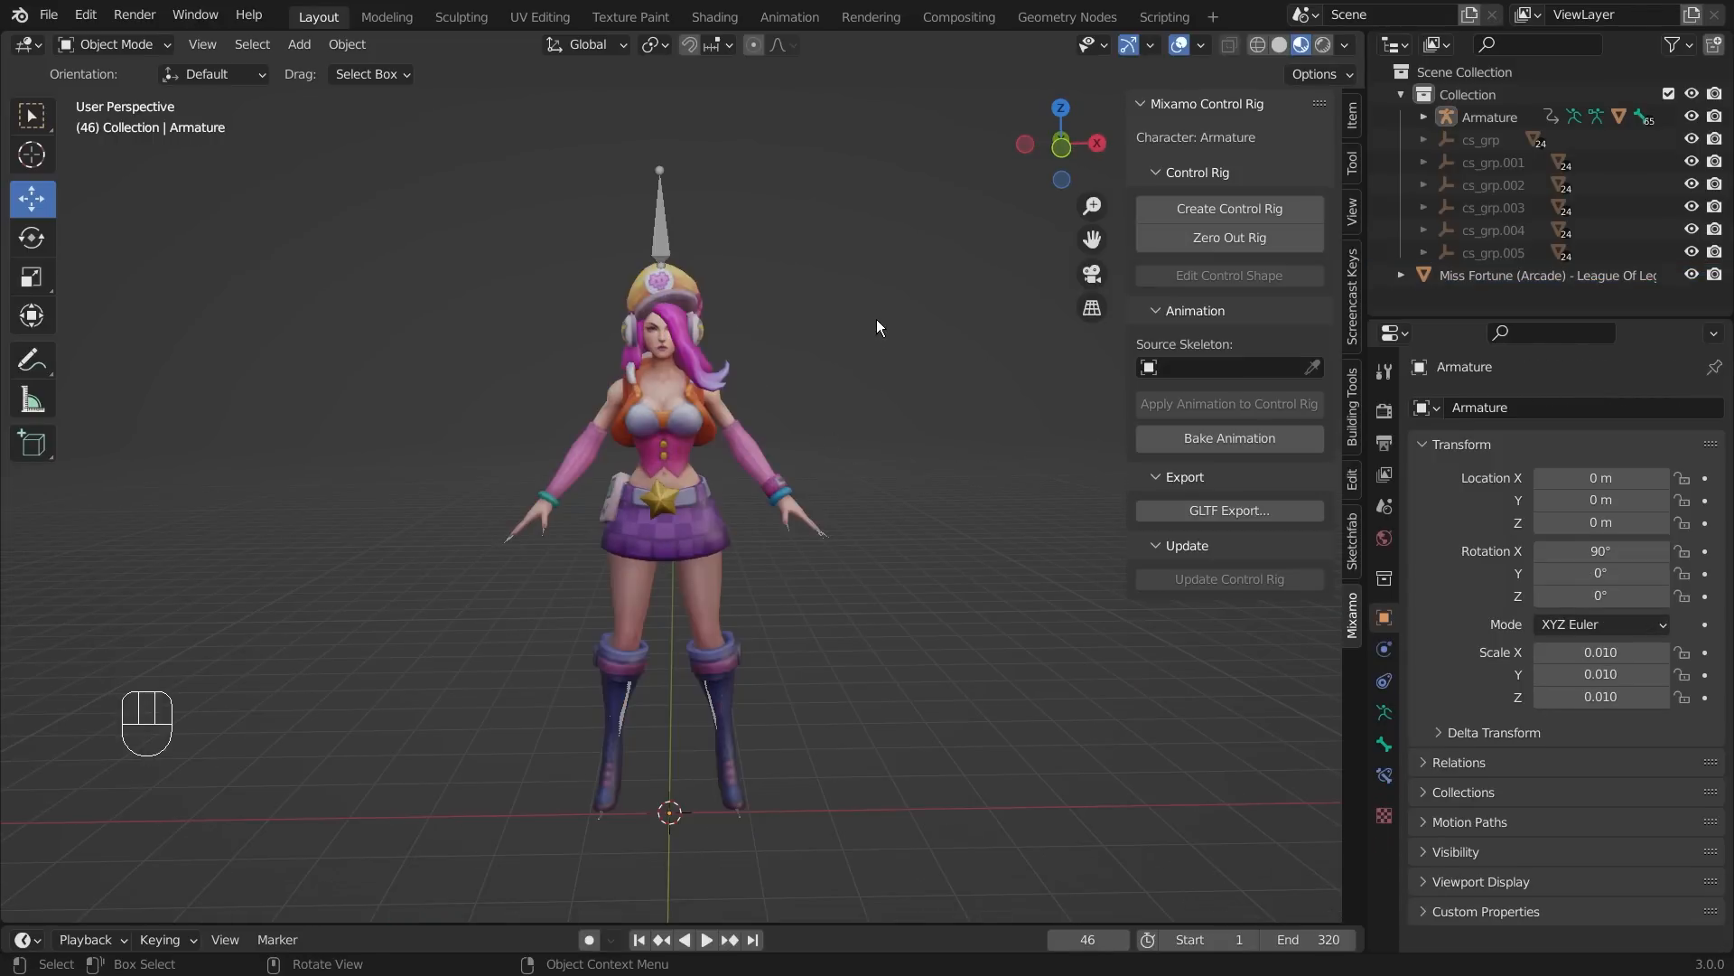
# - Examine the parented character and her armature from several angles, including the bone above her hat
pyautogui.moveTo(909, 366); pyautogui.dragTo(973, 416, button='middle')
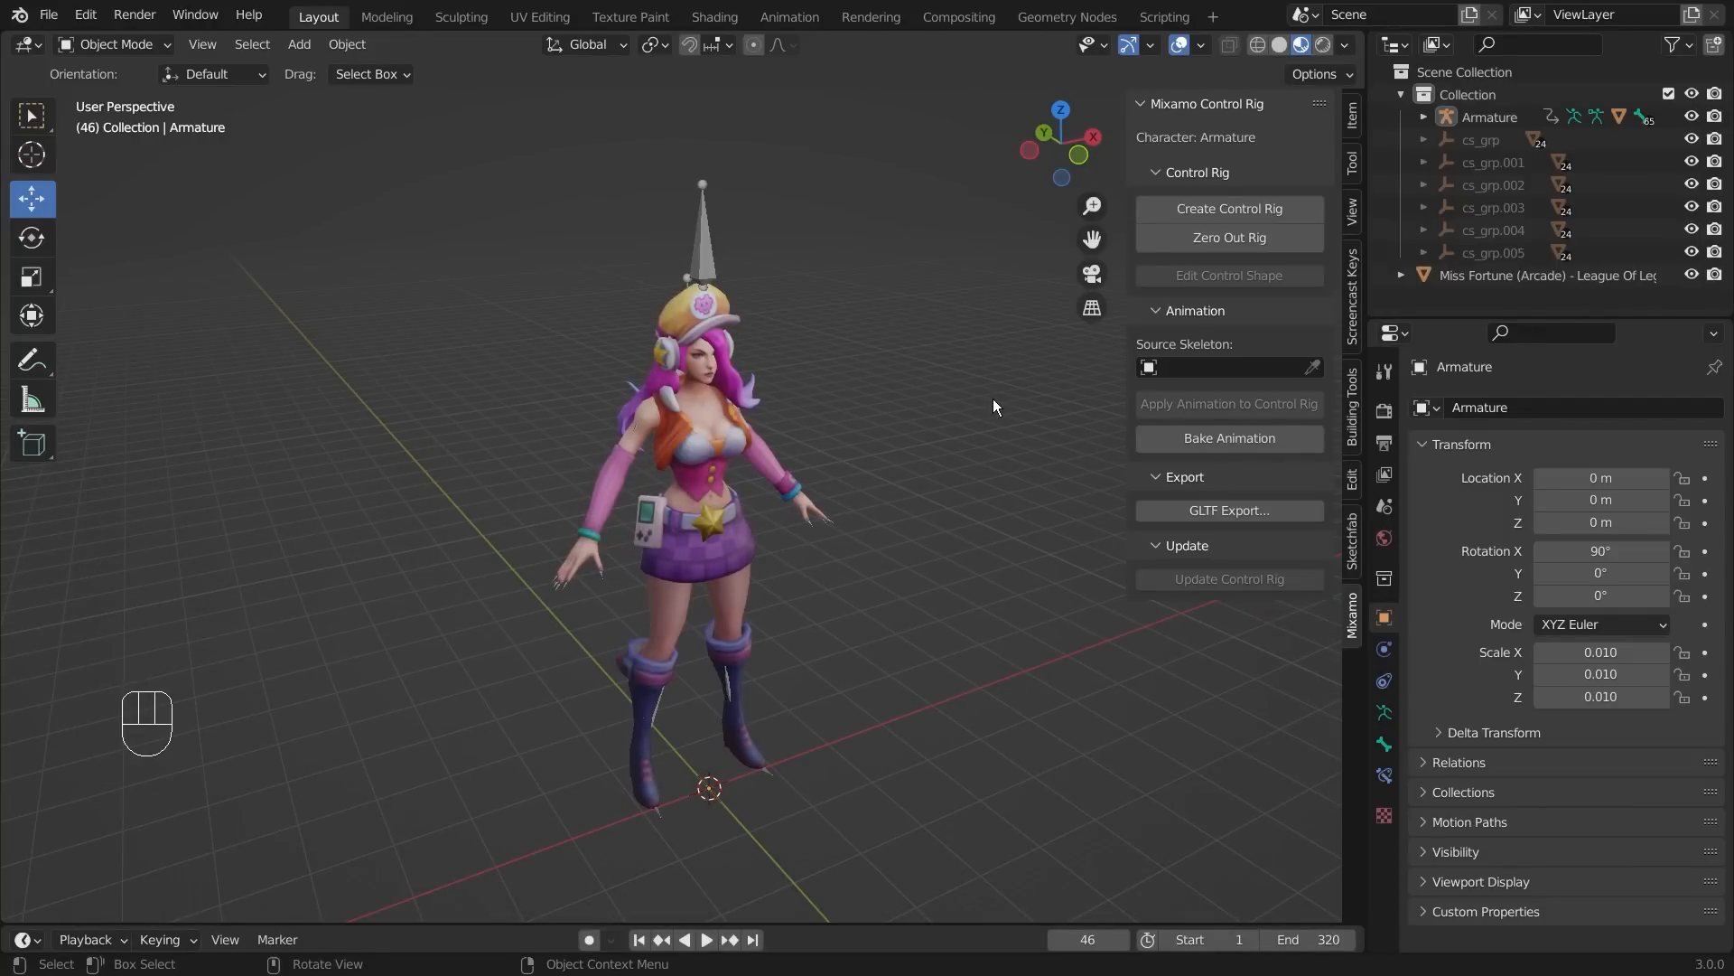
pyautogui.scroll(2, 781, 430)
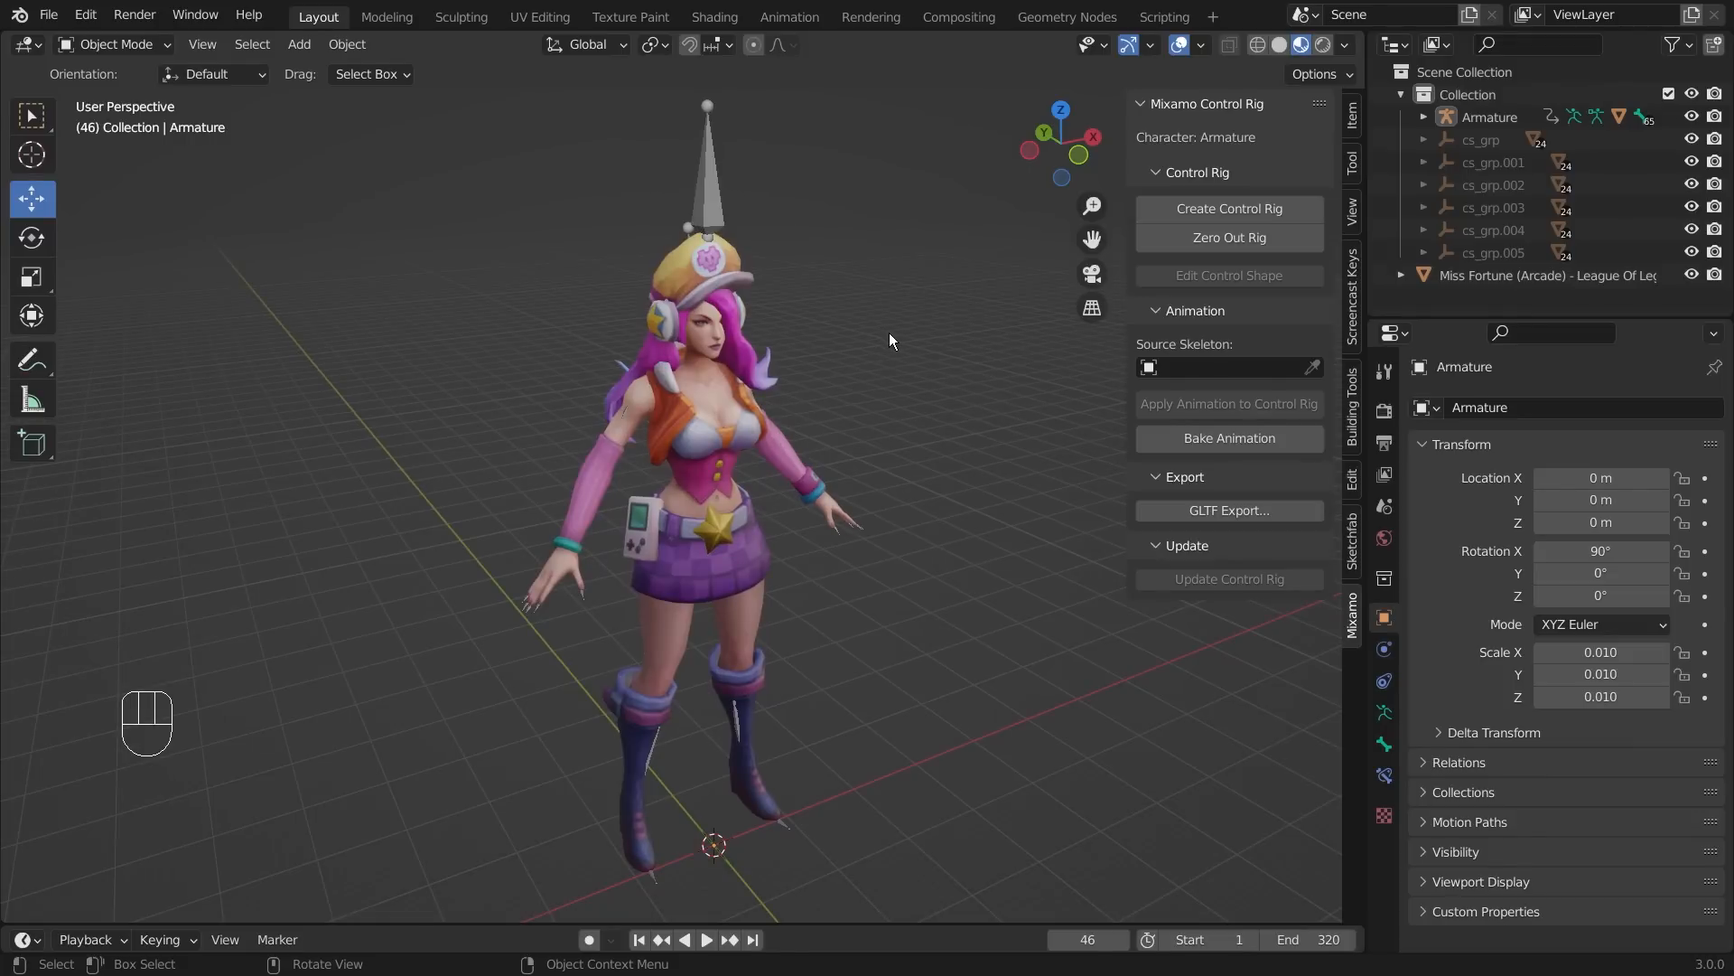
pyautogui.moveTo(952, 334); pyautogui.dragTo(887, 339, button='middle')
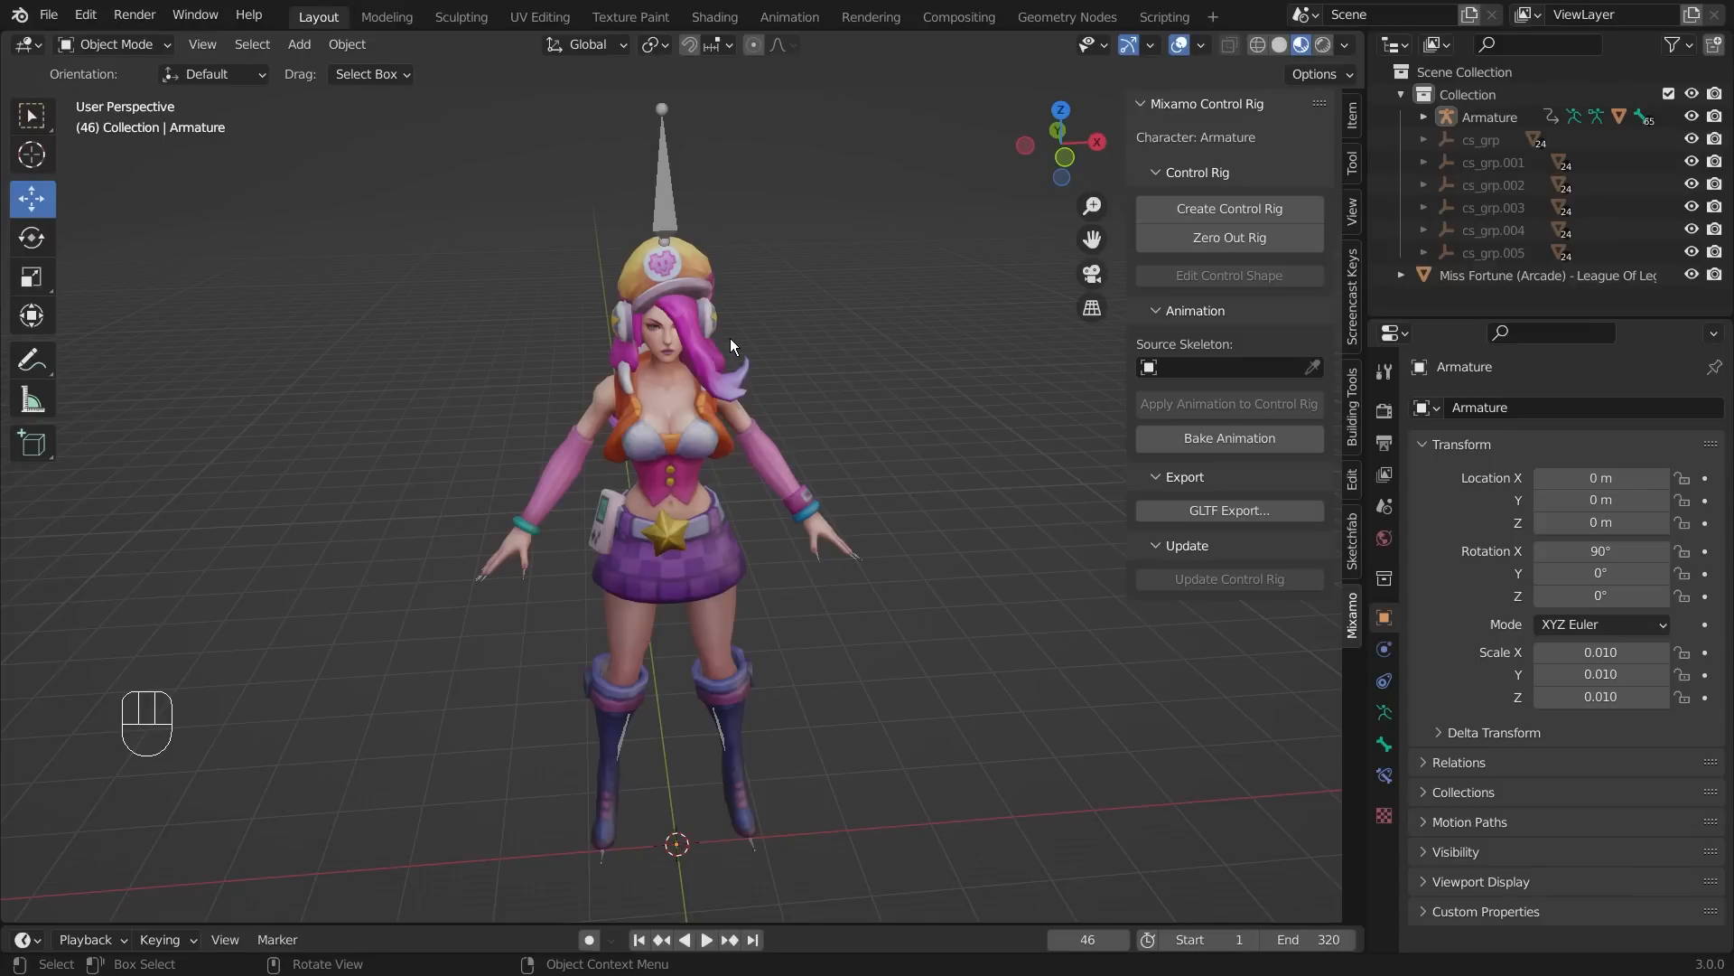
pyautogui.moveTo(730, 338); pyautogui.dragTo(899, 335, button='middle')
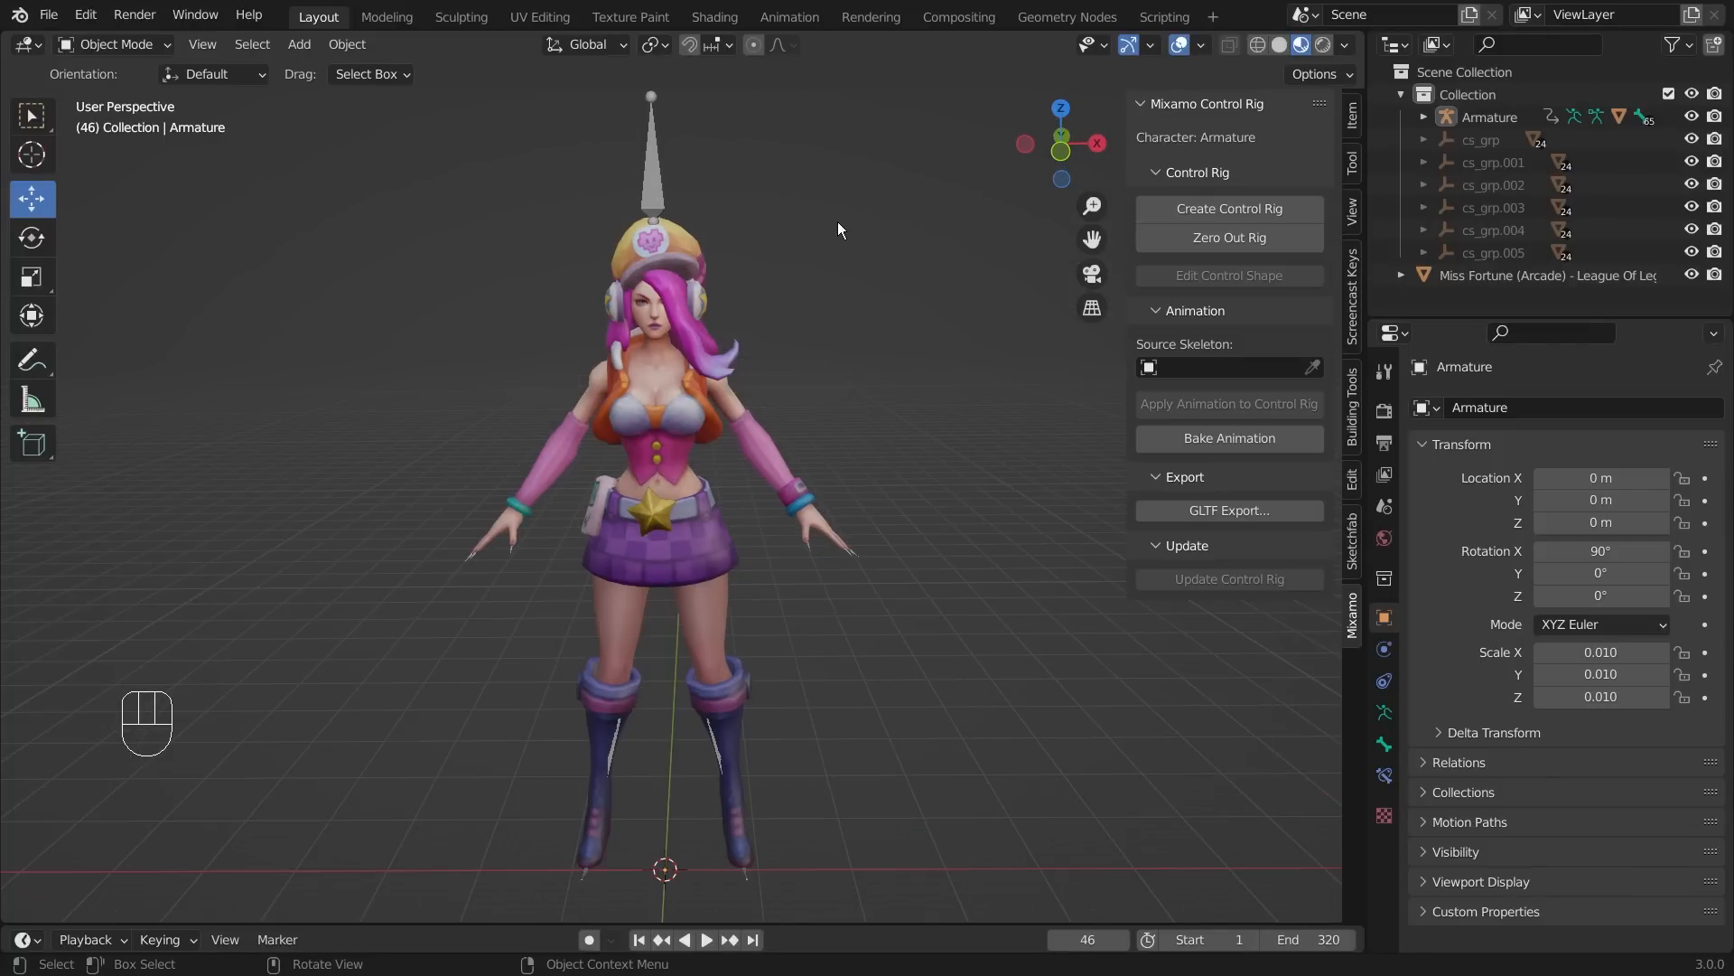
pyautogui.moveTo(829, 224); pyautogui.dragTo(869, 239, button='middle')
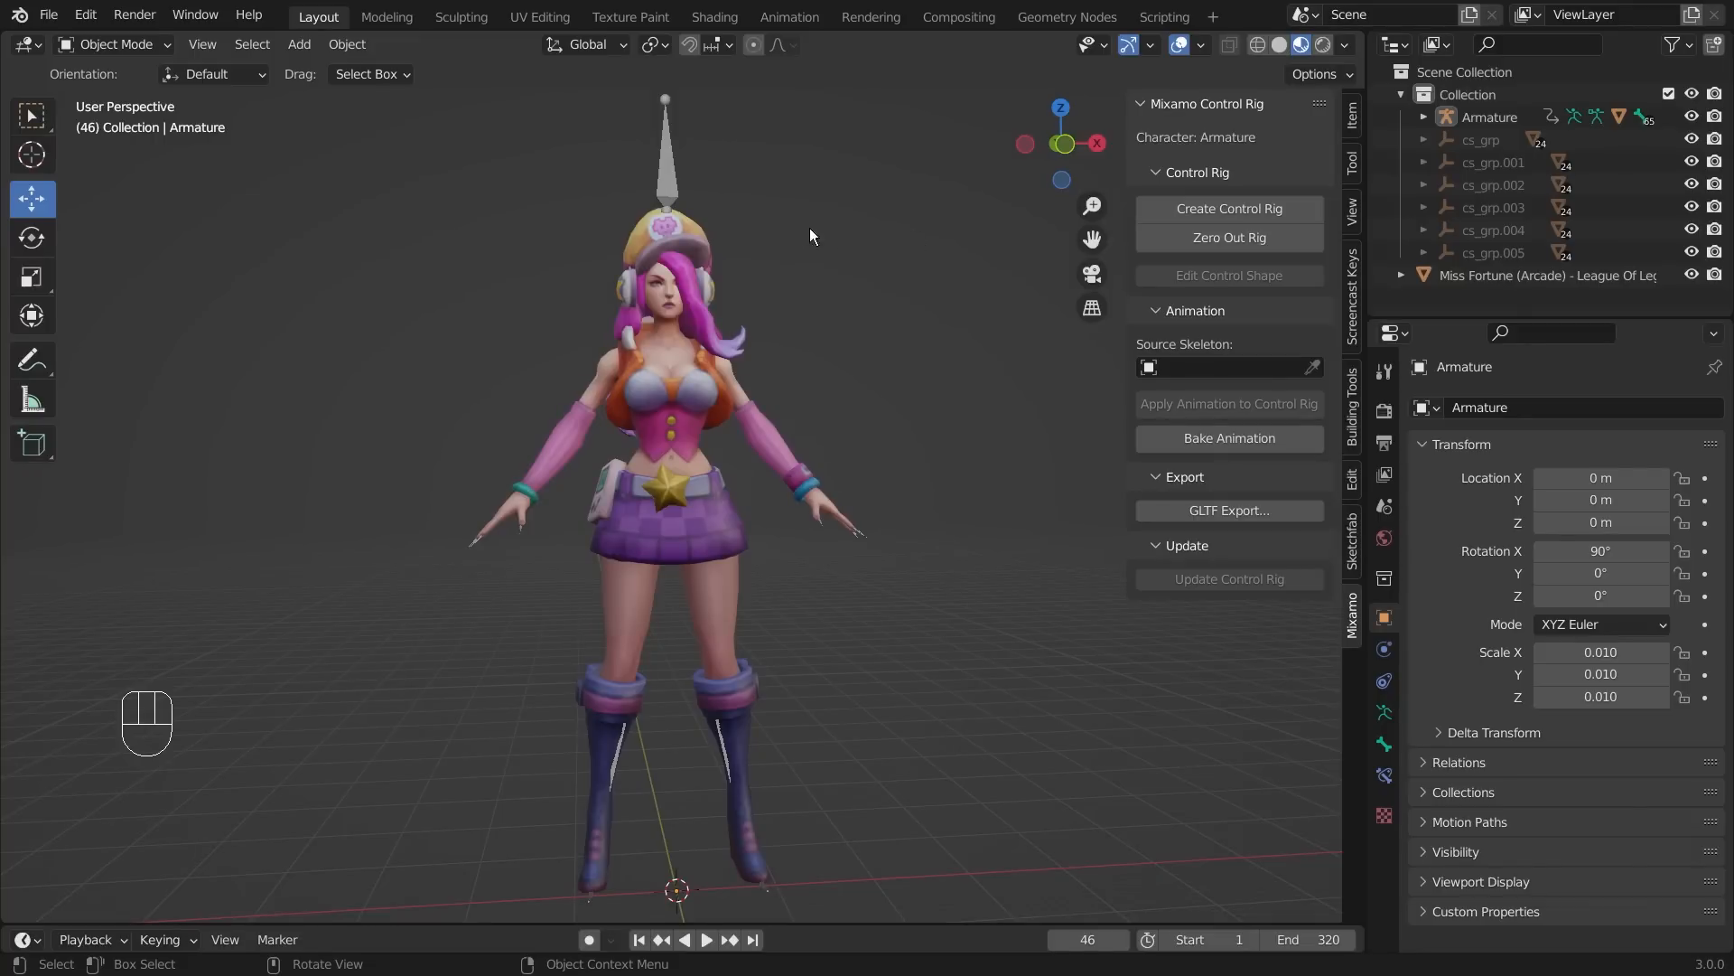
pyautogui.click(672, 186)
pyautogui.moveTo(958, 321); pyautogui.dragTo(822, 361, button='middle')
pyautogui.click(670, 198)
pyautogui.moveTo(670, 198); pyautogui.dragTo(794, 216, button='middle')
pyautogui.click(655, 180)
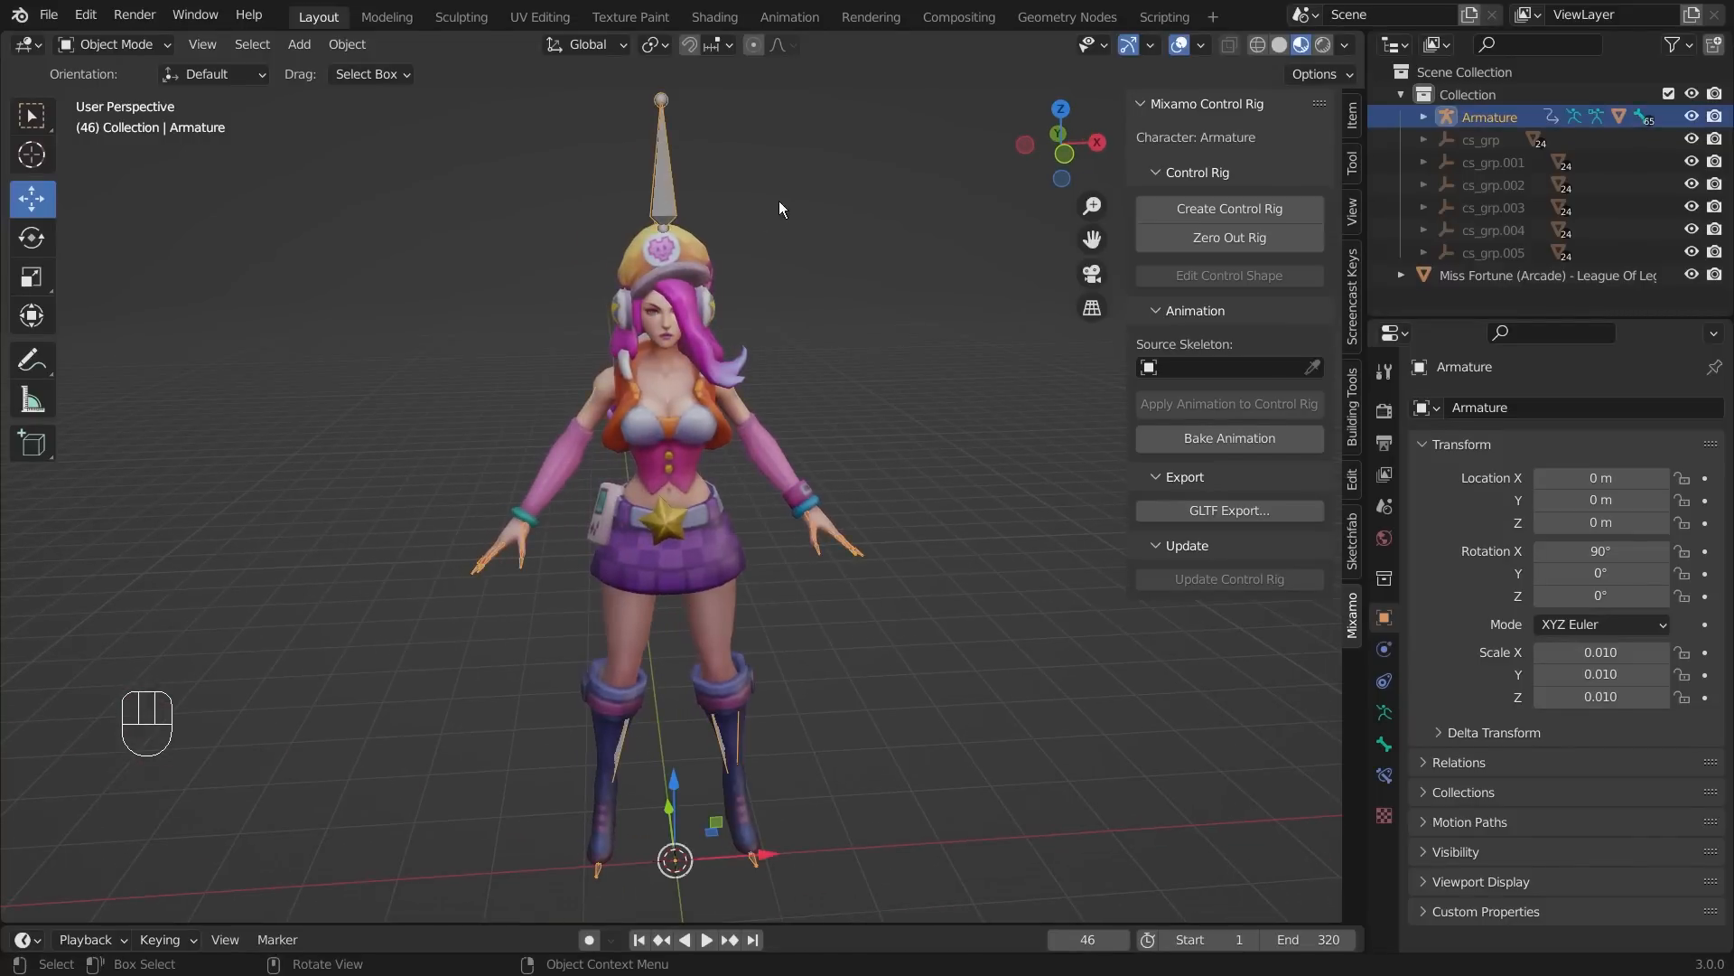
pyautogui.click(890, 215)
pyautogui.click(654, 178)
pyautogui.click(872, 215)
pyautogui.moveTo(873, 215); pyautogui.dragTo(620, 191, button='middle')
# - Create a Mixamo control rig from the selected armature with Apply Animation, IK Arms and IK Legs enabled
pyautogui.click(623, 190)
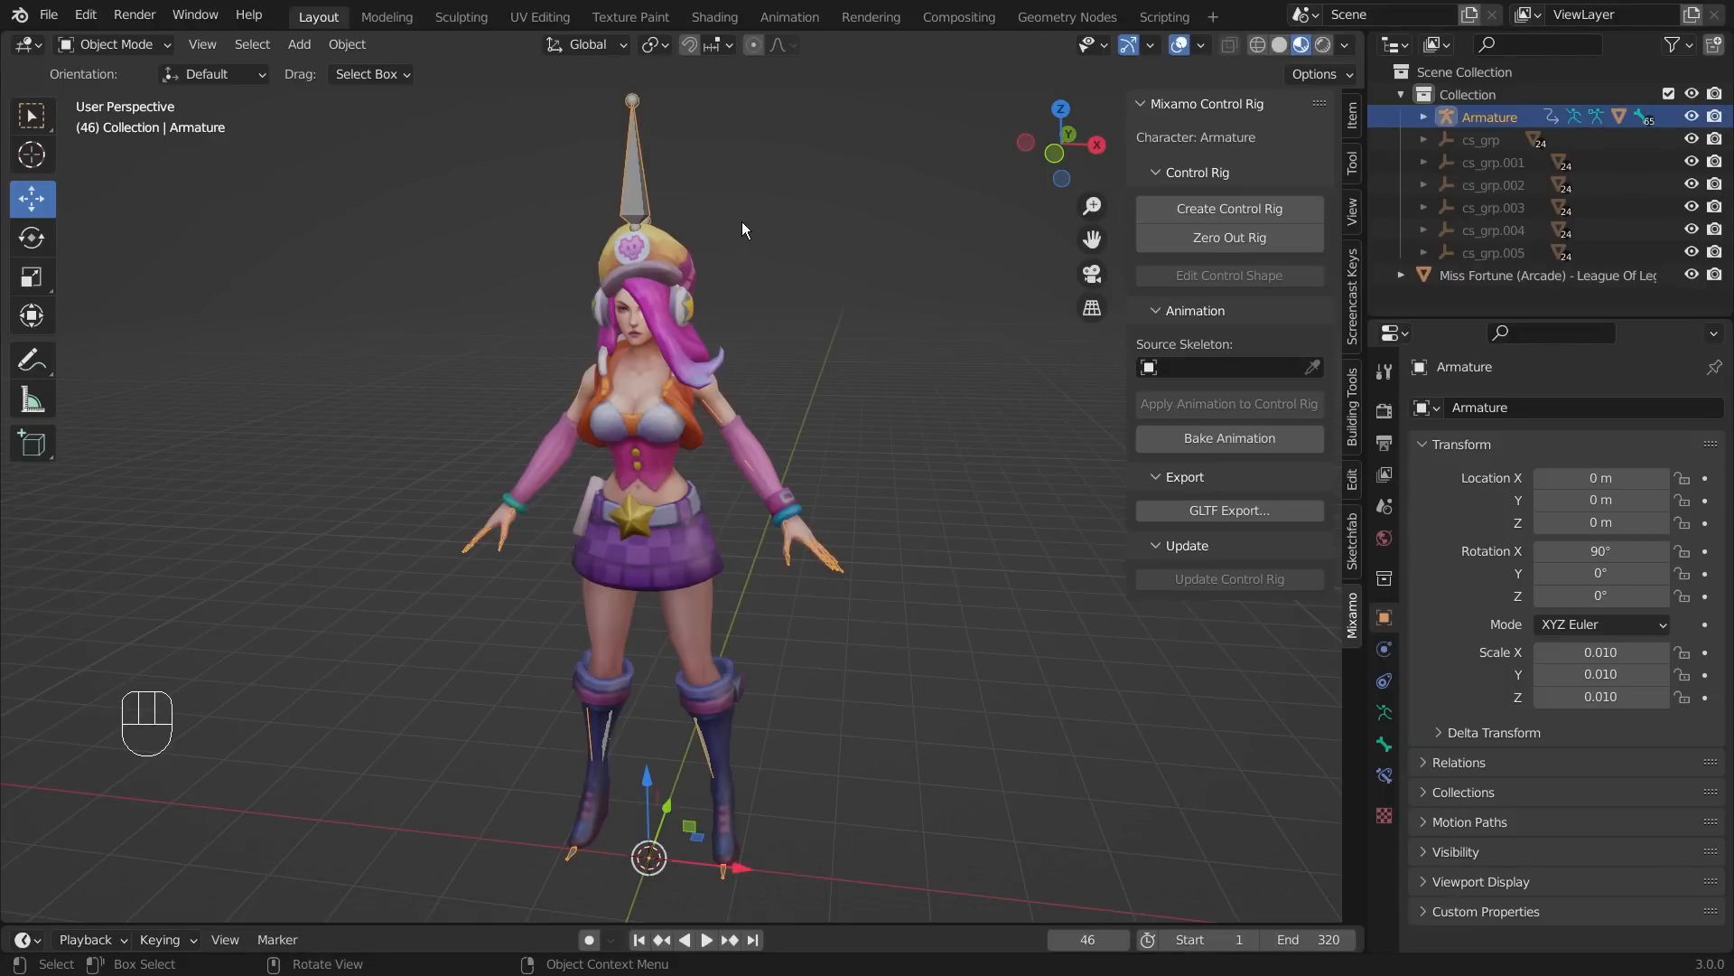
pyautogui.moveTo(952, 344); pyautogui.dragTo(860, 370, button='middle')
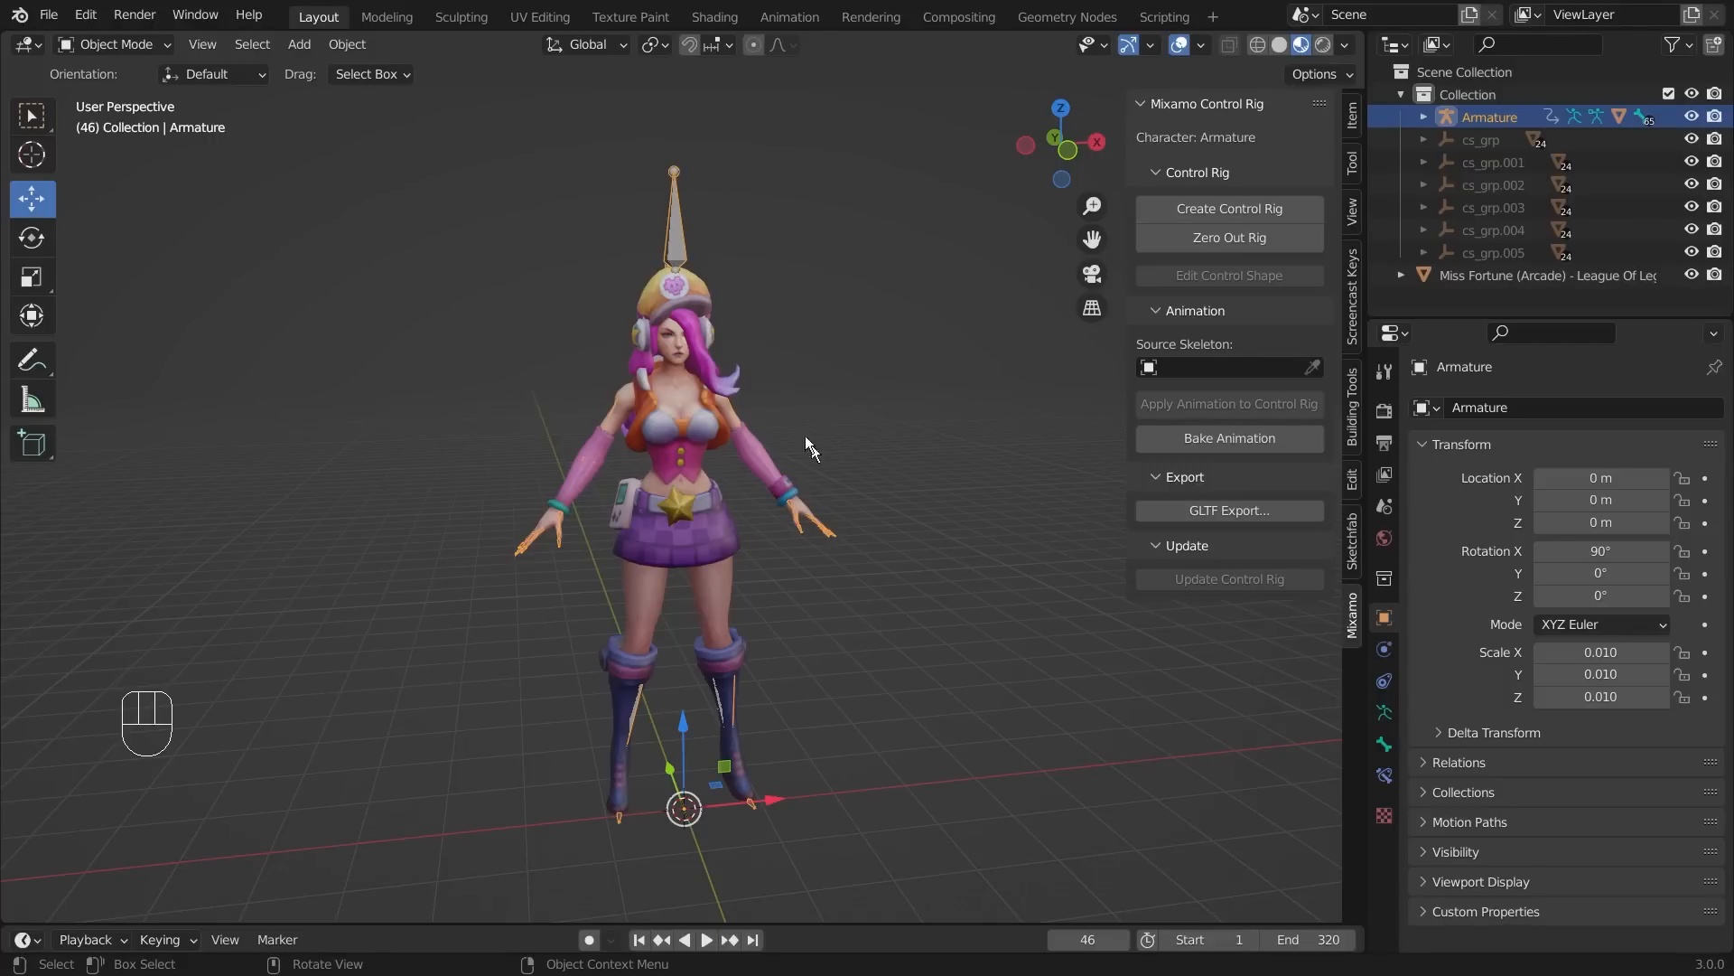
pyautogui.scroll(1, 745, 295)
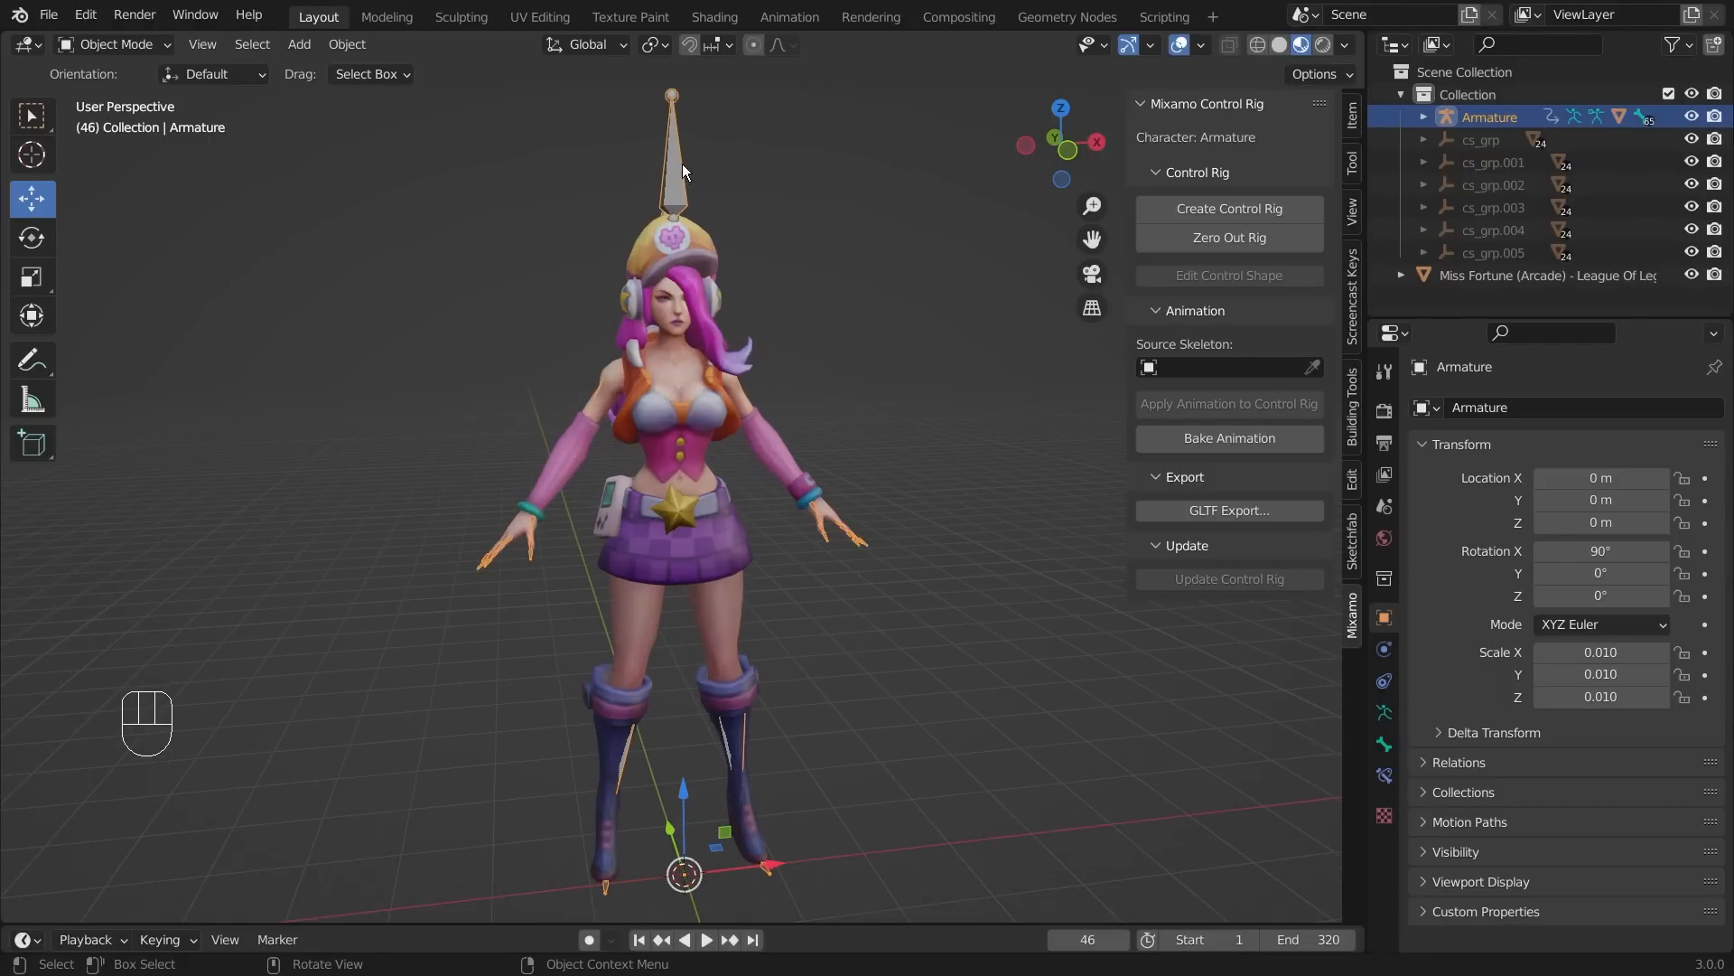
pyautogui.moveTo(820, 233); pyautogui.dragTo(741, 236, button='middle')
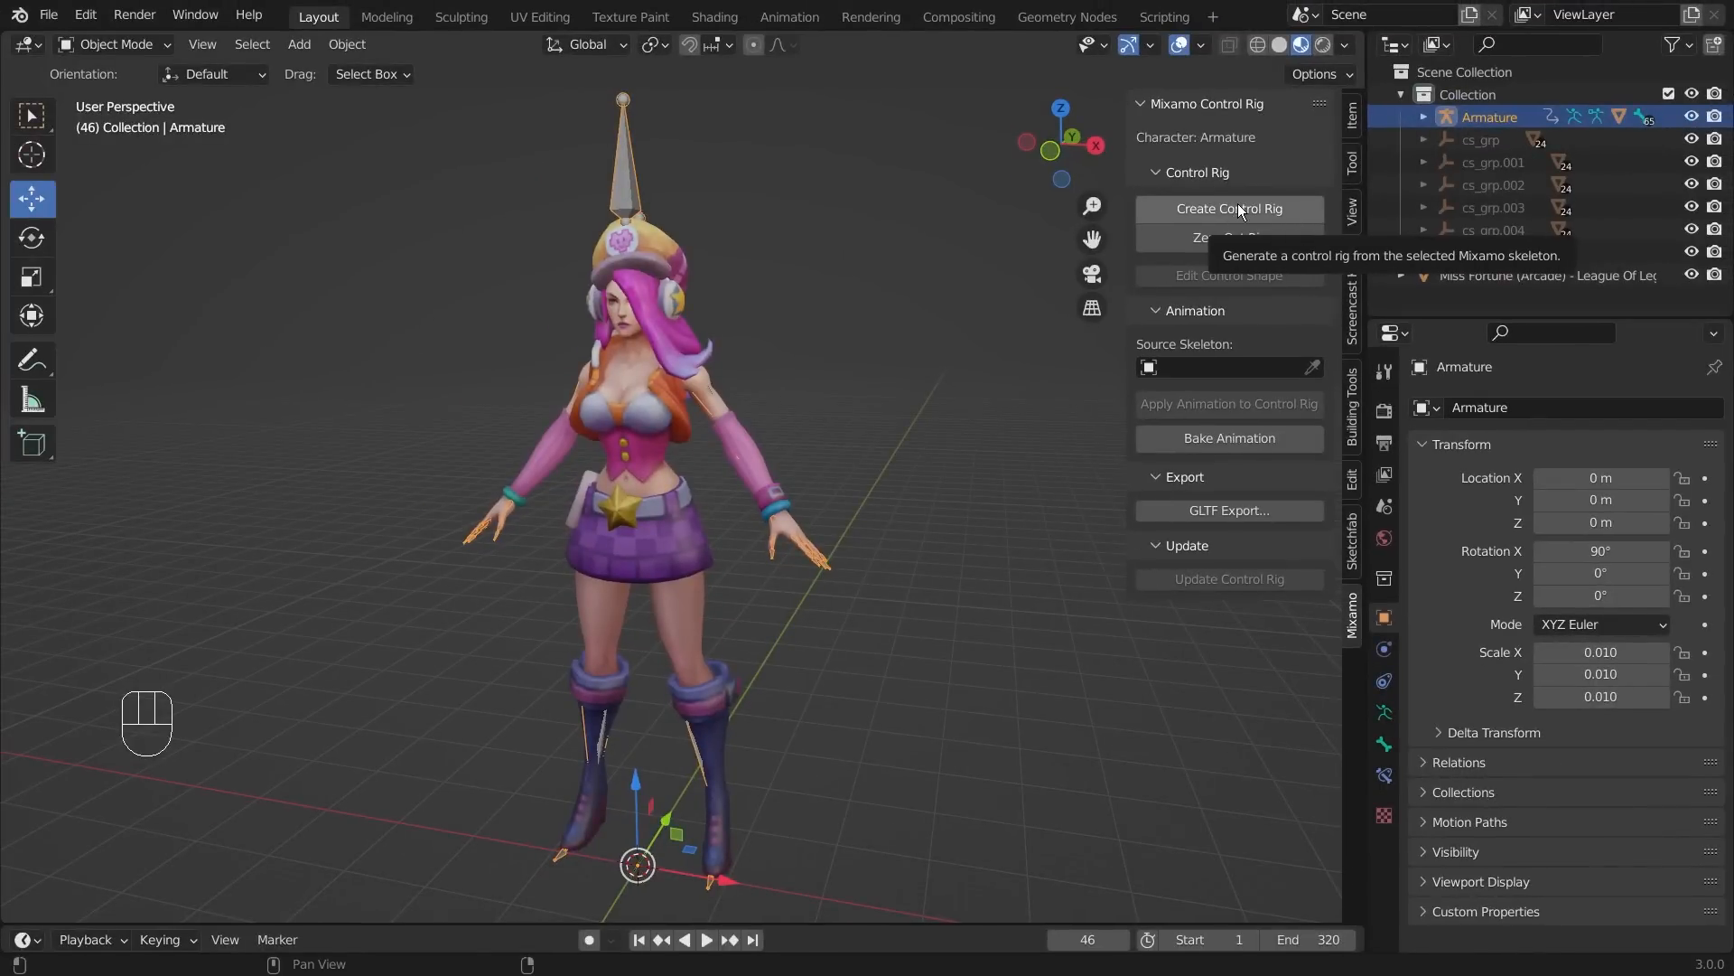
pyautogui.click(1238, 209)
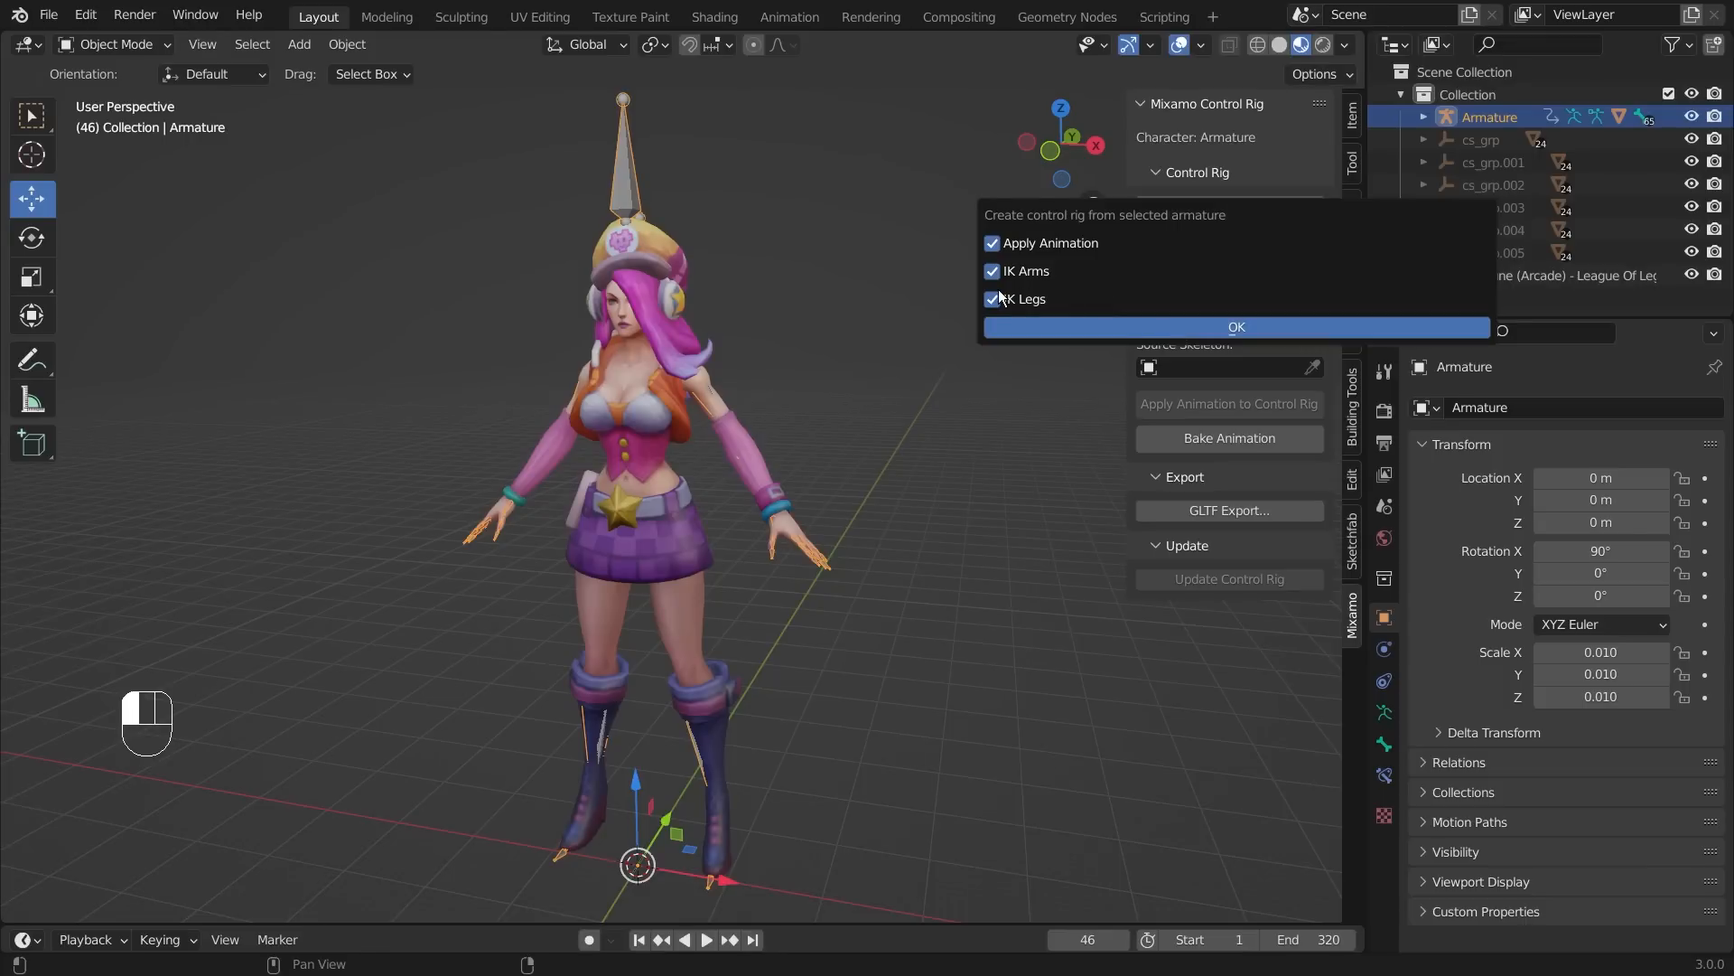
pyautogui.click(1164, 334)
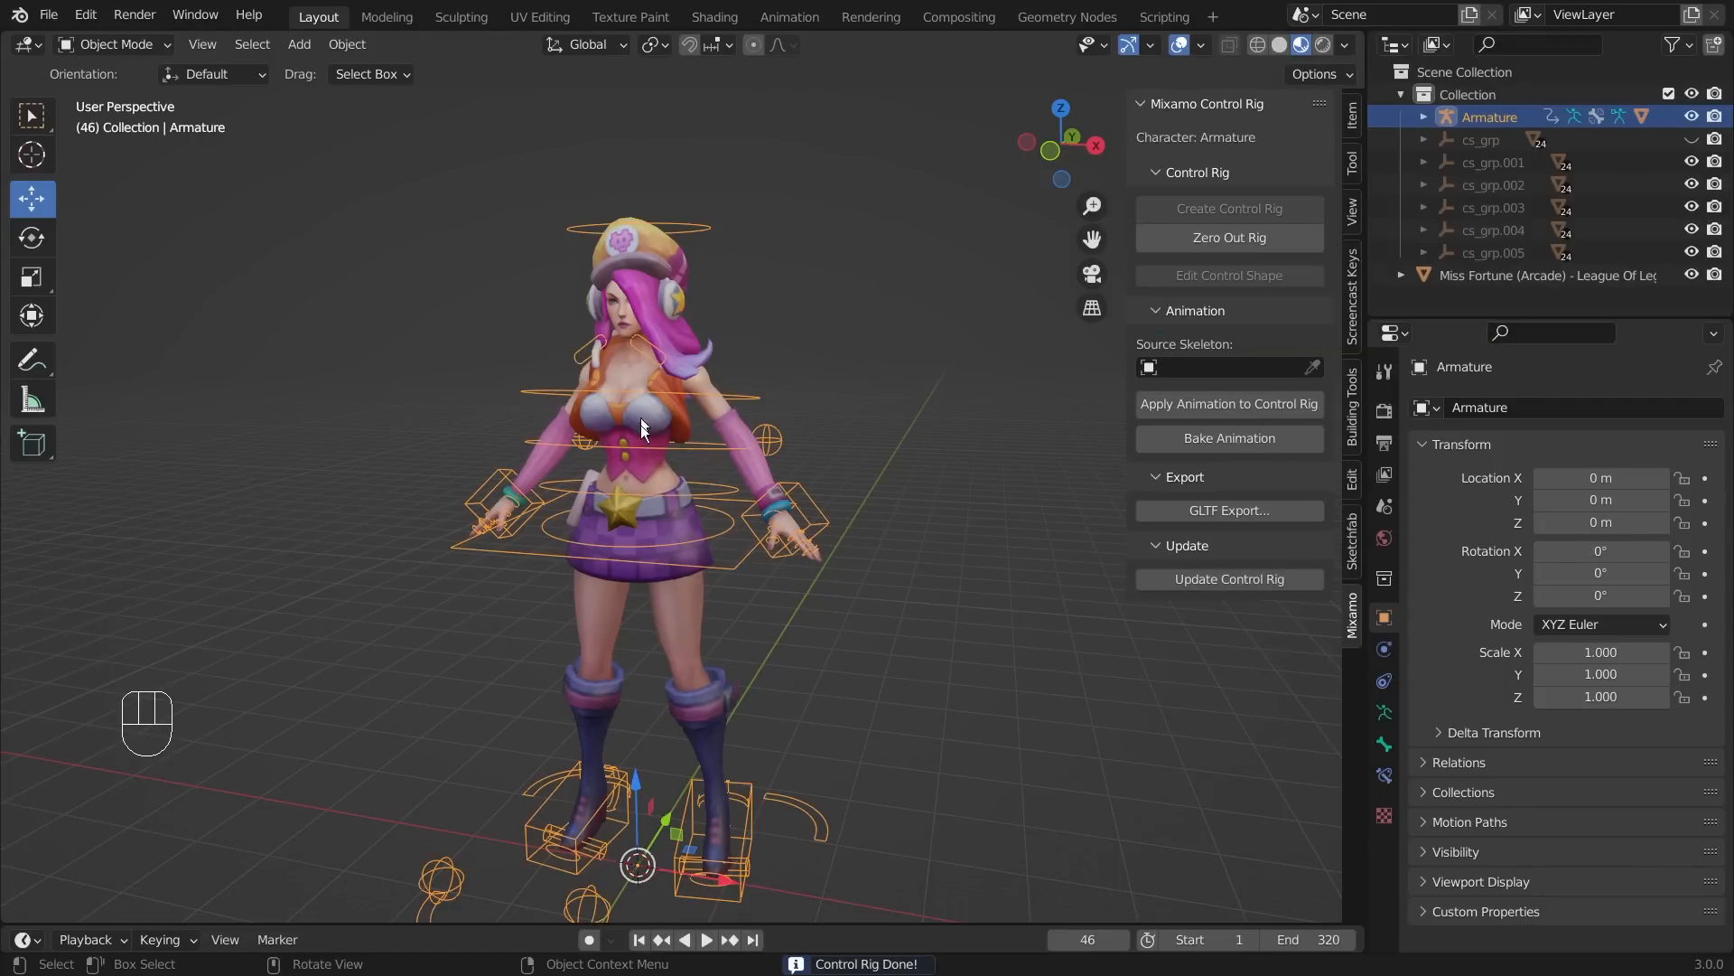
# - Examine the new control rig shapes around the character's head, torso, hands and feet from all sides
pyautogui.moveTo(863, 447); pyautogui.dragTo(680, 740, button='middle')
pyautogui.moveTo(752, 686); pyautogui.dragTo(599, 154, button='middle')
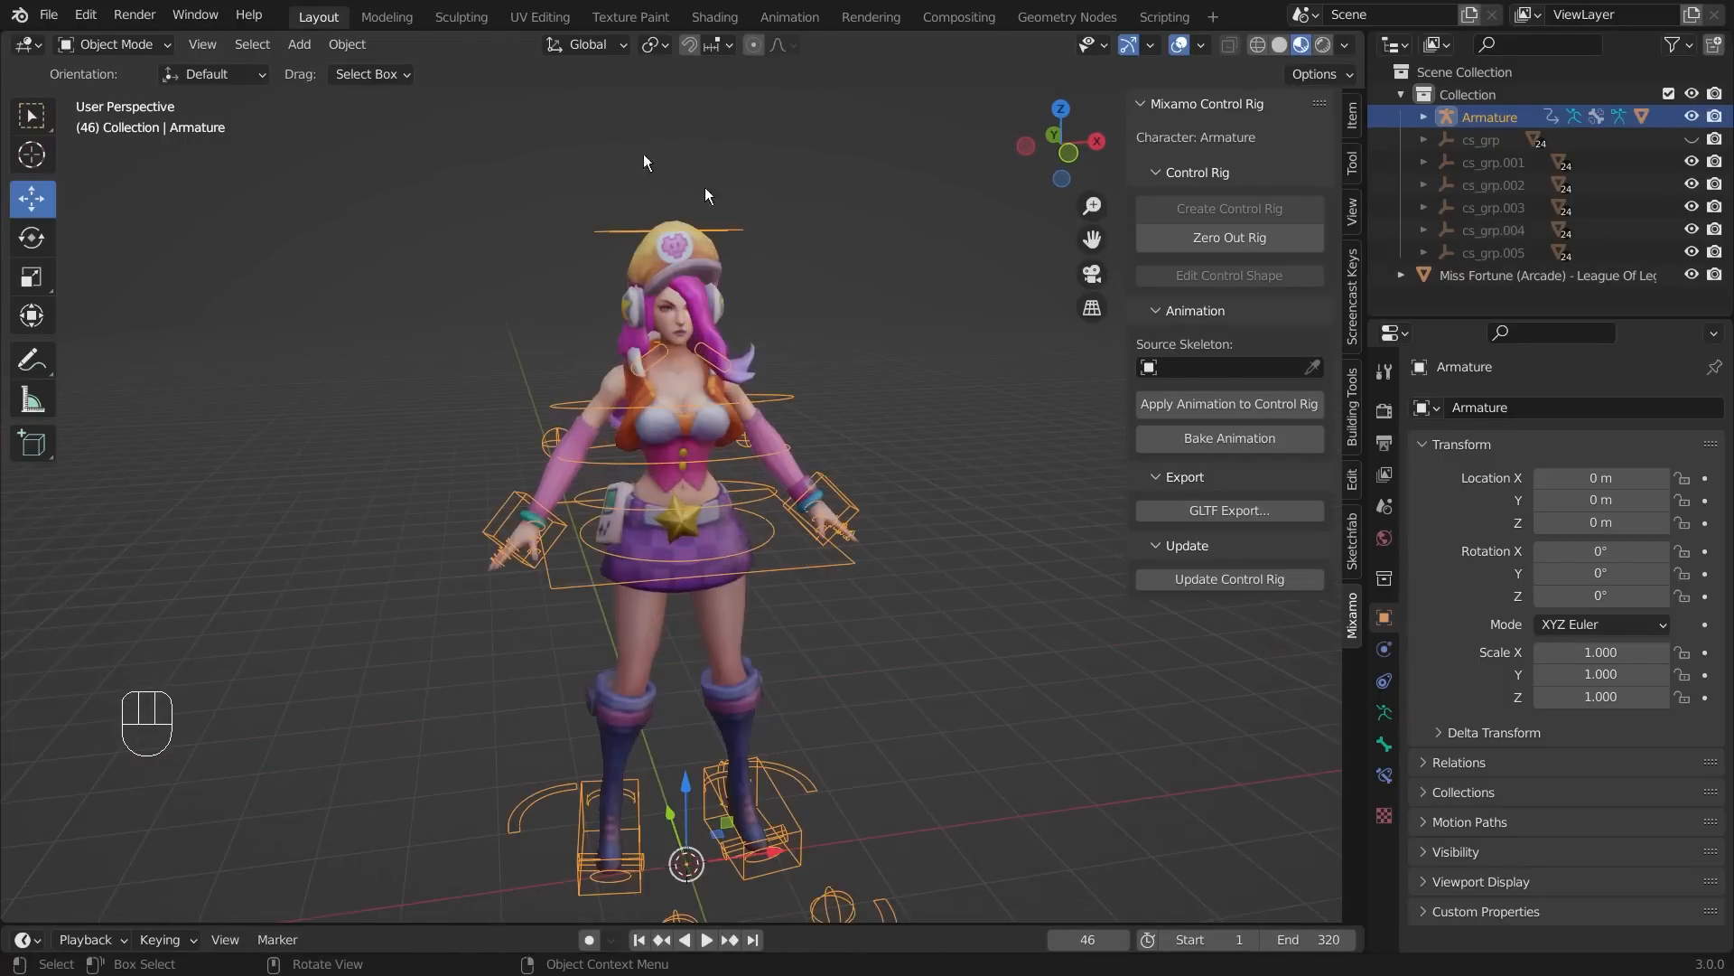
pyautogui.moveTo(906, 564); pyautogui.dragTo(806, 528, button='middle')
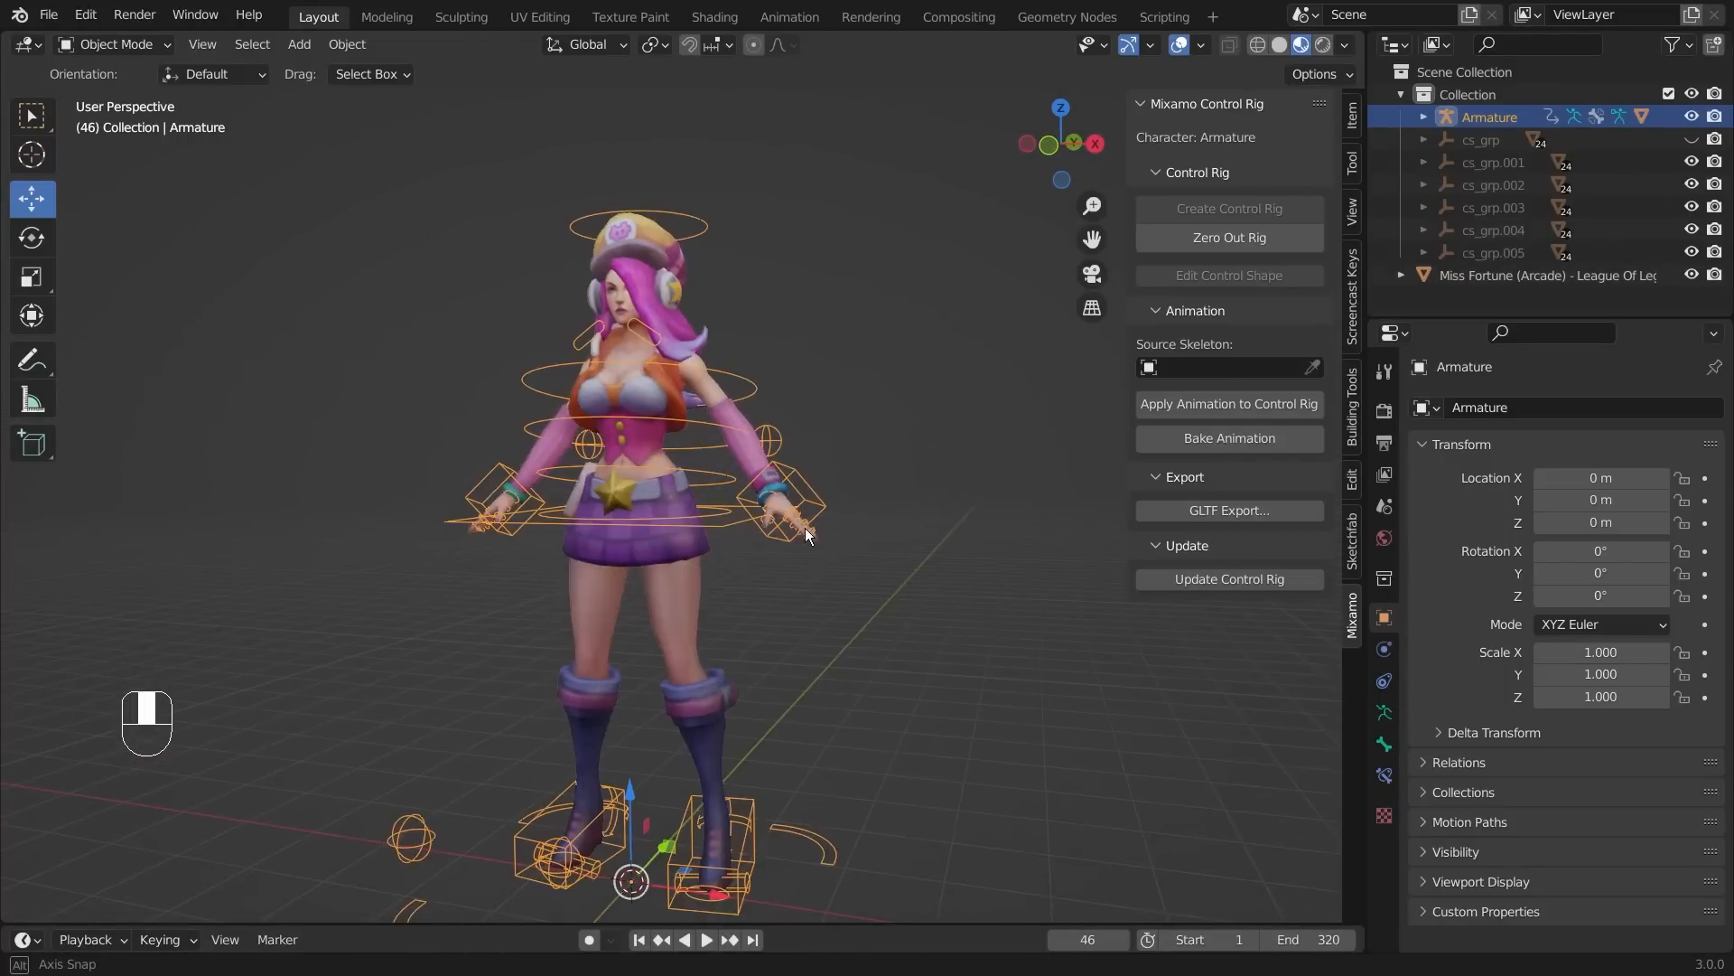
pyautogui.click(905, 683)
pyautogui.moveTo(882, 407); pyautogui.dragTo(915, 446, button='middle')
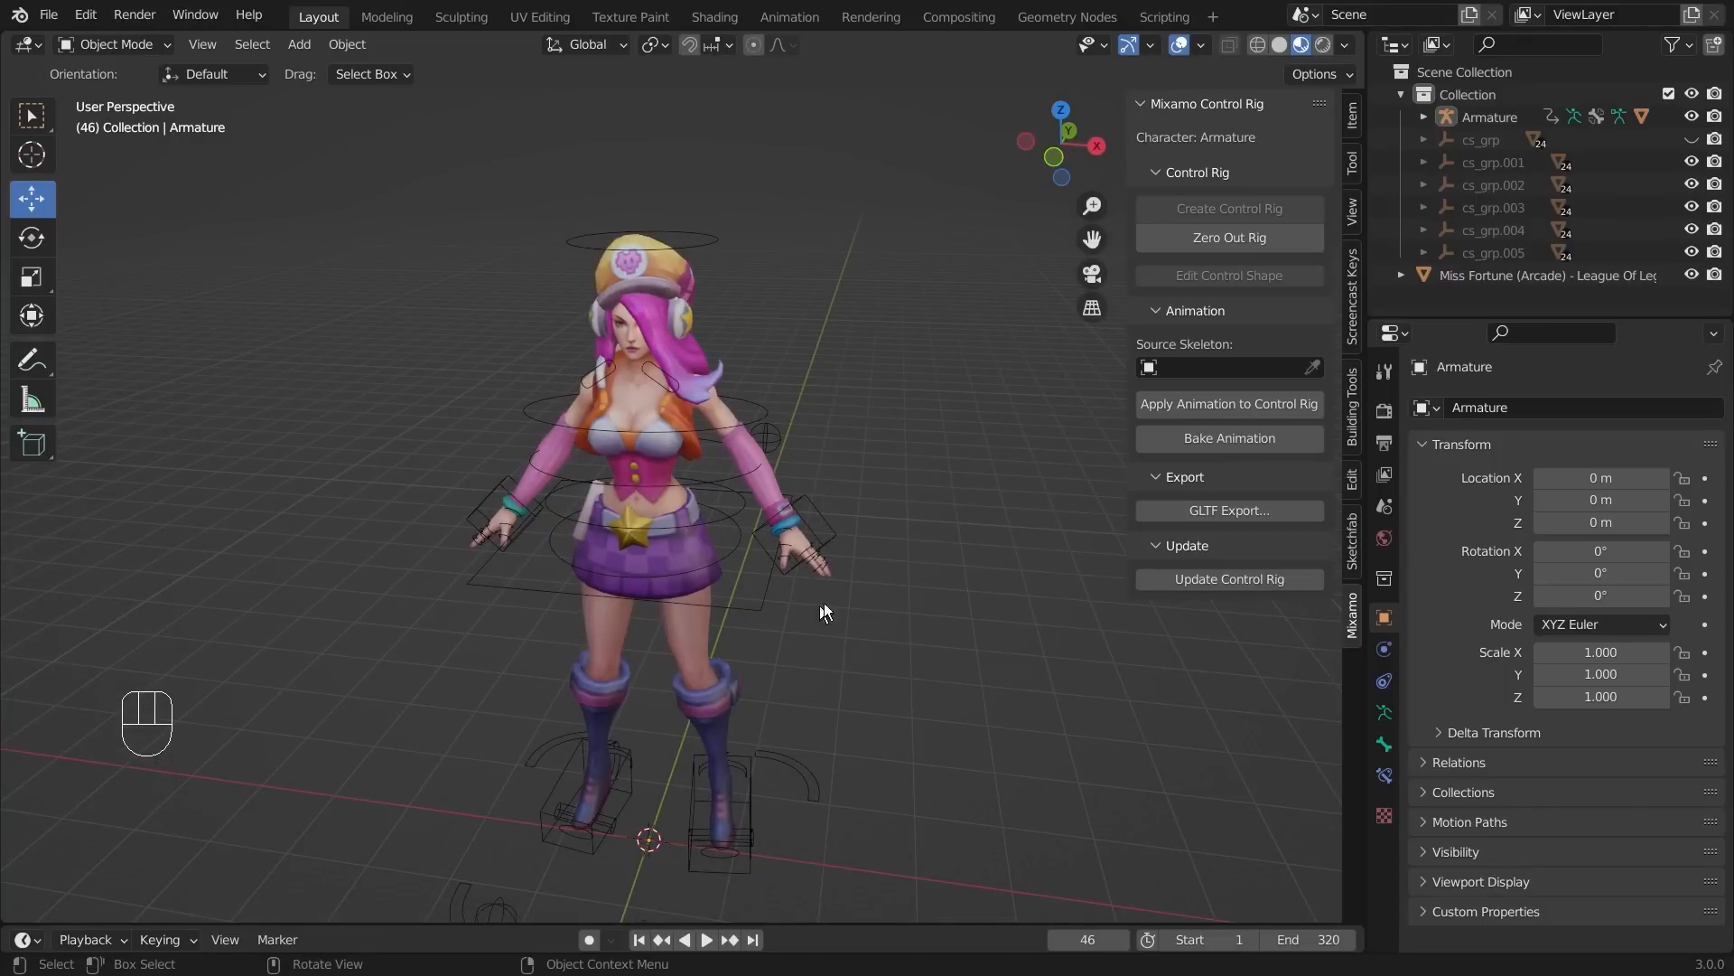
pyautogui.moveTo(936, 589); pyautogui.dragTo(708, 243, button='middle')
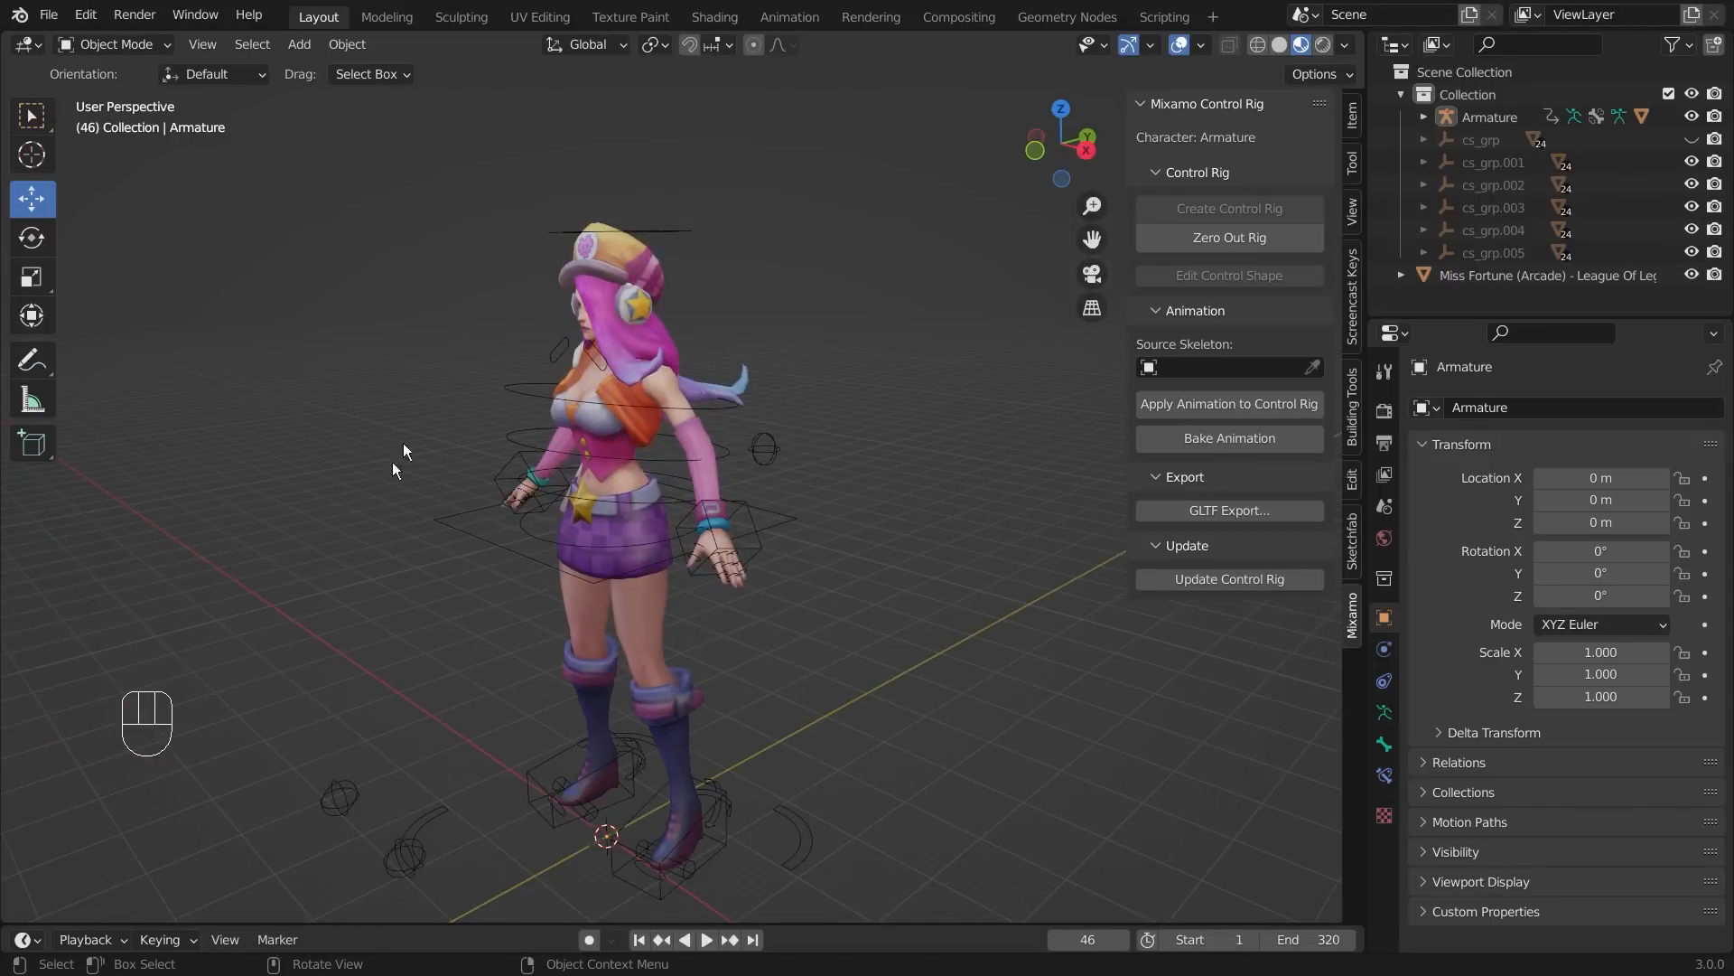
pyautogui.moveTo(813, 307); pyautogui.dragTo(822, 578, button='middle')
pyautogui.moveTo(949, 518); pyautogui.dragTo(1109, 503, button='middle')
pyautogui.moveTo(478, 547); pyautogui.dragTo(632, 544, button='middle')
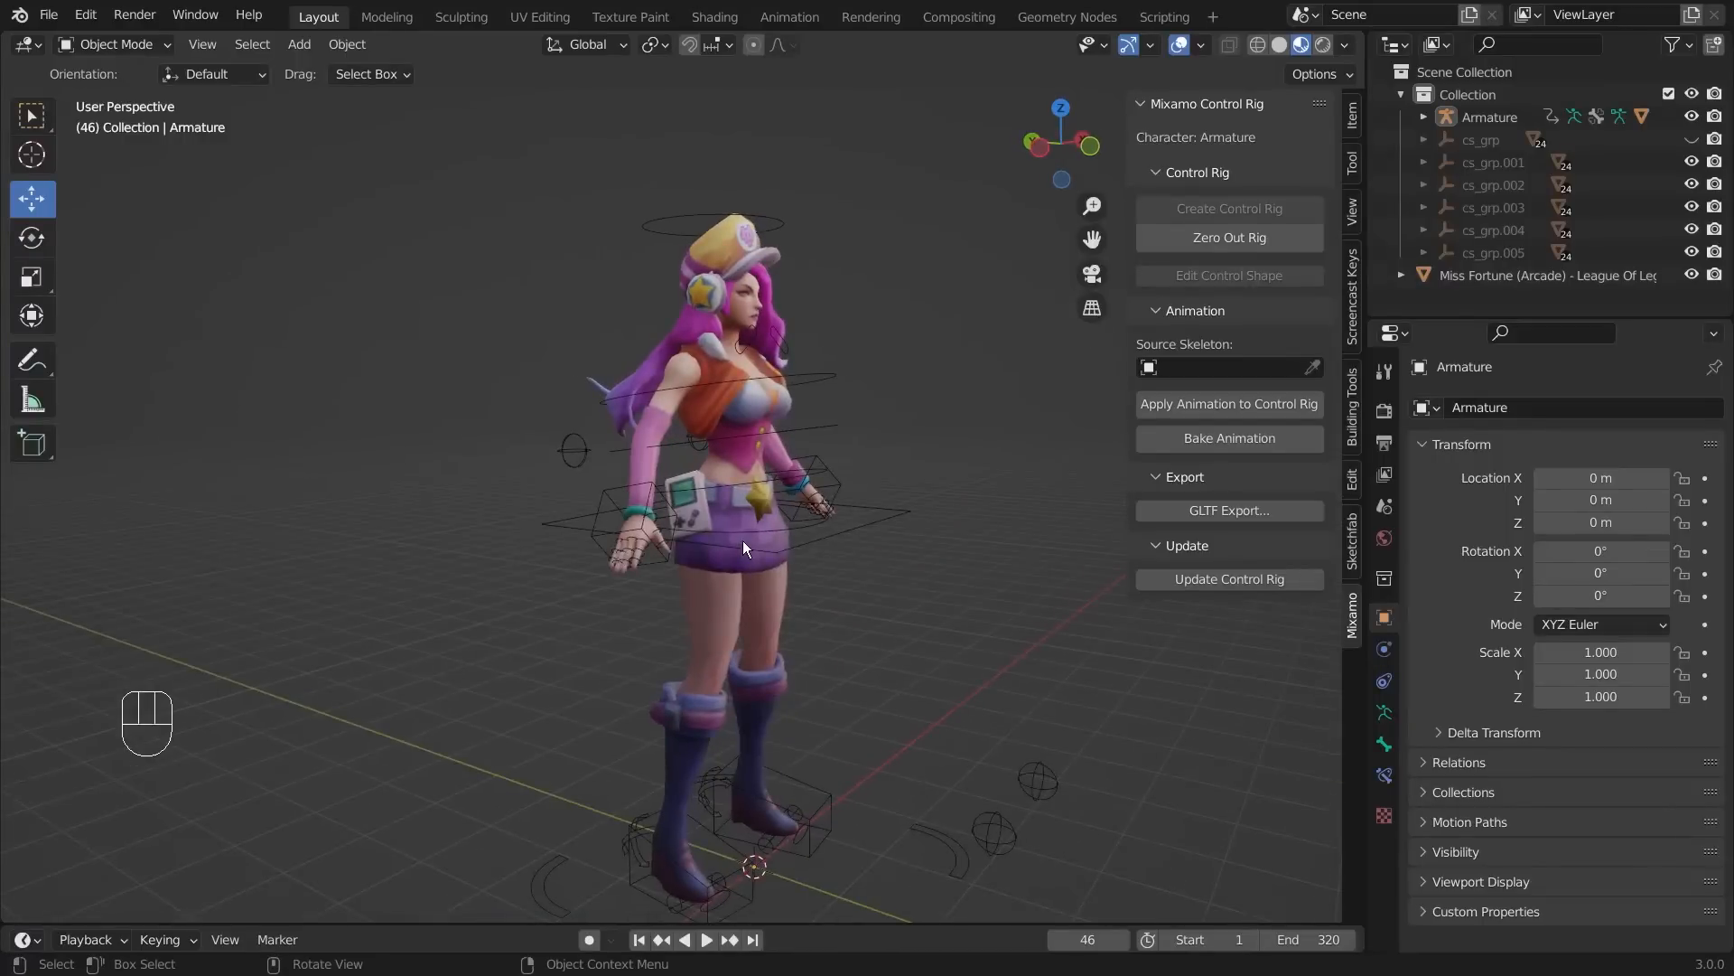
pyautogui.click(774, 550)
pyautogui.moveTo(968, 565); pyautogui.dragTo(781, 620, button='middle')
pyautogui.scroll(2, 560, 529)
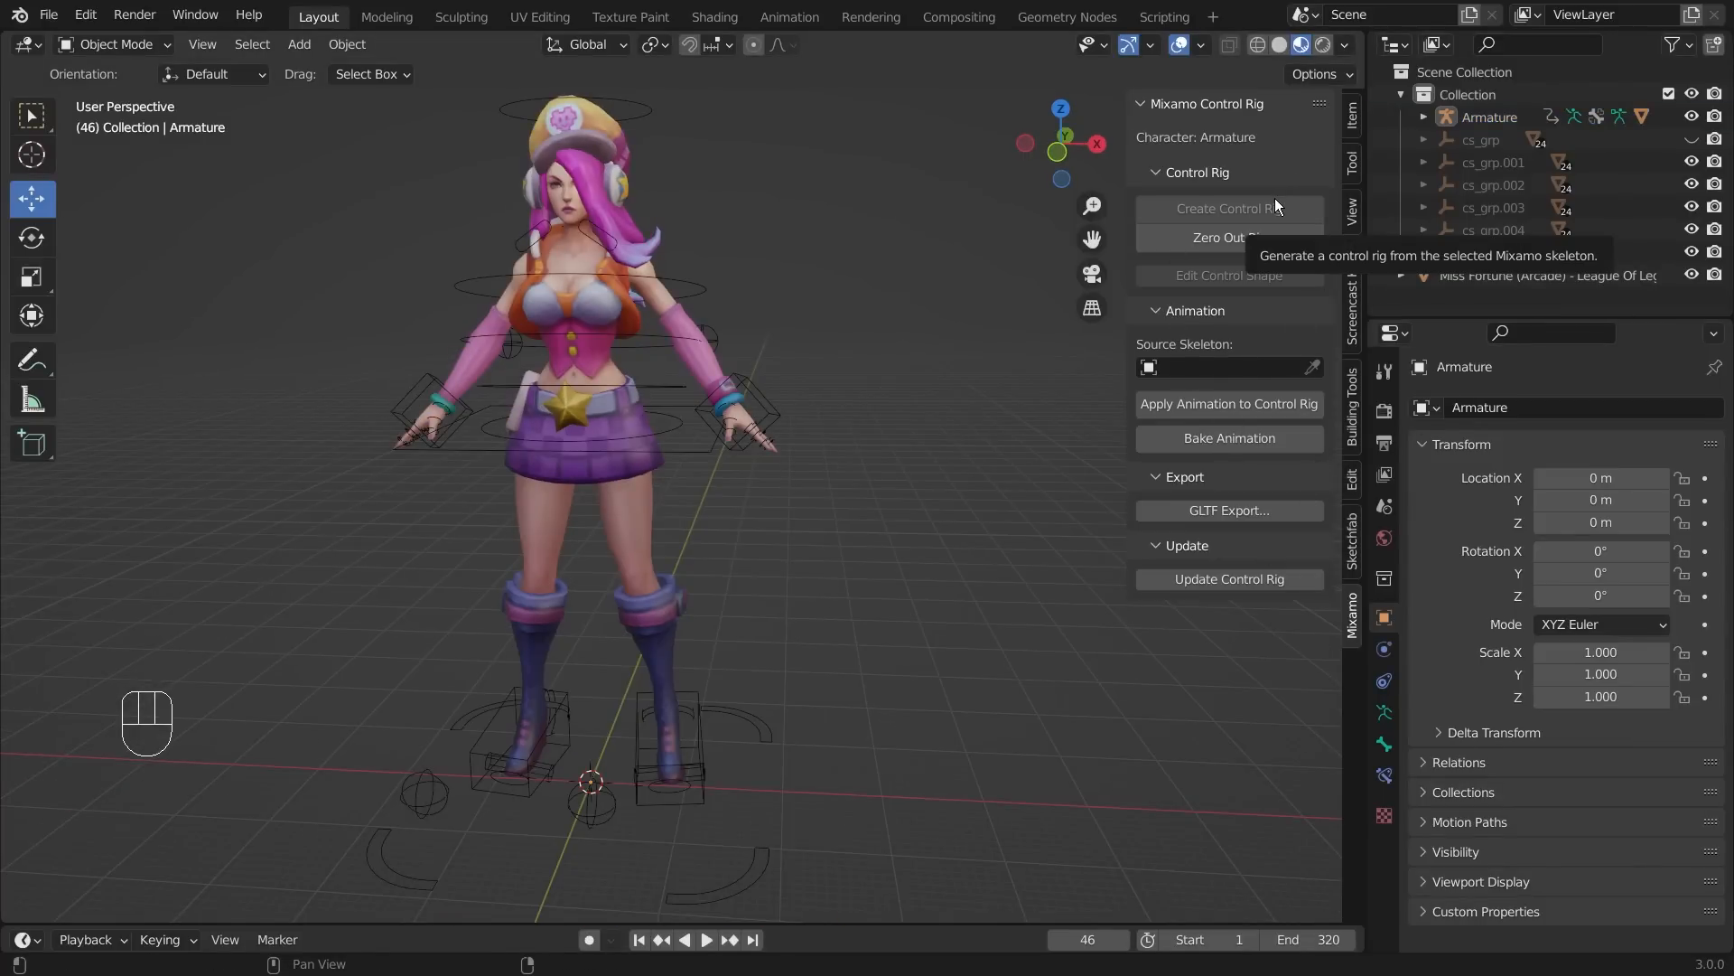
# - Hide the viewport's sidebar and select the character's control rig
pyautogui.press('n')
pyautogui.moveTo(751, 566); pyautogui.dragTo(733, 552, button='middle')
pyautogui.click(713, 809)
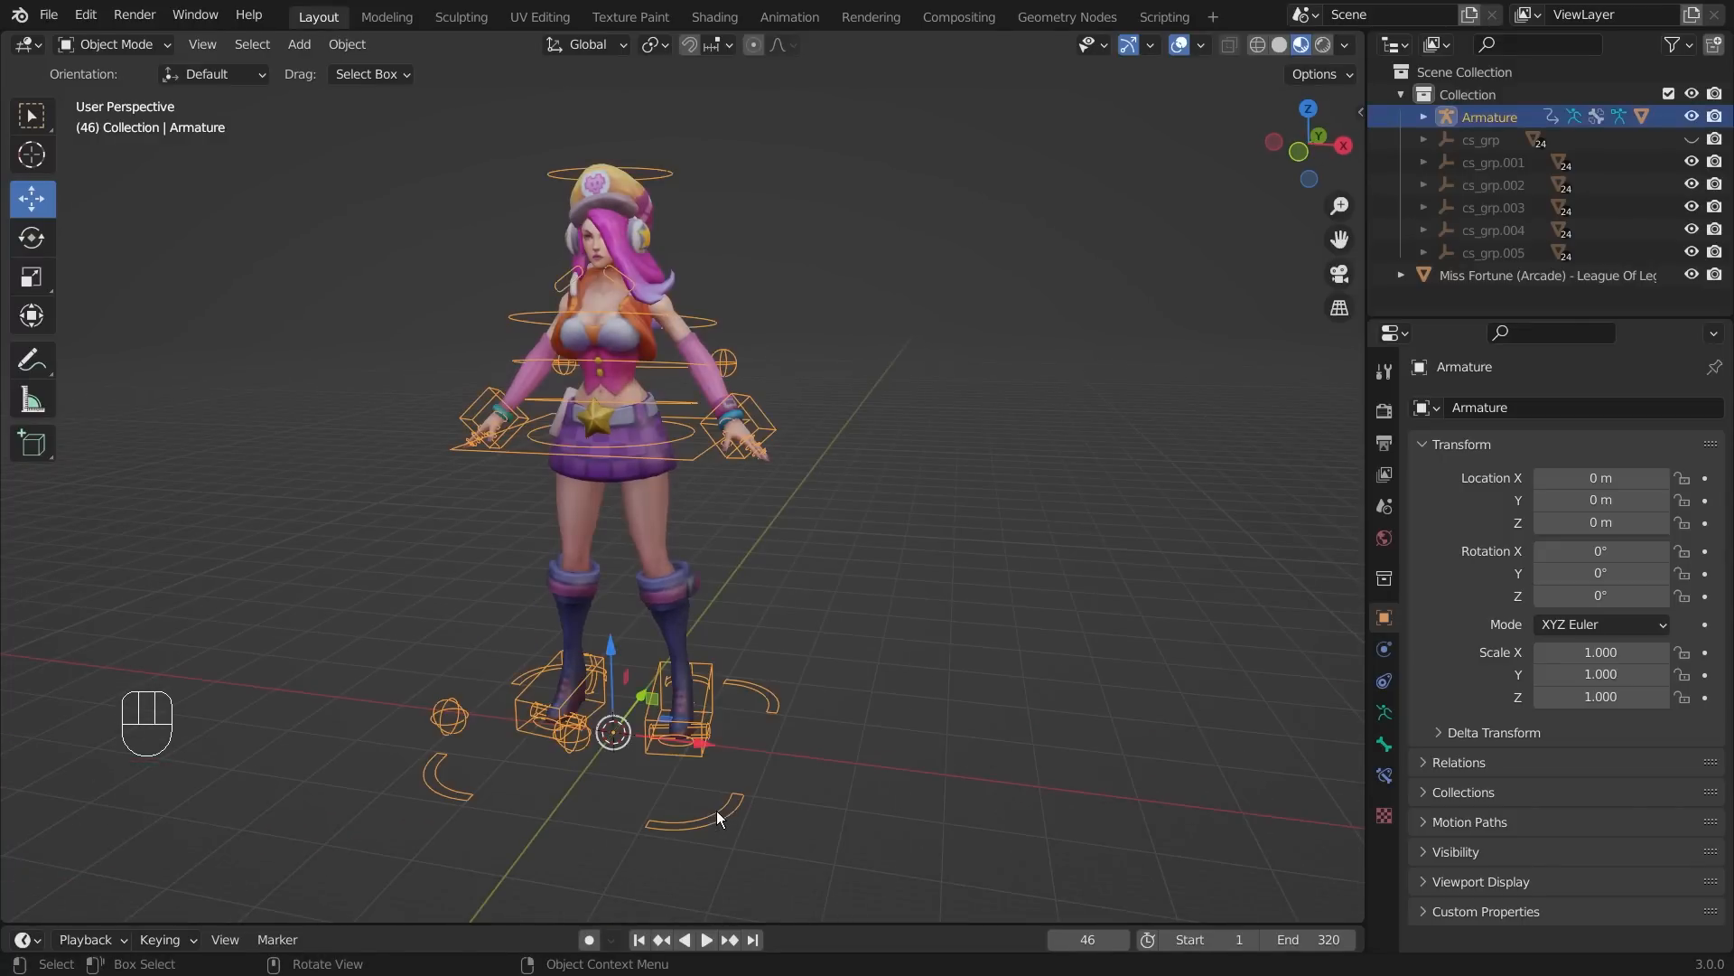
# - Switch the character's control rig to Pose Mode
pyautogui.click(106, 47)
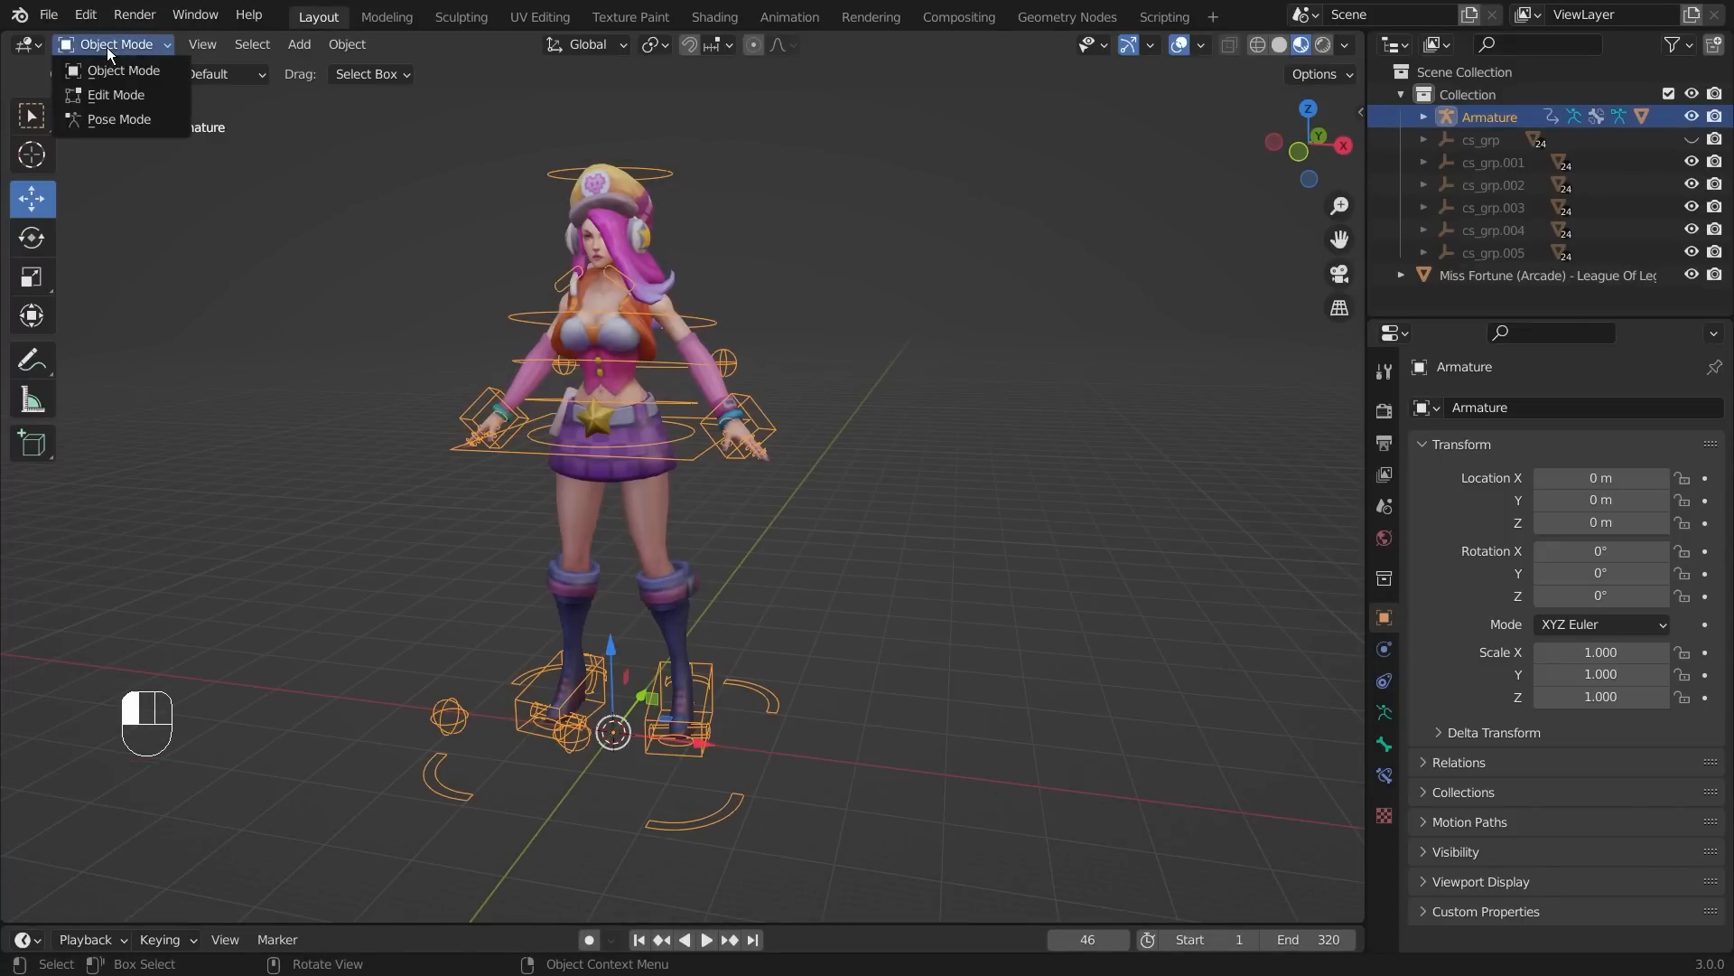
pyautogui.click(114, 128)
pyautogui.moveTo(725, 569); pyautogui.dragTo(848, 517, button='middle')
pyautogui.scroll(2, 848, 517)
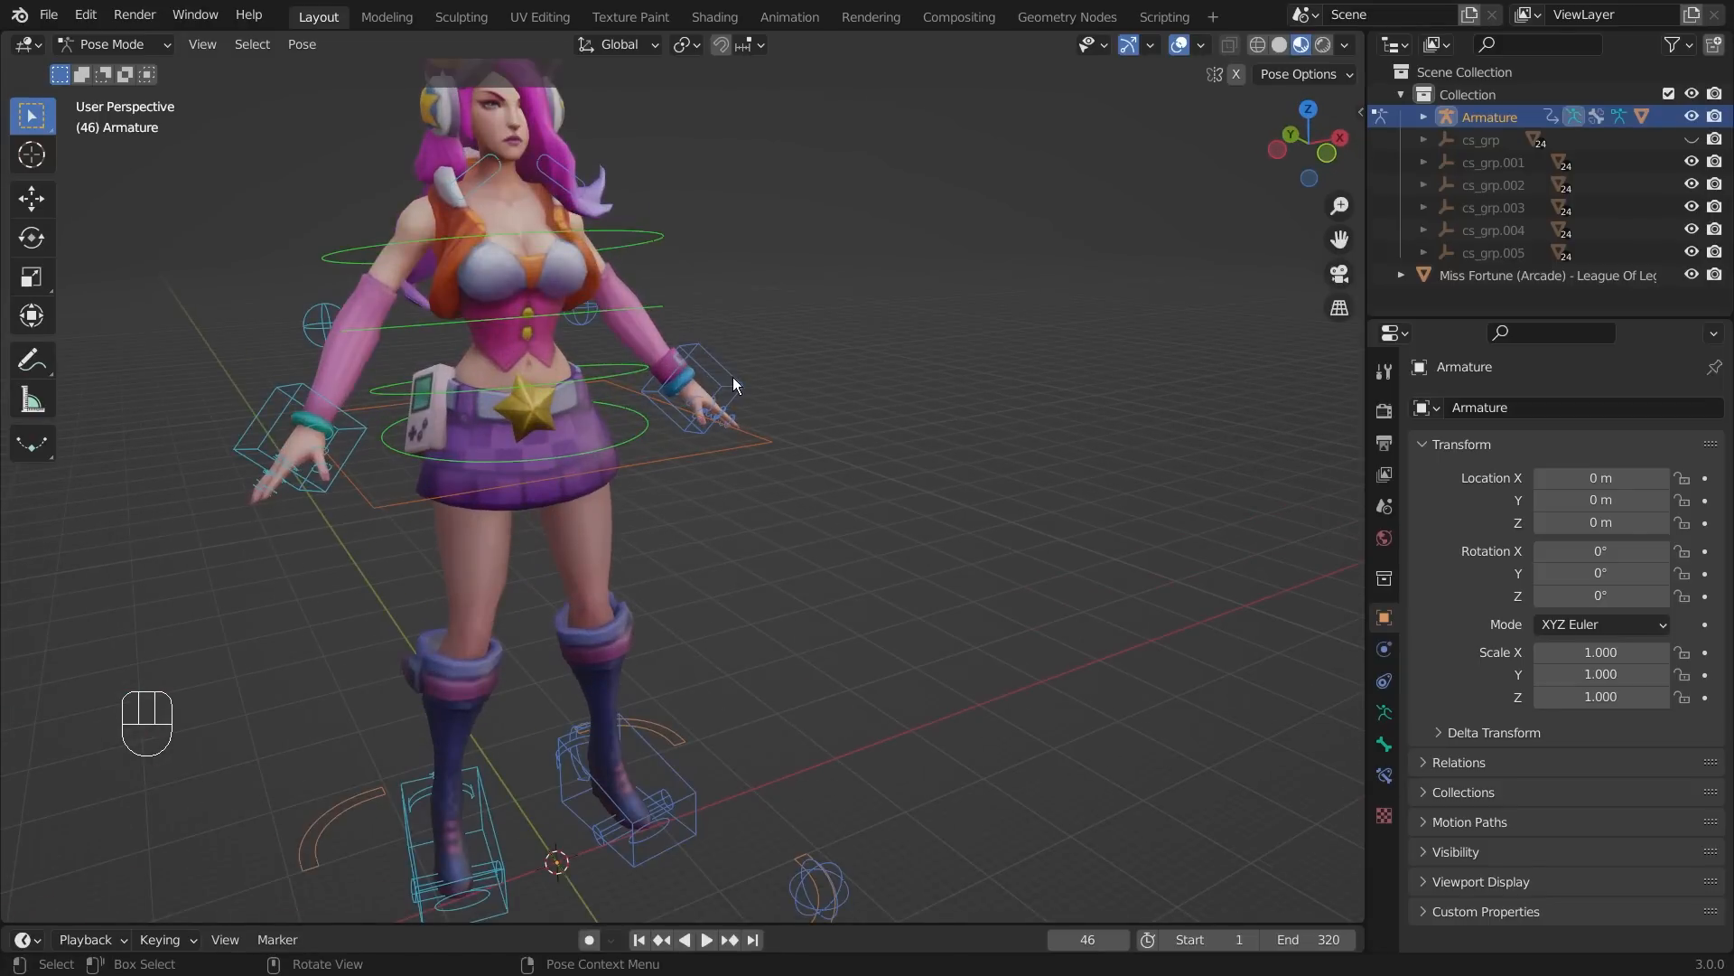
# - Try raising the character's left arm with the hand IK control, and undo the move
pyautogui.click(733, 377)
pyautogui.press('g')
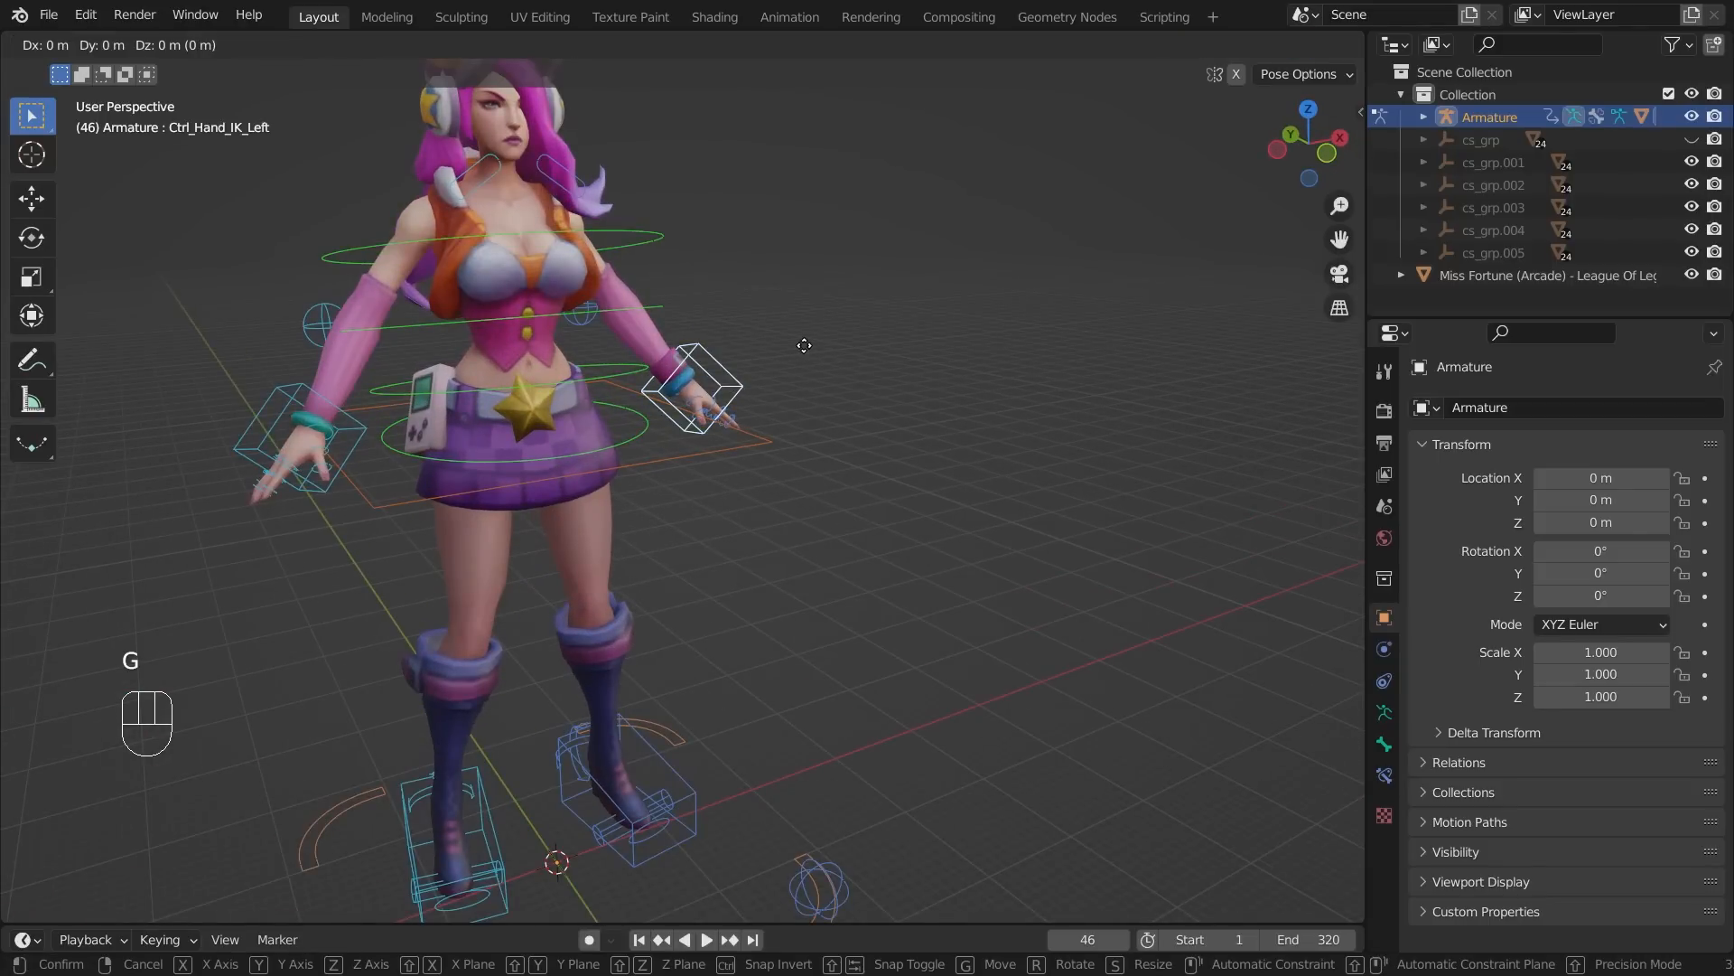
pyautogui.click(869, 150)
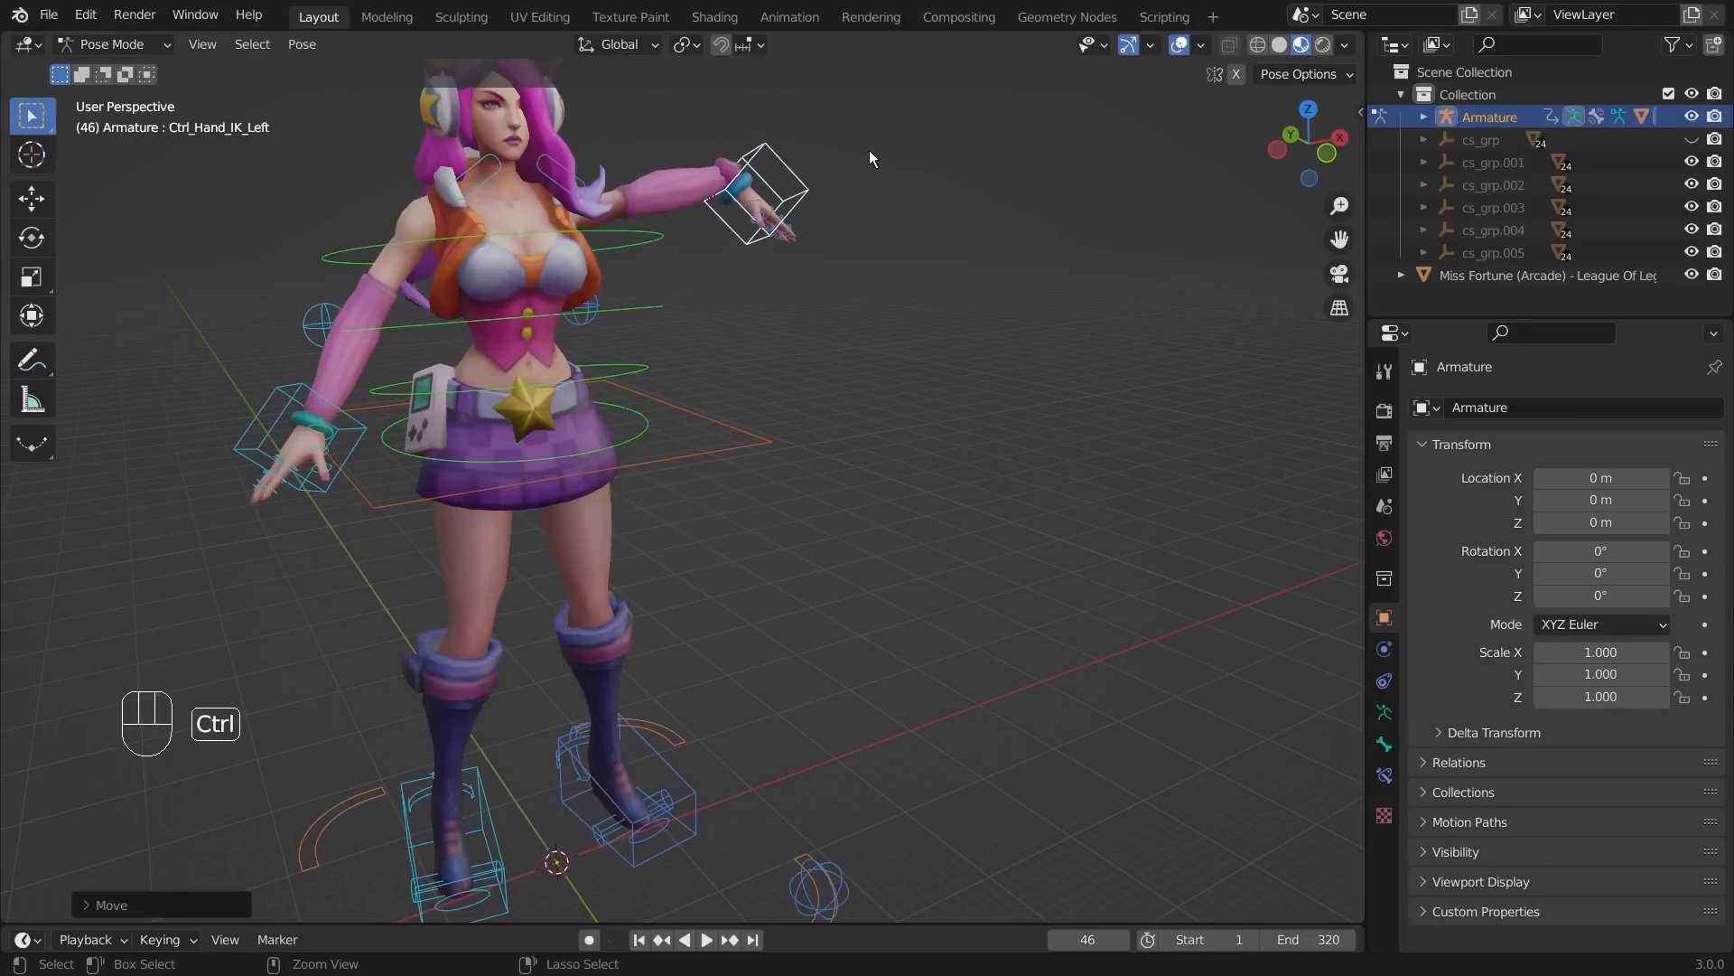
pyautogui.hotkey('ctrl', 'z')
# - Lift the character's left leg by moving the box-shaped left foot IK control upward
pyautogui.moveTo(973, 446); pyautogui.dragTo(826, 772, button='middle')
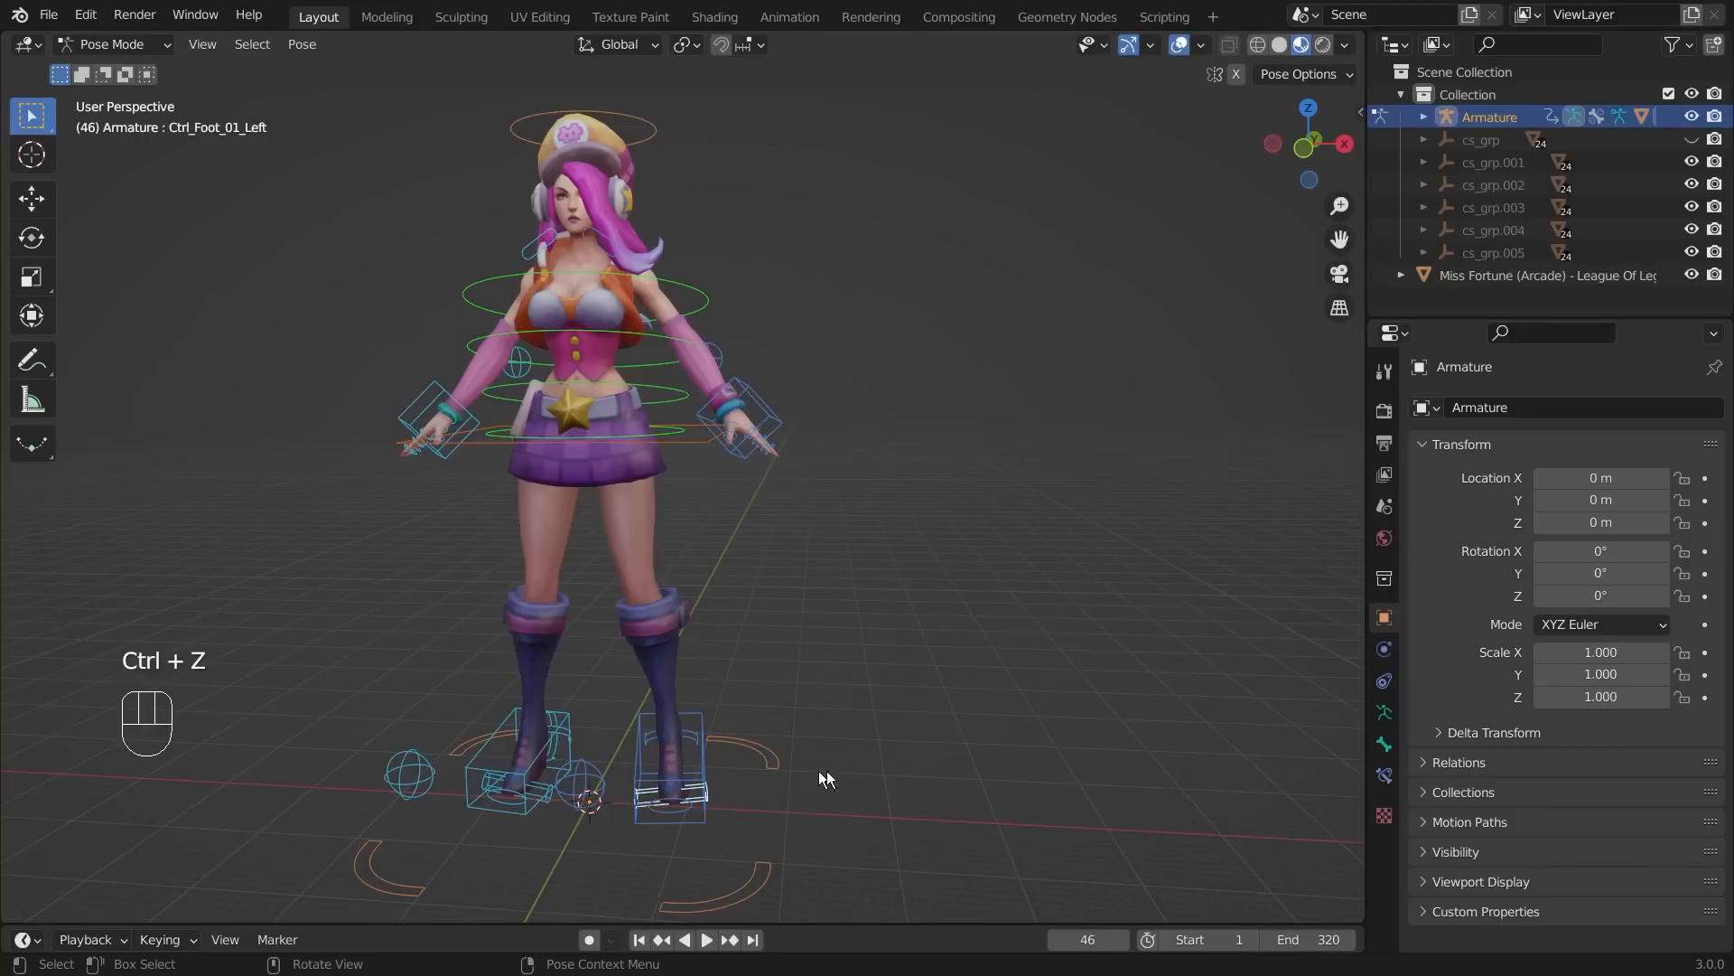
pyautogui.click(703, 748)
pyautogui.moveTo(966, 757); pyautogui.dragTo(789, 733, button='middle')
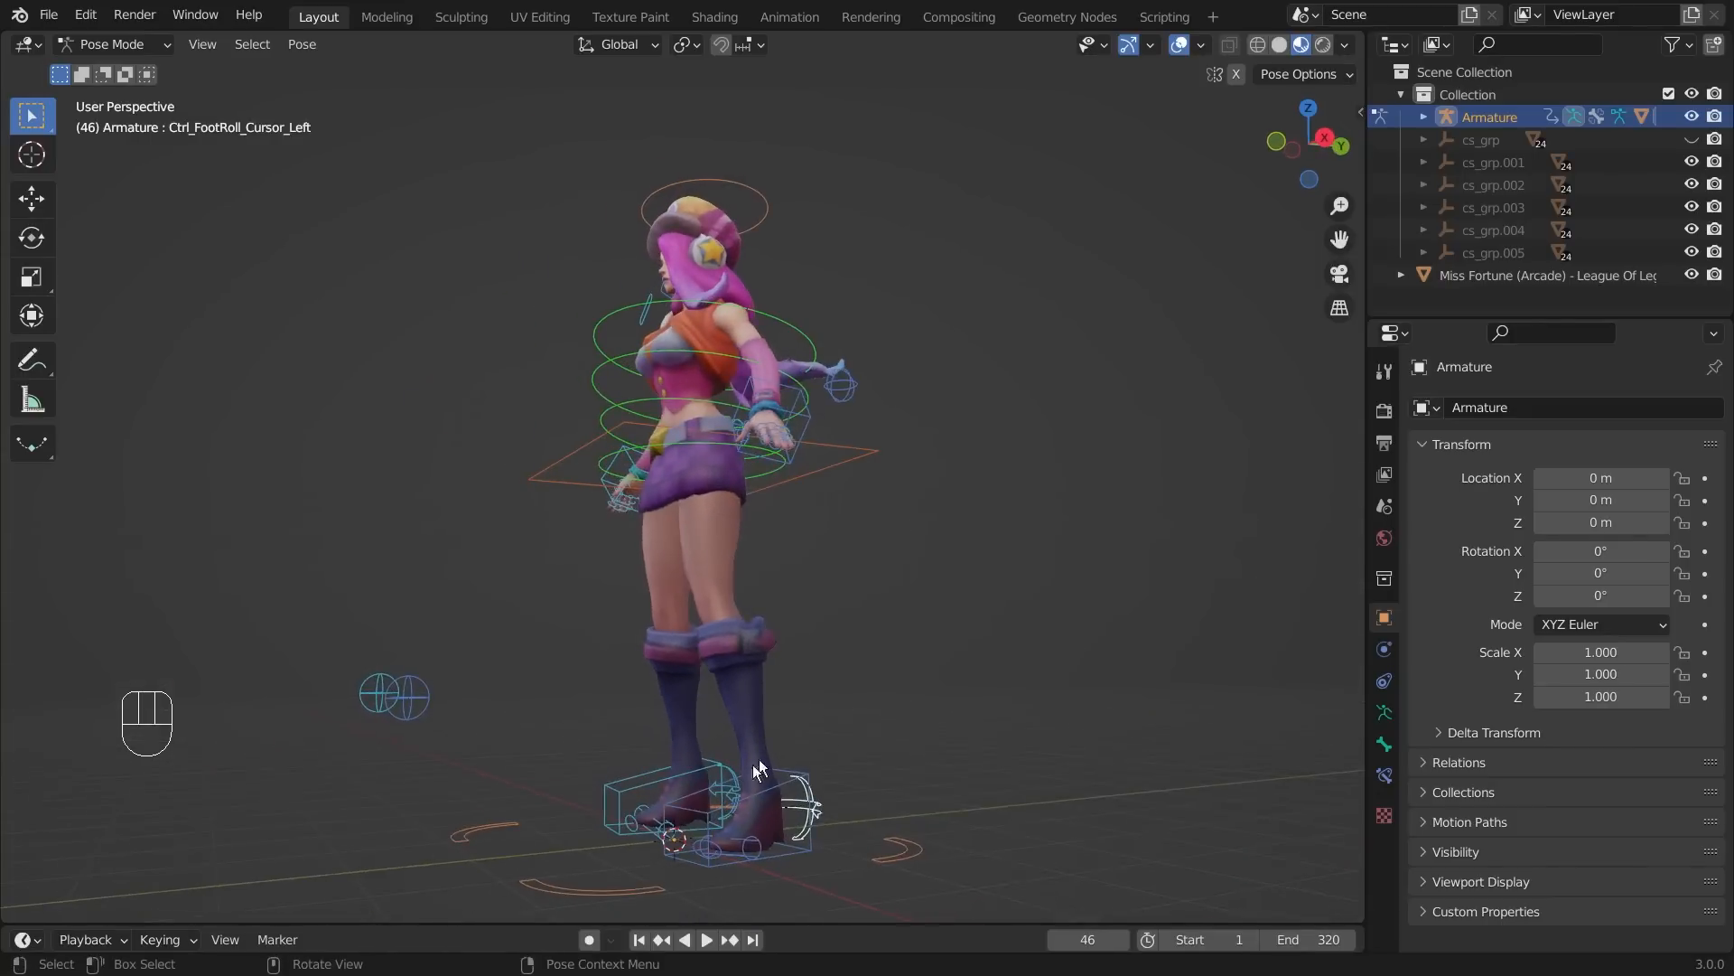
pyautogui.click(720, 808)
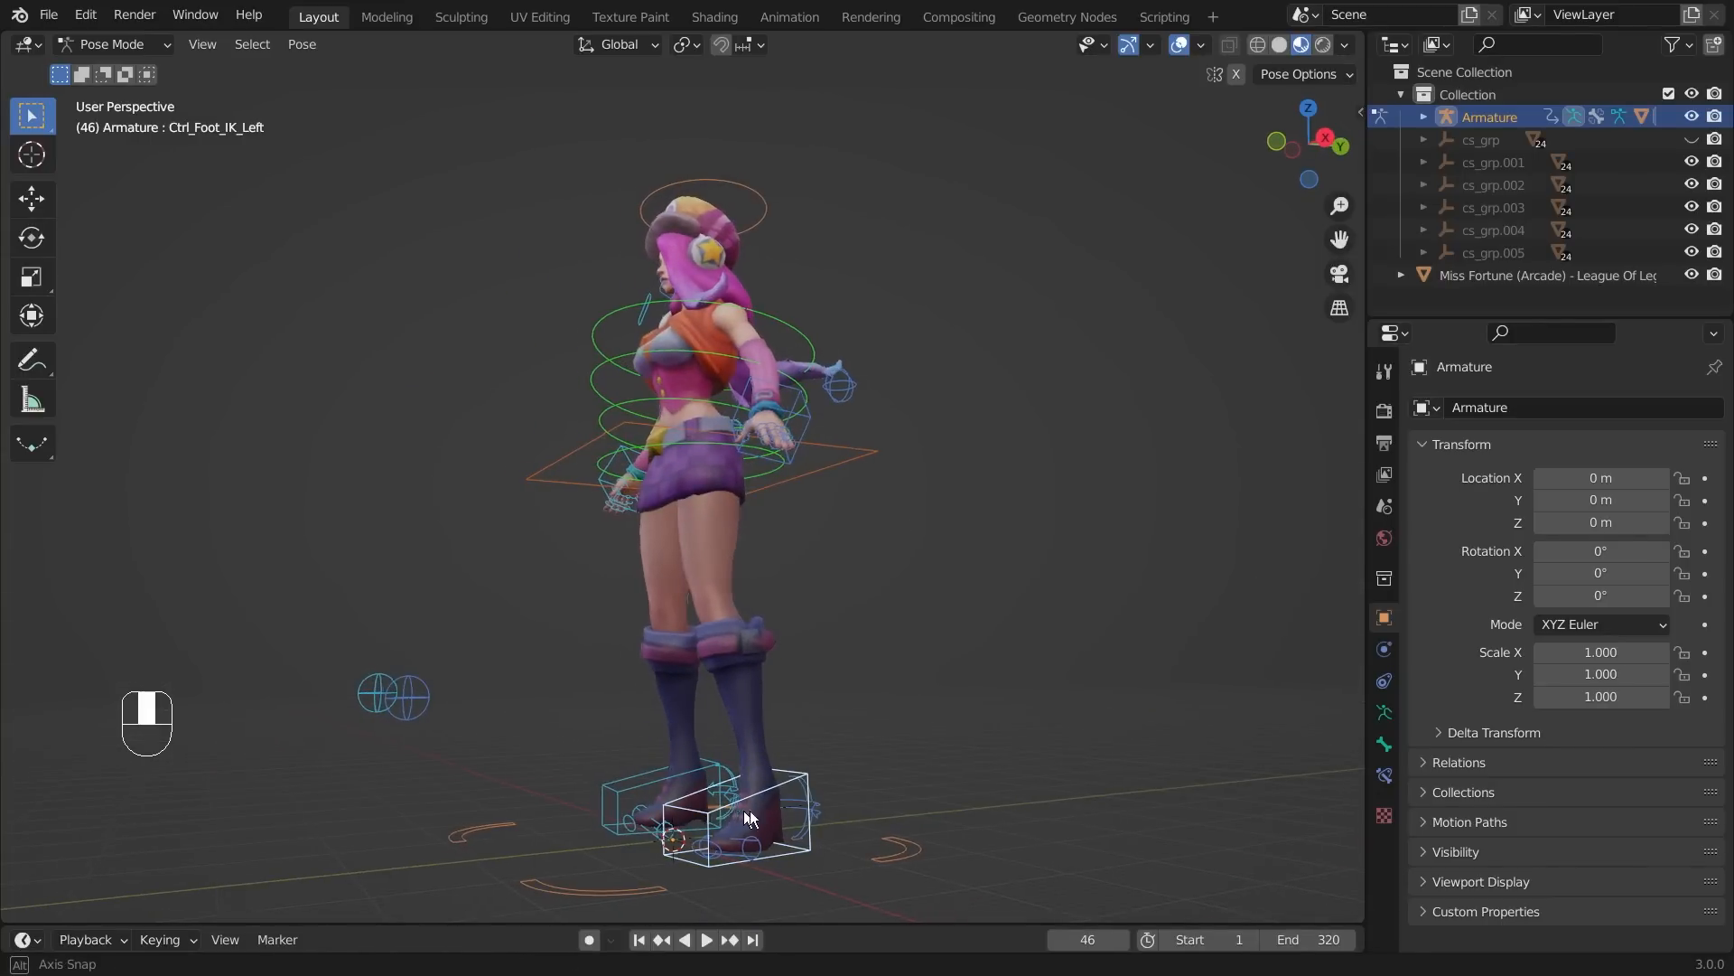
pyautogui.moveTo(739, 810); pyautogui.dragTo(837, 790, button='middle')
pyautogui.press('g')
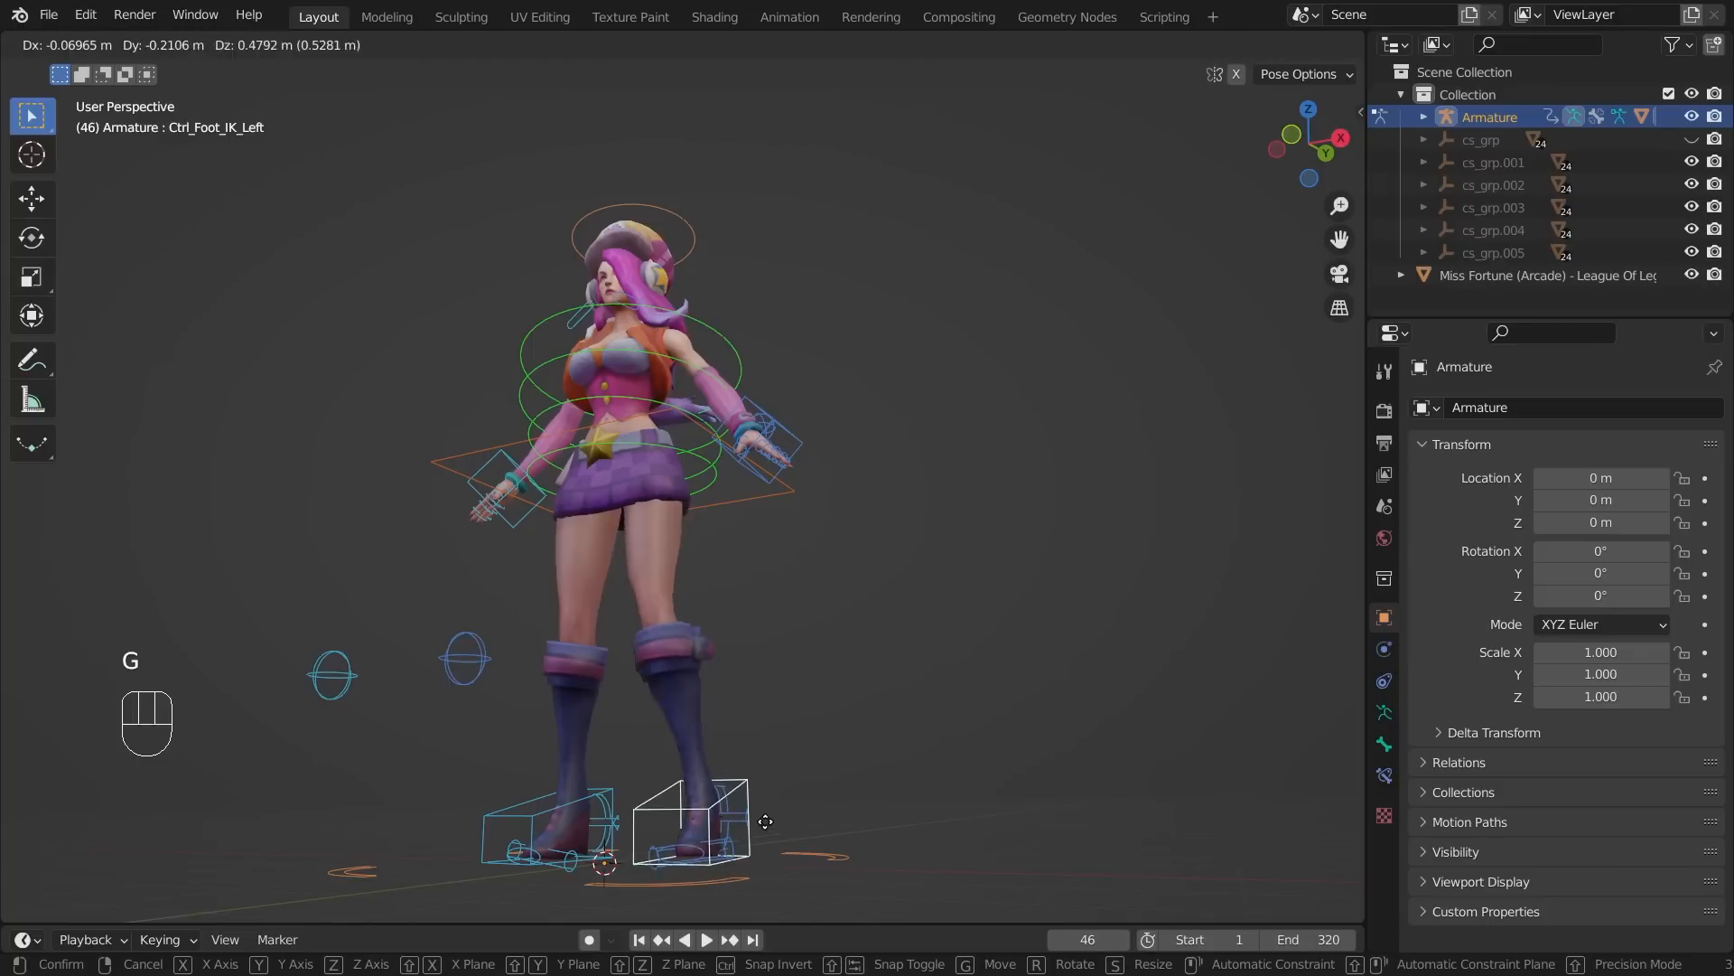
pyautogui.click(741, 692)
# - Try swinging the raised left knee sideways by moving the left leg's IK pole control
pyautogui.moveTo(739, 685); pyautogui.dragTo(826, 567, button='middle')
pyautogui.moveTo(892, 653); pyautogui.dragTo(806, 625, button='middle')
pyautogui.click(818, 622)
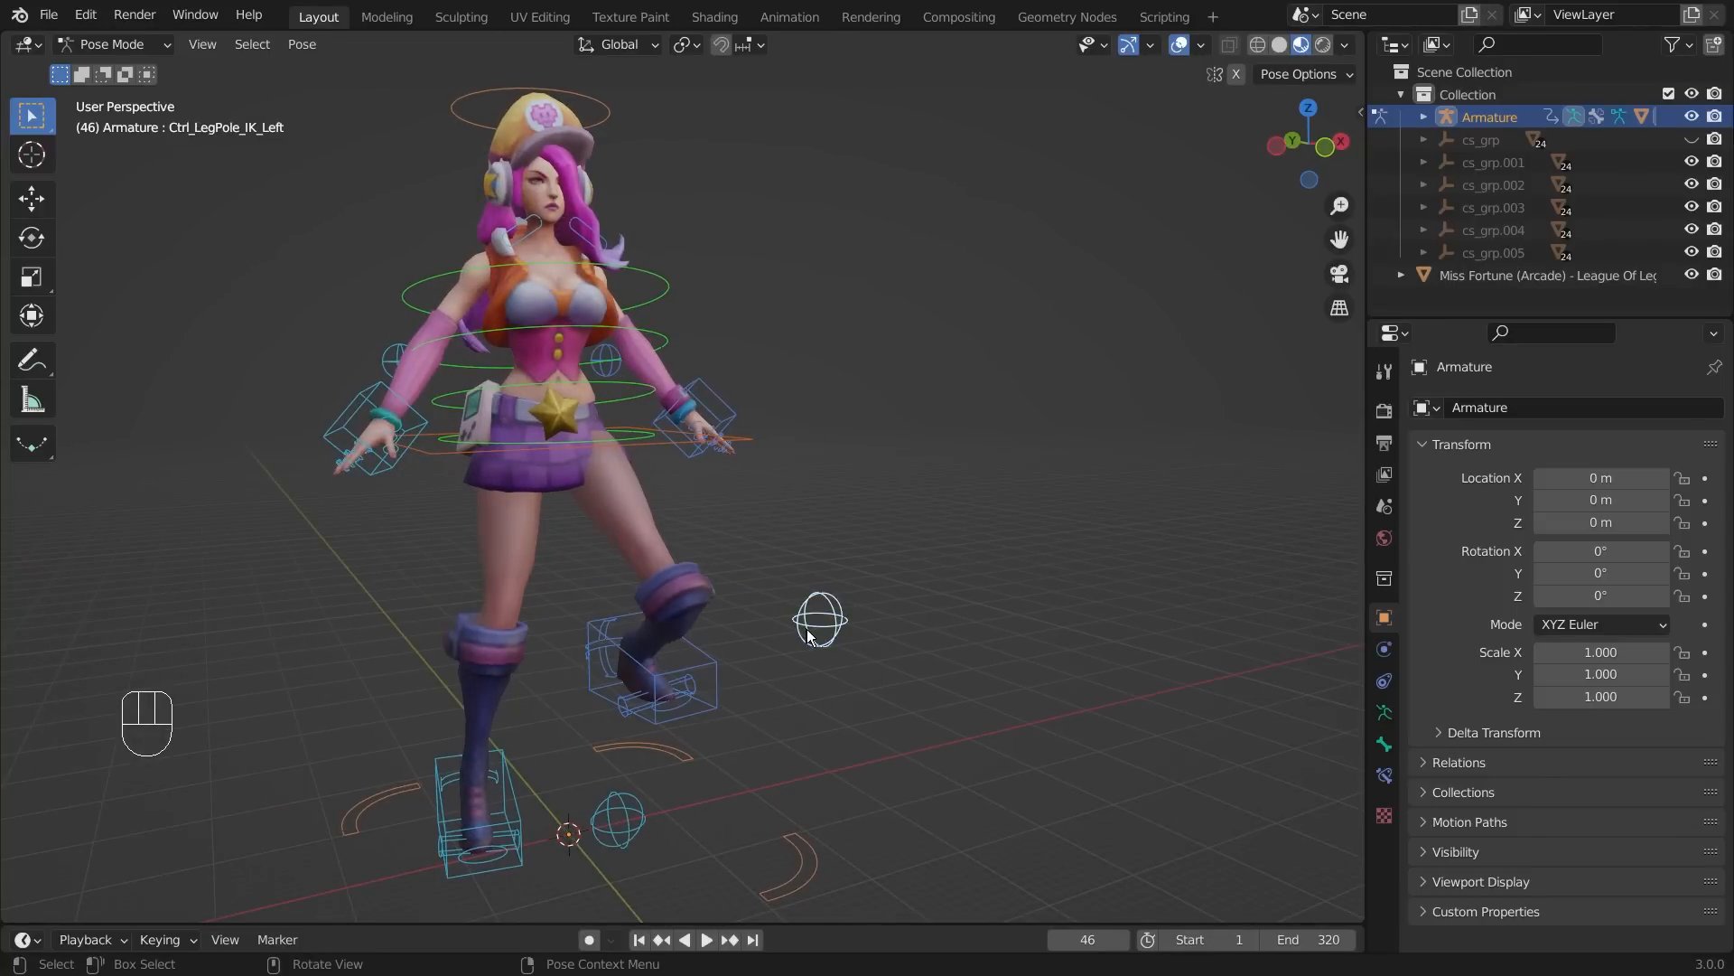
pyautogui.moveTo(959, 611); pyautogui.dragTo(785, 611, button='middle')
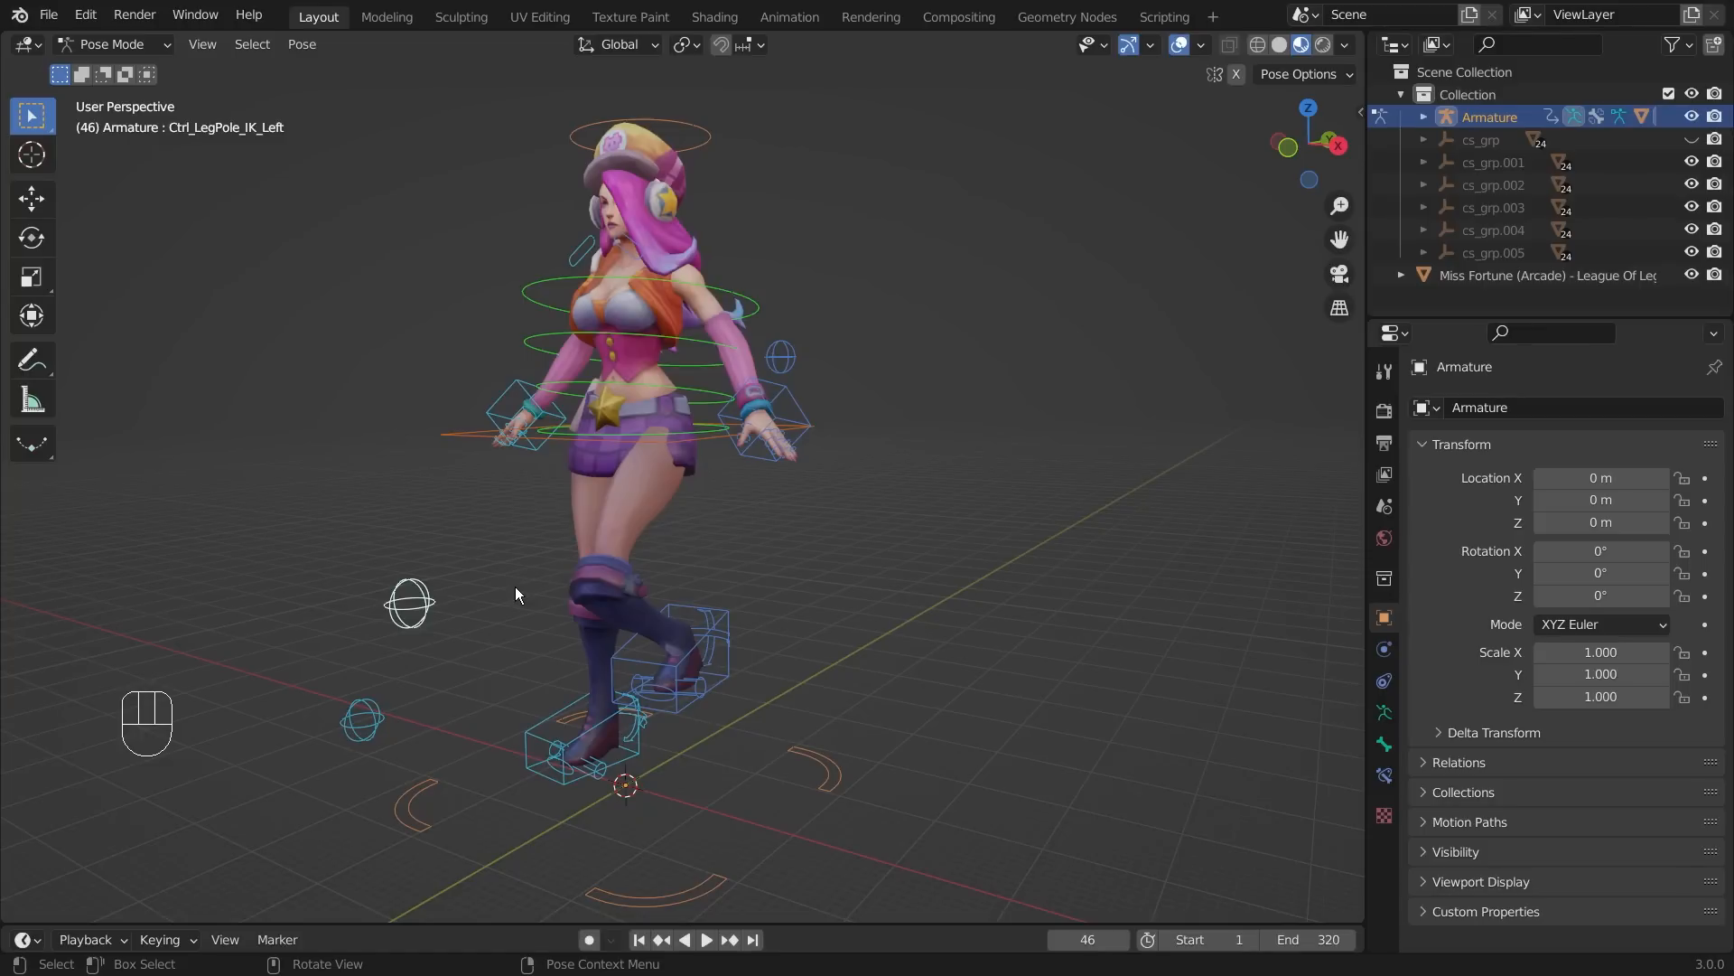
pyautogui.press('g')
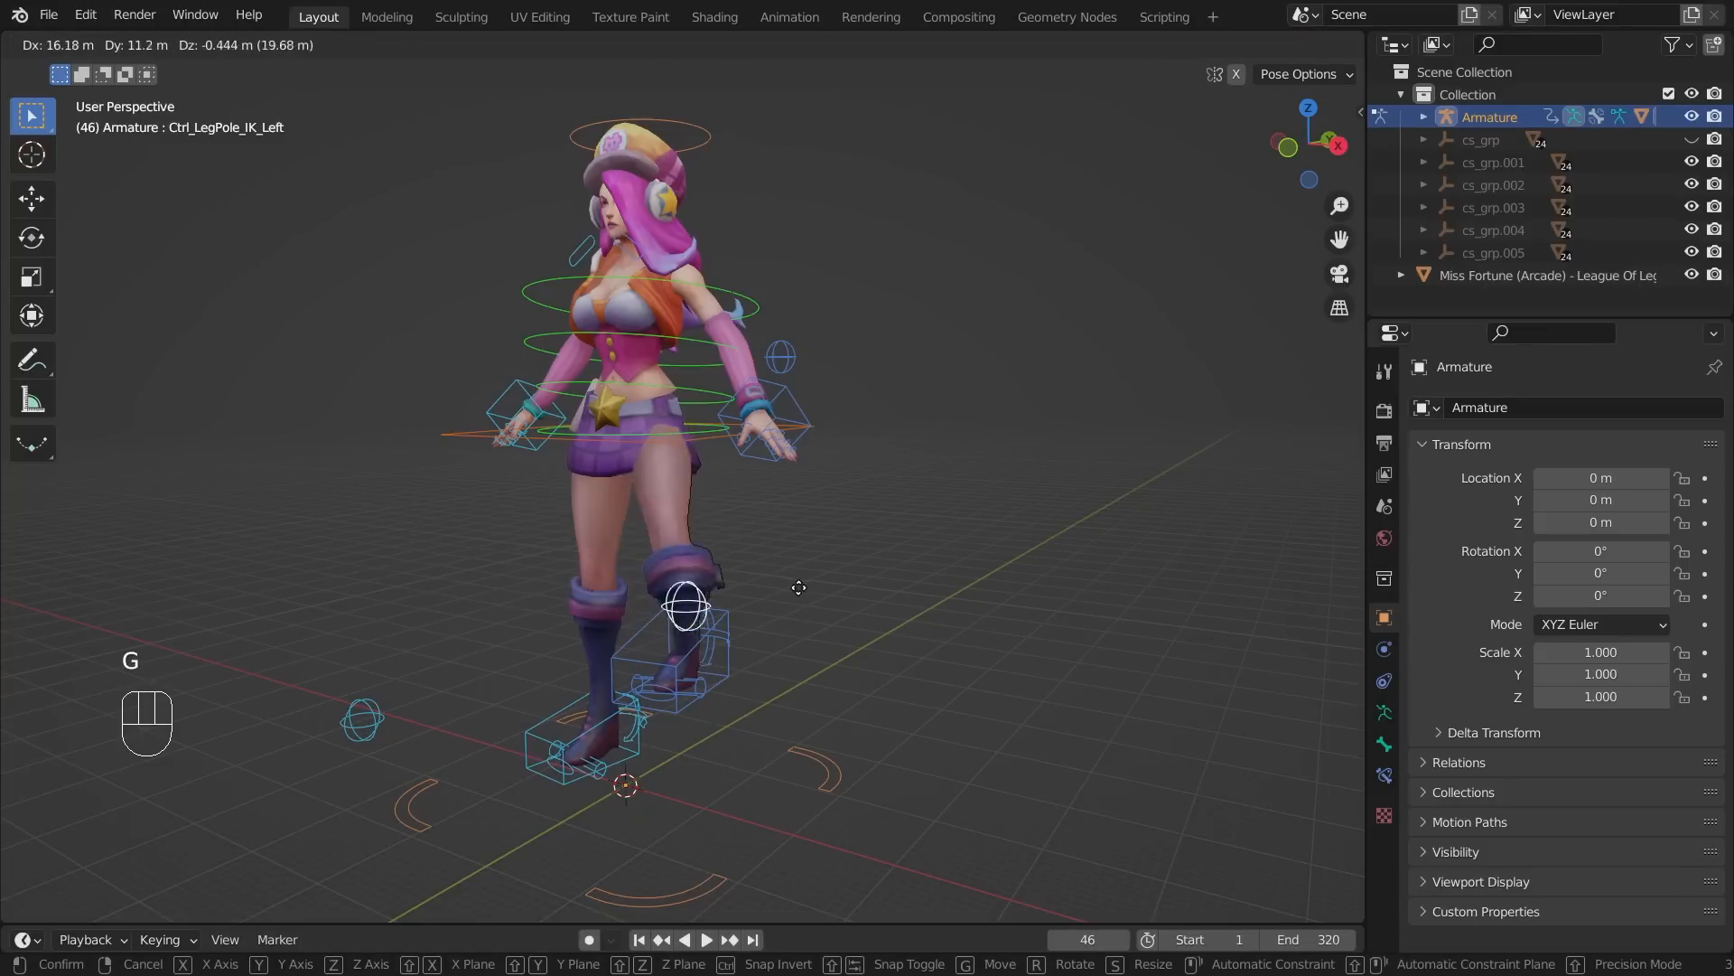
pyautogui.click(646, 574)
pyautogui.moveTo(745, 475); pyautogui.dragTo(924, 512, button='middle')
pyautogui.moveTo(923, 512); pyautogui.dragTo(942, 515, button='middle')
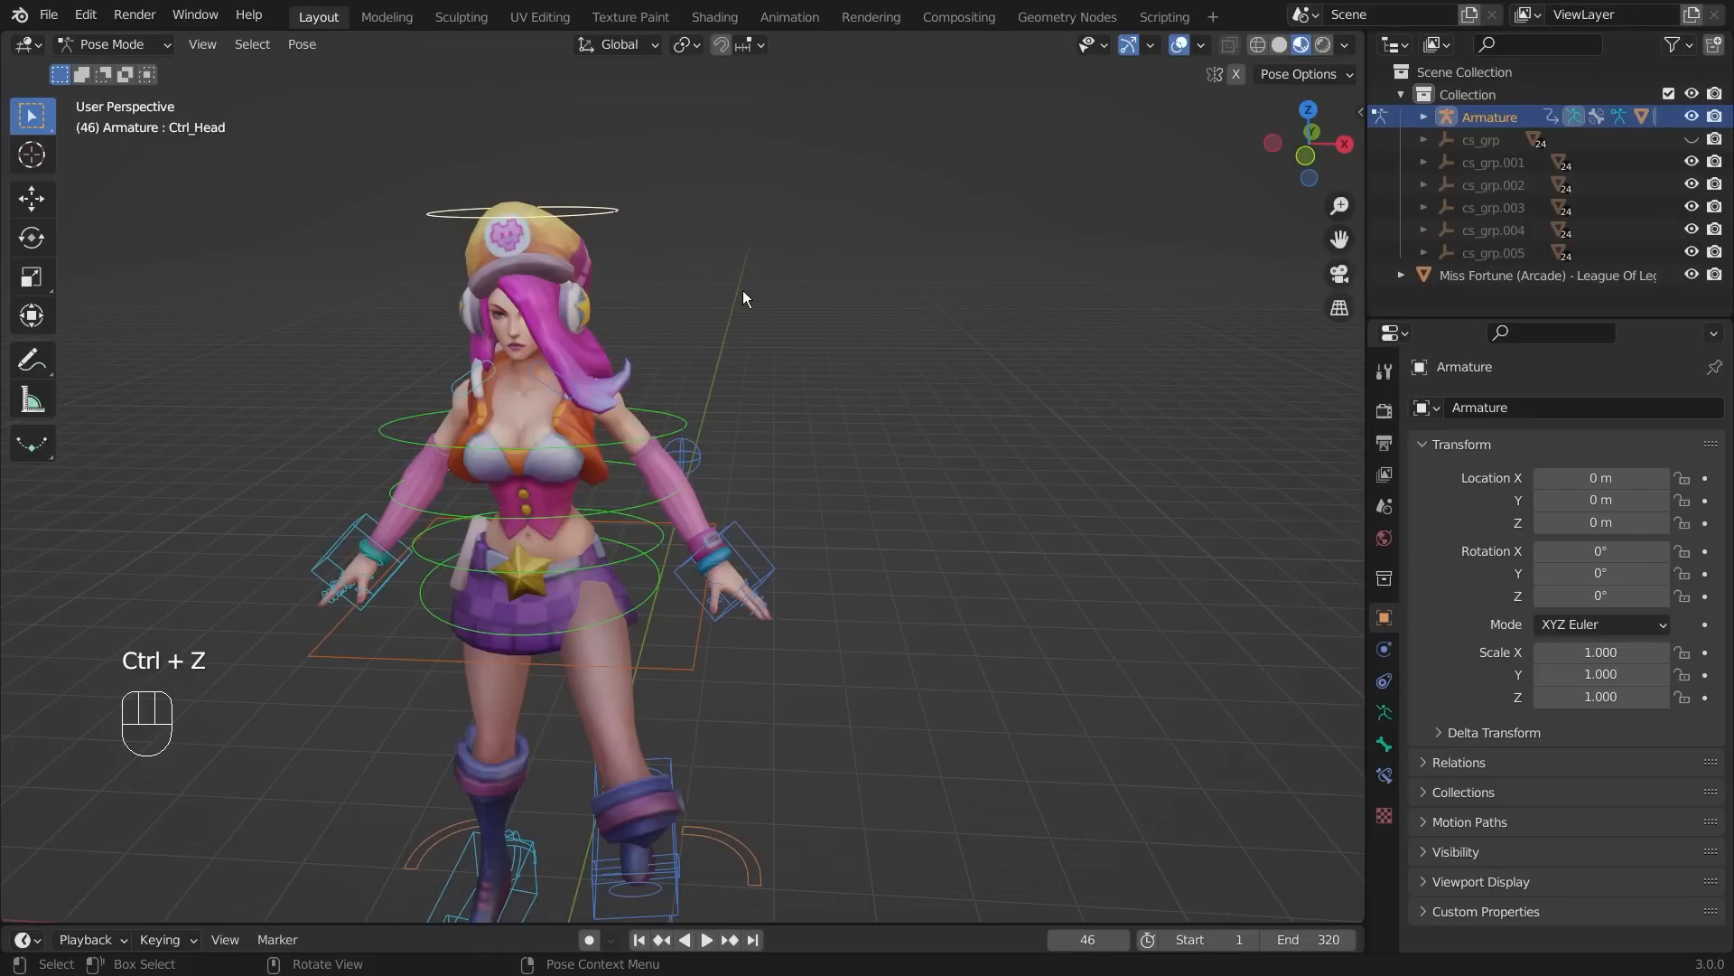
# - Tilt the character's head sideways by rotating the ring-shaped head control
pyautogui.click(732, 252)
pyautogui.click(589, 207)
pyautogui.press('r')
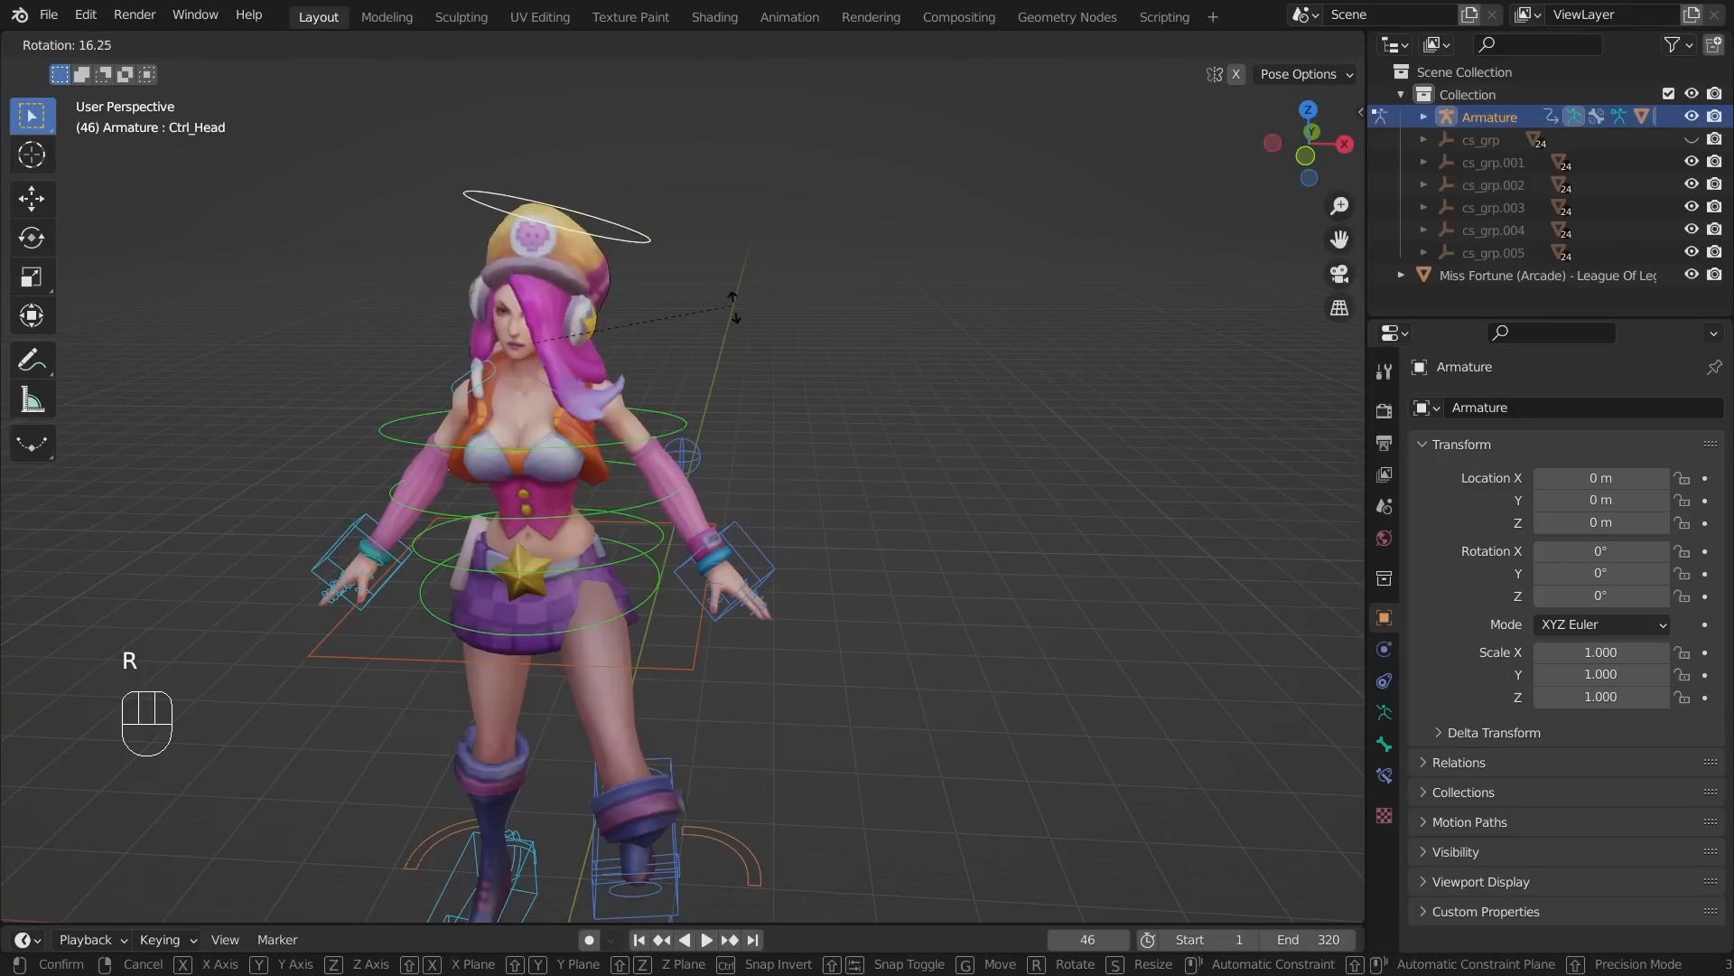
pyautogui.click(885, 533)
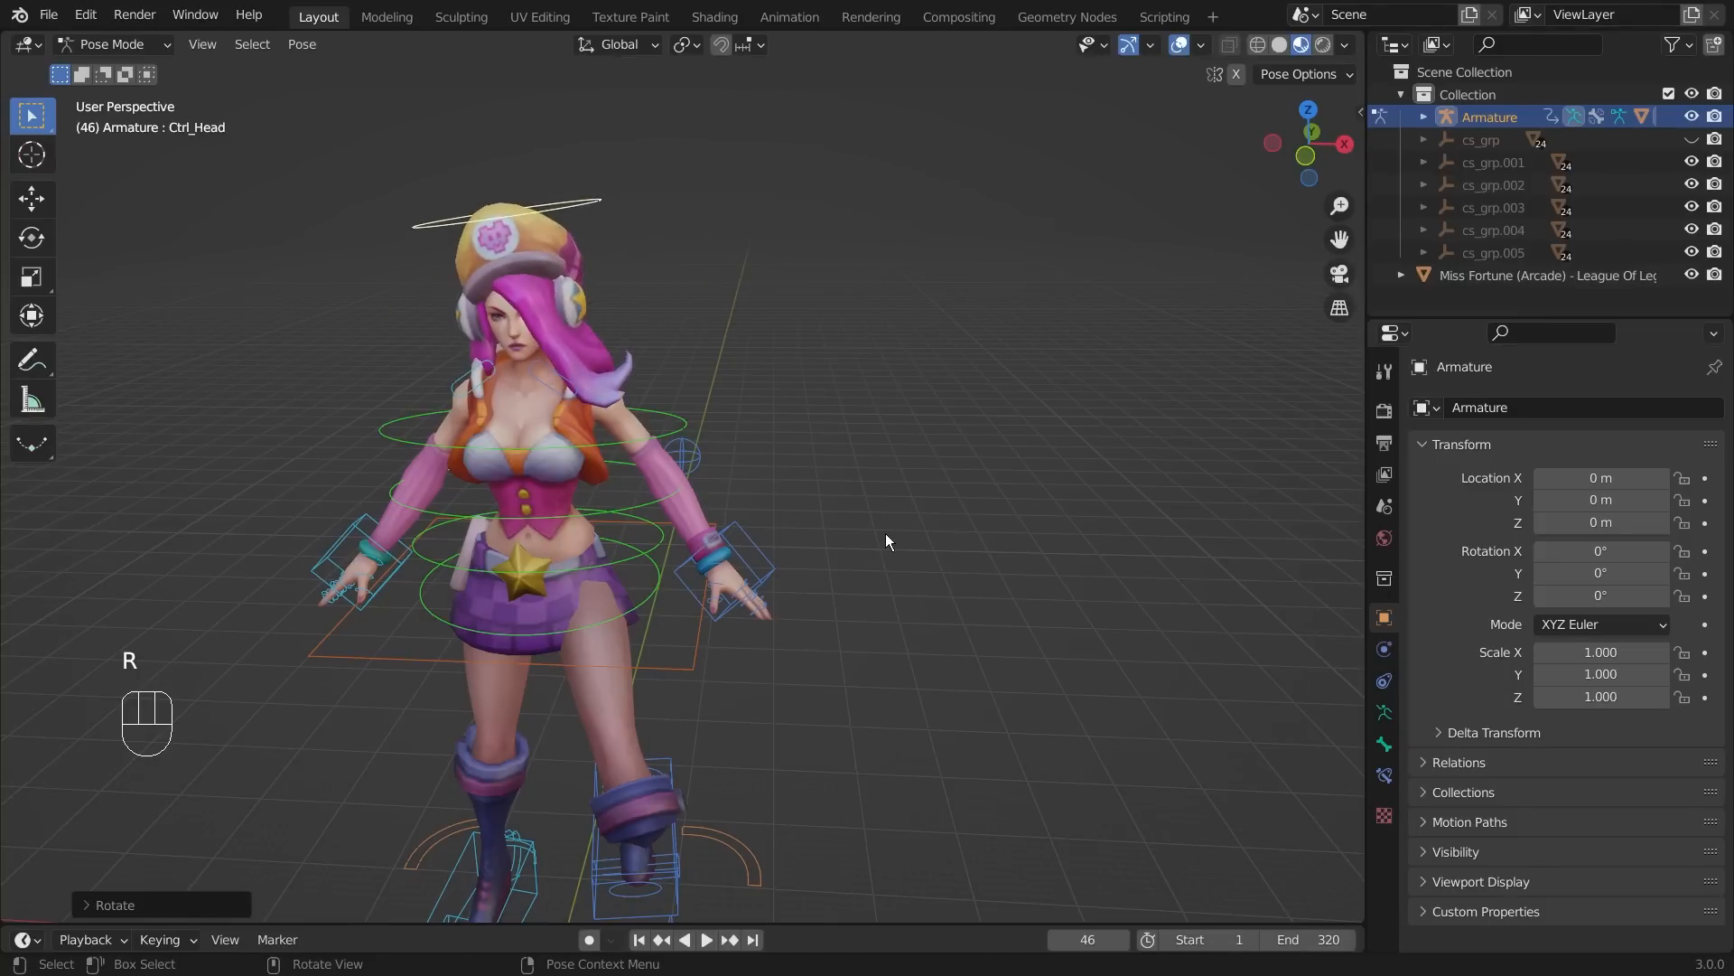
# - Try rotating only the pelvis with the round free hips control around the skirt
pyautogui.click(637, 604)
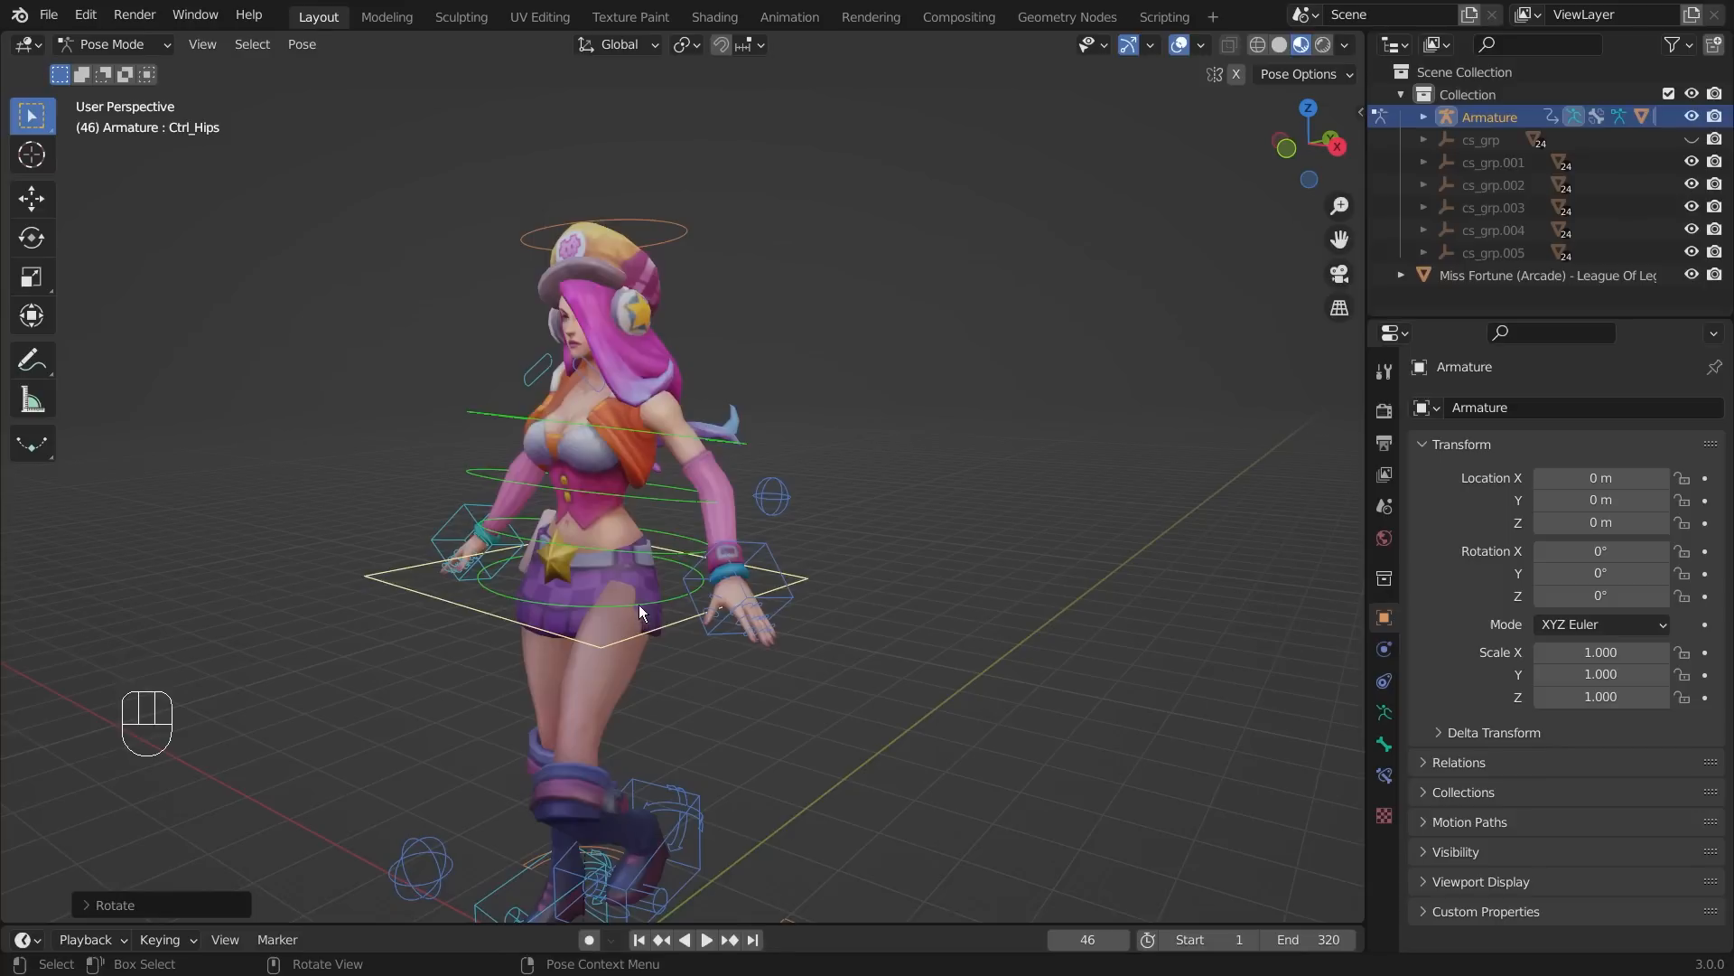
pyautogui.click(638, 604)
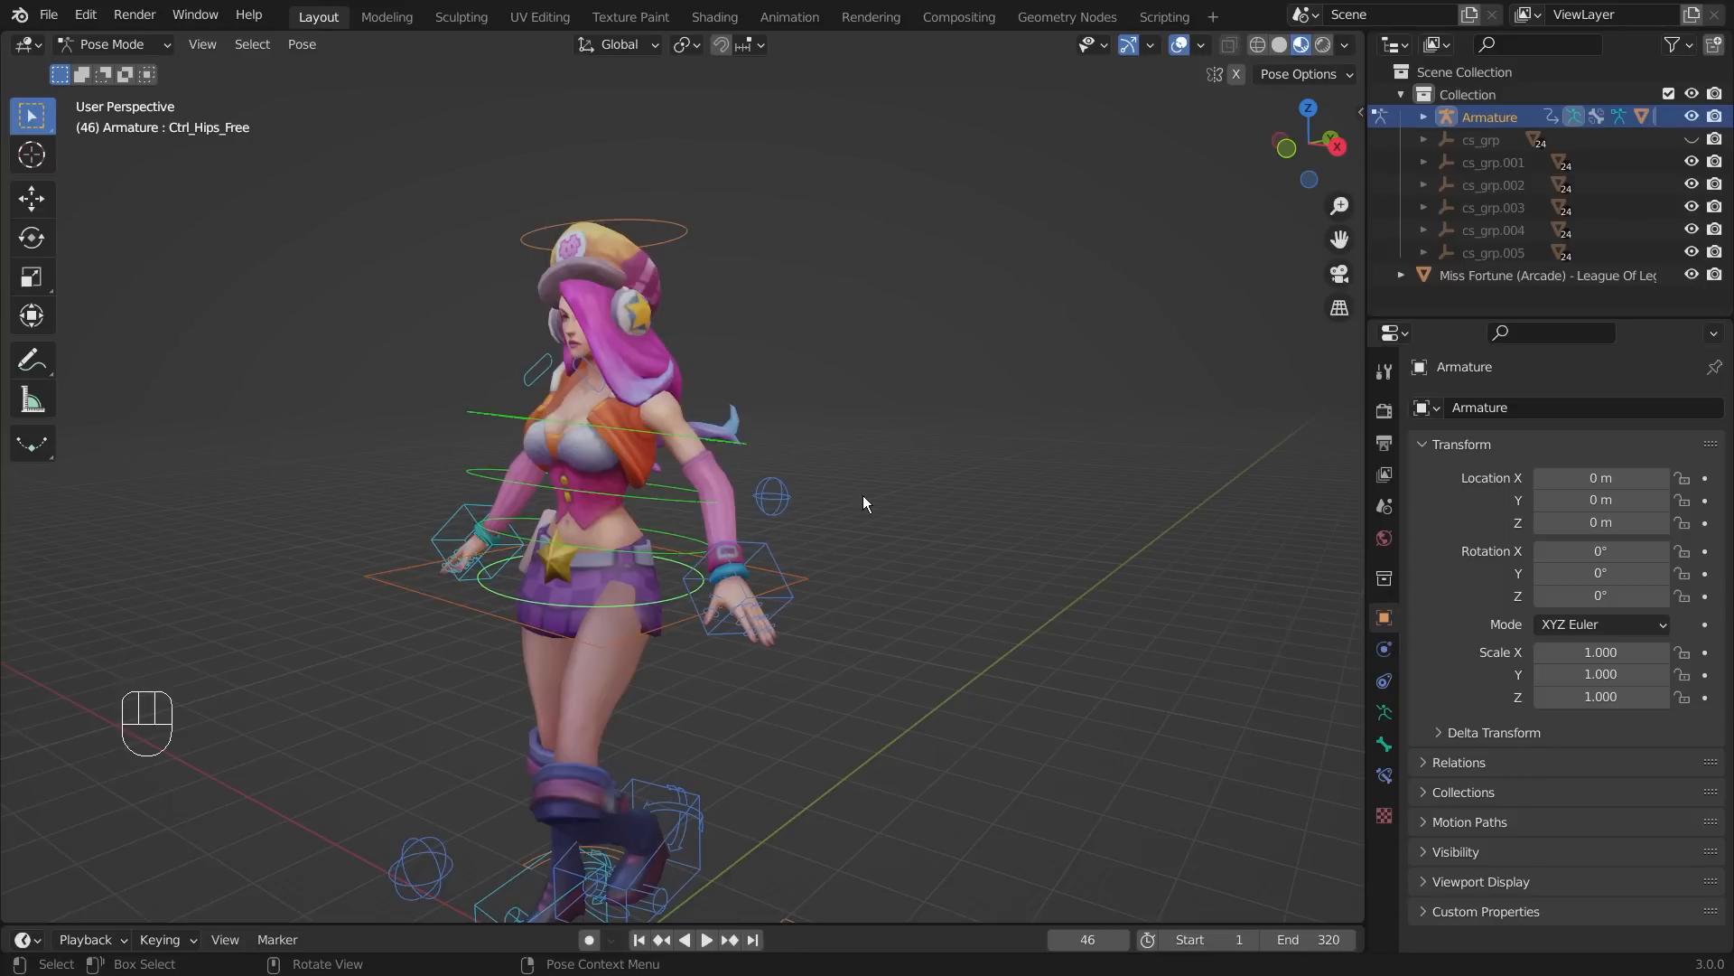
pyautogui.press('r')
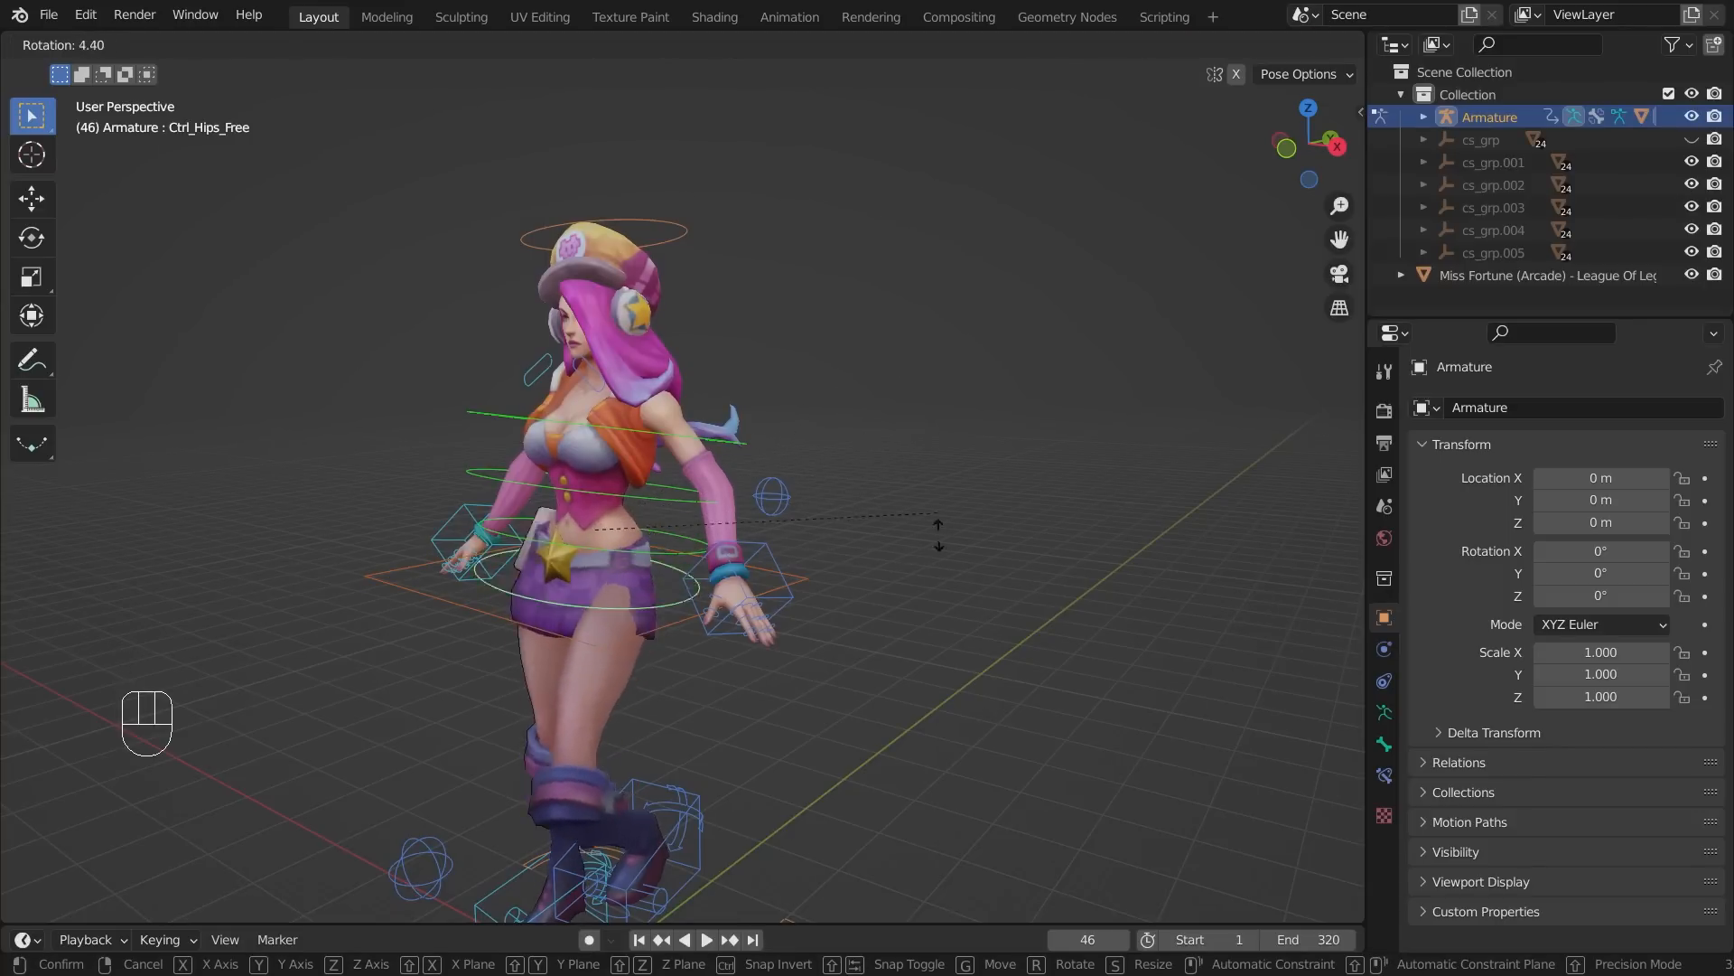
pyautogui.click(832, 594)
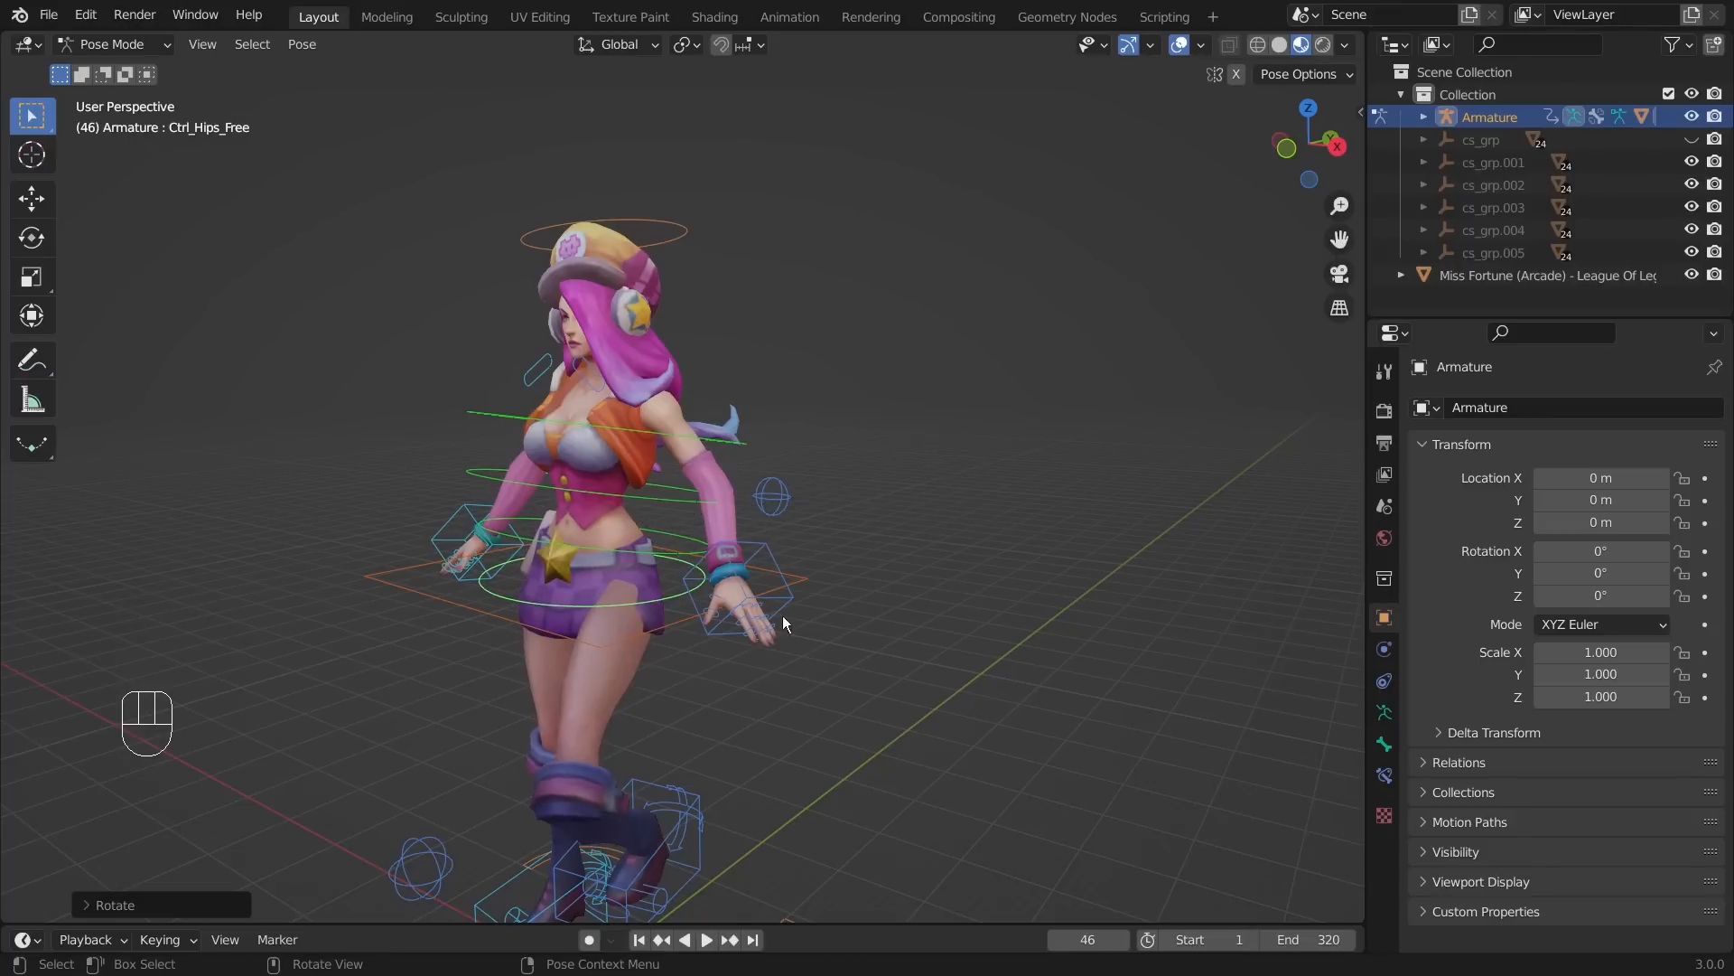
# - Try rotating the body with the square main hips control
pyautogui.click(652, 632)
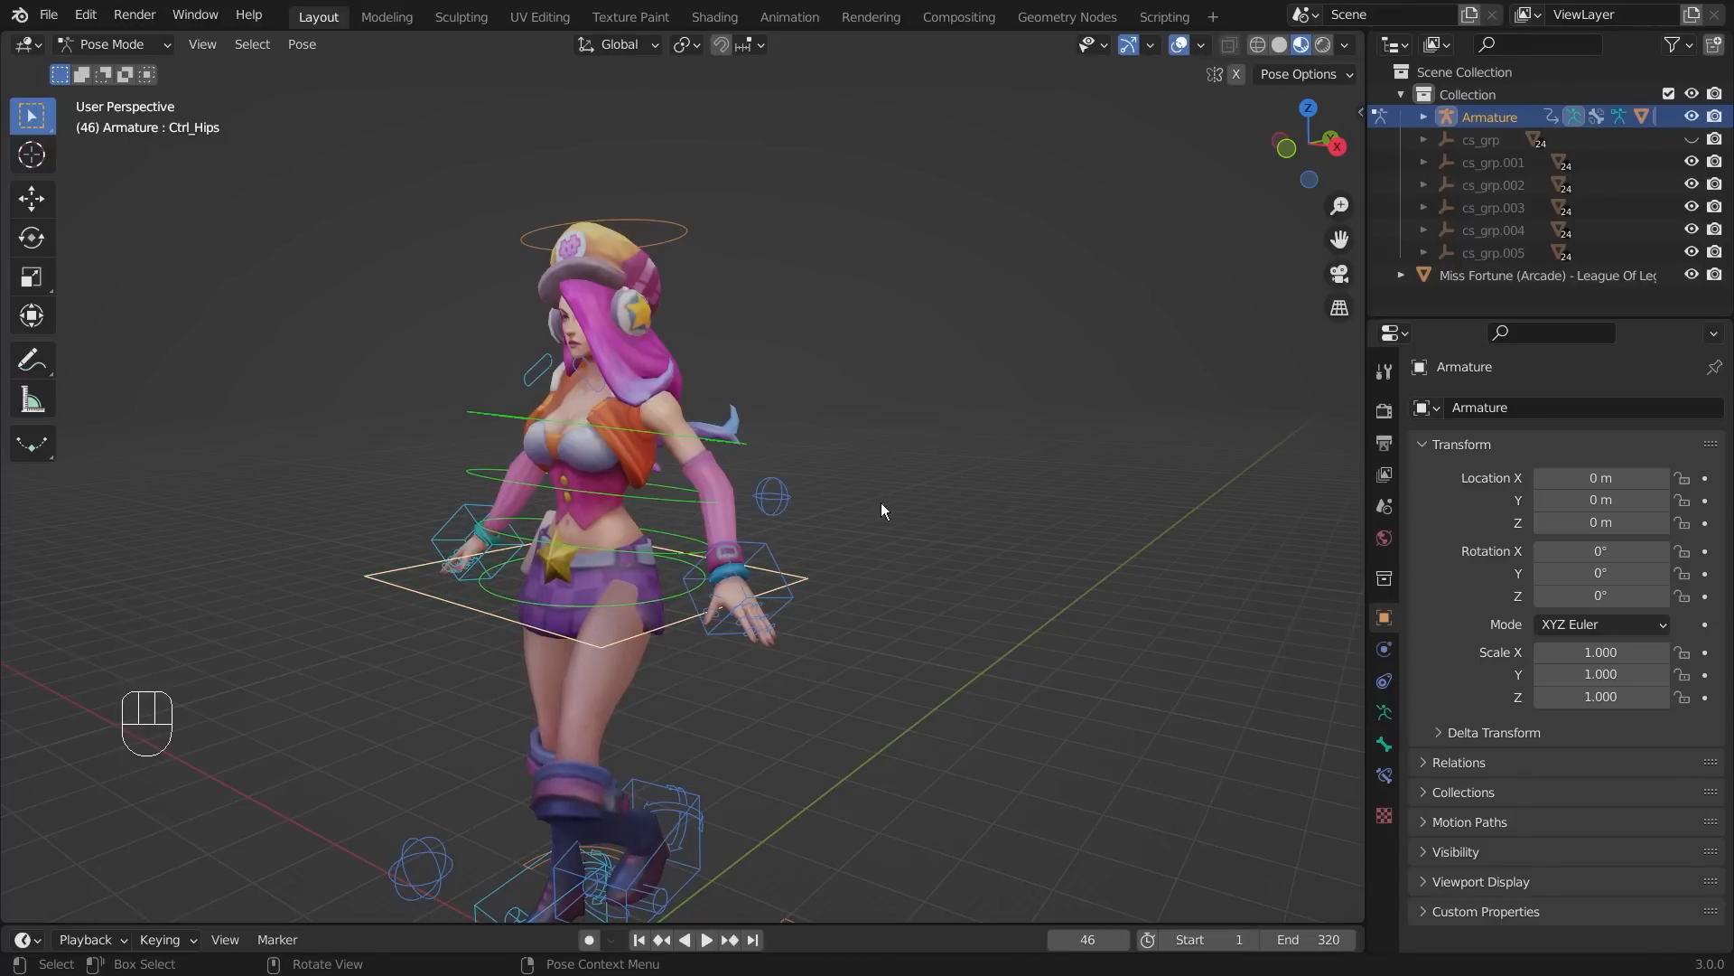
pyautogui.press('r')
pyautogui.rightClick(936, 454)
pyautogui.hotkey('ctrl', 'z')
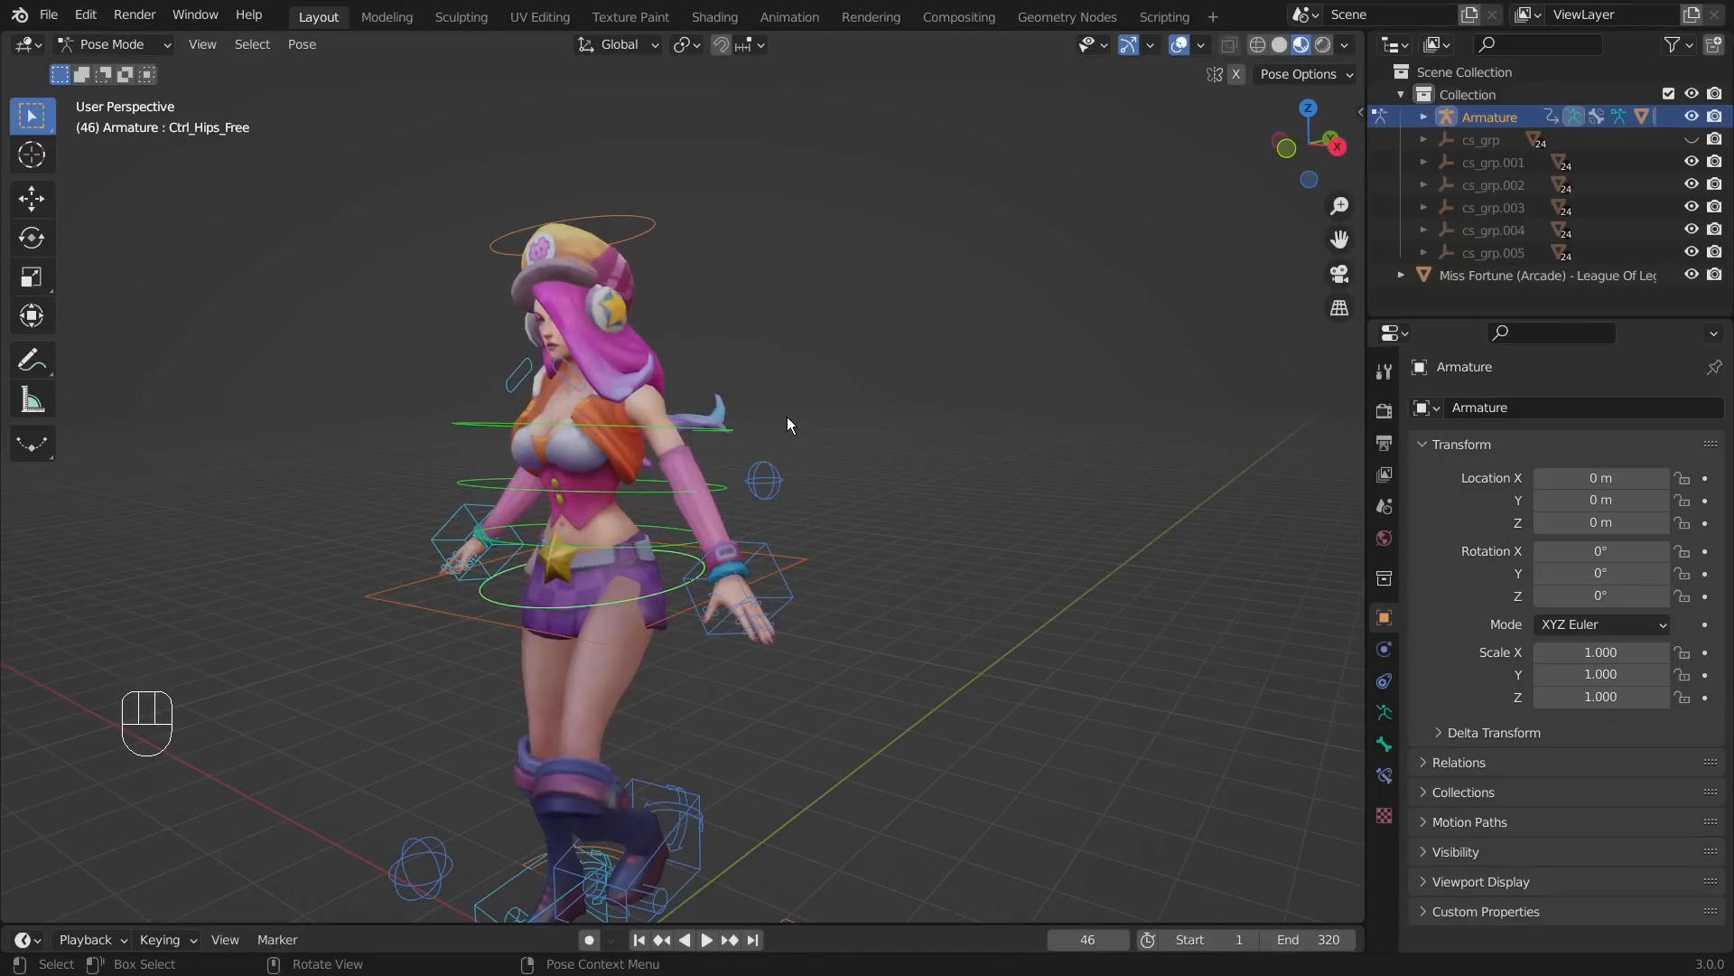
# - Rotate the round free hips control again and check the character's pose from several sides
pyautogui.press('r')
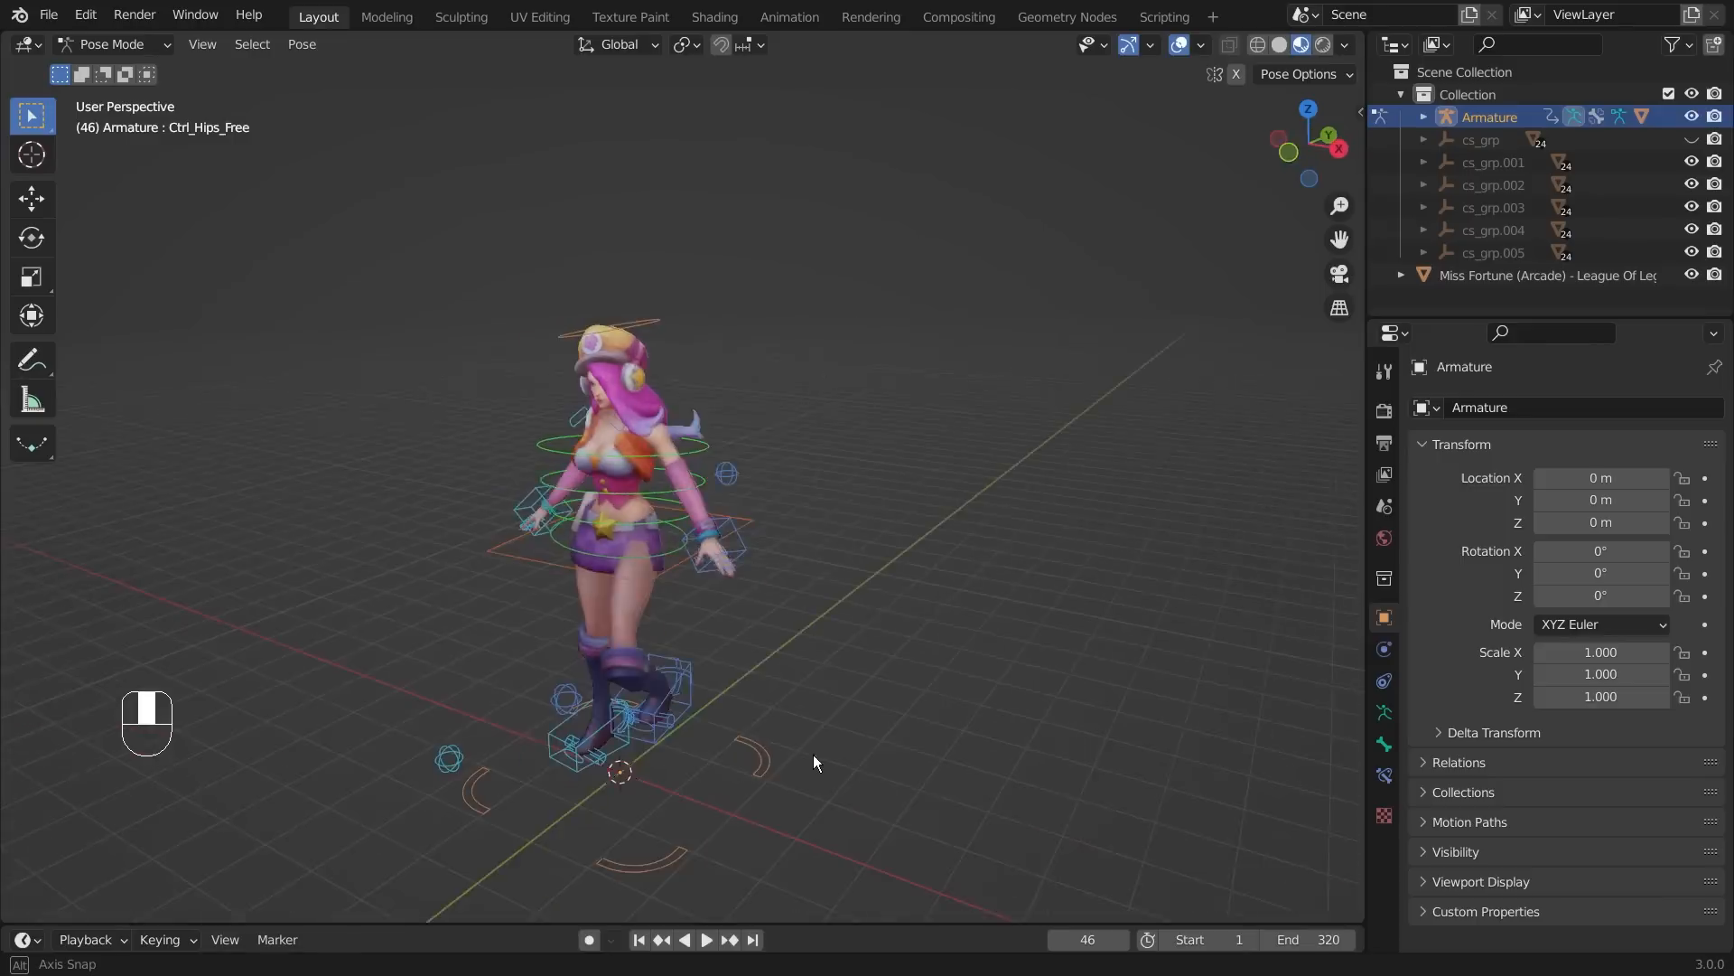
pyautogui.moveTo(813, 762); pyautogui.dragTo(512, 225, button='middle')
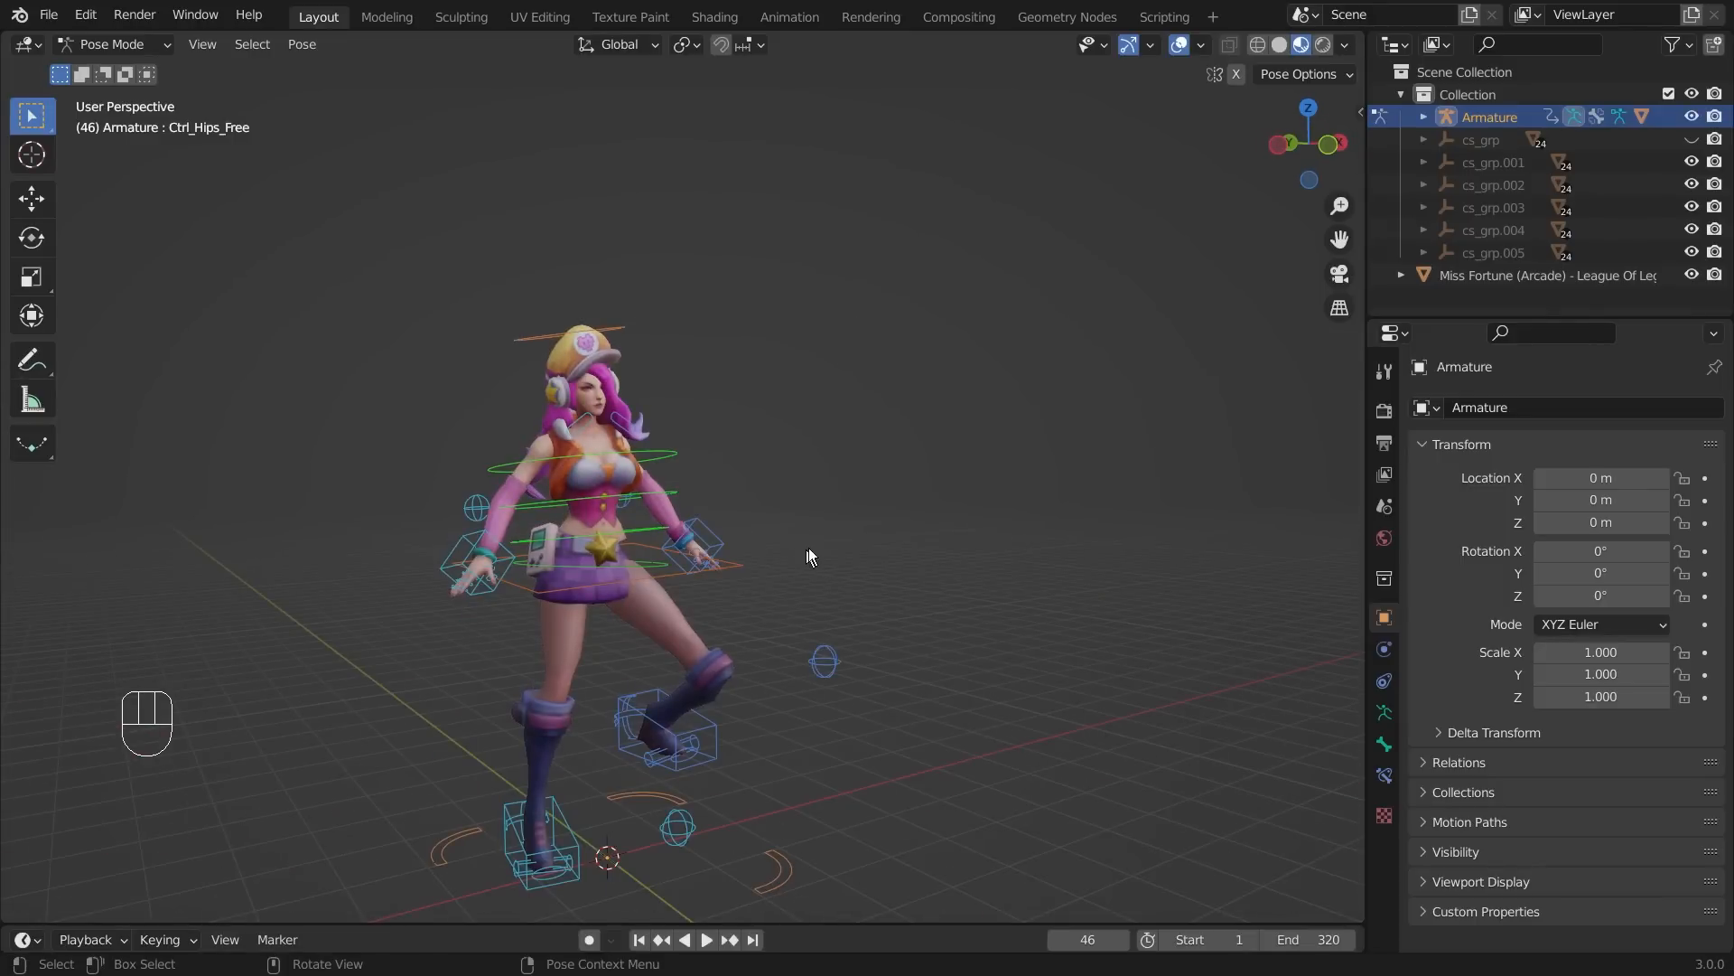
pyautogui.scroll(-3, 797, 550)
pyautogui.moveTo(855, 533); pyautogui.dragTo(956, 538, button='middle')
pyautogui.scroll(4, 788, 550)
pyautogui.scroll(-3, 767, 594)
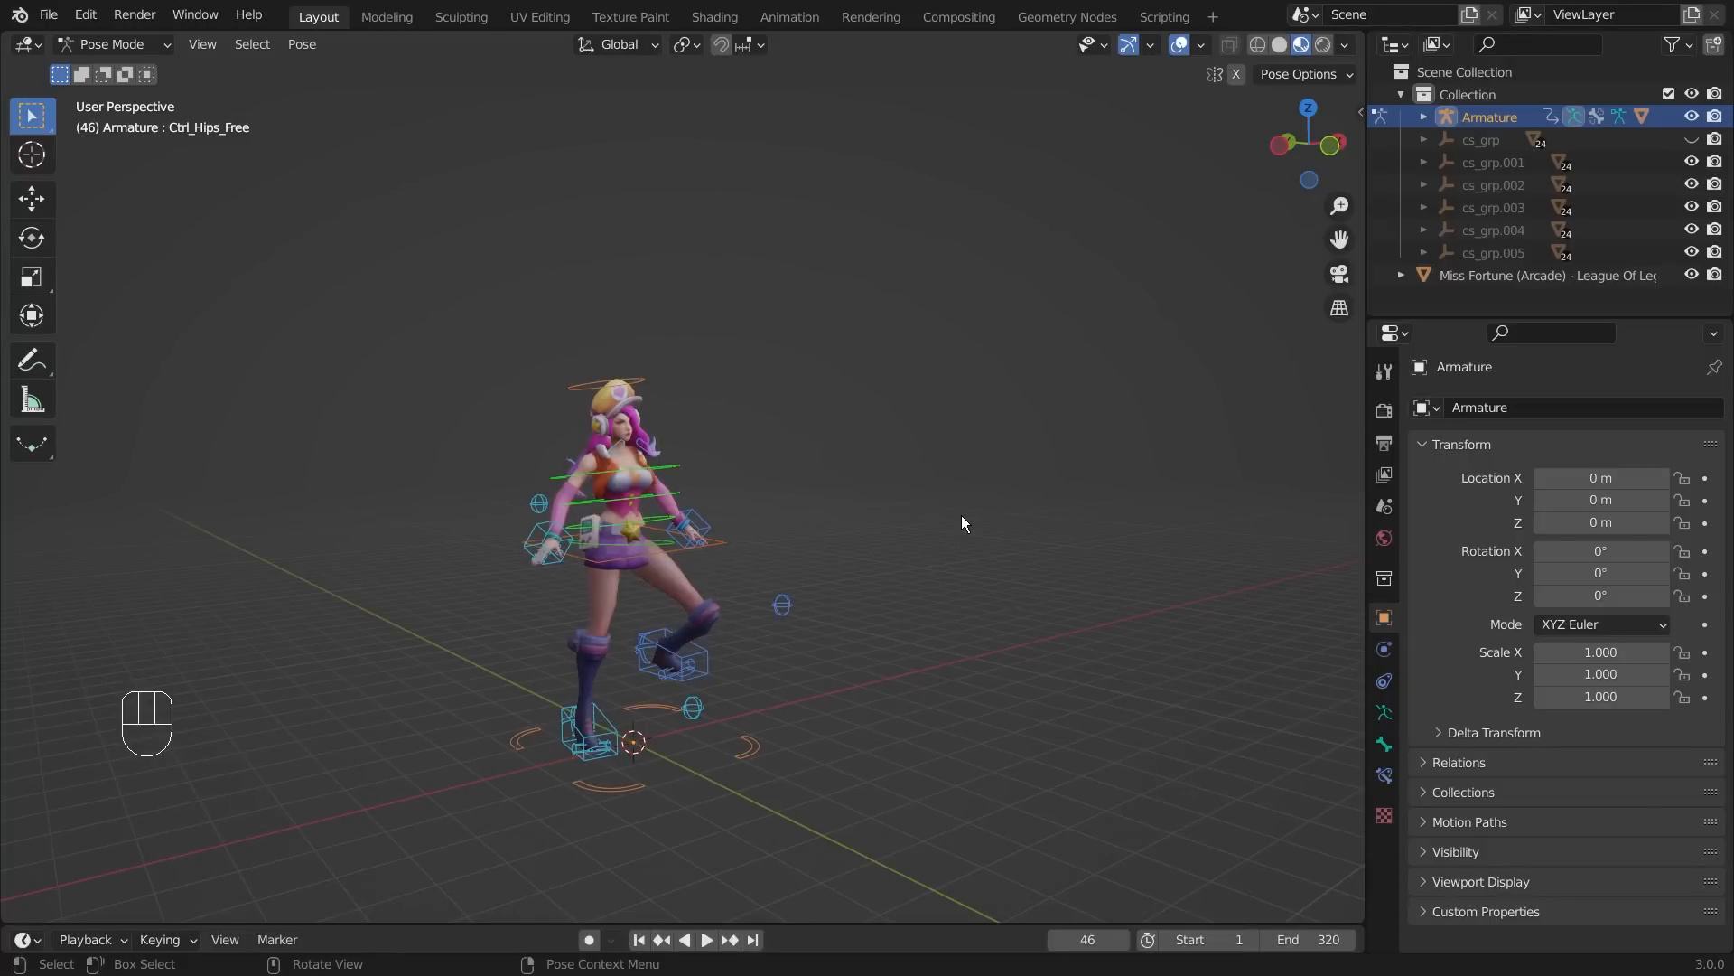
# - Select all bones of the control rig and clear their rotation
pyautogui.press('a')
pyautogui.hotkey('alt', 'r')
pyautogui.moveTo(587, 668); pyautogui.dragTo(701, 579, button='middle')
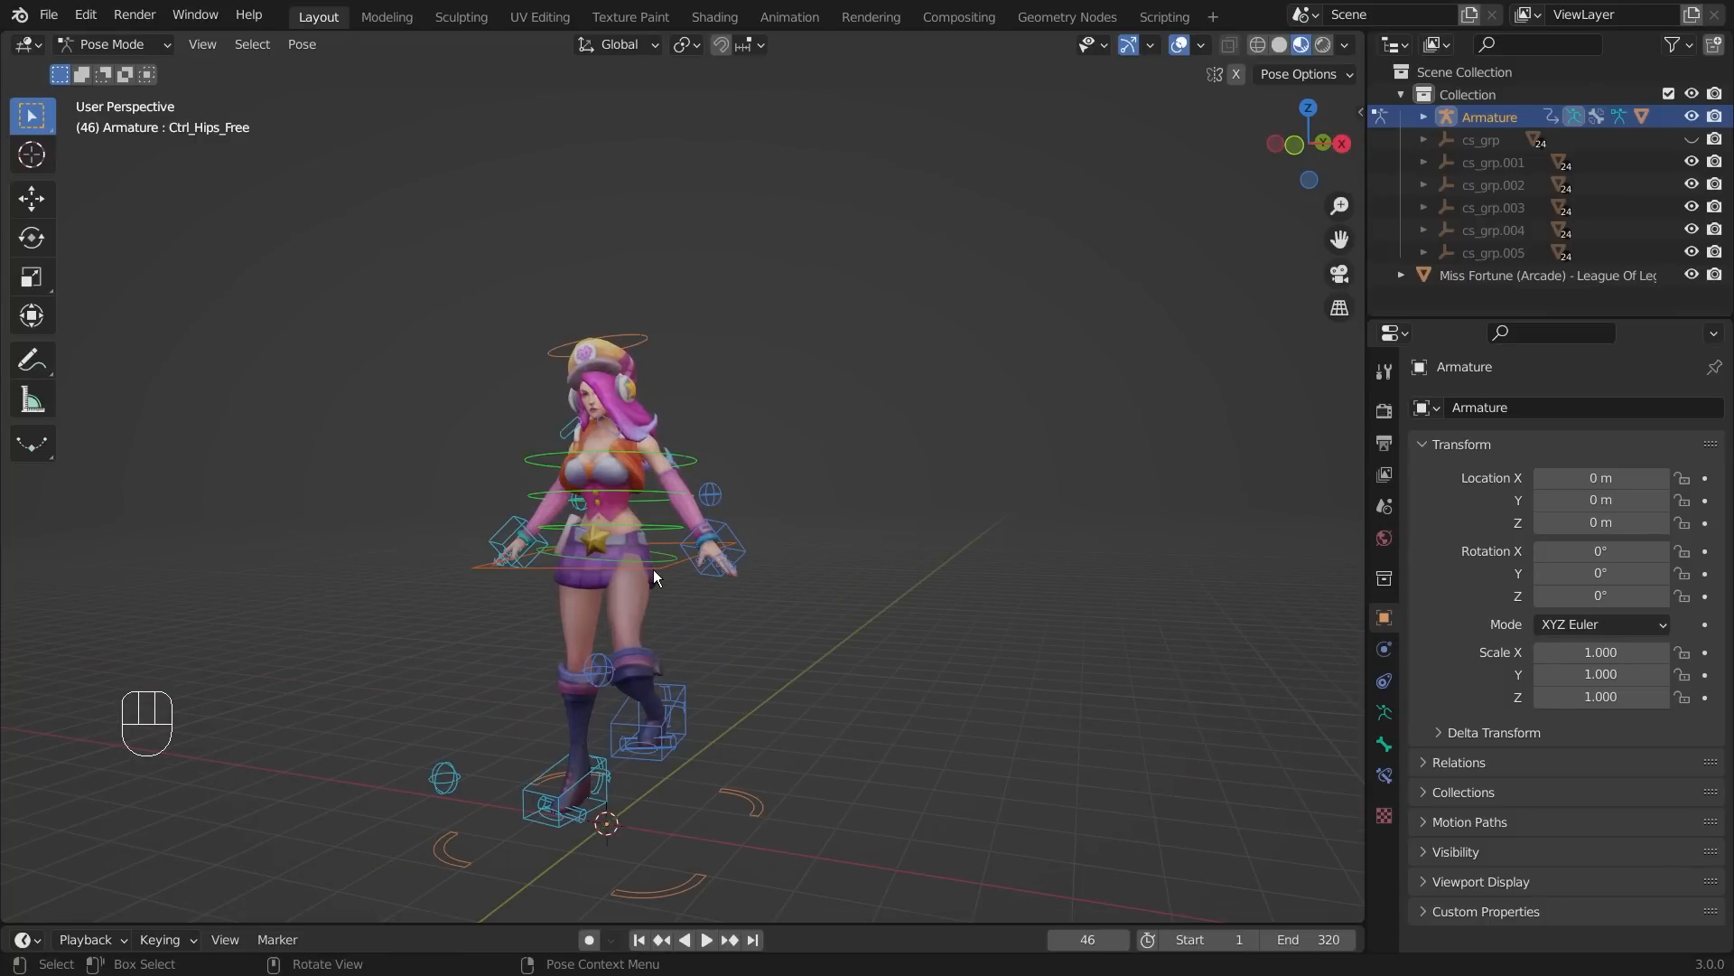
pyautogui.press('a')
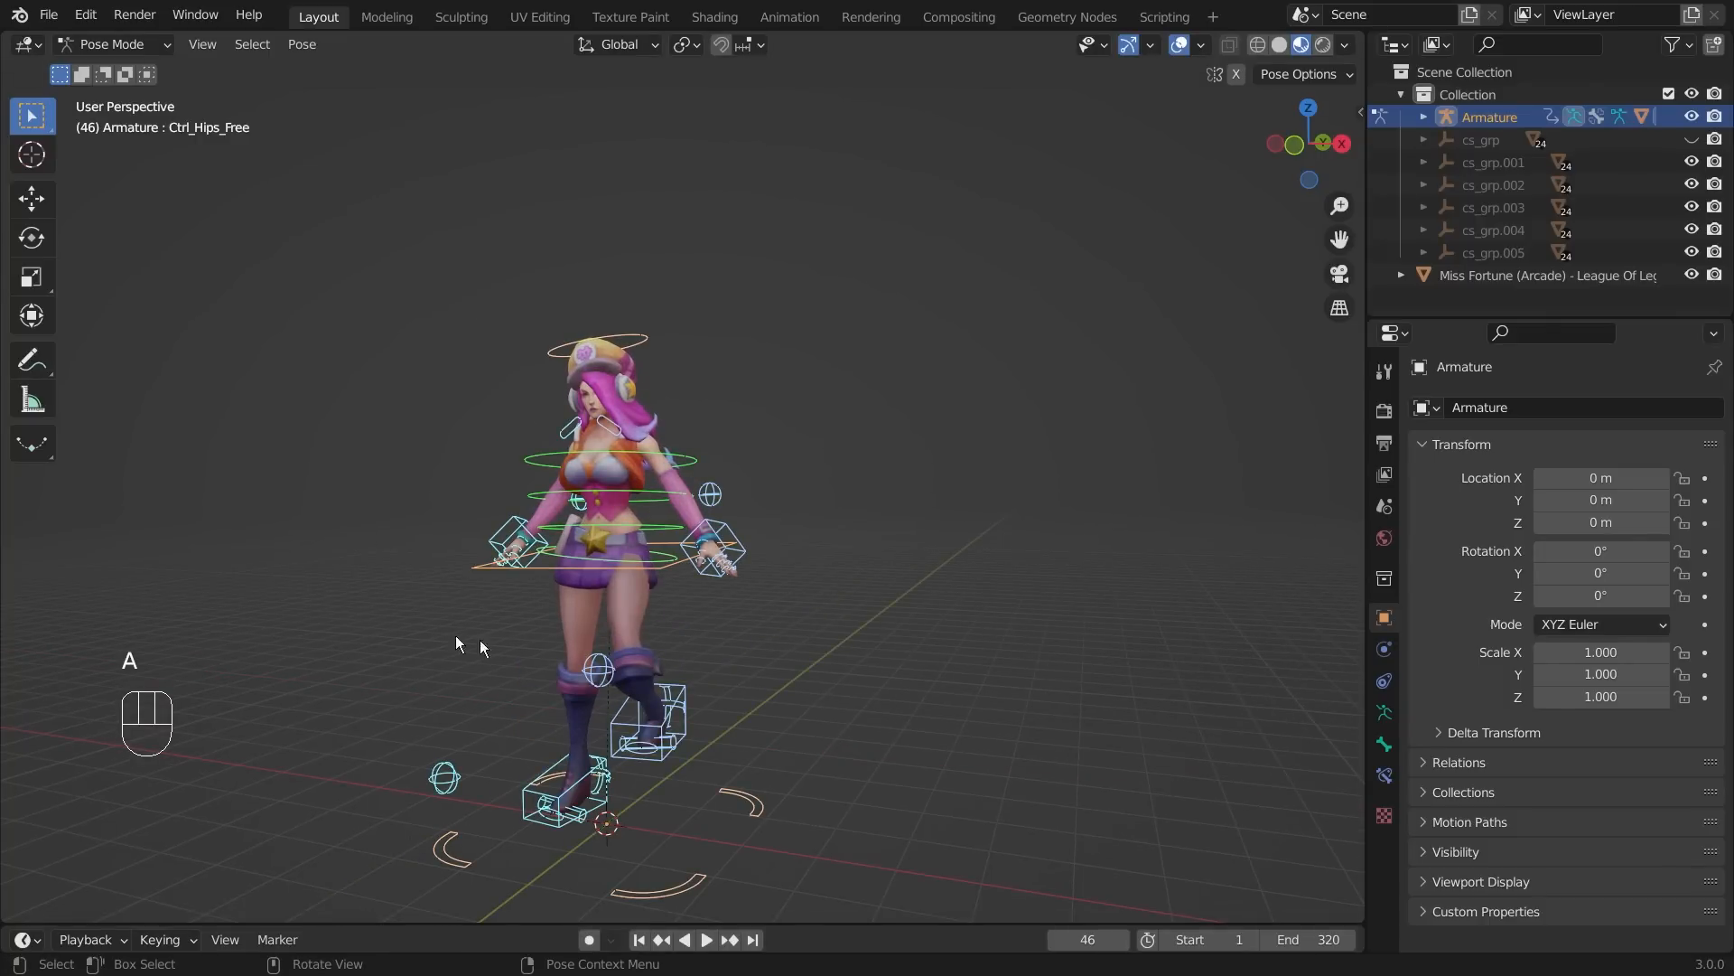
pyautogui.moveTo(956, 651); pyautogui.dragTo(955, 425, button='middle')
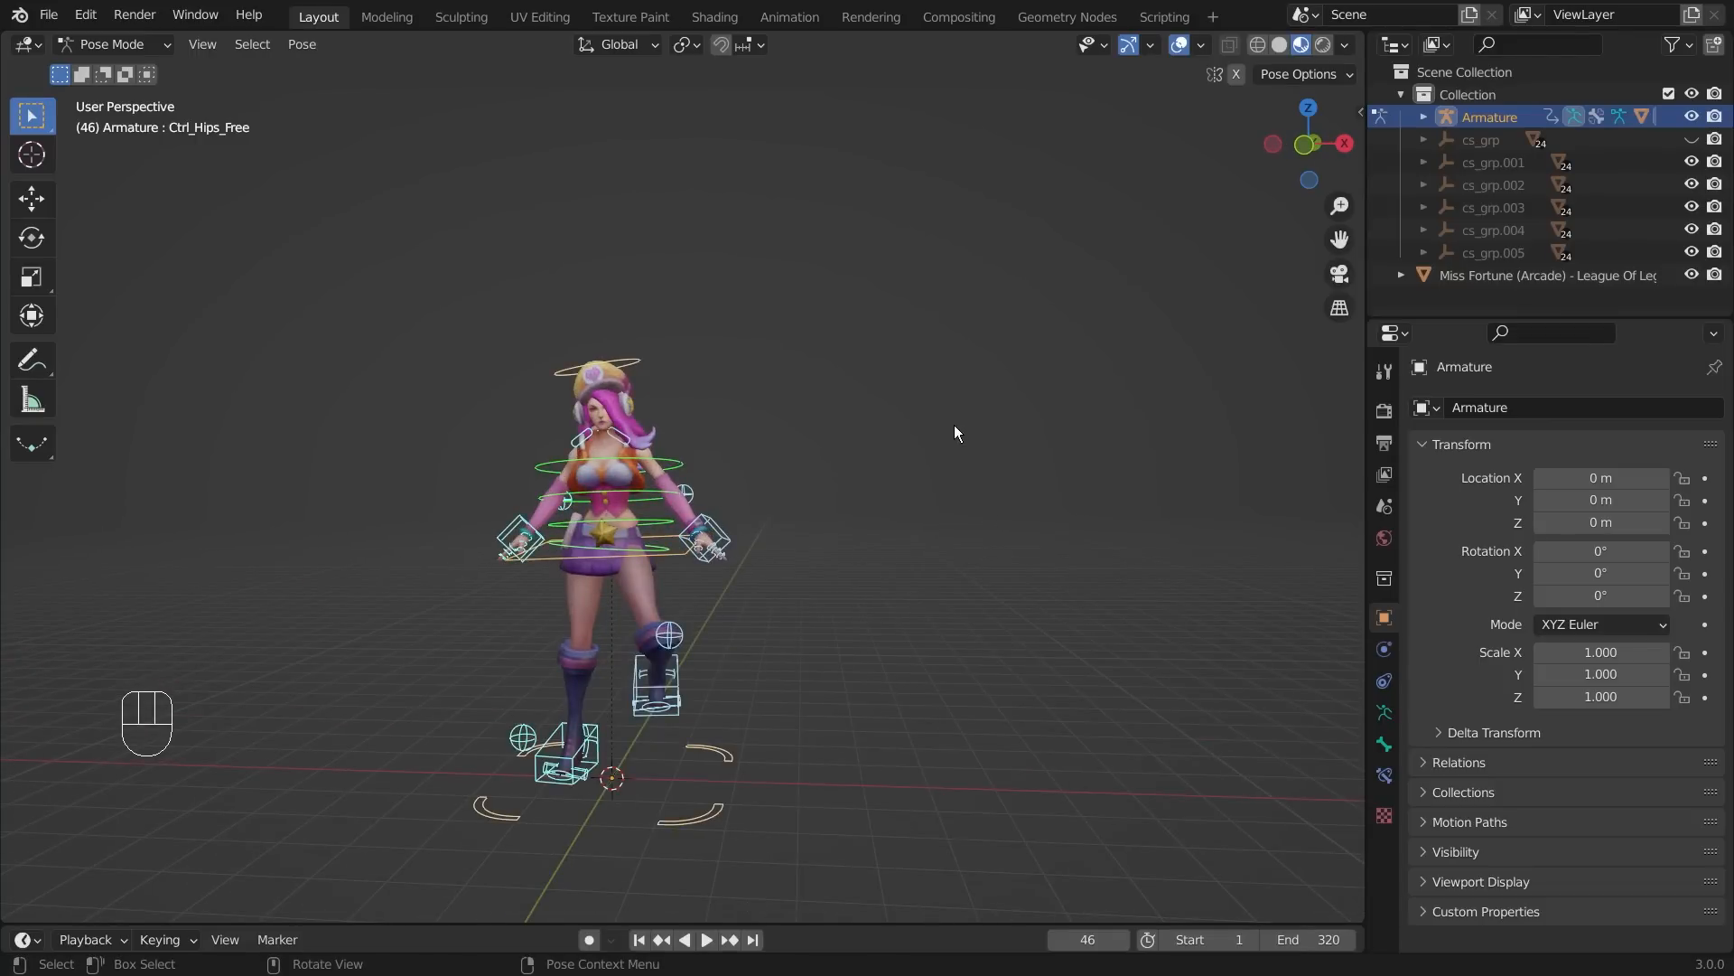
pyautogui.hotkey('alt', 'r')
pyautogui.scroll(2, 450, 436)
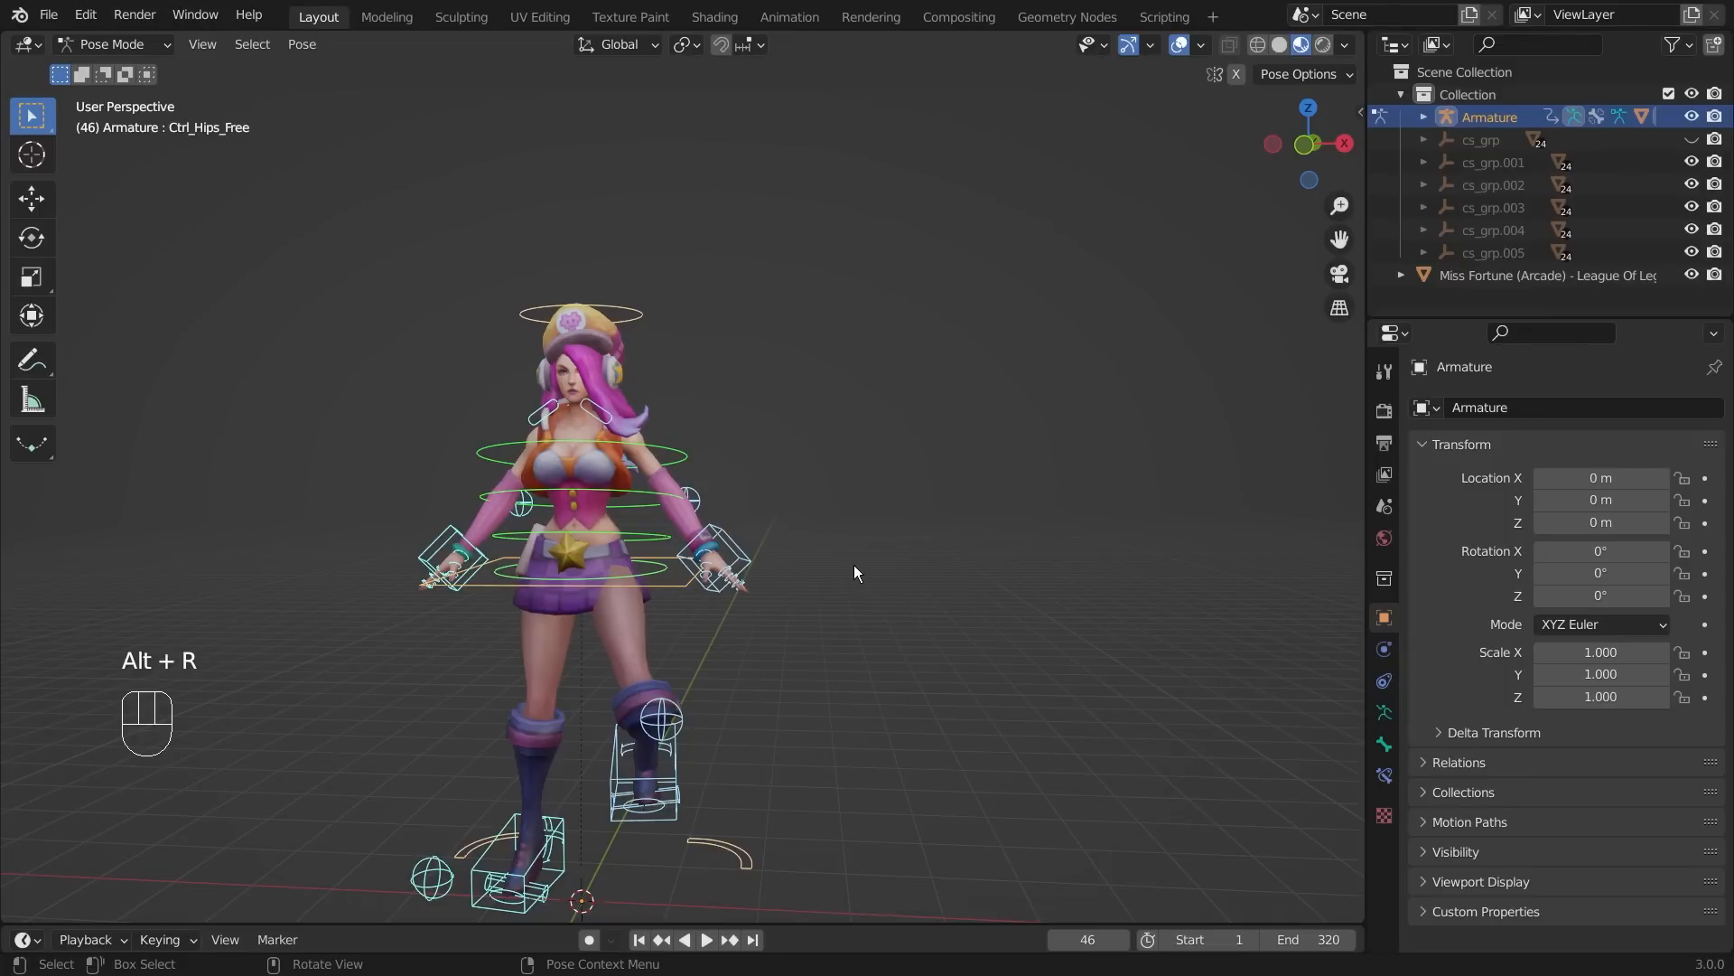
# - Clear the location of all control rig bones to restore the rest pose, and deselect them
pyautogui.hotkey('ctrl', 'z')
pyautogui.hotkey('alt', 'g')
pyautogui.moveTo(805, 690); pyautogui.dragTo(871, 702, button='middle')
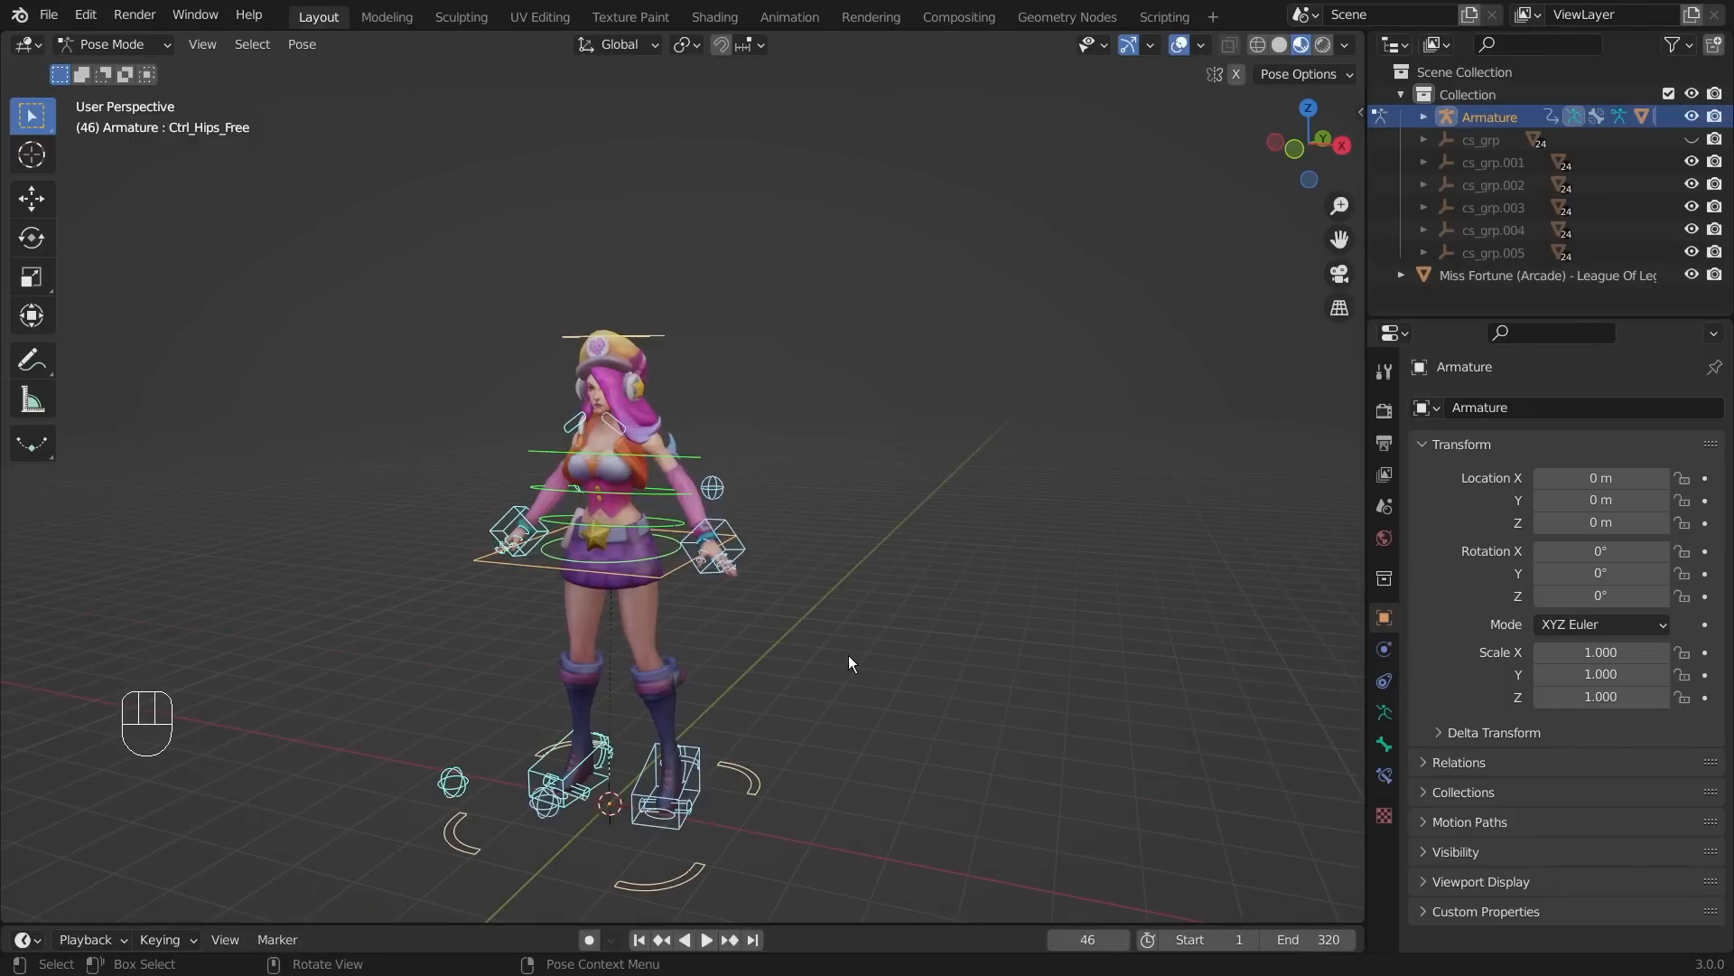
pyautogui.keyDown('shift'); pyautogui.moveTo(880, 642); pyautogui.dragTo(788, 587, button='middle'); pyautogui.keyUp('shift')
pyautogui.click(1041, 565)
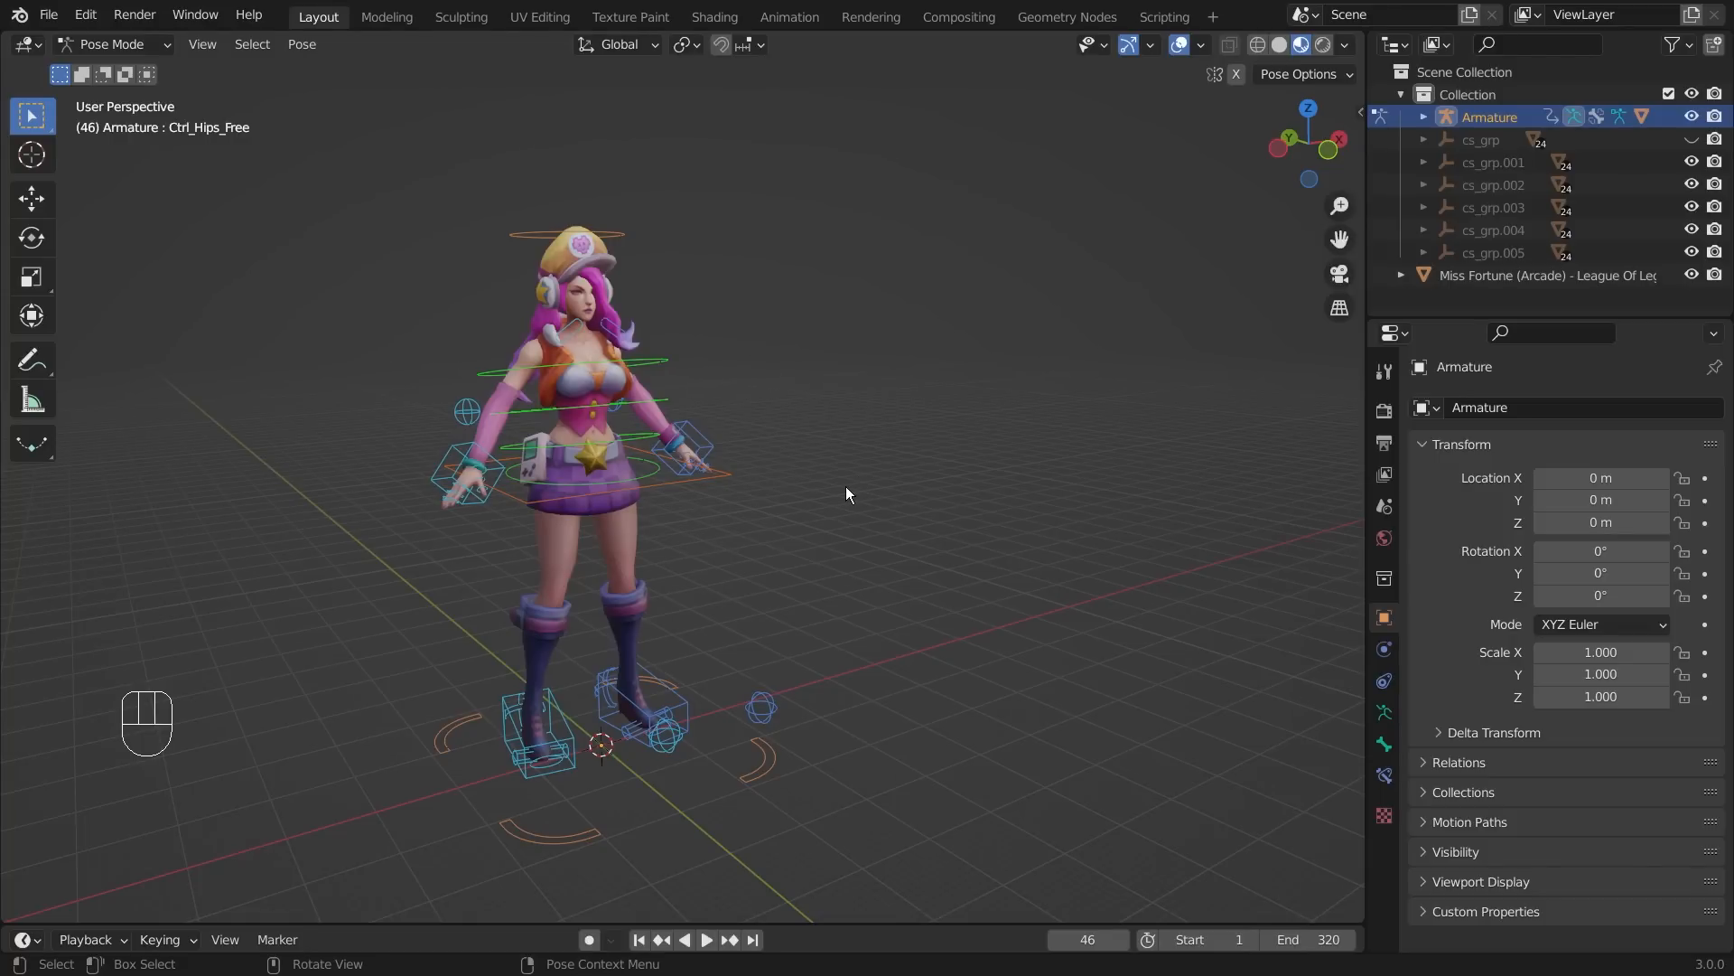
# - Return the armature to Object Mode and deselect everything in the scene
pyautogui.click(139, 47)
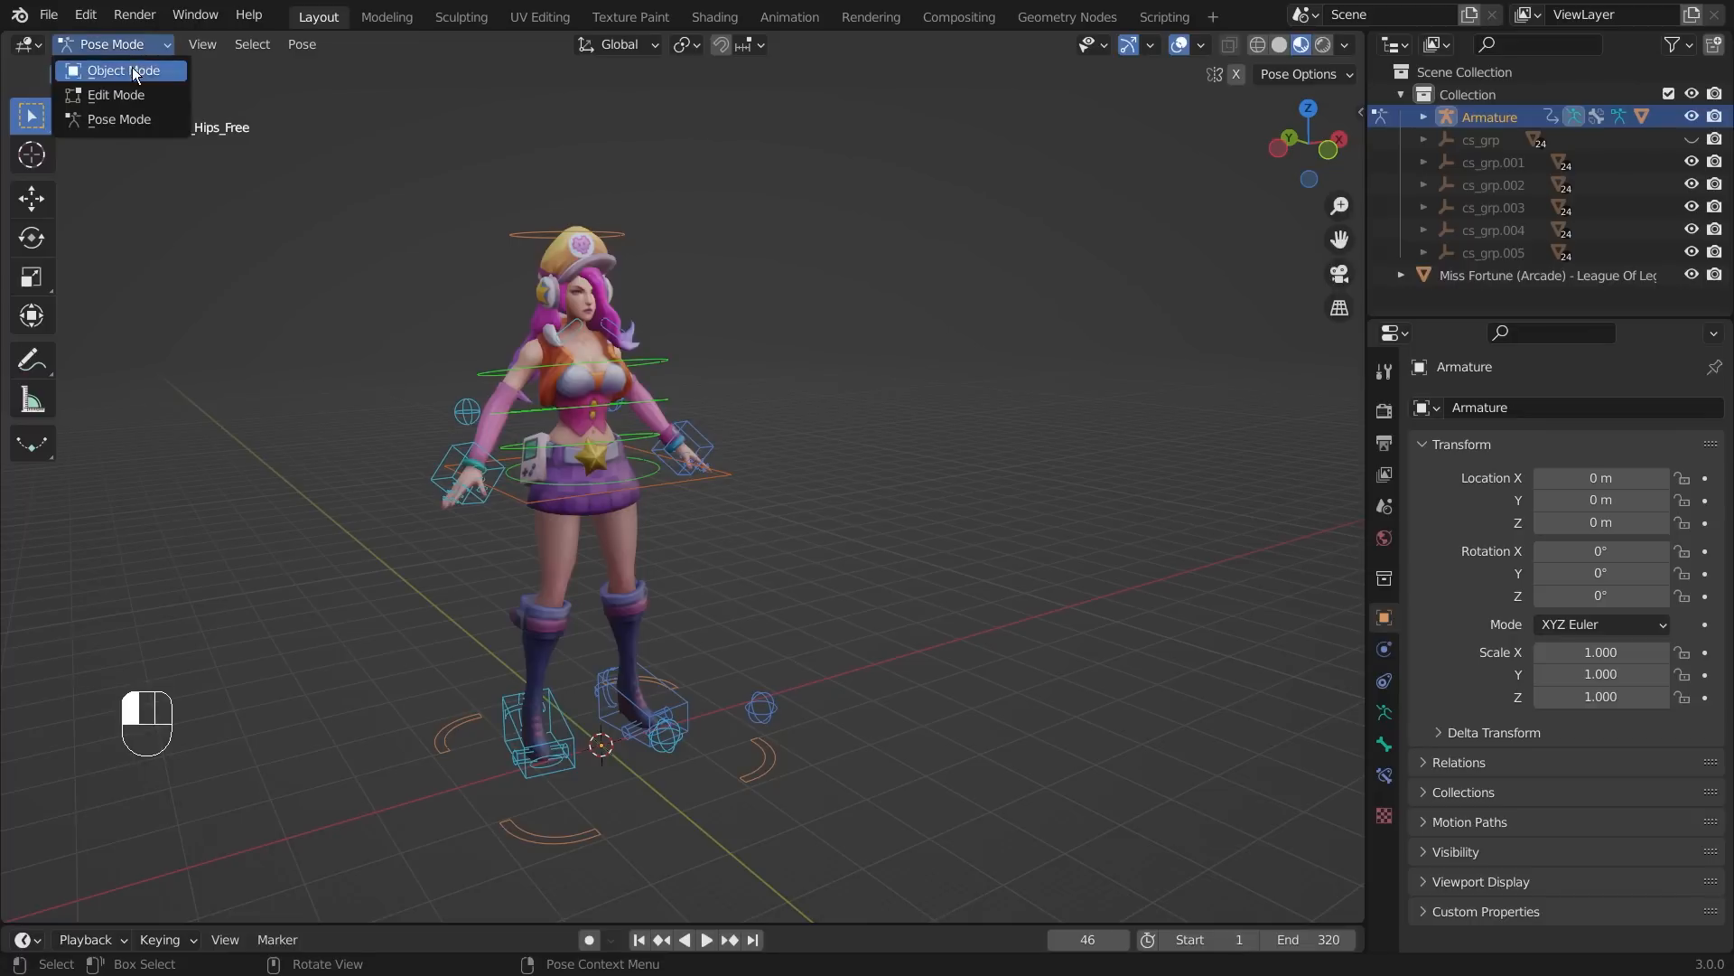
pyautogui.click(134, 72)
pyautogui.click(947, 513)
pyautogui.moveTo(947, 513); pyautogui.dragTo(495, 296, button='middle')
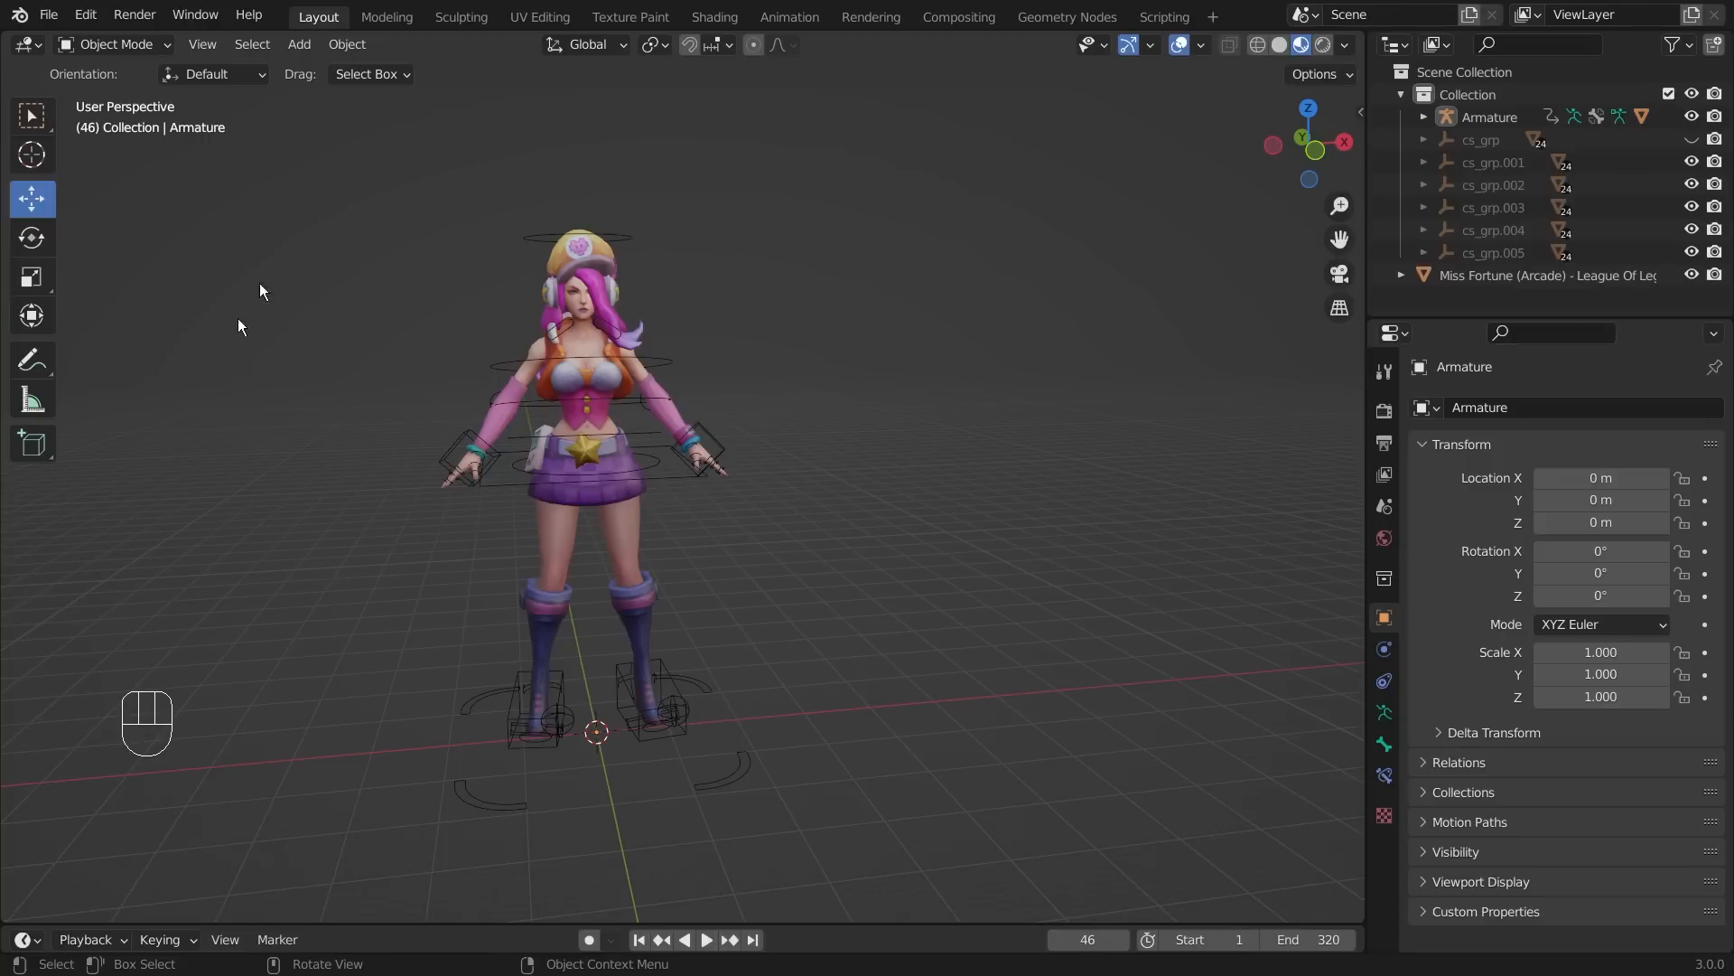
# - Import the animated Mixamo character from its FBX file into the scene
pyautogui.click(49, 15)
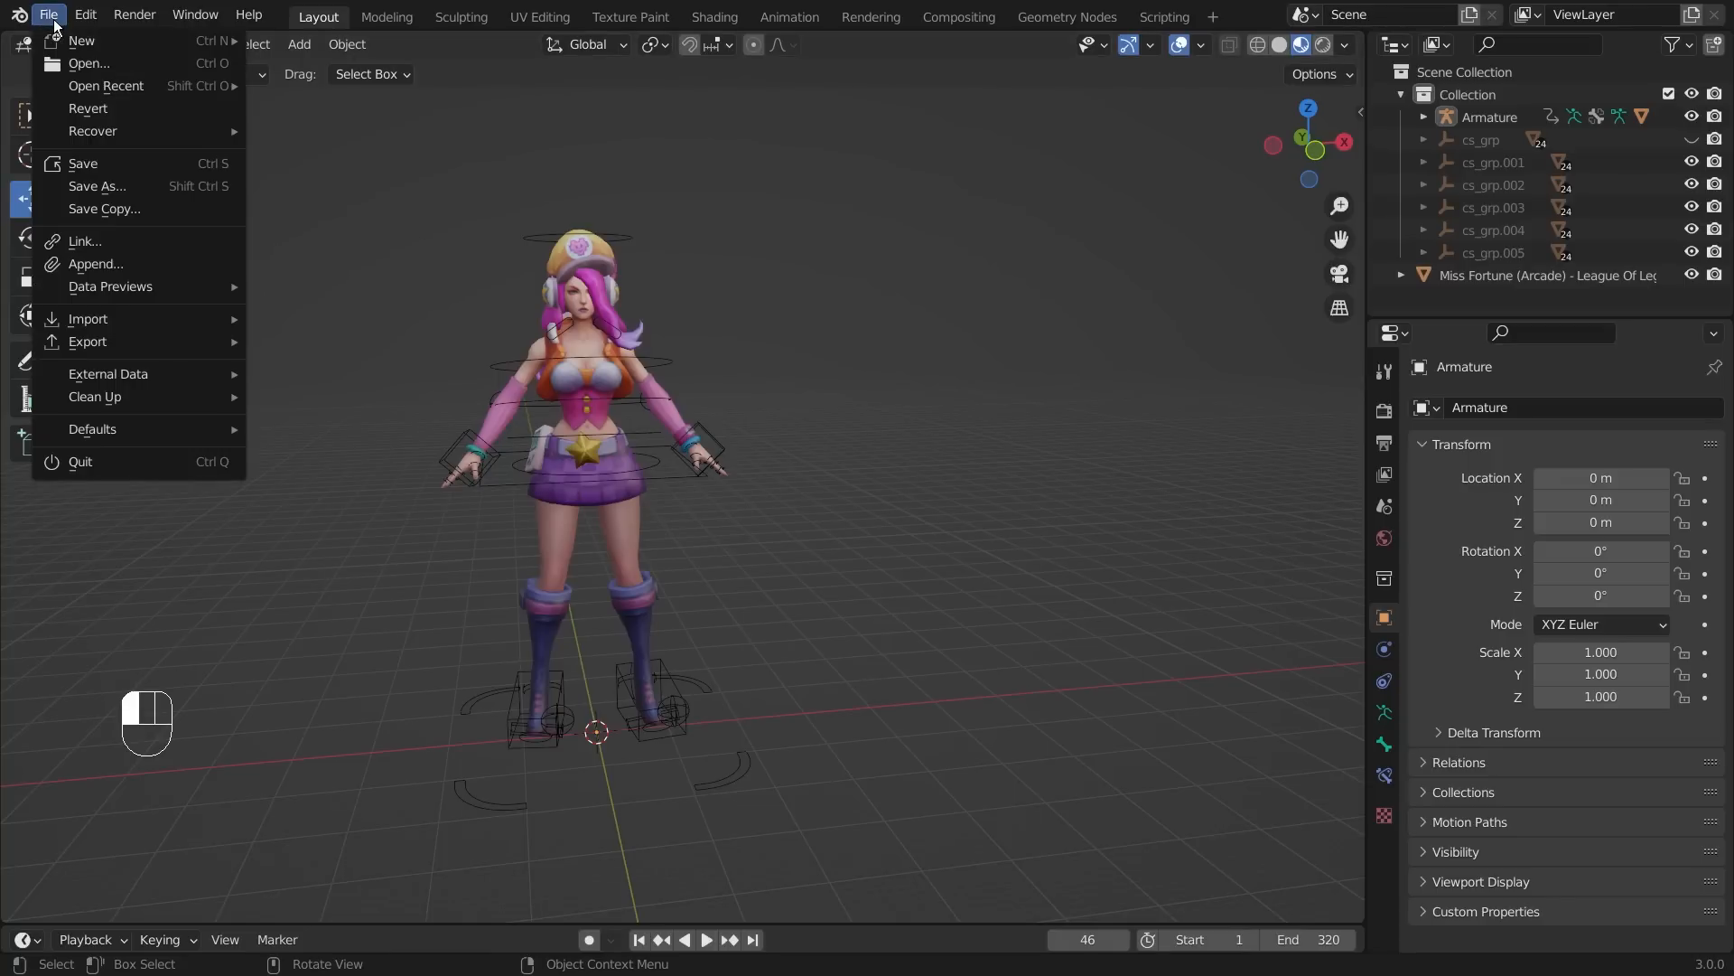
pyautogui.moveTo(136, 323)
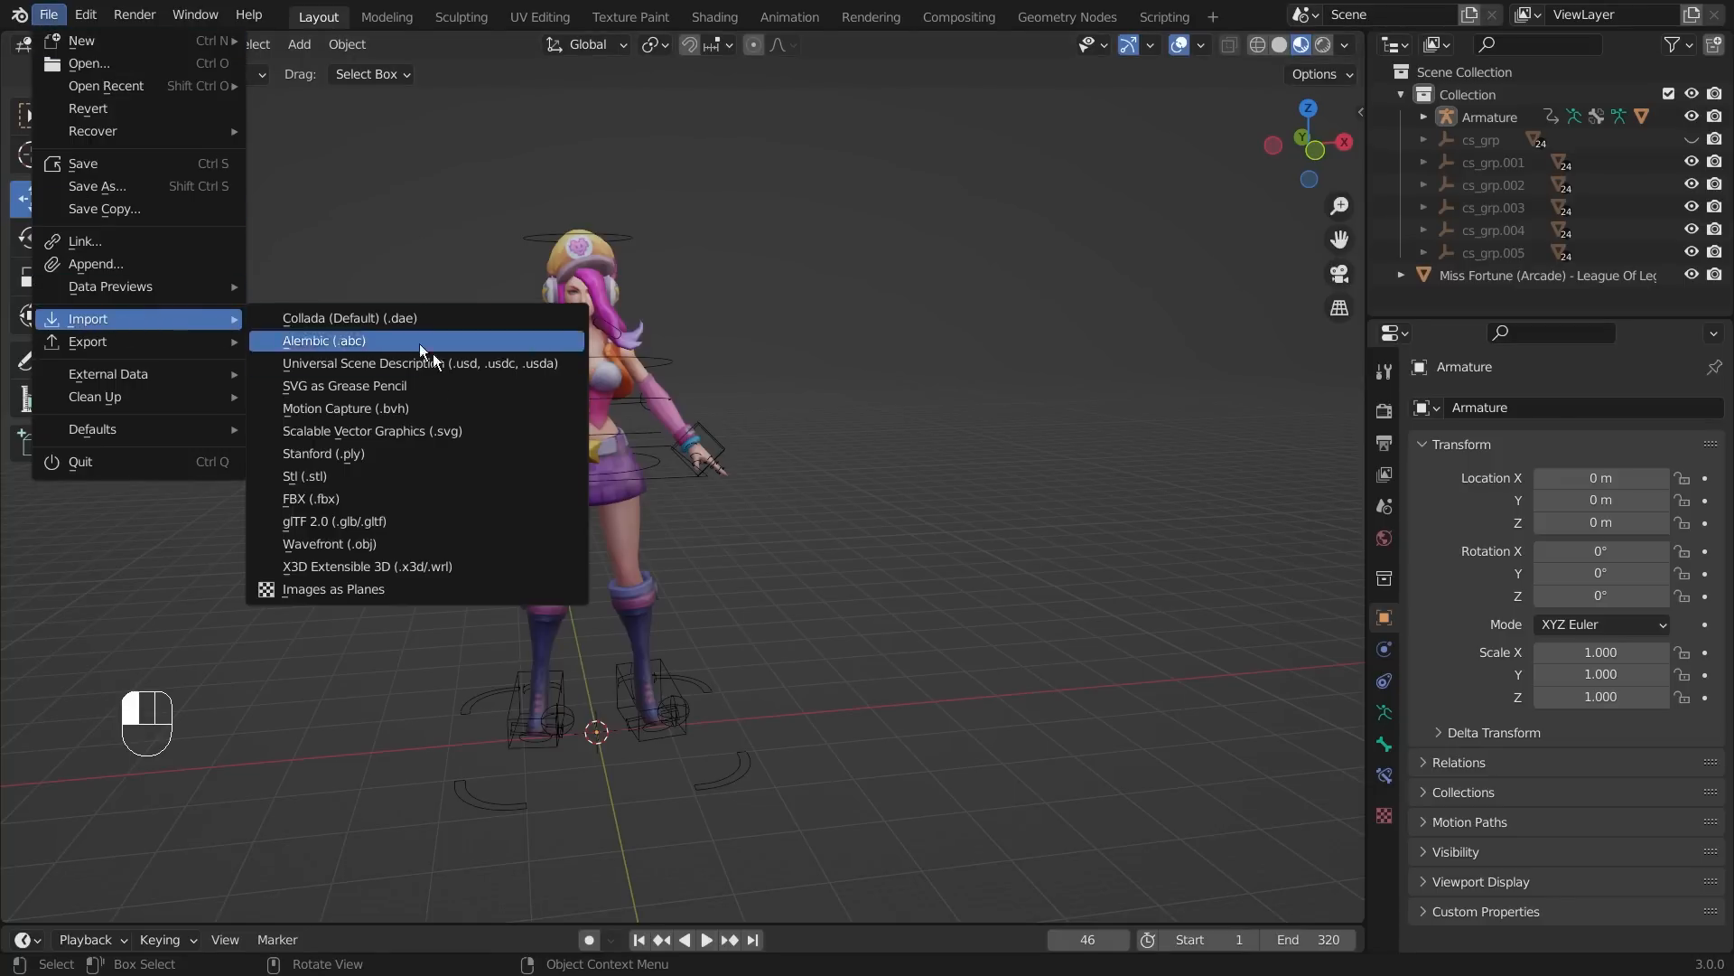
pyautogui.click(386, 499)
pyautogui.doubleClick(647, 268)
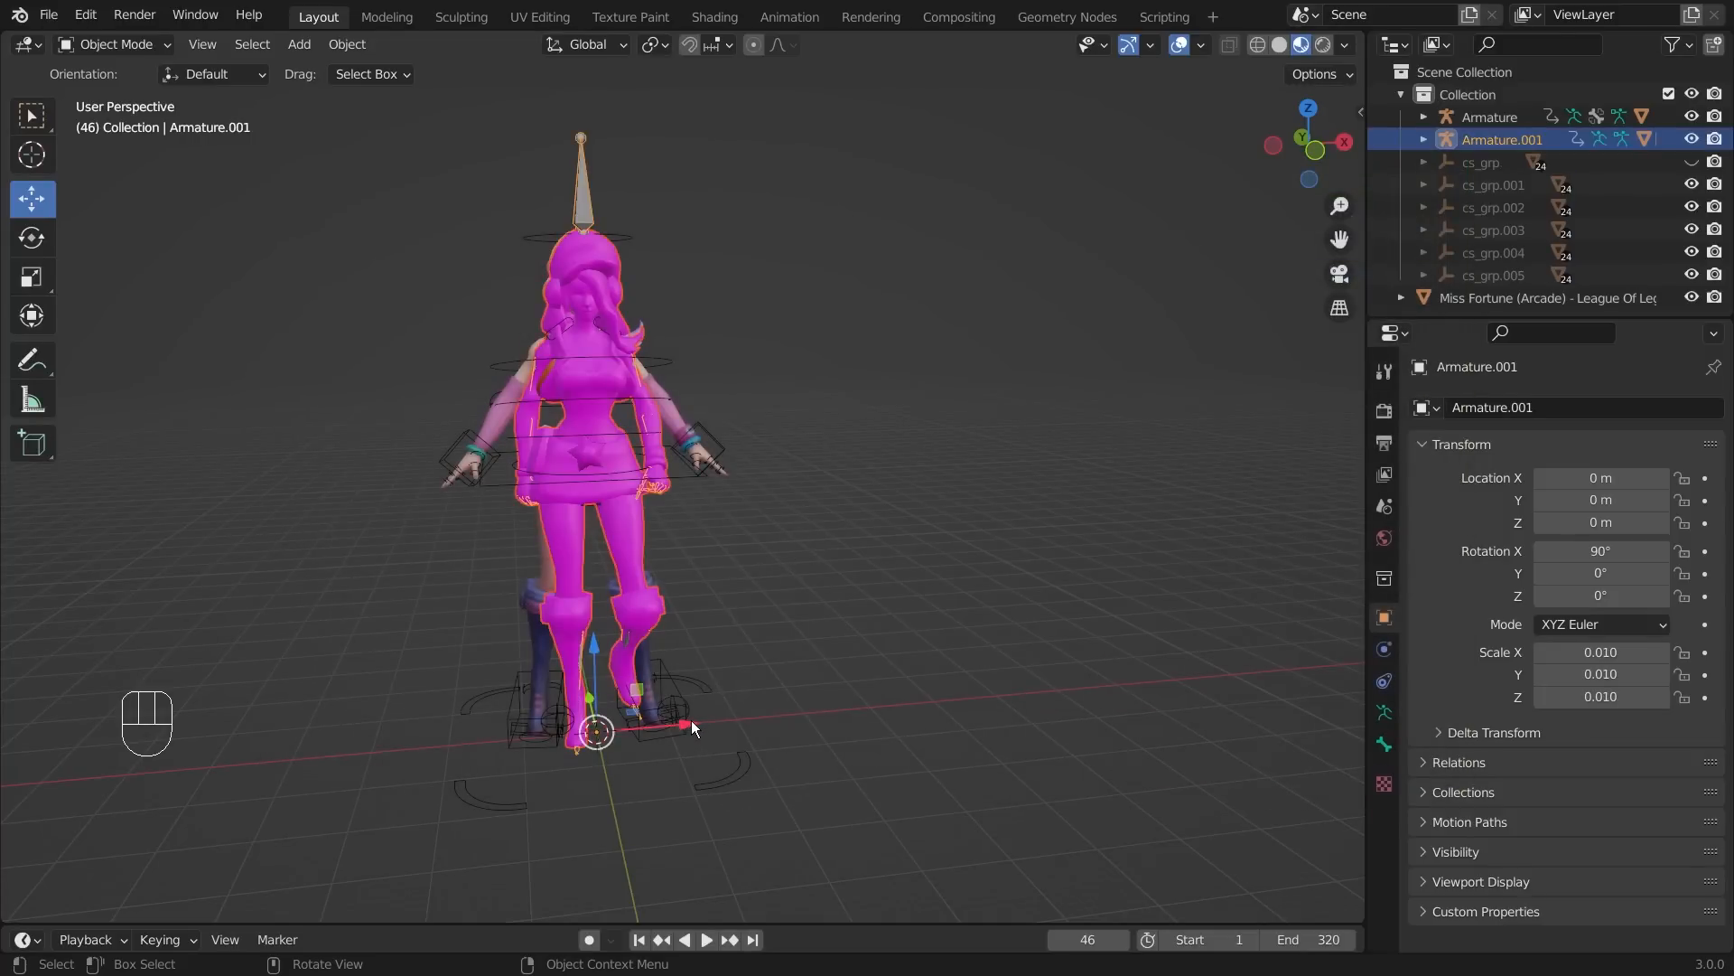
# - Move the imported armature about 65.6 m along X, beside the original character, and enlarge the timeline
pyautogui.moveTo(690, 719); pyautogui.dragTo(1127, 658)
pyautogui.moveTo(1167, 541); pyautogui.dragTo(874, 889, button='middle')
pyautogui.moveTo(853, 924); pyautogui.dragTo(858, 766)
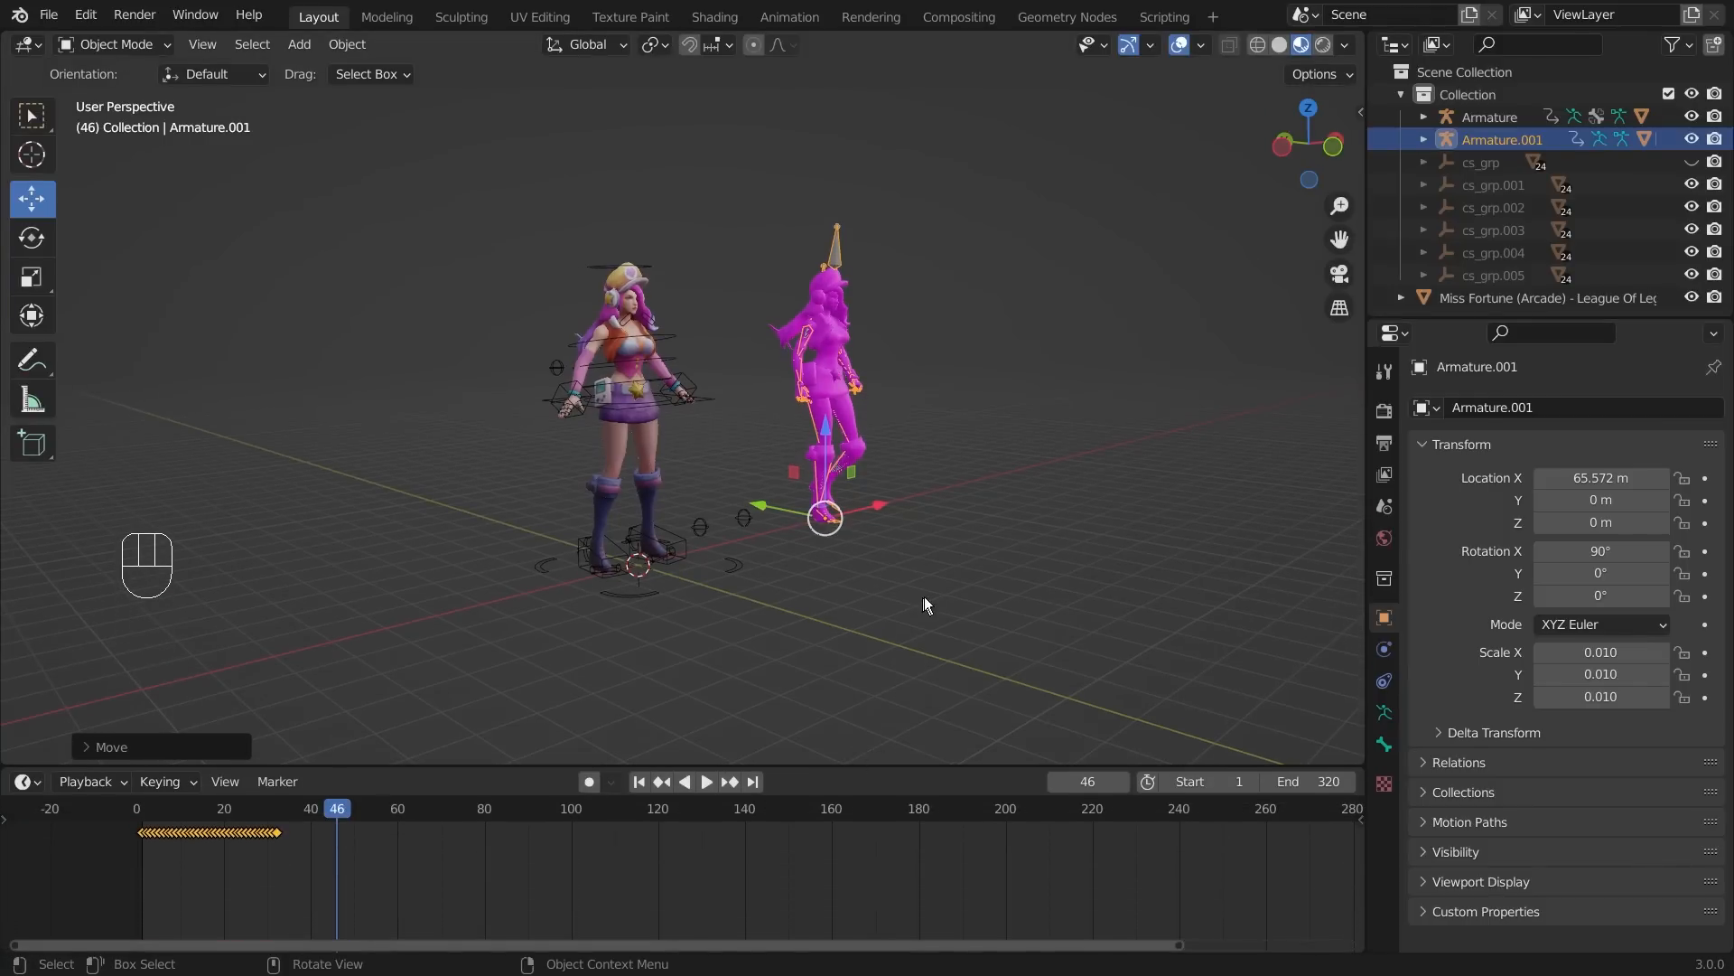
# - Play back the imported armature's walk animation beside the original character and check it from closer up
pyautogui.click(847, 604)
pyautogui.click(833, 251)
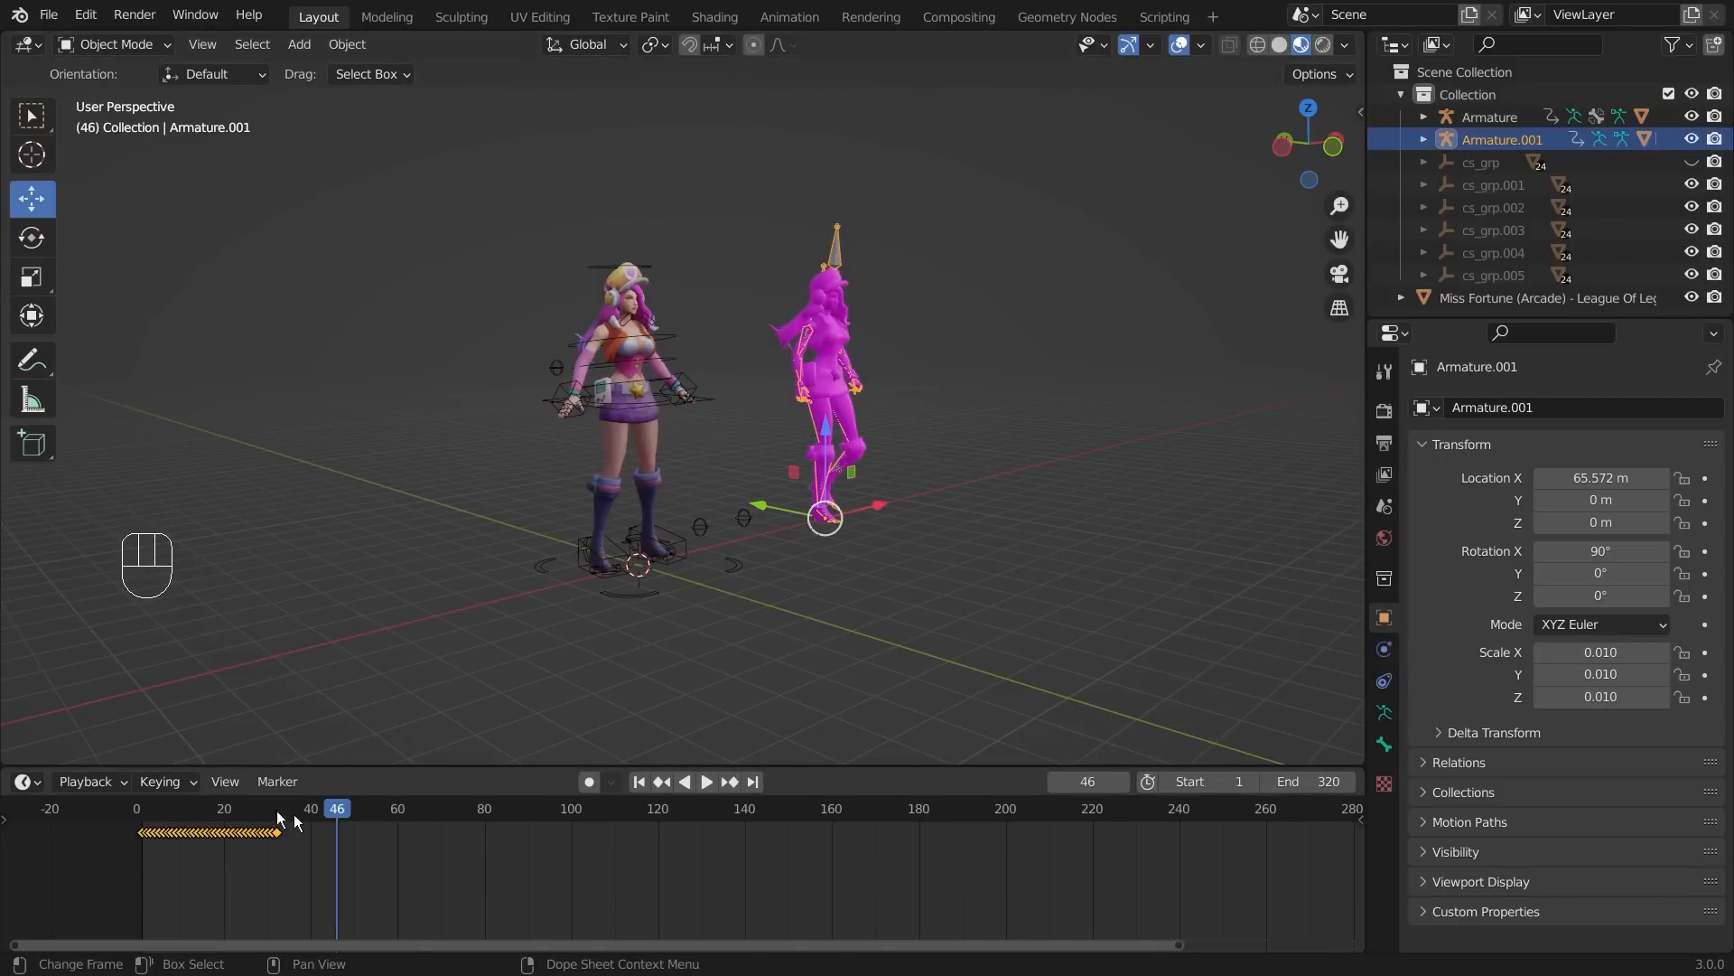
pyautogui.moveTo(340, 816); pyautogui.dragTo(167, 864)
pyautogui.press('space')
pyautogui.press('space')
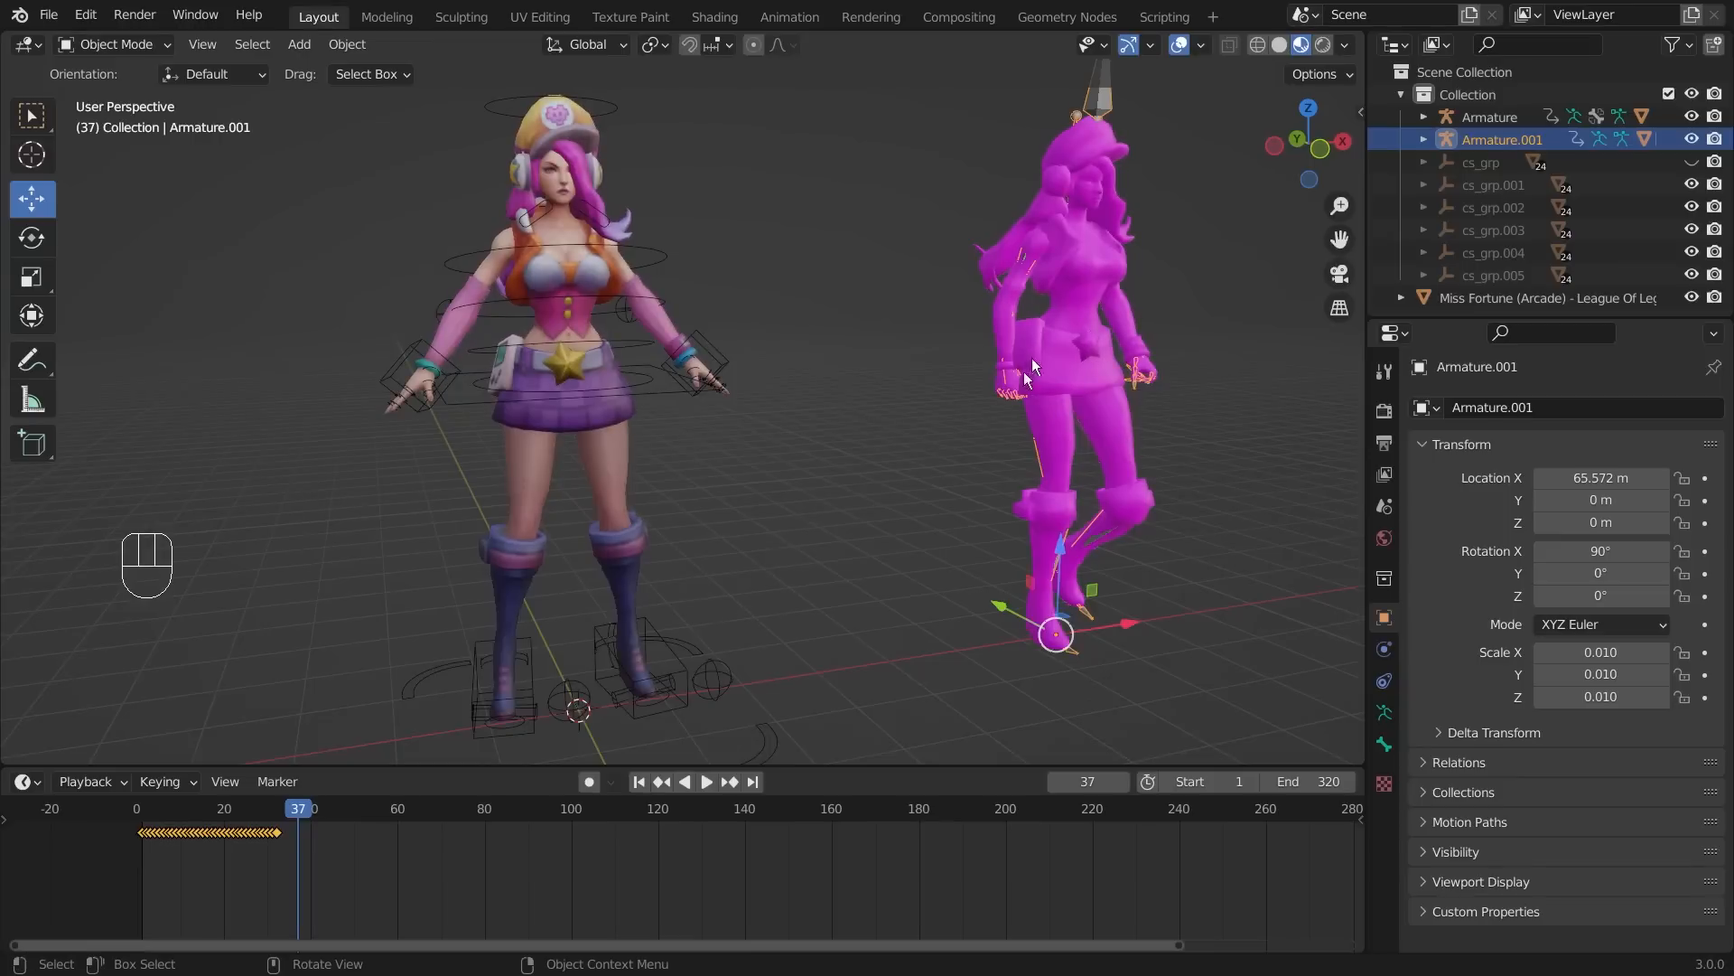
pyautogui.scroll(-2, 966, 343)
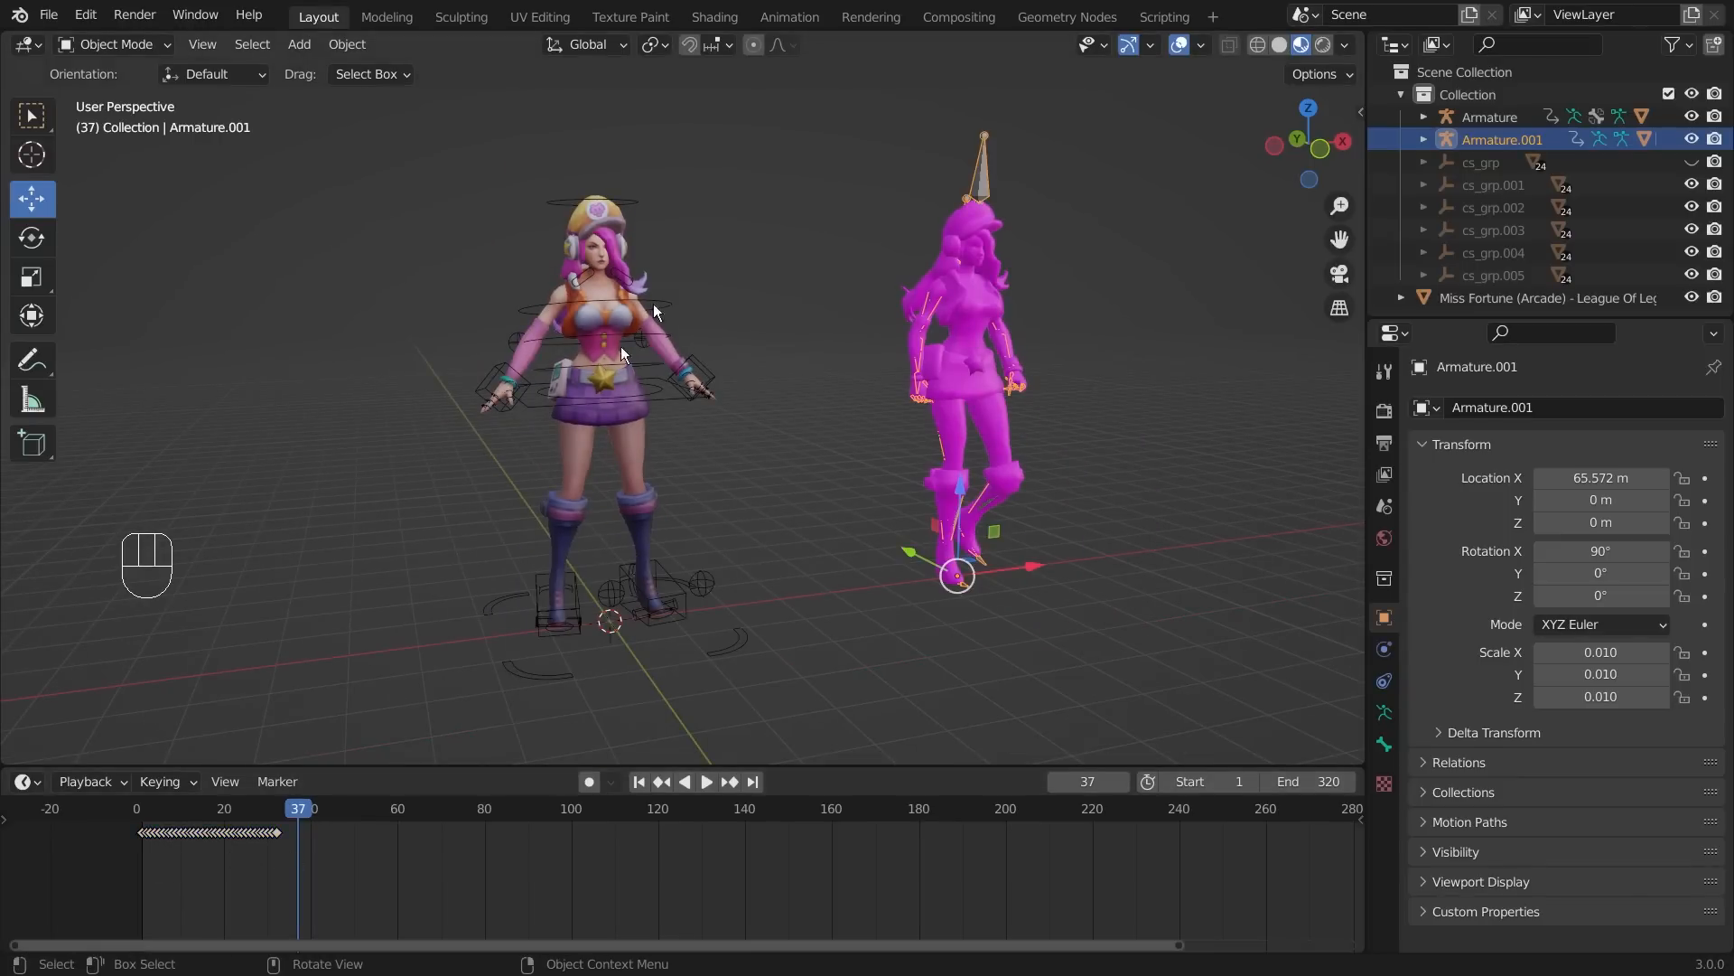
# - Try to copy the imported armature's keyframes and paste them onto the original character's control rig
pyautogui.moveTo(137, 855); pyautogui.dragTo(302, 818)
pyautogui.hotkey('ctrl', 'c')
pyautogui.click(723, 641)
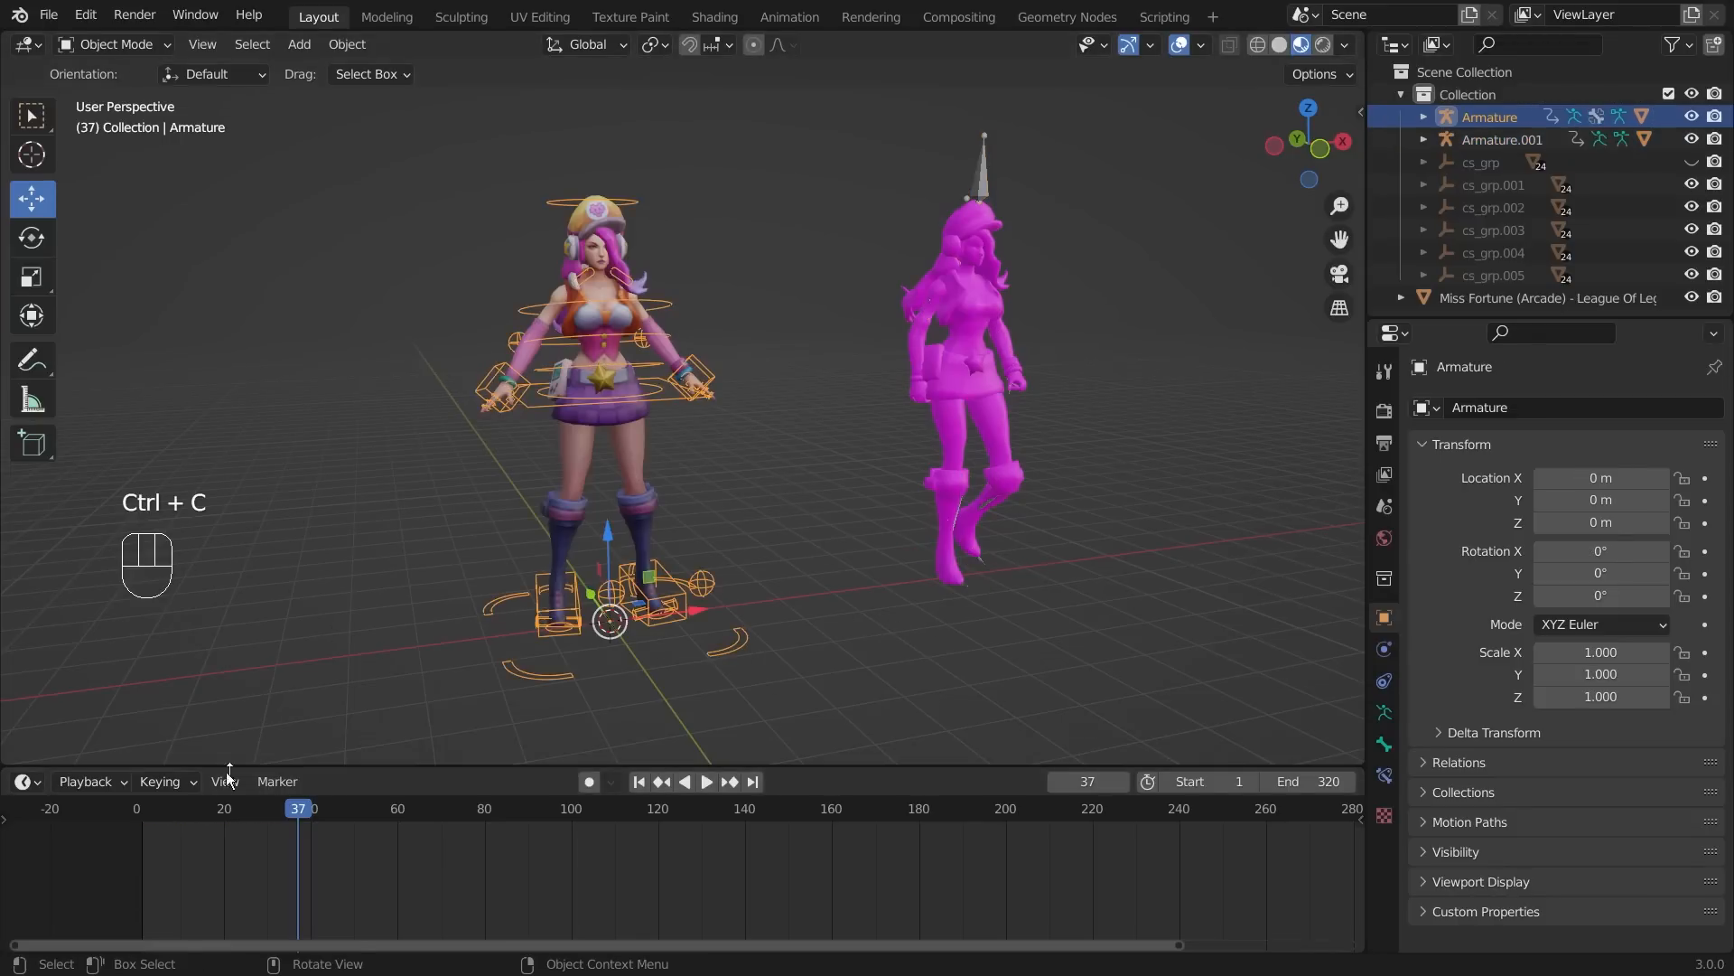
pyautogui.hotkey('ctrl', 'v')
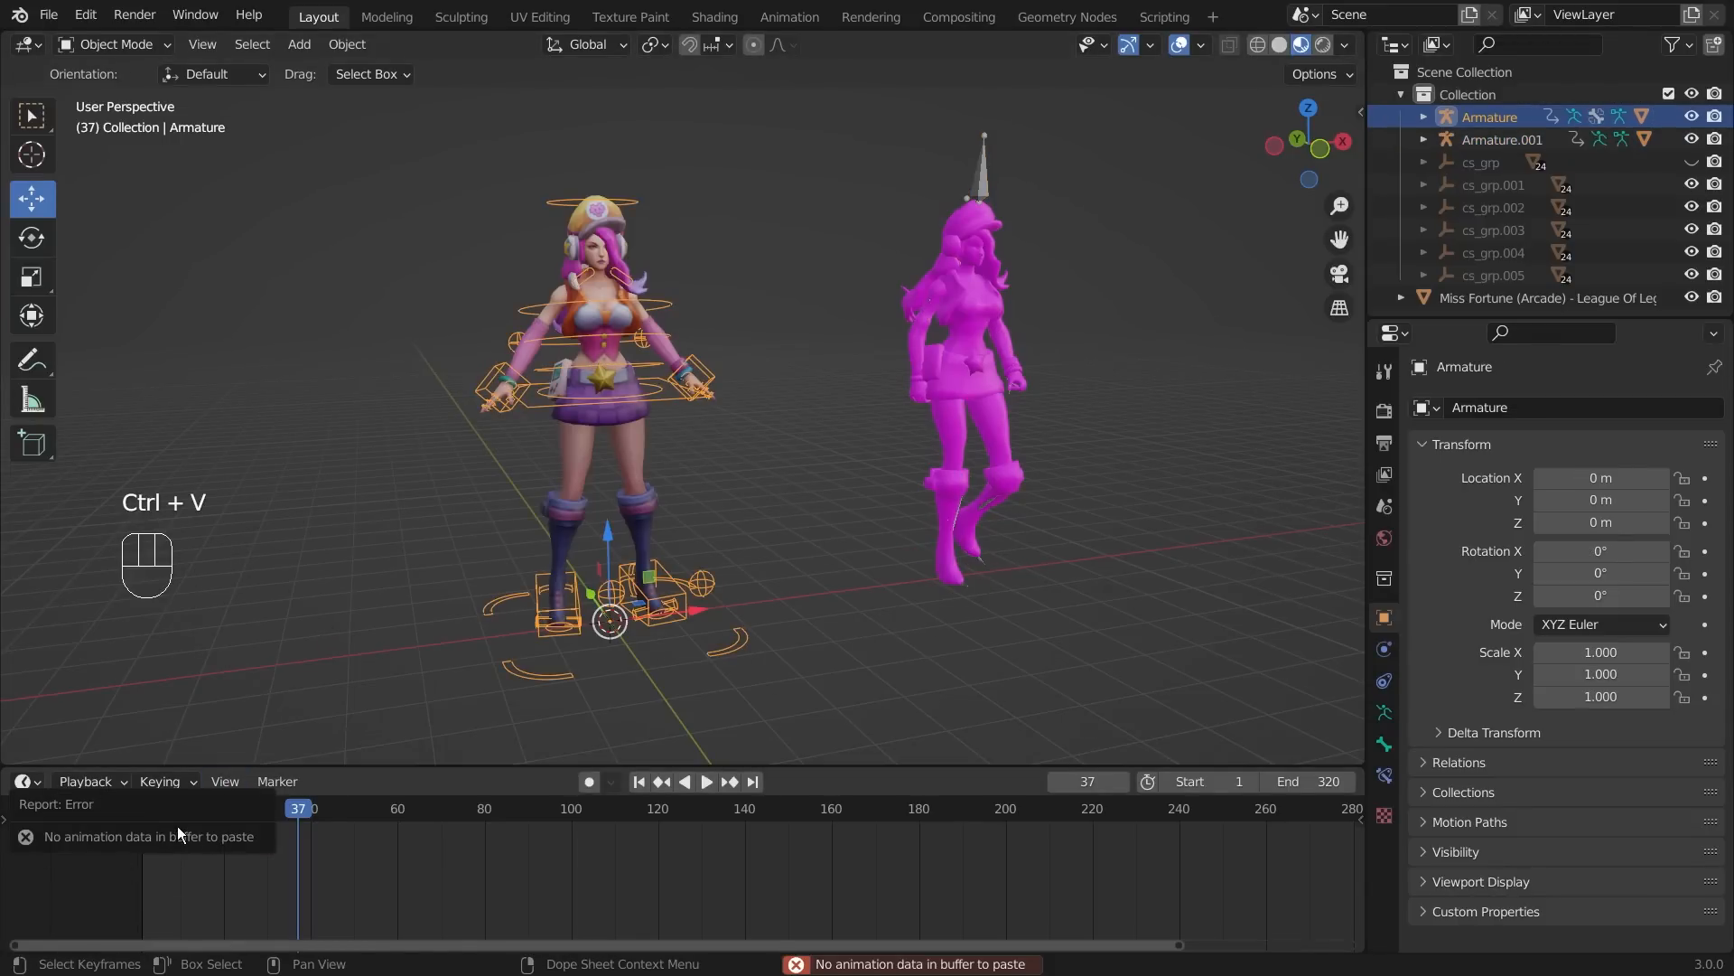
pyautogui.moveTo(858, 379); pyautogui.dragTo(1026, 388, button='middle')
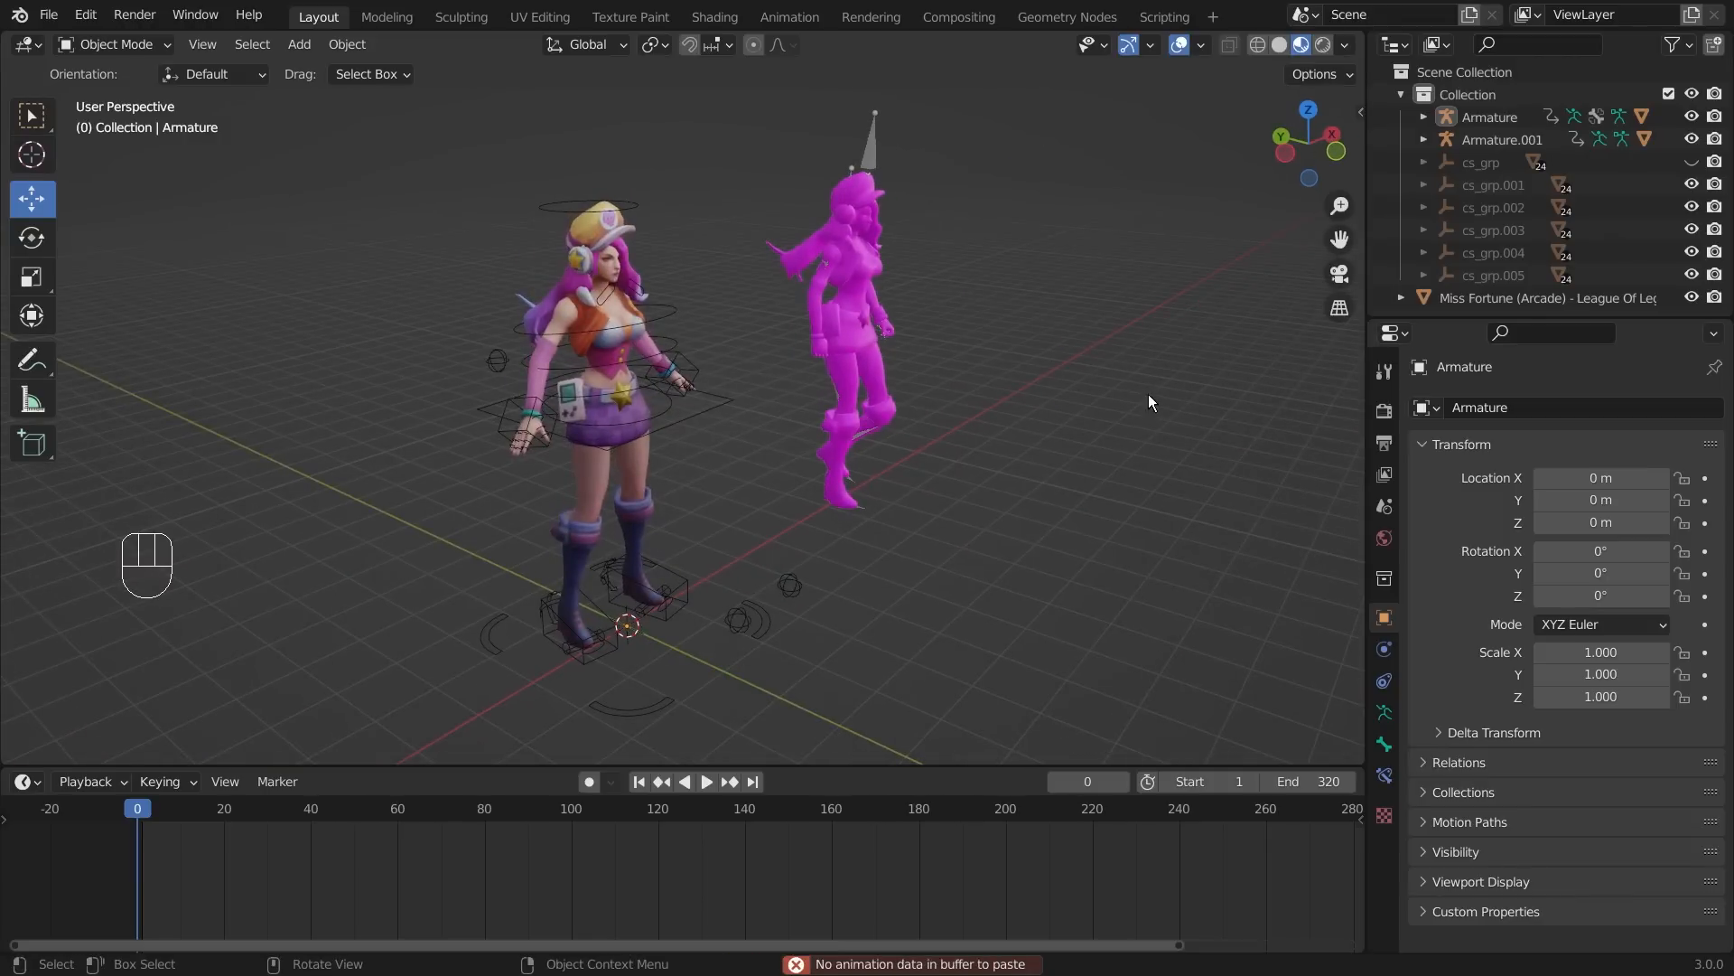
# - Apply the animation to the original character's control rig, using Armature.001 as the source skeleton
pyautogui.press('n')
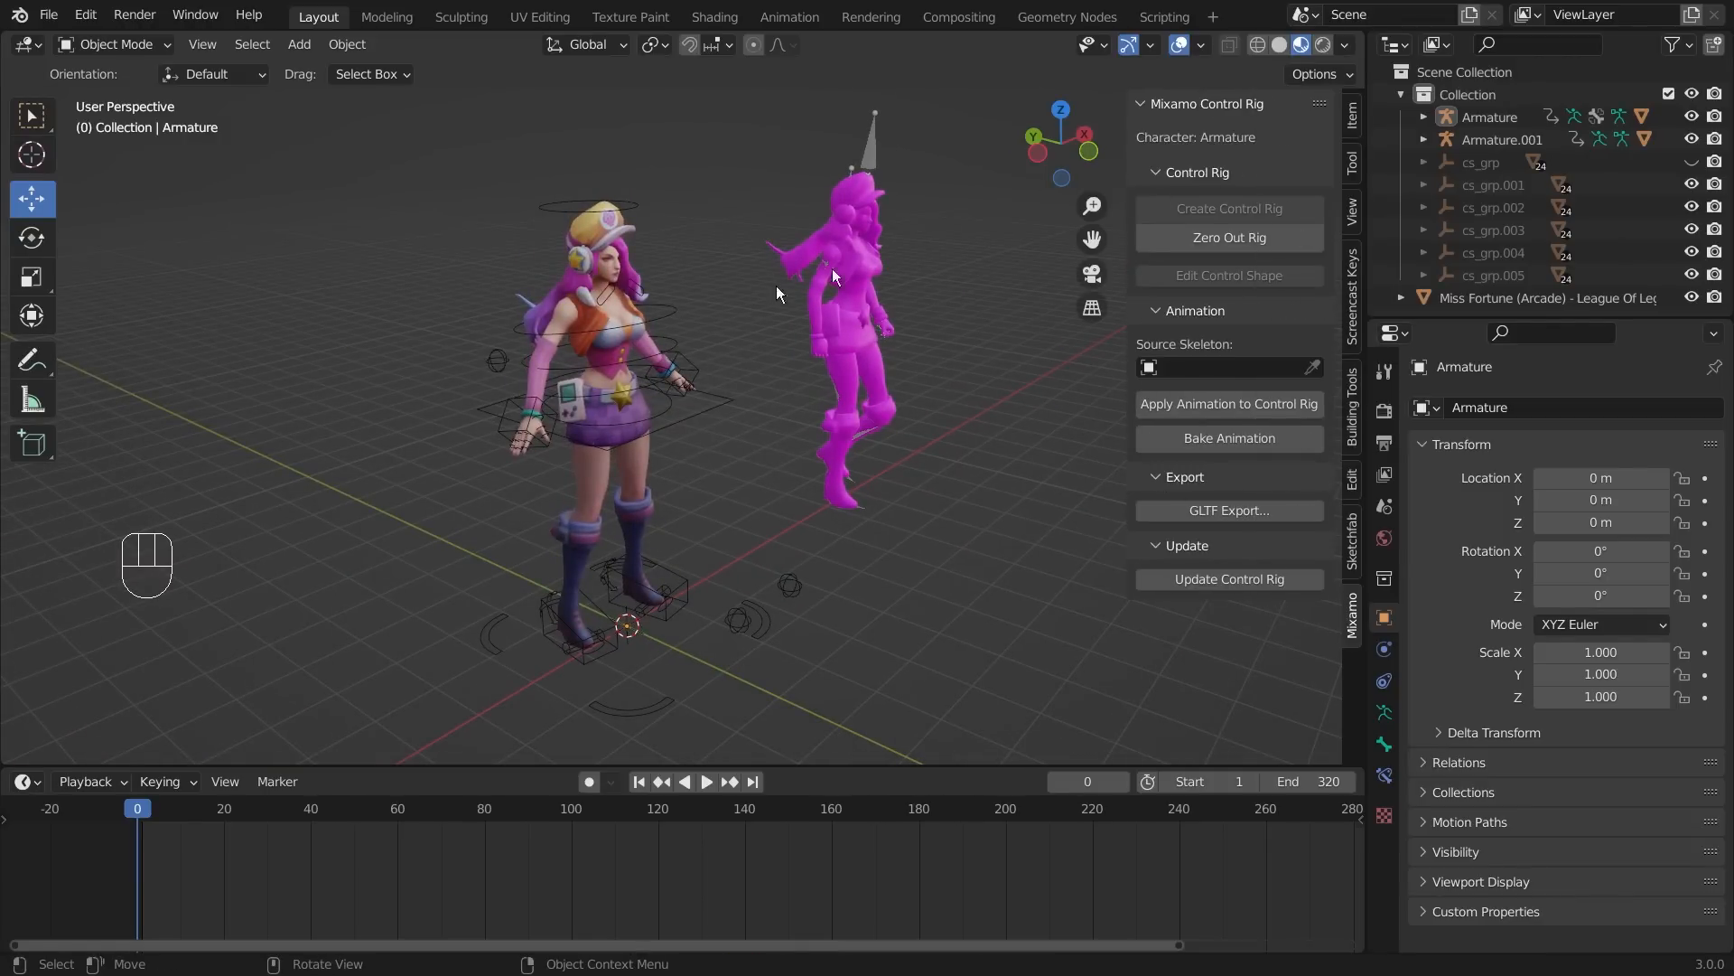
pyautogui.keyDown('shift'); pyautogui.moveTo(1000, 334); pyautogui.dragTo(782, 294, button='middle'); pyautogui.keyUp('shift')
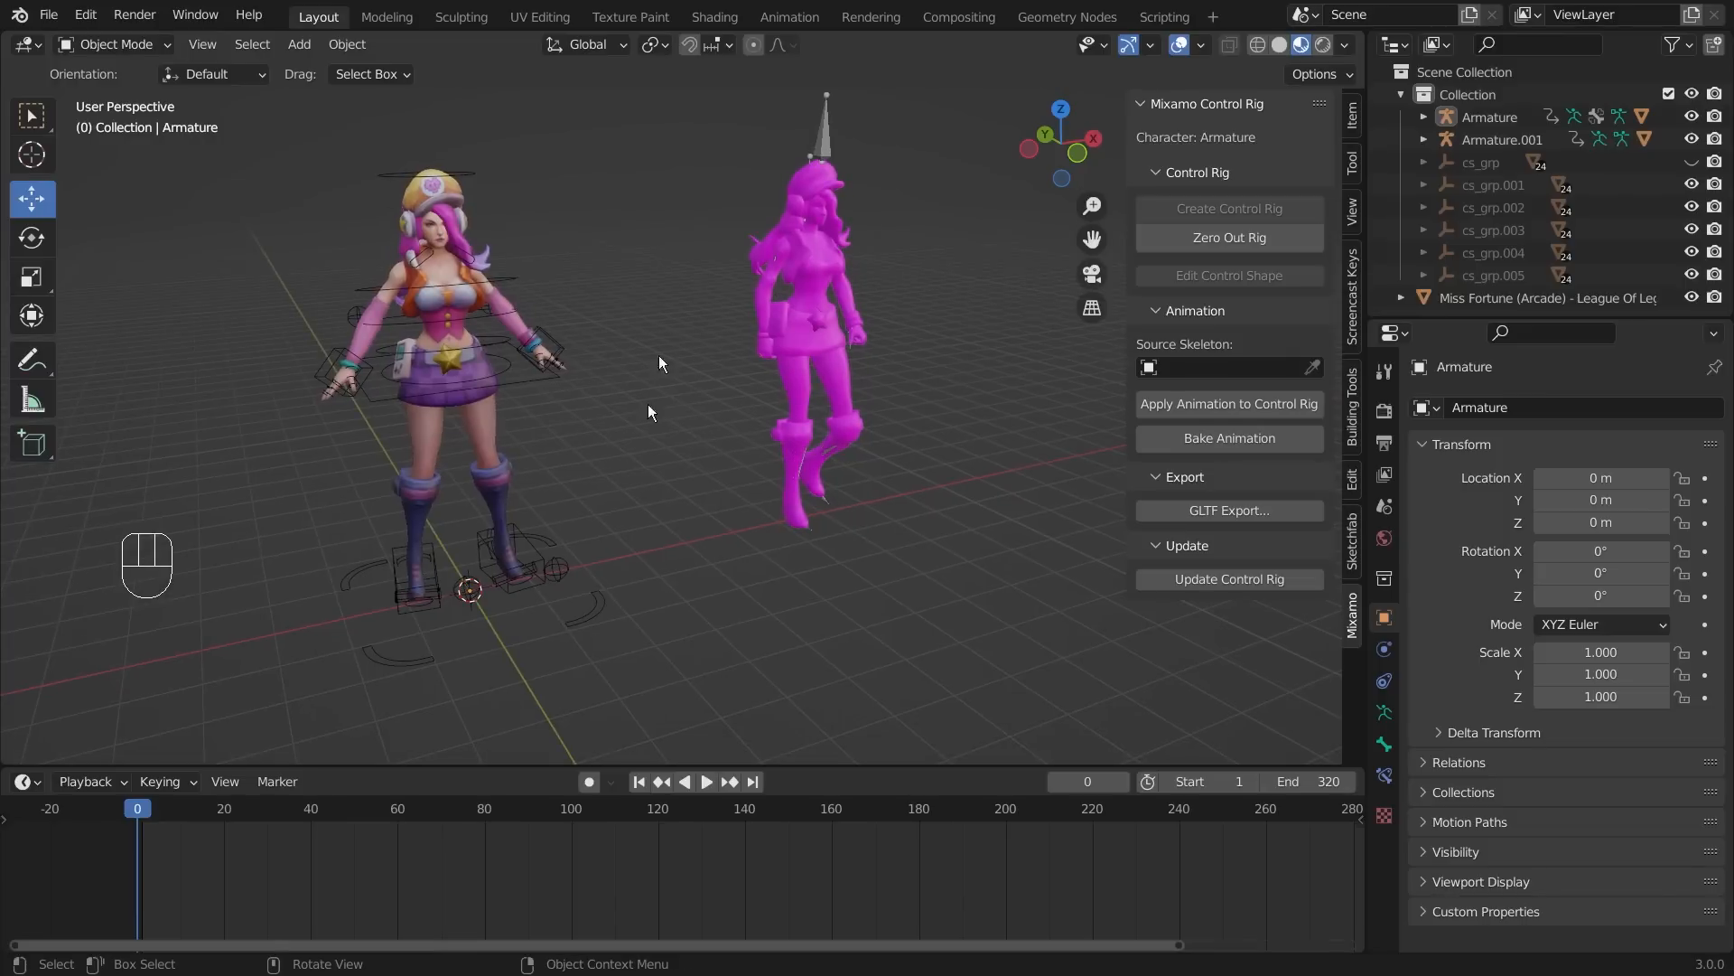
pyautogui.click(598, 598)
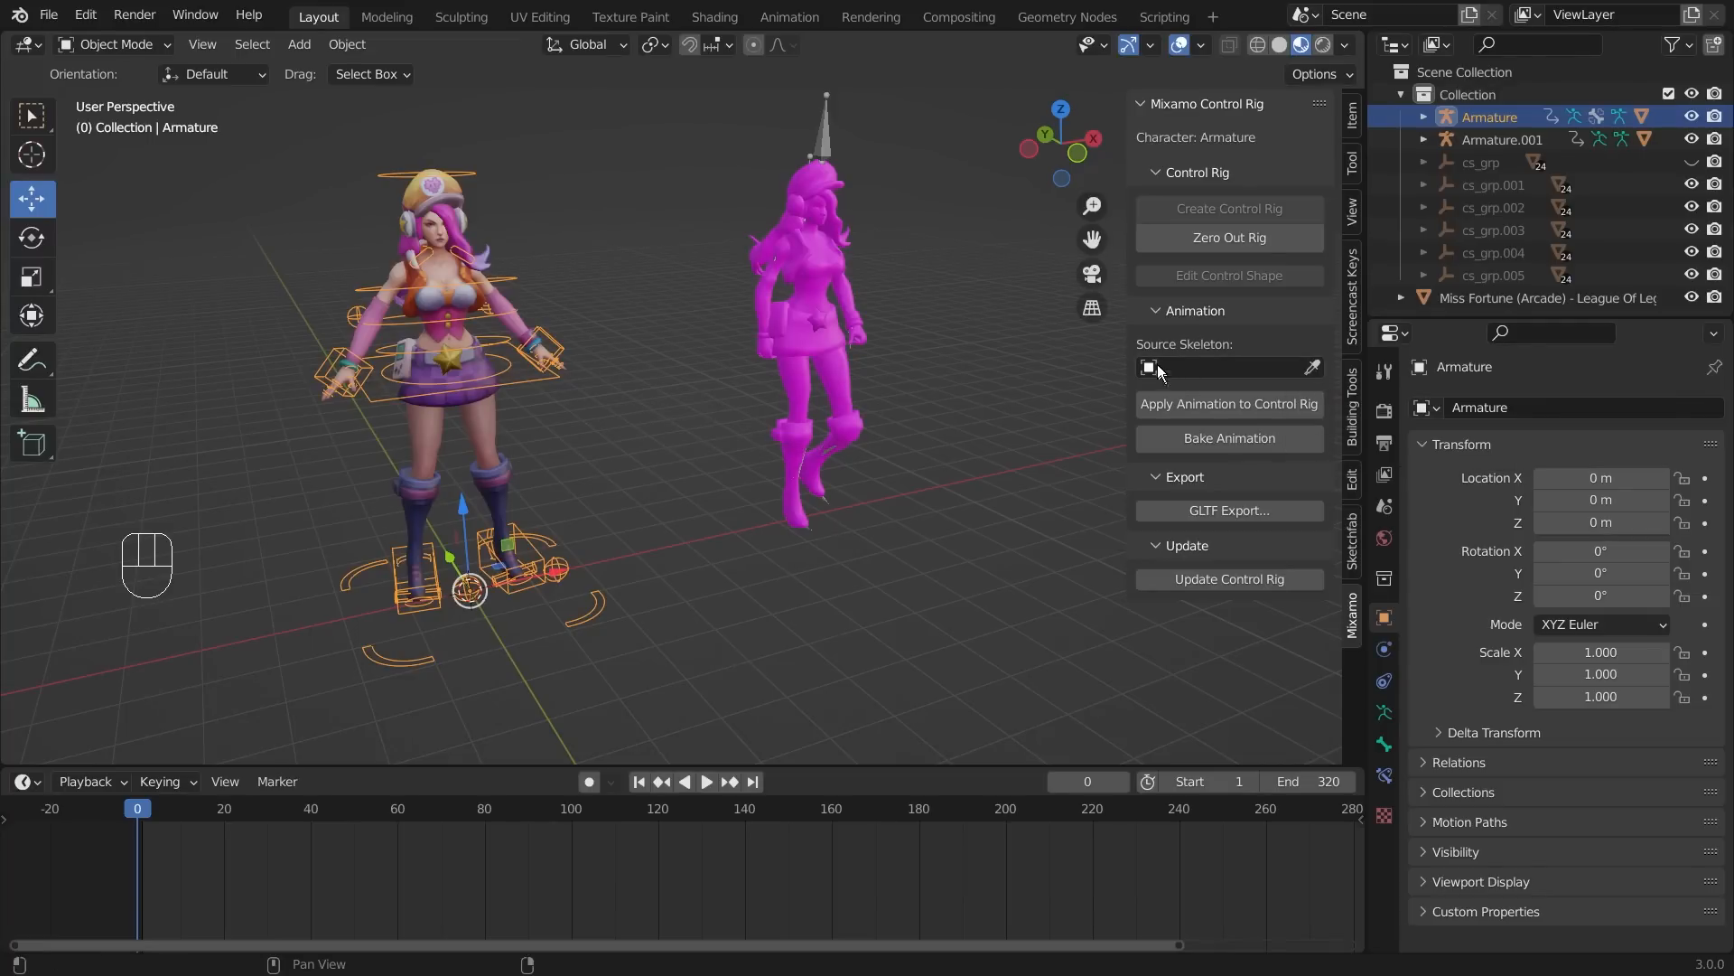
pyautogui.press('super')
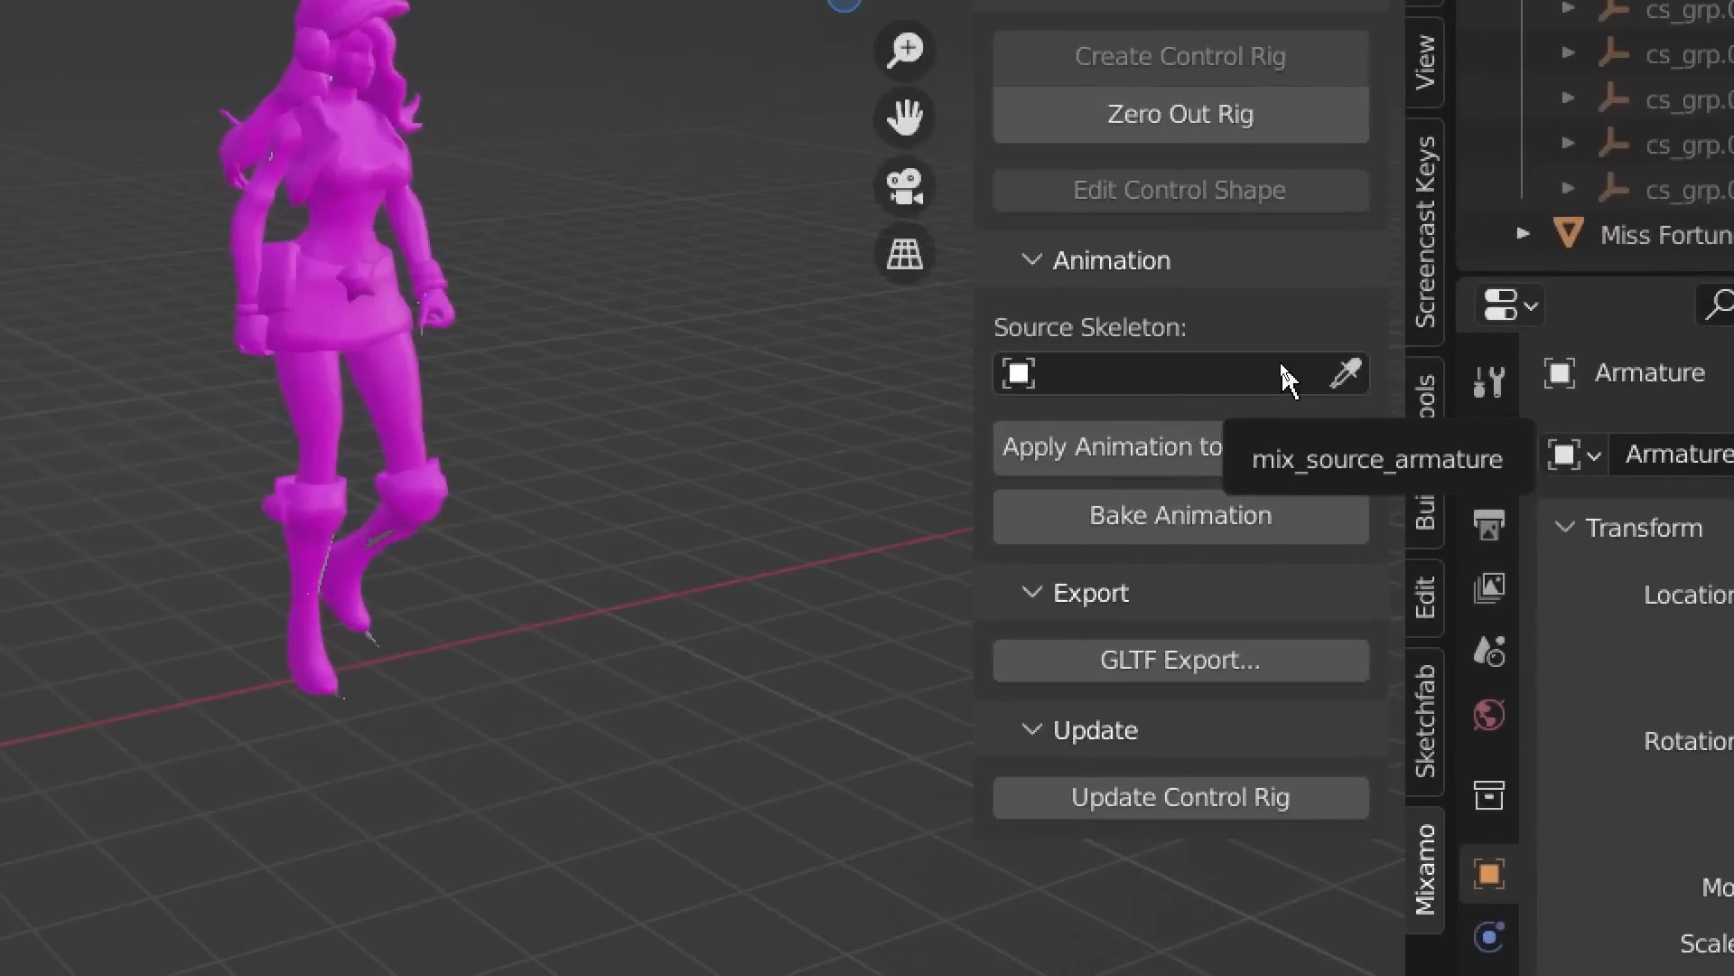
pyautogui.click(1345, 373)
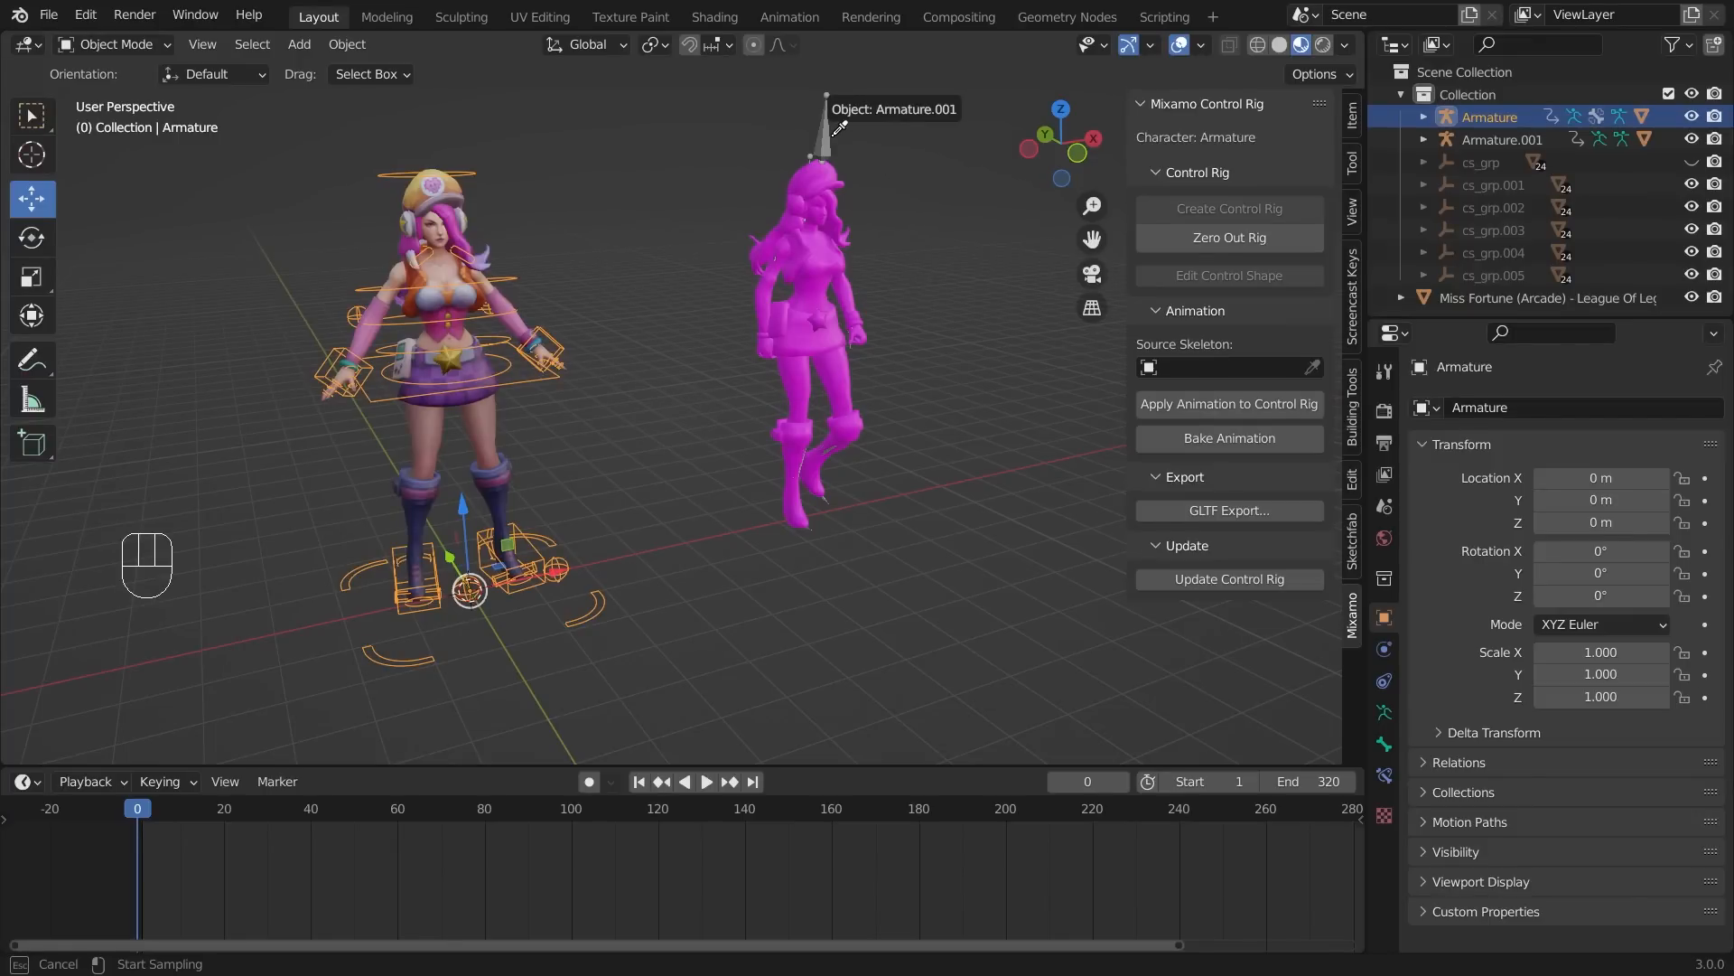
pyautogui.click(840, 128)
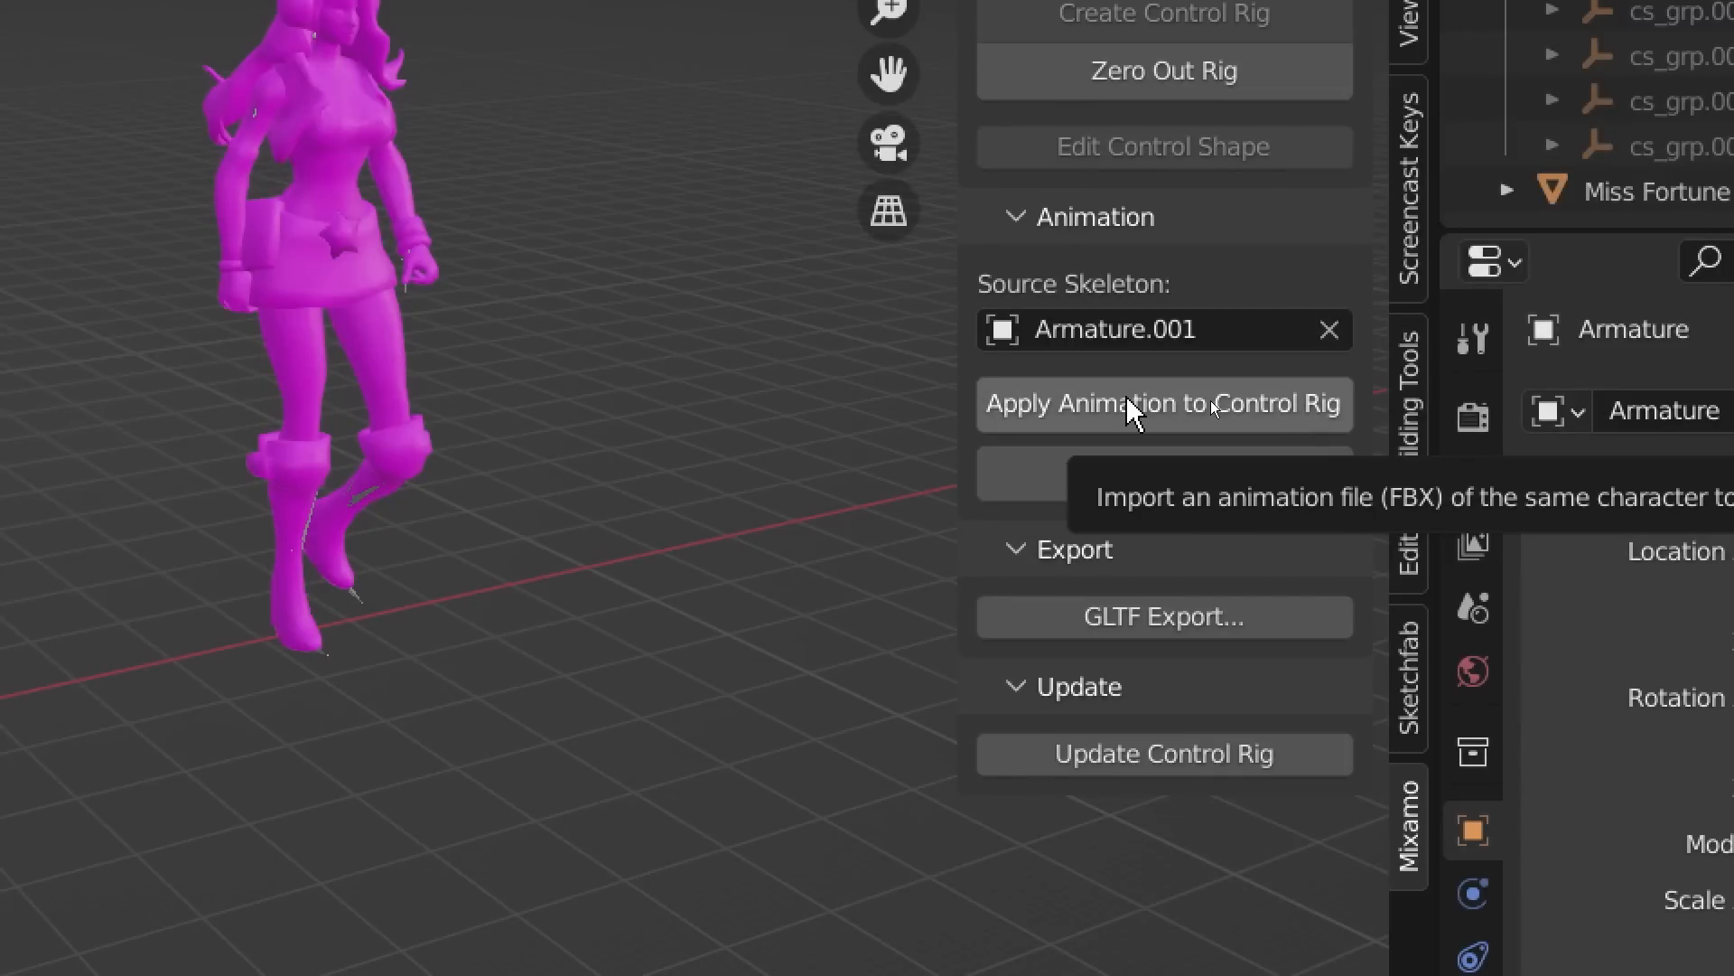
pyautogui.click(1211, 400)
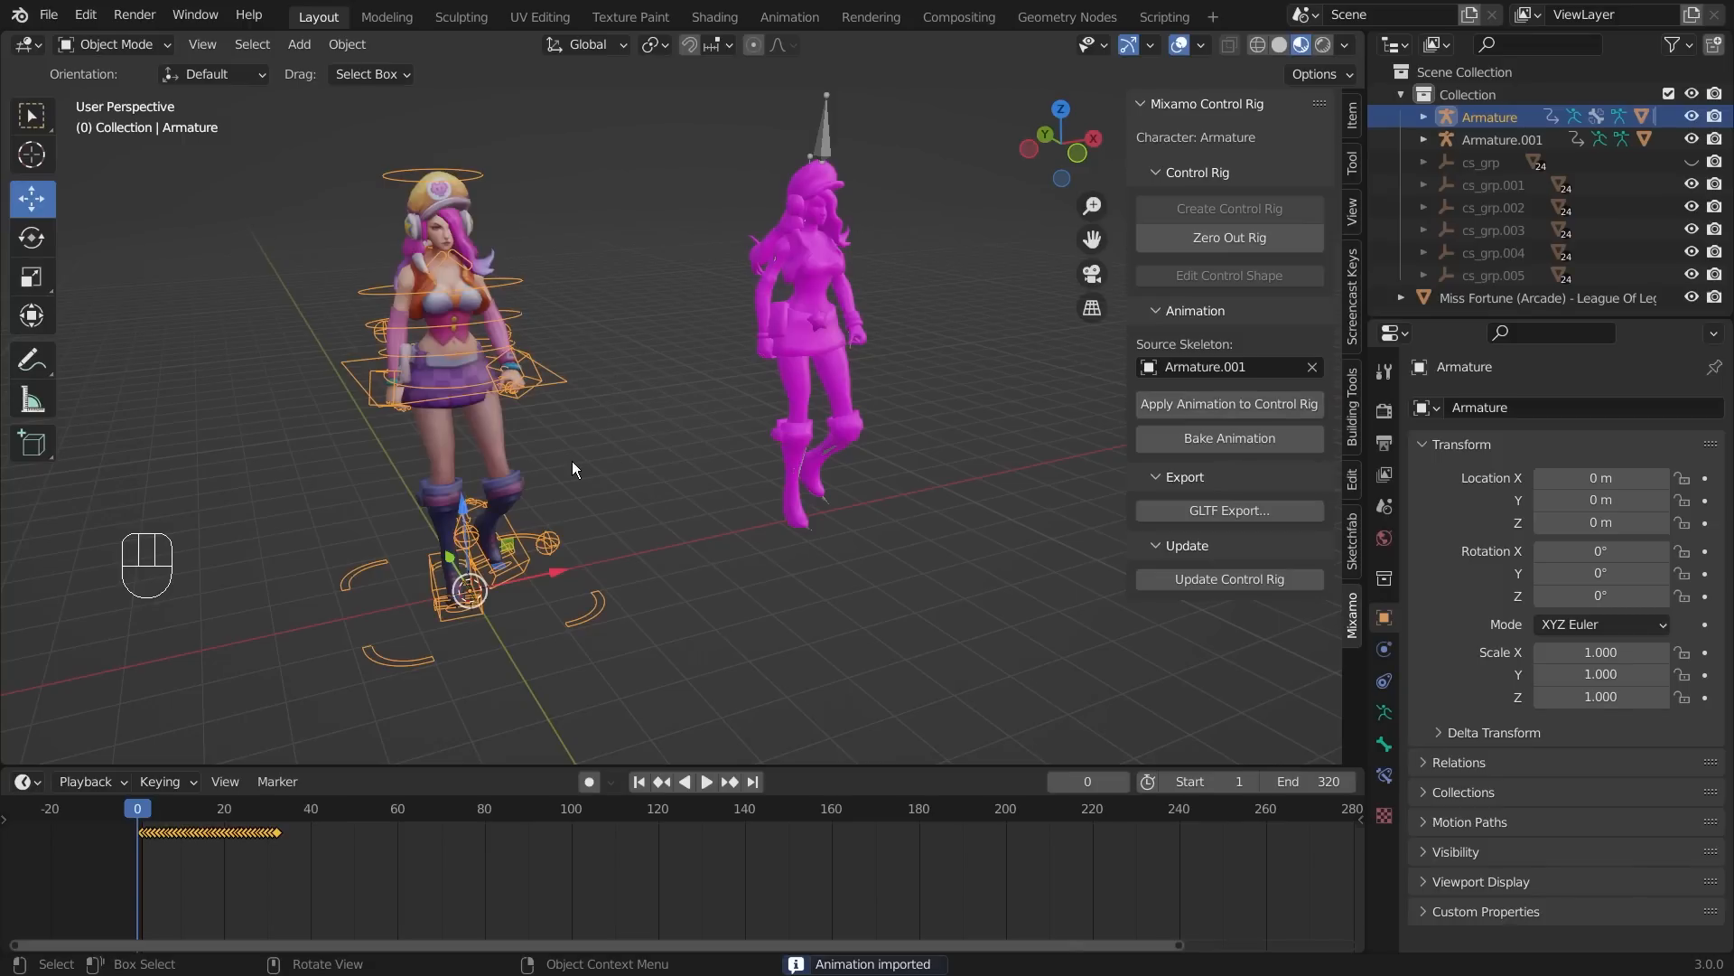
# - Play the animation on the original character's control rig and compare it with the imported character
pyautogui.moveTo(572, 460); pyautogui.dragTo(439, 296, button='middle')
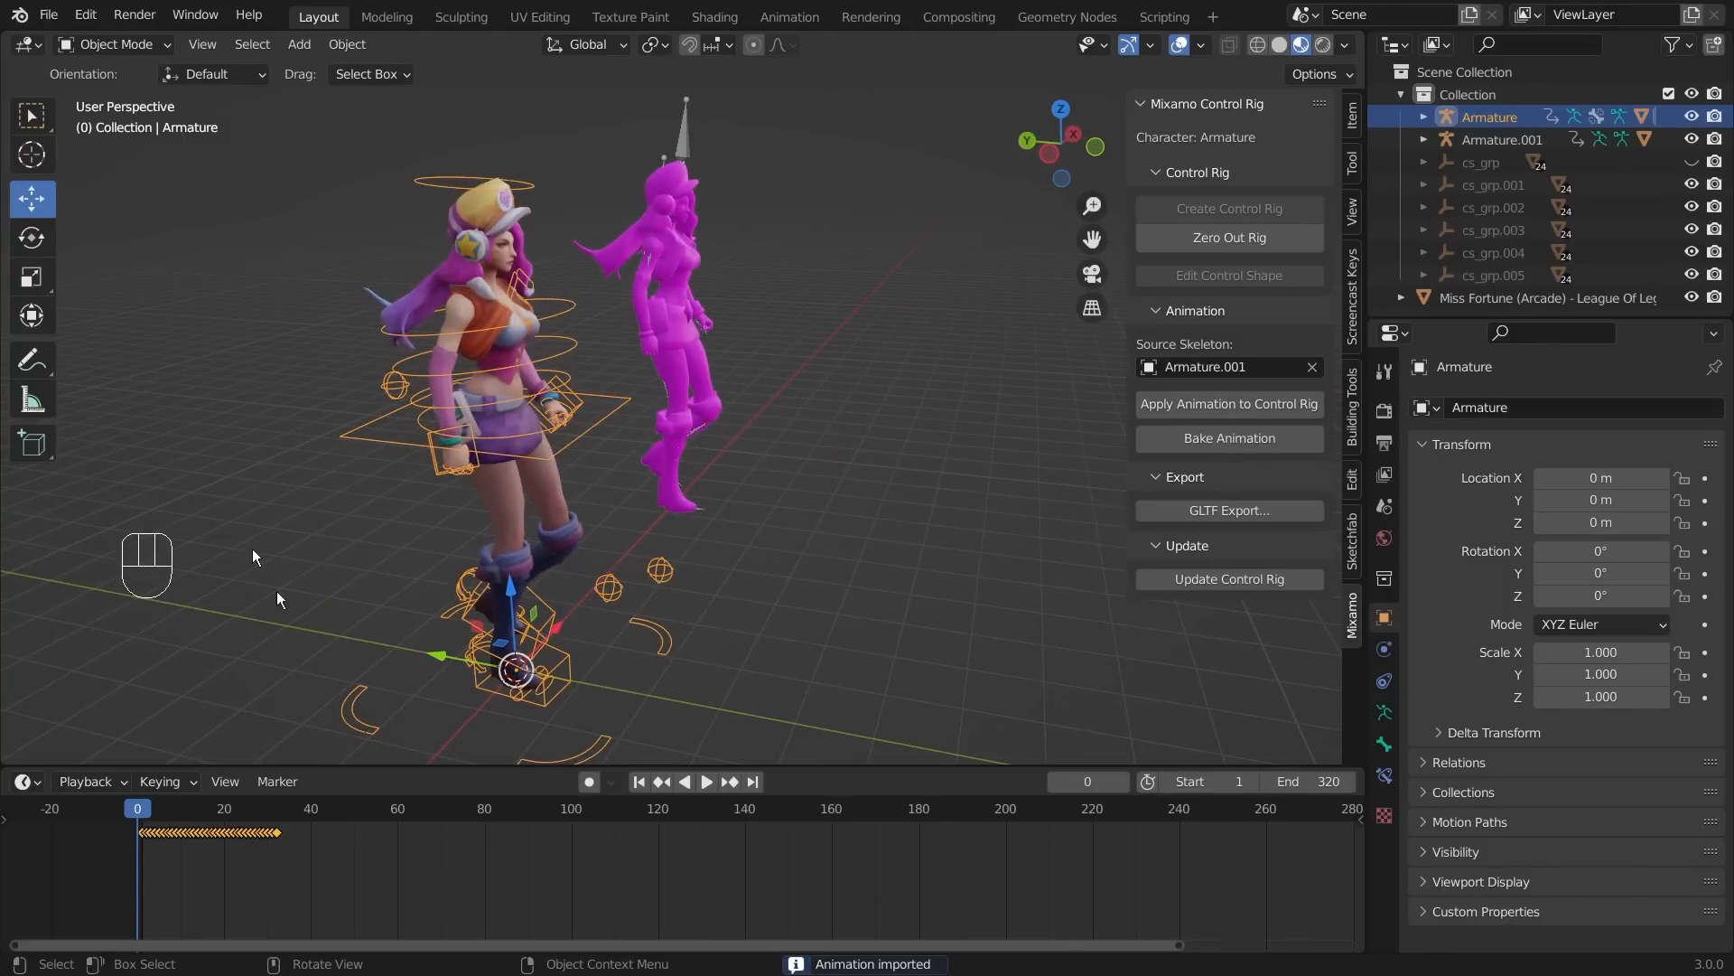
pyautogui.moveTo(138, 808); pyautogui.dragTo(122, 807)
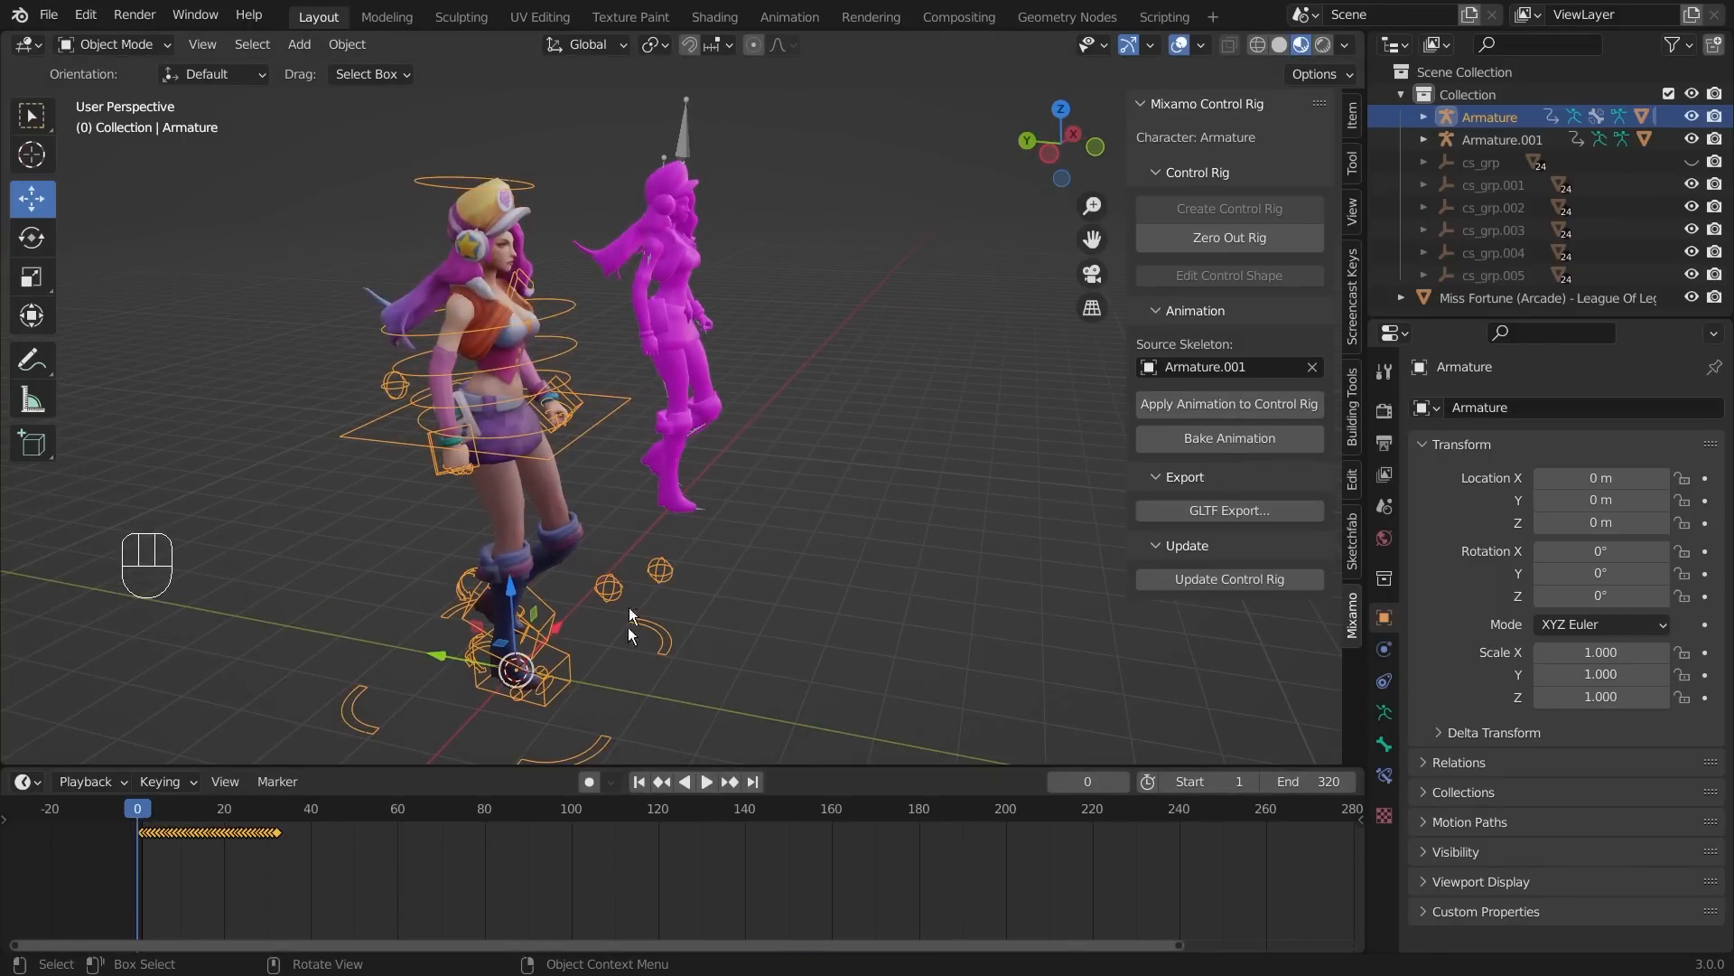
pyautogui.moveTo(627, 599); pyautogui.dragTo(678, 620, button='middle')
pyautogui.press('space')
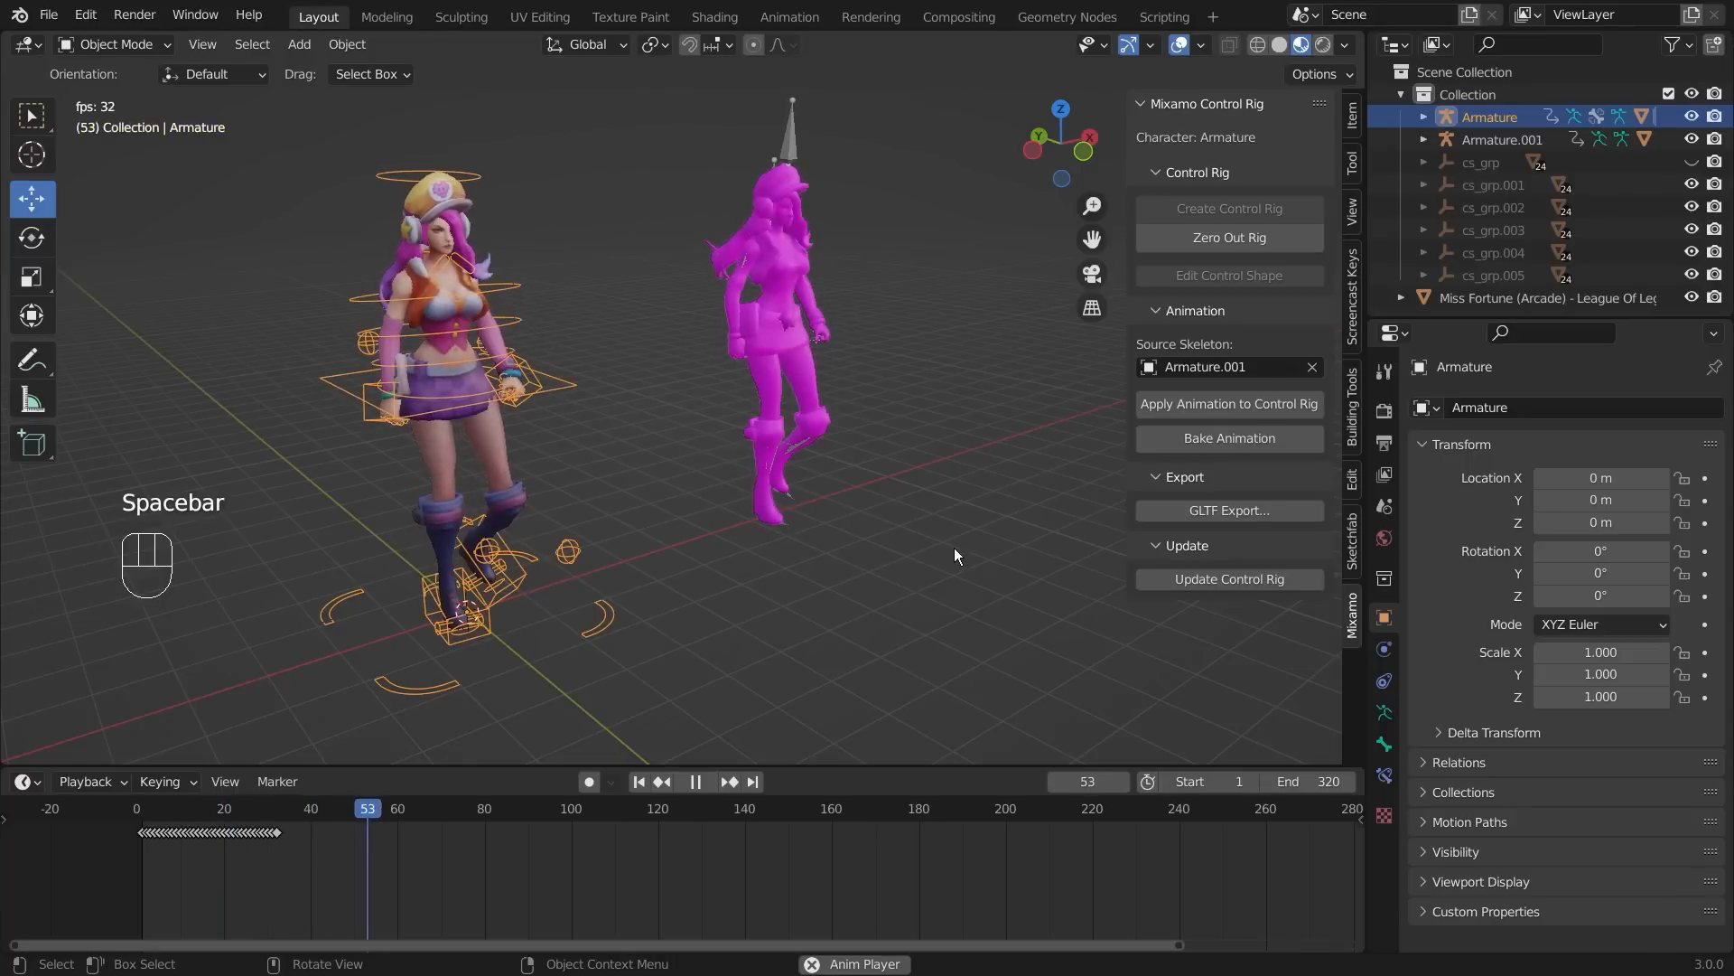
pyautogui.press('space')
# - Delete the imported magenta character together with its armature from the scene
pyautogui.moveTo(974, 535); pyautogui.dragTo(470, 505, button='middle')
pyautogui.click(732, 177)
pyautogui.click(729, 133)
pyautogui.click(864, 430)
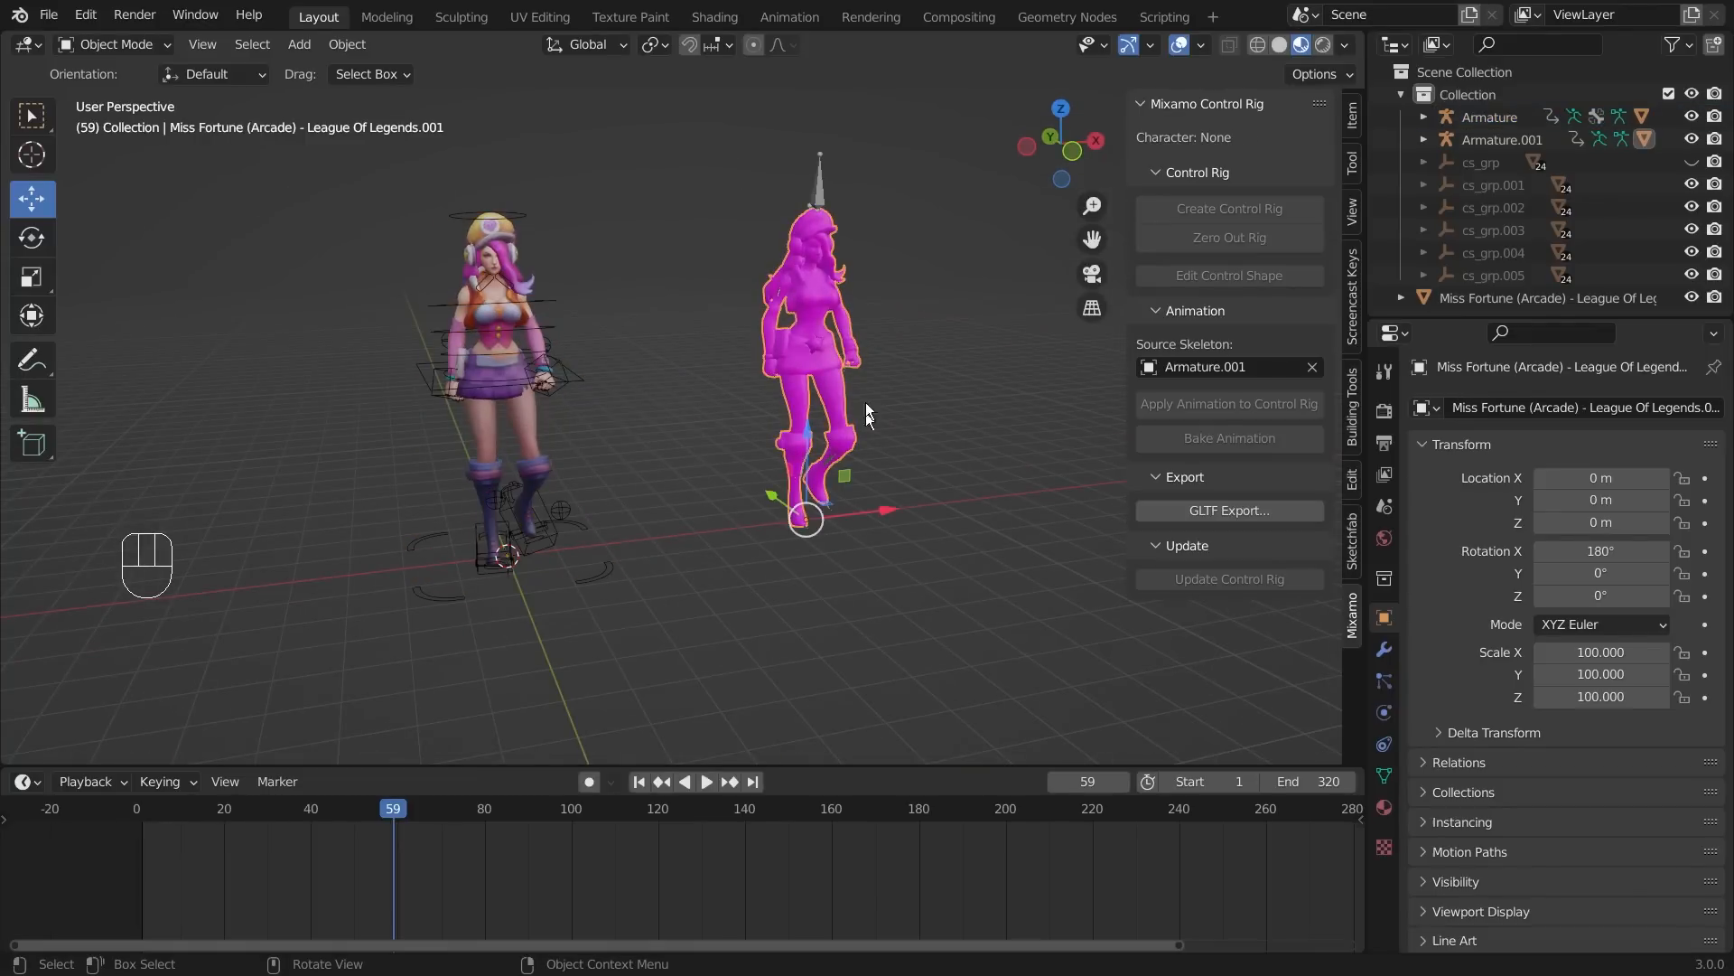
pyautogui.click(733, 177)
pyautogui.moveTo(718, 126); pyautogui.dragTo(889, 590)
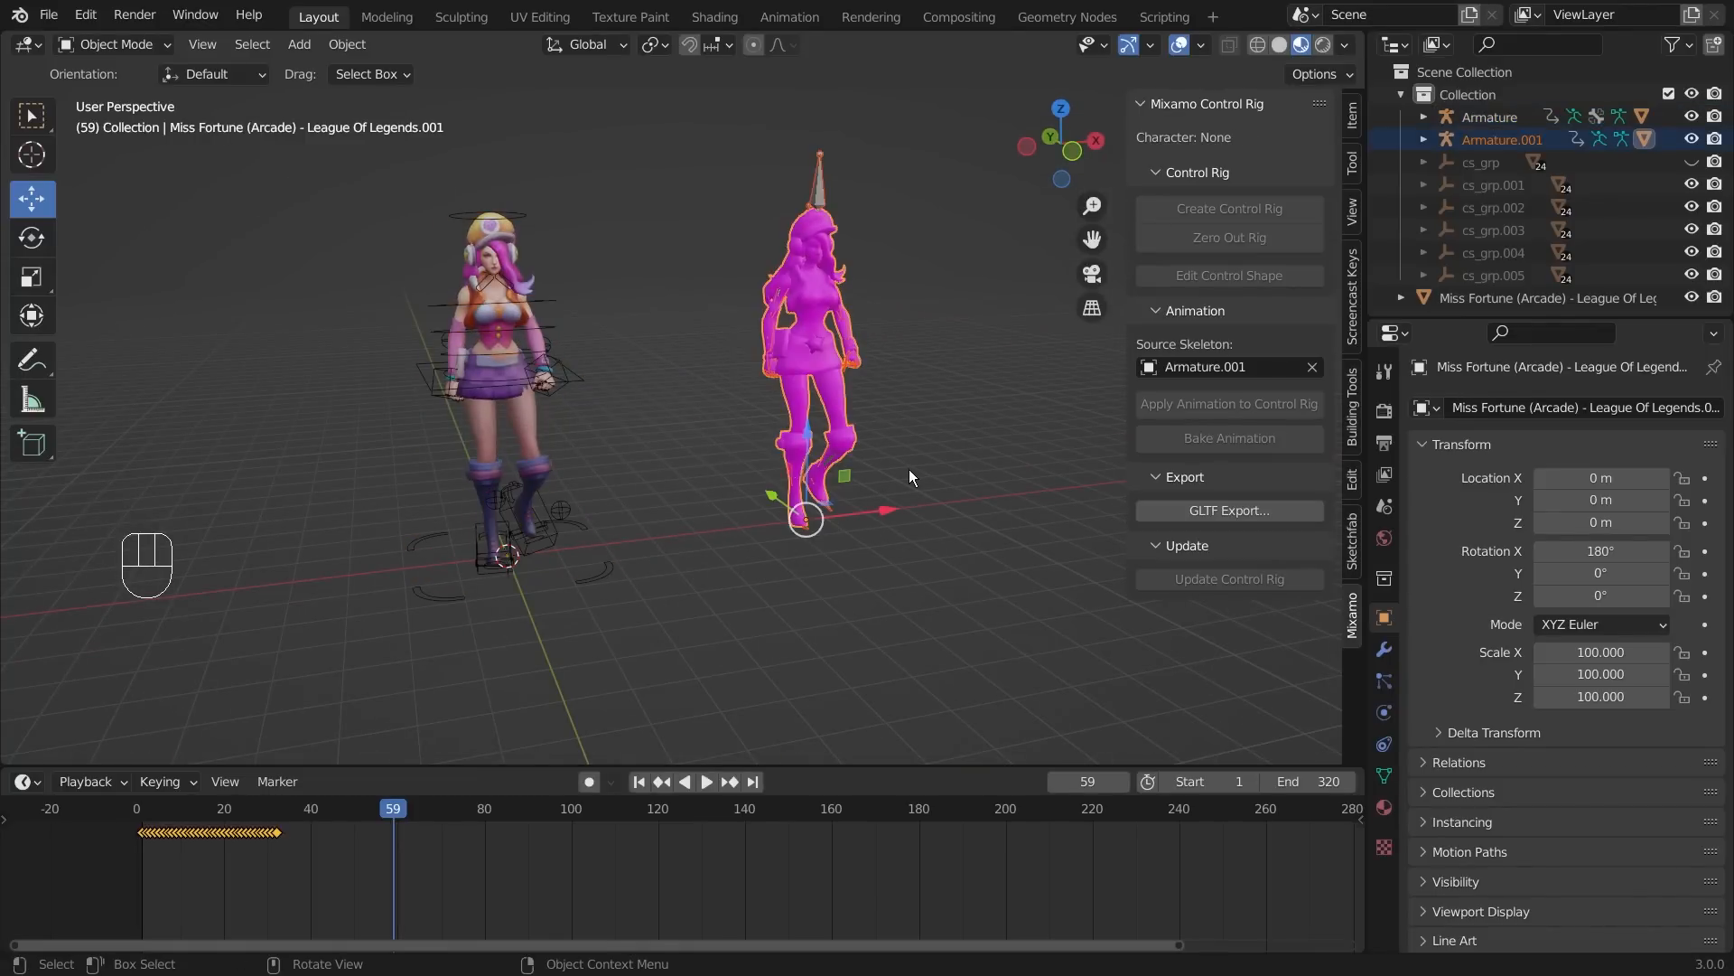
pyautogui.press('Delete')
# - Select the remaining control rig and play its walk animation from the start, viewing it from the side
pyautogui.click(587, 578)
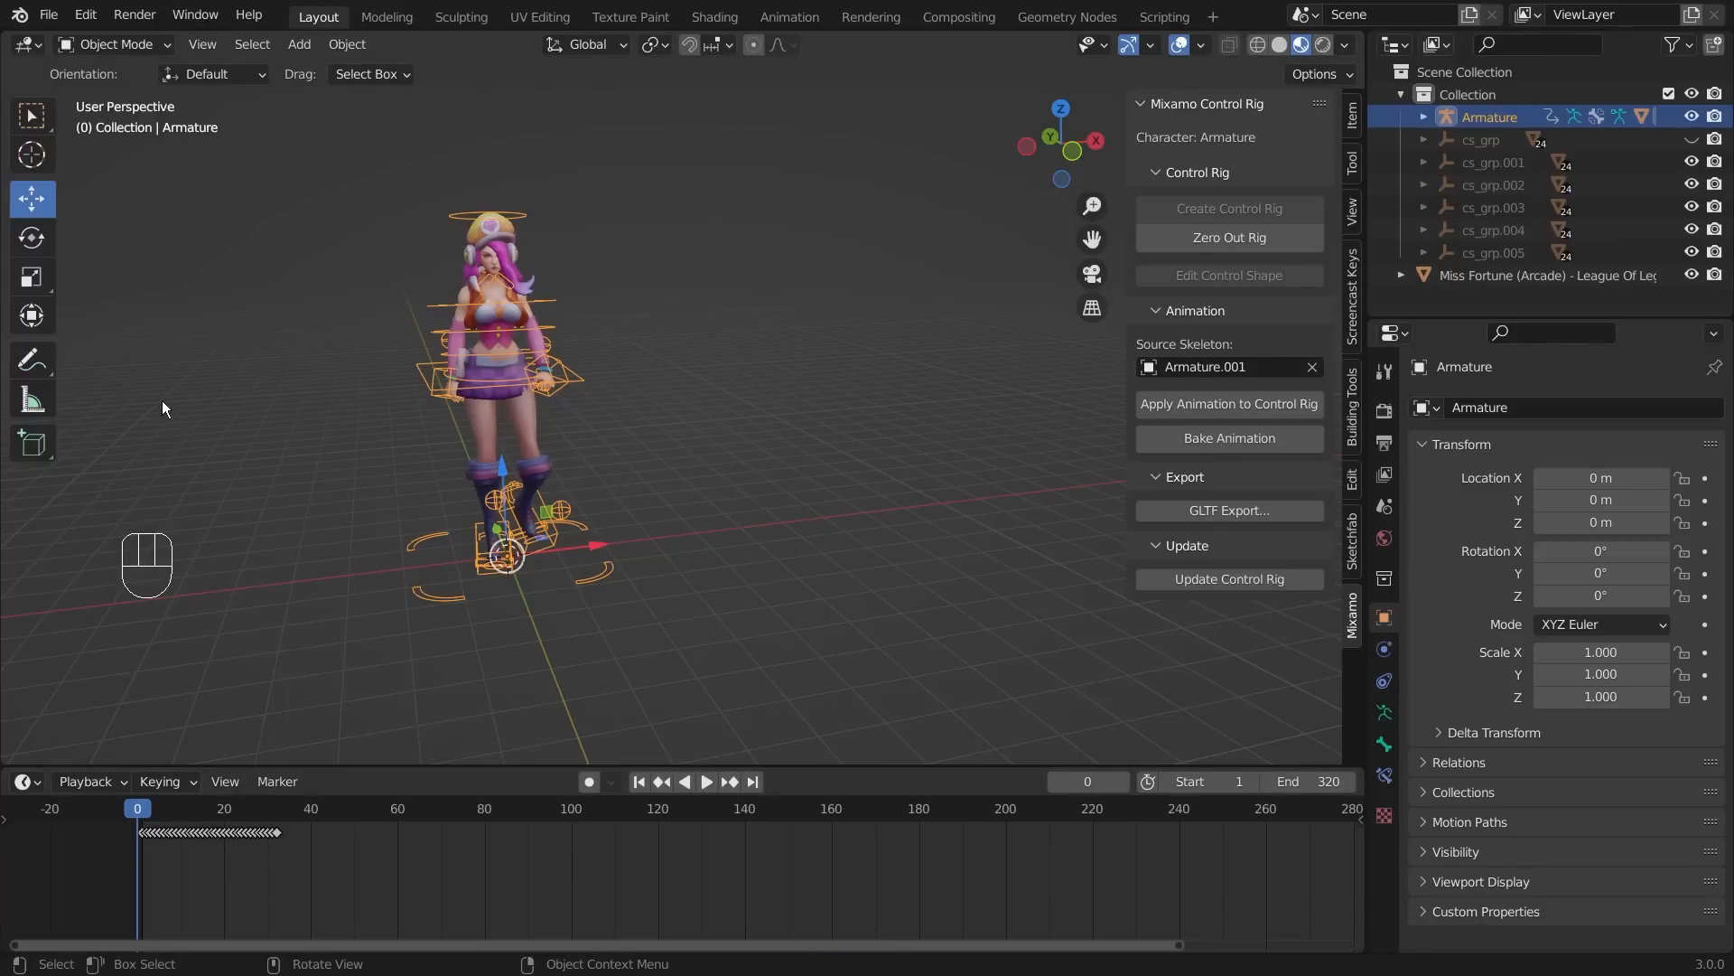
pyautogui.press('space')
pyautogui.press('space')
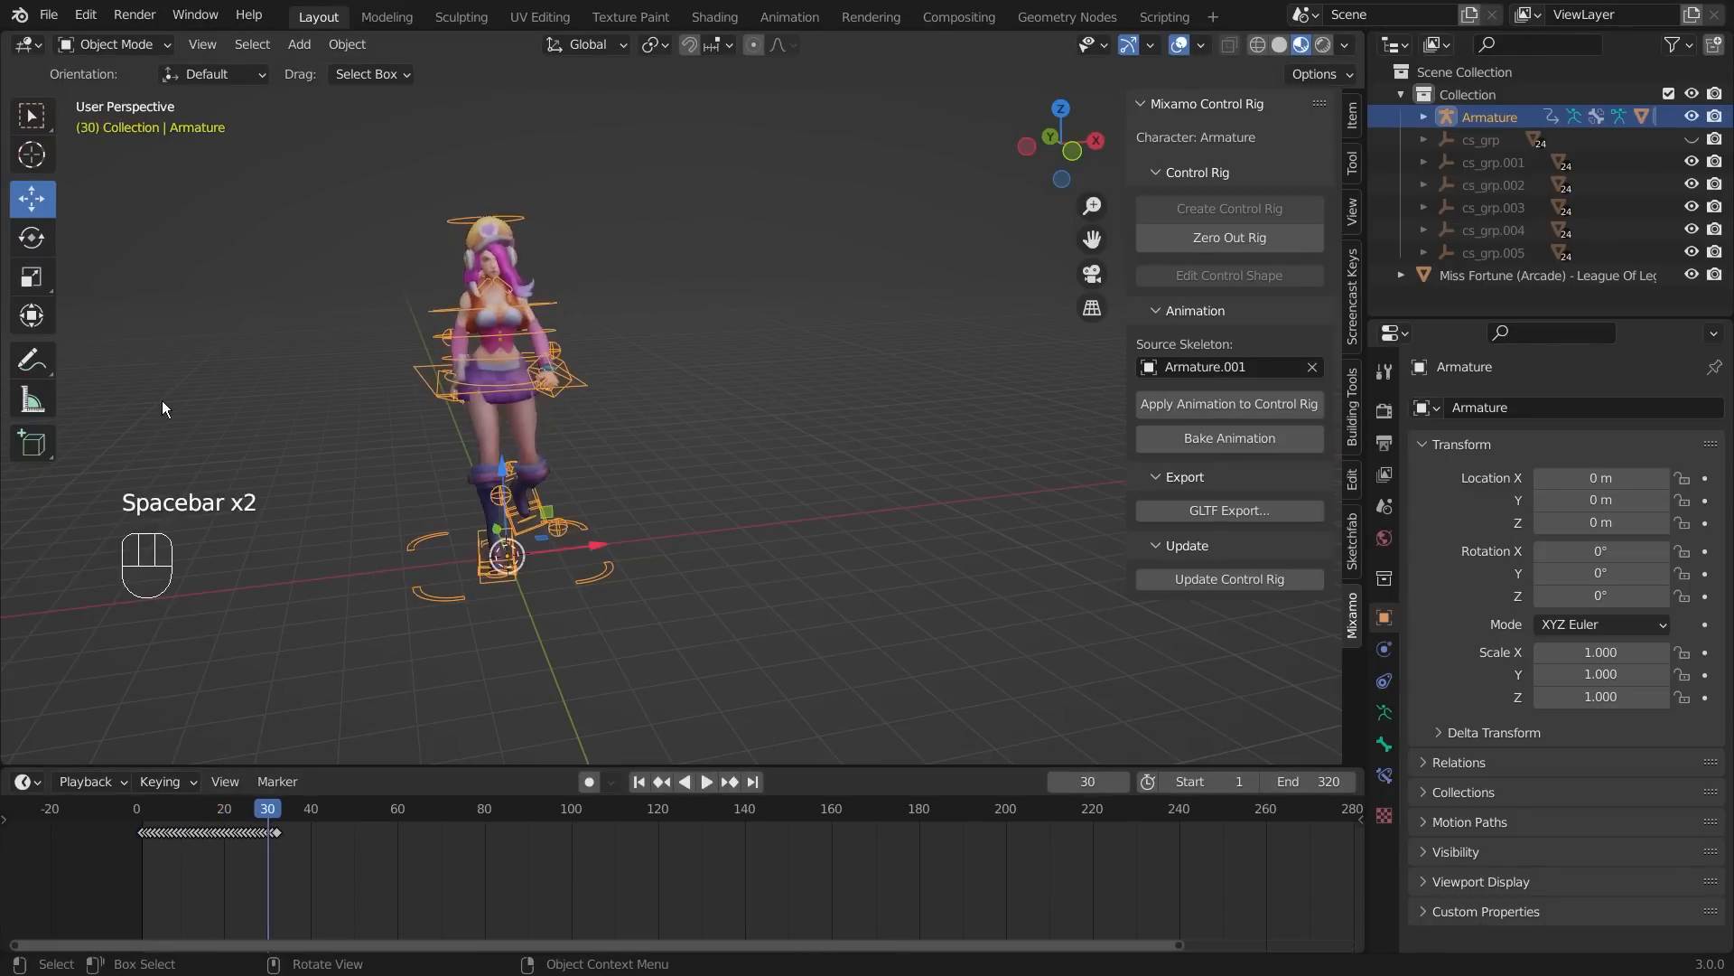
pyautogui.moveTo(300, 399); pyautogui.dragTo(760, 446, button='middle')
pyautogui.press('space')
pyautogui.press('space')
pyautogui.moveTo(350, 805); pyautogui.dragTo(78, 817)
pyautogui.press('space')
pyautogui.press('space')
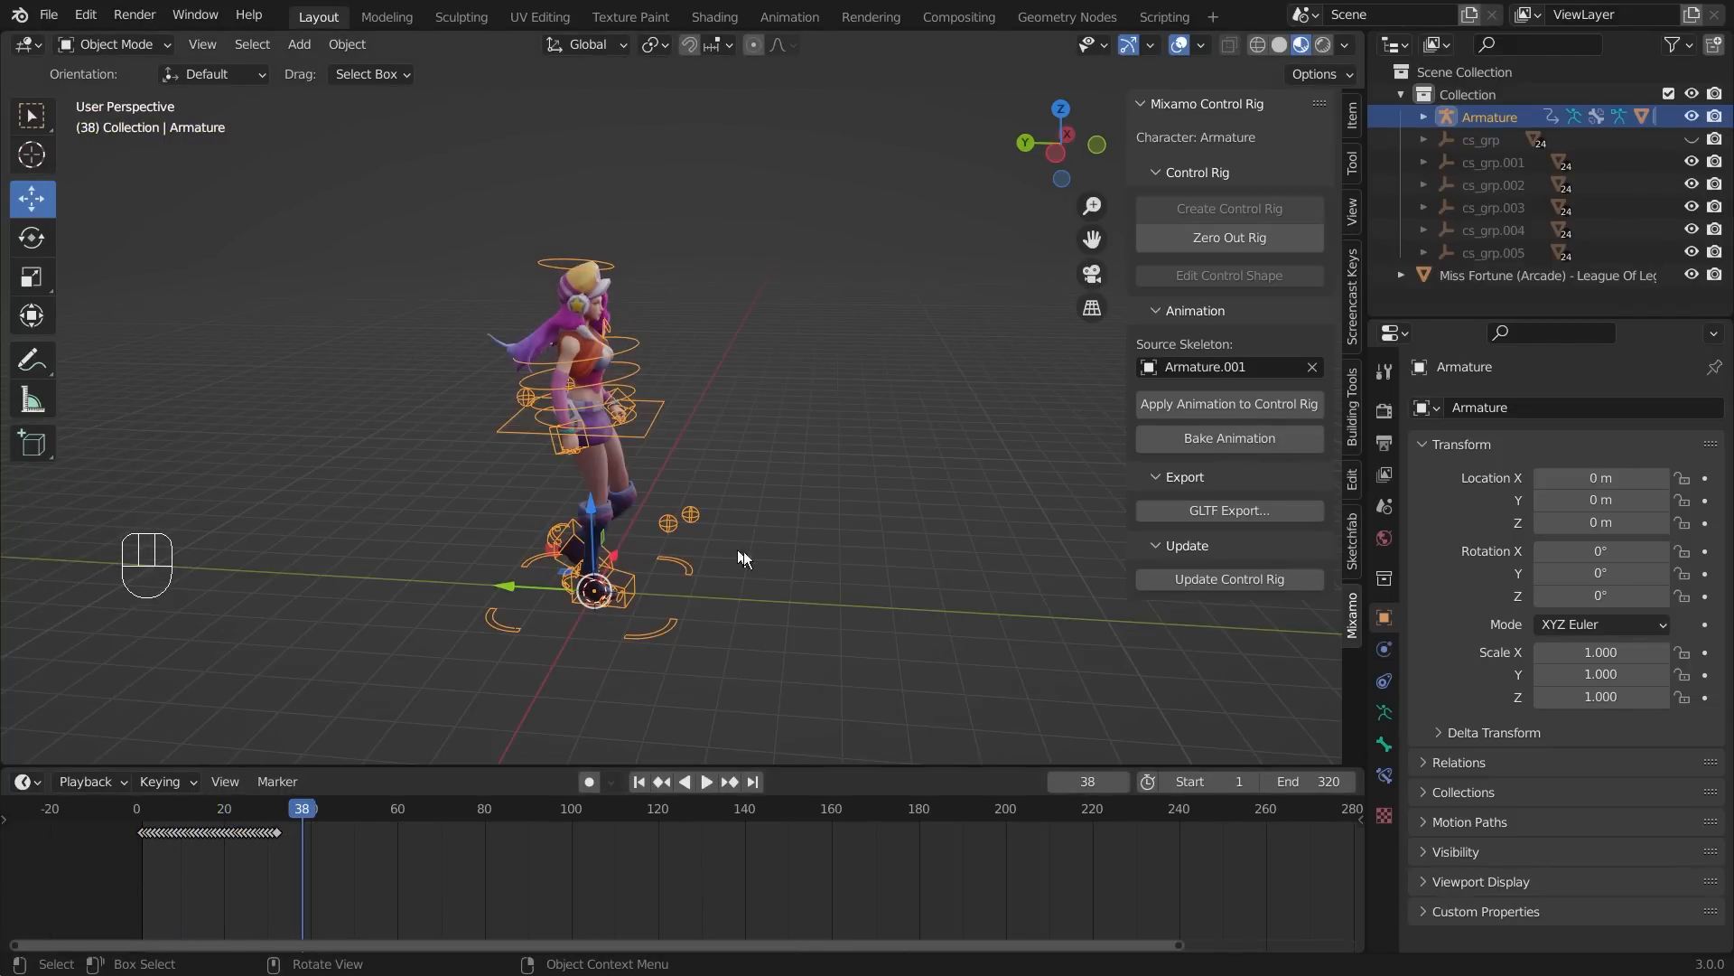
# - Duplicate all the walk cycle's keyframes directly after the original ones and repeat the duplication four more times
pyautogui.moveTo(744, 551); pyautogui.dragTo(650, 548, button='middle')
pyautogui.moveTo(124, 871); pyautogui.dragTo(287, 820)
pyautogui.hotkey('shift', 'd')
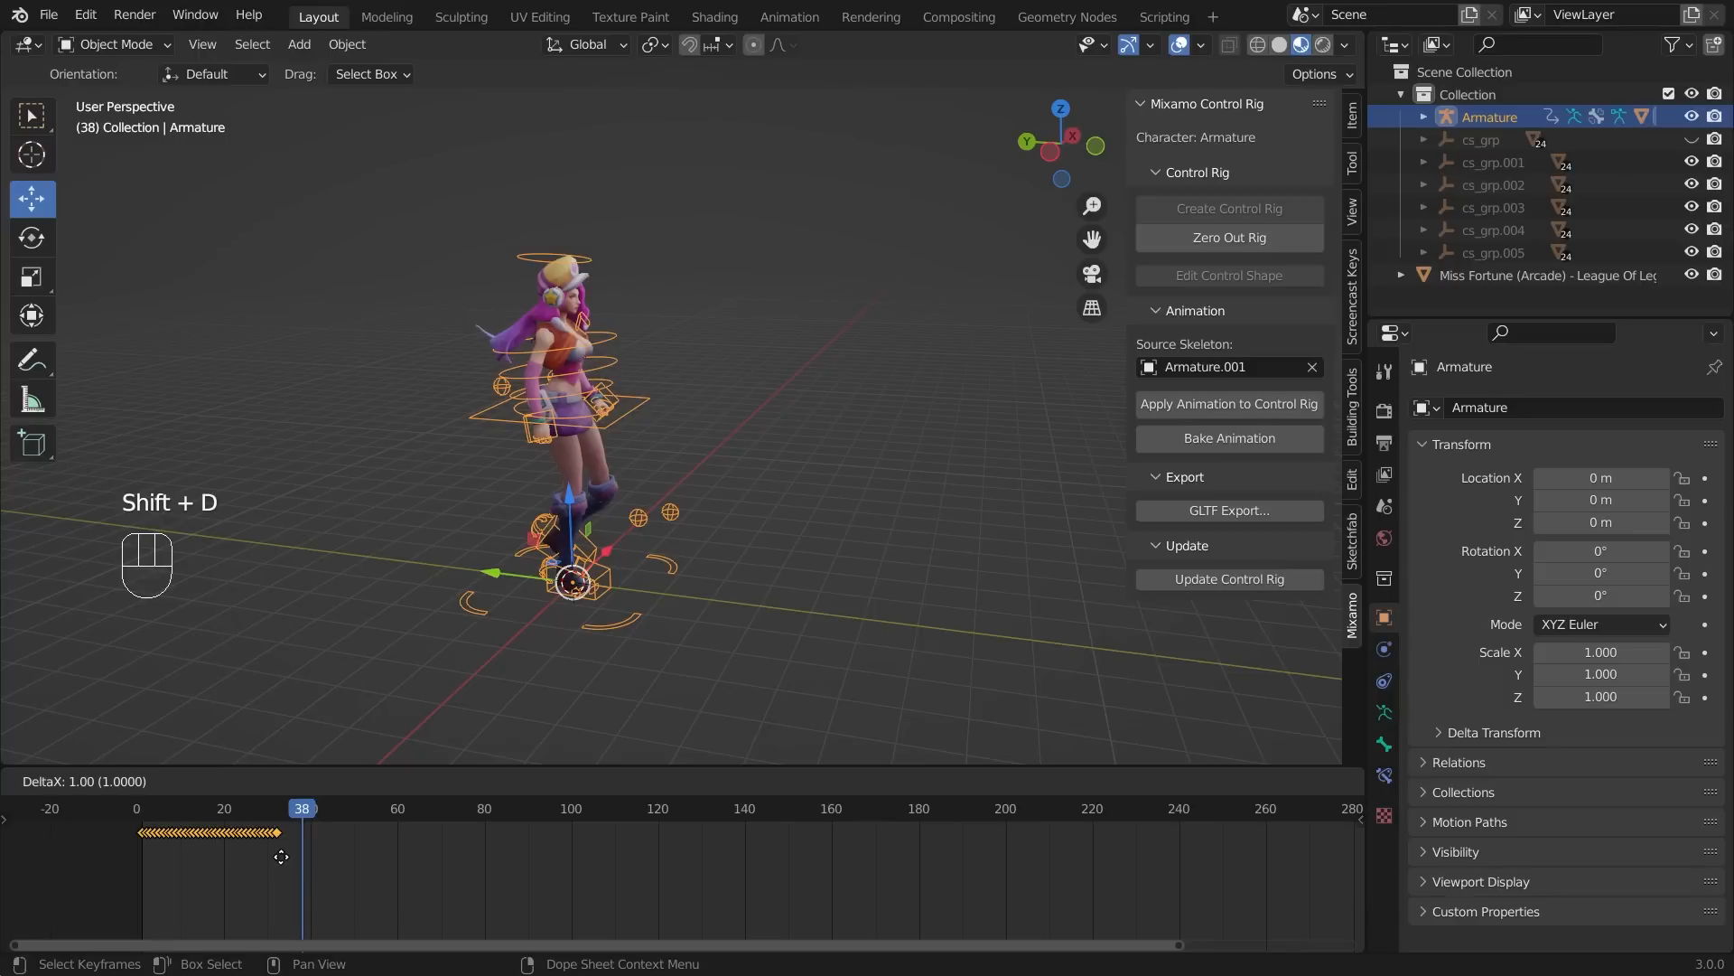
pyautogui.click(423, 849)
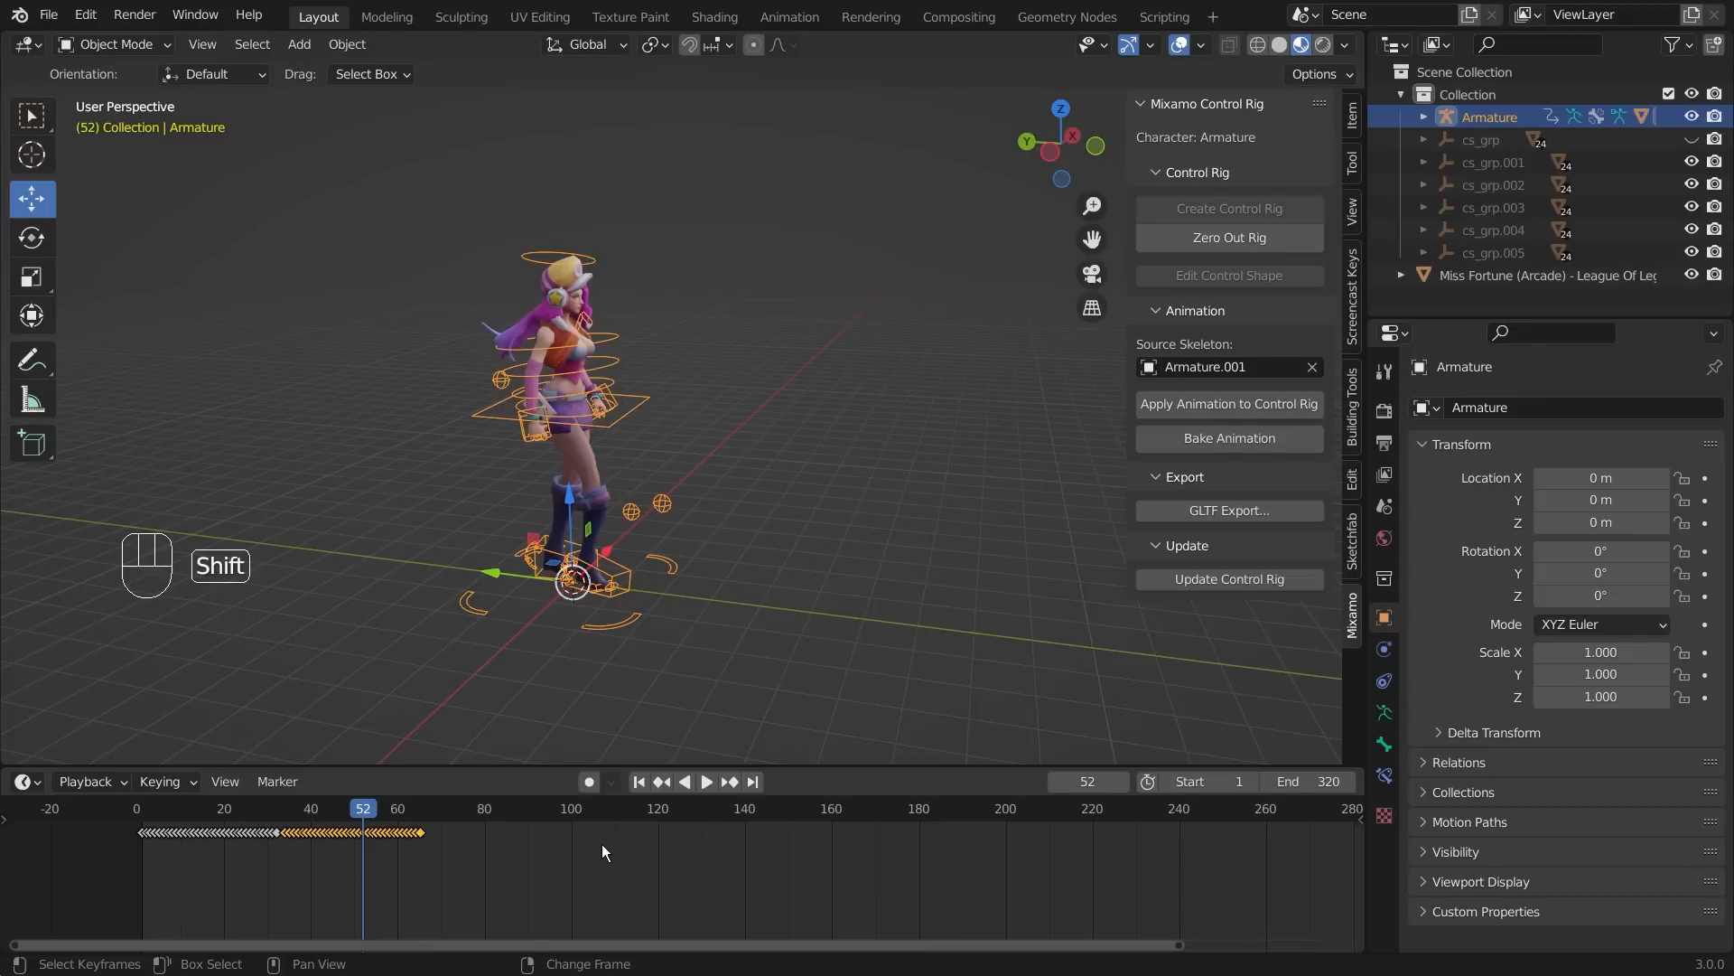
pyautogui.hotkey('shift', 'r')
pyautogui.hotkey('shift', 'r')
pyautogui.hotkey('shift', 'r')
pyautogui.hotkey('shift', 'r')
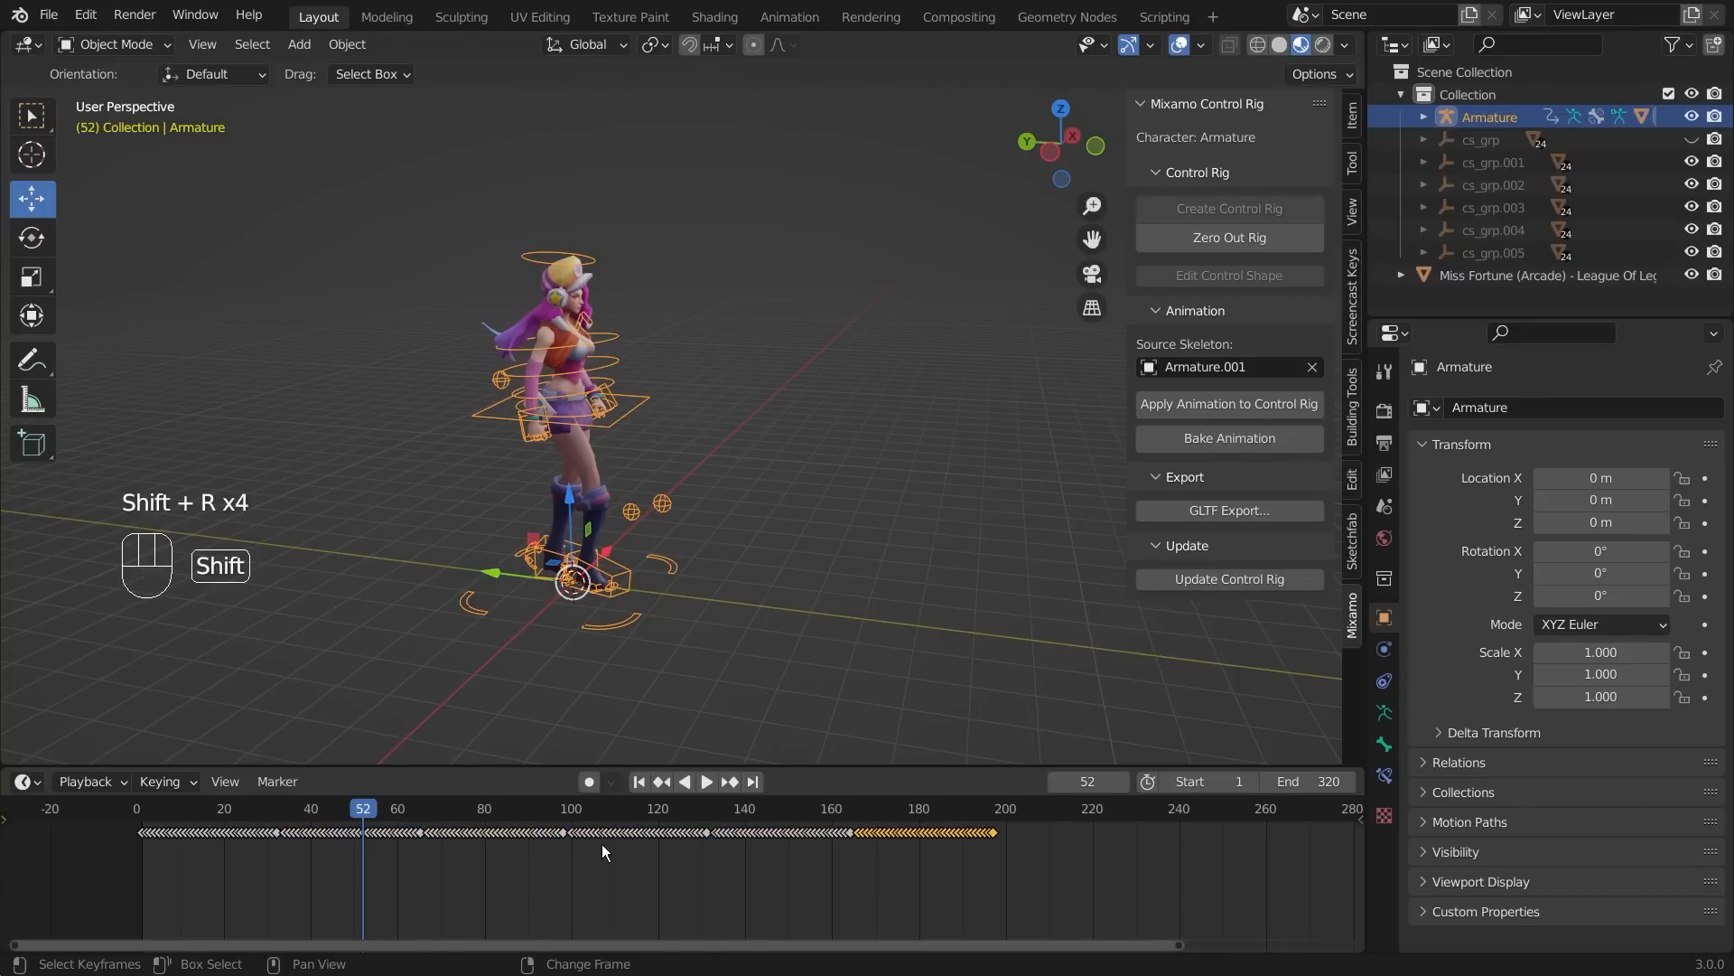
# - Play back the repeated walk cycle and inspect the full row of keyframes along the timeline
pyautogui.press('space')
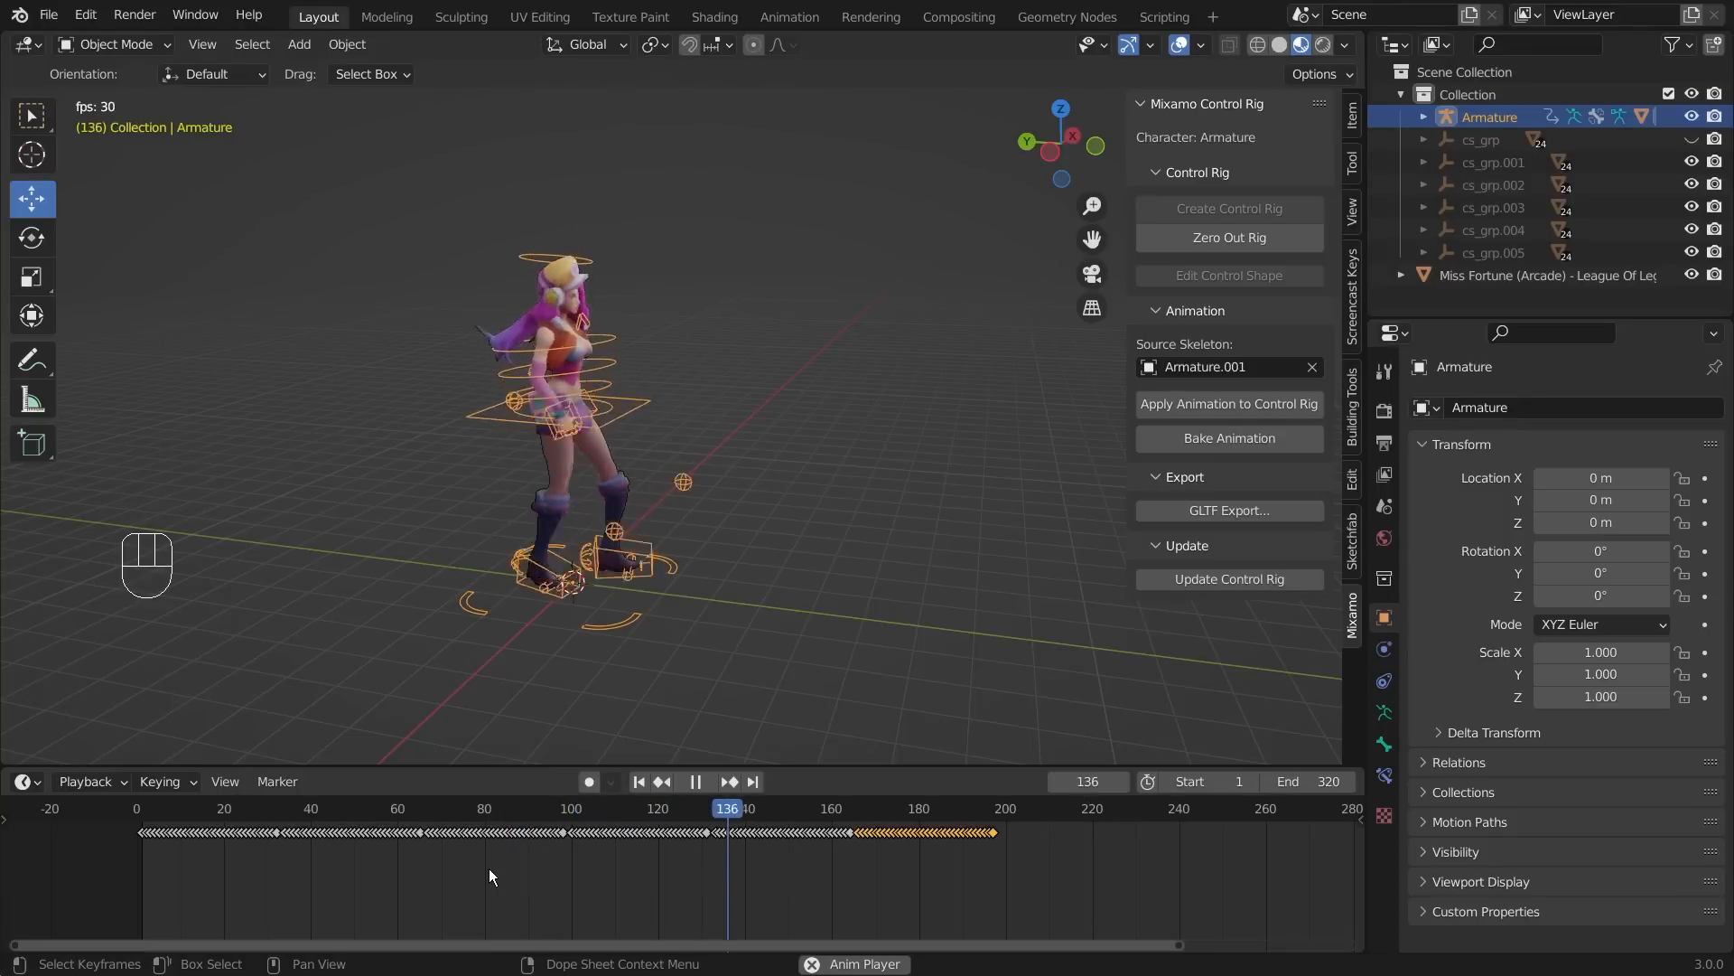
pyautogui.press('space')
pyautogui.moveTo(116, 849); pyautogui.dragTo(1028, 810)
pyautogui.click(1027, 810)
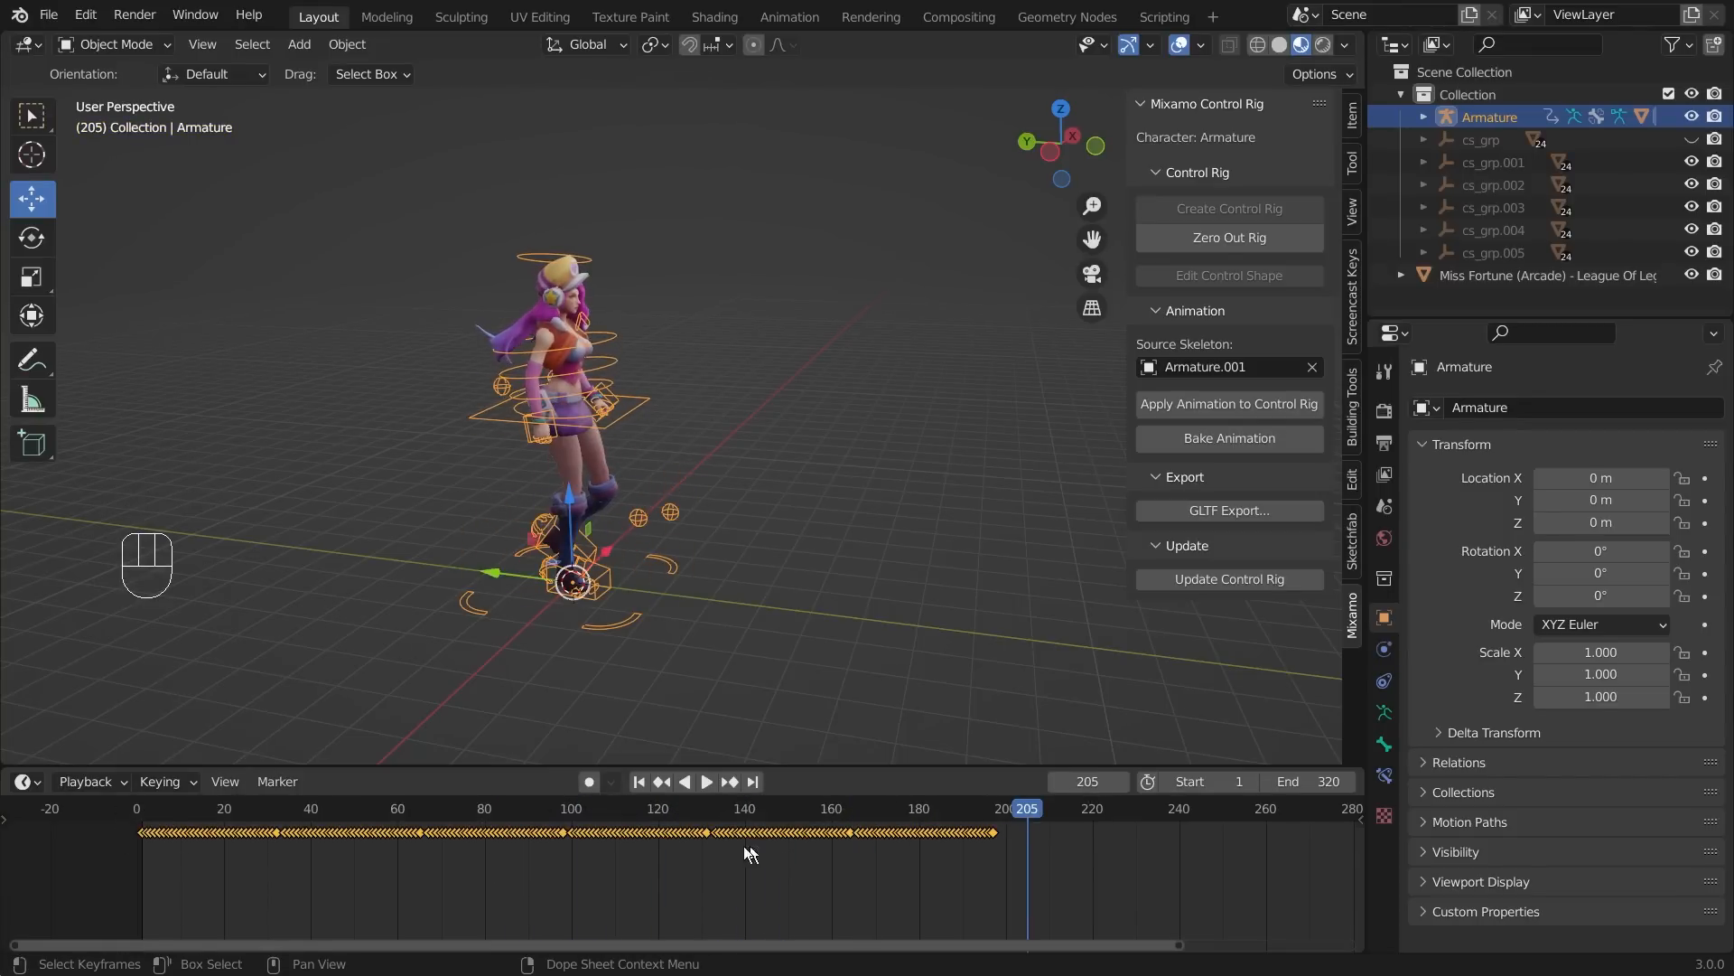
pyautogui.click(296, 851)
pyautogui.scroll(6, 350, 854)
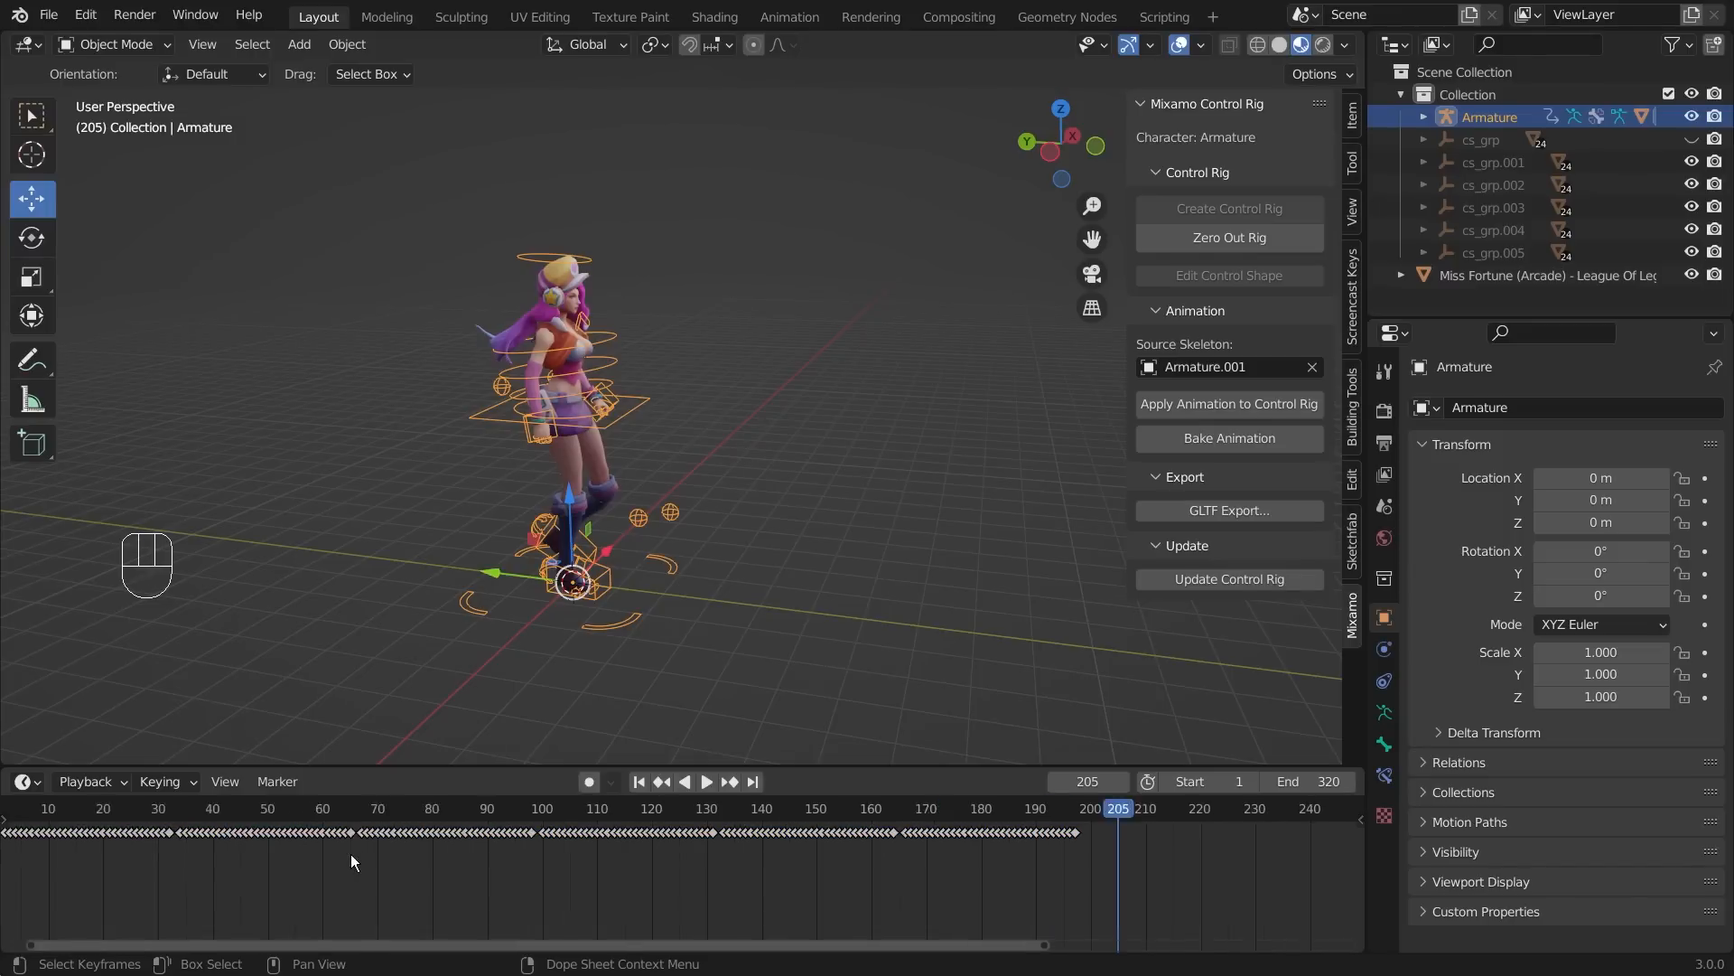
pyautogui.scroll(-6, 679, 908)
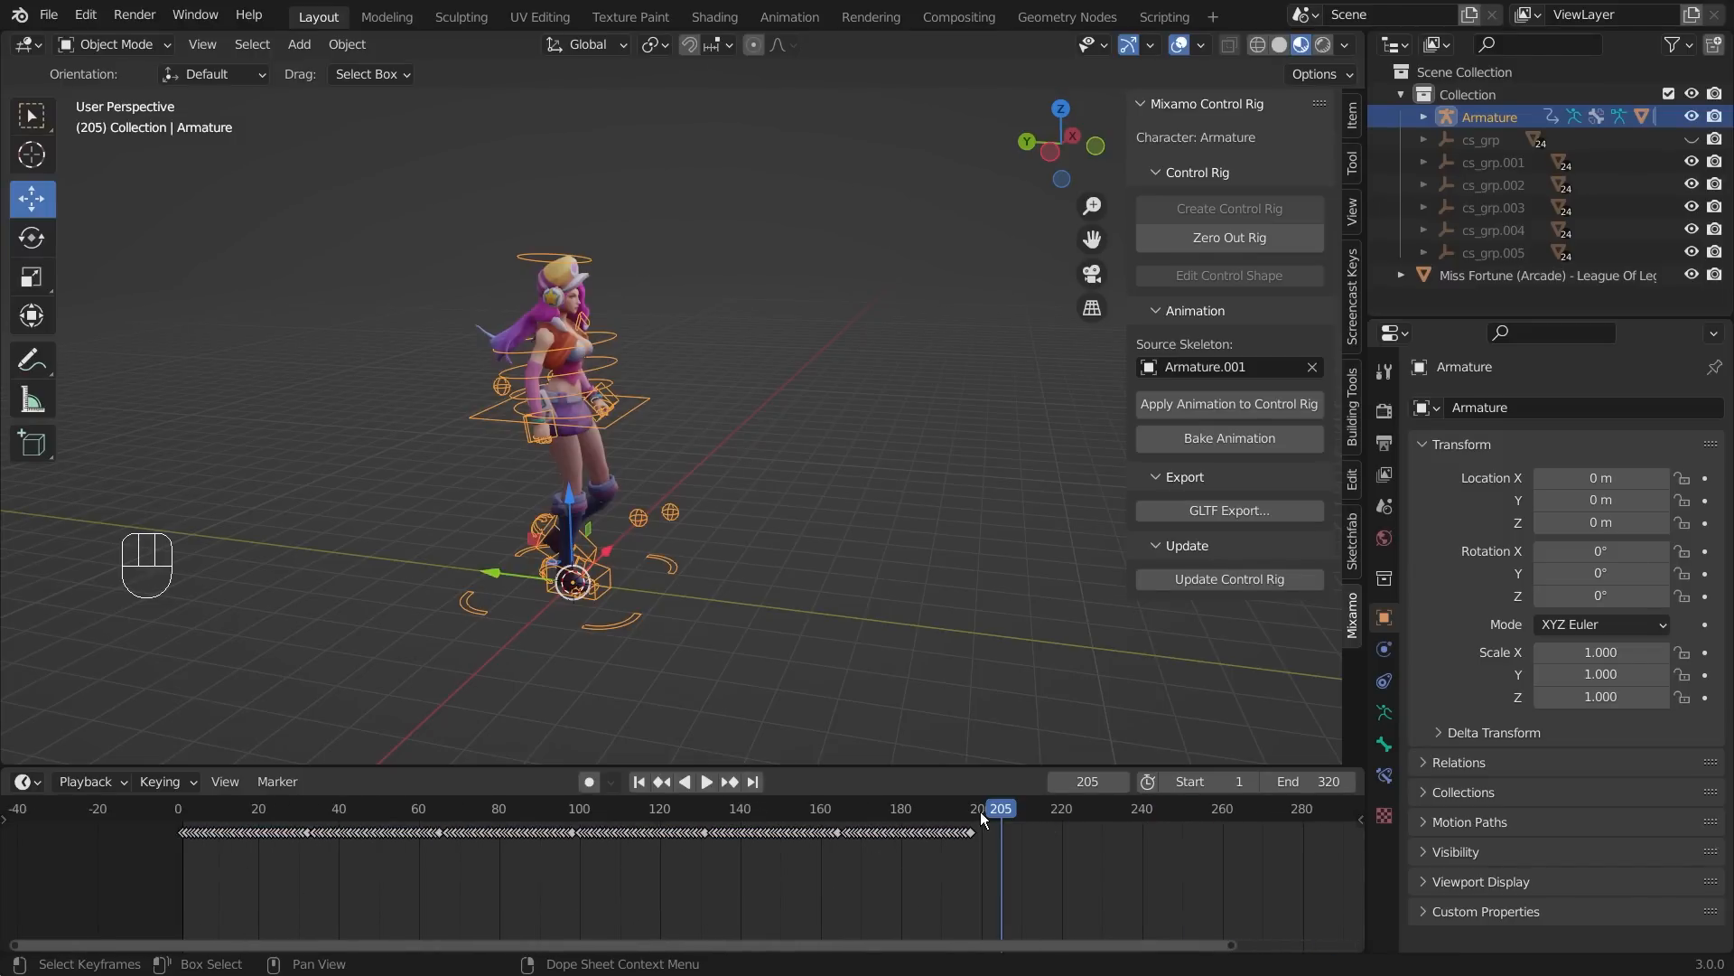
# - Undo the keyframe duplications until only the original walk cycle is left on the timeline
pyautogui.press('ctrl')
pyautogui.hotkey('ctrl', 'z')
pyautogui.hotkey('ctrl', 'z')
pyautogui.hotkey('ctrl', 'z')
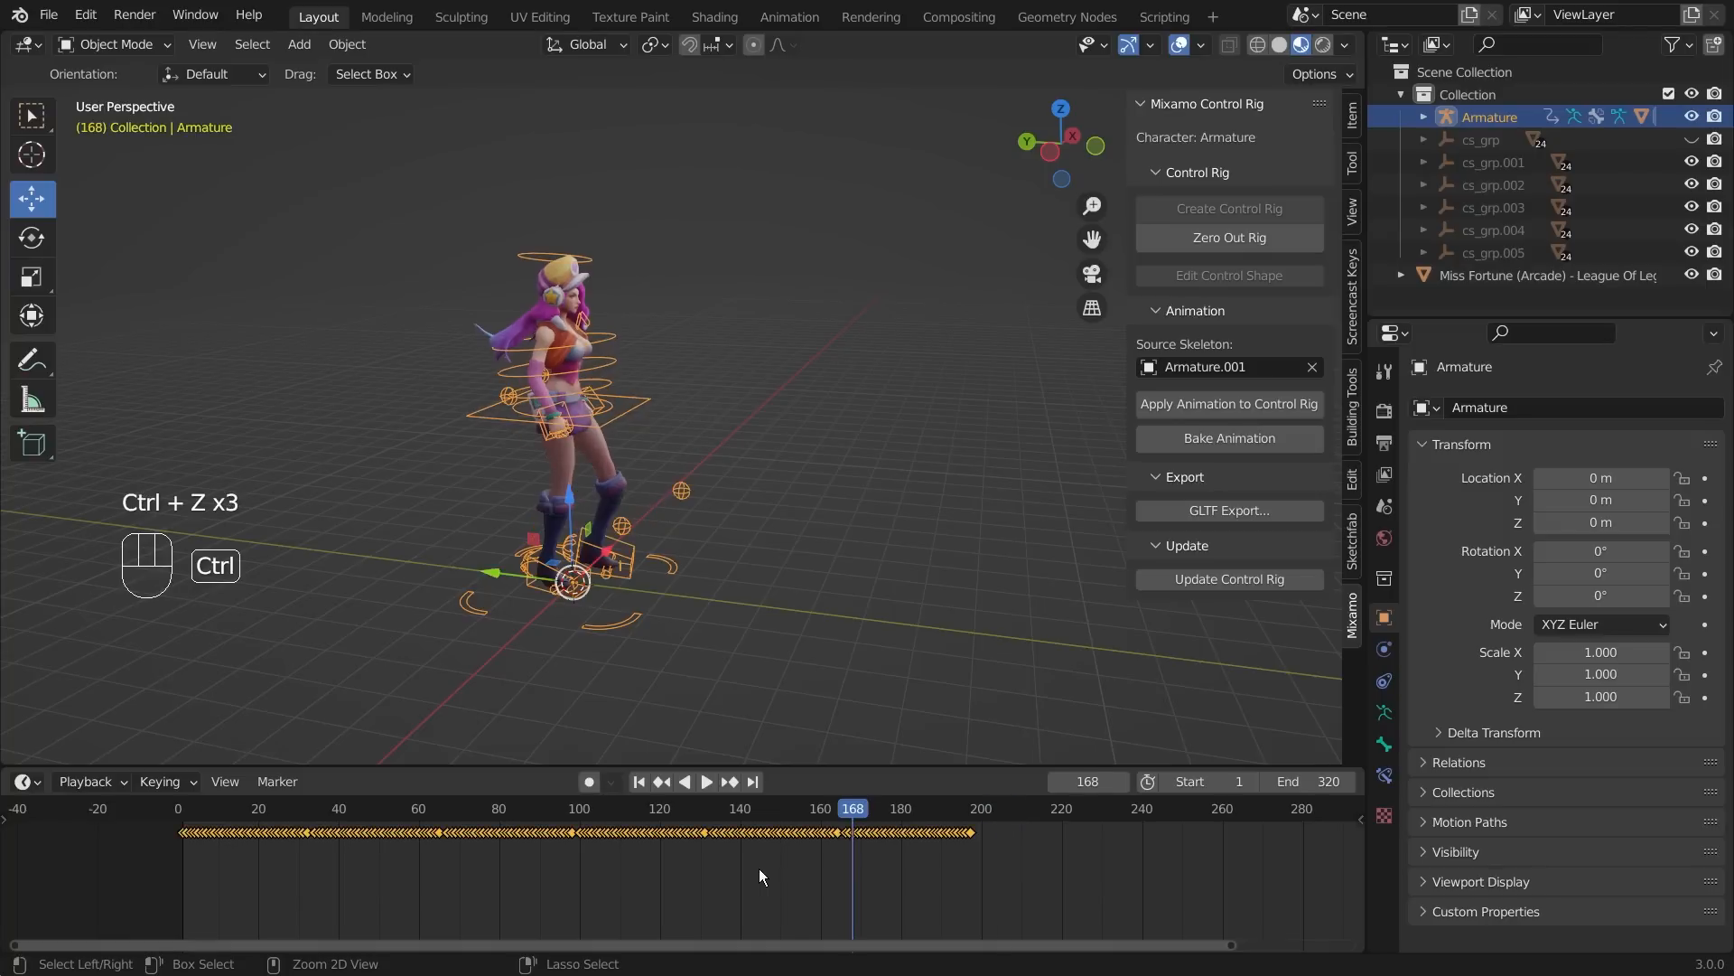
pyautogui.hotkey('ctrl', 'z')
pyautogui.hotkey('ctrl', 'z')
pyautogui.hotkey('ctrl', 'z')
pyautogui.hotkey('ctrl', 'z')
pyautogui.hotkey('ctrl', 'z')
pyautogui.hotkey('ctrl', 'z')
pyautogui.hotkey('ctrl', 'z')
pyautogui.hotkey('ctrl', 'z')
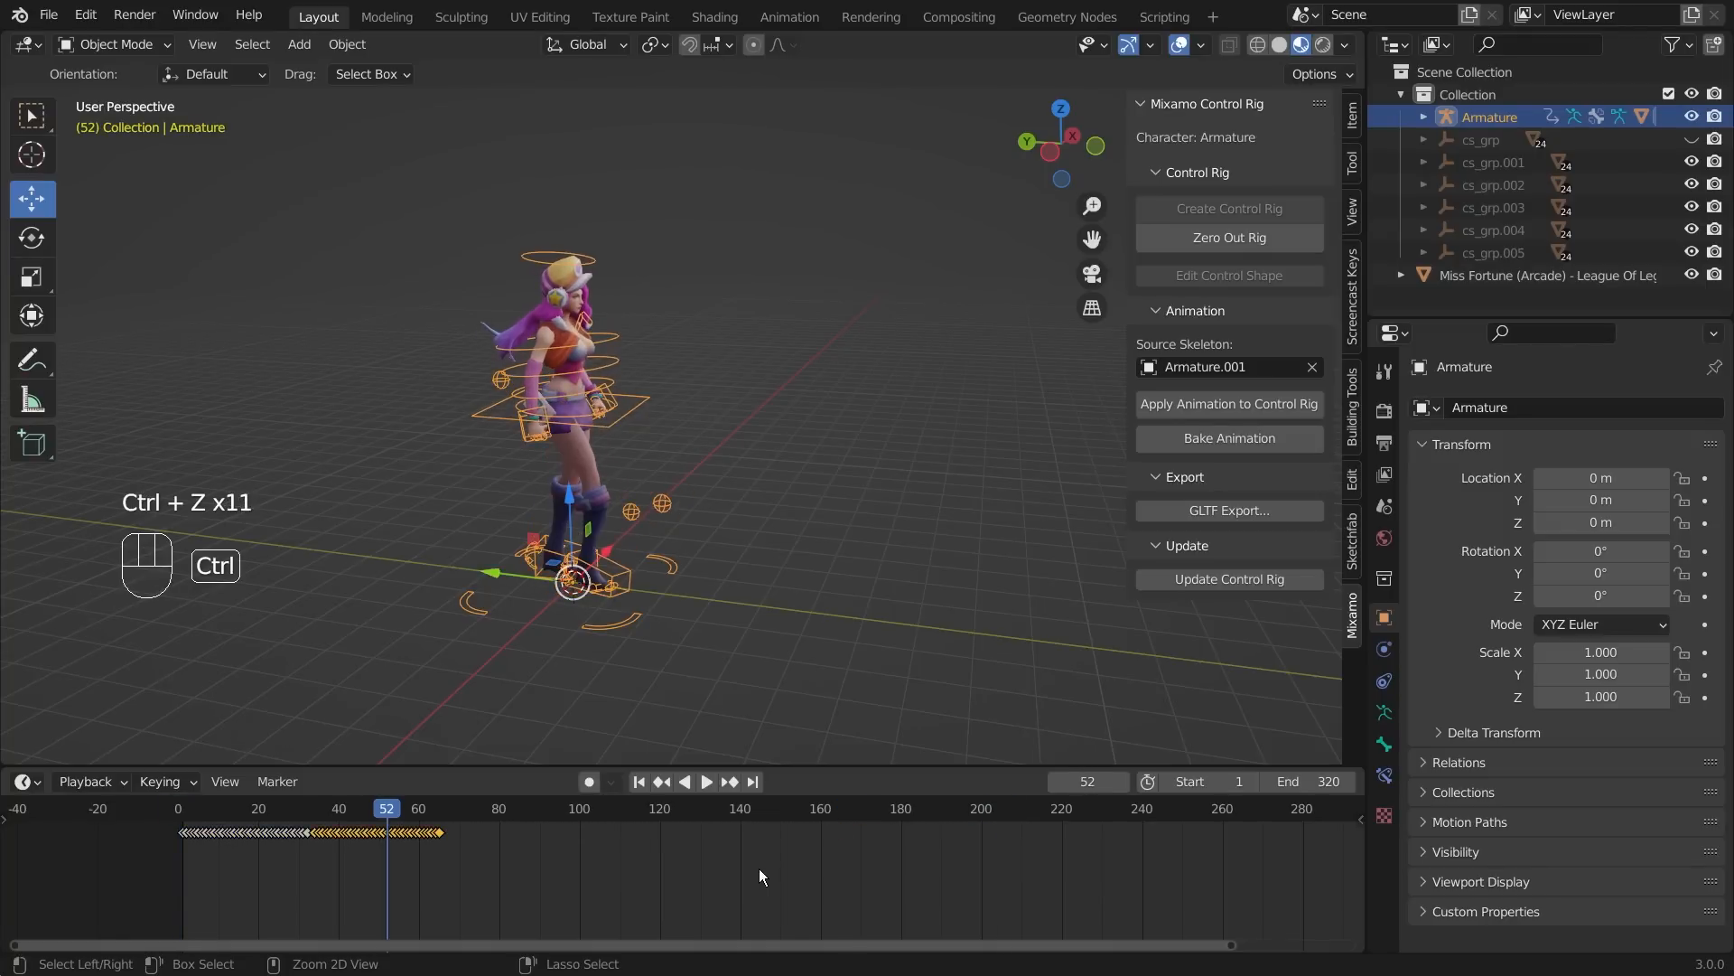
pyautogui.hotkey('ctrl', 'z')
pyautogui.scroll(2, 197, 860)
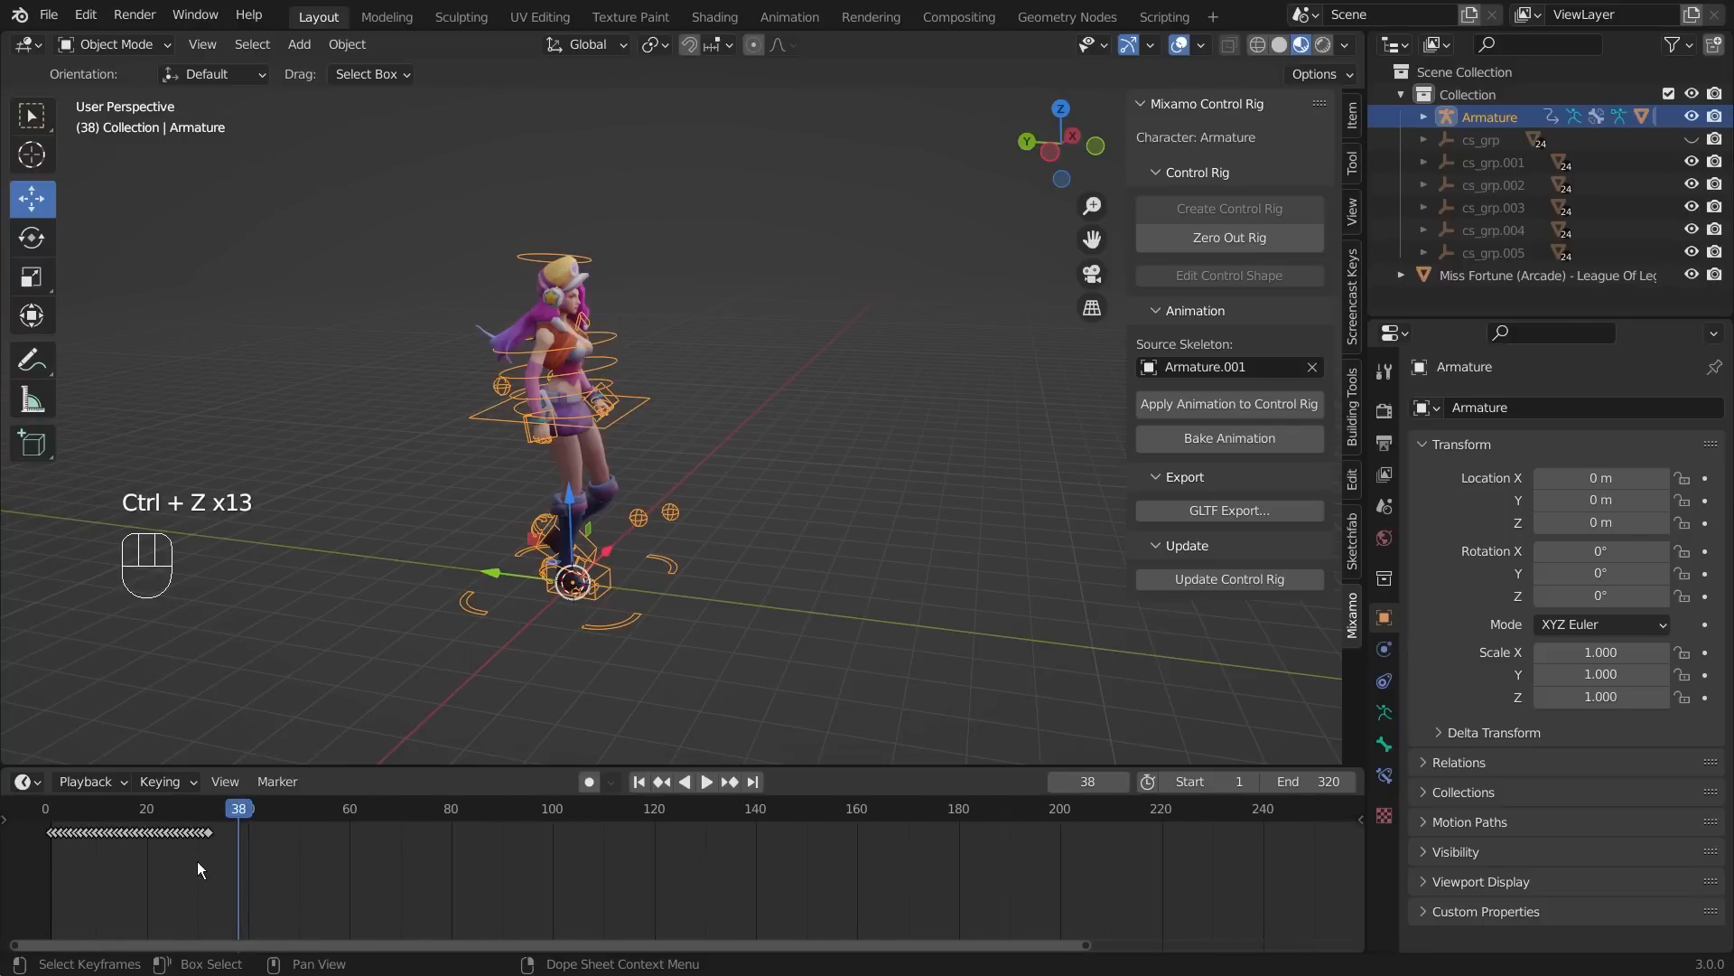
pyautogui.moveTo(328, 940); pyautogui.dragTo(149, 840)
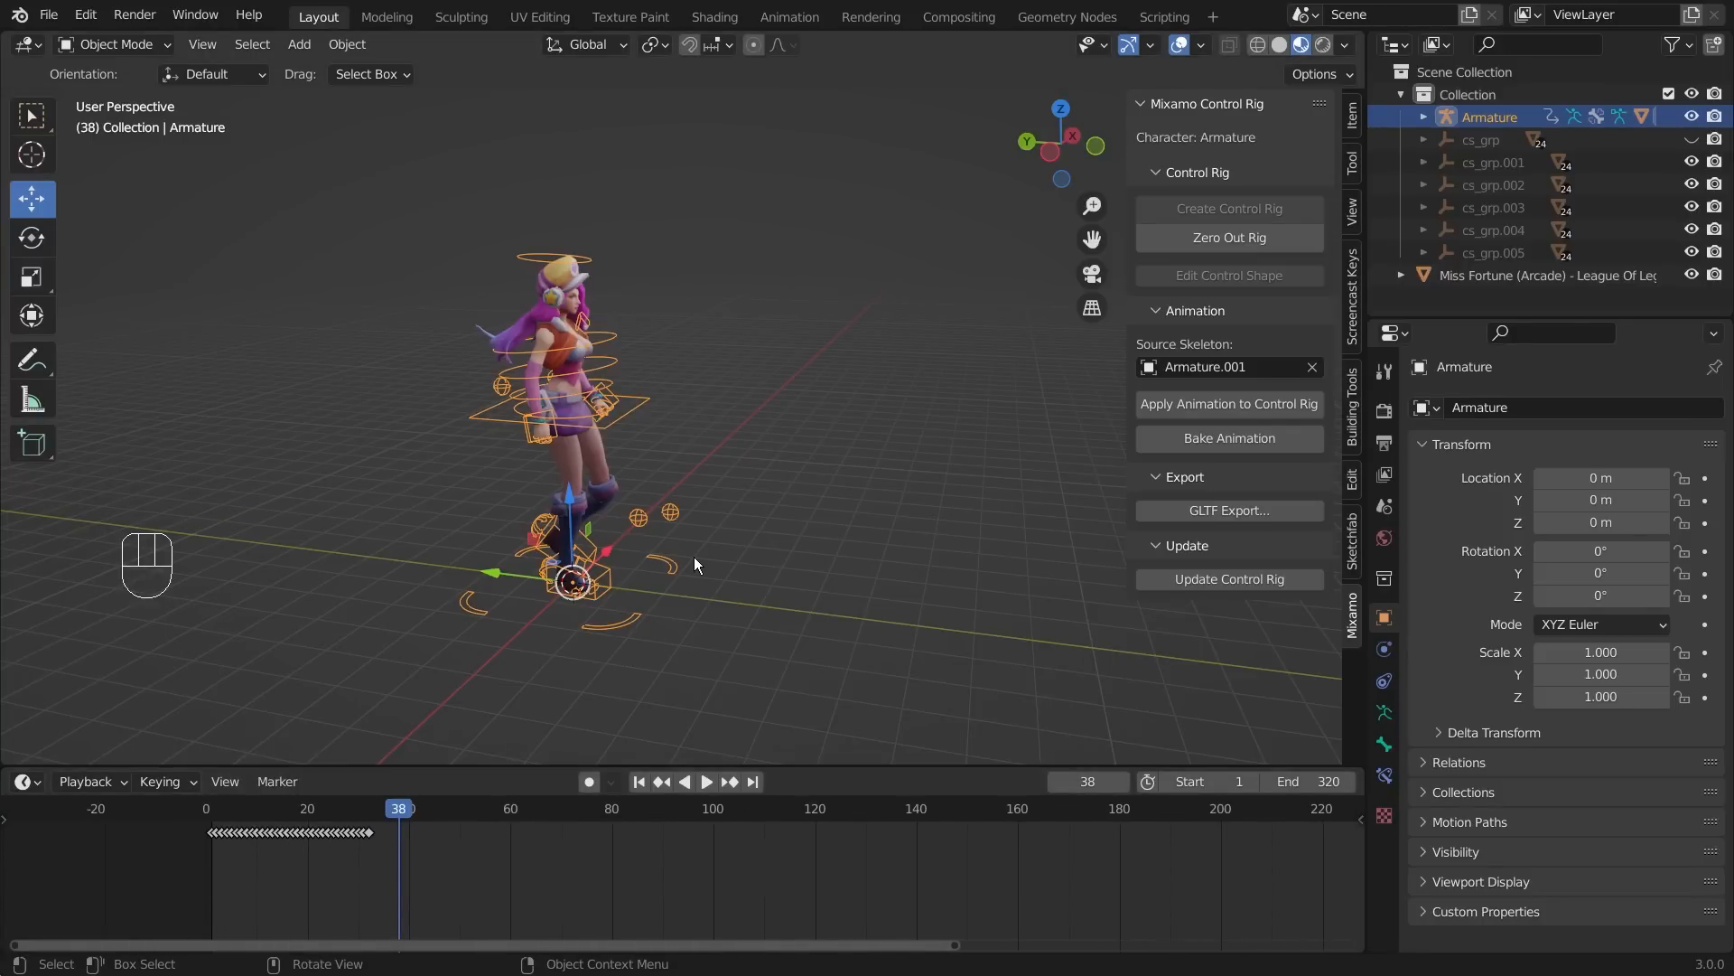
pyautogui.moveTo(694, 556); pyautogui.dragTo(593, 427, button='middle')
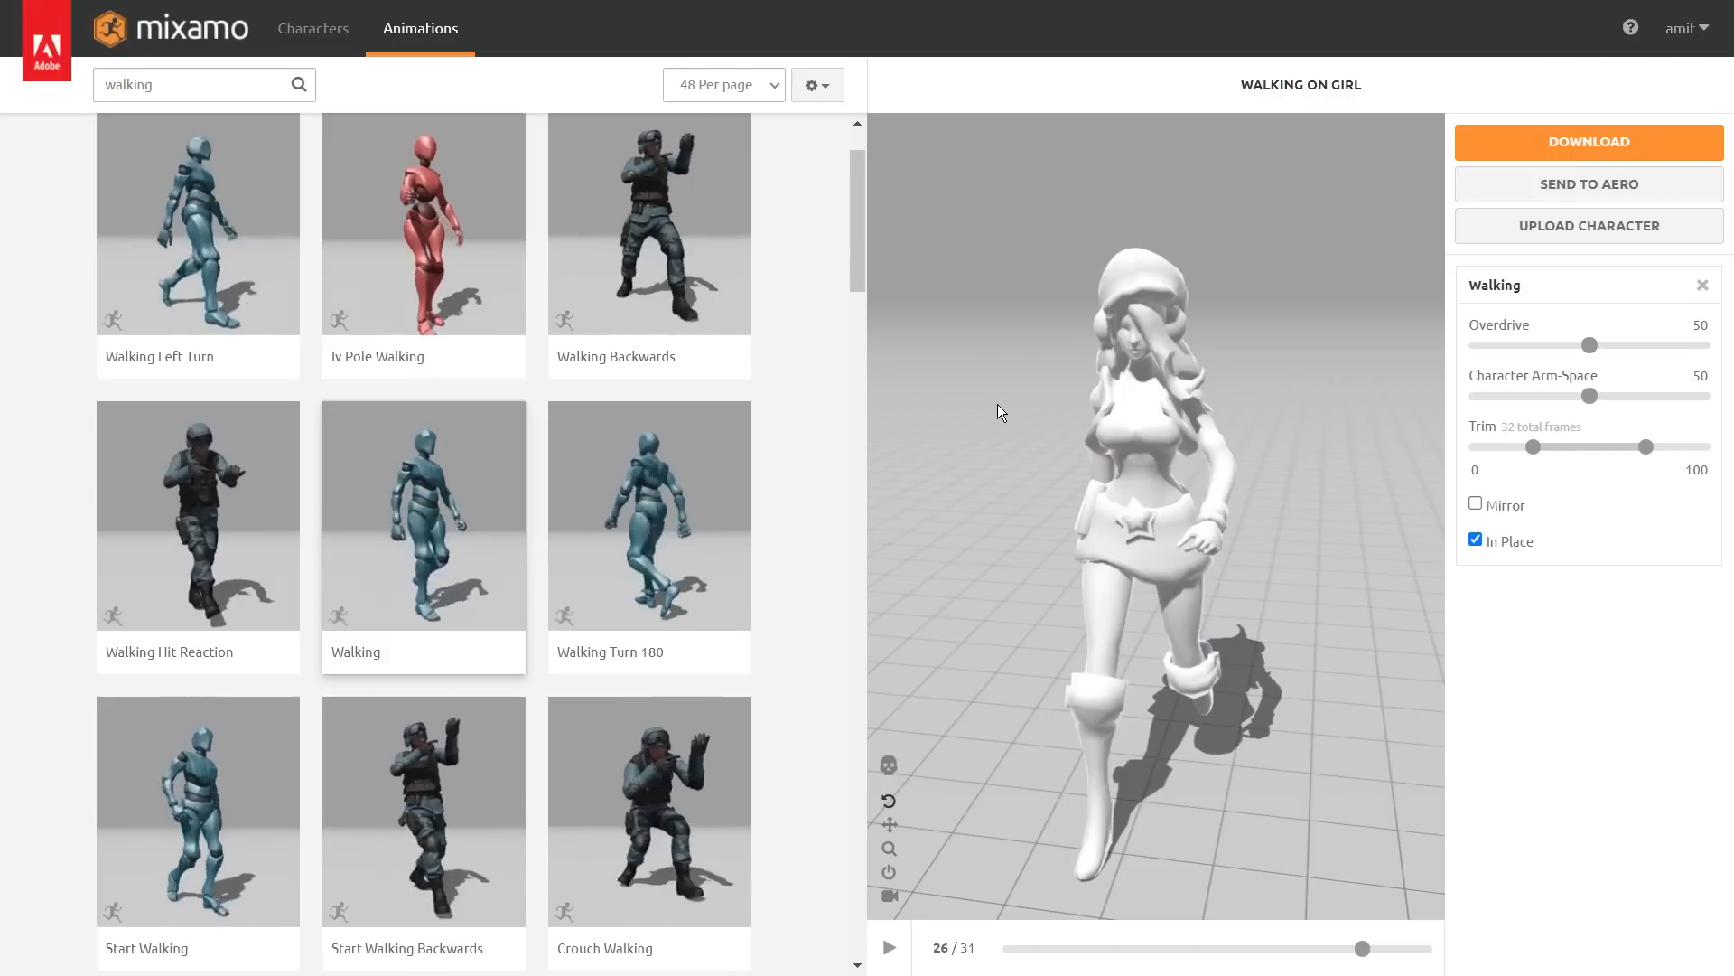
# - Search the Mixamo animation library for "jump"
pyautogui.click(199, 85)
pyautogui.doubleClick(205, 86)
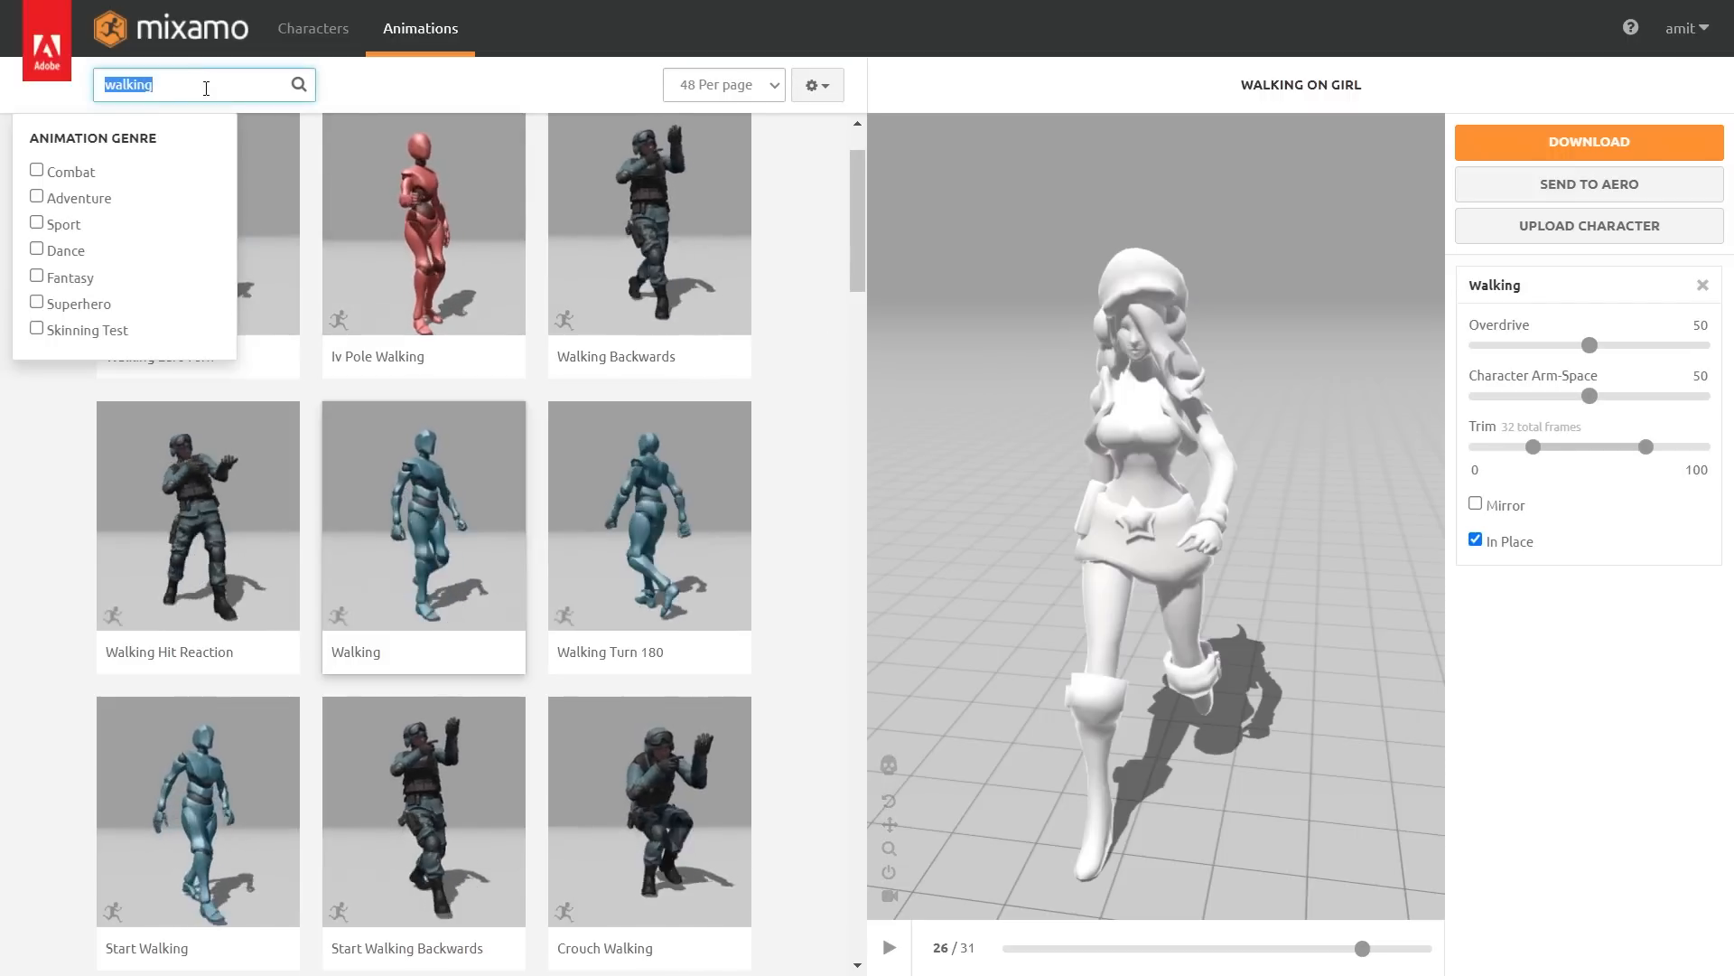
pyautogui.press('BackSpace')
pyautogui.write('jump')
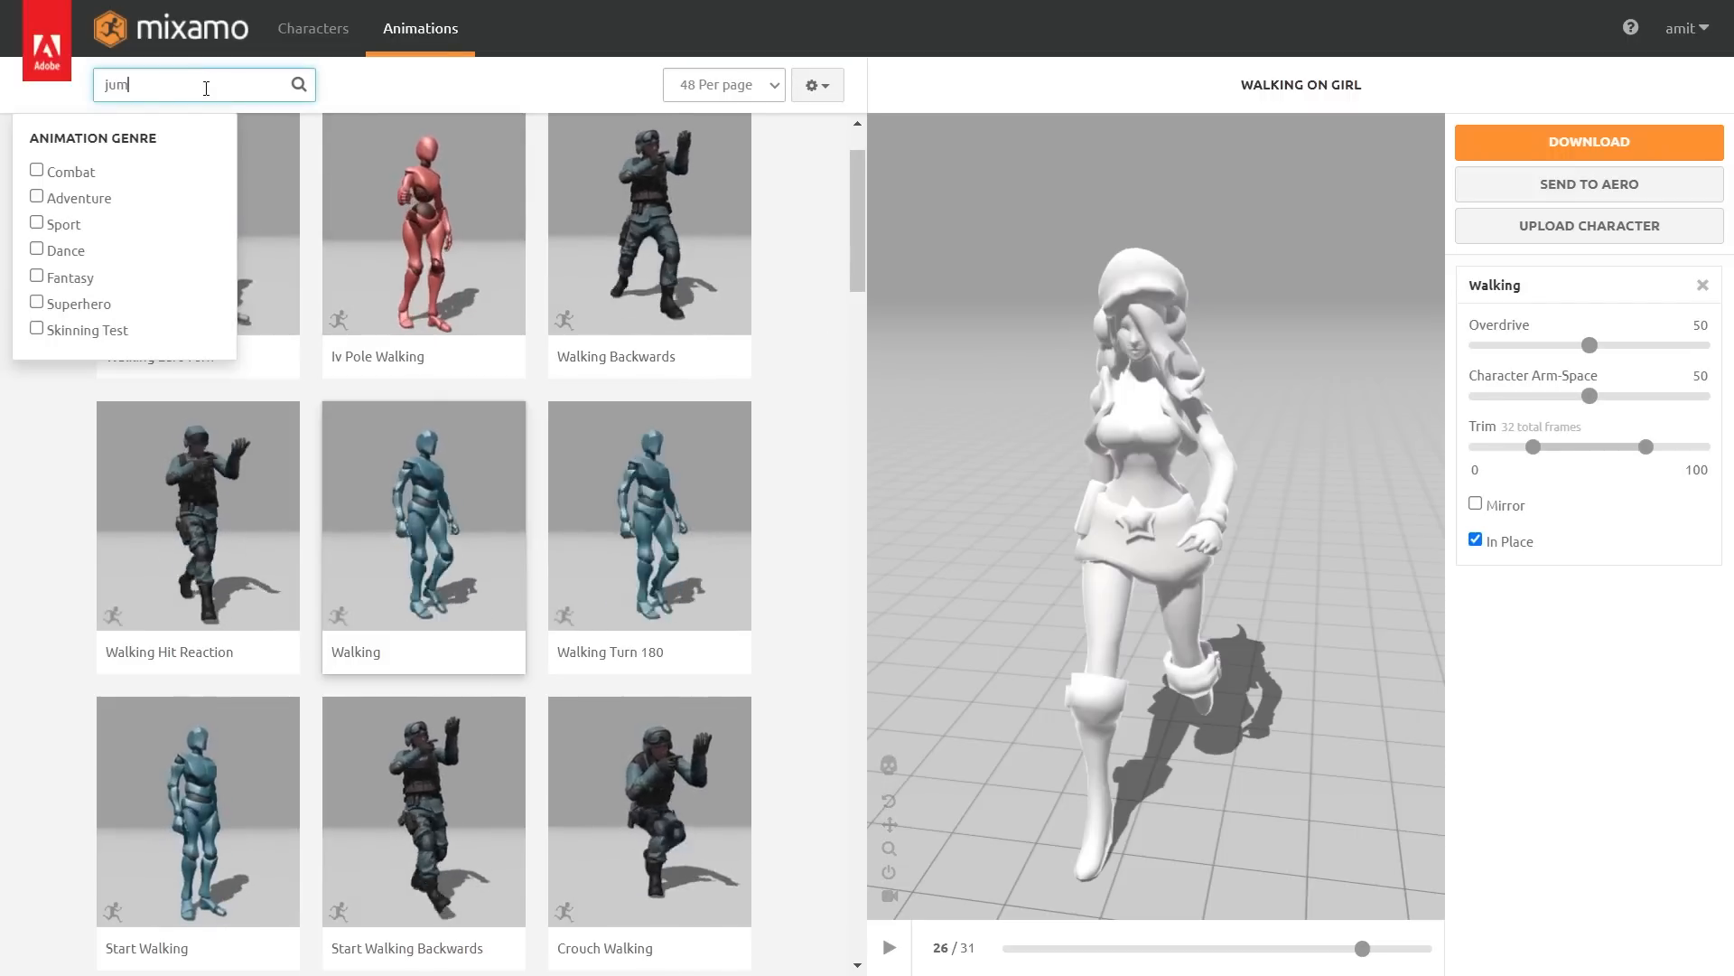
pyautogui.press('Return')
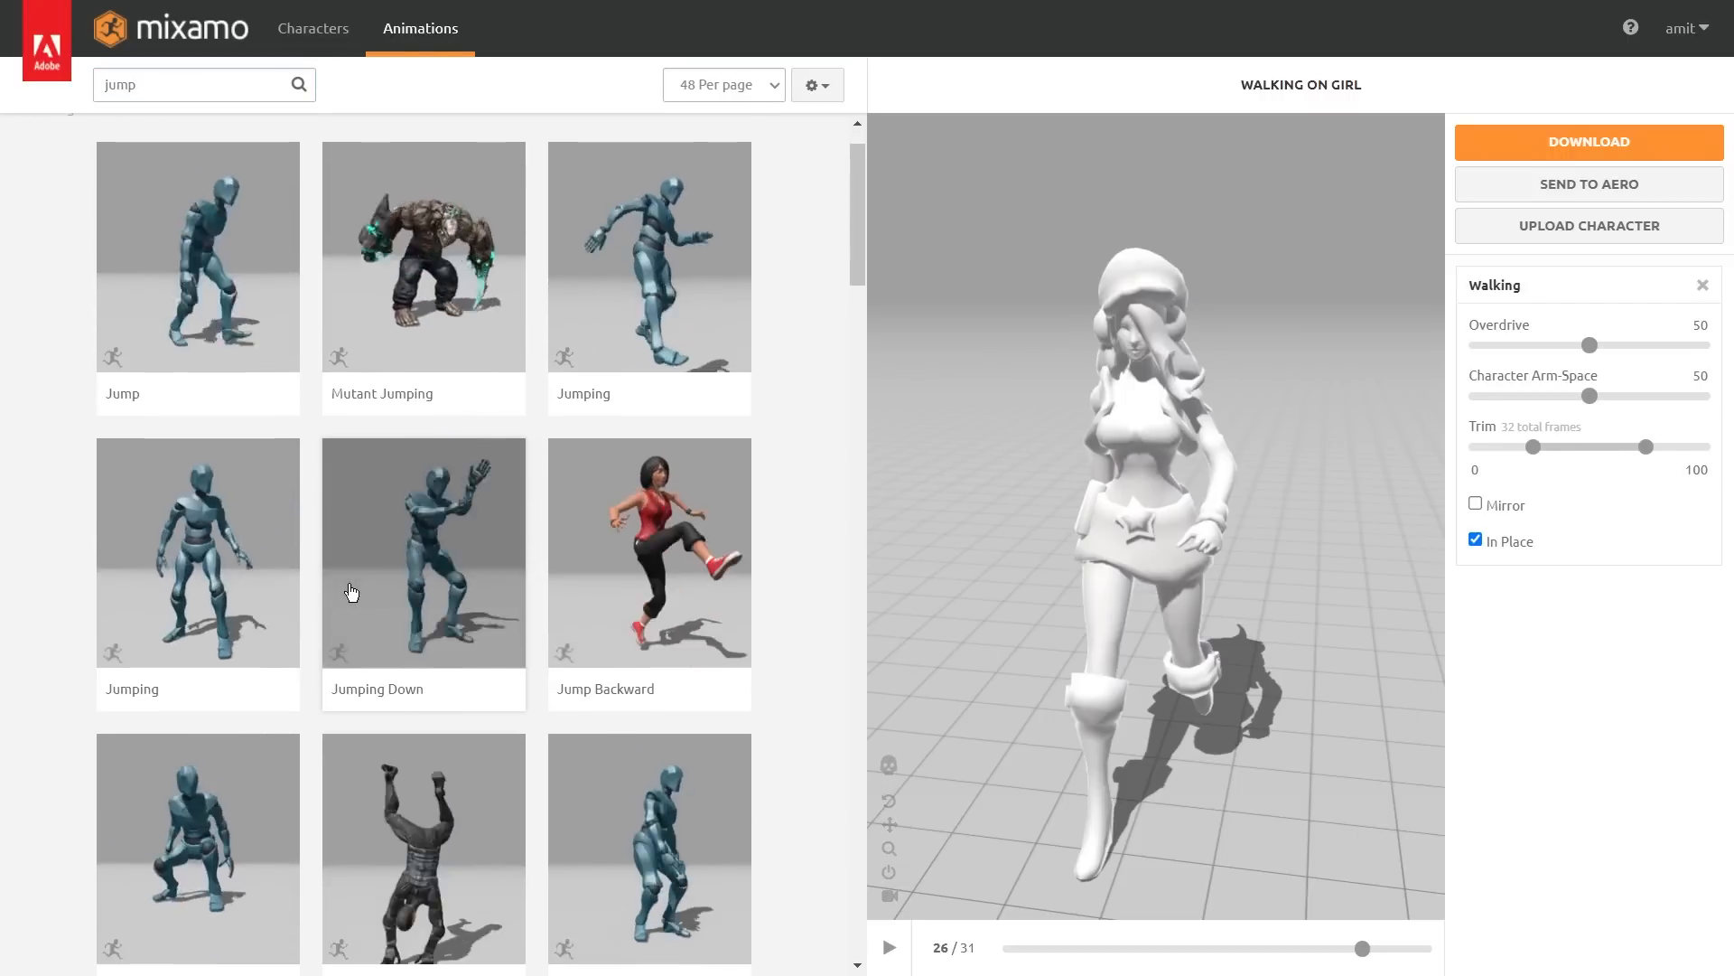
# - Apply the Jump animation previewed by the woman in the red top to the girl, enable In Place, and inspect the pose close up
pyautogui.scroll(-5, 352, 593)
pyautogui.scroll(-3, 352, 594)
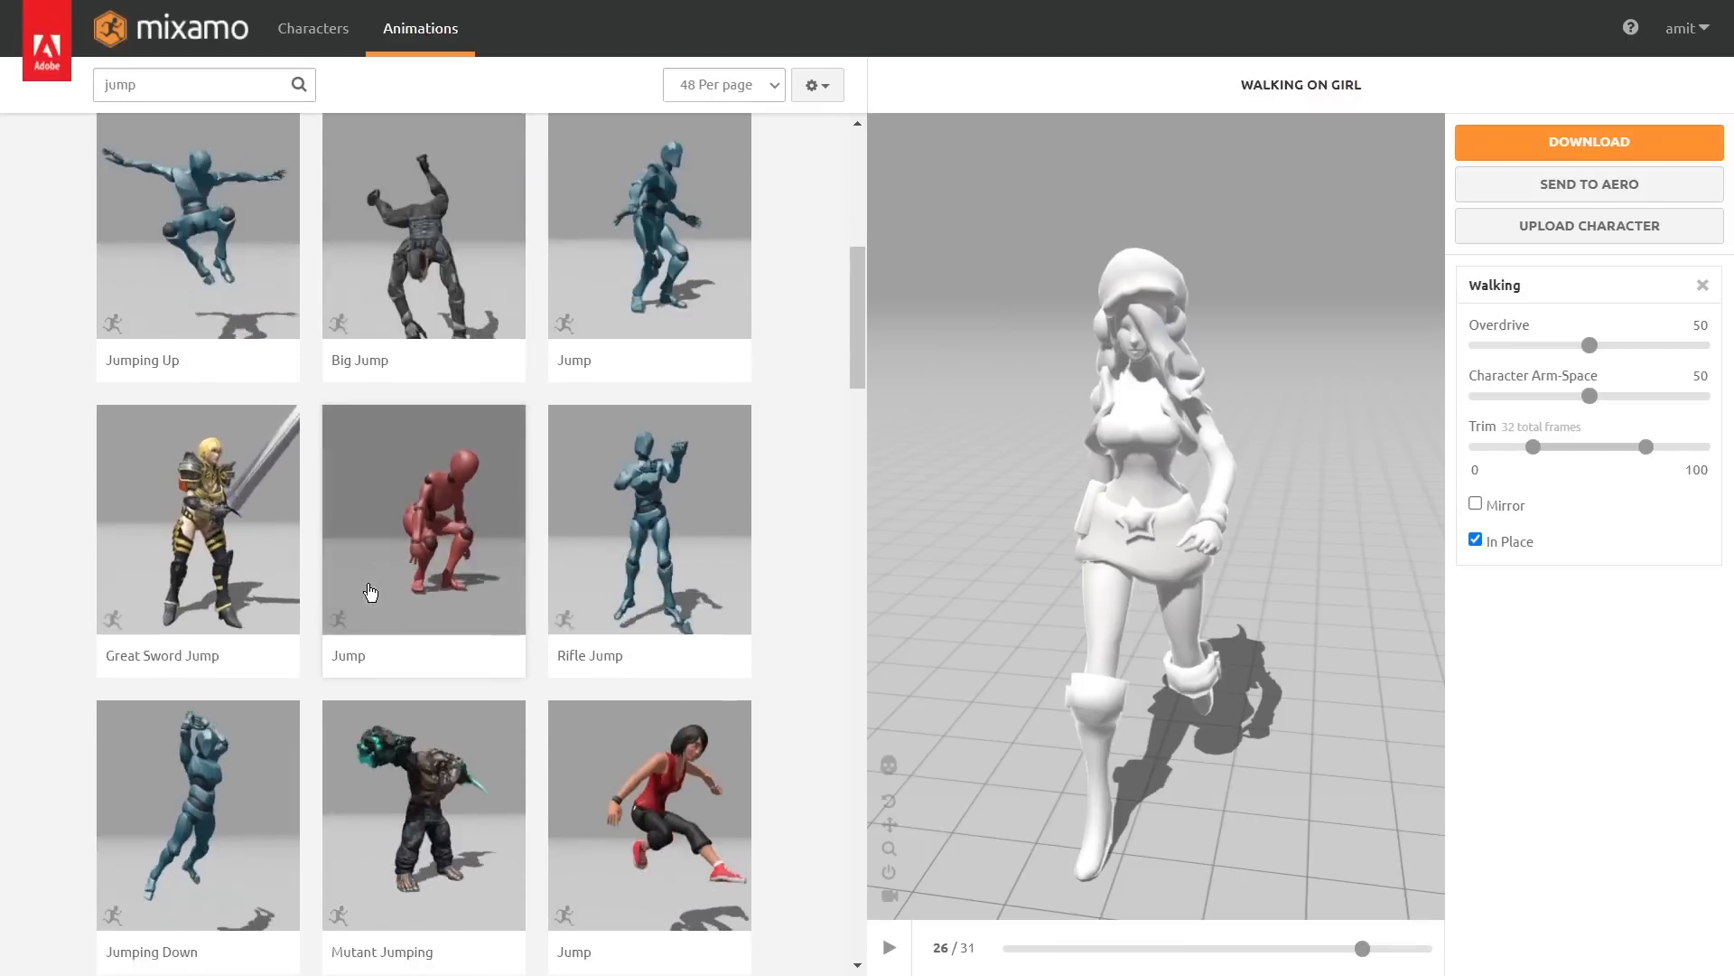
pyautogui.scroll(-2, 685, 670)
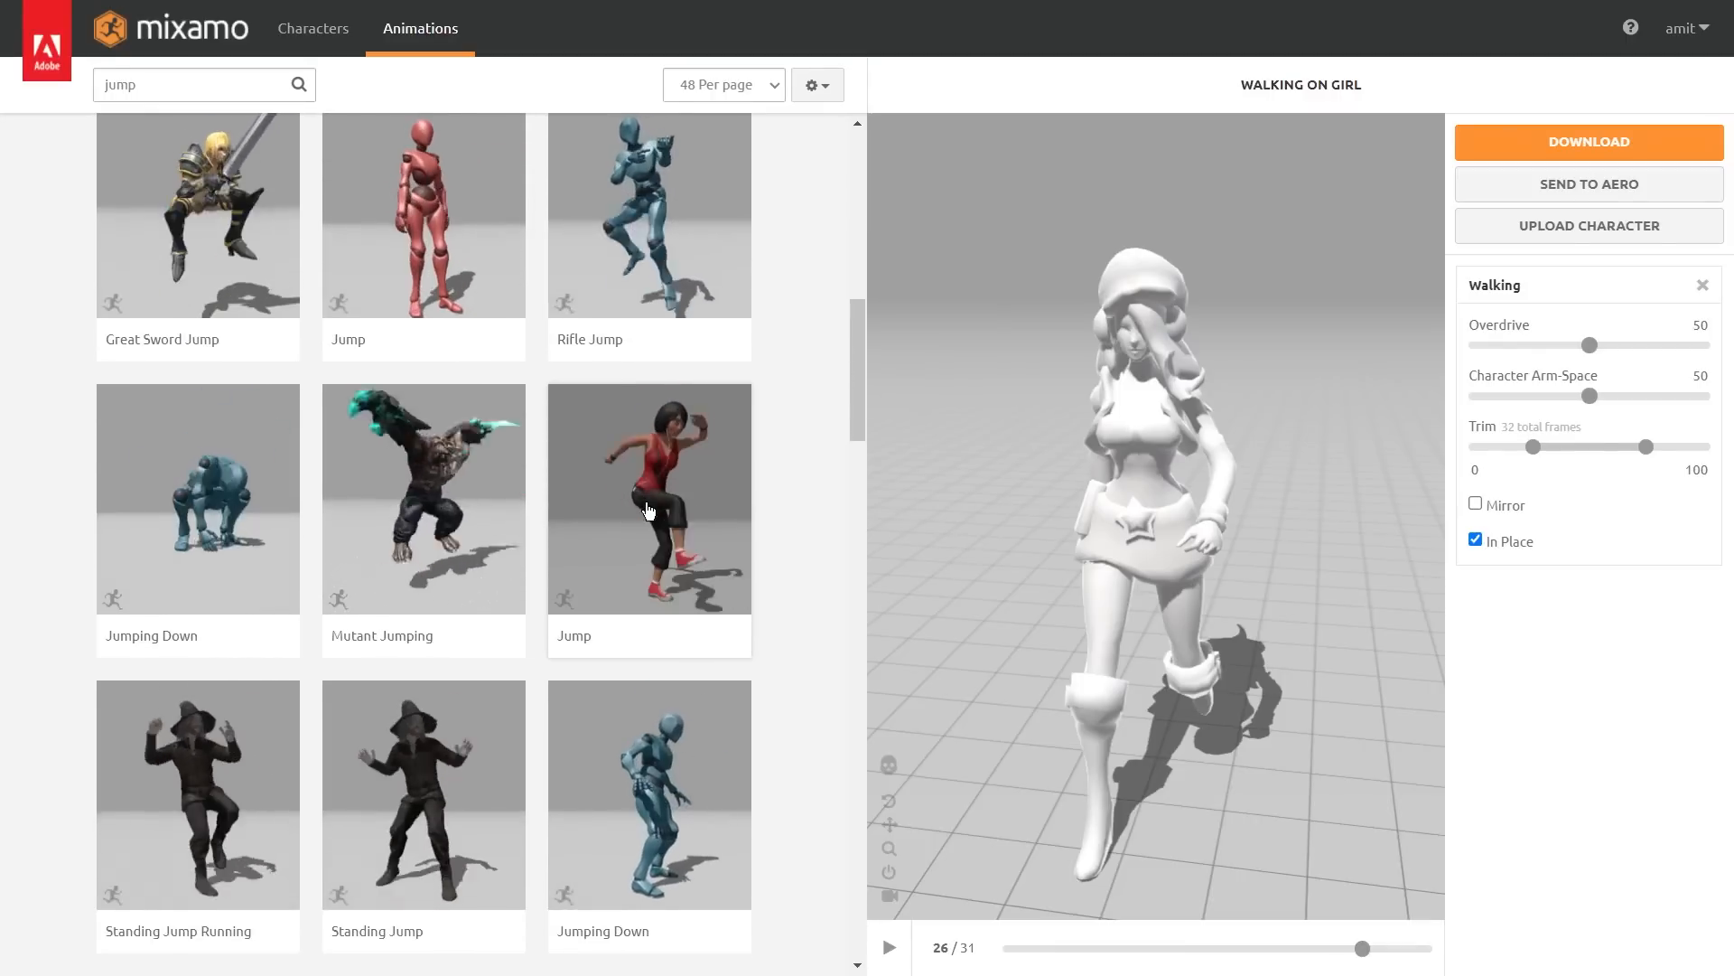
pyautogui.click(648, 509)
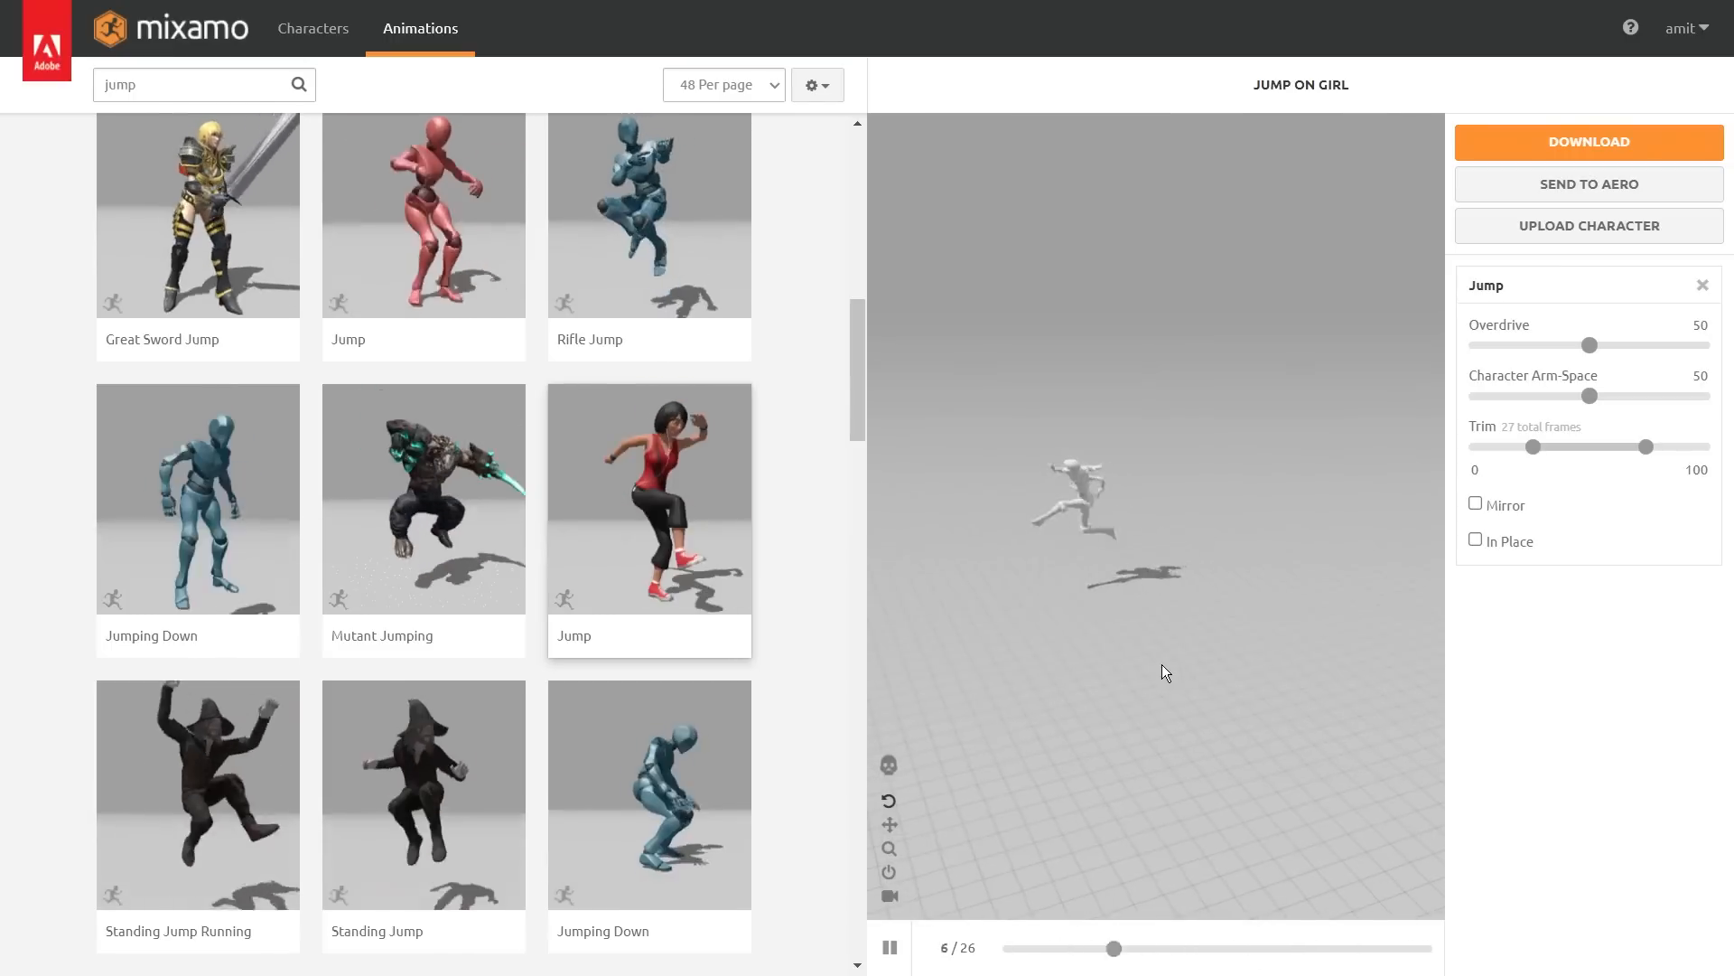
pyautogui.click(1475, 540)
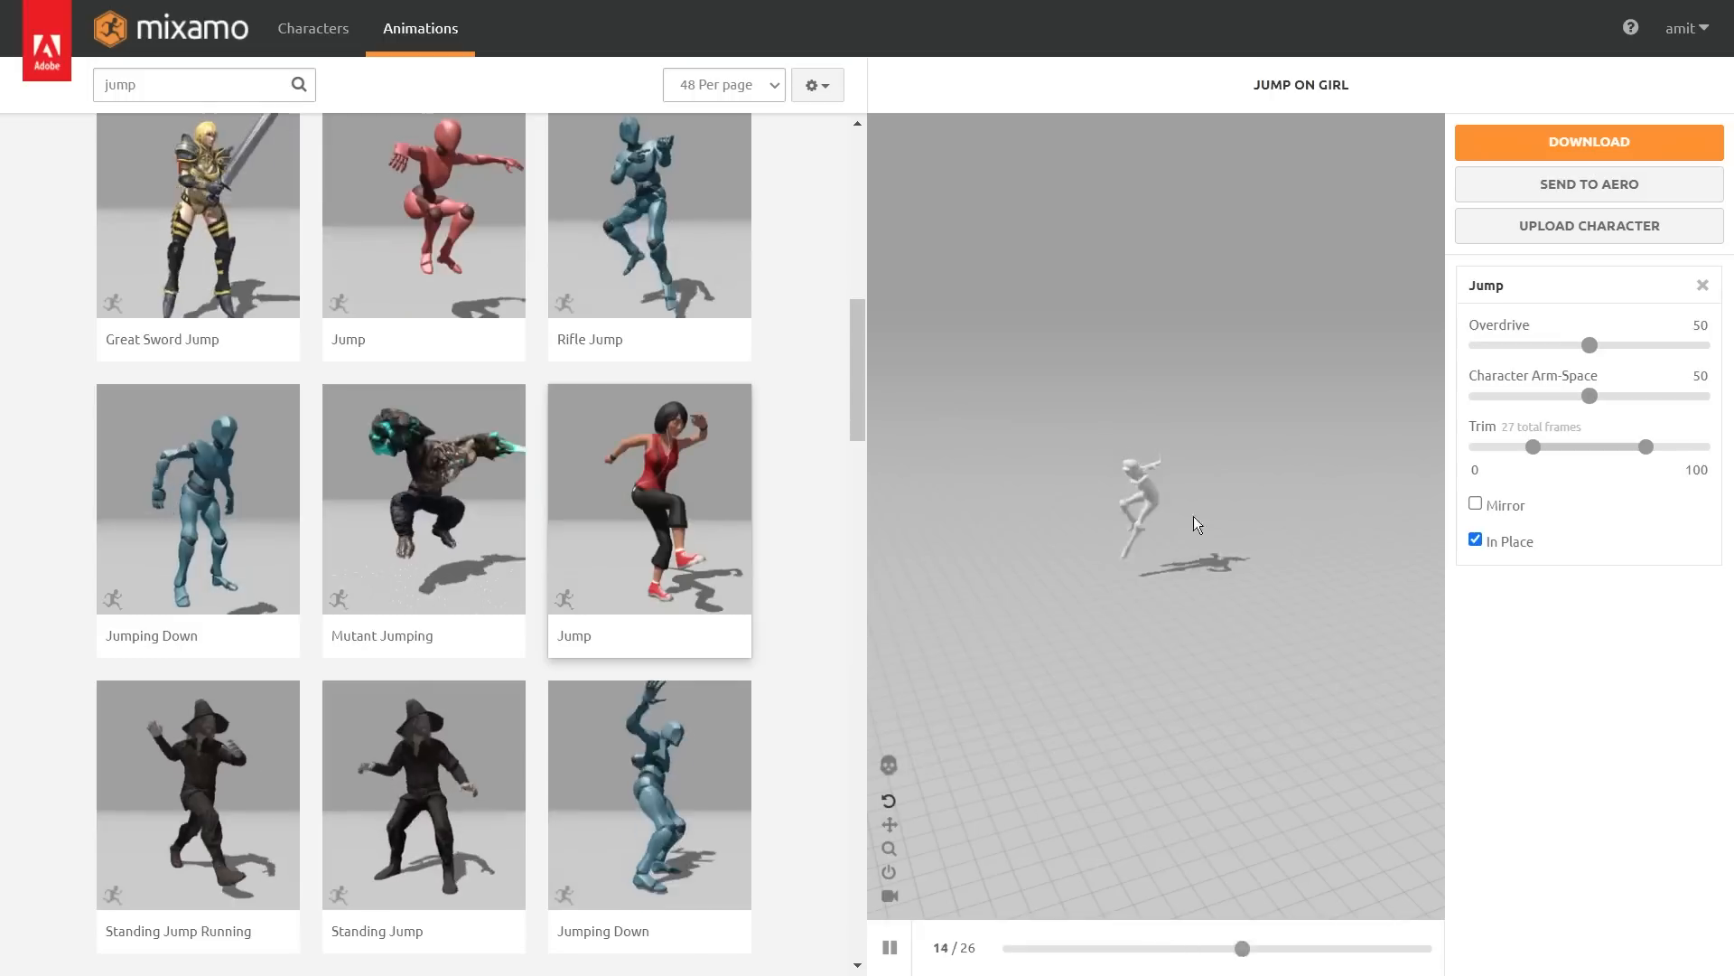
pyautogui.click(1118, 558)
pyautogui.scroll(5, 1119, 557)
pyautogui.scroll(5, 1118, 564)
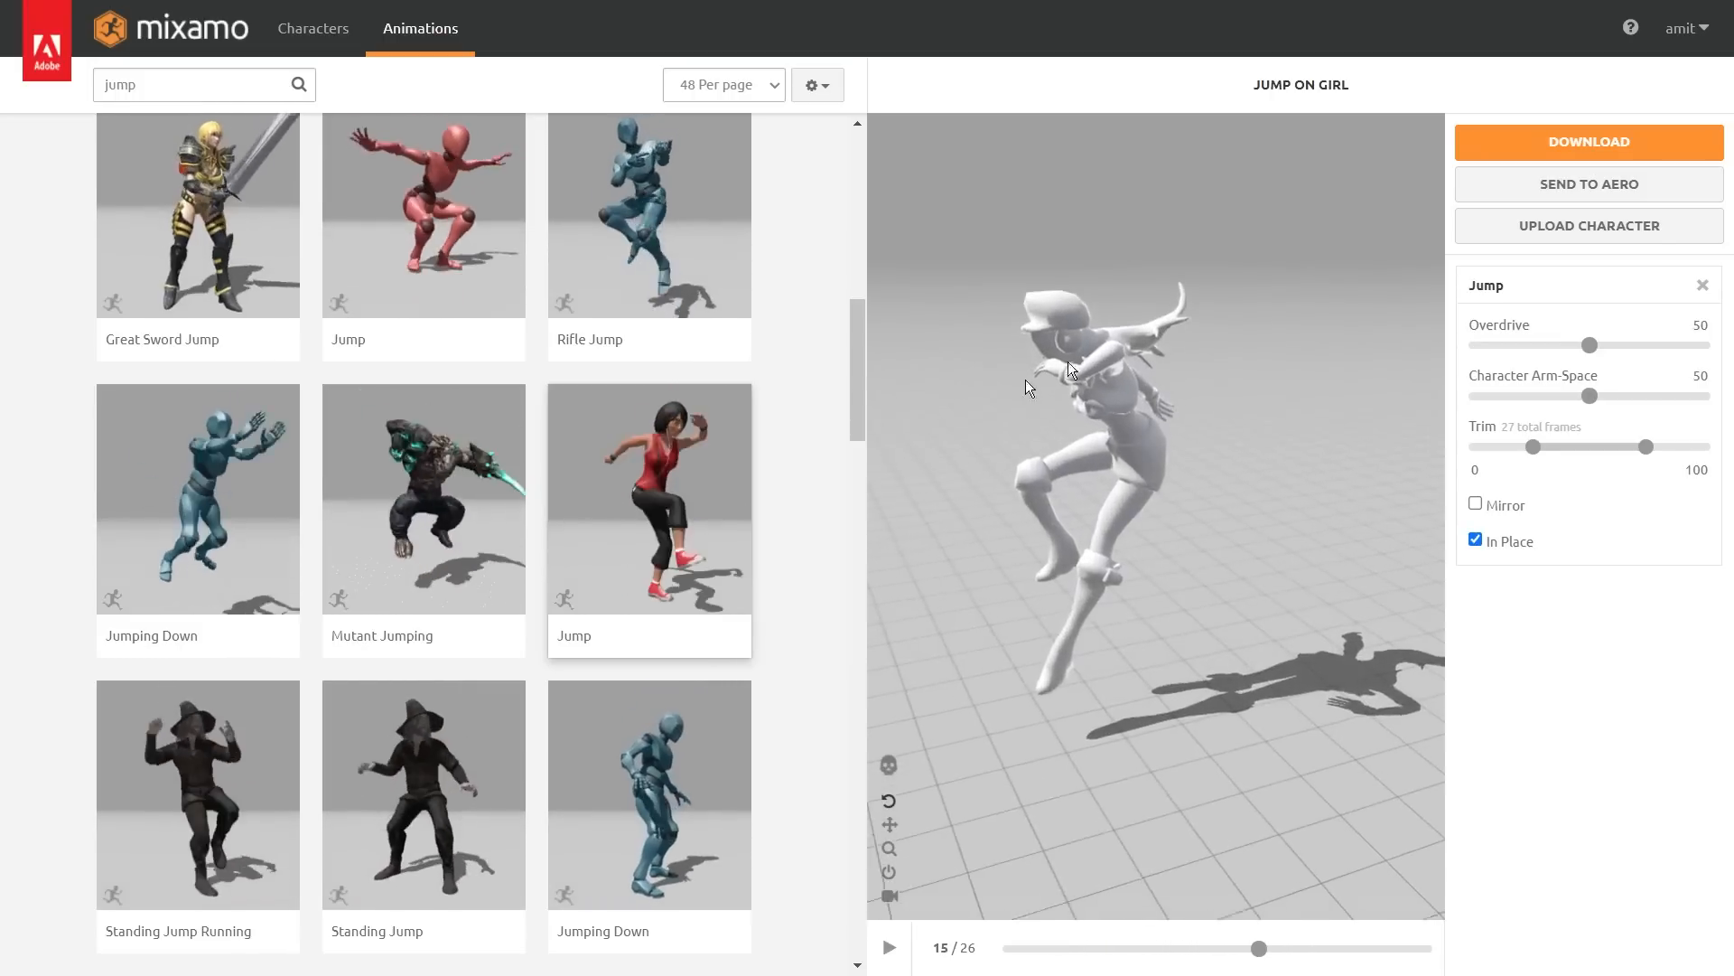
# - Download the jump animation as FBX Binary at 30 frames per second, without skin and with no keyframe reduction
pyautogui.click(1476, 152)
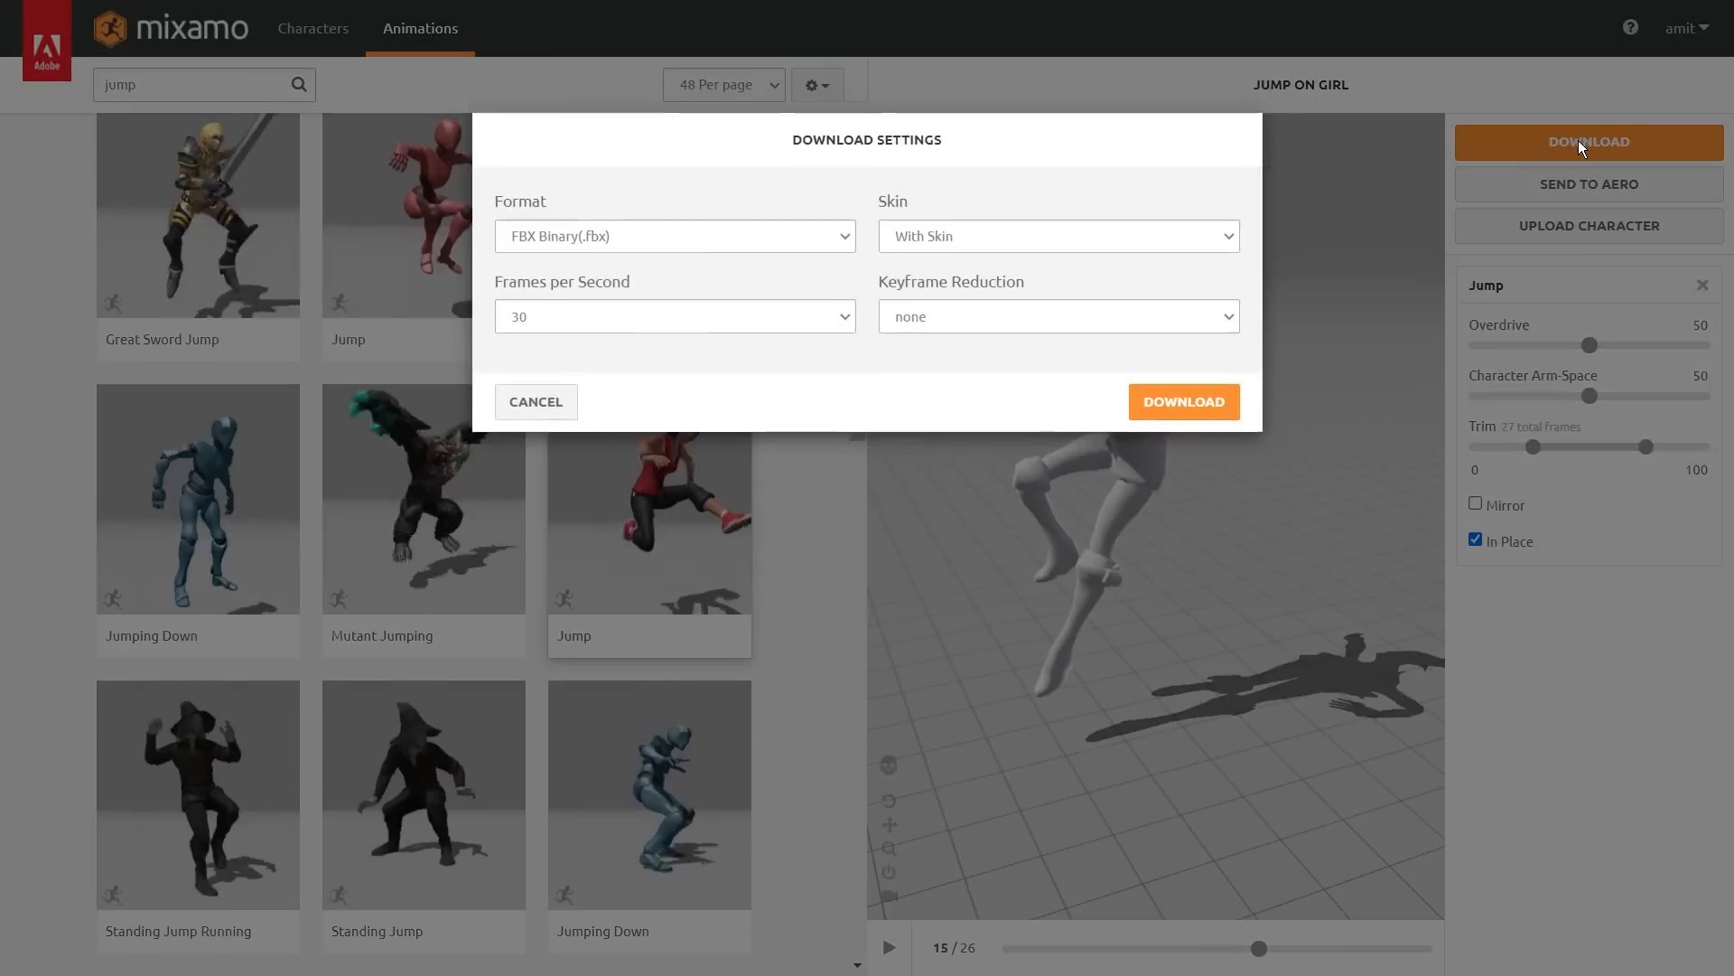
pyautogui.click(940, 244)
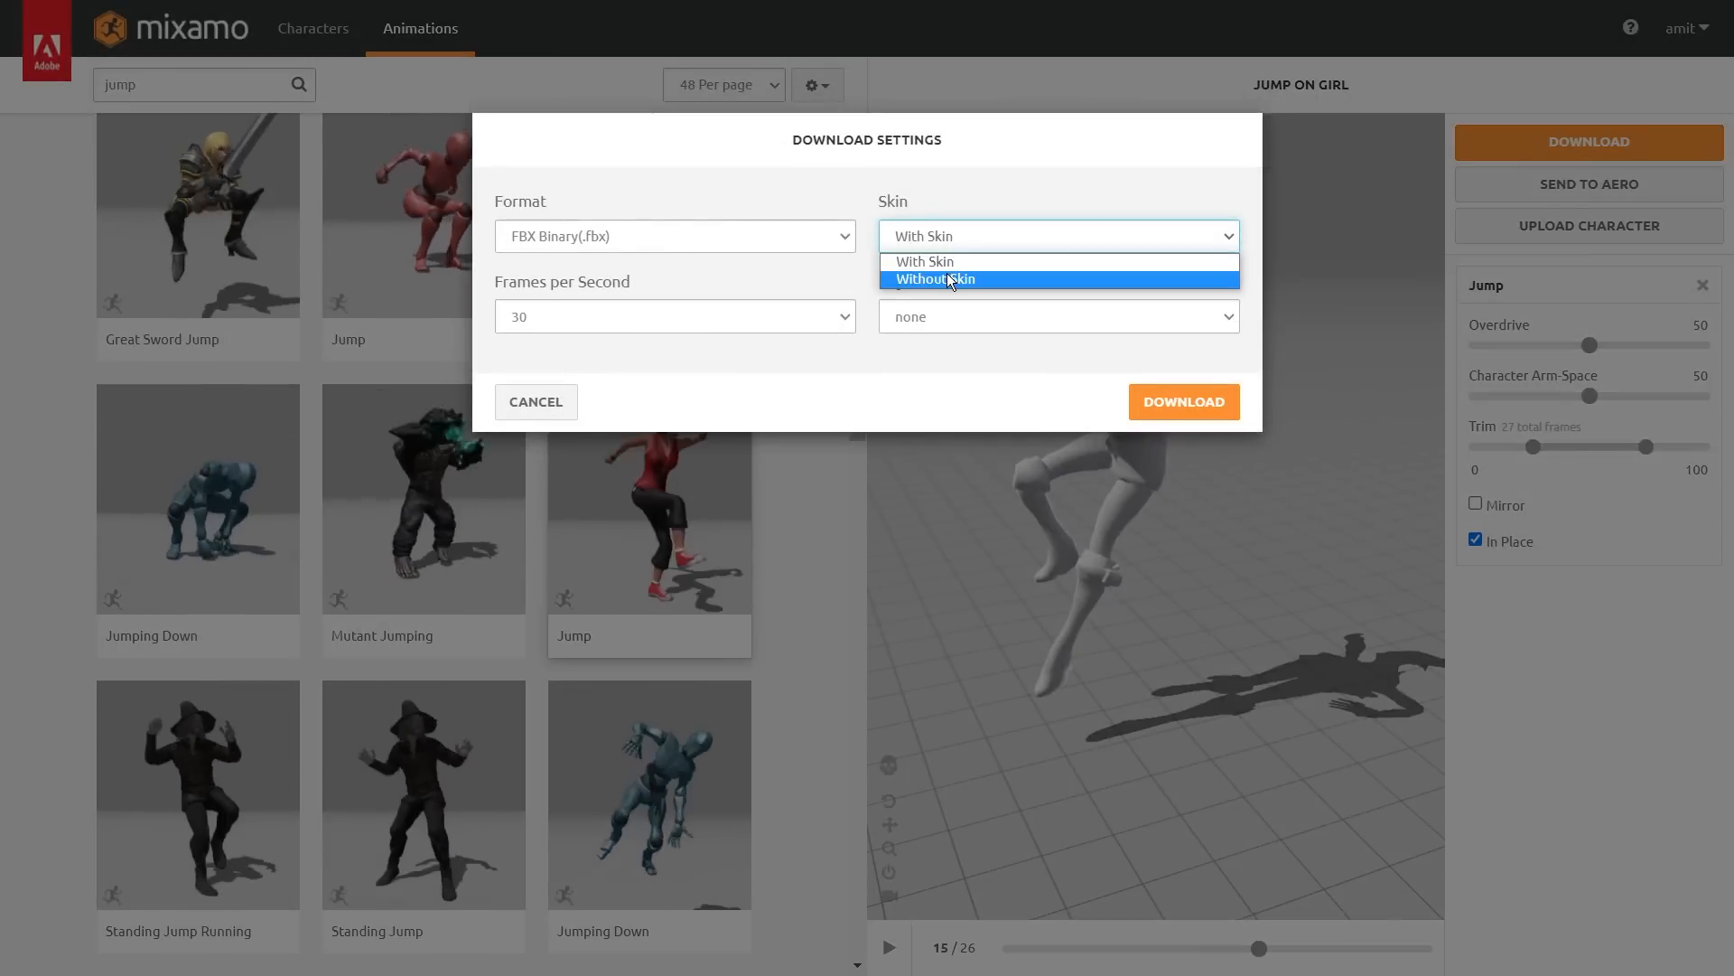
pyautogui.click(950, 280)
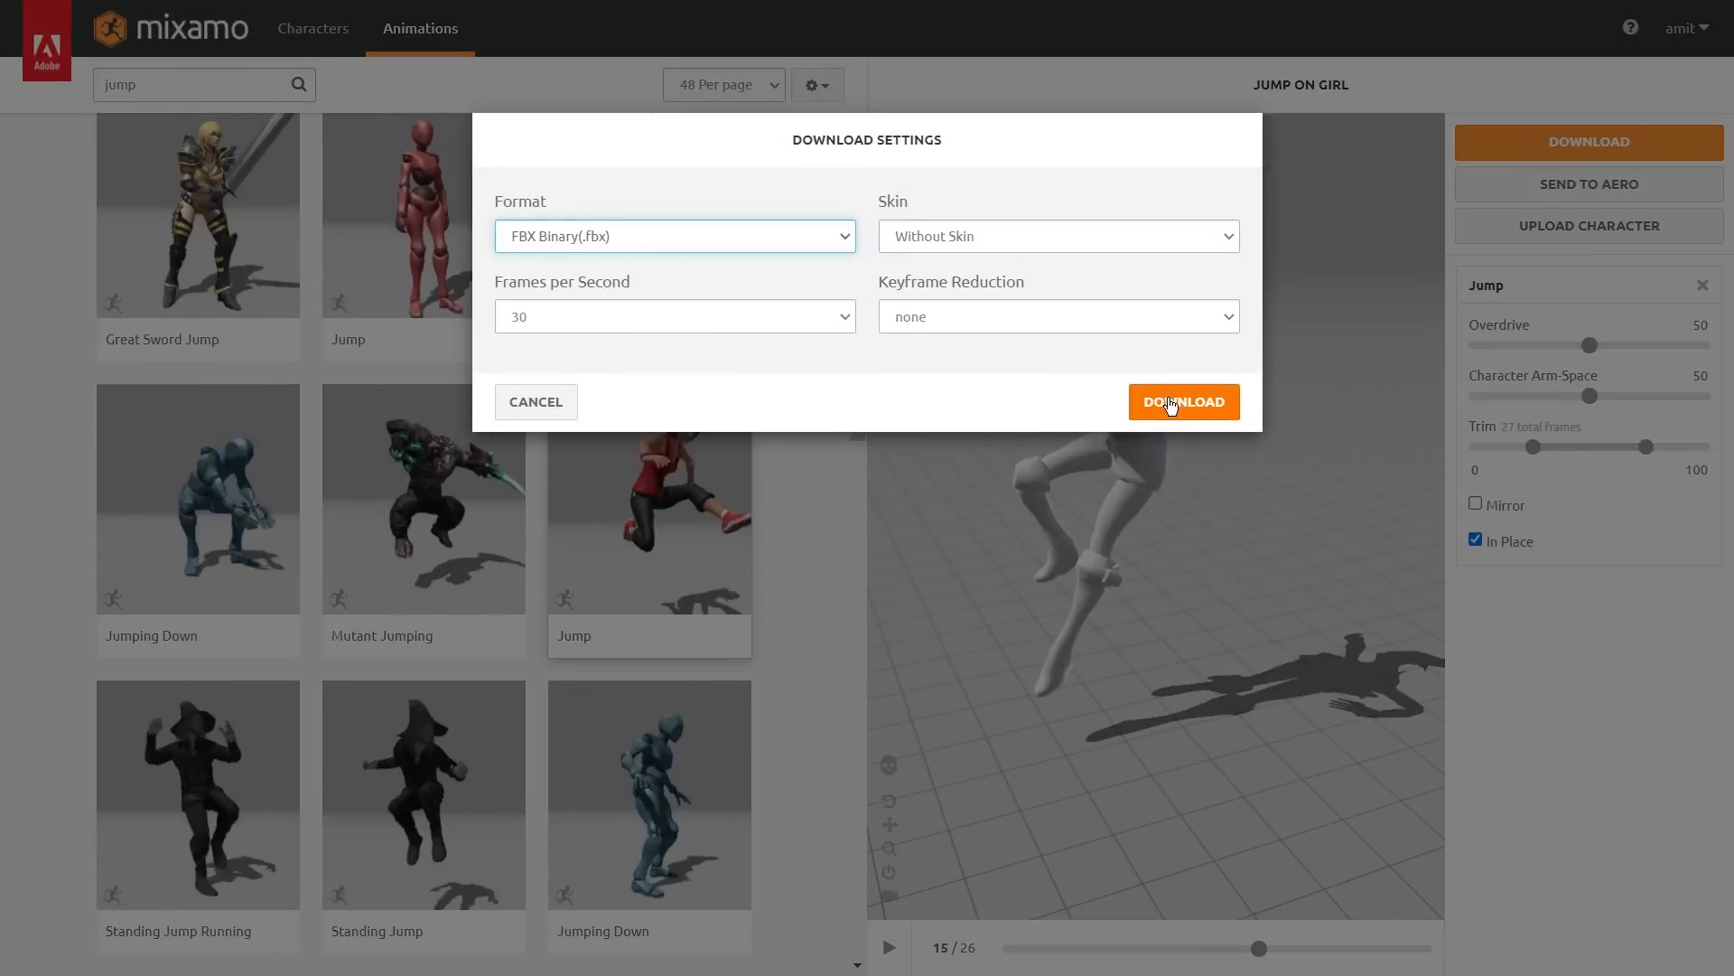
pyautogui.click(1186, 409)
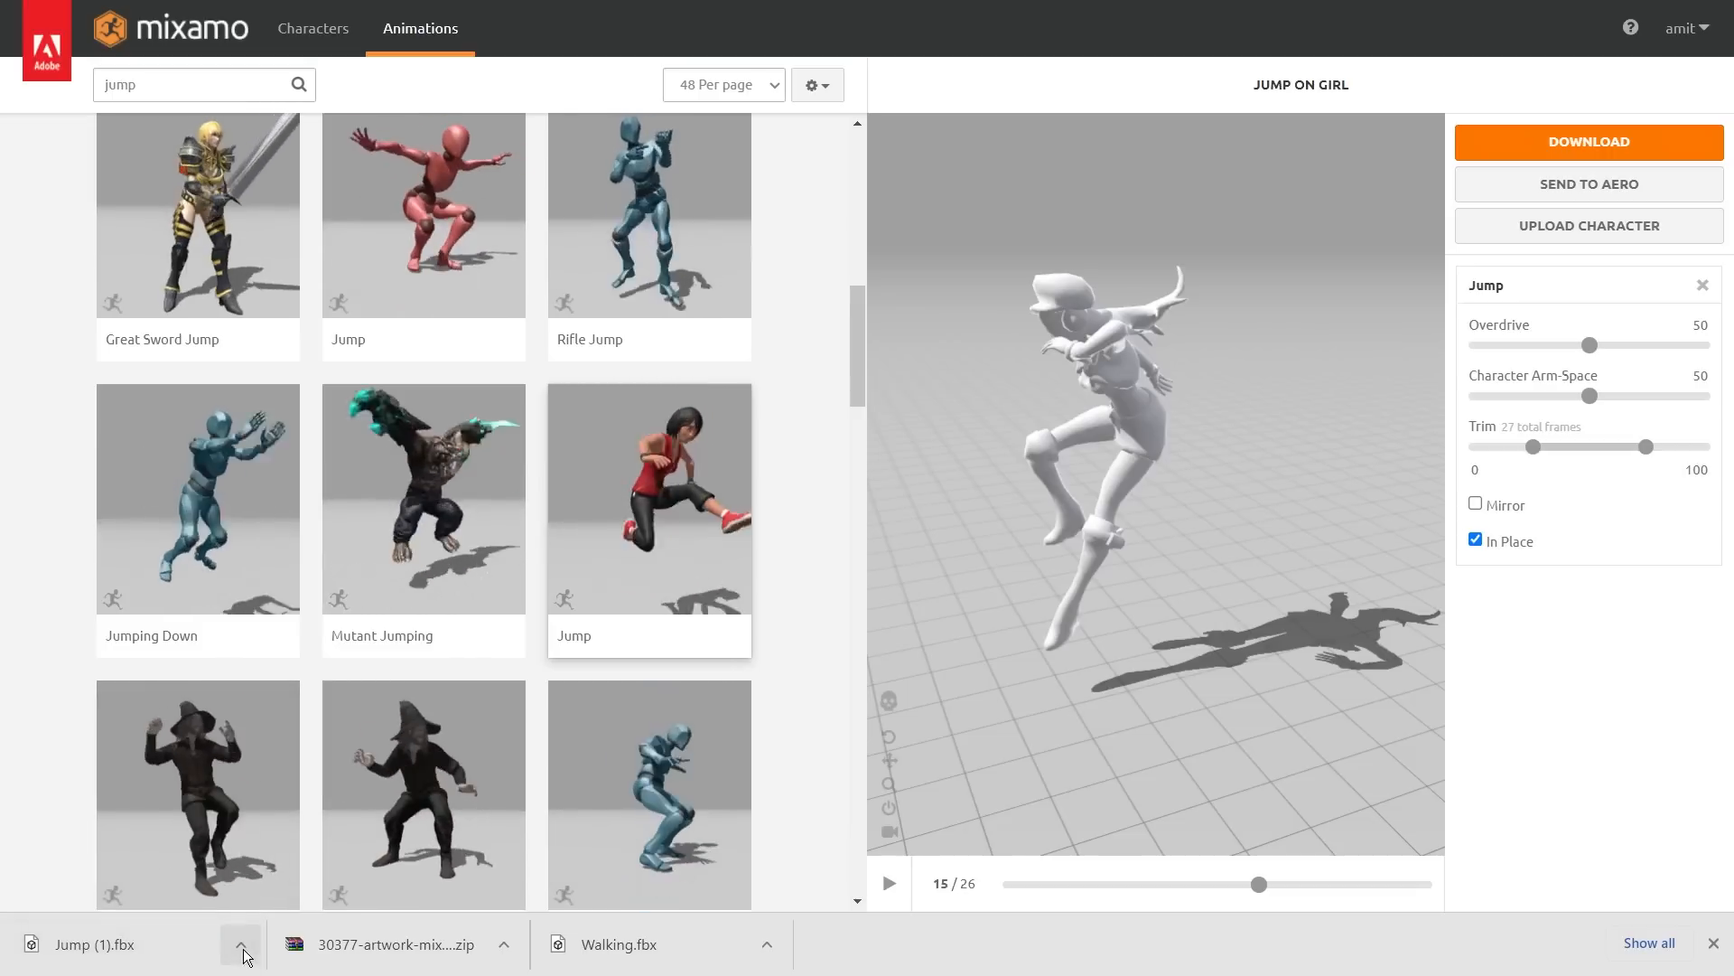
# - Show the downloaded Jump (1) file in its folder and move it from Downloads to the Model\Mixamo folder
pyautogui.click(243, 950)
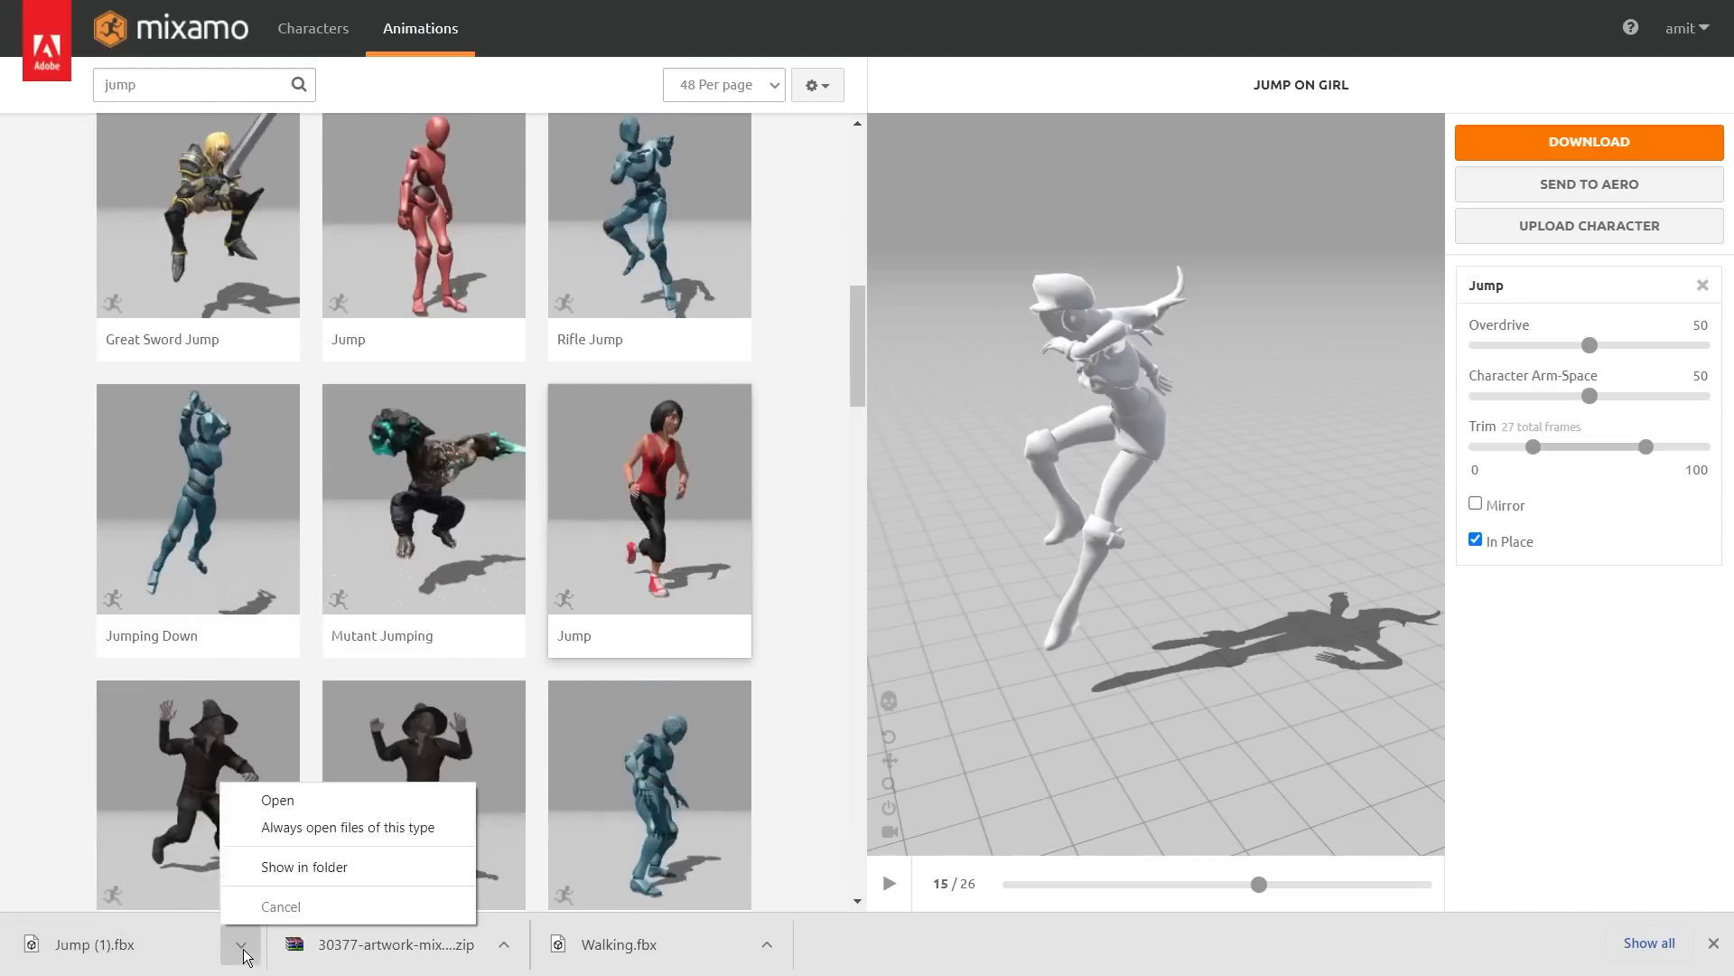
pyautogui.click(316, 873)
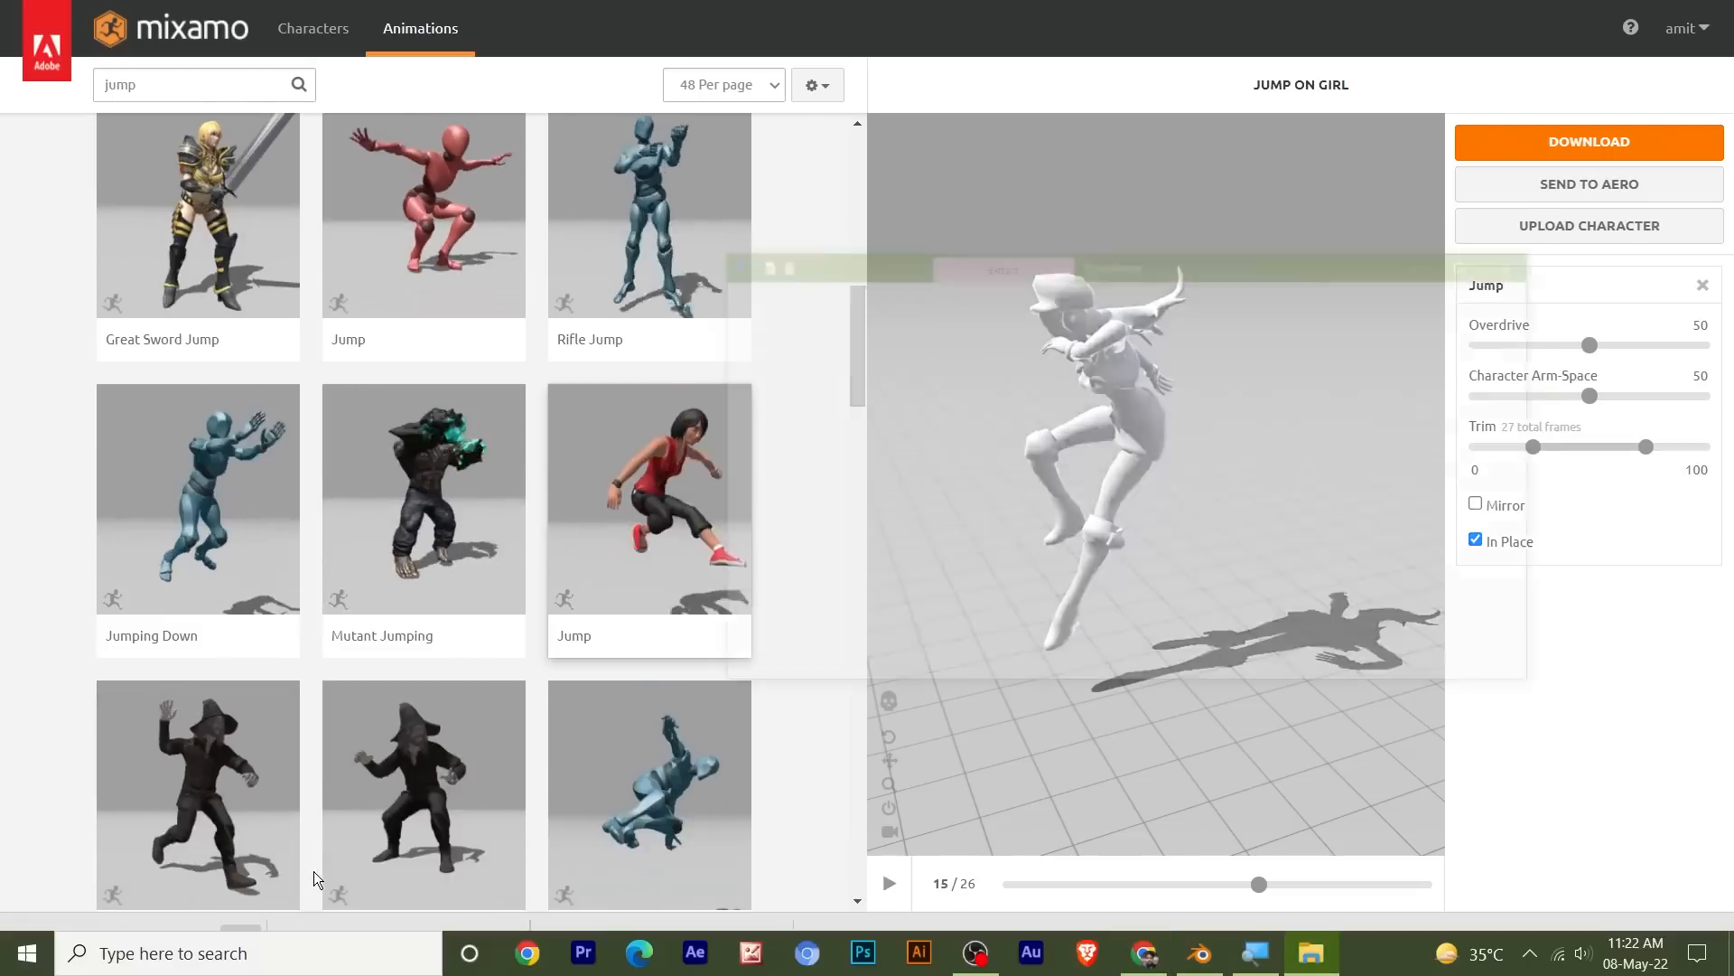
pyautogui.click(1458, 104)
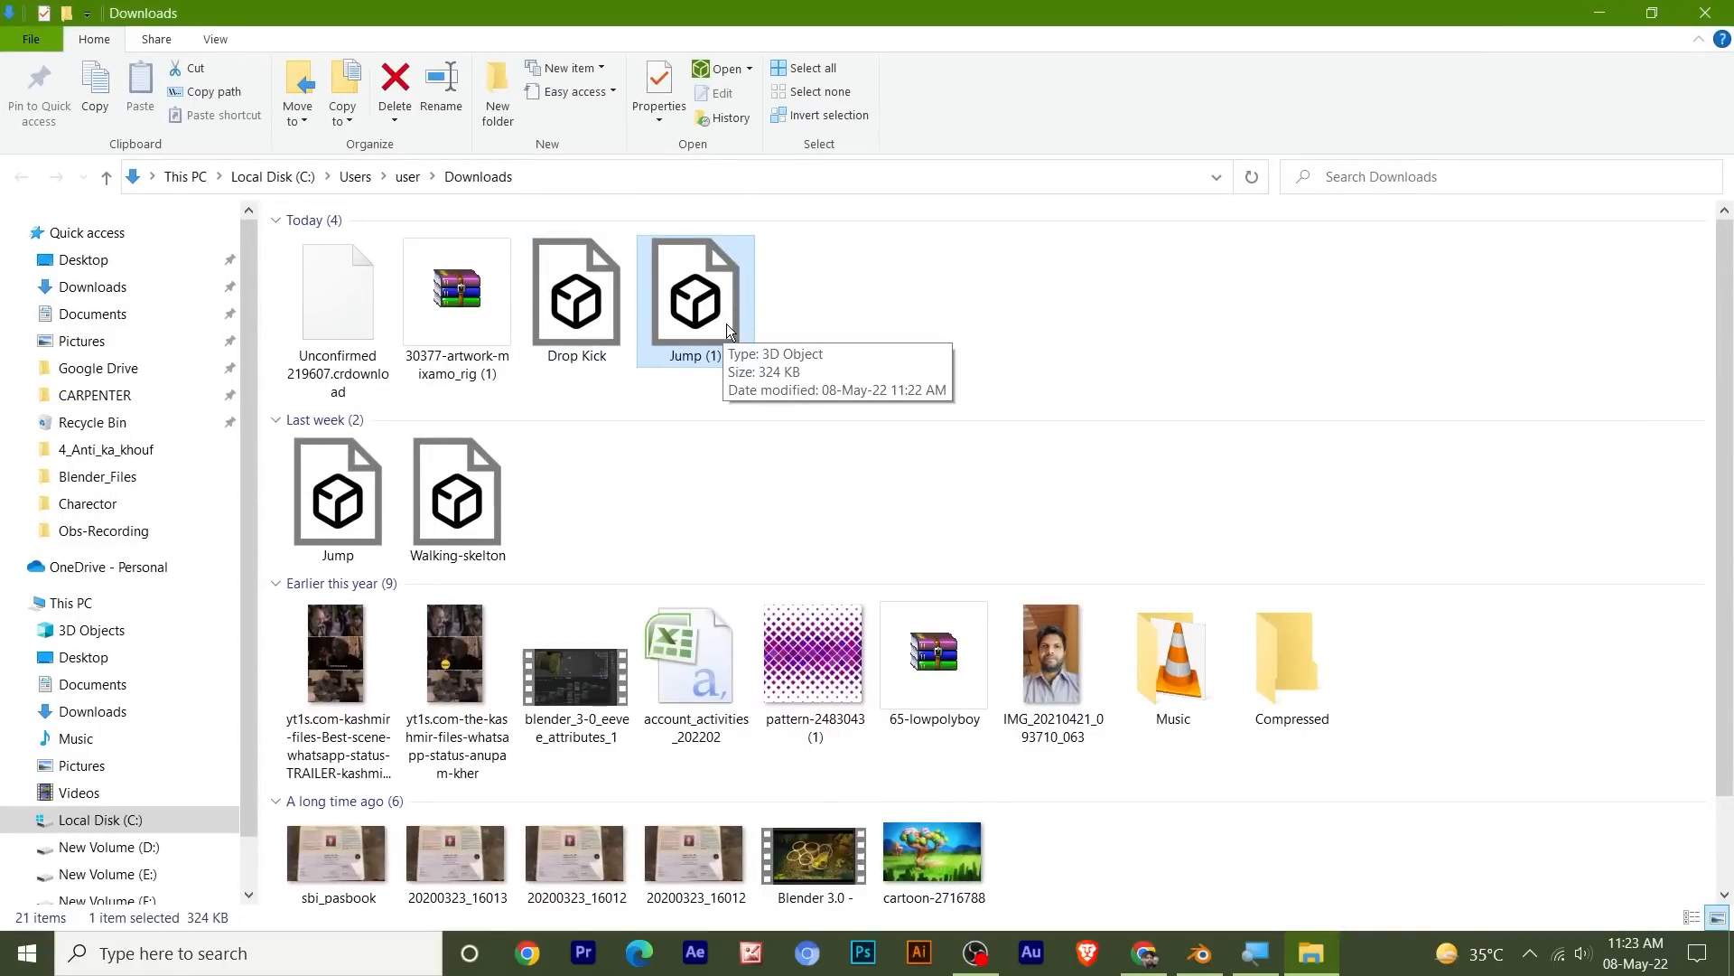
pyautogui.hotkey('ctrl', 'x')
pyautogui.click(1311, 953)
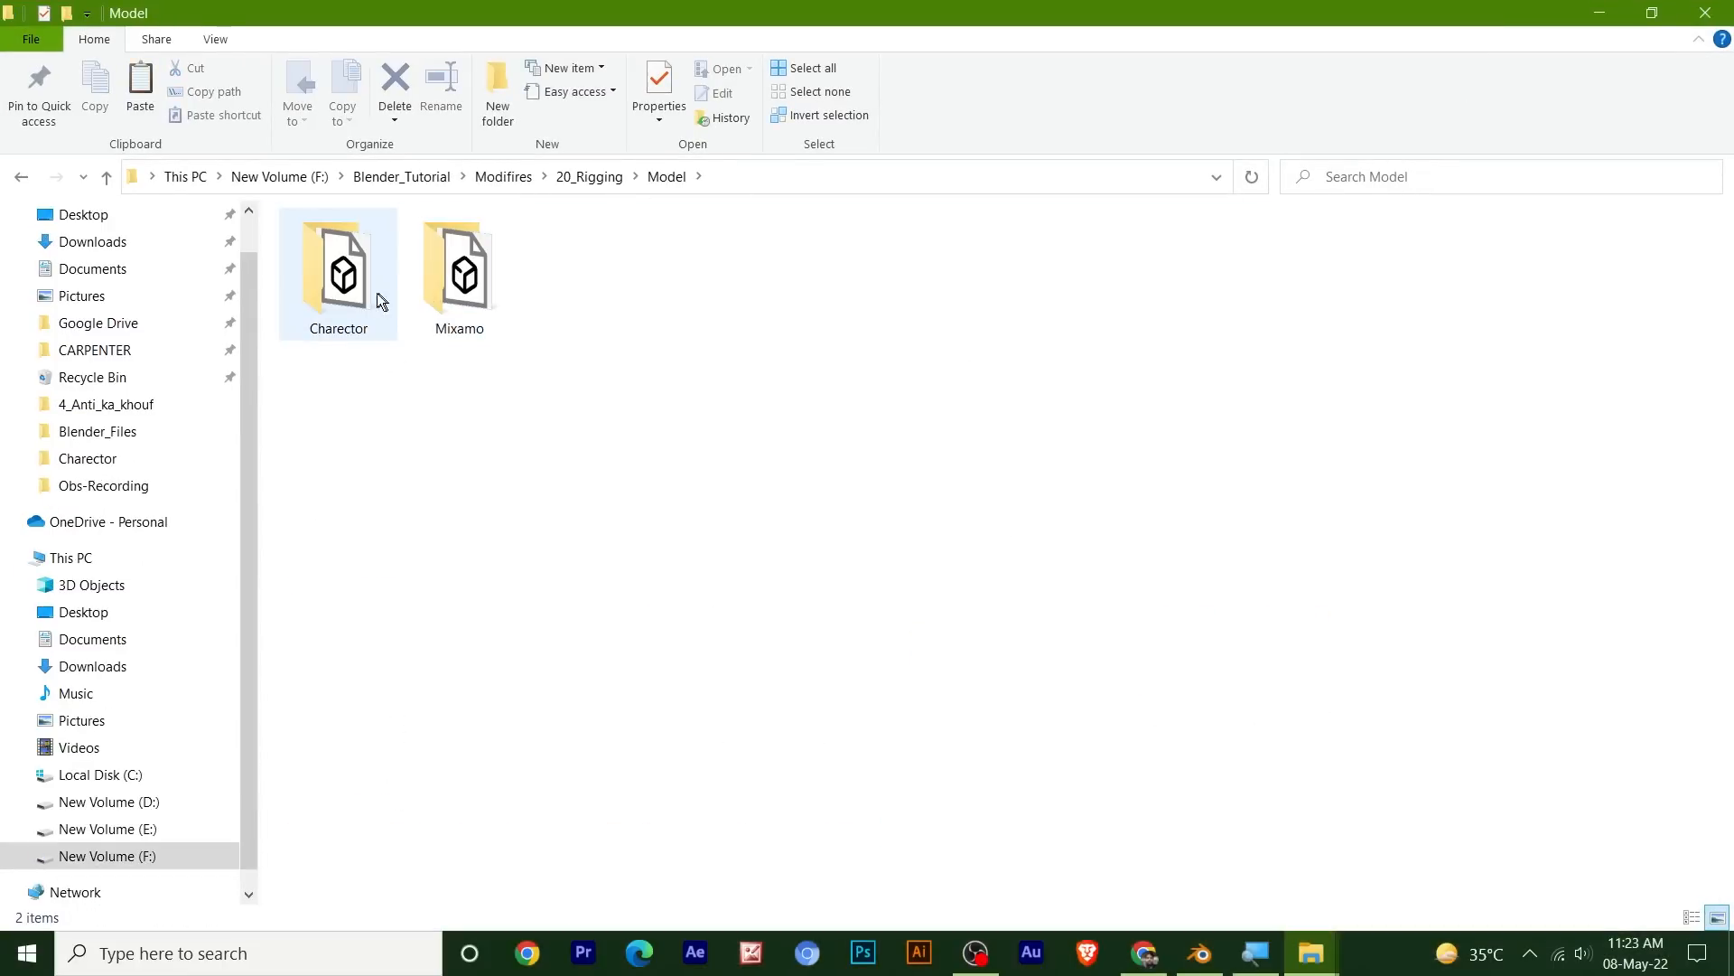
pyautogui.doubleClick(490, 290)
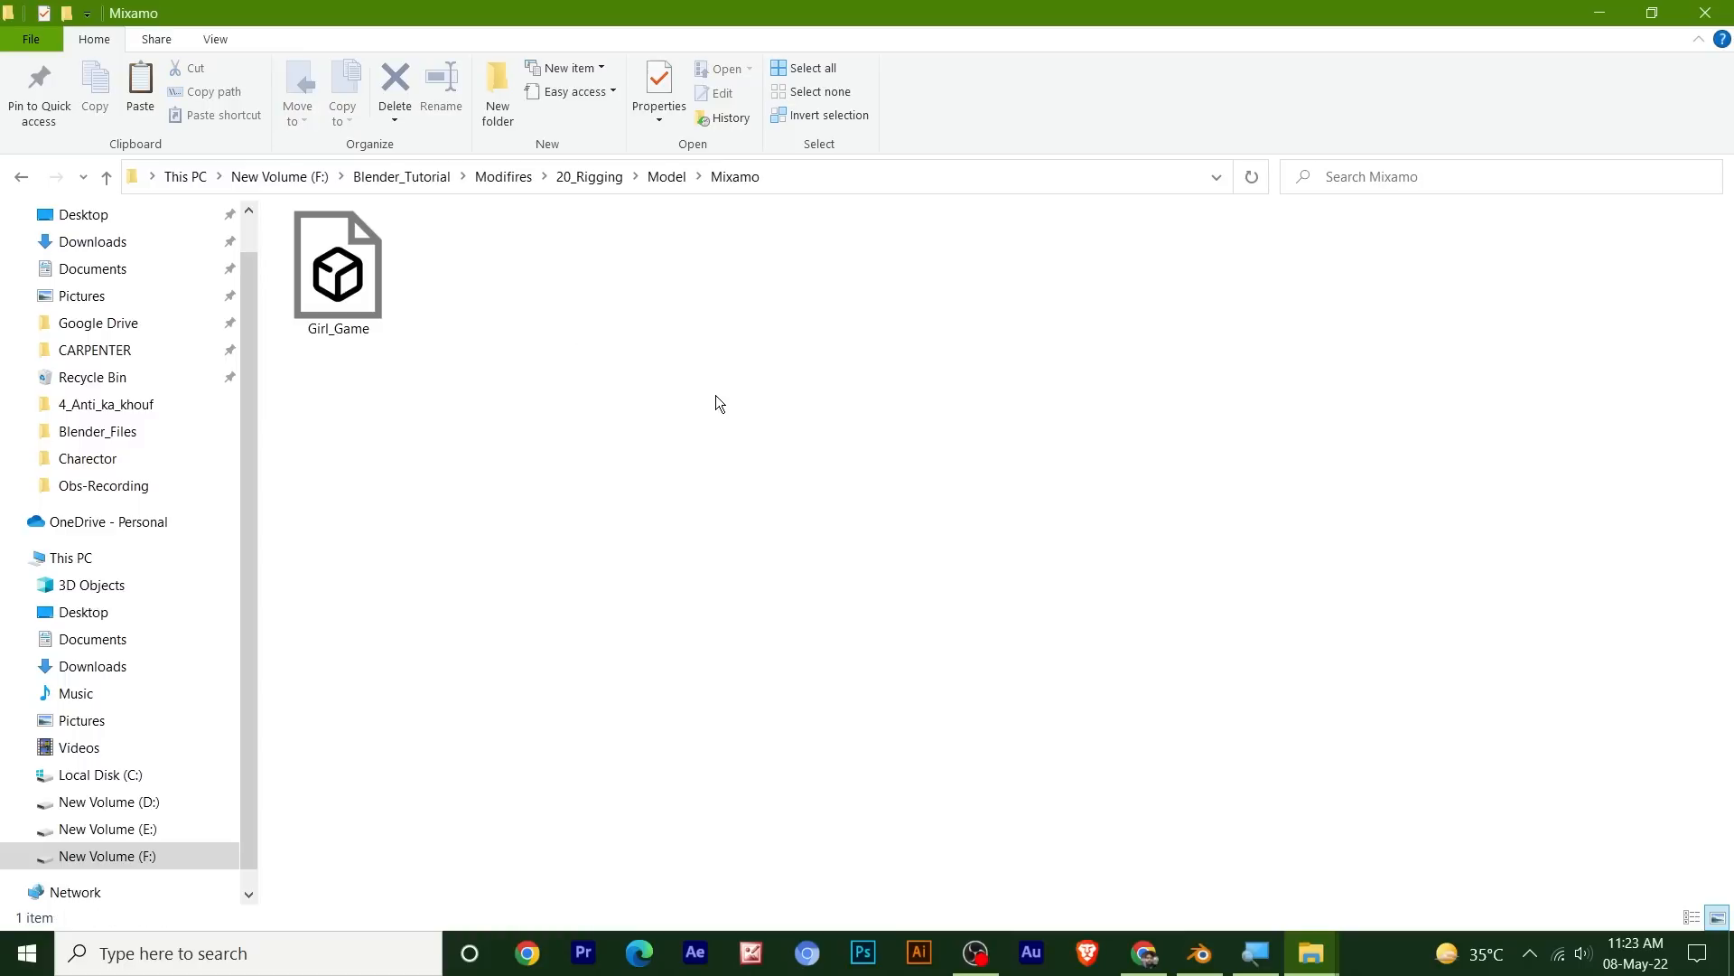
pyautogui.hotkey('ctrl', 'v')
# - Switch to Blender, import Jump (1).fbx from the Mixamo folder and move its skeleton about 67 m along X beside the girl
pyautogui.click(768, 178)
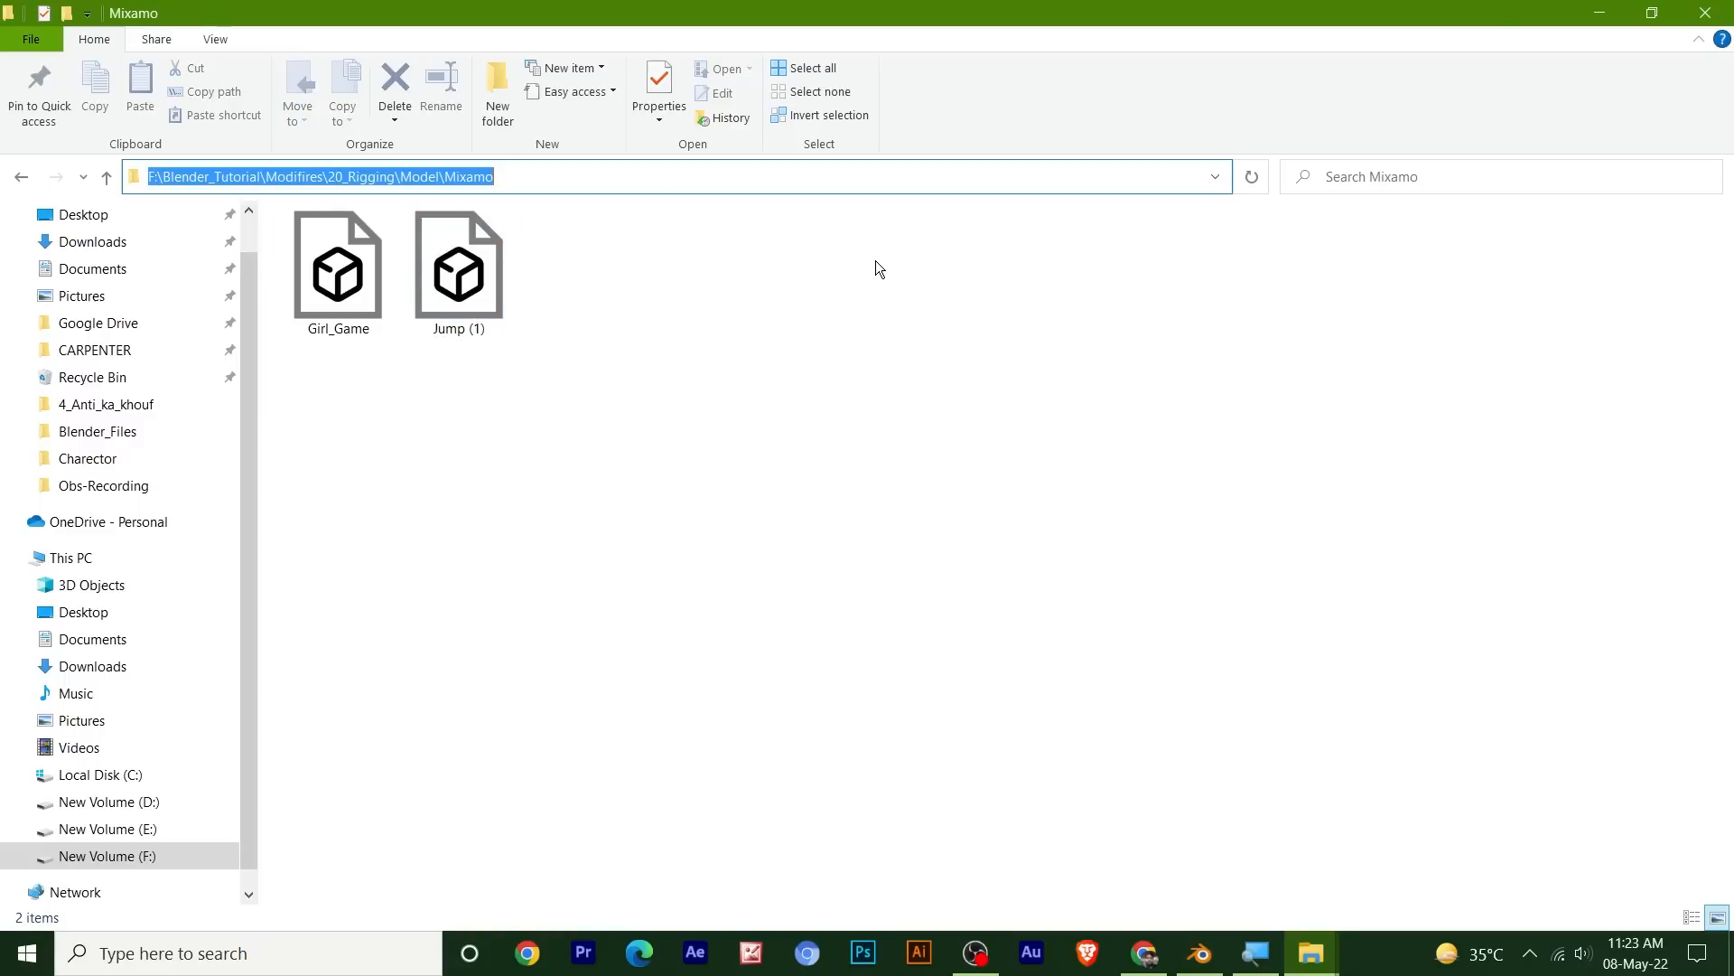
pyautogui.click(842, 388)
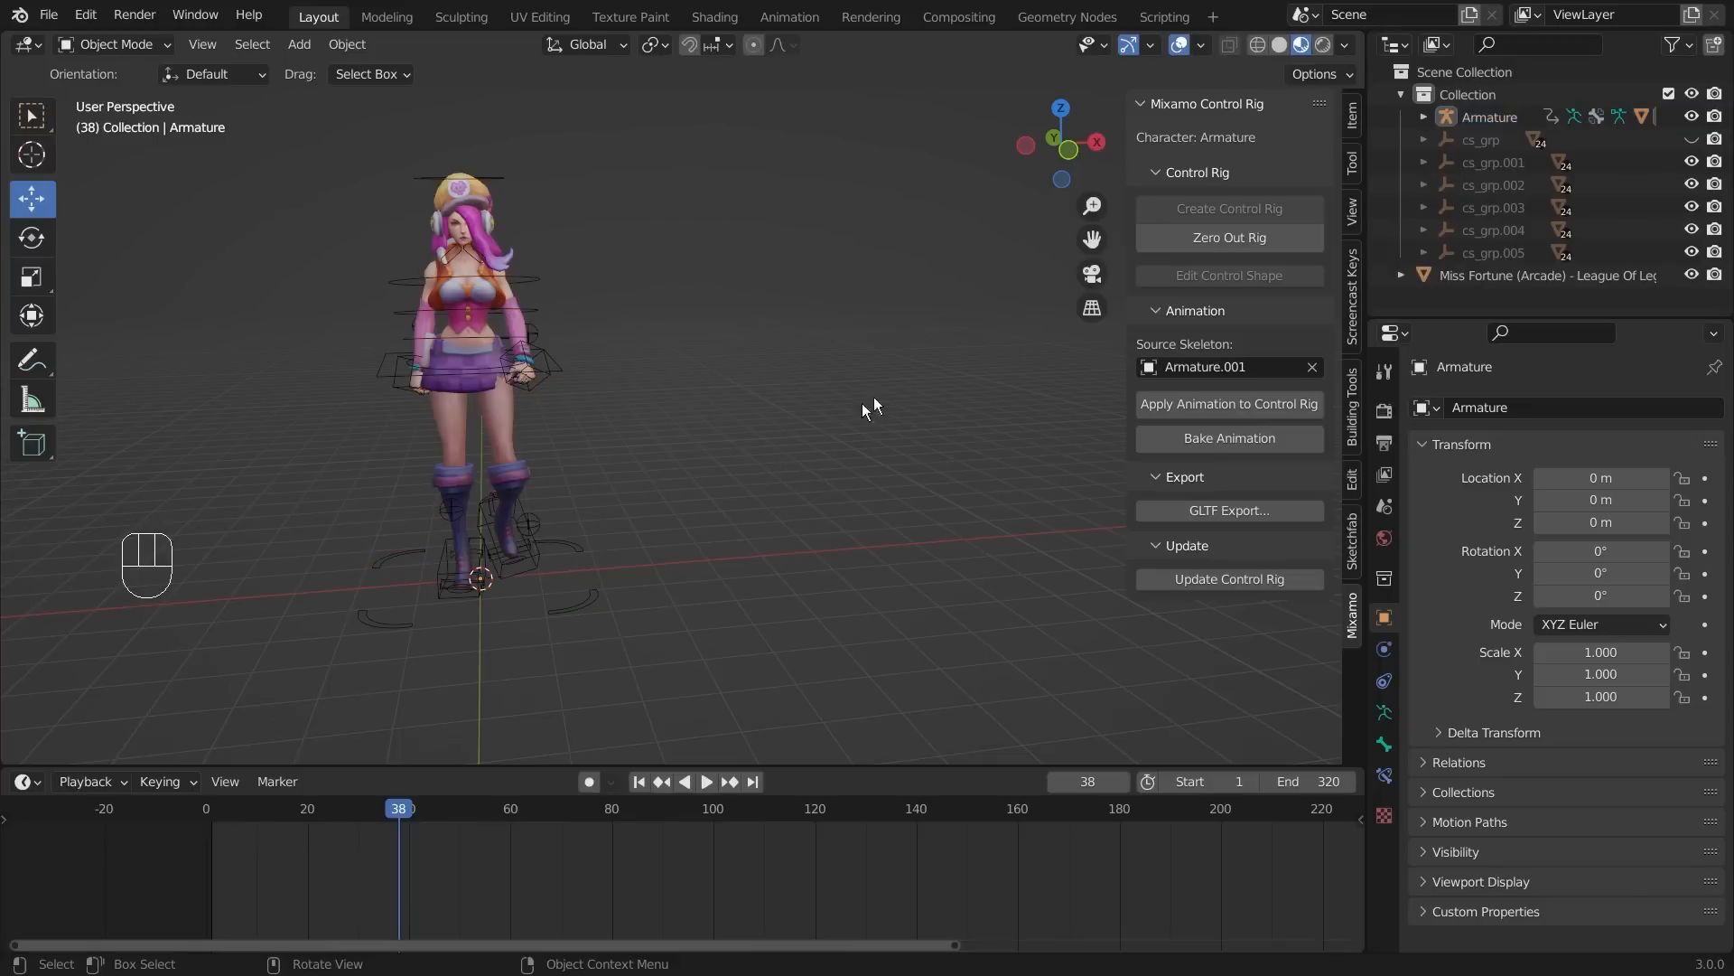
pyautogui.moveTo(861, 402); pyautogui.dragTo(929, 379, button='middle')
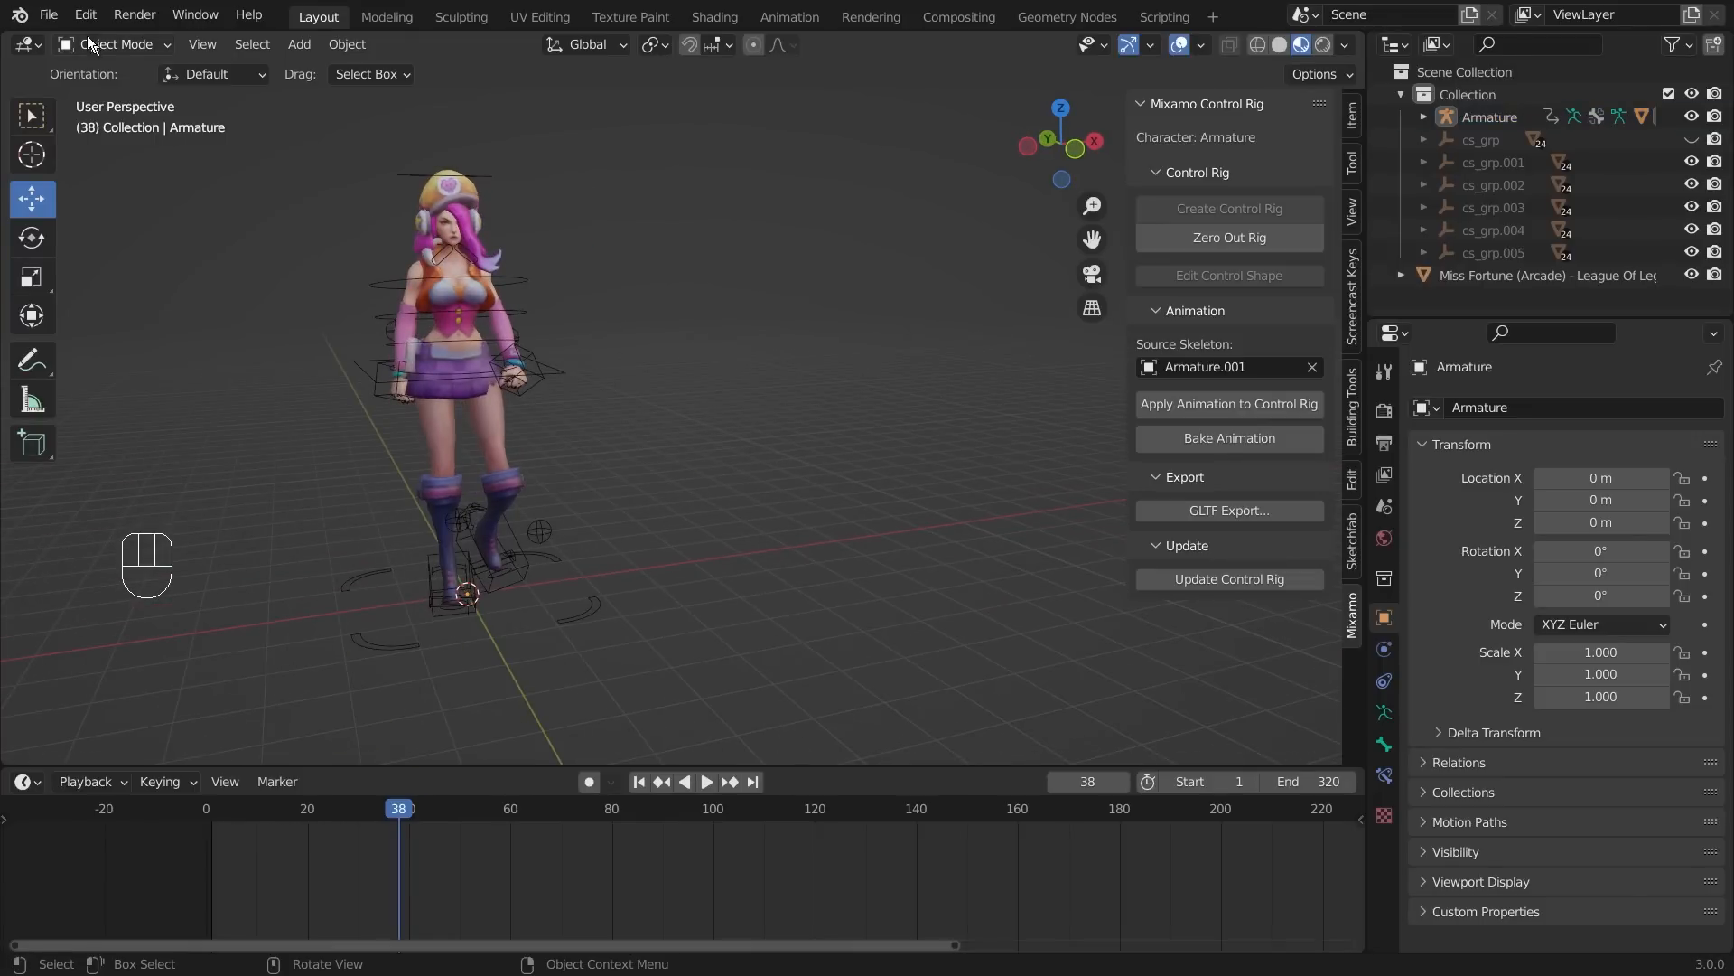
pyautogui.click(50, 15)
pyautogui.moveTo(90, 316)
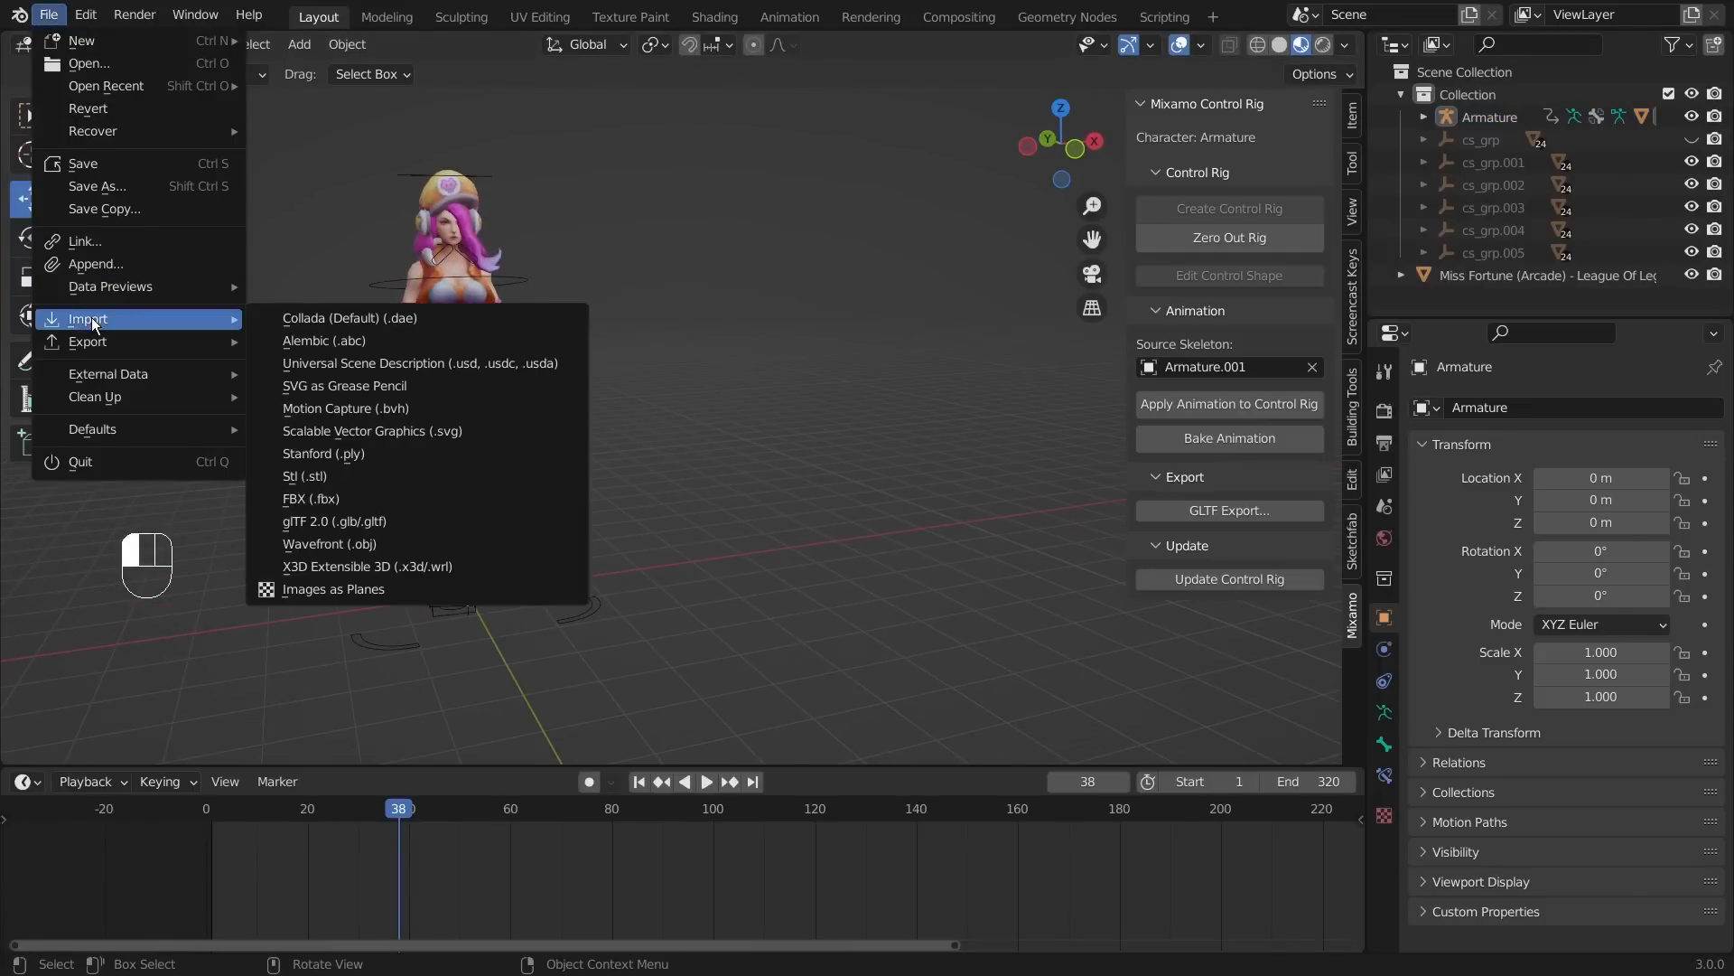
pyautogui.click(366, 497)
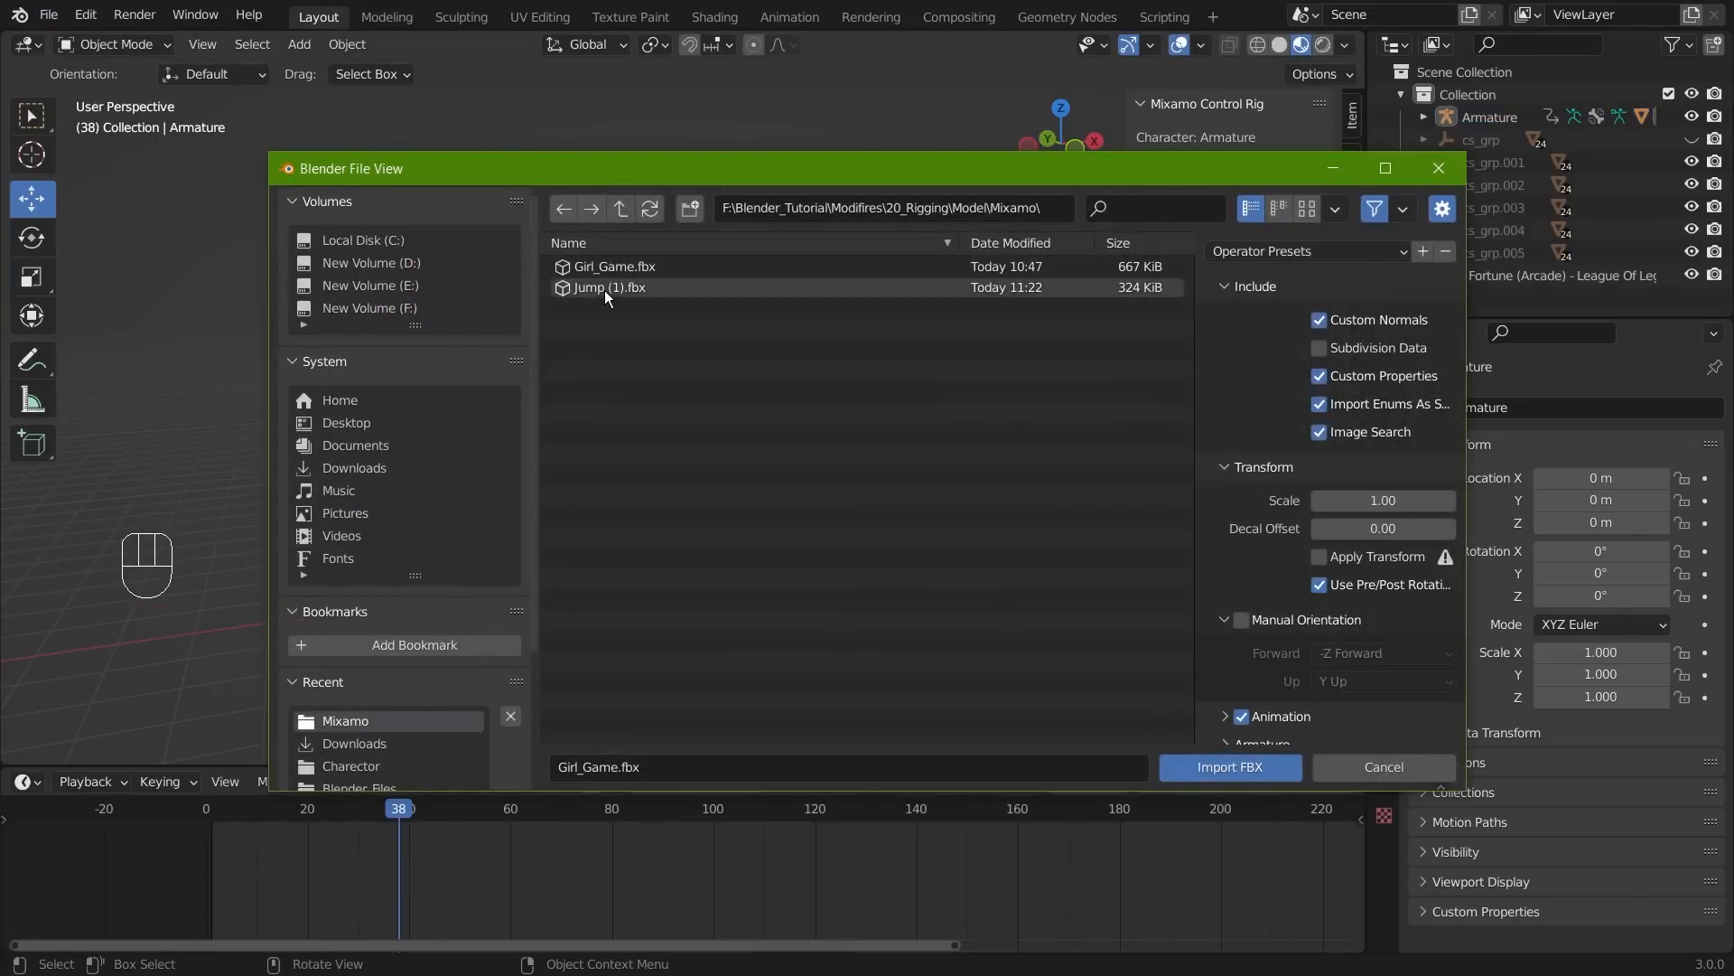
pyautogui.doubleClick(605, 290)
pyautogui.moveTo(554, 581); pyautogui.dragTo(920, 542)
# - Play the imported skeleton's jump animation from the start twice, viewing it from an angle
pyautogui.moveTo(999, 523); pyautogui.dragTo(1081, 492, button='middle')
pyautogui.moveTo(399, 809); pyautogui.dragTo(160, 828)
pyautogui.press('space')
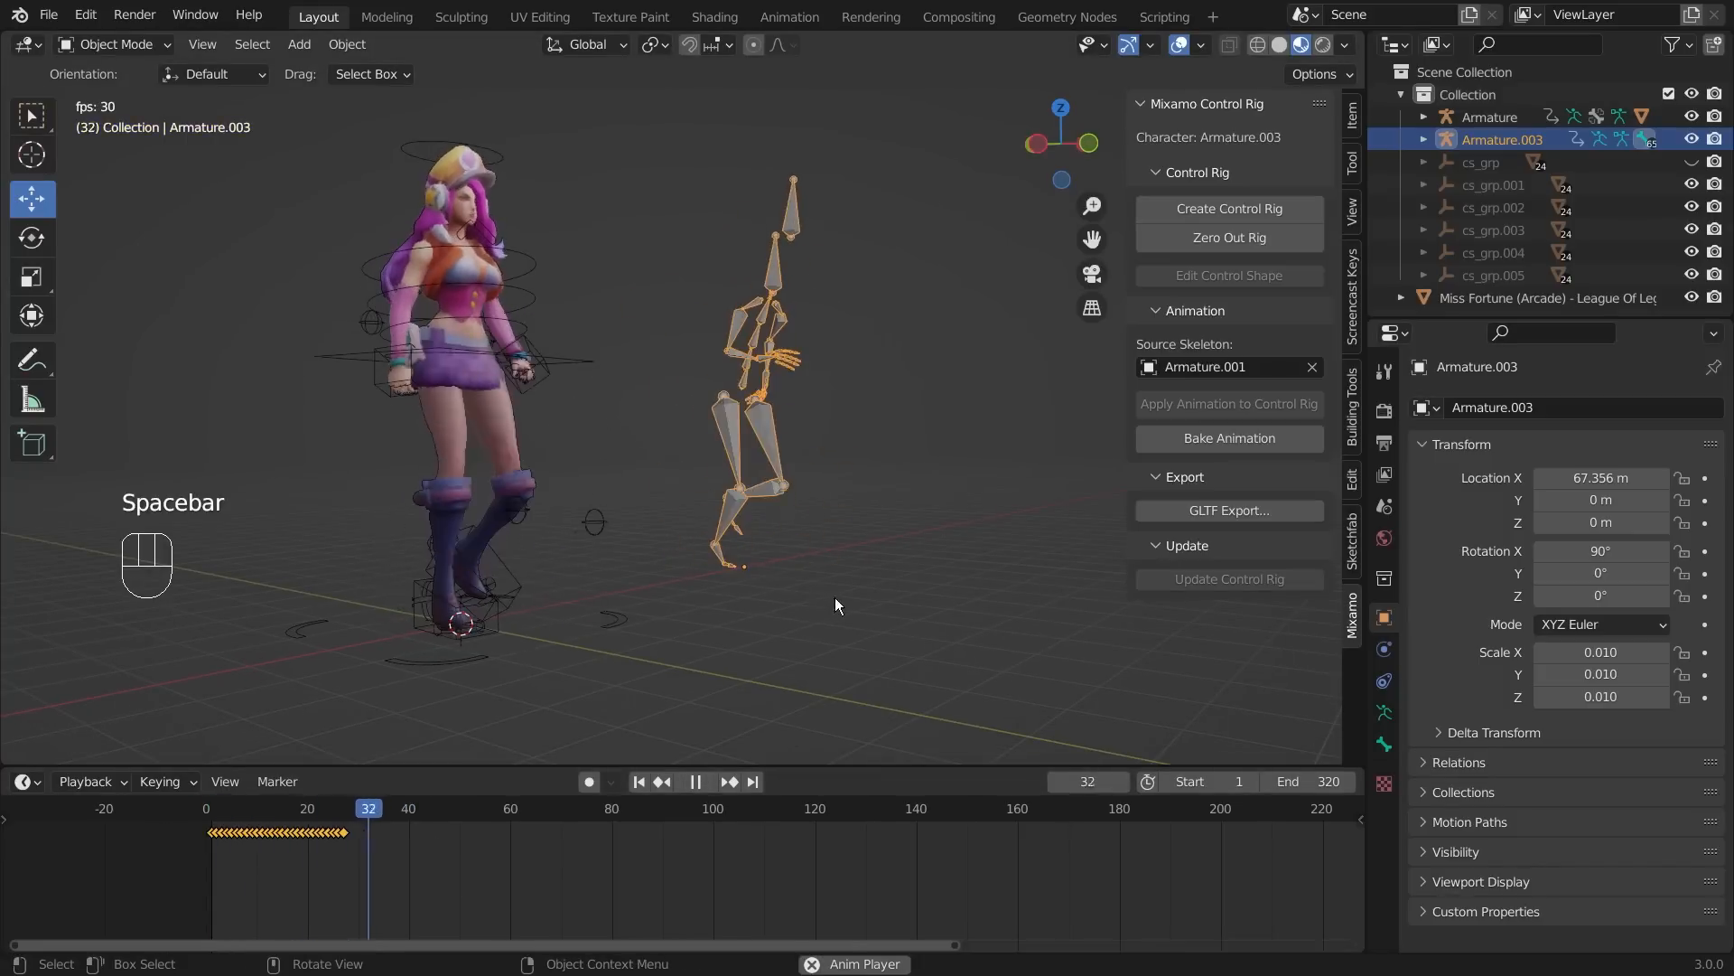
pyautogui.press('space')
pyautogui.moveTo(434, 812); pyautogui.dragTo(186, 816)
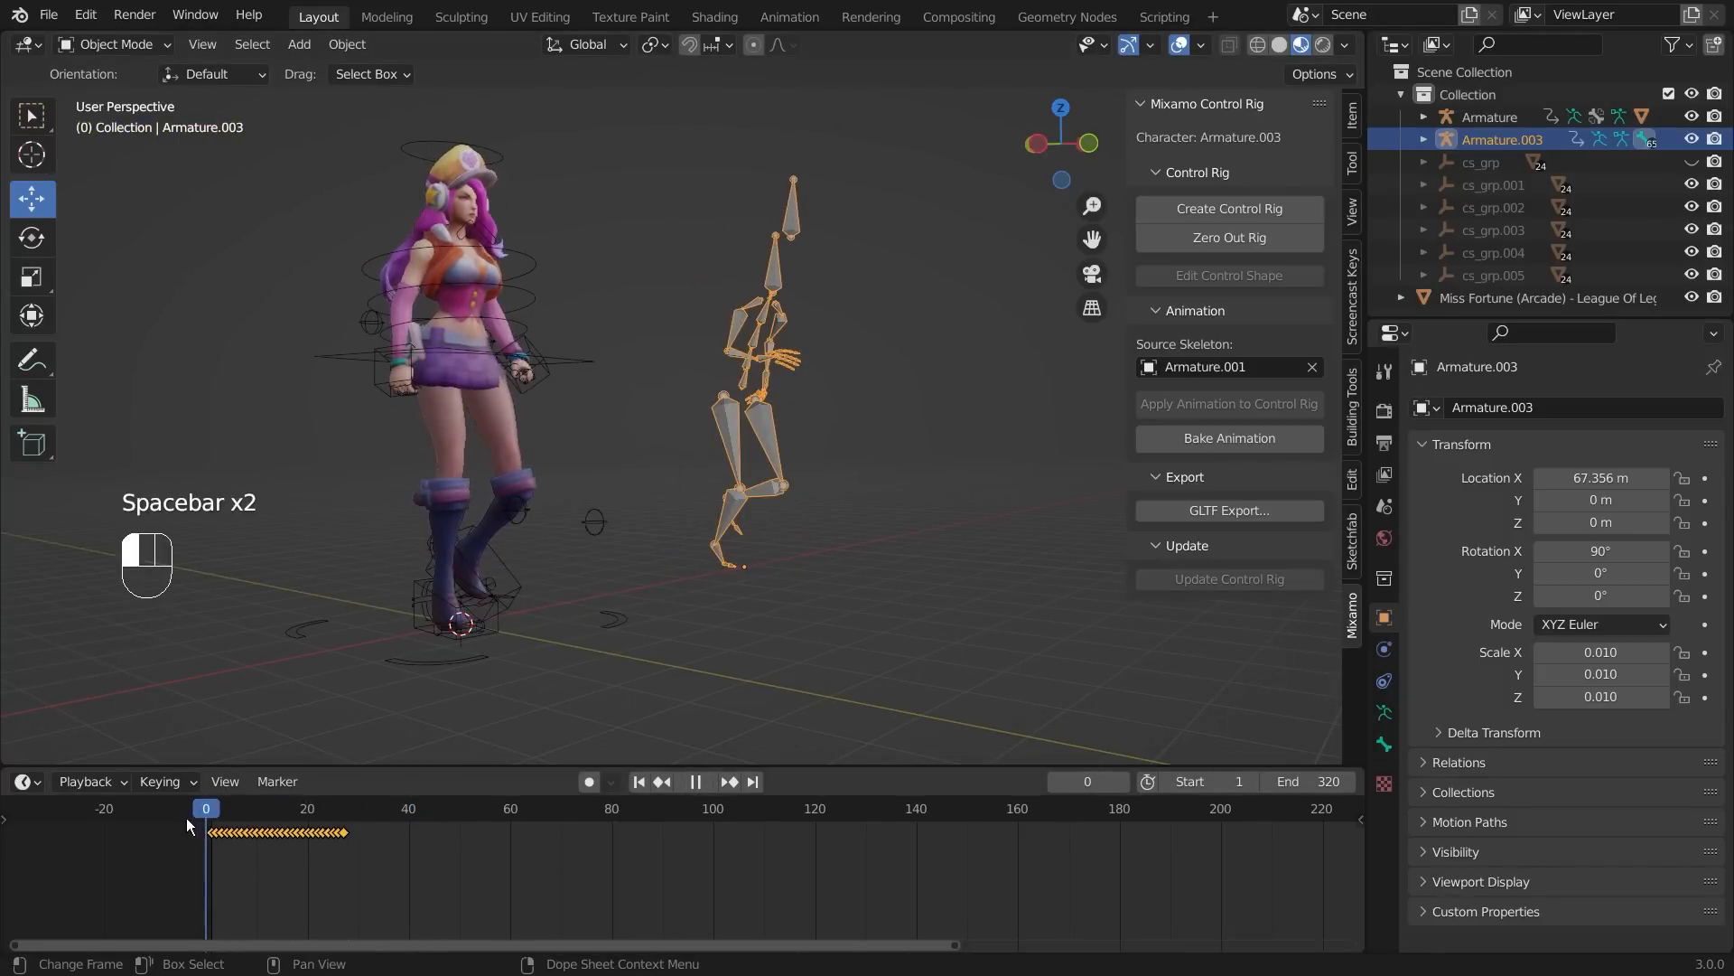
pyautogui.press('space')
pyautogui.press('space')
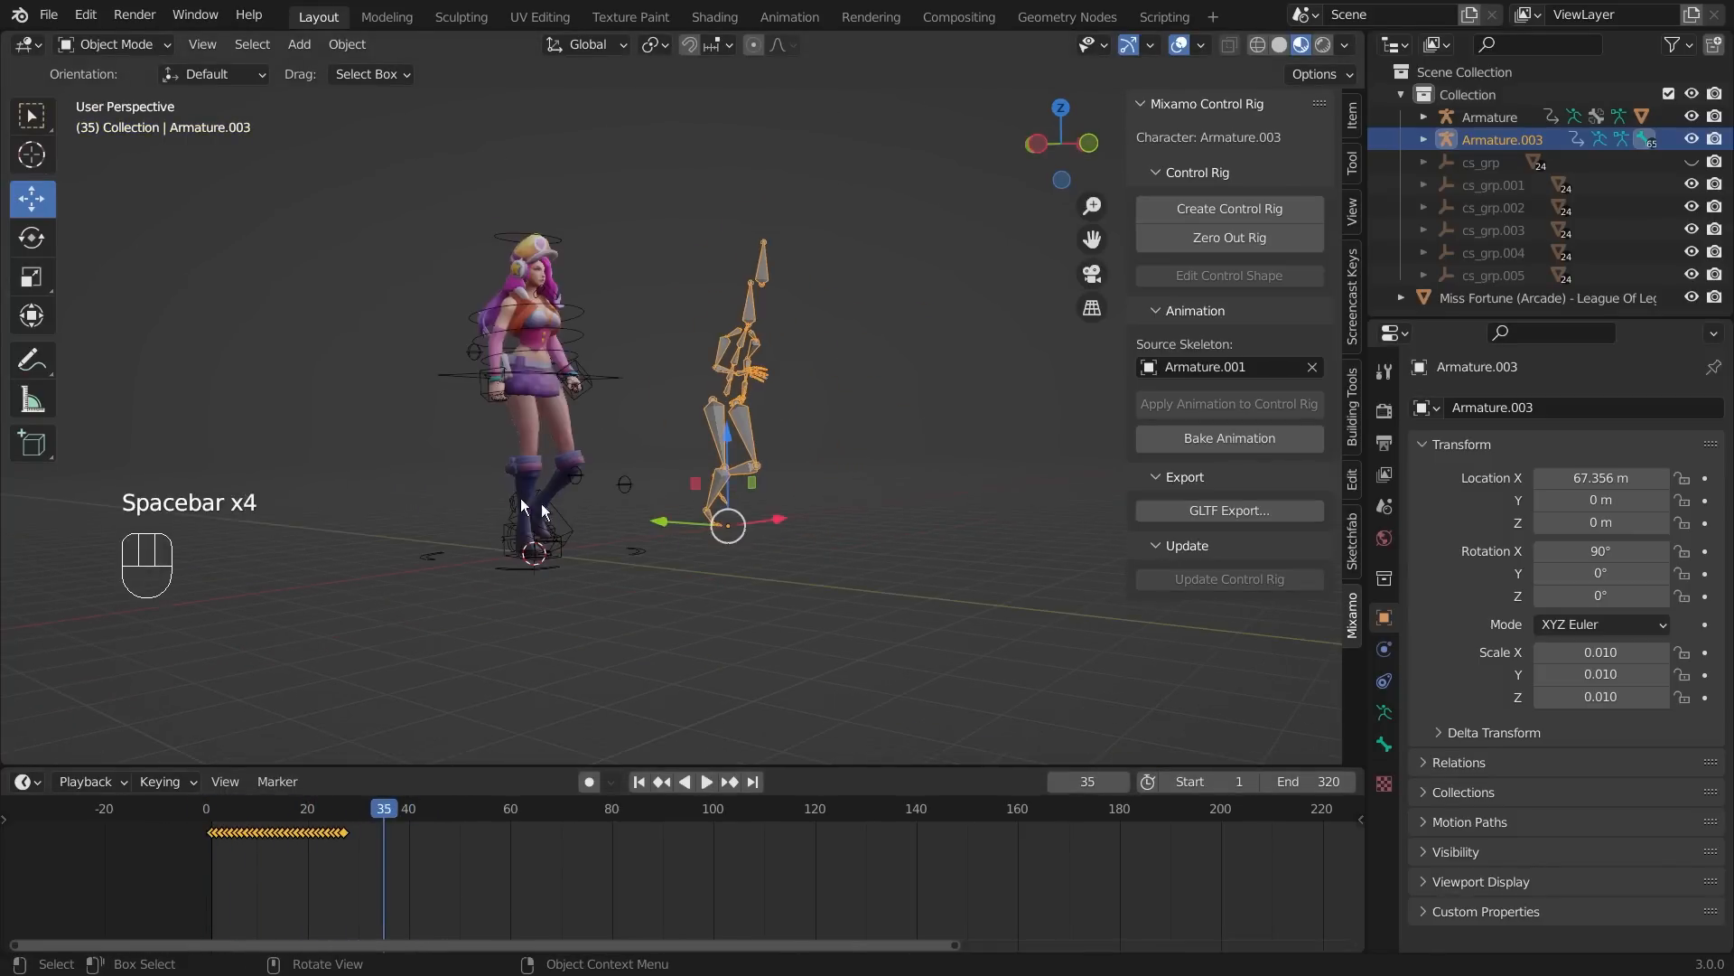
# - Copy all of the jump skeleton's keyframes and paste them onto the girl's control rig at frame 35, after the walk cycle
pyautogui.moveTo(517, 496); pyautogui.dragTo(764, 533, button='middle')
pyautogui.moveTo(202, 869); pyautogui.dragTo(371, 815)
pyautogui.hotkey('ctrl', 'c')
pyautogui.click(519, 548)
pyautogui.hotkey('ctrl', 'v')
# - Play the girl's combined walk and jump keyframes, replay them from frame 0, and return to frame 2
pyautogui.press('space')
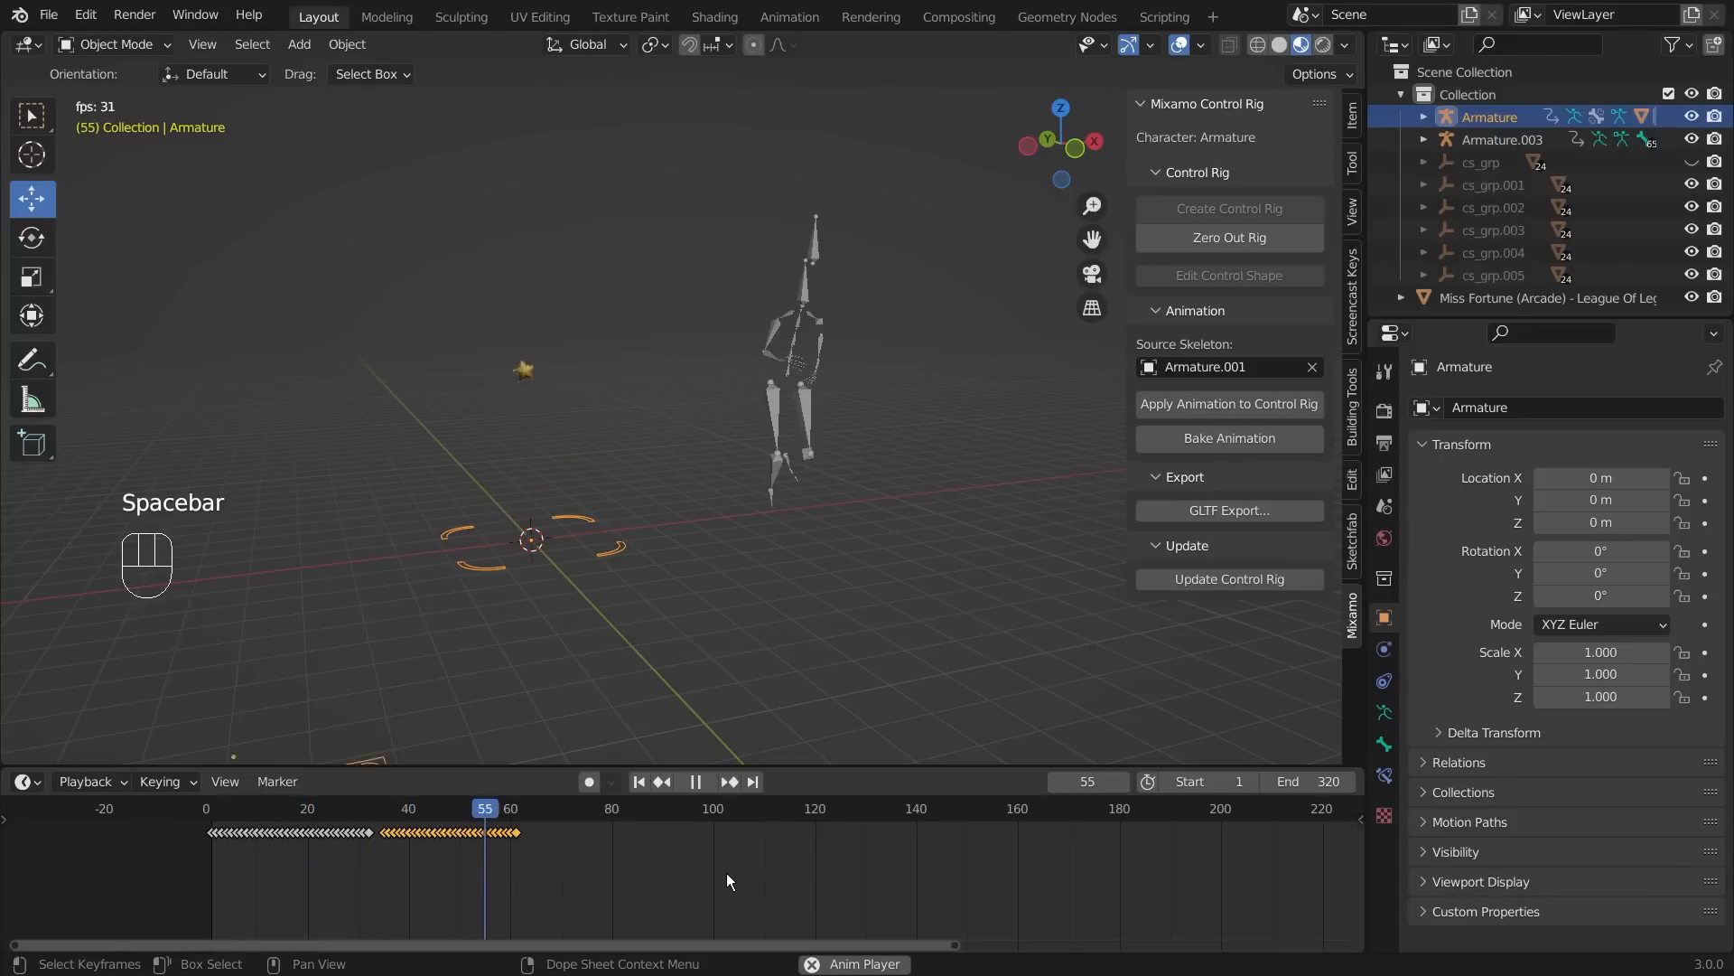
pyautogui.press('space')
pyautogui.moveTo(528, 817); pyautogui.dragTo(206, 810)
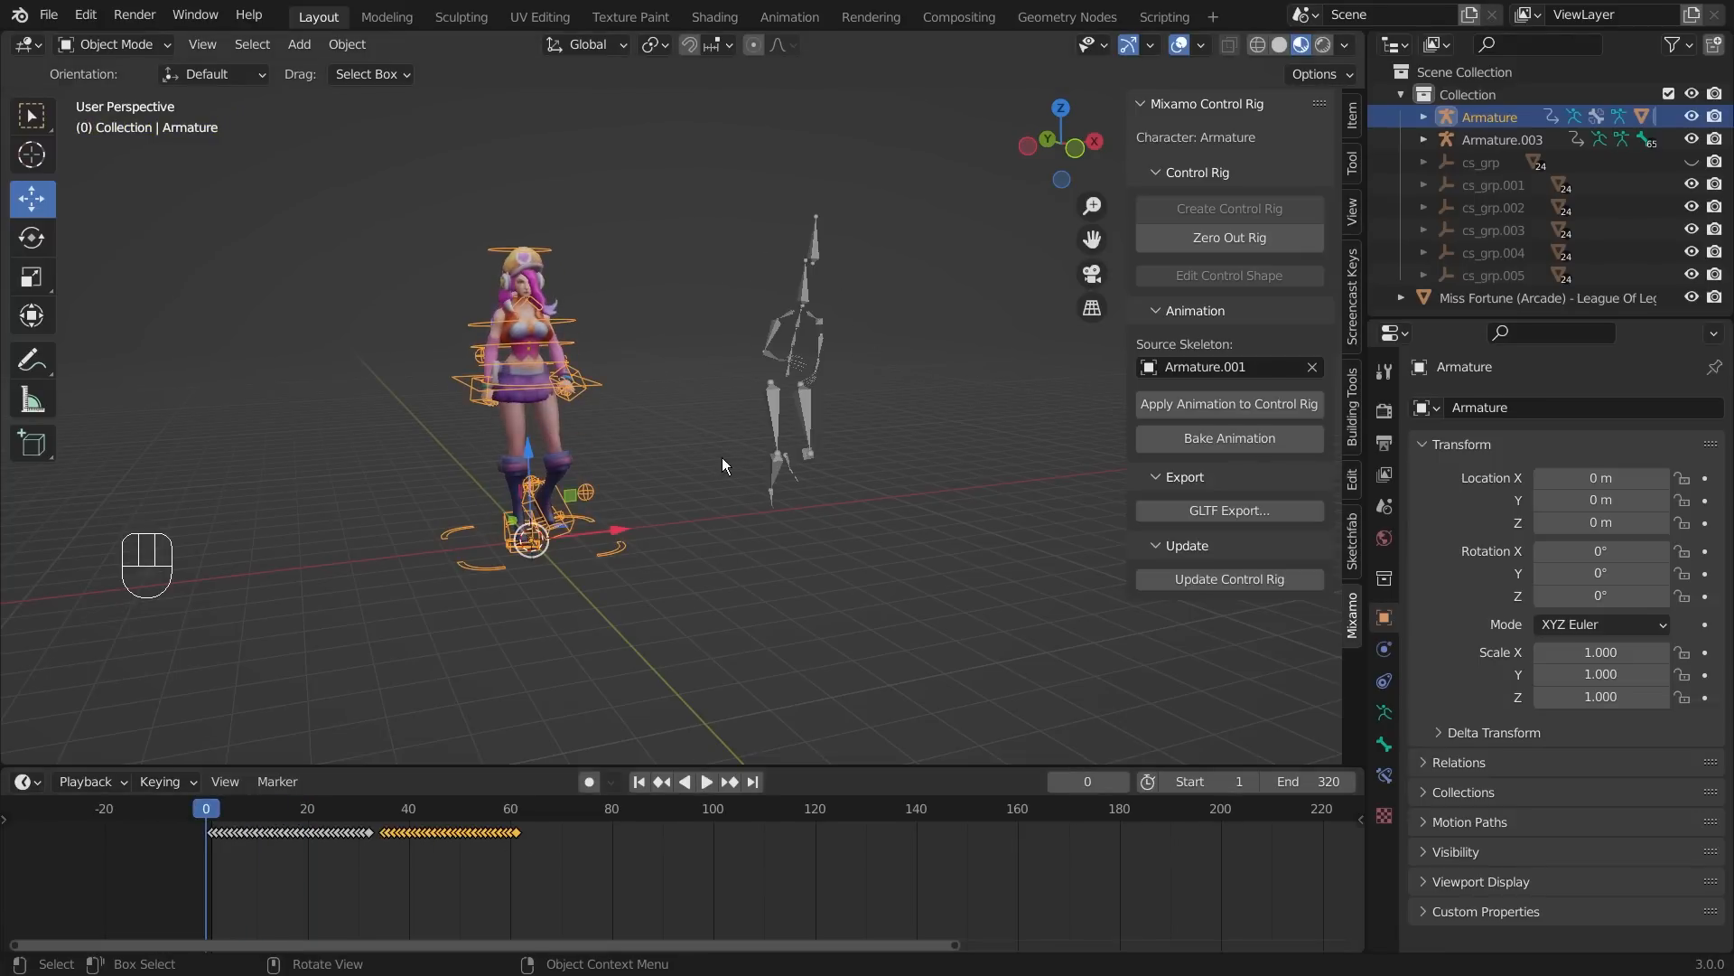
pyautogui.press('space')
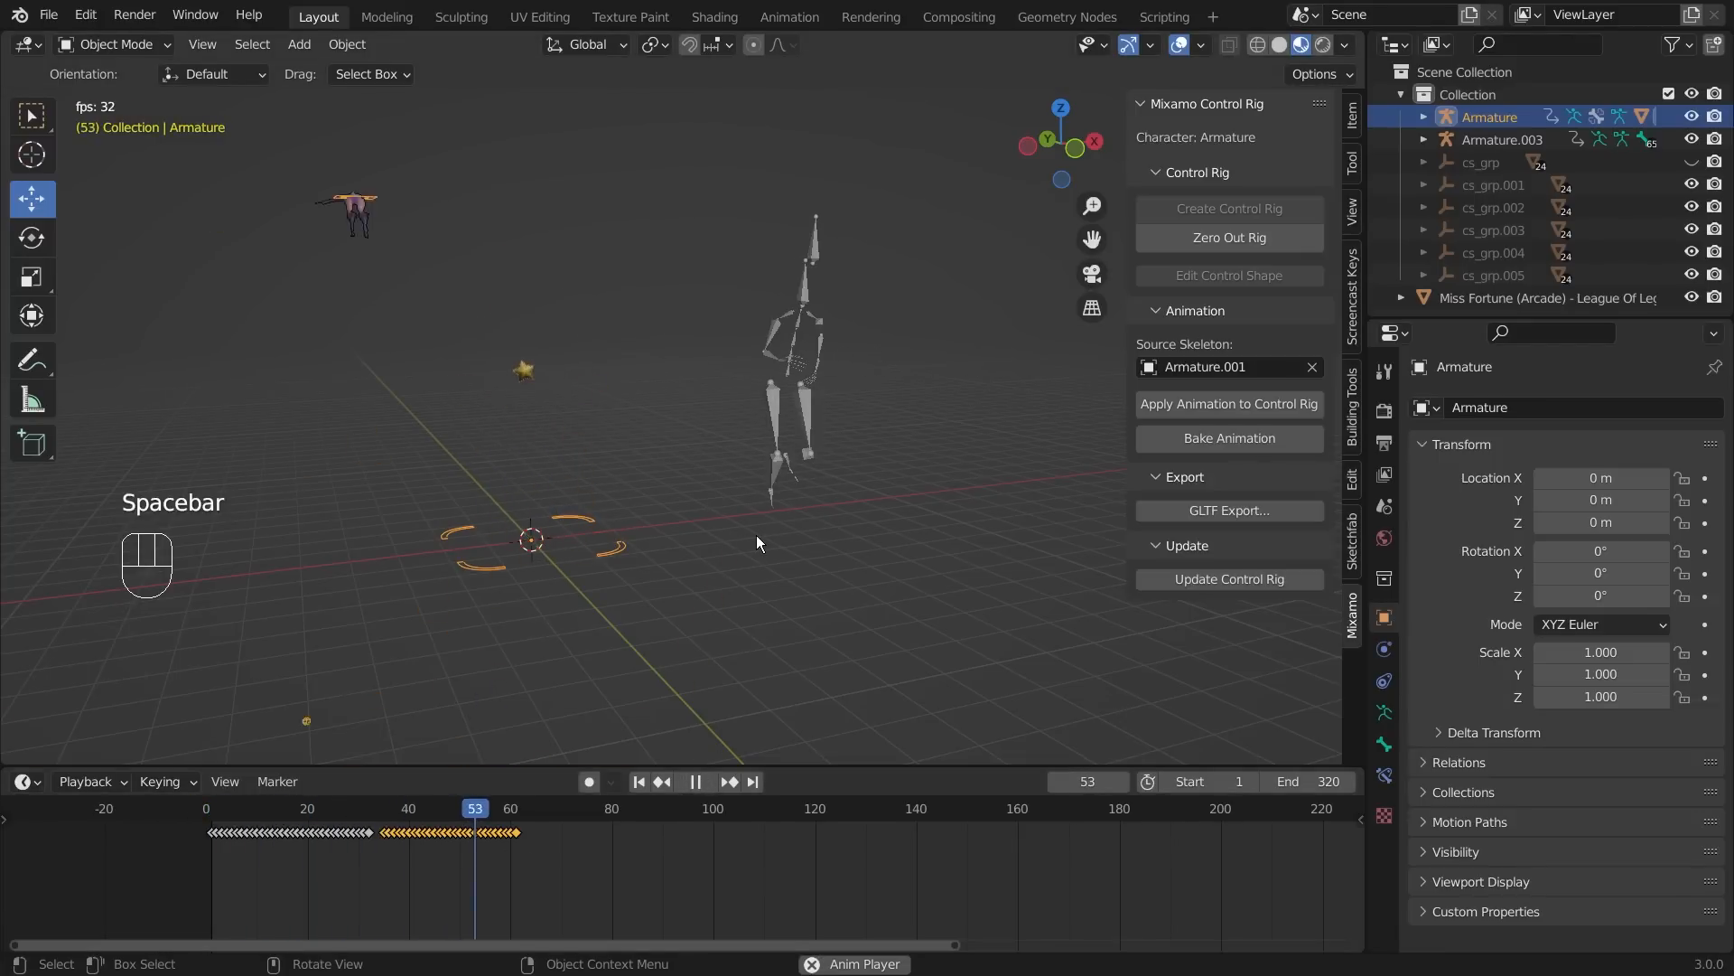
pyautogui.press('space')
pyautogui.moveTo(271, 832); pyautogui.dragTo(218, 836)
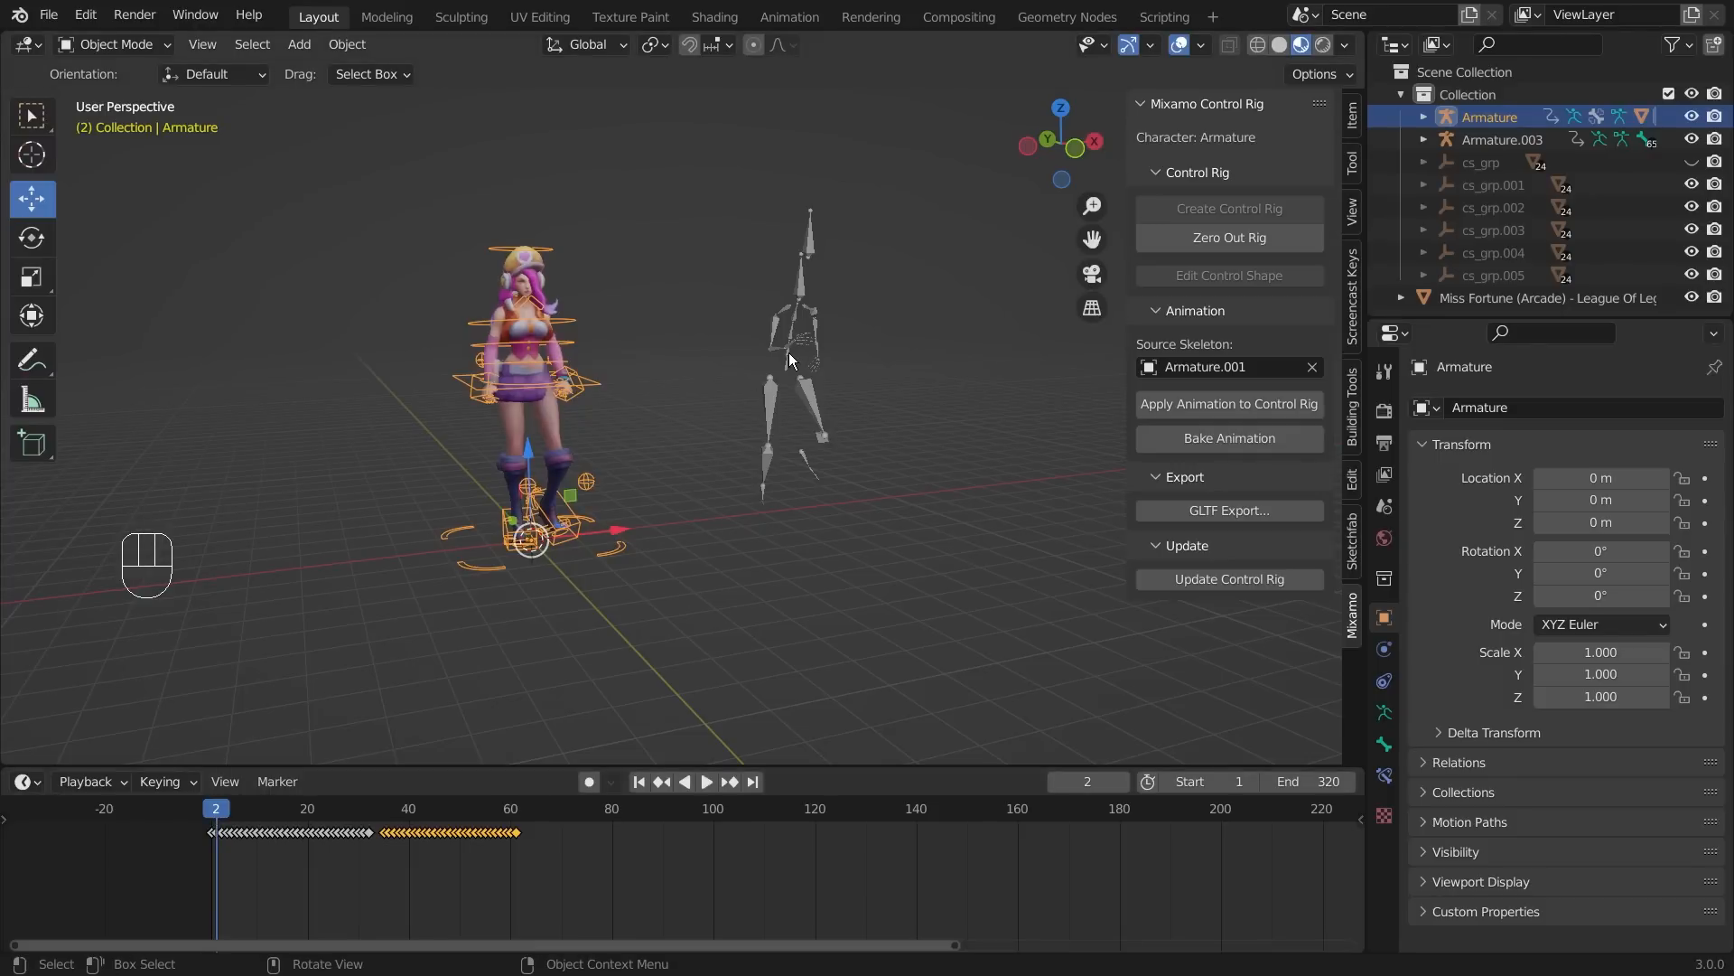
# - Try to delete the pasted jump keyframes from the girl's control rig
pyautogui.click(380, 851)
pyautogui.moveTo(380, 852); pyautogui.dragTo(540, 815)
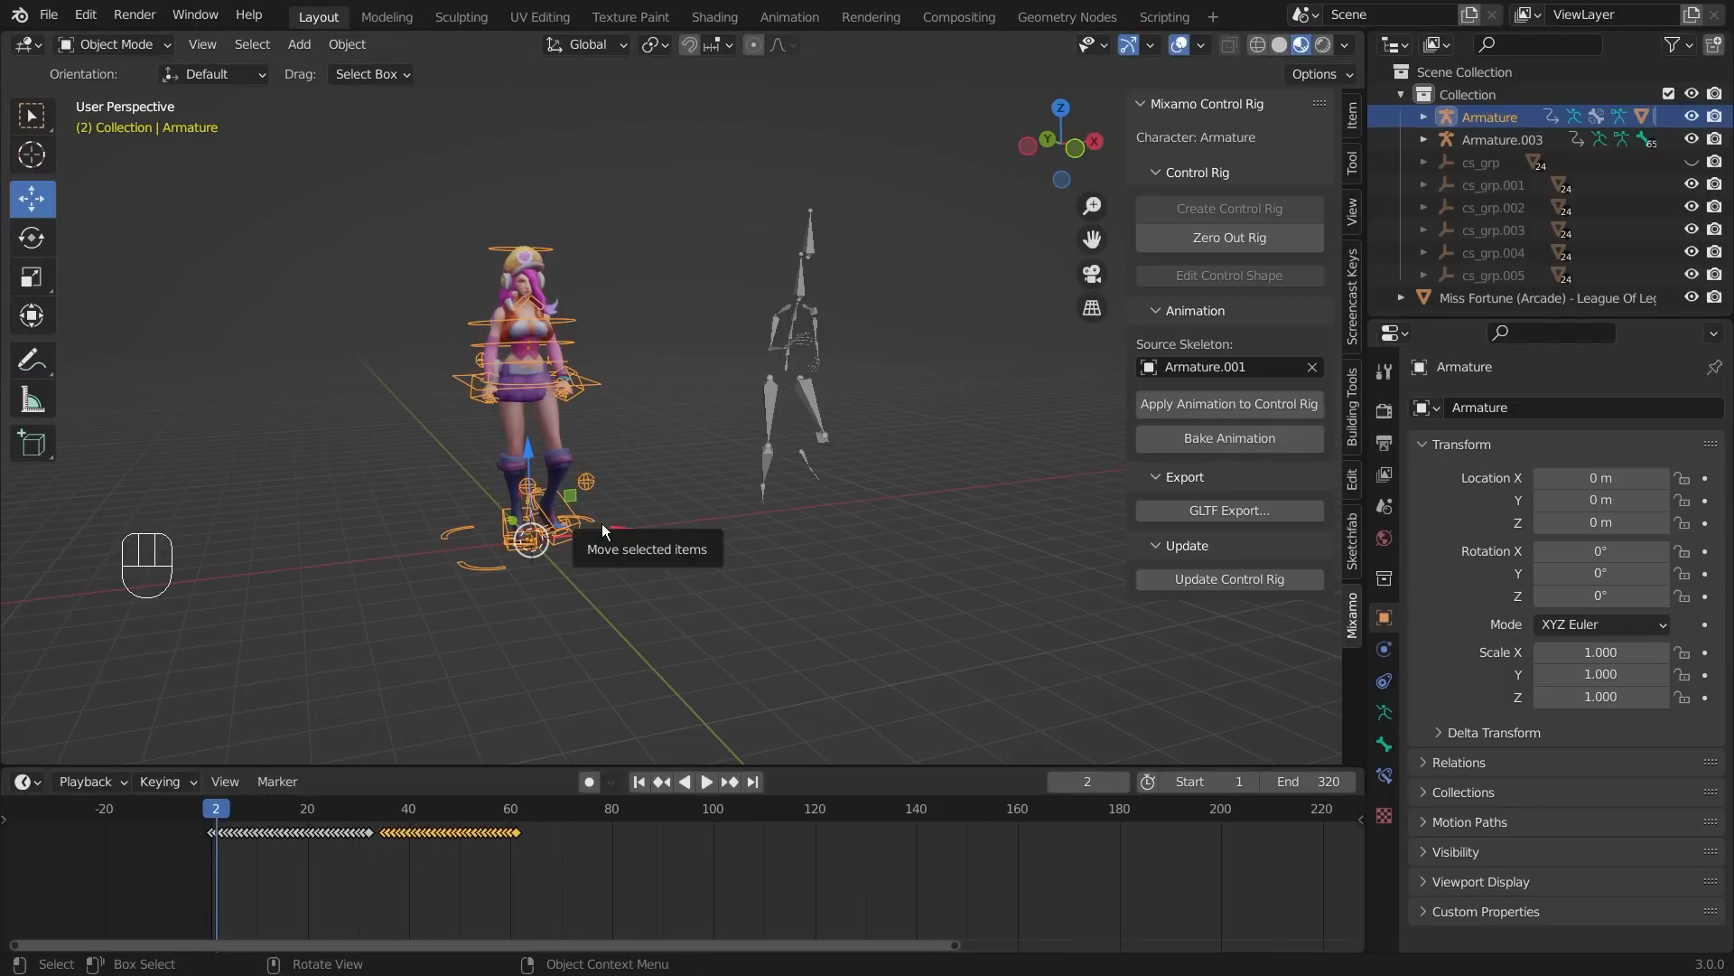
pyautogui.press('Delete')
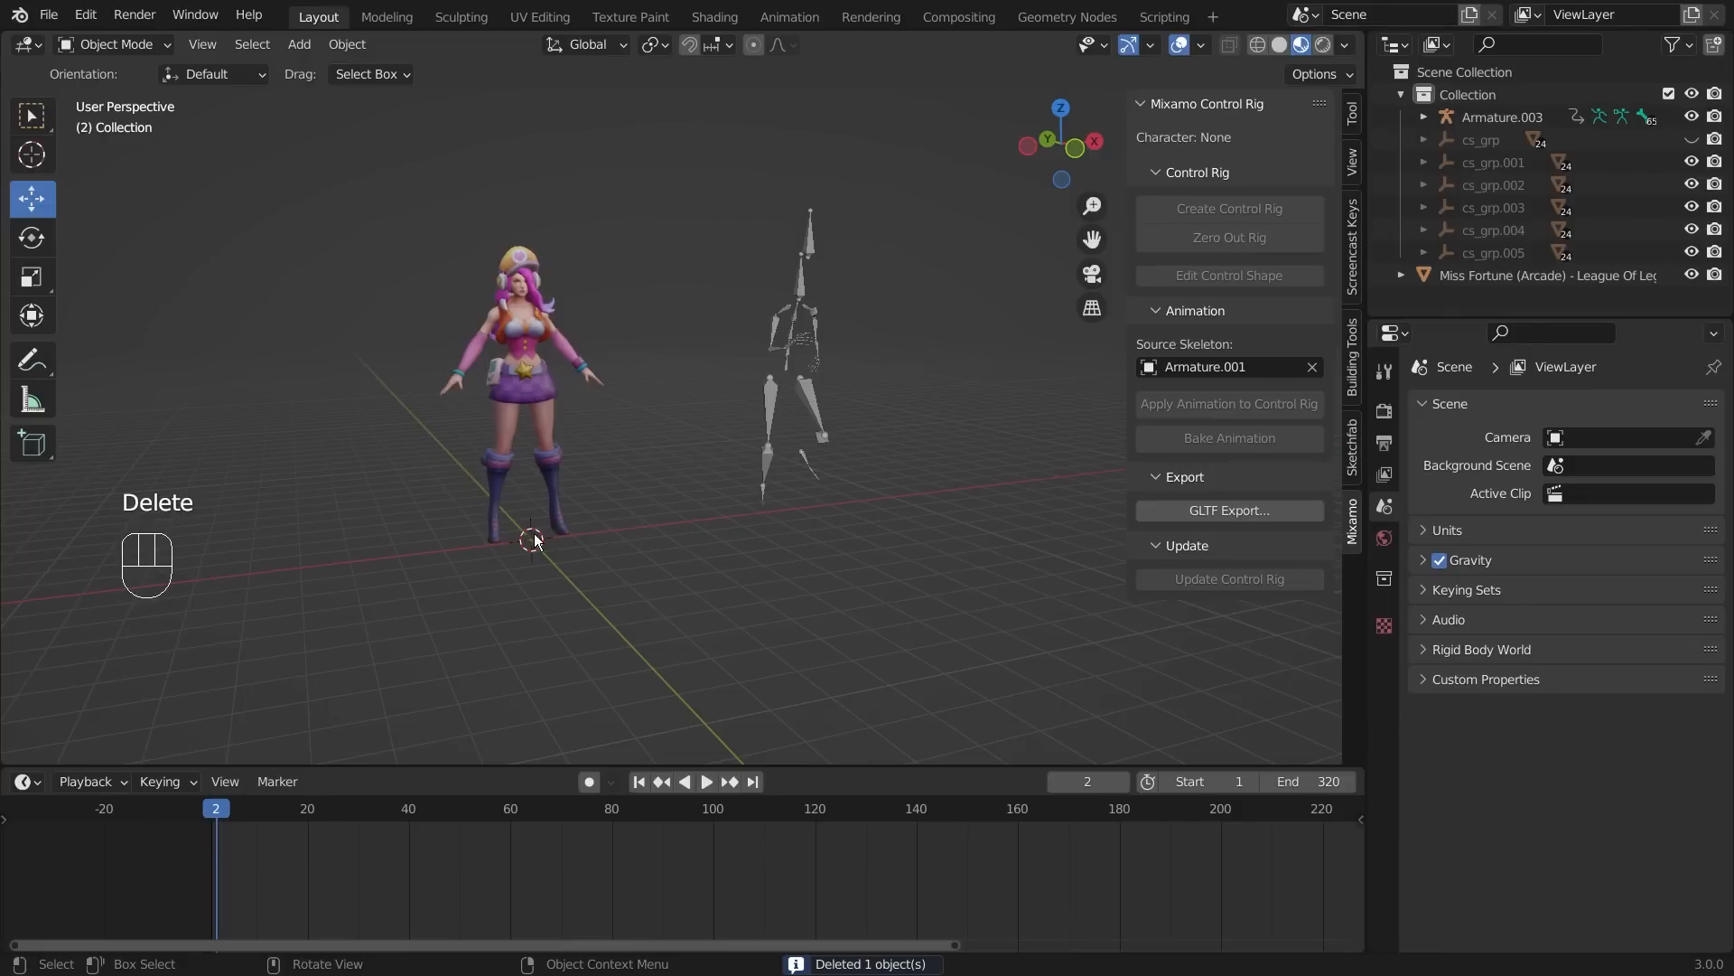
# - Undo the deletion and the keyframe paste until only the walk cycle remains on the girl's control rig
pyautogui.hotkey('ctrl', 'z')
pyautogui.hotkey('ctrl', 'z')
pyautogui.hotkey('ctrl', 'z')
pyautogui.hotkey('ctrl', 'z')
pyautogui.hotkey('ctrl', 'z')
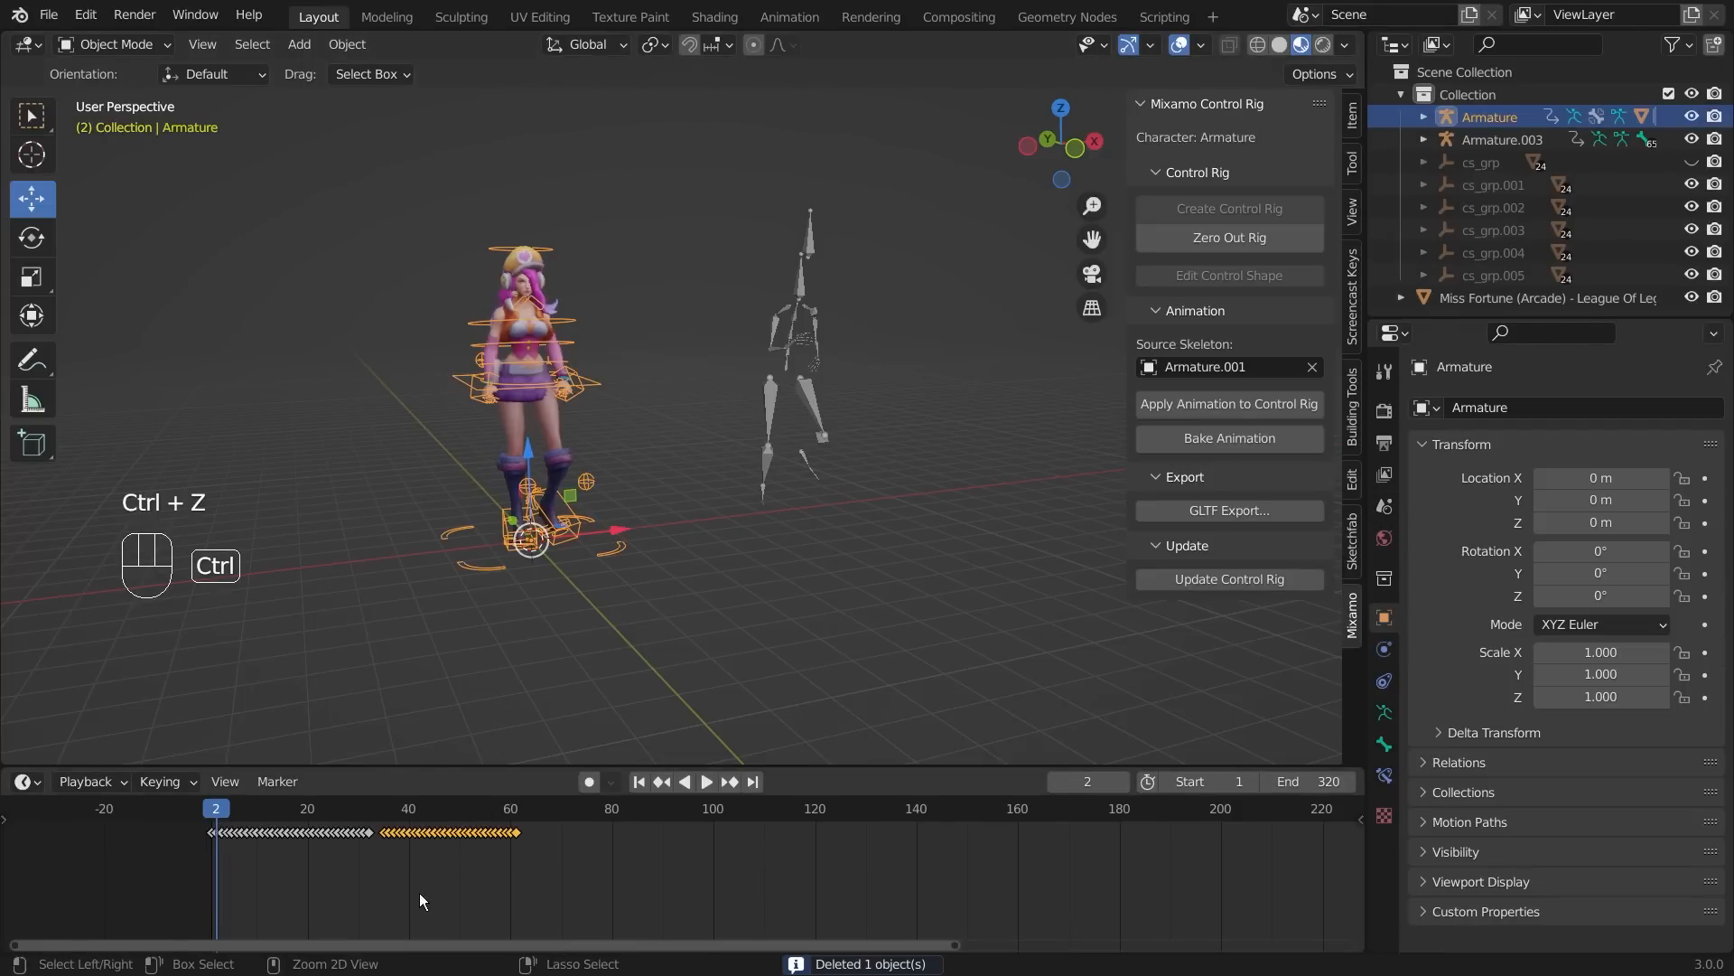
pyautogui.hotkey('ctrl', 'z')
pyautogui.hotkey('ctrl', 'z')
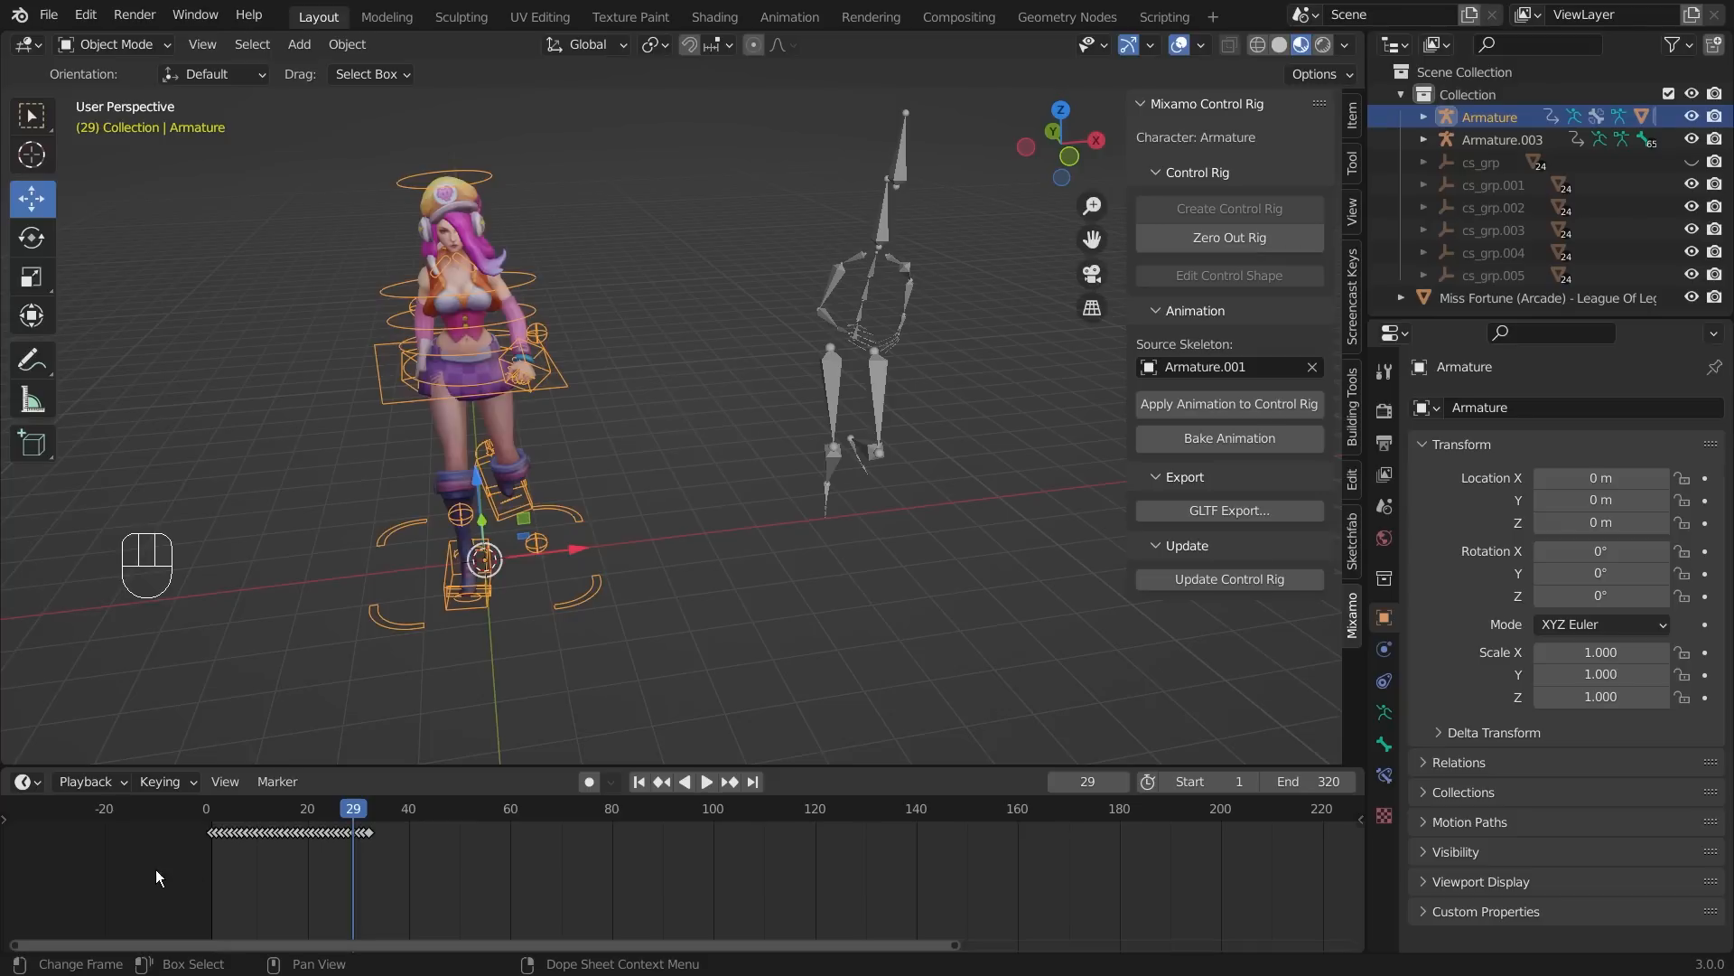
# - Select all of the walk cycle's keyframes in the timeline and move the current frame to 39
pyautogui.moveTo(156, 869); pyautogui.dragTo(480, 821)
pyautogui.scroll(2, 230, 863)
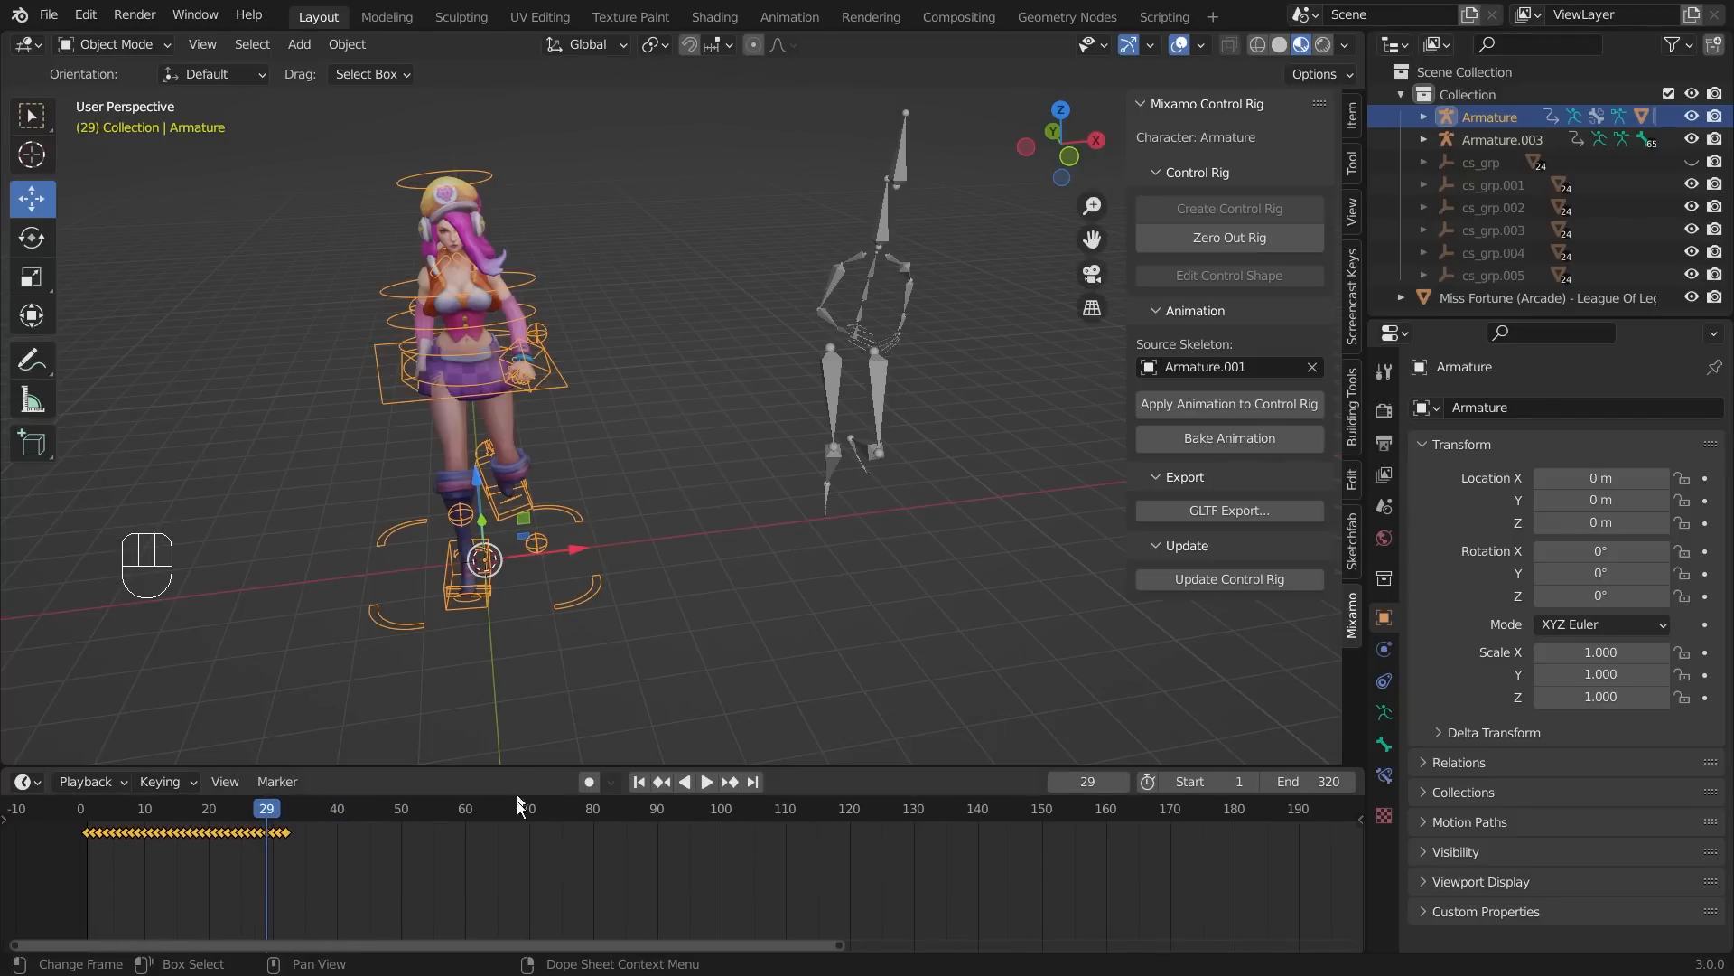
pyautogui.moveTo(367, 942); pyautogui.dragTo(253, 944)
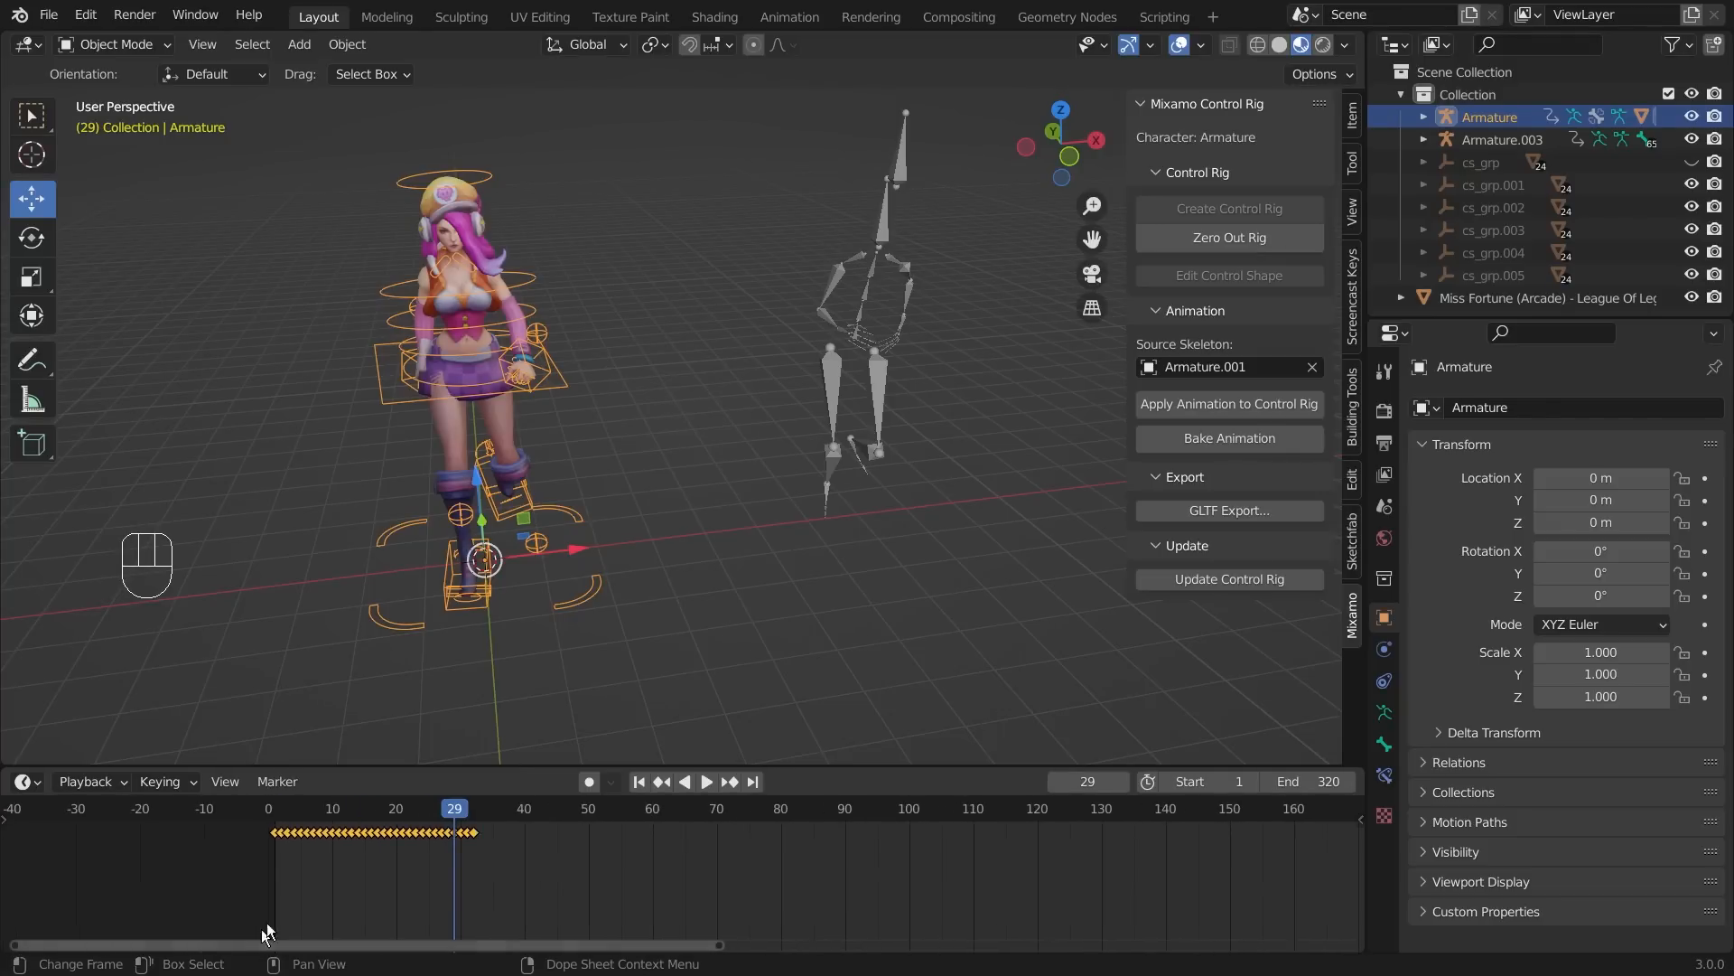
pyautogui.click(569, 826)
pyautogui.moveTo(578, 816); pyautogui.dragTo(520, 812)
pyautogui.moveTo(683, 539); pyautogui.dragTo(750, 542, button='middle')
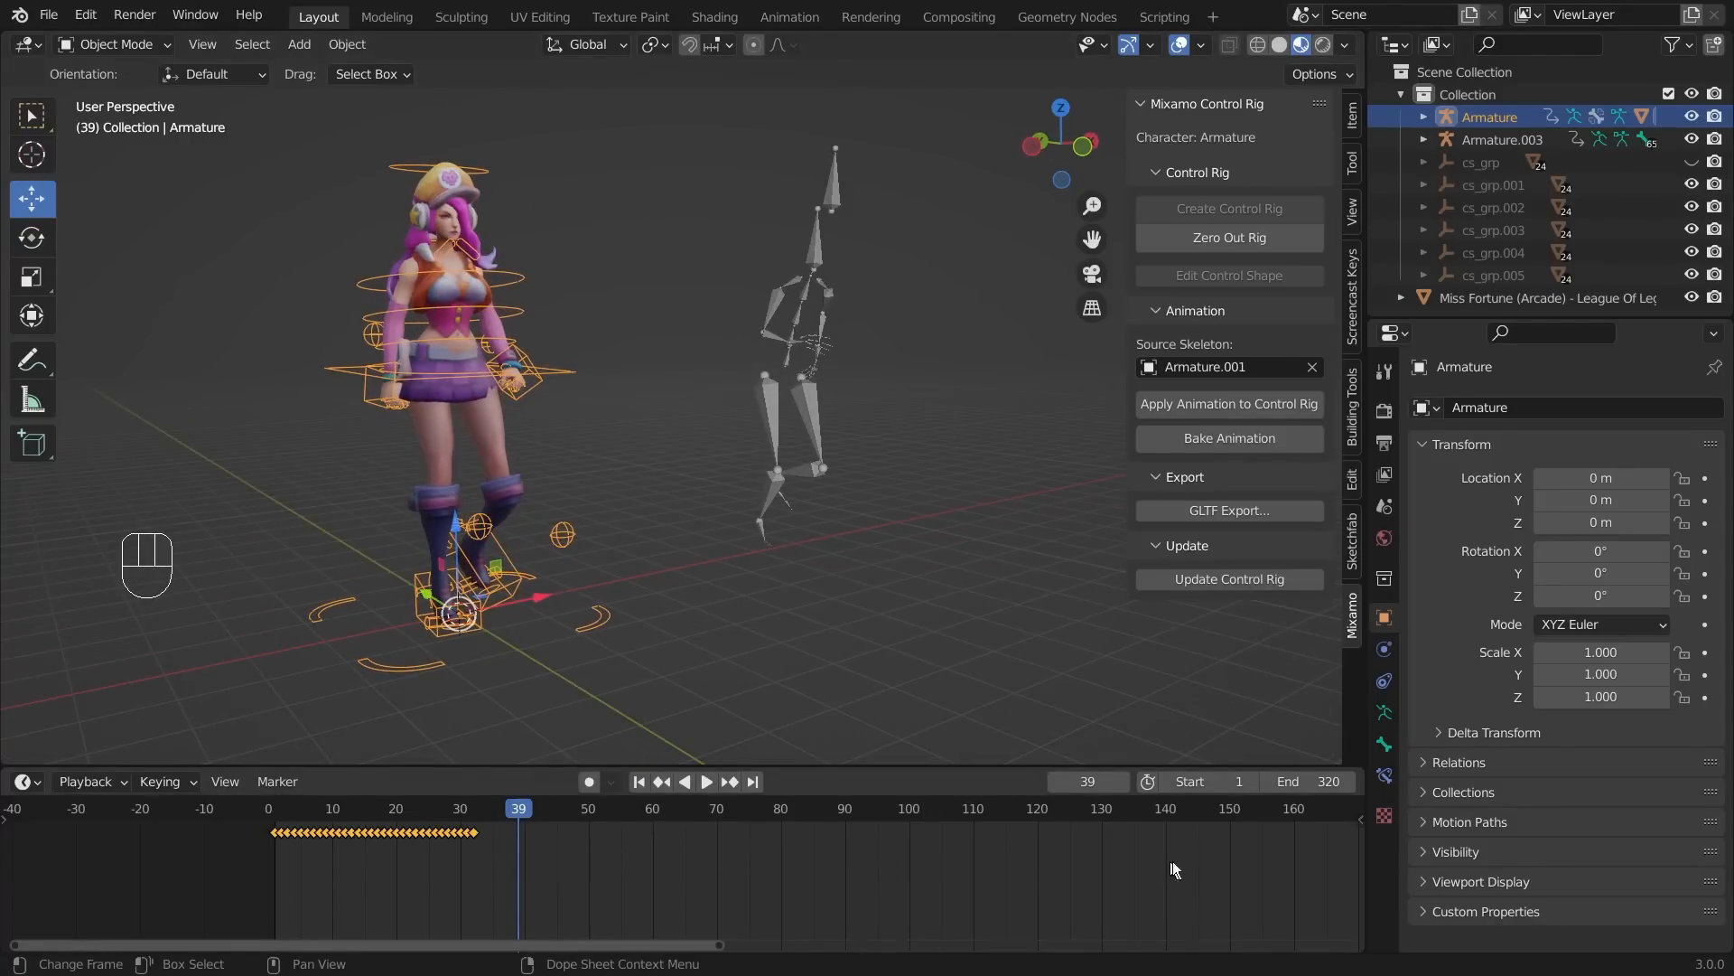
pyautogui.moveTo(708, 401); pyautogui.dragTo(679, 523, button='middle')
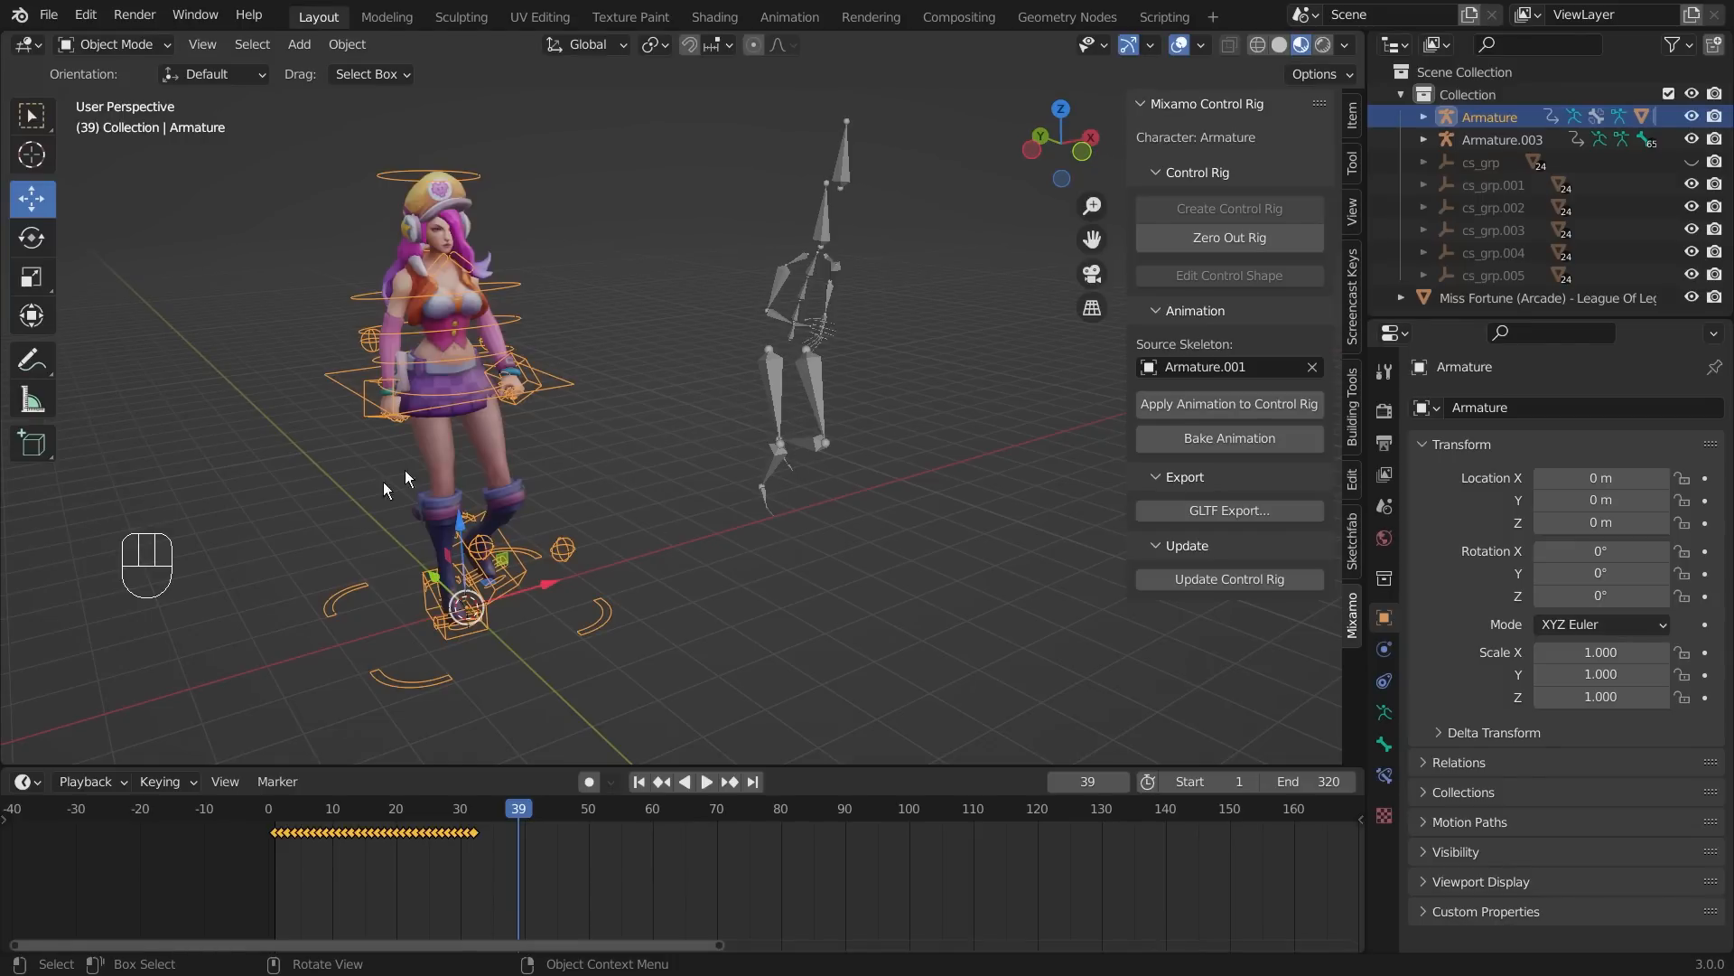
# - Change the timeline area to the Nonlinear Animation editor, then enlarge it and widen its channel list
pyautogui.click(29, 782)
pyautogui.moveTo(117, 788)
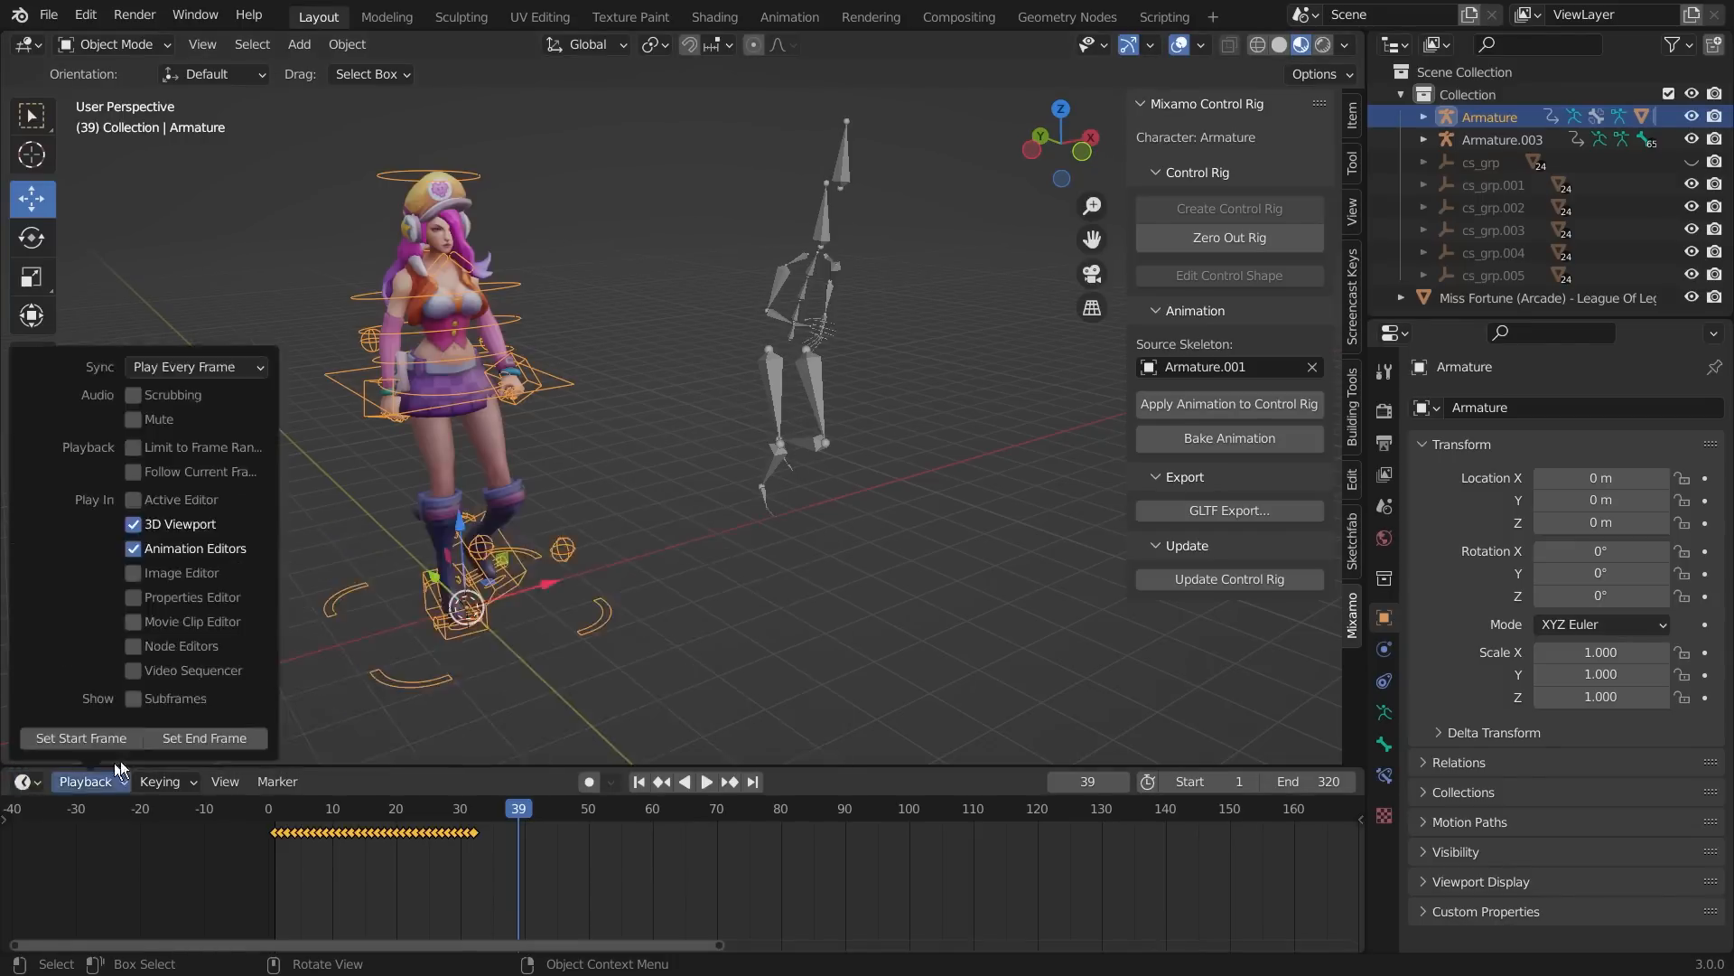
pyautogui.moveTo(25, 782)
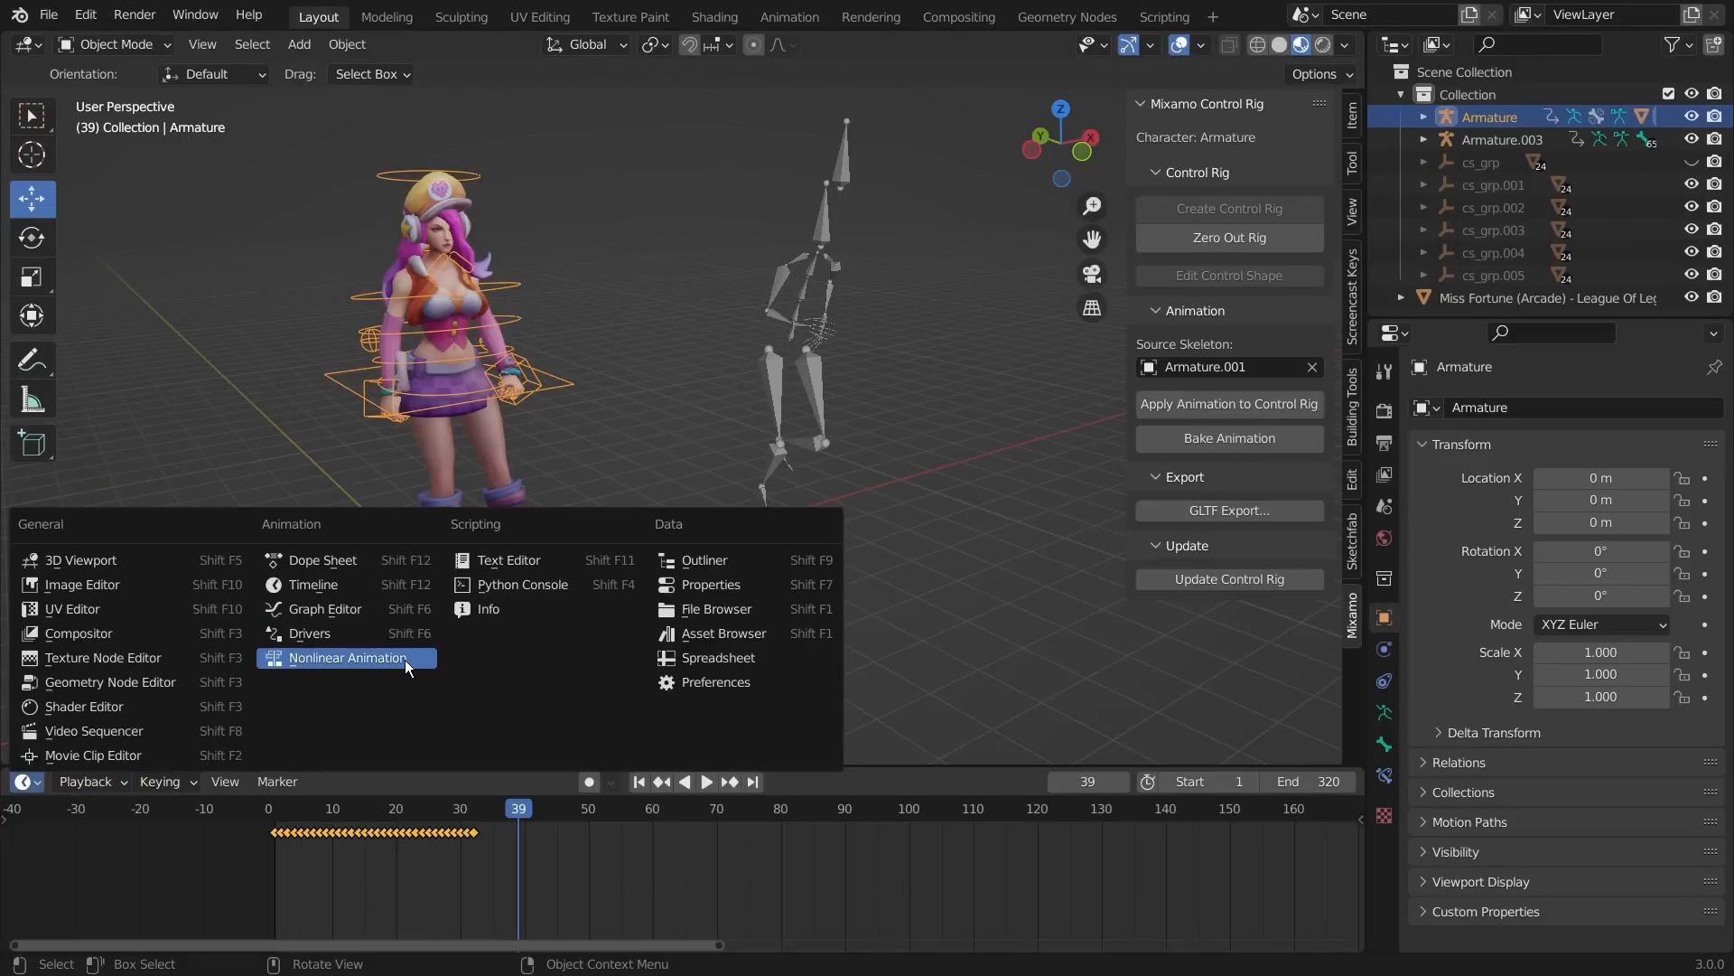
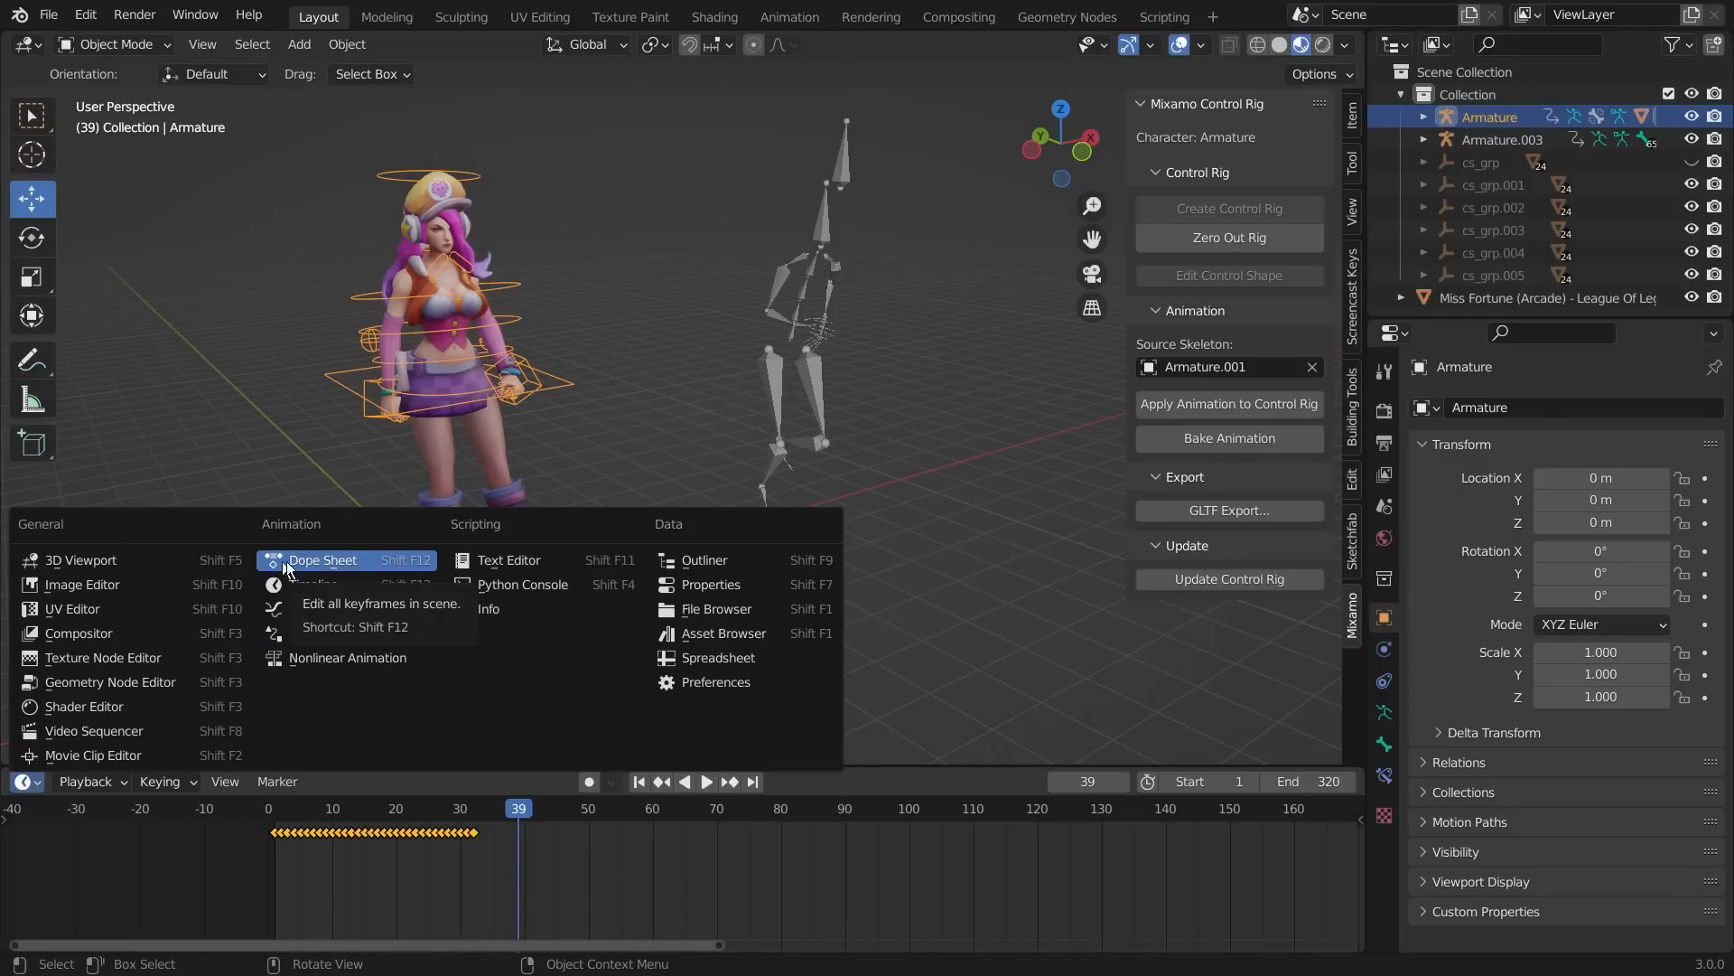
pyautogui.click(349, 657)
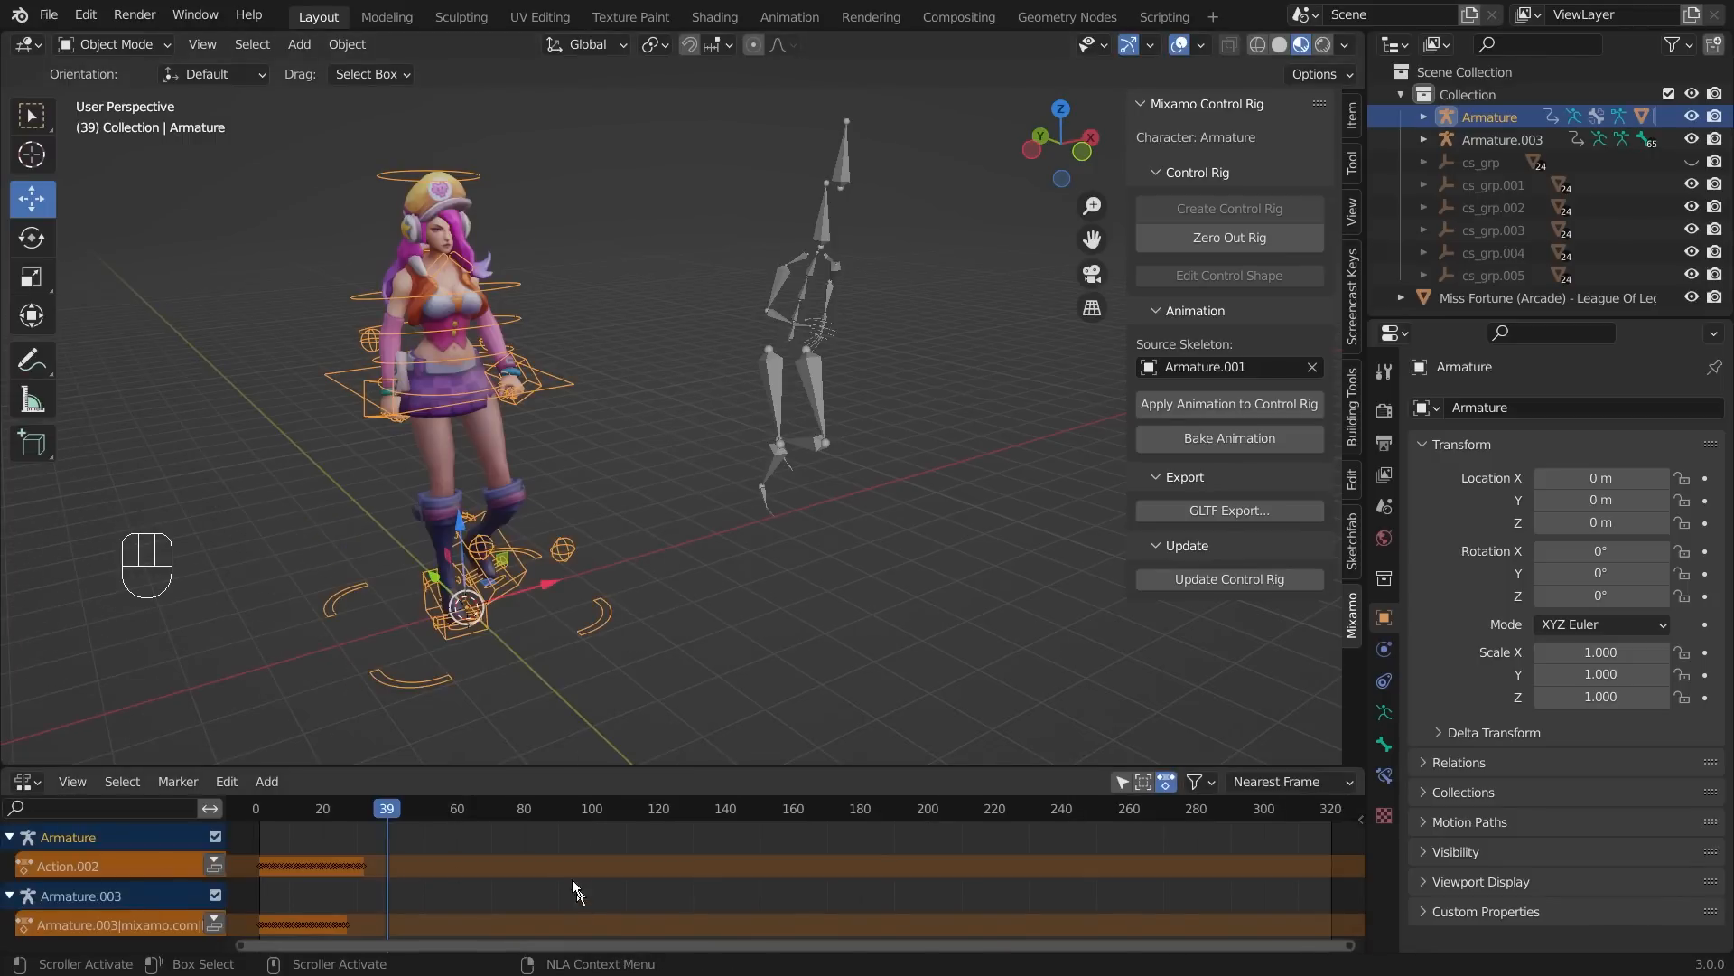
pyautogui.moveTo(599, 767); pyautogui.dragTo(605, 651)
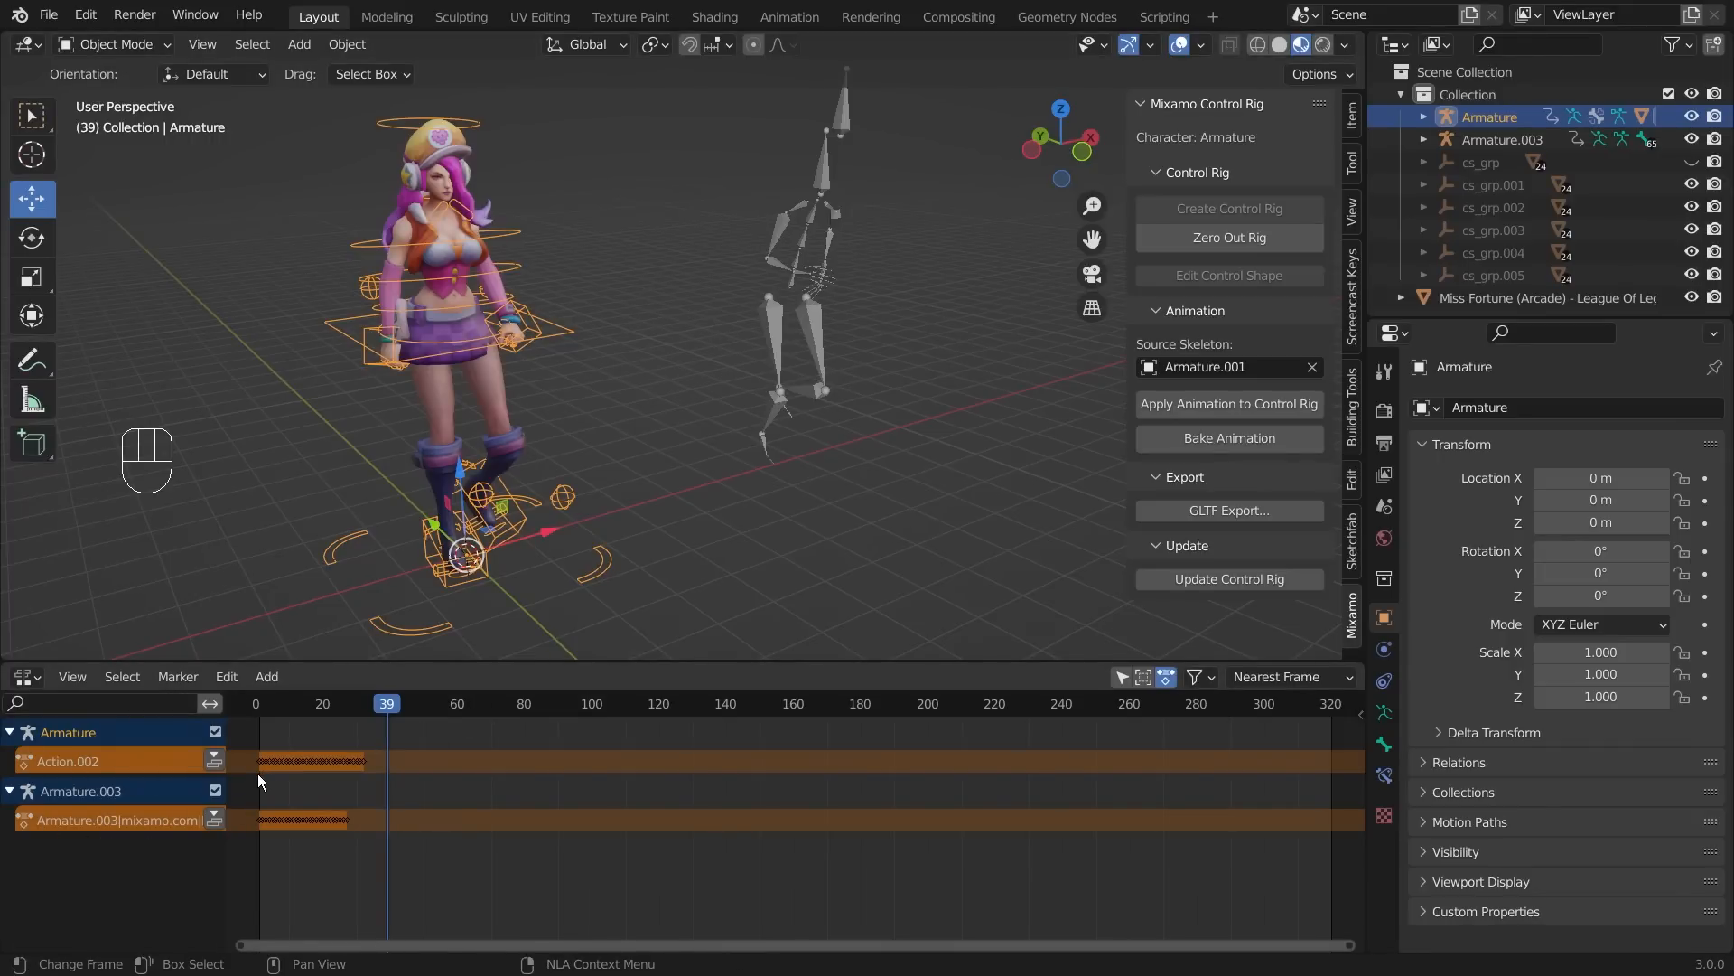
pyautogui.moveTo(227, 774); pyautogui.dragTo(295, 774)
pyautogui.moveTo(879, 398); pyautogui.dragTo(751, 381, button='middle')
pyautogui.scroll(-2, 752, 383)
pyautogui.moveTo(632, 445); pyautogui.dragTo(760, 449, button='middle')
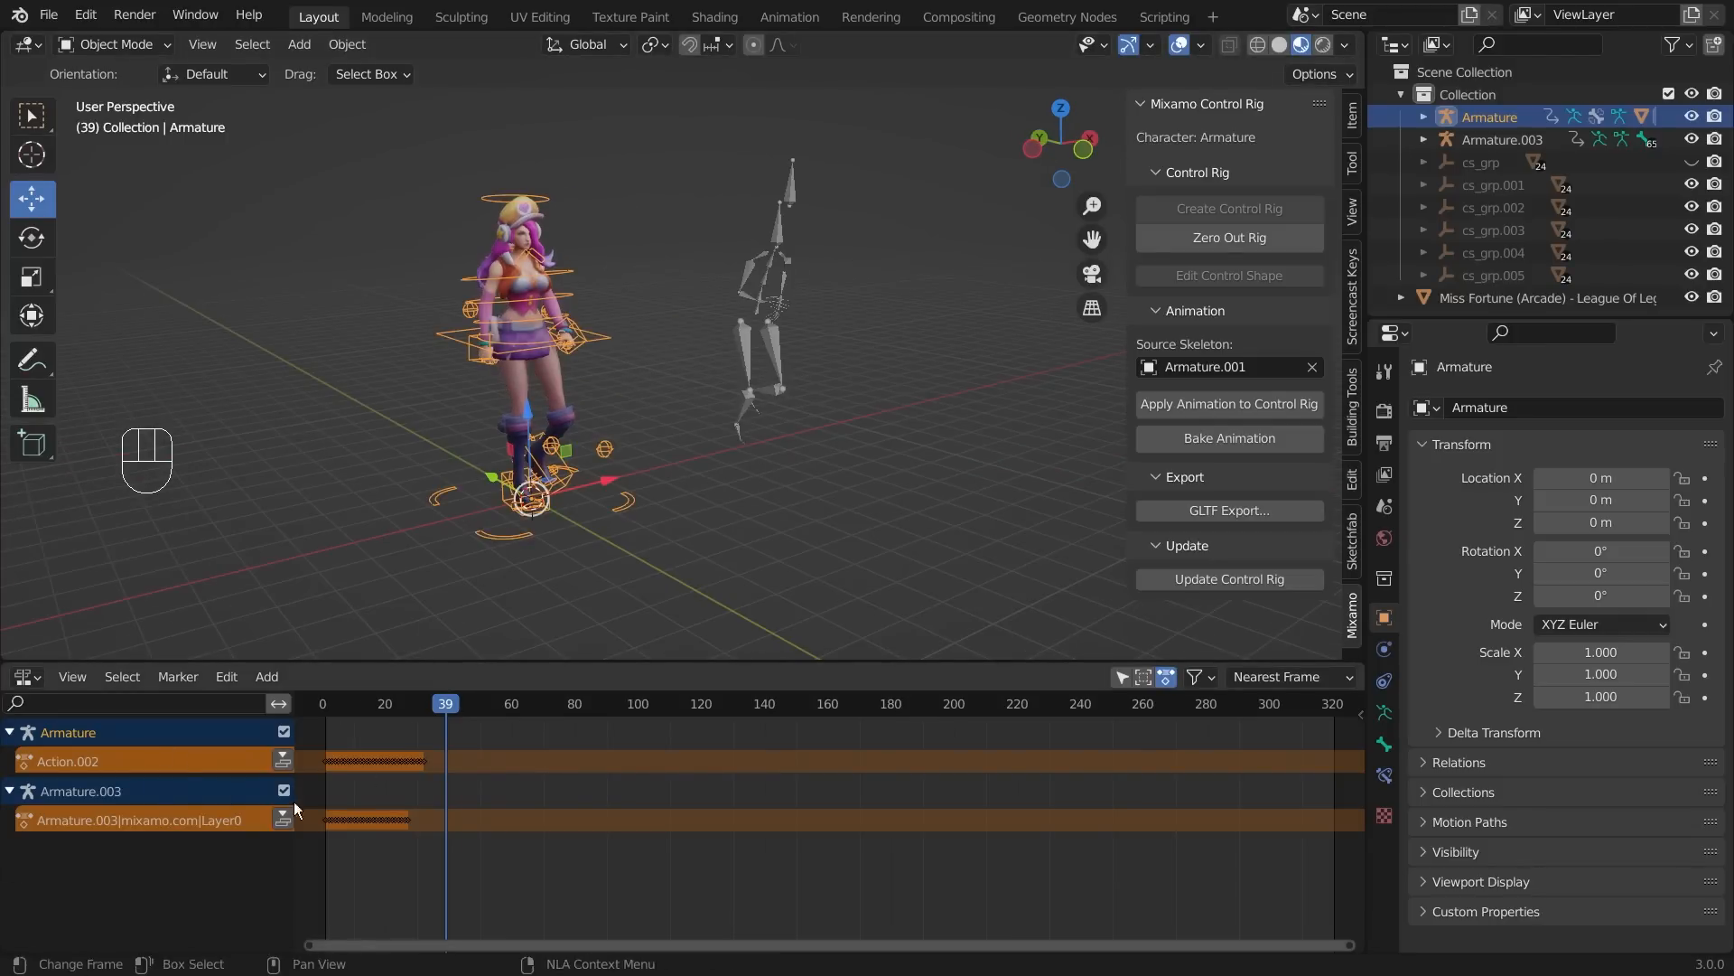
# - Compare the NLA tracks of the jump skeleton and the girl's control rig, ending with the girl's rig selected
pyautogui.click(896, 236)
pyautogui.click(784, 215)
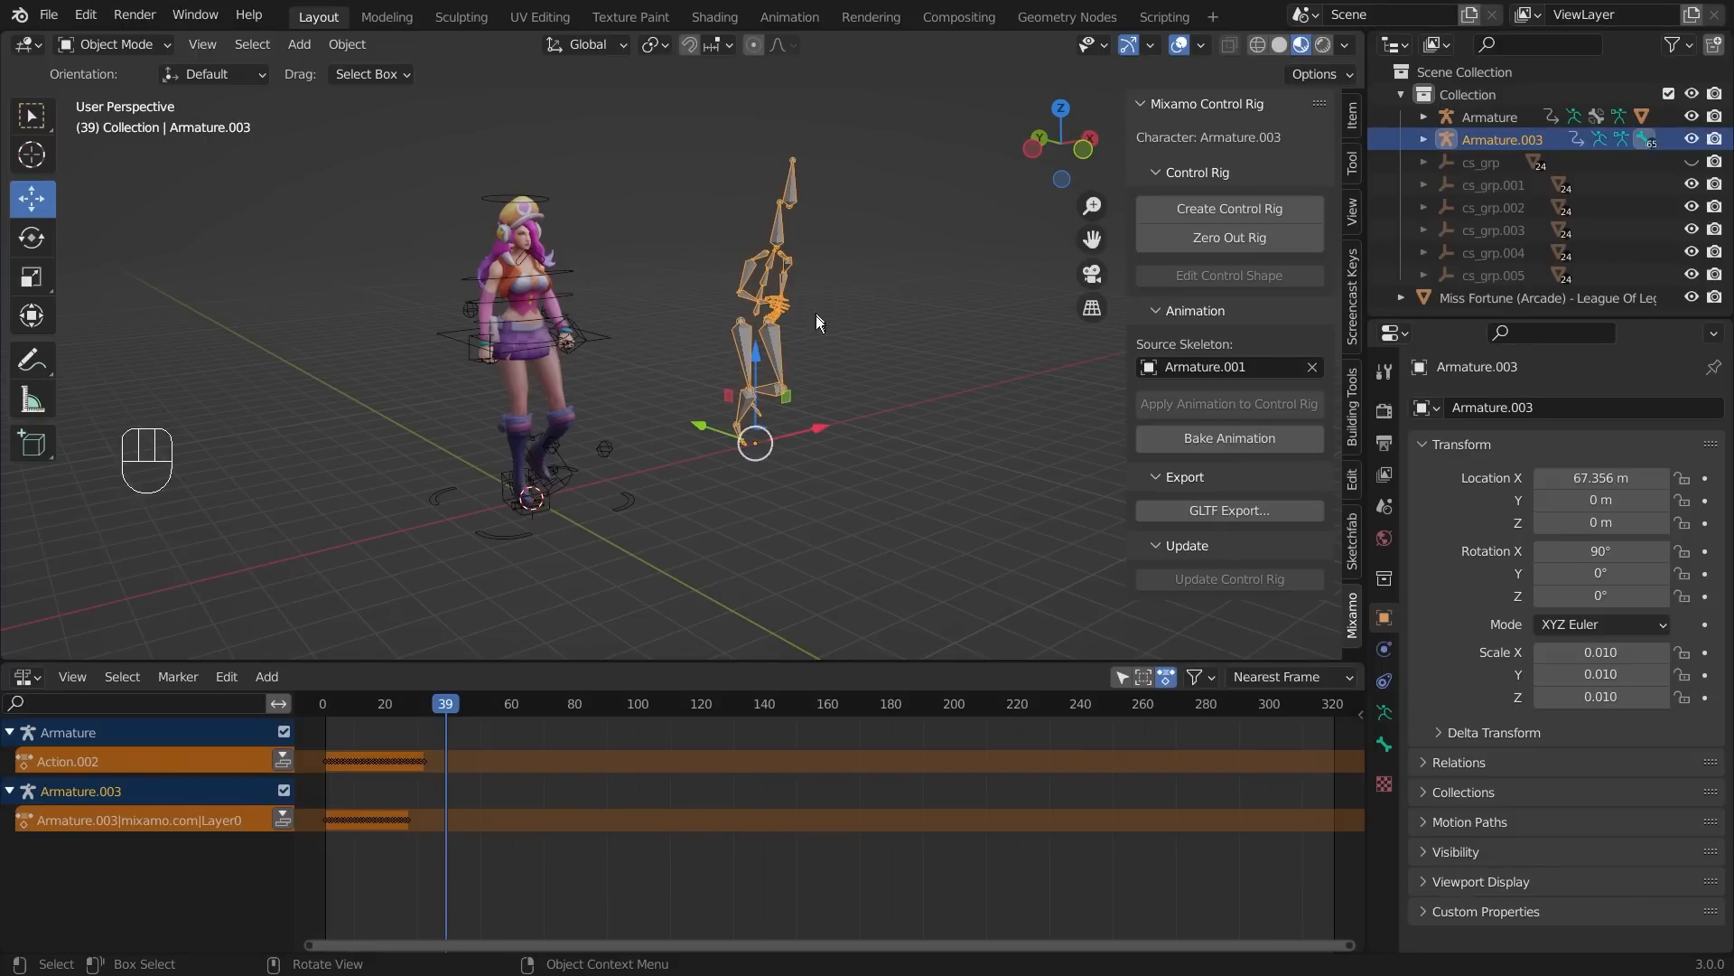
pyautogui.click(11, 793)
pyautogui.click(11, 794)
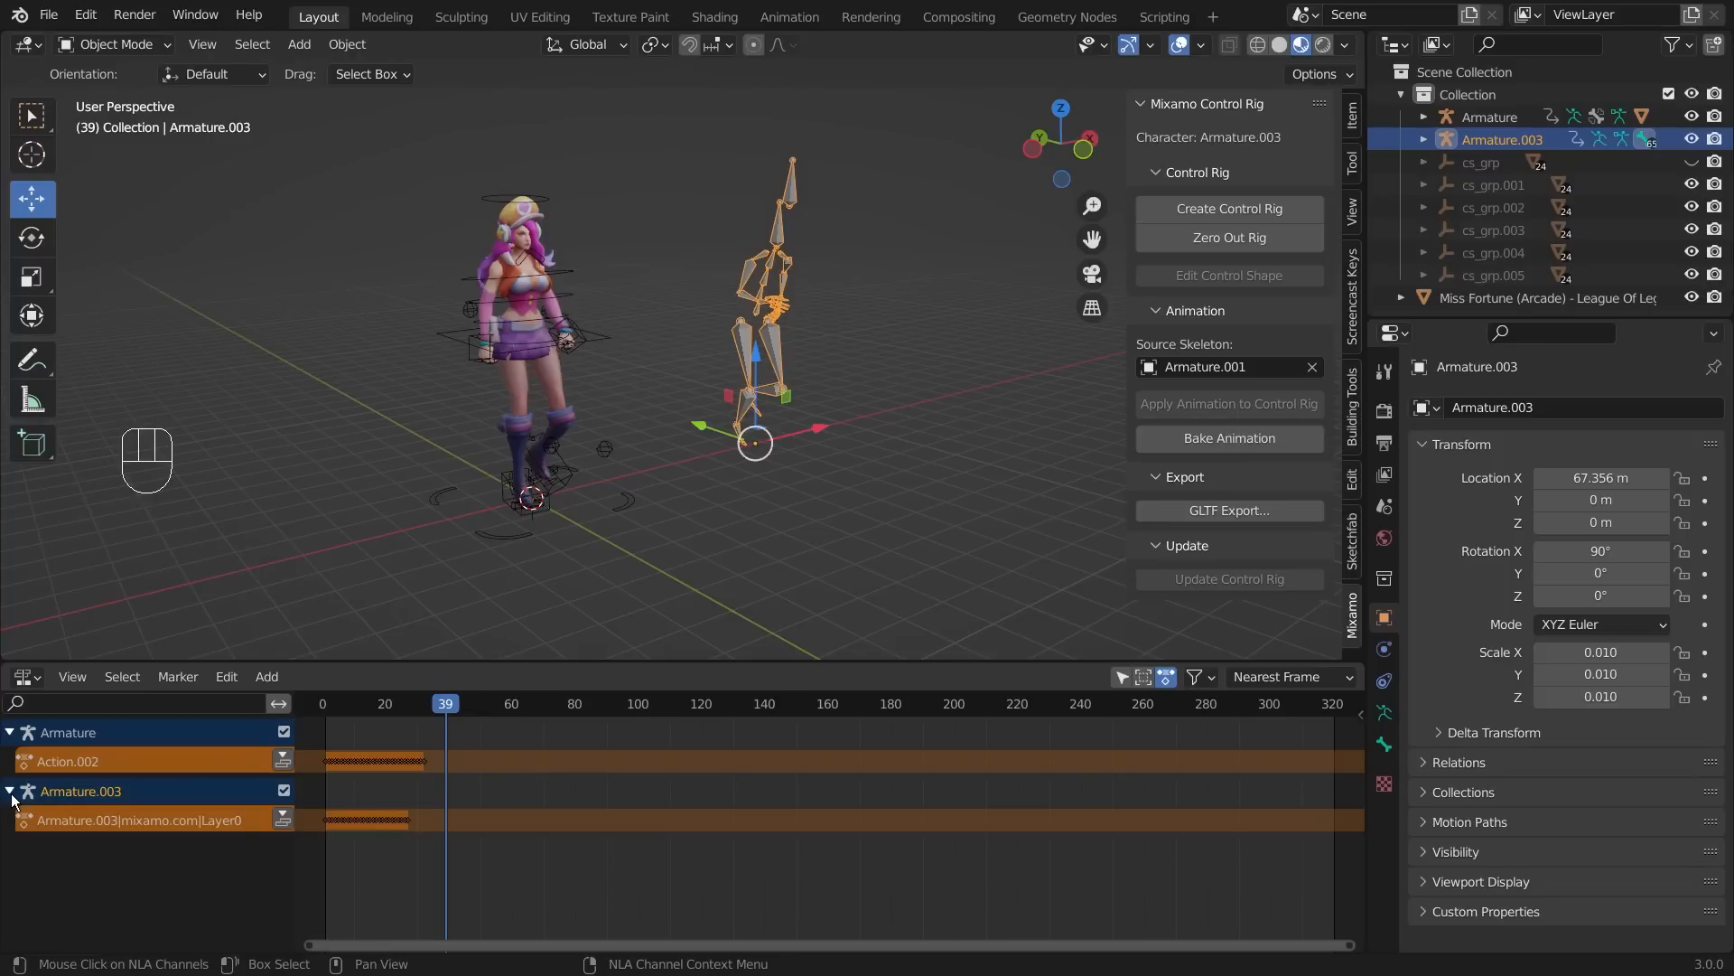
pyautogui.click(497, 538)
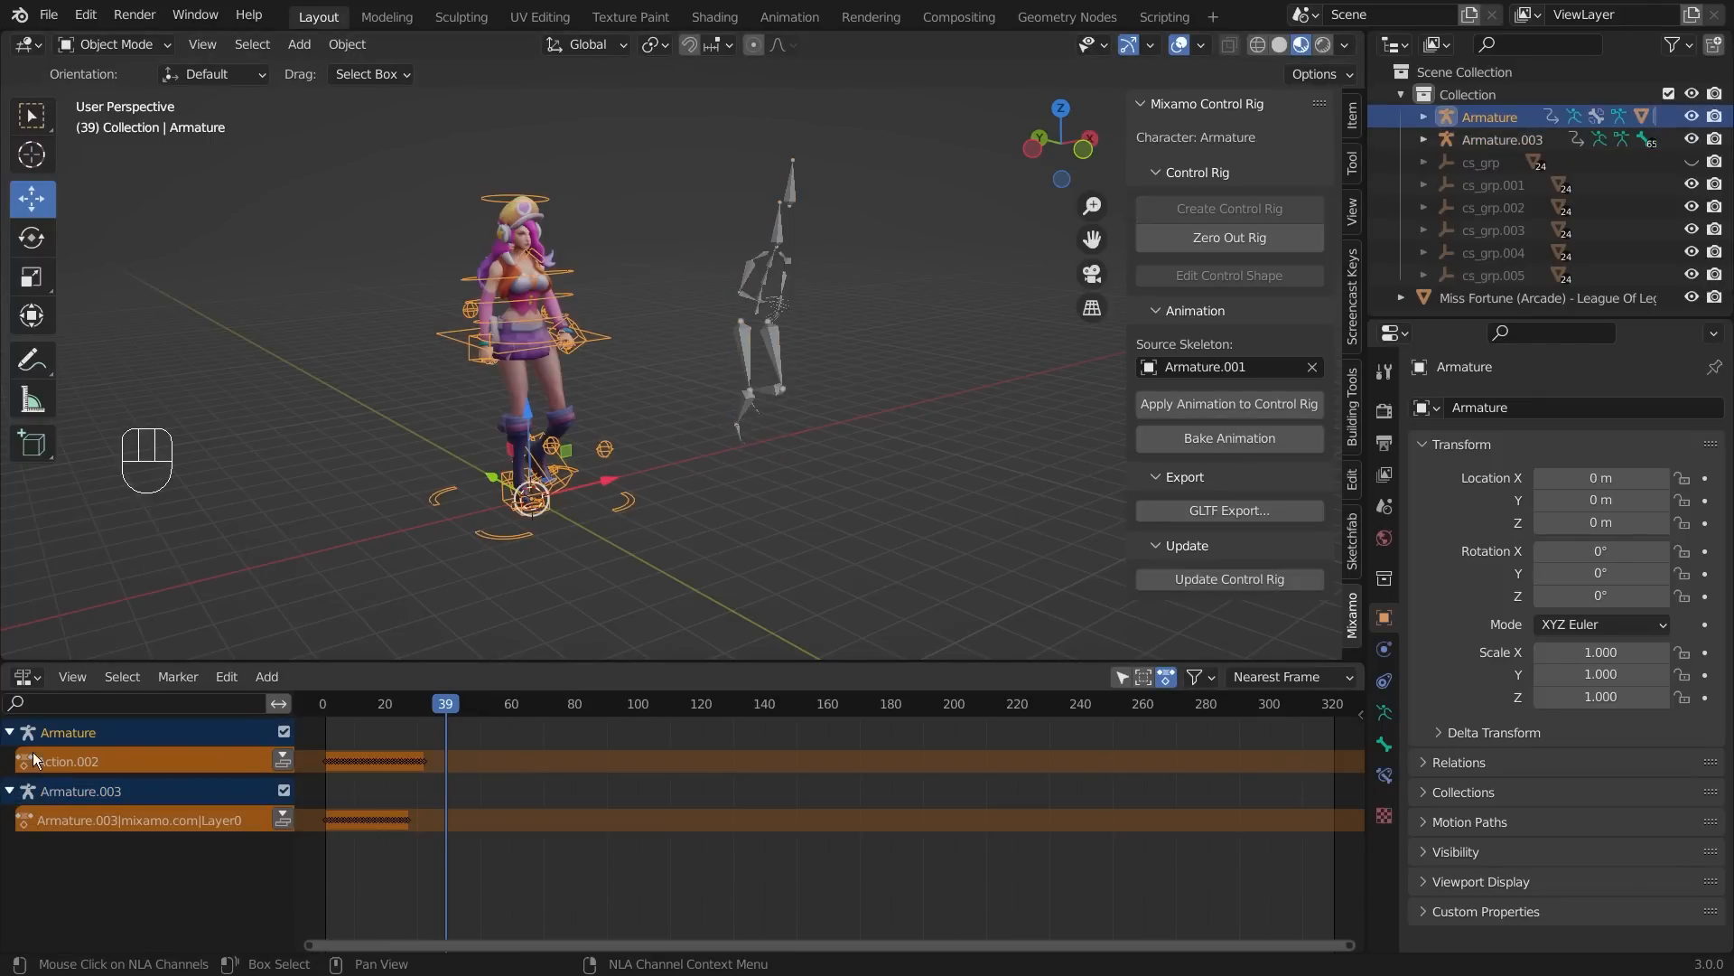
pyautogui.click(610, 756)
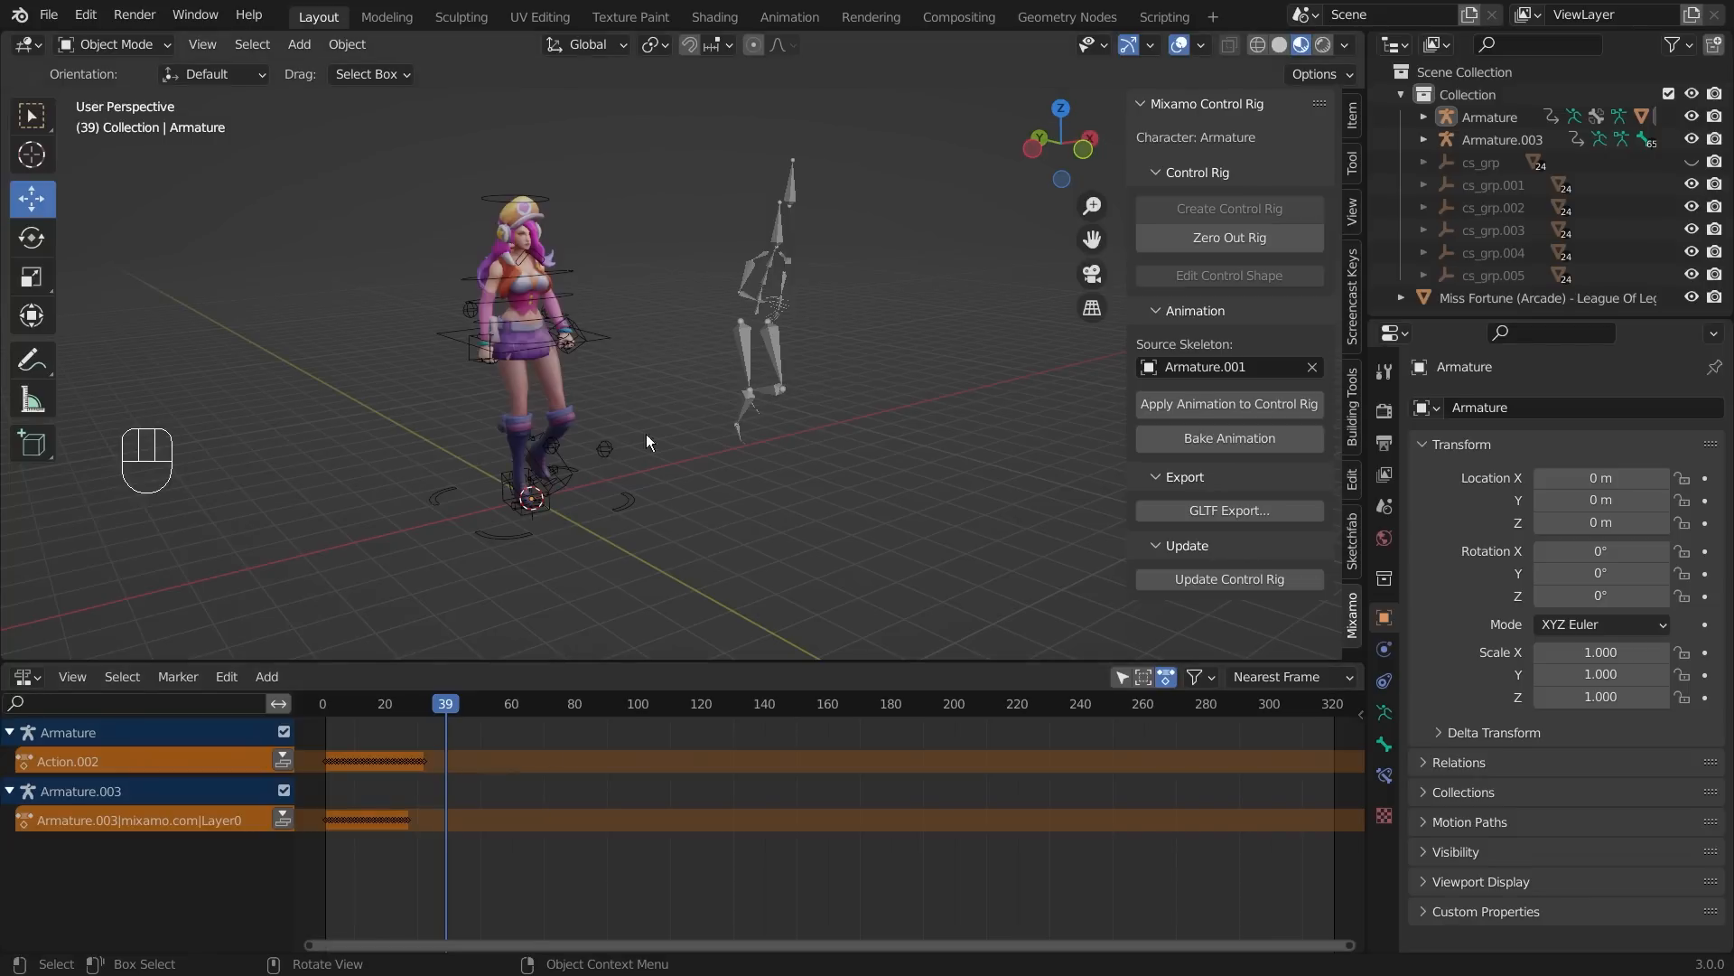
pyautogui.click(524, 540)
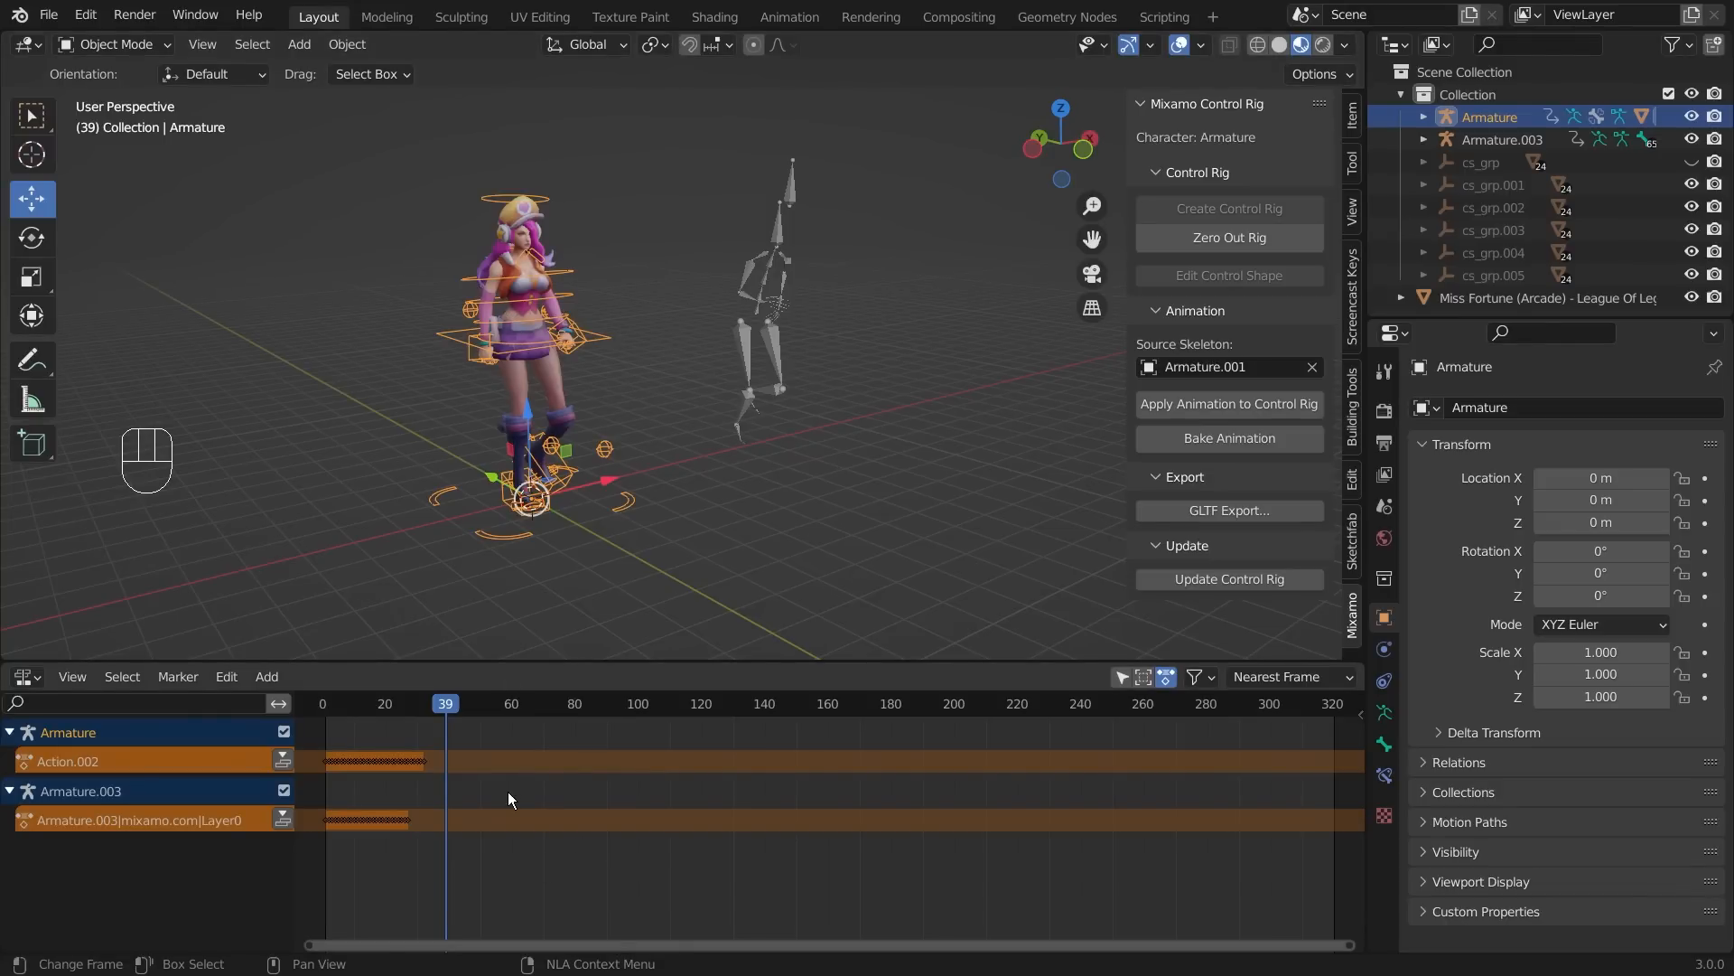
# - Collapse and expand the NLA channels of both armatures to inspect the action each one holds
pyautogui.click(9, 732)
pyautogui.click(9, 733)
pyautogui.click(9, 791)
pyautogui.click(9, 792)
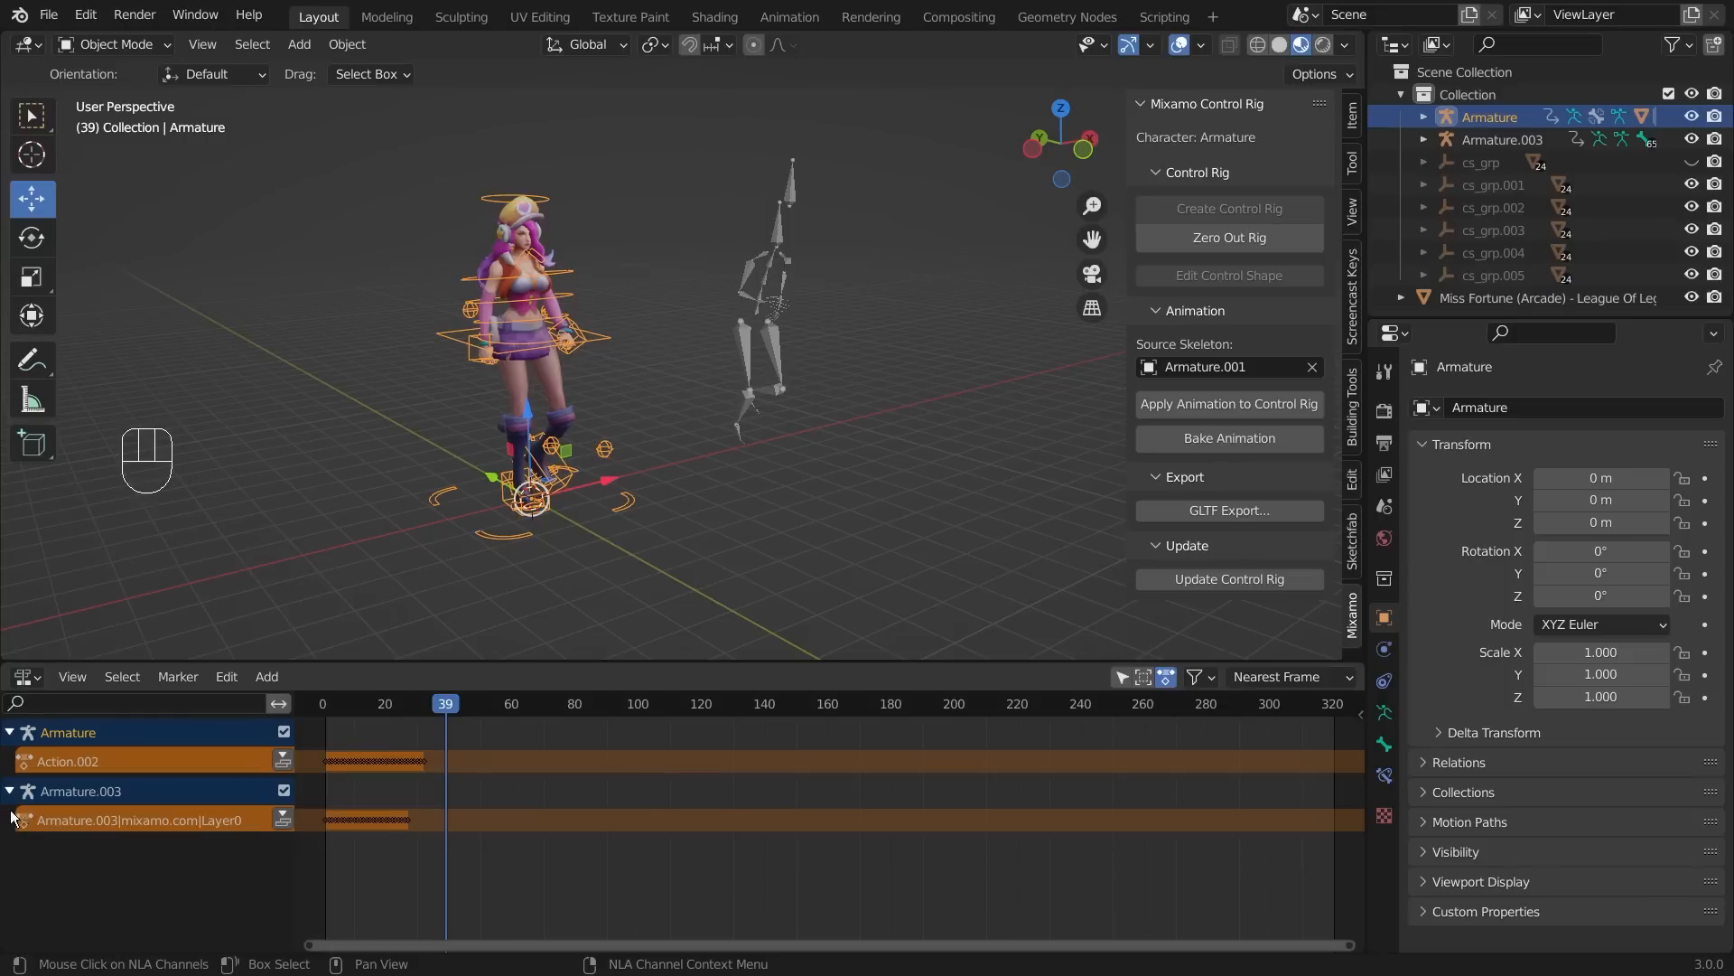
pyautogui.click(9, 792)
pyautogui.click(9, 791)
pyautogui.click(9, 791)
pyautogui.click(9, 792)
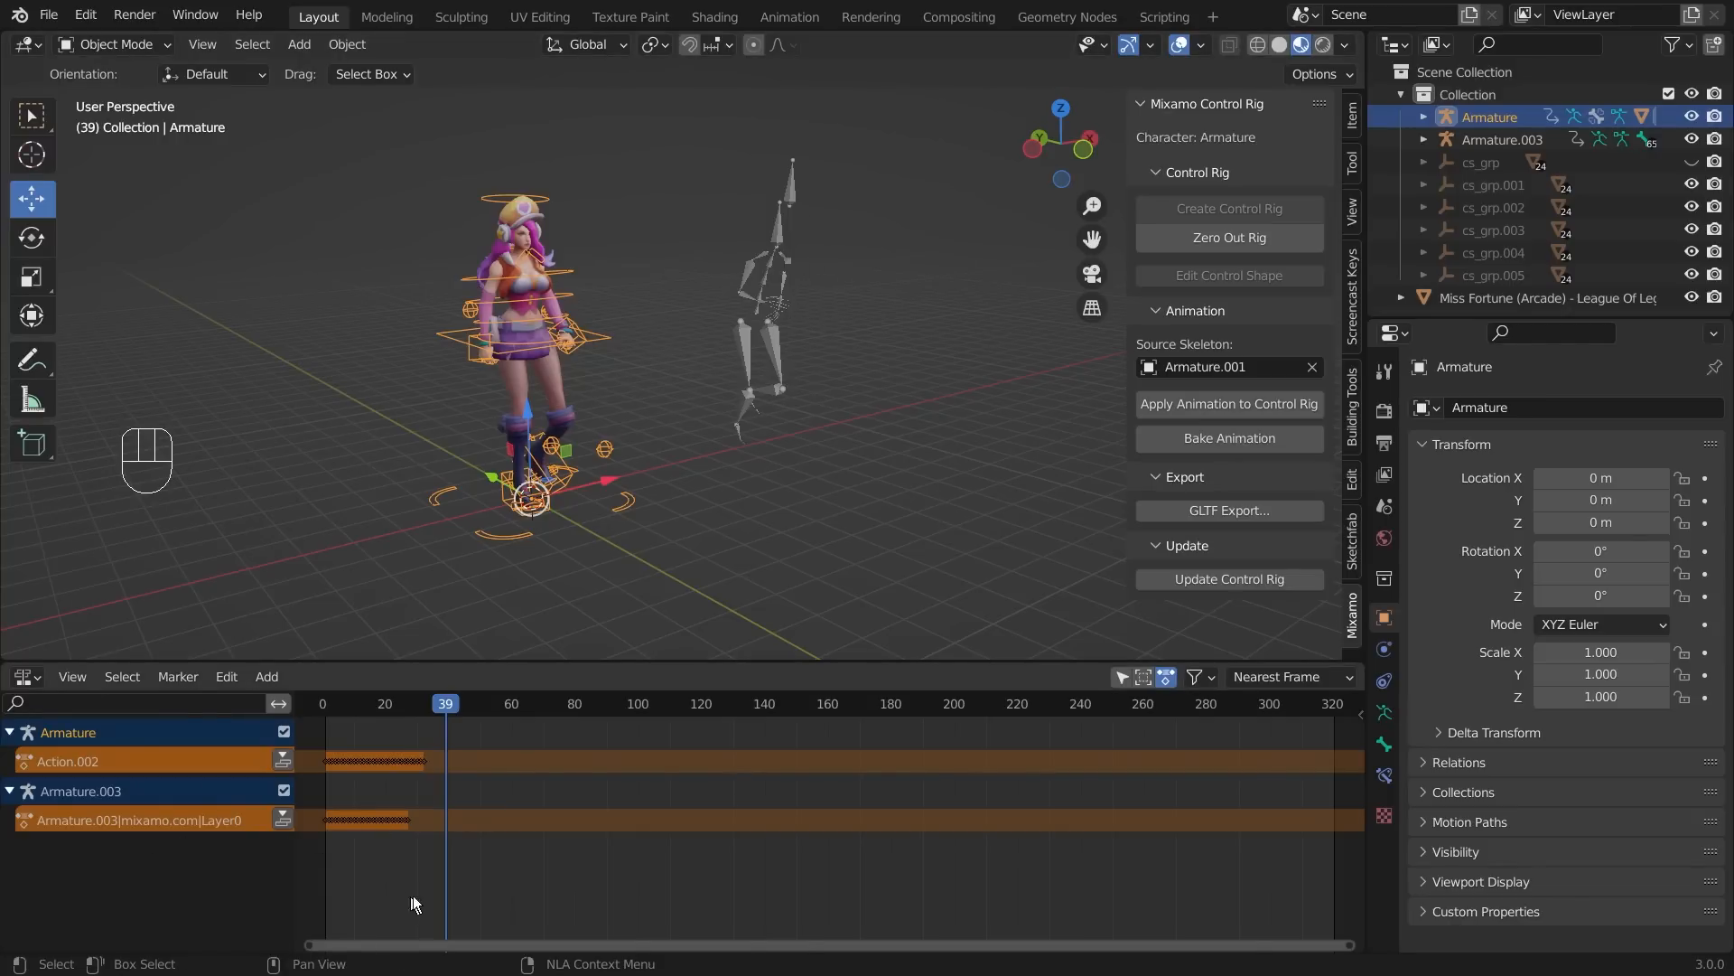
pyautogui.moveTo(353, 855); pyautogui.dragTo(432, 748)
pyautogui.click(384, 774)
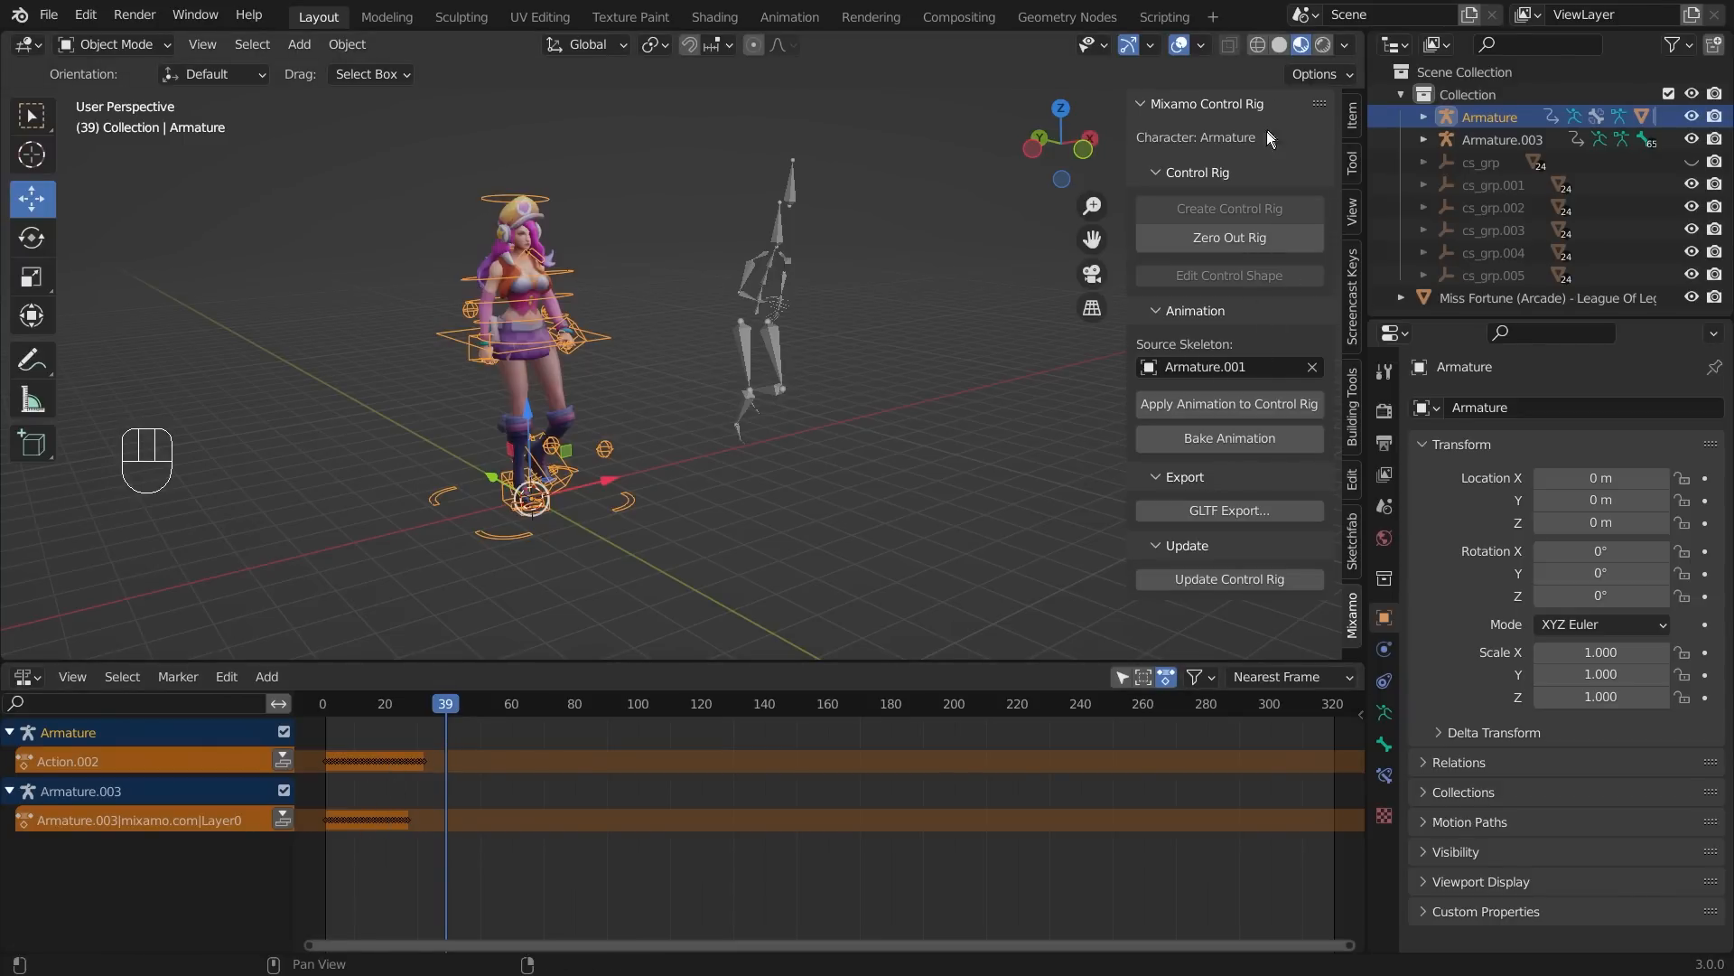
# - Hide the viewport's sidebar and split off a new area below the 3D view as a Dope Sheet in Action Editor mode
pyautogui.press('n')
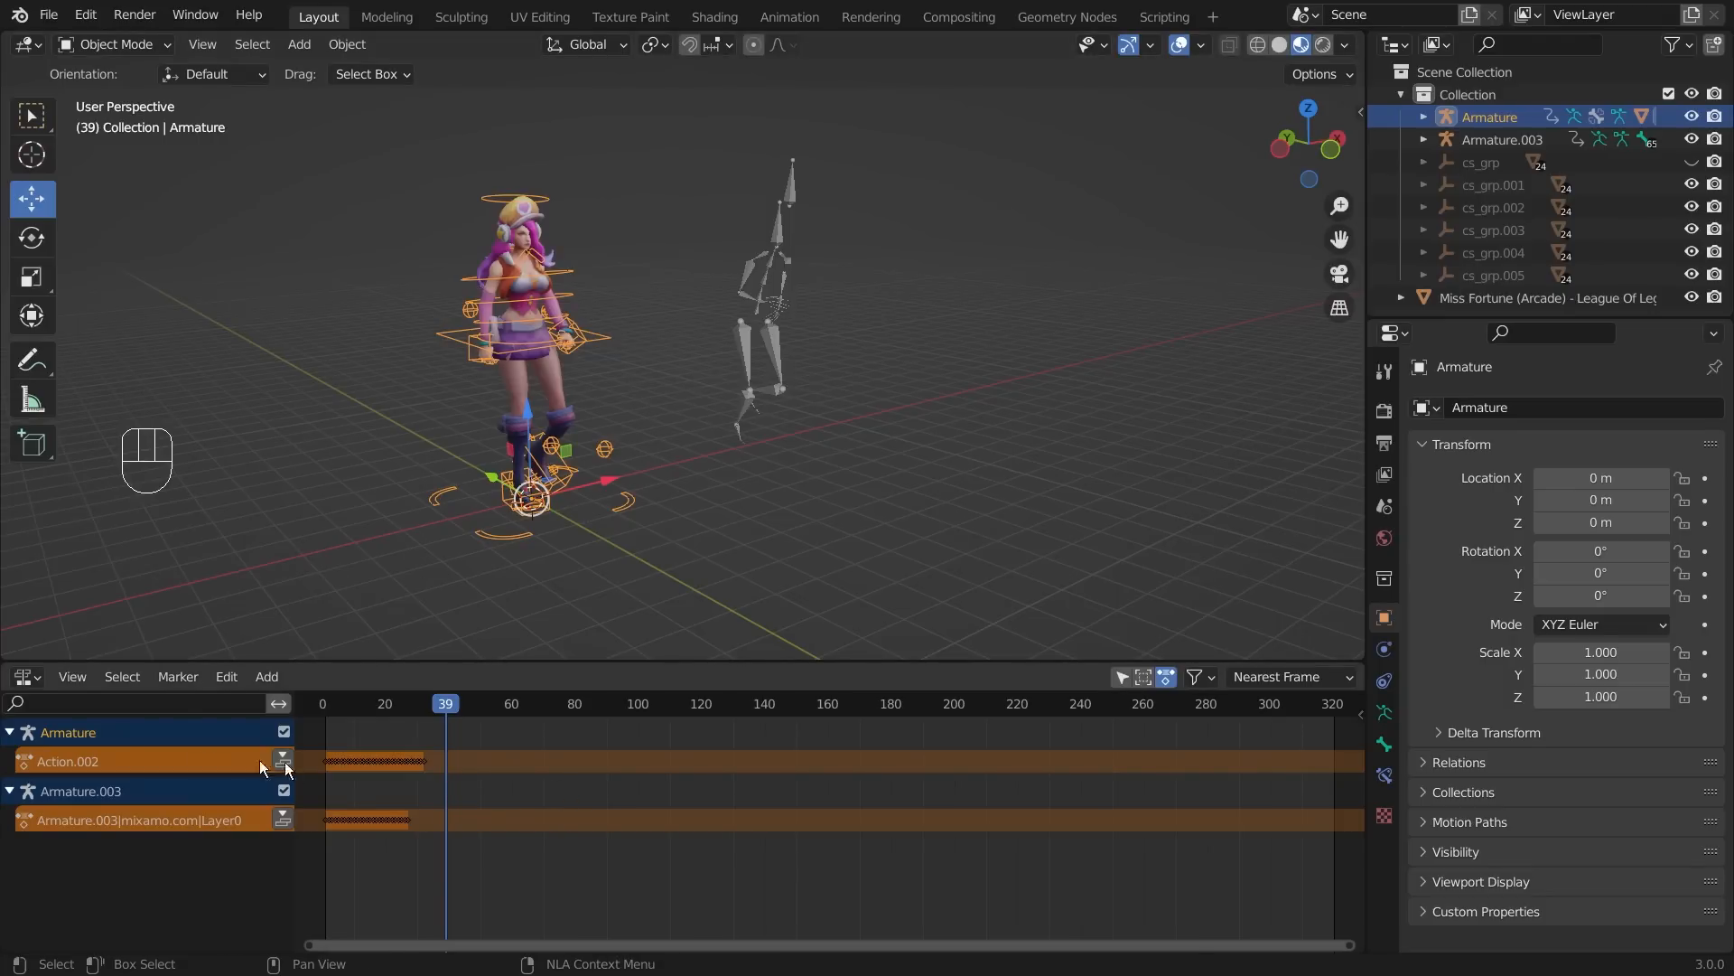
pyautogui.click(29, 683)
pyautogui.moveTo(9, 654); pyautogui.dragTo(56, 446)
pyautogui.click(34, 461)
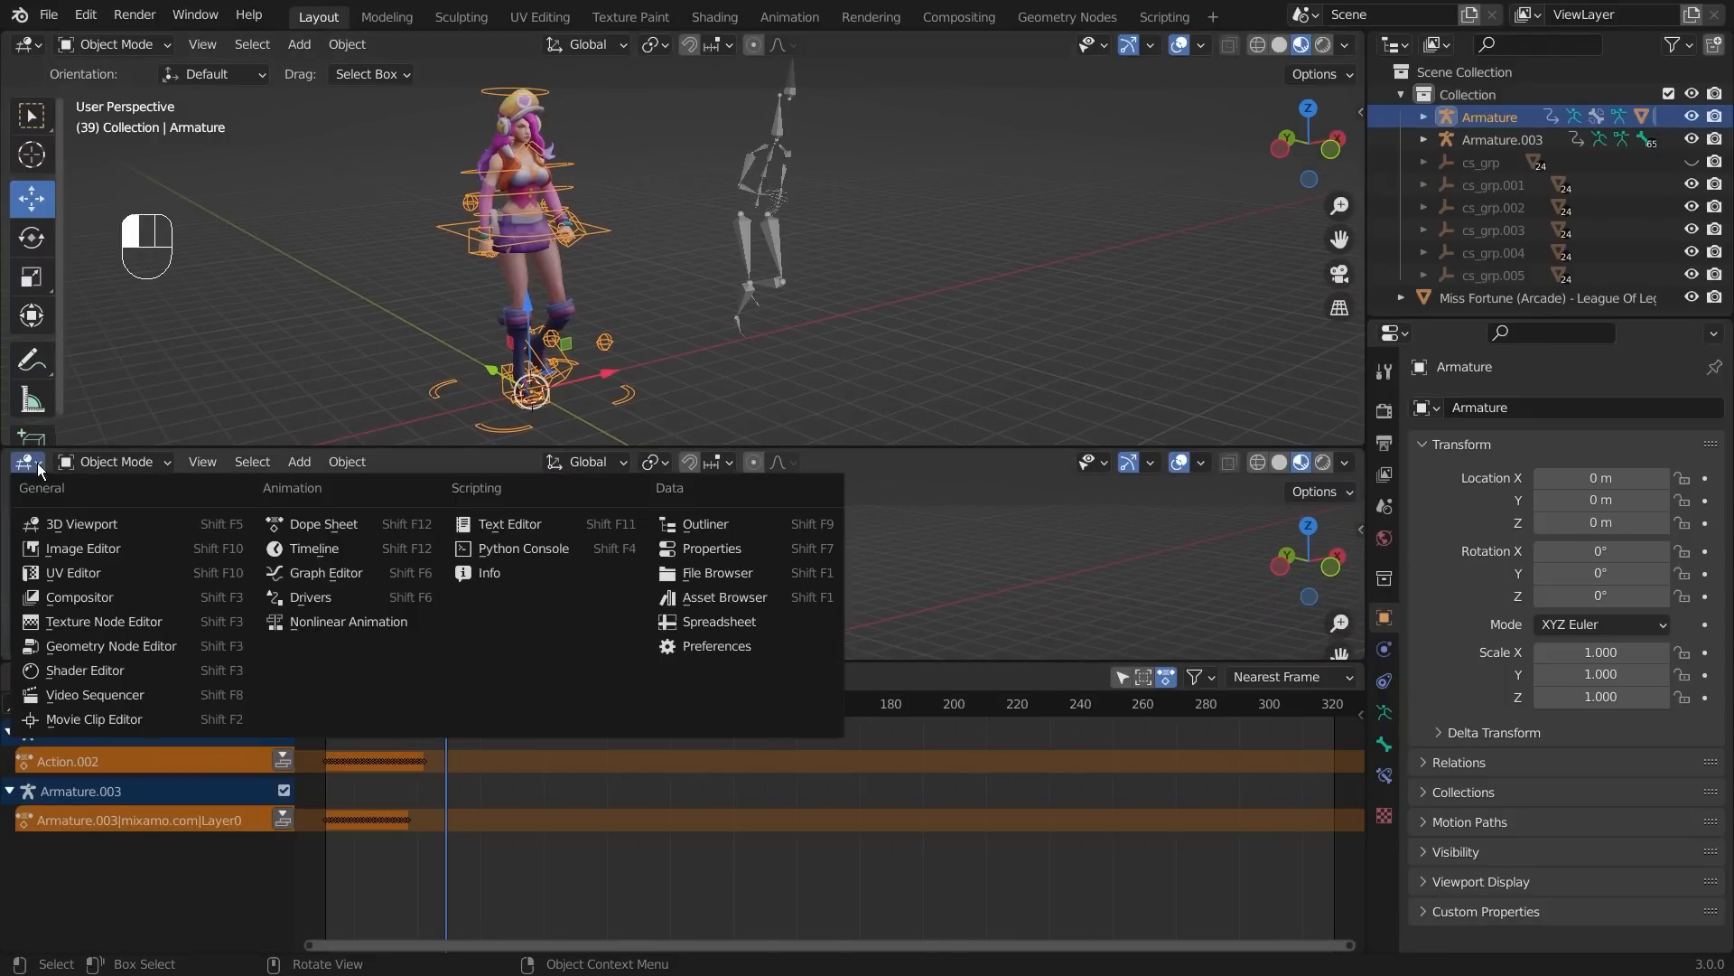
pyautogui.click(326, 525)
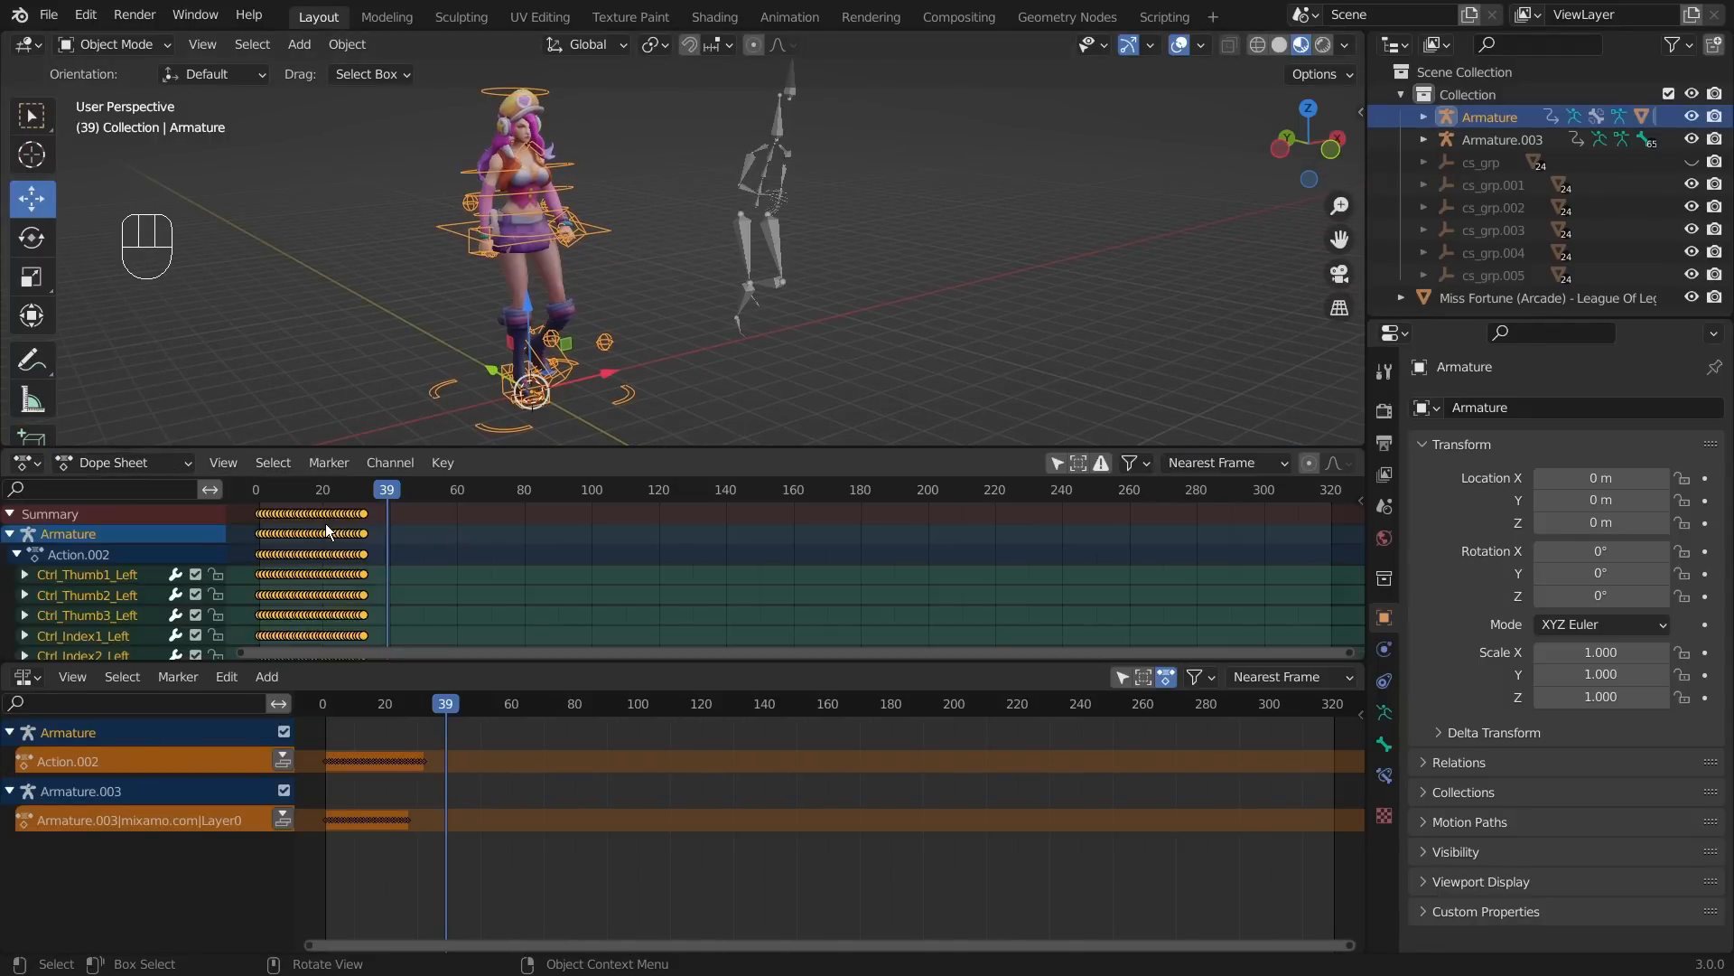
pyautogui.click(134, 464)
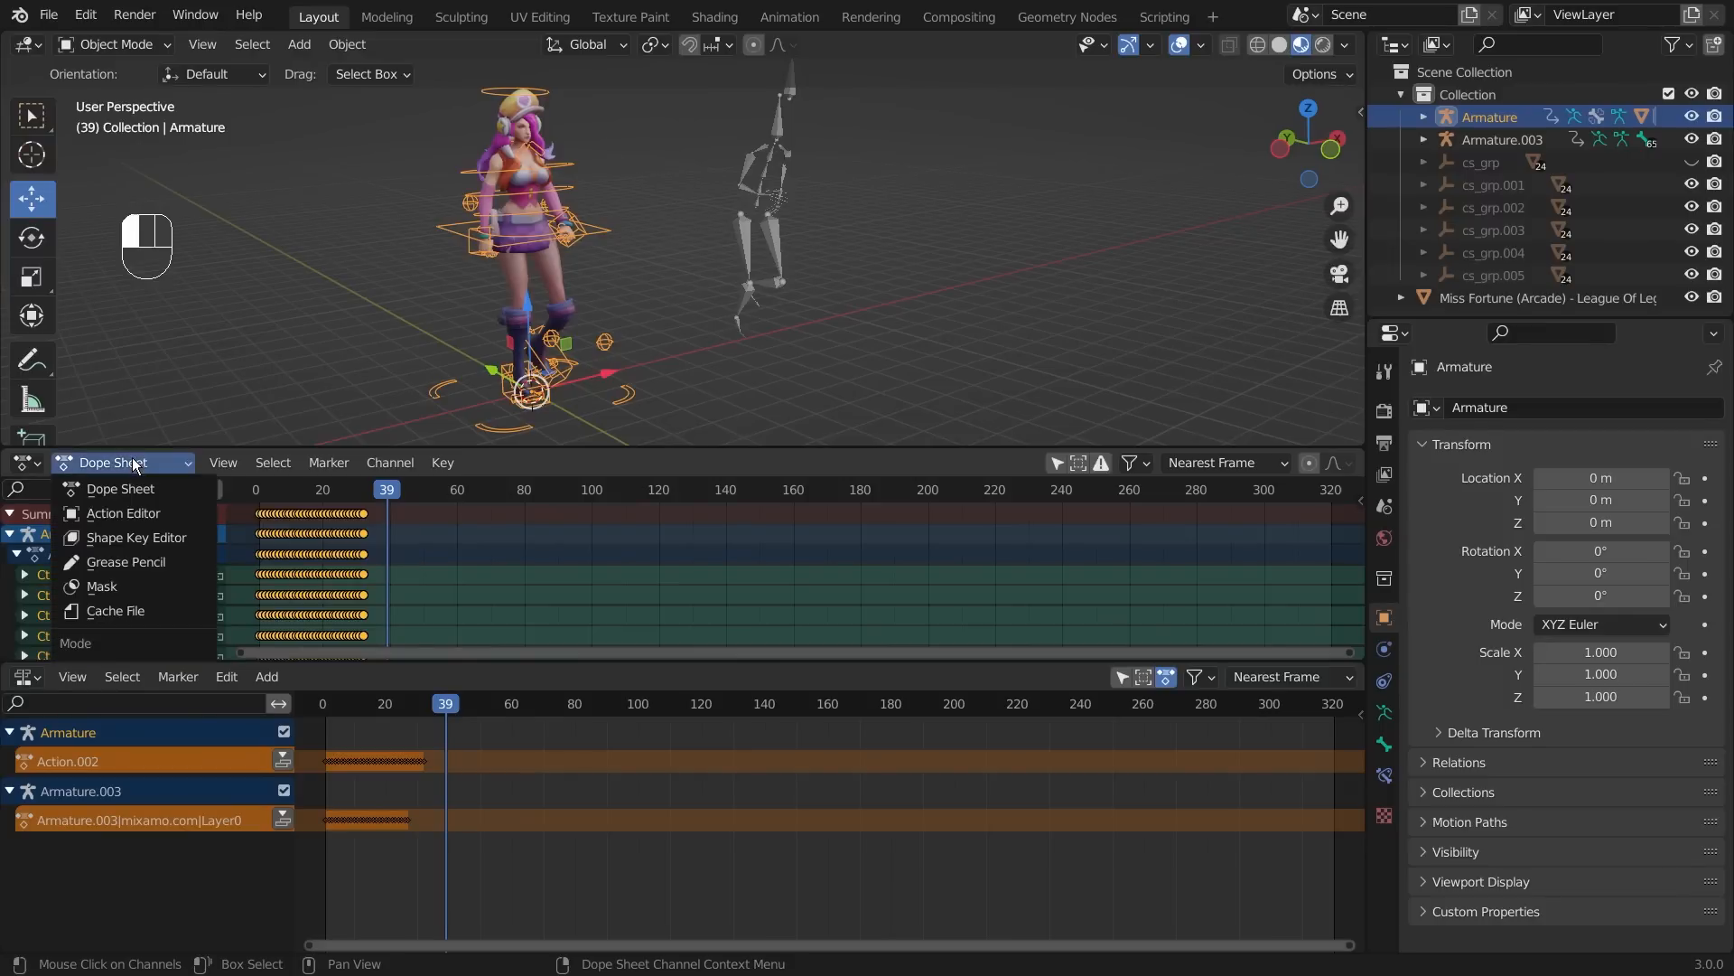
pyautogui.click(129, 512)
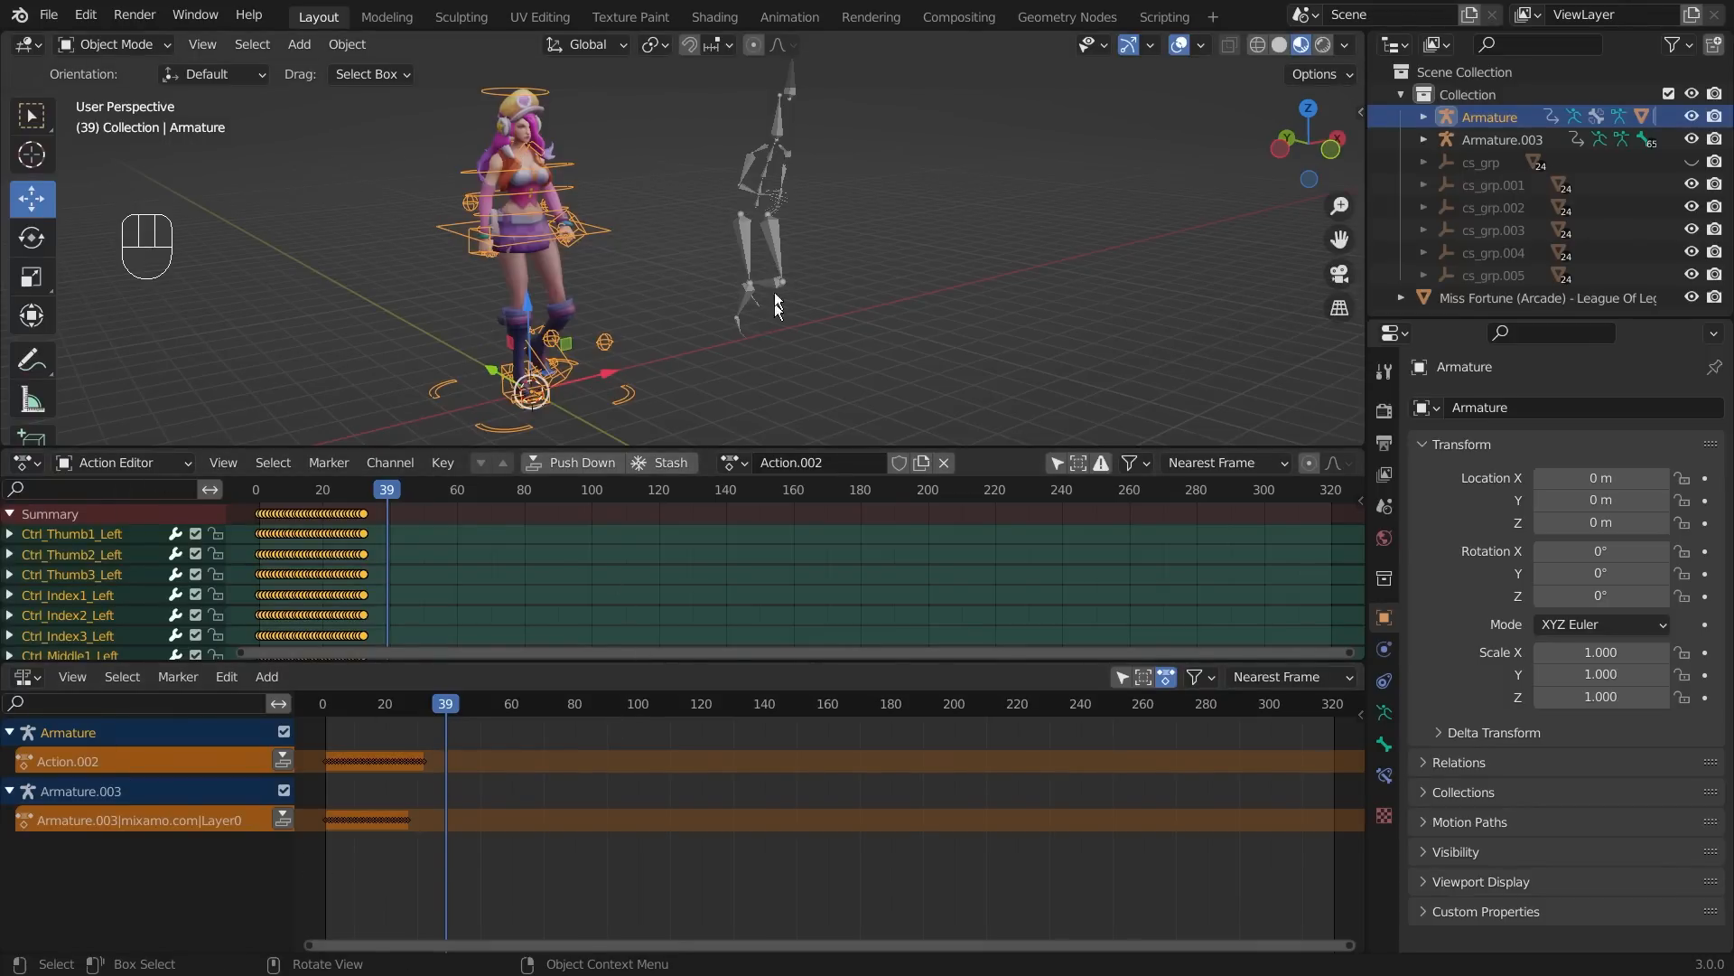
# - Reselect the girl's control rig and briefly play its animation, stopping at frame 43
pyautogui.moveTo(742, 301); pyautogui.dragTo(824, 291, button='middle')
pyautogui.click(743, 366)
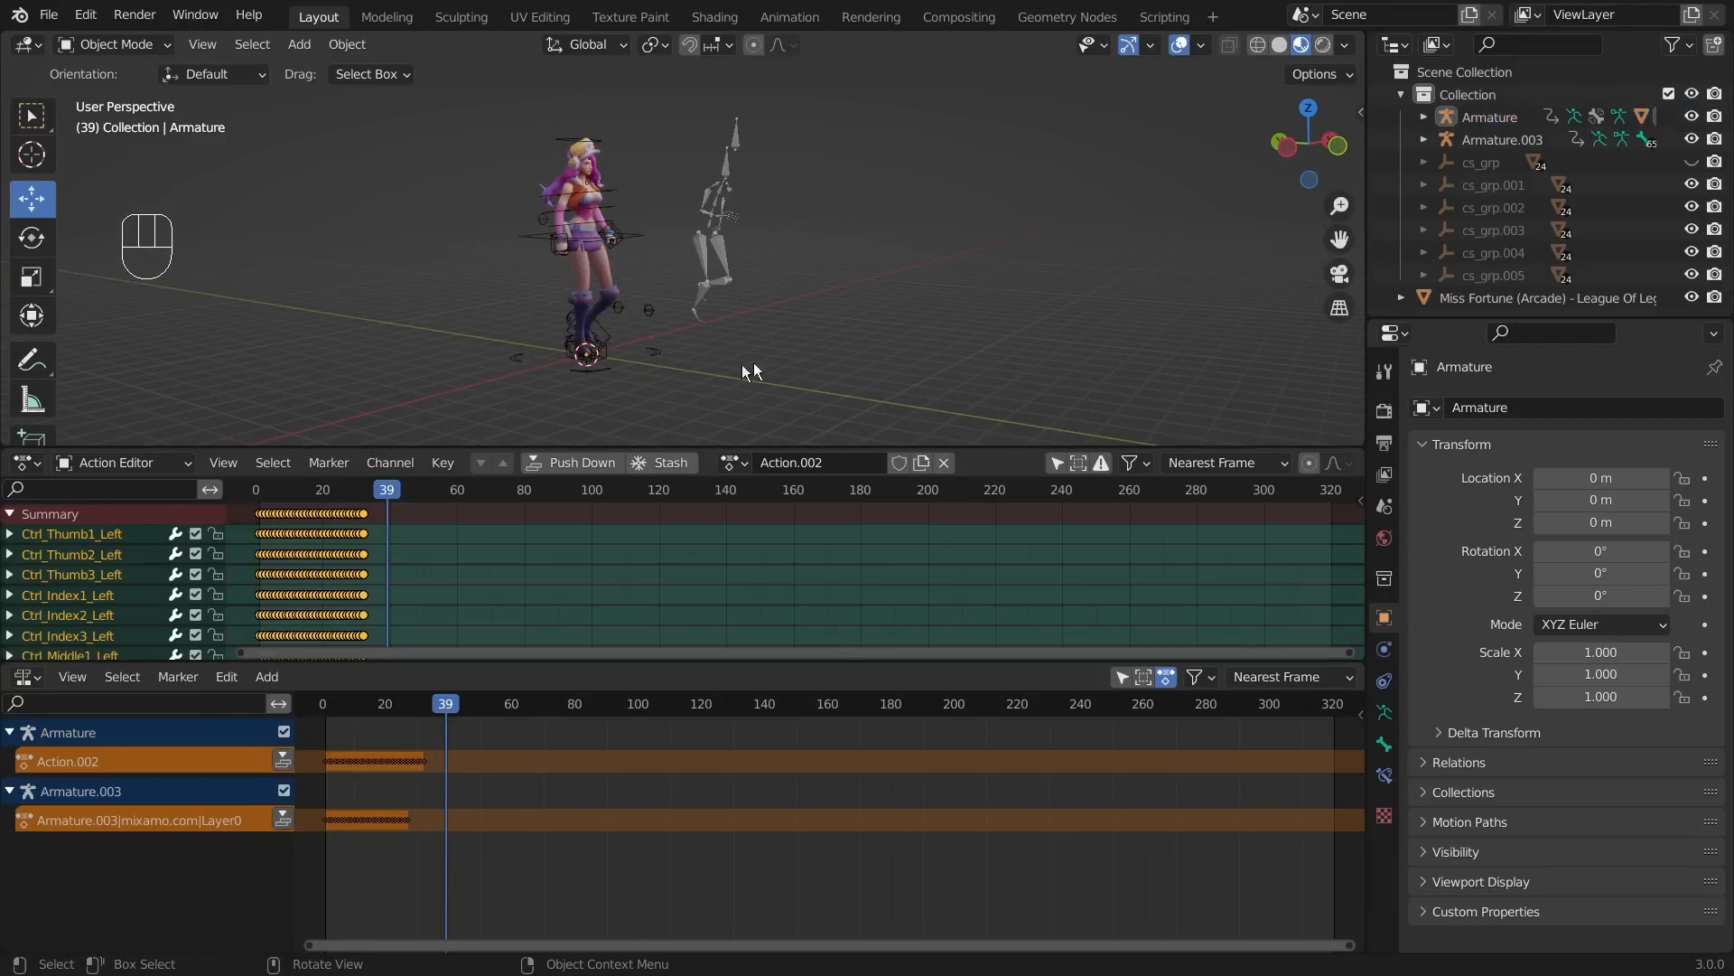
pyautogui.click(663, 348)
pyautogui.press('space')
pyautogui.press('space')
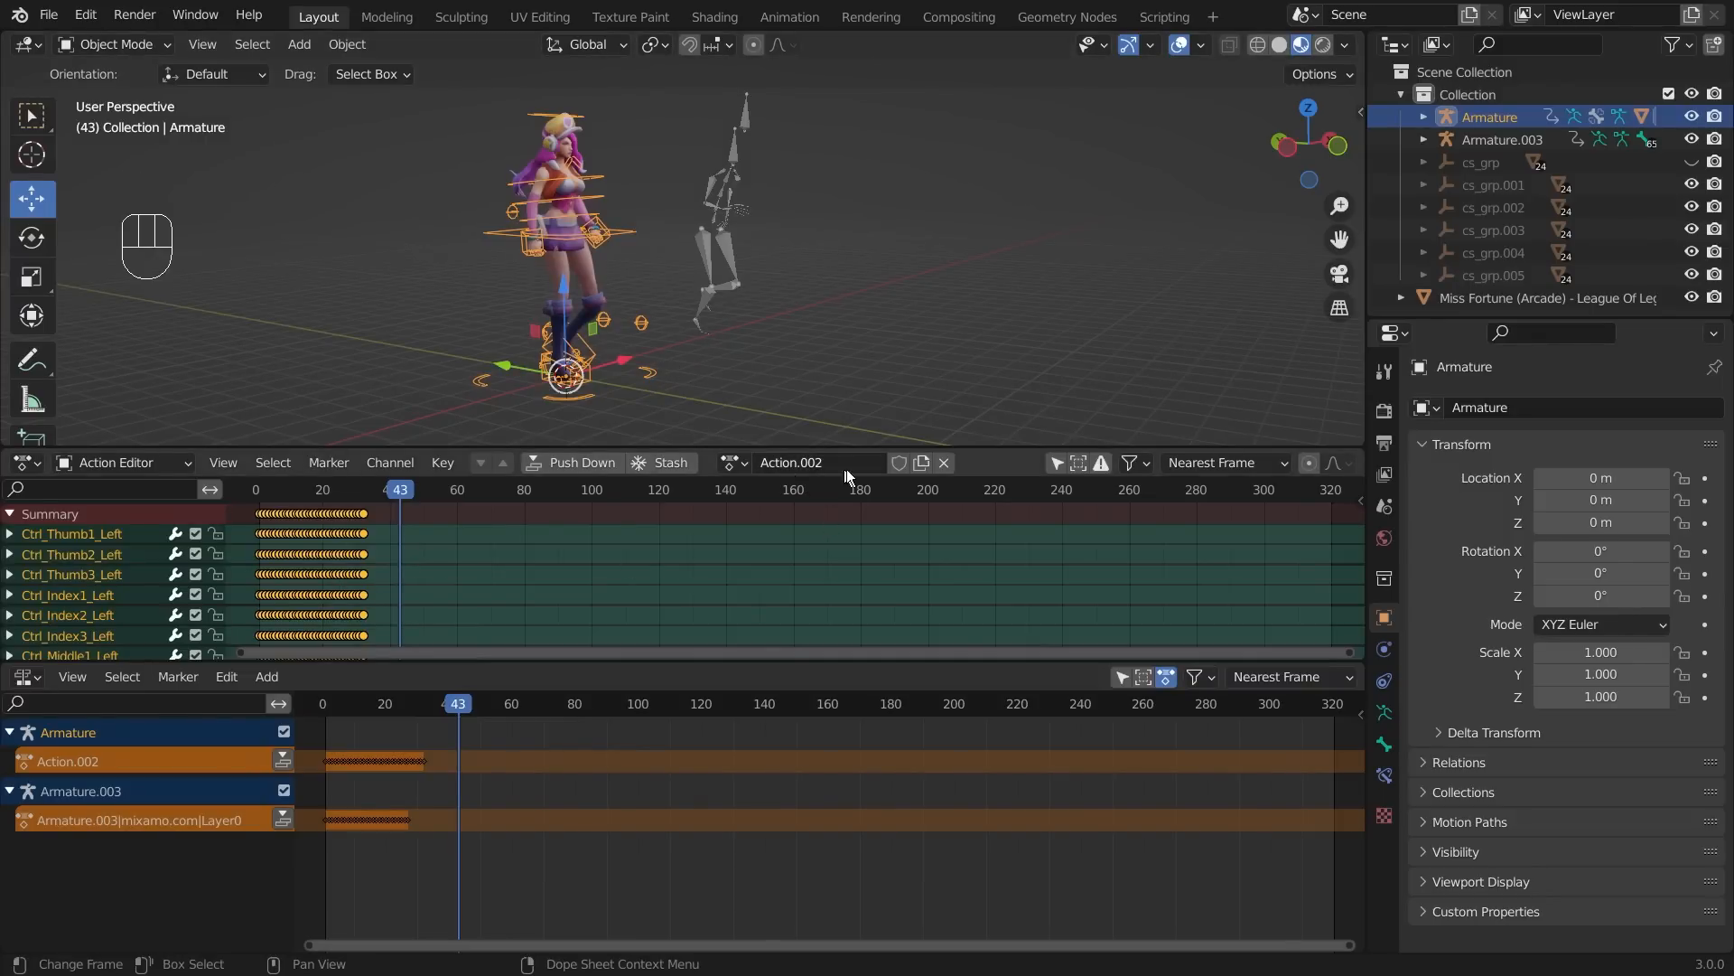
# - Browse the full list of stored actions available to the girl's control rig in the Action Editor
pyautogui.click(734, 464)
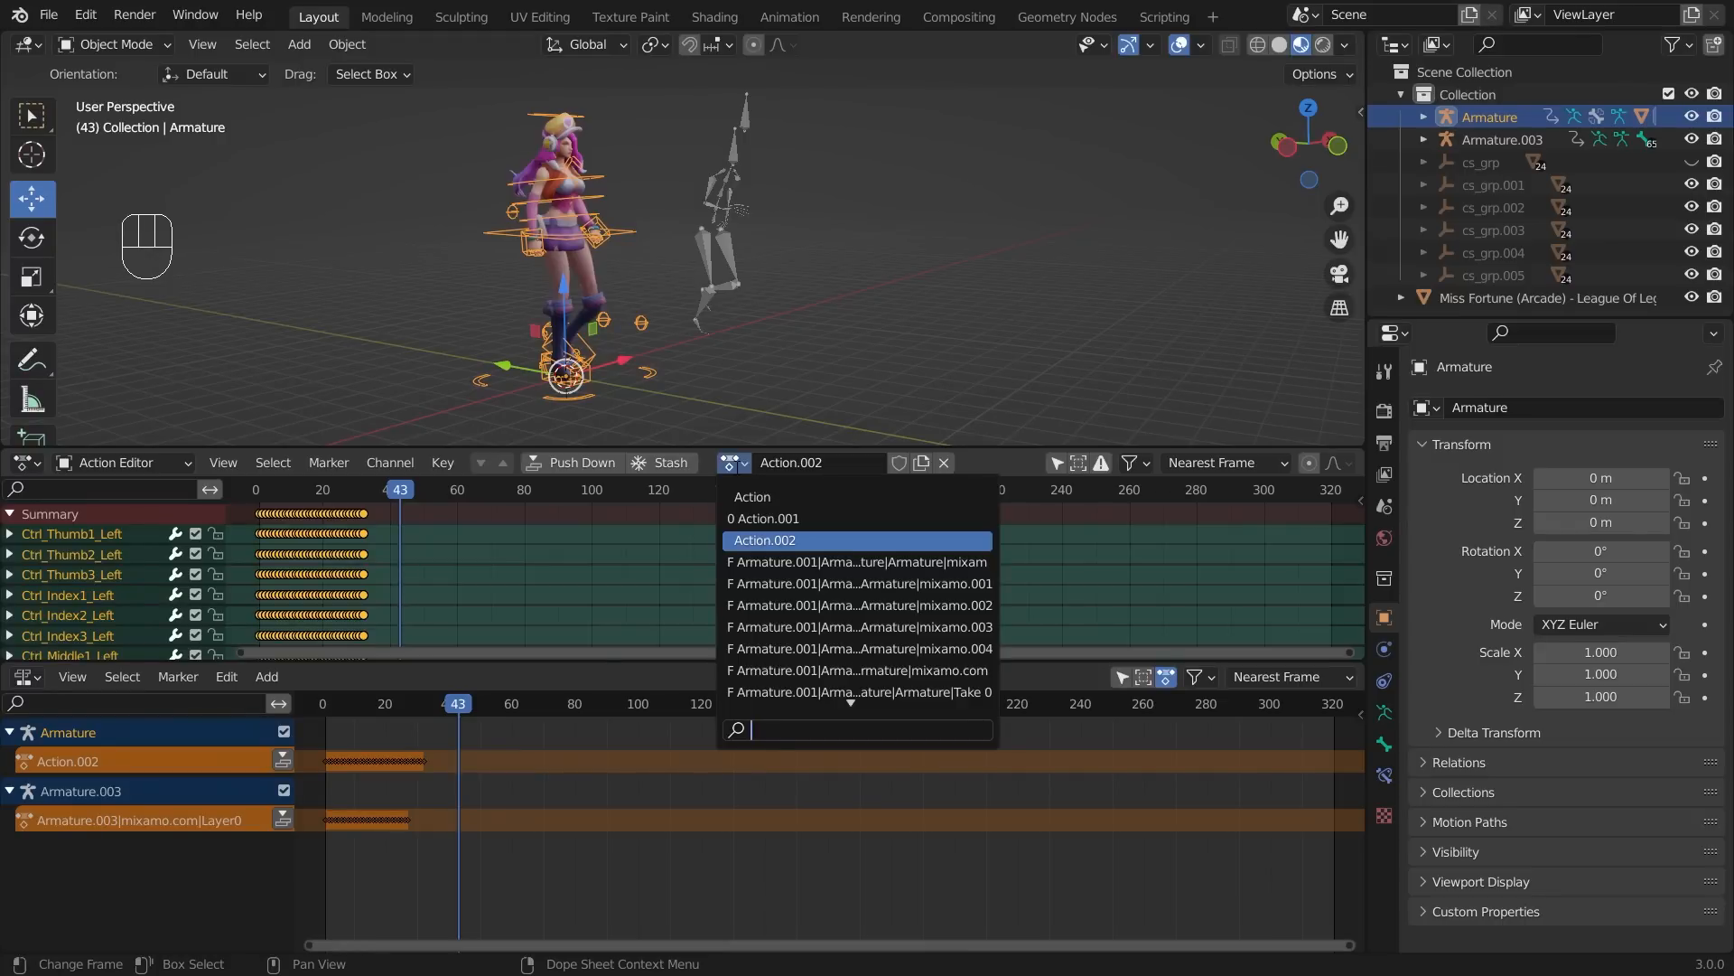
pyautogui.press('Down')
pyautogui.press('Down')
pyautogui.press('Down')
pyautogui.press('Down')
pyautogui.press('Down')
pyautogui.press('Down')
pyautogui.press('Down')
pyautogui.press('Down')
pyautogui.press('Down')
pyautogui.press('Down')
pyautogui.press('Down')
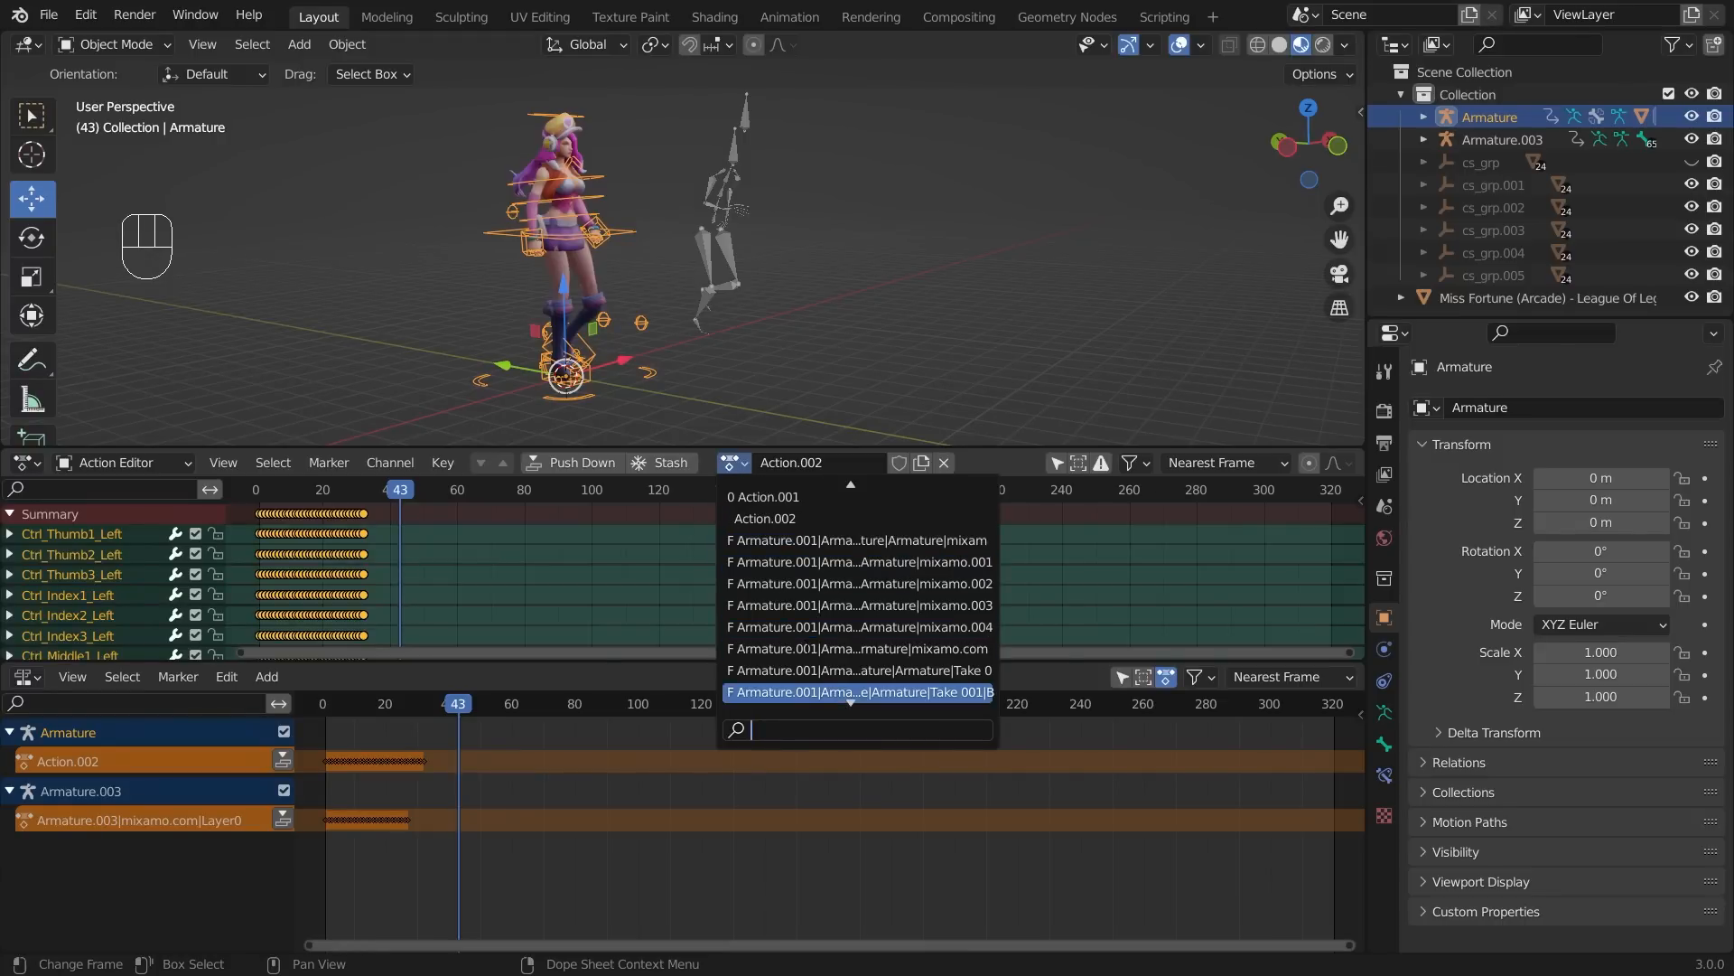
pyautogui.press('Down')
pyautogui.press('Down')
pyautogui.press('Down')
pyautogui.press('Down')
pyautogui.press('Down')
pyautogui.press('Down')
pyautogui.press('Down')
pyautogui.press('Down')
pyautogui.press('Down')
pyautogui.press('Down')
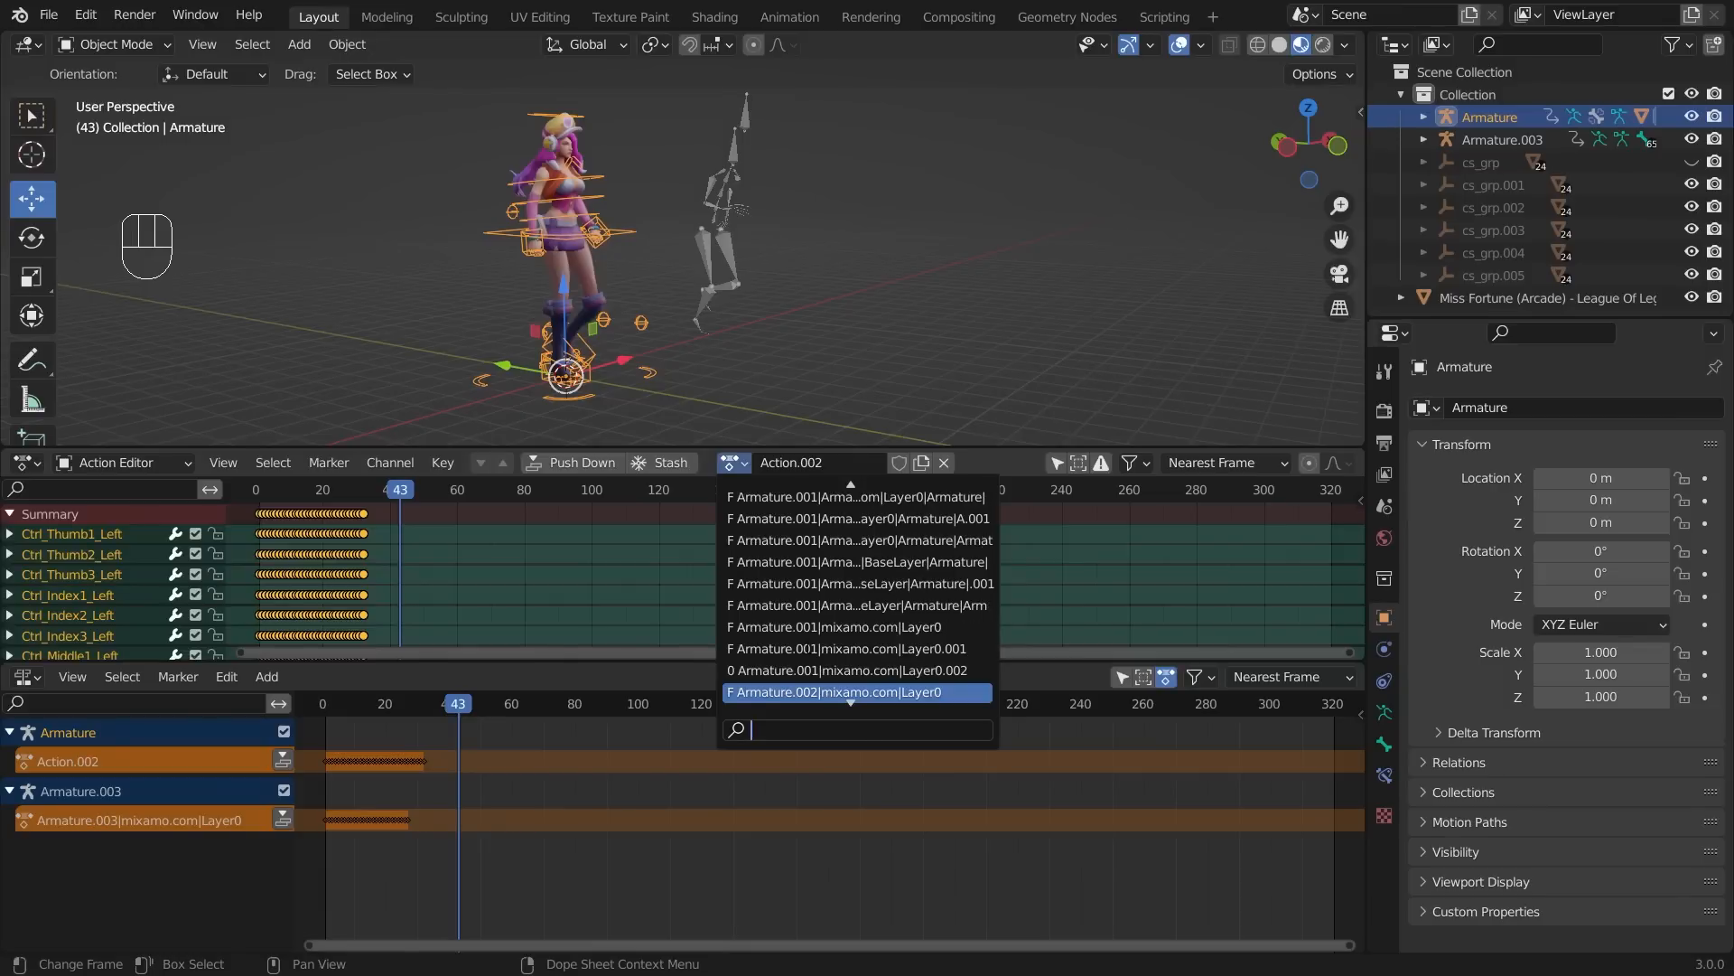
pyautogui.press('Down')
pyautogui.press('Down')
pyautogui.press('Up')
pyautogui.press('Up')
pyautogui.press('Up')
pyautogui.press('Up')
pyautogui.press('Up')
pyautogui.press('Up')
pyautogui.press('Up')
pyautogui.press('Up')
pyautogui.press('Up')
pyautogui.press('Up')
pyautogui.press('Up')
pyautogui.press('Up')
pyautogui.press('Up')
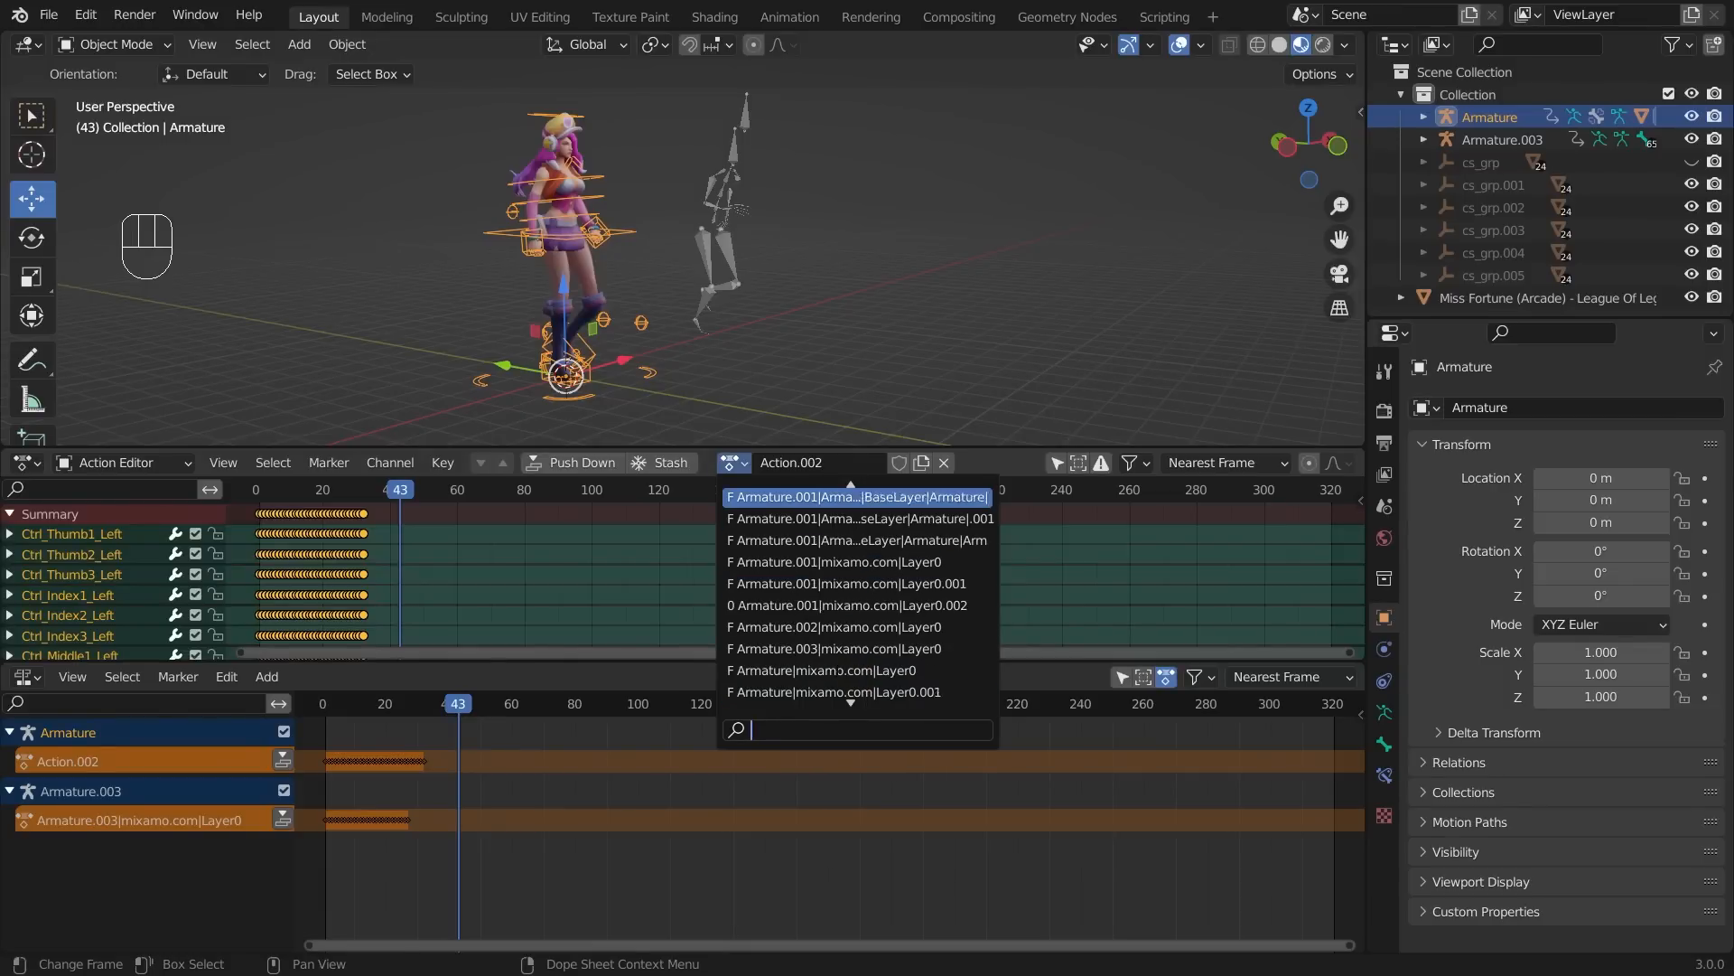
pyautogui.press('Up')
pyautogui.press('Up')
pyautogui.press('Up')
pyautogui.press('Up')
pyautogui.press('Up')
pyautogui.press('Up')
pyautogui.press('Up')
pyautogui.press('Up')
pyautogui.press('Up')
pyautogui.press('Up')
pyautogui.press('Up')
pyautogui.press('Up')
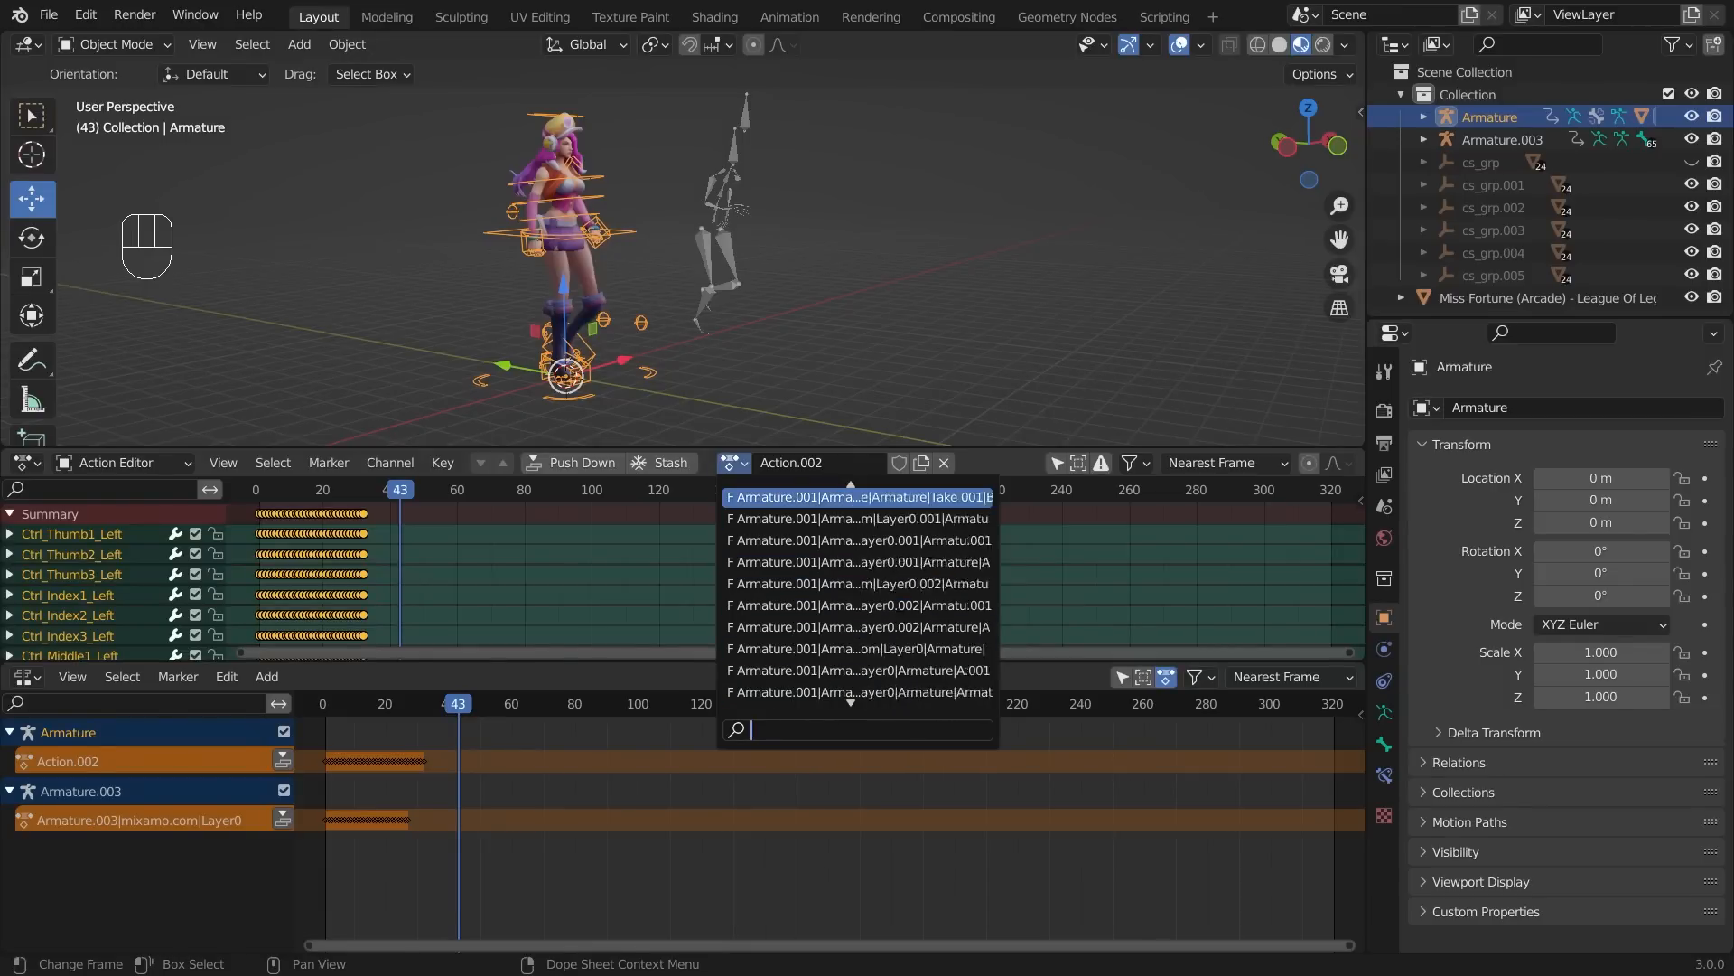
pyautogui.scroll(4, 901, 603)
pyautogui.scroll(4, 910, 618)
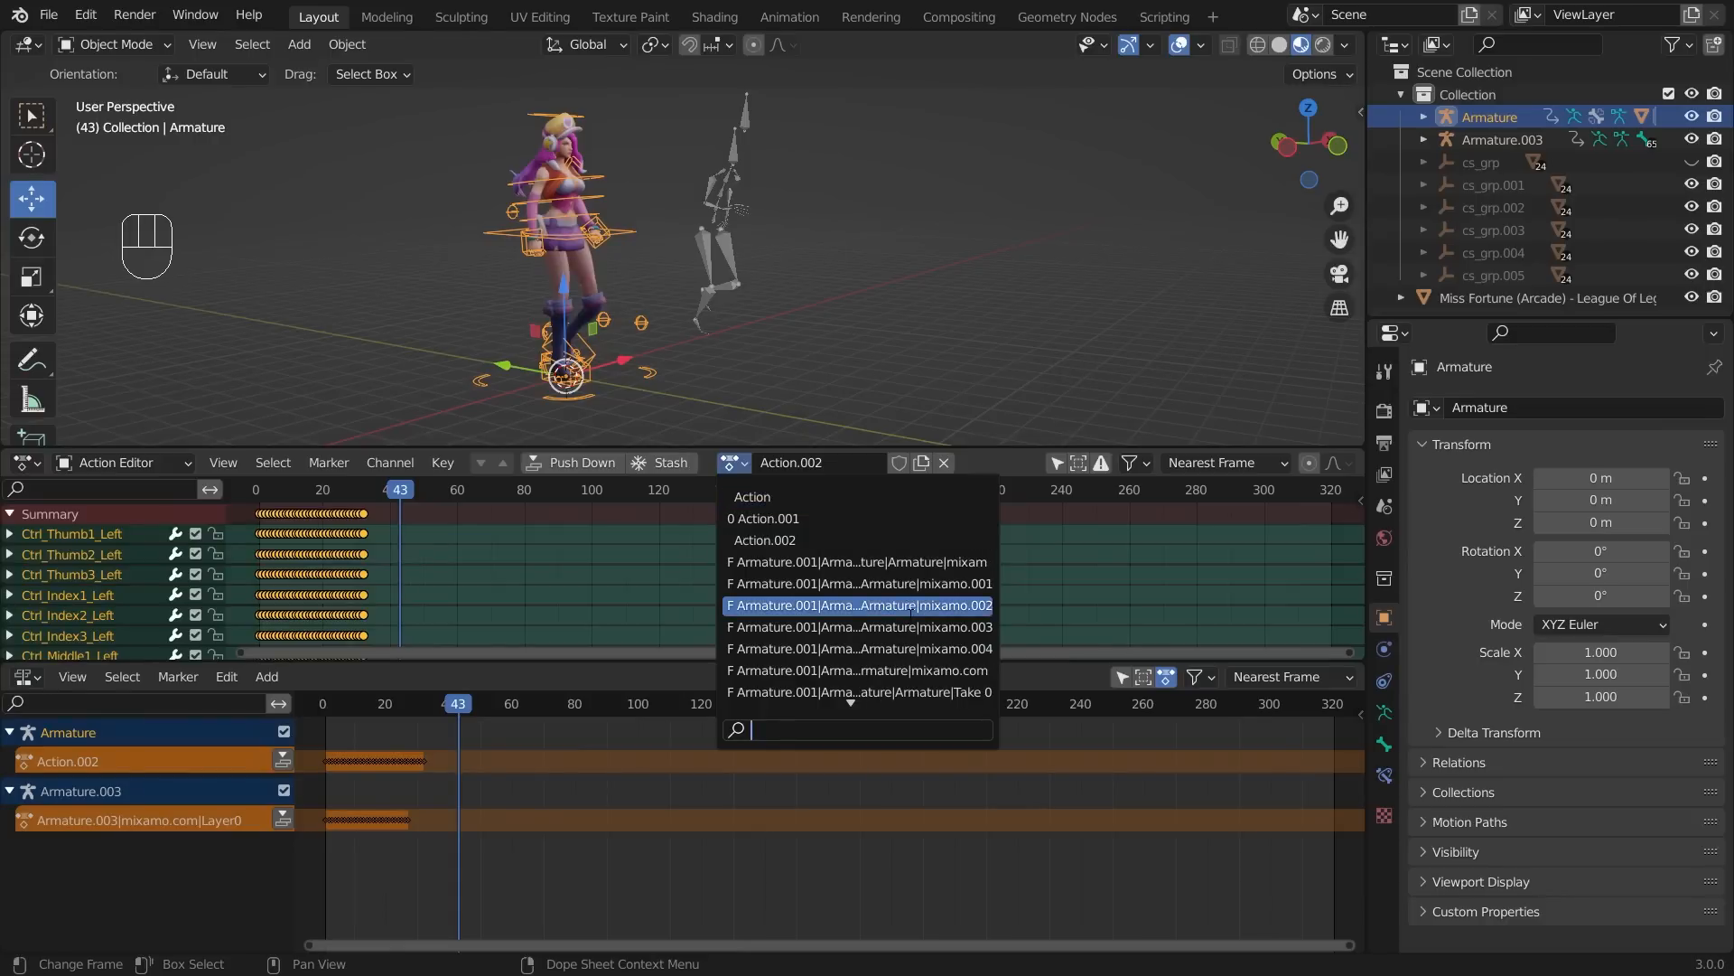
pyautogui.scroll(2, 911, 618)
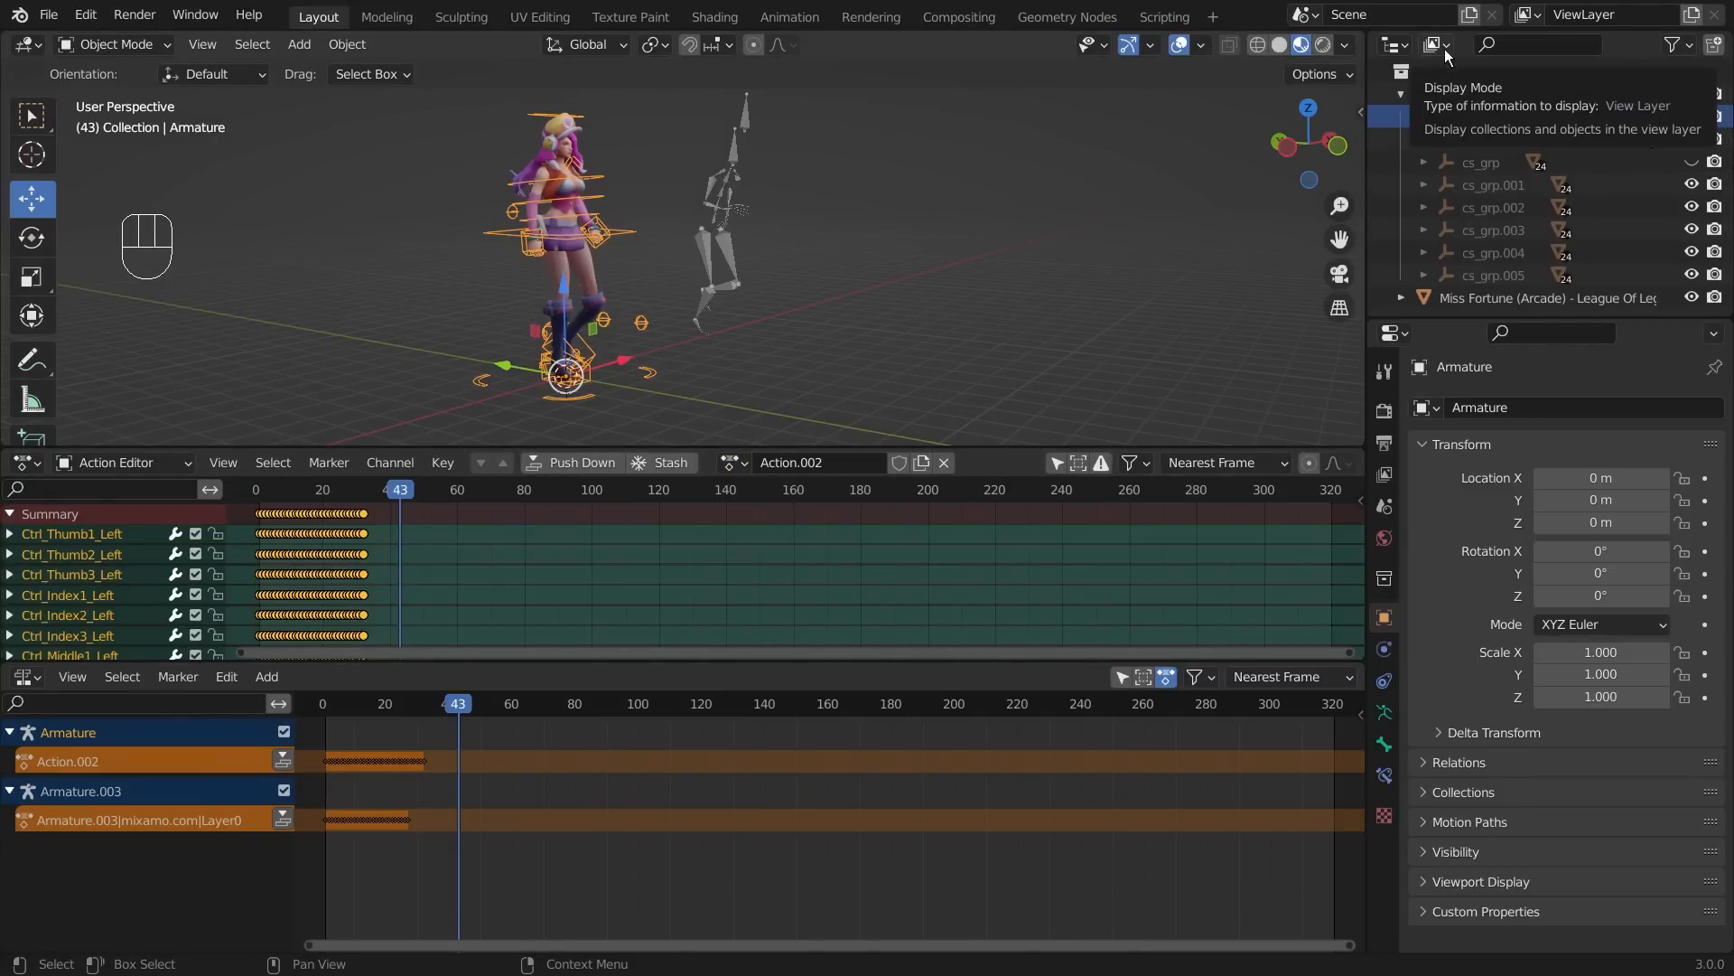
# - Switch the outliner's display mode to Blender File and expand the file's Actions list
pyautogui.press('super+plus')
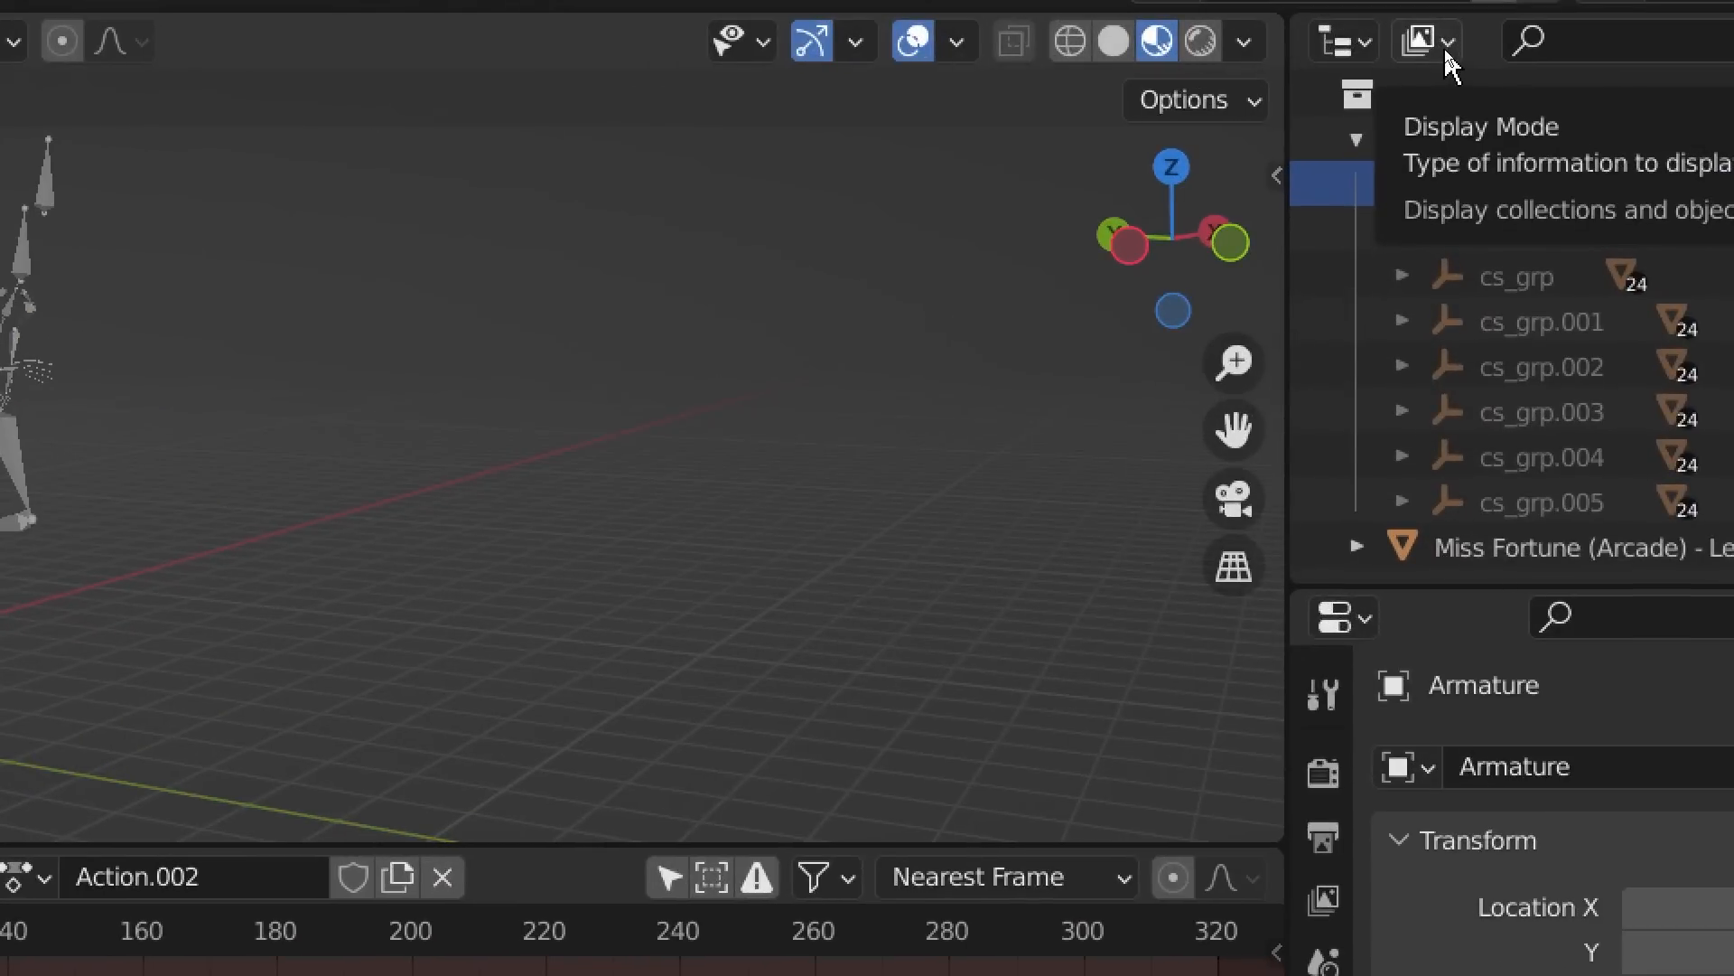
pyautogui.click(1444, 49)
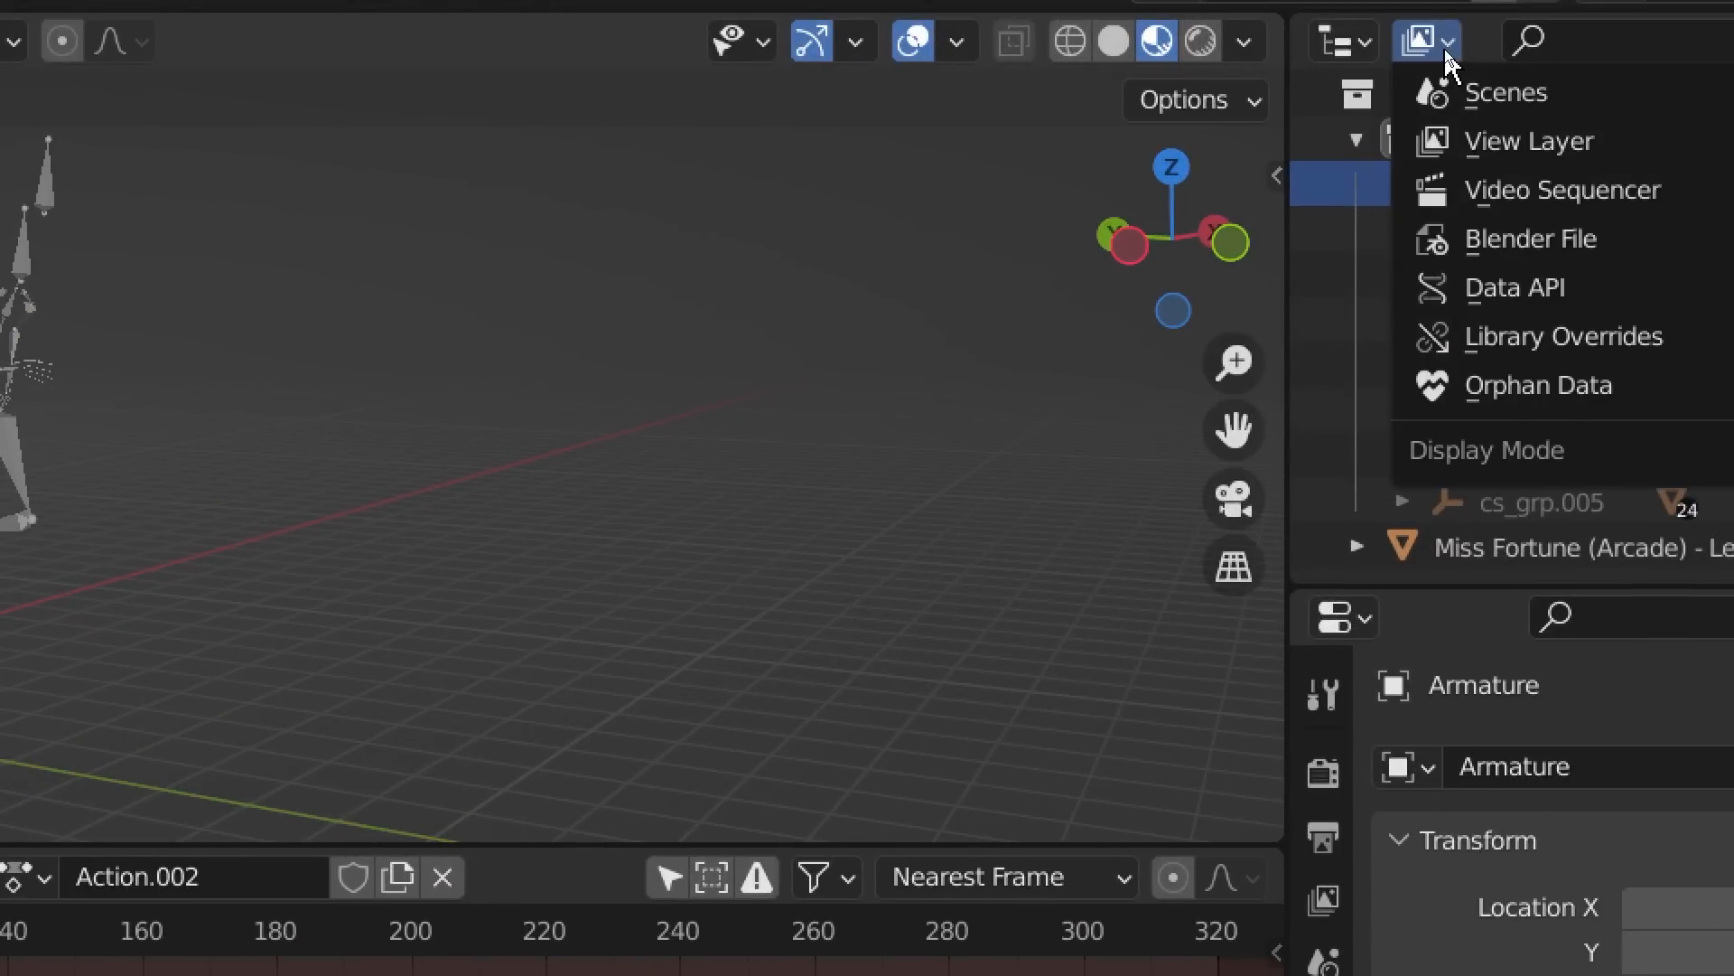
pyautogui.press('super+minus')
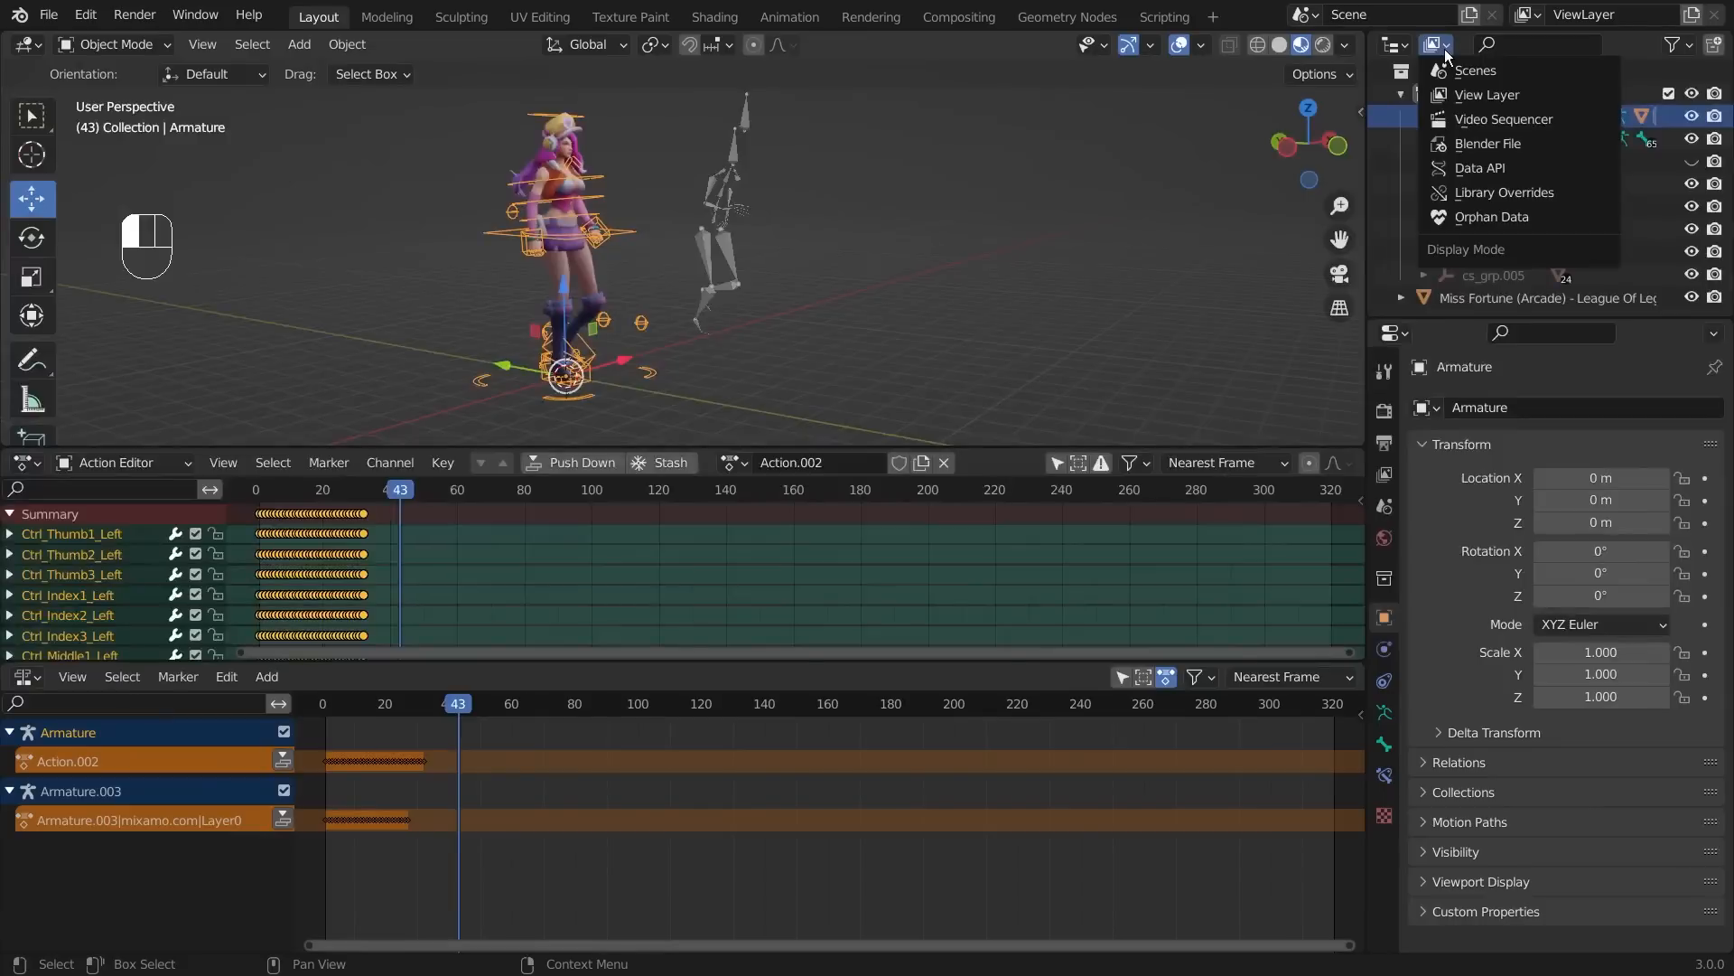
pyautogui.click(1496, 144)
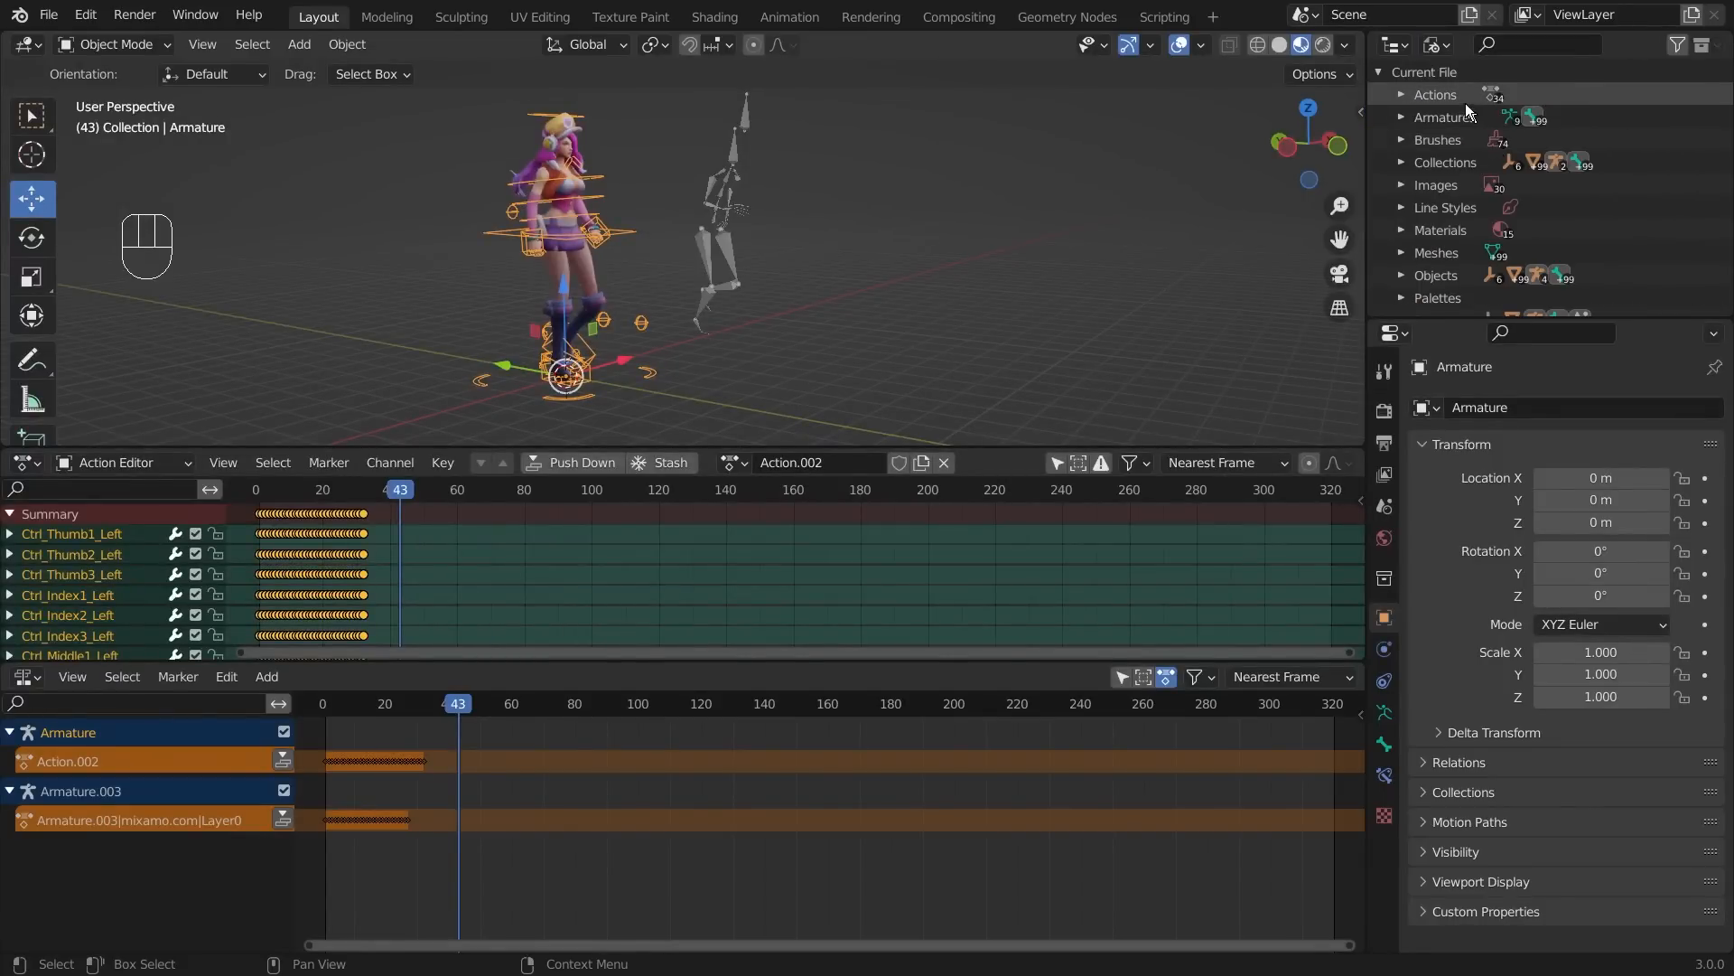
pyautogui.click(1401, 95)
pyautogui.scroll(-2, 1488, 182)
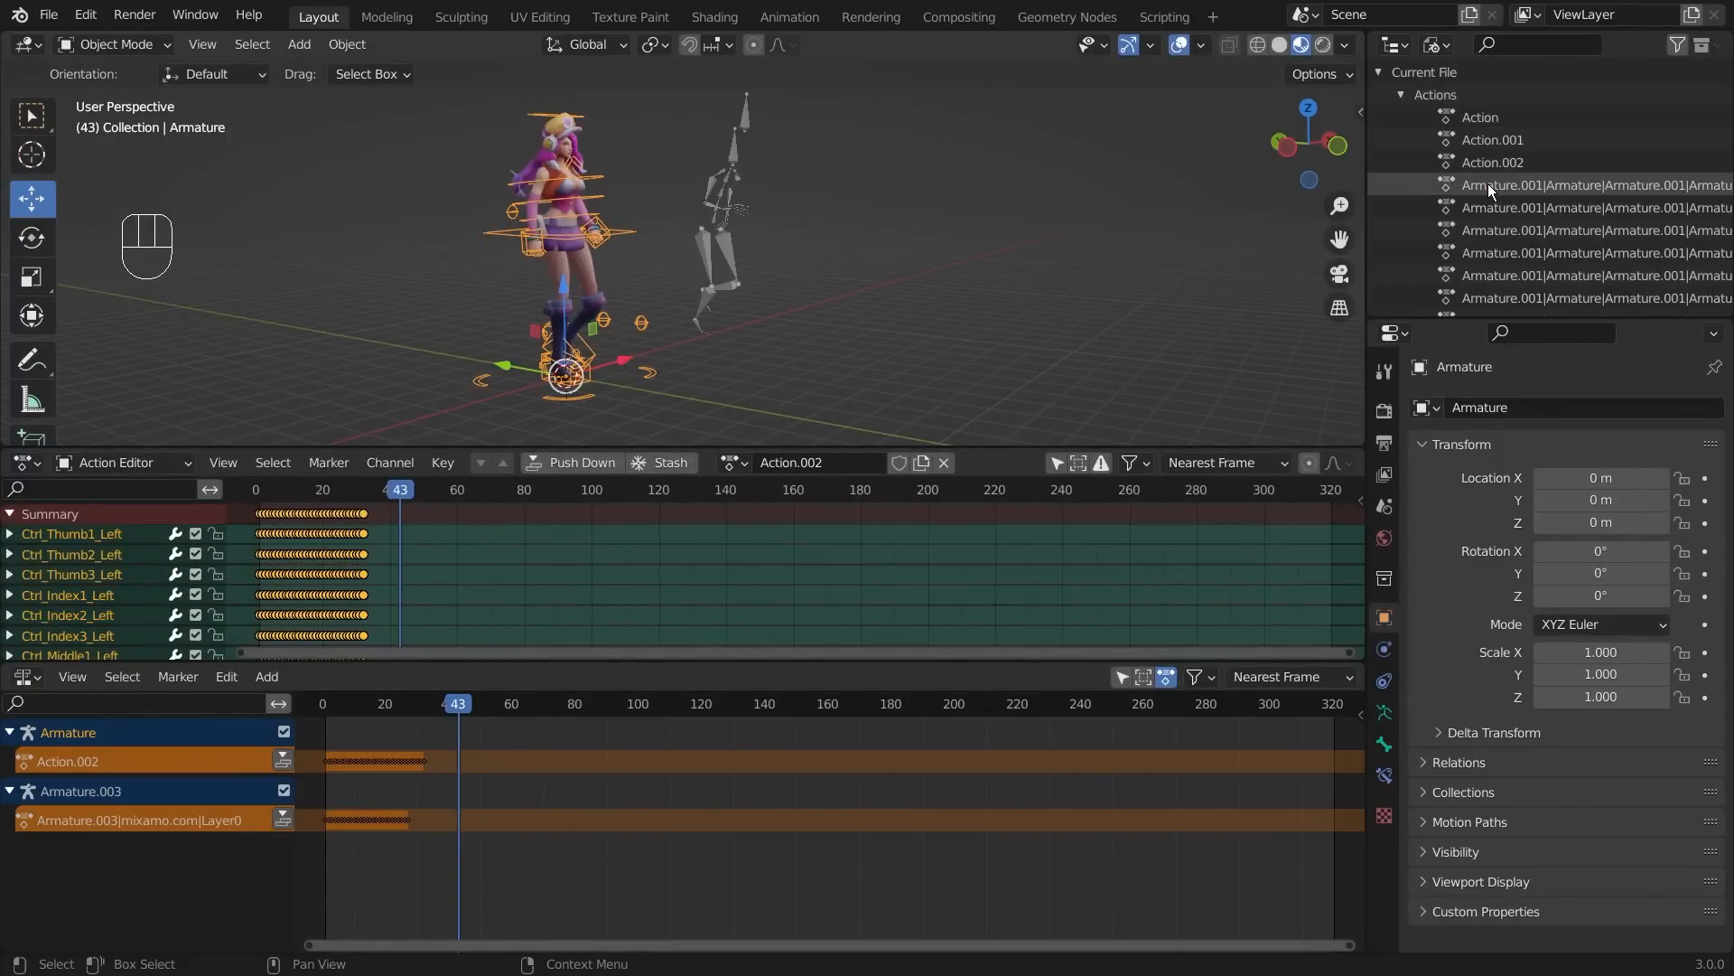
pyautogui.scroll(-10, 1488, 186)
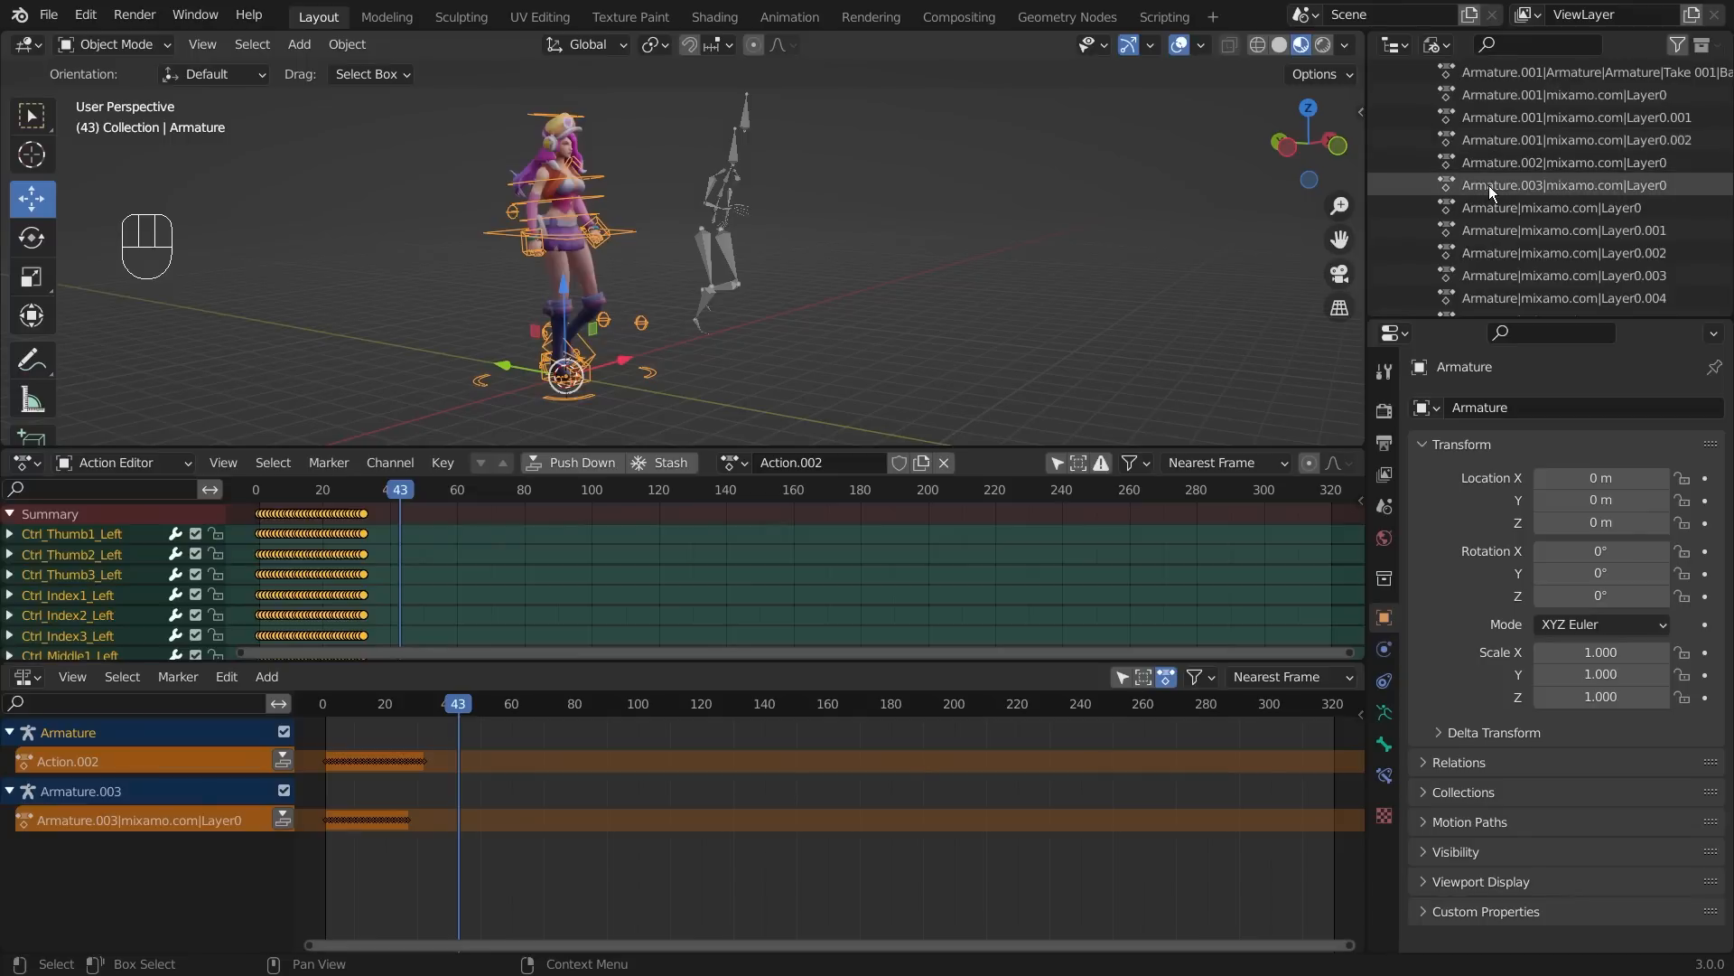
pyautogui.scroll(12, 1488, 186)
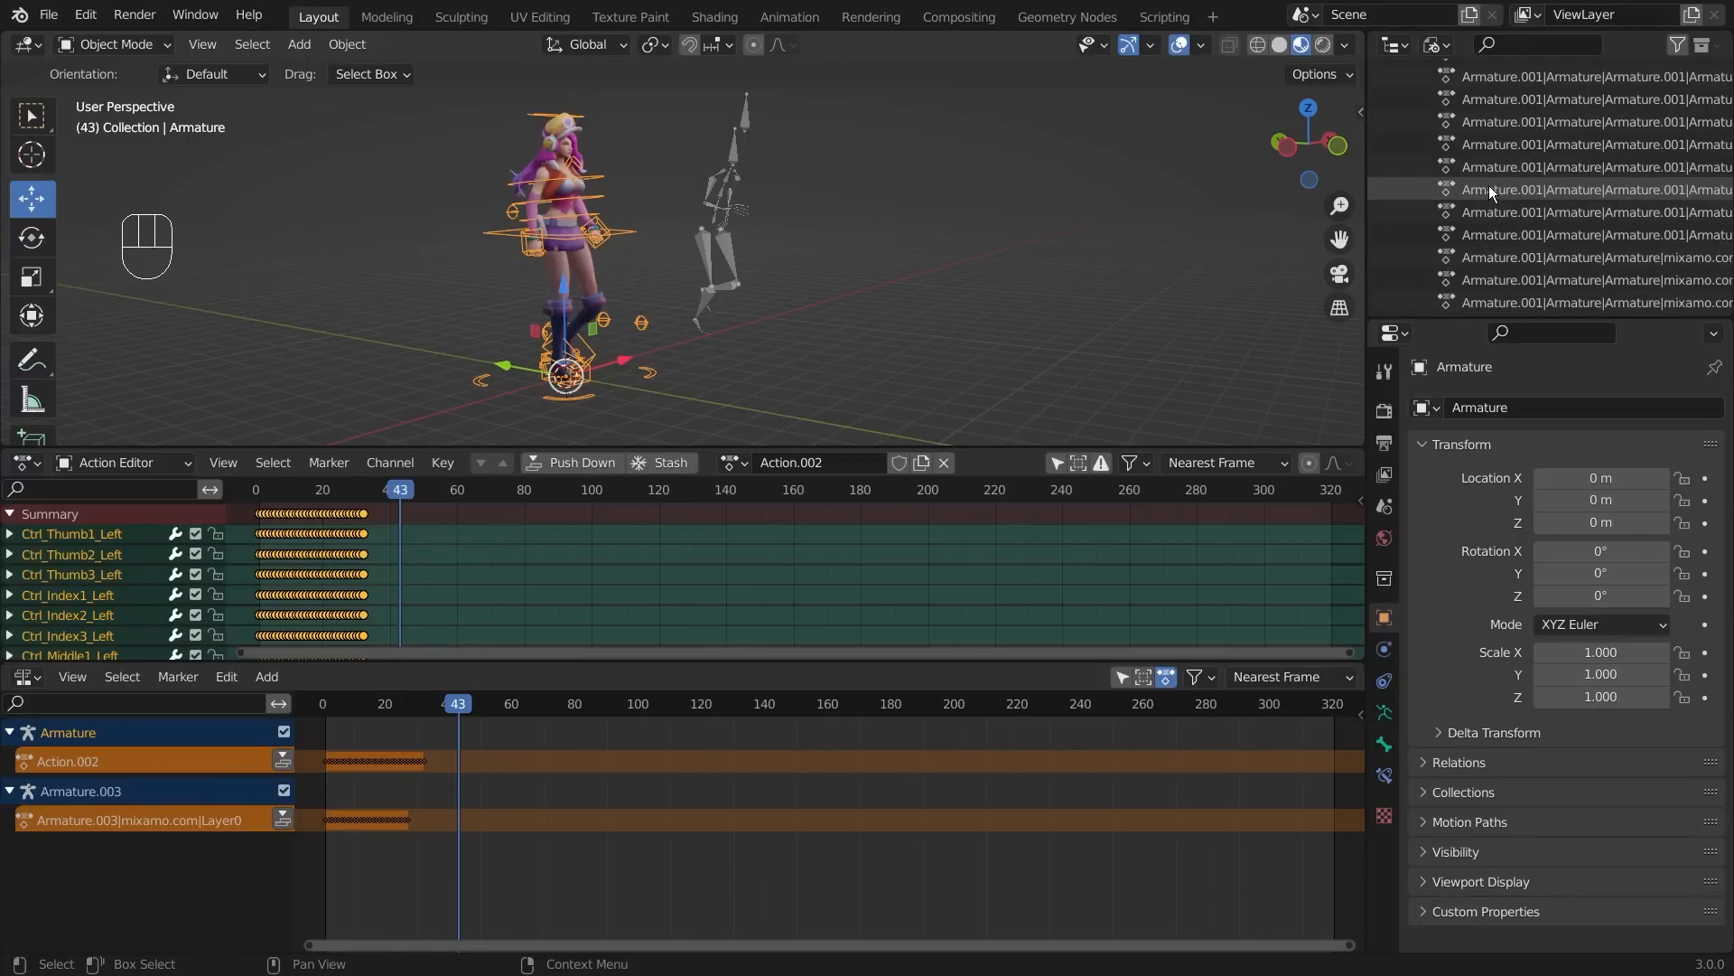
pyautogui.click(757, 334)
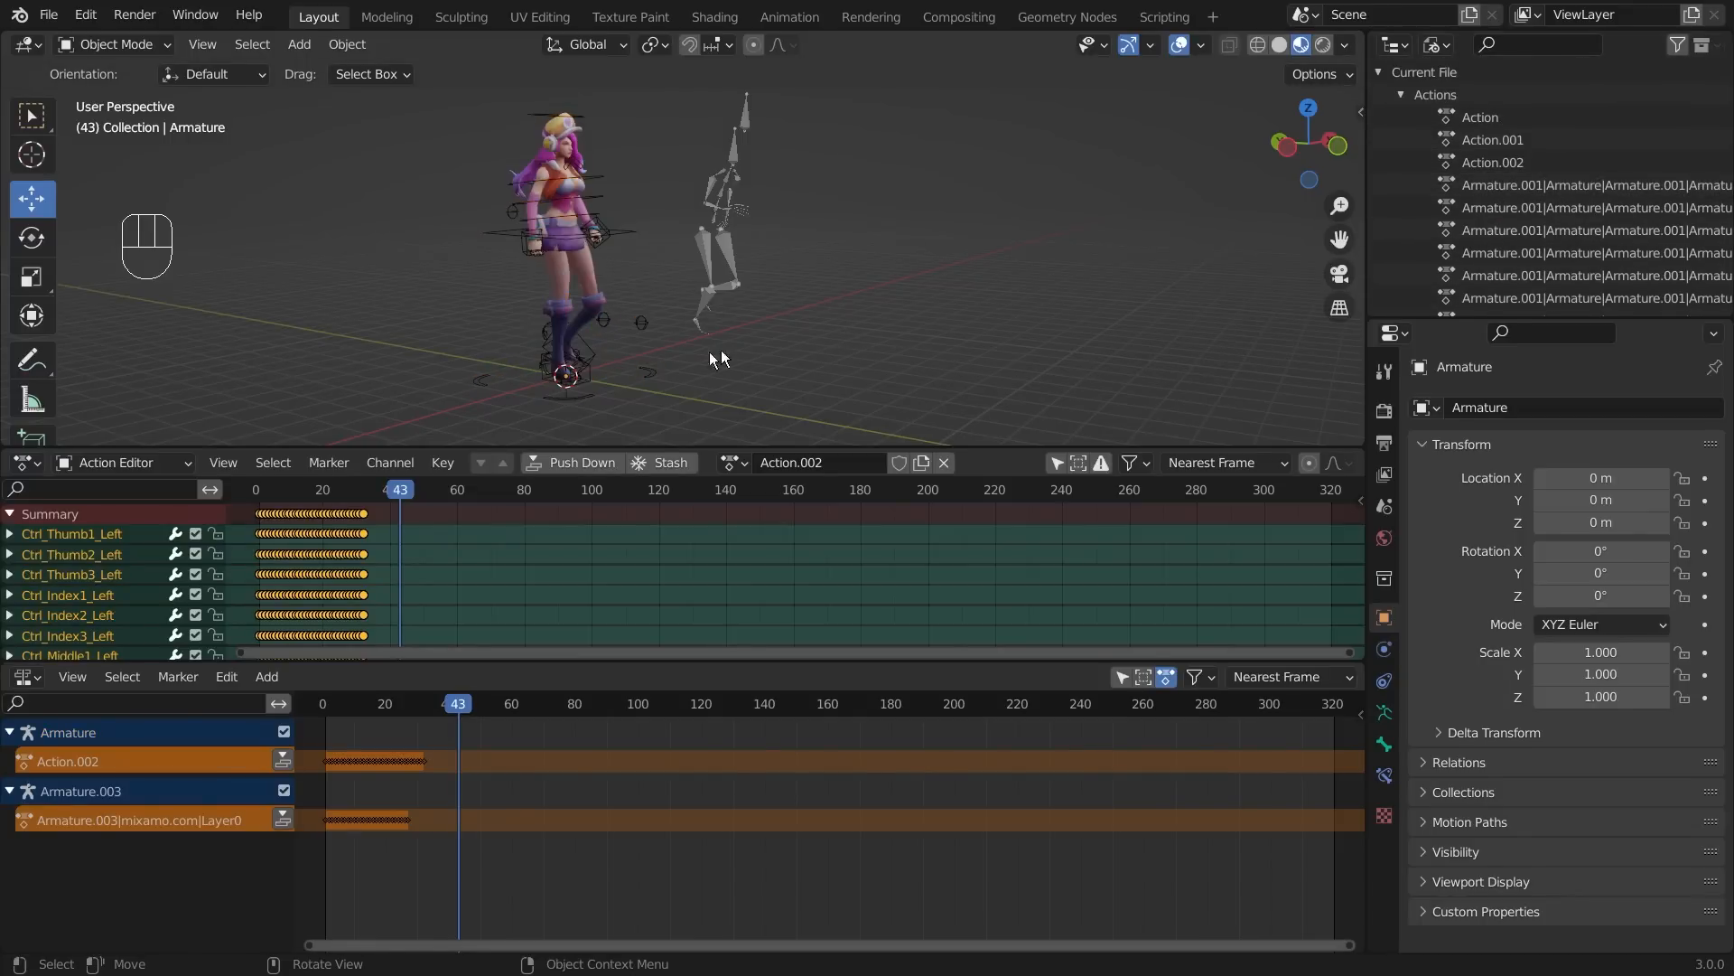
pyautogui.click(648, 375)
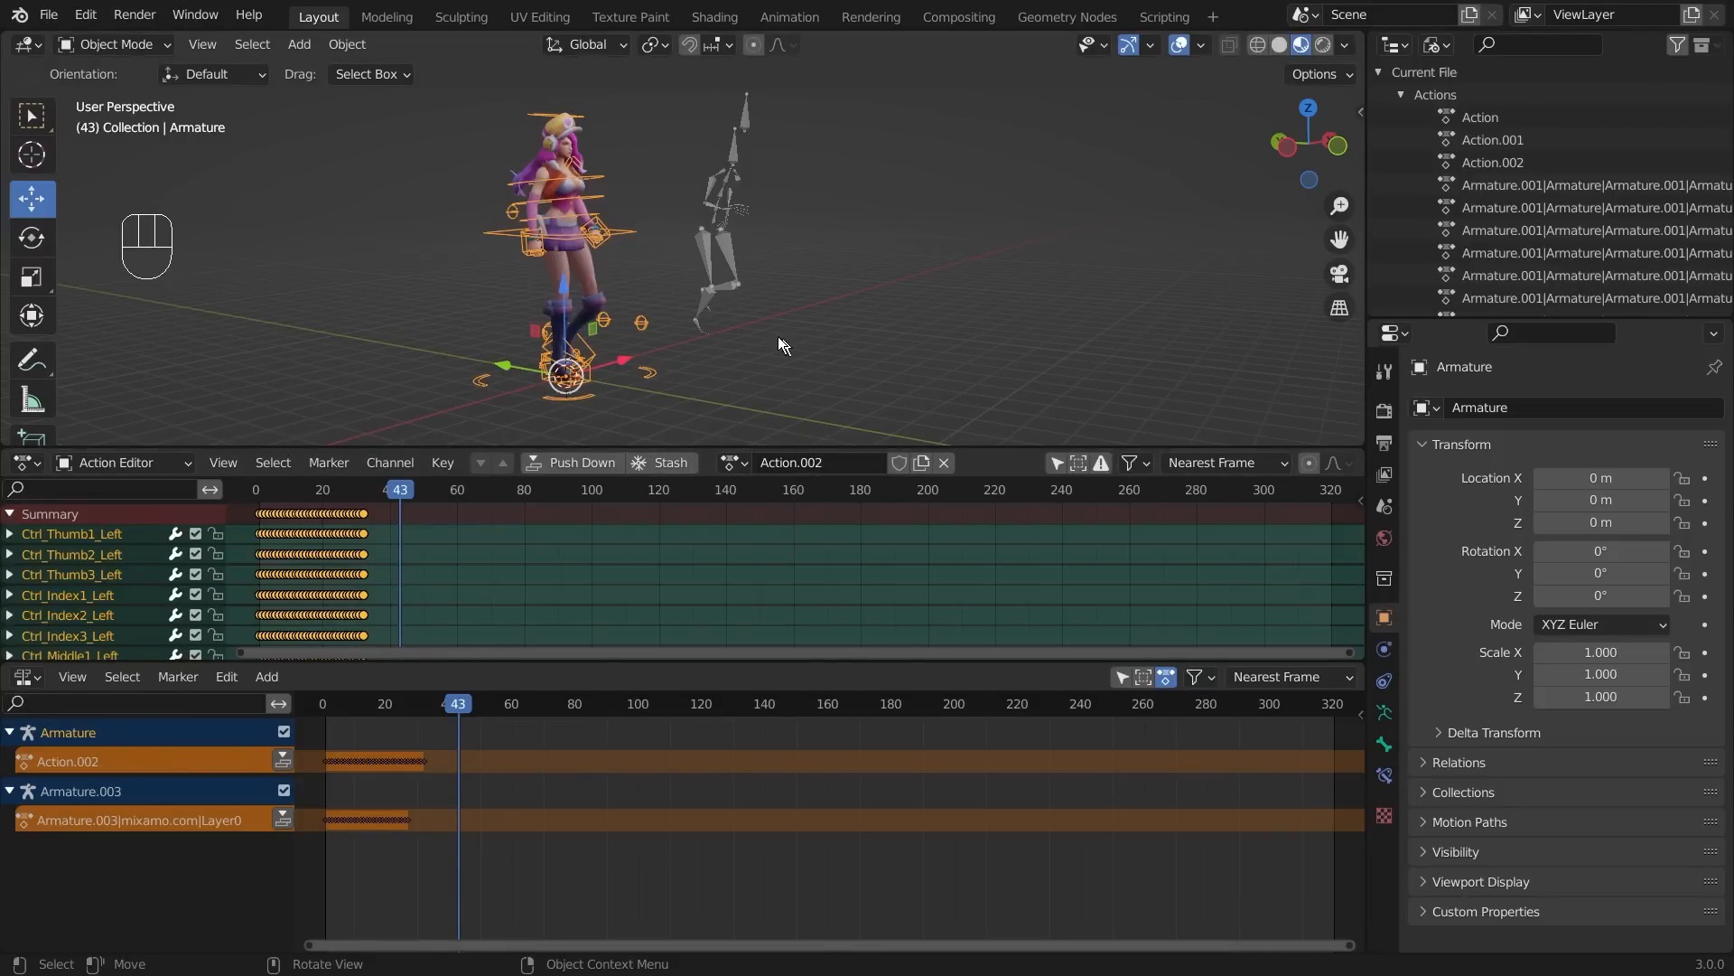
# - Rename the action of the Armature.003 skeleton as Jump
pyautogui.click(723, 246)
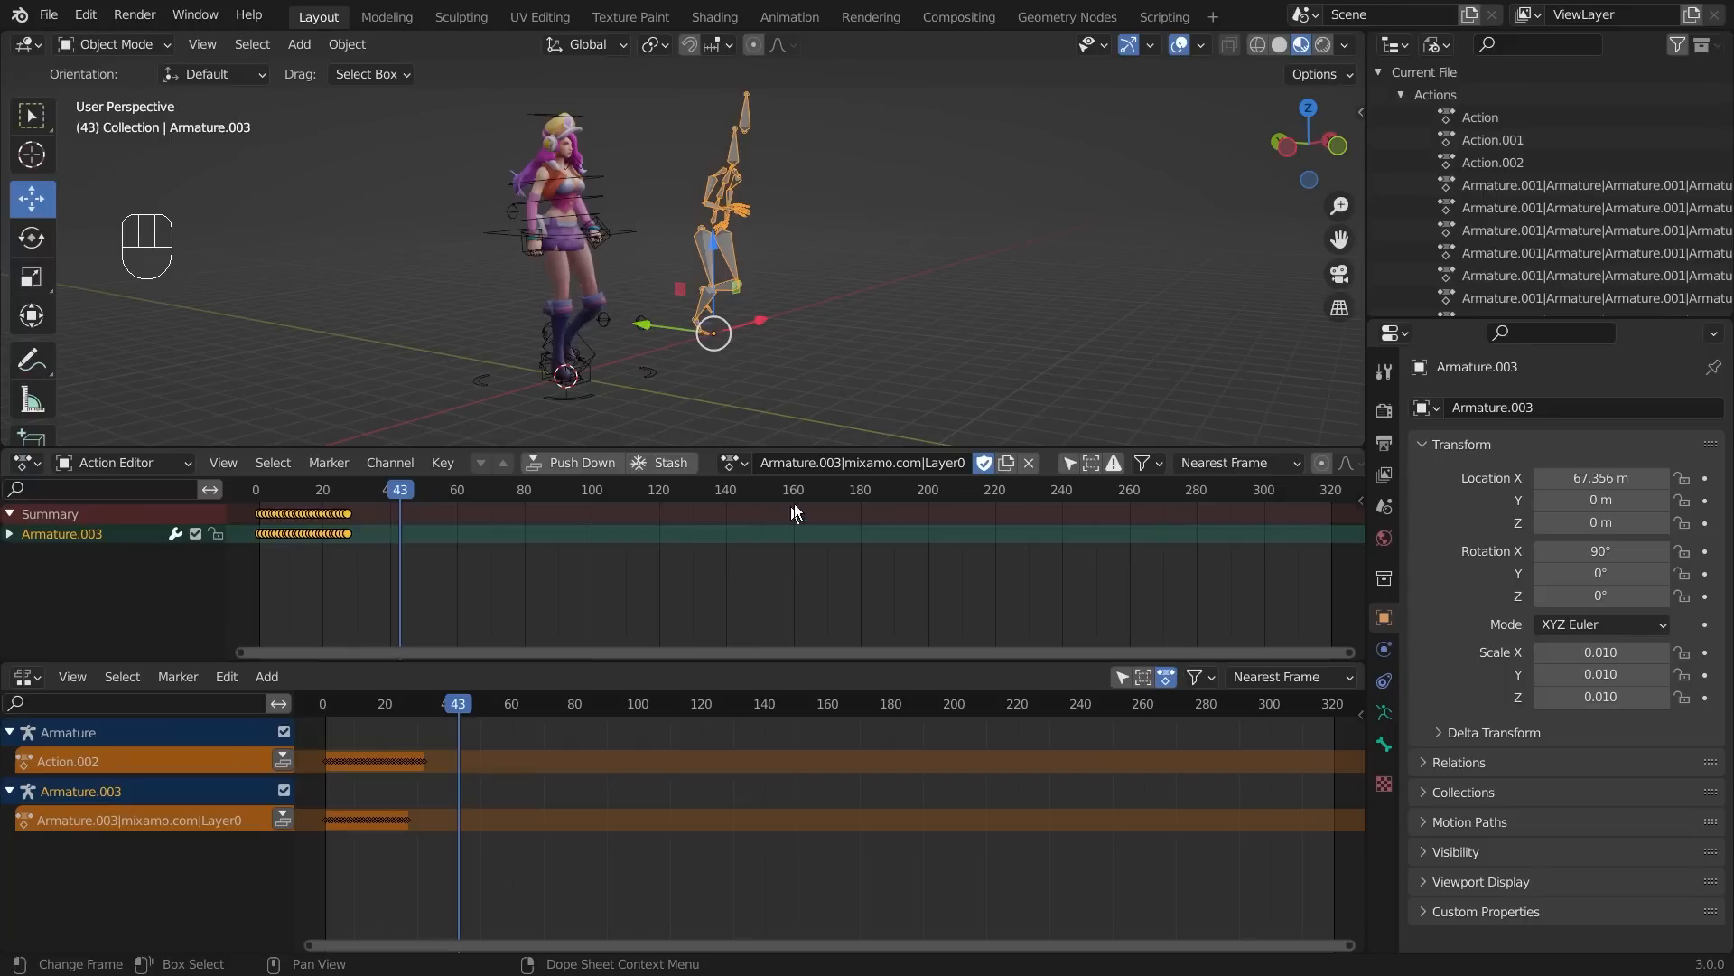
pyautogui.click(837, 469)
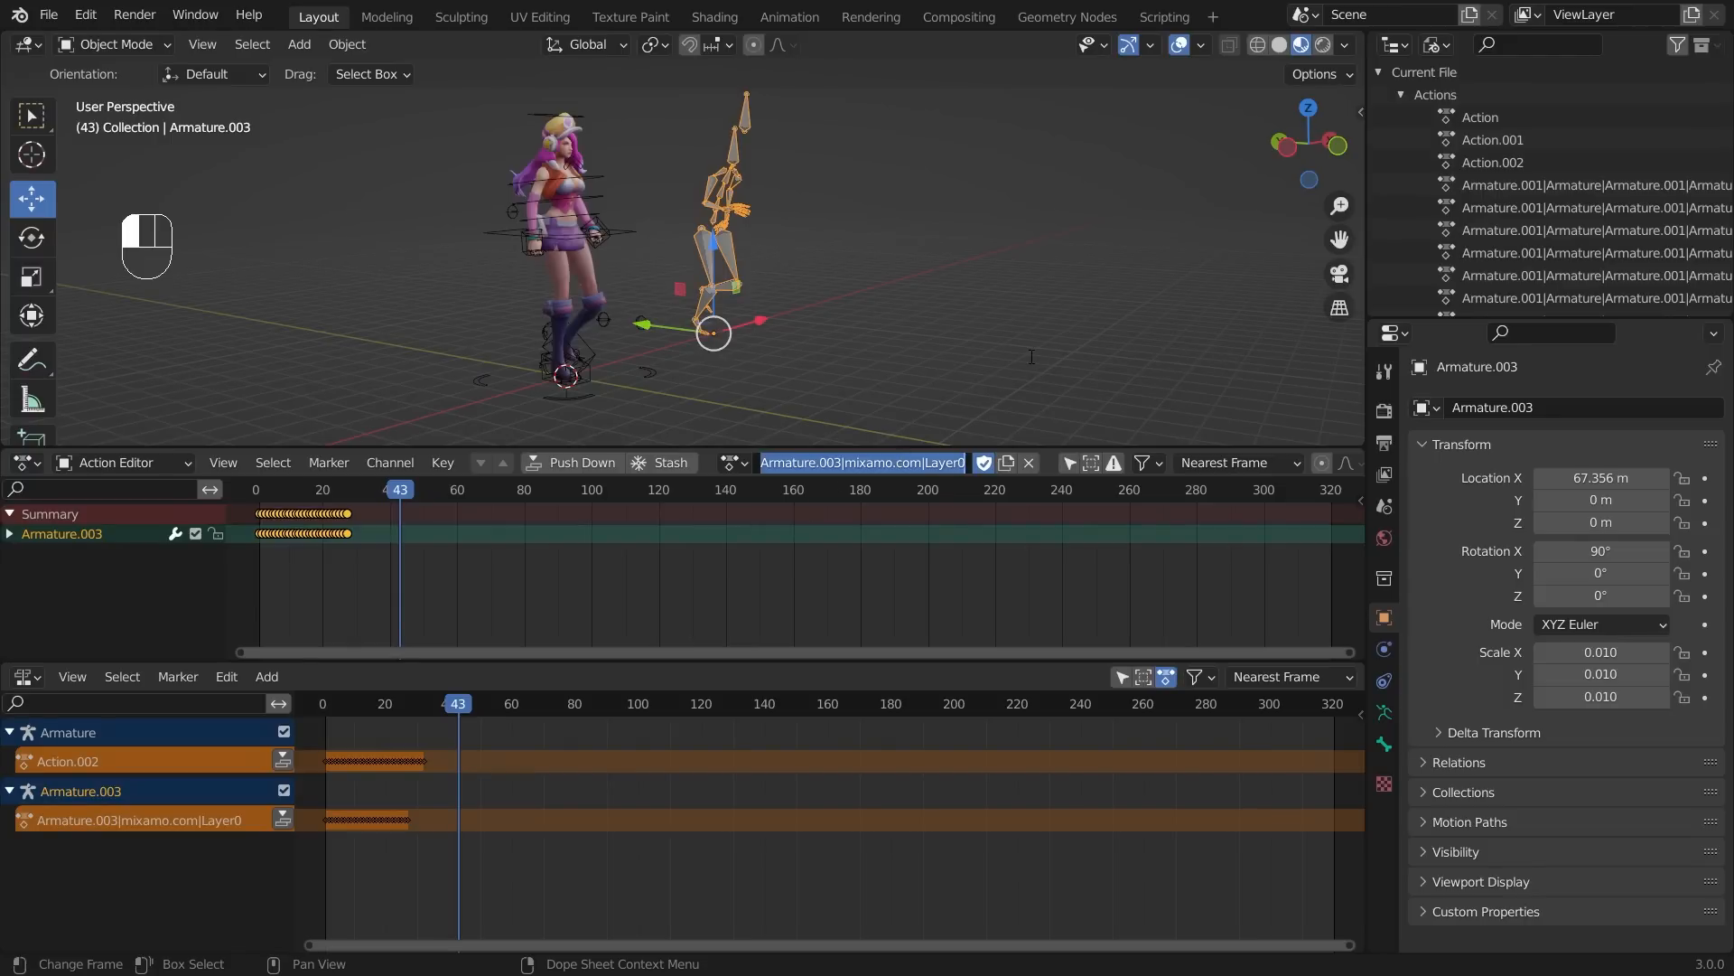
pyautogui.write('Jump')
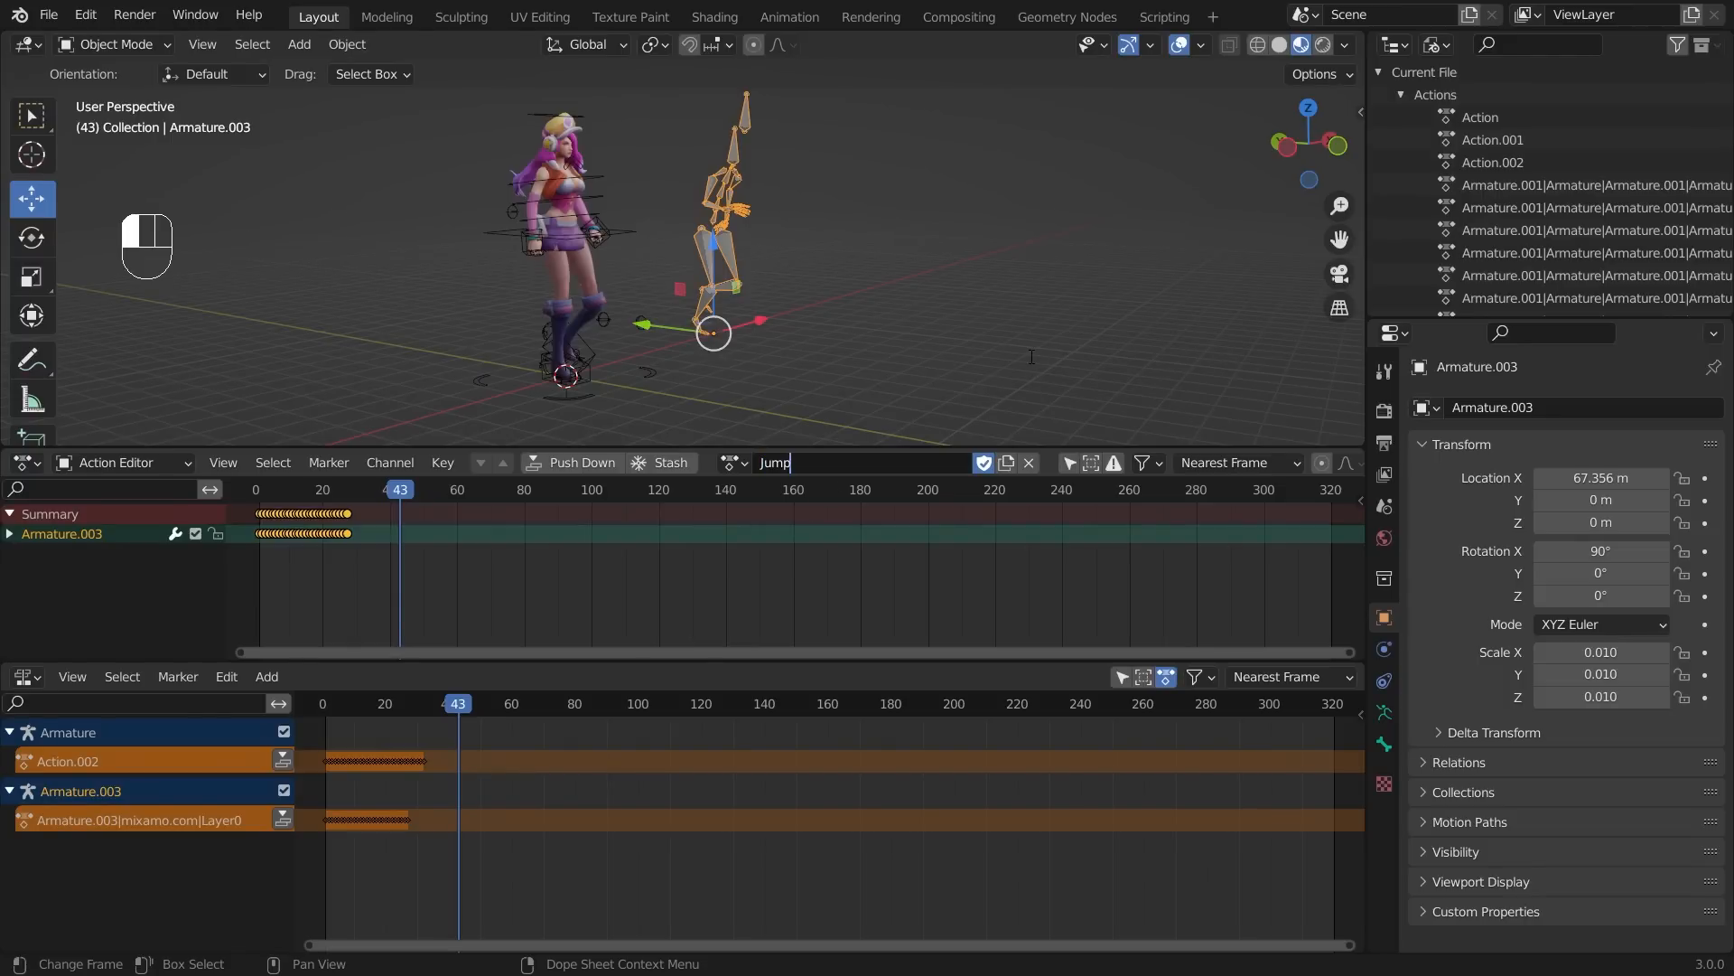
pyautogui.press('Return')
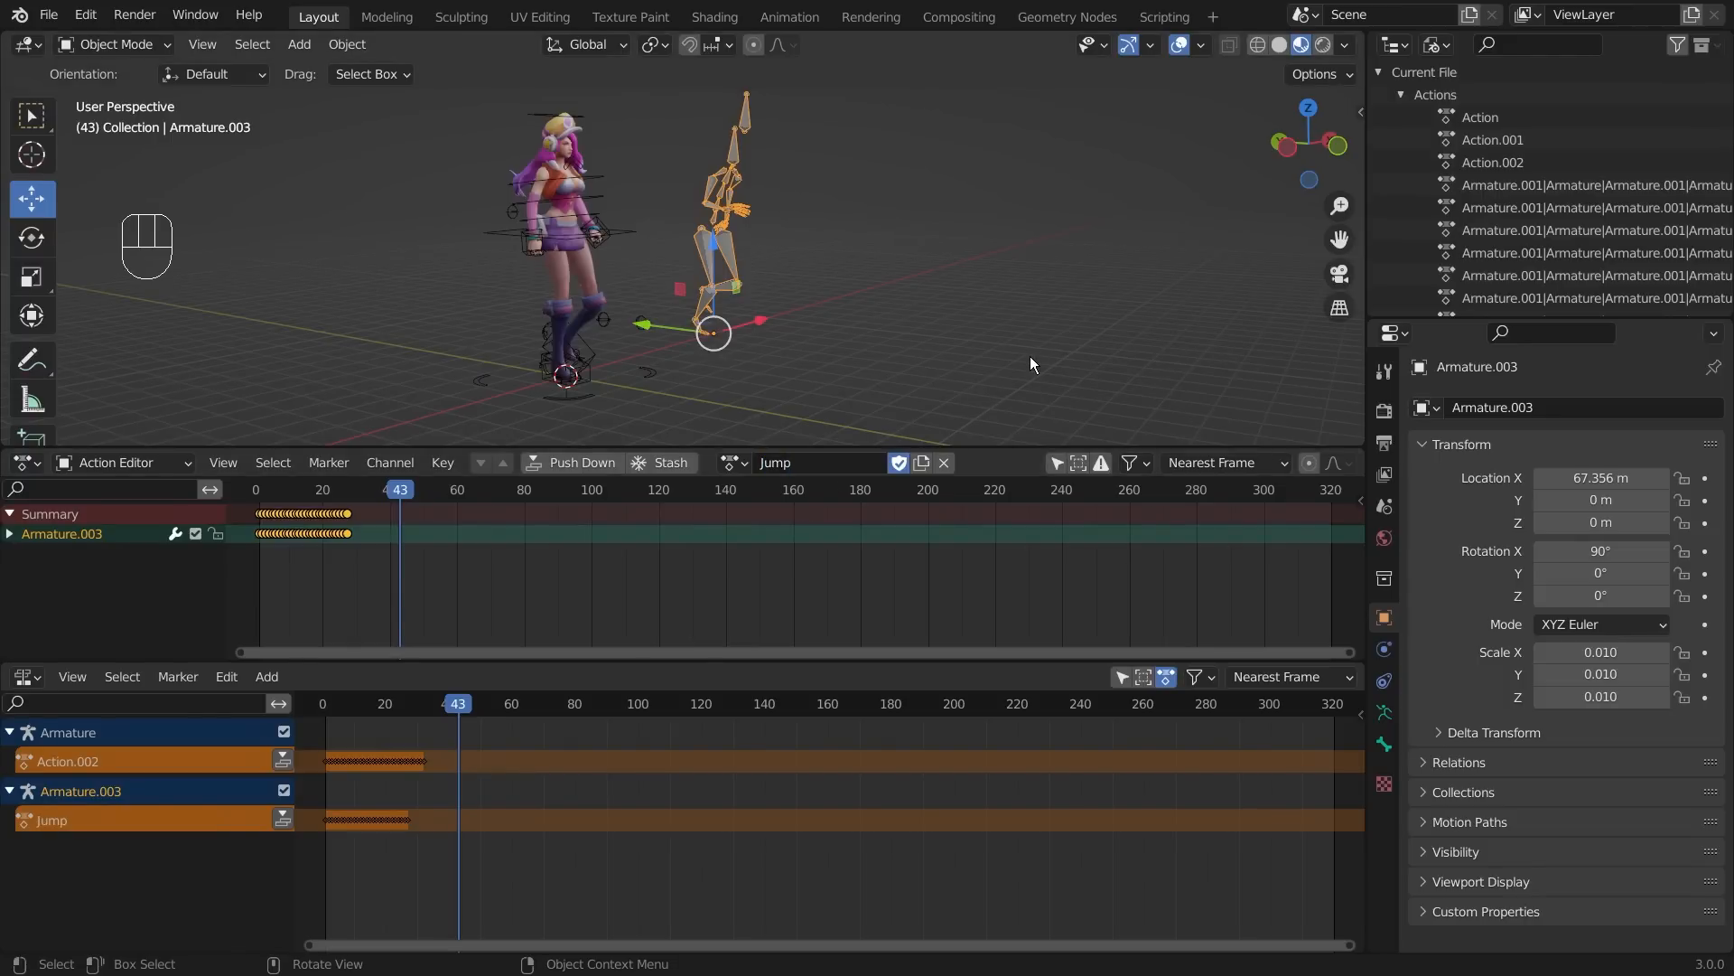
pyautogui.click(899, 462)
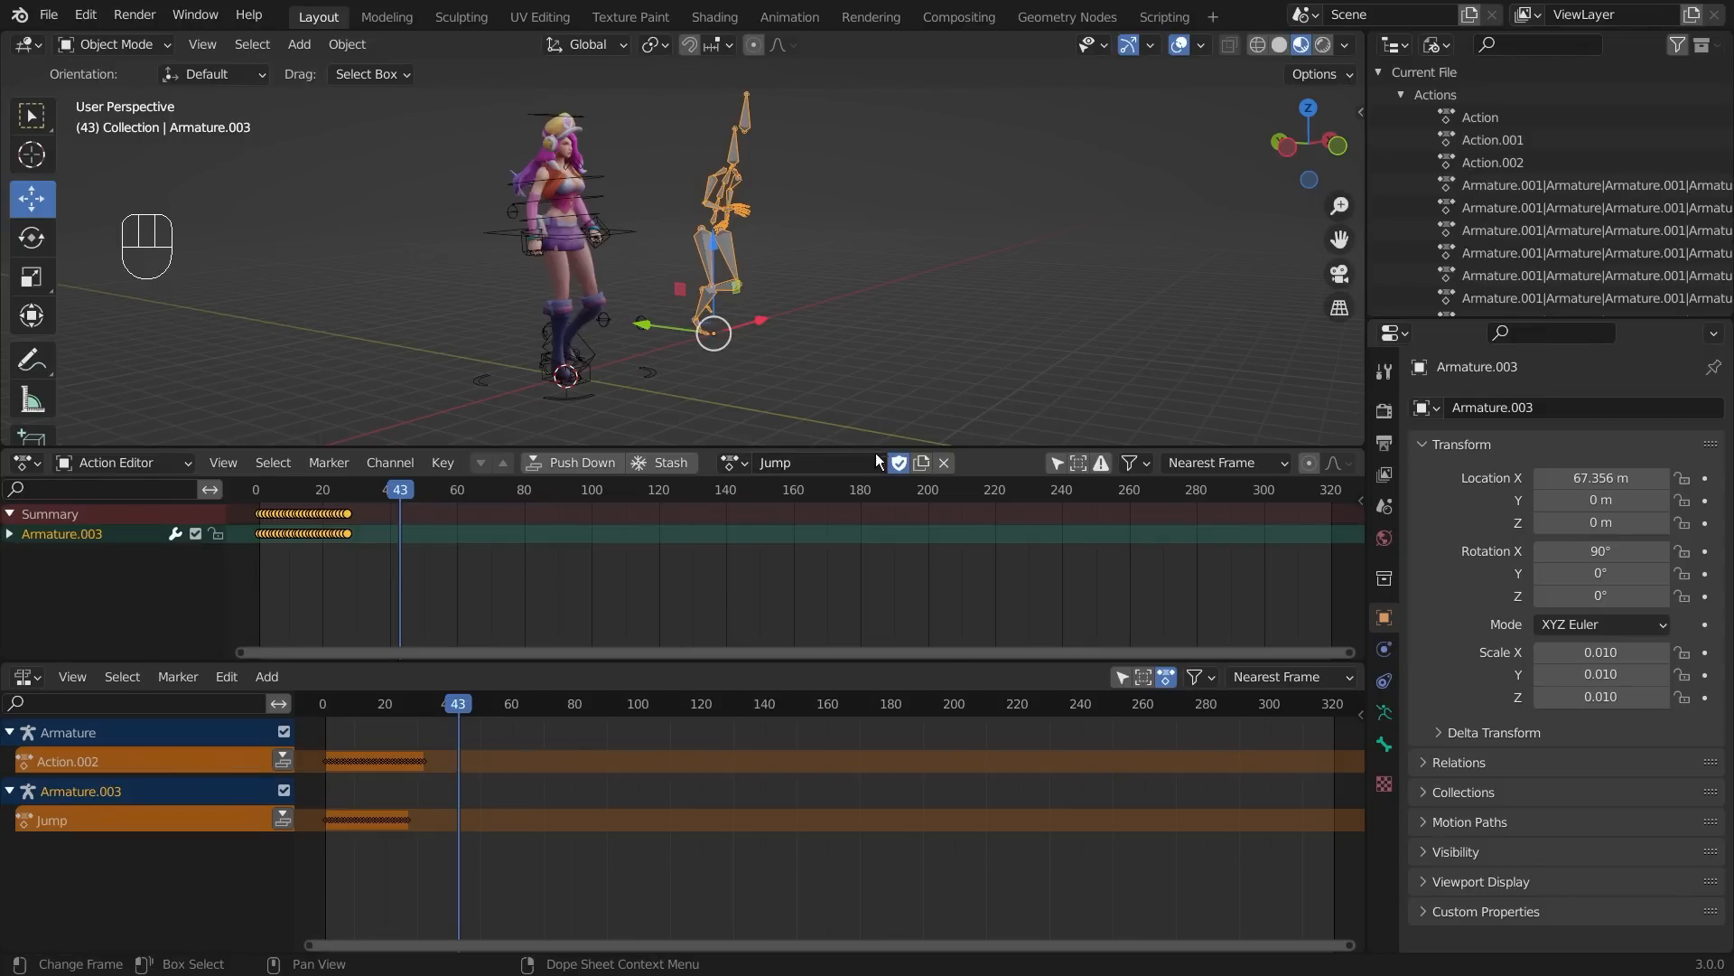
# - Rename the action of the character's control rig as Walking
pyautogui.click(606, 357)
pyautogui.click(577, 397)
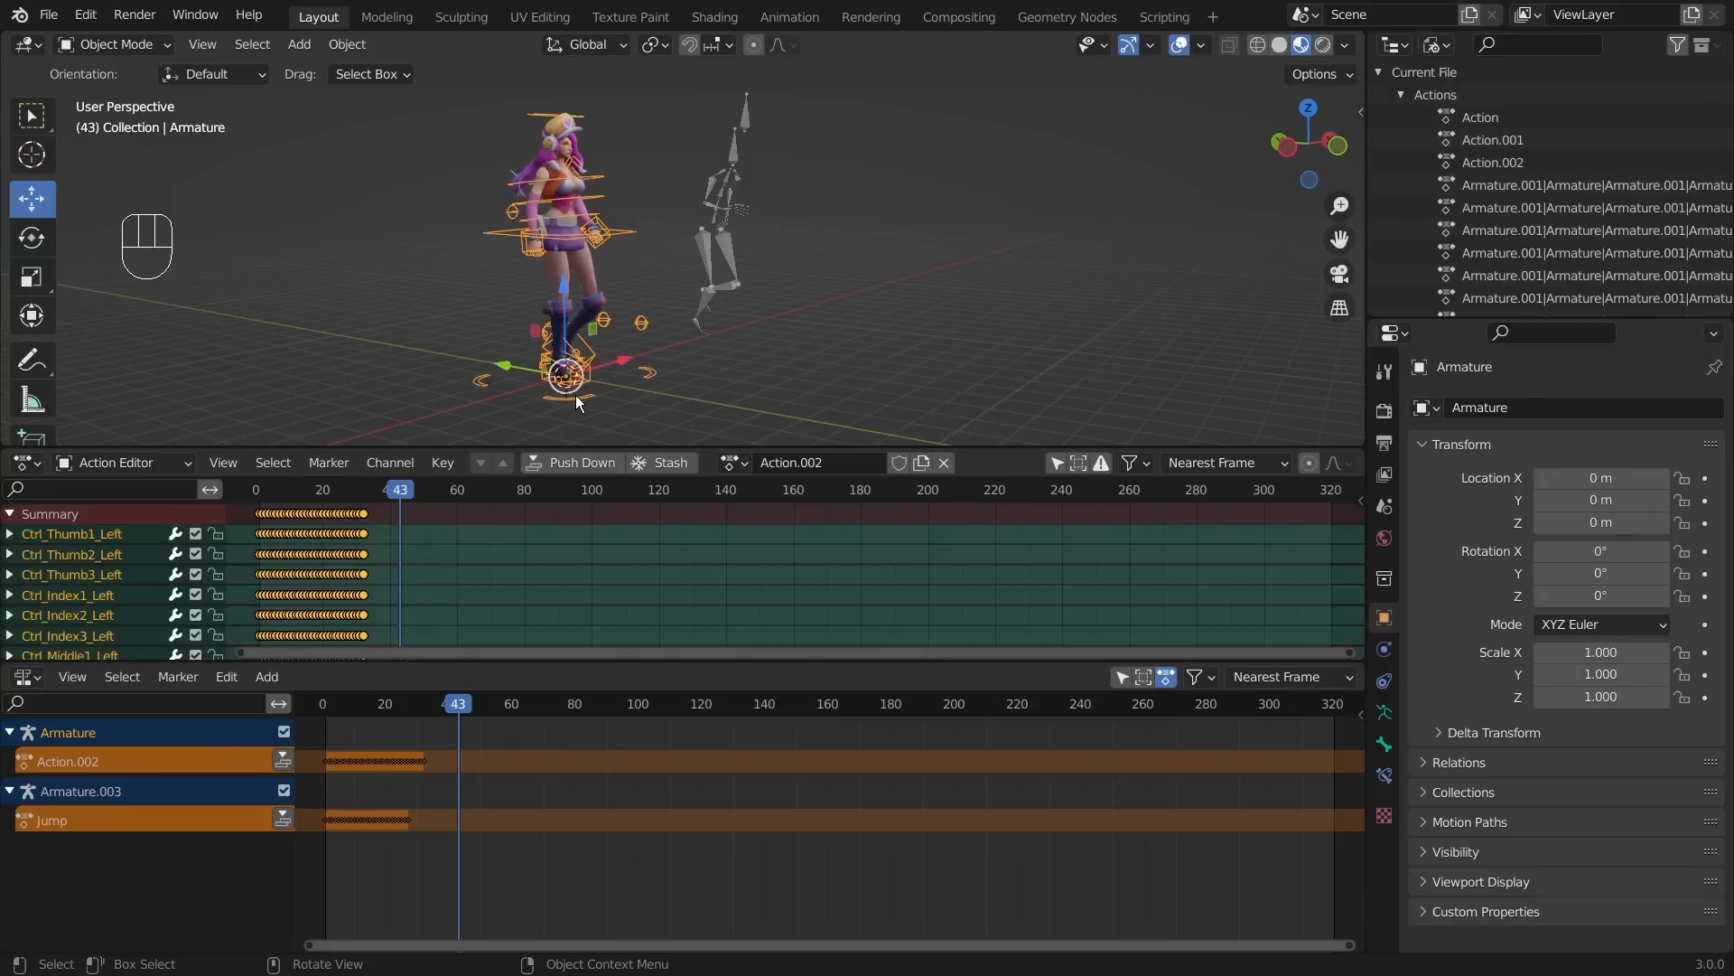
pyautogui.doubleClick(800, 464)
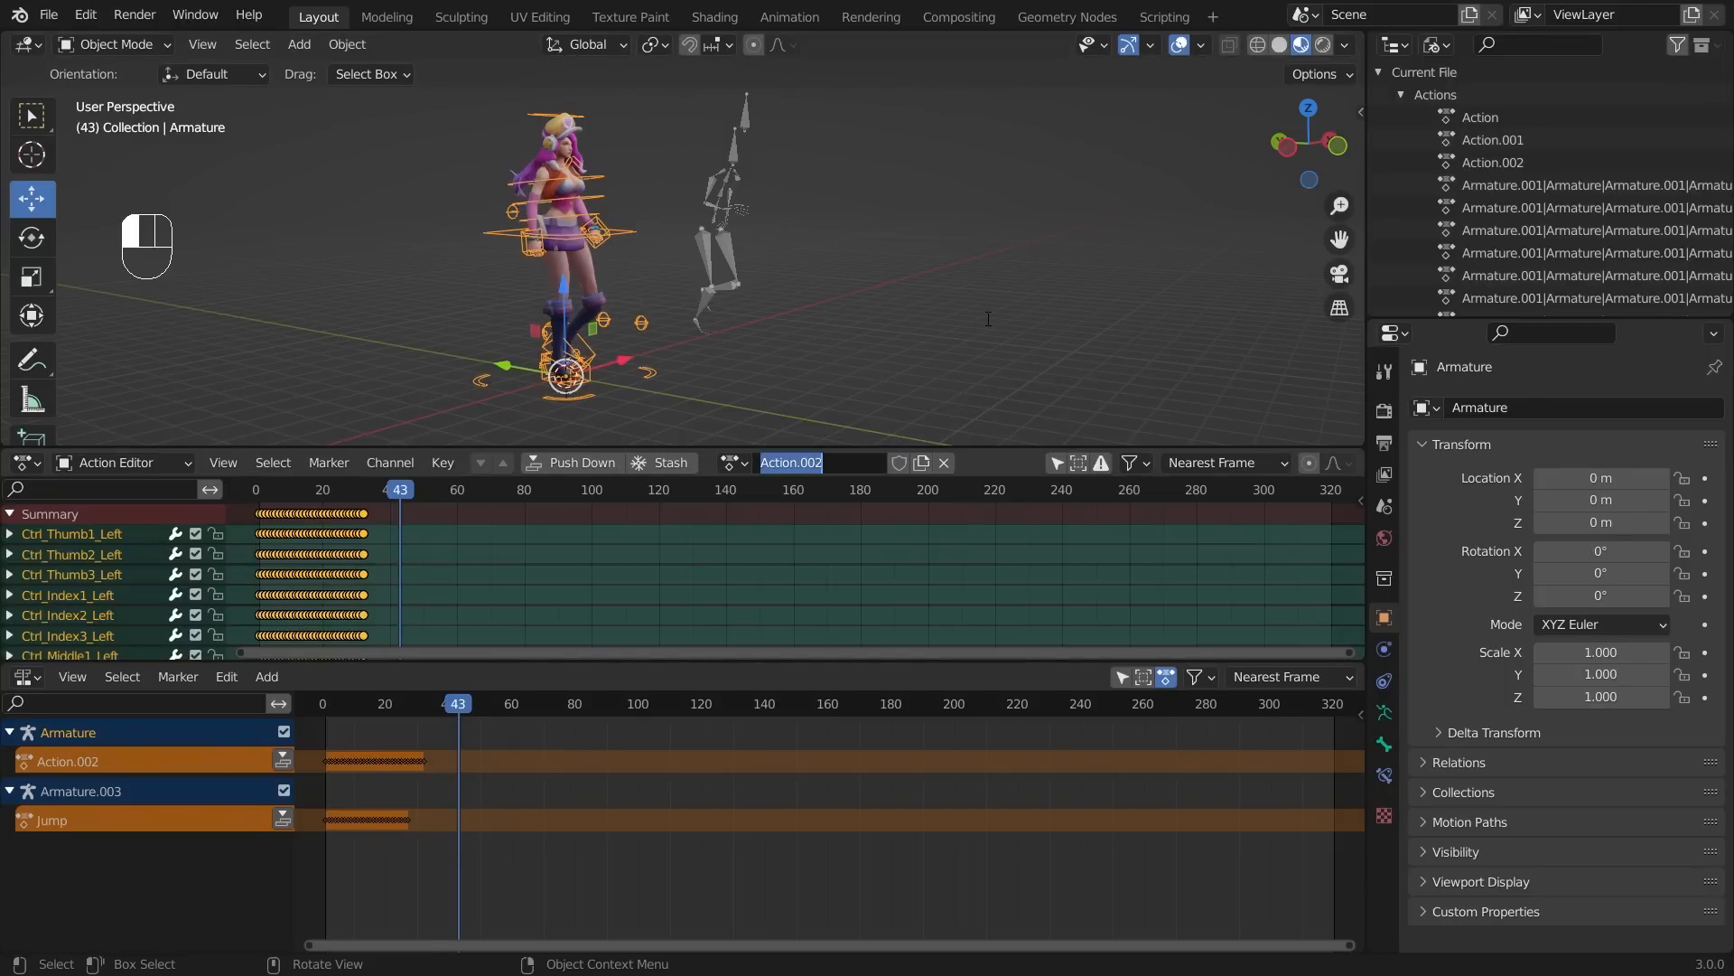
pyautogui.write('Walking')
pyautogui.press('Return')
pyautogui.click(734, 463)
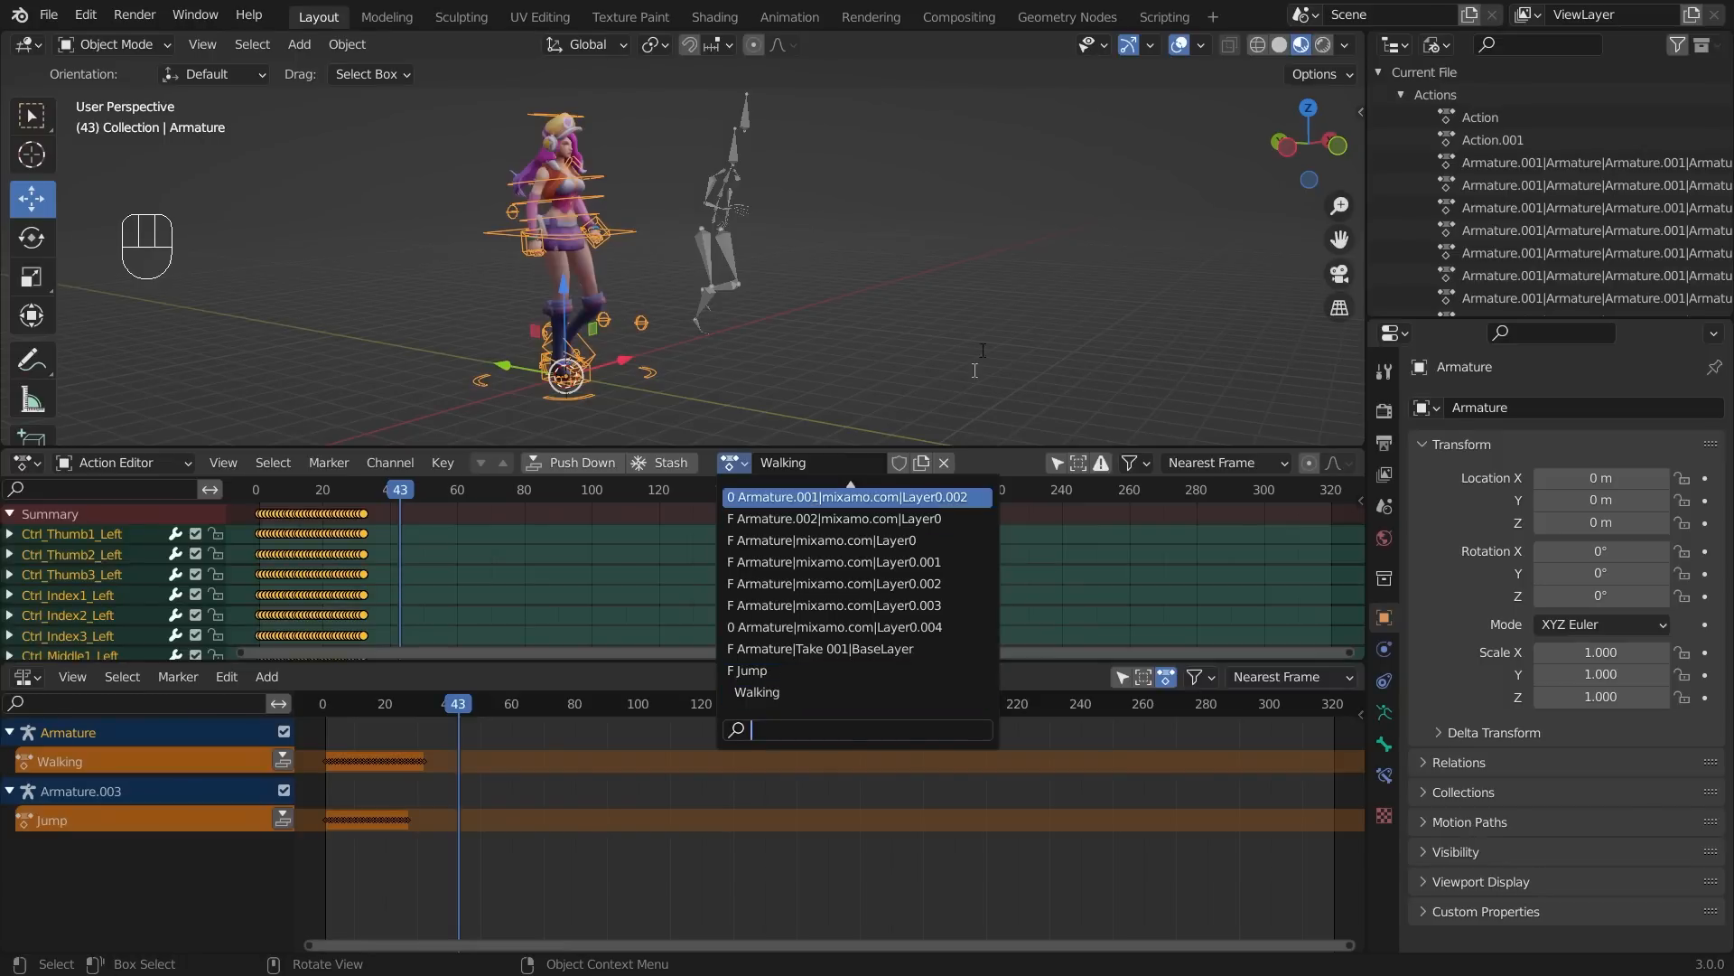
# - Delete all actions from the blend file except Jump and Walking
pyautogui.scroll(-8, 1541, 246)
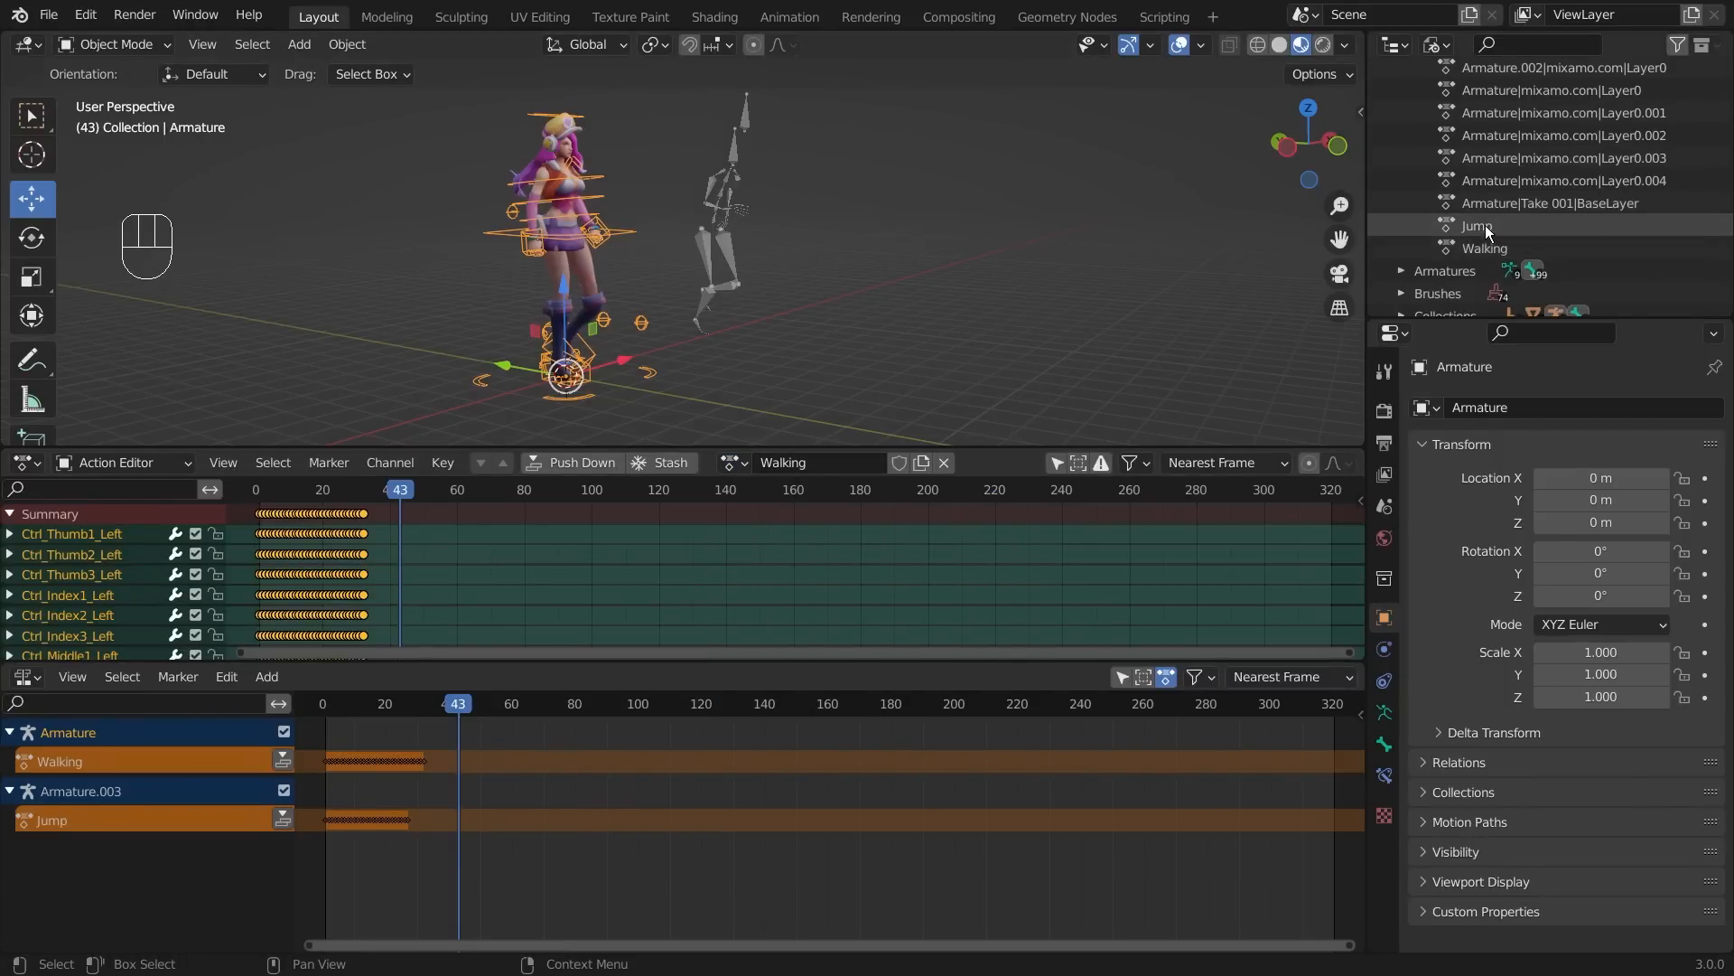
pyautogui.scroll(10, 1498, 237)
pyautogui.scroll(5, 1492, 181)
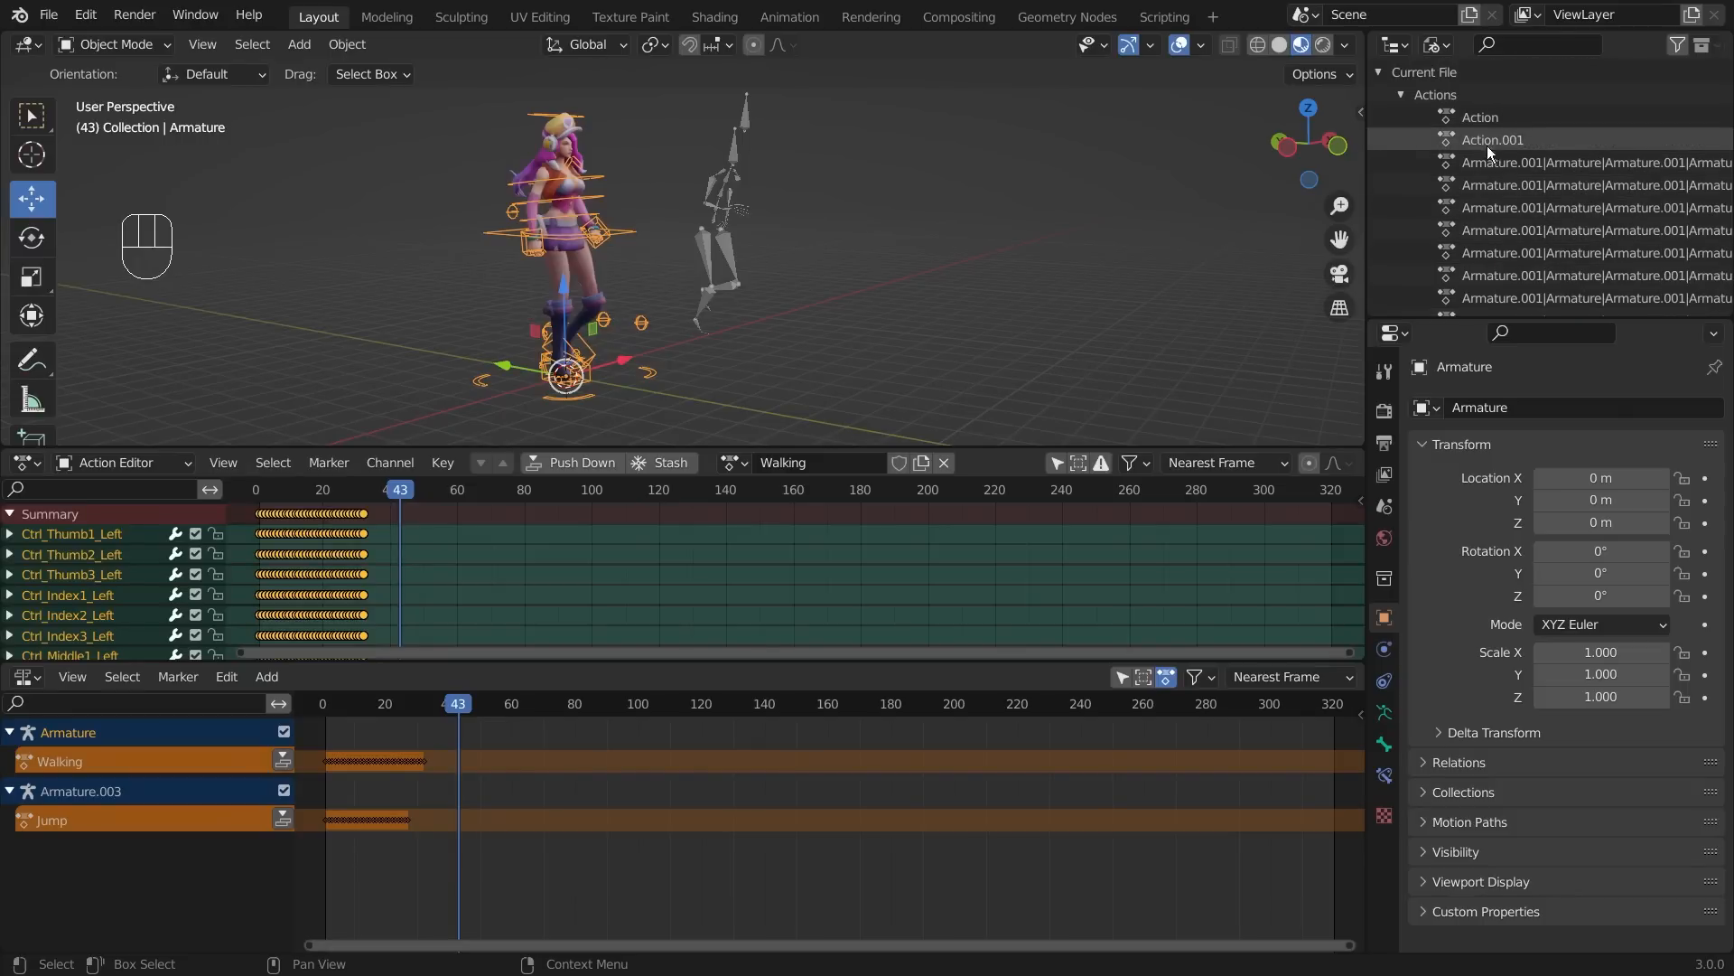
pyautogui.scroll(-8, 1536, 194)
pyautogui.scroll(-5, 1543, 199)
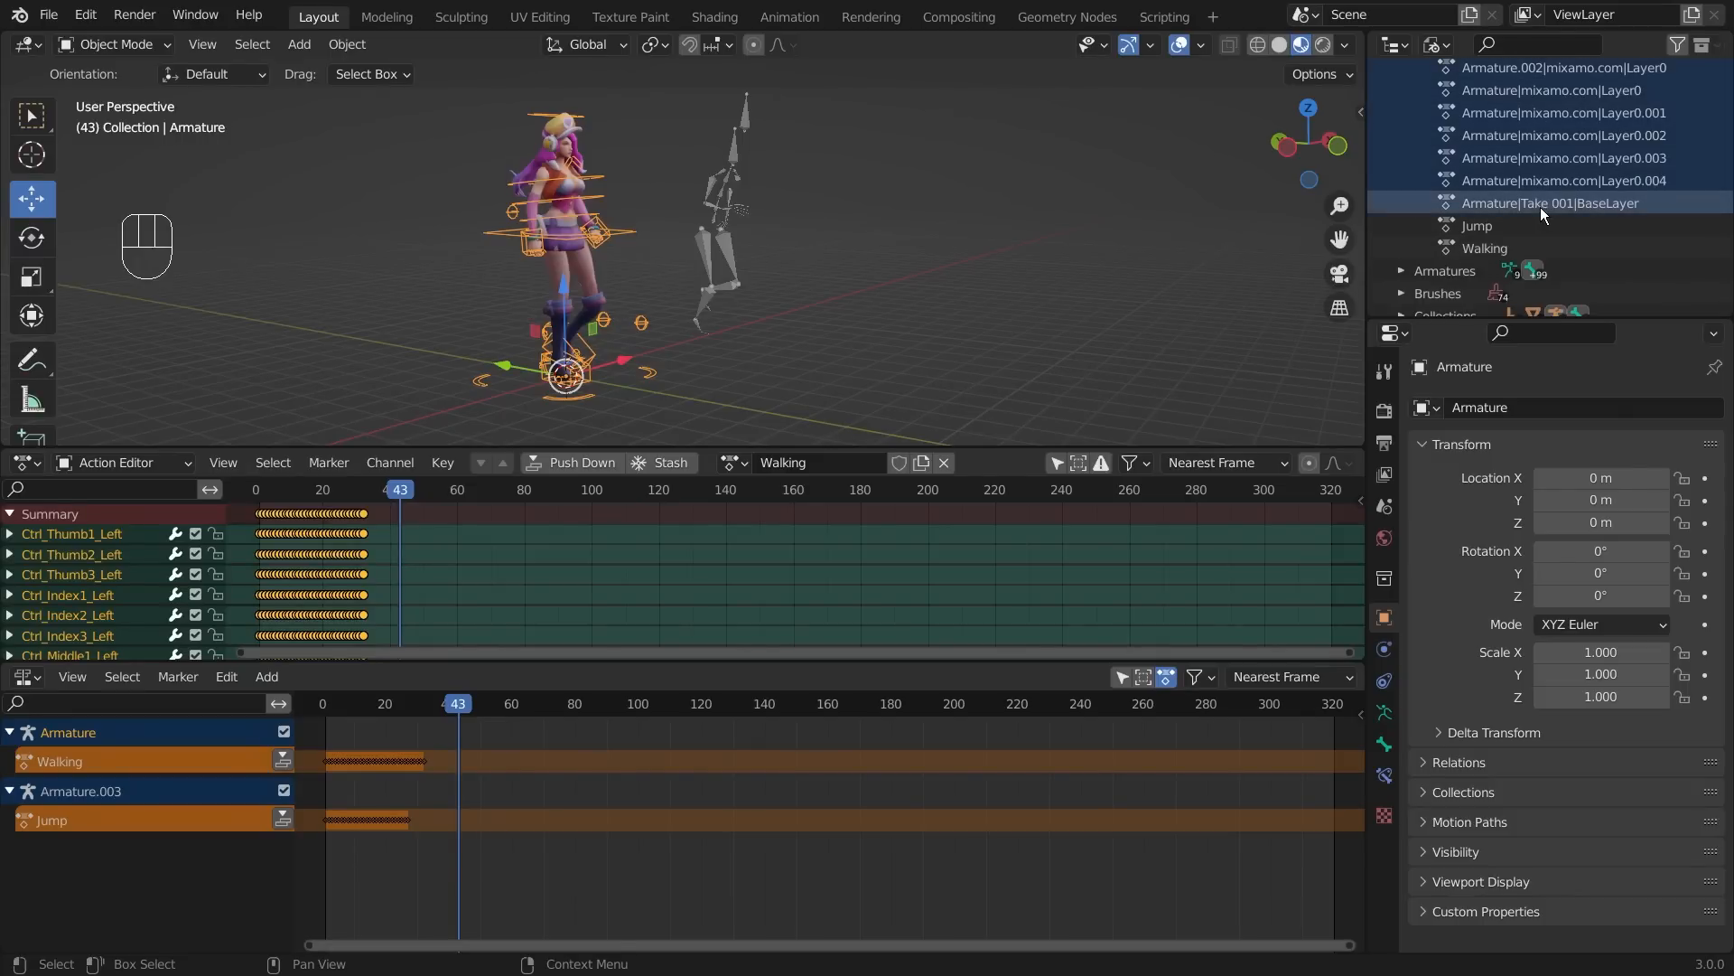
pyautogui.moveTo(1541, 207); pyautogui.dragTo(1570, 138)
pyautogui.rightClick(1570, 134)
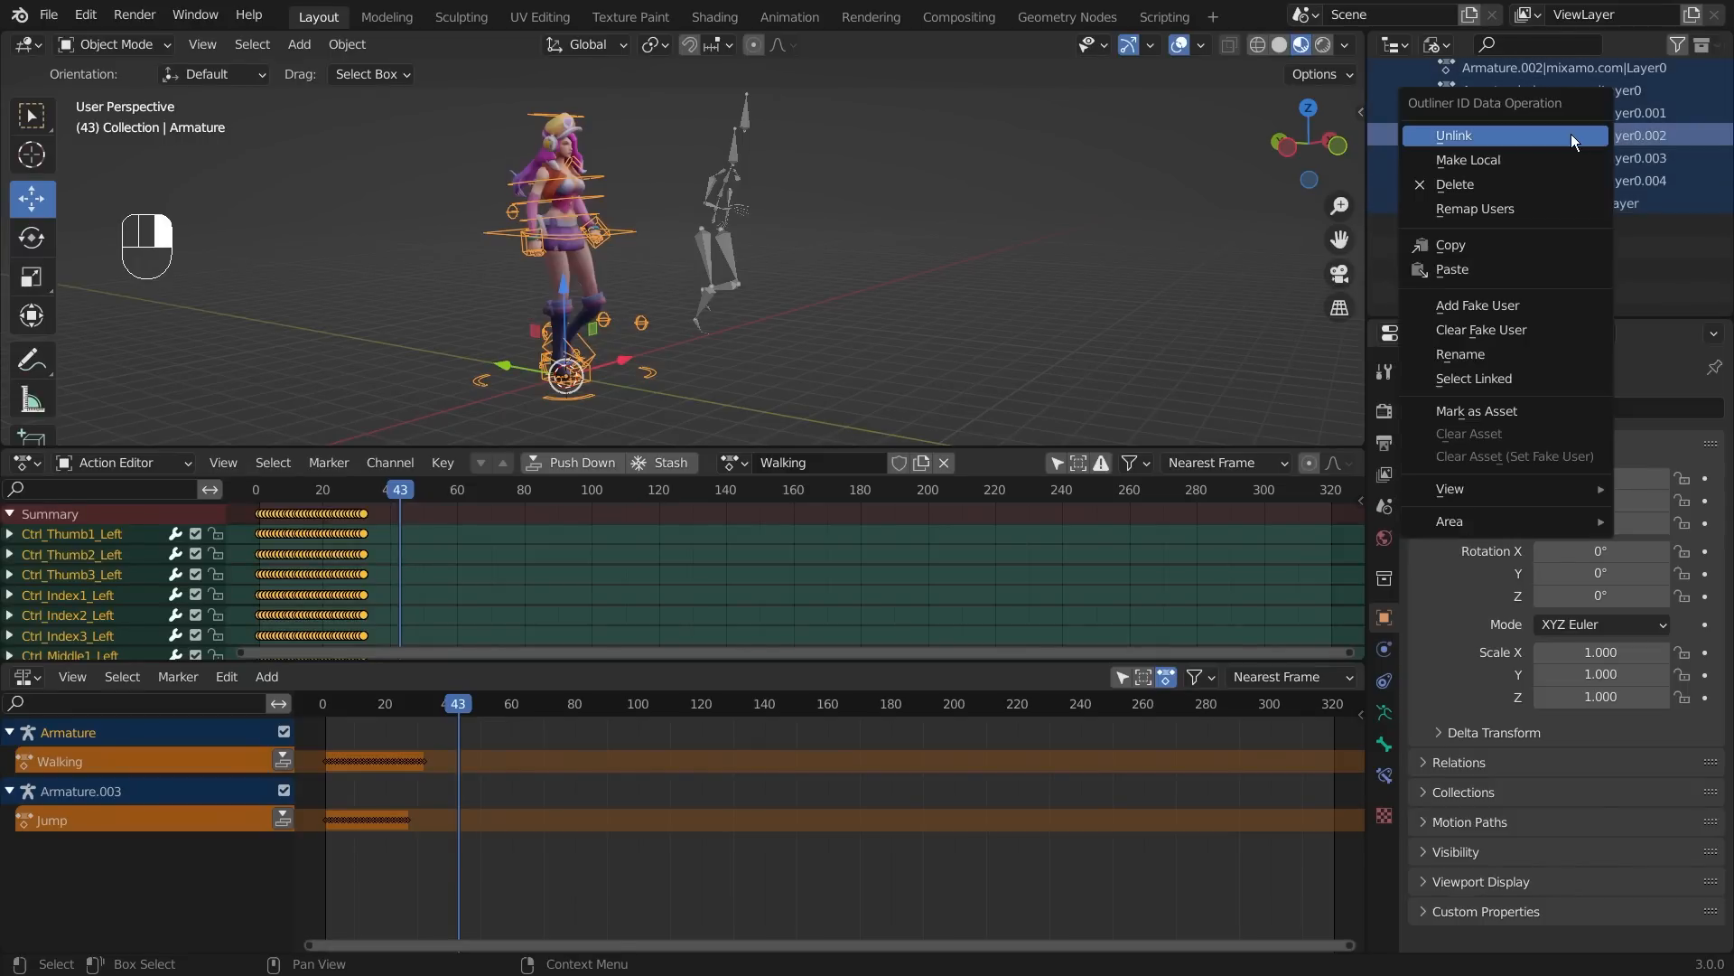
pyautogui.click(1463, 184)
pyautogui.scroll(4, 1446, 181)
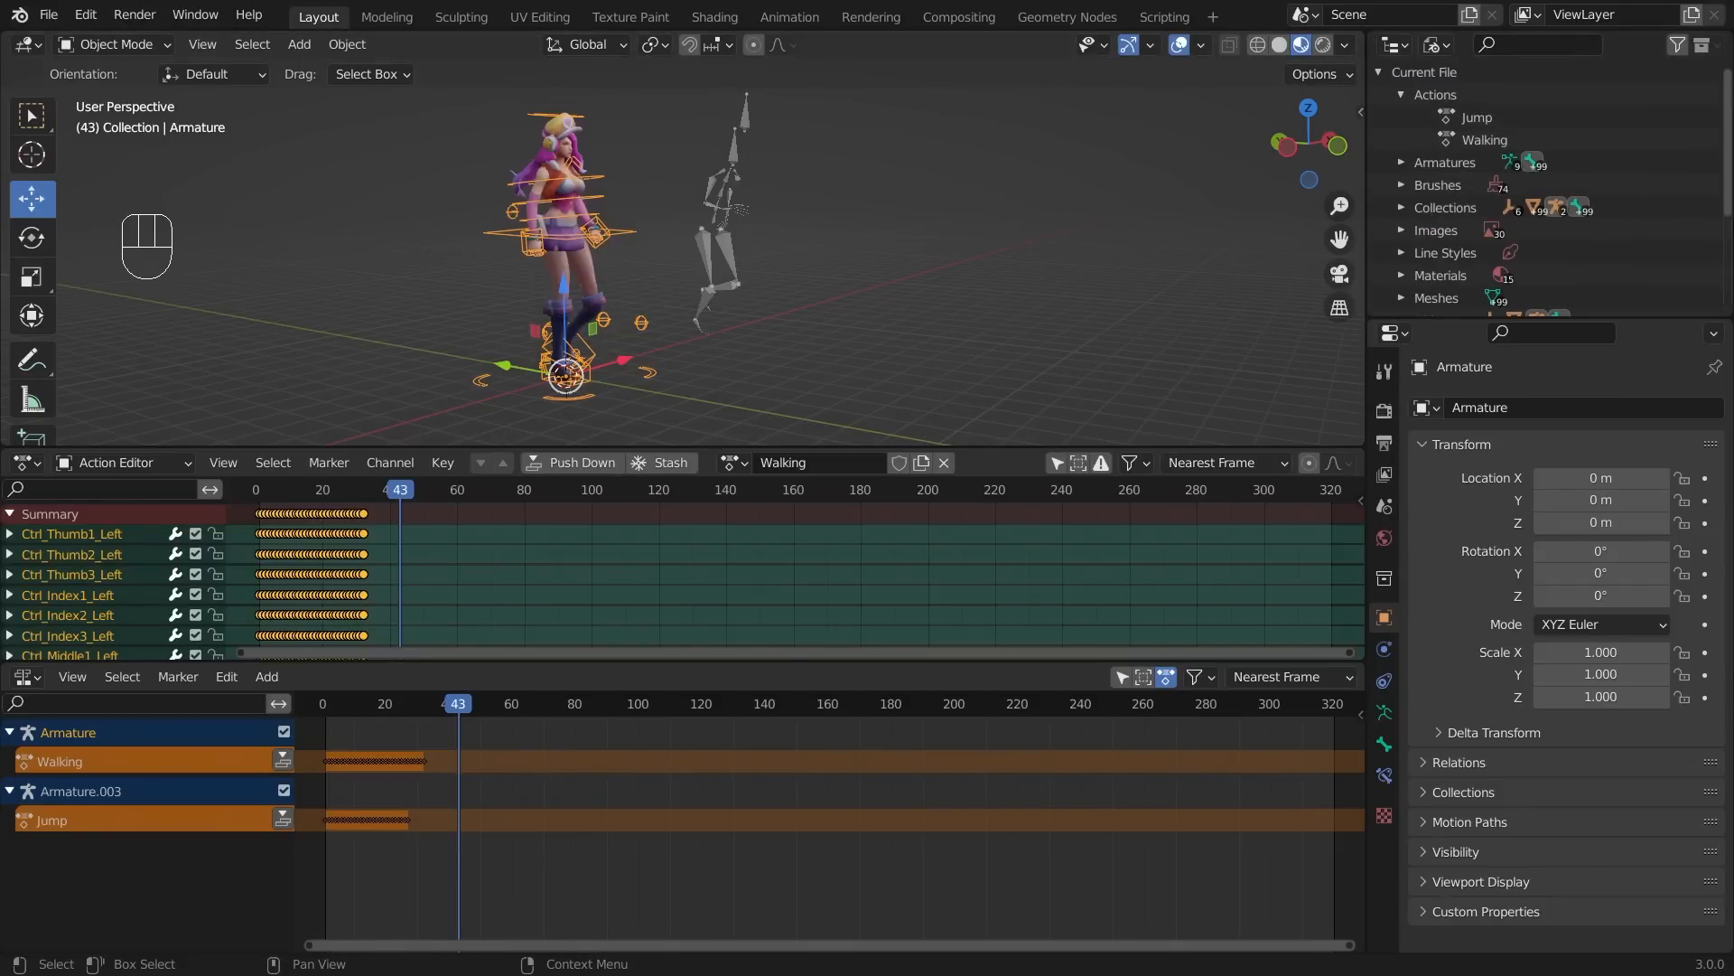
pyautogui.click(1401, 95)
pyautogui.click(1401, 94)
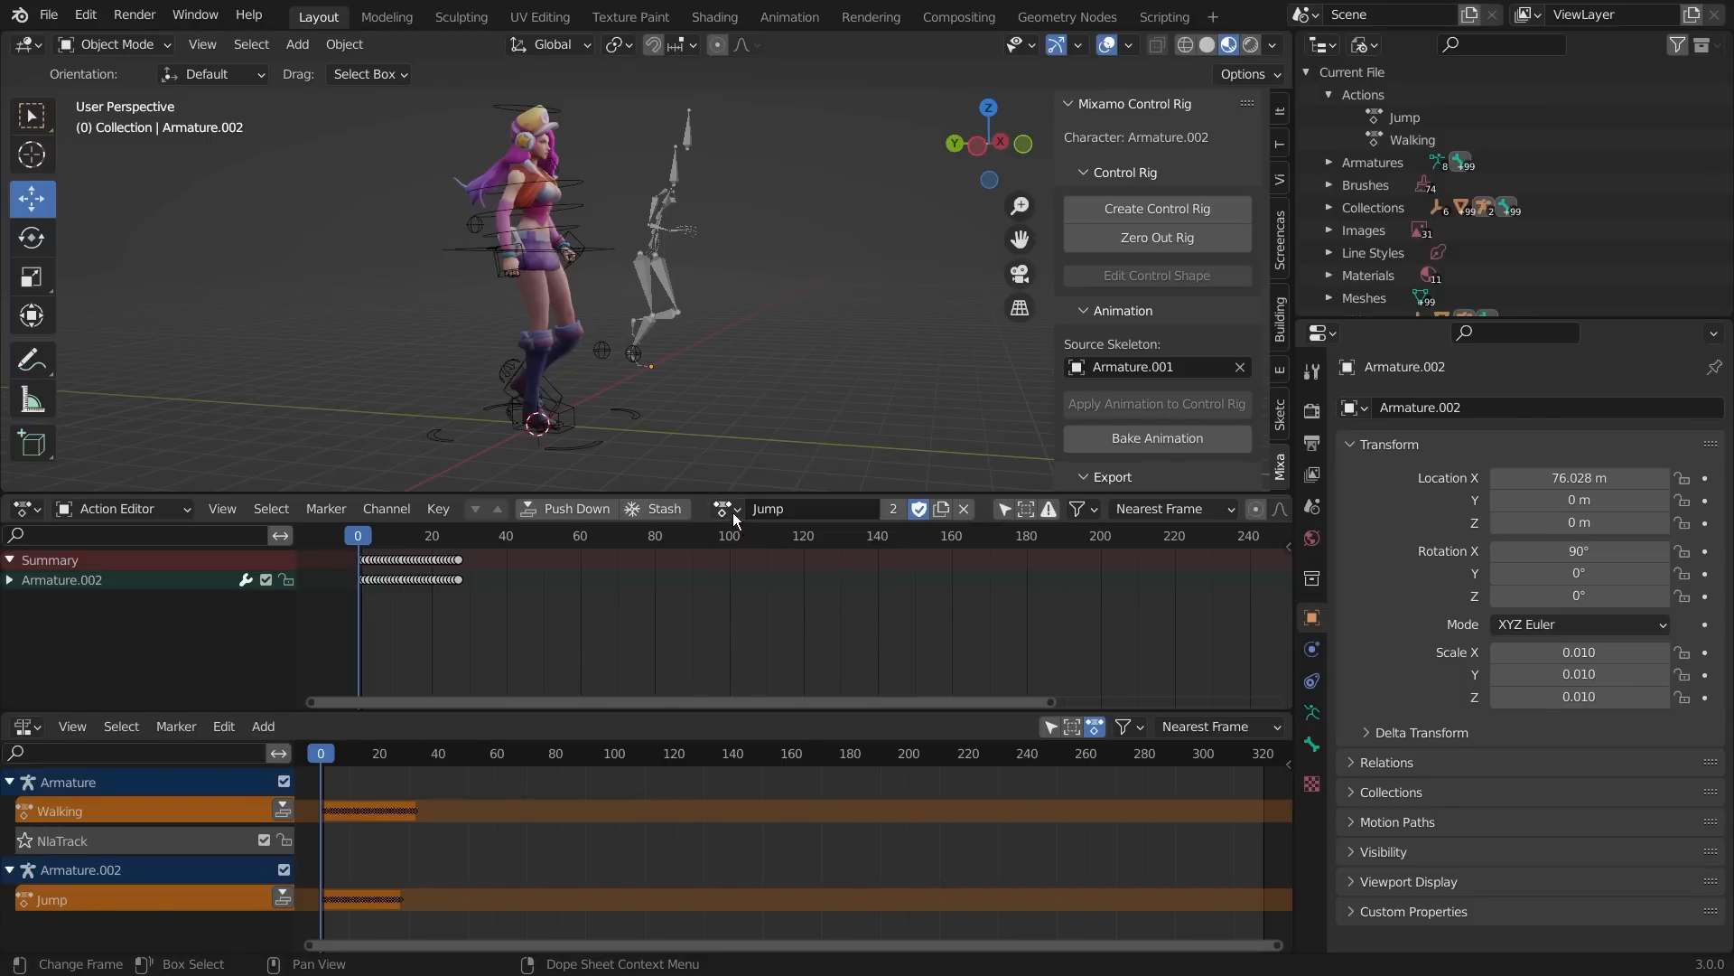
pyautogui.click(733, 511)
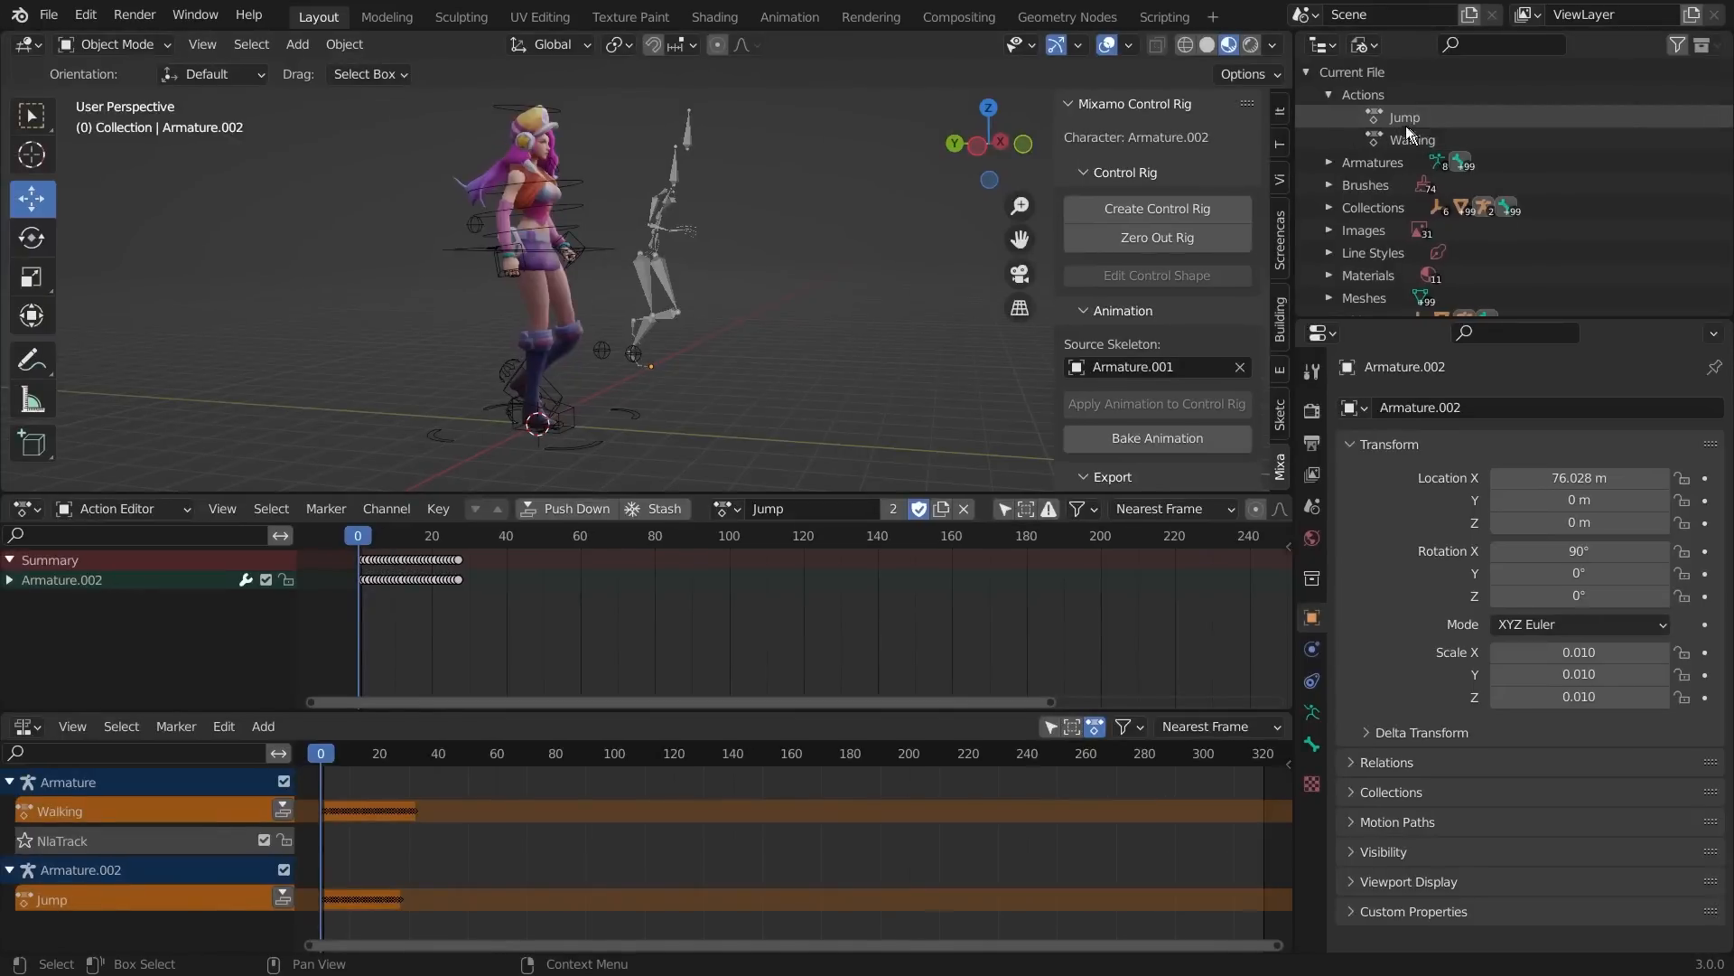
pyautogui.click(567, 415)
pyautogui.moveTo(658, 225); pyautogui.dragTo(766, 323, button='middle')
pyautogui.click(815, 260)
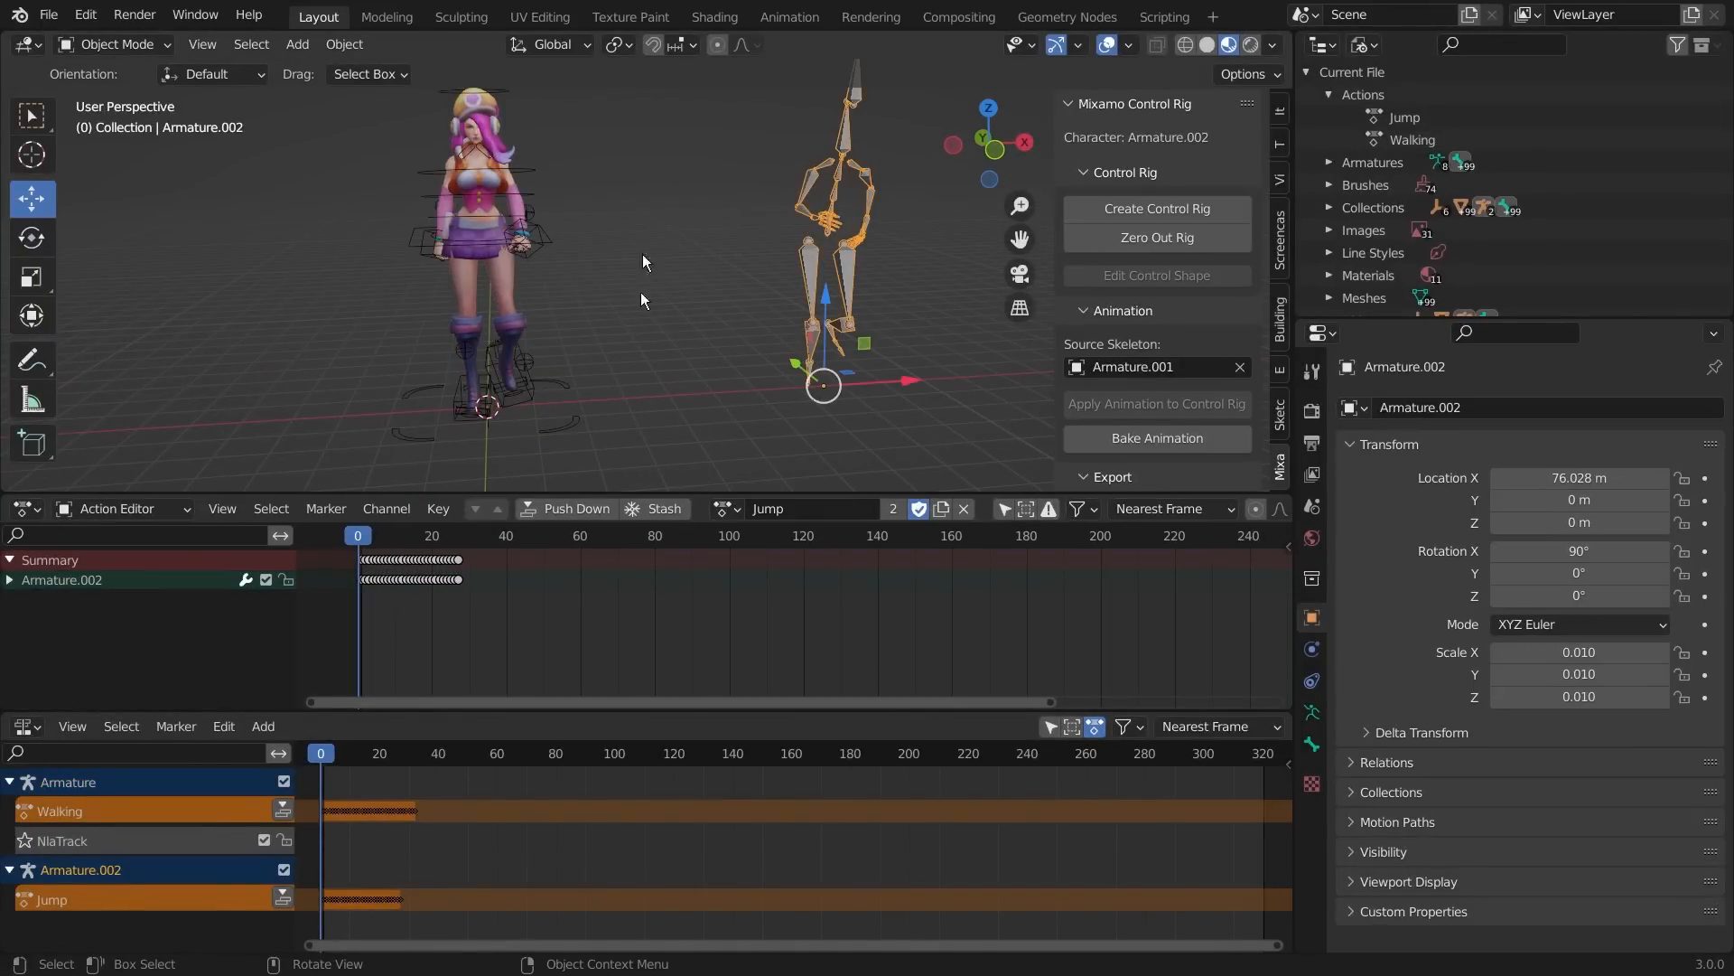
pyautogui.moveTo(672, 344); pyautogui.dragTo(706, 294, button='middle')
pyautogui.click(707, 294)
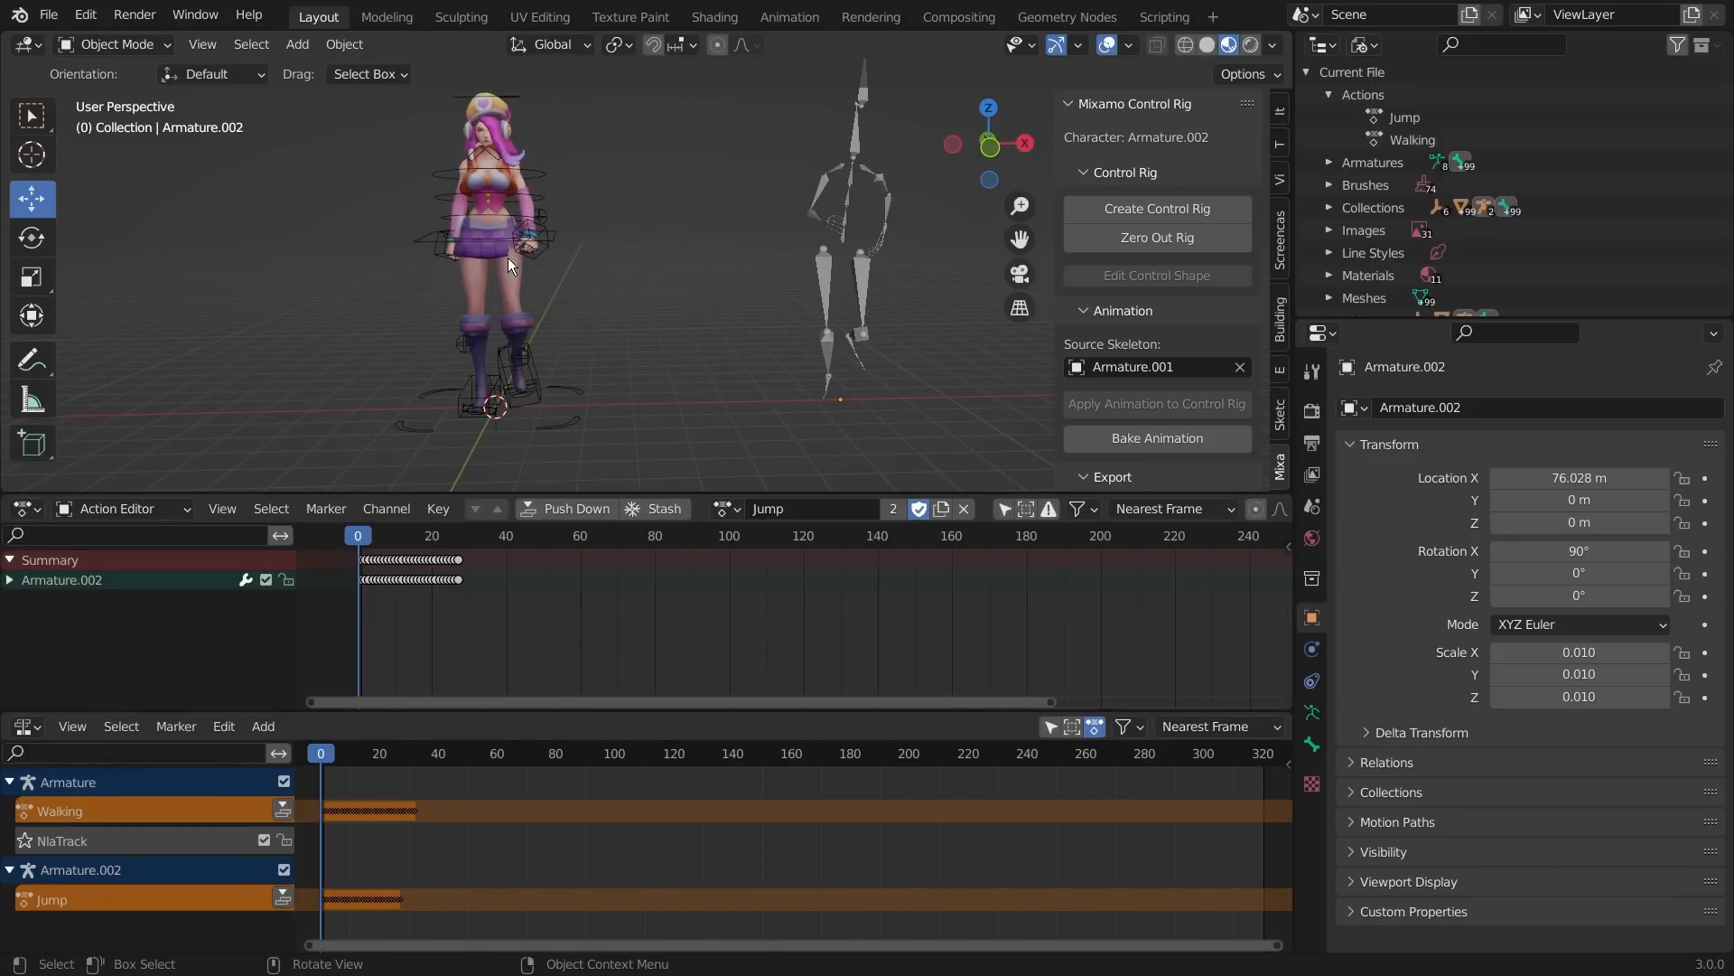
pyautogui.moveTo(738, 343); pyautogui.dragTo(645, 316, button='middle')
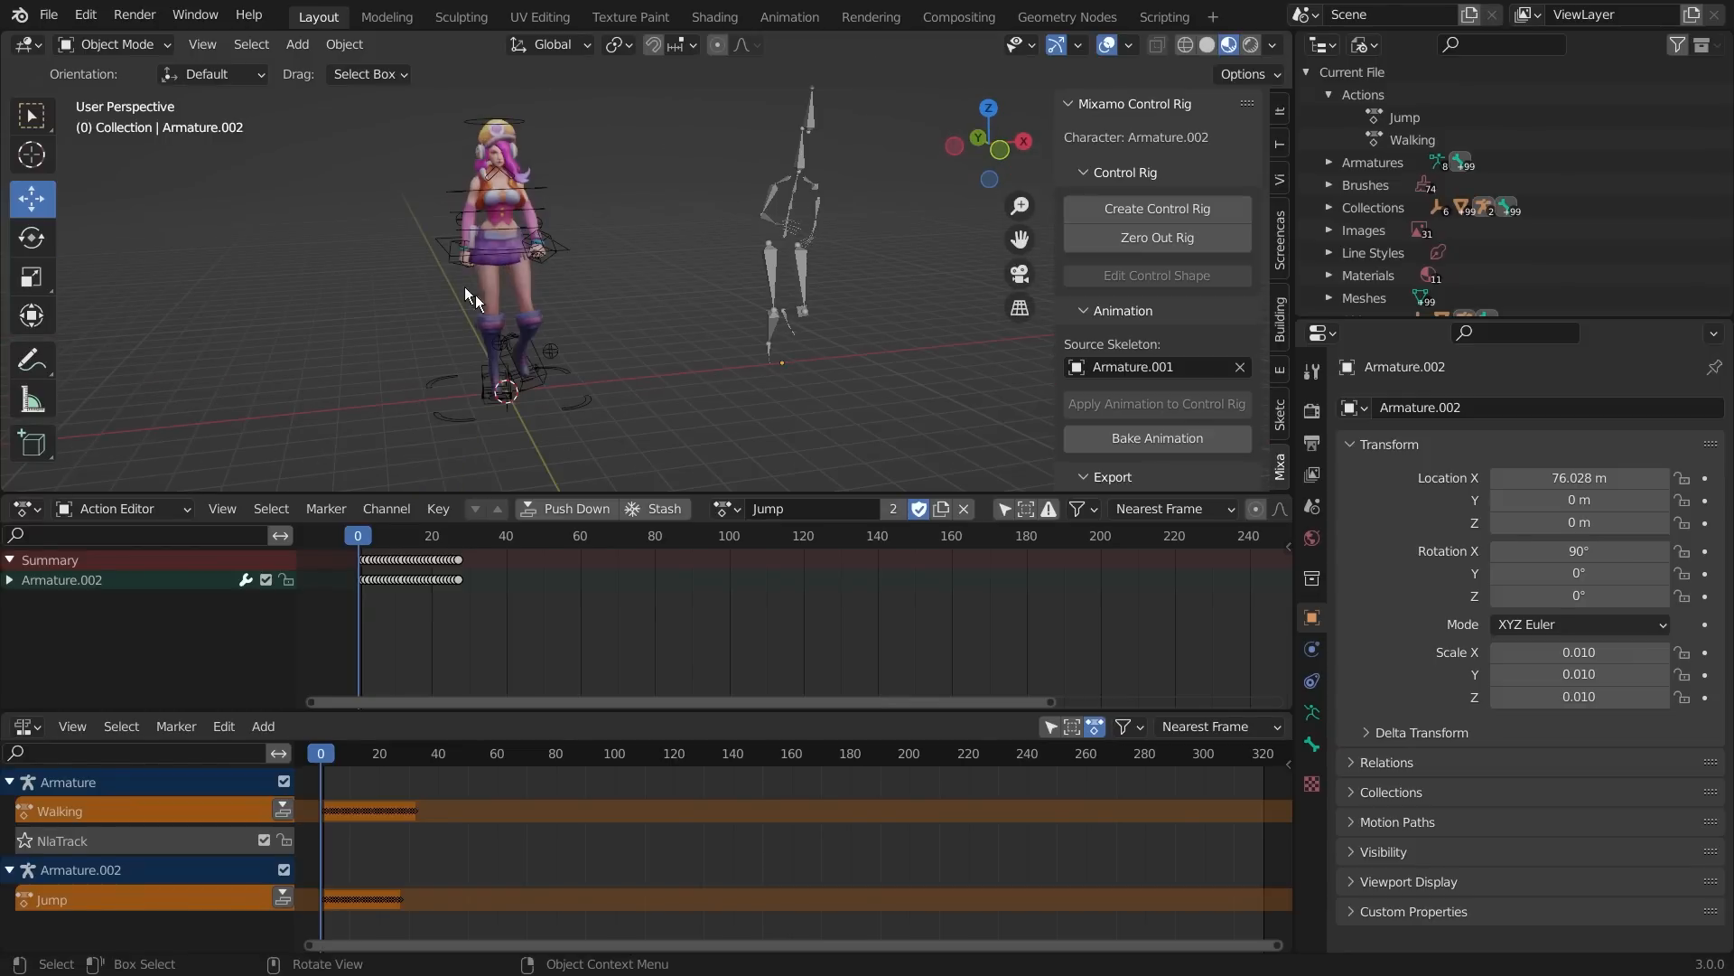
# - Select the character's control rig and play back its Walking action
pyautogui.click(587, 398)
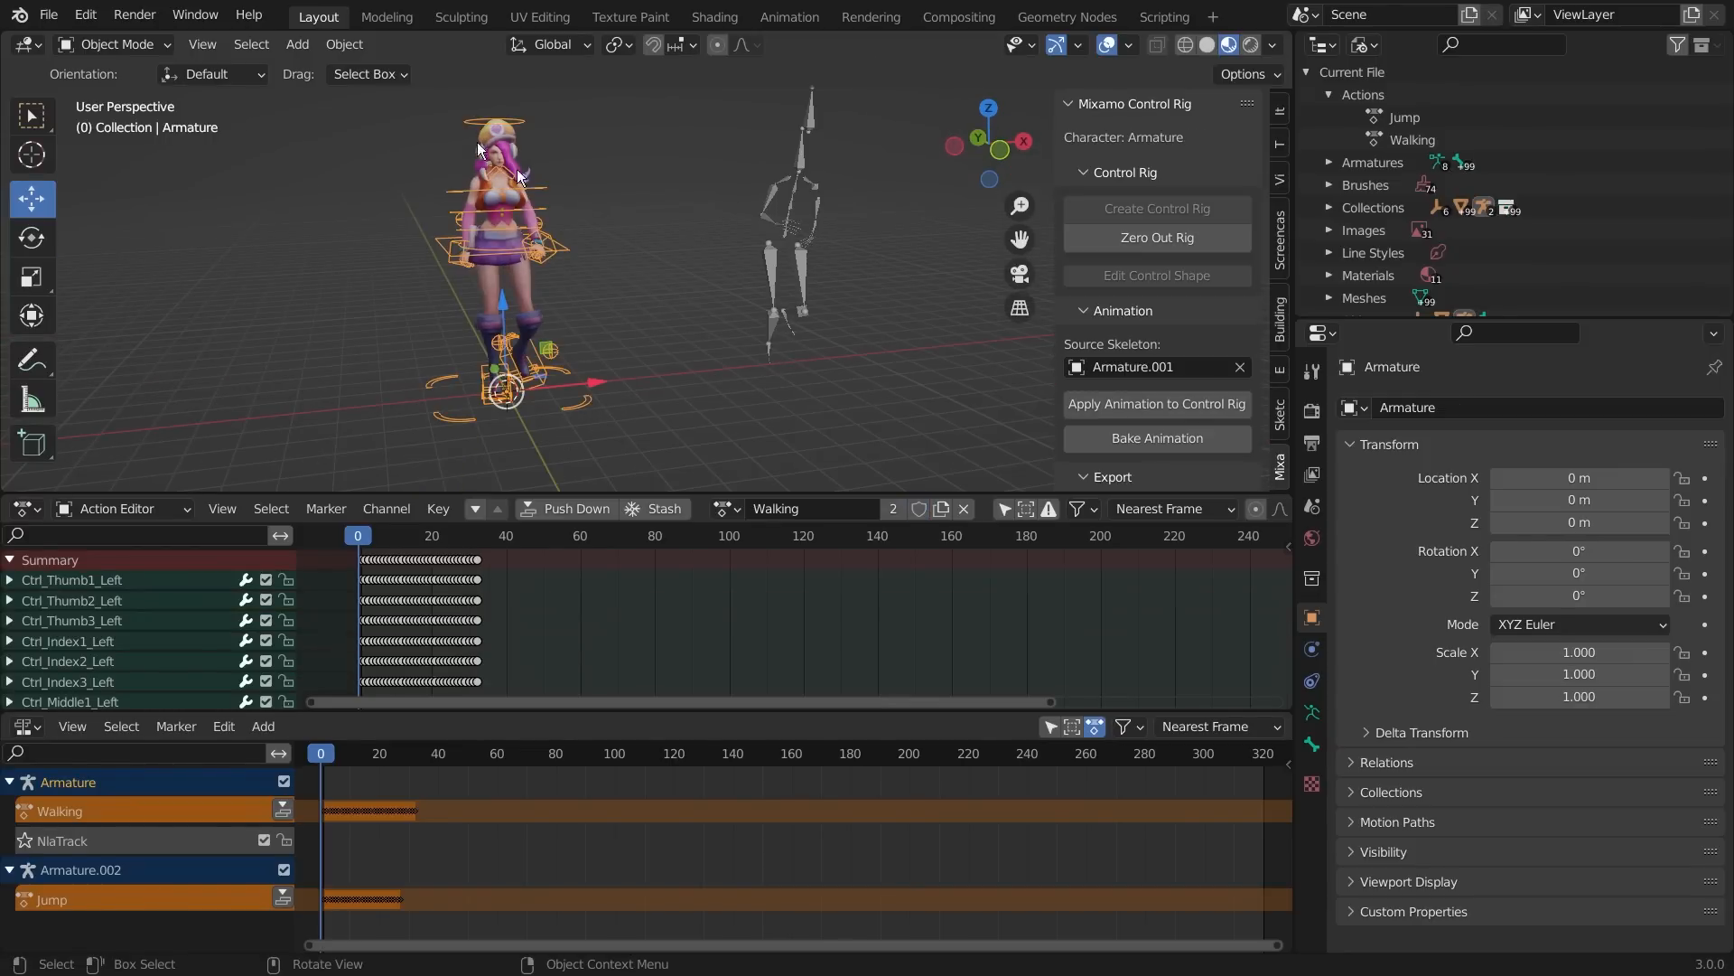
pyautogui.scroll(2, 587, 411)
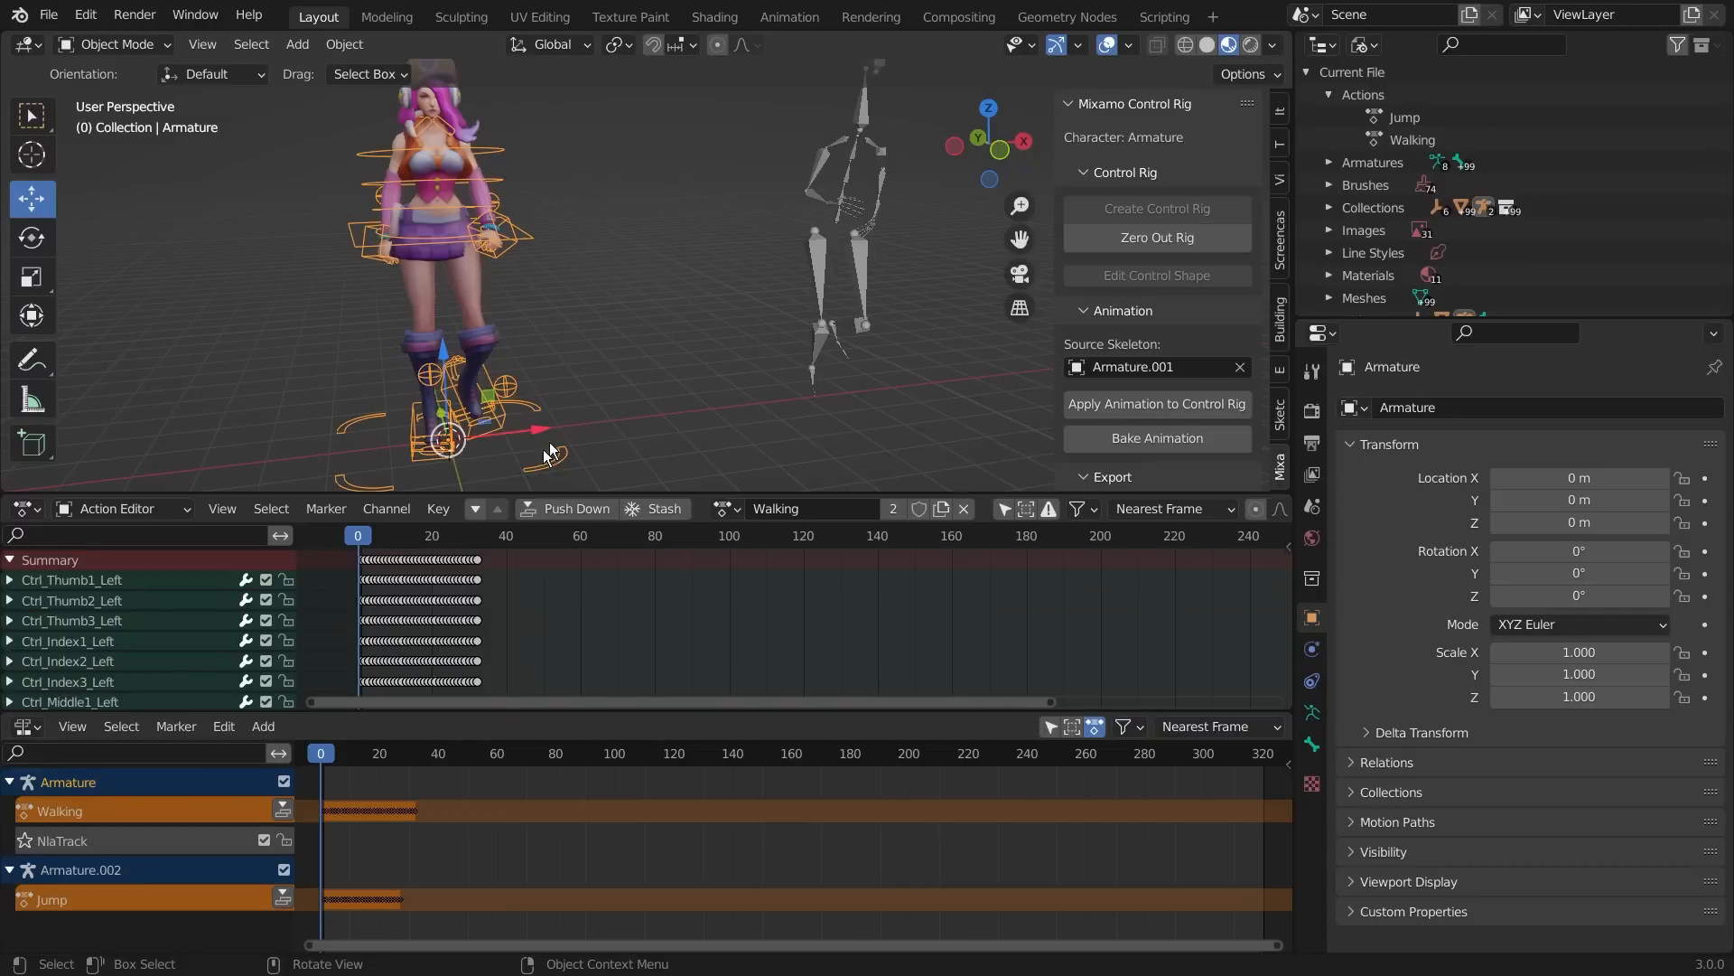
pyautogui.moveTo(620, 324); pyautogui.dragTo(450, 253, button='middle')
pyautogui.moveTo(556, 456); pyautogui.dragTo(577, 422, button='middle')
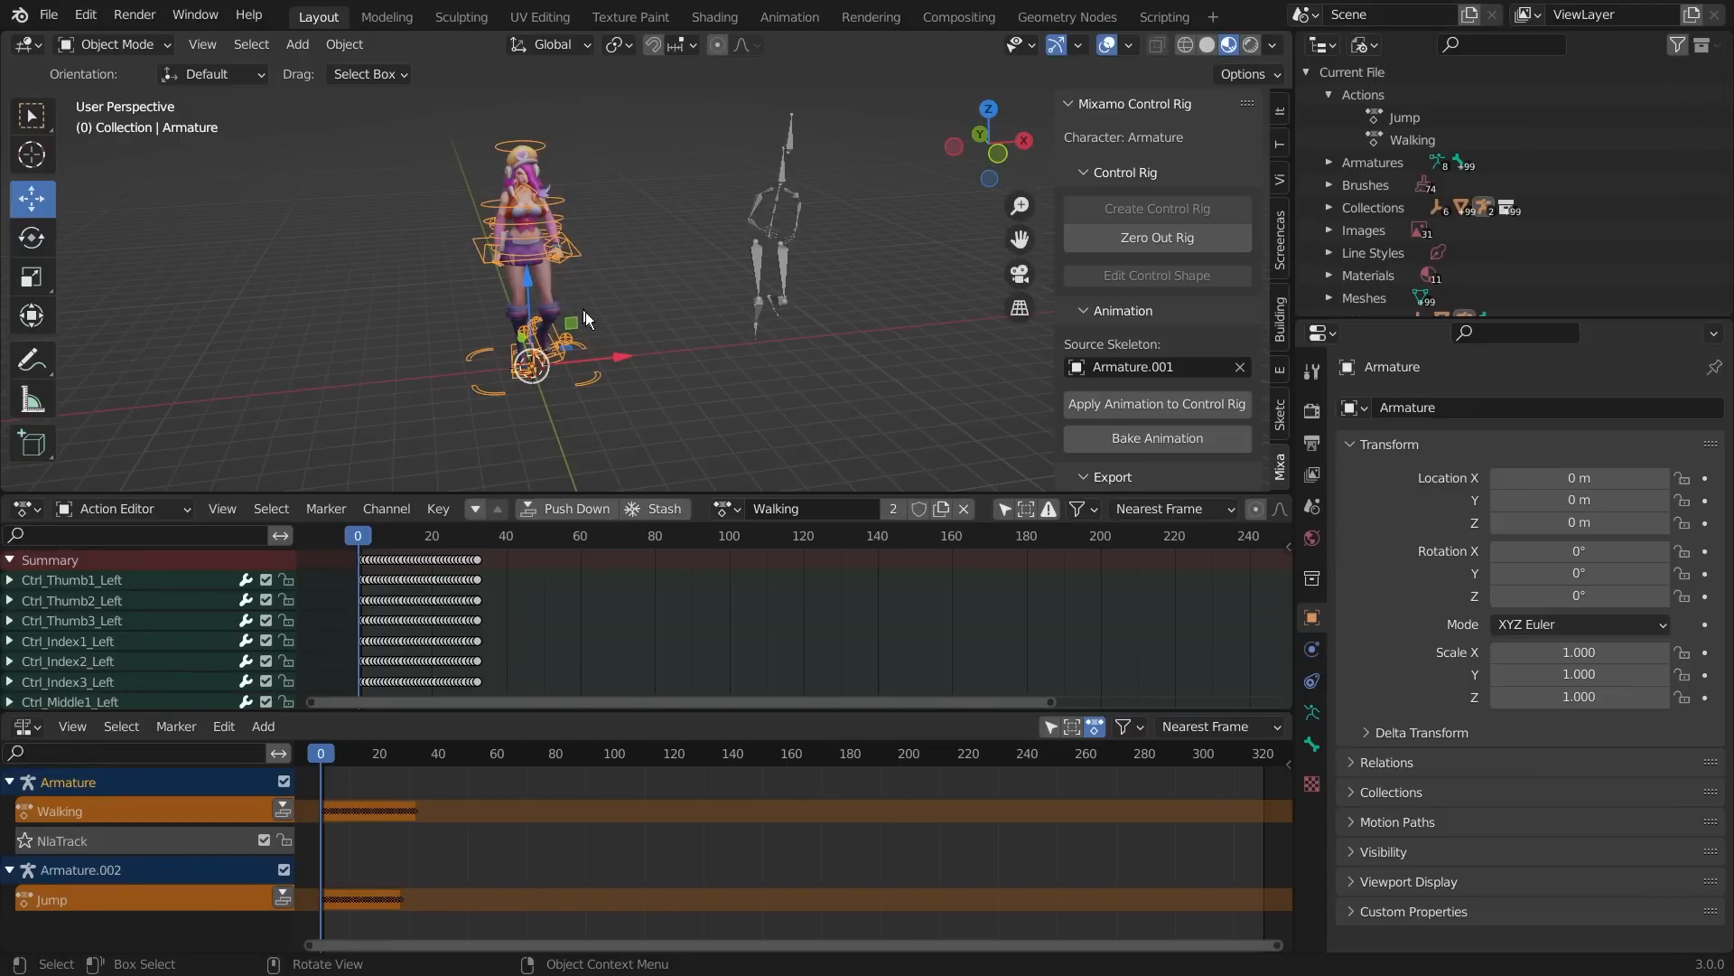
pyautogui.scroll(1, 581, 307)
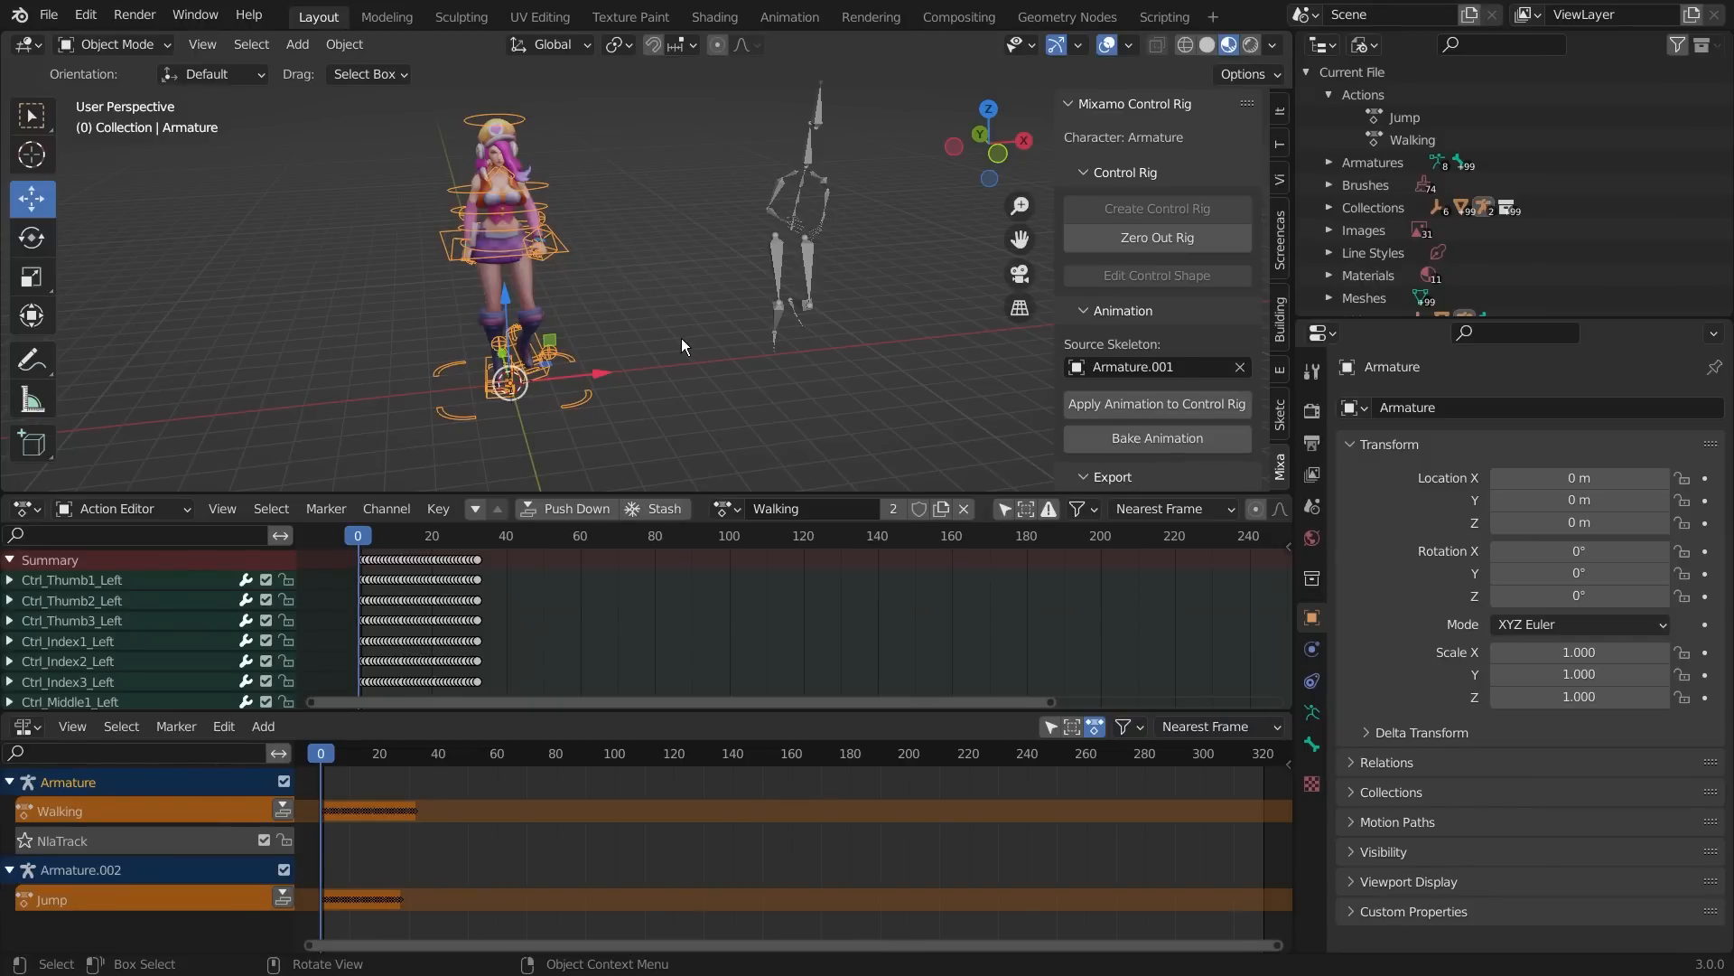
pyautogui.click(129, 513)
pyautogui.click(129, 513)
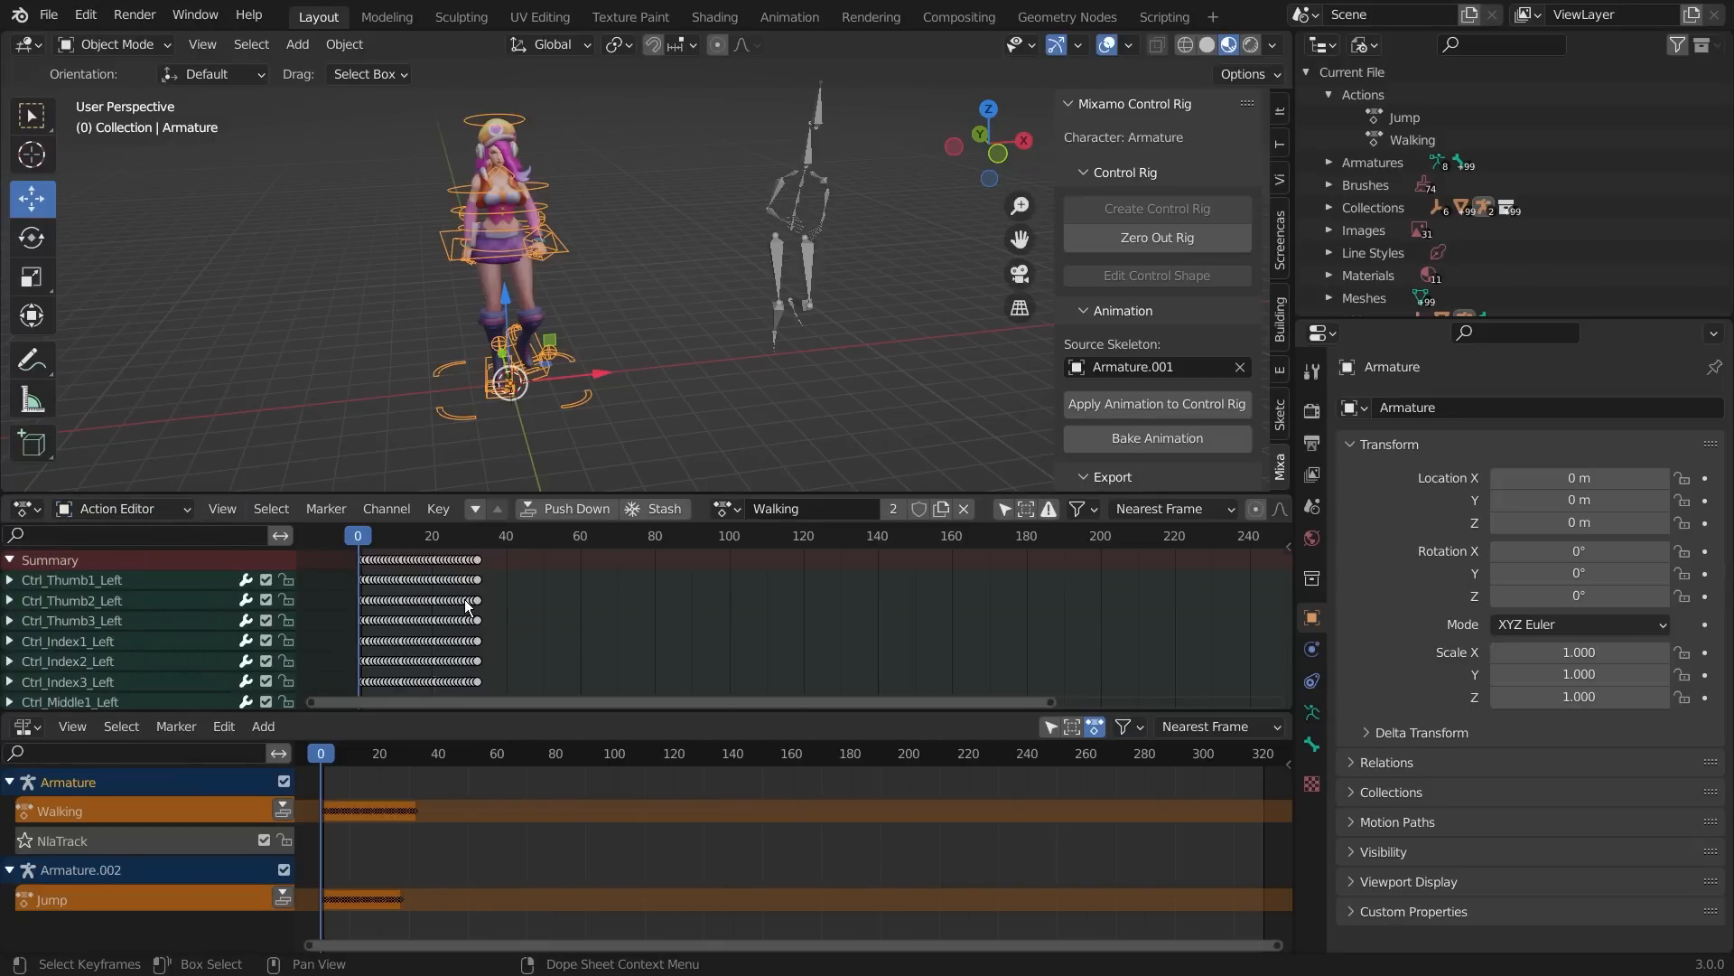
pyautogui.press('space')
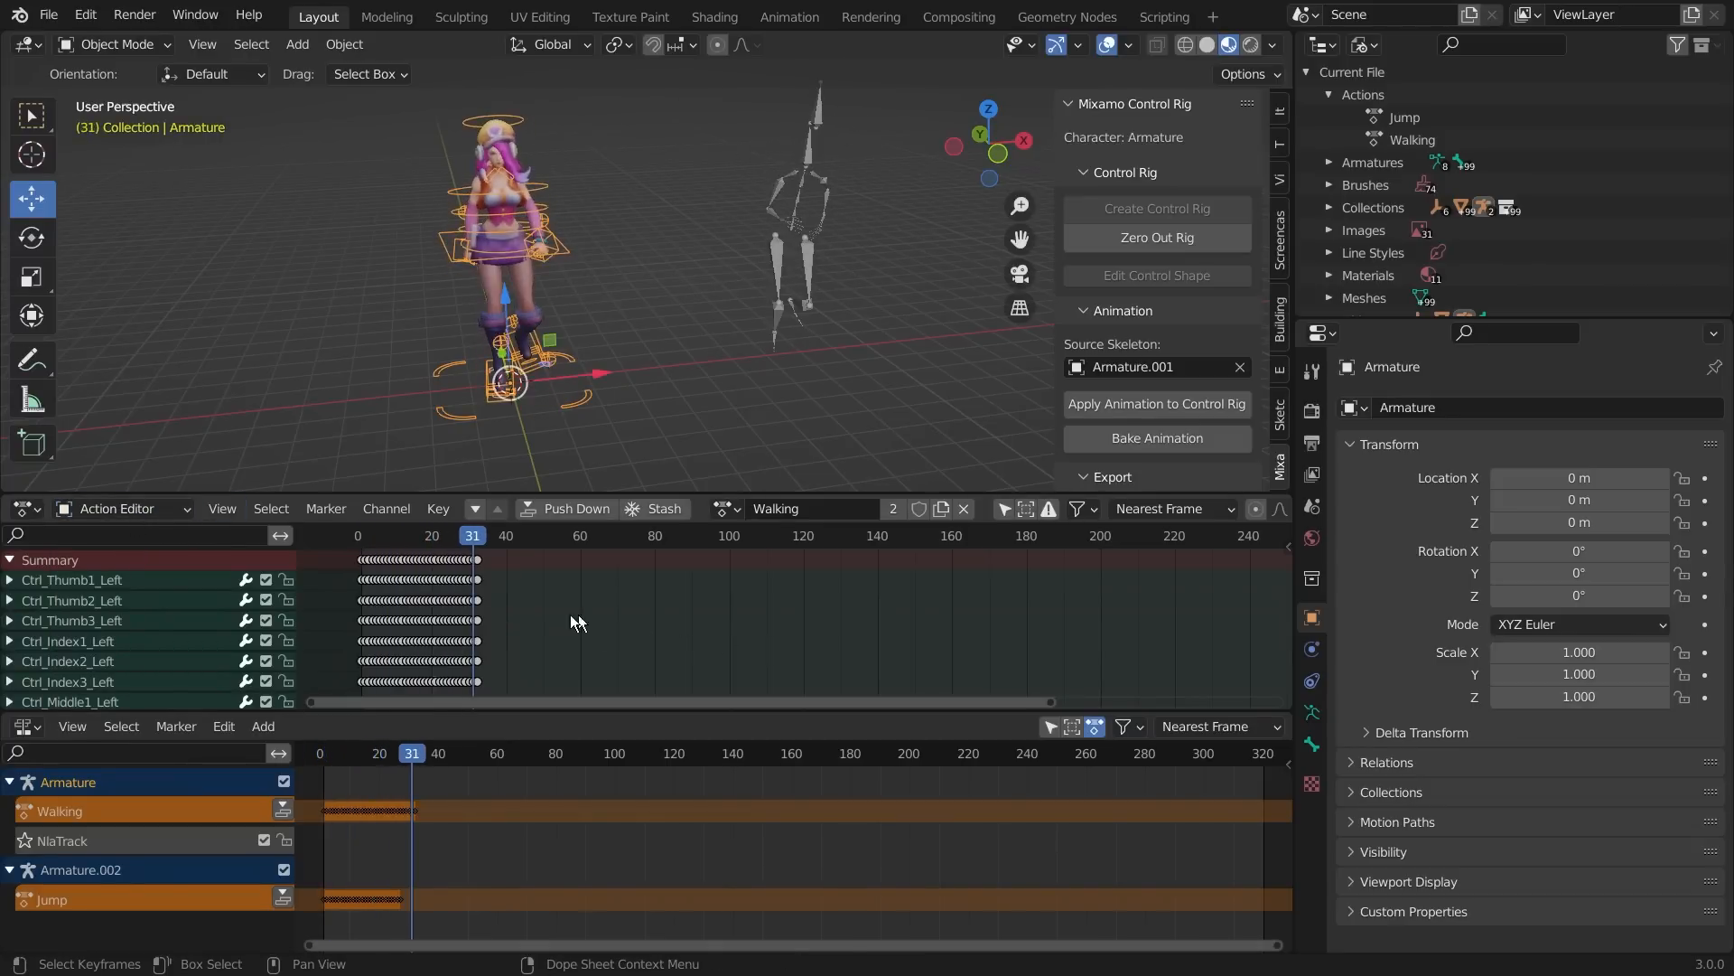
pyautogui.press('Escape')
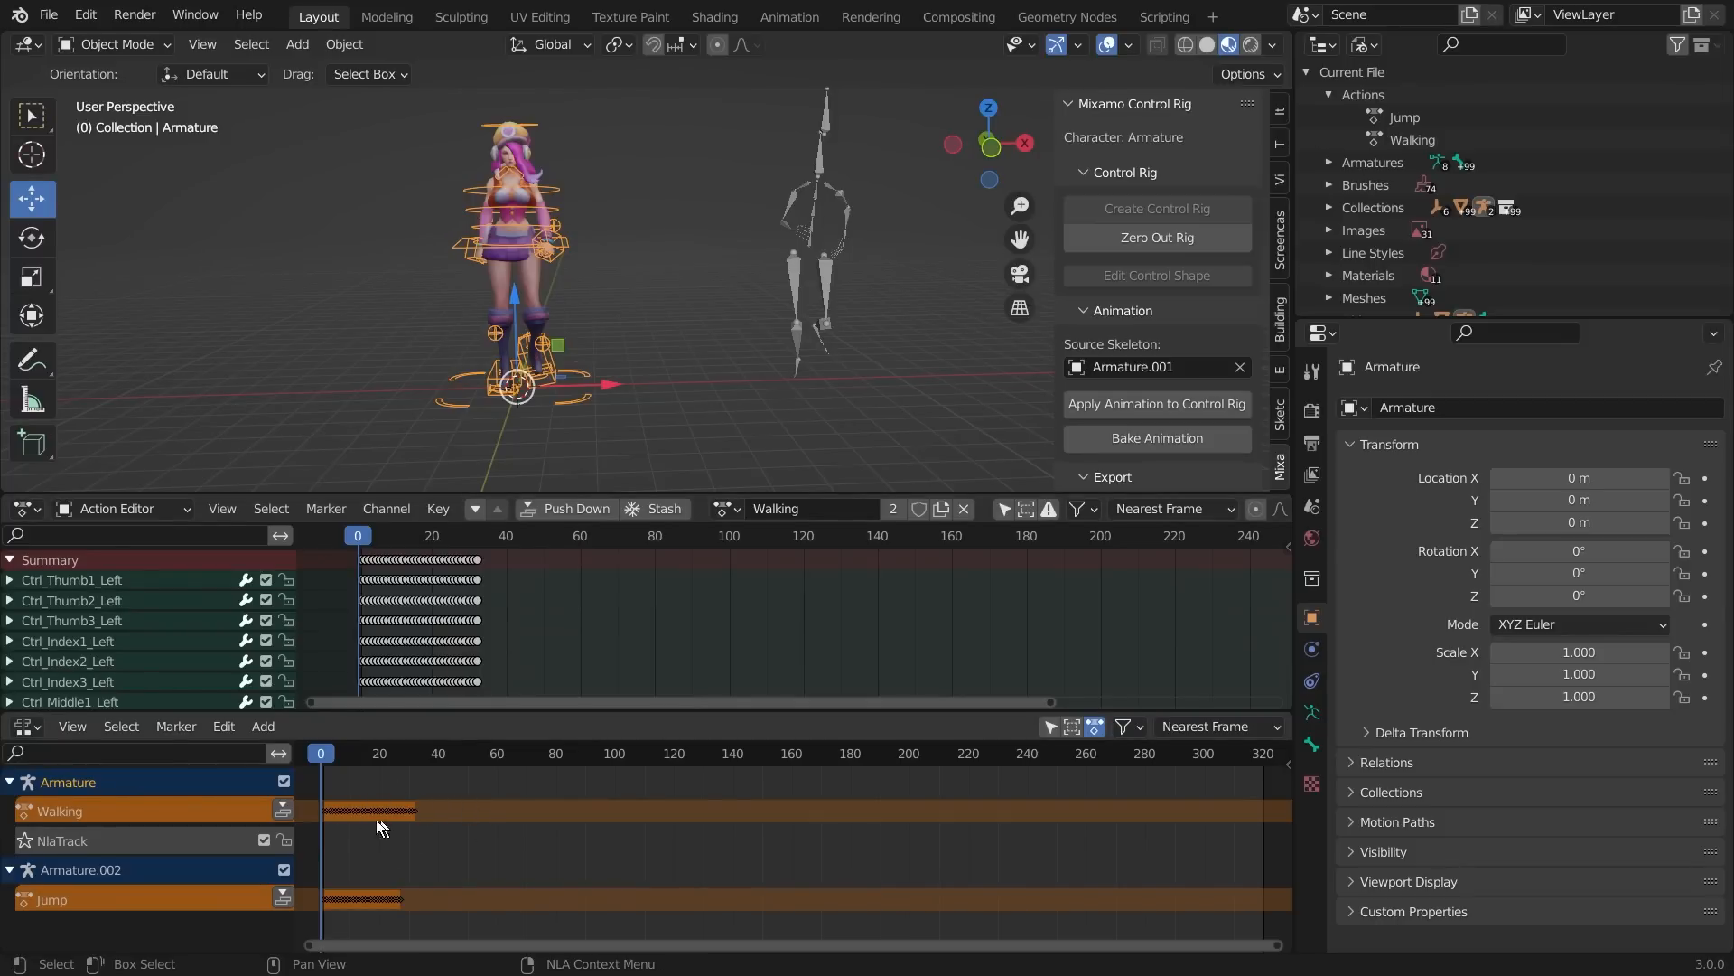
# - Push the control rig's Walking action down onto the NLA track as a strip
pyautogui.click(724, 508)
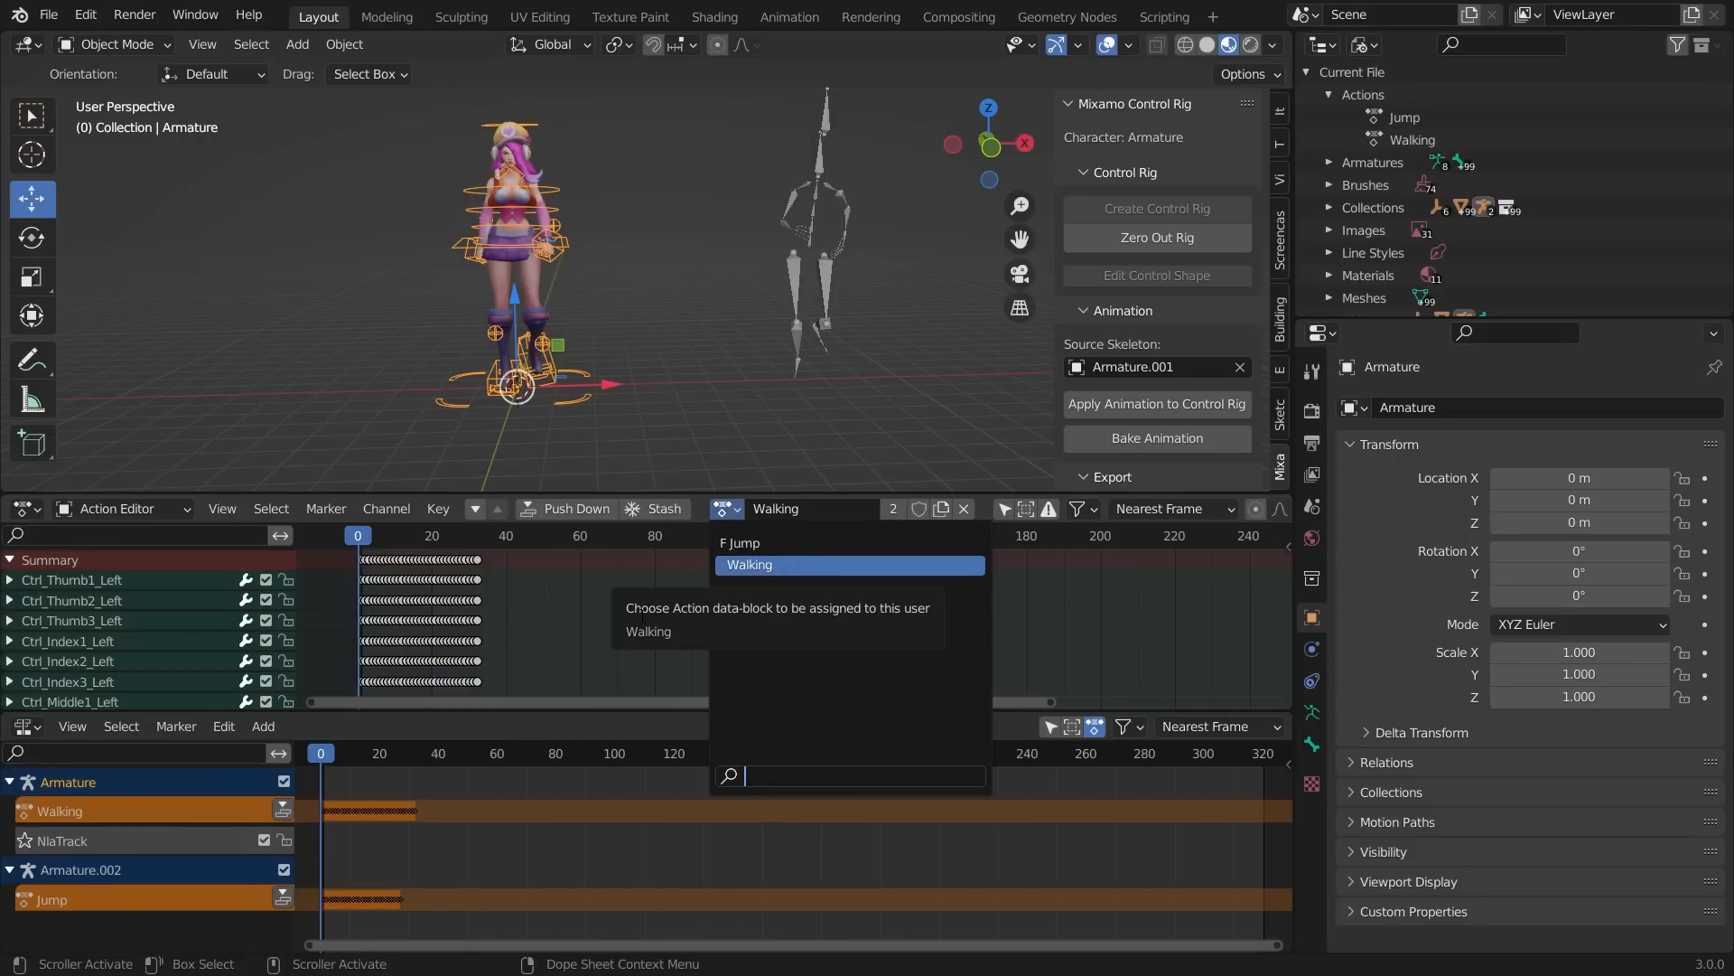
pyautogui.click(566, 620)
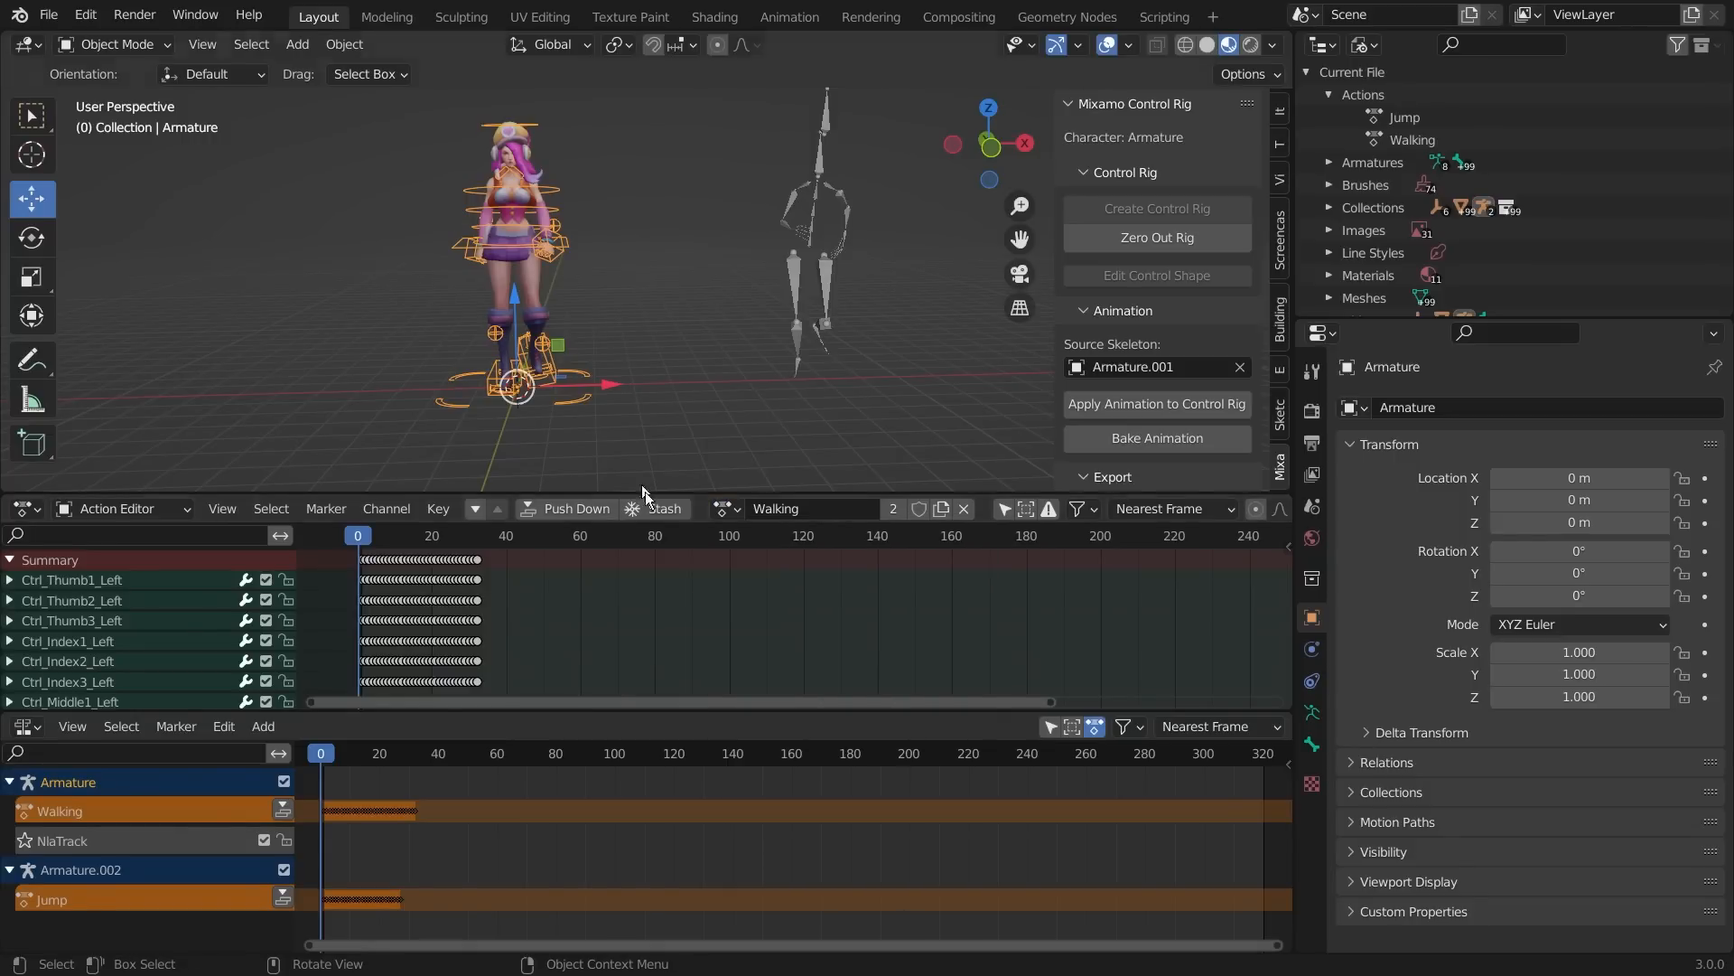
pyautogui.click(593, 508)
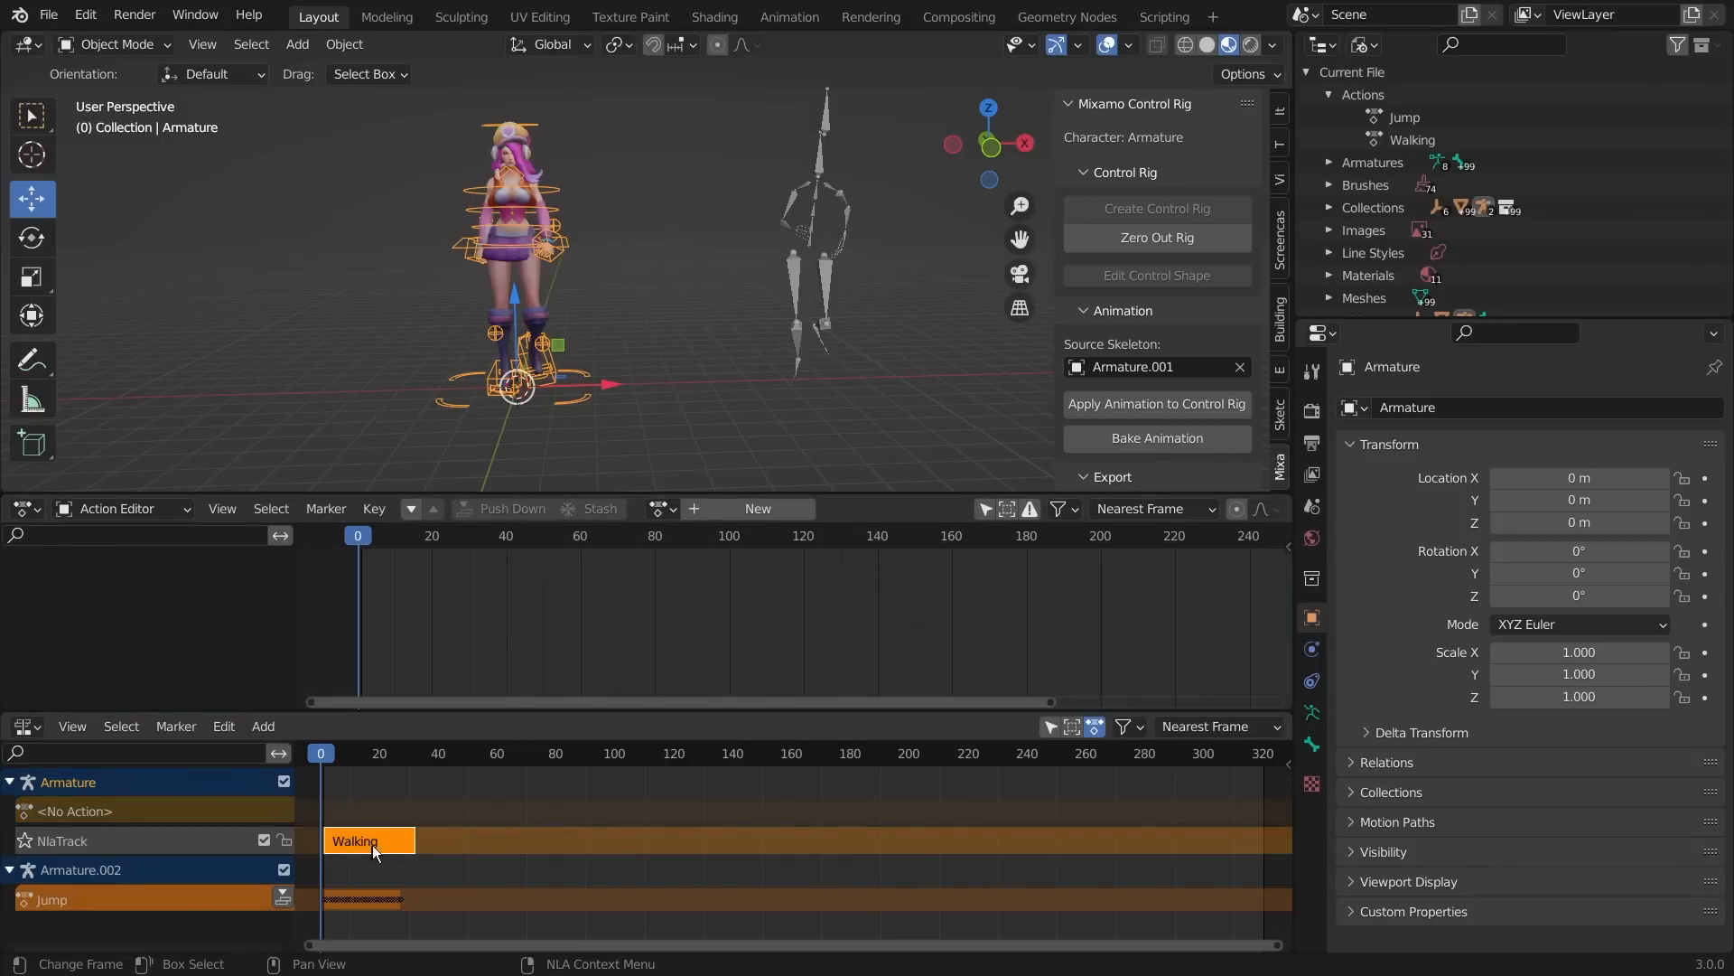
# - Try to move the skeleton's Jump action in the NLA, and shift the Walking strip to start at about frame 5
pyautogui.click(352, 904)
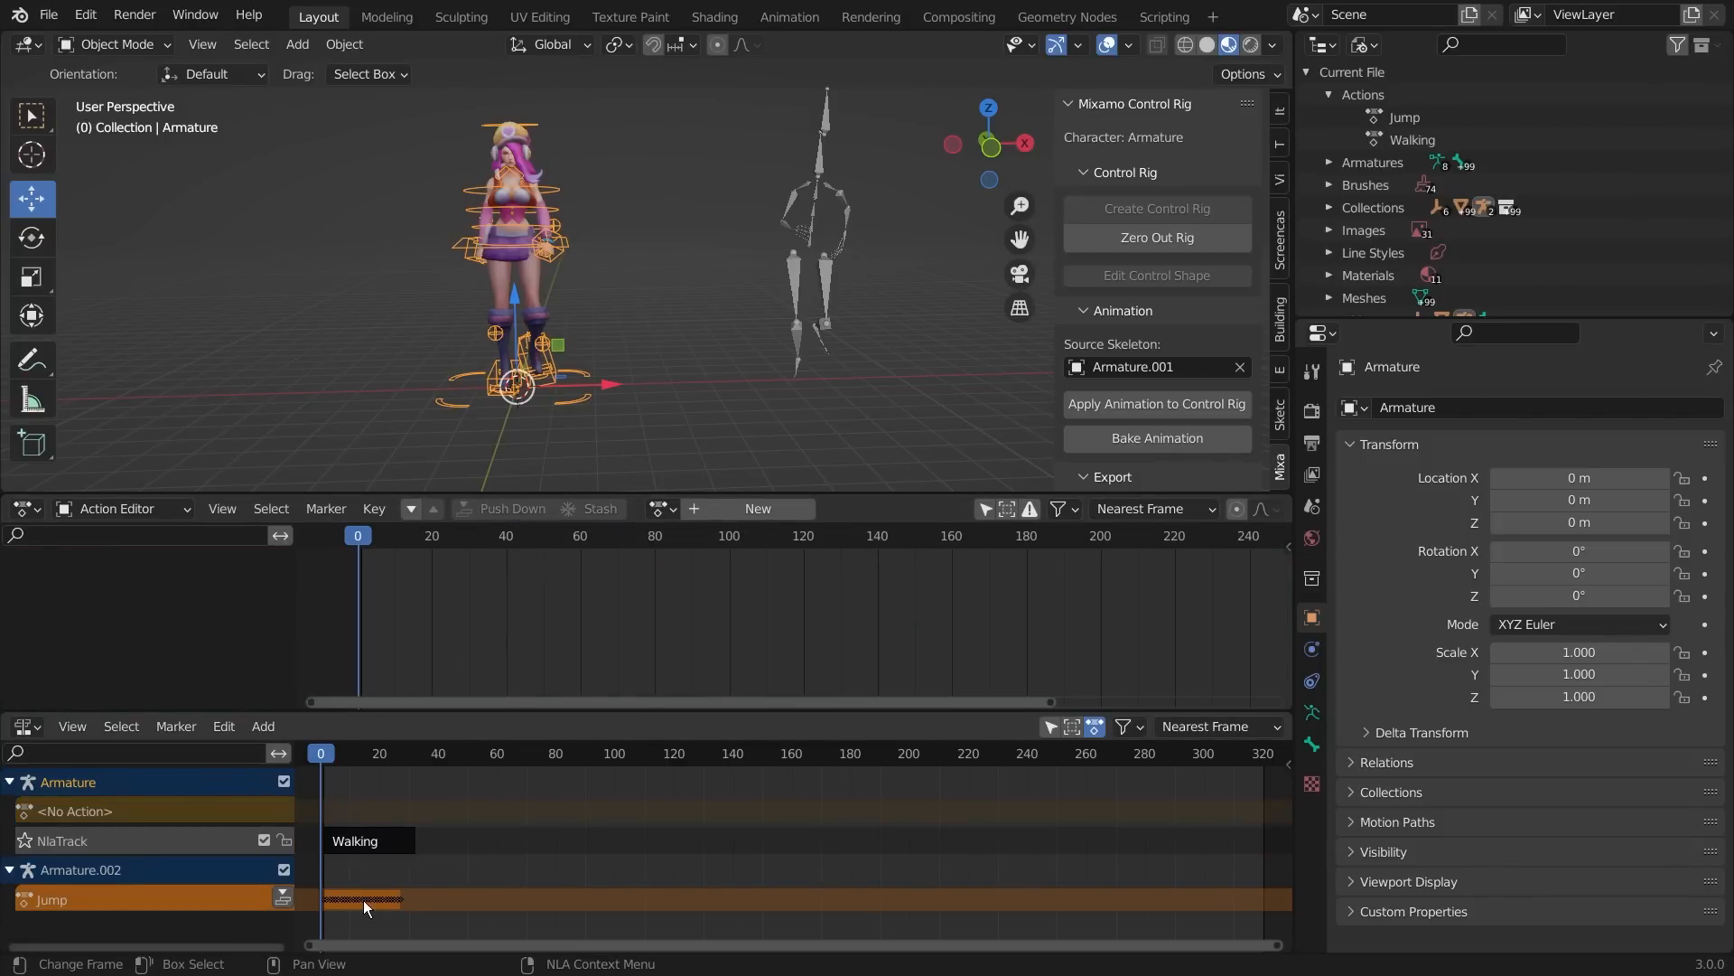
pyautogui.moveTo(363, 915); pyautogui.dragTo(492, 889)
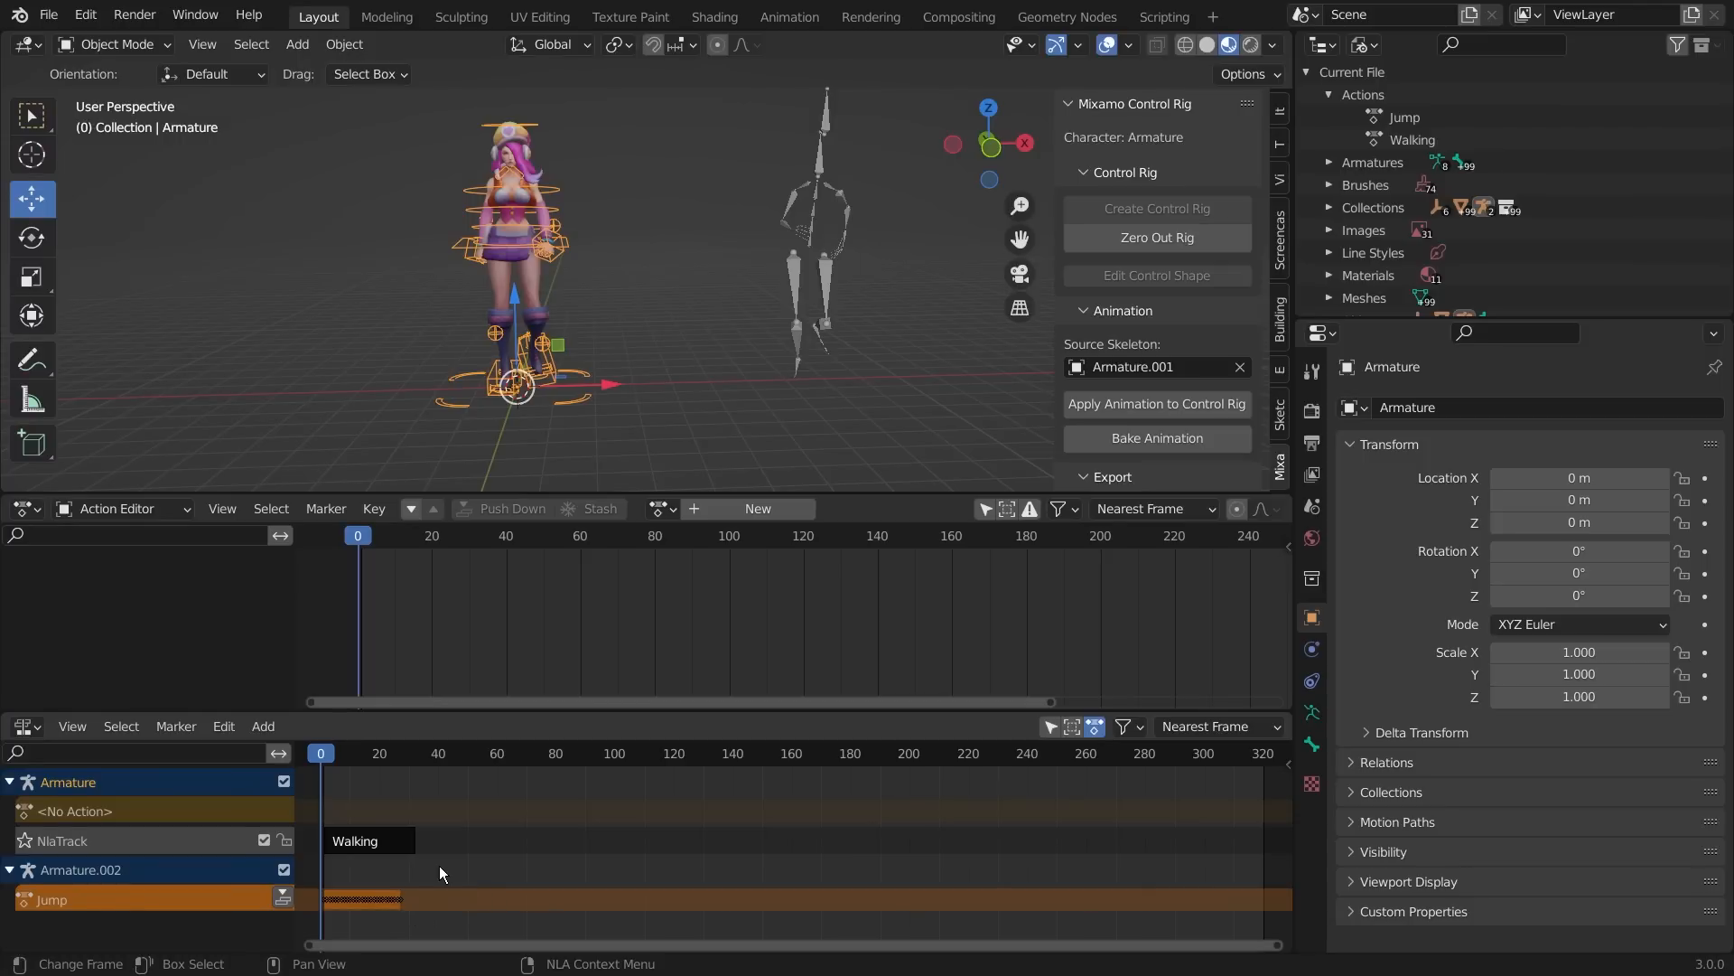
pyautogui.click(371, 842)
pyautogui.moveTo(411, 843); pyautogui.dragTo(367, 843)
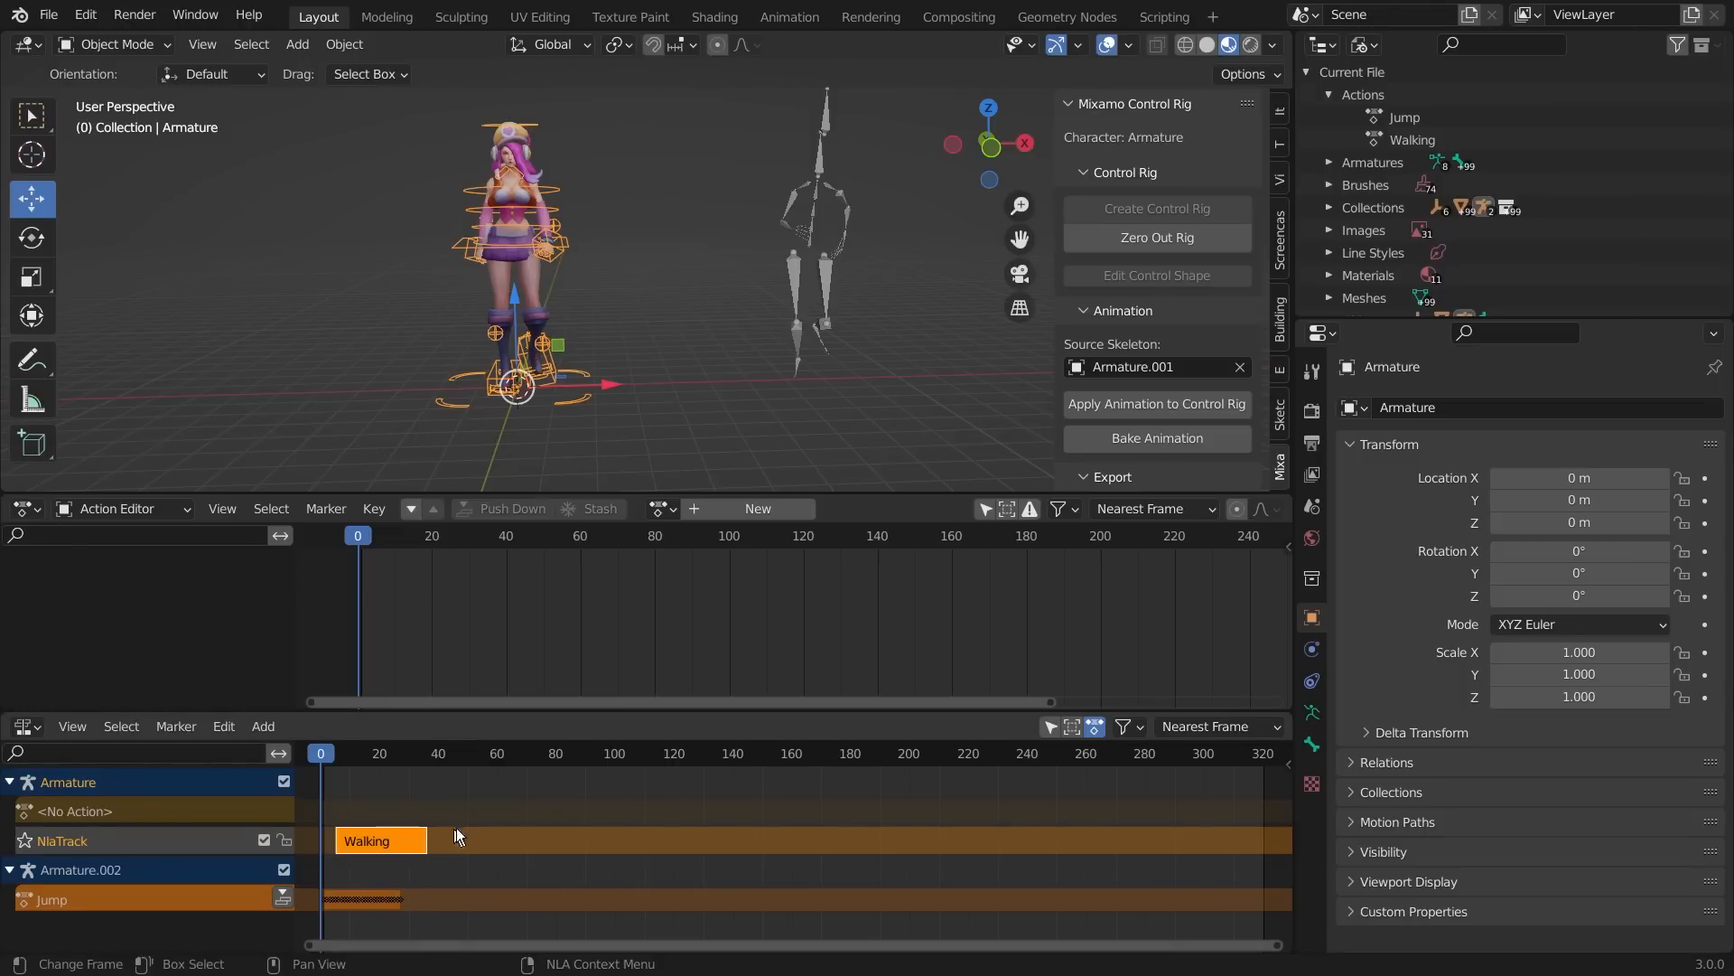
# - Undo the Walking strip's last shift in the NLA and play back the animation
pyautogui.hotkey('ctrl', 'z')
pyautogui.hotkey('ctrl', 'z')
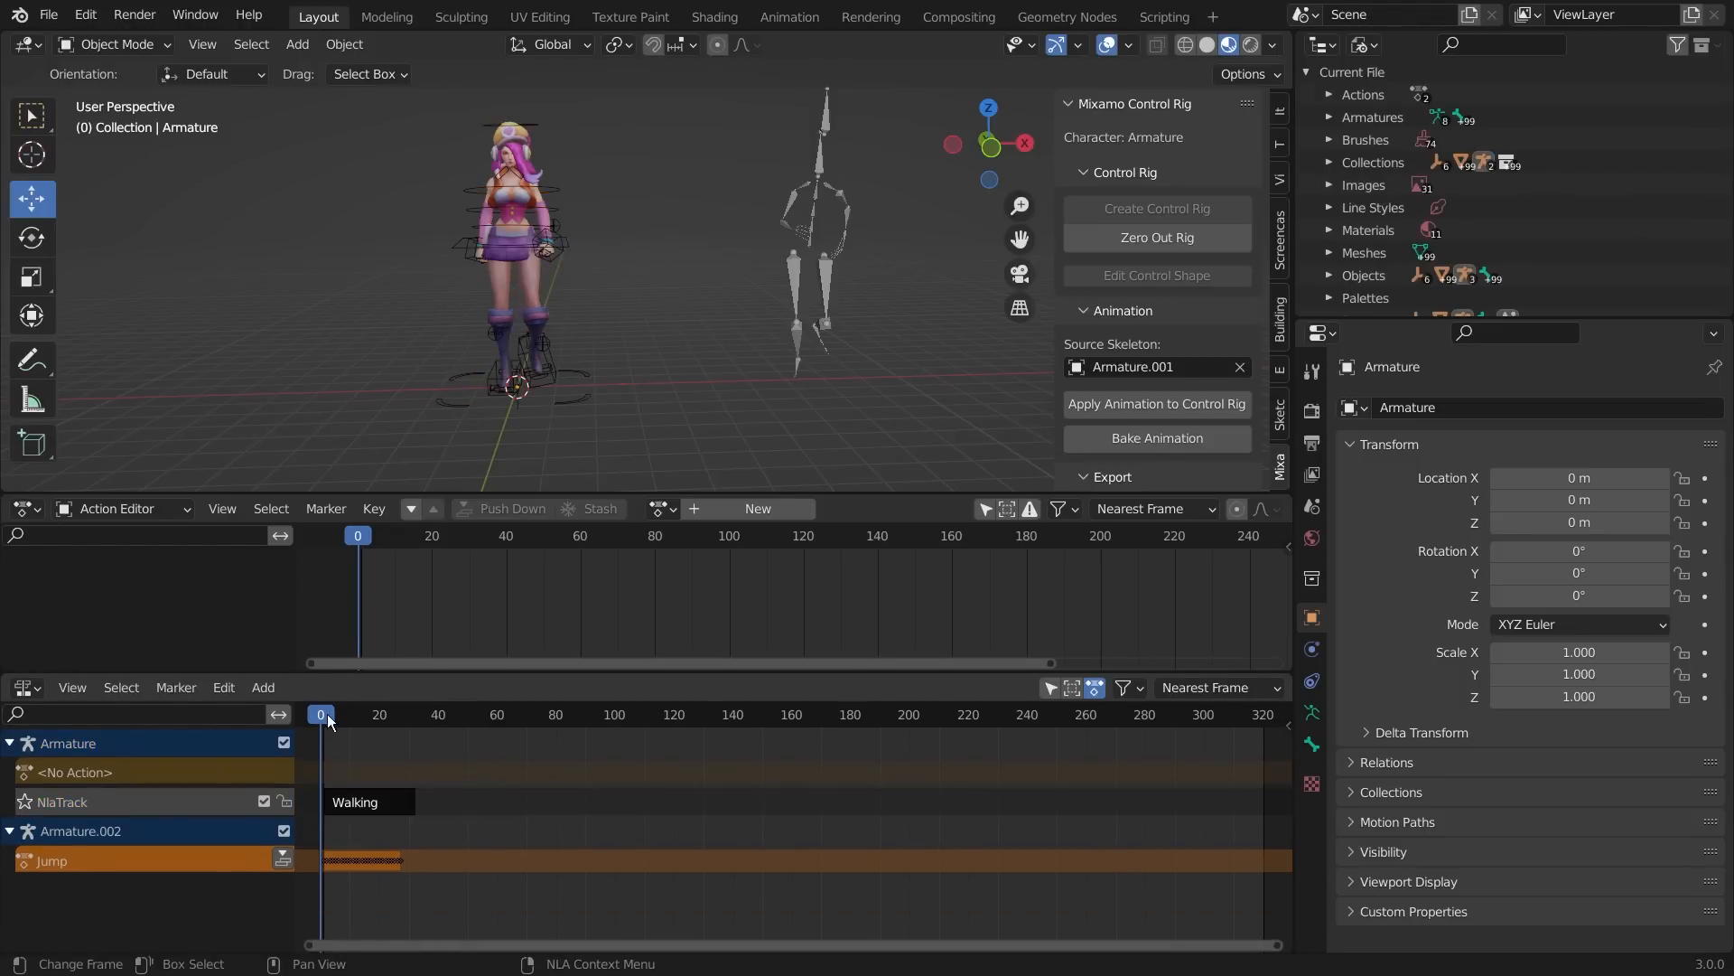
pyautogui.press('space')
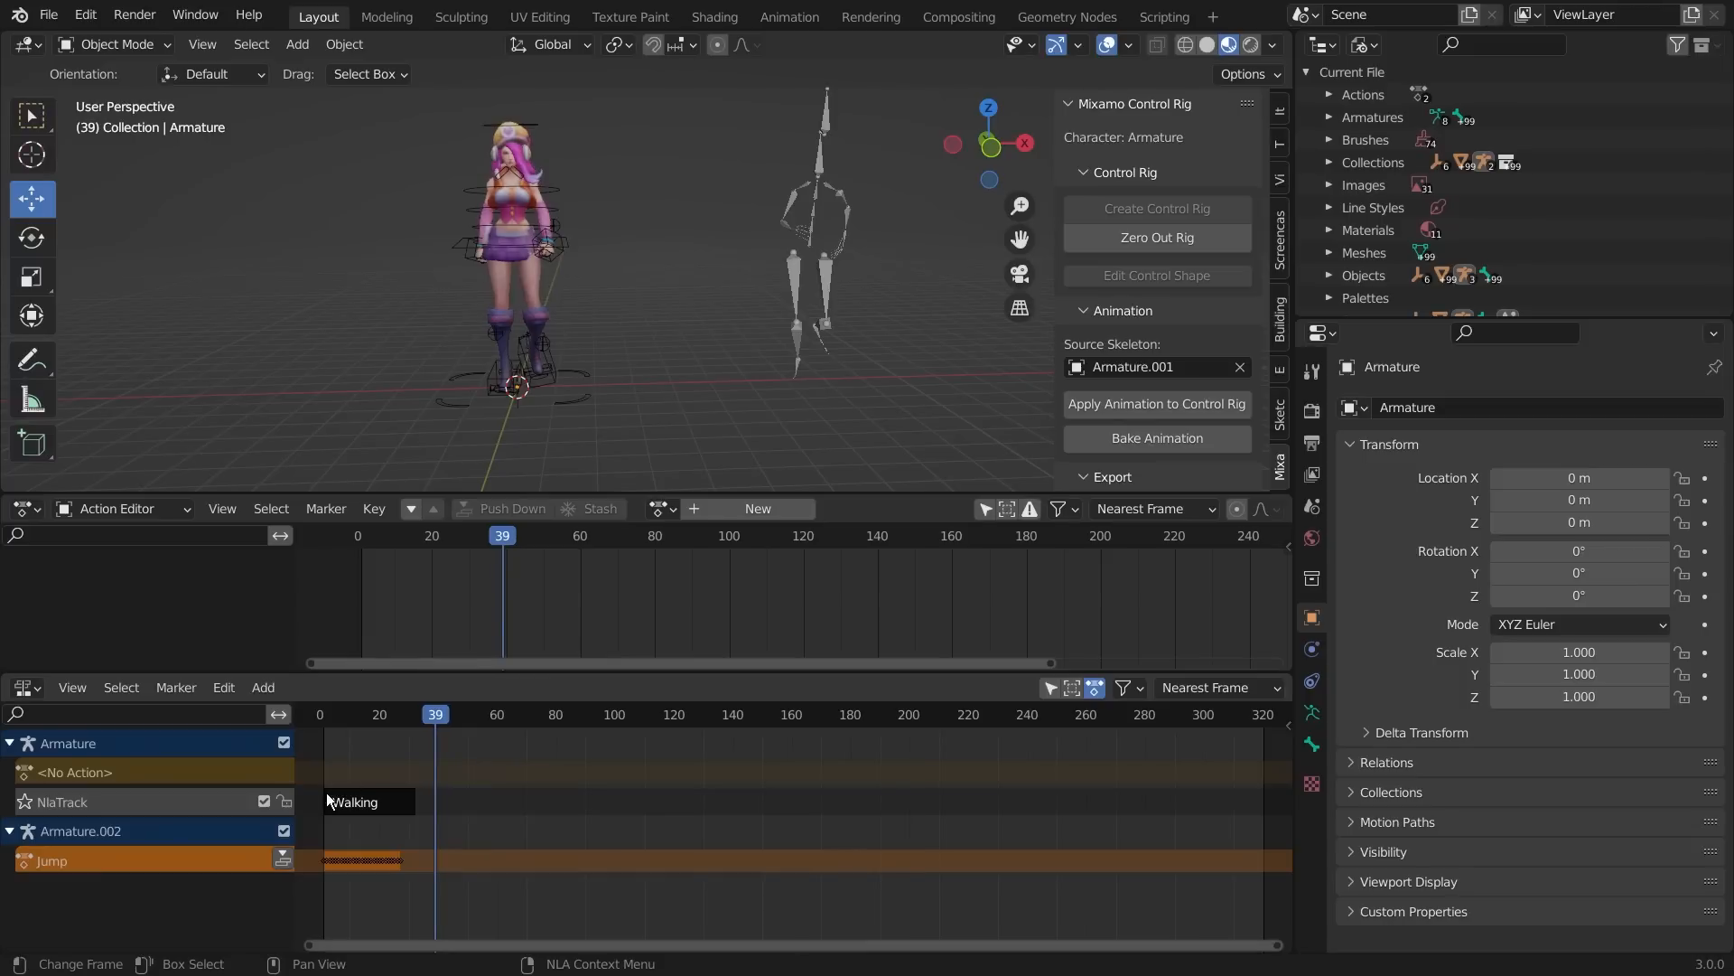
# - Select the Walking strip and replay the animation from frame 0, watching the character from the side
pyautogui.click(388, 803)
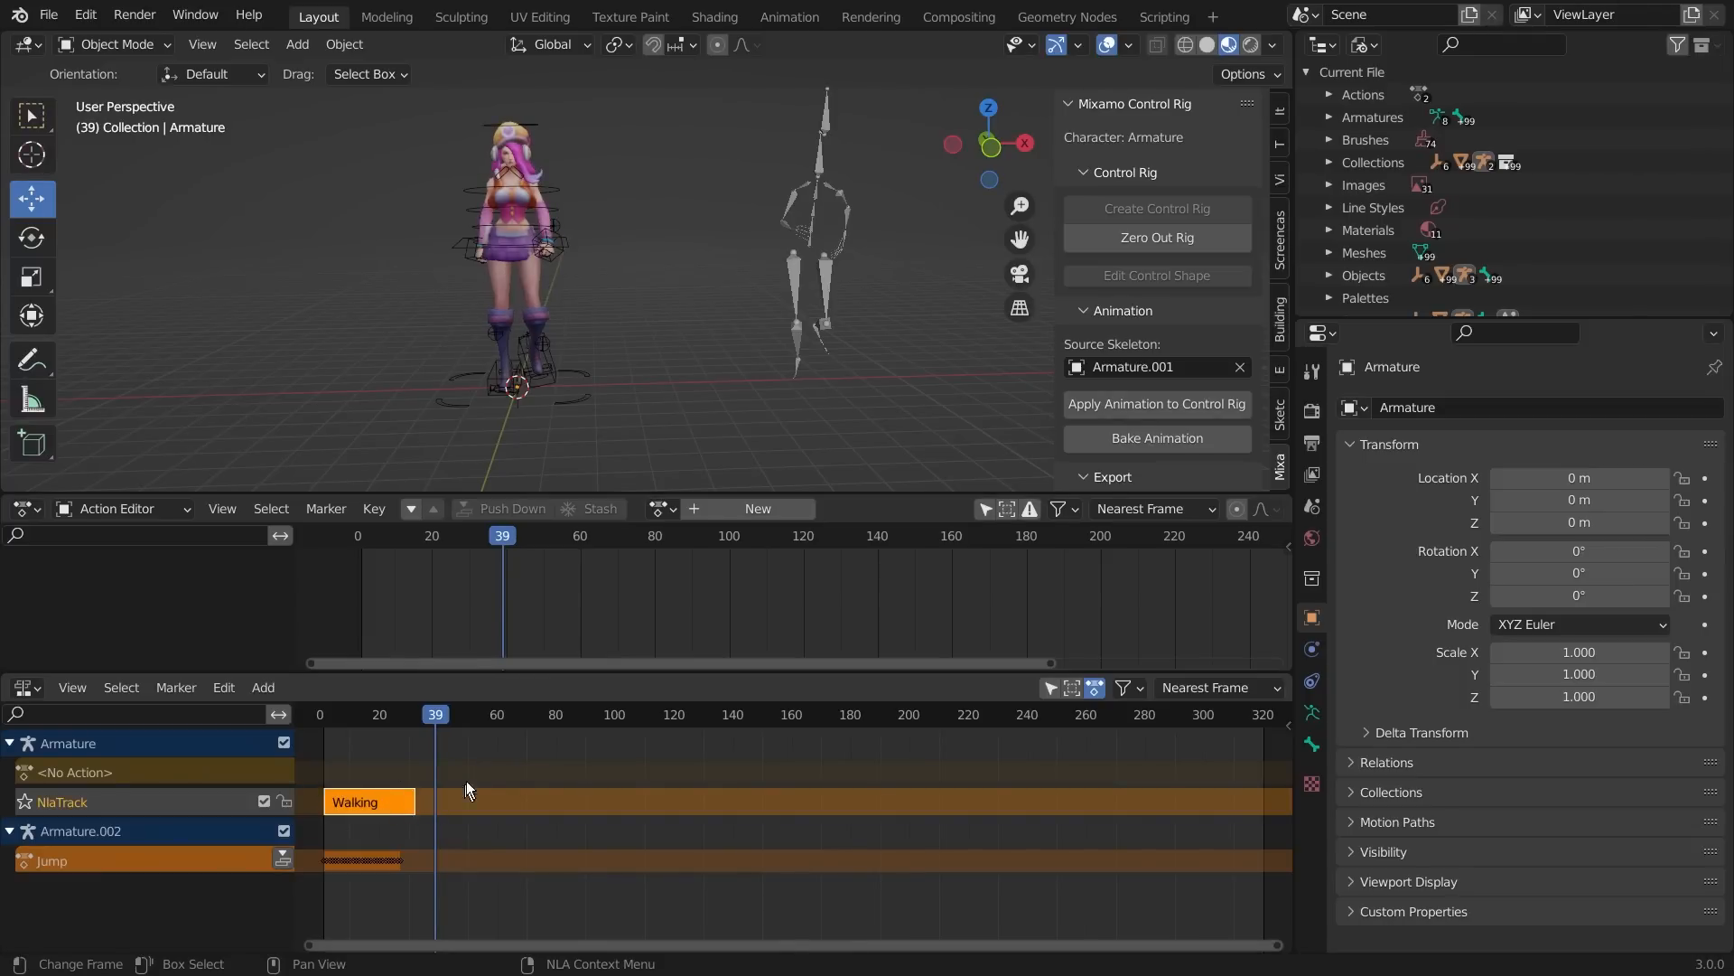
pyautogui.moveTo(433, 714); pyautogui.dragTo(328, 719)
pyautogui.moveTo(264, 459); pyautogui.dragTo(387, 718, button='middle')
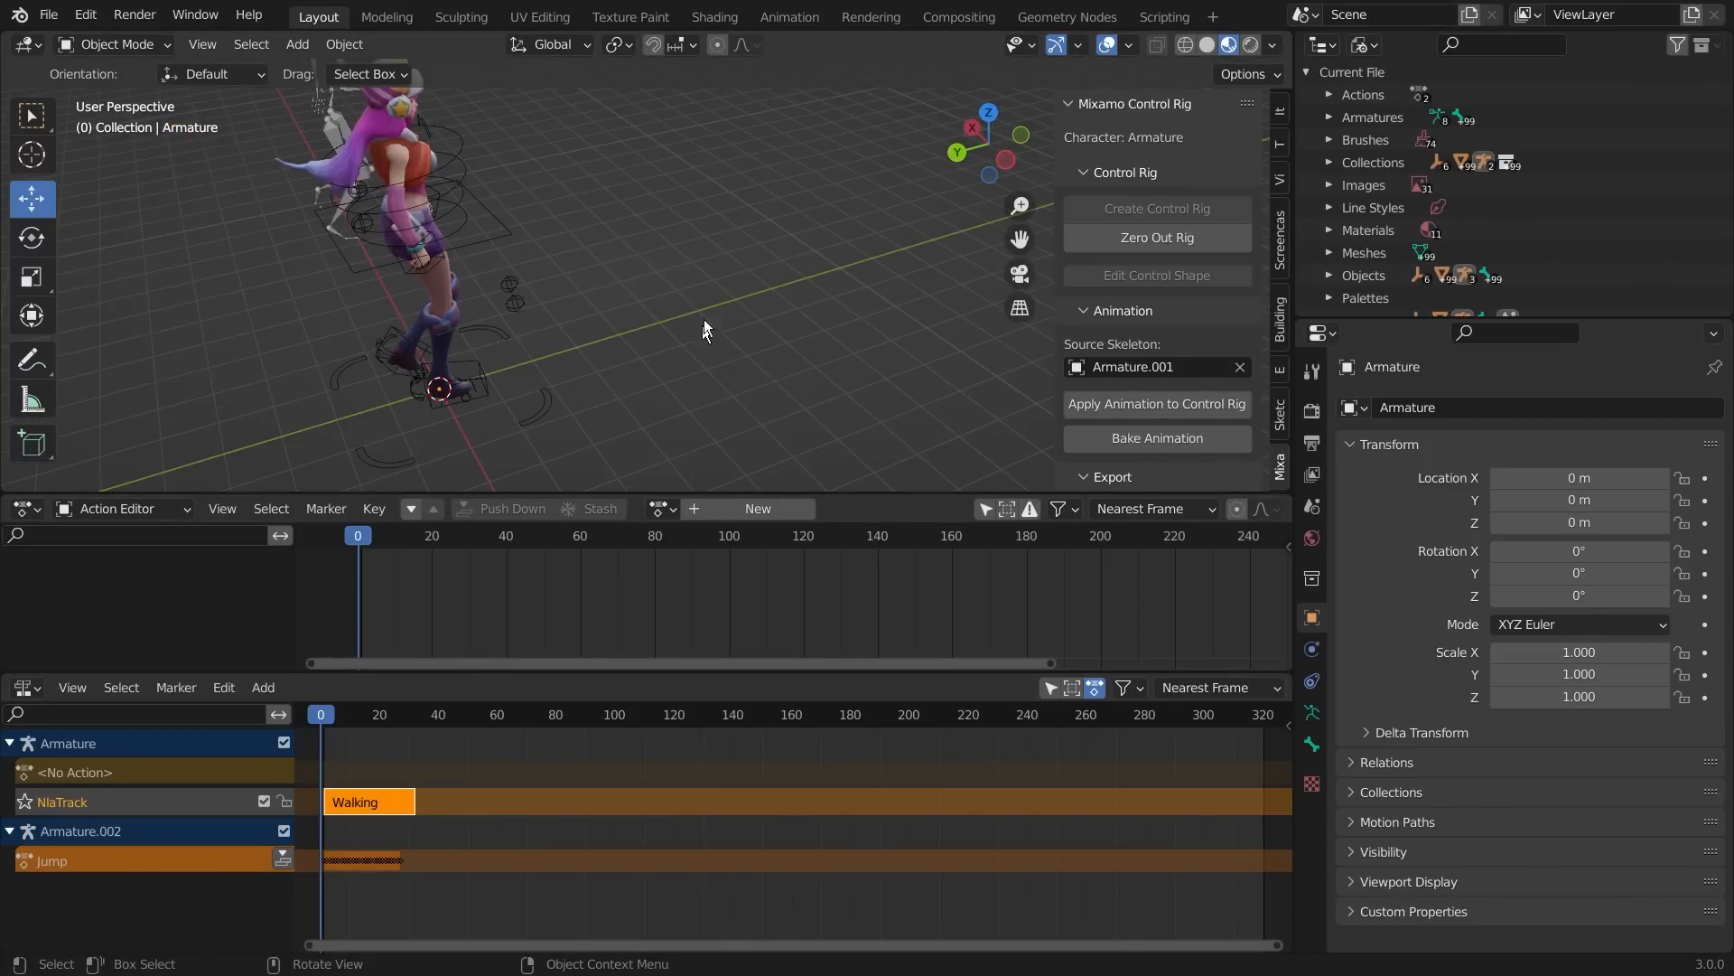
pyautogui.press('space')
pyautogui.press('space')
pyautogui.moveTo(766, 317); pyautogui.dragTo(728, 255, button='middle')
pyautogui.moveTo(645, 455); pyautogui.dragTo(711, 488, button='middle')
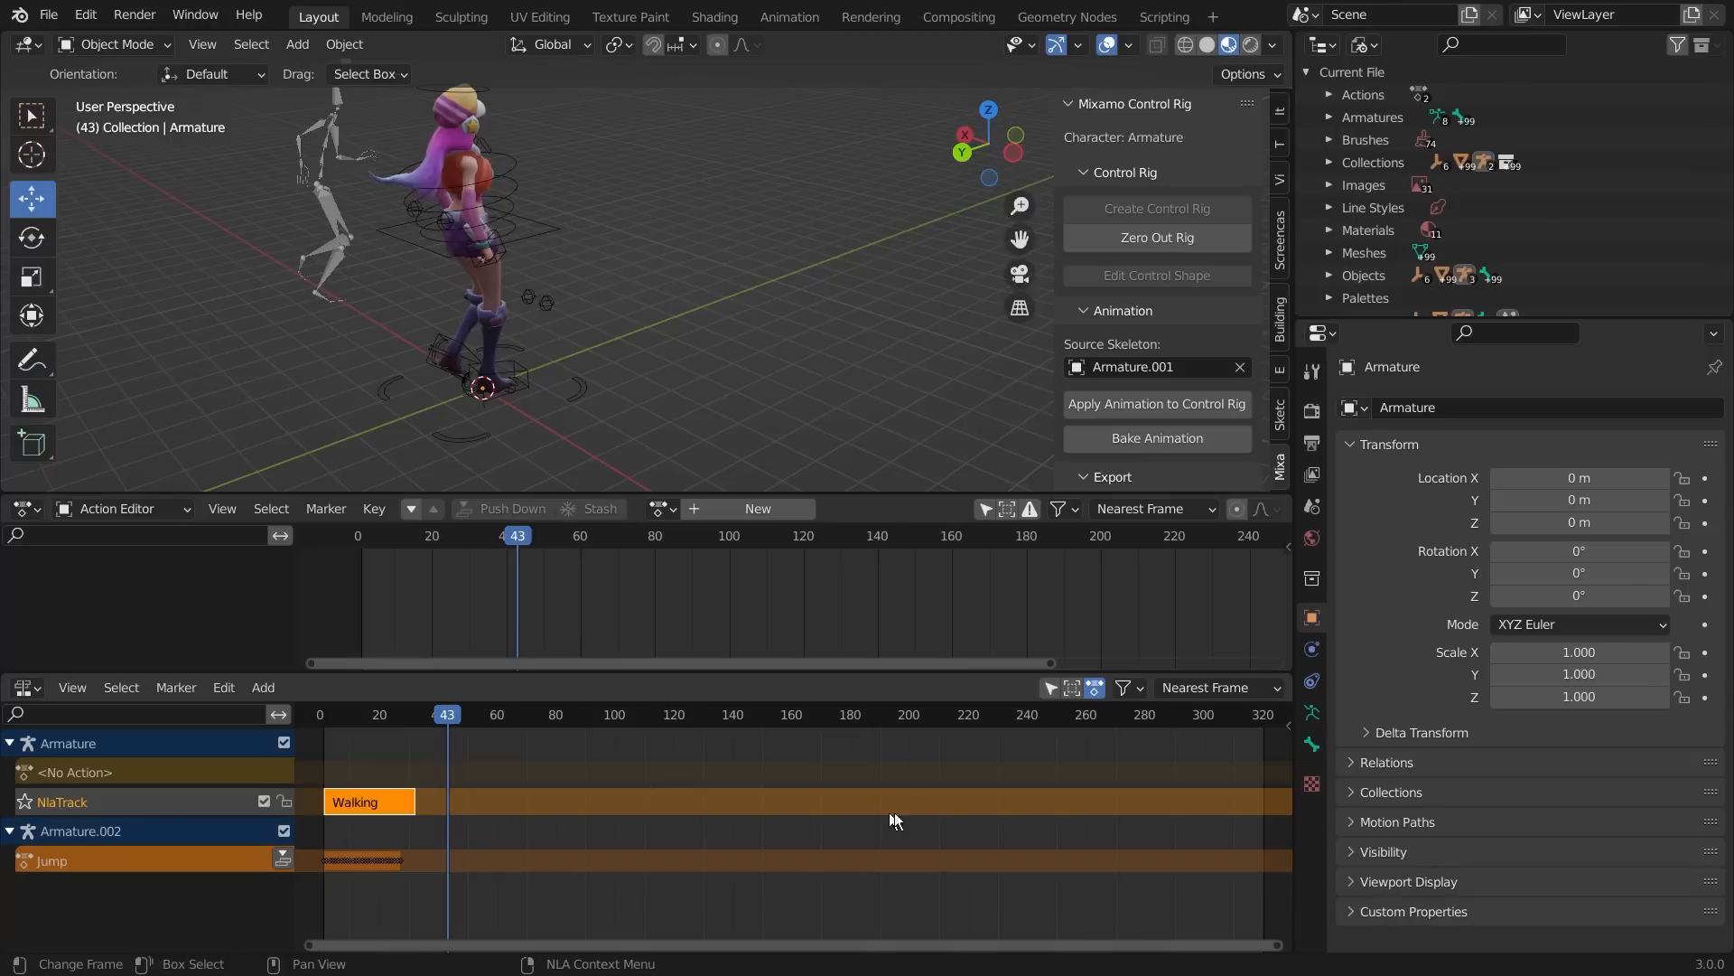
# - Show the NLA editor's sidebar and toggle the Walking strip's selection to compare the properties offered
pyautogui.press('n')
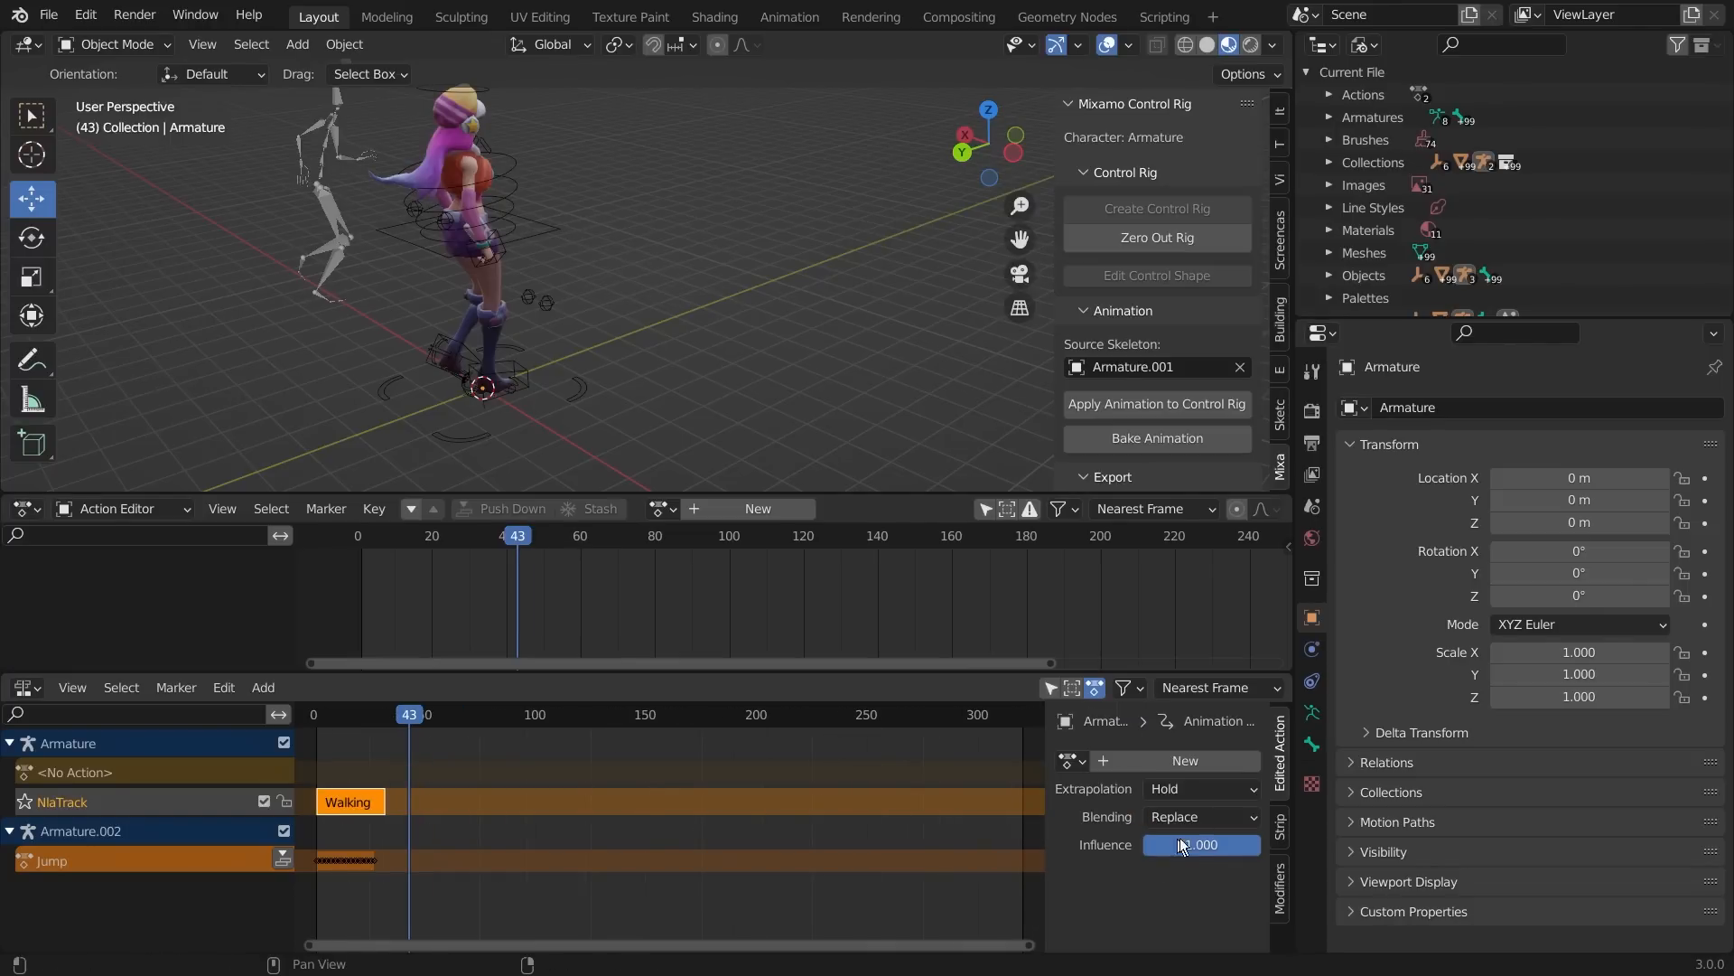
pyautogui.click(732, 859)
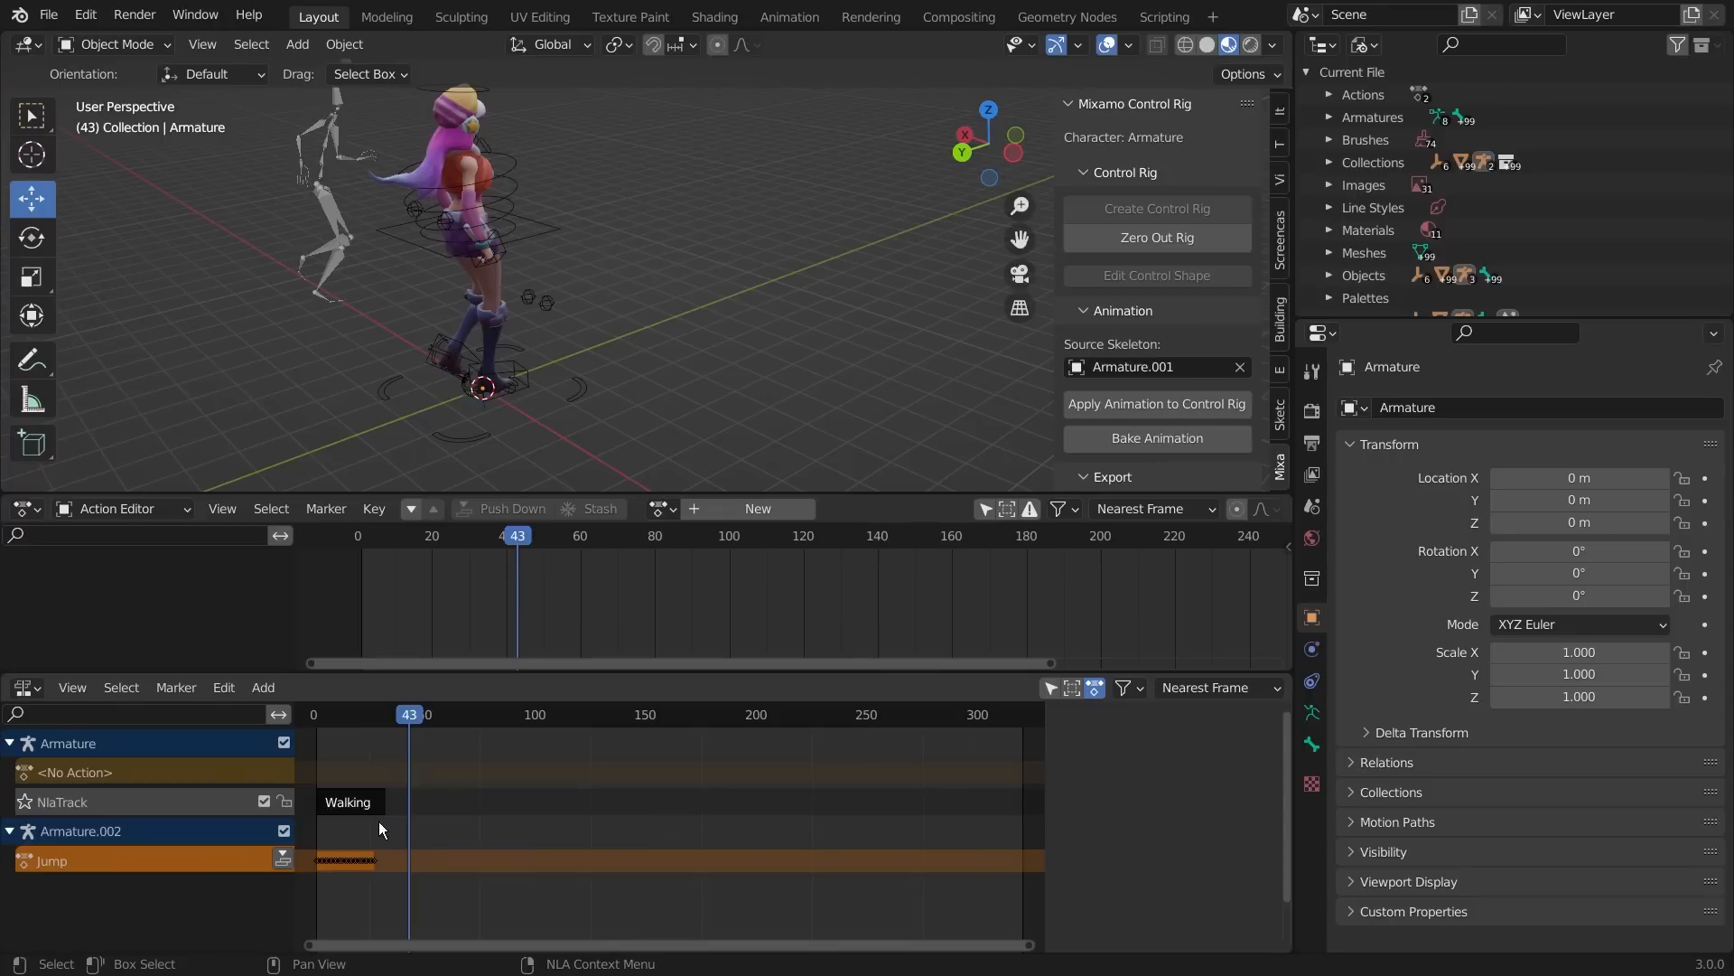
pyautogui.click(350, 802)
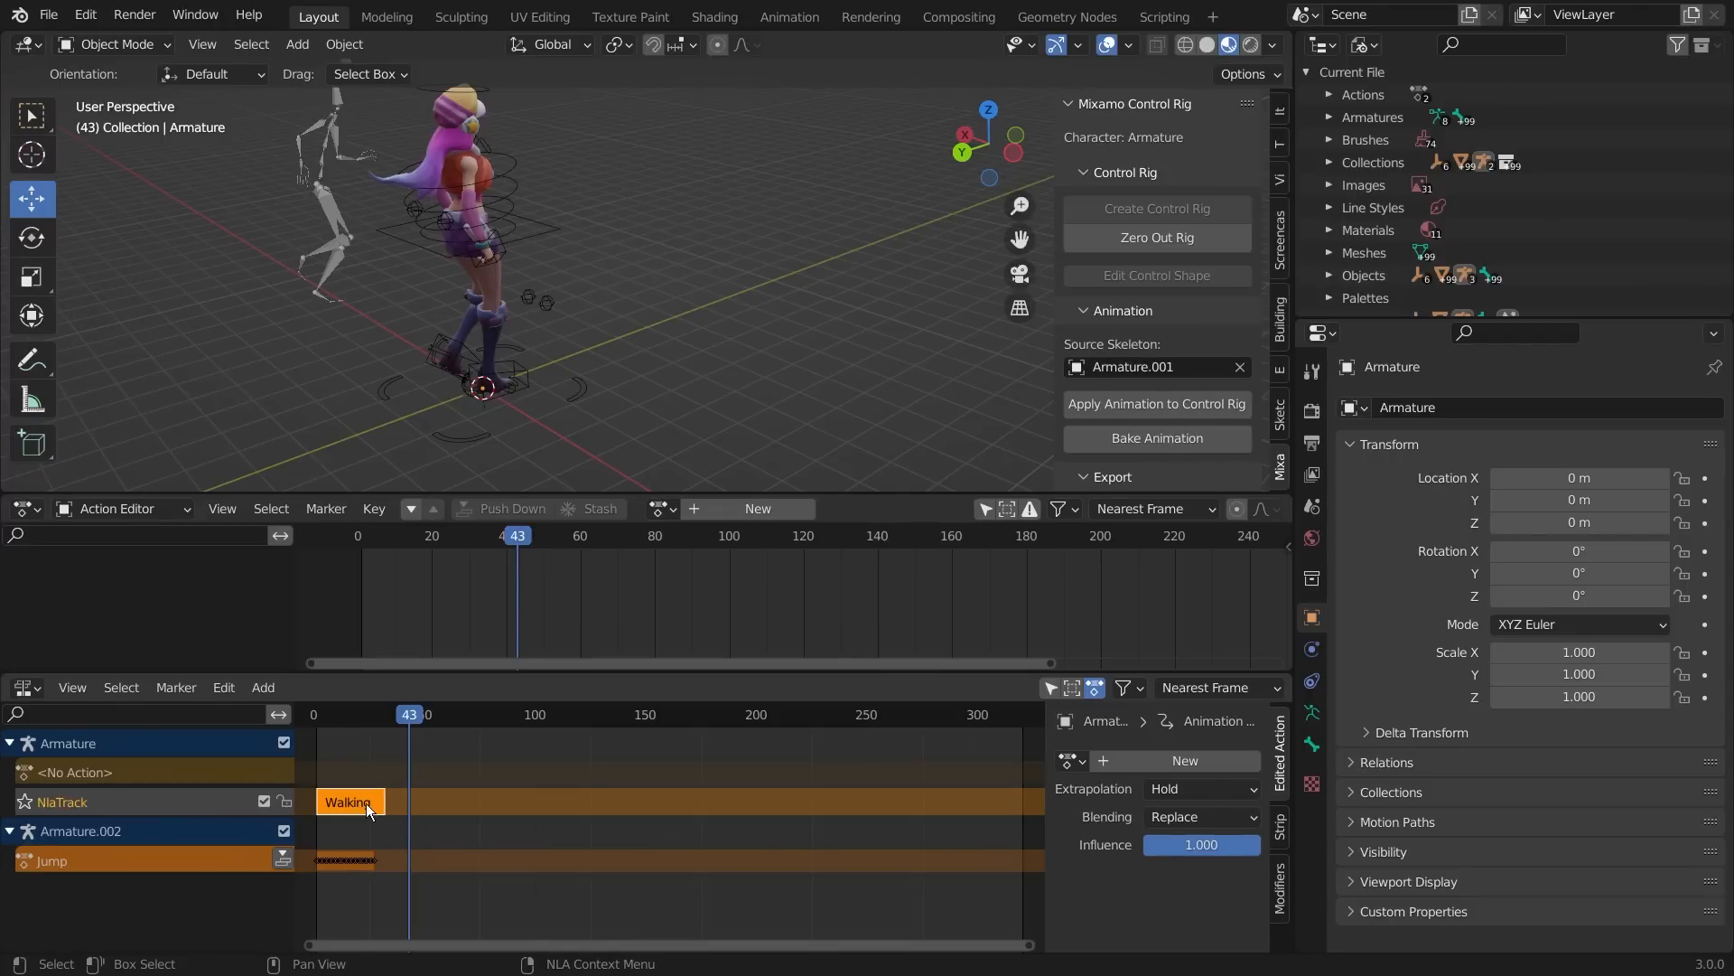
pyautogui.click(536, 765)
pyautogui.click(365, 798)
pyautogui.click(863, 860)
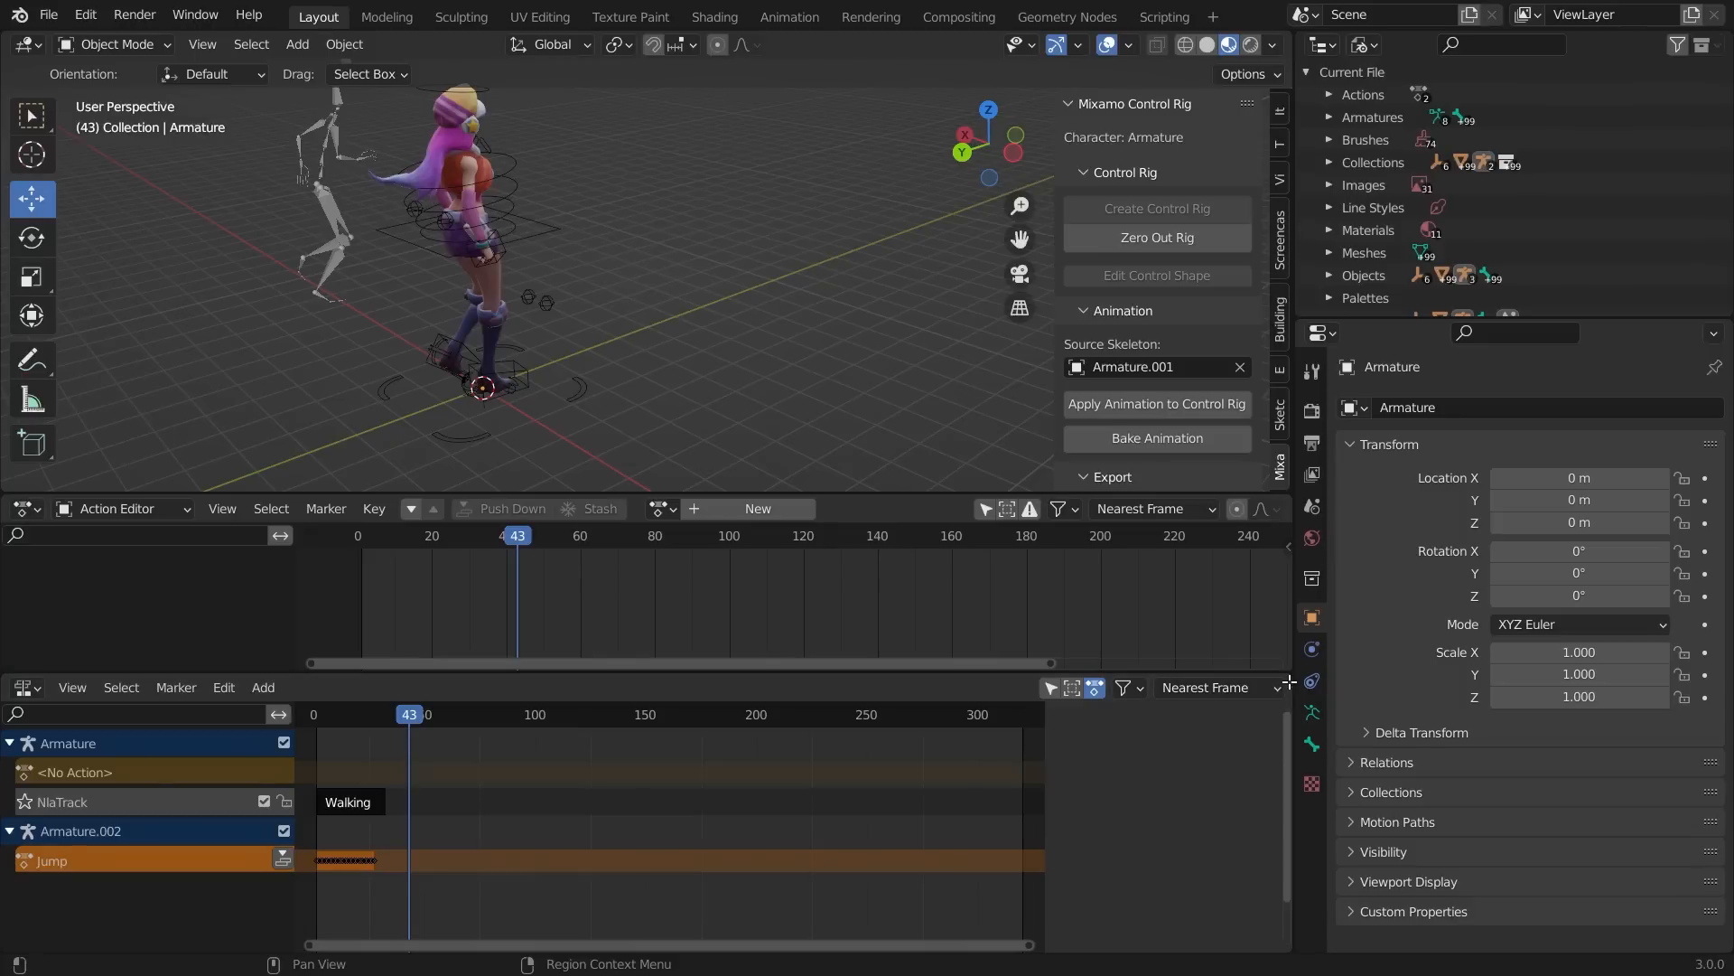
# - Extend the NLA editor across the full window width, make it taller, and widen its sidebar
pyautogui.moveTo(1292, 681); pyautogui.dragTo(1385, 692)
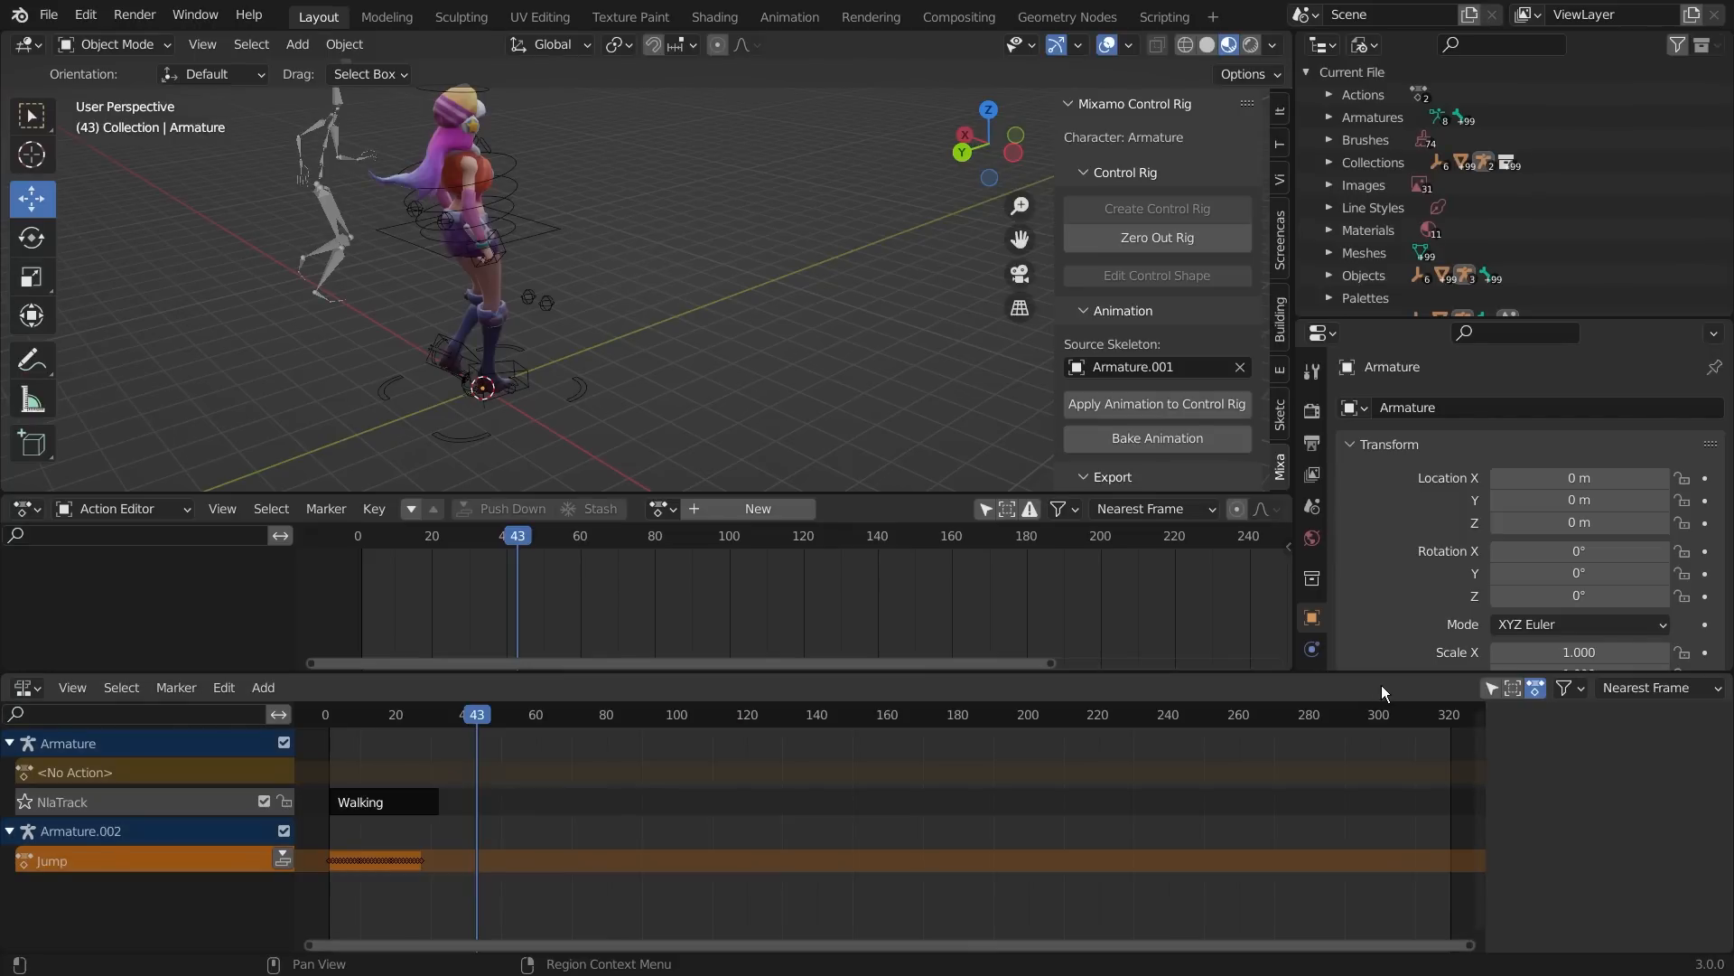
pyautogui.moveTo(1398, 673); pyautogui.dragTo(1399, 622)
pyautogui.moveTo(1486, 702); pyautogui.dragTo(1307, 732)
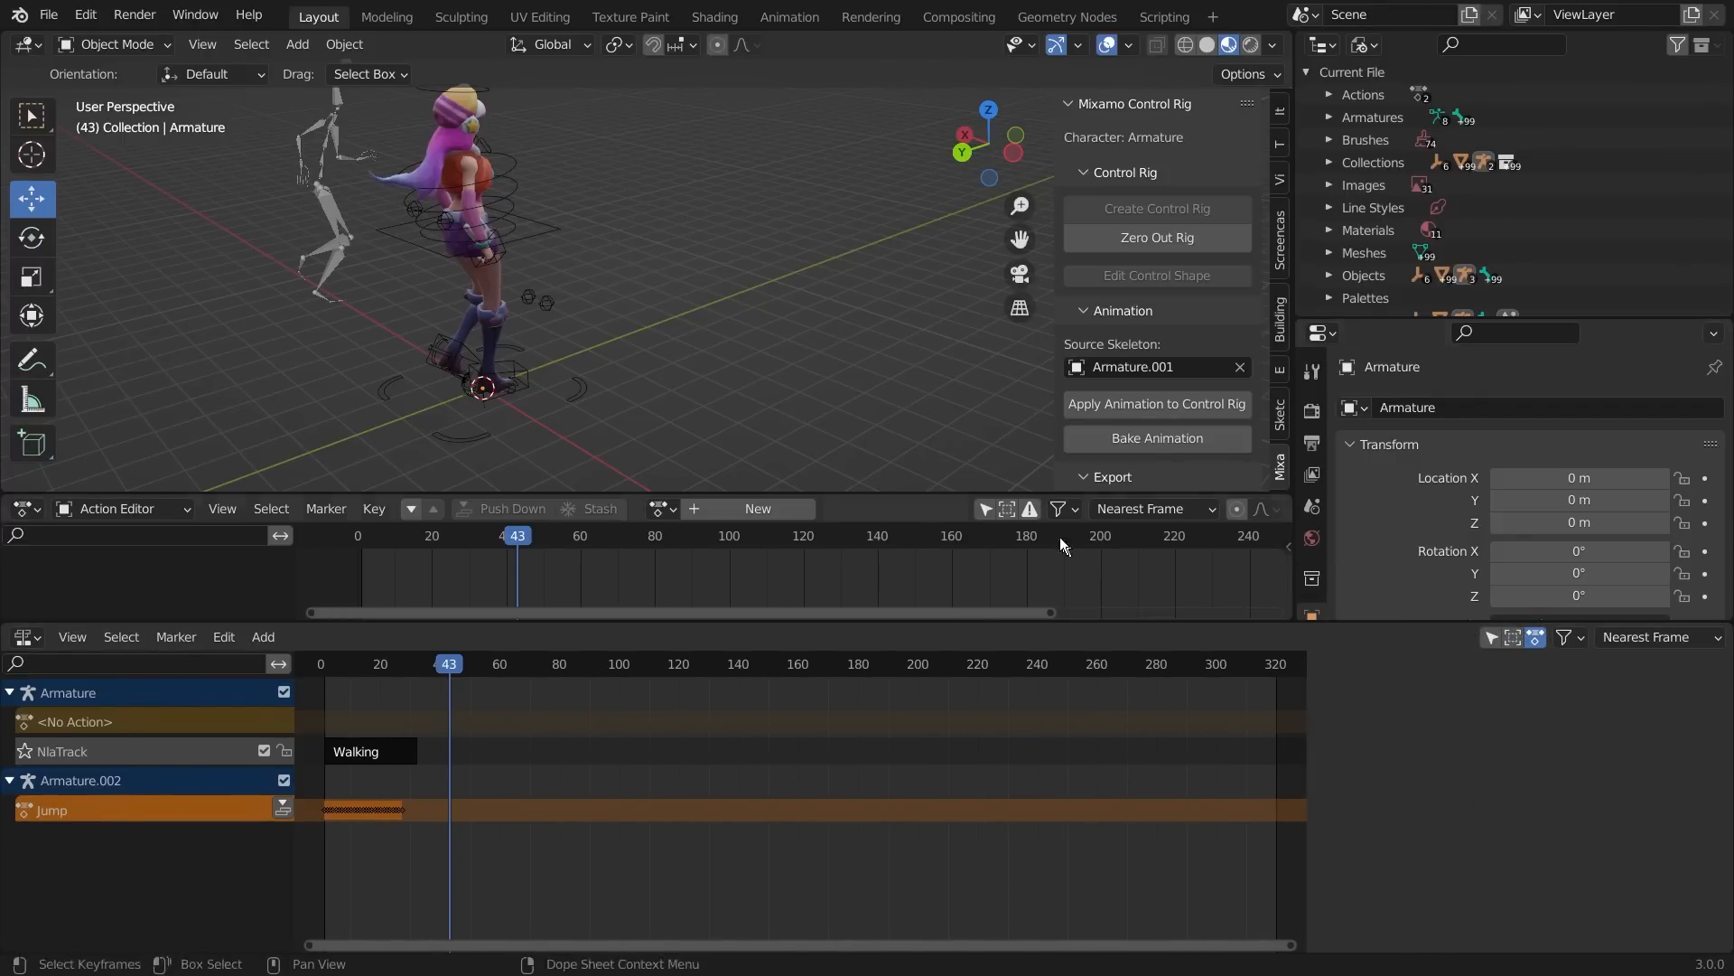
# - Display the Walking strip's properties with the Active Strip section collapsed and the Action Clip section expanded
pyautogui.click(349, 753)
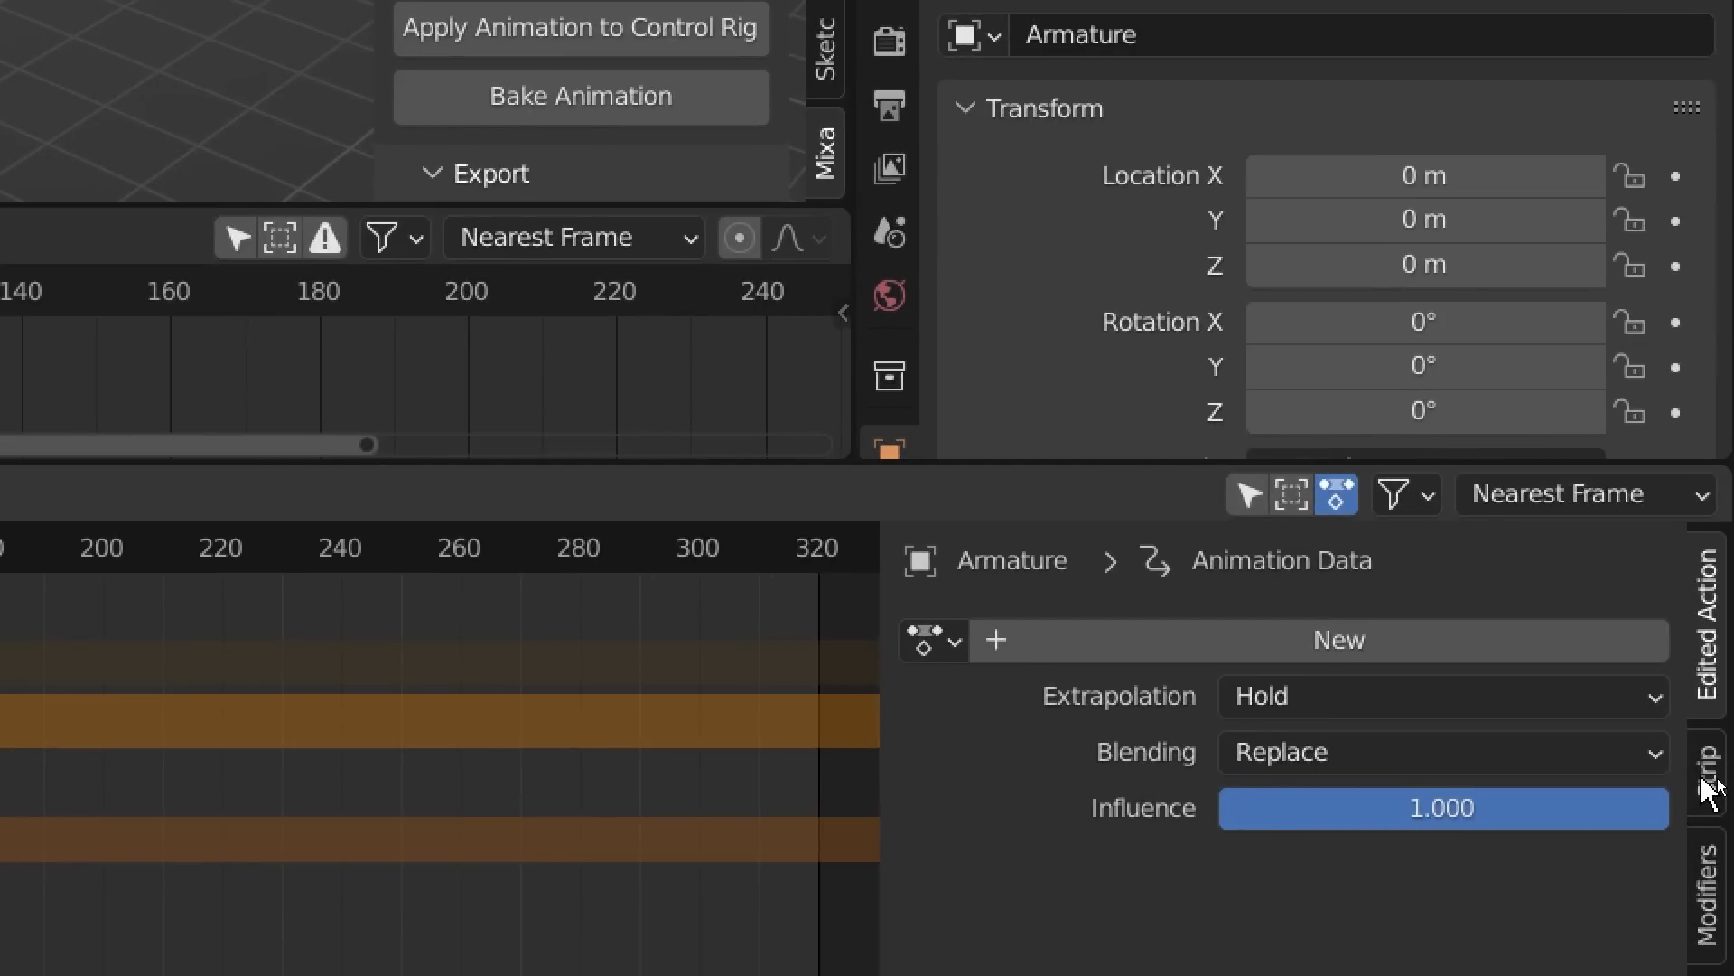
pyautogui.click(1706, 782)
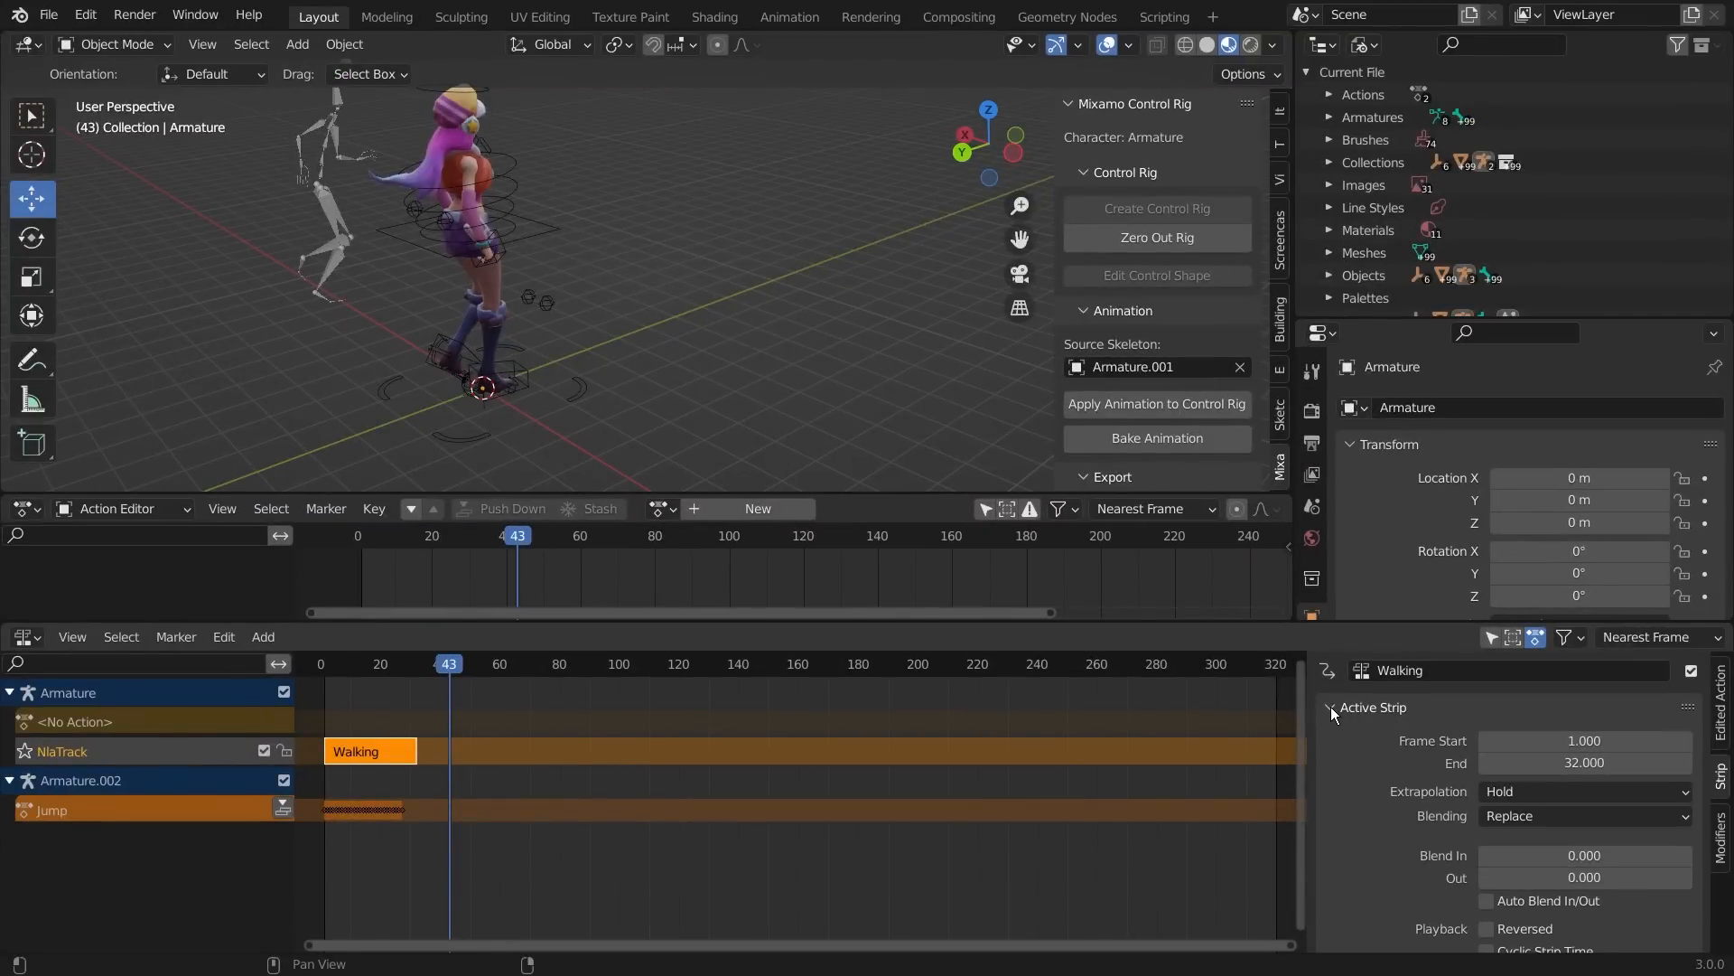
pyautogui.click(1331, 706)
pyautogui.click(1330, 707)
pyautogui.click(1331, 706)
pyautogui.click(1331, 707)
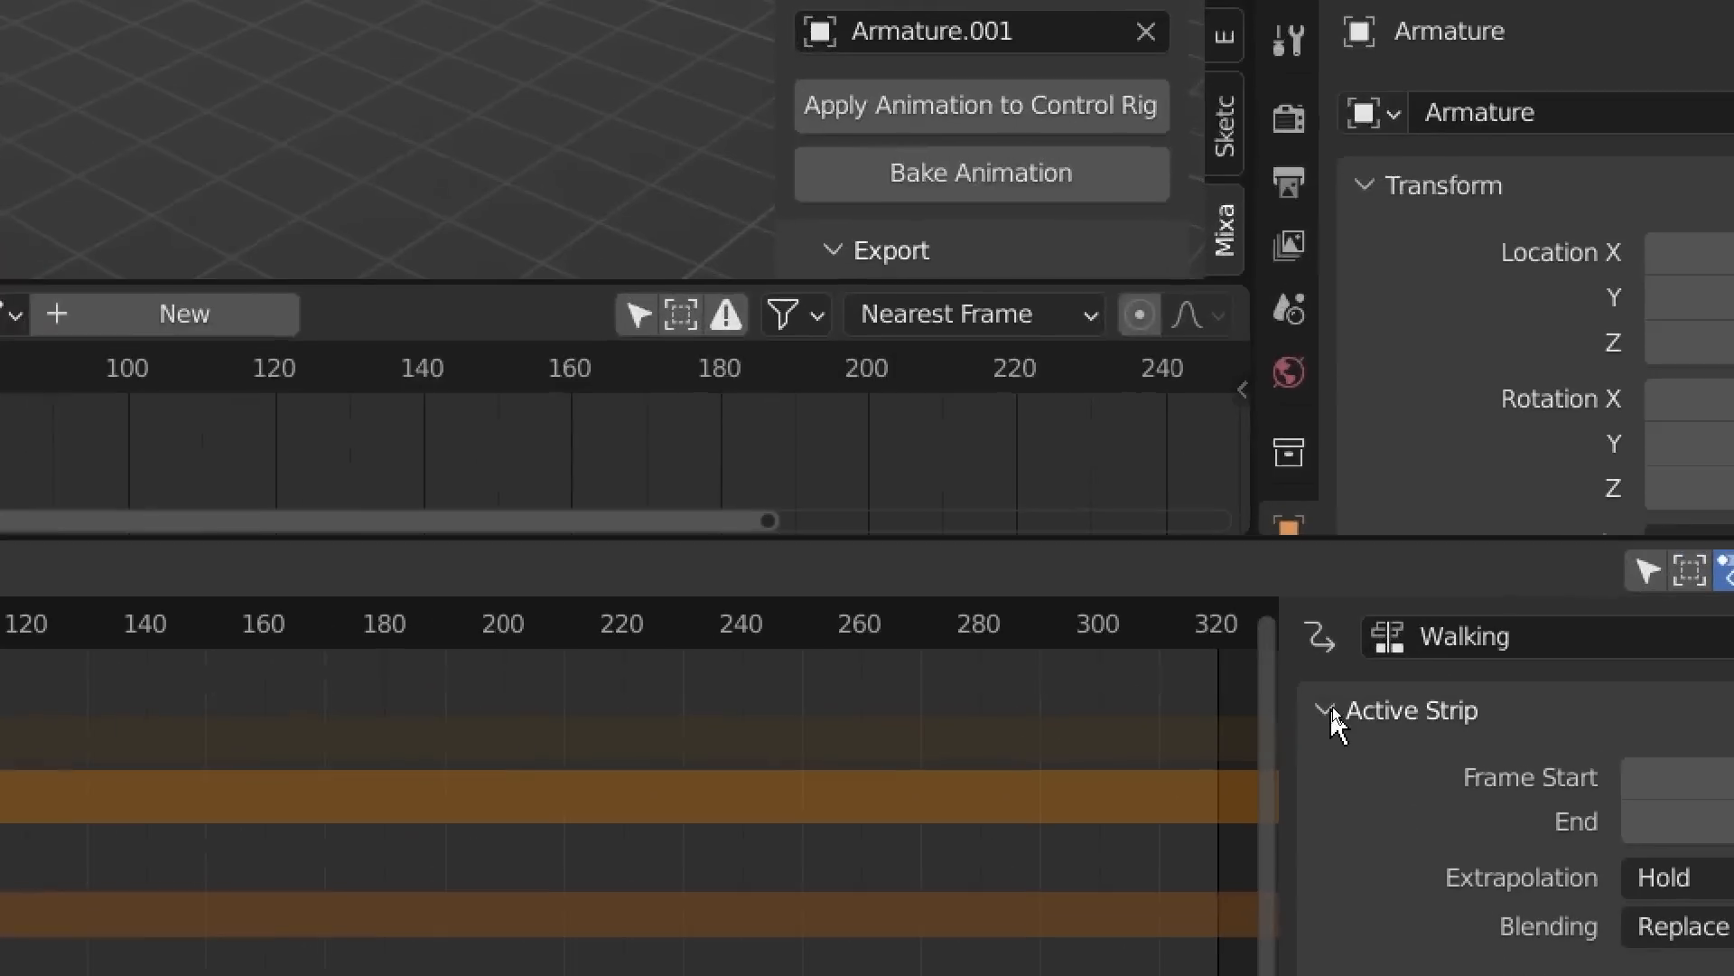
pyautogui.click(1331, 706)
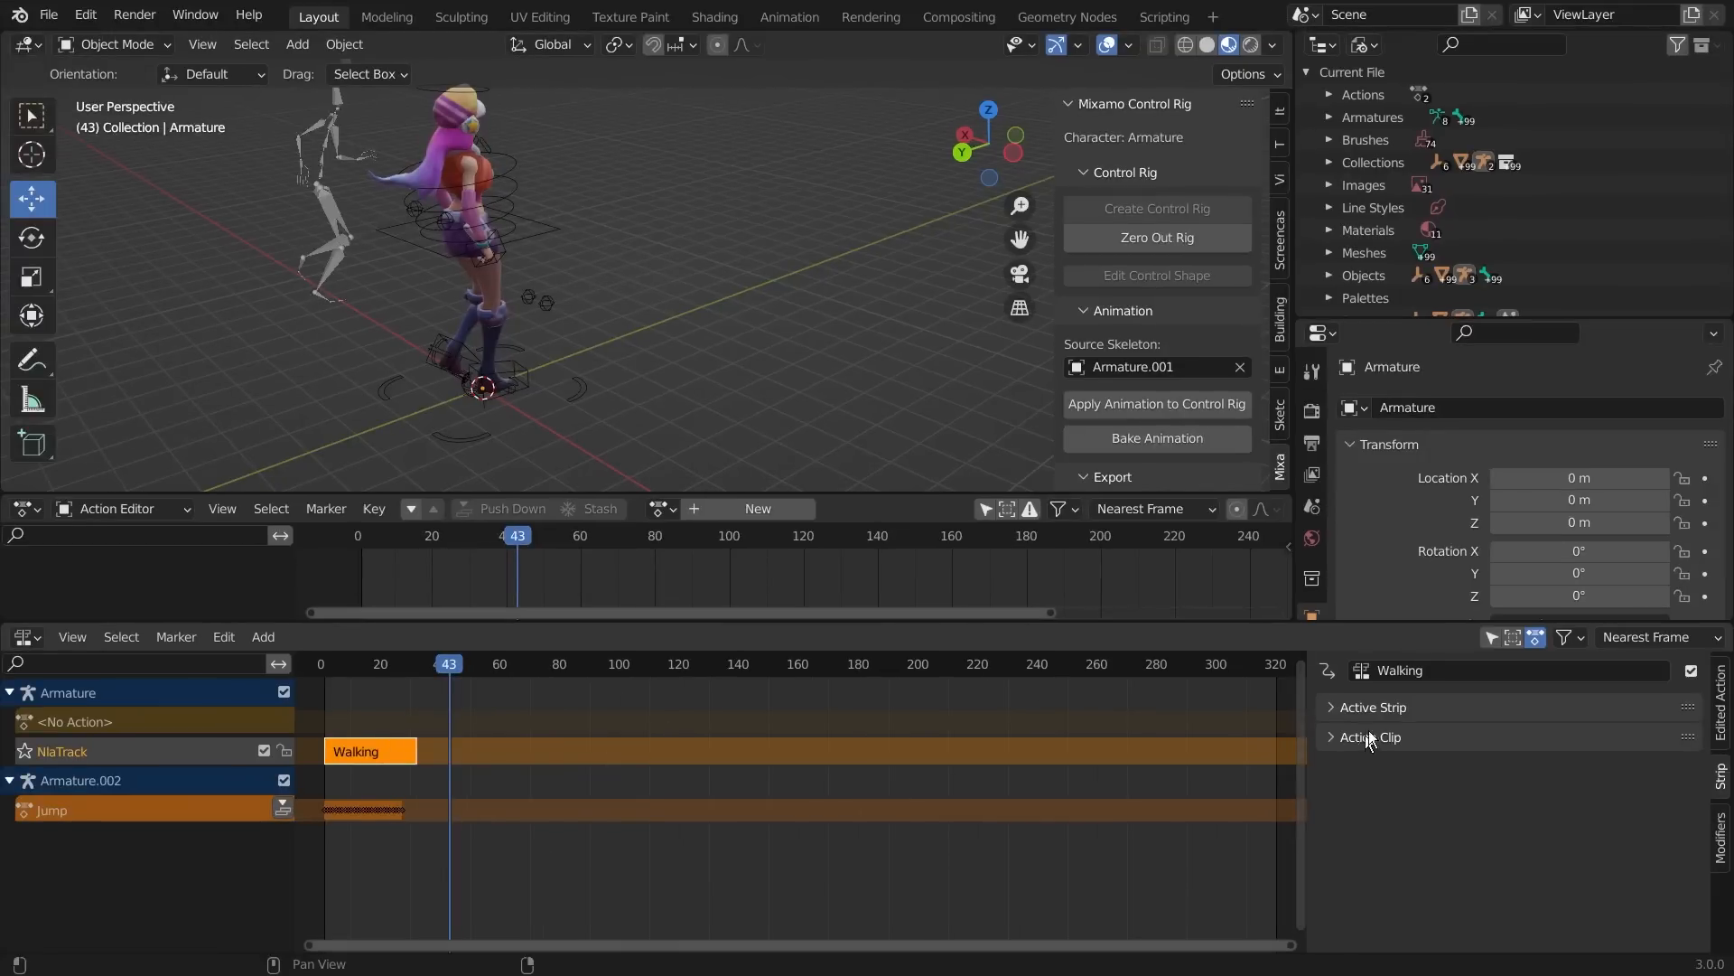
pyautogui.click(1379, 706)
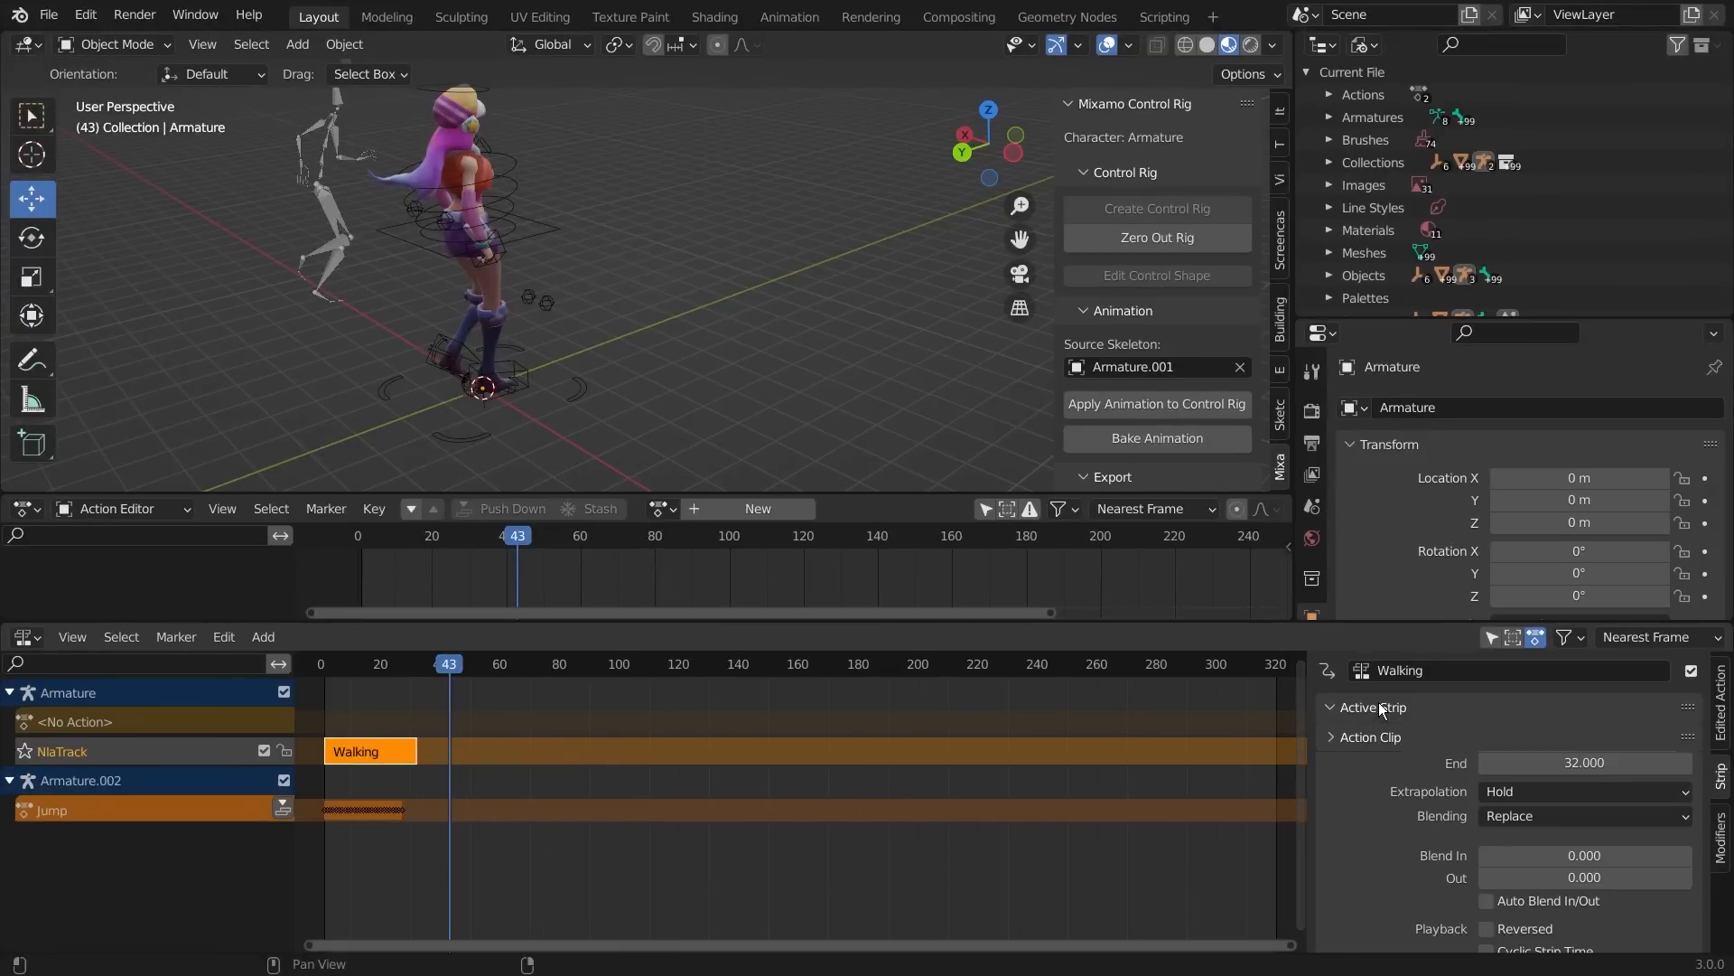
pyautogui.click(1321, 708)
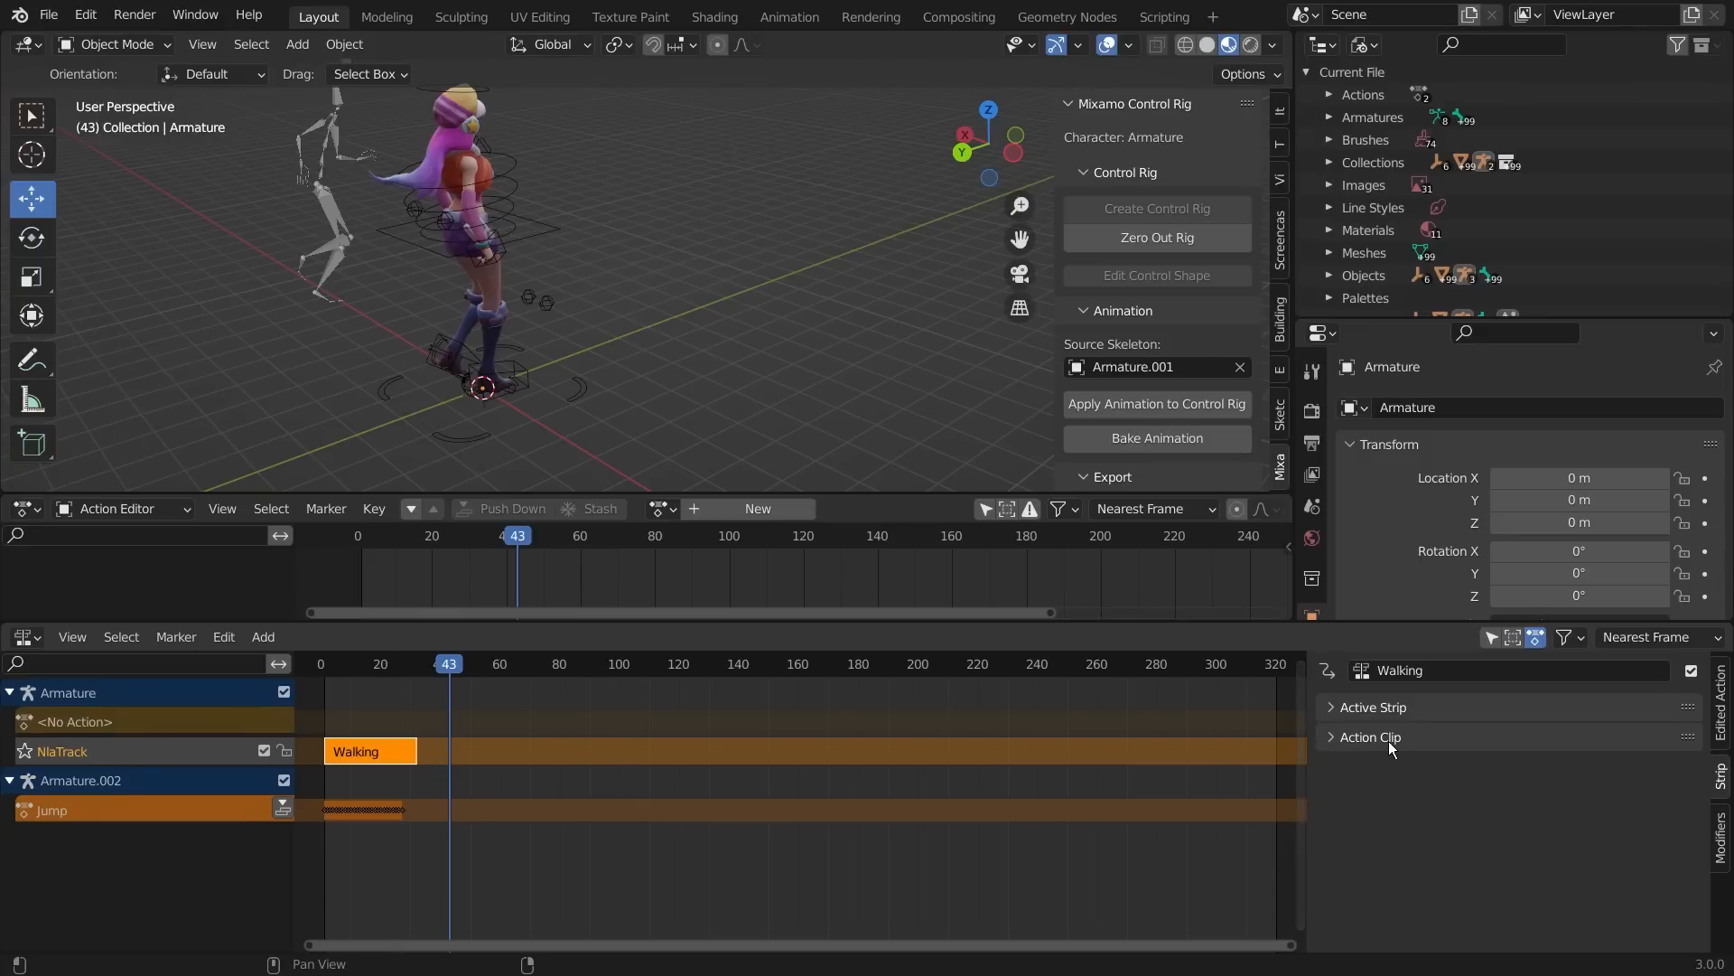
pyautogui.click(1330, 739)
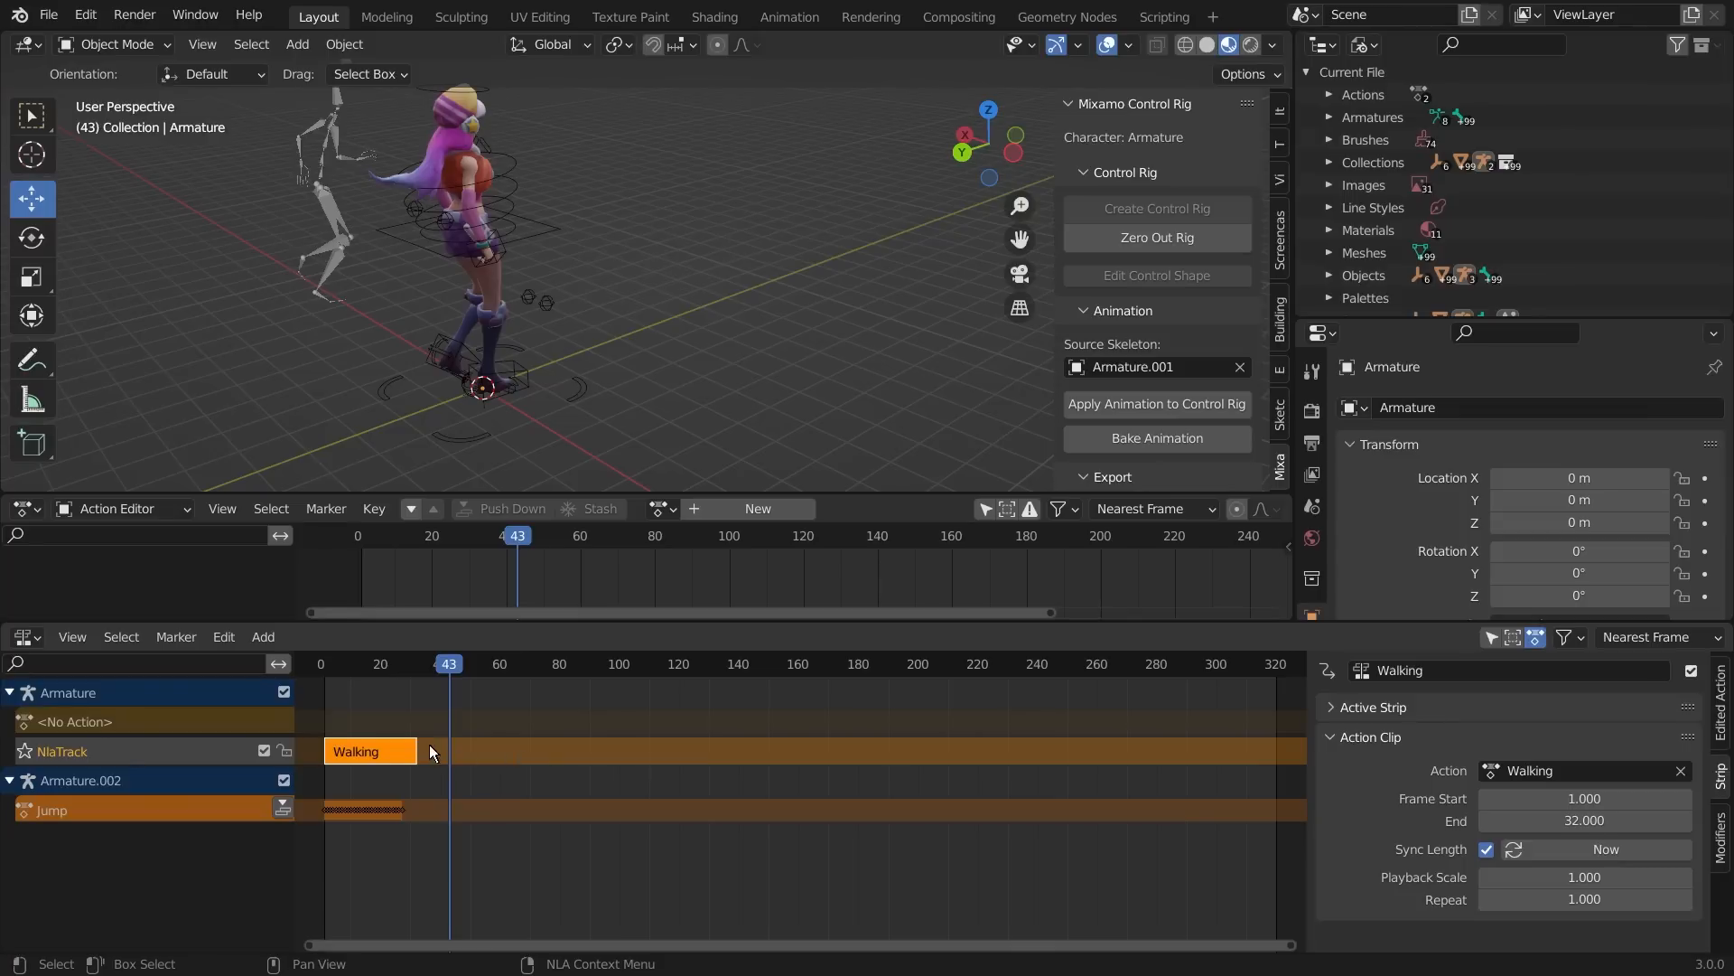
# - Set the Walking strip's Repeat to 5 and play the looped walk from frame 0
pyautogui.moveTo(447, 674); pyautogui.dragTo(318, 687)
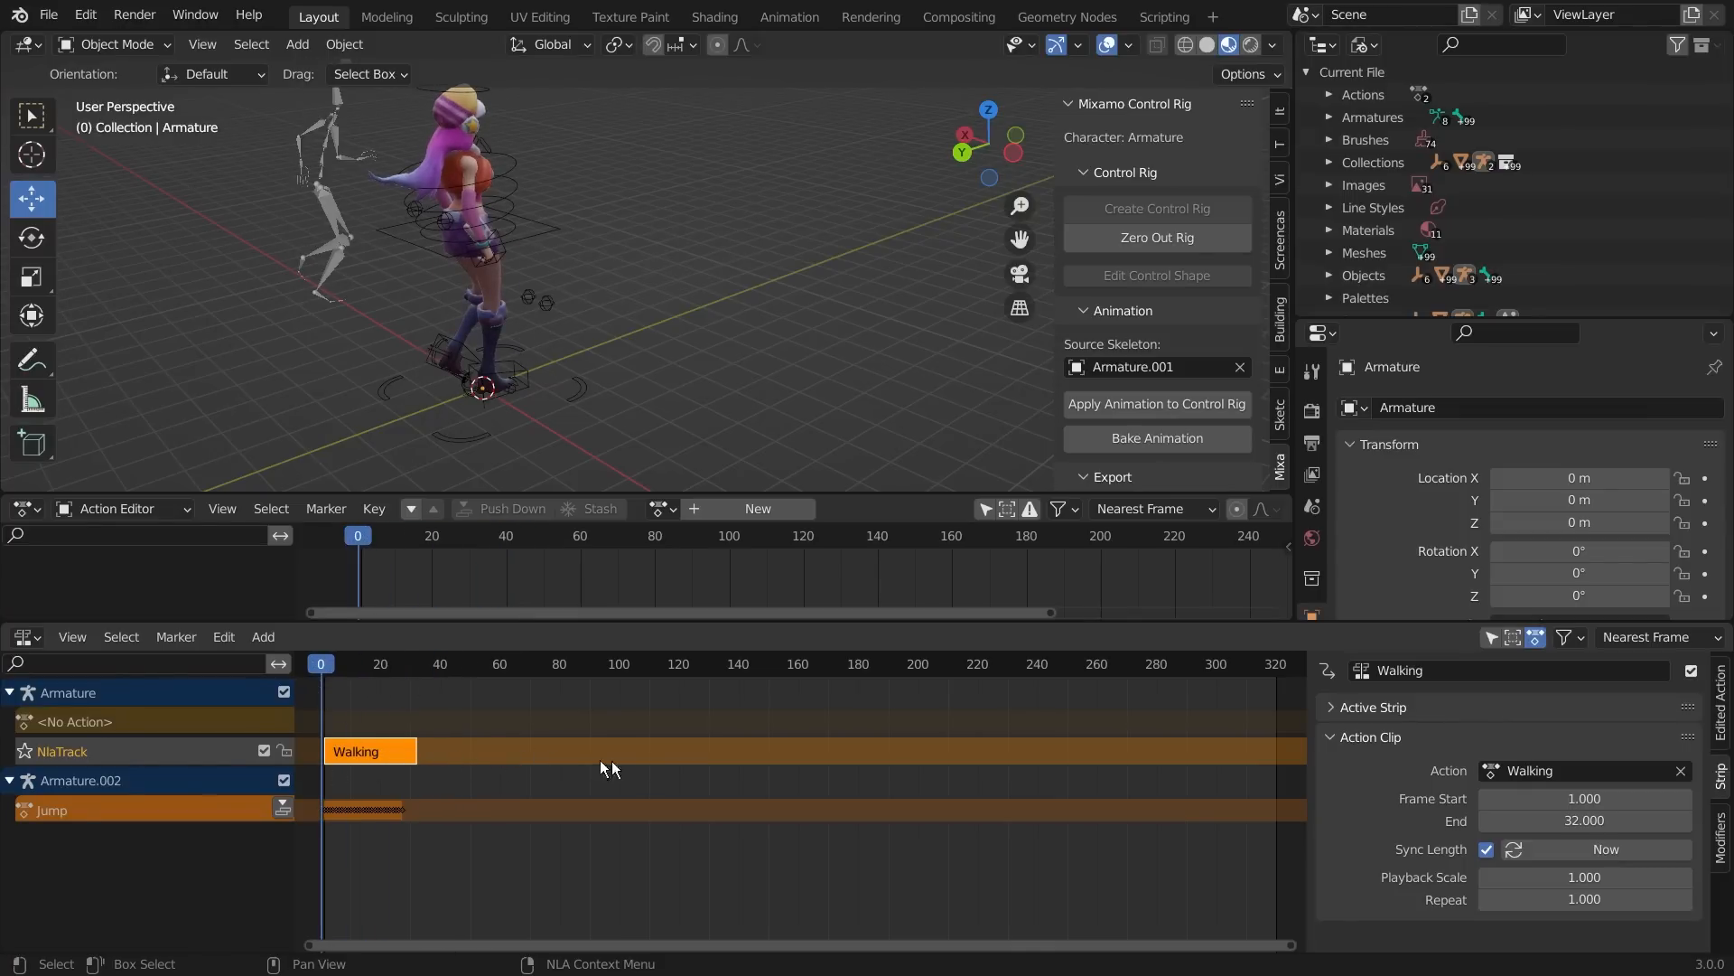
pyautogui.click(1585, 907)
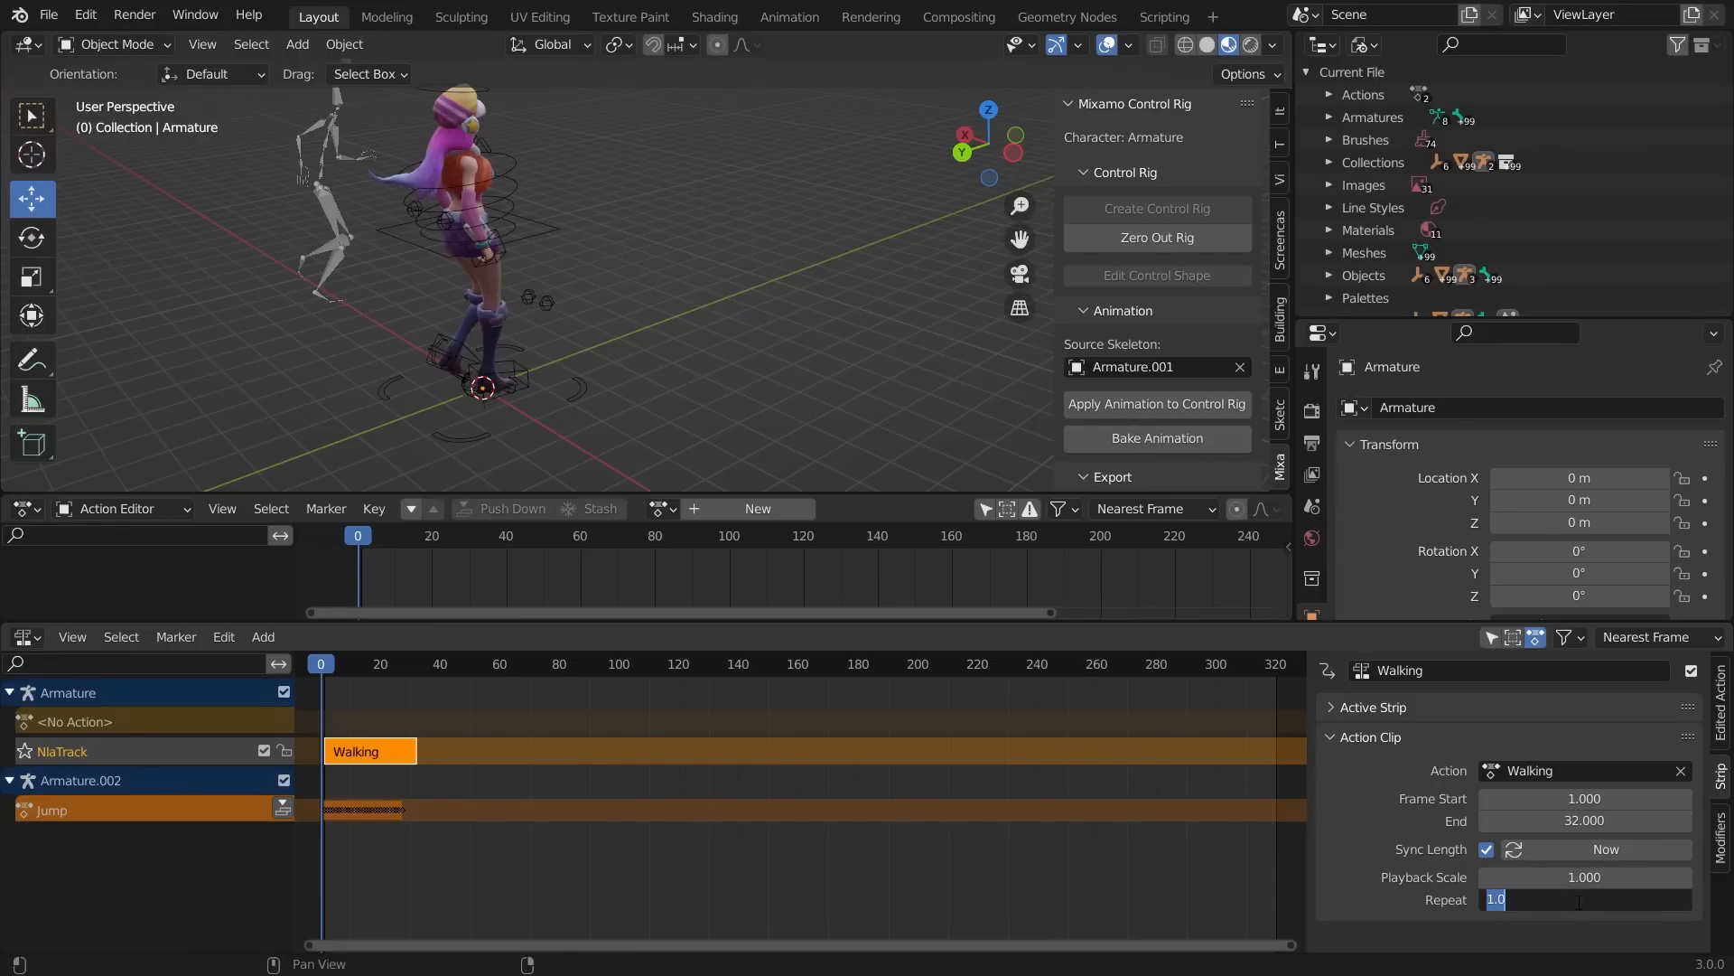
pyautogui.write('5')
pyautogui.press('Return')
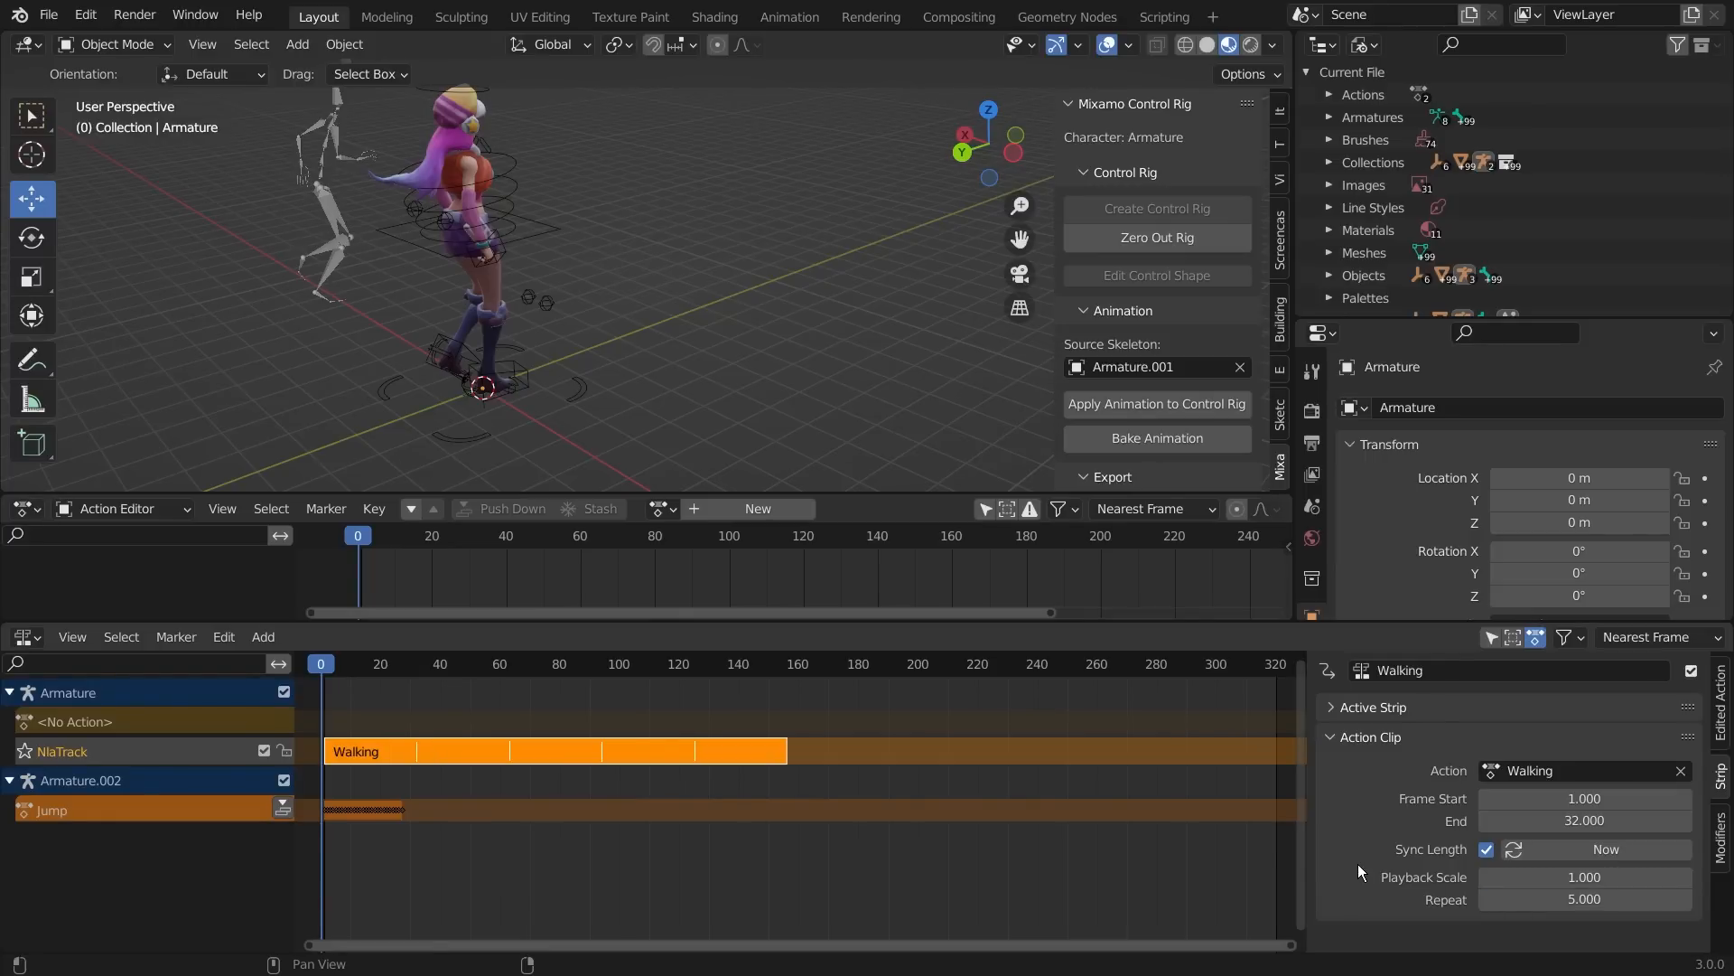
pyautogui.press('space')
pyautogui.scroll(-2, 746, 306)
pyautogui.moveTo(747, 306); pyautogui.dragTo(632, 380, button='middle')
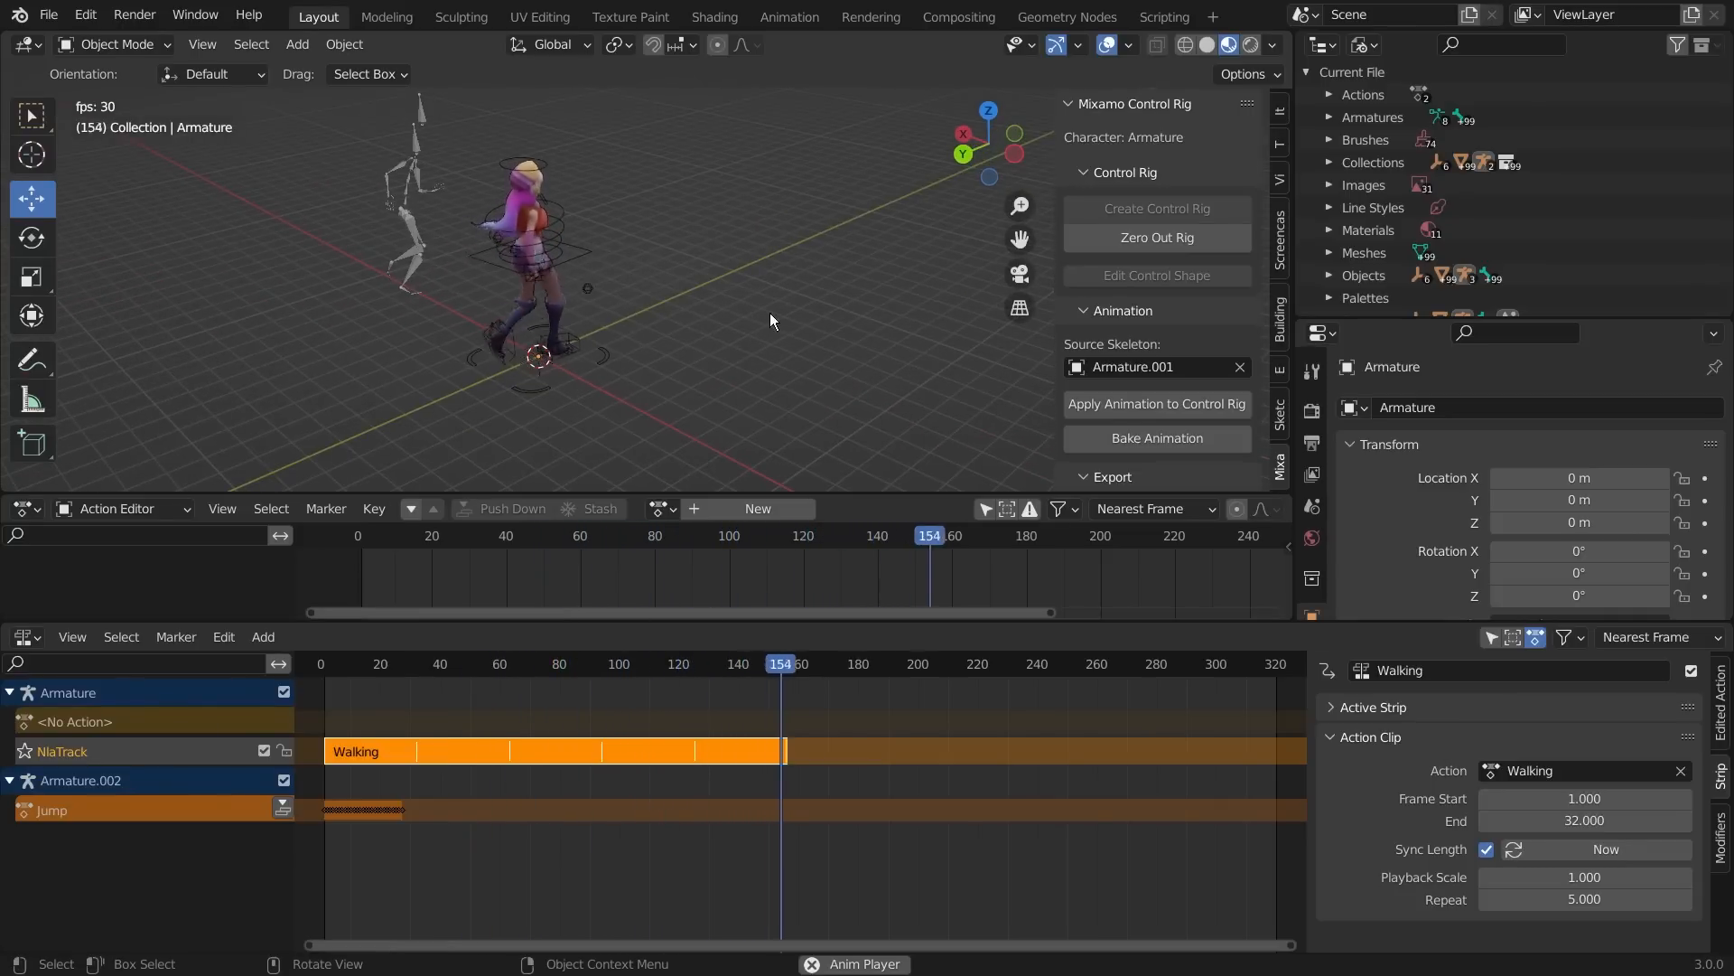
pyautogui.press('space')
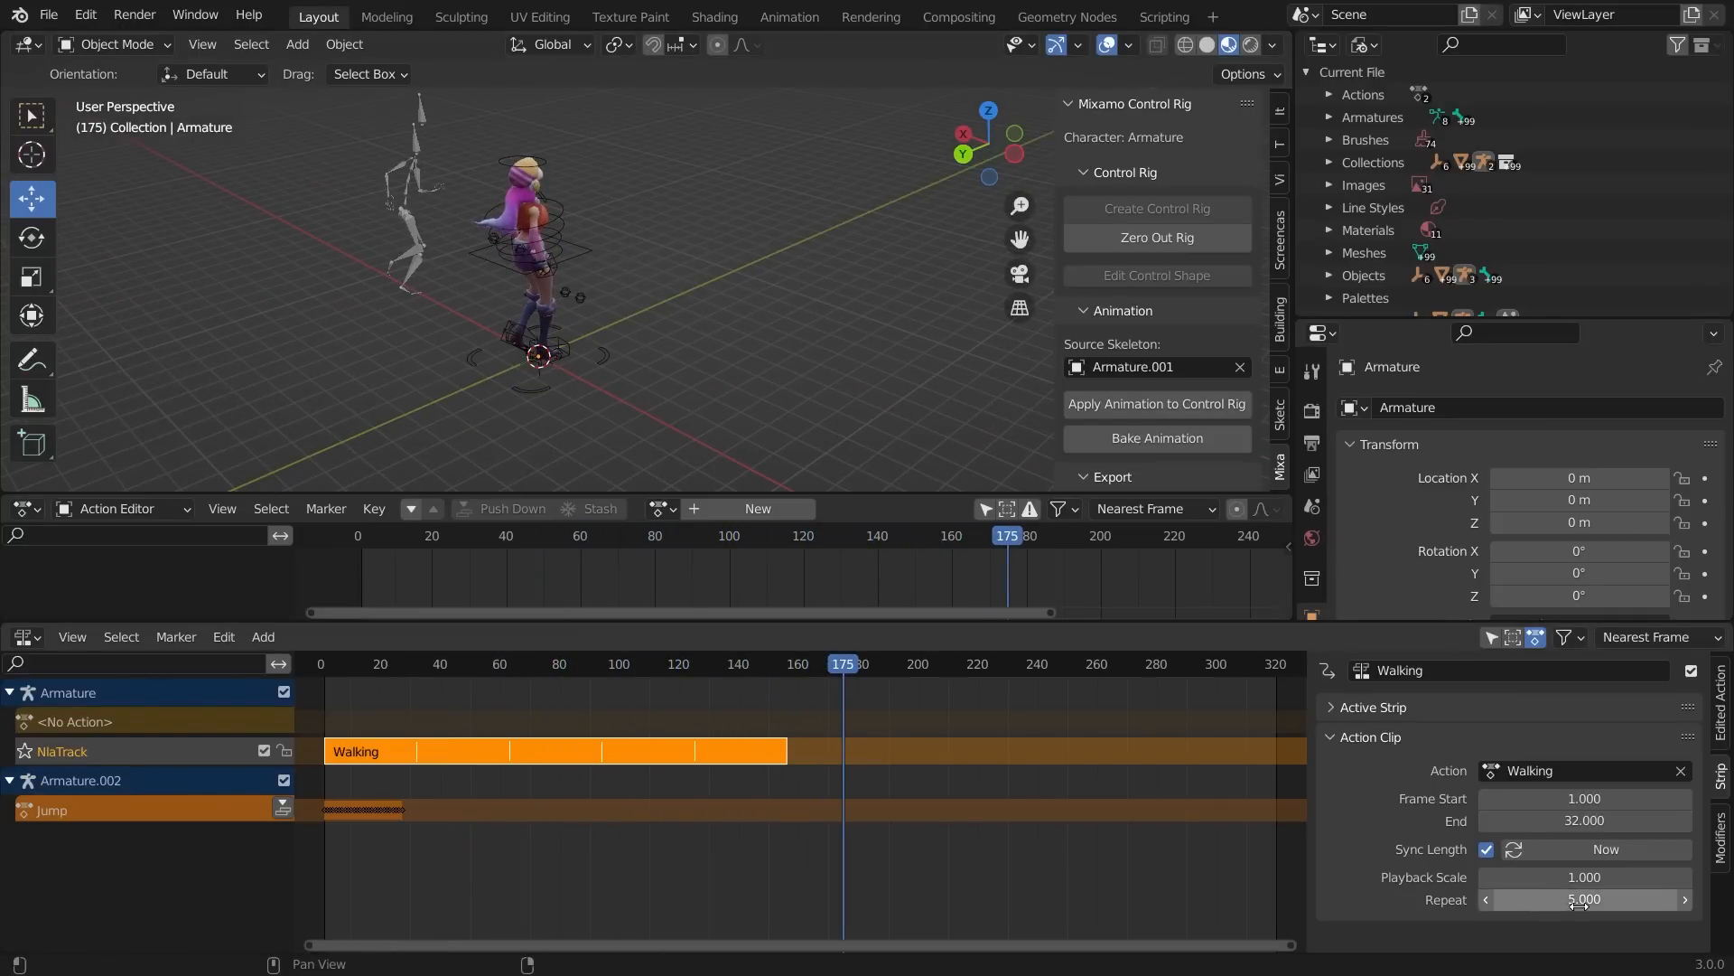
# - Raise the Walking strip's Repeat to 8.6 and play back the longer walk loop
pyautogui.moveTo(1525, 900); pyautogui.dragTo(1655, 900)
pyautogui.moveTo(842, 666); pyautogui.dragTo(338, 682)
pyautogui.press('space')
pyautogui.moveTo(638, 338); pyautogui.dragTo(605, 224, button='middle')
pyautogui.moveTo(630, 295); pyautogui.dragTo(647, 215, button='middle')
pyautogui.moveTo(679, 277); pyautogui.dragTo(714, 327, button='middle')
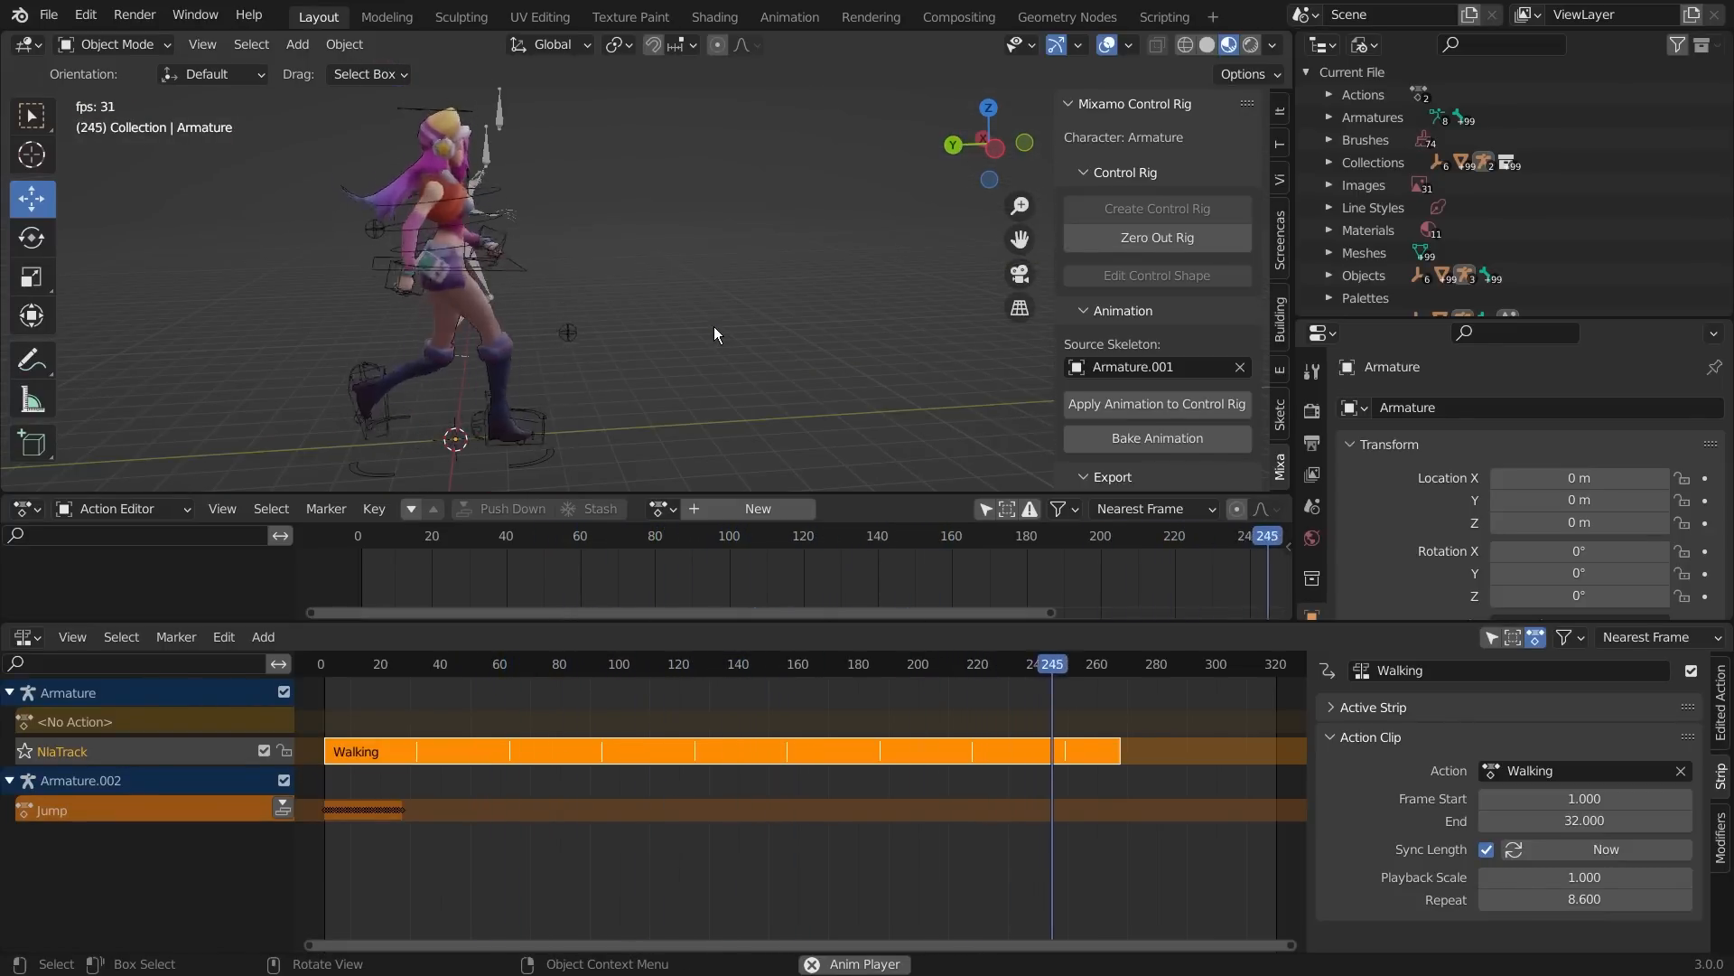
pyautogui.press('space')
# - Set the Walking strip's Repeat to 1 and deselect the strip
pyautogui.click(1581, 899)
pyautogui.write('1')
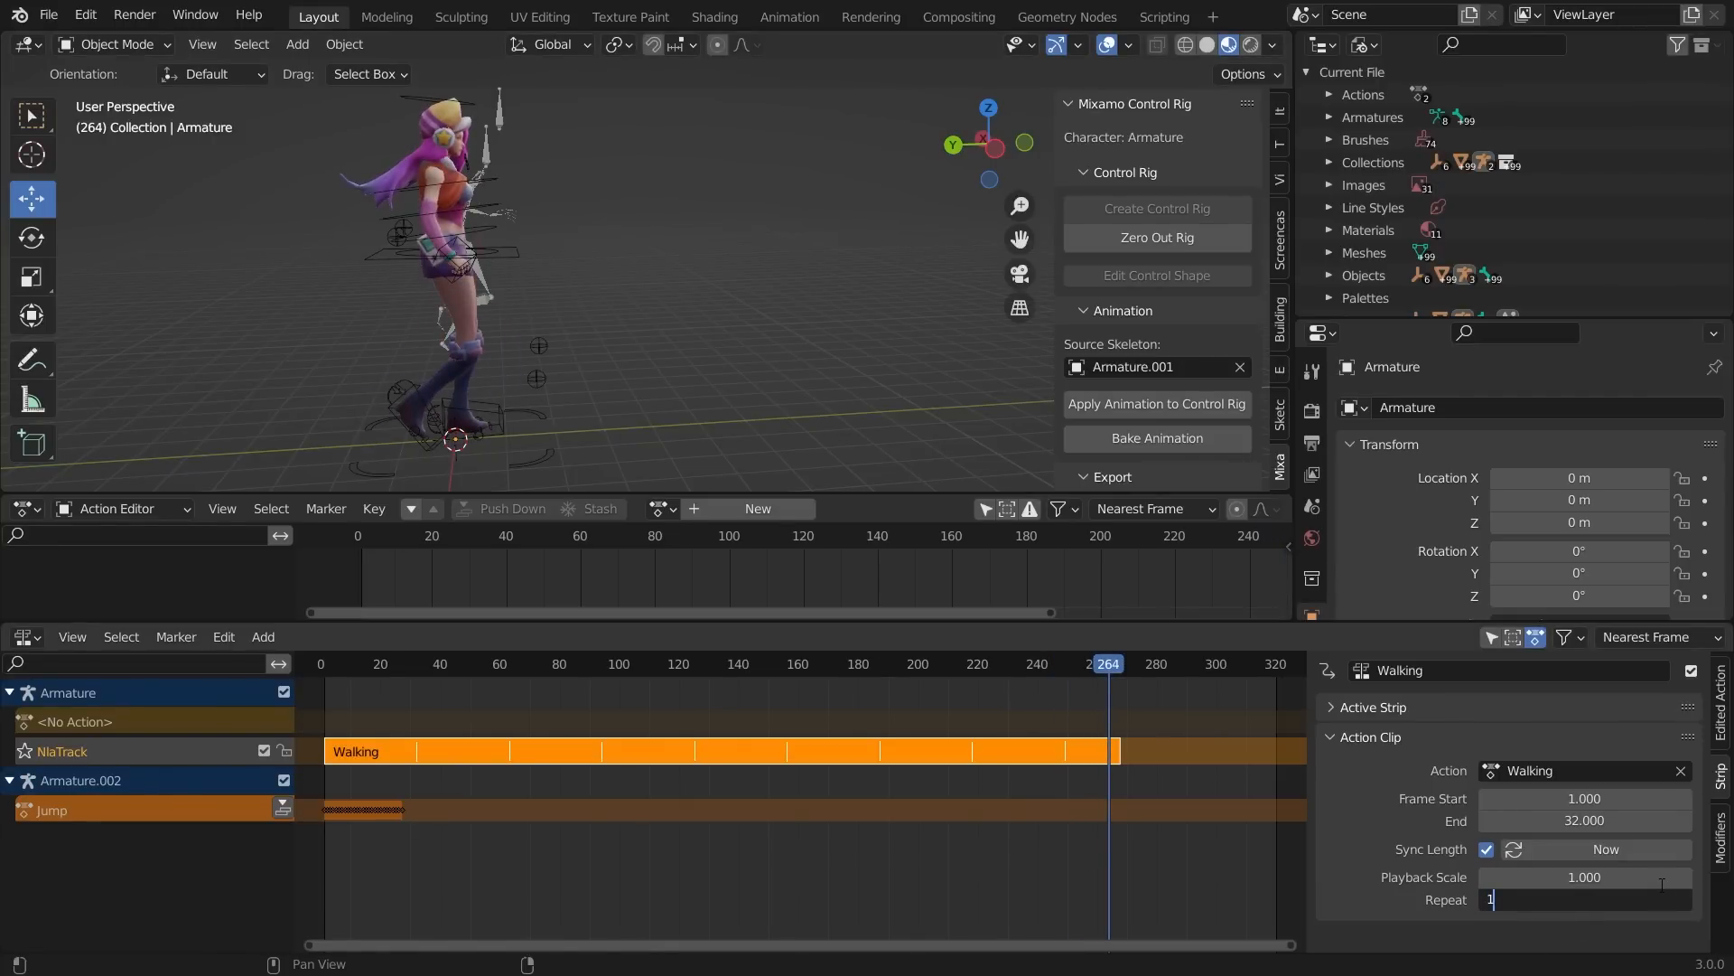
pyautogui.press('Return')
pyautogui.click(860, 826)
# - Resize the editors so that the Action Editor is taller and the NLA editor below it is shorter
pyautogui.moveTo(539, 341); pyautogui.dragTo(510, 414, button='middle')
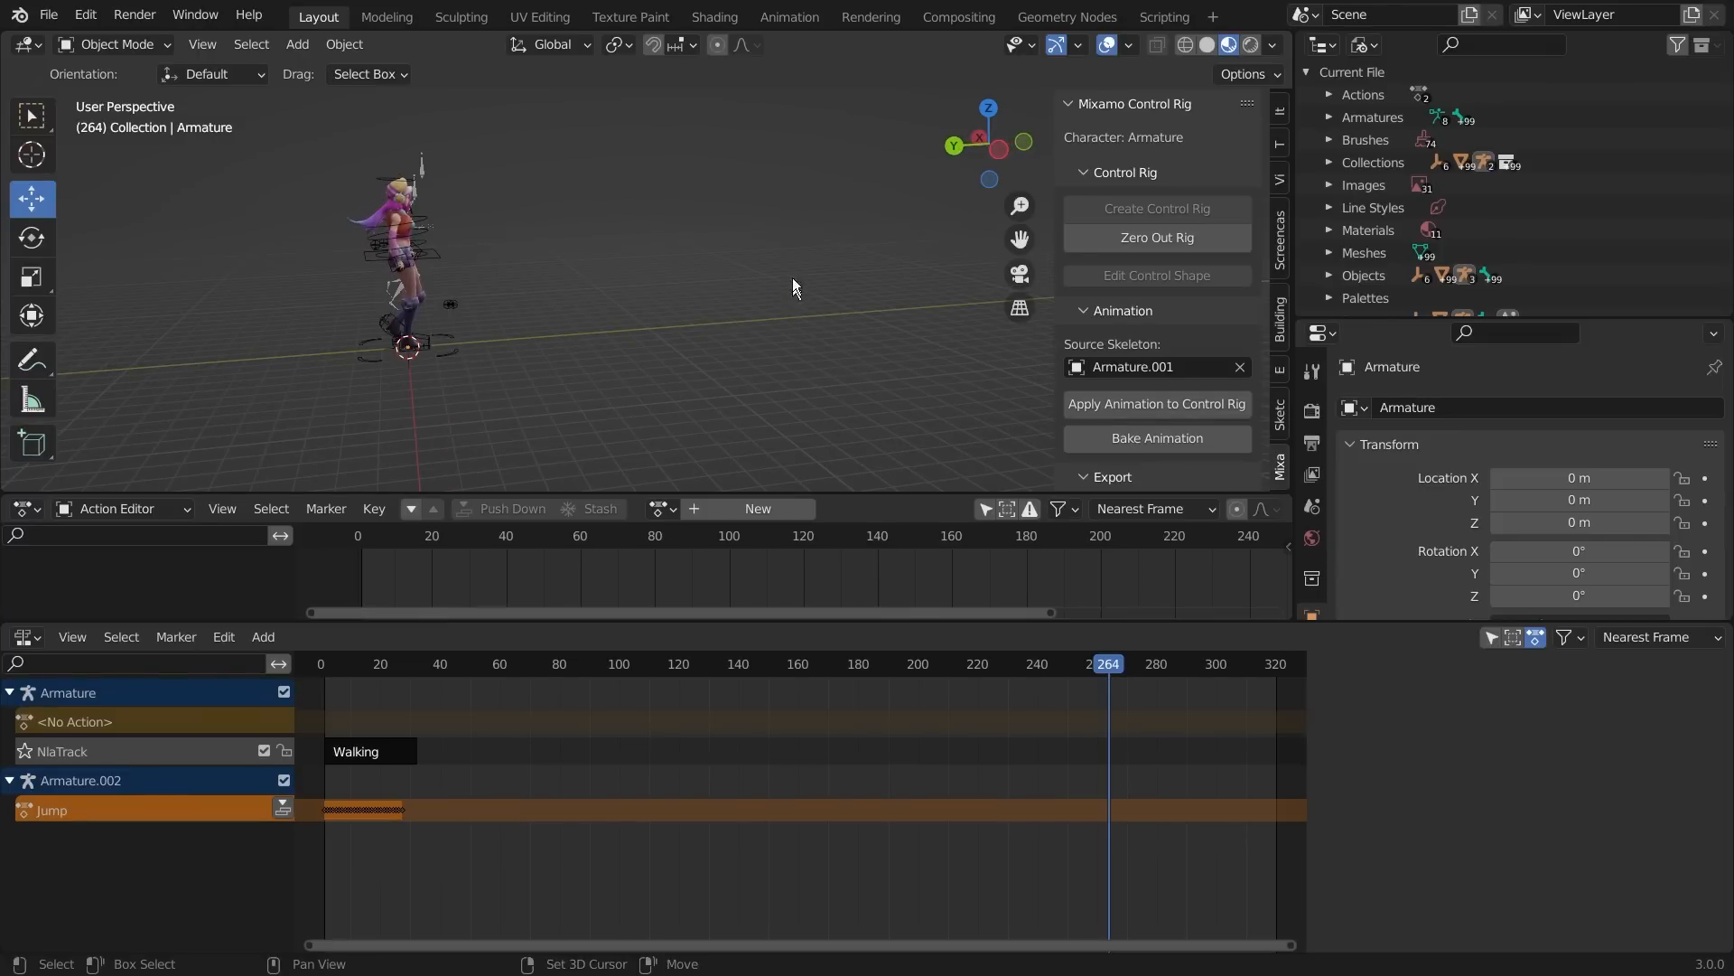
pyautogui.keyDown('shift'); pyautogui.moveTo(799, 289); pyautogui.dragTo(701, 320, button='middle'); pyautogui.keyUp('shift')
pyautogui.scroll(2, 799, 311)
pyautogui.moveTo(841, 495); pyautogui.dragTo(842, 464)
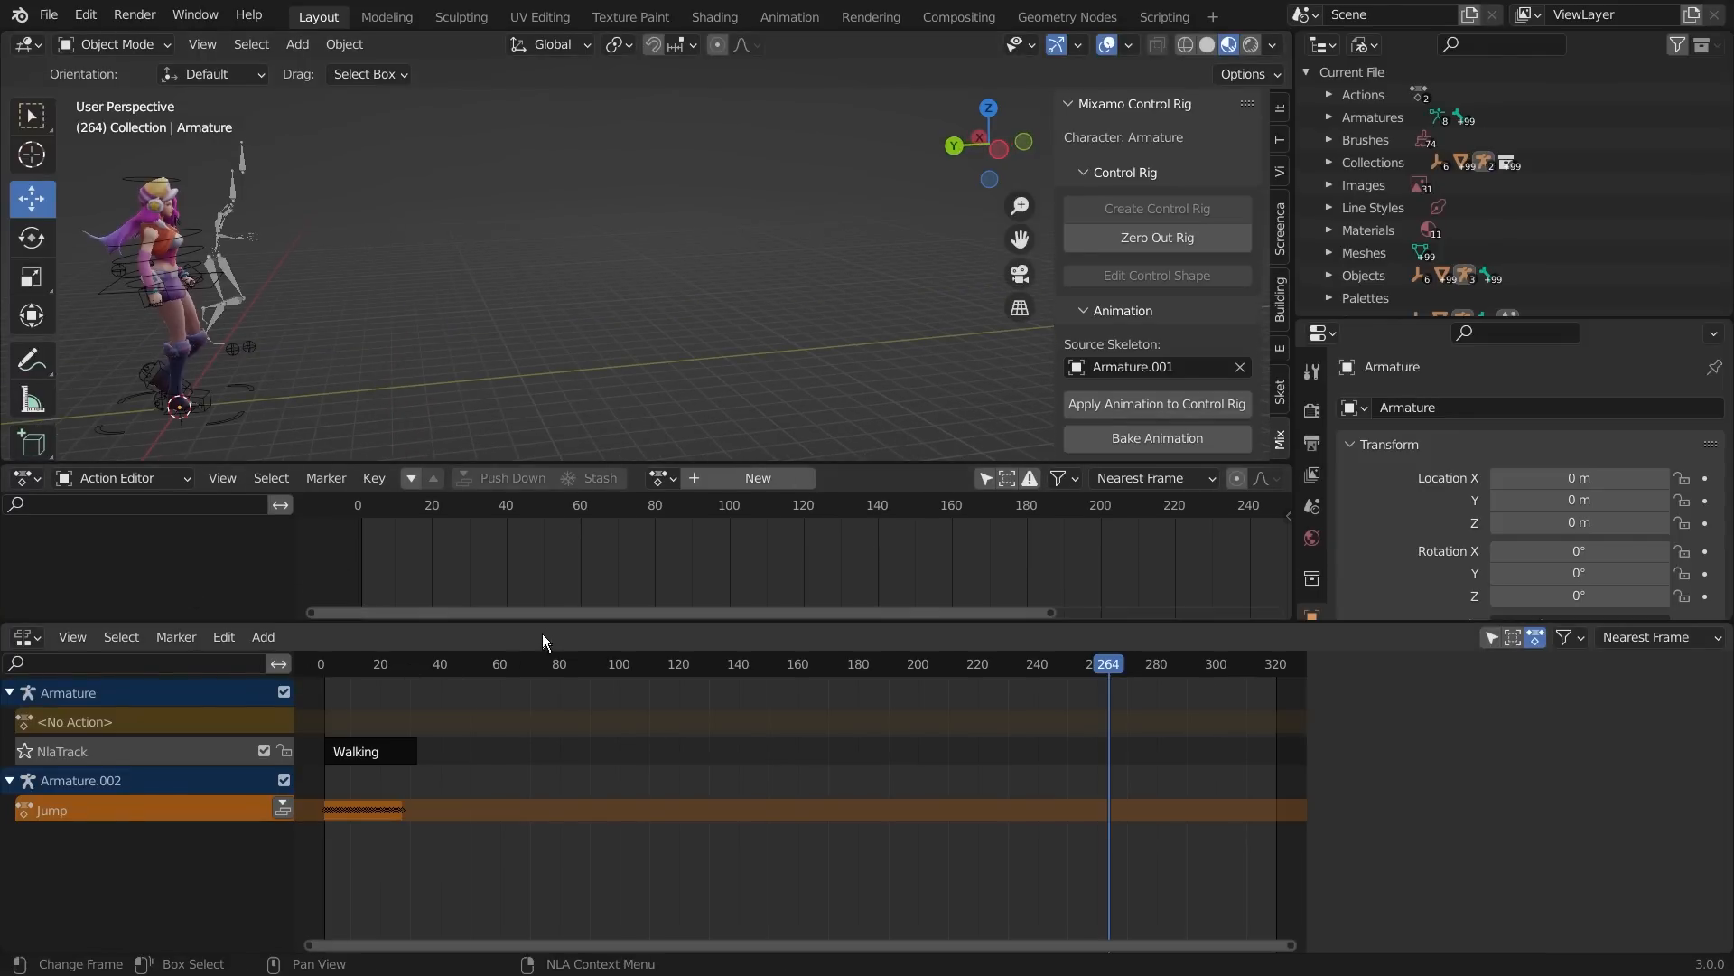
pyautogui.moveTo(545, 625); pyautogui.dragTo(542, 658)
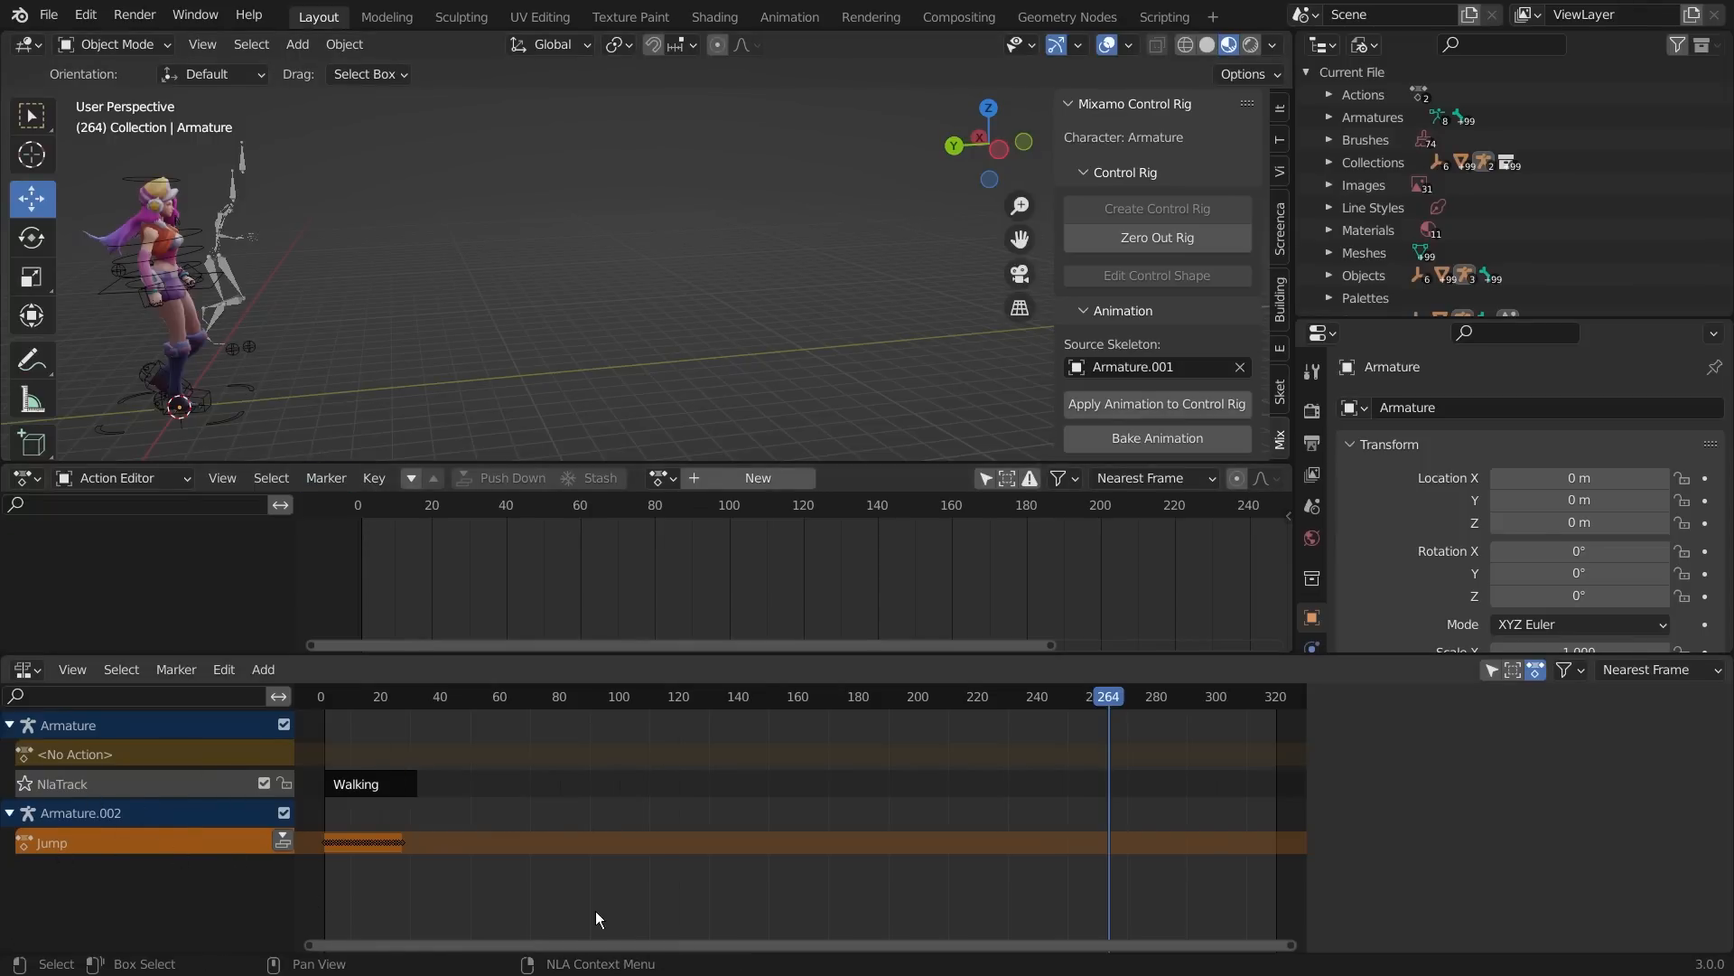
# - Scrub the timeline to frames 199 and 95, and return to frame 1
pyautogui.moveTo(1109, 696); pyautogui.dragTo(915, 774)
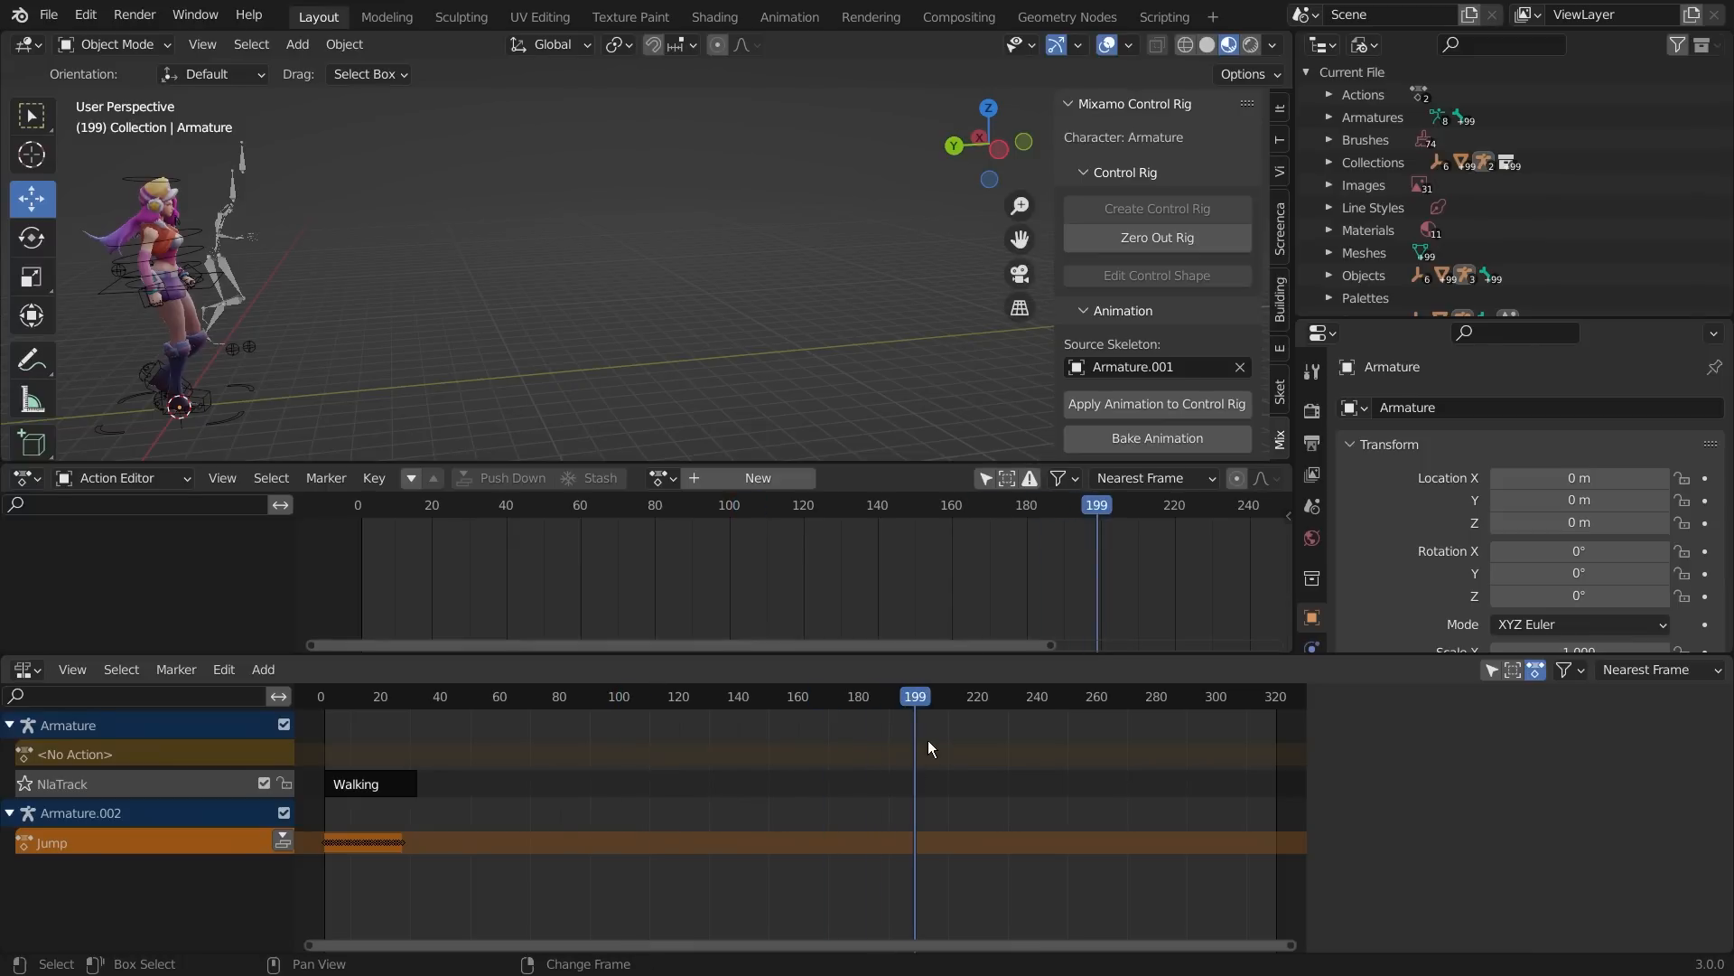
pyautogui.hotkey('shift', 'Left')
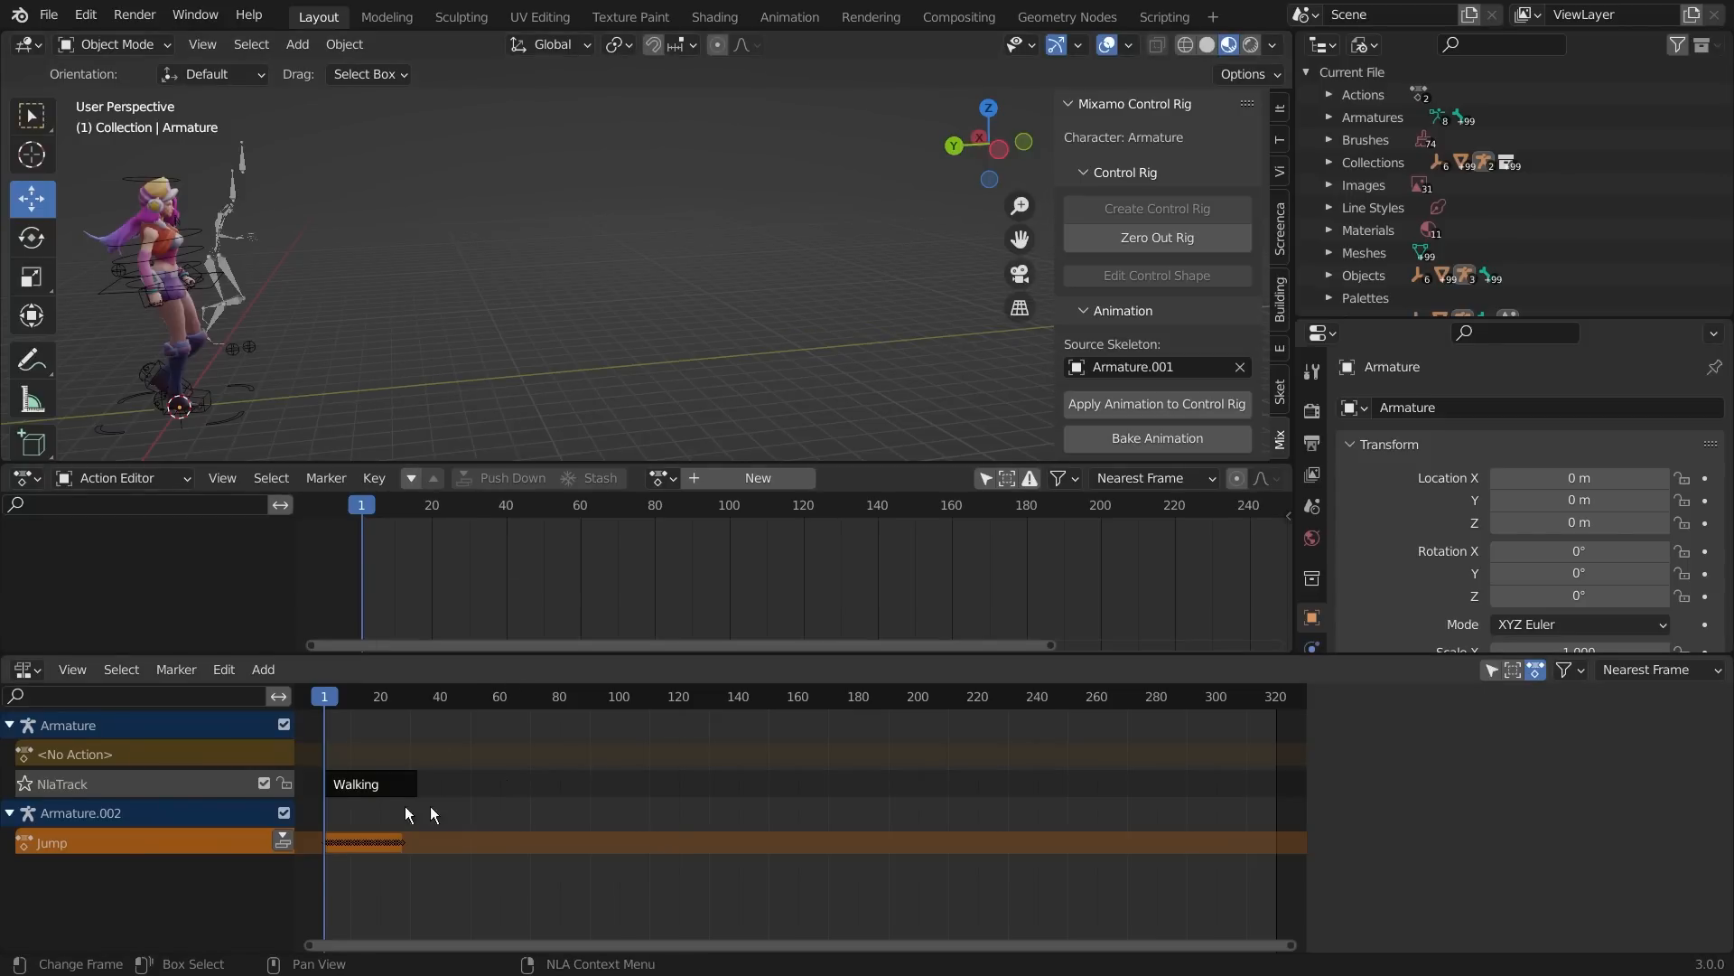
pyautogui.moveTo(323, 705); pyautogui.dragTo(605, 727)
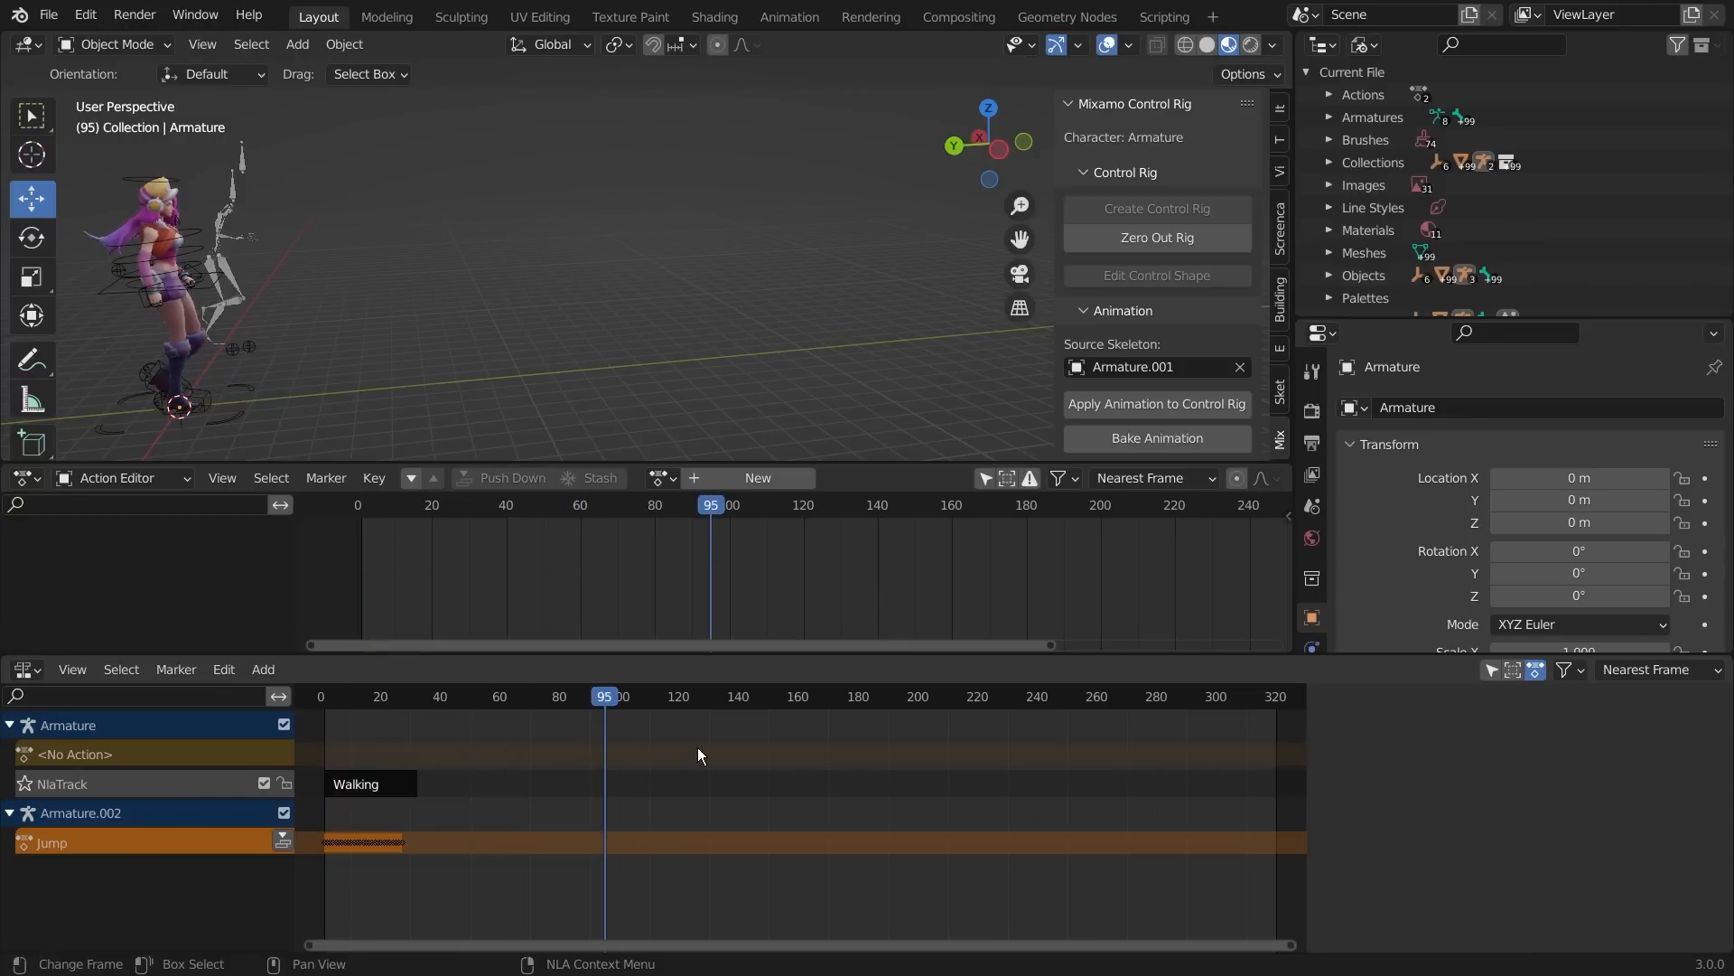
pyautogui.hotkey('shift', 'Left')
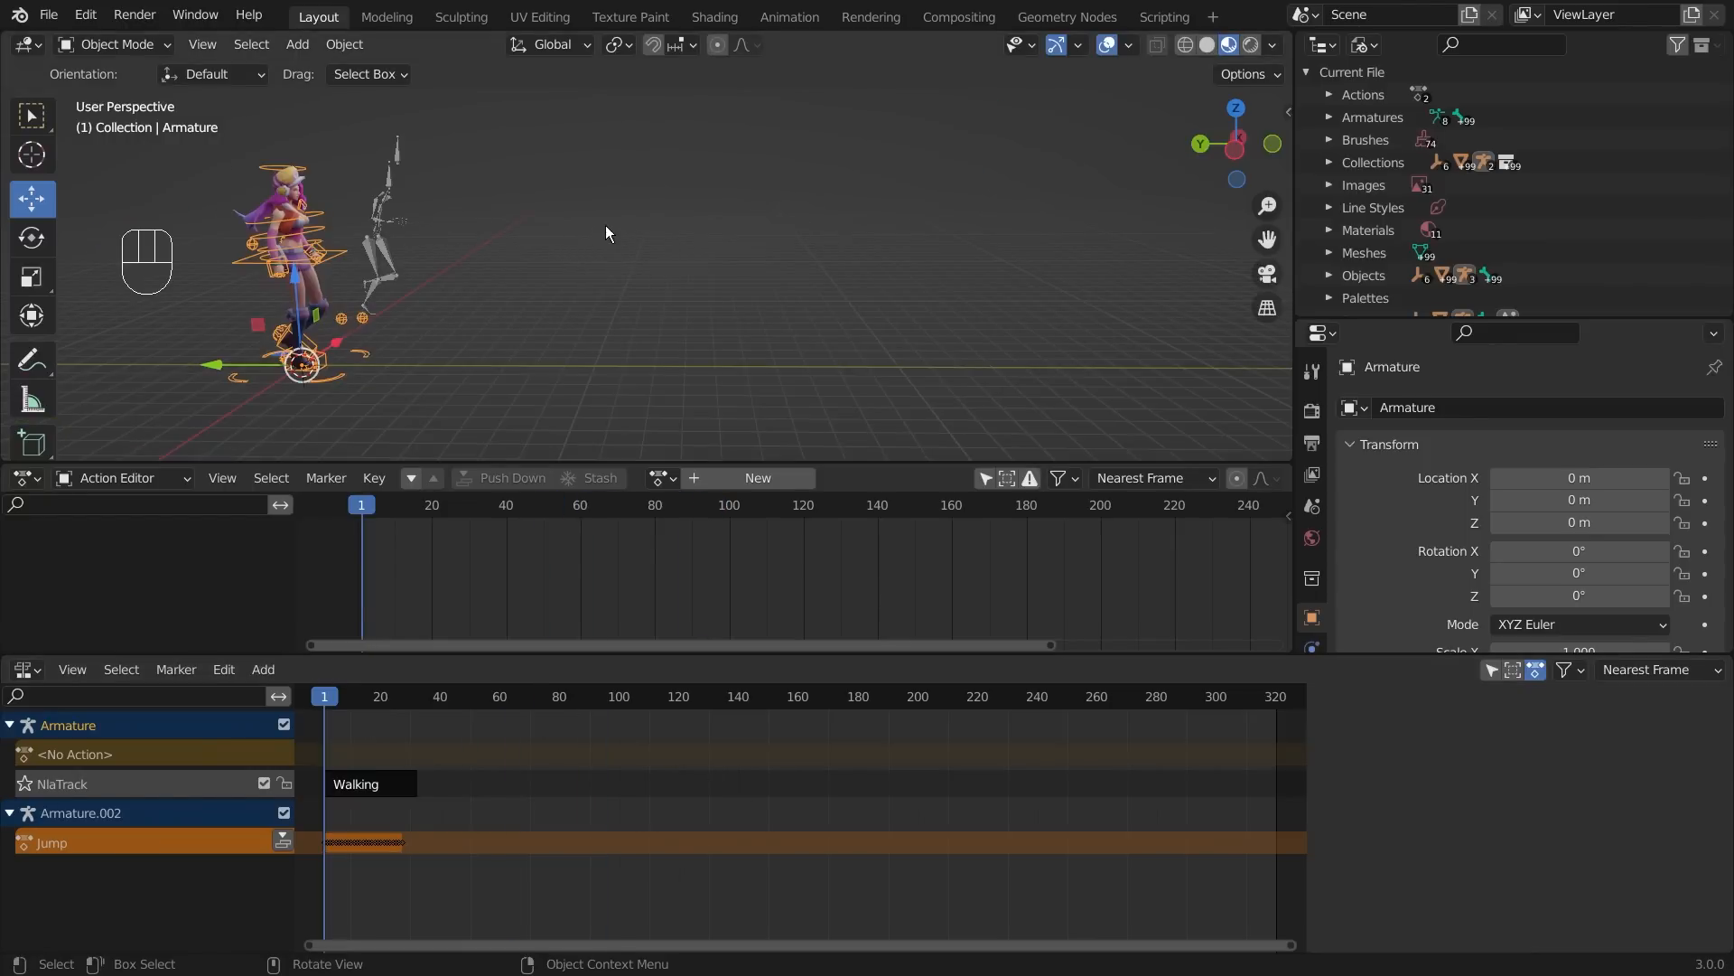
# - Stay in Object Mode and select the character's control rig in the viewport
pyautogui.click(605, 237)
pyautogui.keyDown('shift'); pyautogui.moveTo(519, 221); pyautogui.dragTo(578, 262, button='middle'); pyautogui.keyUp('shift')
pyautogui.click(121, 47)
pyautogui.click(116, 80)
pyautogui.moveTo(542, 360); pyautogui.dragTo(632, 368, button='middle')
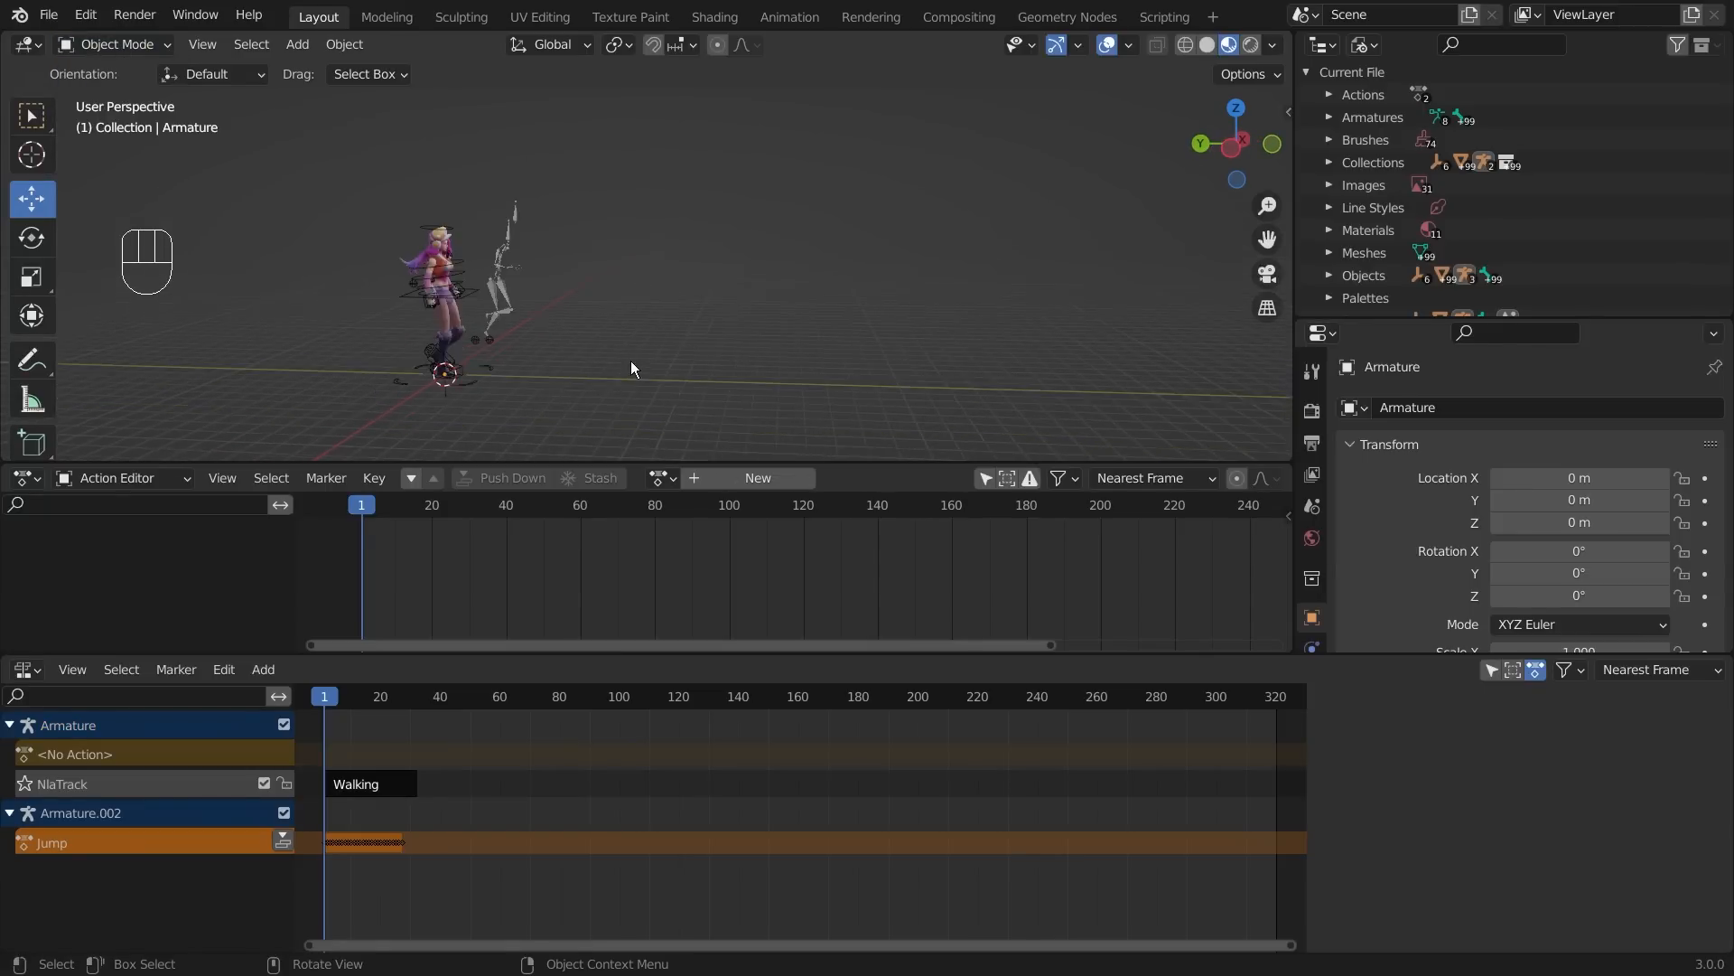
pyautogui.moveTo(411, 351); pyautogui.dragTo(397, 402, button='middle')
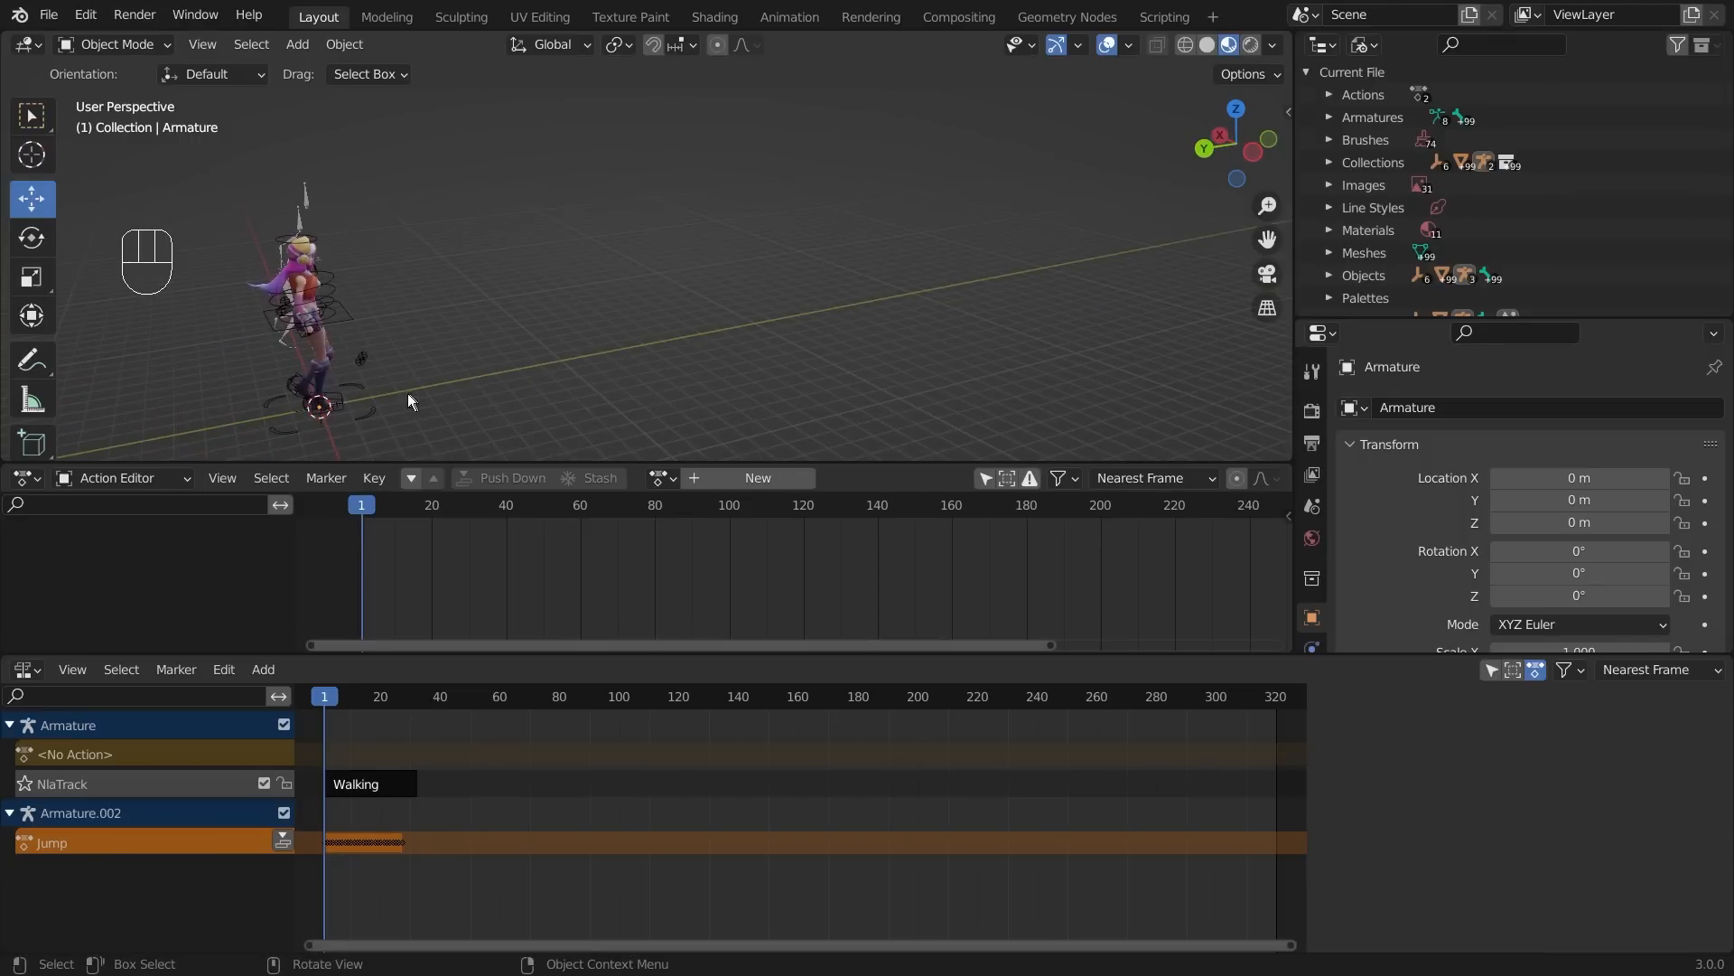
pyautogui.click(368, 408)
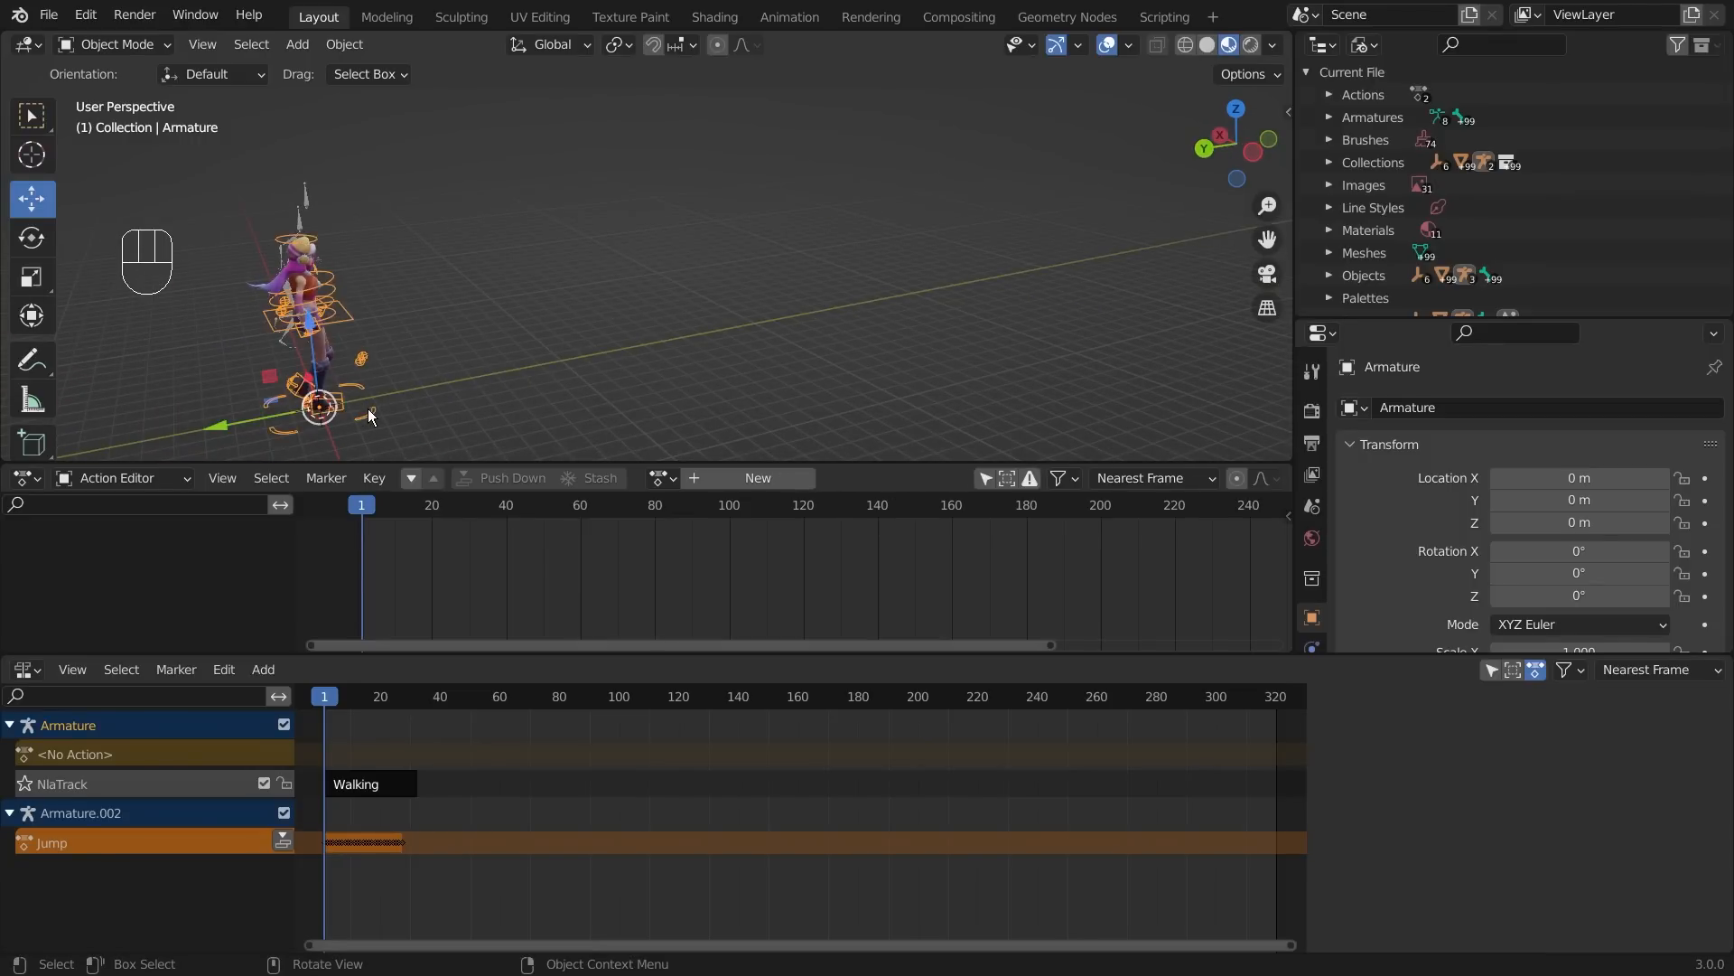
# - Deselect the control rig, and switch its interaction mode to Pose Mode and back to Object Mode
pyautogui.click(1096, 260)
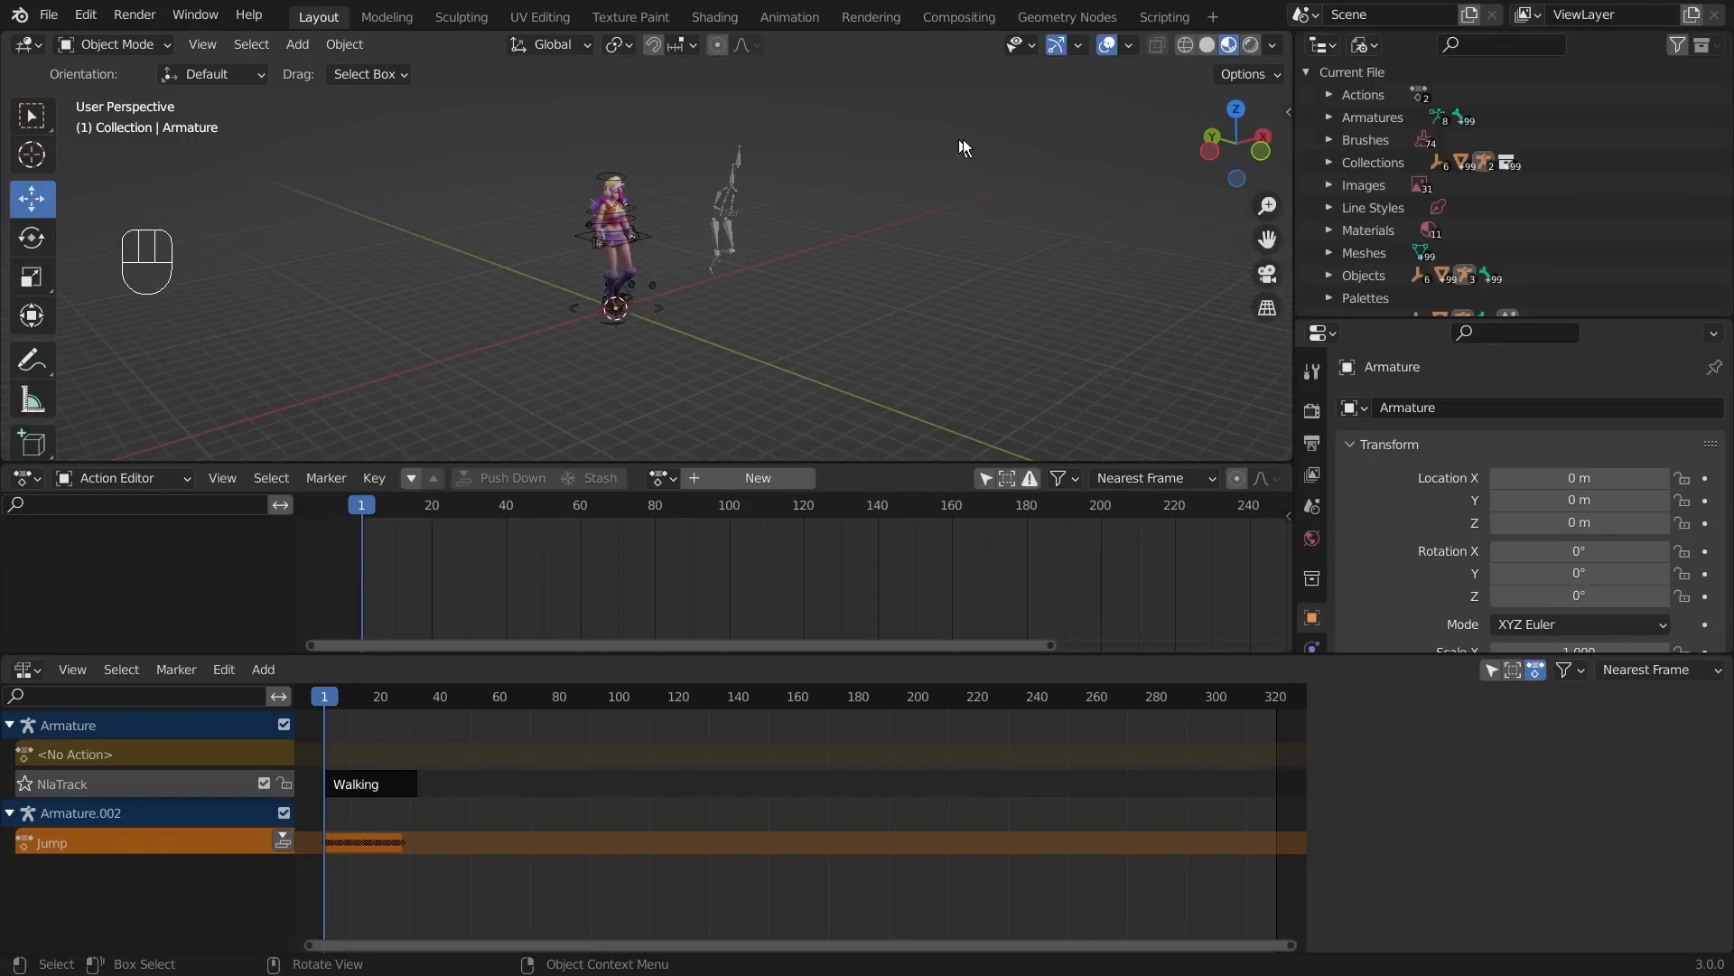
pyautogui.moveTo(445, 270); pyautogui.dragTo(206, 126, button='middle')
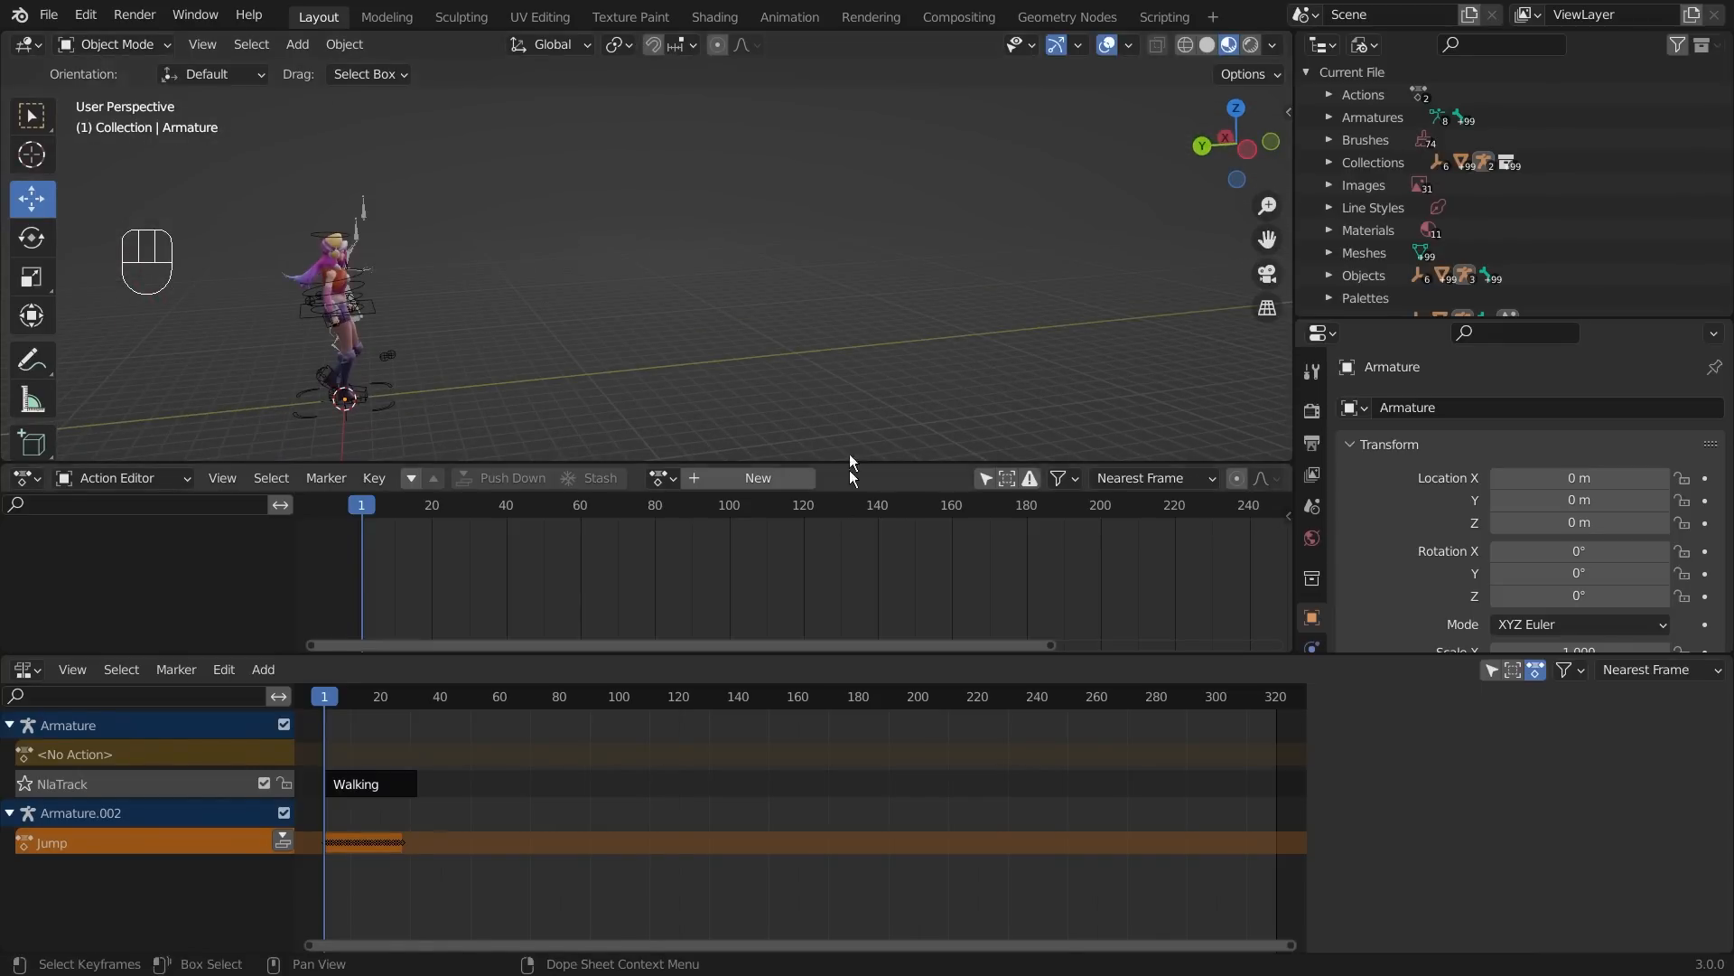
pyautogui.moveTo(411, 341); pyautogui.dragTo(438, 291, button='middle')
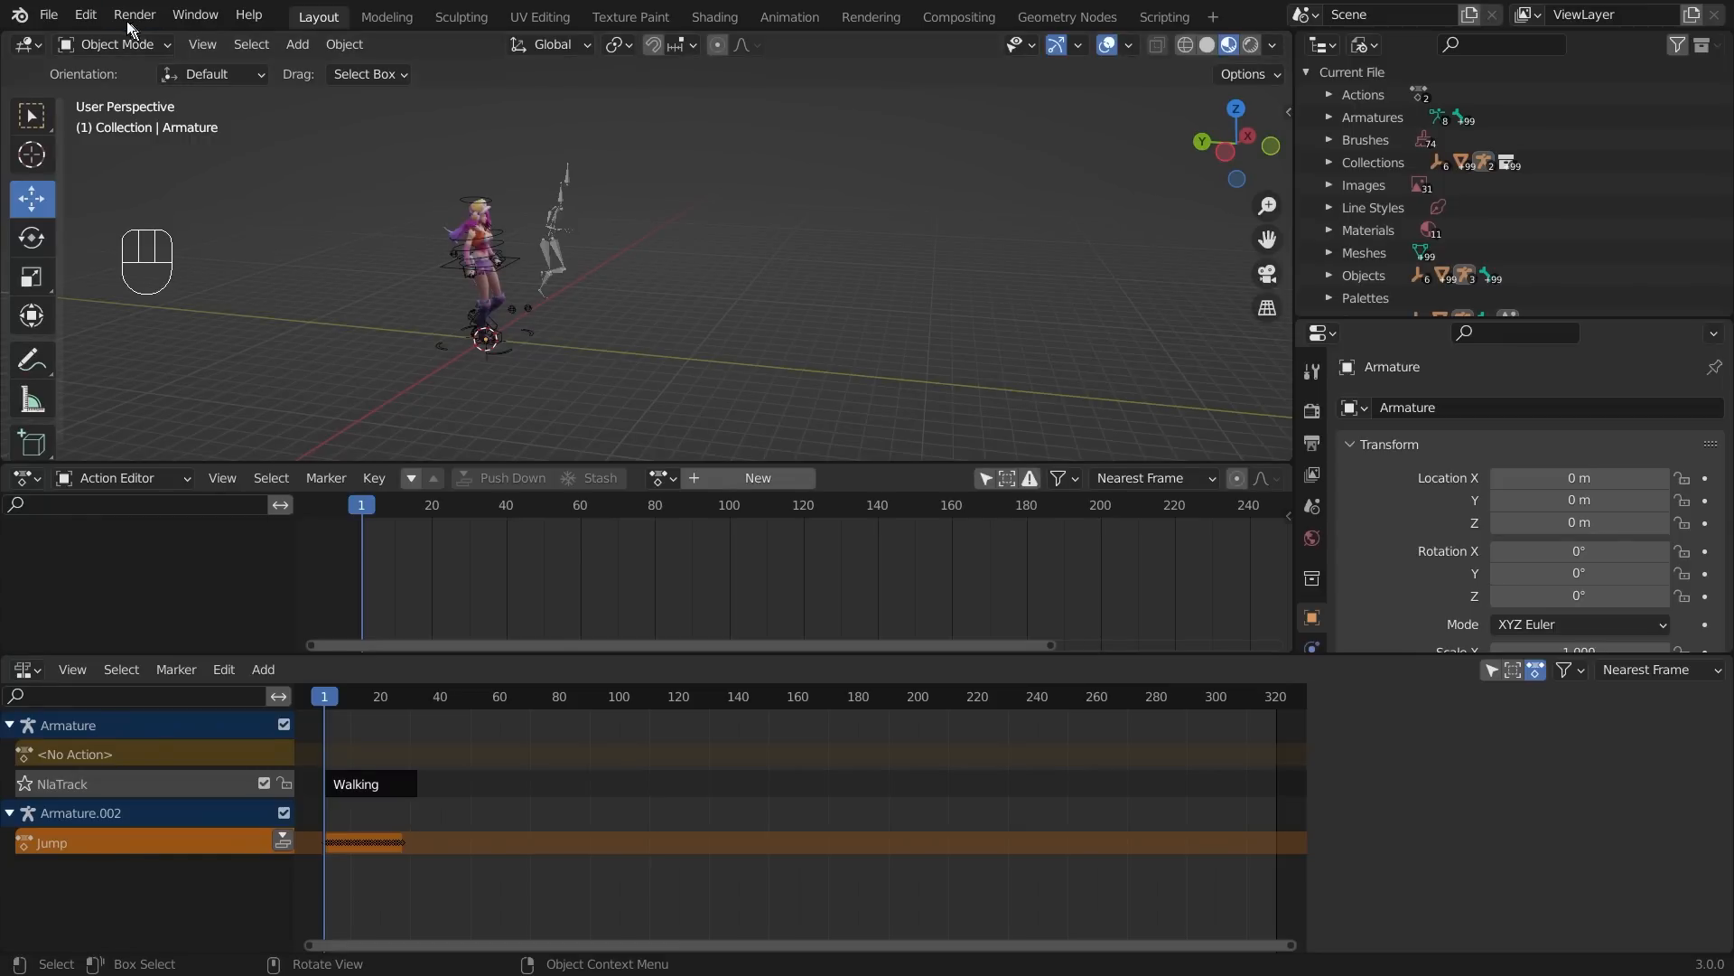
pyautogui.click(121, 47)
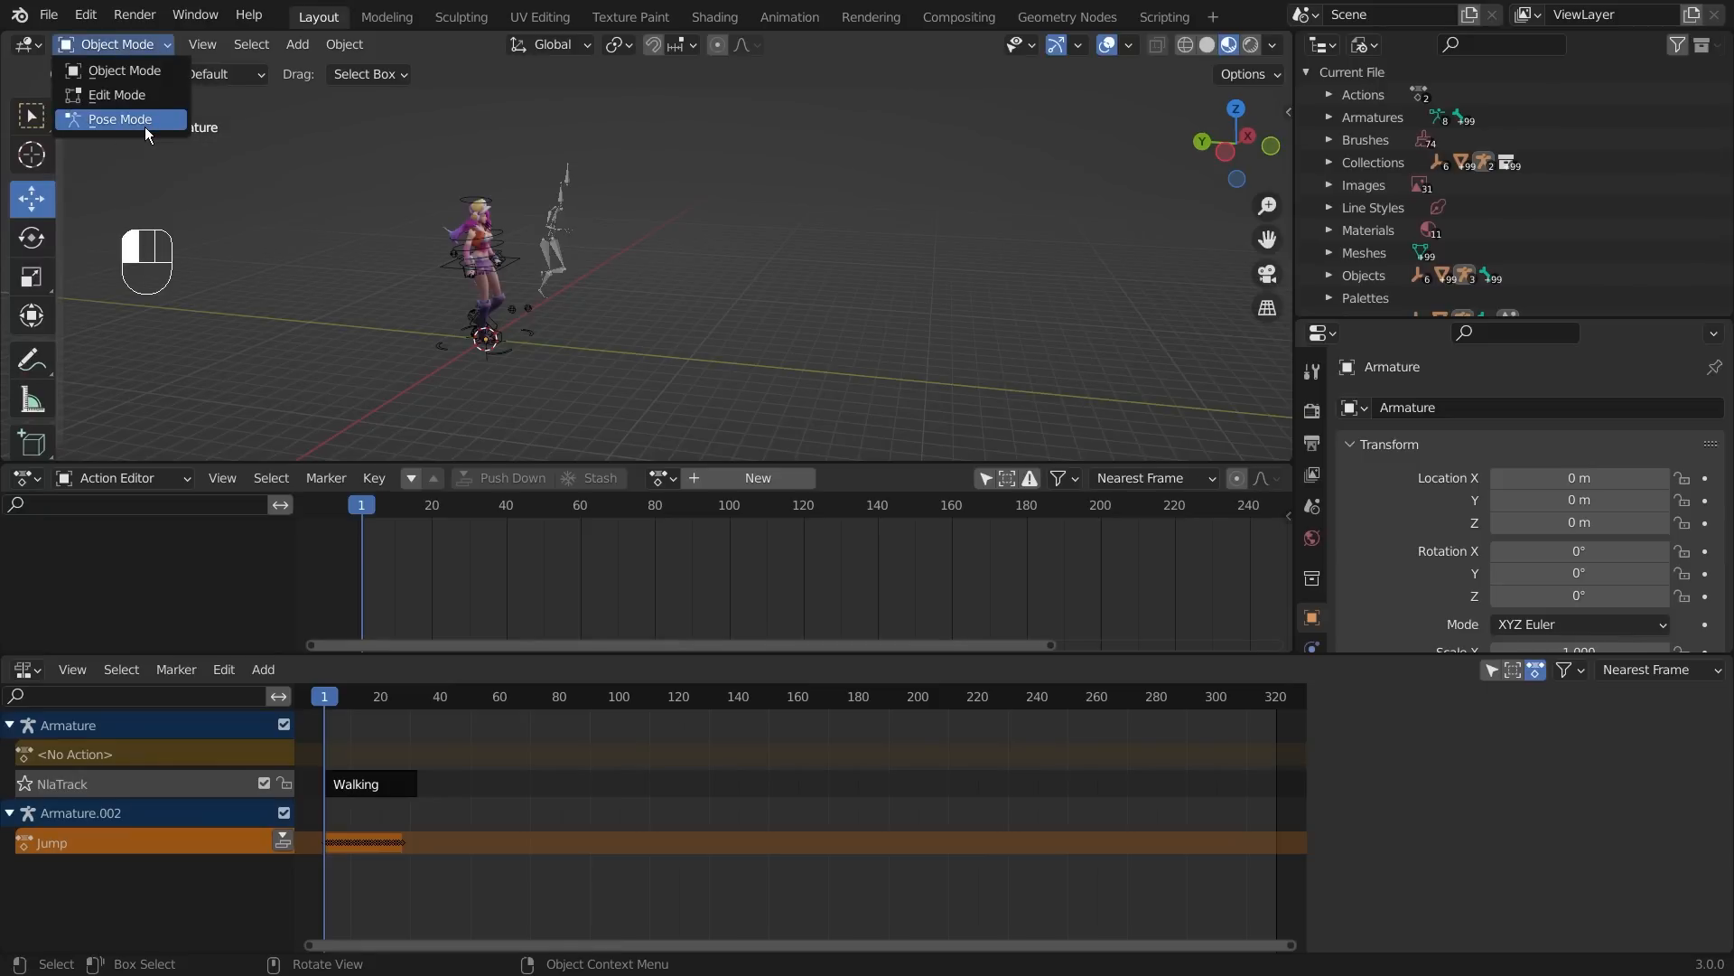
pyautogui.click(120, 120)
pyautogui.click(126, 45)
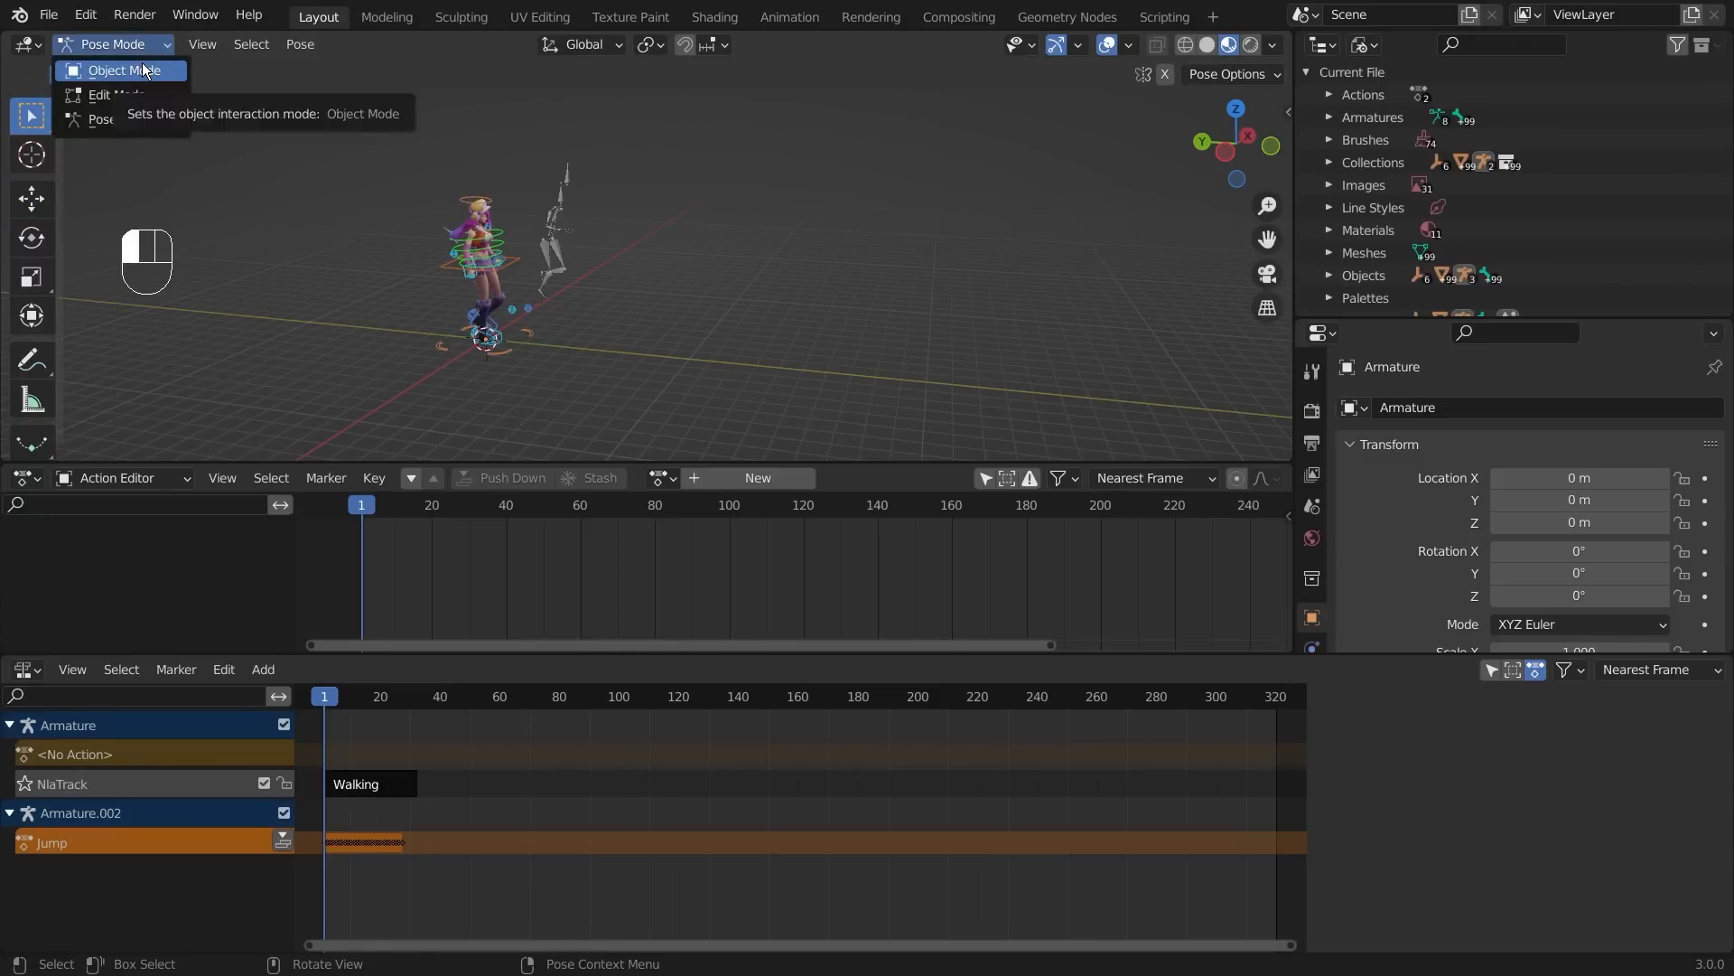
pyautogui.click(127, 71)
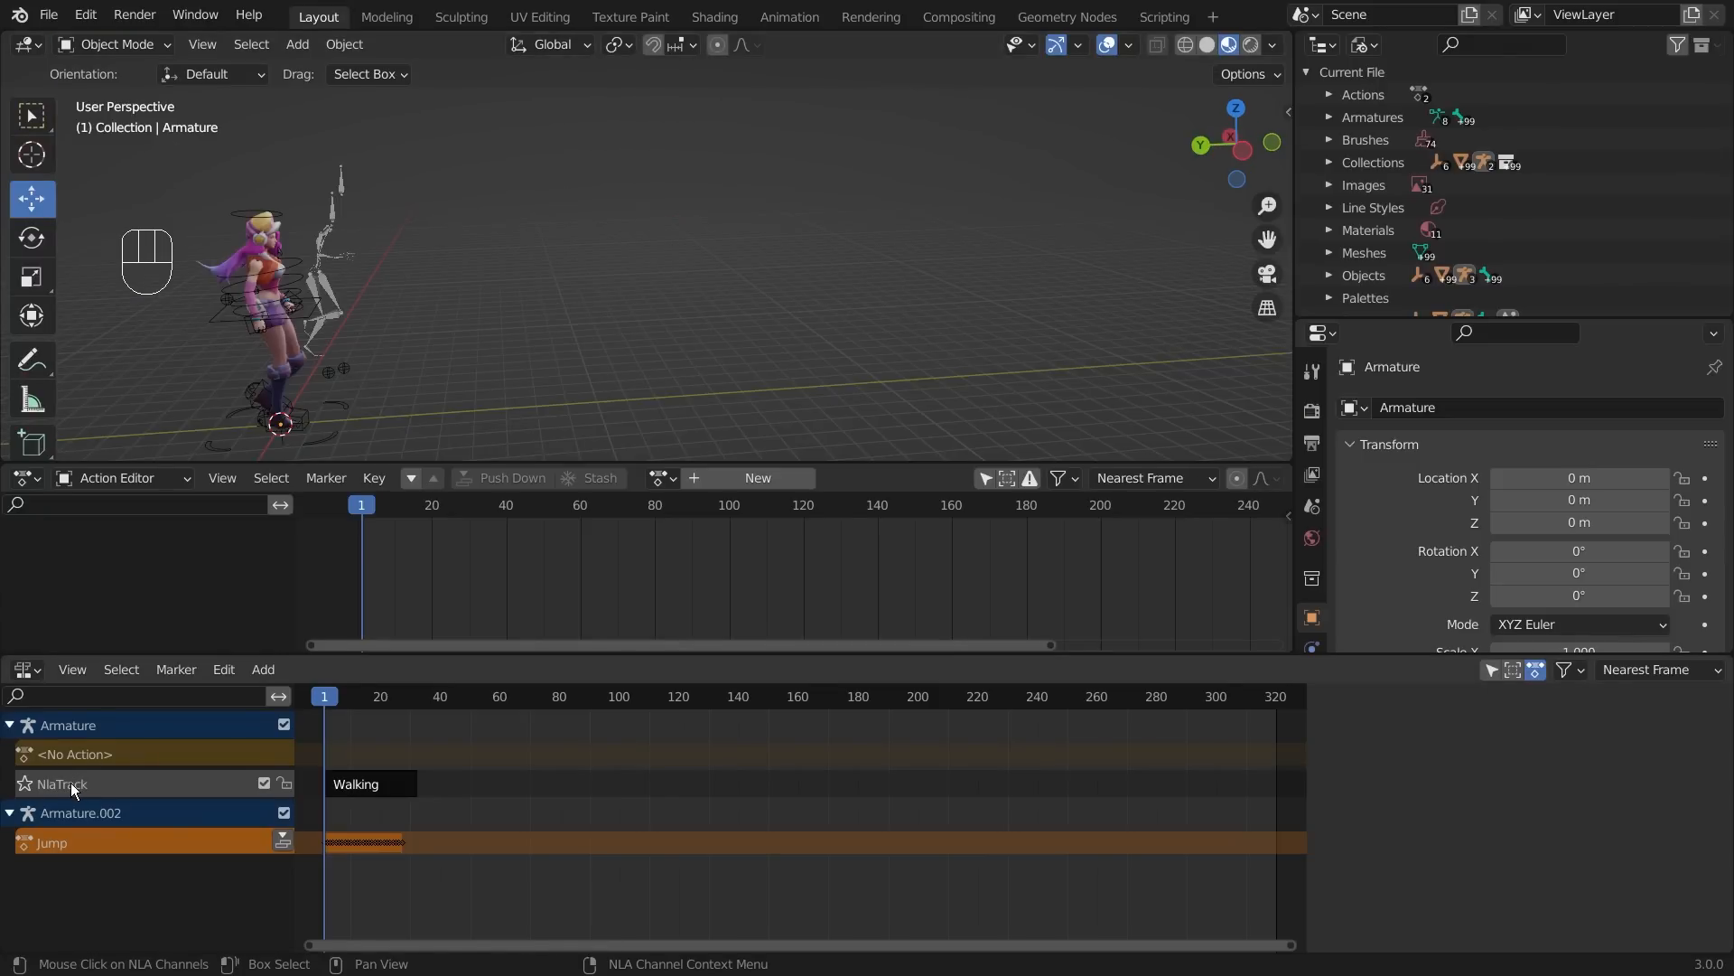
# - Rename the Armature's NLA track that holds the Walking strip as Mixamo
pyautogui.press('super')
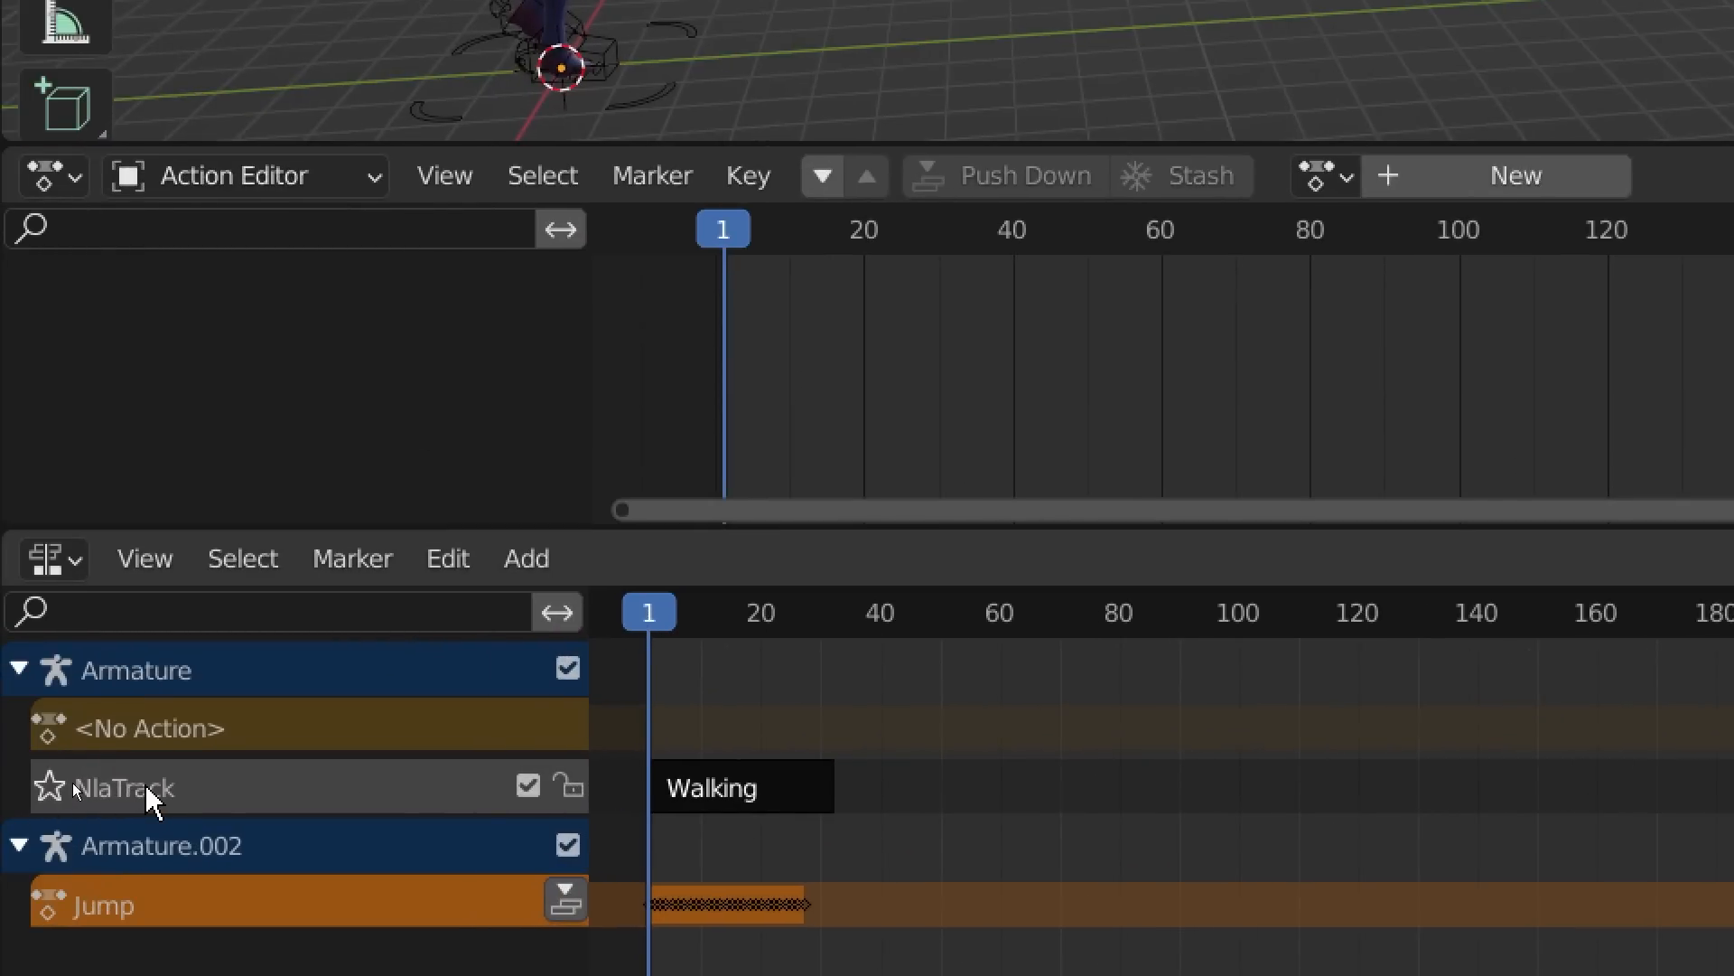
pyautogui.click(777, 787)
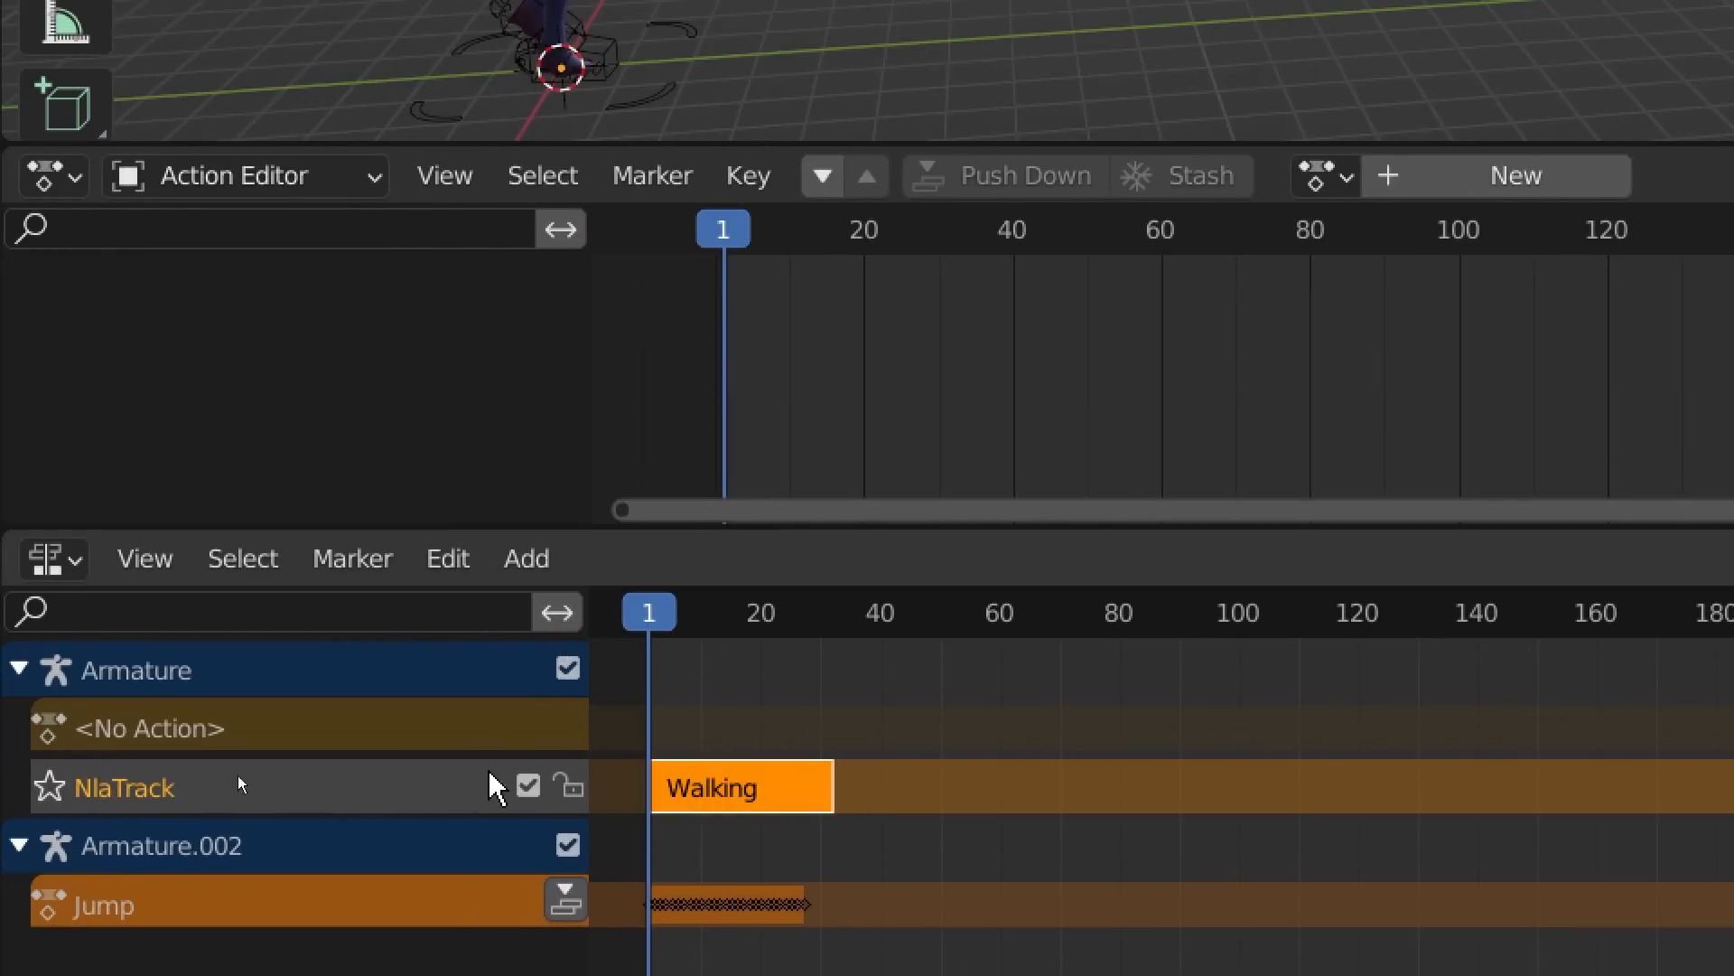
pyautogui.doubleClick(72, 782)
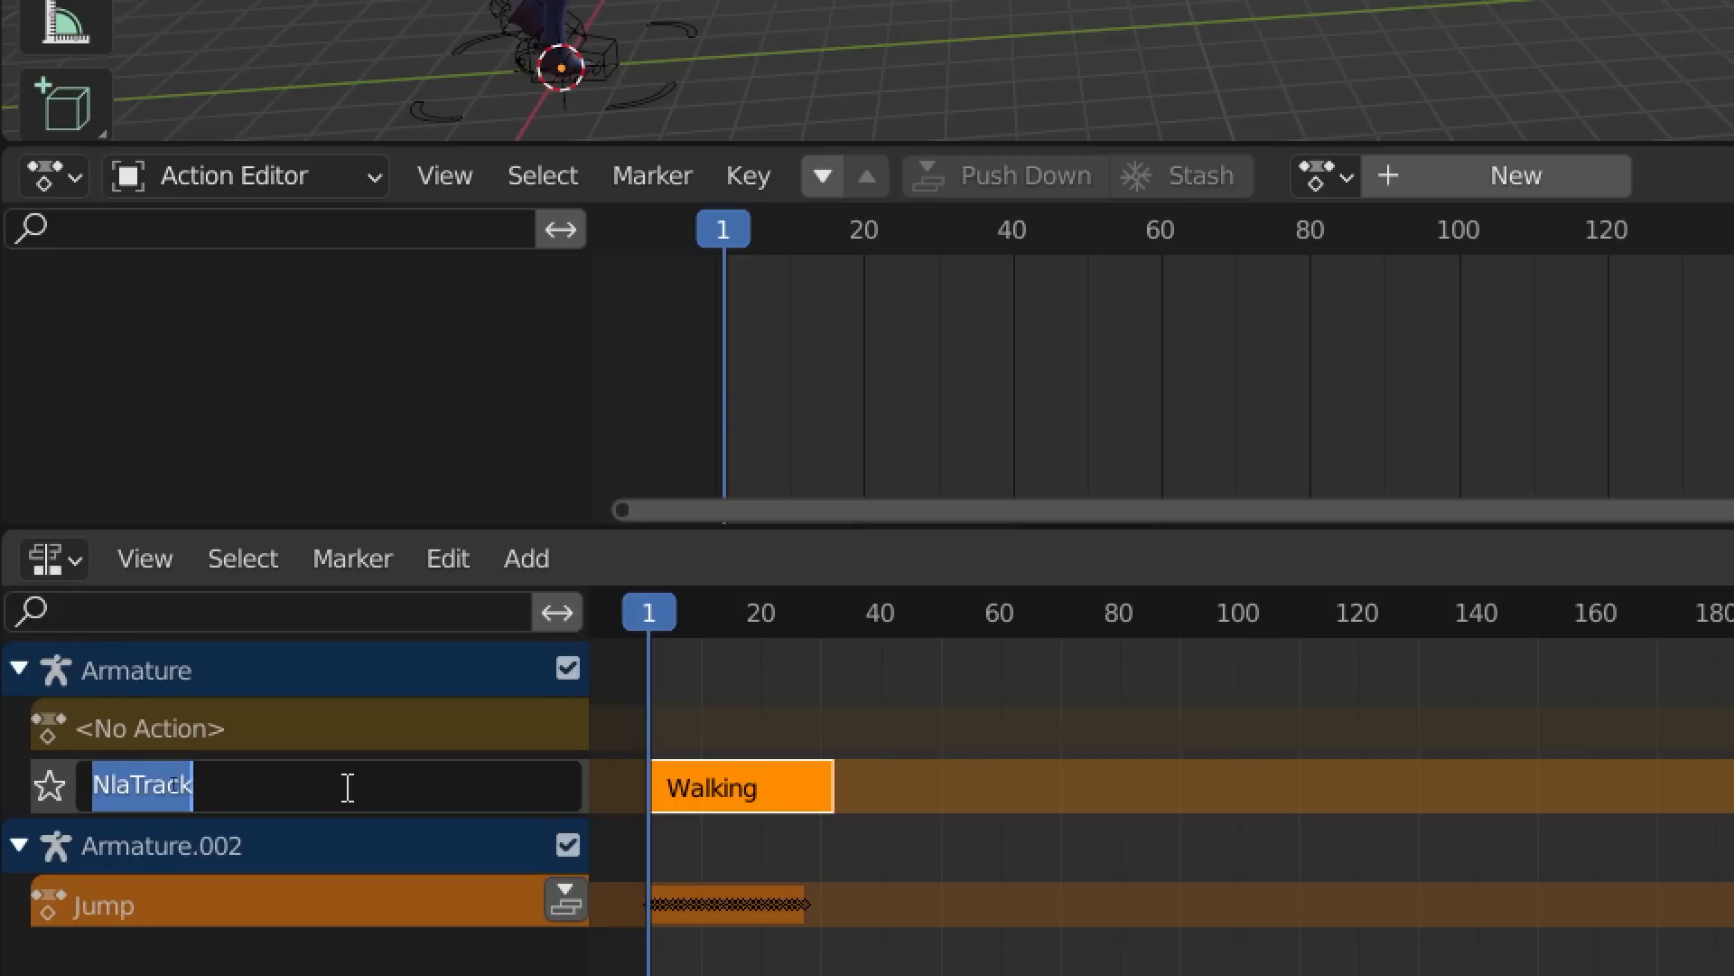
pyautogui.write('Mixamo')
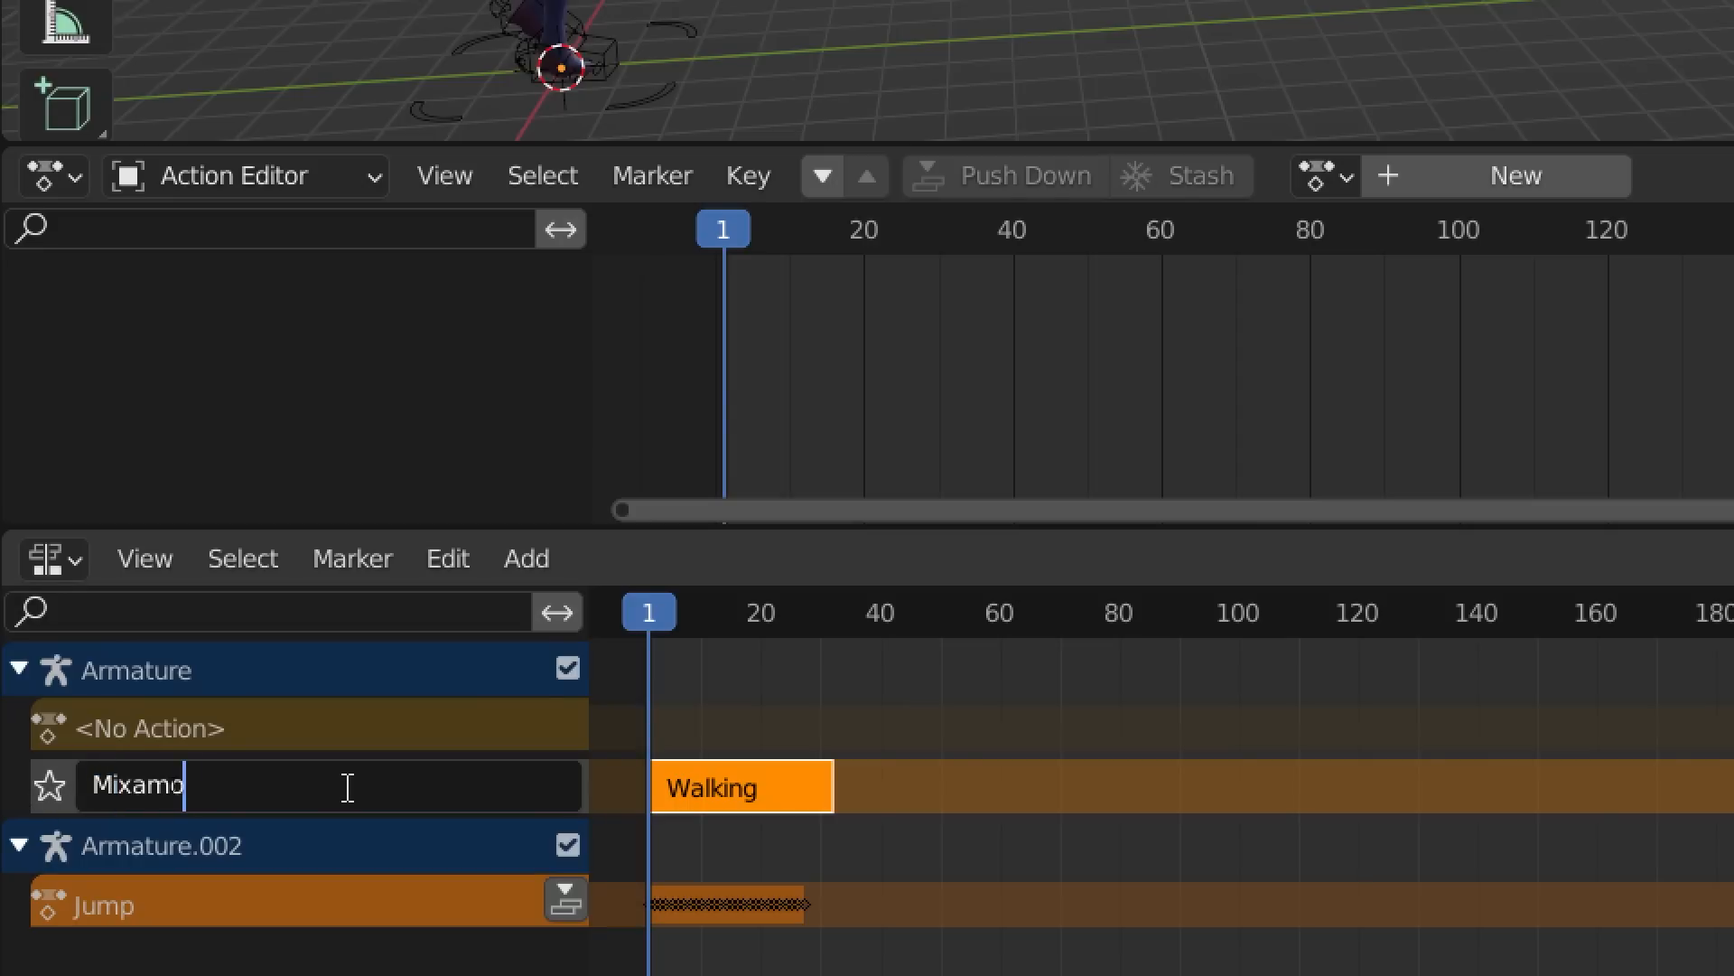
pyautogui.press('Return')
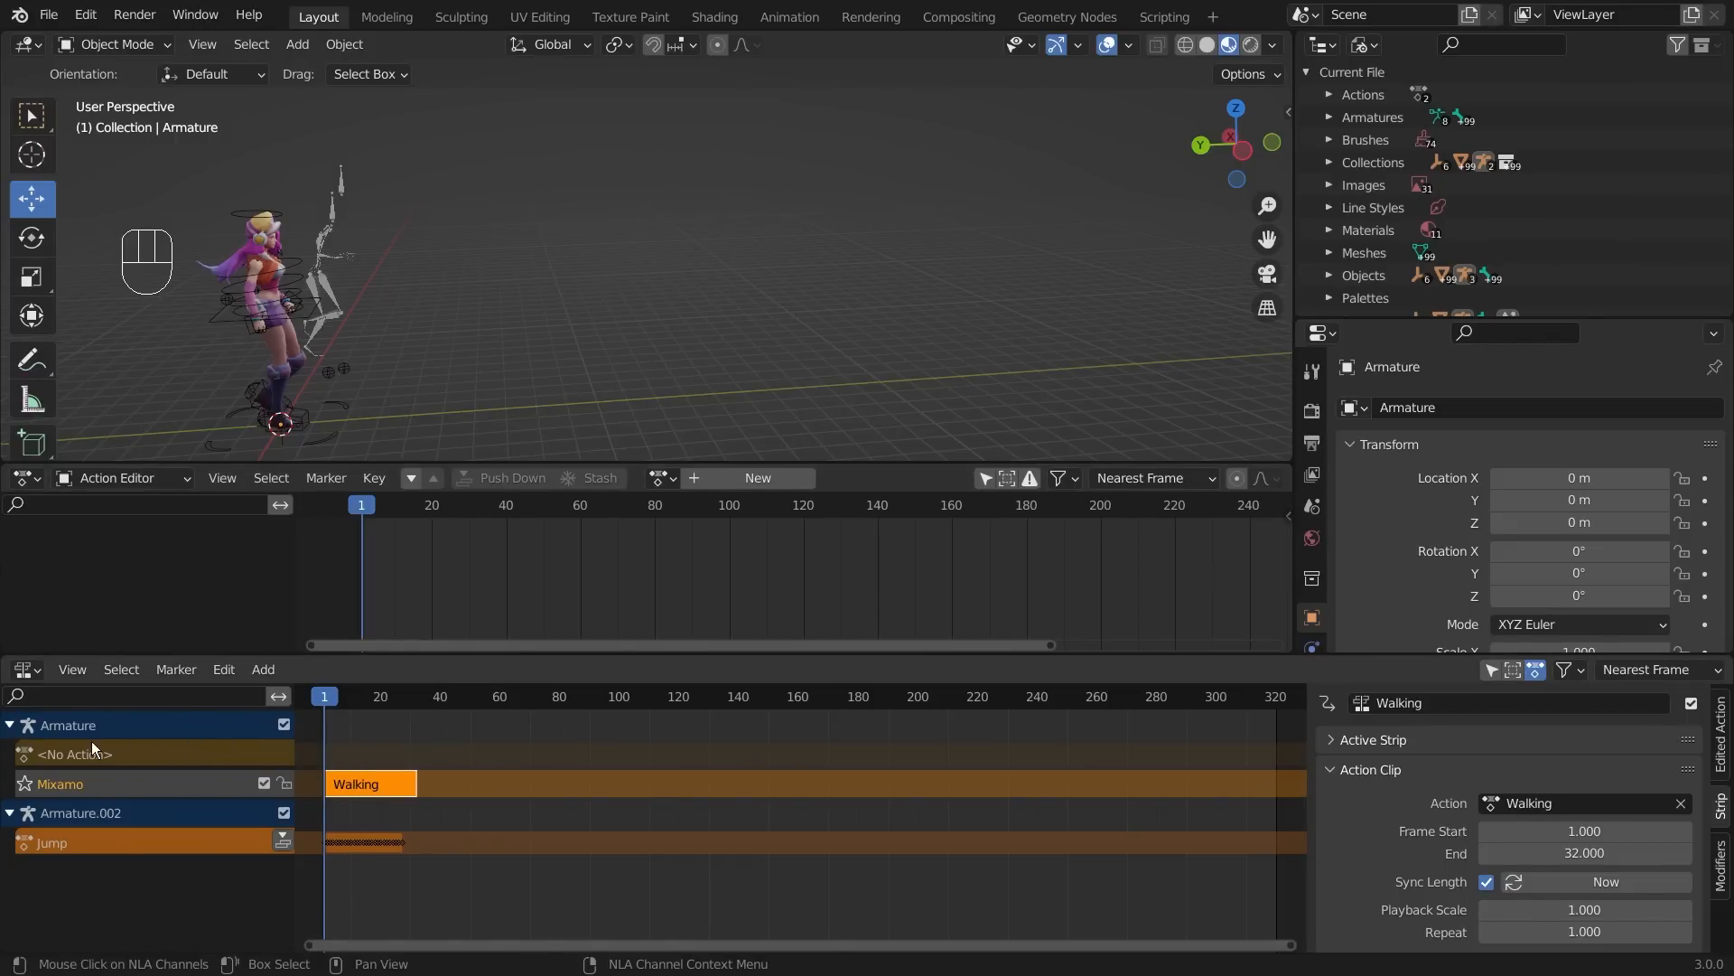
# - Collapse and re-expand the Armature's NLA channels and select the Armature, keeping the Mixamo track's name
pyautogui.click(9, 725)
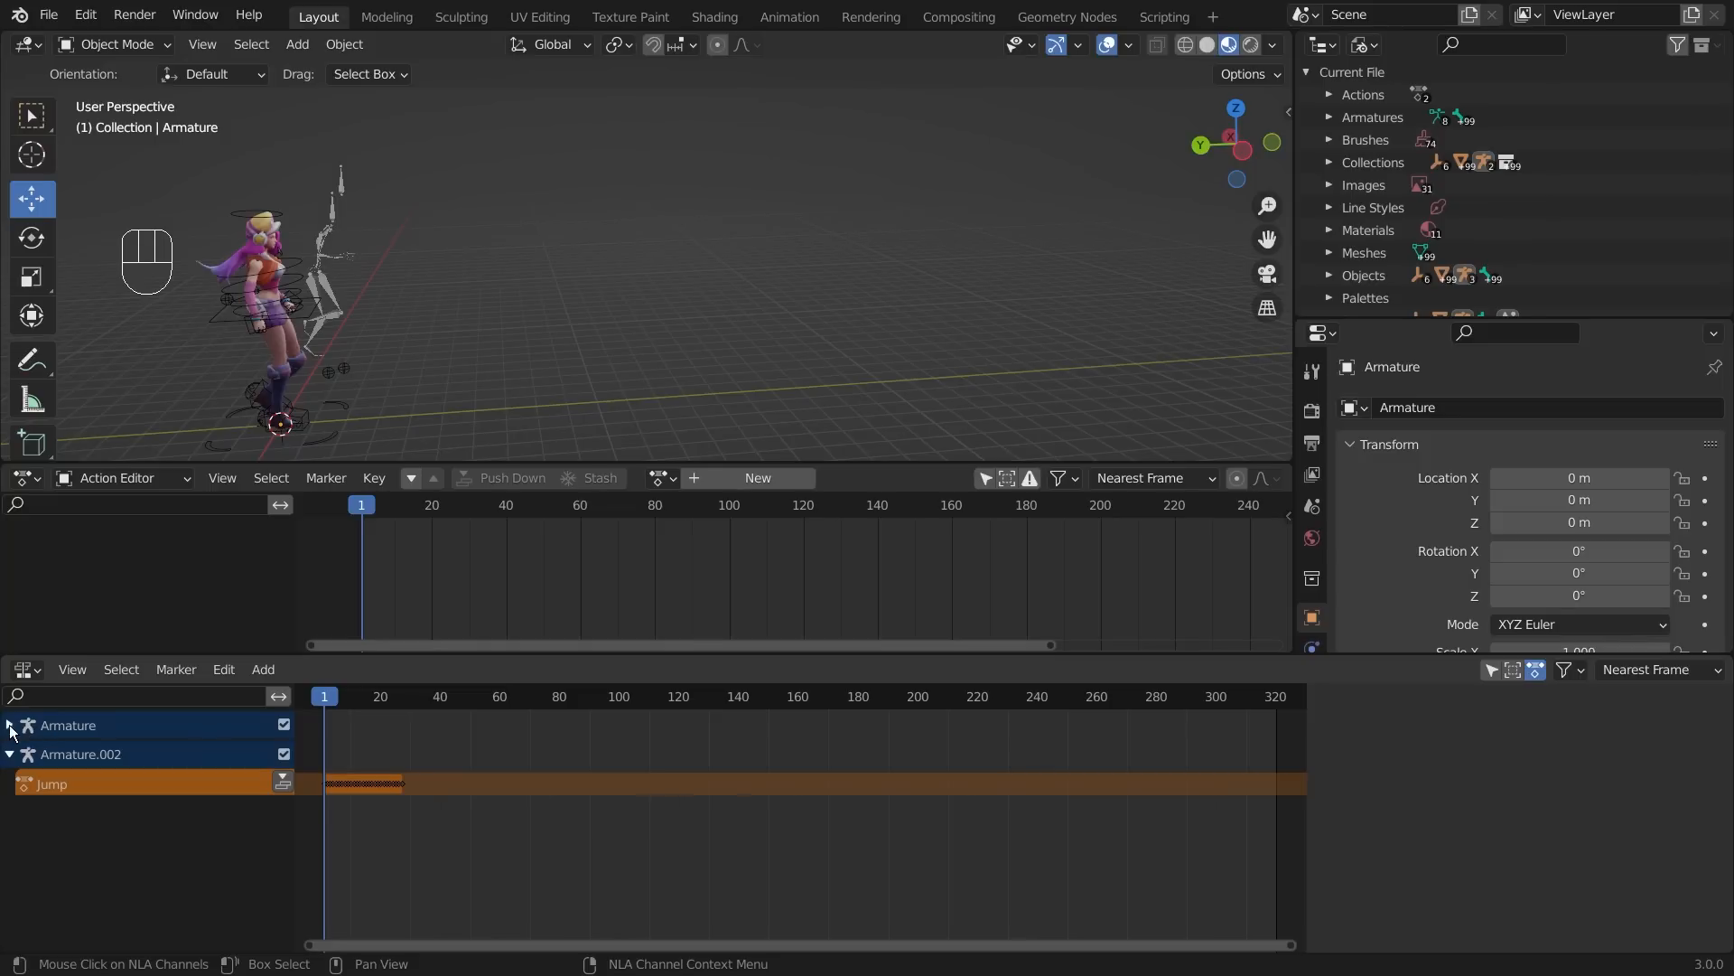
pyautogui.click(9, 725)
pyautogui.doubleClick(165, 727)
pyautogui.click(177, 752)
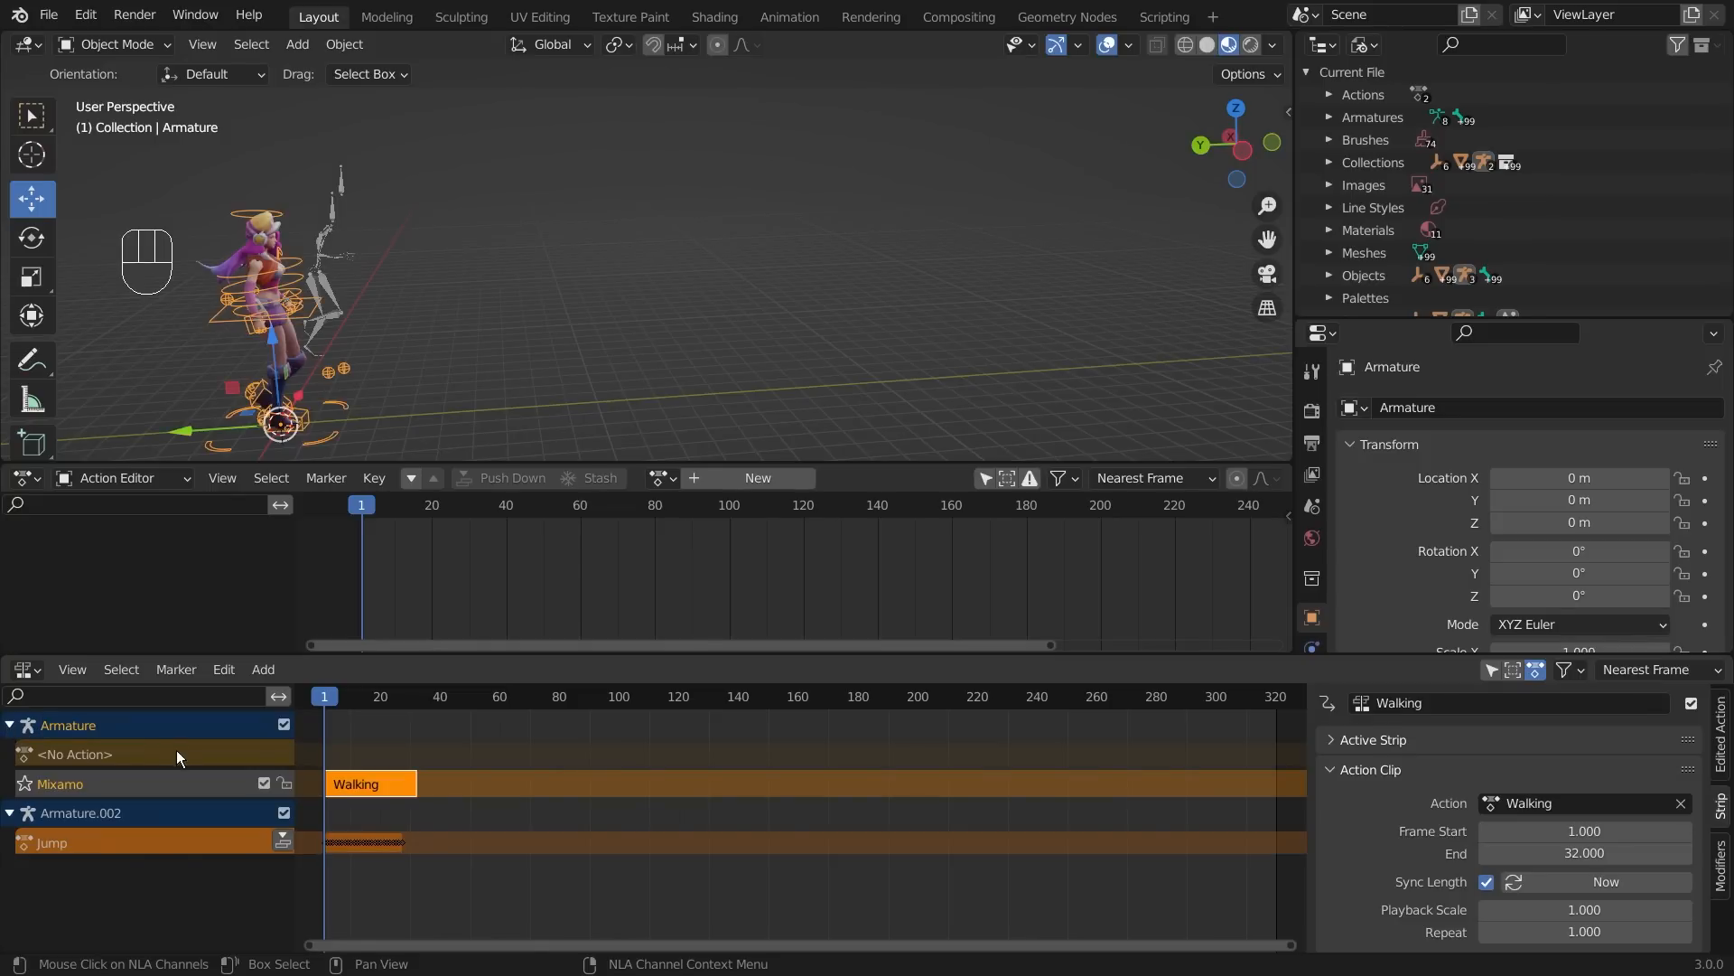
pyautogui.doubleClick(72, 783)
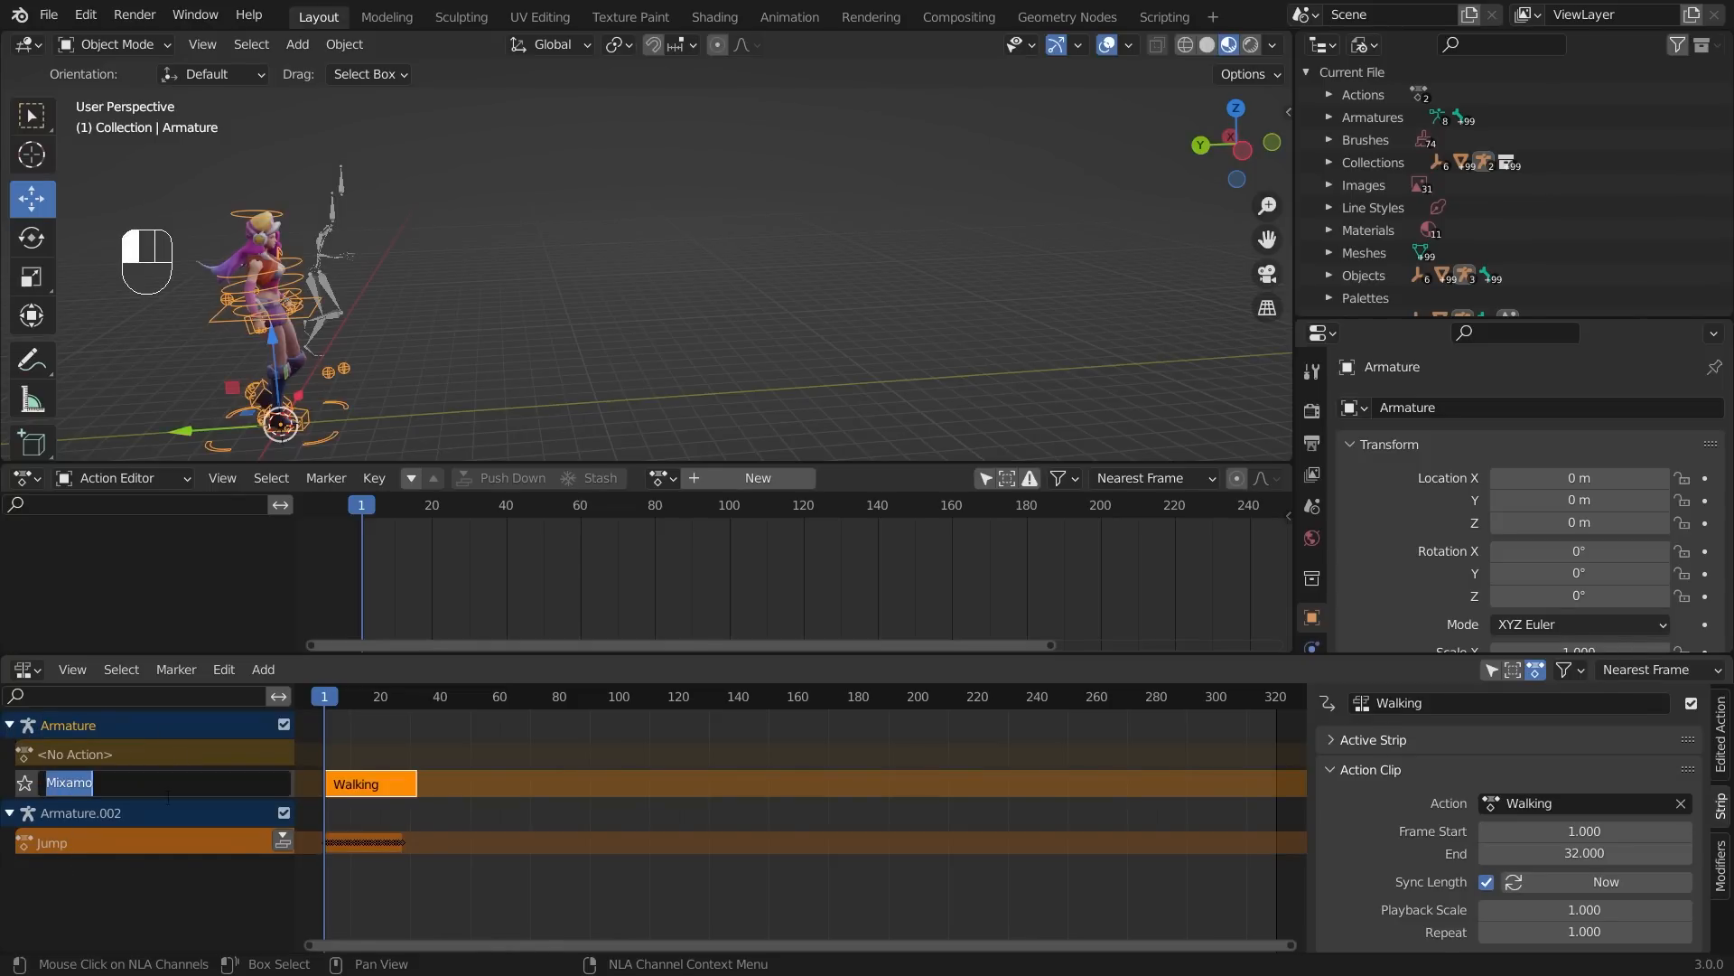
pyautogui.click(182, 896)
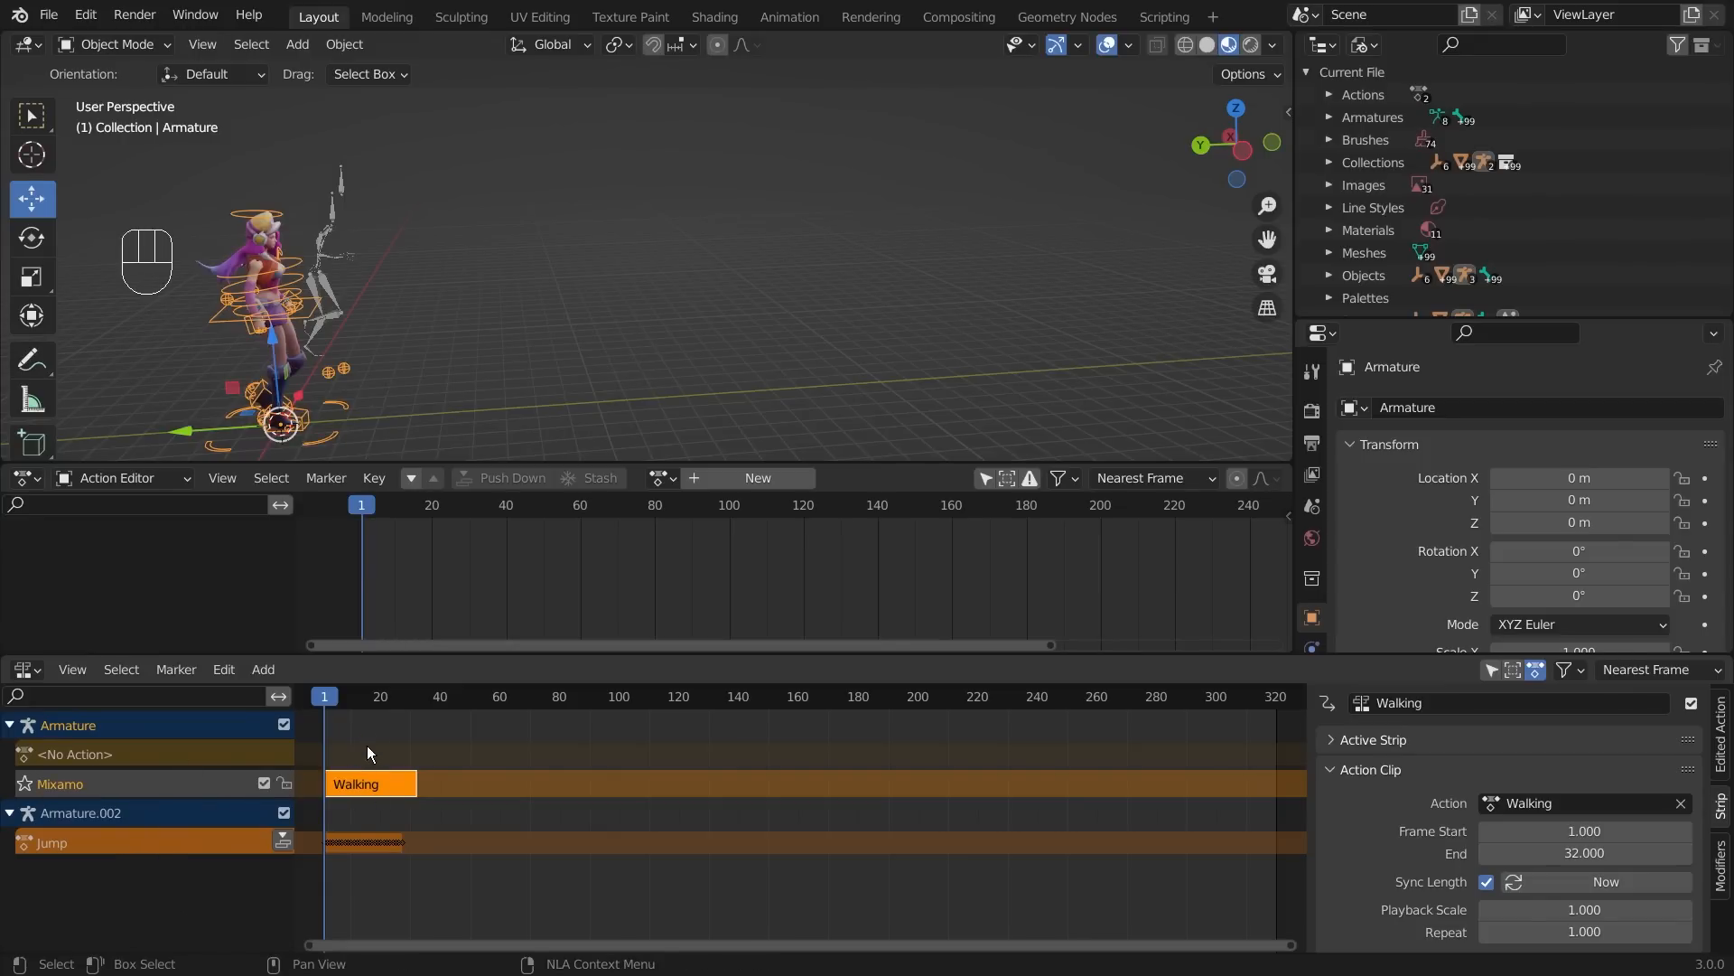
# - Add a new NLA track above Mixamo, name it Object_Anim, and keep it as the active track
pyautogui.click(264, 670)
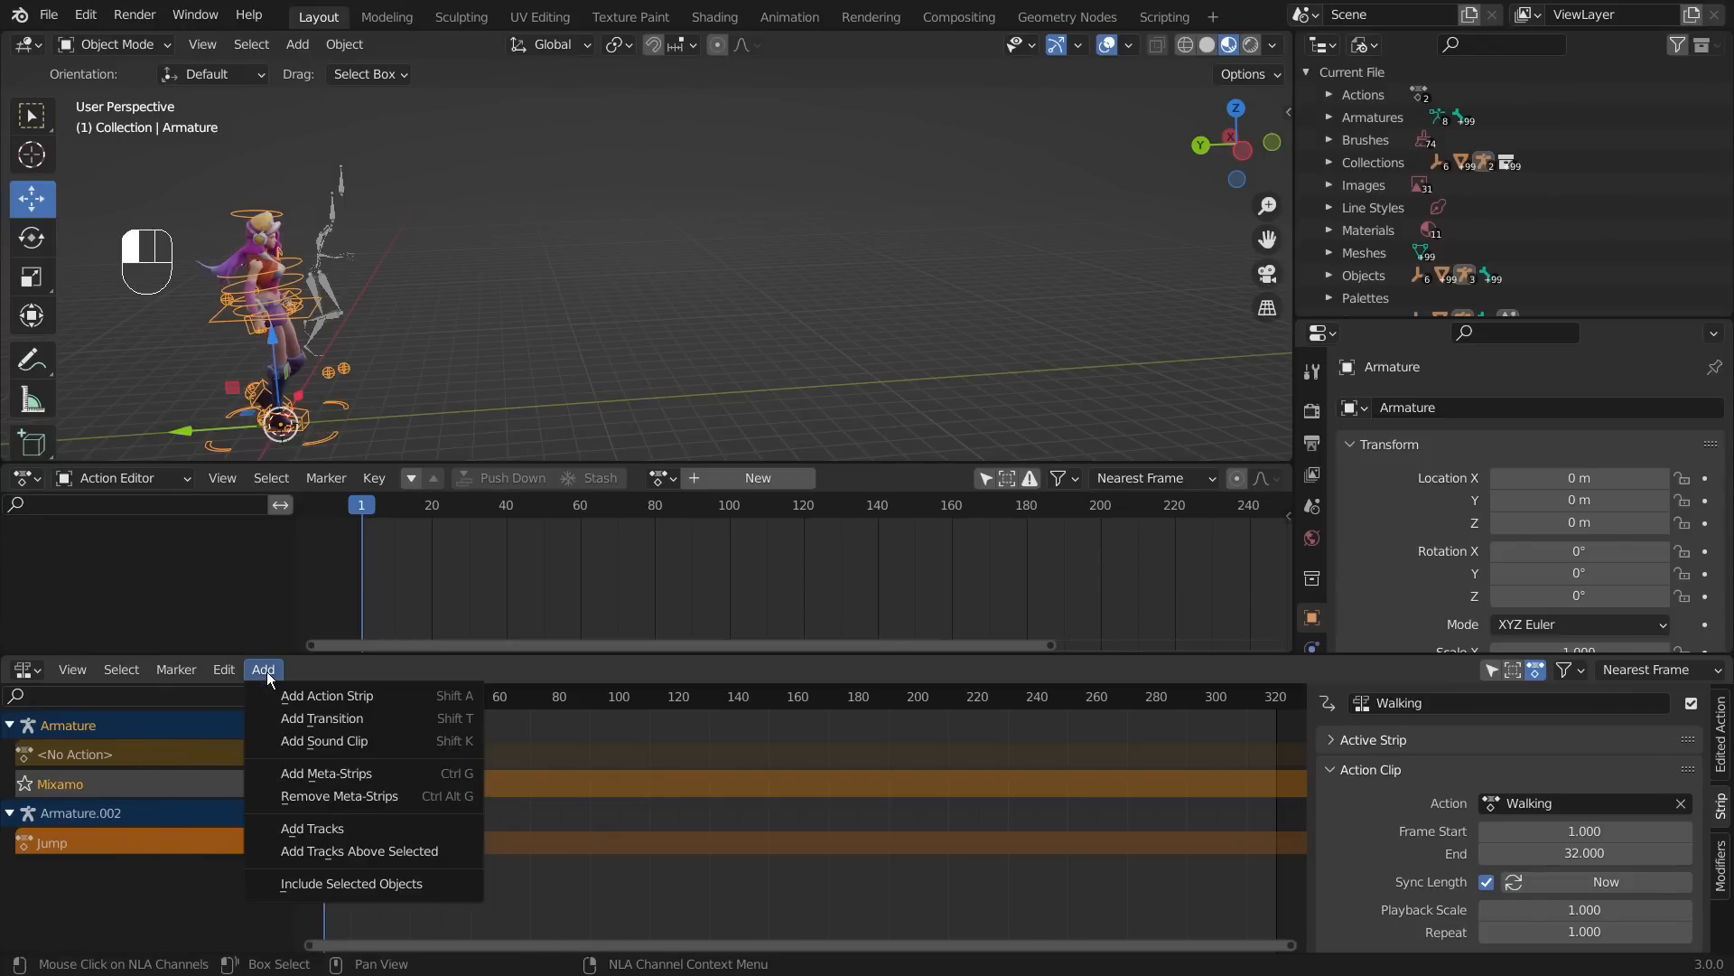
pyautogui.click(318, 829)
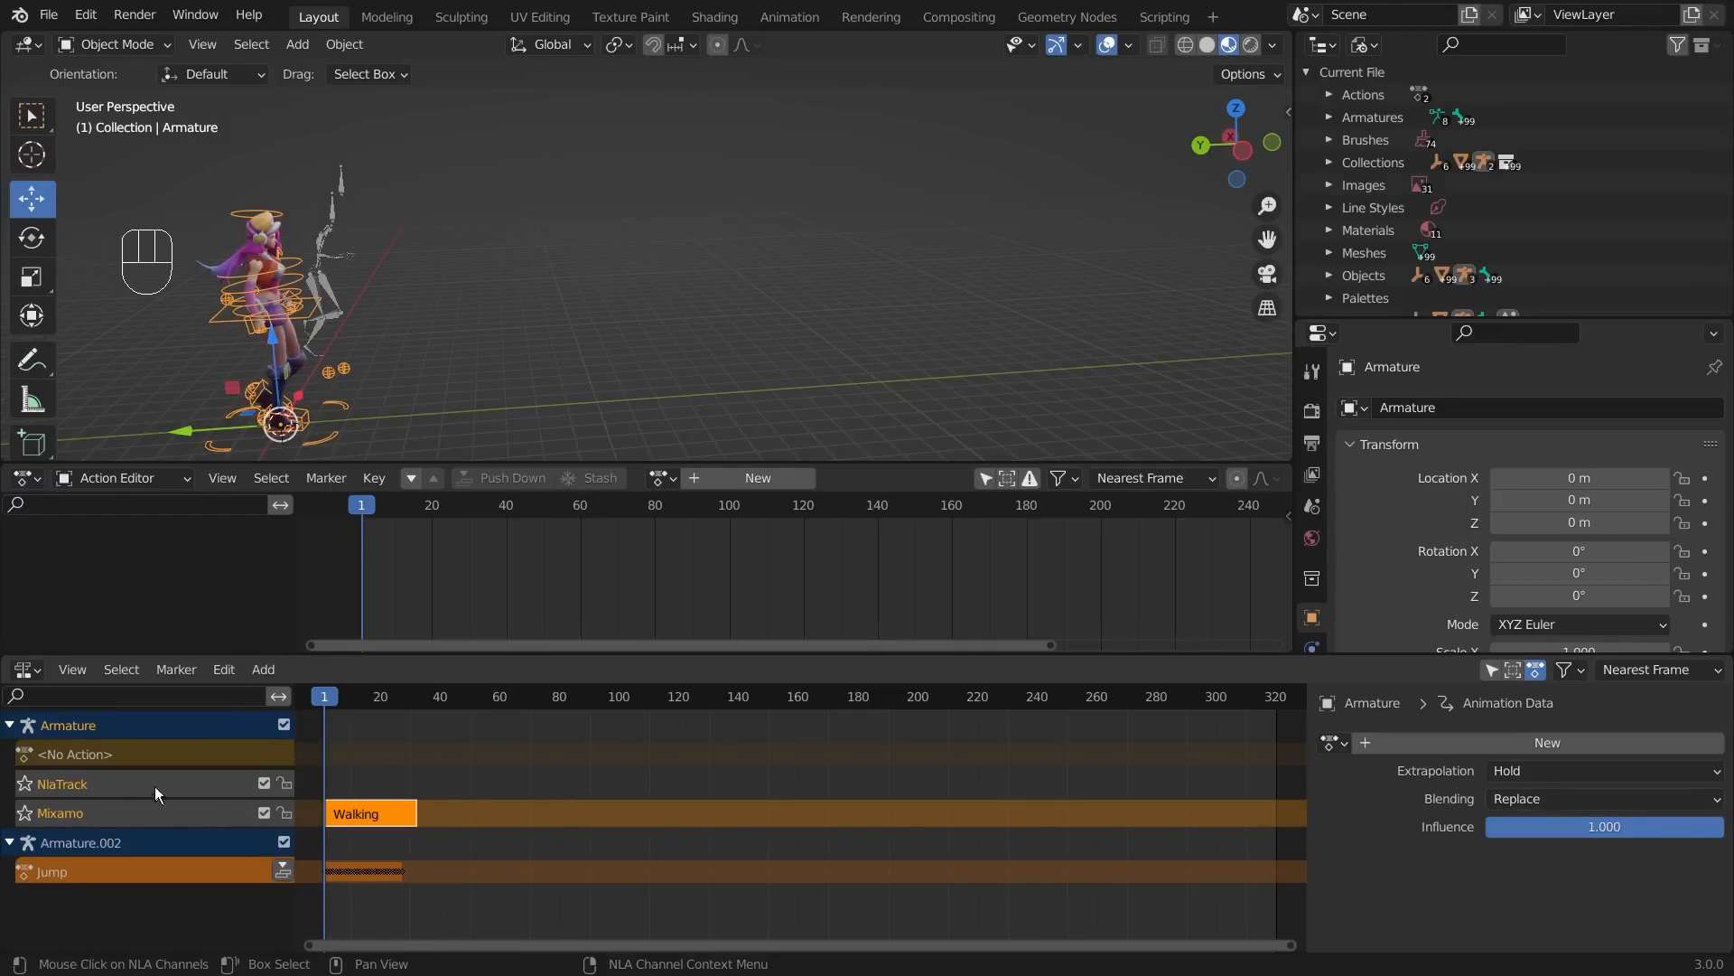
pyautogui.doubleClick(68, 782)
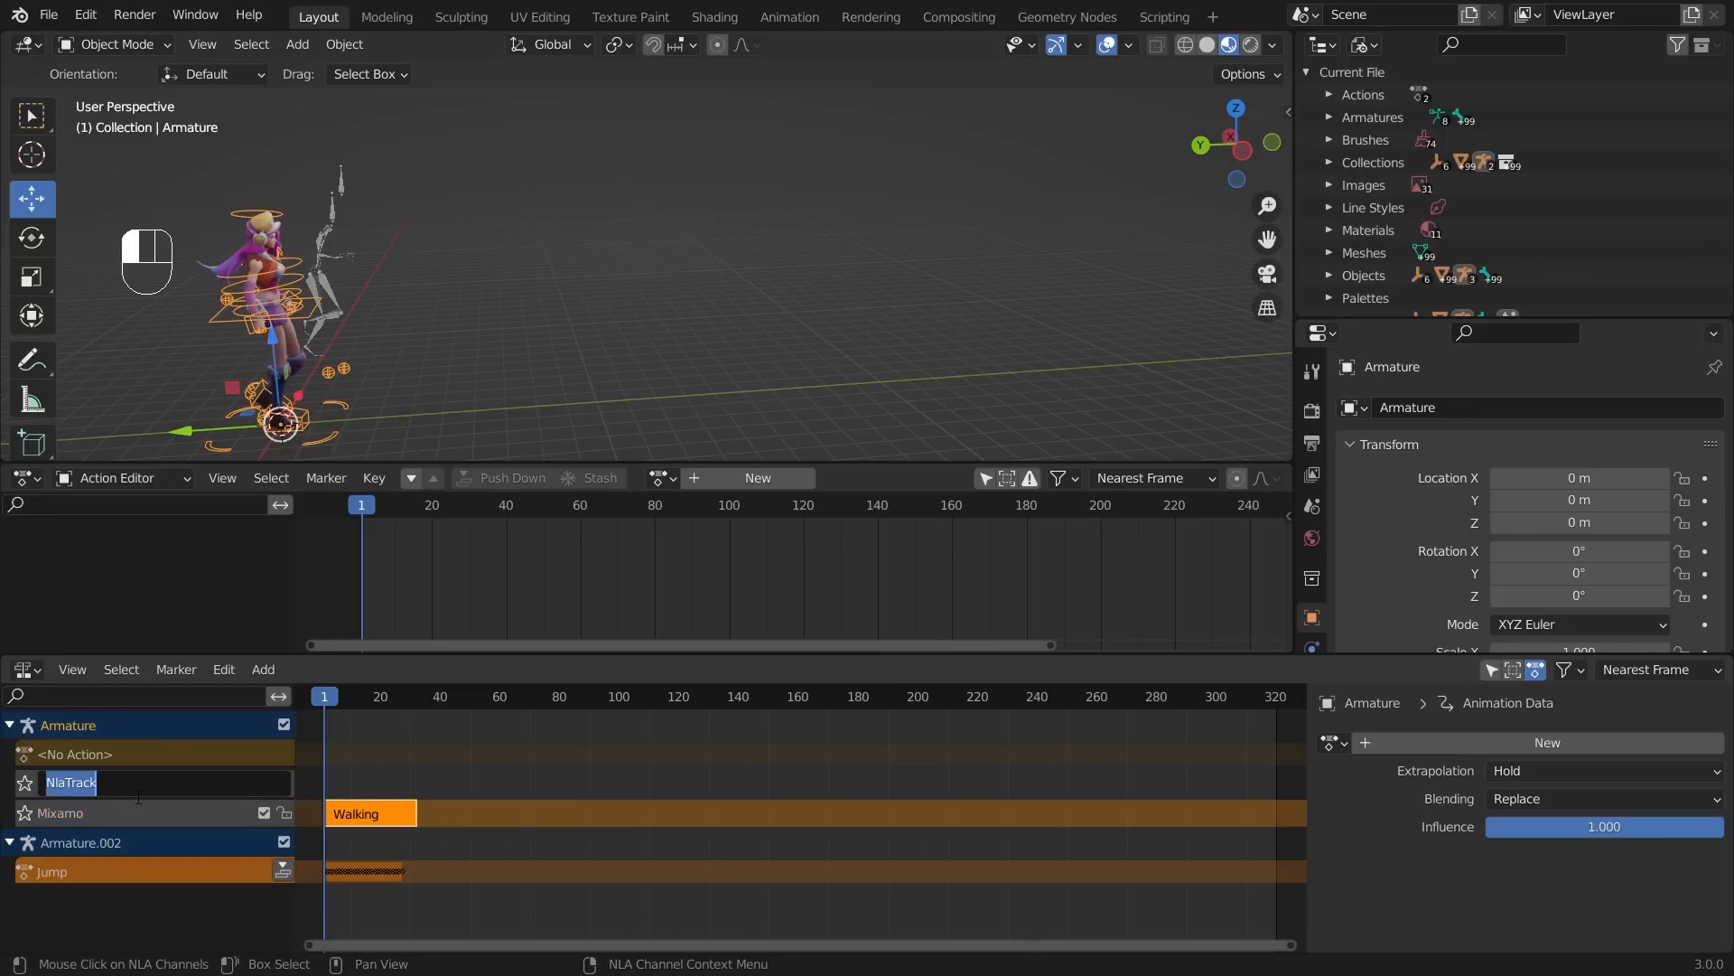
pyautogui.write('Object_Anim')
pyautogui.click(187, 816)
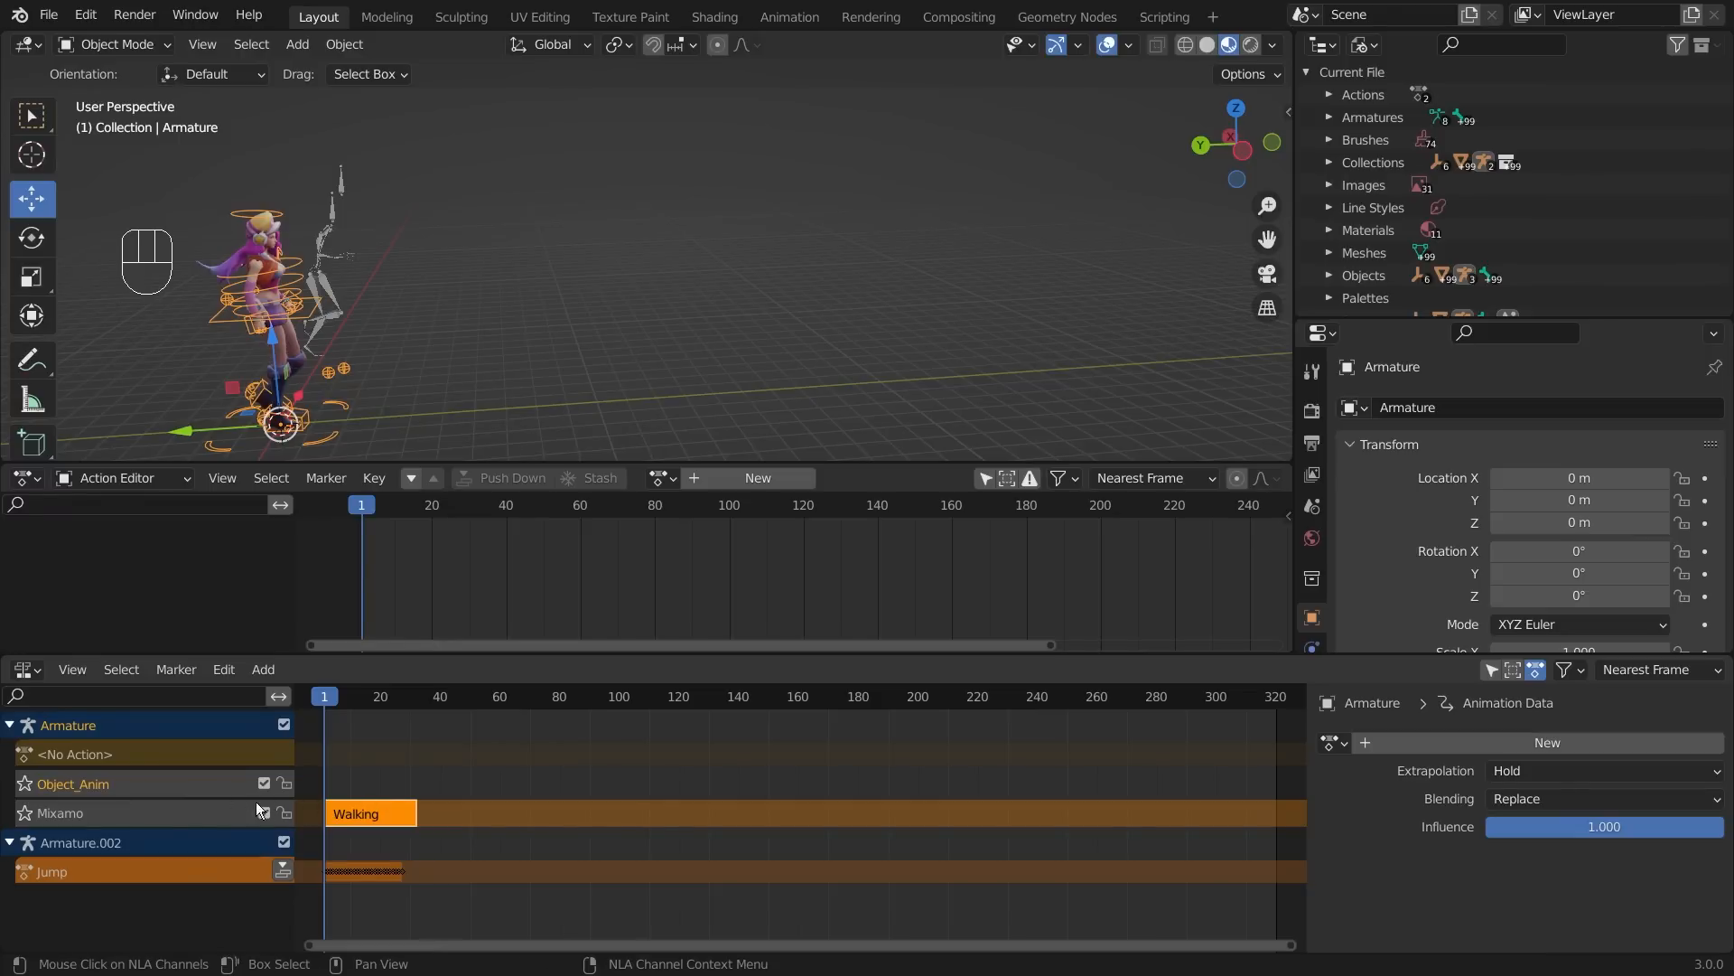
pyautogui.click(69, 822)
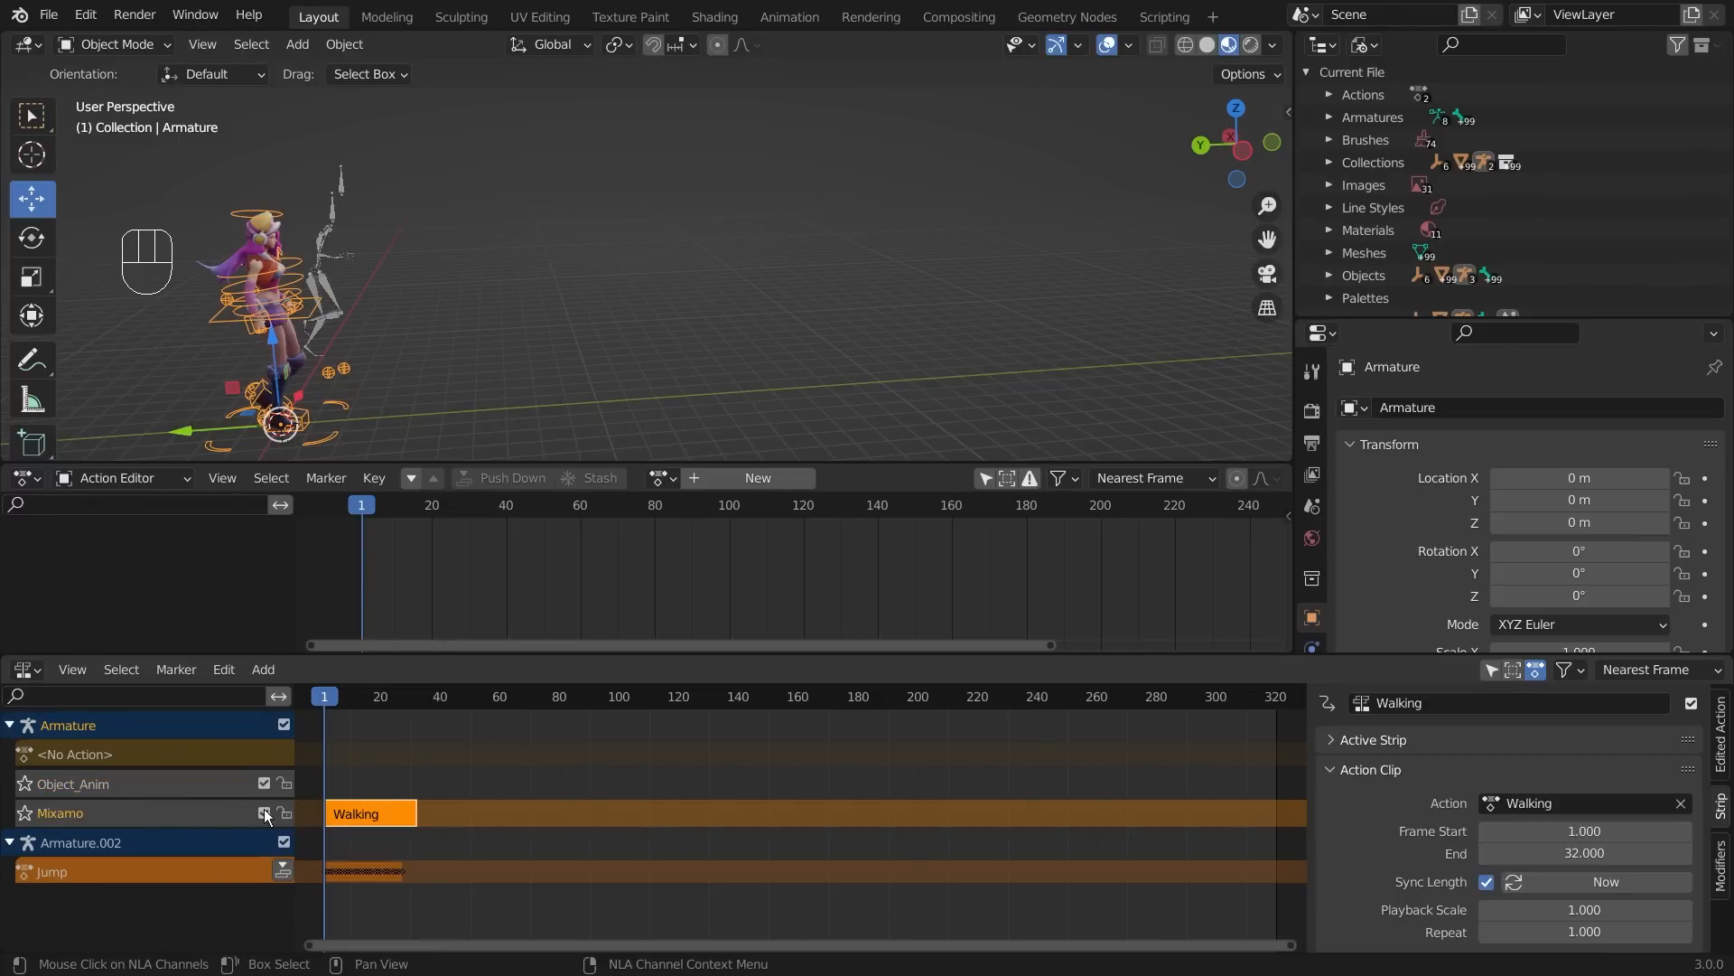
pyautogui.click(123, 782)
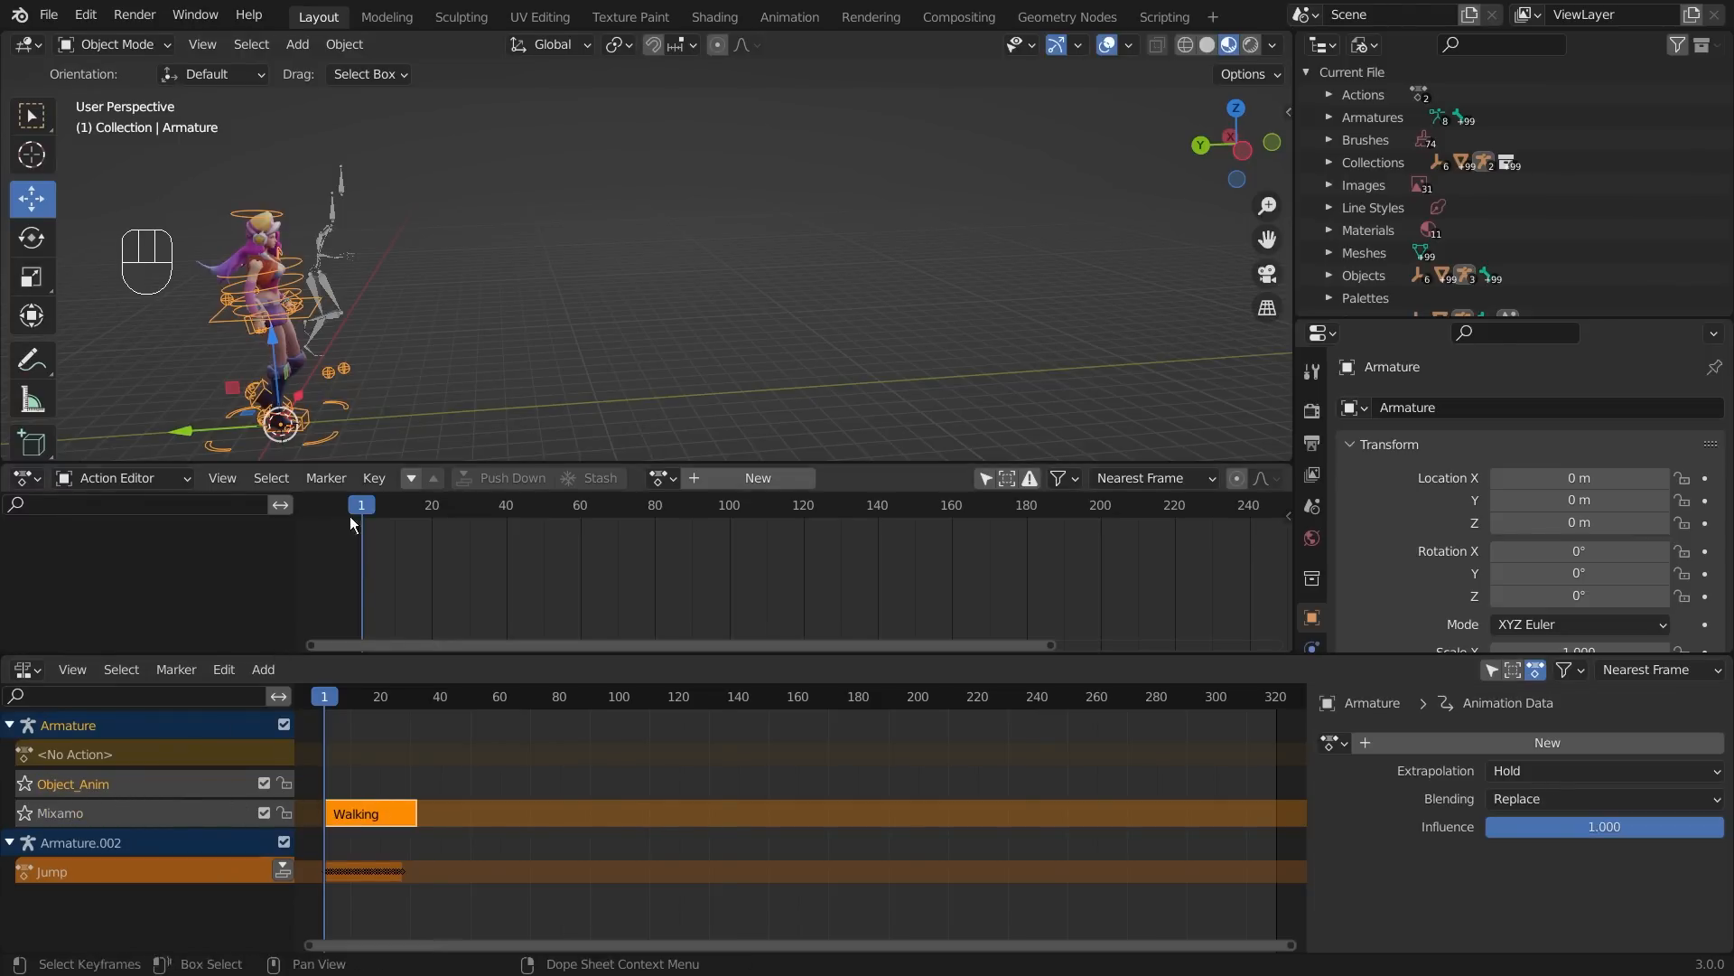
# - Deselect the character's control rig and select it again in the viewport
pyautogui.moveTo(542, 311); pyautogui.dragTo(456, 379, button='middle')
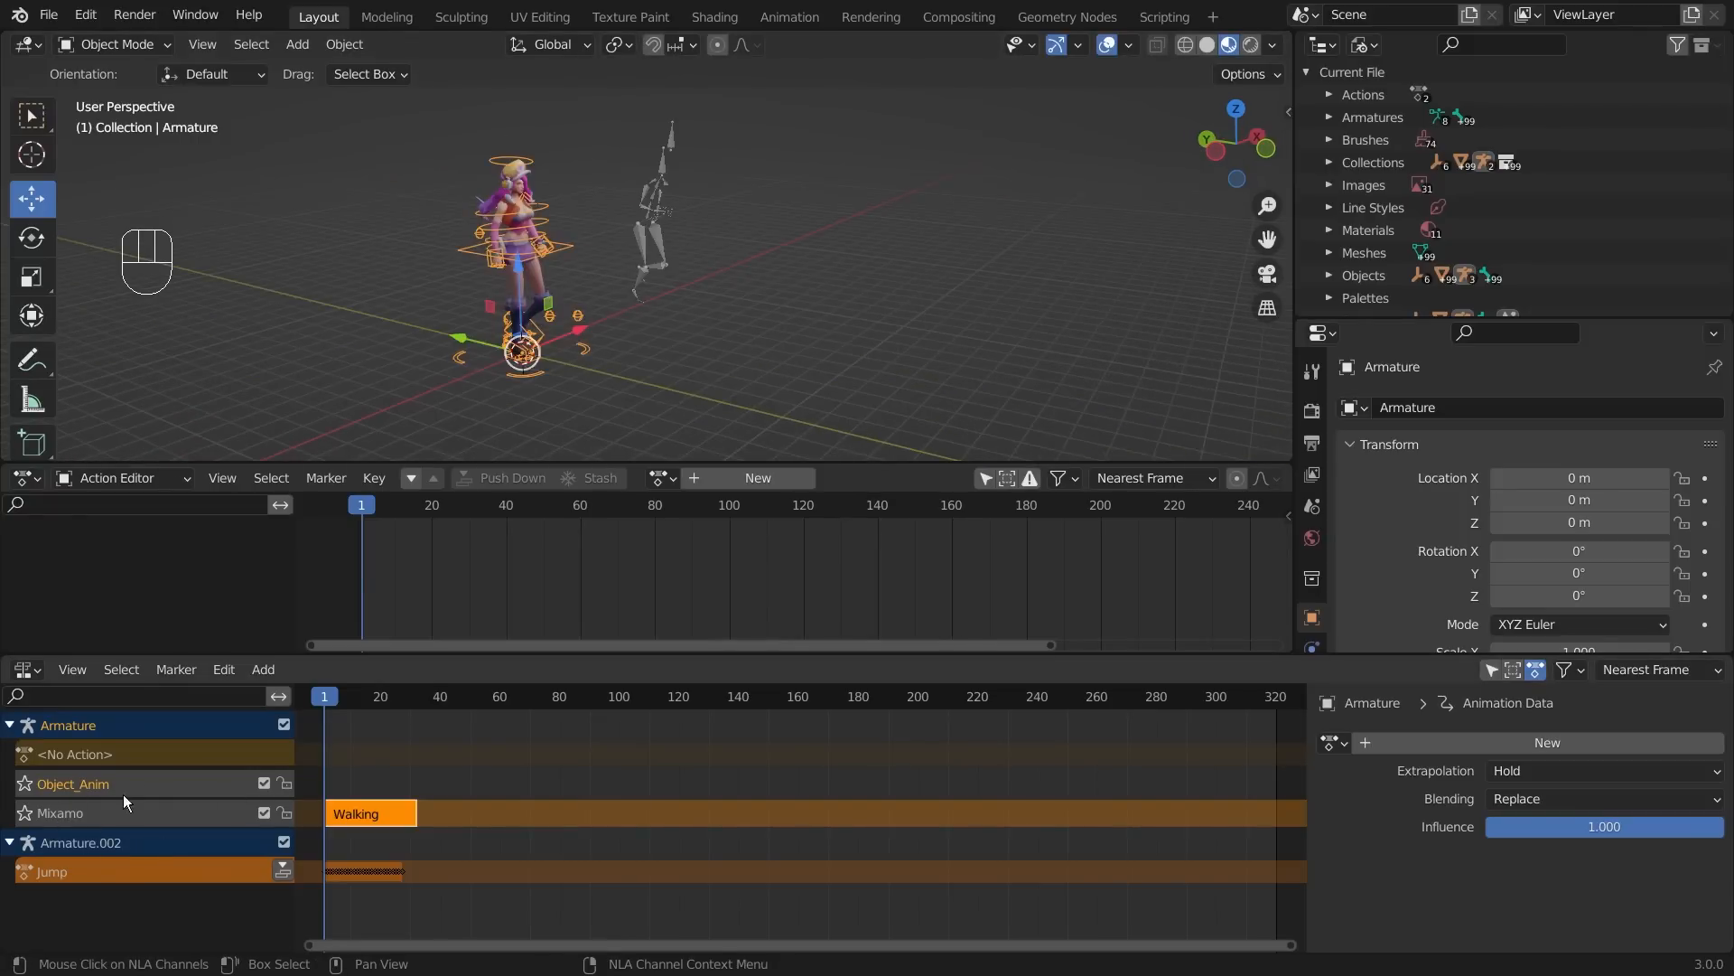
pyautogui.moveTo(562, 388); pyautogui.dragTo(396, 386, button='middle')
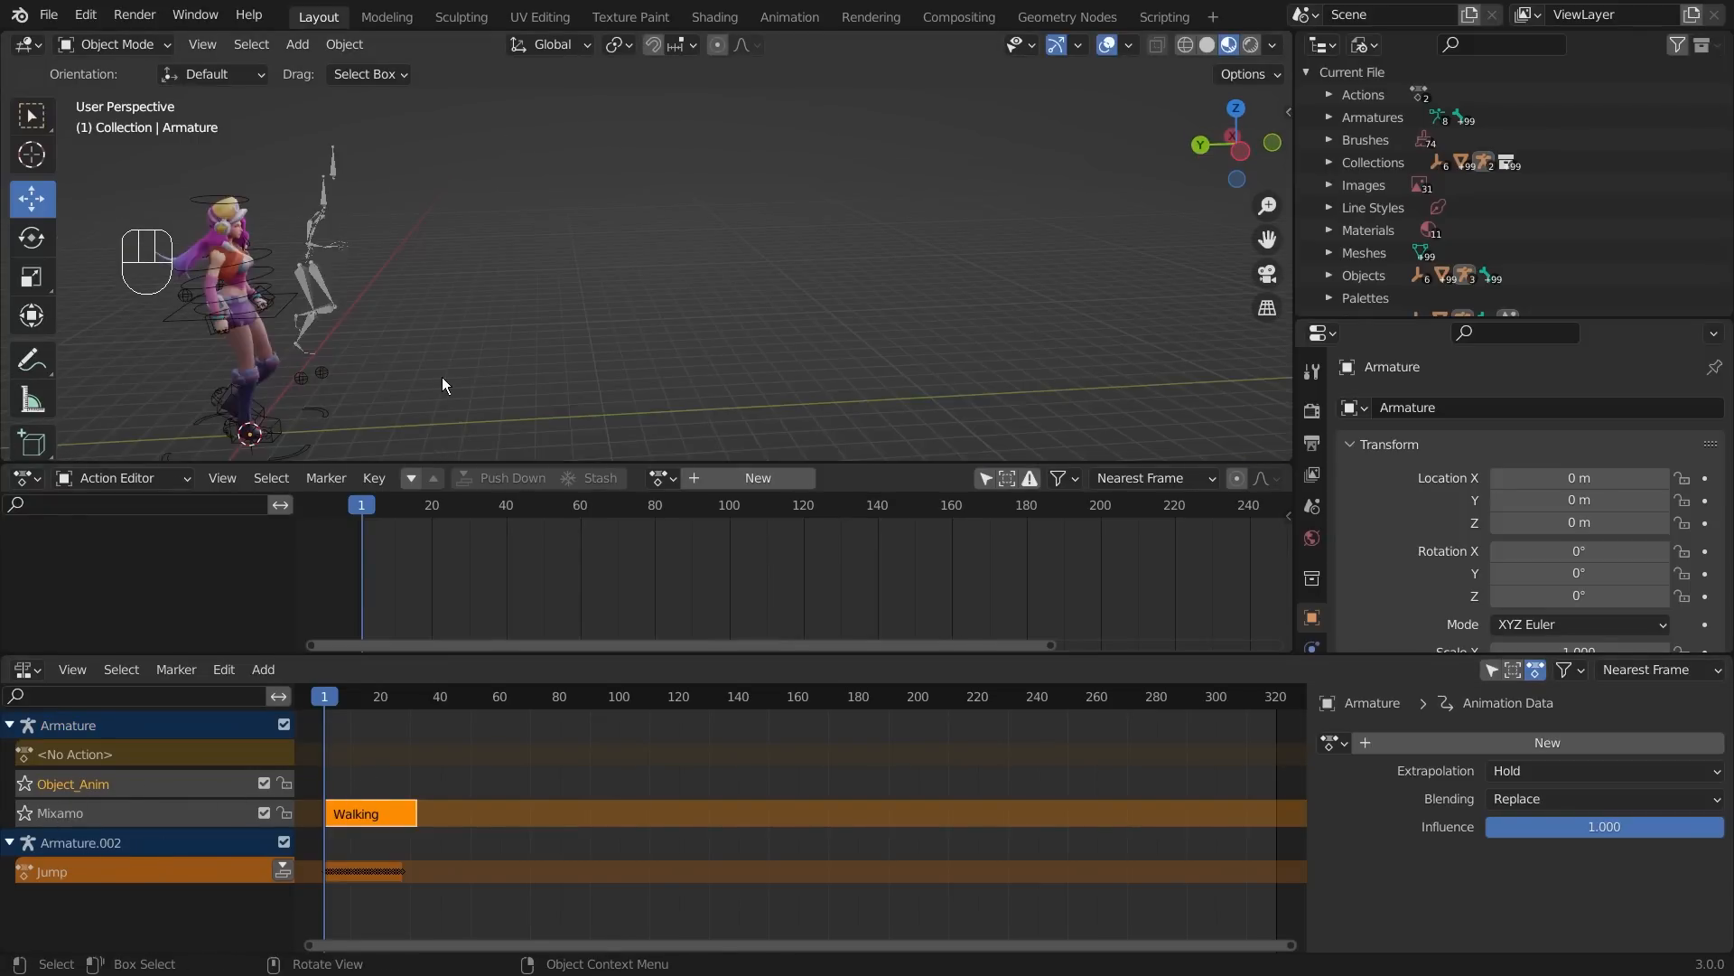
pyautogui.keyDown('shift'); pyautogui.moveTo(544, 338); pyautogui.dragTo(622, 269, button='middle'); pyautogui.keyUp('shift')
pyautogui.scroll(-3, 592, 297)
pyautogui.moveTo(724, 300); pyautogui.dragTo(770, 289, button='middle')
pyautogui.scroll(2, 675, 338)
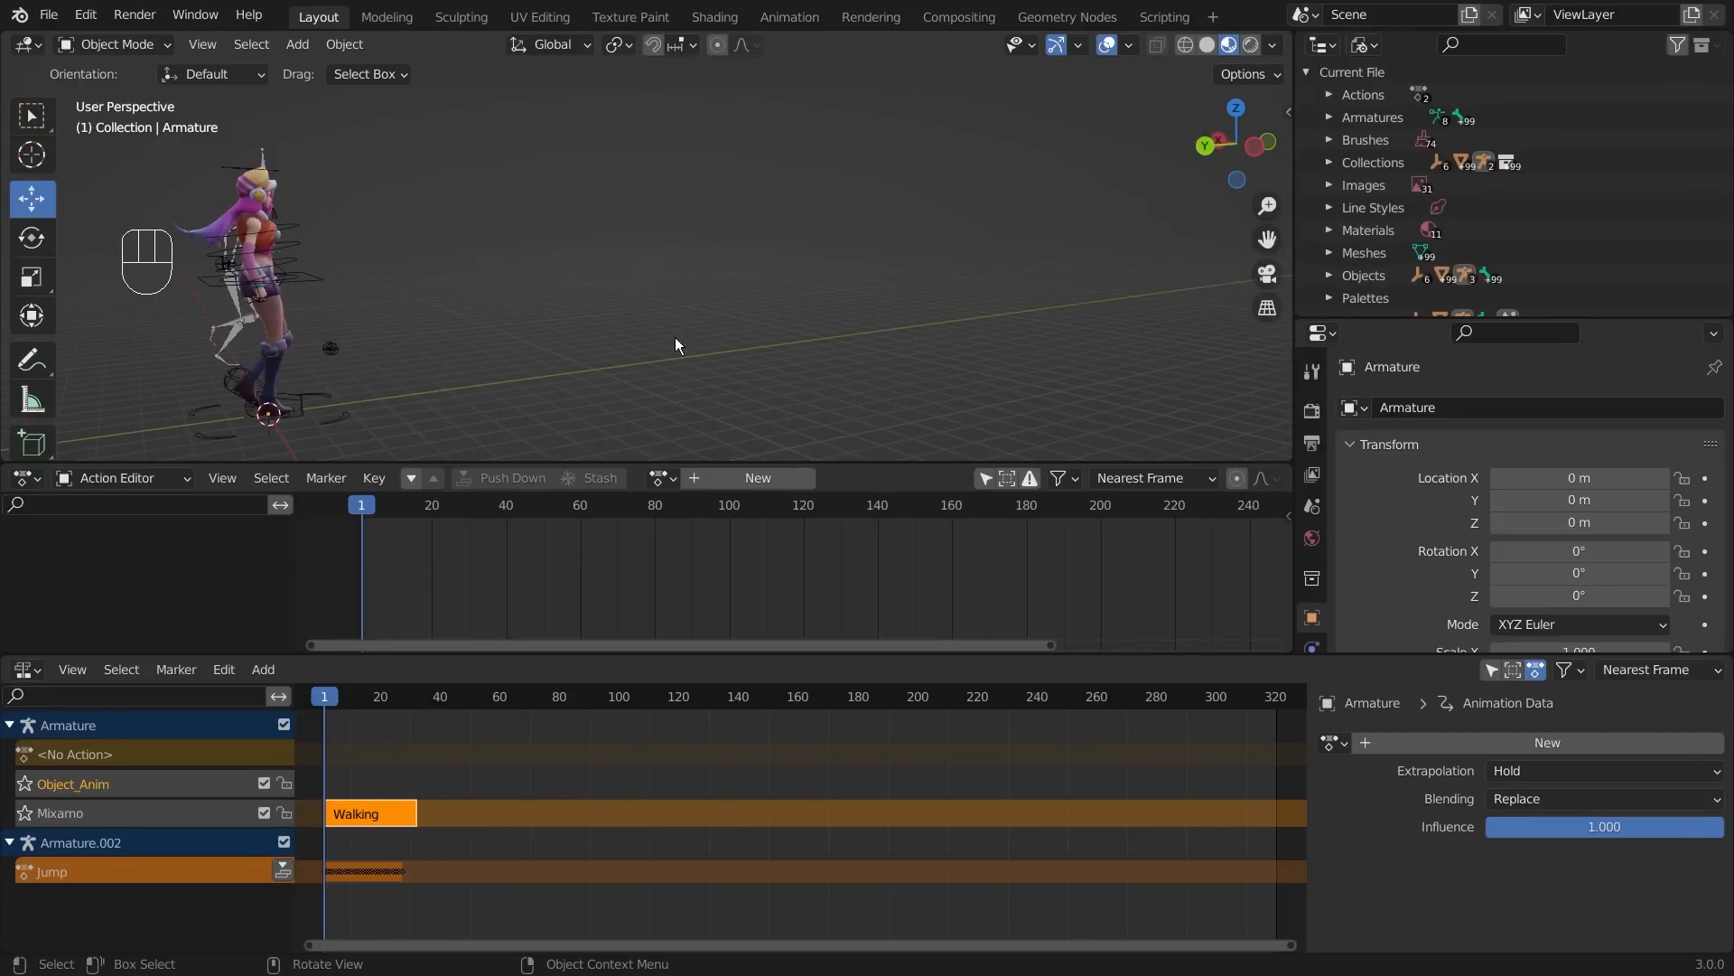
pyautogui.click(334, 413)
pyautogui.moveTo(519, 361); pyautogui.dragTo(512, 309, button='middle')
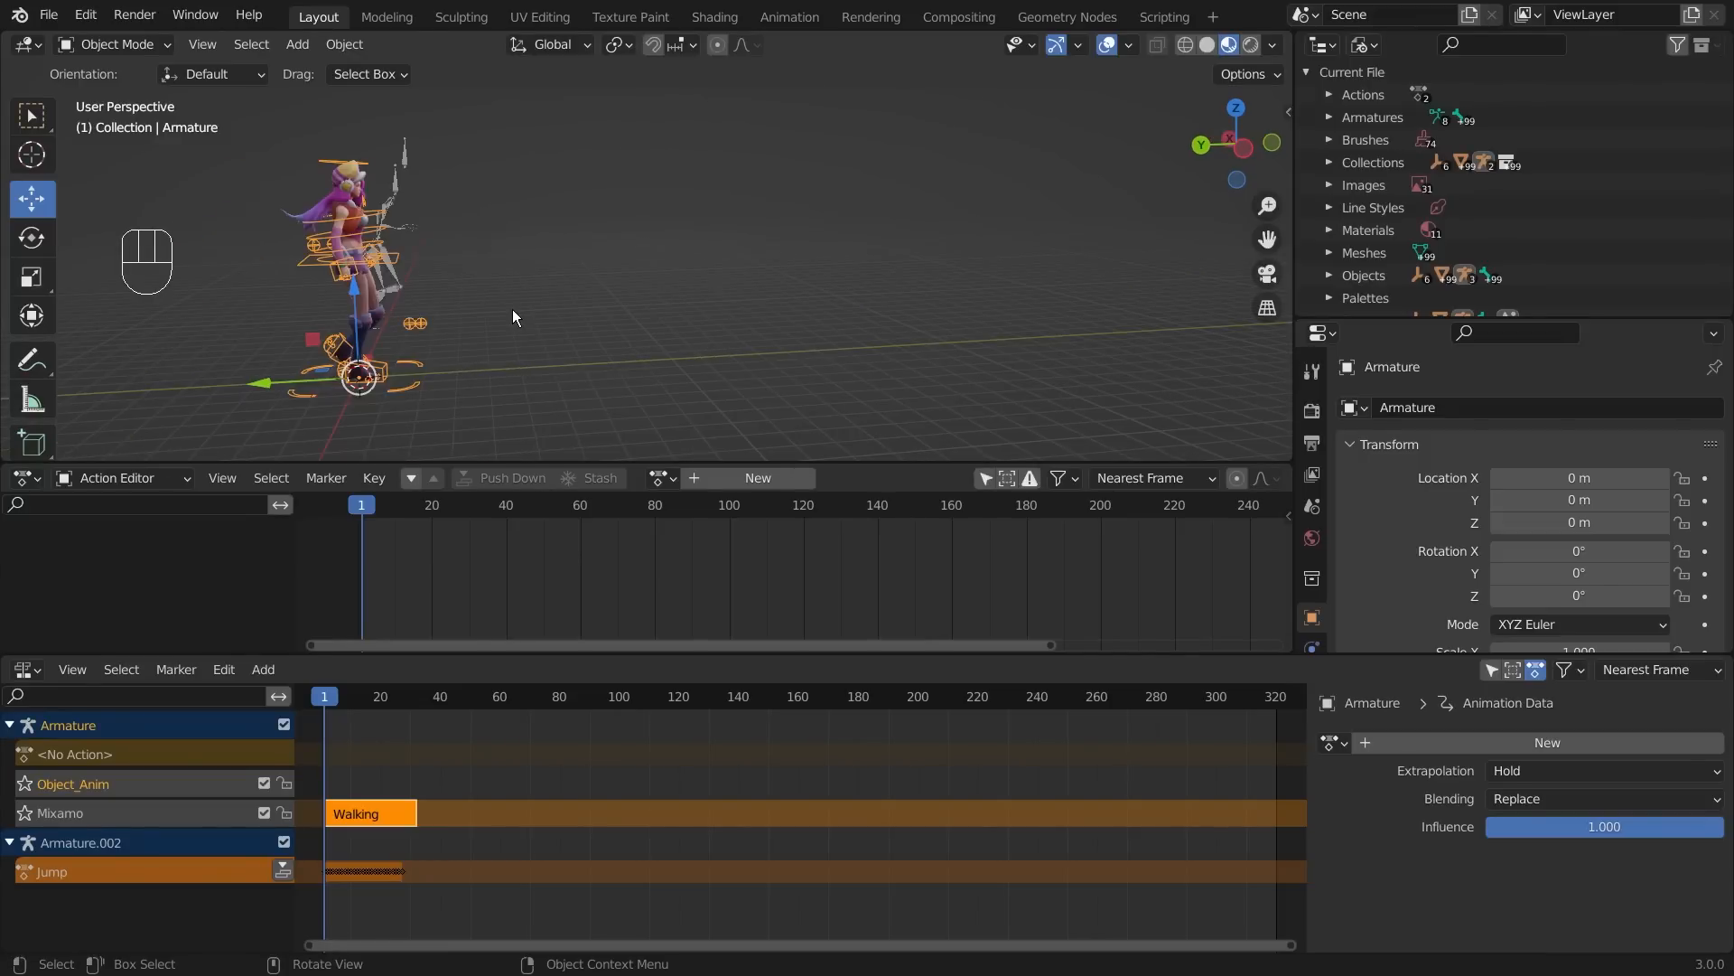
# - Try a keyframe for the rig's location and rotation at frame 1, and undo it with the viewport sidebar shown
pyautogui.press('i')
pyautogui.click(654, 280)
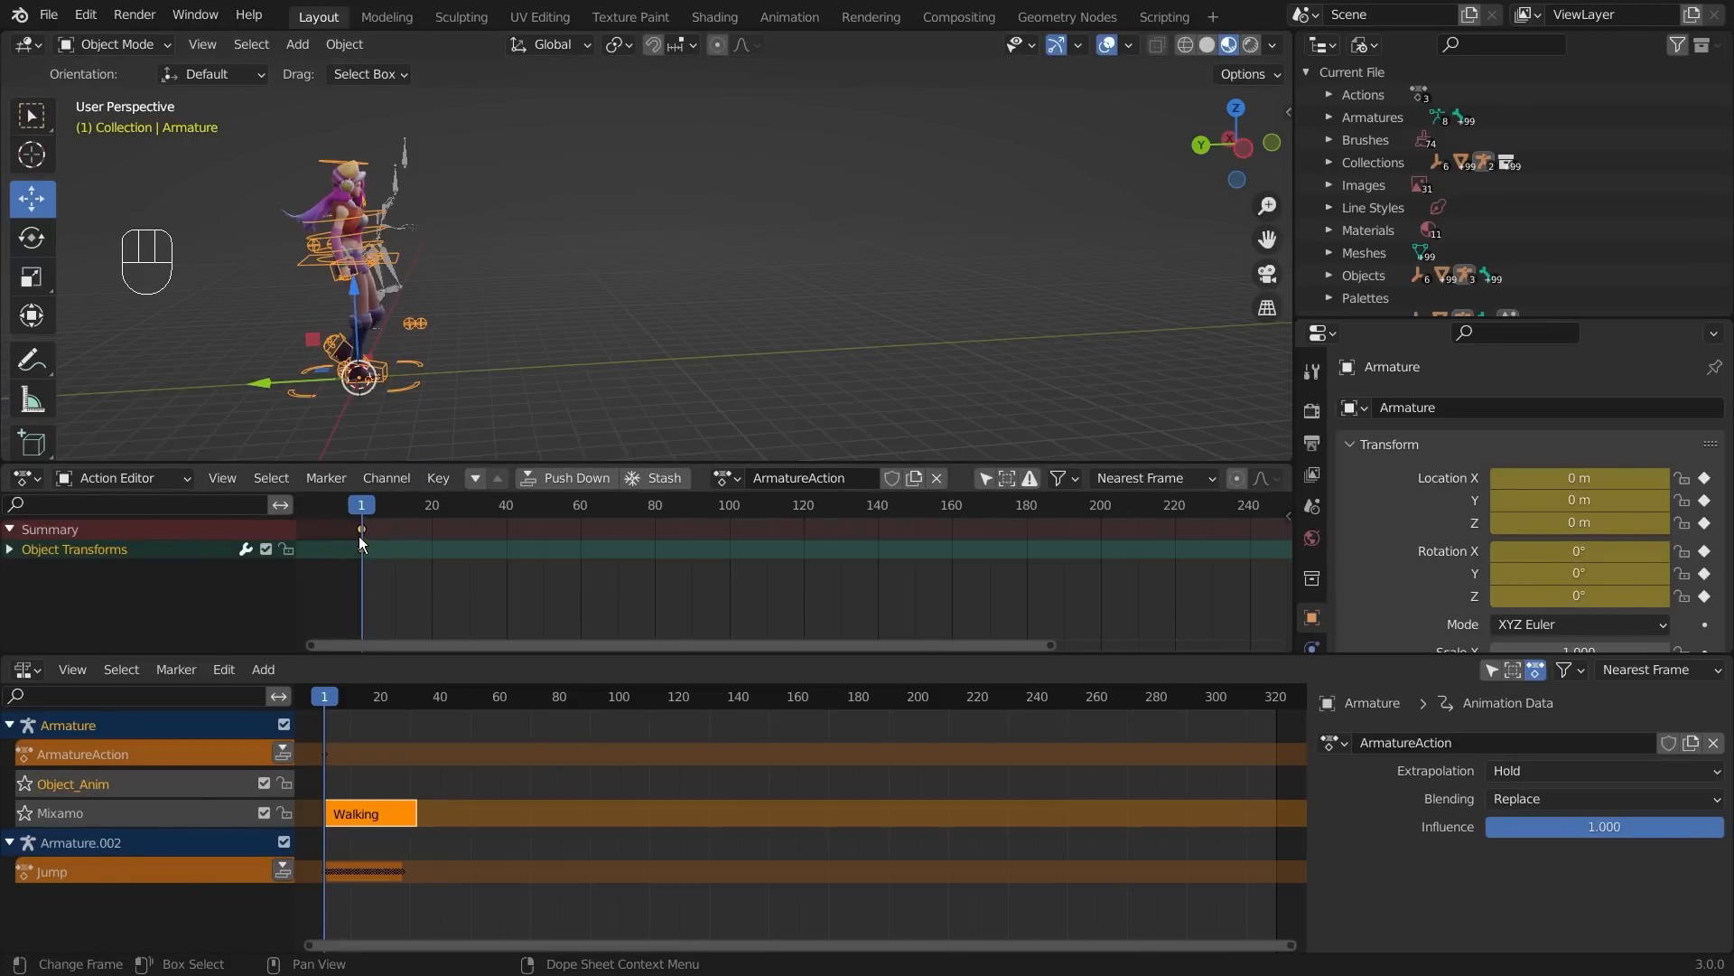
pyautogui.press('n')
pyautogui.moveTo(613, 193); pyautogui.dragTo(556, 224, button='middle')
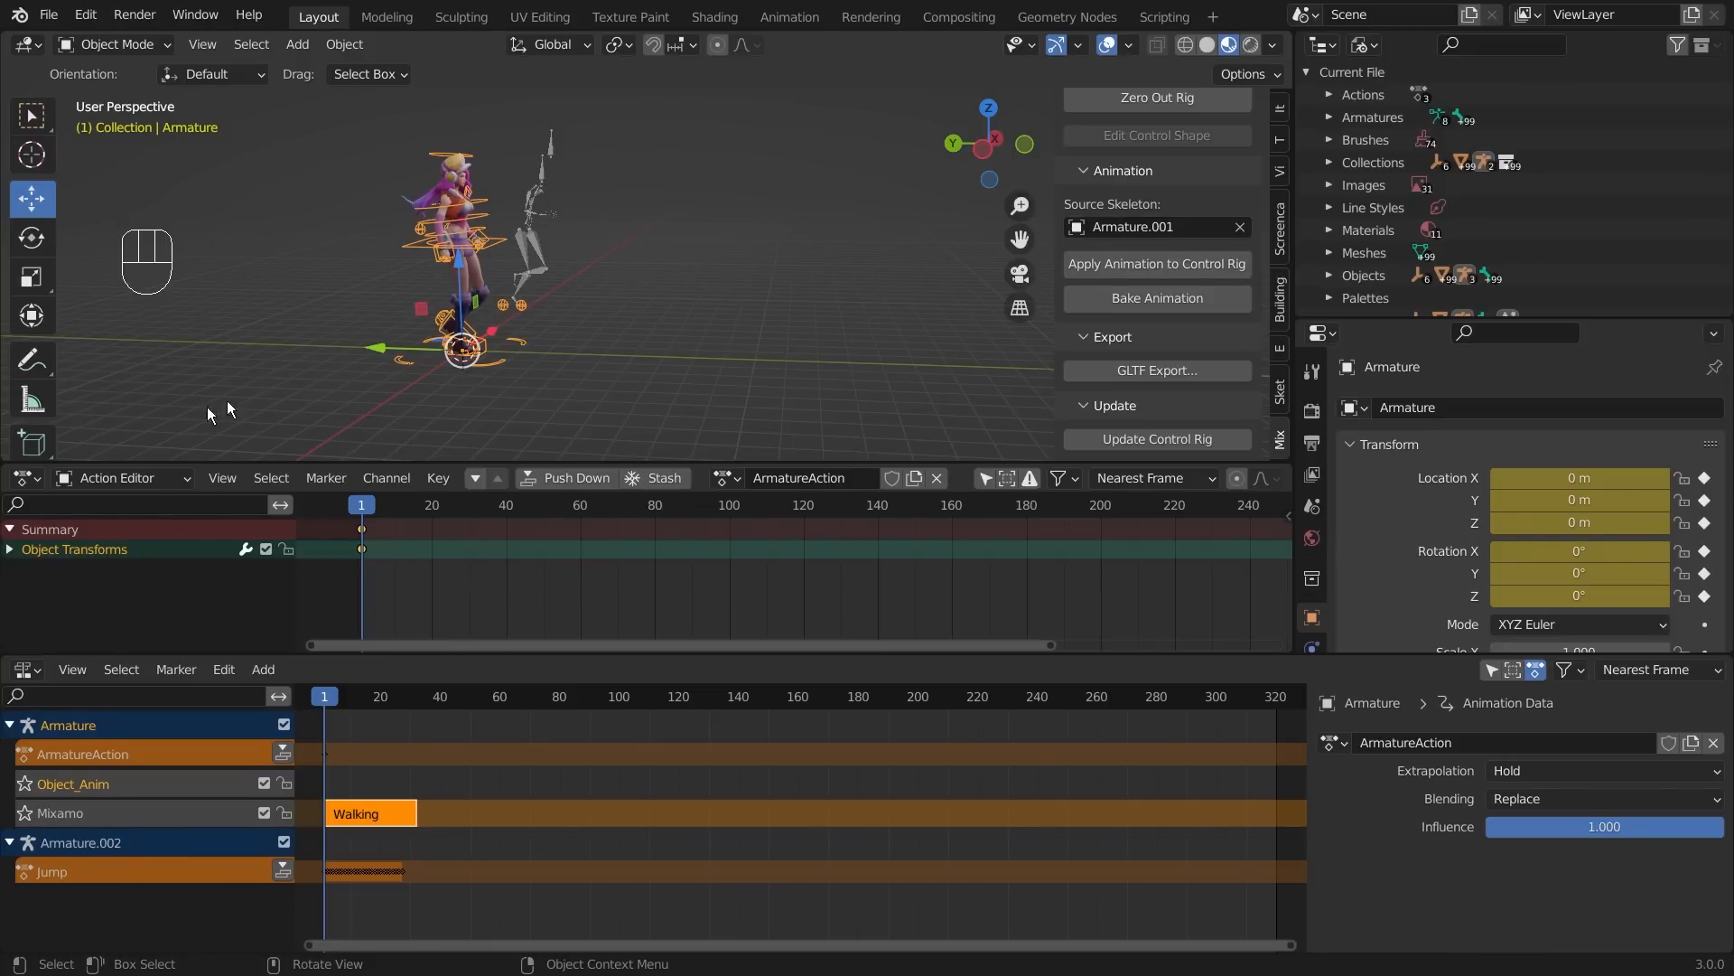
pyautogui.press('ctrl')
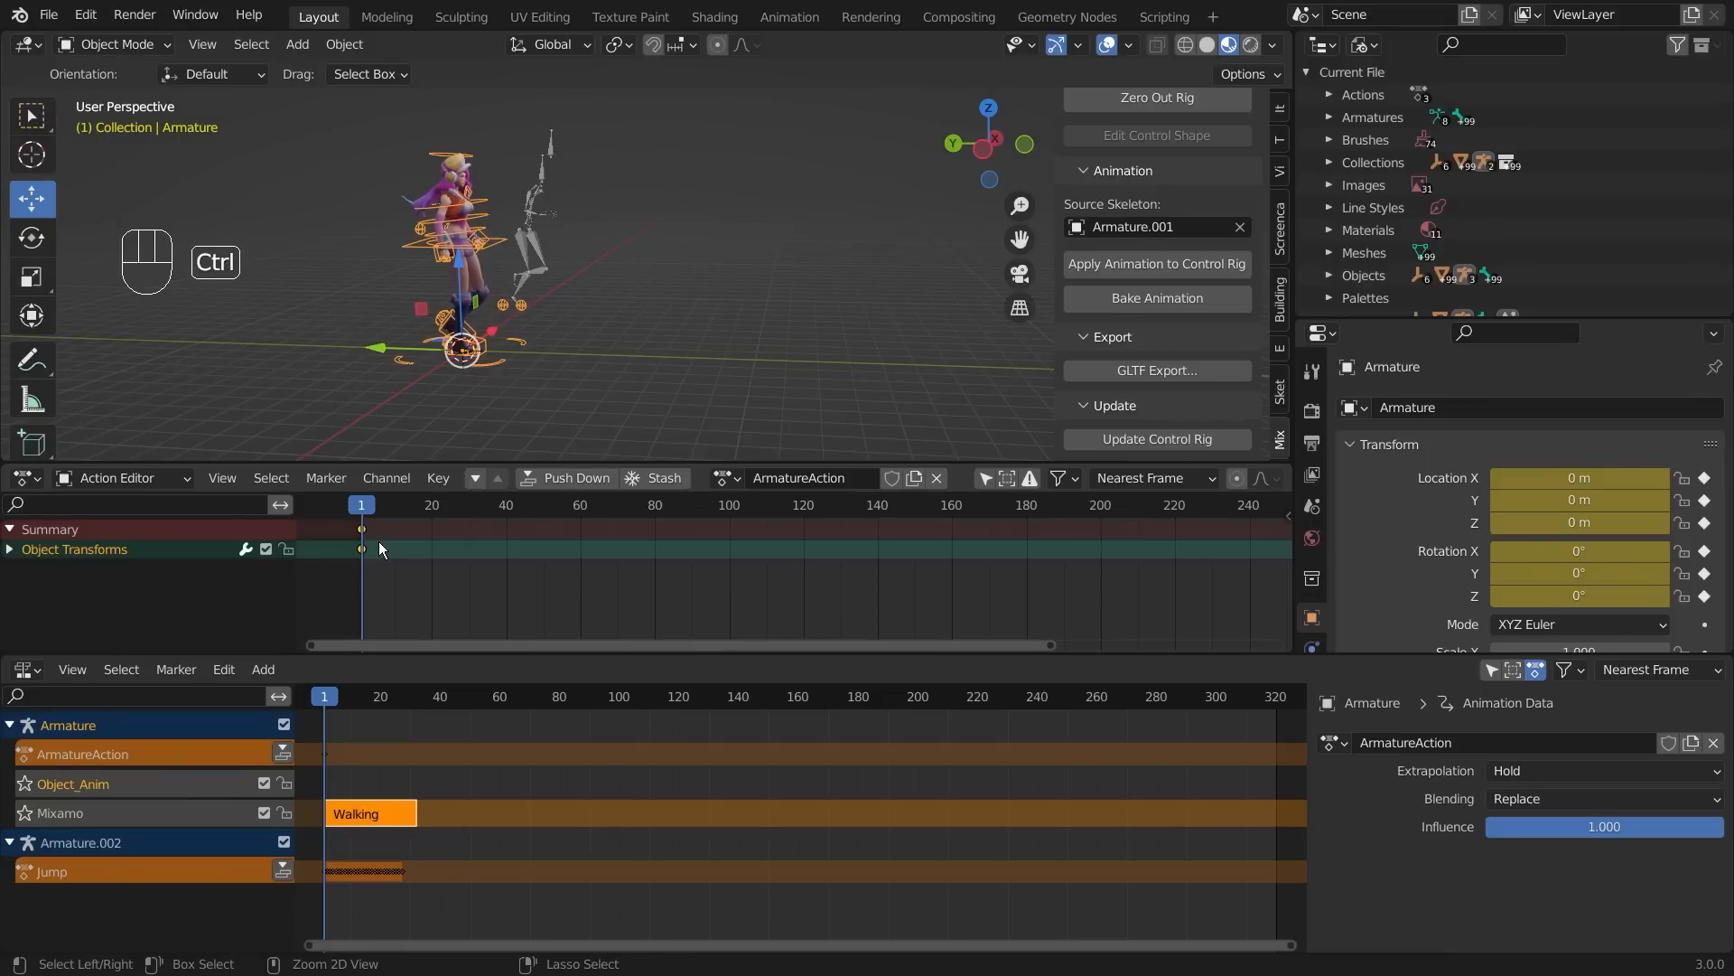
pyautogui.hotkey('ctrl', 'z')
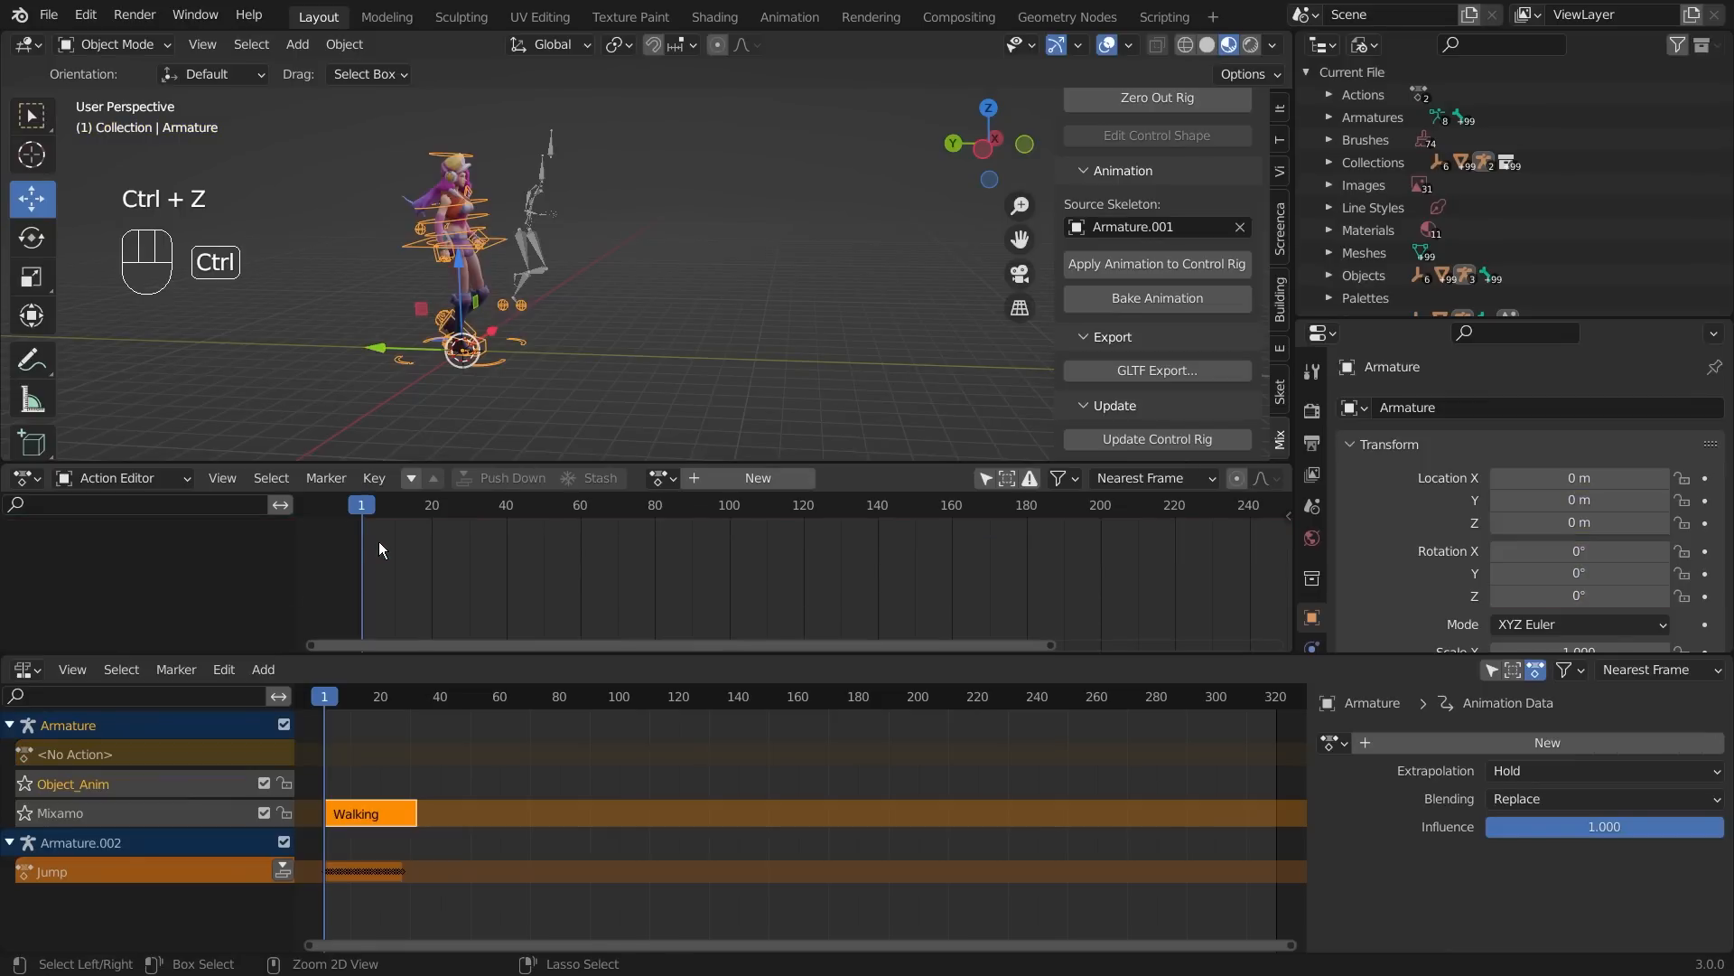
# - Change the rig's keying set to the Active Keying Set option and try inserting a keyframe at frame 1
pyautogui.click(345, 45)
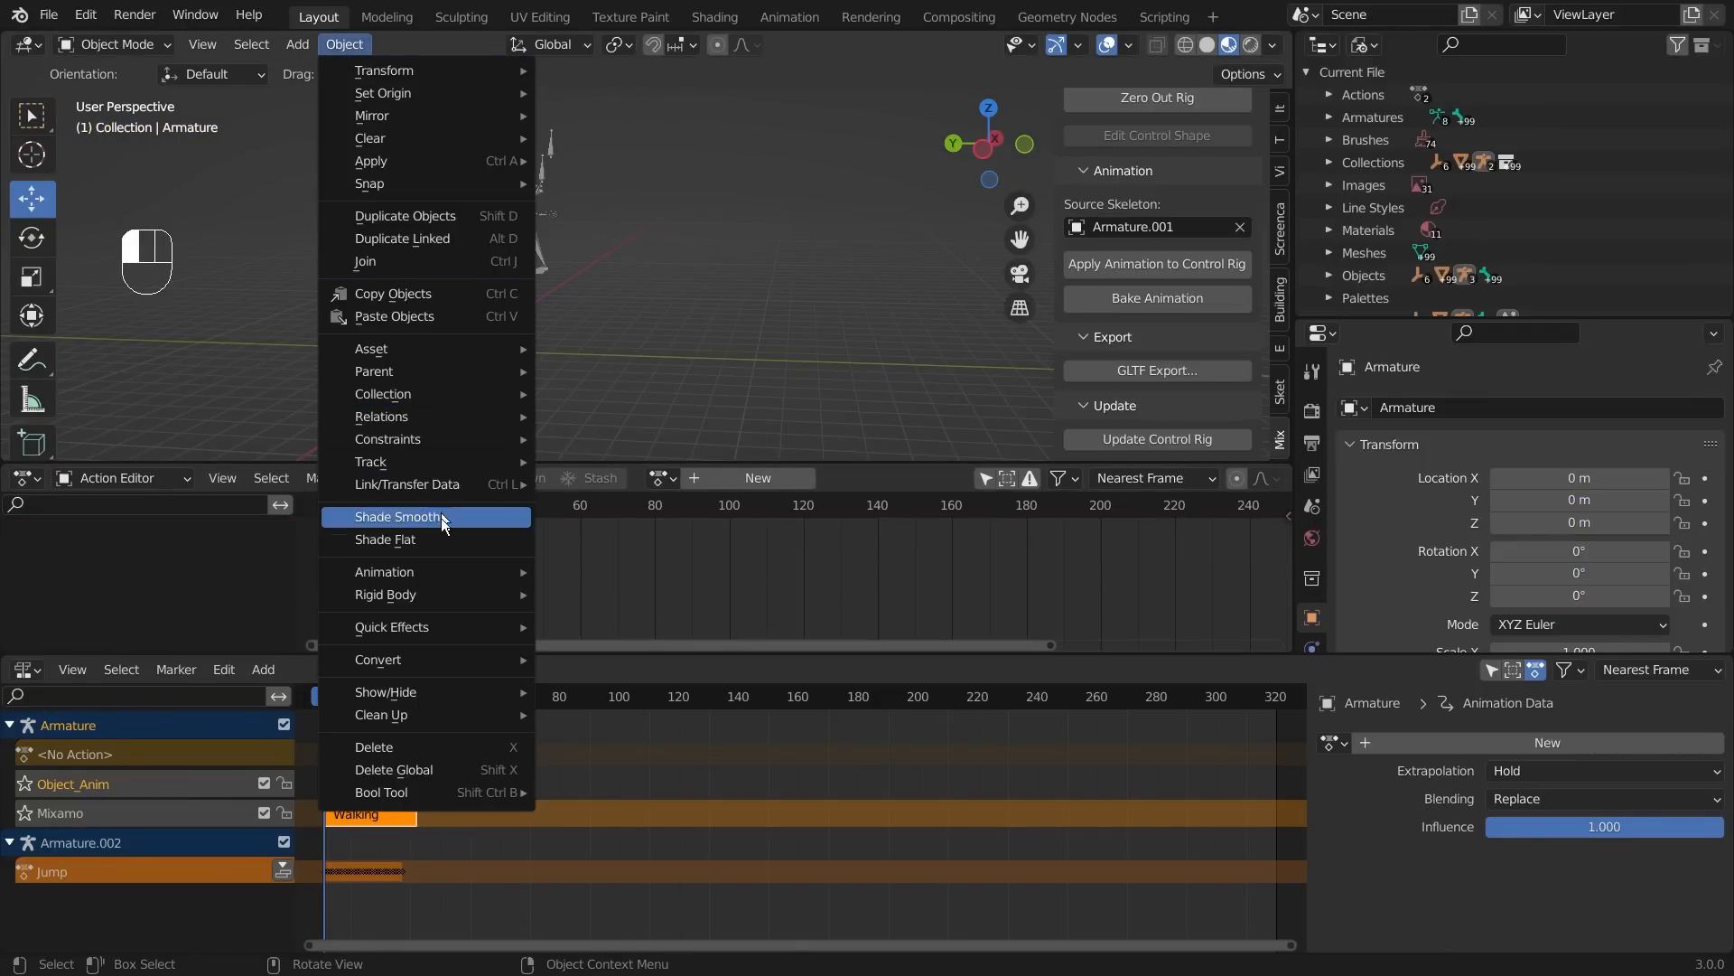
pyautogui.moveTo(441, 571)
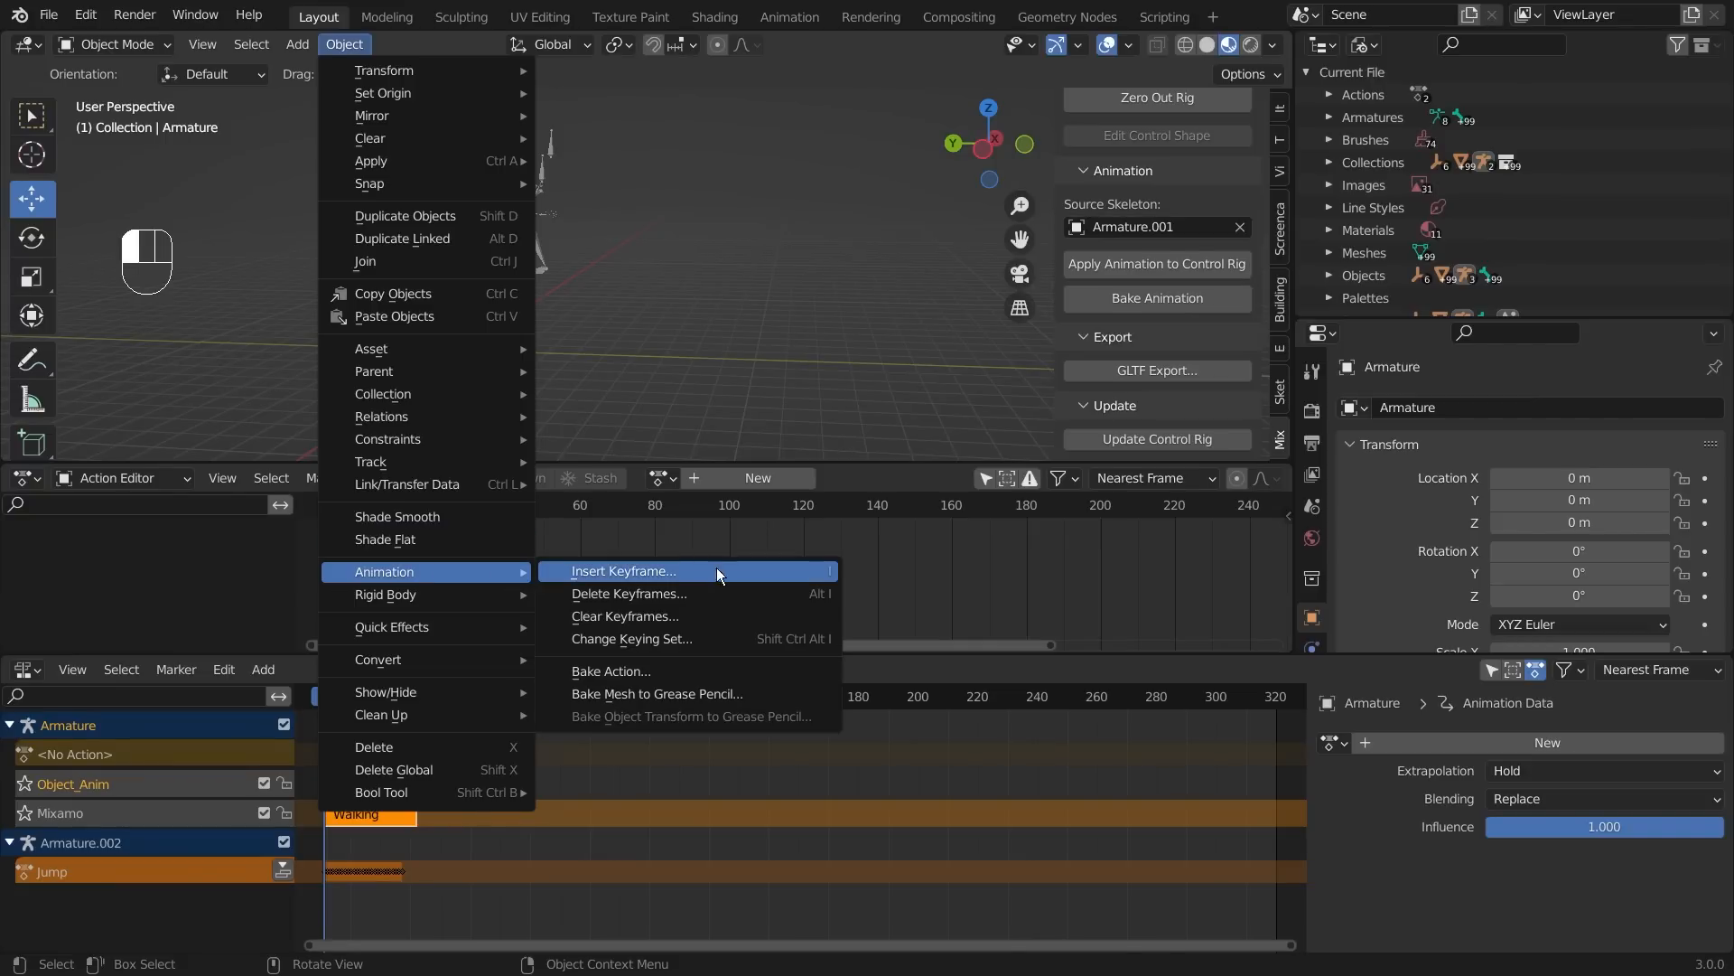
pyautogui.click(686, 640)
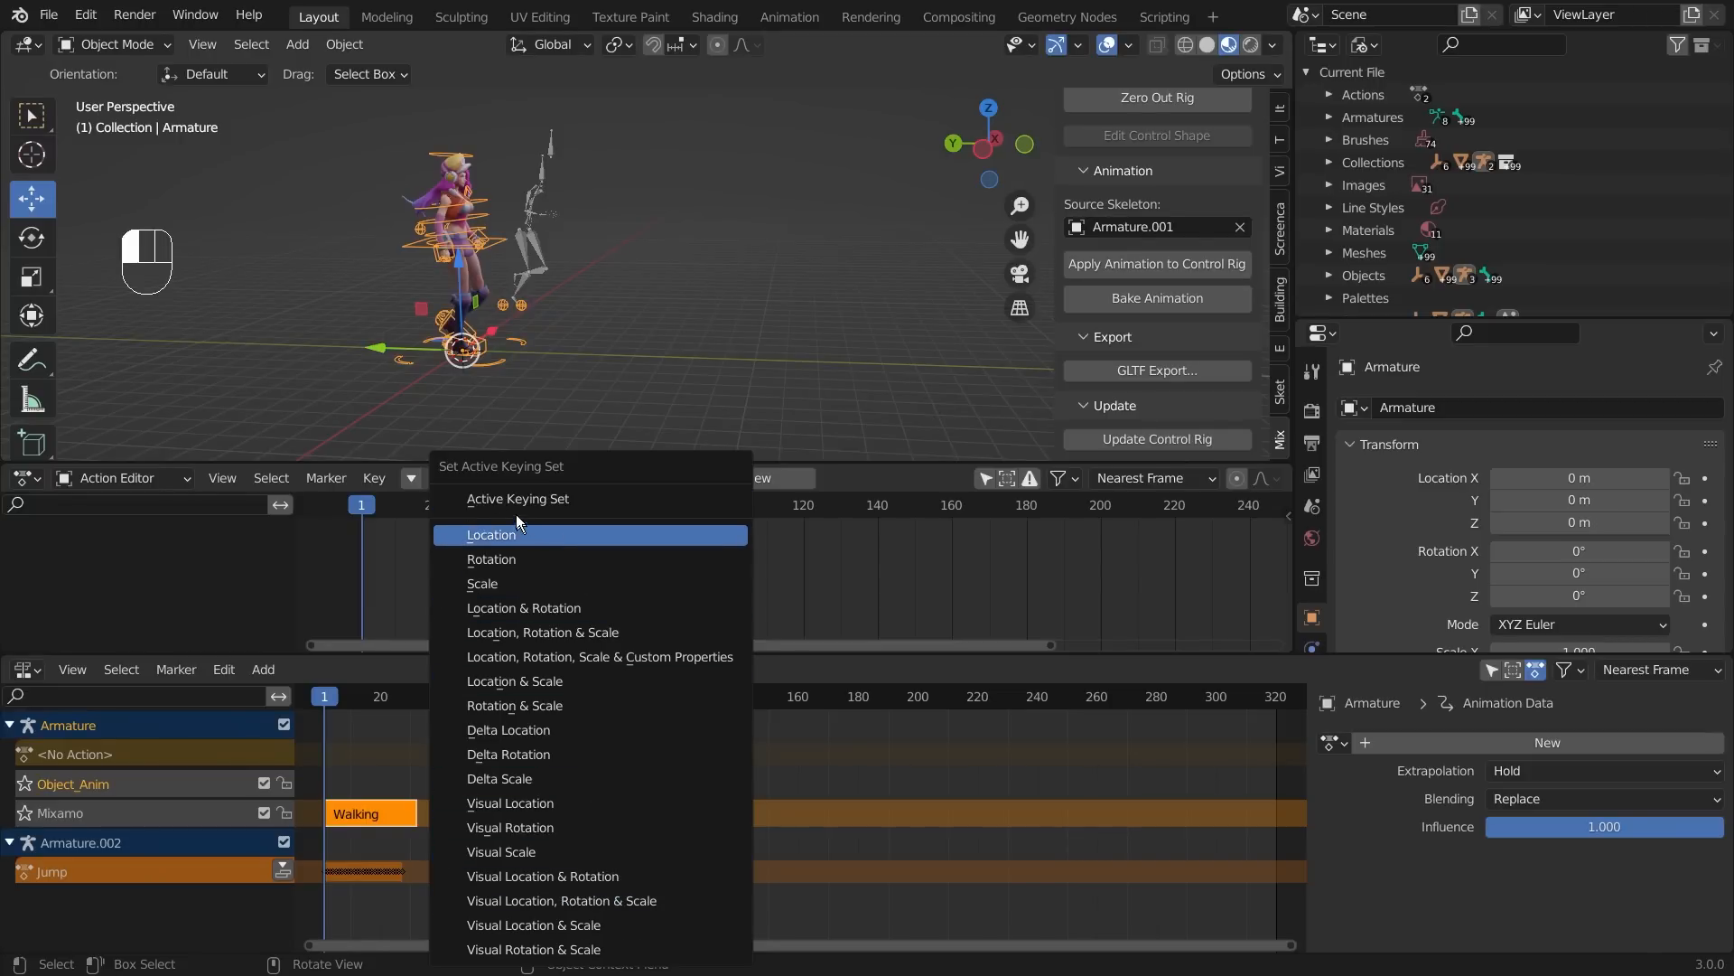
pyautogui.click(588, 506)
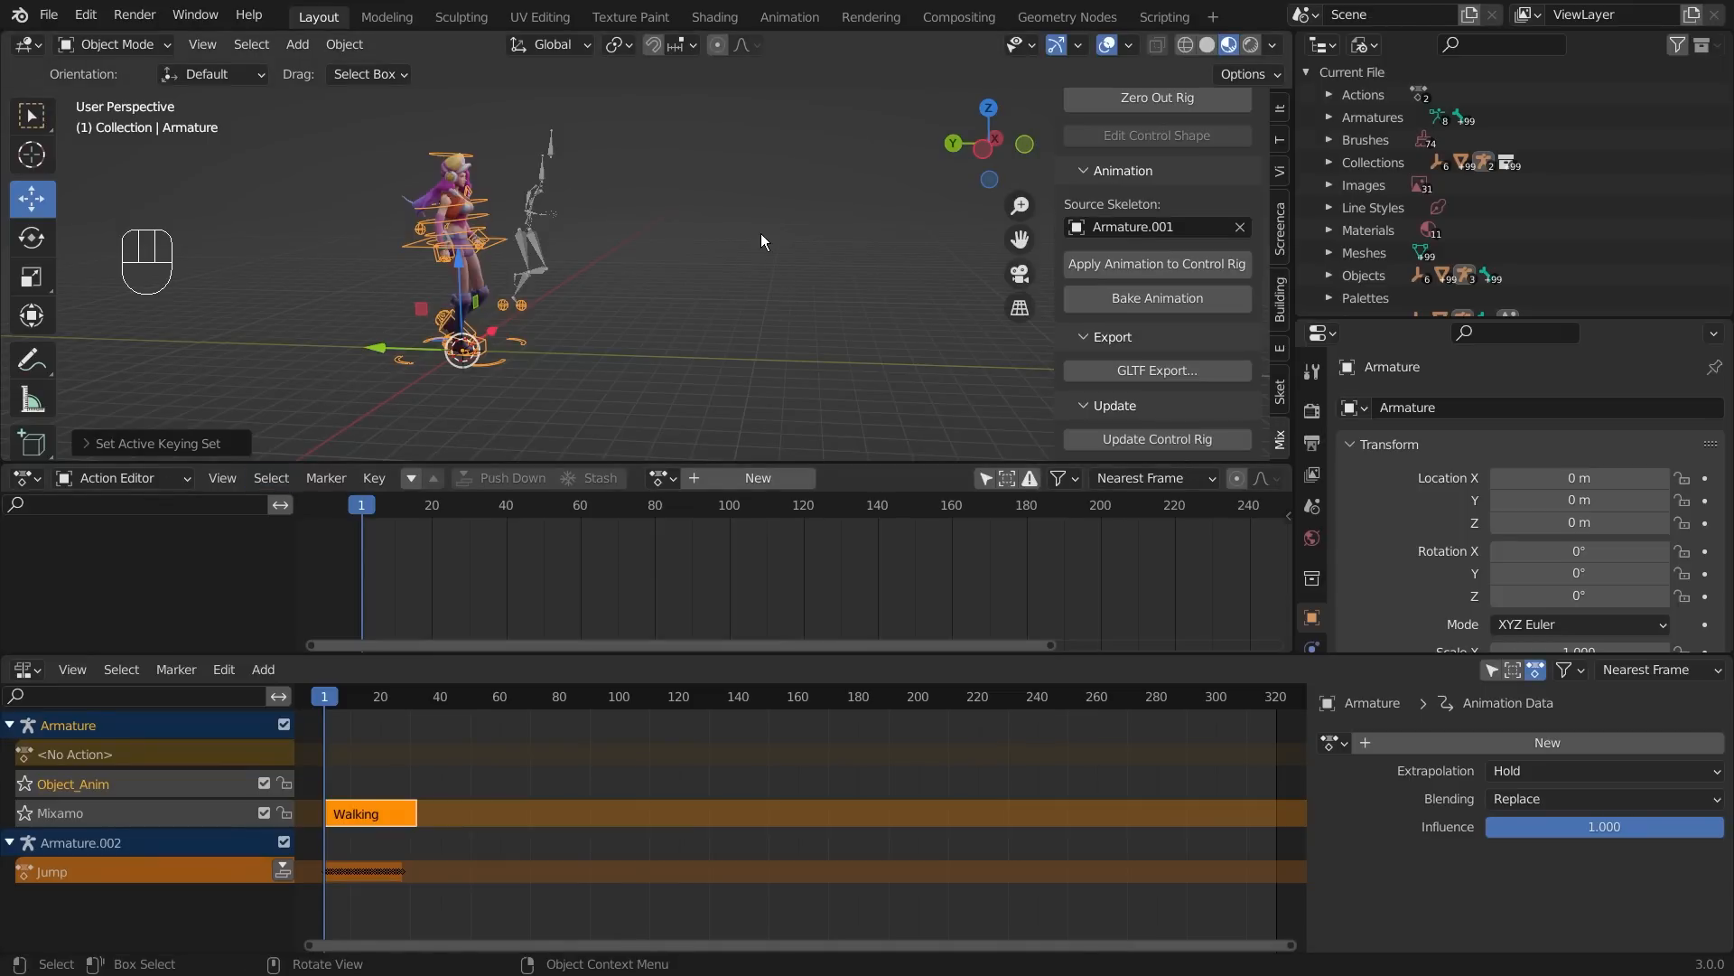
pyautogui.press('i')
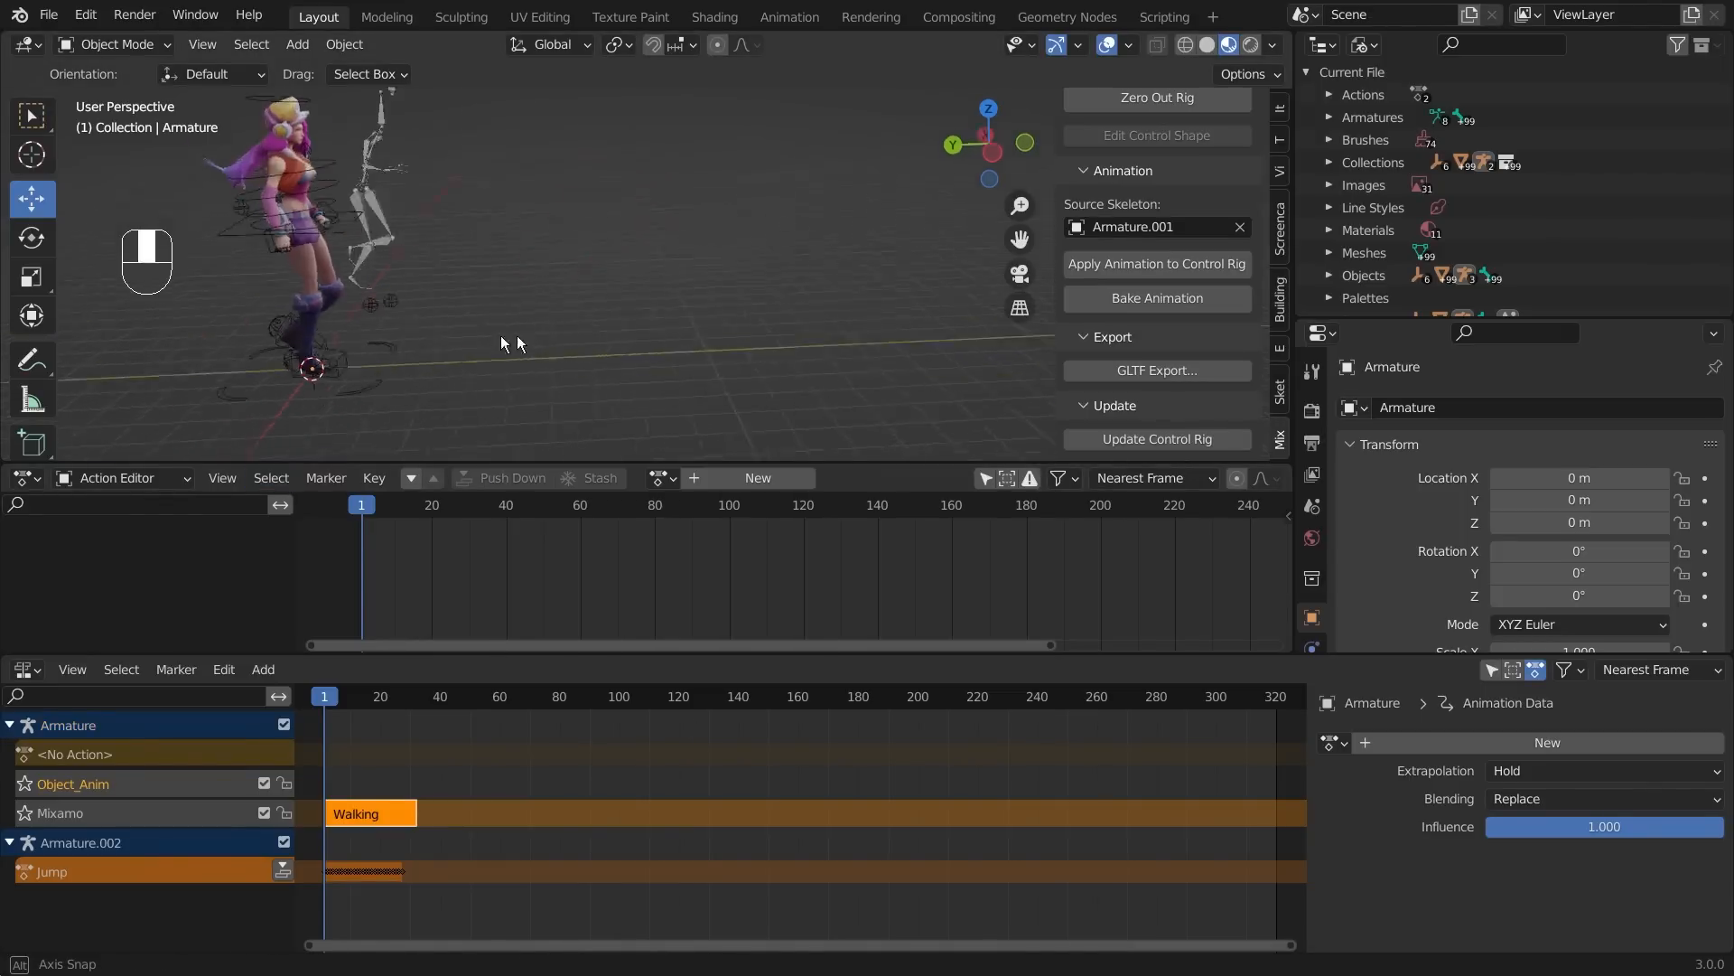
pyautogui.moveTo(509, 341); pyautogui.dragTo(473, 323, button='middle')
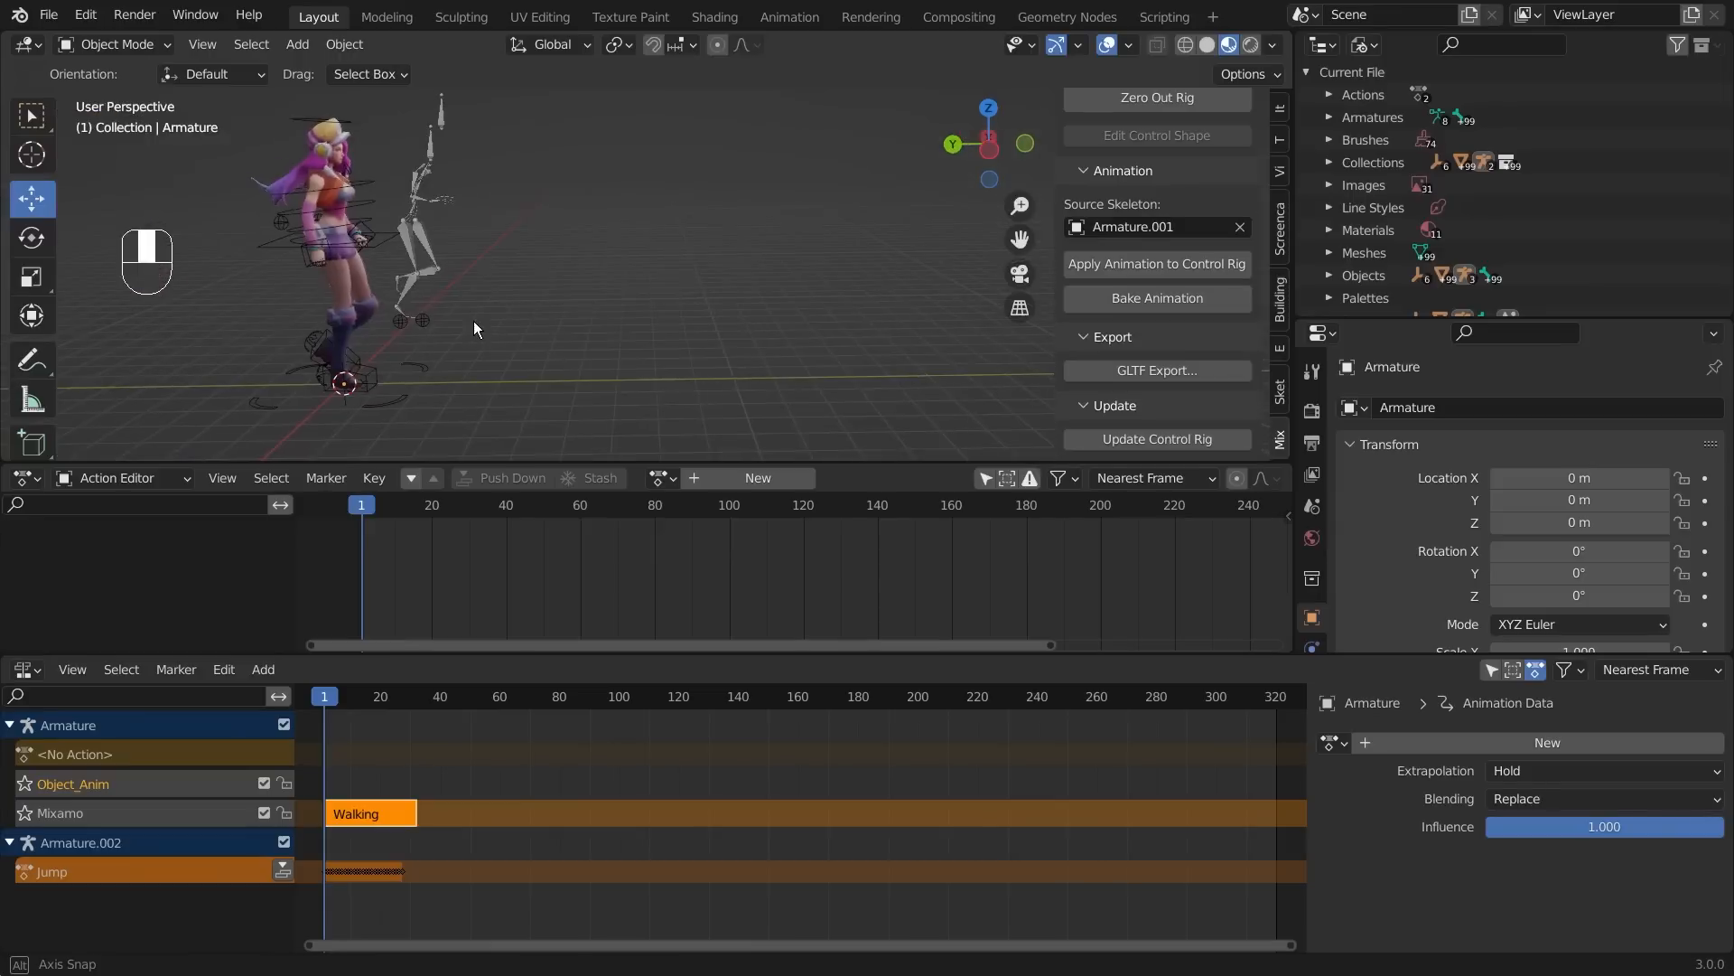
# - Select the character's control rig and insert a Location keyframe at frame 1
pyautogui.click(395, 403)
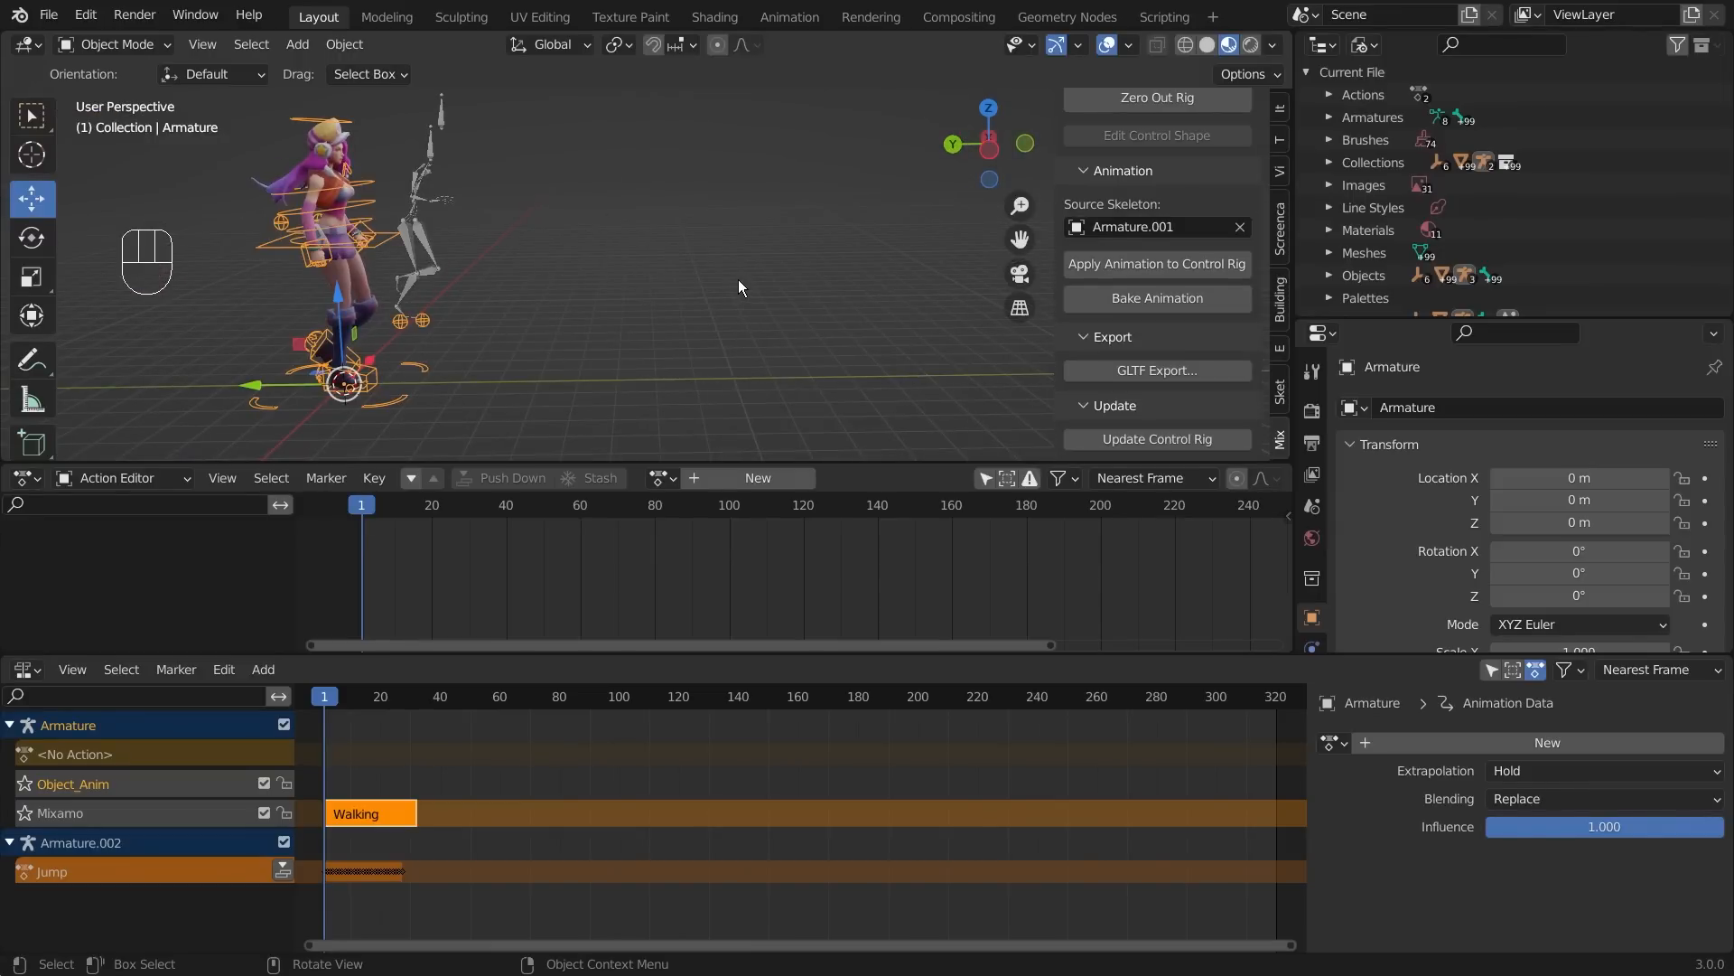
pyautogui.press('i')
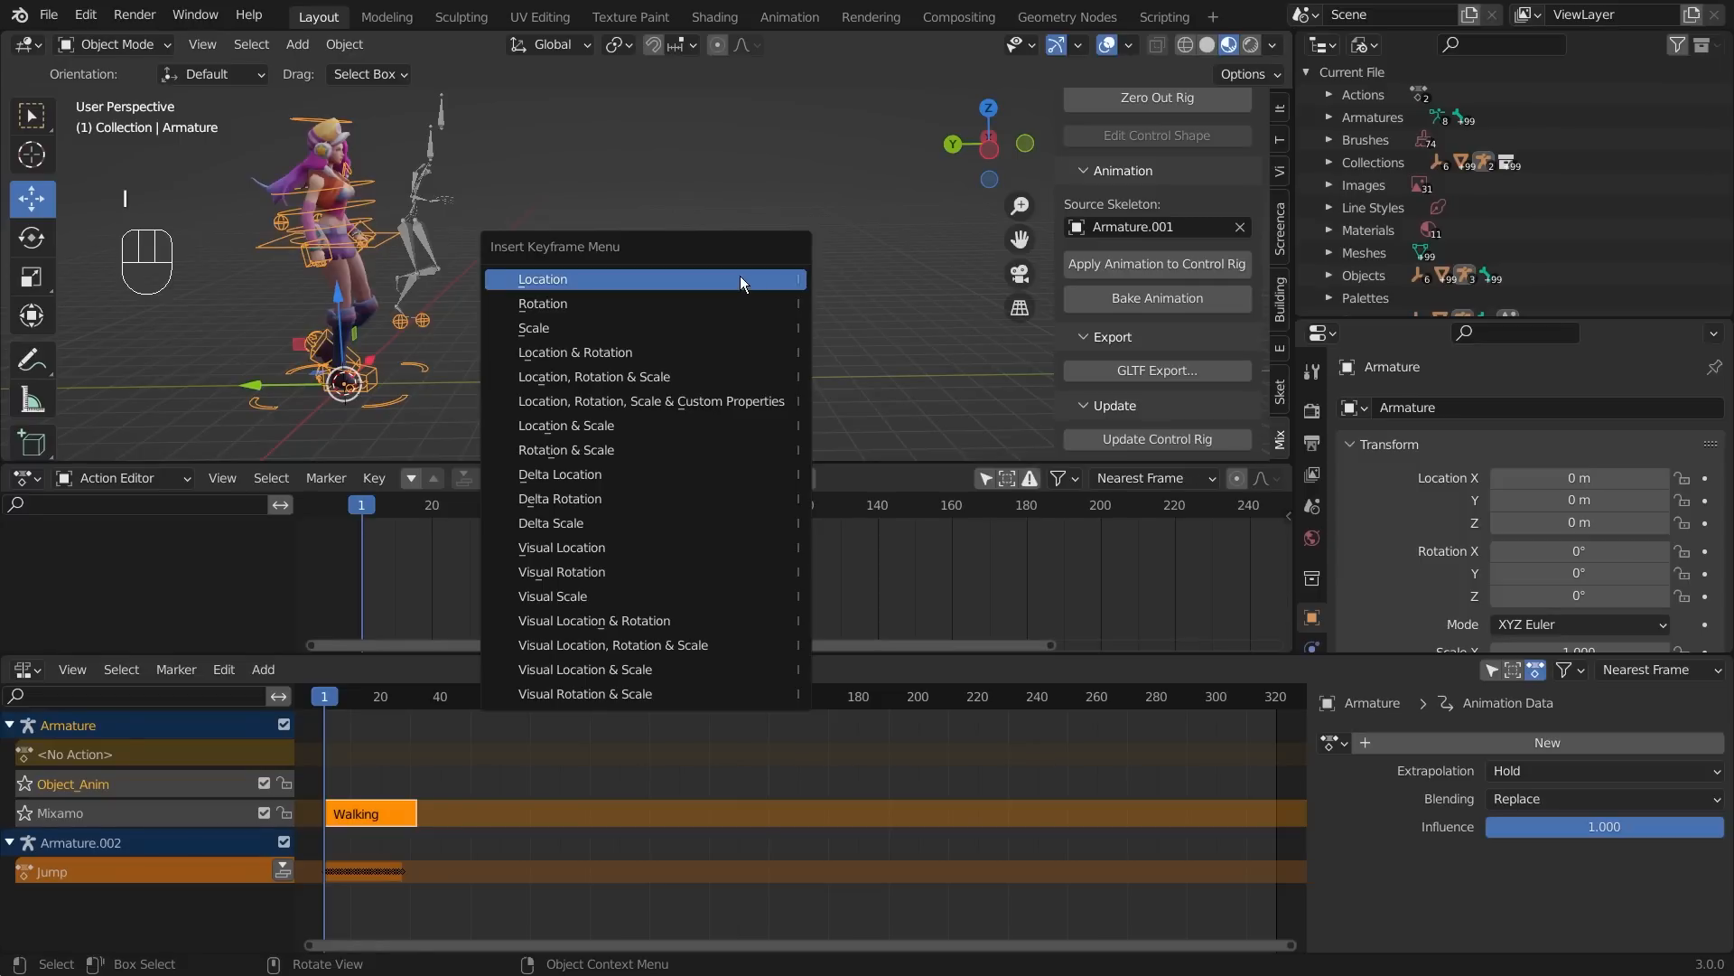
pyautogui.click(740, 280)
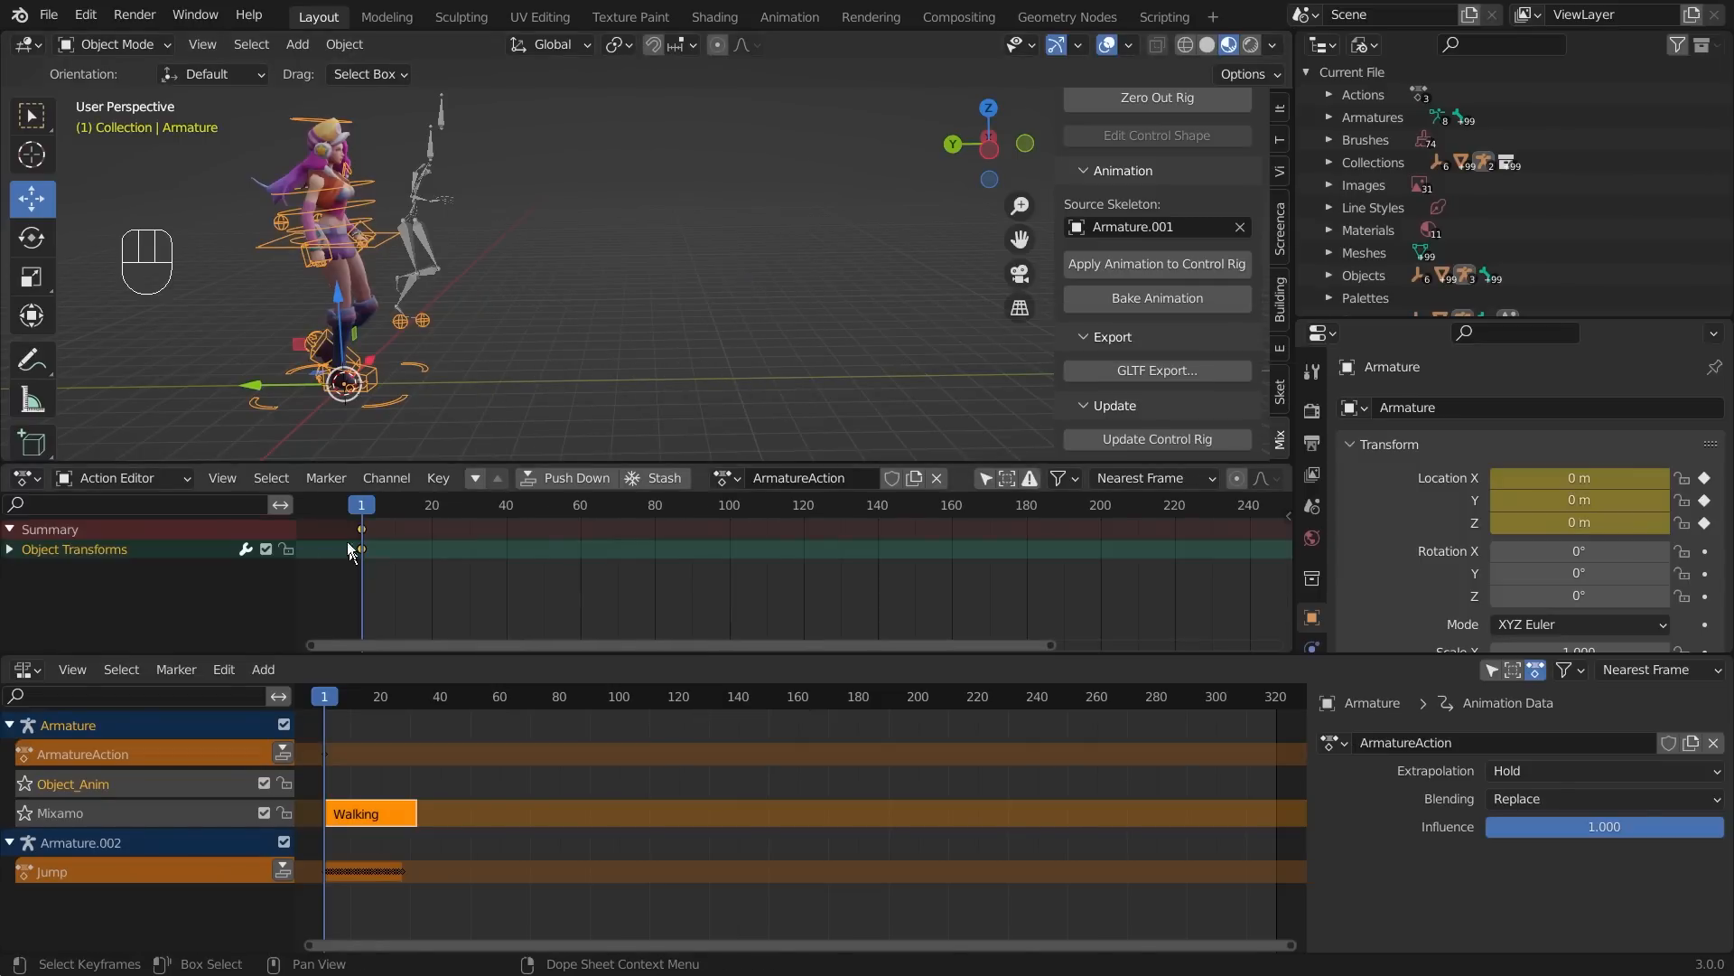
# - At frame 81, move the rig along Y to about -215 m and insert a Location keyframe
pyautogui.moveTo(370, 511); pyautogui.dragTo(660, 544)
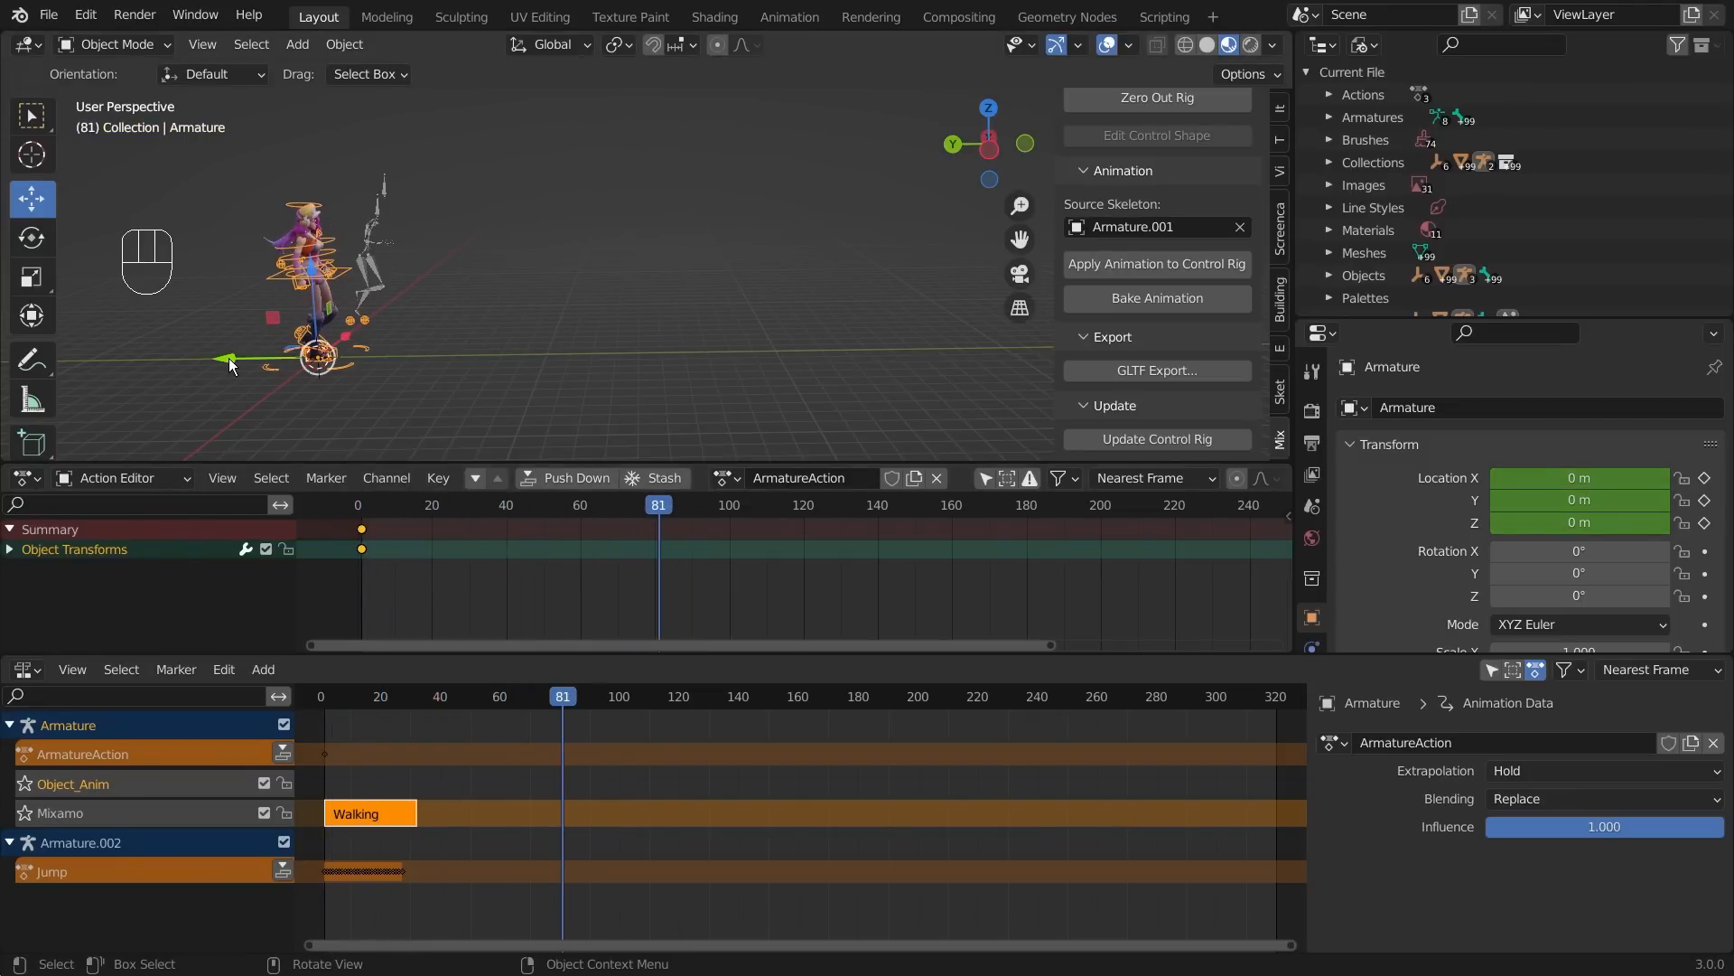
pyautogui.moveTo(234, 359); pyautogui.dragTo(726, 348)
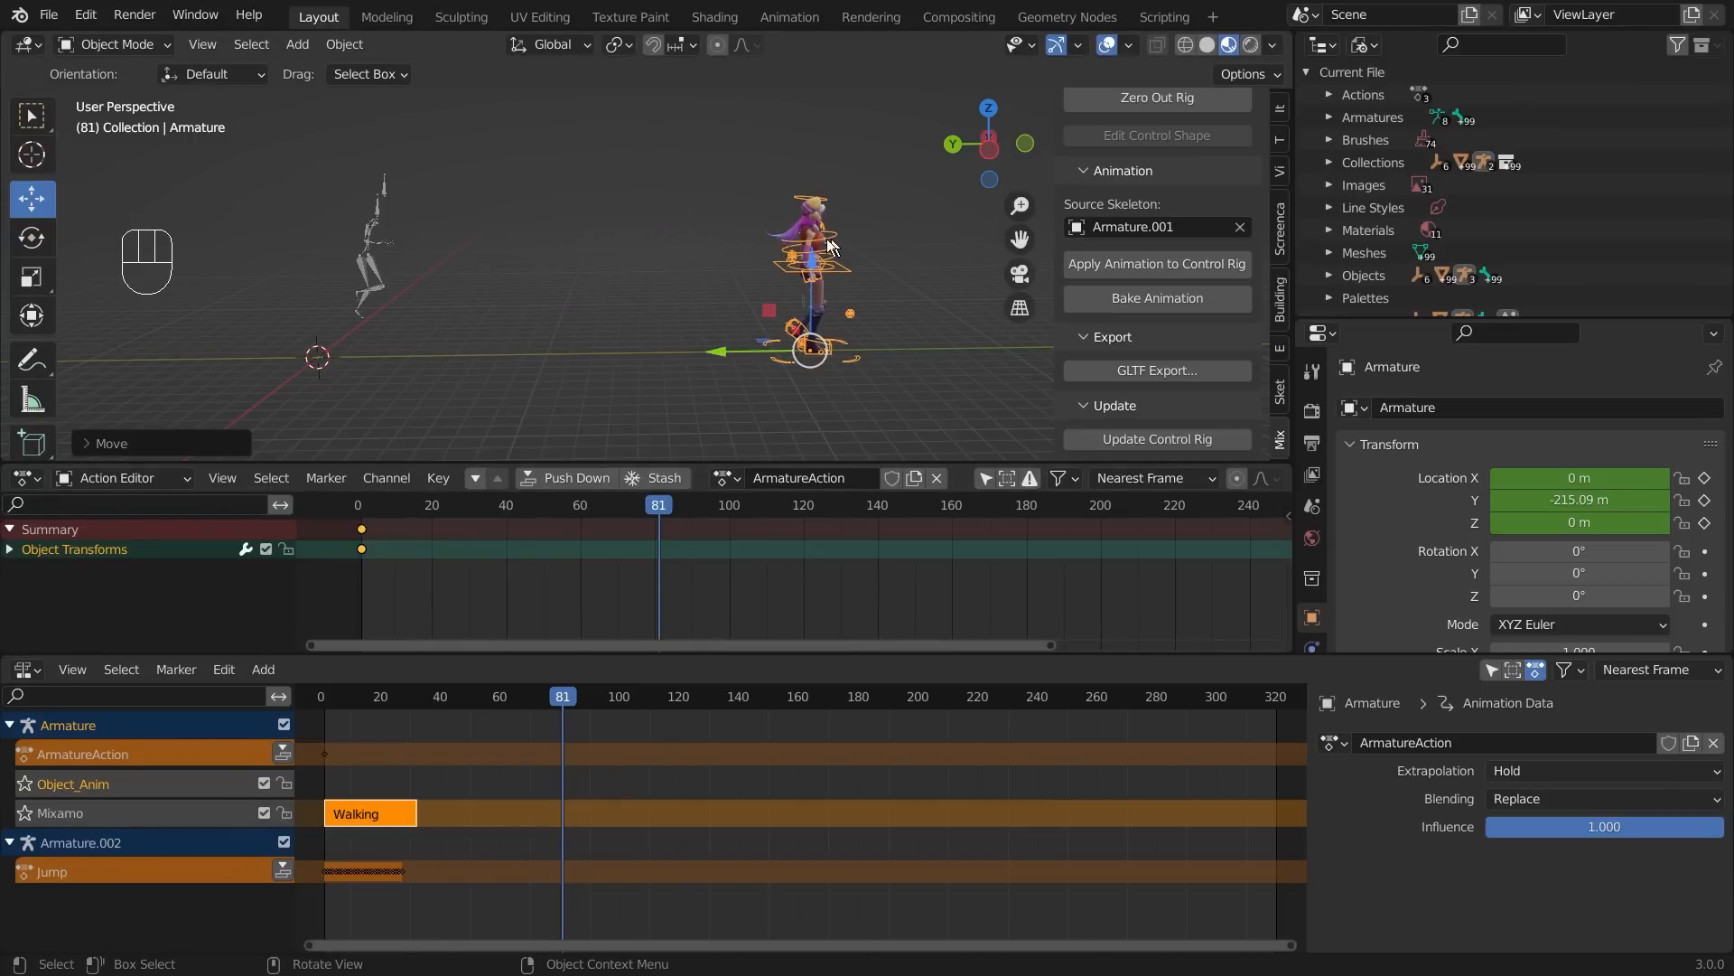
pyautogui.scroll(2, 748, 311)
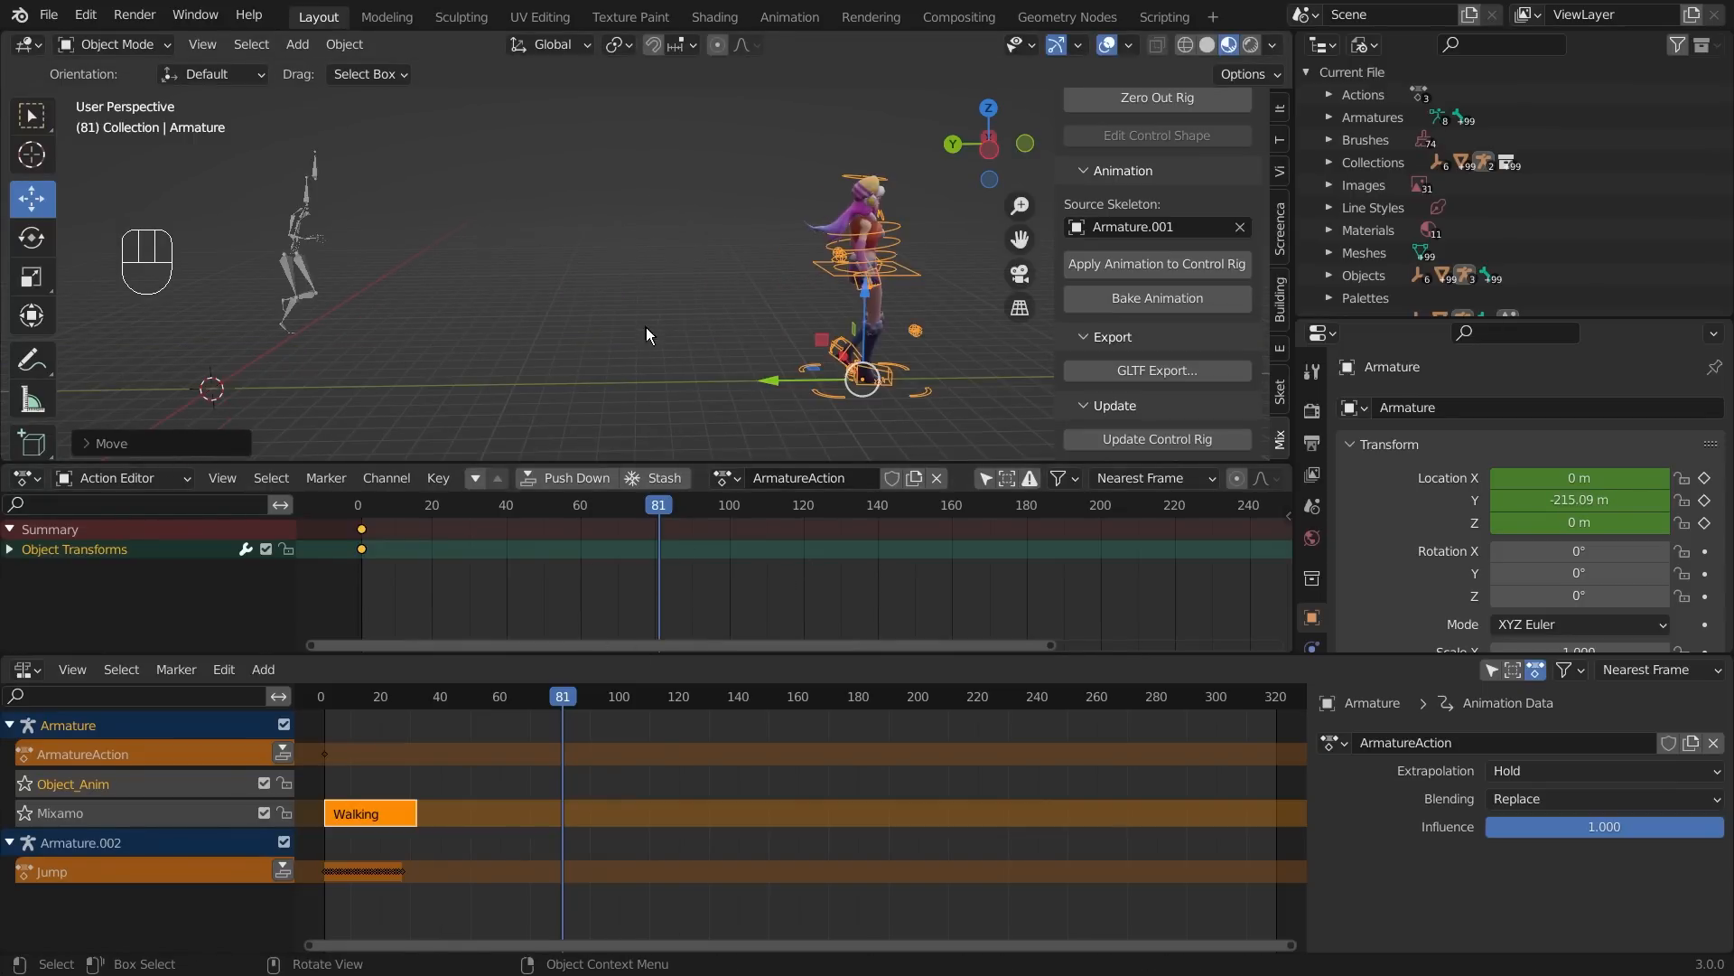
pyautogui.keyDown('shift'); pyautogui.moveTo(674, 323); pyautogui.dragTo(609, 345, button='middle'); pyautogui.keyUp('shift')
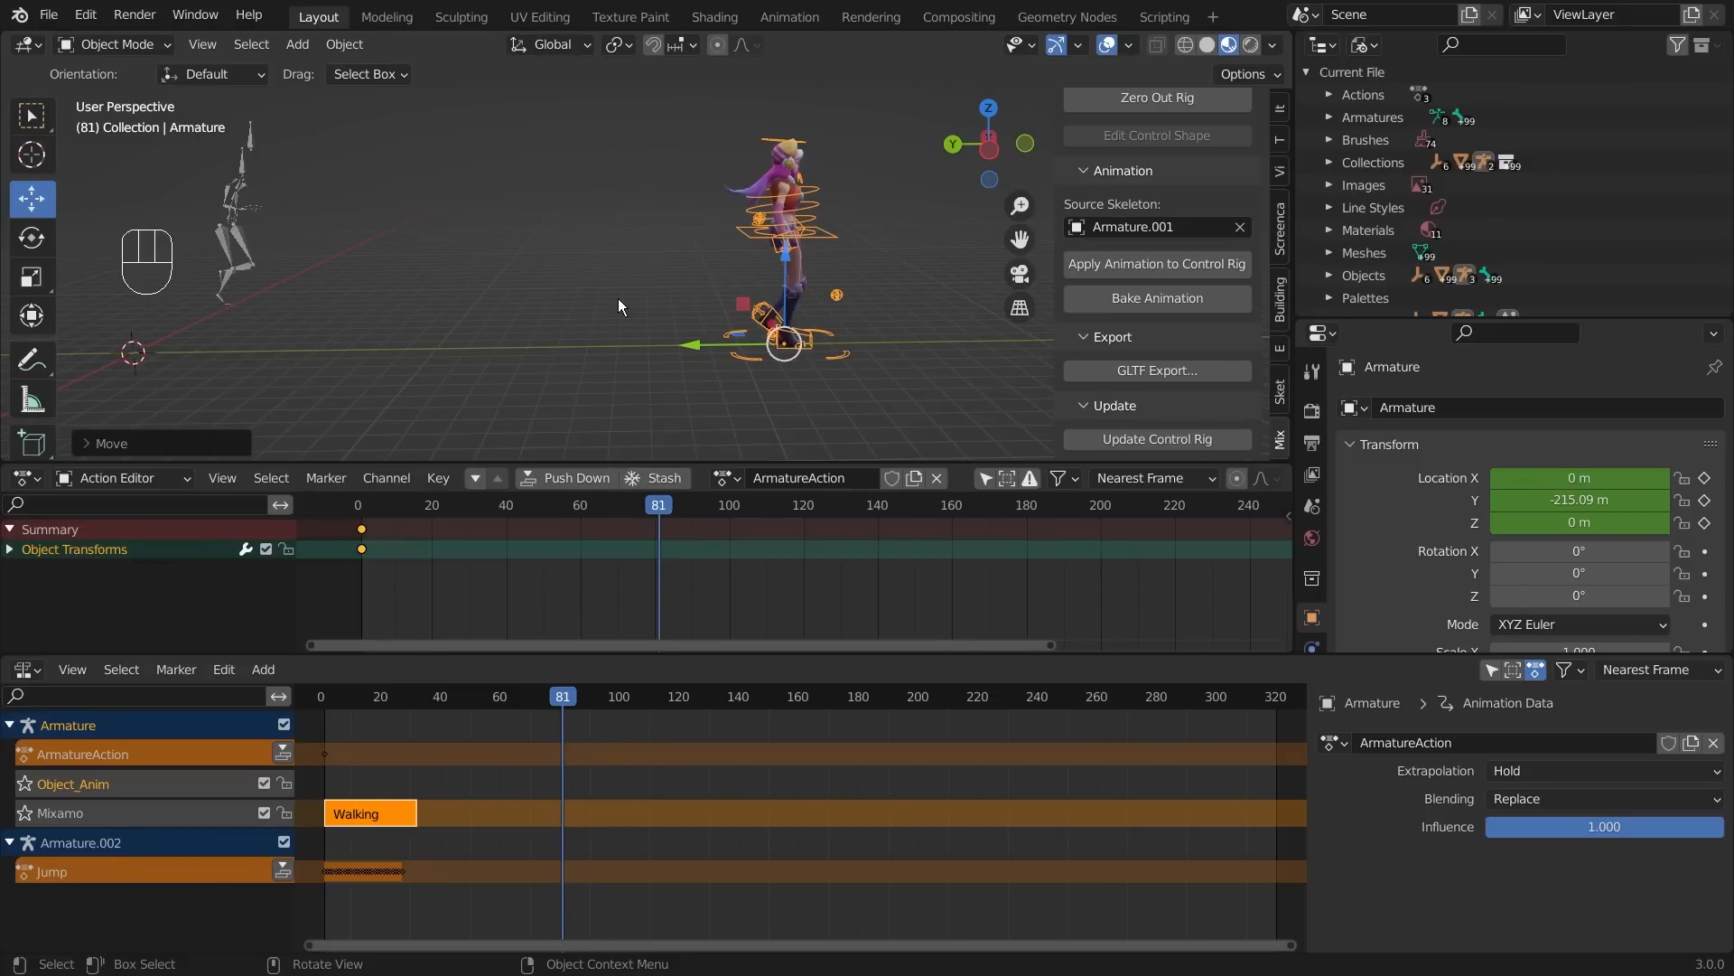
pyautogui.press('i')
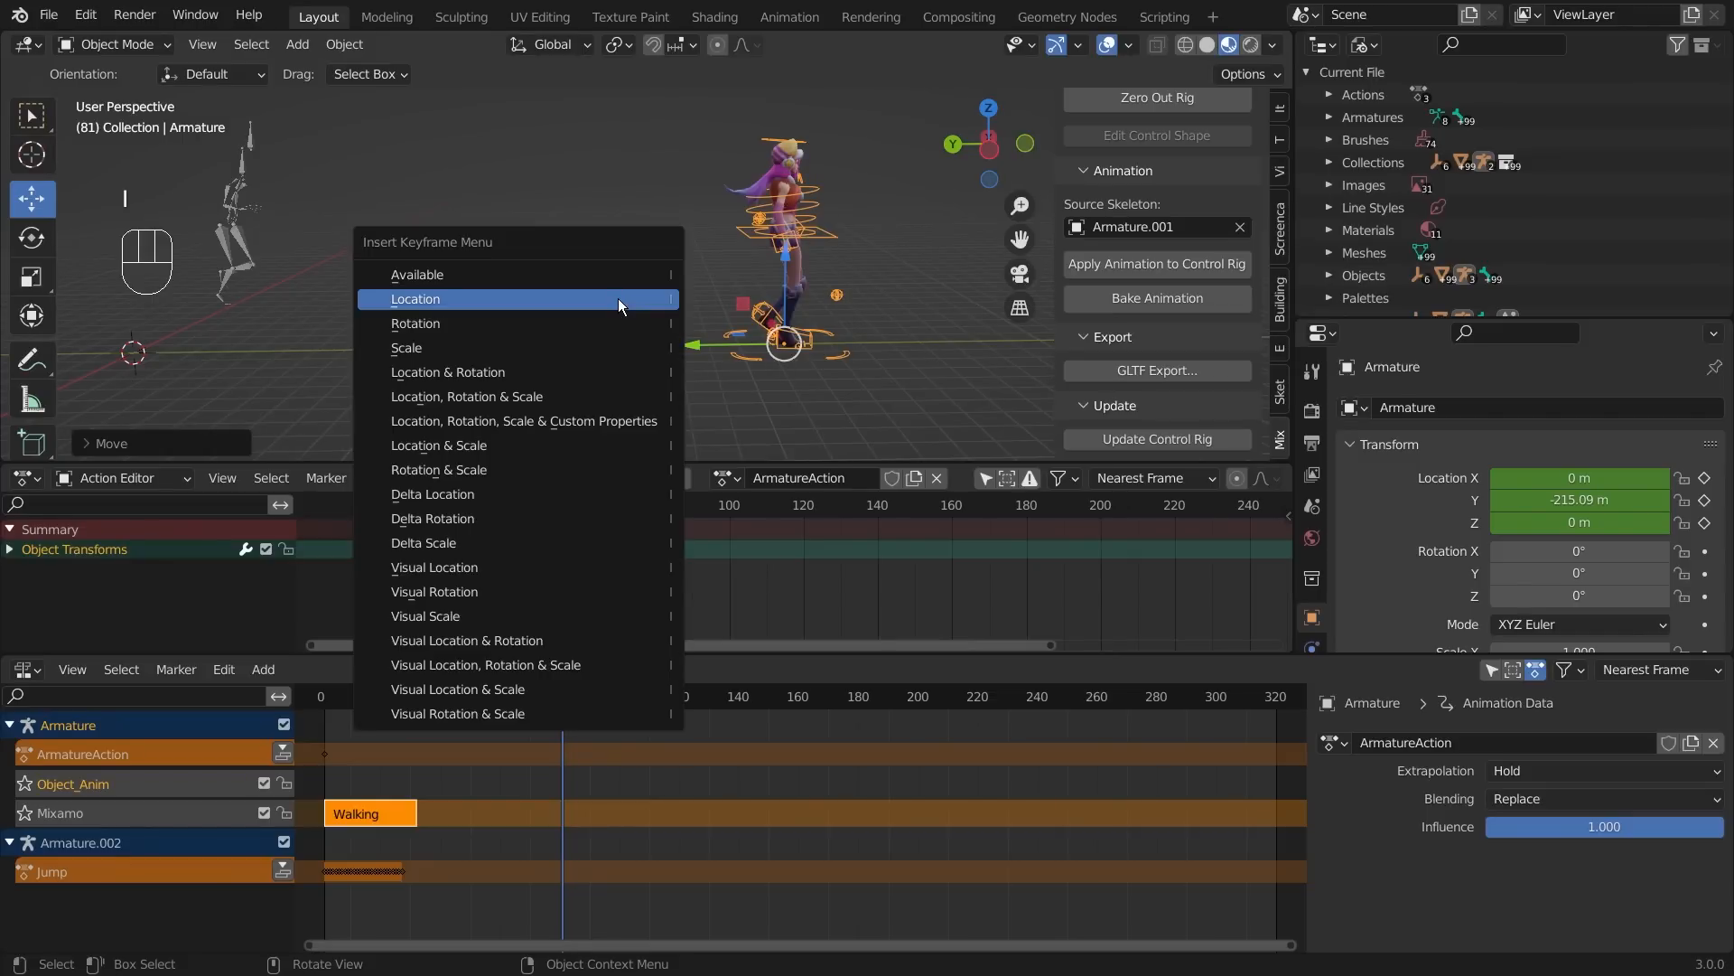
pyautogui.click(618, 298)
# - Play the rig's keyframed movement from frame 0 to check it against the Walking strip
pyautogui.moveTo(632, 506); pyautogui.dragTo(317, 556)
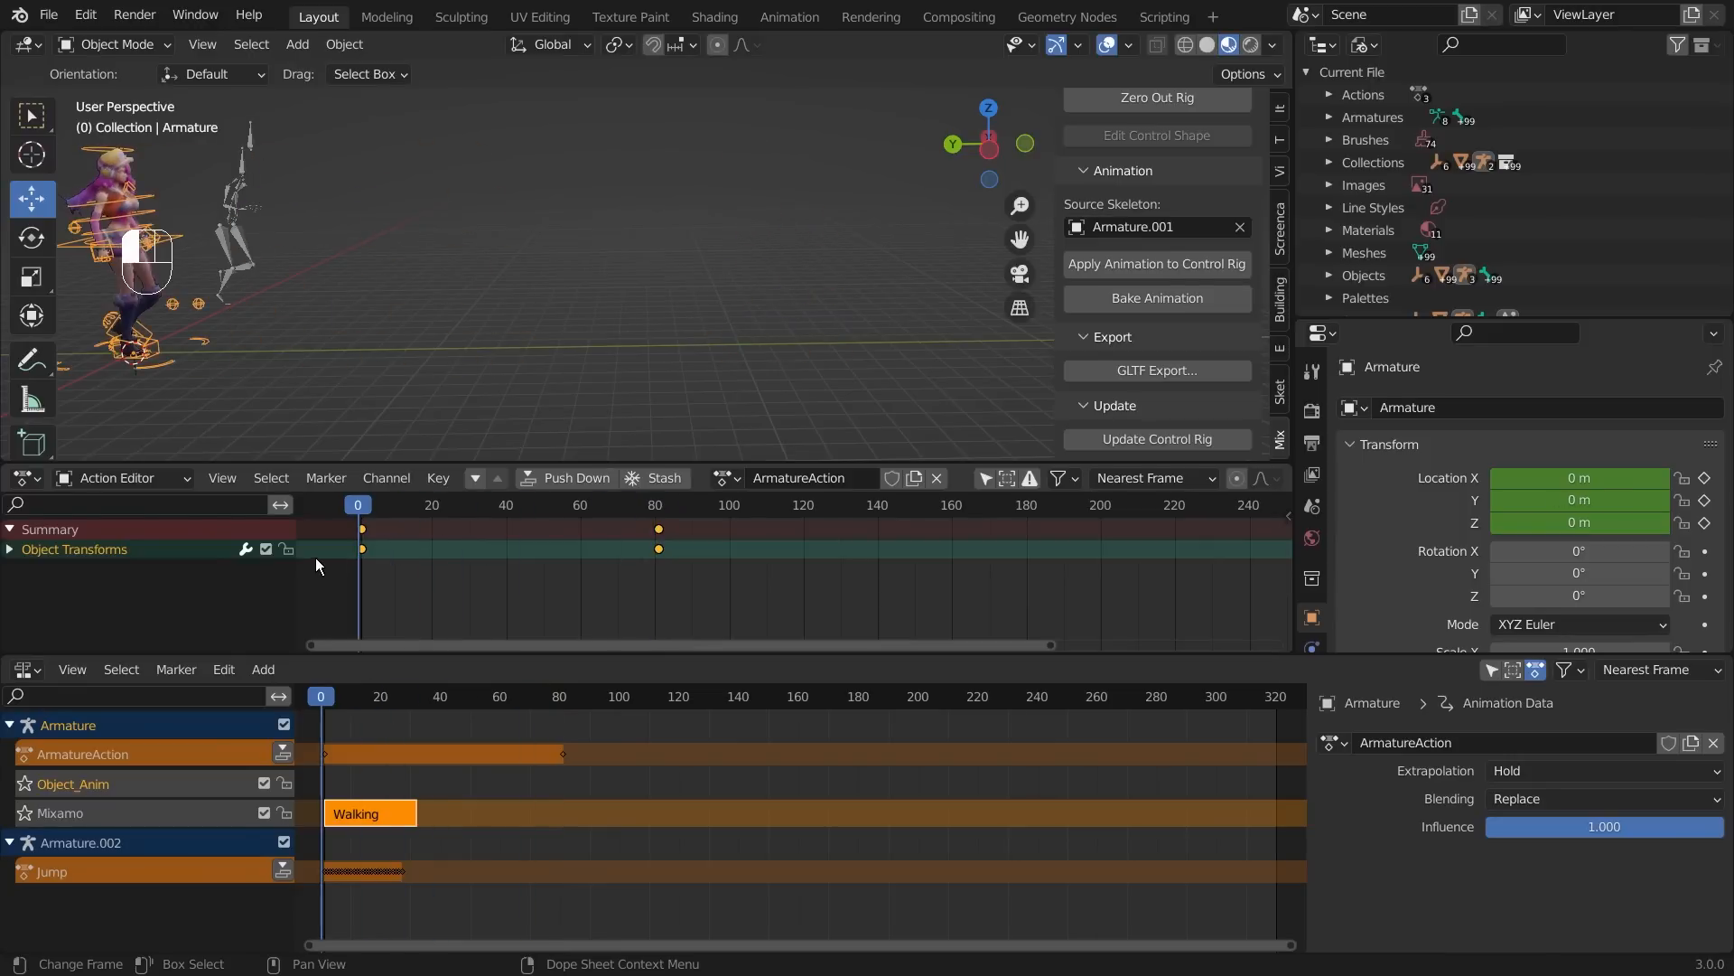
pyautogui.press('space')
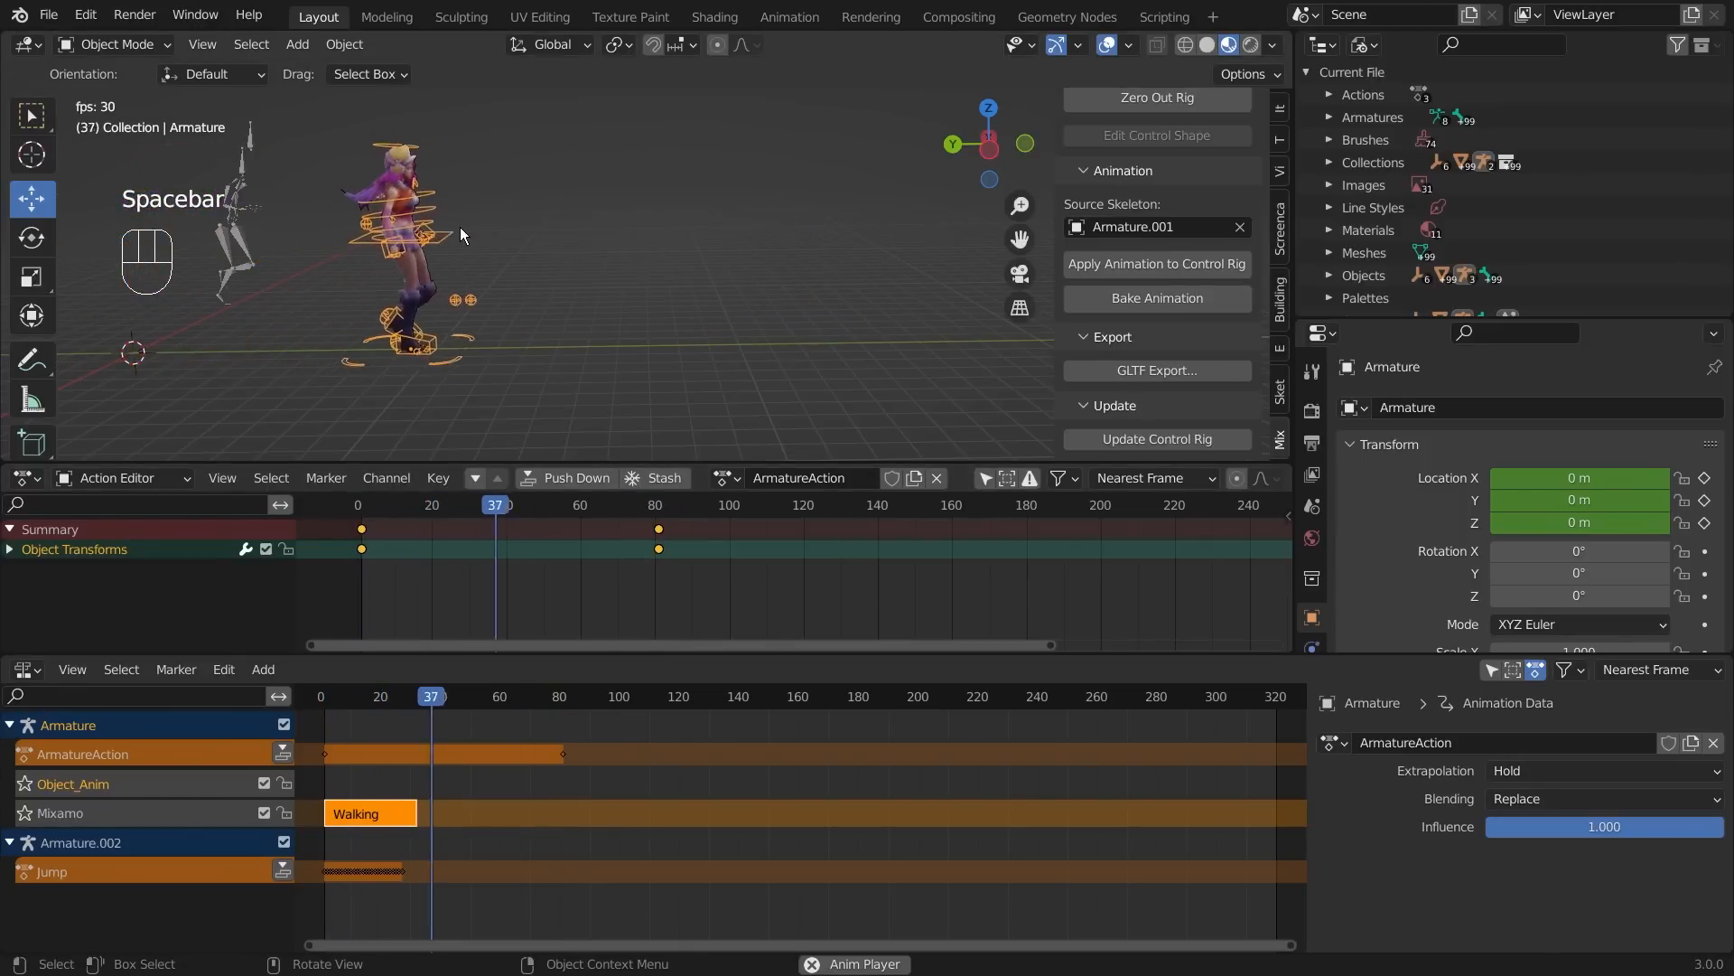
pyautogui.press('space')
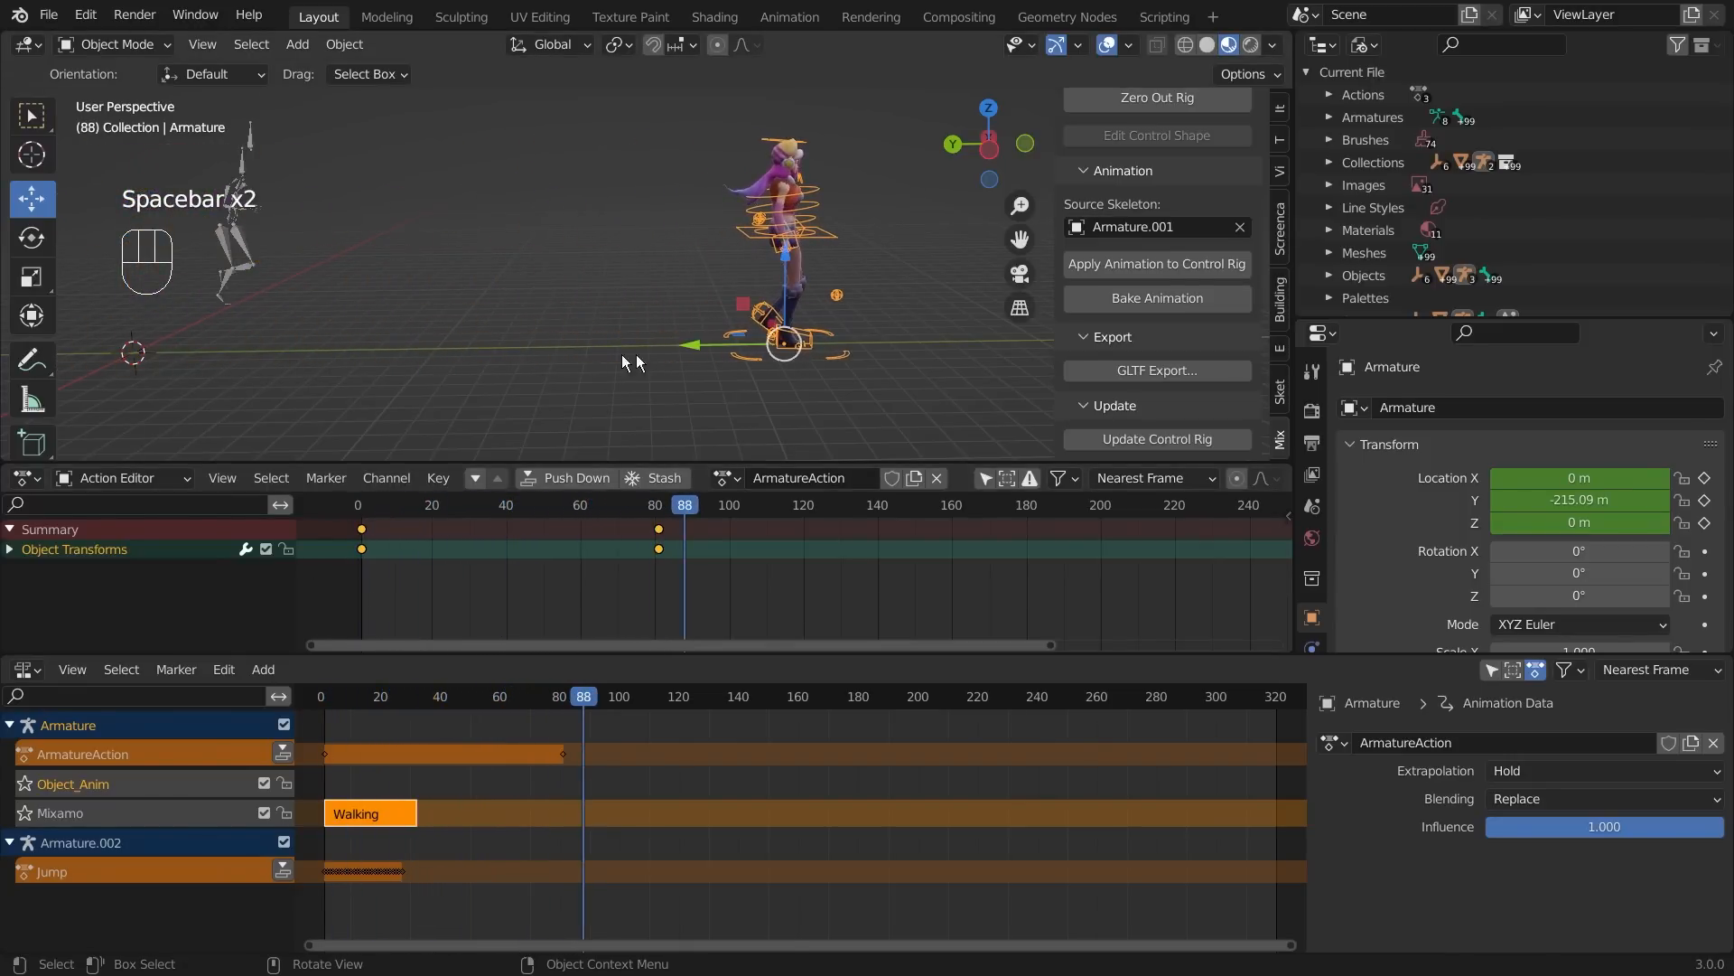
pyautogui.moveTo(479, 506); pyautogui.dragTo(359, 578)
pyautogui.press('space')
pyautogui.press('space')
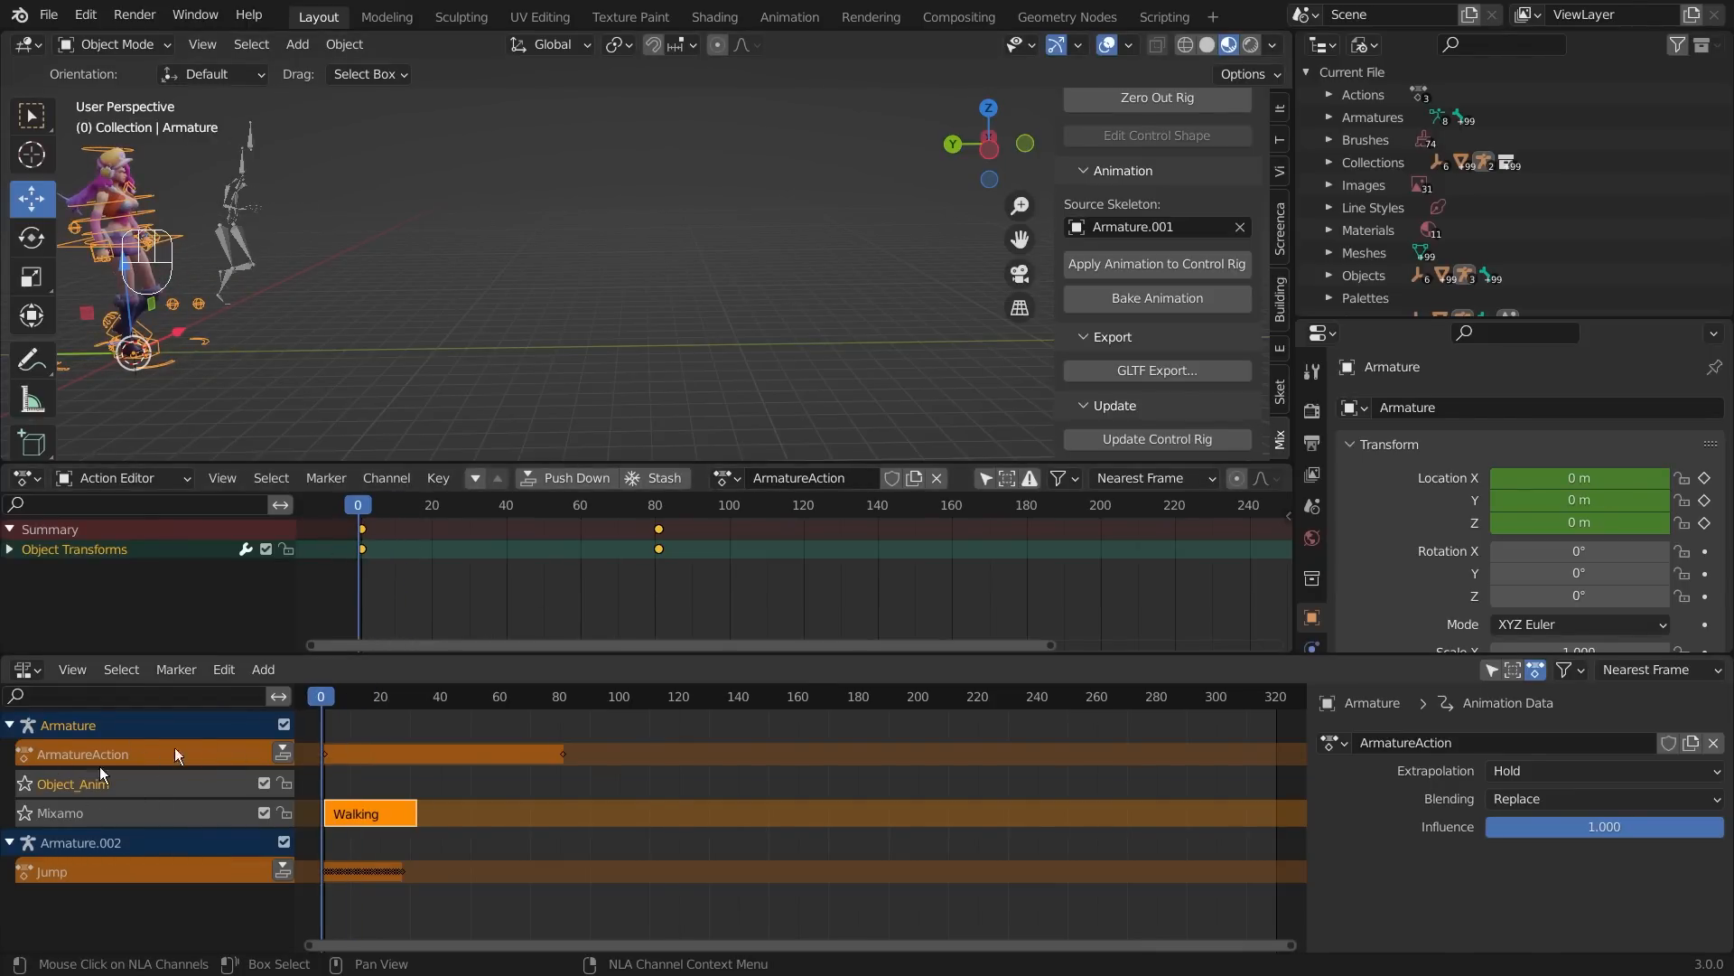
# - Push the rig's movement action down into the Object_Anim track and select only its new strip
pyautogui.click(561, 479)
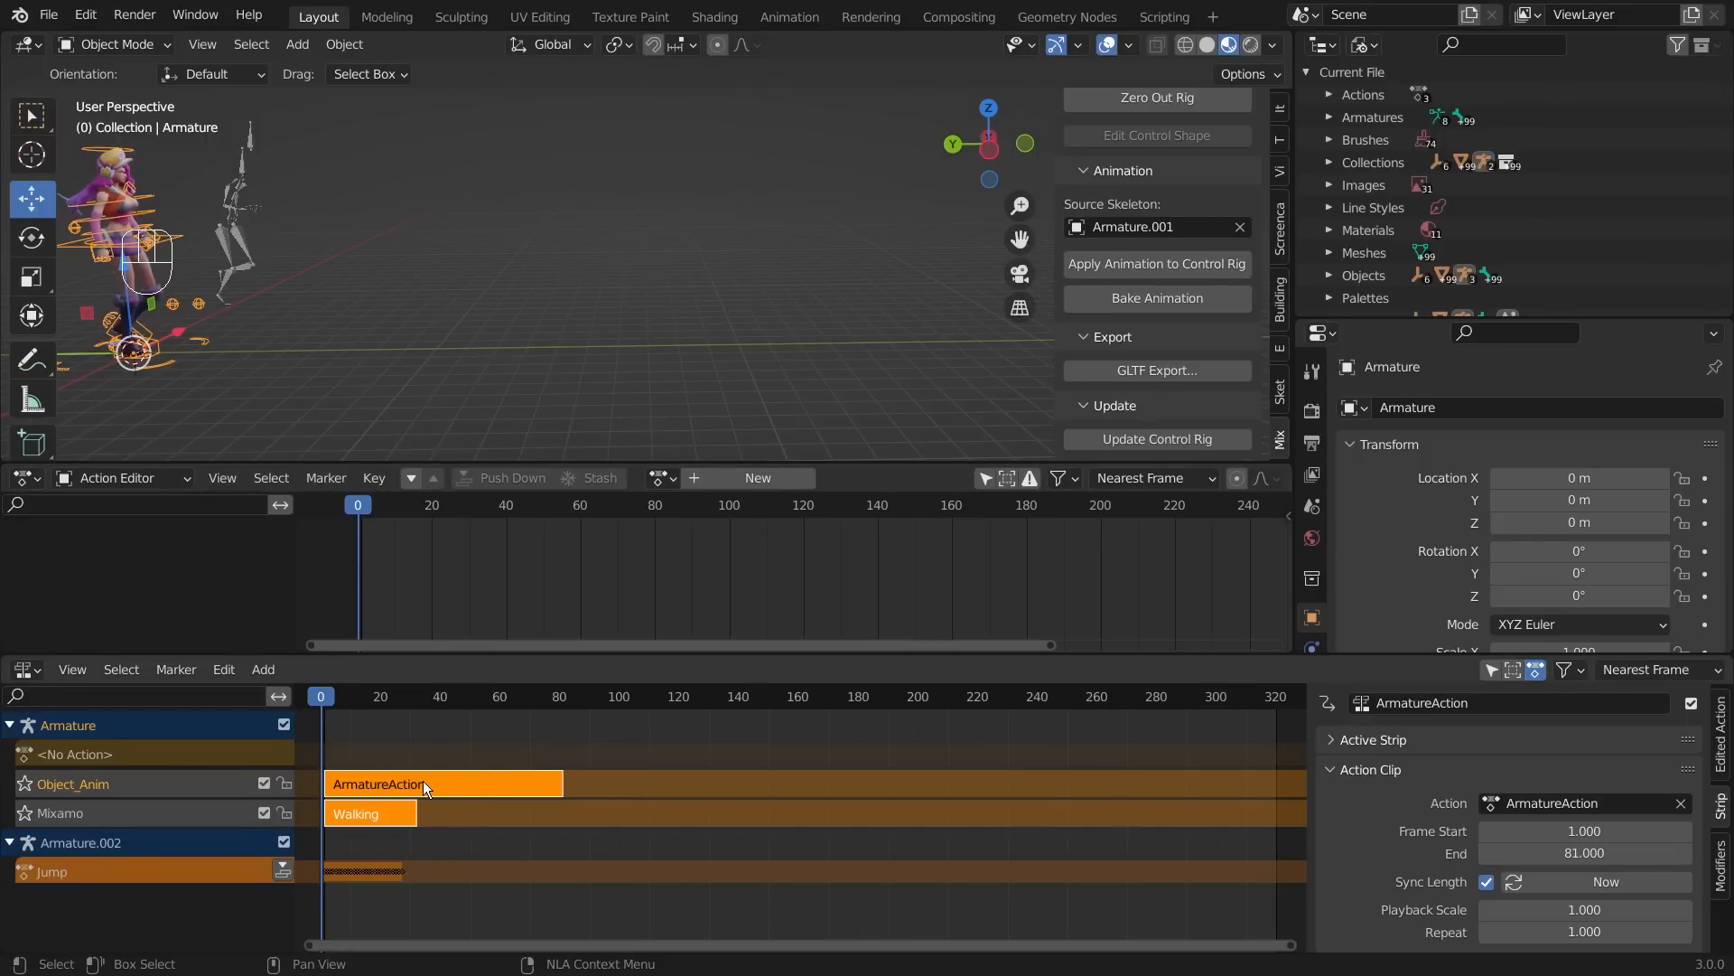
pyautogui.click(356, 783)
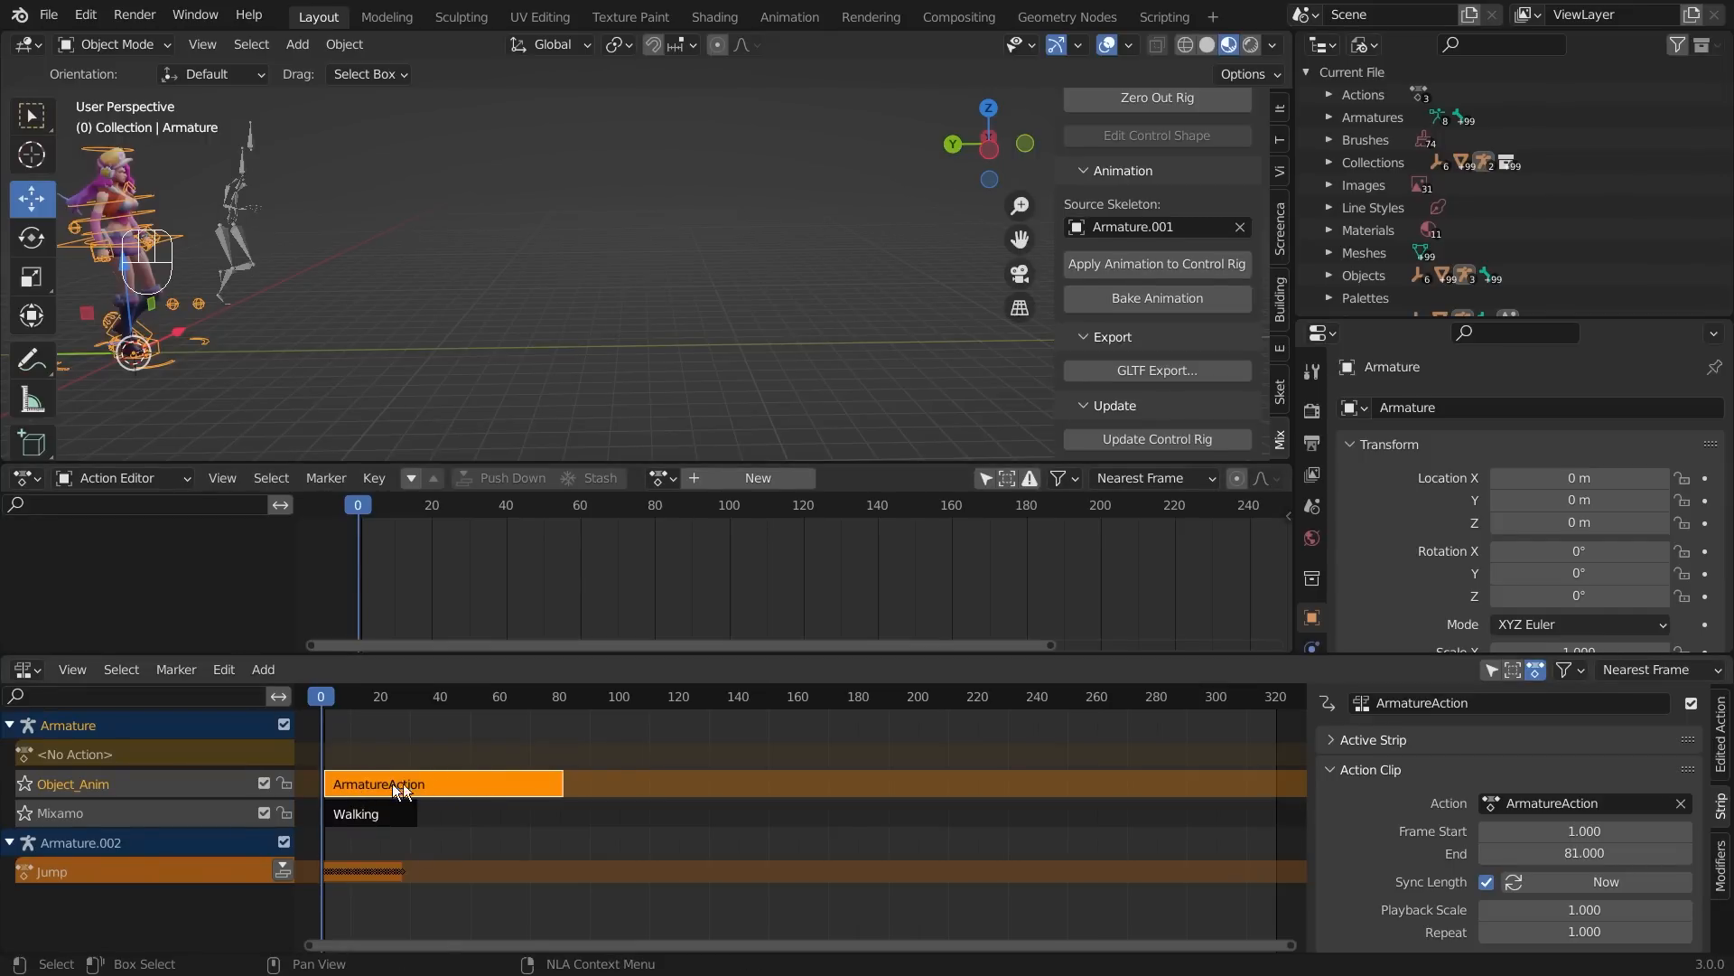
pyautogui.click(486, 831)
pyautogui.click(446, 792)
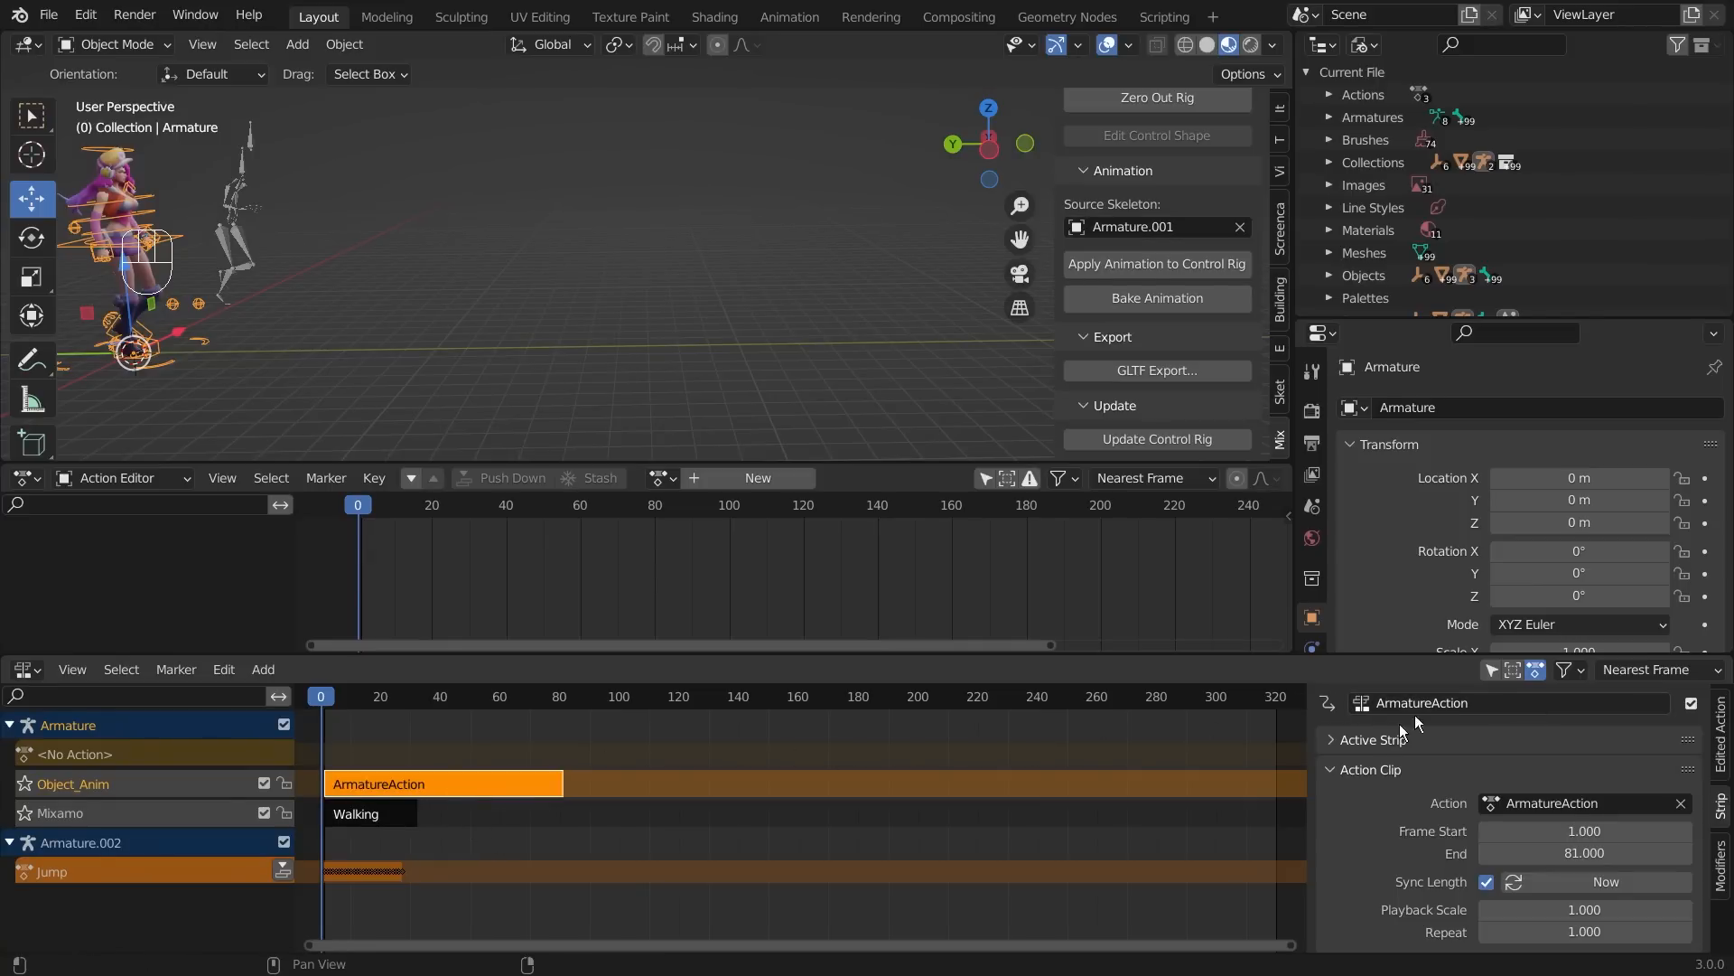
# - Rename the selected Object_Anim strip as Move
pyautogui.press('n')
pyautogui.press('n')
pyautogui.click(1484, 703)
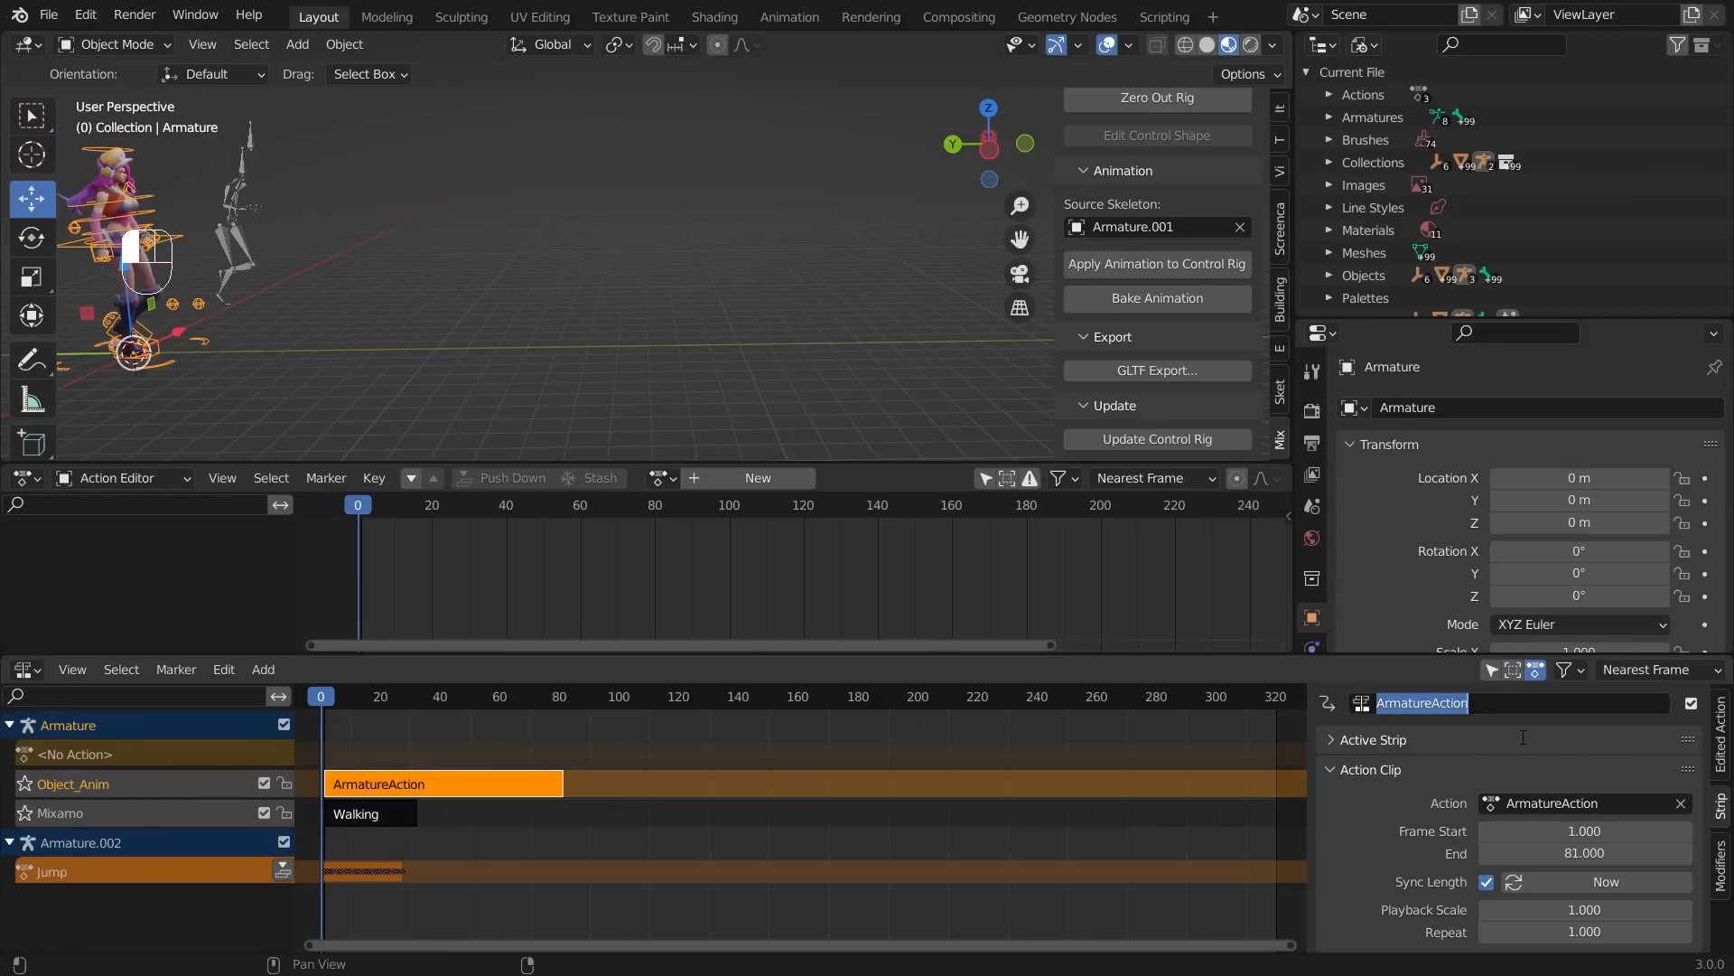
pyautogui.write('Move')
pyautogui.press('Return')
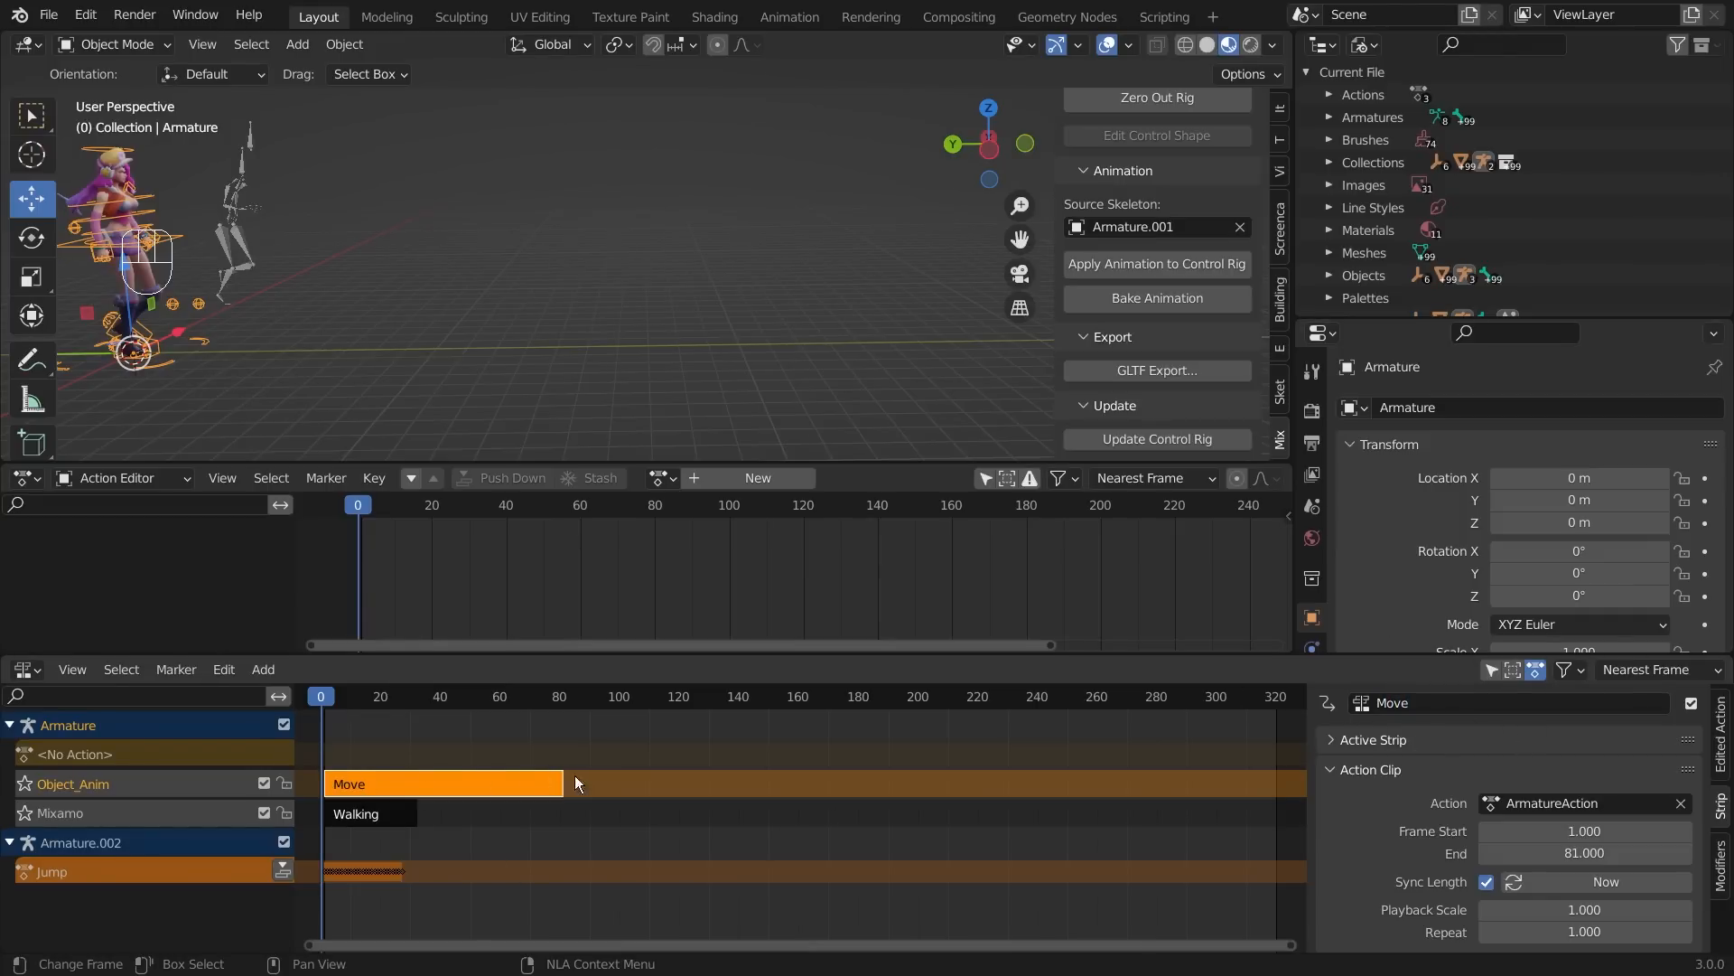
# - Deselect the strips and play back the Move and Walking strips together
pyautogui.click(494, 803)
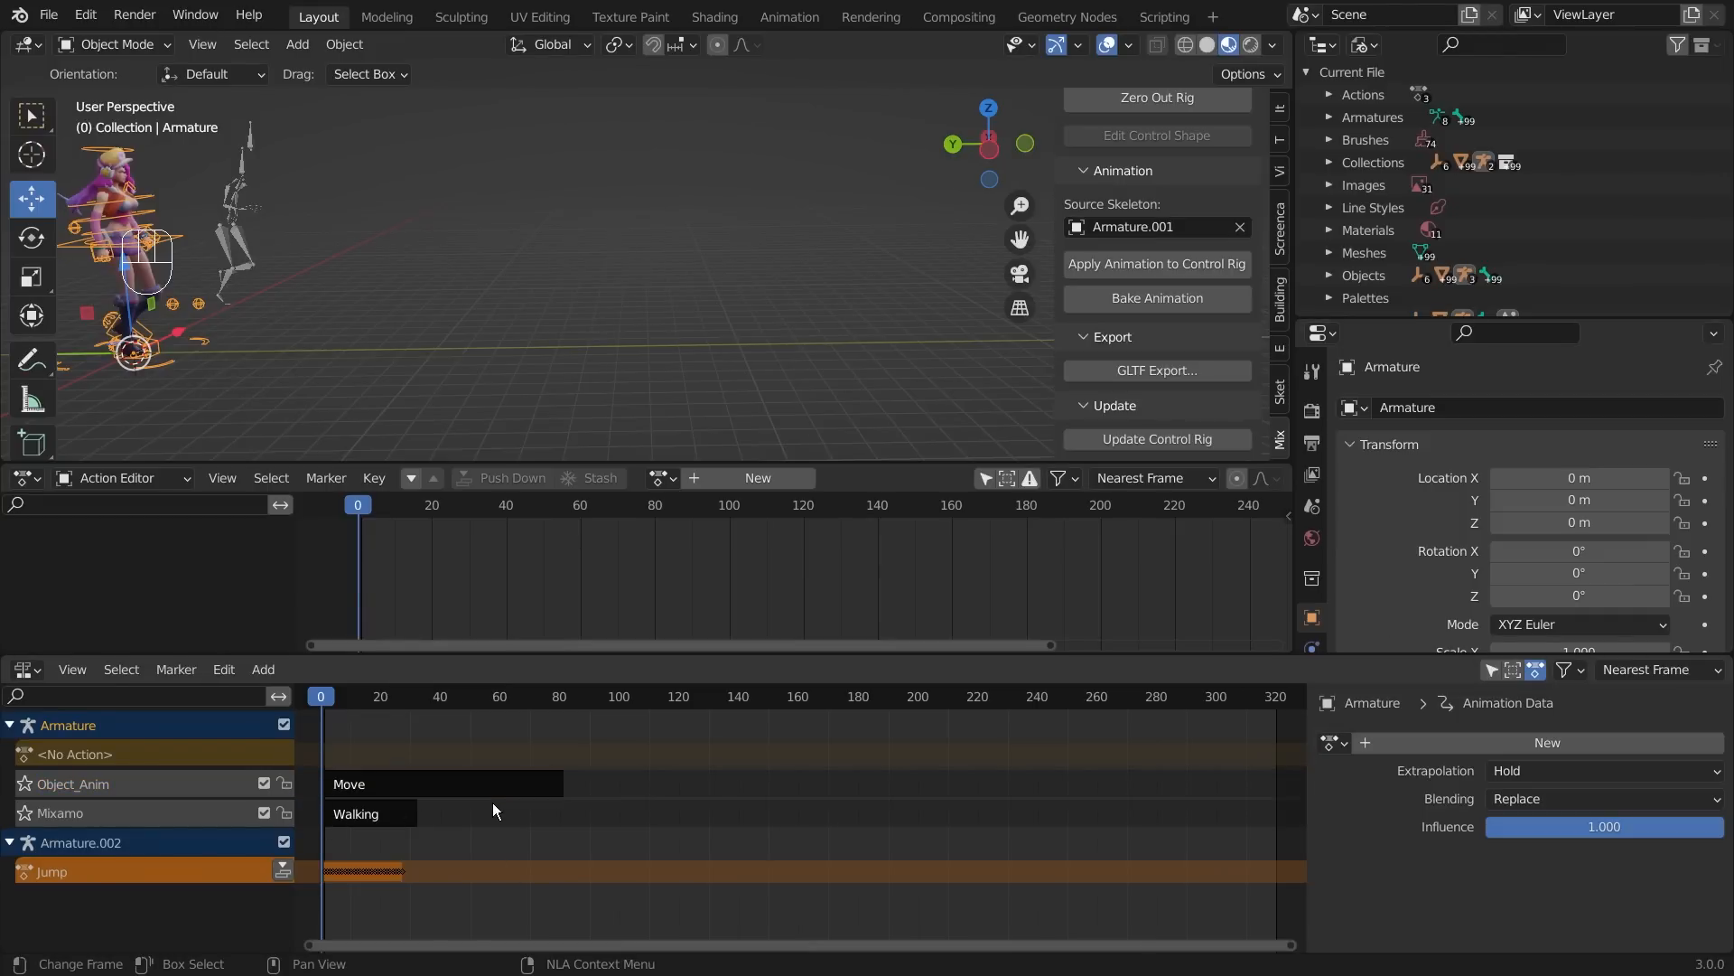
pyautogui.press('space')
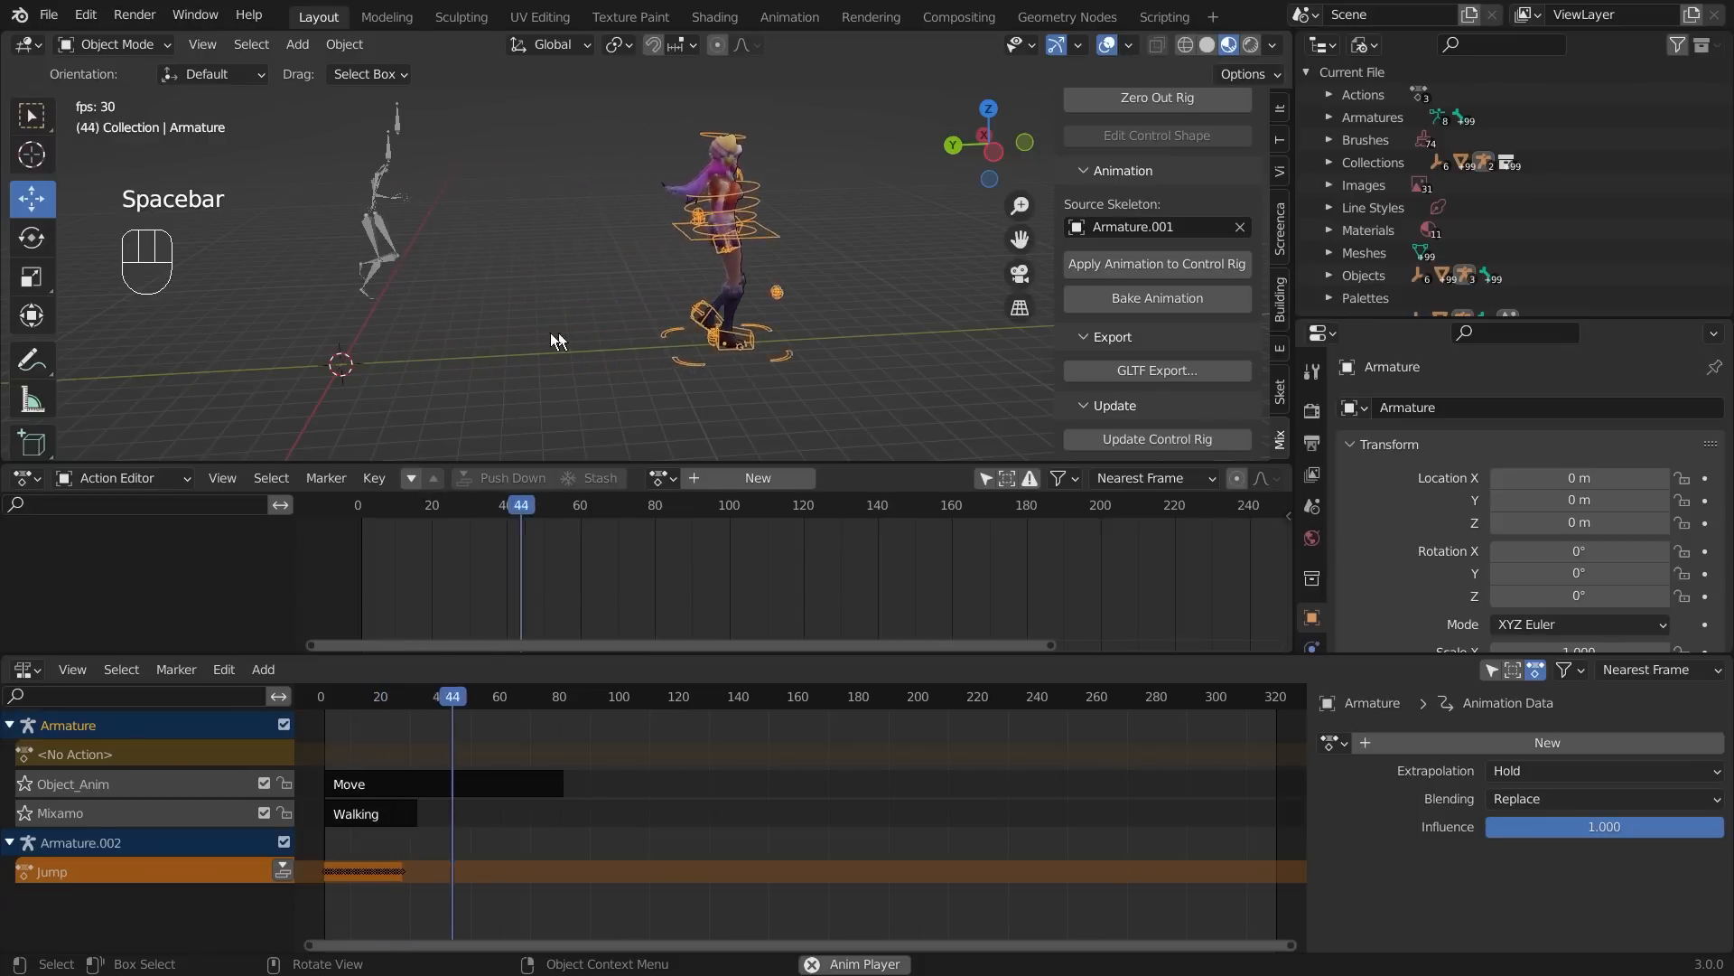
pyautogui.press('space')
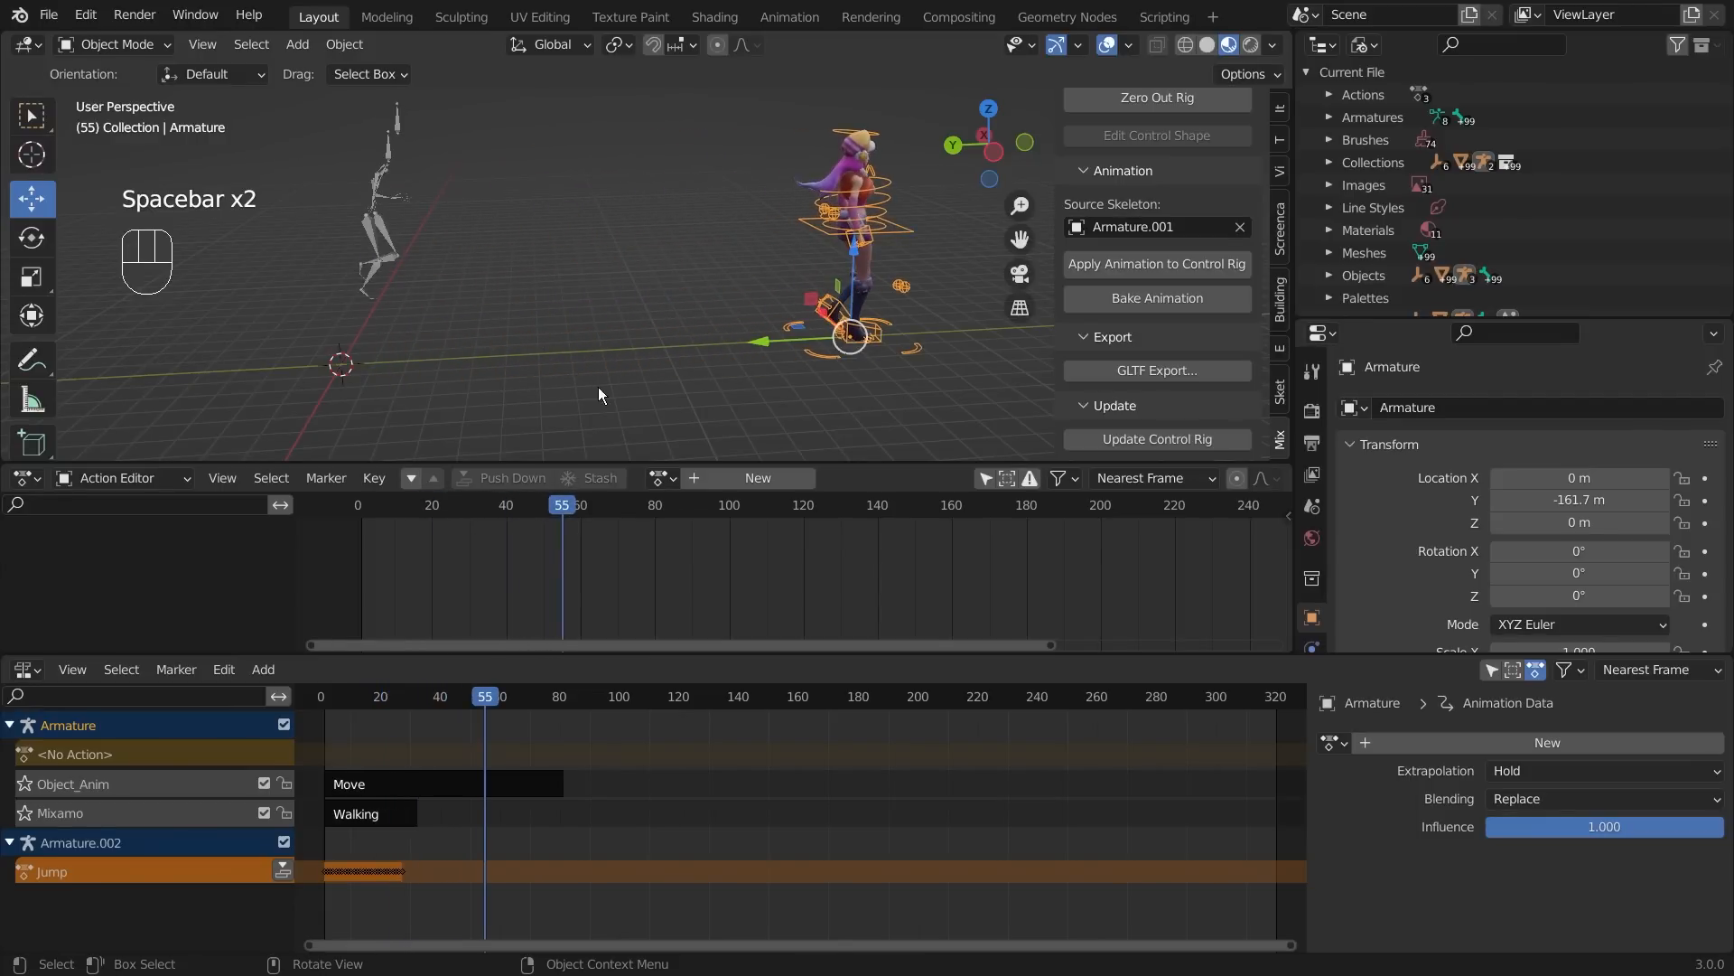
pyautogui.moveTo(598, 387); pyautogui.dragTo(649, 365, button='middle')
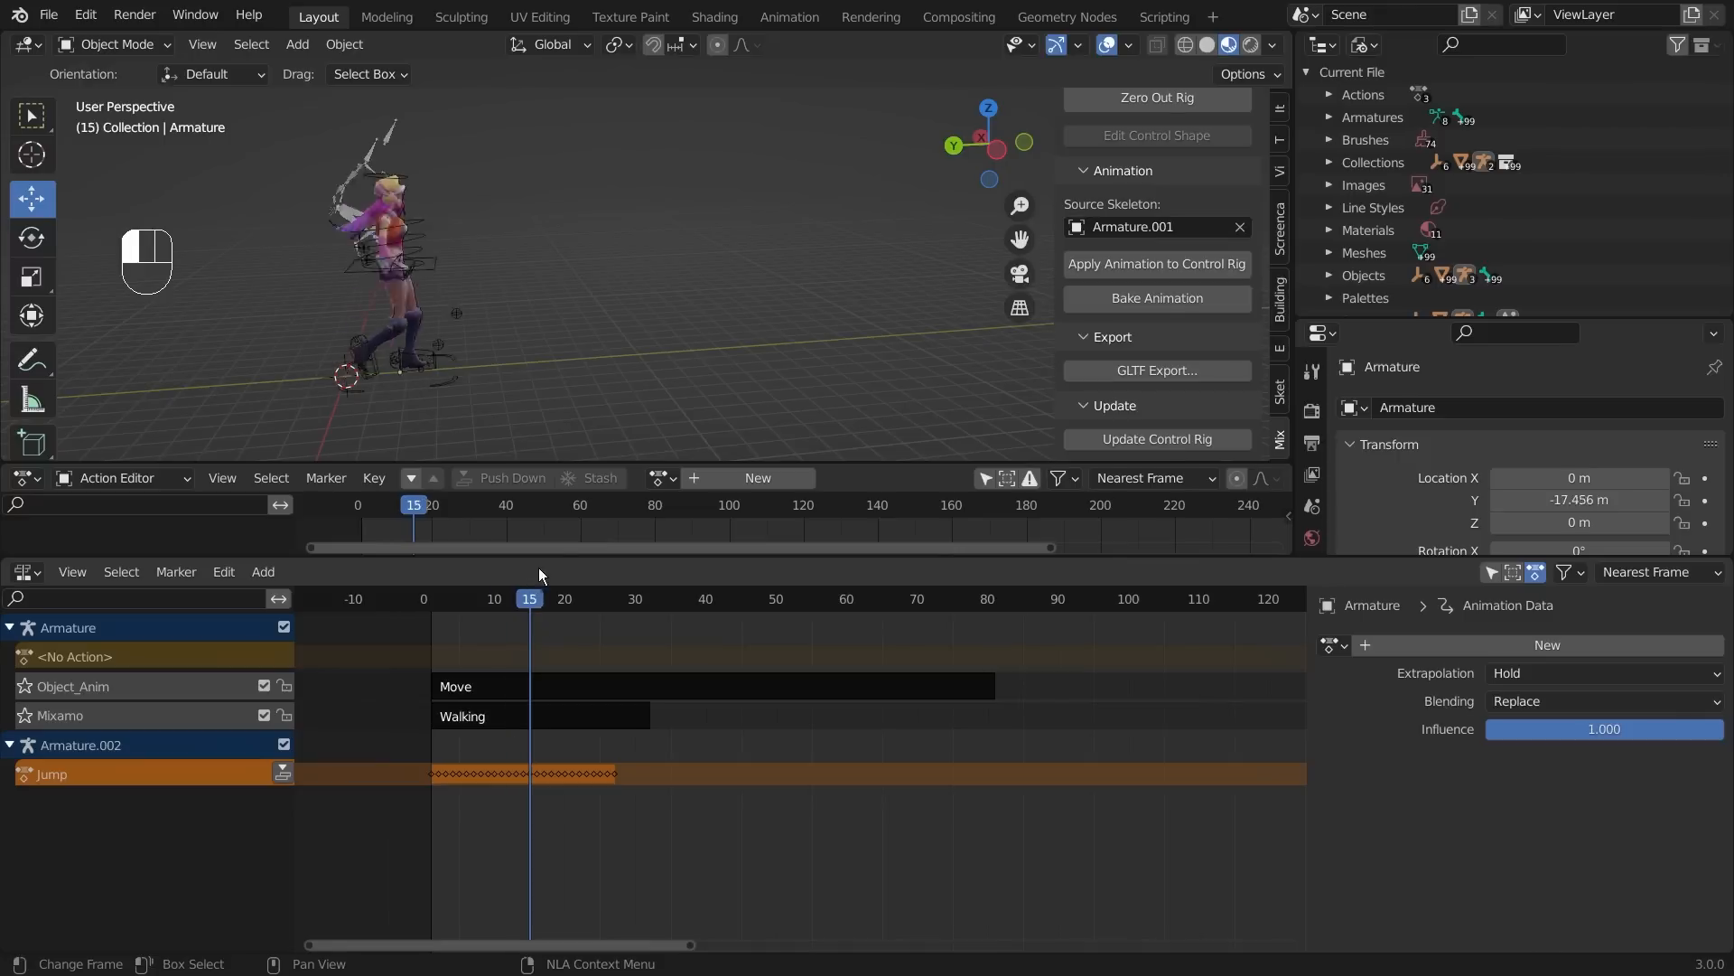
# - Adjust the Walking strip's Repeat, trying 1000 and 2, so that it ends just before the Move strip does
pyautogui.moveTo(530, 571); pyautogui.dragTo(572, 560)
pyautogui.click(556, 709)
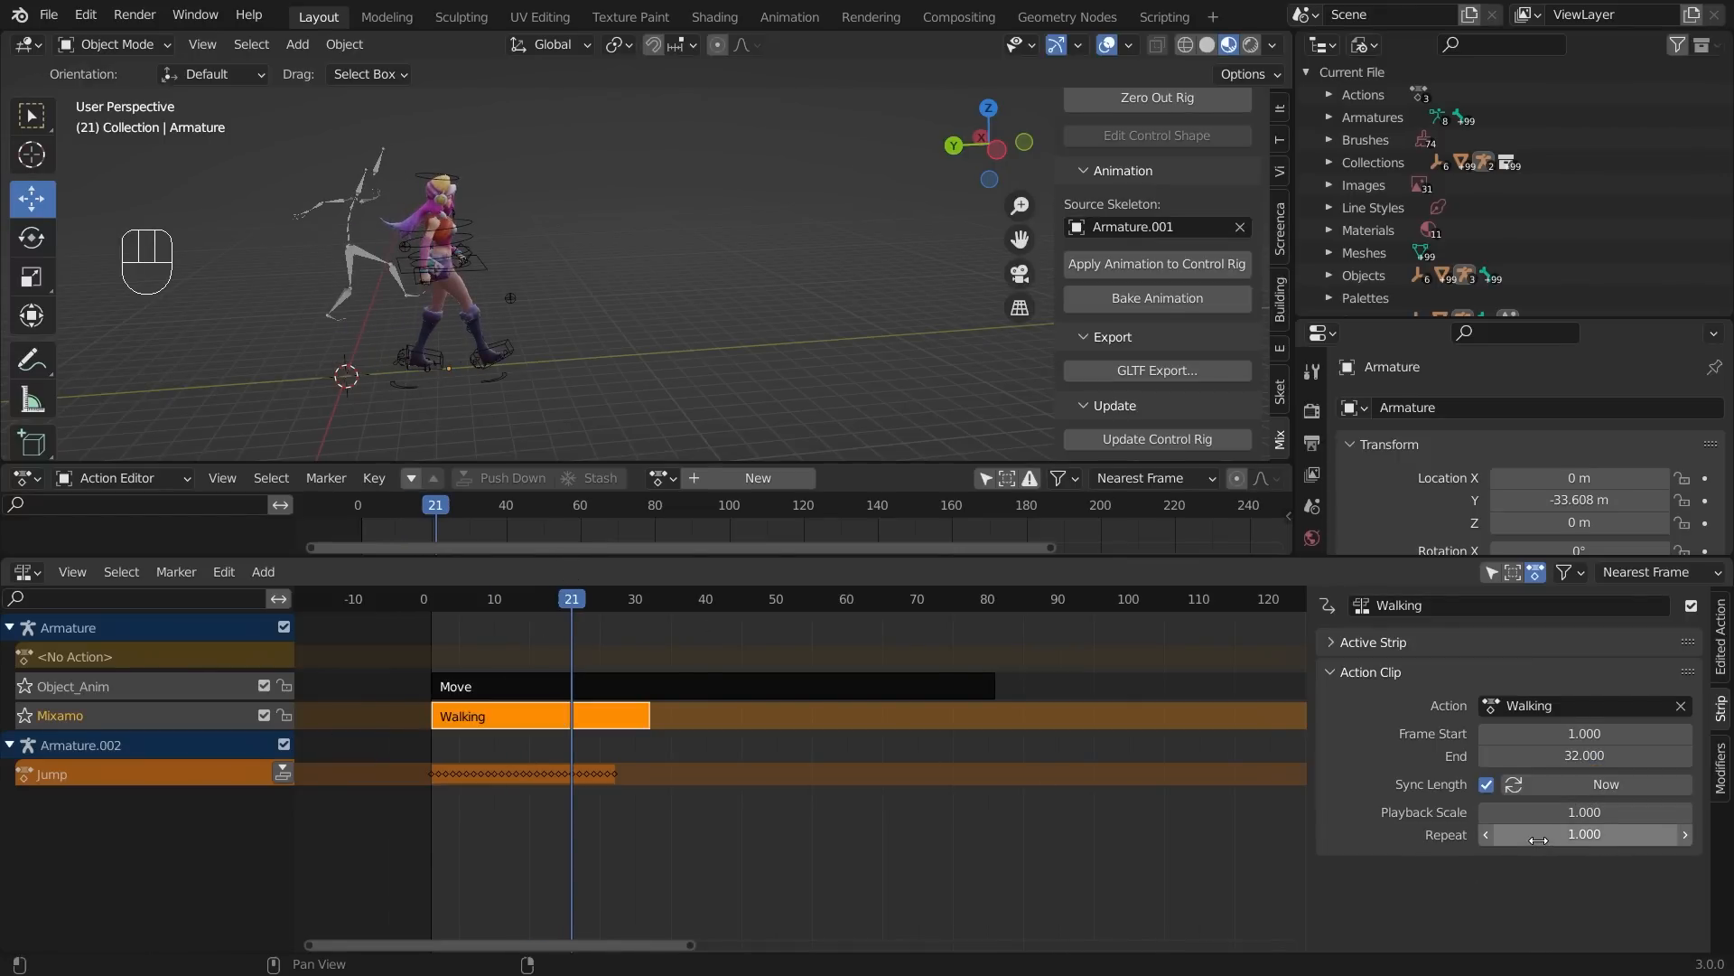
pyautogui.moveTo(1549, 841)
pyautogui.mouseDown()
pyautogui.moveTo(1630, 840)
pyautogui.moveTo(1553, 840)
pyautogui.moveTo(1617, 840)
pyautogui.moveTo(1576, 840)
pyautogui.mouseUp()
pyautogui.doubleClick(1576, 839)
pyautogui.write('1000')
pyautogui.press('Return')
pyautogui.doubleClick(1618, 838)
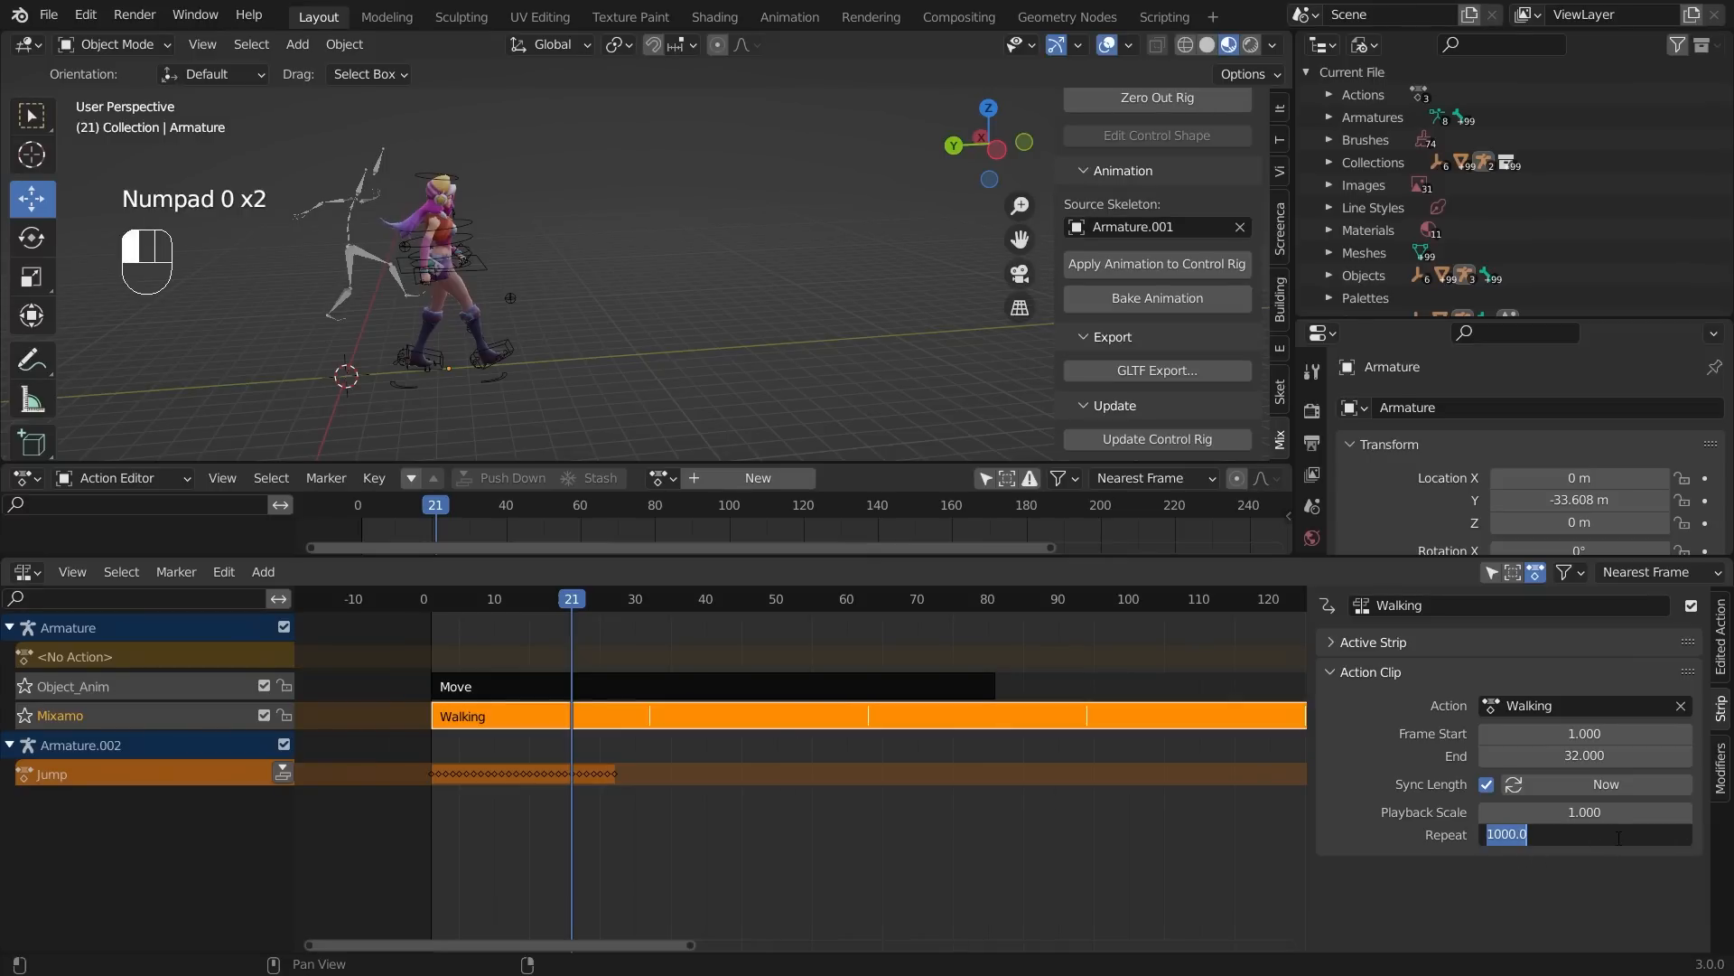
pyautogui.write('2')
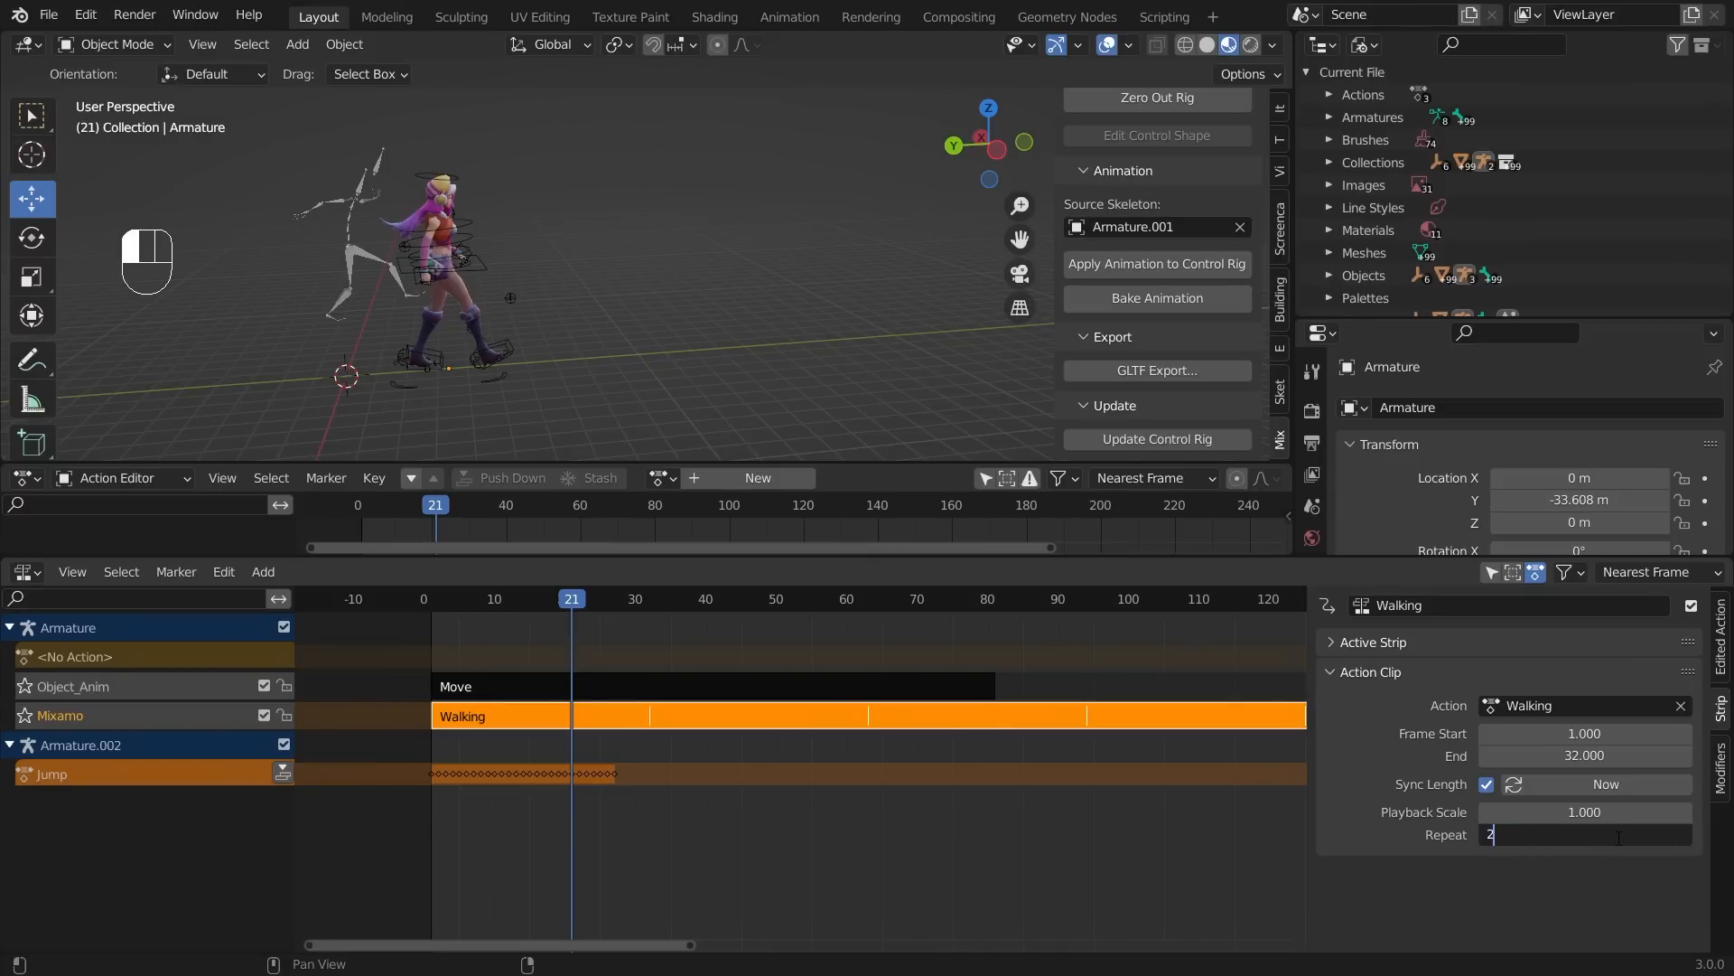
pyautogui.press('Return')
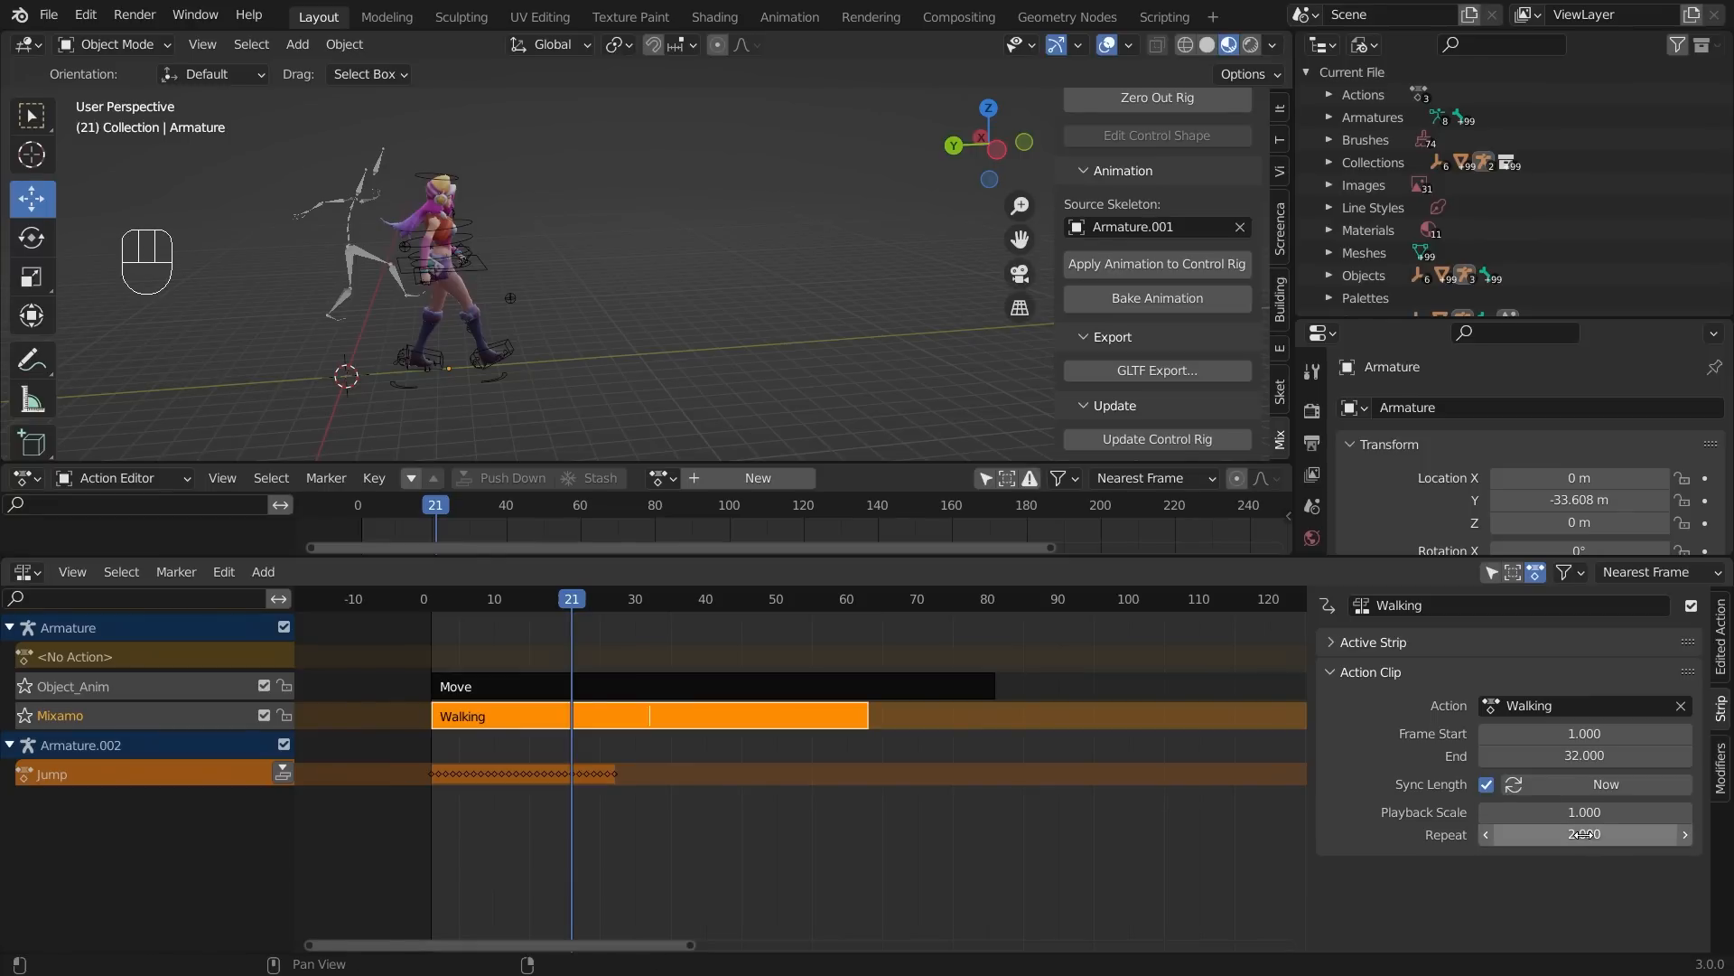
pyautogui.moveTo(1563, 835); pyautogui.dragTo(1596, 834)
pyautogui.click(950, 798)
# - Play the repeated walk with the Move strip from frame 0, and return to frame 0
pyautogui.moveTo(551, 594); pyautogui.dragTo(424, 600)
pyautogui.press('space')
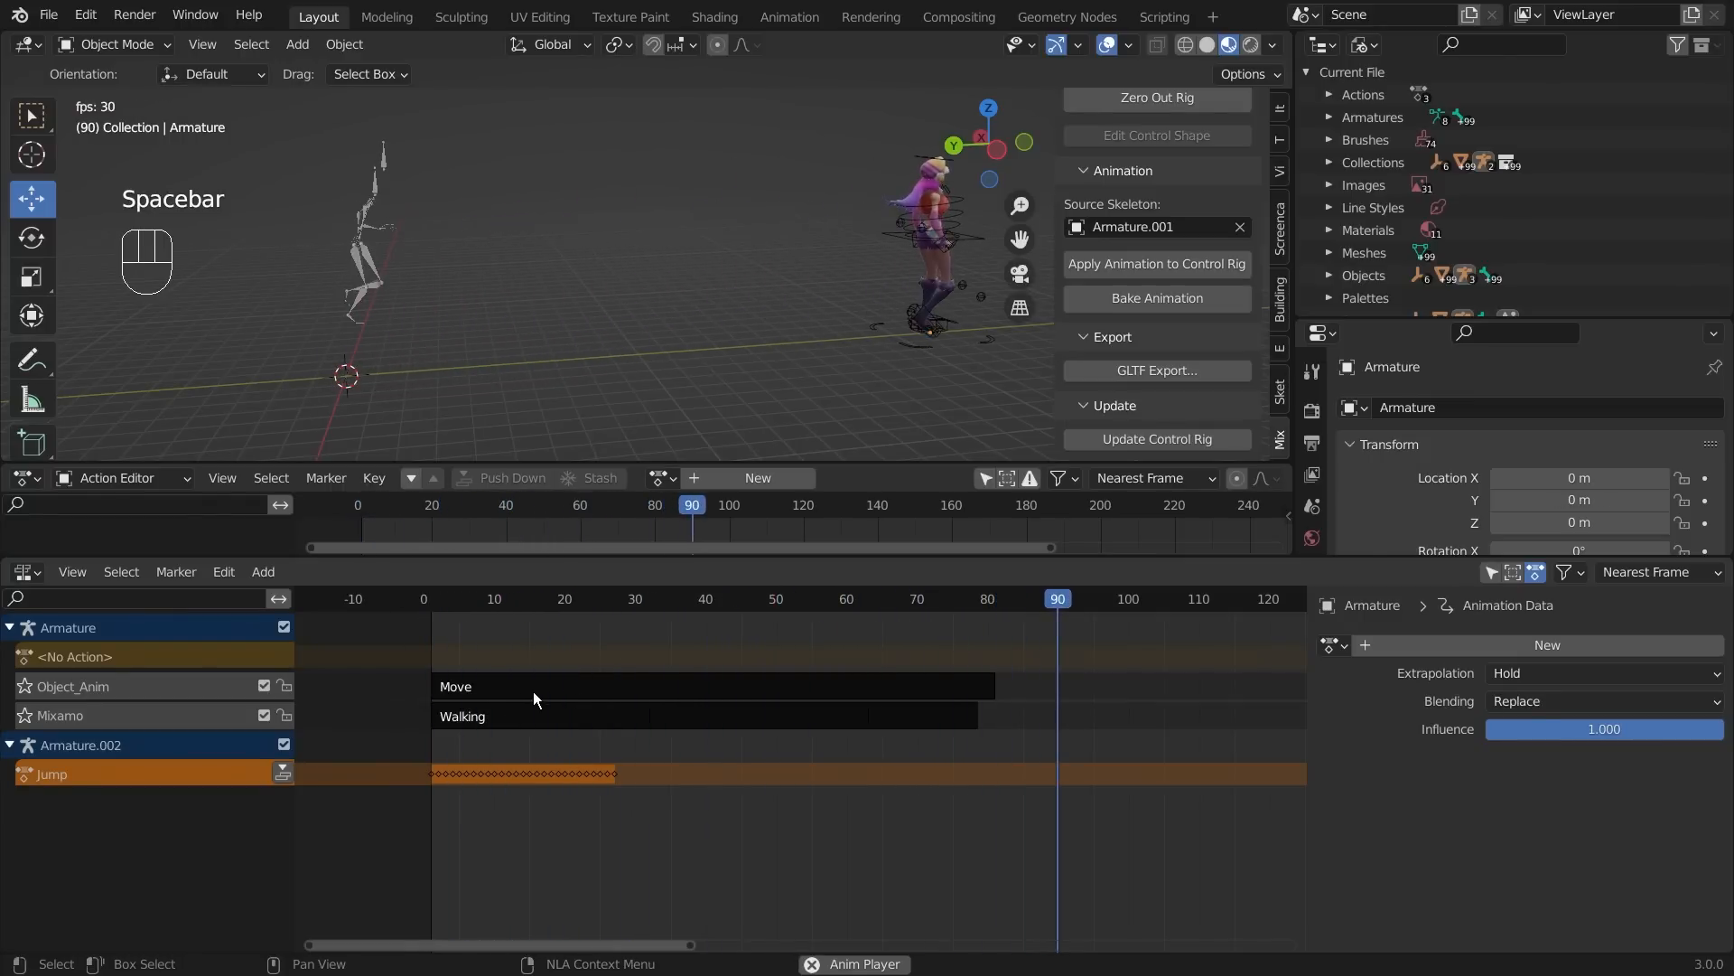
pyautogui.press('space')
pyautogui.moveTo(869, 302); pyautogui.dragTo(795, 287, button='middle')
pyautogui.moveTo(1043, 601); pyautogui.dragTo(349, 599)
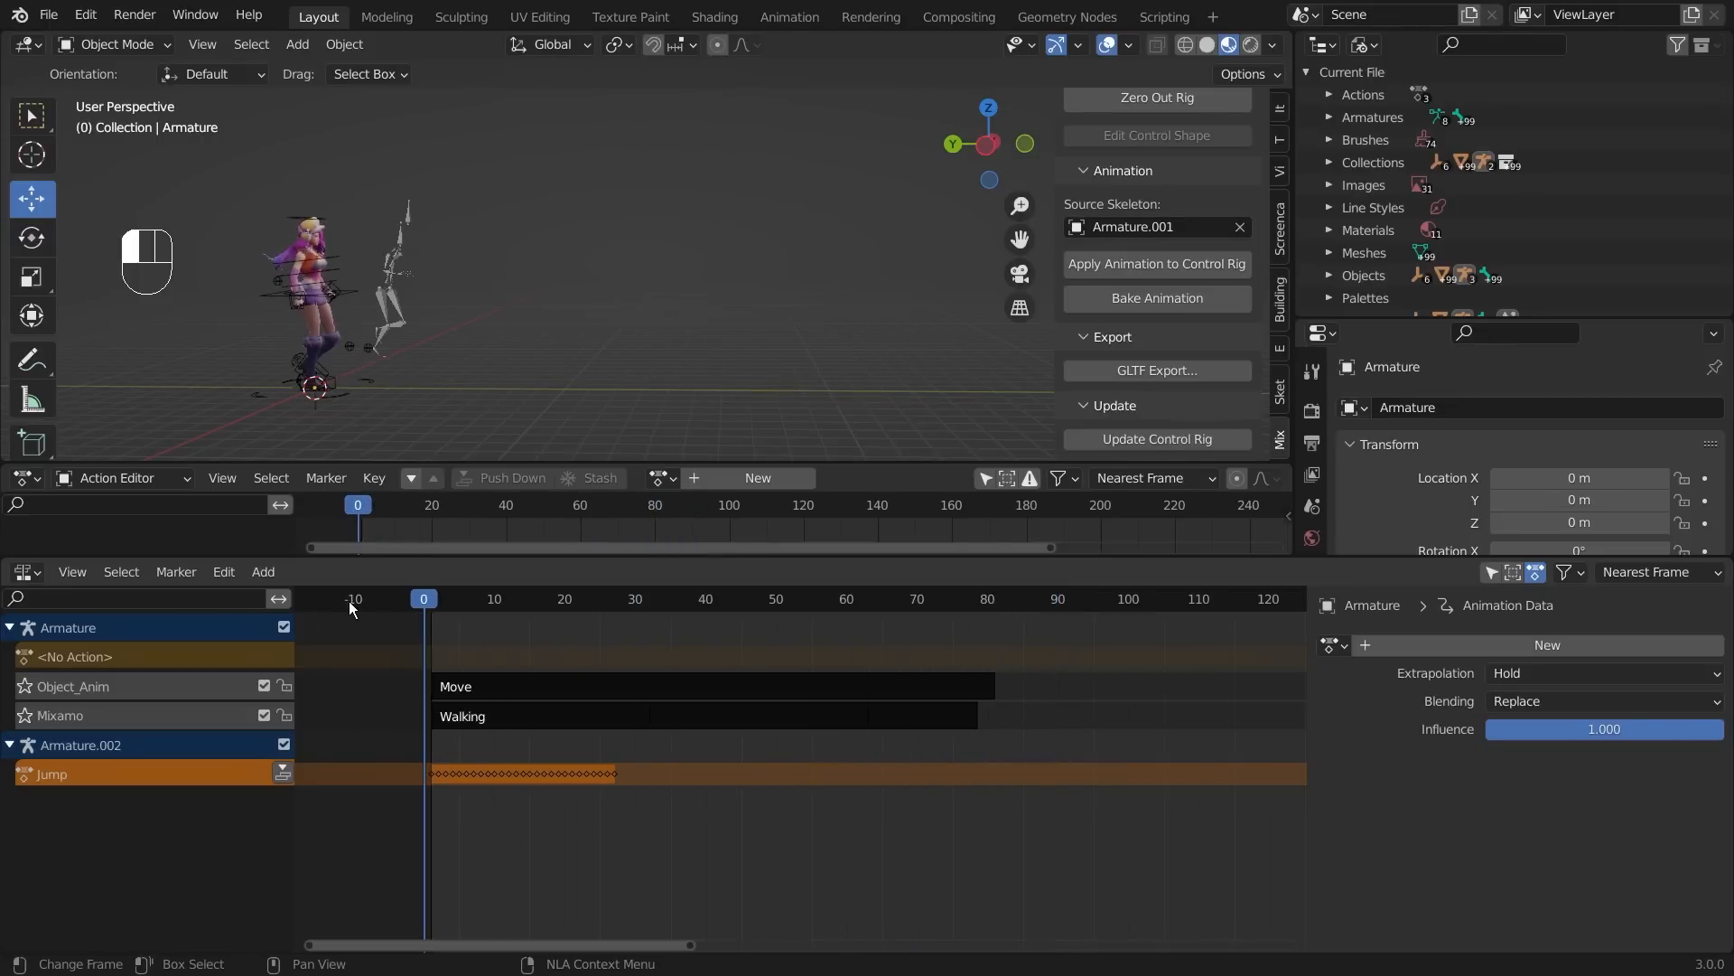
# - Shrink the NLA editor and scrub the combined animation to frame 79 and back to frame 0
pyautogui.moveTo(564, 258); pyautogui.dragTo(460, 256, button='middle')
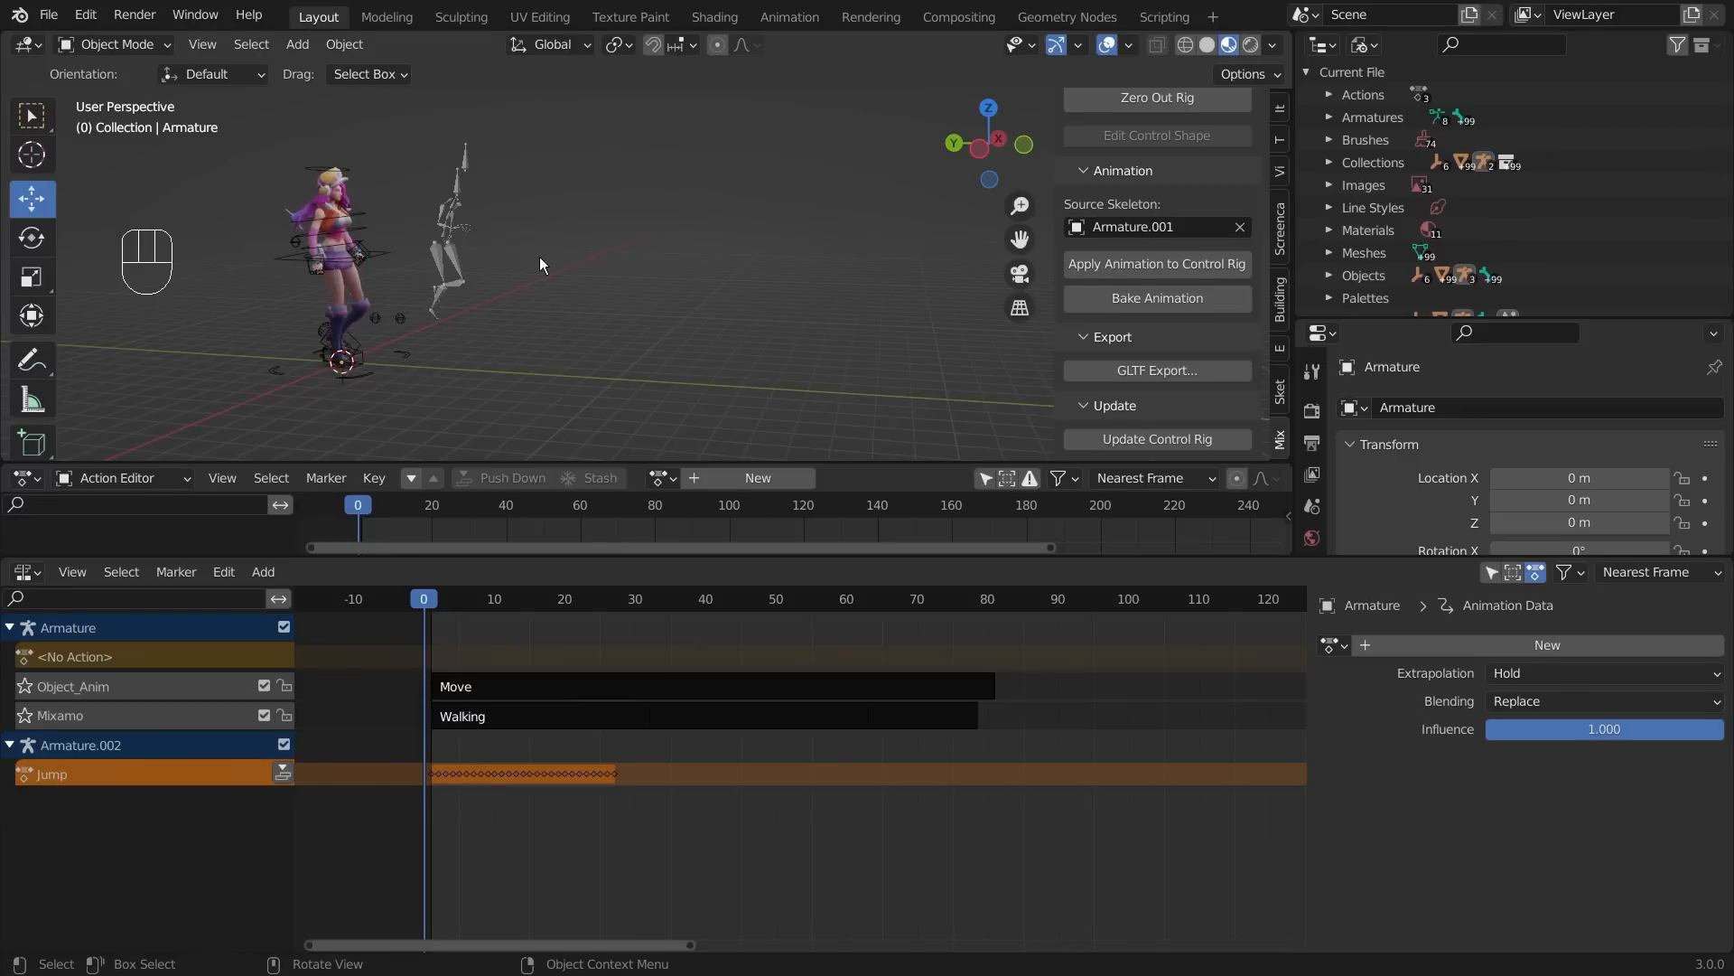
pyautogui.moveTo(795, 557); pyautogui.dragTo(651, 658)
pyautogui.moveTo(426, 704); pyautogui.dragTo(980, 690)
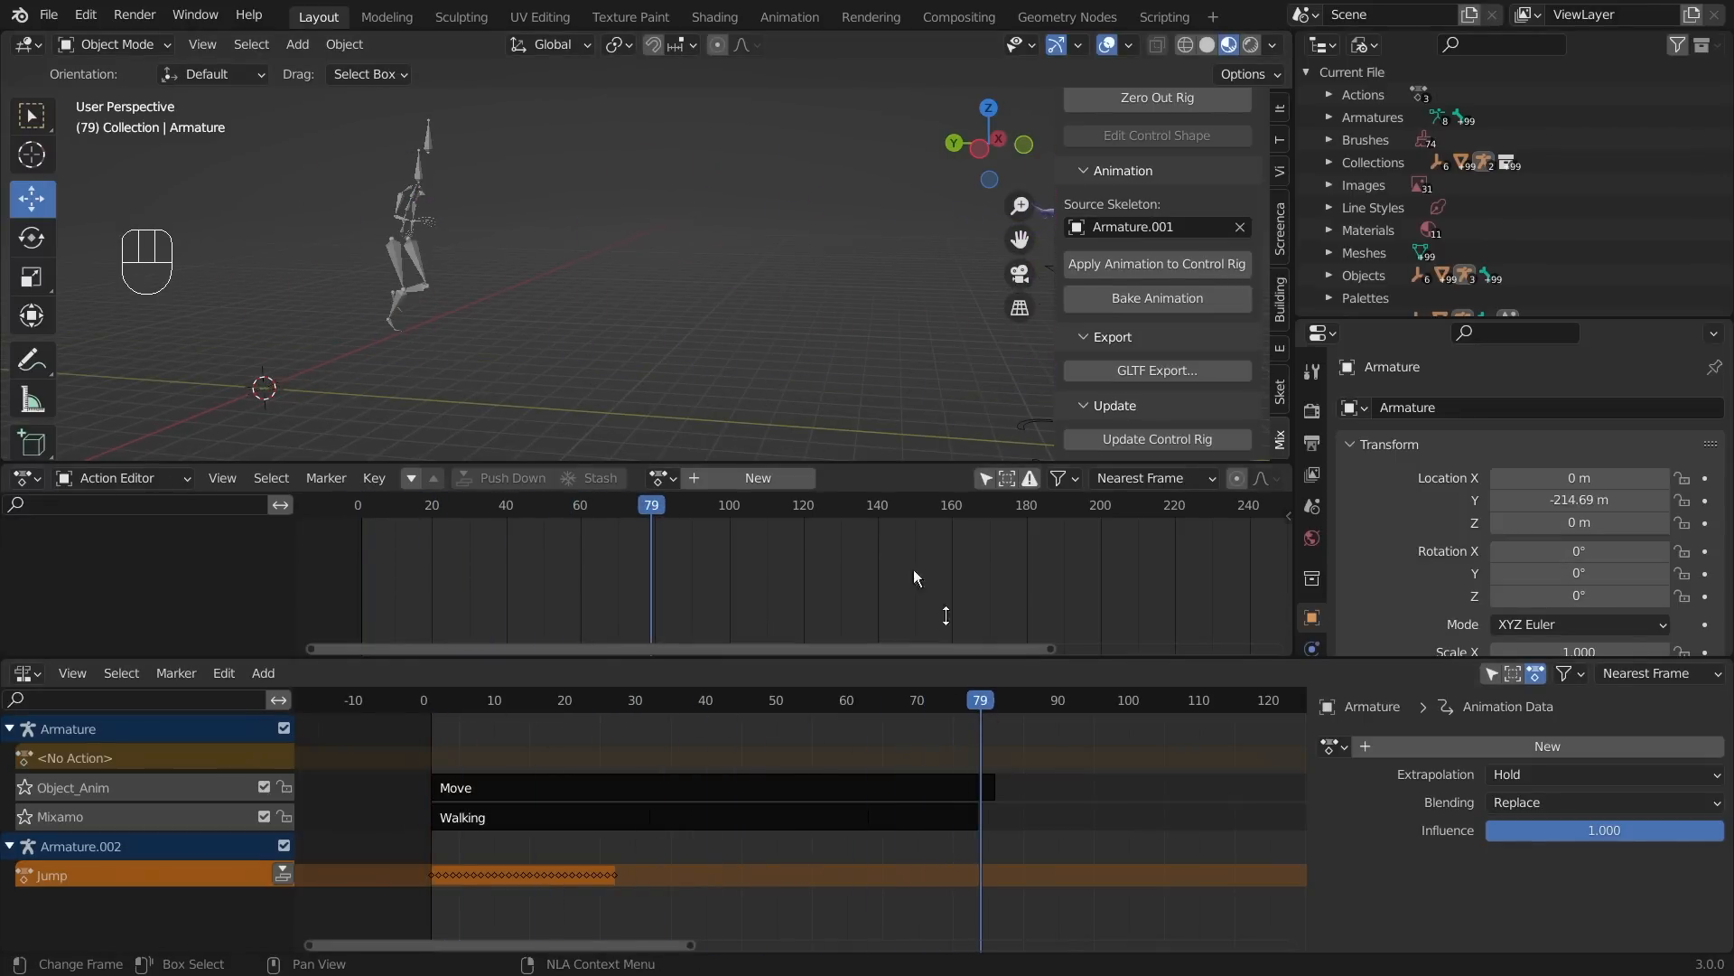
pyautogui.keyDown('shift'); pyautogui.moveTo(817, 333); pyautogui.dragTo(608, 333, button='middle'); pyautogui.keyUp('shift')
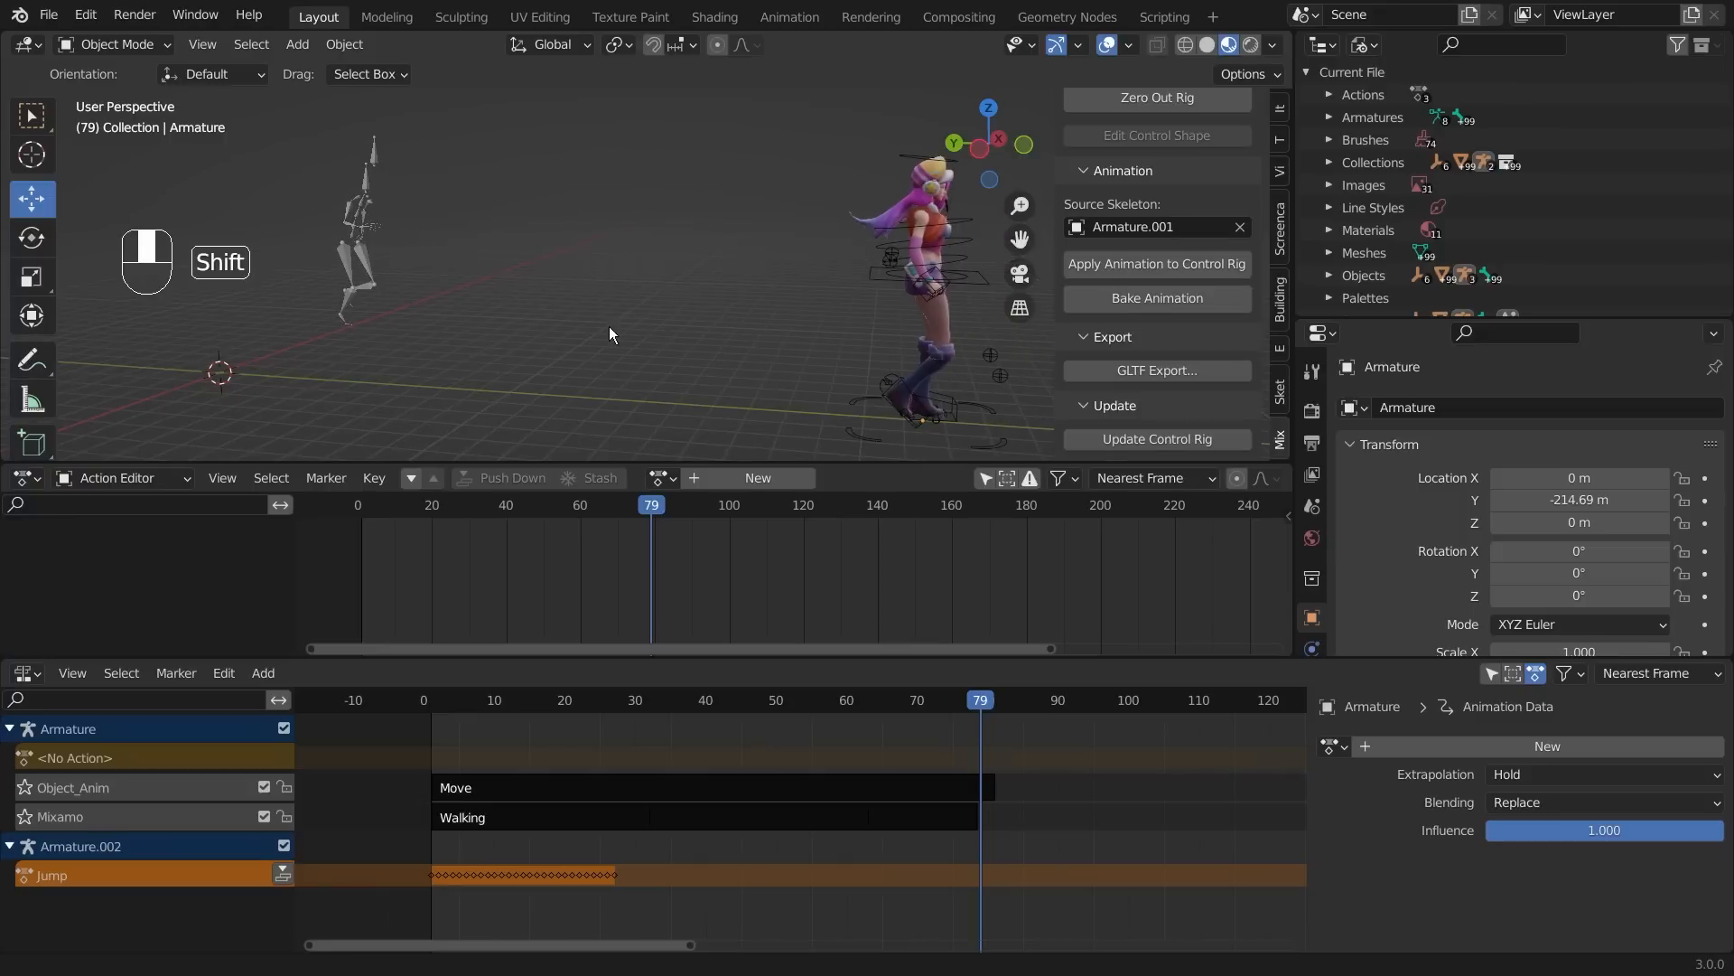
pyautogui.moveTo(976, 697); pyautogui.dragTo(424, 713)
# - Select the character's control rig and replace its Mixamo source skeleton with Armature.002
pyautogui.moveTo(426, 305)
pyautogui.mouseDown(button='middle')
pyautogui.moveTo(360, 282)
pyautogui.moveTo(403, 294)
pyautogui.mouseUp(button='middle')
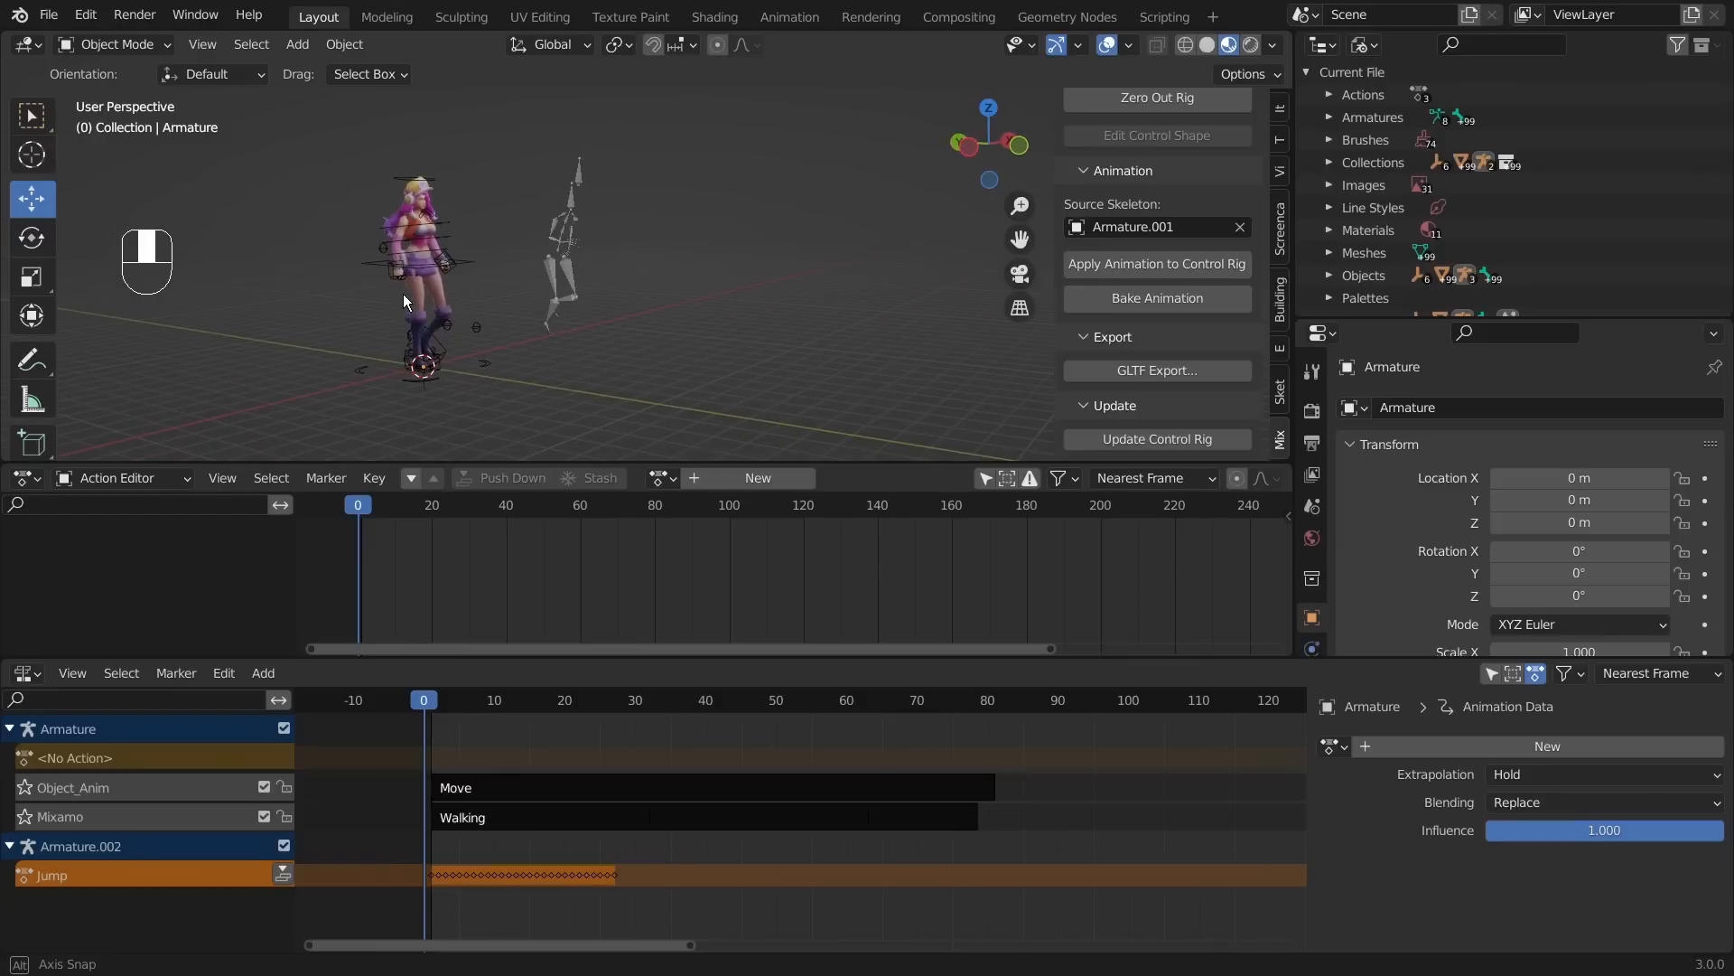
pyautogui.click(427, 375)
pyautogui.moveTo(533, 204); pyautogui.dragTo(711, 274, button='middle')
pyautogui.keyDown('shift'); pyautogui.moveTo(836, 304); pyautogui.dragTo(498, 282, button='middle'); pyautogui.keyUp('shift')
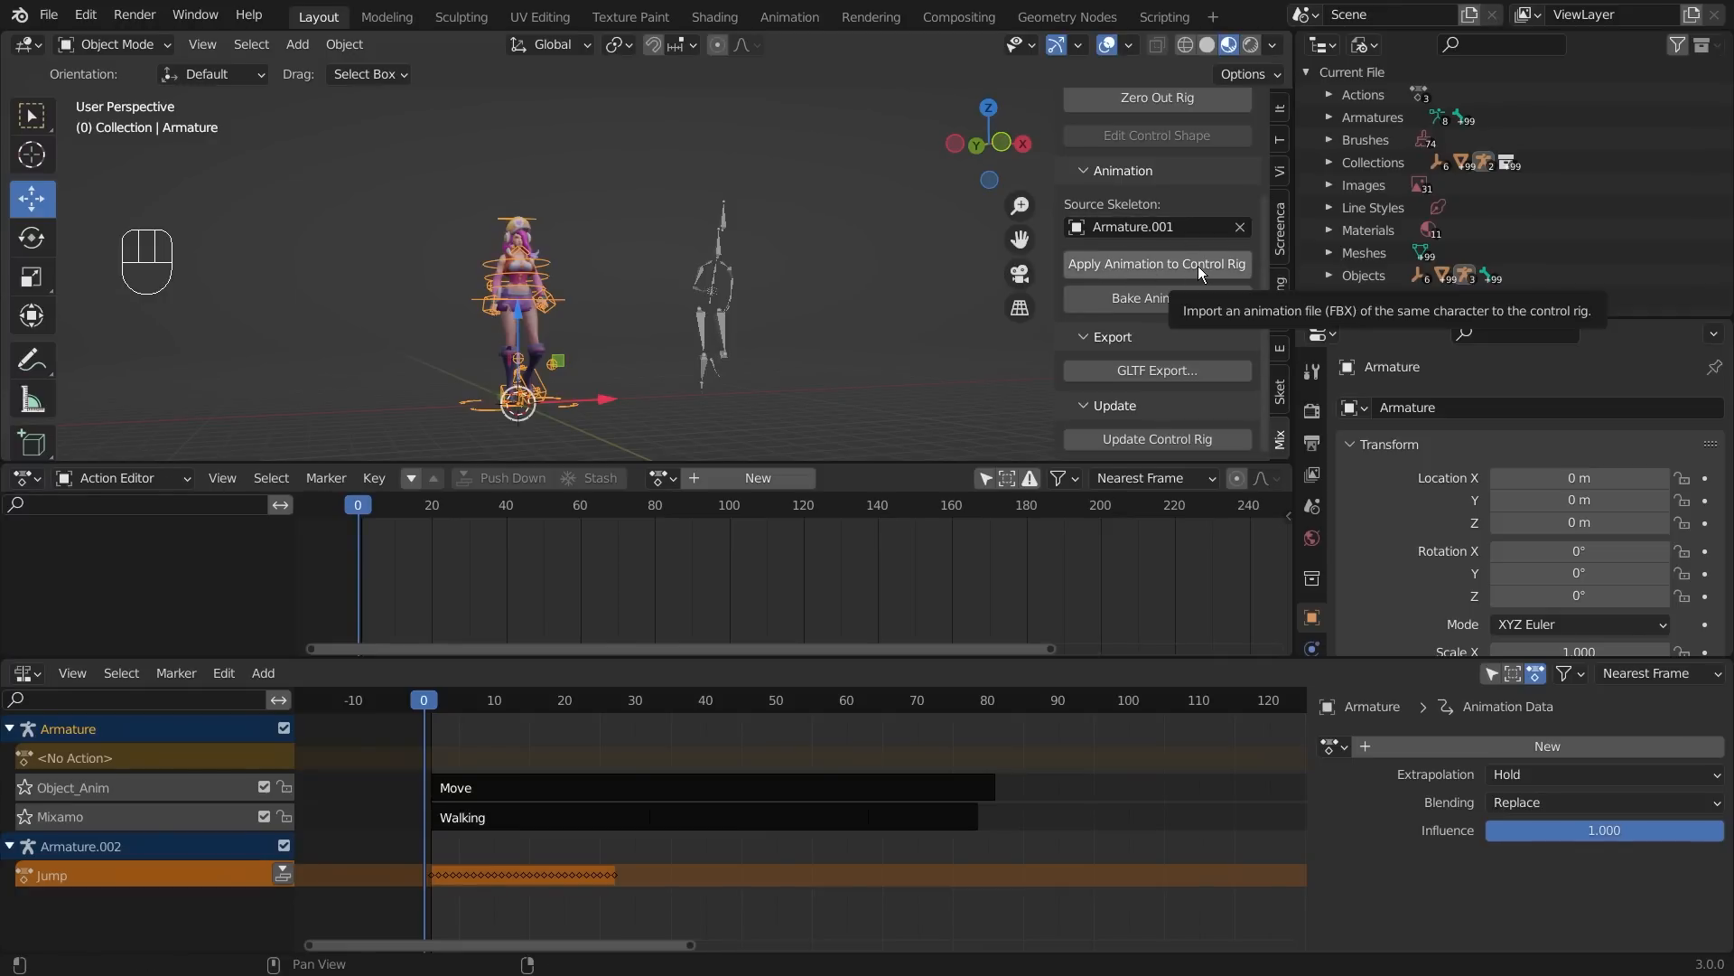
pyautogui.click(1241, 228)
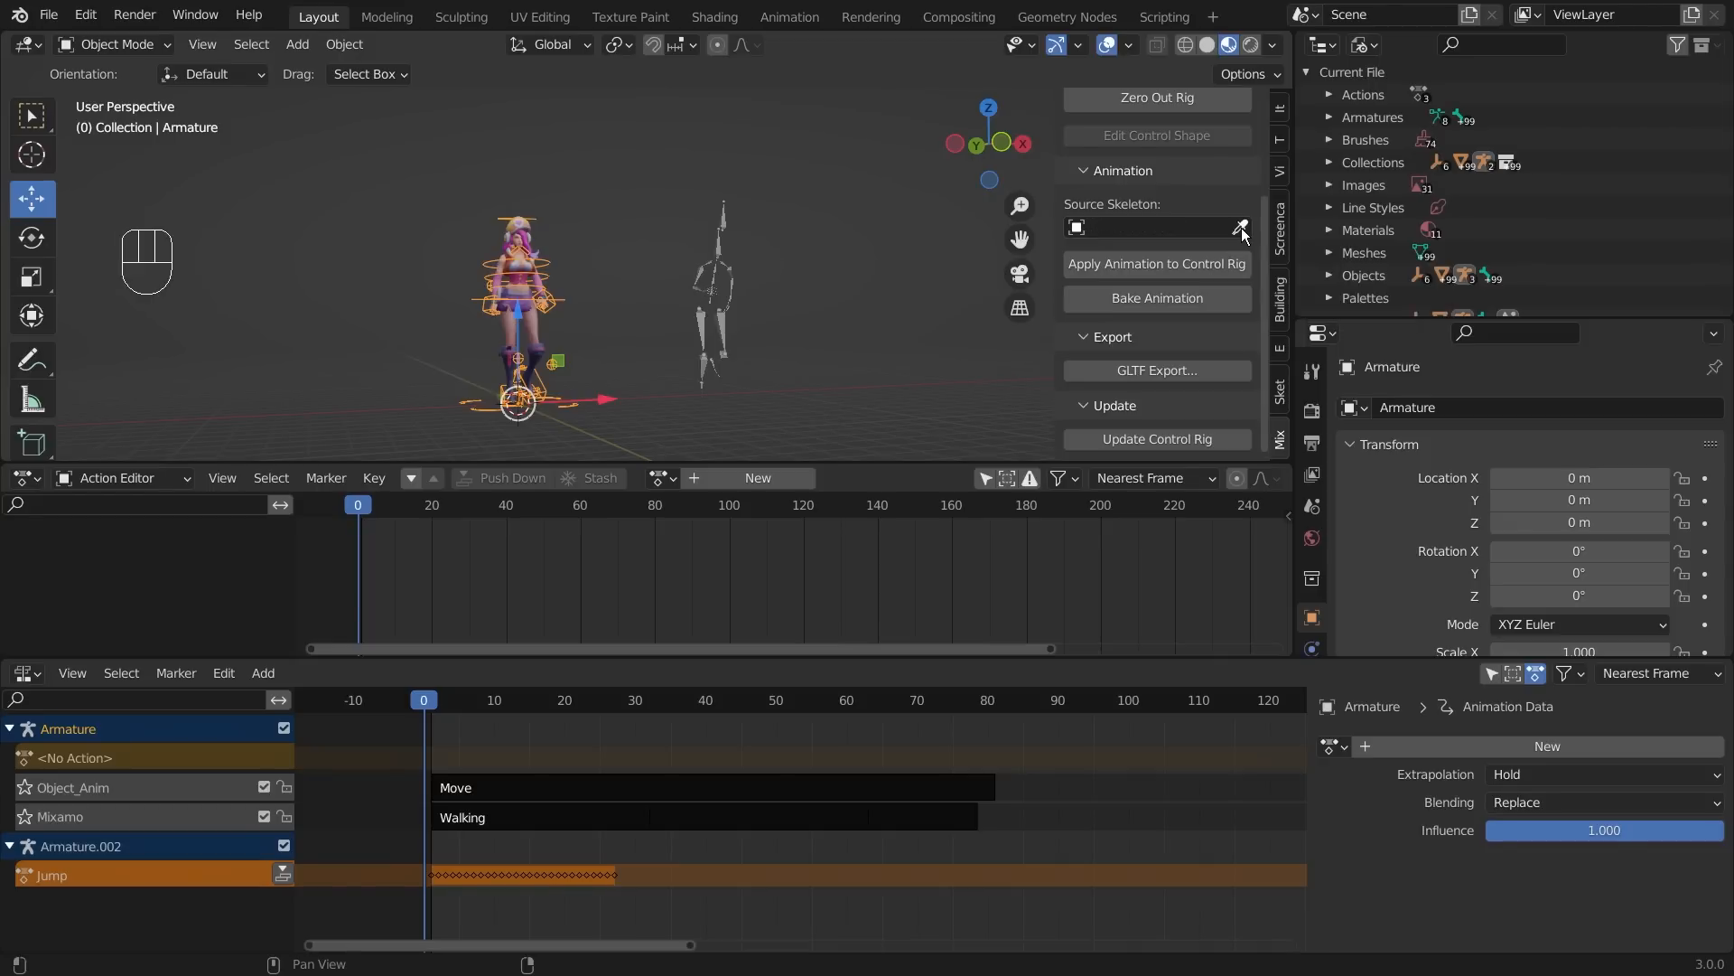
pyautogui.click(1241, 227)
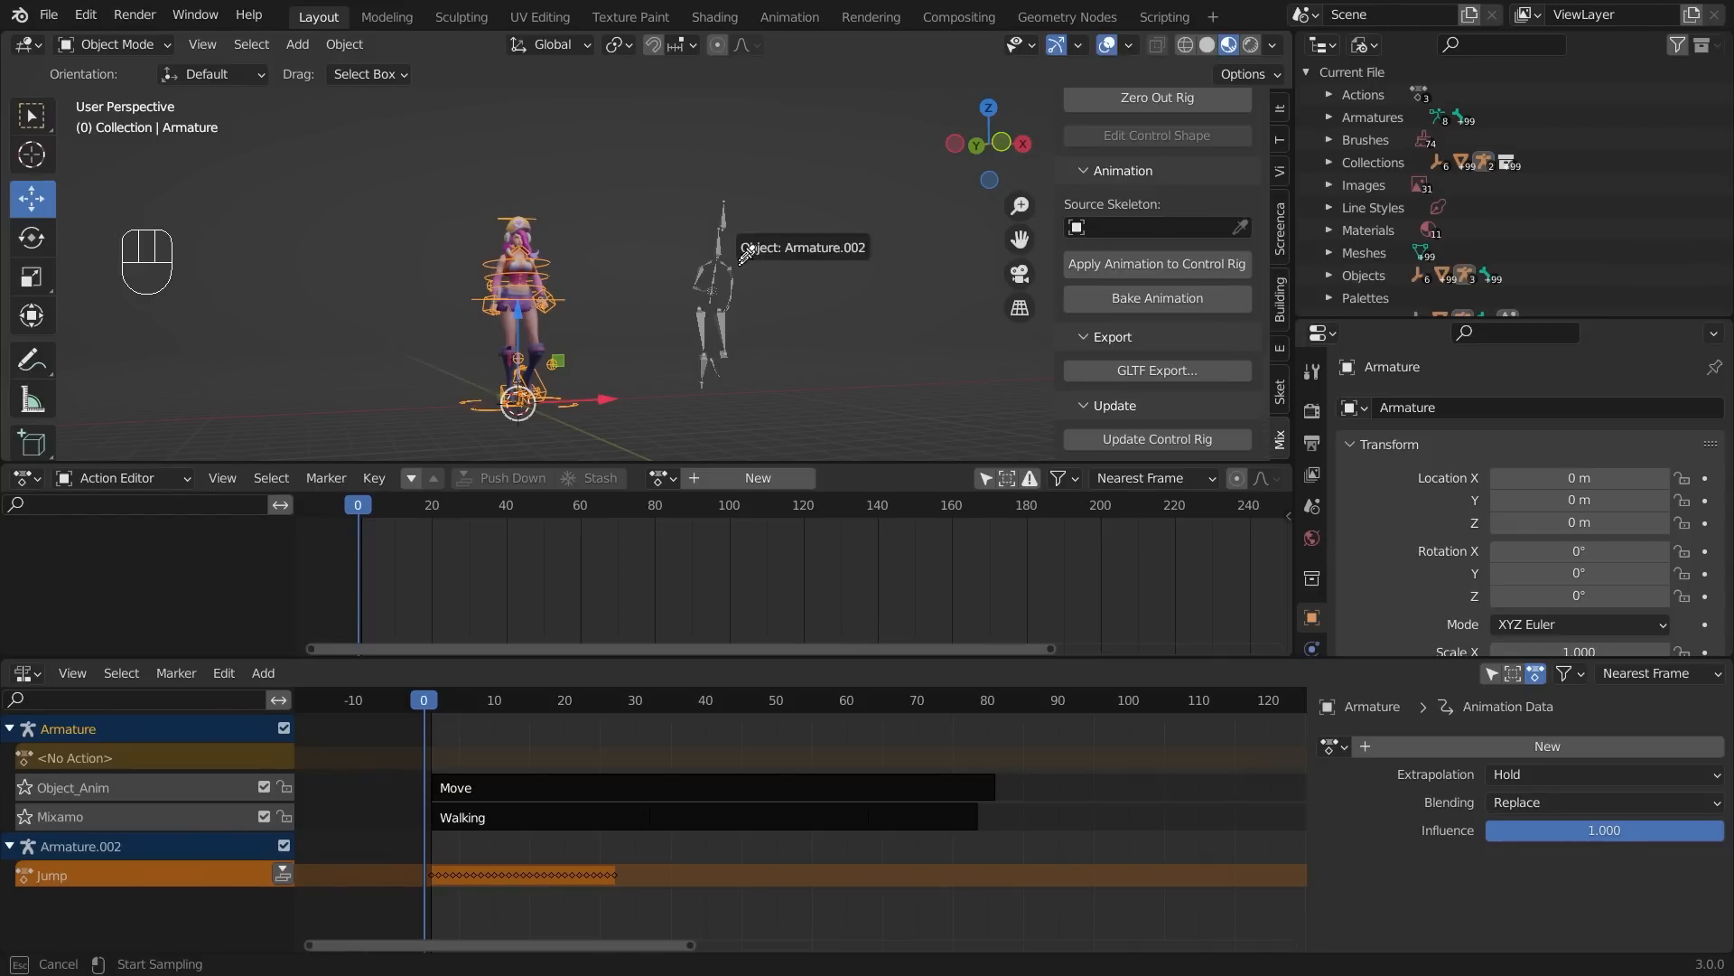
pyautogui.click(736, 215)
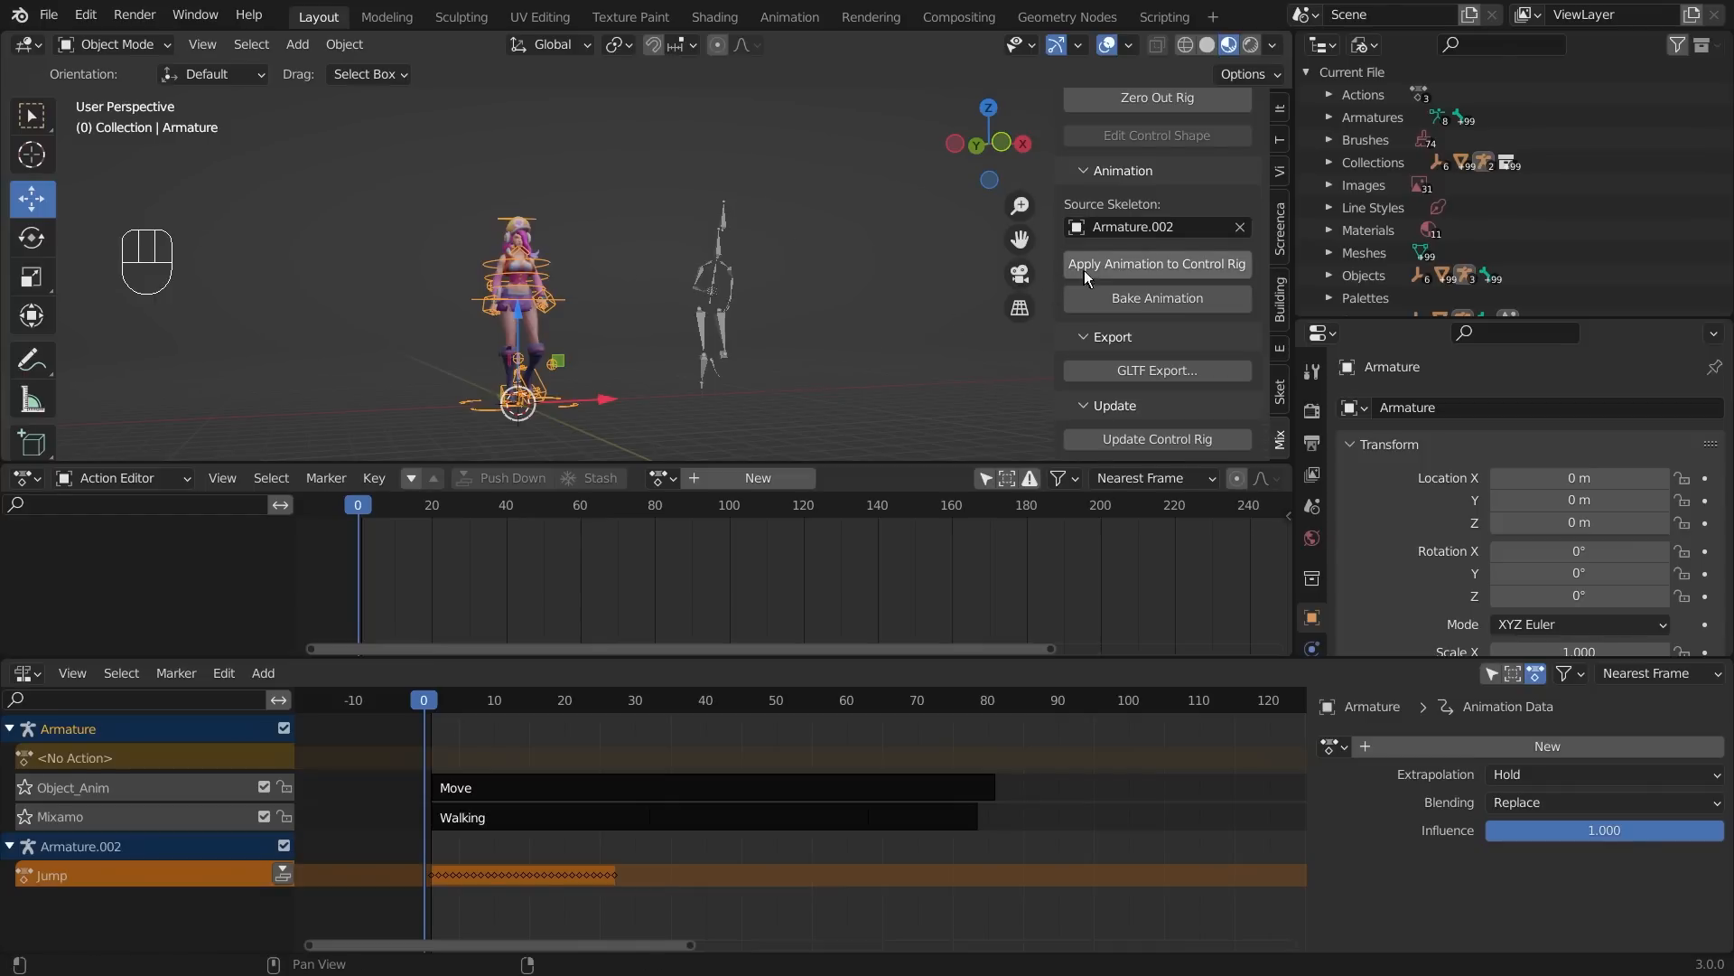
# - Apply the Armature.002 jump animation to the control rig and play it back in the viewport
pyautogui.click(1143, 265)
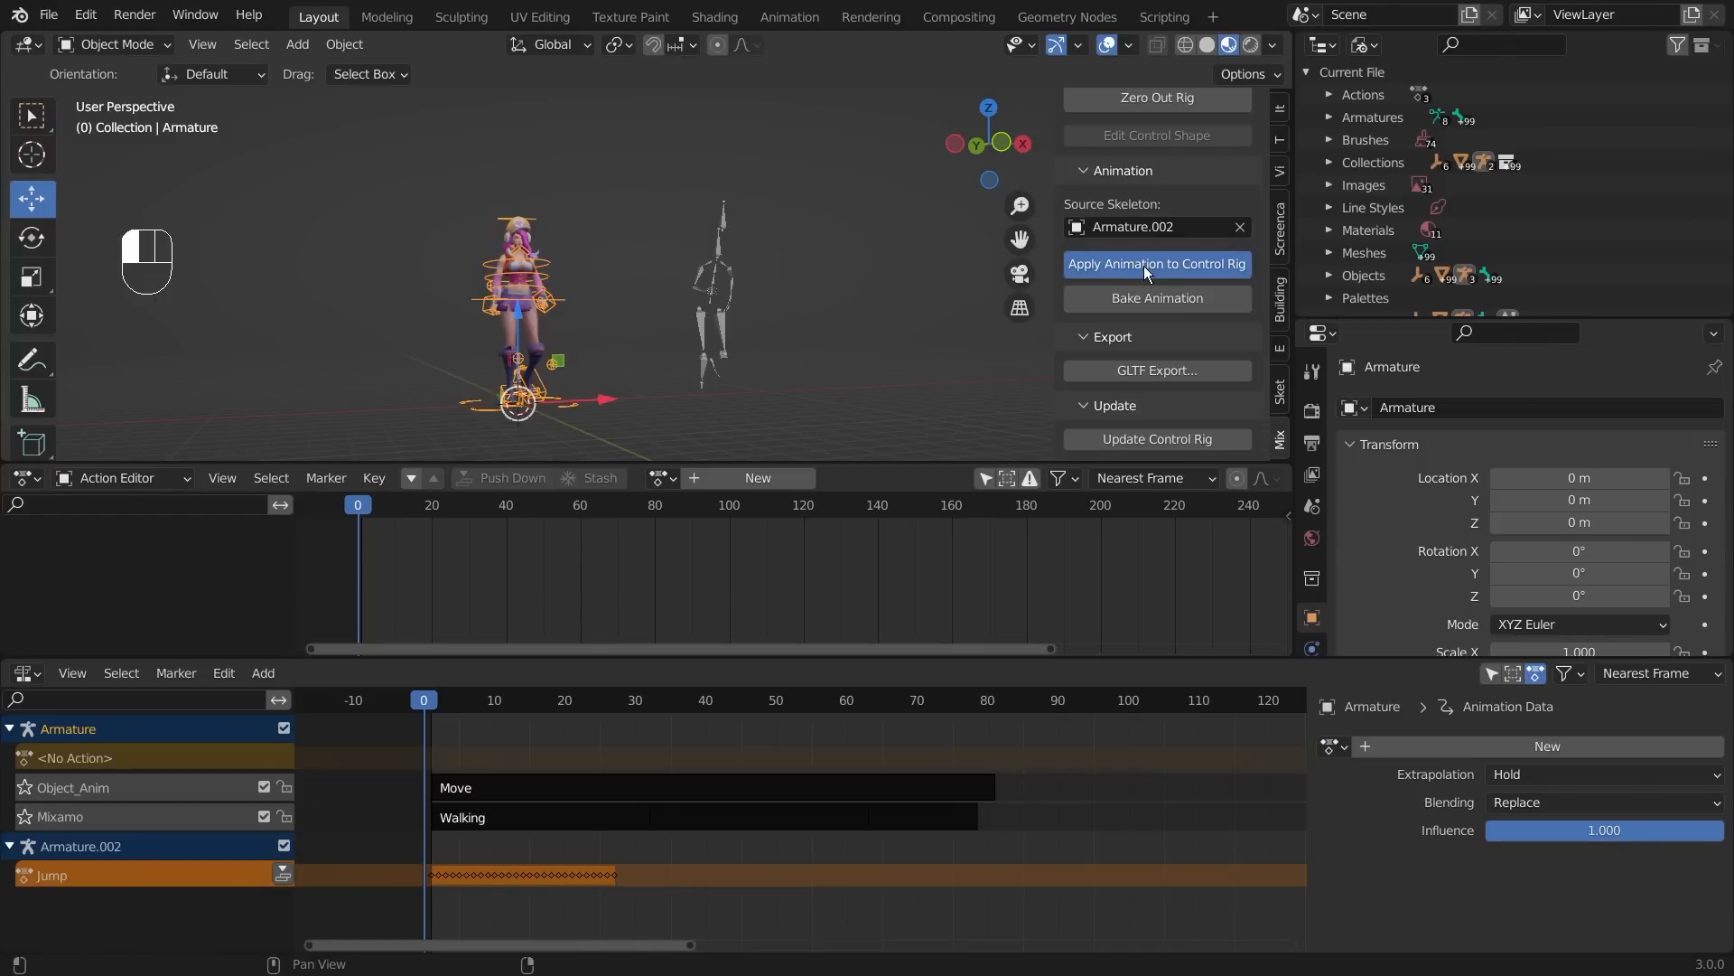
pyautogui.moveTo(343, 303); pyautogui.dragTo(370, 317, button='middle')
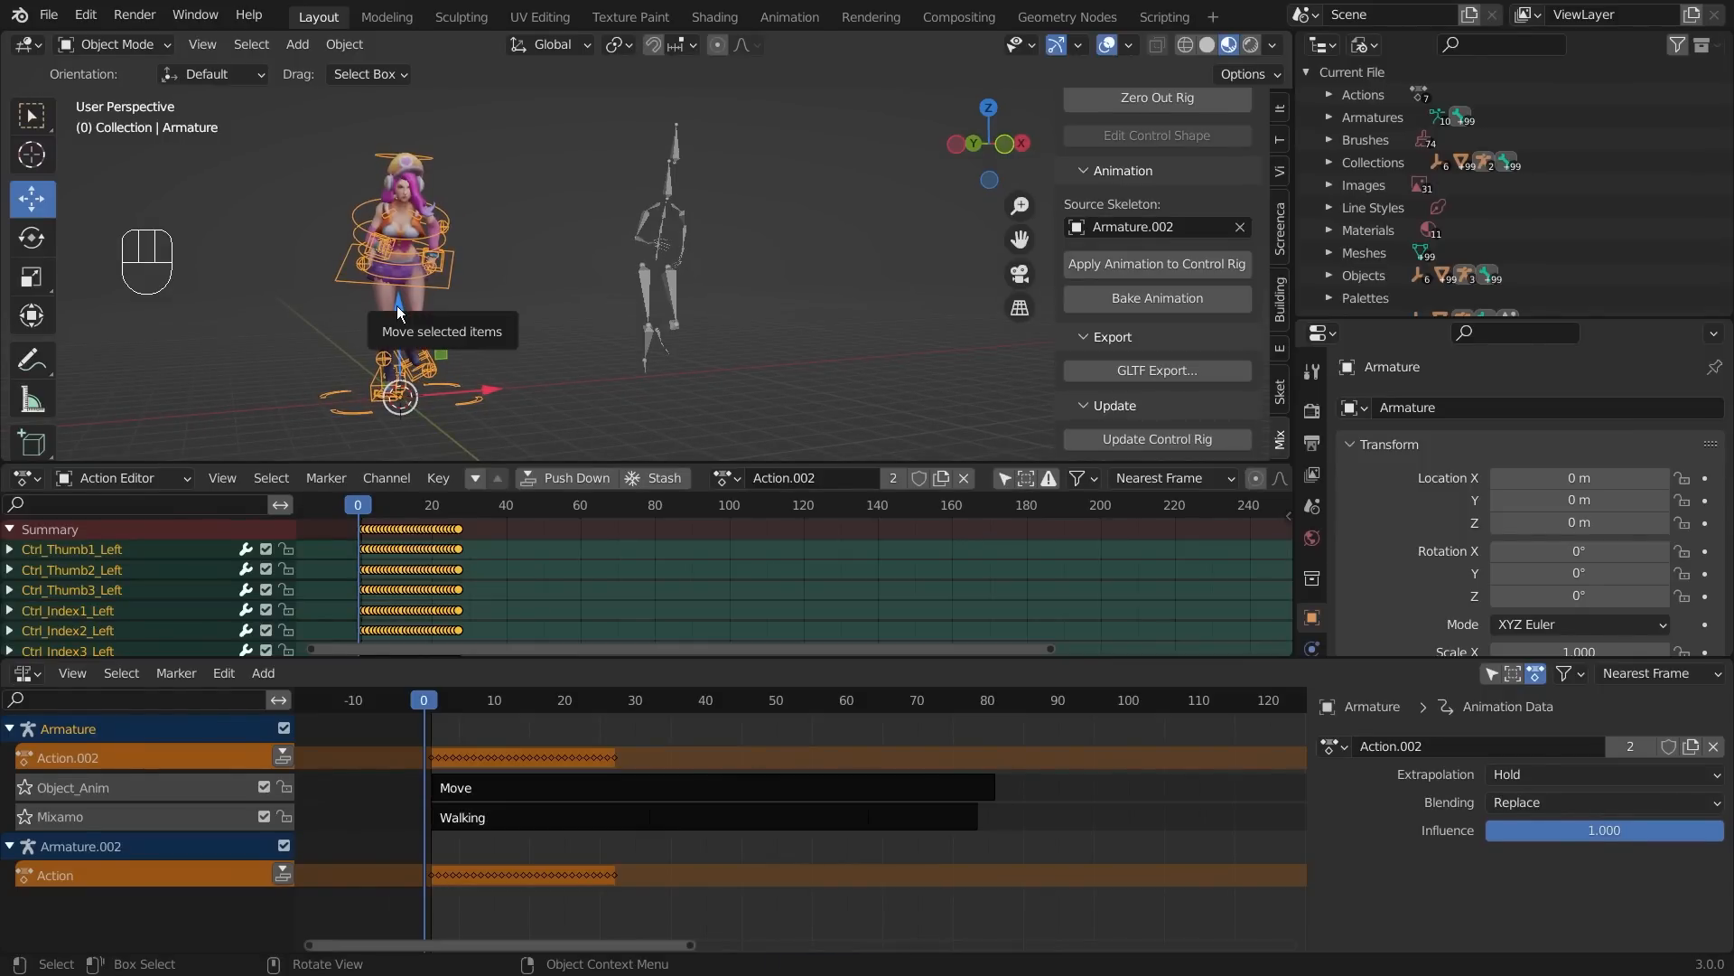
pyautogui.press('space')
pyautogui.press('space')
pyautogui.press('space')
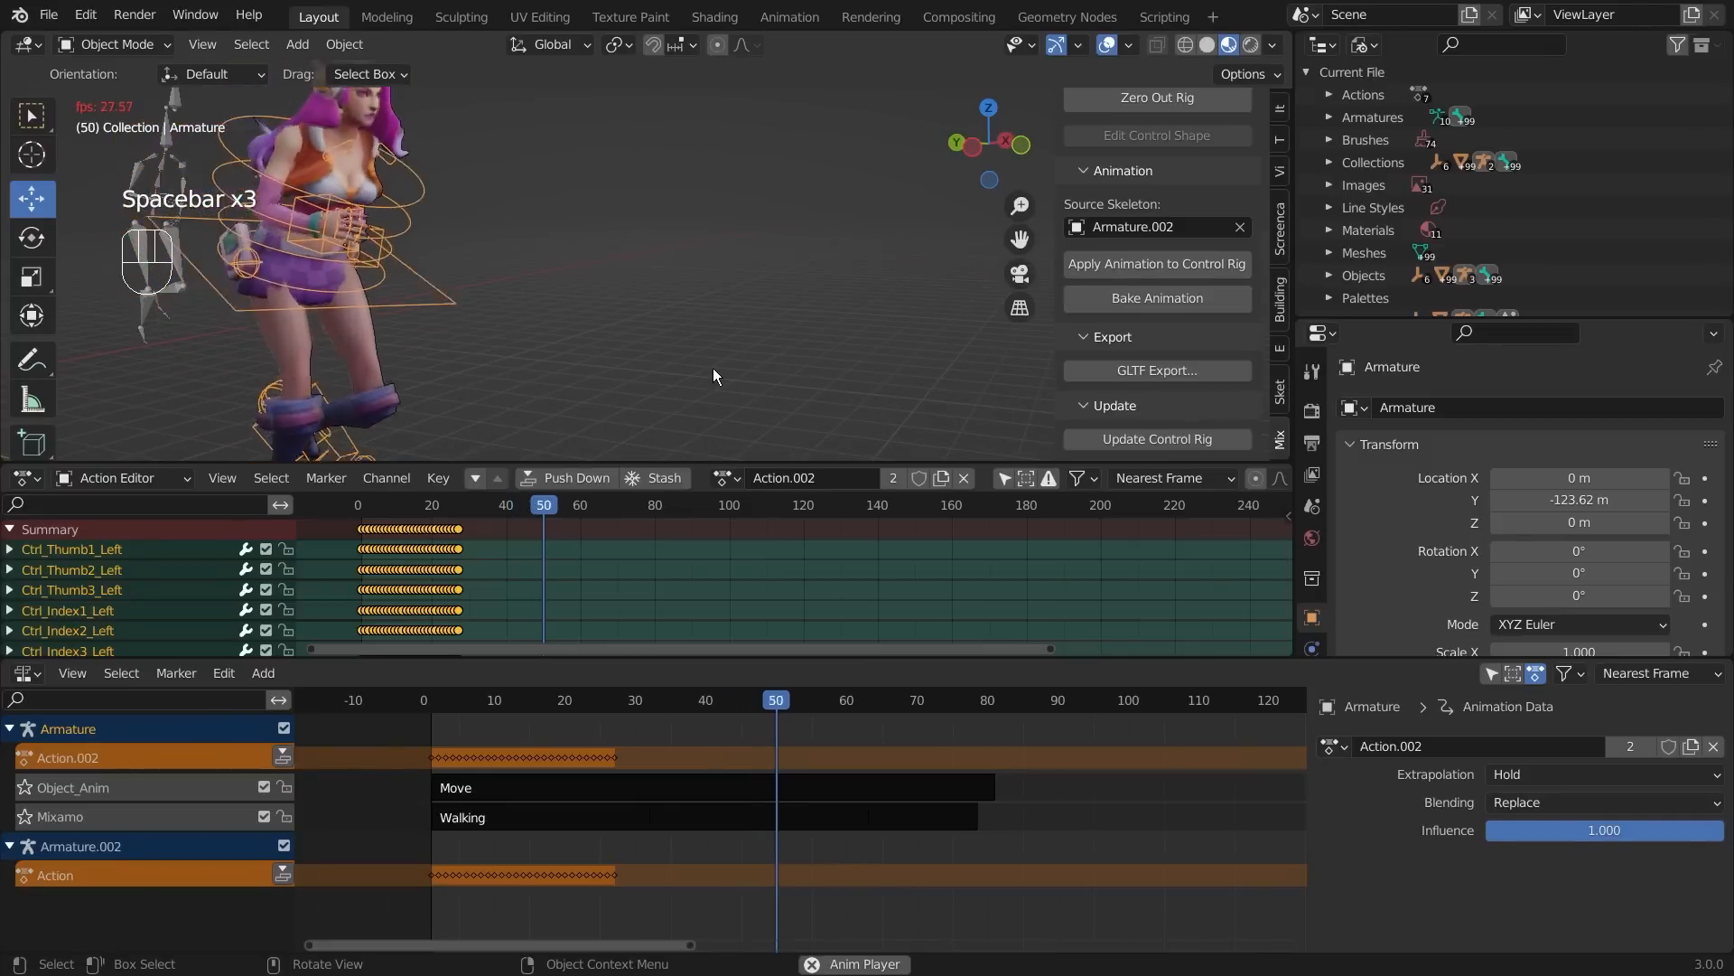
pyautogui.press('space')
pyautogui.scroll(-3, 775, 367)
pyautogui.moveTo(775, 367); pyautogui.dragTo(687, 380, button='middle')
# - Rename the control rig's jump action as Girl_Jump
pyautogui.click(841, 480)
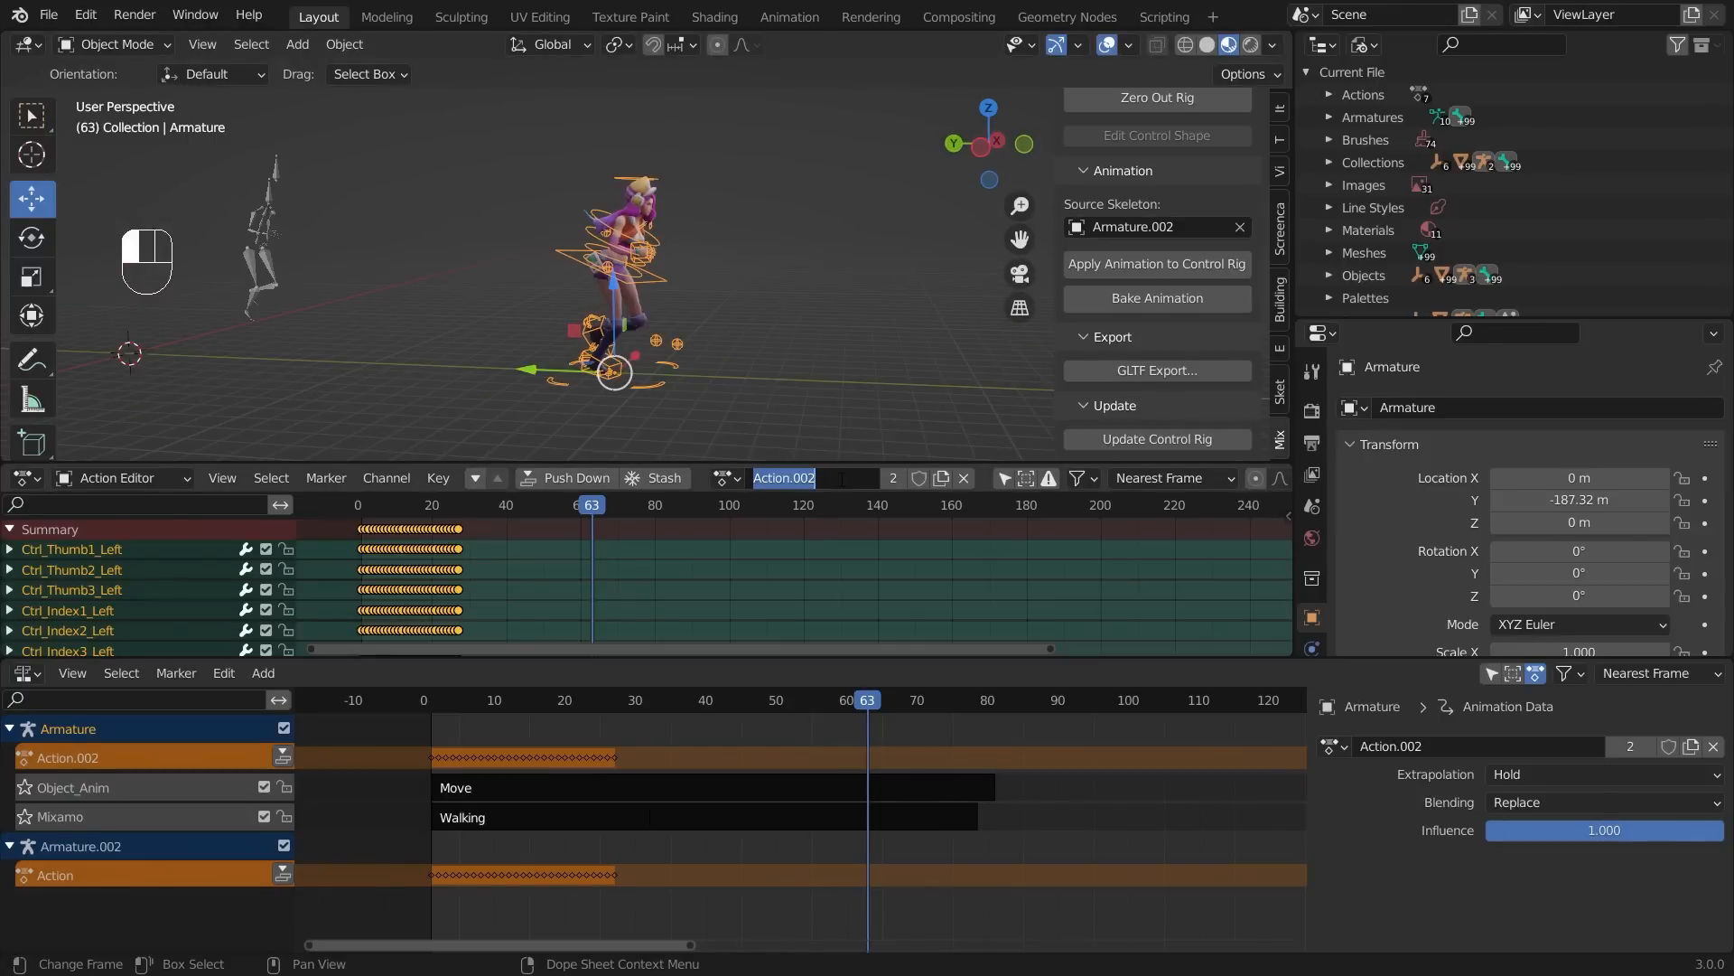
pyautogui.write('and')
pyautogui.press('BackSpace')
pyautogui.press('BackSpace')
pyautogui.press('BackSpace')
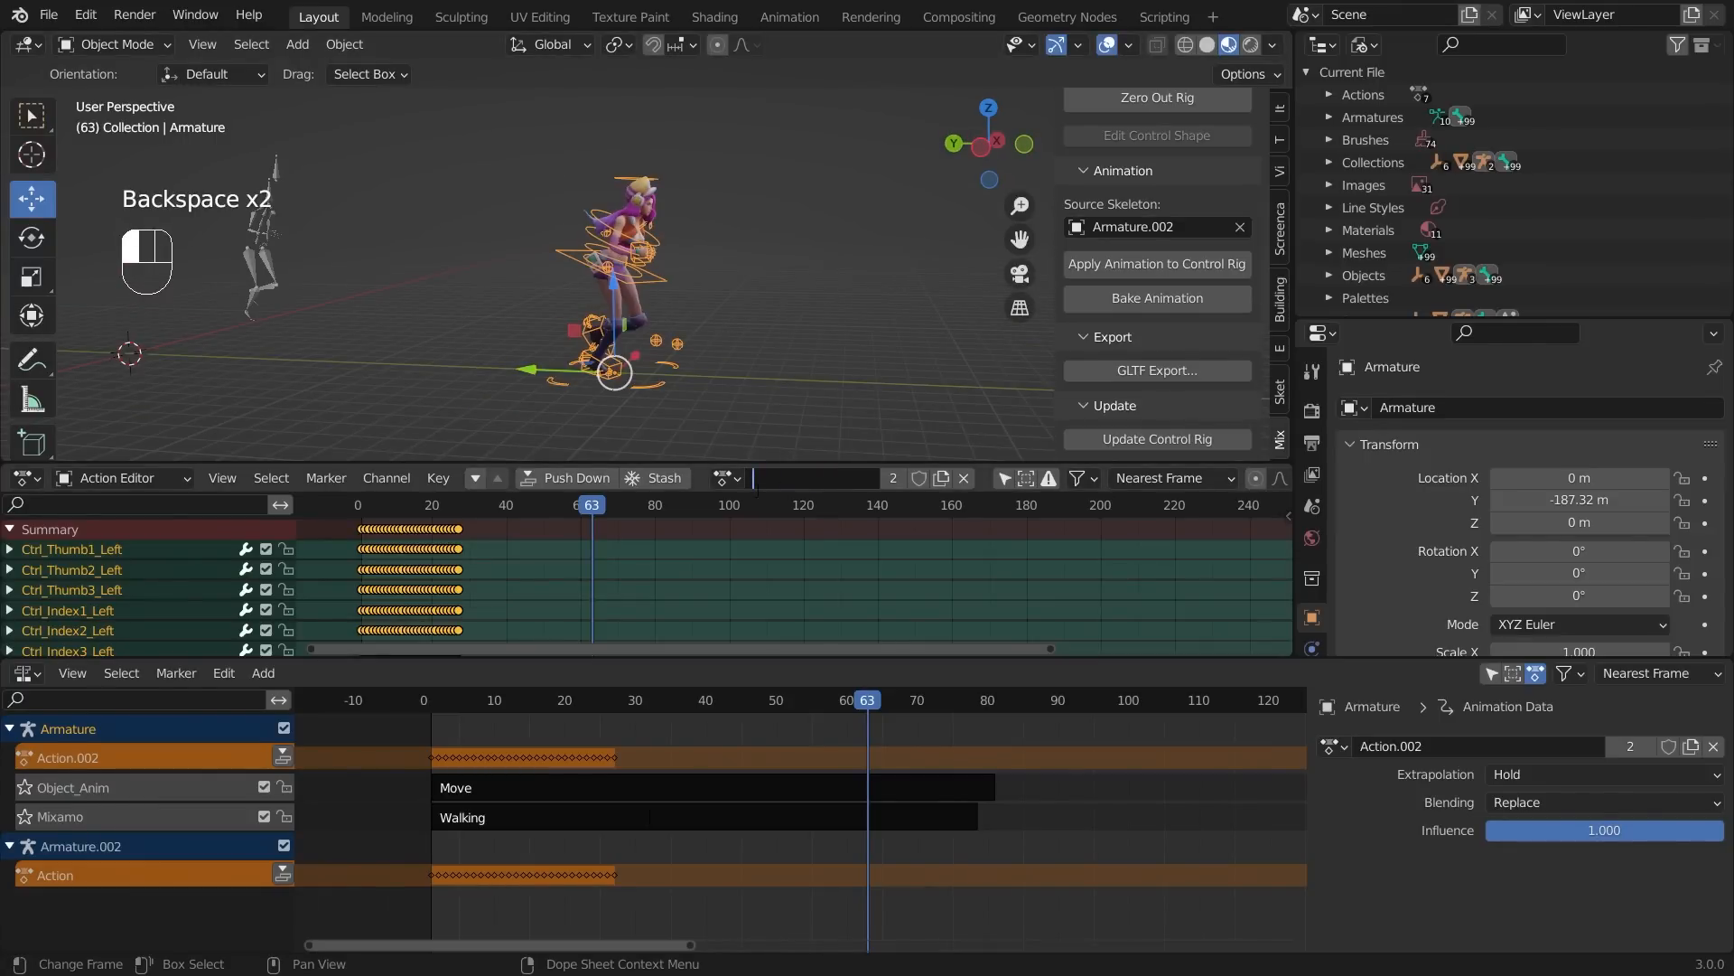
pyautogui.click(727, 478)
pyautogui.click(727, 478)
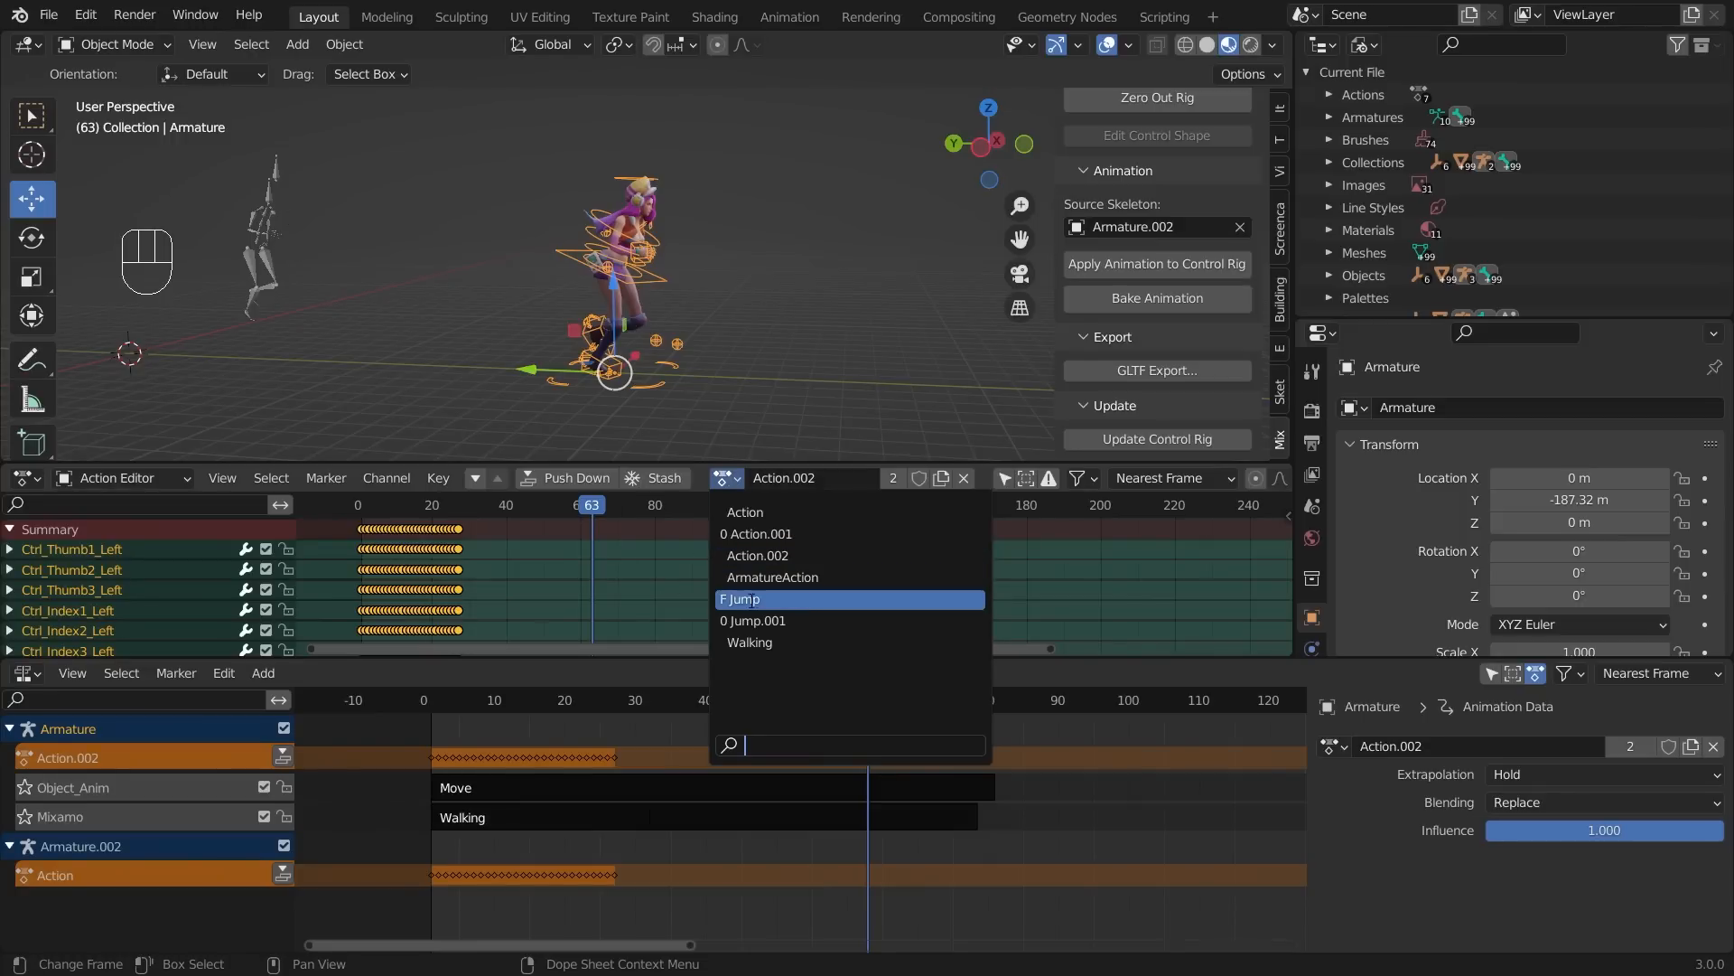
pyautogui.doubleClick(818, 479)
pyautogui.write('G')
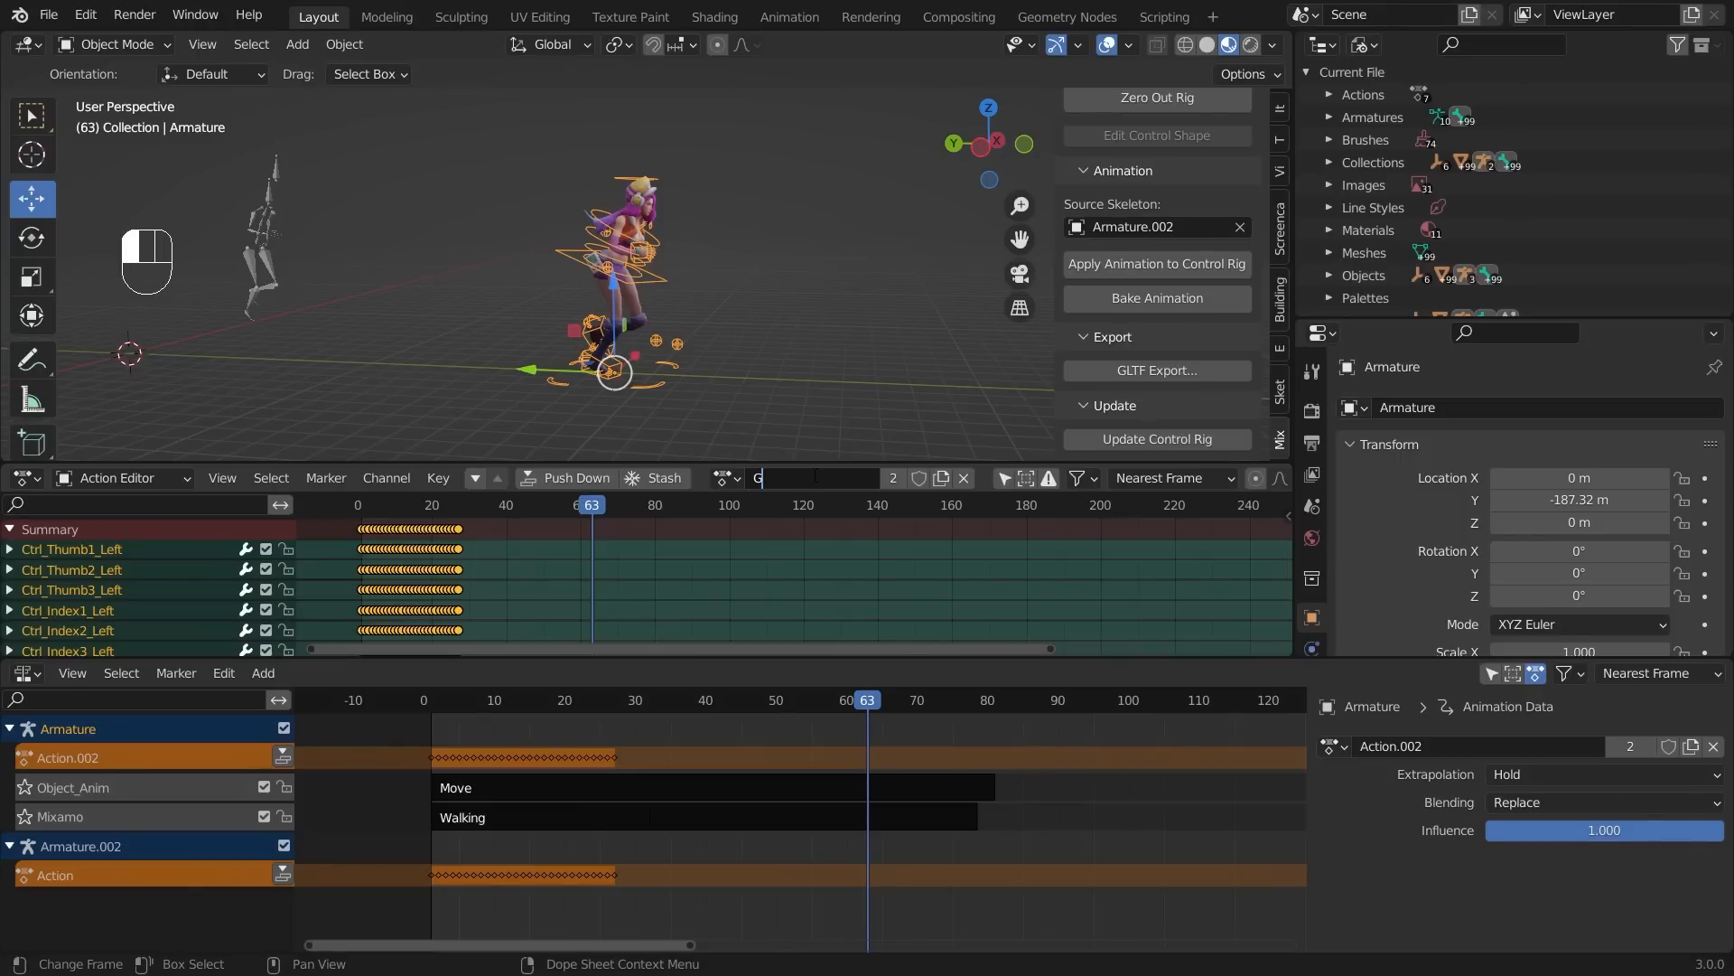
pyautogui.write('irl_Jump')
pyautogui.press('Return')
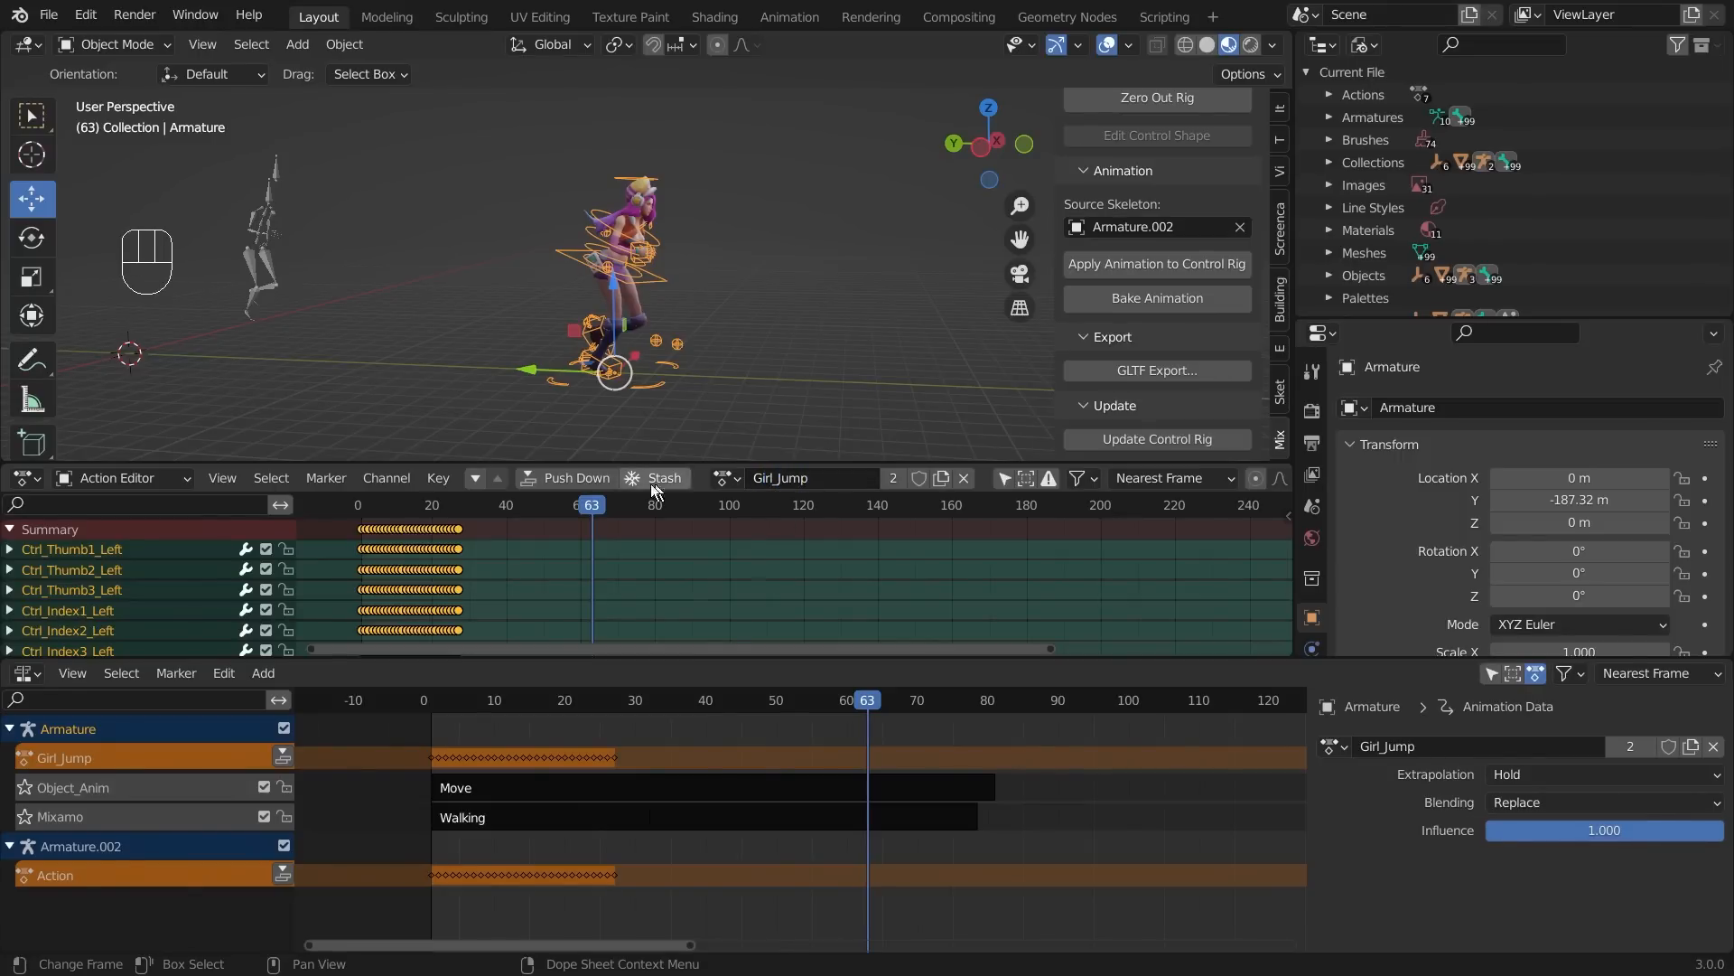
# - Push the Girl_Jump action down to its own NLA strip and play the combined animation from frame 0
pyautogui.click(582, 480)
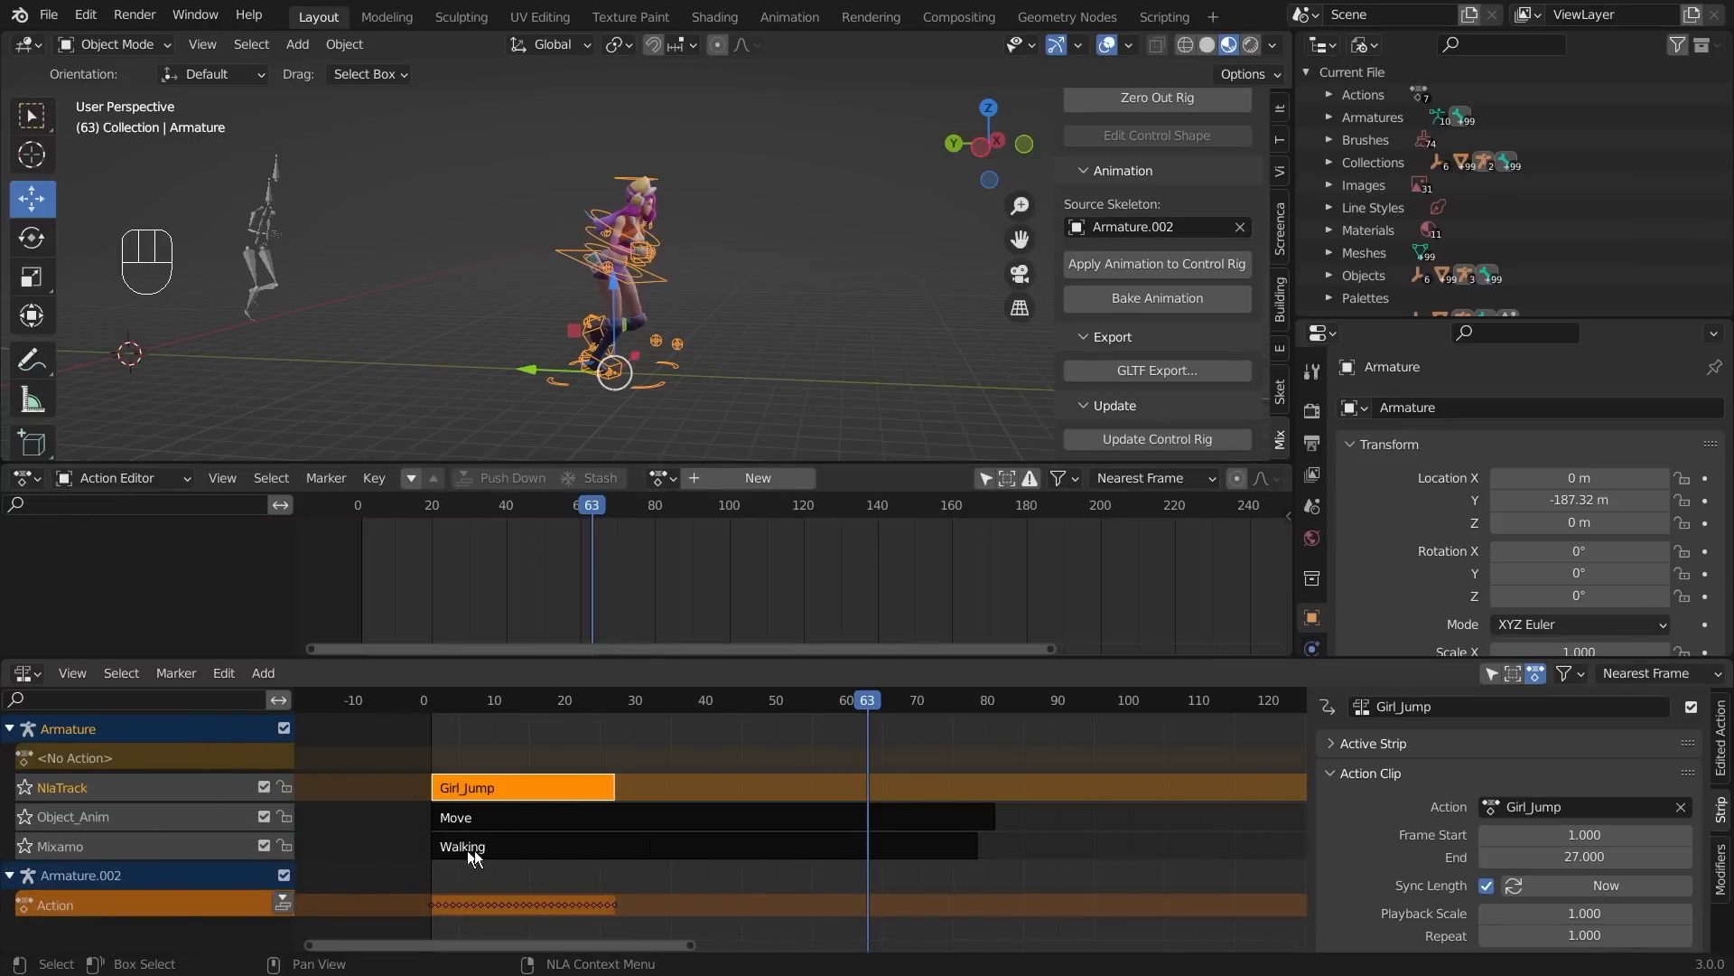
pyautogui.click(835, 745)
pyautogui.moveTo(870, 704); pyautogui.dragTo(406, 740)
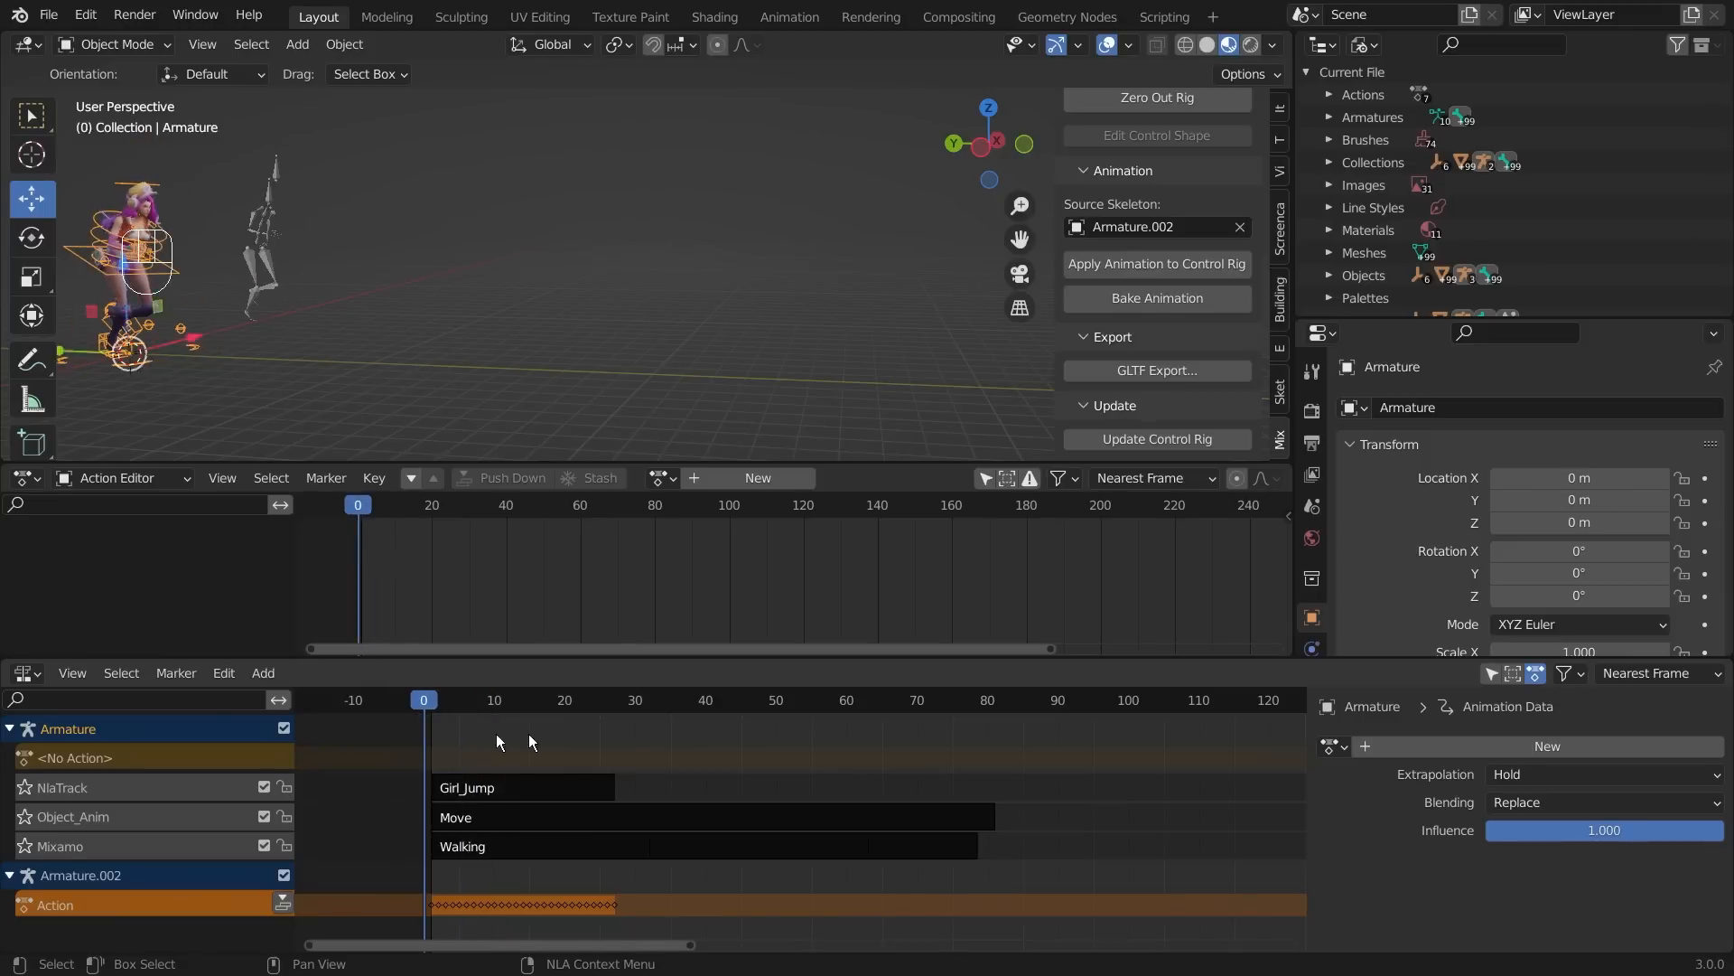
pyautogui.press('space')
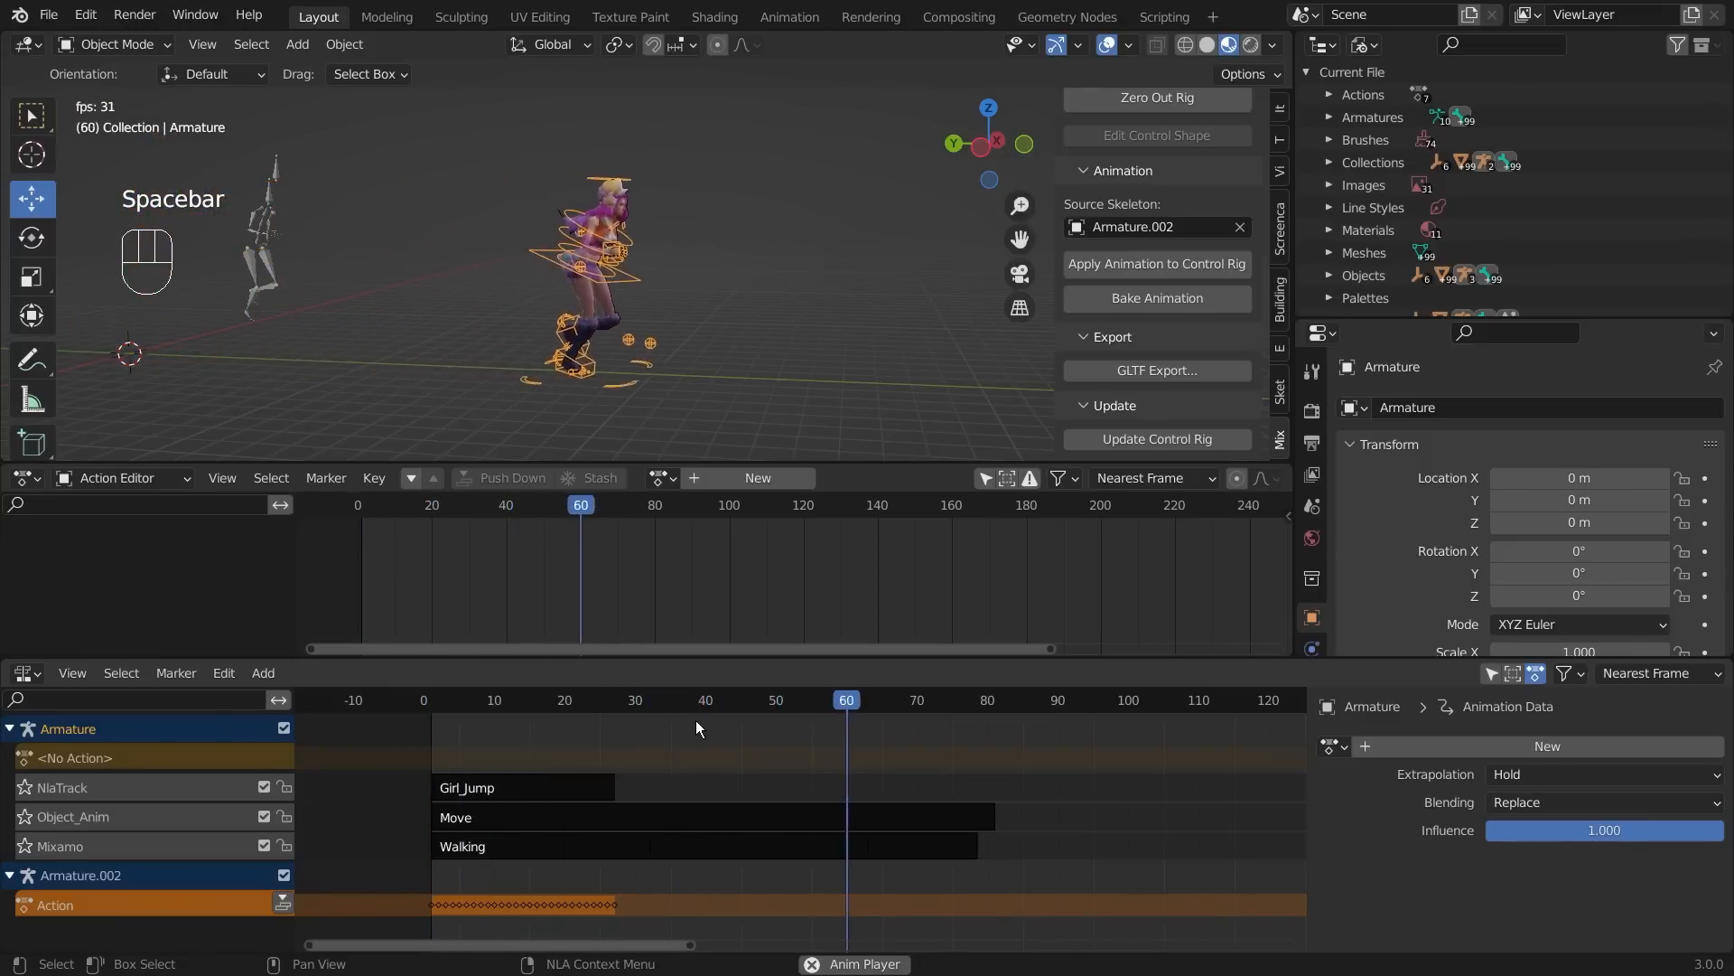
pyautogui.press('space')
pyautogui.click(496, 790)
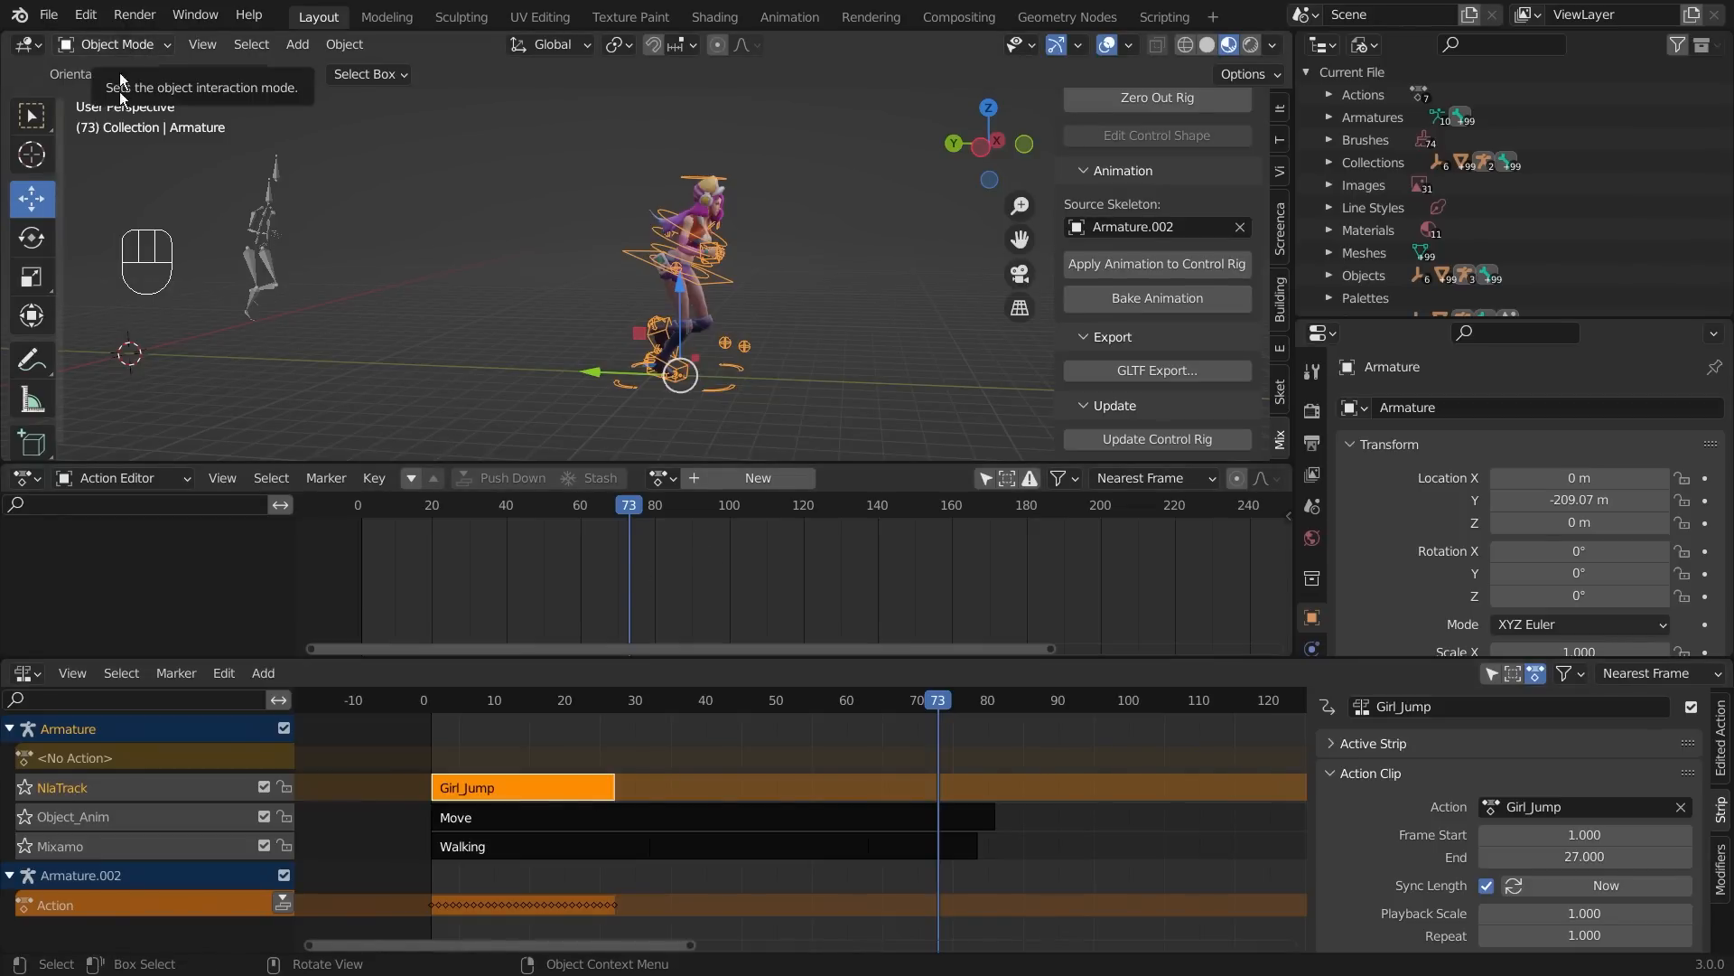
pyautogui.moveTo(634, 262); pyautogui.dragTo(676, 268, button='middle')
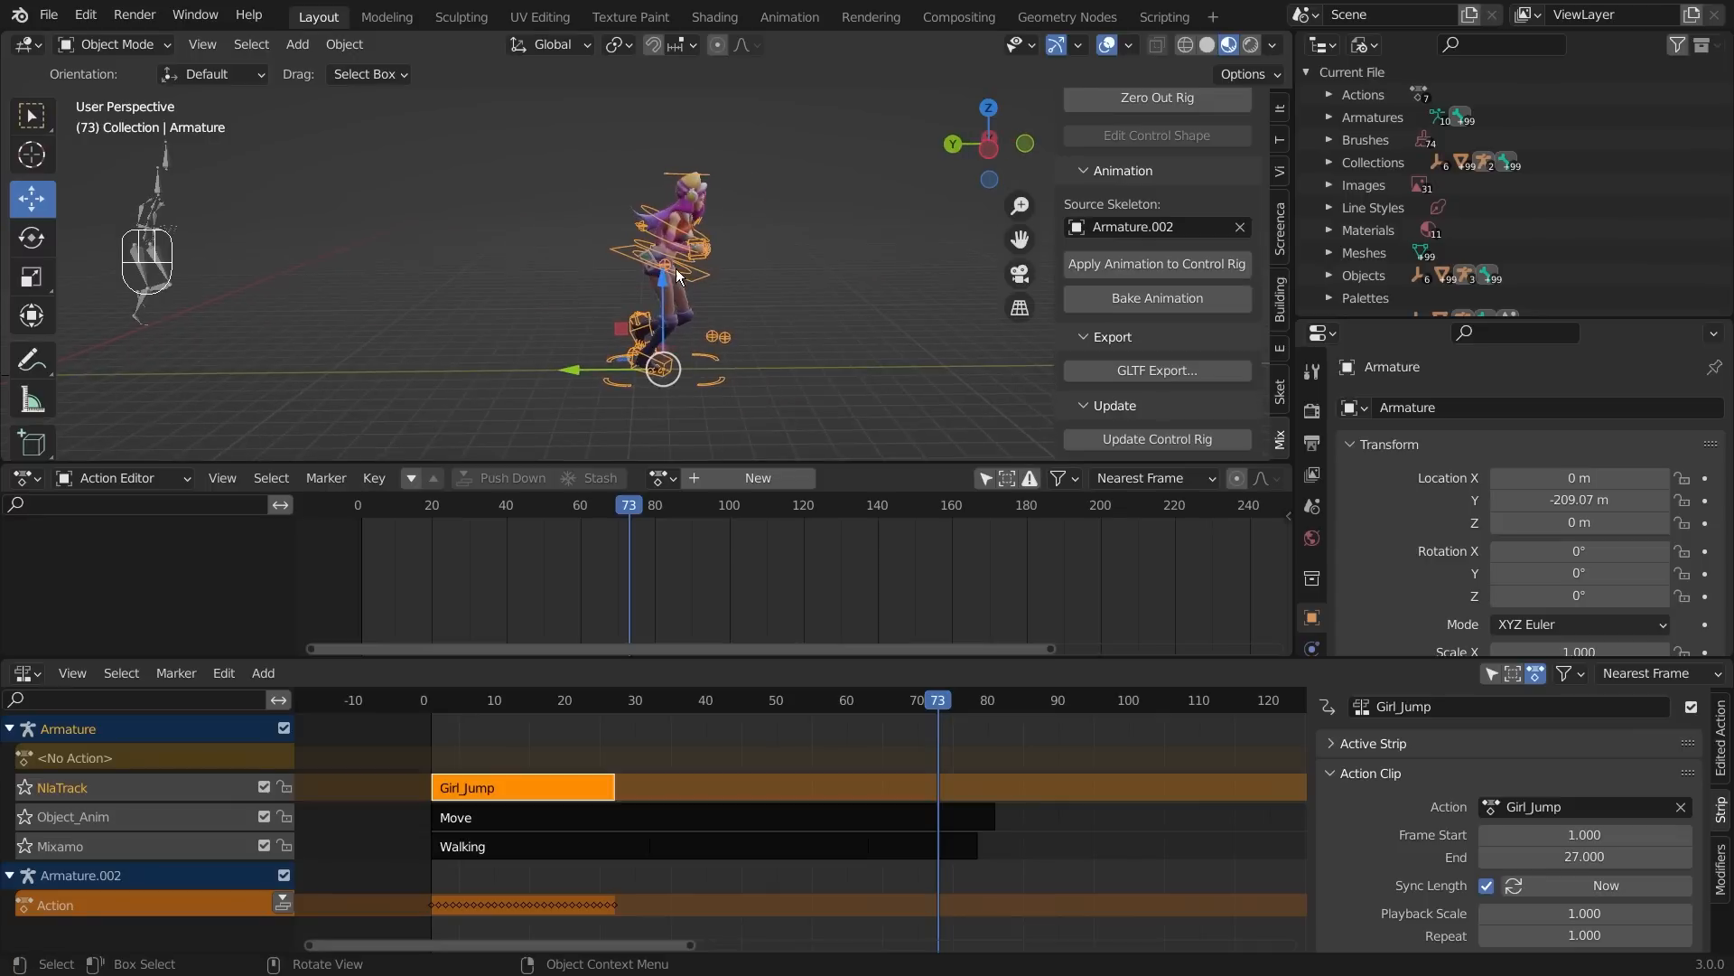
pyautogui.click(131, 44)
pyautogui.click(155, 76)
pyautogui.click(381, 223)
pyautogui.click(113, 44)
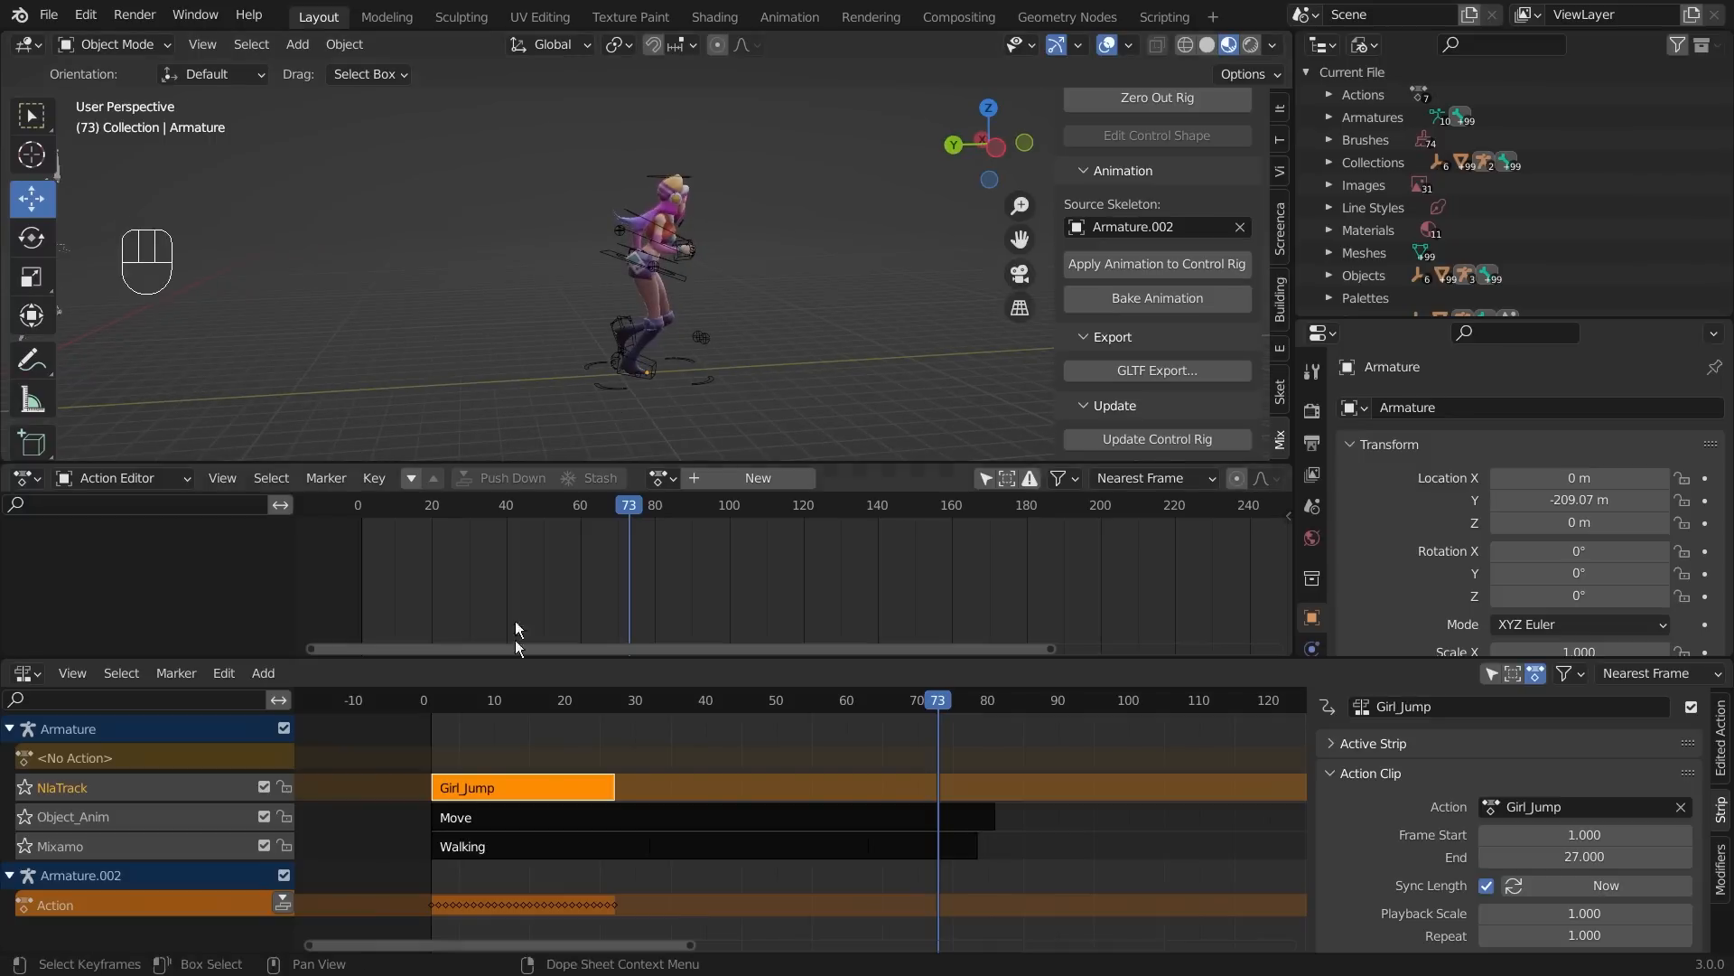
# - Inspect the Move, Girl_Jump and Walking strips in turn, with the animation scrubbed to frame 56
pyautogui.click(488, 818)
pyautogui.click(461, 819)
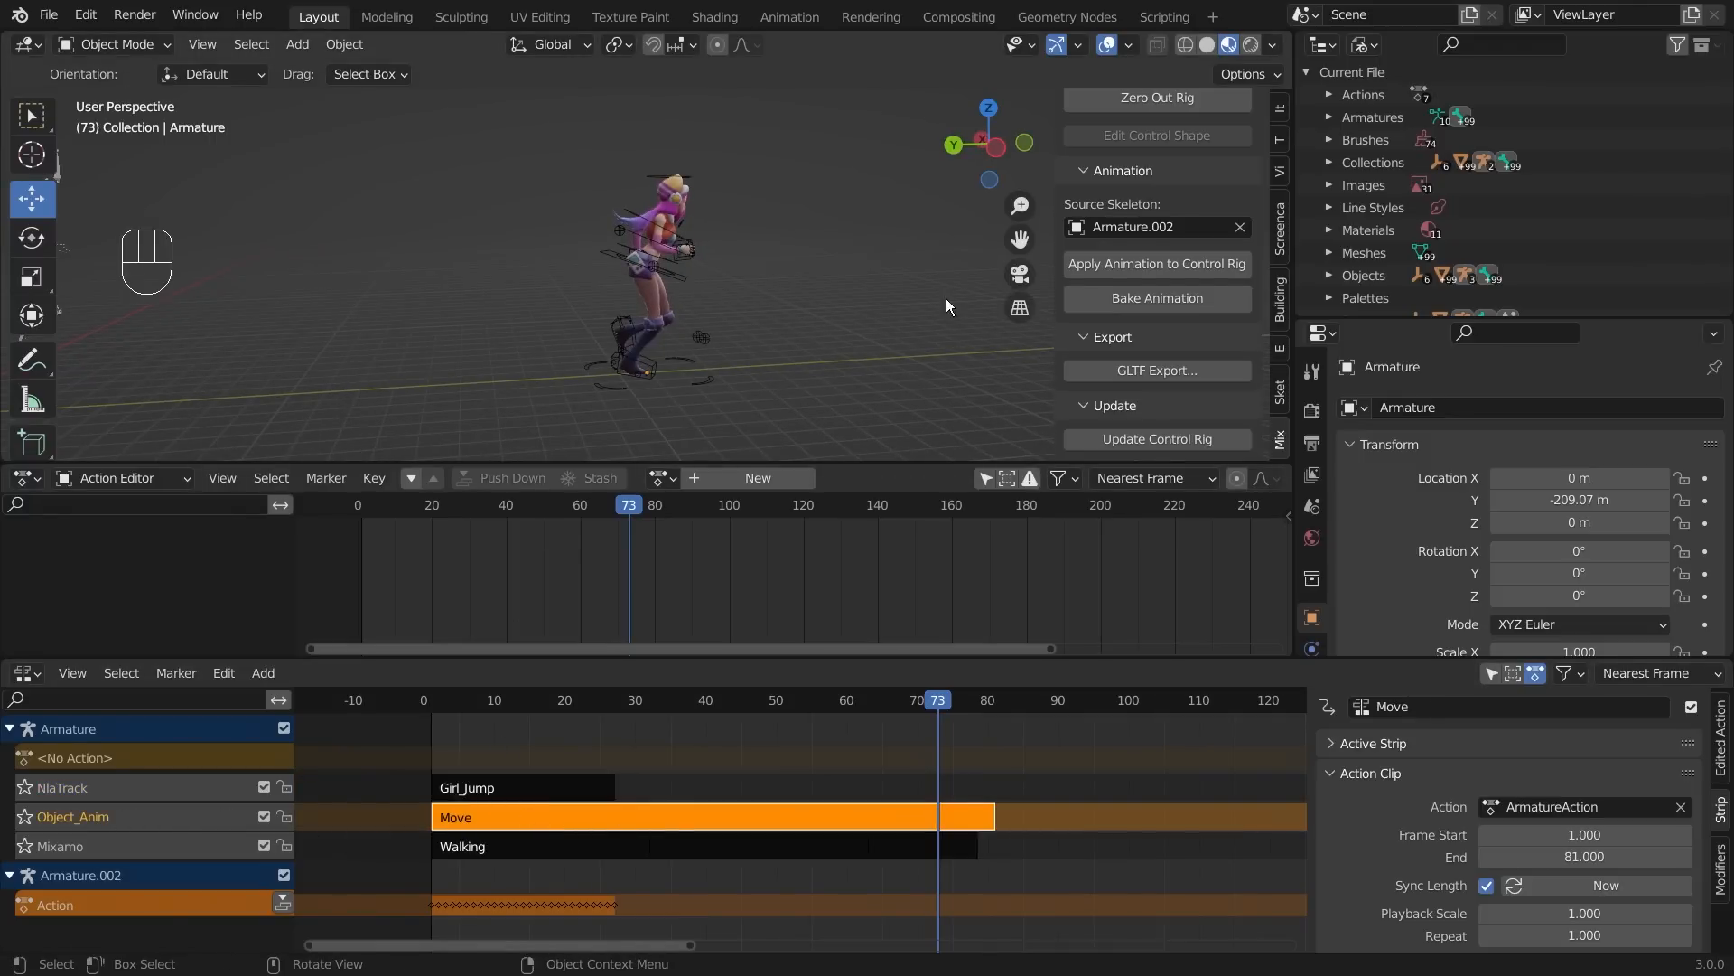
pyautogui.moveTo(961, 717); pyautogui.dragTo(818, 712)
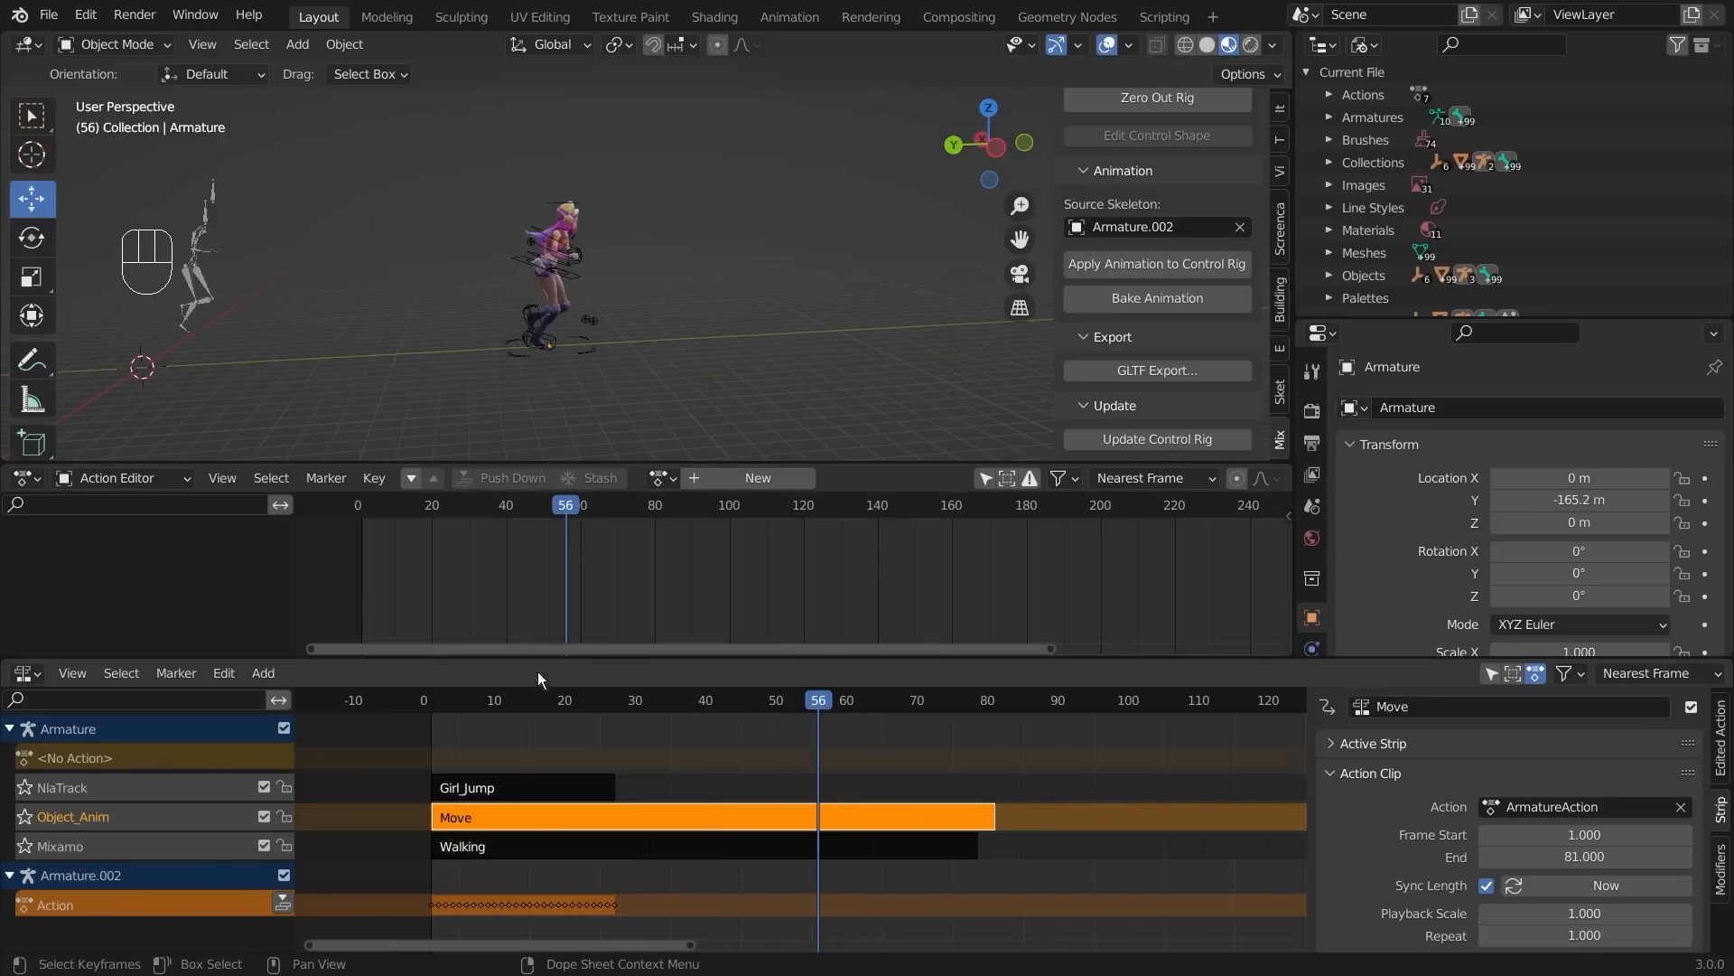
pyautogui.click(522, 787)
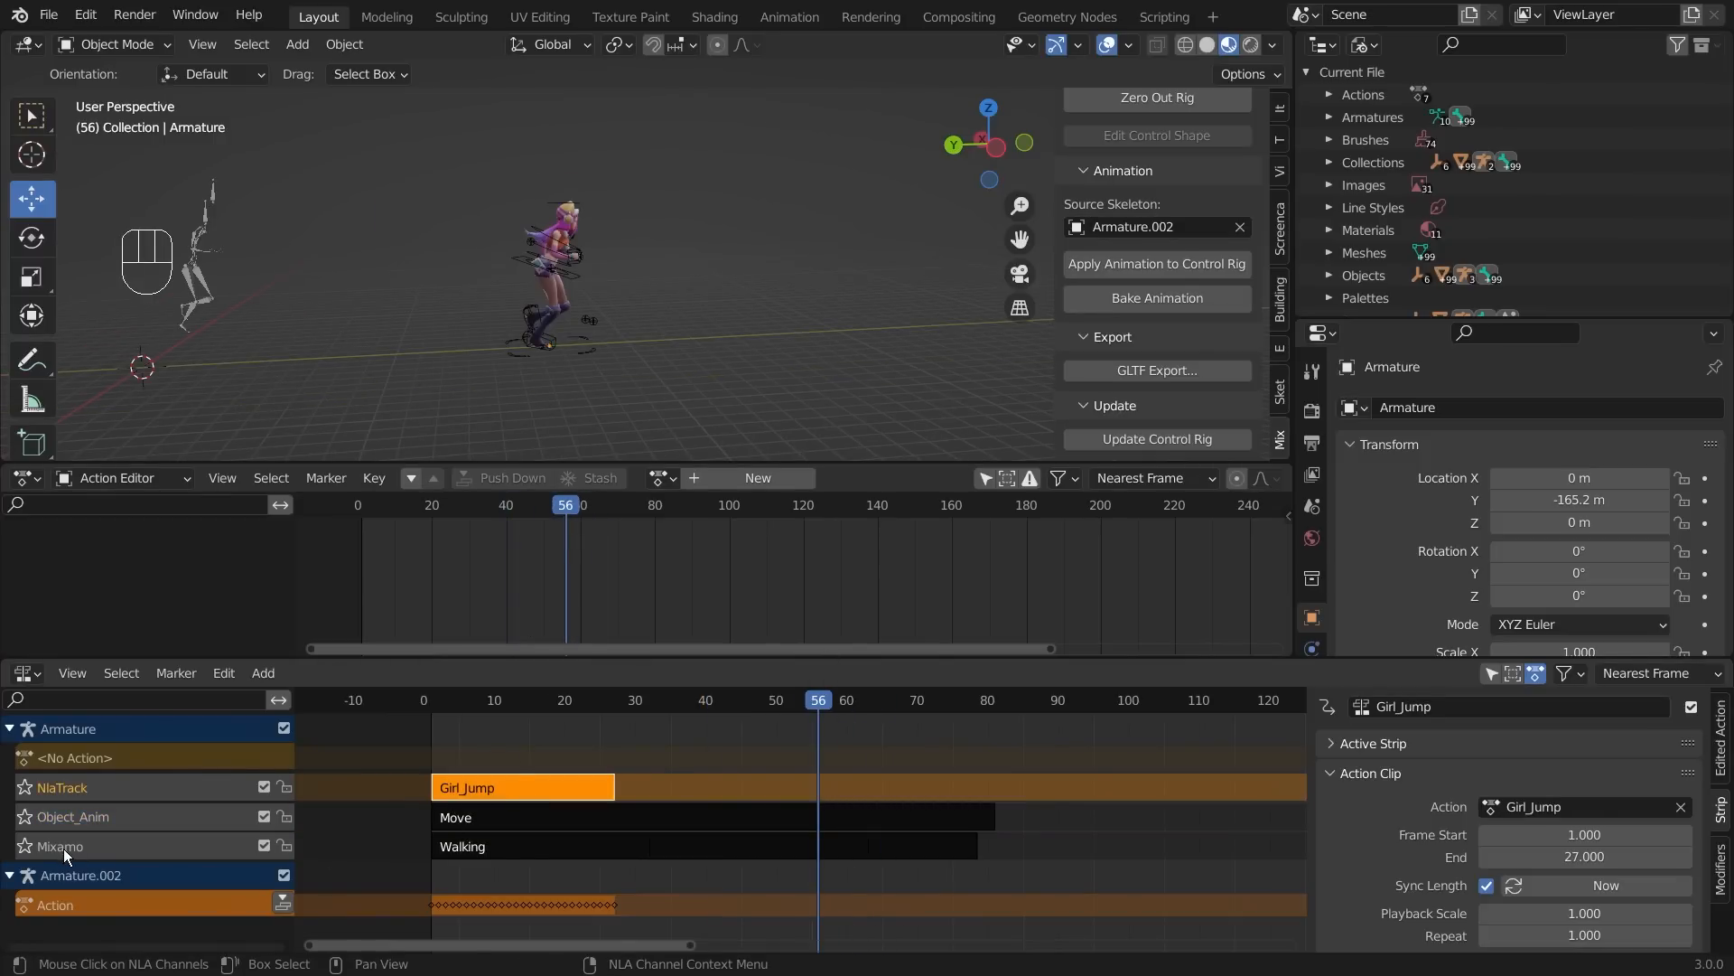
pyautogui.click(500, 849)
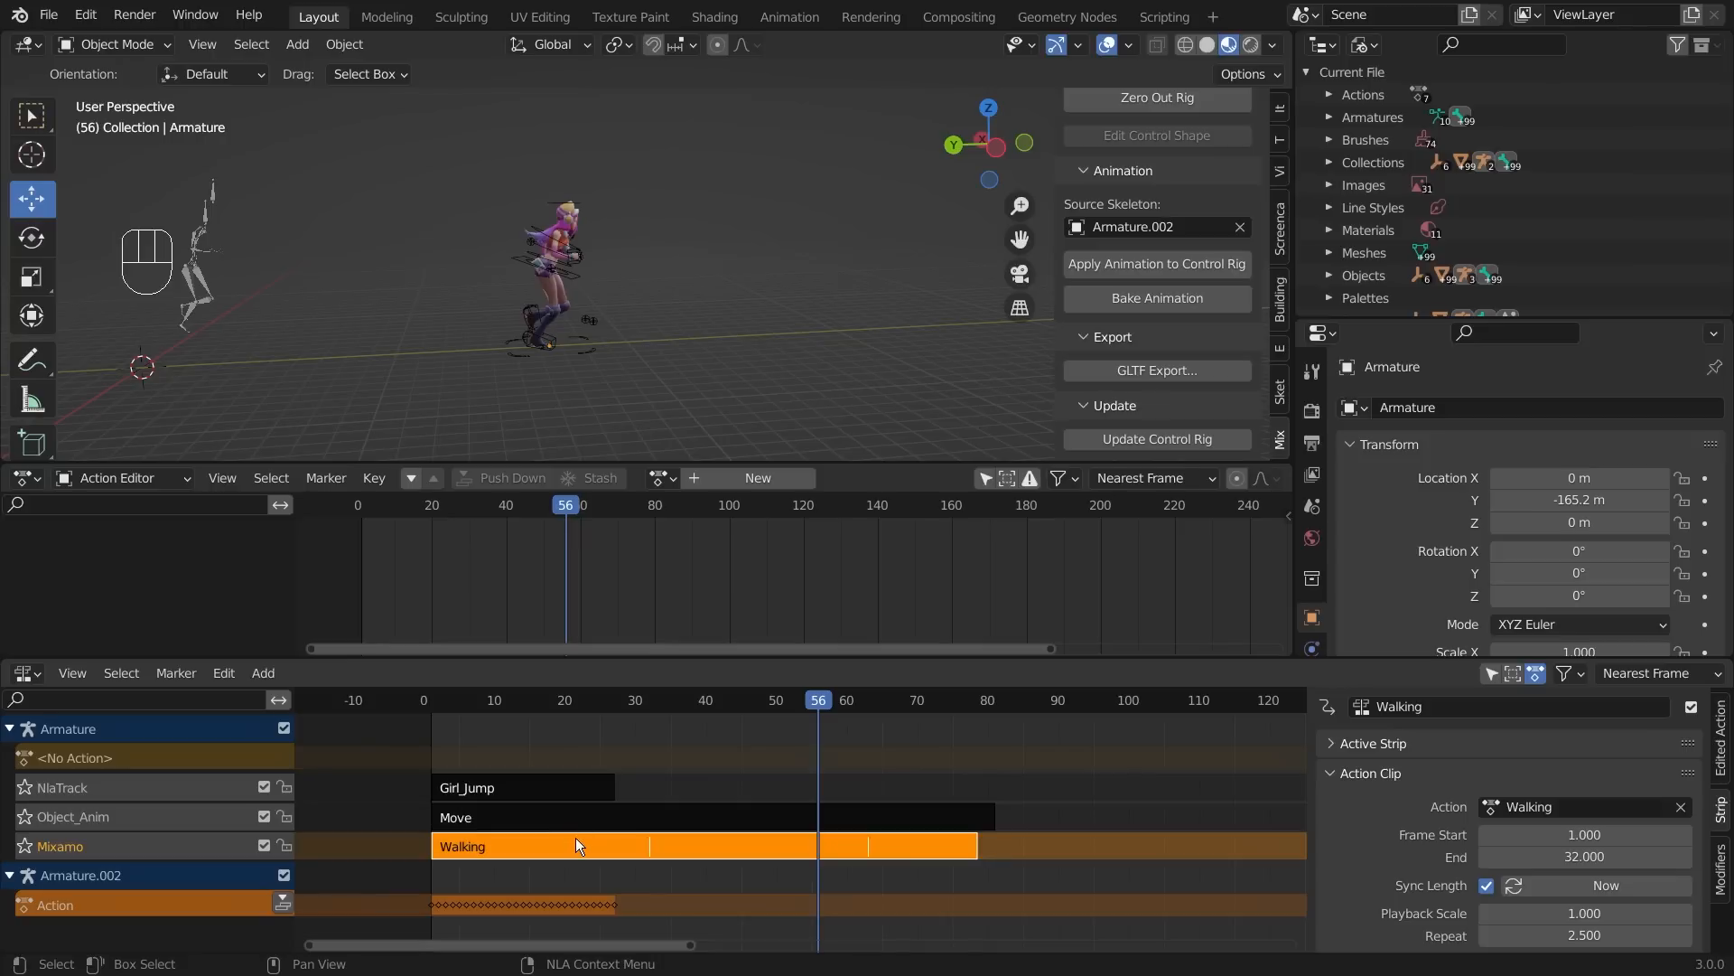
pyautogui.click(534, 789)
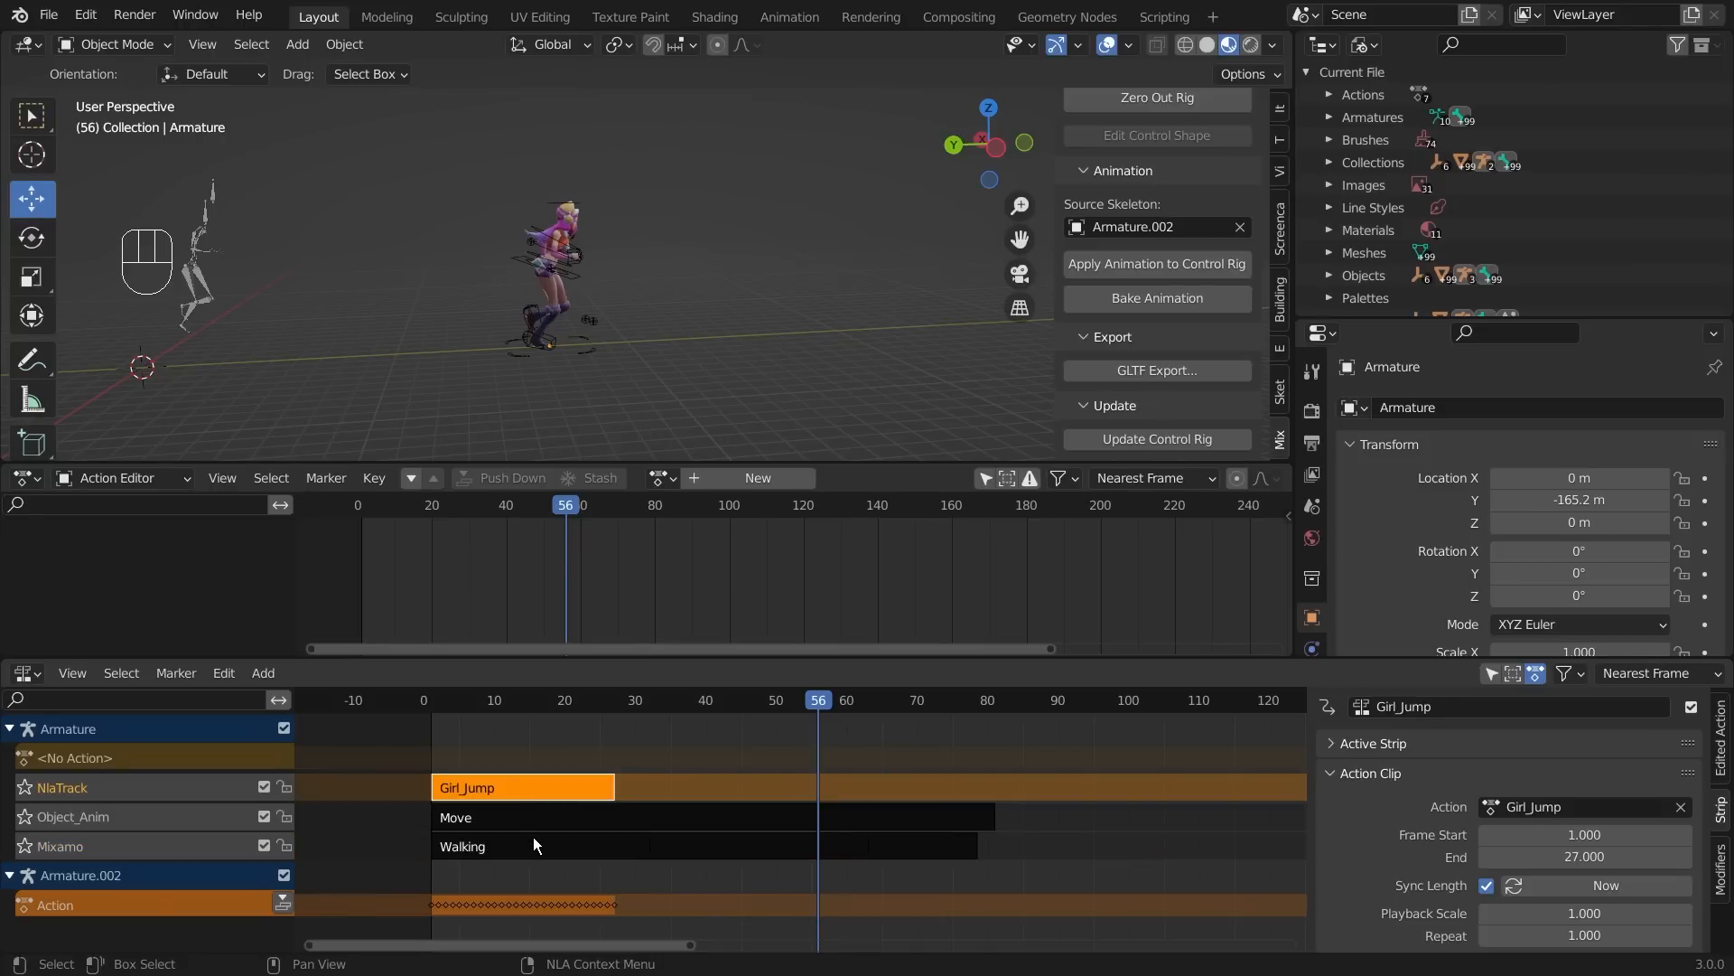
pyautogui.click(533, 847)
pyautogui.click(530, 726)
pyautogui.click(529, 788)
pyautogui.click(524, 848)
pyautogui.click(112, 44)
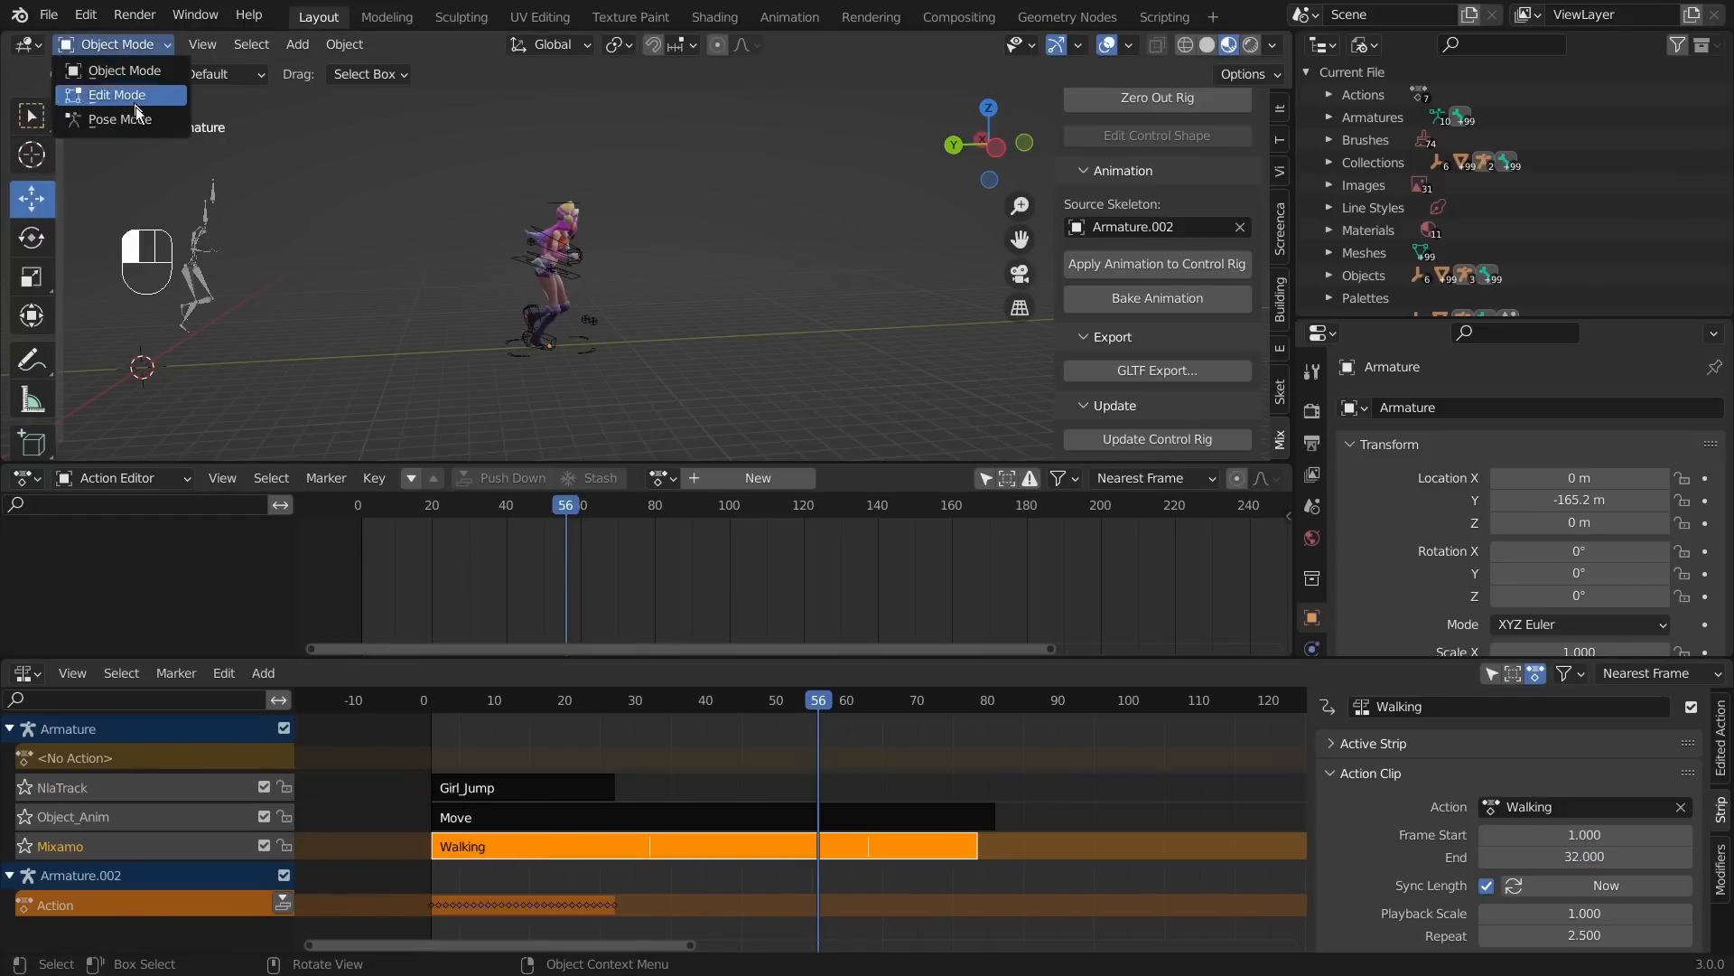
pyautogui.click(122, 123)
pyautogui.click(112, 44)
pyautogui.click(101, 54)
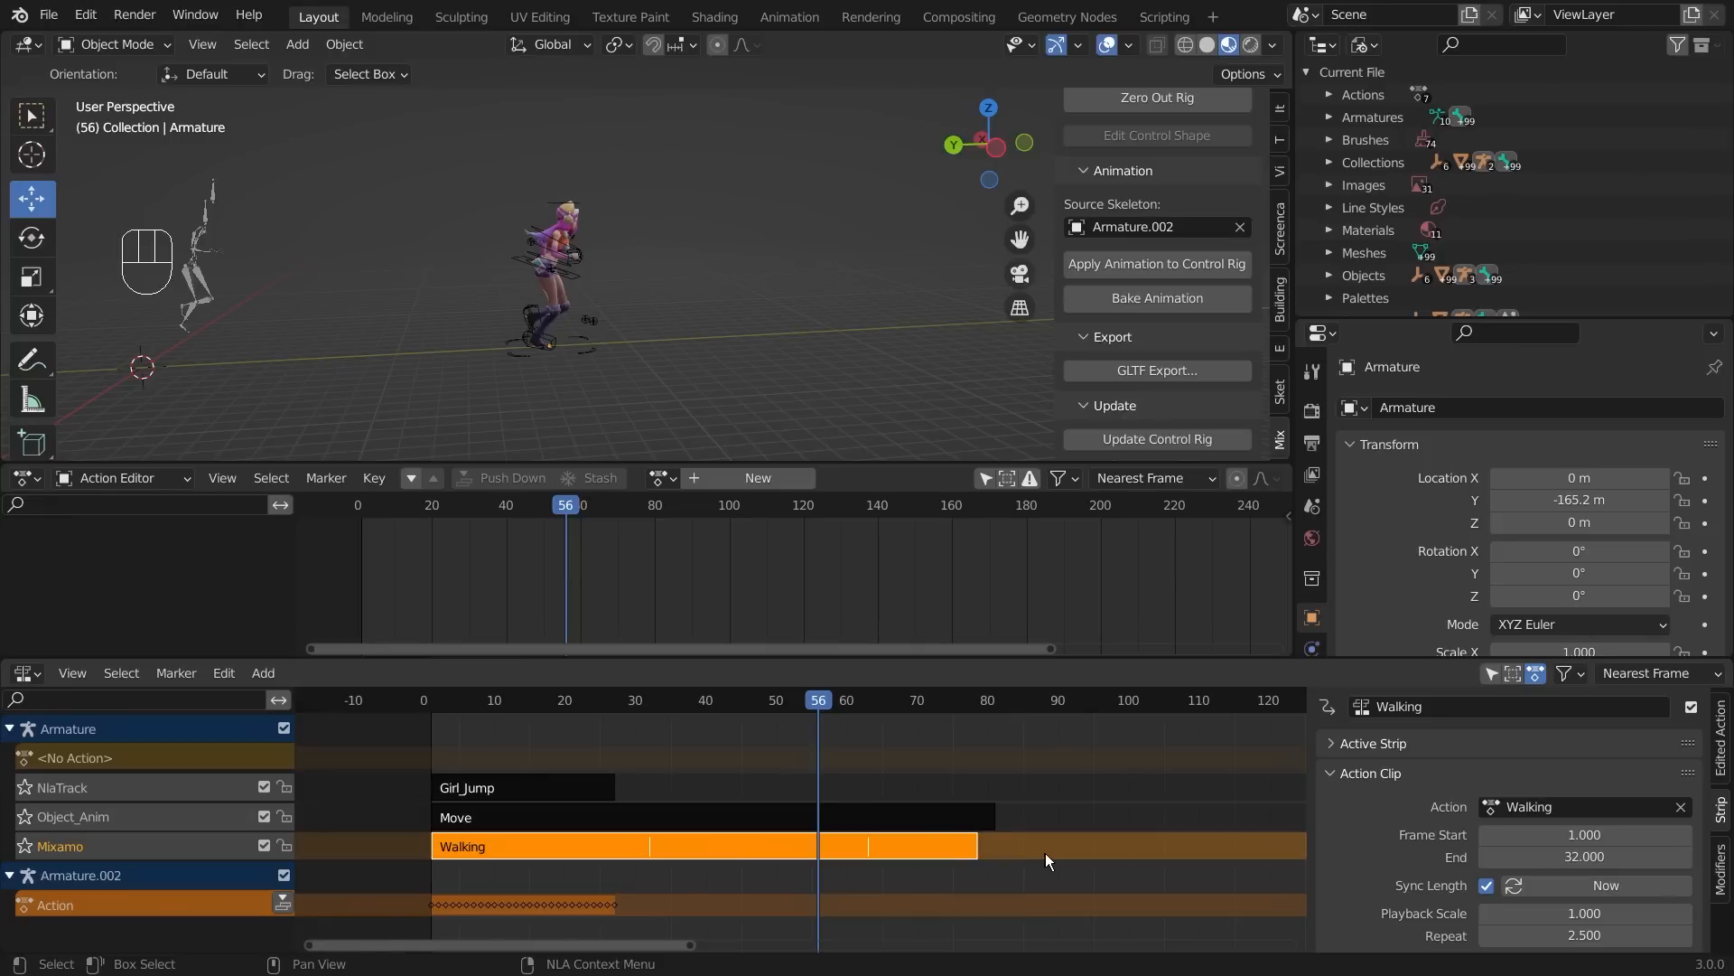
# - Order the Girl_Jump track below Object_Anim and move its strip onto the Mixamo track directly after the Walking strip
pyautogui.moveTo(506, 792); pyautogui.dragTo(1049, 818)
pyautogui.hotkey('ctrl', 'z')
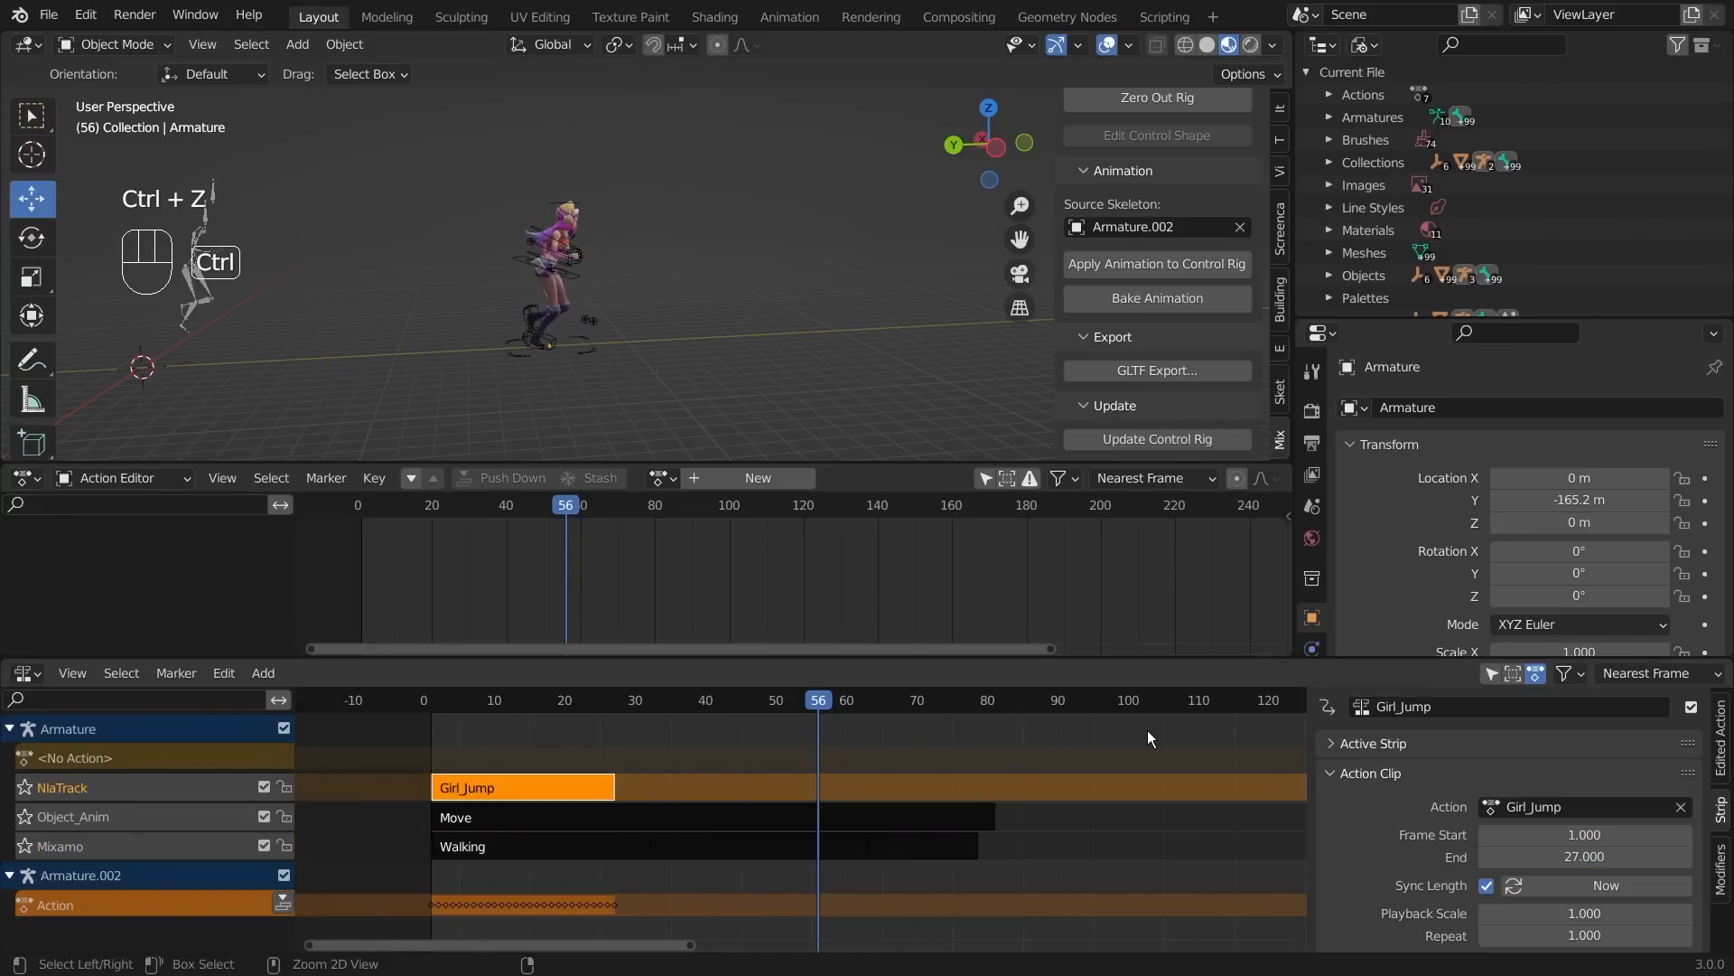
pyautogui.rightClick(145, 784)
pyautogui.moveTo(144, 783)
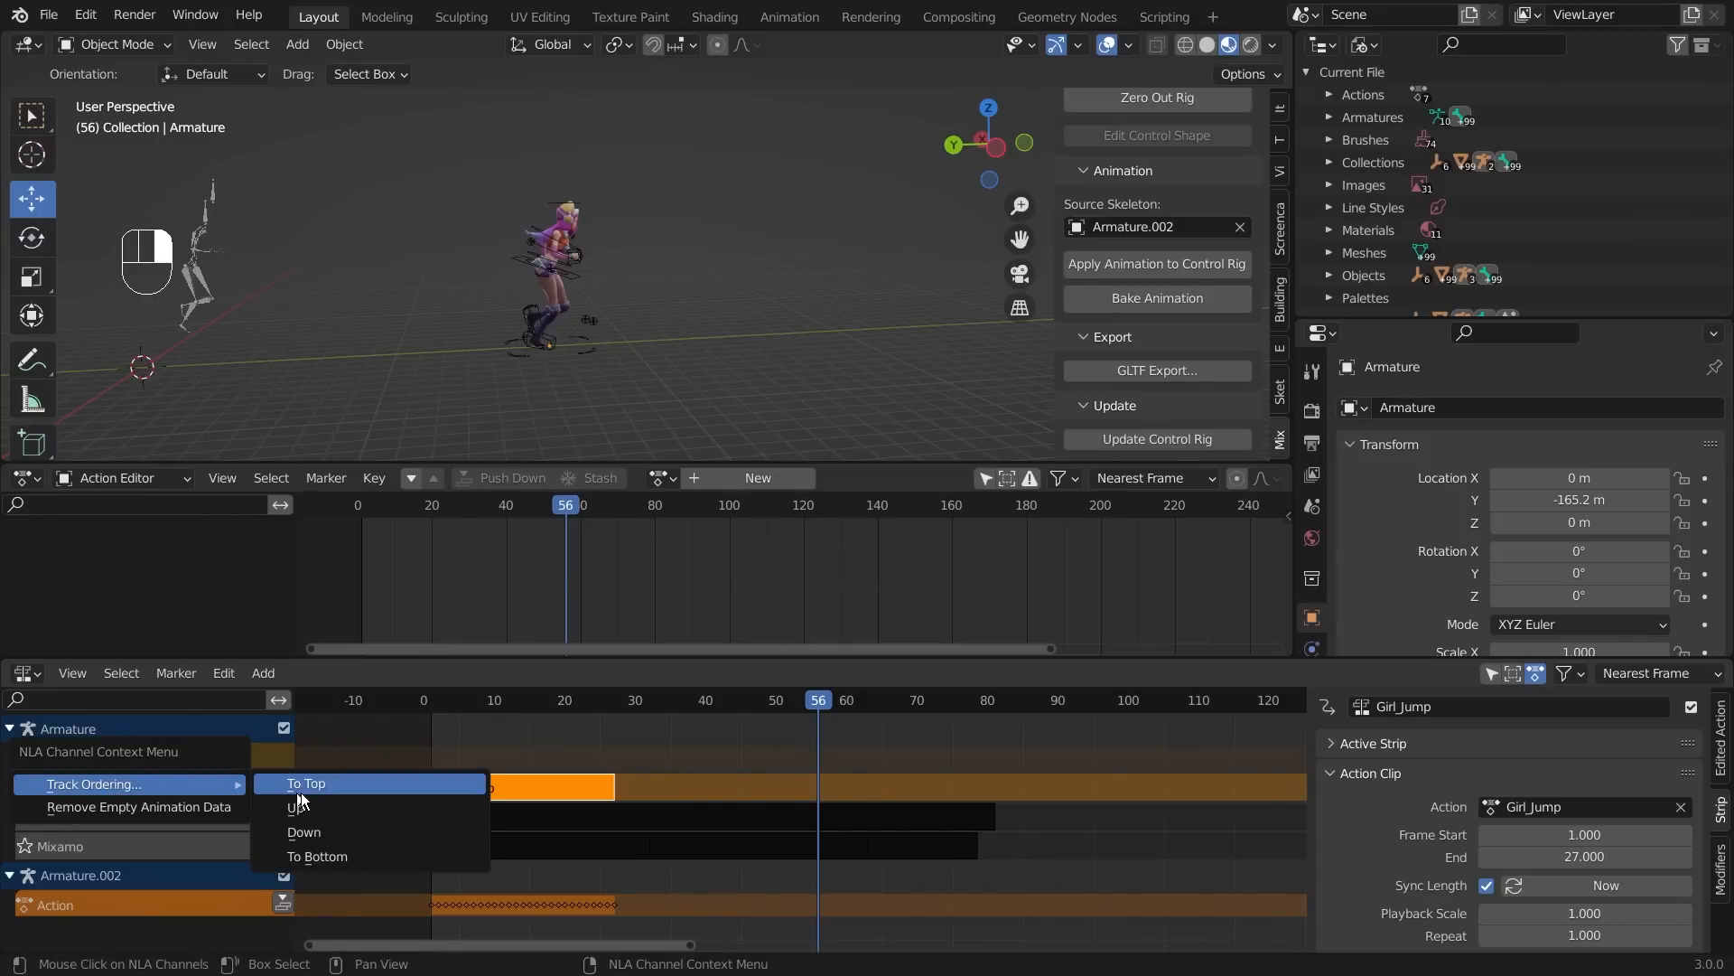
pyautogui.click(338, 833)
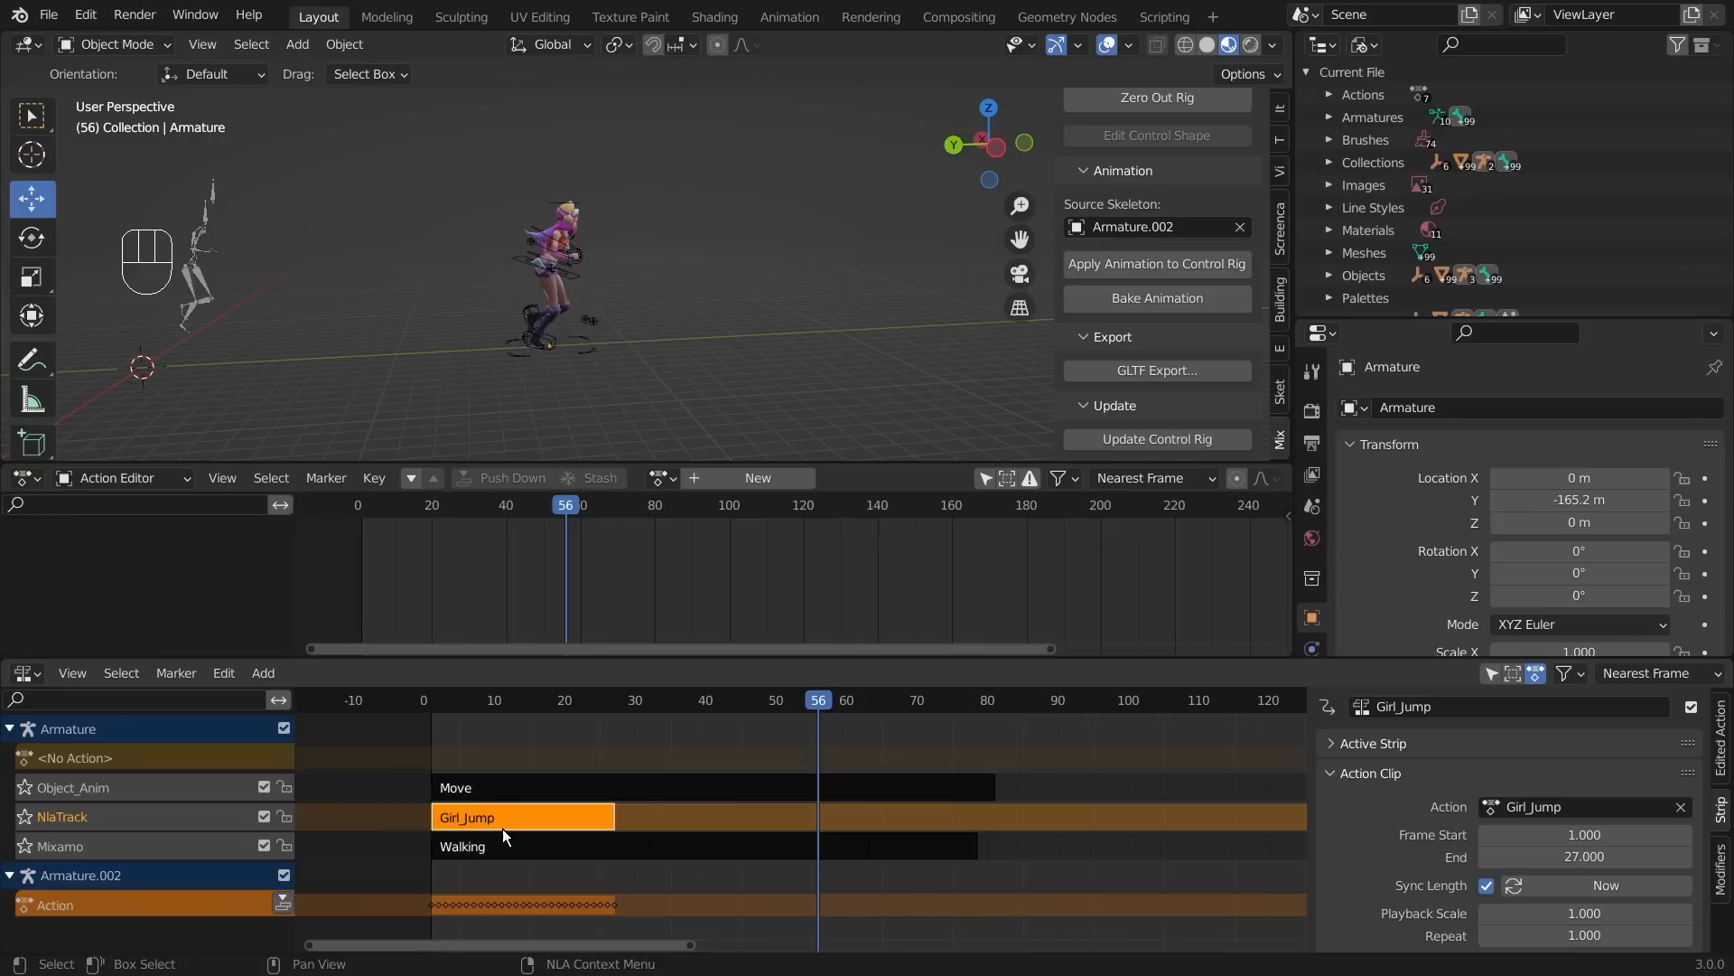
pyautogui.moveTo(469, 816); pyautogui.dragTo(1022, 869)
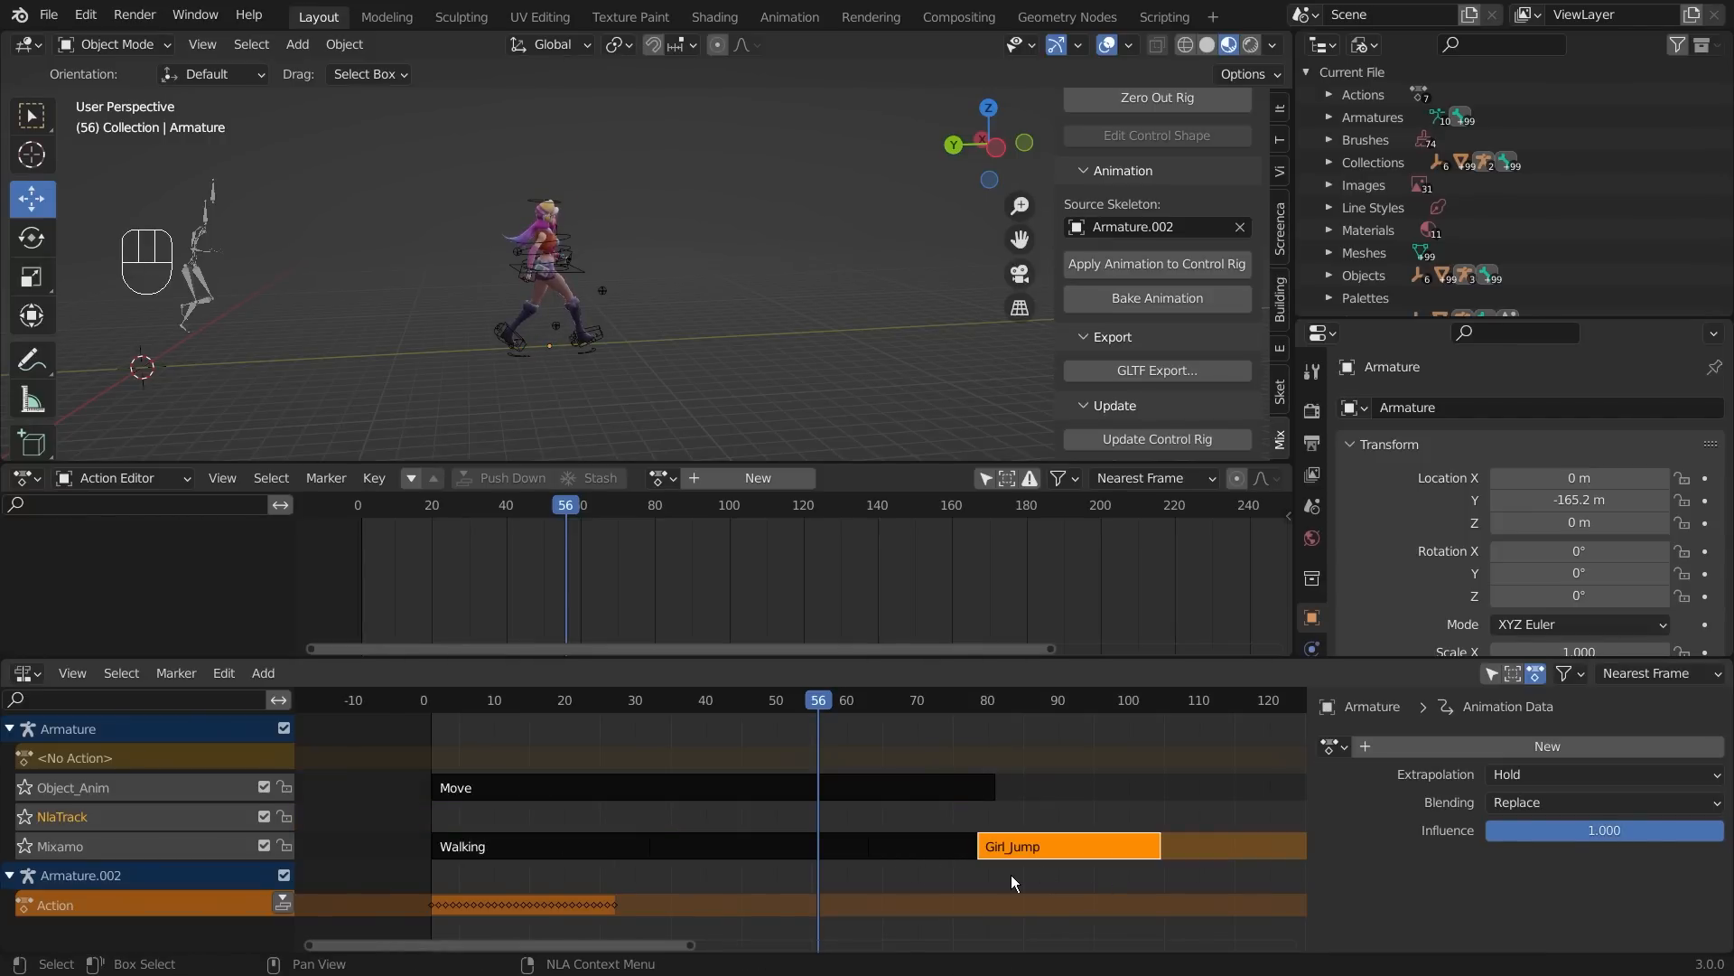
# - Delete the empty NlaTrack and play the walk-then-jump sequence from frame 0
pyautogui.click(61, 818)
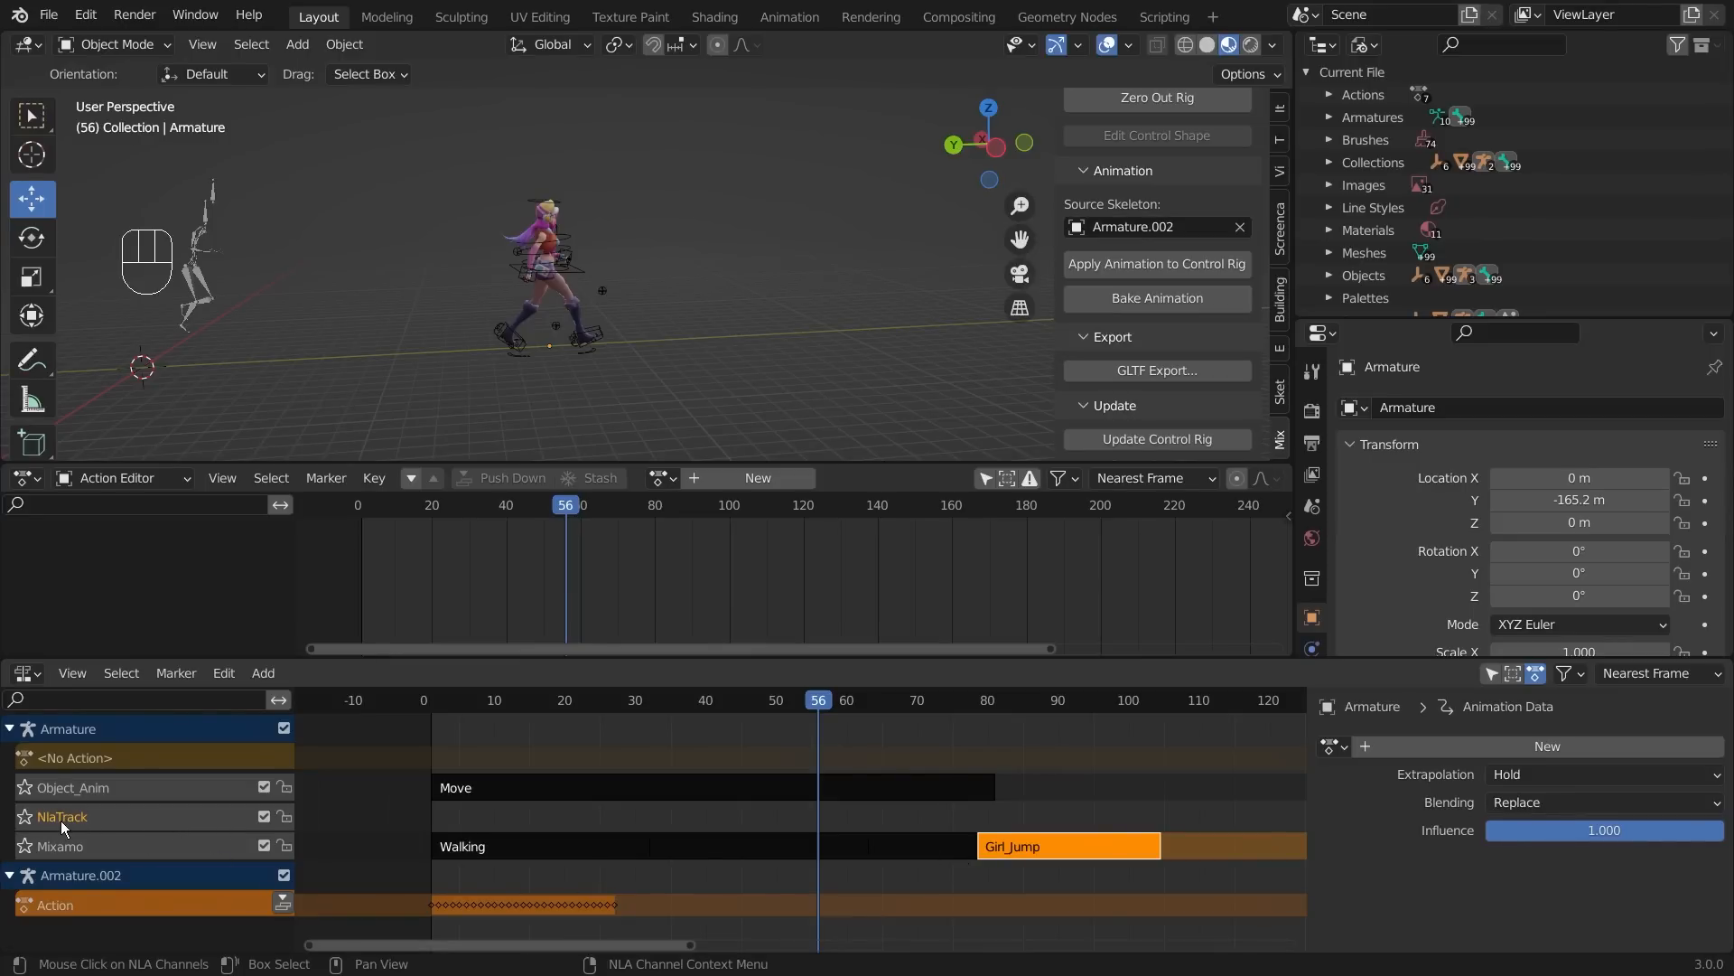
pyautogui.press('Delete')
pyautogui.moveTo(815, 690); pyautogui.dragTo(419, 723)
pyautogui.press('space')
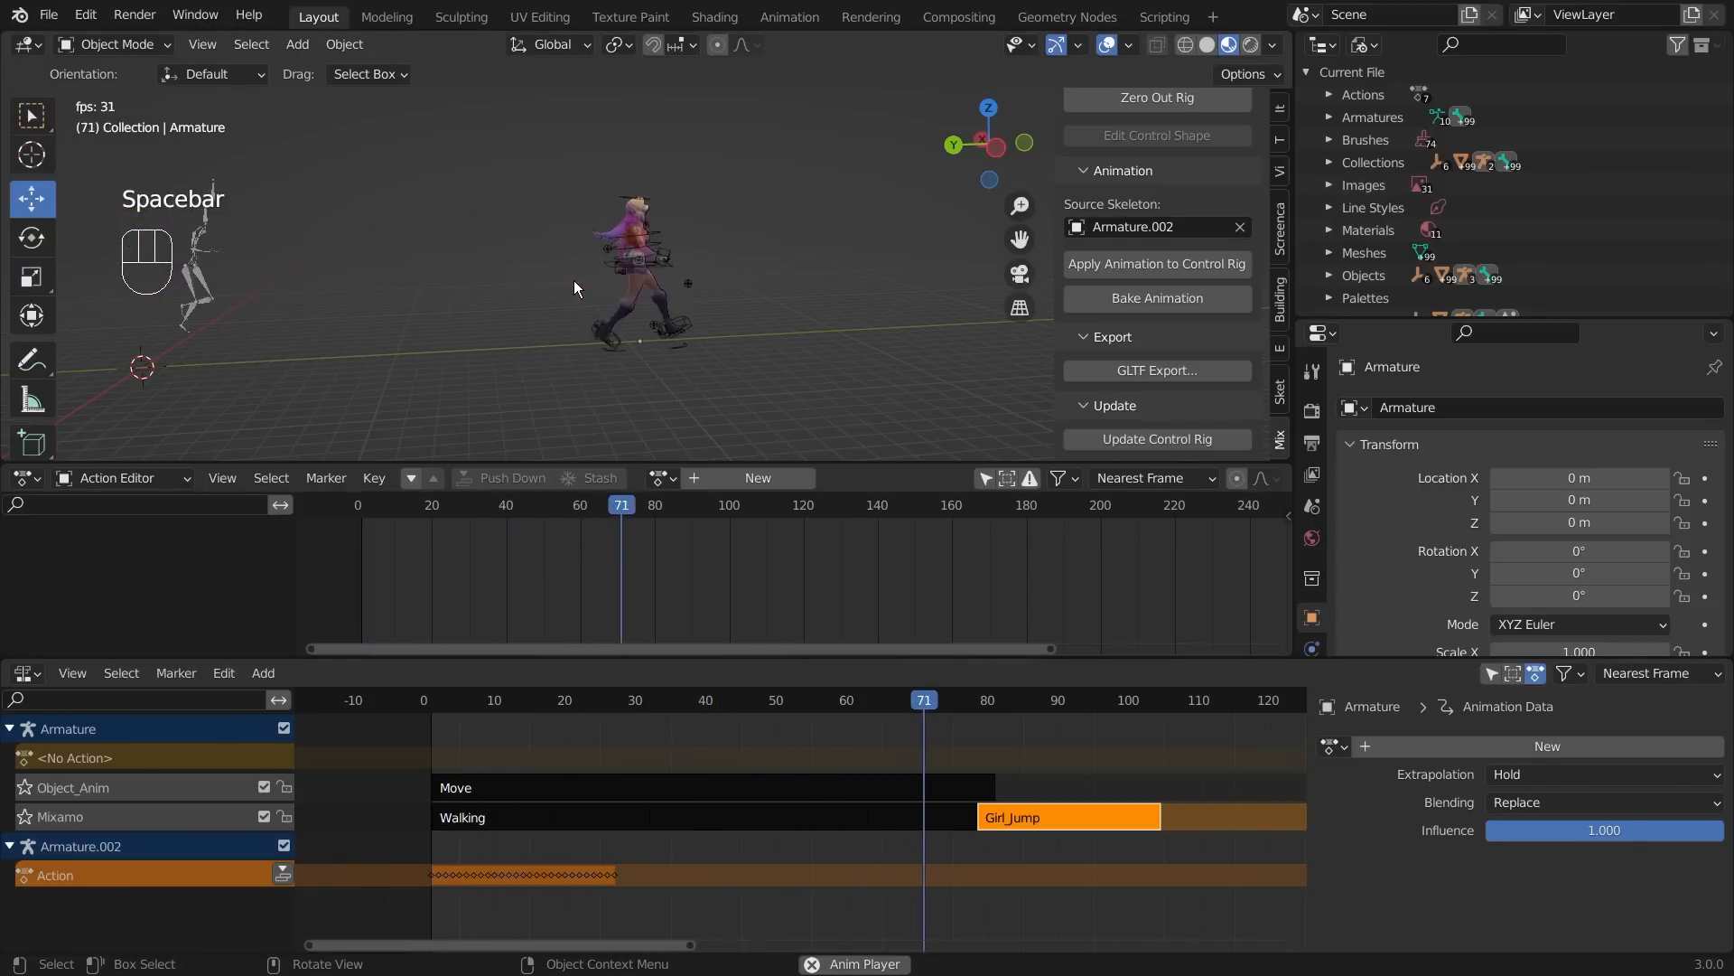
pyautogui.press('space')
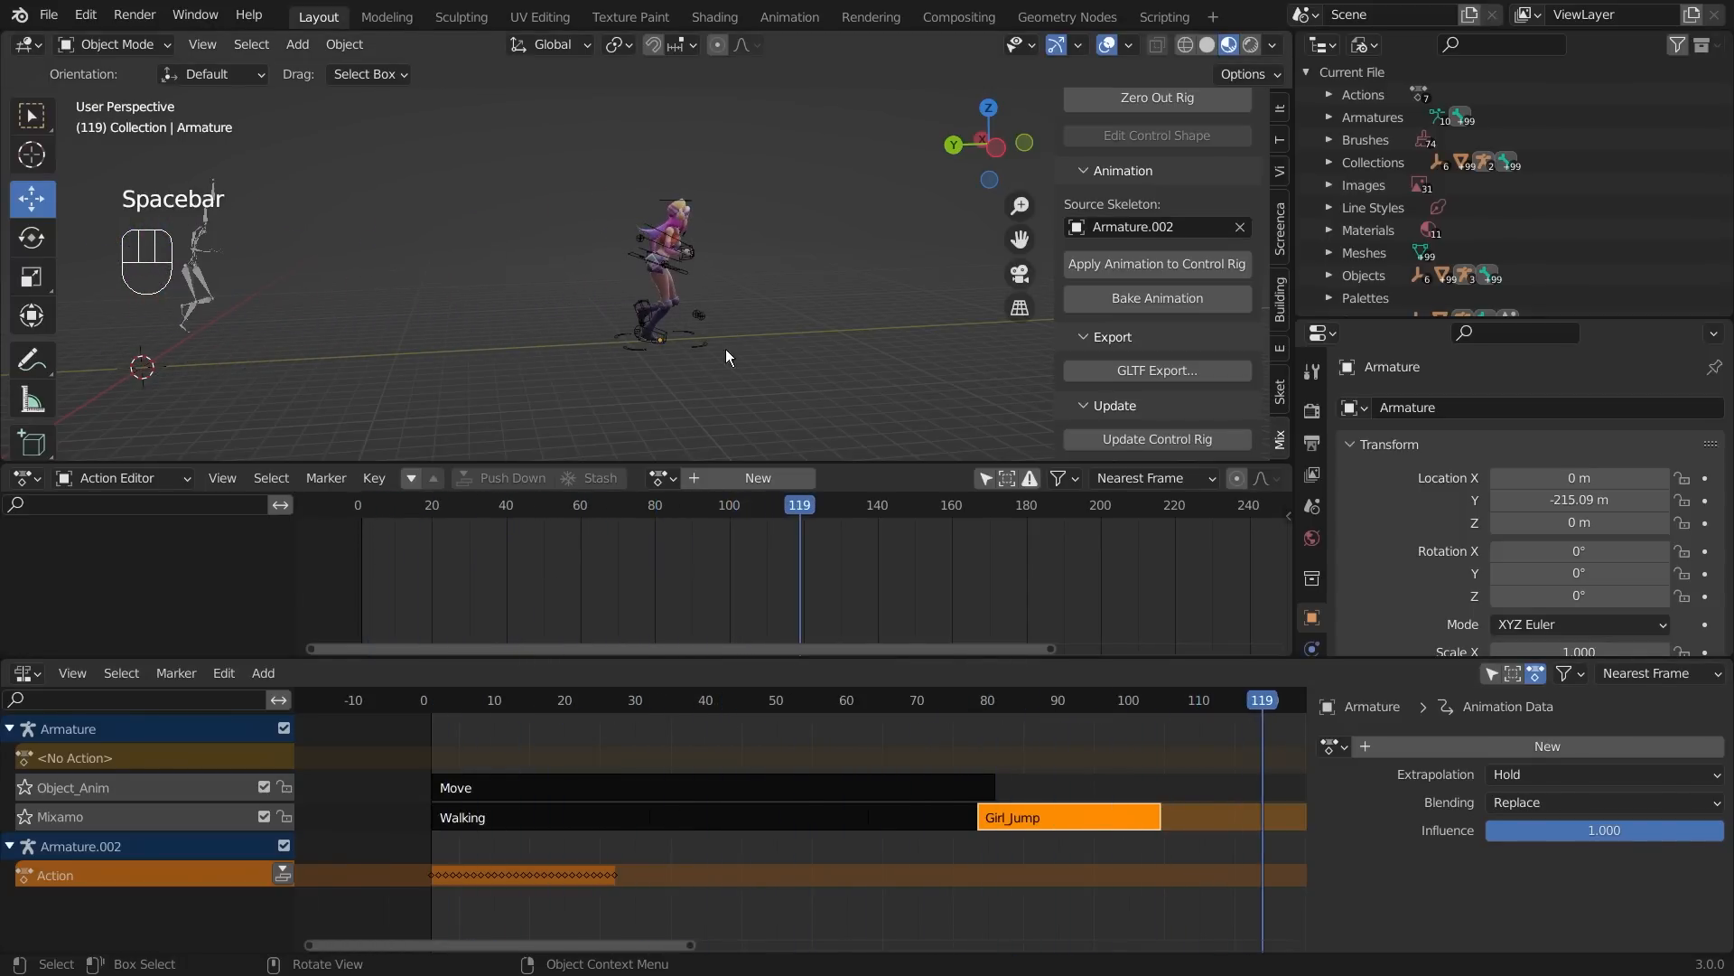
# - Examine where the Move strip ends relative to Girl_Jump, and scrub the animation to frame 19
pyautogui.scroll(-2, 724, 355)
pyautogui.scroll(2, 864, 900)
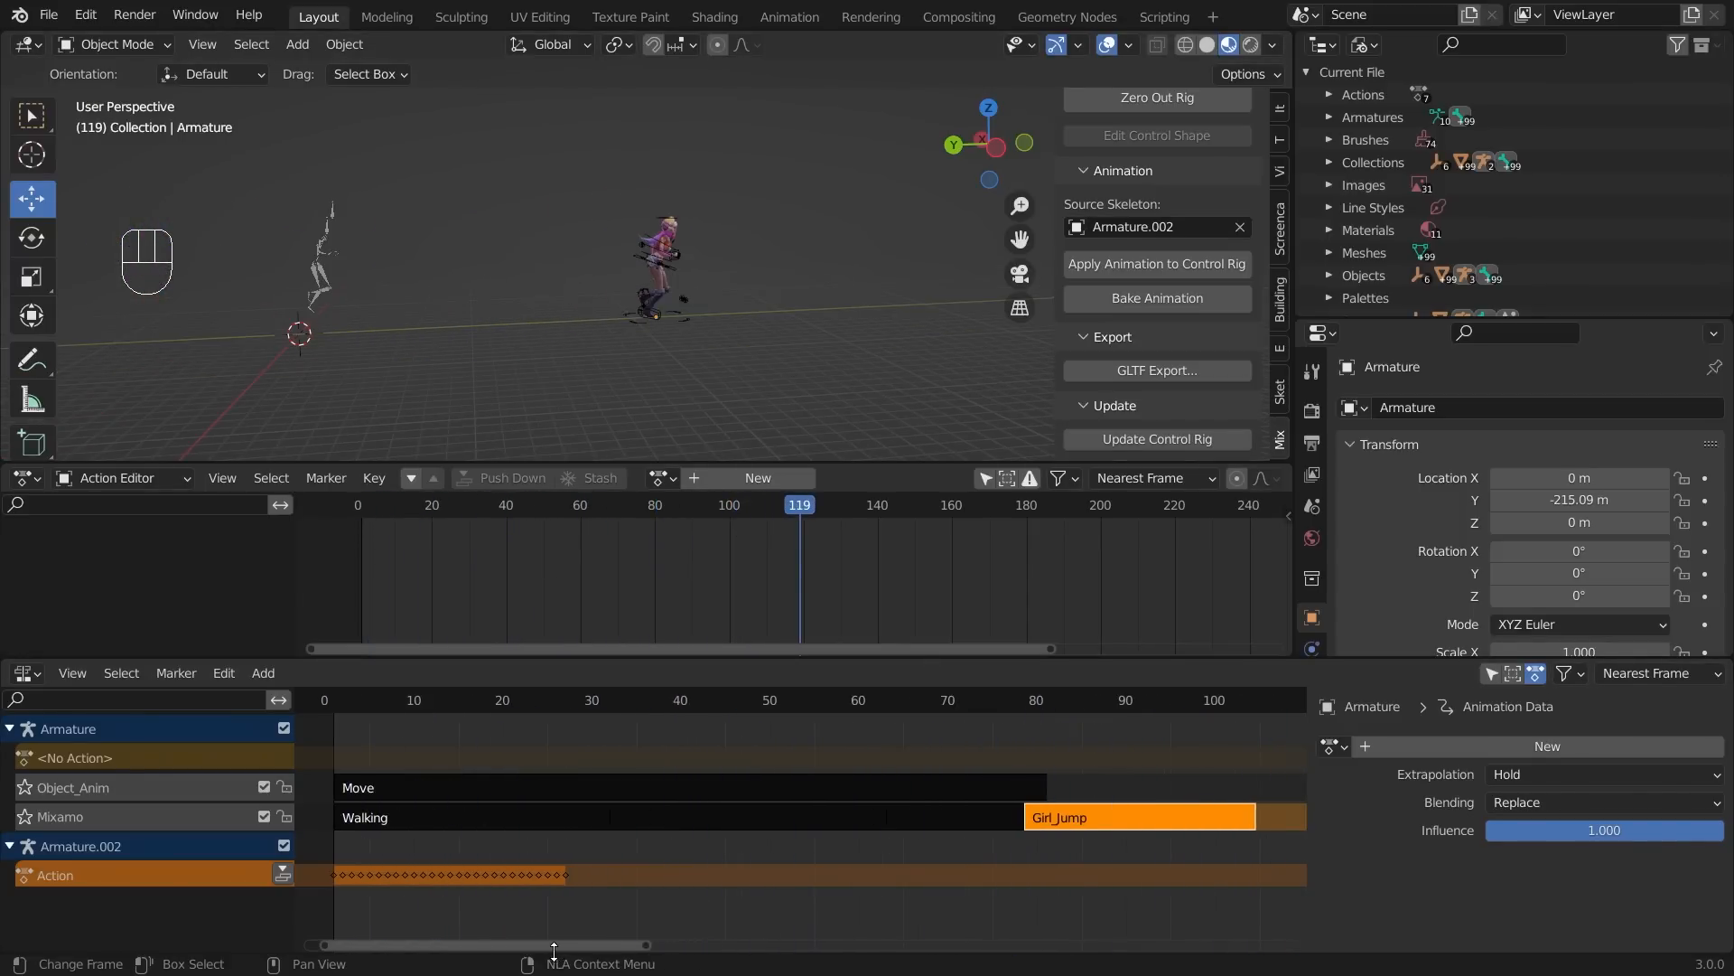
pyautogui.moveTo(558, 948)
pyautogui.mouseDown()
pyautogui.moveTo(581, 952)
pyautogui.moveTo(501, 965)
pyautogui.moveTo(569, 945)
pyautogui.mouseUp()
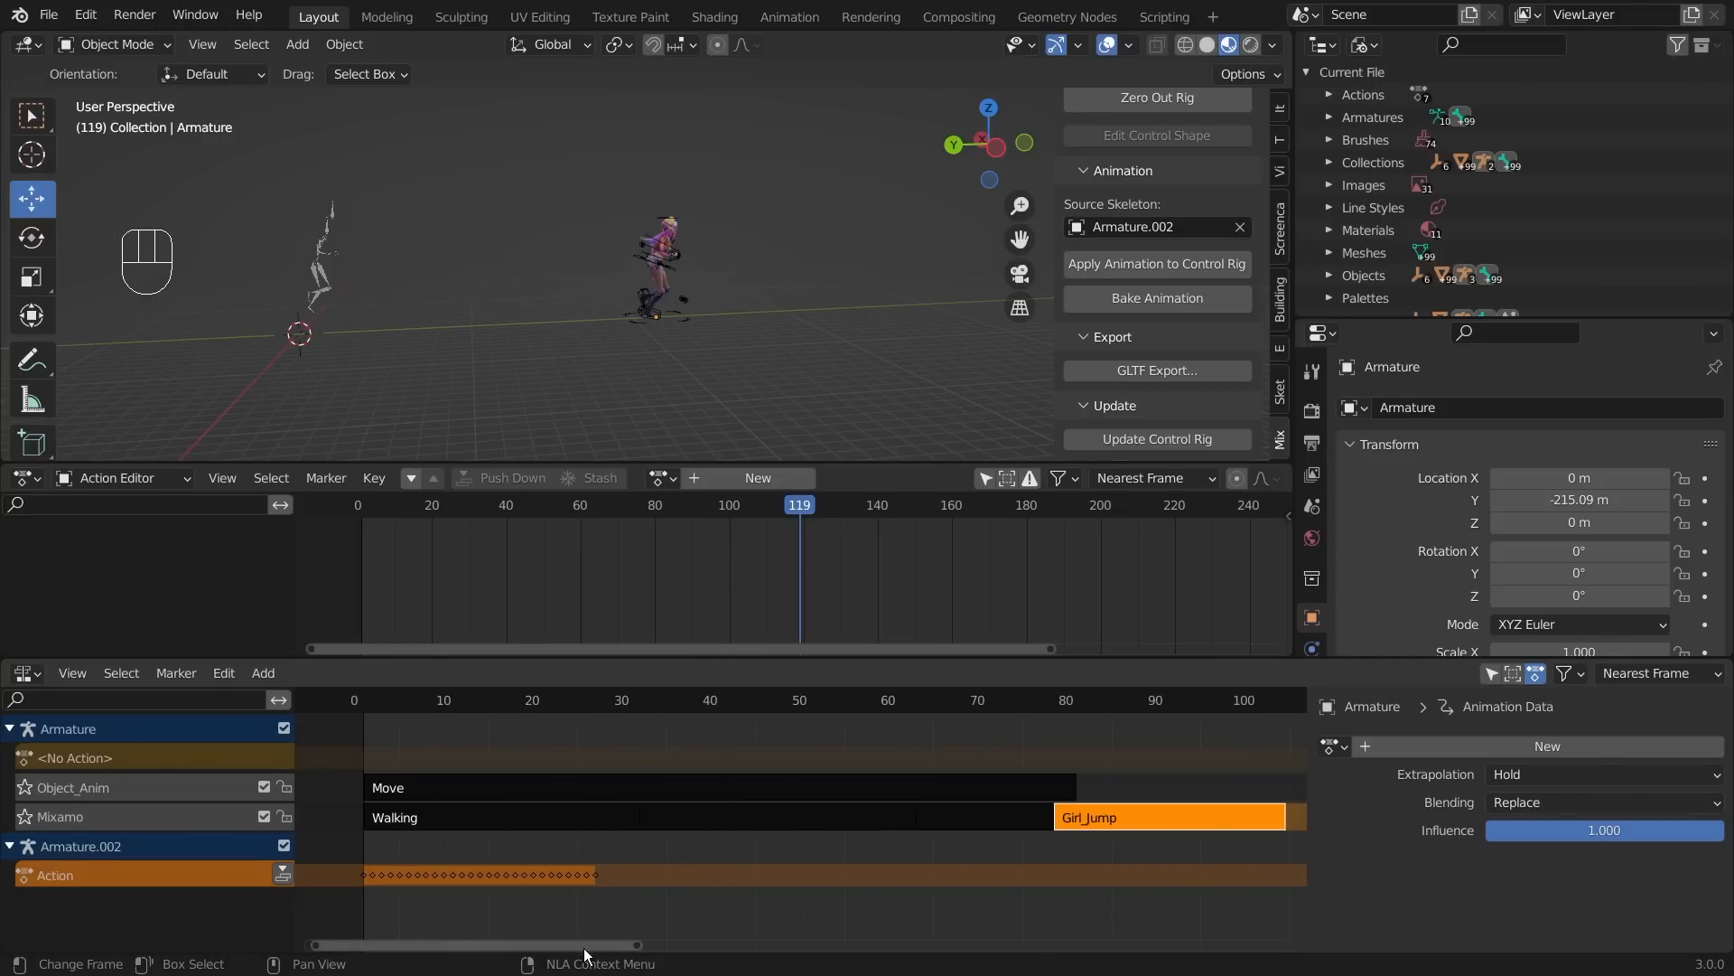
pyautogui.moveTo(1065, 847); pyautogui.dragTo(503, 847, button='middle')
pyautogui.click(420, 781)
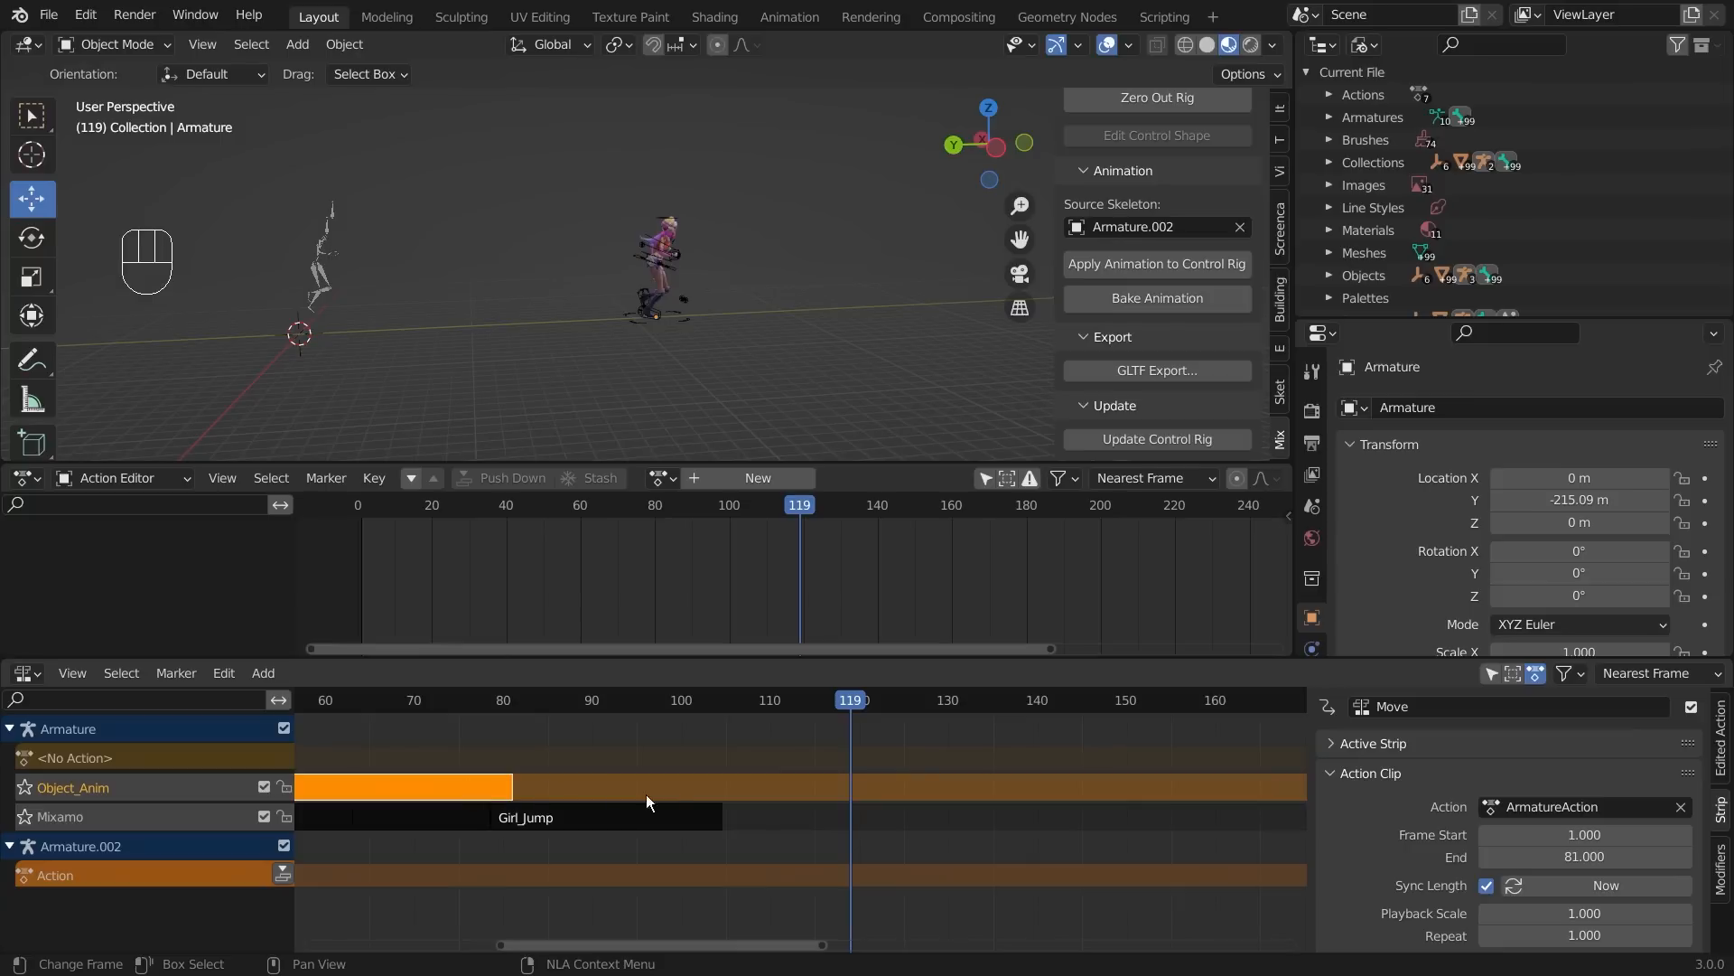
pyautogui.click(770, 919)
pyautogui.moveTo(842, 708)
pyautogui.mouseDown()
pyautogui.moveTo(428, 729)
pyautogui.moveTo(865, 711)
pyautogui.mouseUp()
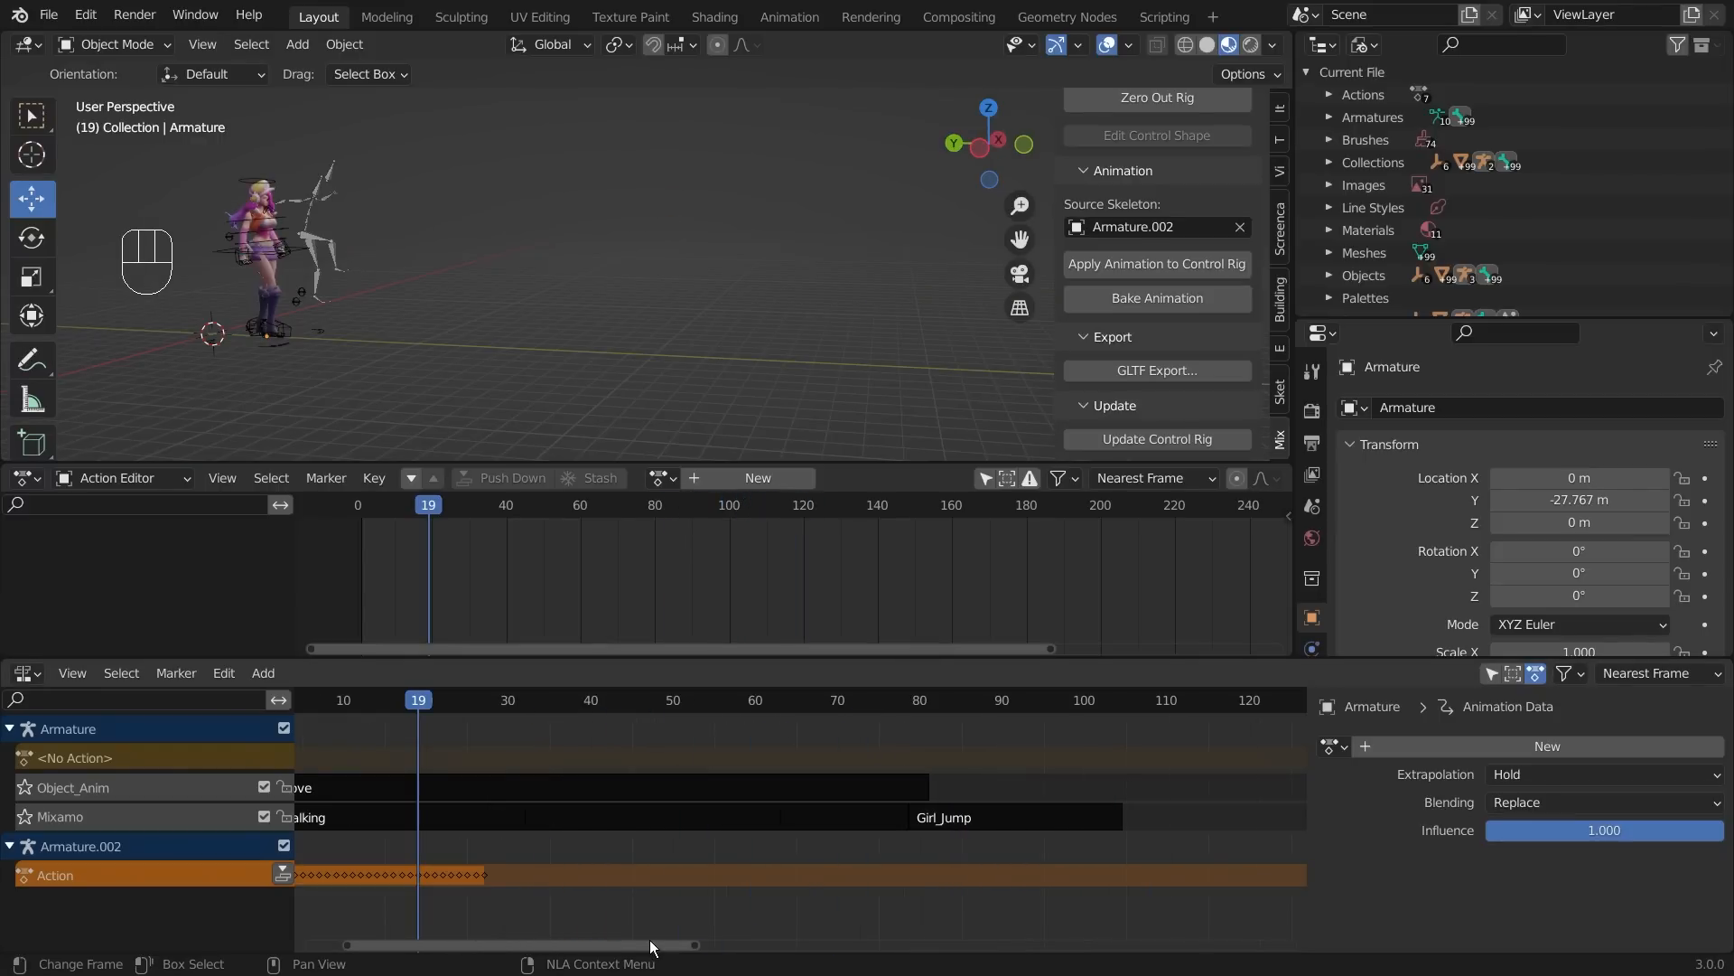
pyautogui.moveTo(651, 943); pyautogui.dragTo(497, 943)
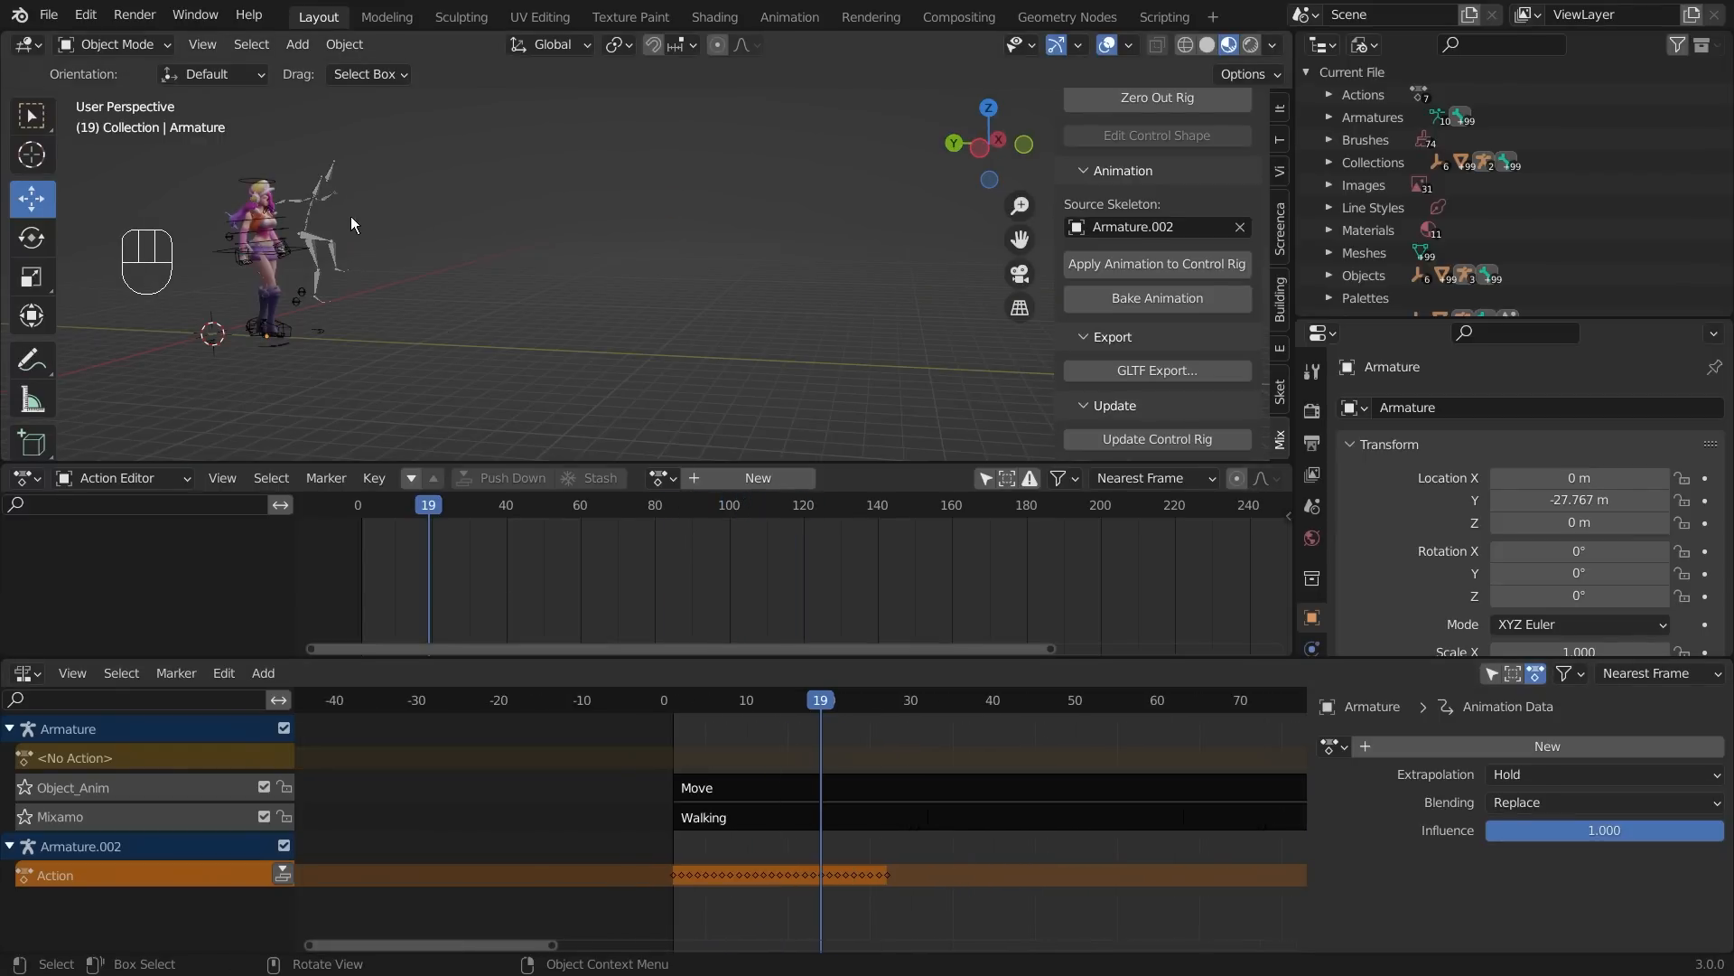
# - Delete the Armature.002 source skeleton from the scene
pyautogui.click(322, 252)
pyautogui.press('Delete')
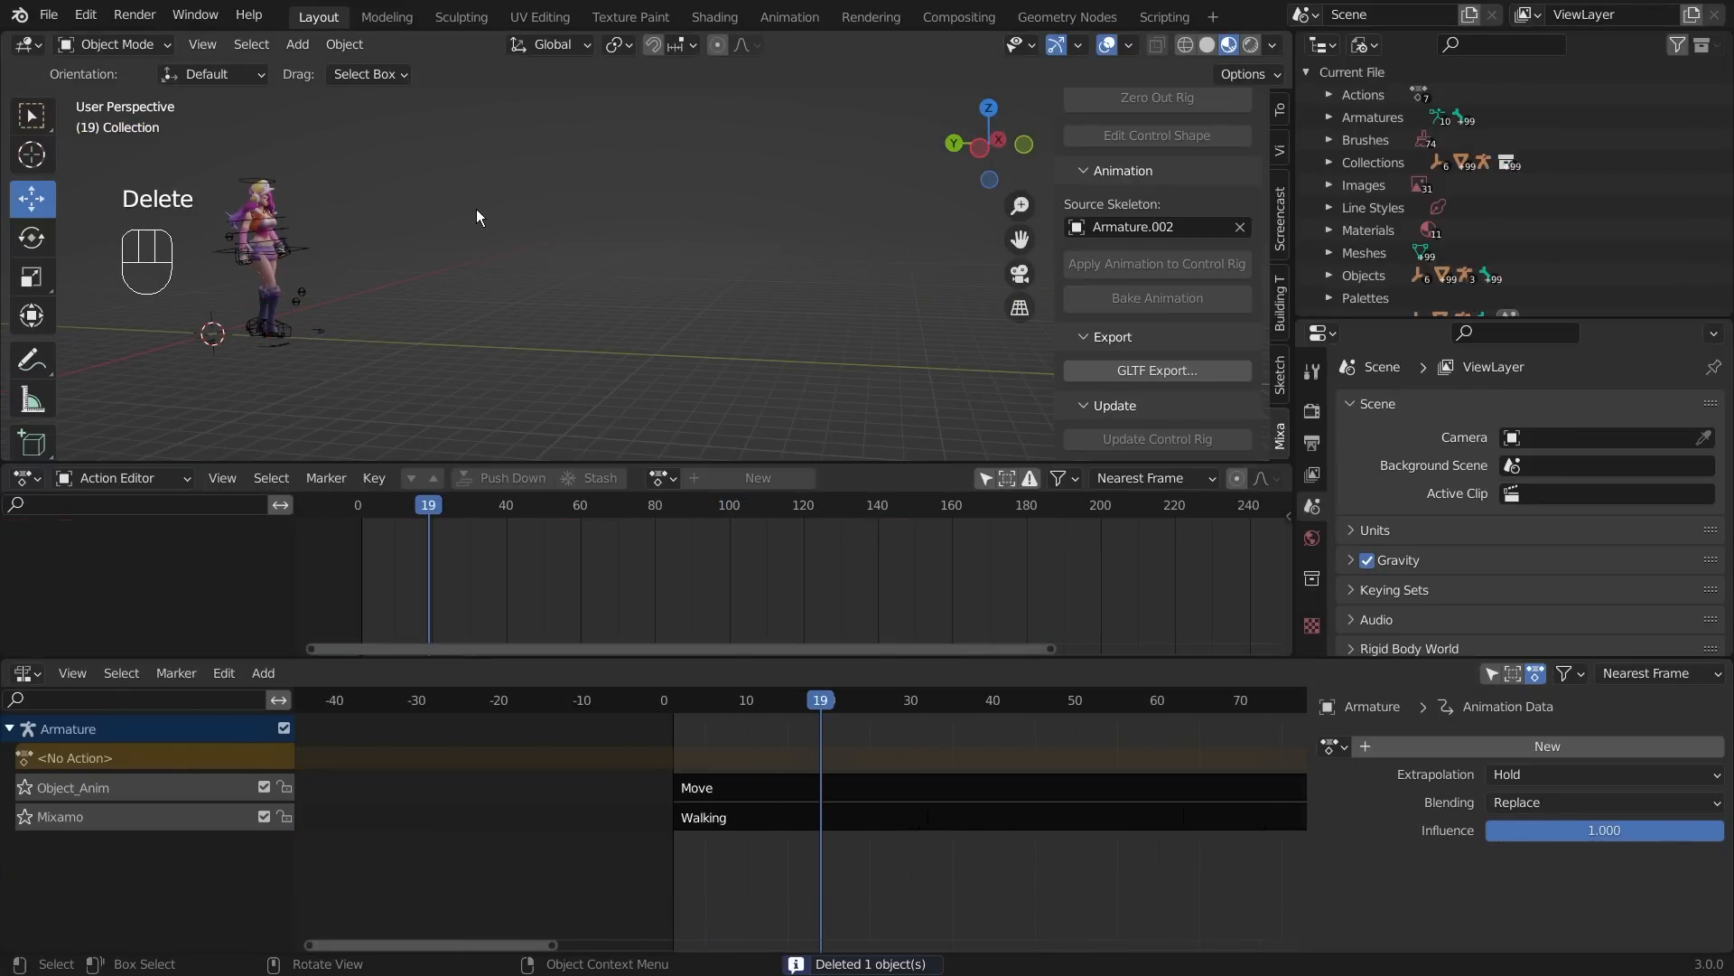
pyautogui.click(672, 482)
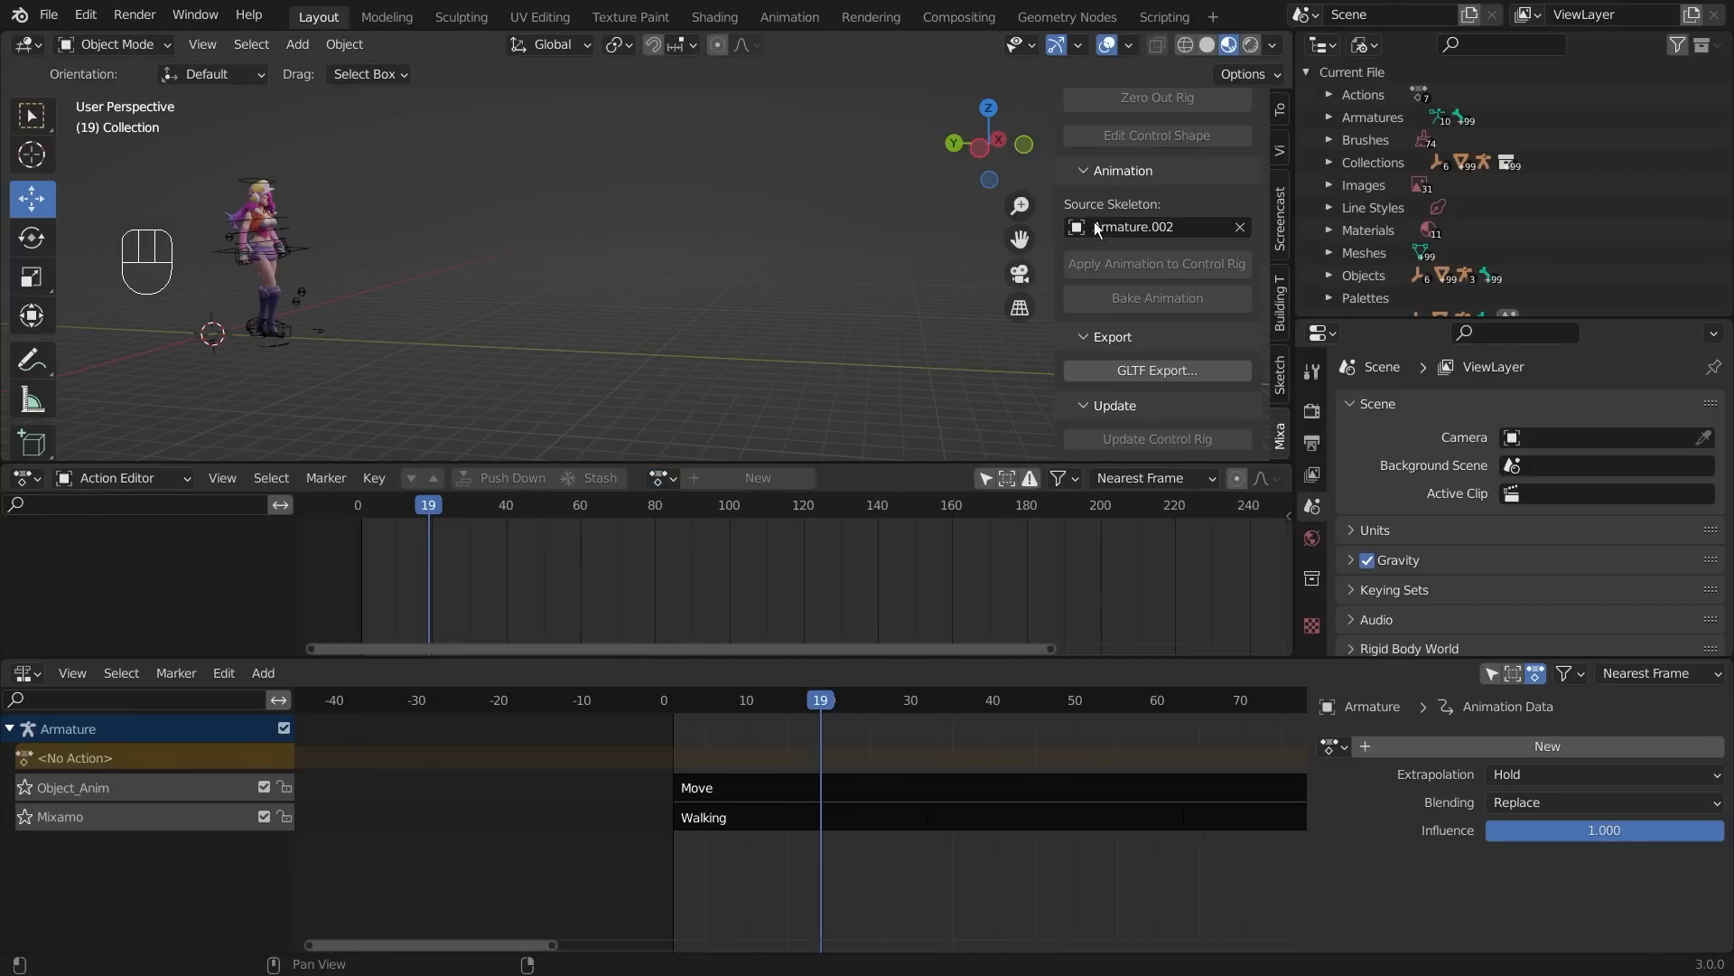
# - Delete the unused Jump and Jump.001 actions from the file's data
pyautogui.click(1330, 96)
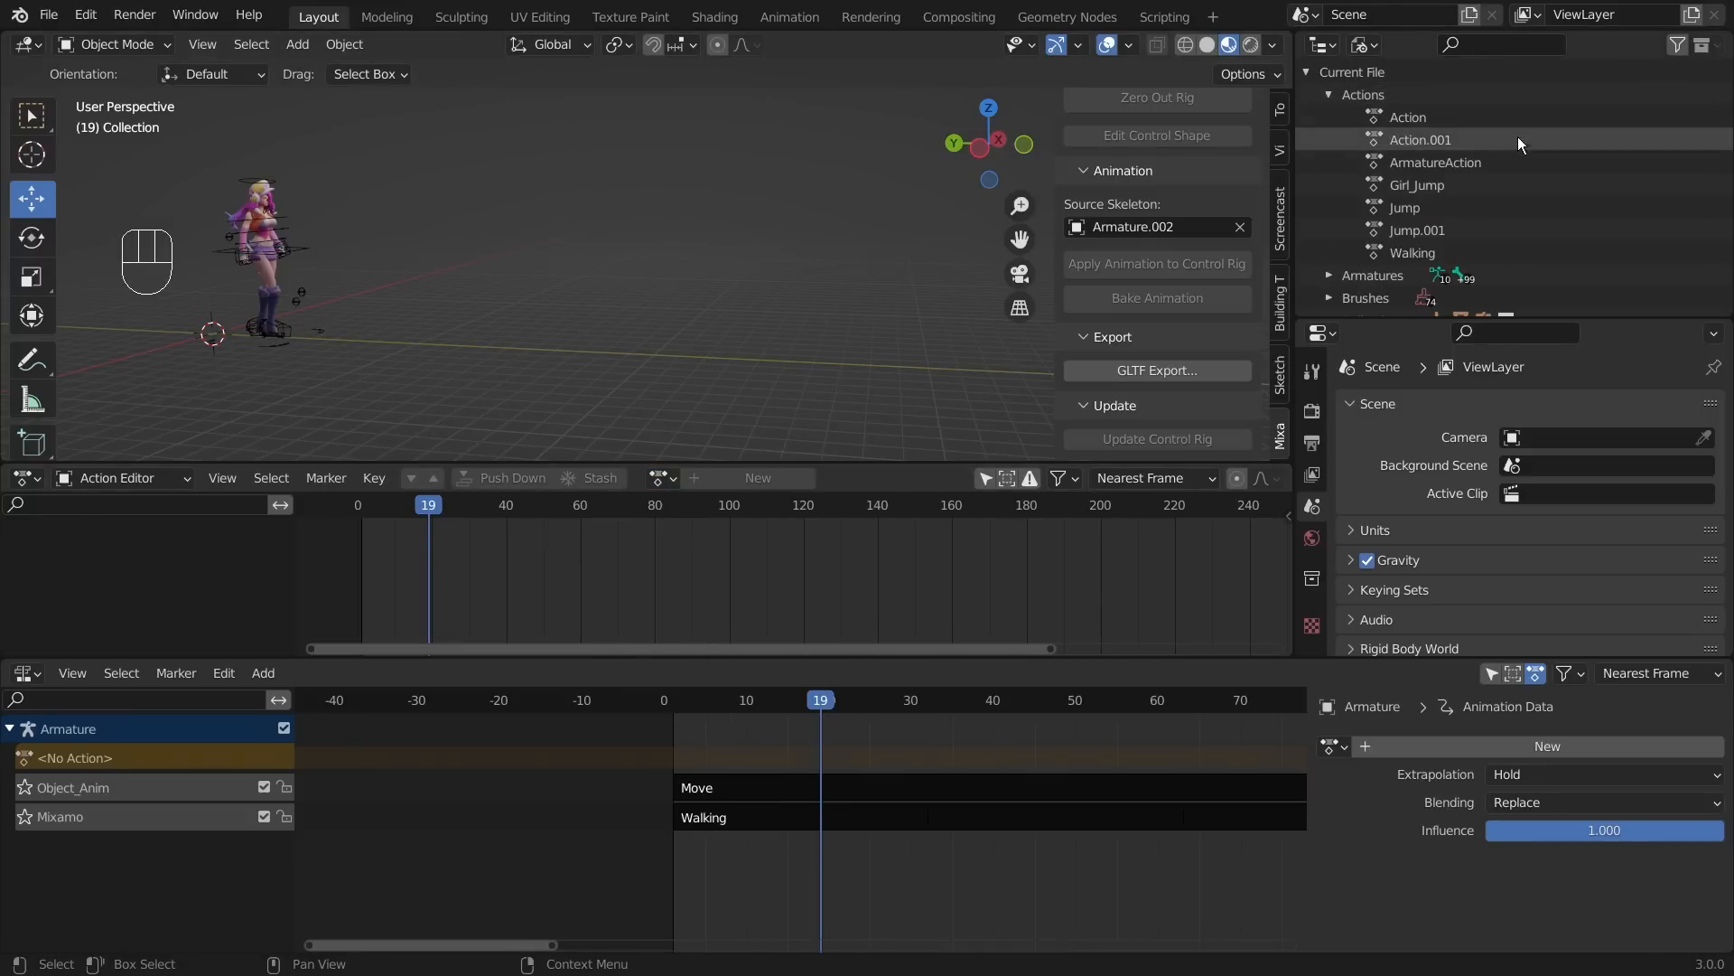
pyautogui.click(1434, 202)
pyautogui.rightClick(1434, 203)
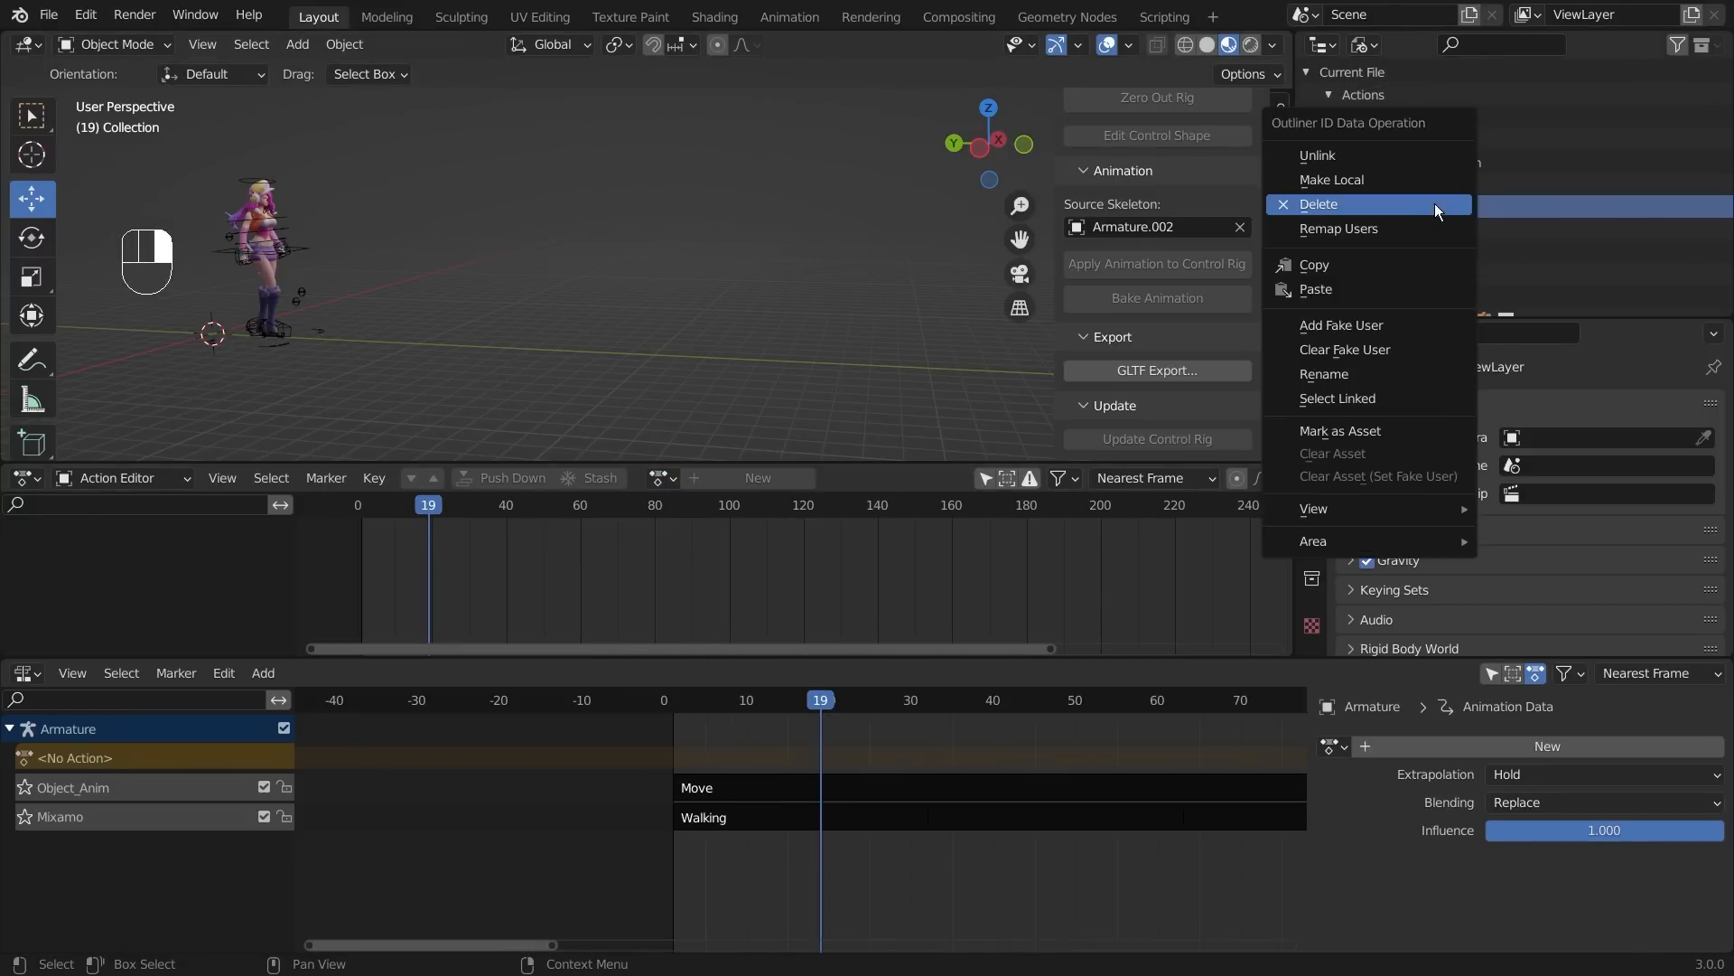
pyautogui.click(1378, 210)
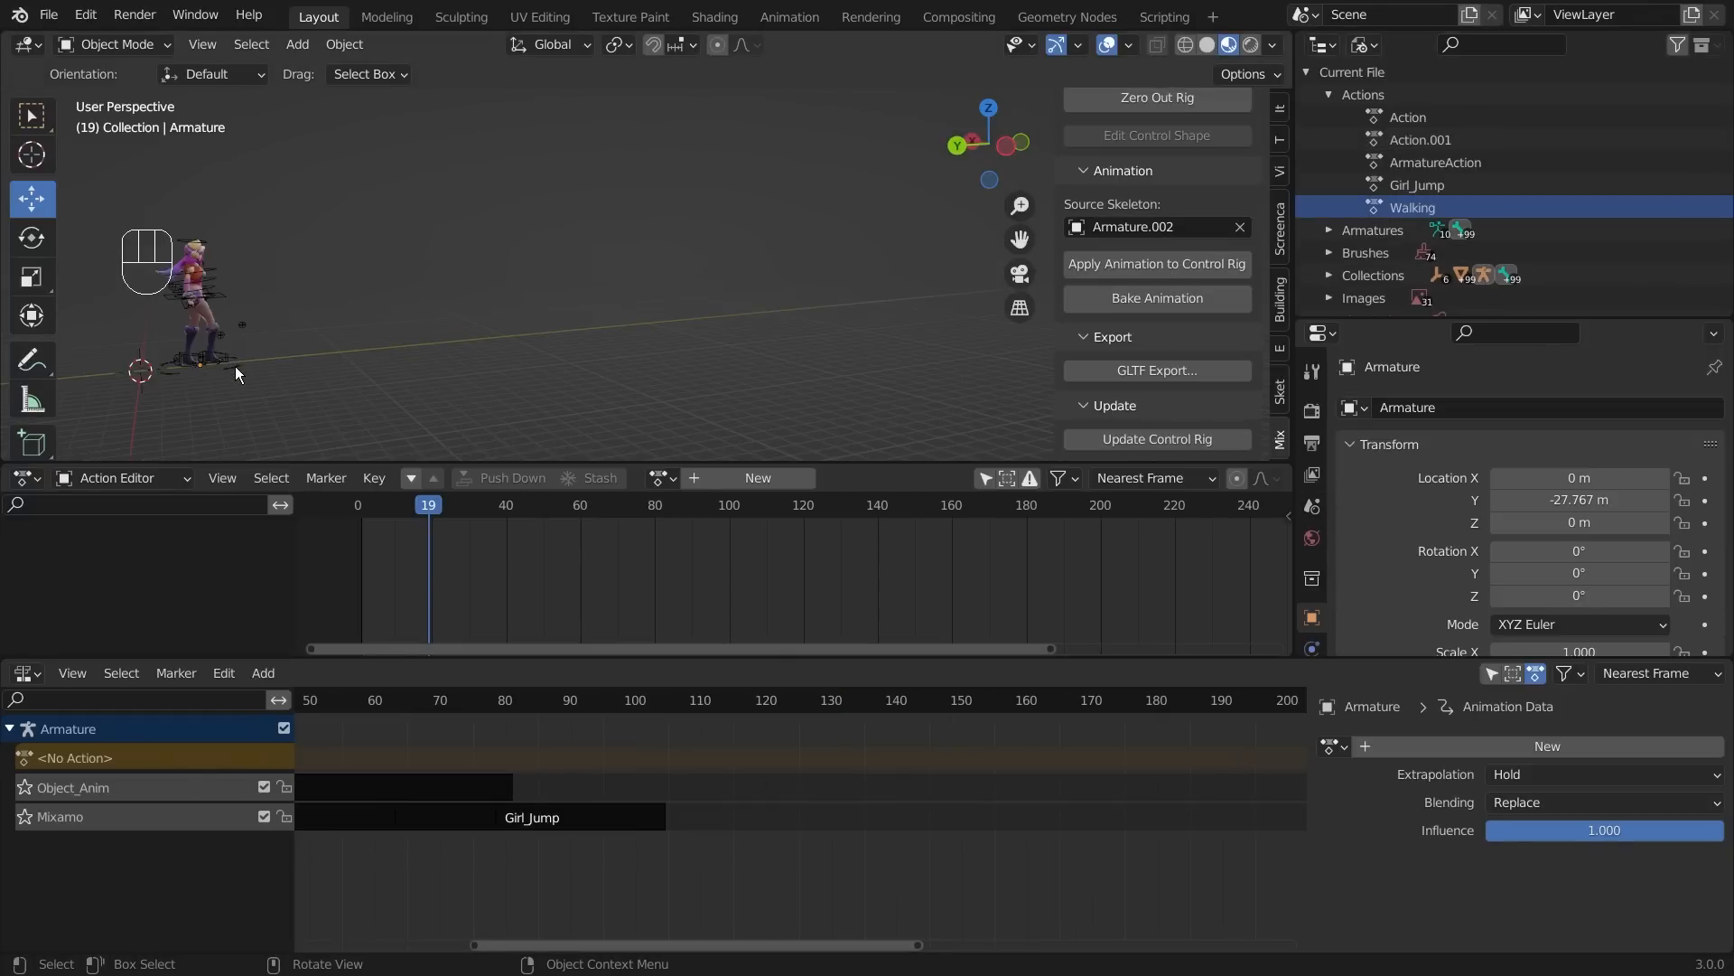
# - Select the rig and scrub to frame 104 to inspect its pose at the end of the Girl_Jump strip
pyautogui.click(234, 366)
pyautogui.moveTo(435, 539); pyautogui.dragTo(744, 504)
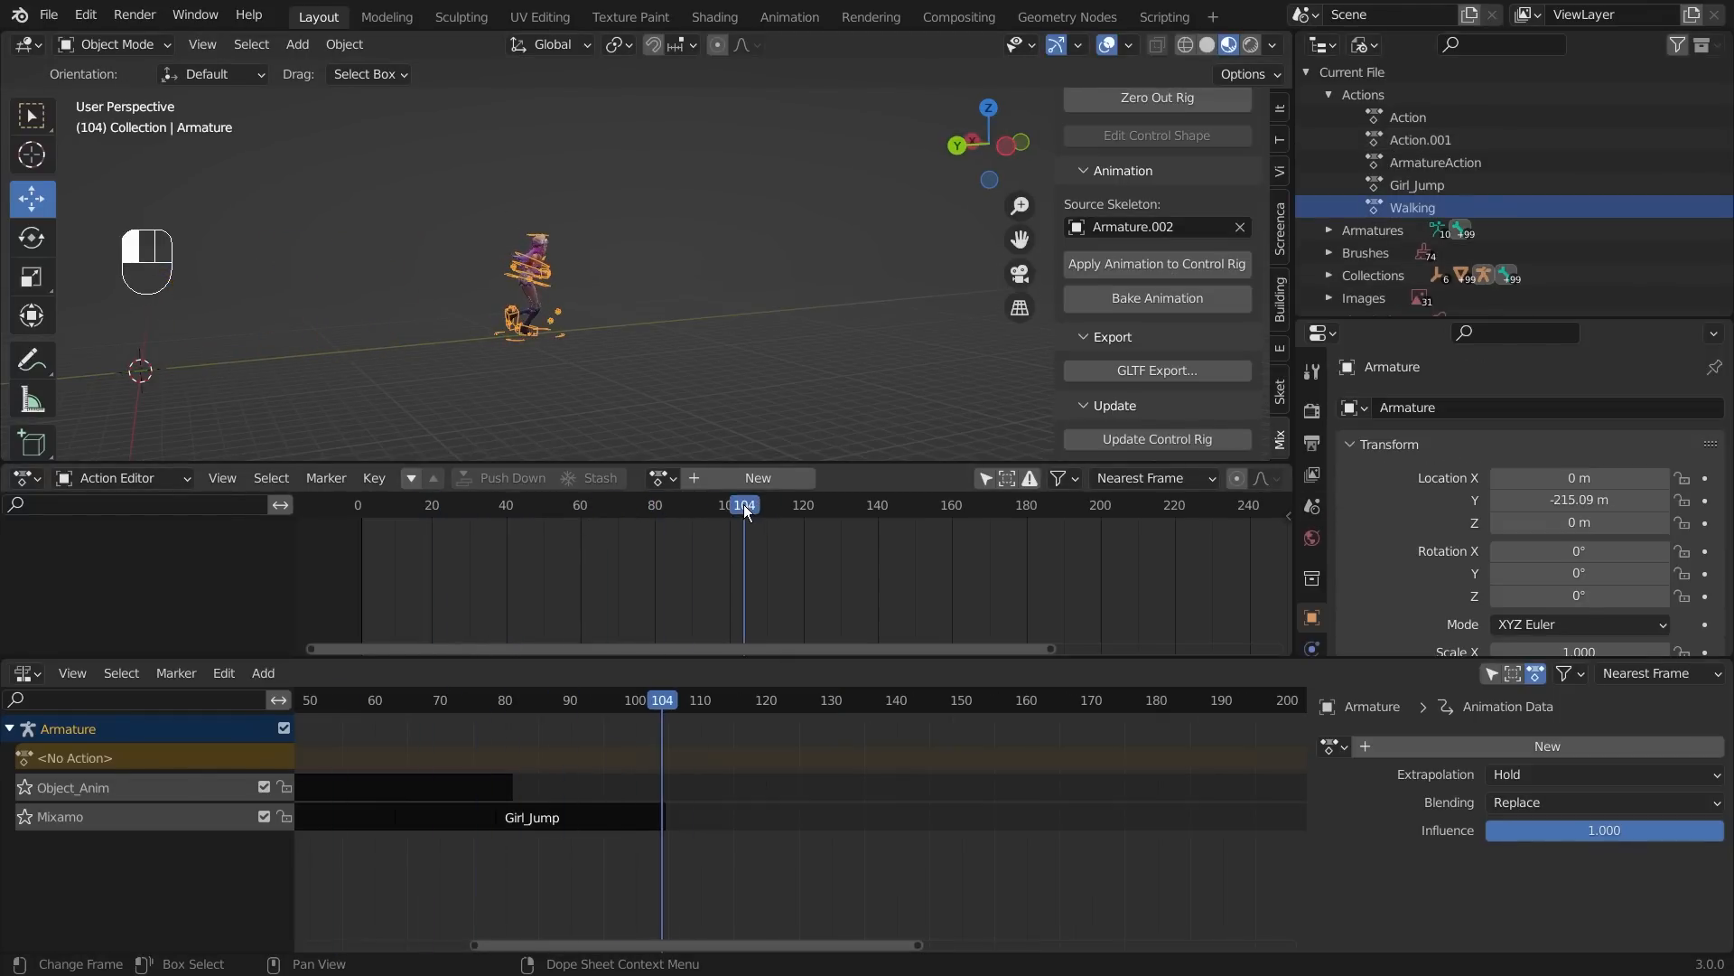
pyautogui.moveTo(703, 284); pyautogui.dragTo(646, 291, button='middle')
pyautogui.scroll(5, 630, 287)
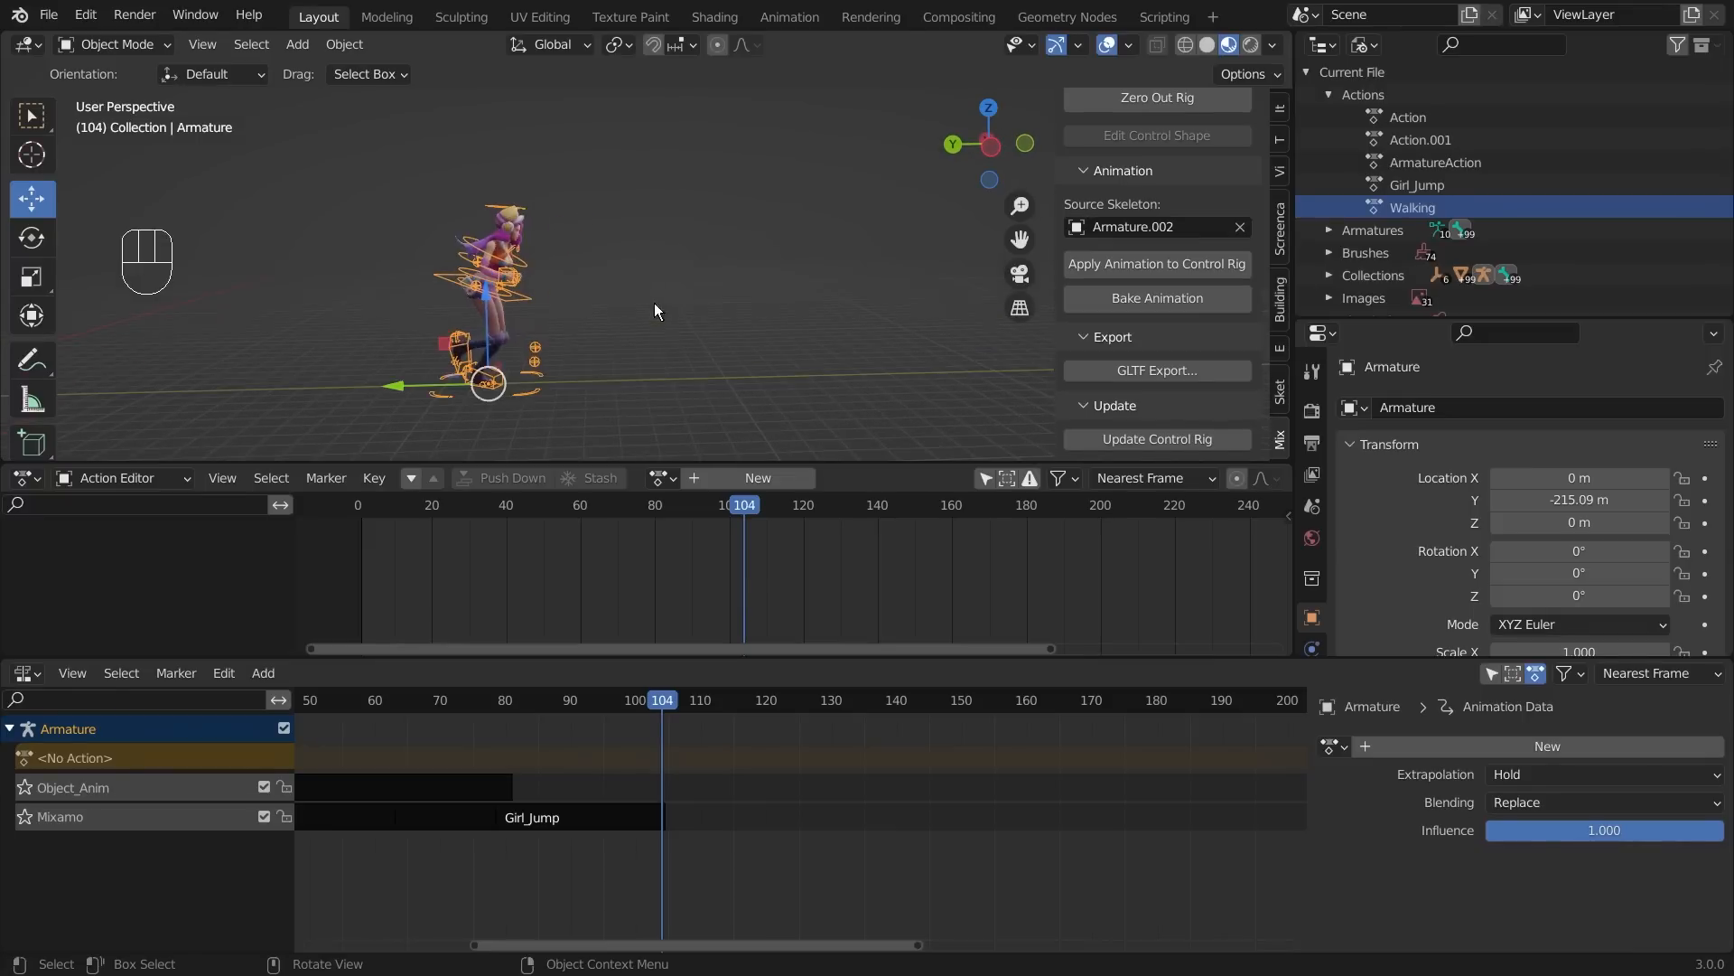
pyautogui.click(660, 276)
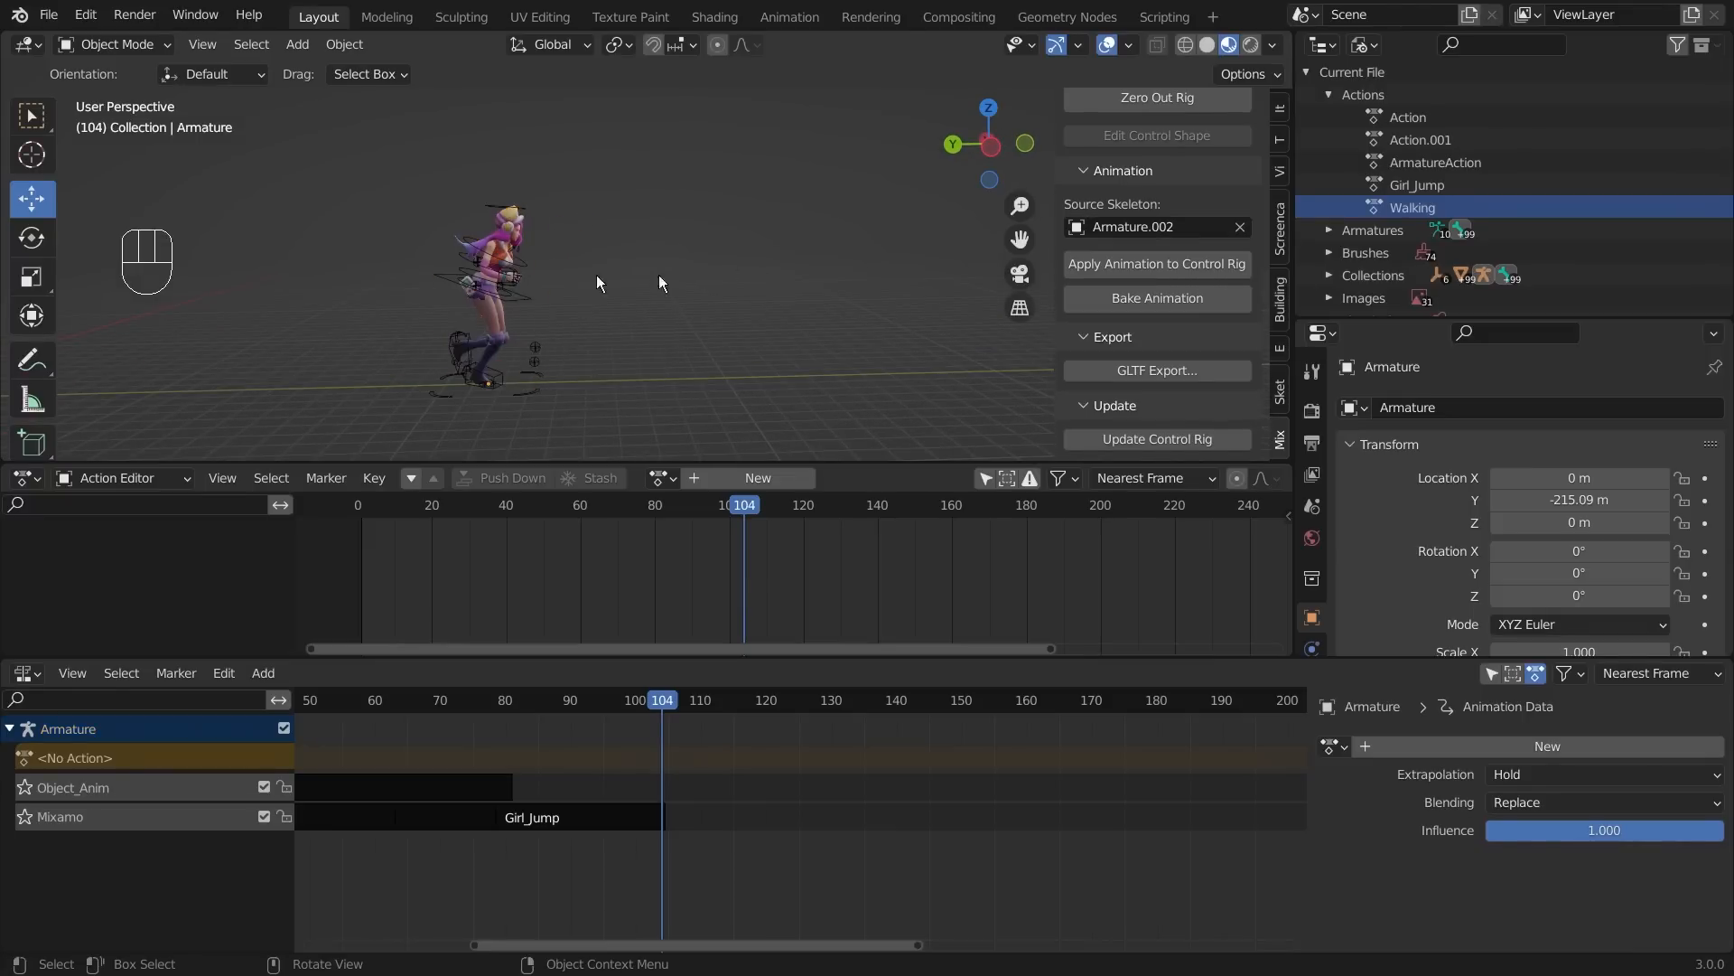
# - Duplicate the Move strip and place the copy on the Object_Anim track, starting where the Girl_Jump strip ends
pyautogui.click(427, 789)
pyautogui.scroll(-2, 642, 768)
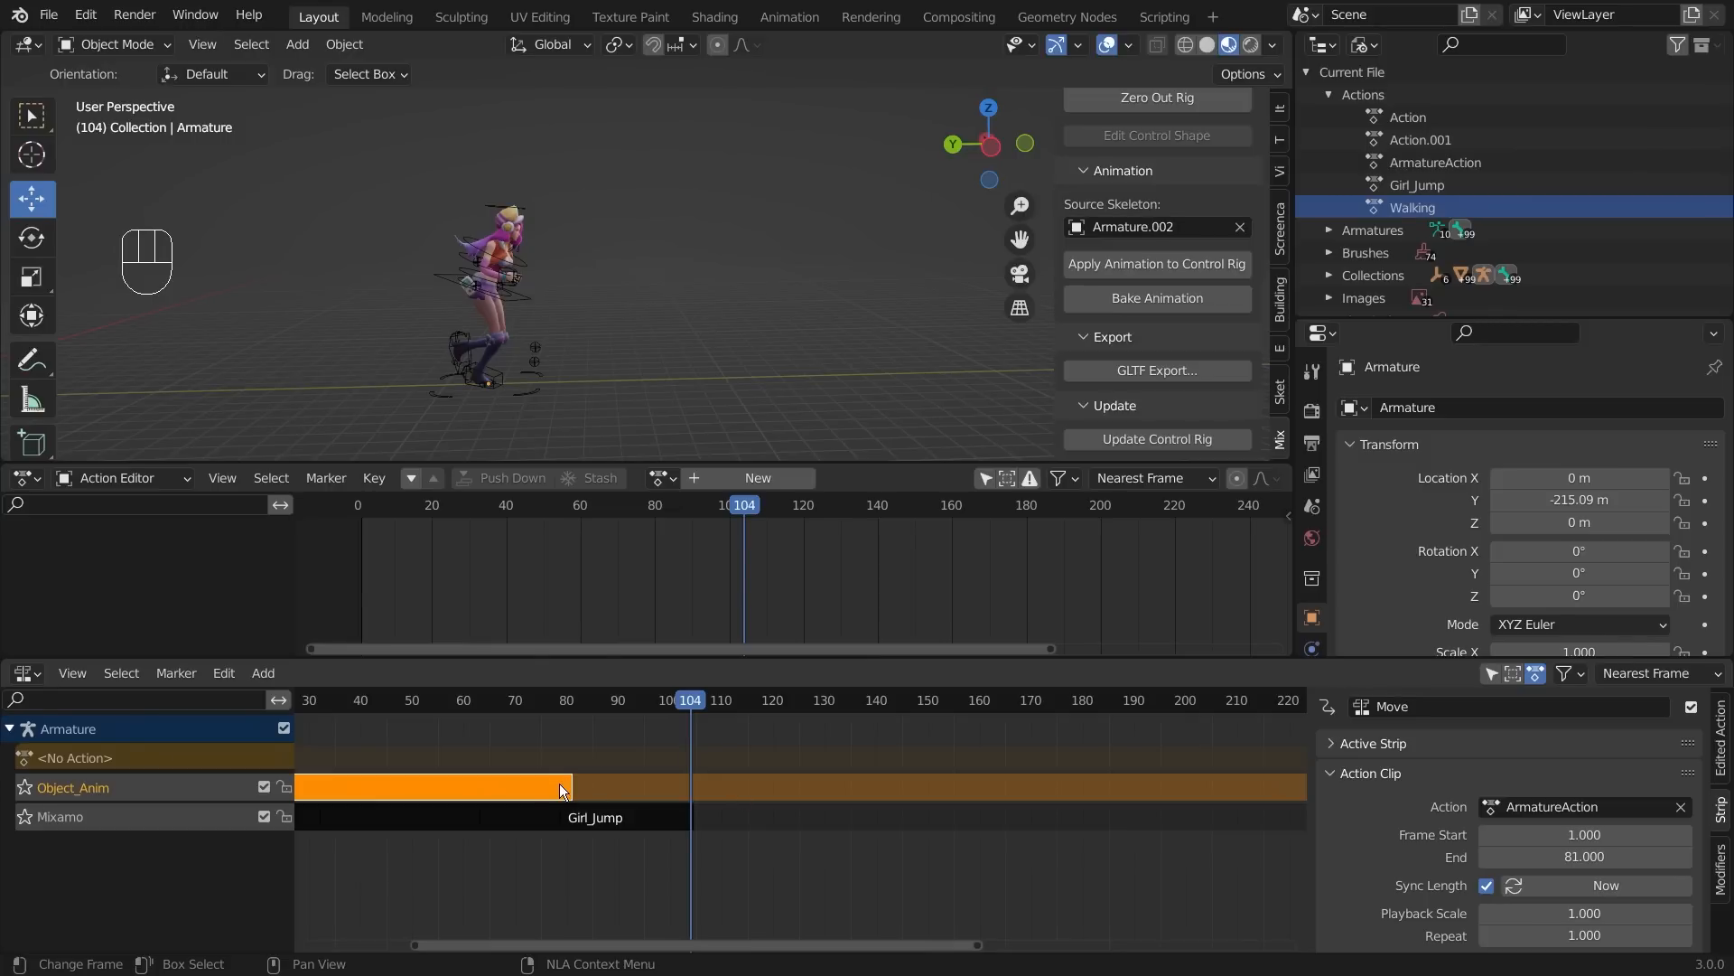
pyautogui.hotkey('shift', 'd')
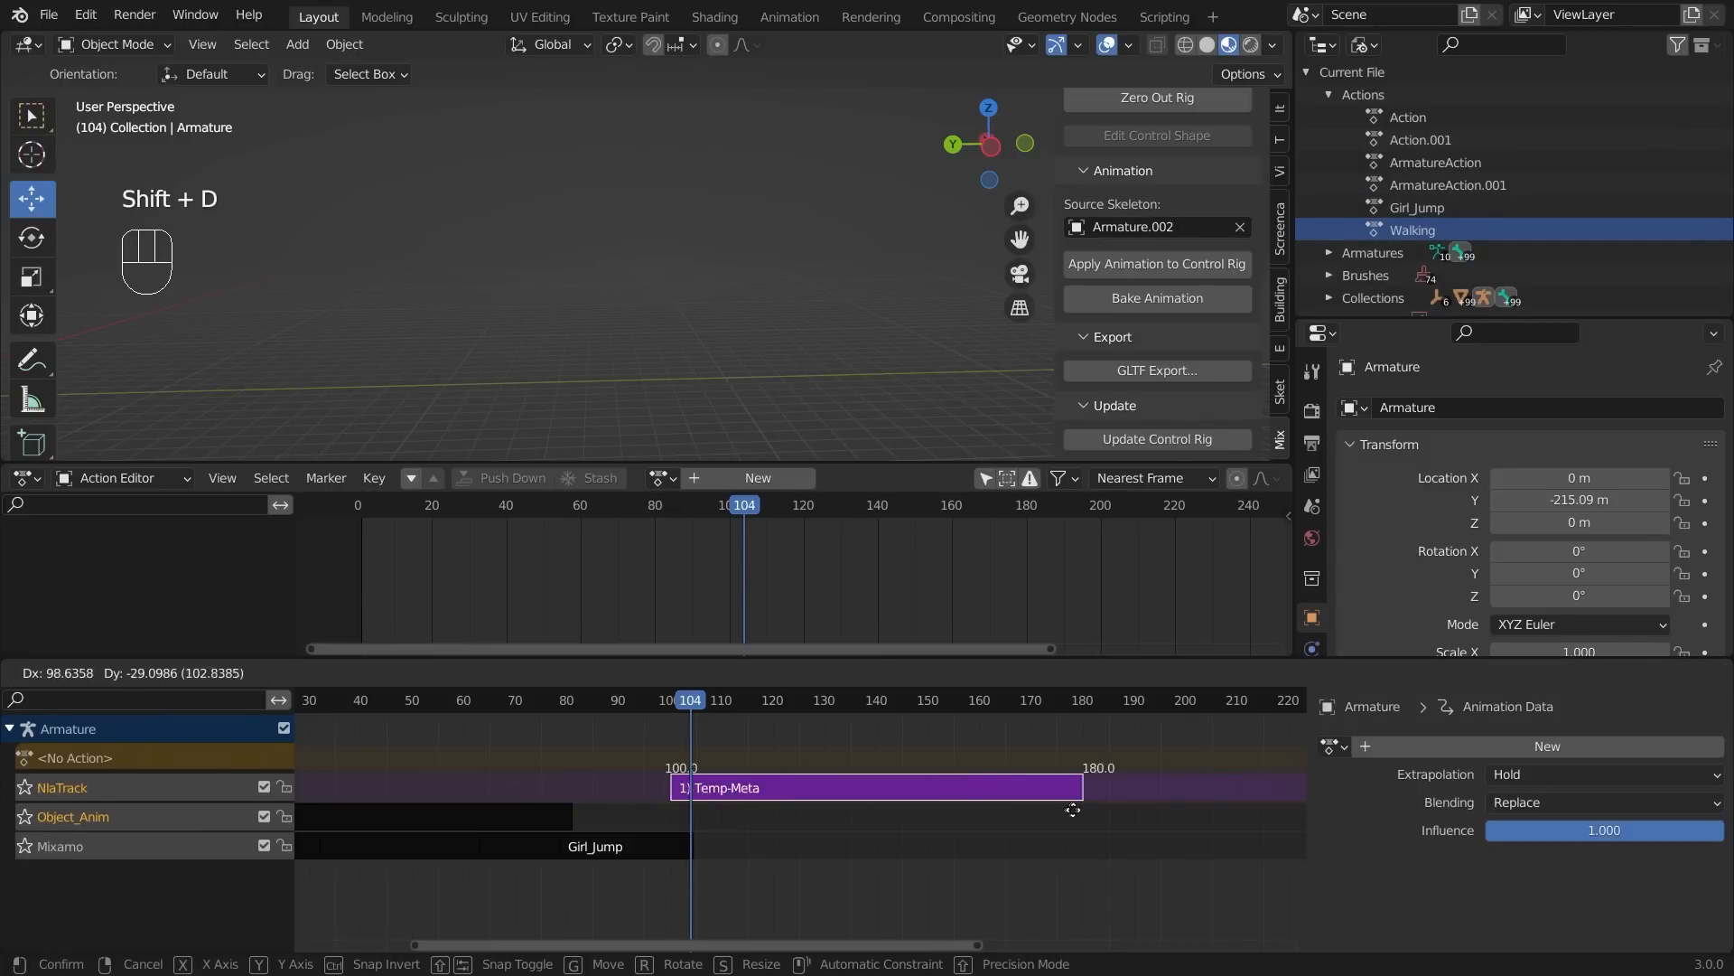
pyautogui.click(1099, 811)
pyautogui.click(756, 784)
pyautogui.moveTo(755, 788); pyautogui.dragTo(754, 827)
# - Scrub between frames 81 and 112 to compare the rig's position before and after the duplicated Move strip begins
pyautogui.moveTo(688, 704); pyautogui.dragTo(730, 751)
pyautogui.moveTo(505, 298); pyautogui.dragTo(419, 323, button='middle')
pyautogui.moveTo(810, 946); pyautogui.dragTo(668, 945)
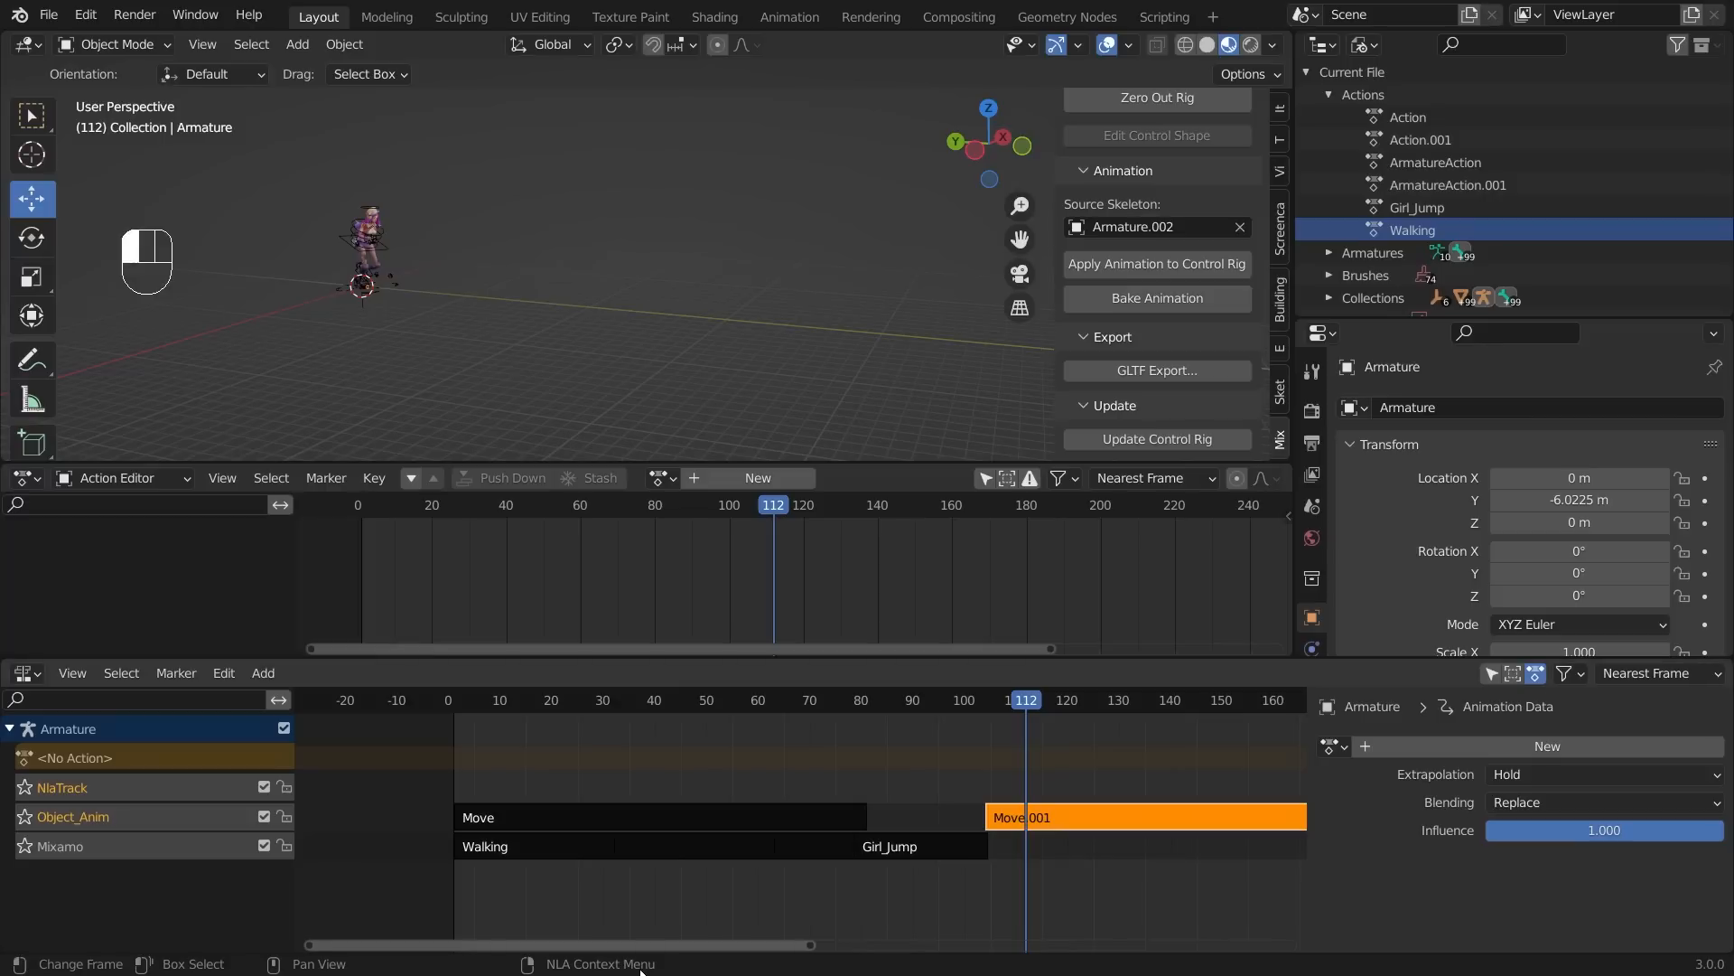
pyautogui.moveTo(1037, 699); pyautogui.dragTo(865, 712)
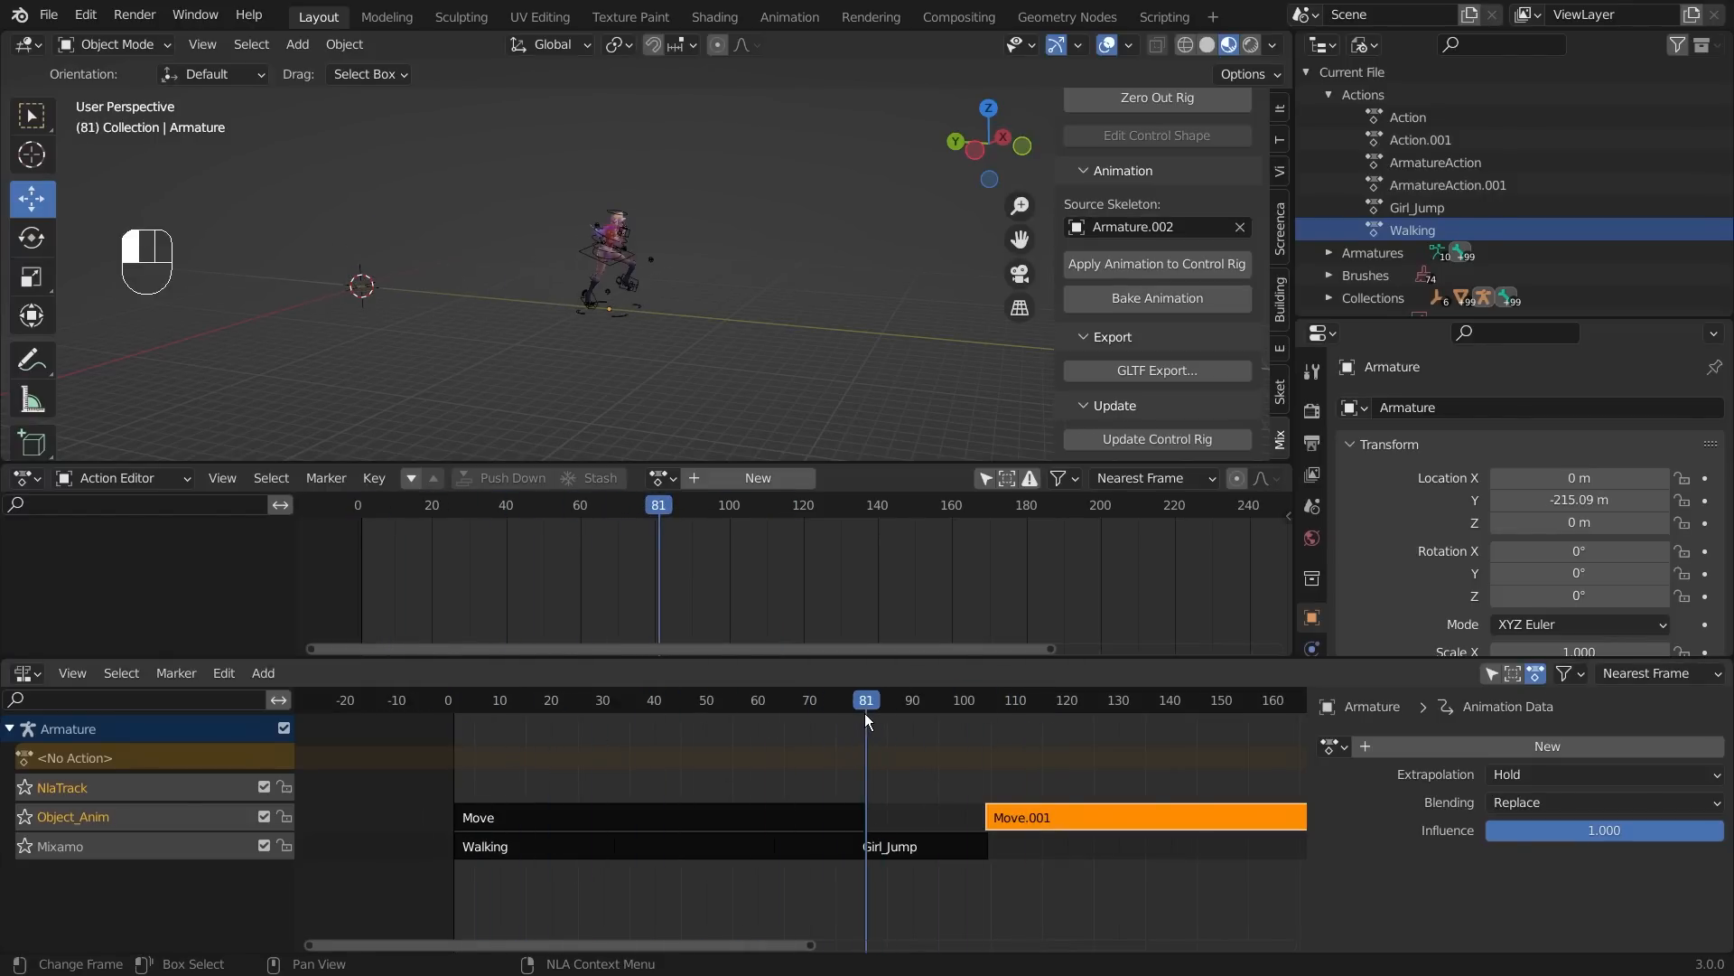
pyautogui.moveTo(725, 946); pyautogui.dragTo(988, 951)
pyautogui.moveTo(421, 697); pyautogui.dragTo(581, 706)
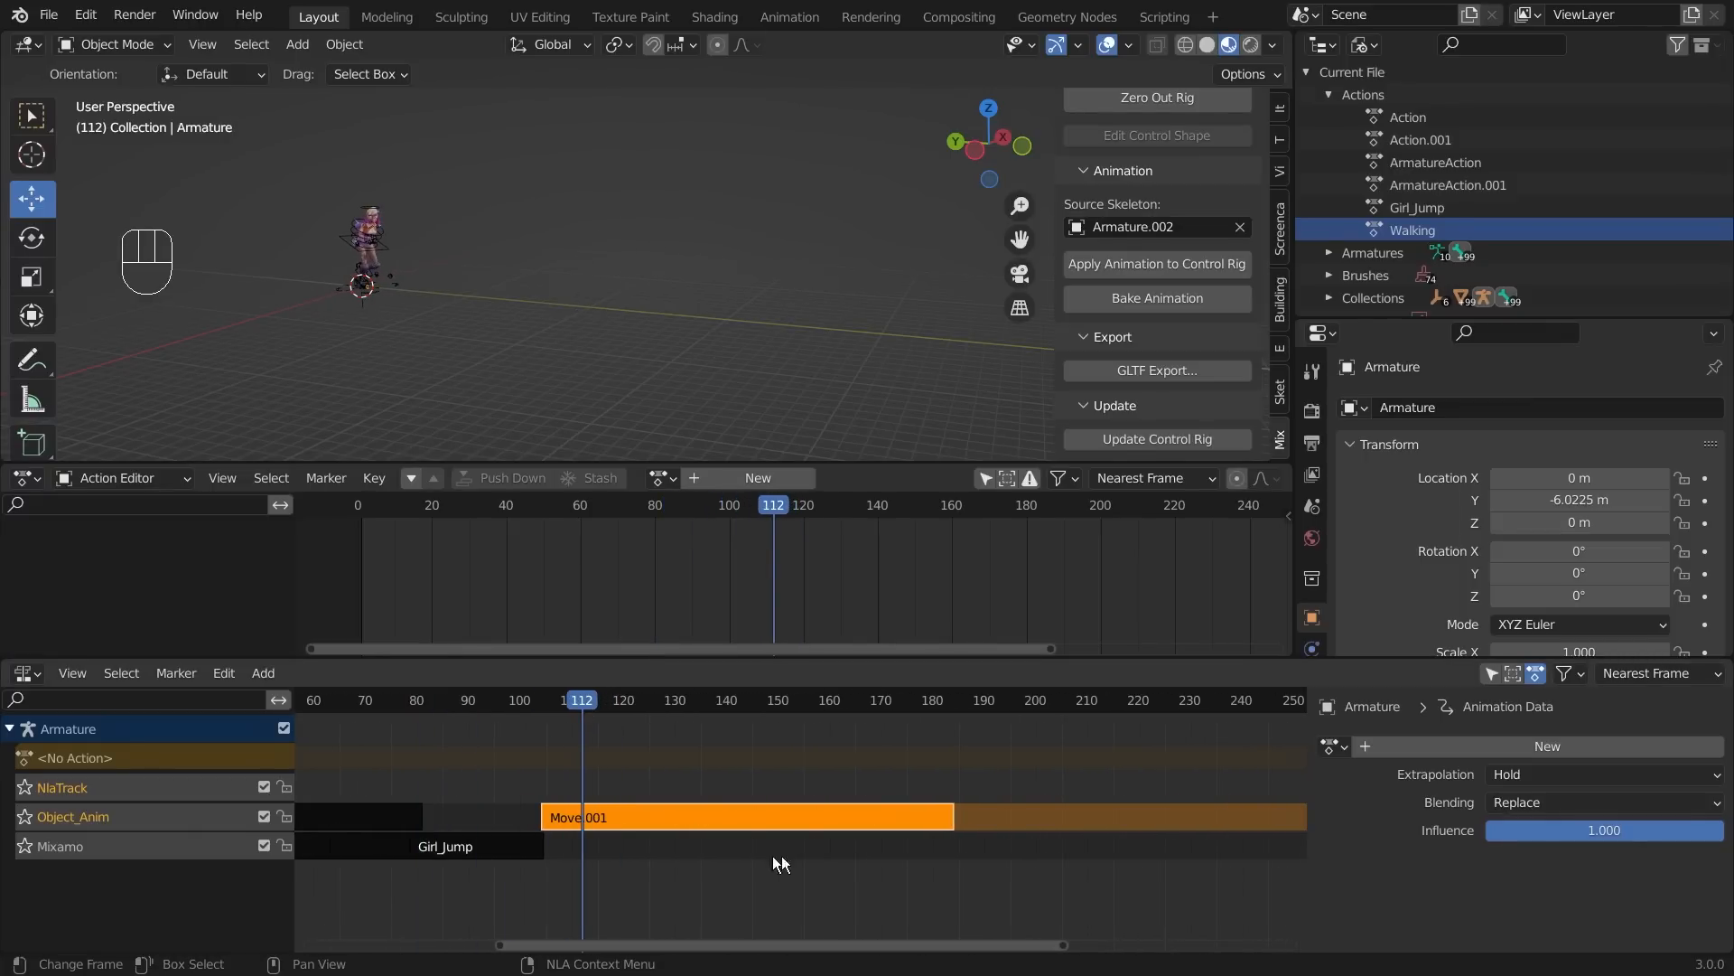
# - Select the Move.001 strip and enter tweak mode to edit its action's keyframes
pyautogui.click(829, 812)
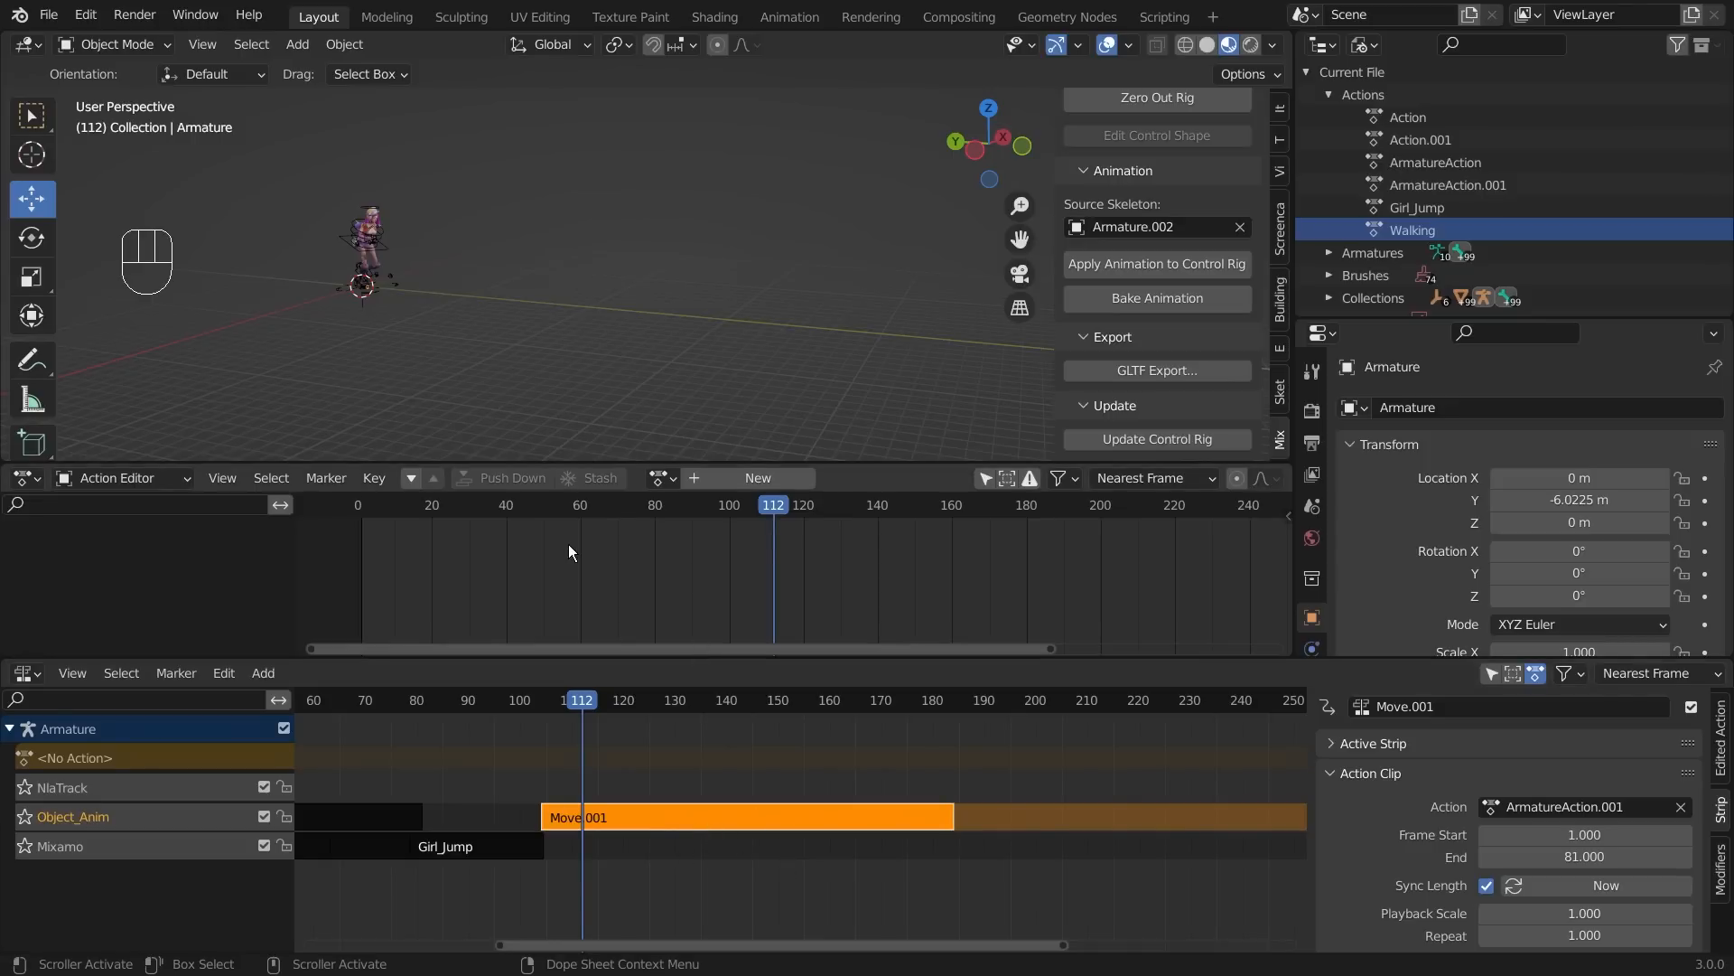
pyautogui.press('Tab')
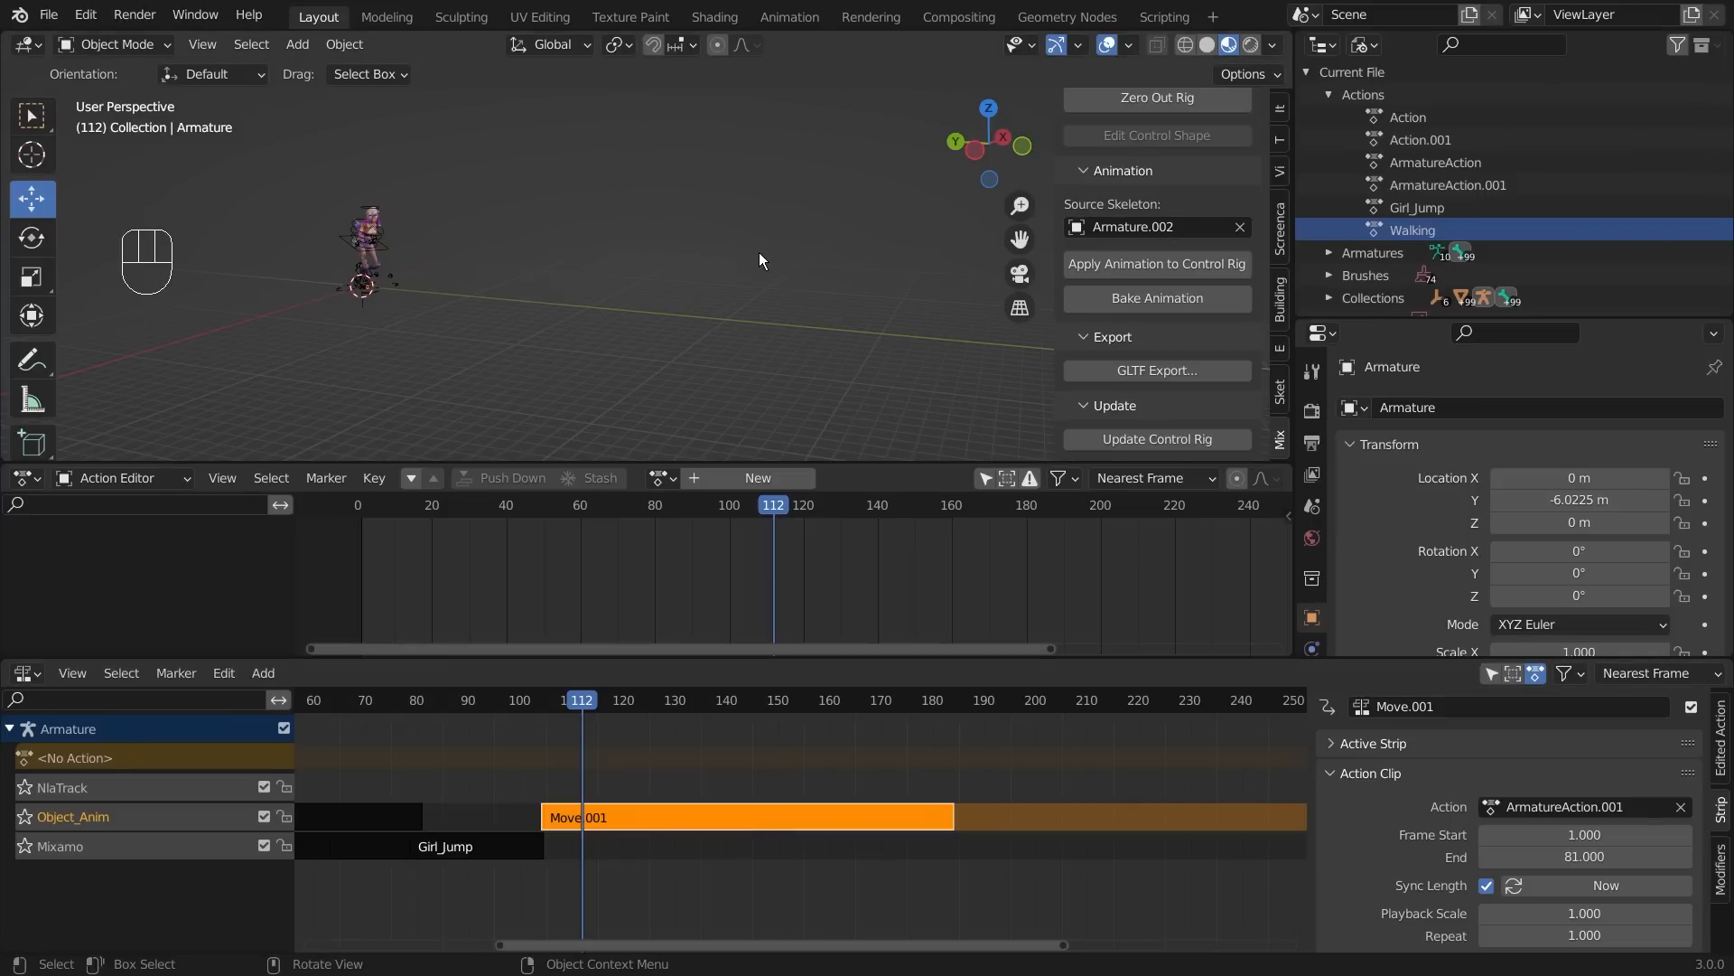
pyautogui.press('Tab')
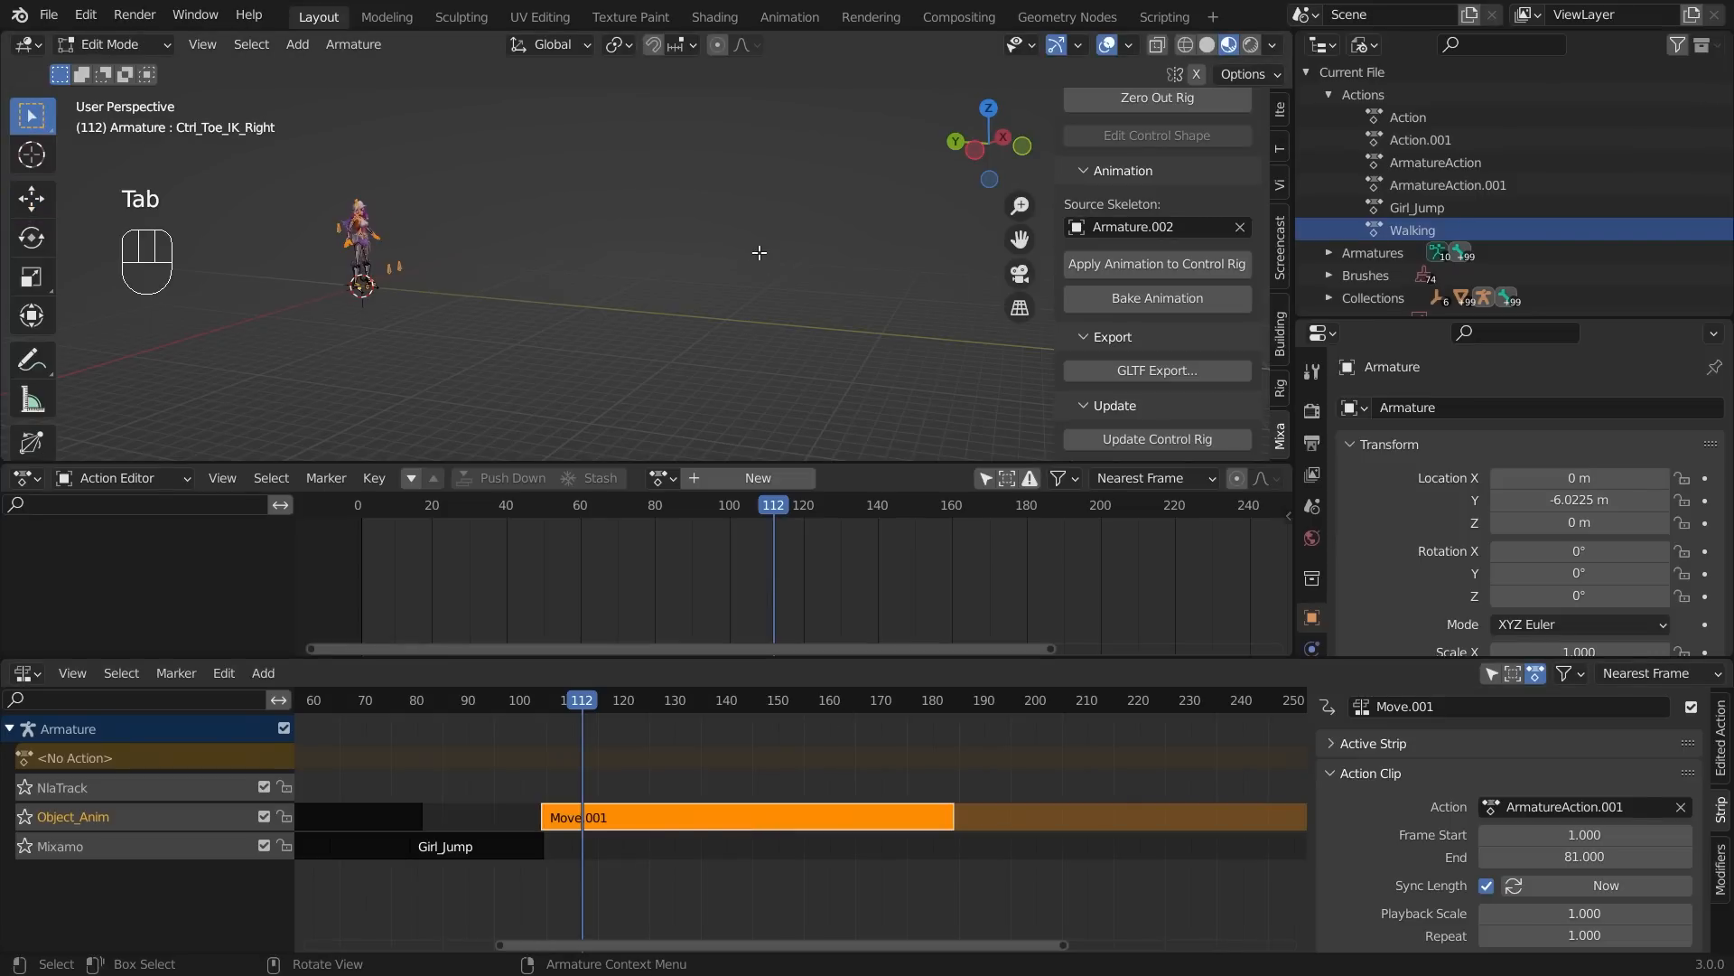
pyautogui.press('Tab')
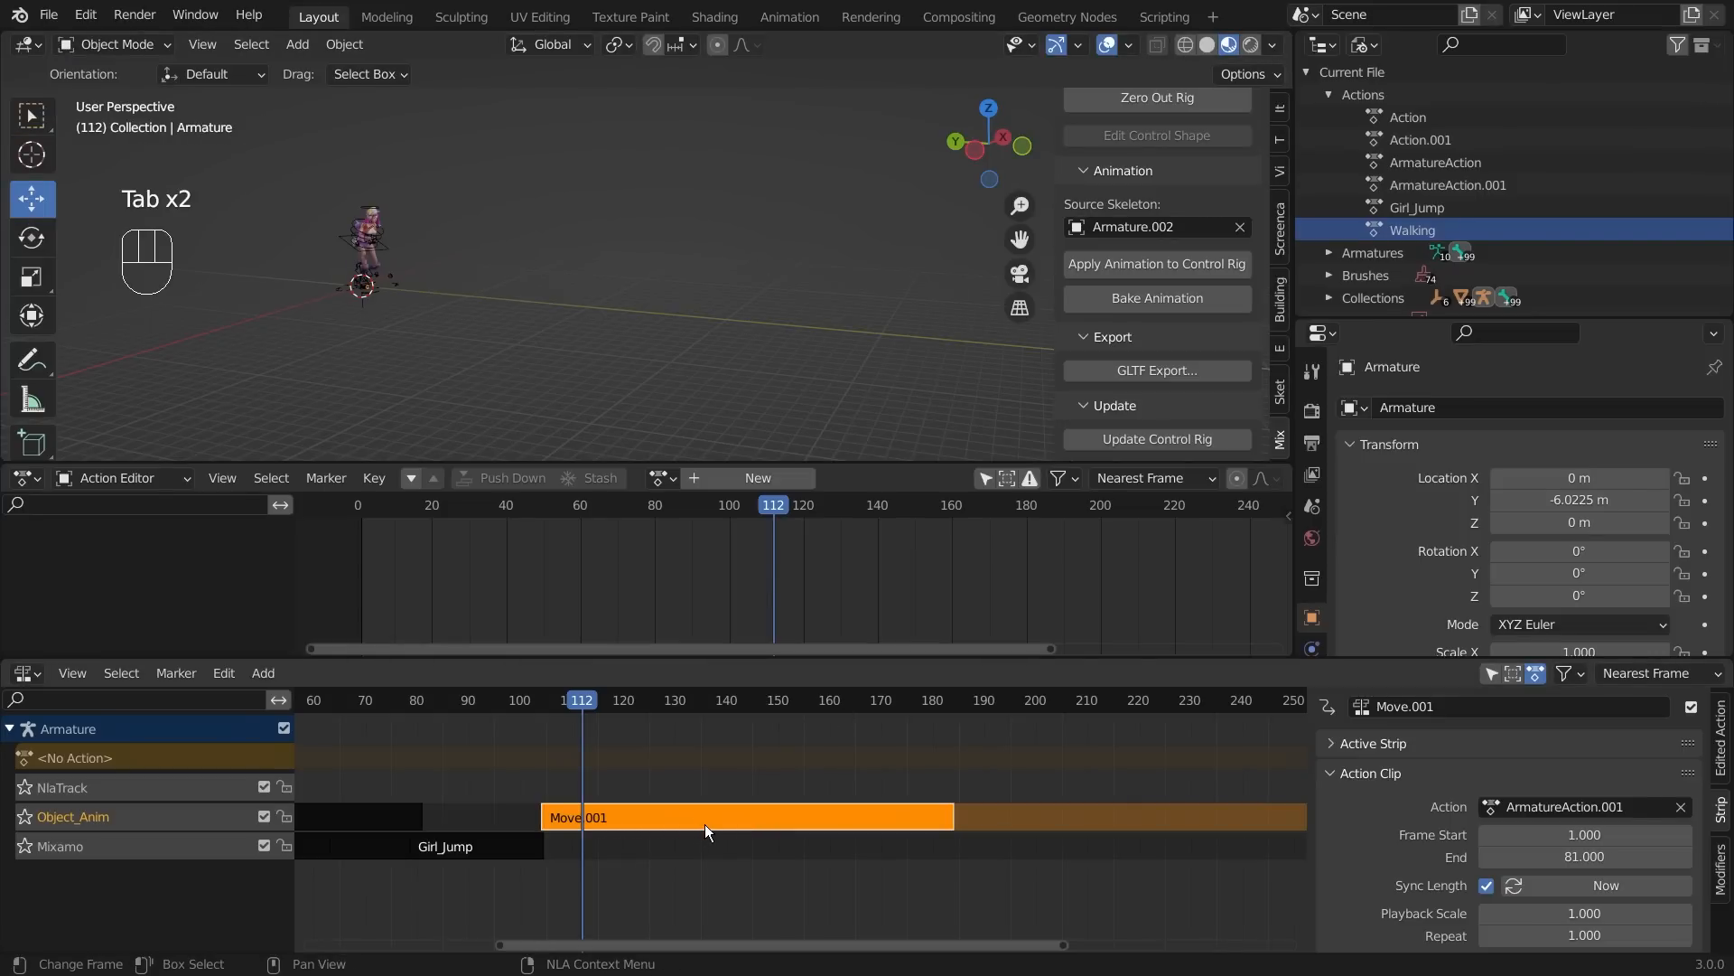
pyautogui.press('Tab')
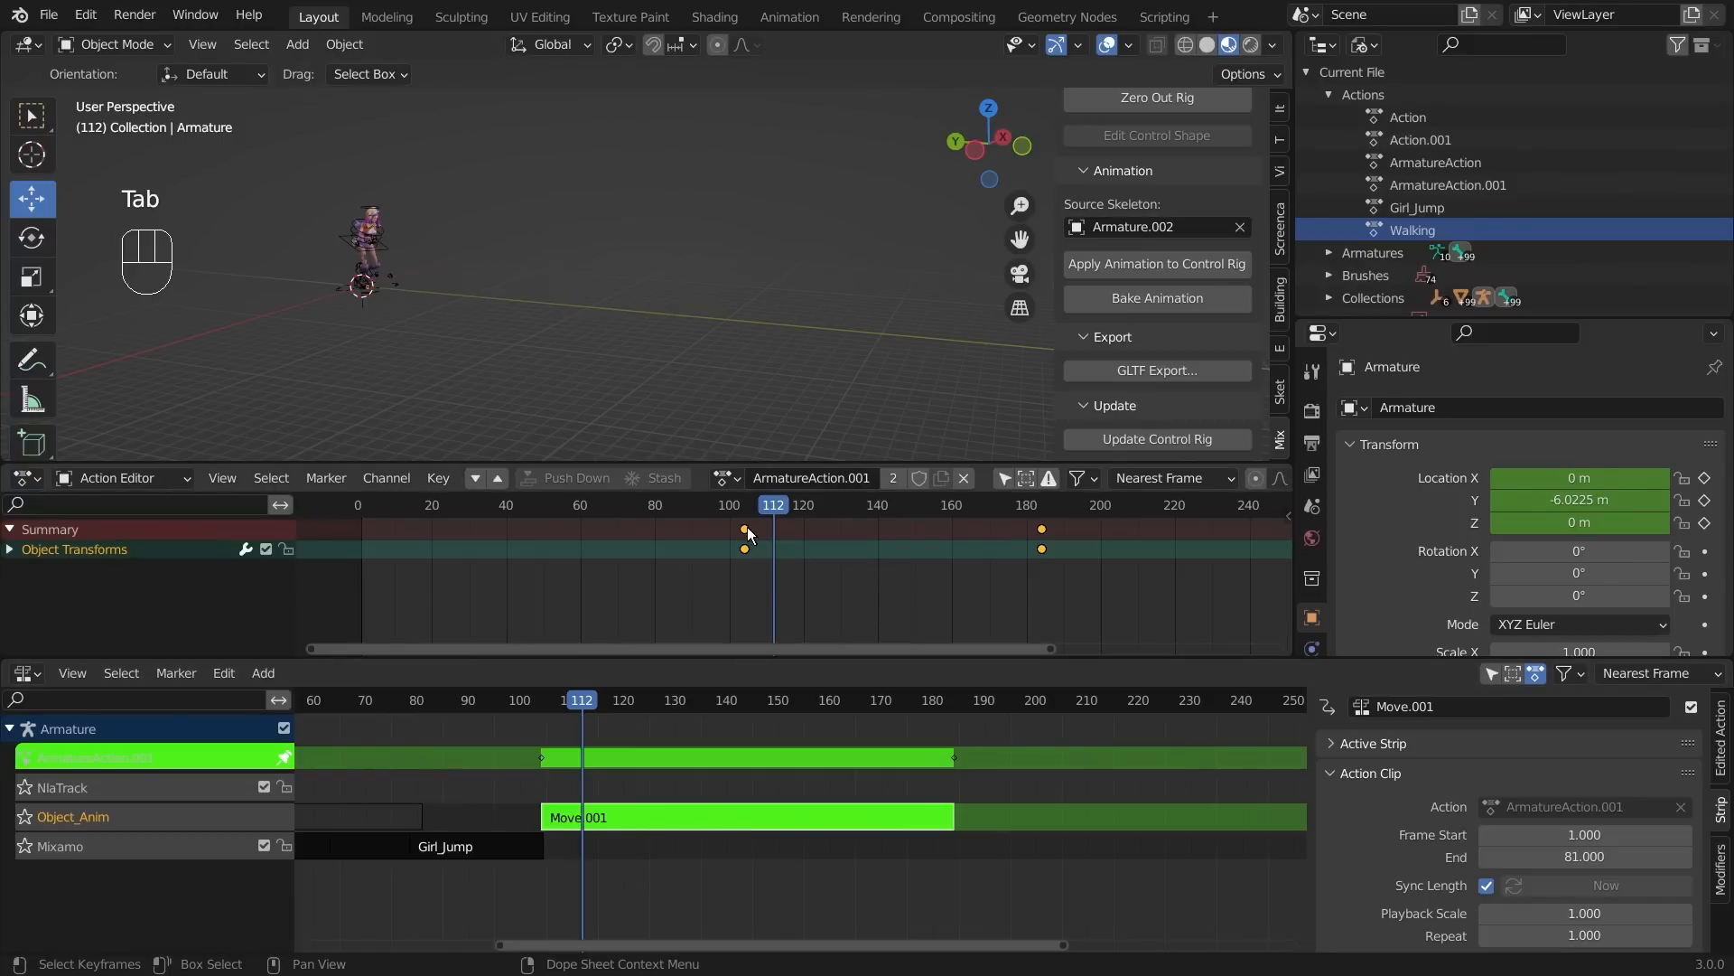
# - Examine the two object transform keyframes of Move.001 and scrub from frame 91 to frame 137
pyautogui.moveTo(728, 533); pyautogui.dragTo(793, 594)
pyautogui.moveTo(1014, 577); pyautogui.dragTo(1102, 551)
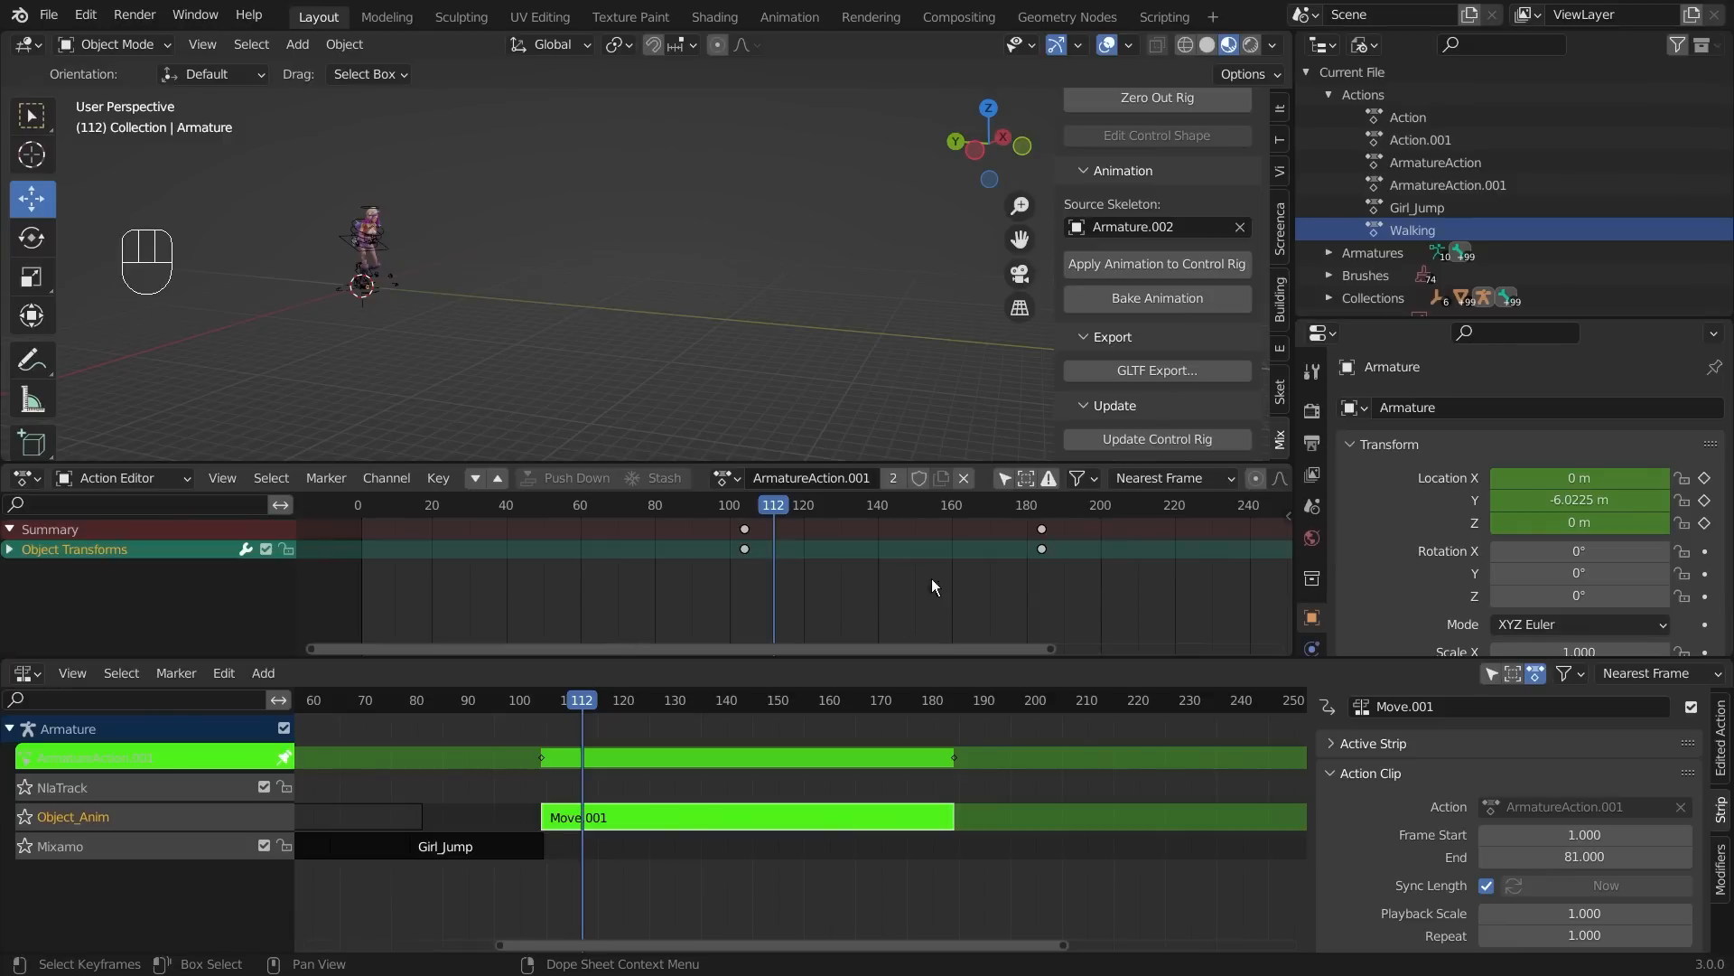
pyautogui.click(974, 588)
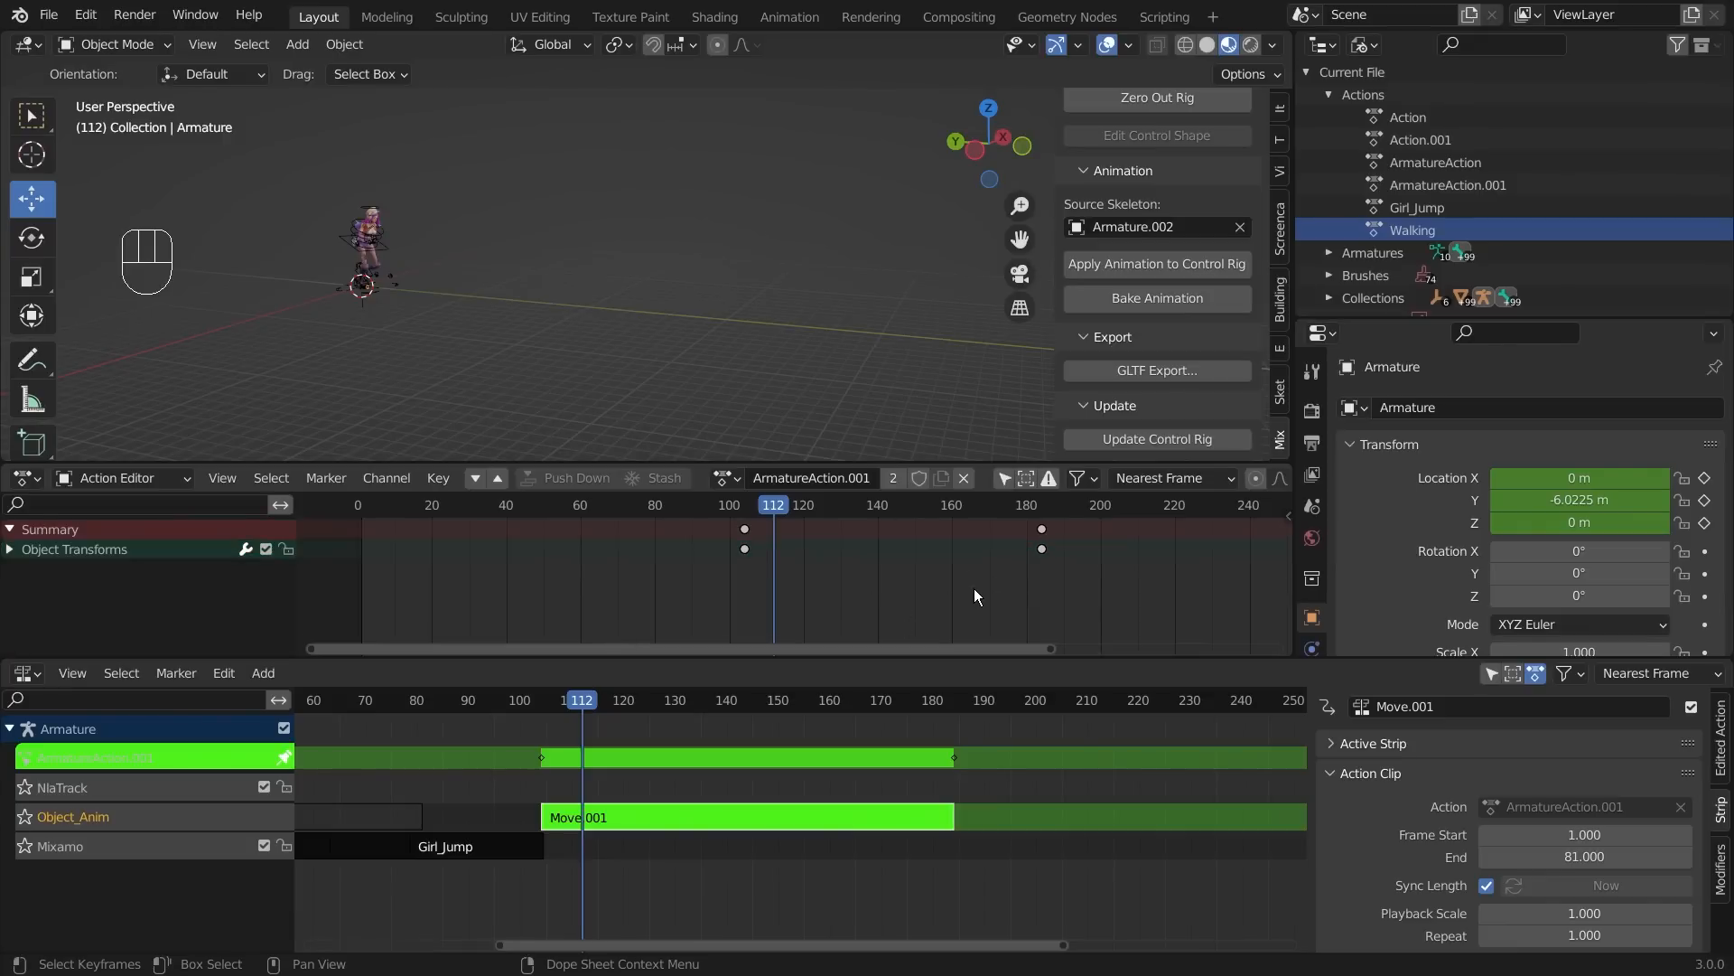
pyautogui.click(1043, 549)
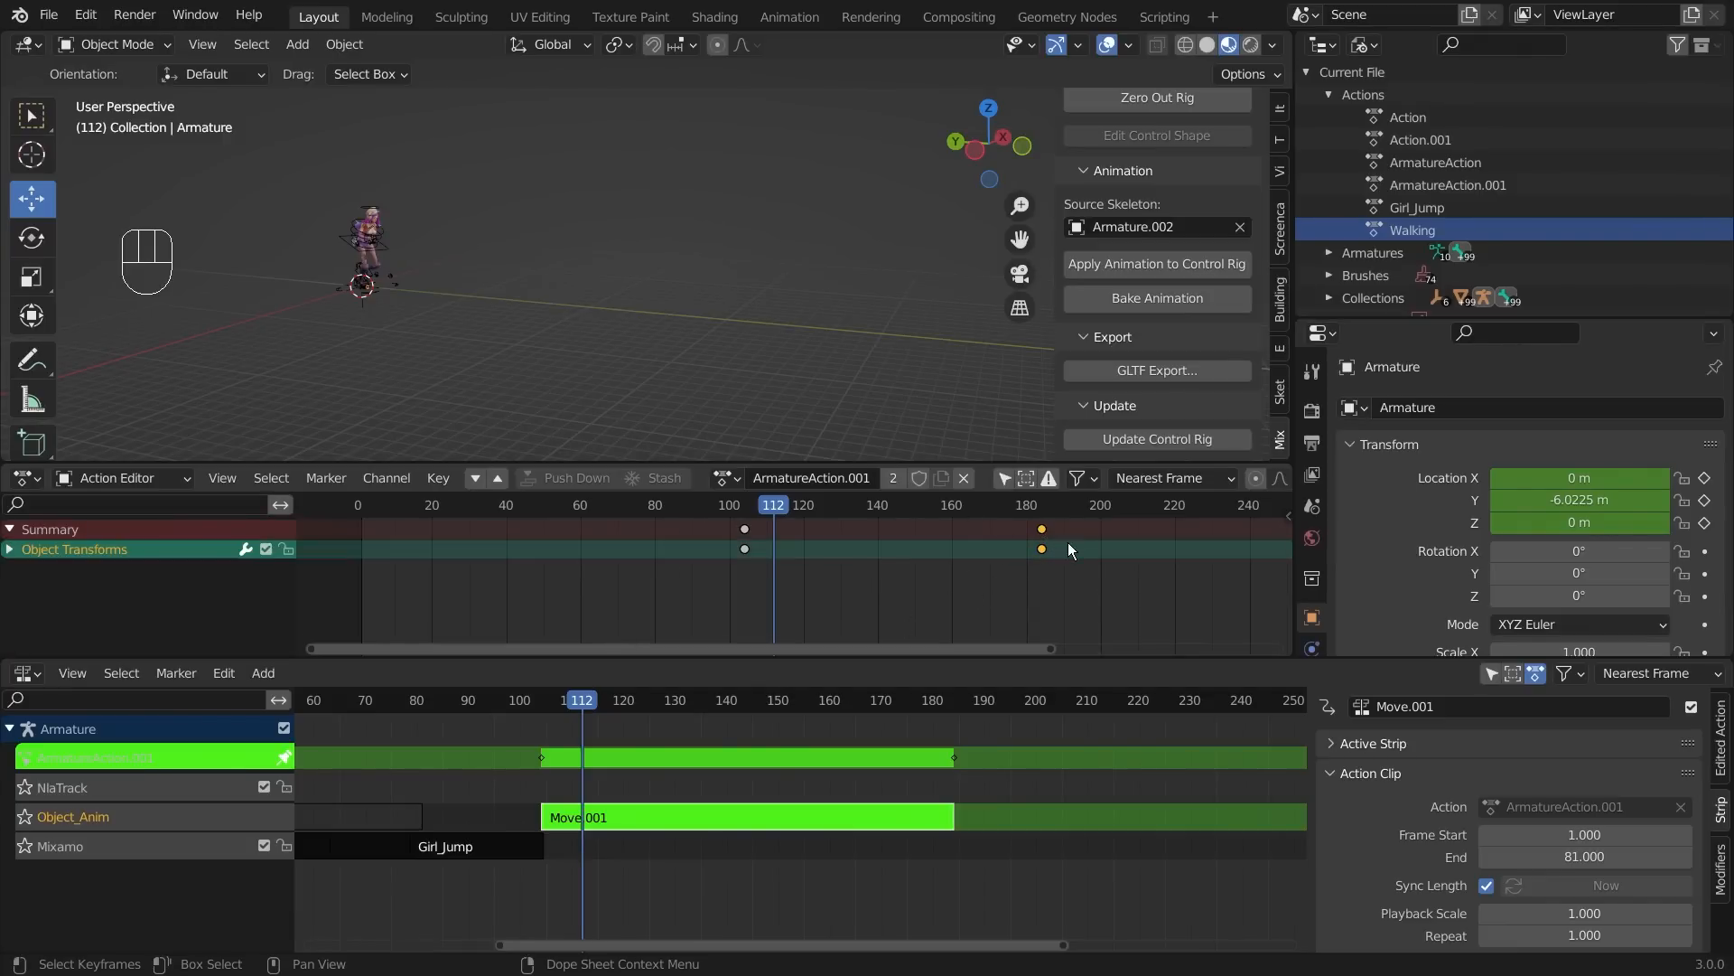
pyautogui.moveTo(832, 517); pyautogui.dragTo(696, 542)
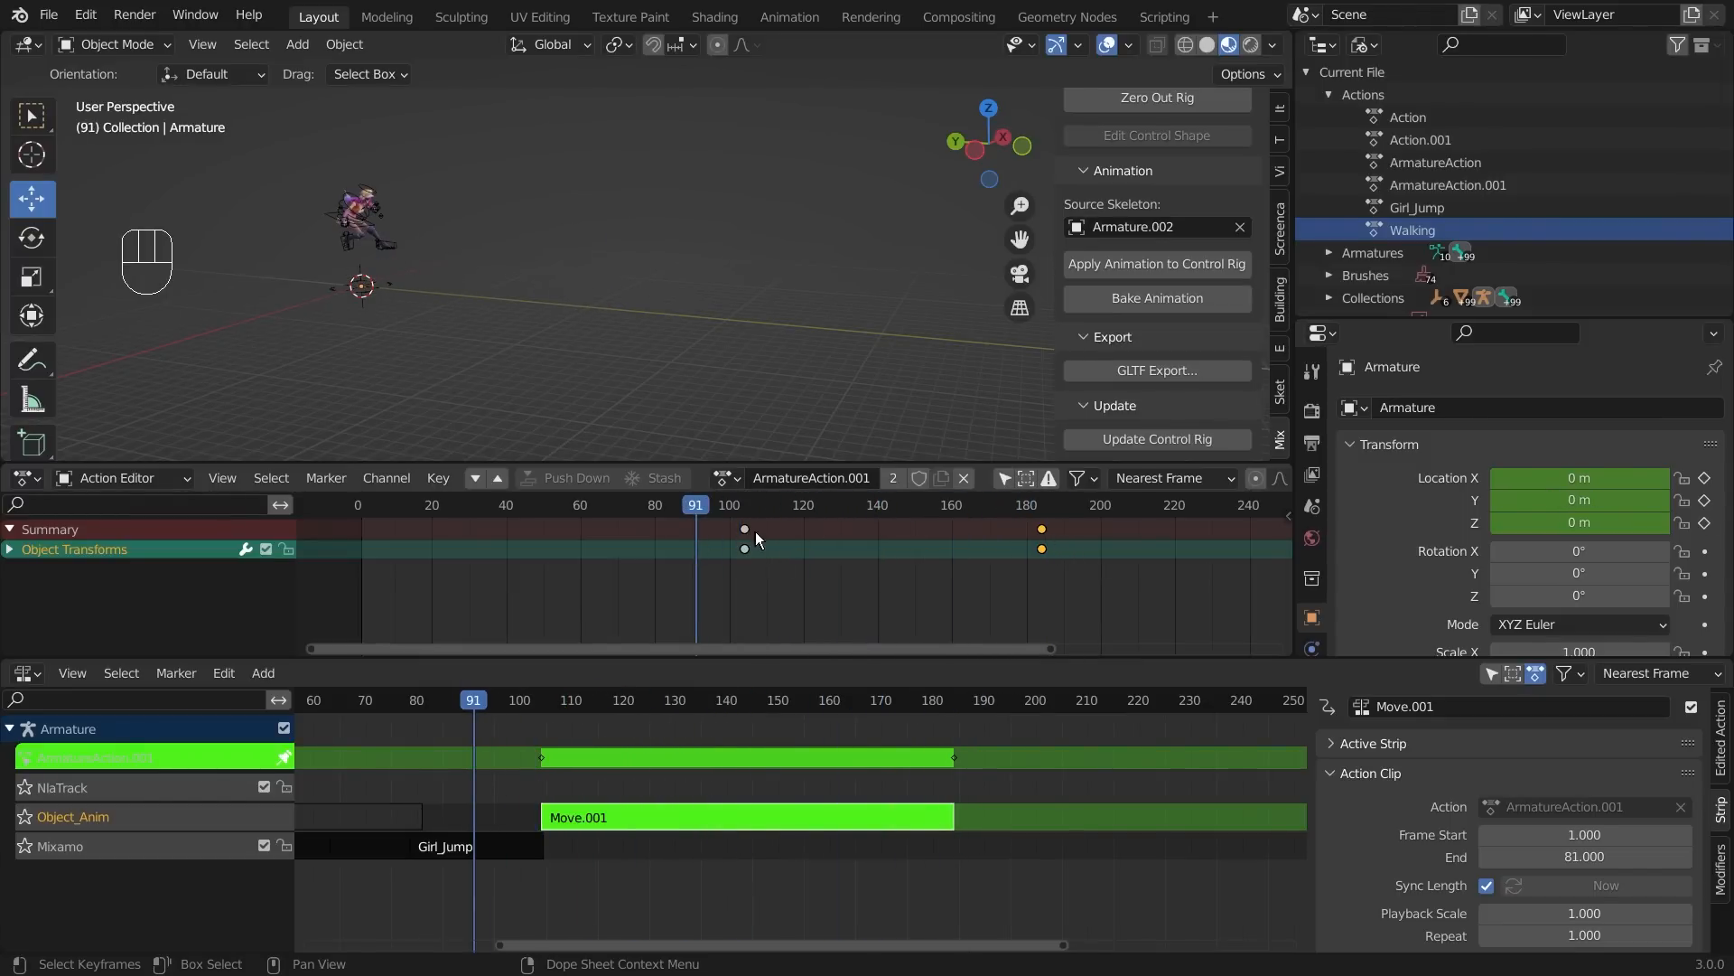
pyautogui.moveTo(708, 512); pyautogui.dragTo(946, 543)
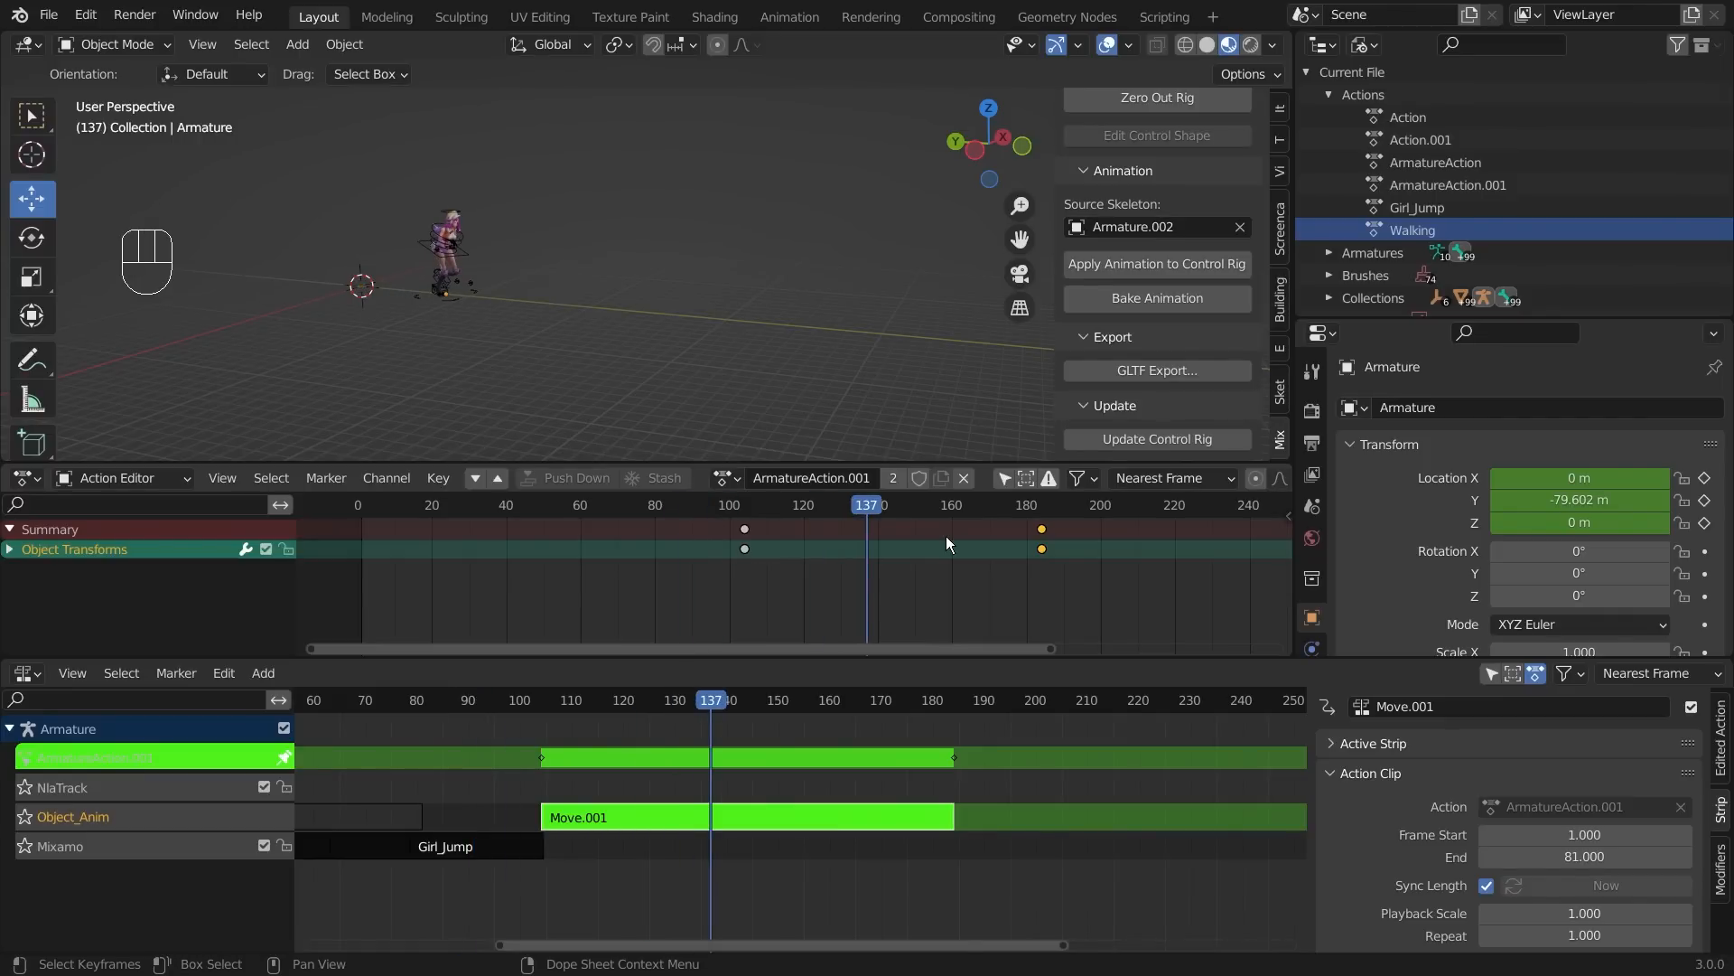
# - Jump back and forth between the keyframes at frames 104 and 184 to compare the rig's start and end positions
pyautogui.press('Up')
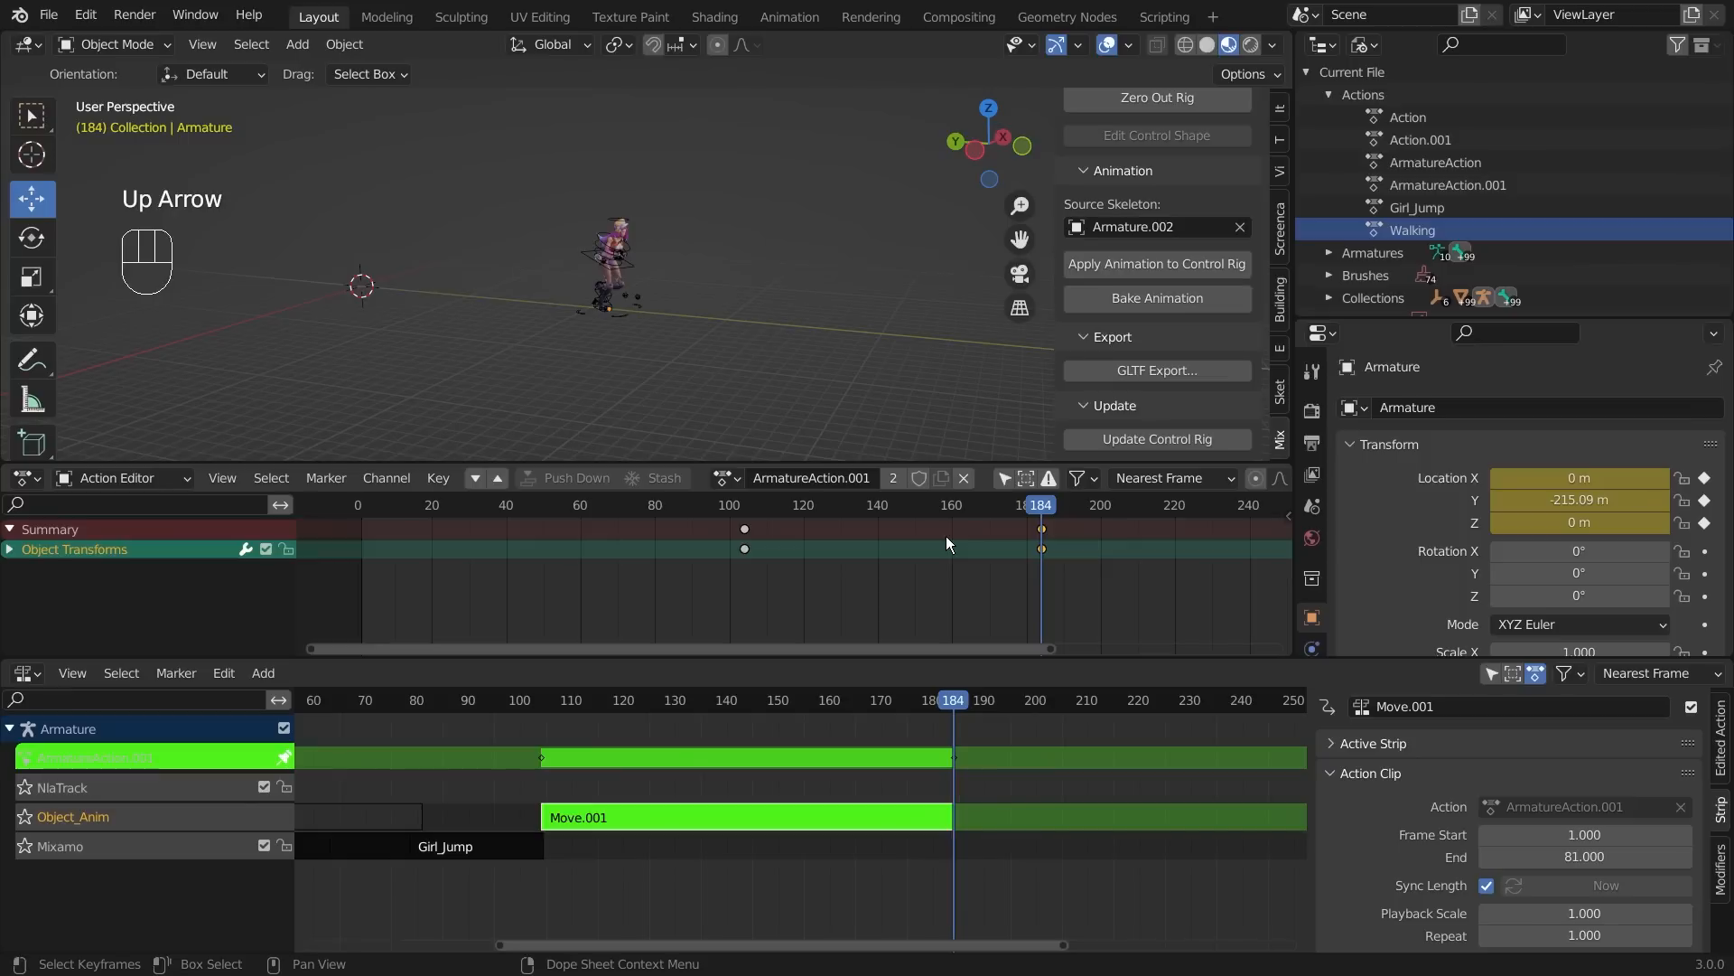
pyautogui.press('Down')
pyautogui.press('Up')
pyautogui.press('Down')
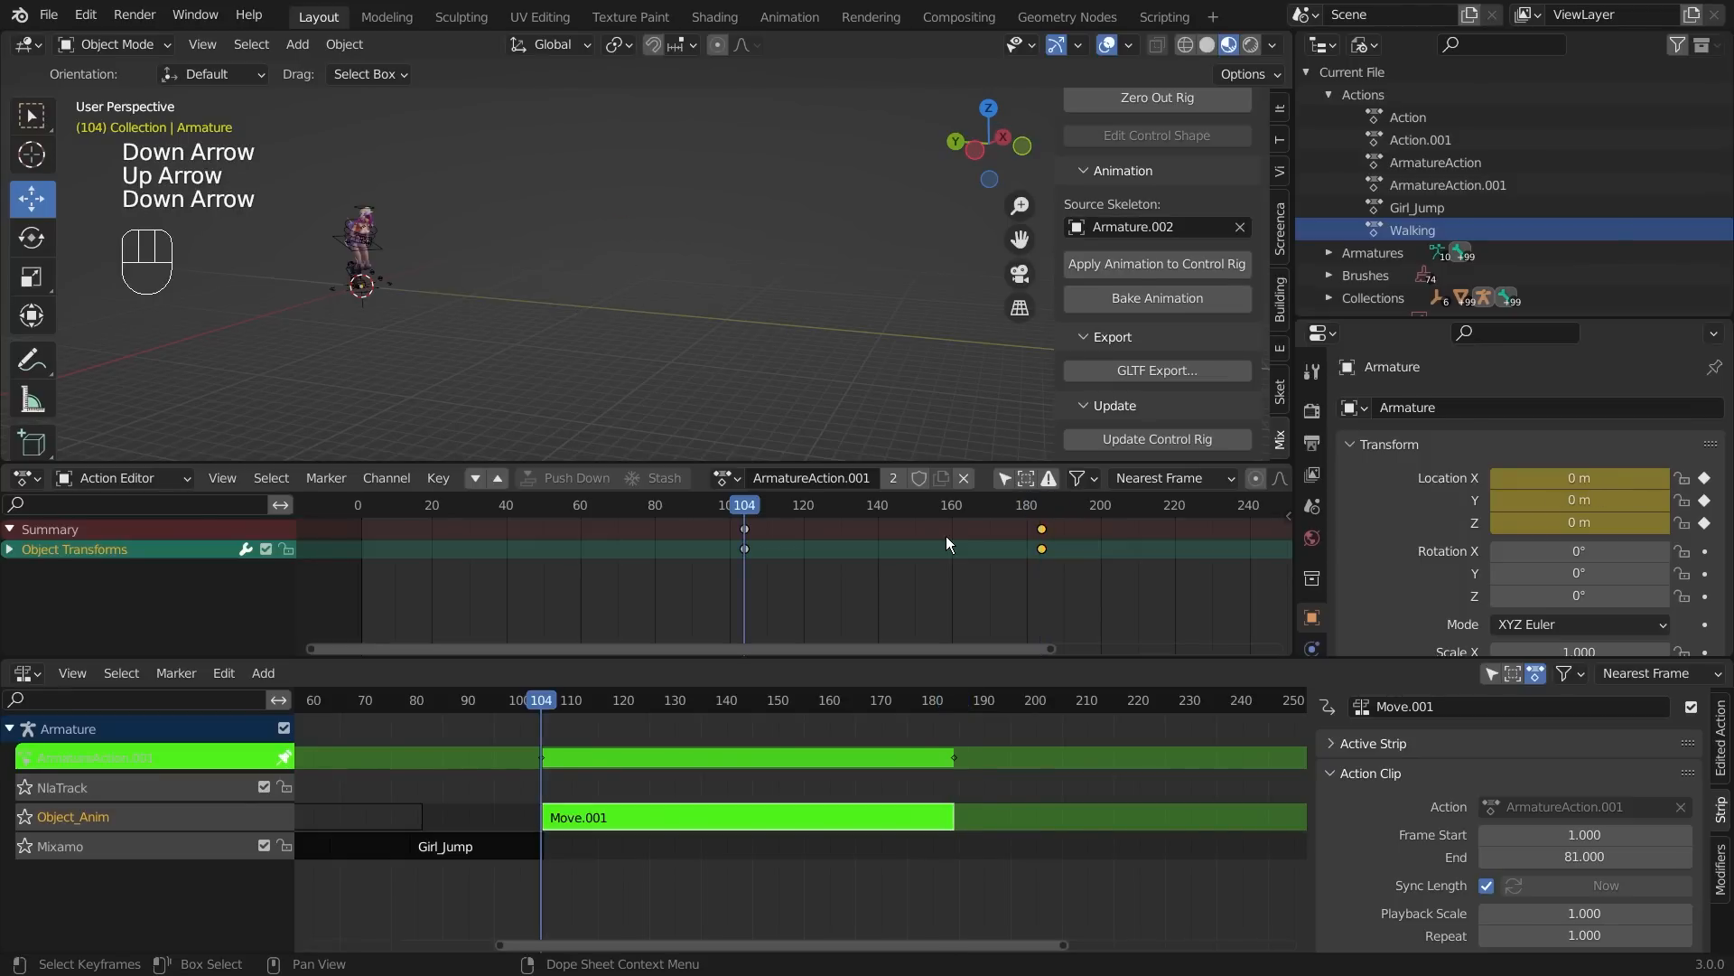
pyautogui.press('Up')
pyautogui.press('Down')
pyautogui.press('Up')
pyautogui.press('Down')
pyautogui.press('Up')
pyautogui.press('Down')
pyautogui.press('Up')
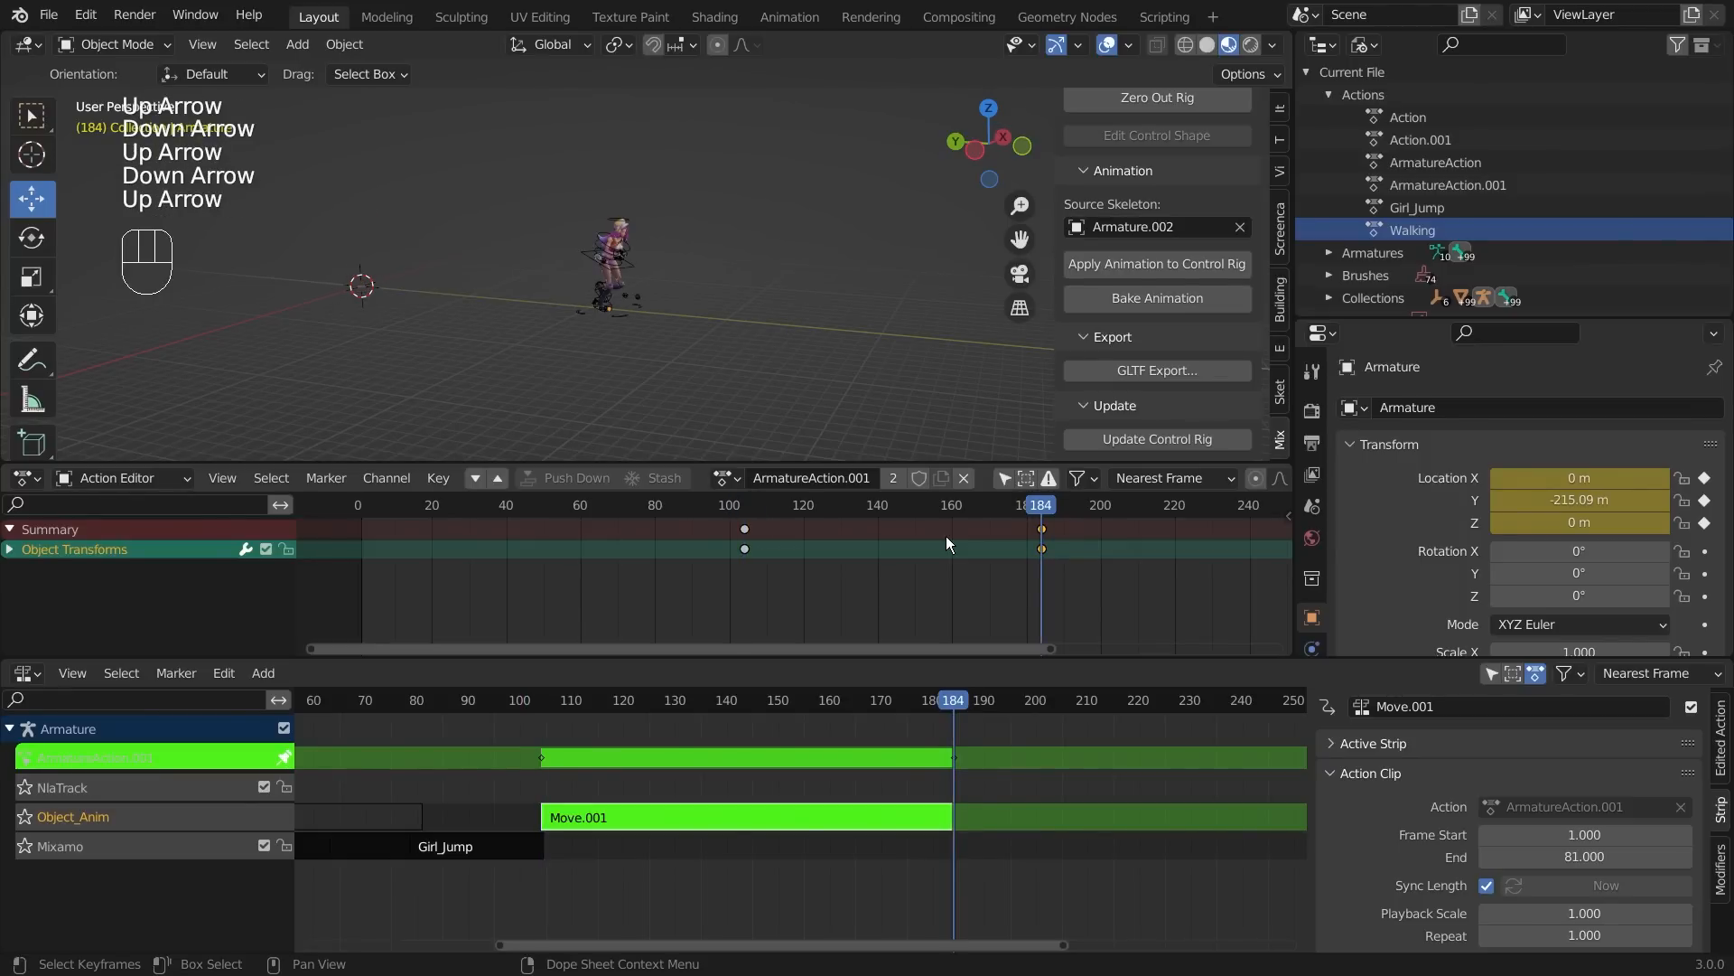
# - Copy the transform keyframe at frame 184 and paste it over the starting keyframe at frame 104
pyautogui.click(1030, 571)
pyautogui.moveTo(1030, 570); pyautogui.dragTo(1079, 524)
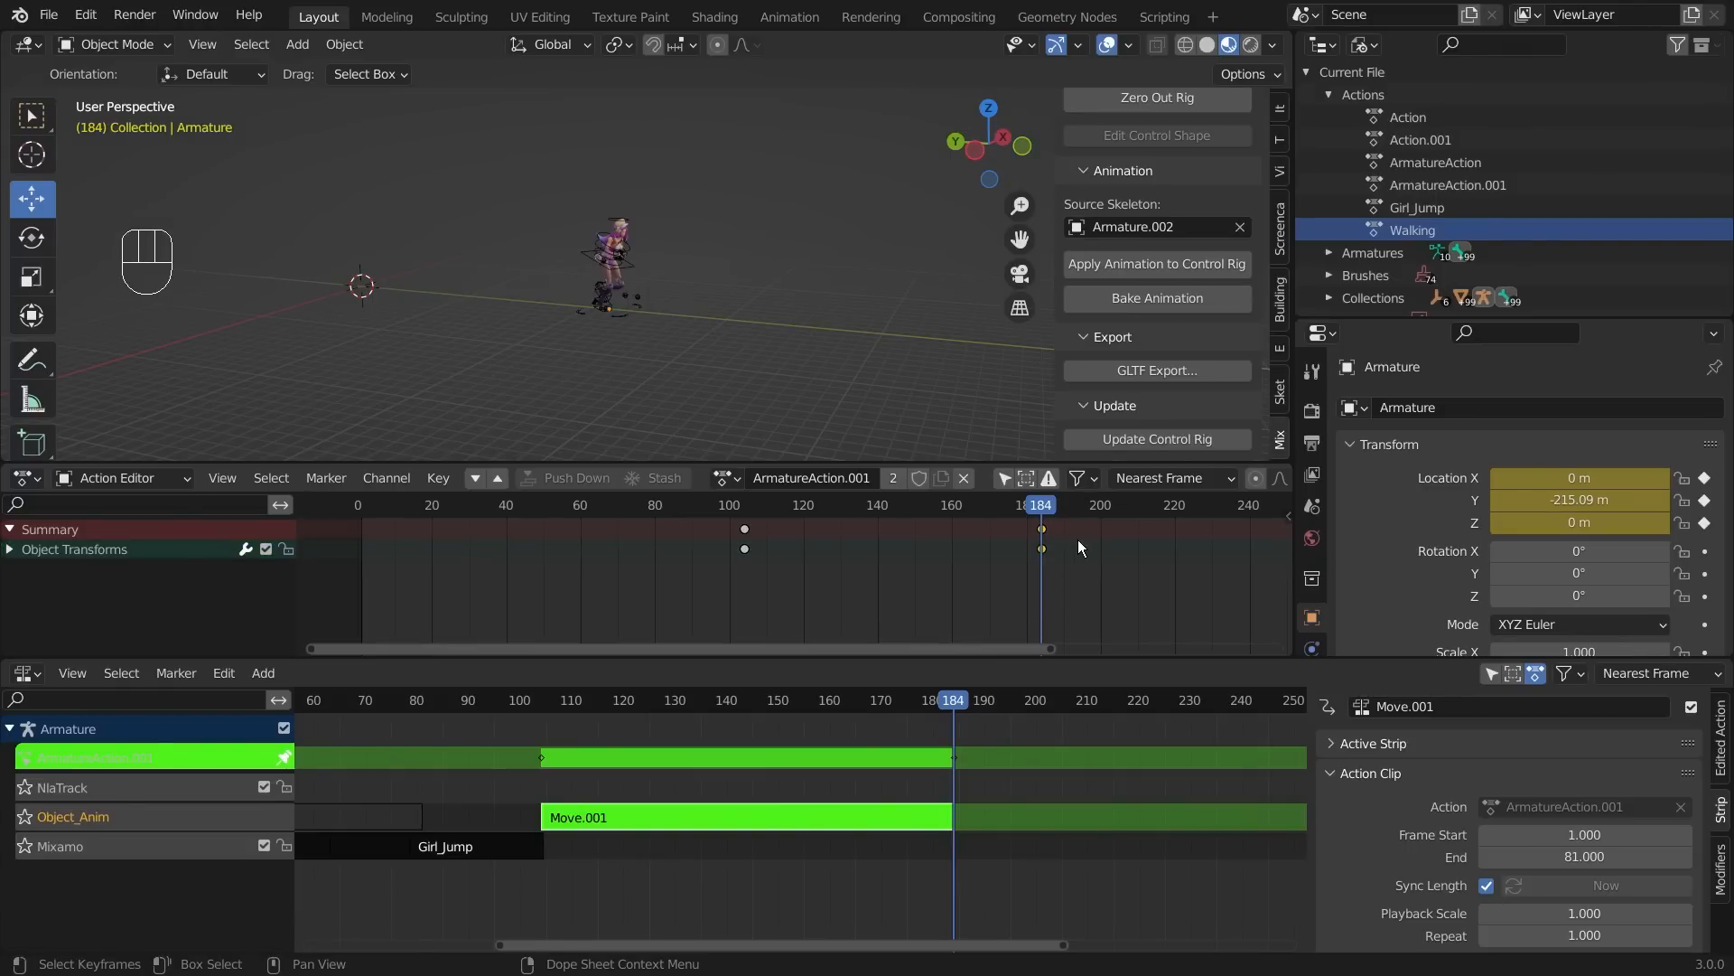
pyautogui.hotkey('ctrl', 'c')
pyautogui.press('Down')
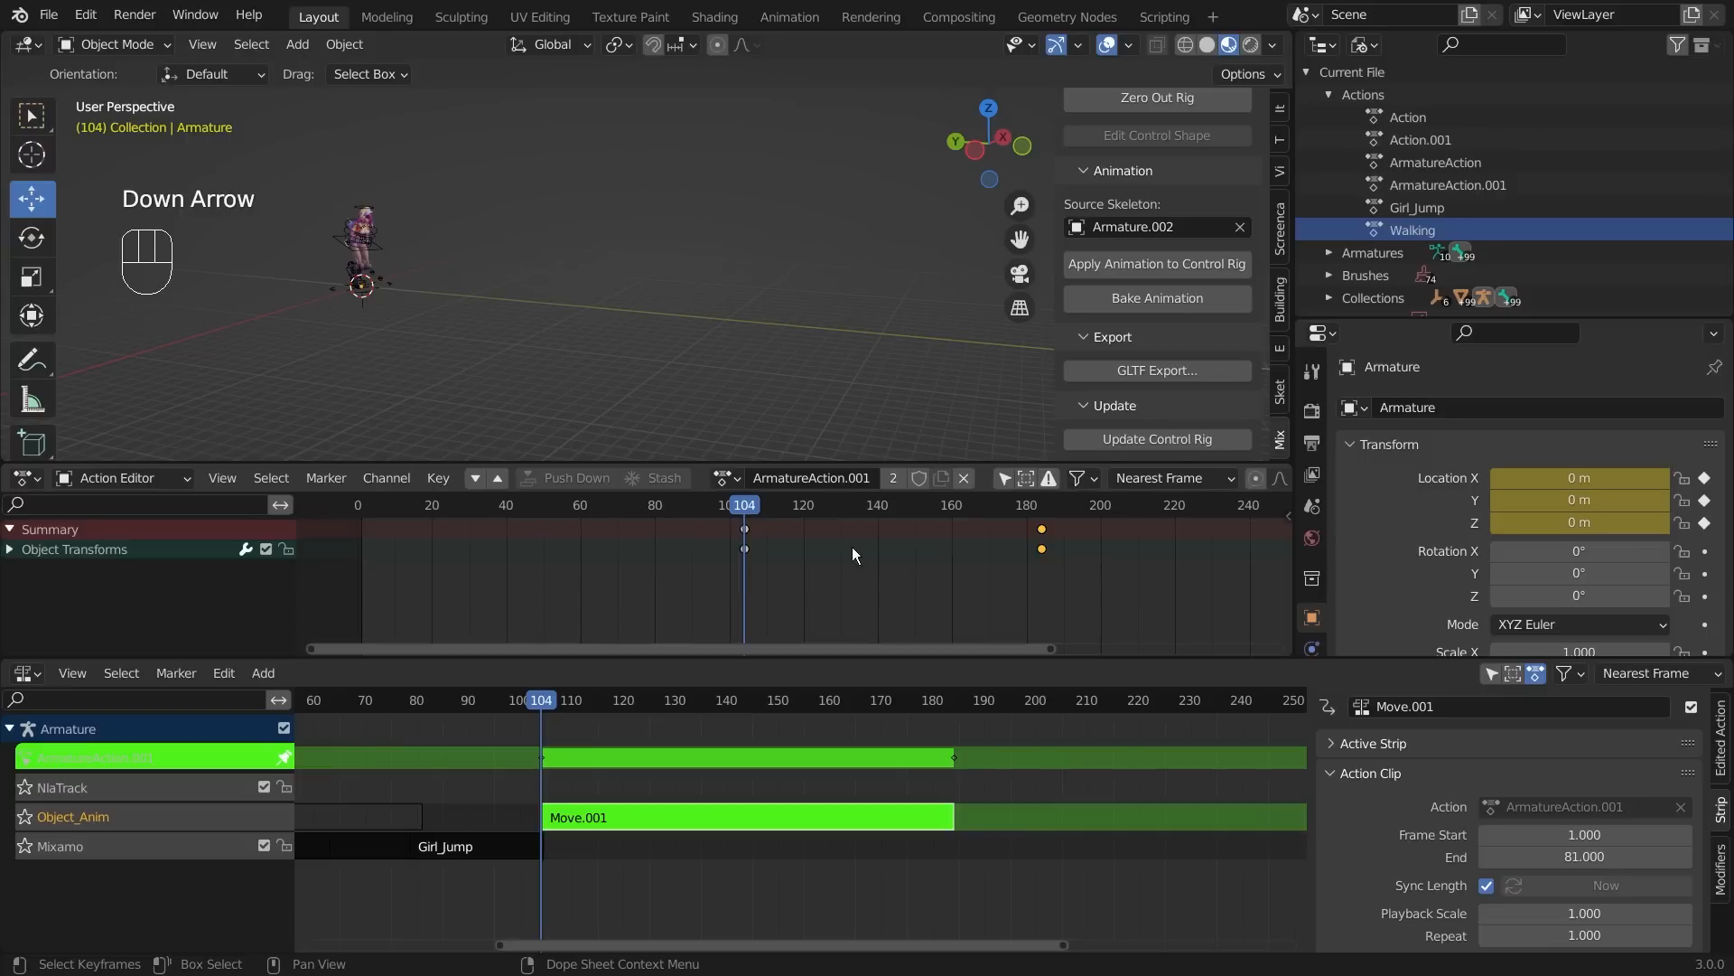
pyautogui.hotkey('ctrl', 'v')
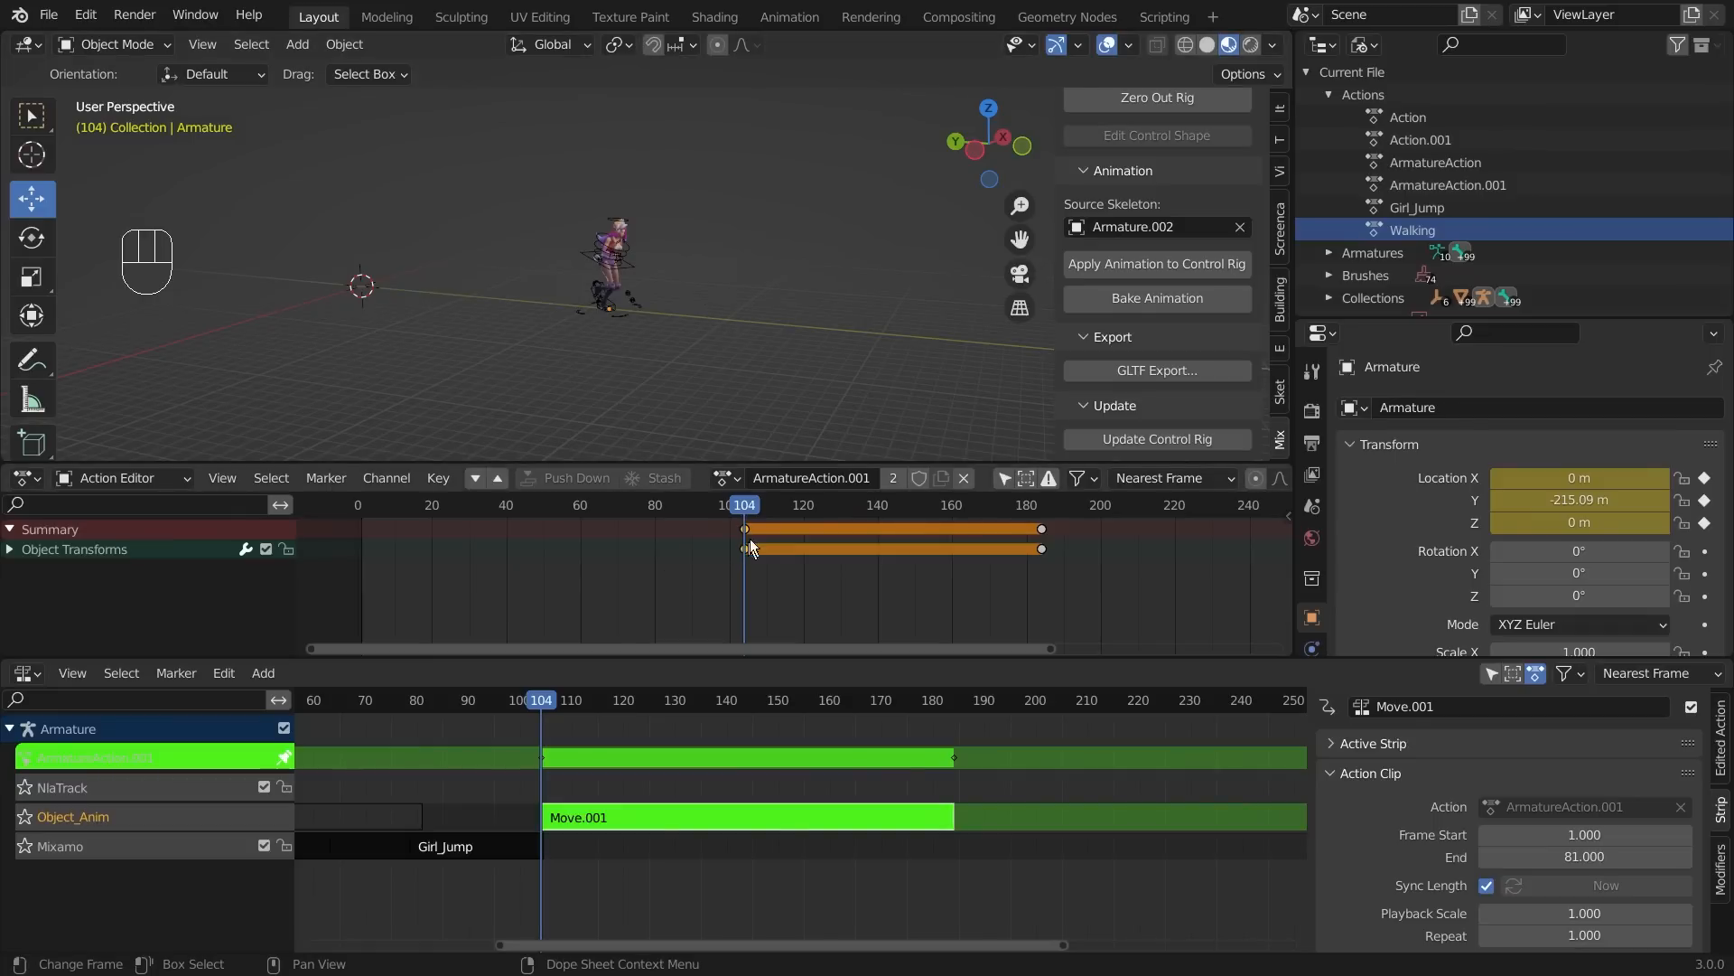
pyautogui.click(883, 557)
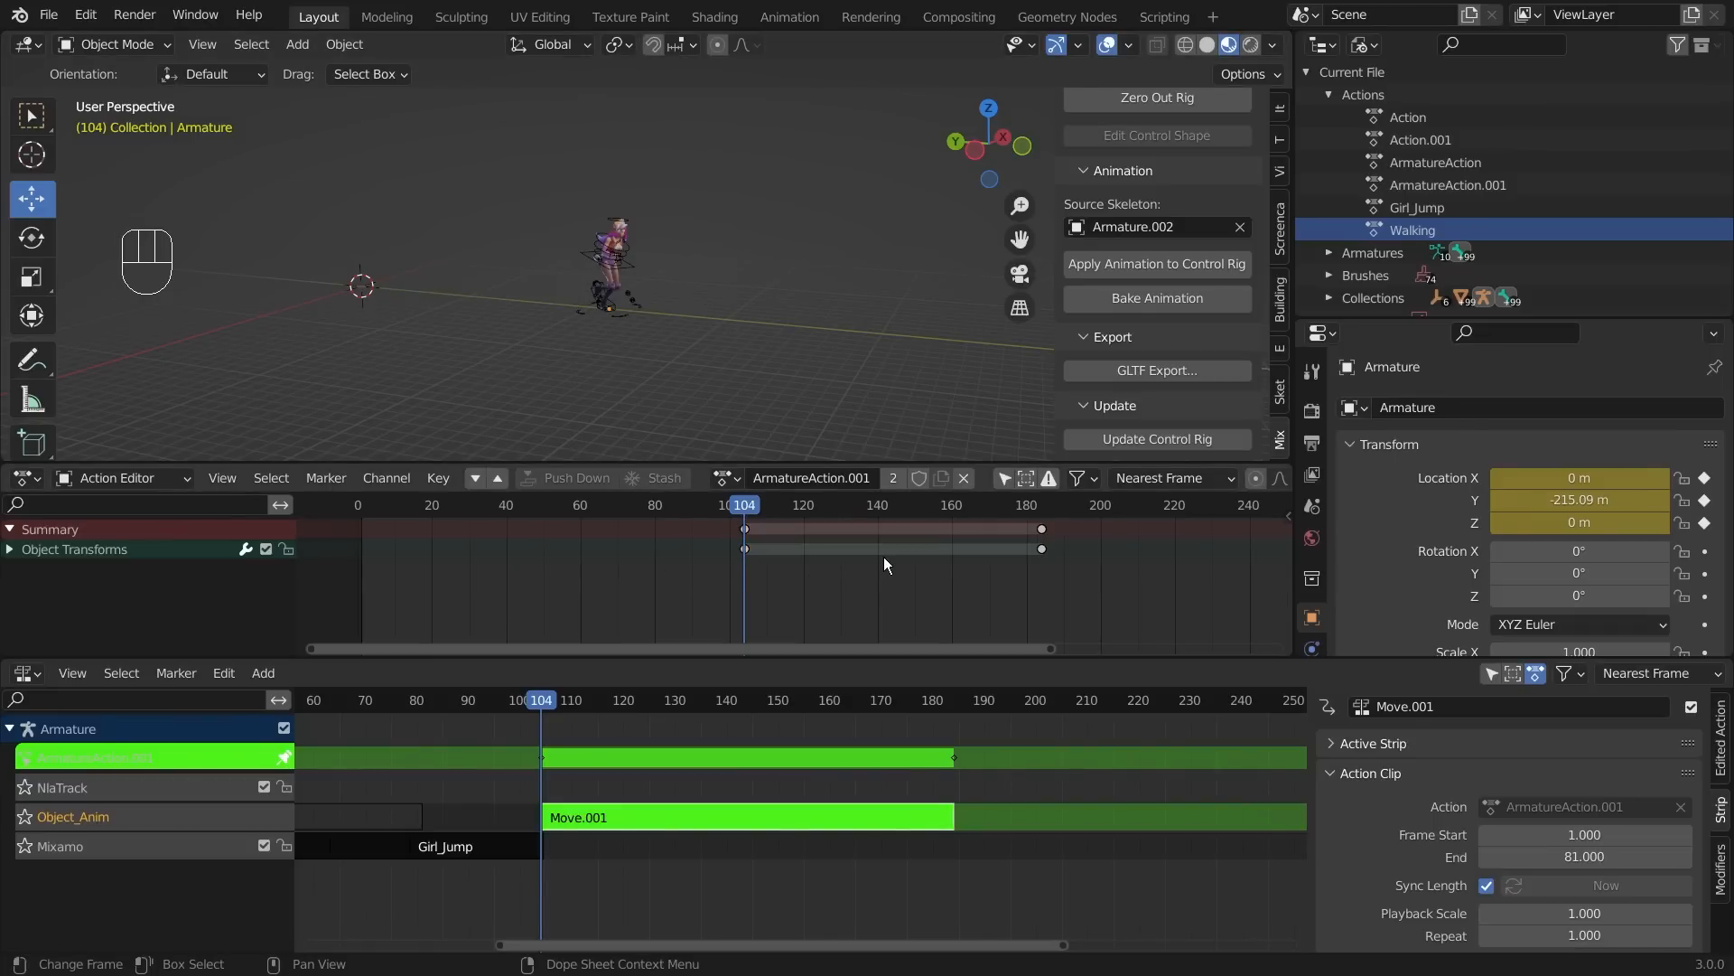
# - At frame 184, move the rig along the Y axis to about -432.72 m and insert a Location keyframe
pyautogui.press('Down')
pyautogui.press('Down')
pyautogui.press('Up')
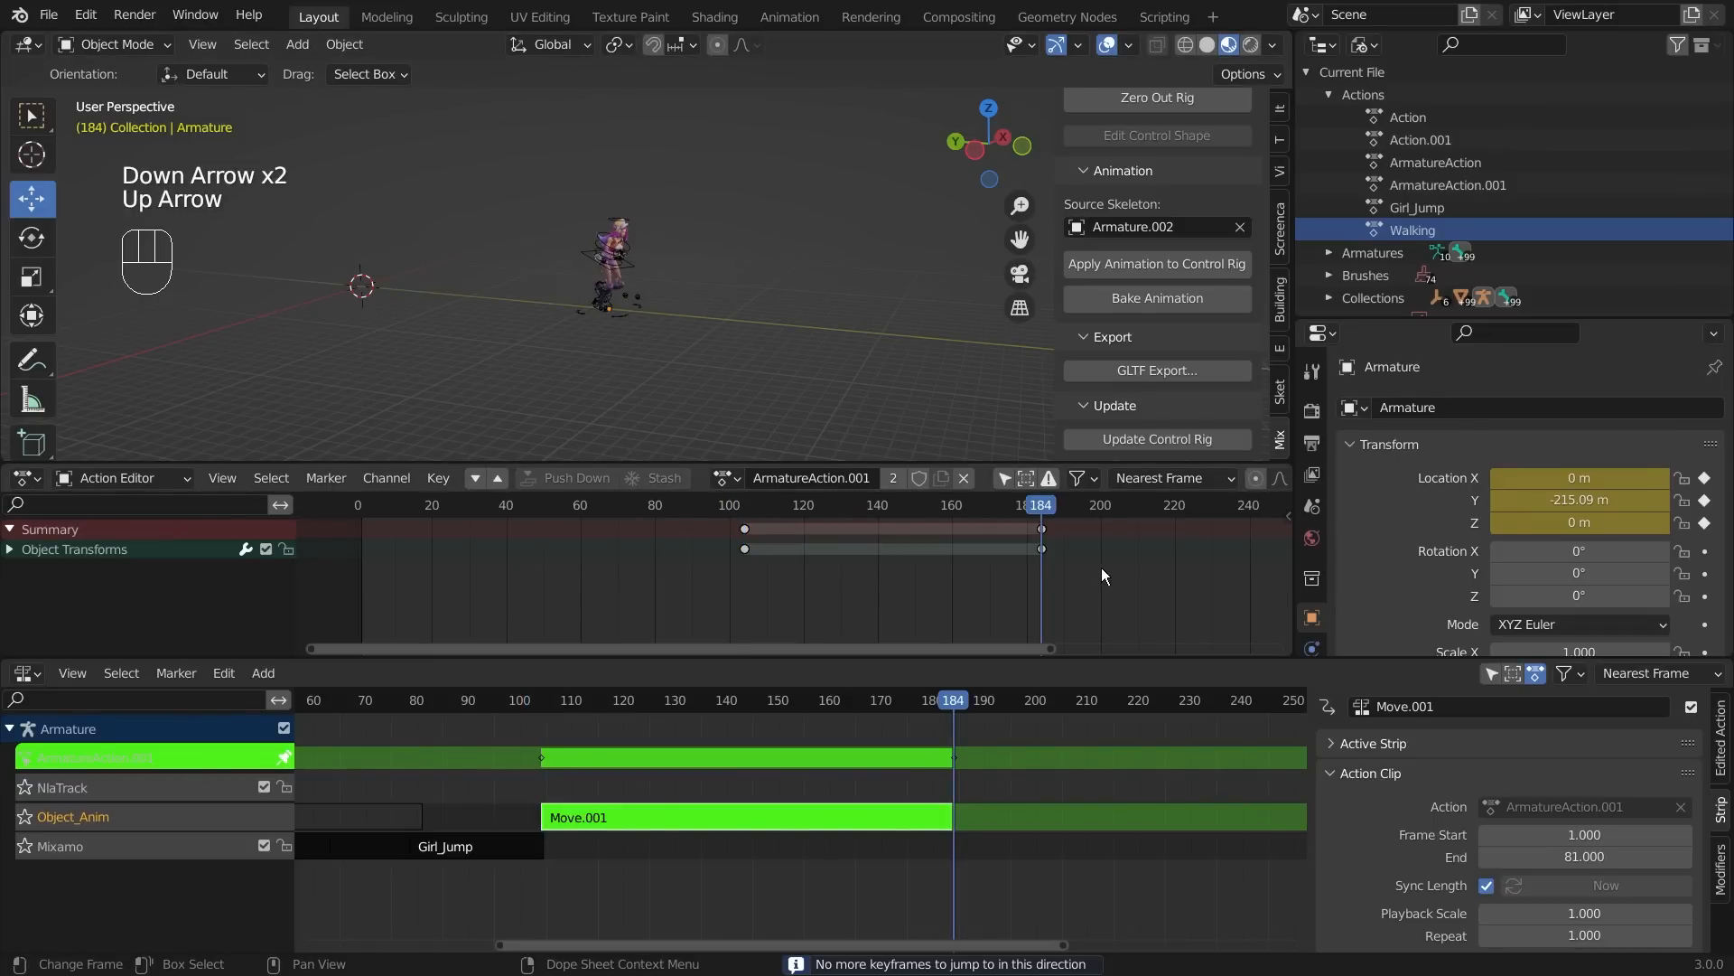
pyautogui.moveTo(1032, 565); pyautogui.dragTo(1075, 526)
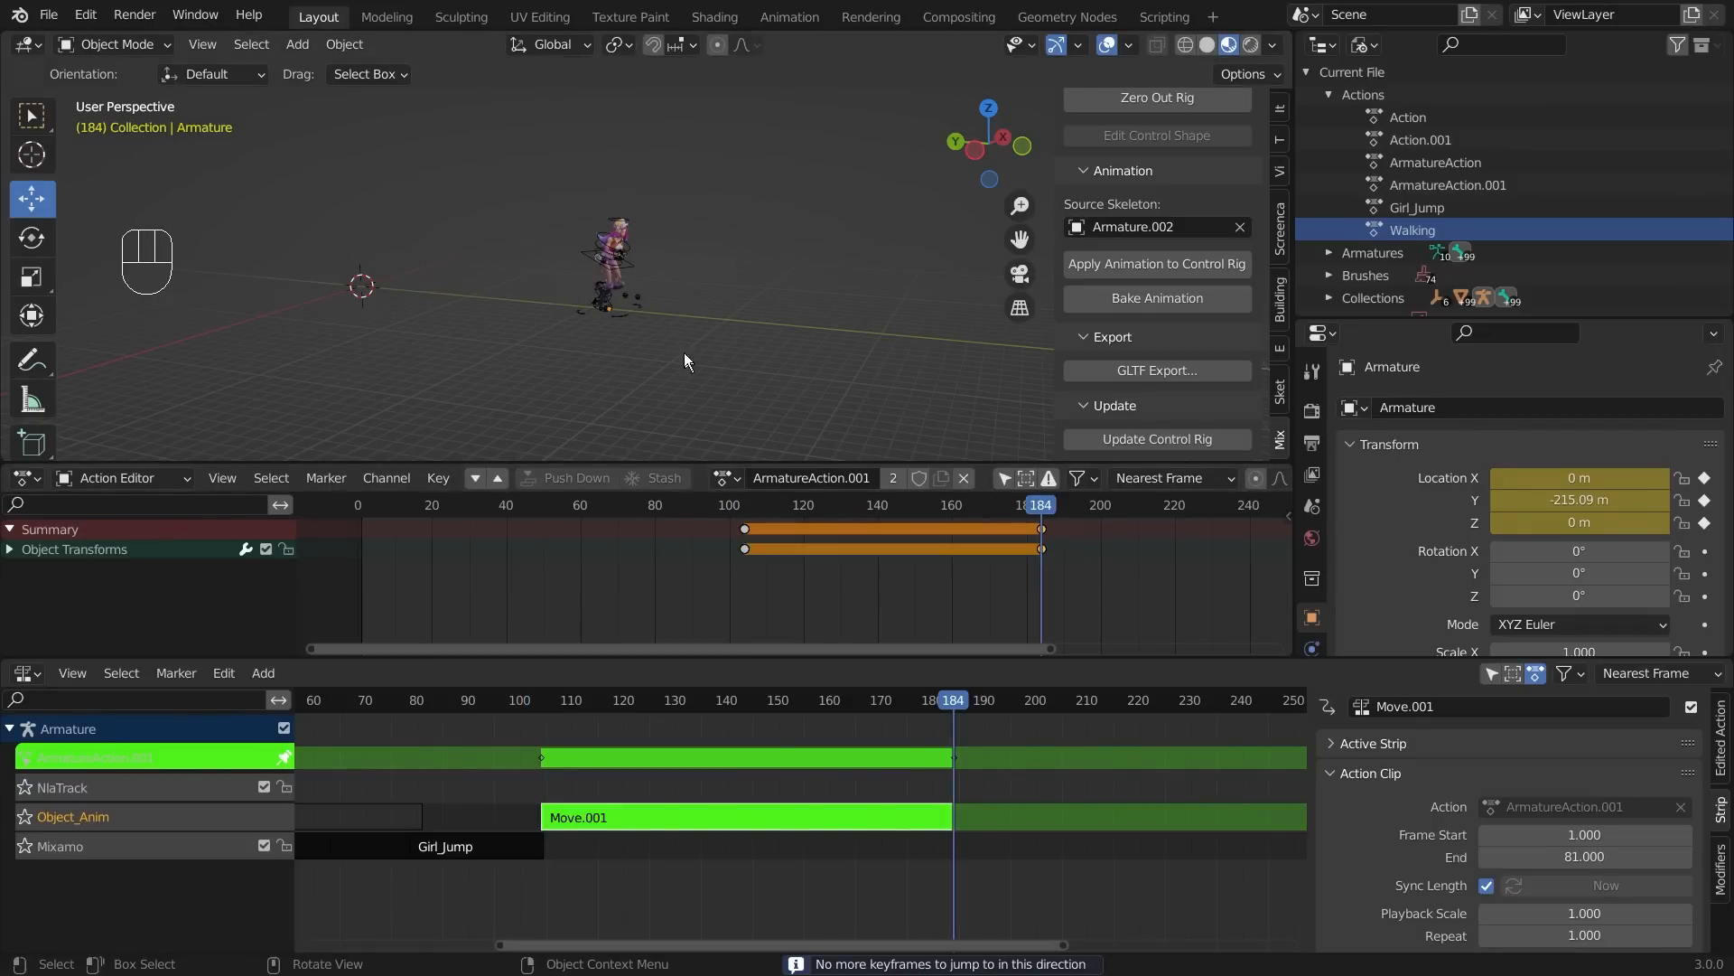
pyautogui.scroll(5, 659, 343)
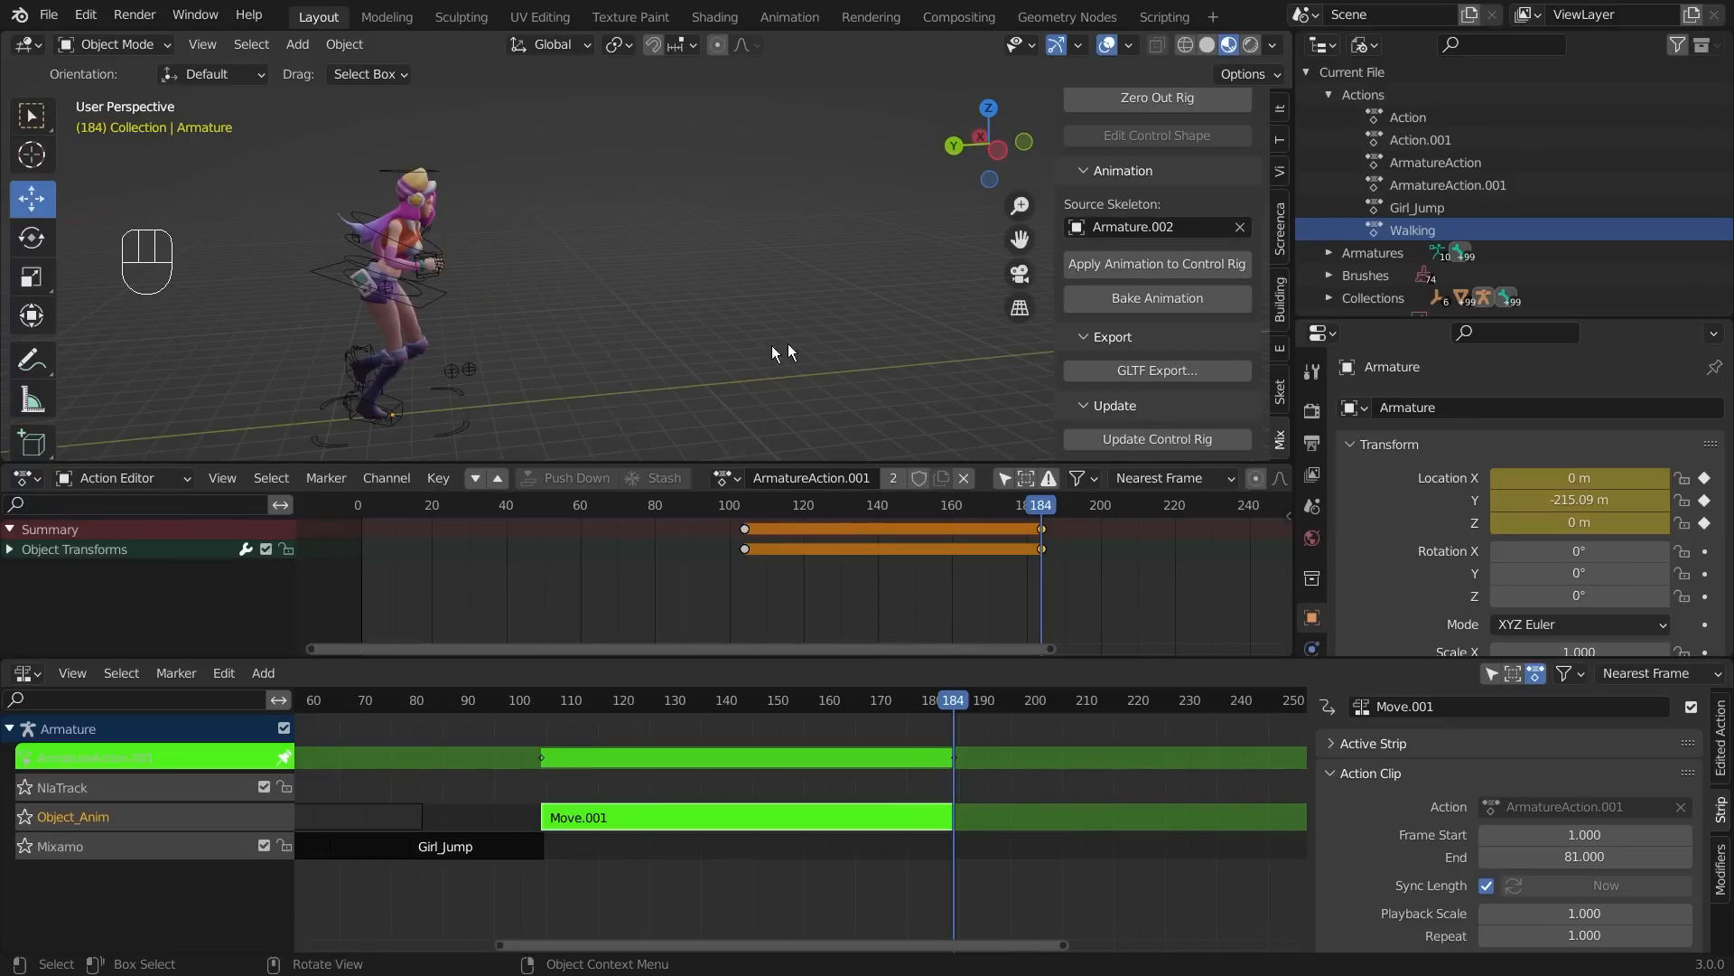
pyautogui.moveTo(663, 311); pyautogui.dragTo(668, 270, button='middle')
pyautogui.moveTo(601, 204); pyautogui.dragTo(490, 354, button='middle')
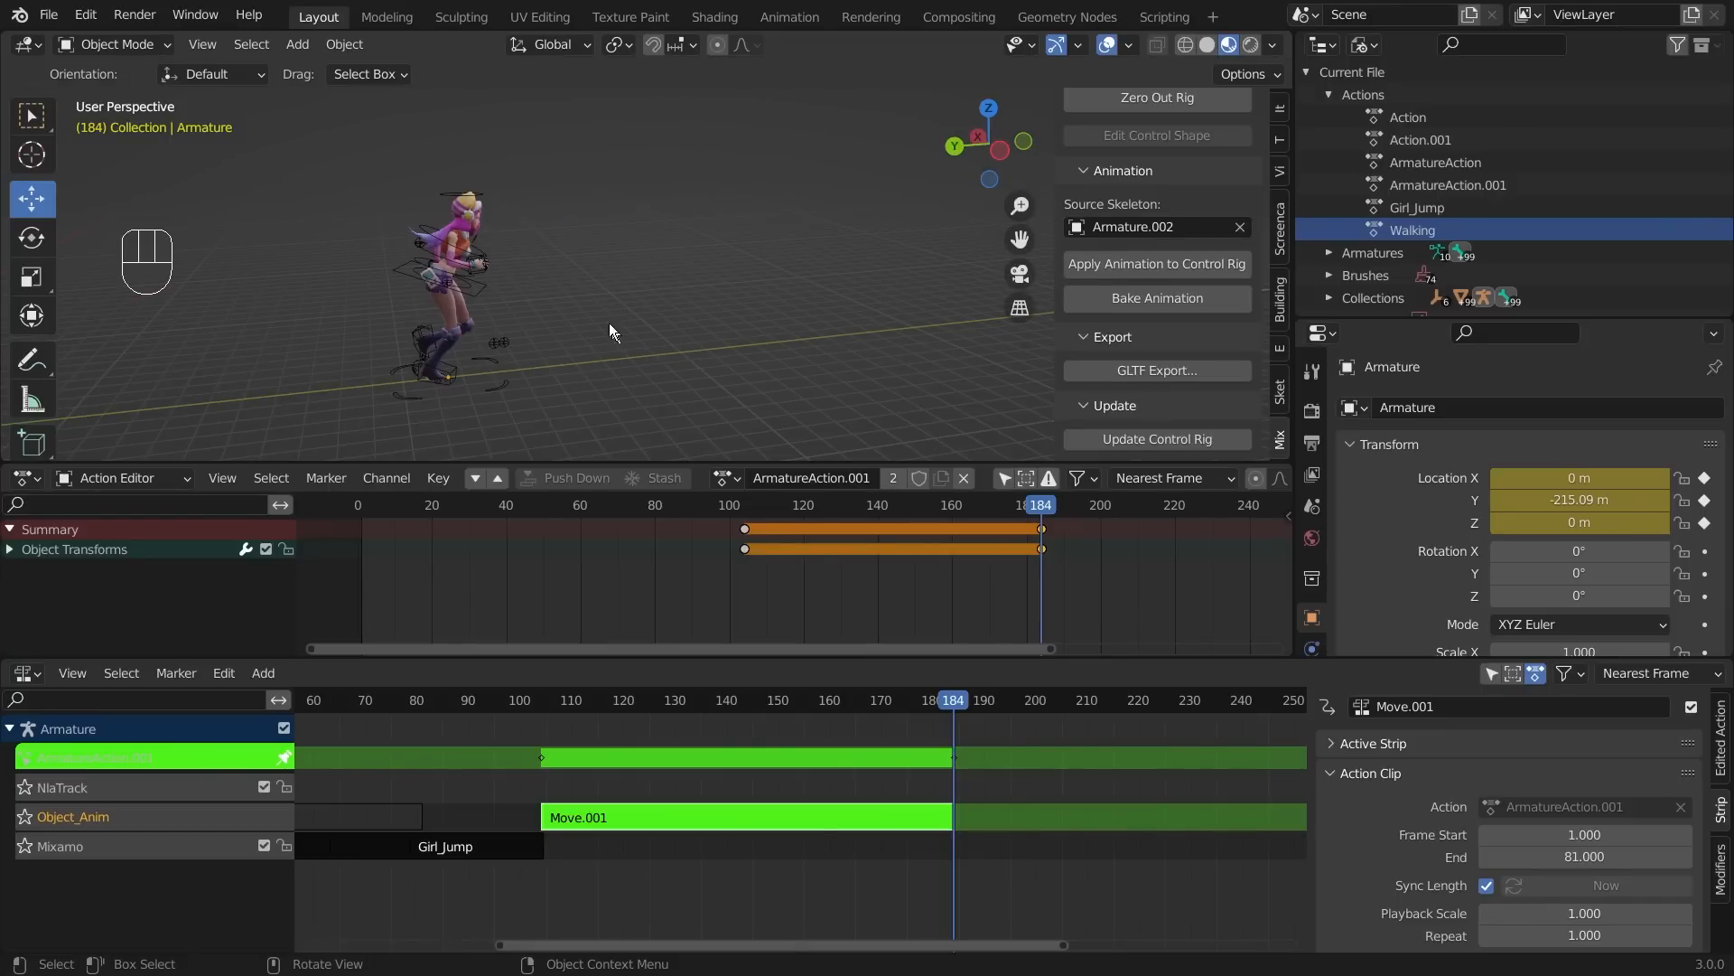
pyautogui.click(491, 397)
pyautogui.moveTo(344, 387); pyautogui.dragTo(812, 352)
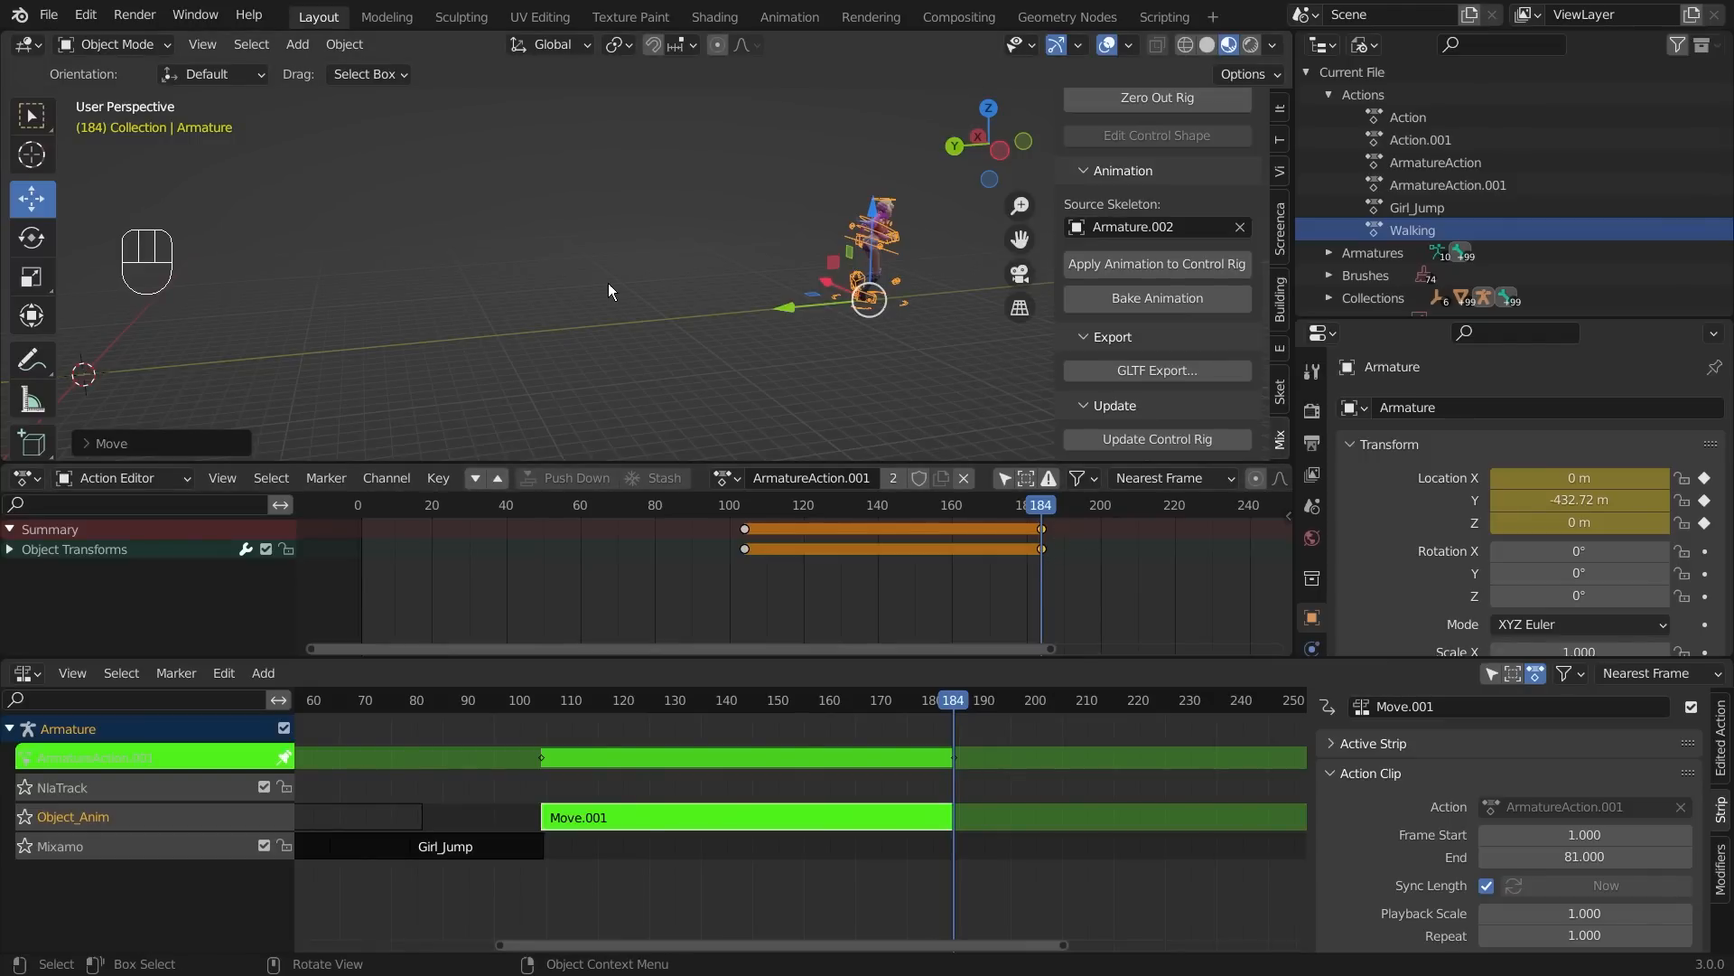
pyautogui.press('i')
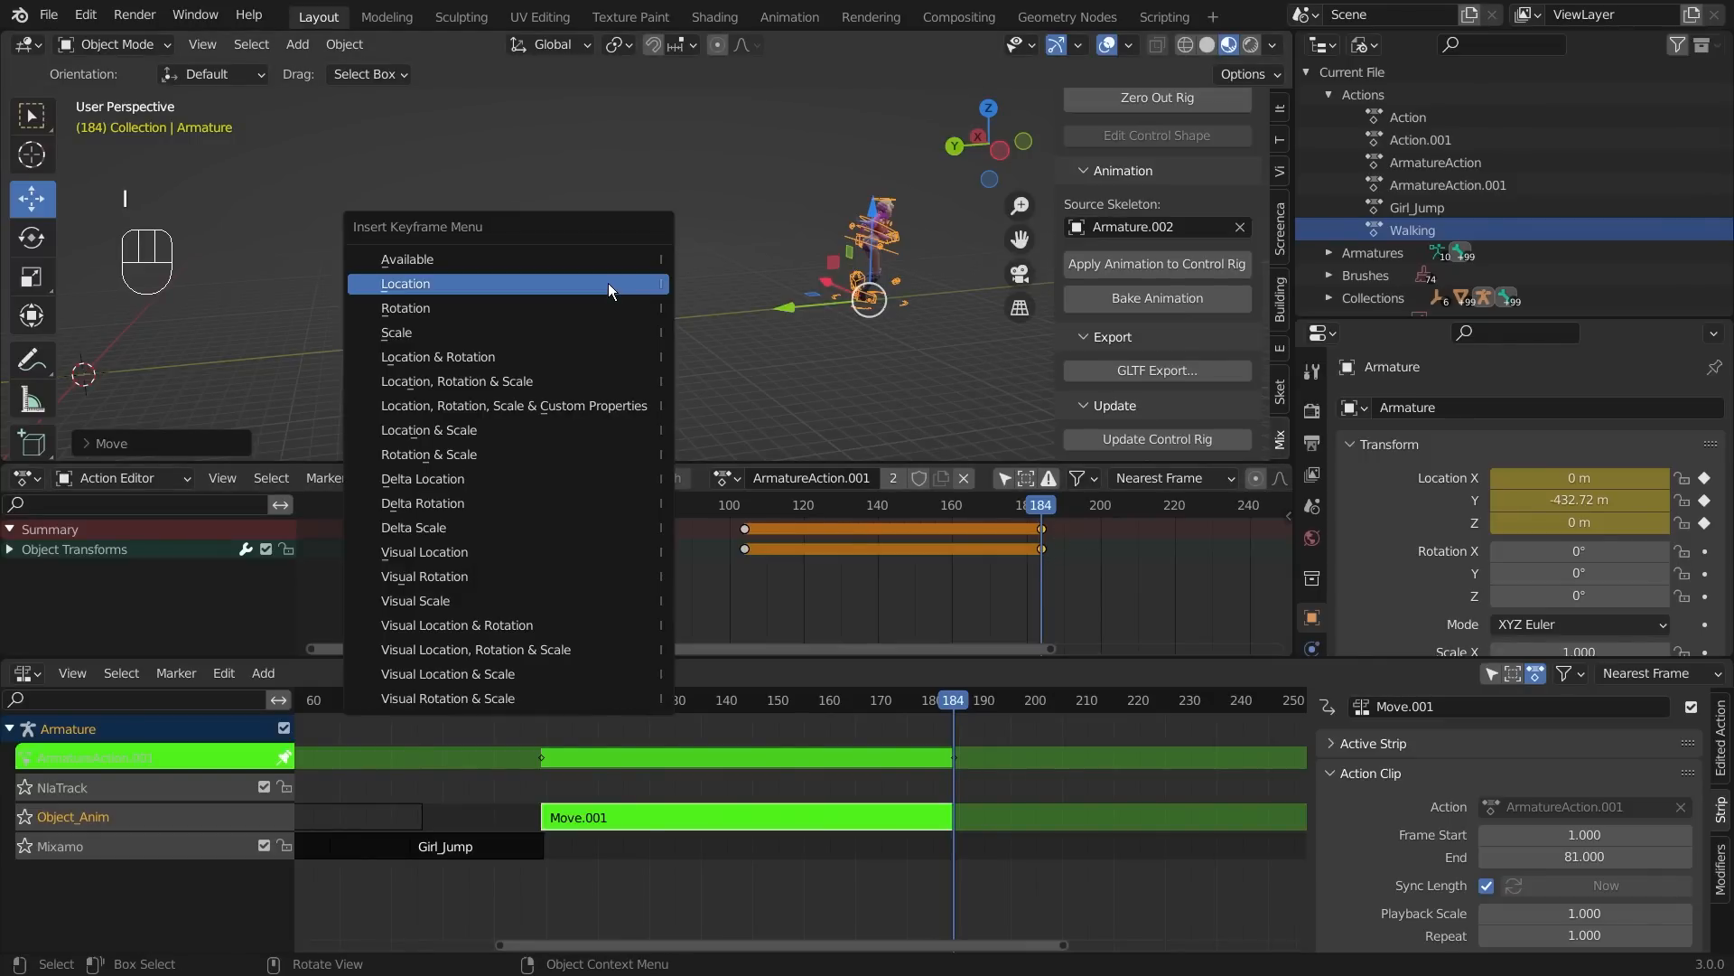
pyautogui.click(608, 283)
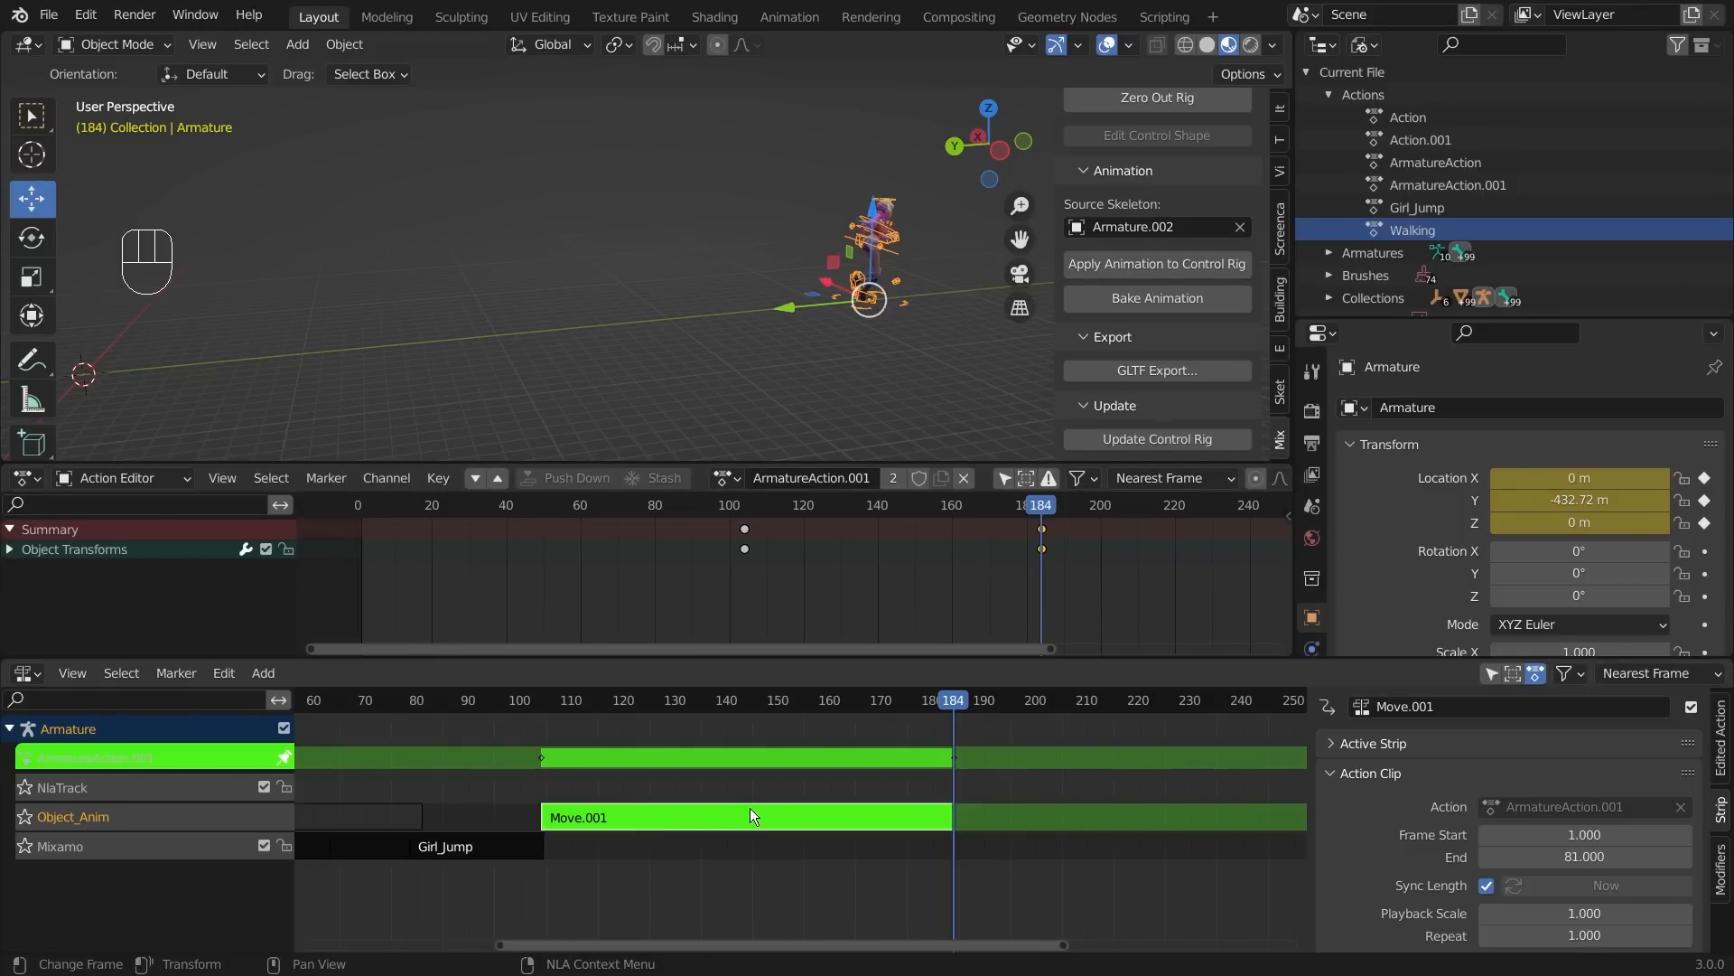
# - Leave tweak mode on the Move.001 strip and play the full strip sequence from frame 0
pyautogui.press('Tab')
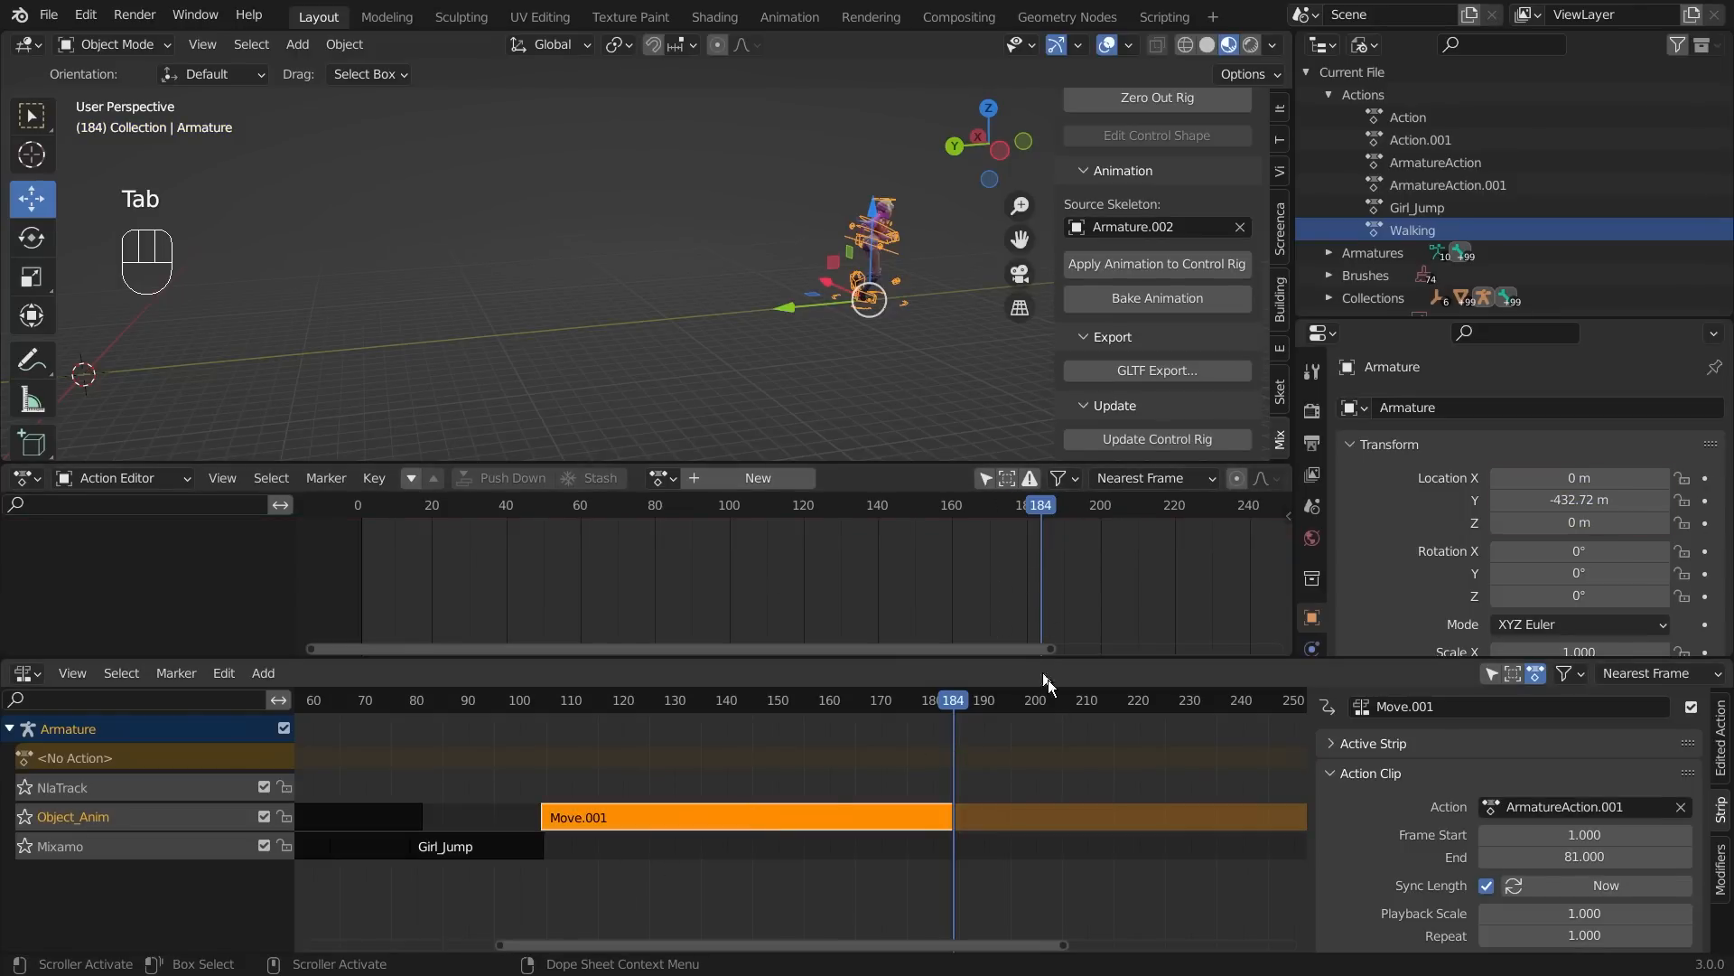
pyautogui.scroll(-6, 1051, 786)
pyautogui.moveTo(751, 943); pyautogui.dragTo(647, 959)
pyautogui.moveTo(1011, 702); pyautogui.dragTo(400, 782)
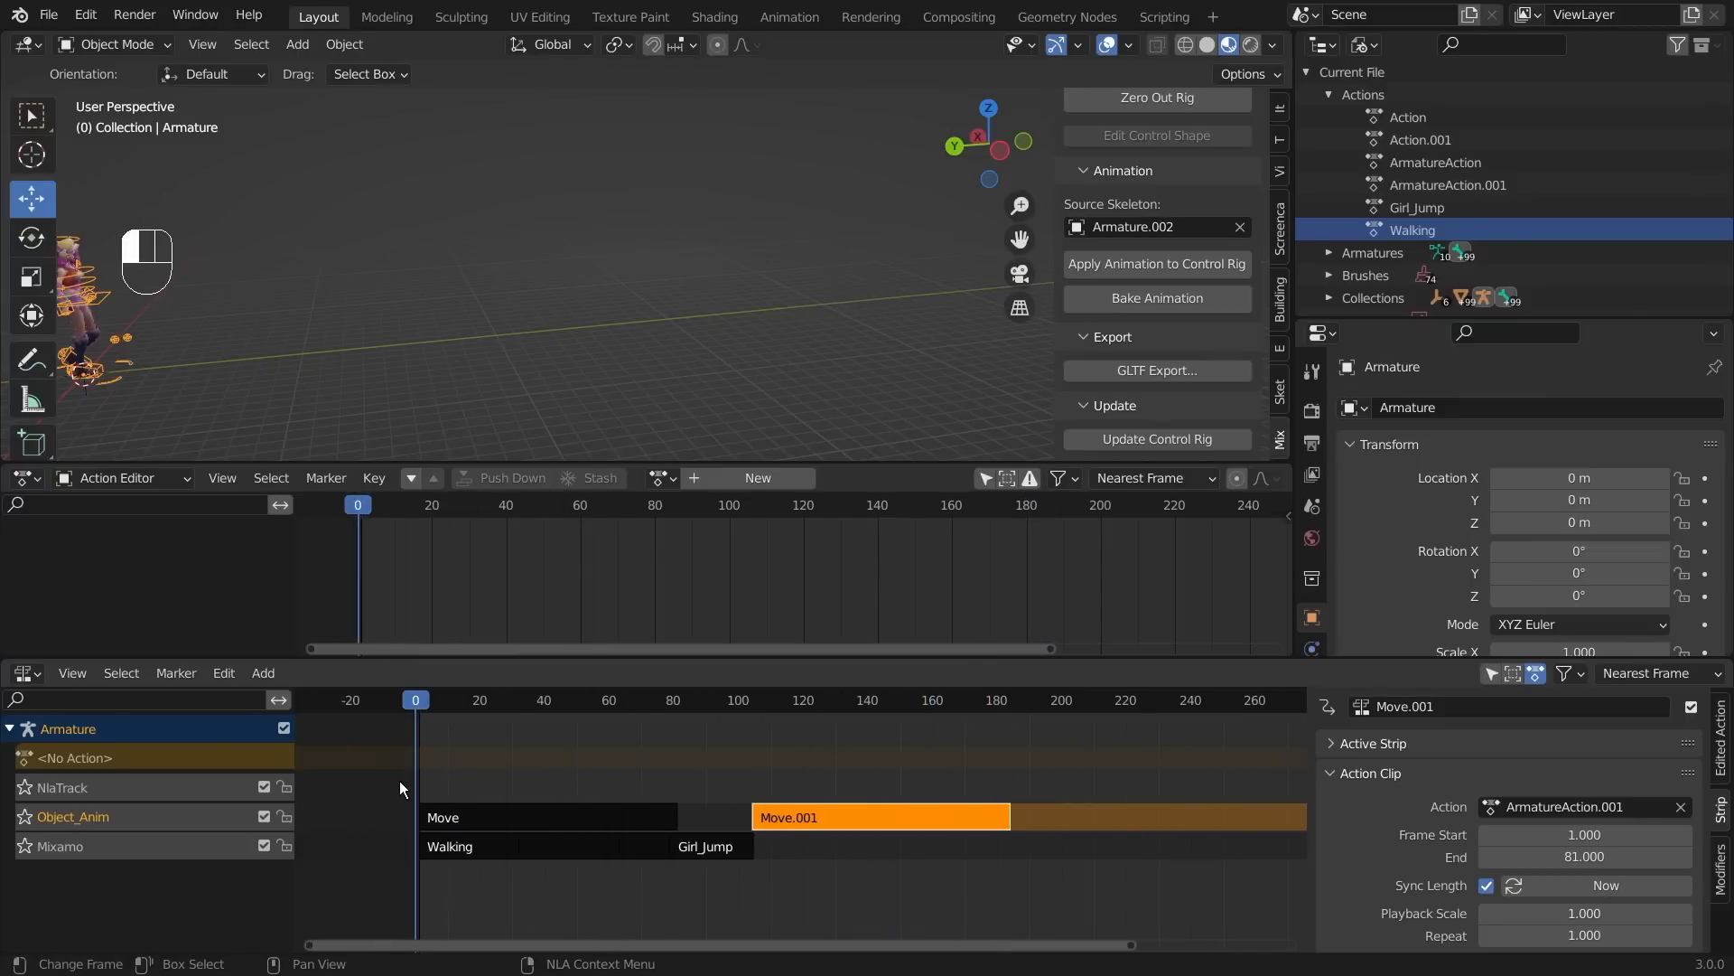
pyautogui.press('space')
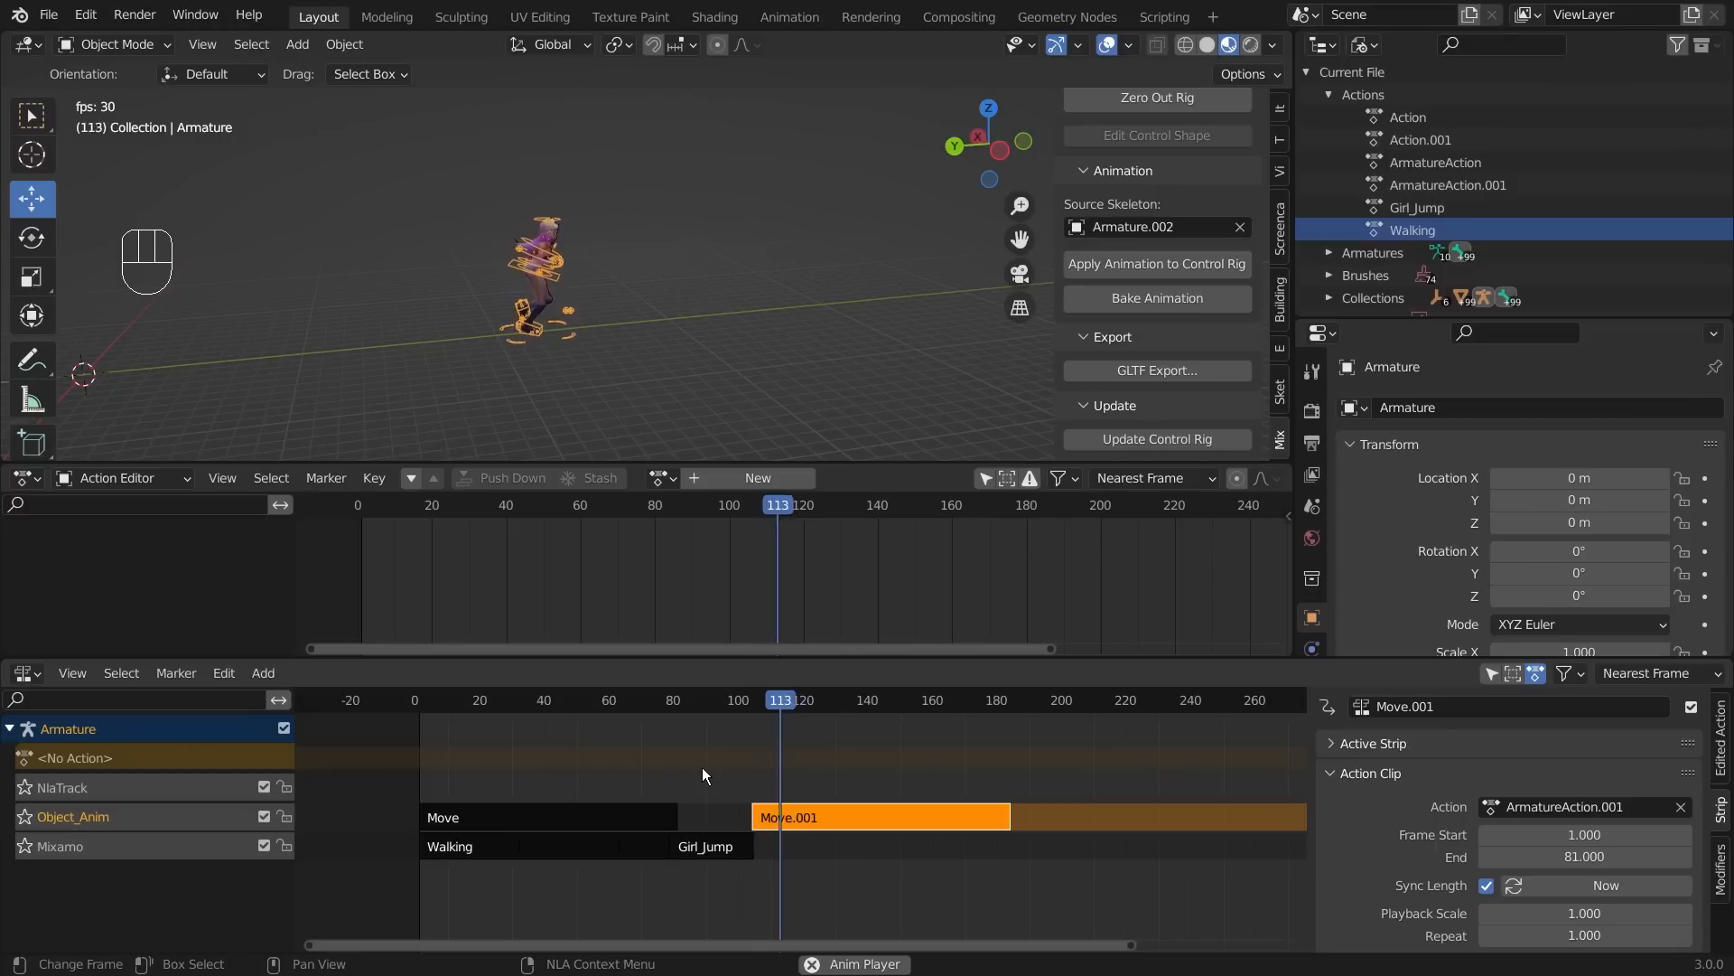
pyautogui.press('space')
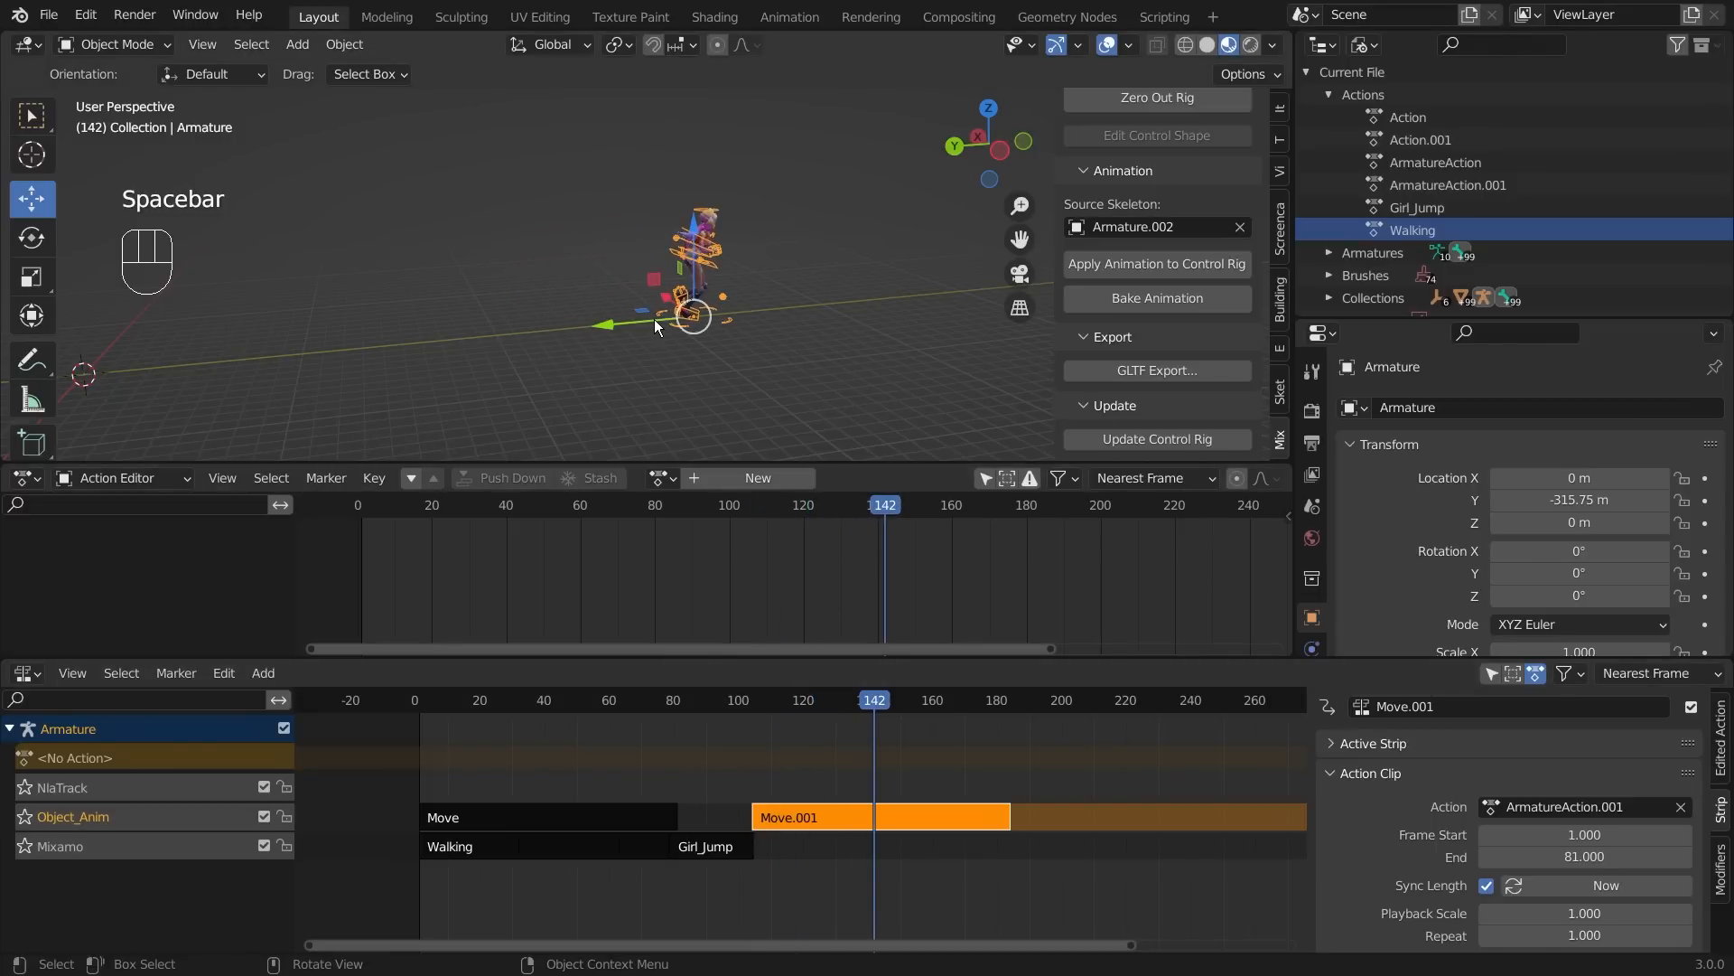
# - Set the current frame to 105, where Girl_Jump ends, and try to add the Walking action as an NLA strip
pyautogui.click(495, 844)
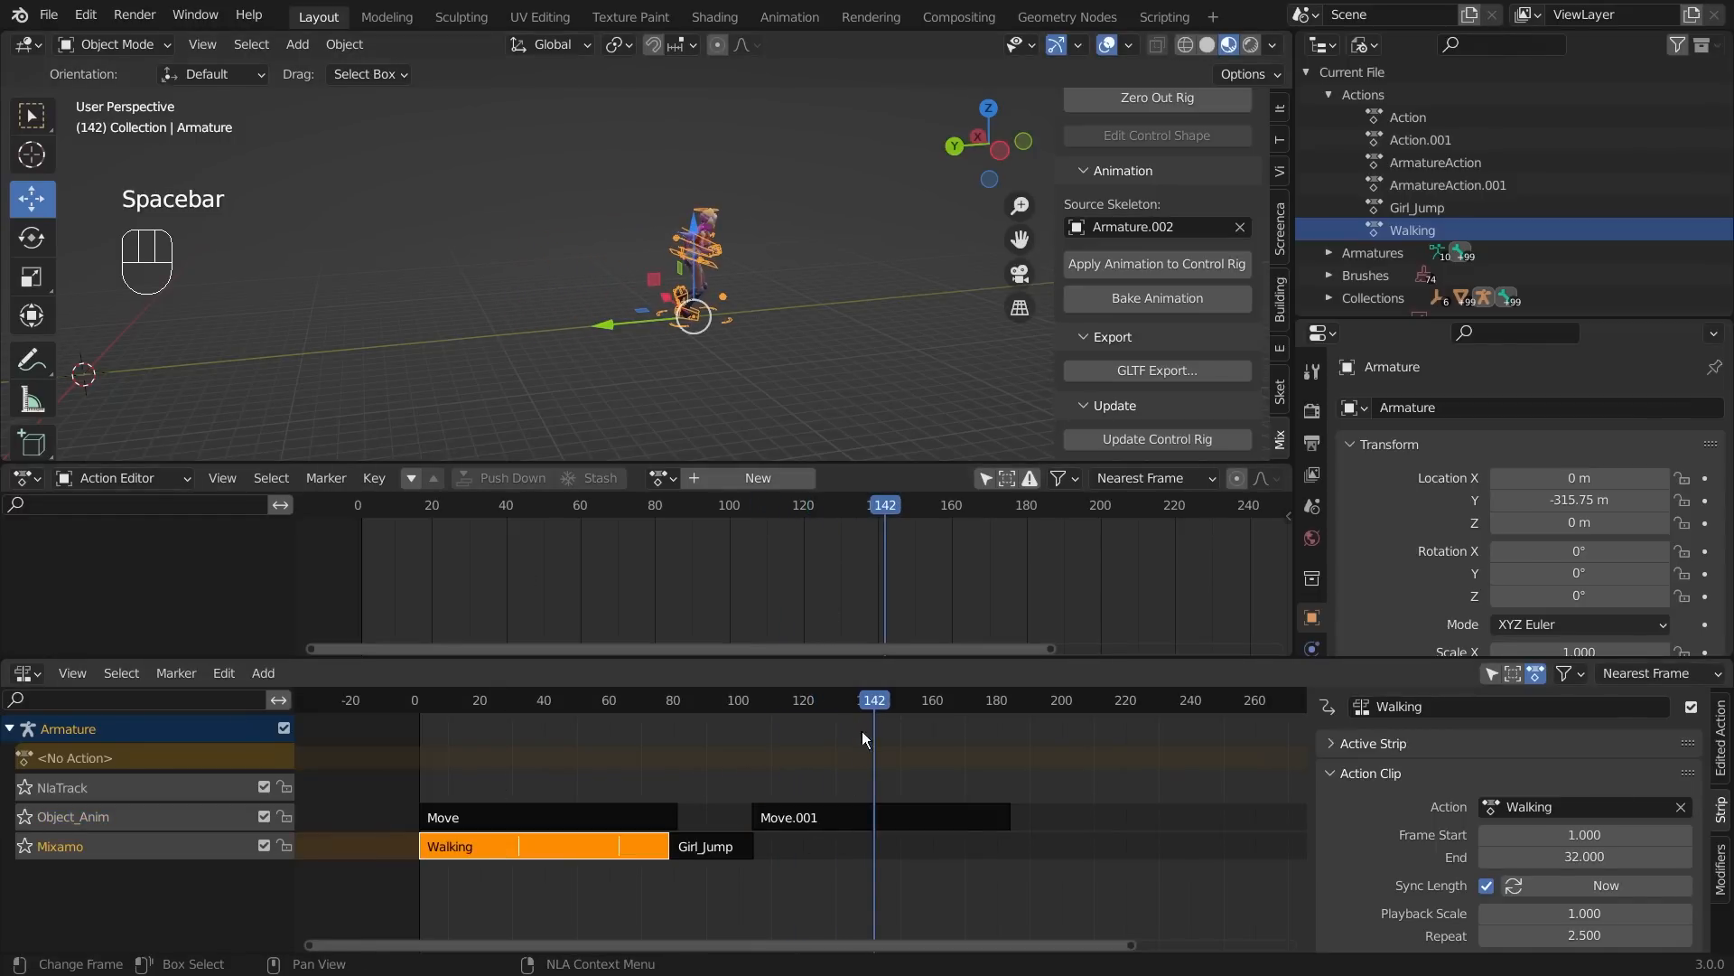
pyautogui.scroll(3, 892, 831)
pyautogui.press('x')
pyautogui.click(933, 709)
pyautogui.moveTo(933, 709); pyautogui.dragTo(718, 782)
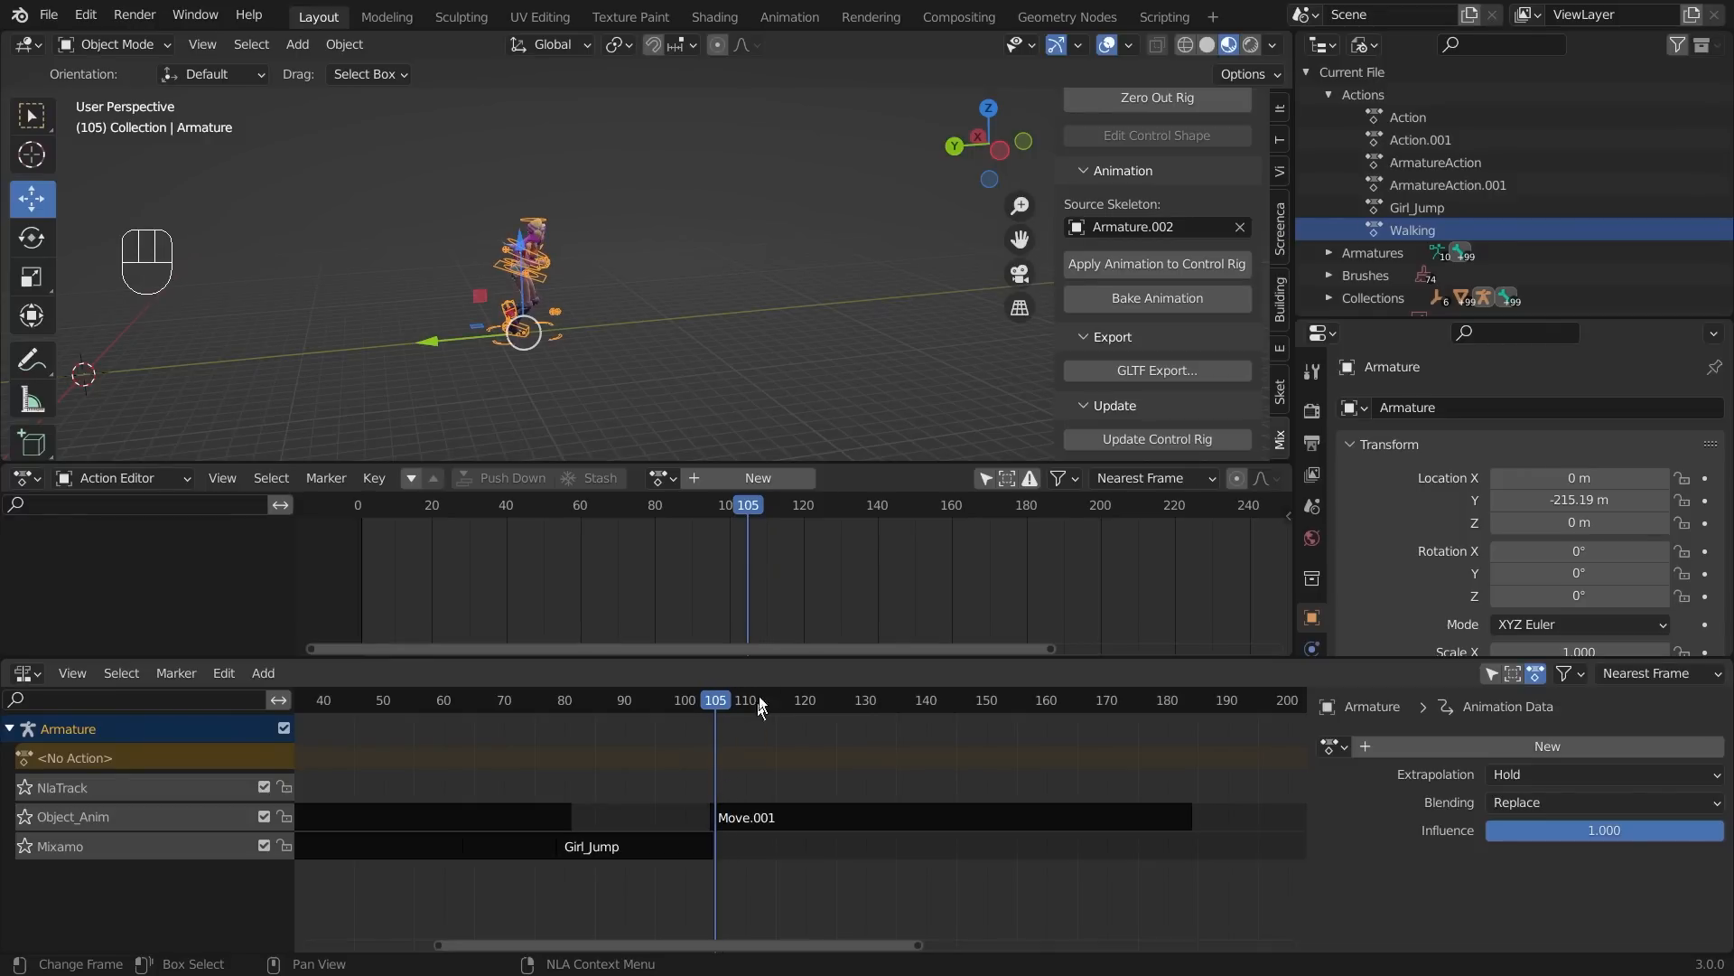
pyautogui.click(265, 674)
pyautogui.hotkey('shift', 'a')
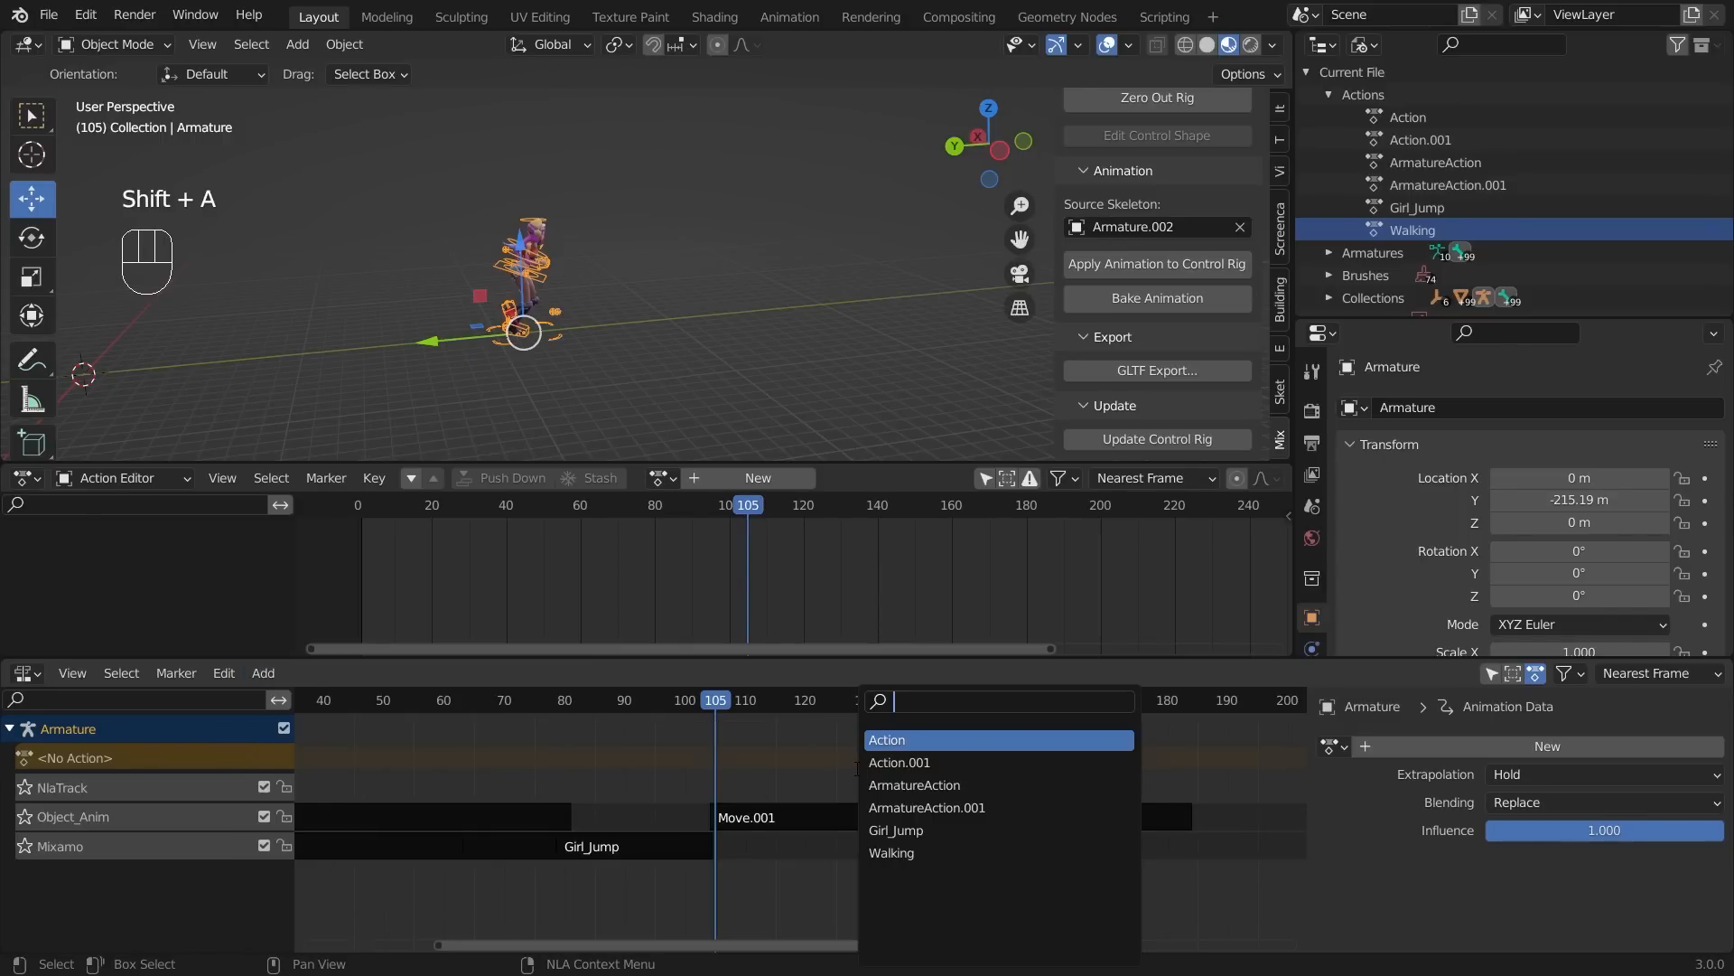
pyautogui.click(915, 853)
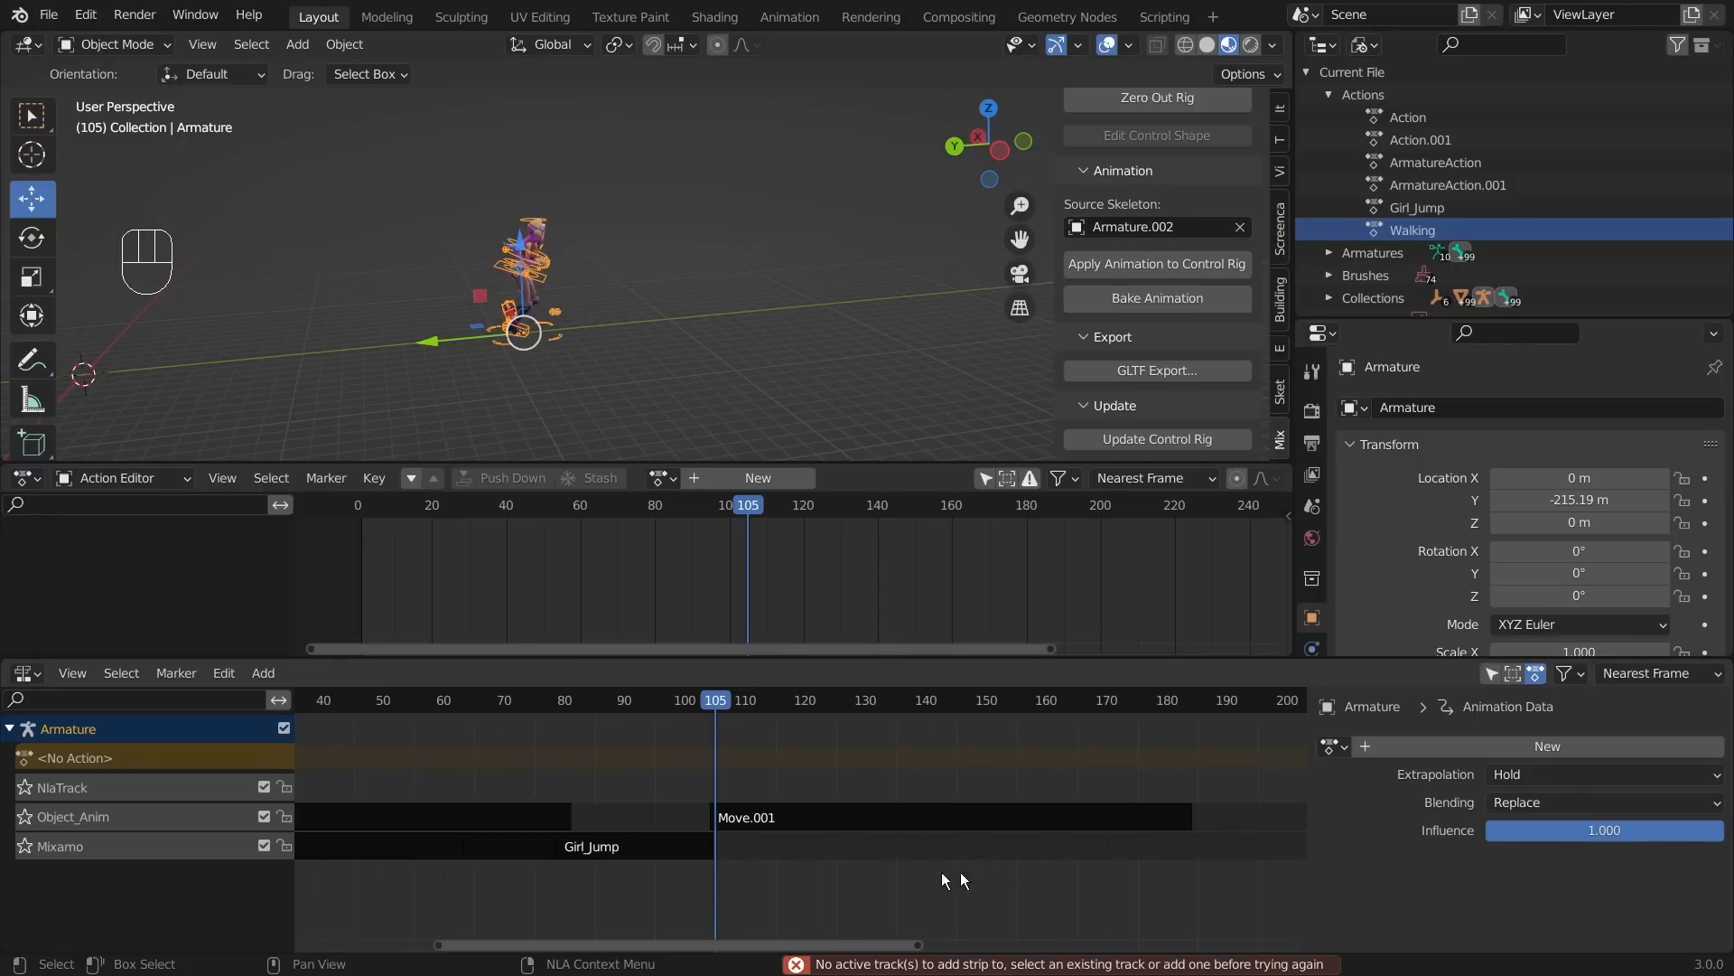
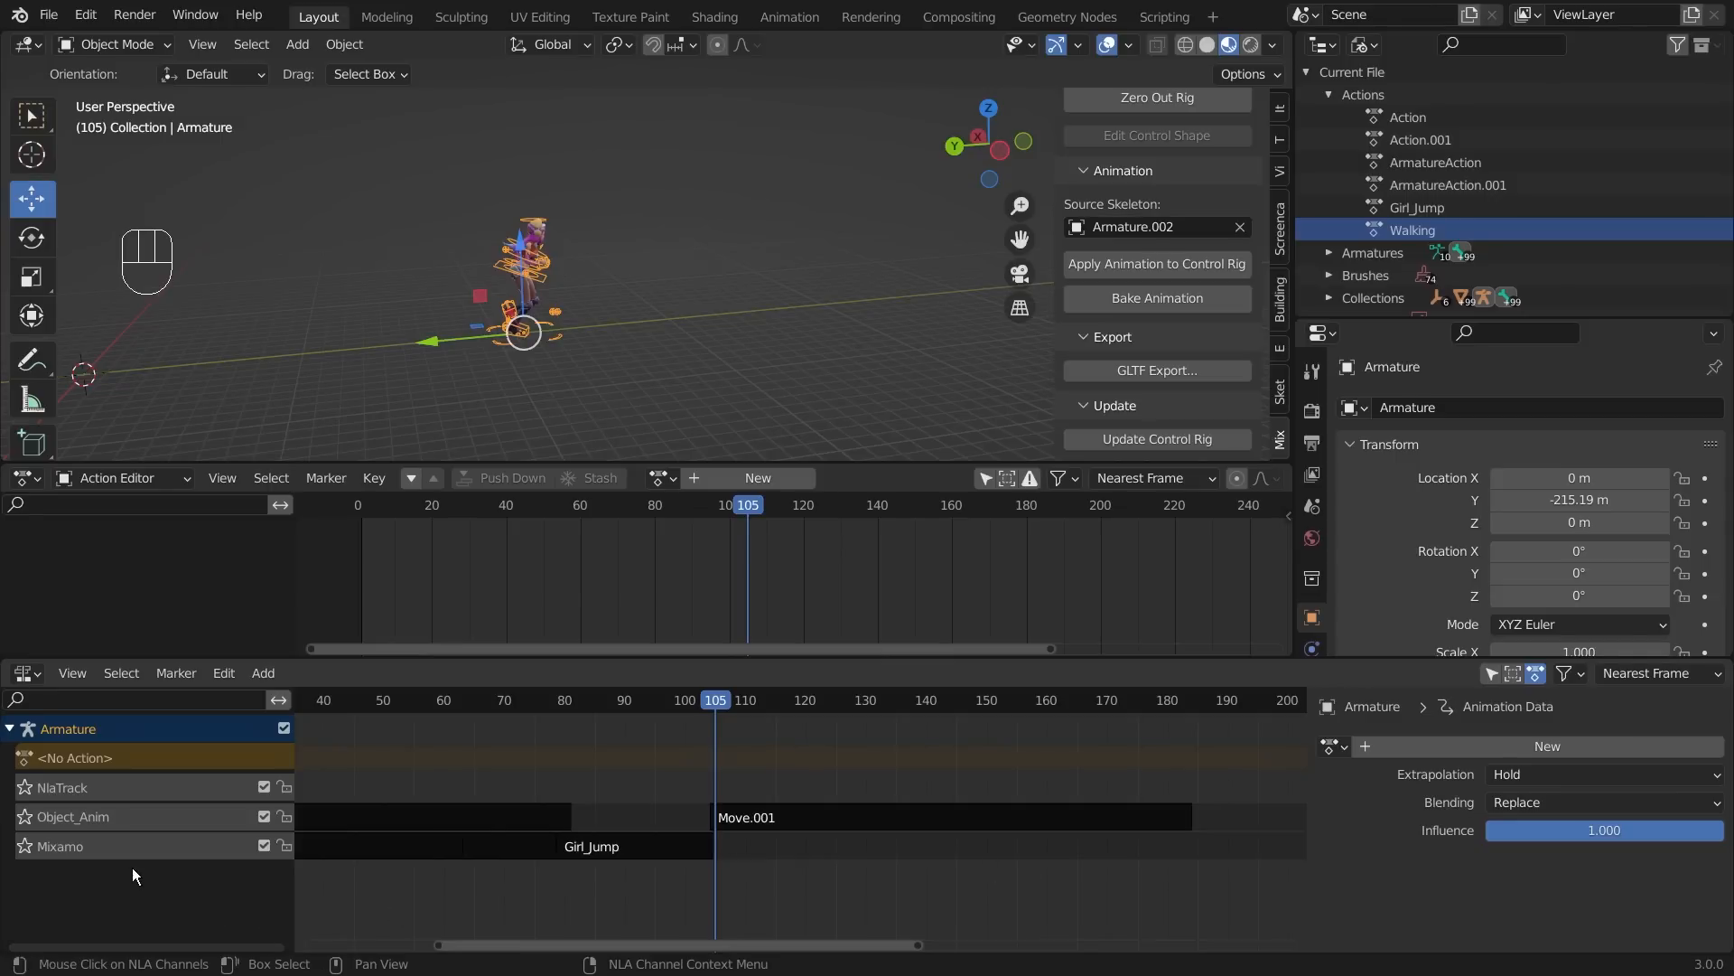
# - Make the Mixamo track active and add the Walking action to it as a strip at frame 105
pyautogui.click(54, 847)
pyautogui.click(263, 673)
pyautogui.click(351, 704)
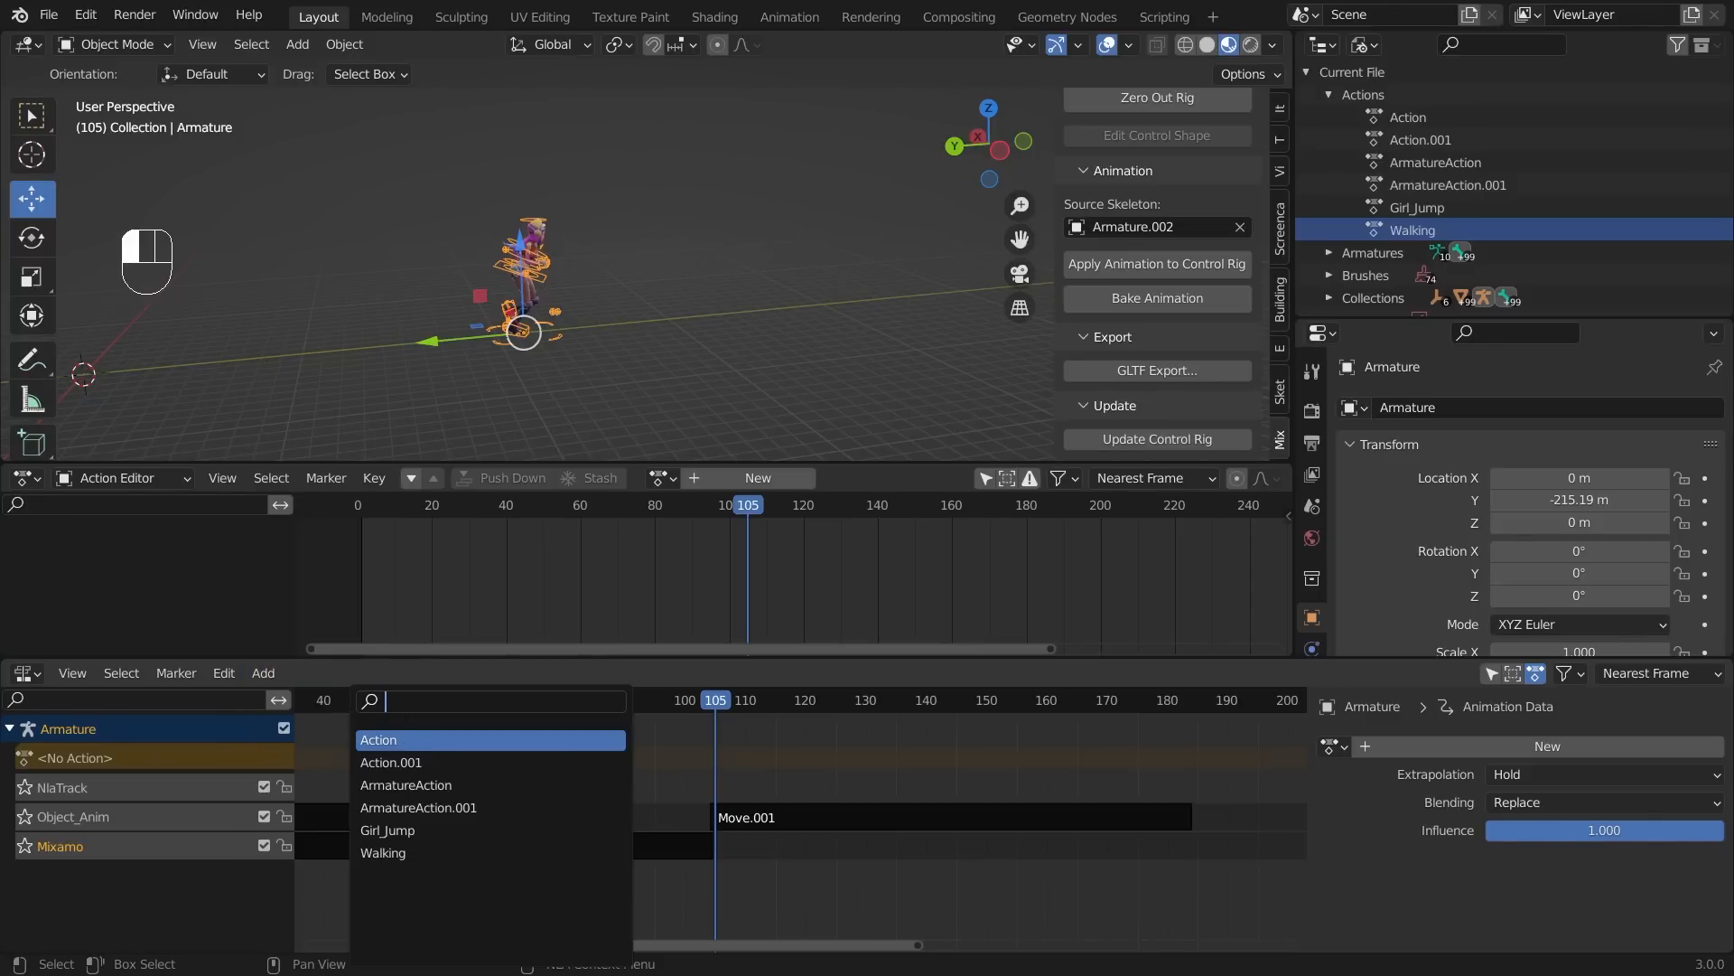
pyautogui.click(401, 851)
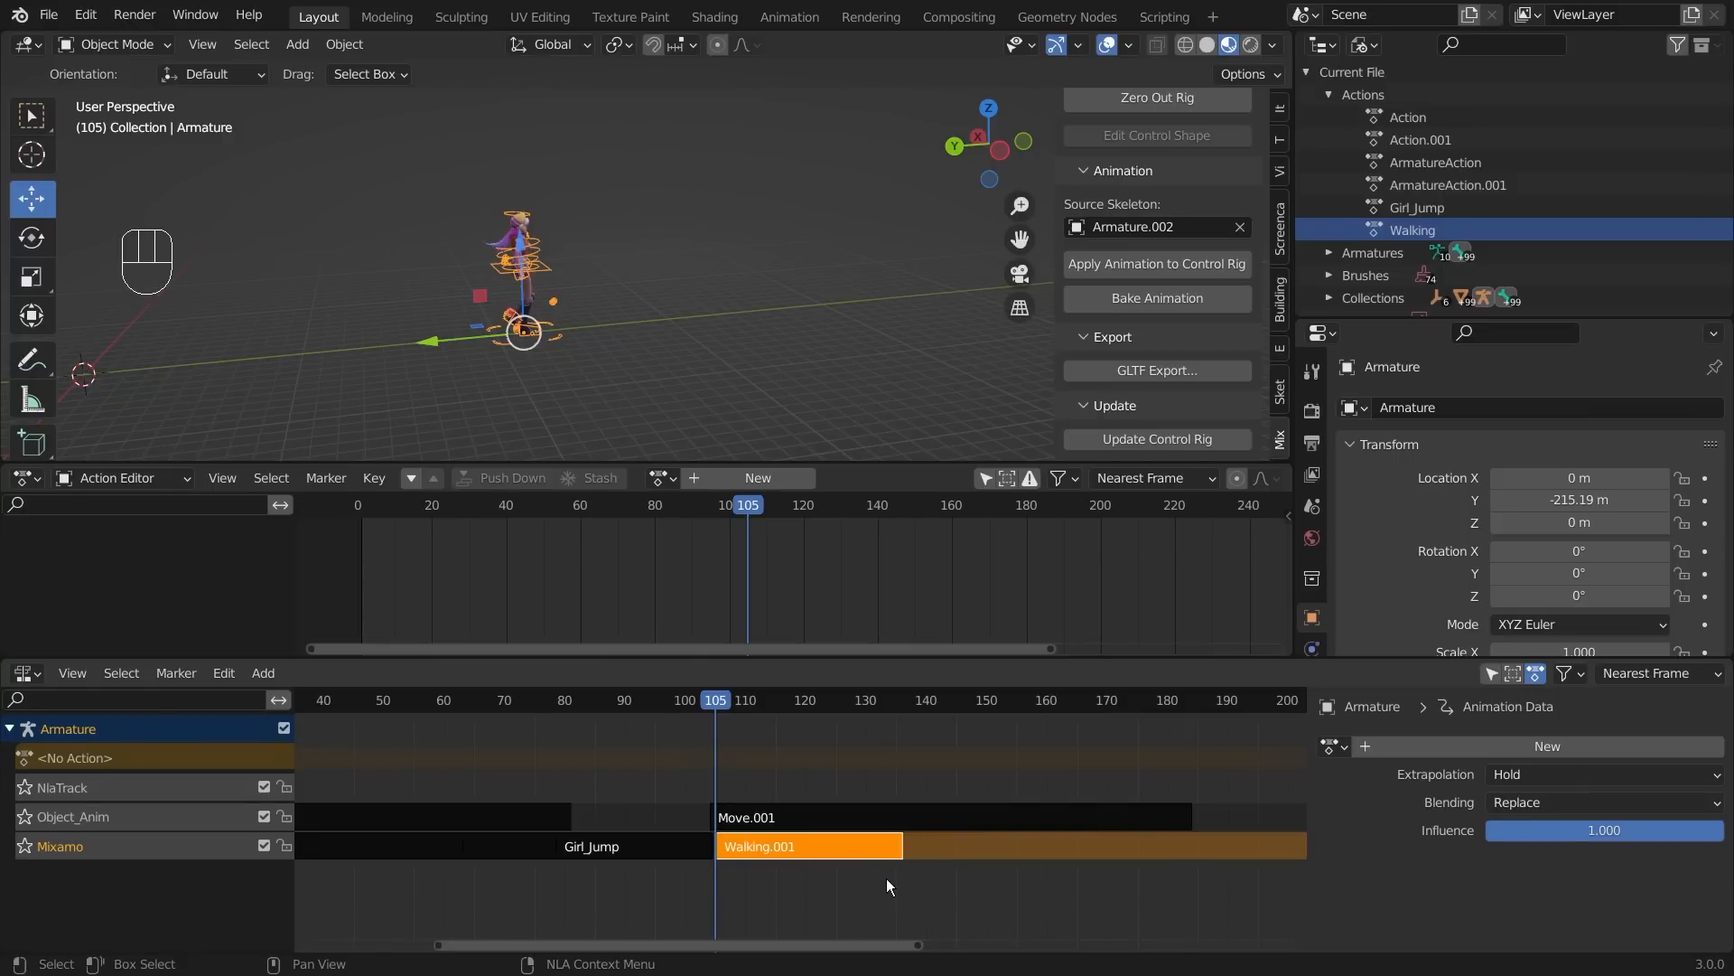
pyautogui.click(833, 891)
# - Play the animation from frame 105 to check the second Walking strip alongside Move.001
pyautogui.moveTo(843, 701); pyautogui.dragTo(718, 761)
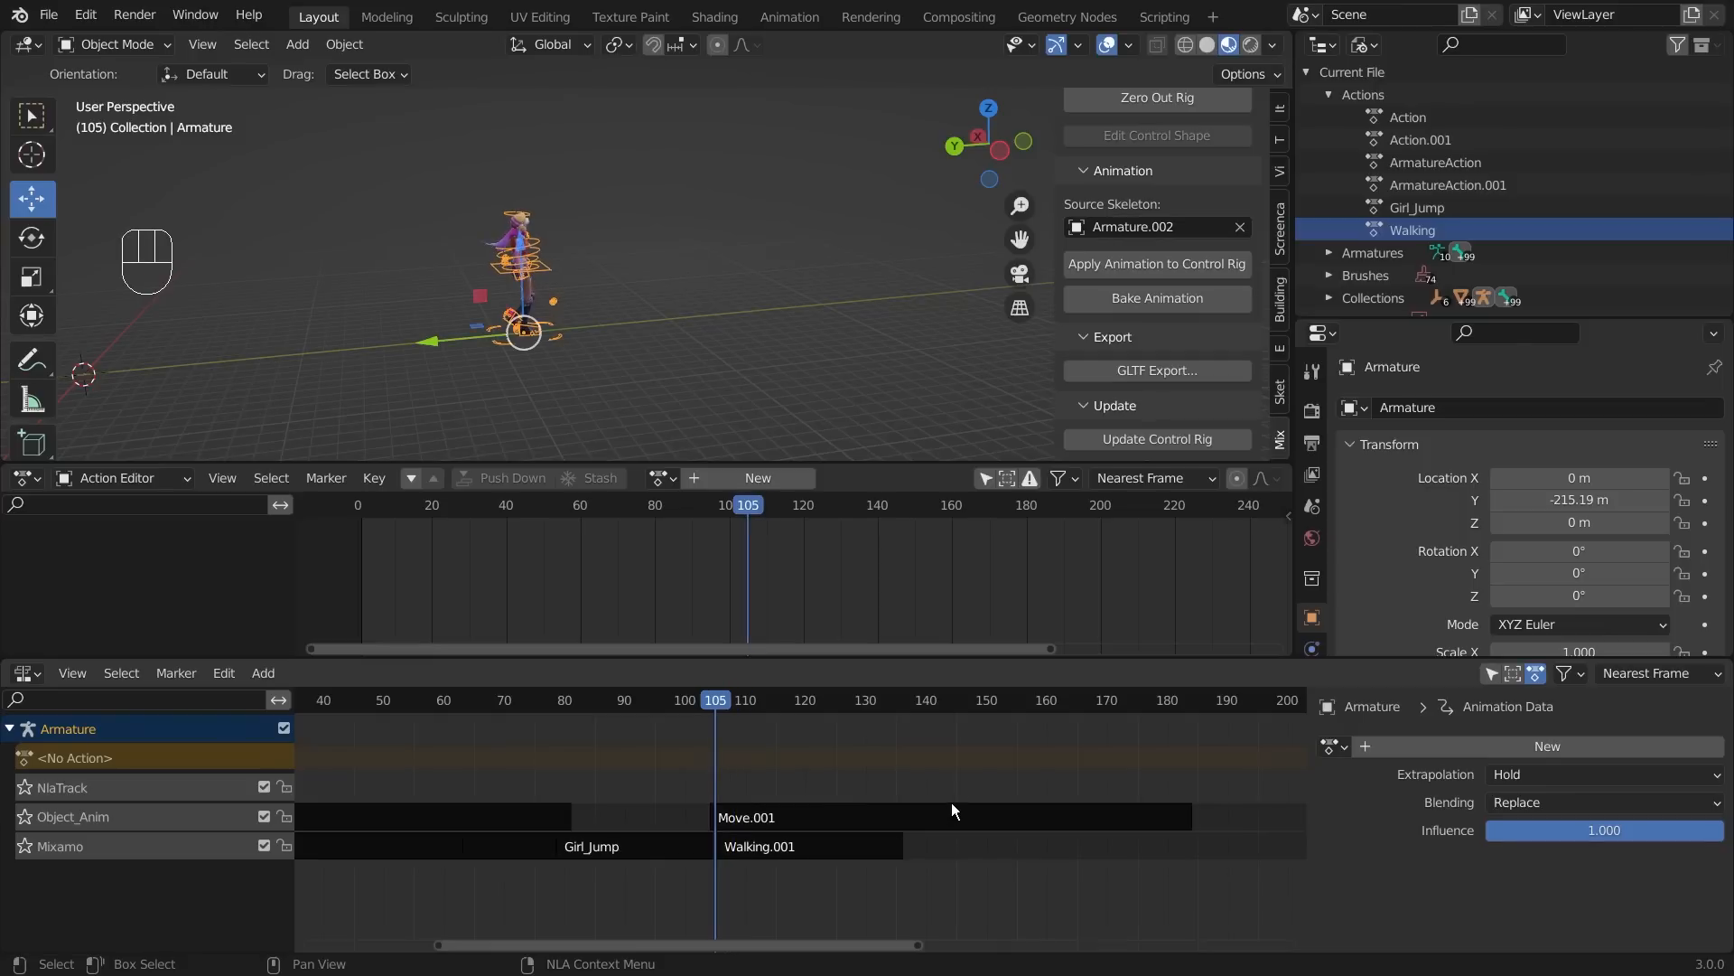
pyautogui.press('space')
pyautogui.press('space')
pyautogui.scroll(-2, 1104, 842)
# - Show the Action Clip settings of the second Walking strip and set its Repeat to 2.6
pyautogui.click(842, 854)
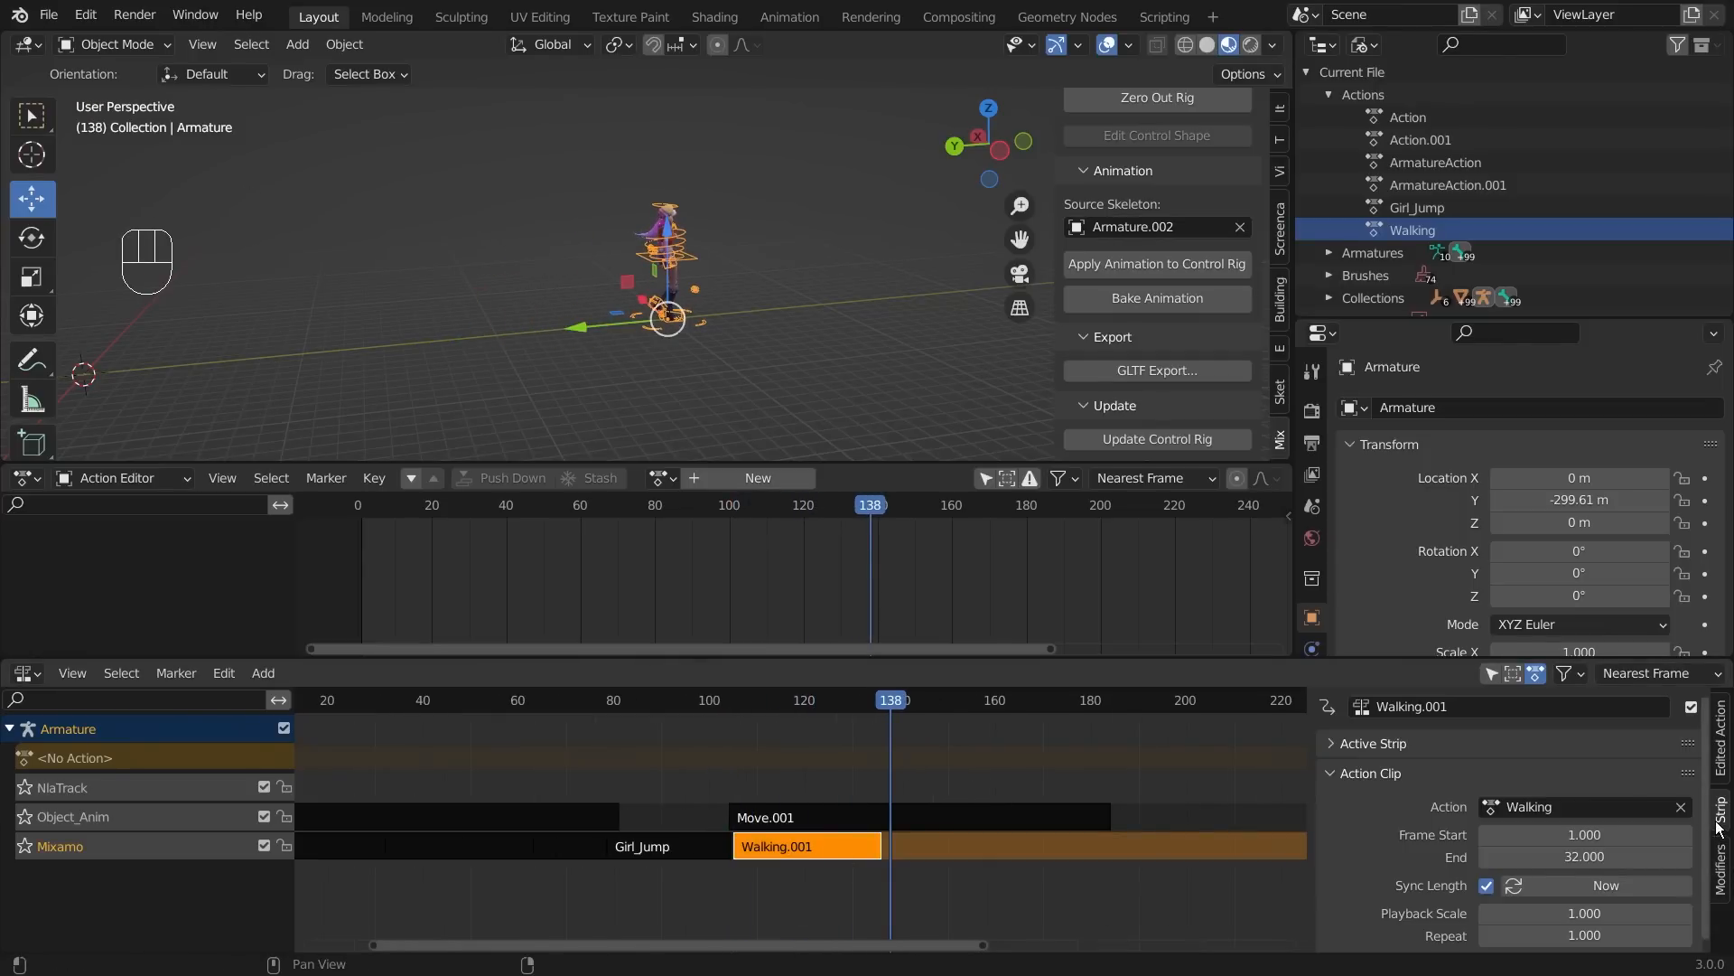
pyautogui.click(1331, 769)
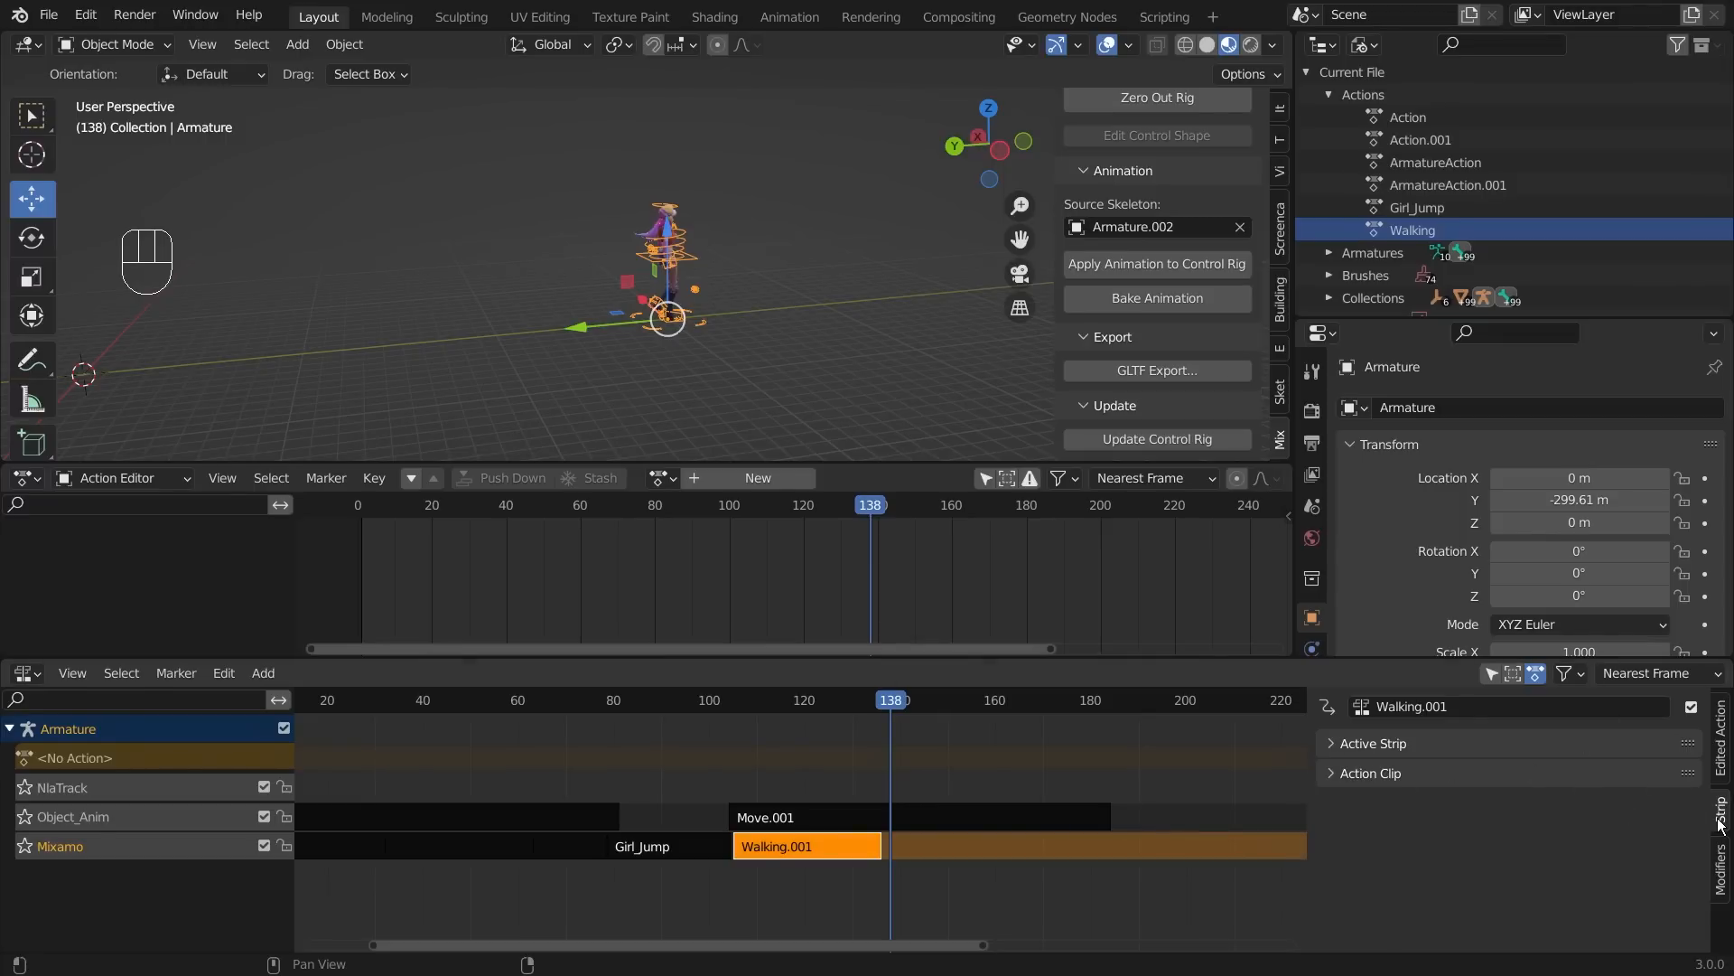
pyautogui.click(1335, 774)
pyautogui.click(1335, 773)
pyautogui.click(1335, 773)
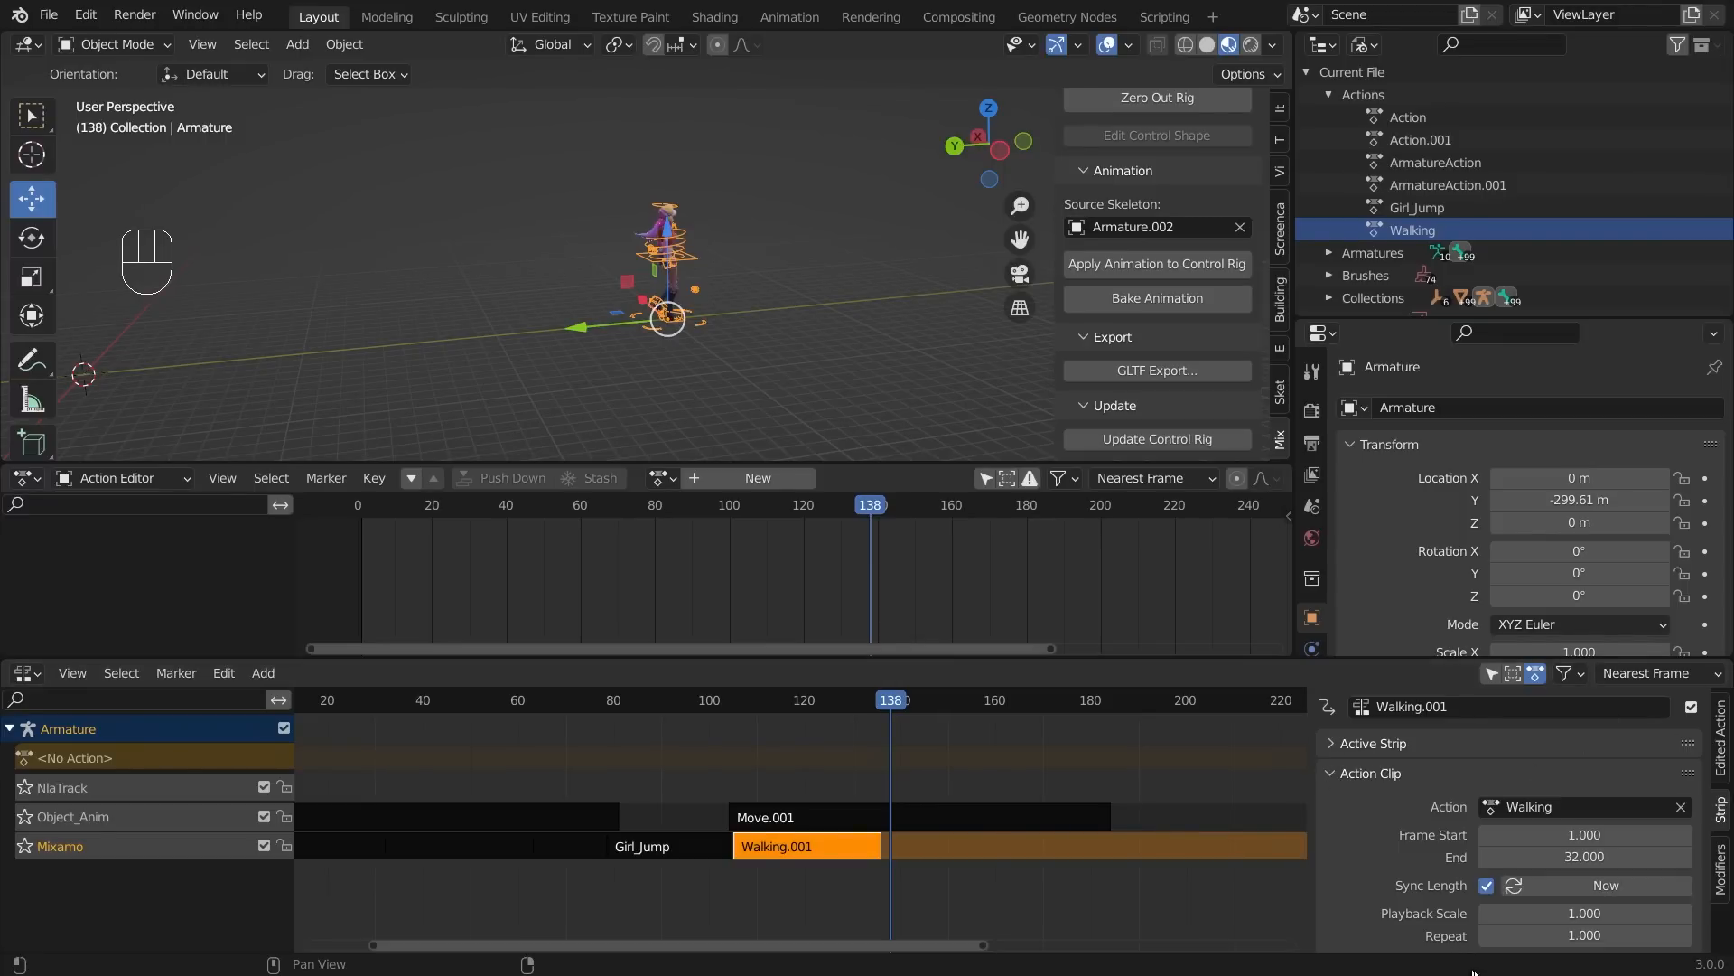
pyautogui.moveTo(1572, 948); pyautogui.dragTo(1641, 949)
# - Play the repeated walk after the jump and inspect the character up close in the viewport
pyautogui.moveTo(893, 707); pyautogui.dragTo(1243, 738)
pyautogui.press('space')
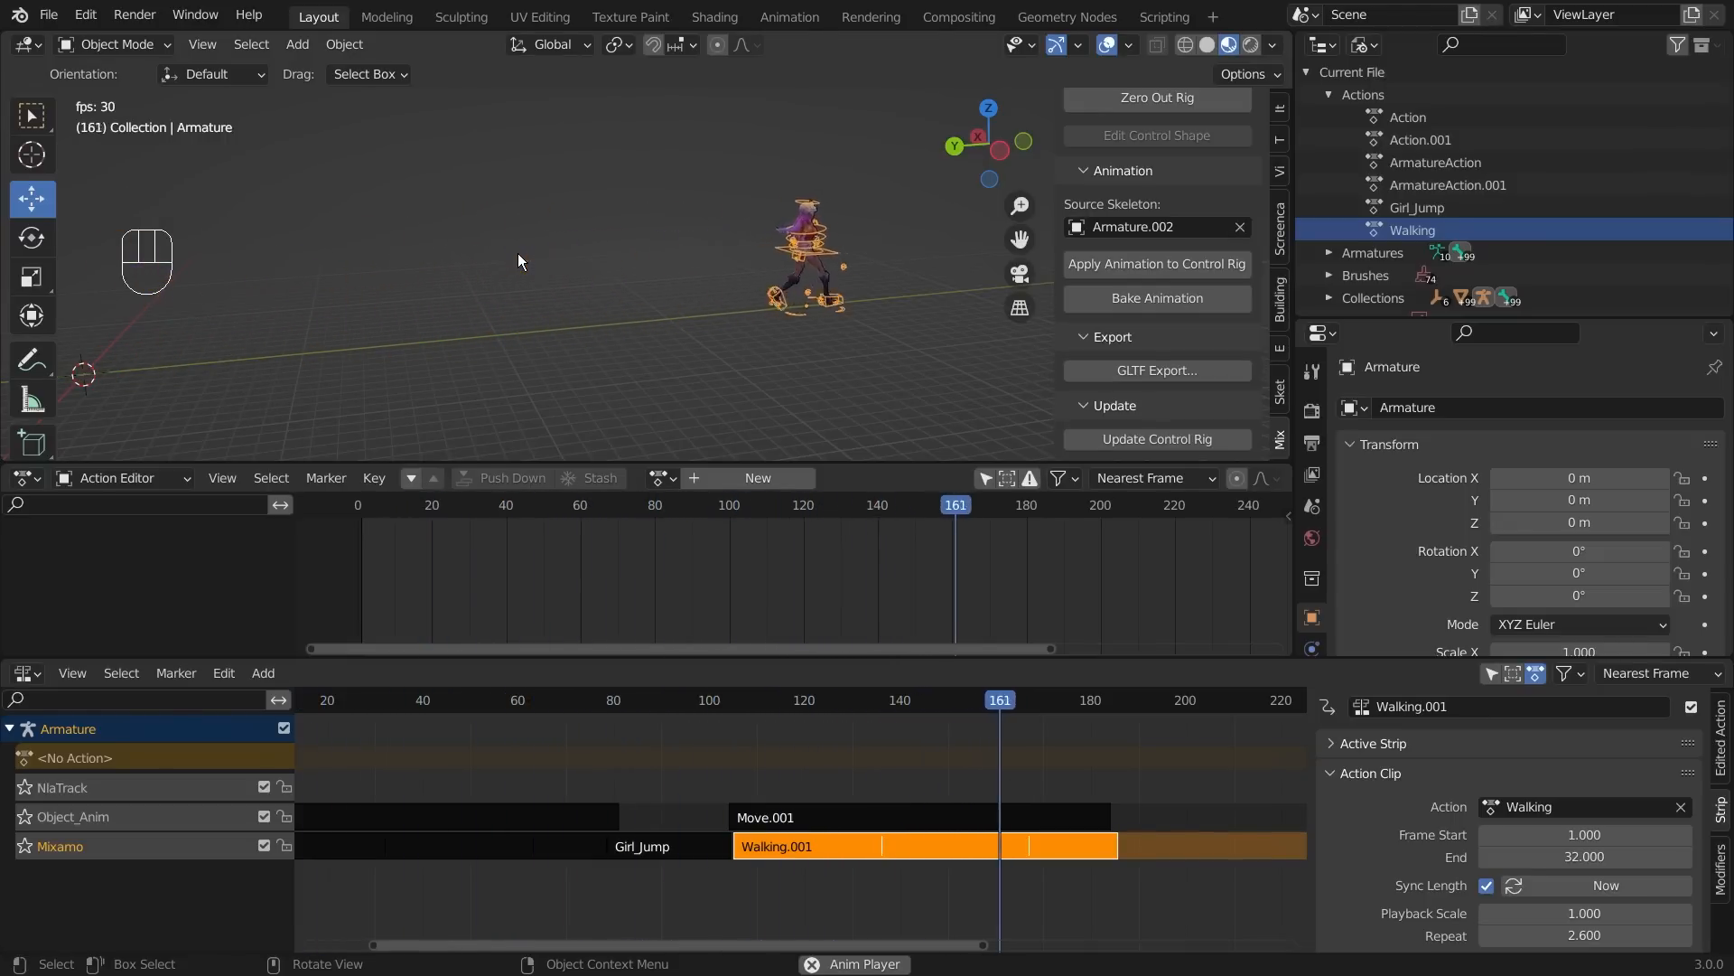
pyautogui.press('space')
pyautogui.moveTo(517, 253); pyautogui.dragTo(696, 276, button='middle')
pyautogui.scroll(4, 471, 399)
# - Set the Repeat value of the second Walking strip to 1
pyautogui.click(864, 846)
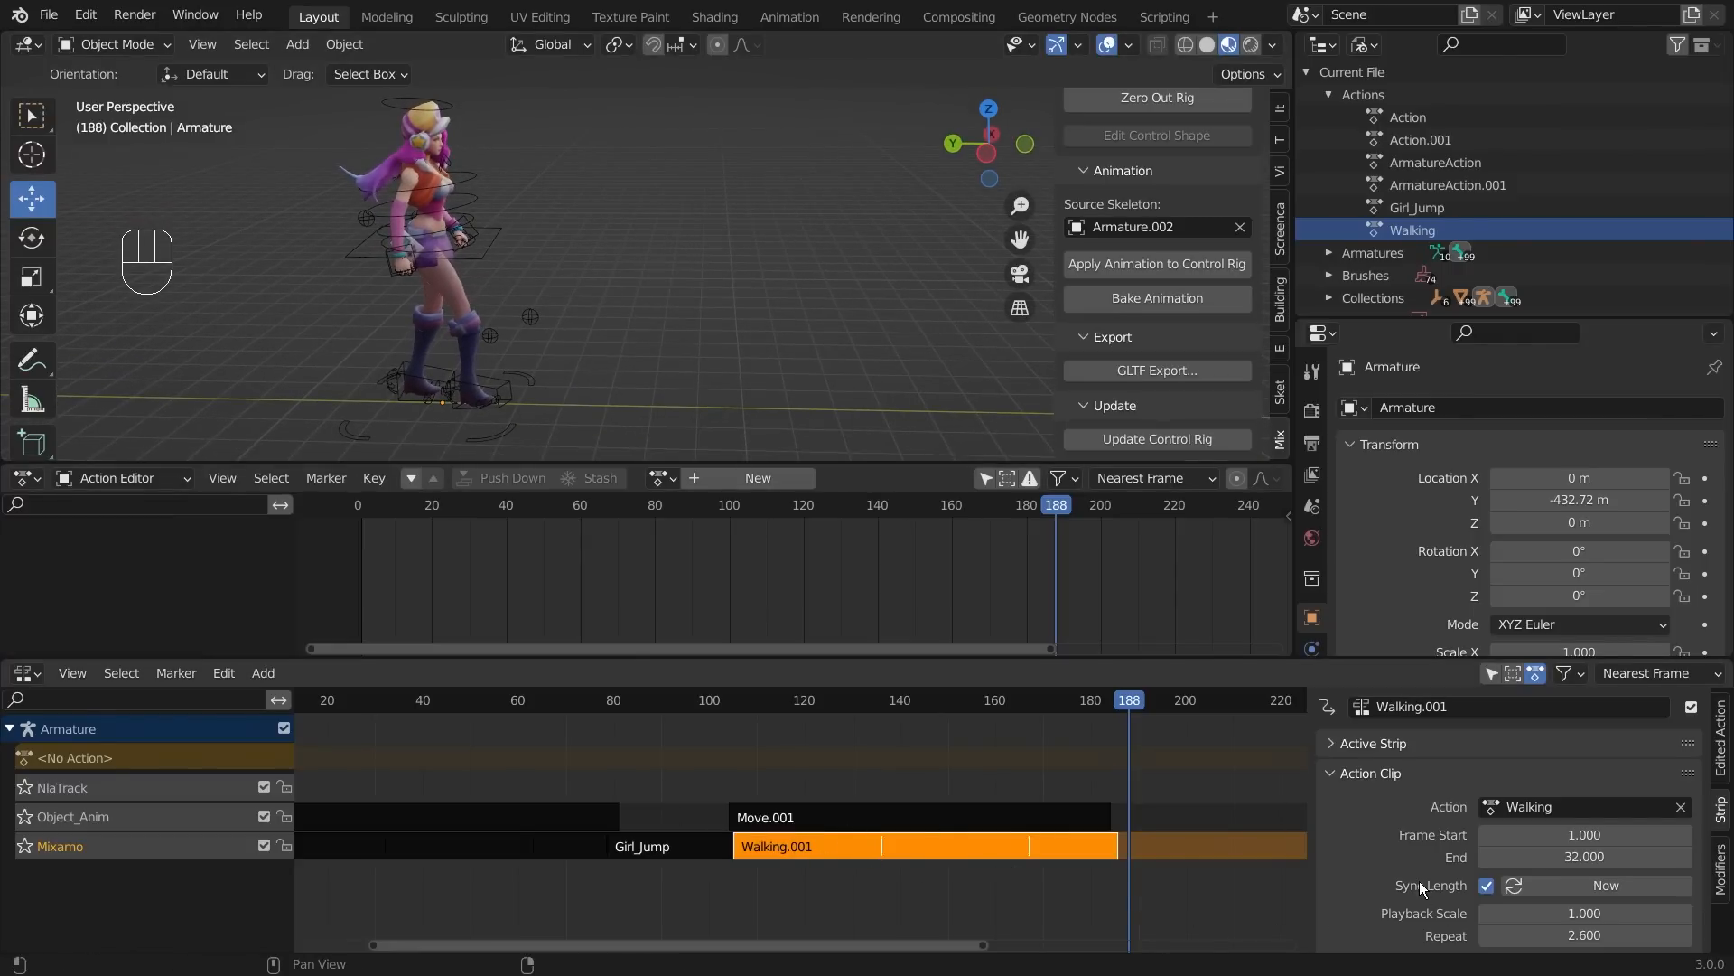
pyautogui.scroll(-1, 1415, 904)
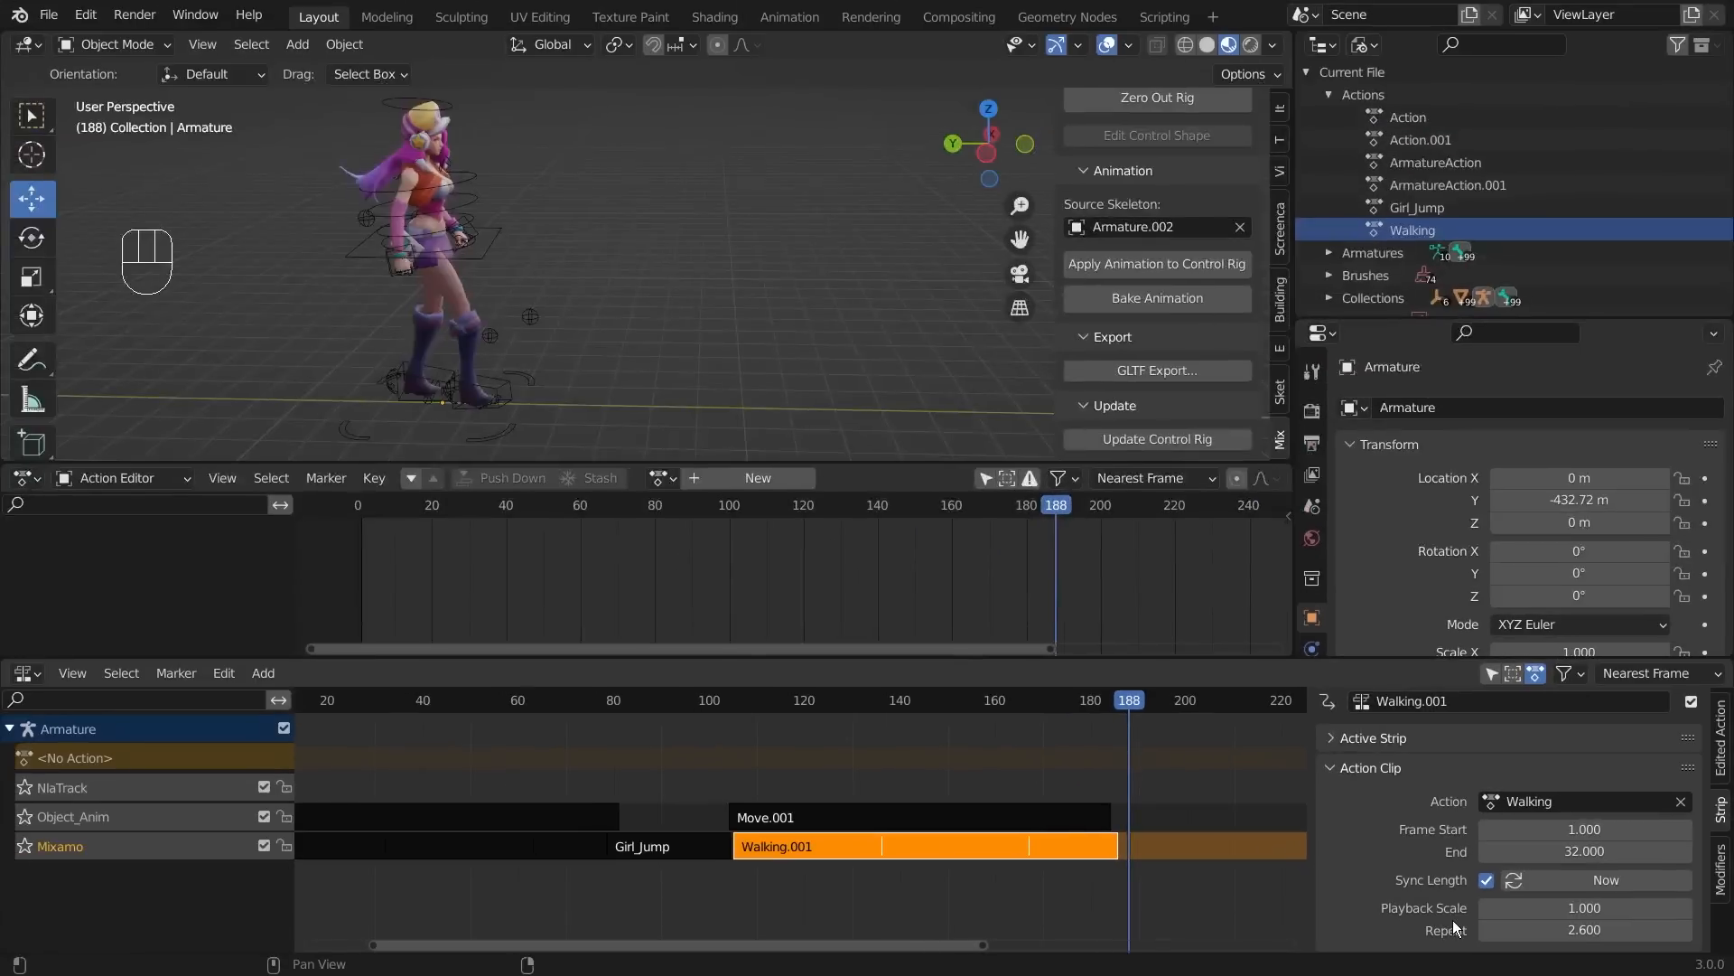
pyautogui.click(1631, 934)
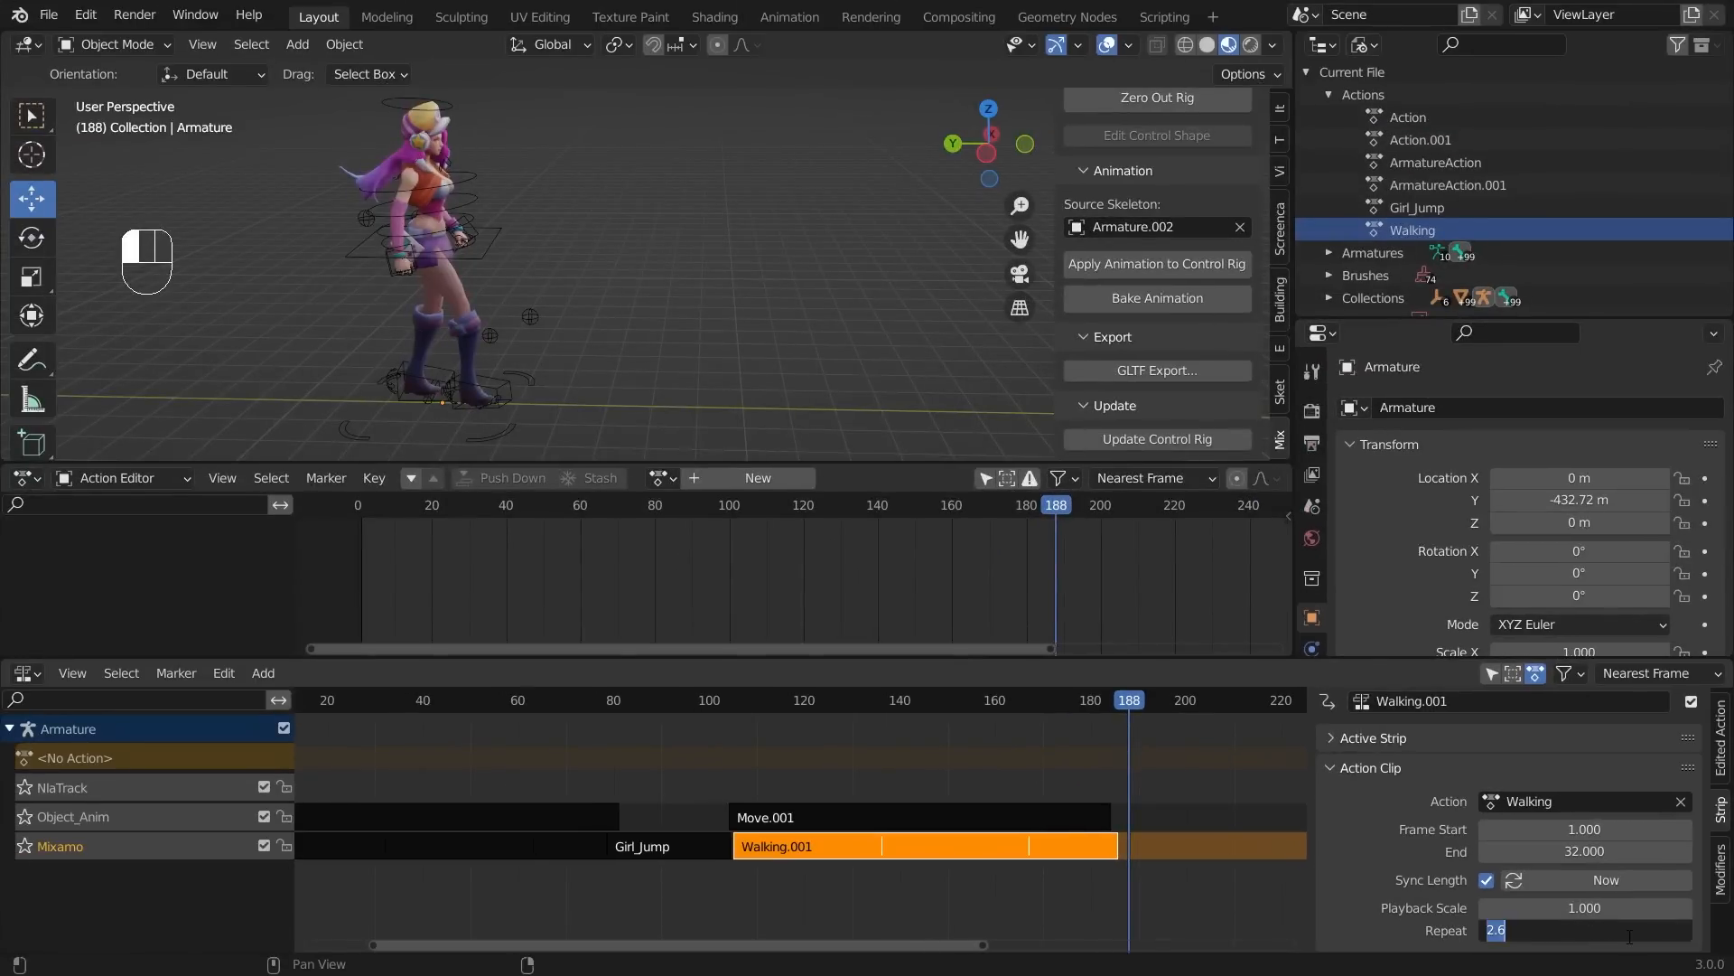
pyautogui.write('1')
pyautogui.press('Return')
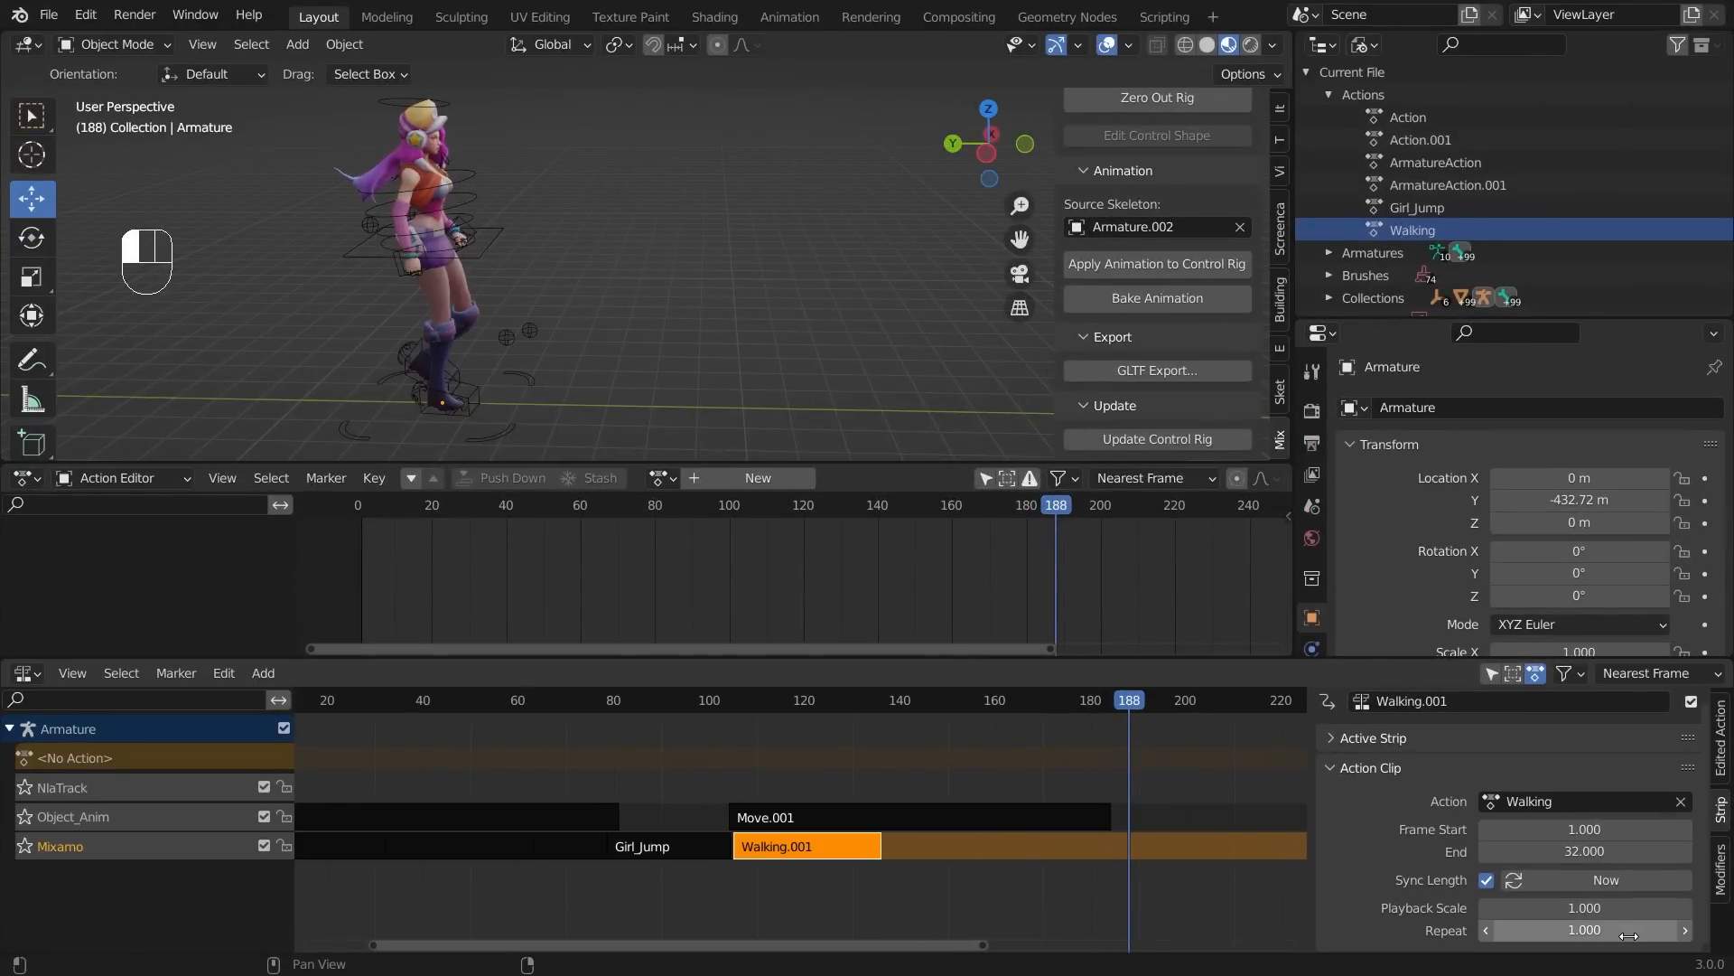
# - Reselect the second Walking strip and stretch it by setting its Playback Scale to 2.5
pyautogui.click(818, 892)
pyautogui.click(816, 852)
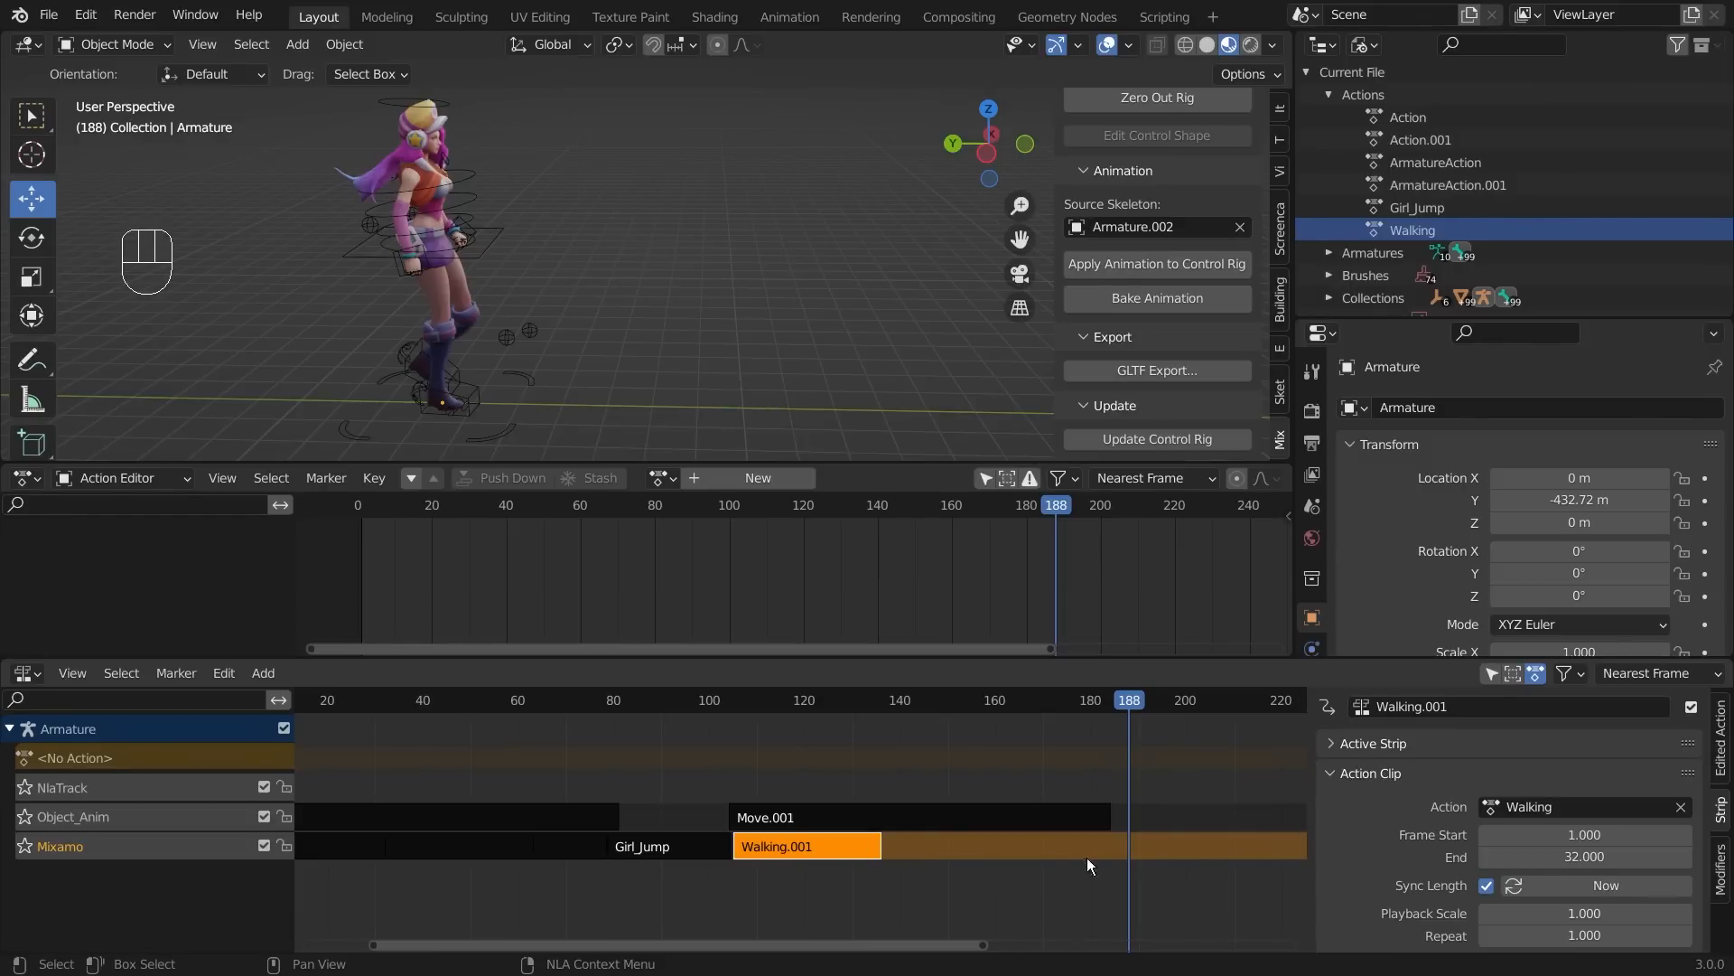
pyautogui.moveTo(589, 264); pyautogui.dragTo(638, 308, button='middle')
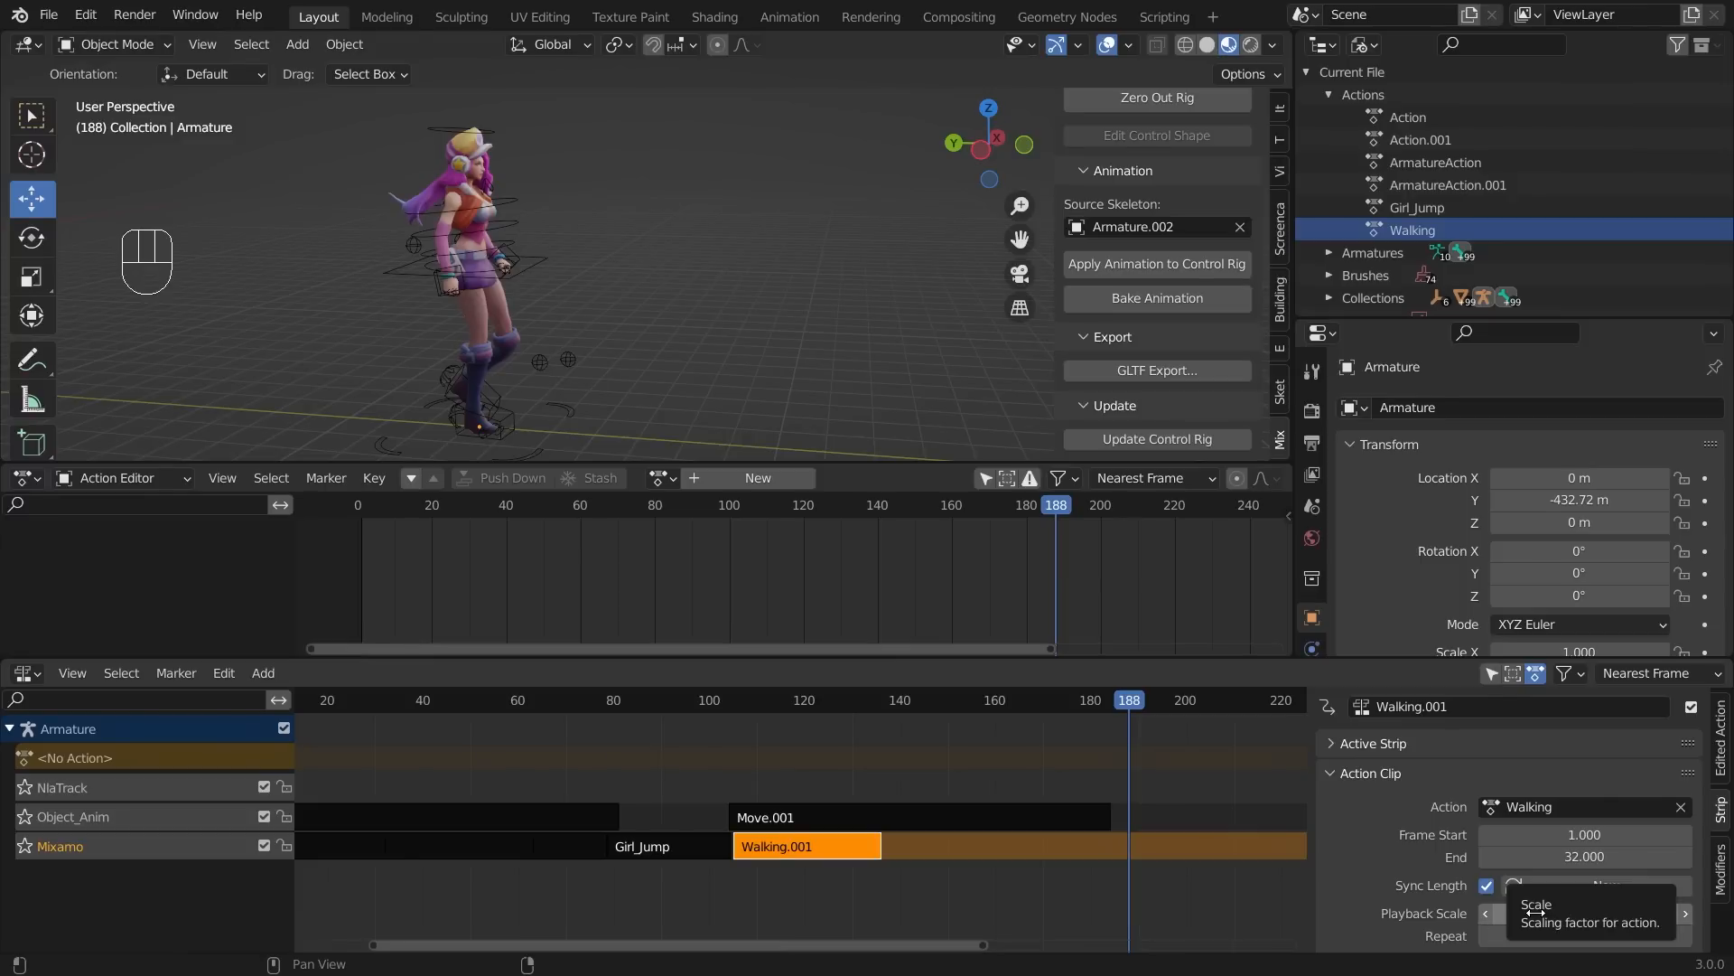
pyautogui.moveTo(1526, 915); pyautogui.dragTo(1601, 916)
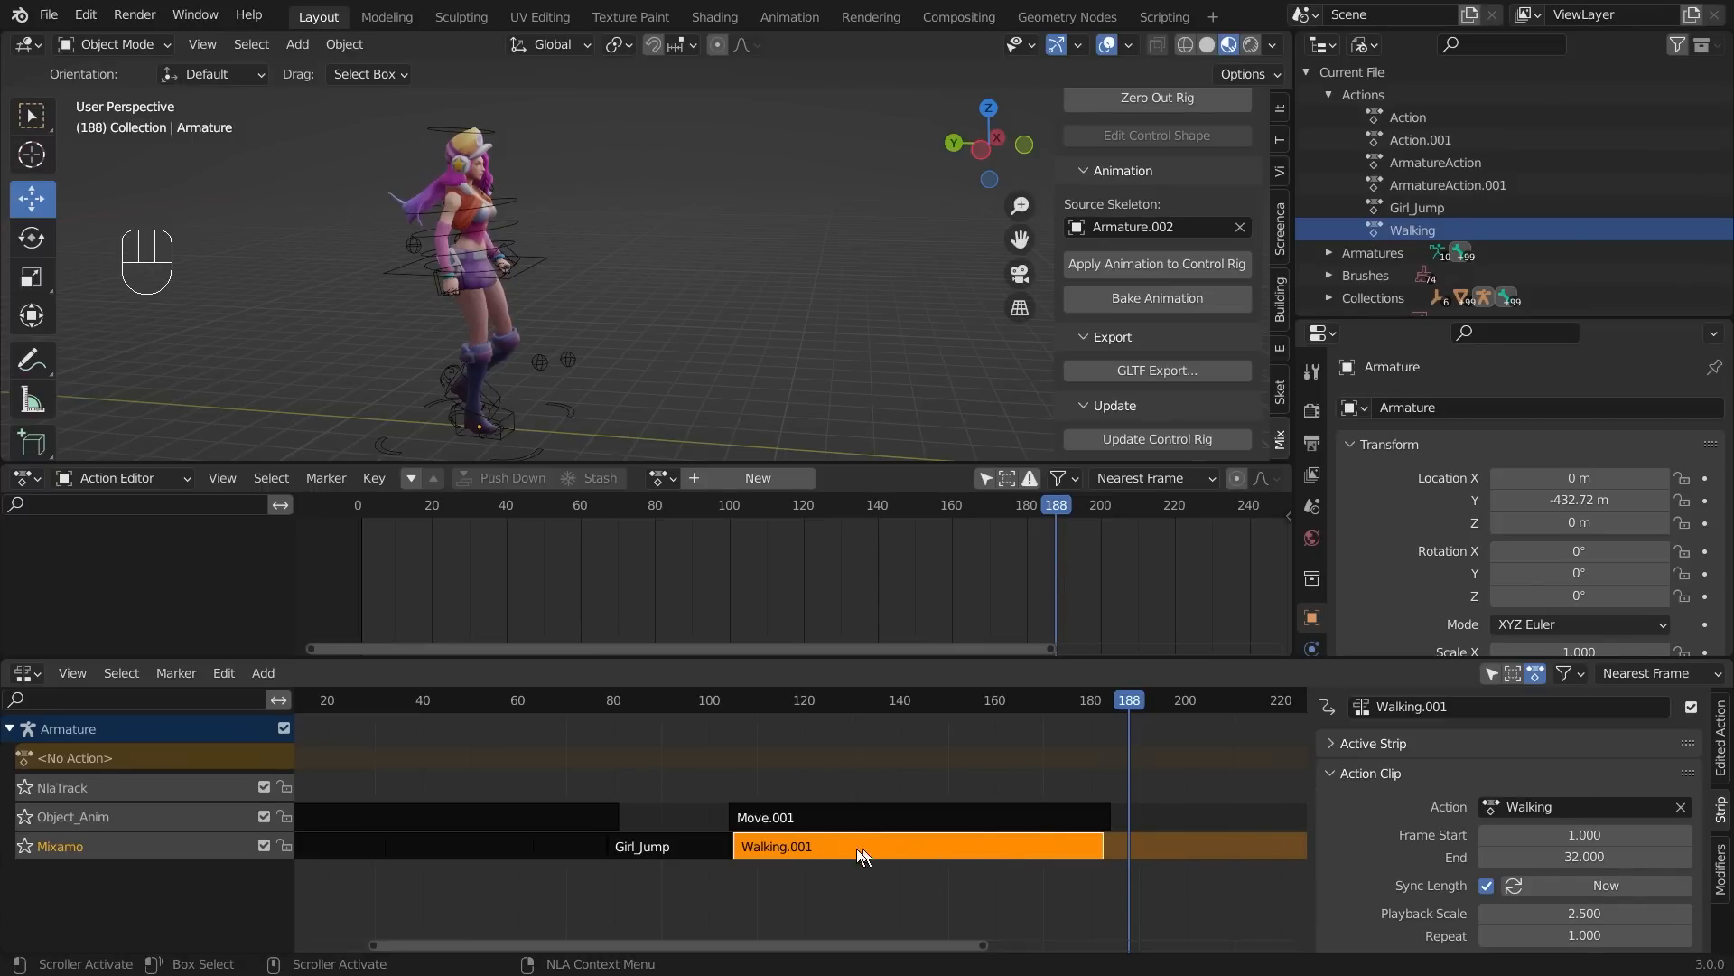
# - Play the stretched walk after the jump and examine the character's stride speed from a wider side view
pyautogui.moveTo(1126, 702); pyautogui.dragTo(675, 663)
pyautogui.press('space')
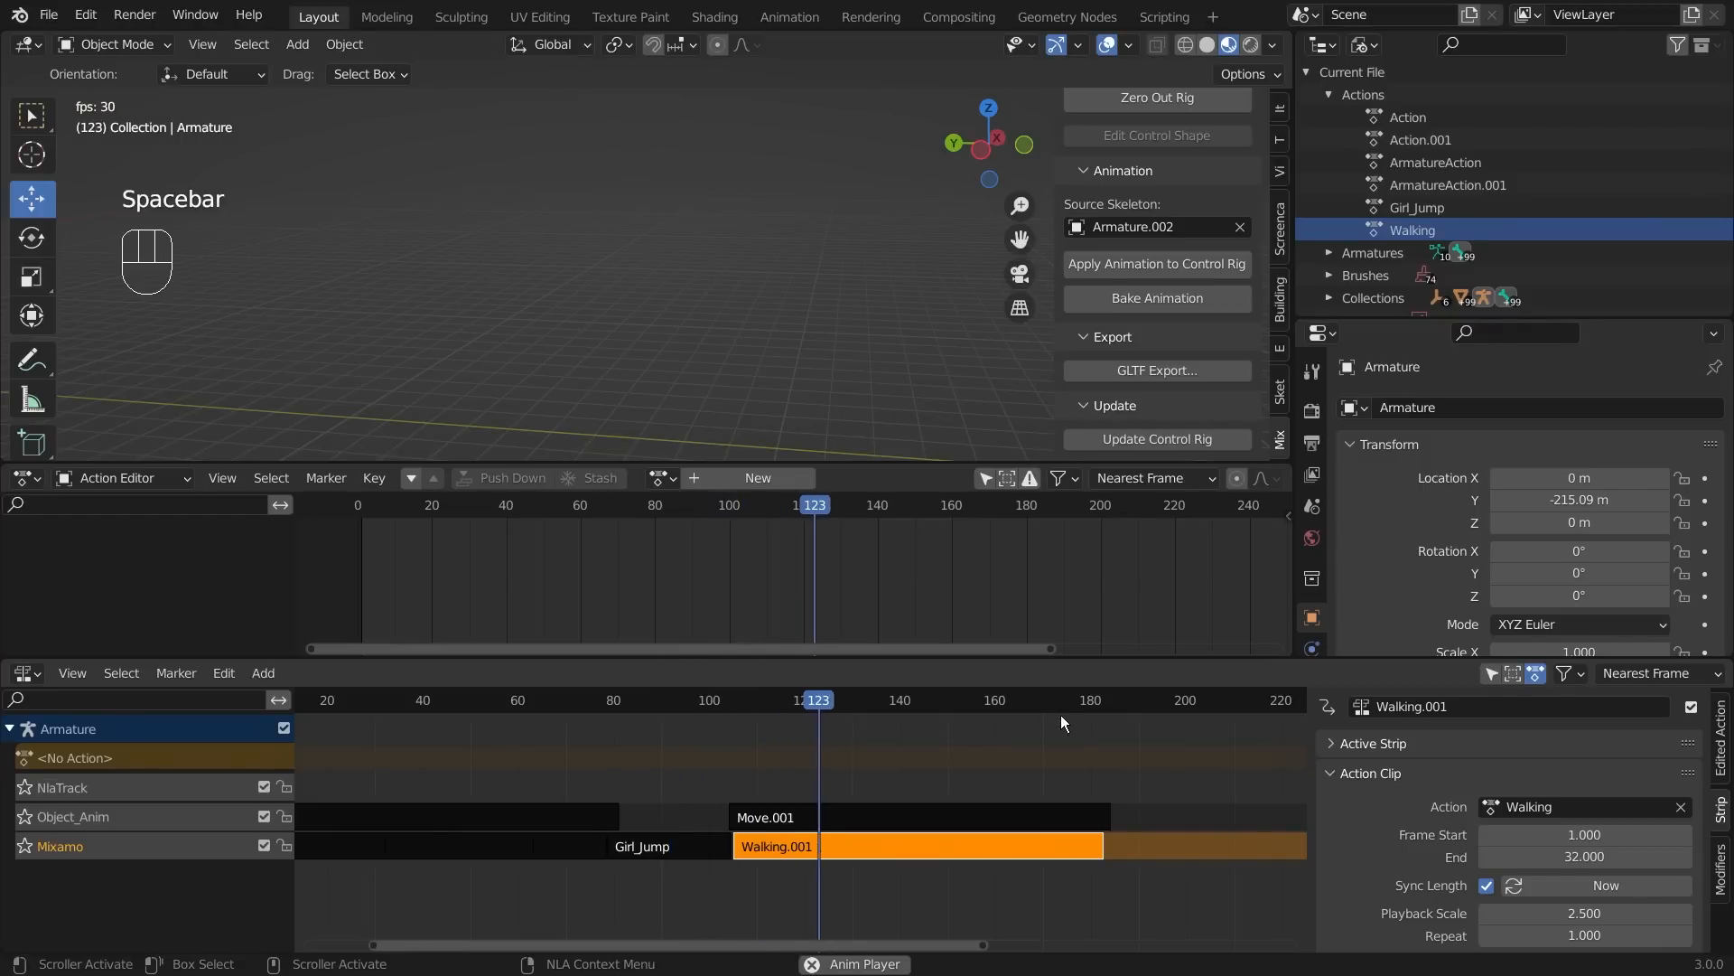
pyautogui.press('space')
pyautogui.scroll(-3, 505, 262)
pyautogui.moveTo(515, 336); pyautogui.dragTo(1012, 370, button='middle')
pyautogui.scroll(-5, 766, 376)
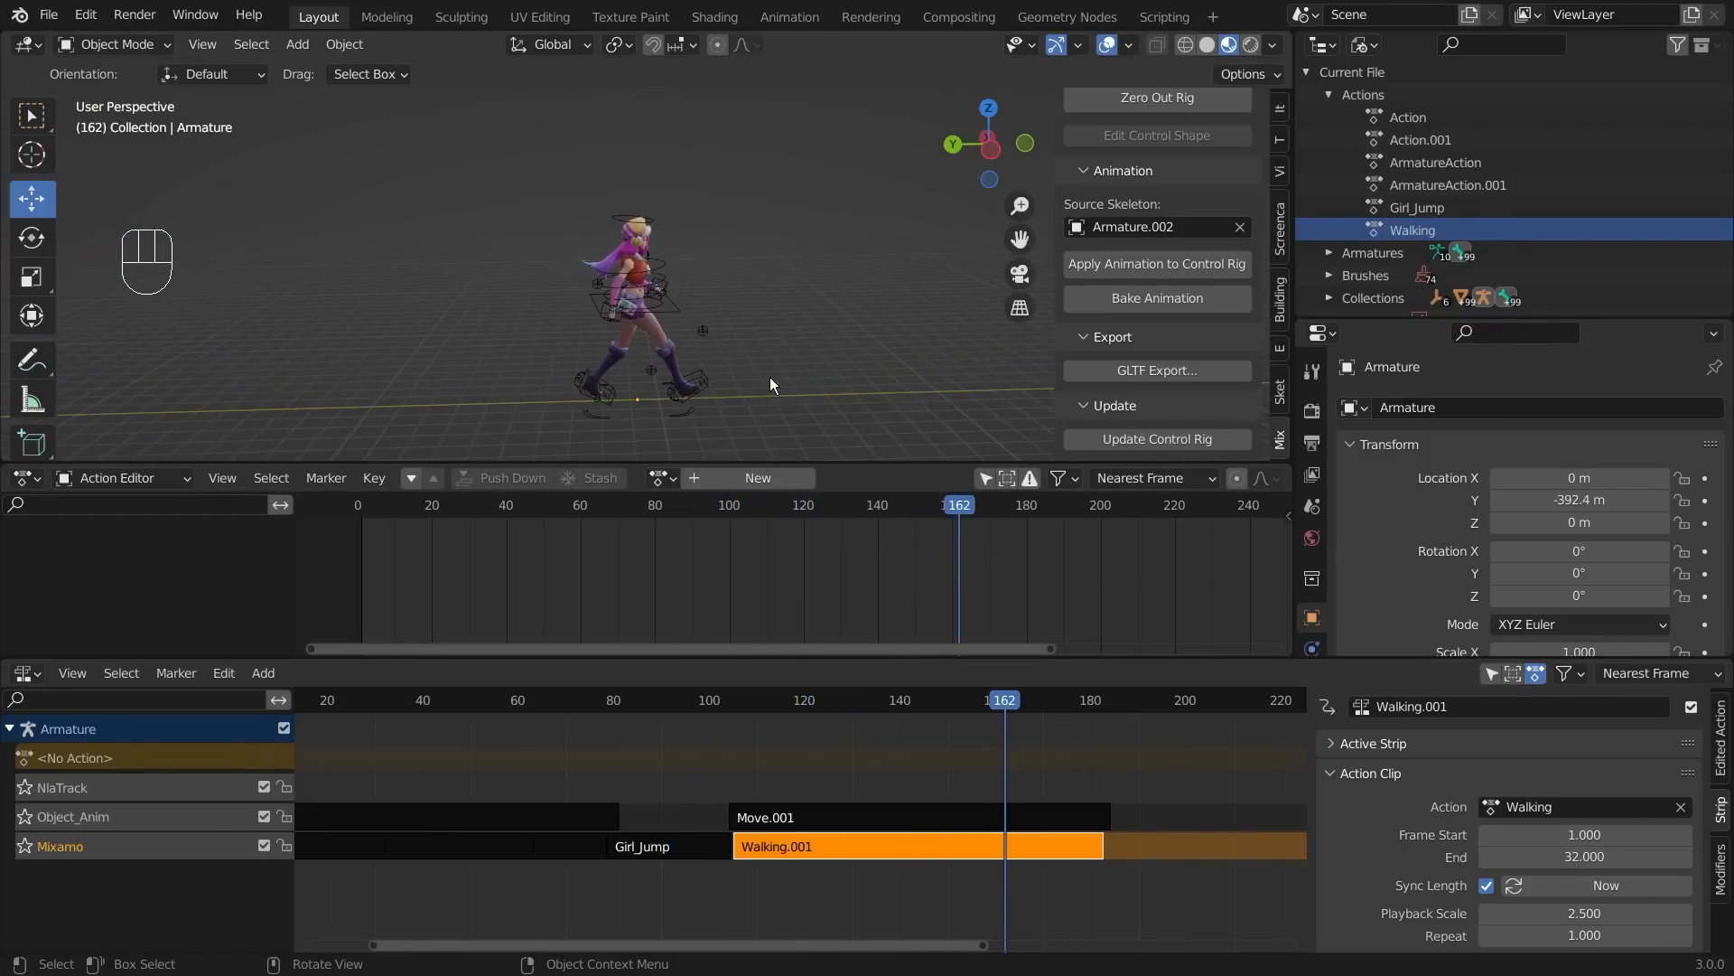
pyautogui.scroll(2, 804, 371)
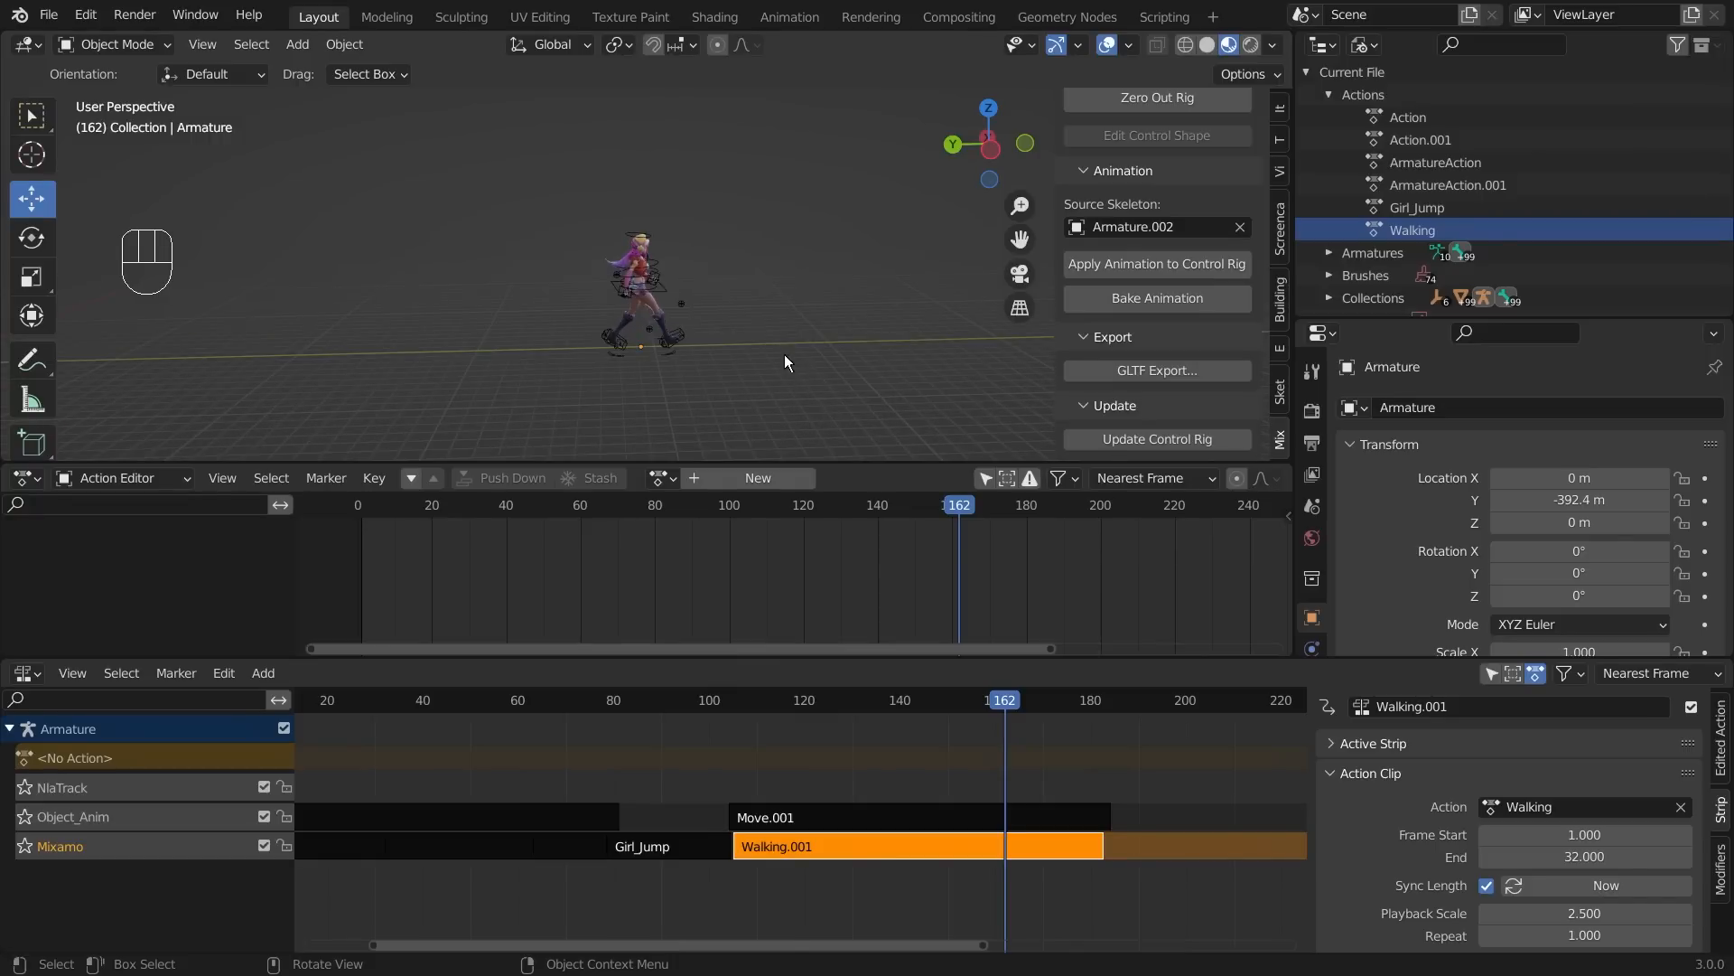
pyautogui.press('space')
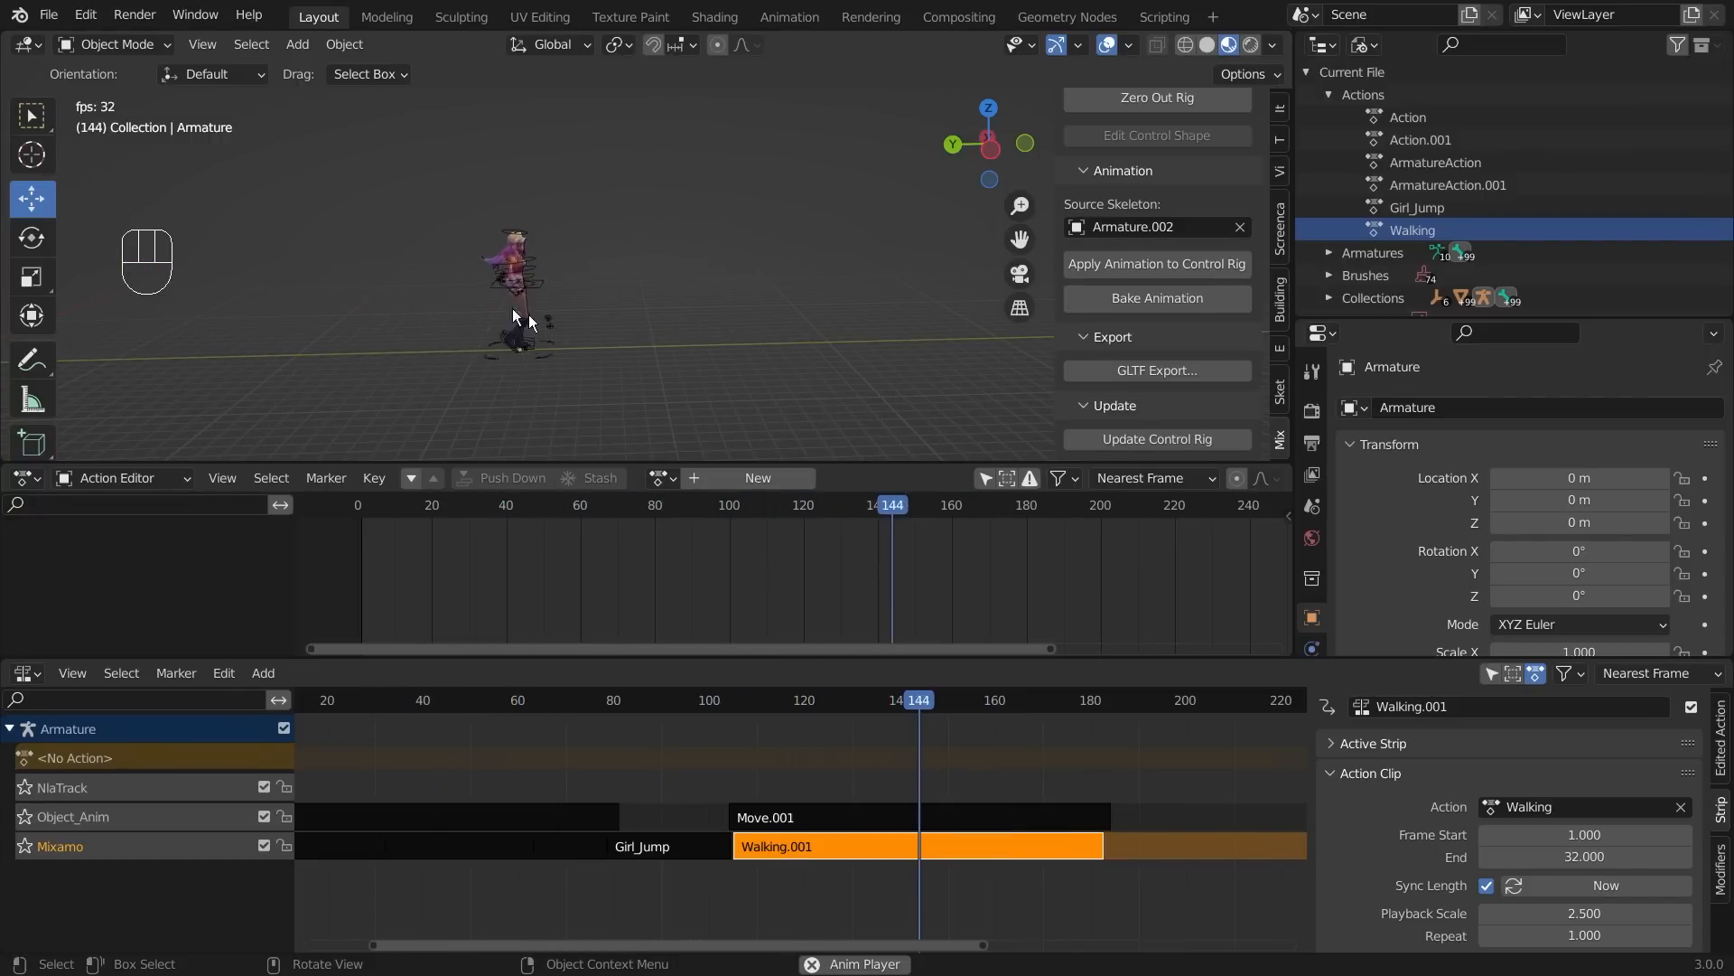
pyautogui.press('space')
pyautogui.scroll(-1, 998, 852)
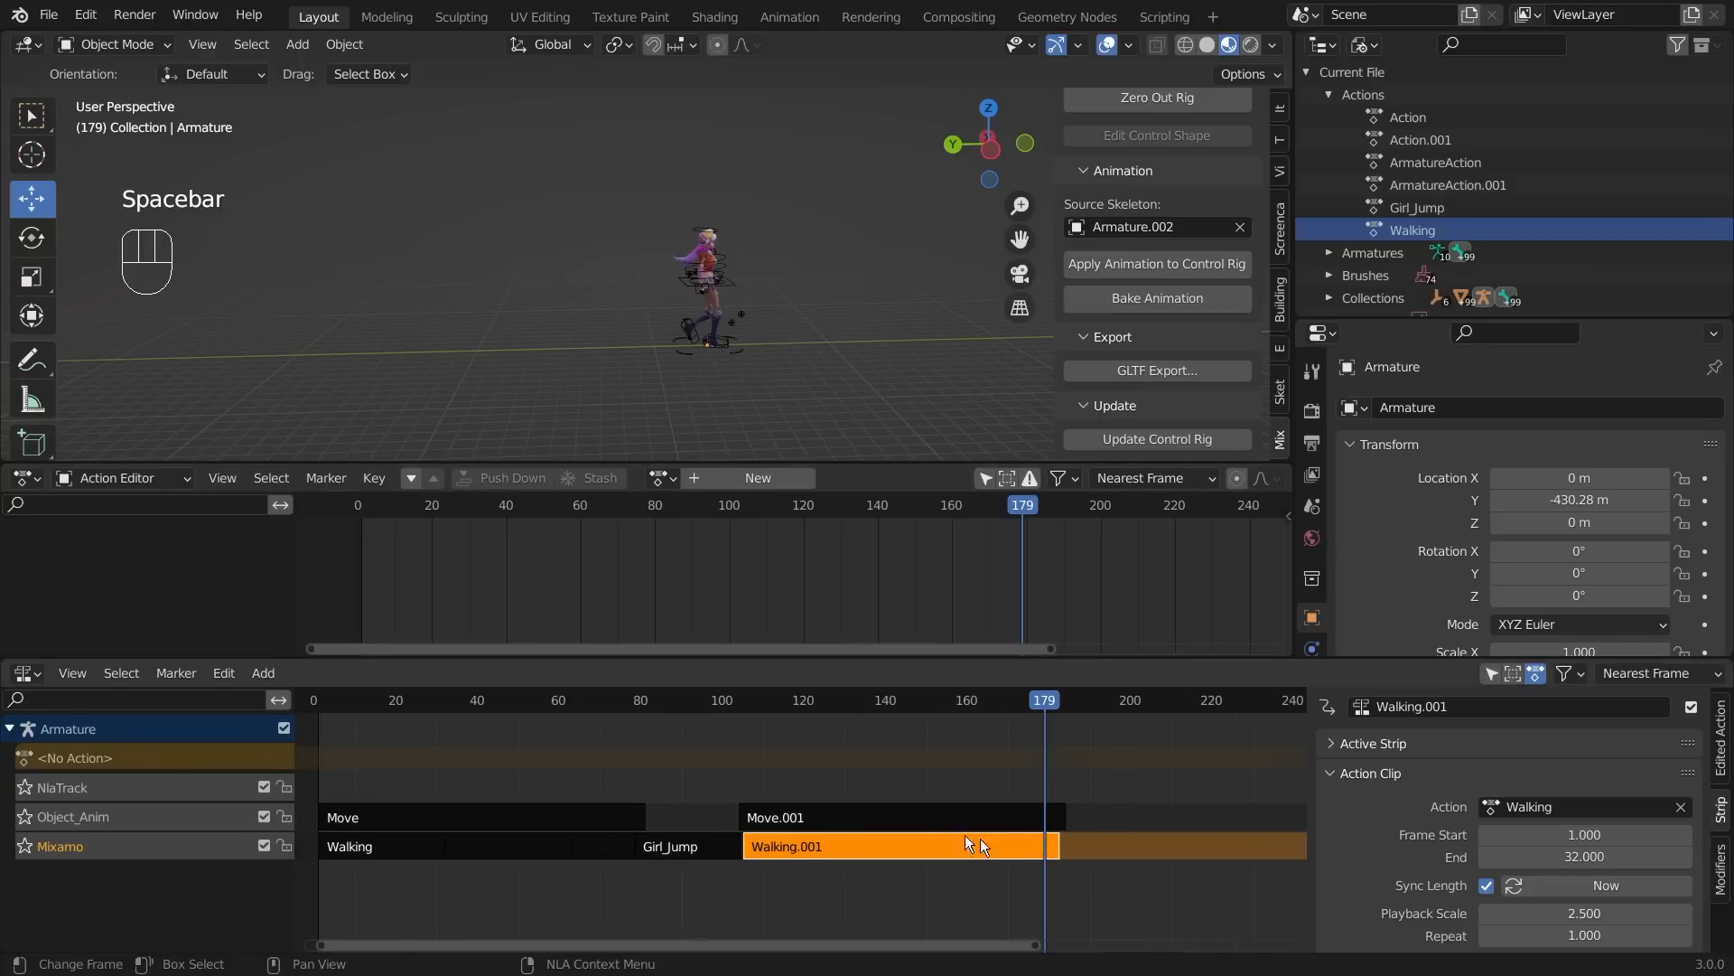
# - Set the second Walking strip's Playback Scale to 5.8 and play the slowed walk
pyautogui.moveTo(921, 940); pyautogui.dragTo(1026, 941)
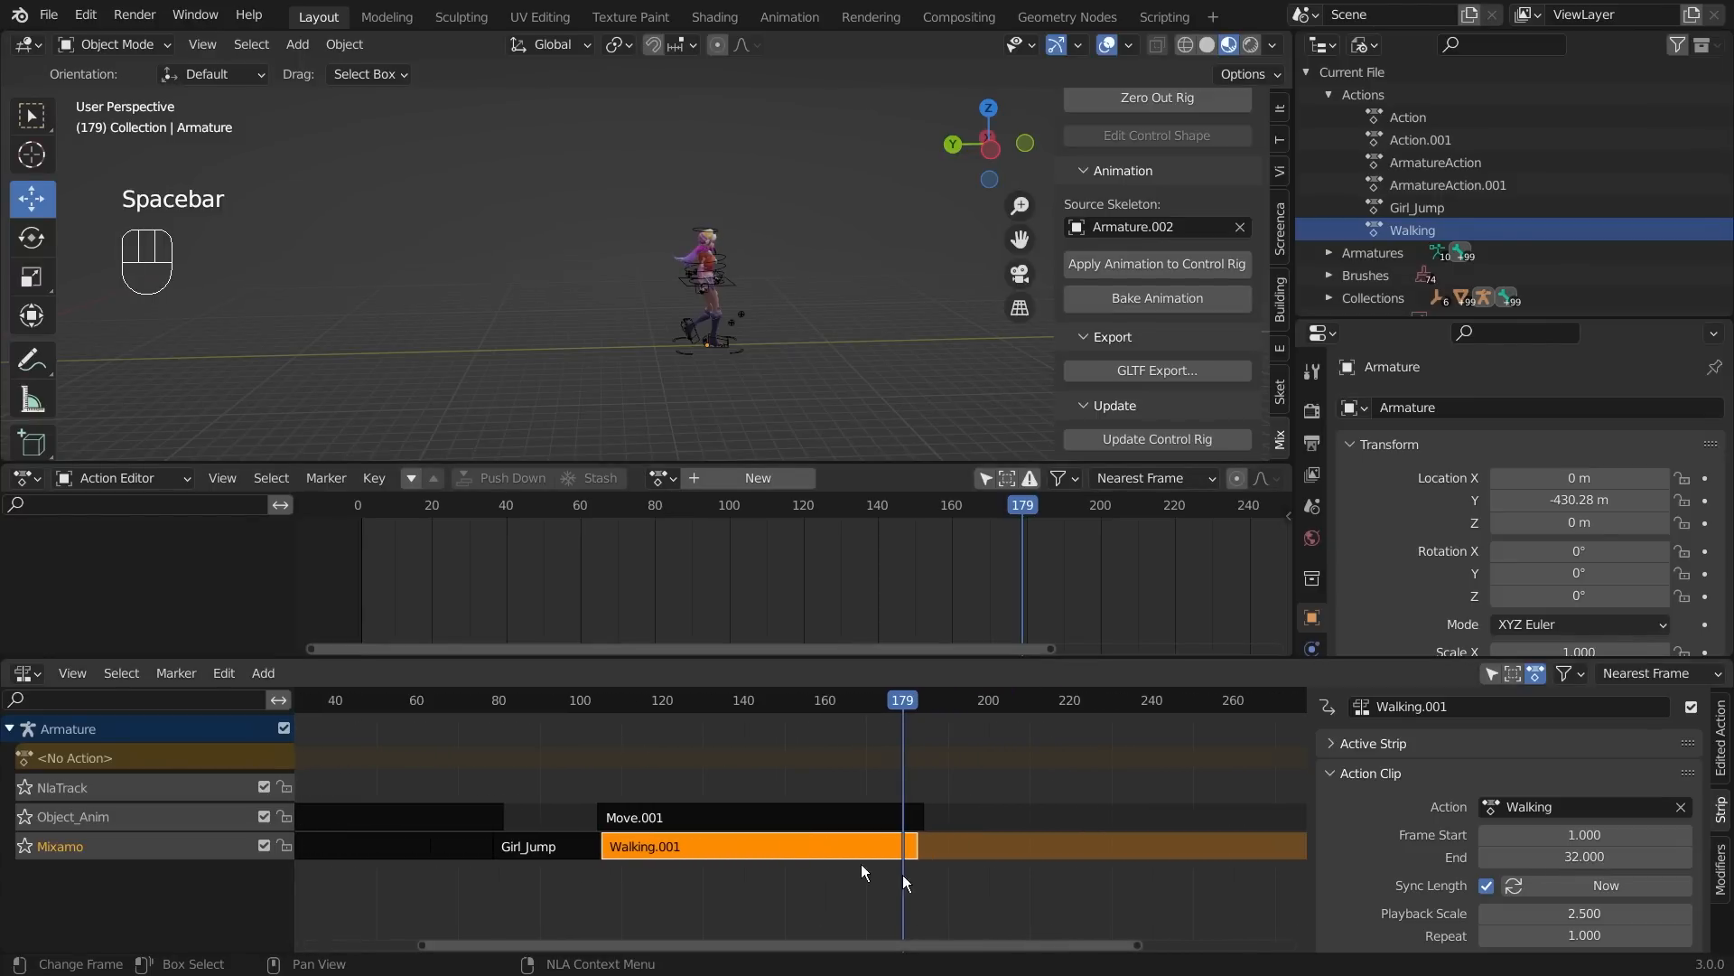
pyautogui.moveTo(1548, 914)
pyautogui.mouseDown()
pyautogui.moveTo(1590, 914)
pyautogui.moveTo(1519, 909)
pyautogui.mouseUp()
pyautogui.press('space')
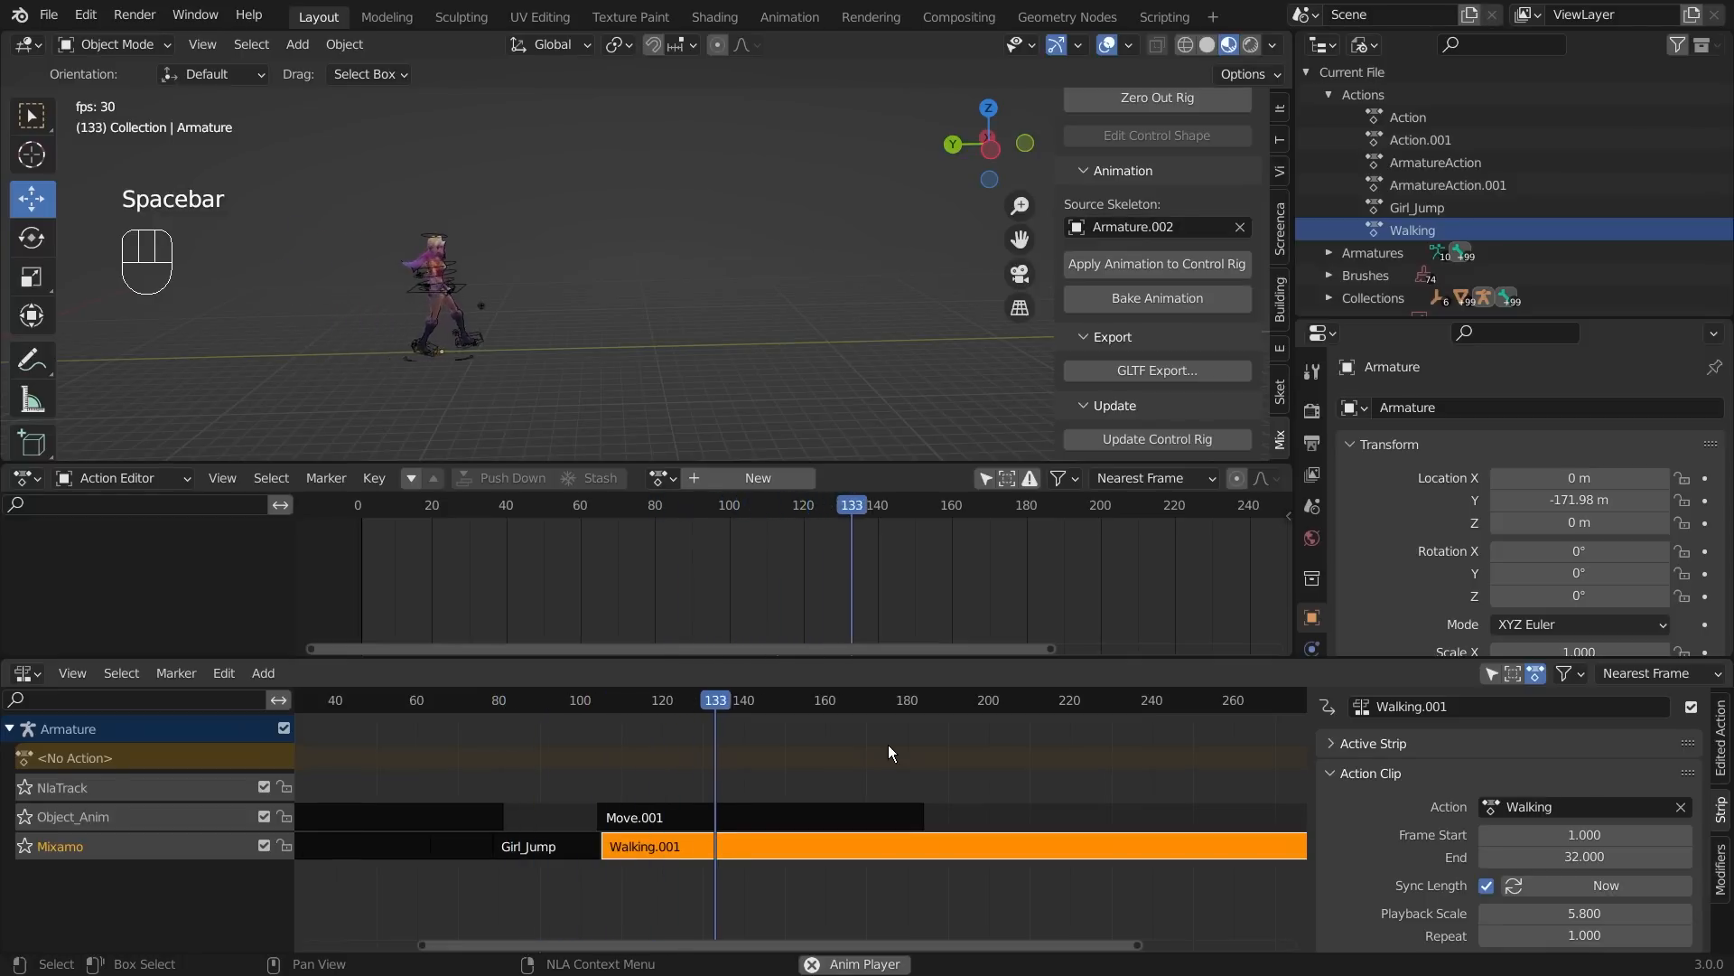
pyautogui.press('space')
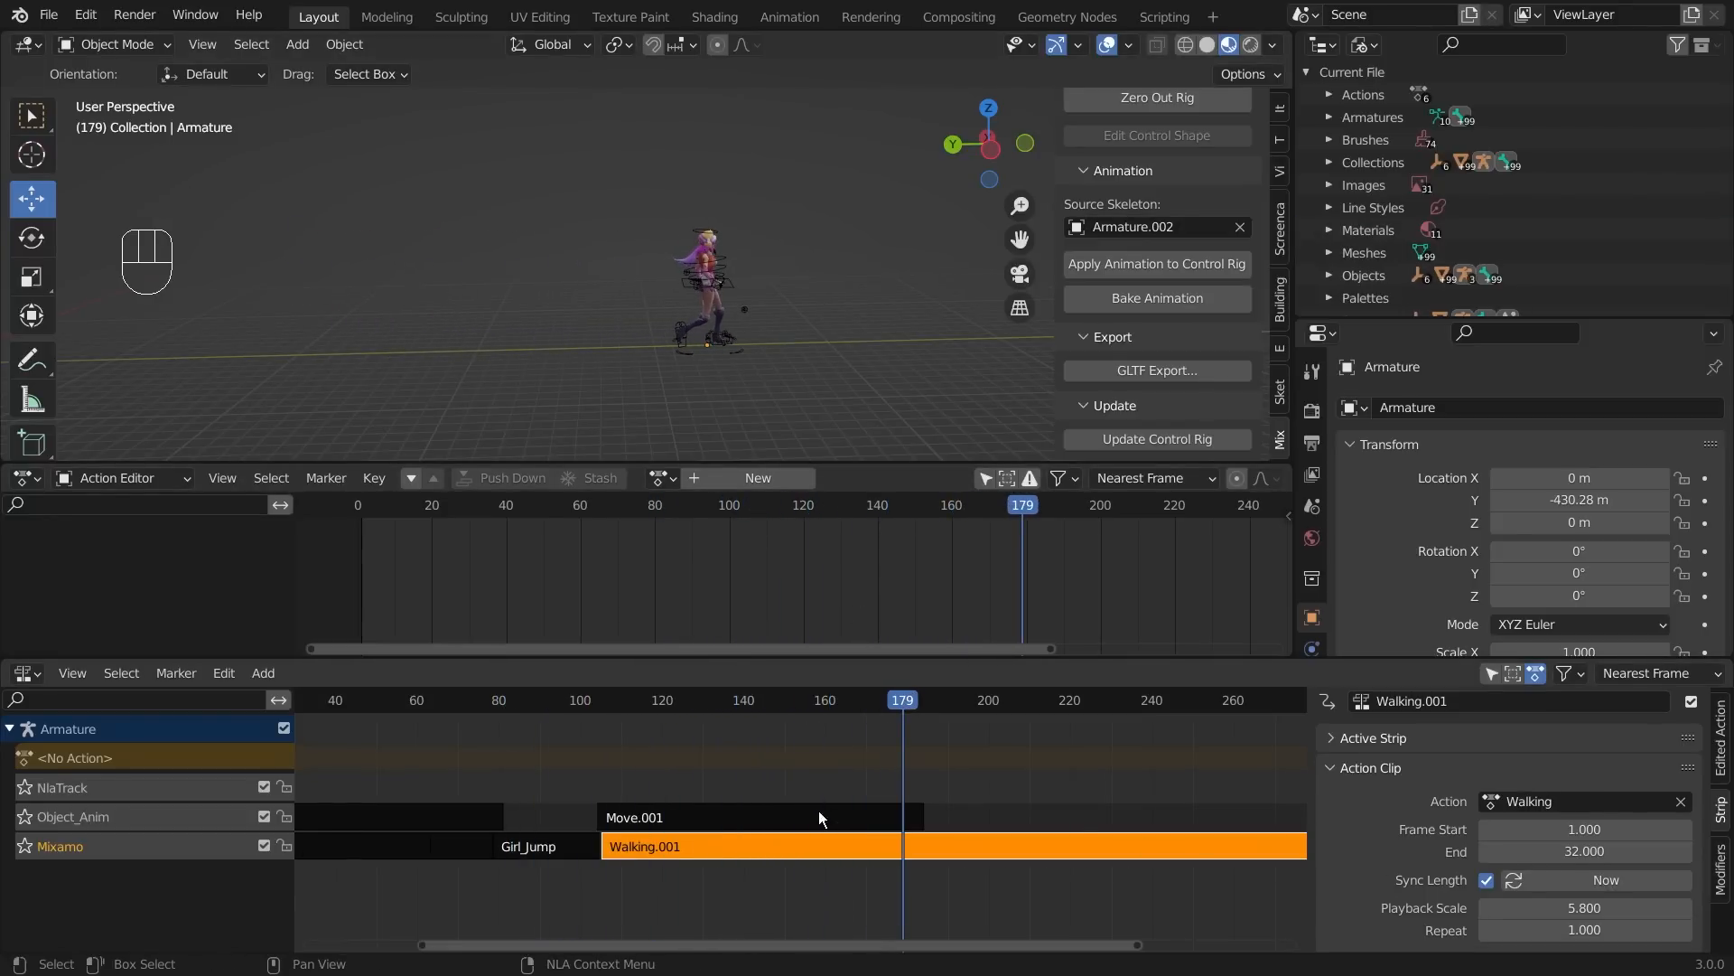
# - Set the second Walking strip's Playback Scale to 0.5 and play the animation from frame 77
pyautogui.click(1584, 908)
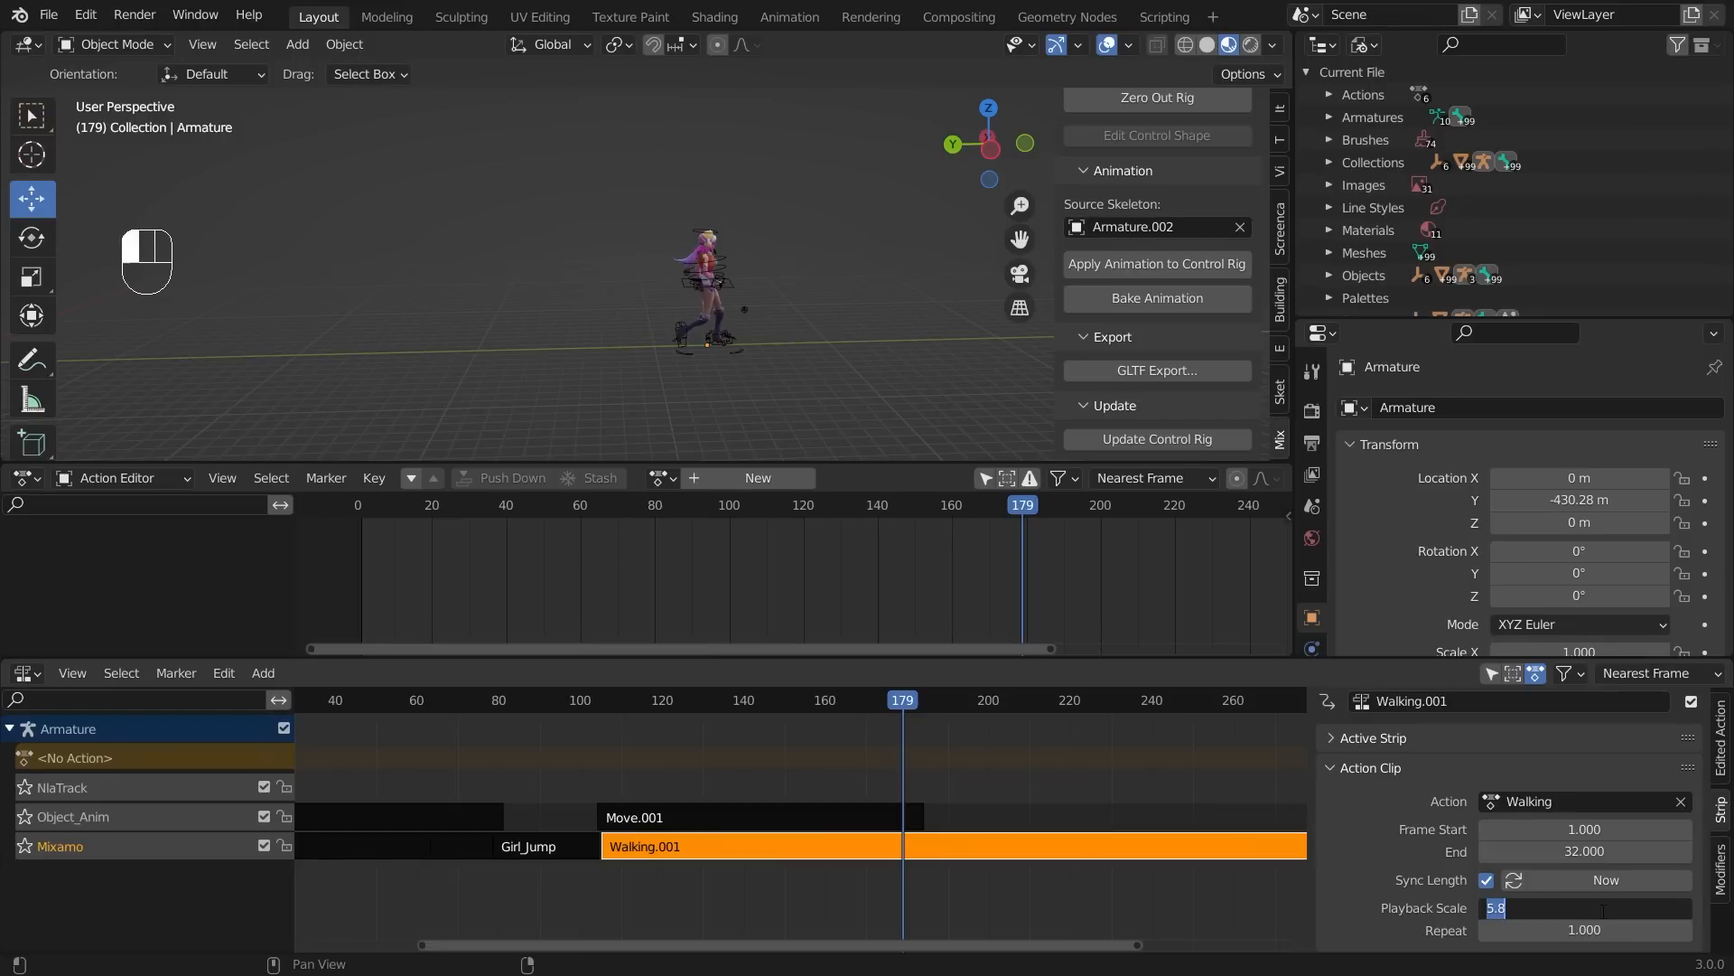
pyautogui.press('BackSpace')
pyautogui.write('0.5')
pyautogui.press('Return')
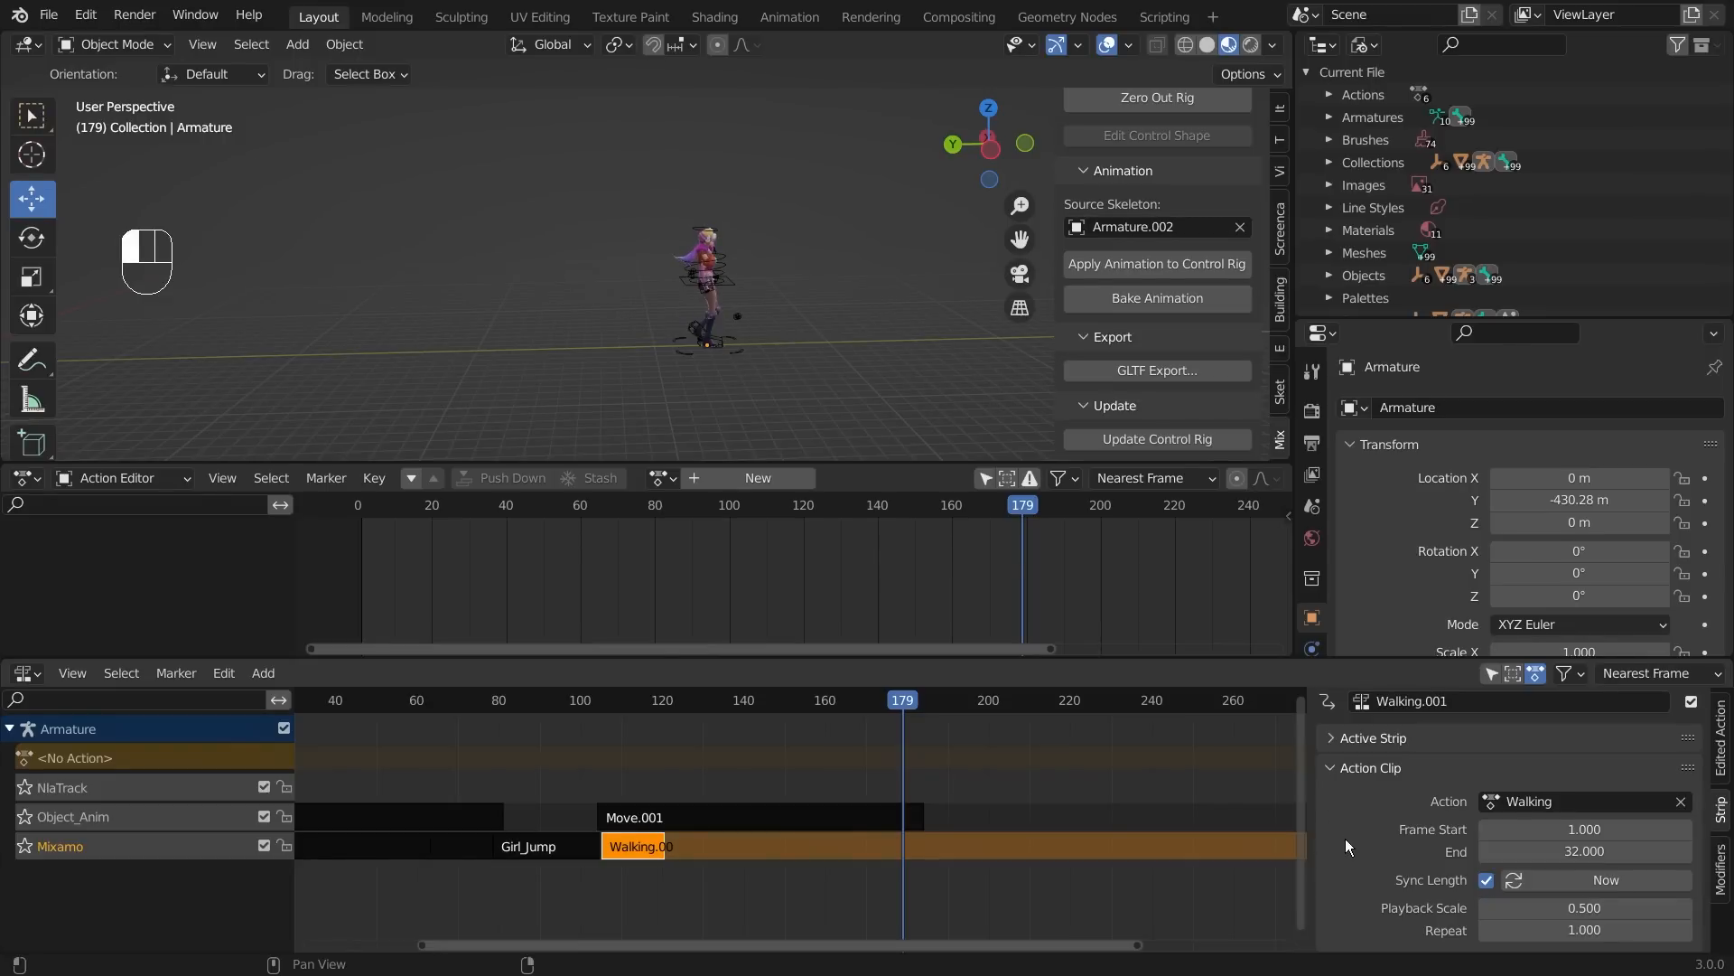
pyautogui.moveTo(825, 701); pyautogui.dragTo(485, 733)
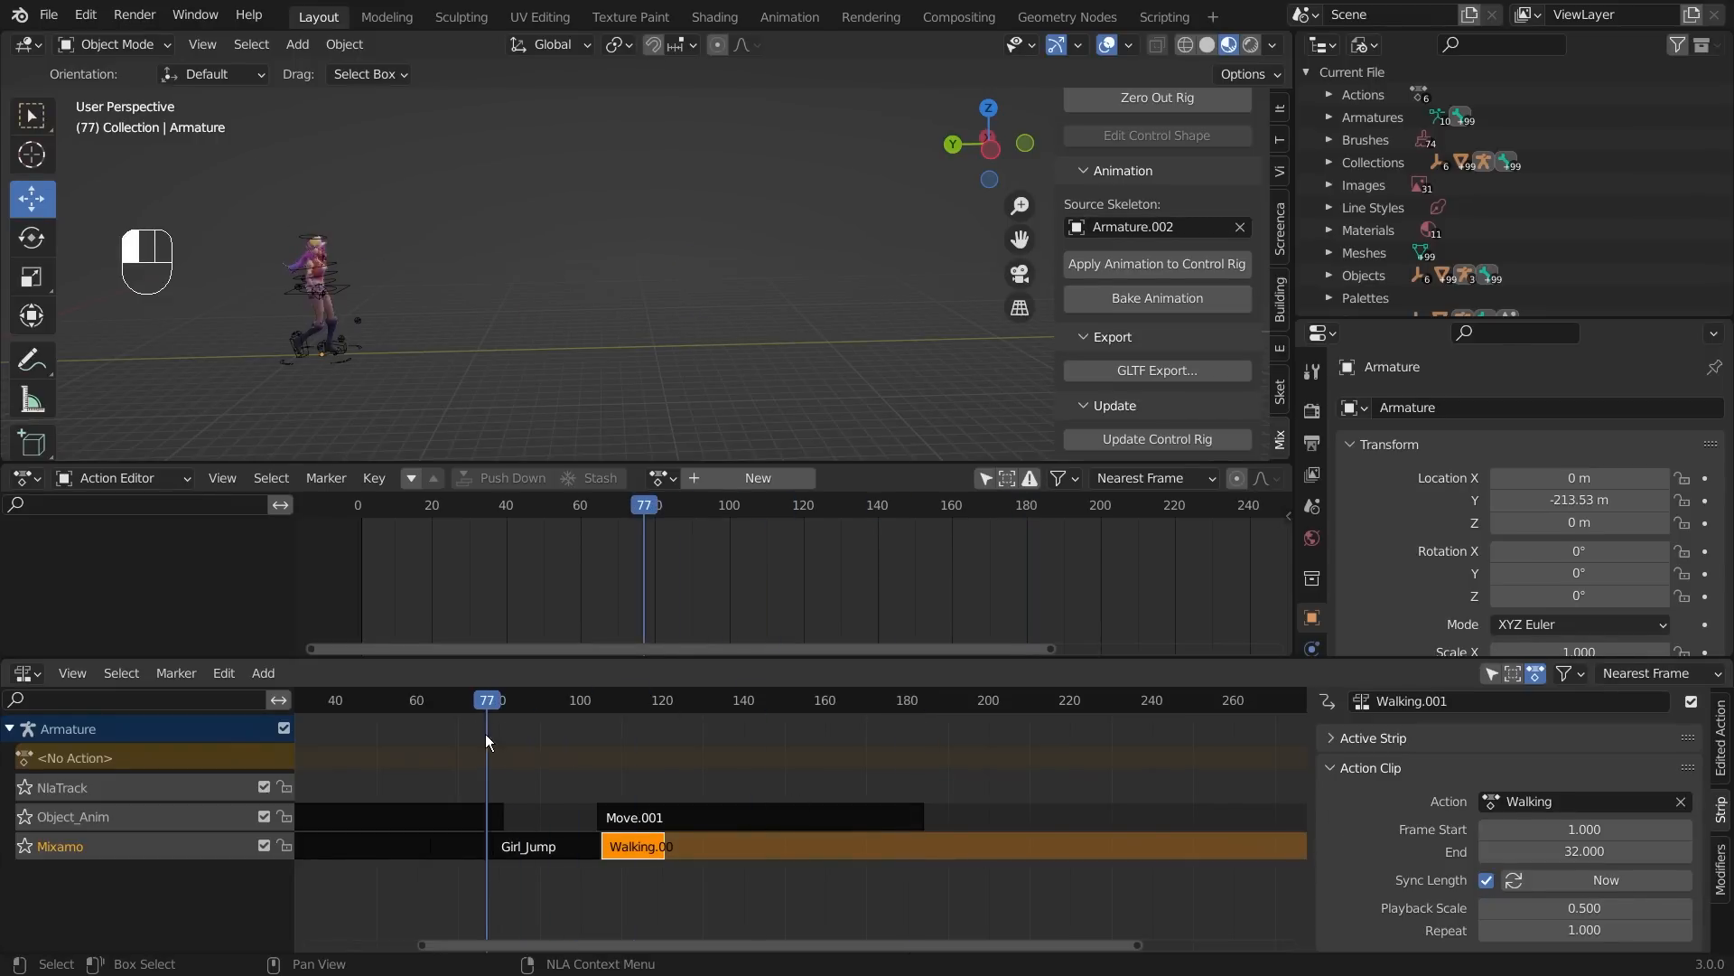
pyautogui.press('space')
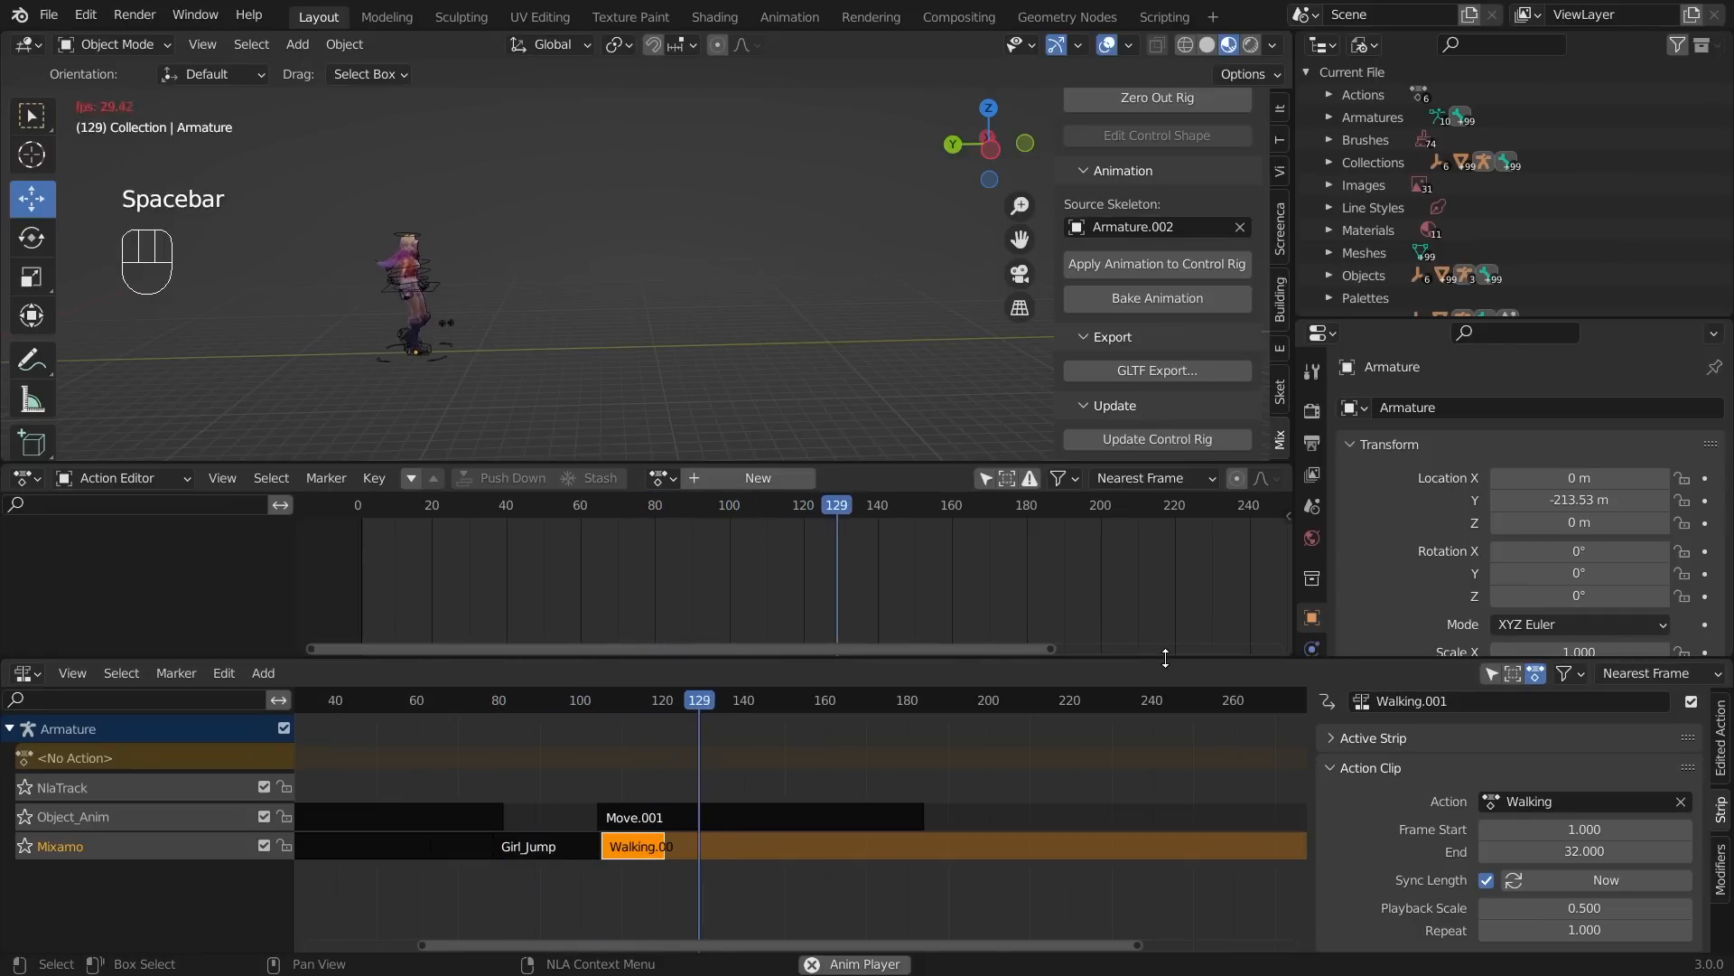
# - Set the second Walking strip's Repeat to 5.2 and play the repeated walk
pyautogui.press('space')
pyautogui.moveTo(713, 703); pyautogui.dragTo(638, 717)
pyautogui.press('space')
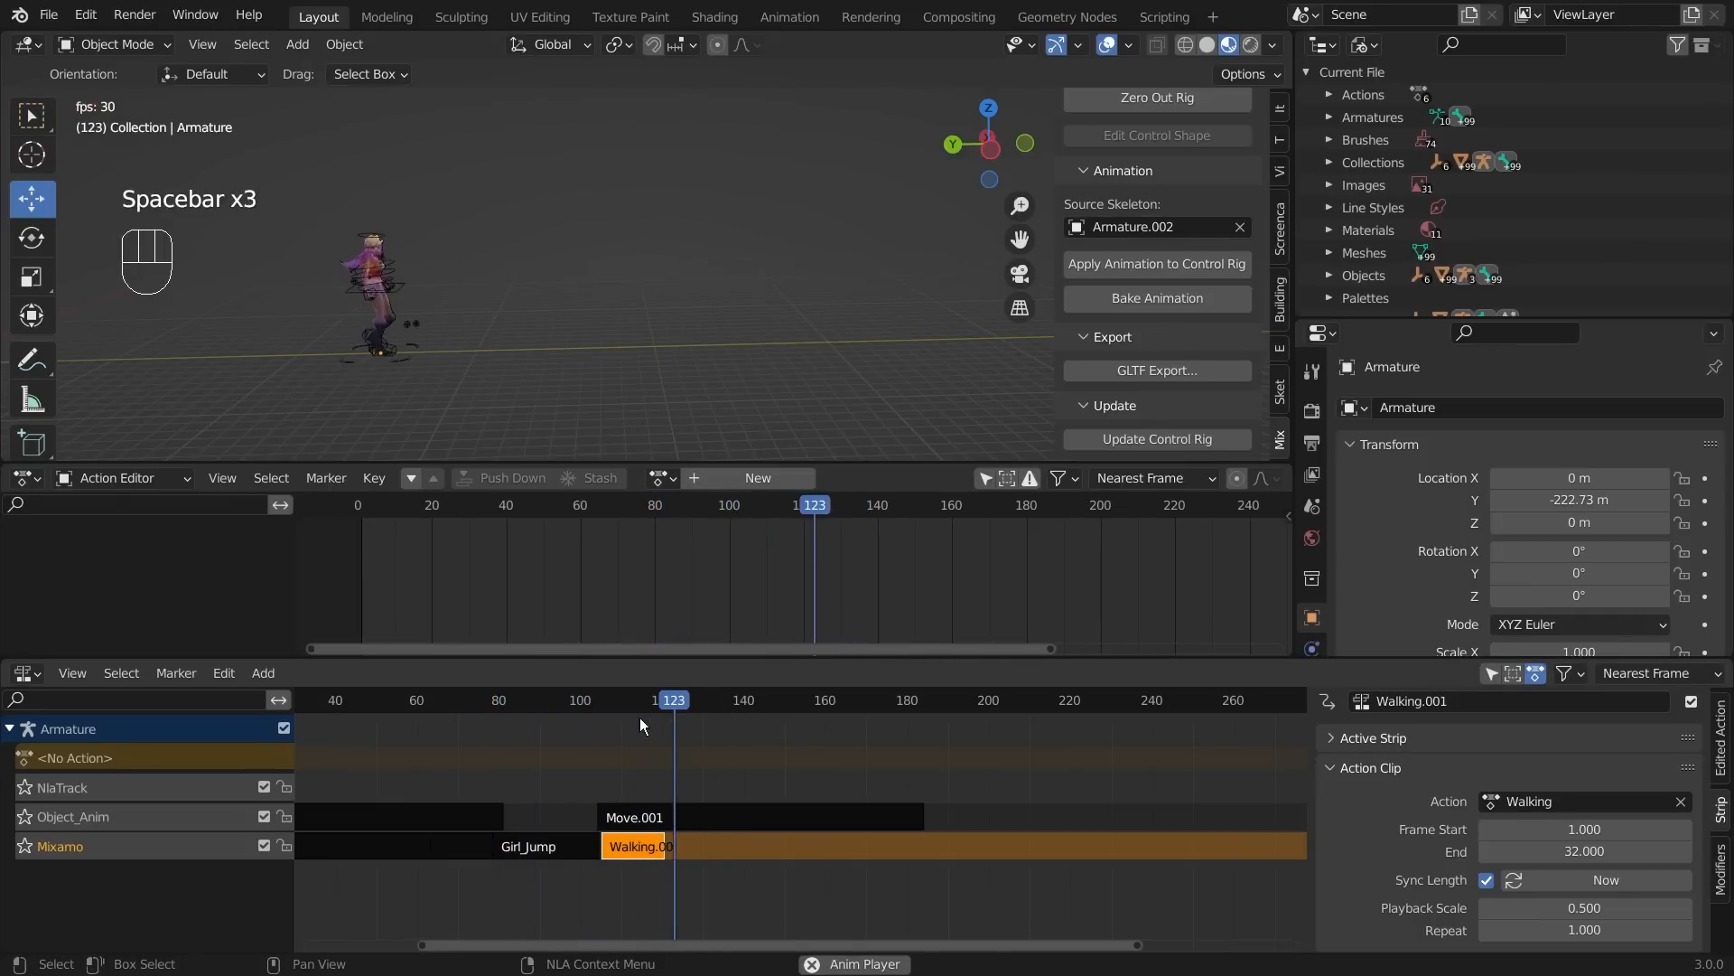
pyautogui.press('space')
pyautogui.moveTo(1504, 930); pyautogui.dragTo(1689, 930)
pyautogui.press('space')
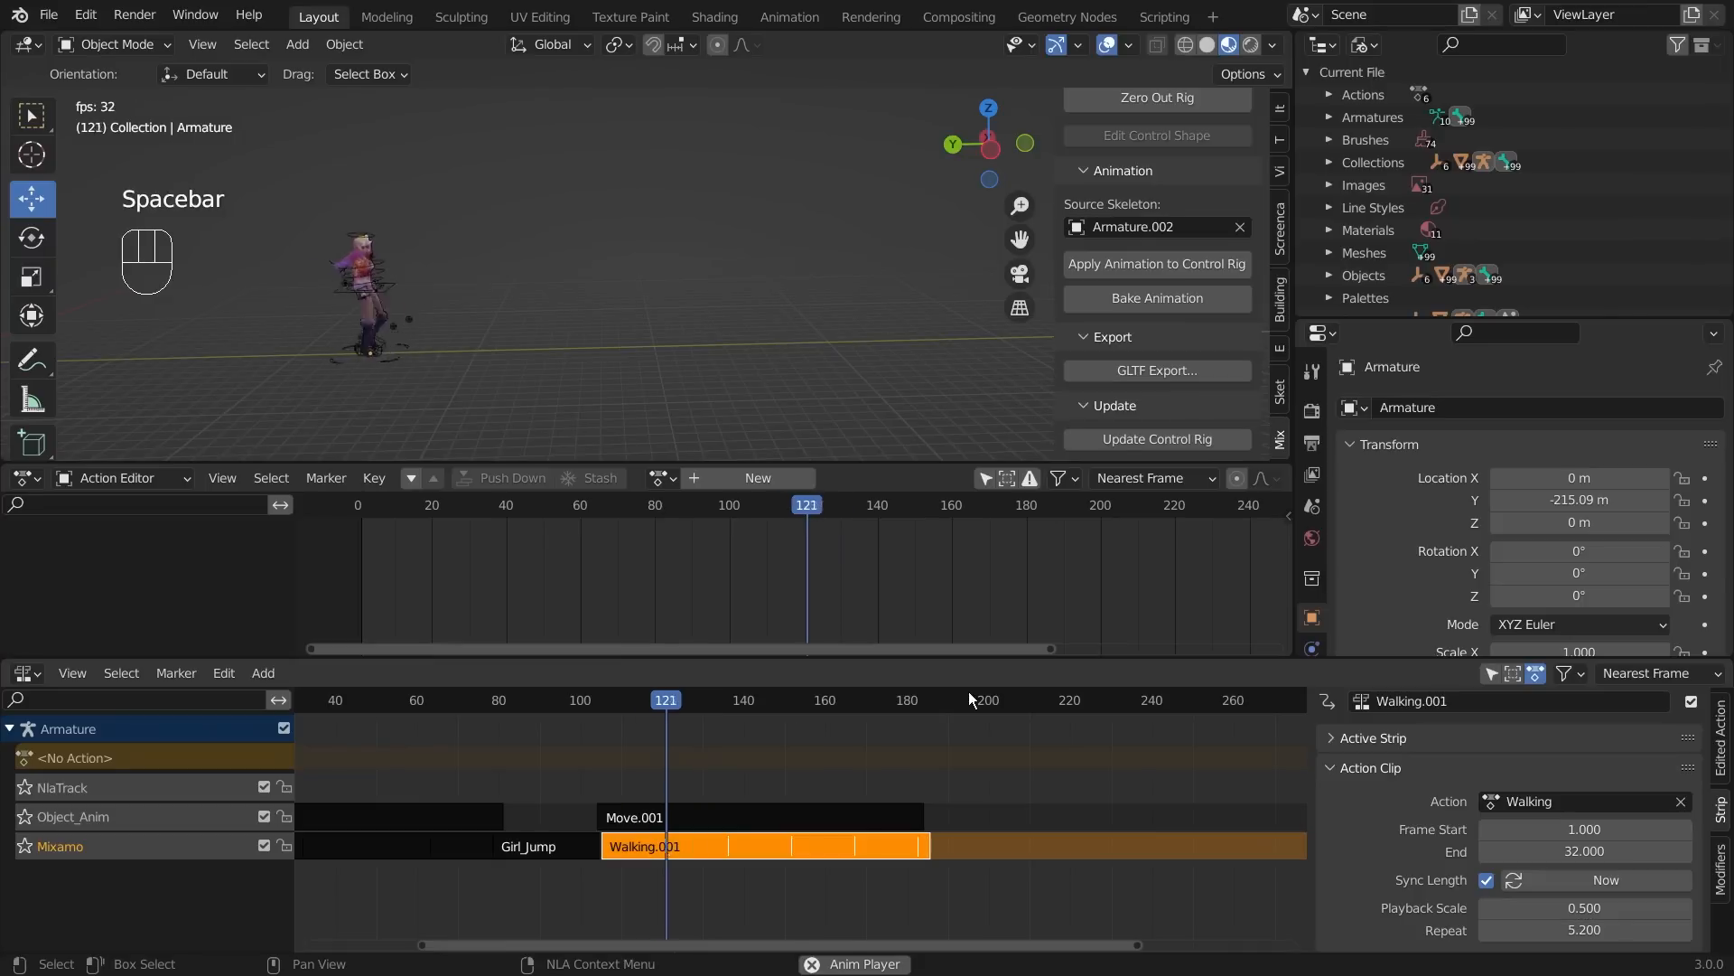
pyautogui.press('space')
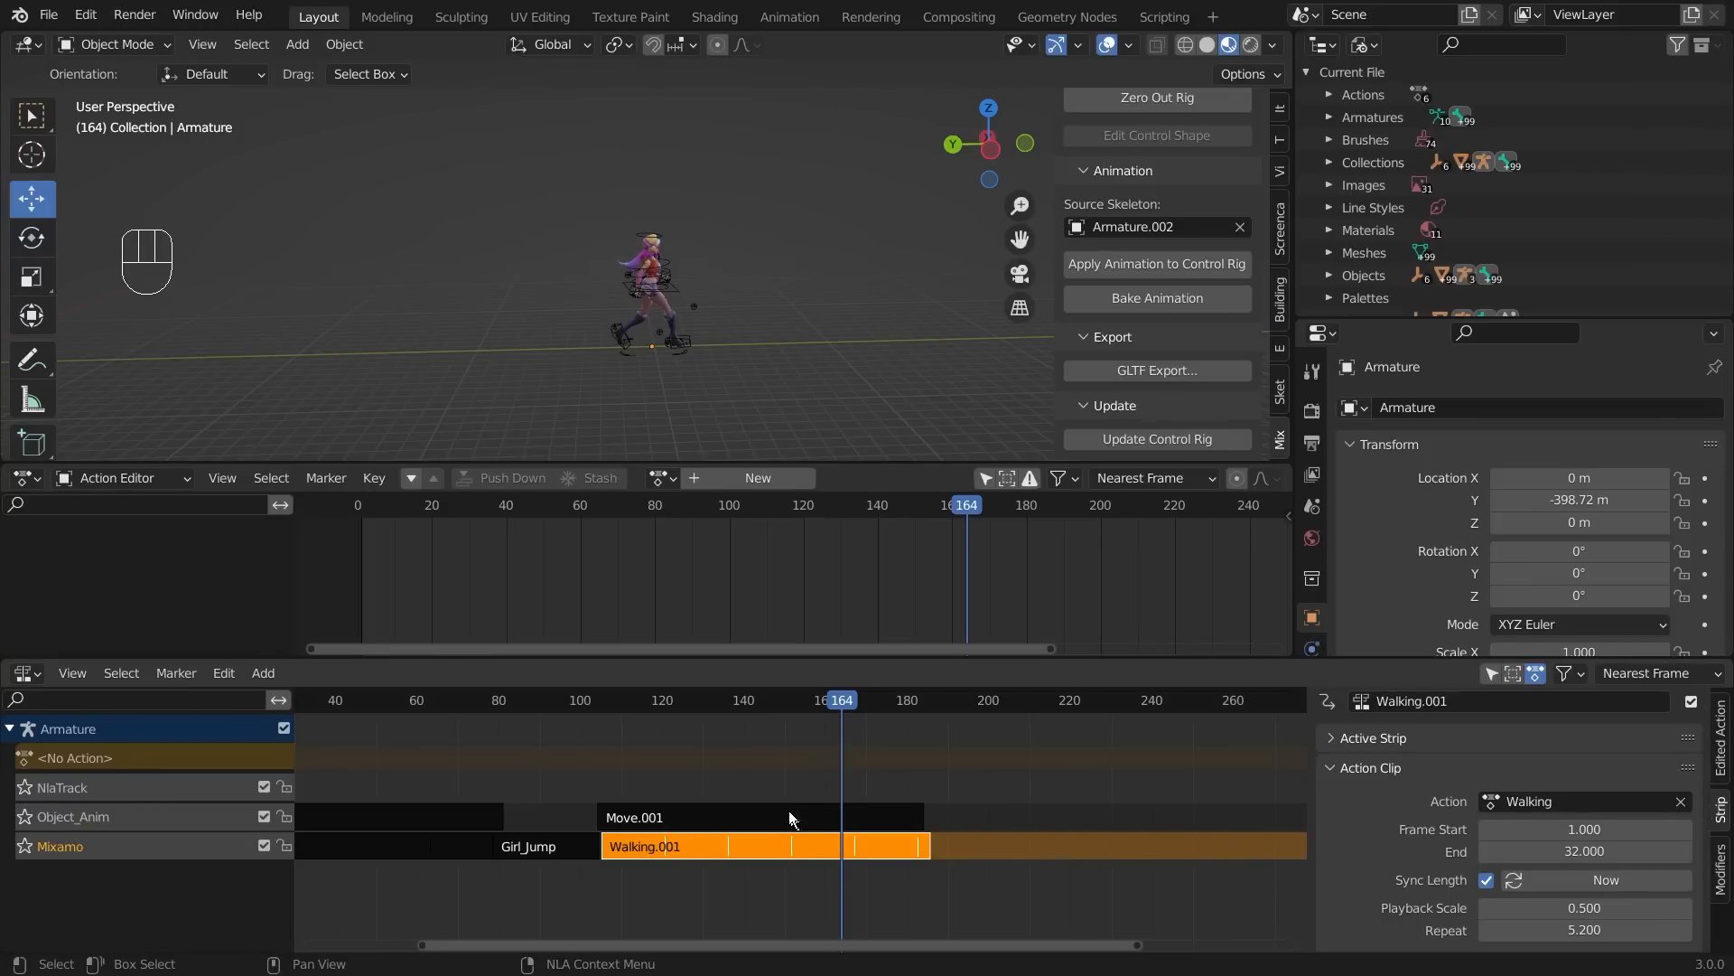
# - Return to frame 0 and inspect the Walking, Girl_Jump, Walking.001 and Move strips one by one
pyautogui.click(840, 701)
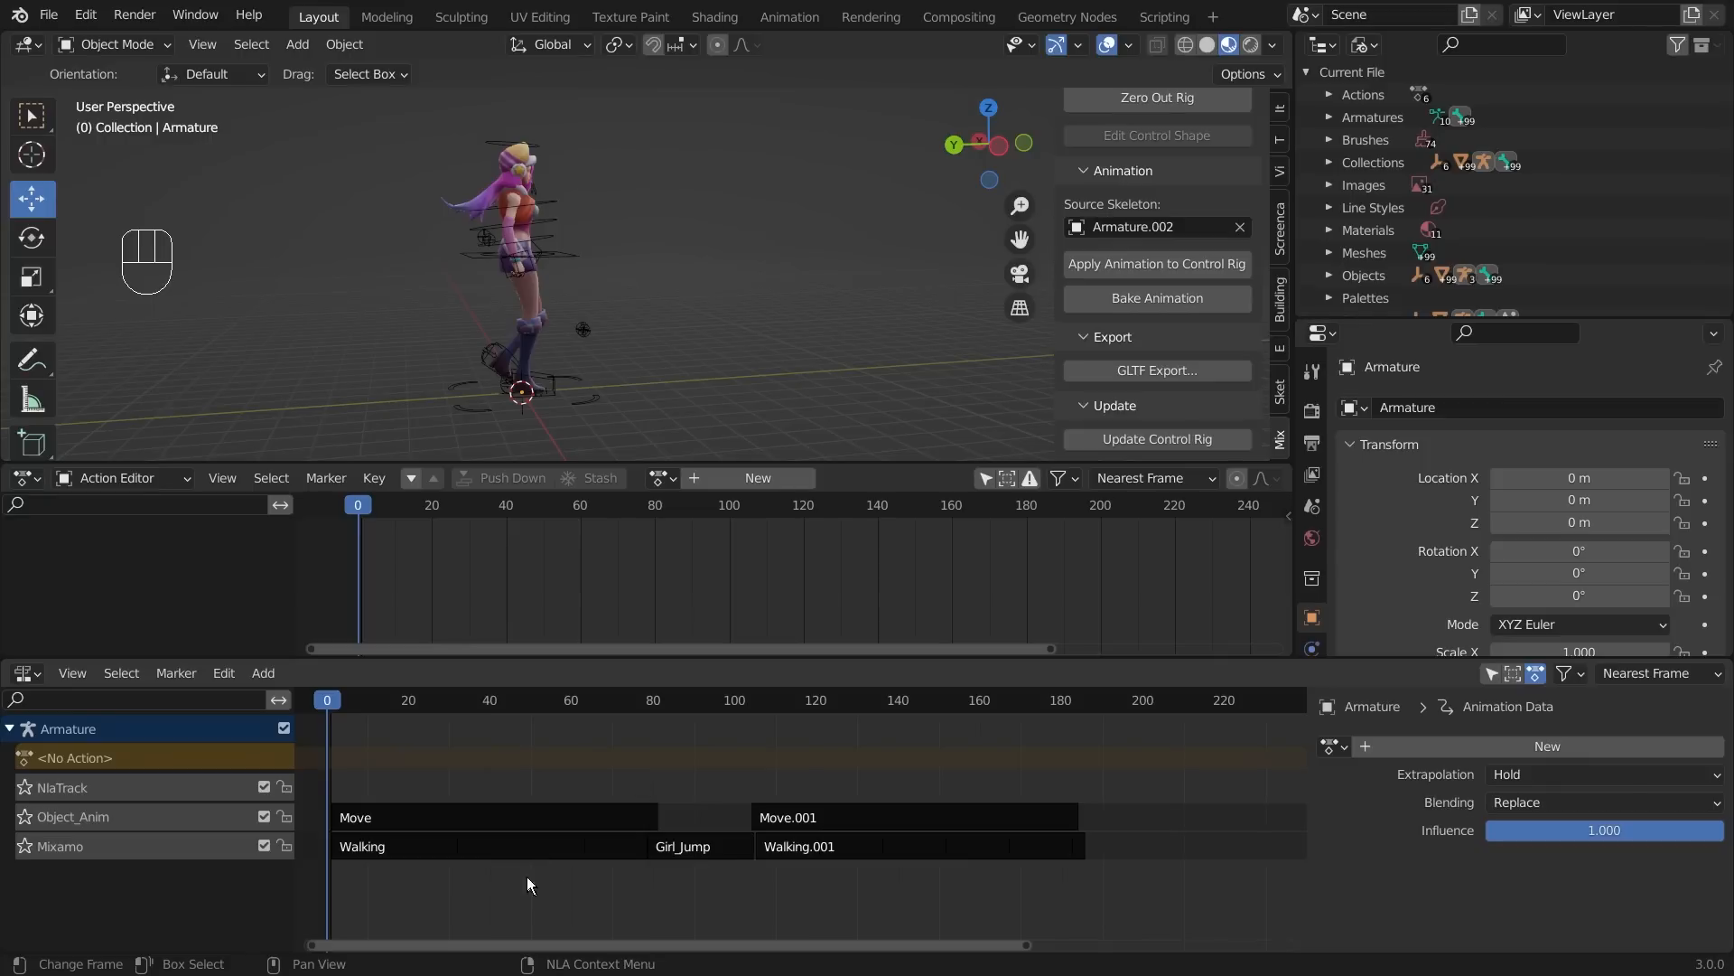
pyautogui.click(487, 849)
pyautogui.click(726, 852)
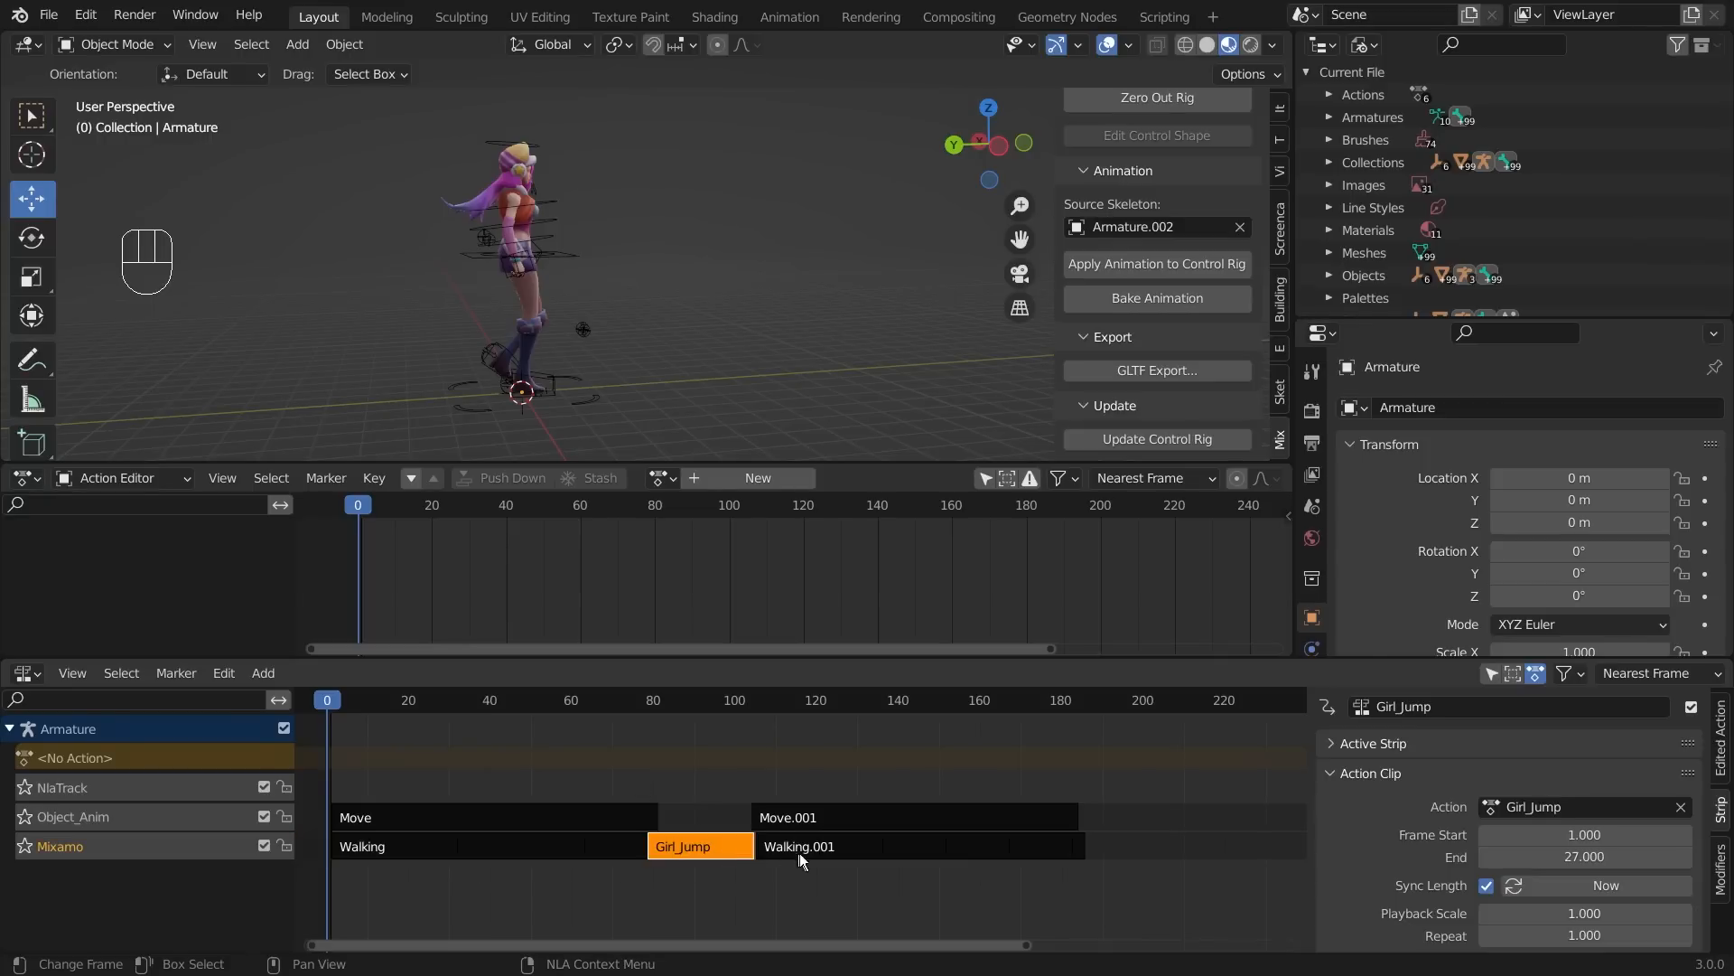
pyautogui.click(858, 851)
pyautogui.click(663, 887)
pyautogui.click(578, 826)
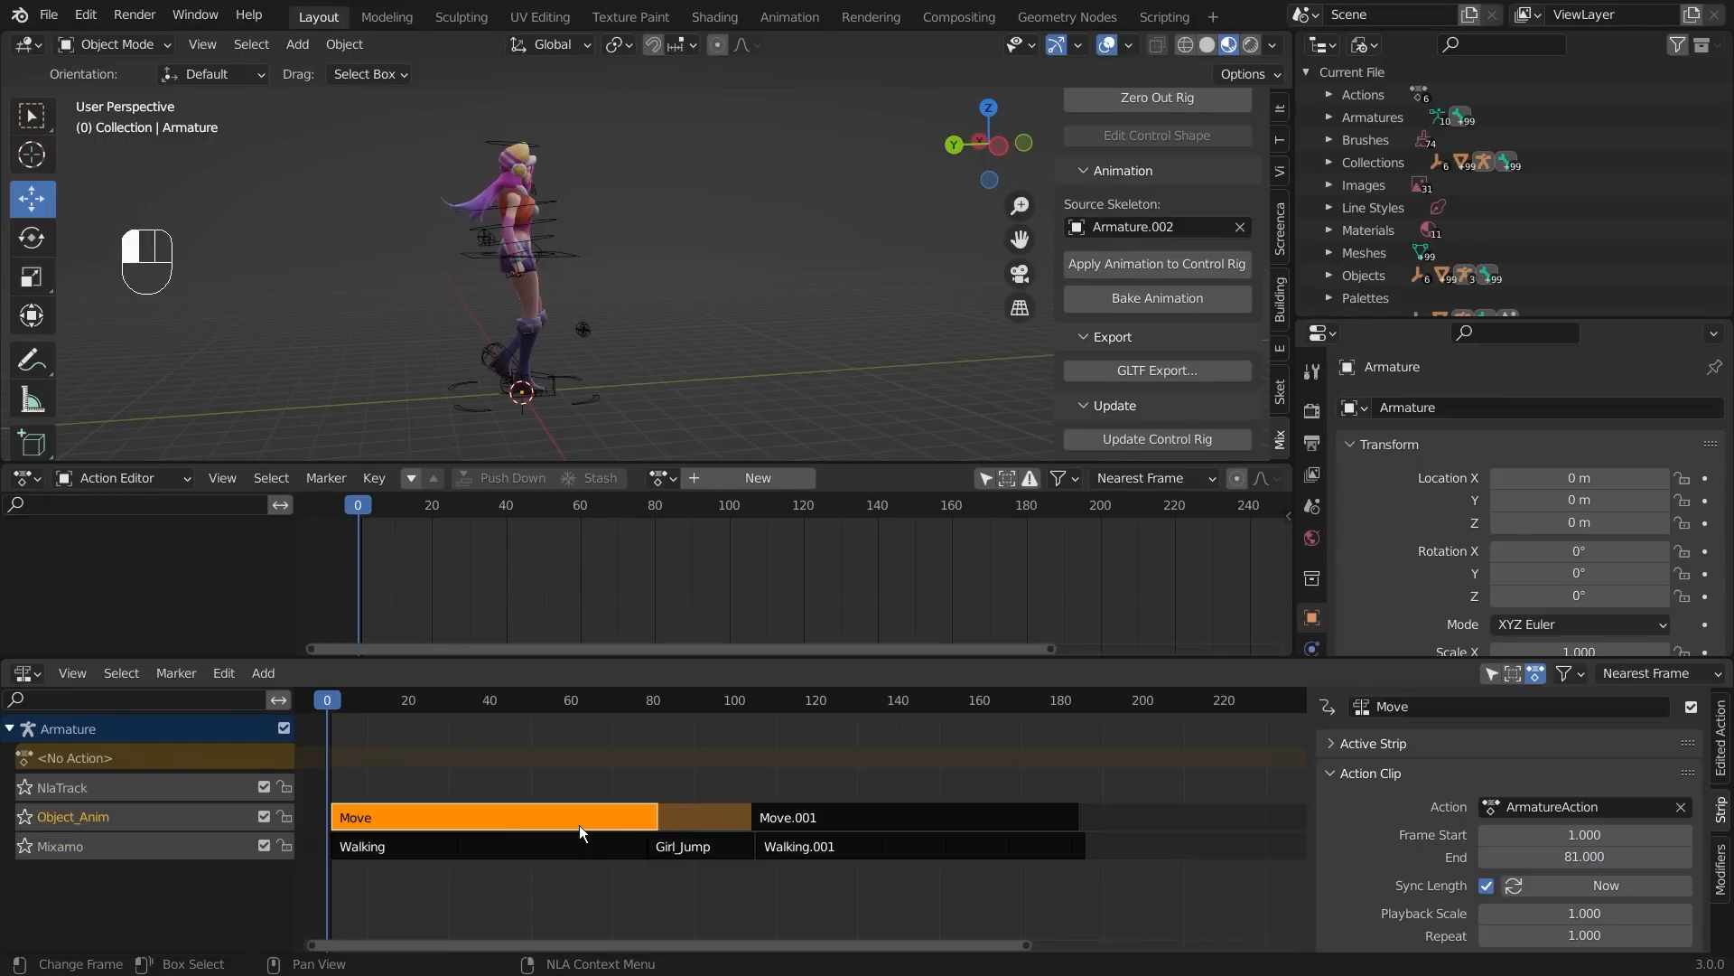
# - Review the armature's interaction modes alongside the three selected Mixamo strips, then deselect the strips
pyautogui.click(136, 41)
pyautogui.click(135, 41)
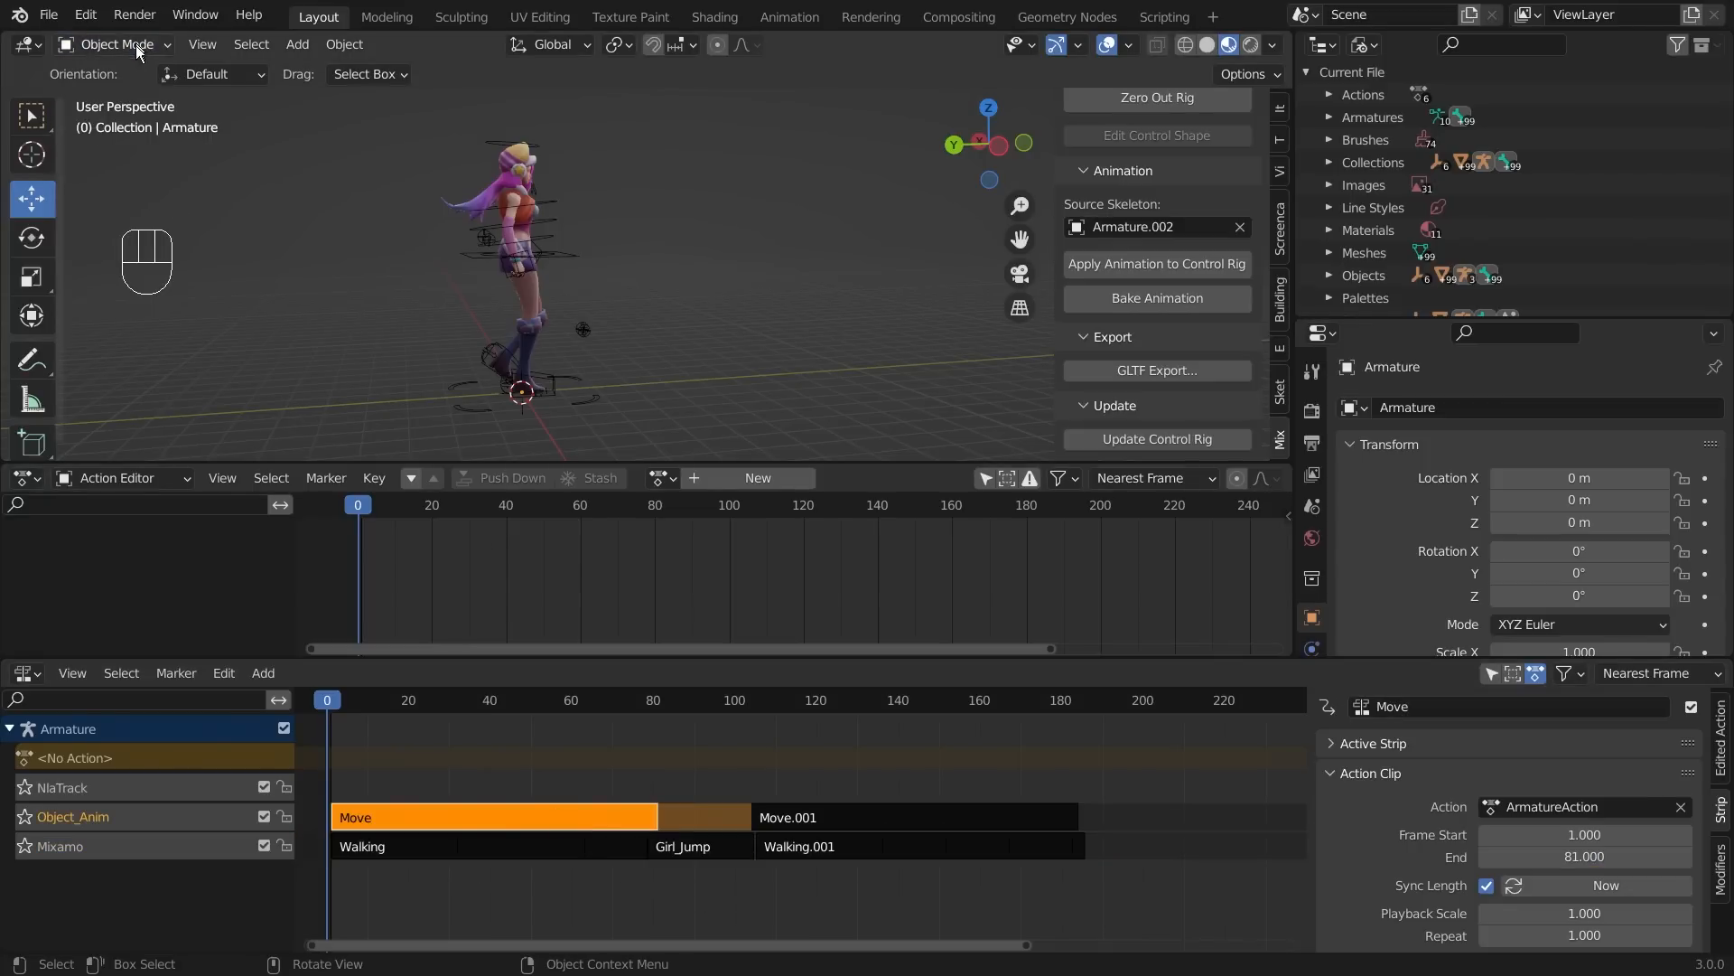
pyautogui.moveTo(527, 866); pyautogui.dragTo(836, 848)
pyautogui.click(121, 47)
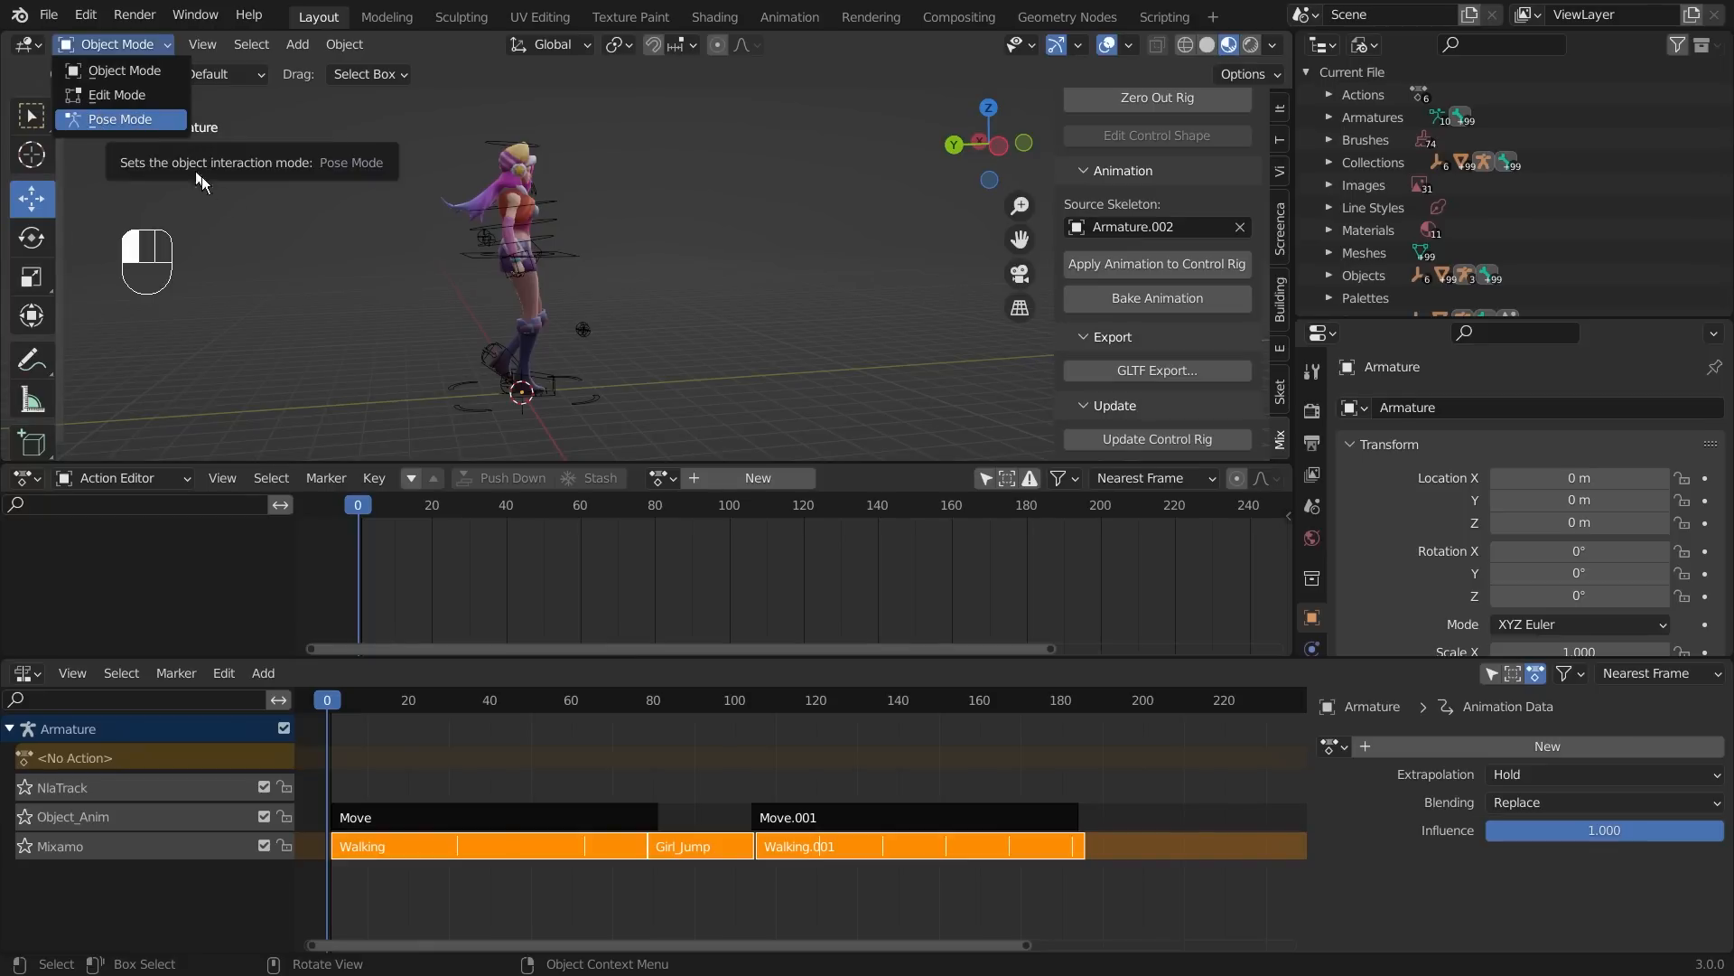
pyautogui.moveTo(712, 271); pyautogui.dragTo(746, 263, button='middle')
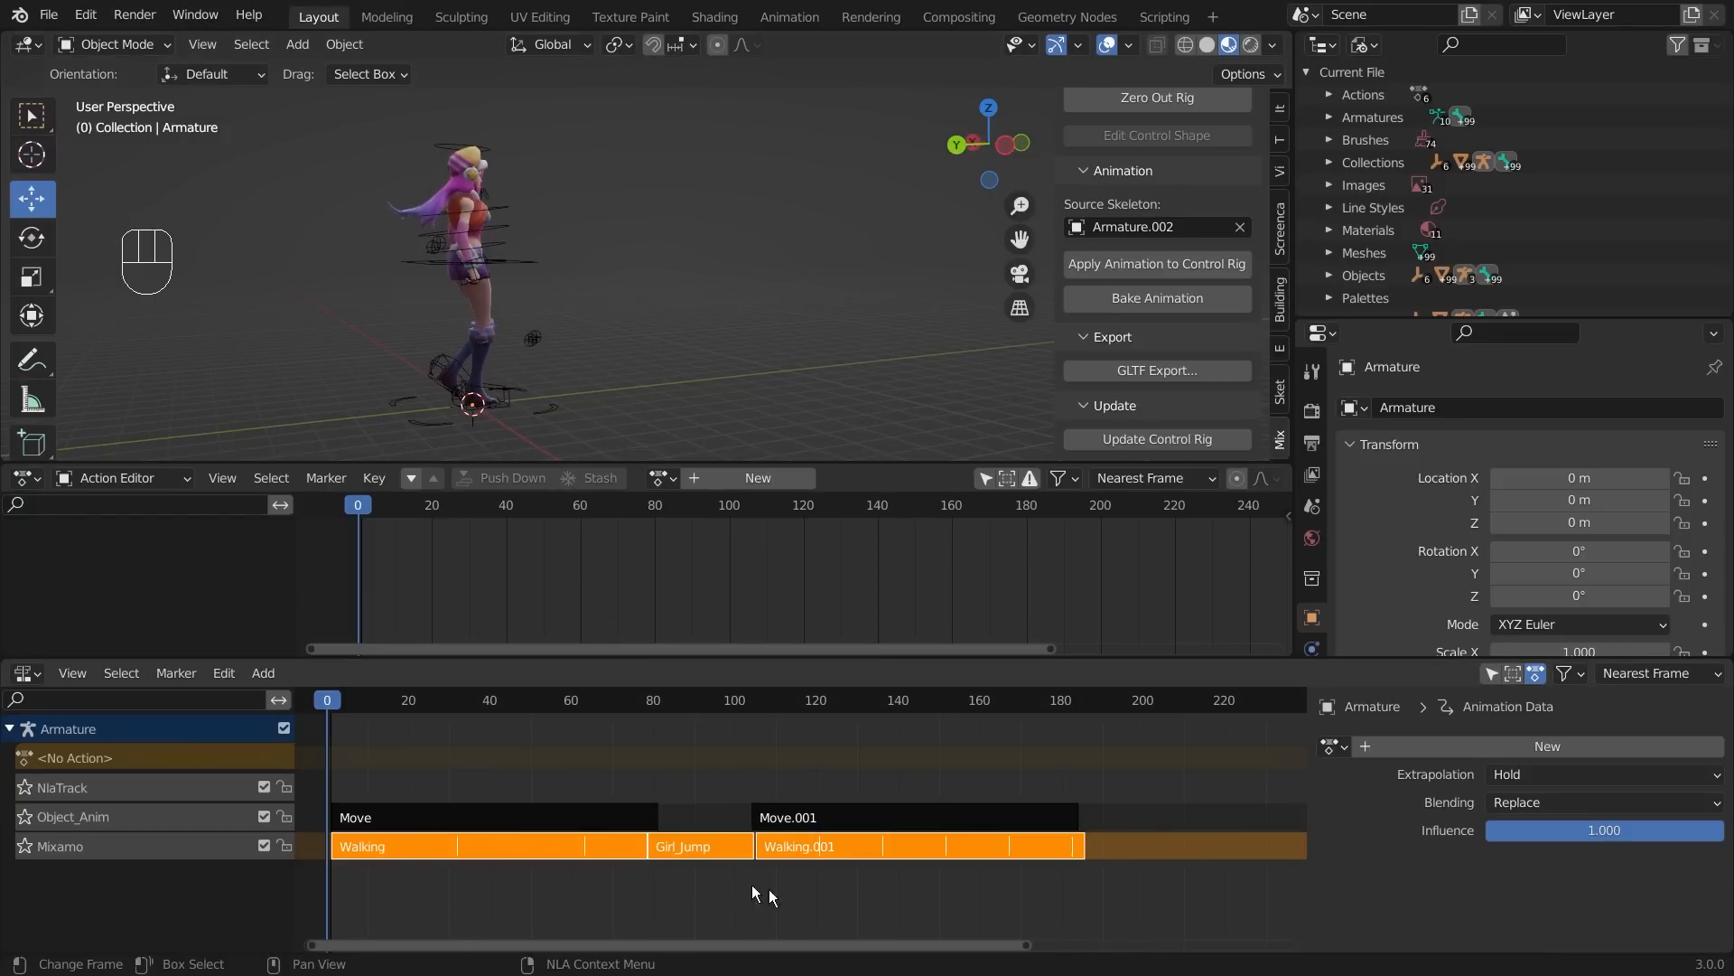
pyautogui.click(786, 911)
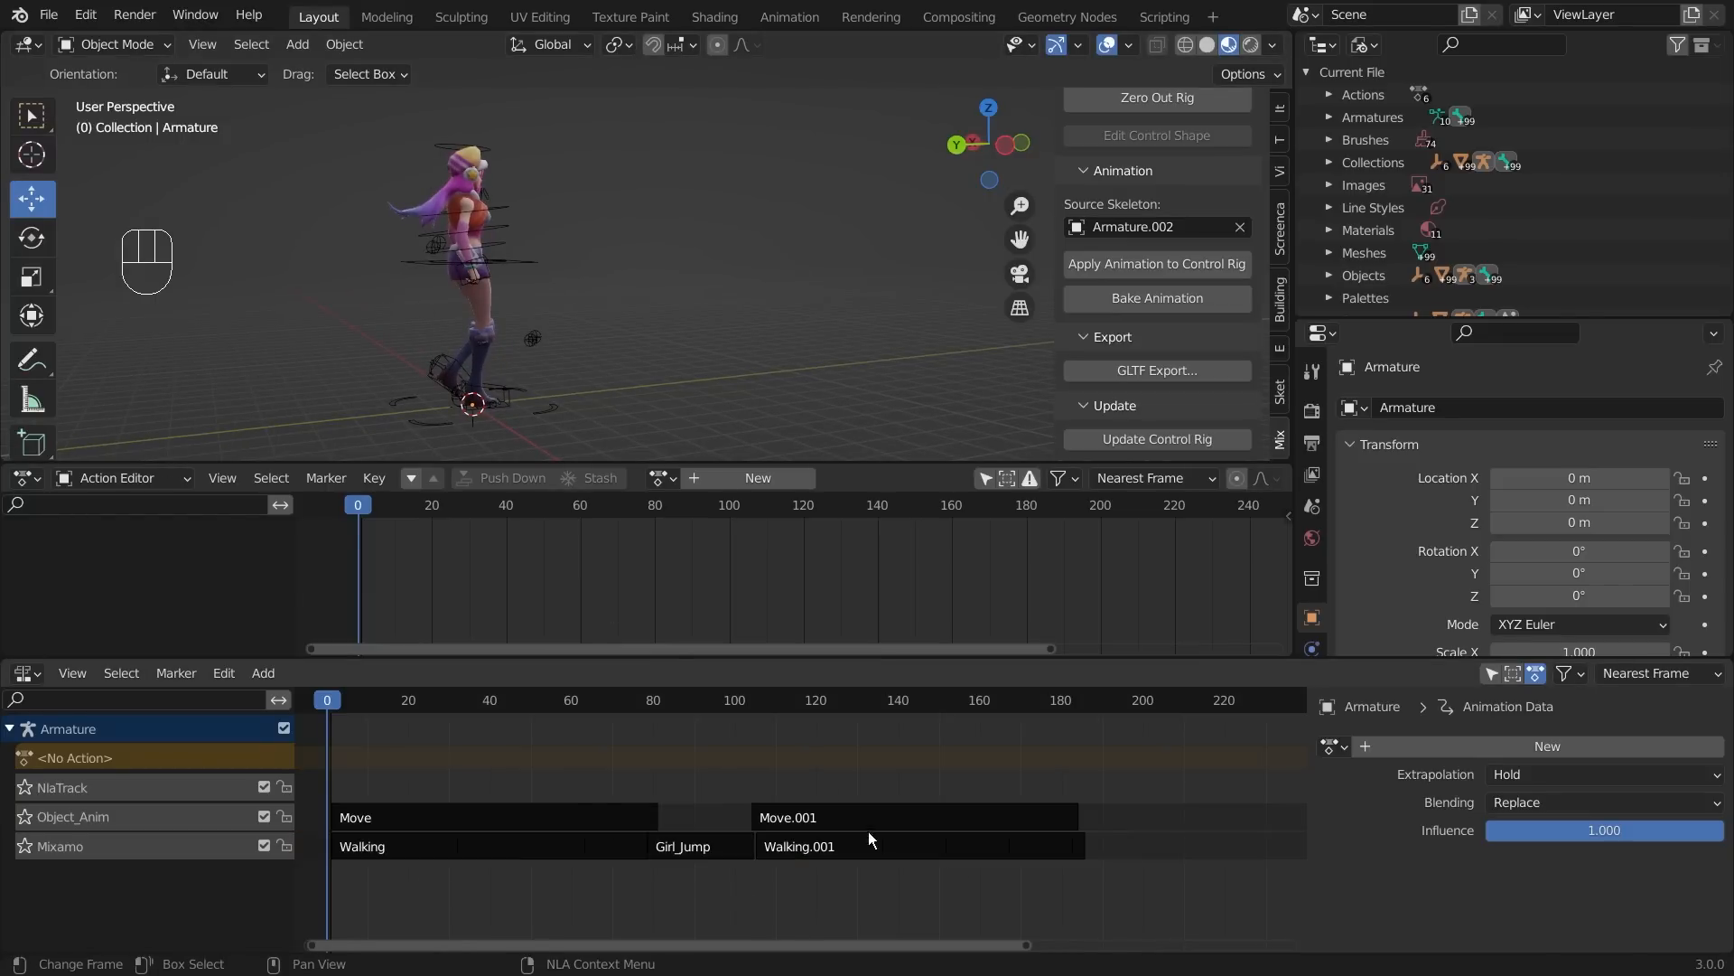
# - Play the complete sequence from frame 0 and watch it from a wider side view
pyautogui.moveTo(797, 320); pyautogui.dragTo(588, 273, button='middle')
pyautogui.scroll(-3, 698, 330)
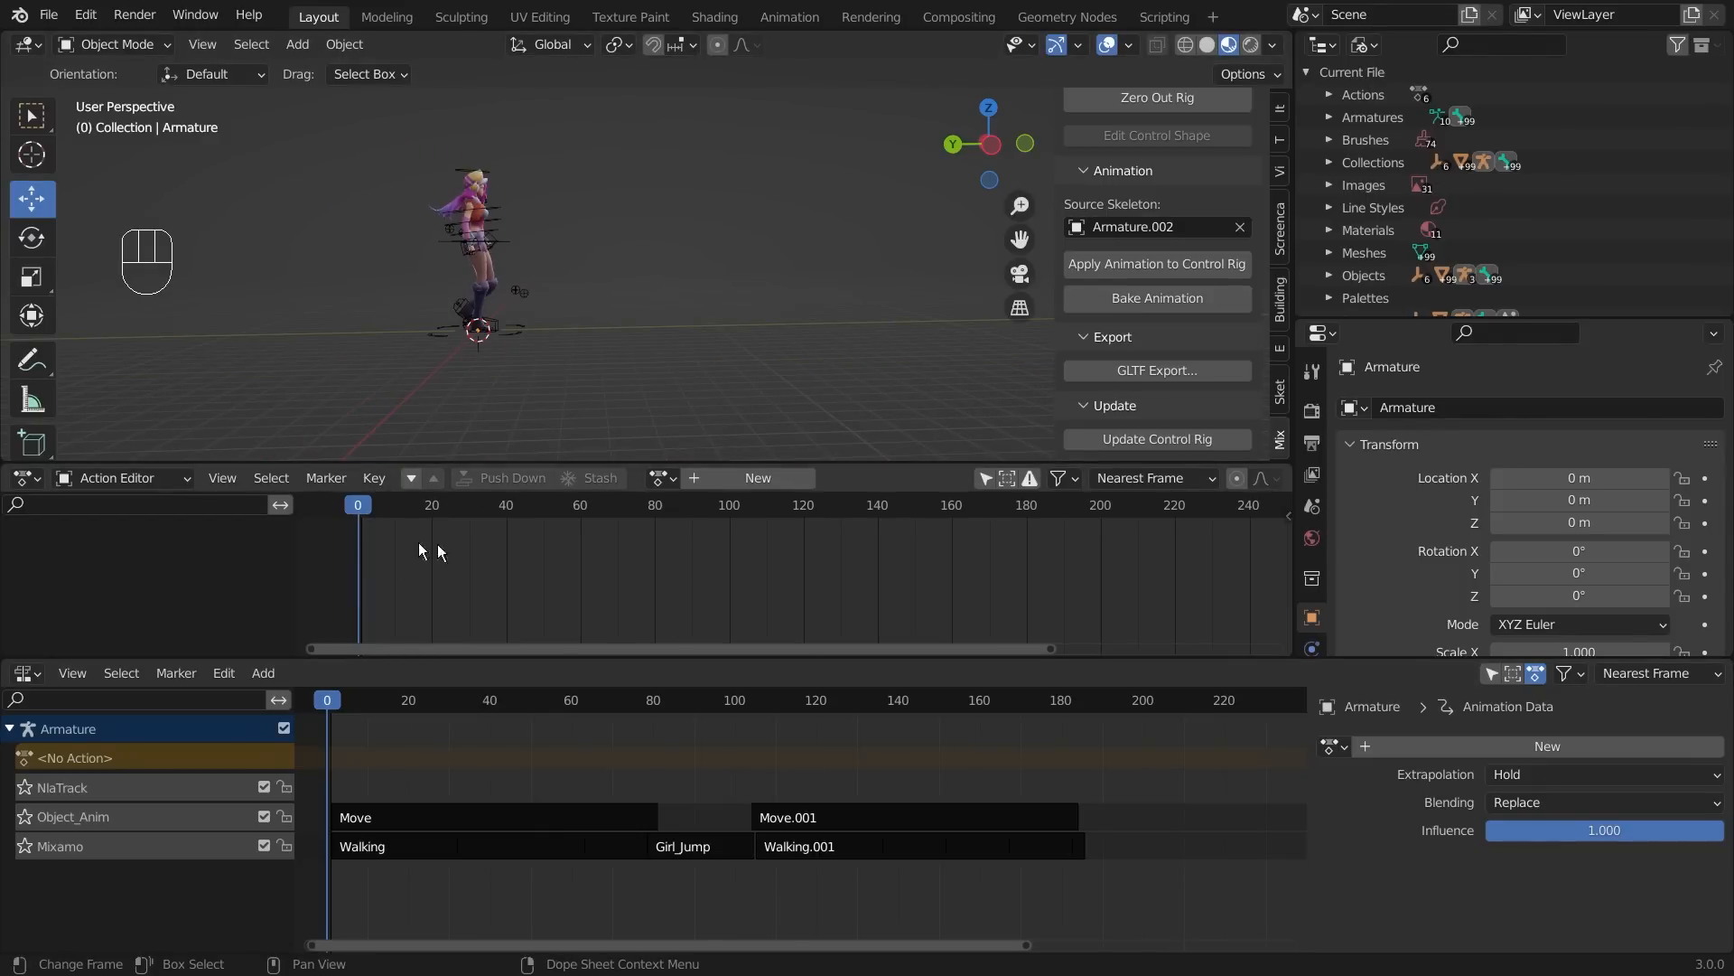
pyautogui.press('space')
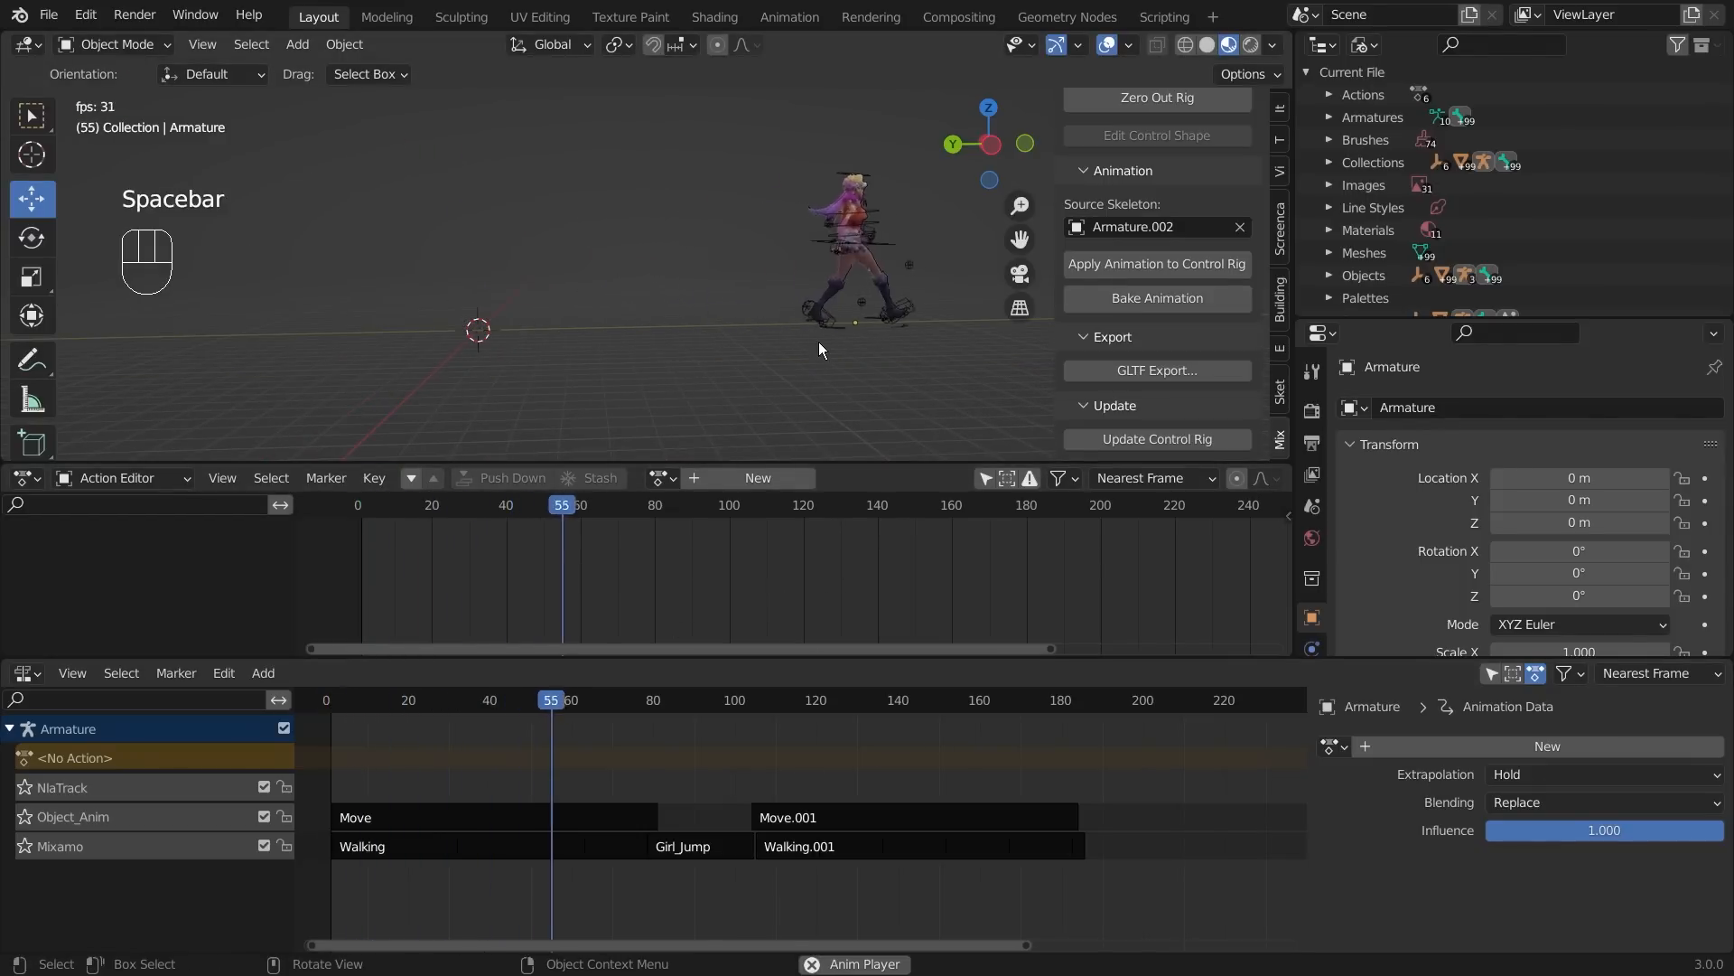
pyautogui.press('space')
# - Insert a Rotation keyframe on the armature object at frame 185, where the second walk ends
pyautogui.scroll(-3, 841, 340)
pyautogui.moveTo(848, 647); pyautogui.dragTo(1104, 647)
pyautogui.keyDown('shift'); pyautogui.moveTo(895, 304); pyautogui.dragTo(527, 401, button='middle'); pyautogui.keyUp('shift')
pyautogui.hotkey('ctrl', 'z')
pyautogui.moveTo(566, 307); pyautogui.dragTo(762, 240, button='middle')
pyautogui.press('i')
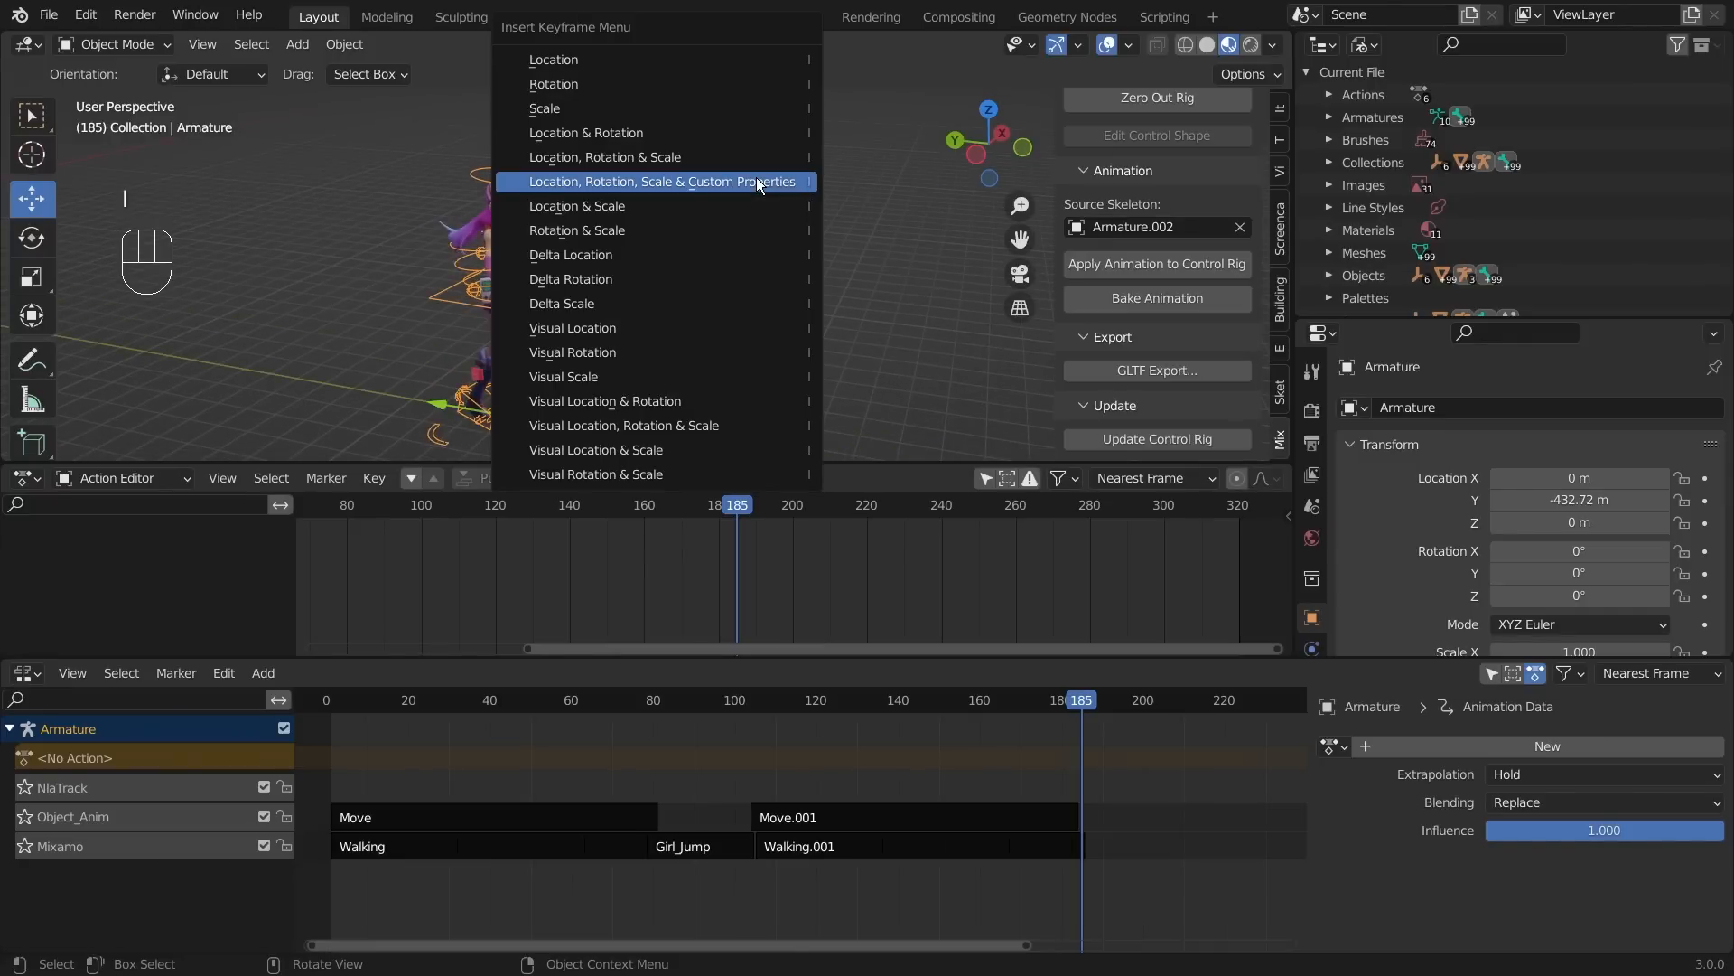
pyautogui.click(589, 85)
pyautogui.scroll(4, 730, 554)
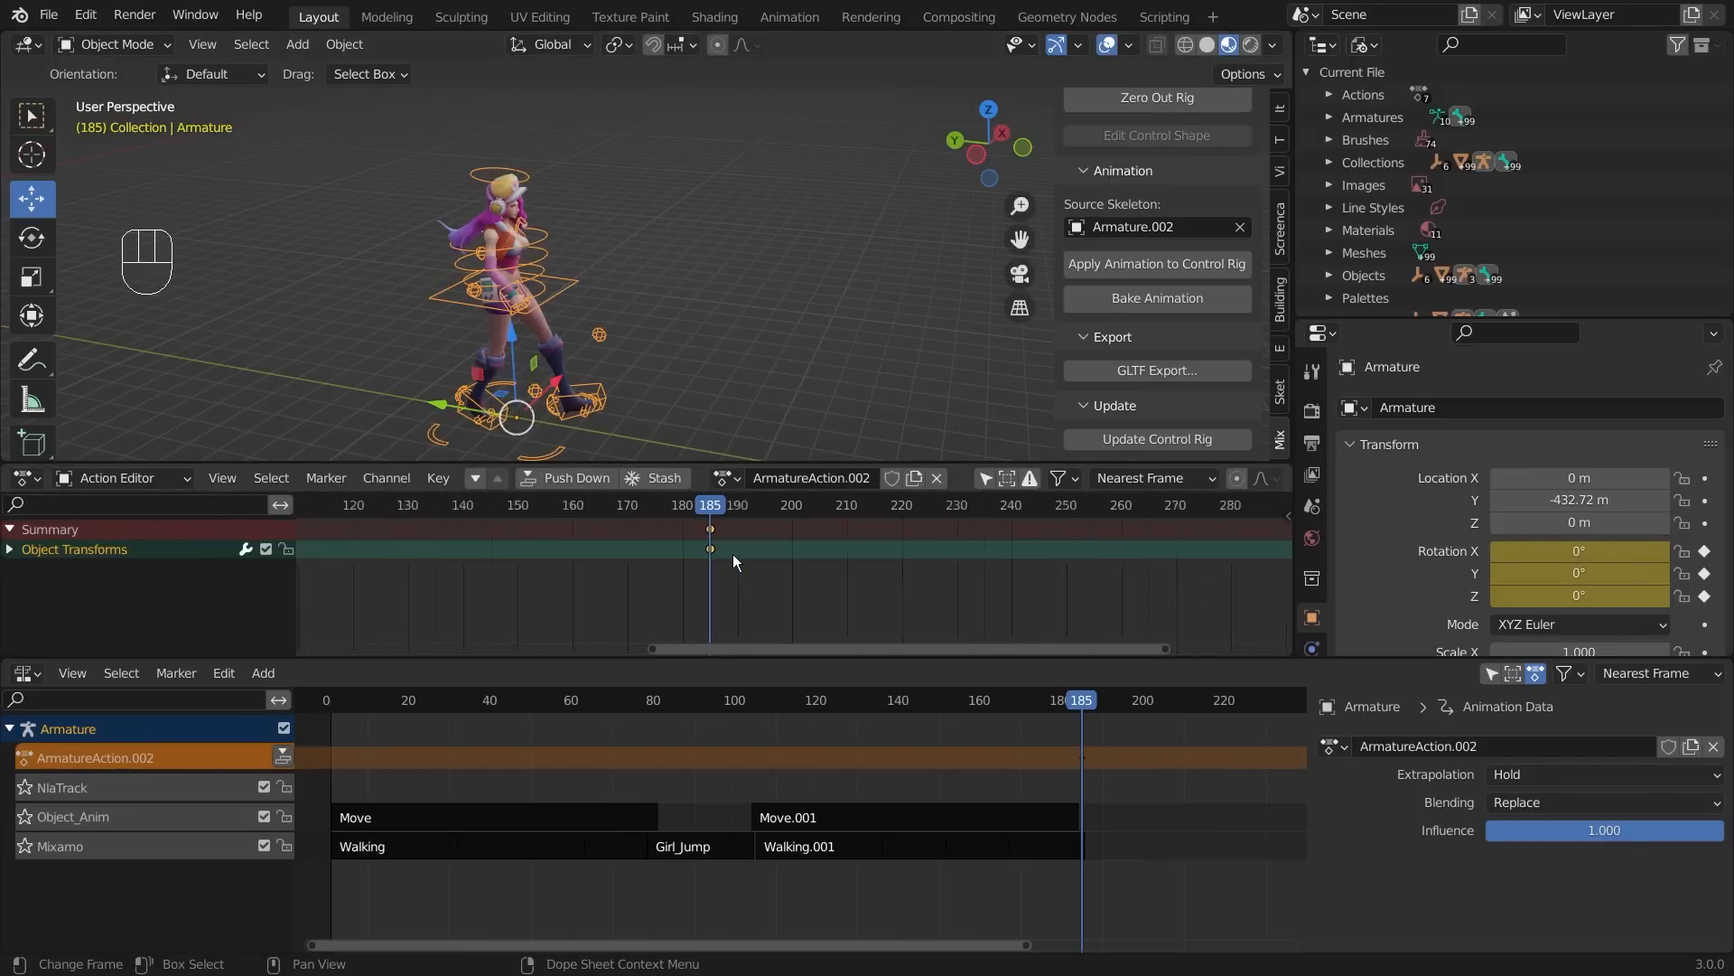
# - At frame 189, rotate the armature 90° about the global Z axis and keyframe the turn
pyautogui.scroll(-5, 755, 622)
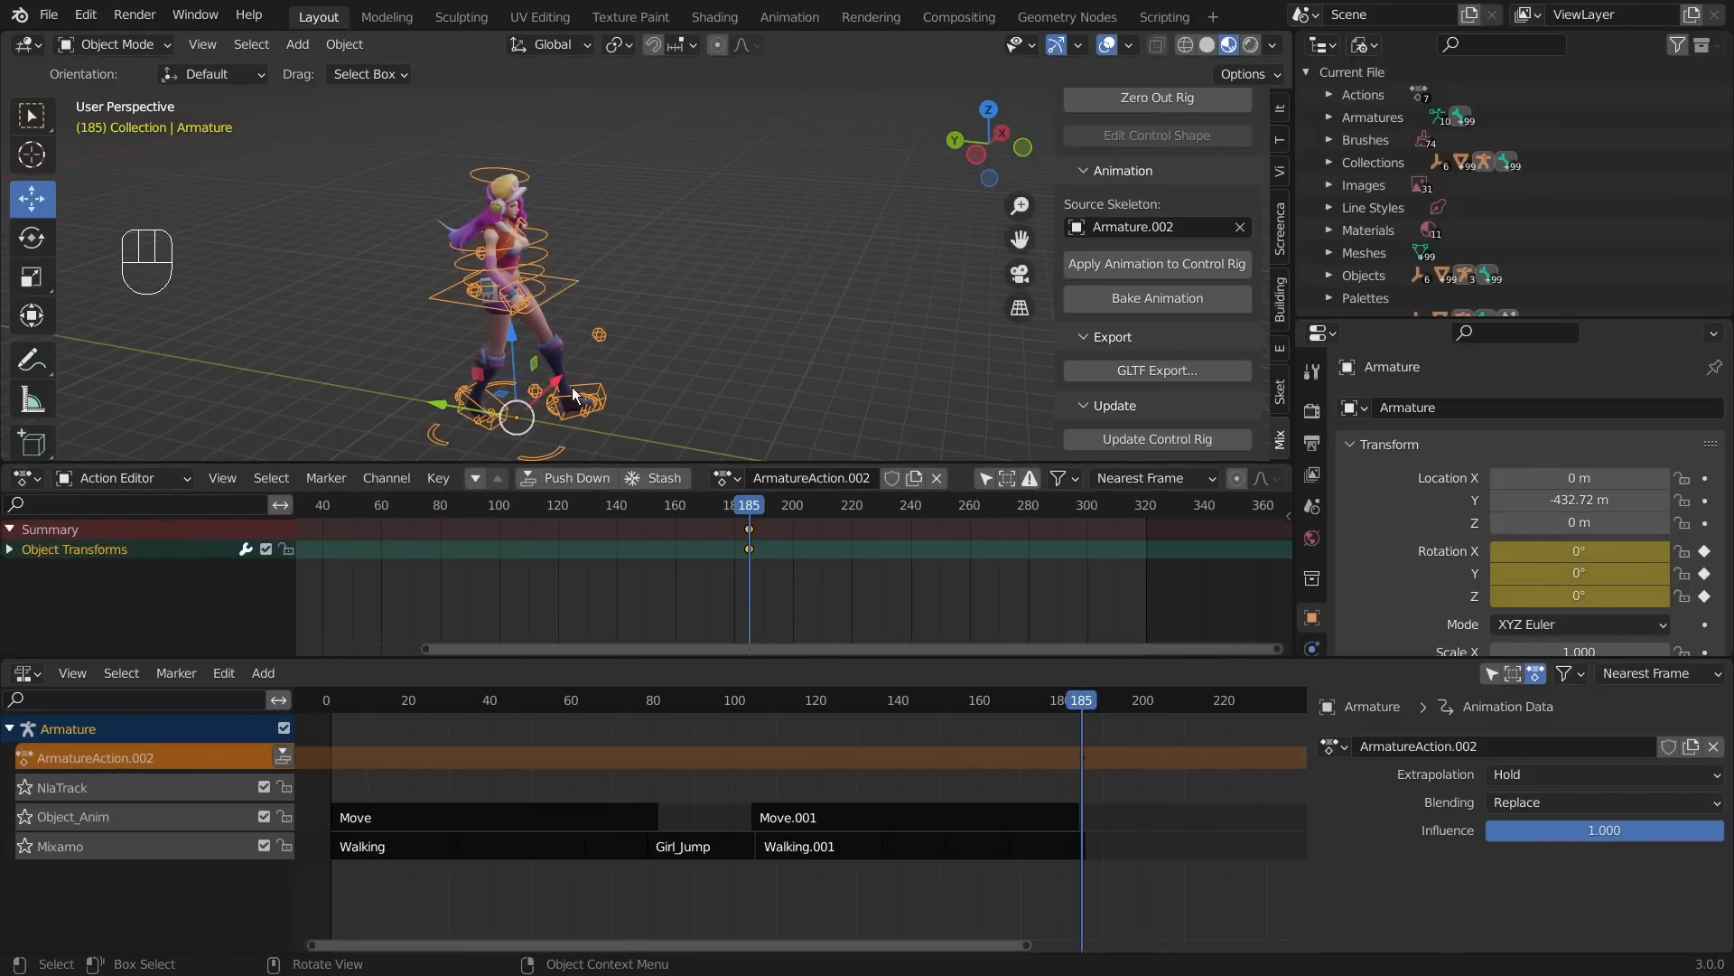
pyautogui.moveTo(1084, 704); pyautogui.dragTo(1098, 703)
pyautogui.moveTo(609, 286); pyautogui.dragTo(730, 283, button='middle')
pyautogui.press('r')
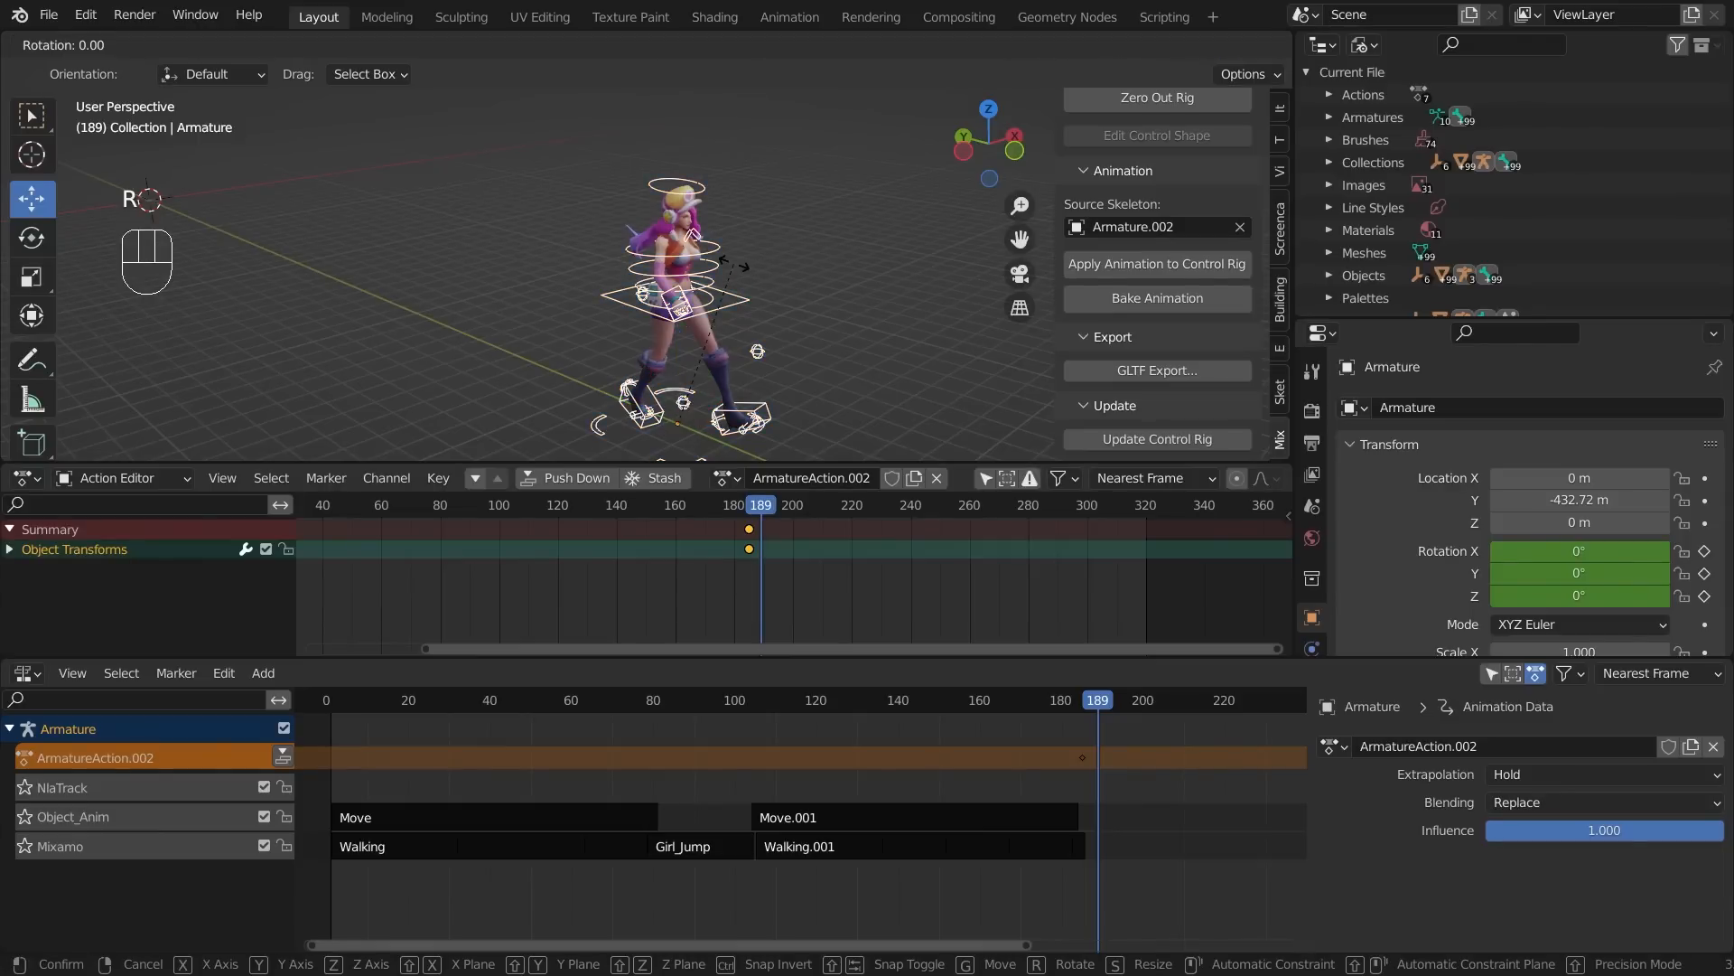
pyautogui.write('z')
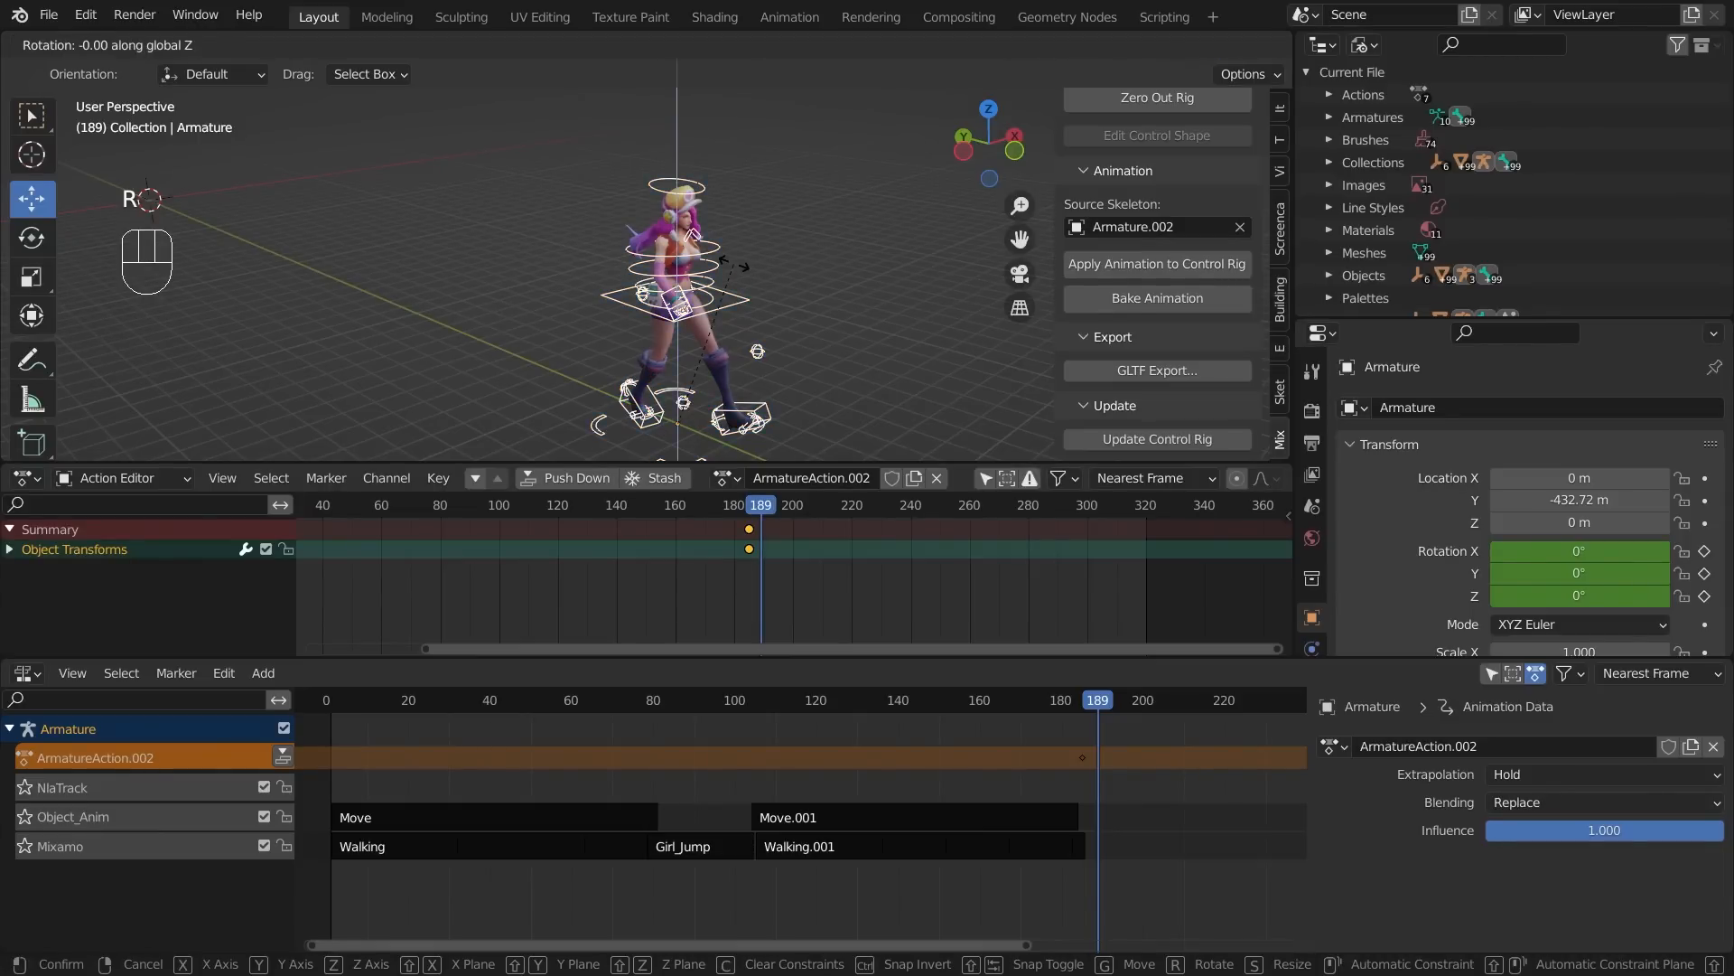
pyautogui.write('90')
pyautogui.press('Return')
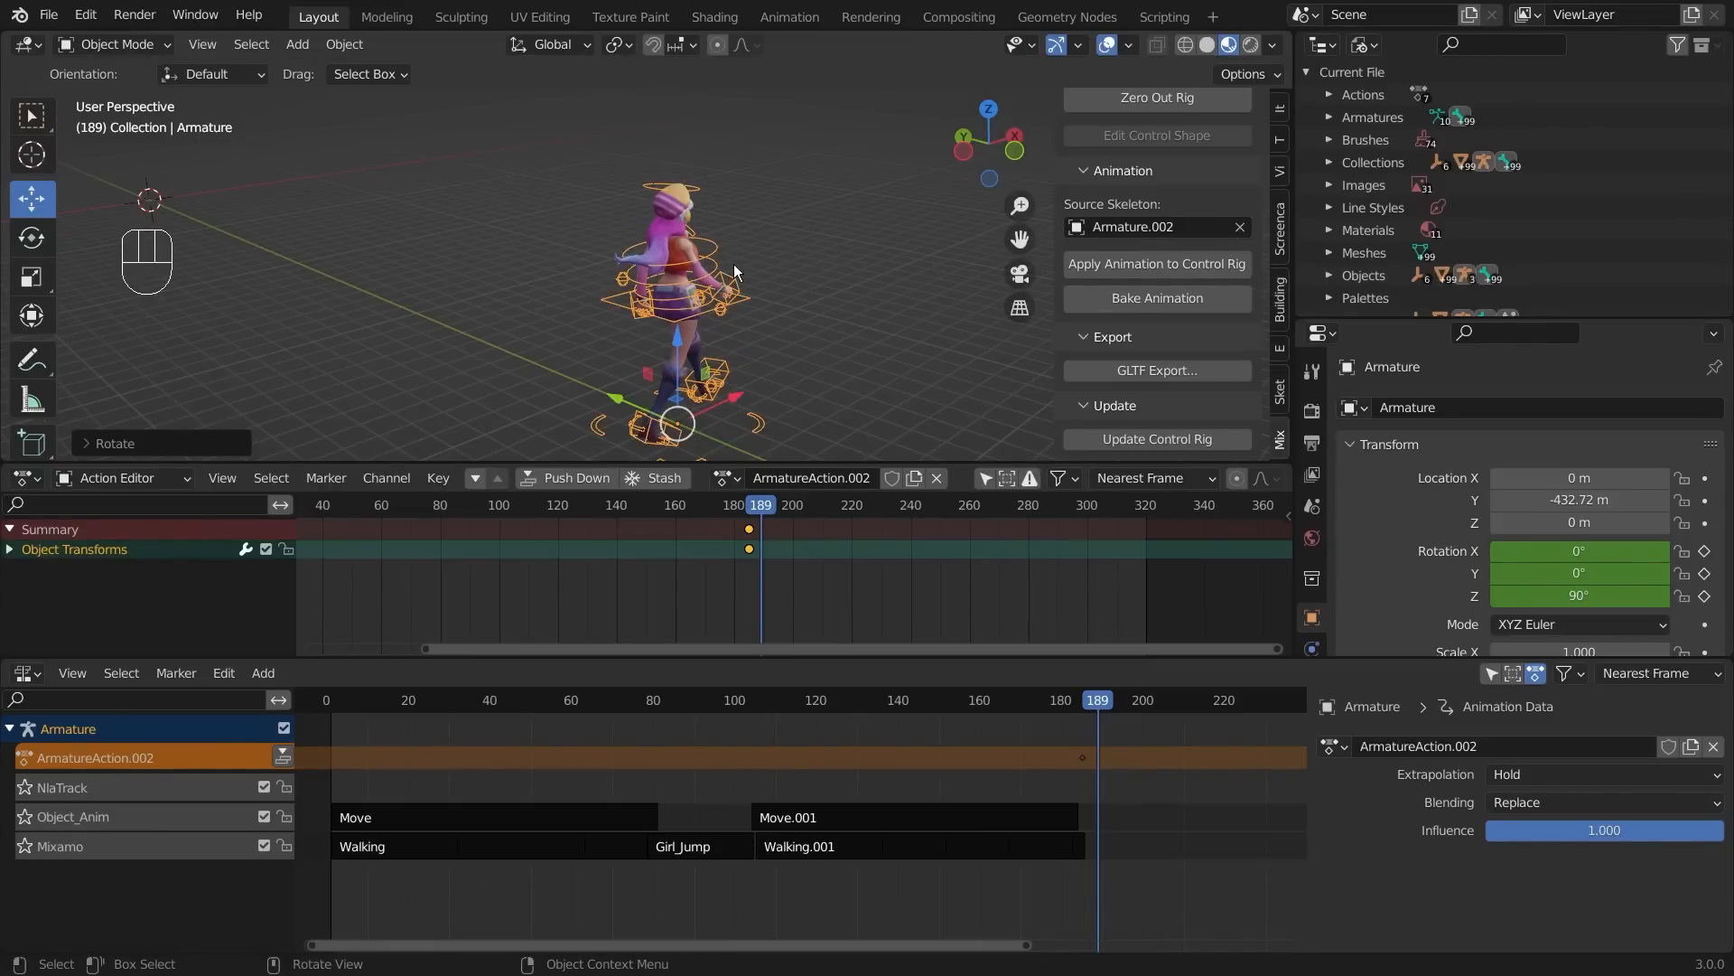
pyautogui.scroll(2, 1231, 696)
# - Play the animation to check the turn after the second walk
pyautogui.moveTo(1230, 696); pyautogui.dragTo(358, 733)
pyautogui.press('space')
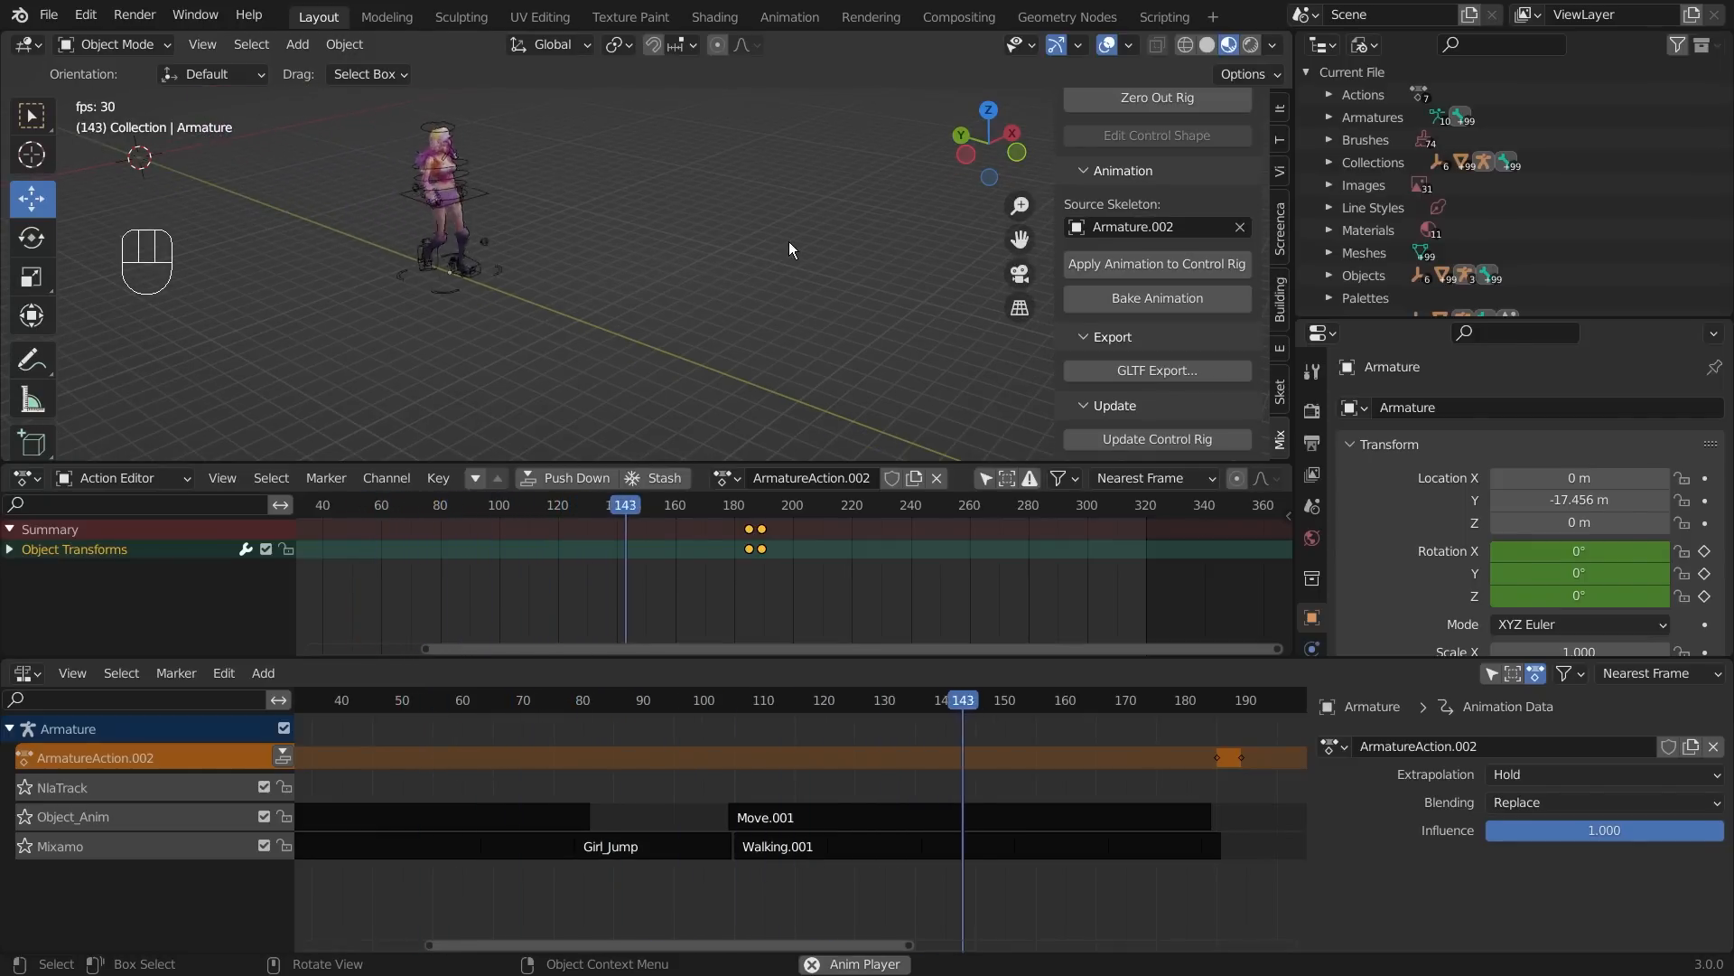
pyautogui.press('space')
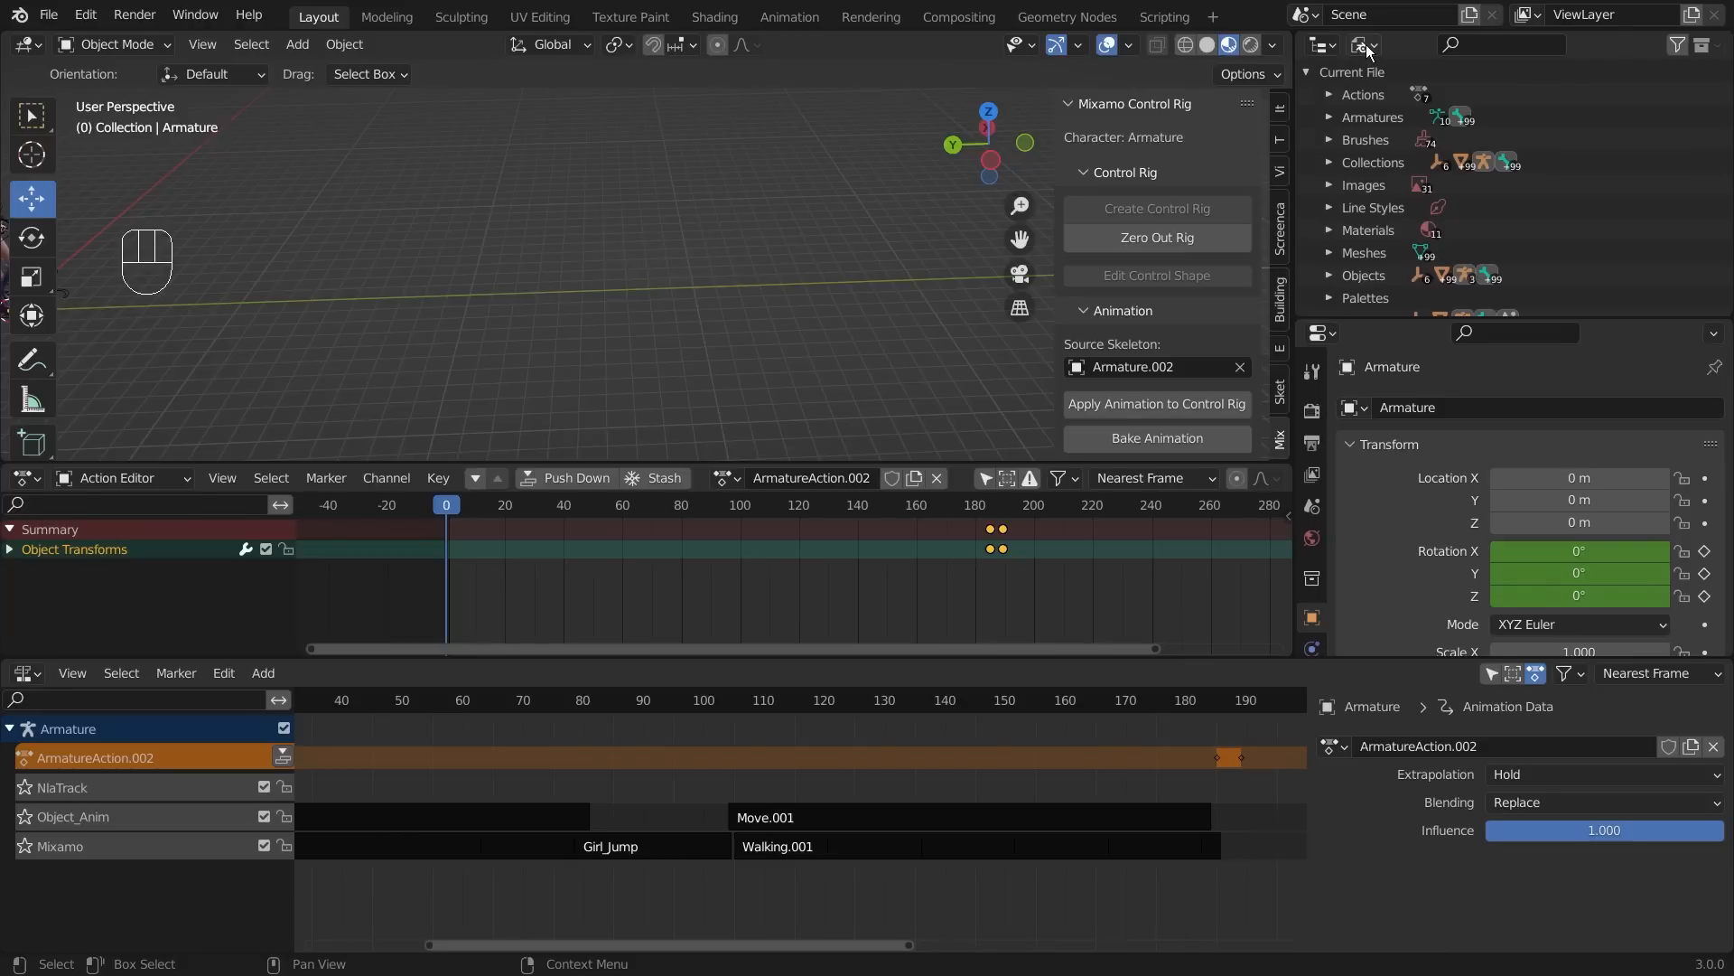
# - Set the Outliner's display mode to View Layer and collapse the main Collection
pyautogui.click(1365, 45)
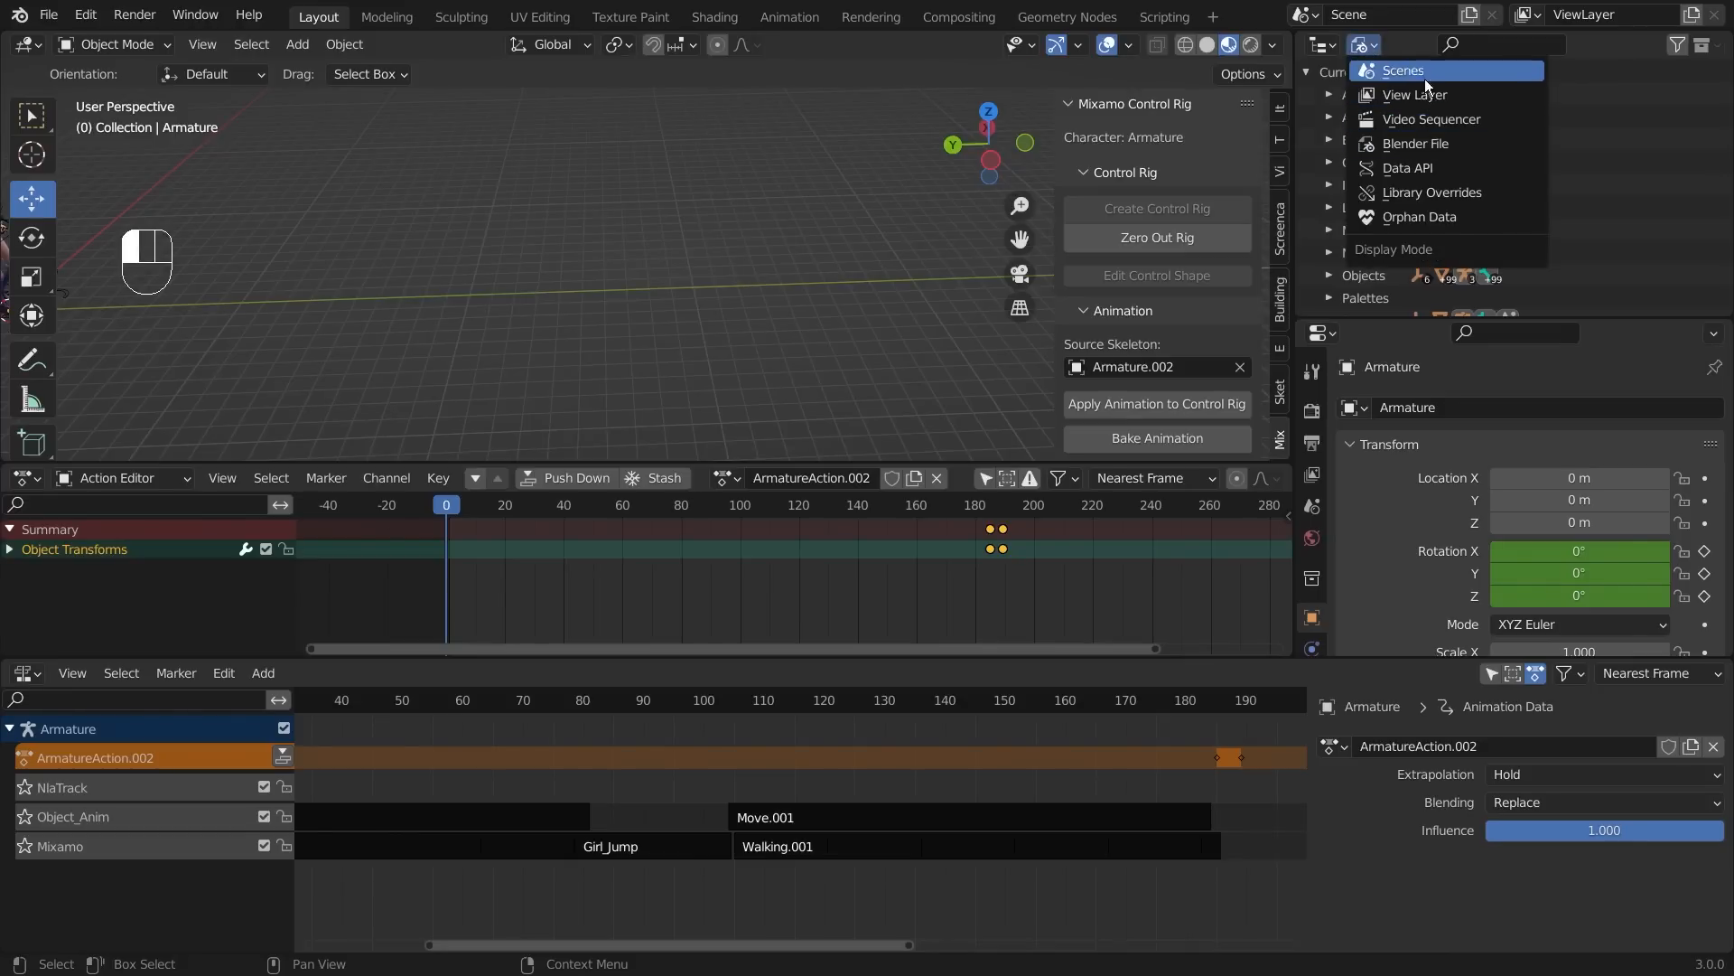
pyautogui.click(1452, 100)
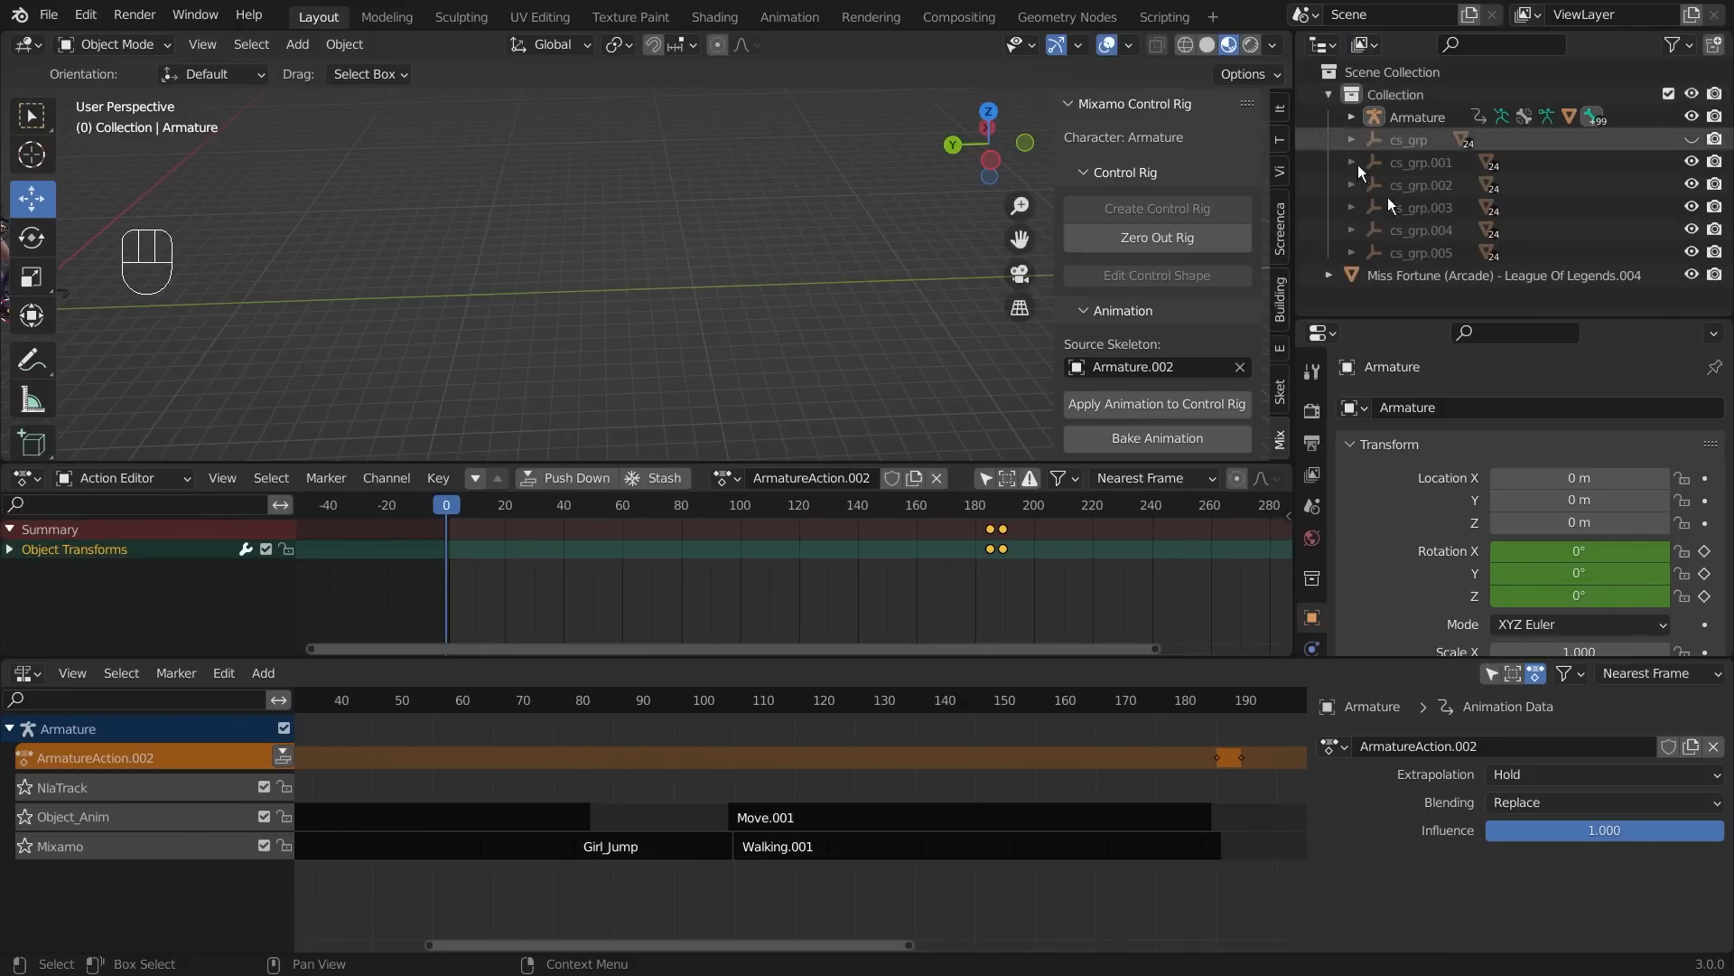
pyautogui.click(1326, 95)
# - Switch the armature to Pose Mode and return it to Object Mode
pyautogui.moveTo(731, 275); pyautogui.dragTo(697, 247, button='middle')
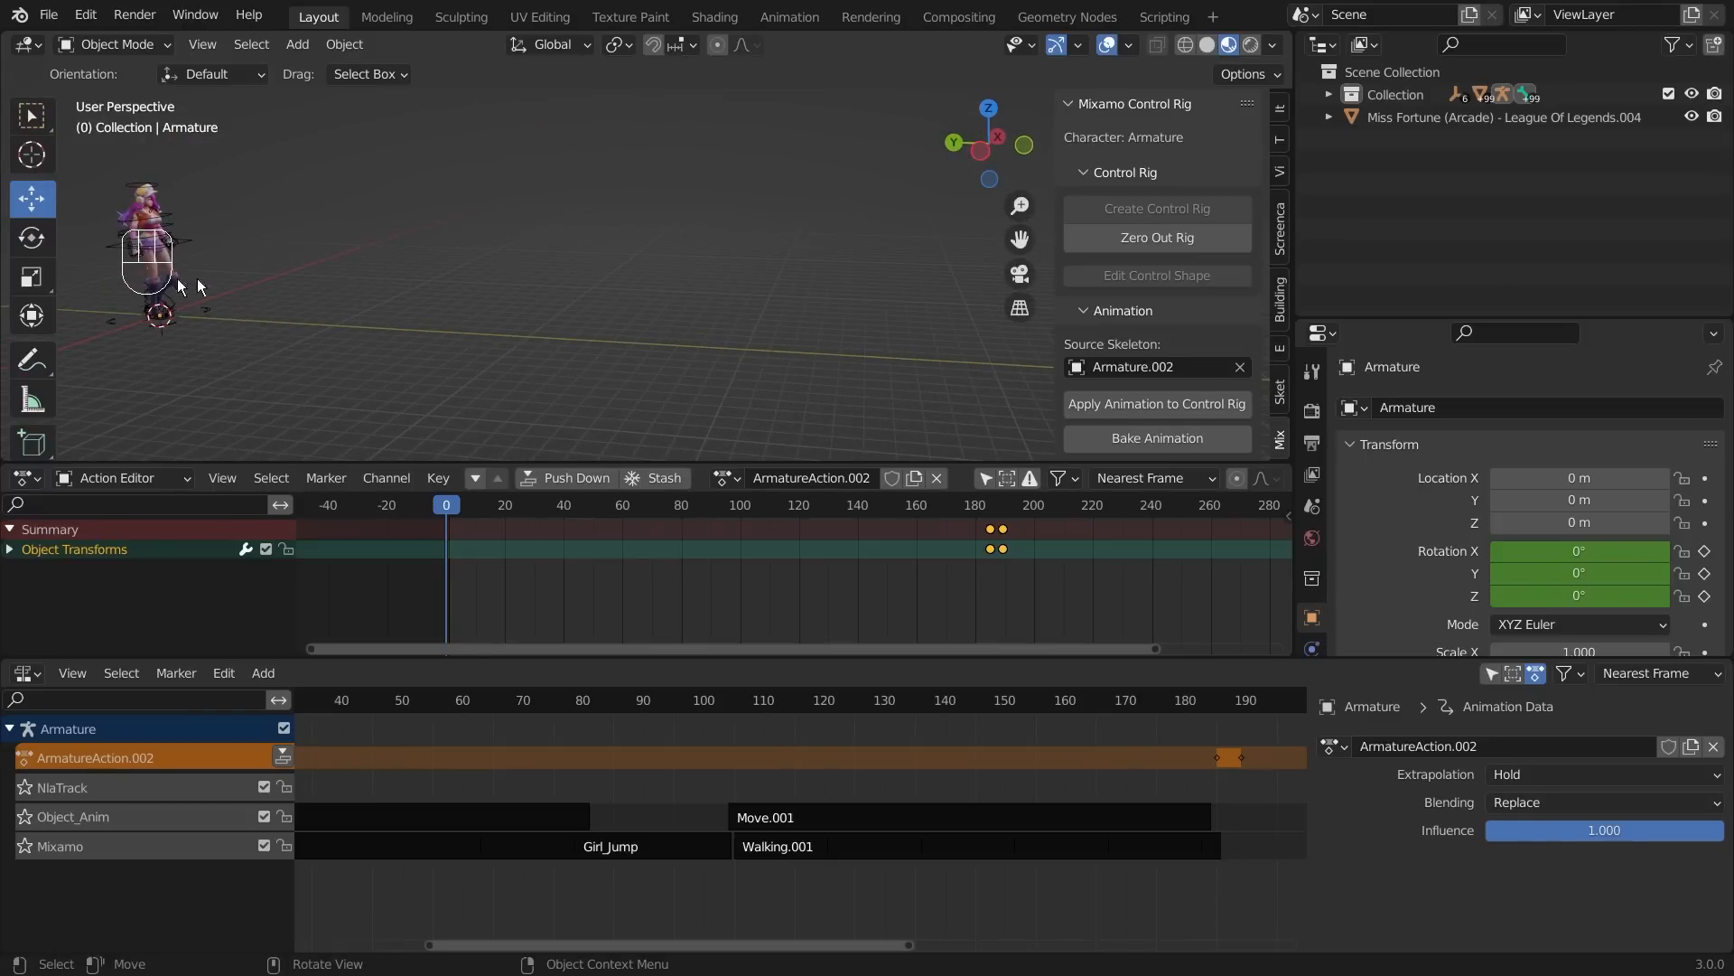
pyautogui.moveTo(477, 276); pyautogui.dragTo(625, 409, button='middle')
pyautogui.scroll(6, 712, 398)
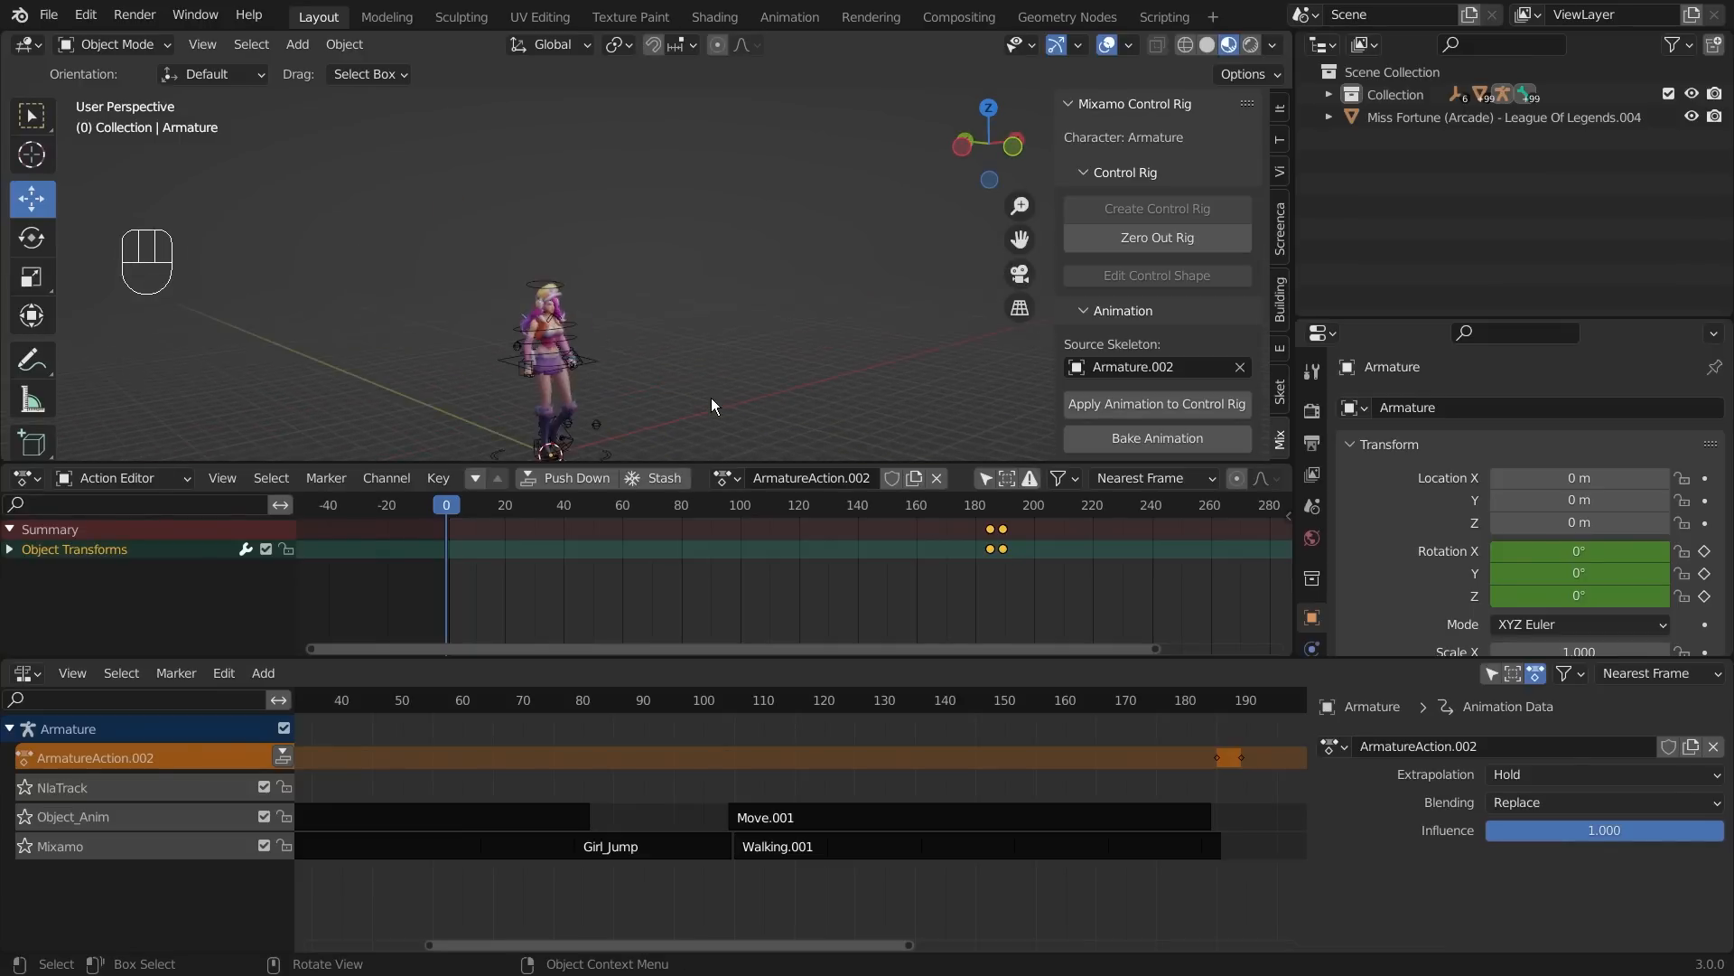
pyautogui.moveTo(768, 305)
pyautogui.mouseDown(button='middle')
pyautogui.moveTo(745, 349)
pyautogui.moveTo(784, 321)
pyautogui.mouseUp(button='middle')
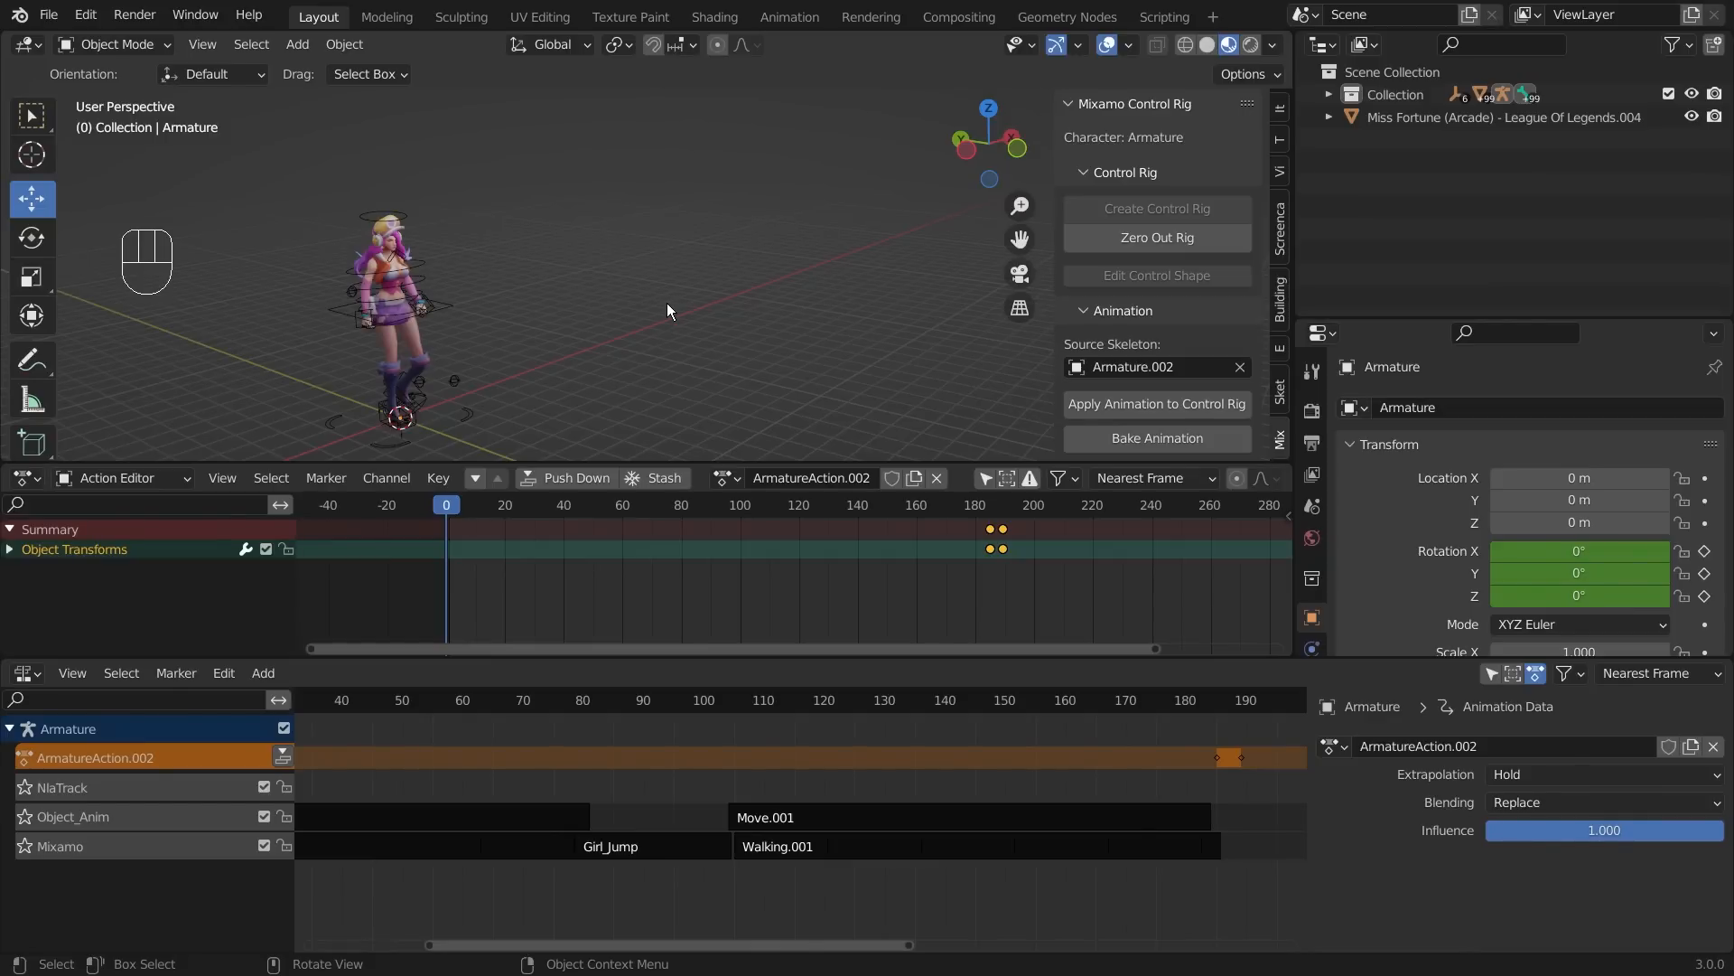
pyautogui.moveTo(767, 318); pyautogui.dragTo(350, 167, button='middle')
pyautogui.press('ctrl')
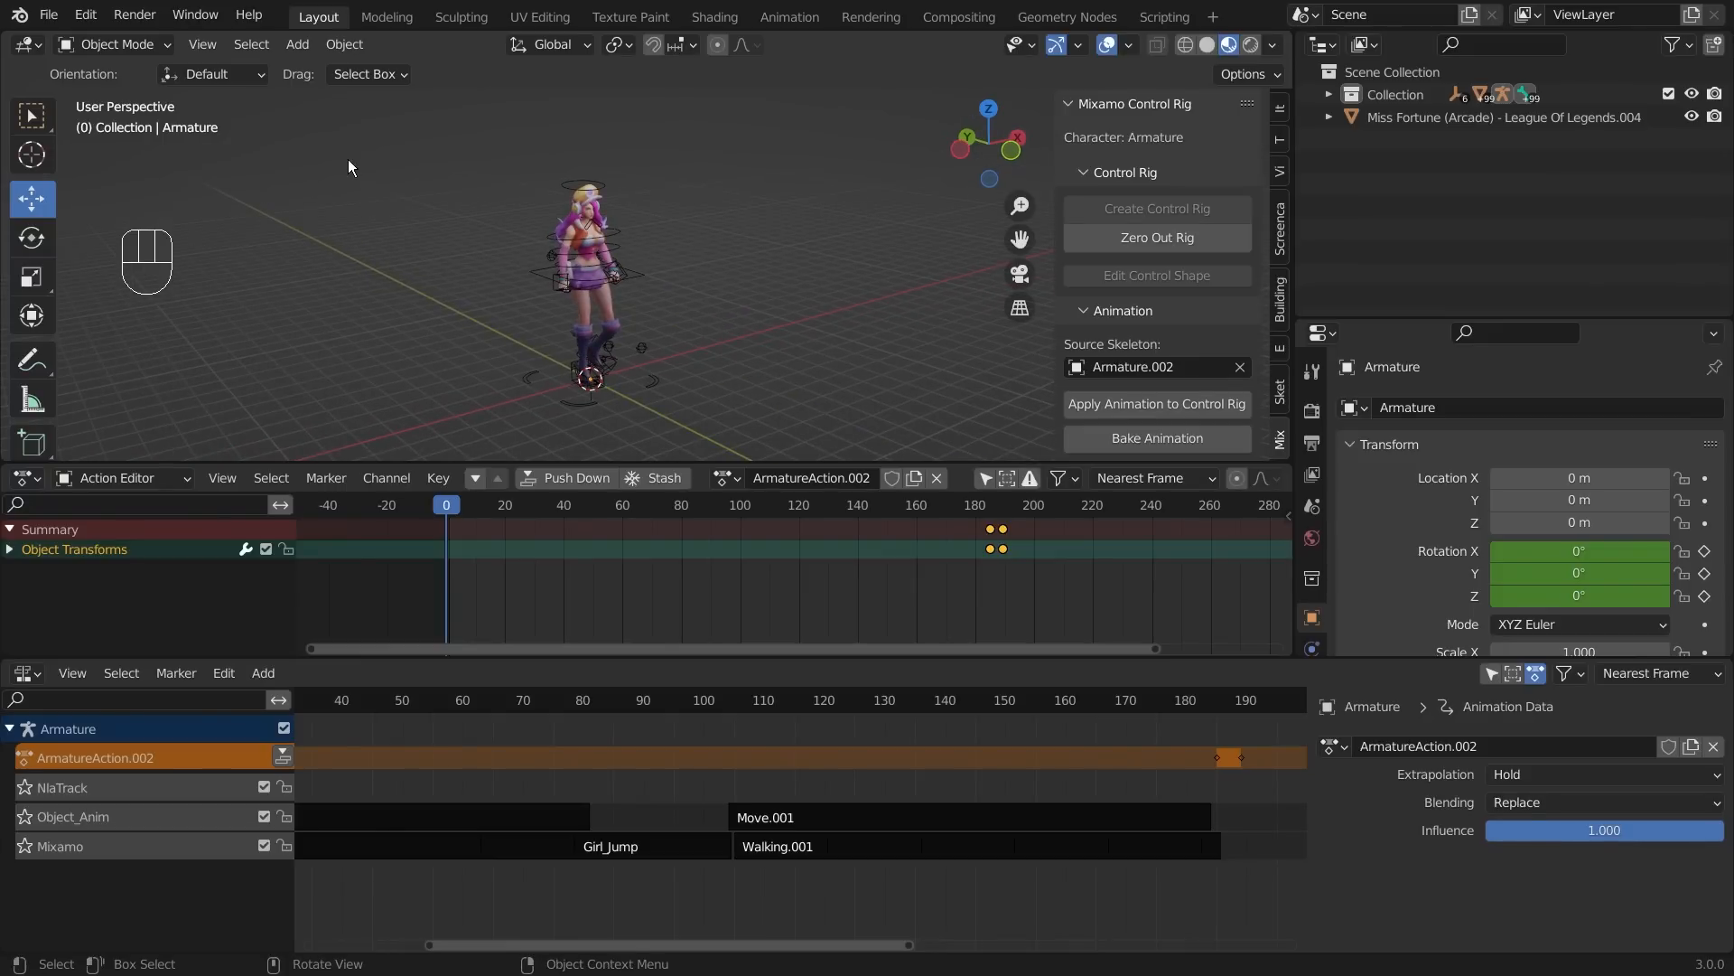
pyautogui.hotkey('ctrl', 'Tab')
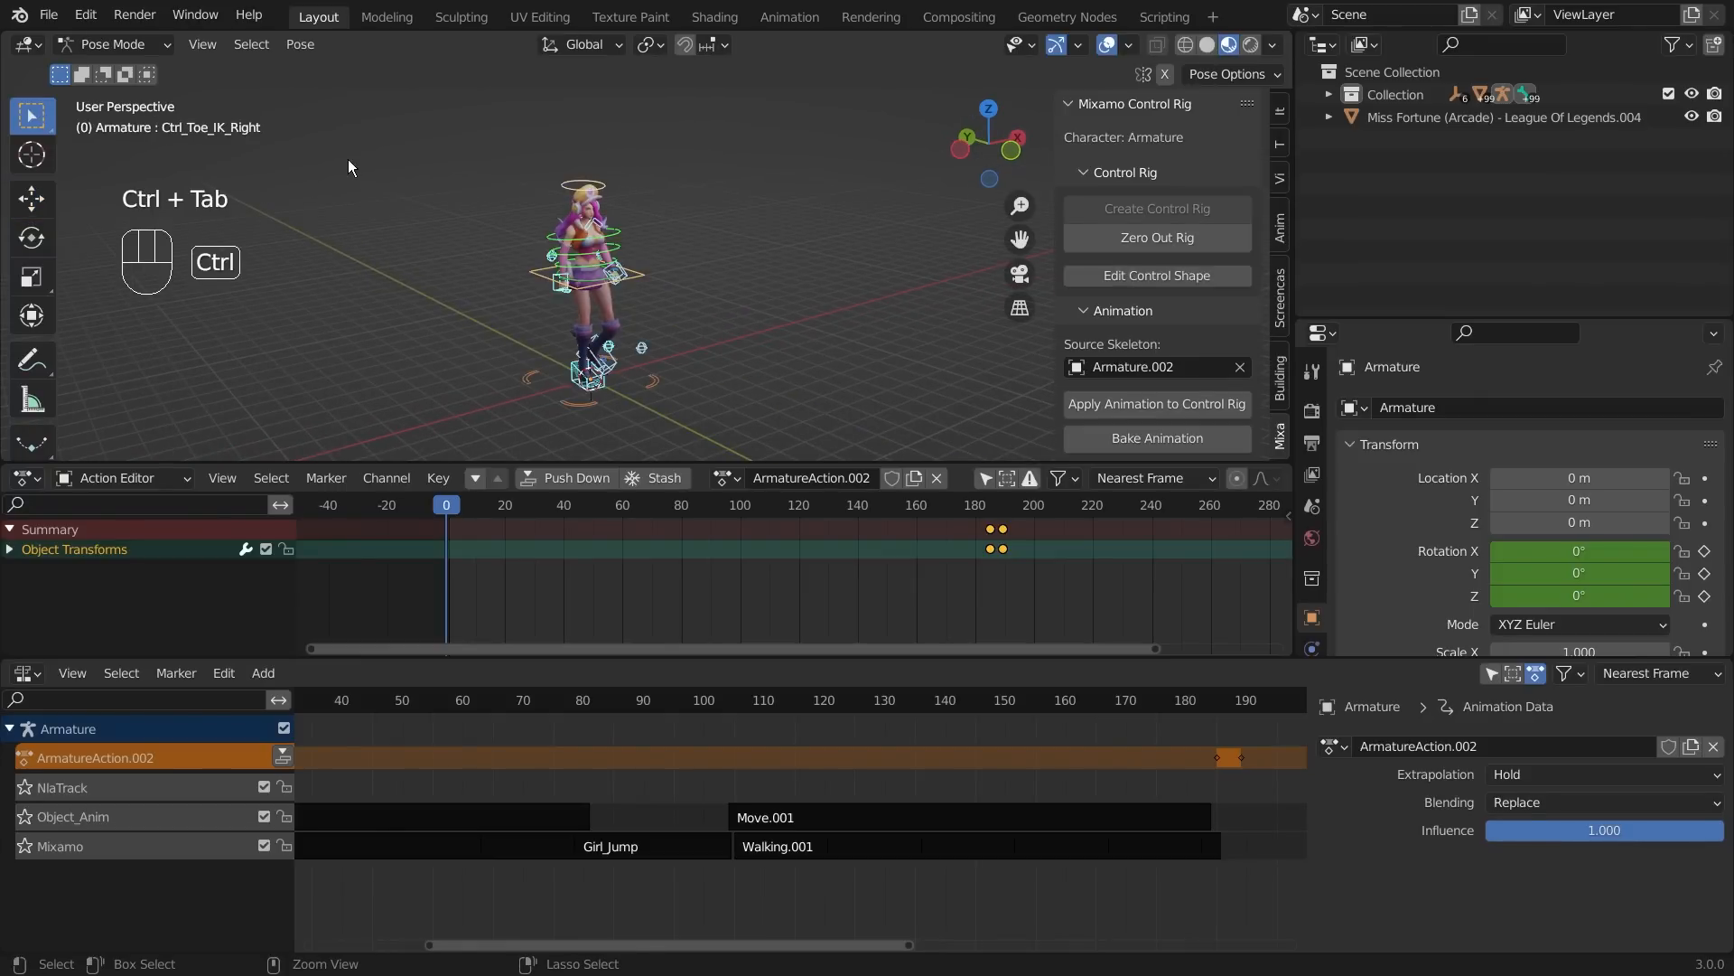
pyautogui.hotkey('ctrl', 'Tab')
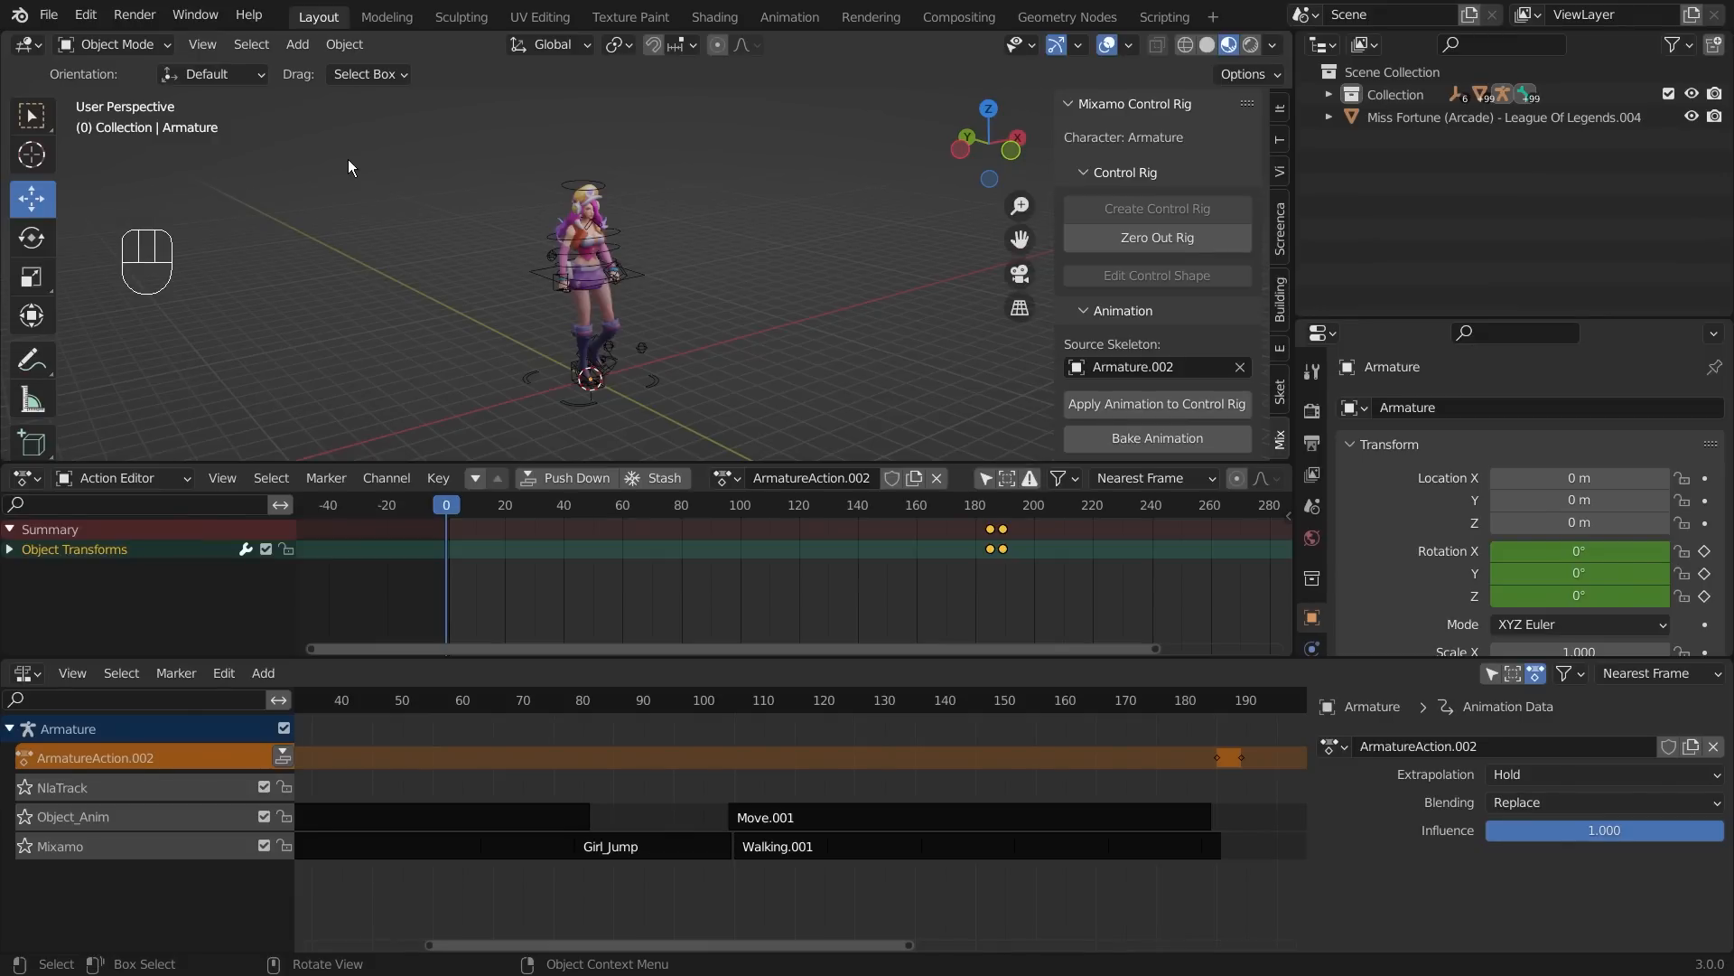
# - Browse the armature types available to add, including the animal meta-rigs
pyautogui.hotkey('shift', 'a')
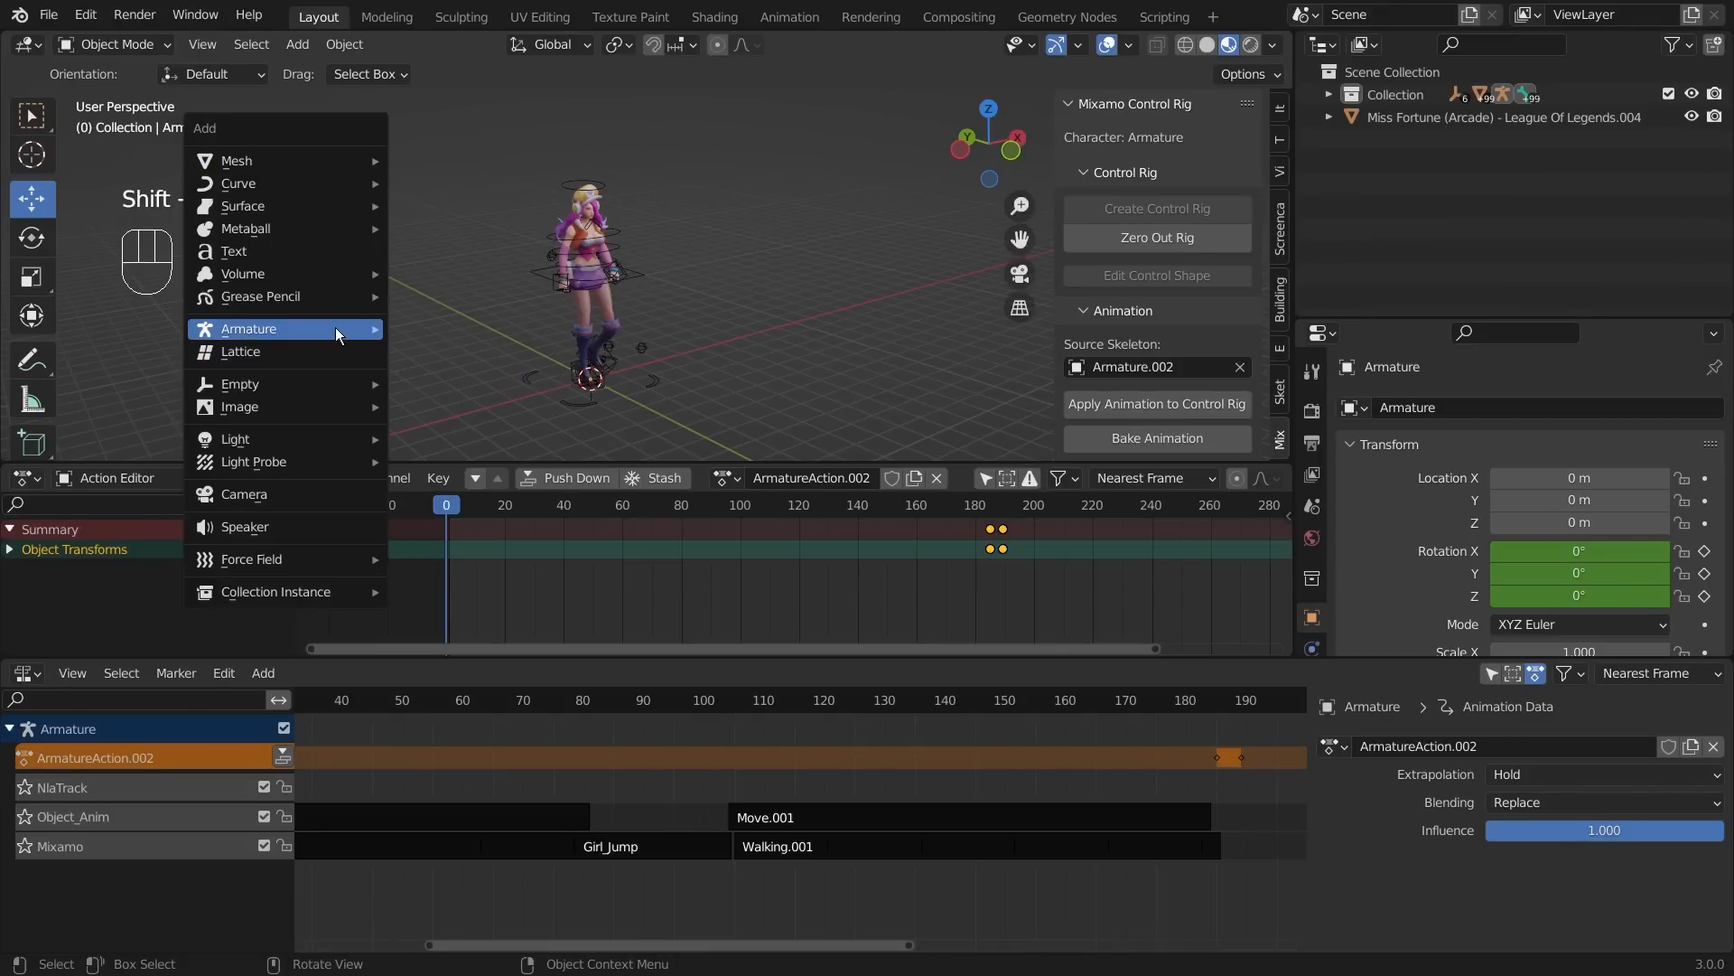
pyautogui.moveTo(336, 331)
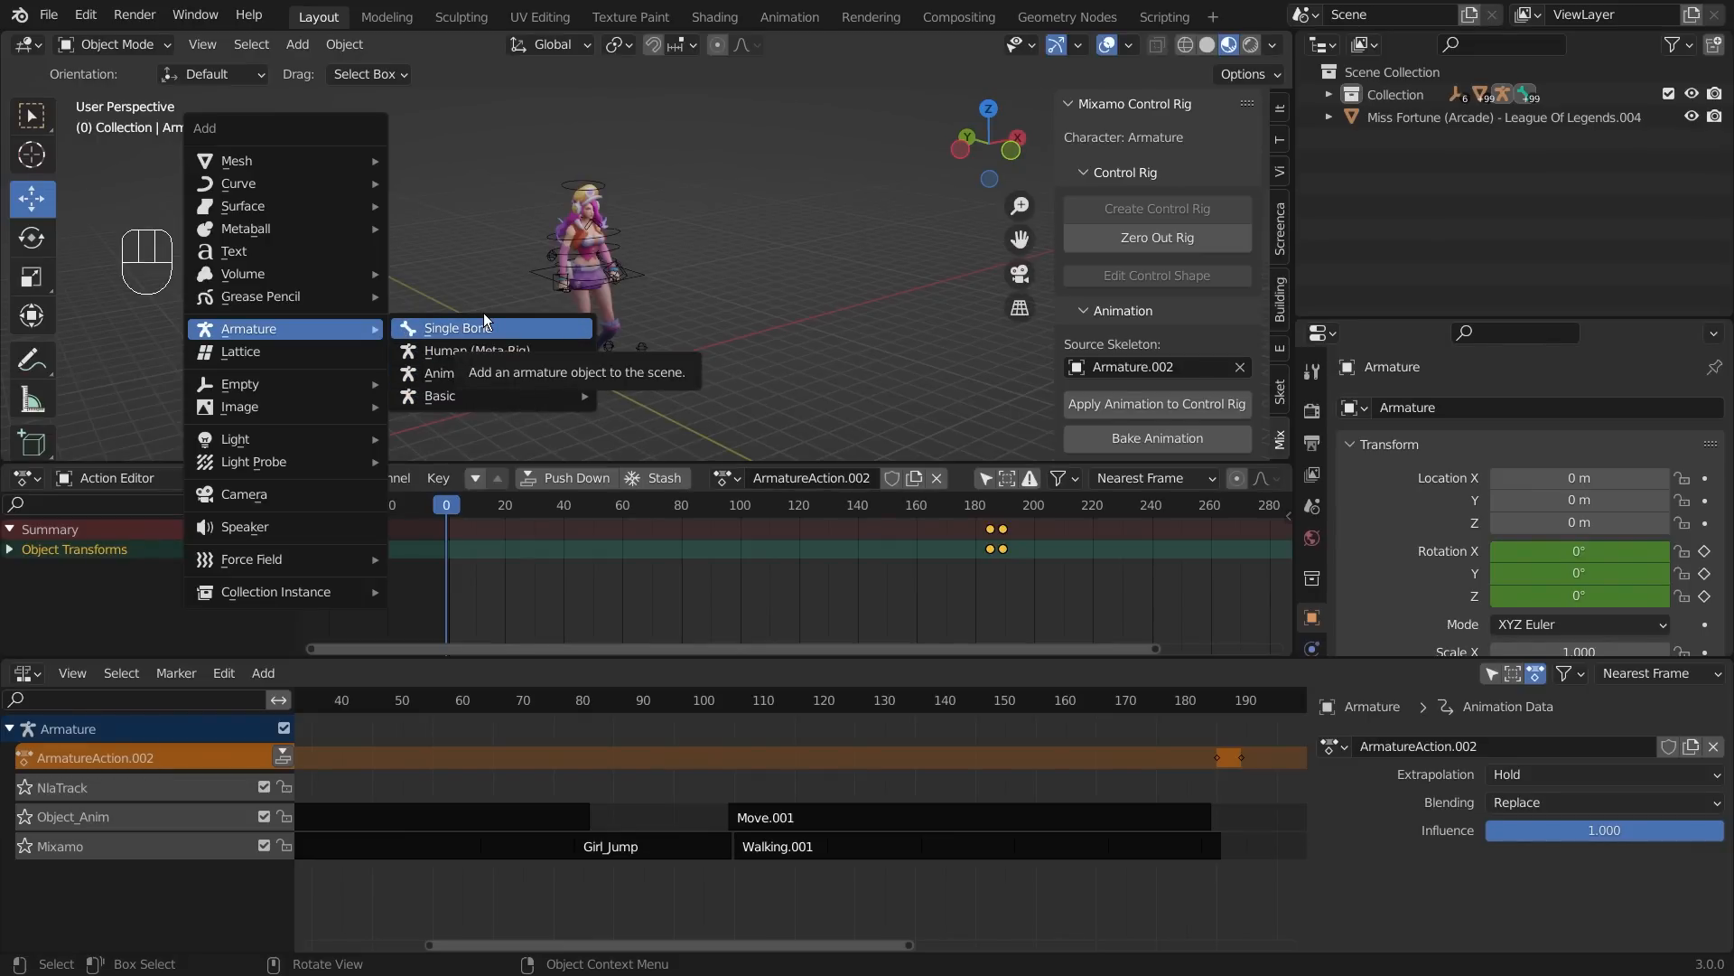
pyautogui.moveTo(443, 389)
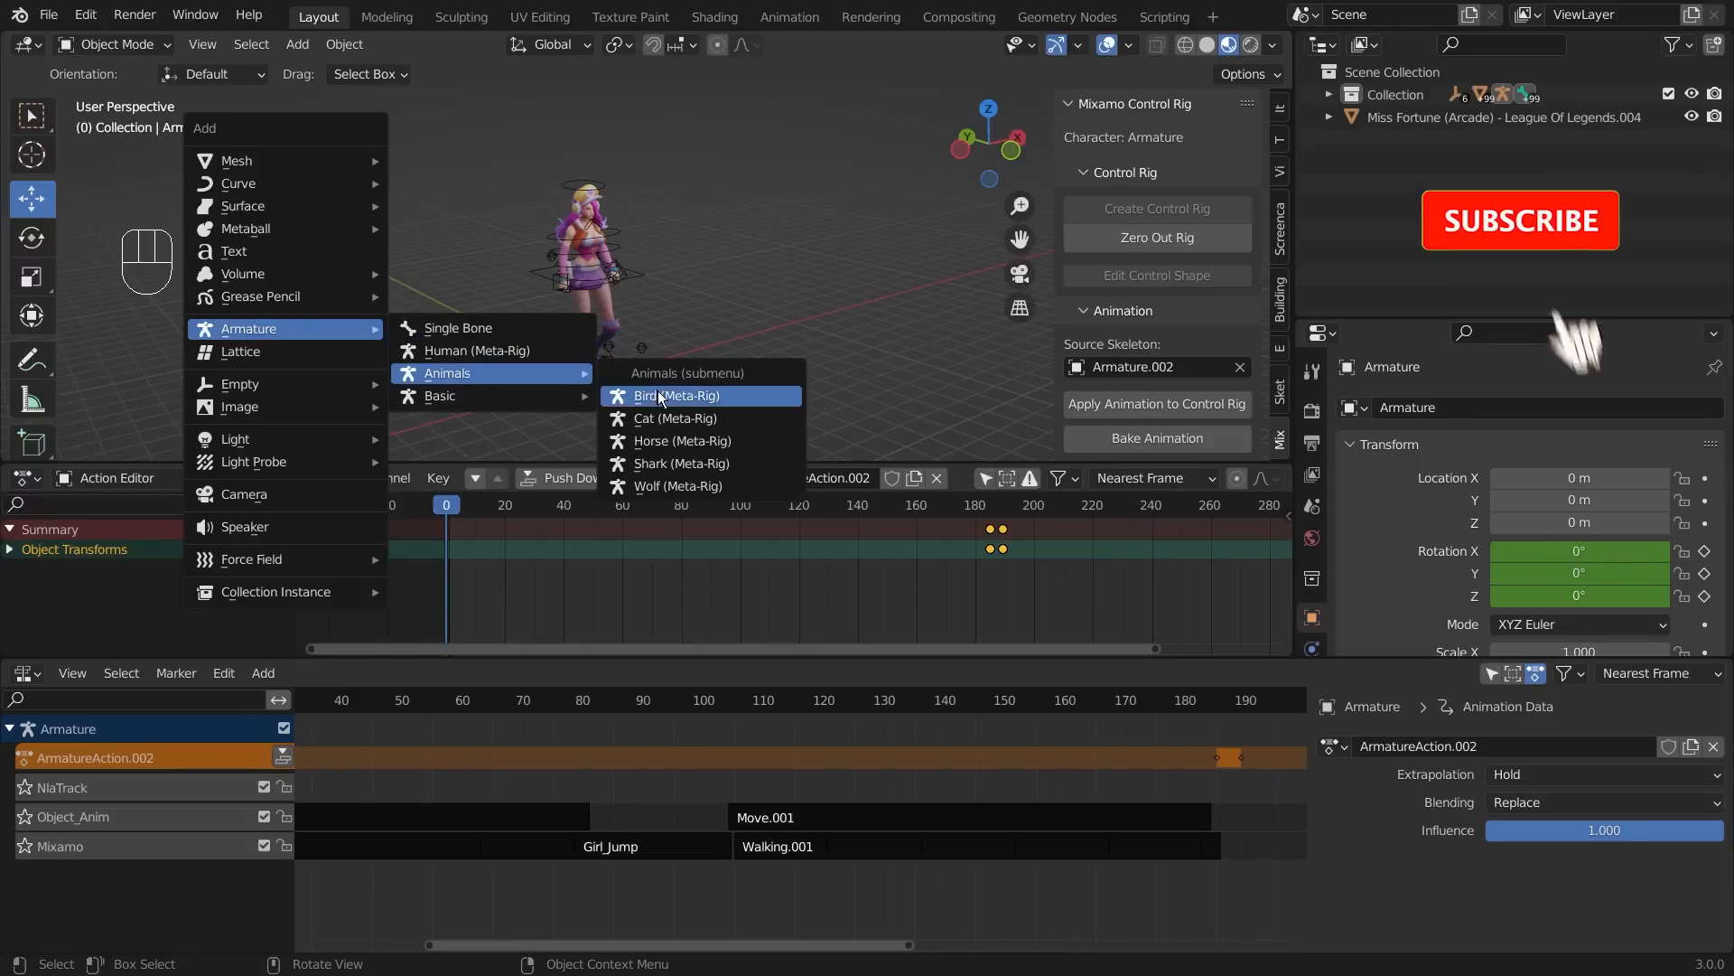